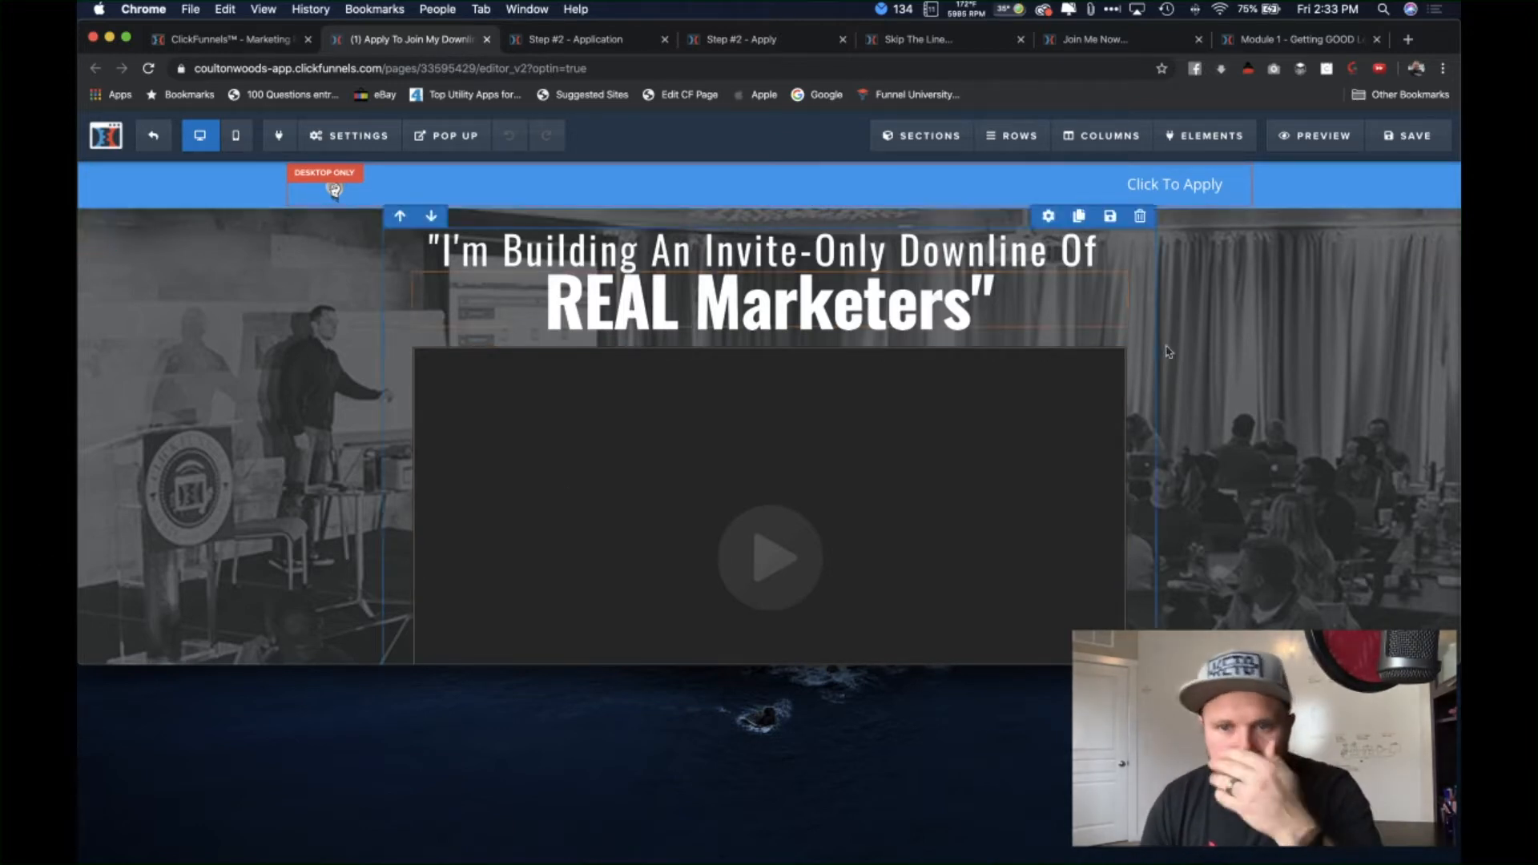
Step: Open a live preview of the opt-in page in a new tab
scroll(1187, 422, "down", 1)
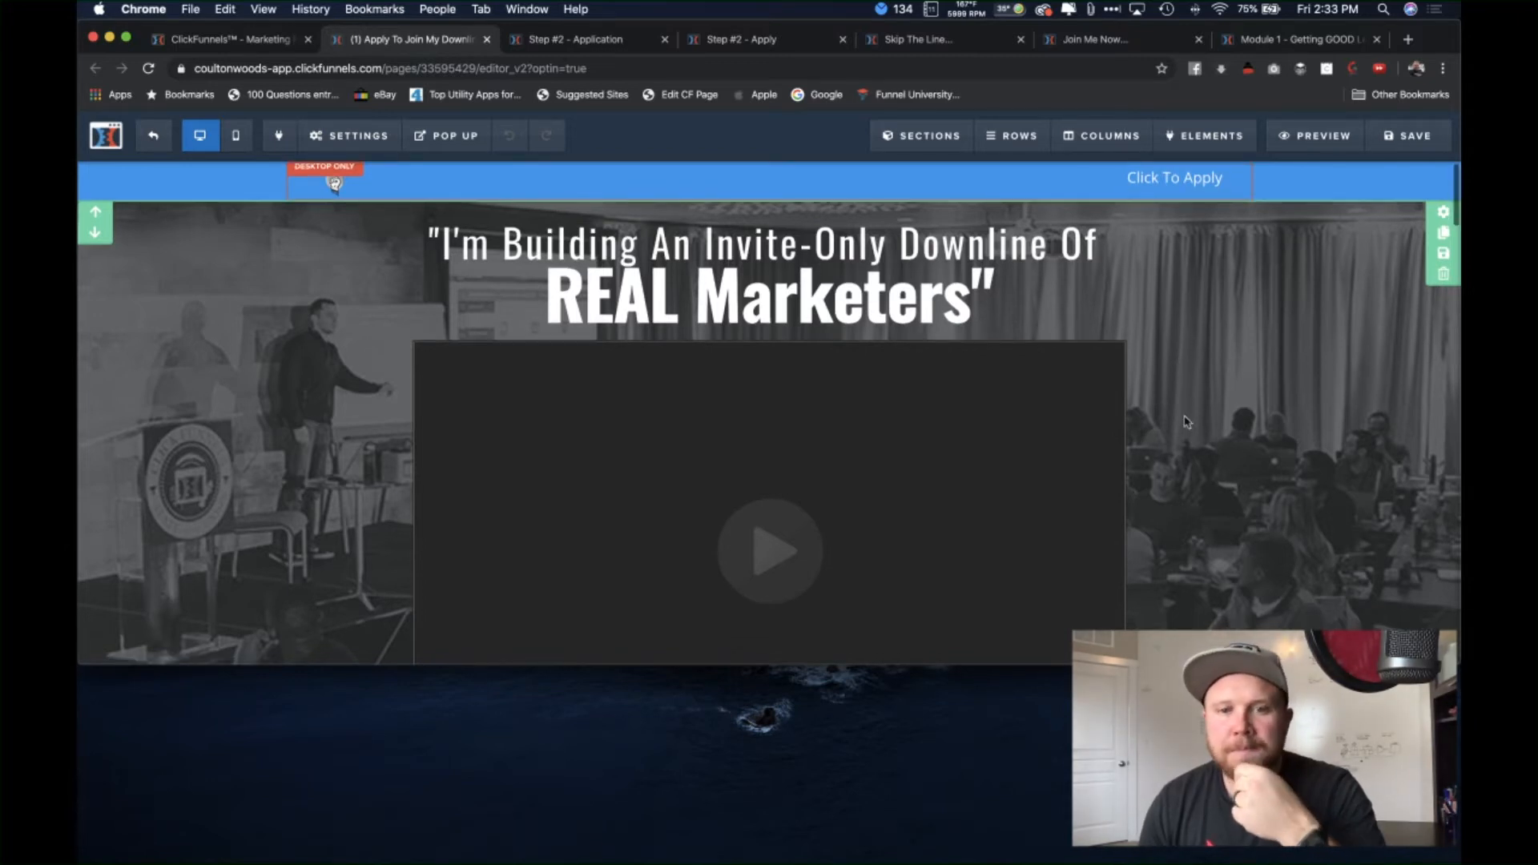
scroll(425, 200, "up", 1)
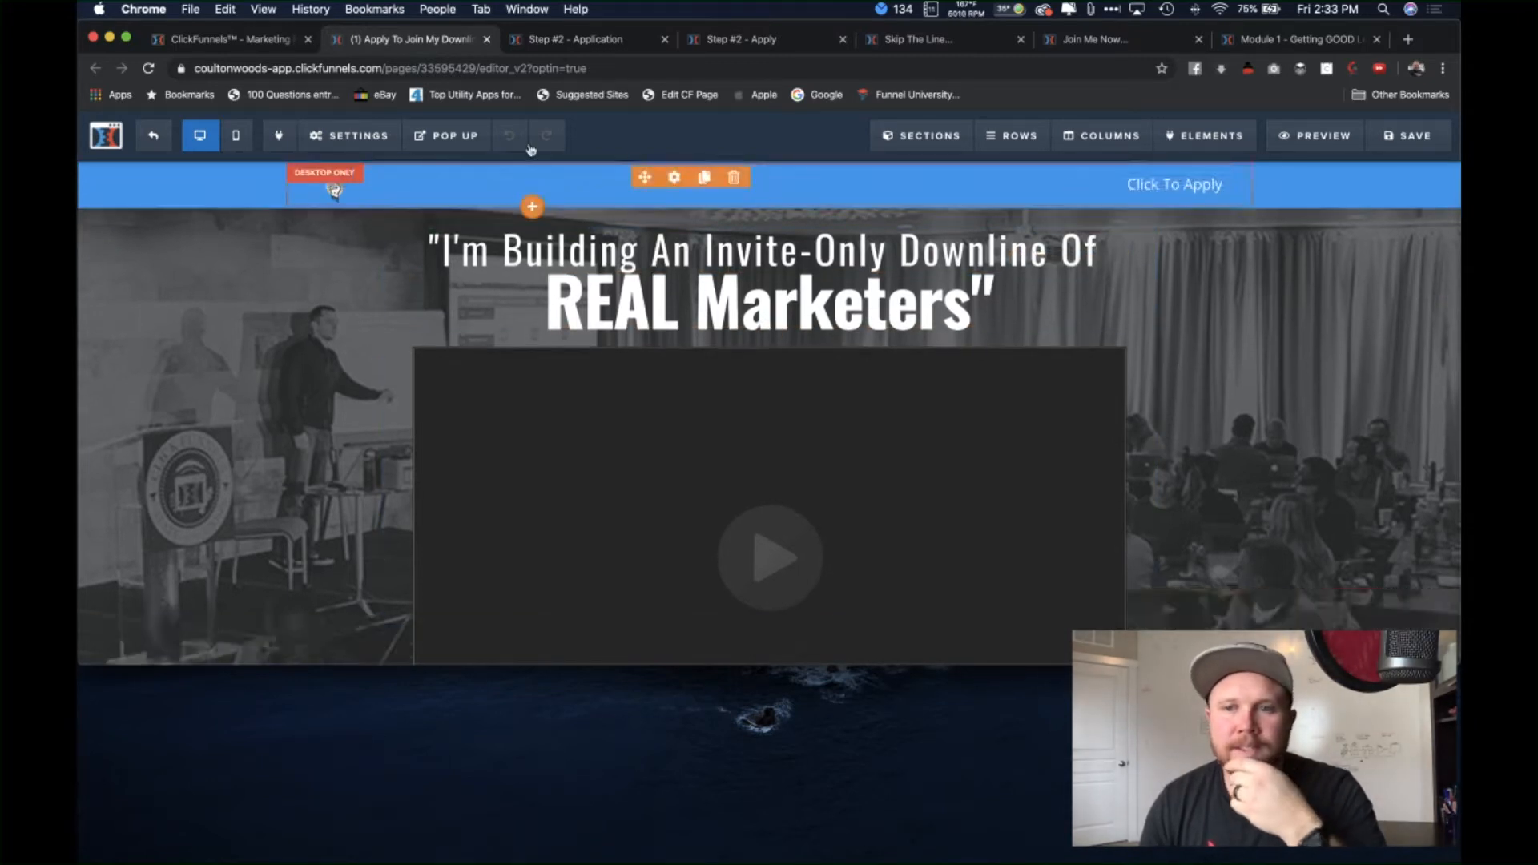
left_click(1314, 141)
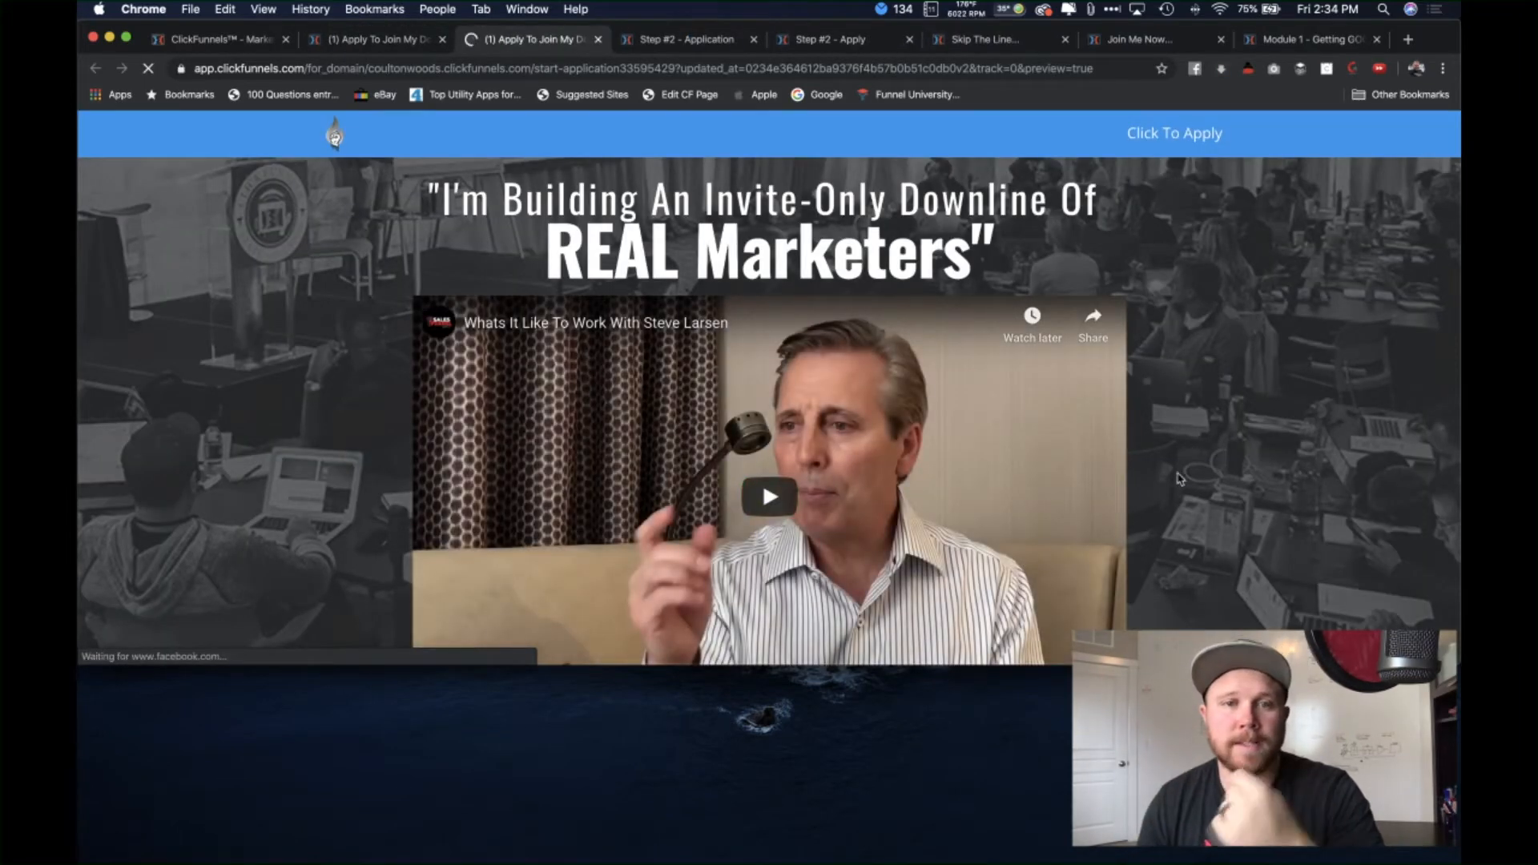
Step: Scroll through the preview's top sections down to the Step #1 name, email and phone form
scroll(1178, 478, "down", 1)
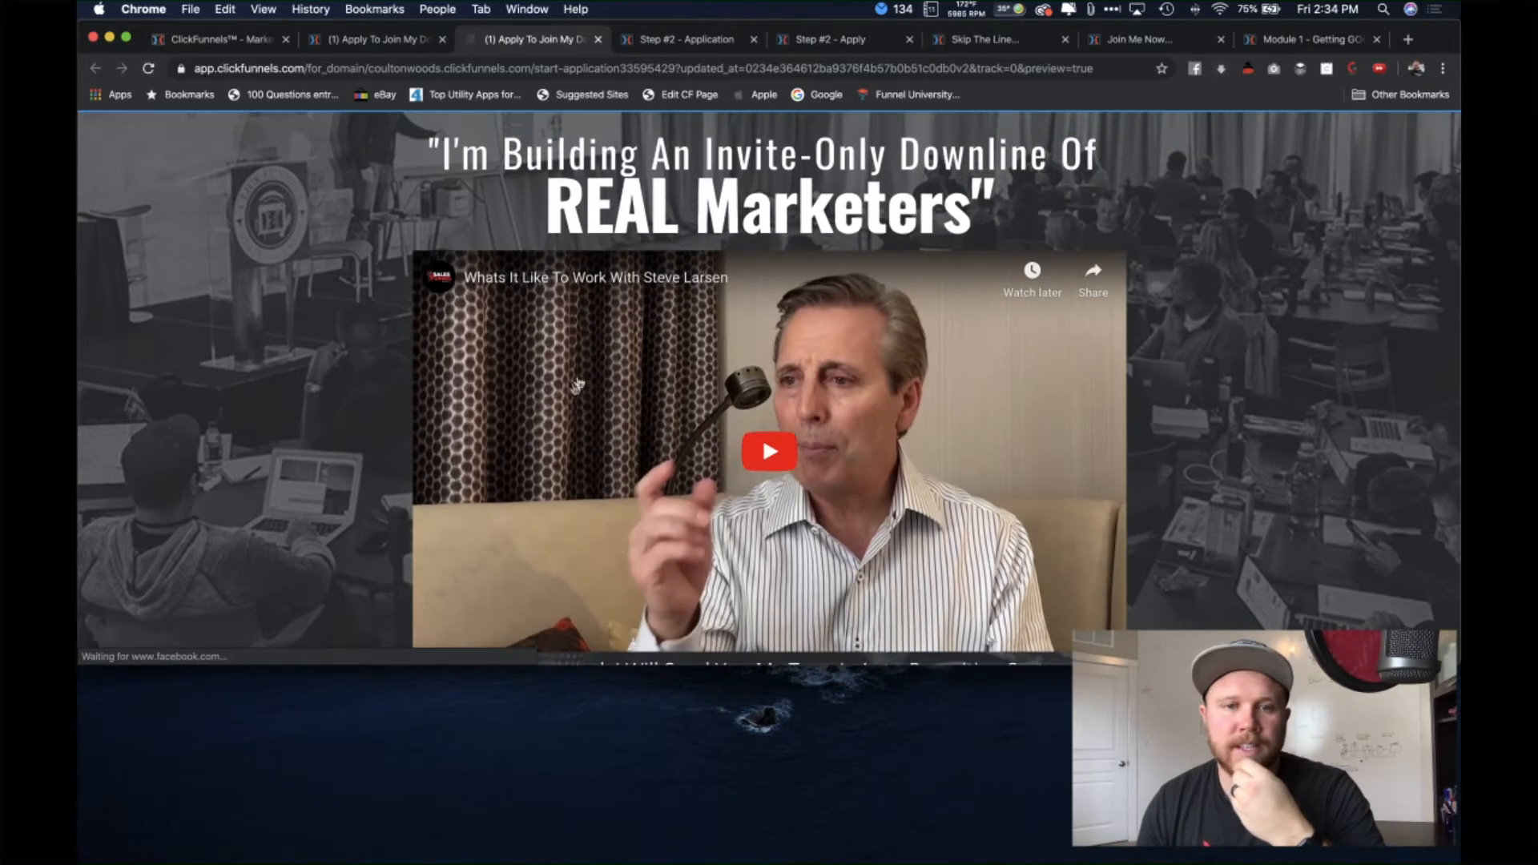
scroll(634, 312, "down", 1)
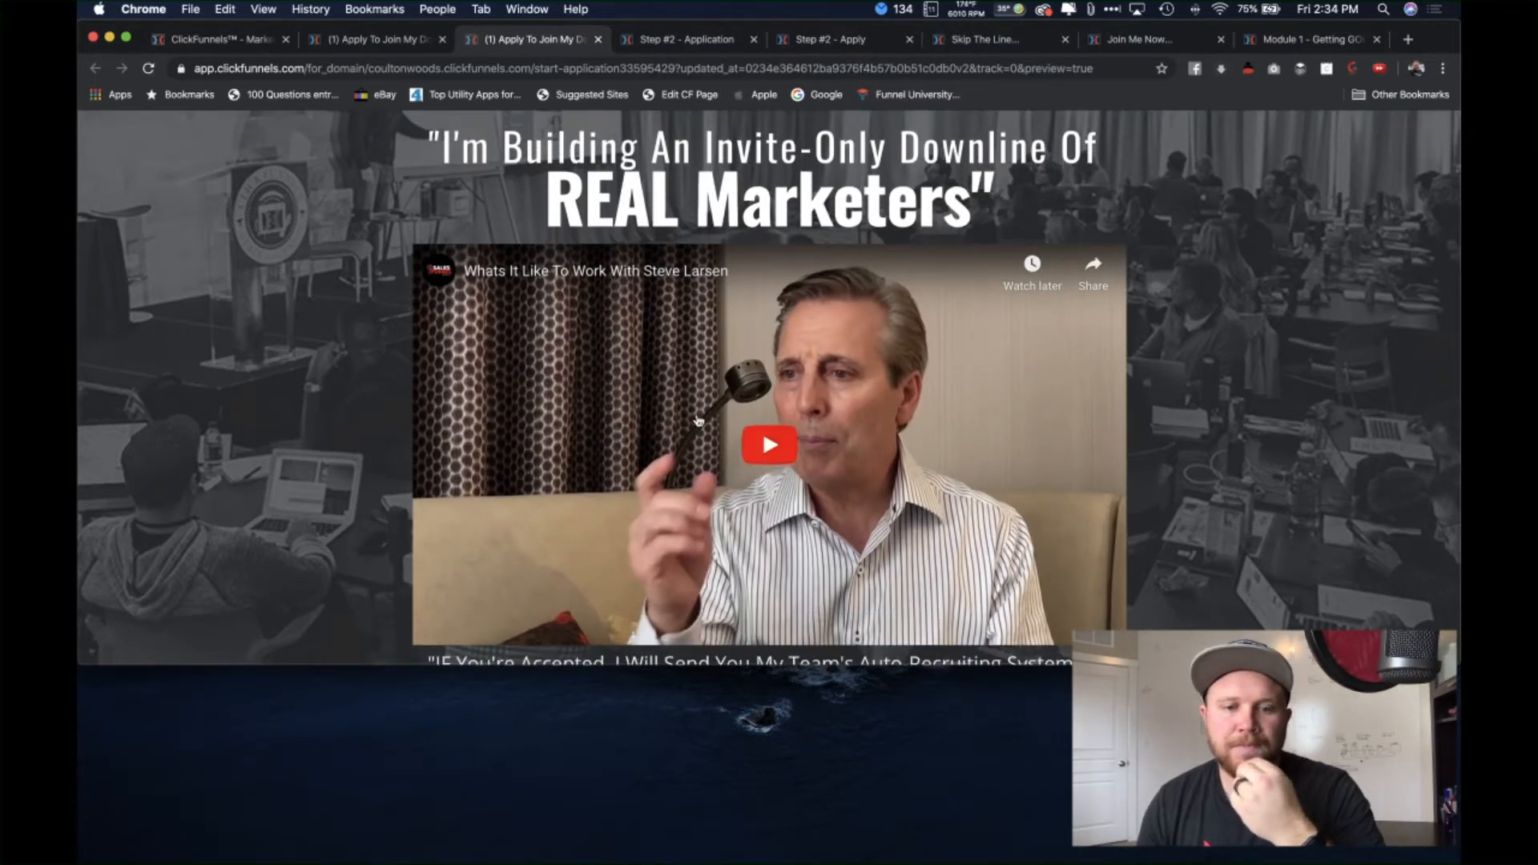
scroll(698, 421, "down", 3)
scroll(761, 293, "down", 1)
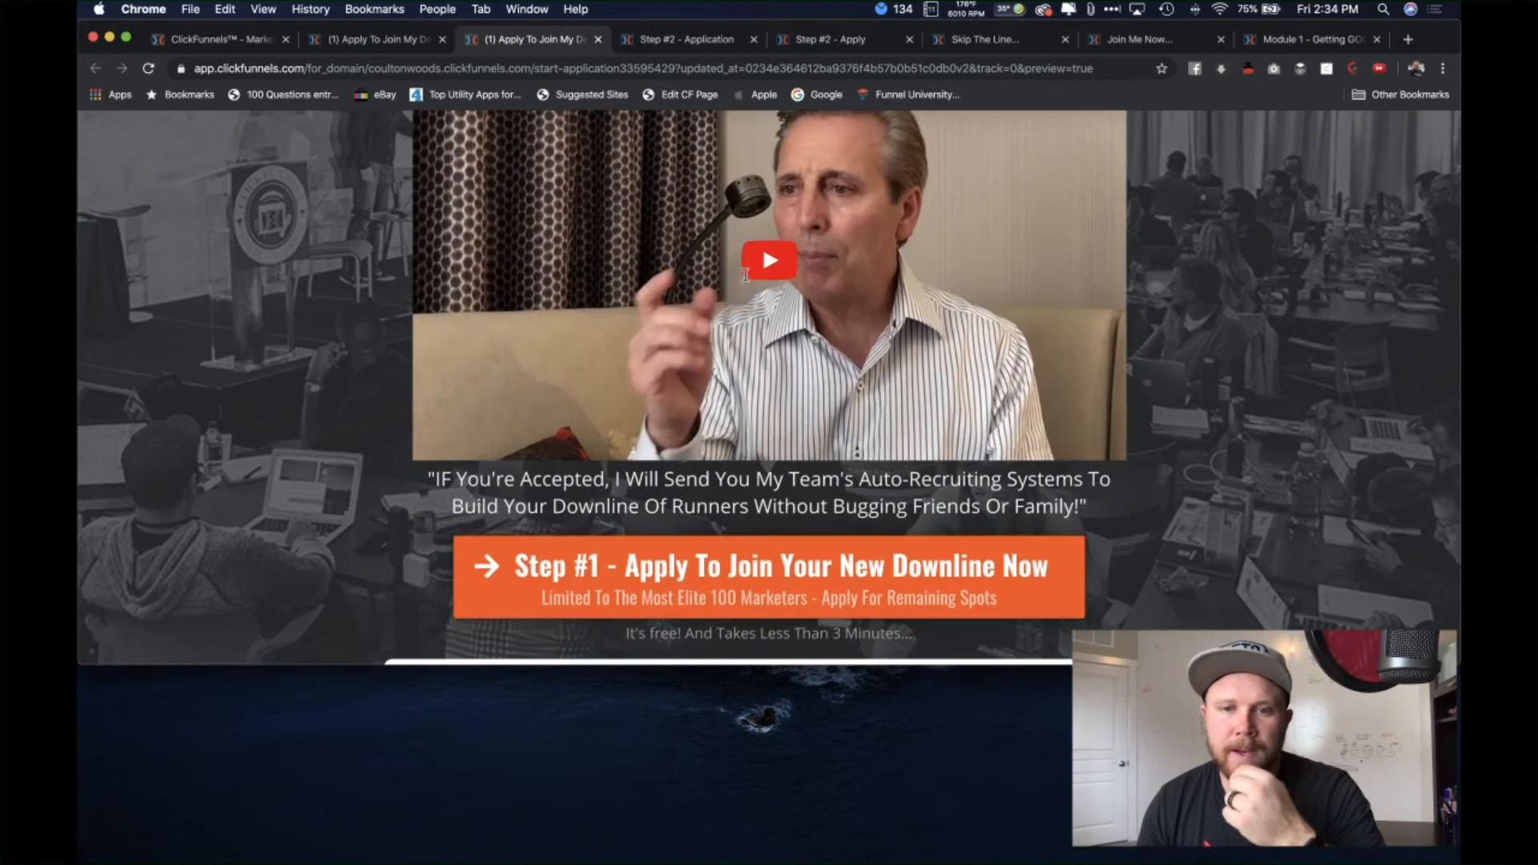
scroll(745, 276, "up", 2)
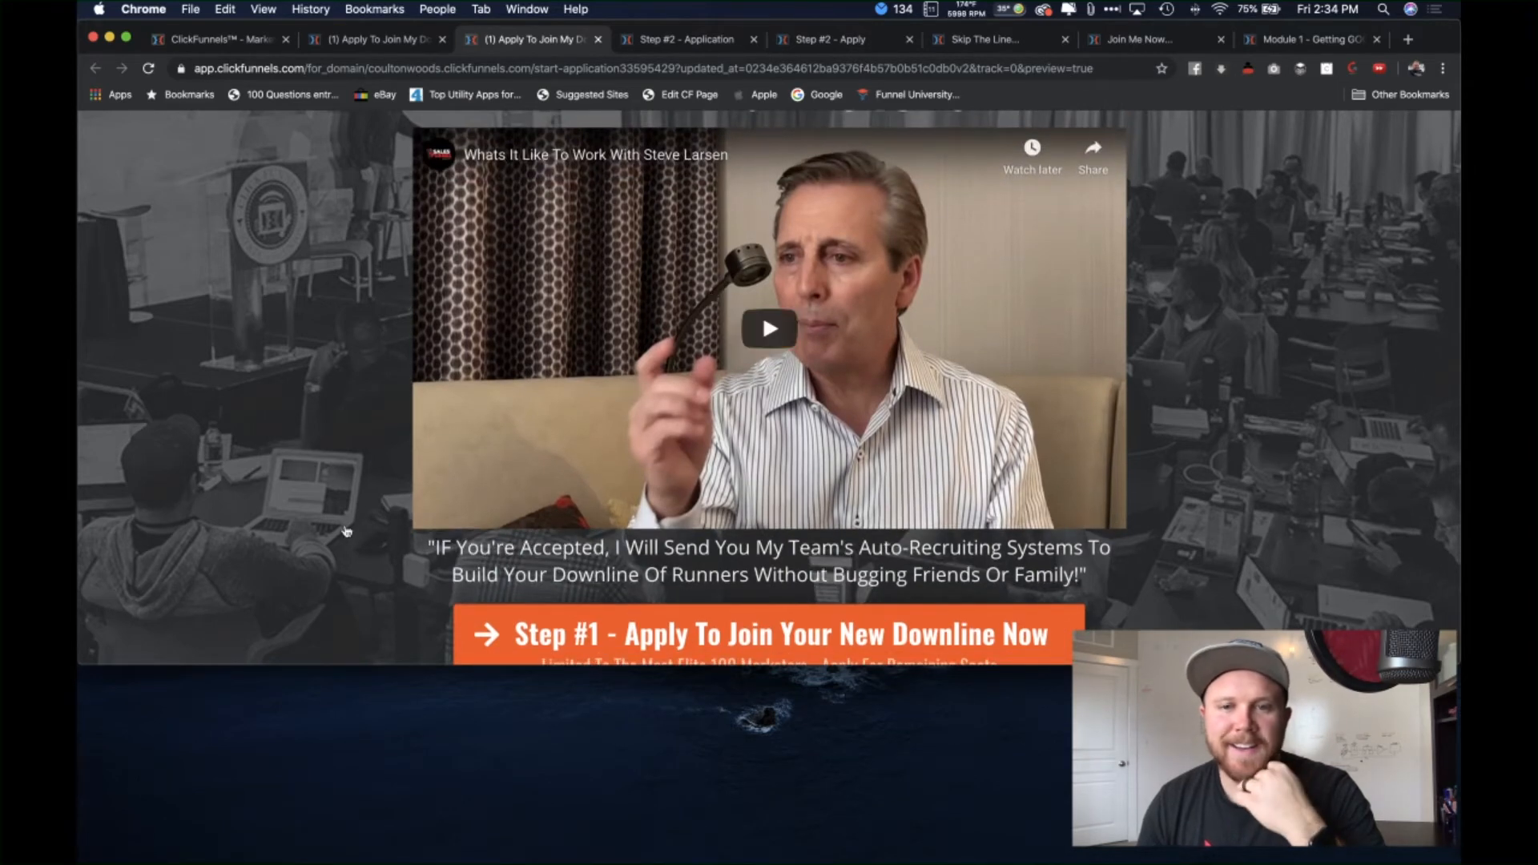
scroll(346, 531, "up", 1)
scroll(313, 543, "down", 8)
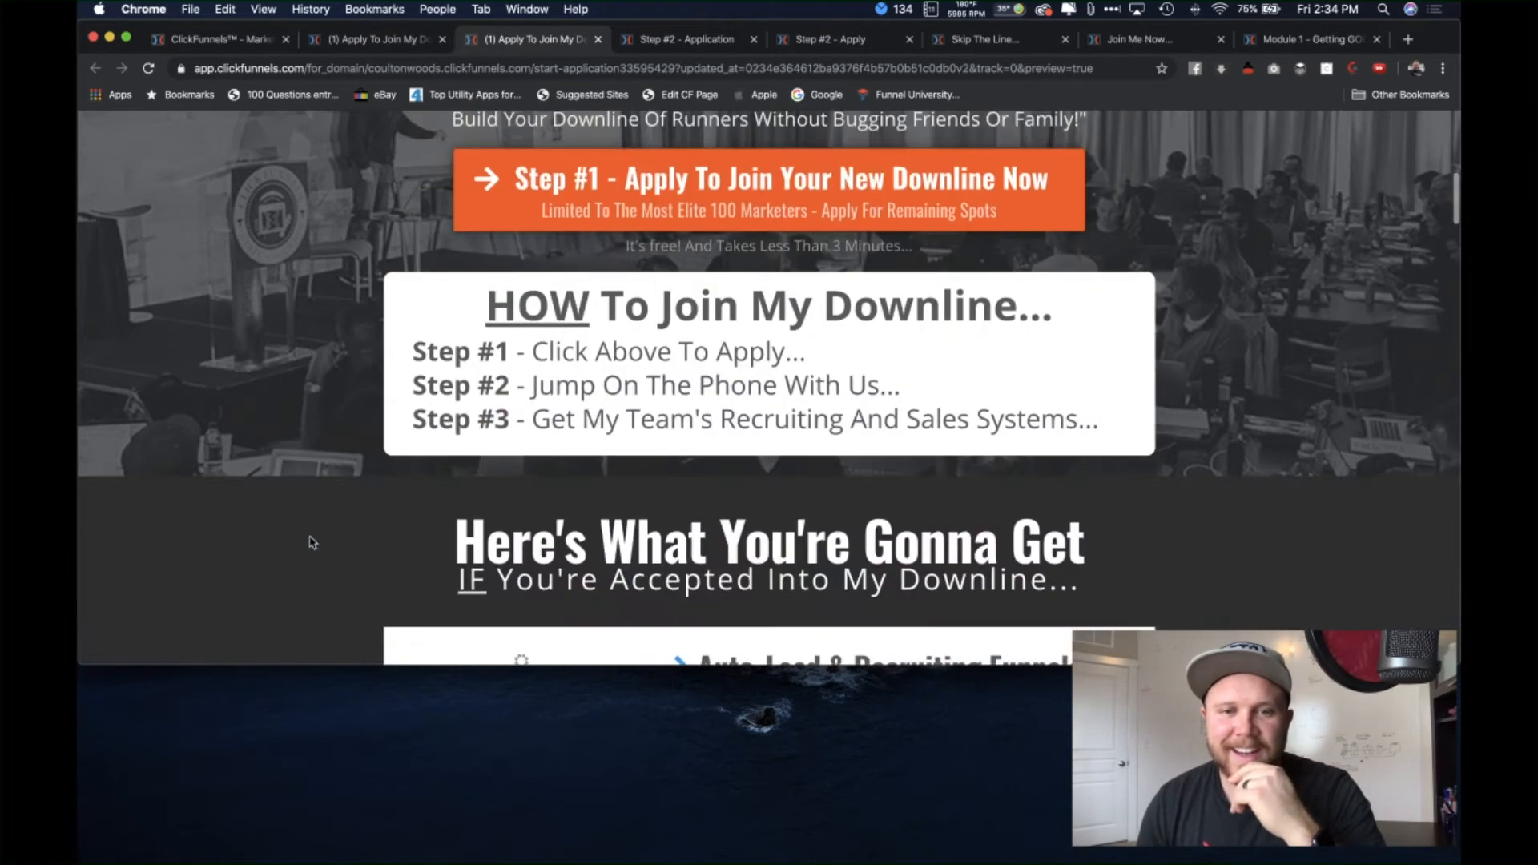
scroll(312, 543, "down", 1)
scroll(313, 542, "up", 2)
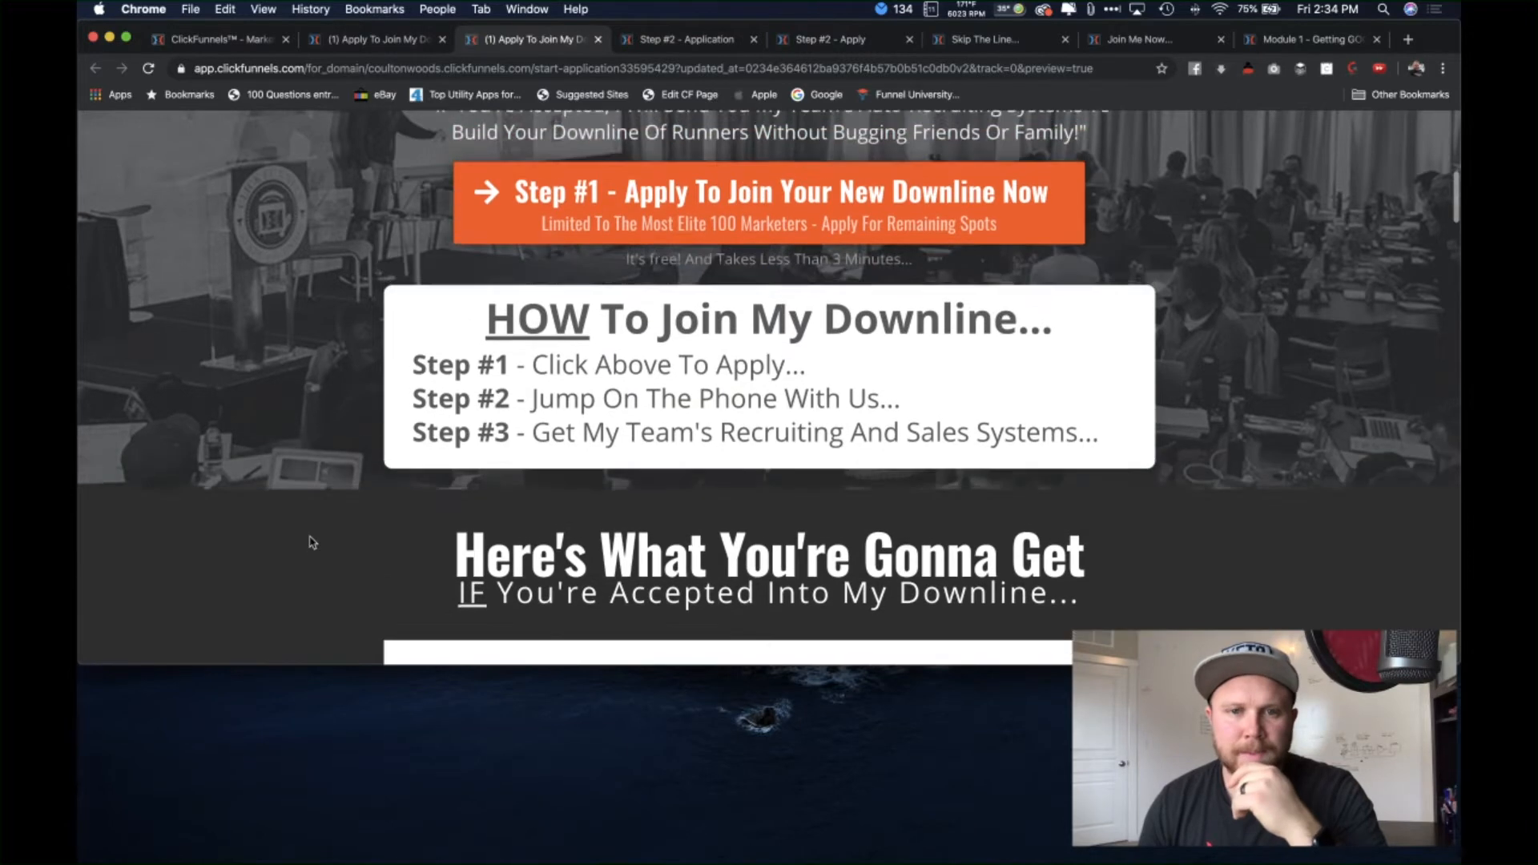
scroll(313, 543, "down", 1)
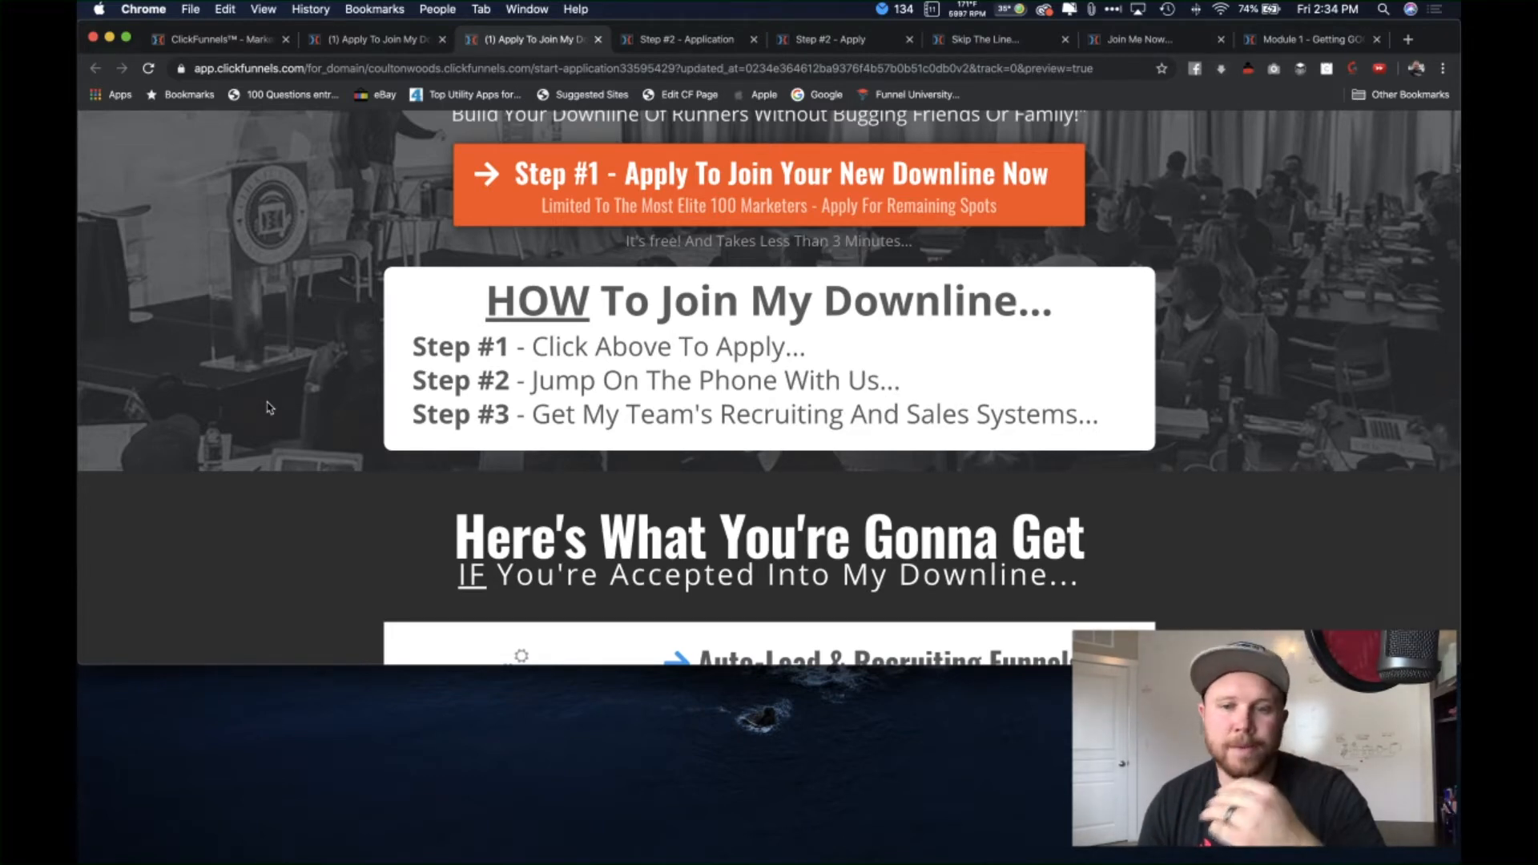
scroll(269, 408, "down", 5)
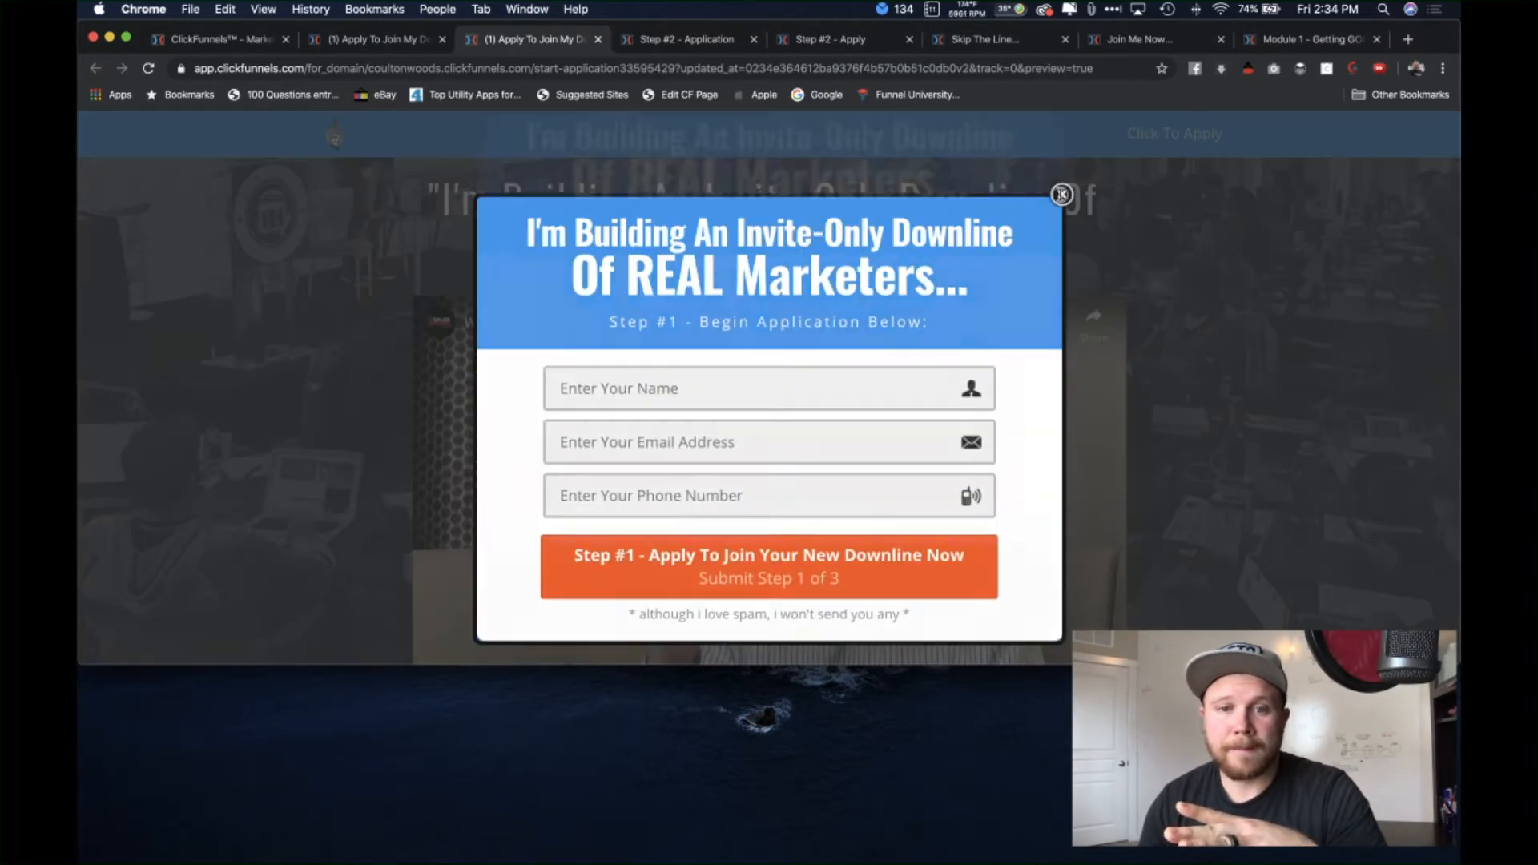
left_click(1060, 193)
scroll(377, 341, "down", 8)
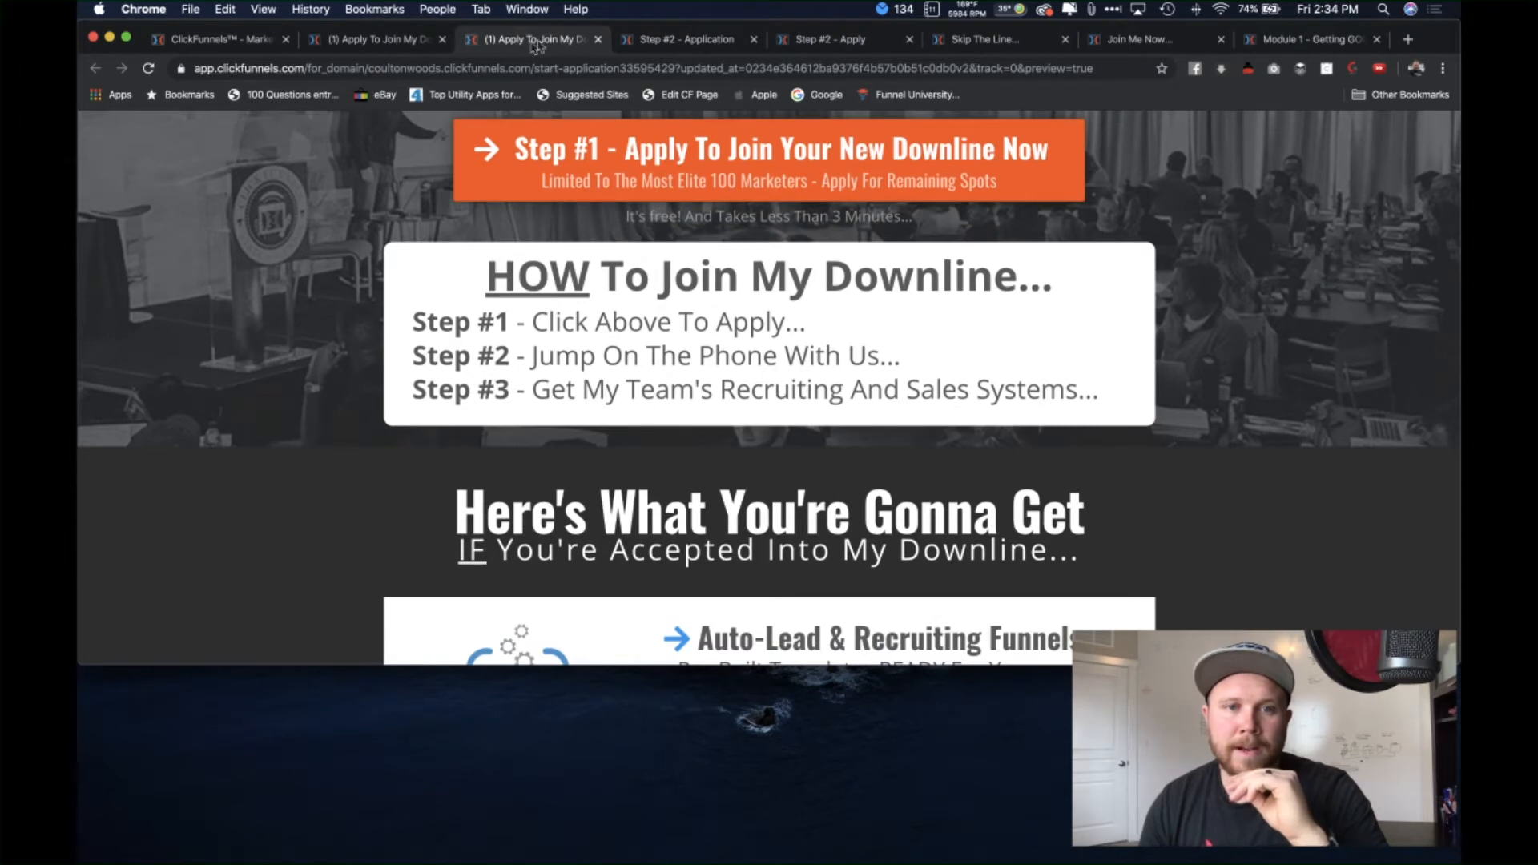
scroll(331, 406, "down", 2)
scroll(328, 406, "down", 1)
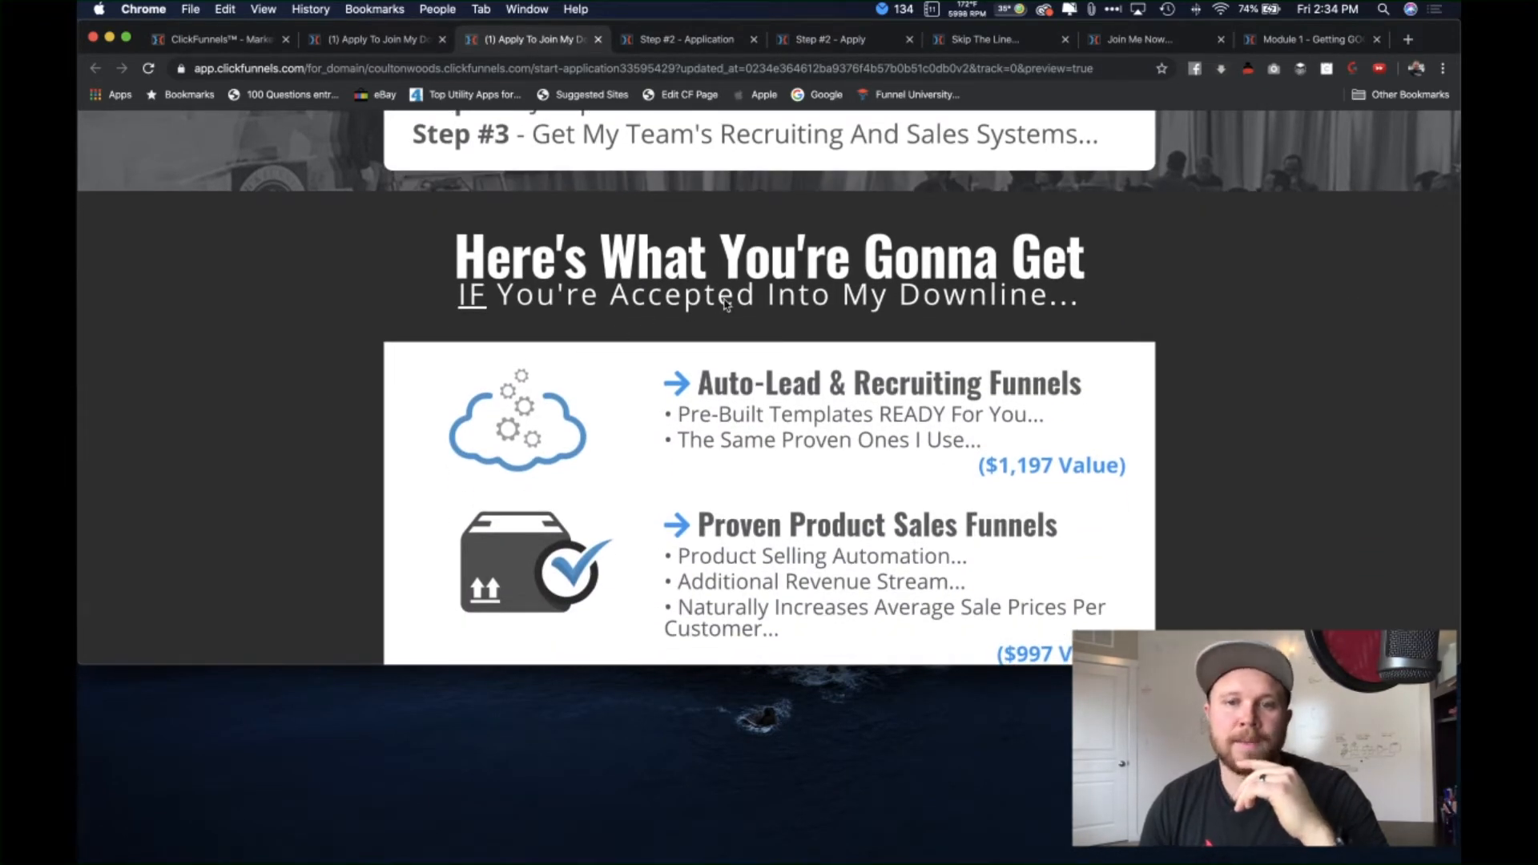
scroll(405, 406, "down", 5)
scroll(277, 367, "down", 1)
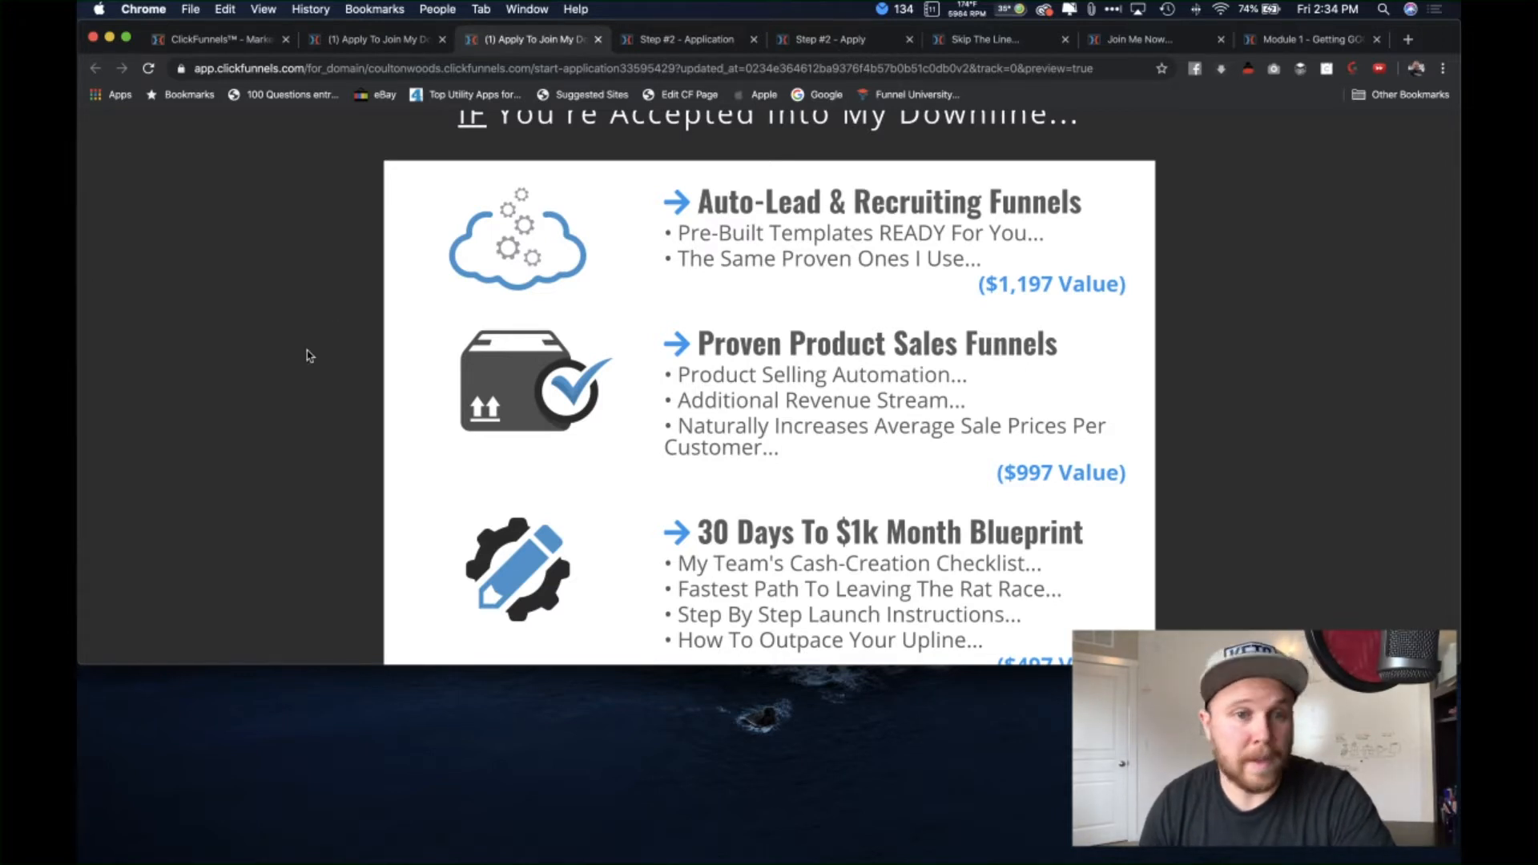
scroll(311, 356, "down", 1)
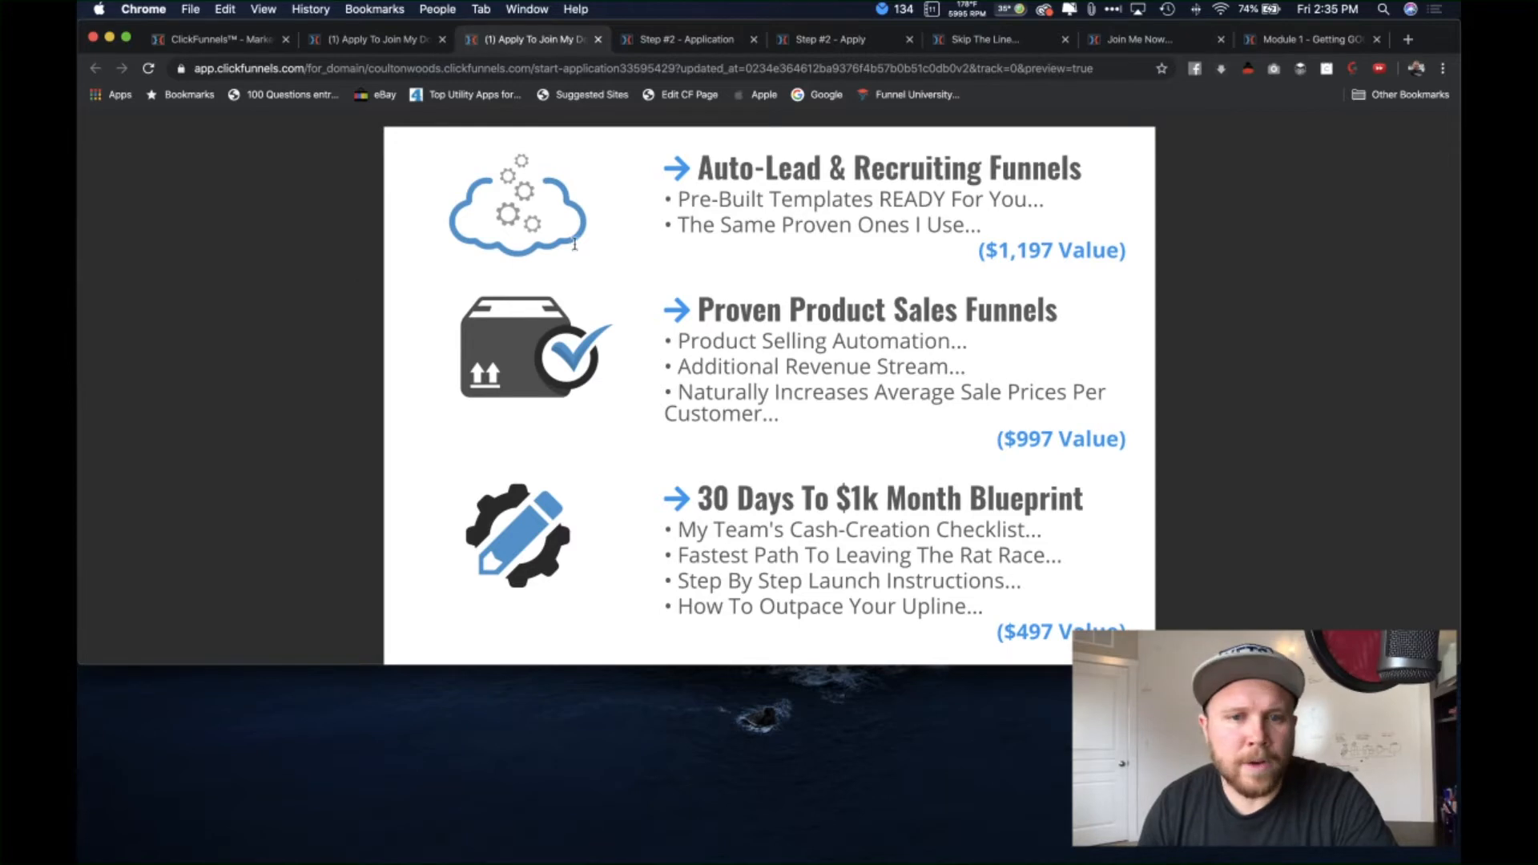
scroll(381, 355, "down", 3)
scroll(302, 330, "down", 1)
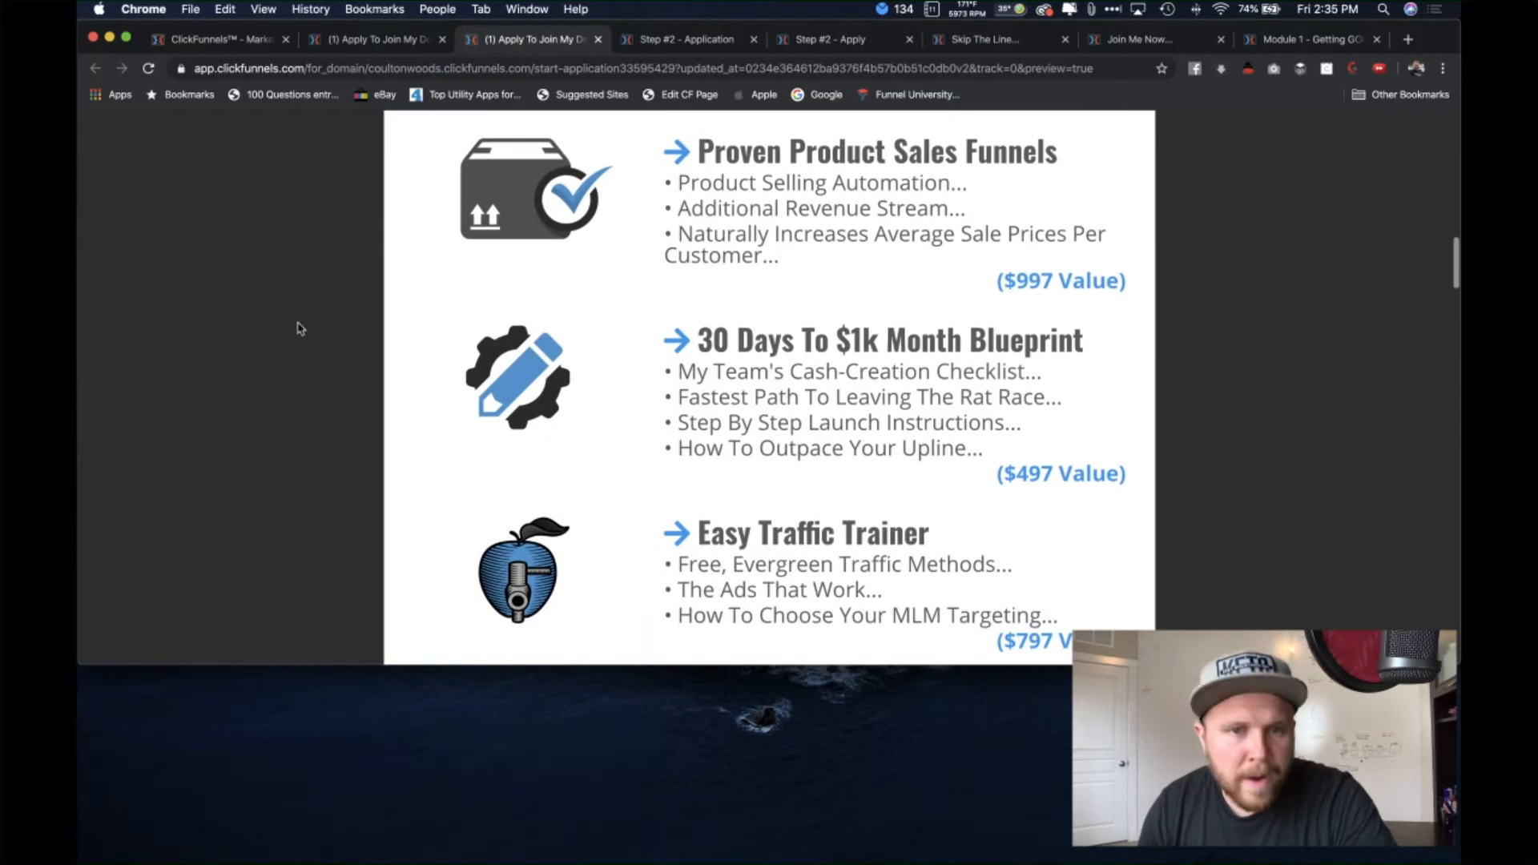
scroll(925, 233, "up", 3)
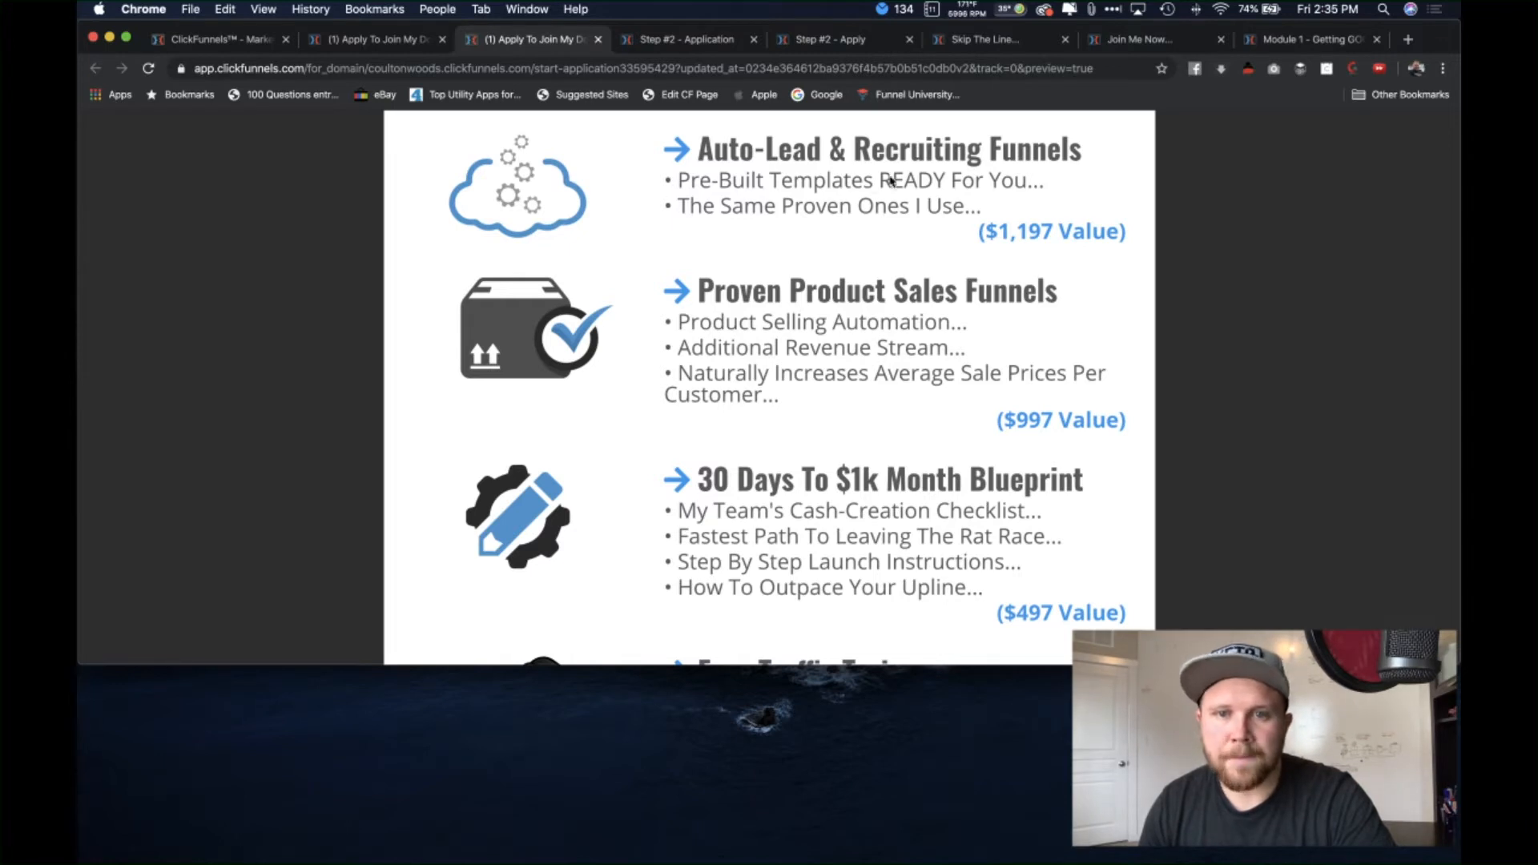
scroll(288, 392, "down", 4)
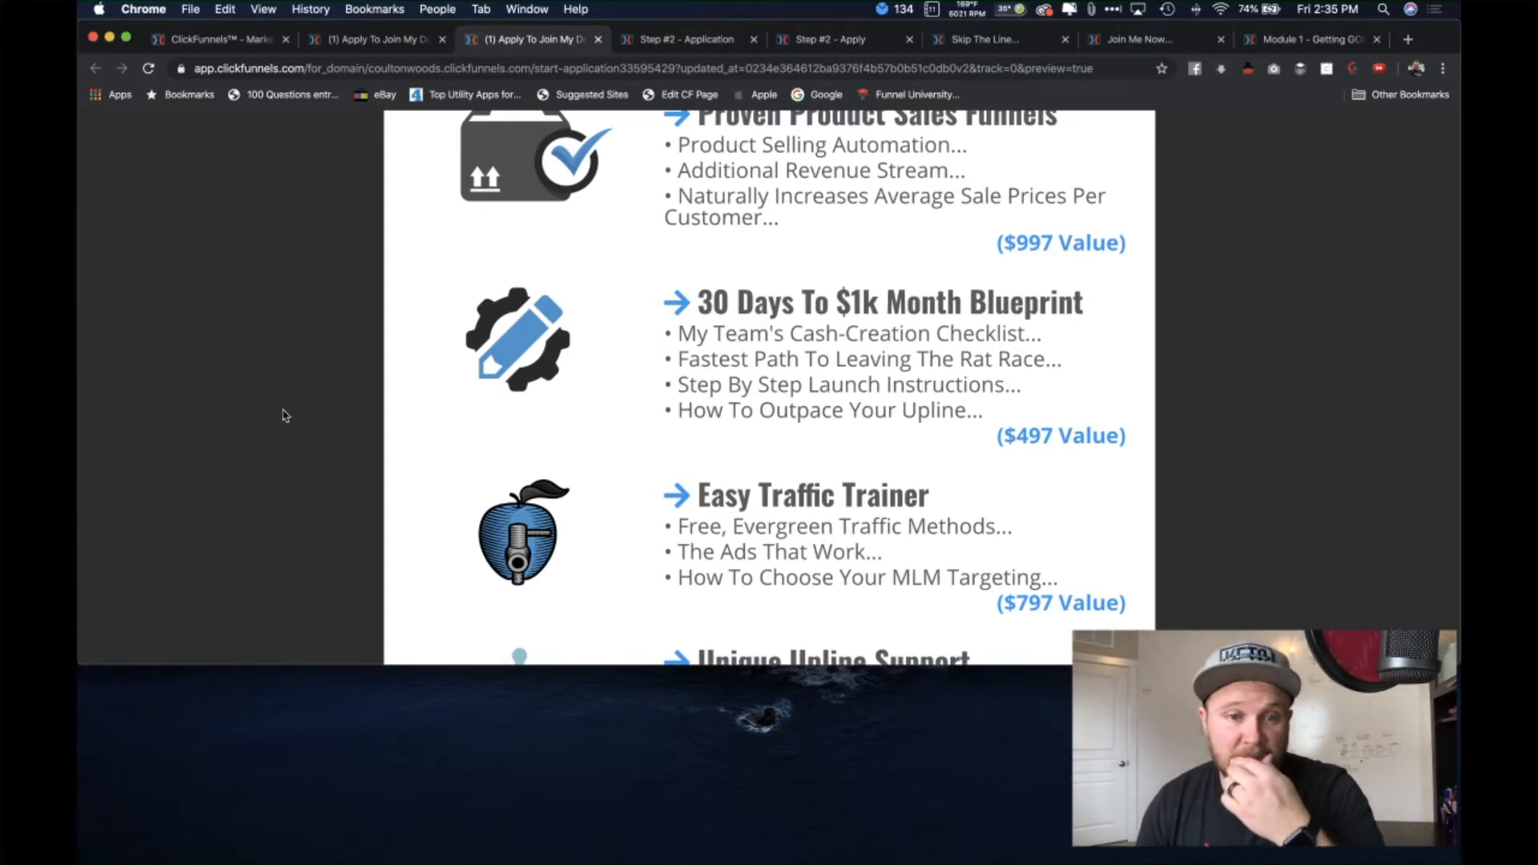
scroll(283, 415, "down", 3)
scroll(292, 405, "down", 2)
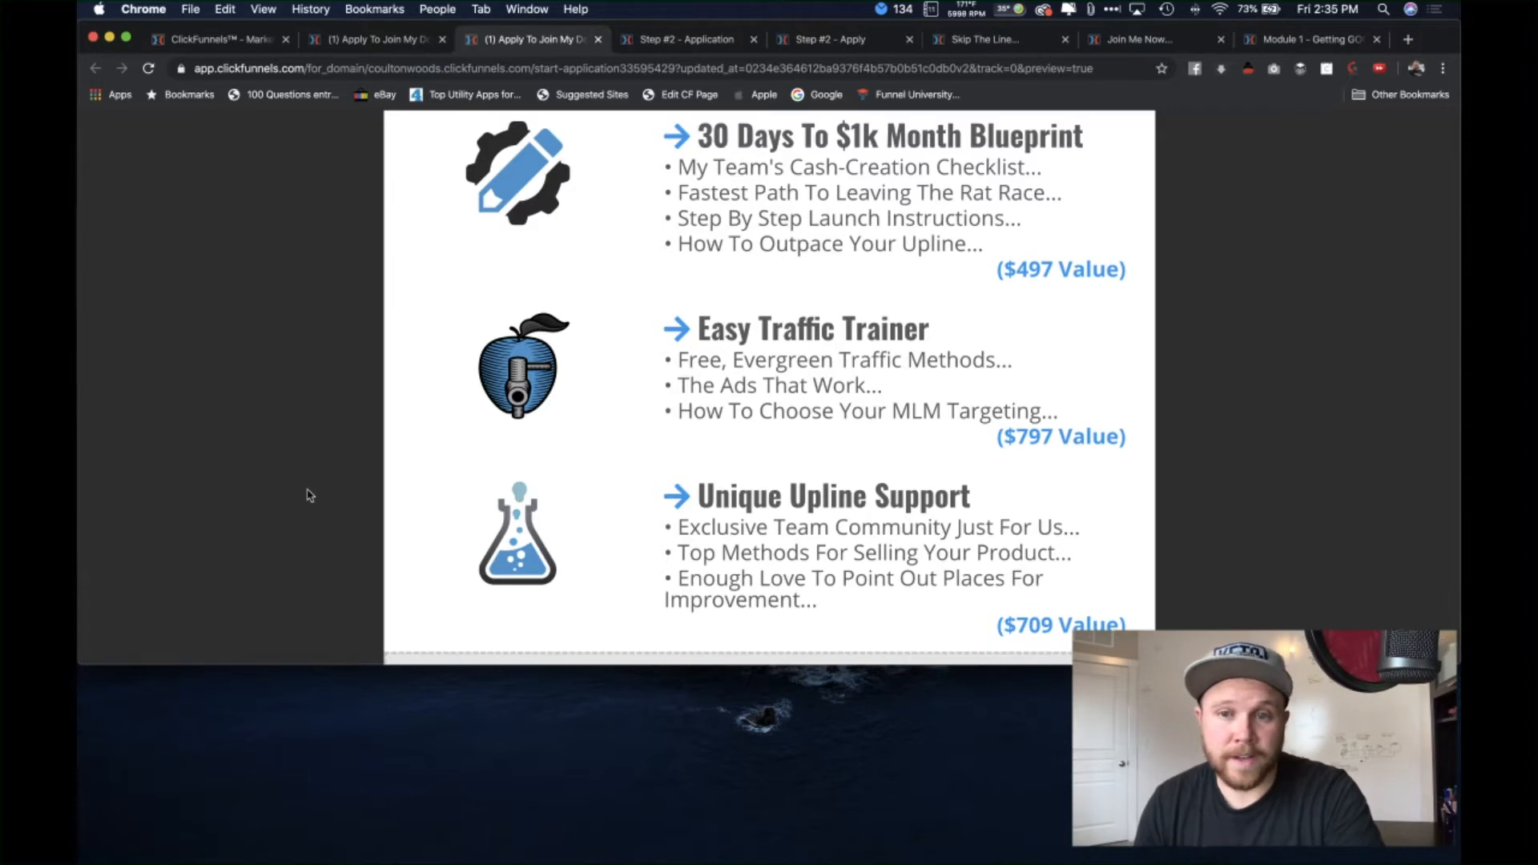
scroll(299, 430, "down", 1)
scroll(305, 521, "down", 2)
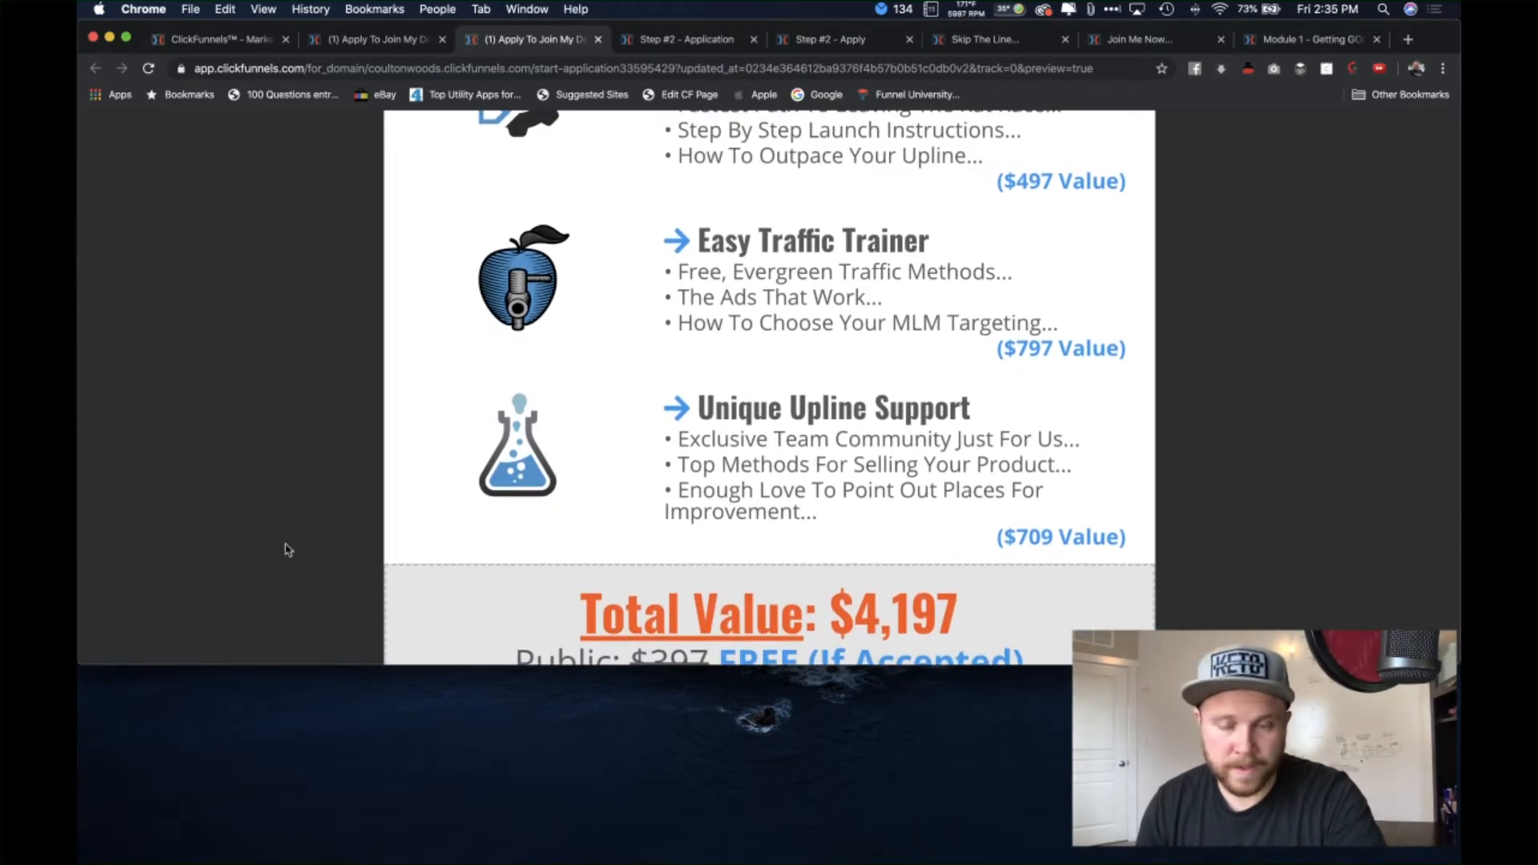
scroll(293, 528, "down", 2)
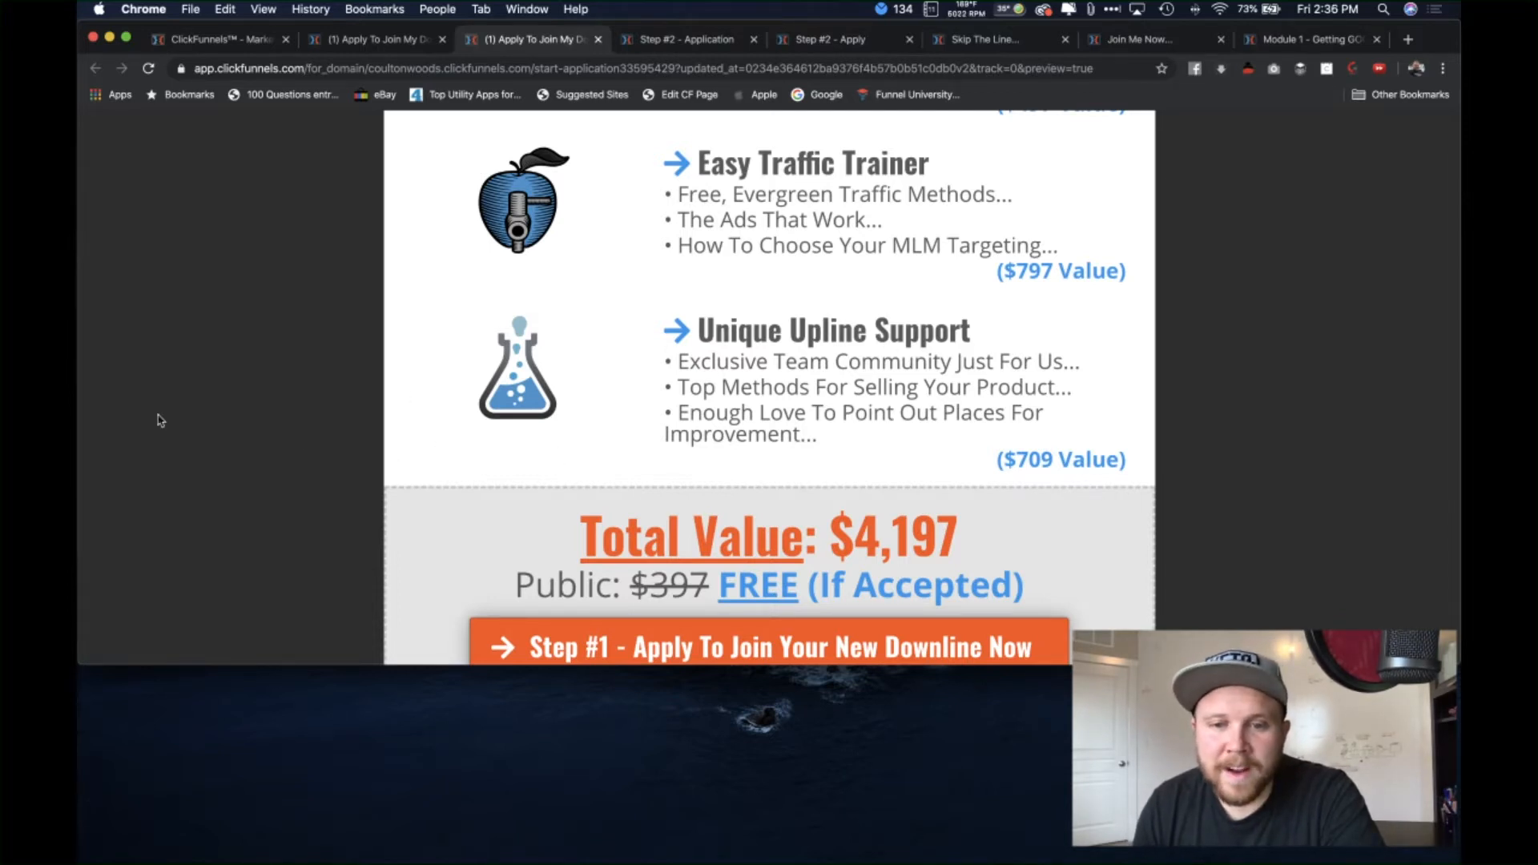
scroll(195, 457, "down", 2)
scroll(210, 485, "down", 1)
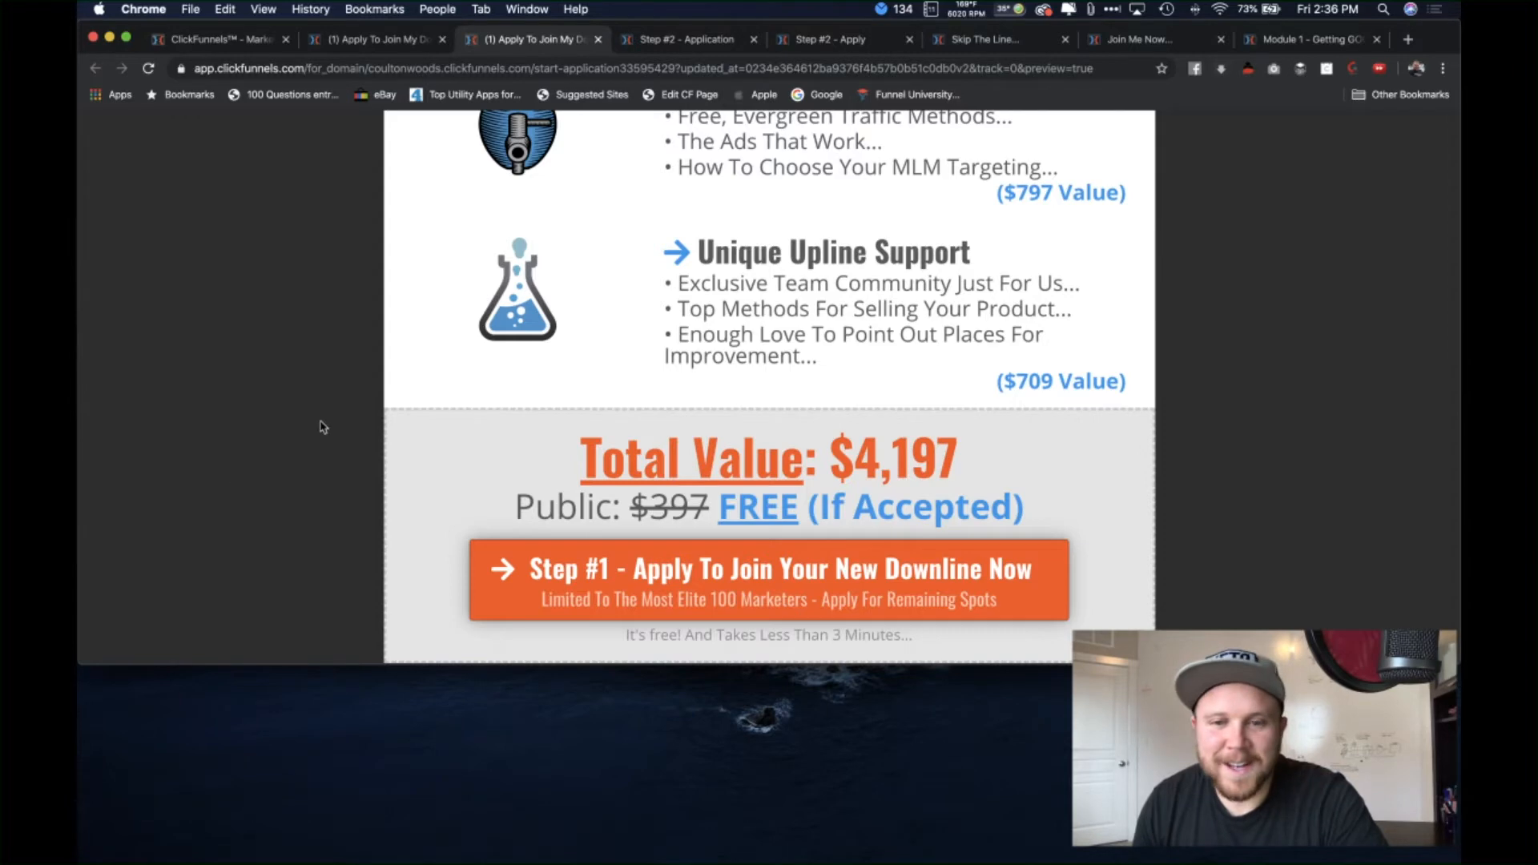
scroll(321, 426, "down", 5)
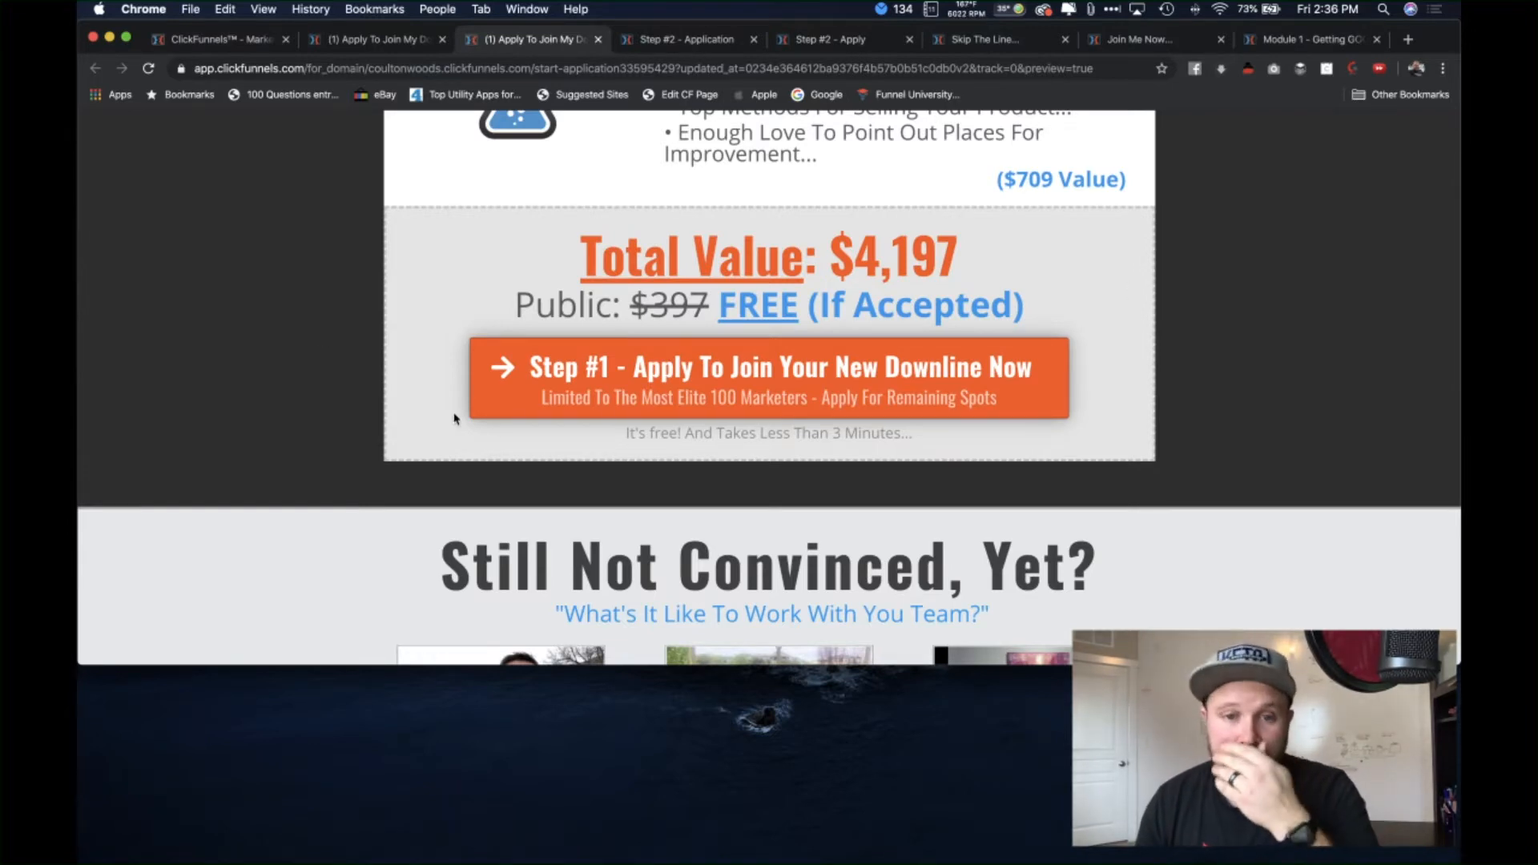
scroll(453, 418, "up", 6)
scroll(340, 366, "up", 5)
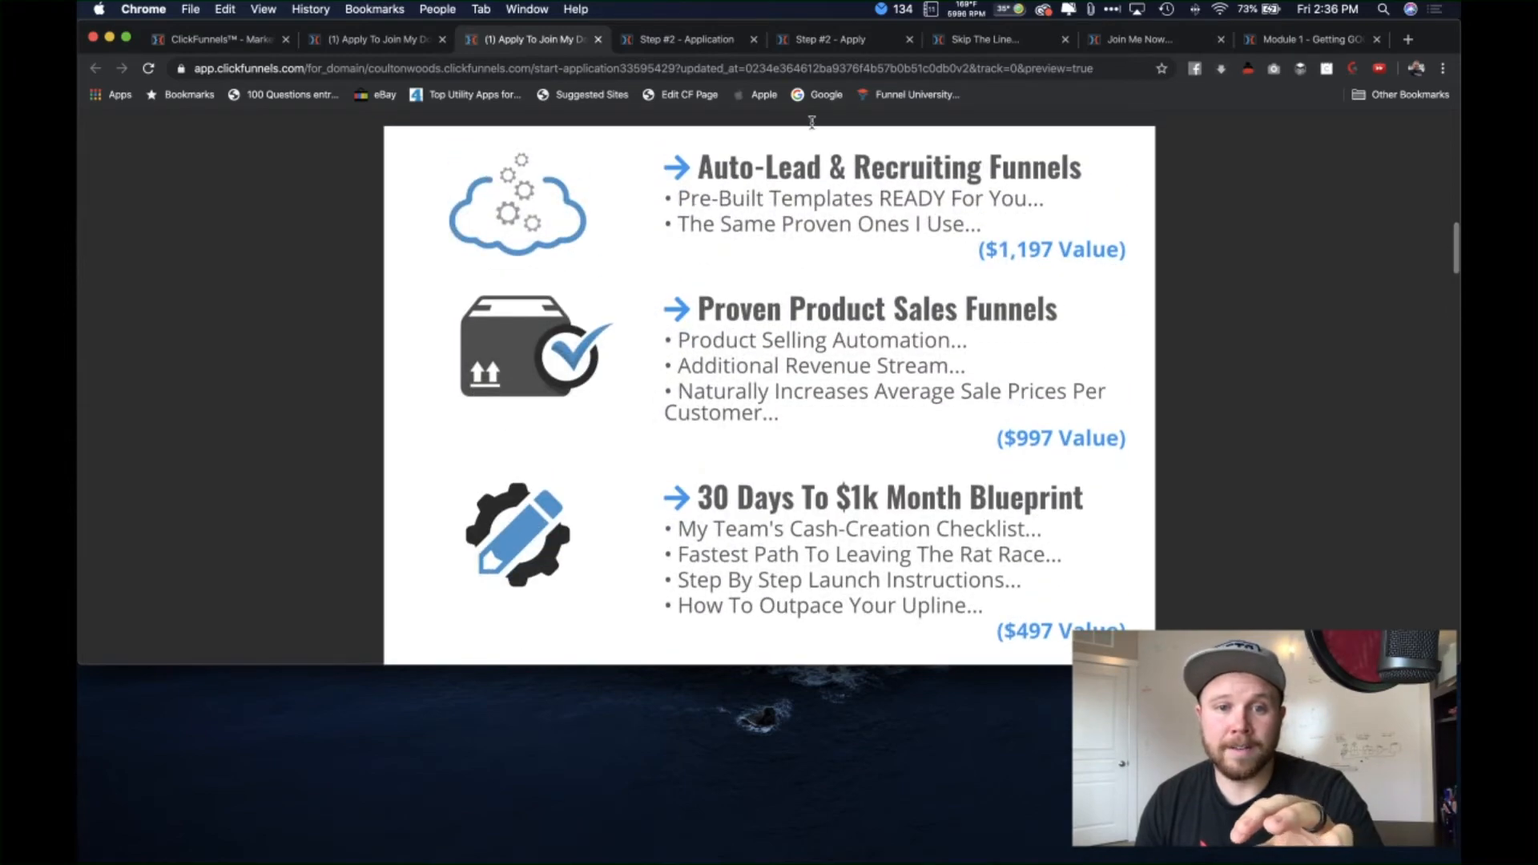
scroll(570, 532, "down", 5)
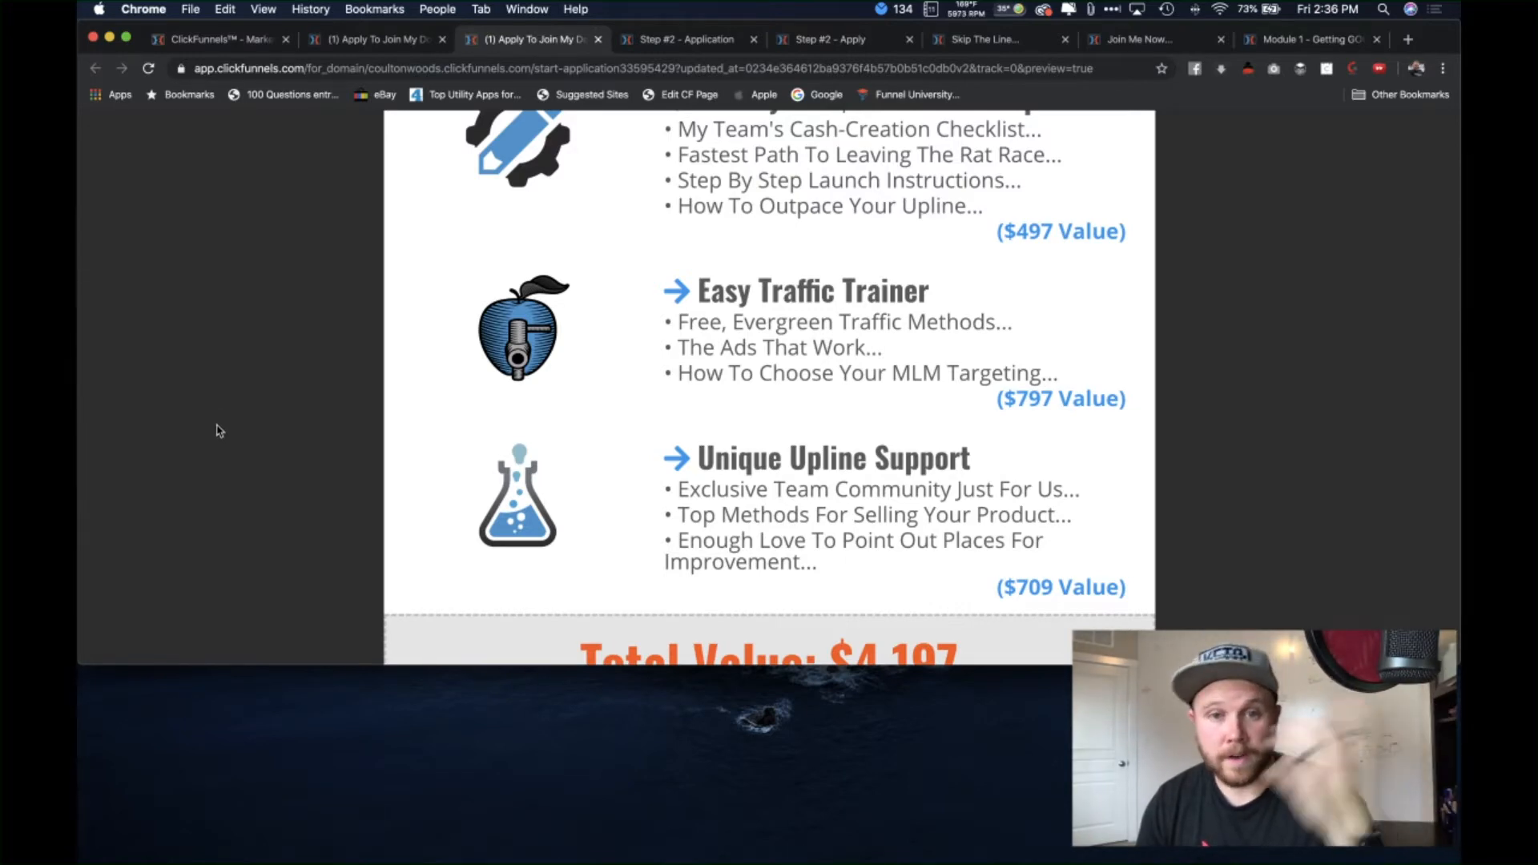
scroll(217, 431, "down", 5)
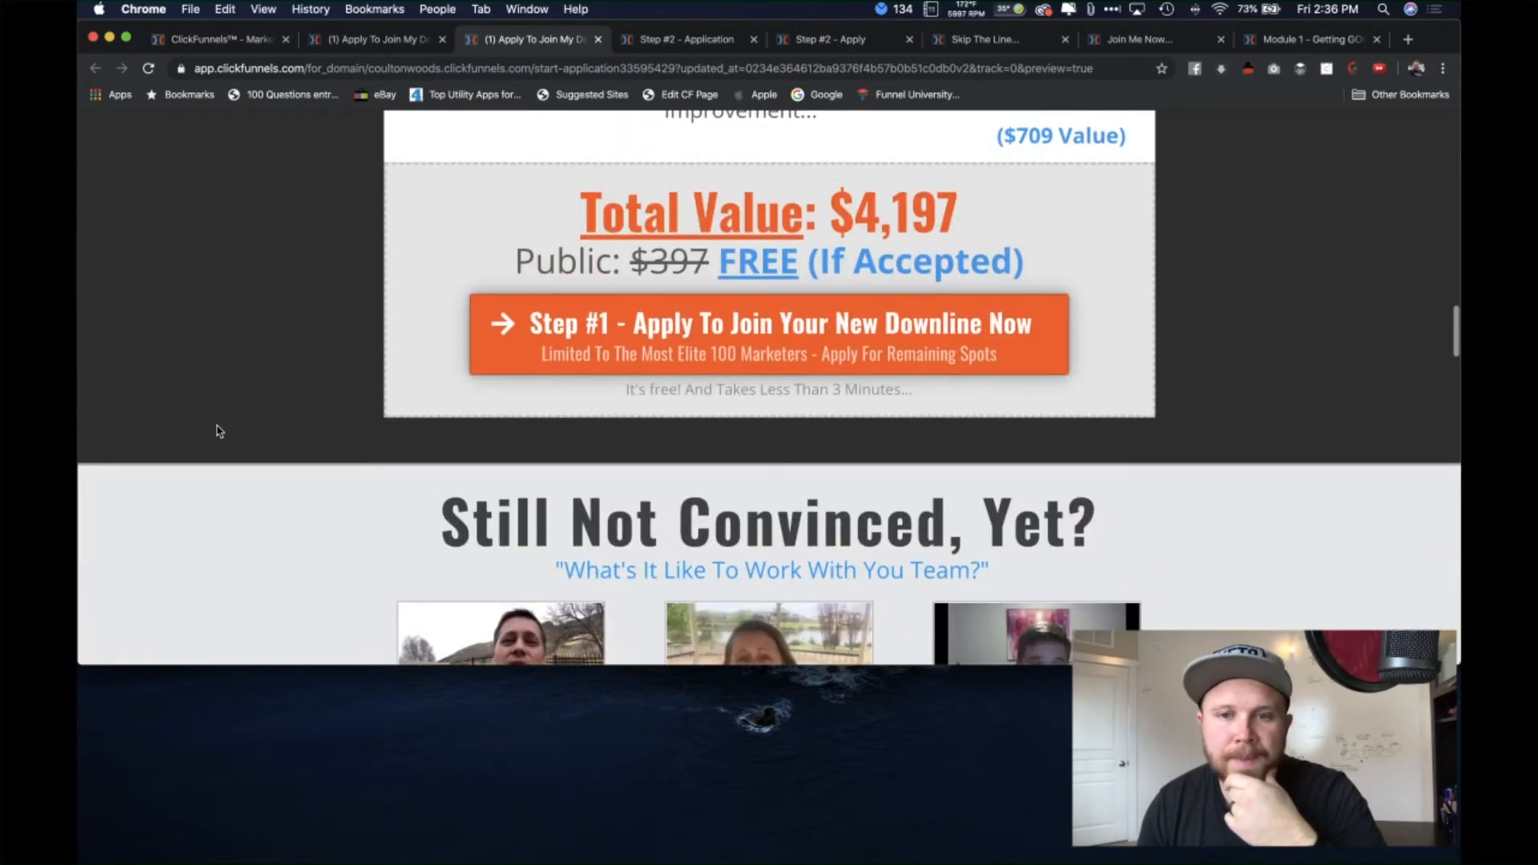
scroll(298, 441, "up", 5)
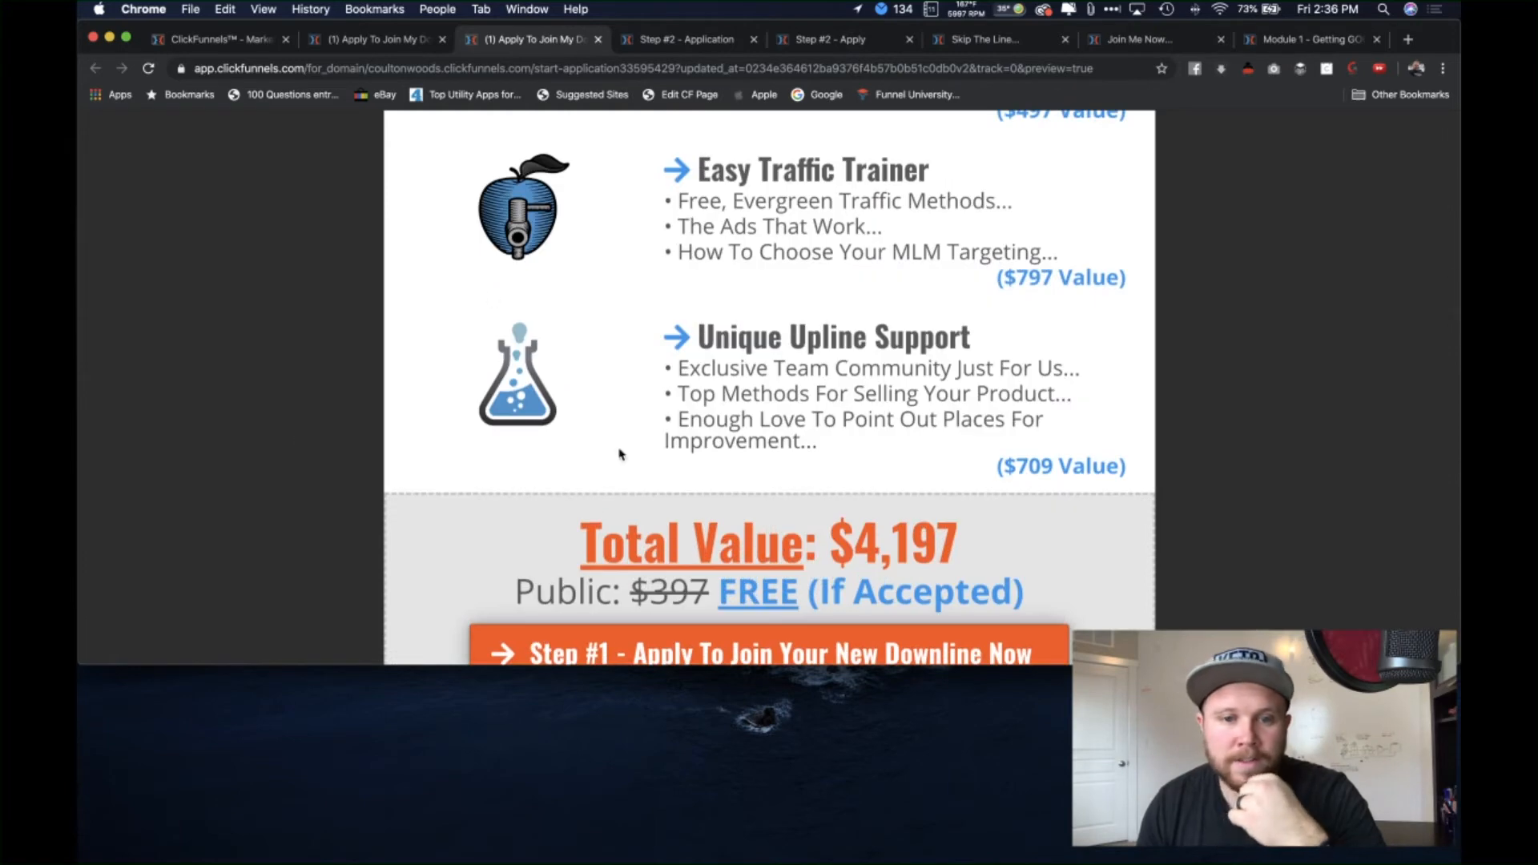
scroll(893, 522, "down", 1)
scroll(894, 522, "down", 3)
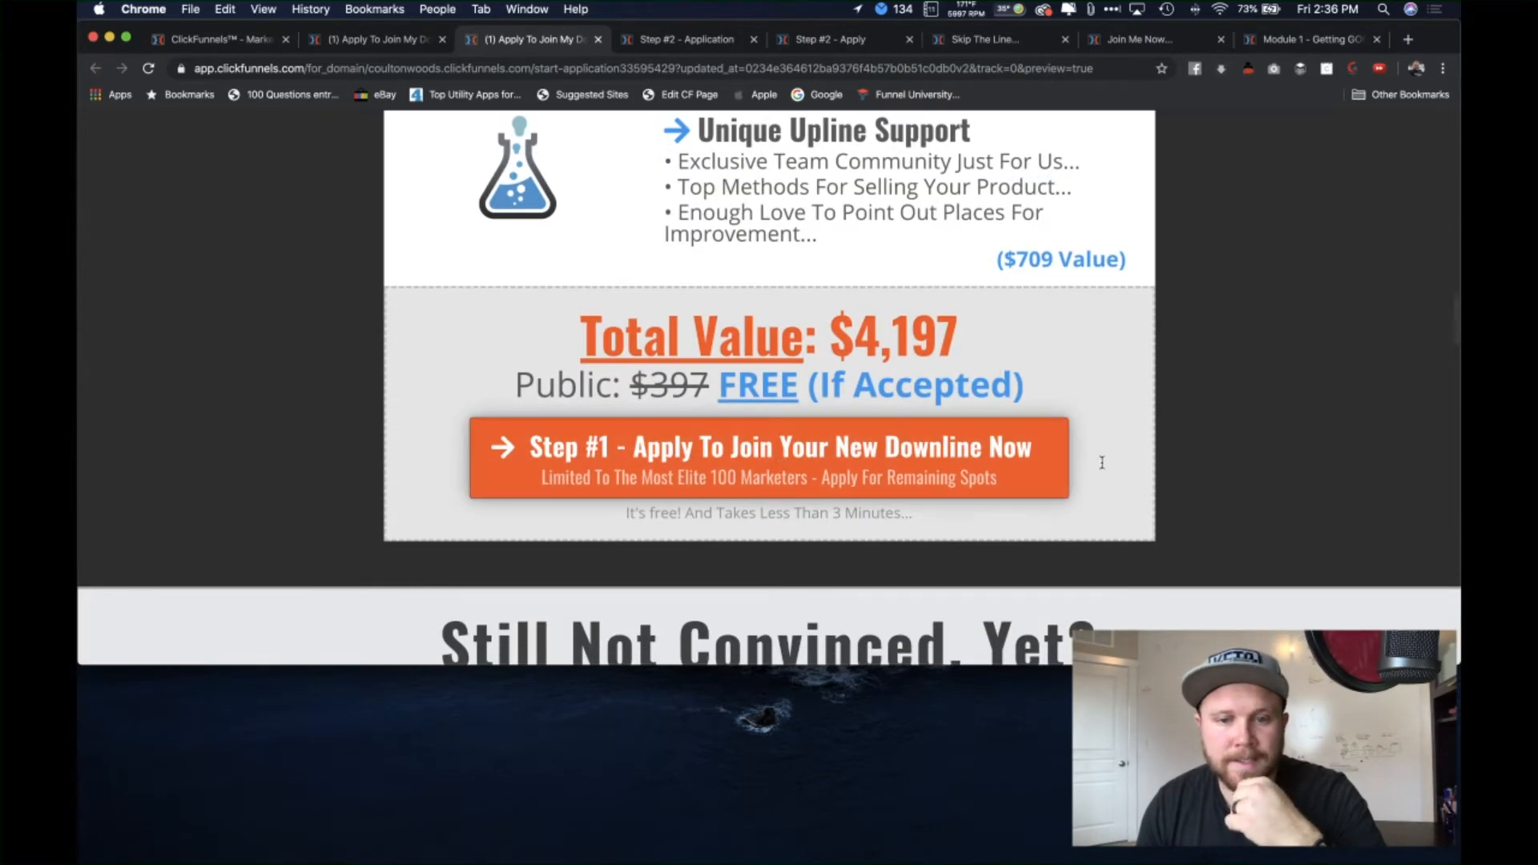
scroll(360, 436, "down", 6)
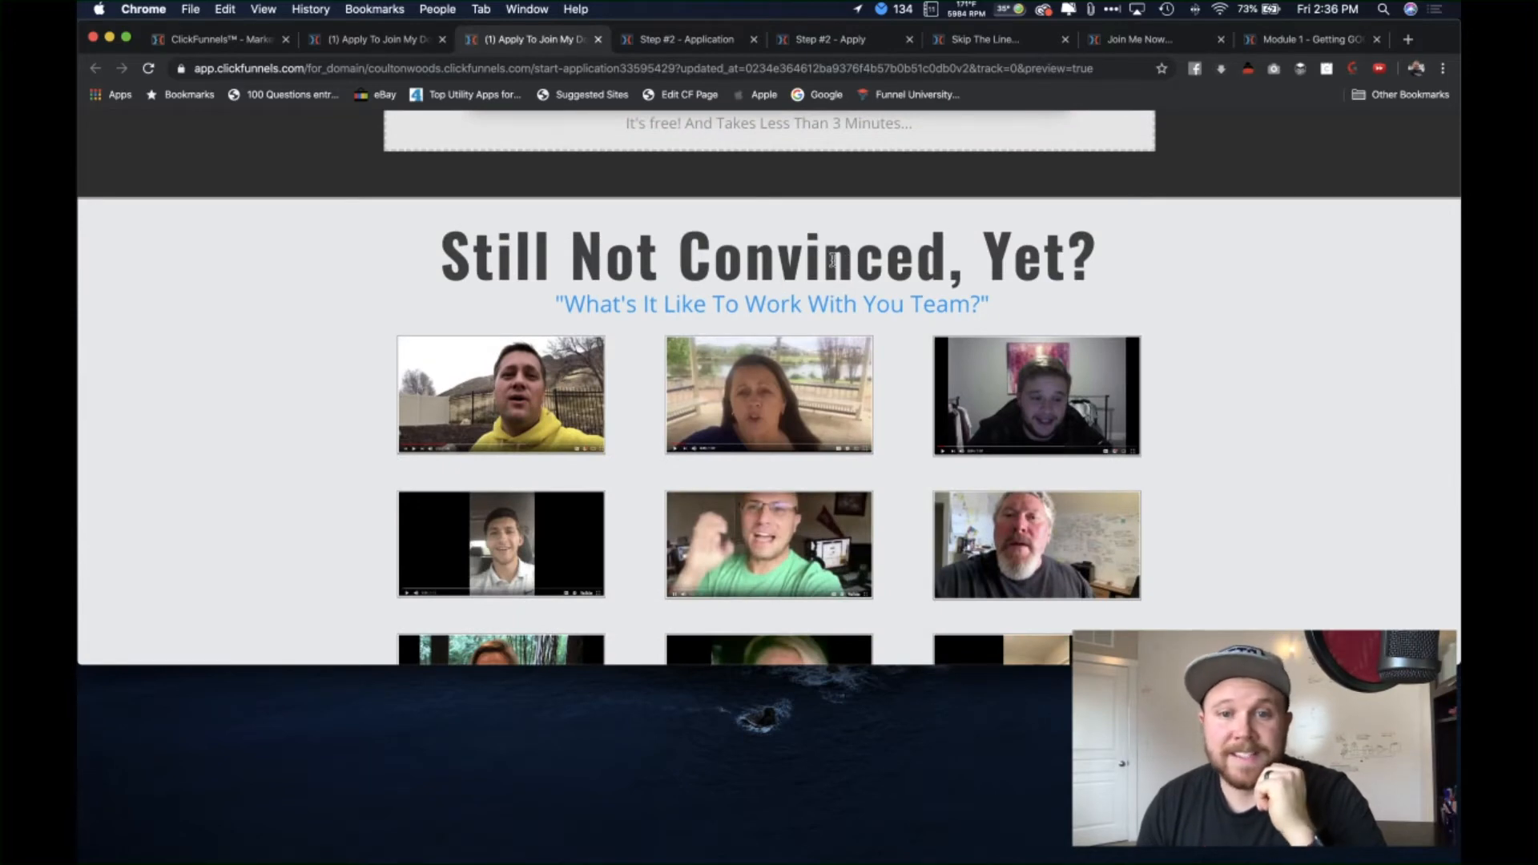
scroll(942, 382, "down", 1)
scroll(693, 436, "down", 2)
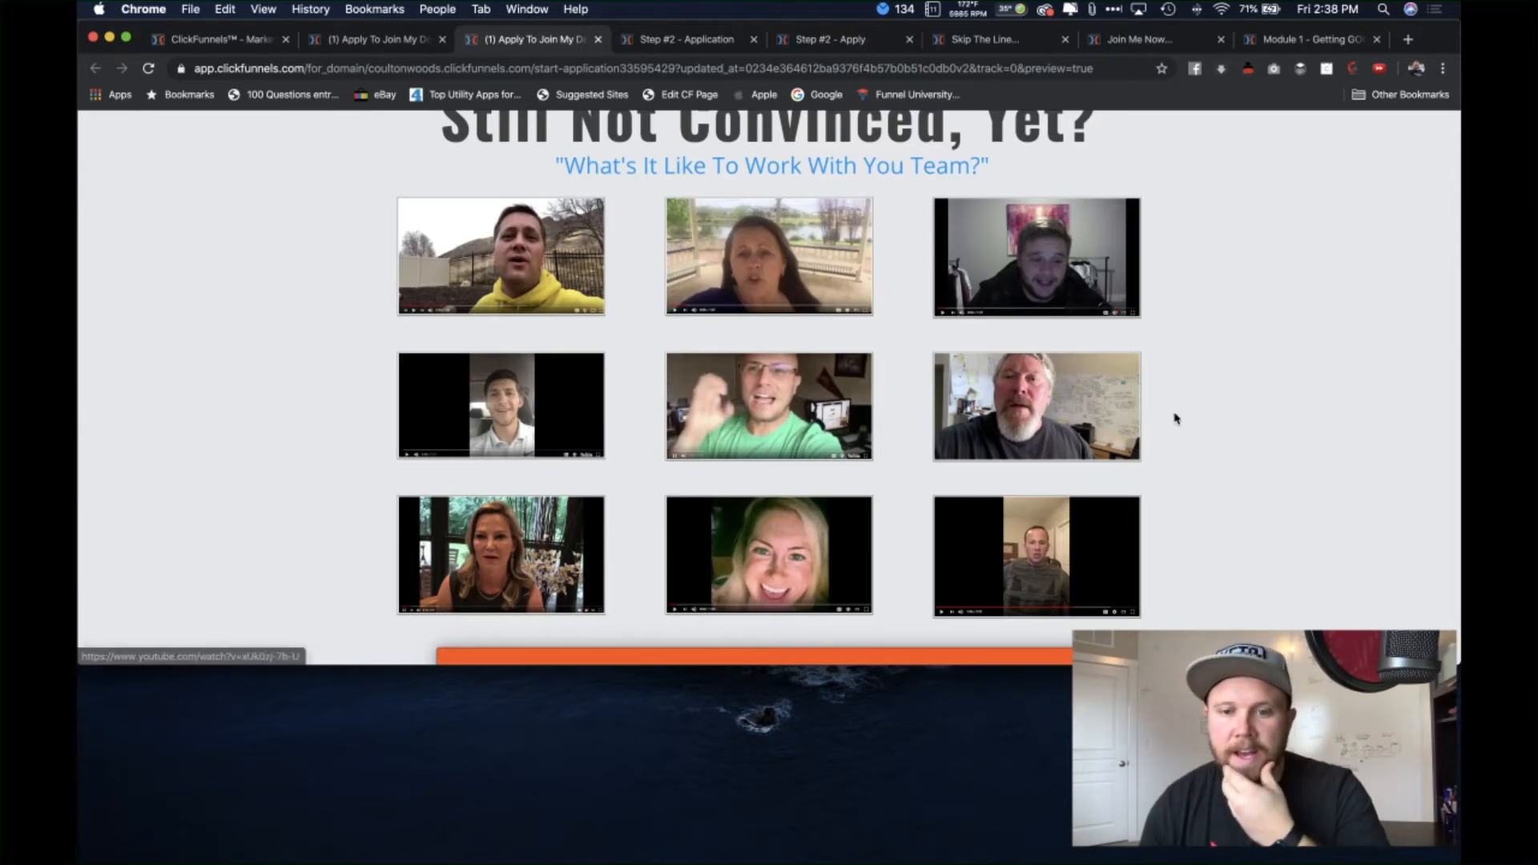
scroll(1174, 415, "down", 3)
scroll(1270, 473, "up", 2)
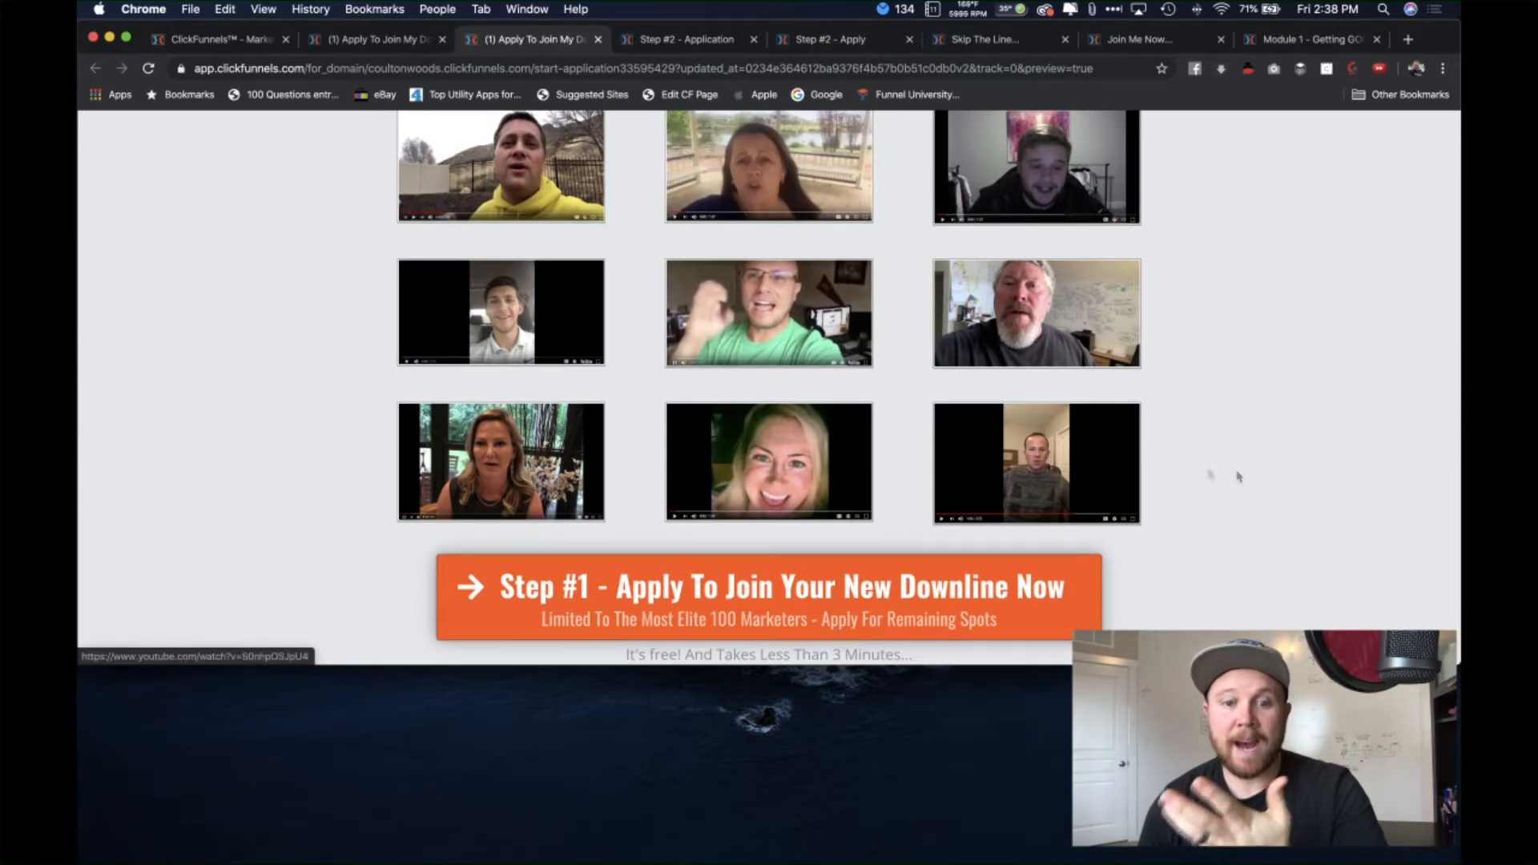
scroll(1238, 476, "up", 3)
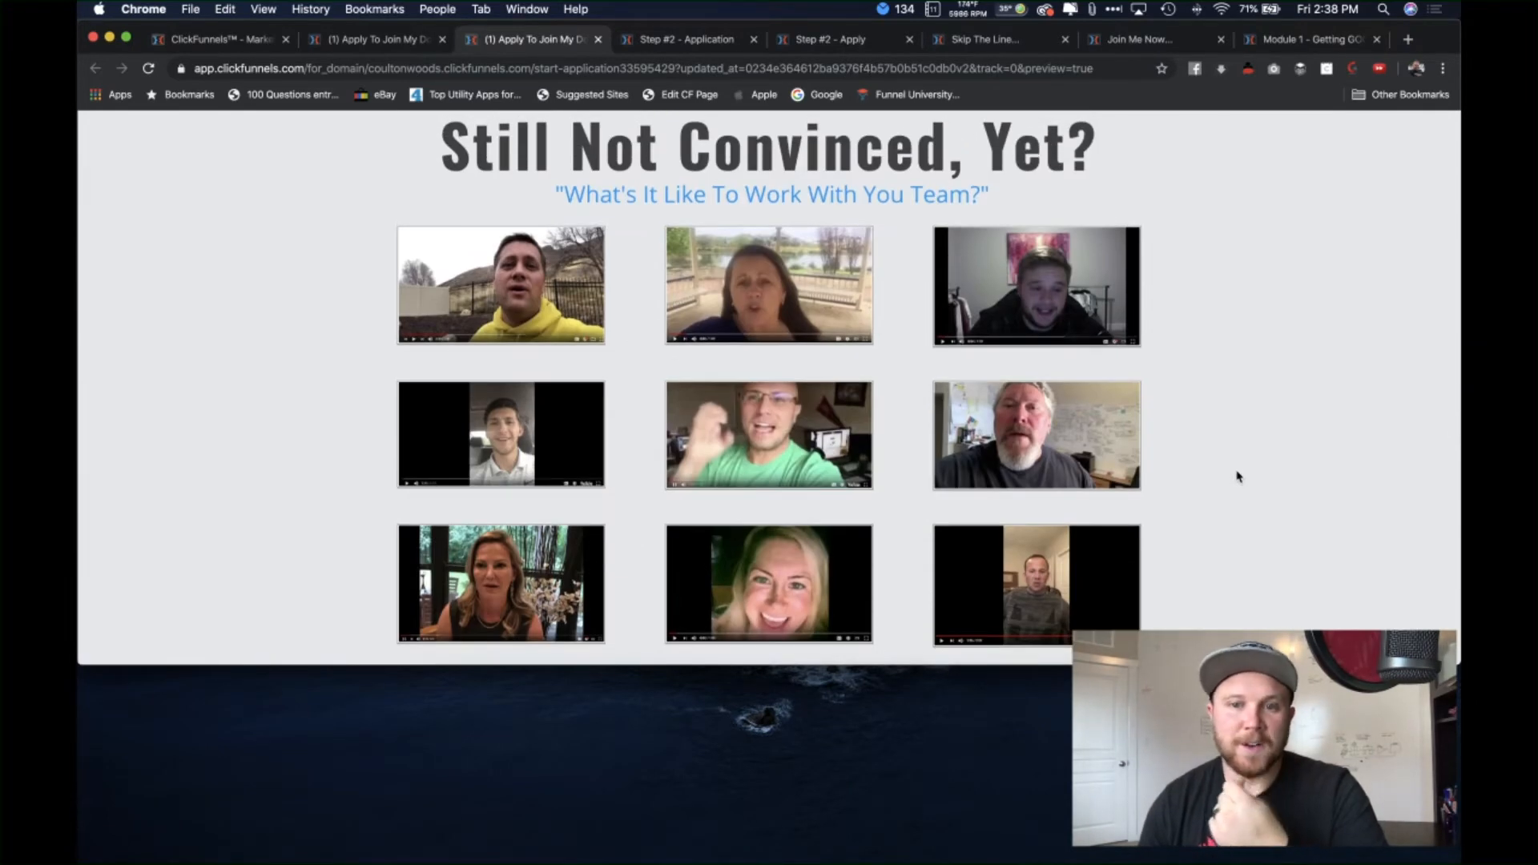
scroll(1237, 476, "down", 10)
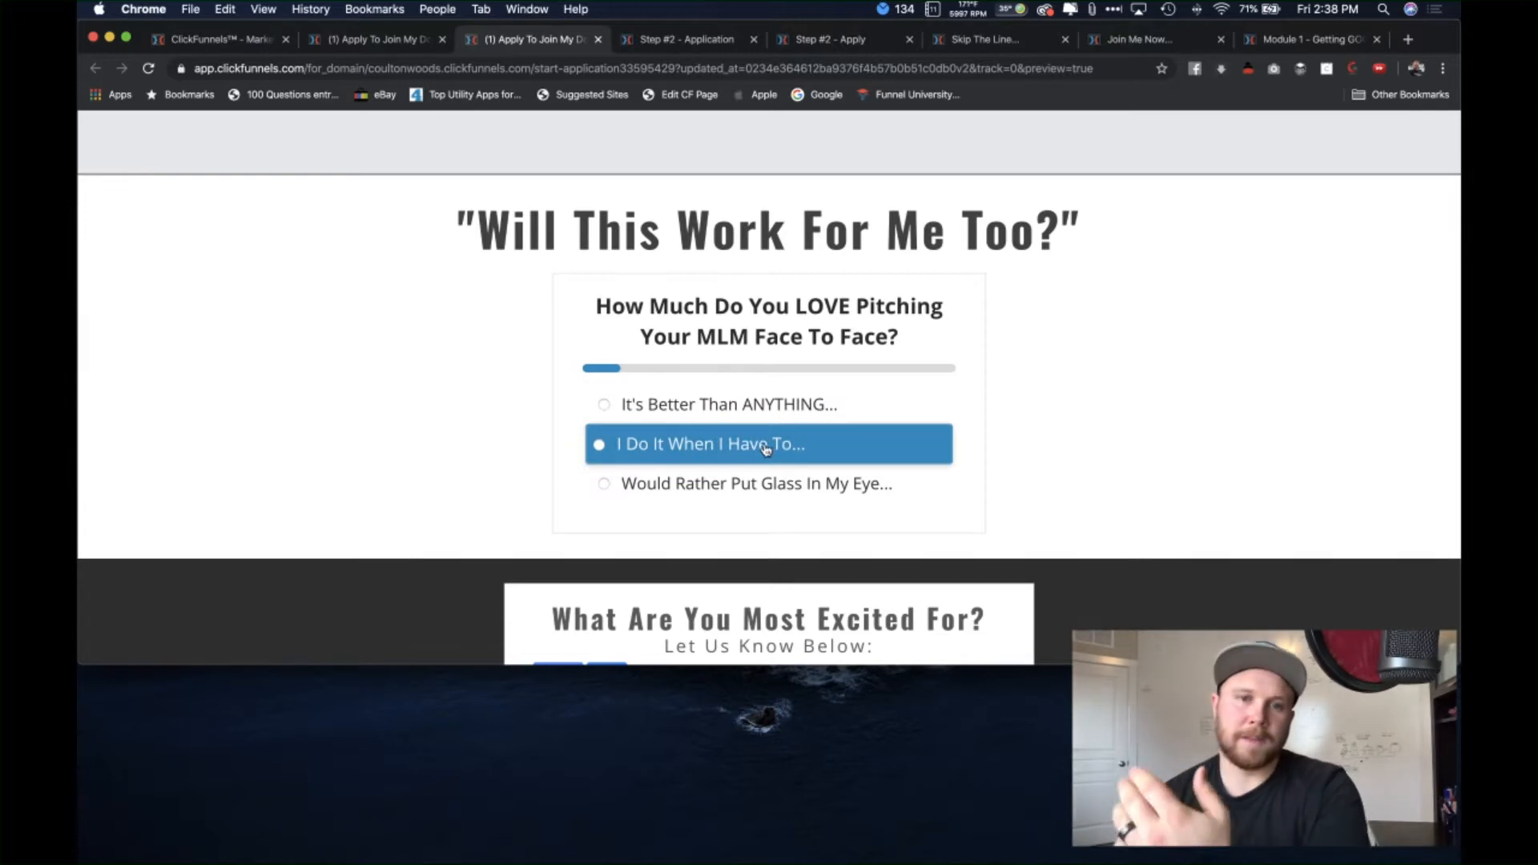
scroll(1116, 450, "down", 6)
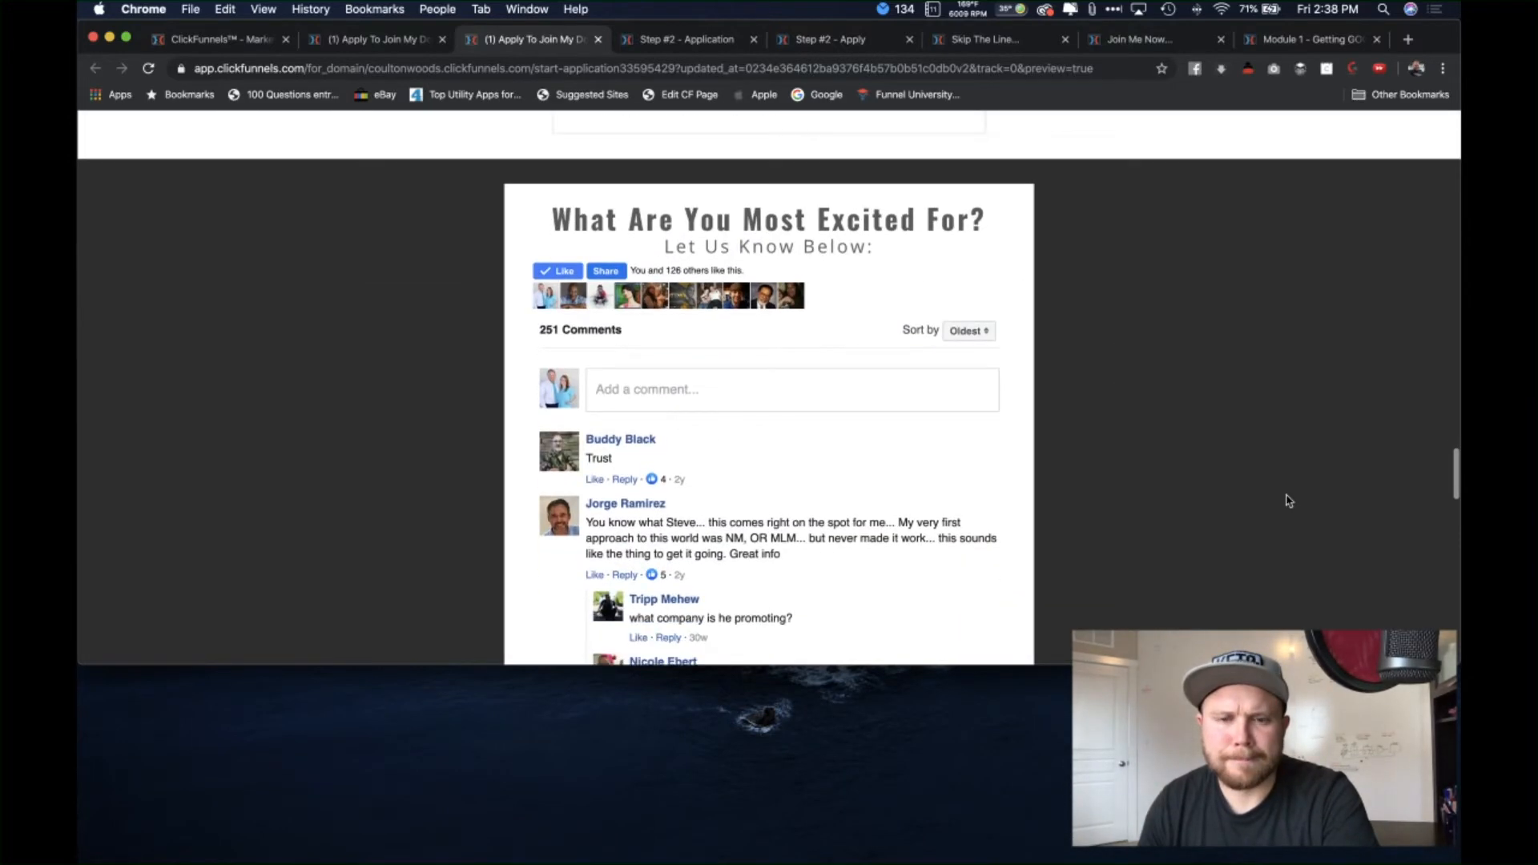
scroll(1171, 502, "down", 1)
scroll(1171, 502, "up", 1)
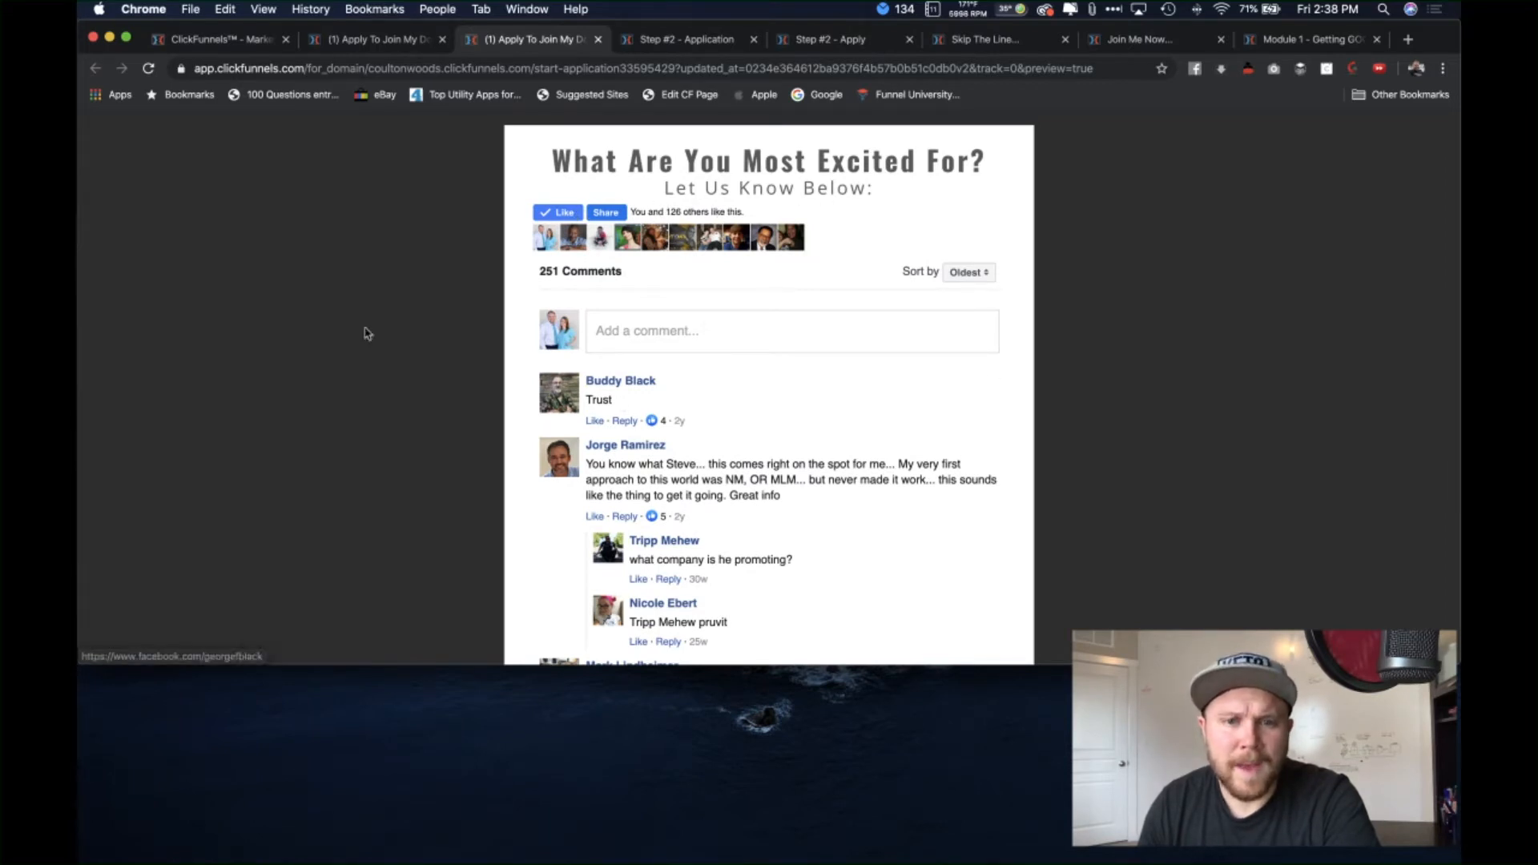
scroll(445, 435, "up", 1)
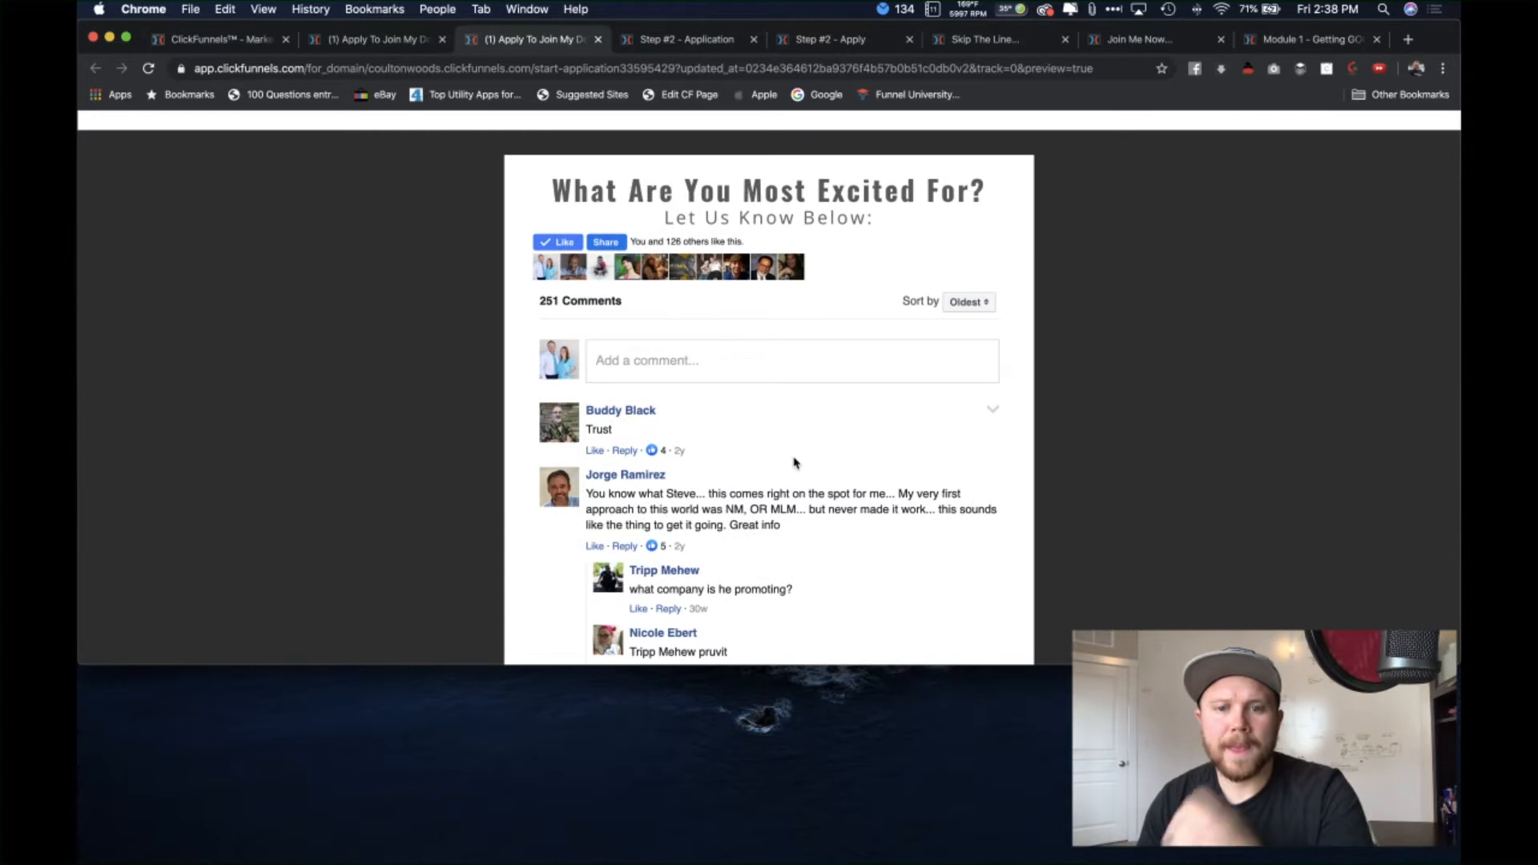
scroll(793, 400, "up", 1)
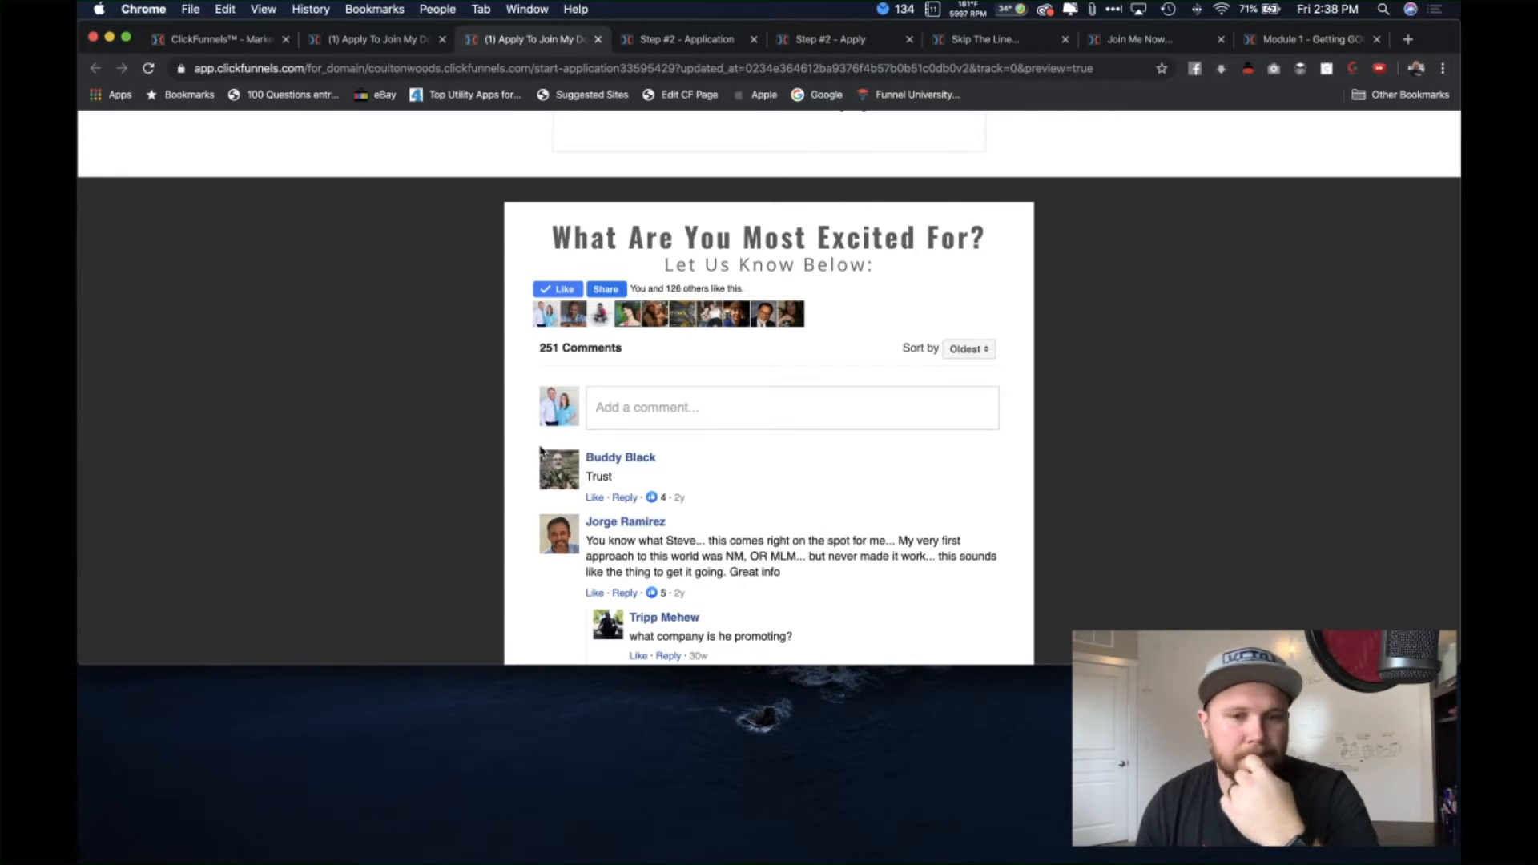
scroll(542, 452, "down", 20)
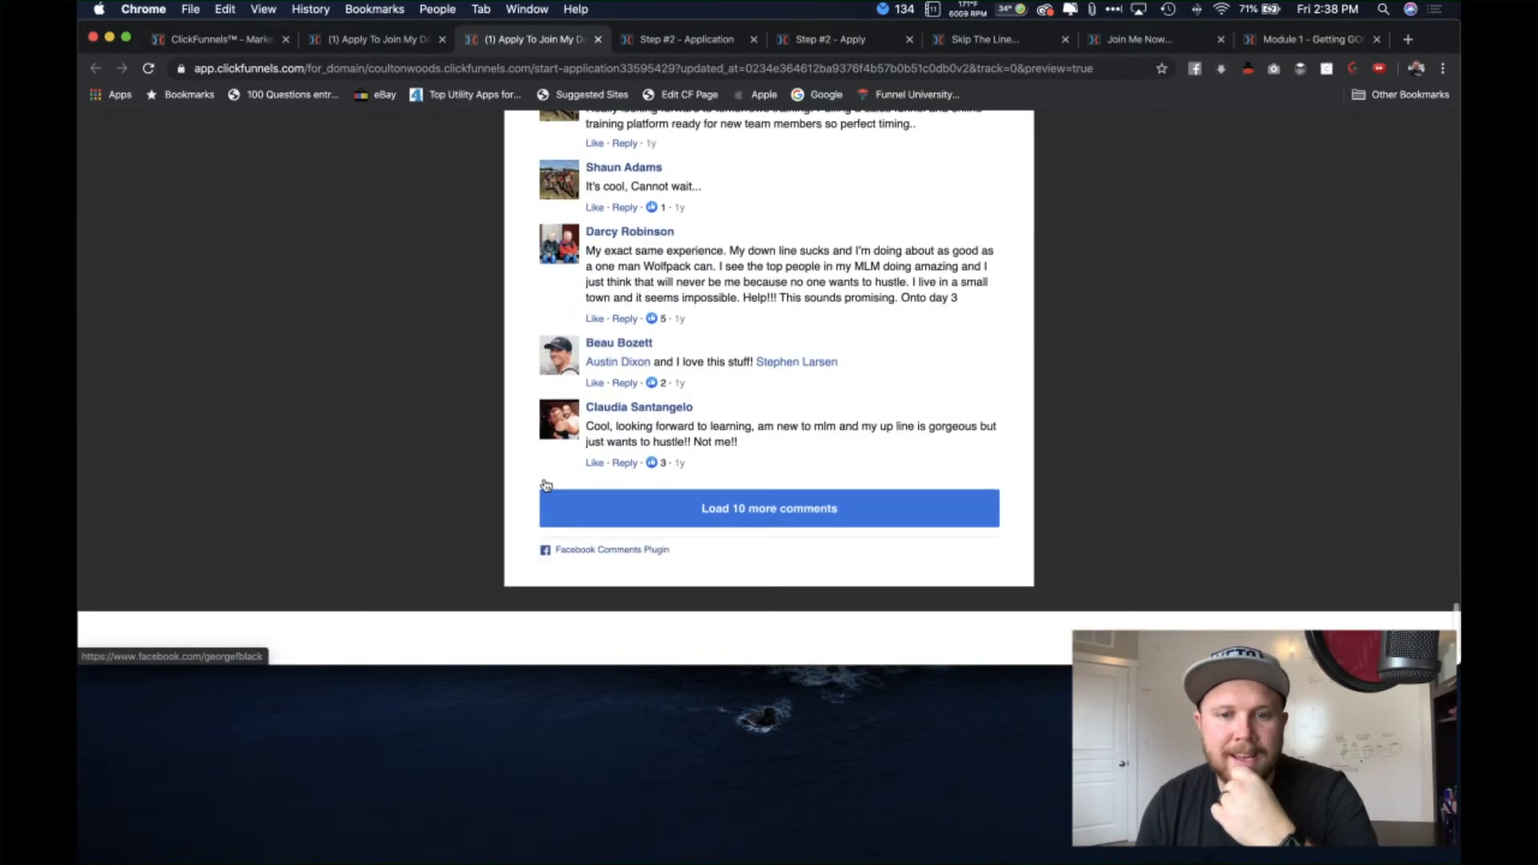
scroll(545, 485, "down", 2)
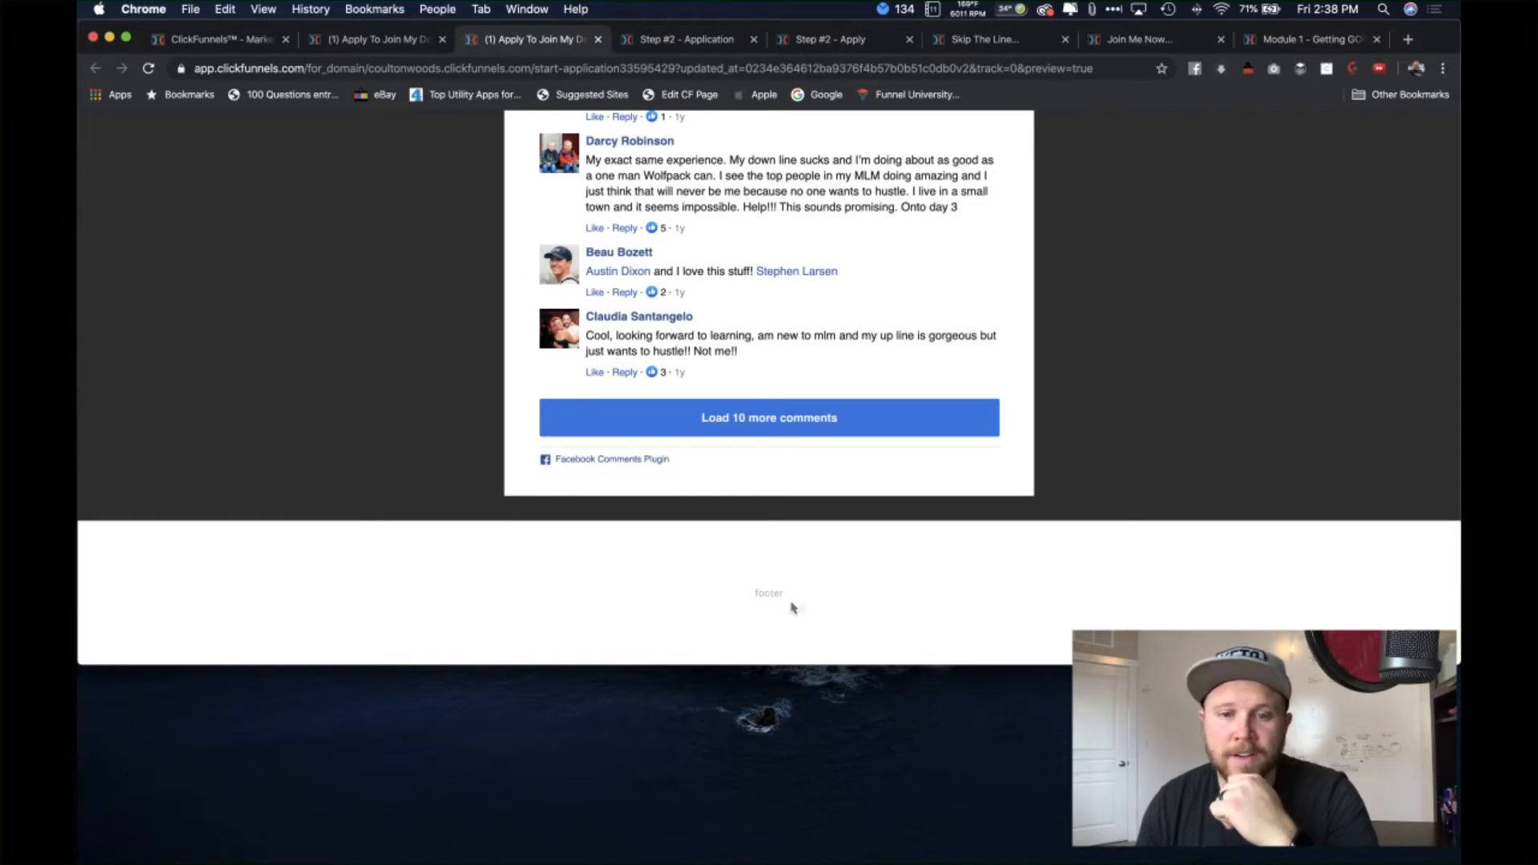
scroll(392, 374, "up", 20)
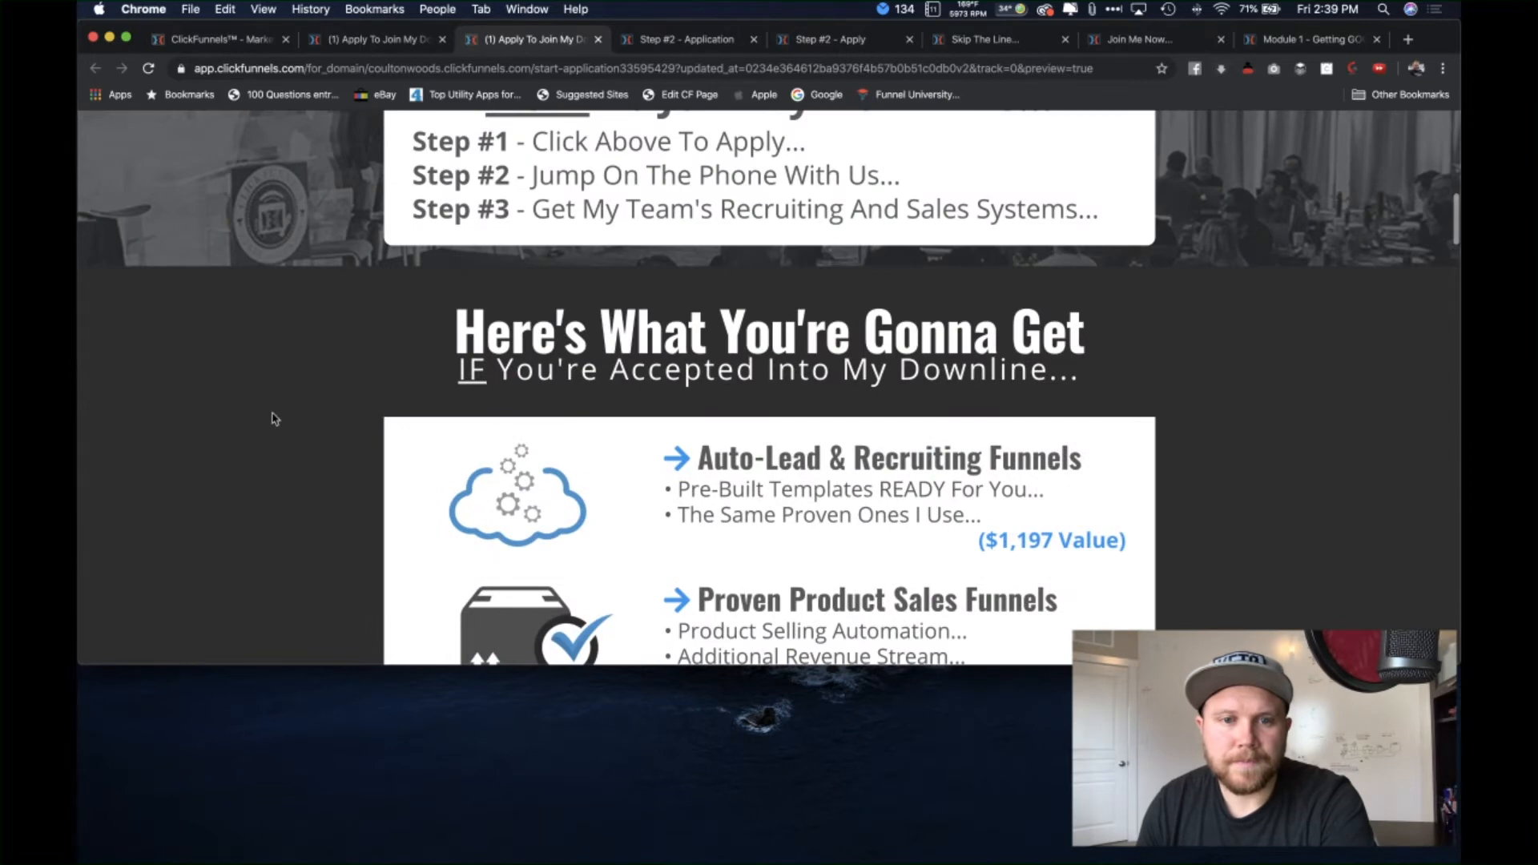
scroll(274, 418, "up", 15)
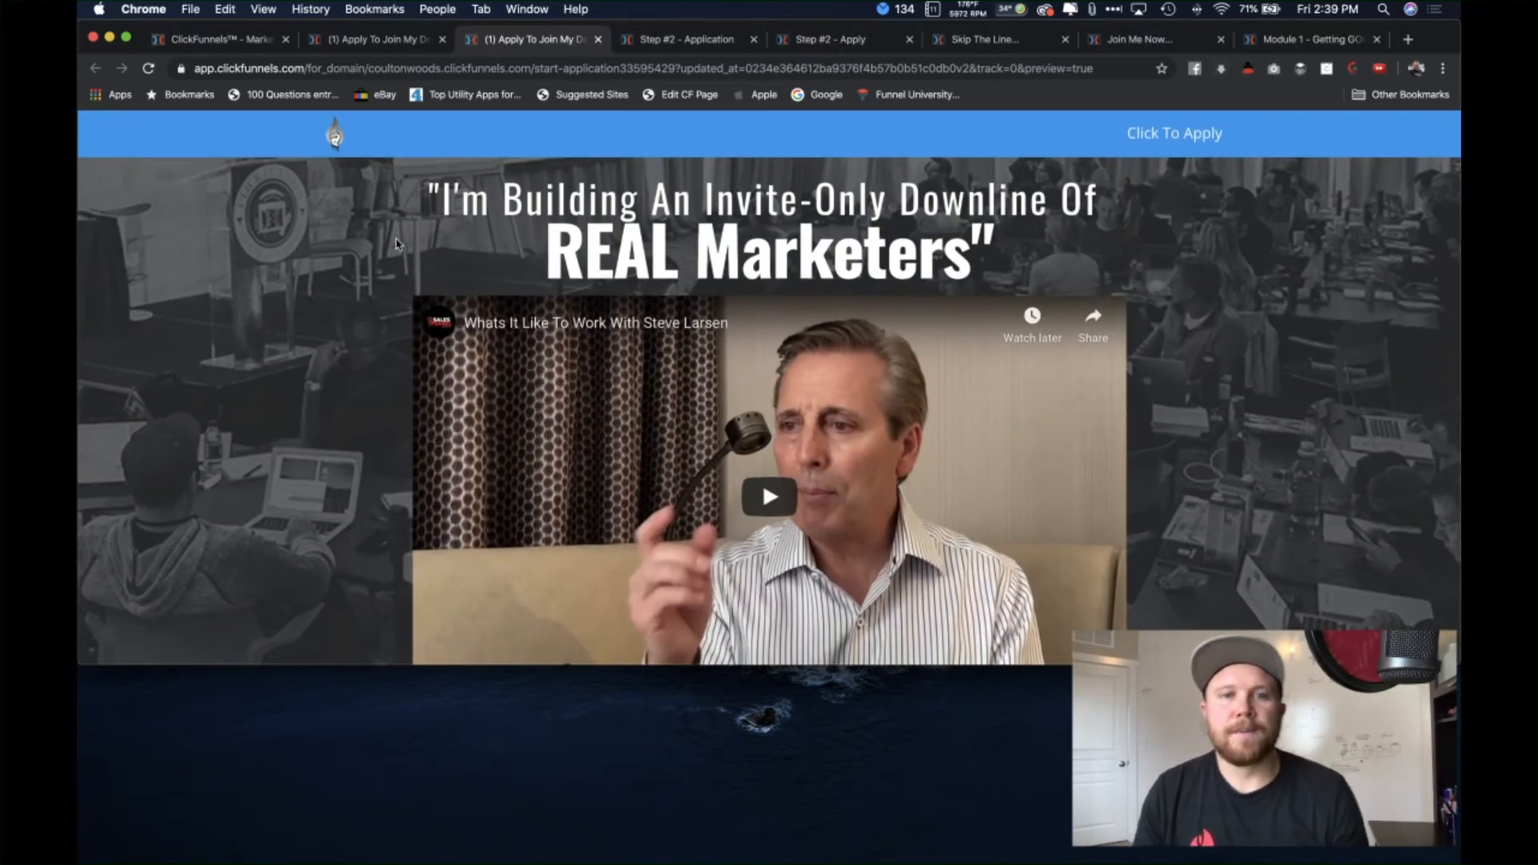
Step: Preview the NDA application step and scroll through its agreement
left_click(688, 38)
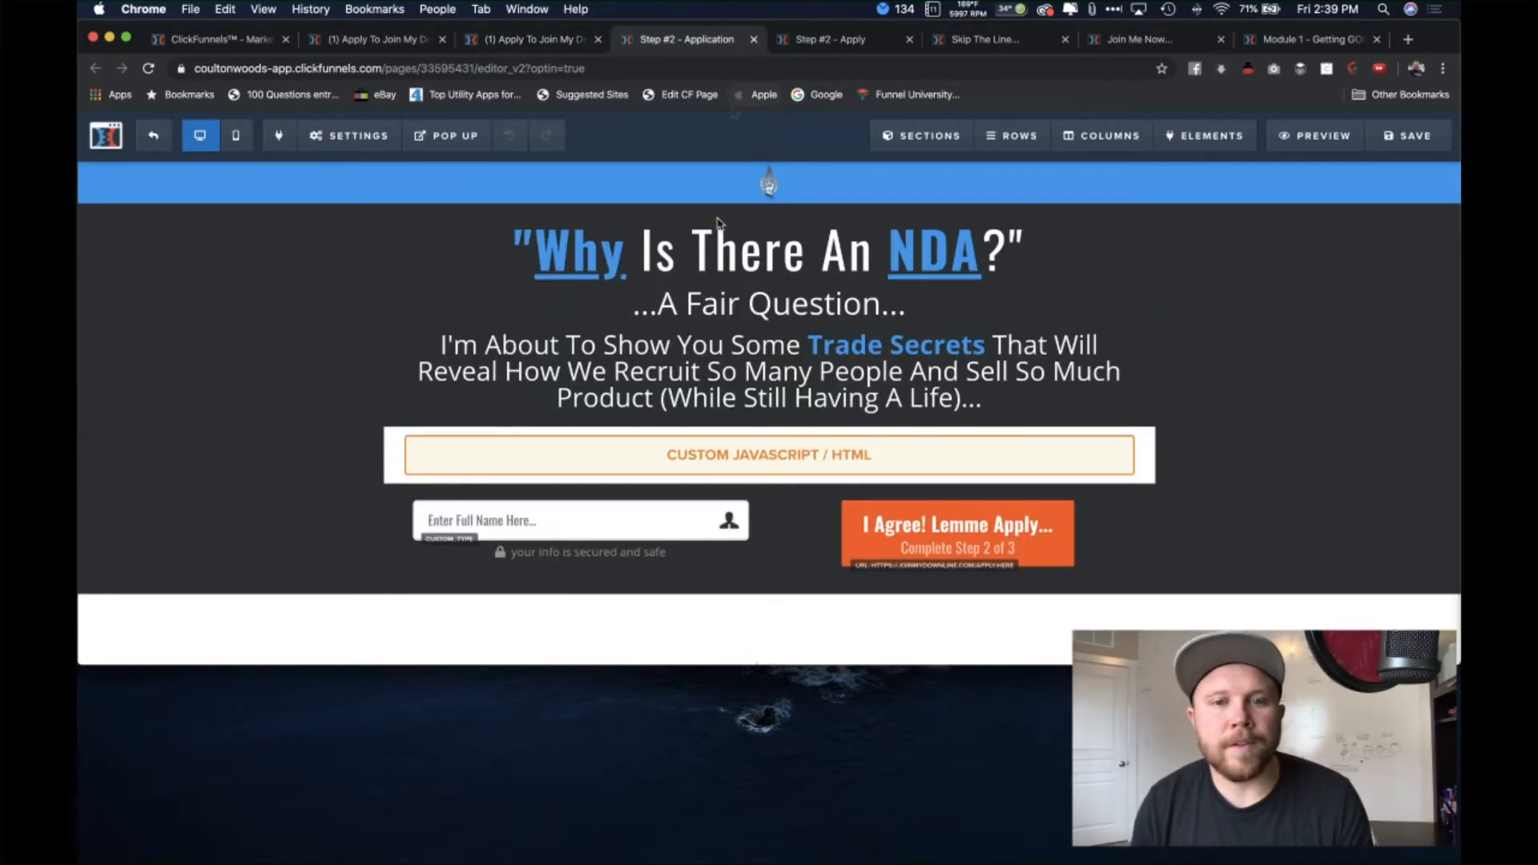
left_click(1315, 135)
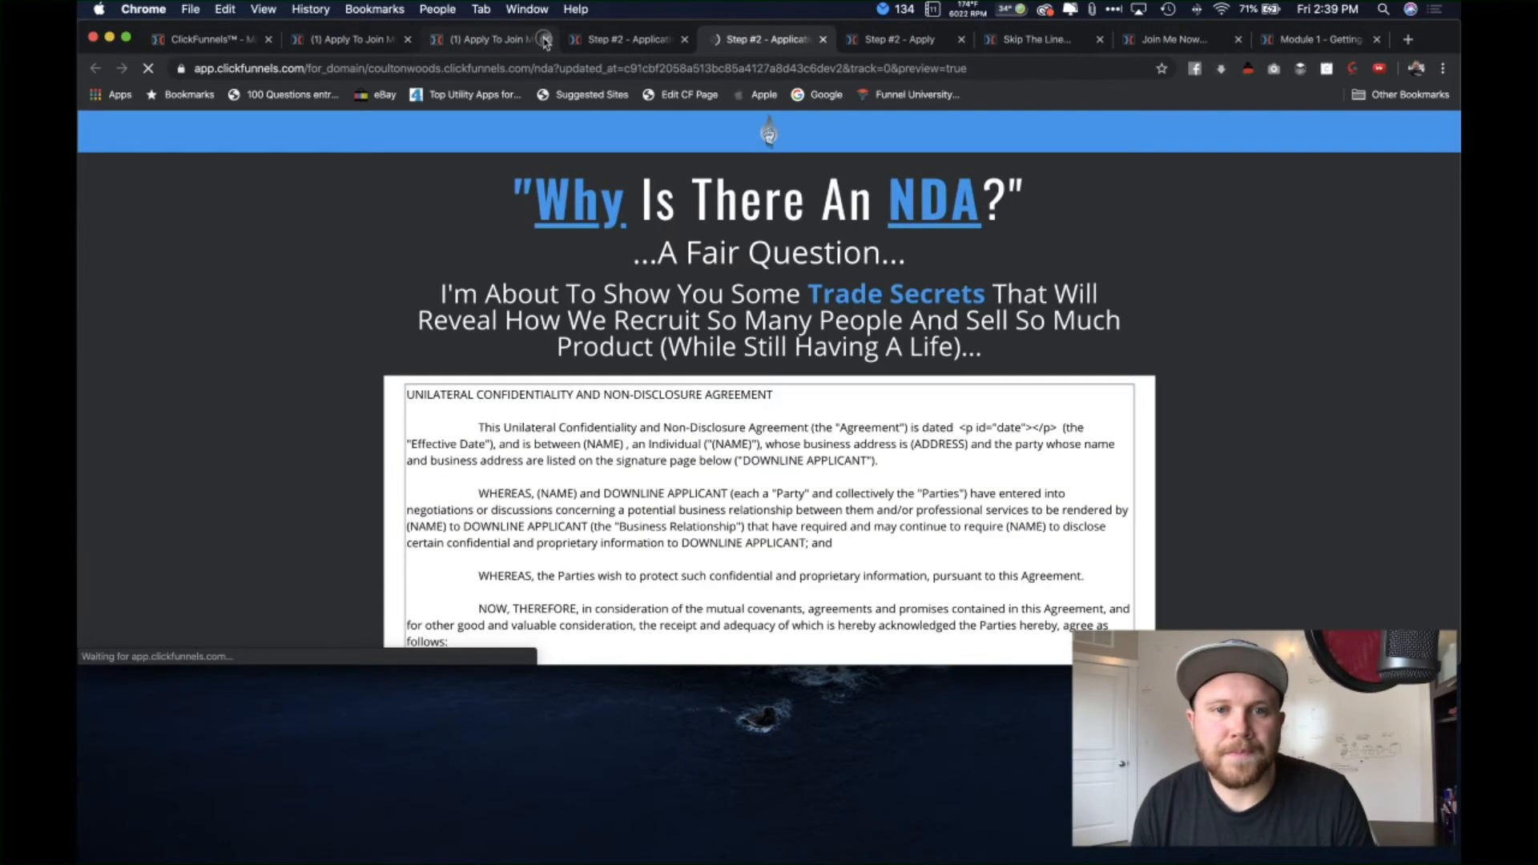
scroll(774, 212, "down", 1)
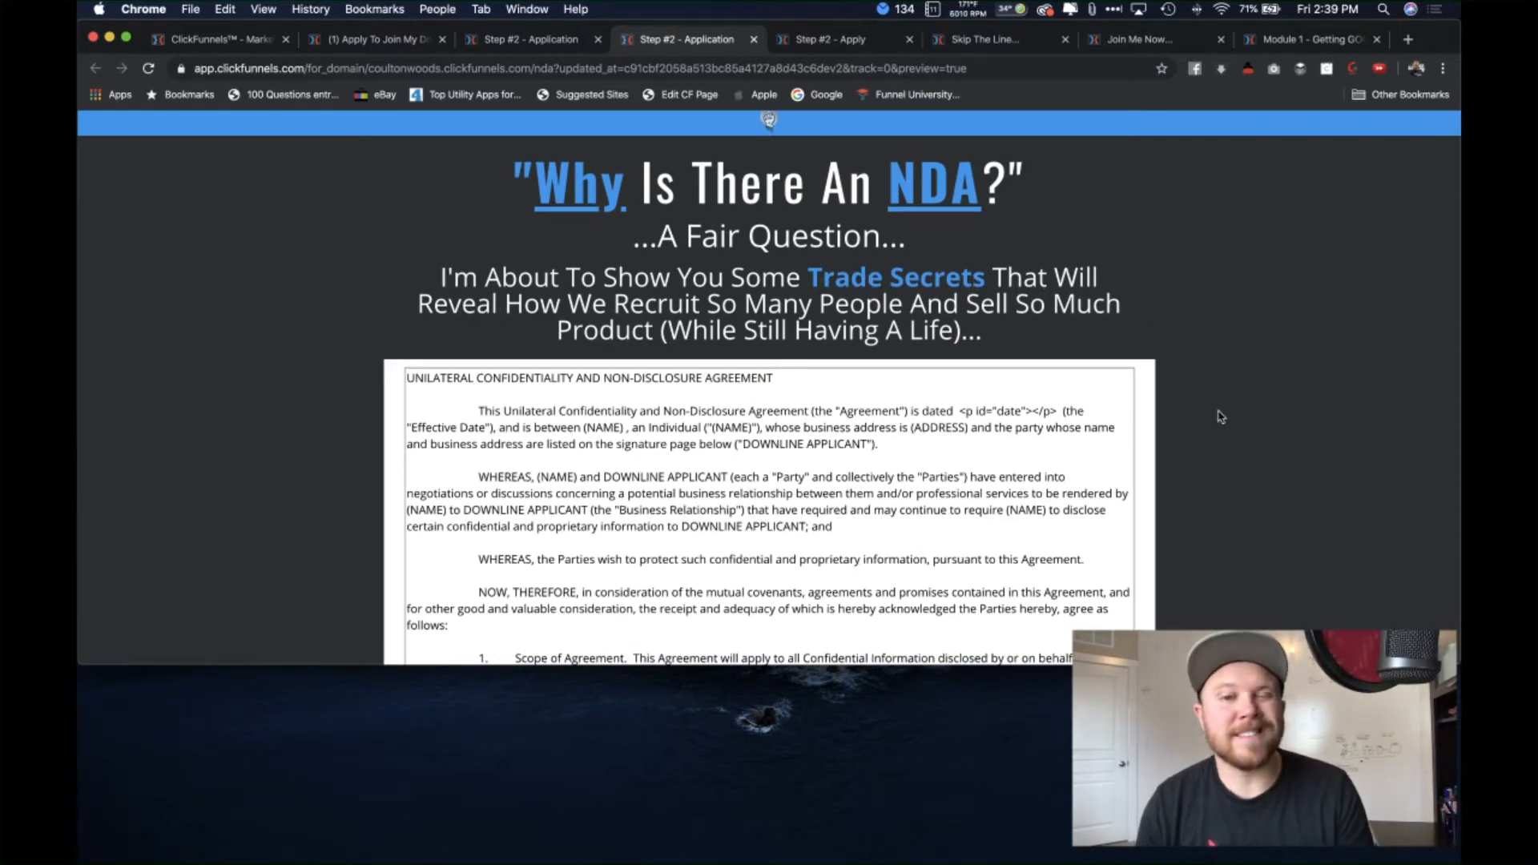
scroll(1246, 480, "down", 2)
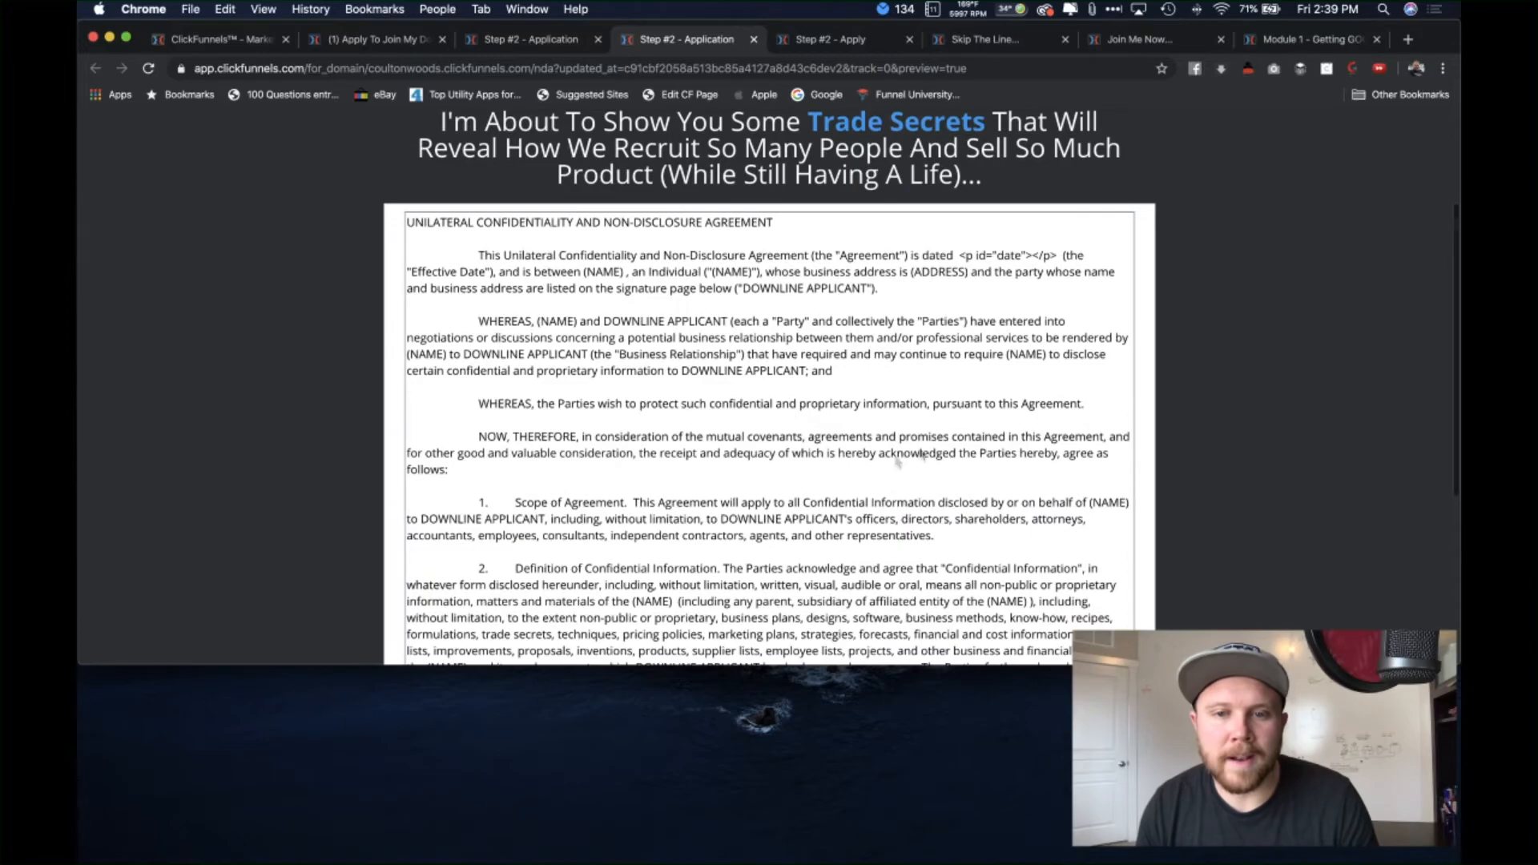
scroll(770, 443, "down", 6)
scroll(776, 451, "down", 18)
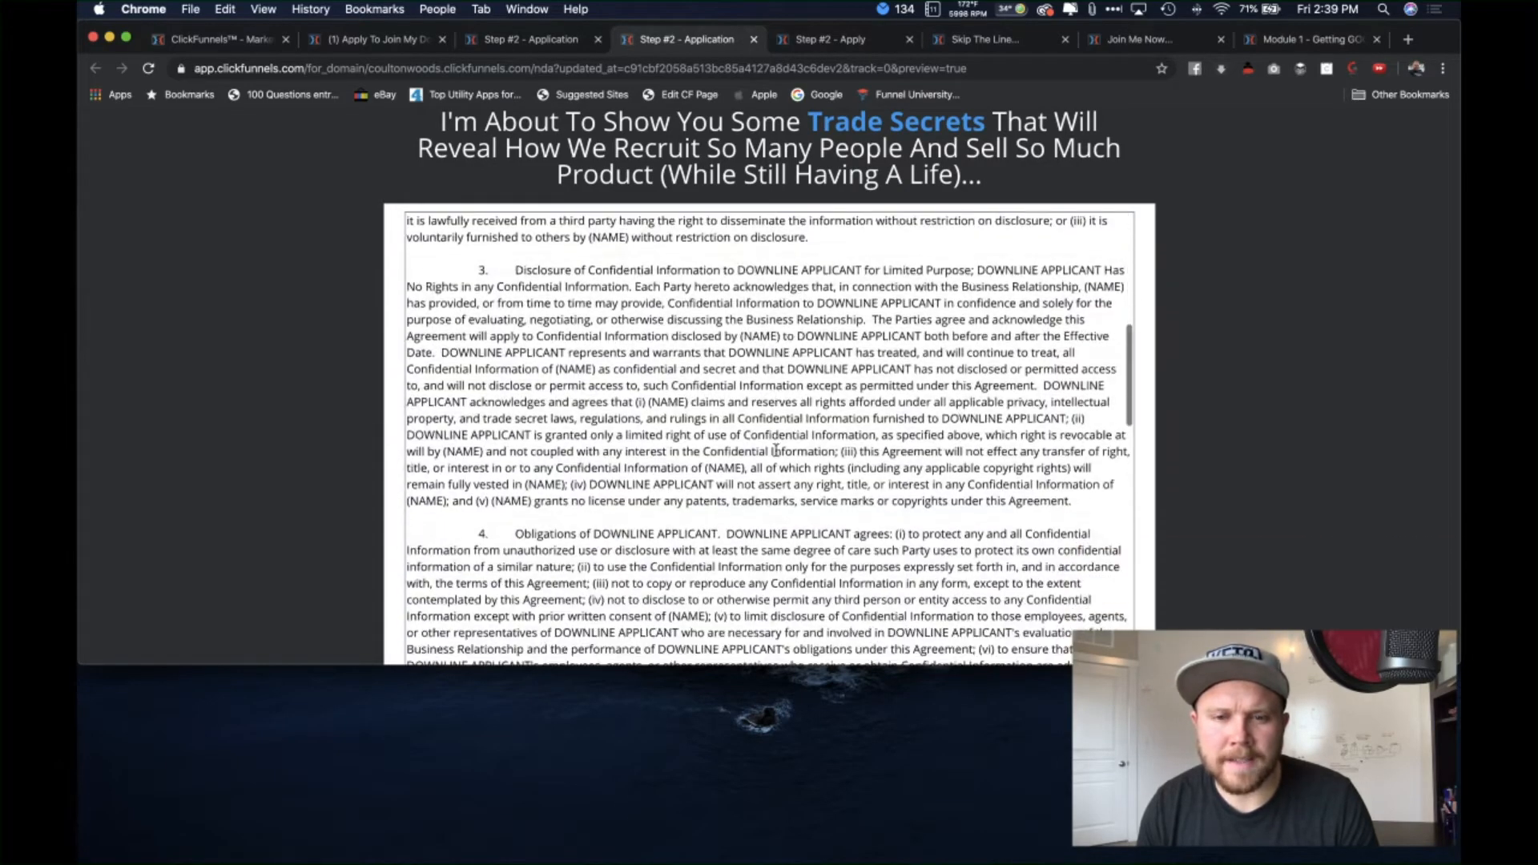
scroll(776, 451, "down", 8)
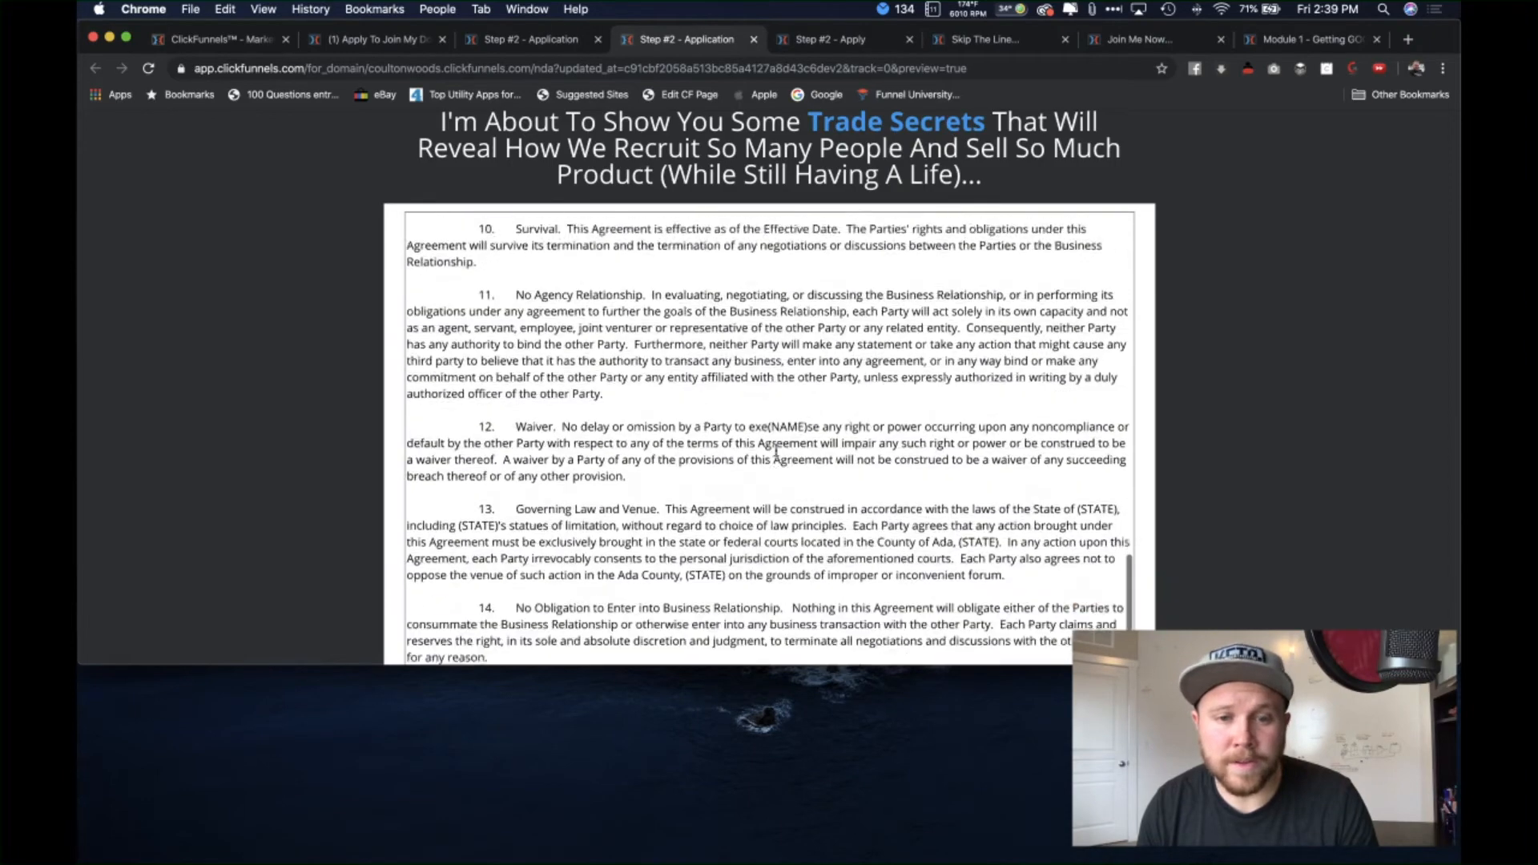
scroll(776, 451, "down", 4)
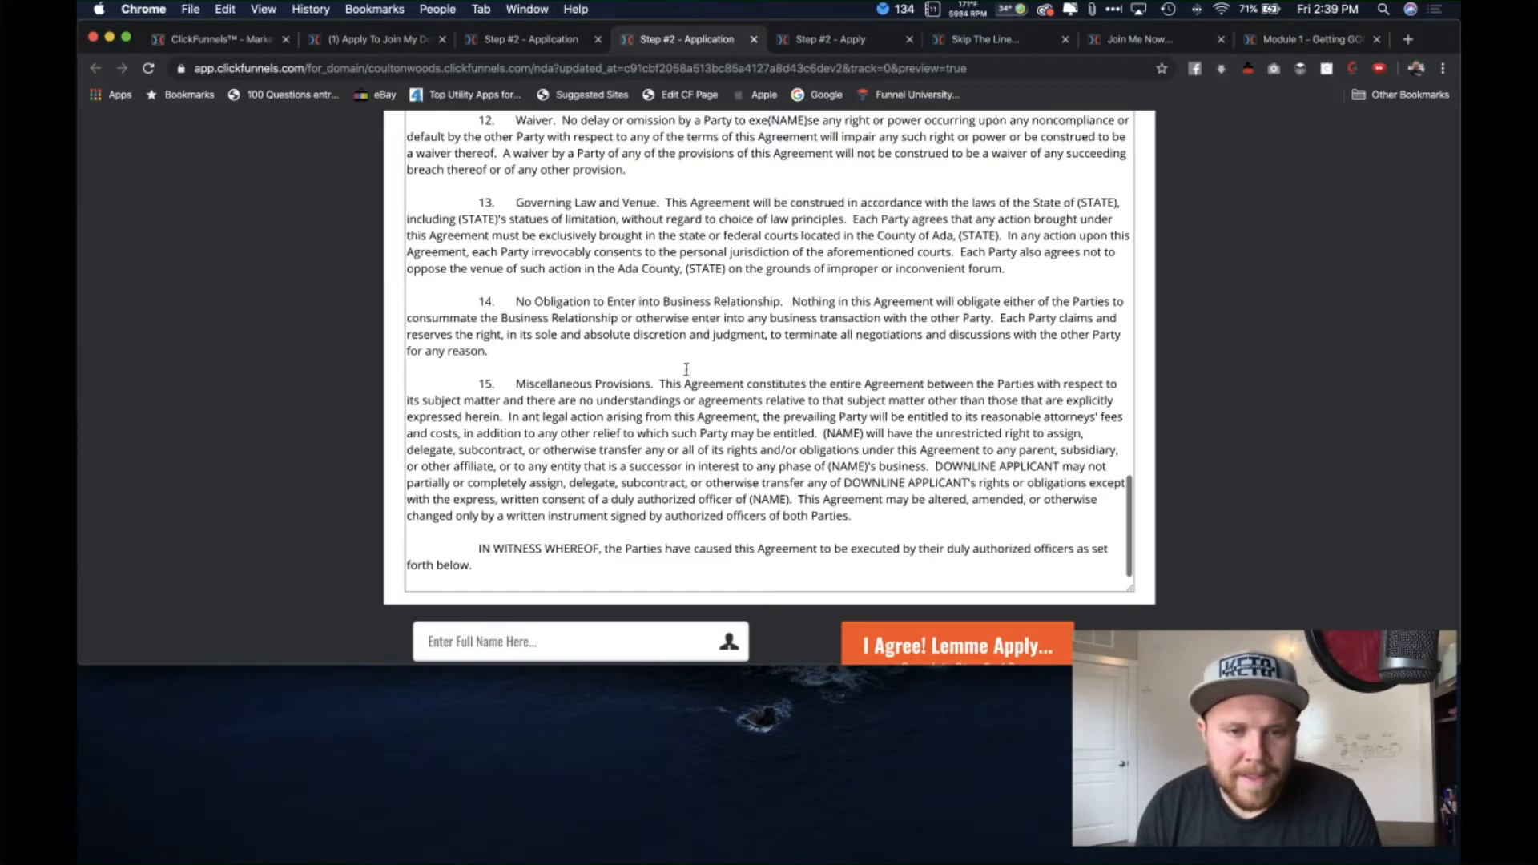
scroll(687, 369, "up", 10)
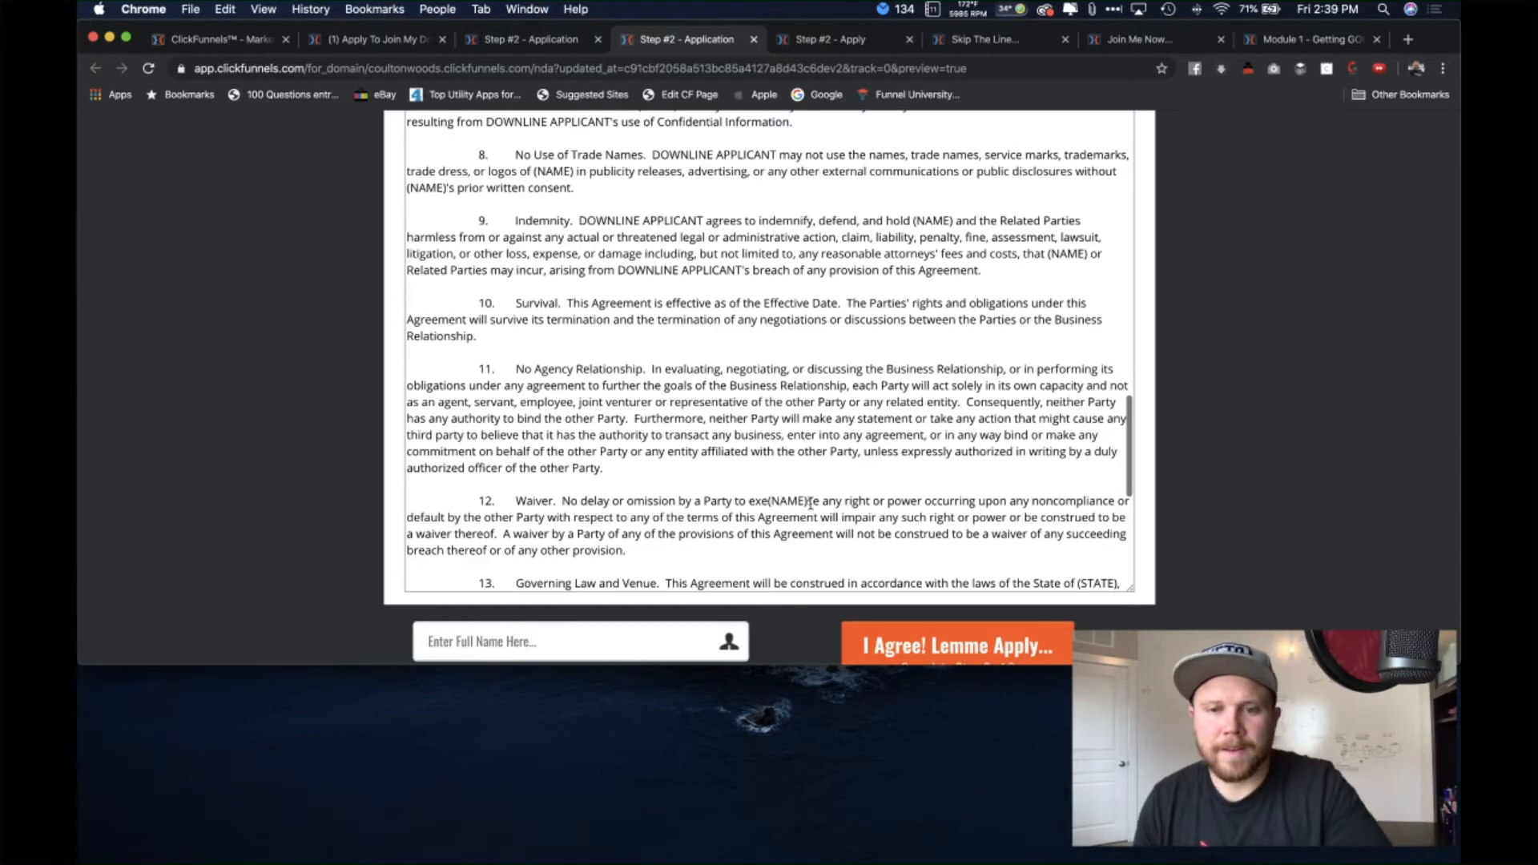
scroll(750, 426, "up", 5)
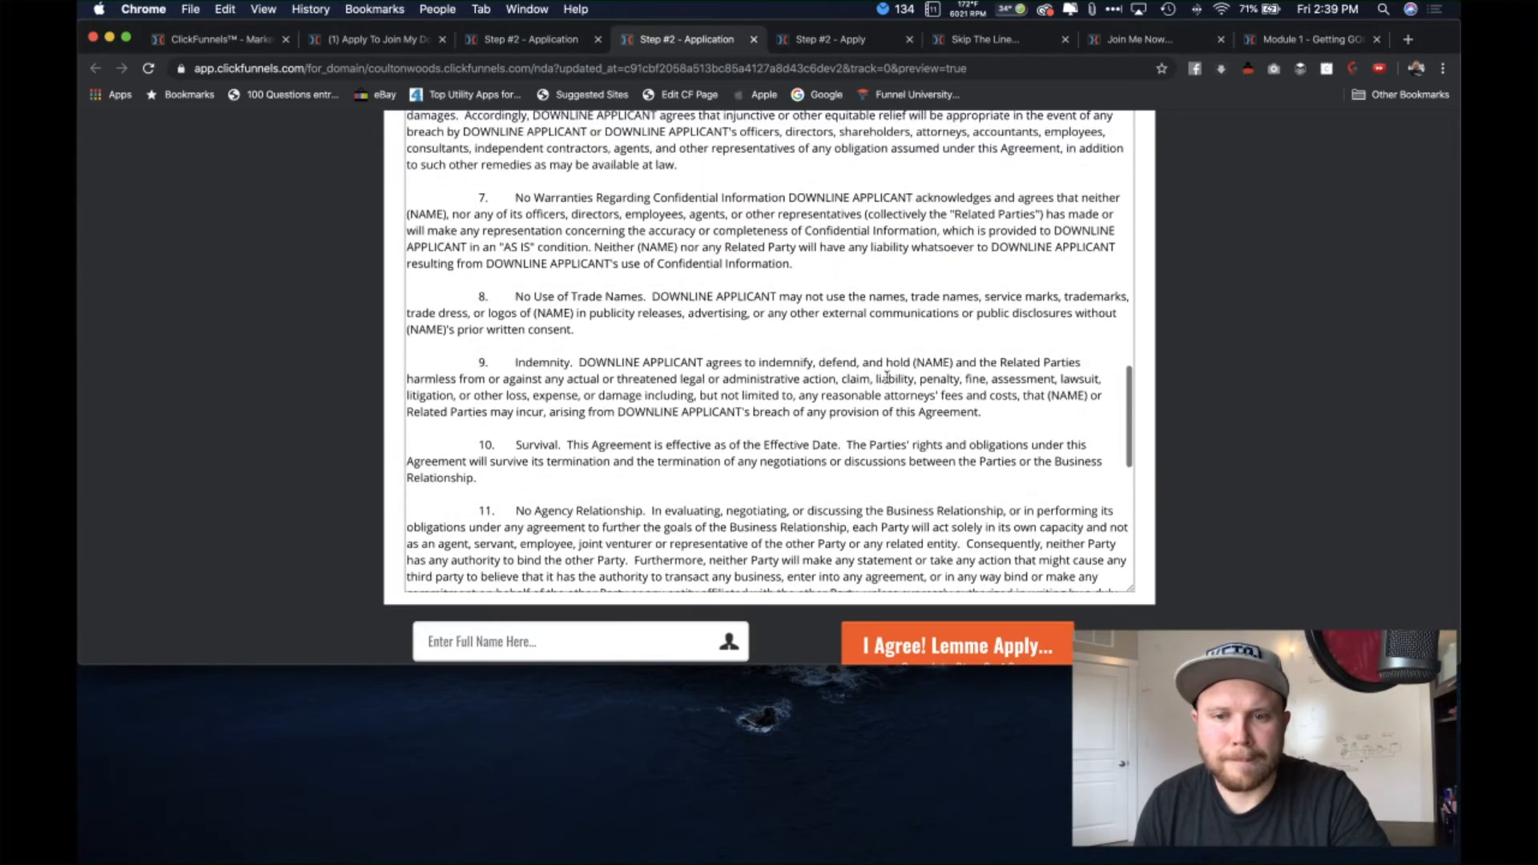
scroll(878, 358, "up", 20)
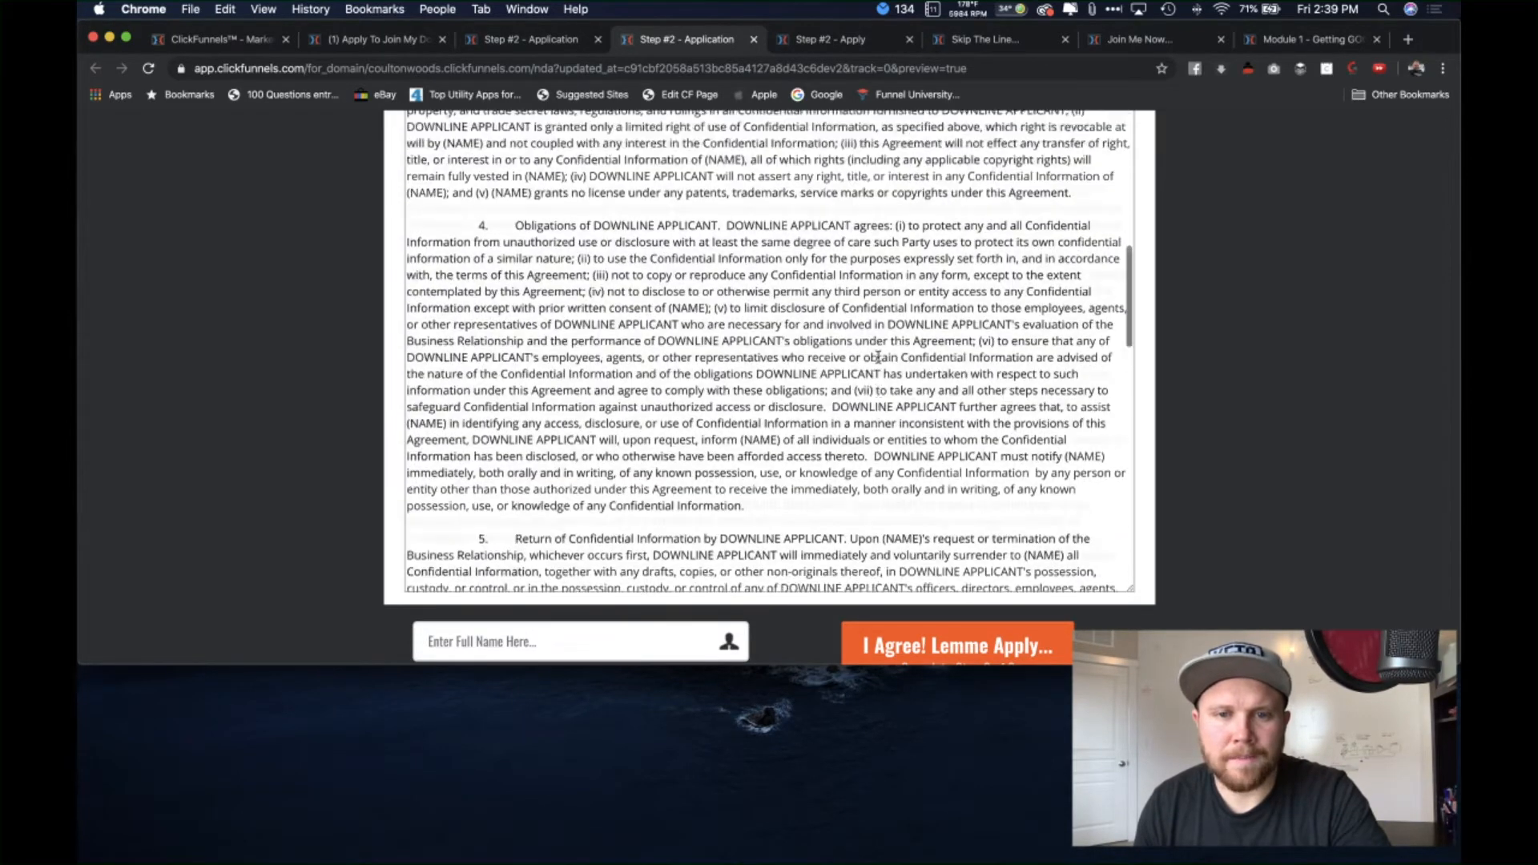
scroll(879, 358, "up", 15)
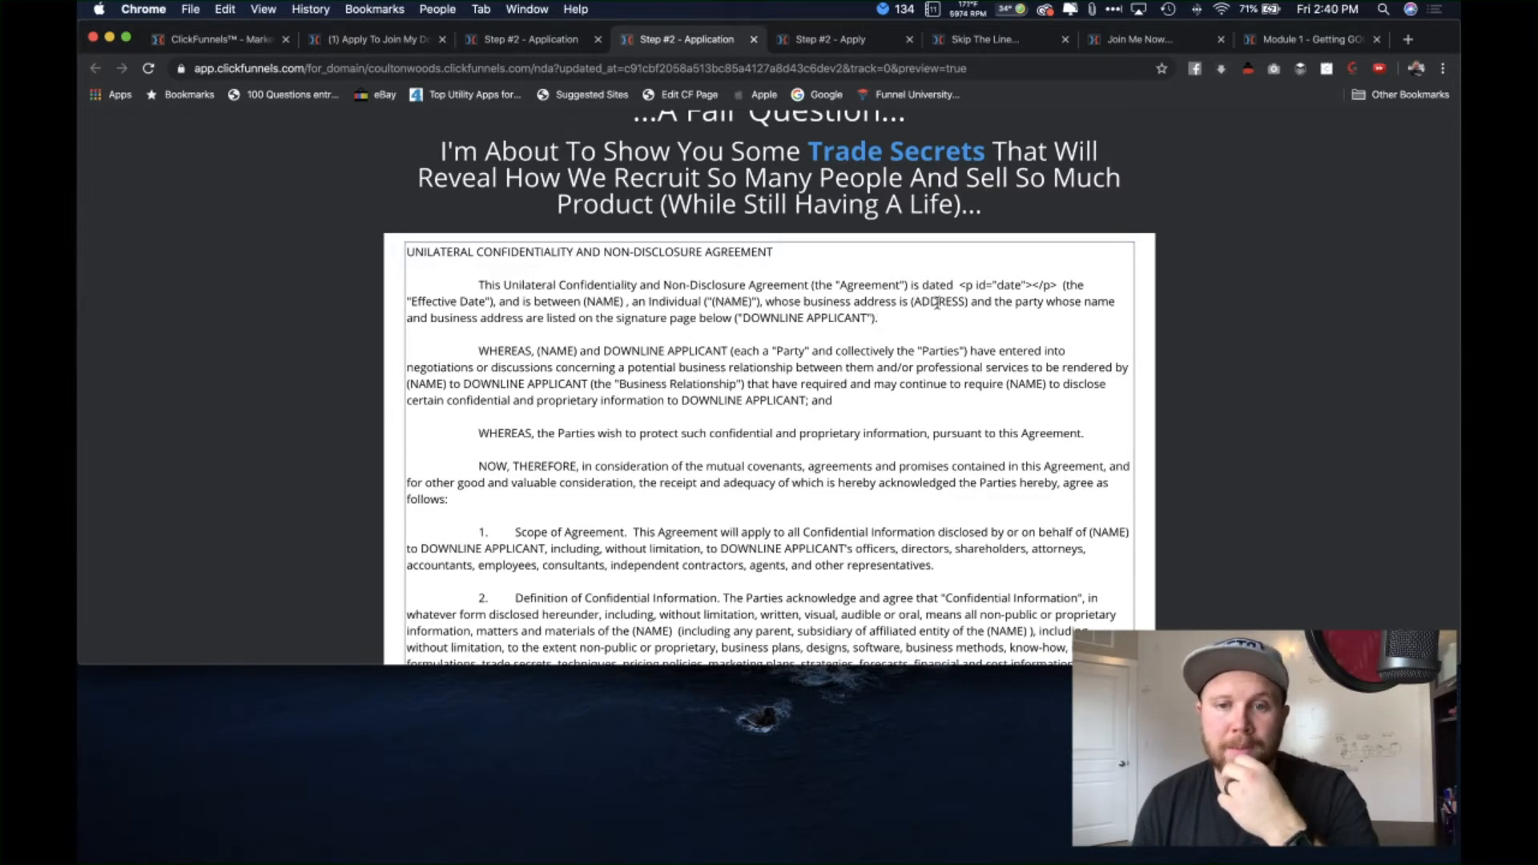
Step: Check the agreement's ADDRESS placeholder and full name field, then switch to the Step #2 Apply editor
left_click_drag(916, 302, 970, 305)
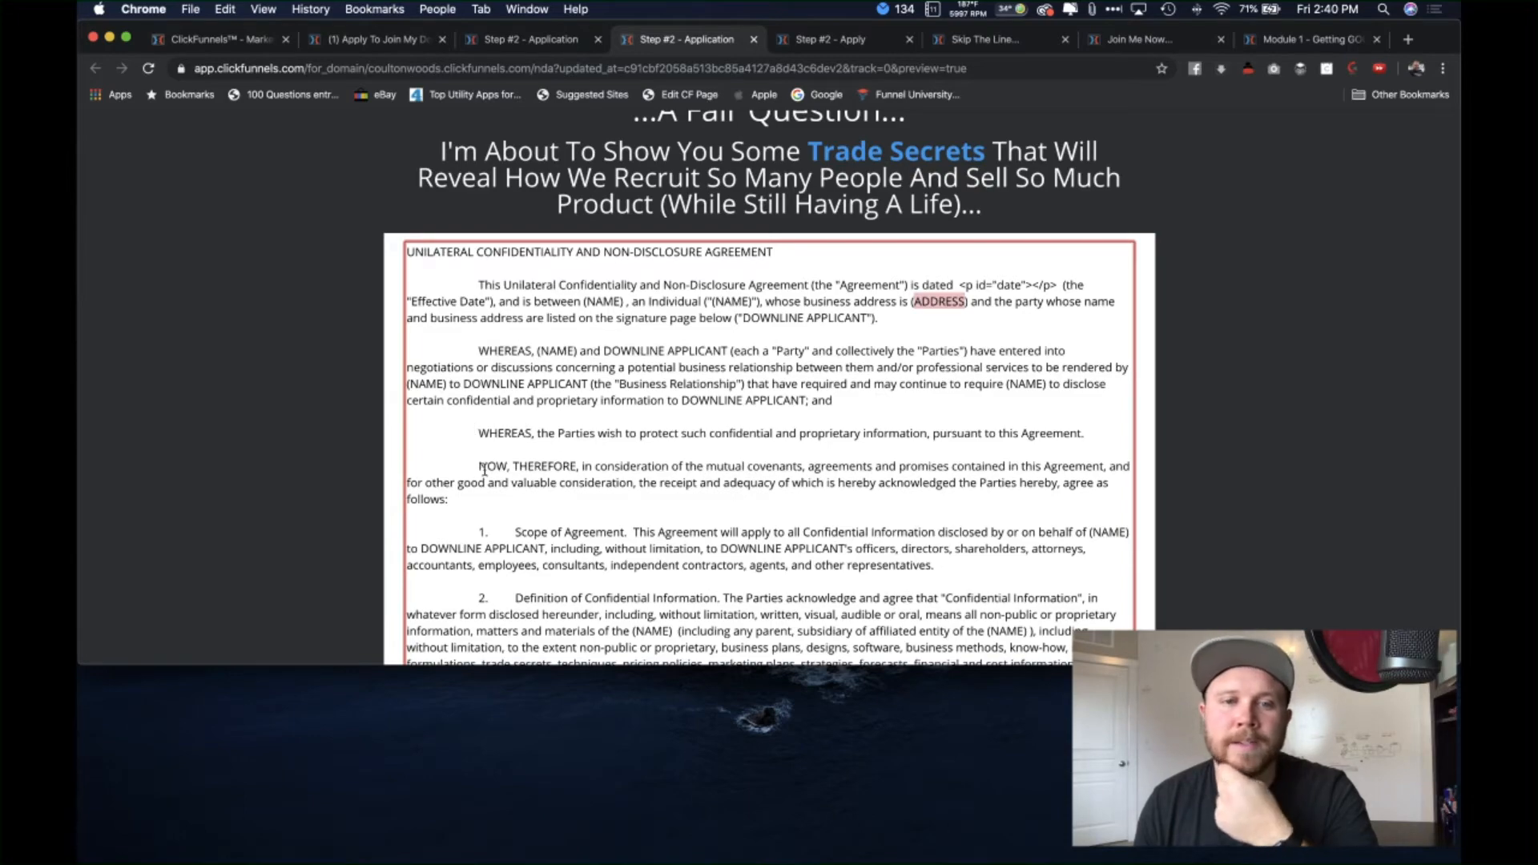
scroll(375, 468, "down", 2)
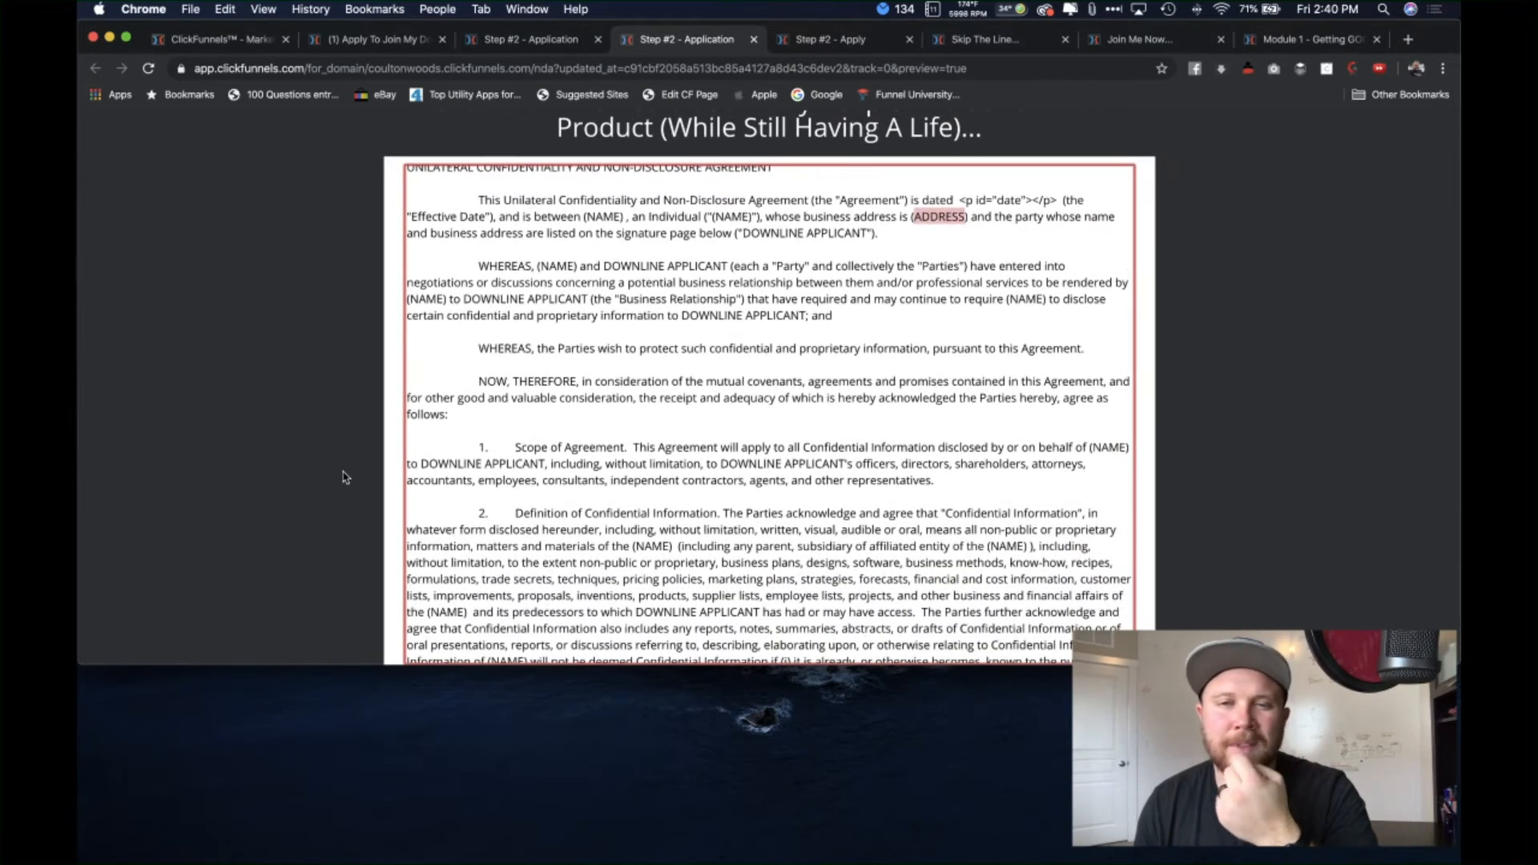
scroll(343, 478, "down", 6)
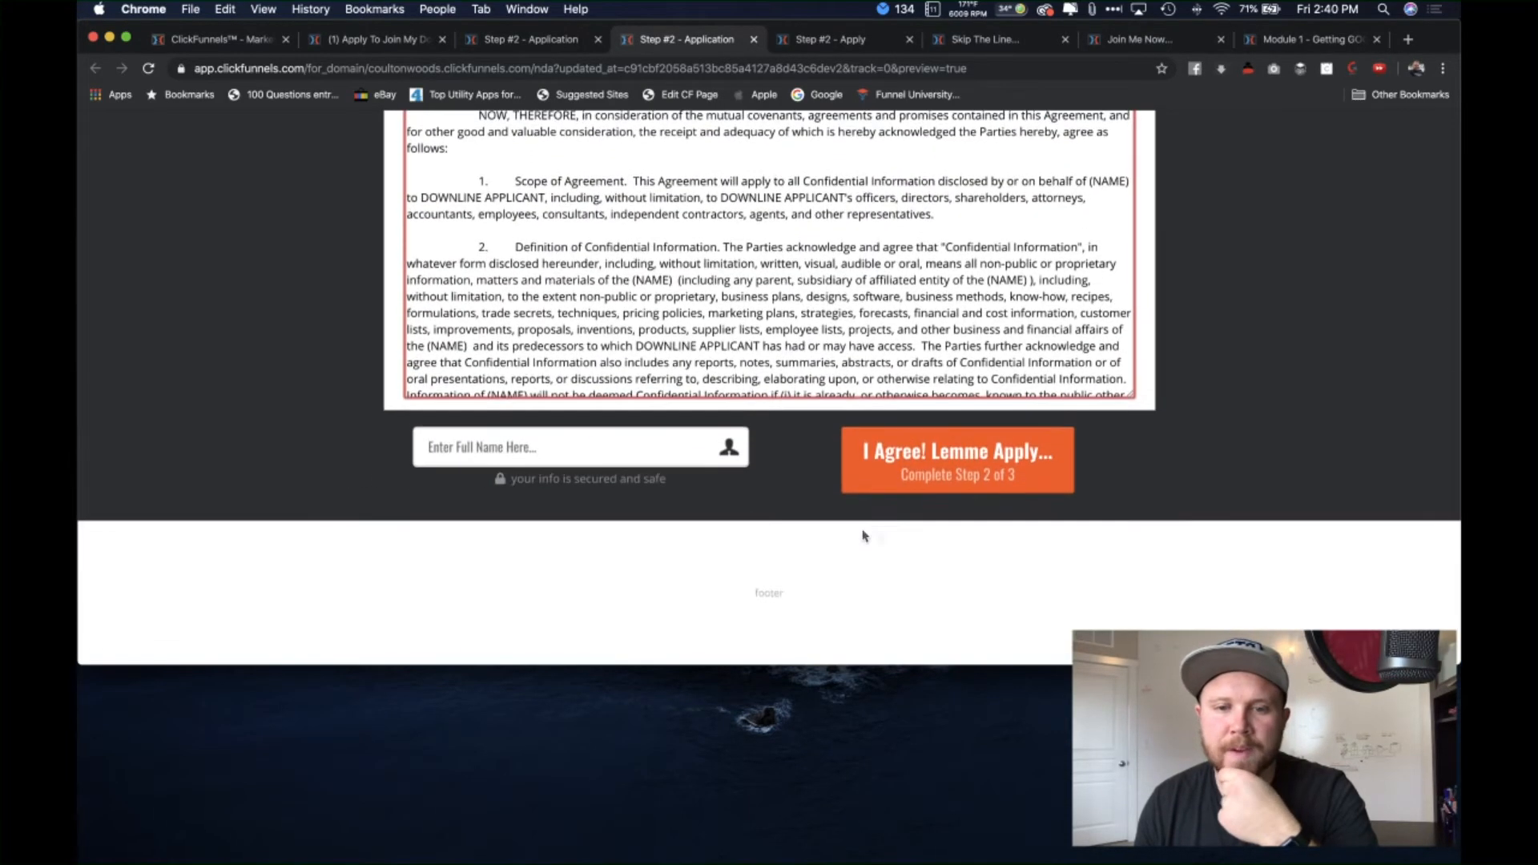
left_click(513, 450)
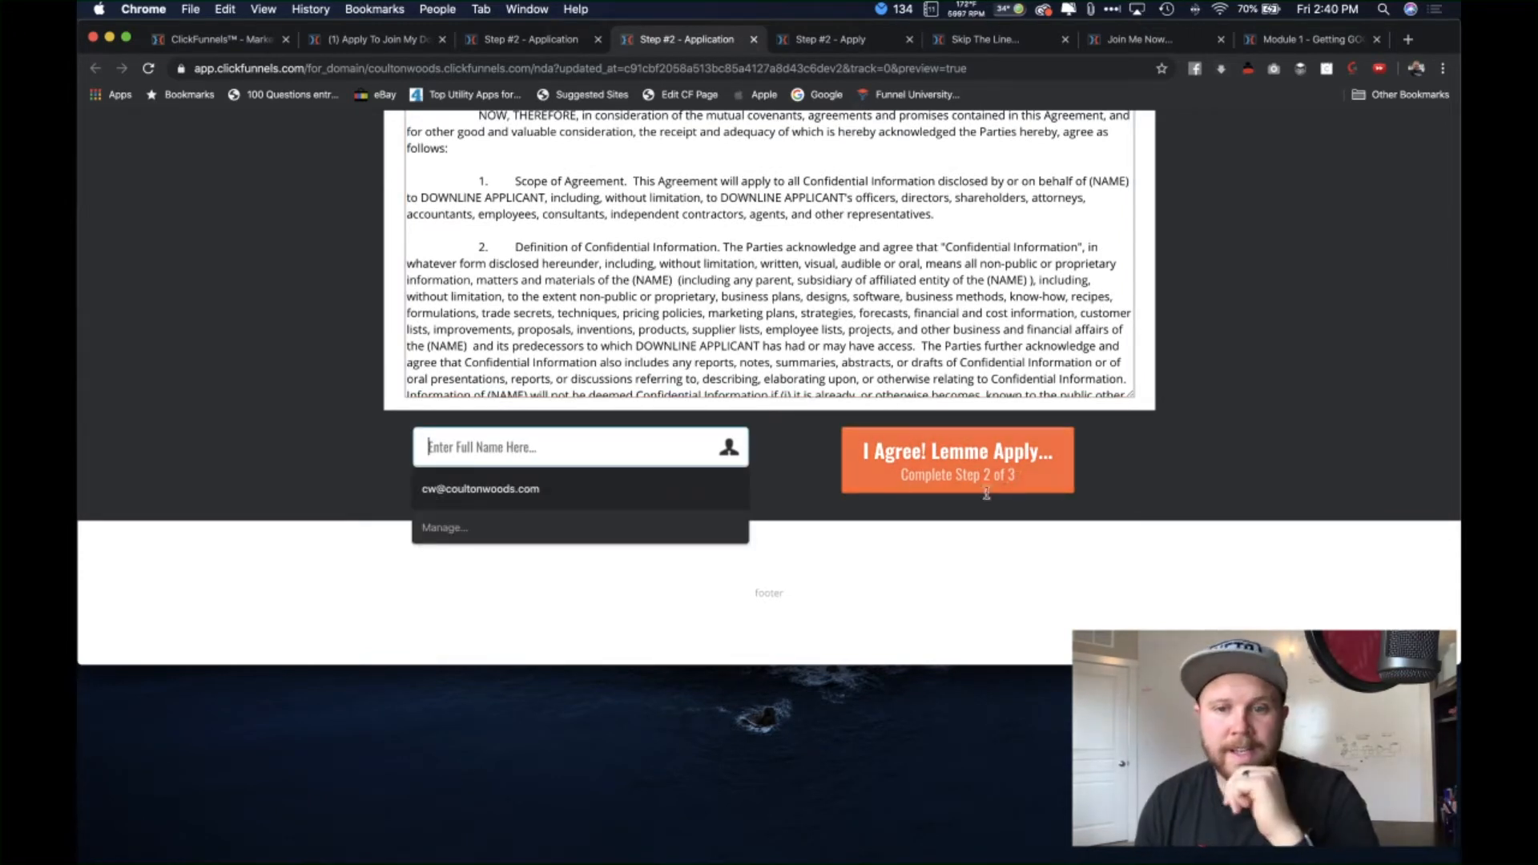
left_click(882, 42)
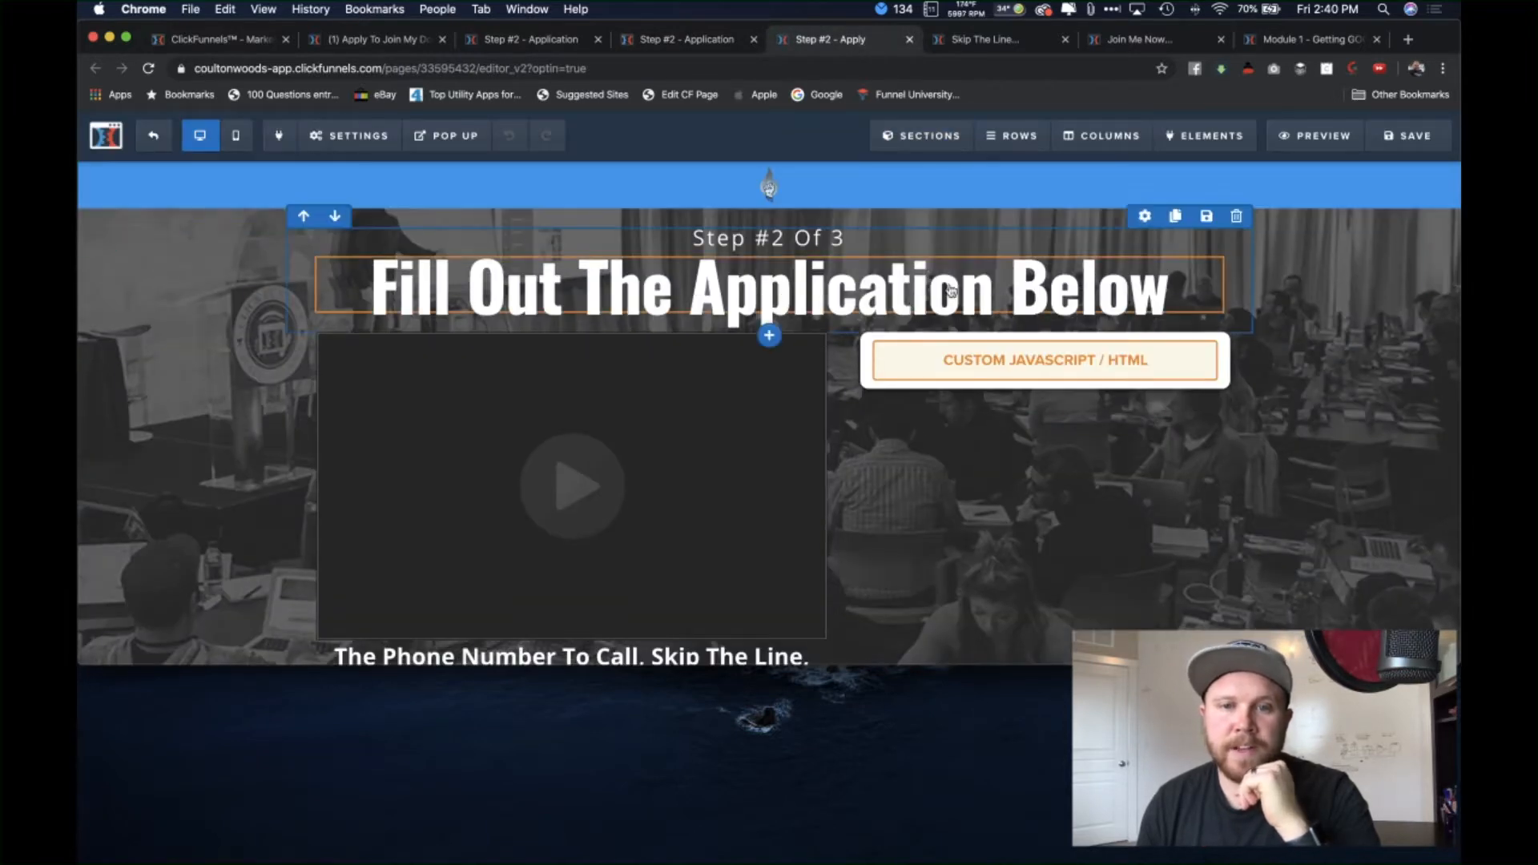
Step: Preview the Step #2 'Fill Out The Application Below' page, then move to the 'Skip The Line' editor
left_click(1315, 134)
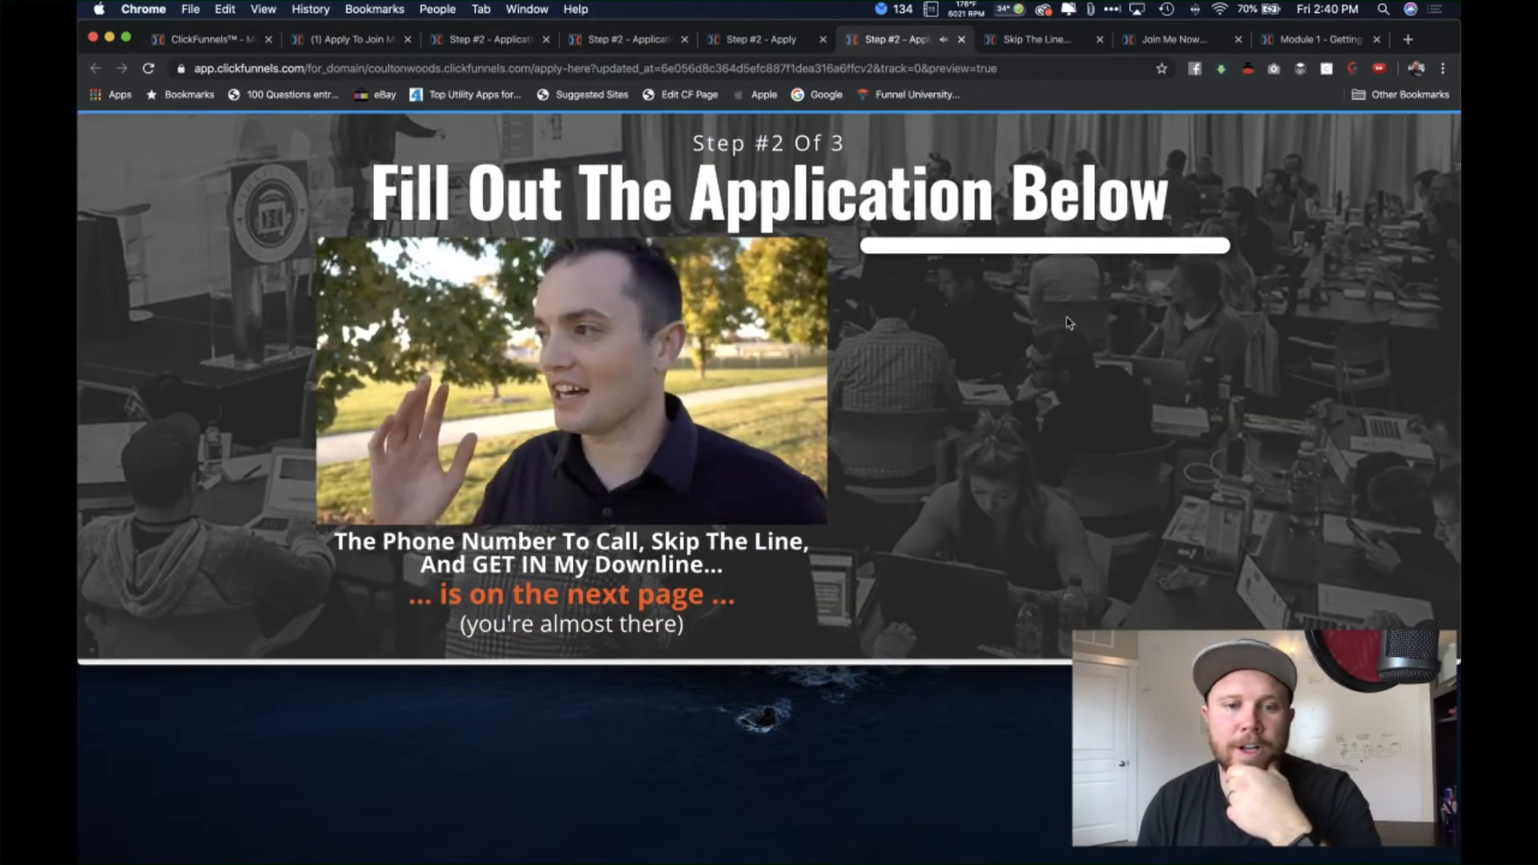
scroll(1014, 527, "down", 3)
scroll(1014, 527, "up", 2)
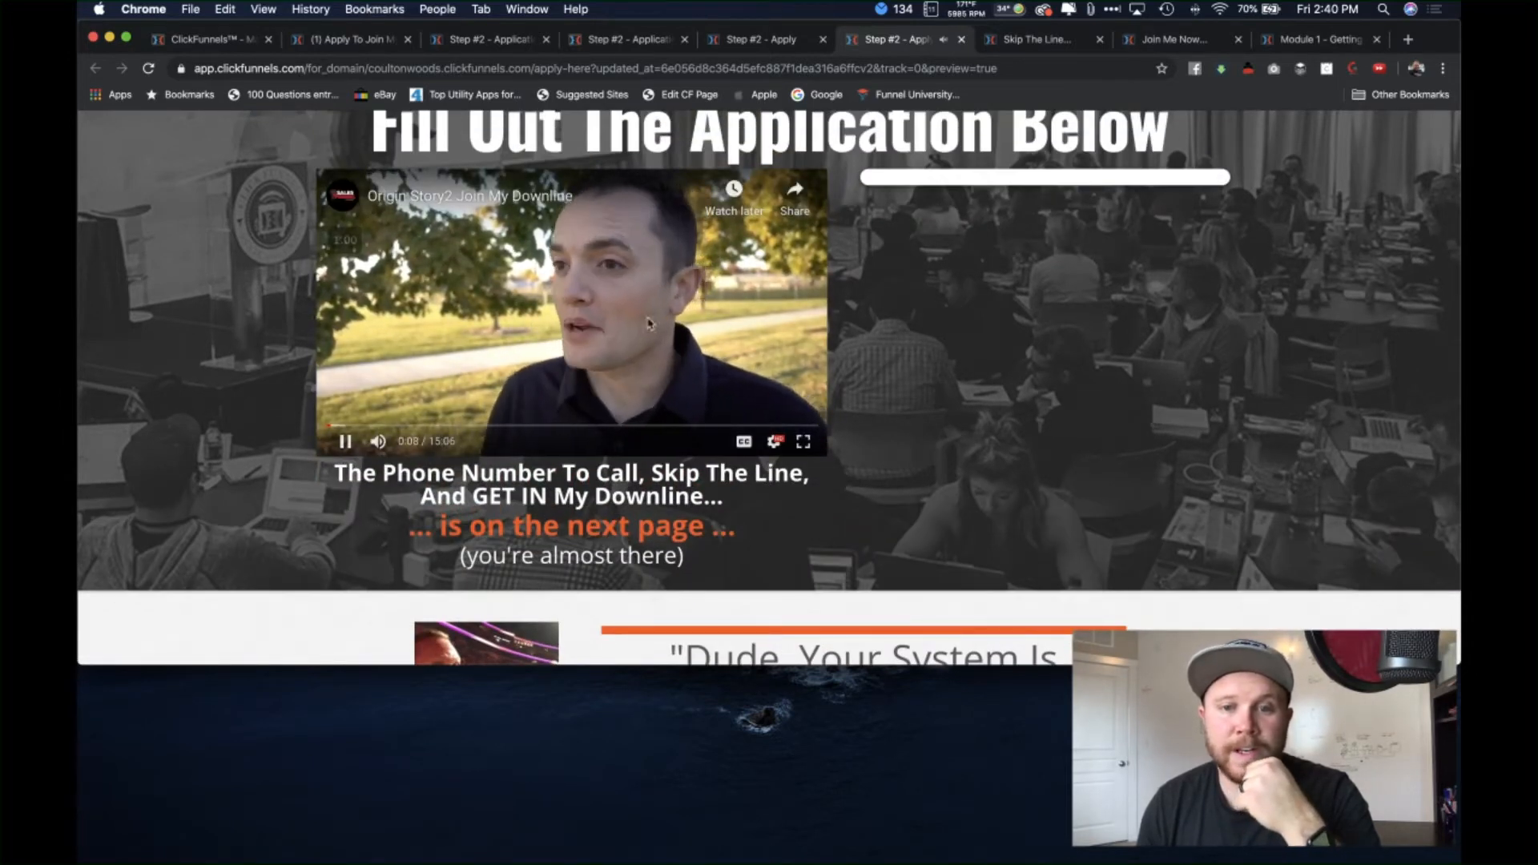
scroll(844, 403, "down", 1)
scroll(844, 403, "down", 5)
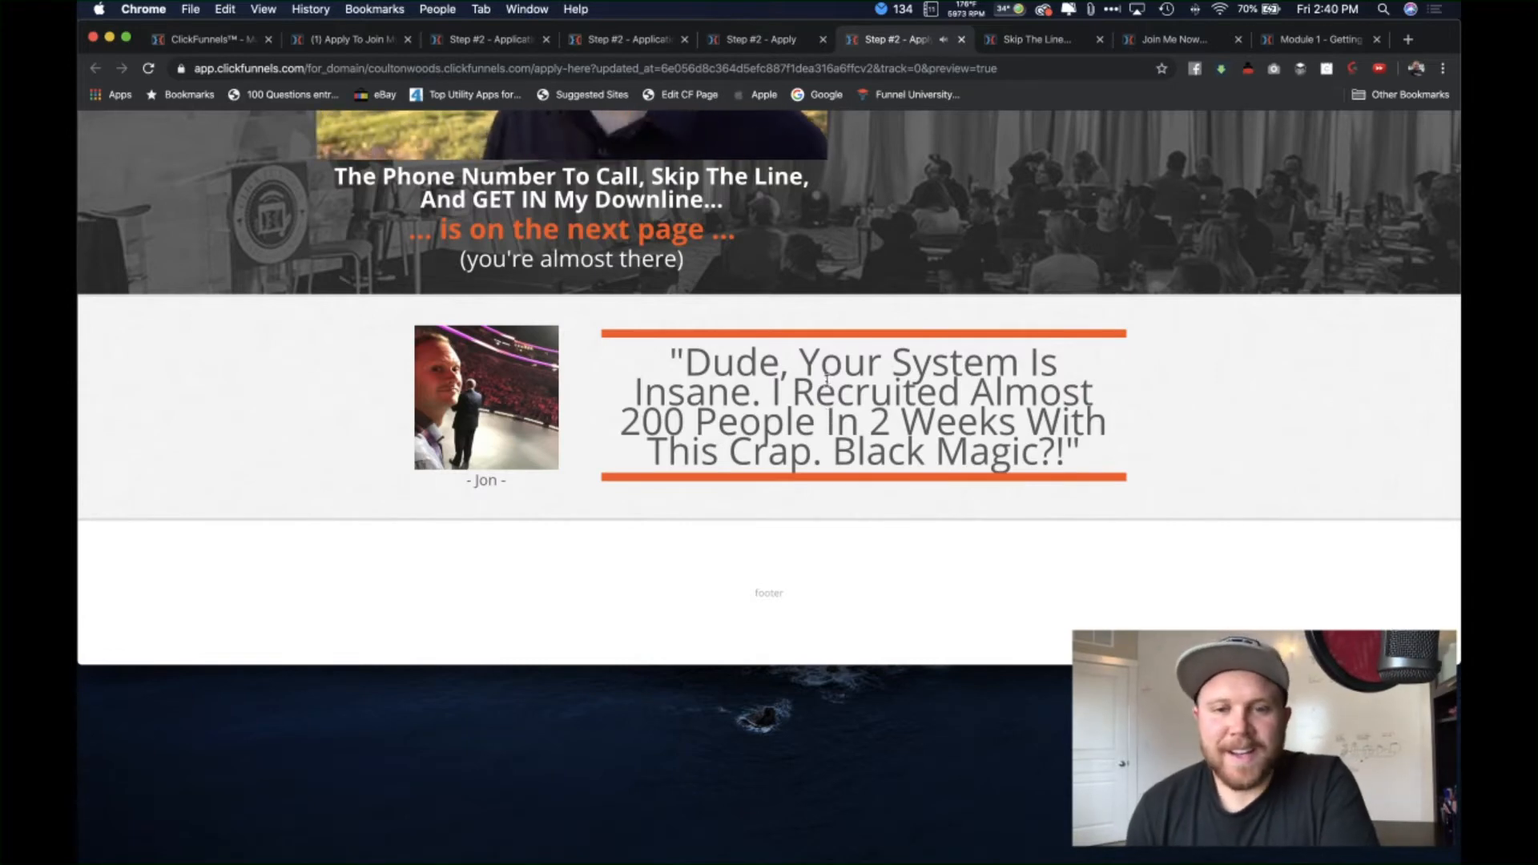
scroll(833, 316, "up", 3)
scroll(833, 316, "up", 4)
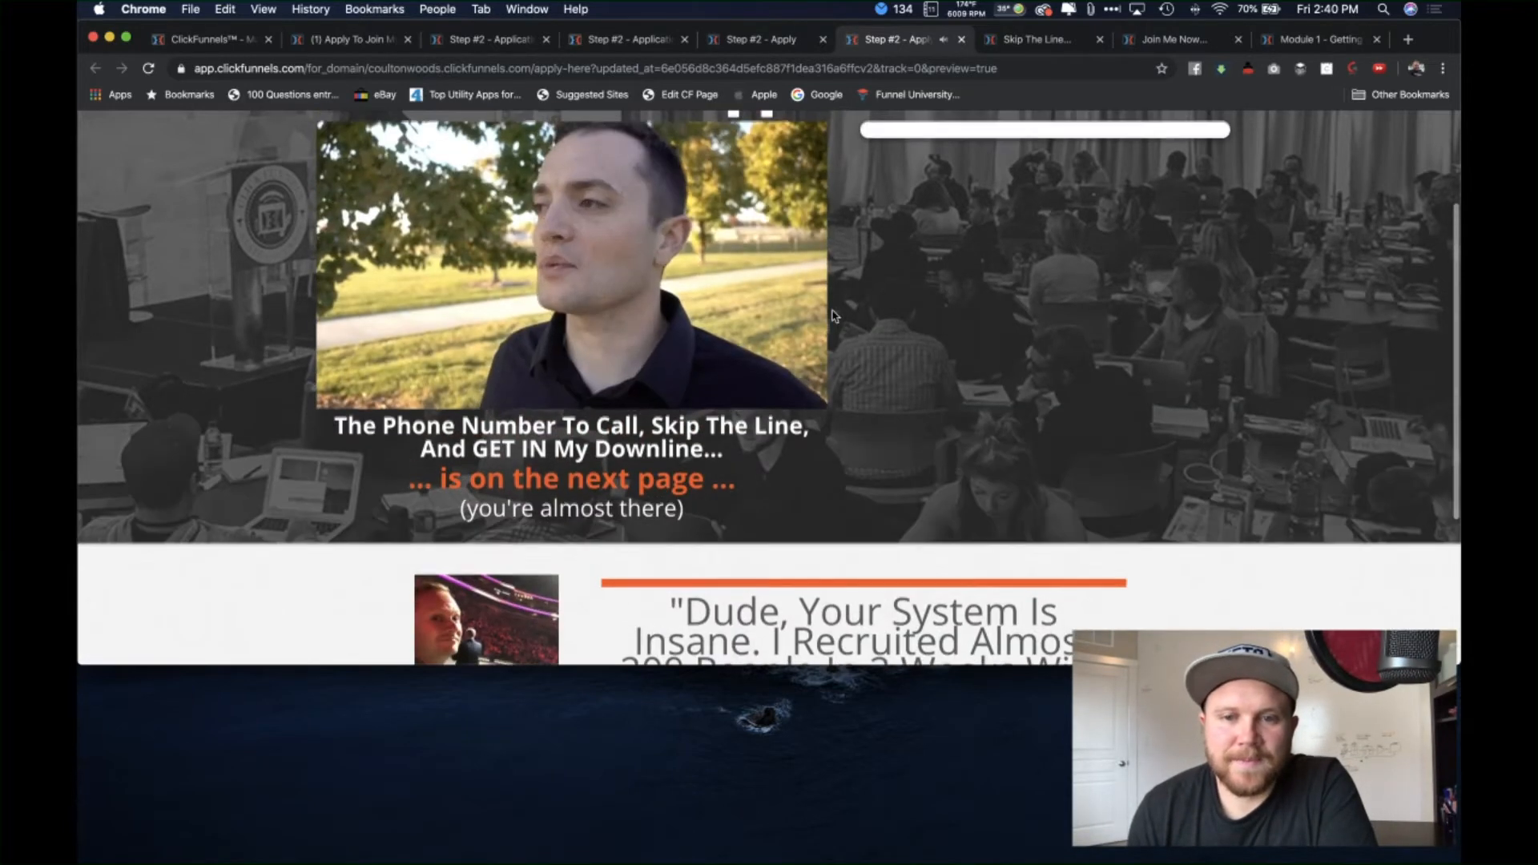
scroll(833, 314, "up", 2)
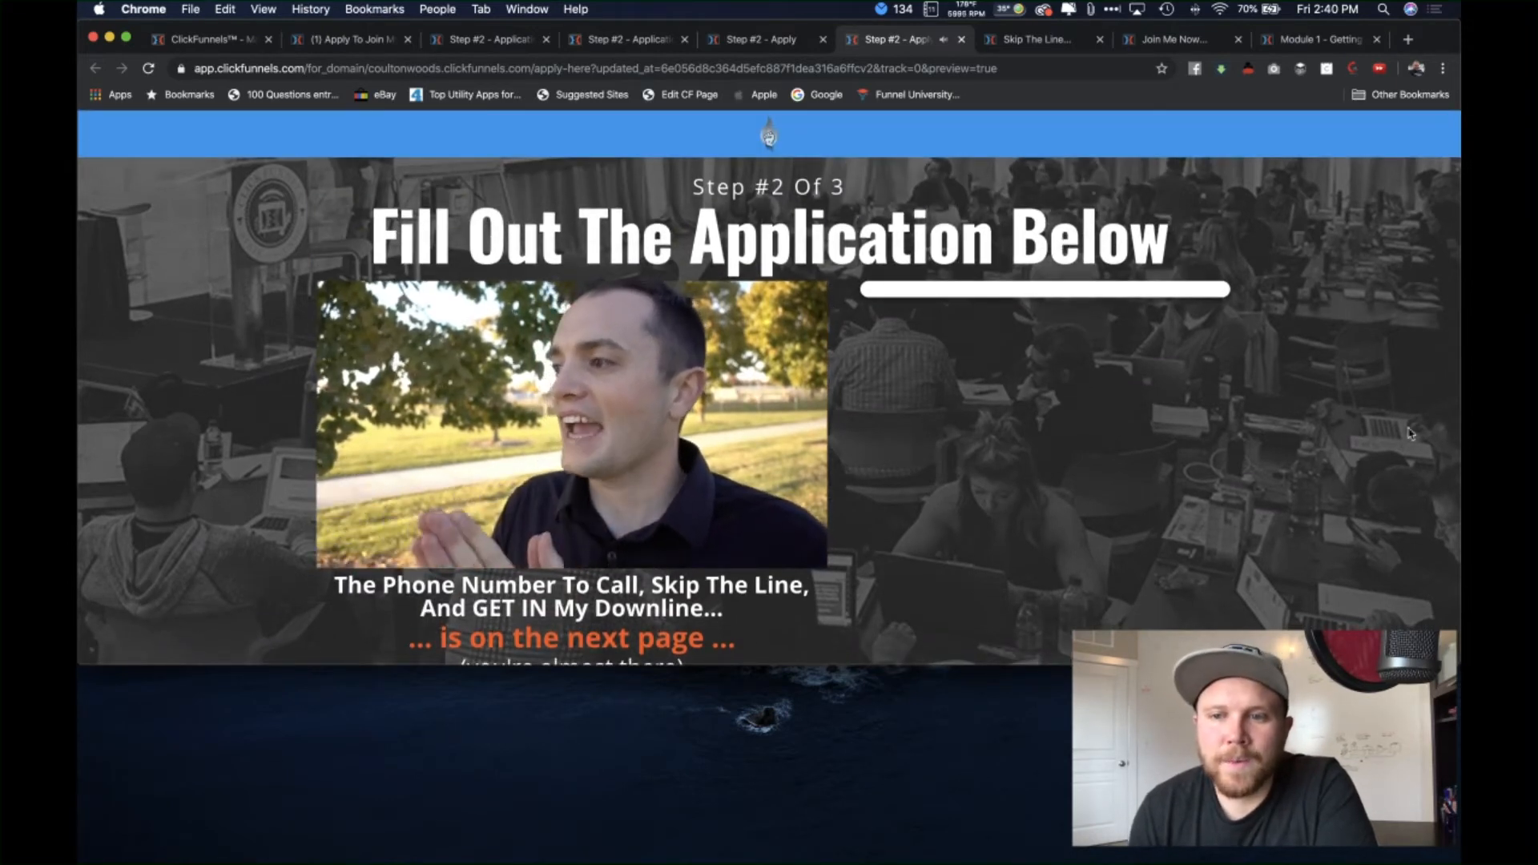
scroll(1327, 627, "down", 10)
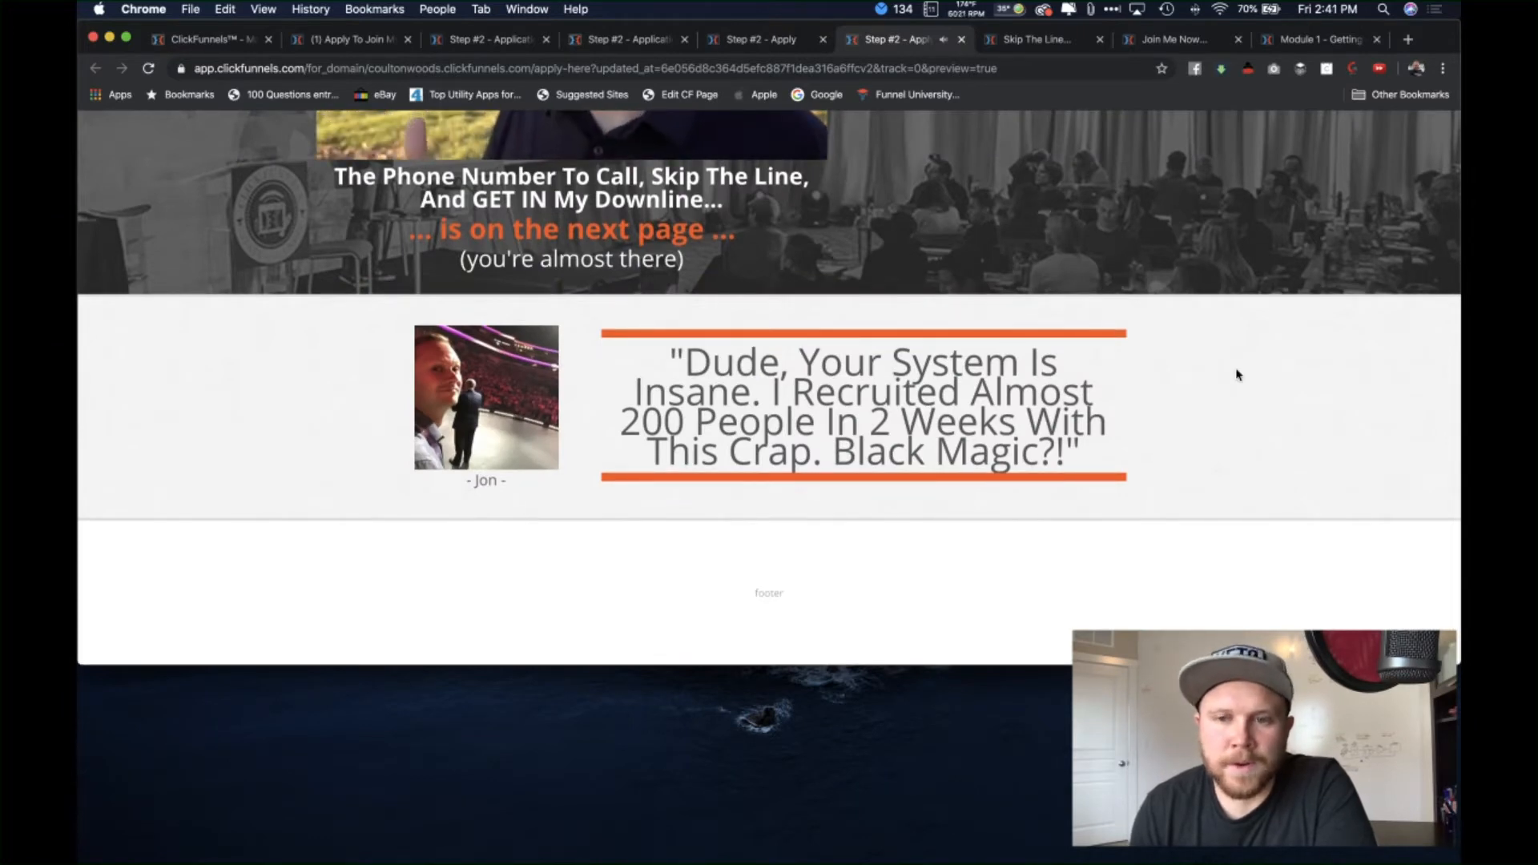
scroll(1237, 376, "up", 2)
scroll(1226, 390, "up", 8)
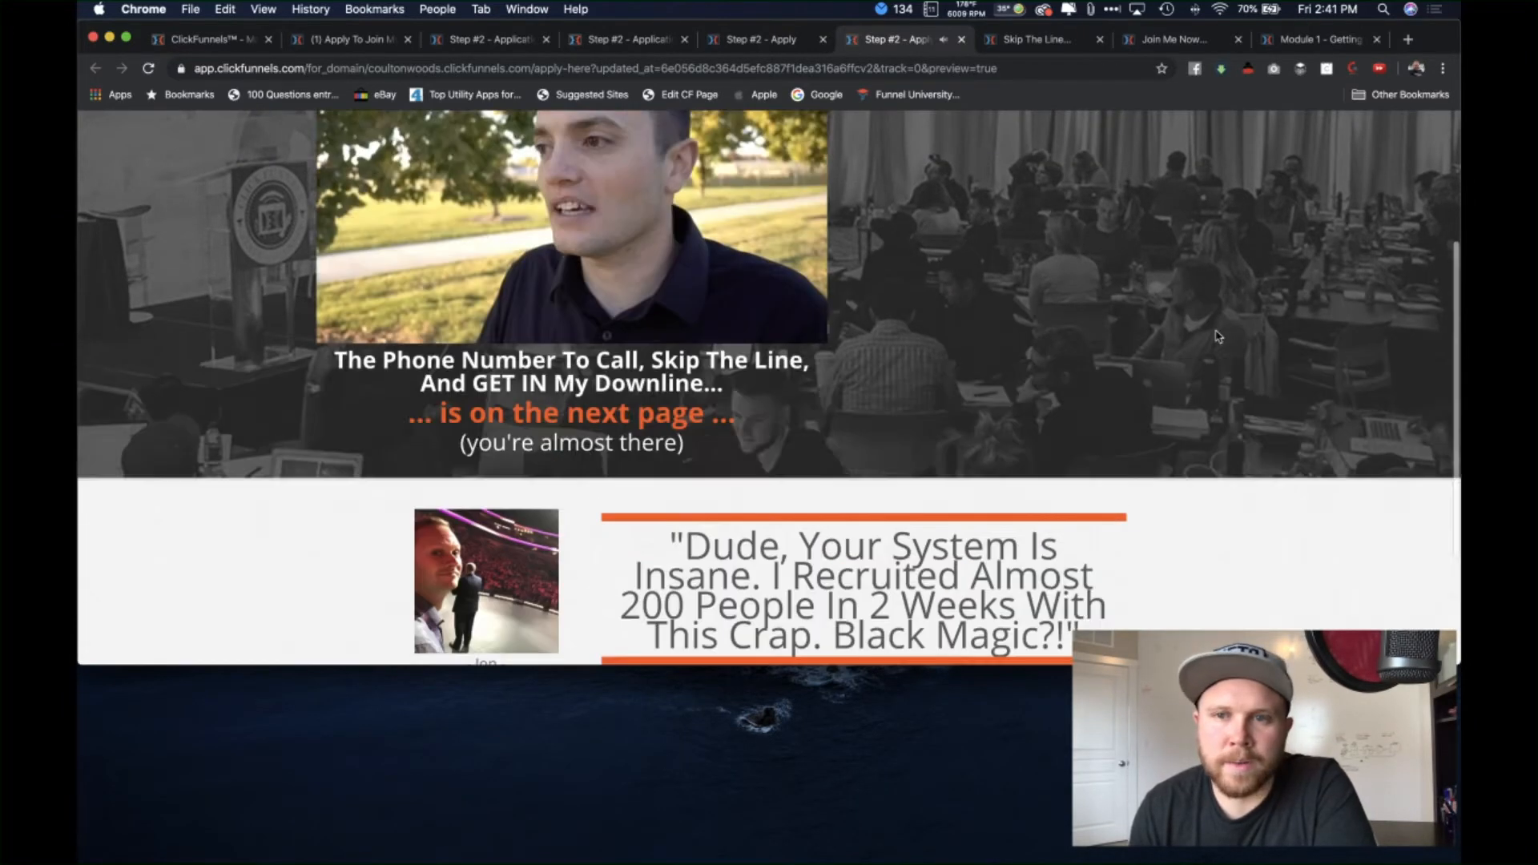
left_click(1036, 40)
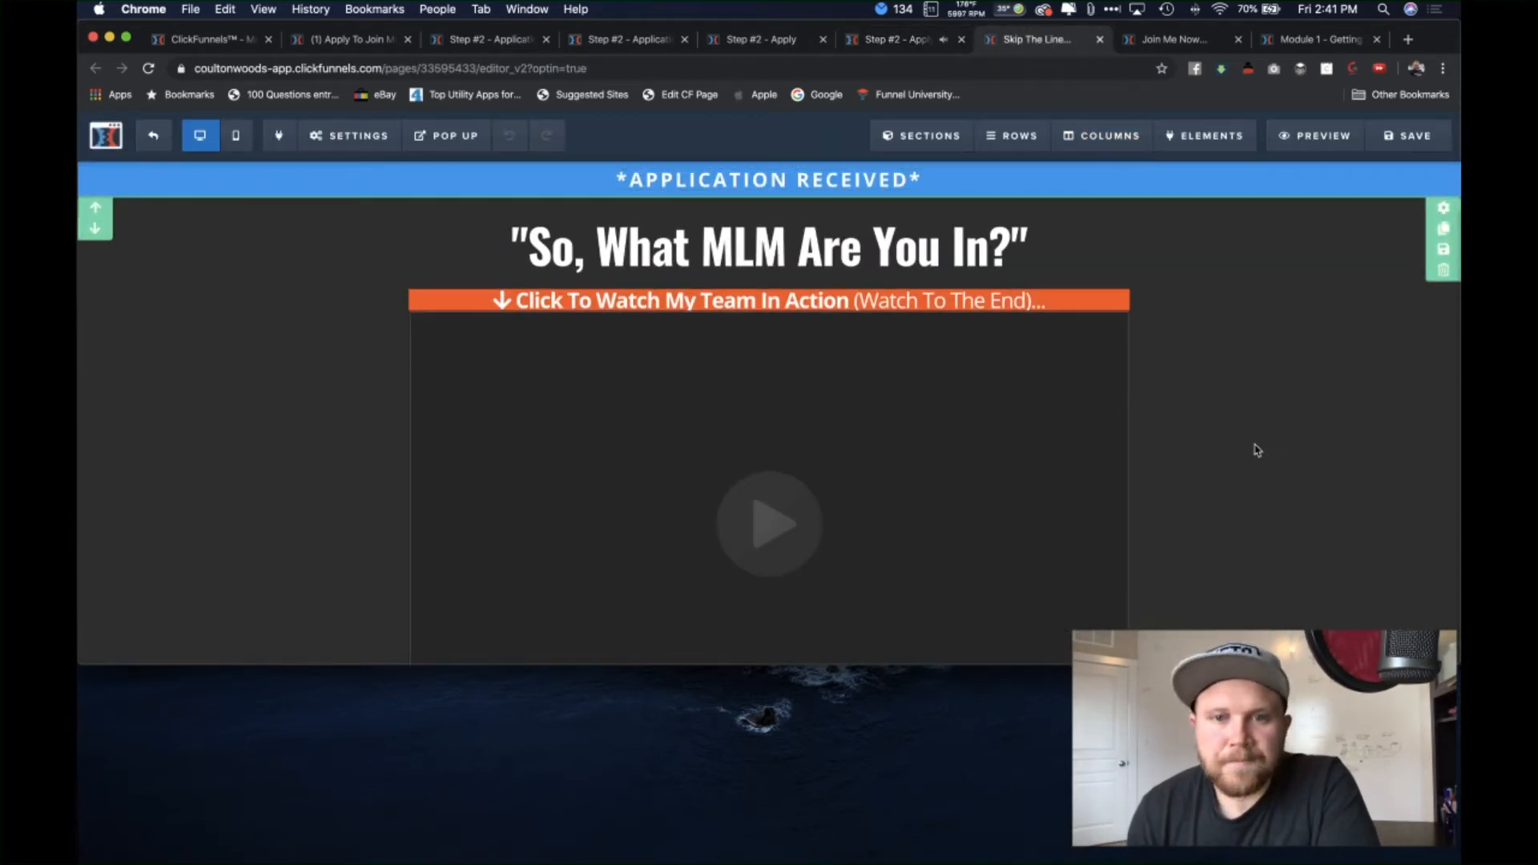
Step: Close the Step #2 preview tab and open a live preview of the Application Received page
left_click(910, 40)
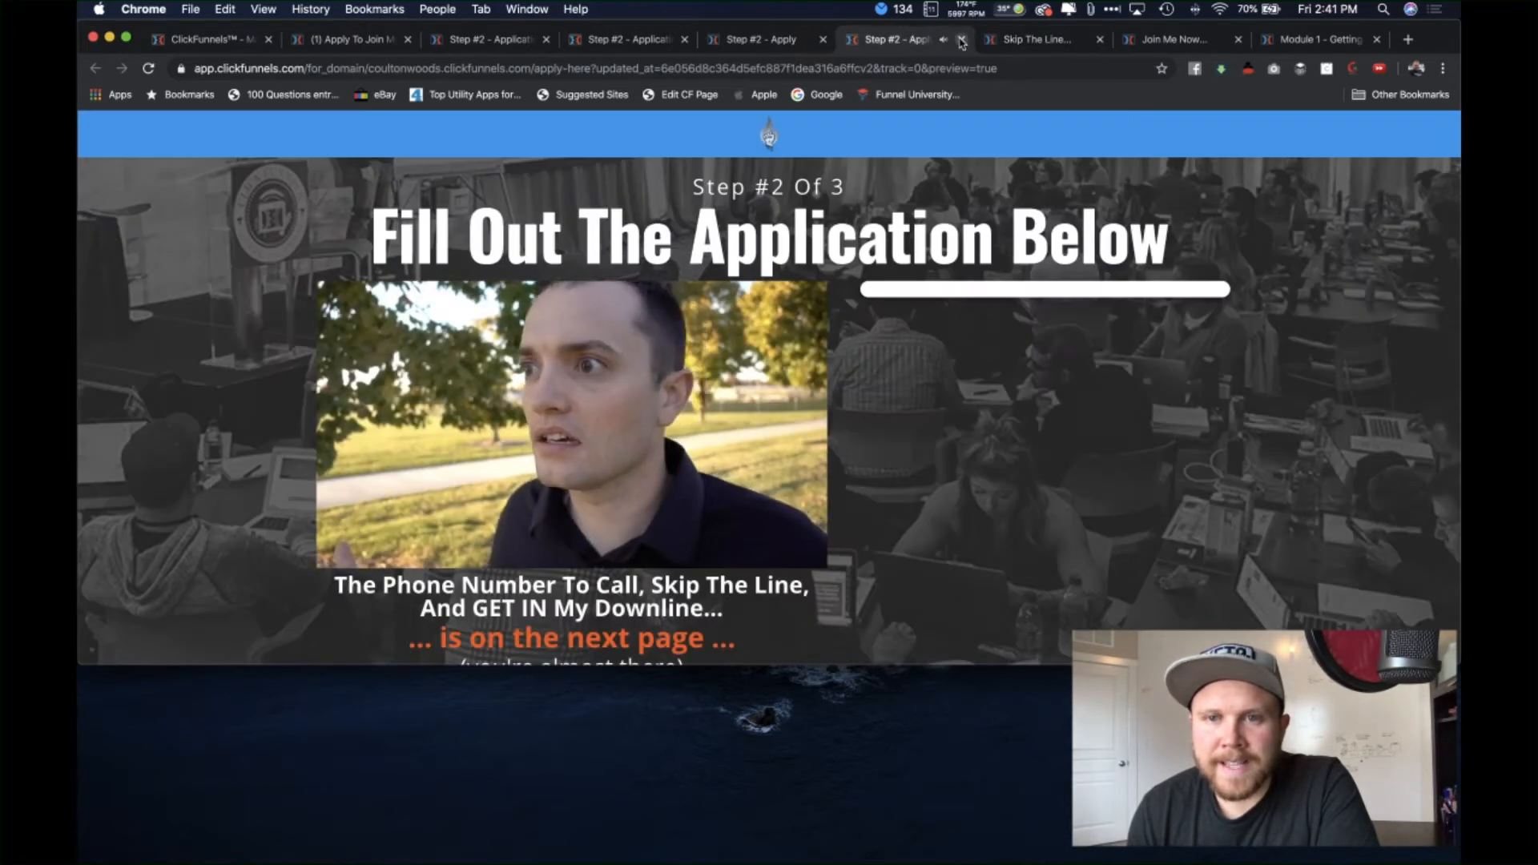
left_click(961, 39)
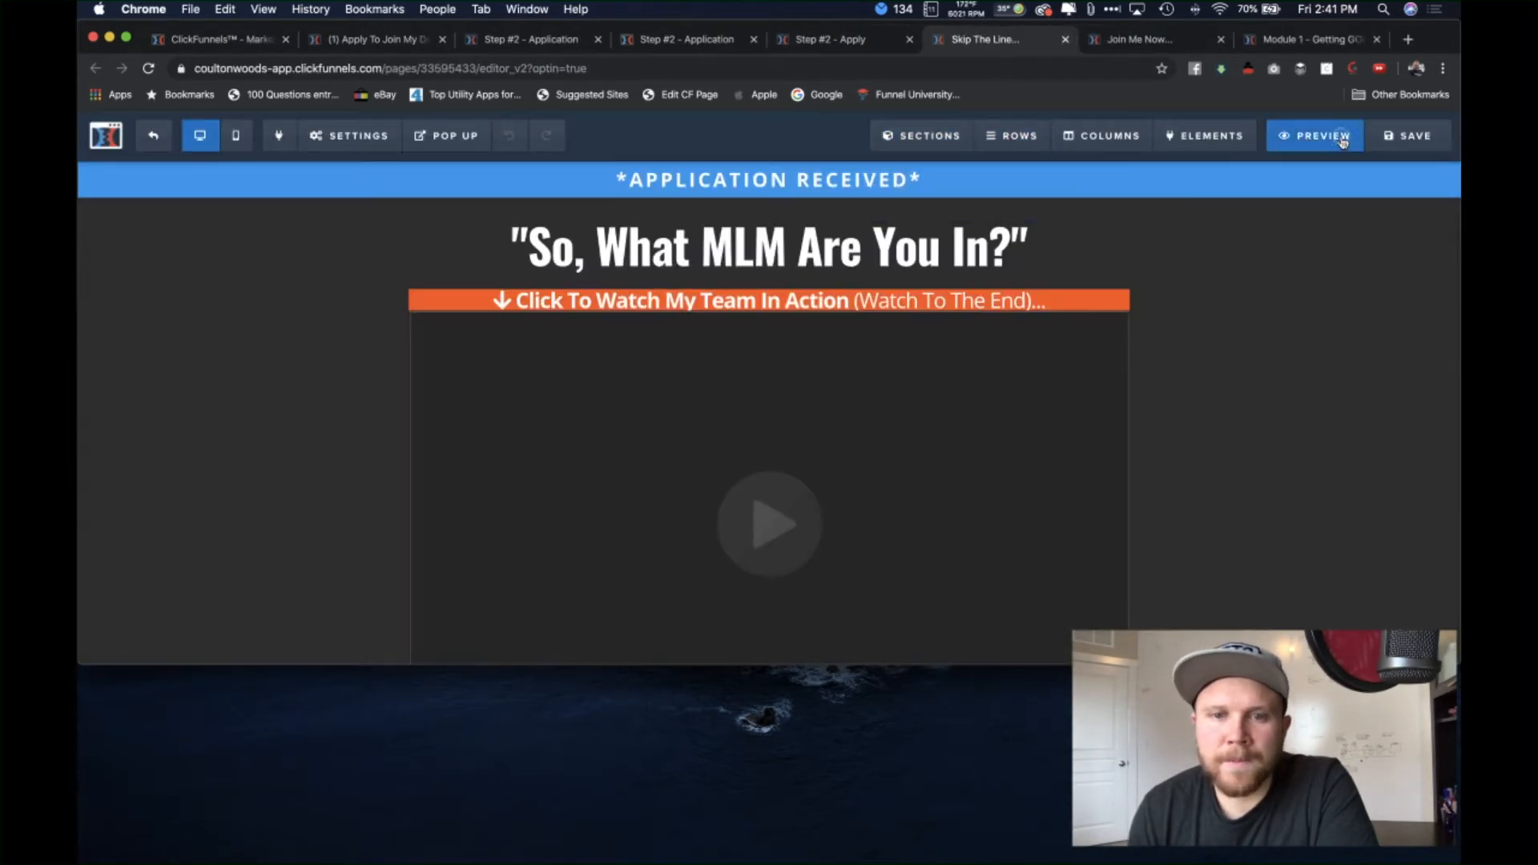
left_click(1343, 138)
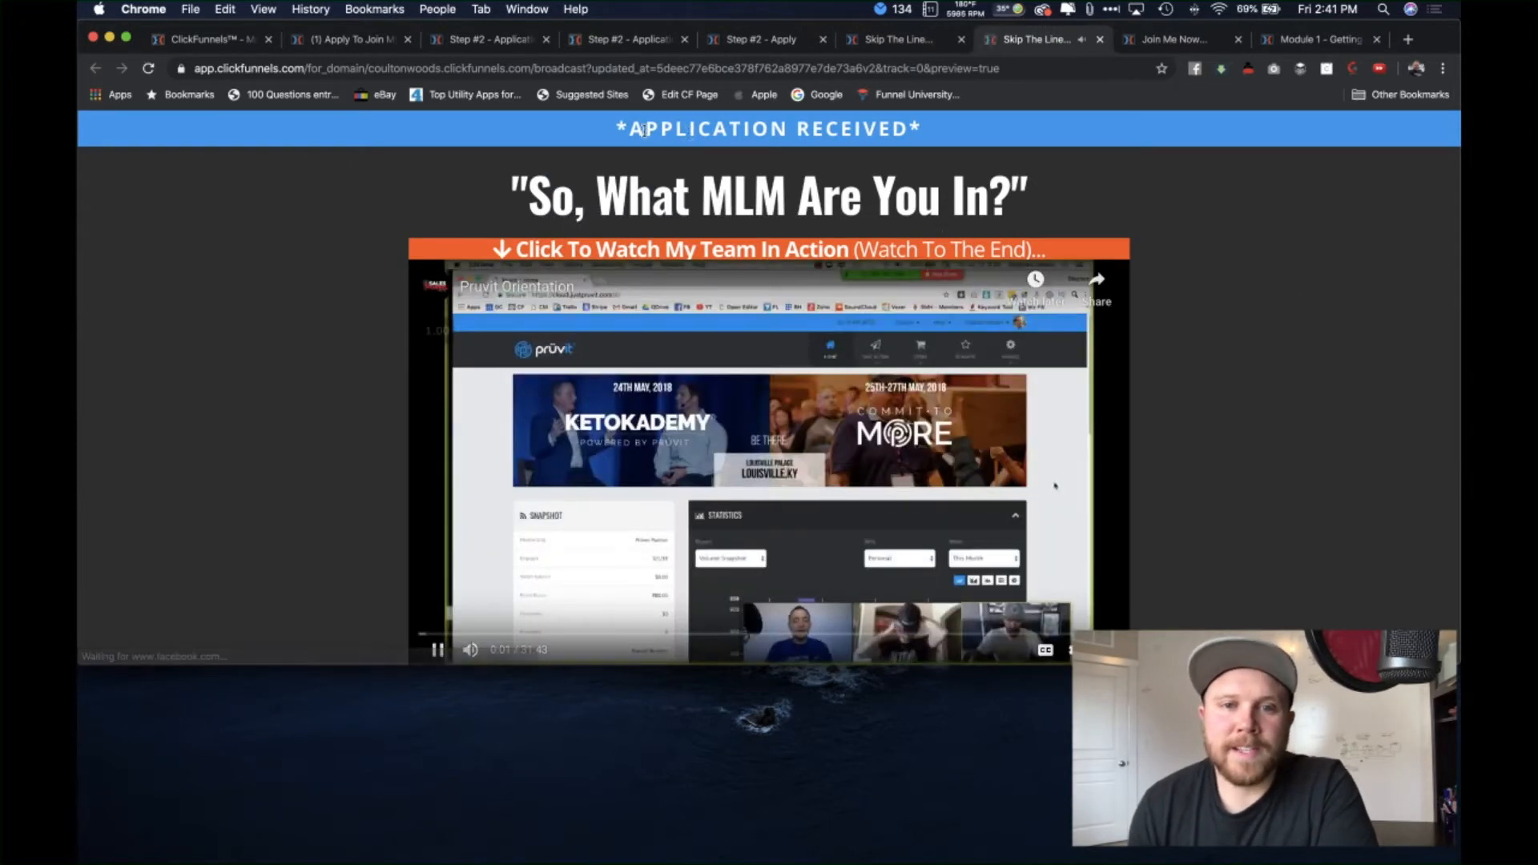
Step: Review the page's top, highlighting the APPLICATION RECEIVED banner and the name in the Pruvit headline
left_click_drag(689, 131, 921, 131)
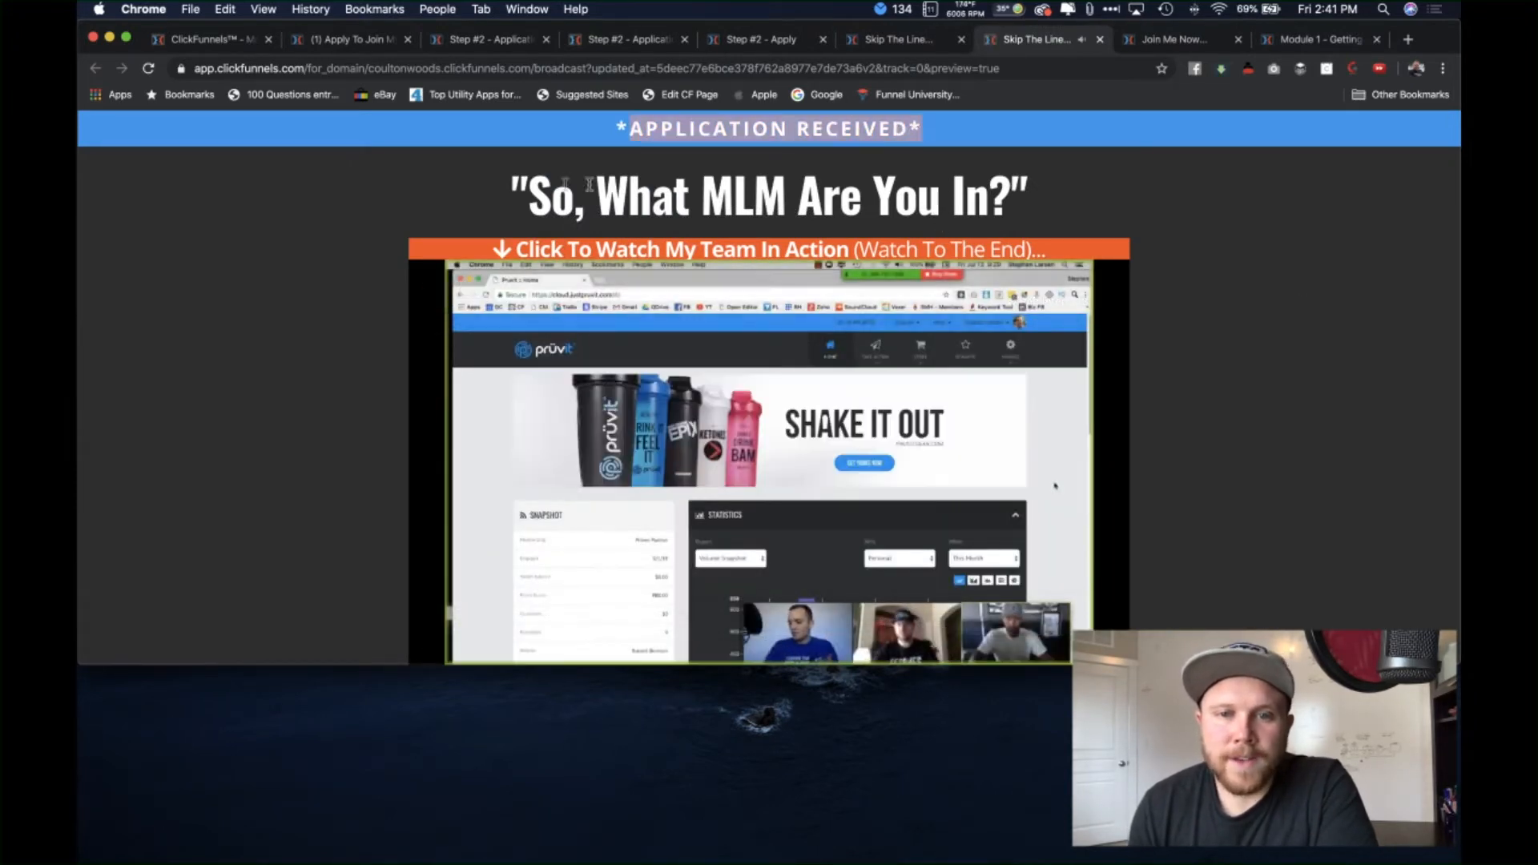
scroll(1122, 241, "down", 1)
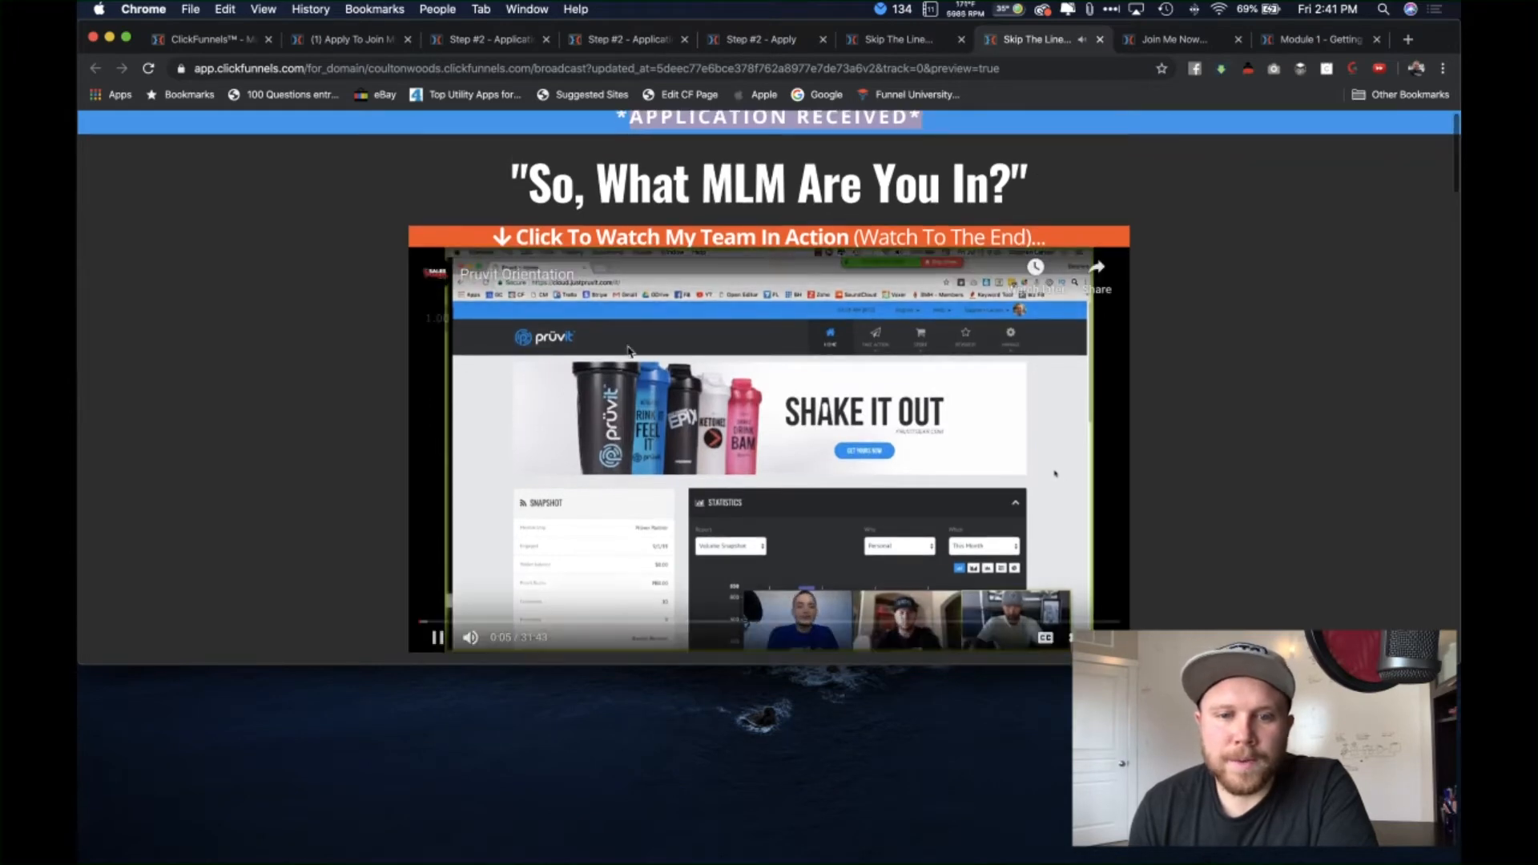
scroll(584, 367, "down", 2)
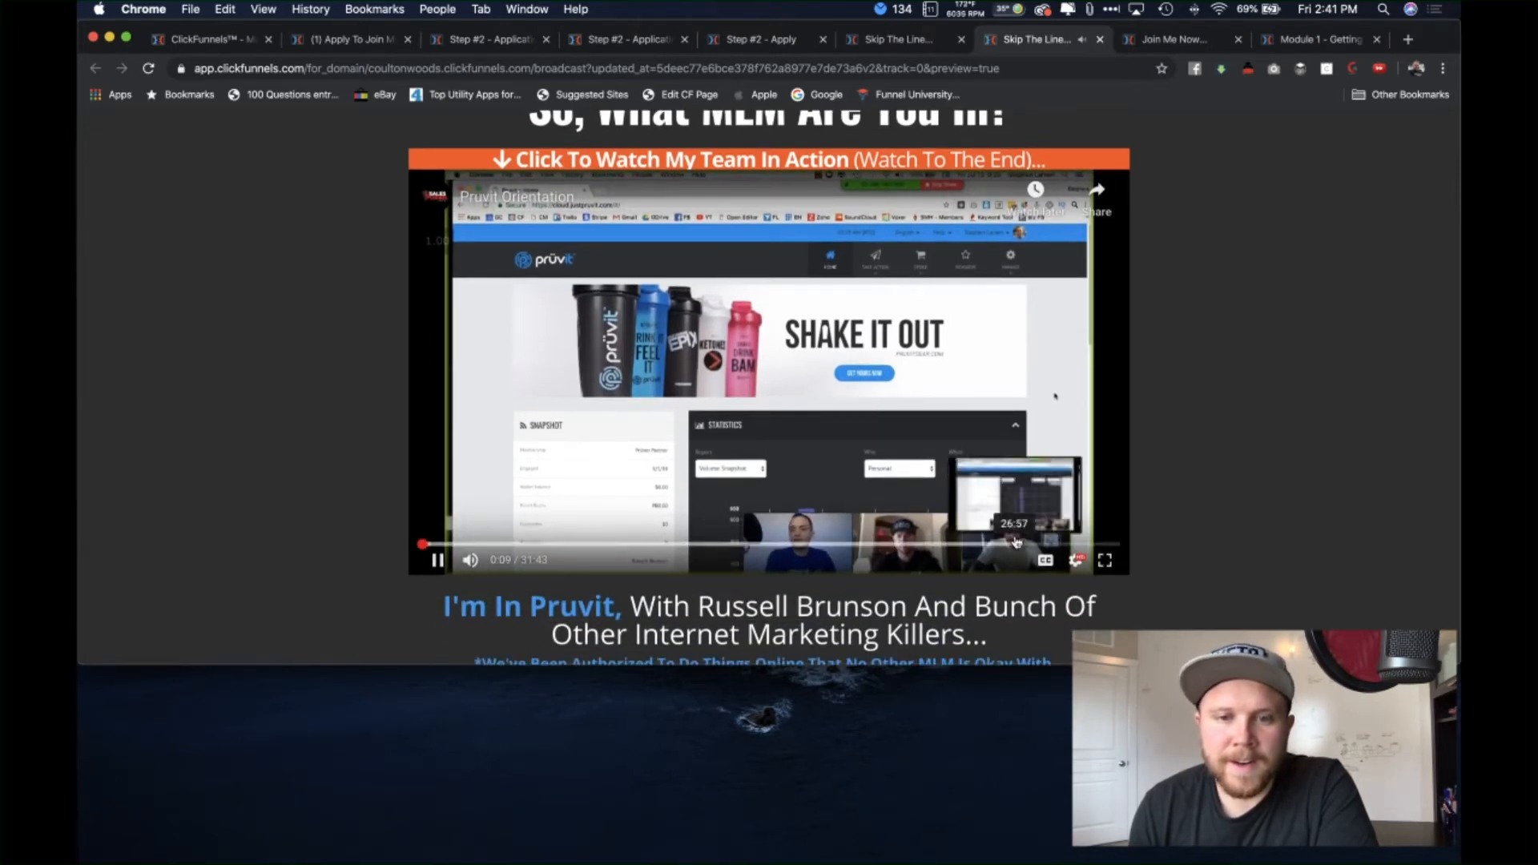
scroll(1176, 584, "down", 6)
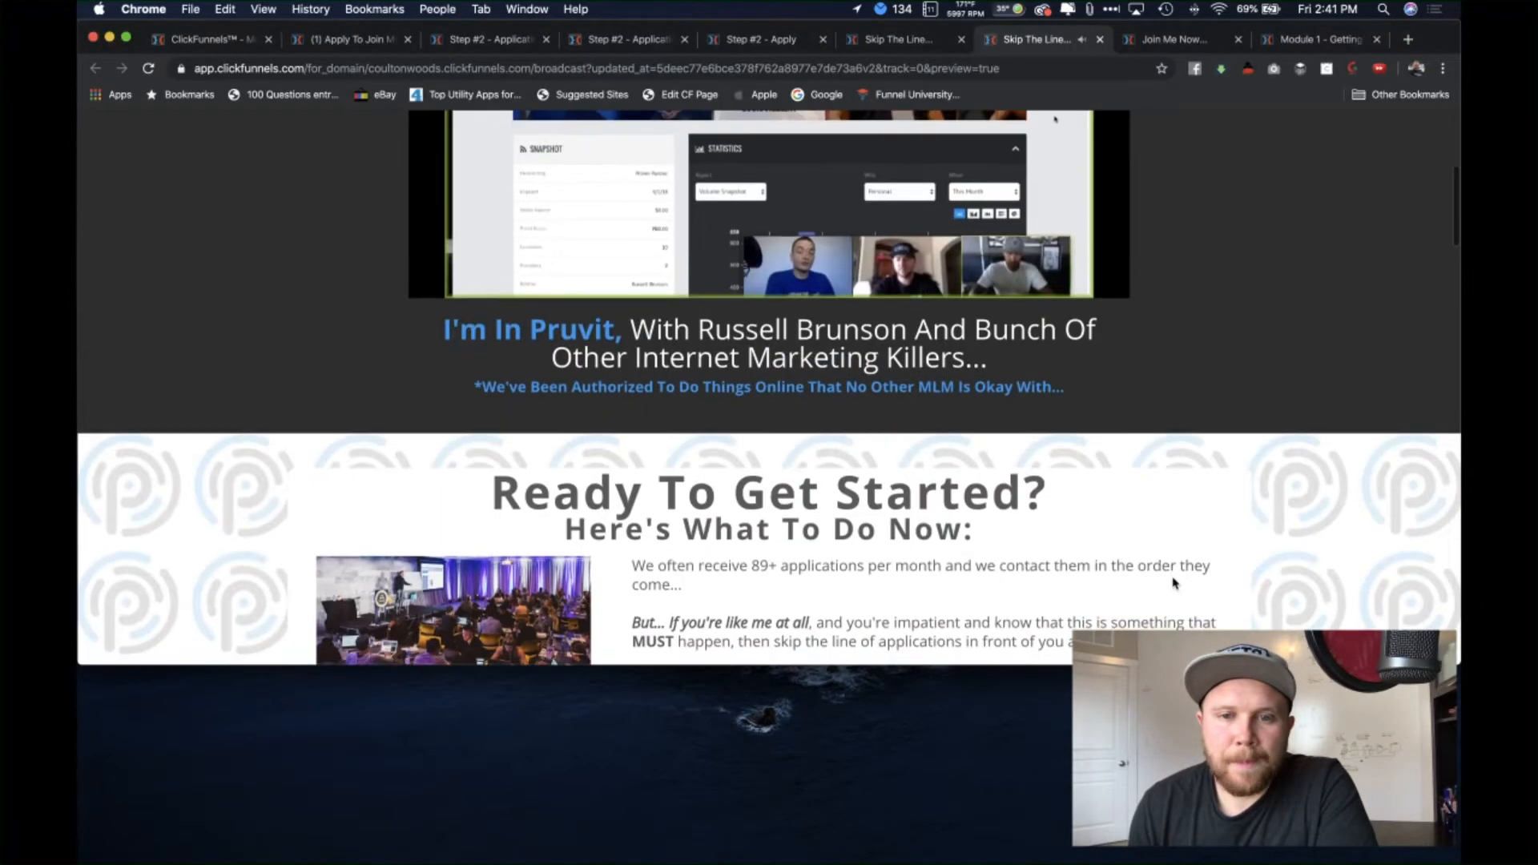
scroll(1178, 584, "up", 3)
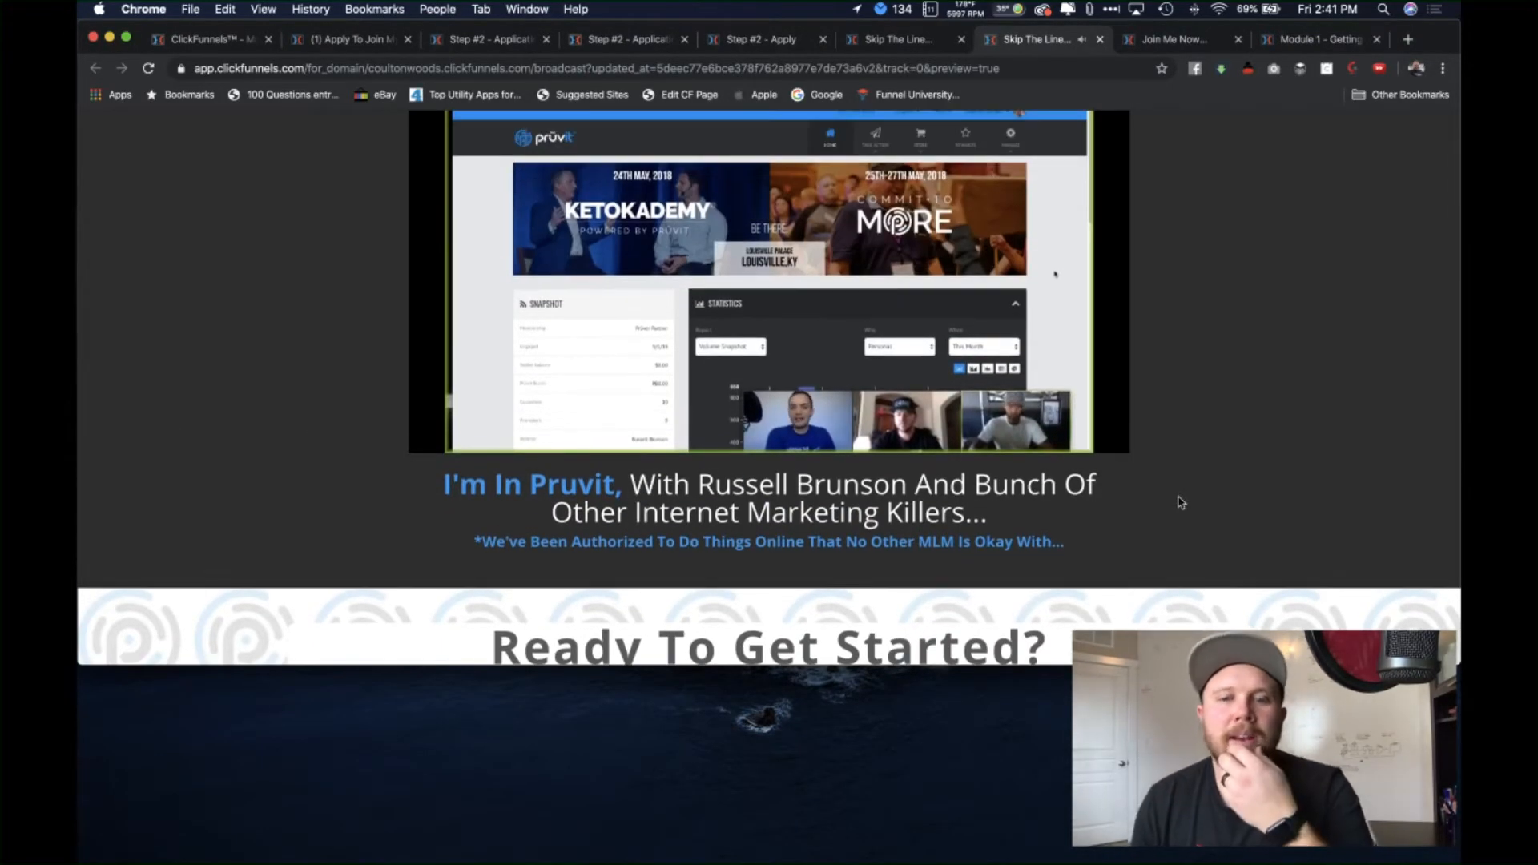
mouse_move(982, 363)
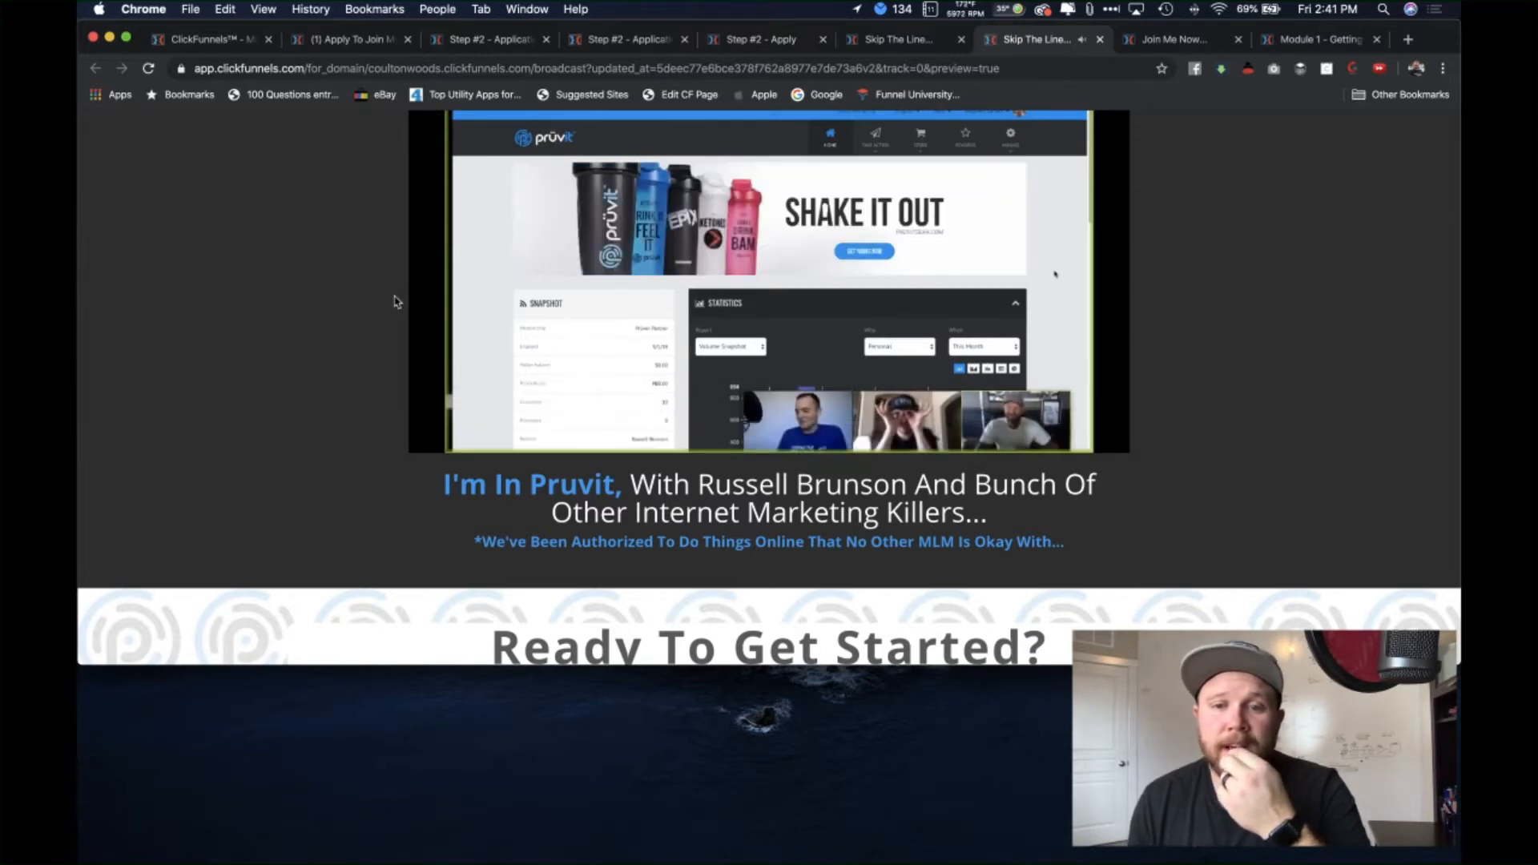
scroll(376, 320, "up", 1)
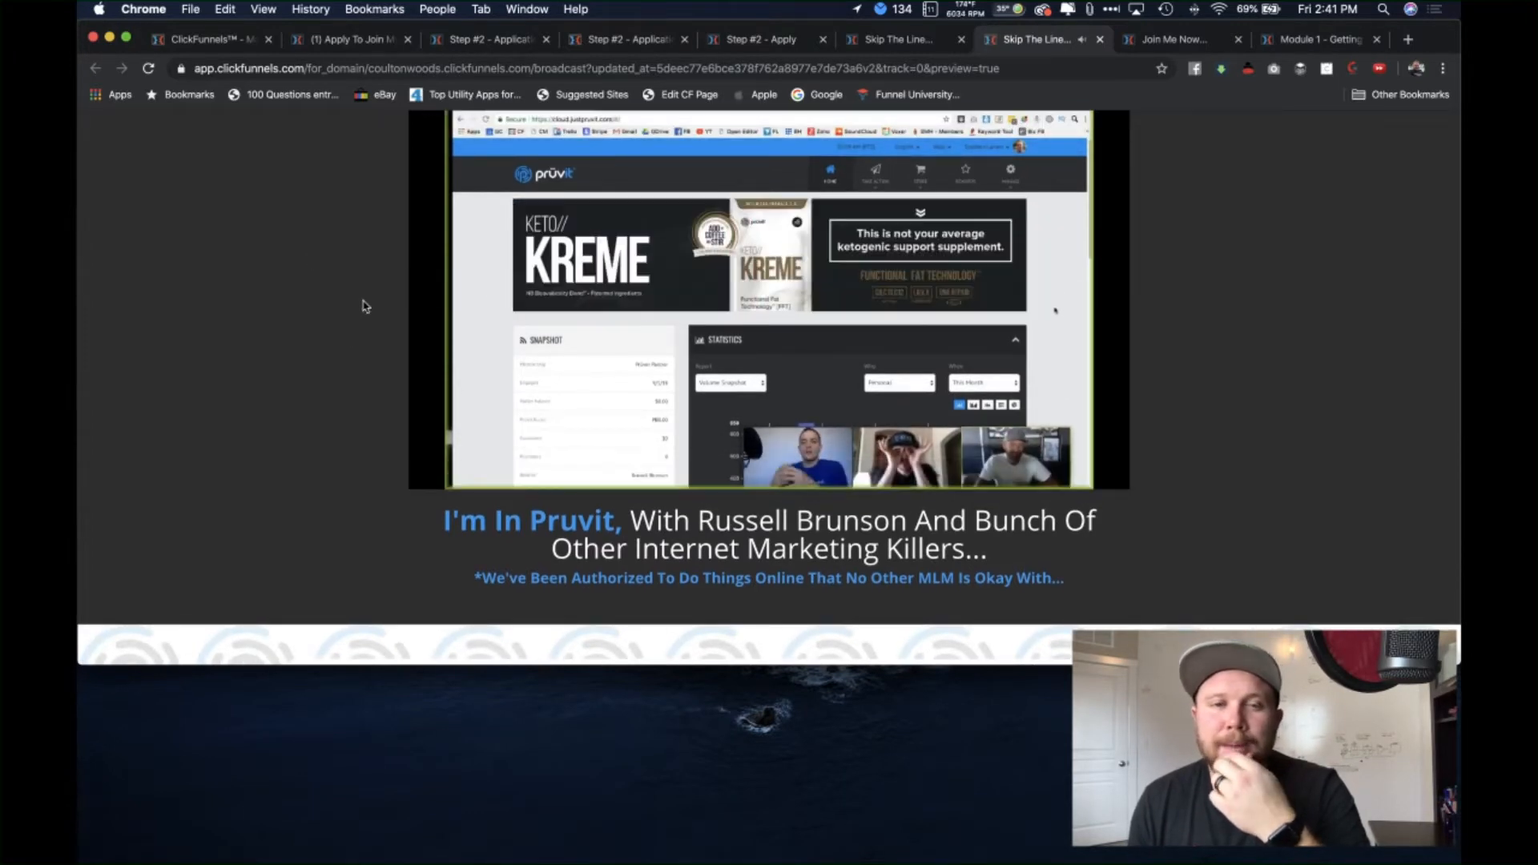
scroll(361, 302, "up", 1)
mouse_move(481, 322)
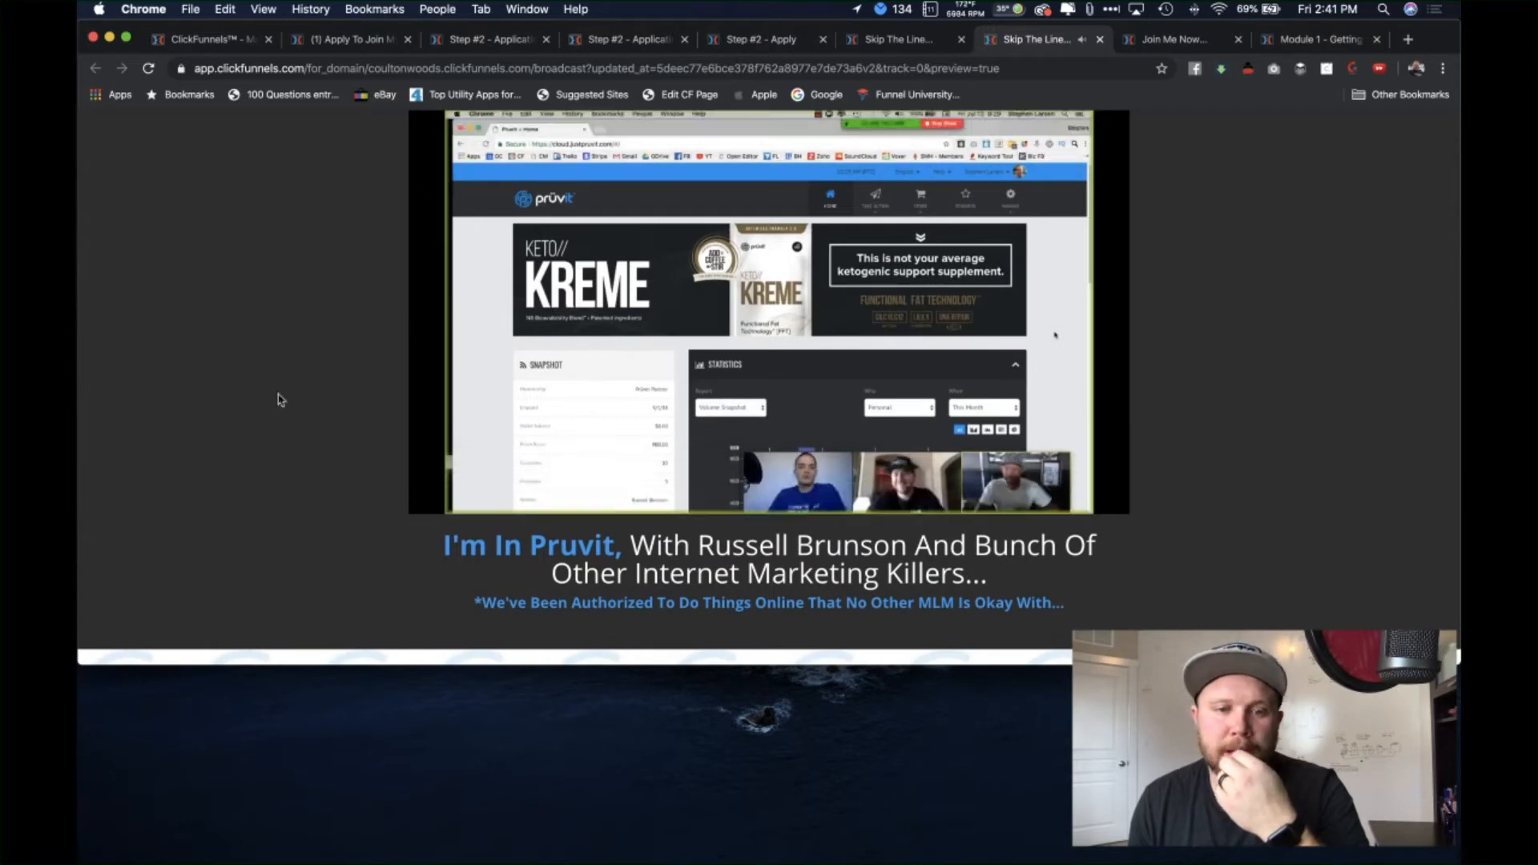
scroll(294, 464, "down", 1)
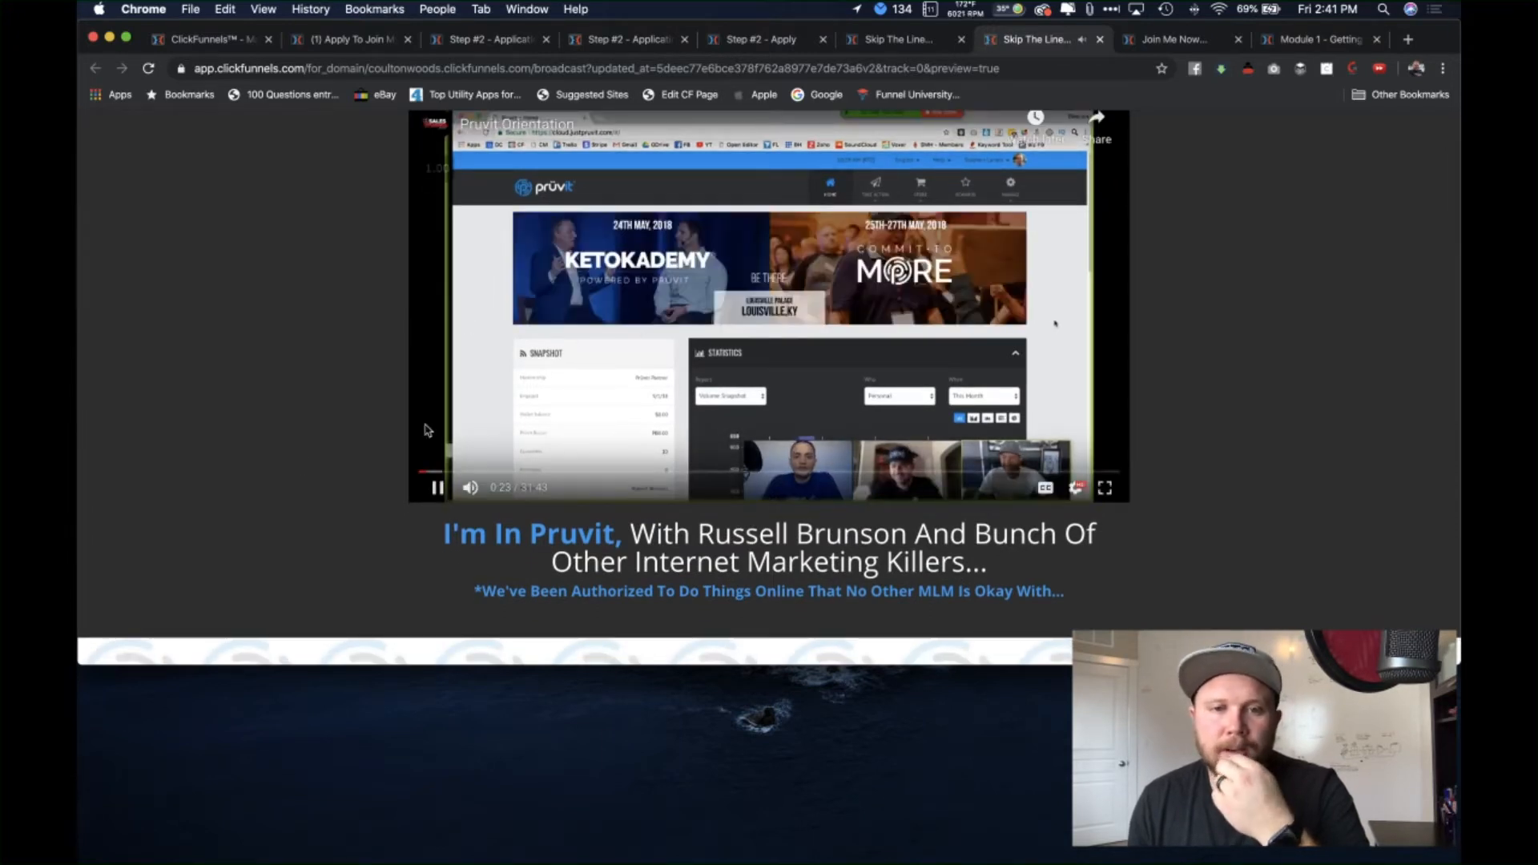
scroll(361, 450, "down", 6)
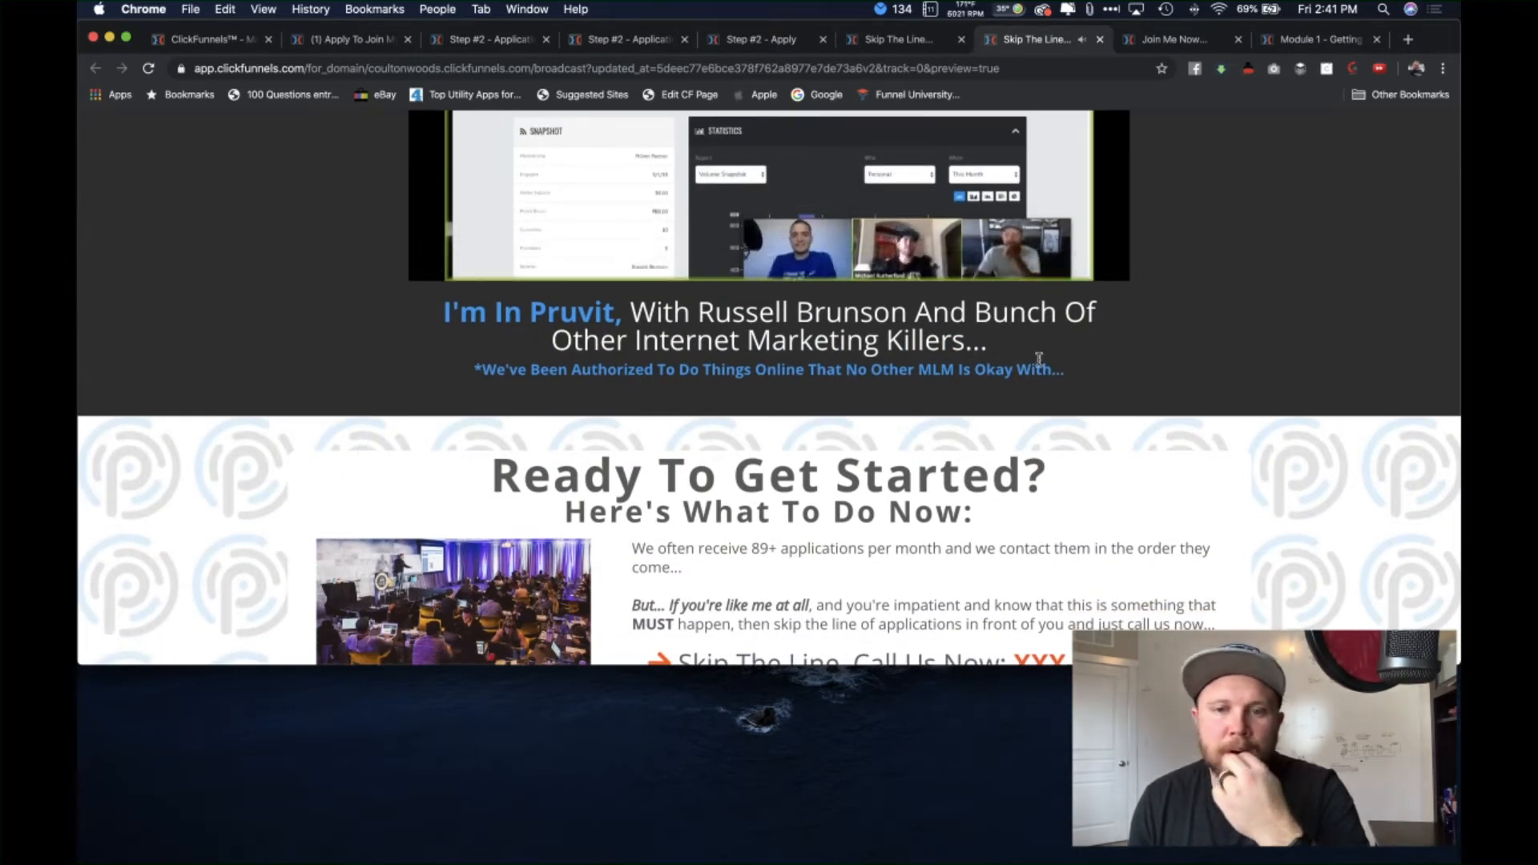
left_click_drag(703, 313, 905, 306)
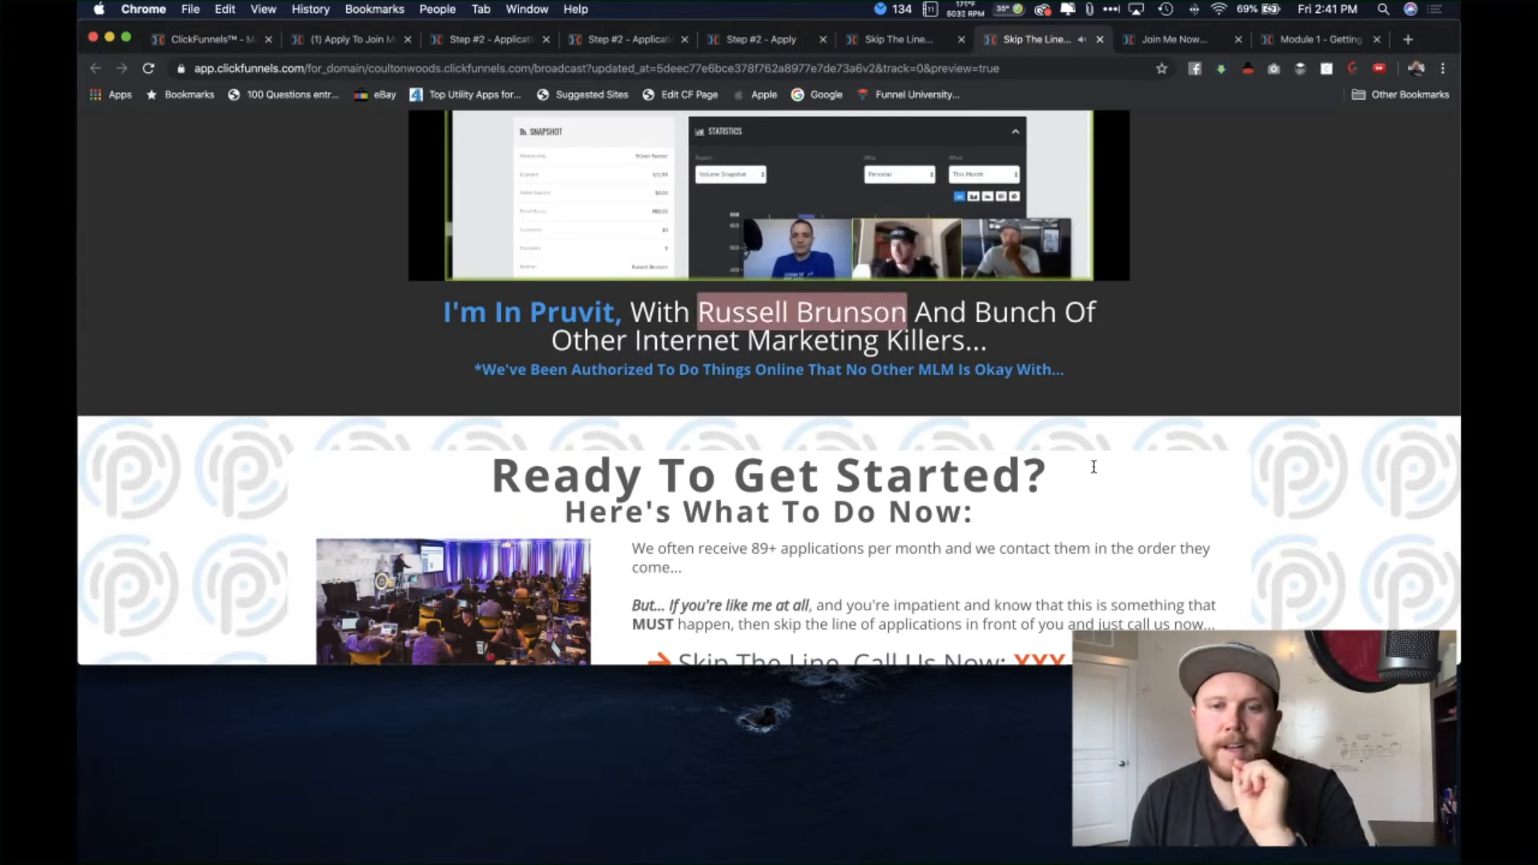
Step: Scroll through the rest of the live page, then close the preview and spare Join Me Now tabs
scroll(1209, 468, "down", 1)
scroll(1218, 489, "down", 2)
scroll(1234, 508, "down", 2)
scroll(1234, 508, "down", 5)
scroll(1234, 508, "down", 1)
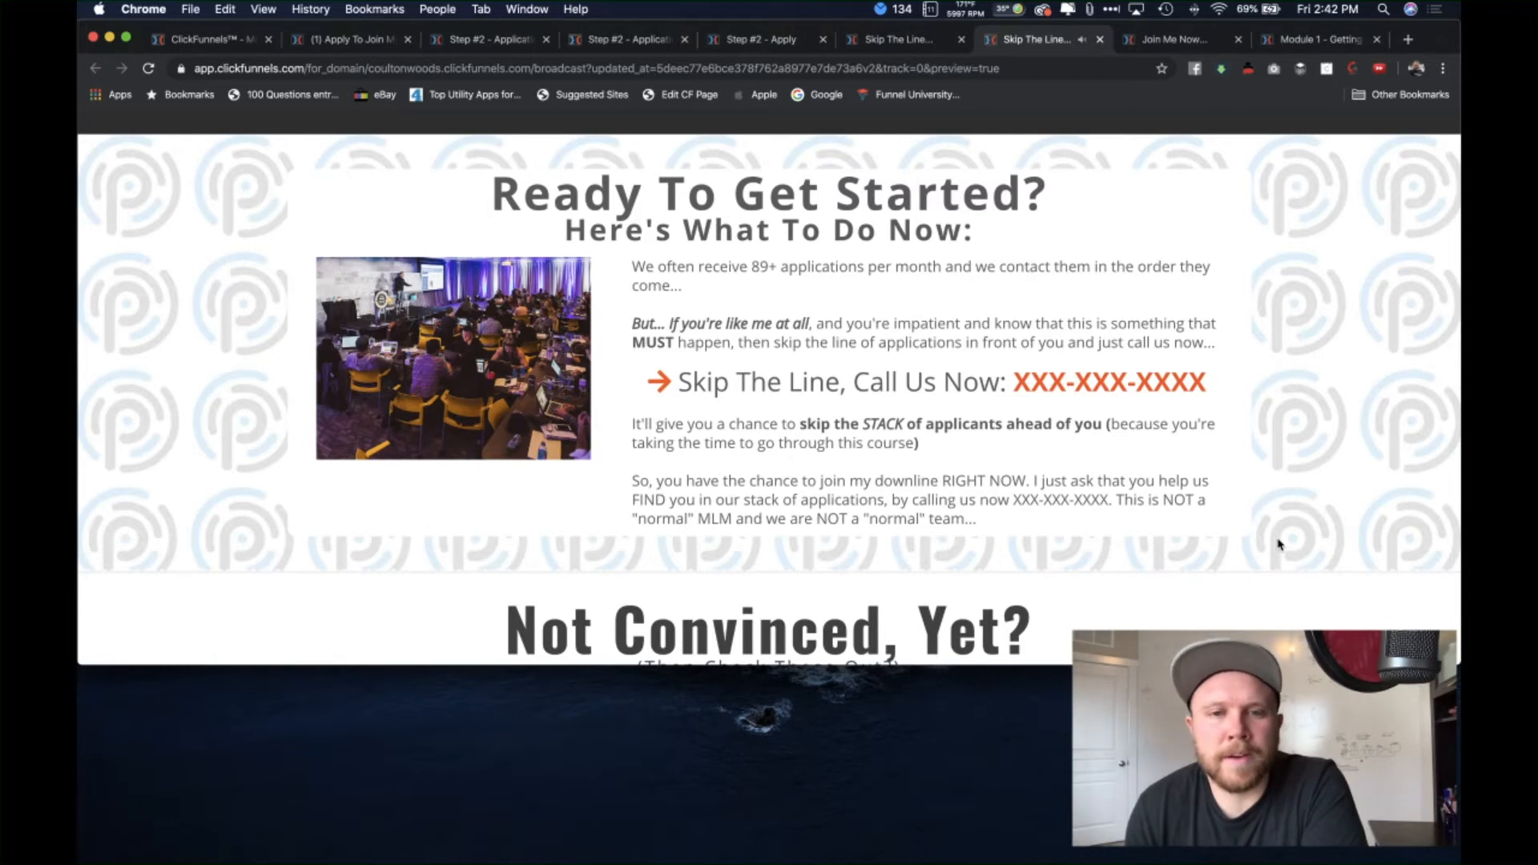
scroll(1122, 425, "up", 3)
scroll(982, 431, "down", 2)
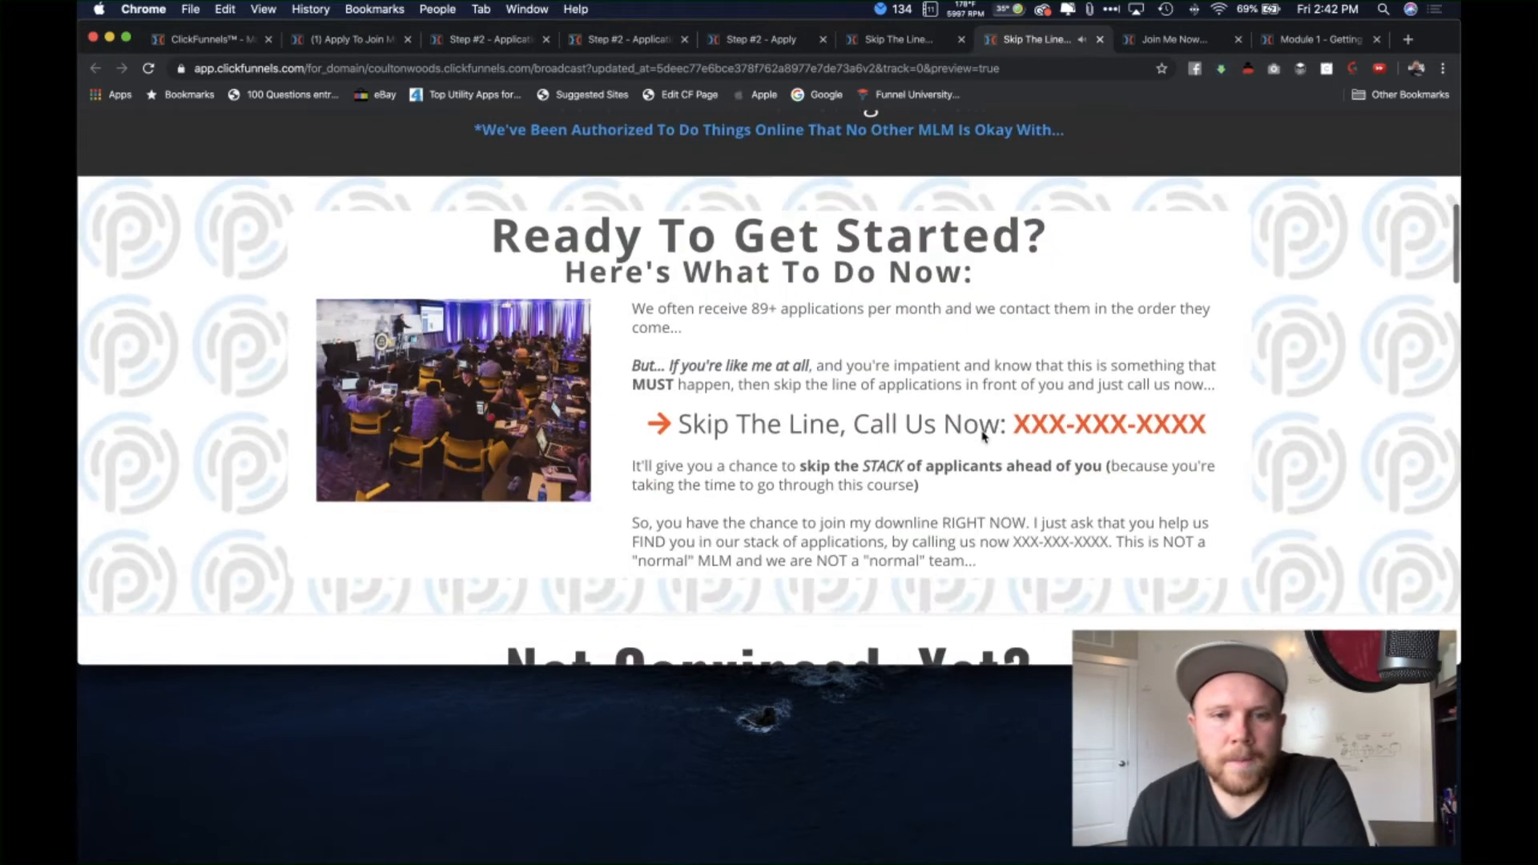
scroll(982, 431, "down", 1)
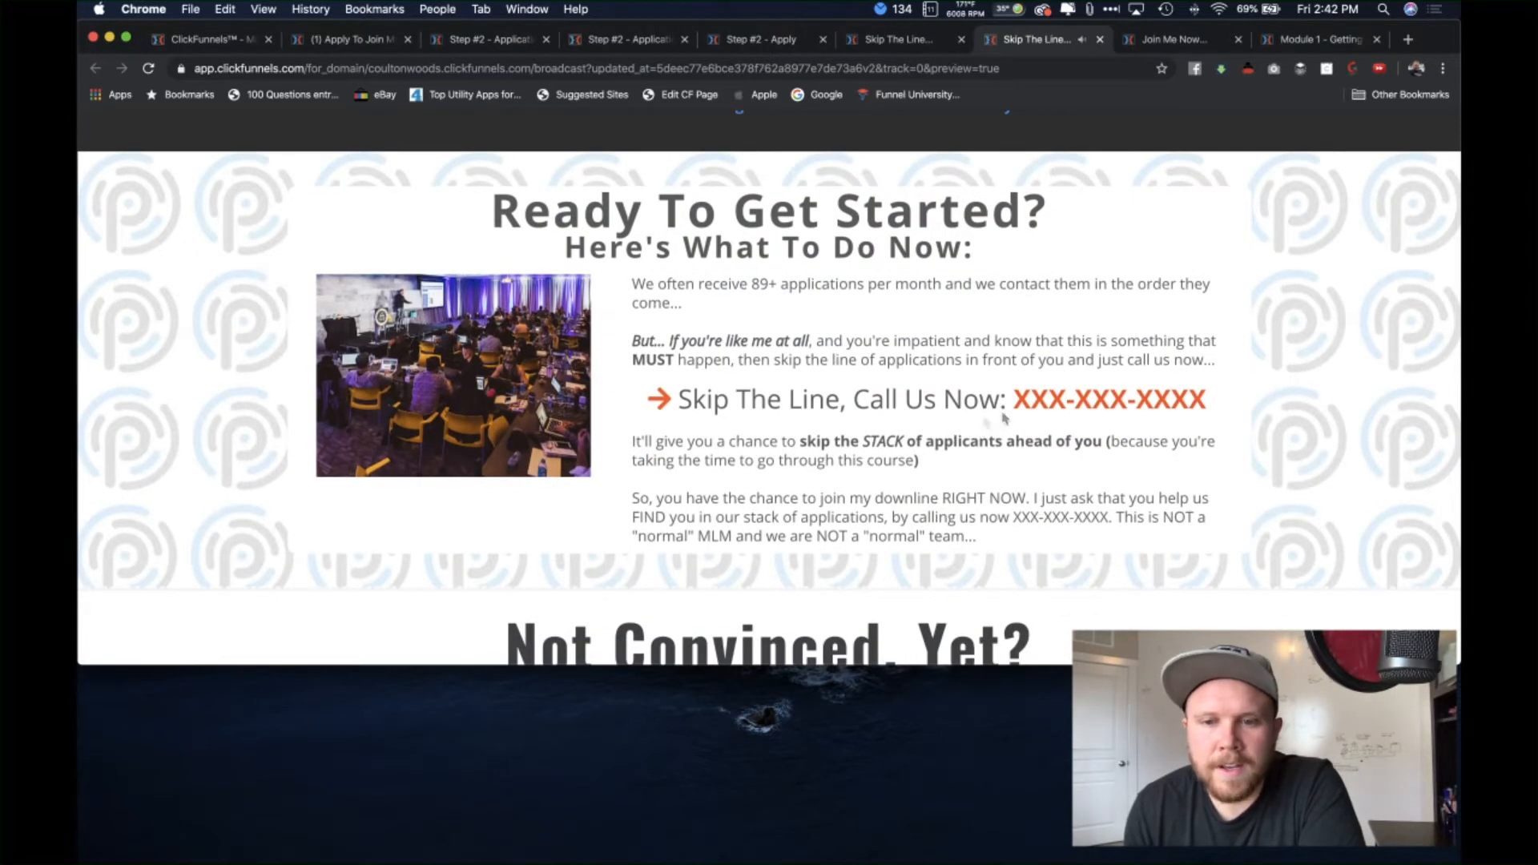
scroll(1030, 497, "down", 1)
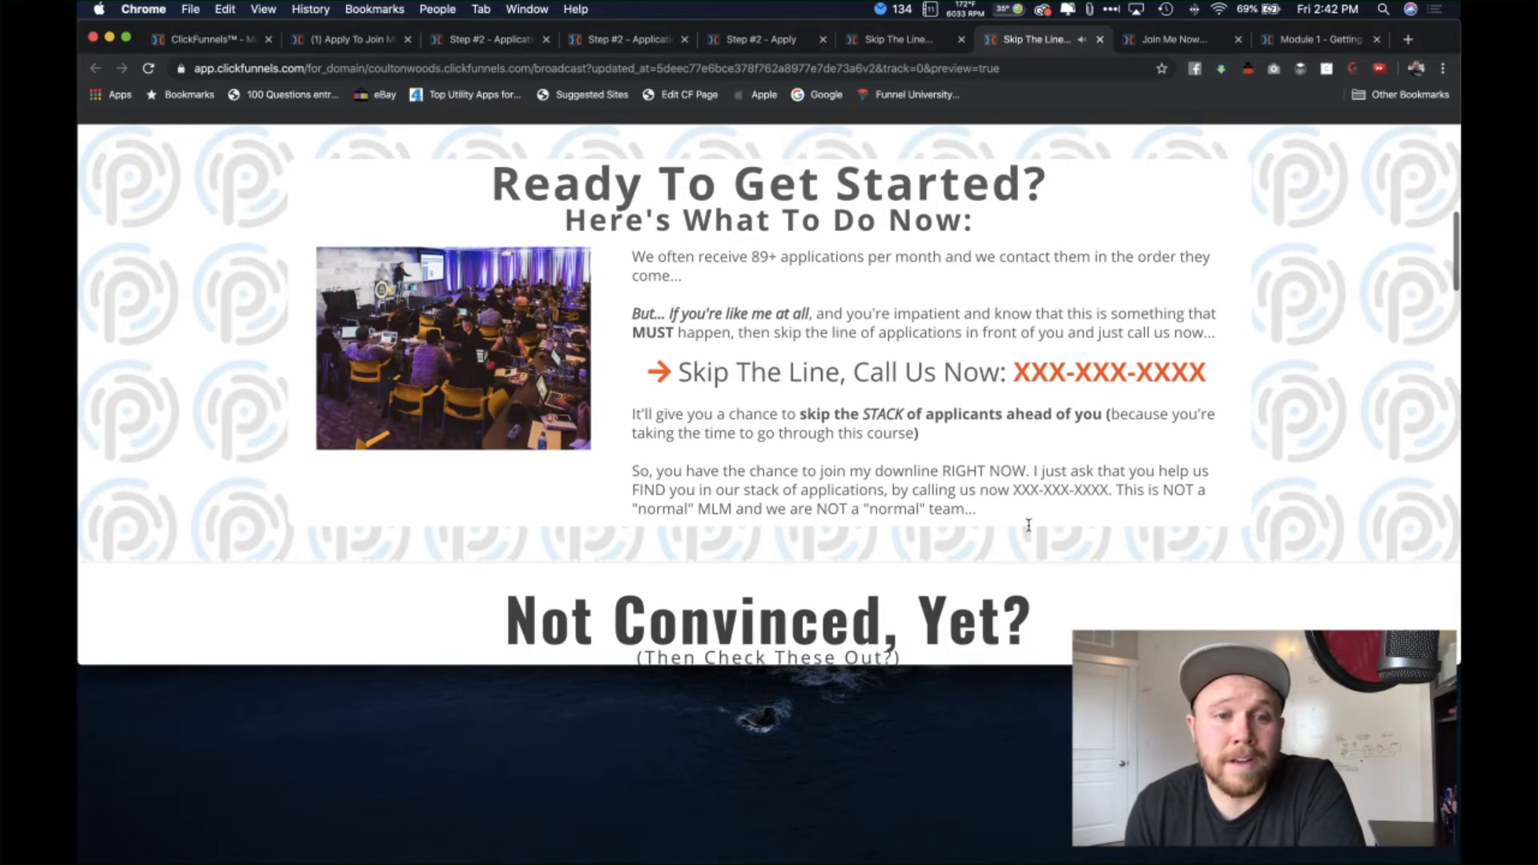
scroll(1031, 528, "down", 6)
scroll(1247, 539, "up", 5)
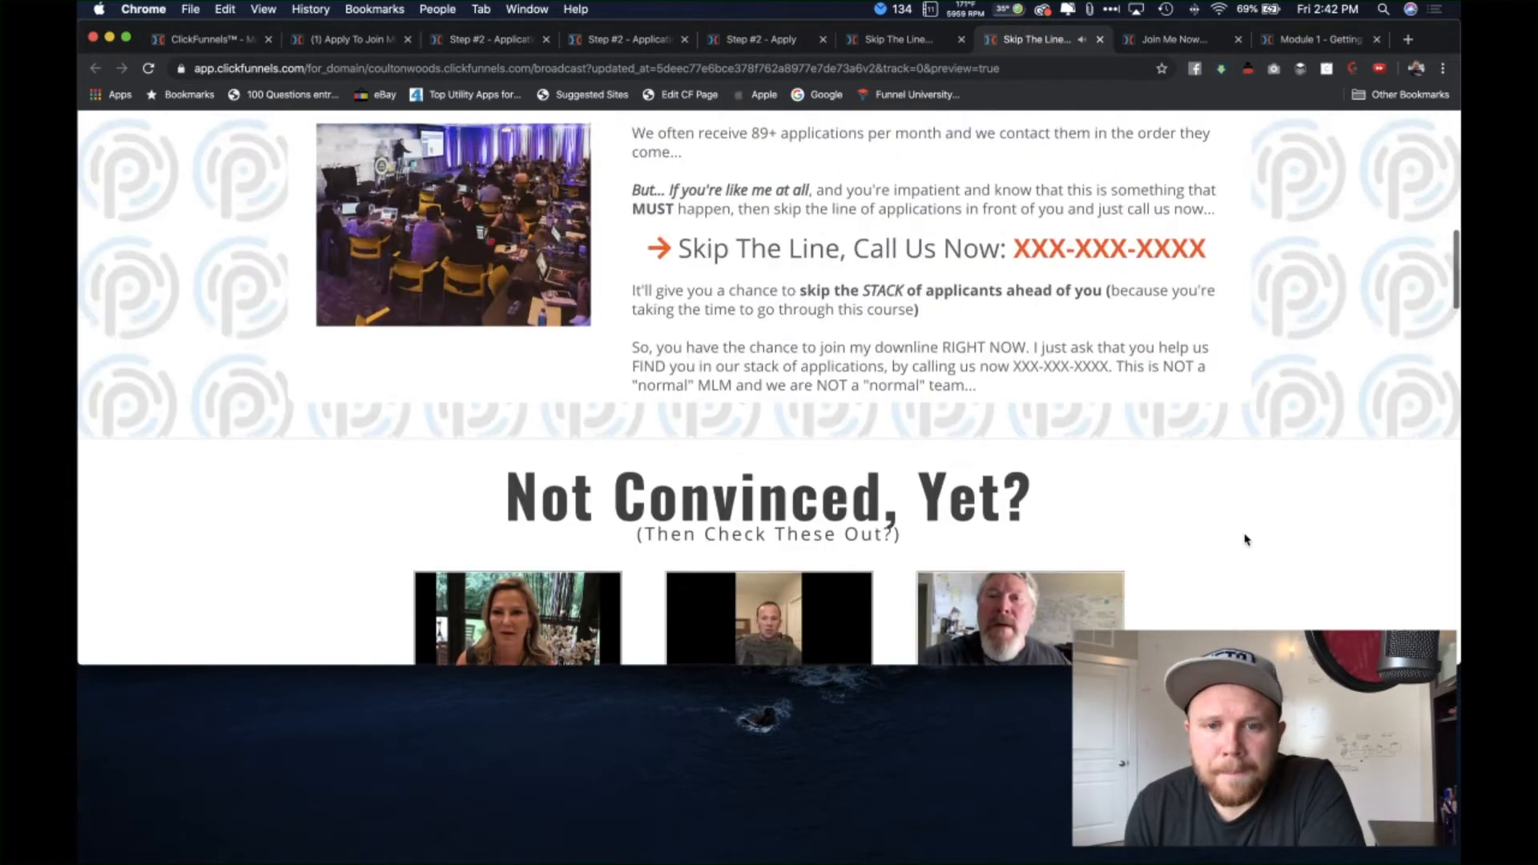
scroll(1247, 539, "down", 6)
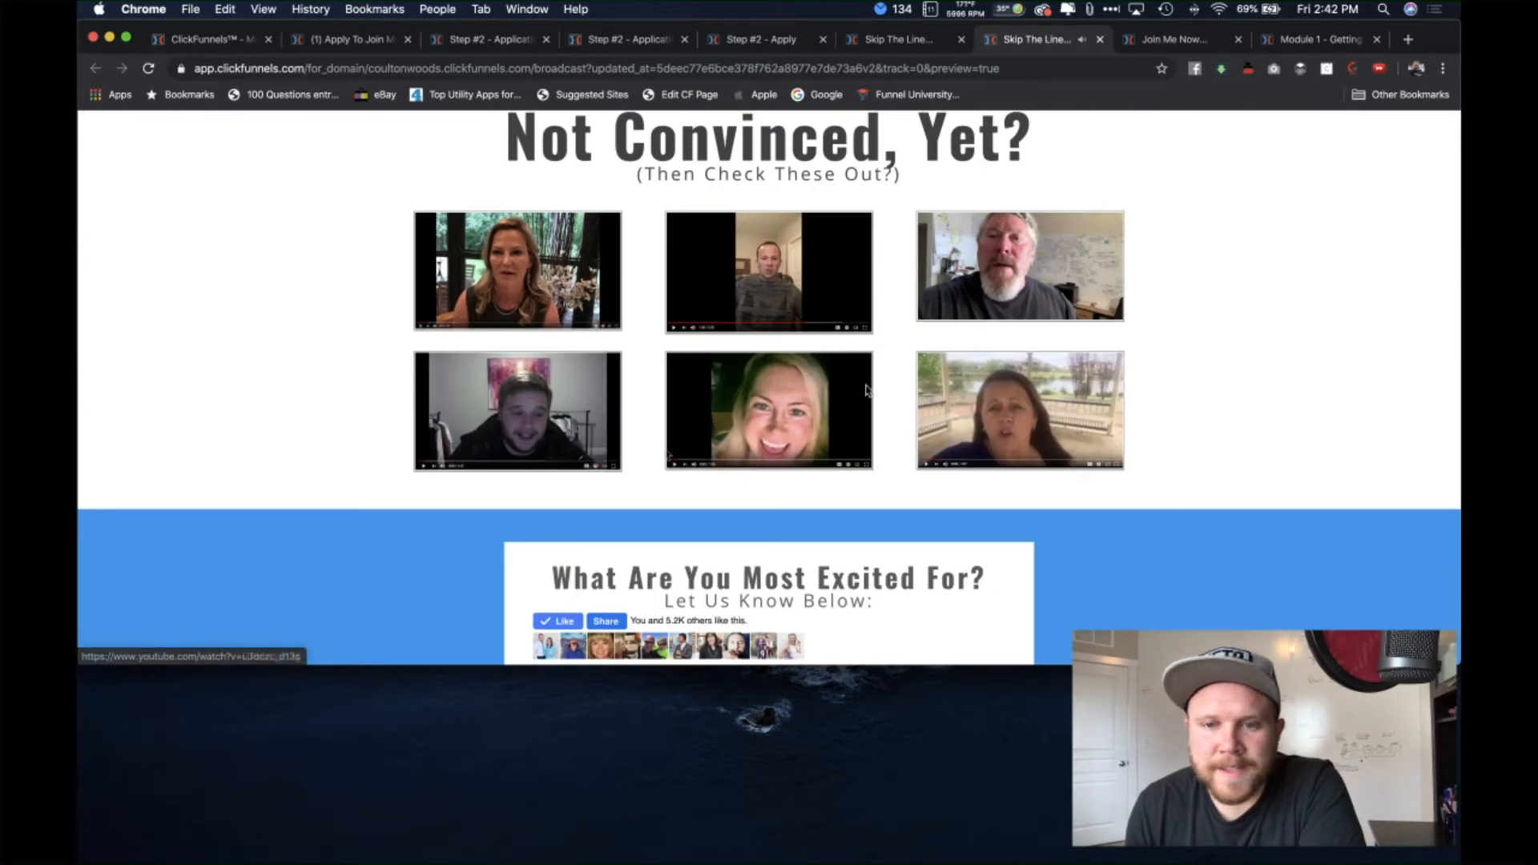
scroll(1216, 541, "down", 4)
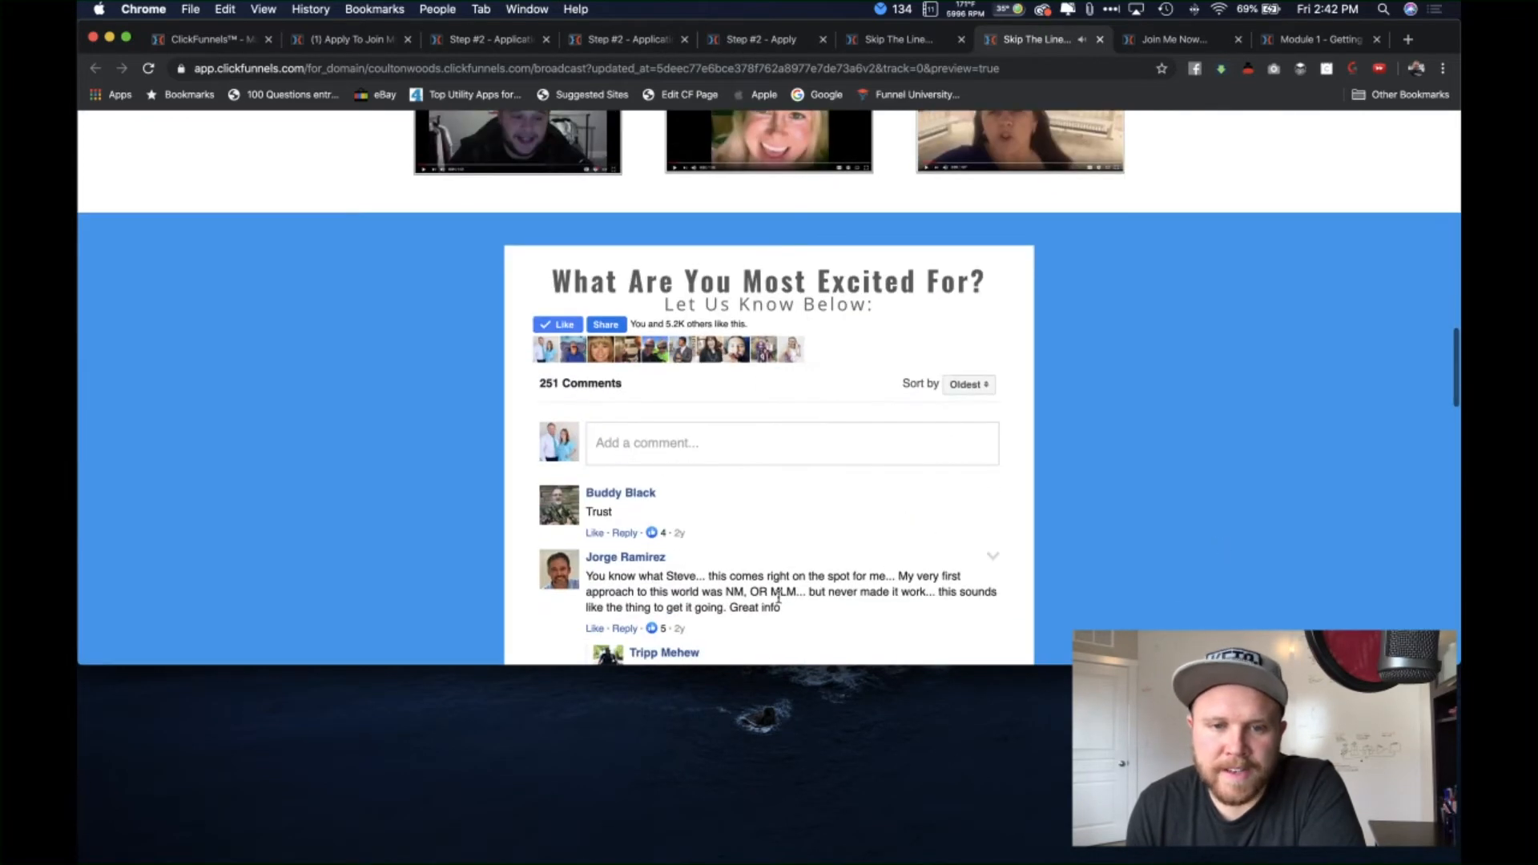
scroll(1218, 545, "down", 20)
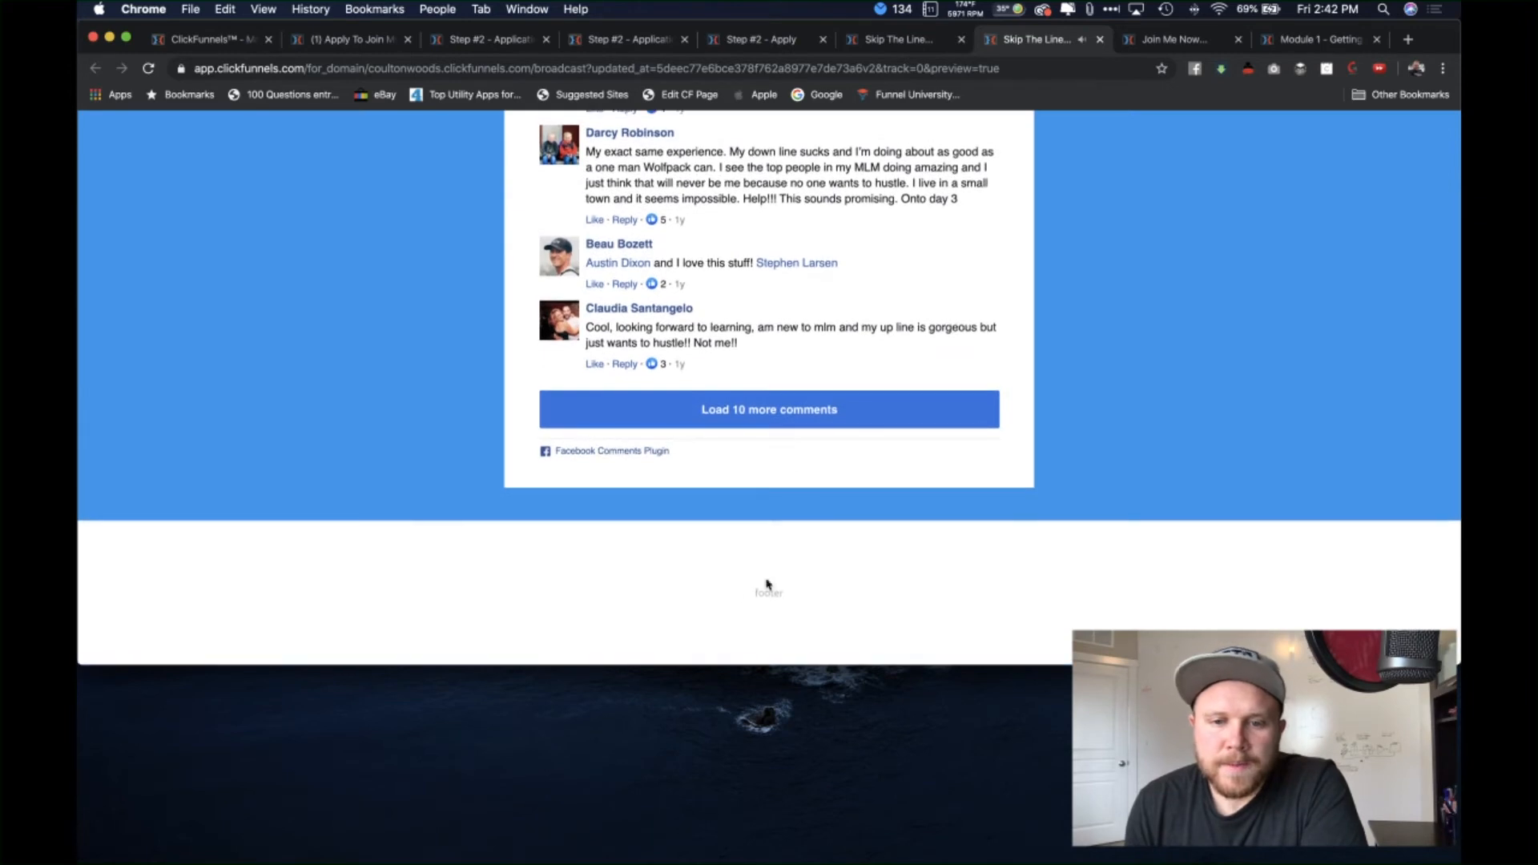
scroll(1181, 415, "up", 20)
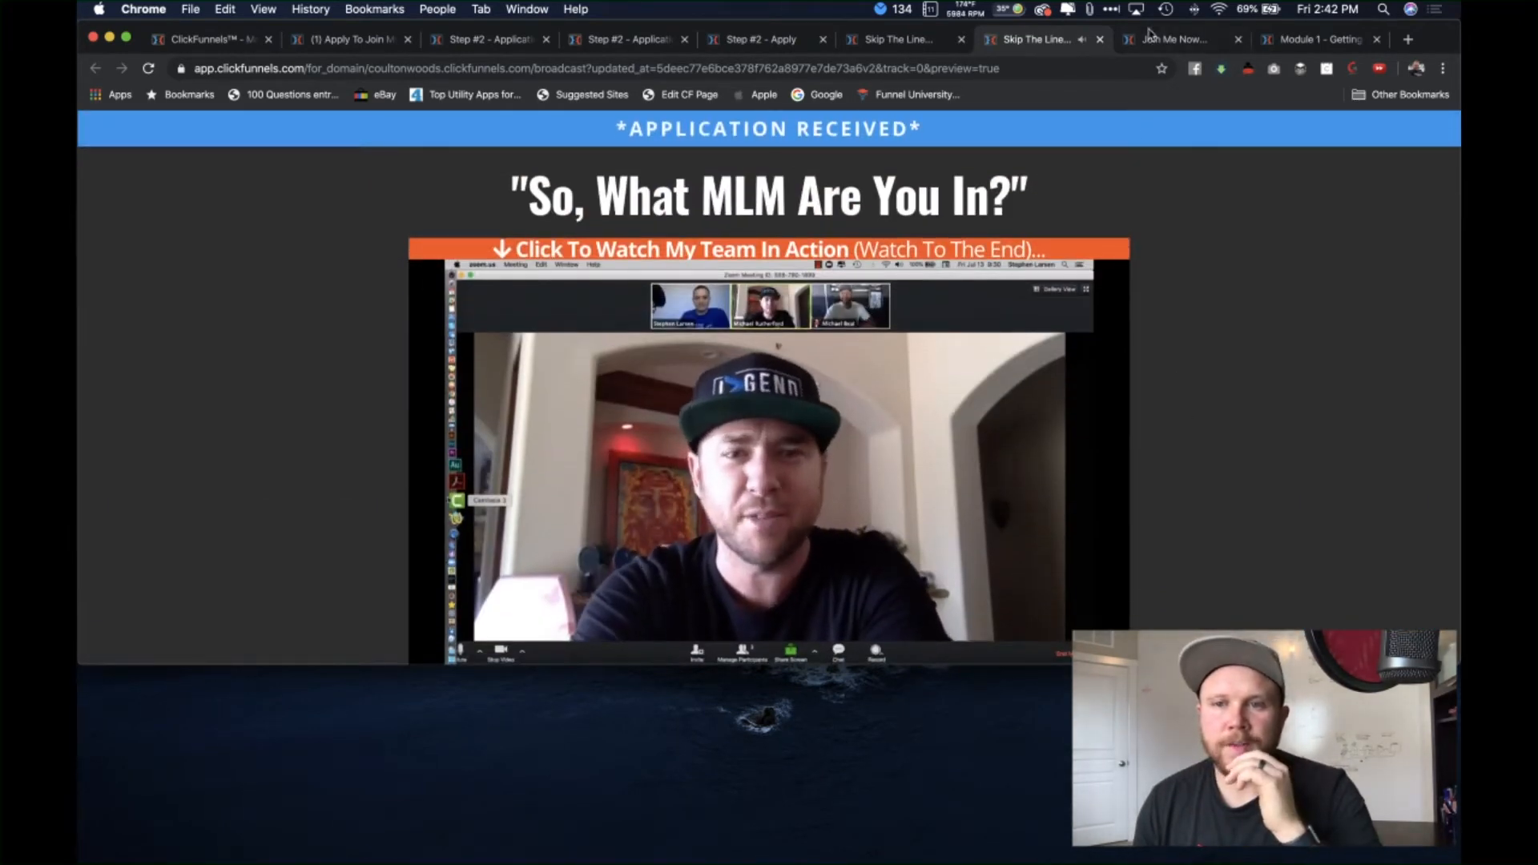
left_click(1098, 39)
left_click(1098, 40)
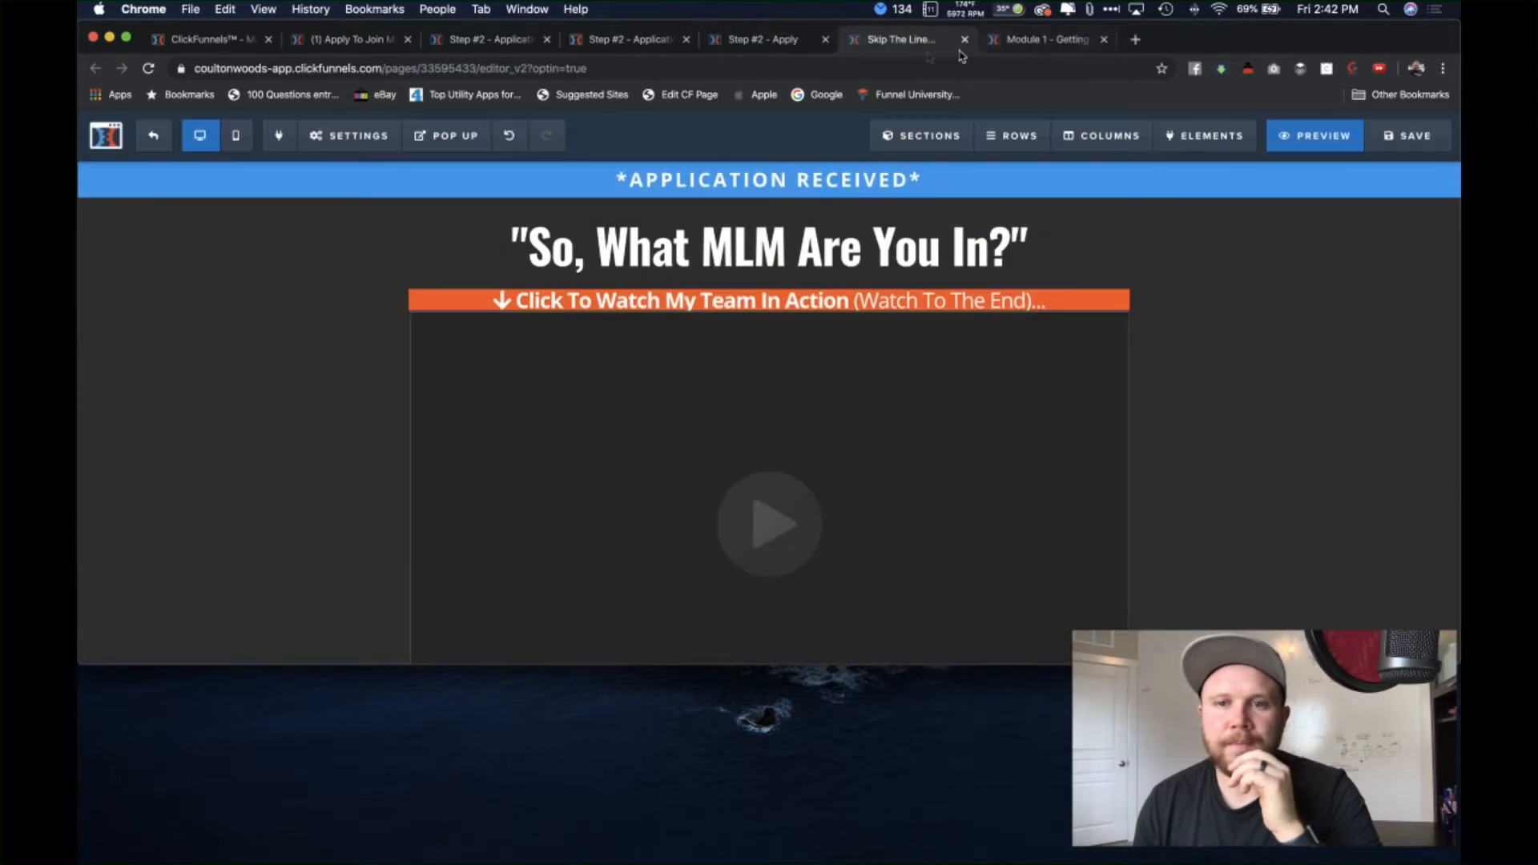
Step: Glance at the Module 1 'Getting GOOD Leads' page, then return to the funnel steps overview
left_click(1024, 42)
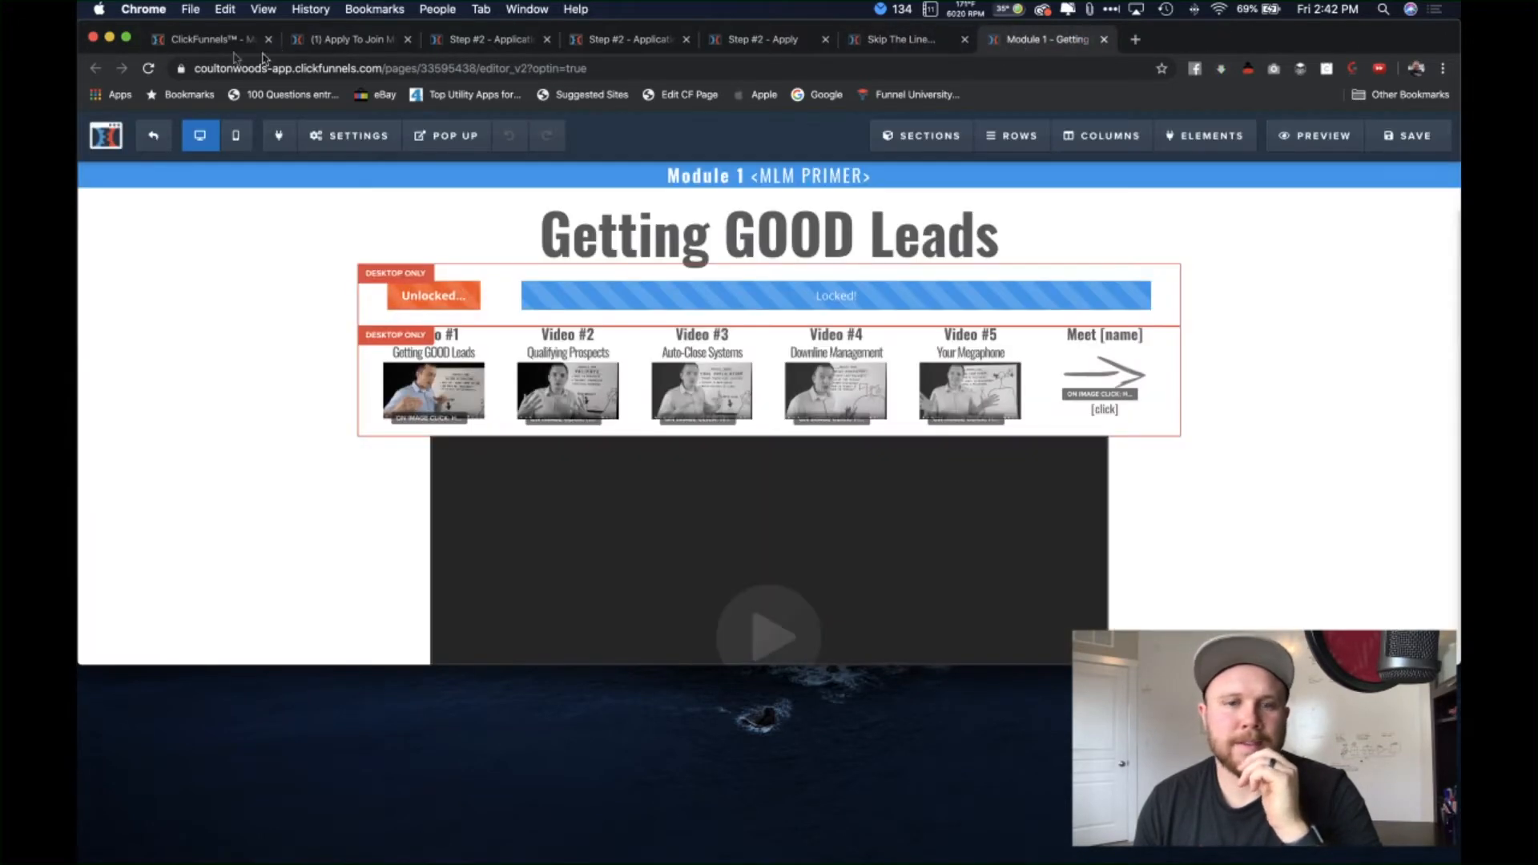
left_click(205, 39)
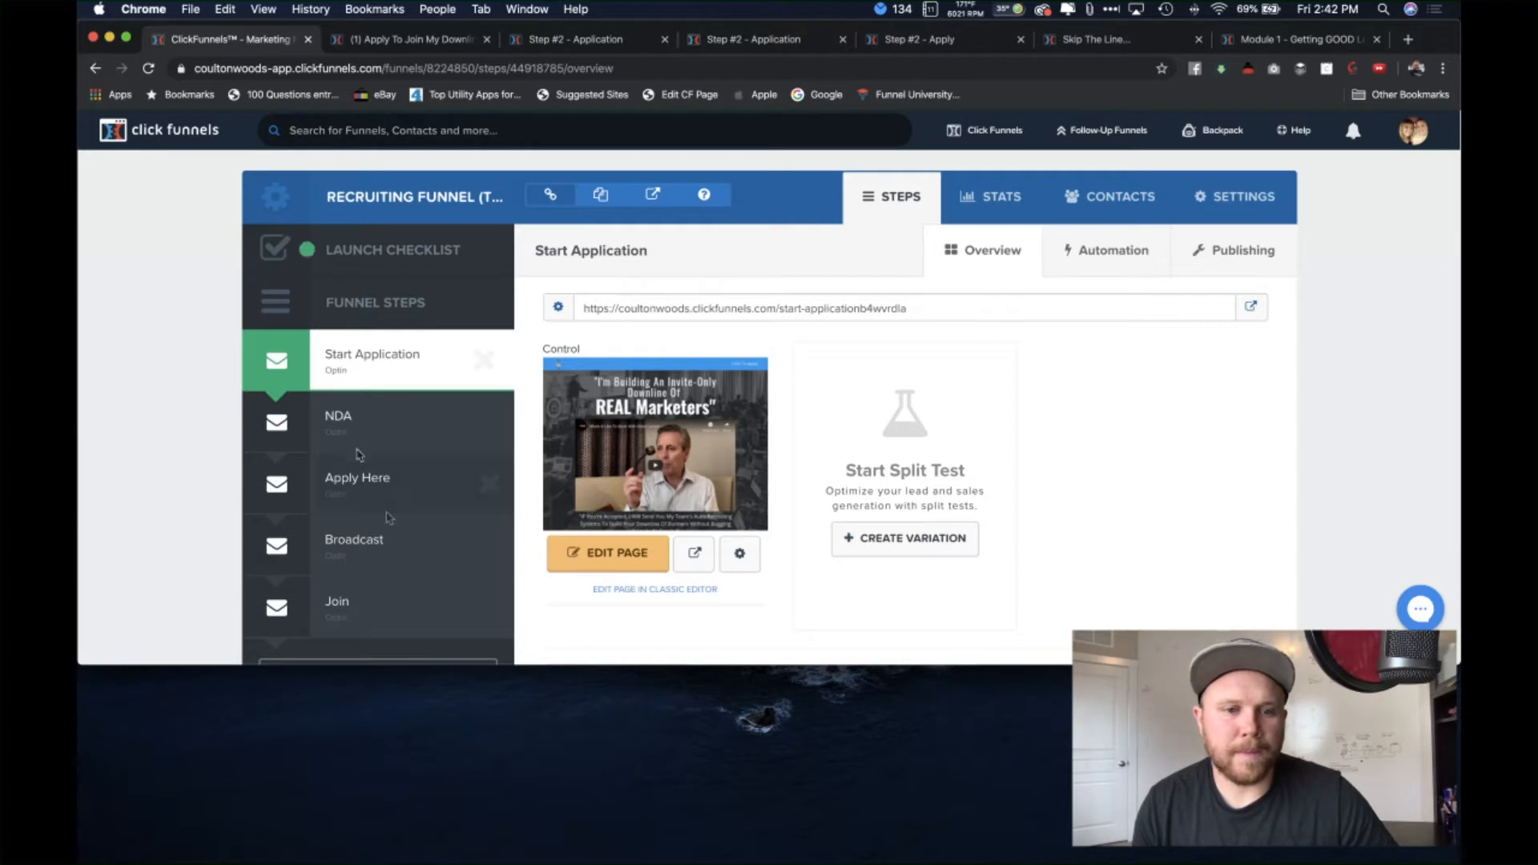
Step: Open the funnel's Join step page in the editor and reposition its browser tab
left_click(384, 597)
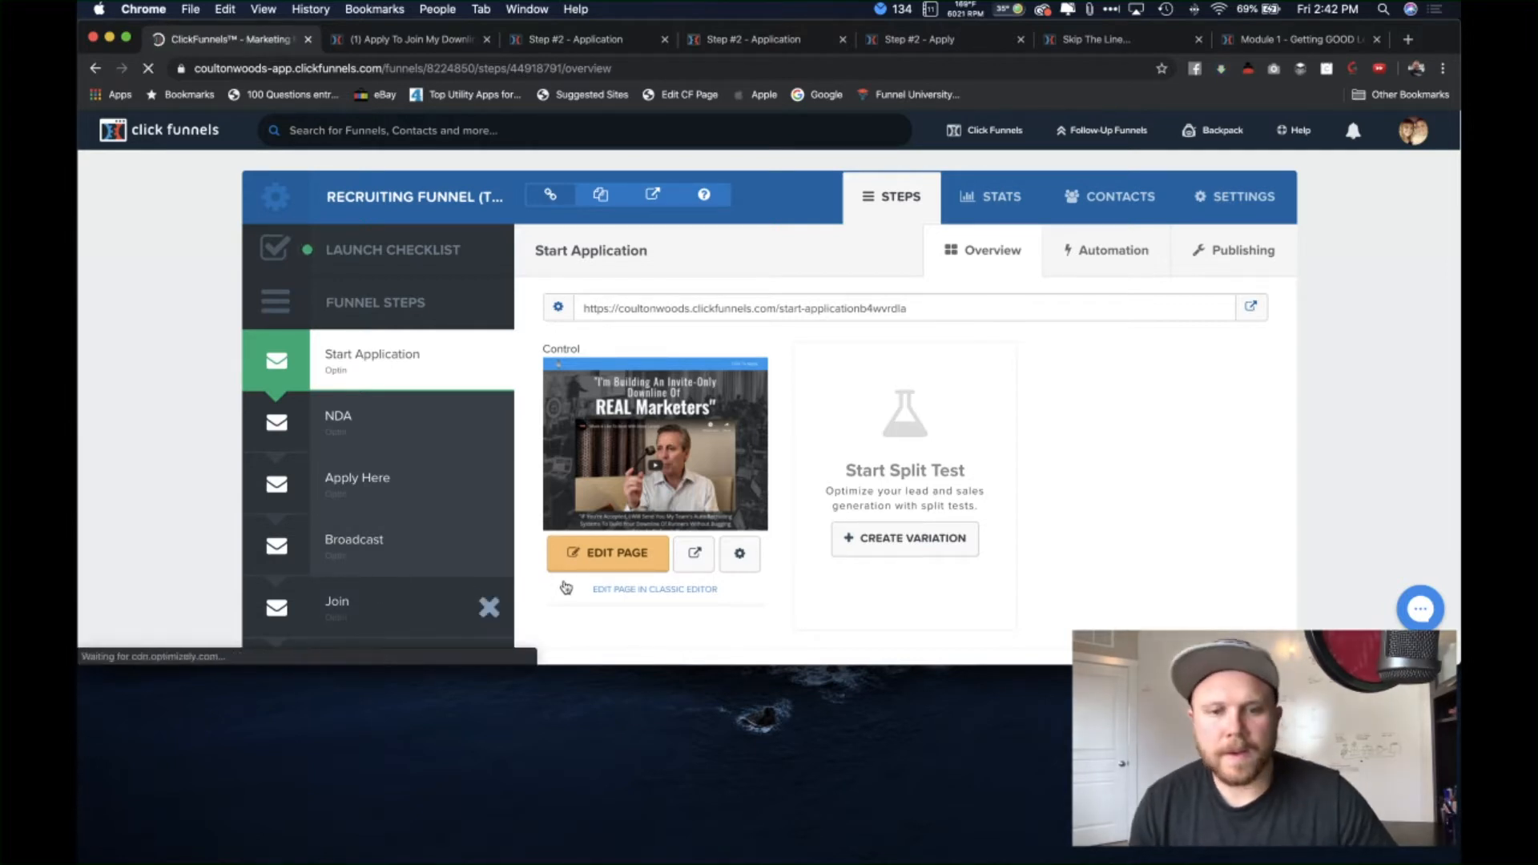
left_click(609, 553)
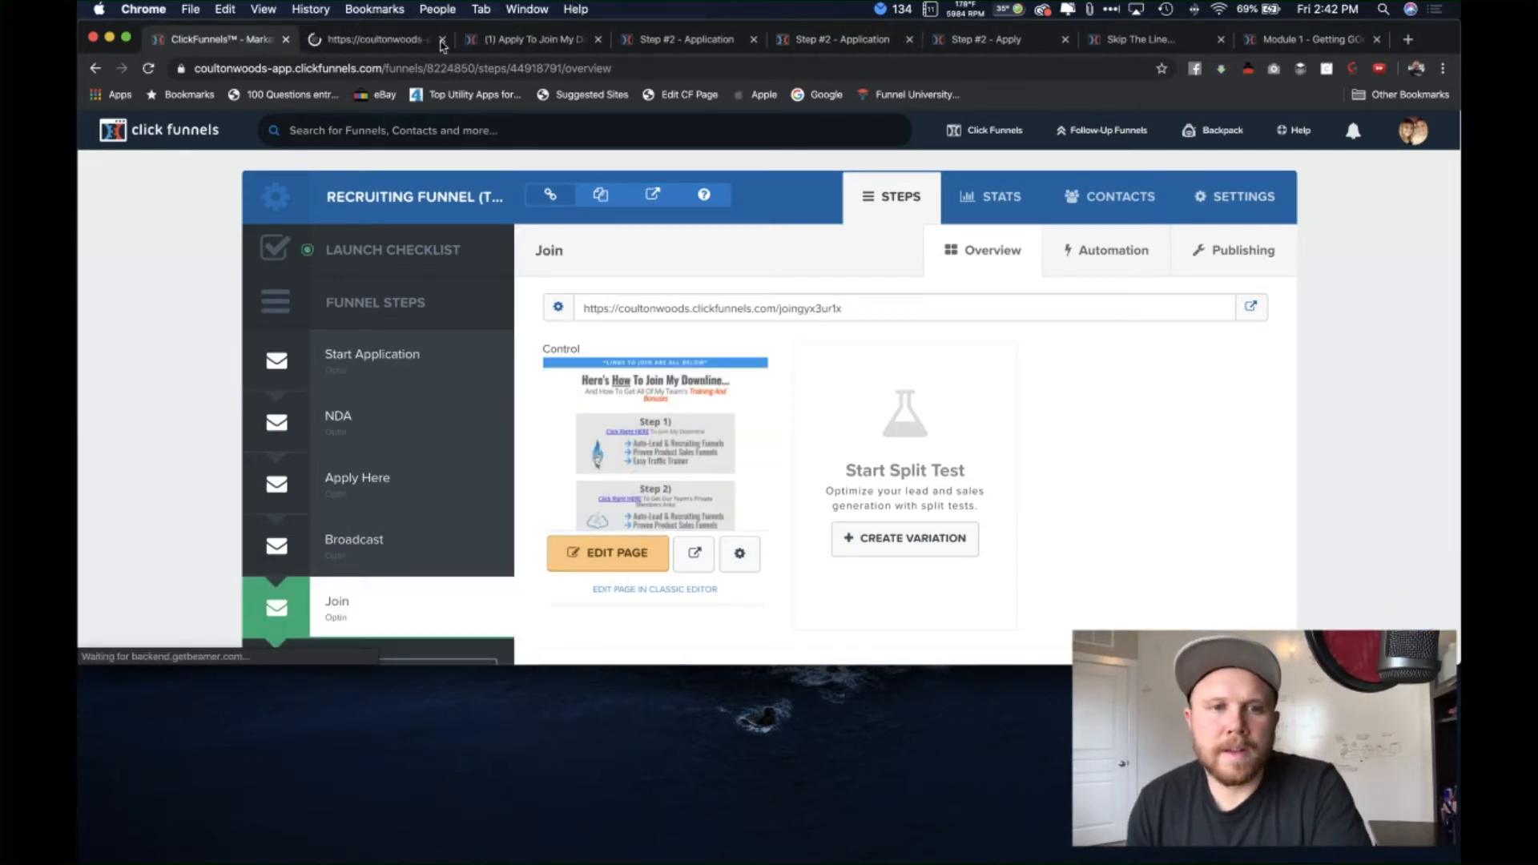
left_click_drag(368, 39, 1146, 42)
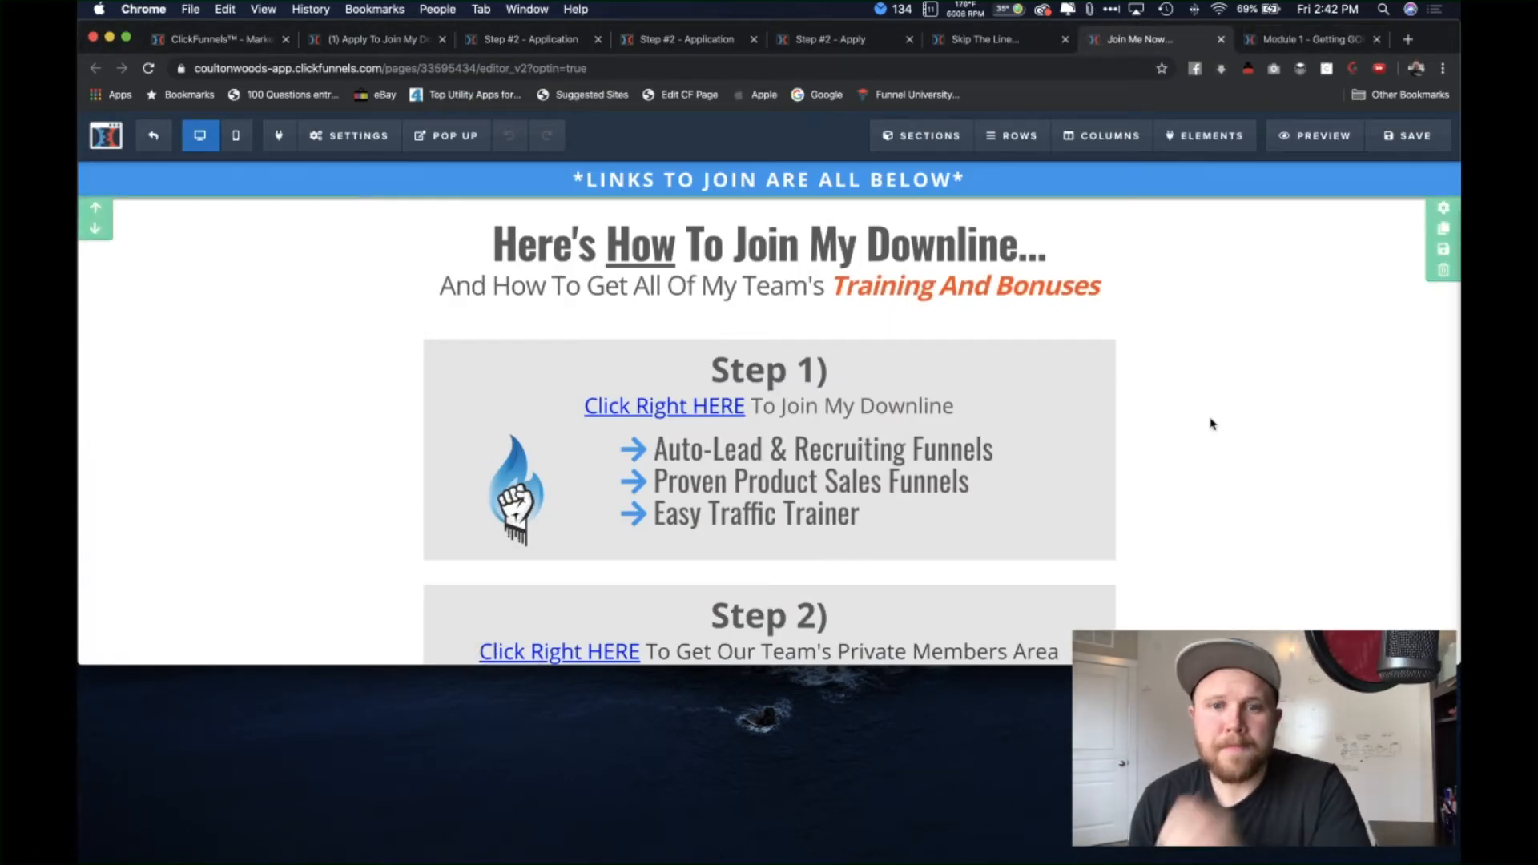
Step: Scroll through the Join Me Now page, then go to the Application Received editor
scroll(1185, 495, "down", 1)
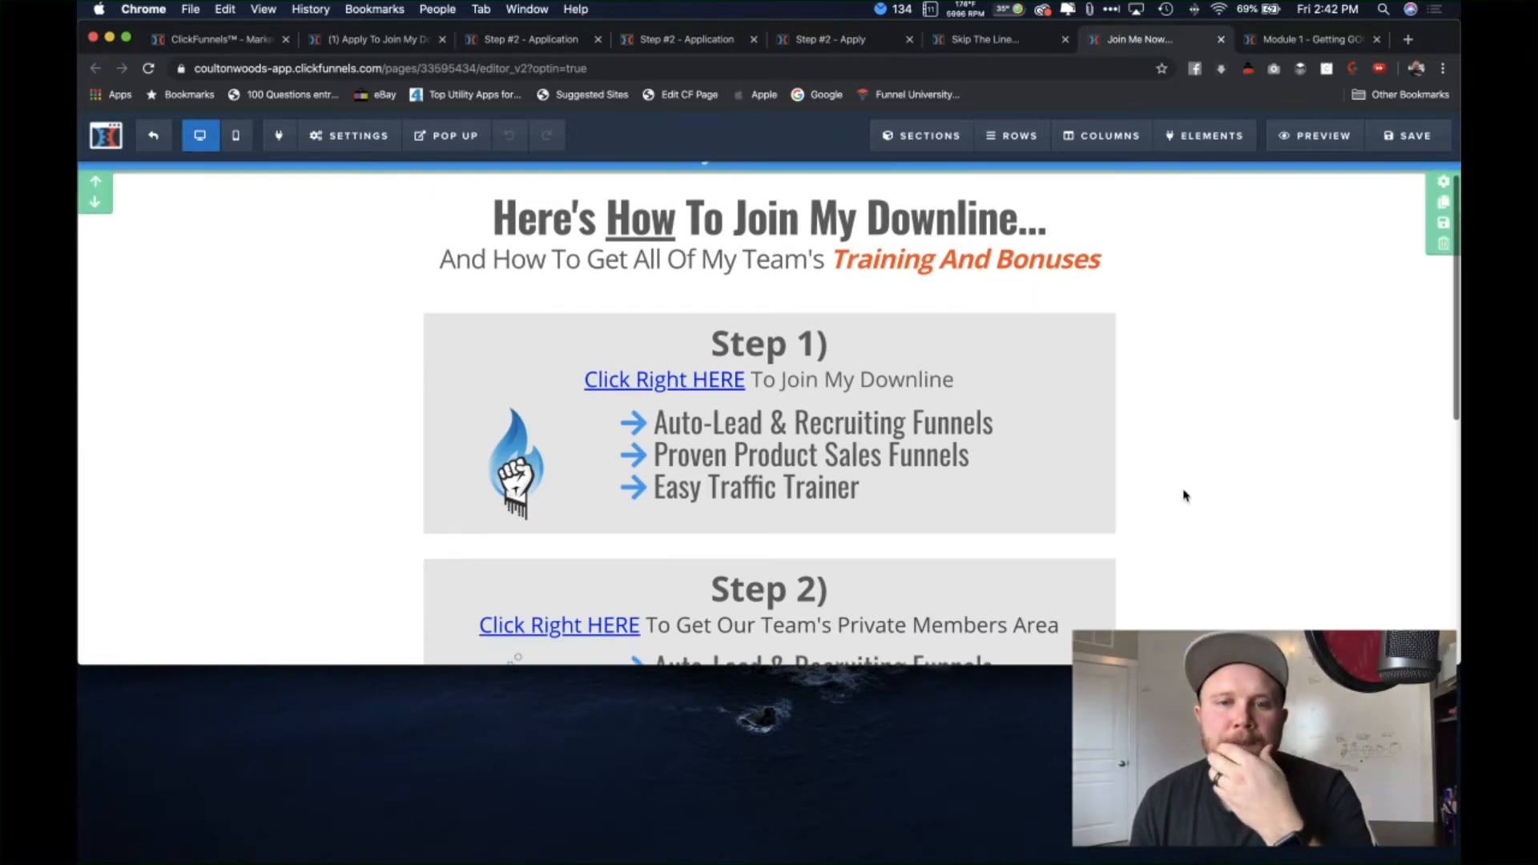
scroll(1185, 491, "down", 5)
scroll(1146, 473, "up", 3)
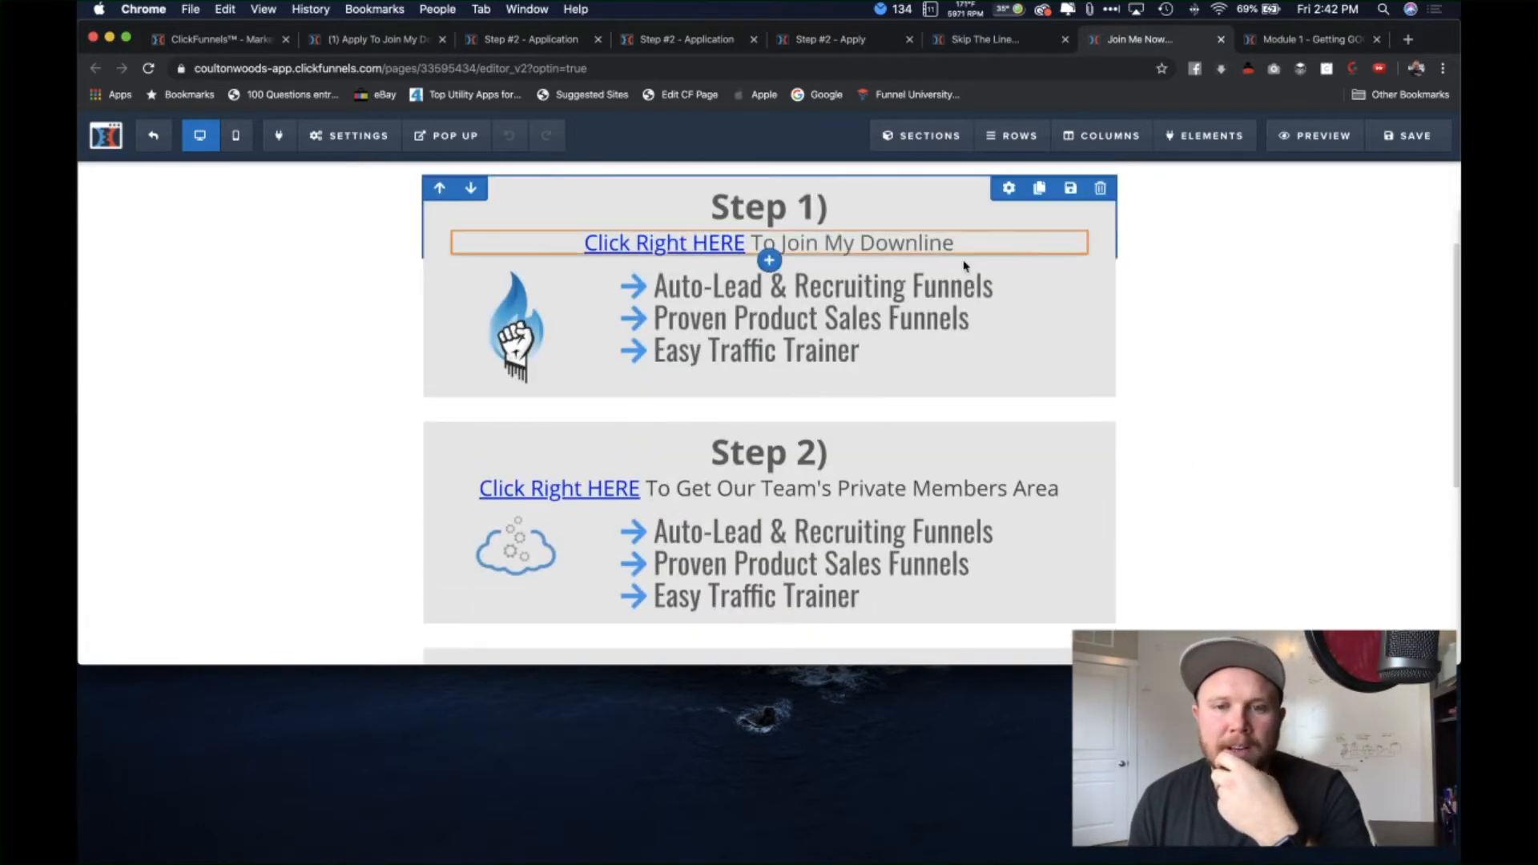
scroll(1010, 337, "up", 1)
scroll(1041, 481, "down", 4)
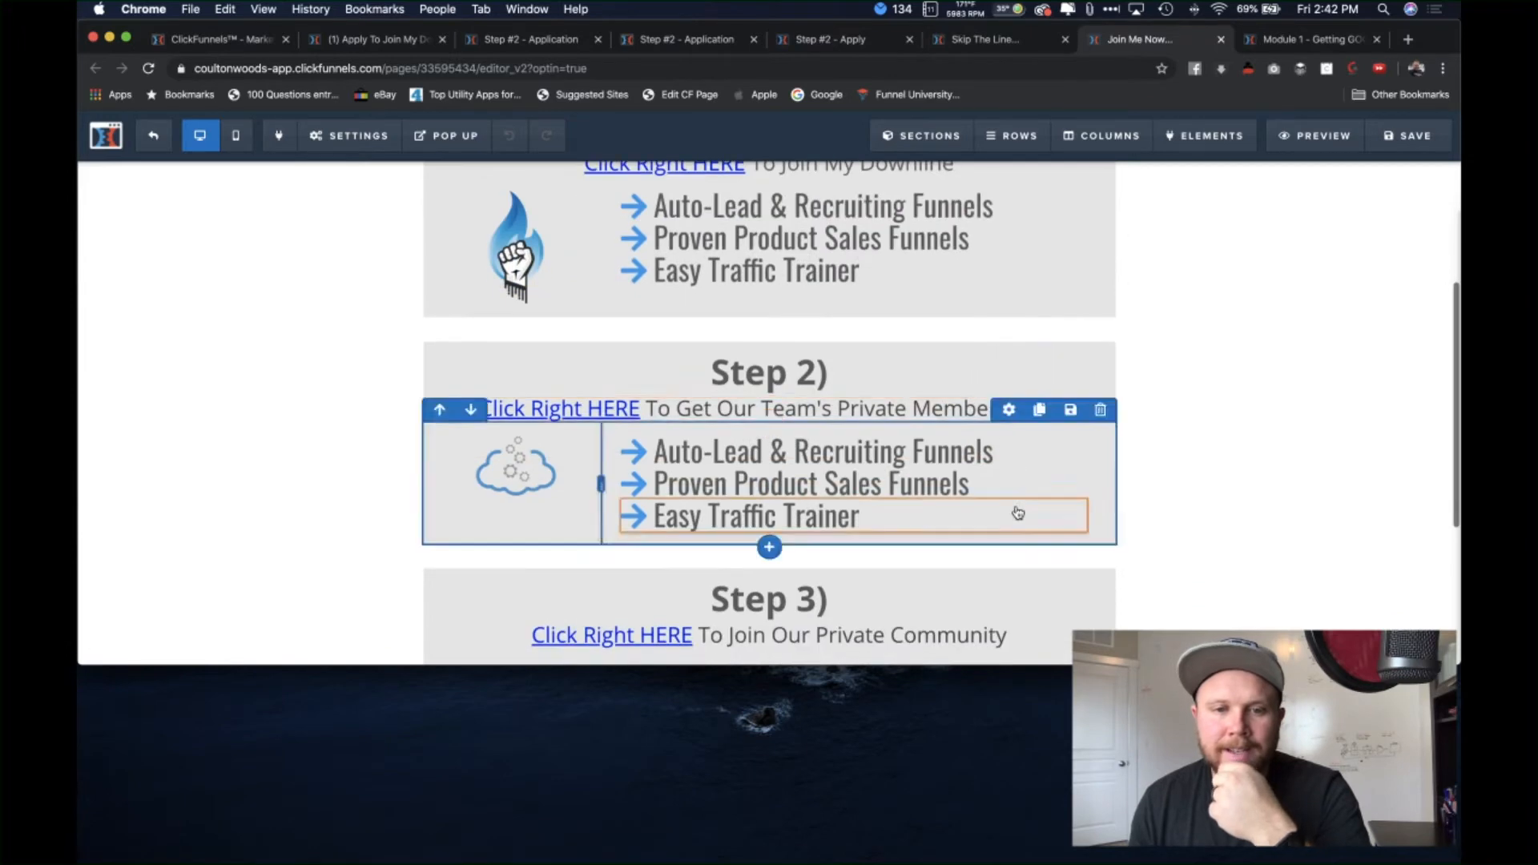
scroll(1018, 513, "down", 8)
scroll(1176, 433, "up", 2)
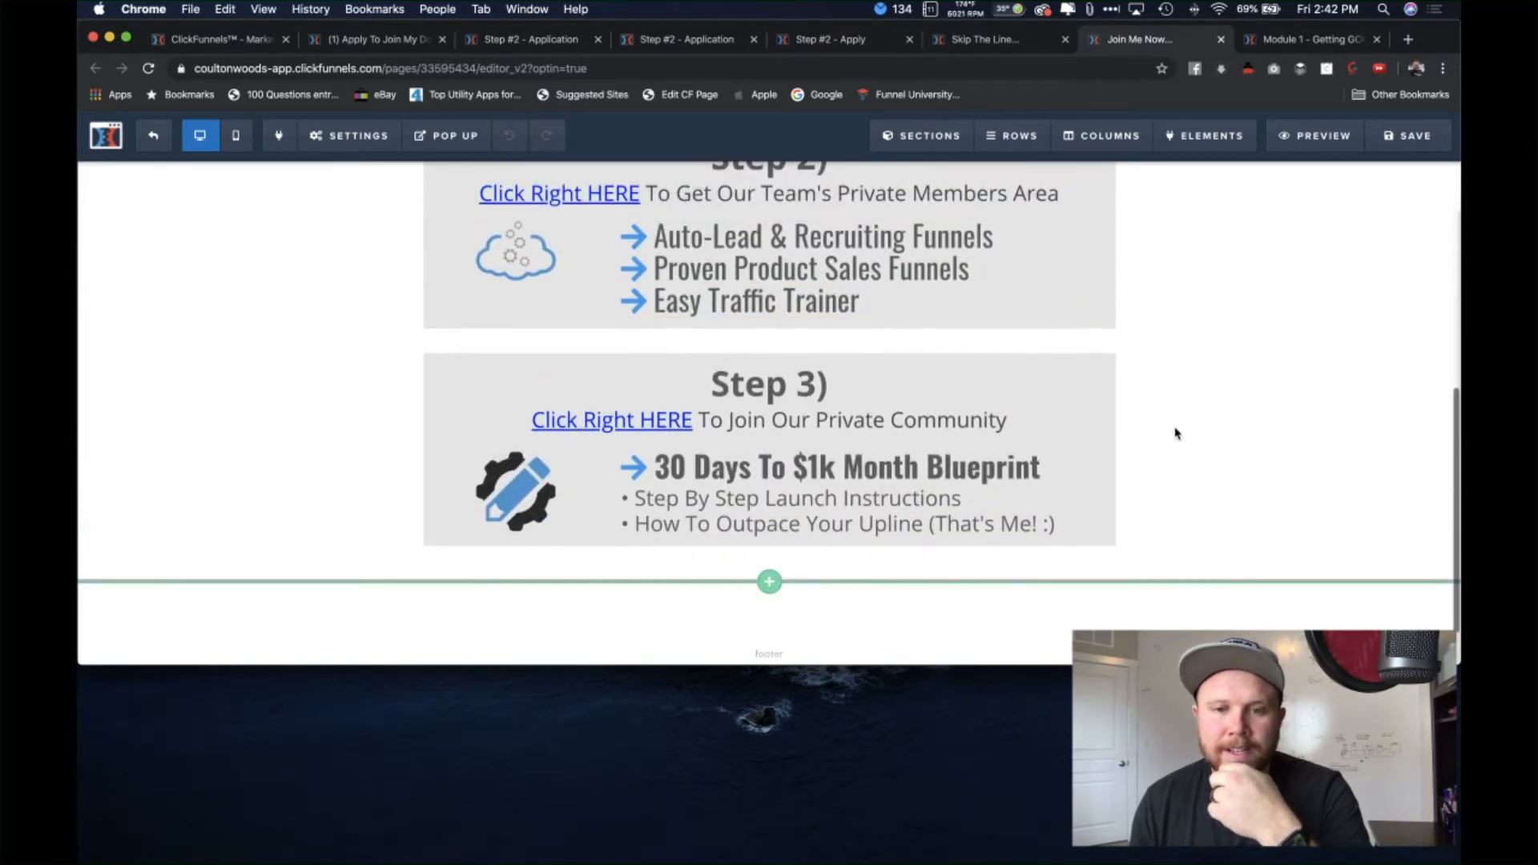
scroll(769, 424, "up", 3)
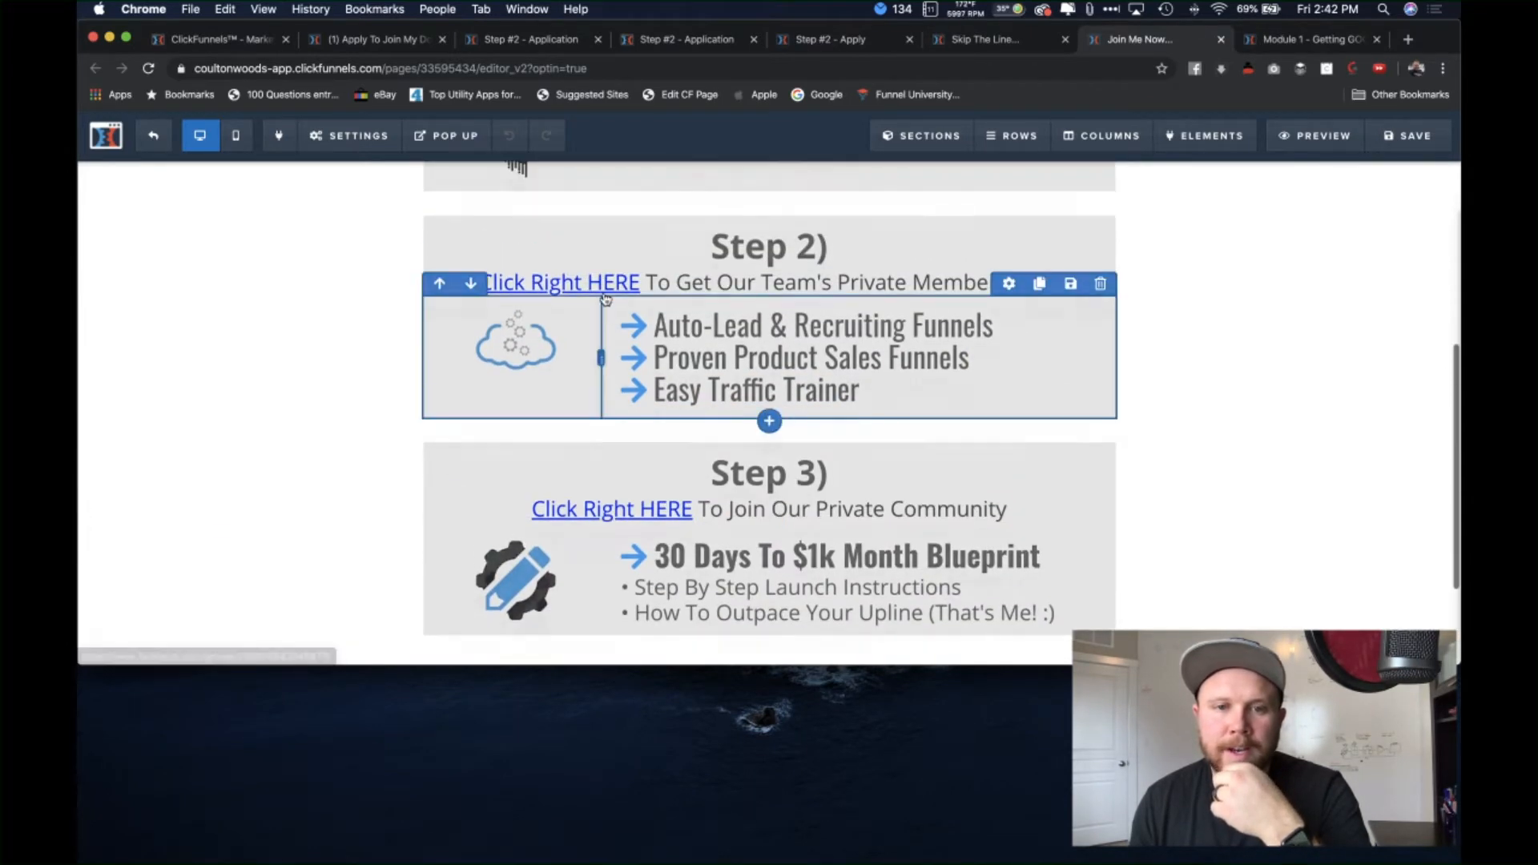
scroll(606, 299, "up", 1)
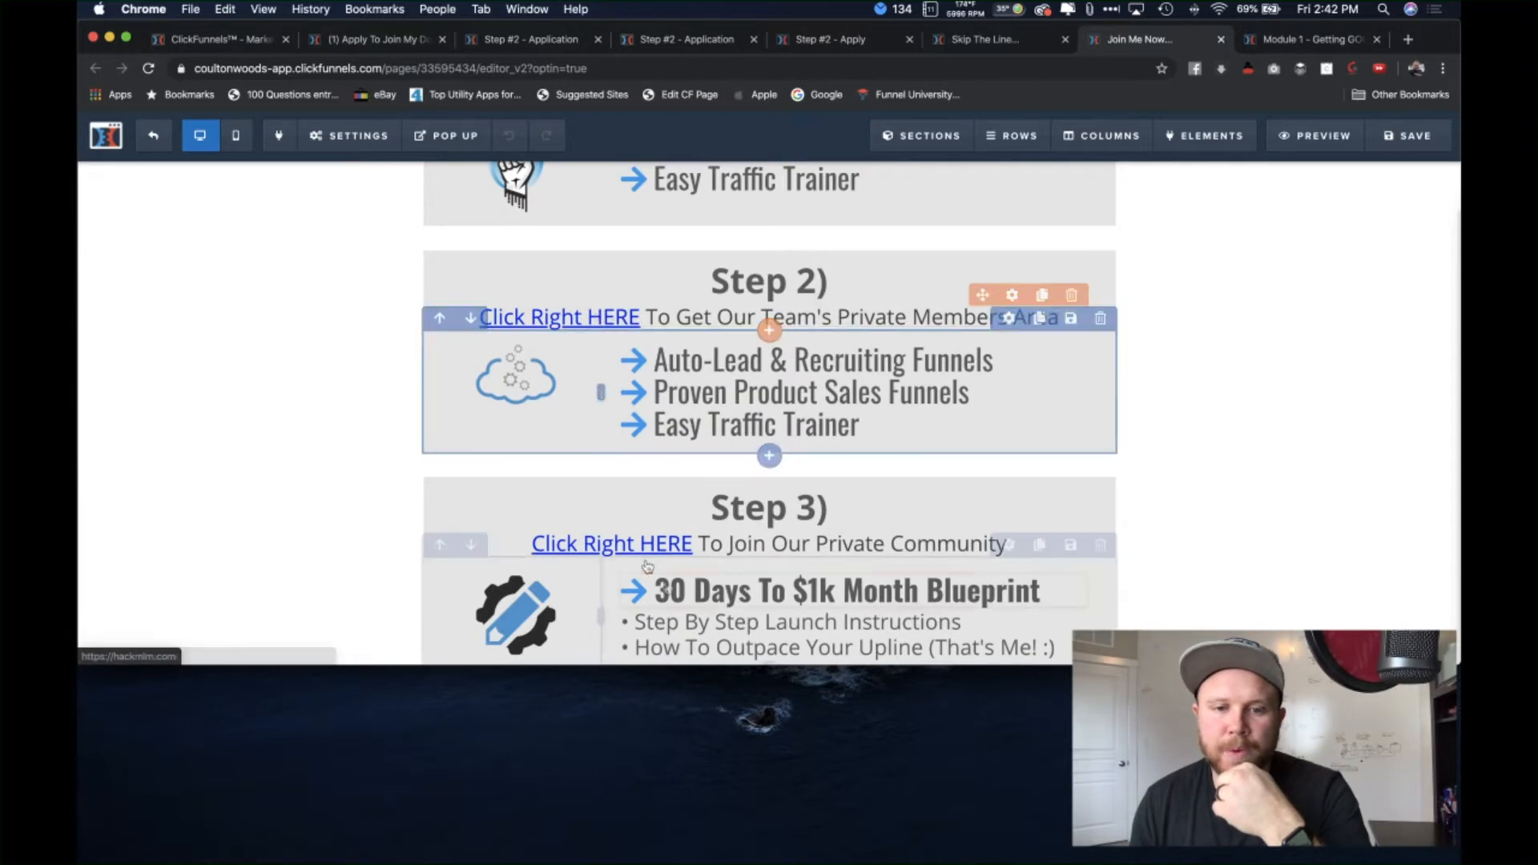
scroll(683, 364, "up", 7)
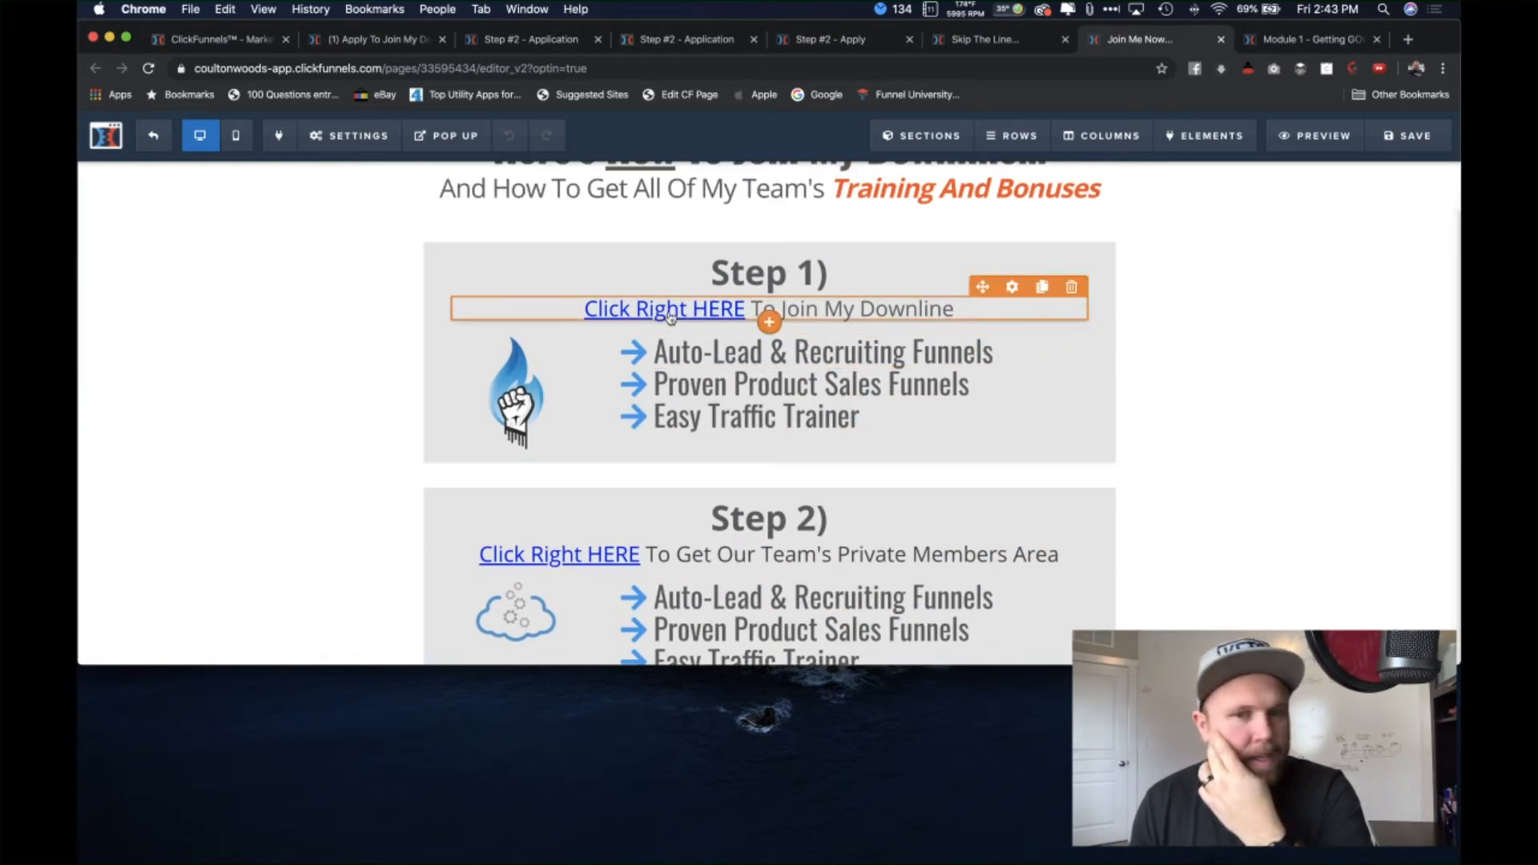
scroll(406, 400, "up", 3)
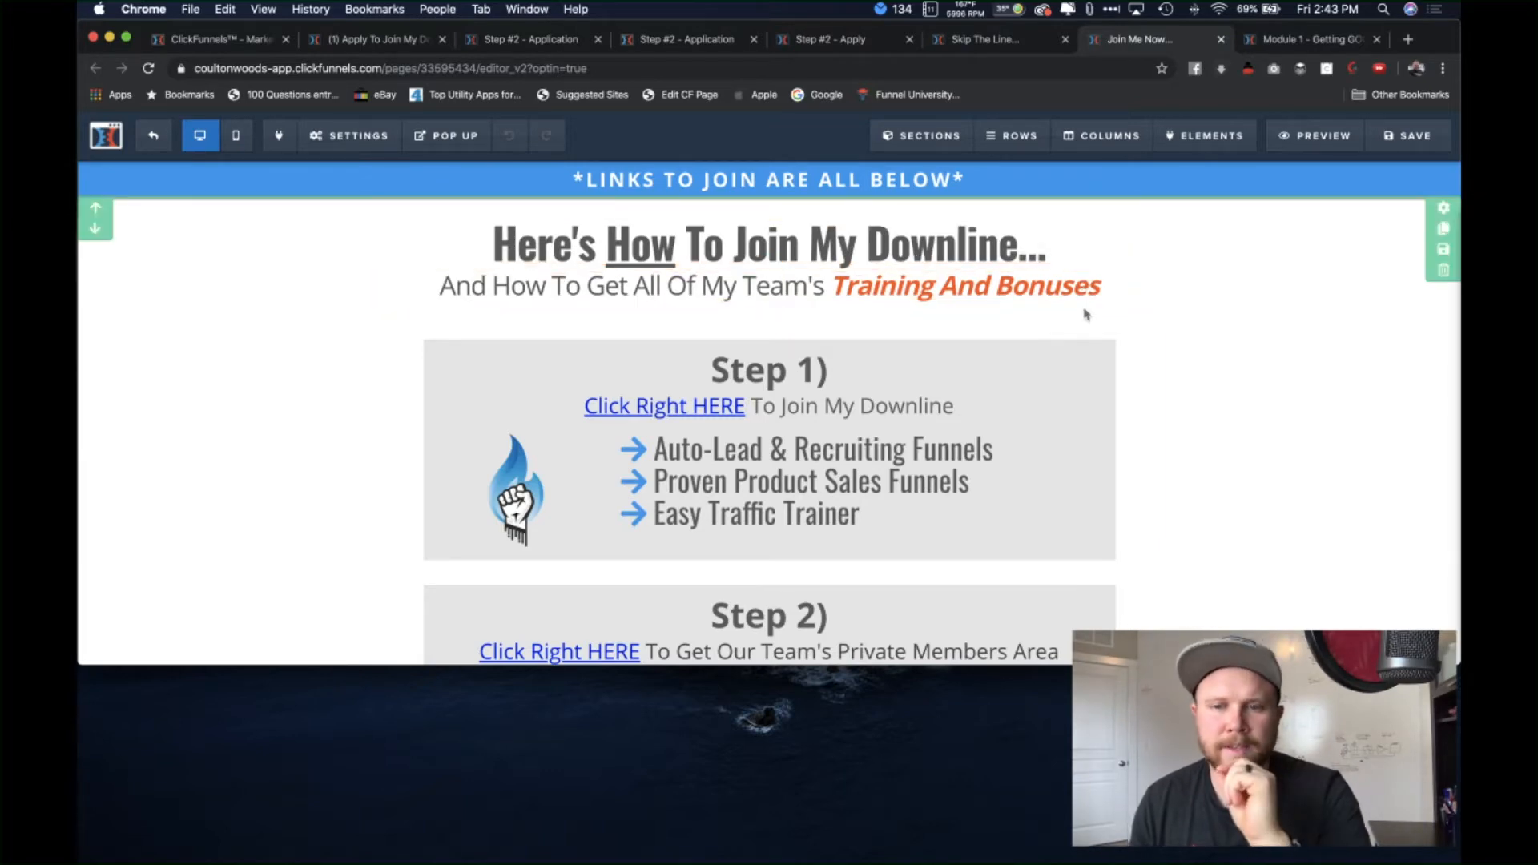
scroll(1202, 475, "down", 8)
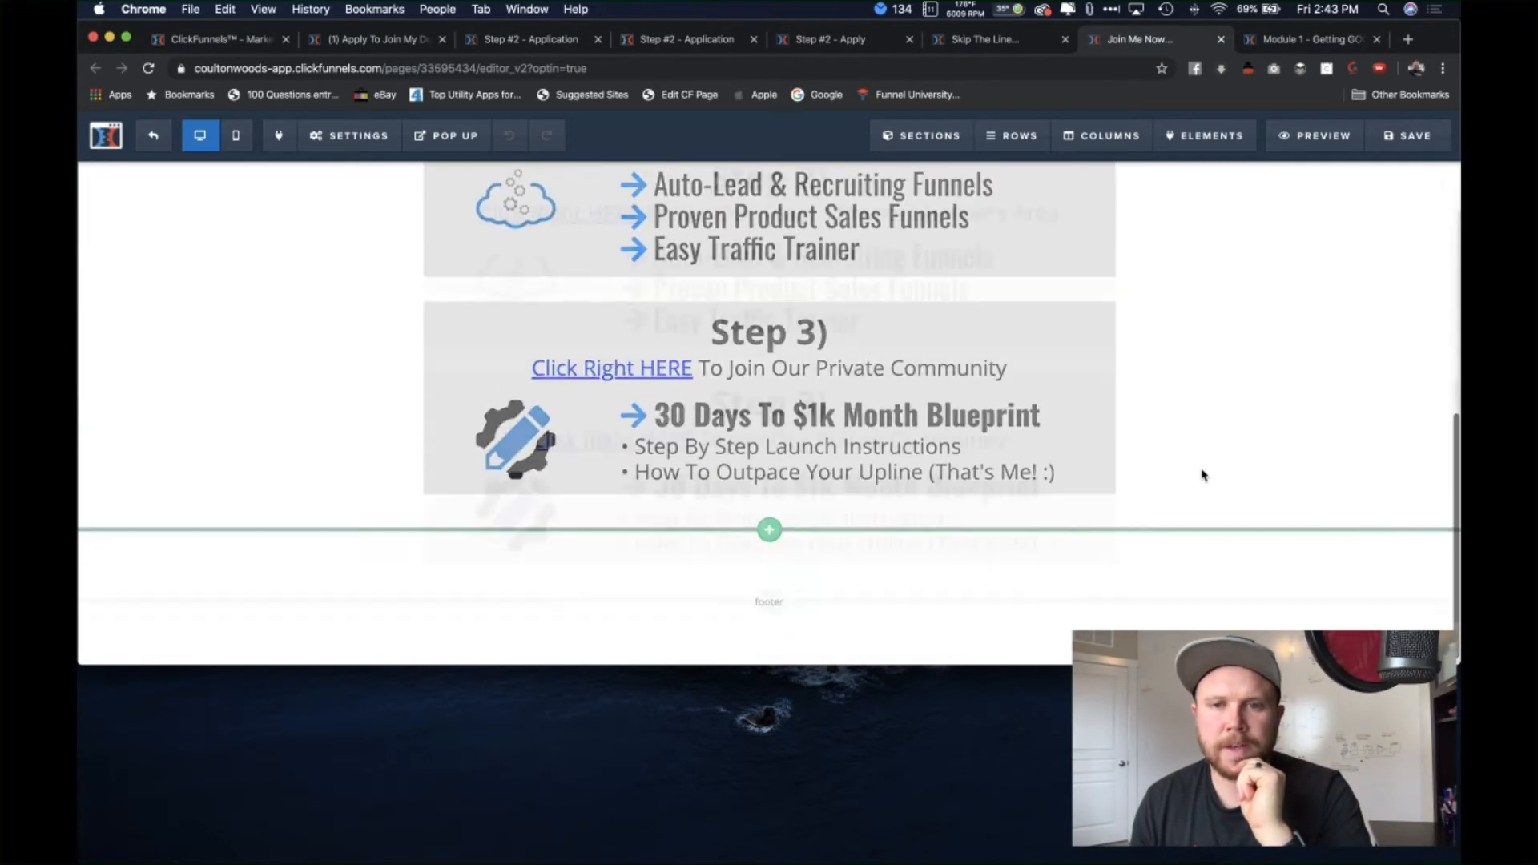
scroll(1202, 475, "up", 8)
left_click(985, 39)
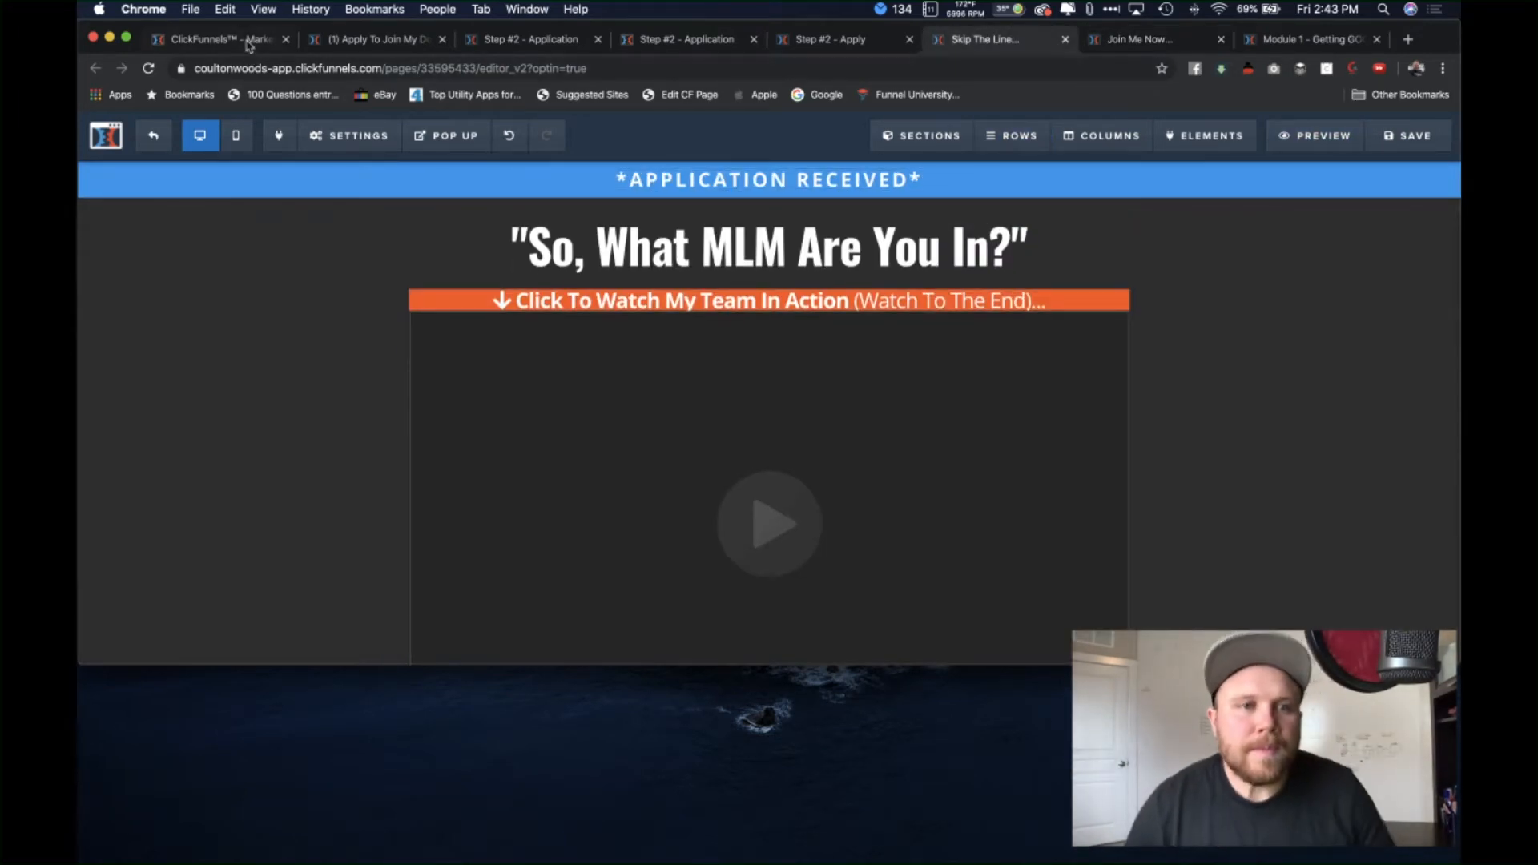
Step: Look over the Module 1 'Getting GOOD Leads' lesson page, then return to the Join step overview
left_click(216, 39)
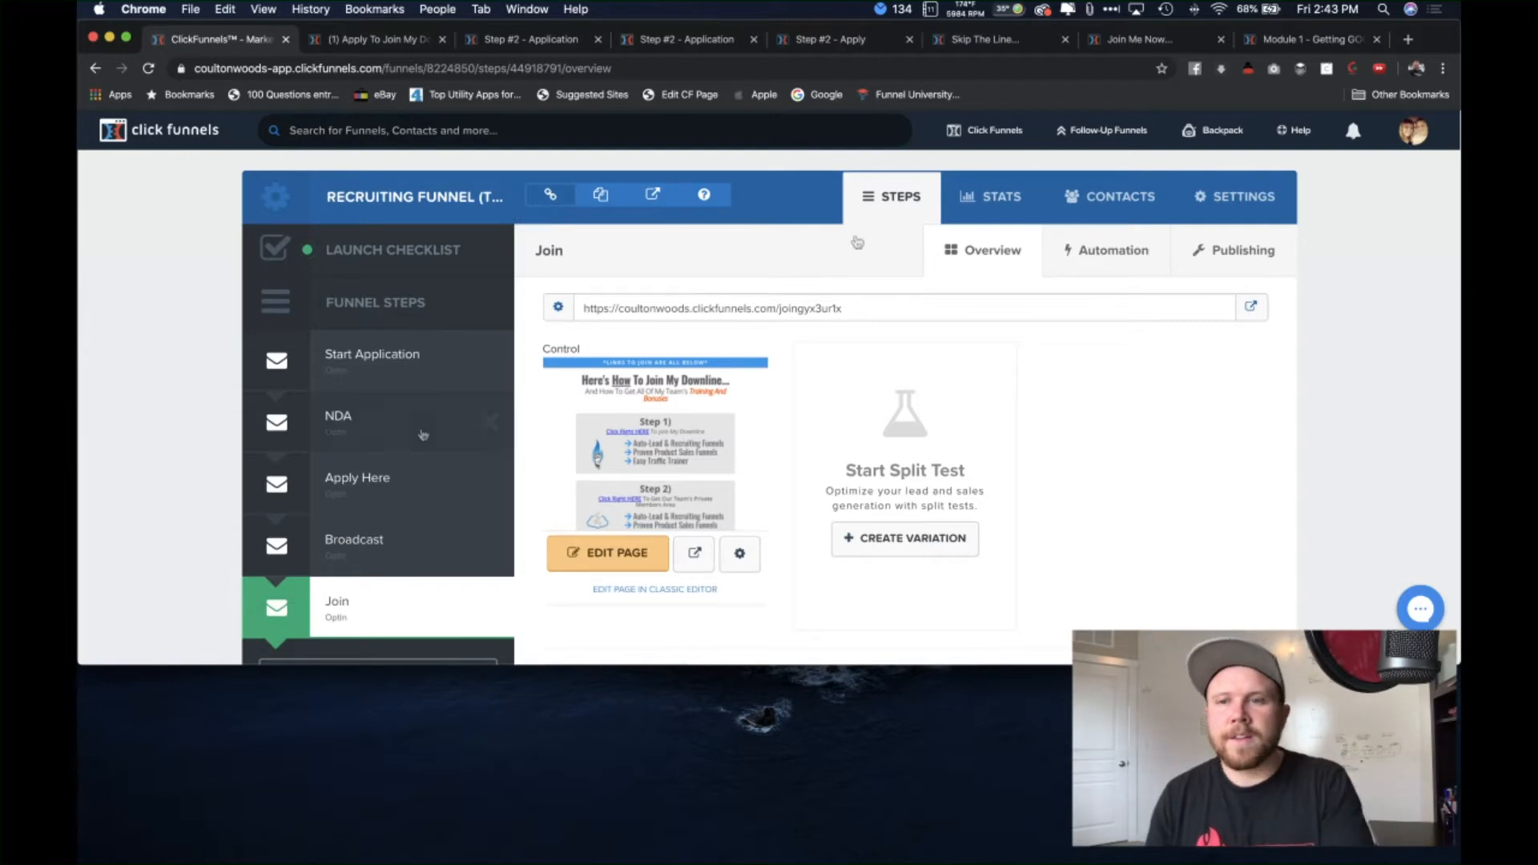
left_click(1298, 48)
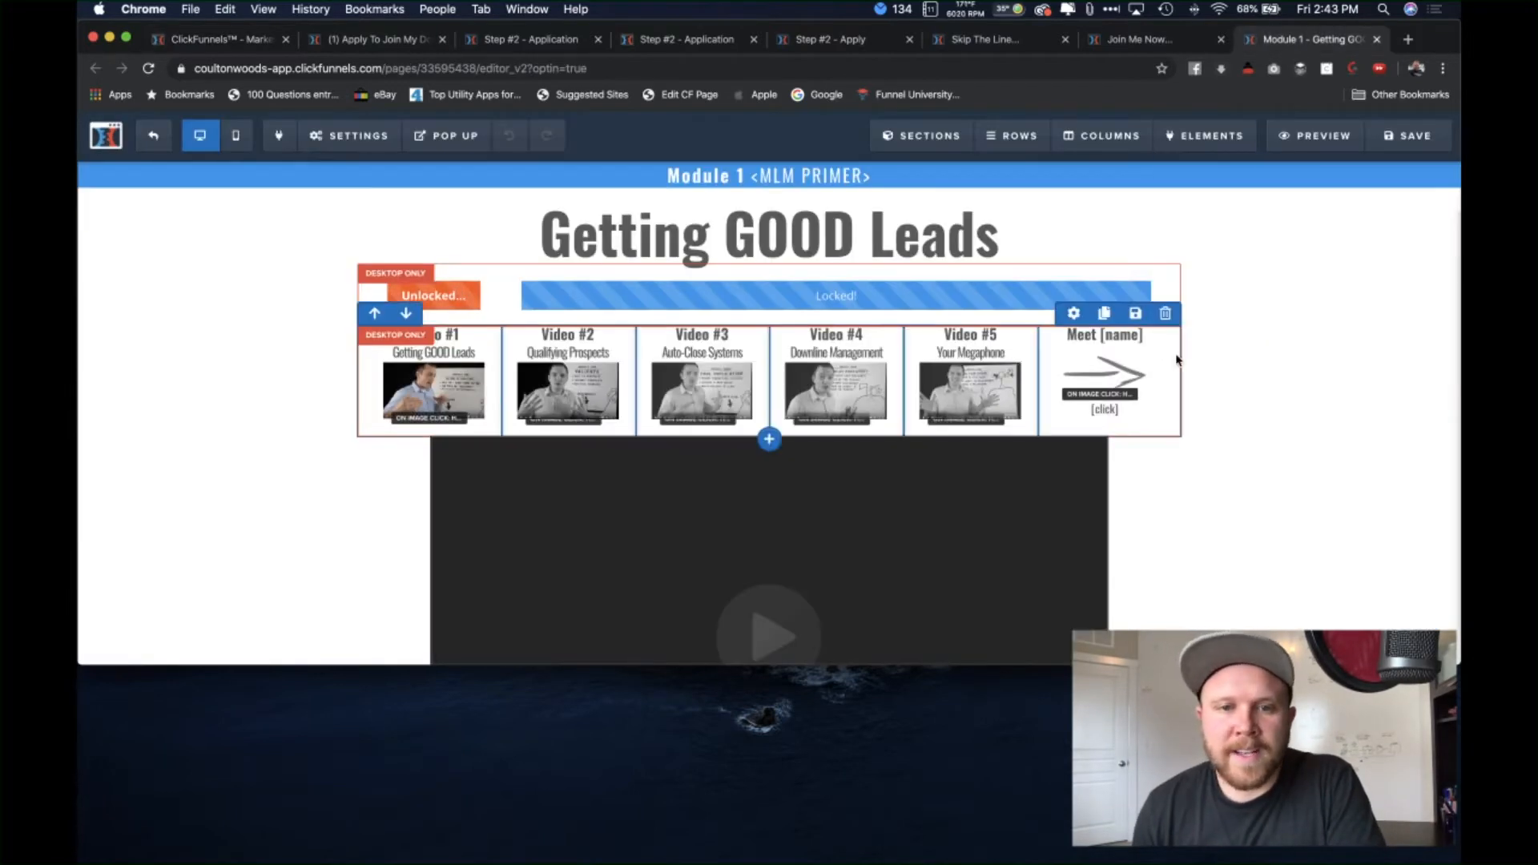
scroll(1196, 458, "down", 10)
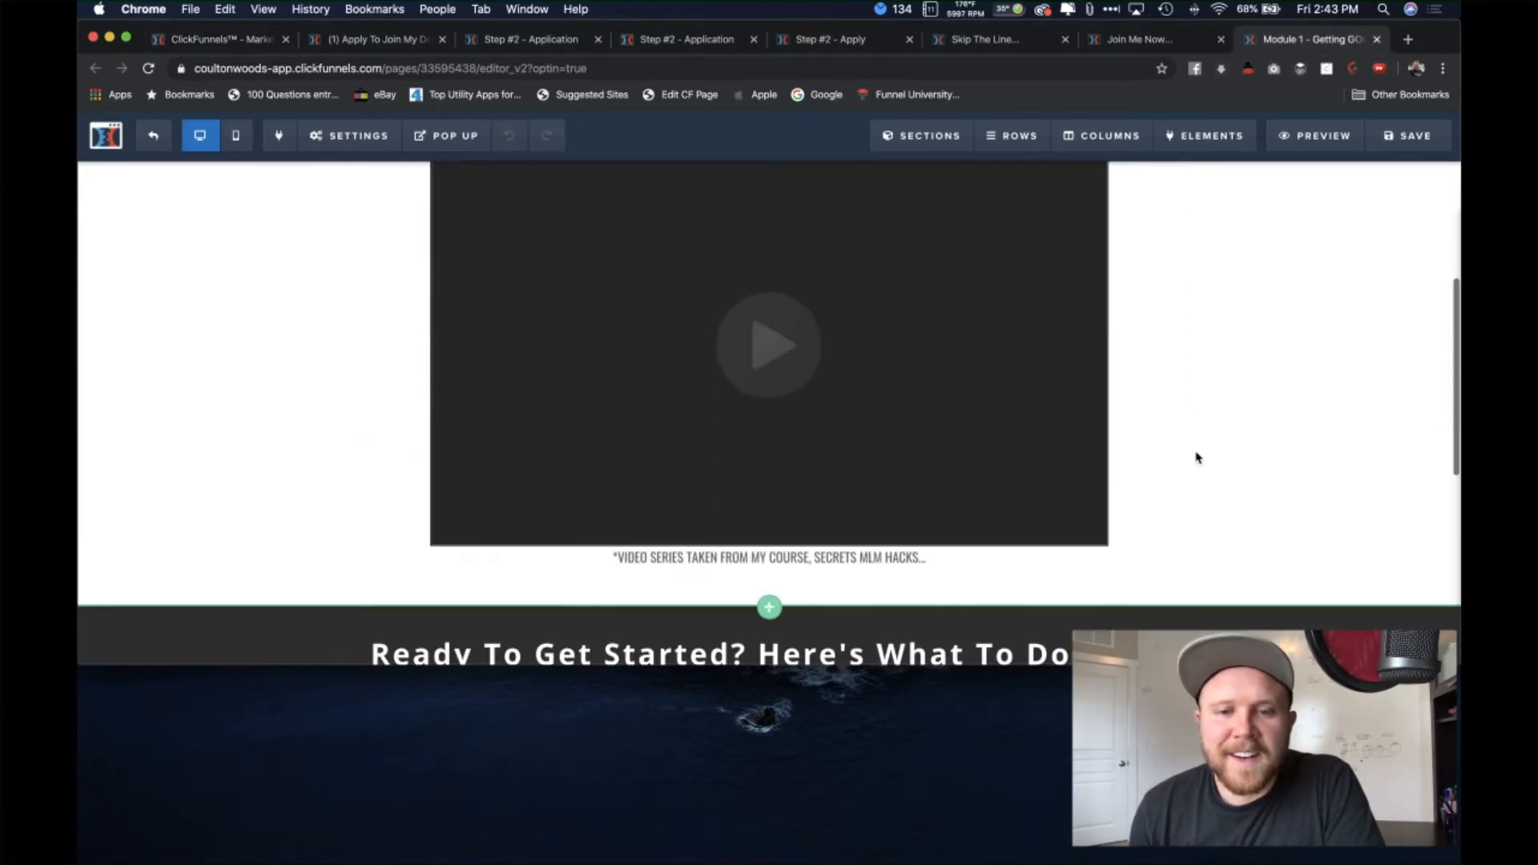
scroll(1242, 379, "down", 4)
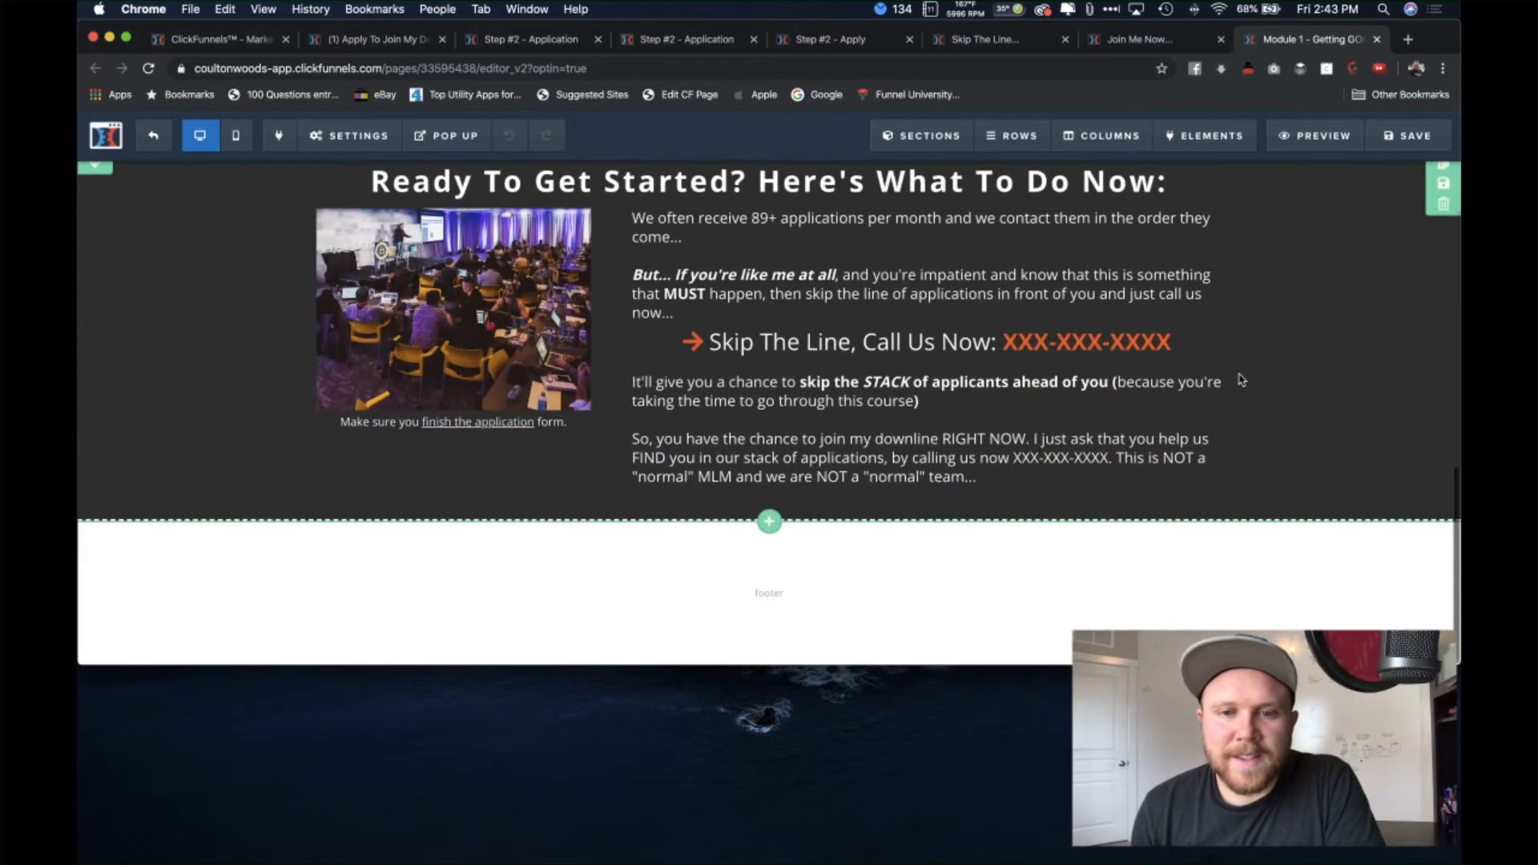
scroll(1241, 379, "up", 10)
scroll(914, 569, "down", 1)
scroll(913, 567, "up", 1)
scroll(914, 567, "down", 2)
scroll(962, 561, "up", 2)
scroll(962, 576, "down", 5)
scroll(960, 577, "up", 2)
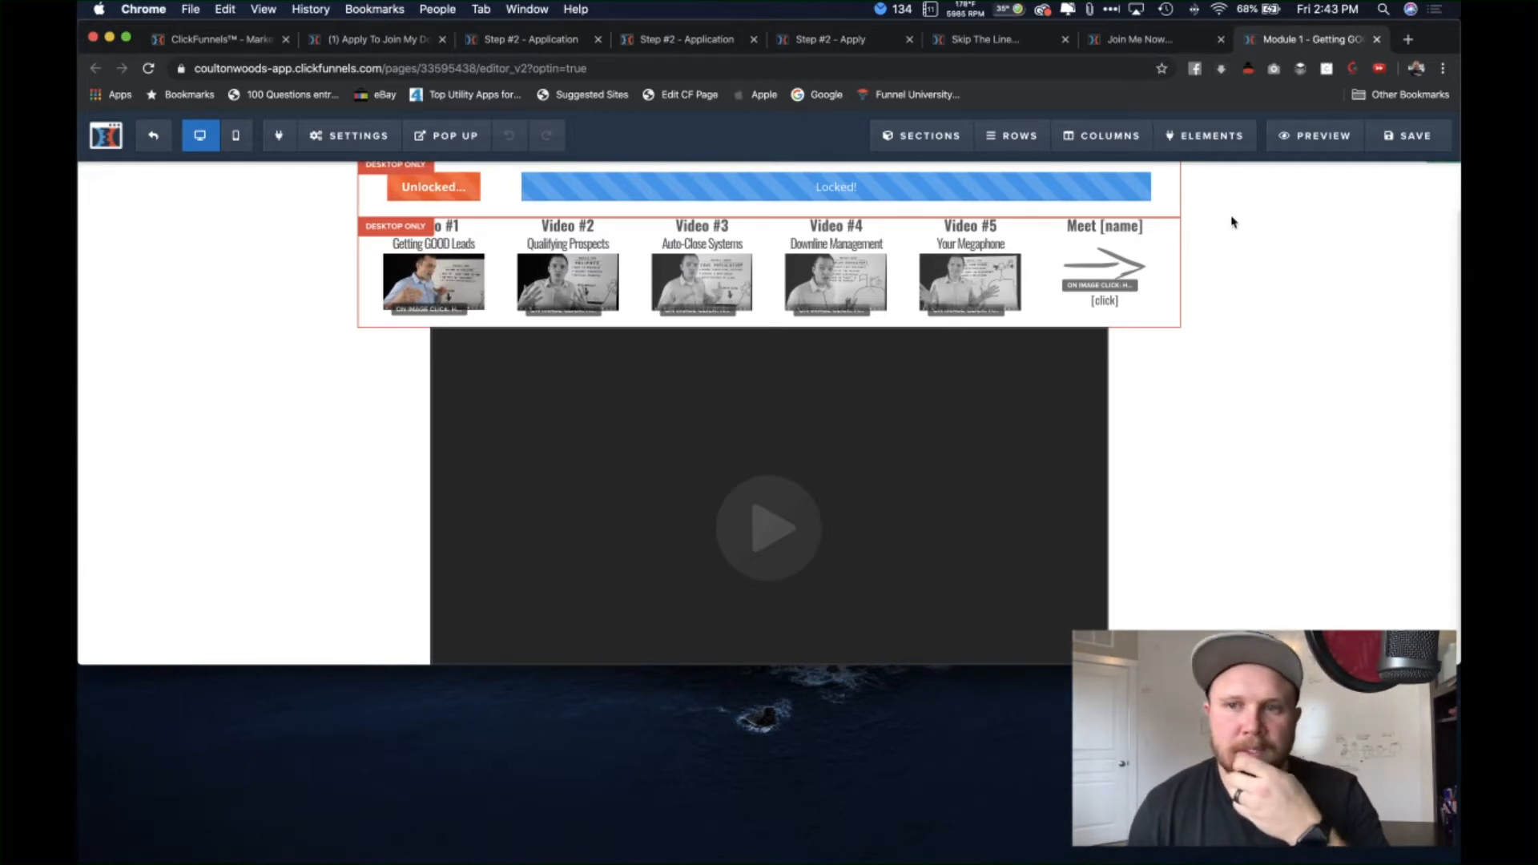
scroll(1234, 230, "up", 3)
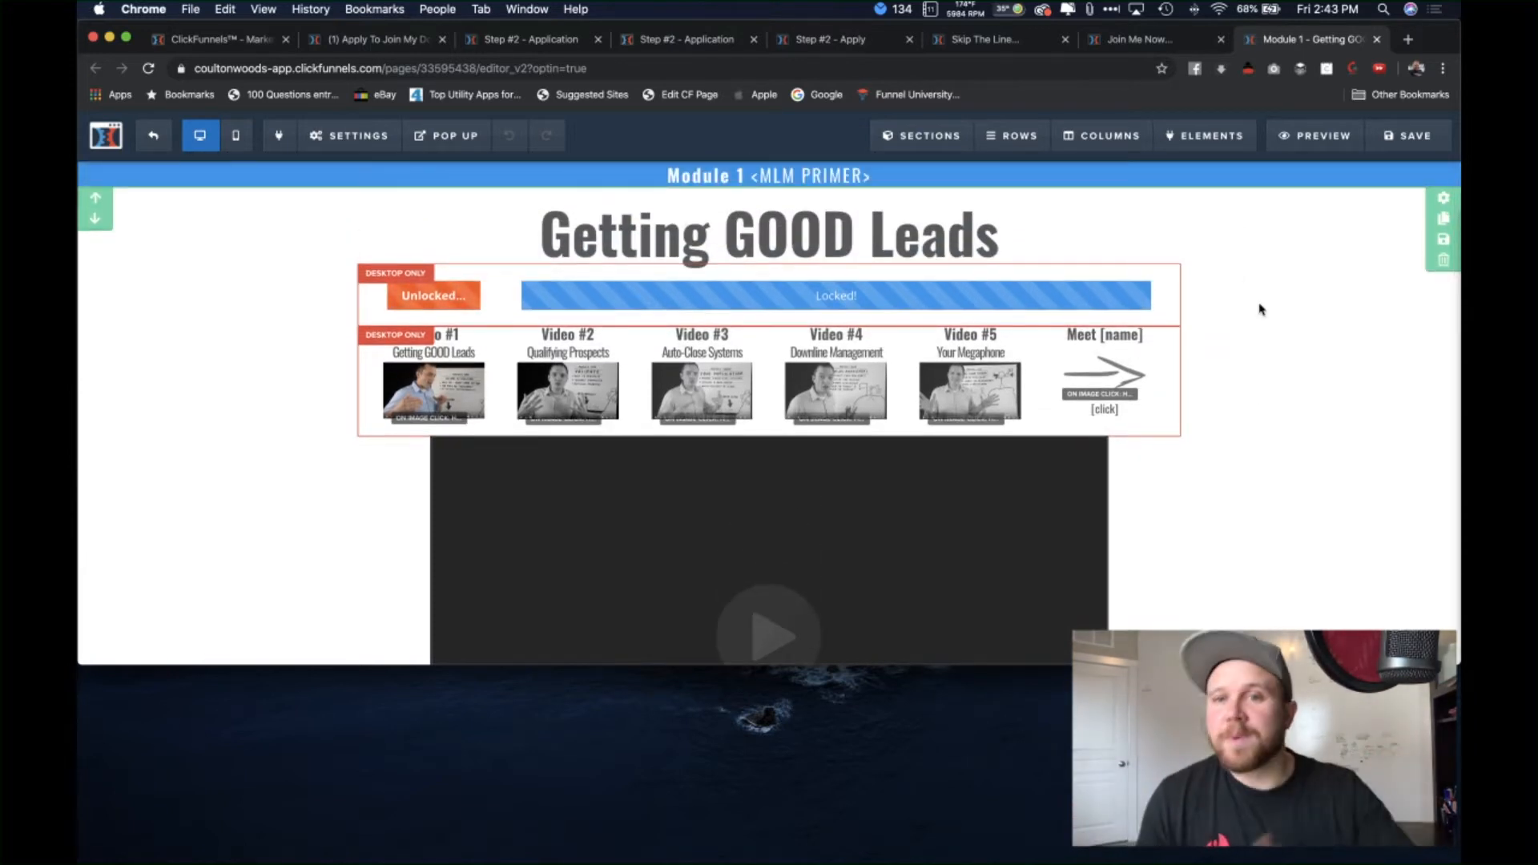
left_click(246, 40)
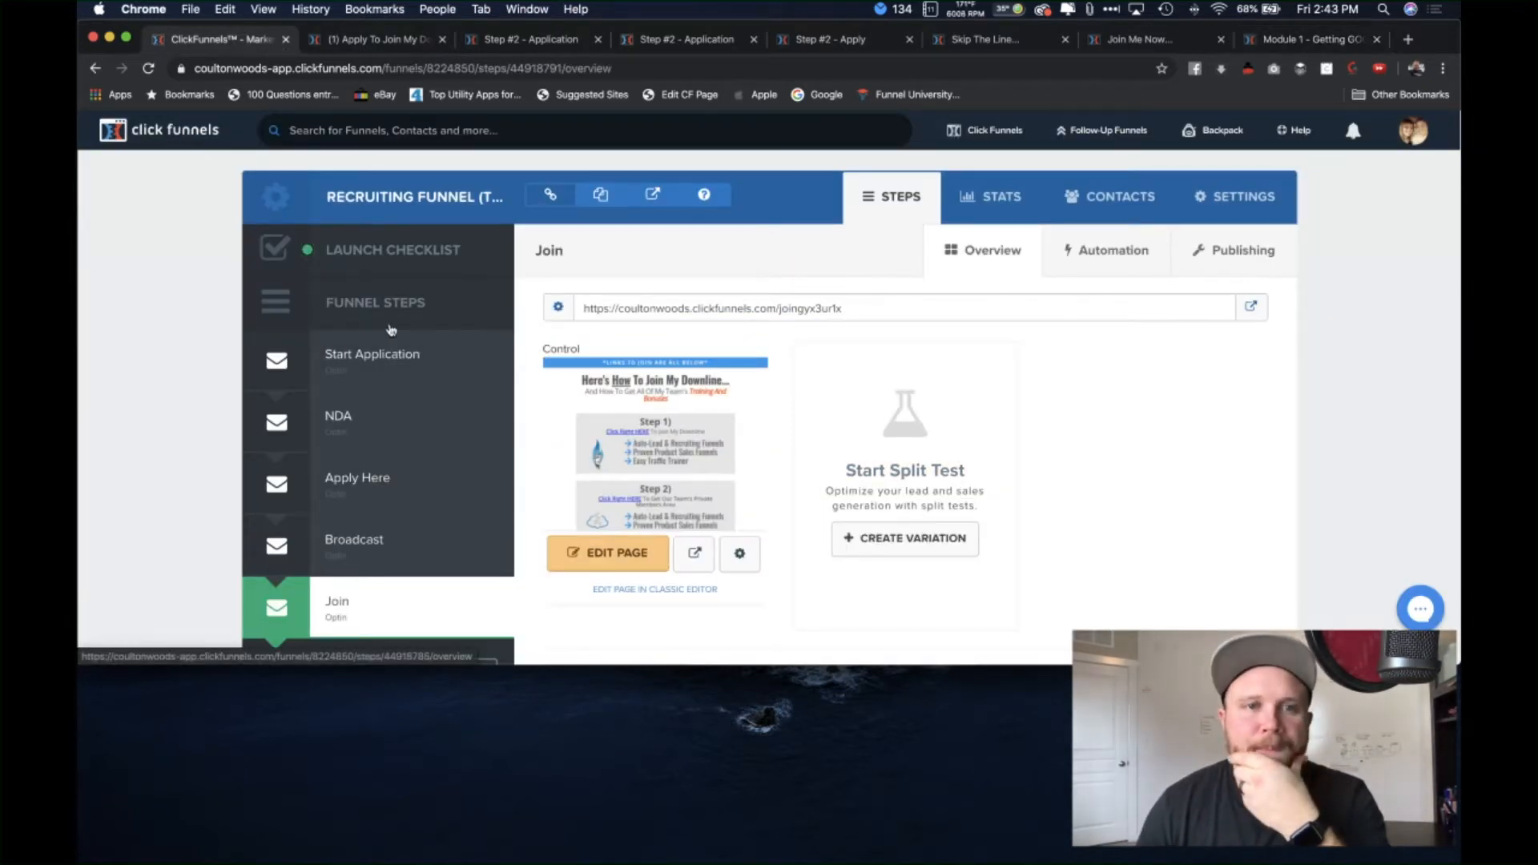
Step: Switch to the '(1) Apply To Join My D…' page with the REAL Marketers headline
left_click(381, 40)
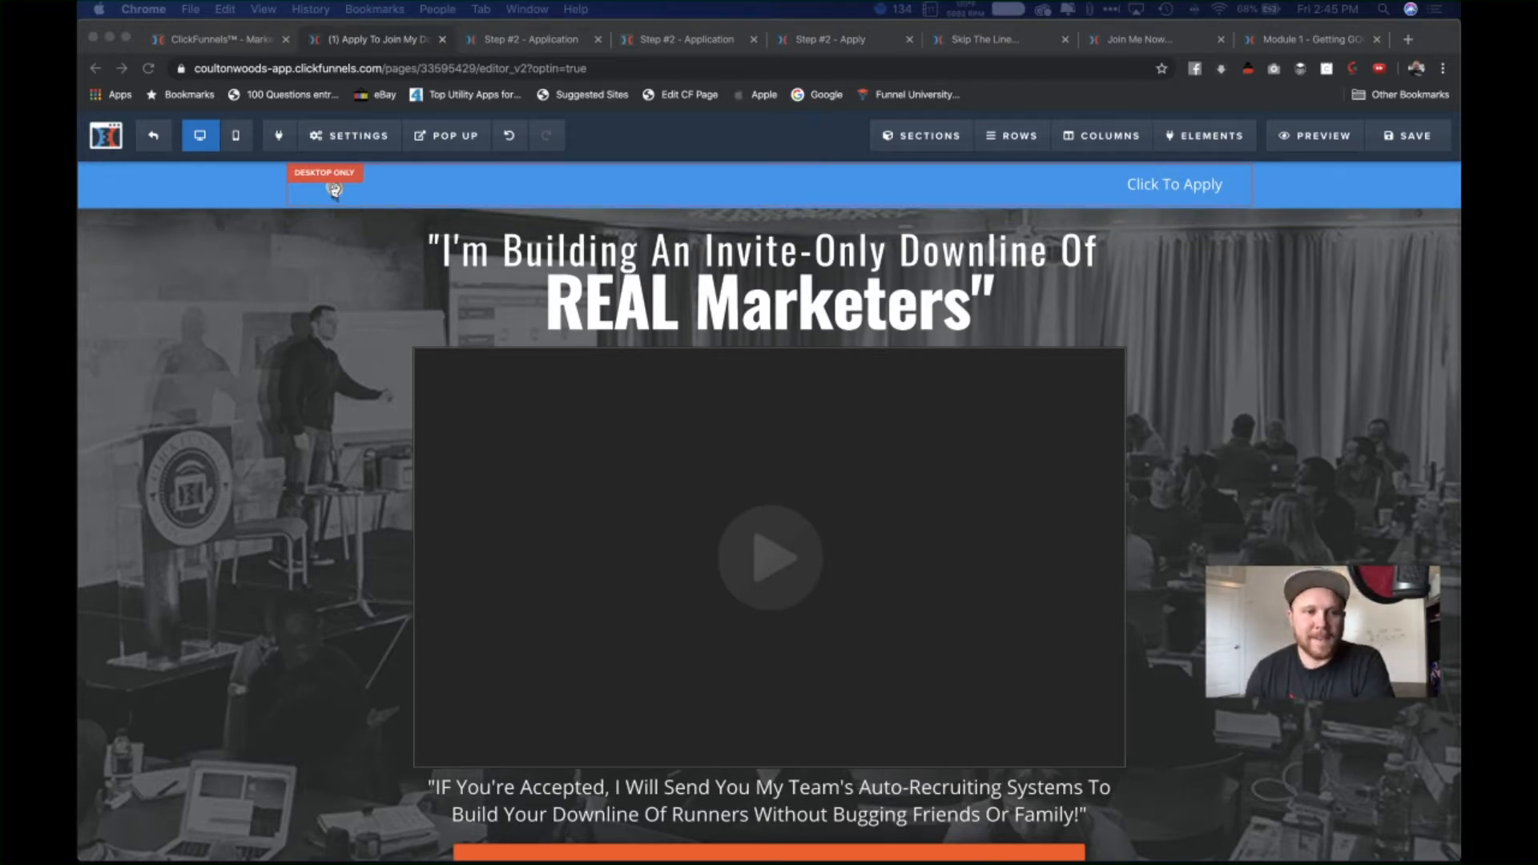
Step: Try editing the main headline and the add-element menu below it, leaving both unchanged
left_click(280, 439)
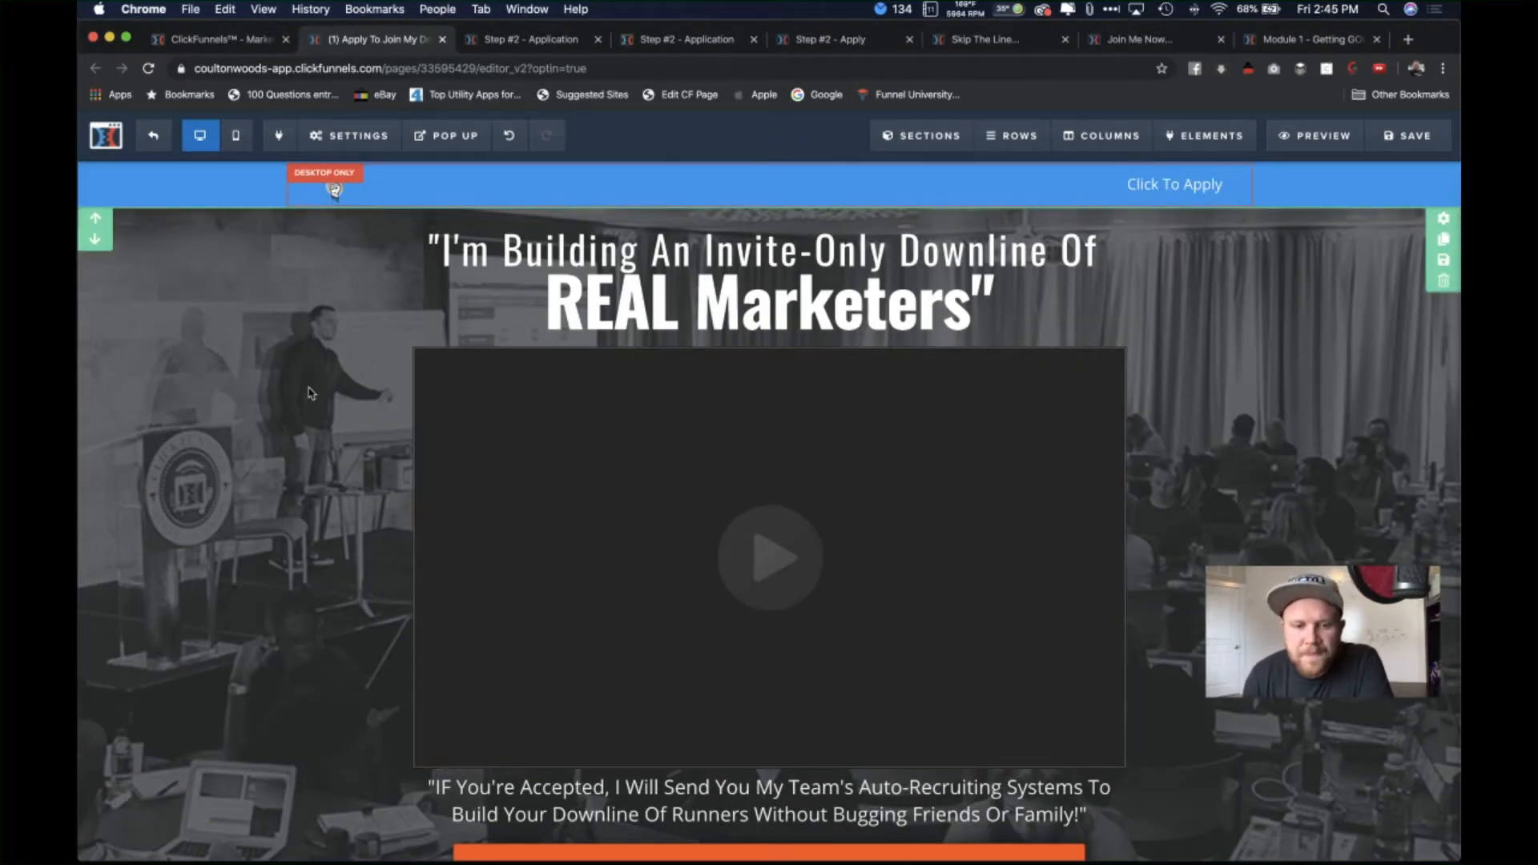
left_click(817, 280)
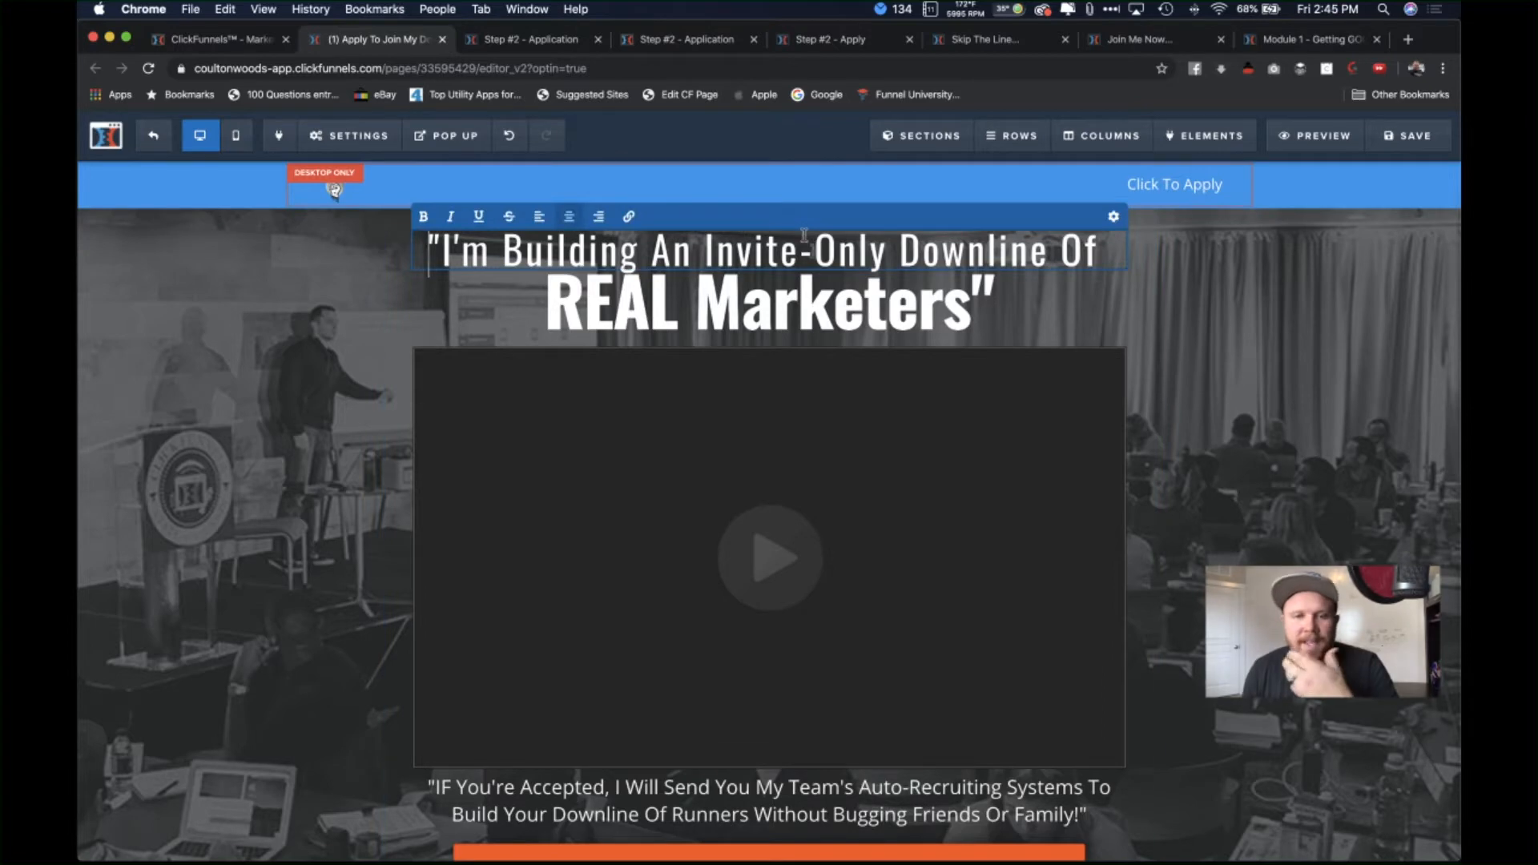
left_click(818, 282)
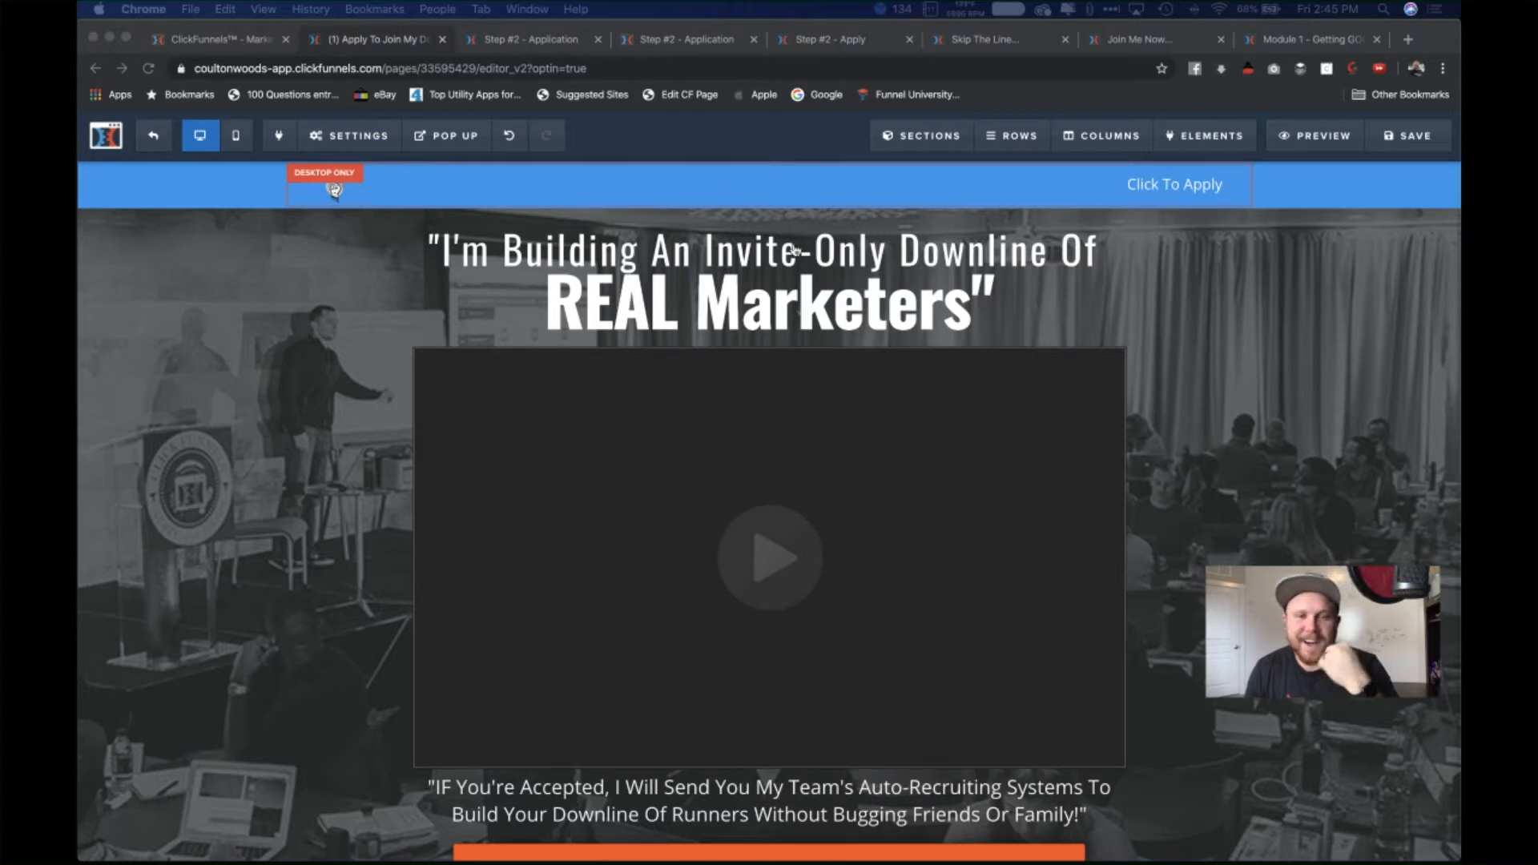
left_click(841, 310)
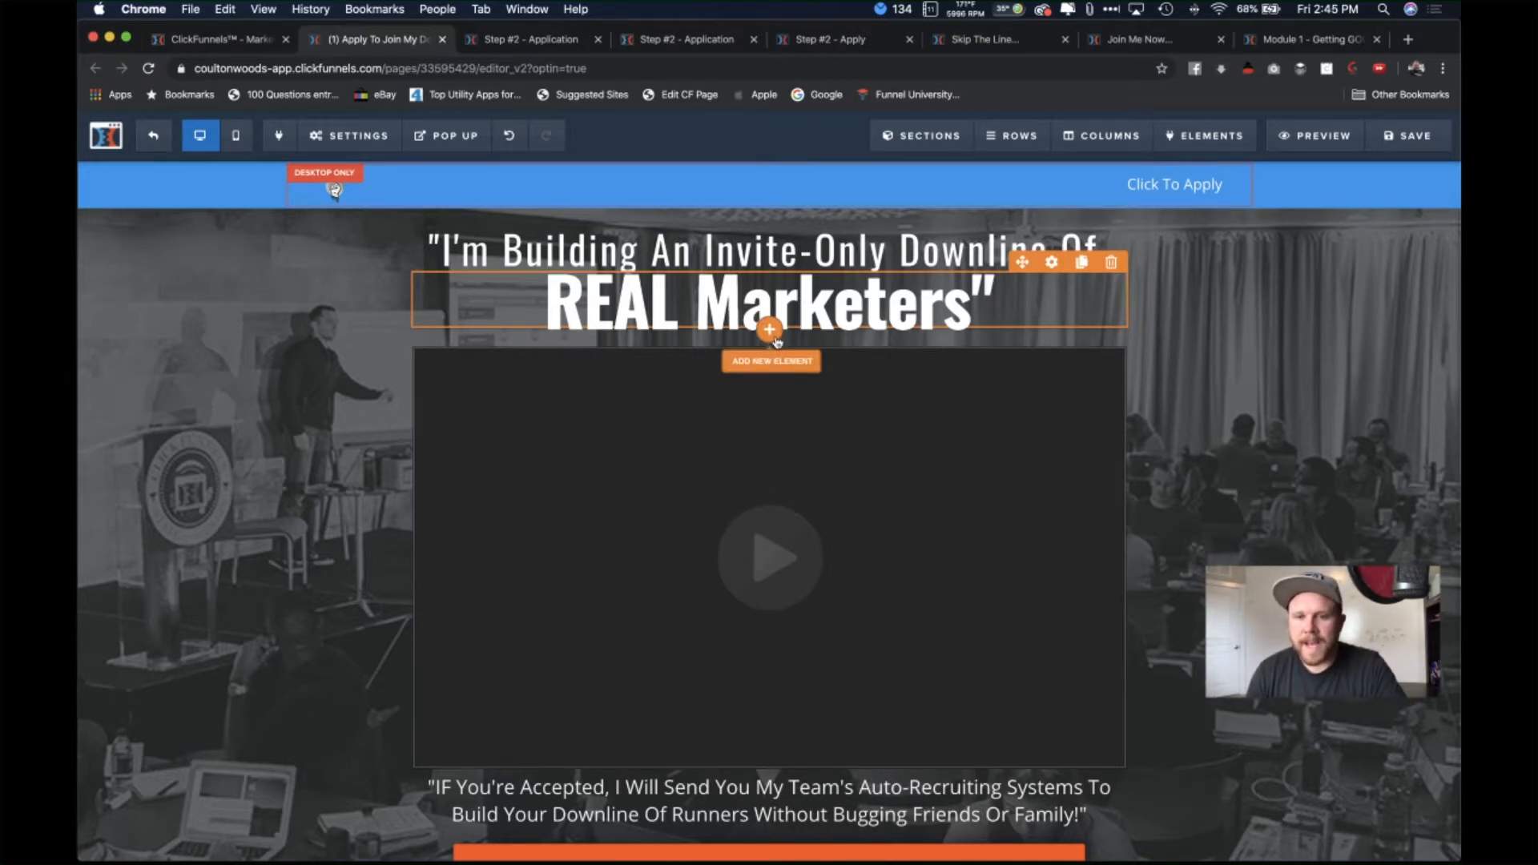
left_click(770, 331)
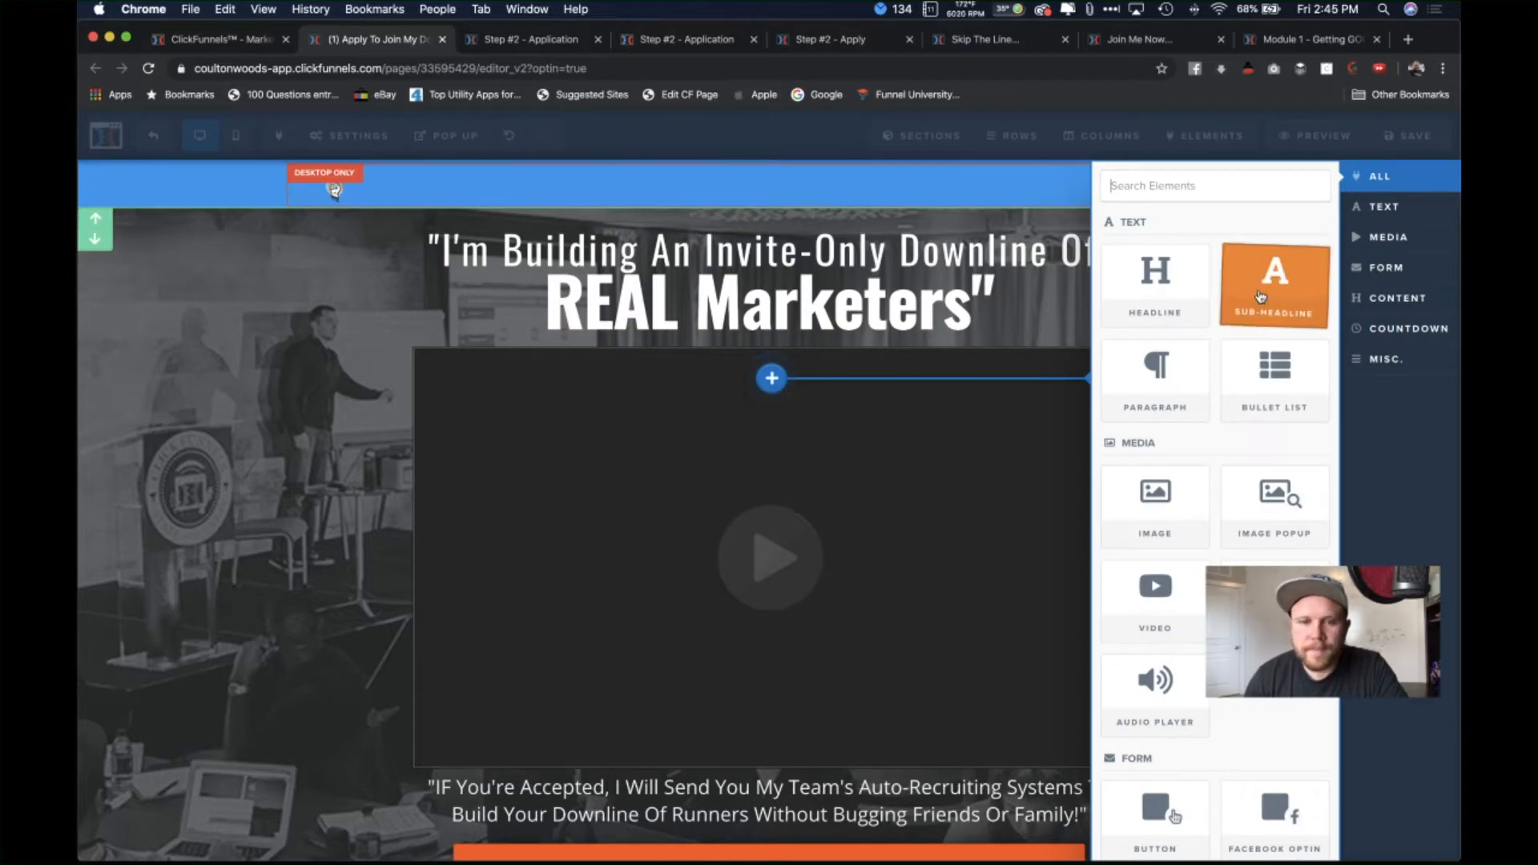
left_click(995, 418)
Step: Duplicate the 'IF You're Accepted Into My Downline...' sub-headline and drag the copy under the main headline
scroll(962, 603, "down", 6)
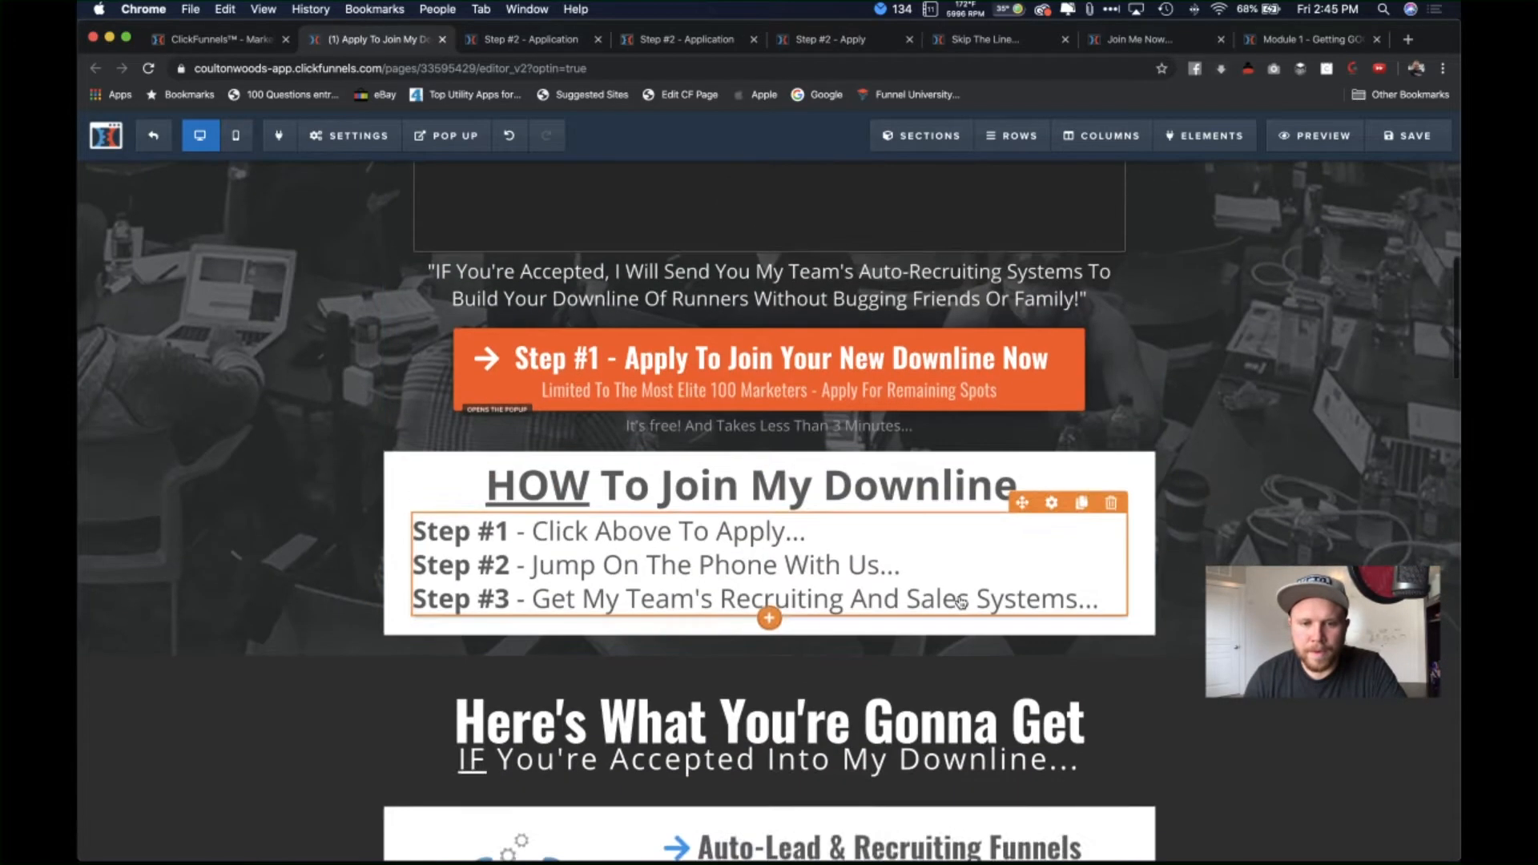
scroll(962, 602, "down", 3)
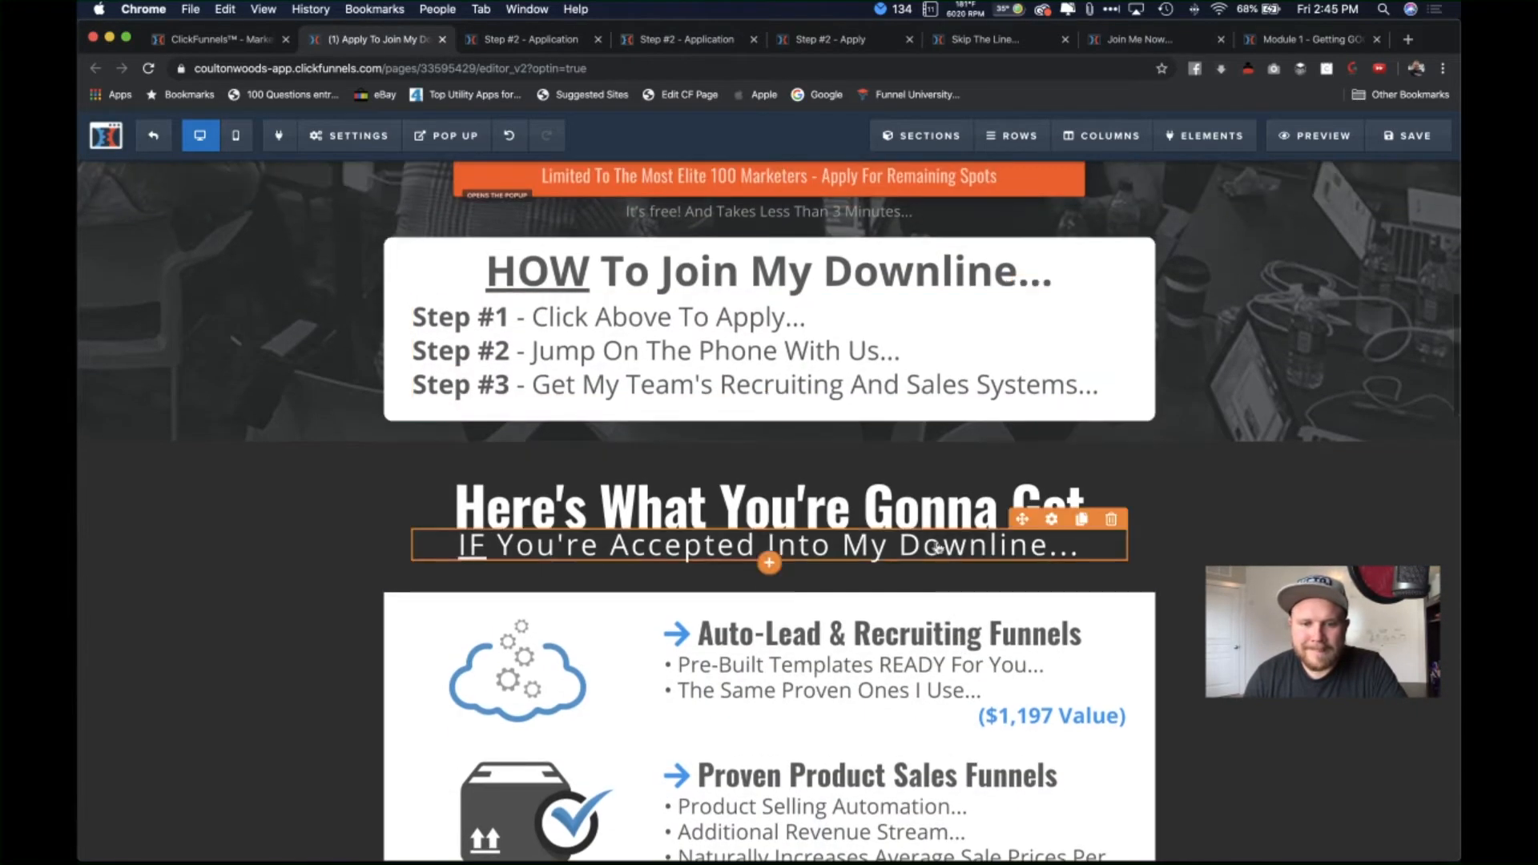
left_click(1081, 520)
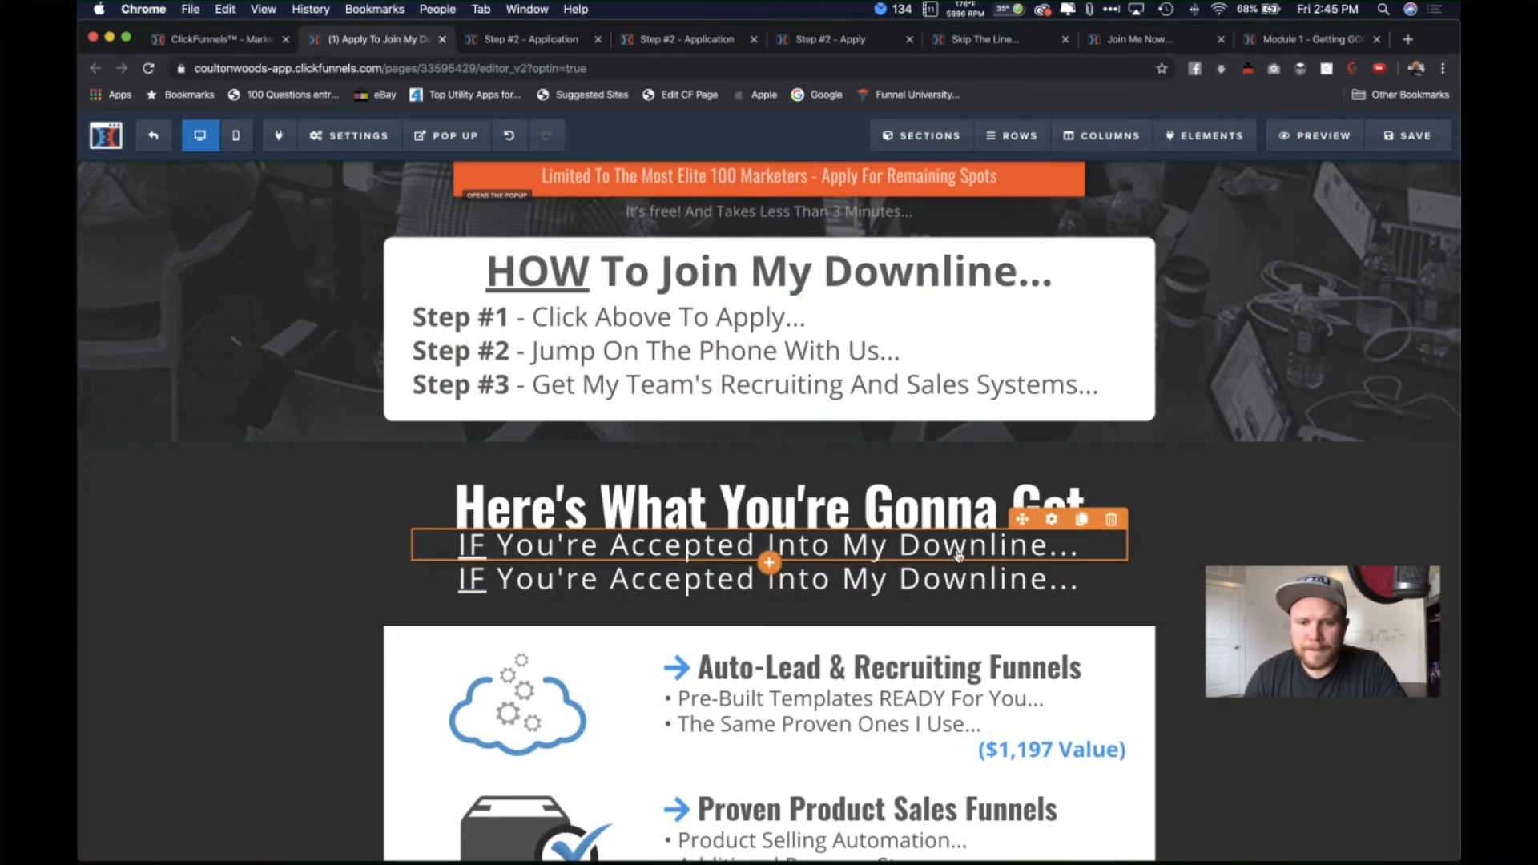
scroll(960, 553, "up", 8)
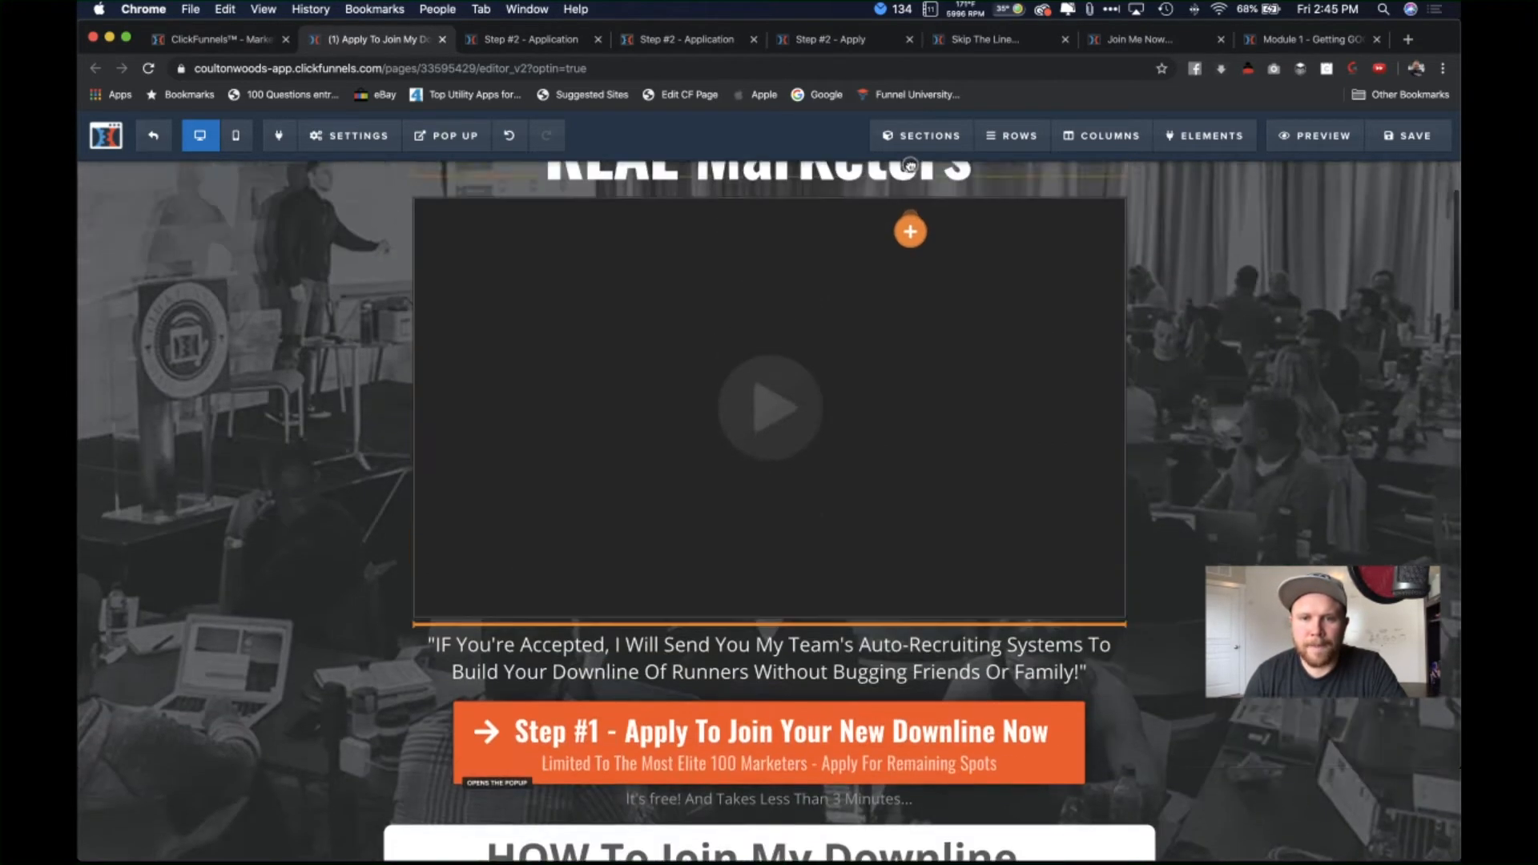
scroll(910, 164, "up", 3)
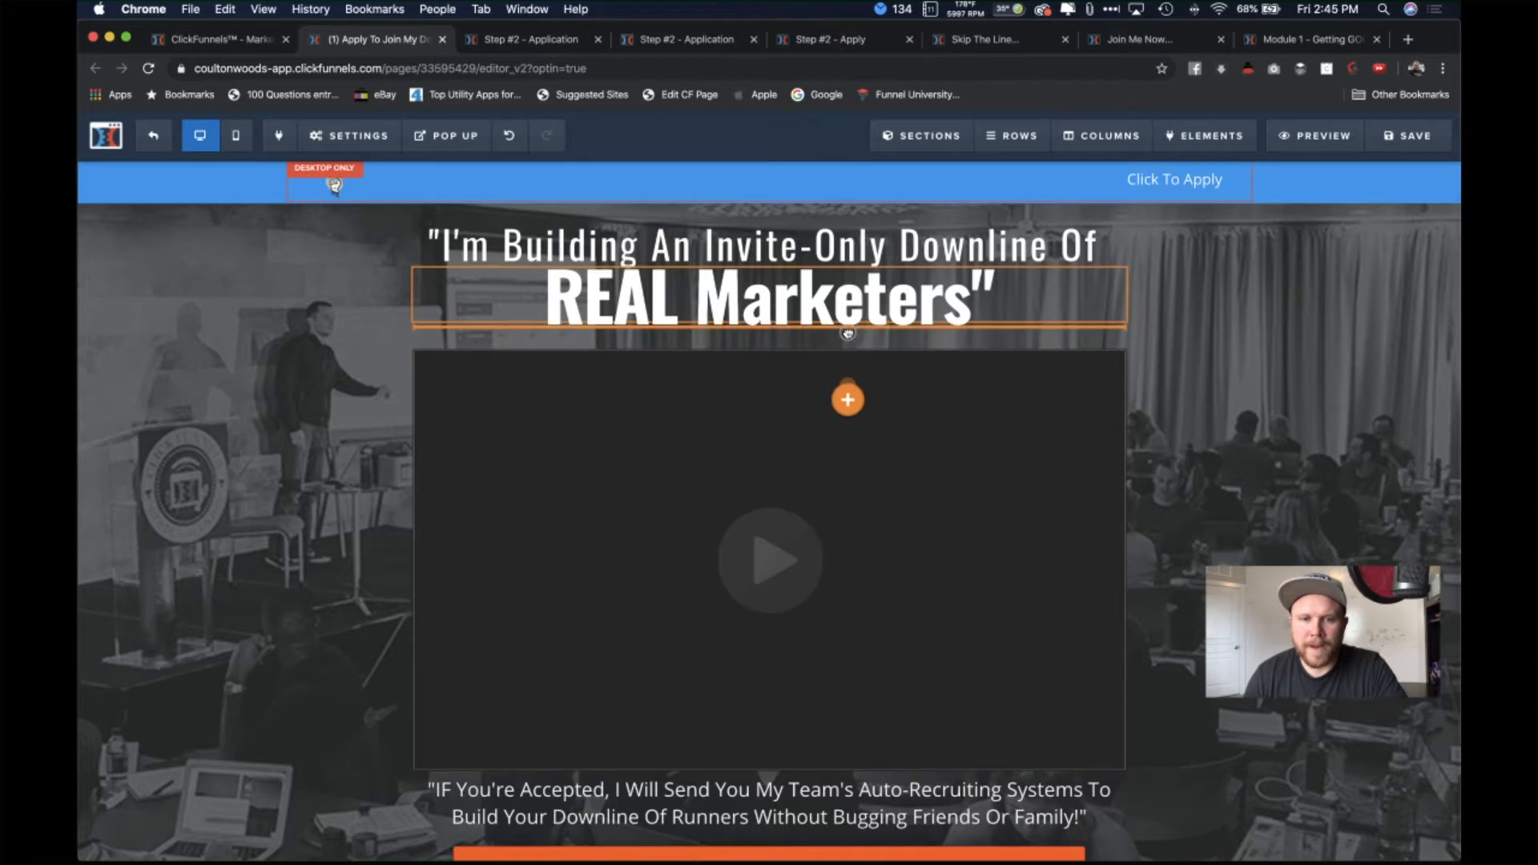
left_click_drag(848, 334, 850, 345)
left_click(836, 340)
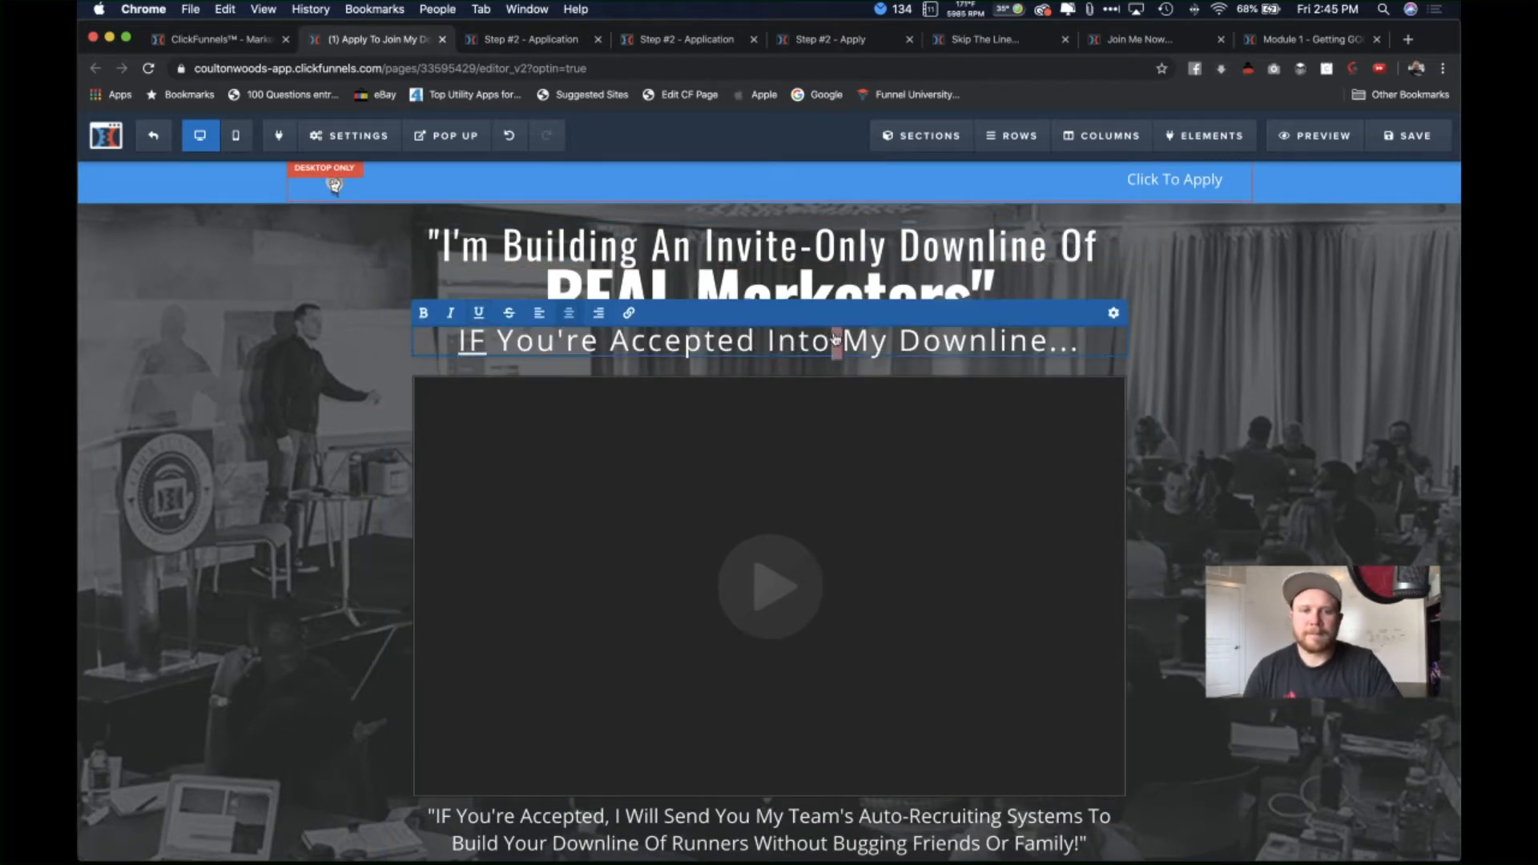
Step: Replace the copied sub-headline's text with 'Join The Lazy Keto Bro's Exclusive Team'
key("super+a")
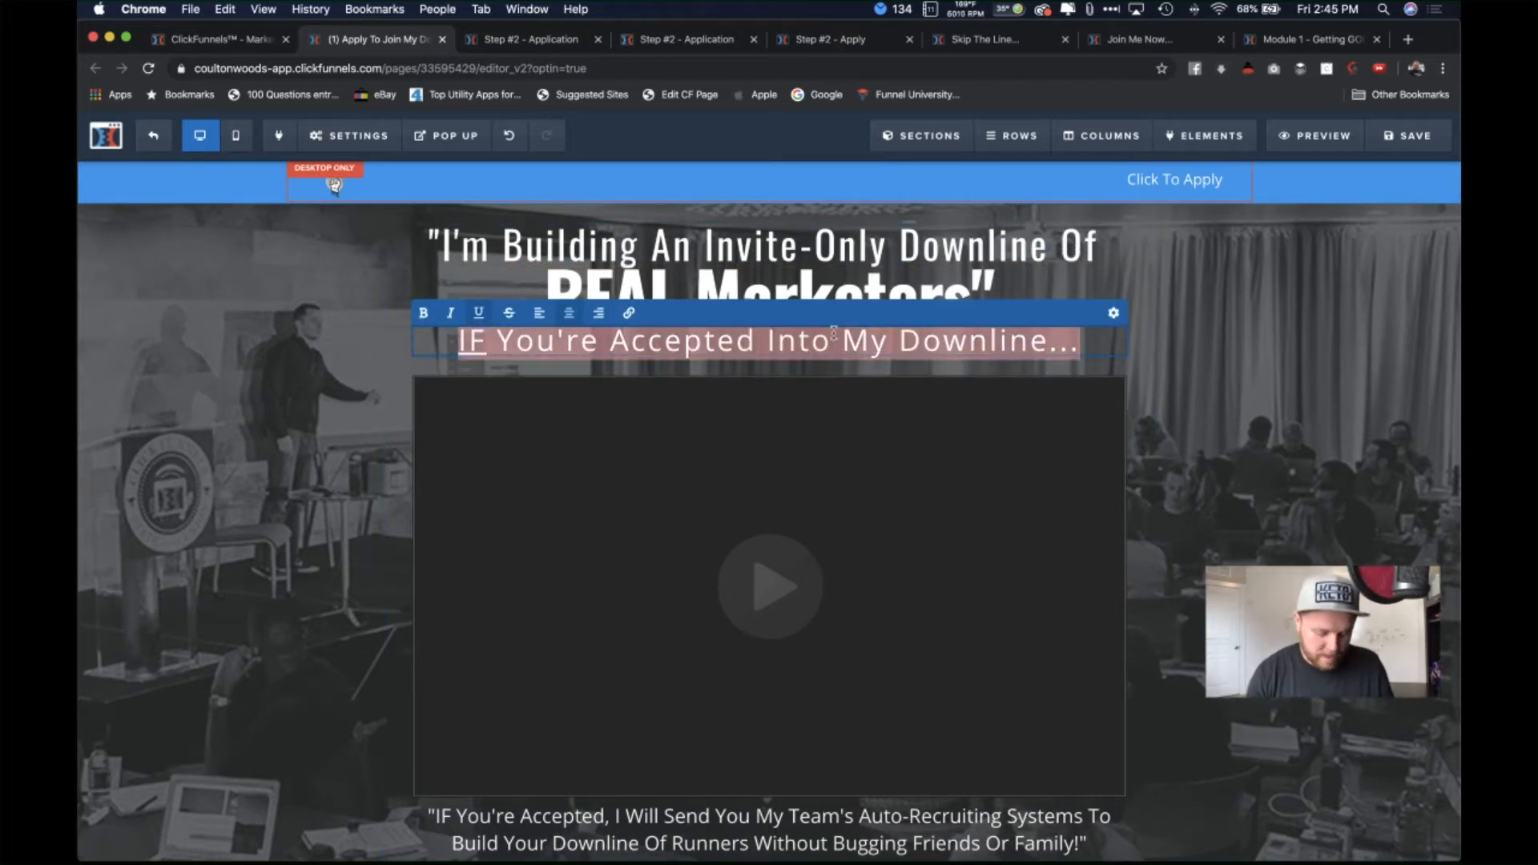
key("BackSpace")
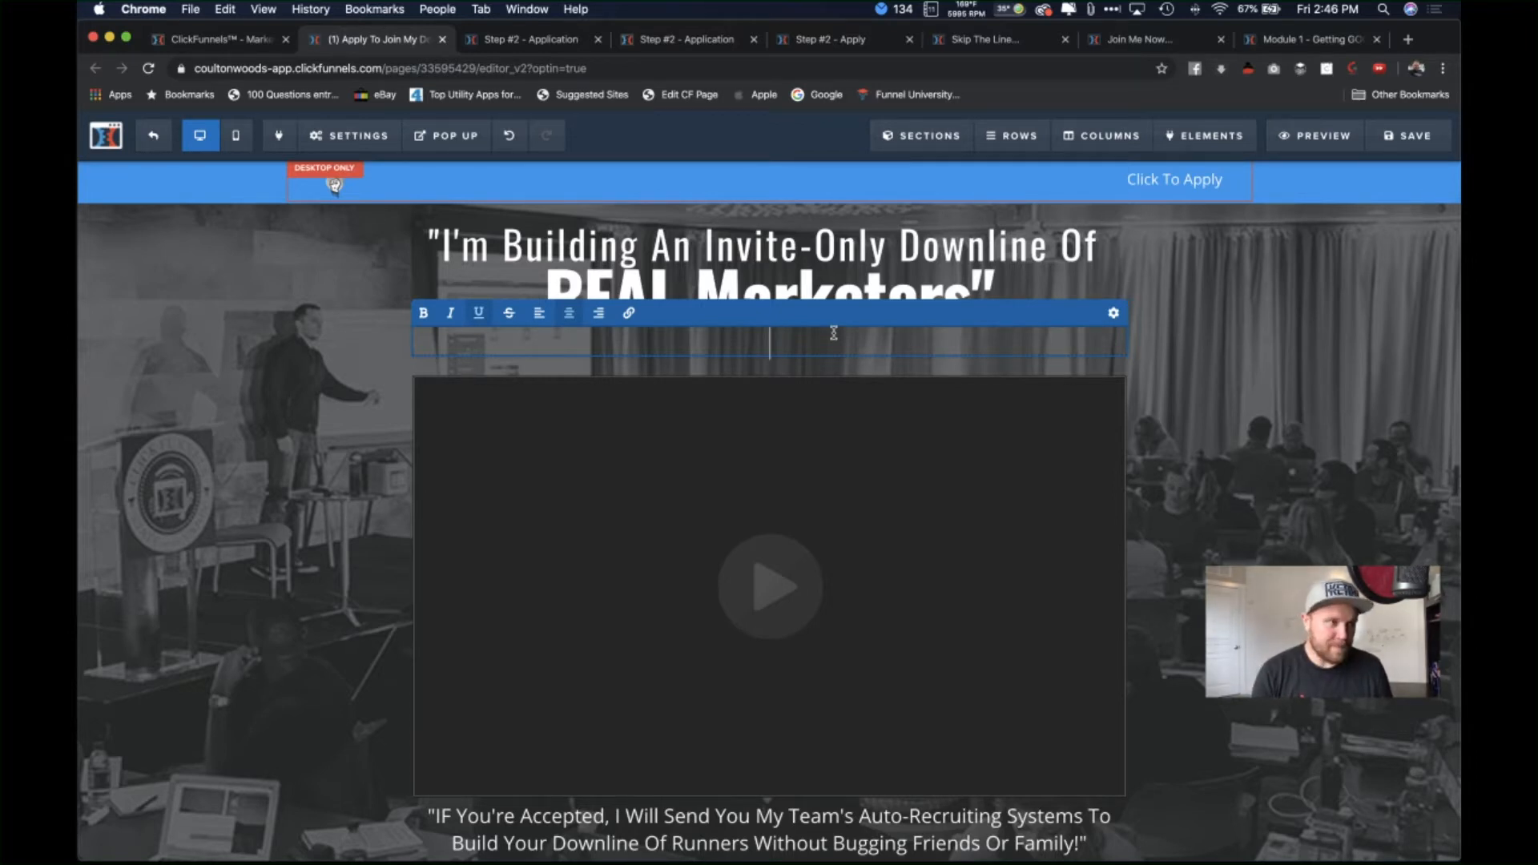
type("Join ")
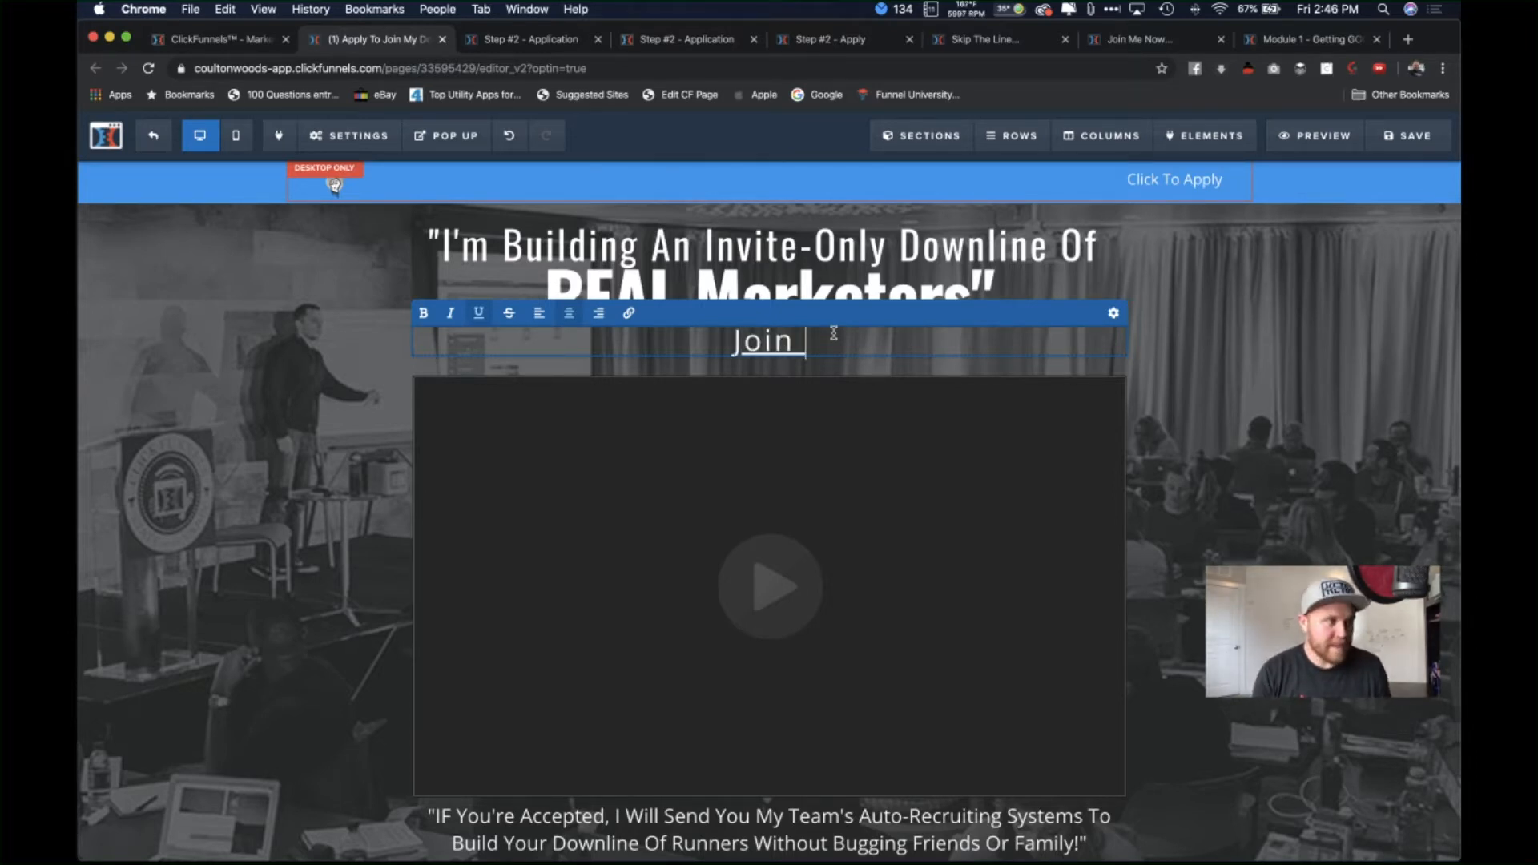
type("The L")
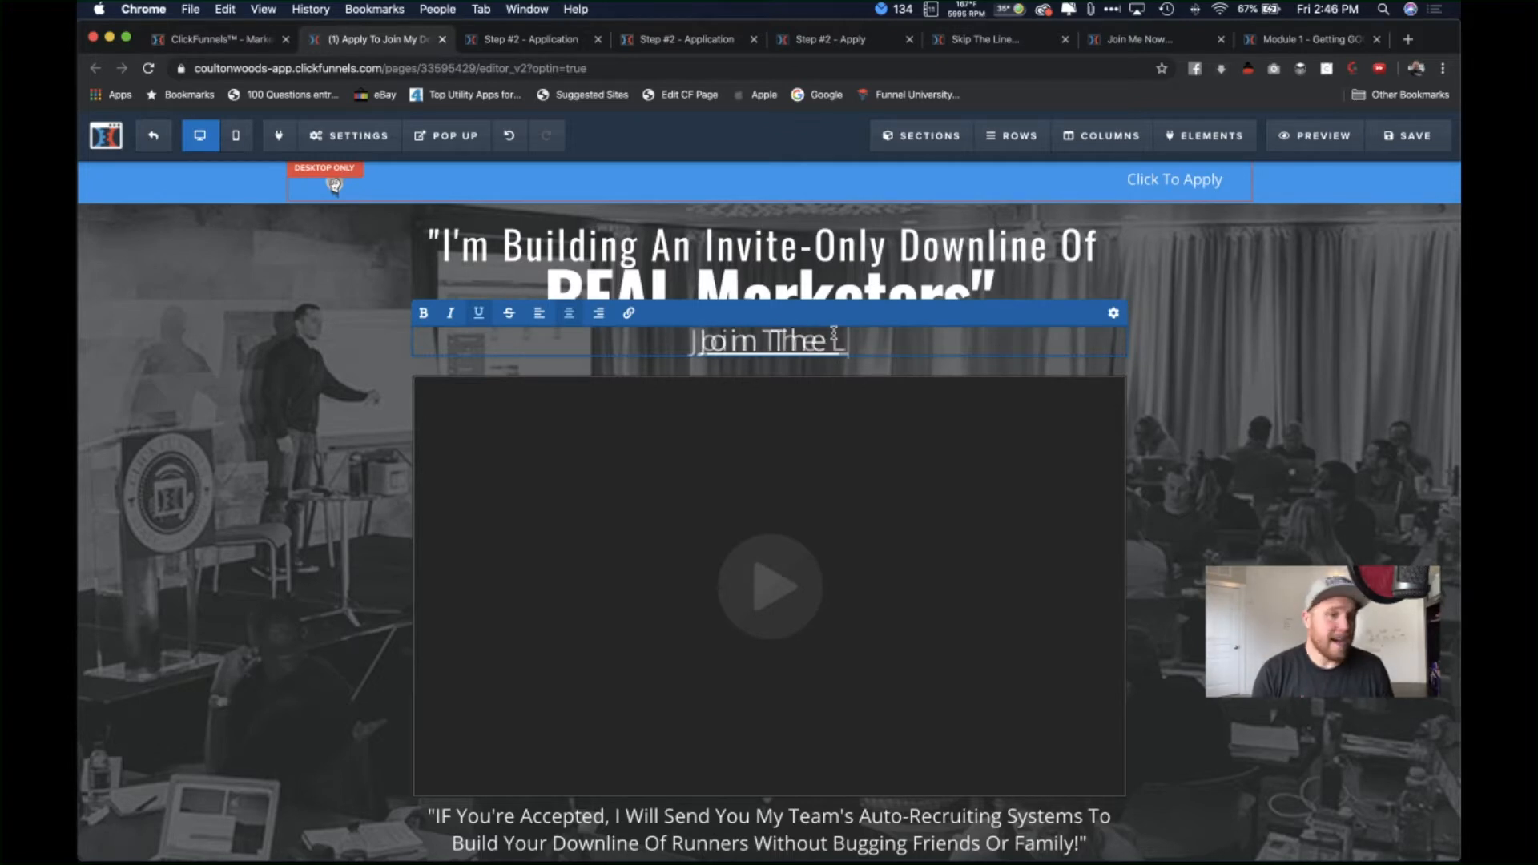
type("azy ")
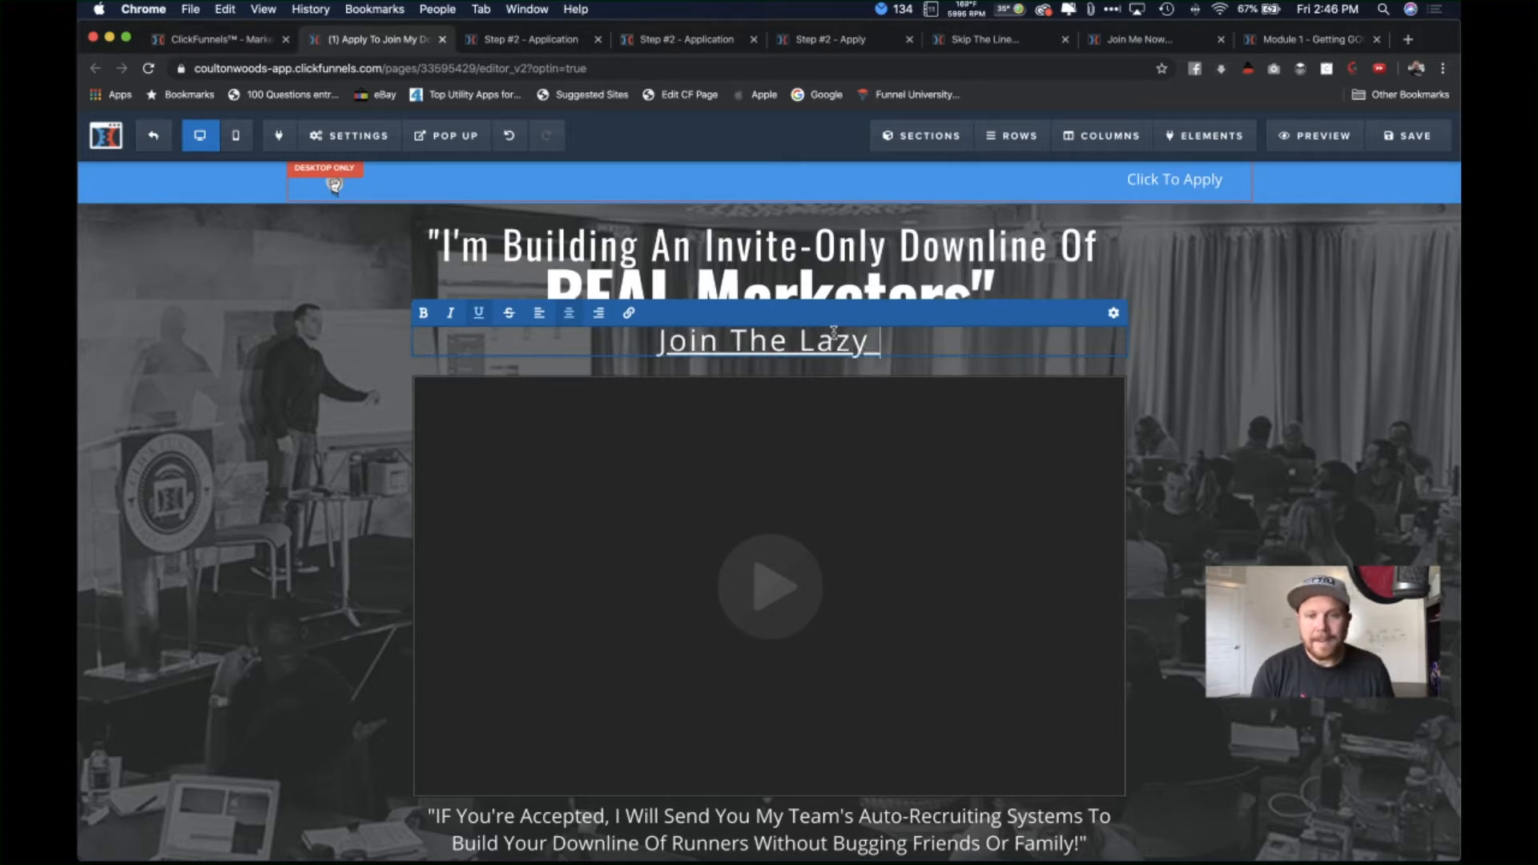
type("Keto ")
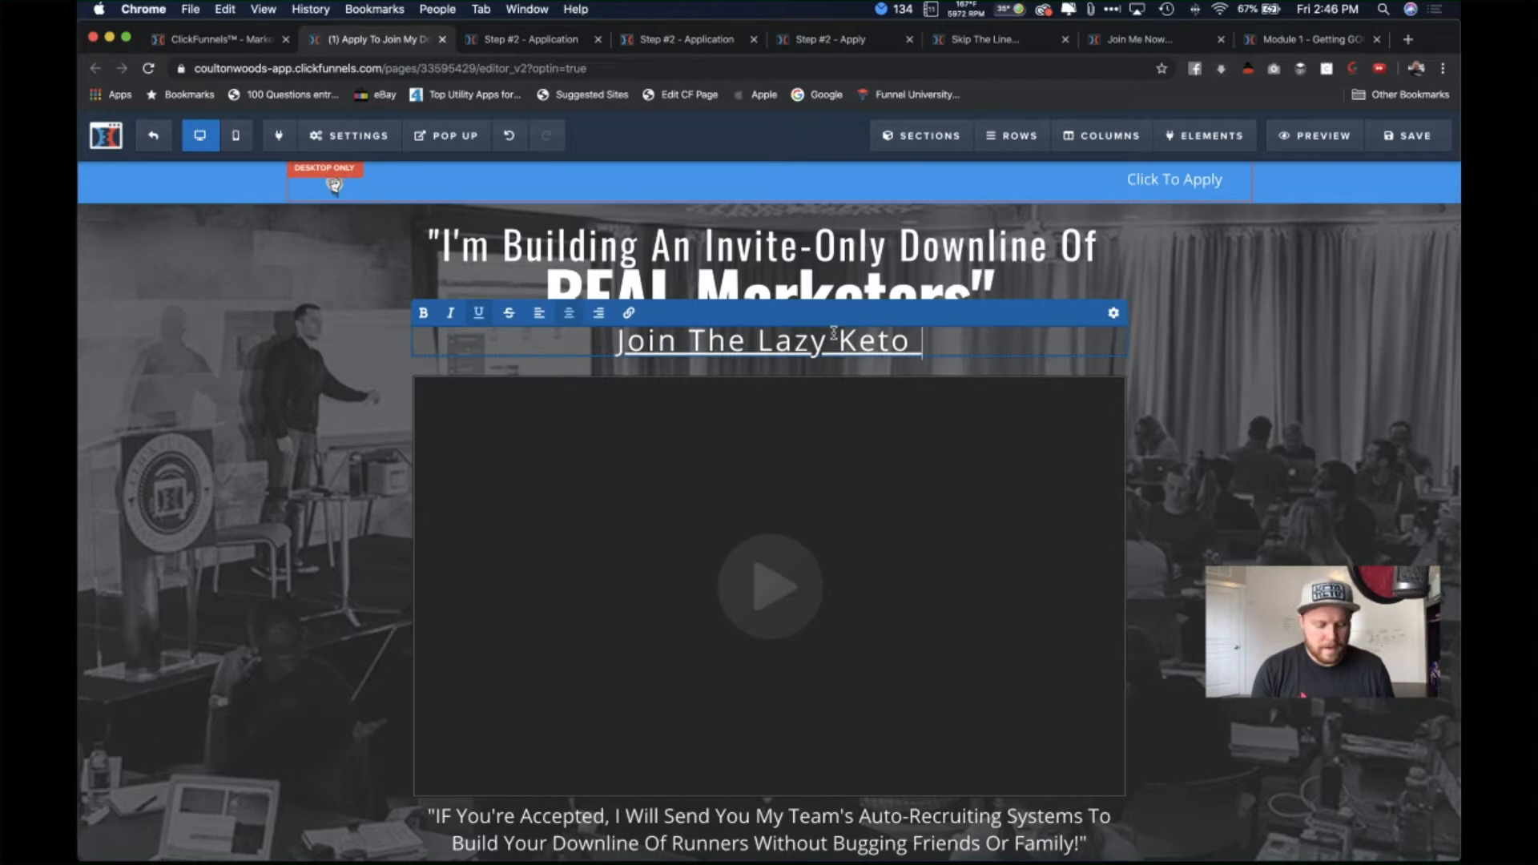
type("Bro")
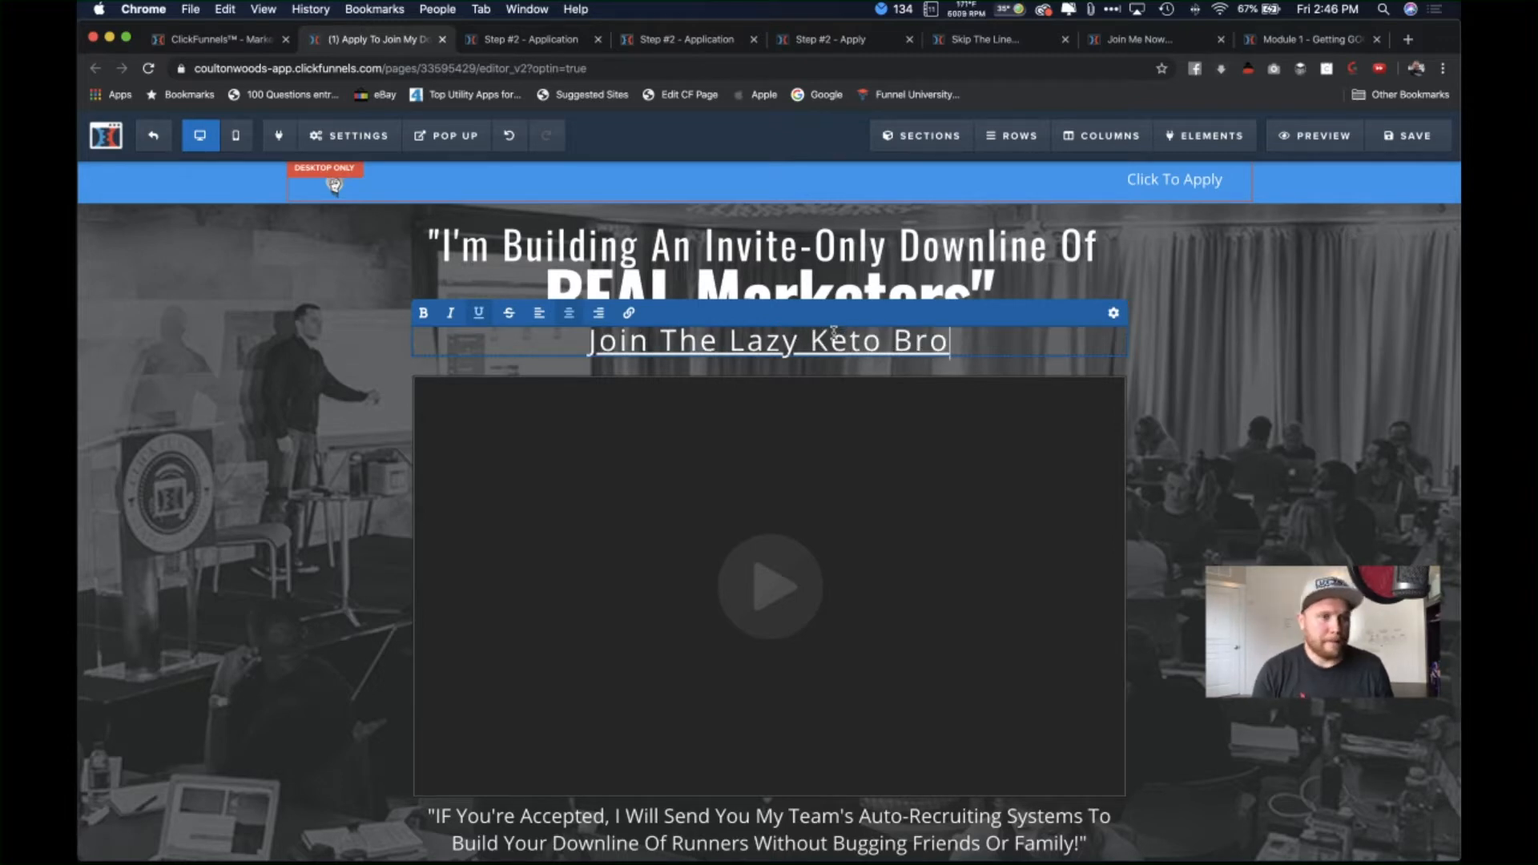
type("'d =S")
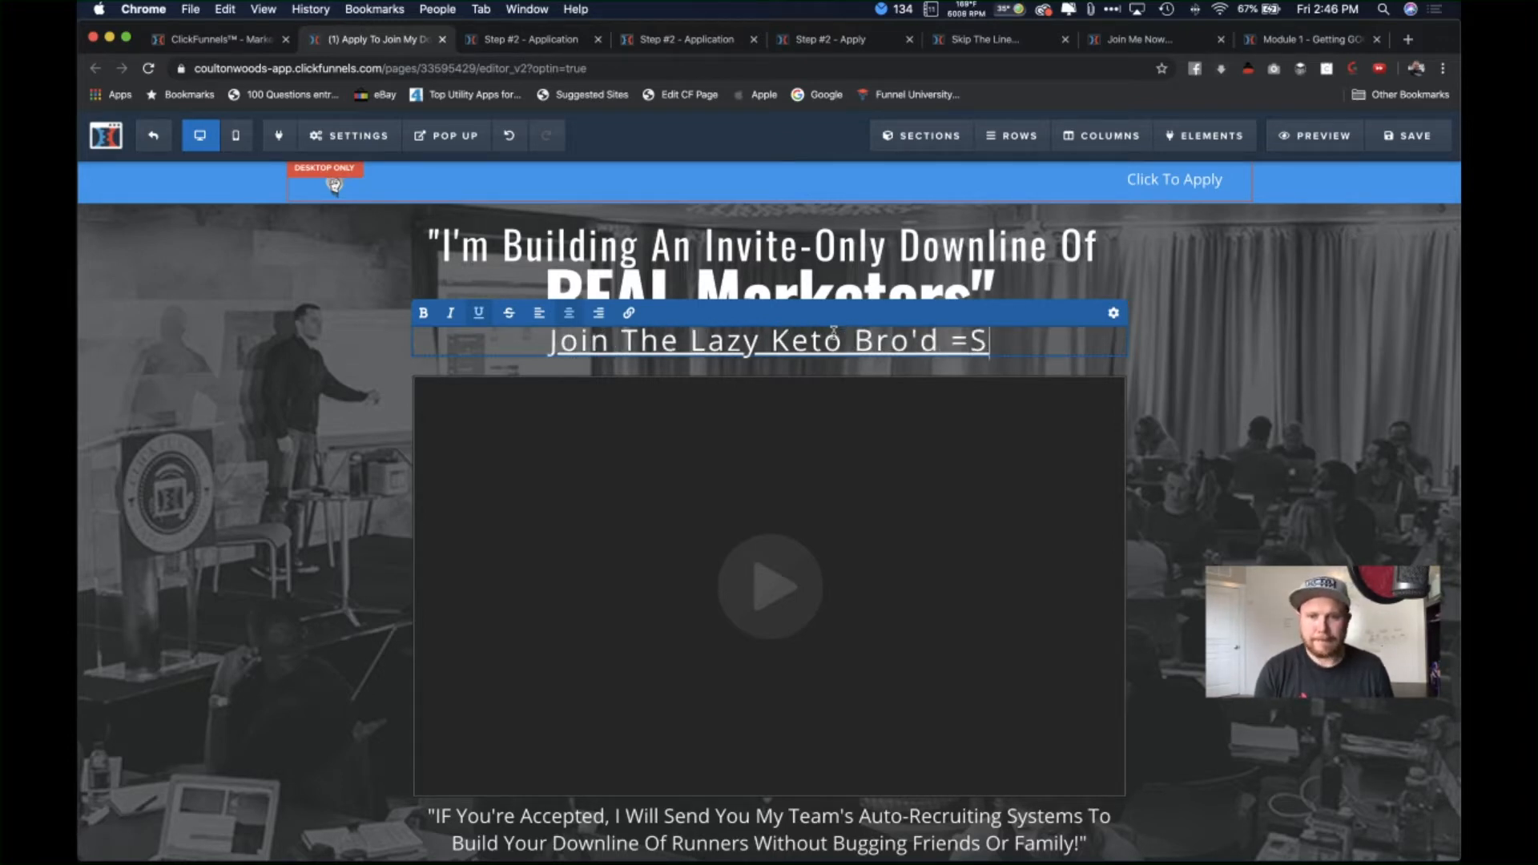
key("BackSpace")
key("BackSpace")
key("BackSpace")
key("BackSpace")
type("s E")
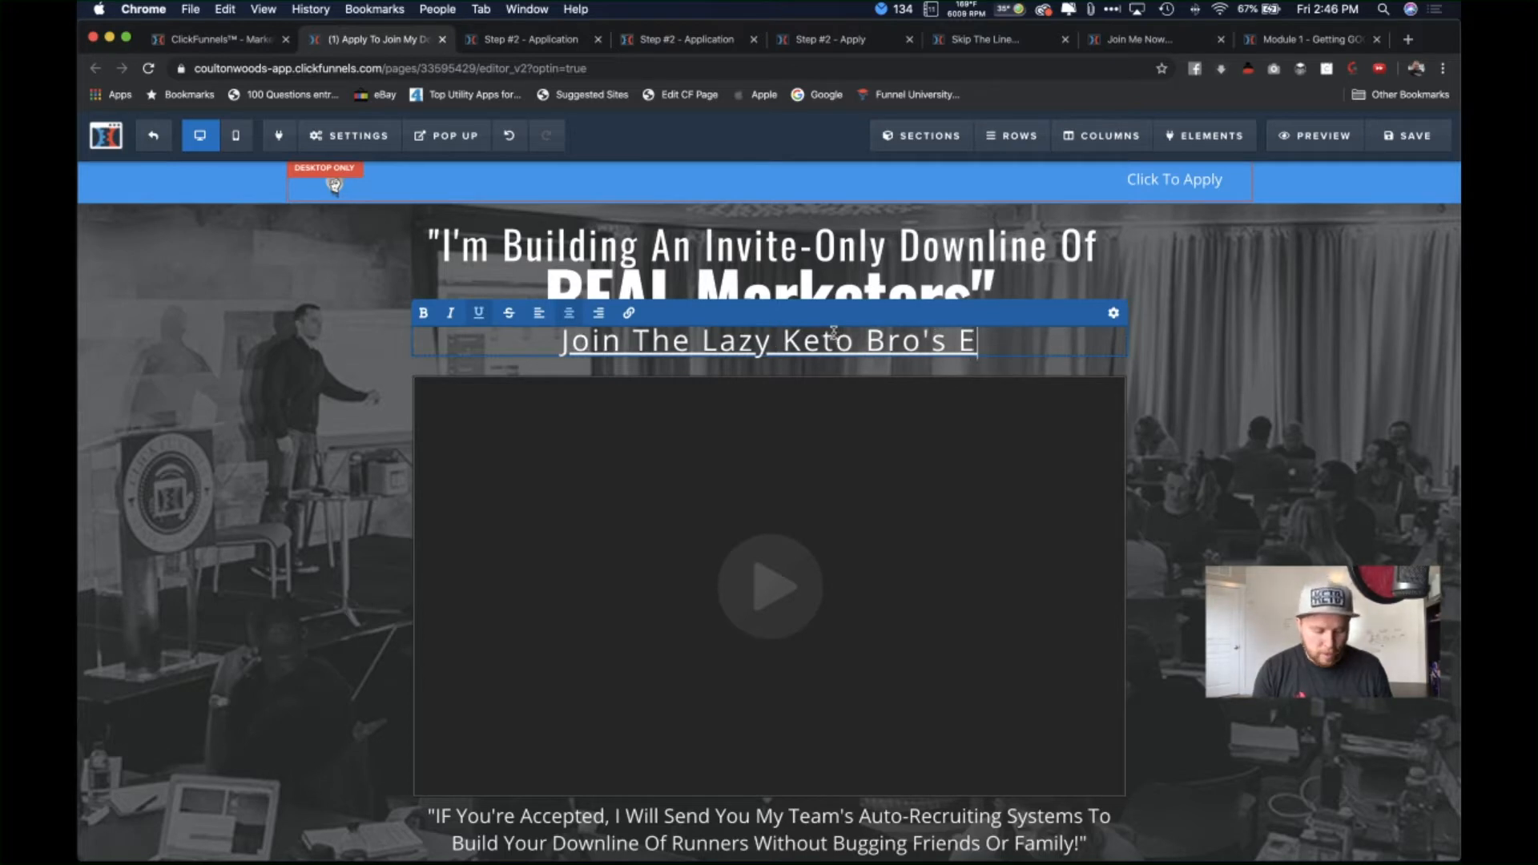
type("xclusive ")
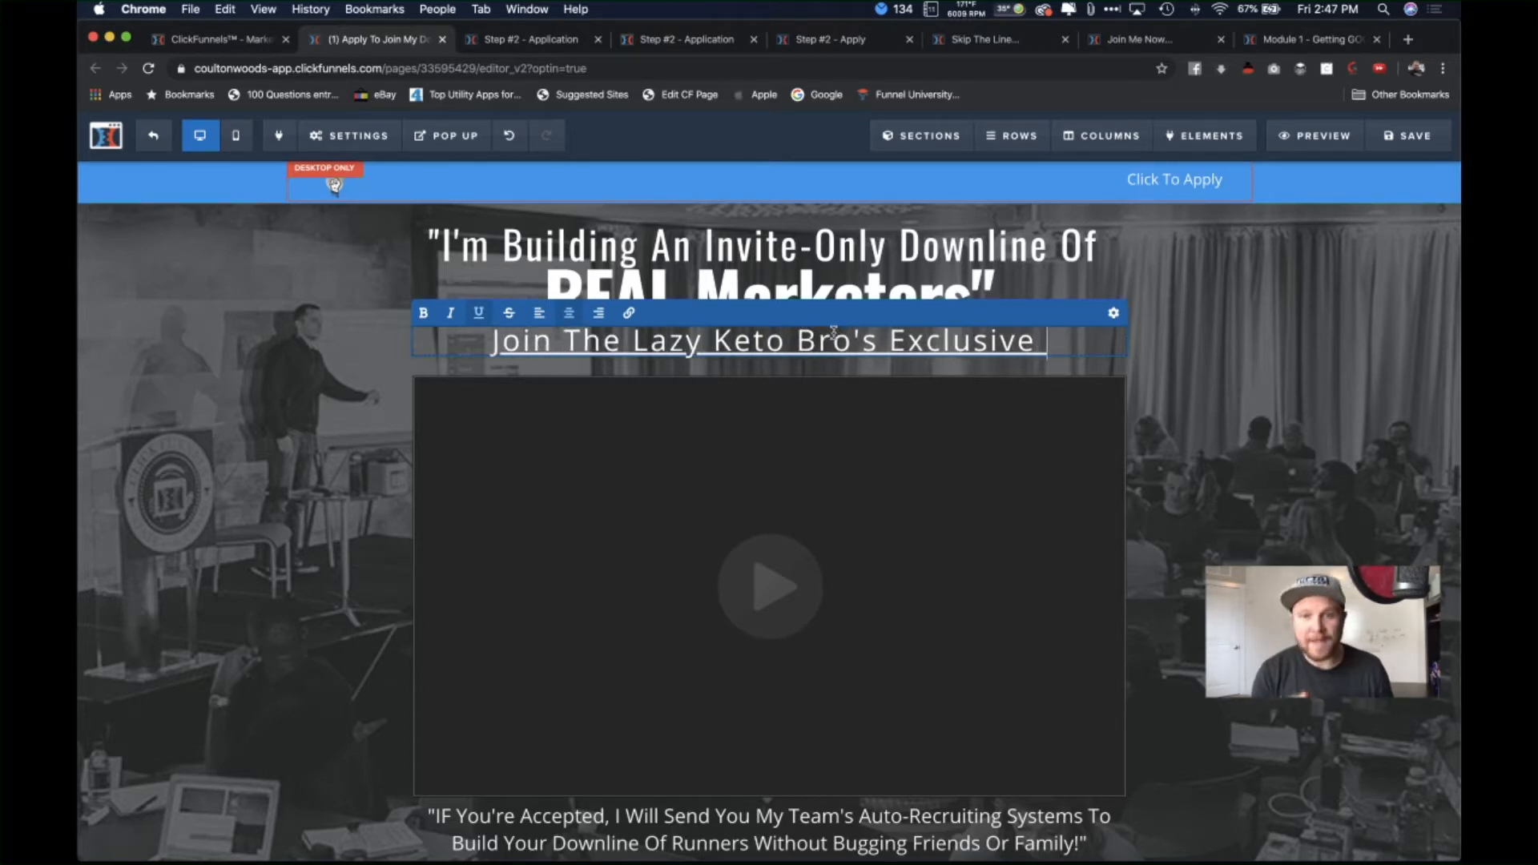
type("Team")
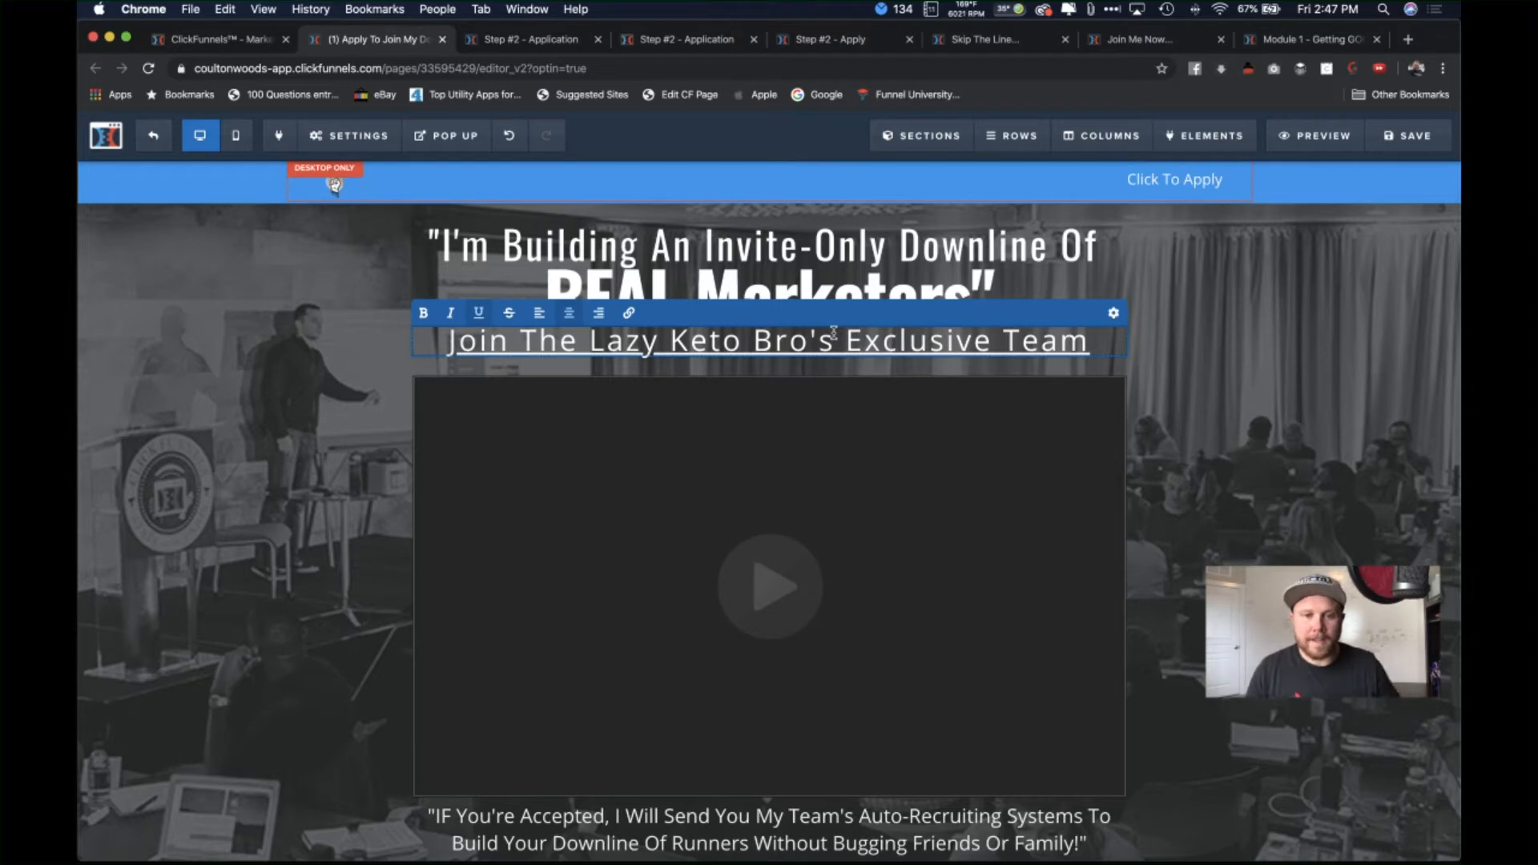
Step: Change the subheadline's text colour to grey
left_click(1384, 435)
left_click(1372, 447)
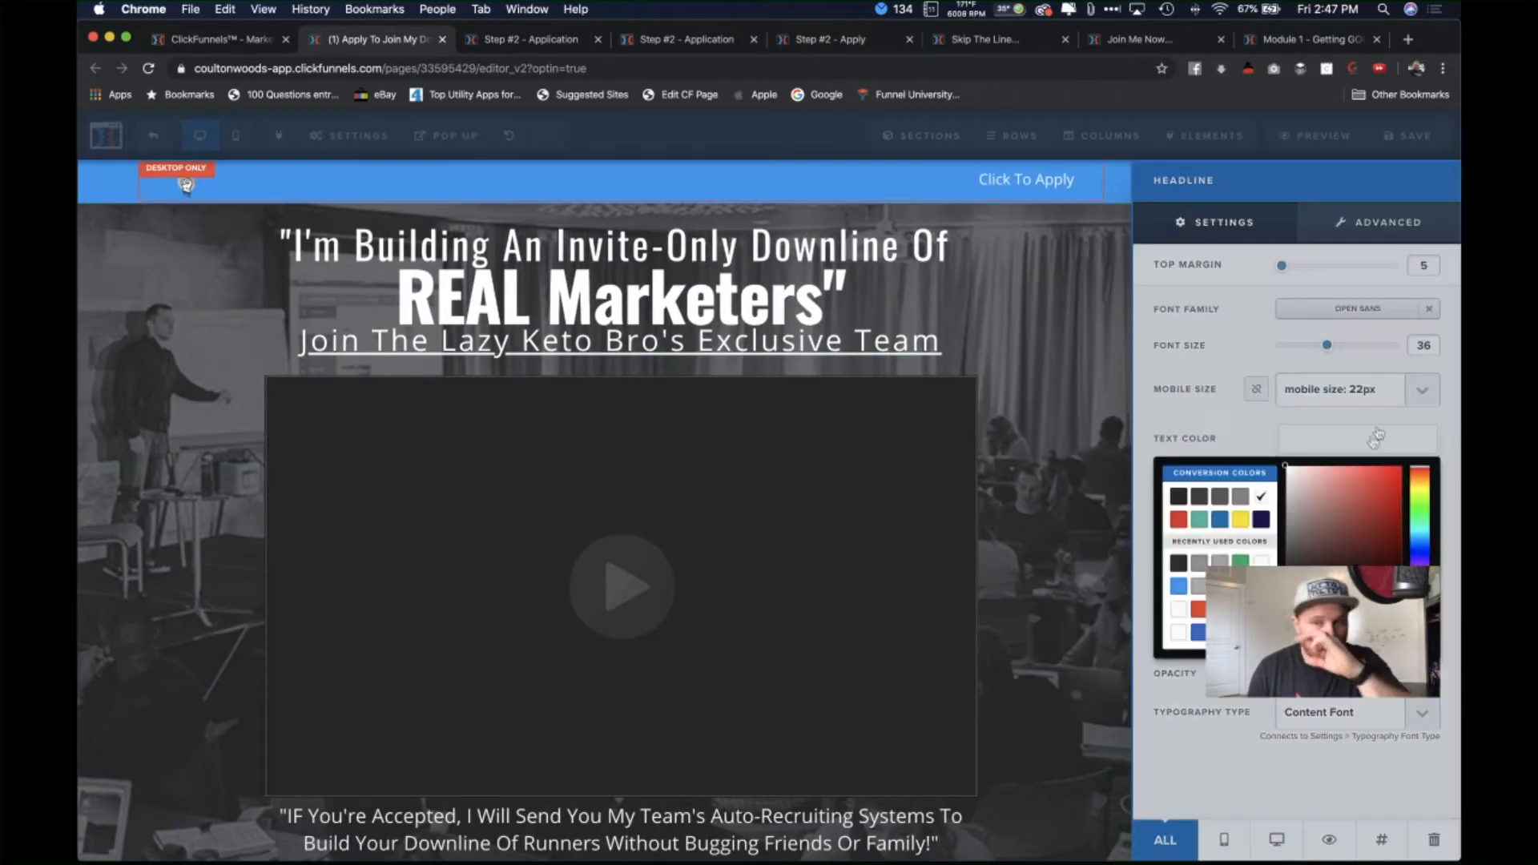
left_click(1179, 563)
left_click(1199, 565)
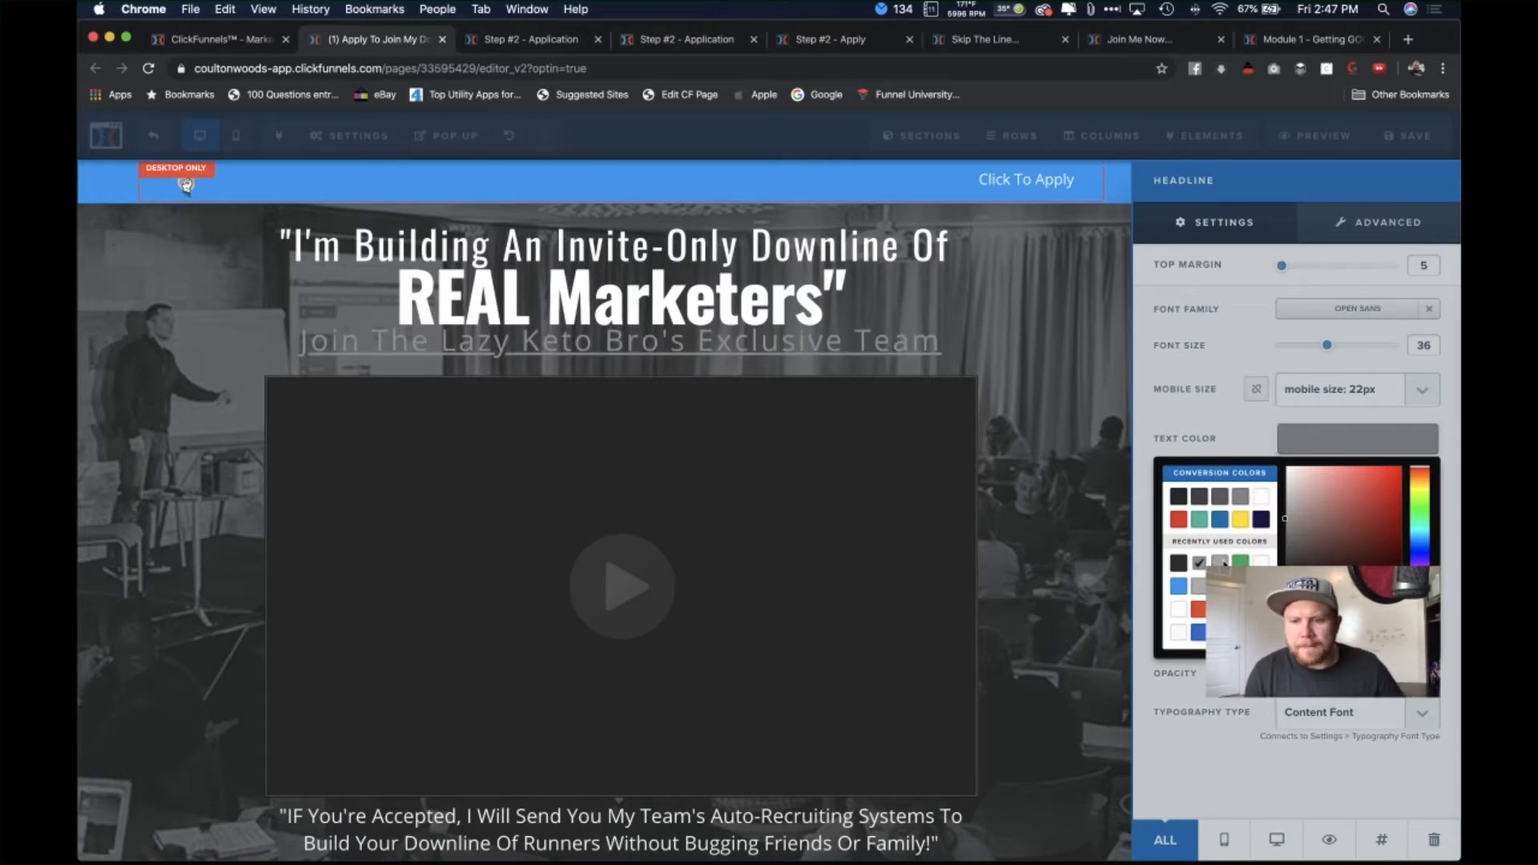
left_click(1261, 498)
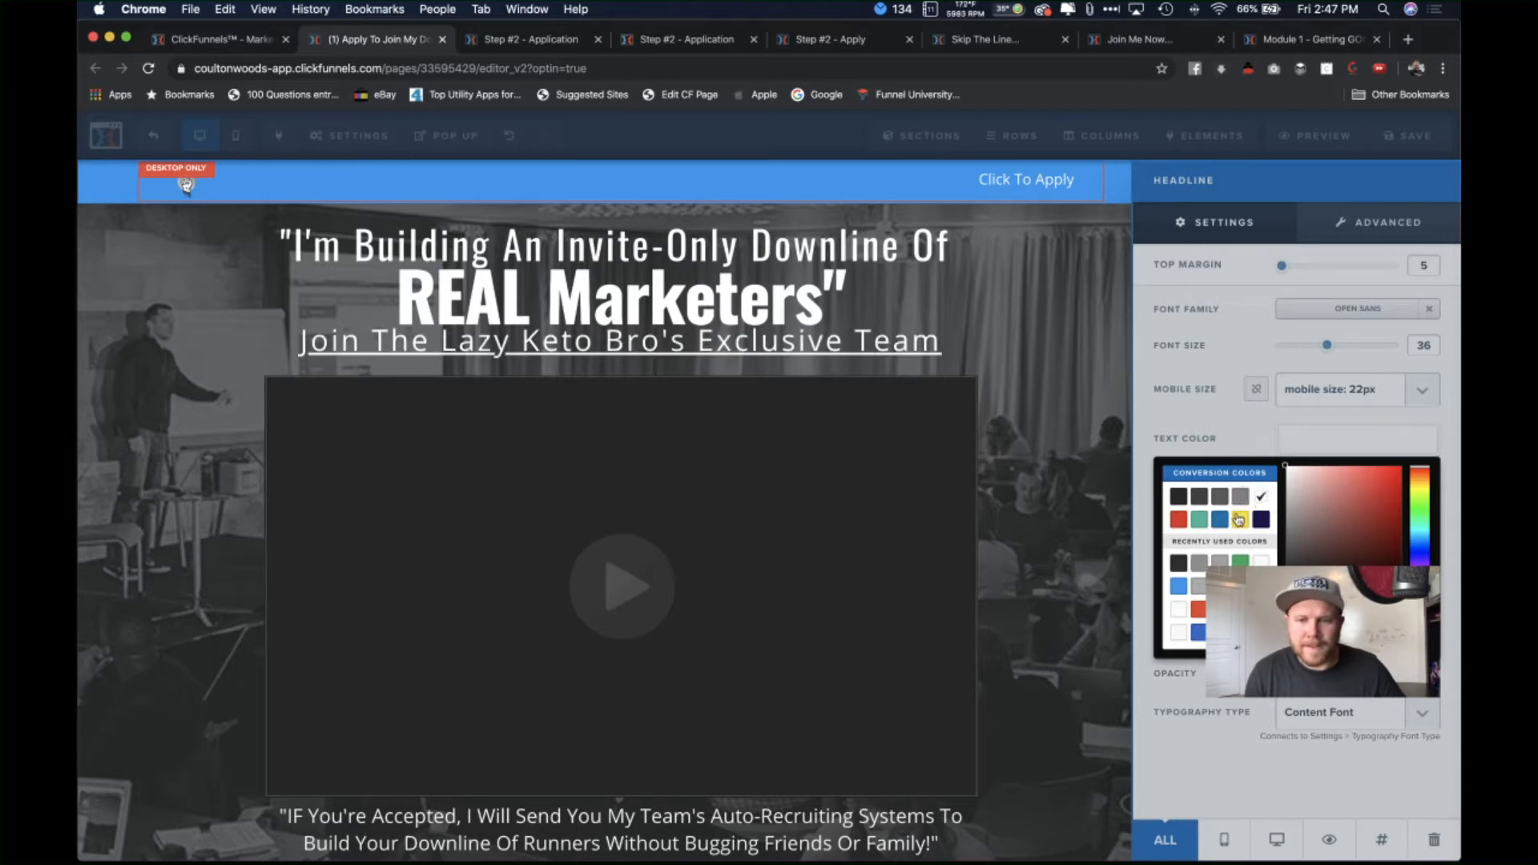
left_click(1200, 564)
left_click_drag(1289, 536, 1286, 512)
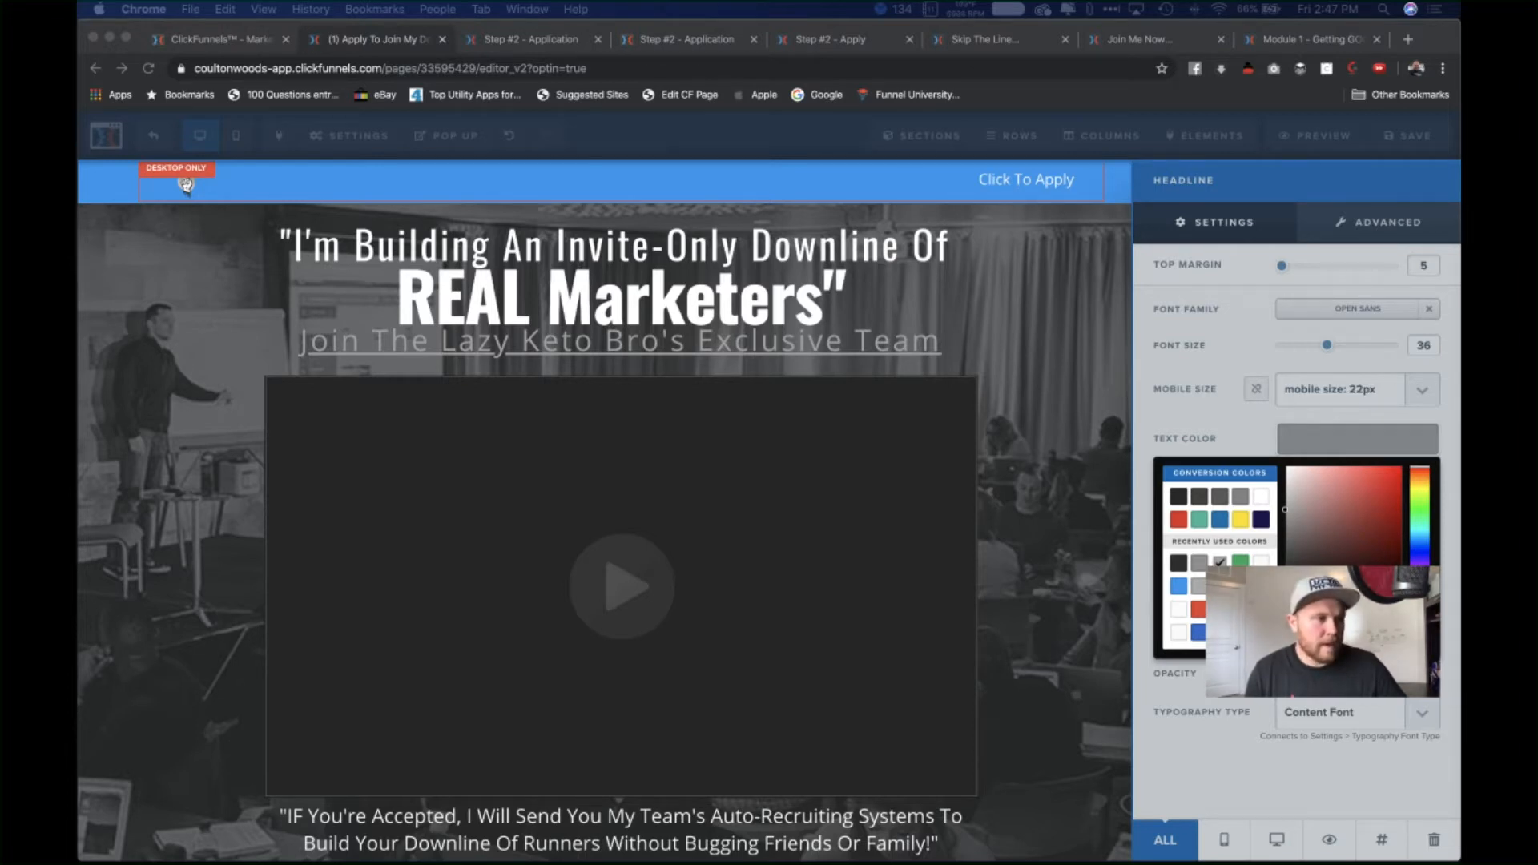
key("super+Tab")
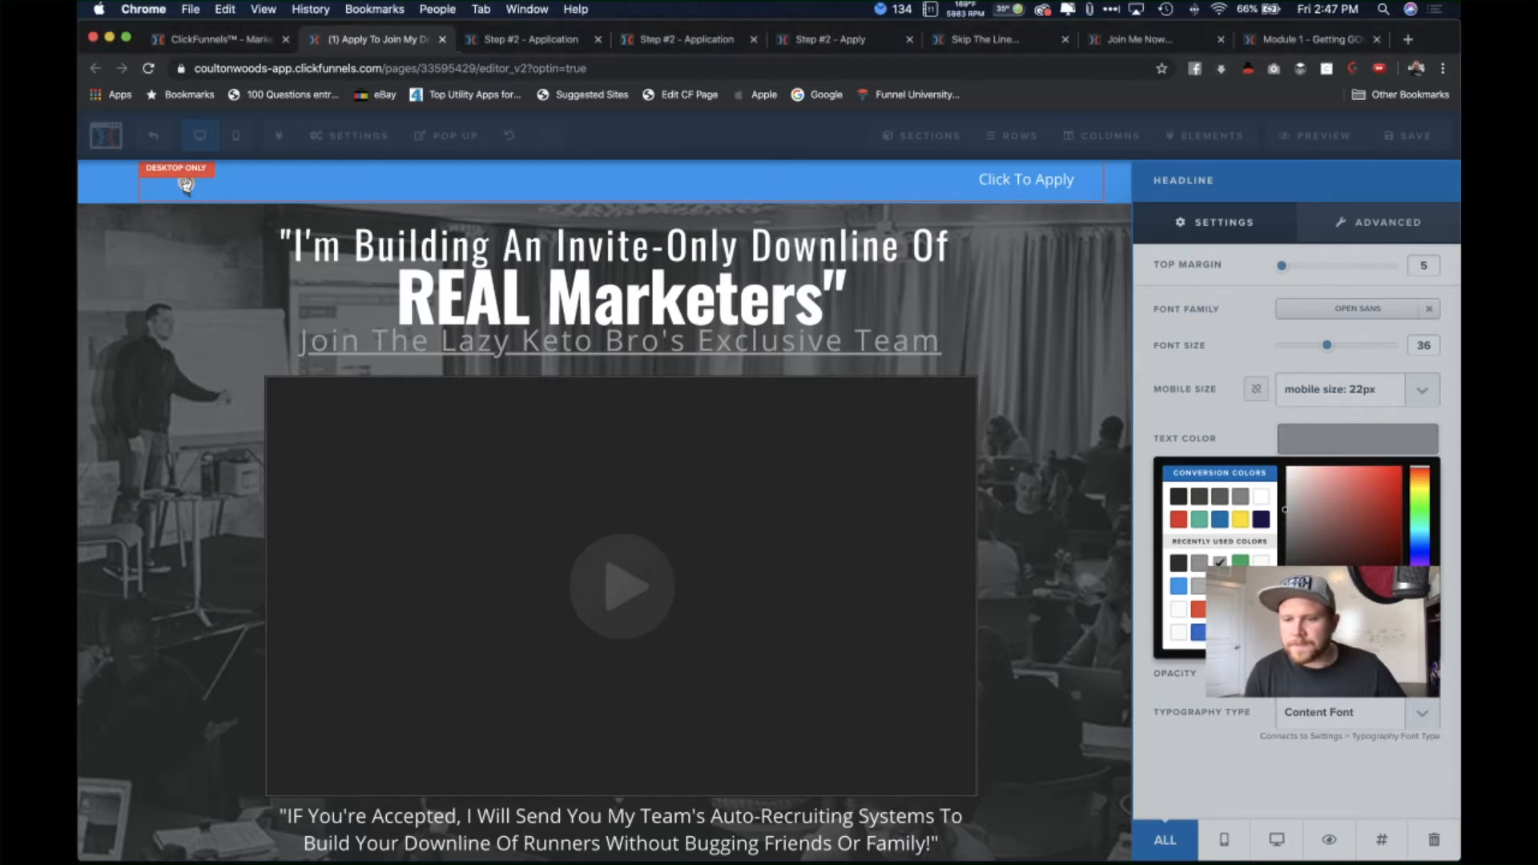
key("super+v")
left_click(1213, 361)
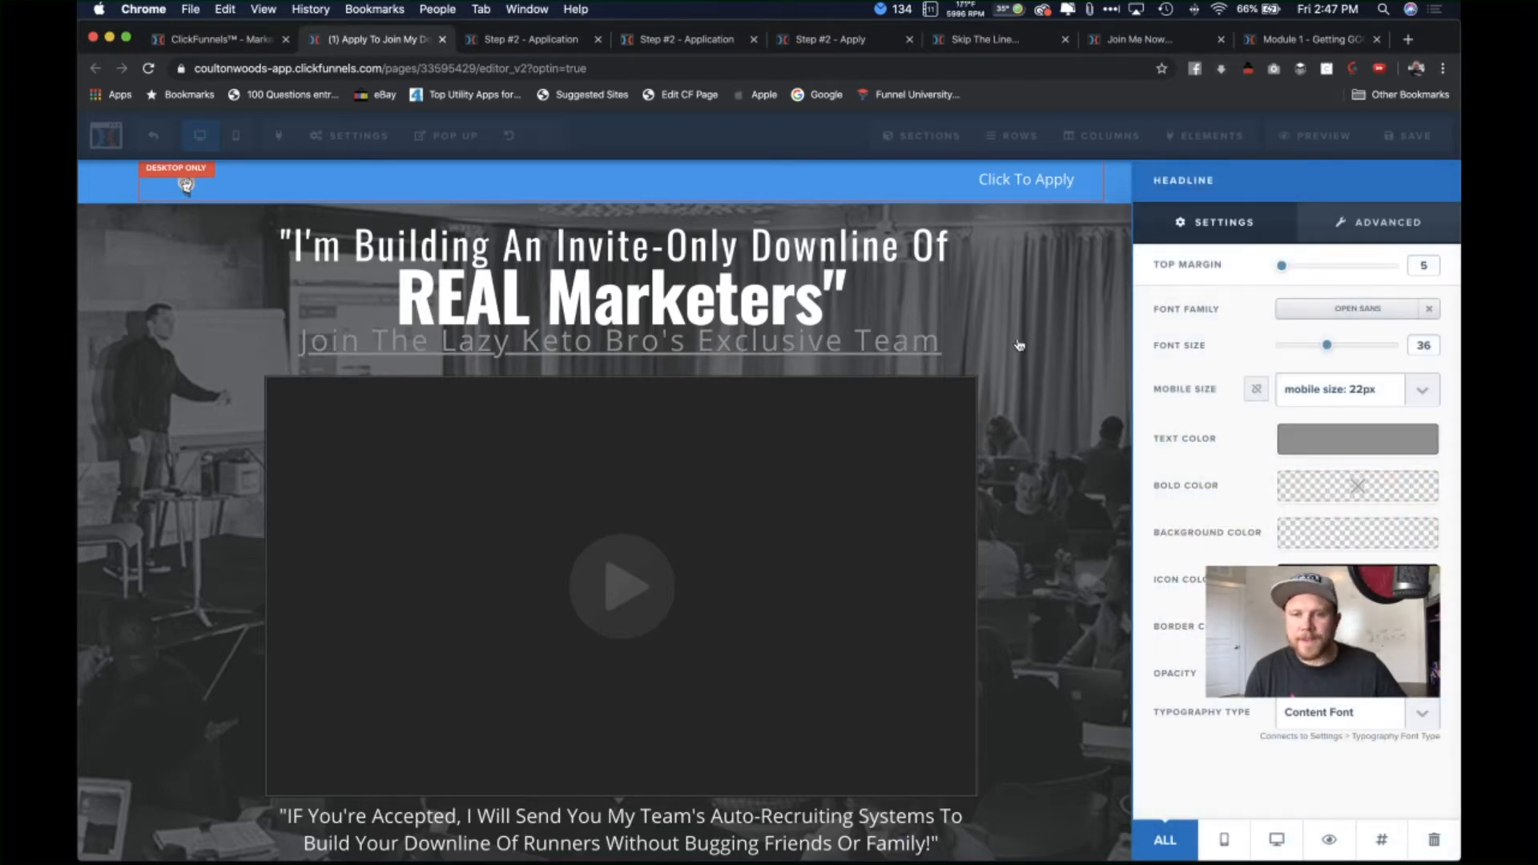
left_click(1118, 365)
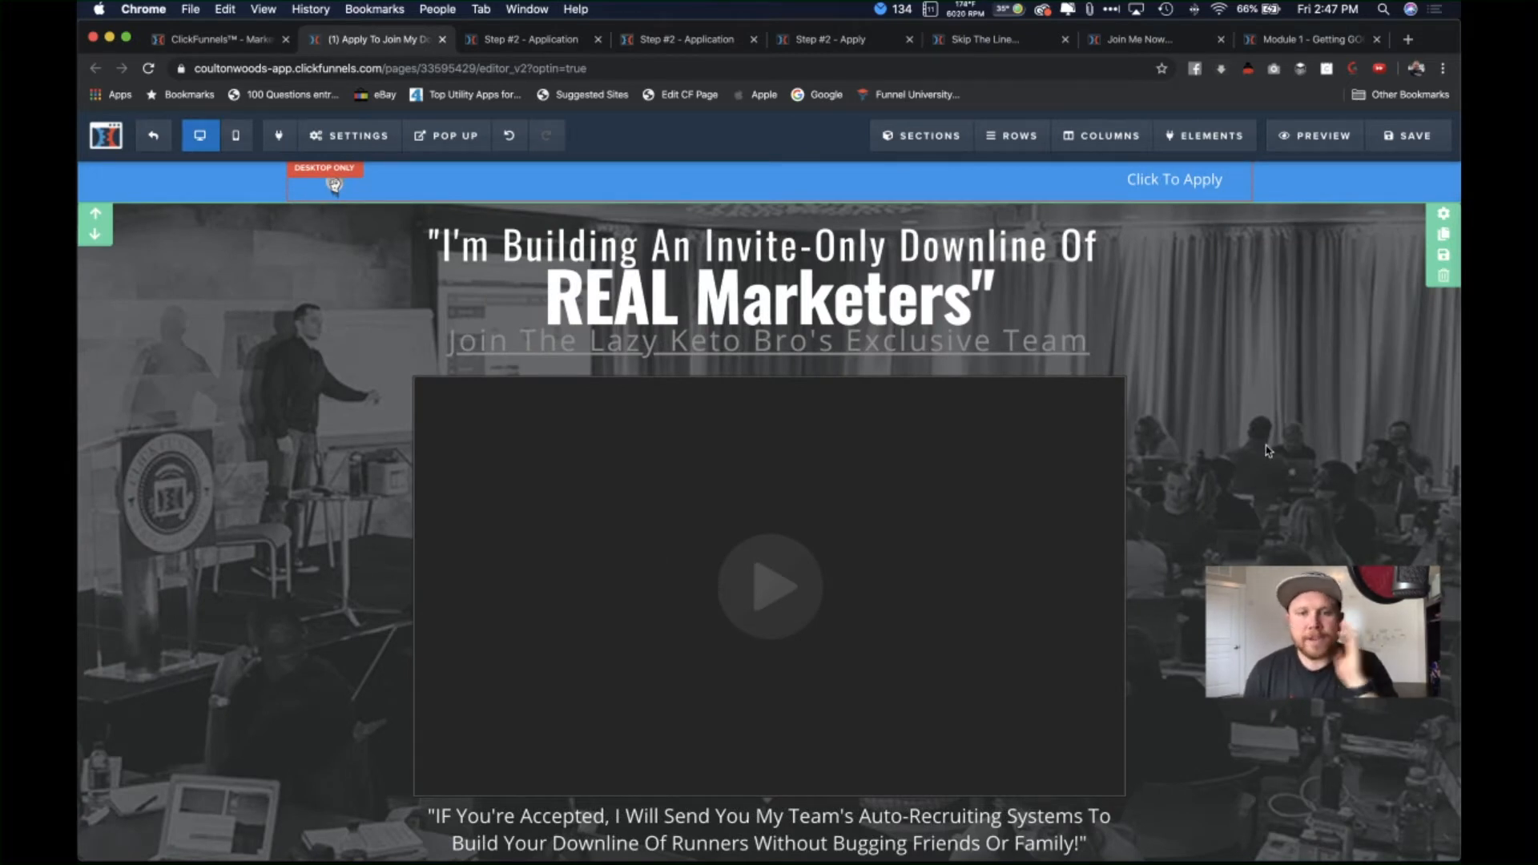
Step: Shrink the subheadline font size from 36 to 26 and add a little space above it
left_click(1039, 340)
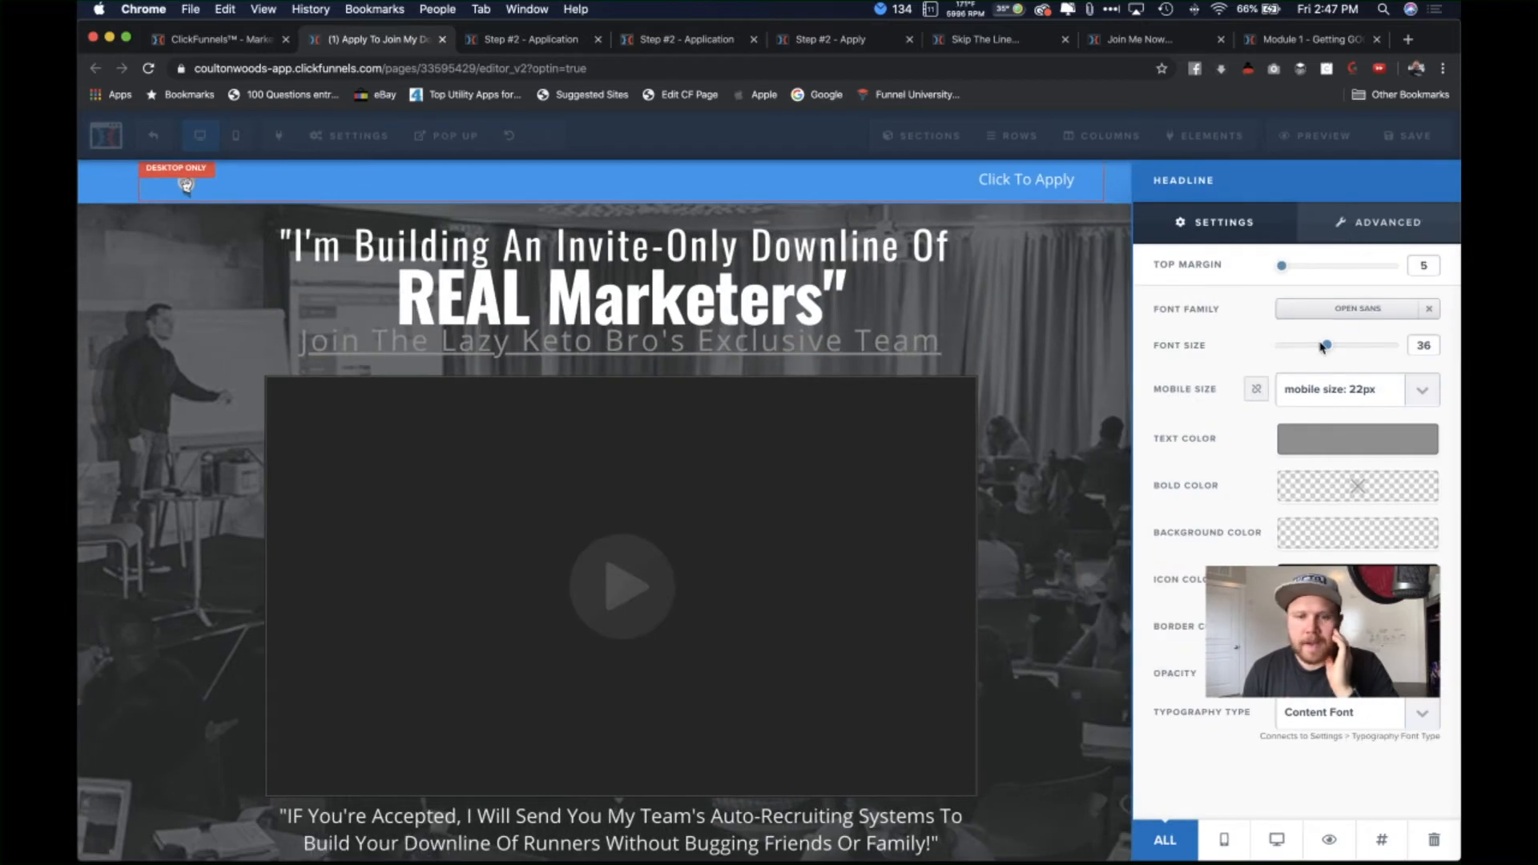
left_click_drag(1327, 346, 1312, 351)
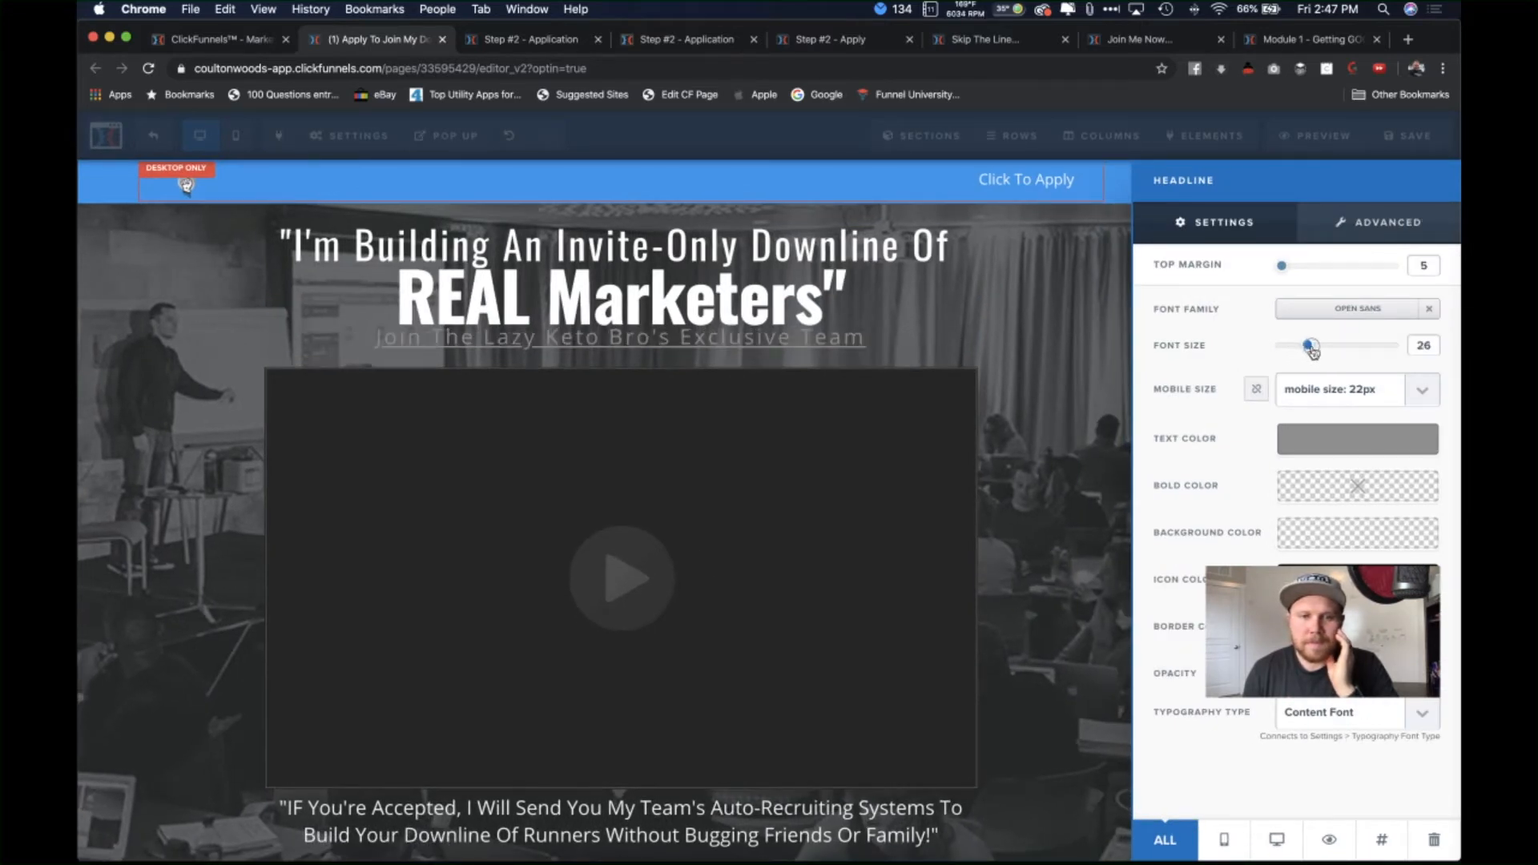
left_click_drag(1284, 273, 1290, 272)
Step: Drag the video's Top Margin from 25 down to 10, tucking it under the subheadline
left_click(1086, 299)
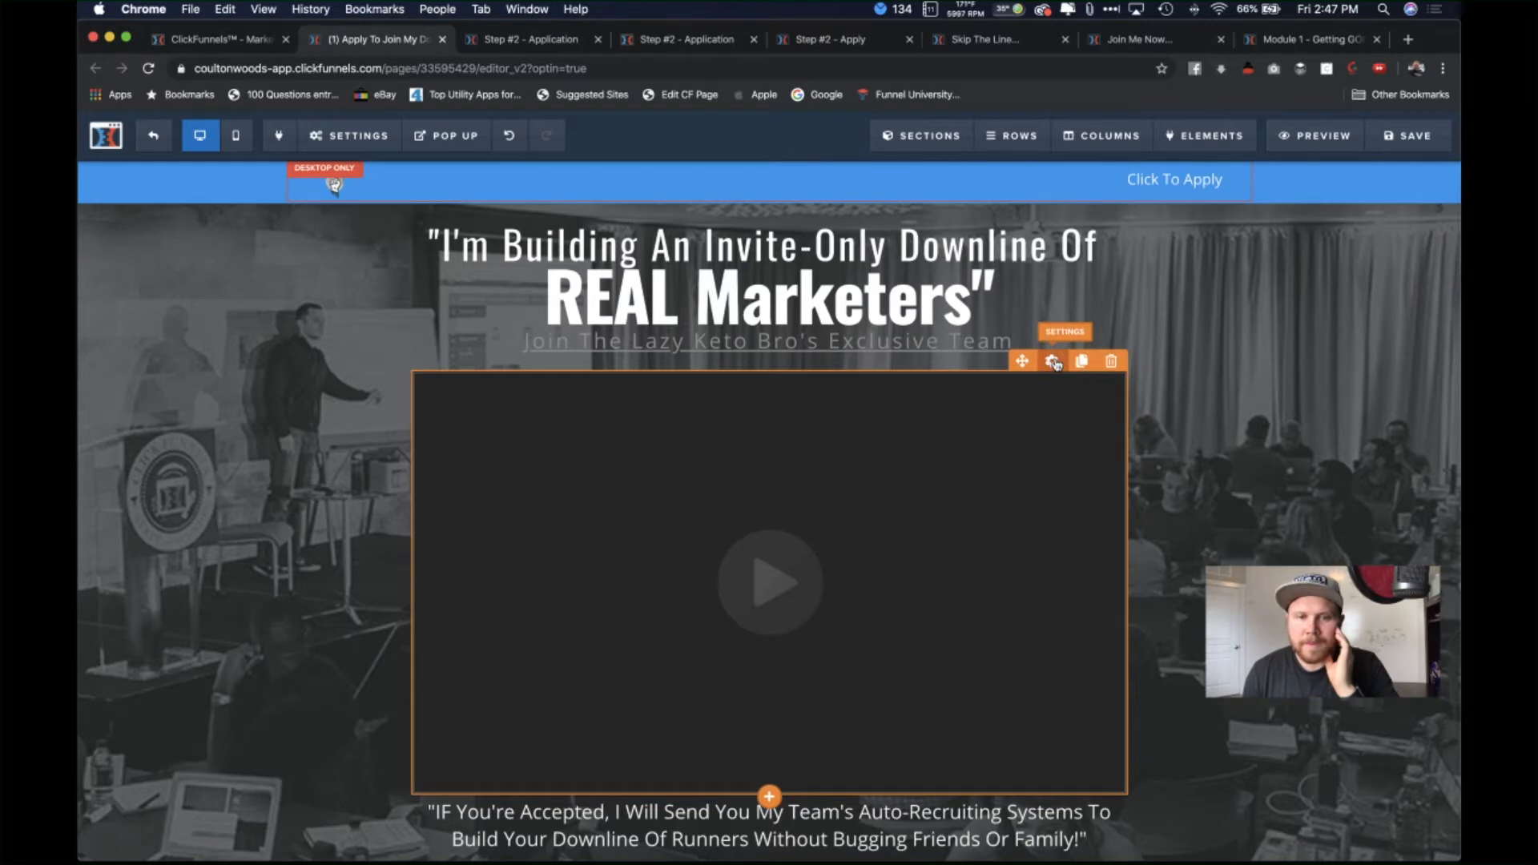
left_click(1056, 362)
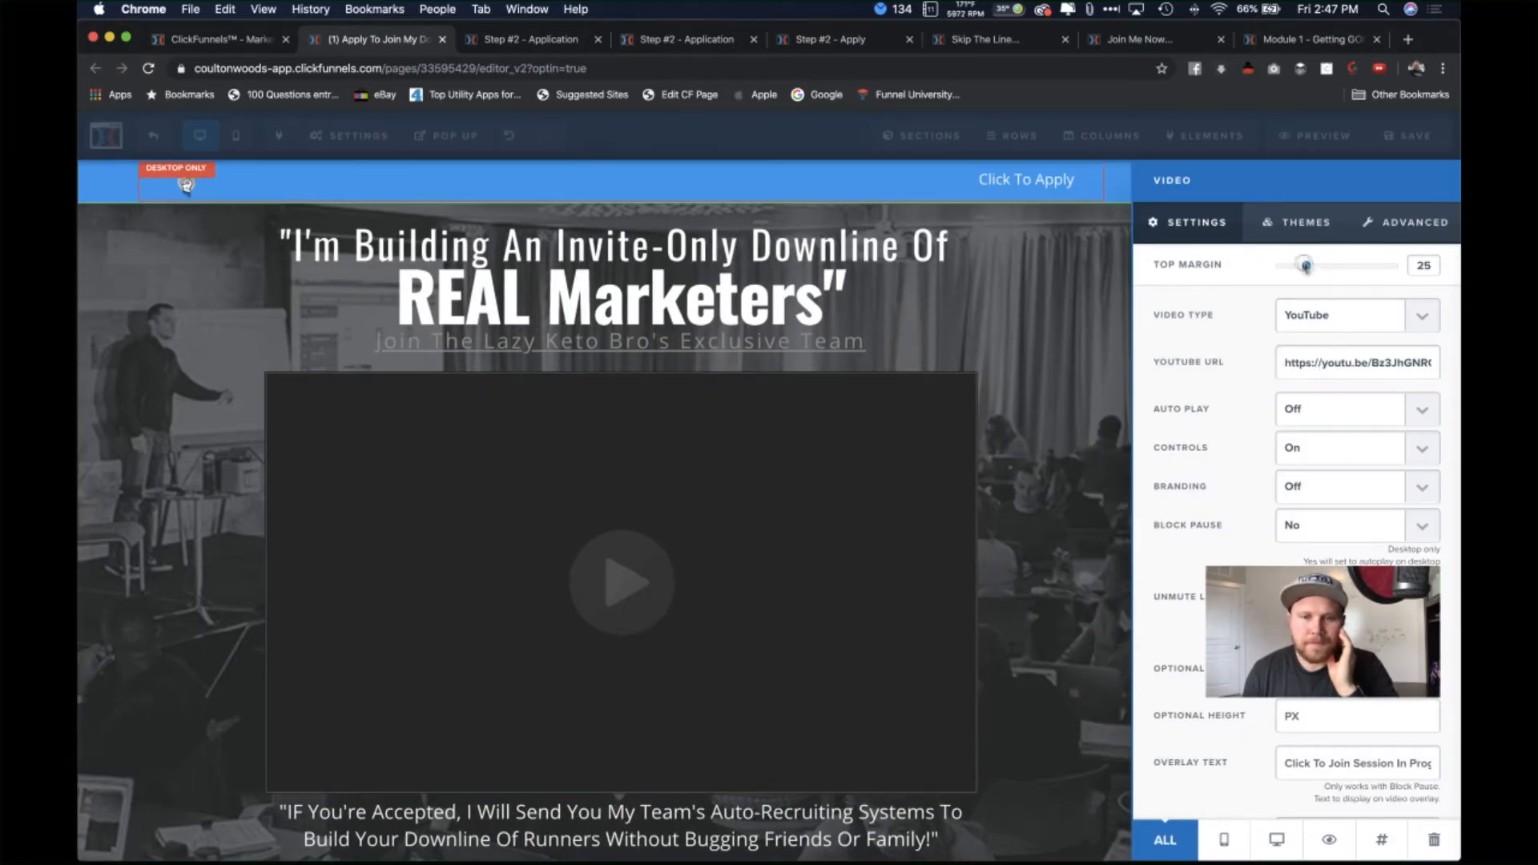
left_click_drag(1306, 266, 1288, 266)
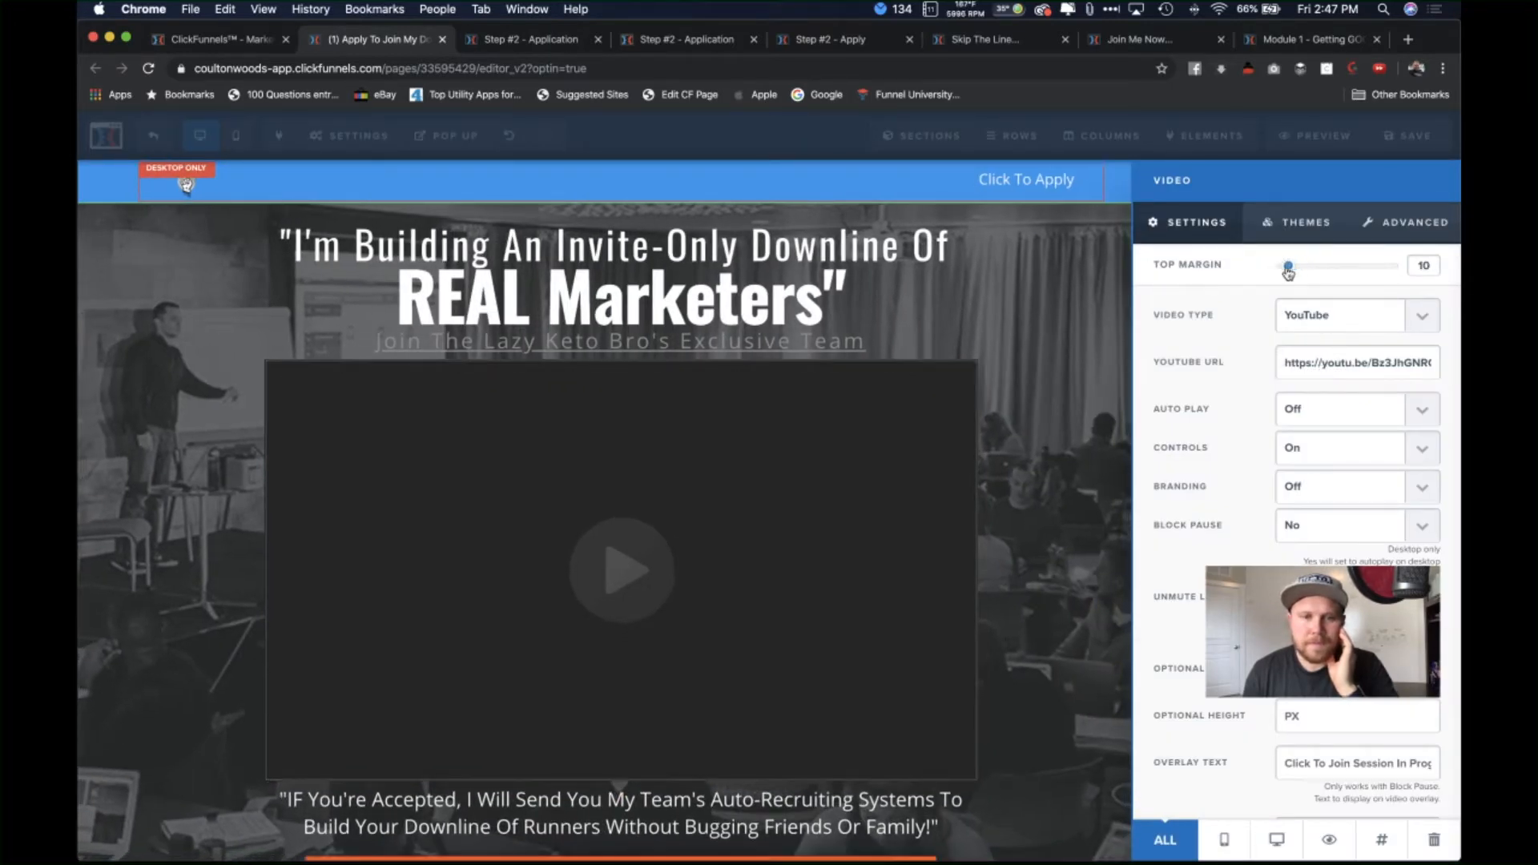
left_click(1054, 308)
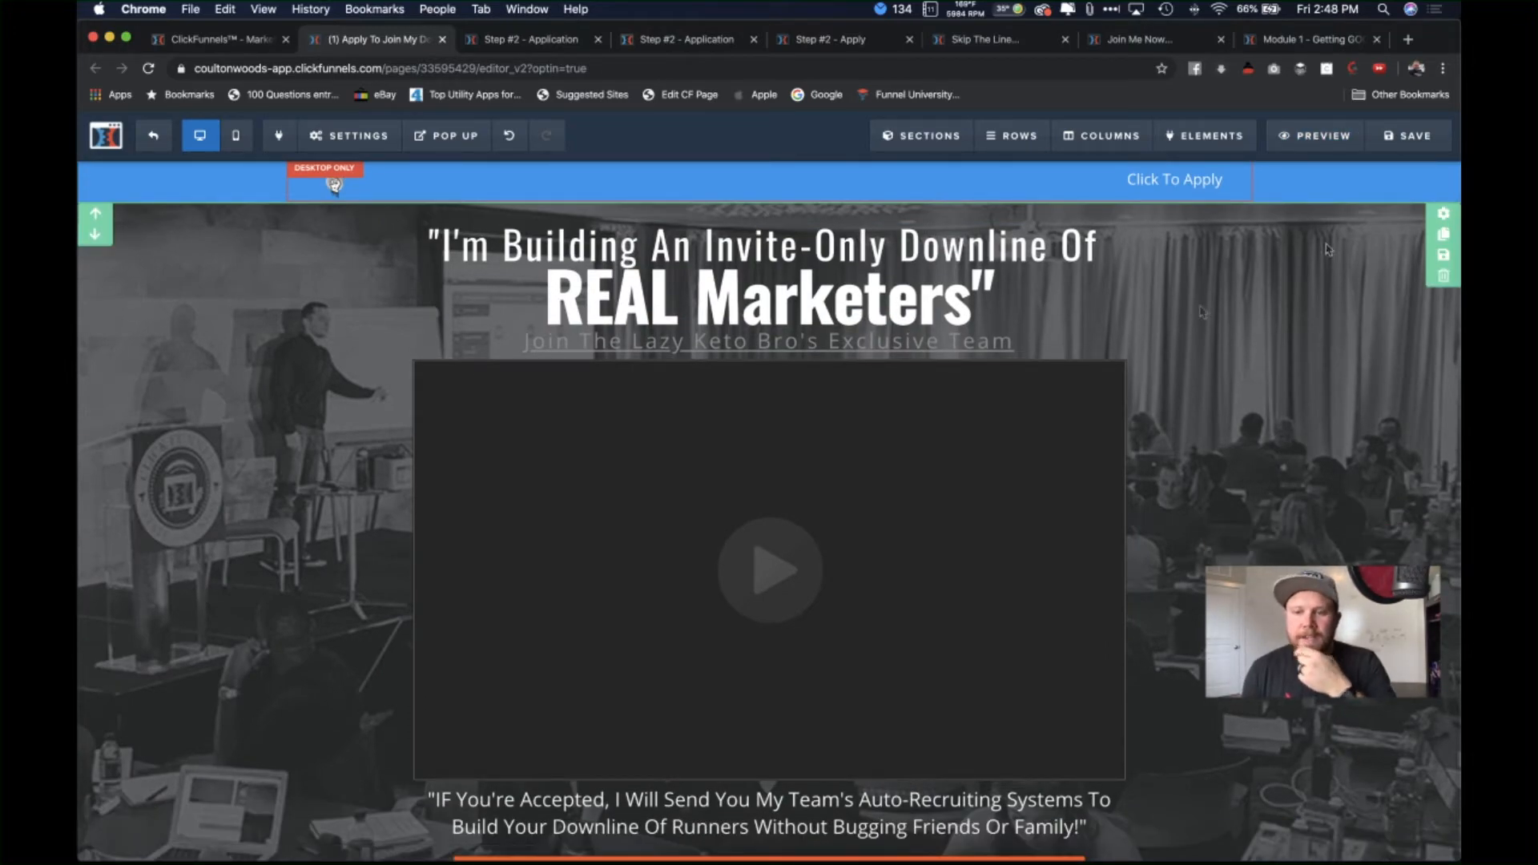
scroll(334, 185, "down", 3)
scroll(334, 185, "up", 3)
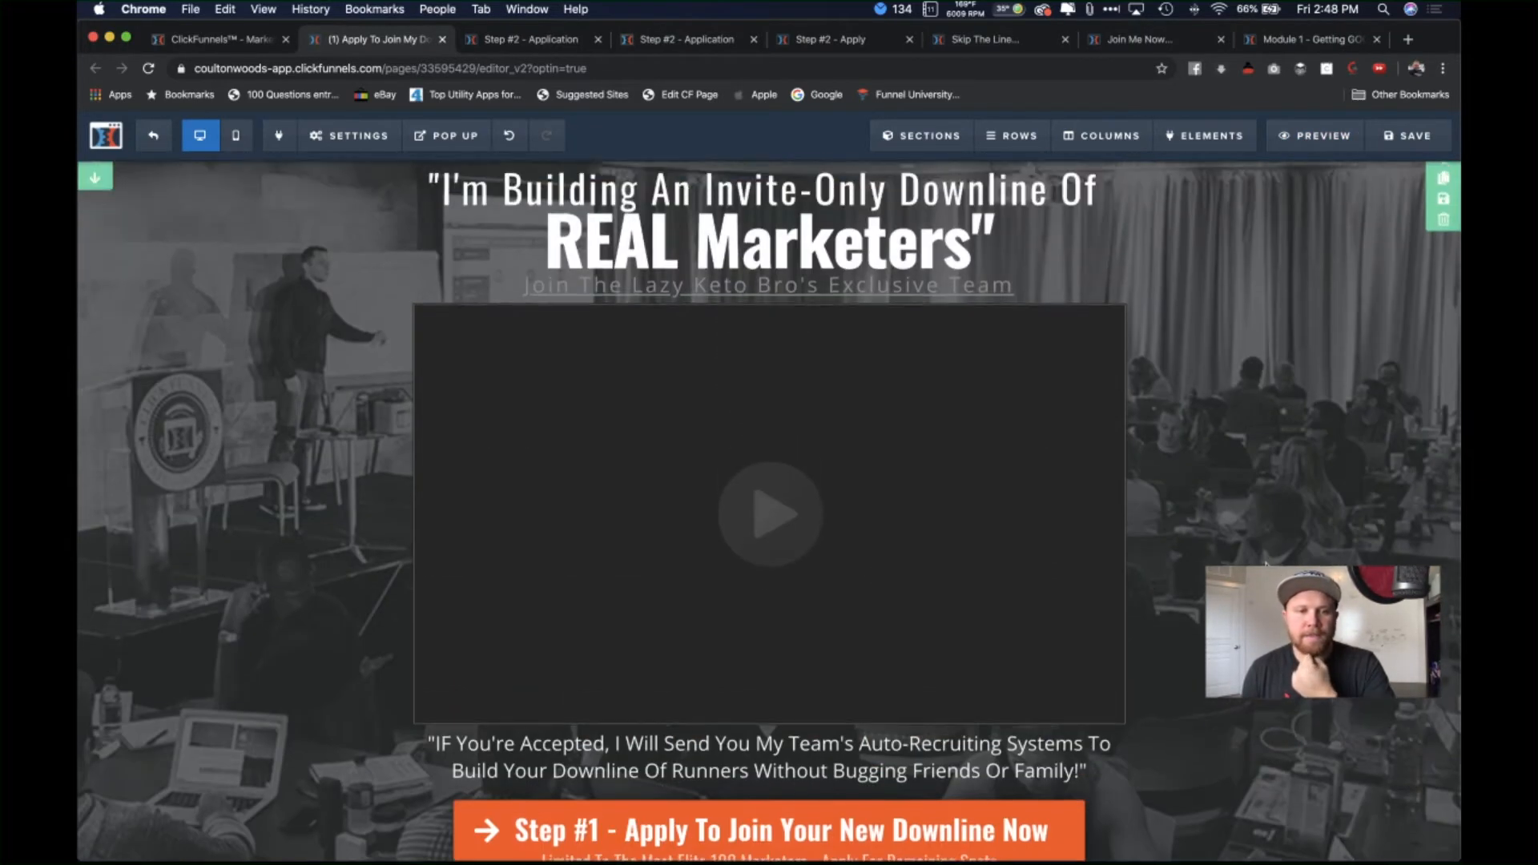
scroll(1262, 360, "up", 1)
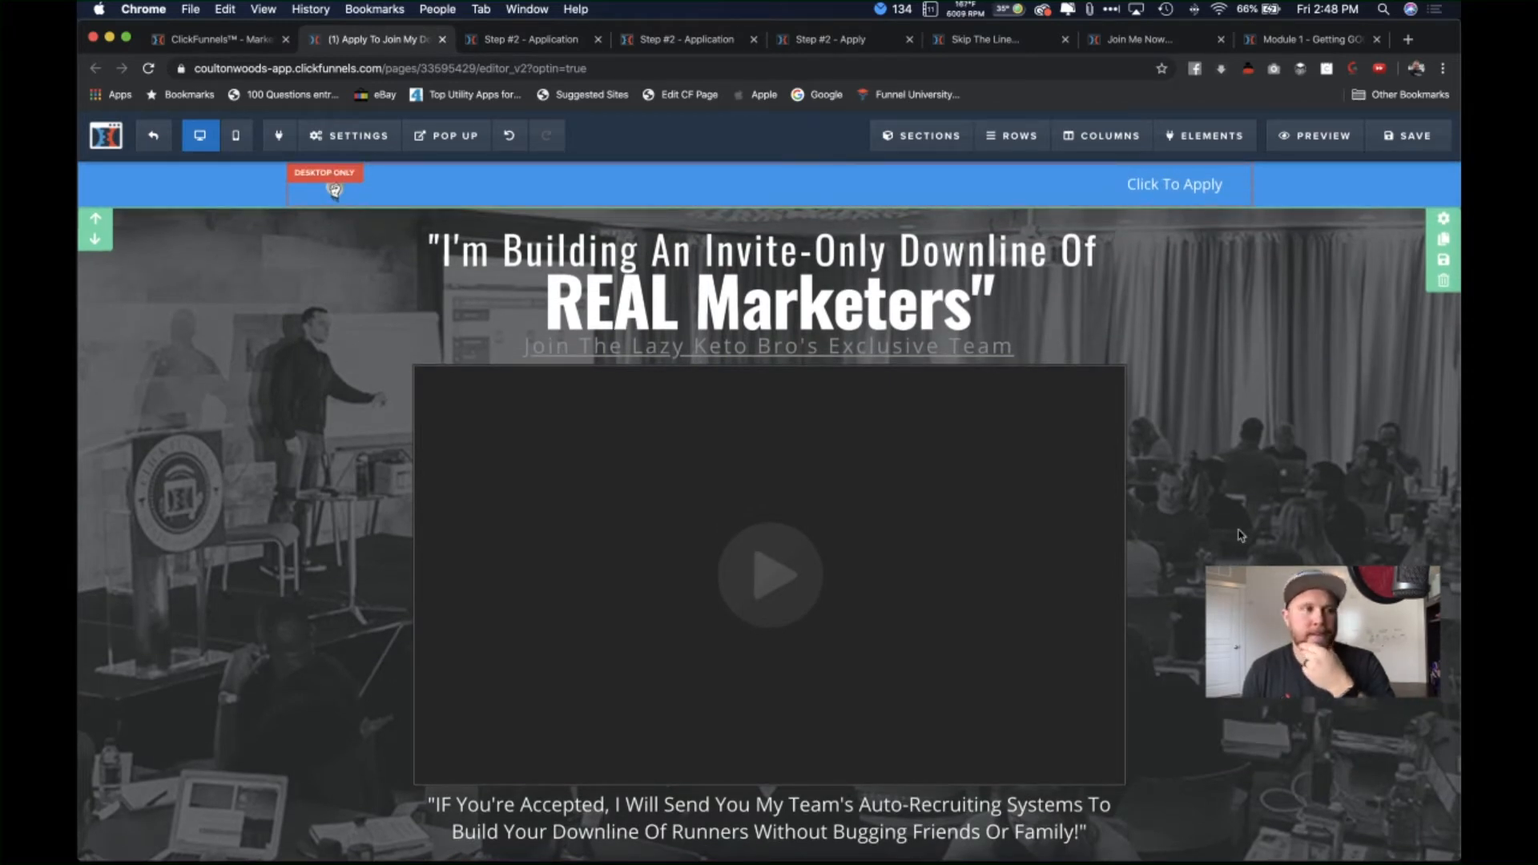
Step: Swap the dark stage photo for the black-and-white glass hallway photo from Uploaded Images
left_click(1446, 221)
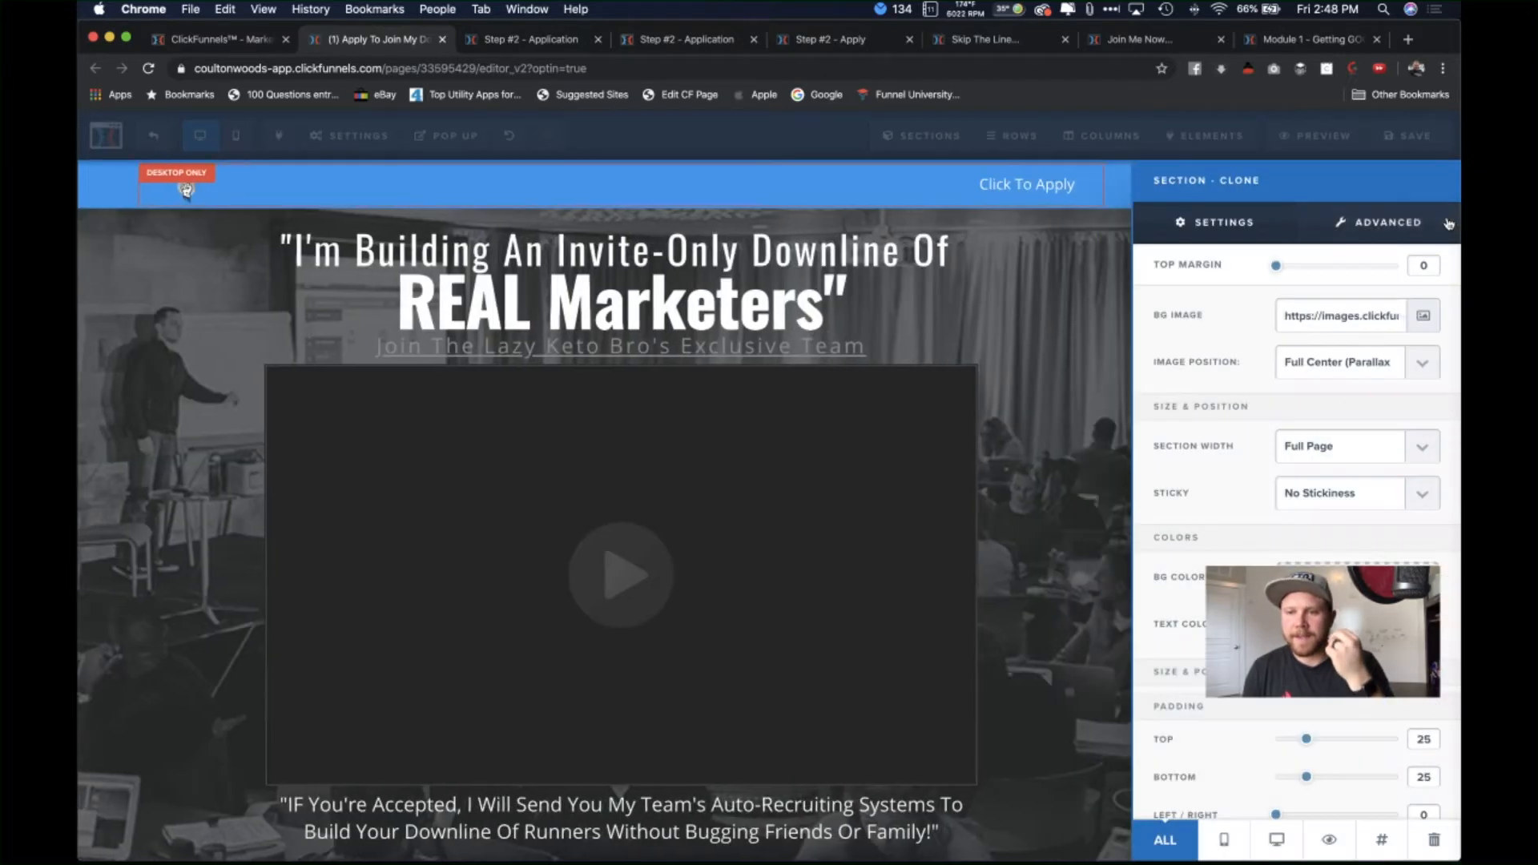
left_click(1433, 317)
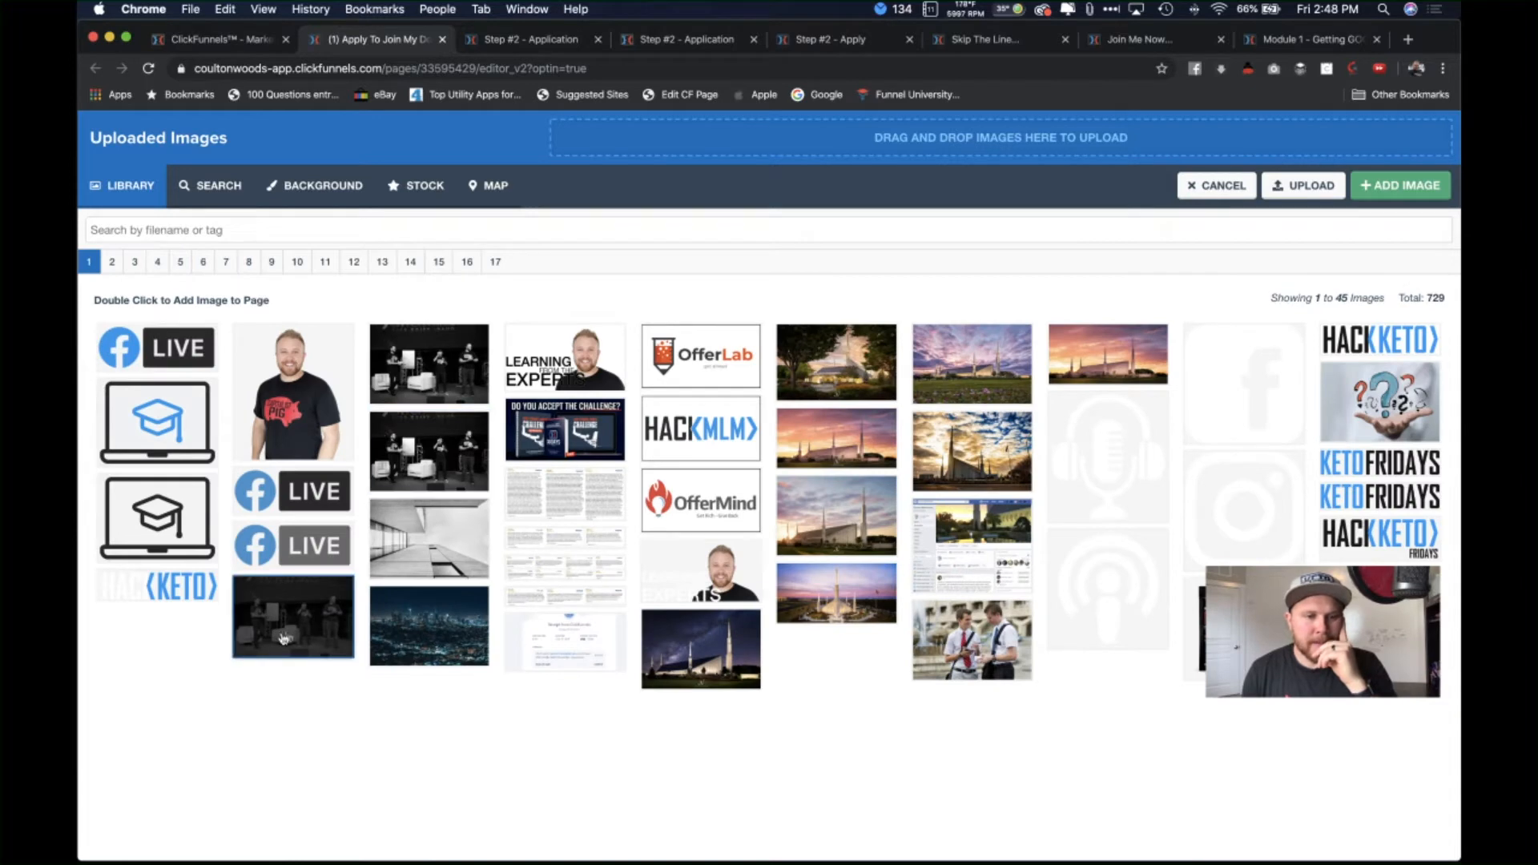
double_click(287, 638)
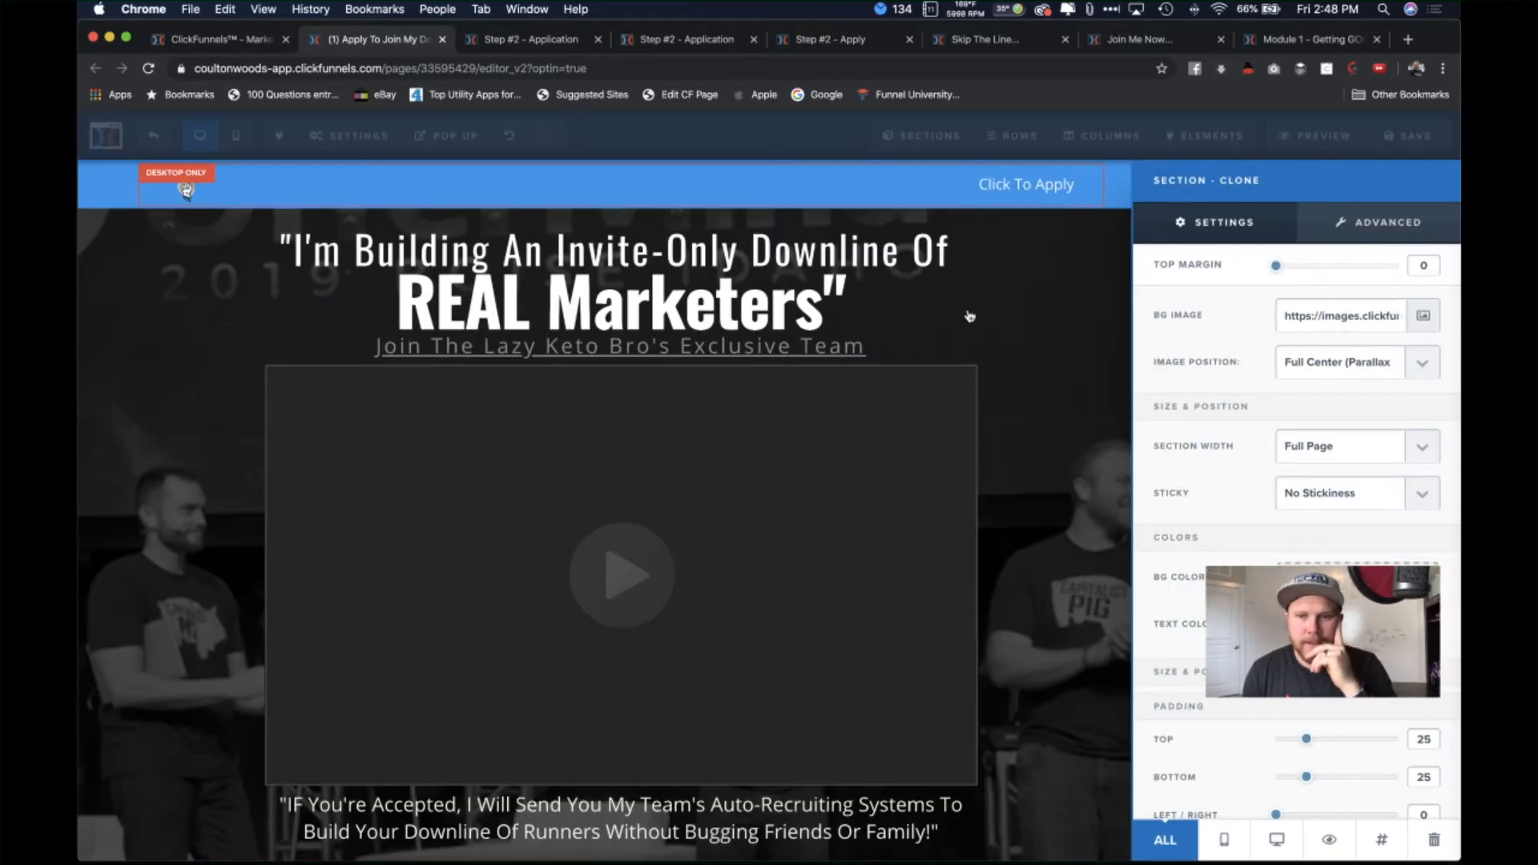
left_click(1085, 320)
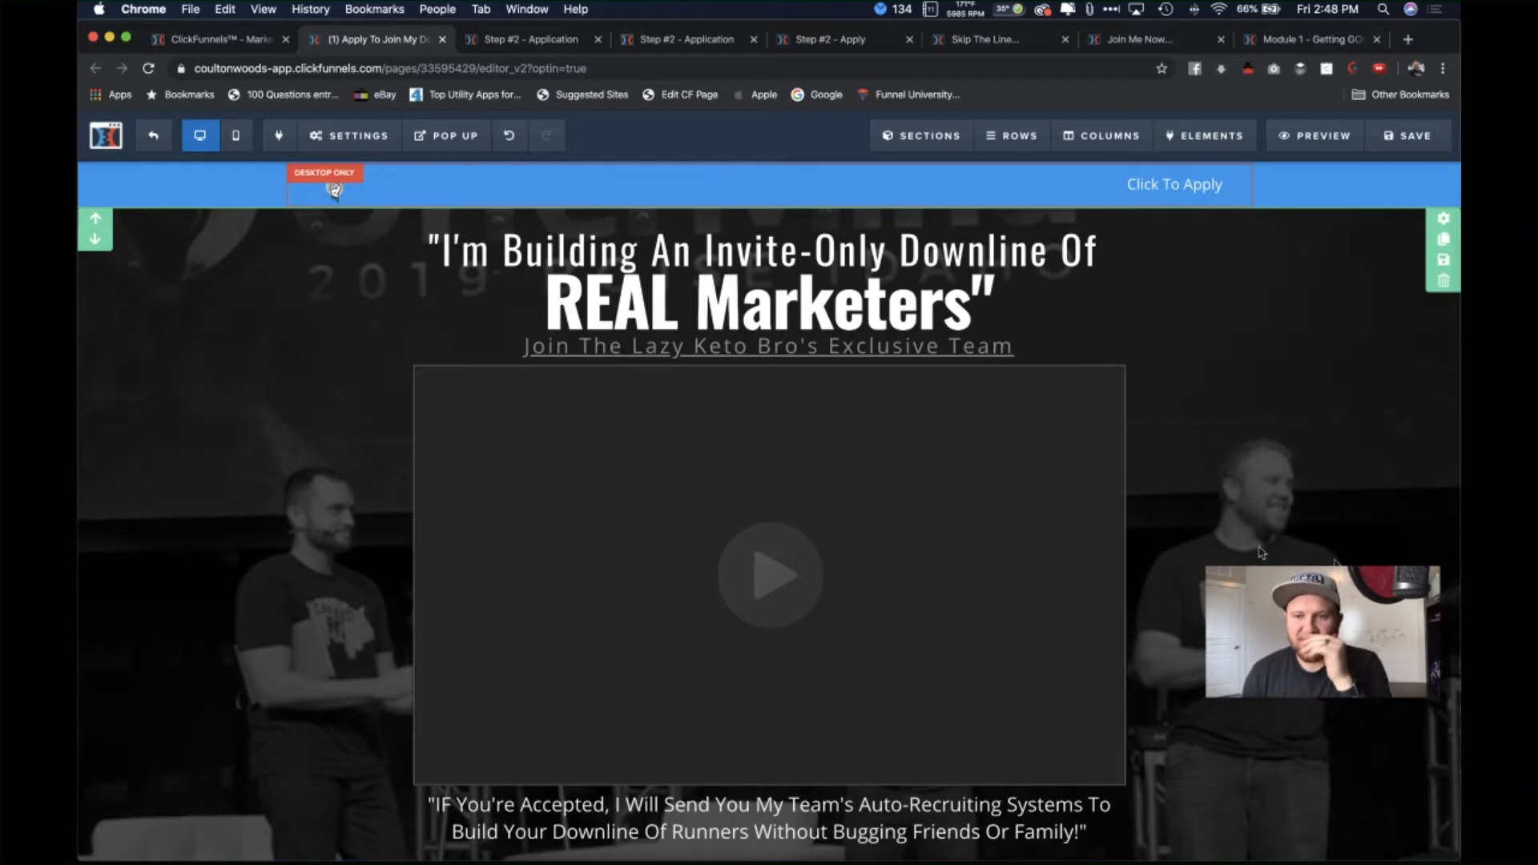
scroll(1238, 540, "down", 3)
scroll(1238, 540, "up", 3)
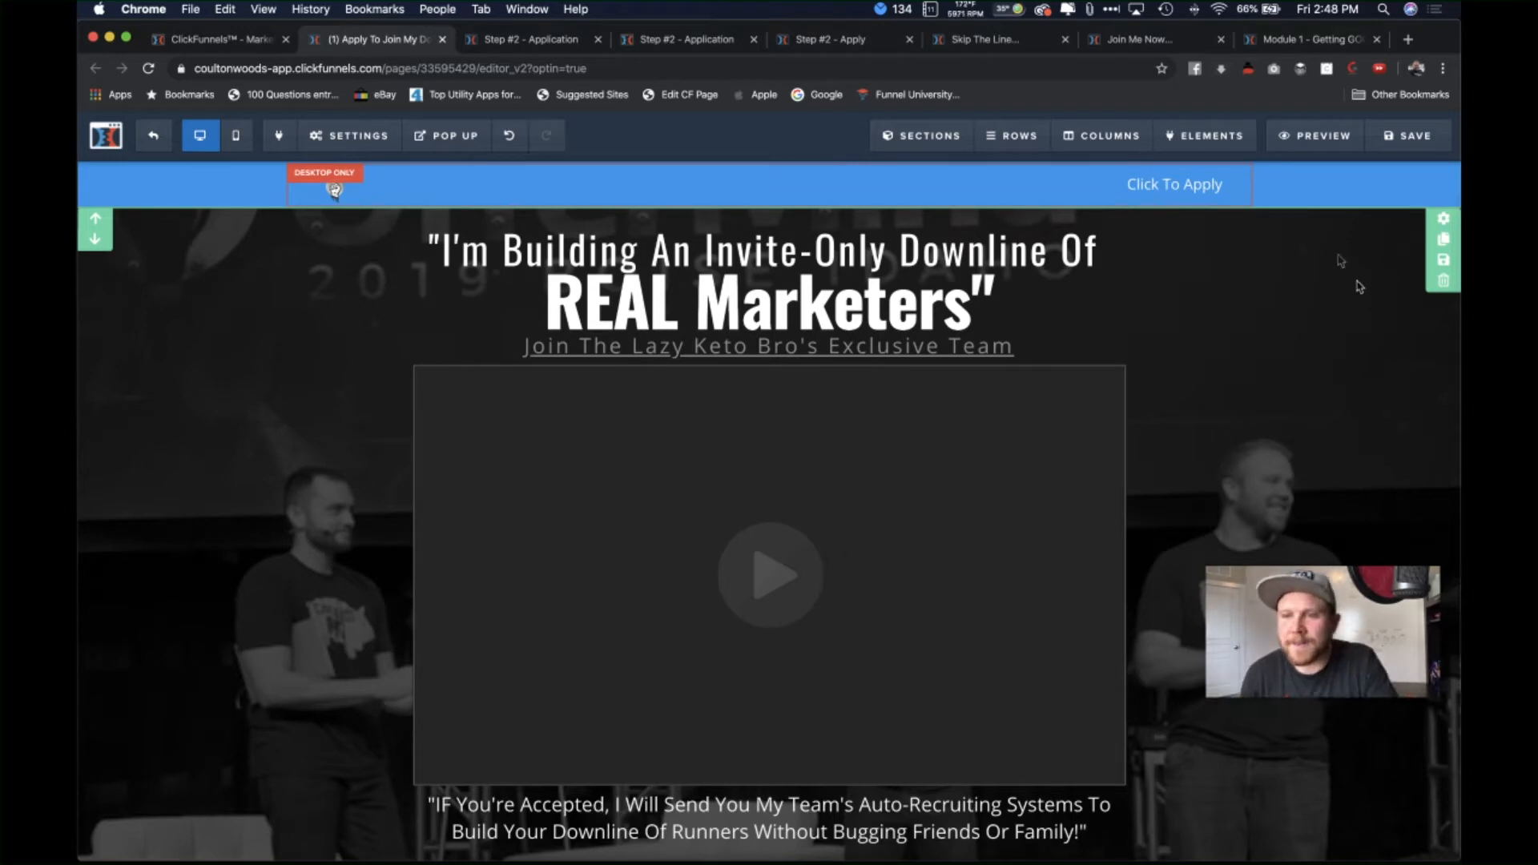
left_click(1444, 221)
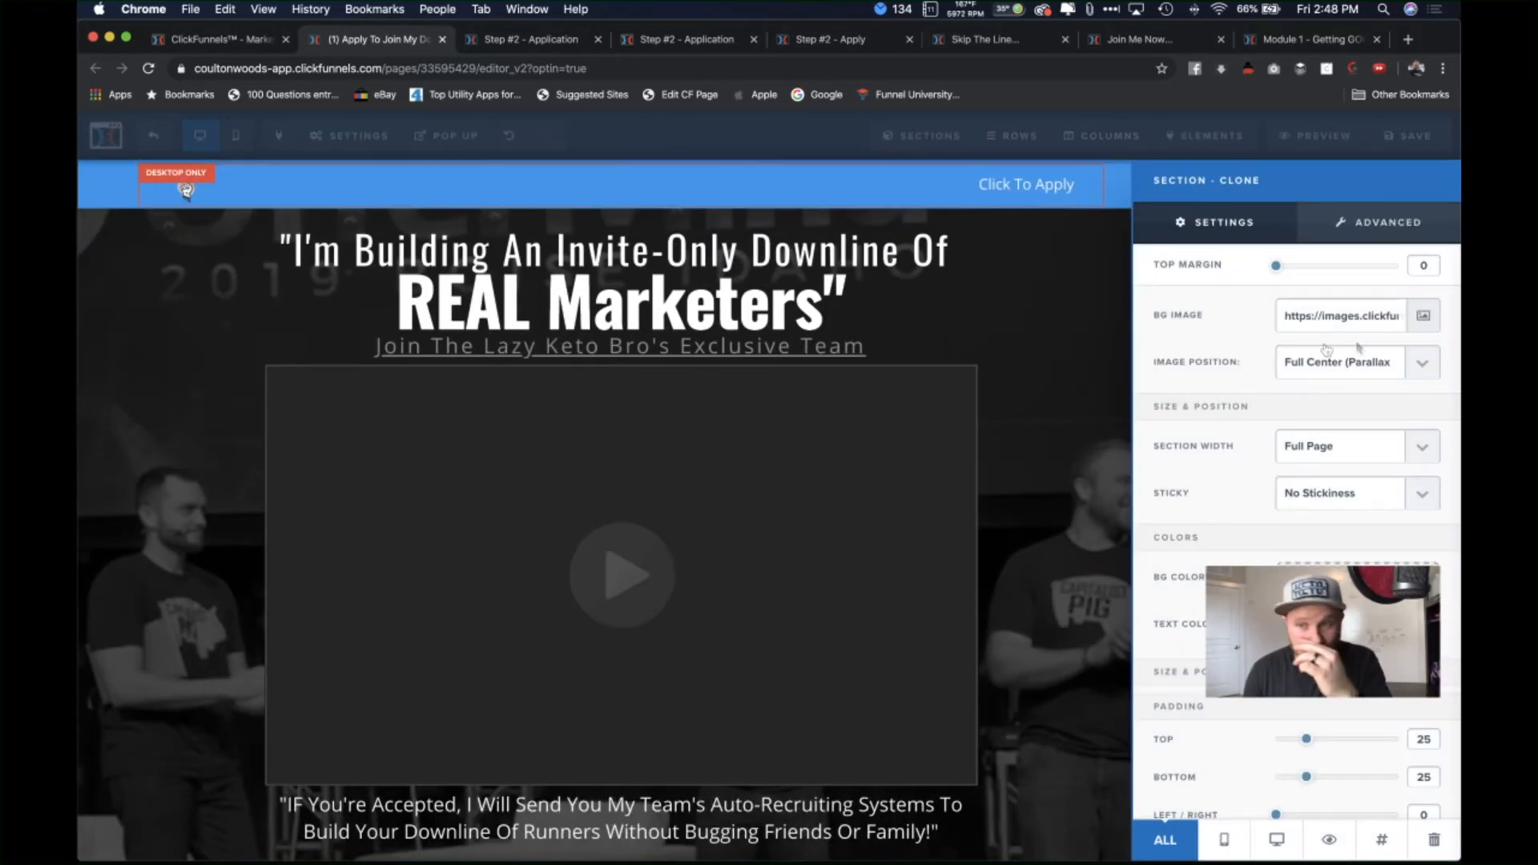
left_click(1424, 316)
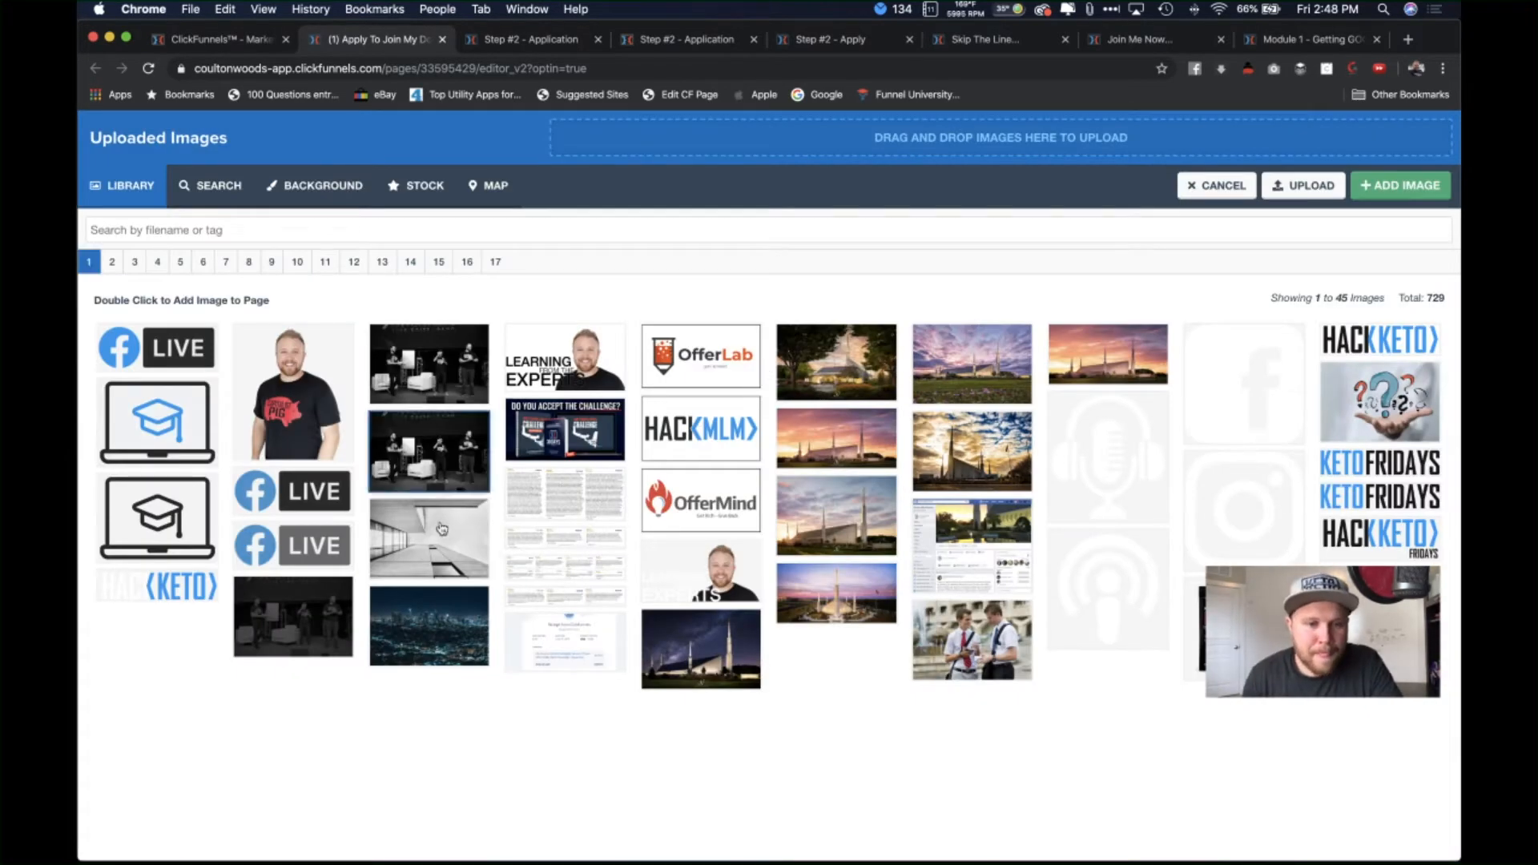
left_click(442, 560)
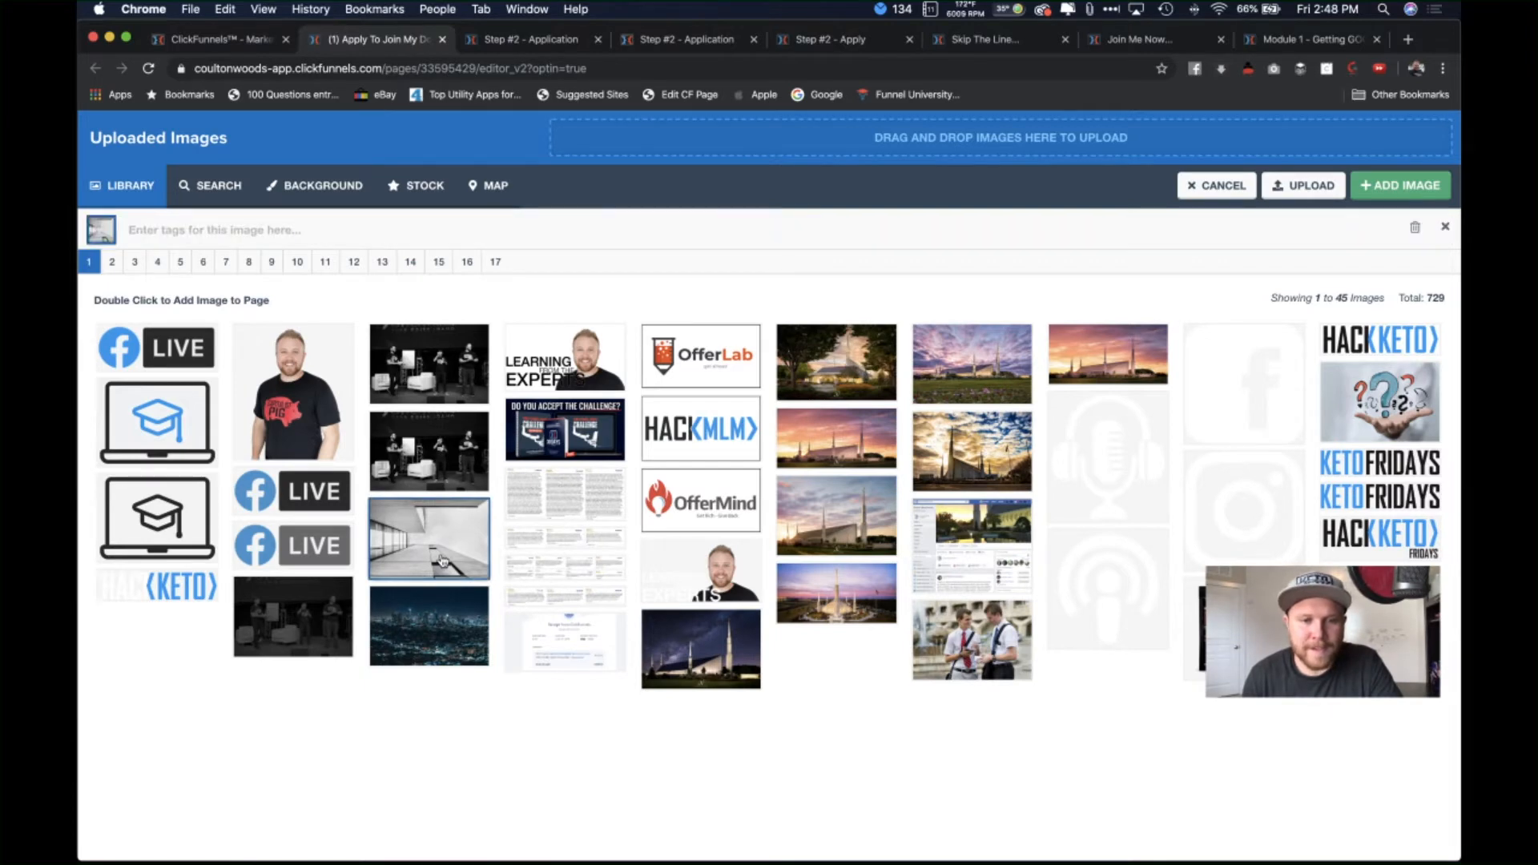
double_click(442, 560)
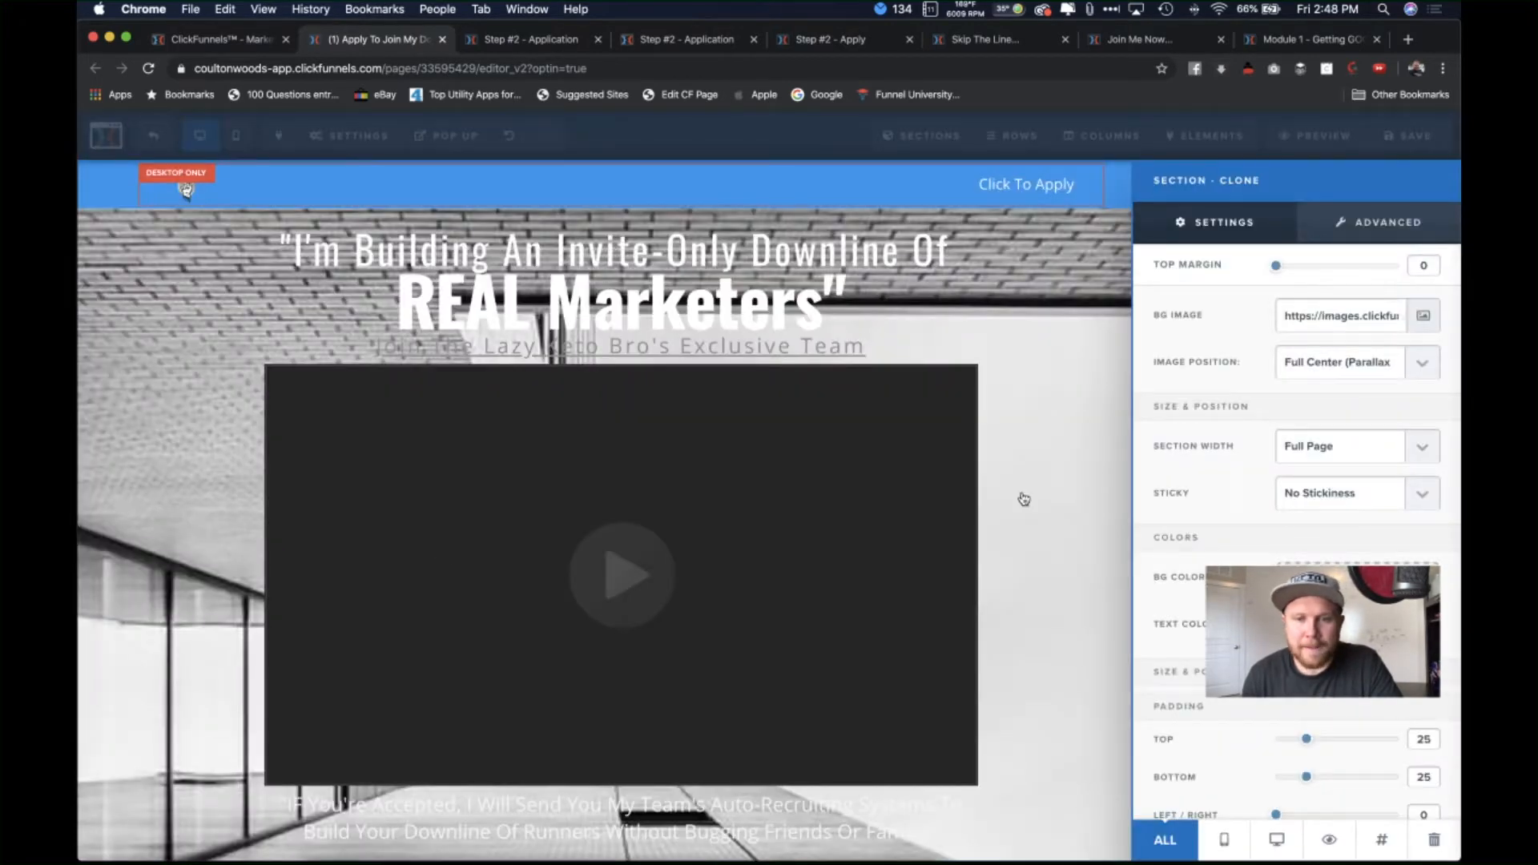
left_click(1058, 524)
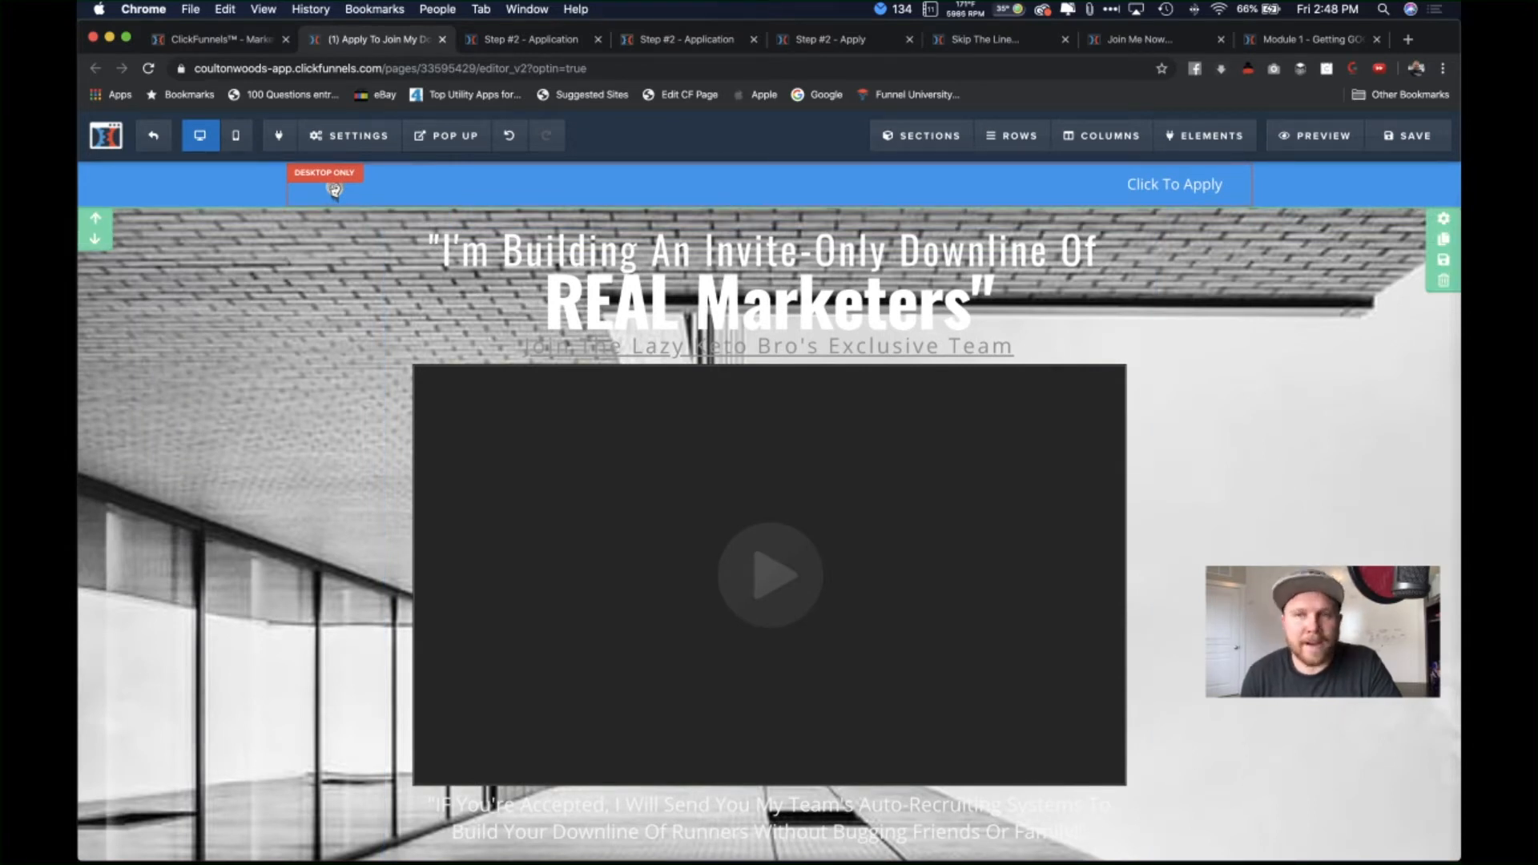
Step: Search Google Images for 'background pattern' in a new tab
left_click(1408, 39)
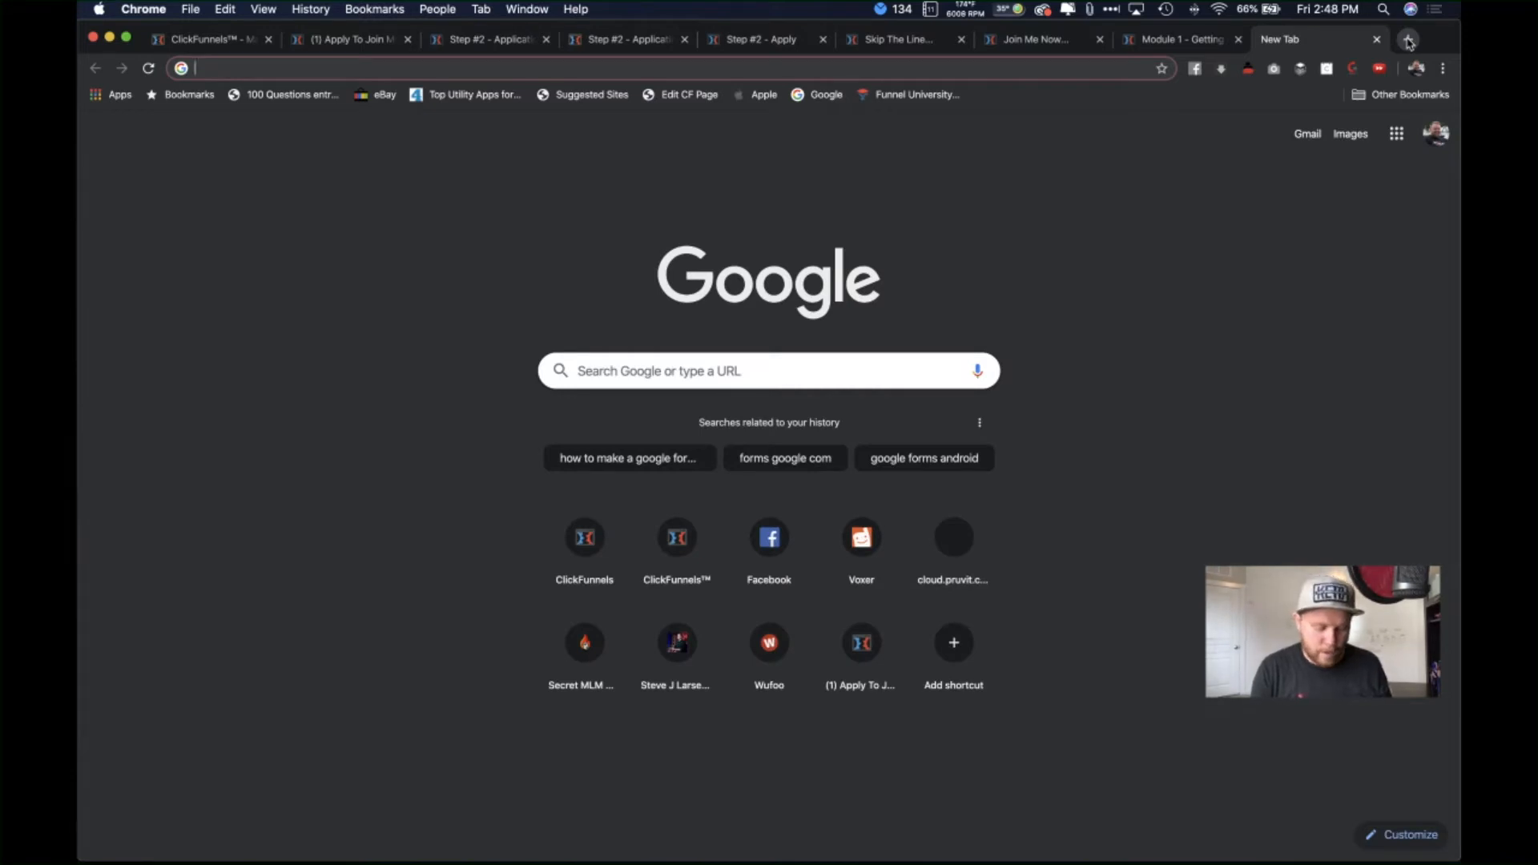
type("pattern")
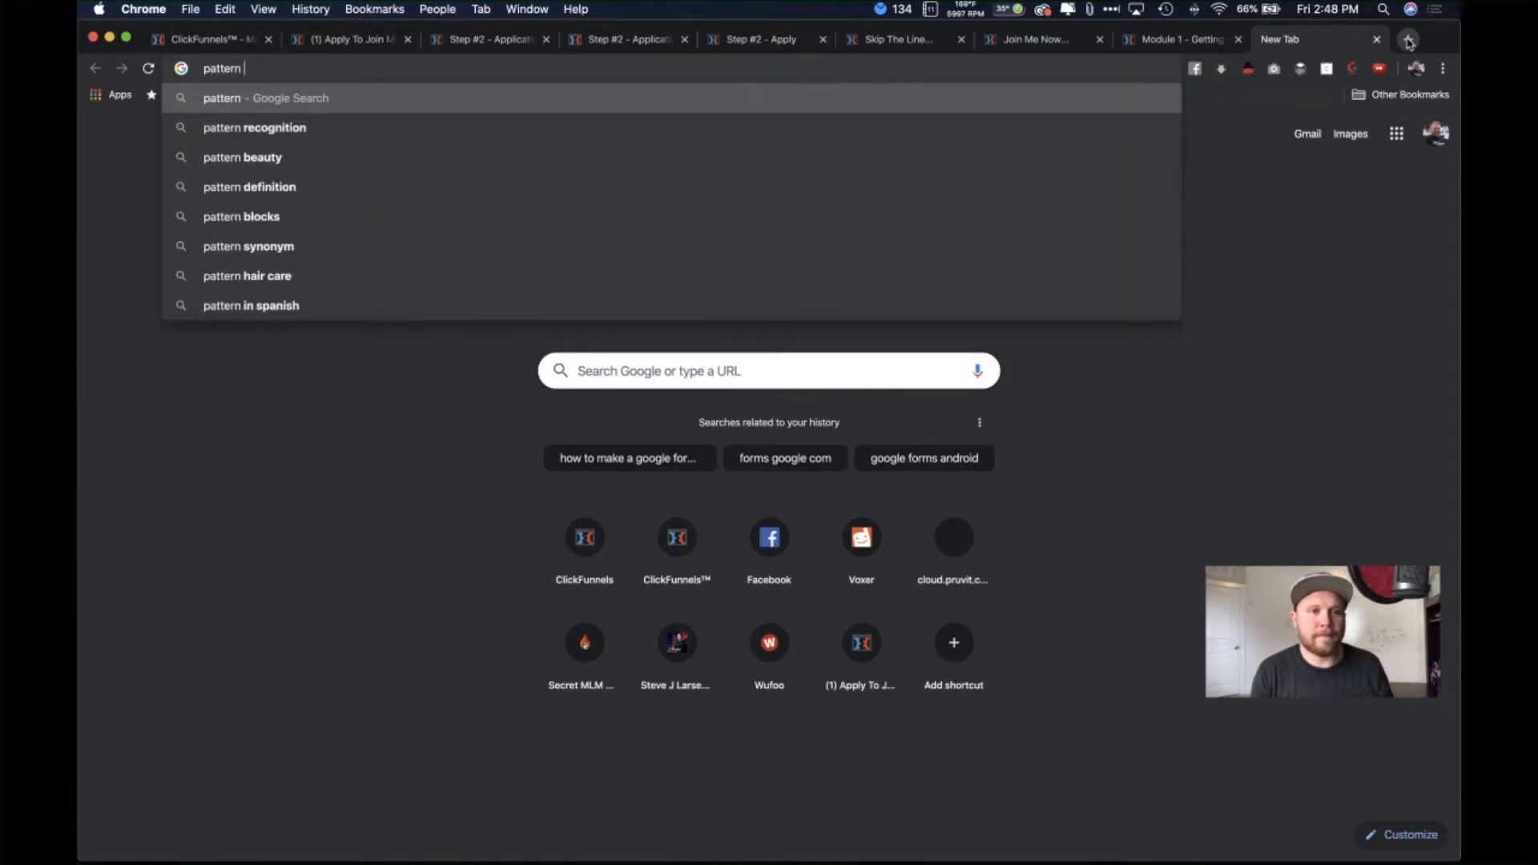
key("Return")
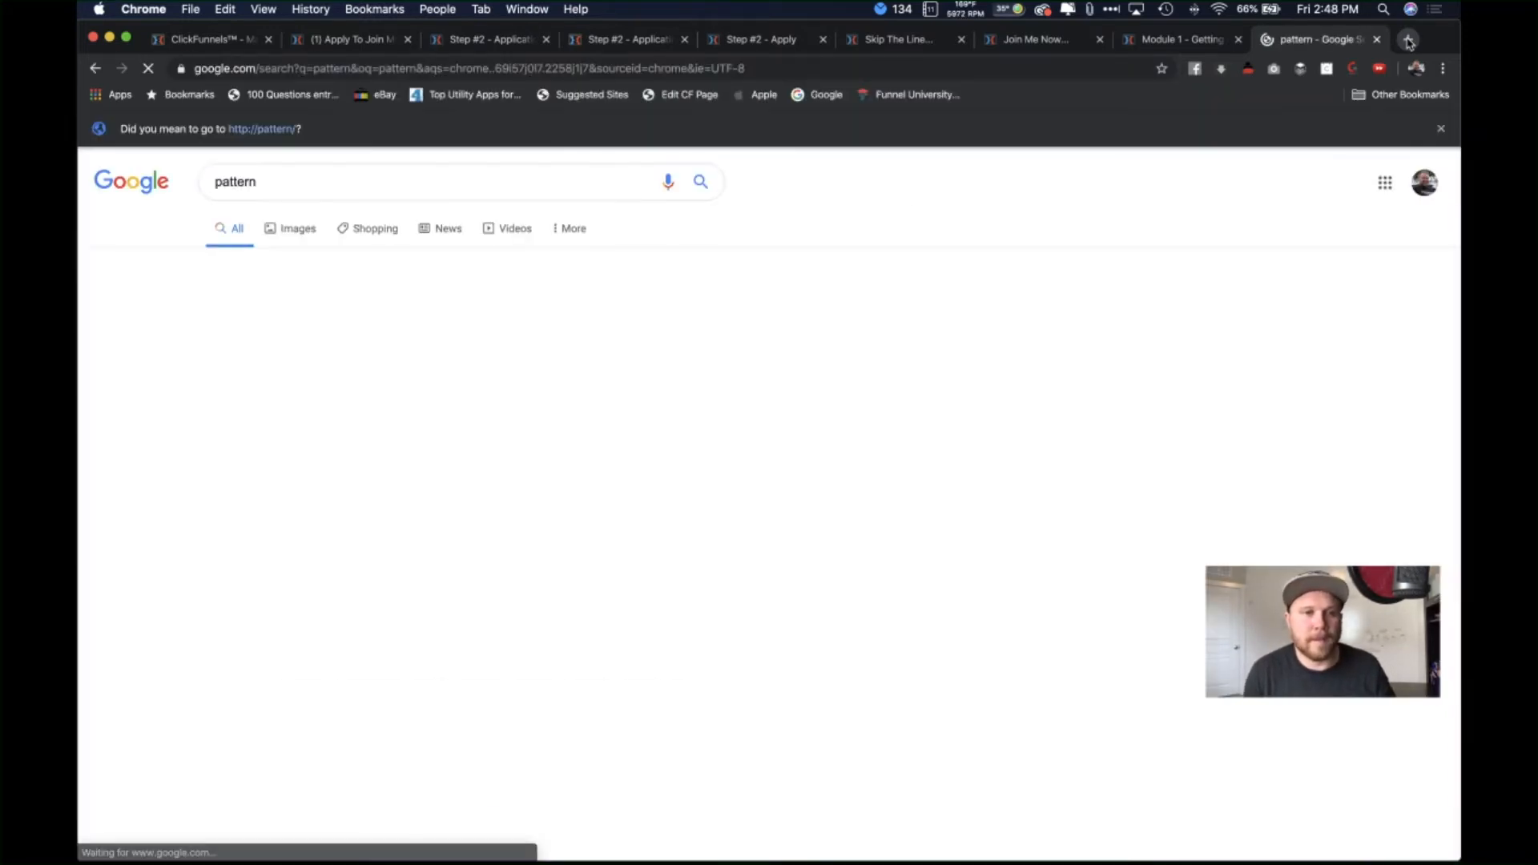
left_click(300, 228)
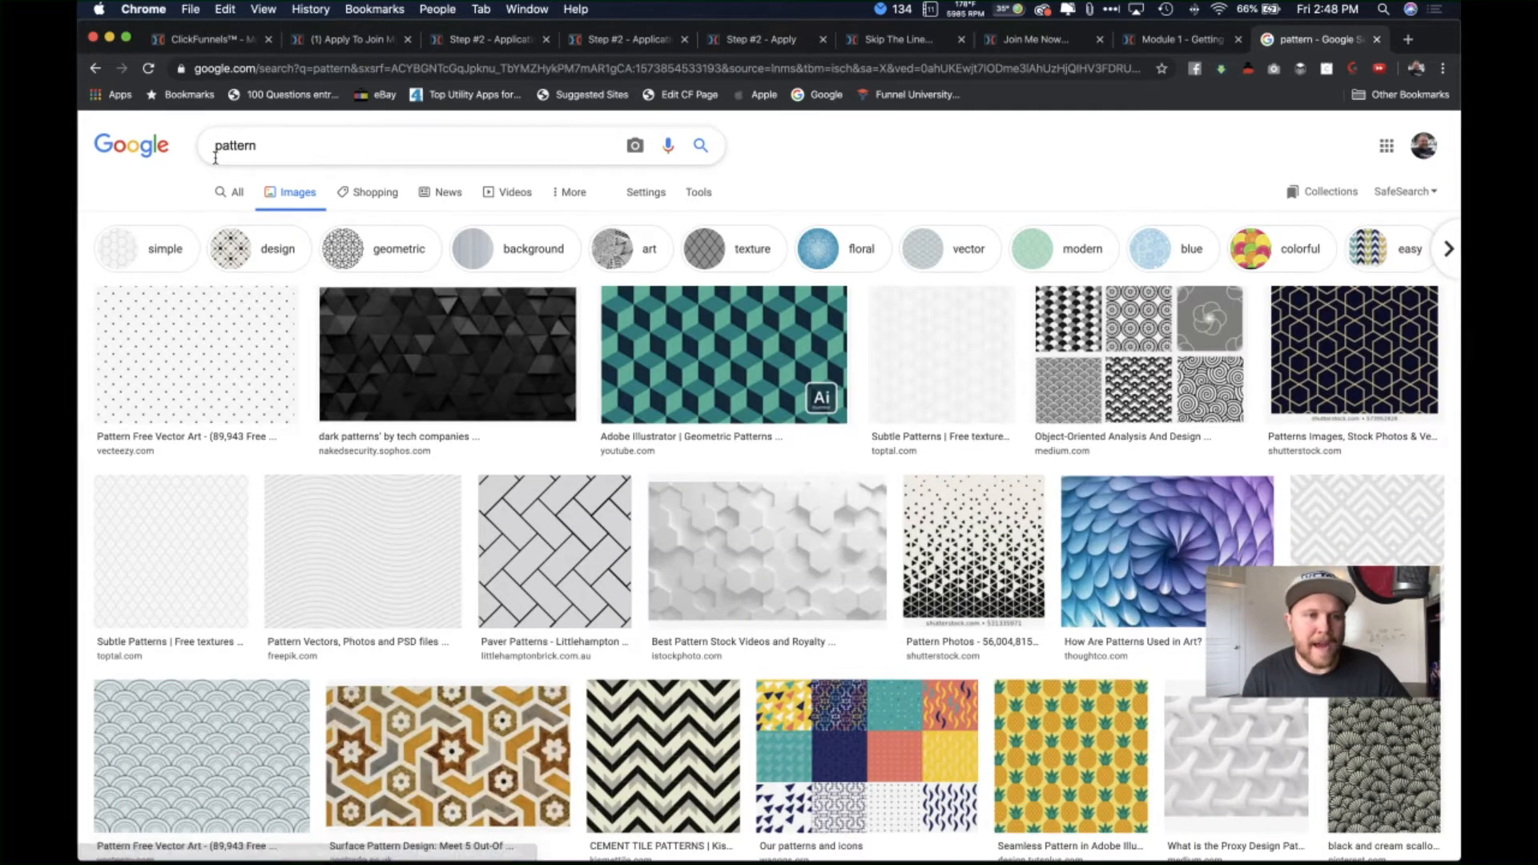
left_click(215, 149)
type("background")
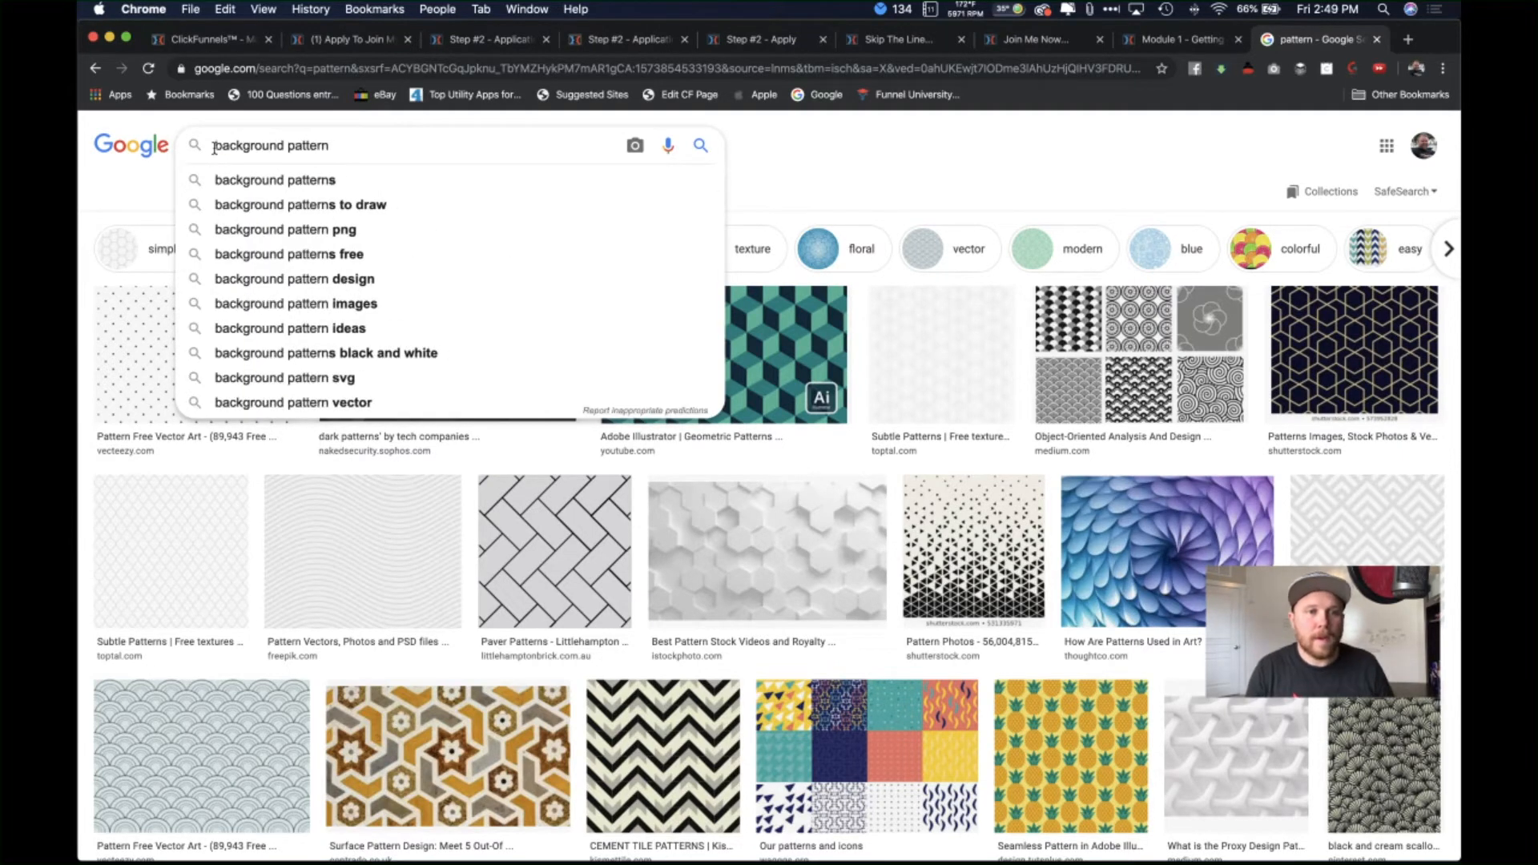
key("Return")
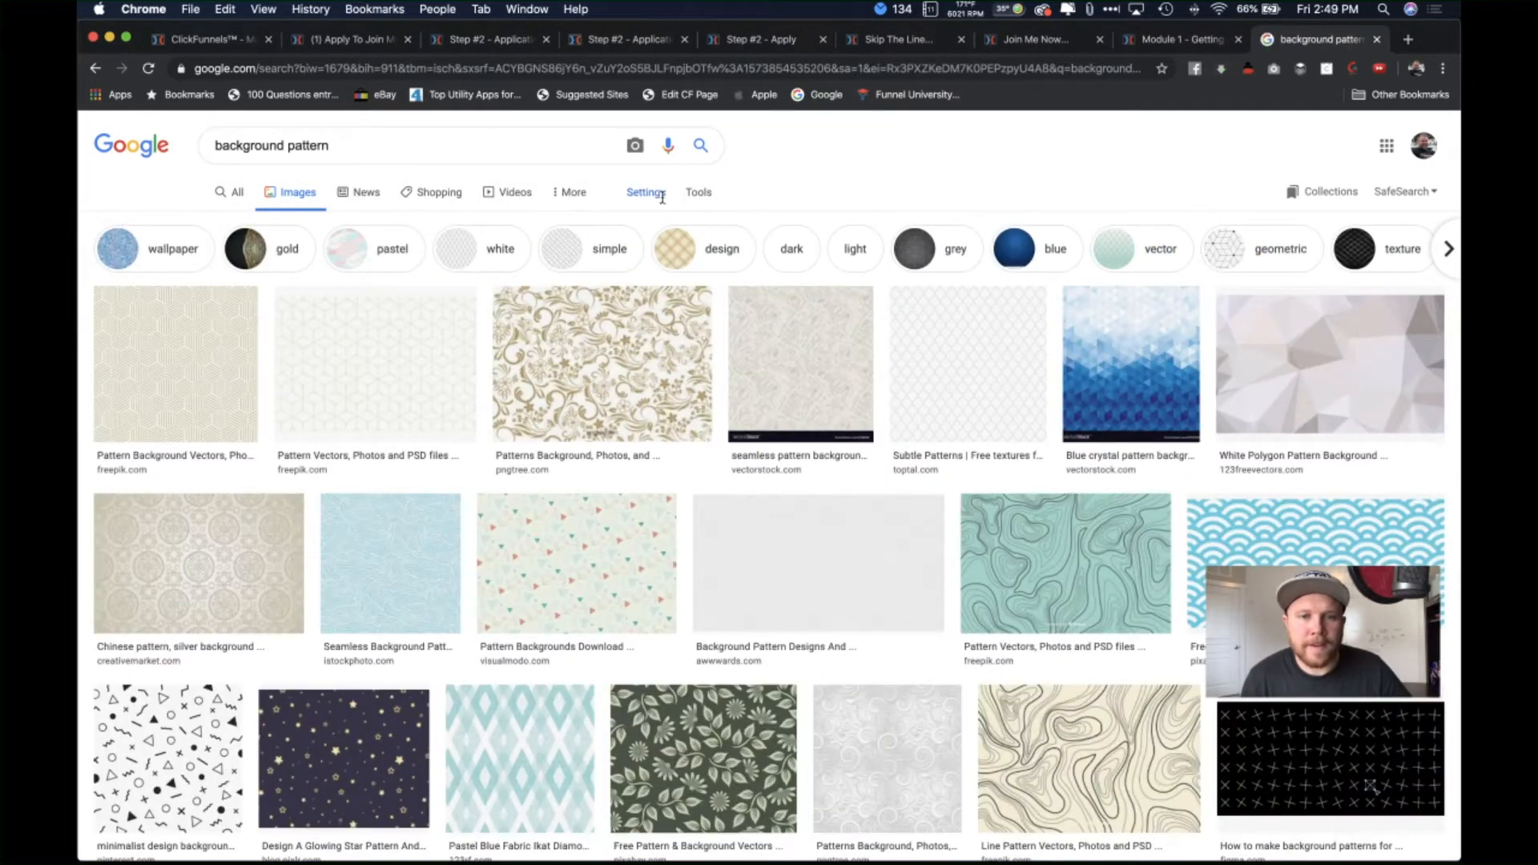
Step: Filter the image results by usage rights to Labeled for reuse
left_click(662, 196)
left_click(705, 192)
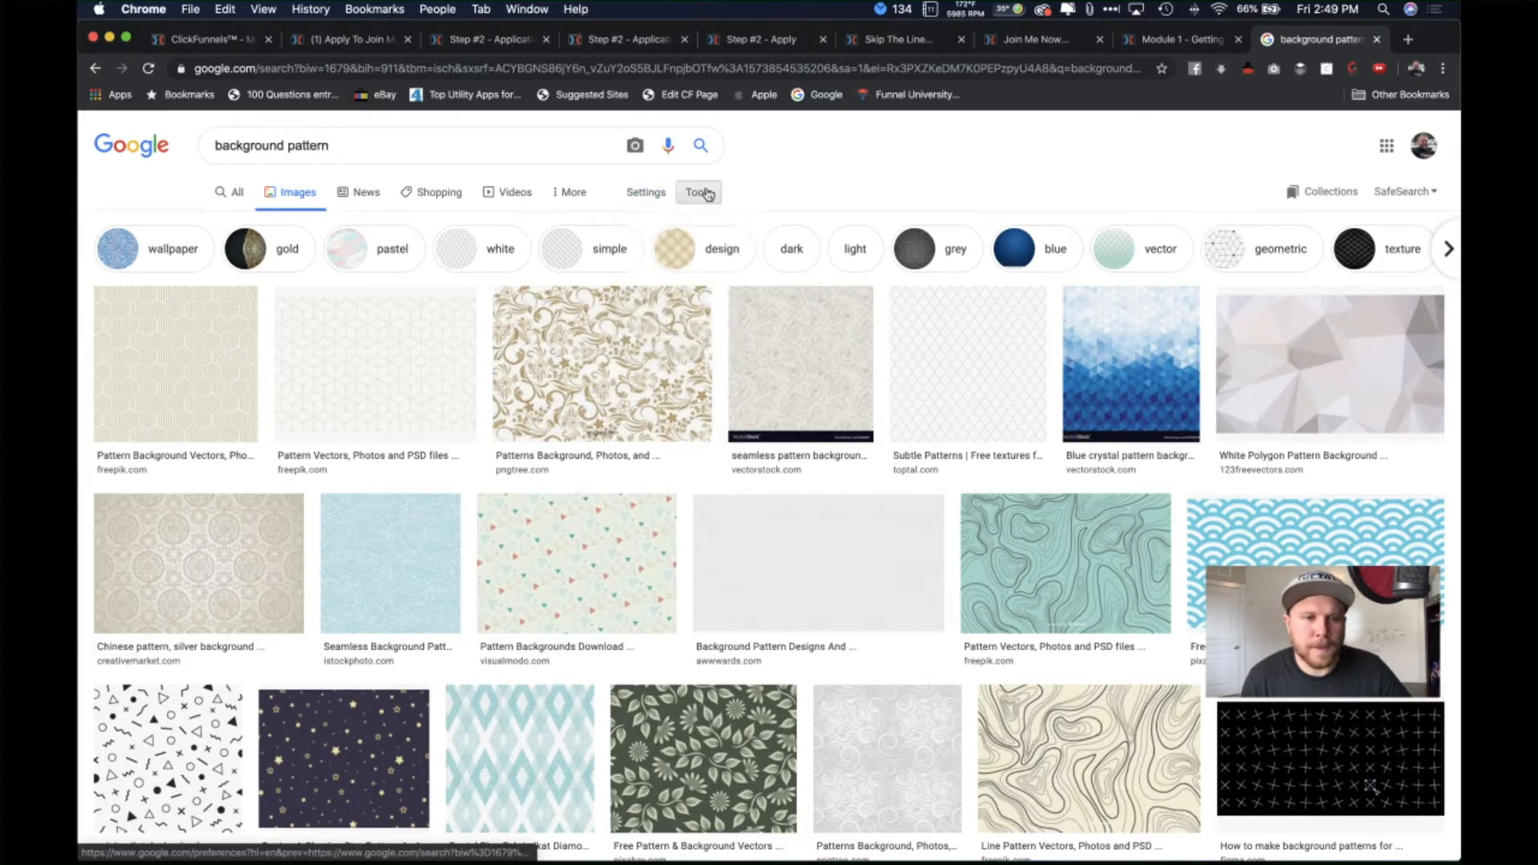
left_click(345, 222)
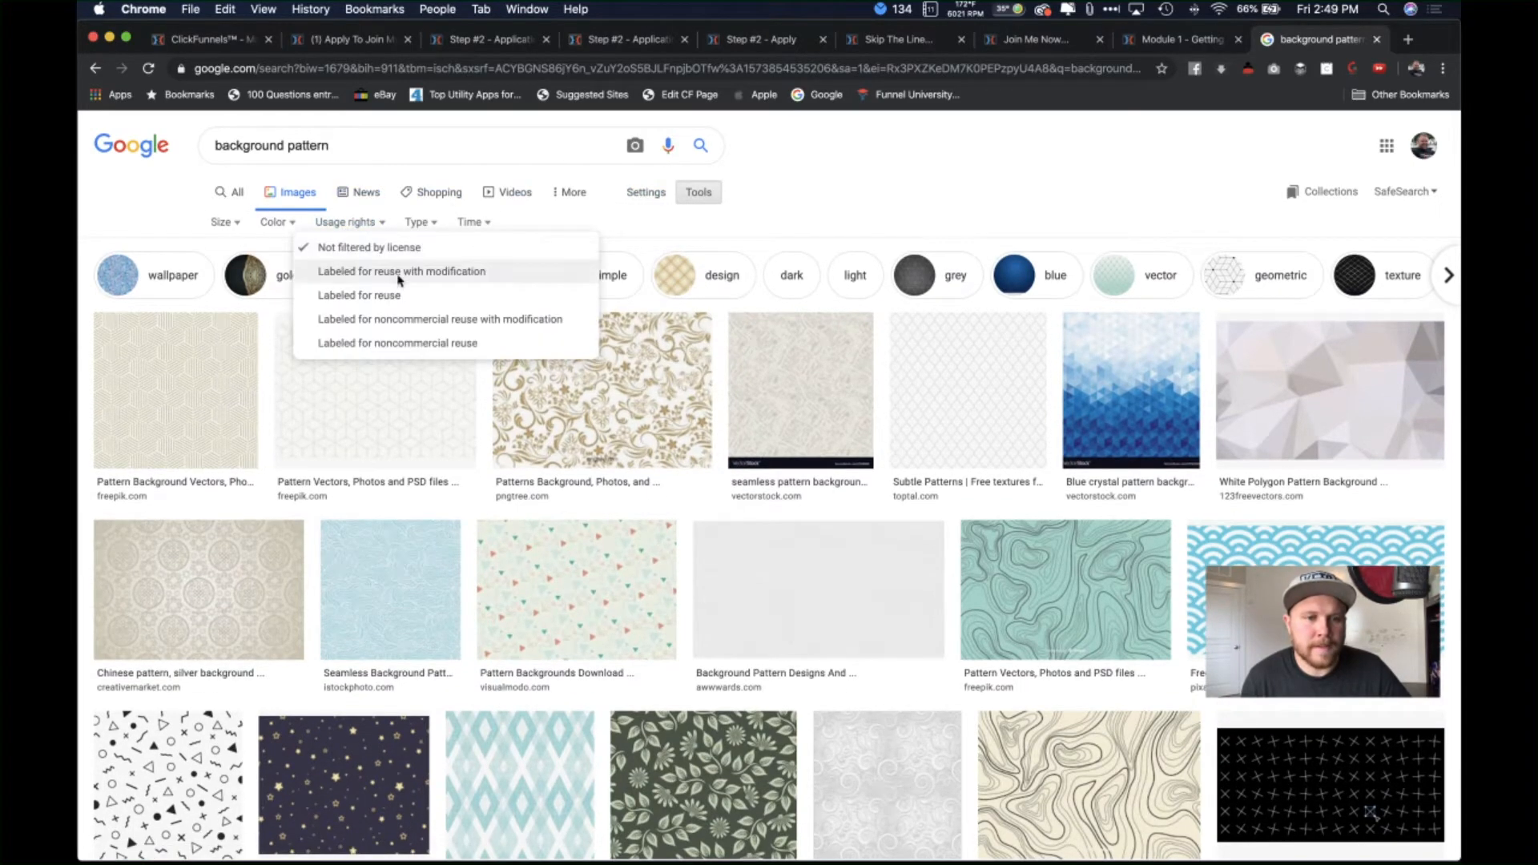
left_click(480, 302)
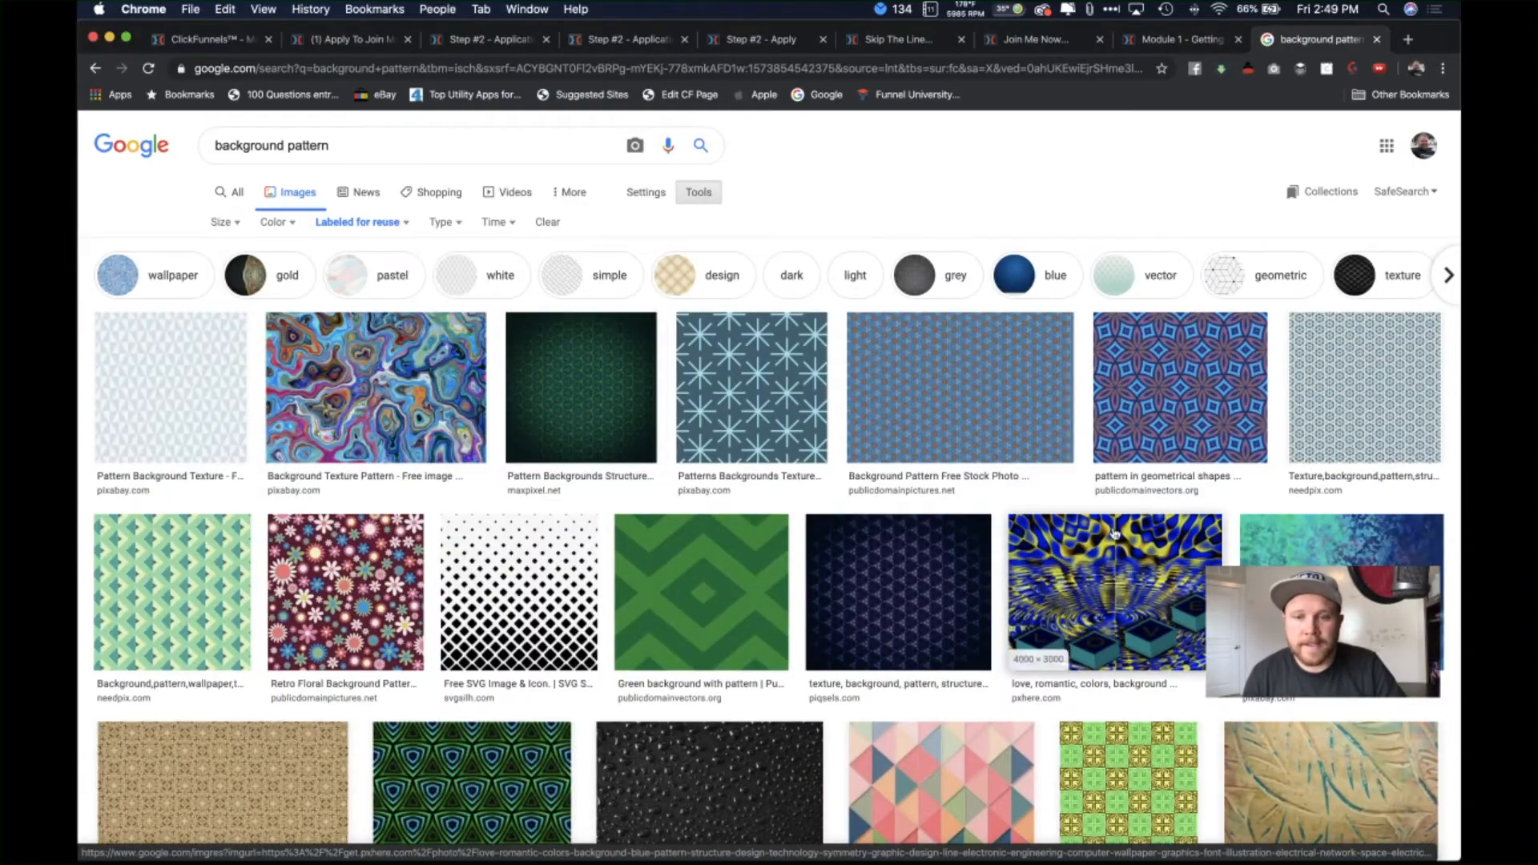
scroll(734, 514, "down", 3)
scroll(734, 514, "down", 14)
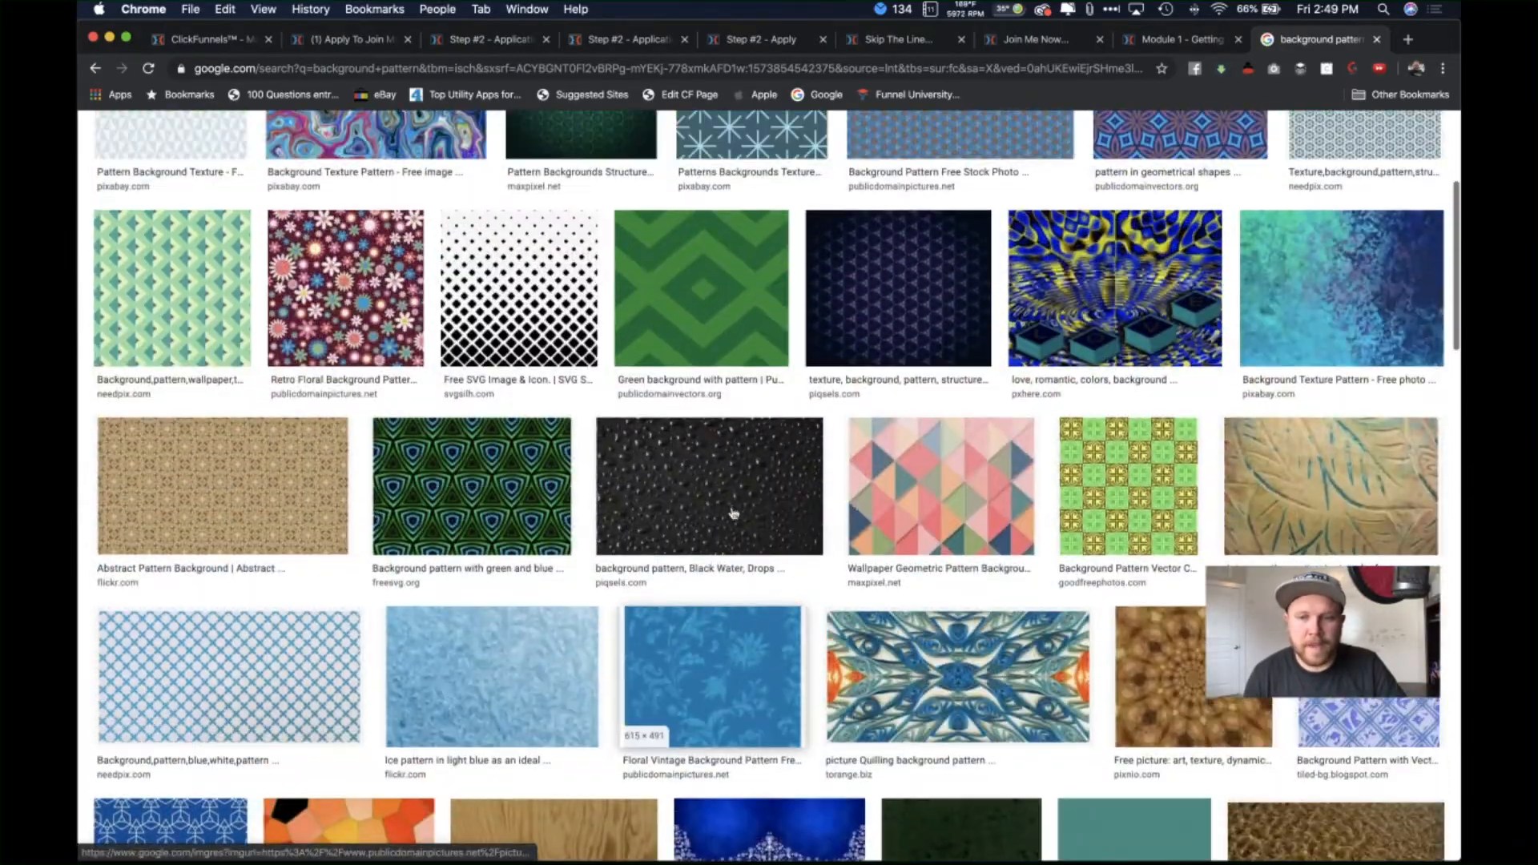
scroll(734, 514, "down", 7)
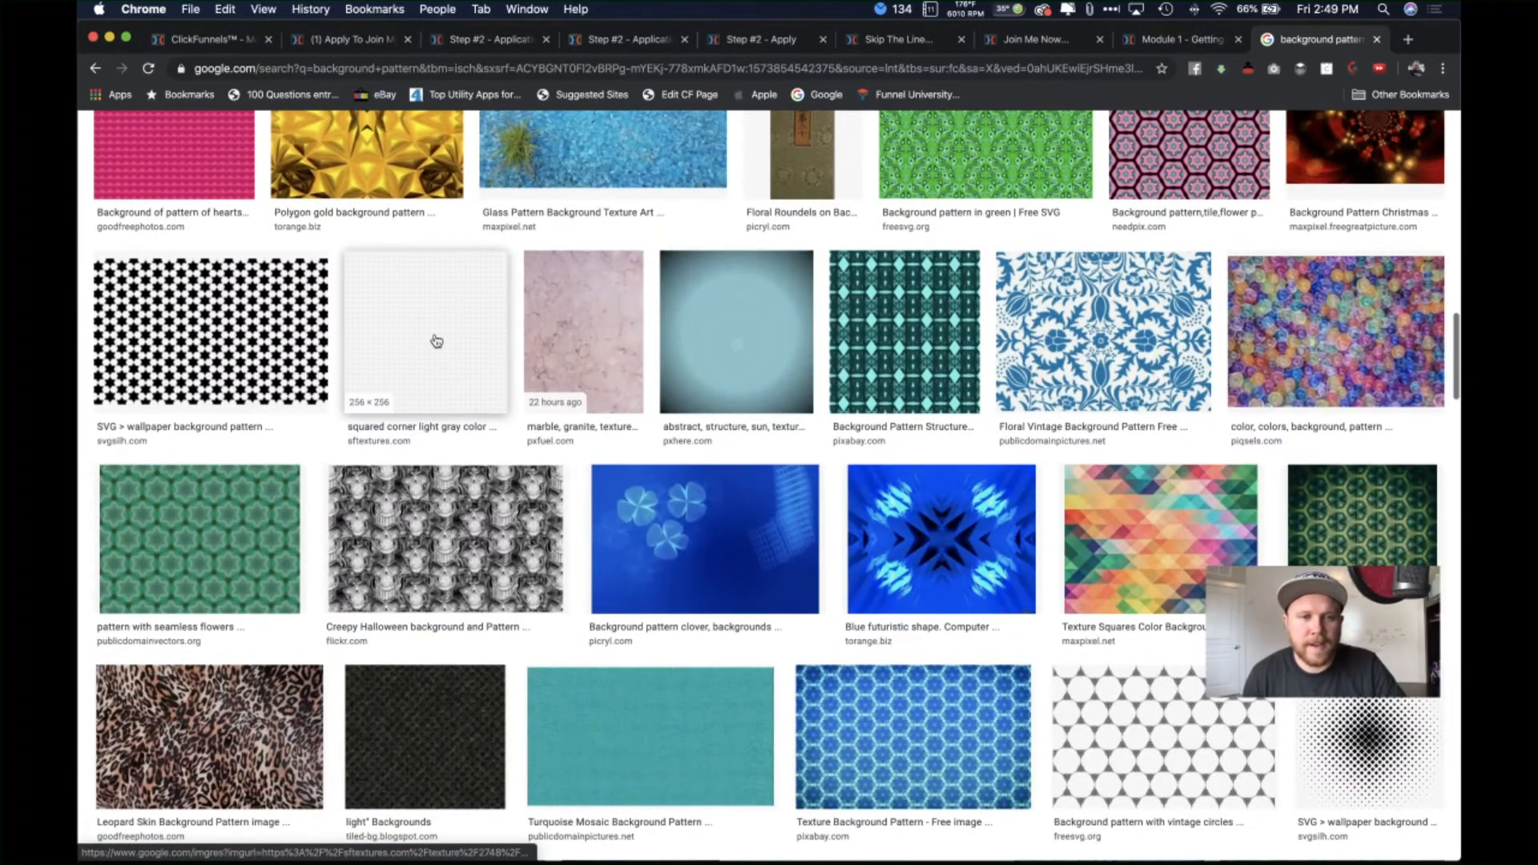
Step: Save the squared-corner light grey pattern image to Downloads, then go back to ClickFunnels
left_click(436, 341)
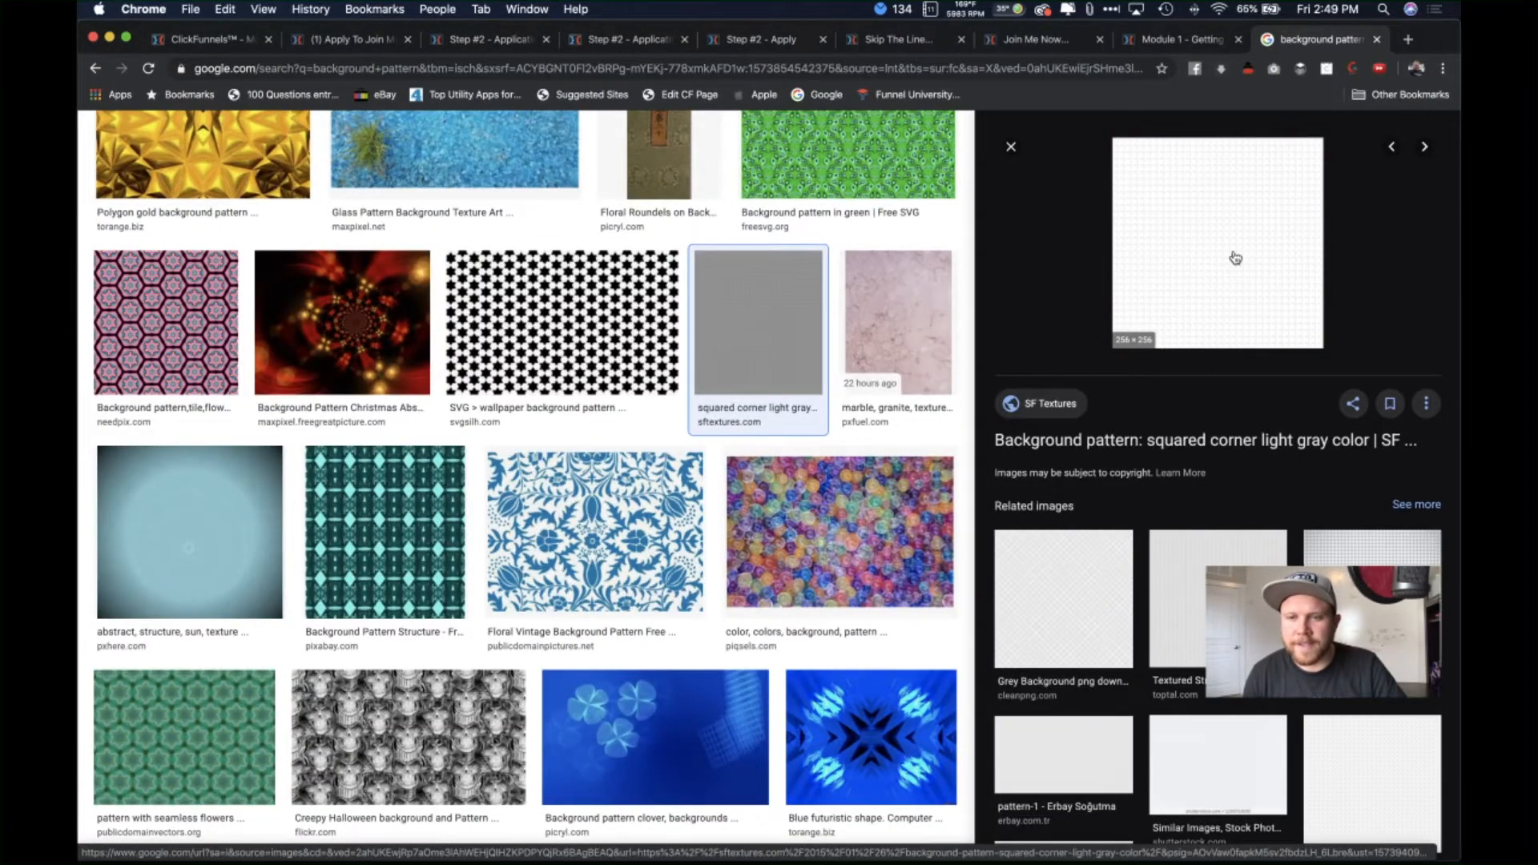
right_click(1186, 272)
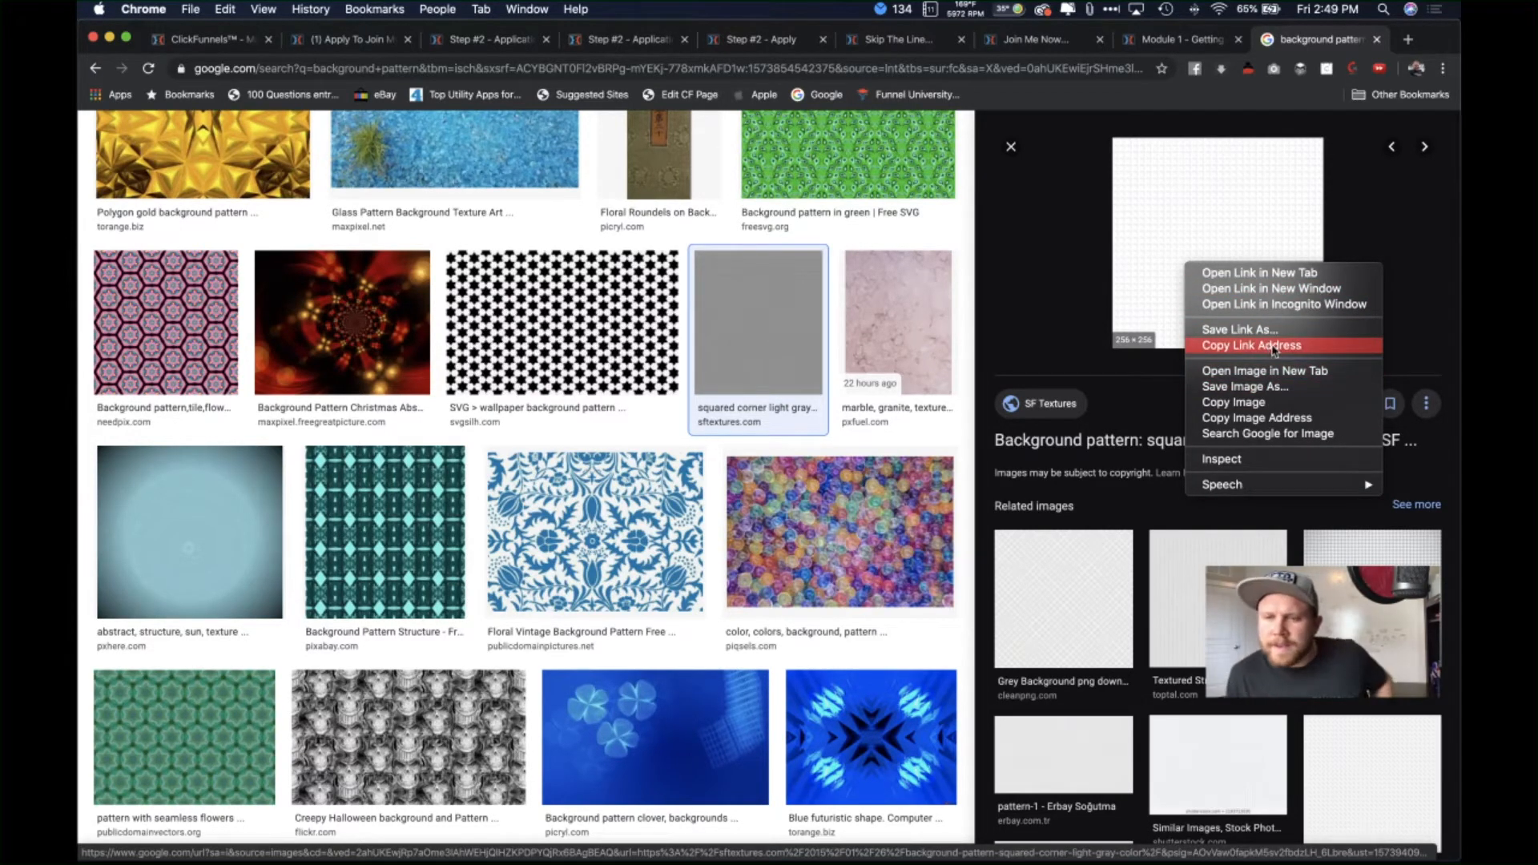
left_click(1250, 386)
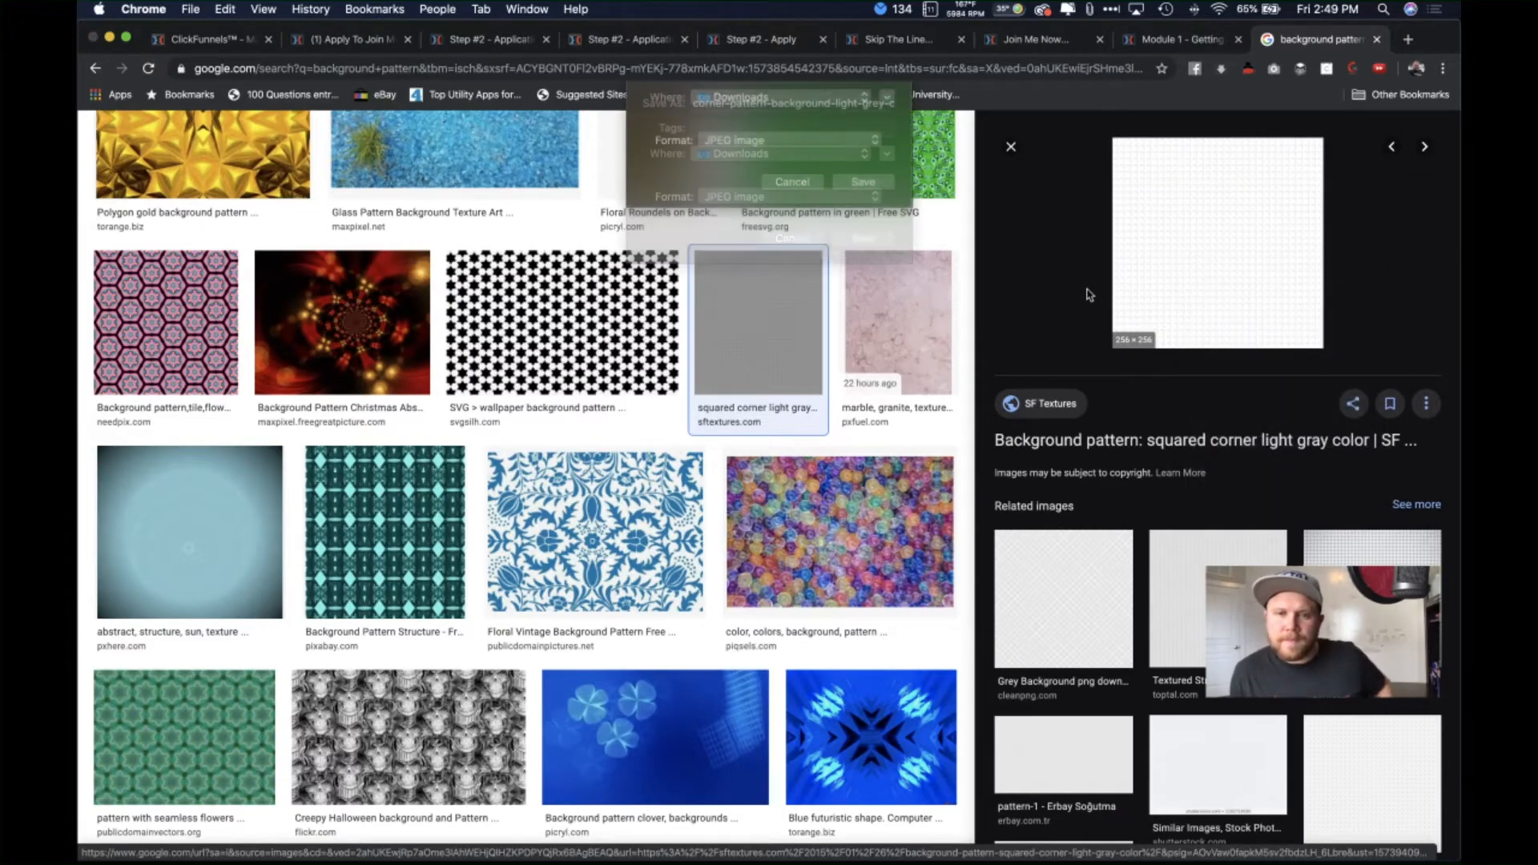
left_click(863, 238)
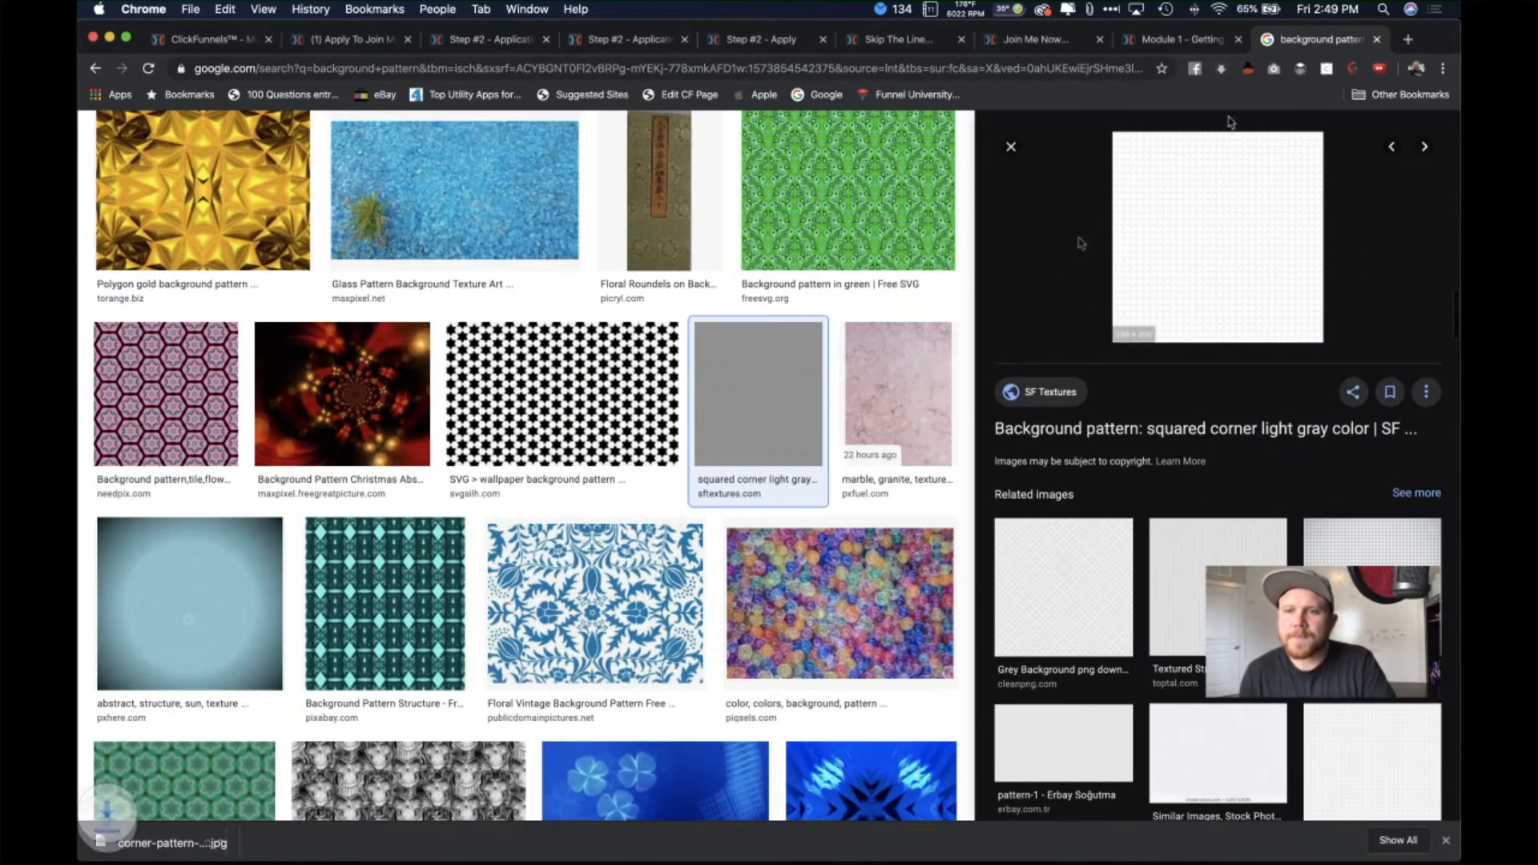
left_click(353, 42)
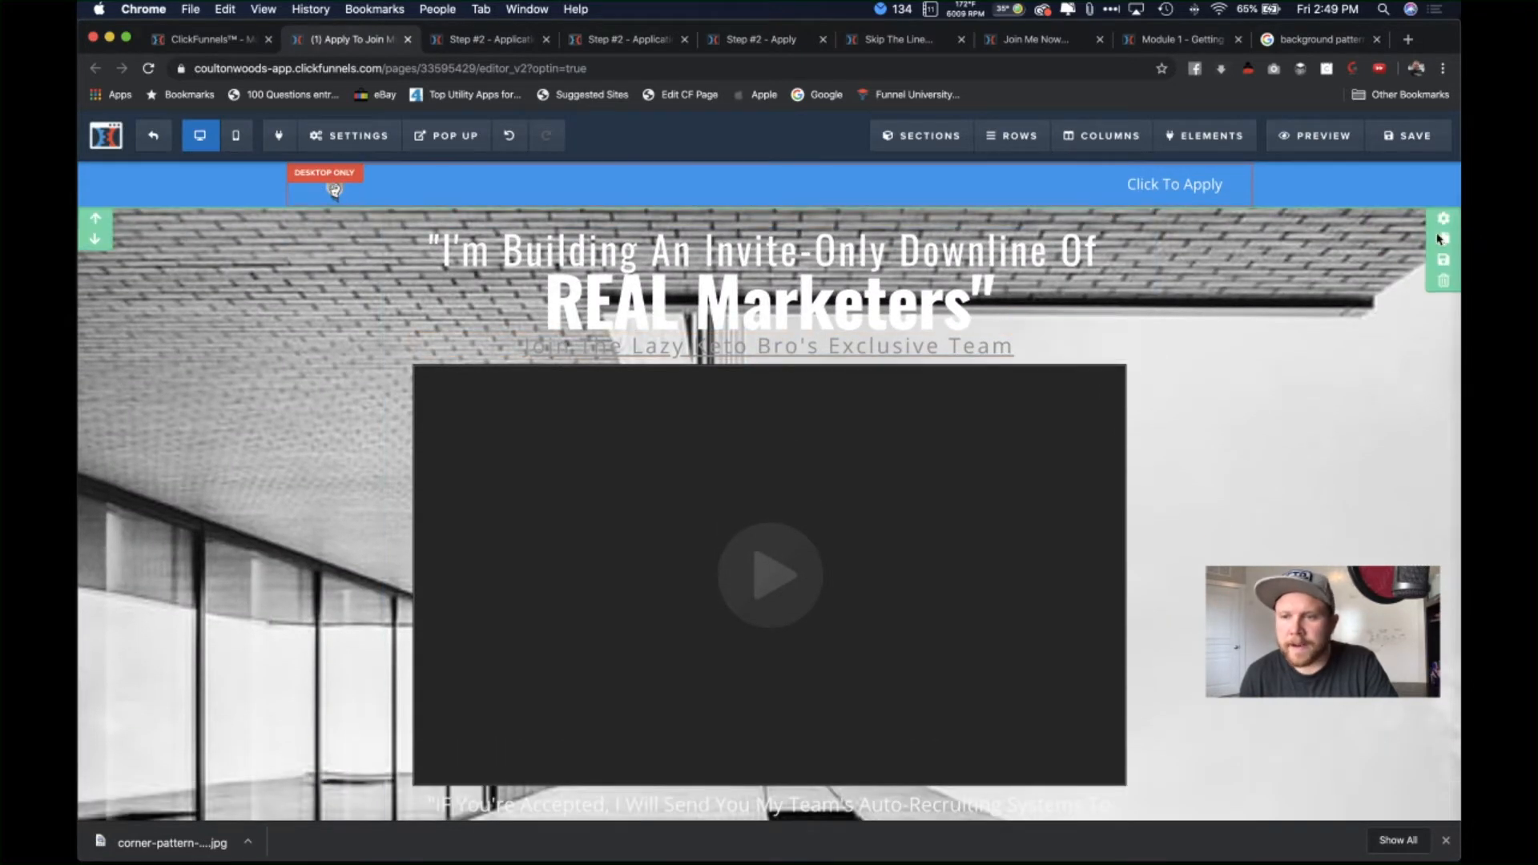
Step: Upload the corner pattern jpg as the top section background with Image Position set to Repeat
left_click(1443, 221)
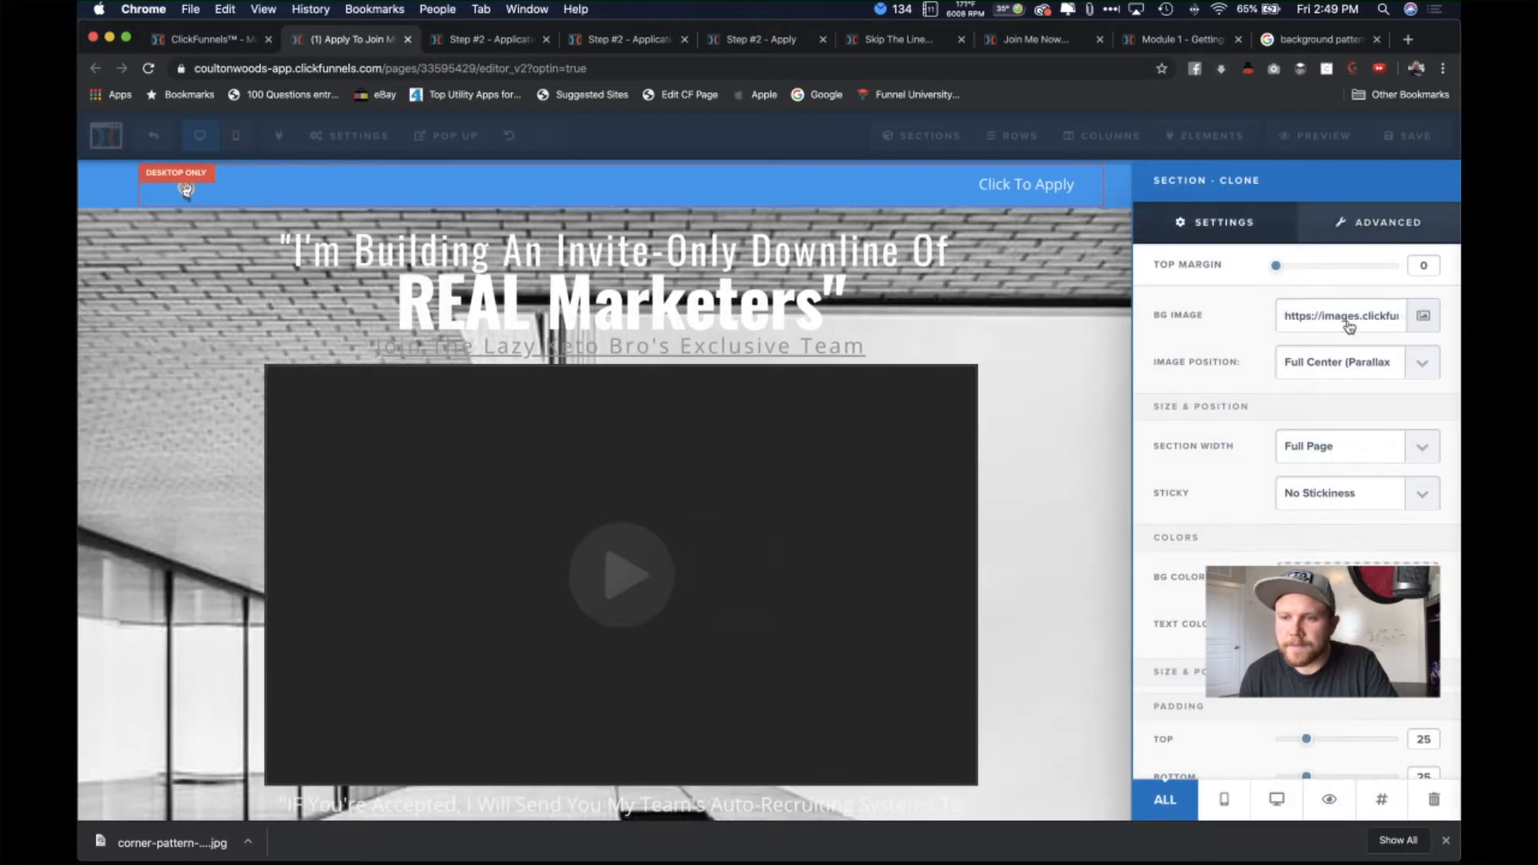
left_click(1430, 317)
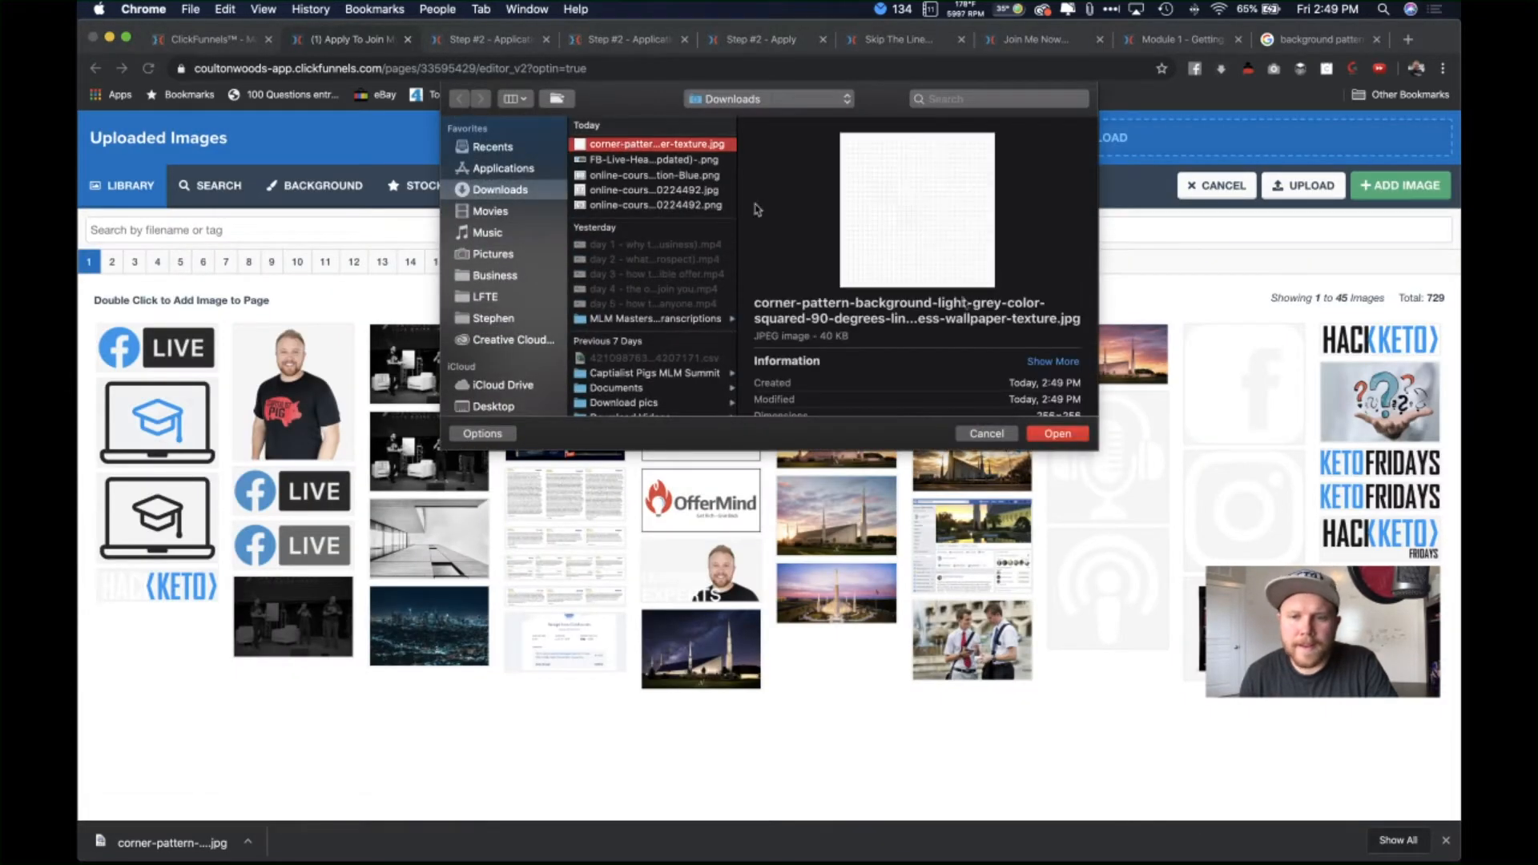
left_click(1059, 433)
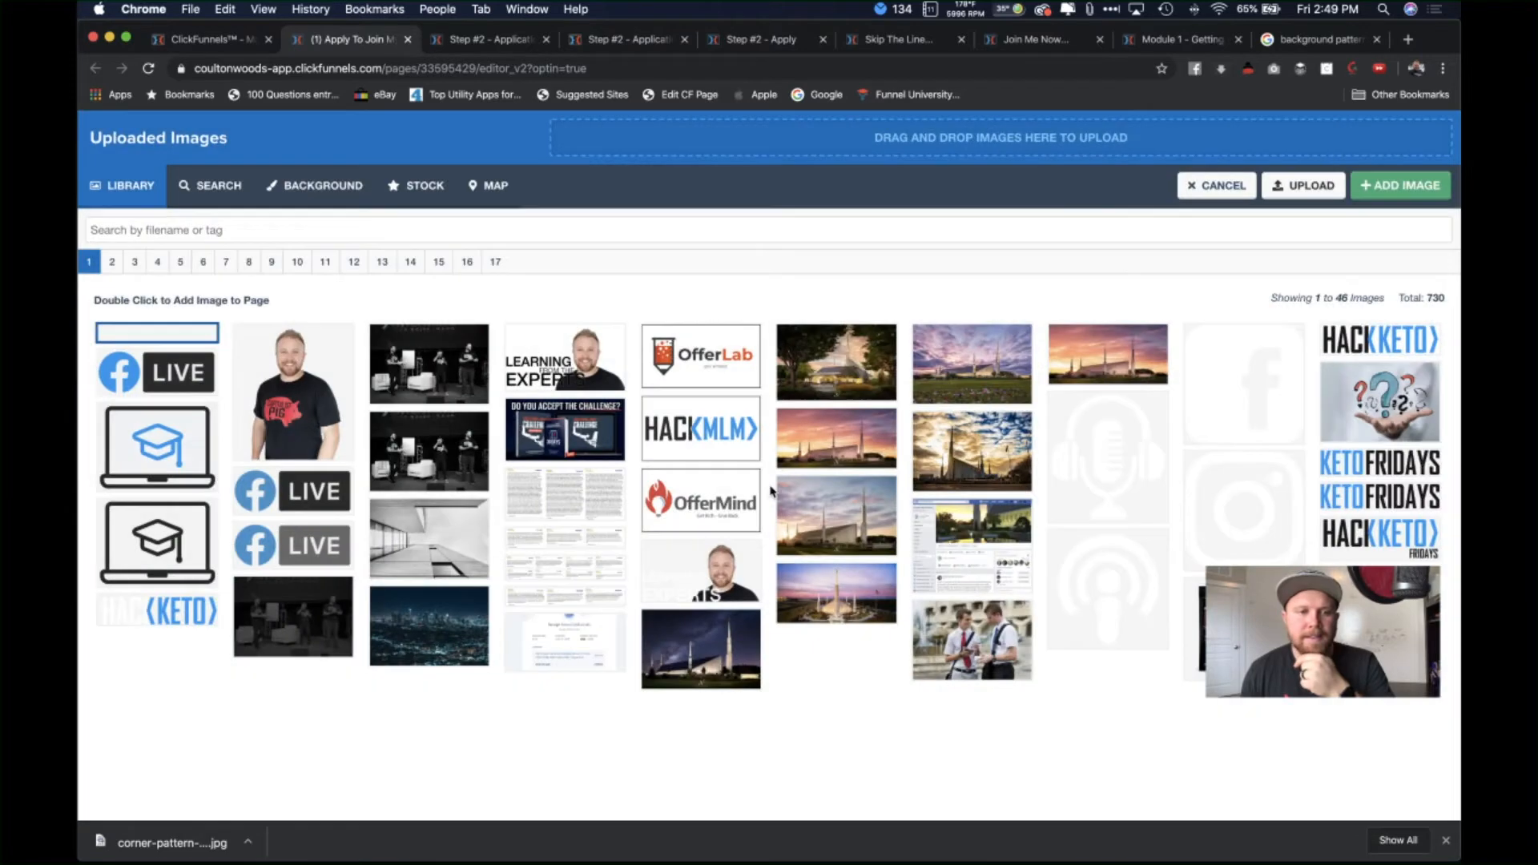
left_click(136, 364)
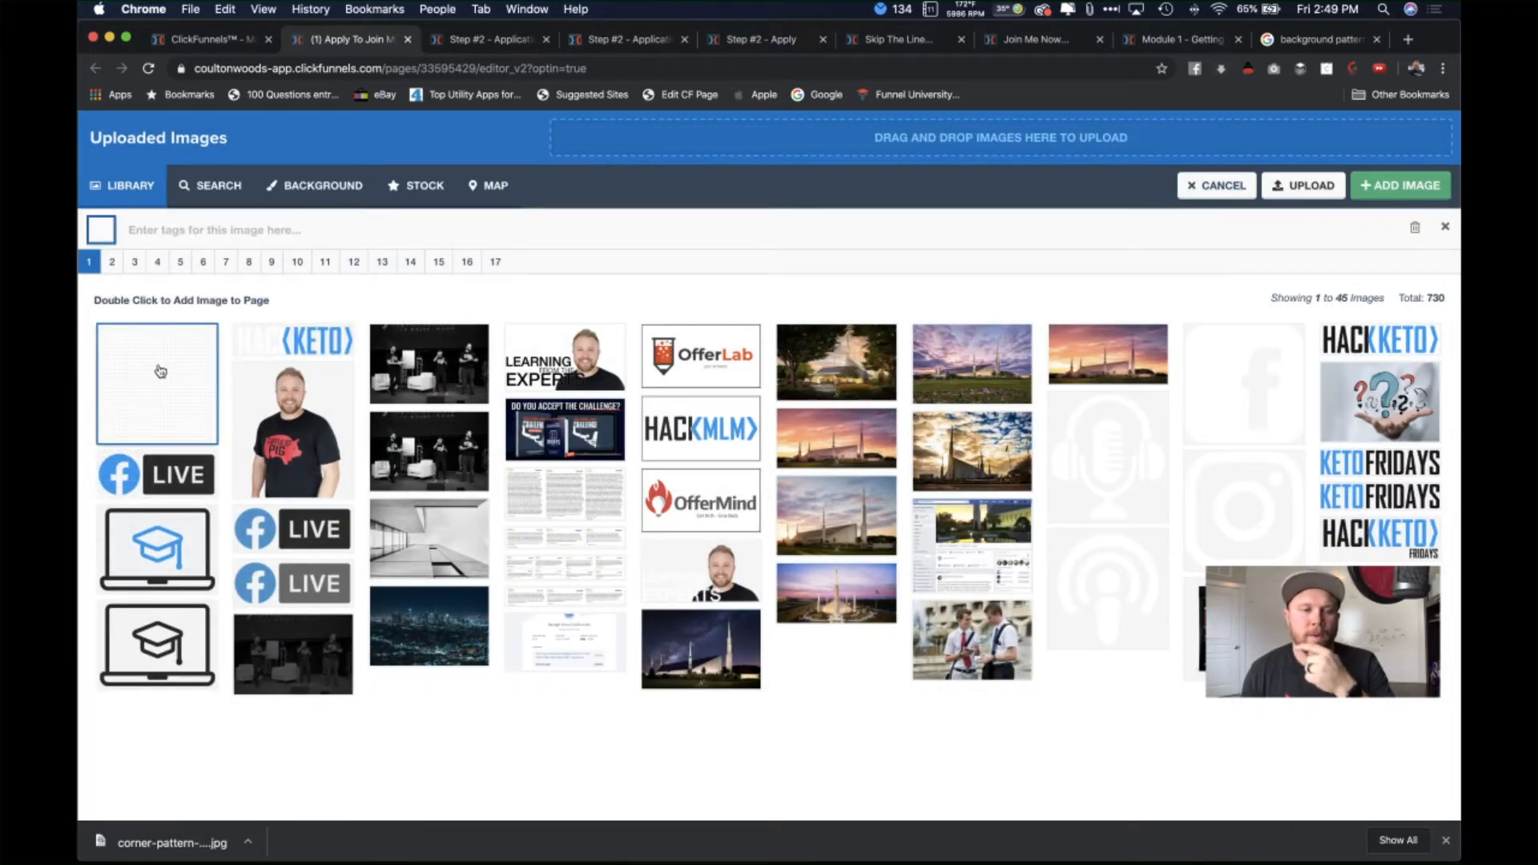
double_click(160, 371)
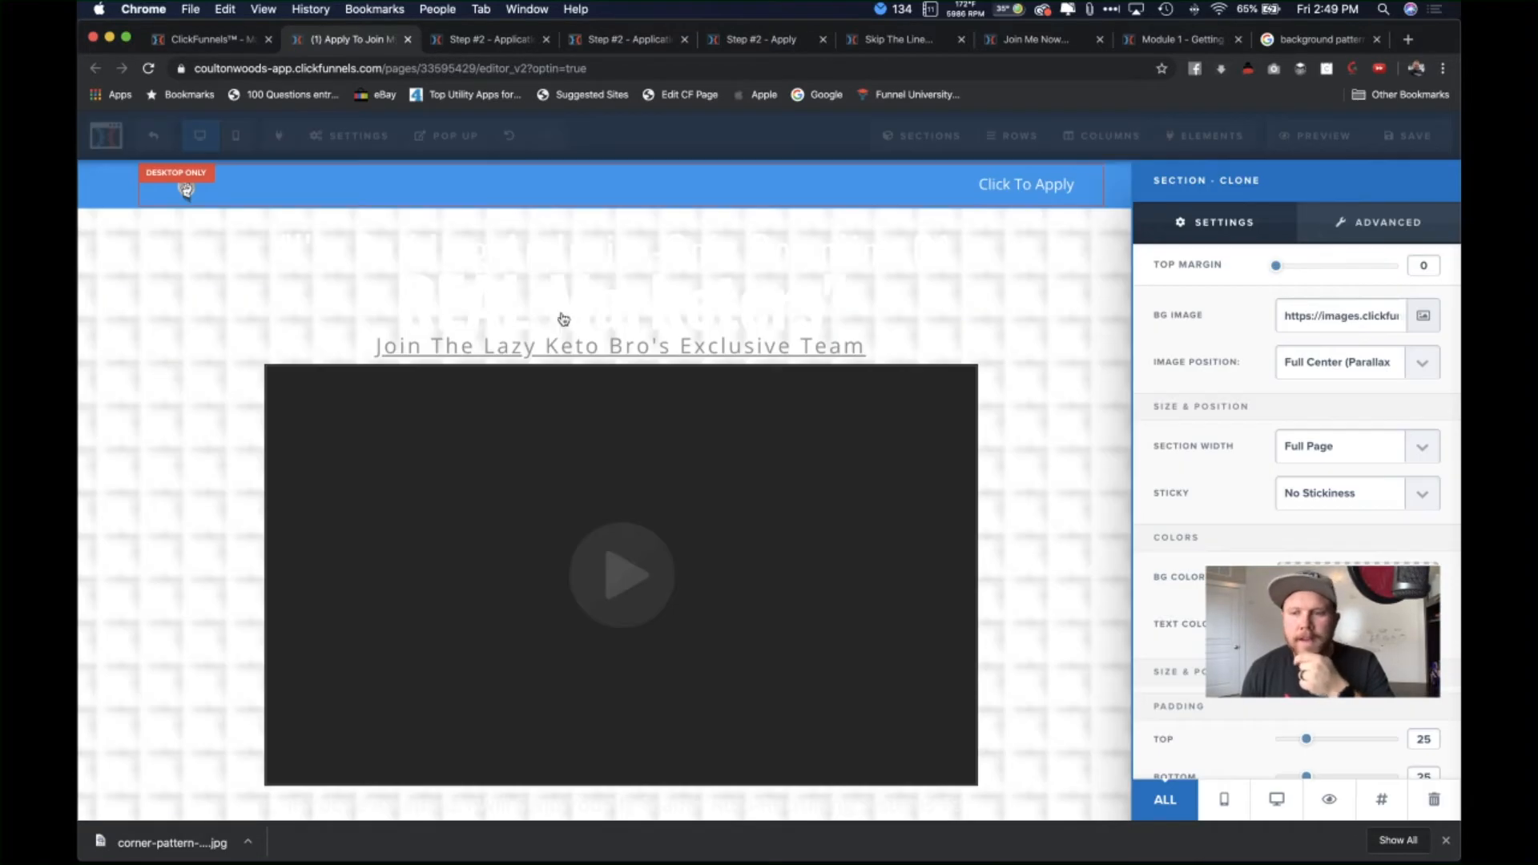
left_click(1372, 364)
left_click(1353, 428)
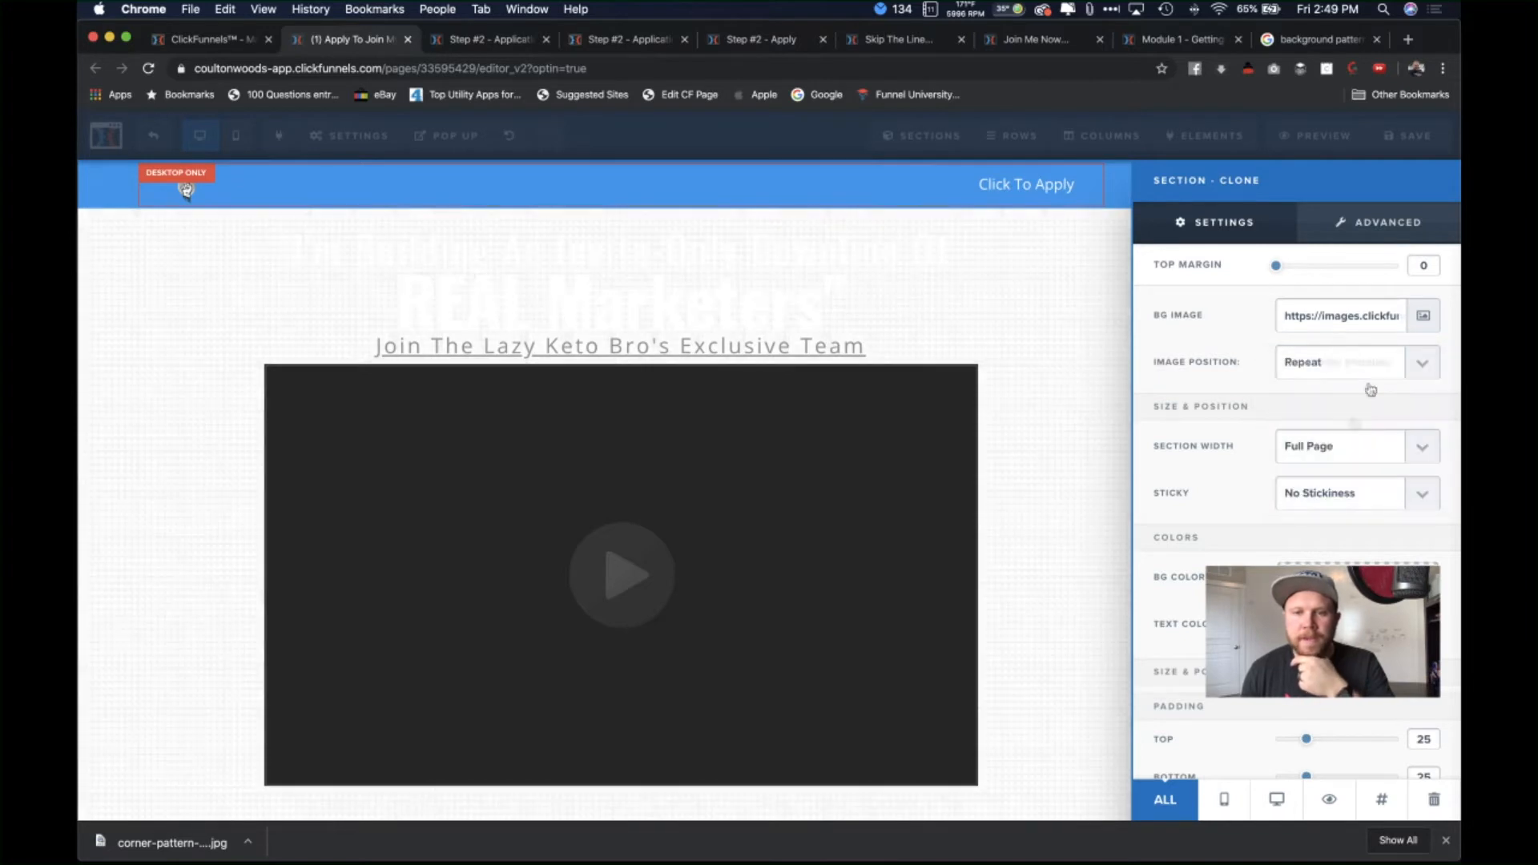
left_click(1005, 307)
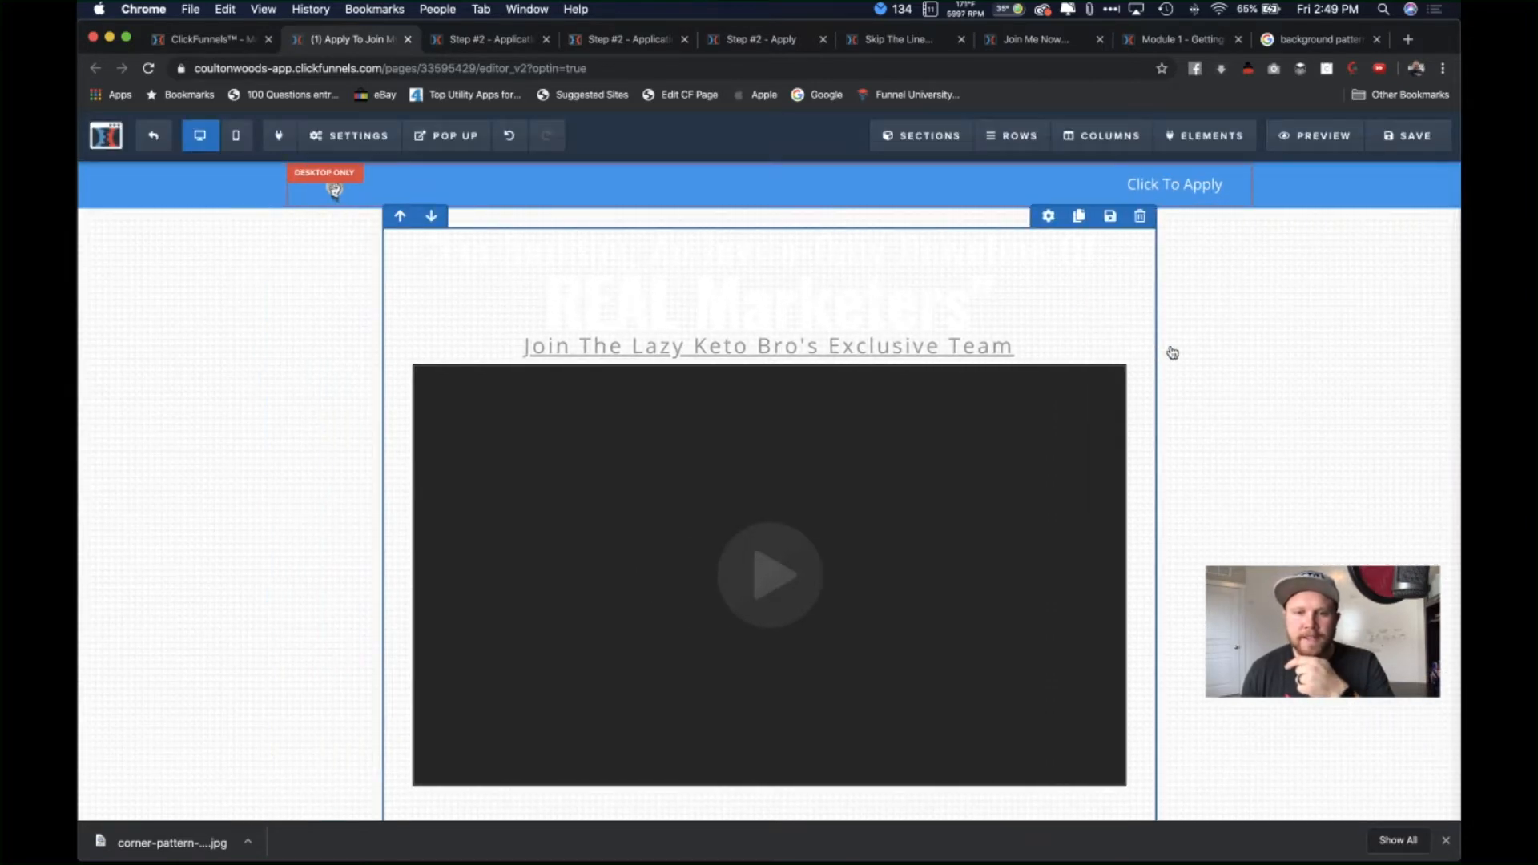
Step: Make the top headline and the REAL Marketers headline dark grey
left_click(957, 248)
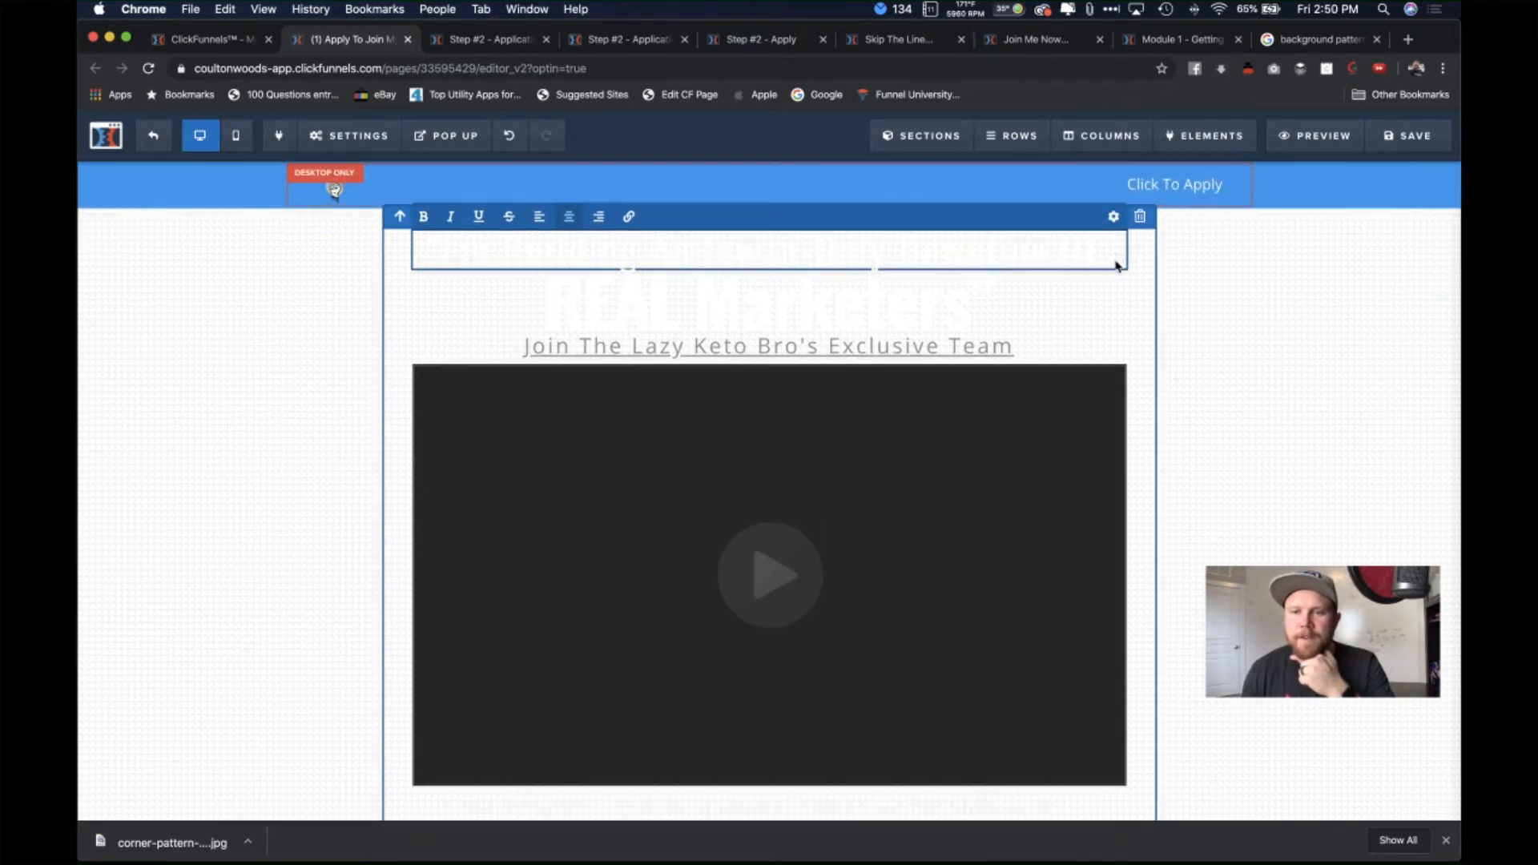
left_click(1114, 218)
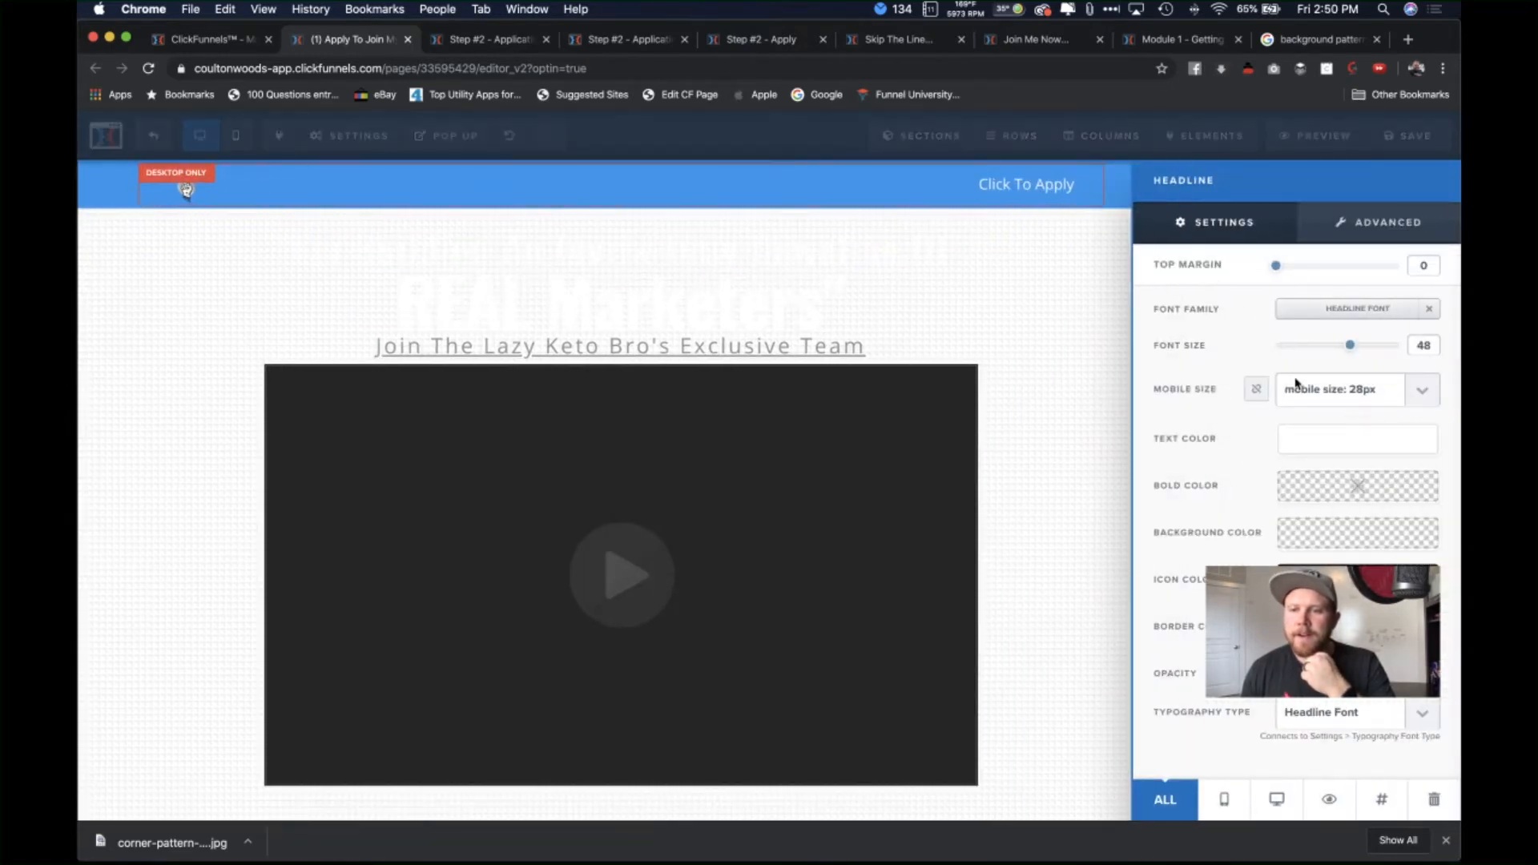
left_click(1354, 434)
left_click(1220, 497)
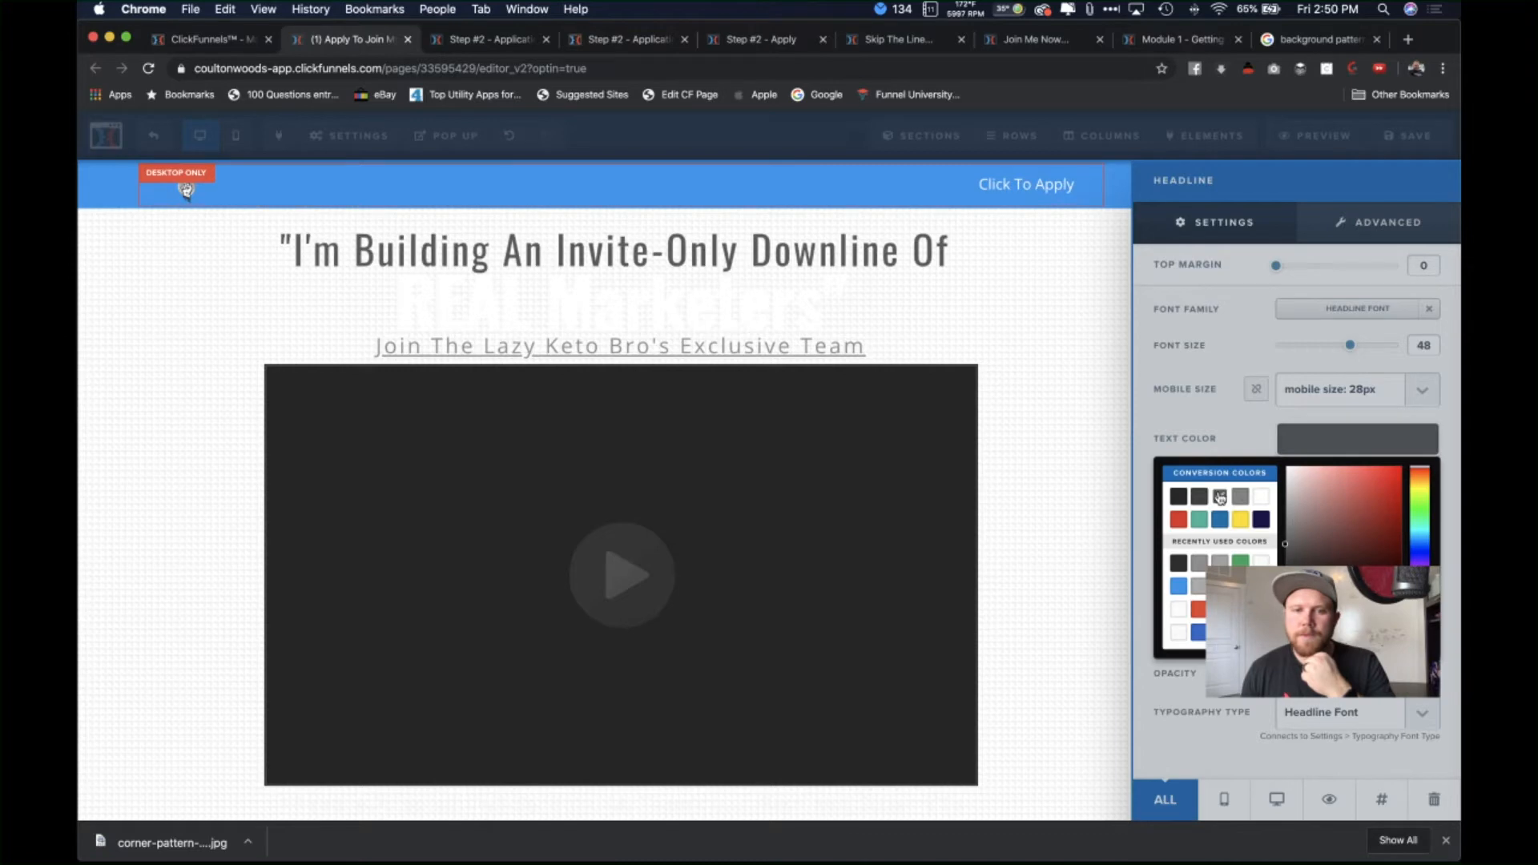
left_click(1202, 498)
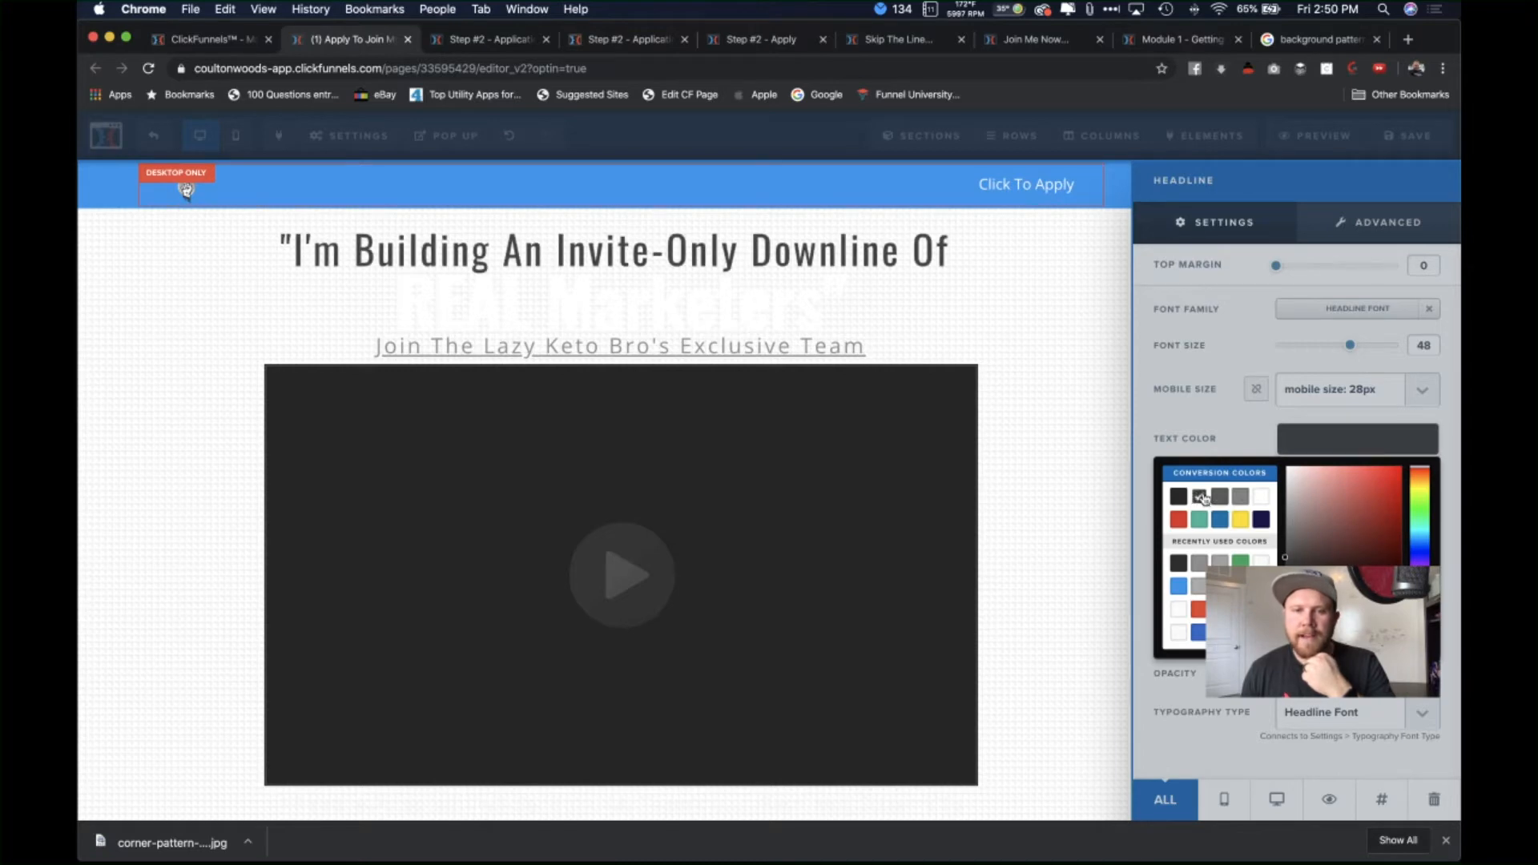
left_click(1016, 321)
left_click(1052, 266)
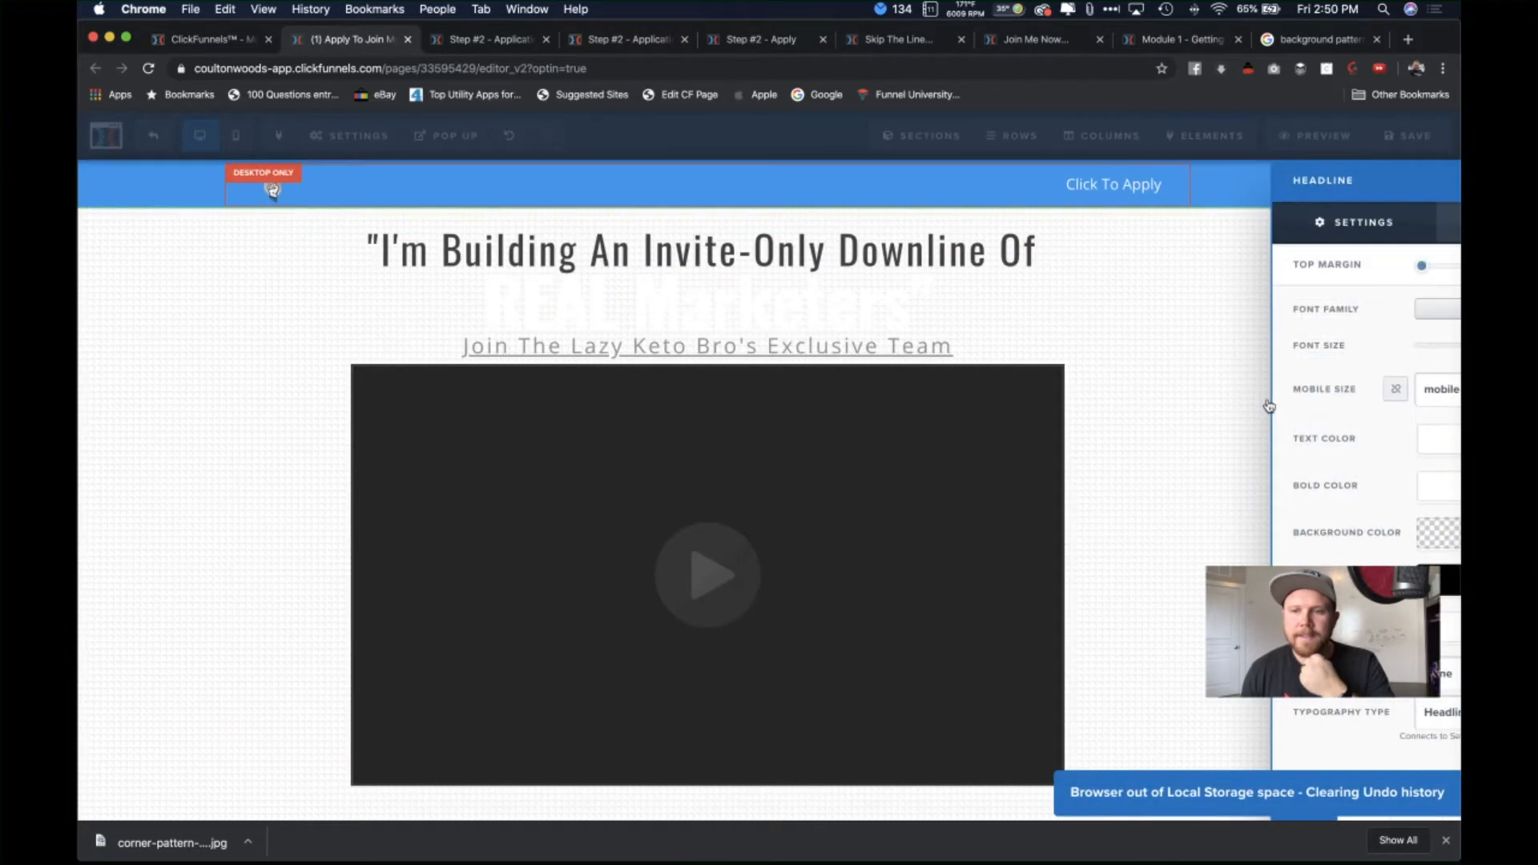
left_click(1318, 441)
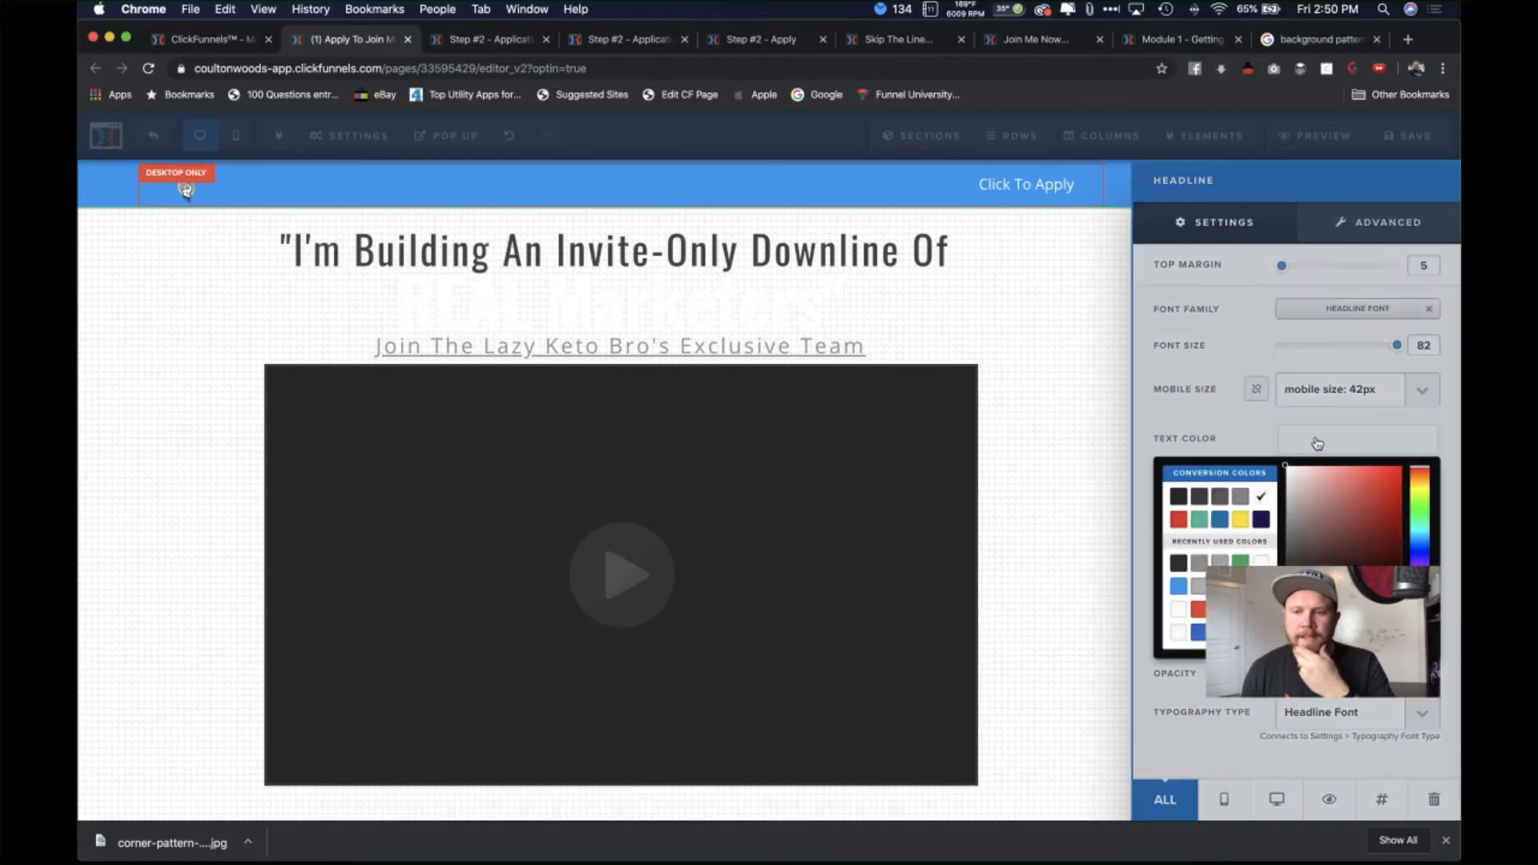
left_click(1202, 498)
left_click(917, 385)
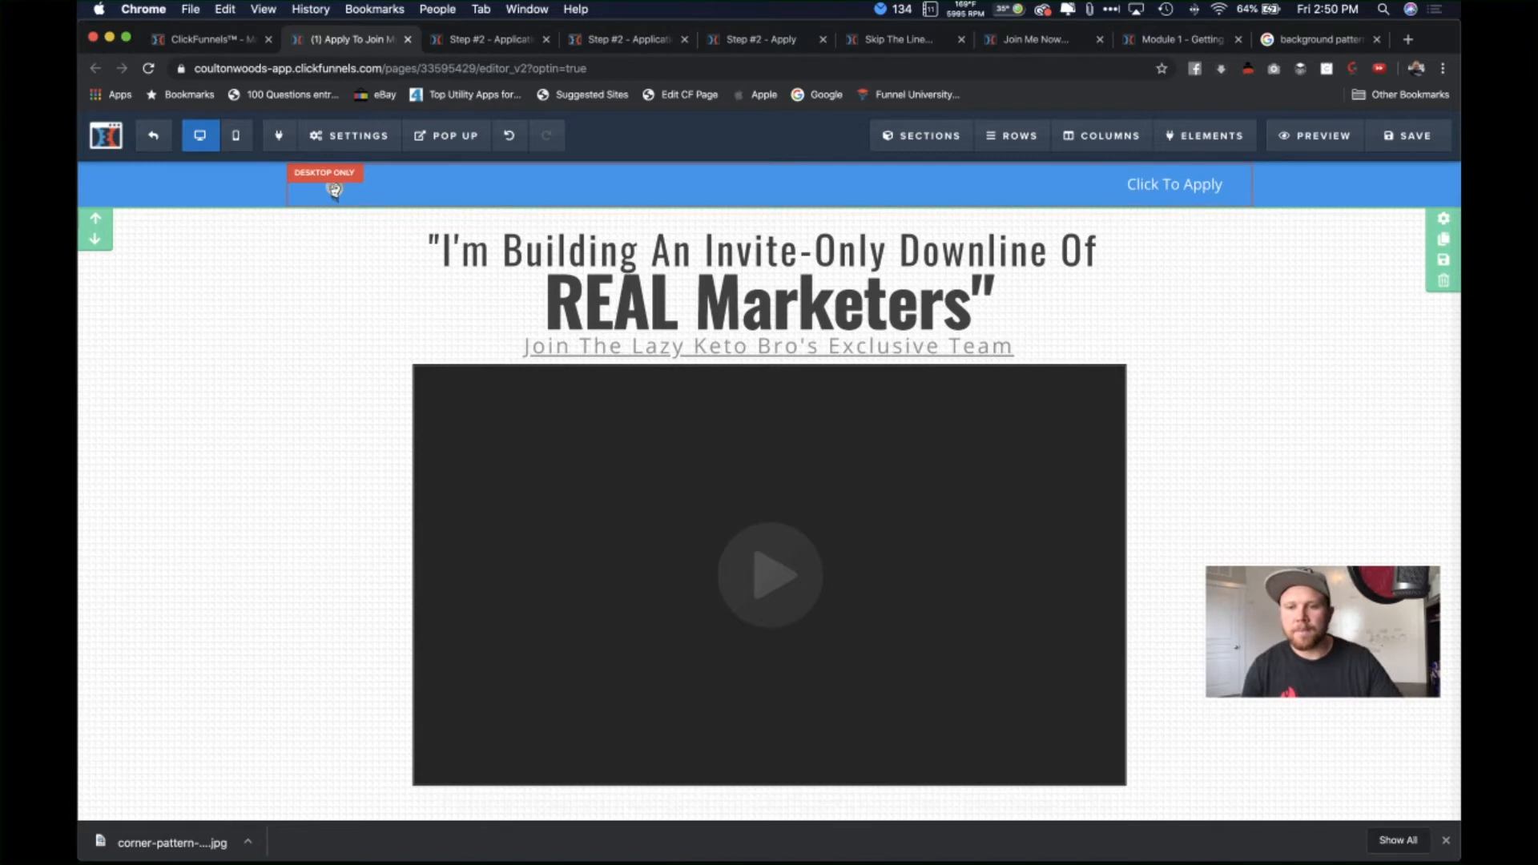
Step: Give the quote sub-headline above the orange apply button a dark grey text colour
scroll(1300, 441, "down", 6)
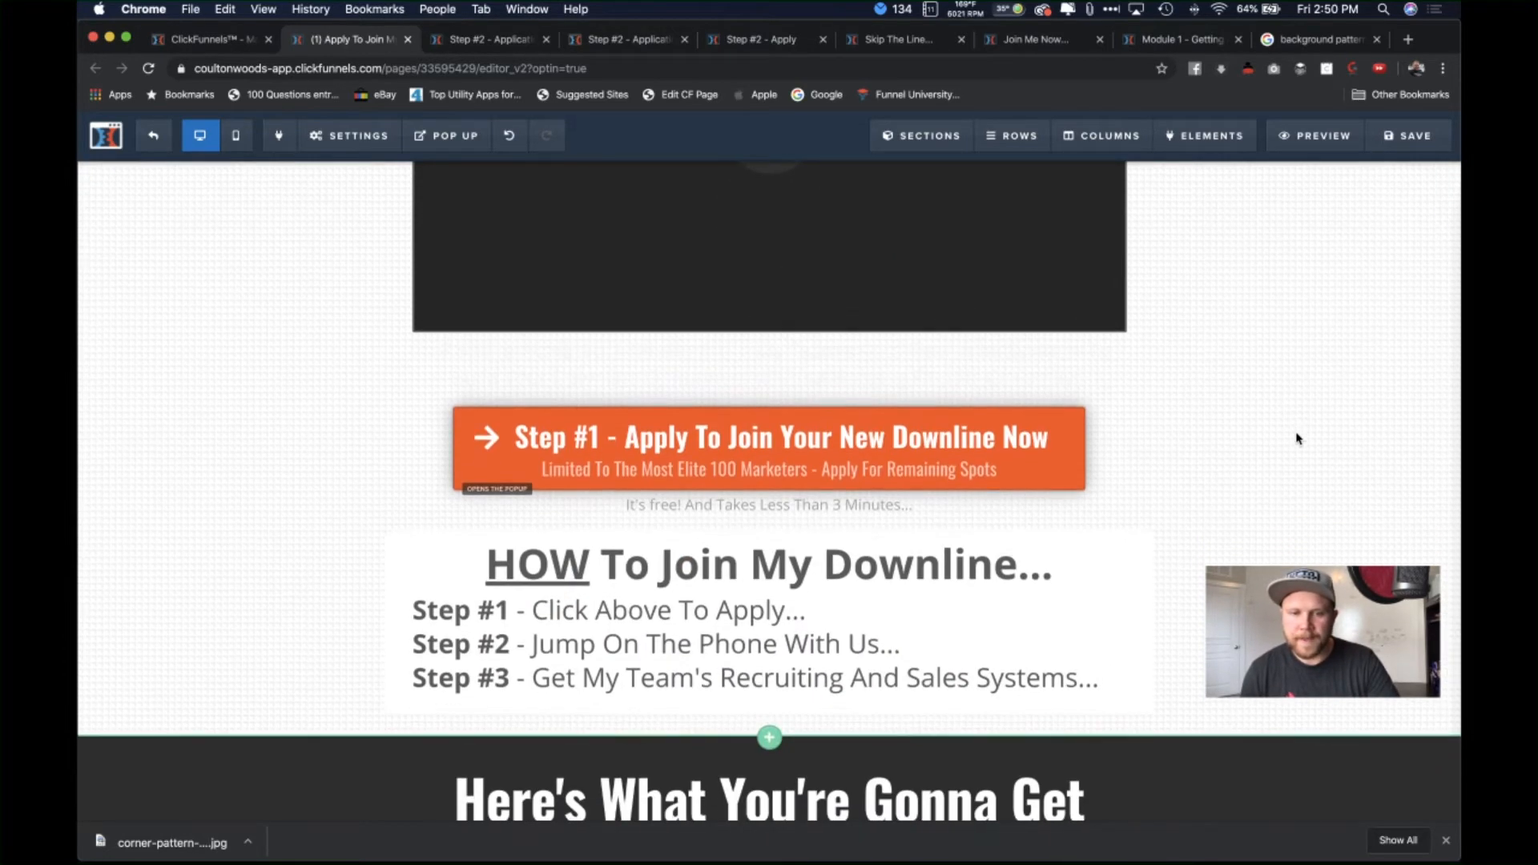
scroll(1298, 438, "up", 1)
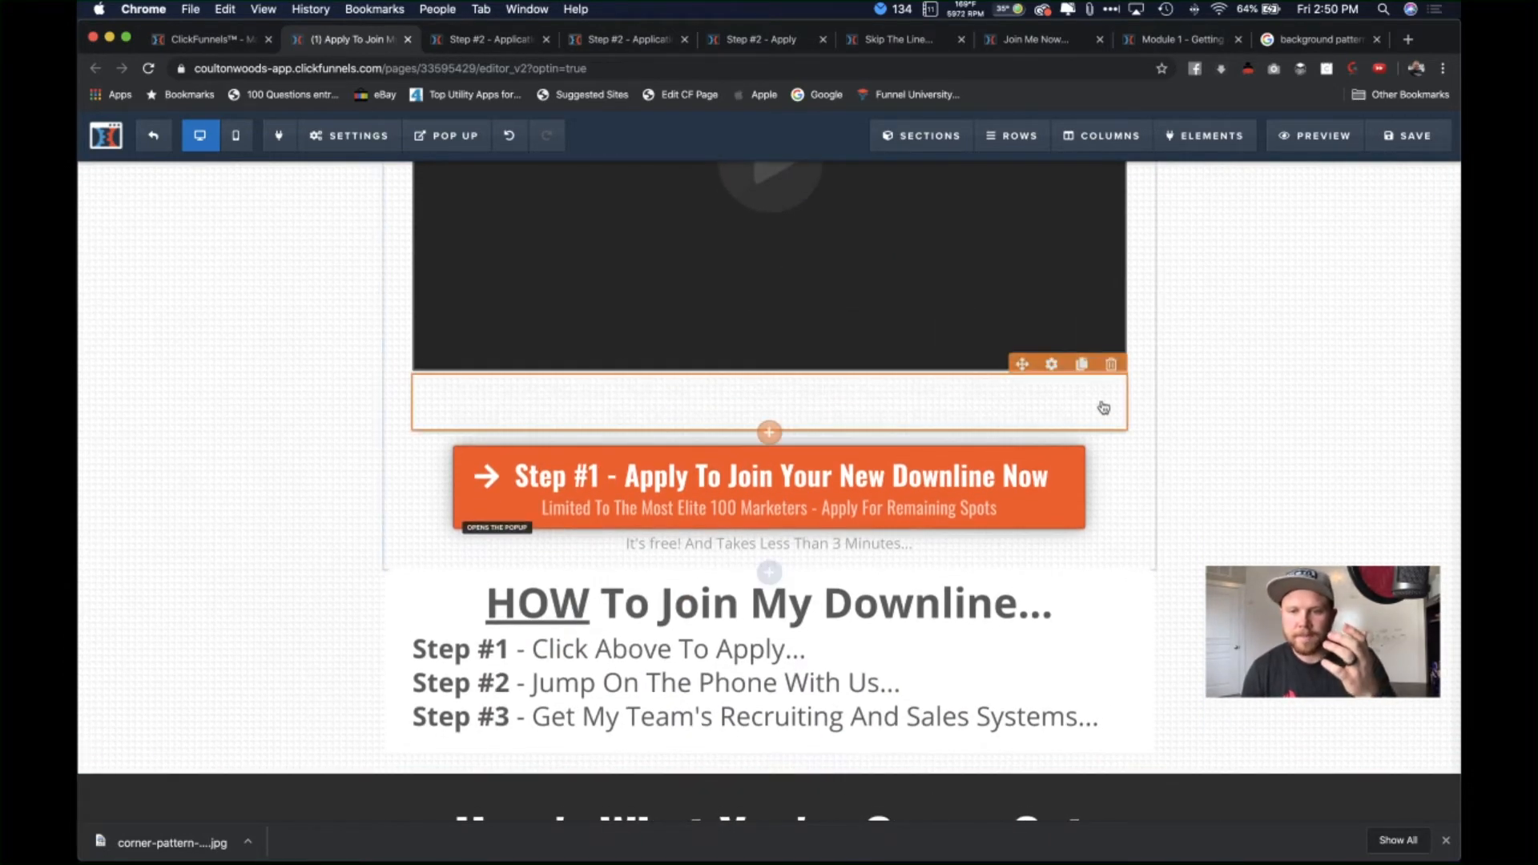
left_click(1082, 362)
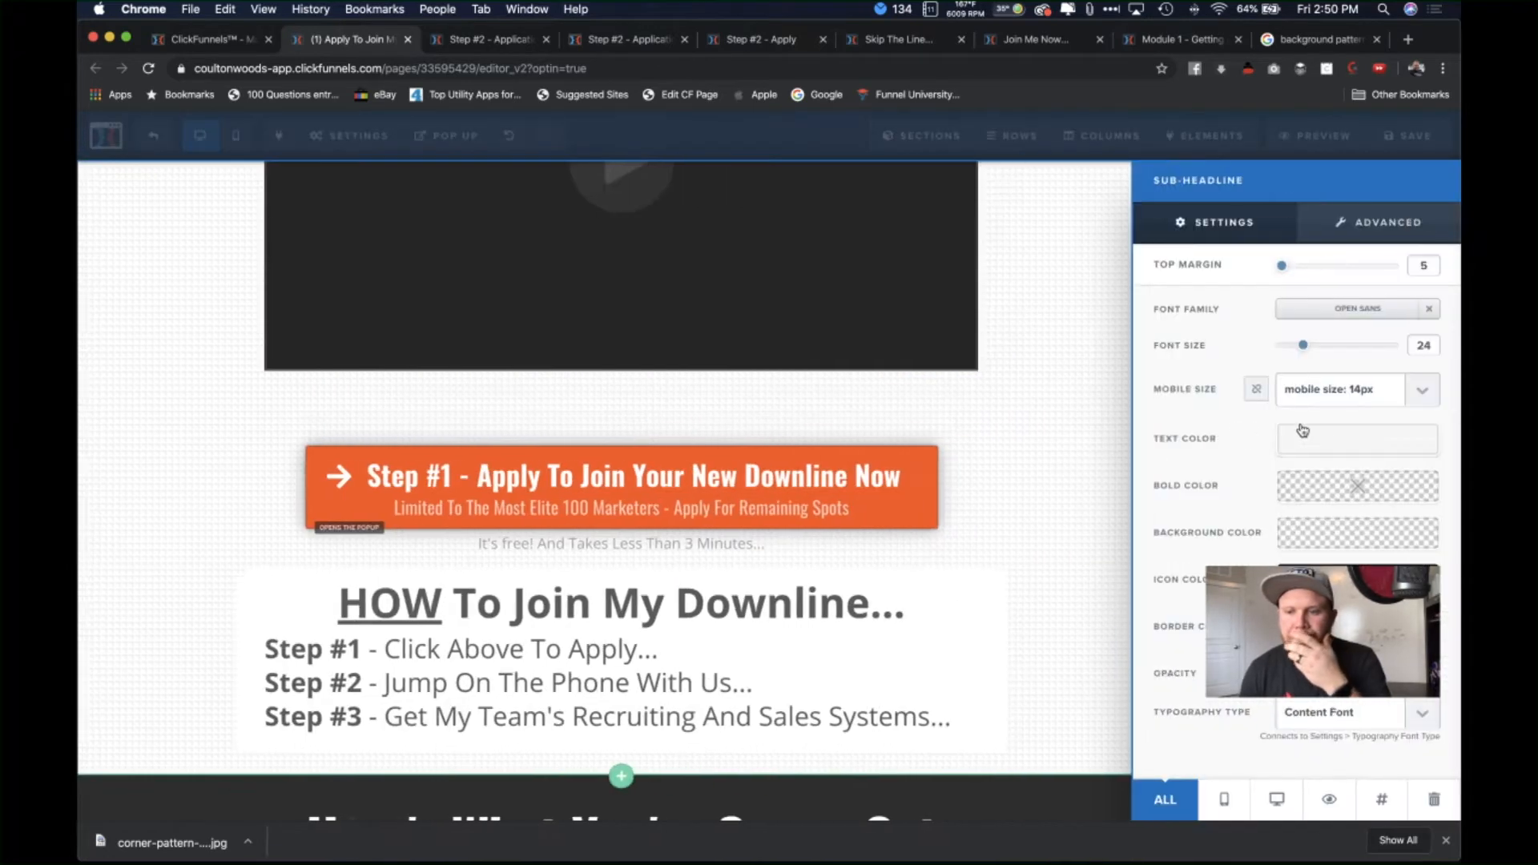
left_click(1302, 430)
left_click(1200, 498)
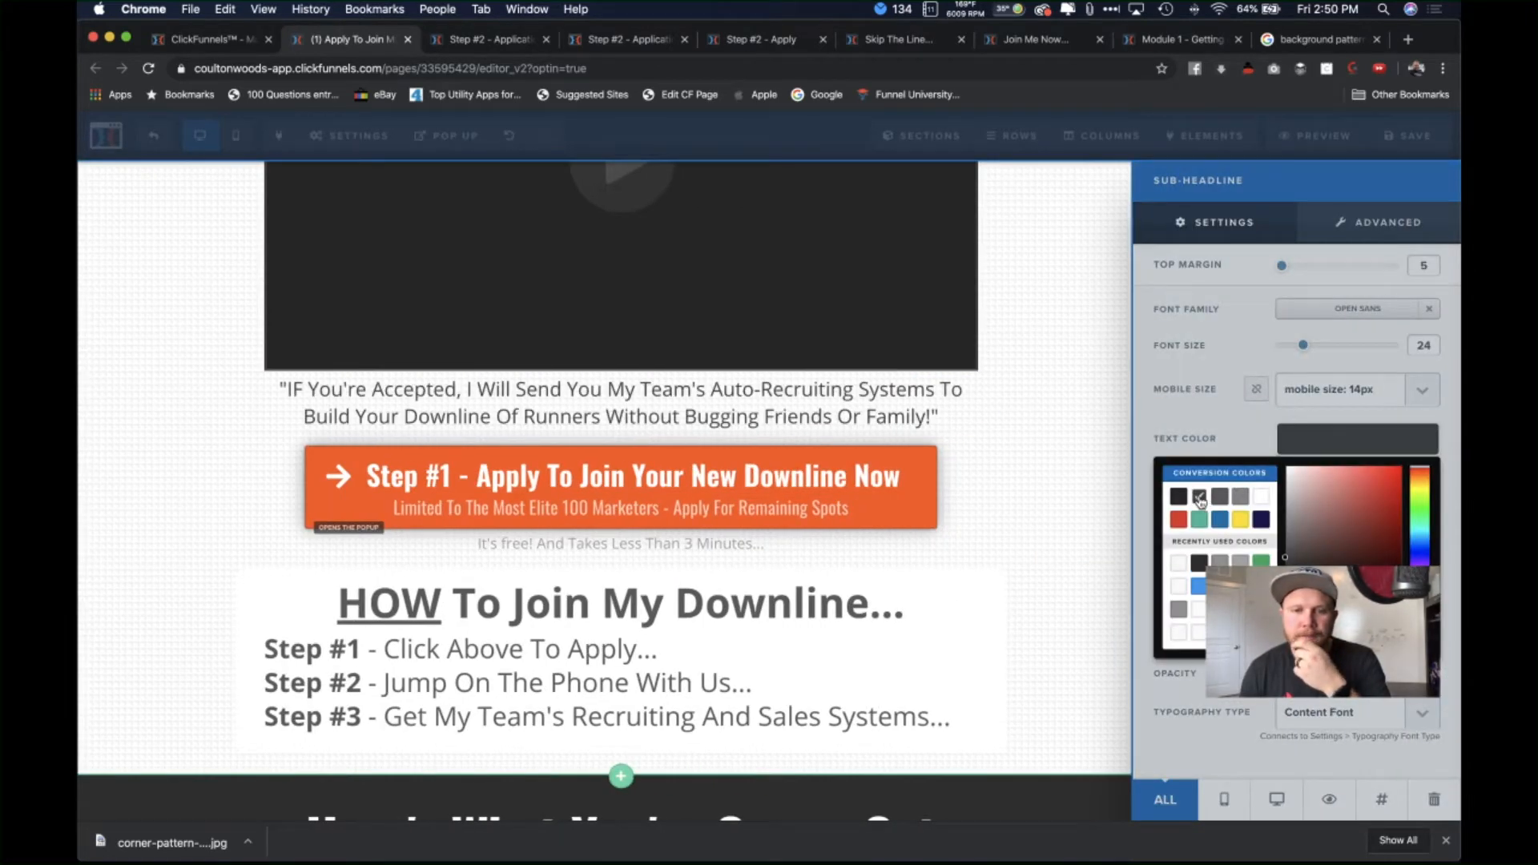
left_click(1031, 401)
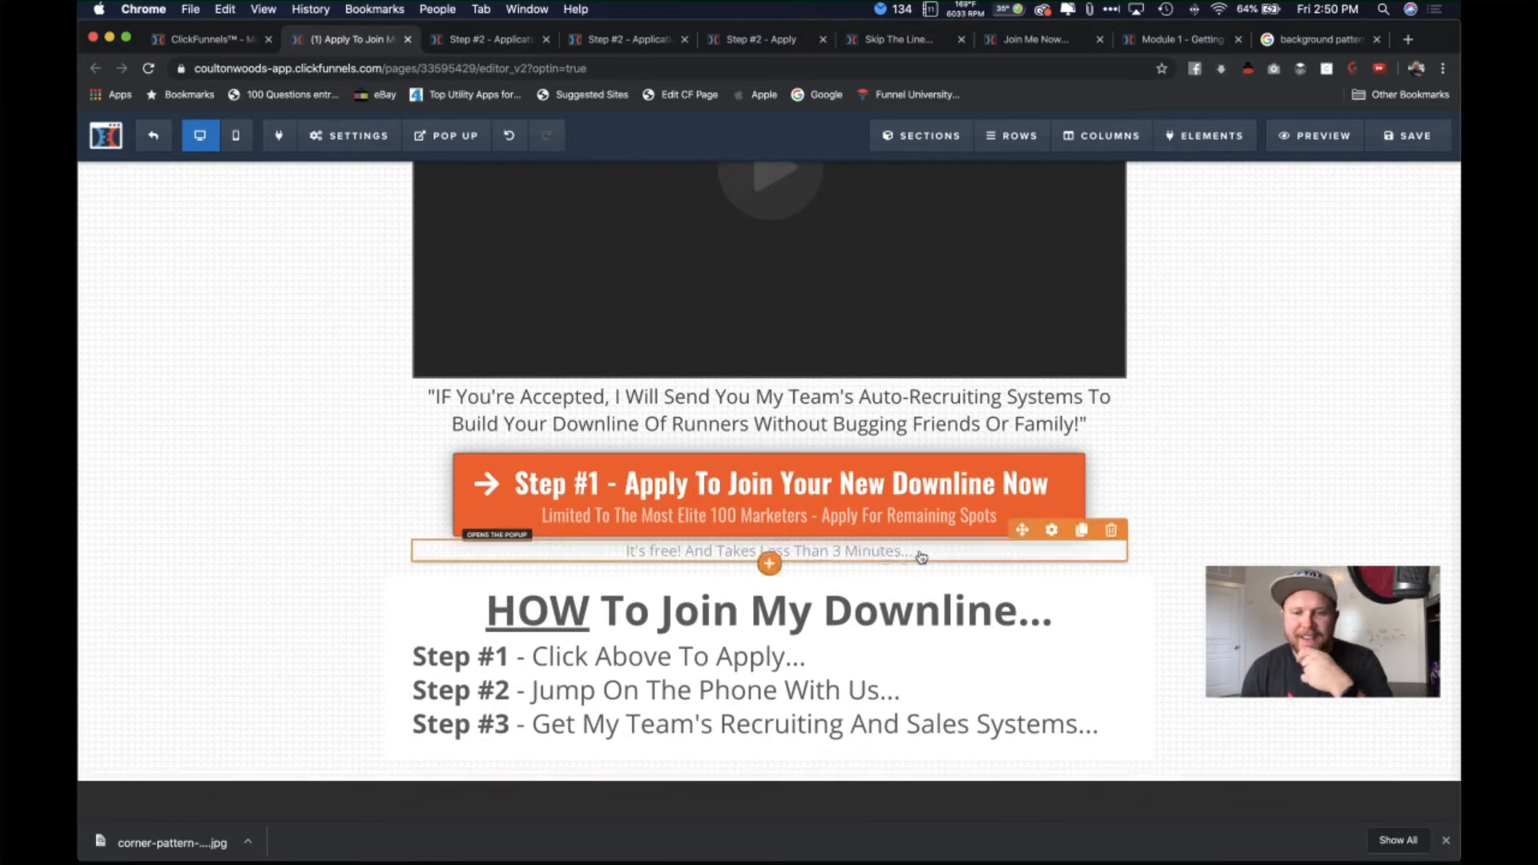
scroll(1195, 519, "up", 1)
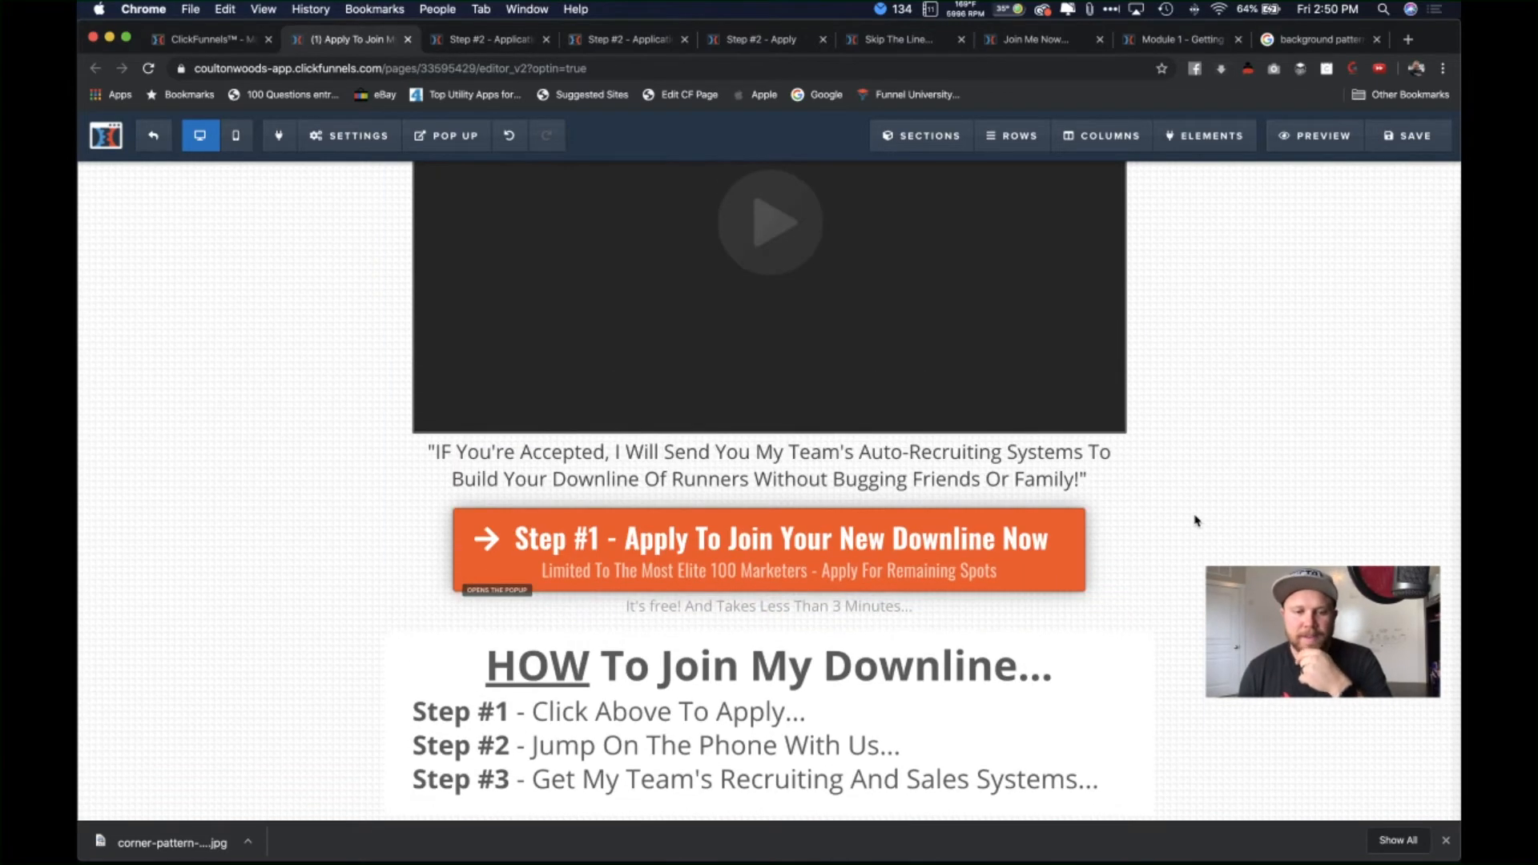
scroll(1194, 521, "down", 3)
scroll(1195, 521, "up", 8)
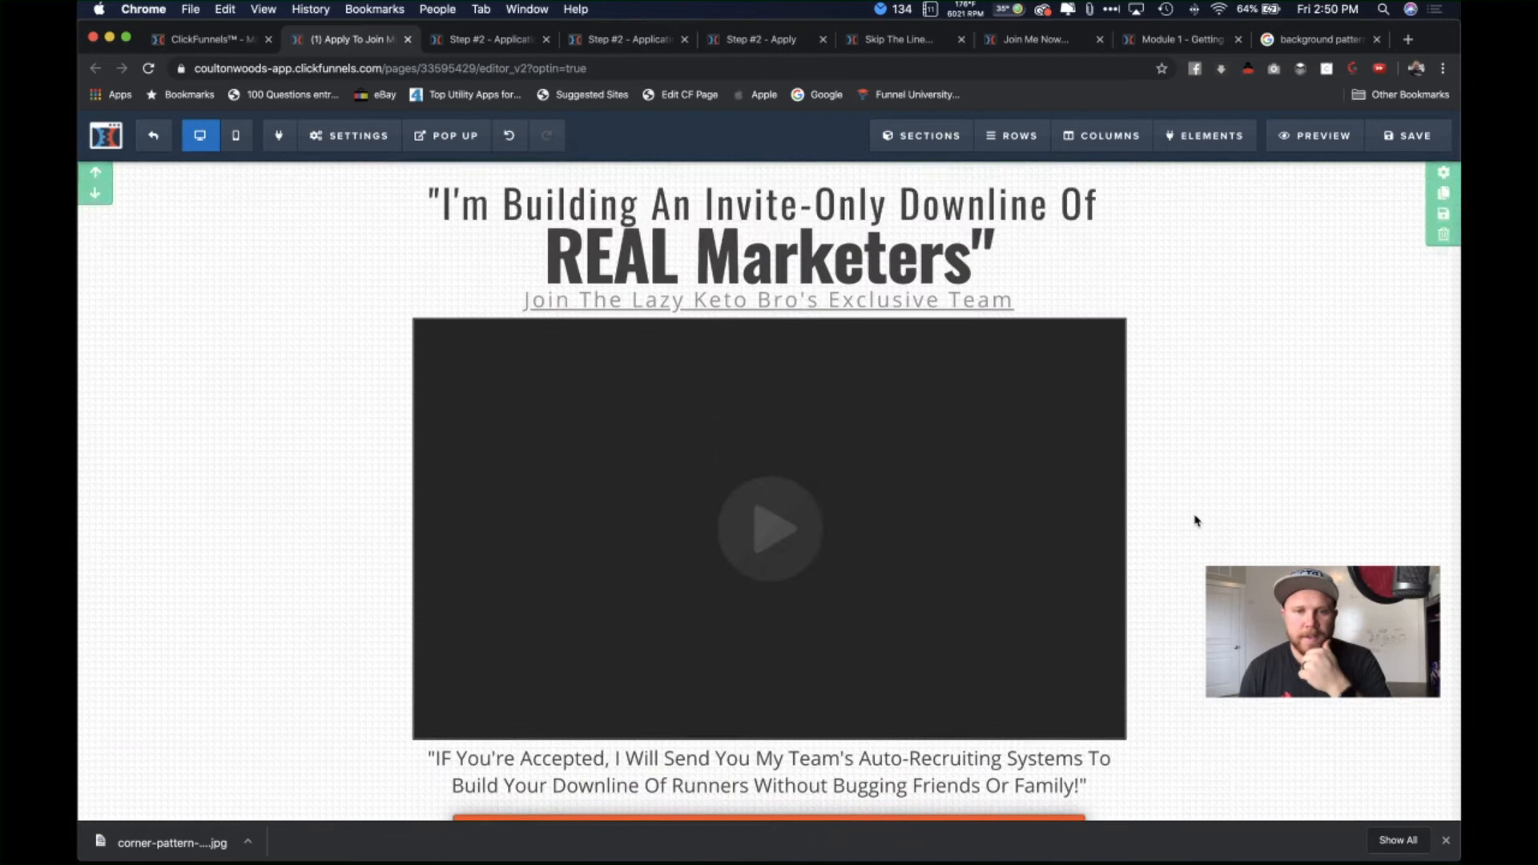
scroll(1194, 521, "up", 1)
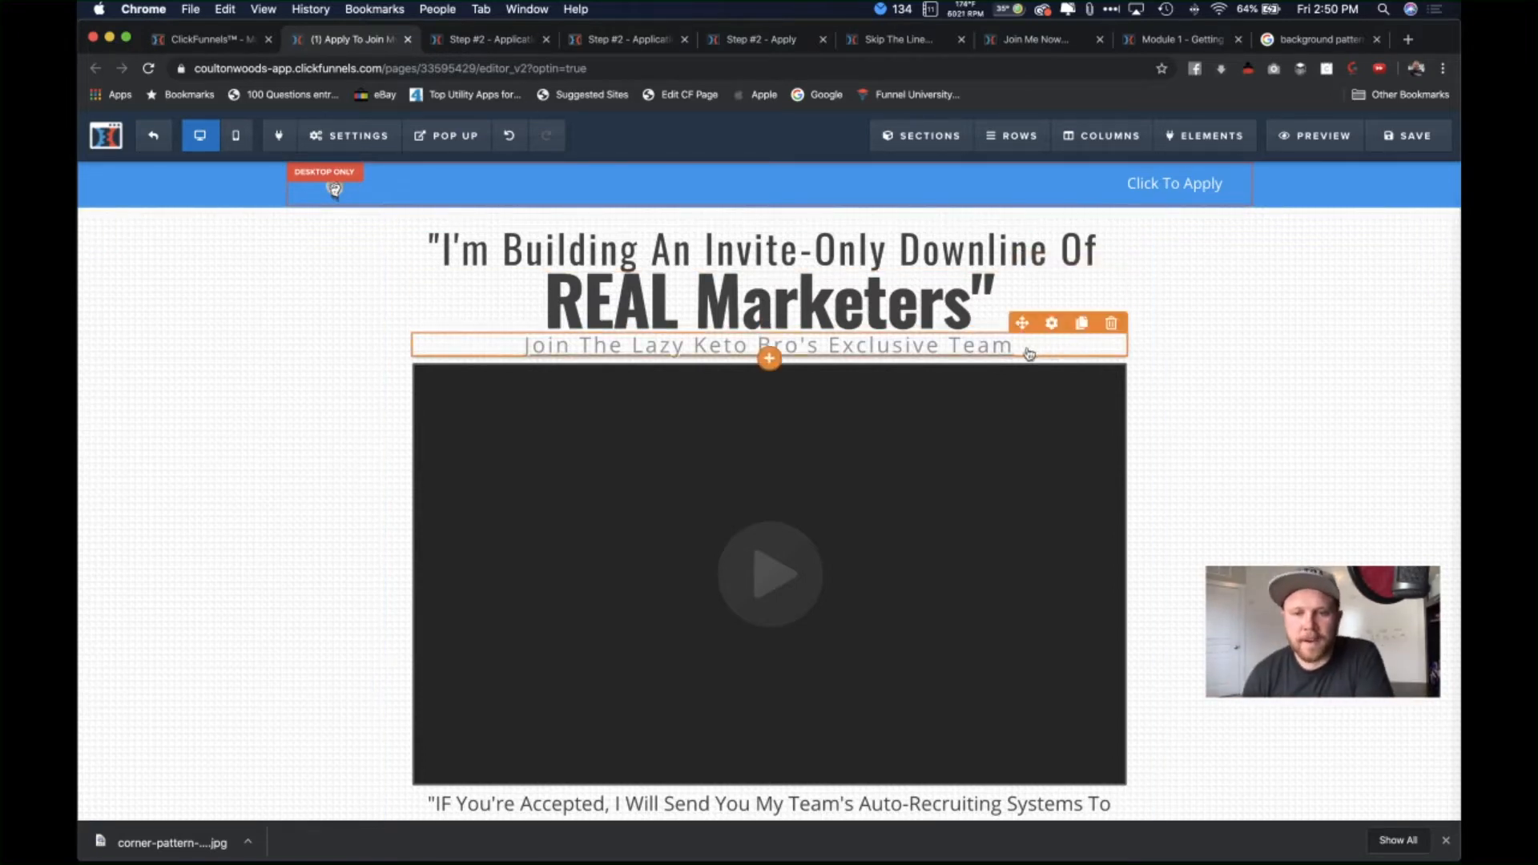
scroll(1199, 473, "down", 6)
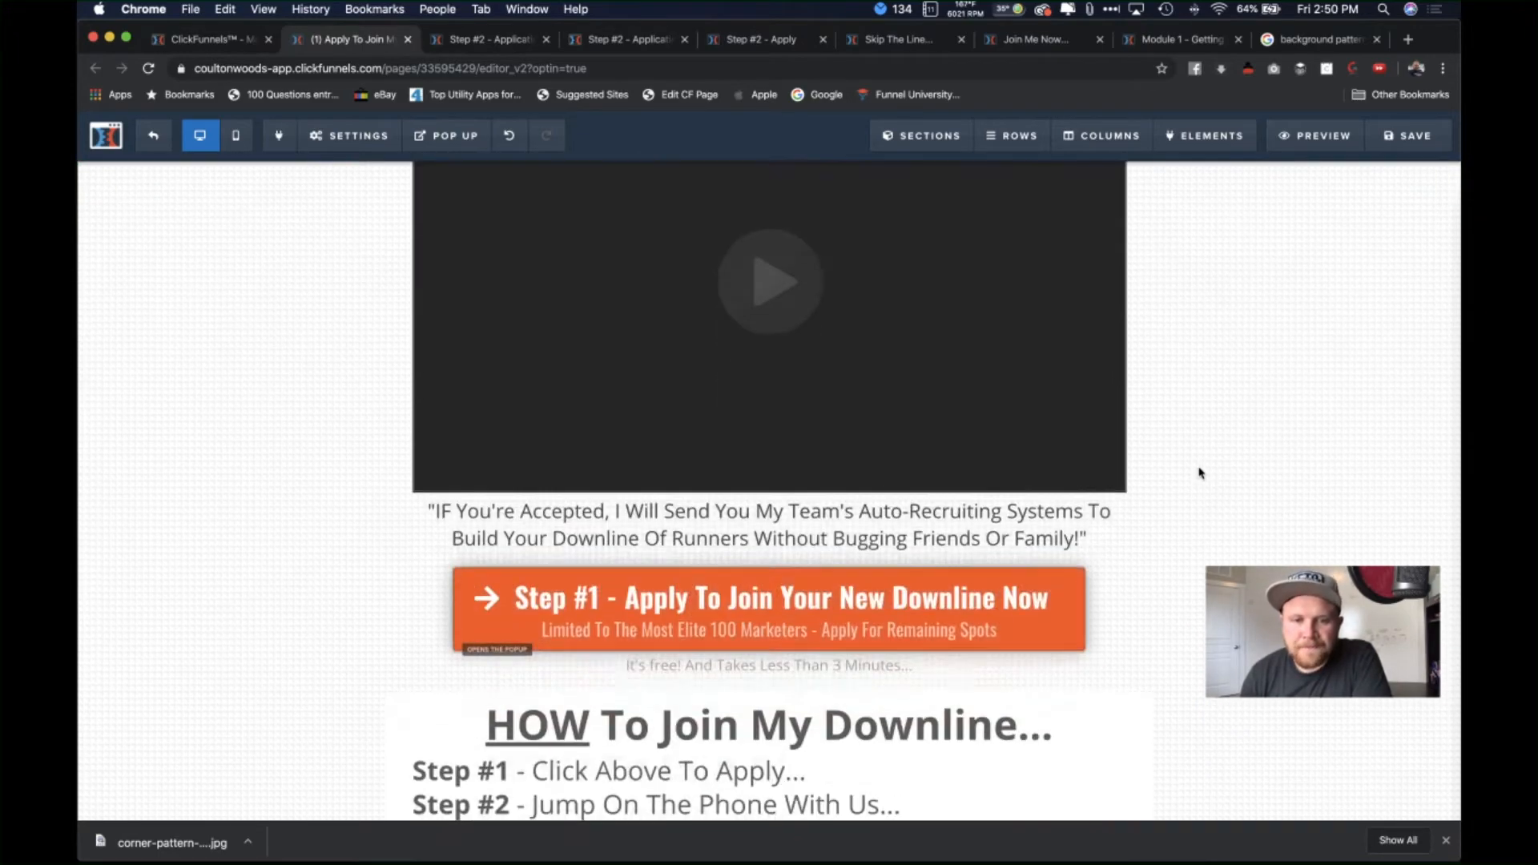
scroll(1192, 551, "down", 1)
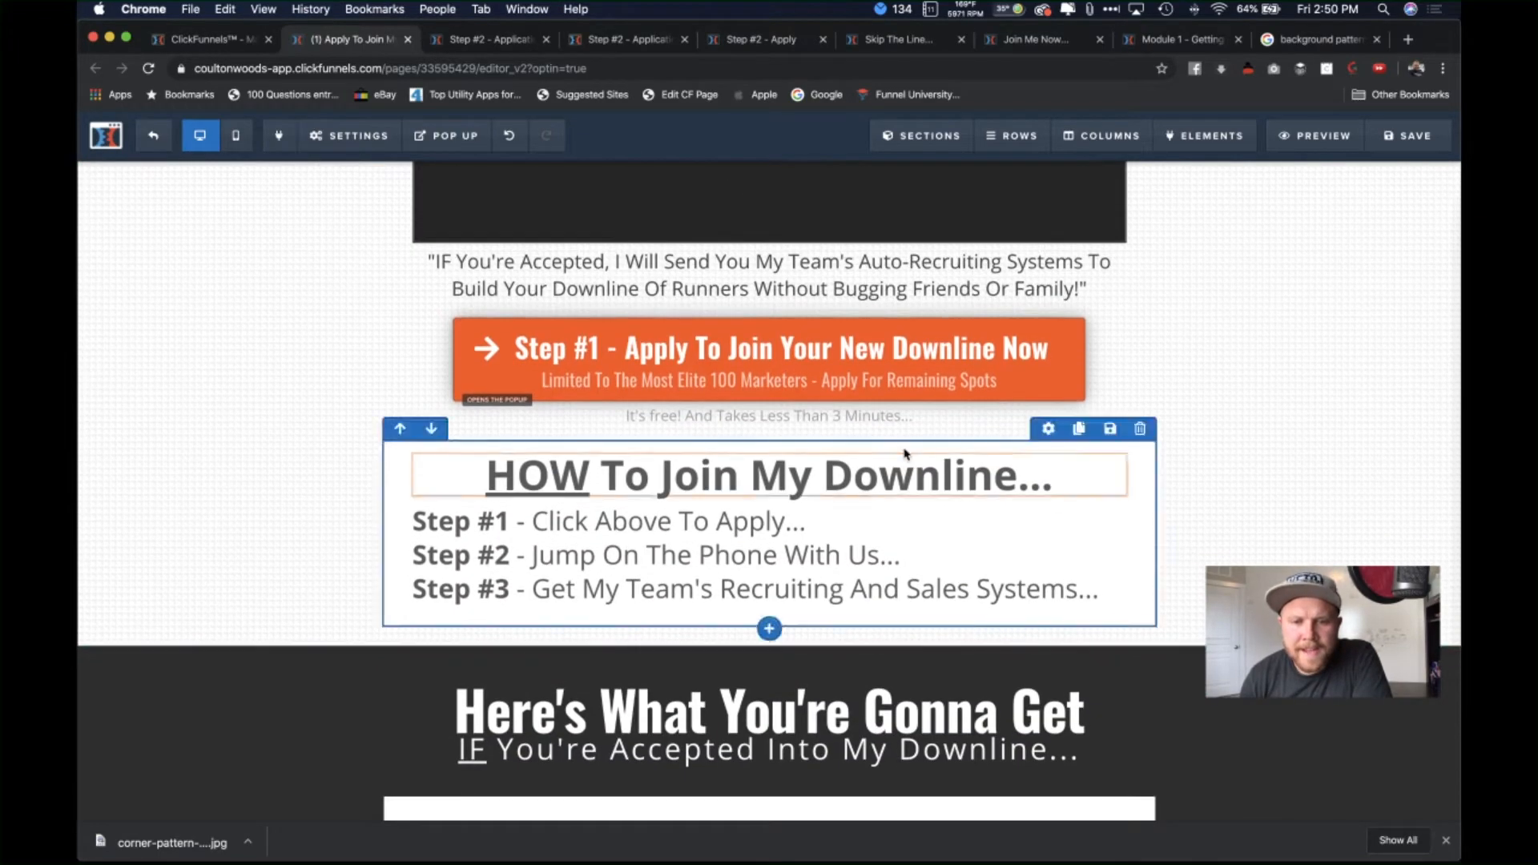
scroll(847, 383, "up", 5)
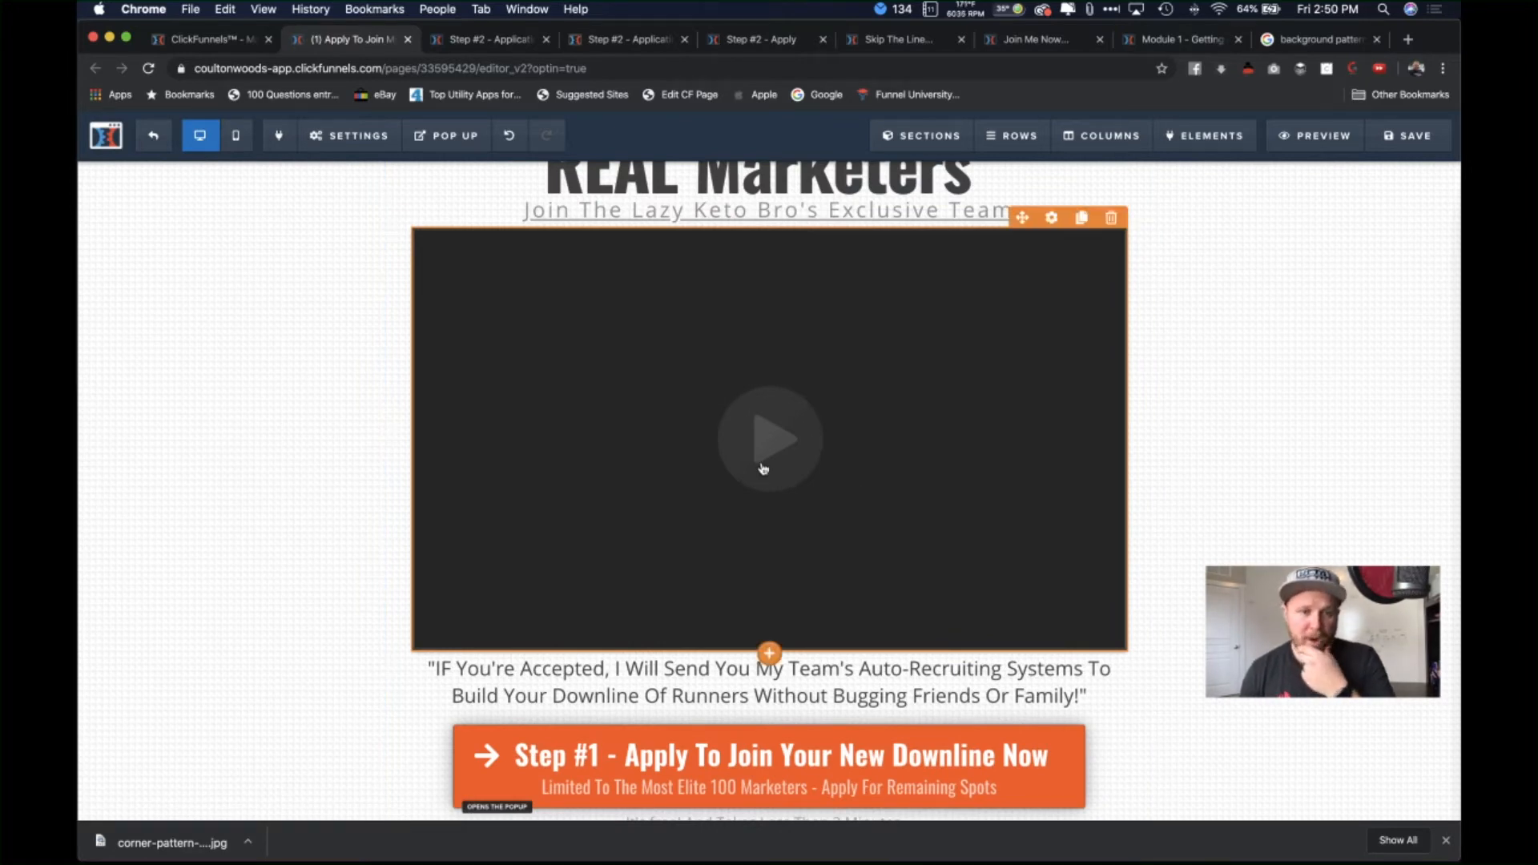
scroll(794, 508, "up", 1)
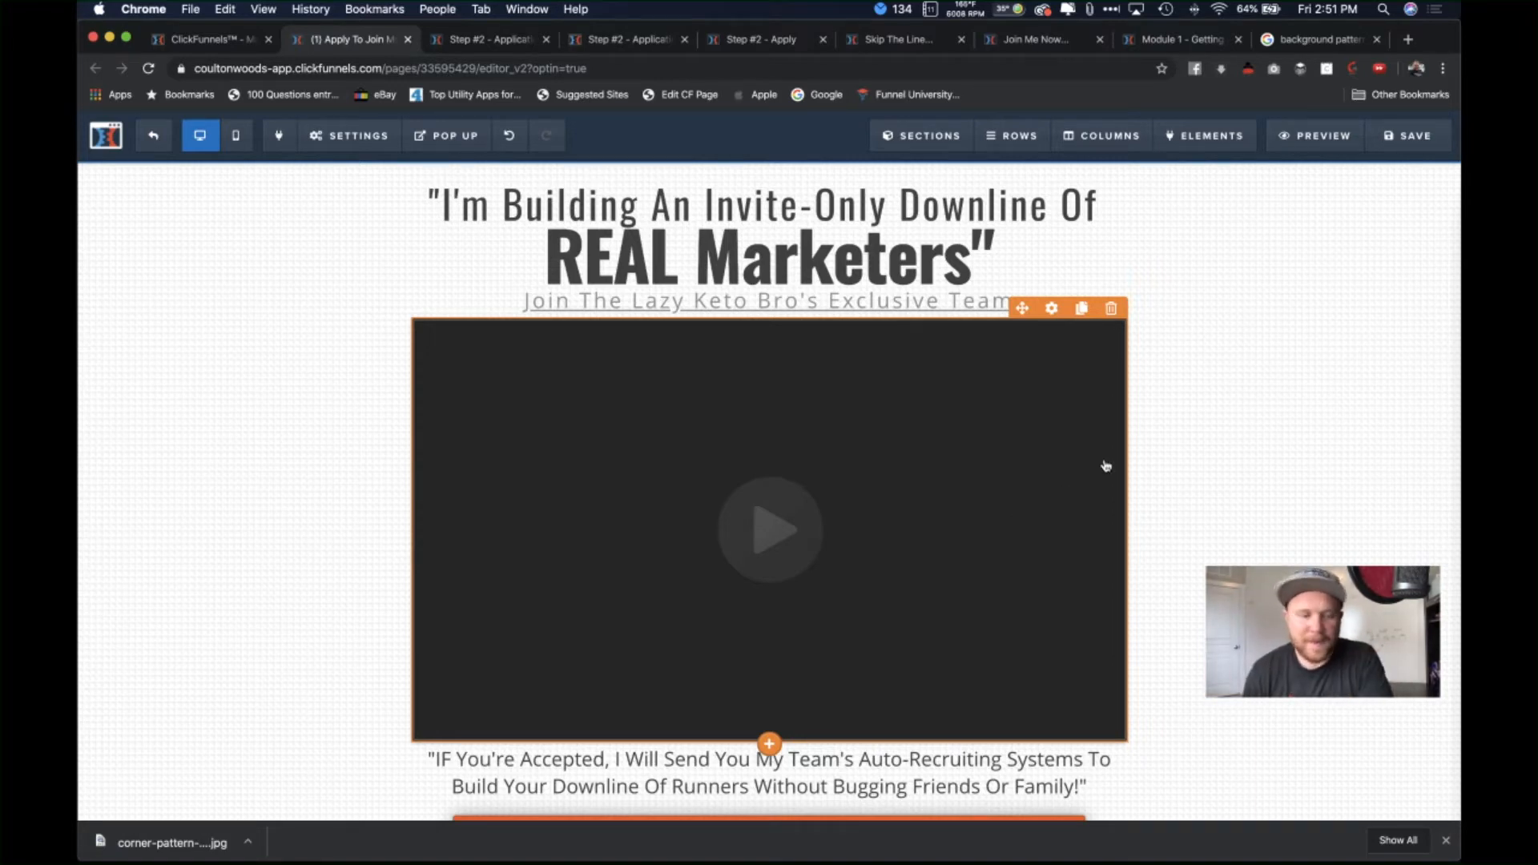
scroll(1291, 553, "down", 1)
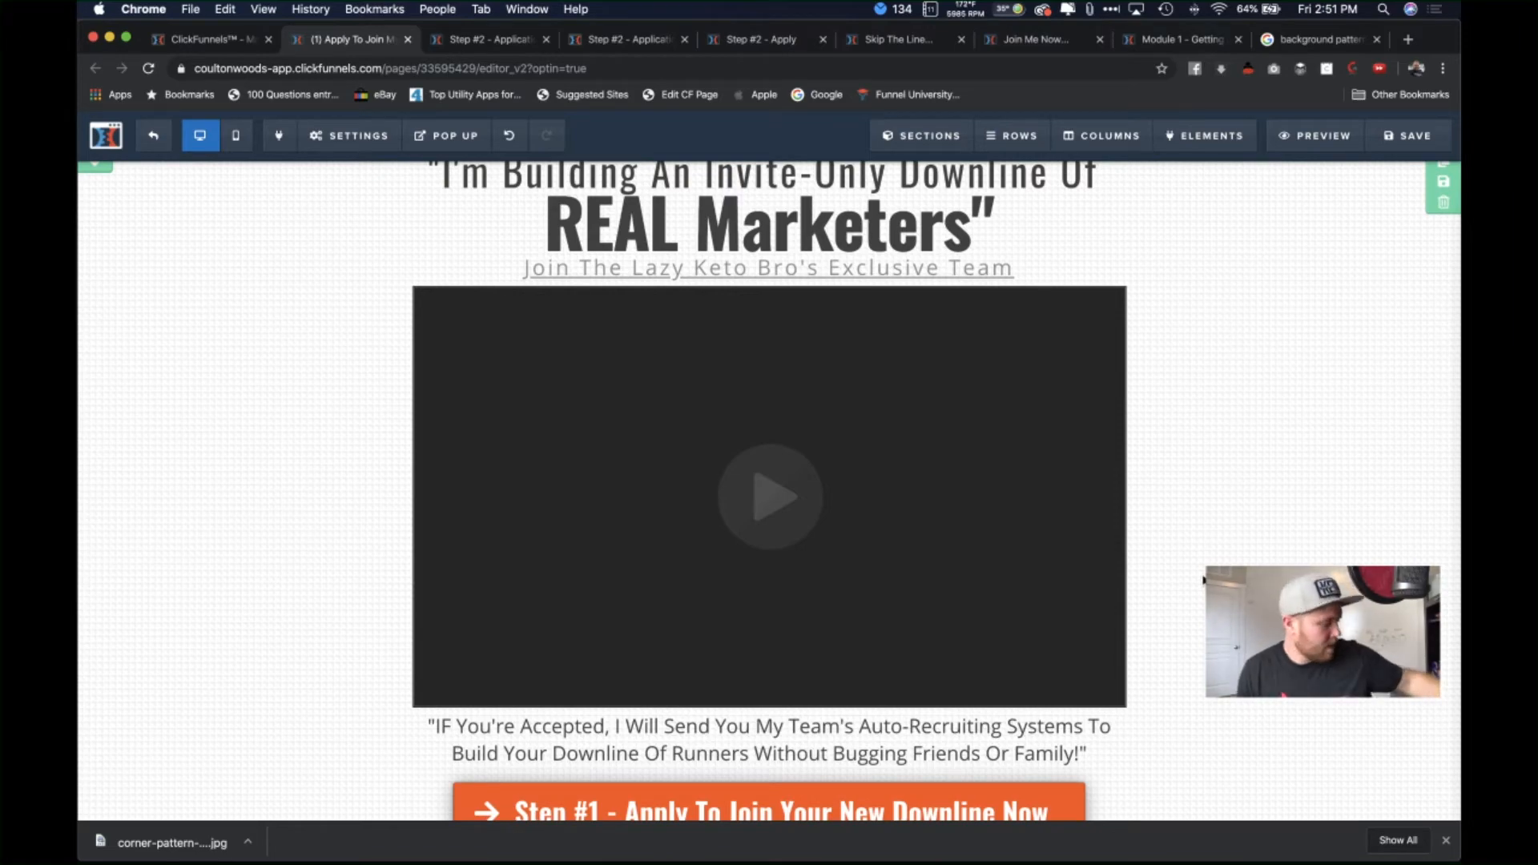
scroll(1204, 579, "down", 6)
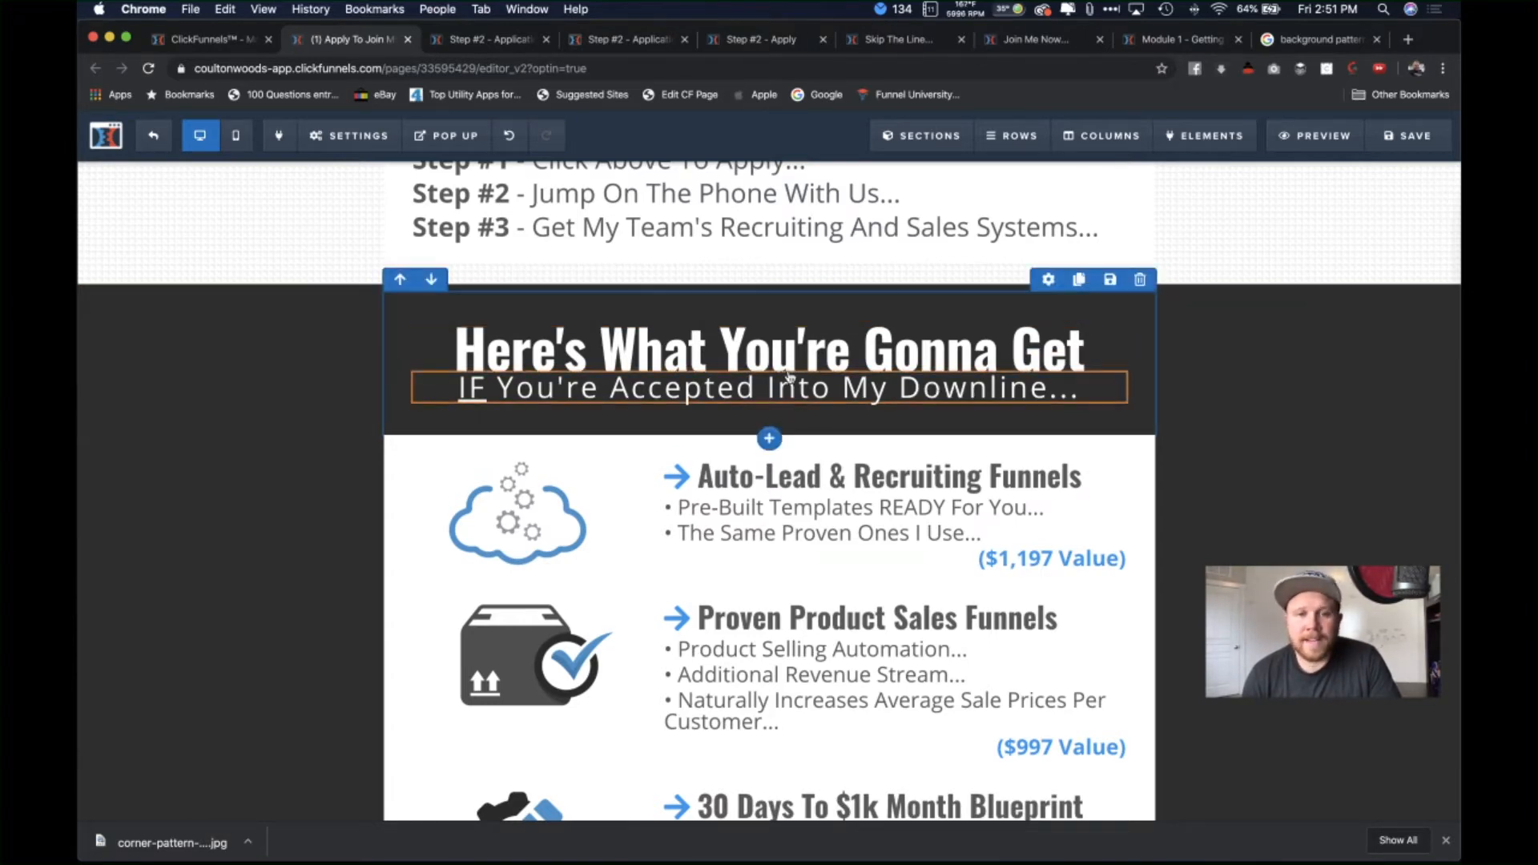
scroll(785, 378, "up", 15)
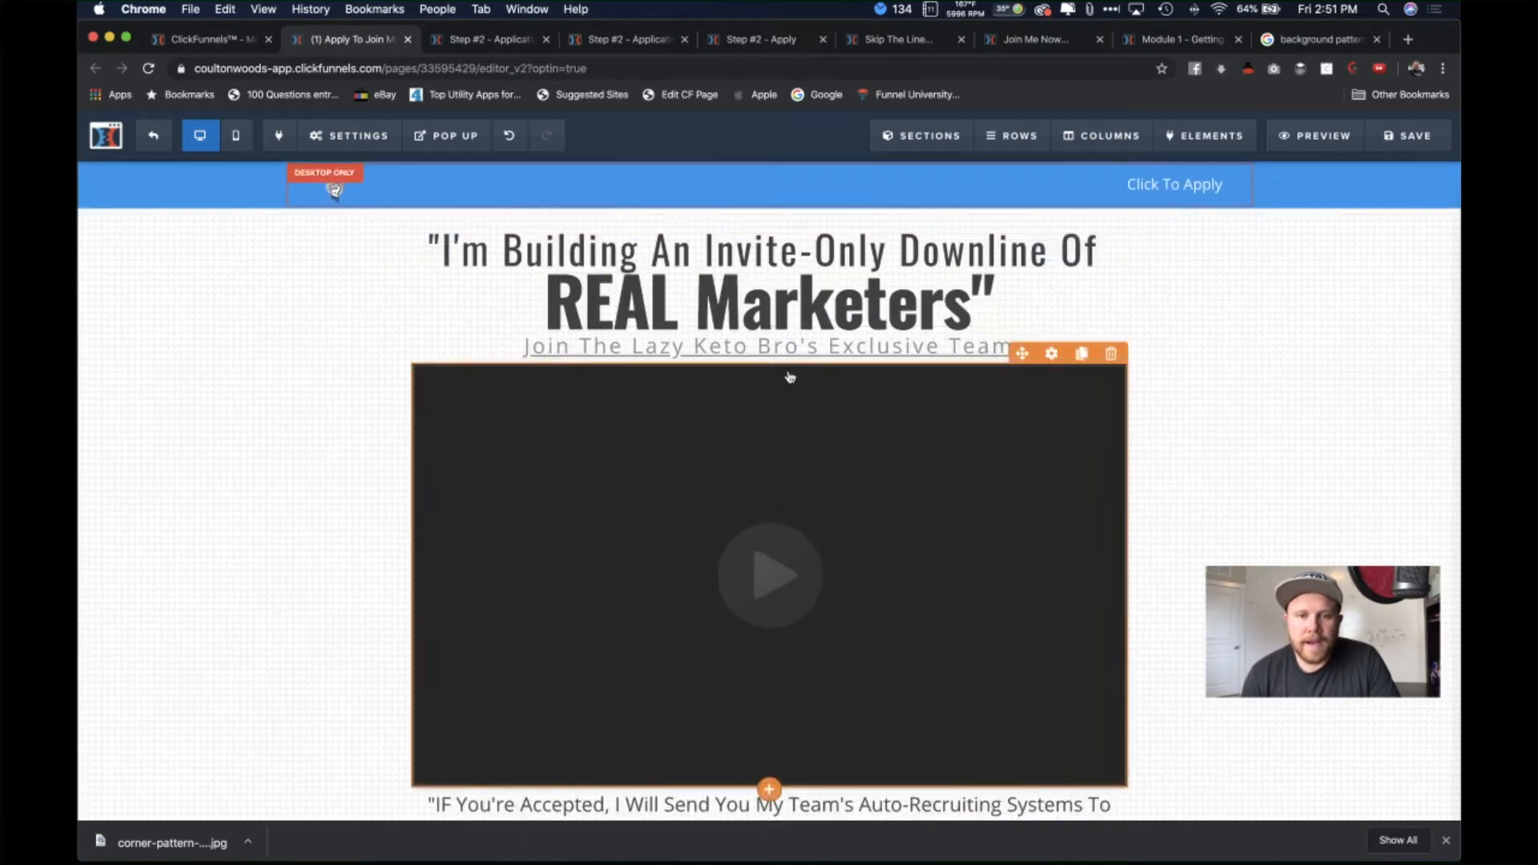
Step: Insert 'Network' before 'Marketers' in the headline
left_click(701, 306)
type("Network")
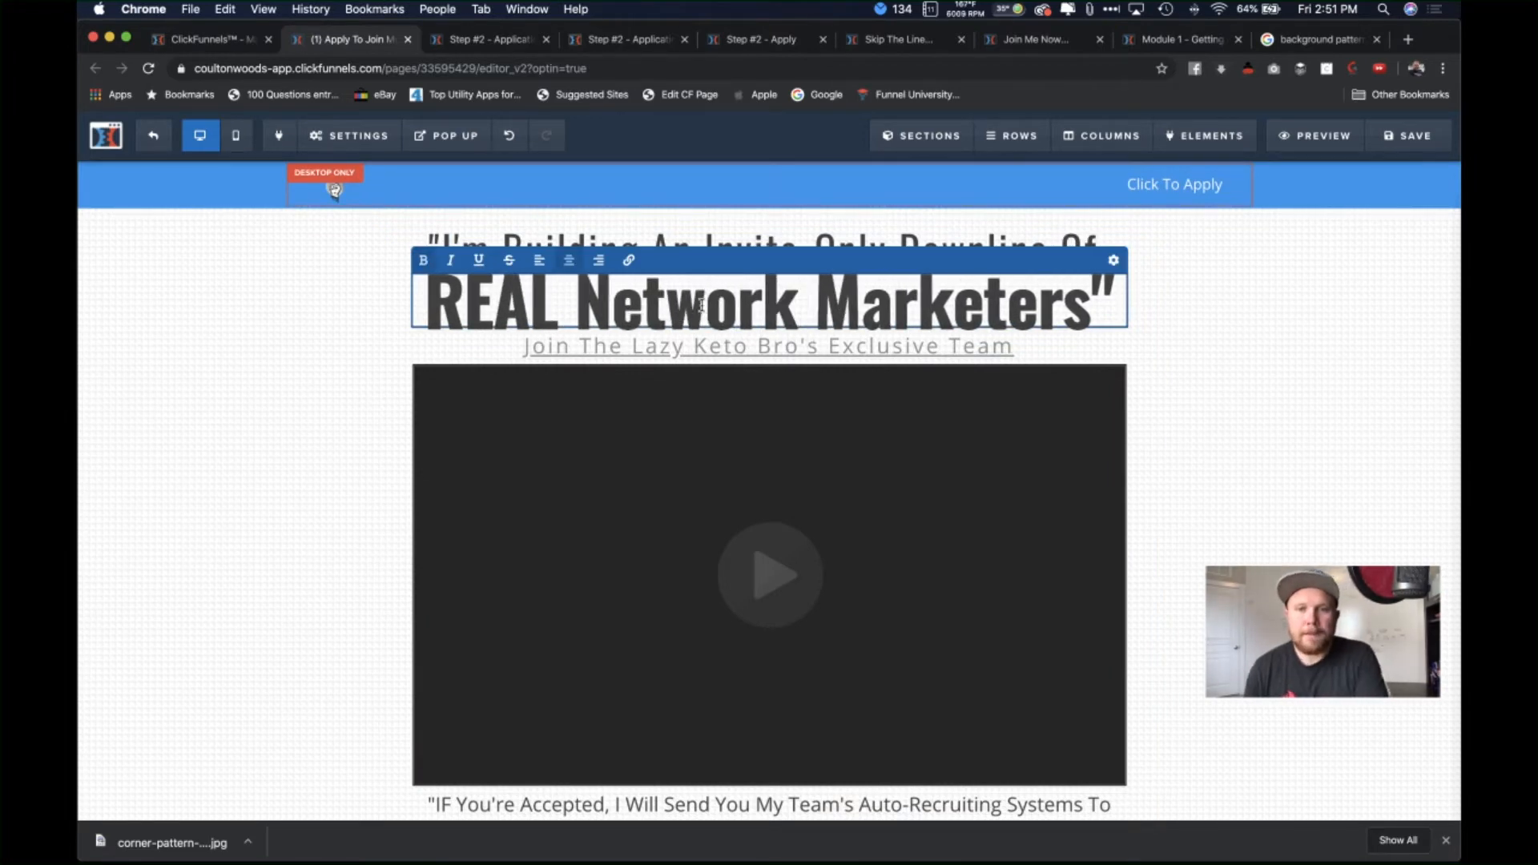
left_click(1243, 334)
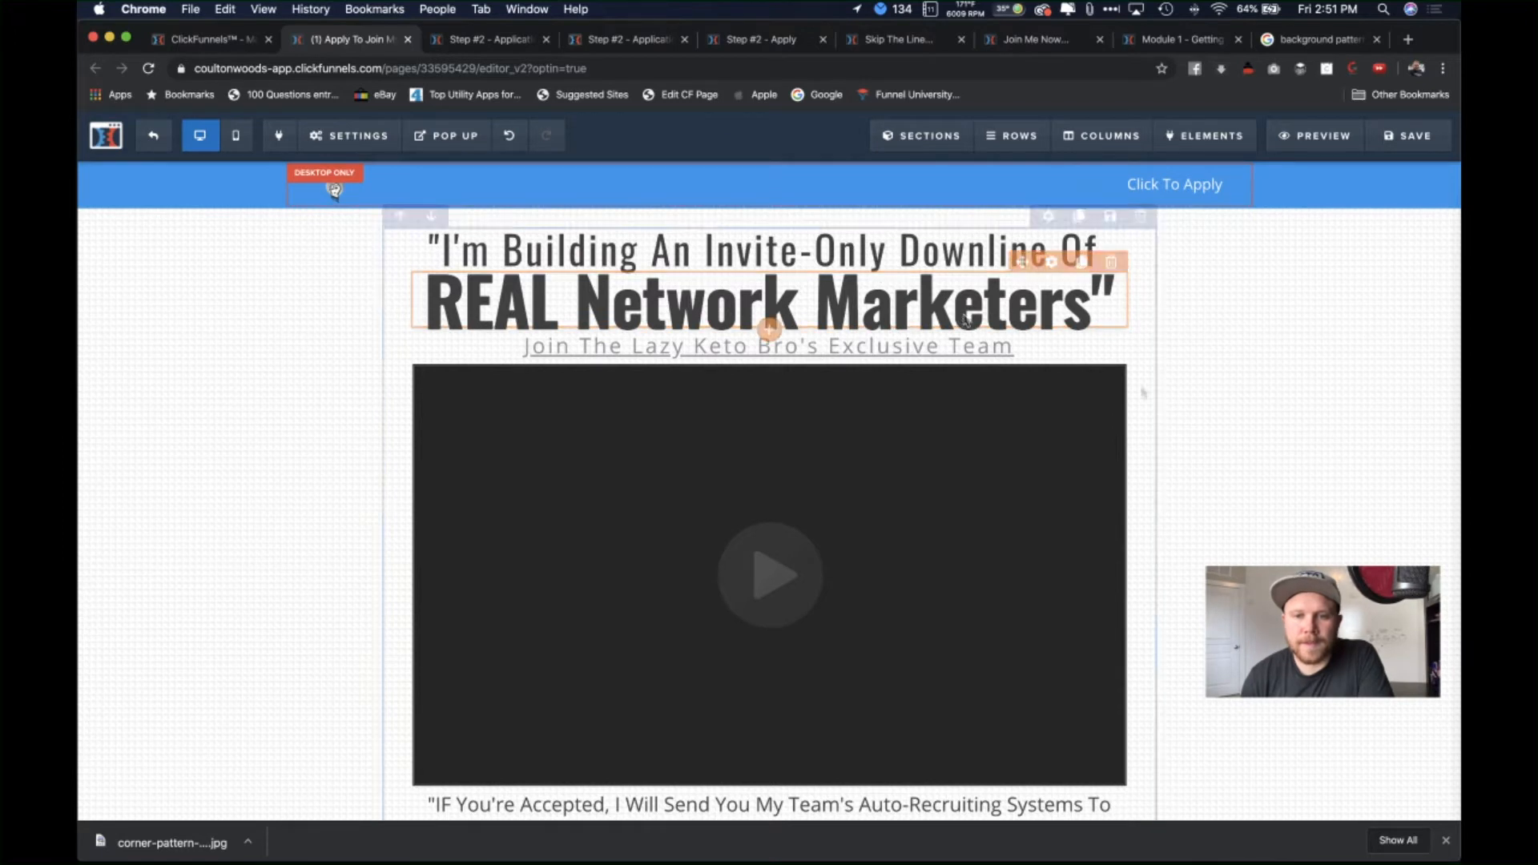
Step: Replace 'Invite-Only' with 'Exclusive' in the top headline line
left_click(811, 261)
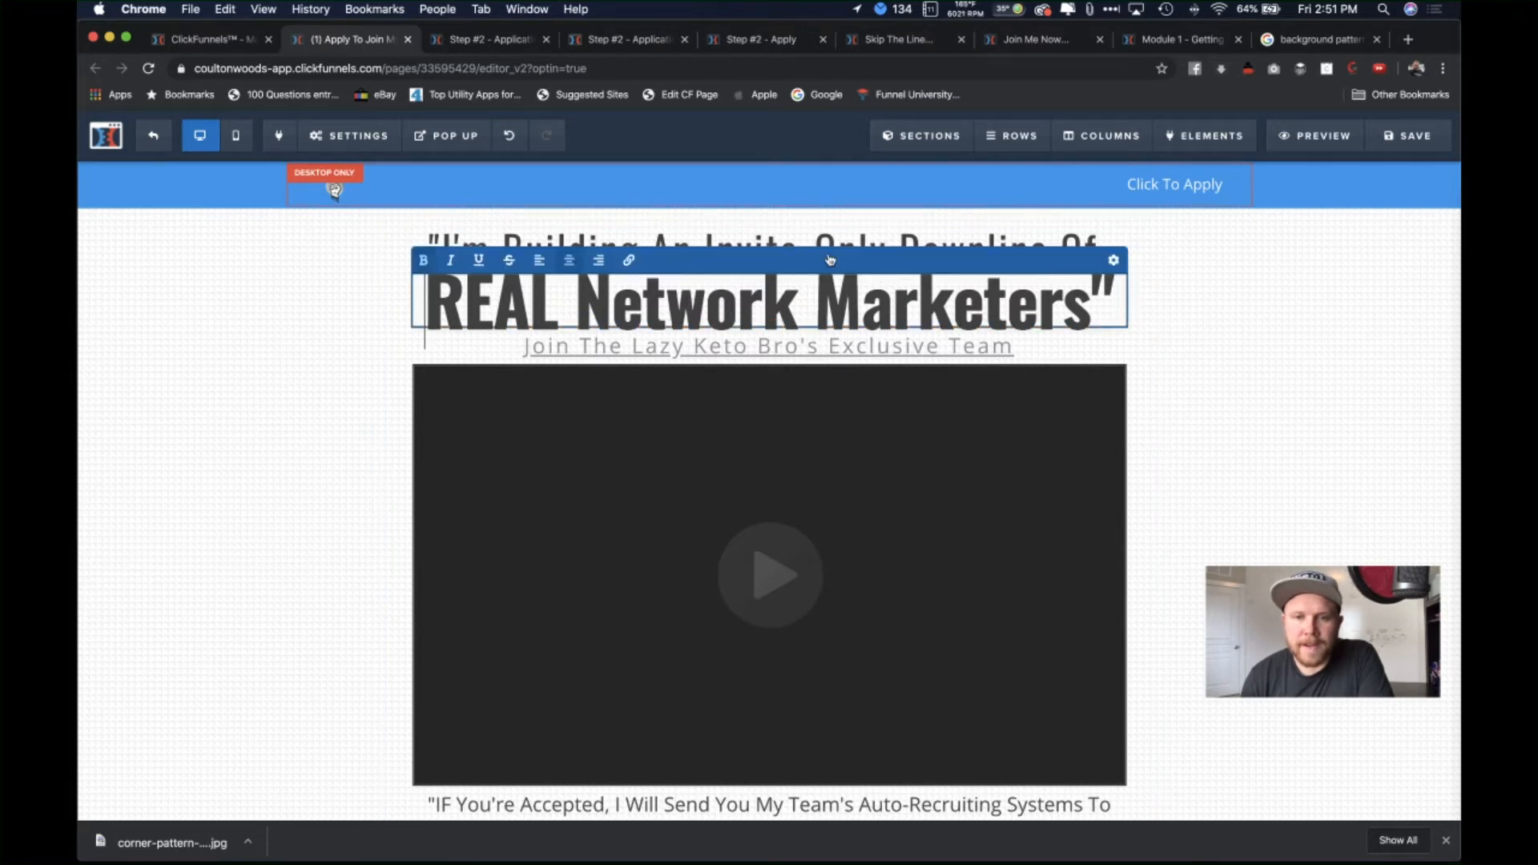
left_click(883, 244)
left_click(886, 251)
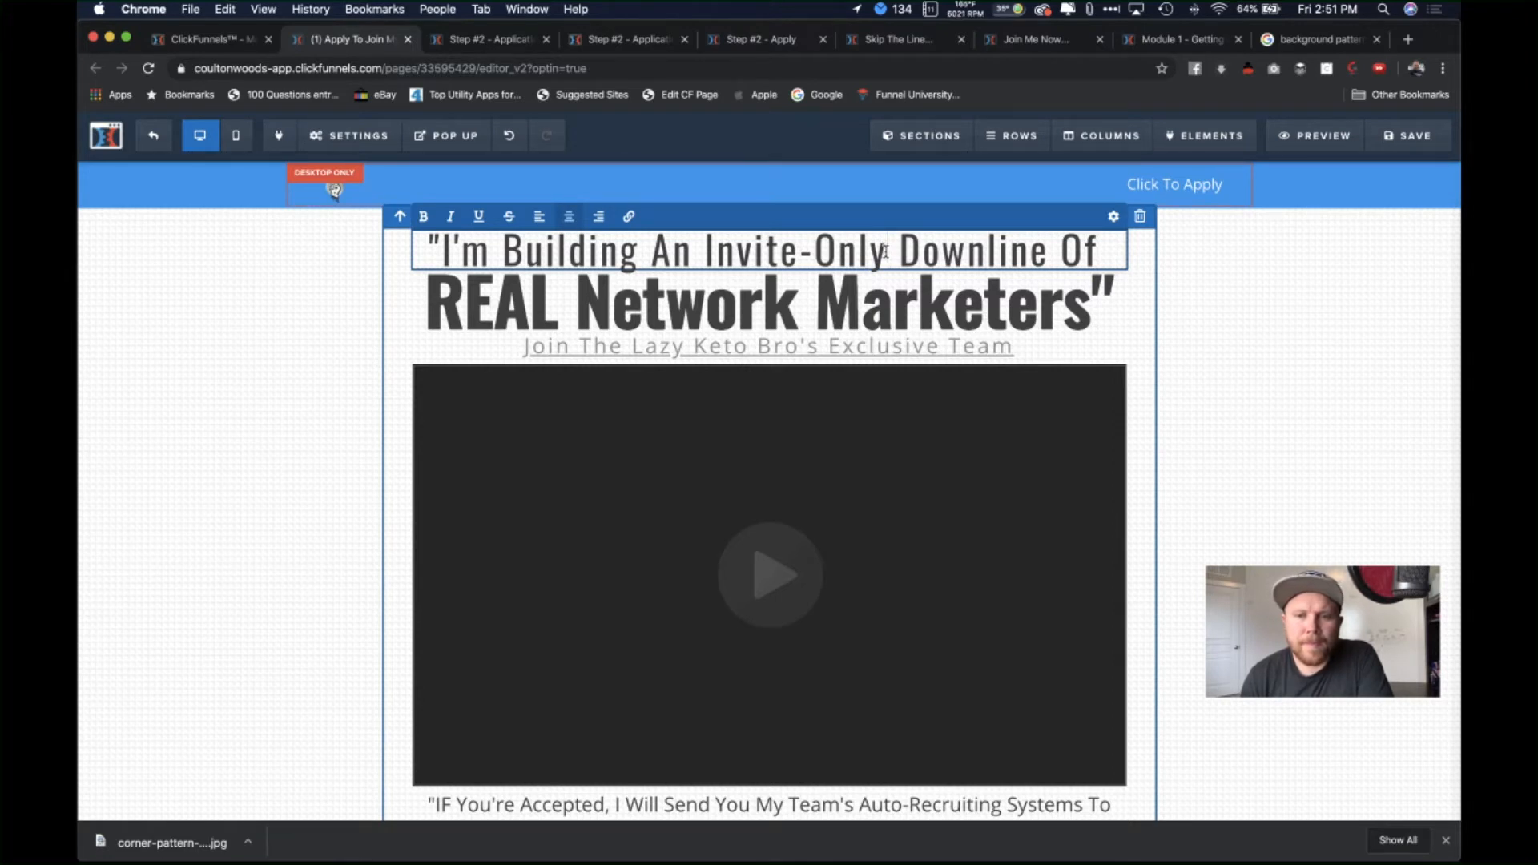
left_click_drag(887, 252, 773, 244)
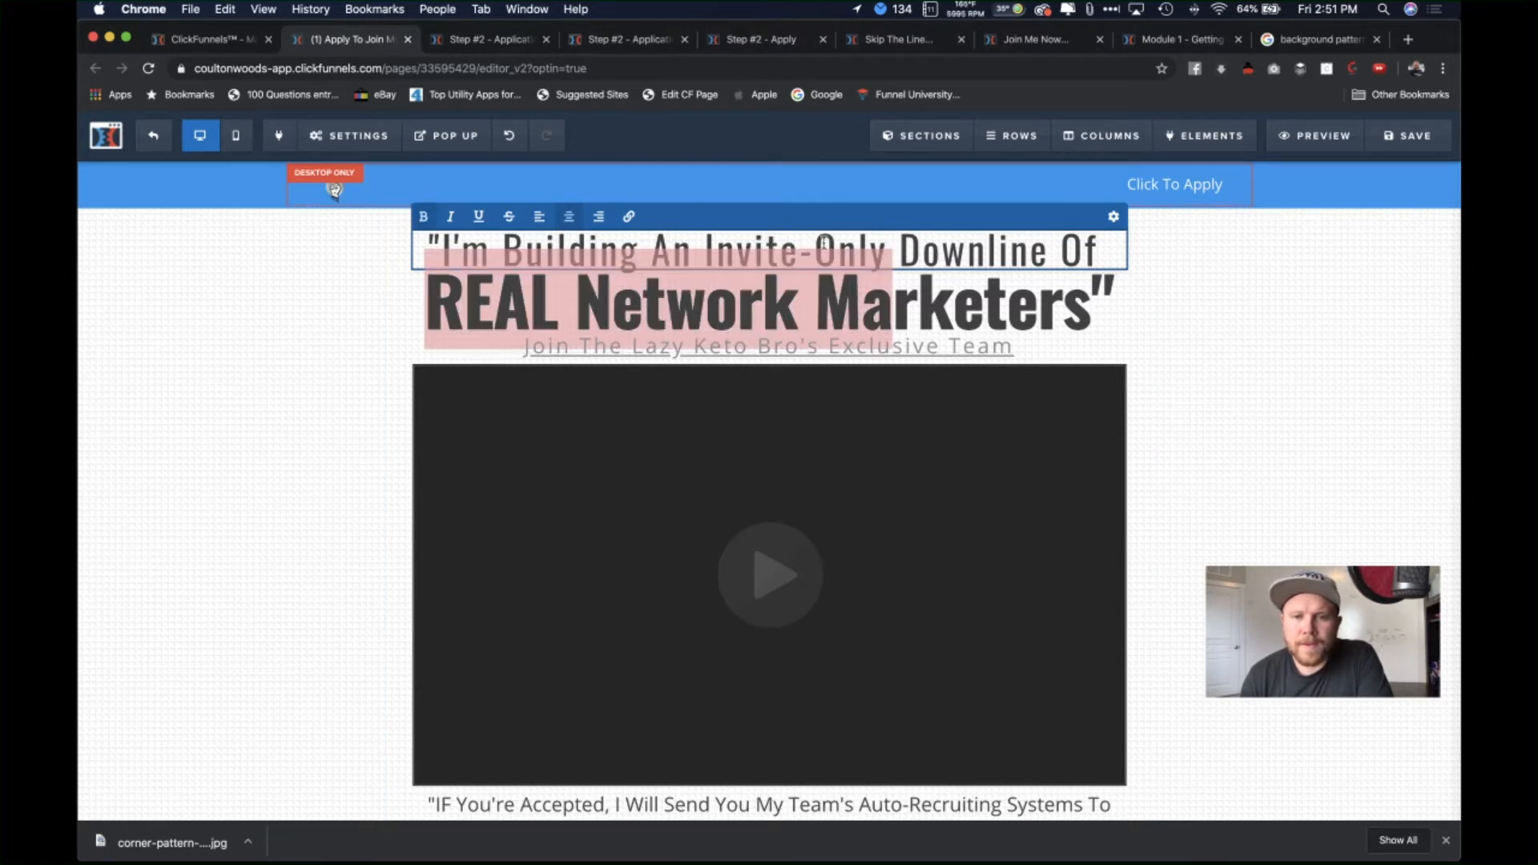
left_click(887, 242)
key("BackSpace")
key("BackSpace")
key("BackSpace")
key("BackSpace")
key("BackSpace")
key("BackSpace")
key("BackSpace")
key("BackSpace")
key("BackSpace")
key("BackSpace")
key("BackSpace")
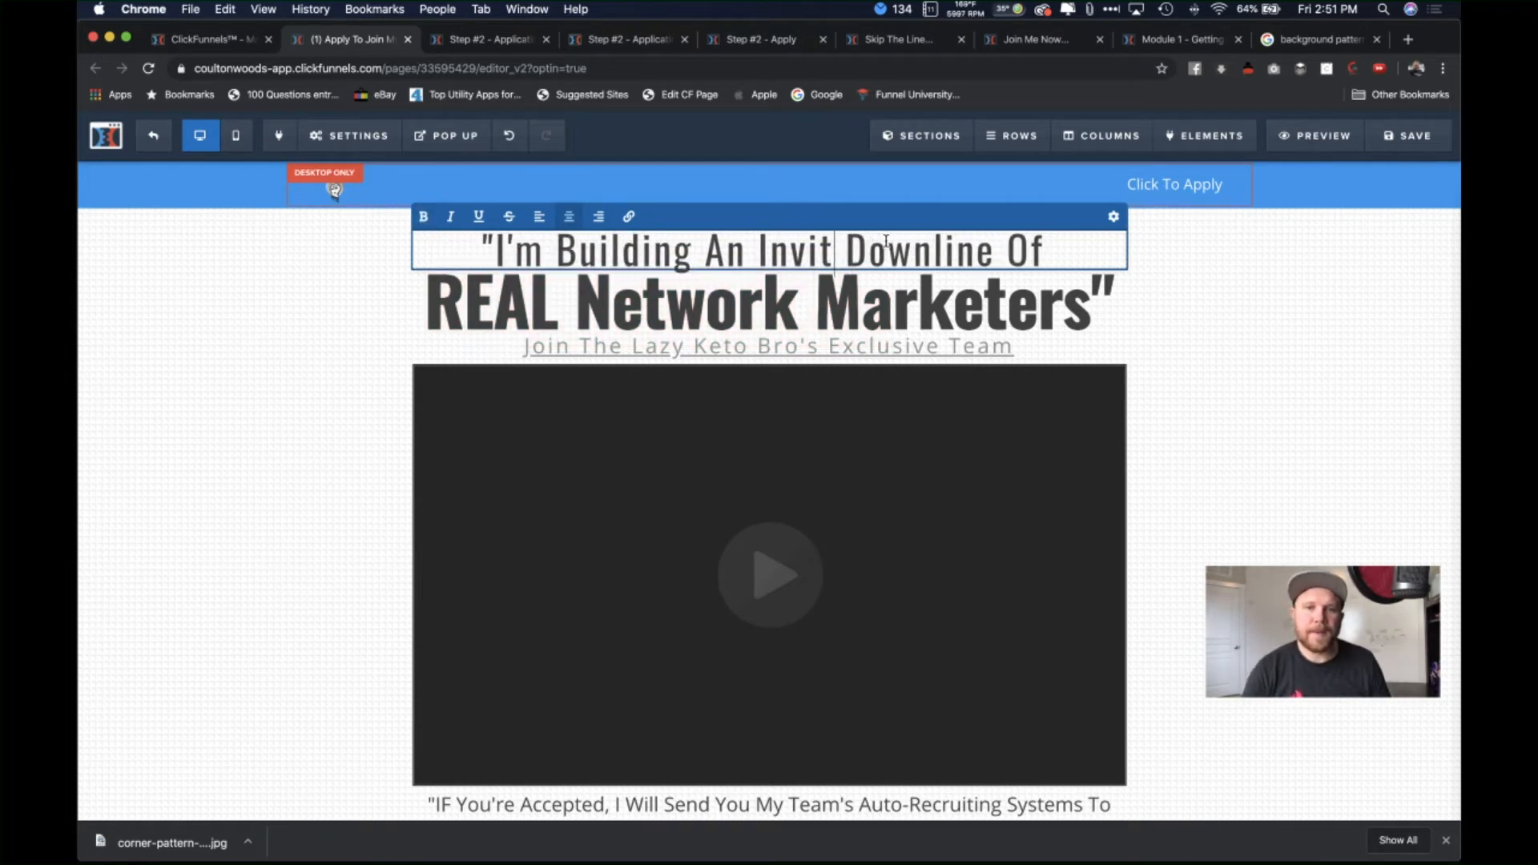
type("Exclusive")
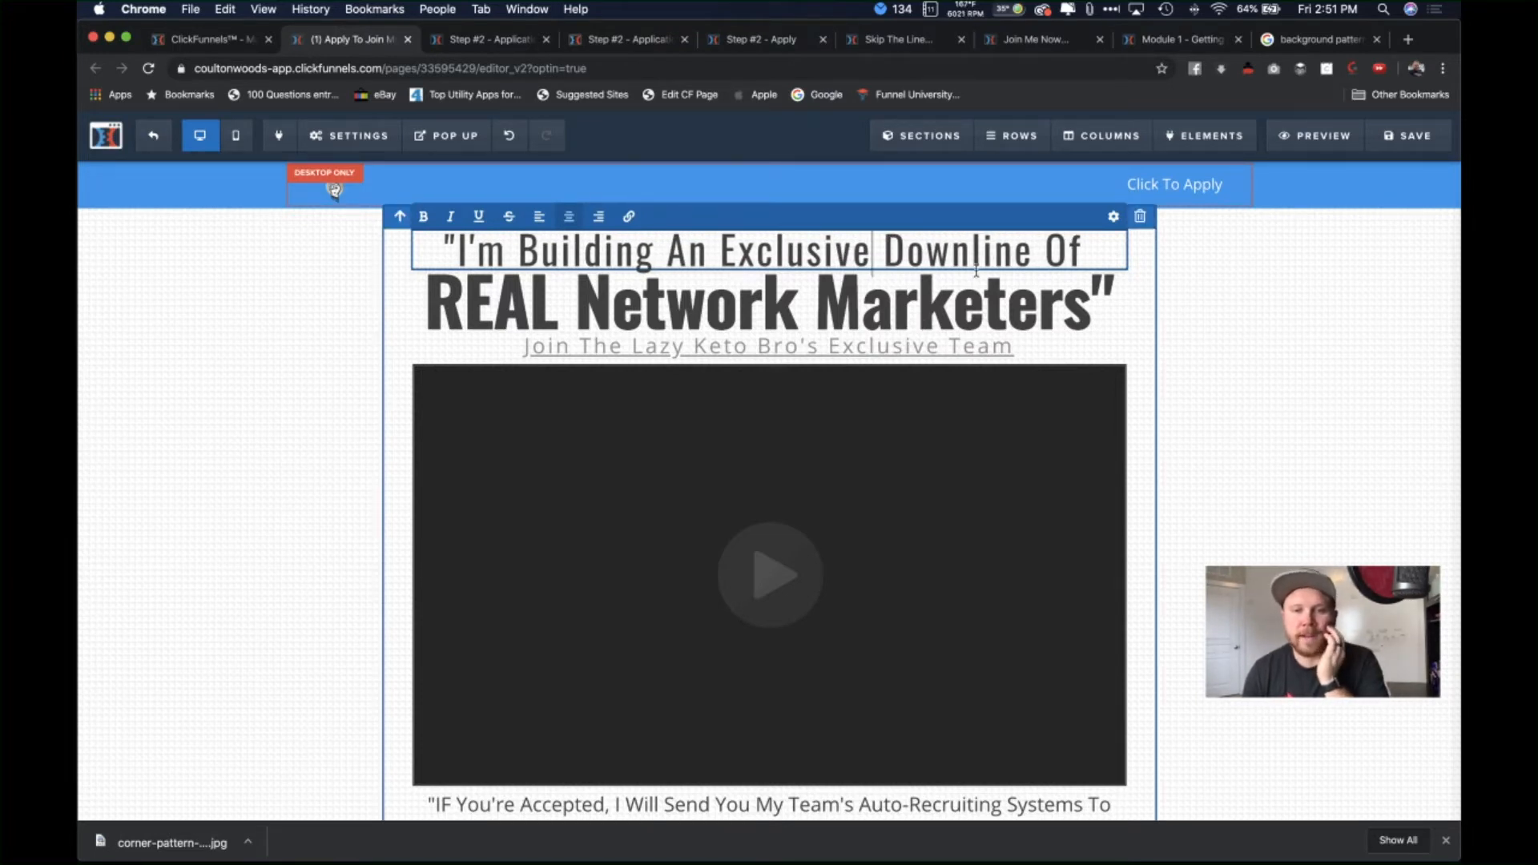
left_click(1196, 350)
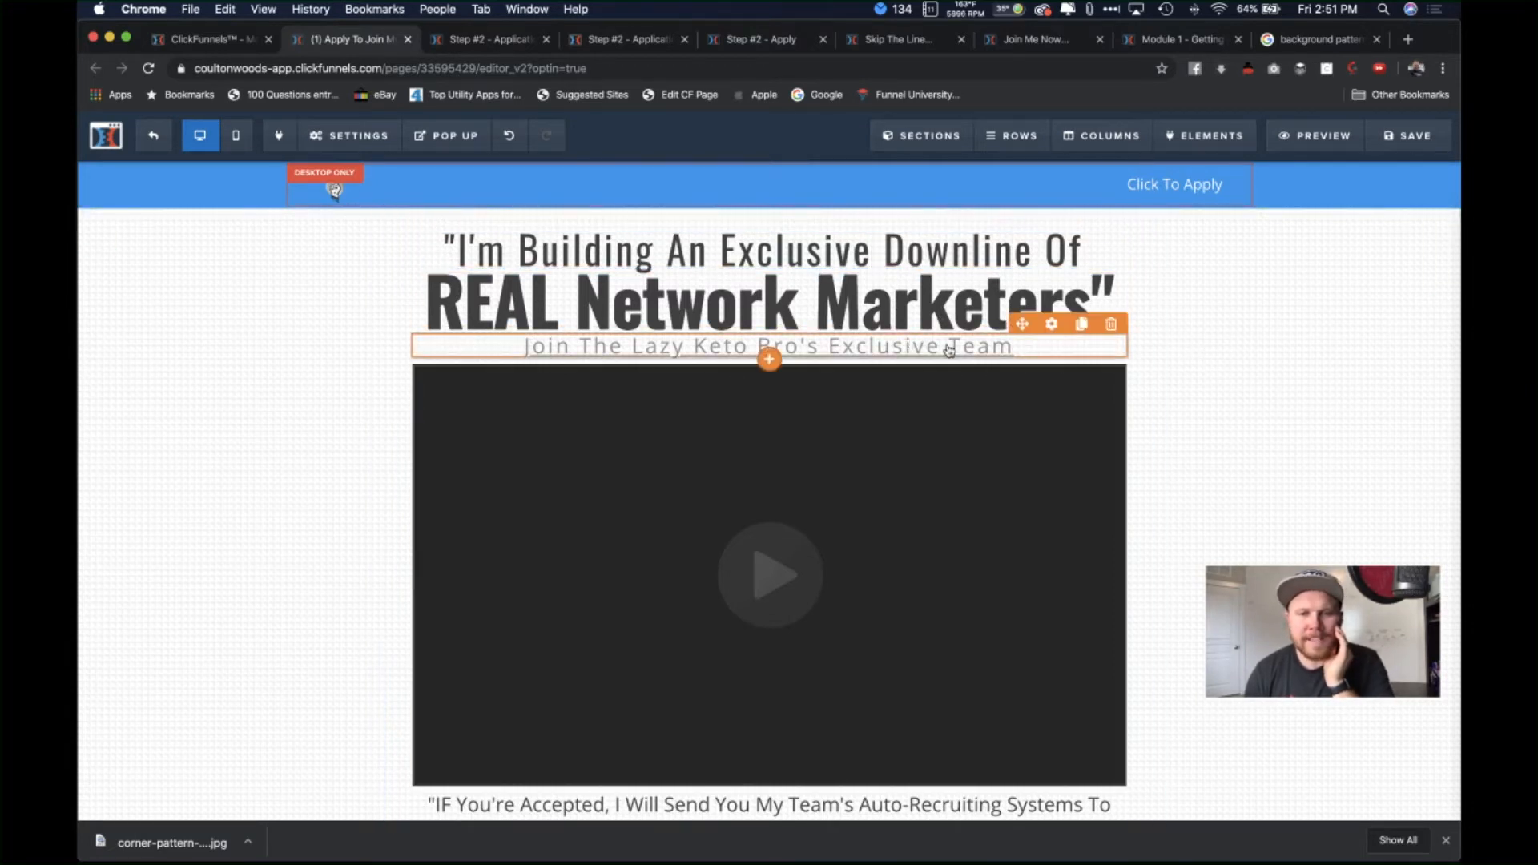
scroll(1202, 462, "down", 1)
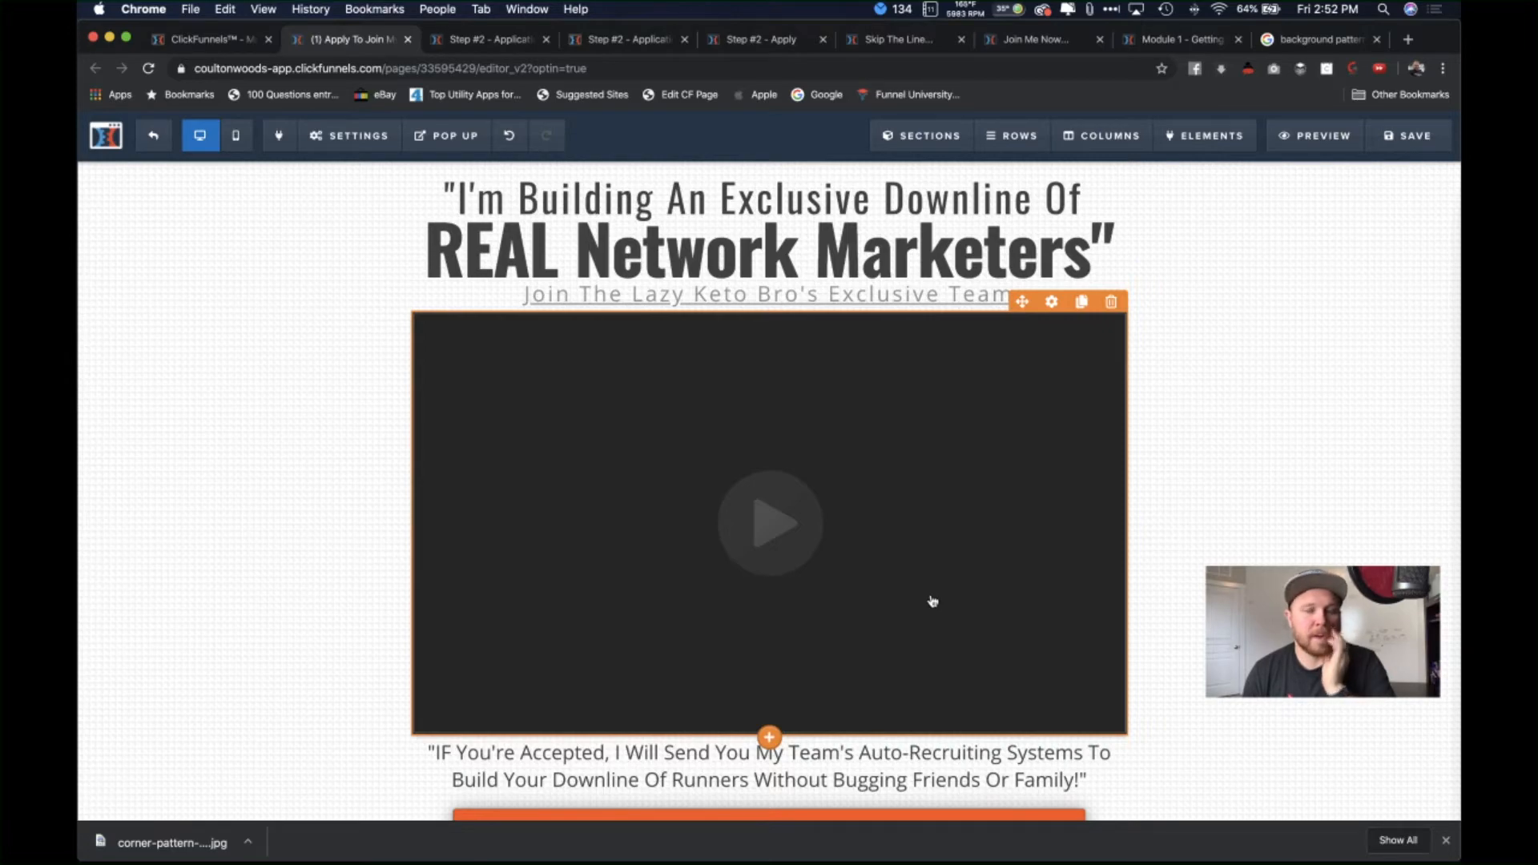
scroll(933, 601, "down", 10)
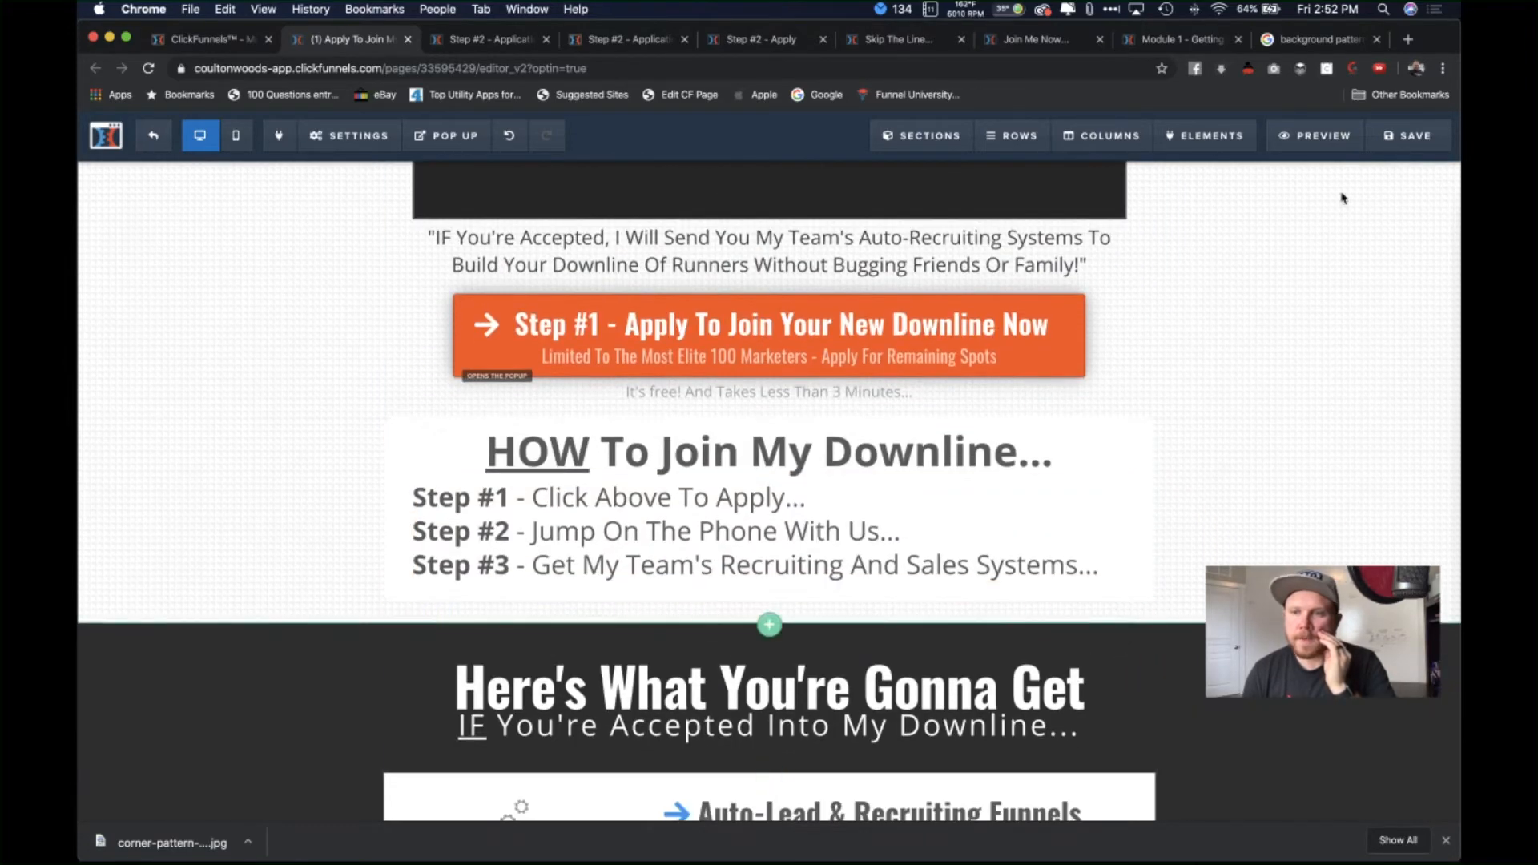
Step: Save the page, then scroll down to the Total Value $4,197 offer block
left_click(1408, 135)
scroll(1210, 353, "down", 5)
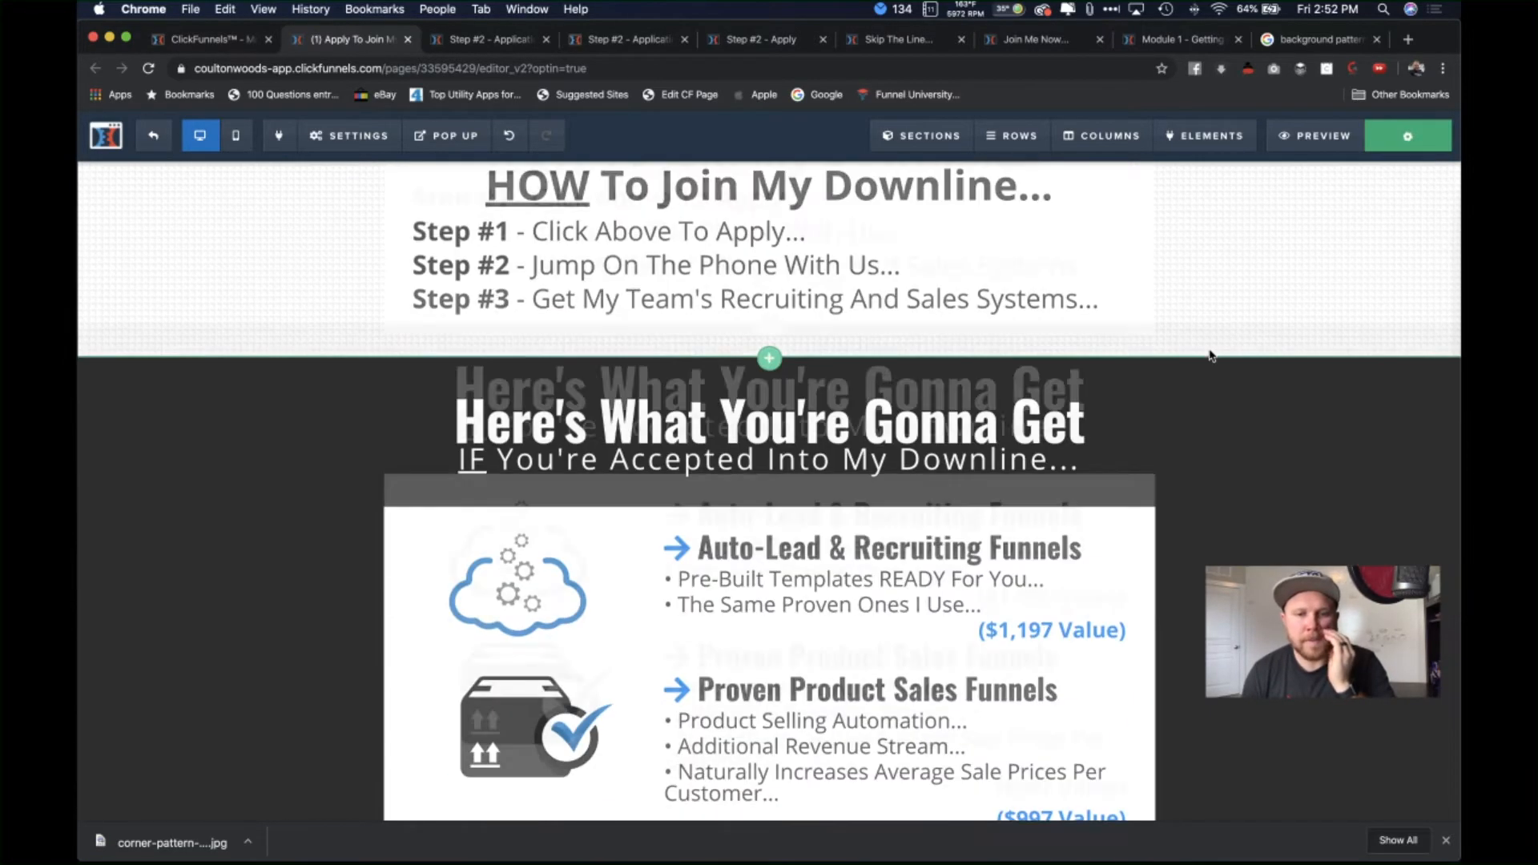
scroll(1210, 353, "down", 15)
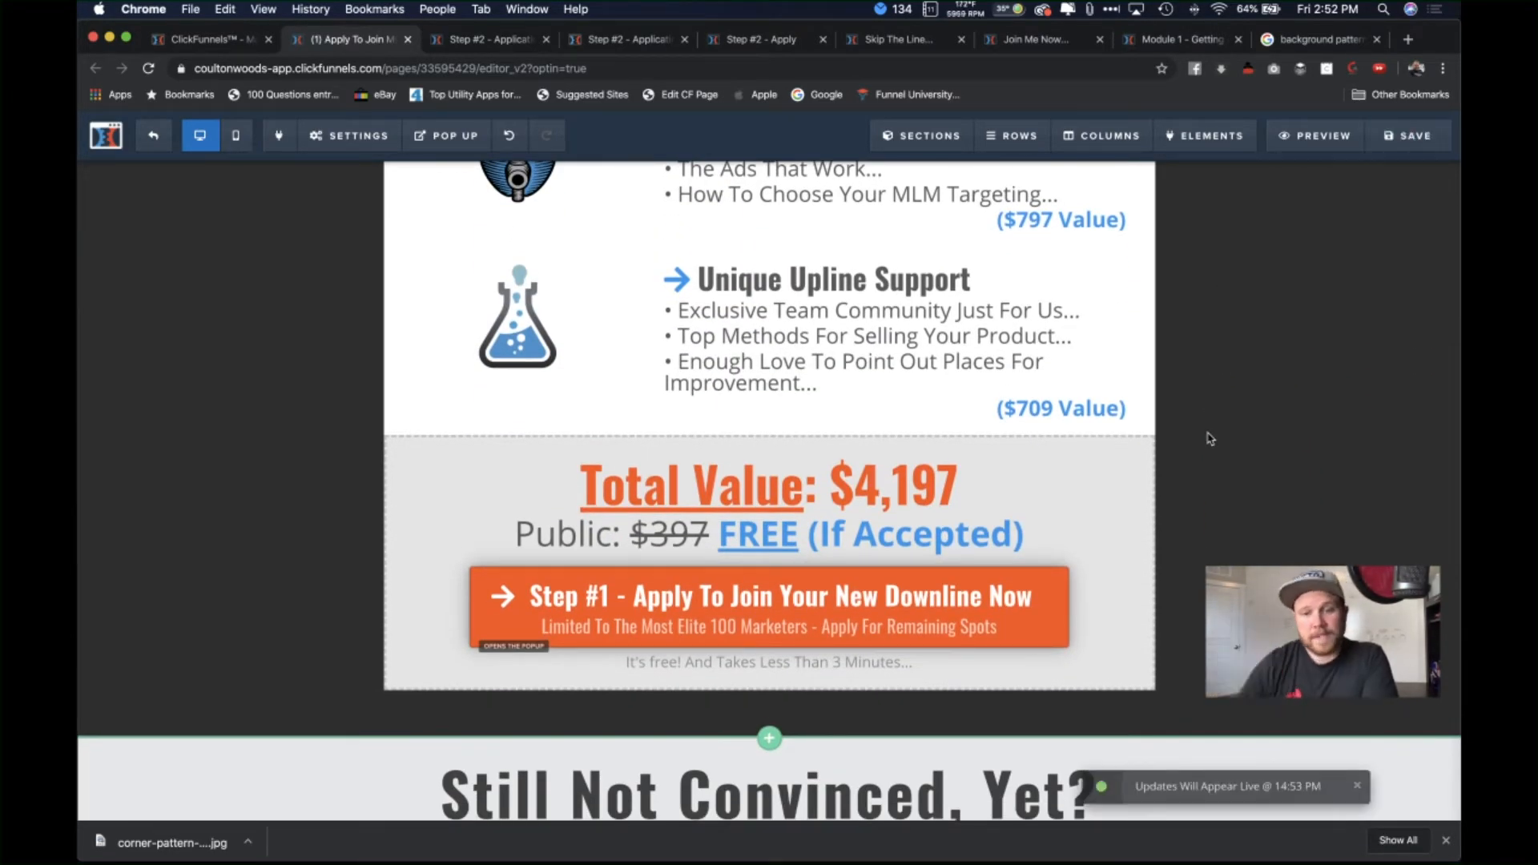
scroll(1221, 476, "down", 3)
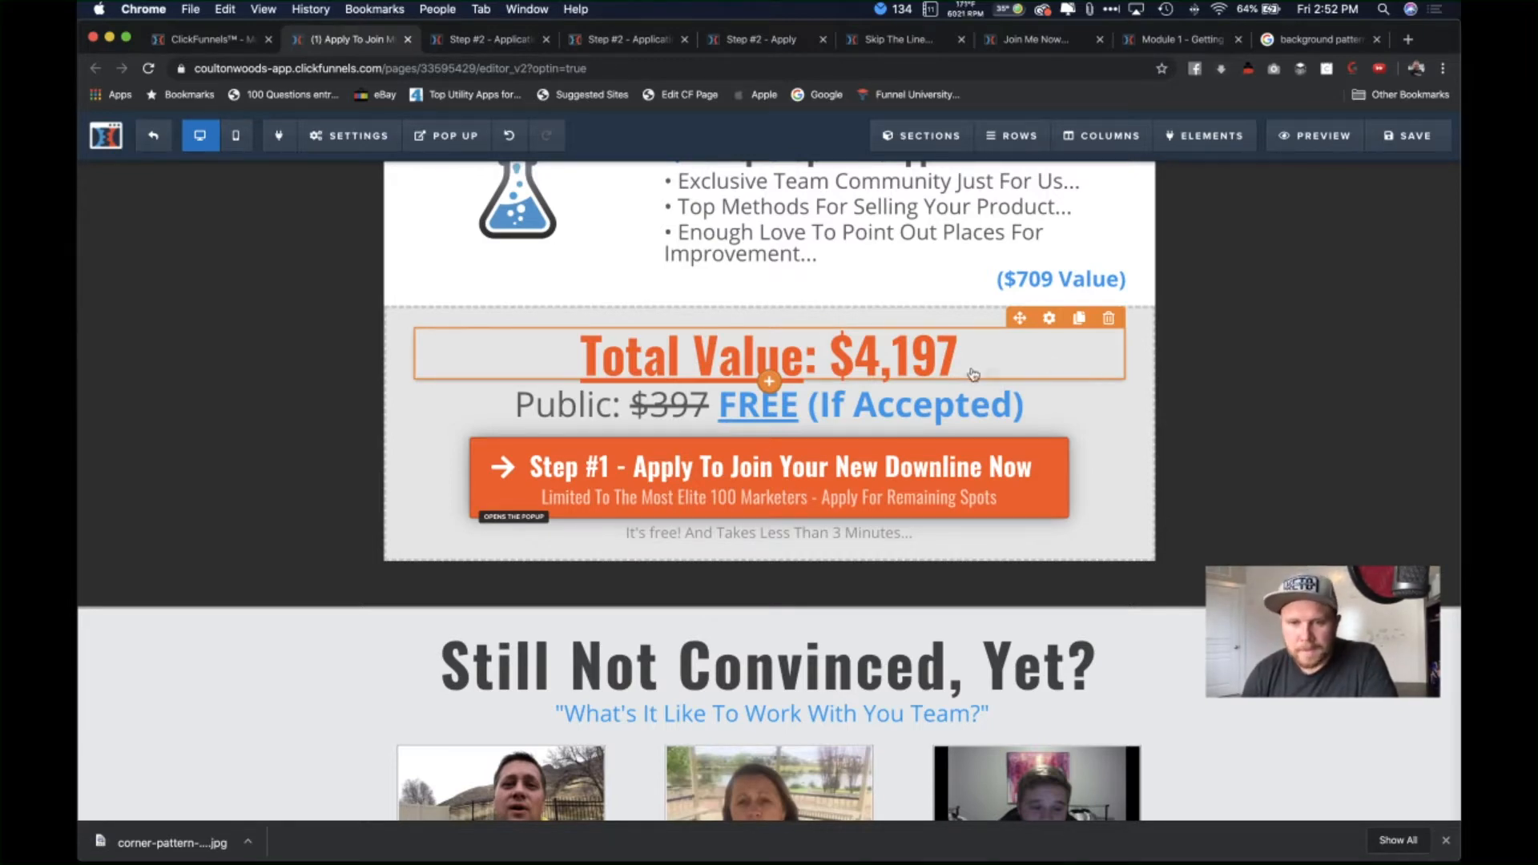
scroll(973, 375, "up", 3)
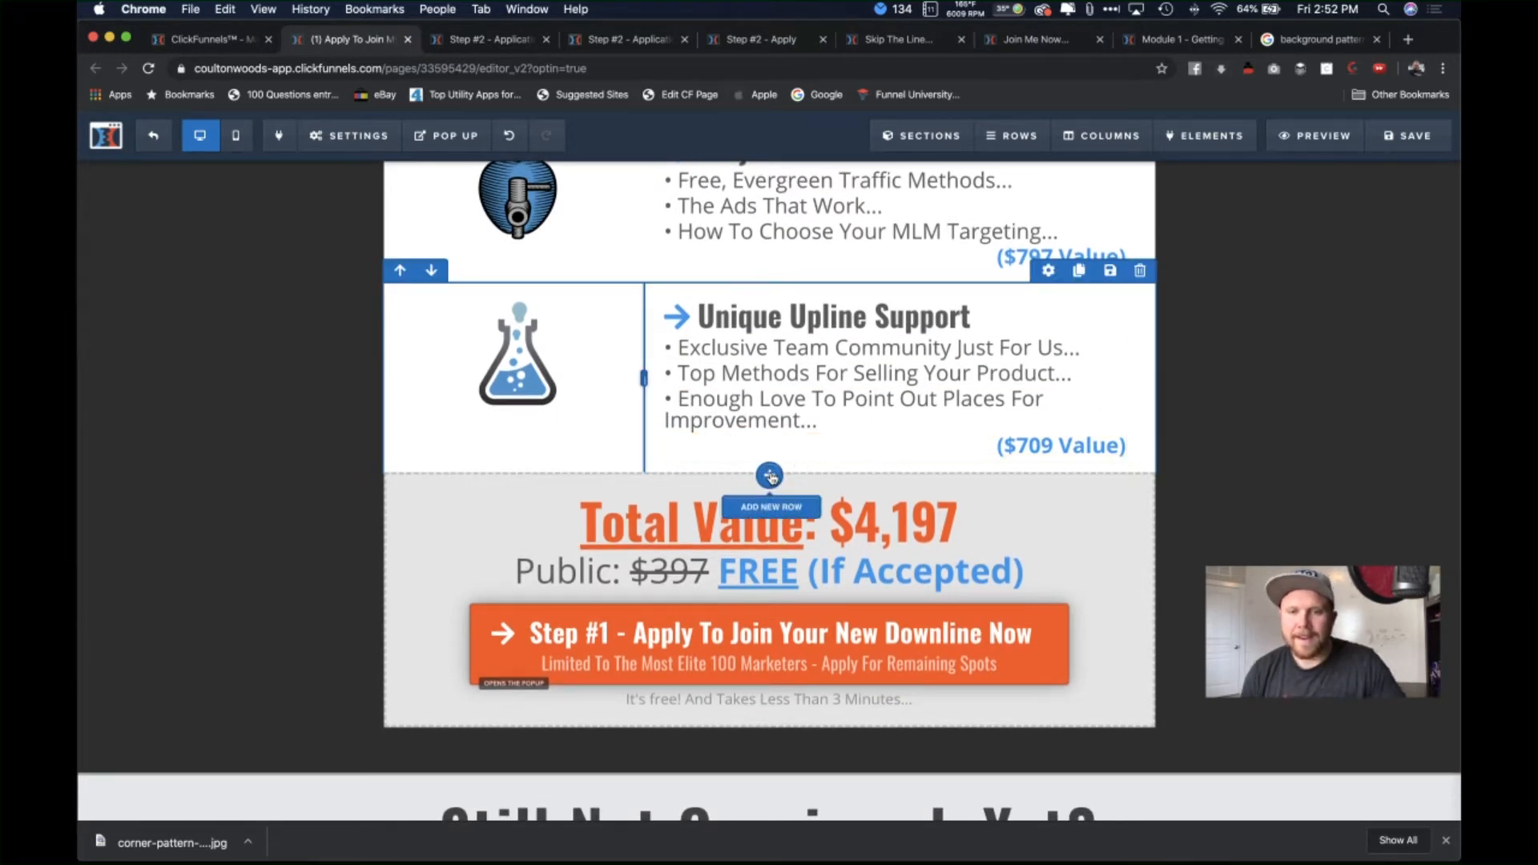
Step: Add a new single-column row below Unique Upline Support
left_click(771, 477)
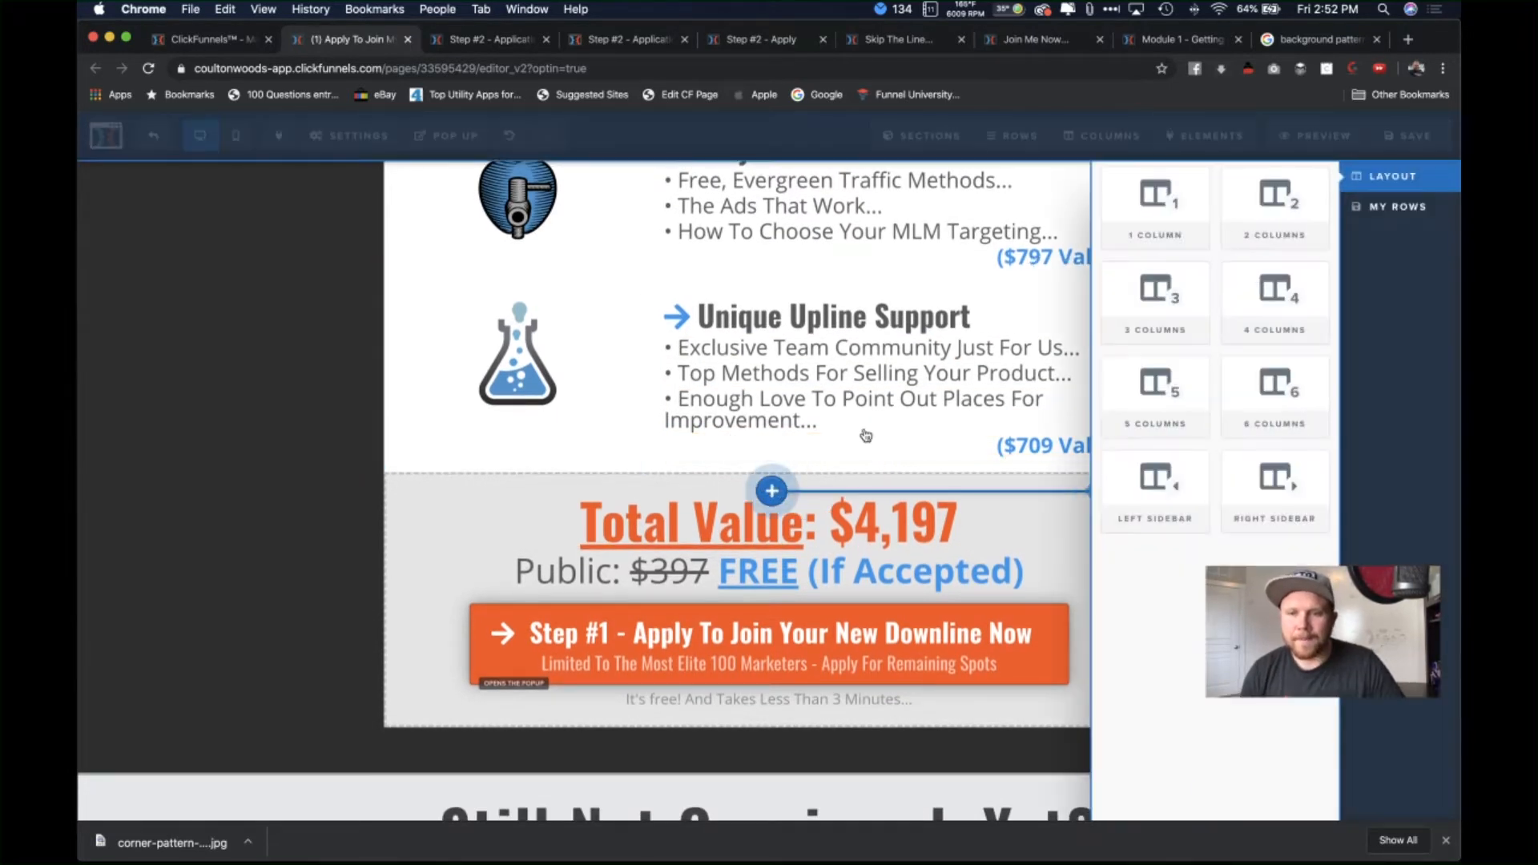
left_click(1157, 217)
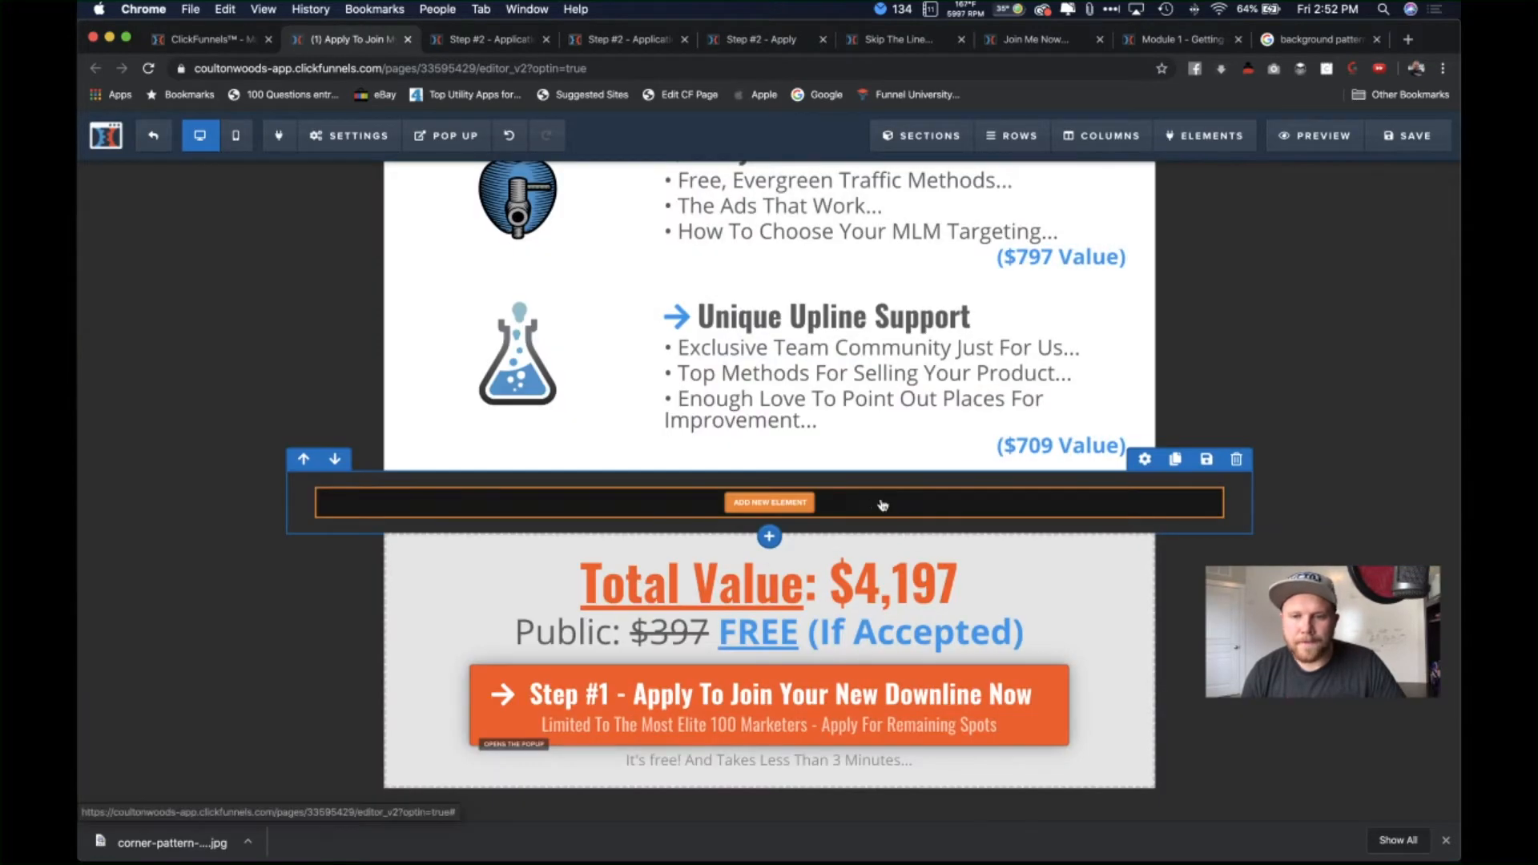
left_click(771, 502)
left_click(787, 567)
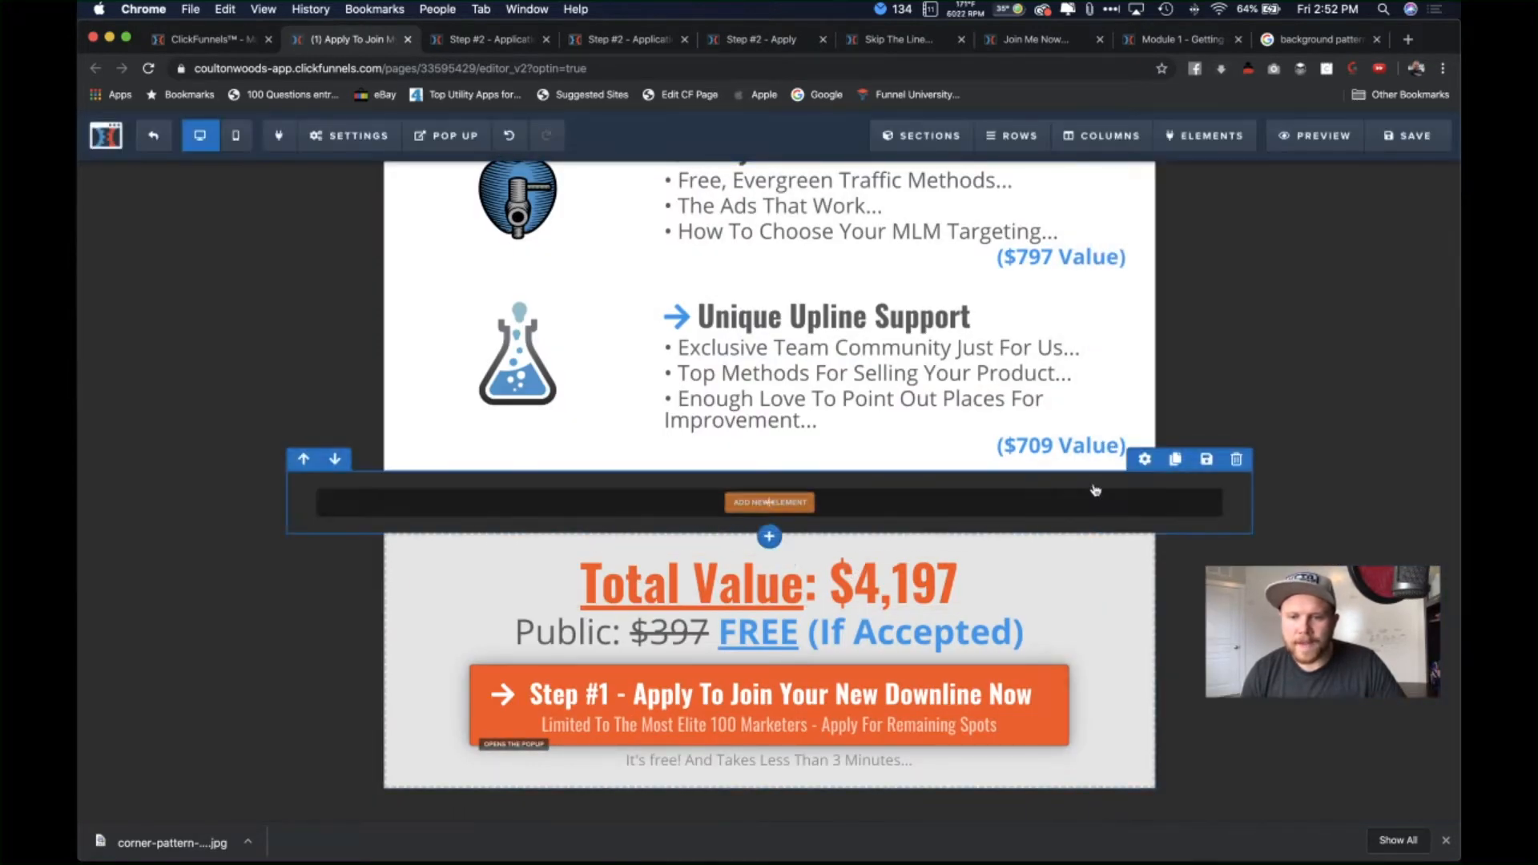
Step: Narrow the new row to 80% width
left_click(1145, 462)
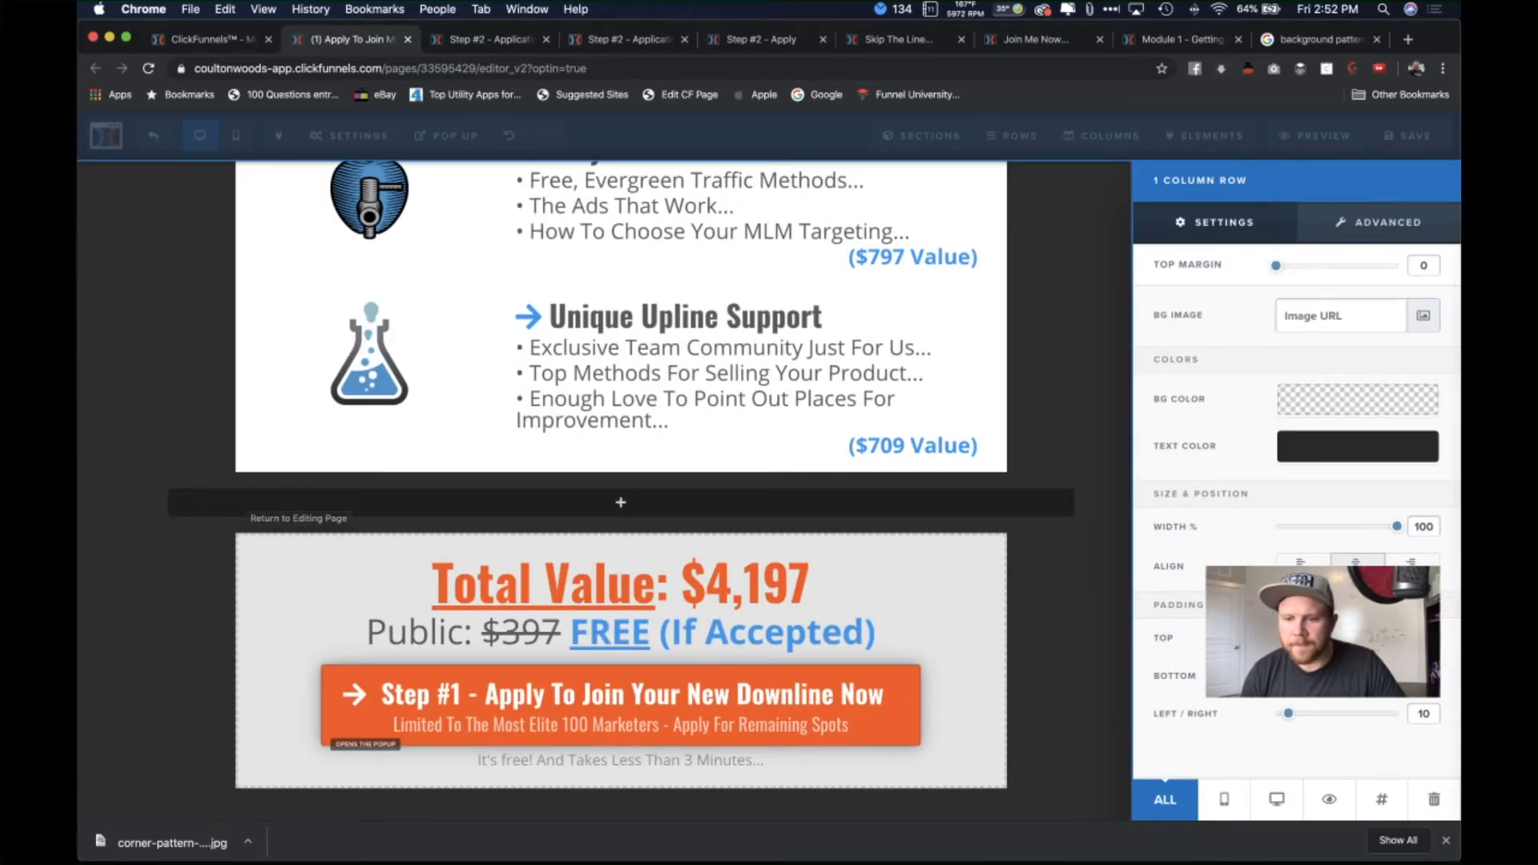
left_click_drag(1397, 529, 1368, 535)
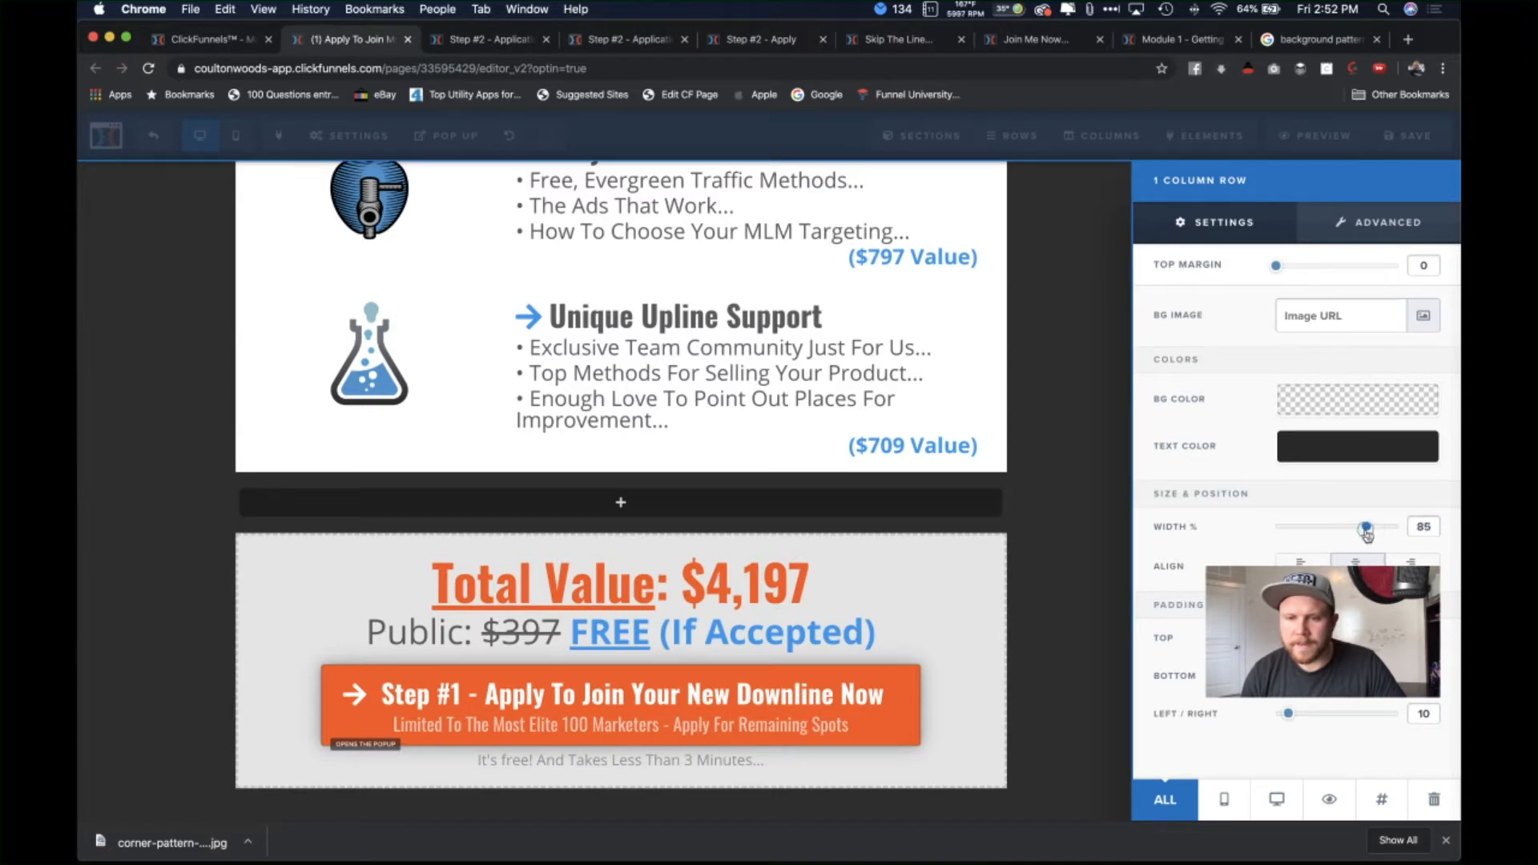
left_click(1048, 480)
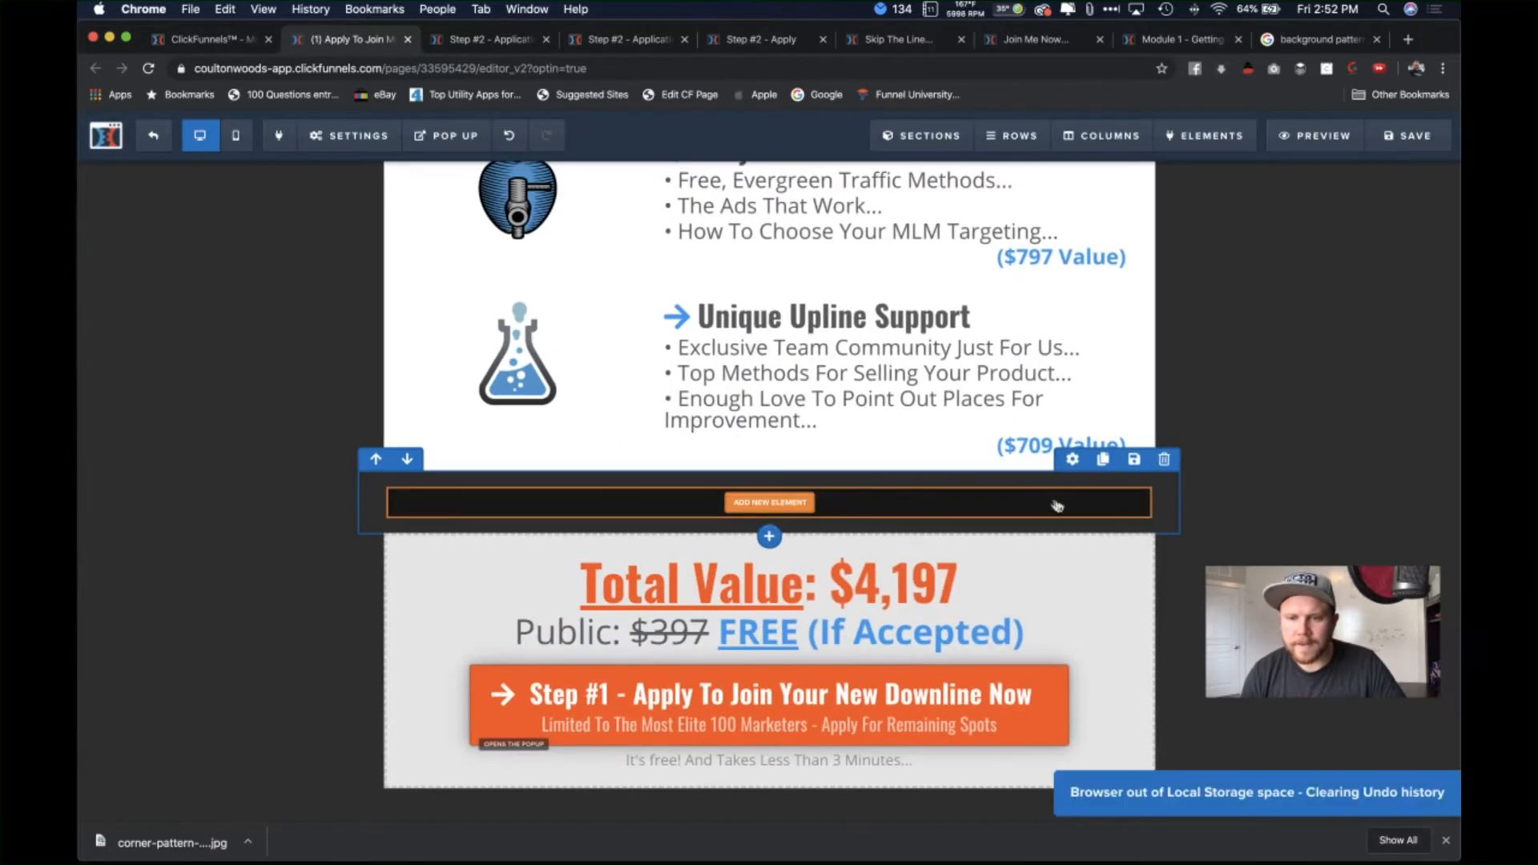
left_click(1073, 462)
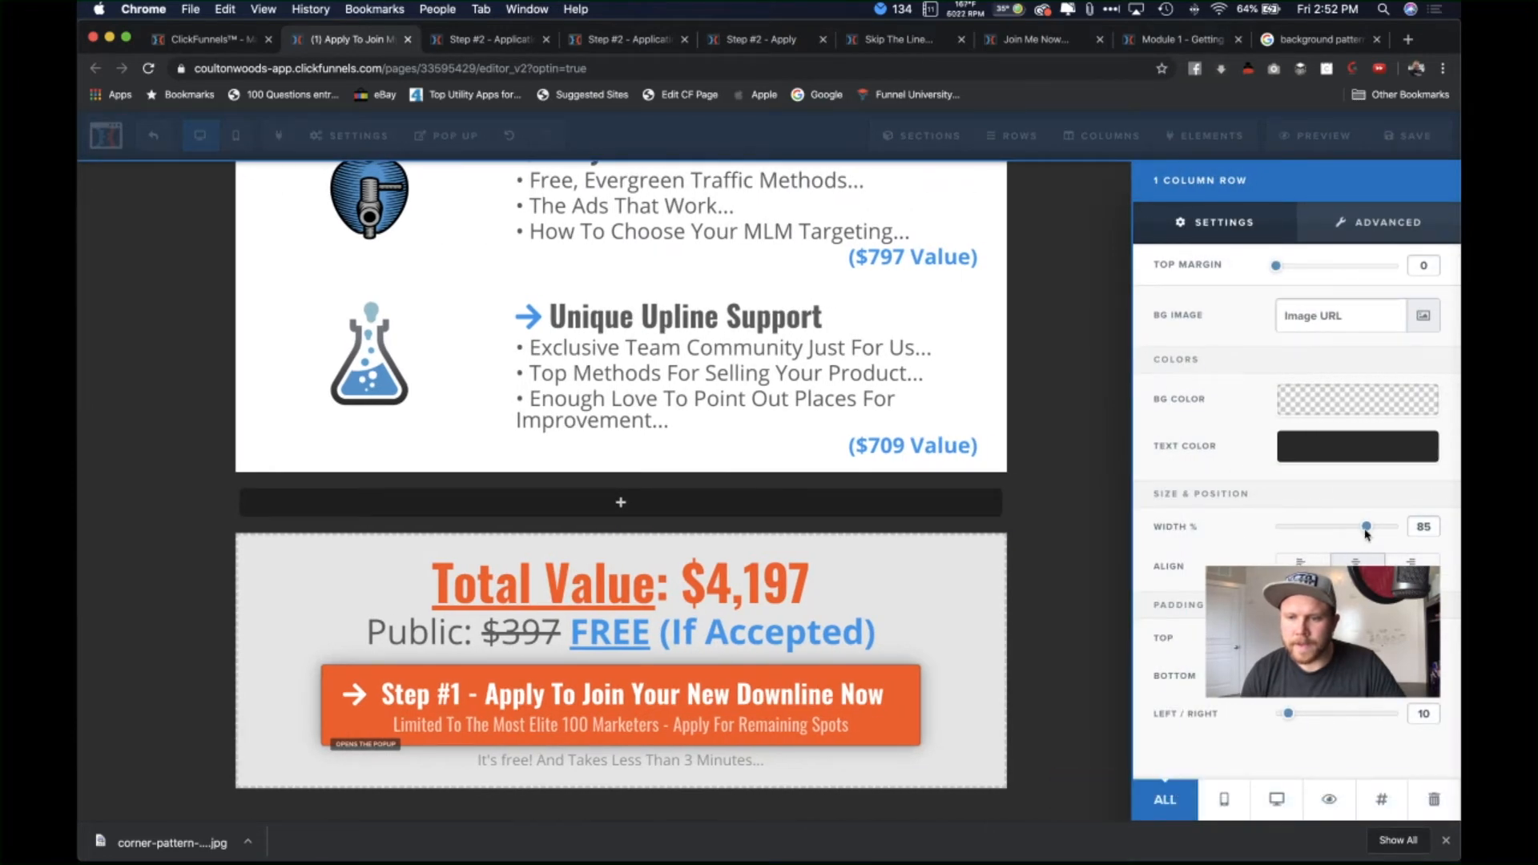
left_click_drag(1362, 534, 1359, 535)
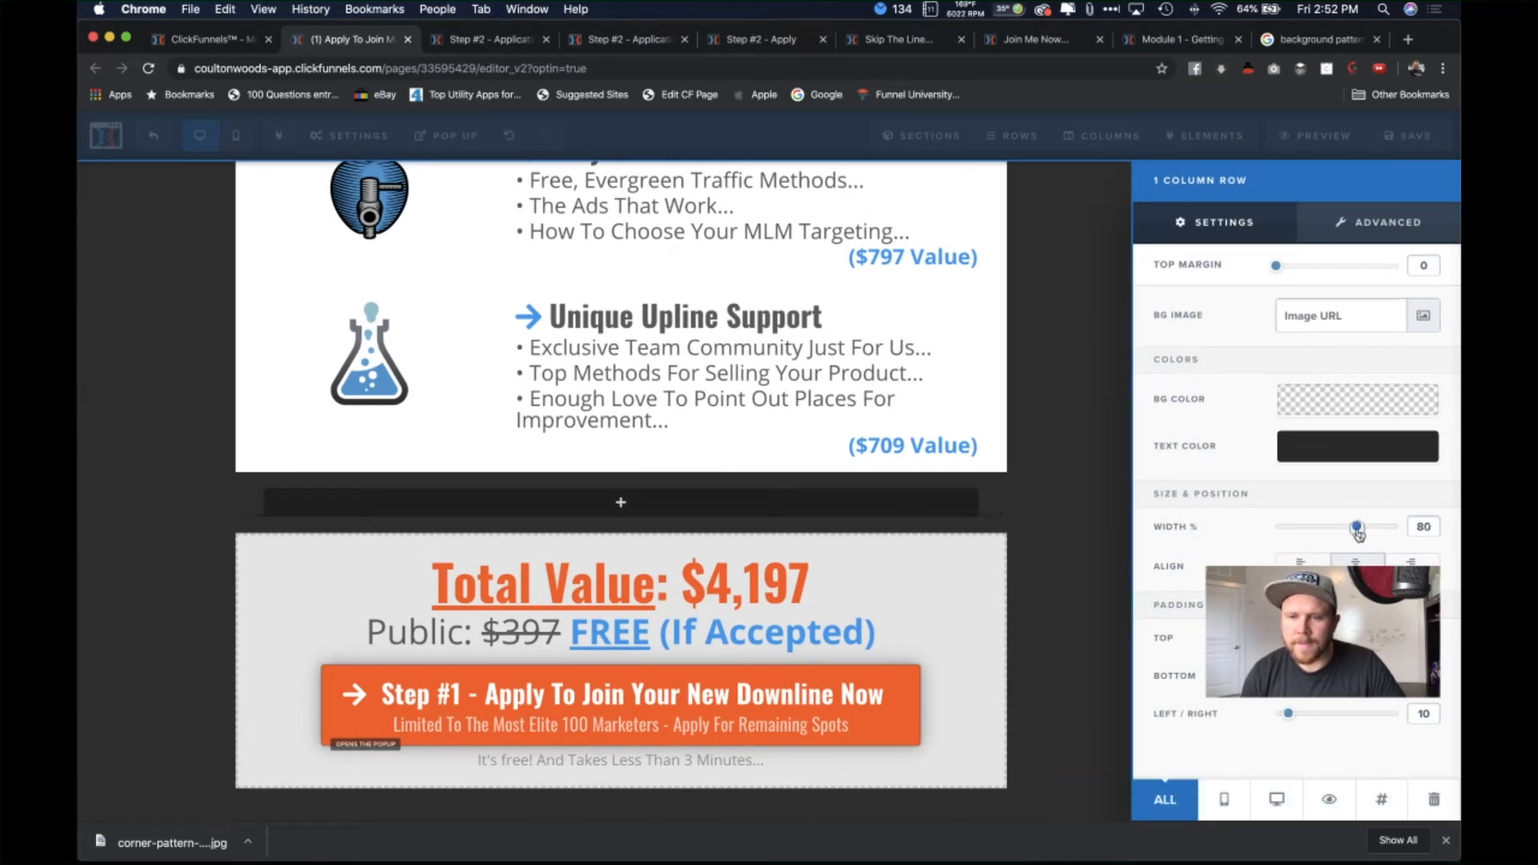
left_click(1067, 453)
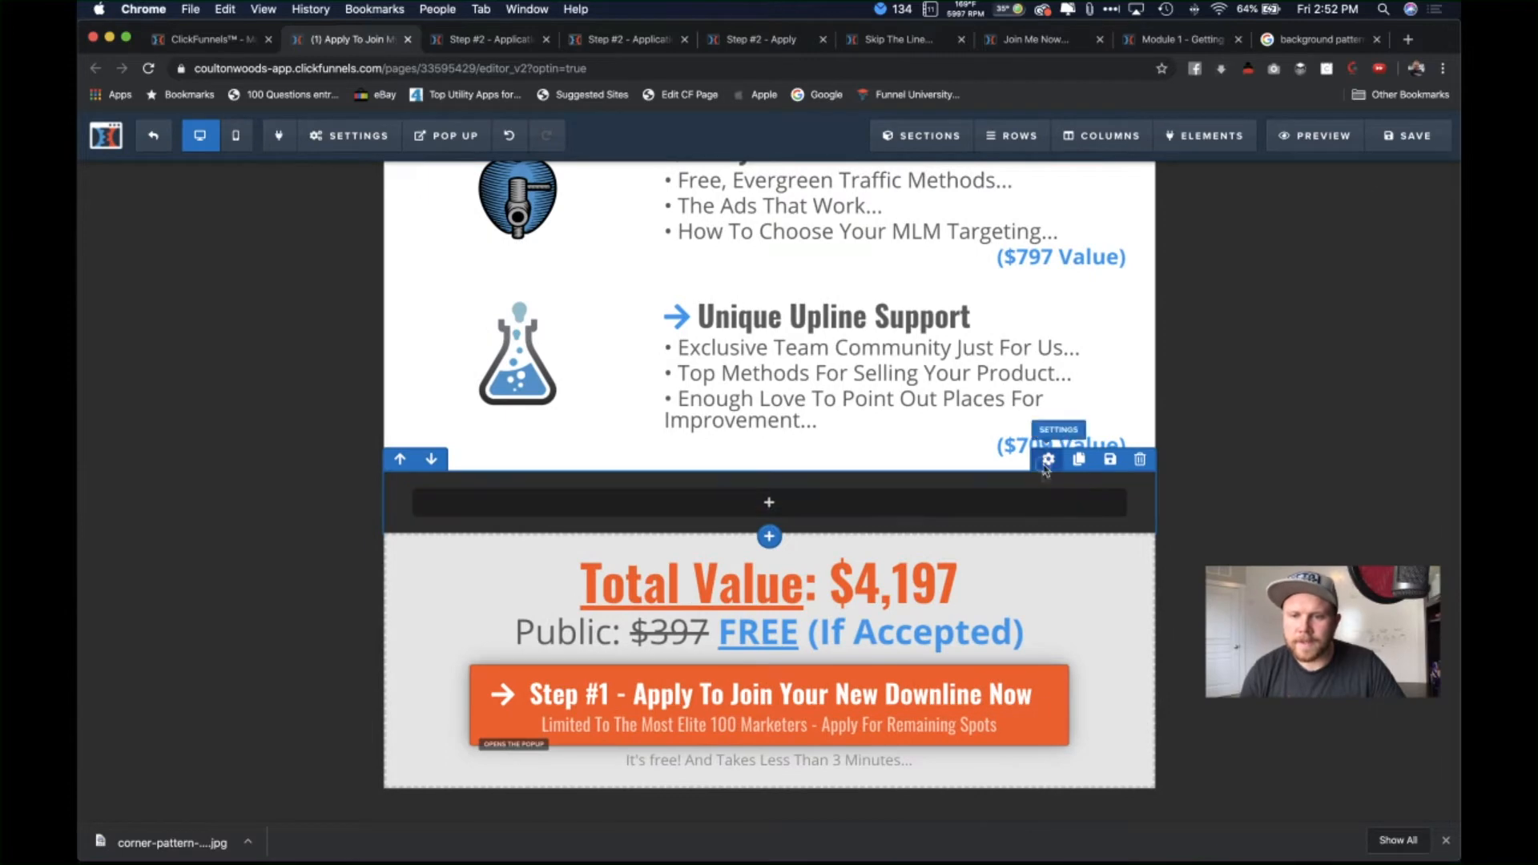
Step: Give the row a white background and bring up the elements list
left_click(1048, 460)
left_click(1321, 398)
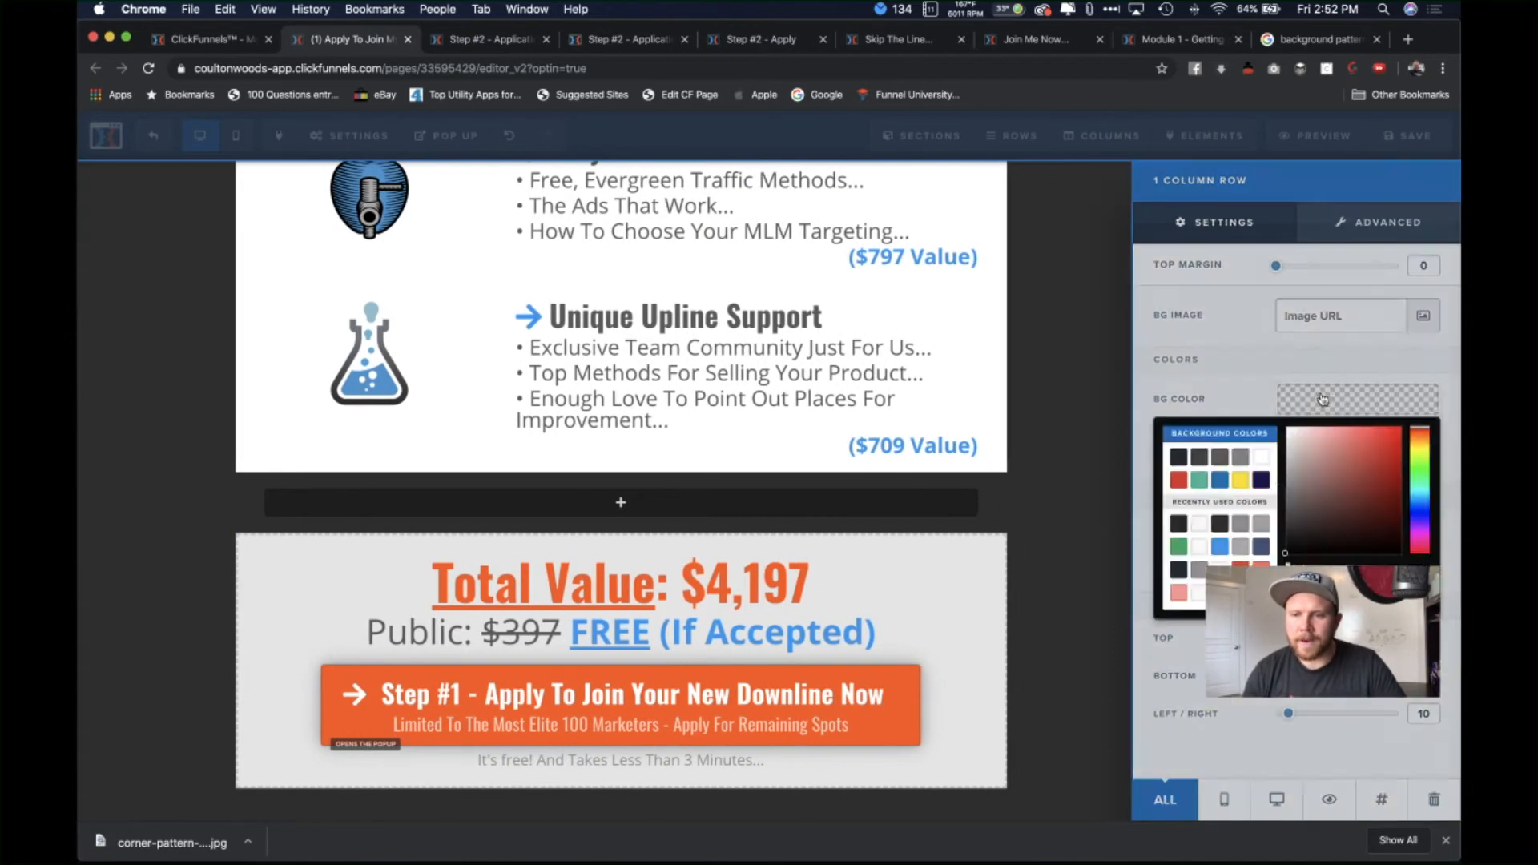
left_click(1262, 456)
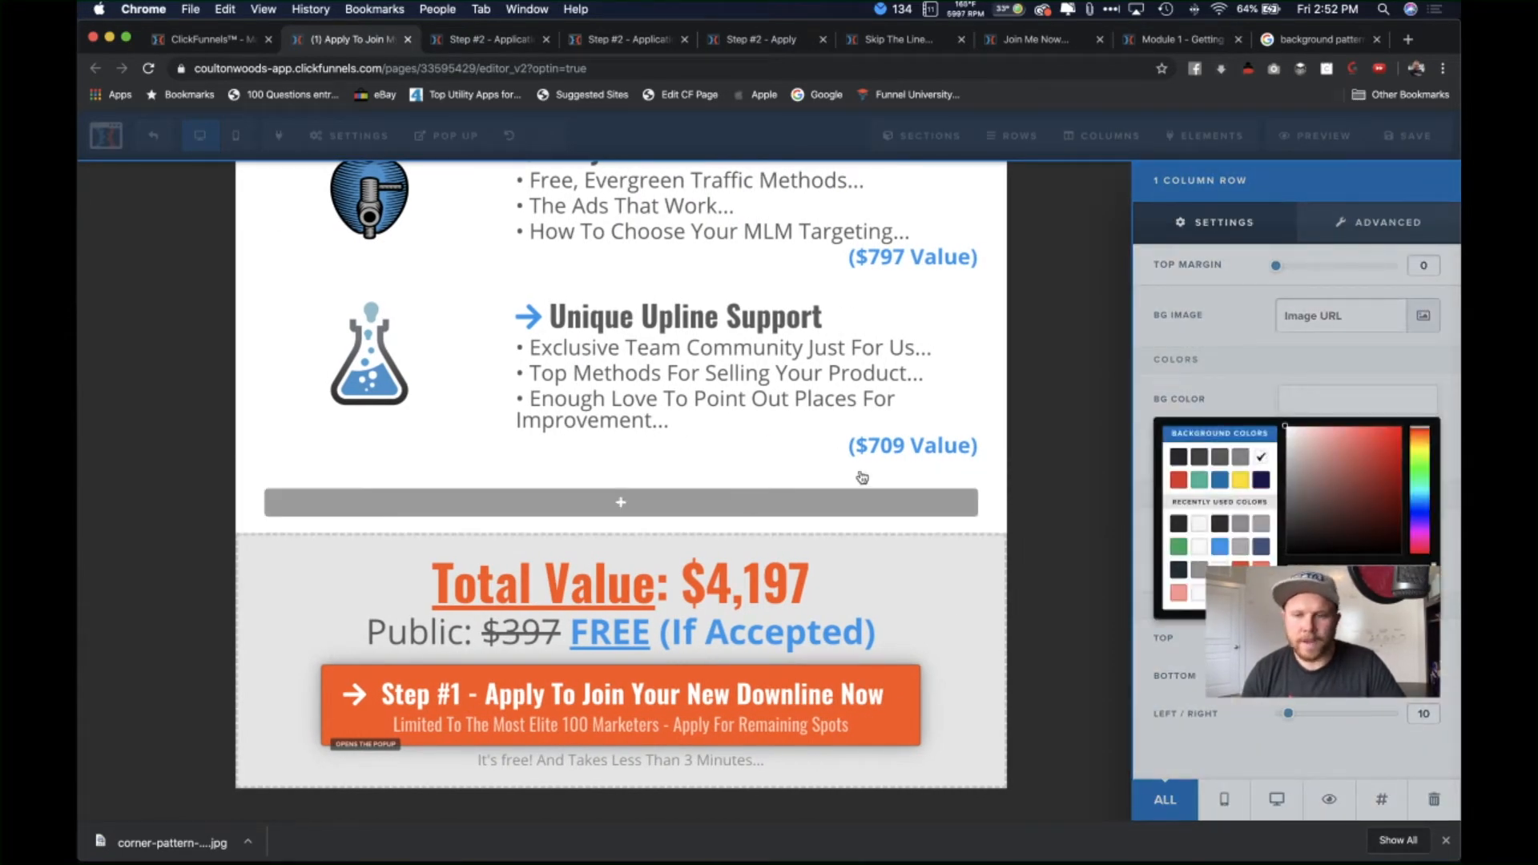
left_click(1240, 359)
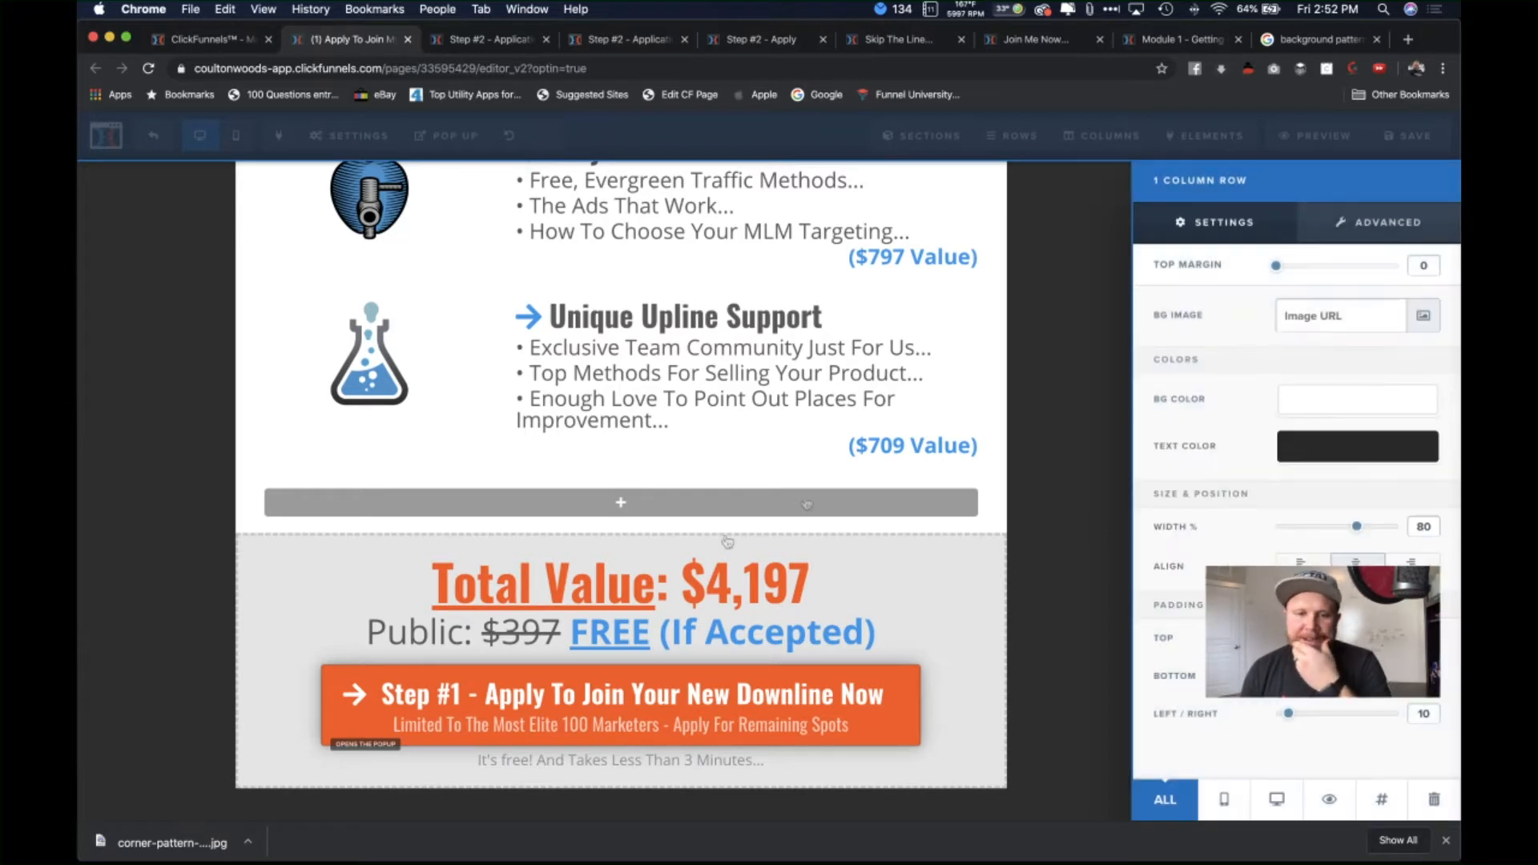
left_click(731, 548)
Step: Add a Divider element into the empty row
left_click(755, 500)
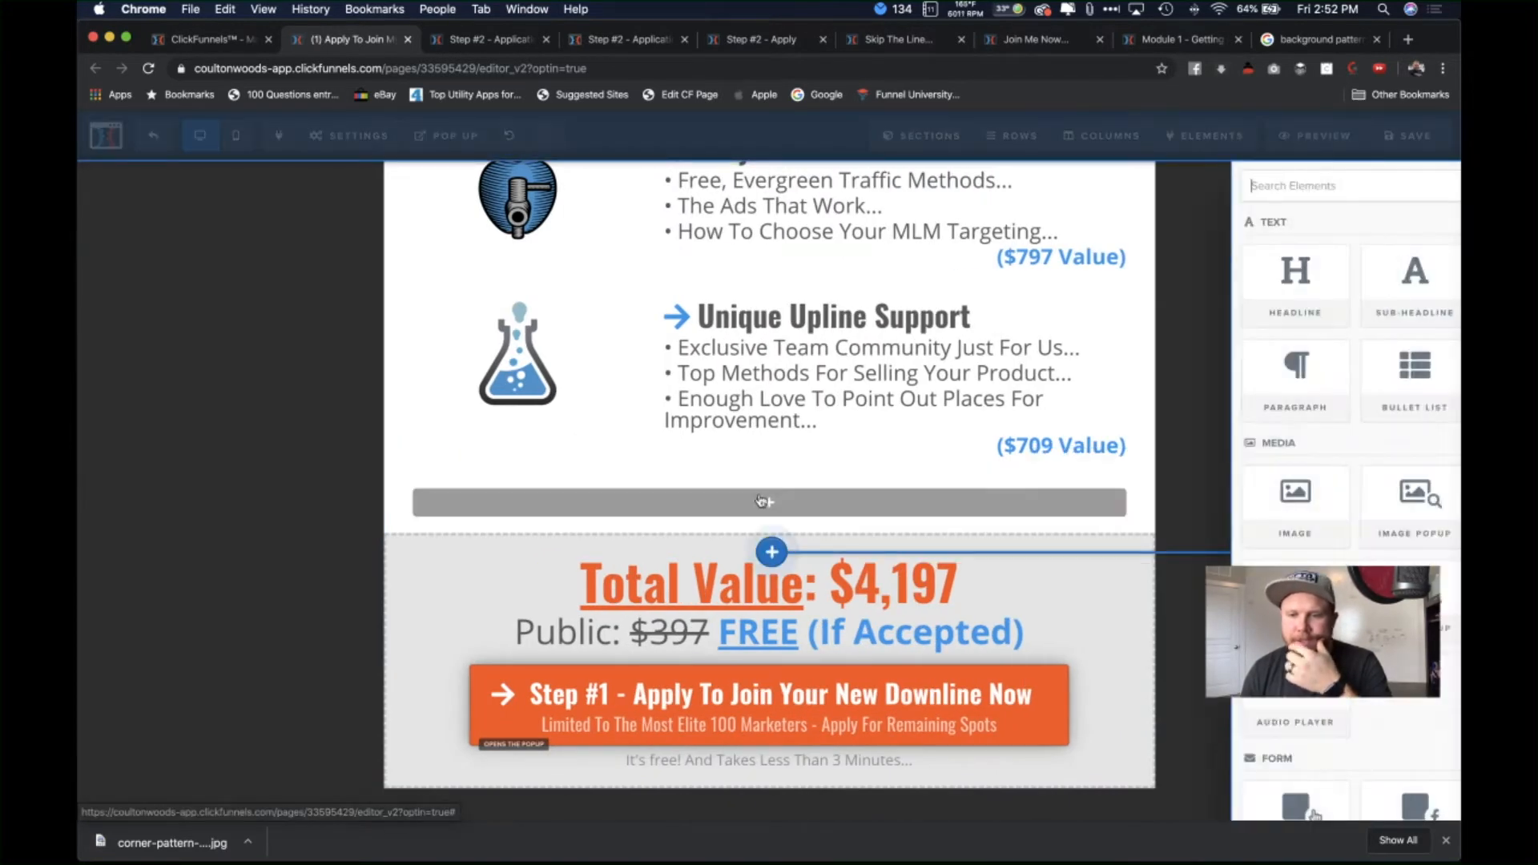
scroll(1266, 543, "down", 7)
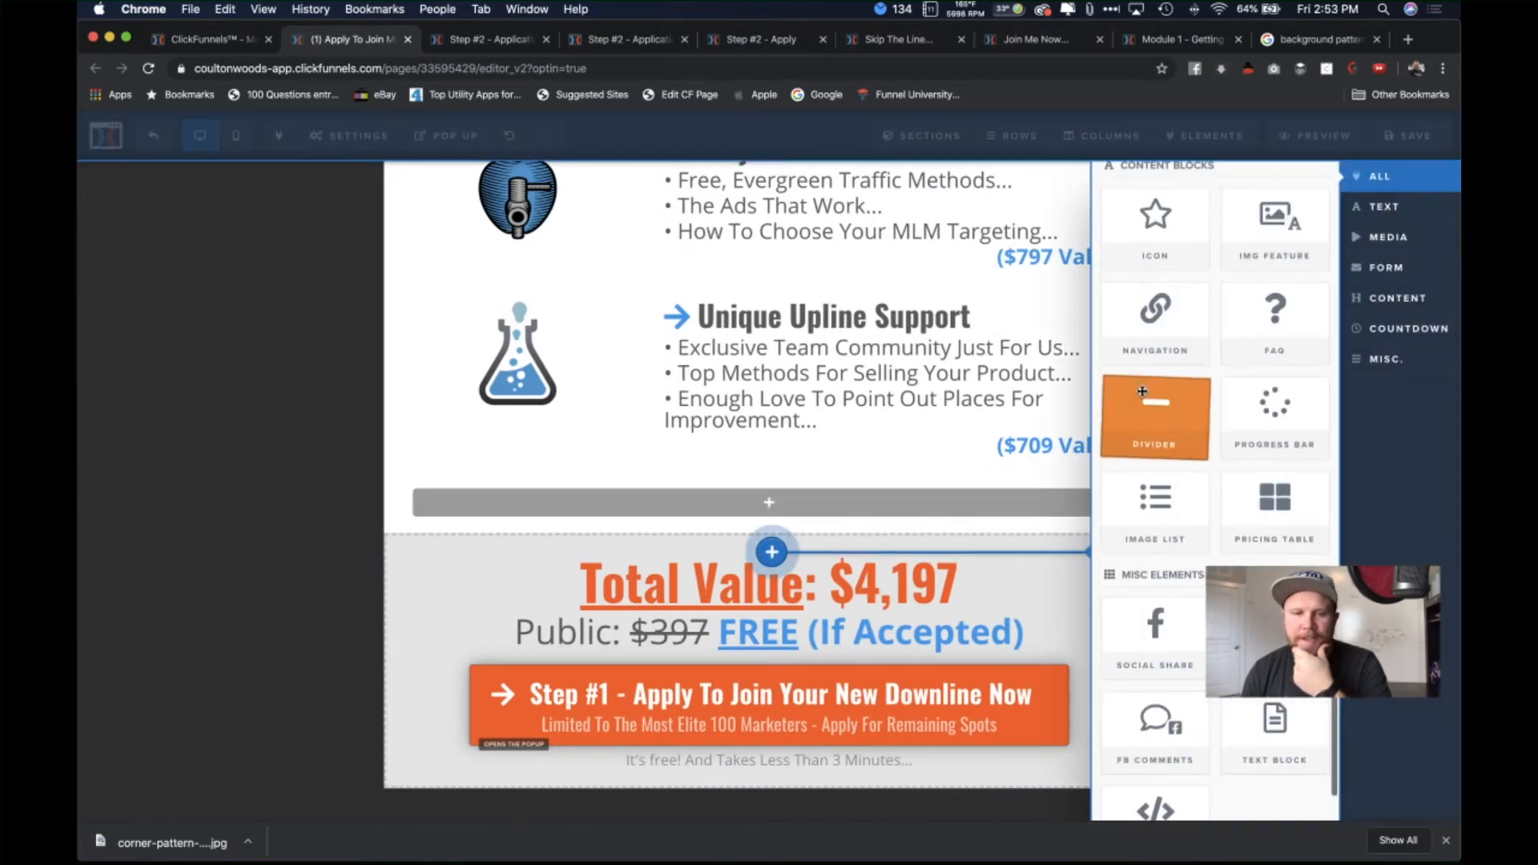
left_click(1141, 396)
scroll(907, 488, "up", 10)
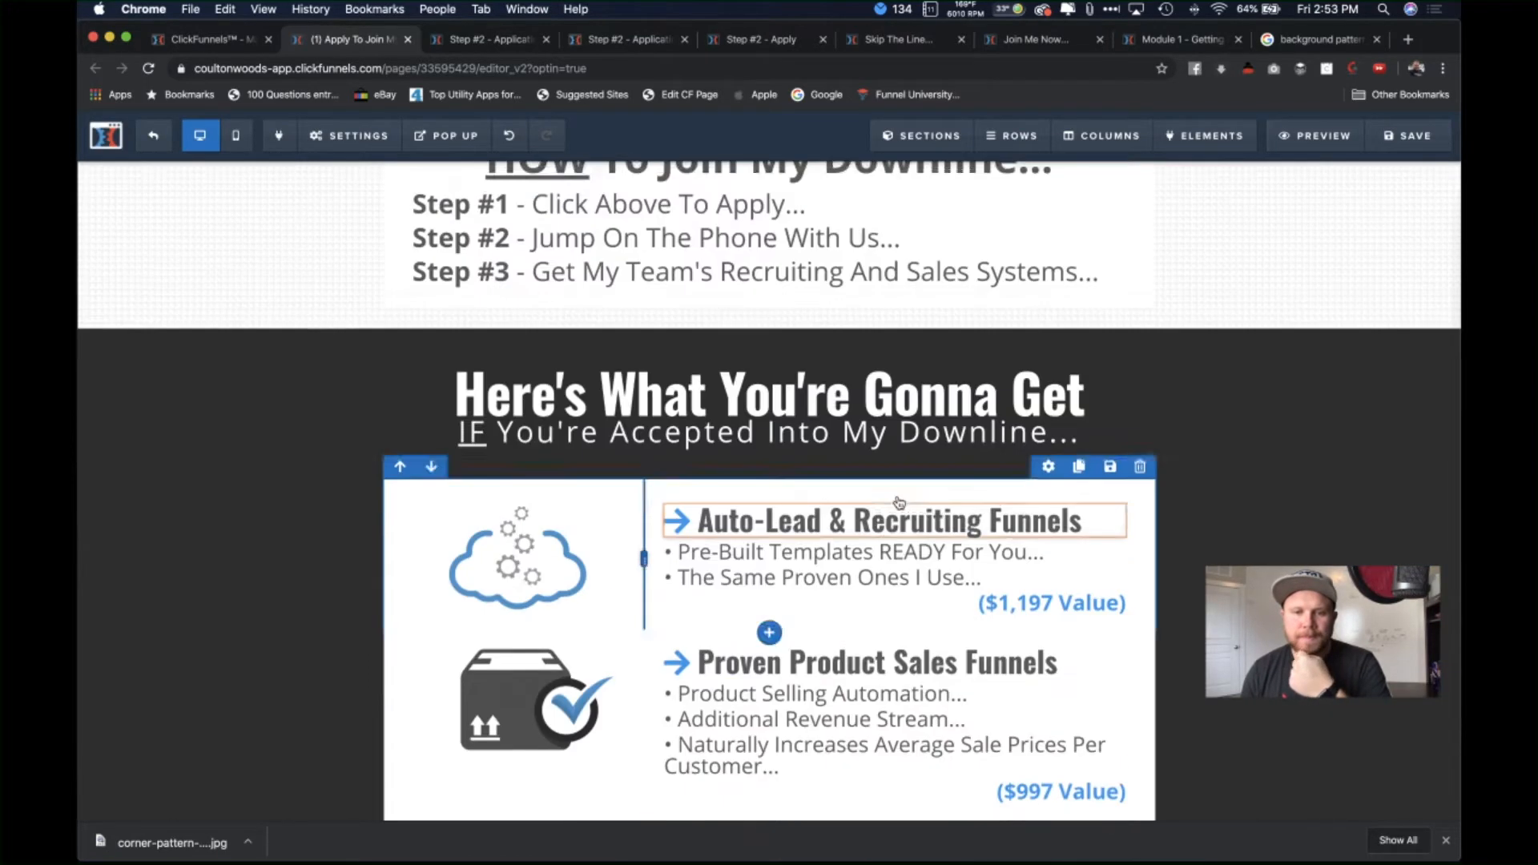
scroll(899, 503, "down", 9)
scroll(900, 502, "up", 5)
scroll(899, 503, "up", 5)
scroll(899, 502, "down", 14)
scroll(899, 502, "up", 3)
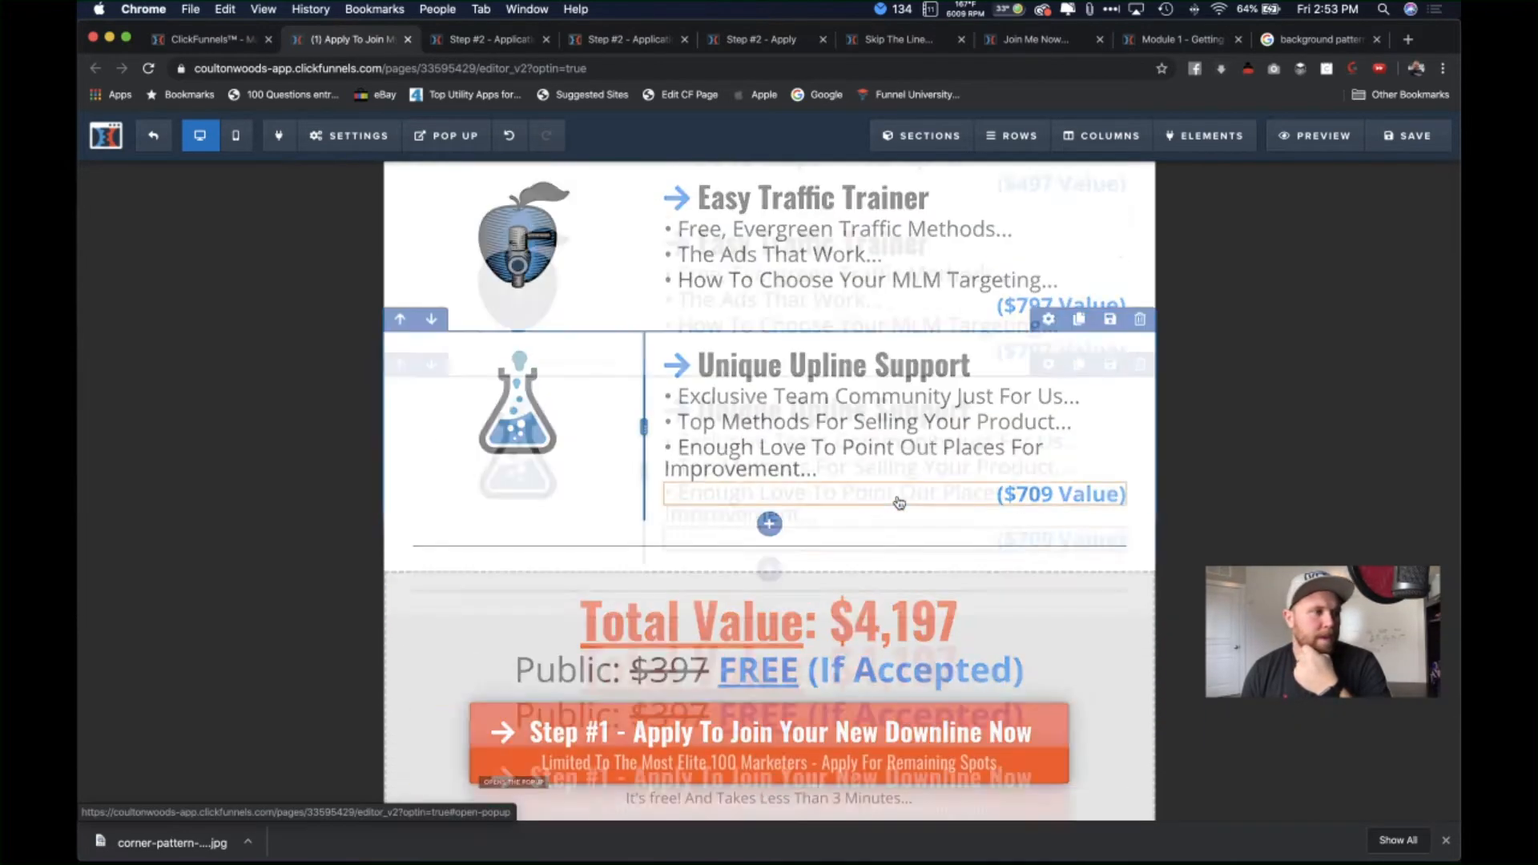
scroll(899, 503, "up", 2)
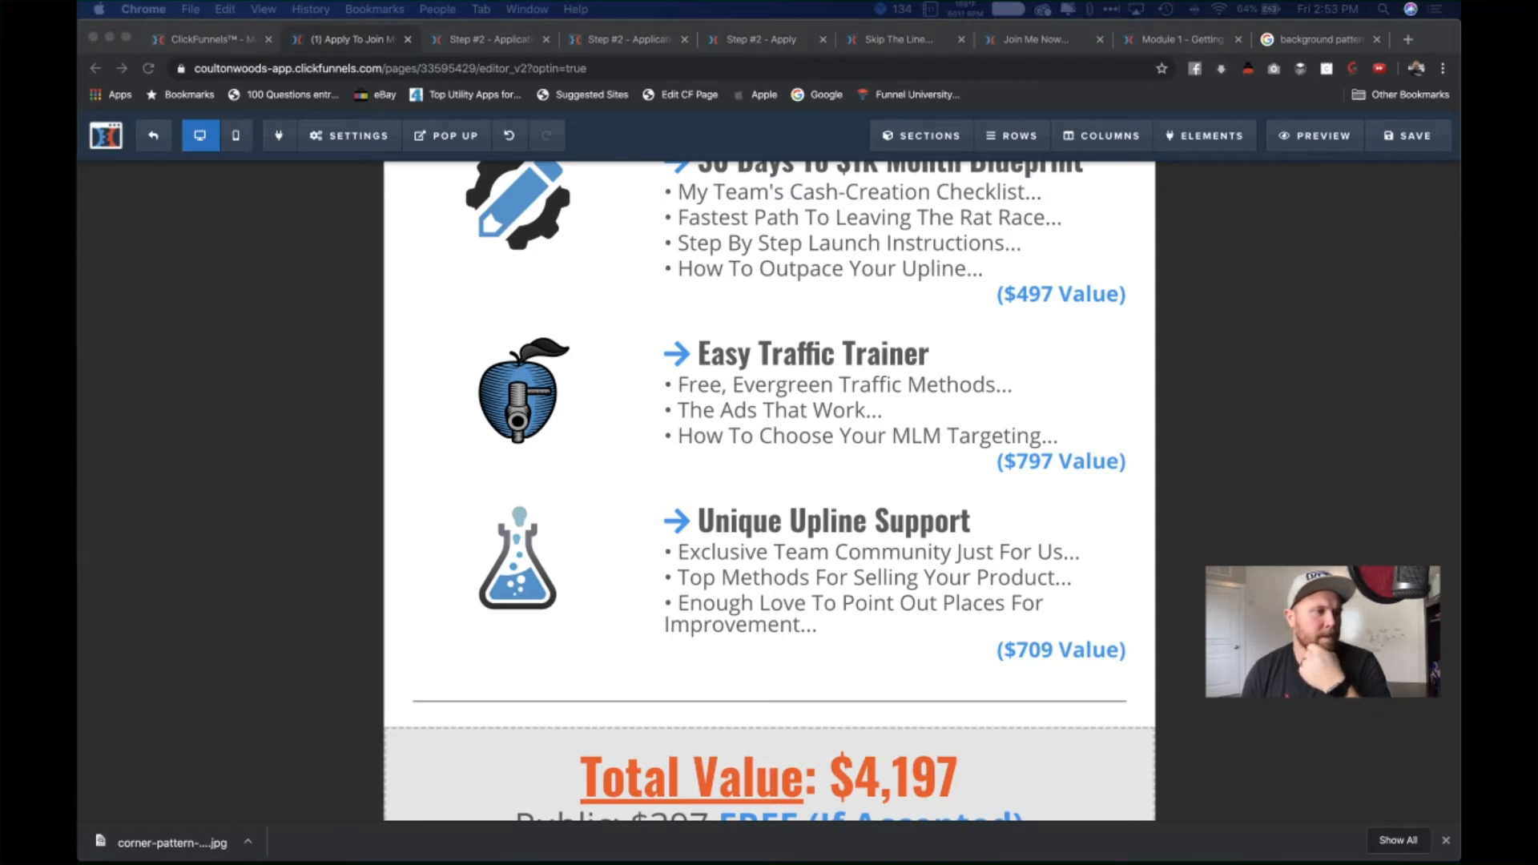
left_click(685, 314)
scroll(769, 571, "up", 3)
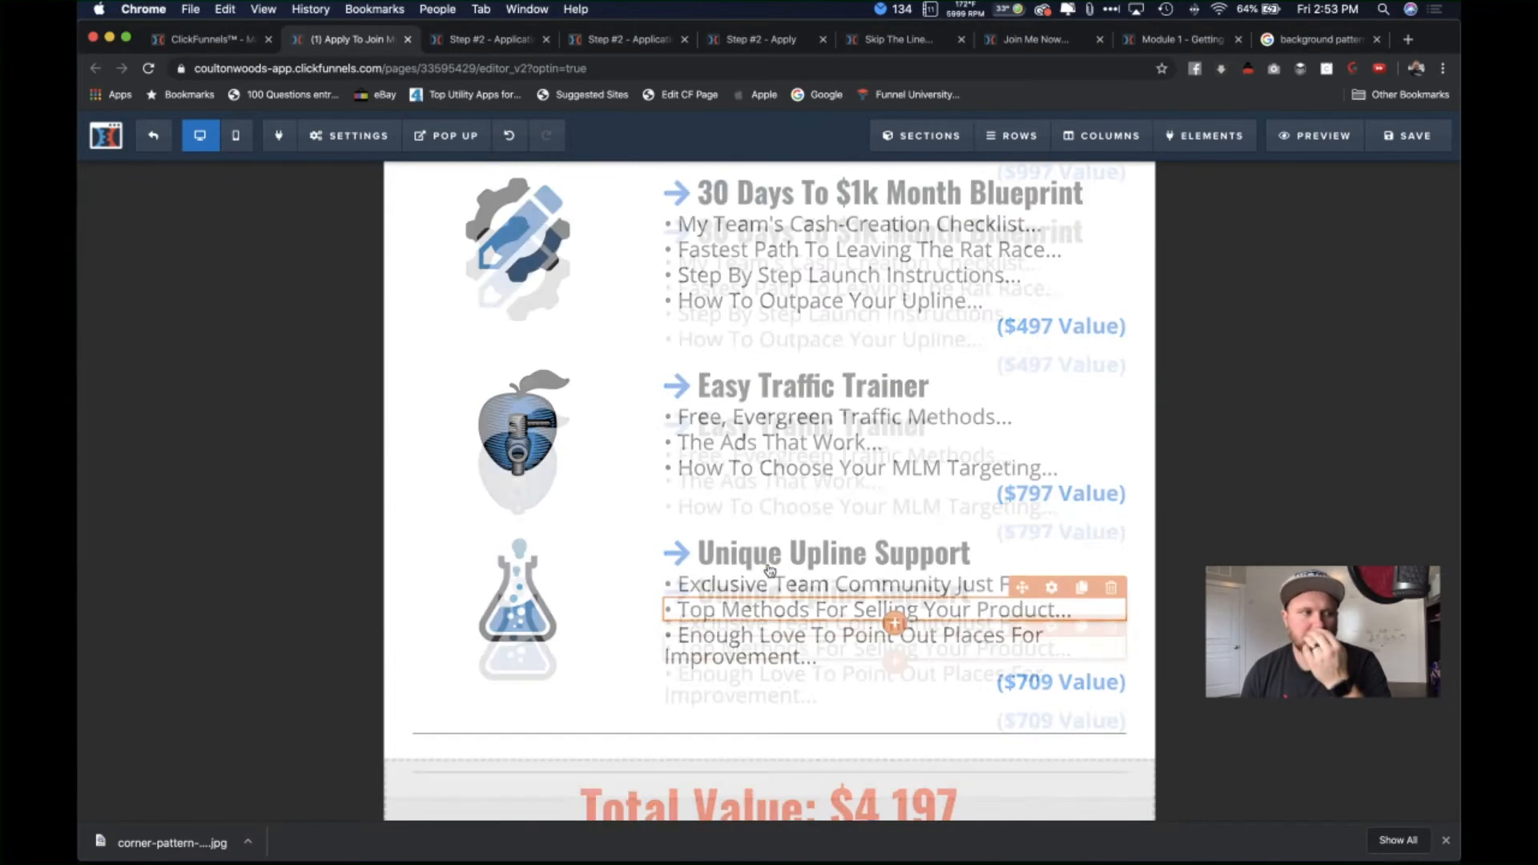
scroll(769, 571, "up", 4)
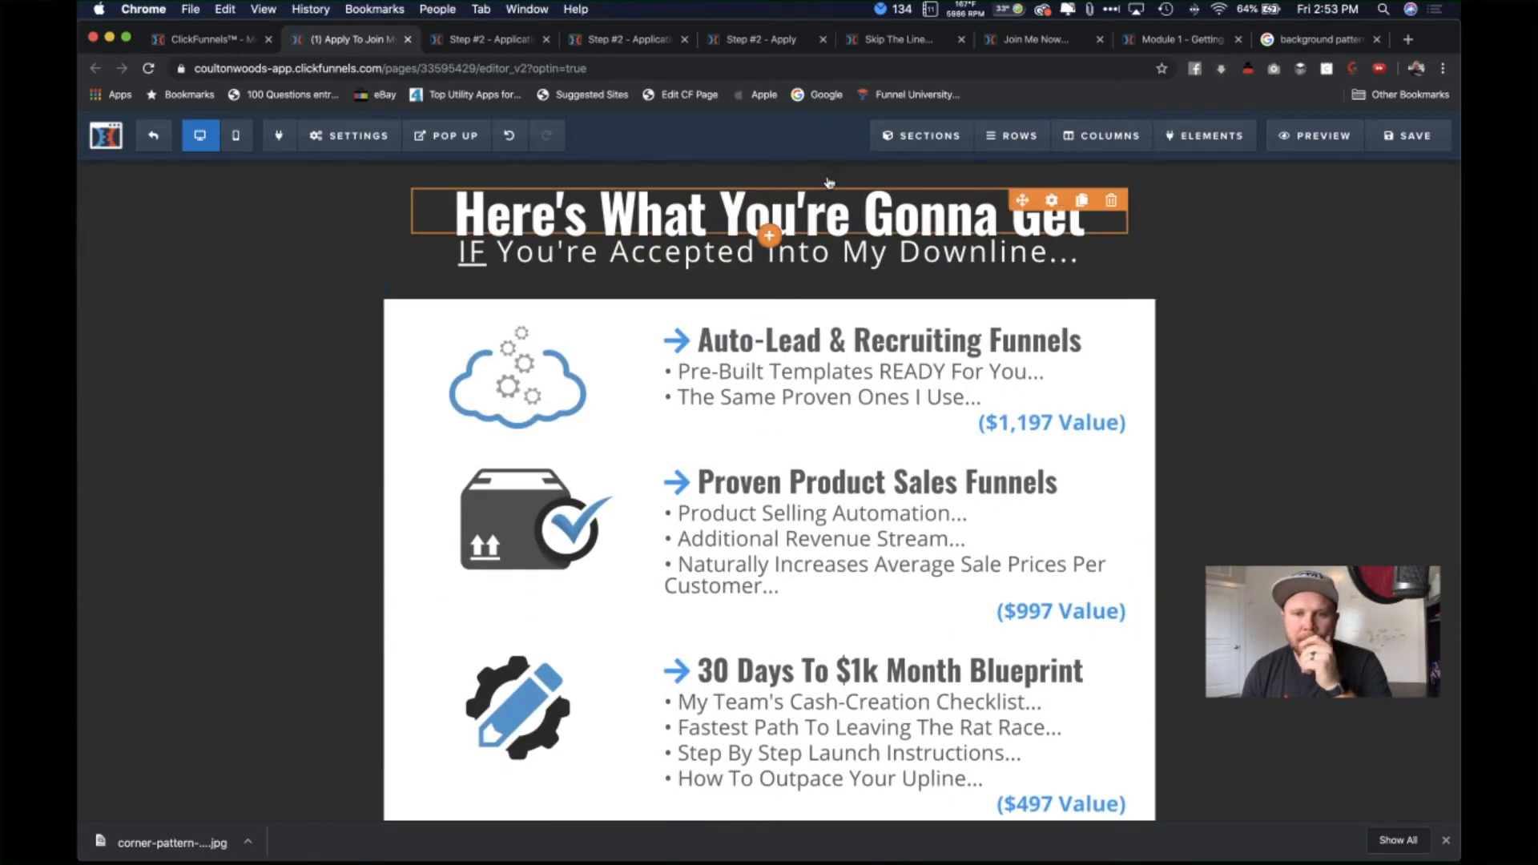
Step: Clone the 'Here's What You're Gonna Get' headline and drag the copy into the benefits list
left_click(1081, 201)
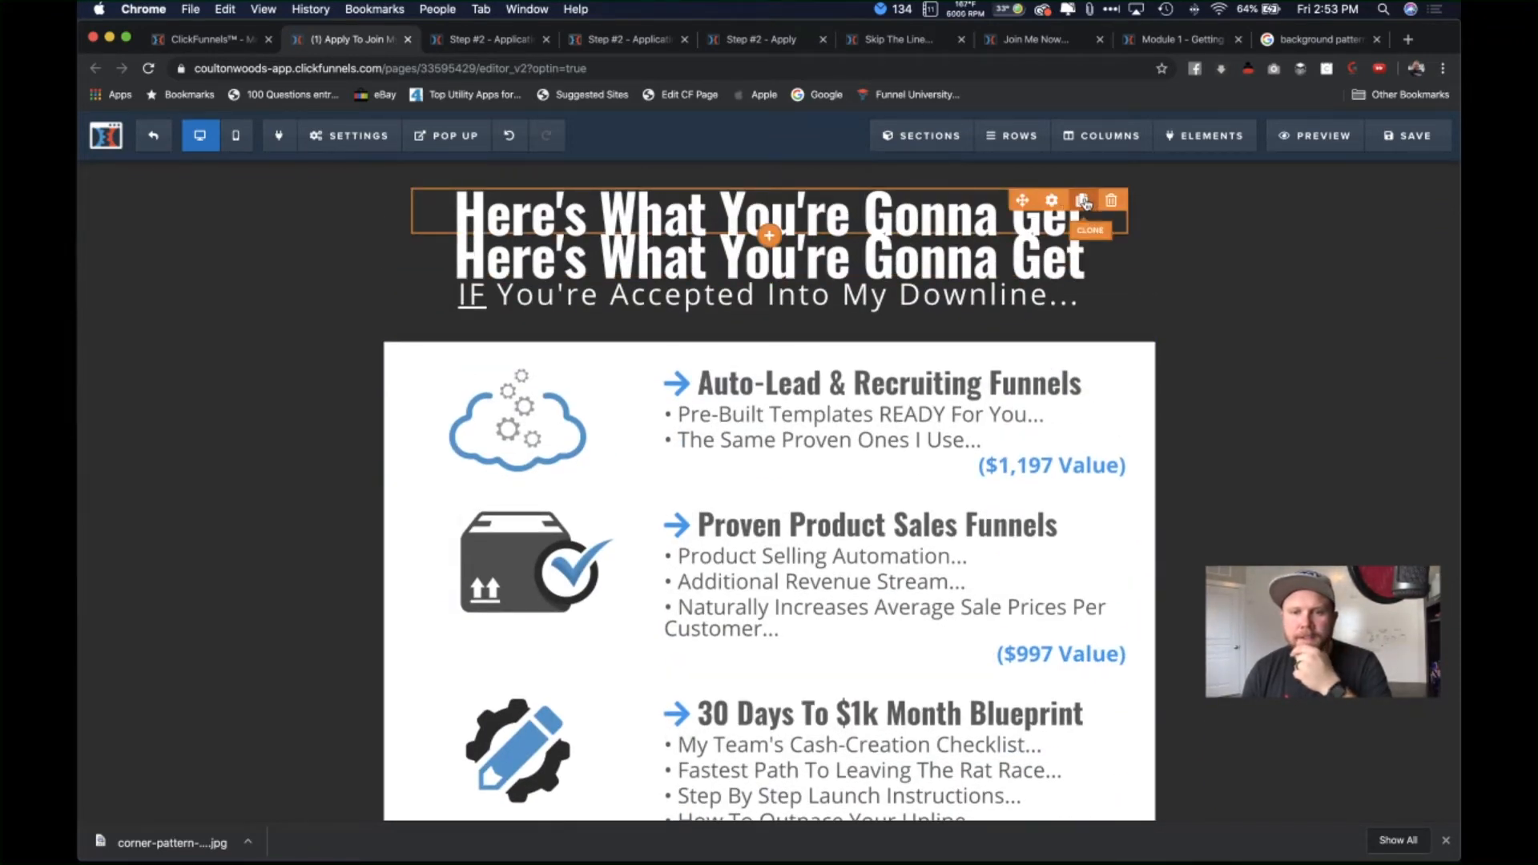
left_click_drag(843, 258, 833, 397)
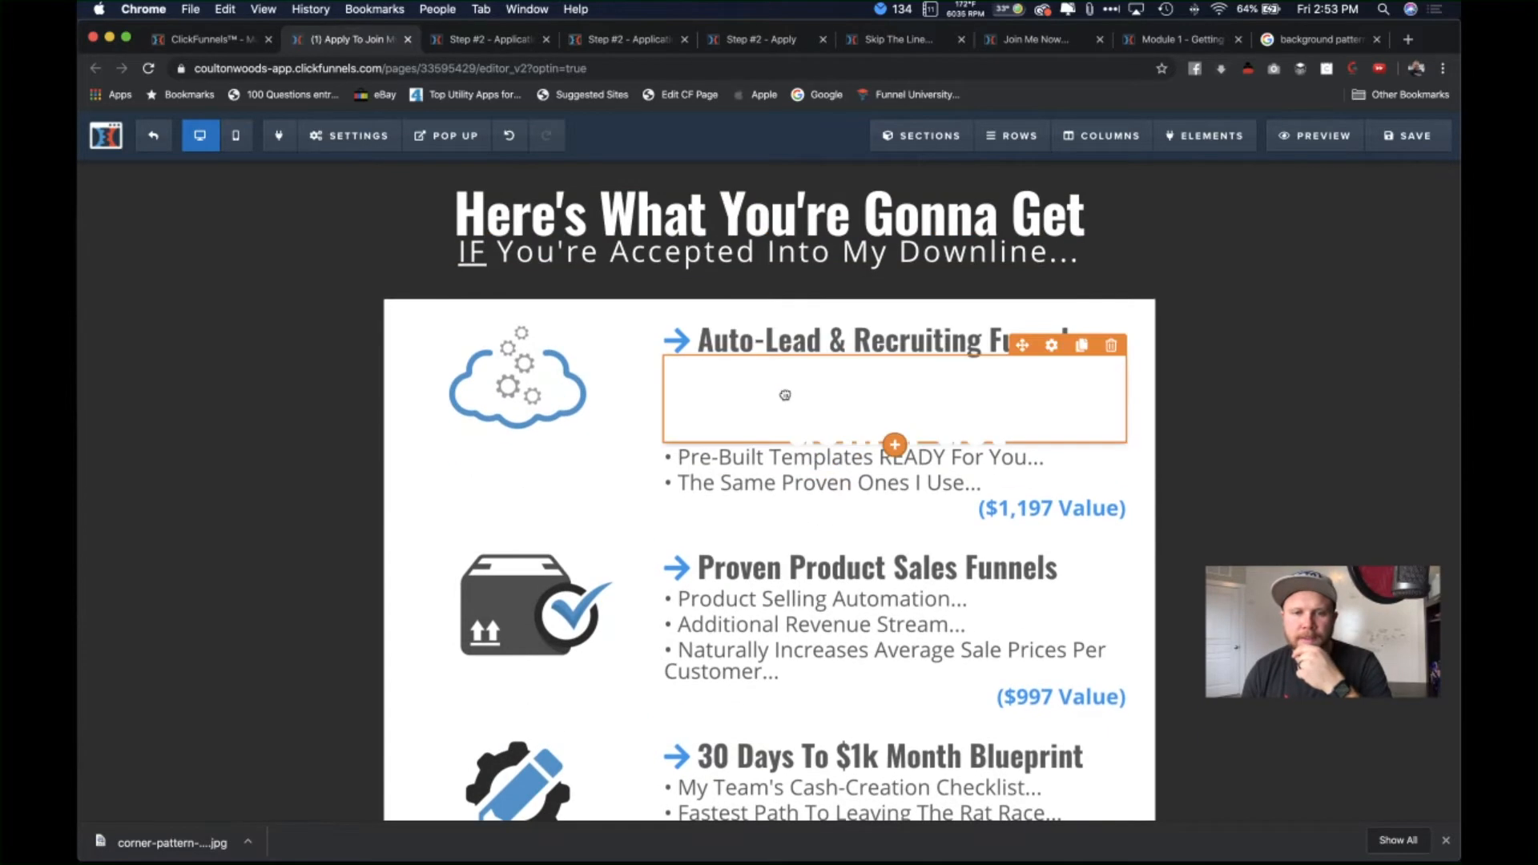
scroll(883, 500, "down", 6)
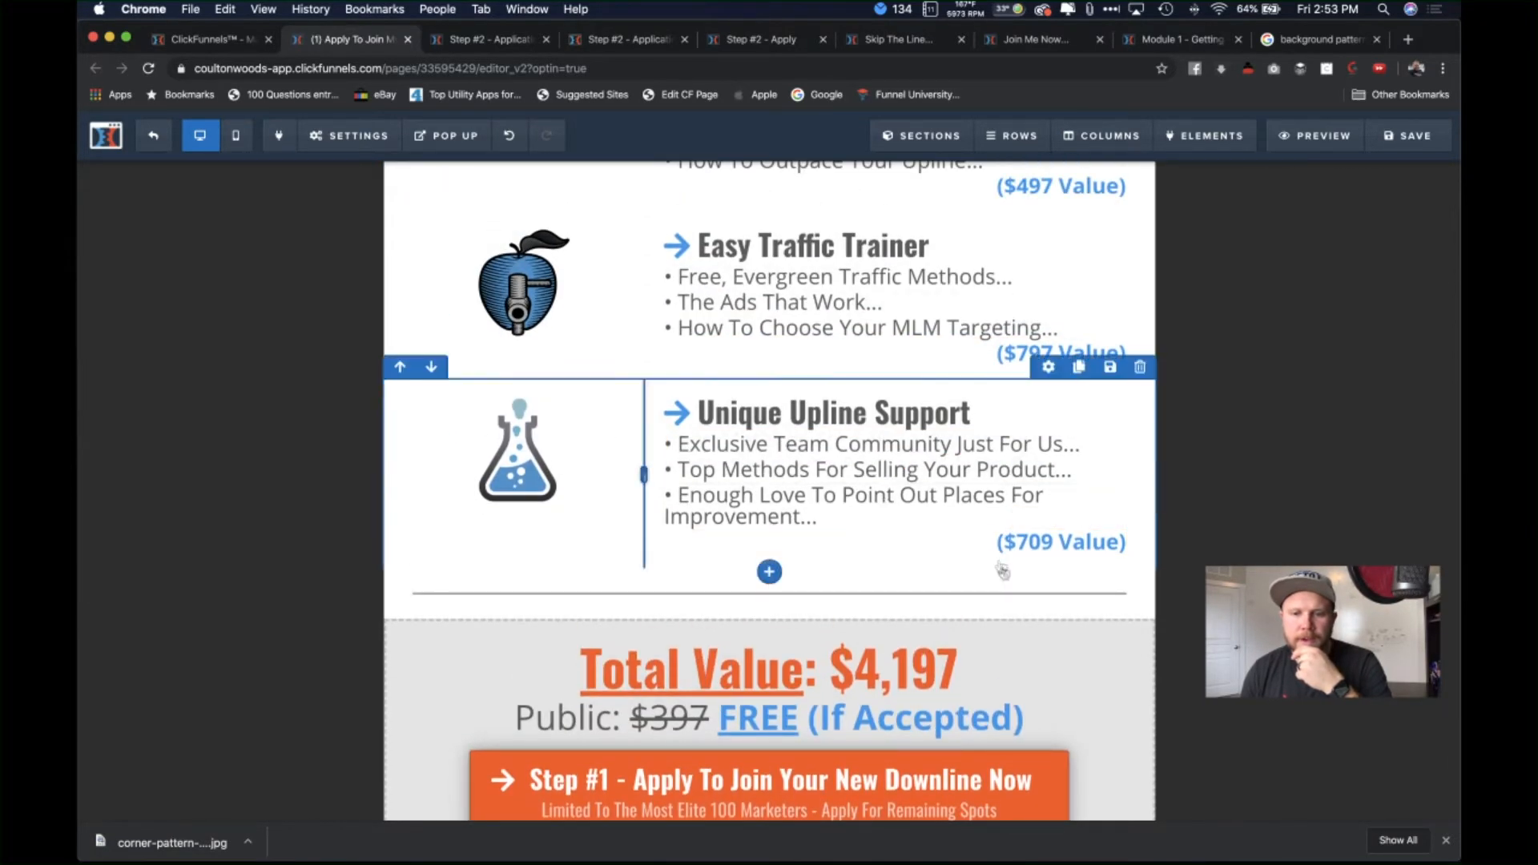
scroll(720, 594, "down", 3)
scroll(720, 594, "down", 3)
scroll(474, 350, "up", 3)
scroll(401, 365, "up", 2)
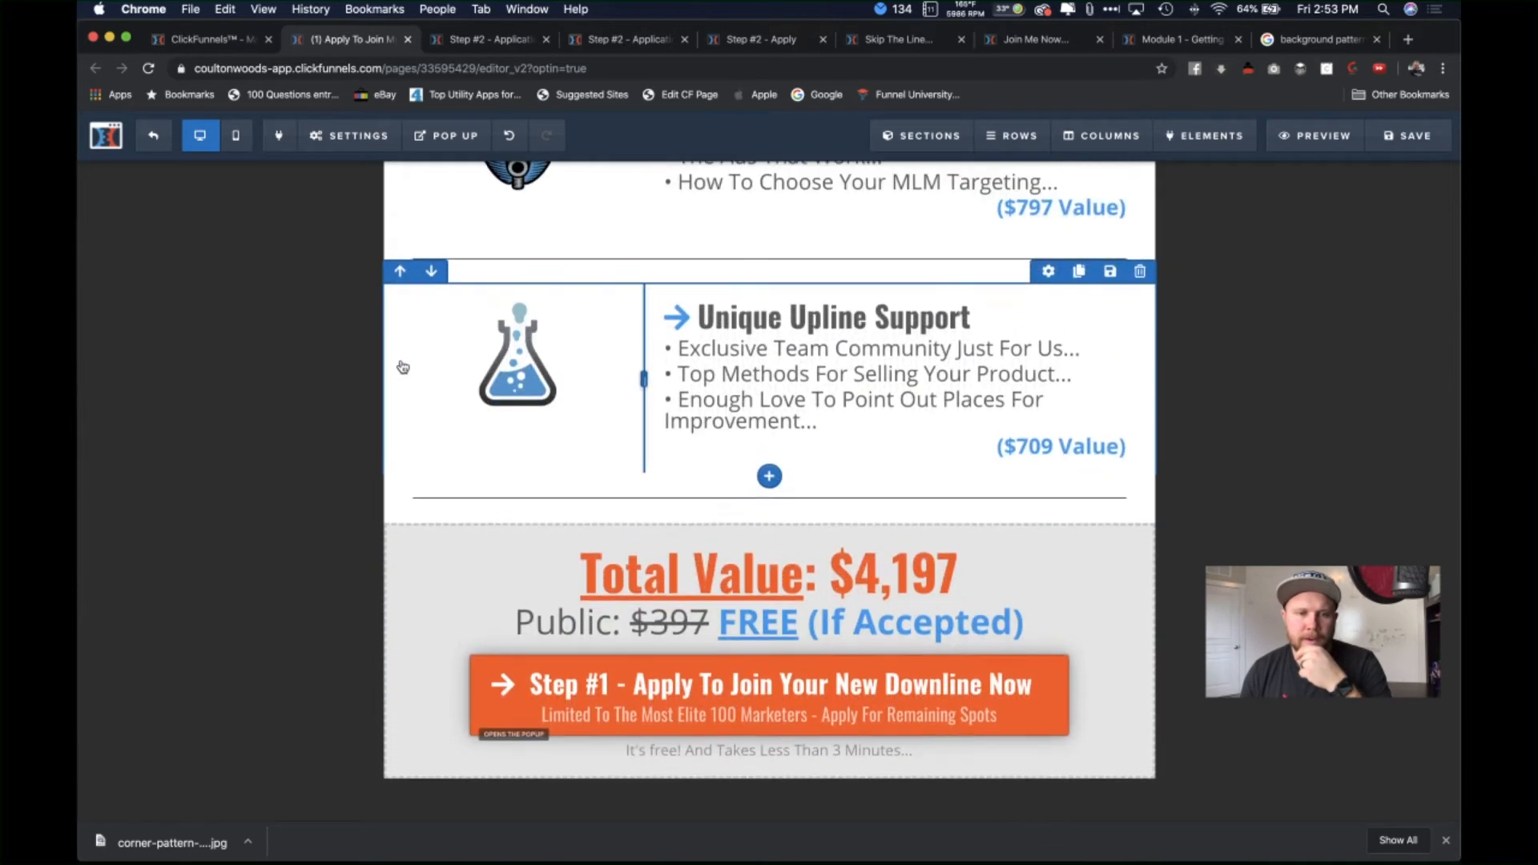
Step: Move the divider row up past Proven Product Sales Funnels to the top of the list
left_click(400, 302)
left_click(400, 253)
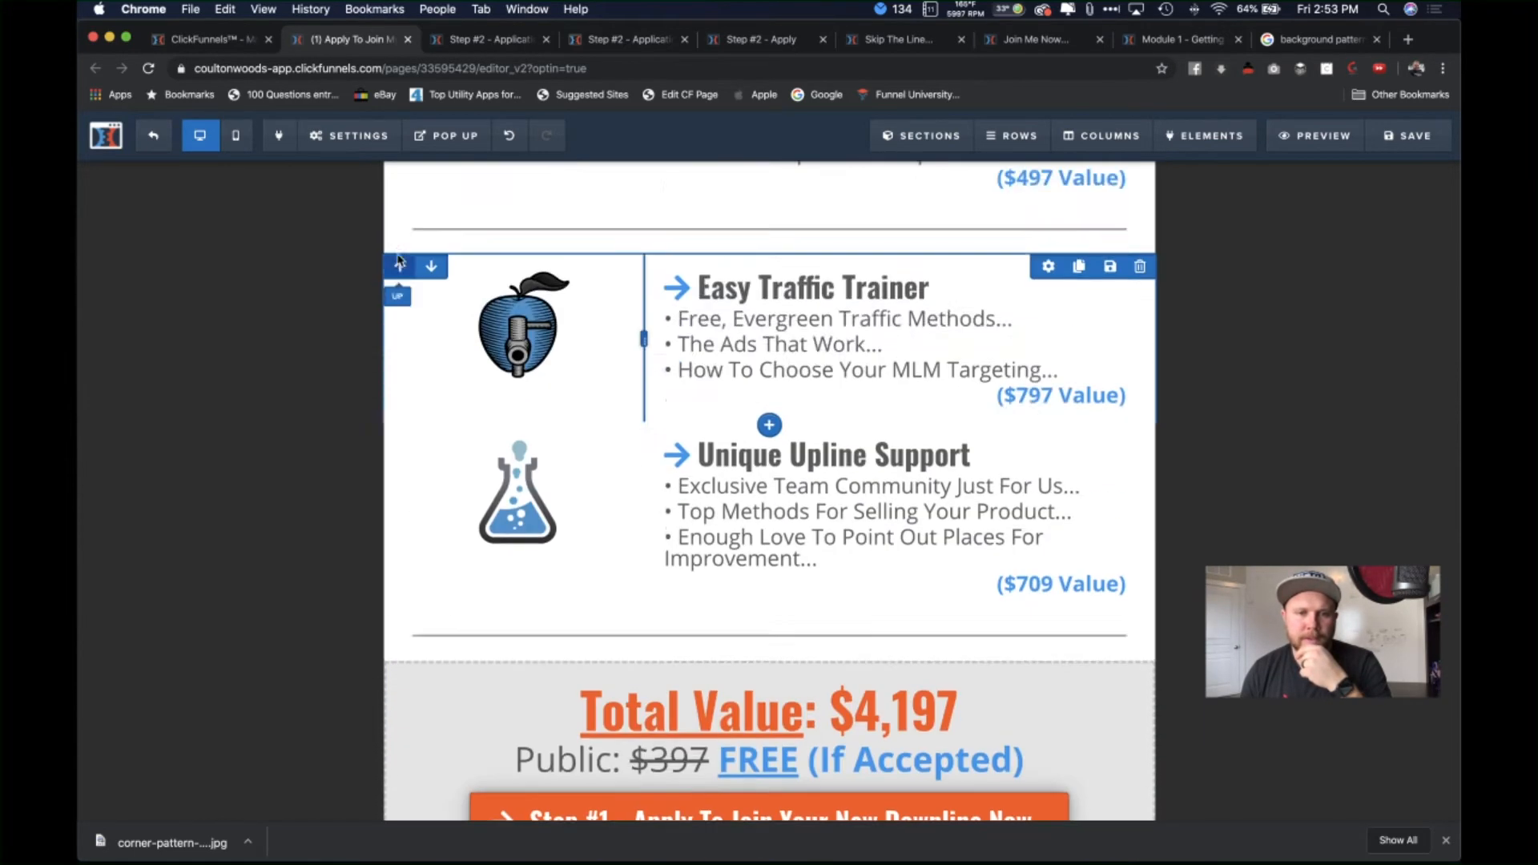
left_click(400, 244)
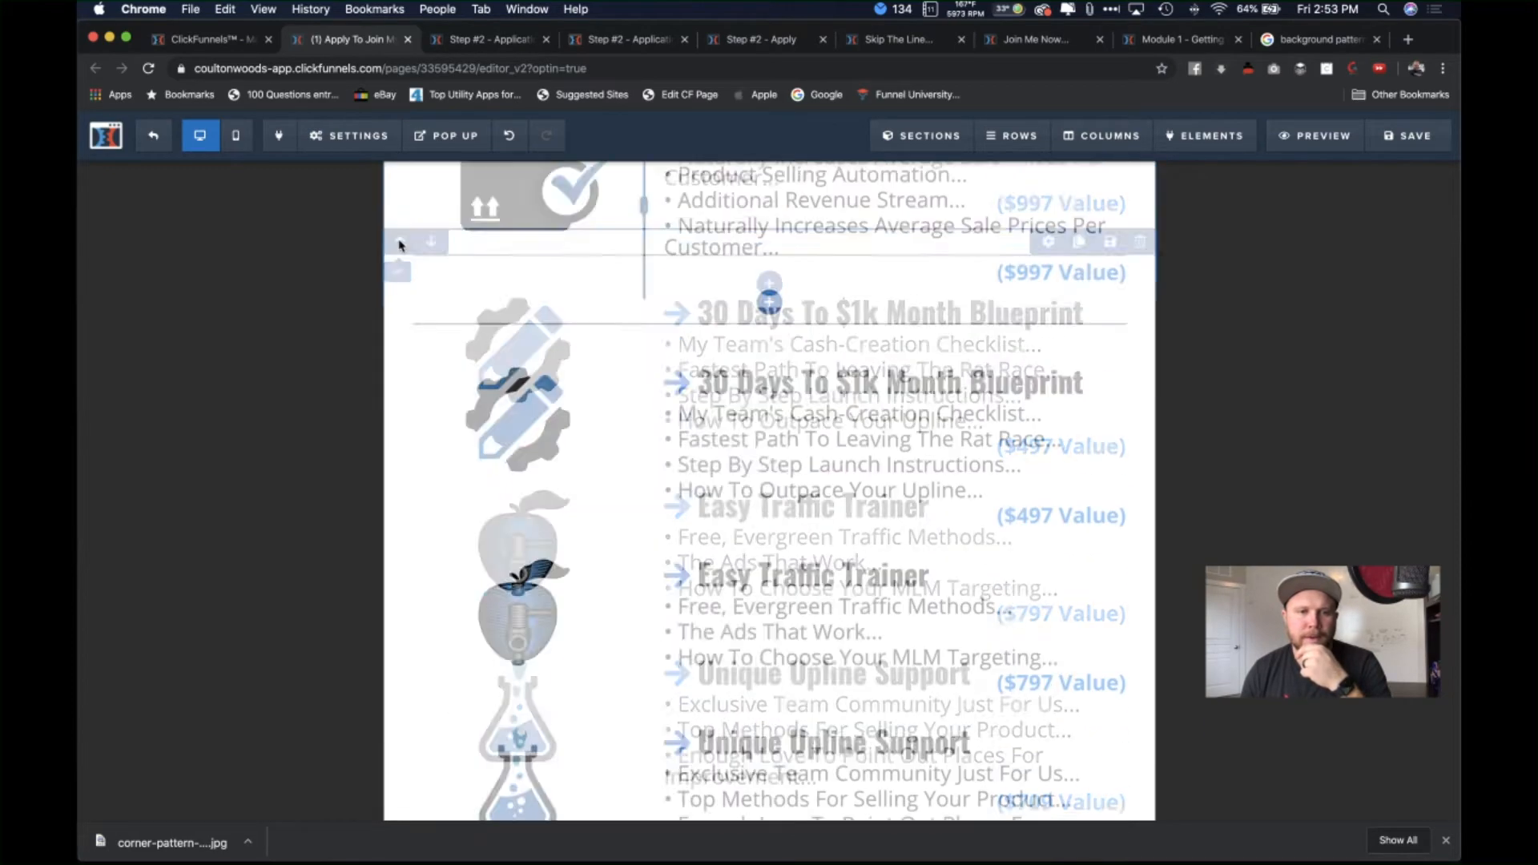
left_click(400, 293)
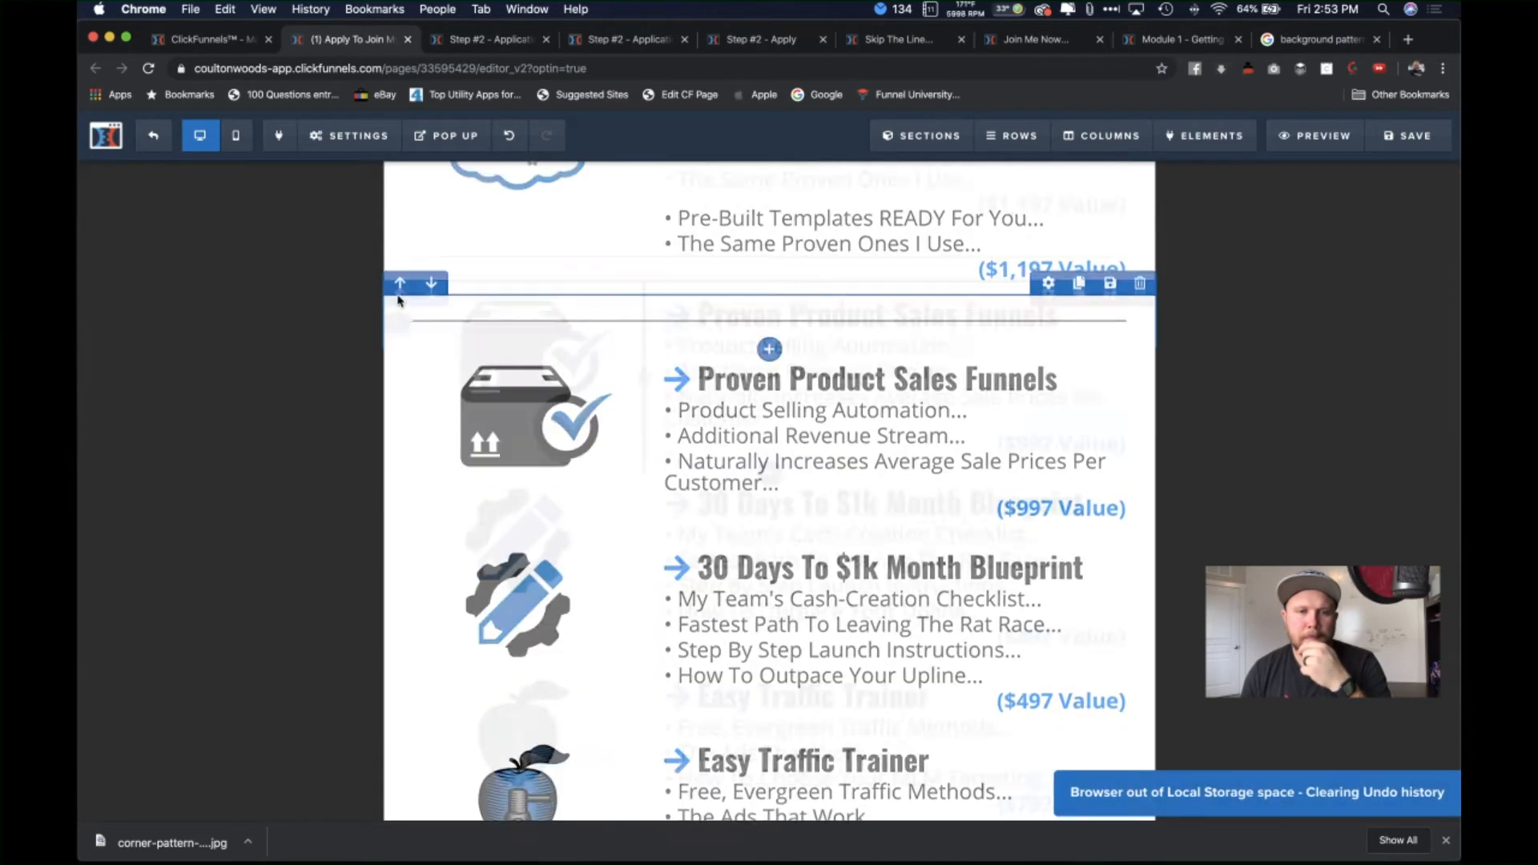
left_click(400, 294)
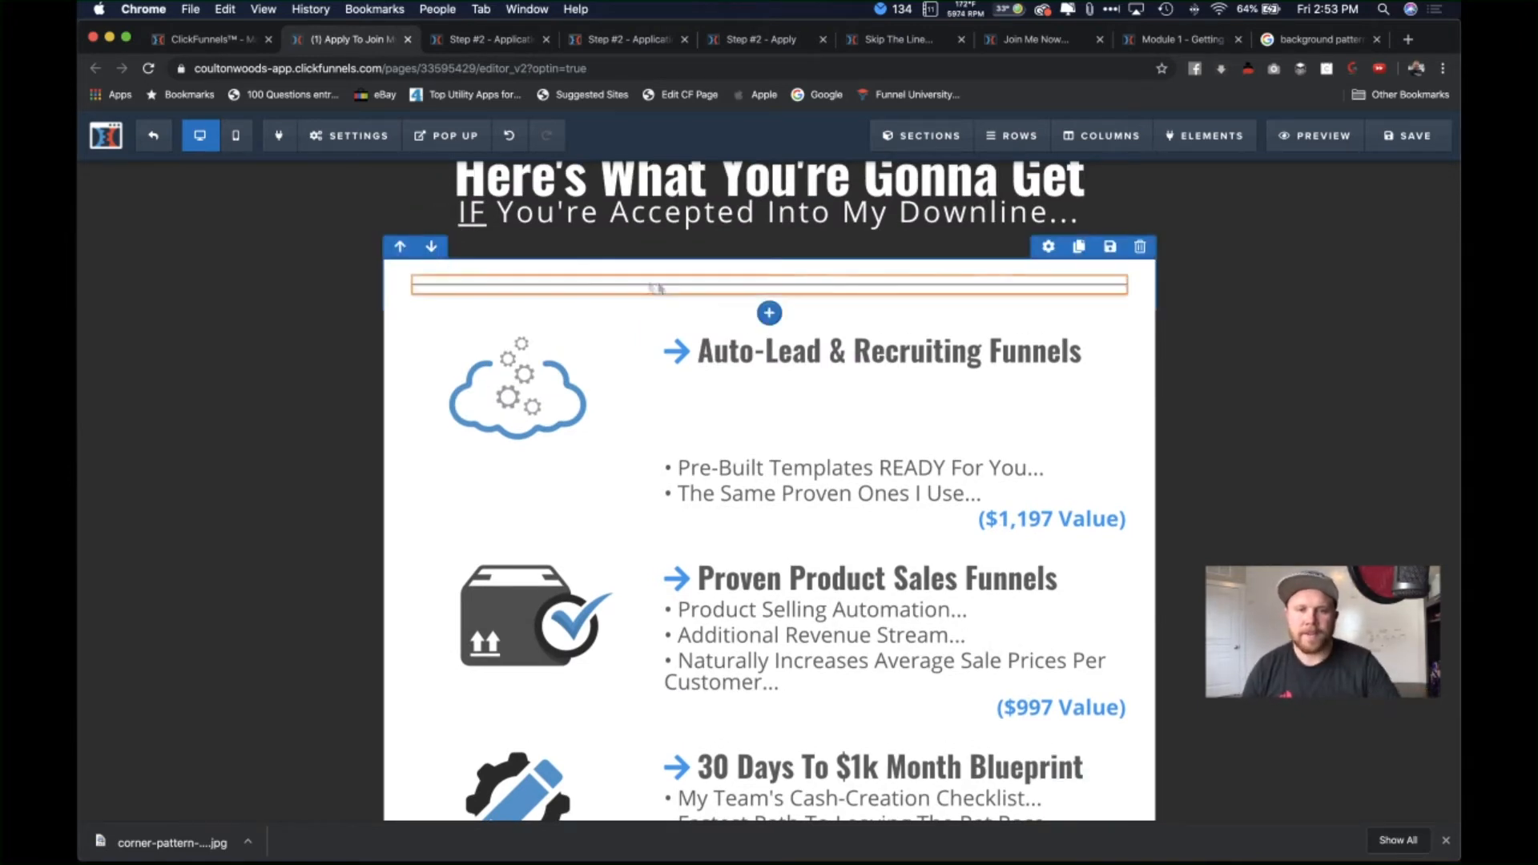
Step: Move the cloned headline above the divider and set its text colour to bright blue
left_click_drag(841, 429, 746, 286)
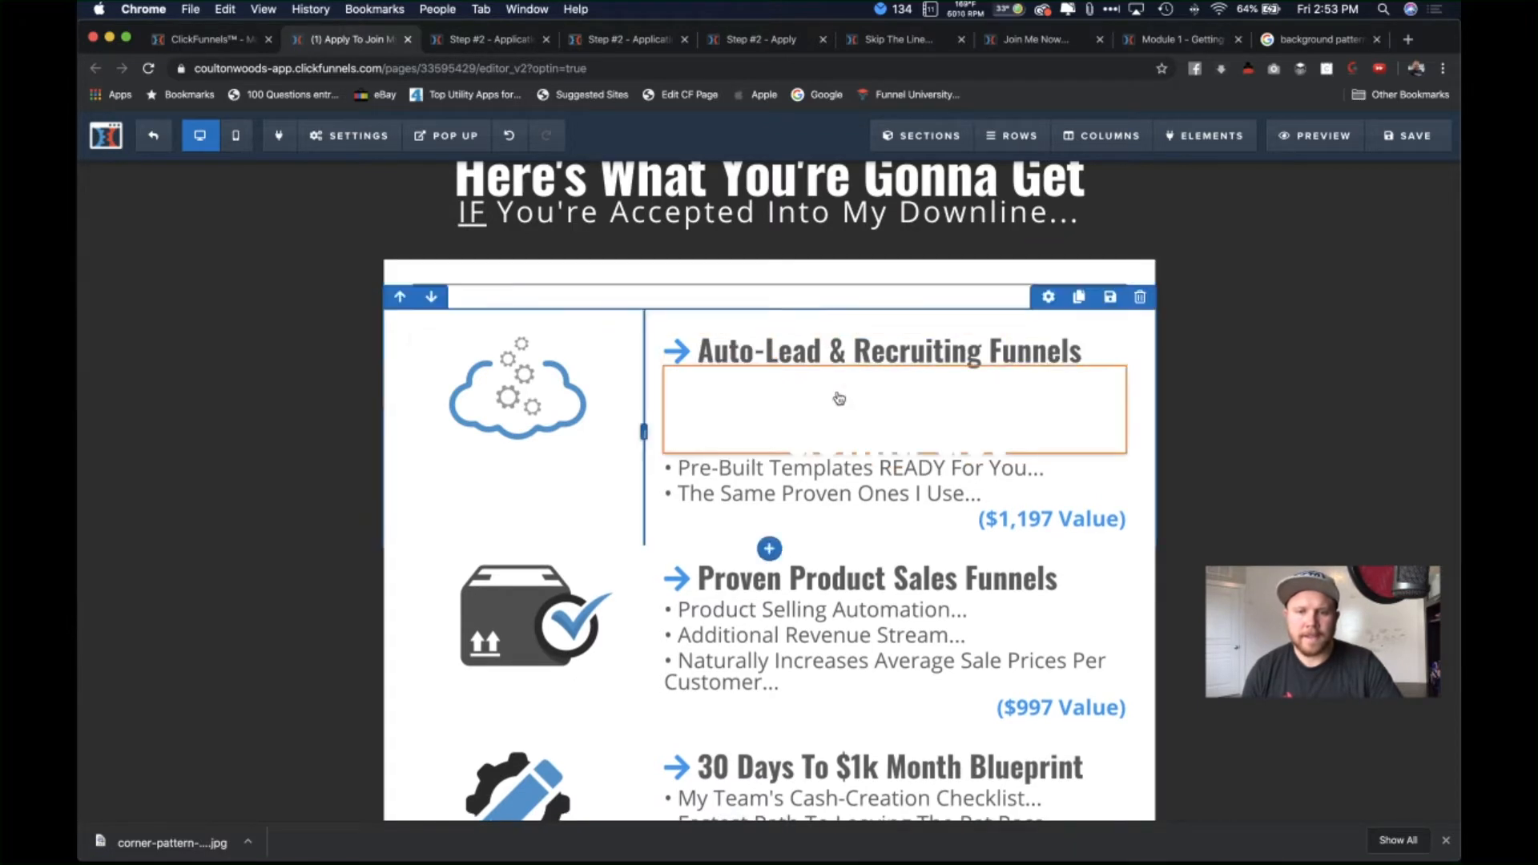
left_click_drag(848, 411, 734, 274)
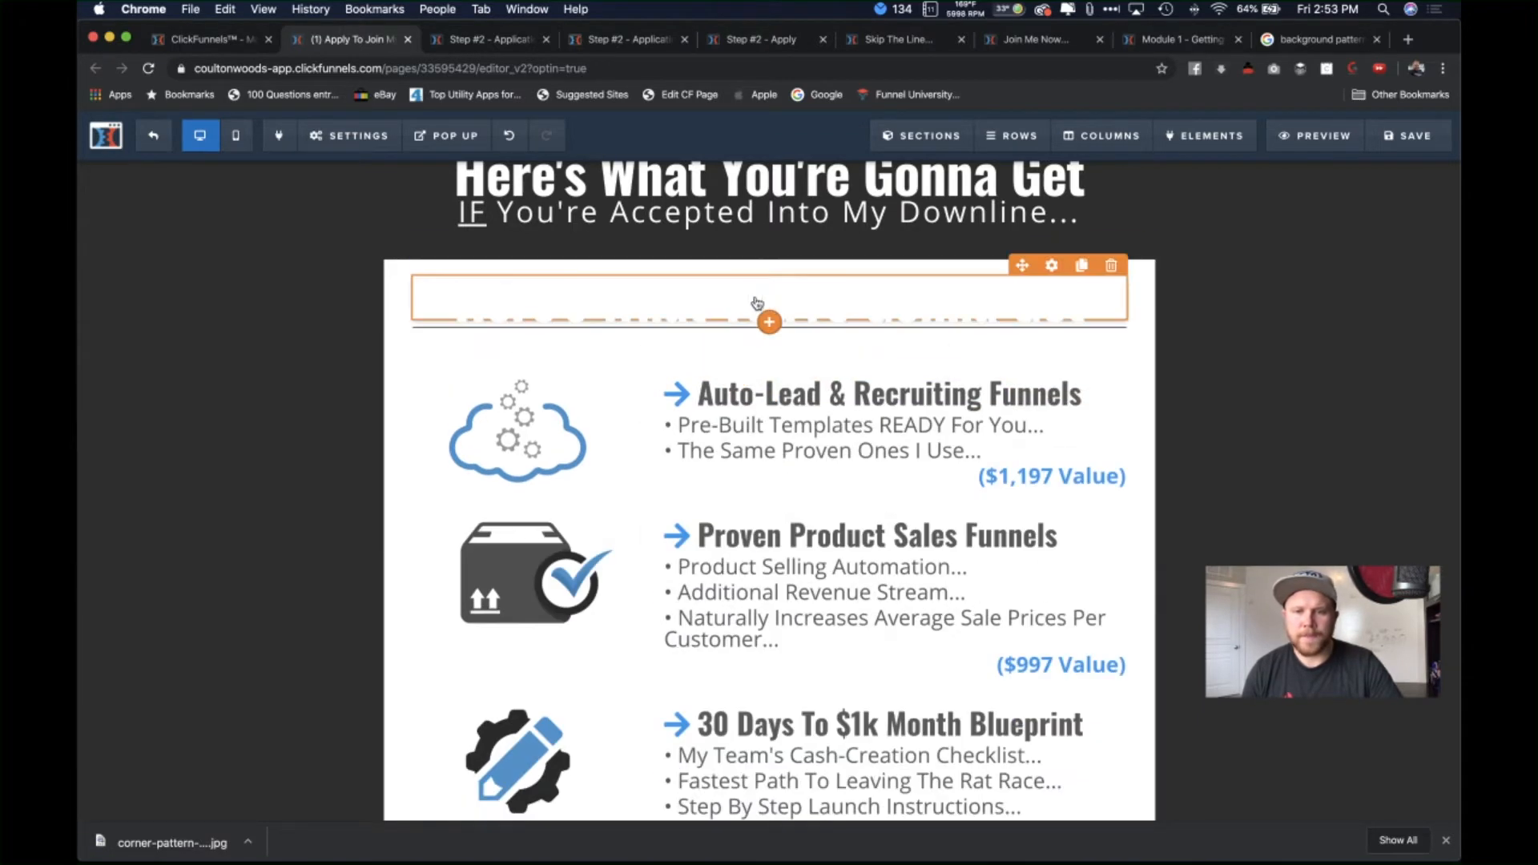
left_click(1114, 261)
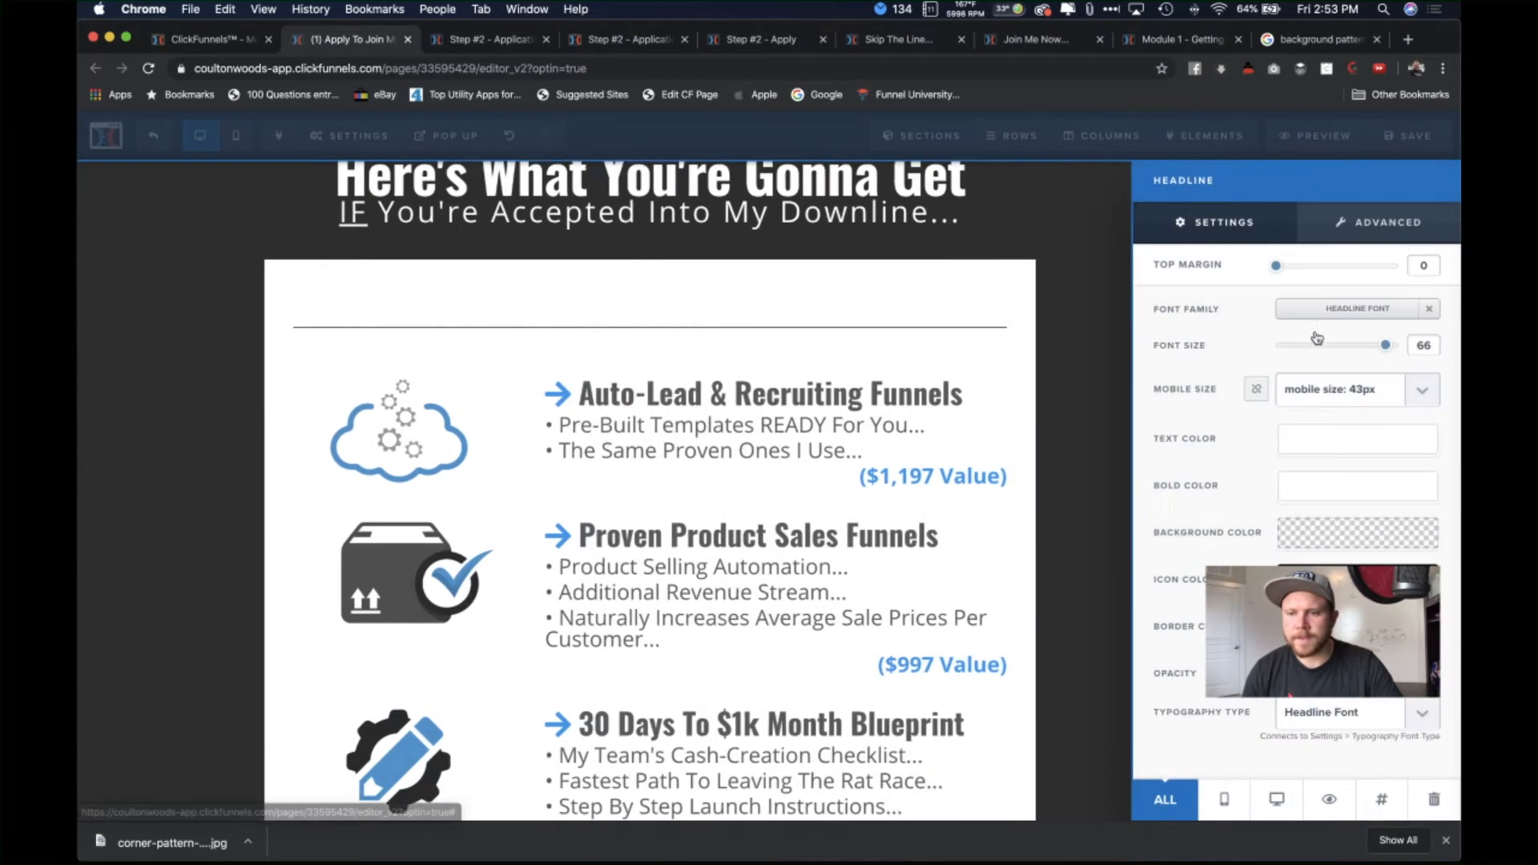
left_click(1343, 449)
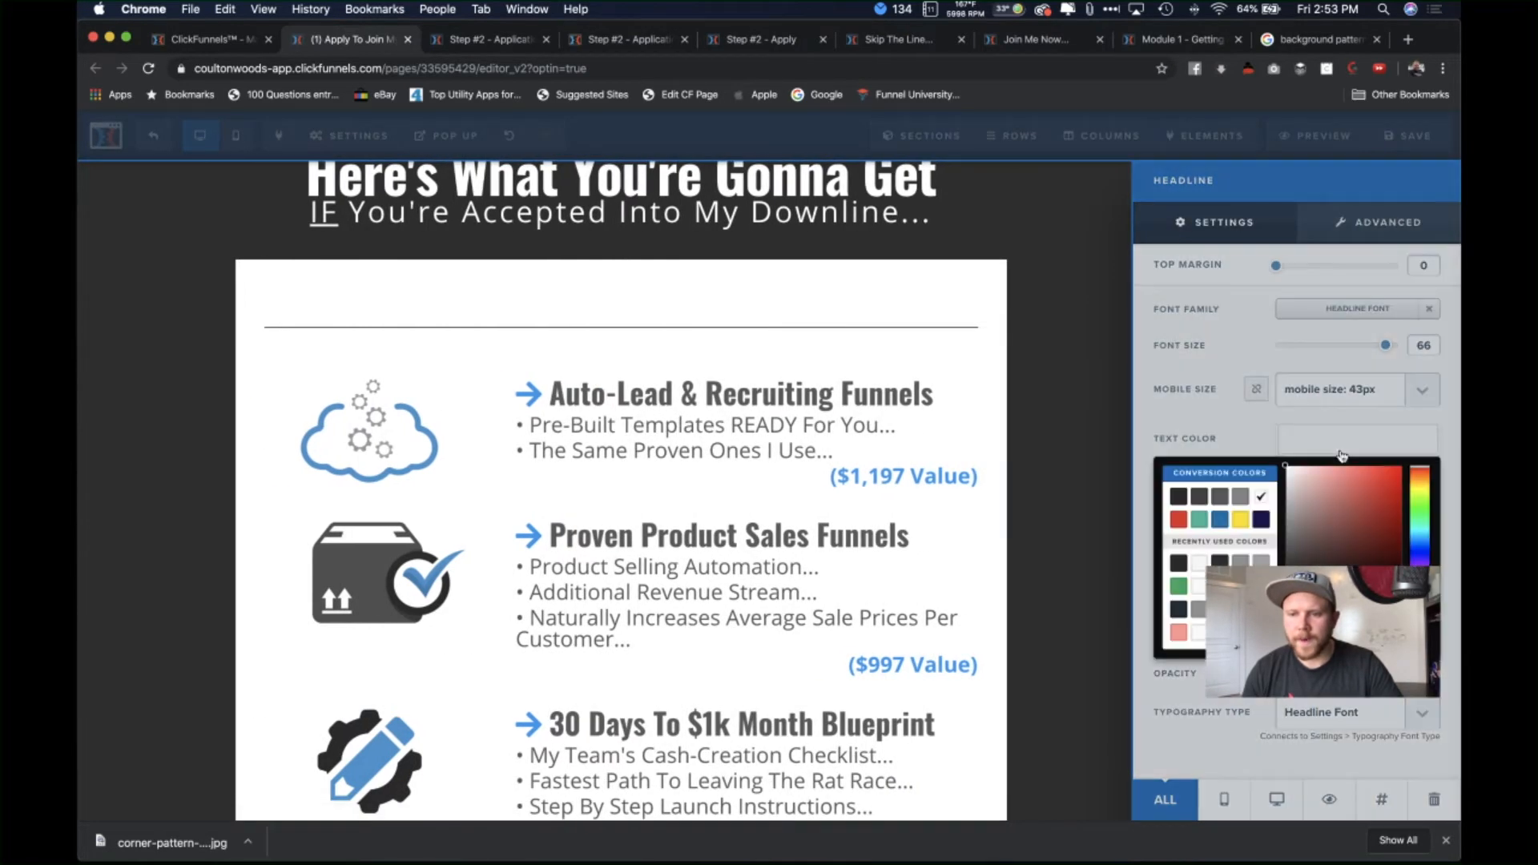
left_click(1200, 498)
left_click(1221, 586)
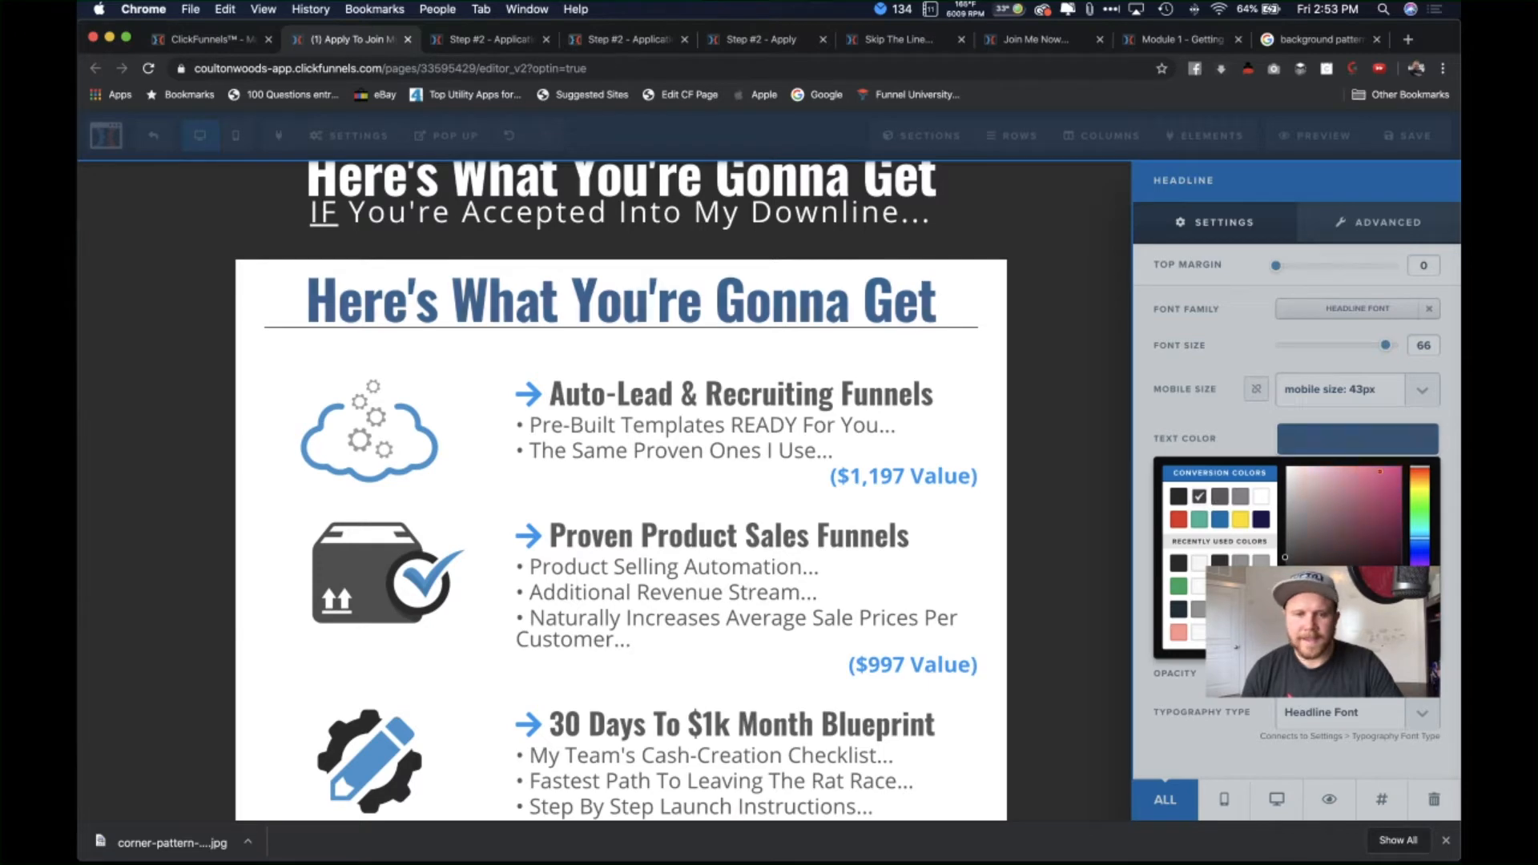
left_click(1003, 393)
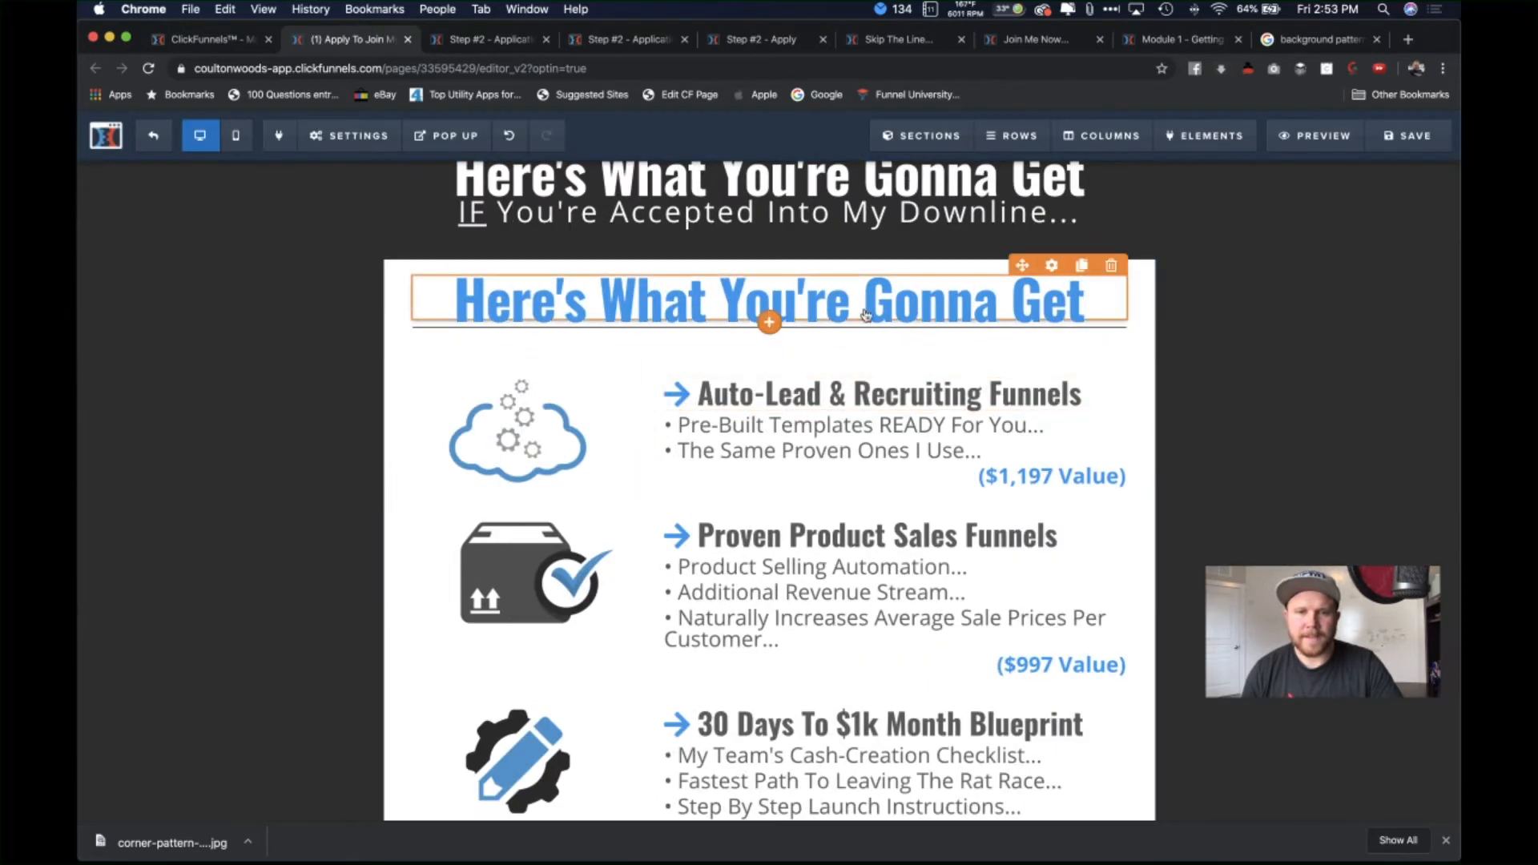
Step: Retype the heading as 'My Team's Bonuses...' and delete the divider beneath it
triple_click(866, 314)
type("M")
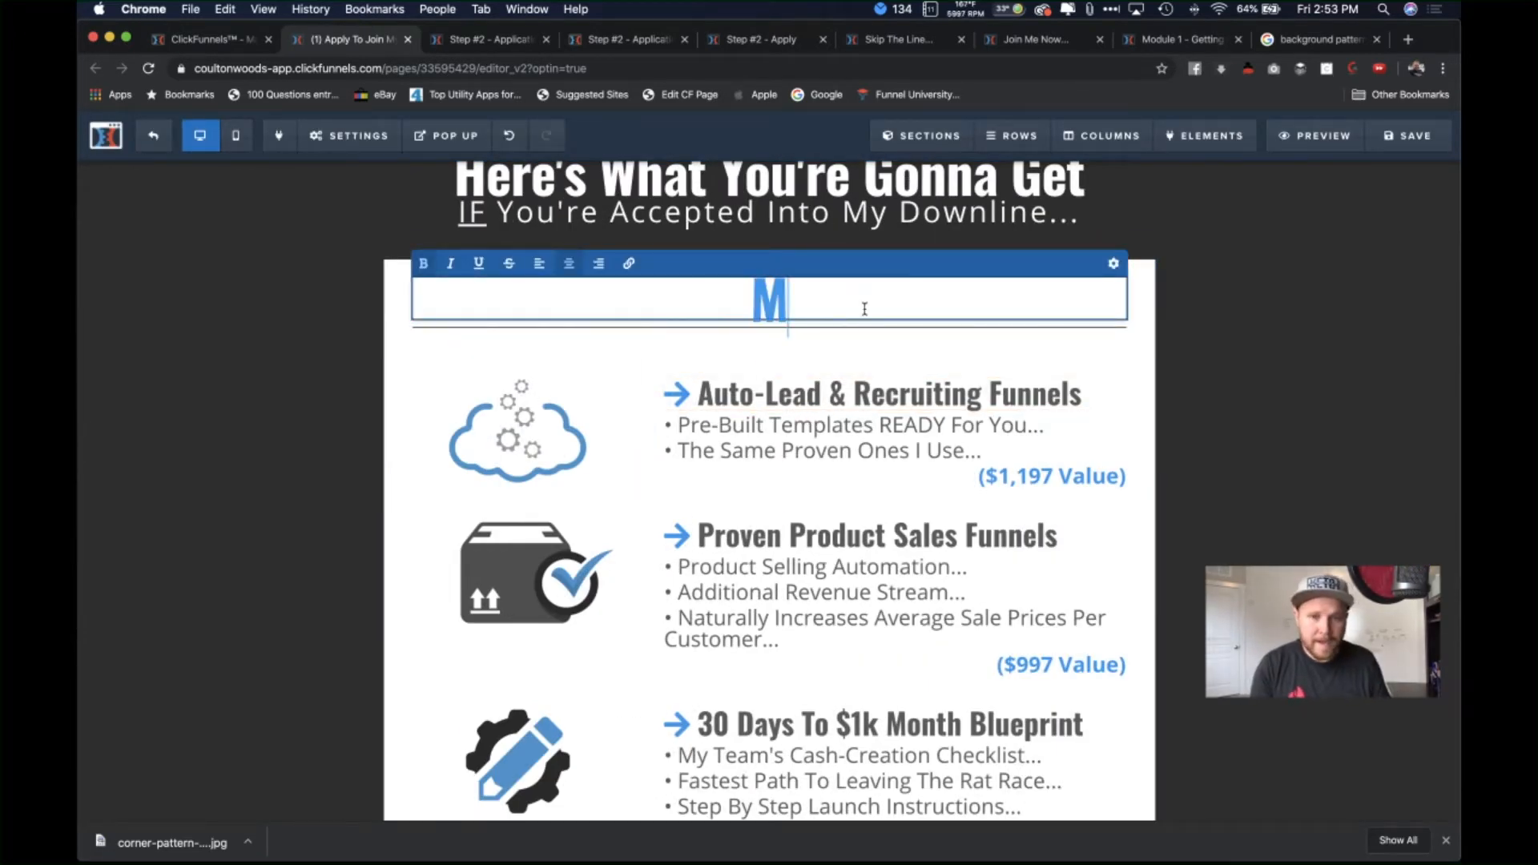
type("y Te")
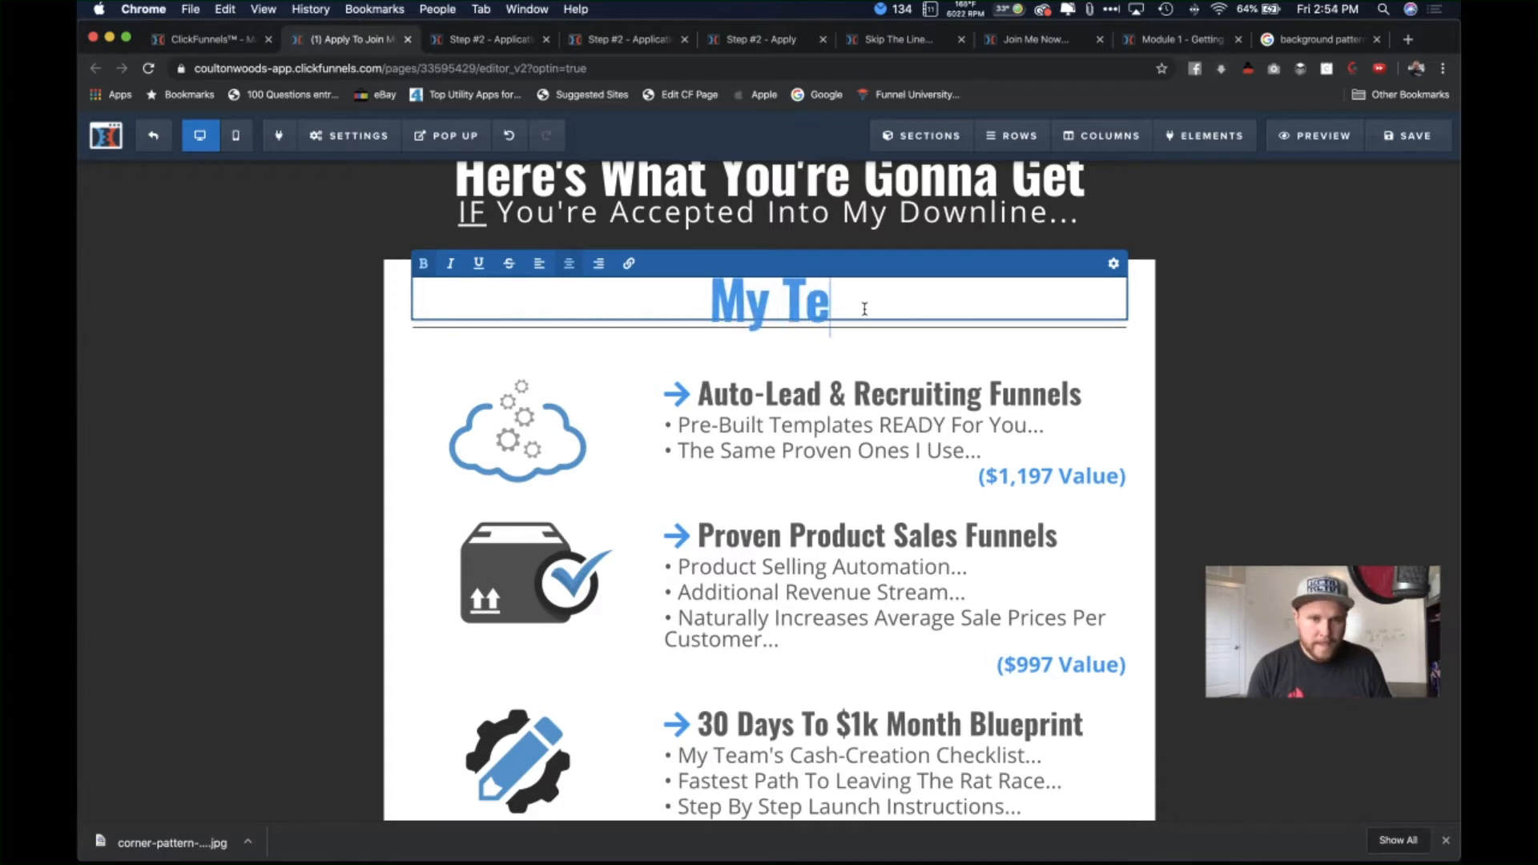
type("am's B")
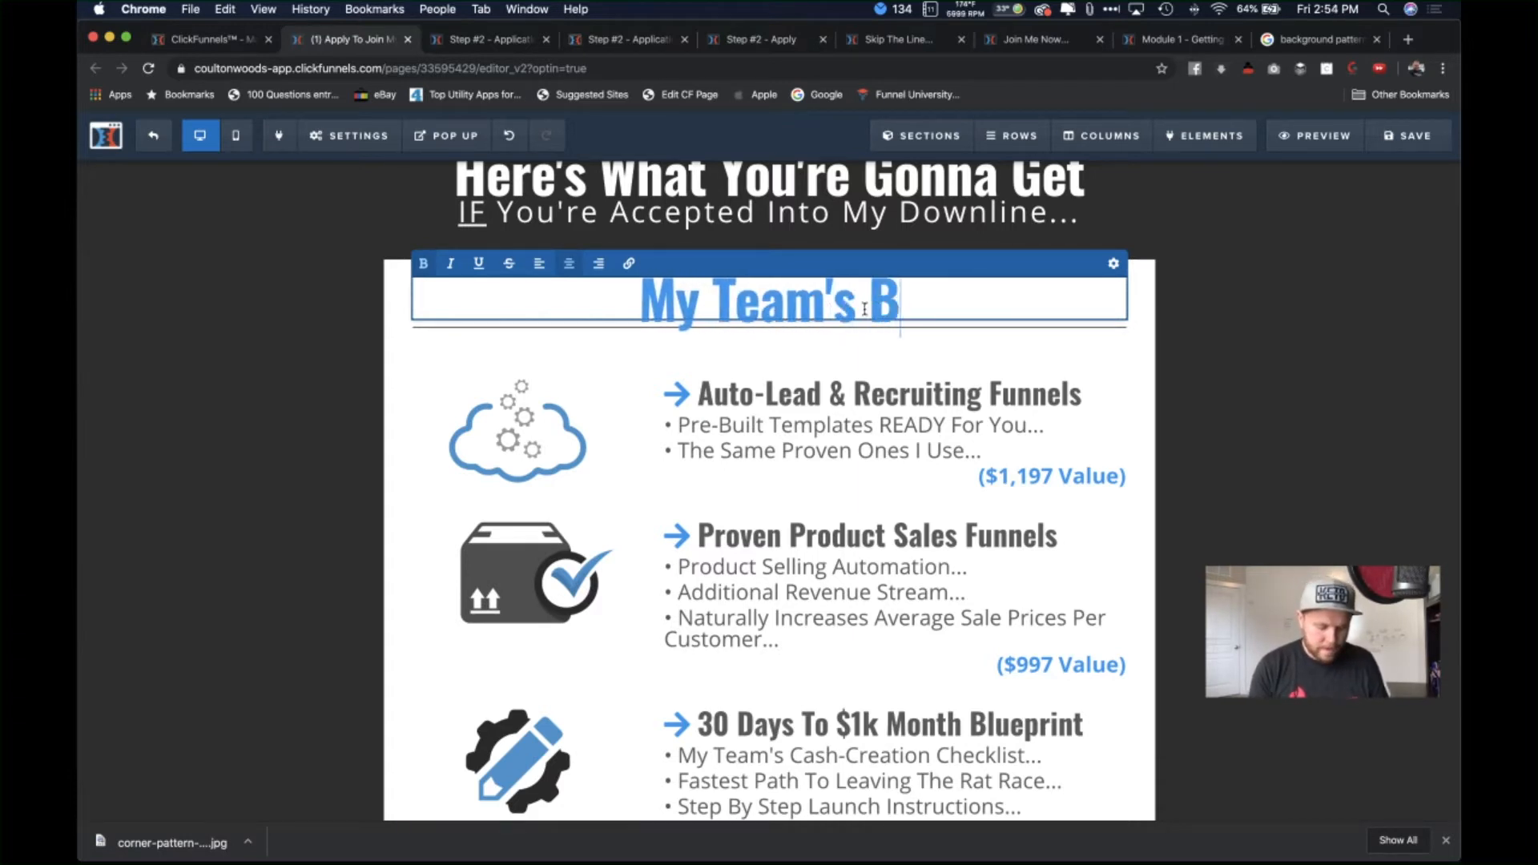
type("onuses...")
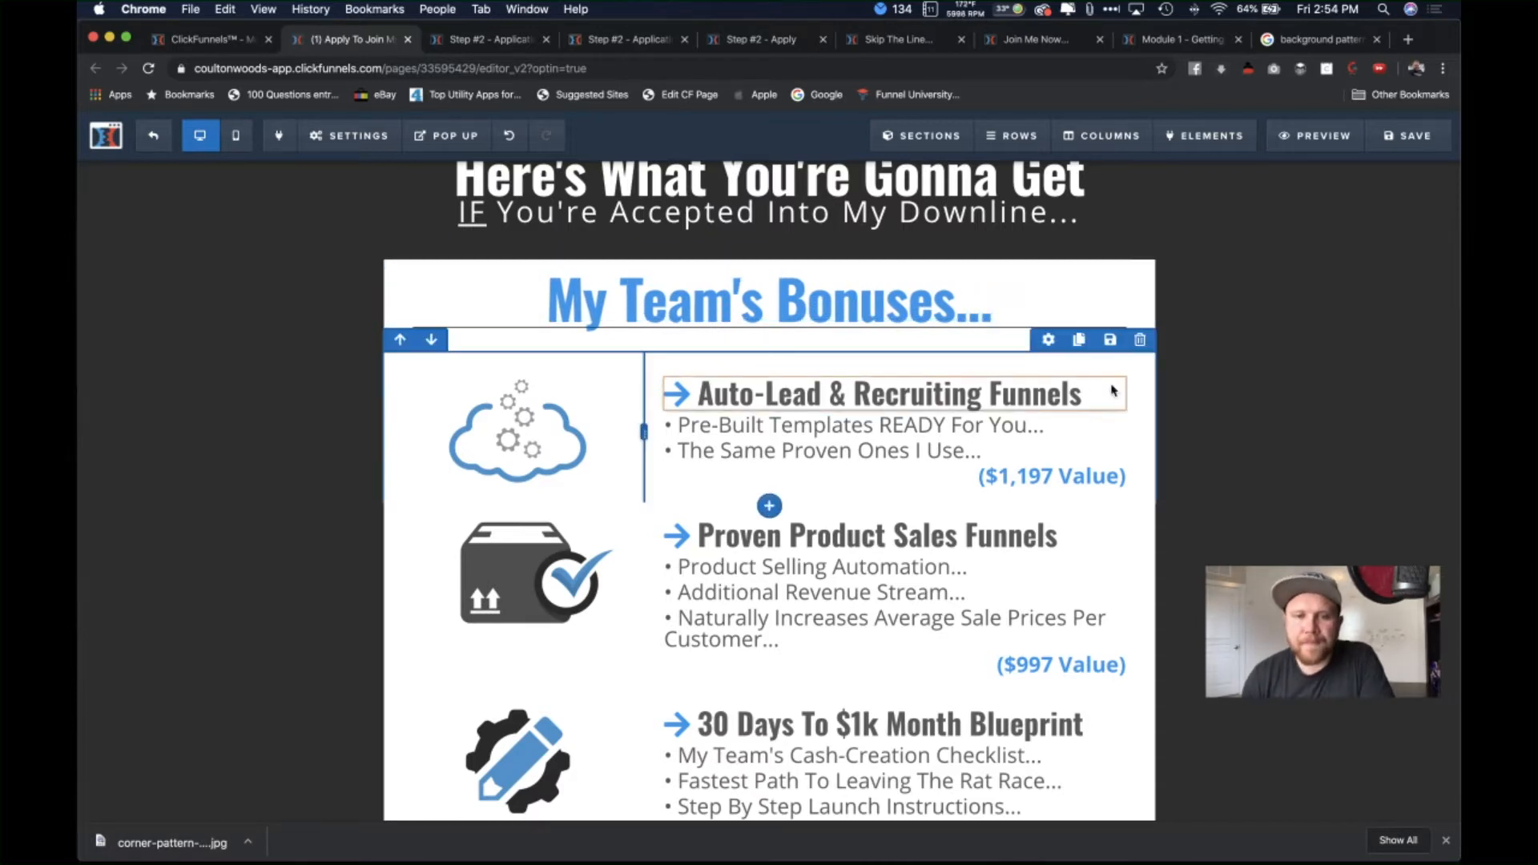
left_click(1111, 315)
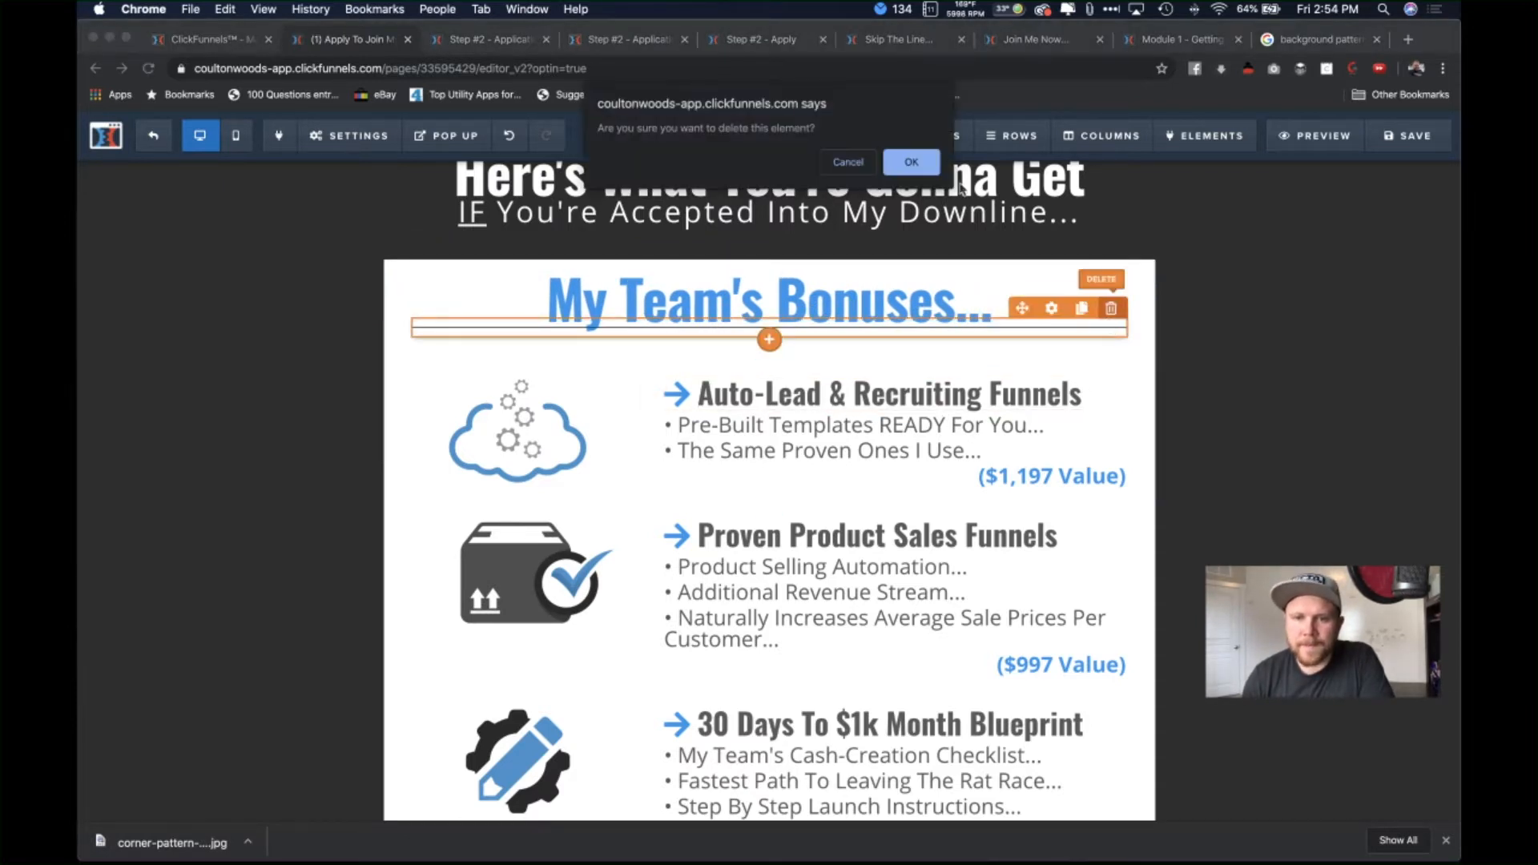
Step: Confirm the divider deletion and place a copy of the heading just above Total Value
left_click(911, 162)
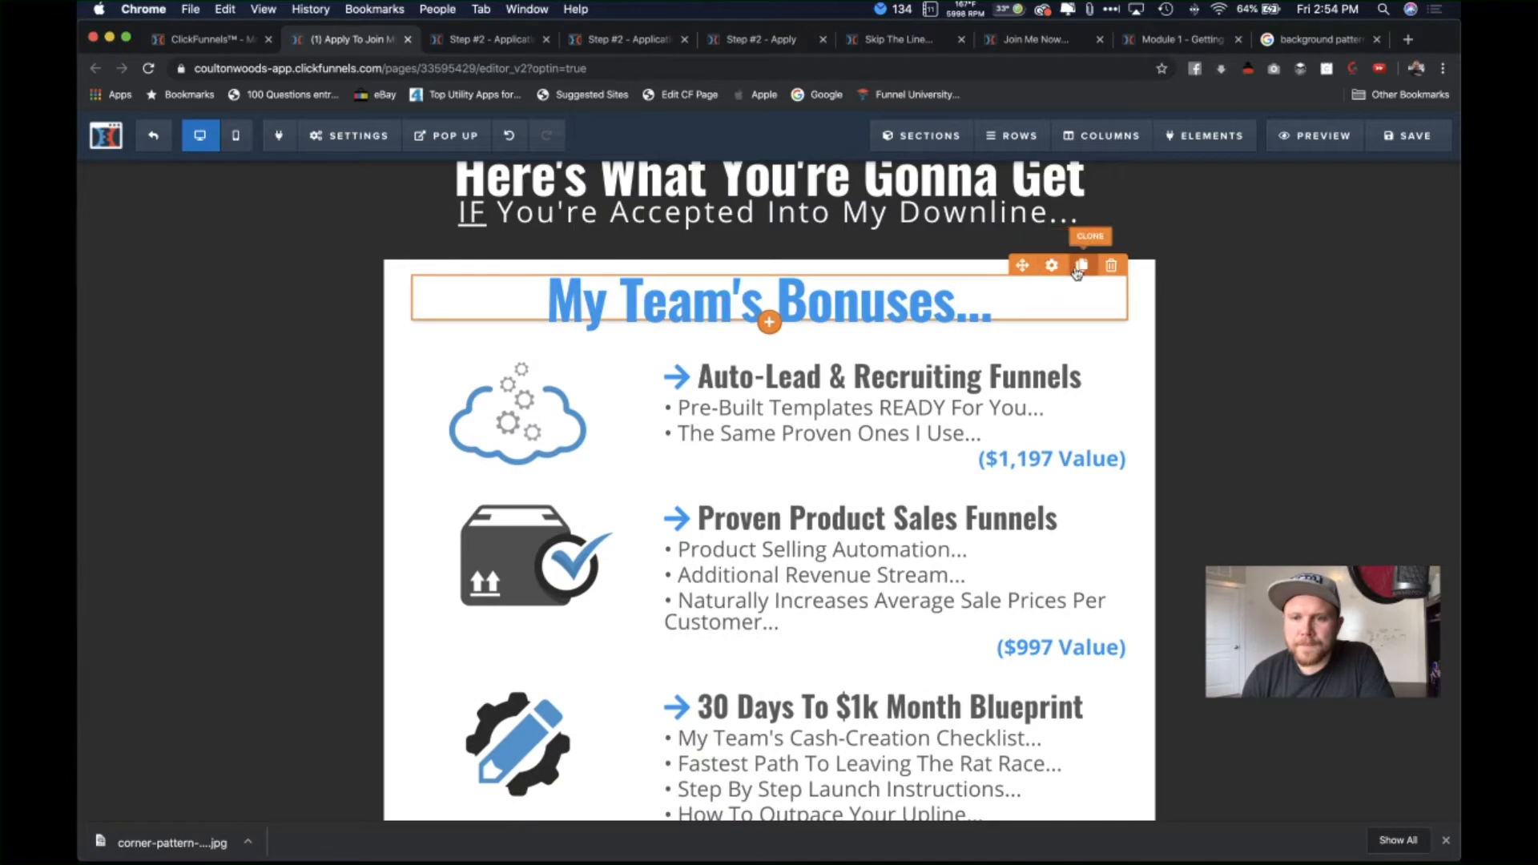
left_click(1080, 267)
scroll(818, 771, "down", 1)
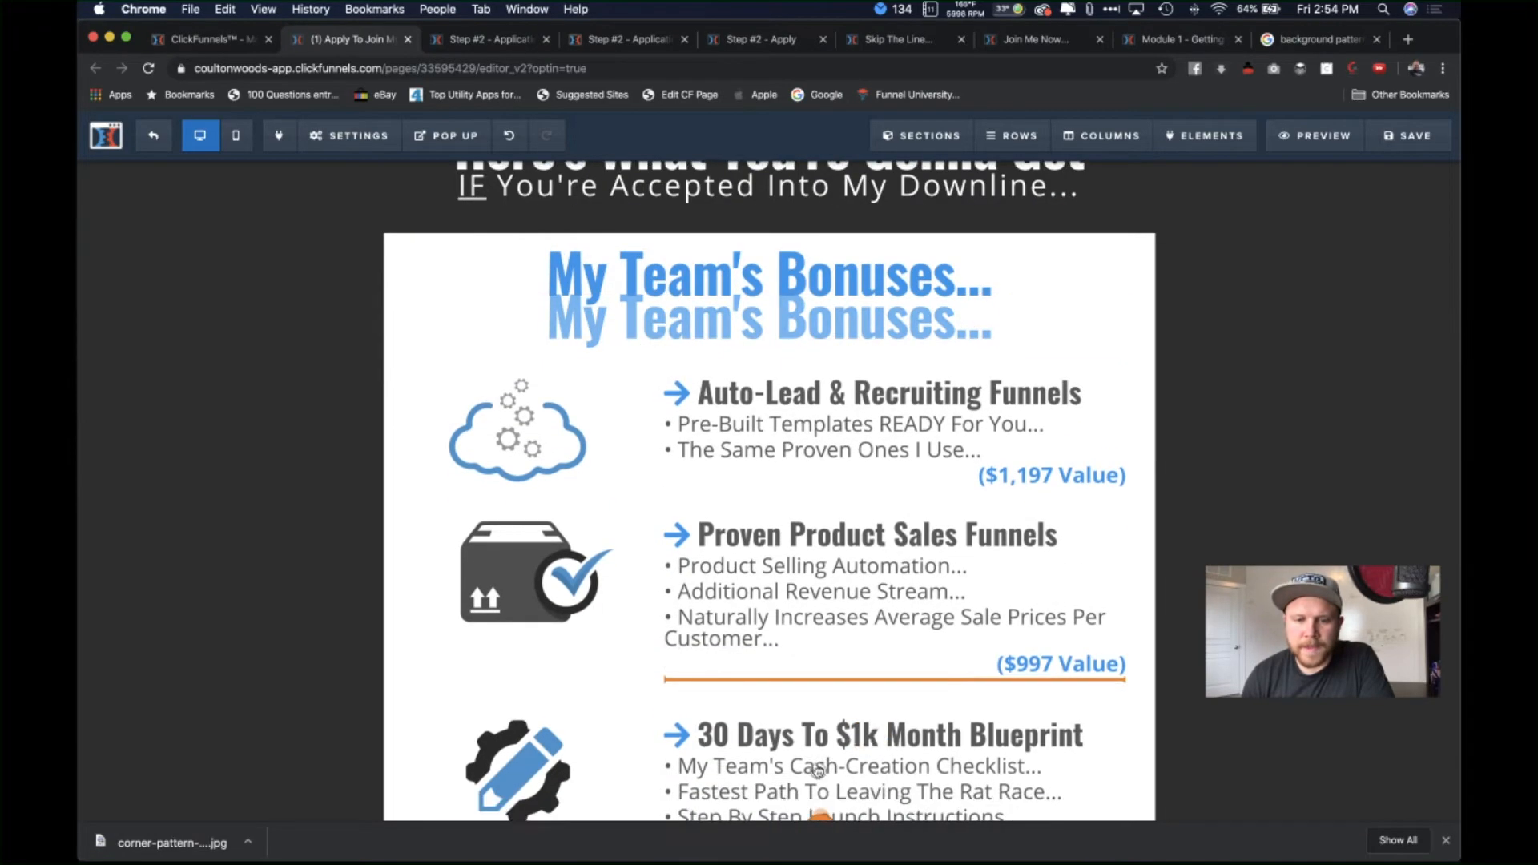
scroll(818, 771, "down", 9)
left_click_drag(759, 697, 742, 567)
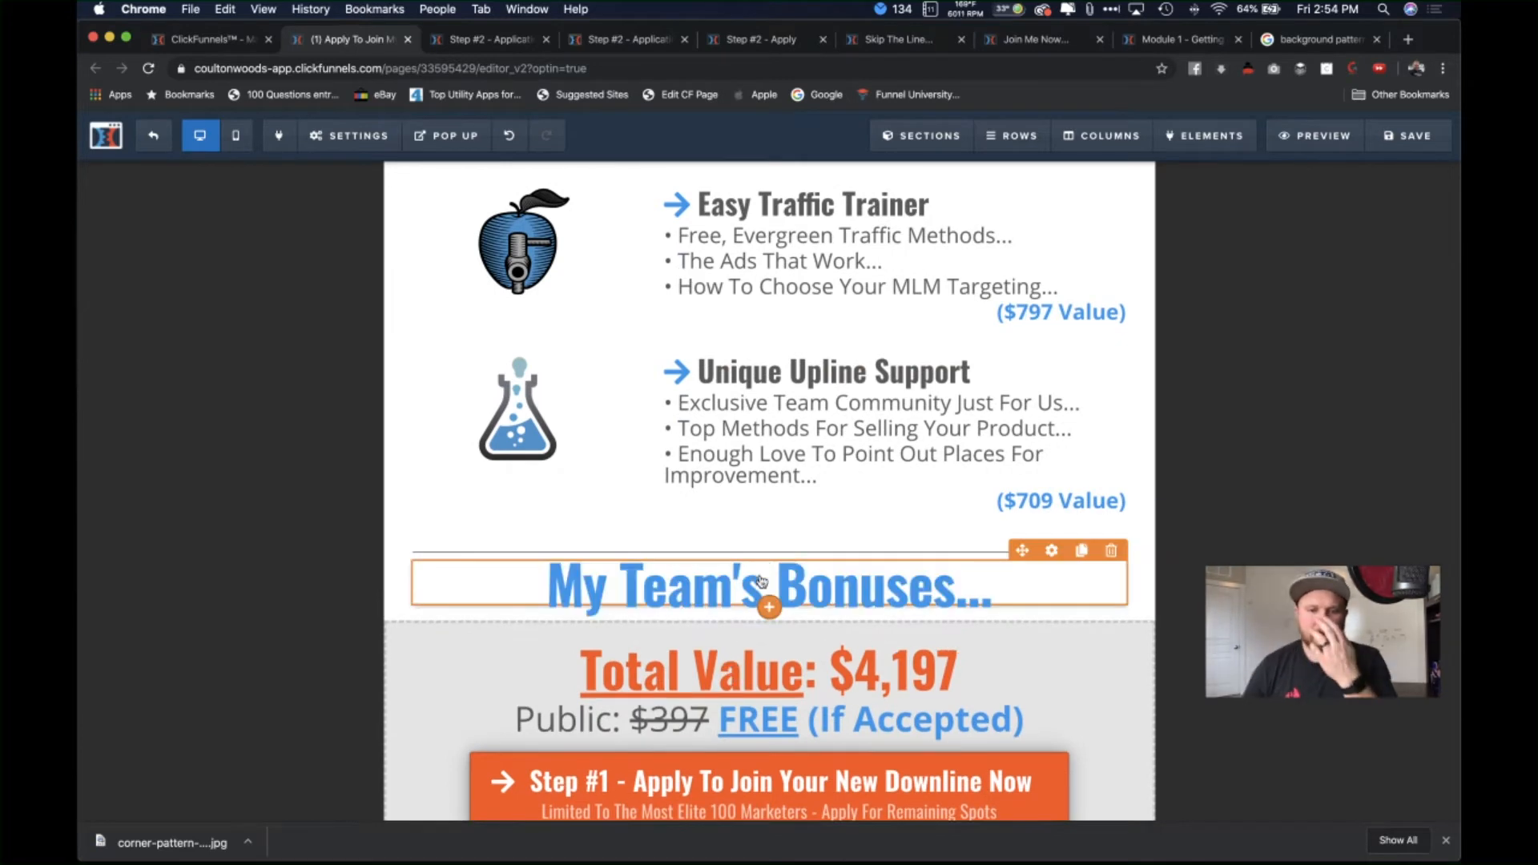
Step: Change the copied heading's text to 'My Personal Bonuses...'
left_click(768, 578)
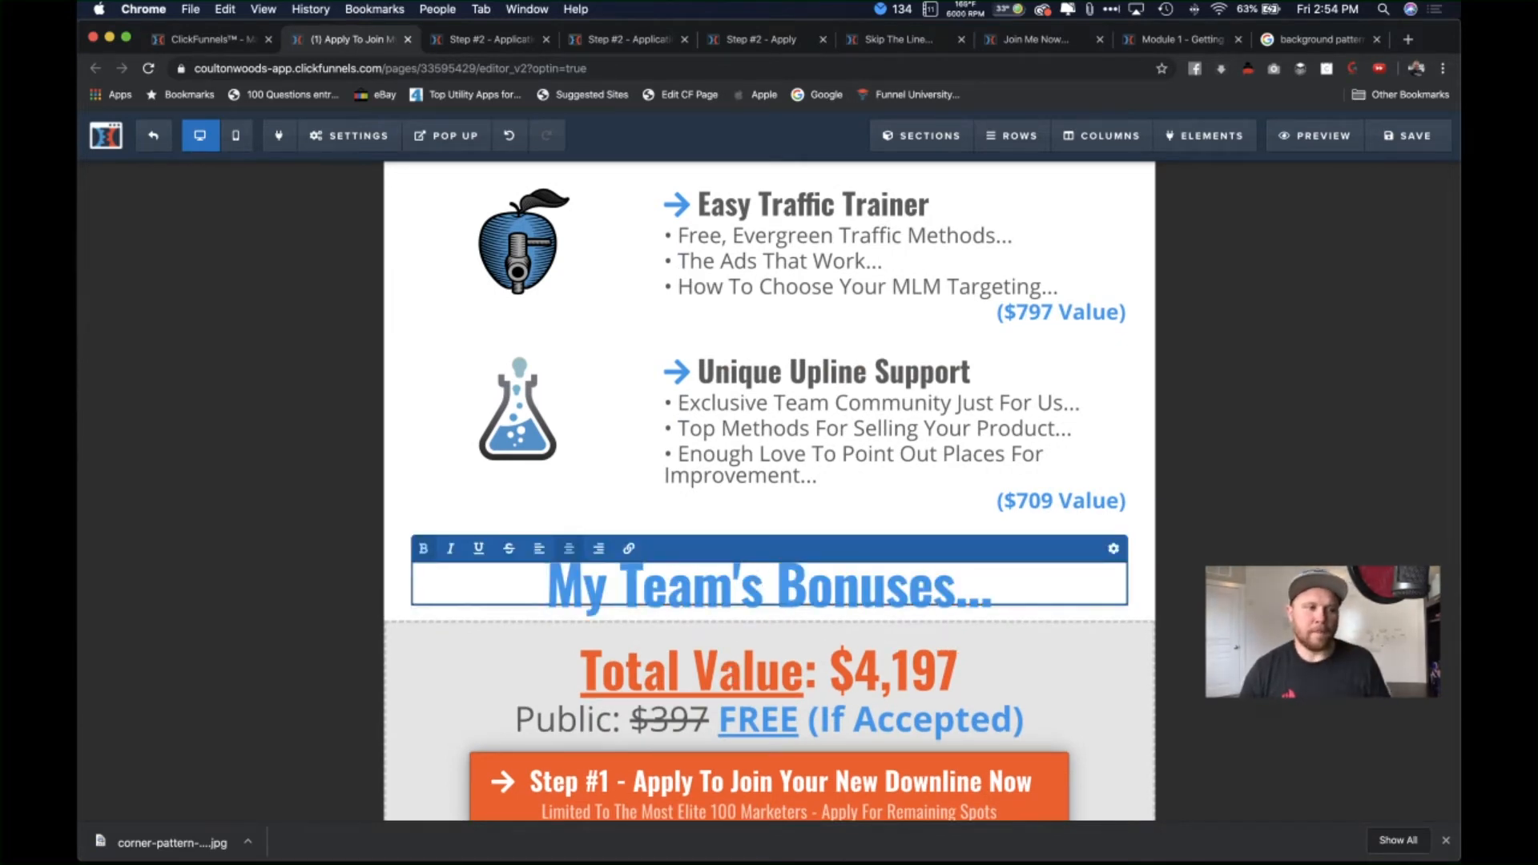
scroll(689, 589, "down", 1)
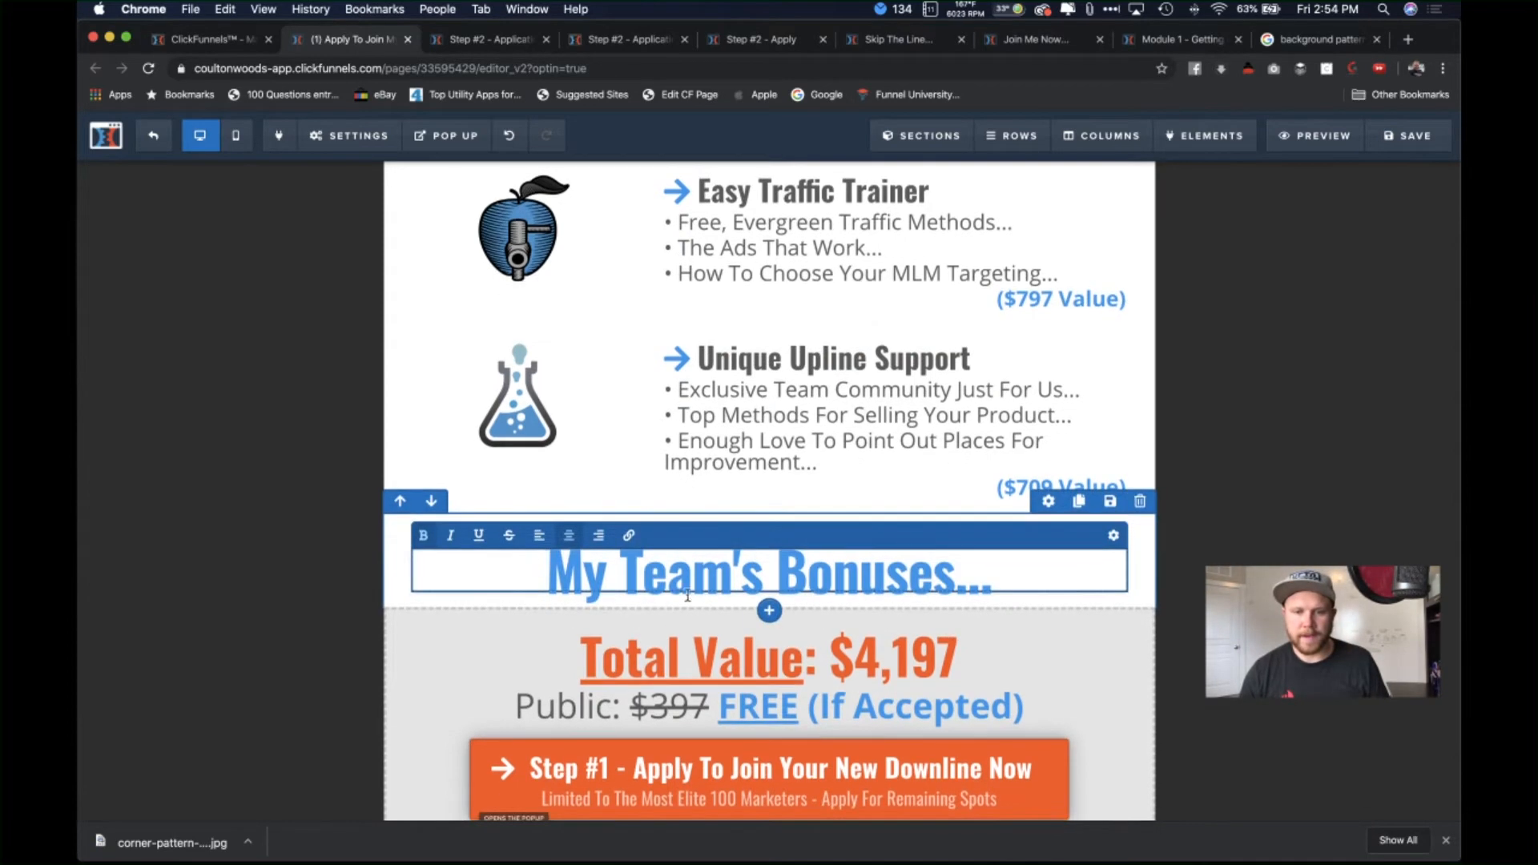
key("BackSpace")
key("BackSpace")
key("BackSpace")
key("BackSpace")
key("BackSpace")
key("BackSpace")
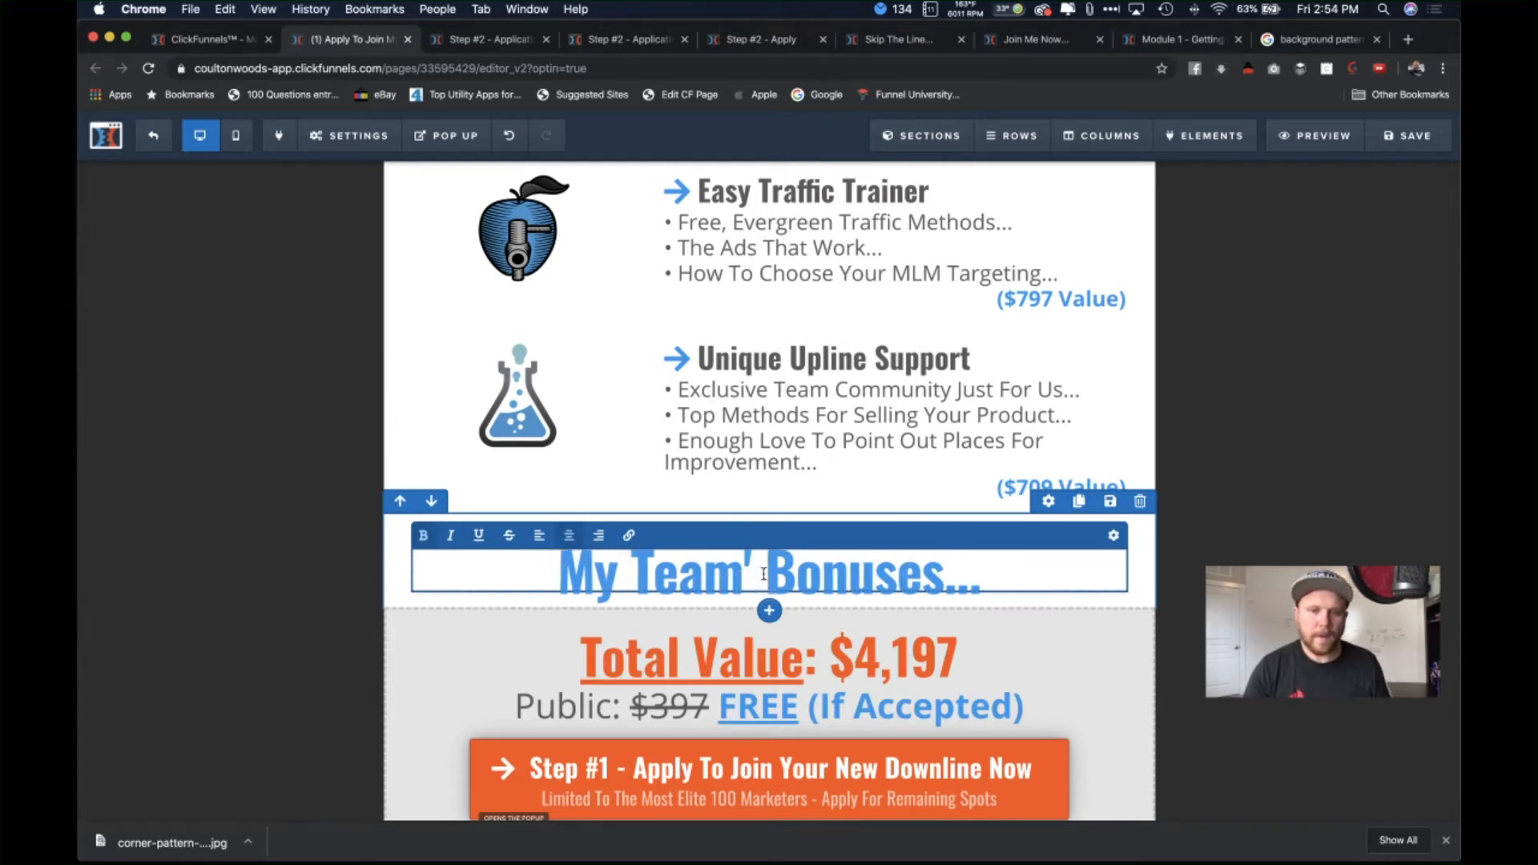
type("Persona")
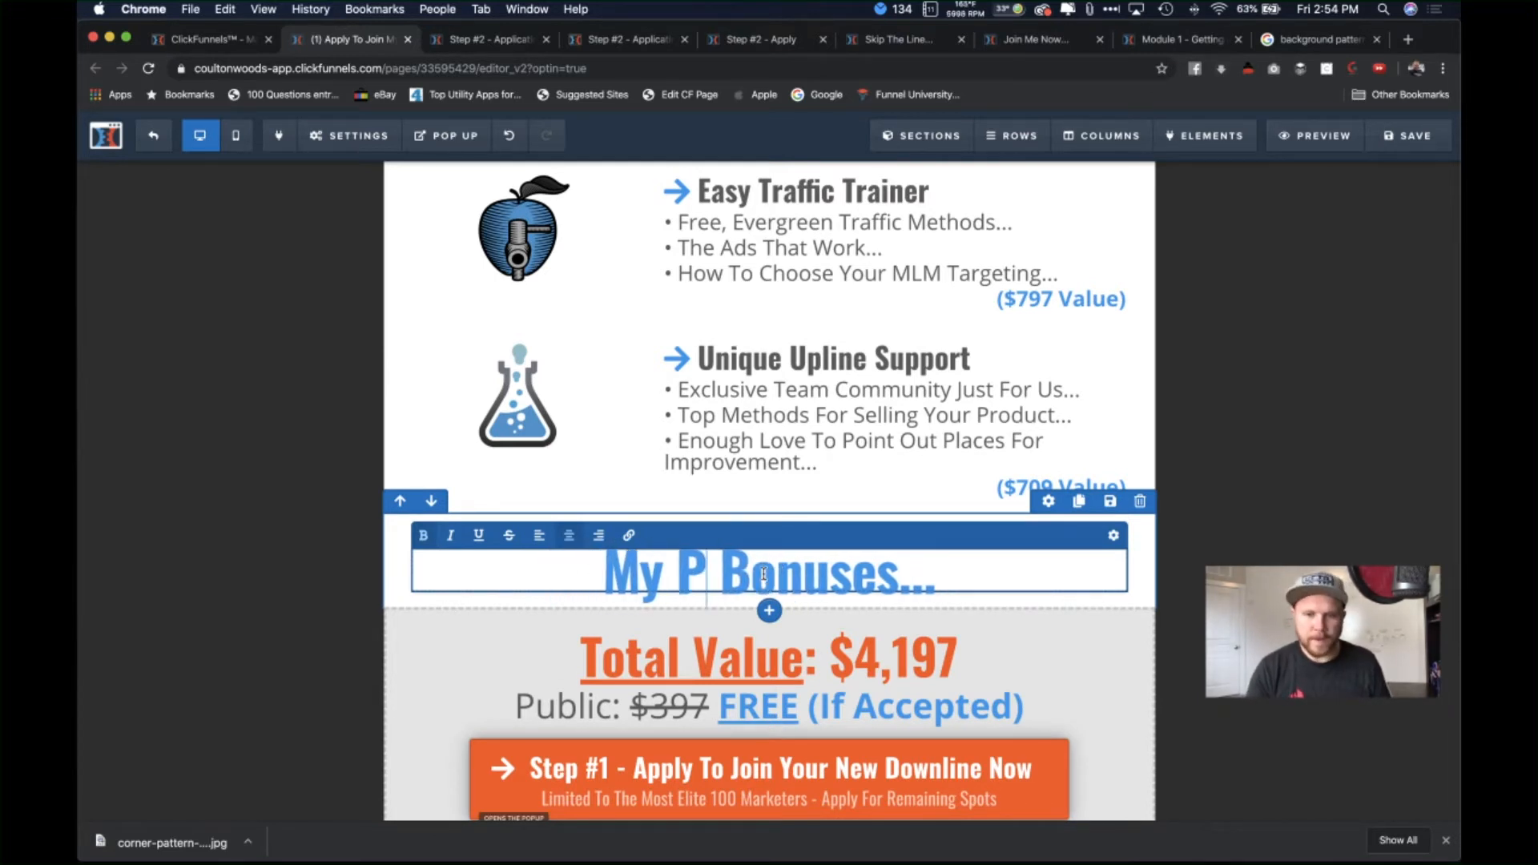
type("l")
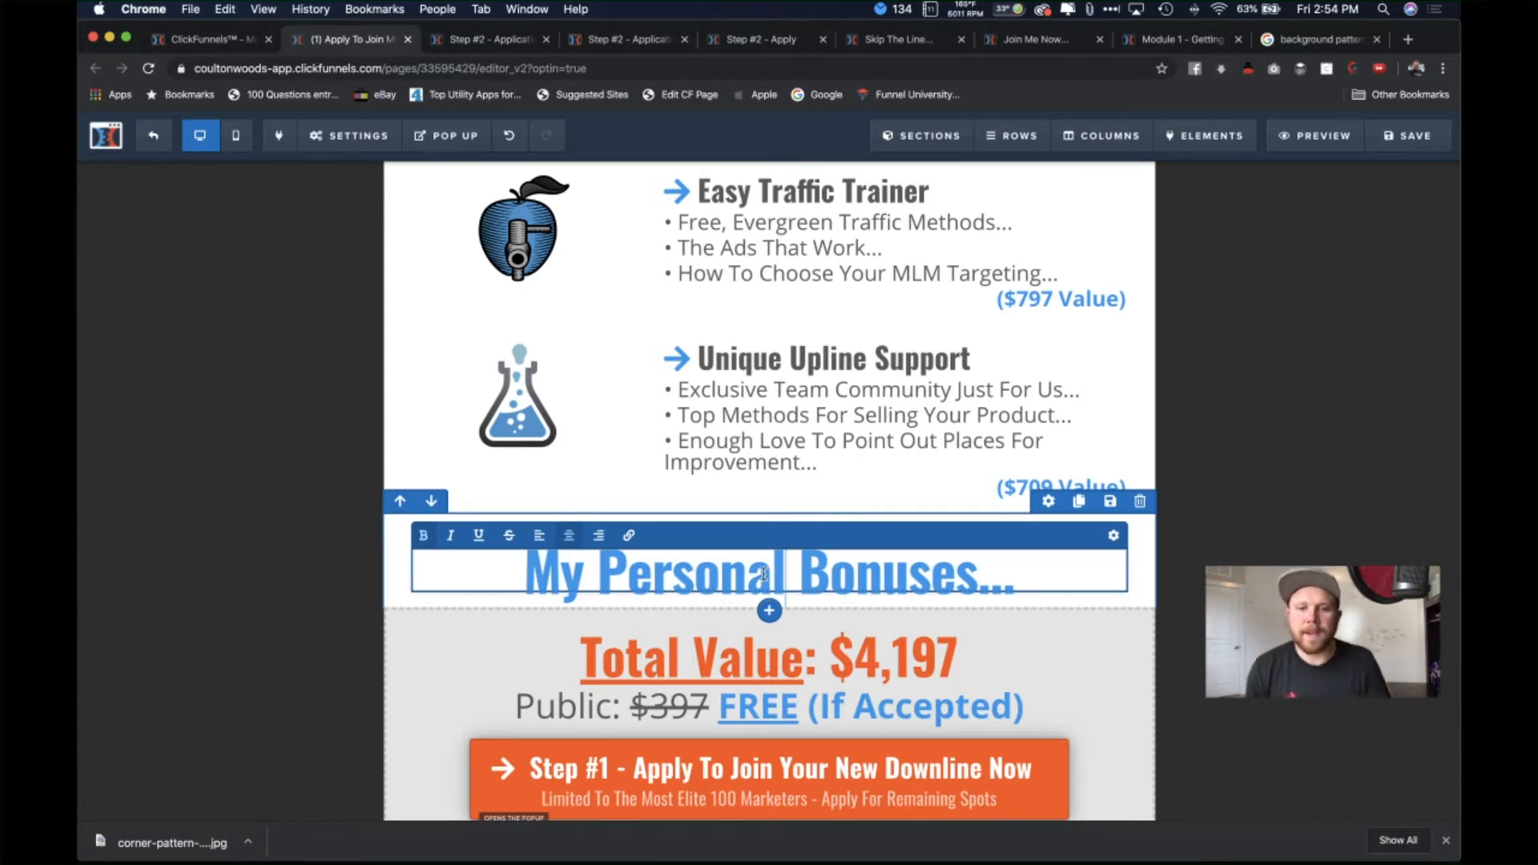
left_click(1230, 533)
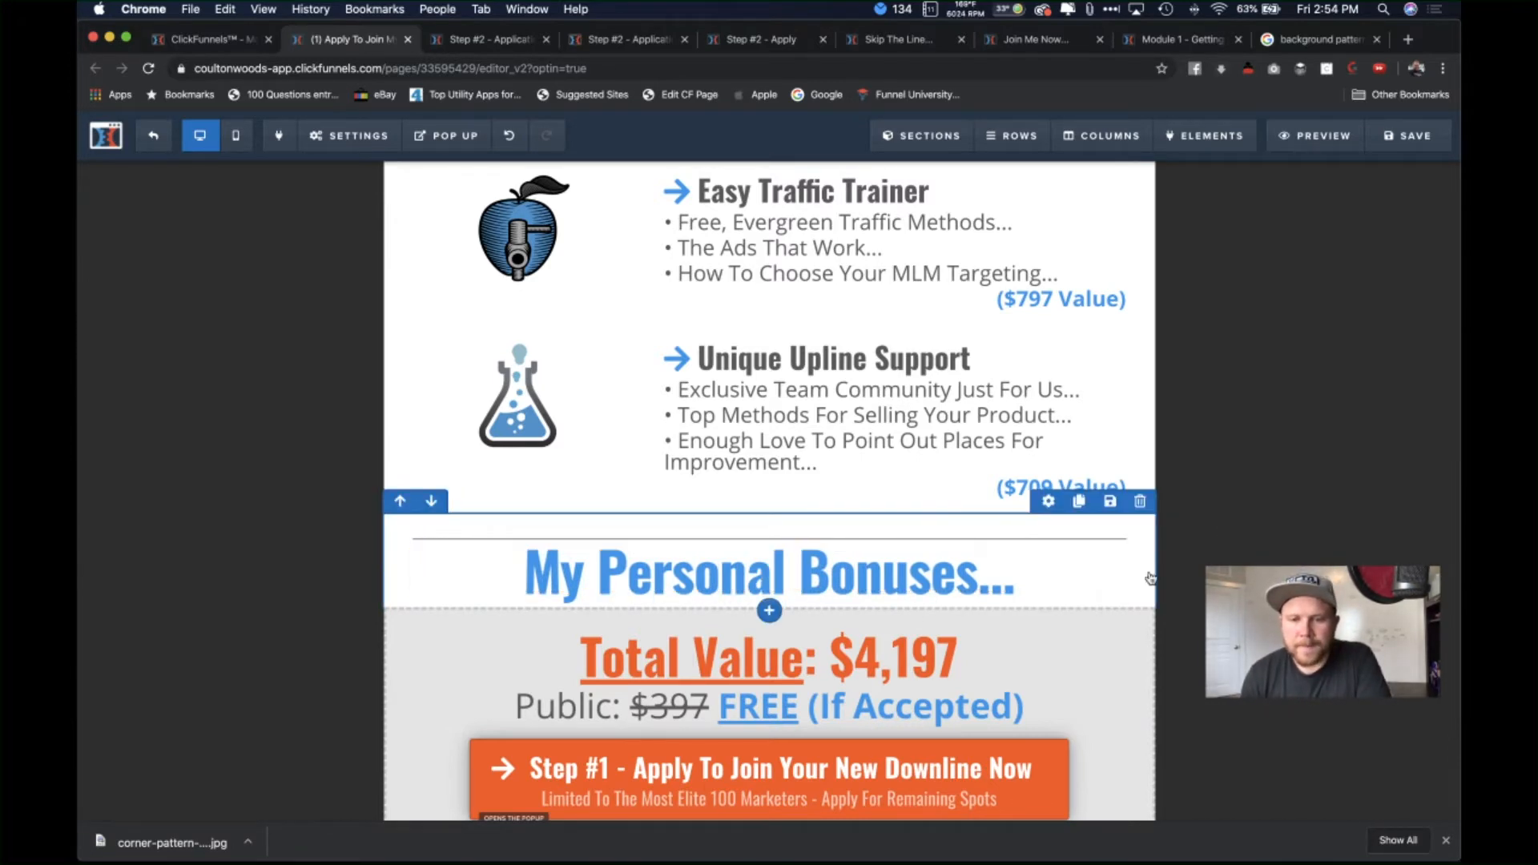
scroll(1151, 577, "down", 2)
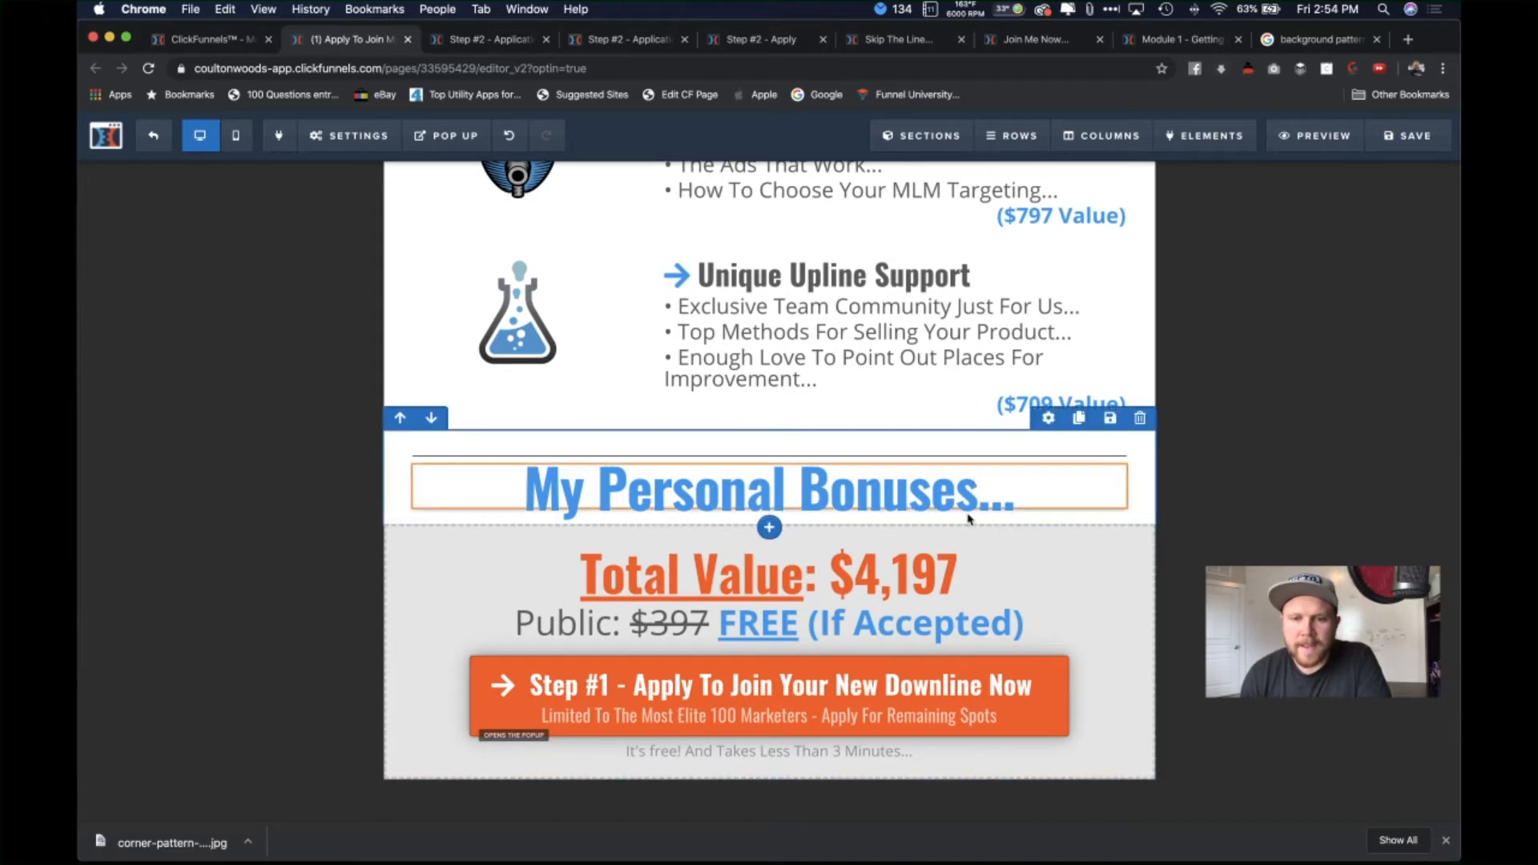
Step: Duplicate the Unique Upline Support row and move the copy below the My Personal Bonuses heading
left_click(1079, 229)
scroll(881, 481, "down", 1)
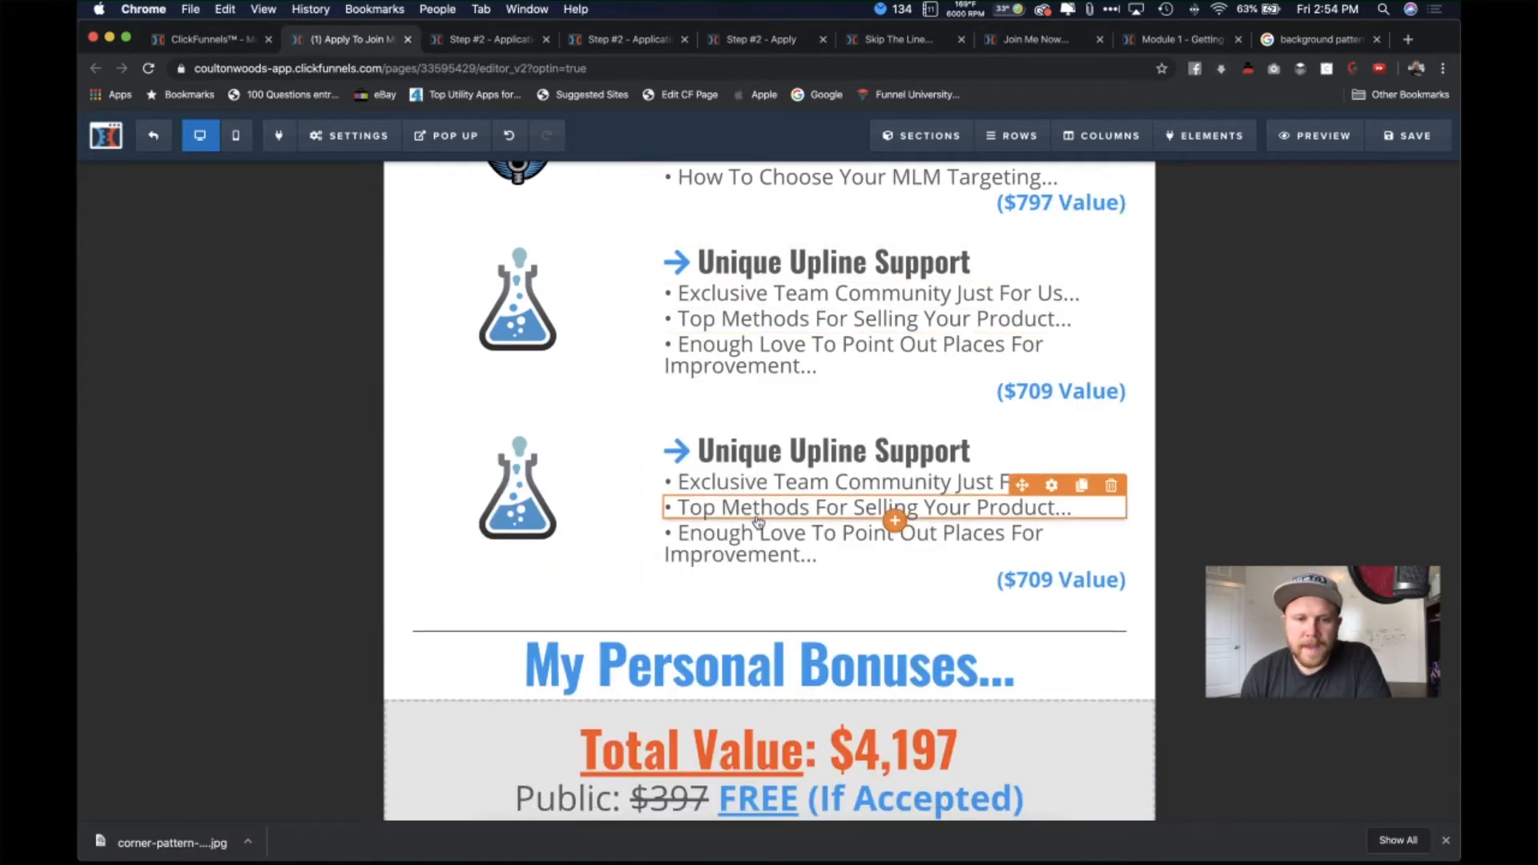
left_click(431, 397)
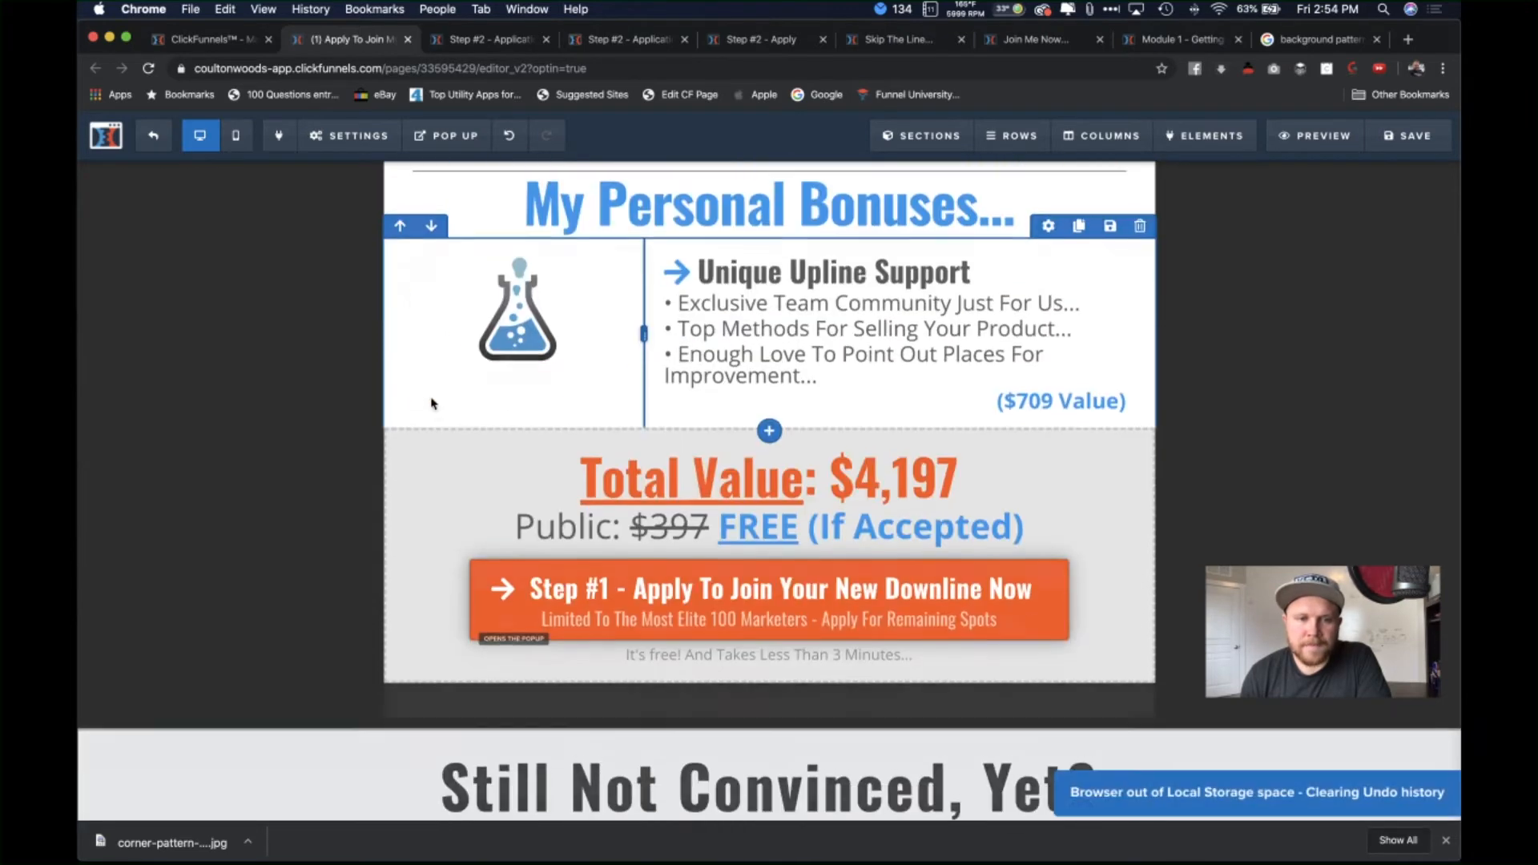
scroll(801, 337, "up", 2)
scroll(812, 319, "up", 4)
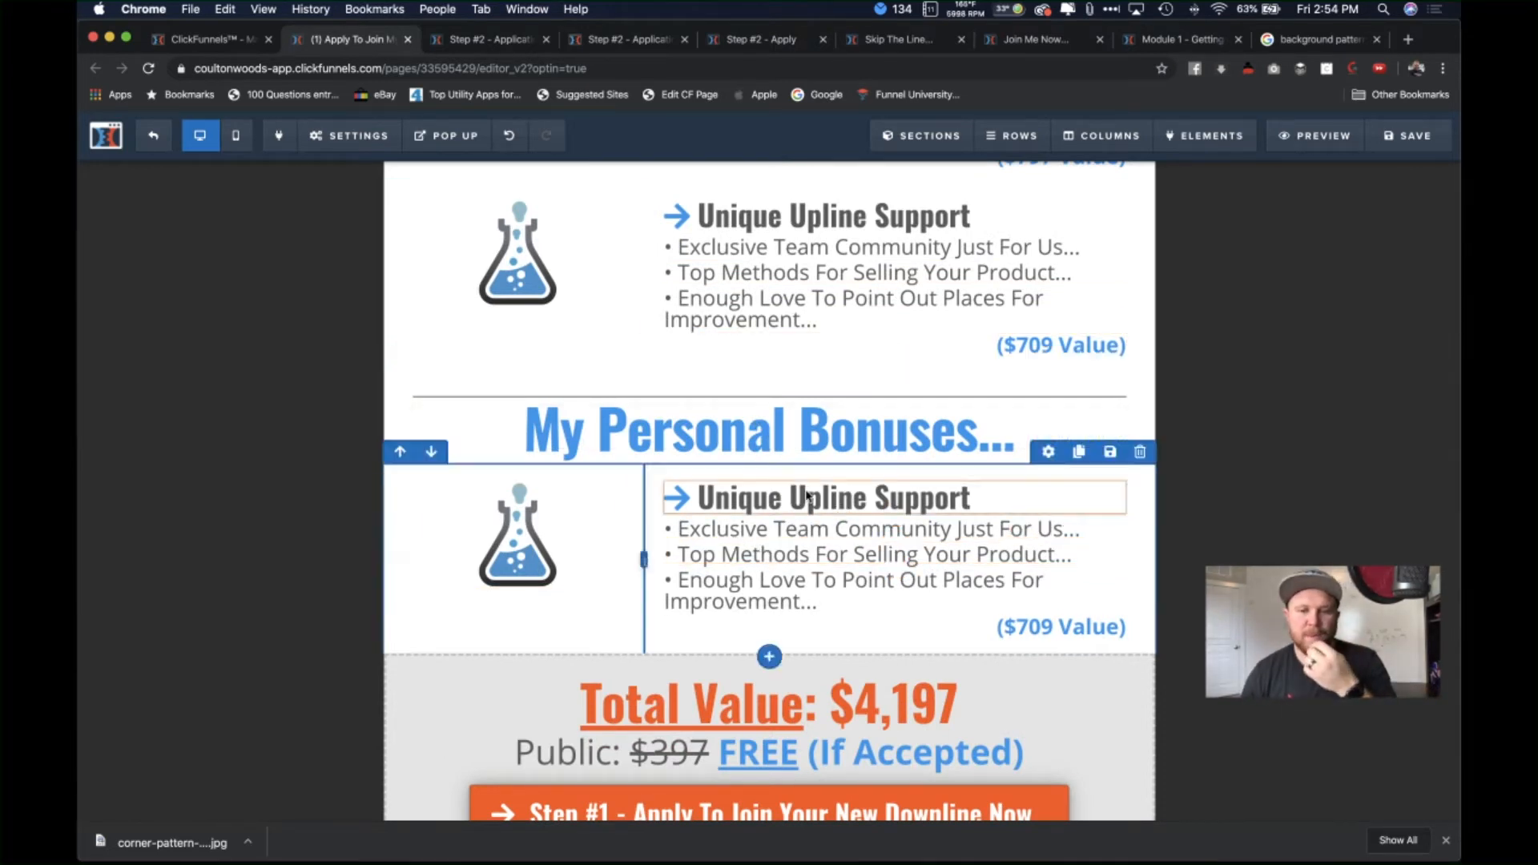
Step: Add a test two-column row, then delete it
left_click(770, 658)
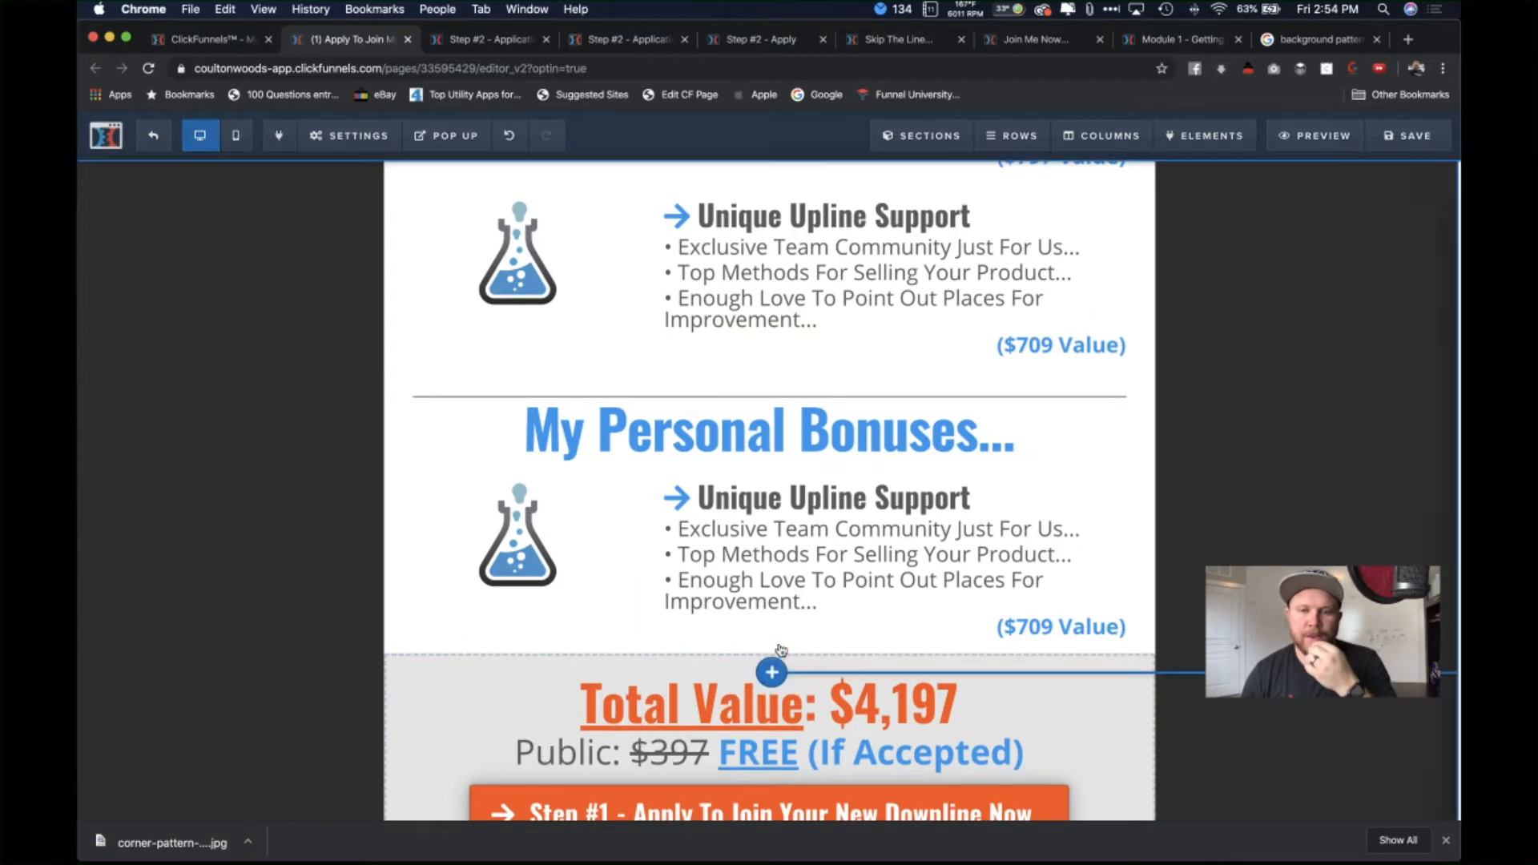
left_click(1275, 233)
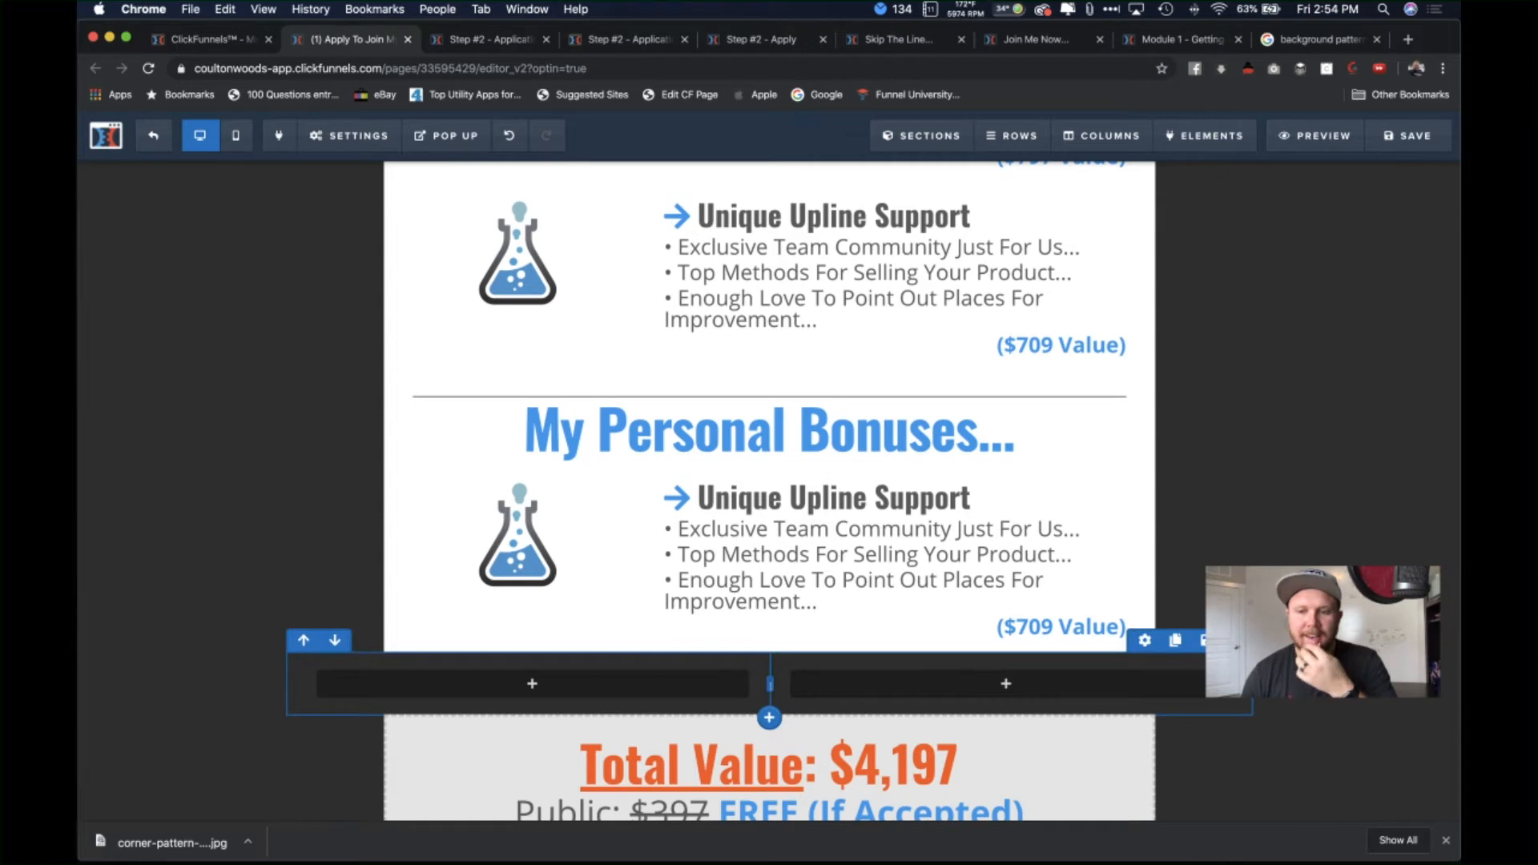
left_click(1235, 641)
left_click(912, 165)
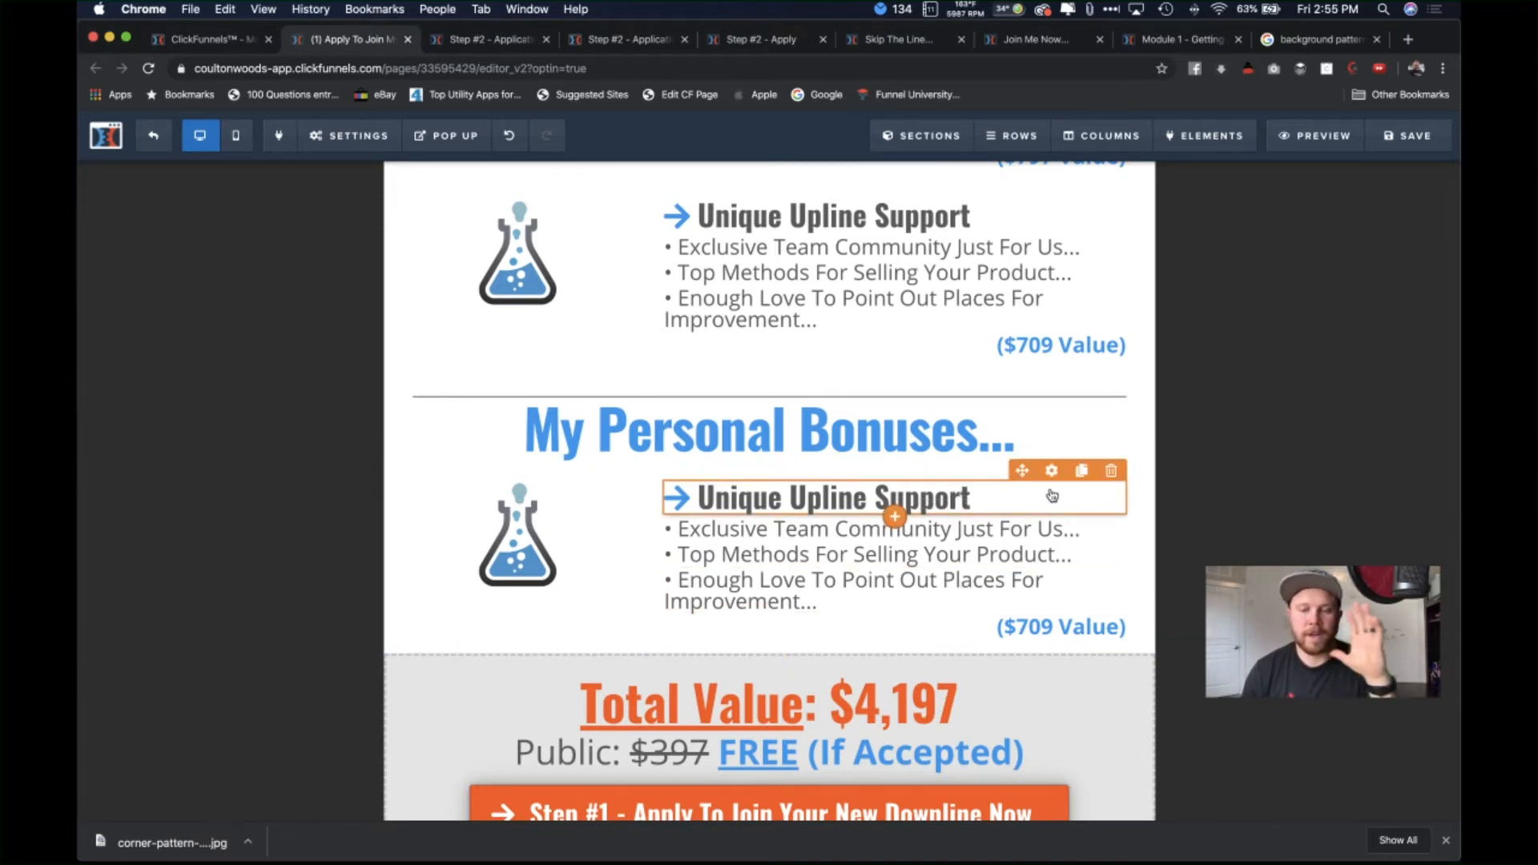
Step: Retitle the copied bonus row as 'Personal Coaching'
left_click(981, 502)
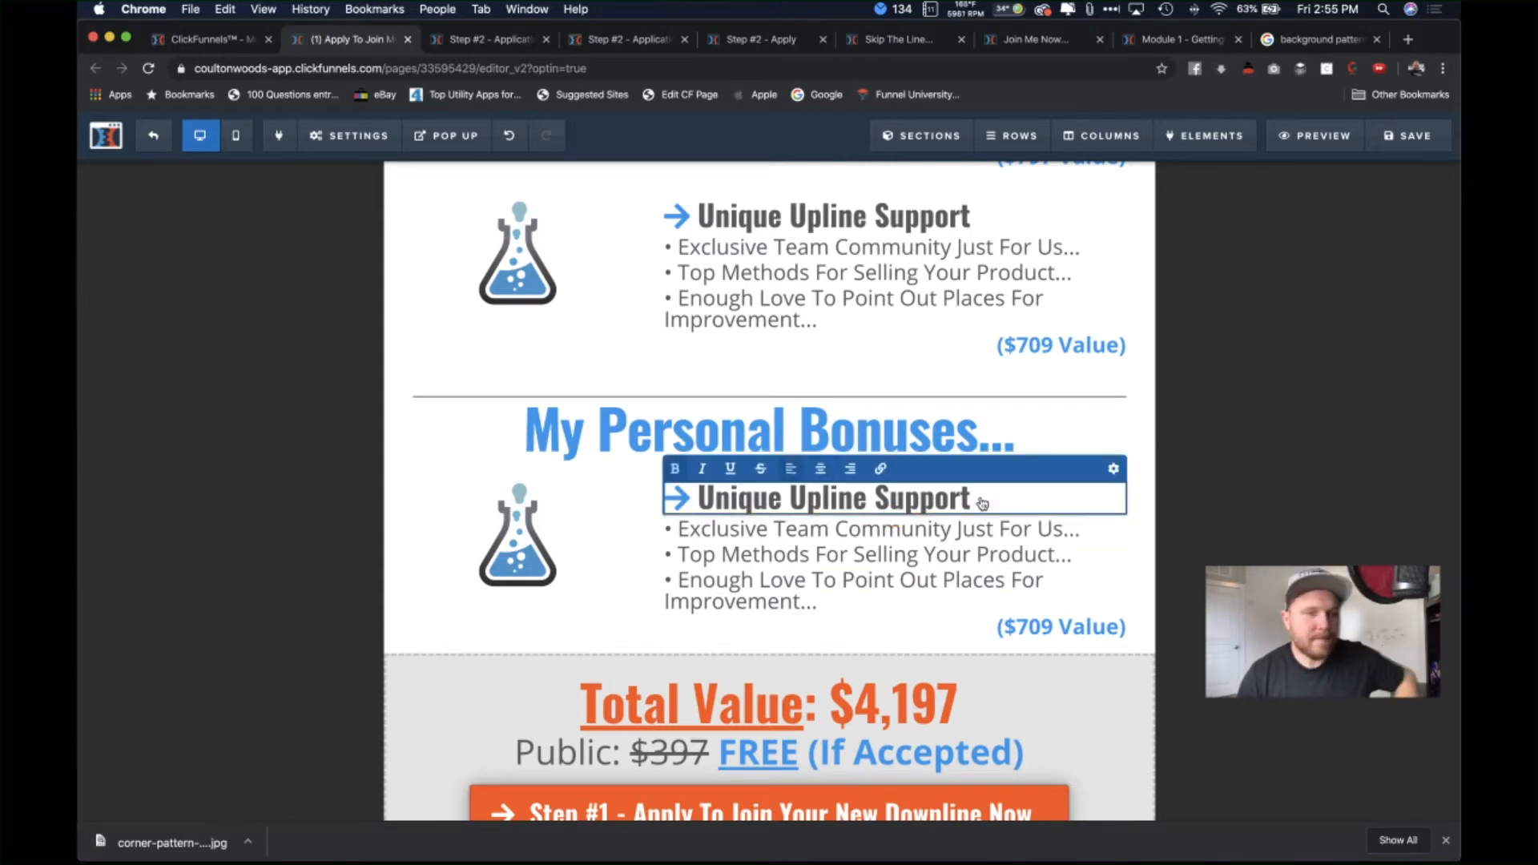
left_click_drag(972, 498, 699, 499)
type("Personla")
key("BackSpace")
key("BackSpace")
type("al")
type(" Cao")
key("BackSpace")
key("BackSpace")
type("oaching")
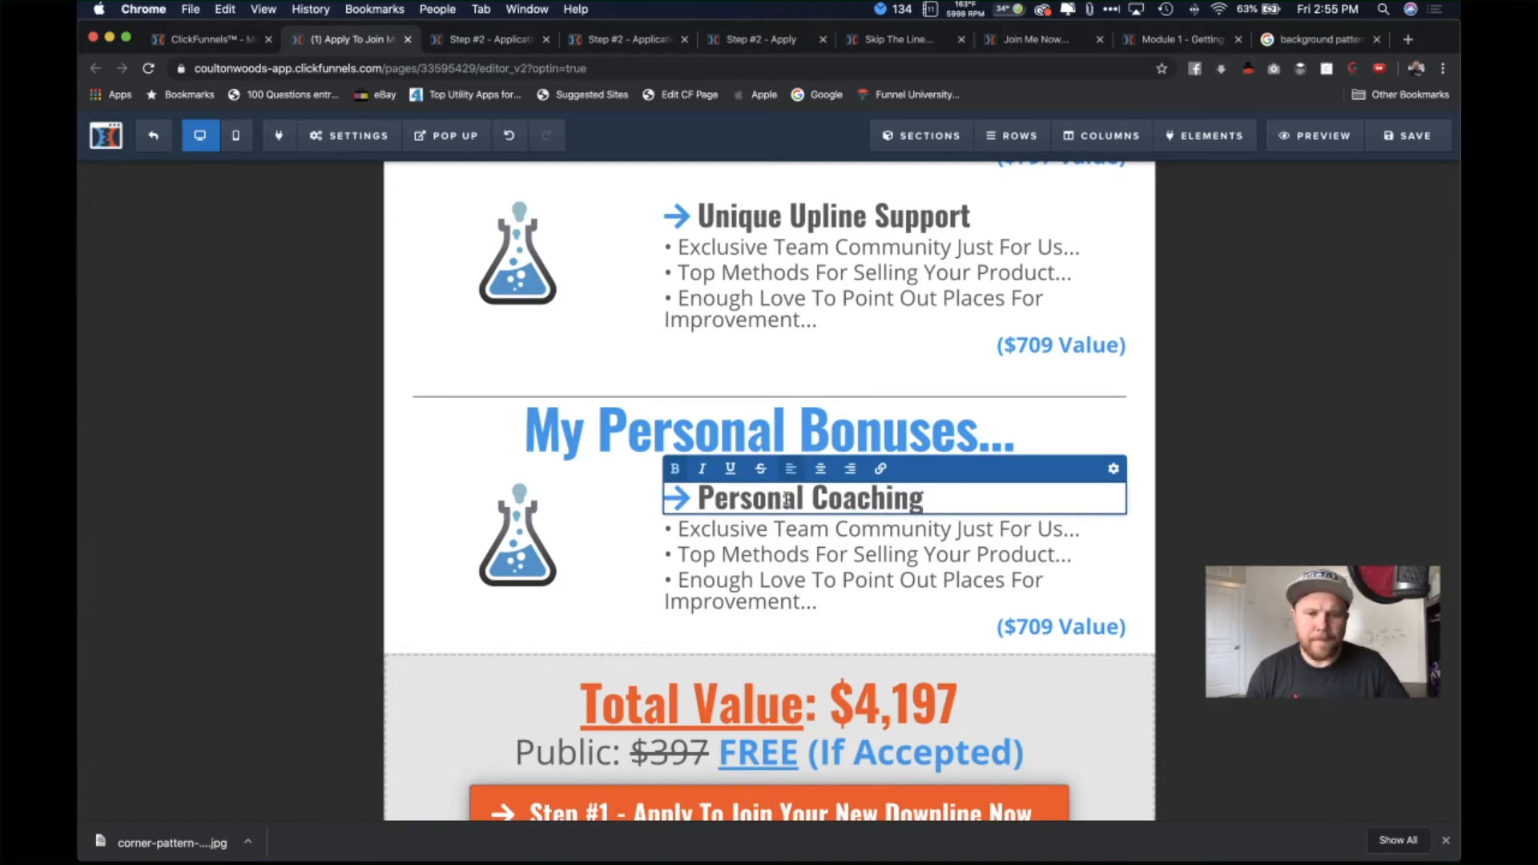
Step: Replace the first bullet with 'Exclusive Facebook Lives Myself', keeping the trailing dots
left_click(833, 531)
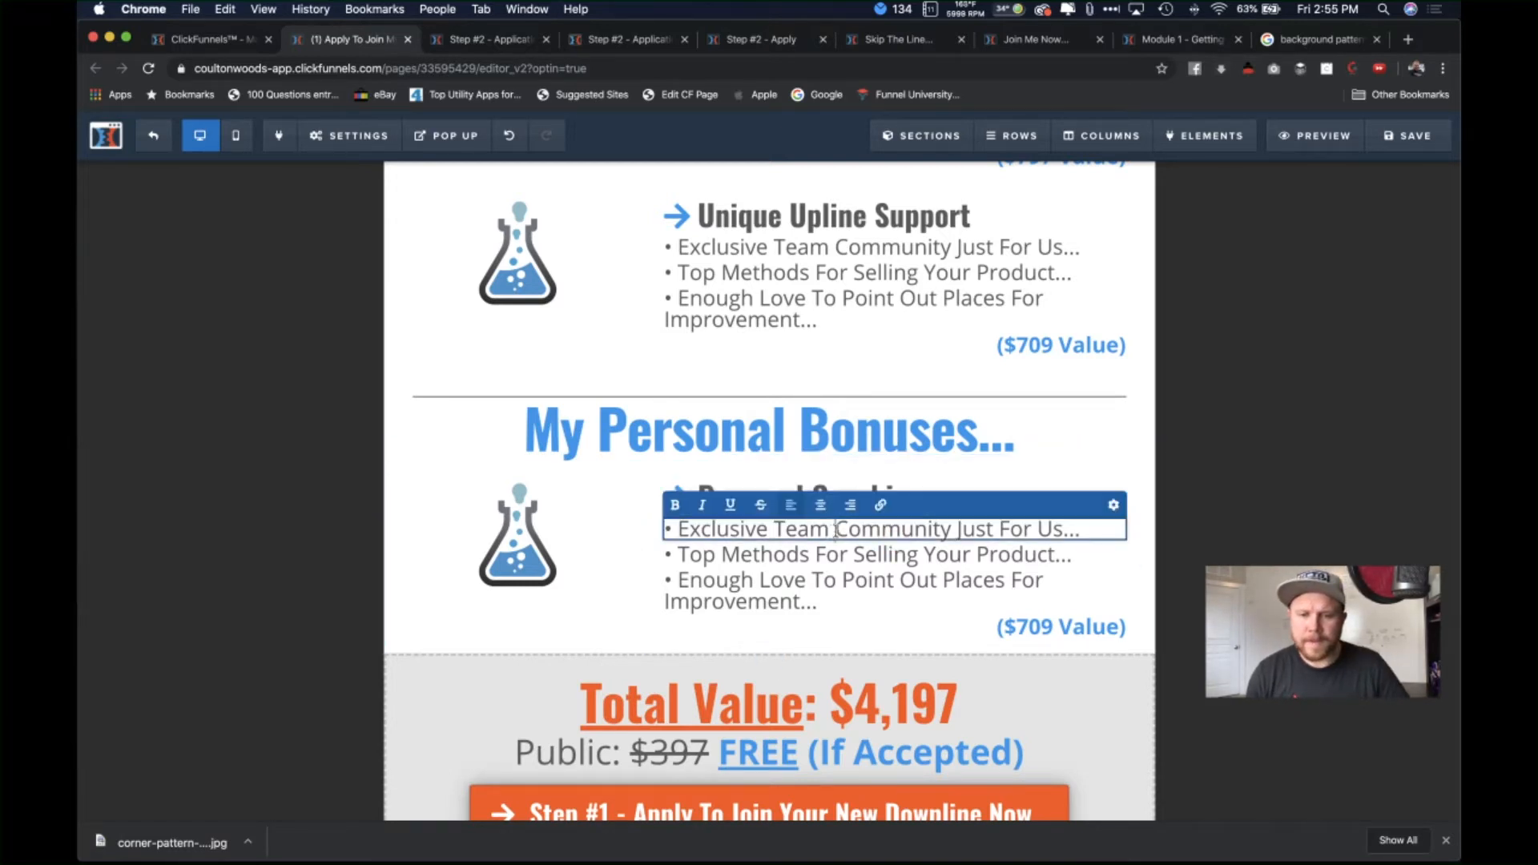
triple_click(986, 522)
left_click_drag(1065, 531, 681, 535)
key("BackSpace")
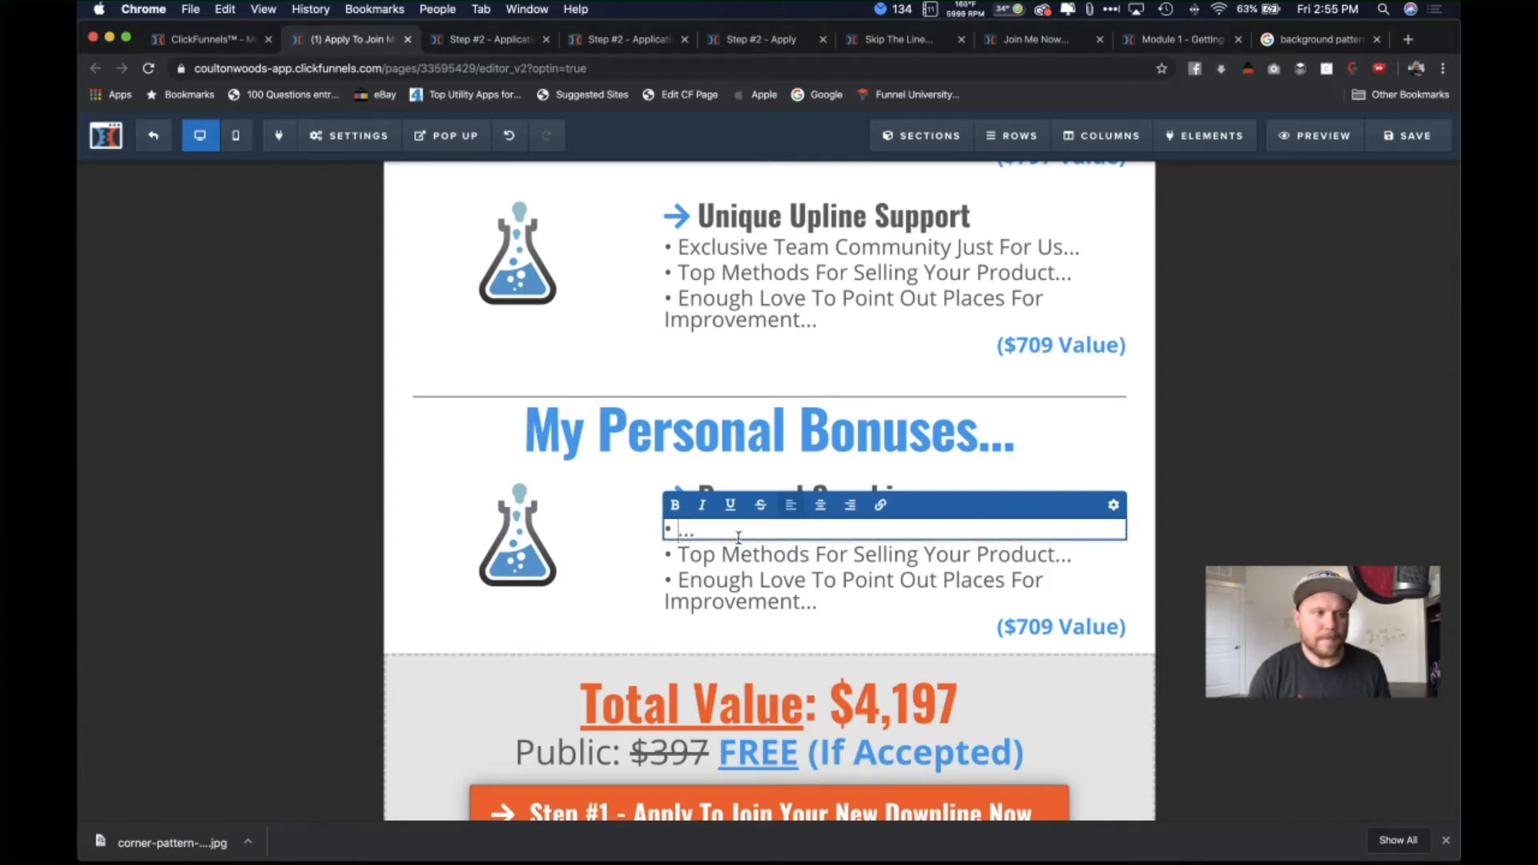
type("Exc")
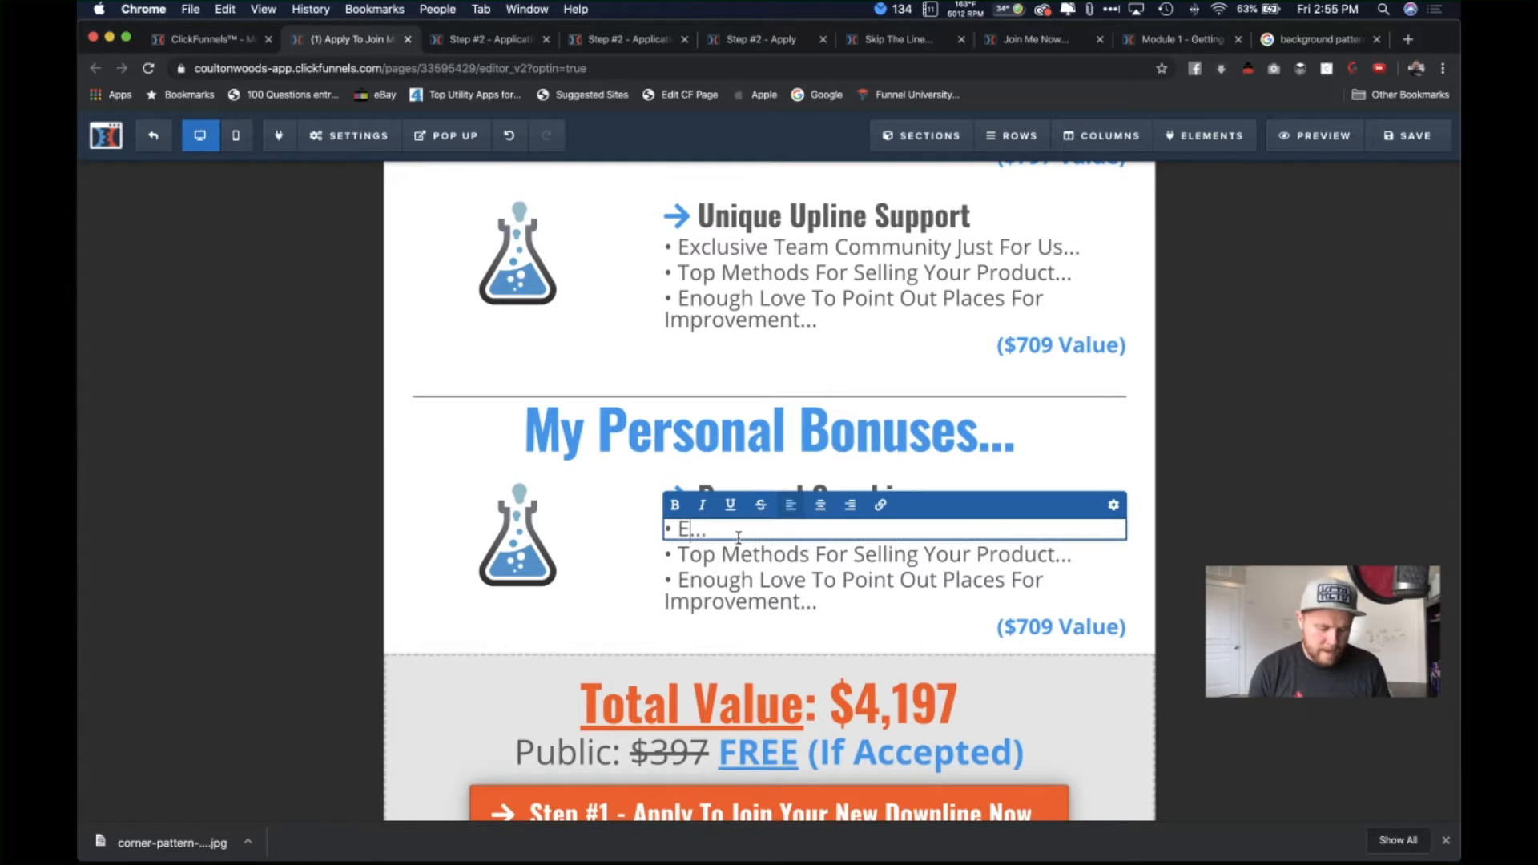
type("lusive Fa")
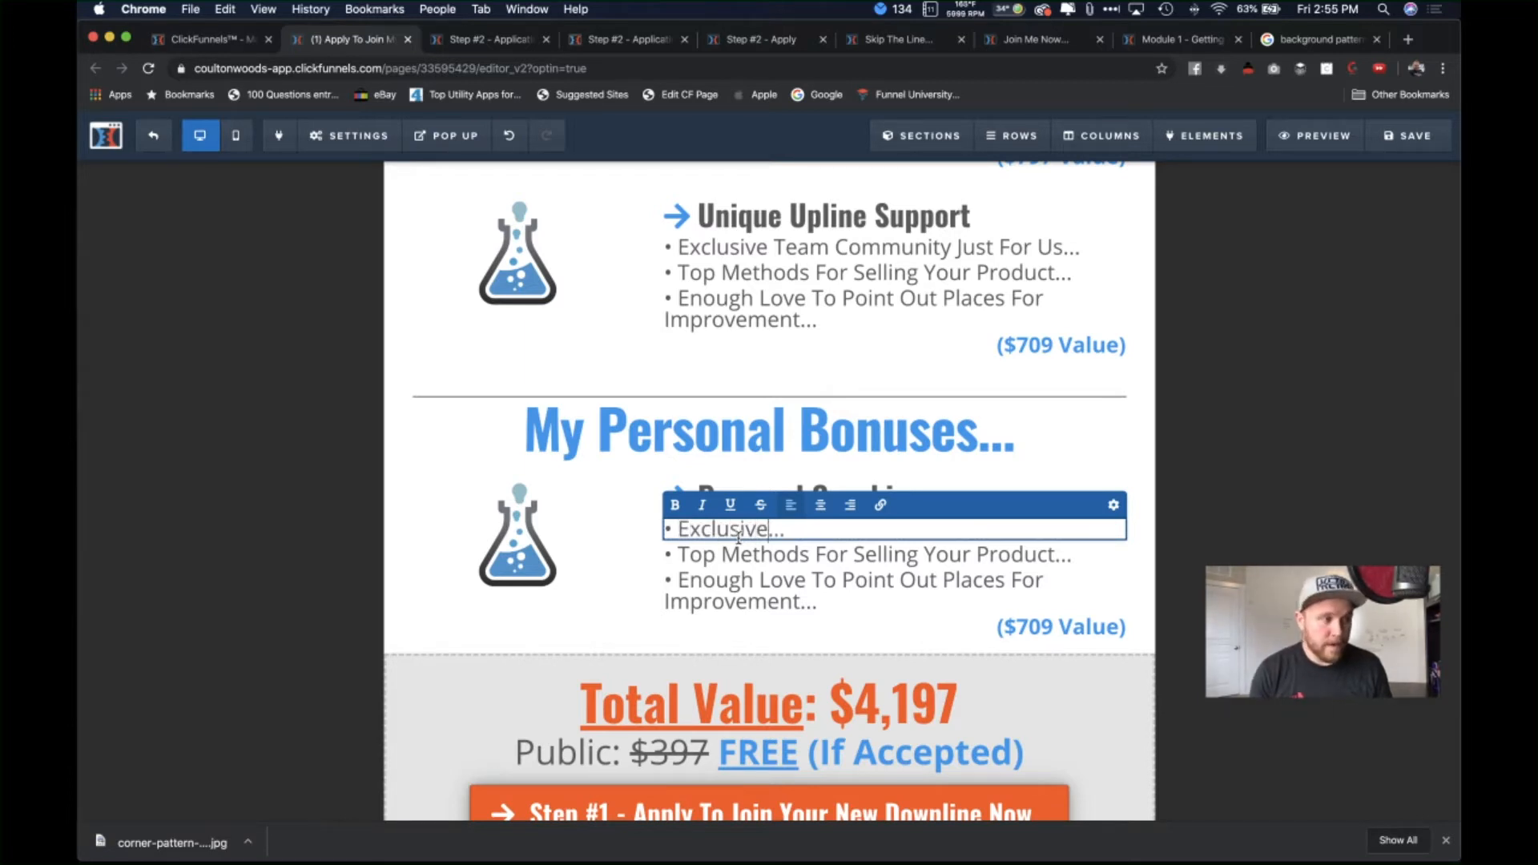
type("cebook L")
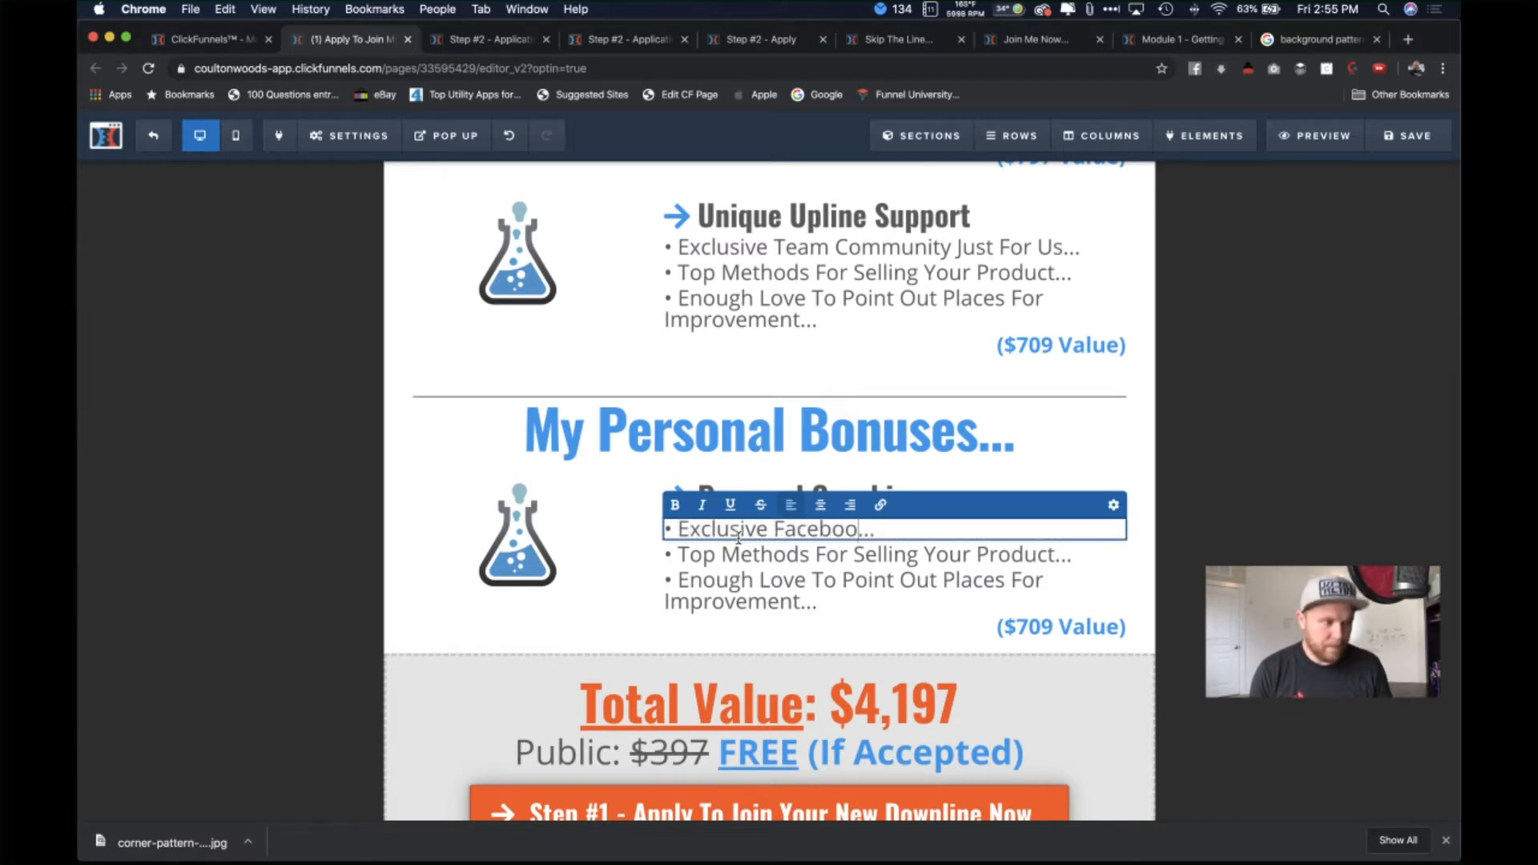
type("ives")
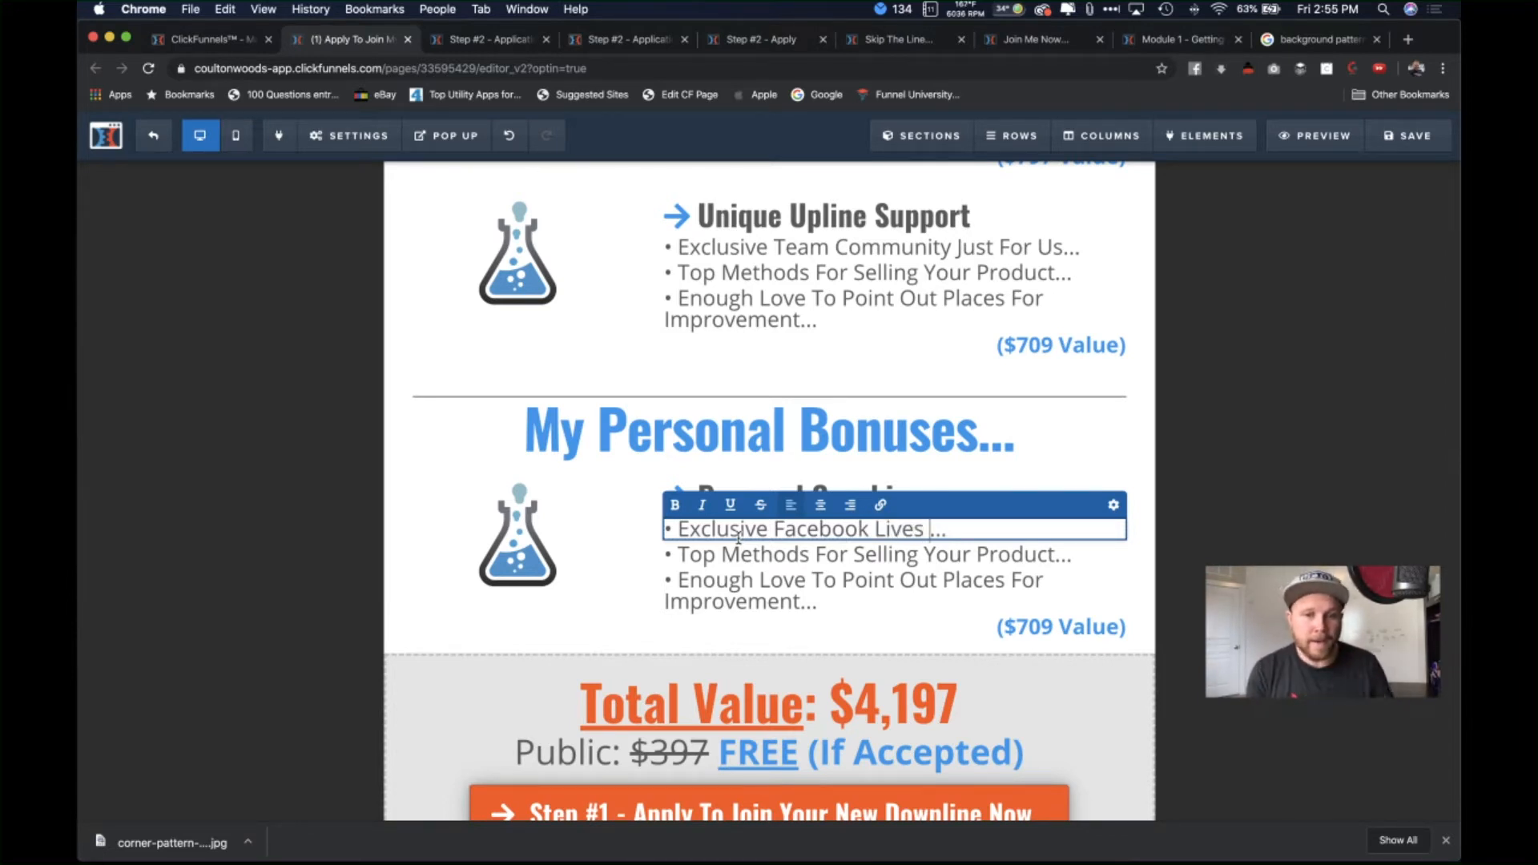
type("Myself")
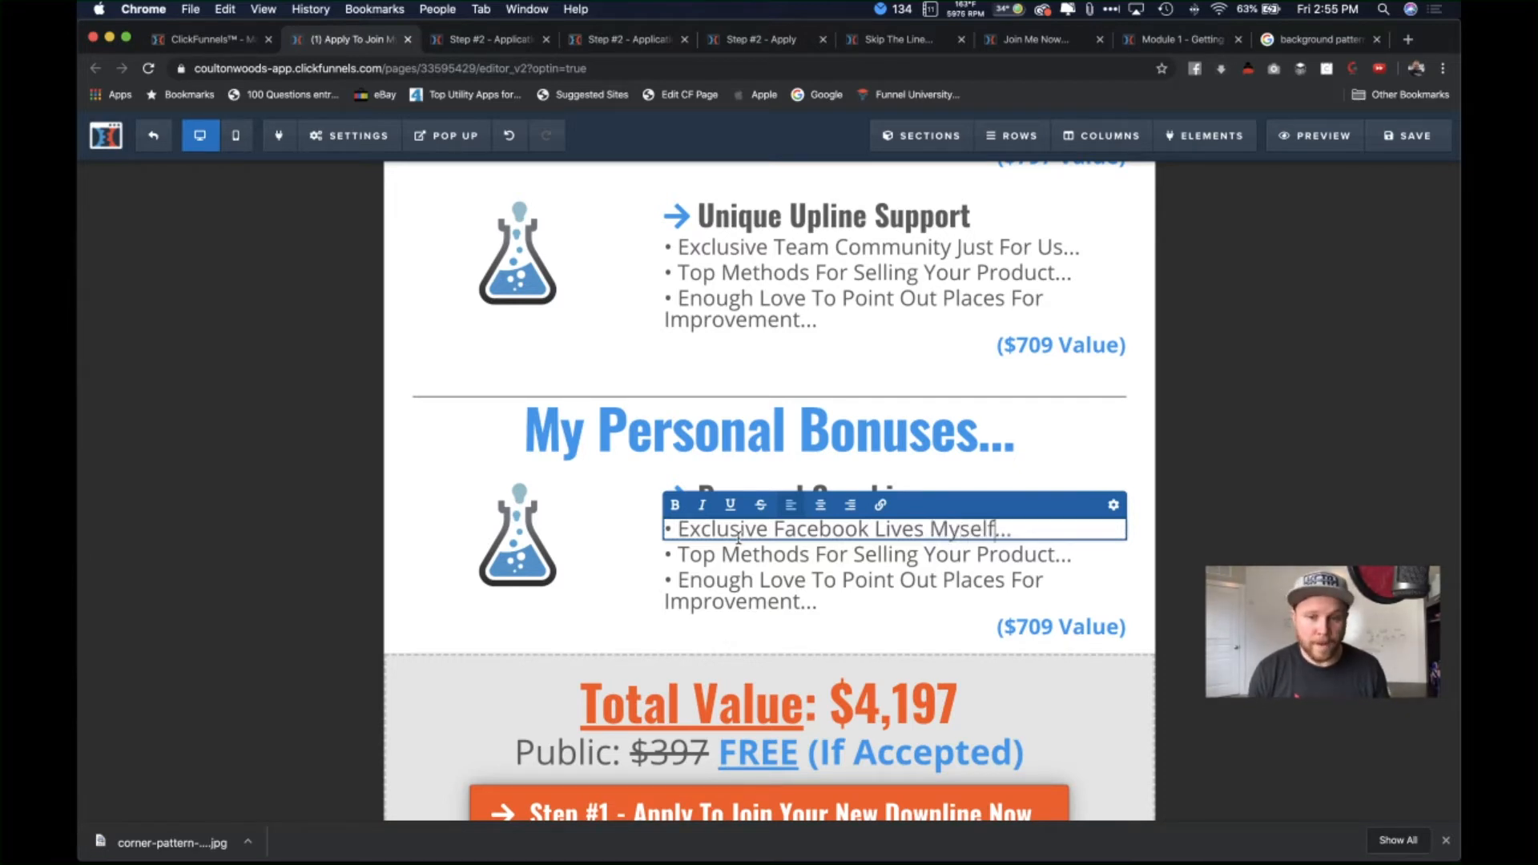
Step: Clear the second bullet's old text
left_click(971, 556)
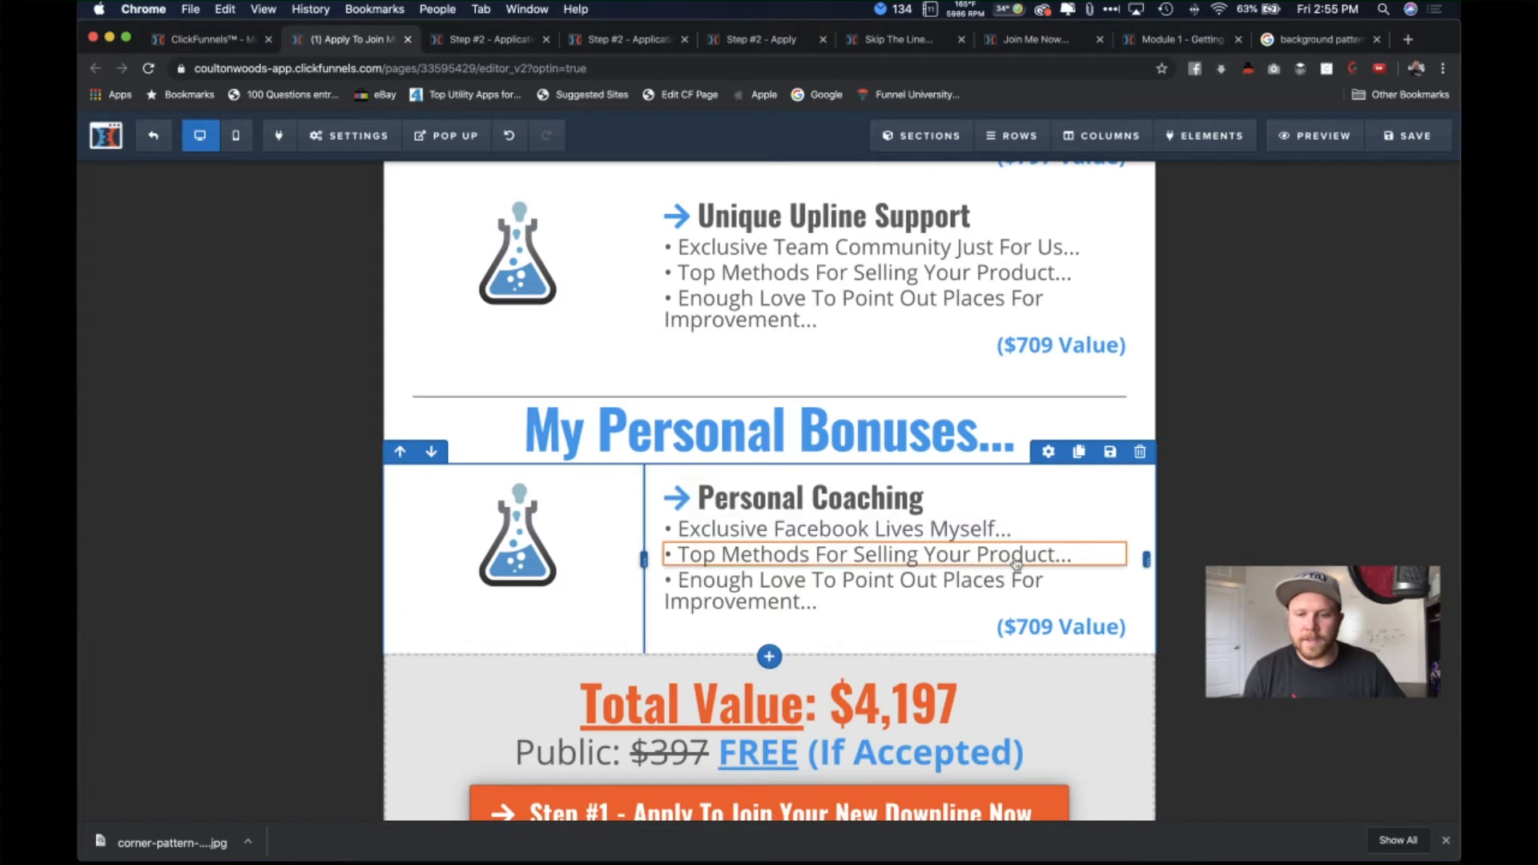
left_click_drag(1054, 555, 691, 556)
key("BackSpace")
key("BackSpace")
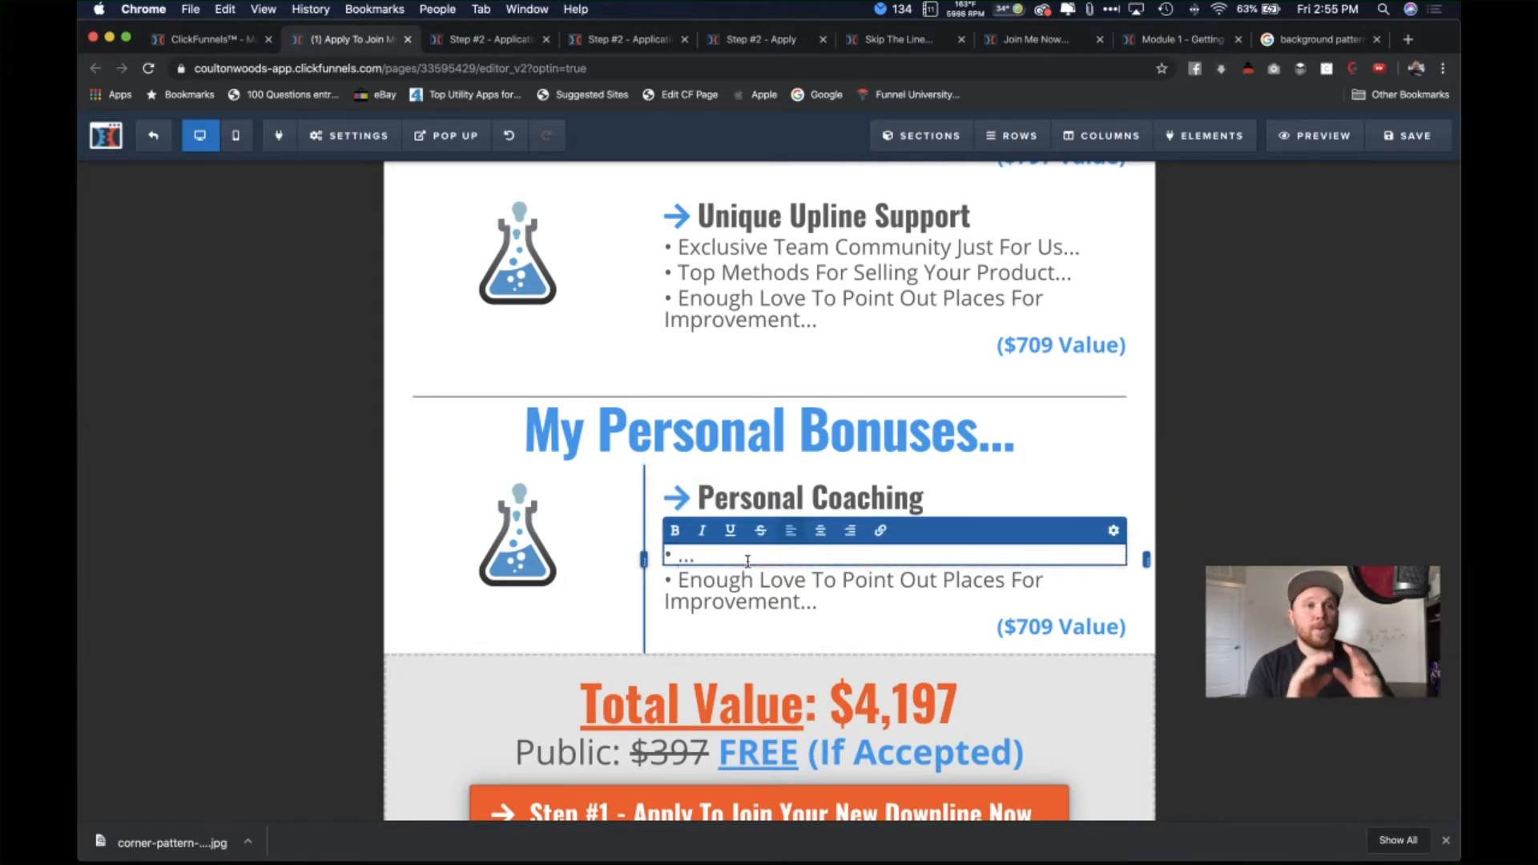
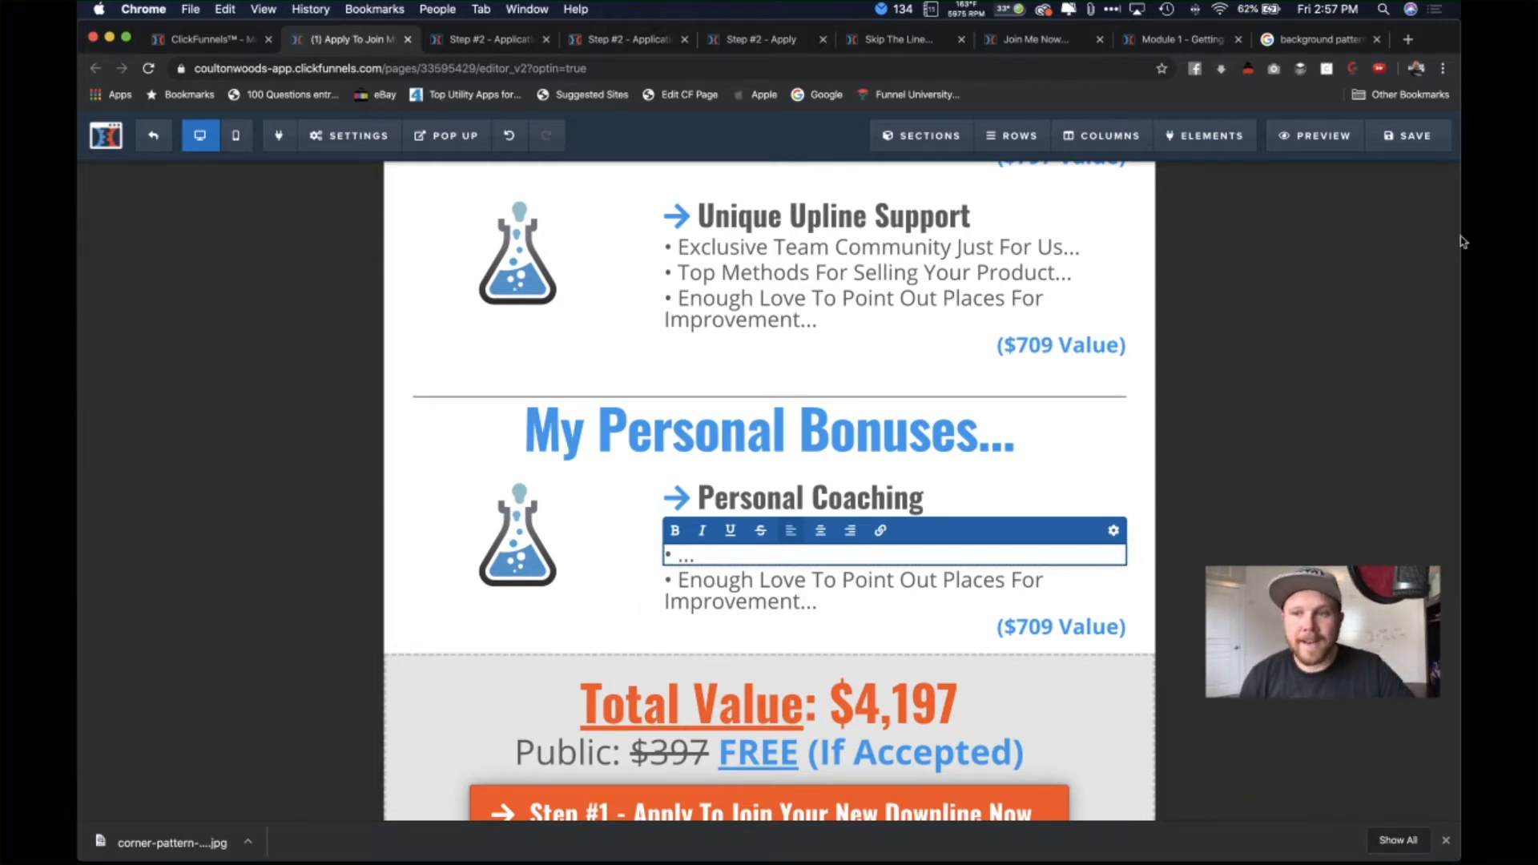
Step: Save the page and fill the empty second bullet with 'Product Trainings'
left_click(1404, 133)
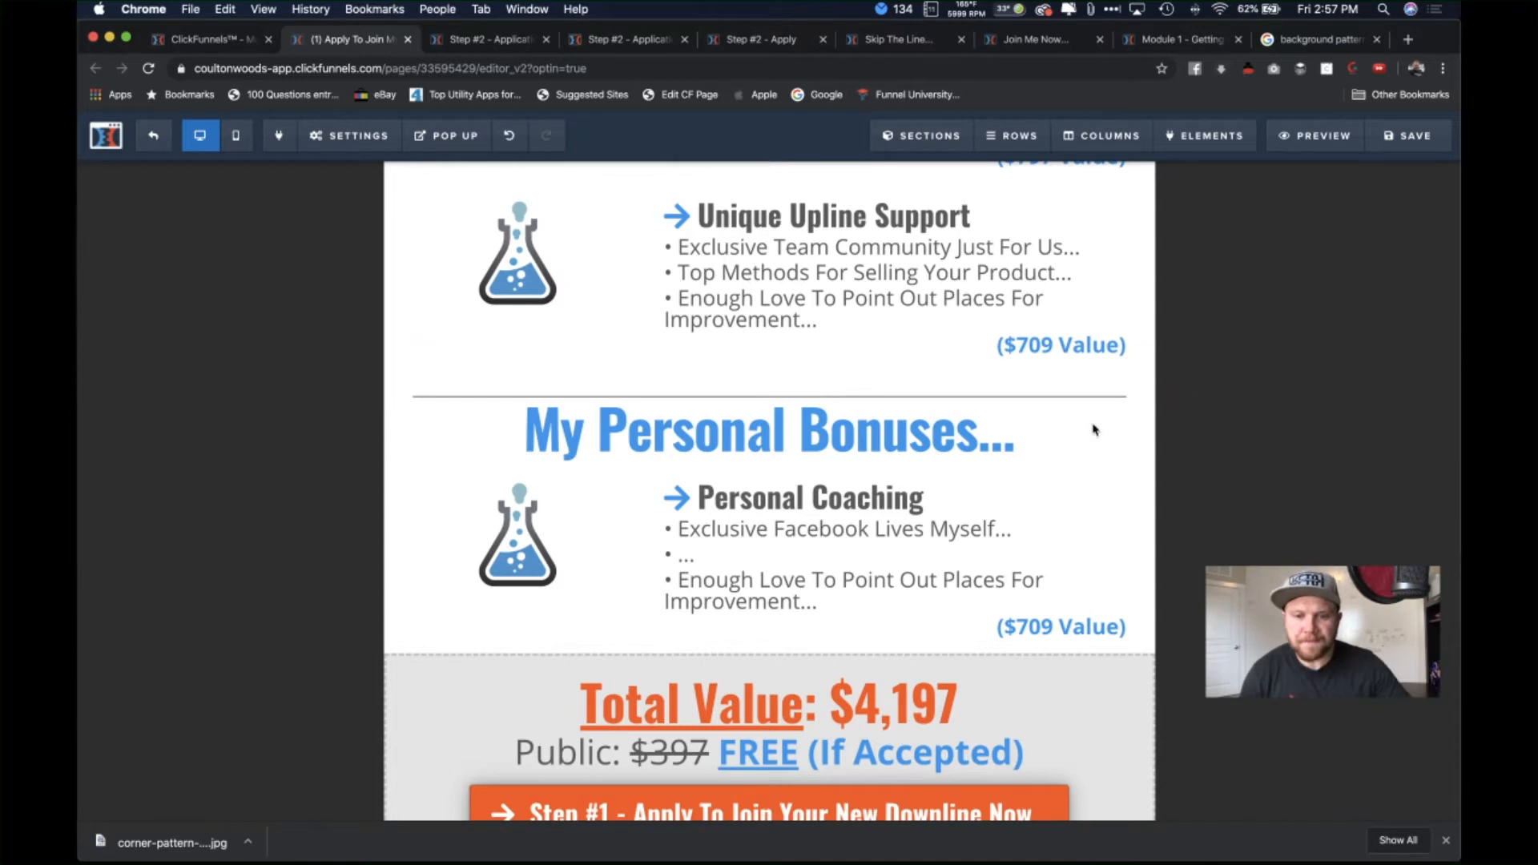
left_click(839, 553)
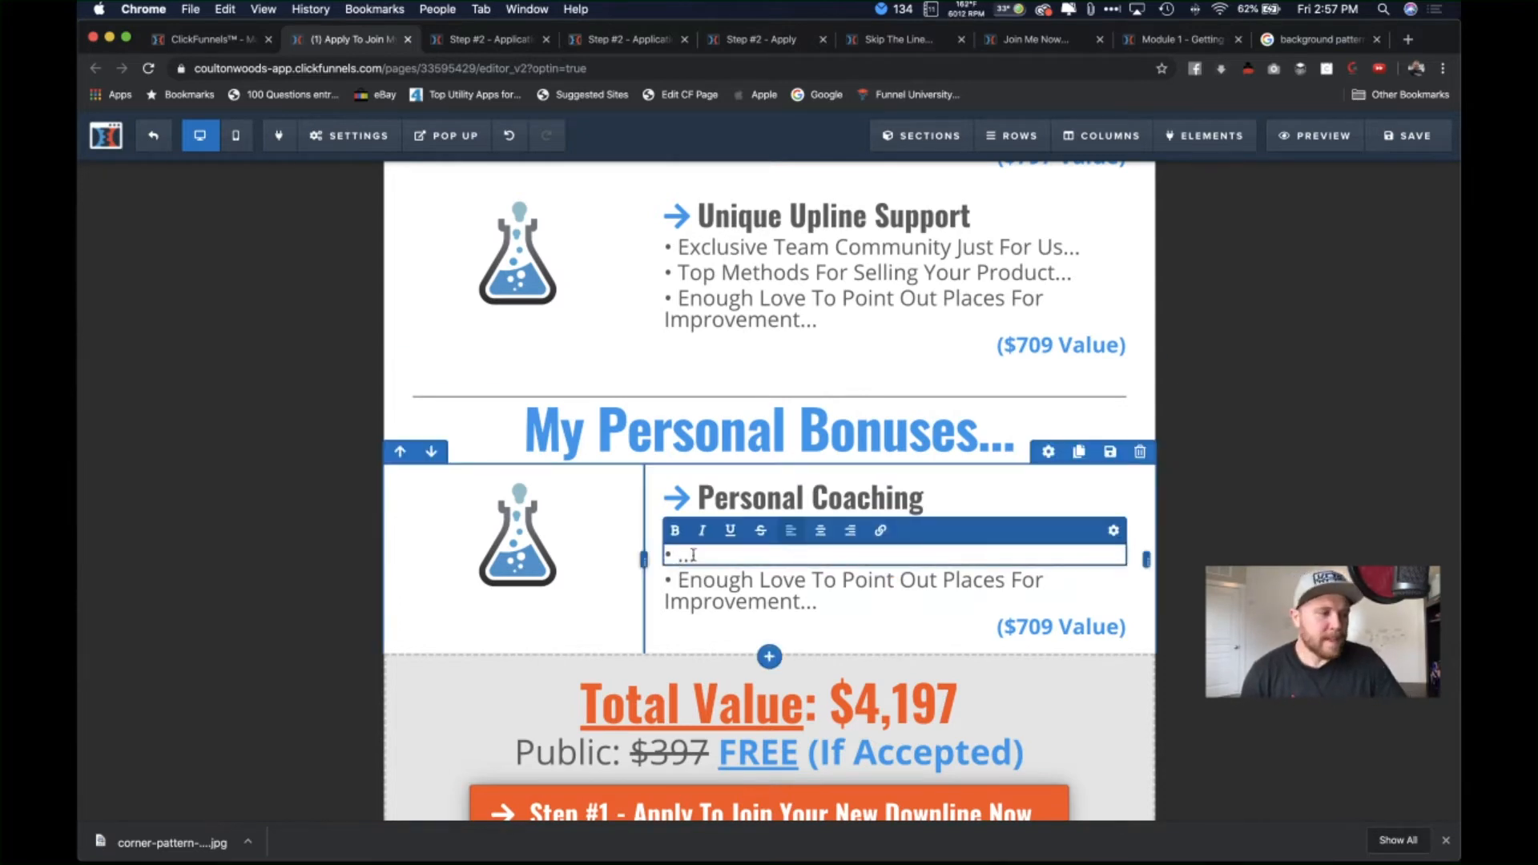
type("Pro")
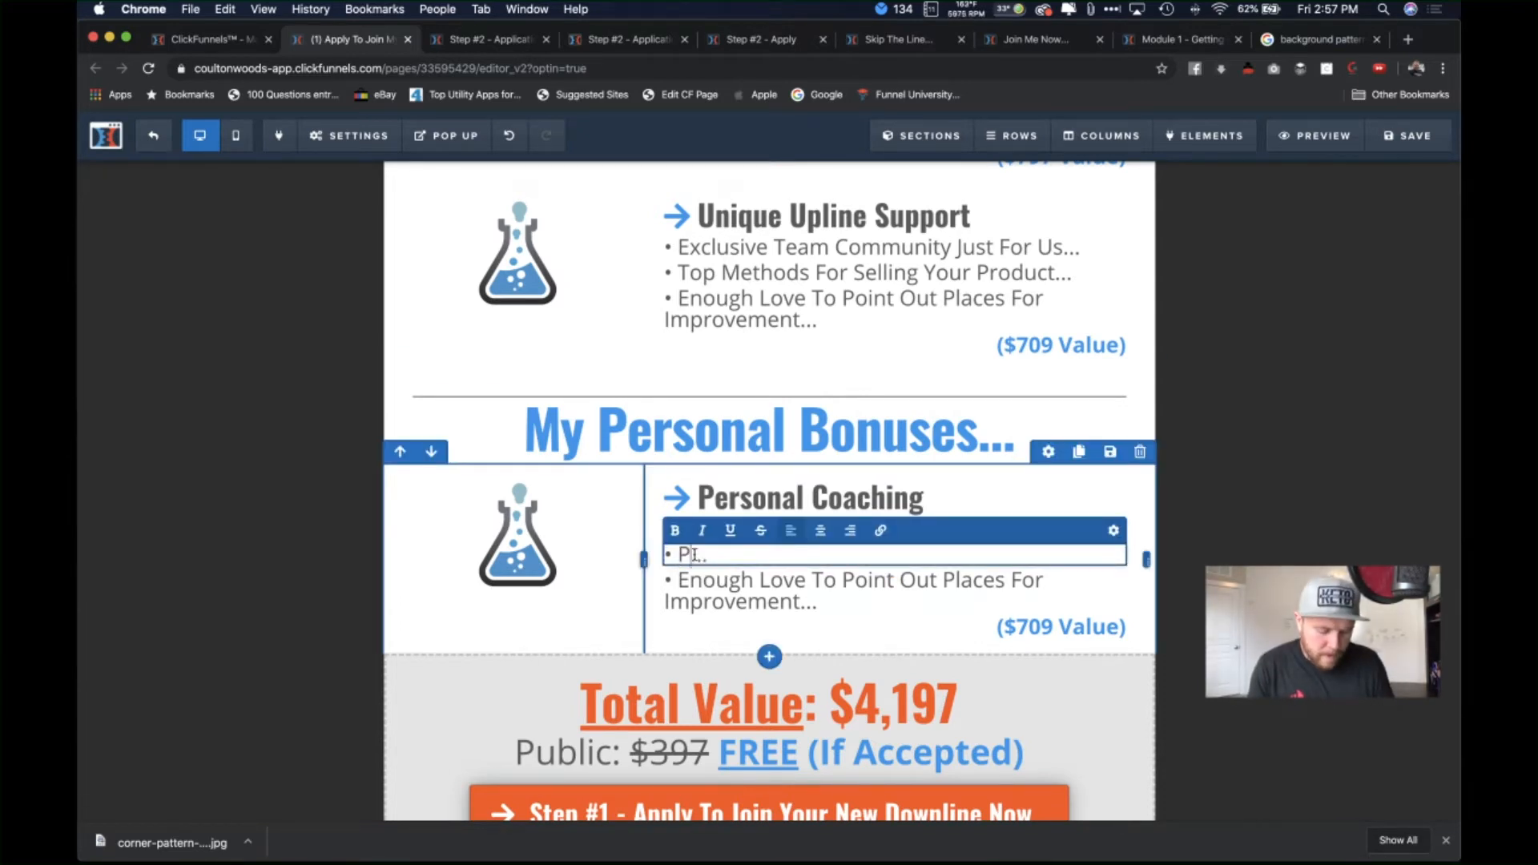
type("duct Ta")
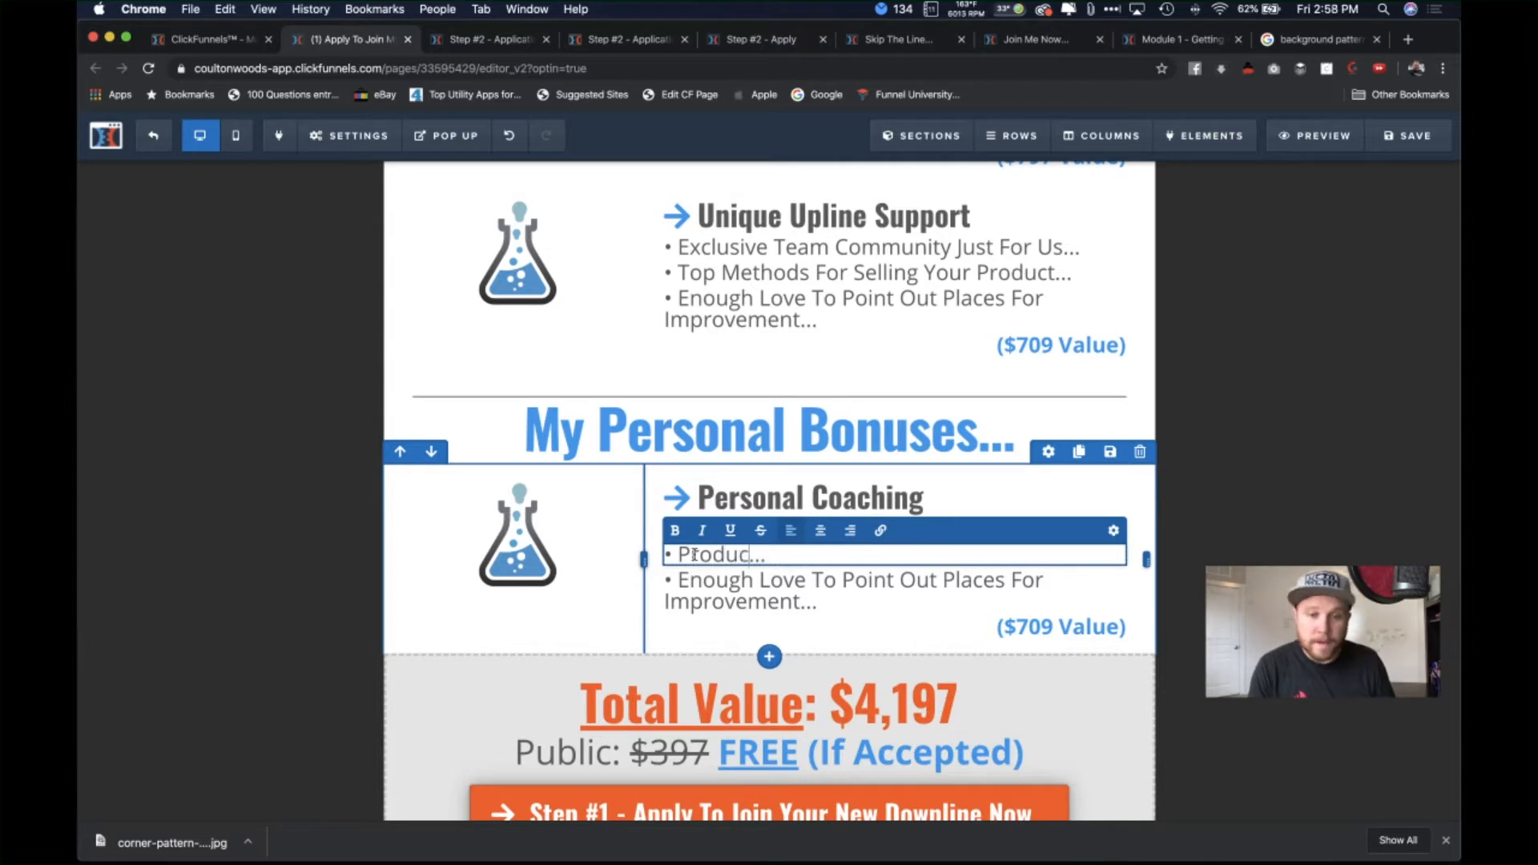
type("a")
key("BackSpace")
key("BackSpace")
type("rainings")
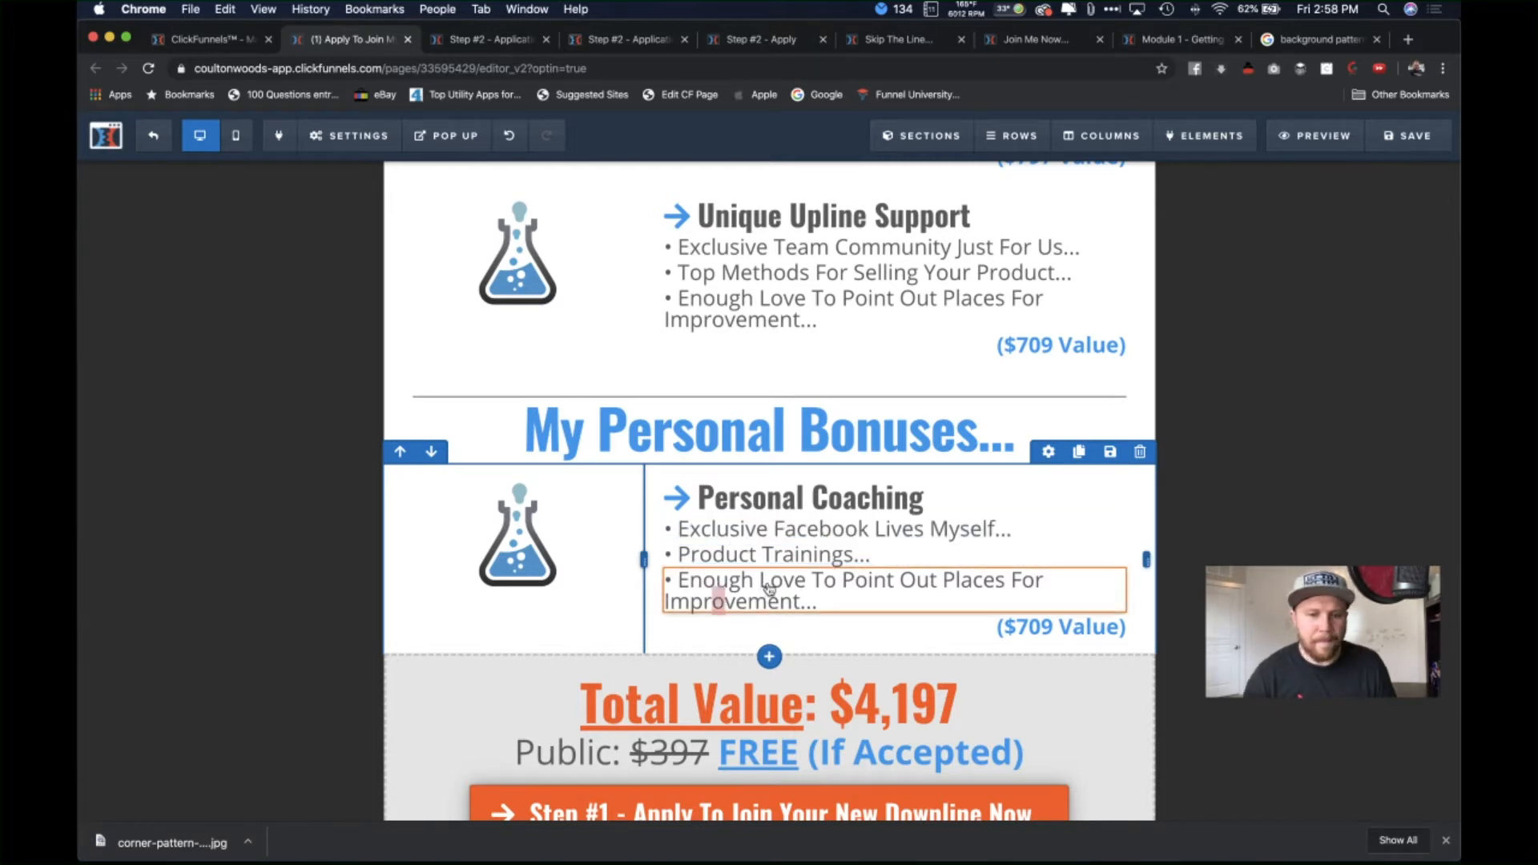
Step: Replace the 'Enough Love' bullet with 'Stay Up To Date With The New Funnels And News'
left_click(814, 609)
left_click_drag(801, 605, 685, 580)
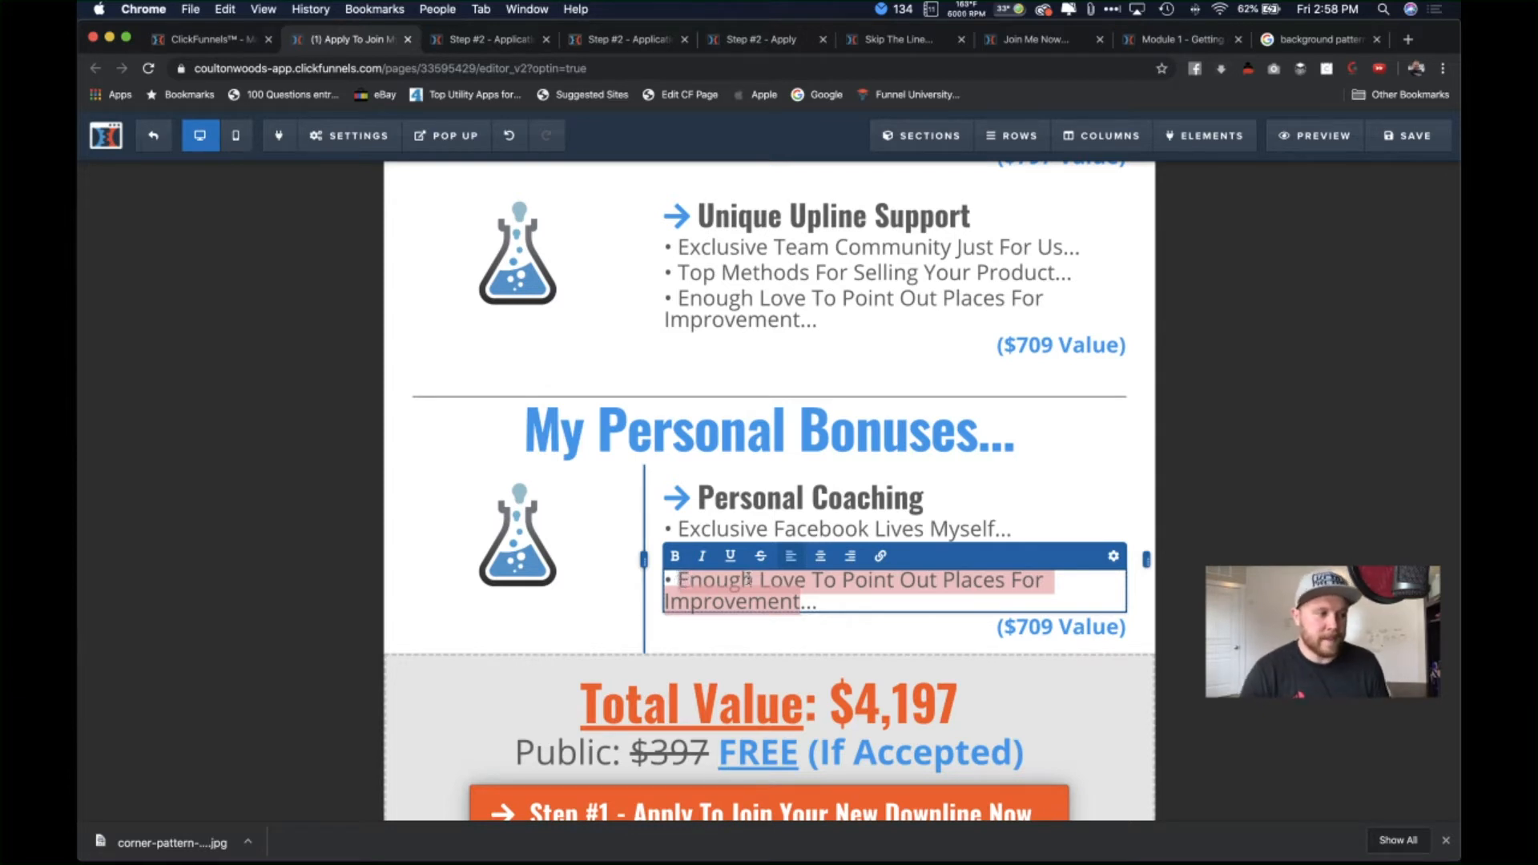
type("Stay U")
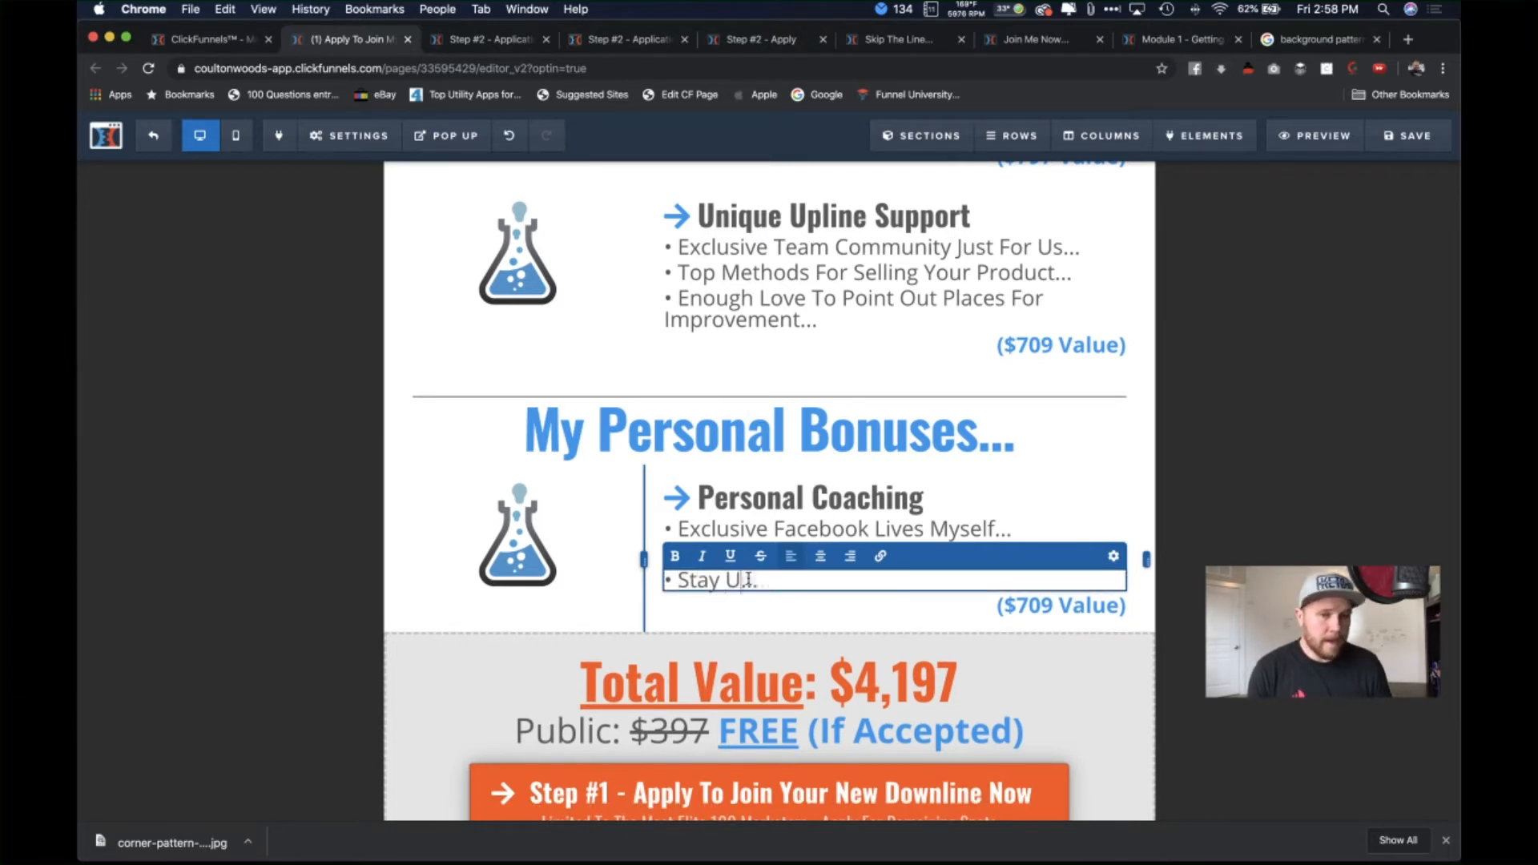
type("p To ")
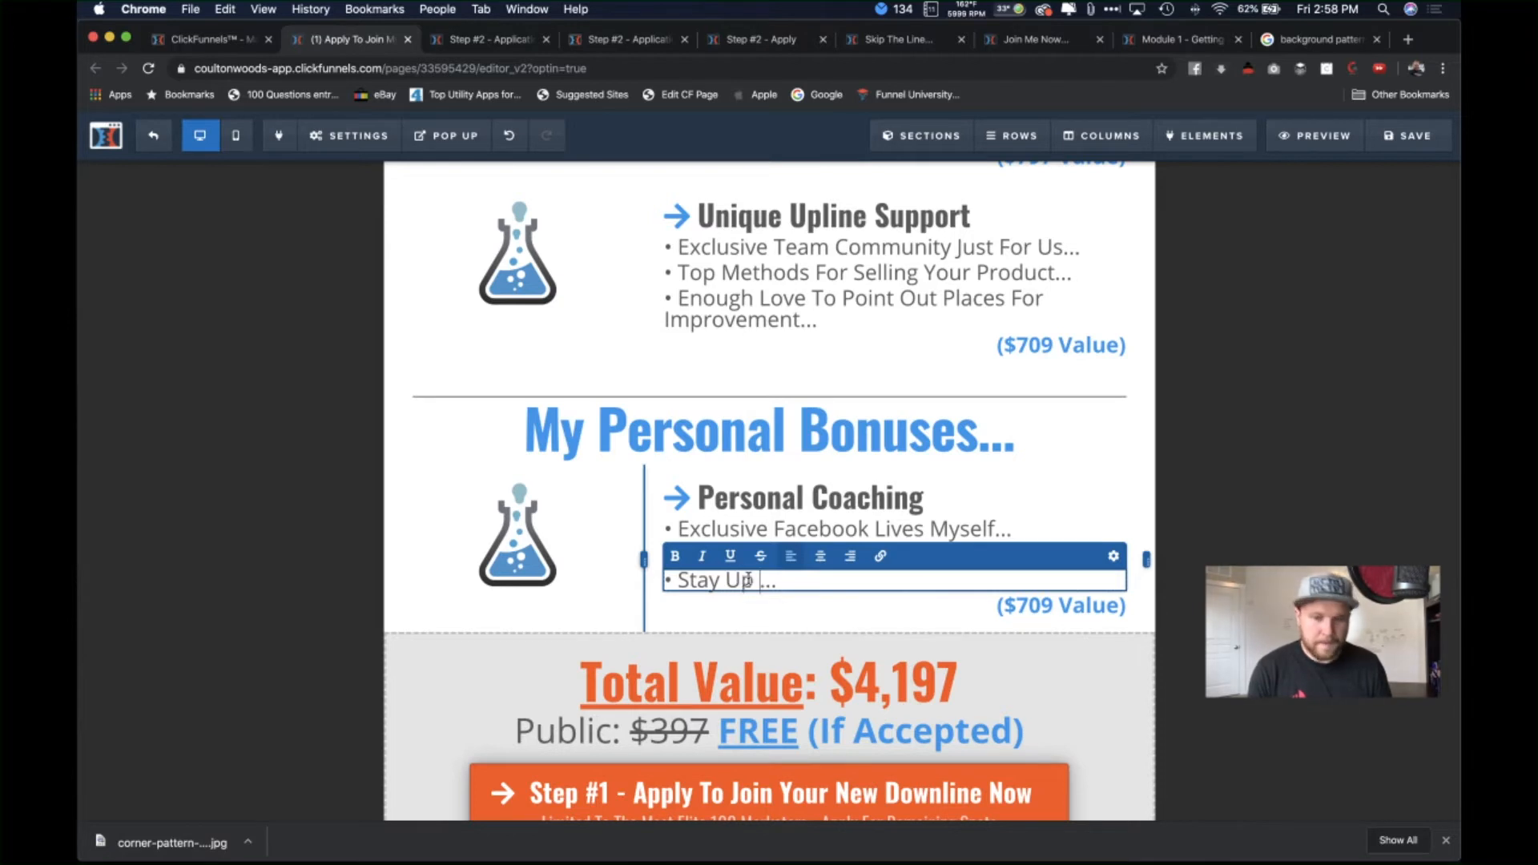
type("Date ")
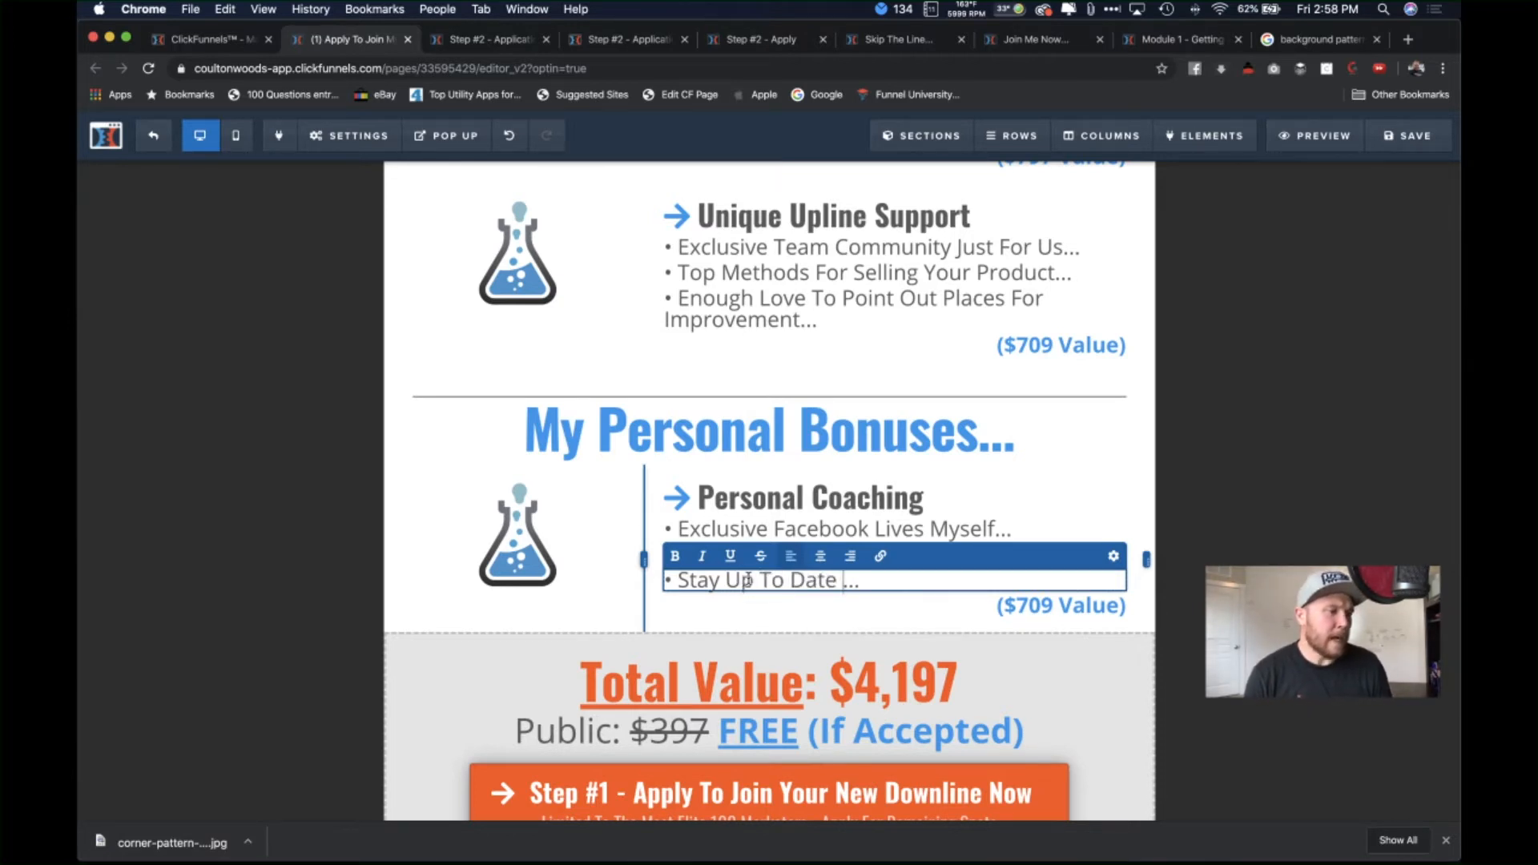
type("With The Ne")
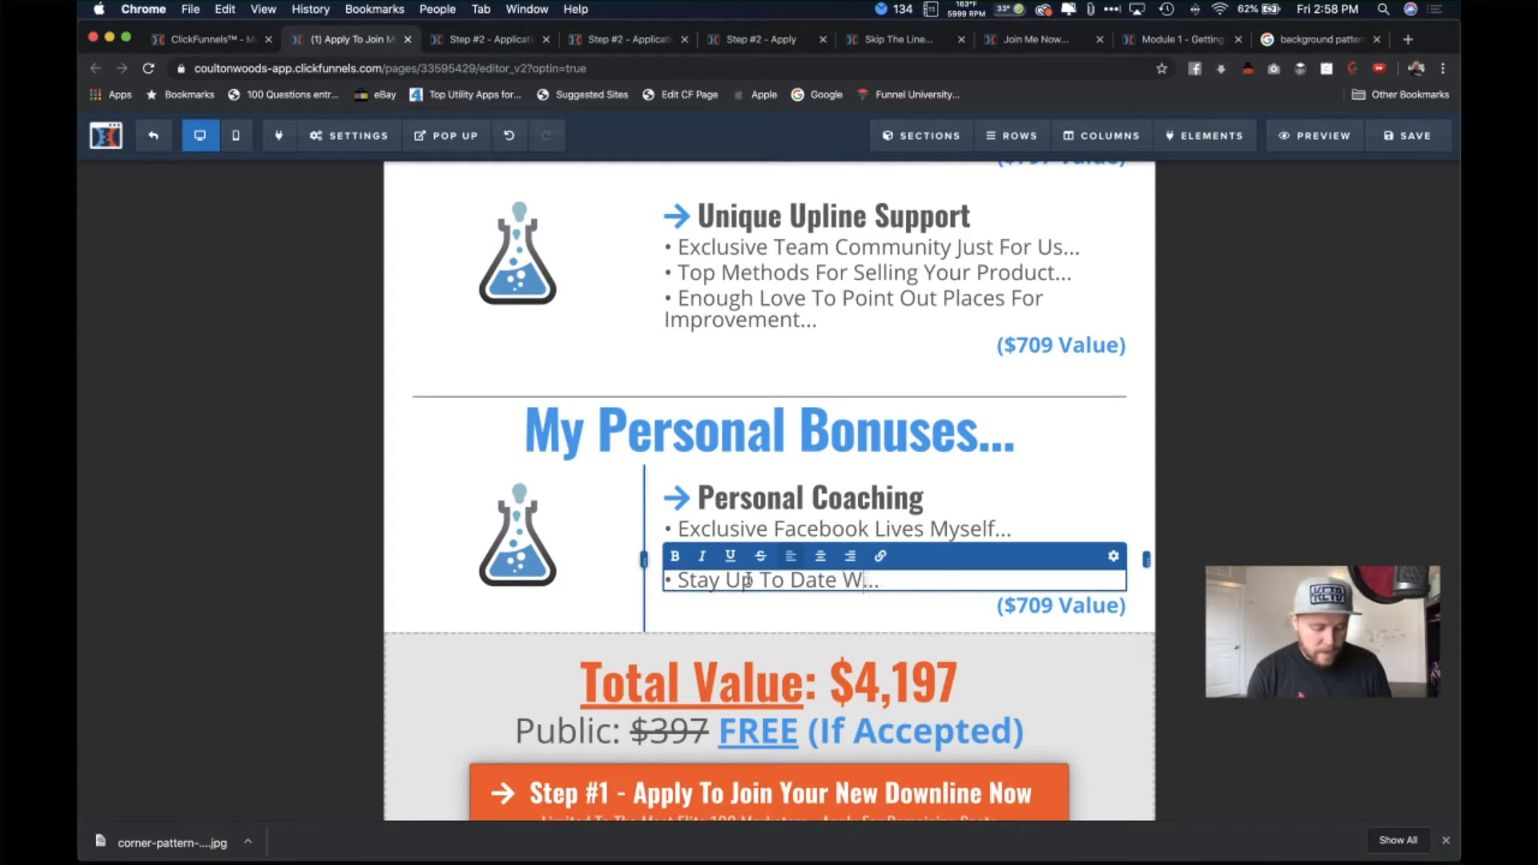
type("w Funels And")
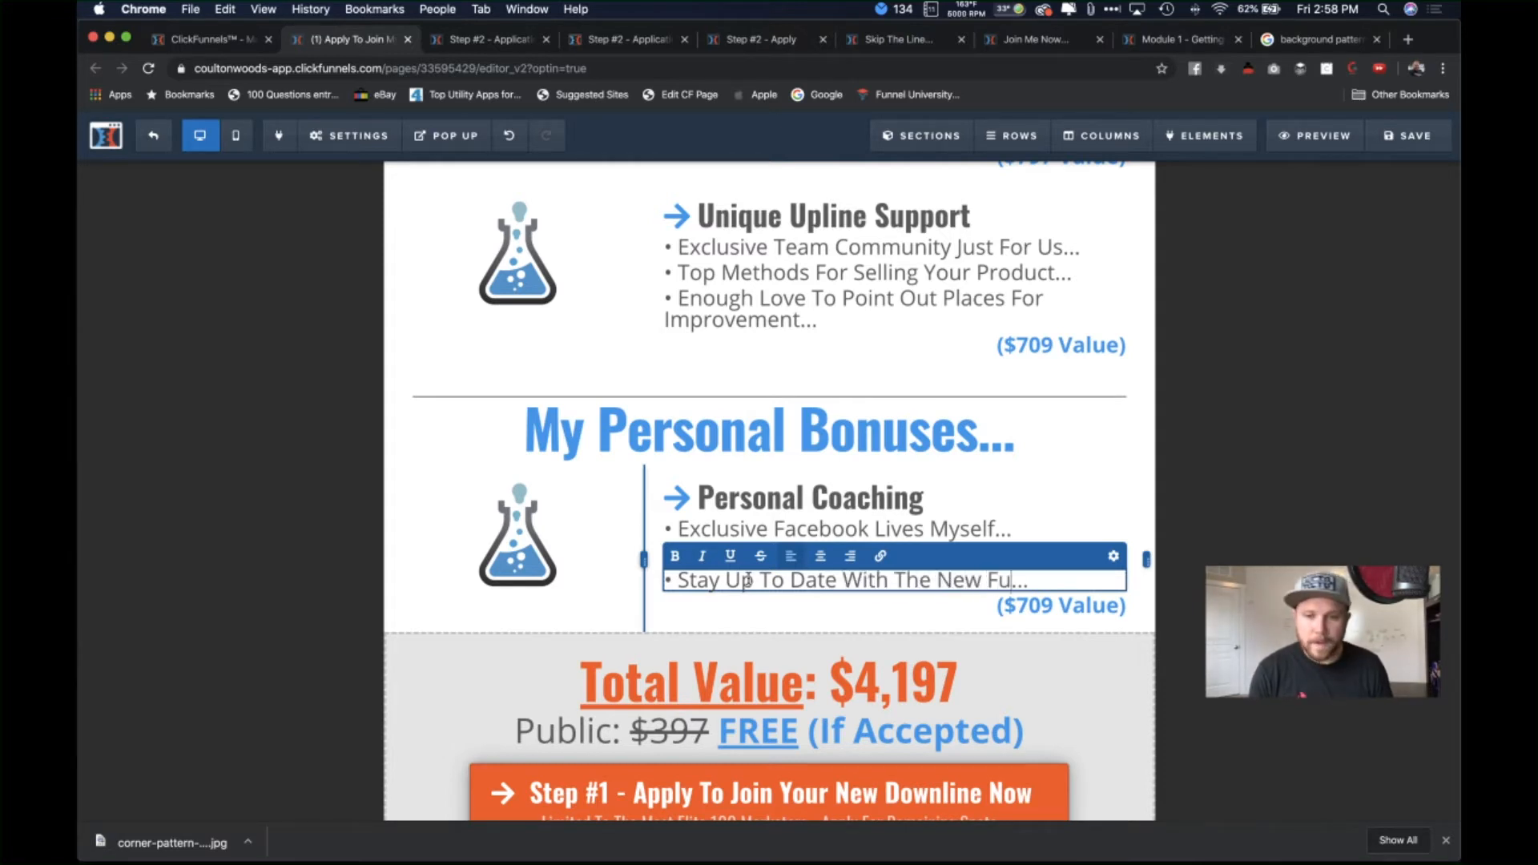
key("BackSpace")
key("BackSpace")
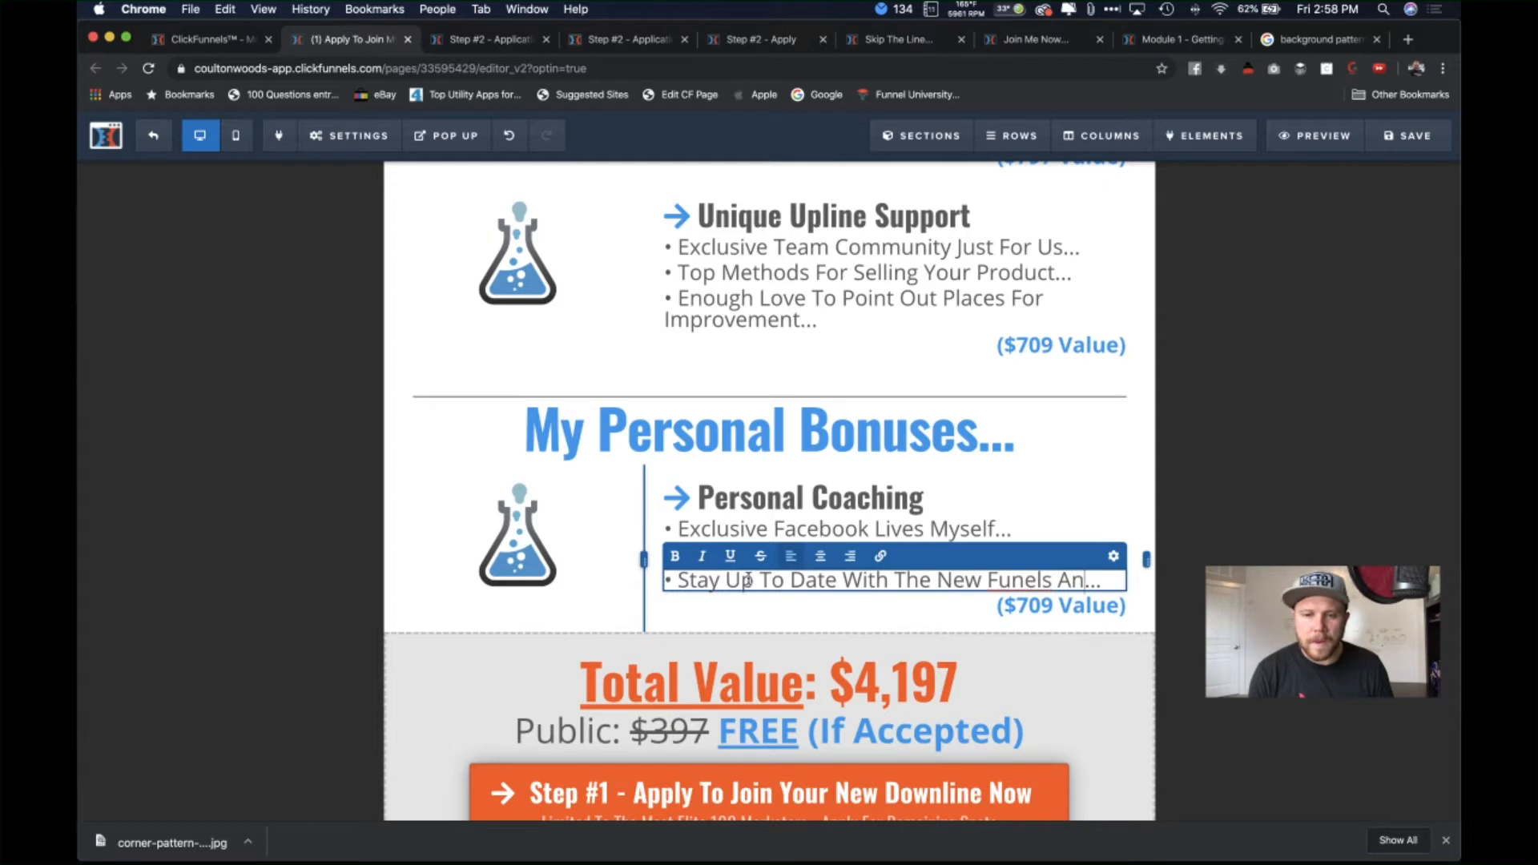
key("BackSpace")
key("BackSpace")
key("BackSpace")
key("BackSpace")
key("BackSpace")
key("BackSpace")
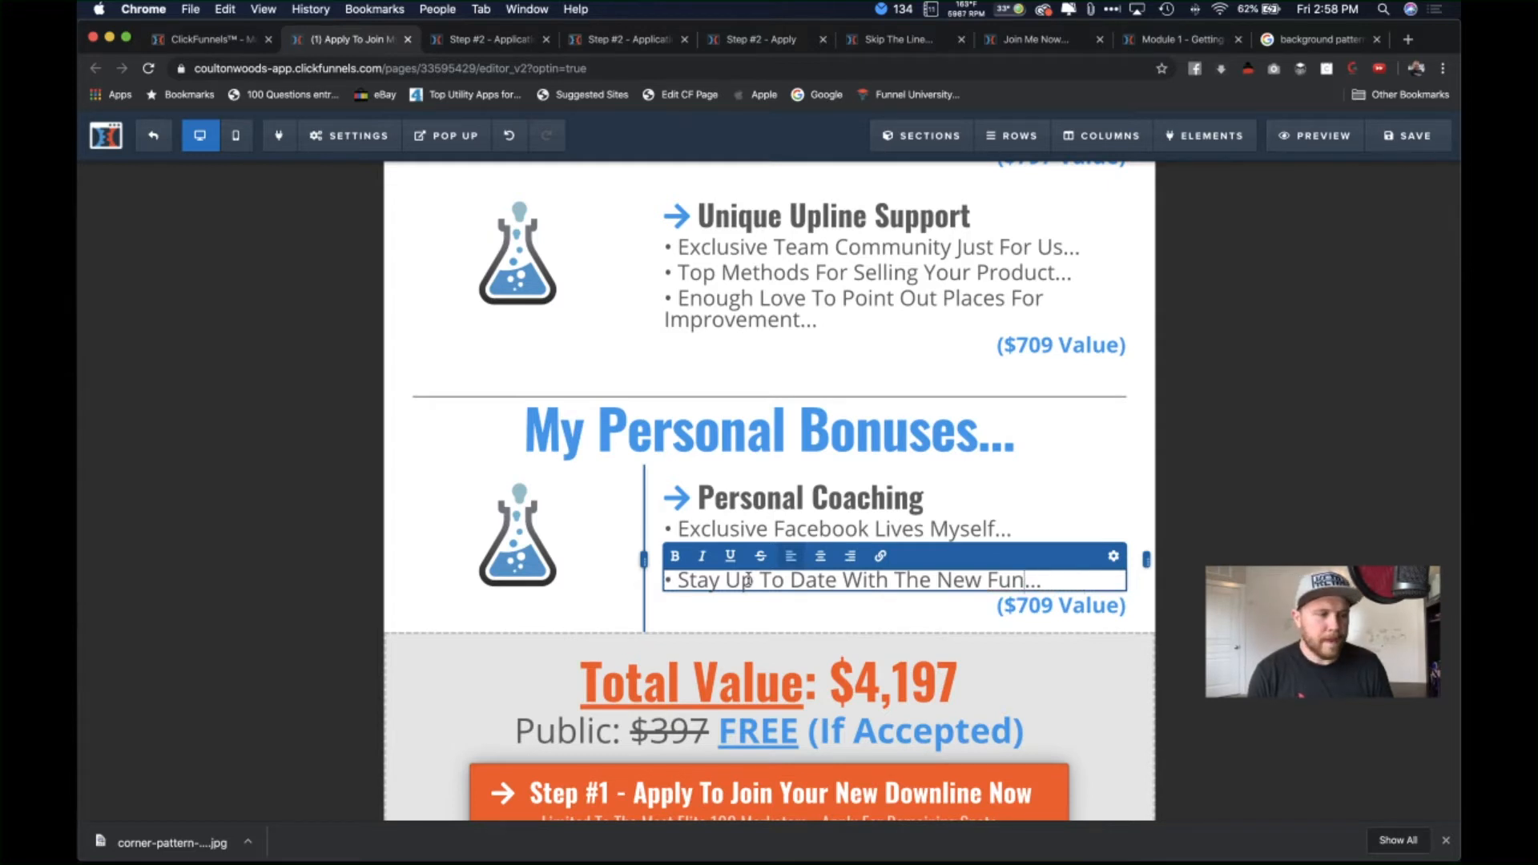
type("nels And New")
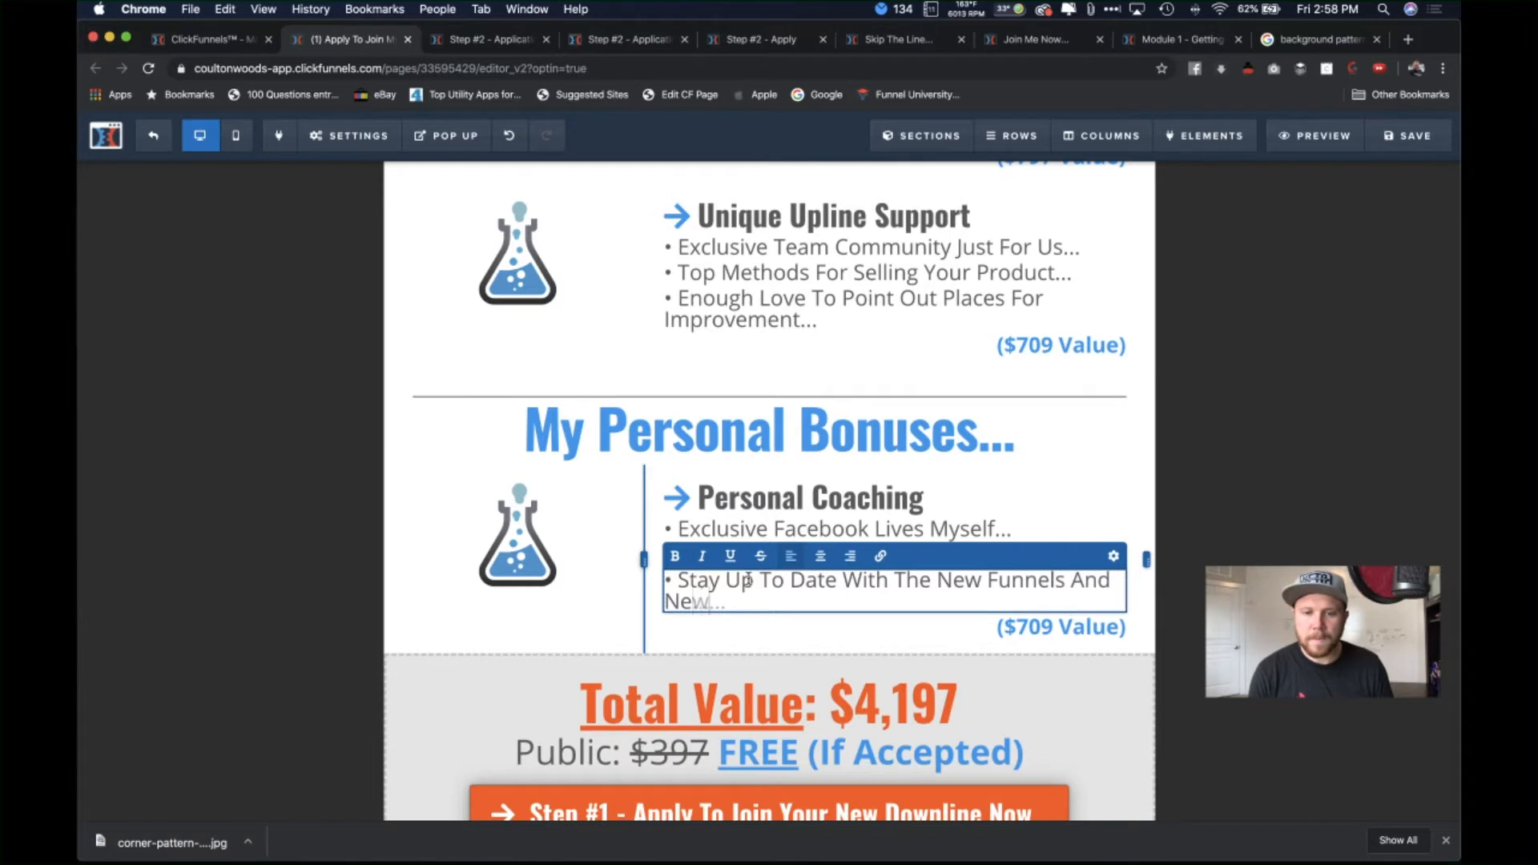
type("s")
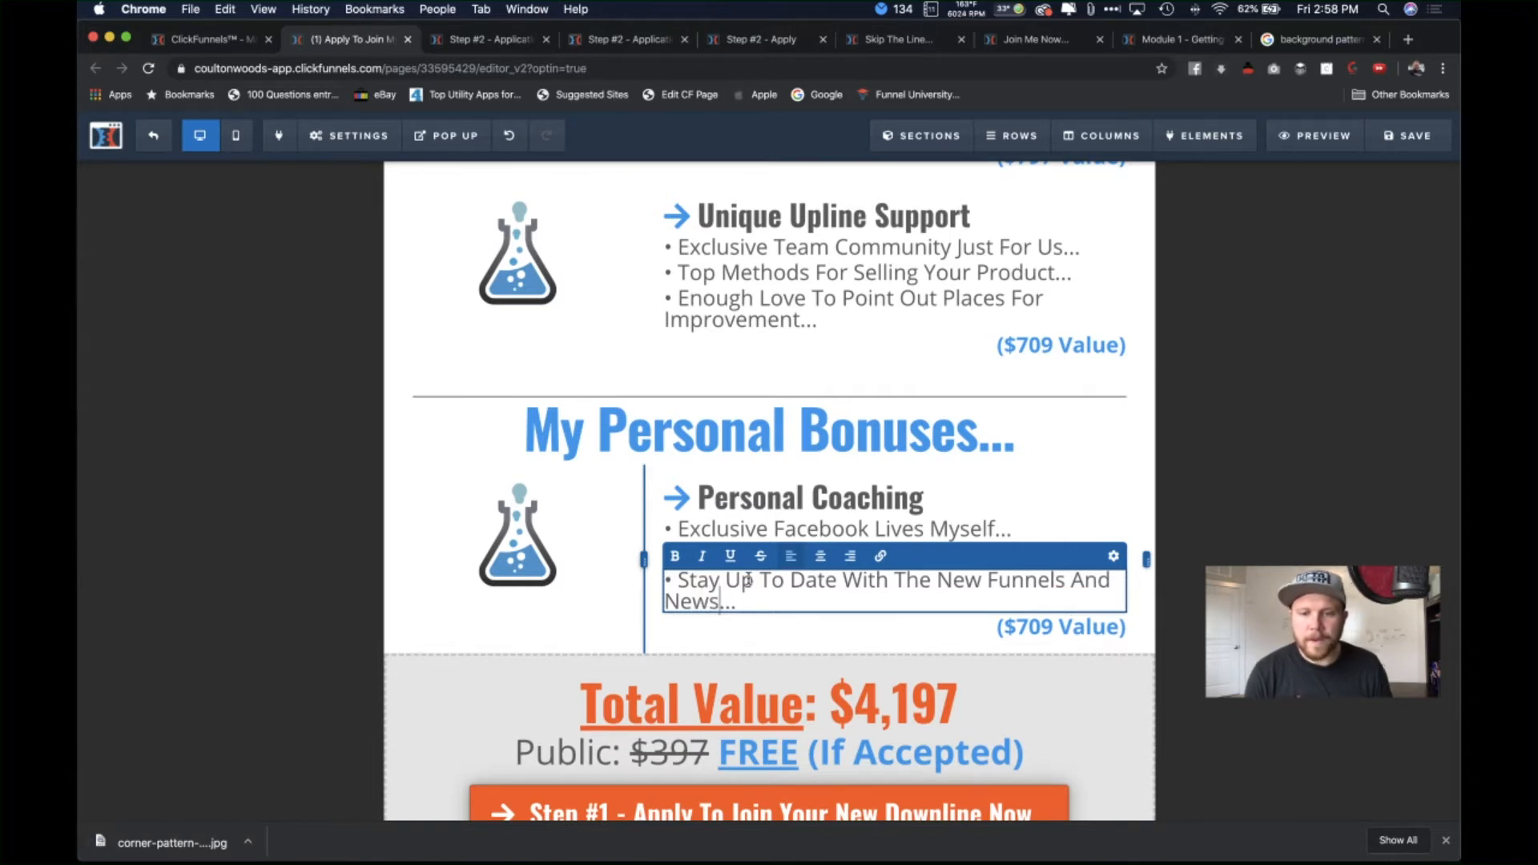
Step: Swap the flask picture for the Facebook LIVE graphic and clear its 130 image height
left_click(789, 630)
left_click(529, 559)
left_click(1425, 316)
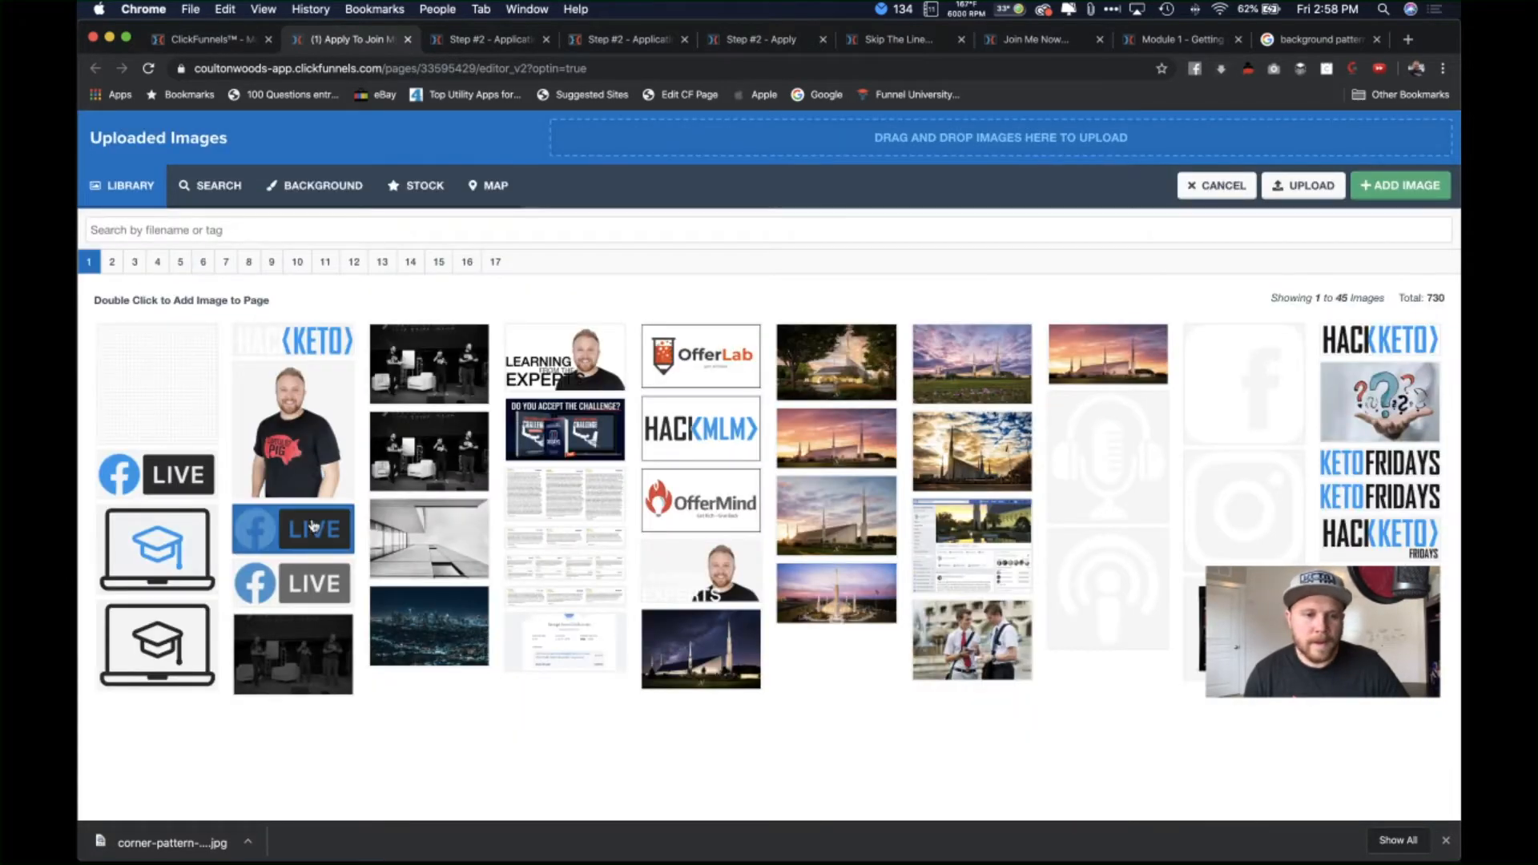
double_click(196, 482)
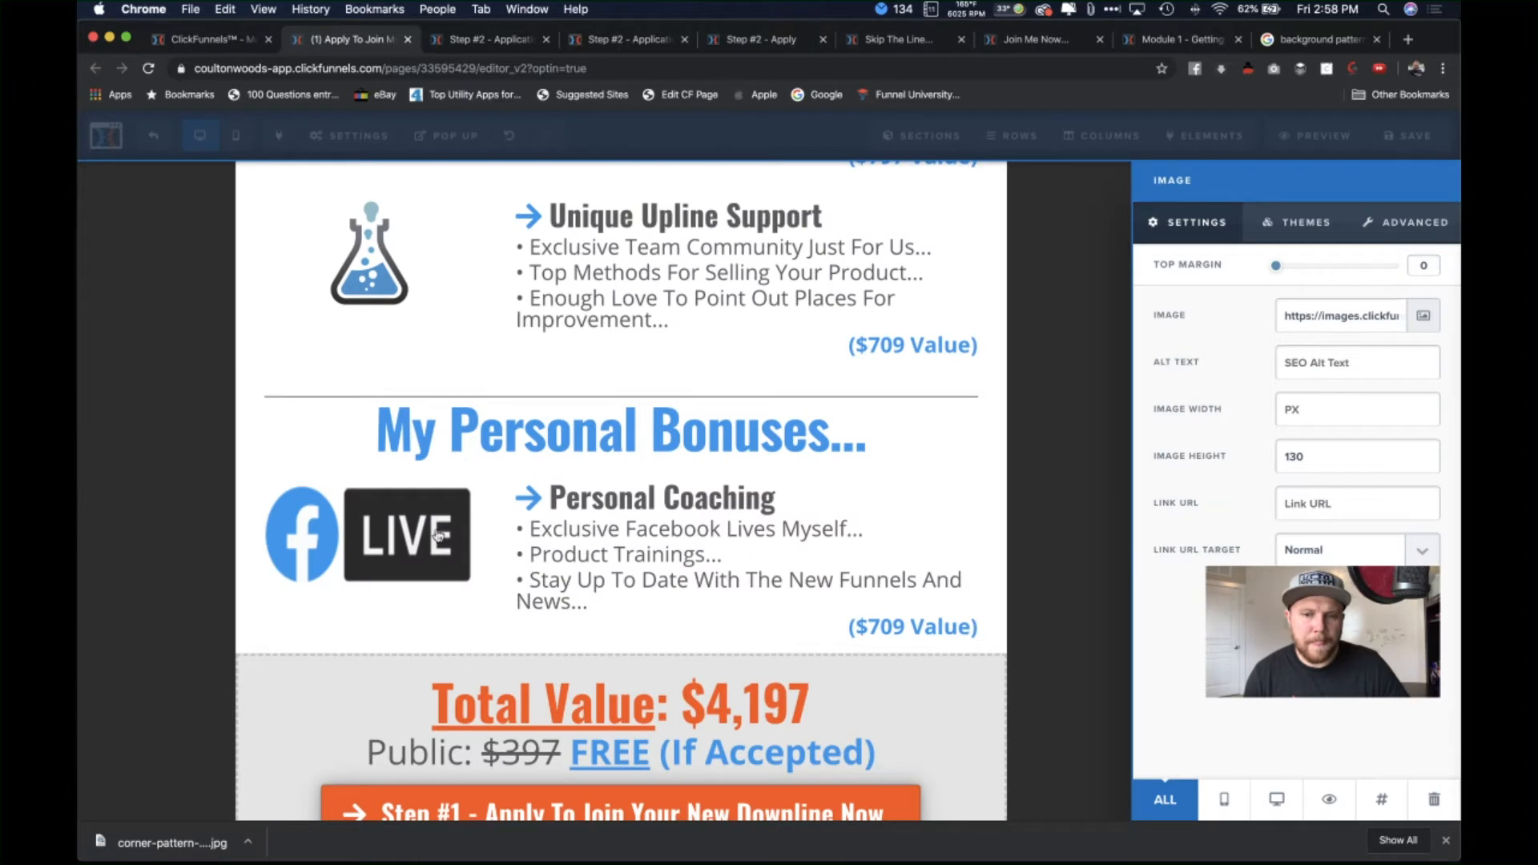
left_click(1341, 465)
double_click(1341, 465)
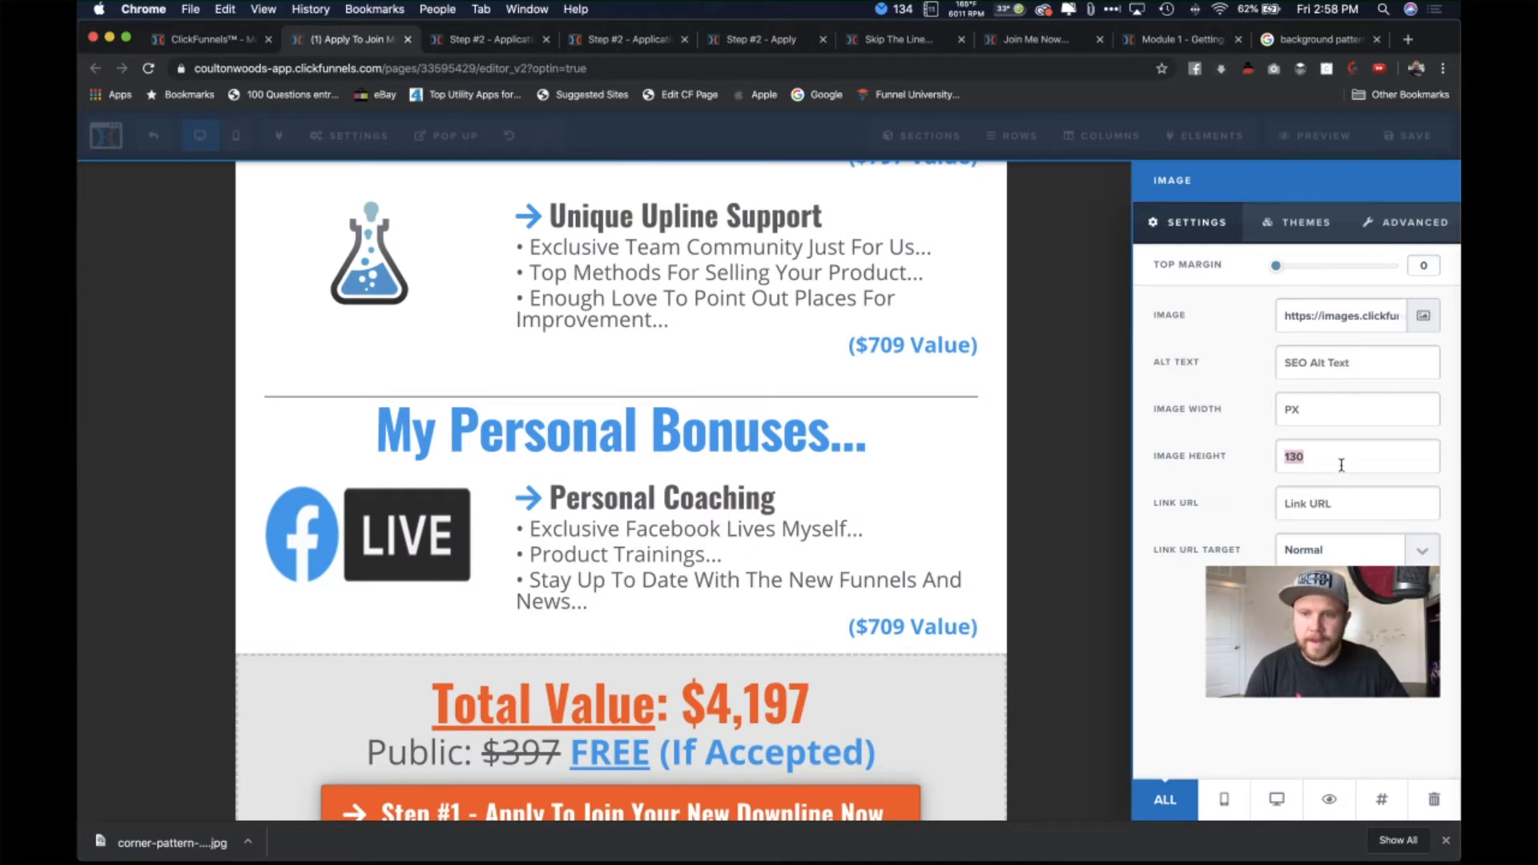
key("BackSpace")
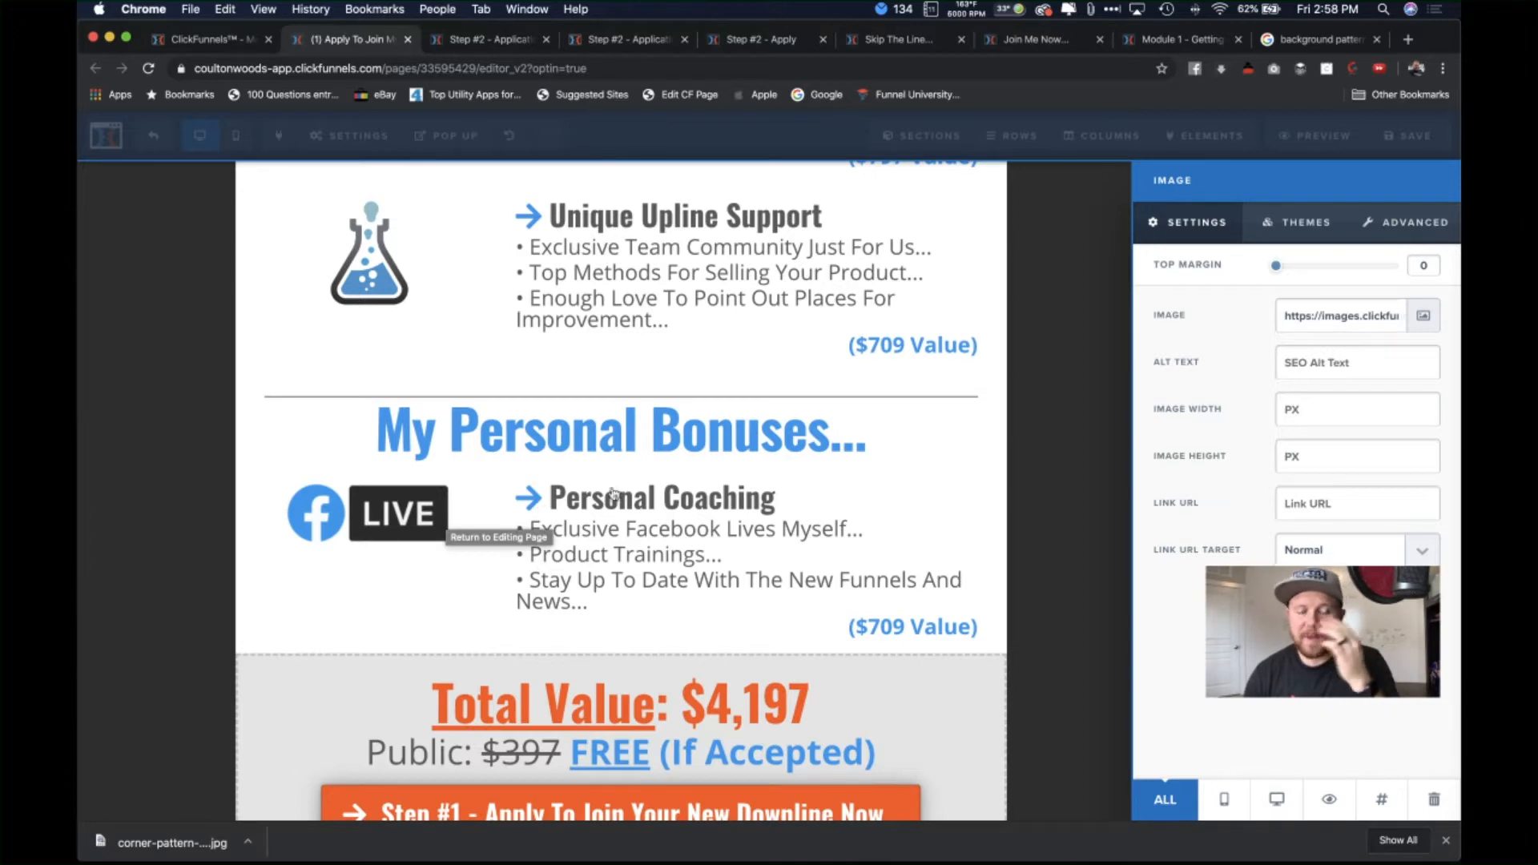
left_click(707, 518)
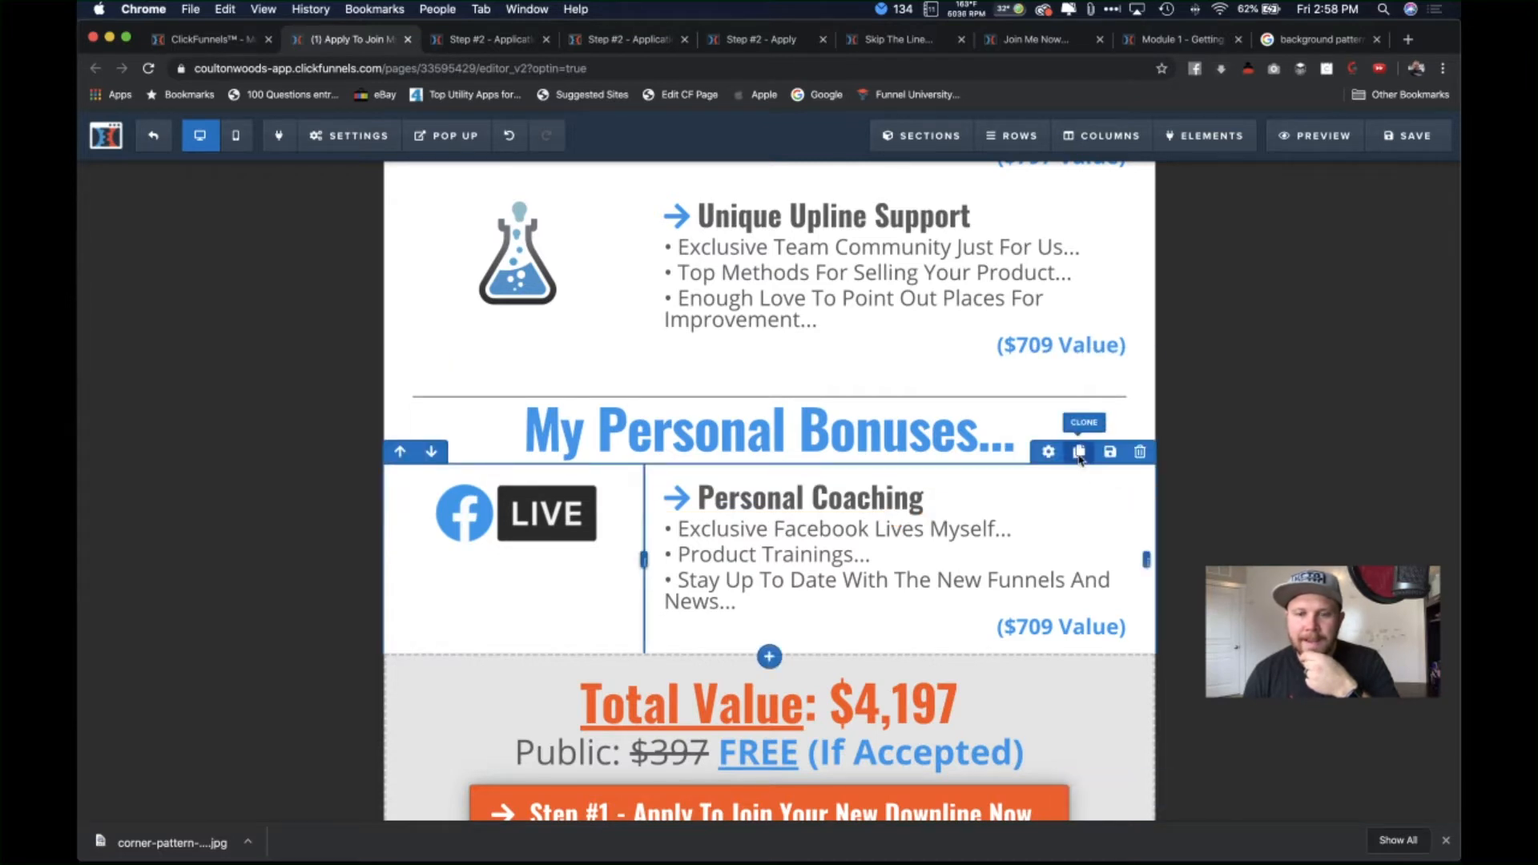
Step: Clone the Personal Coaching row and retype the copy's heading as 'Recruiting Funnel Mini Course'
left_click(1079, 452)
scroll(665, 659, "down", 3)
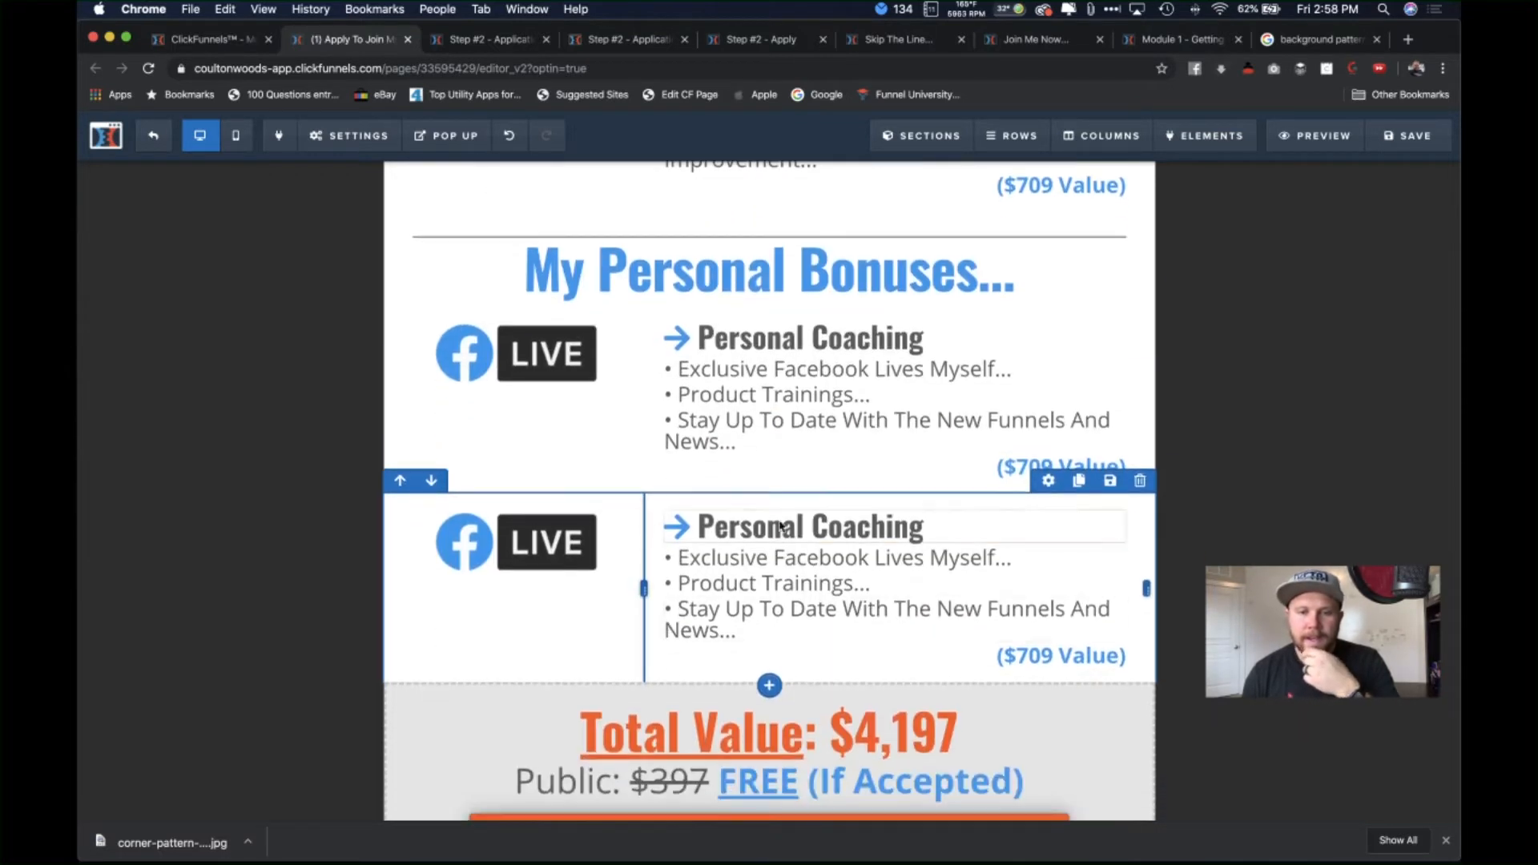
left_click(790, 525)
left_click_drag(928, 529, 698, 529)
type("Re")
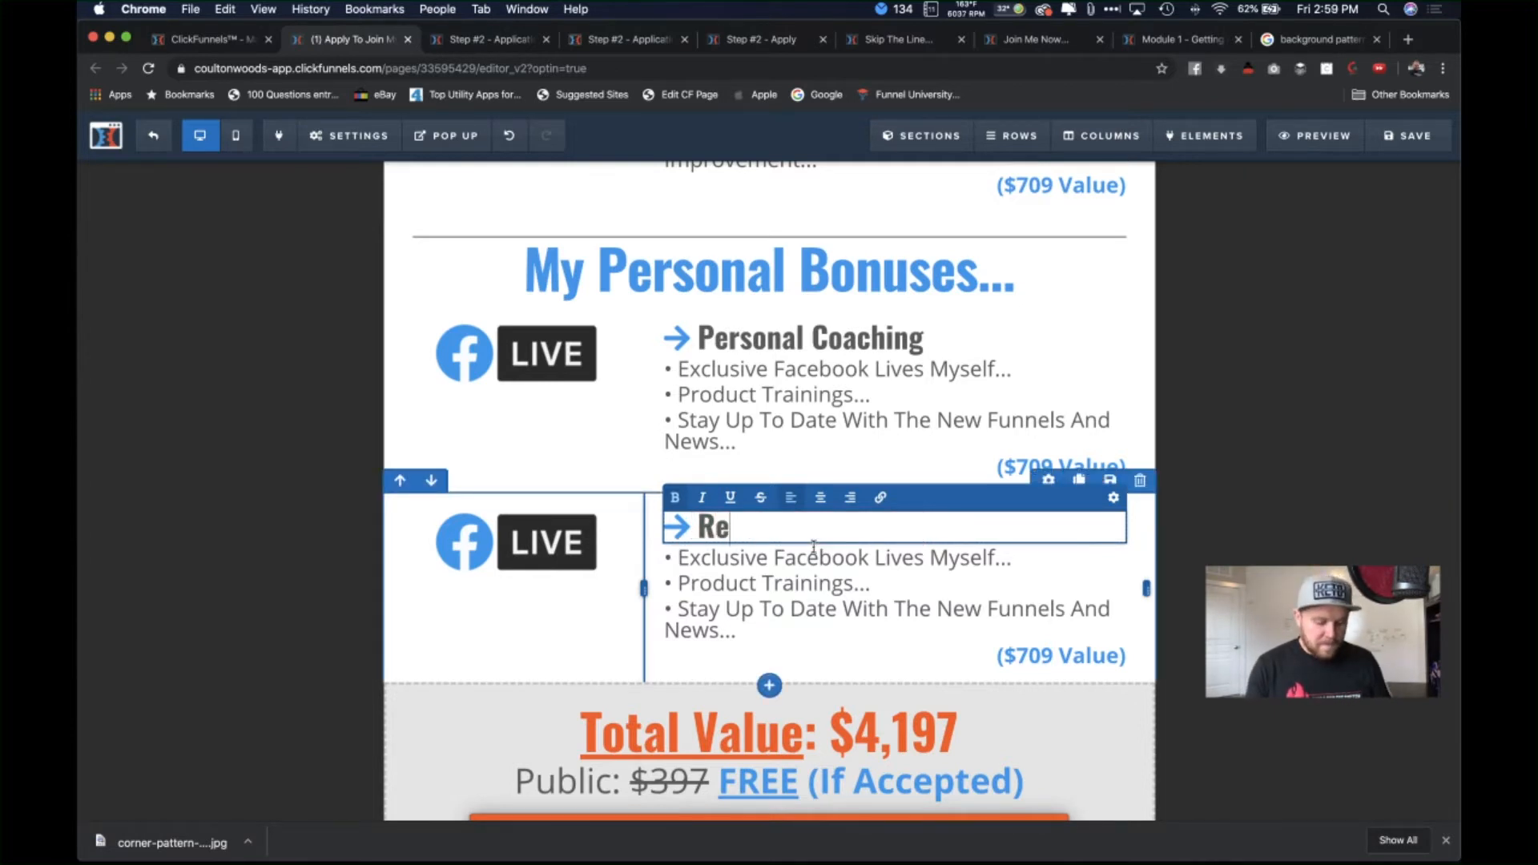
type("cru")
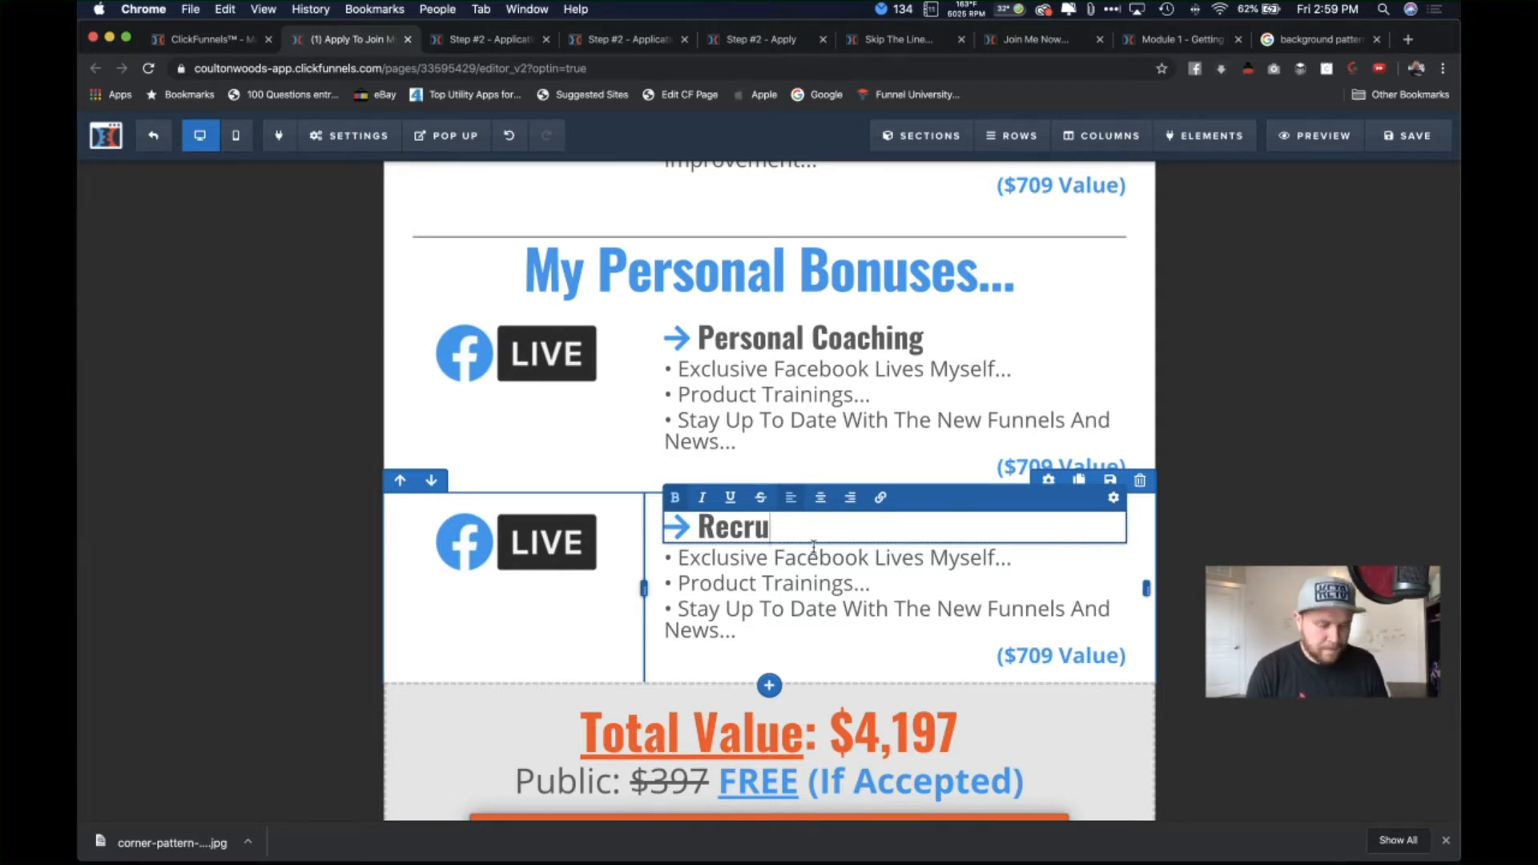
type("iting Funnel")
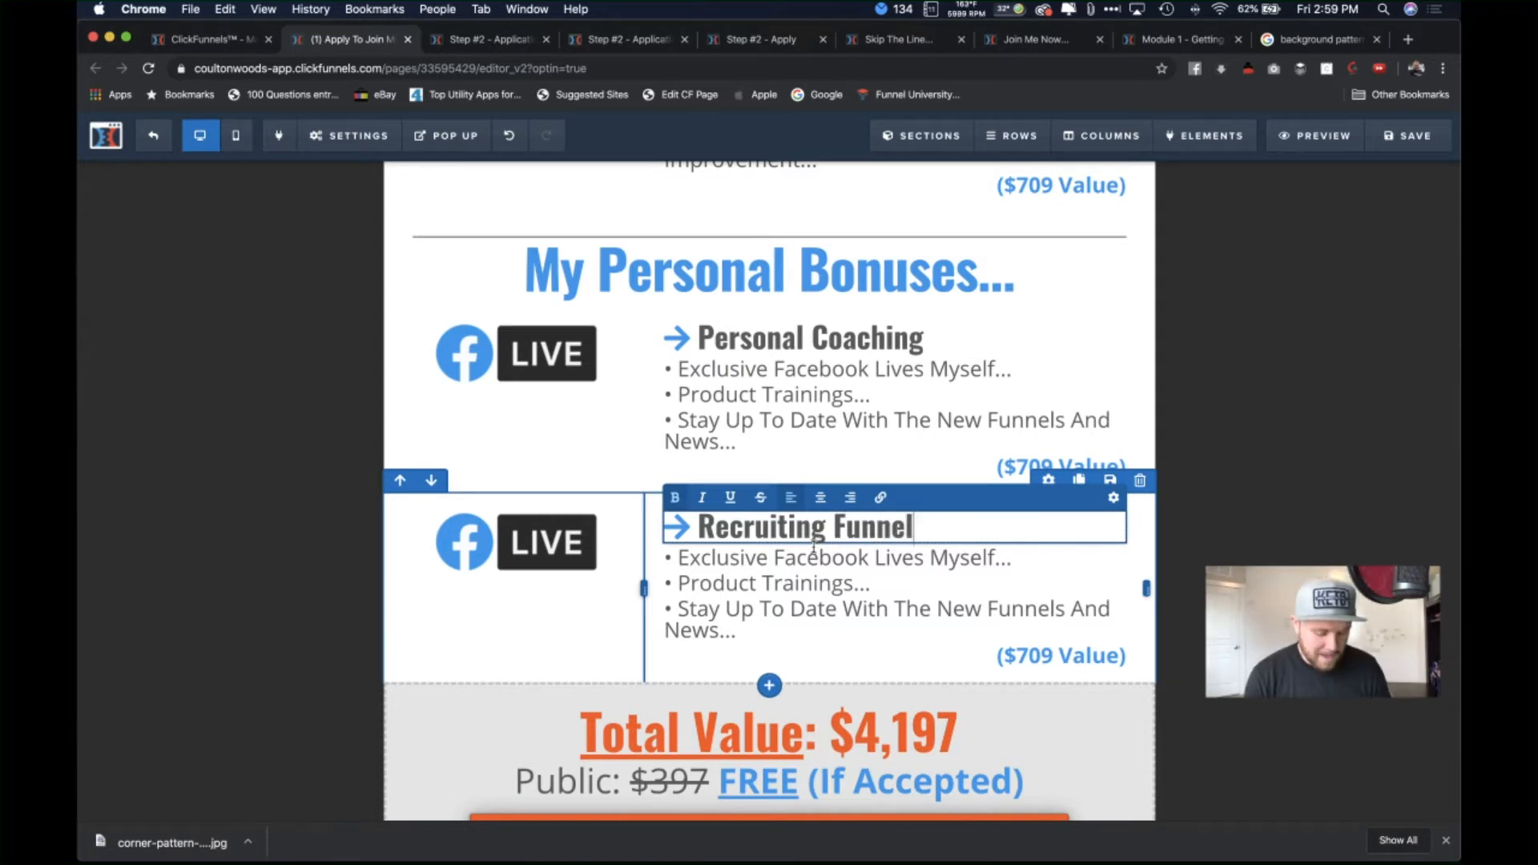
type("Min")
key("BackSpace")
key("BackSpace")
key("BackSpace")
type("MIN")
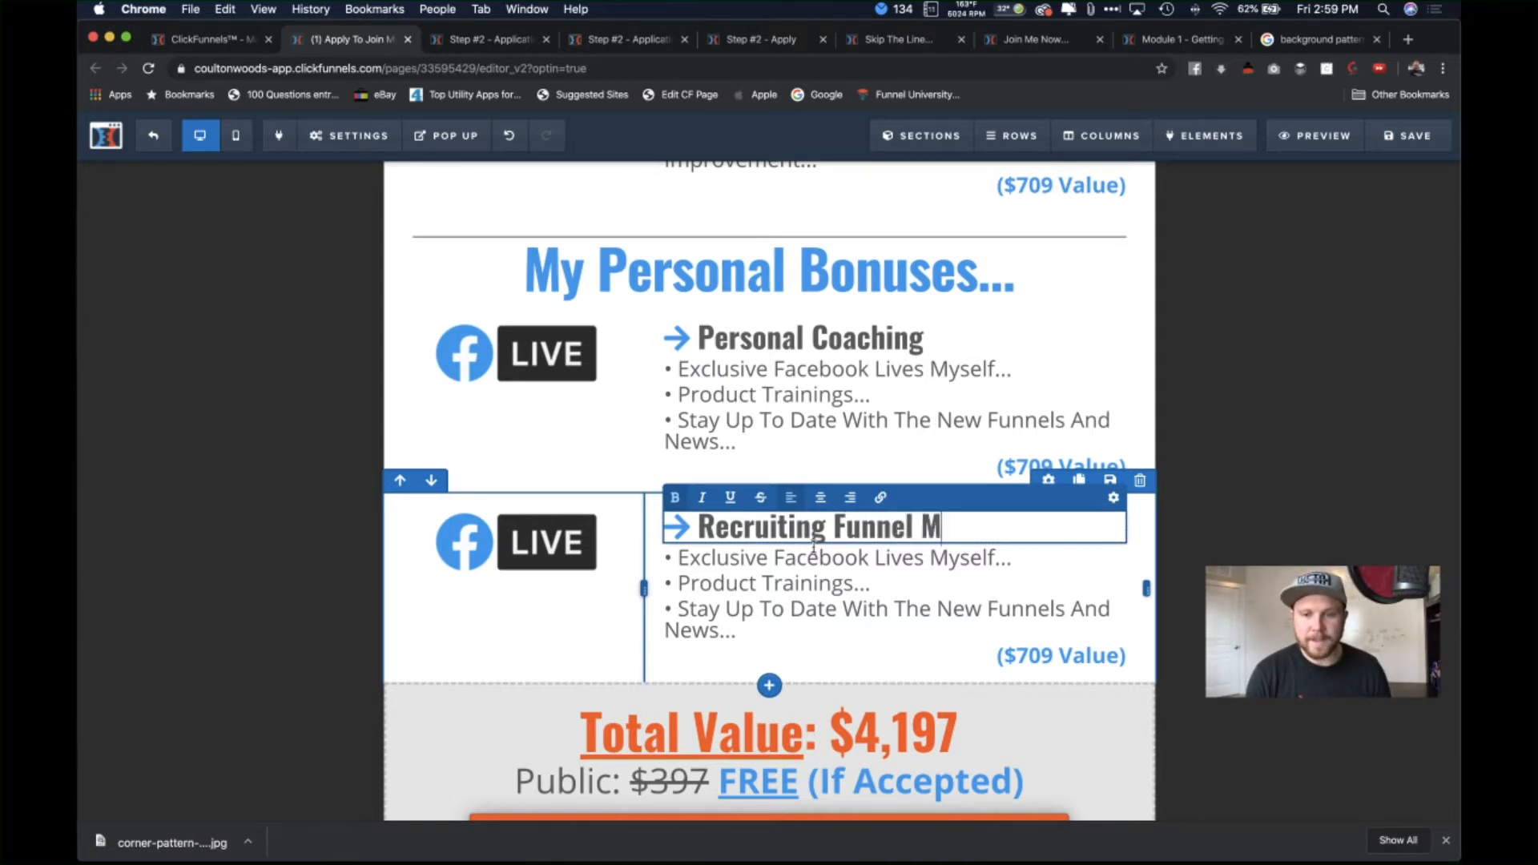
key("BackSpace")
key("BackSpace")
type("ini ")
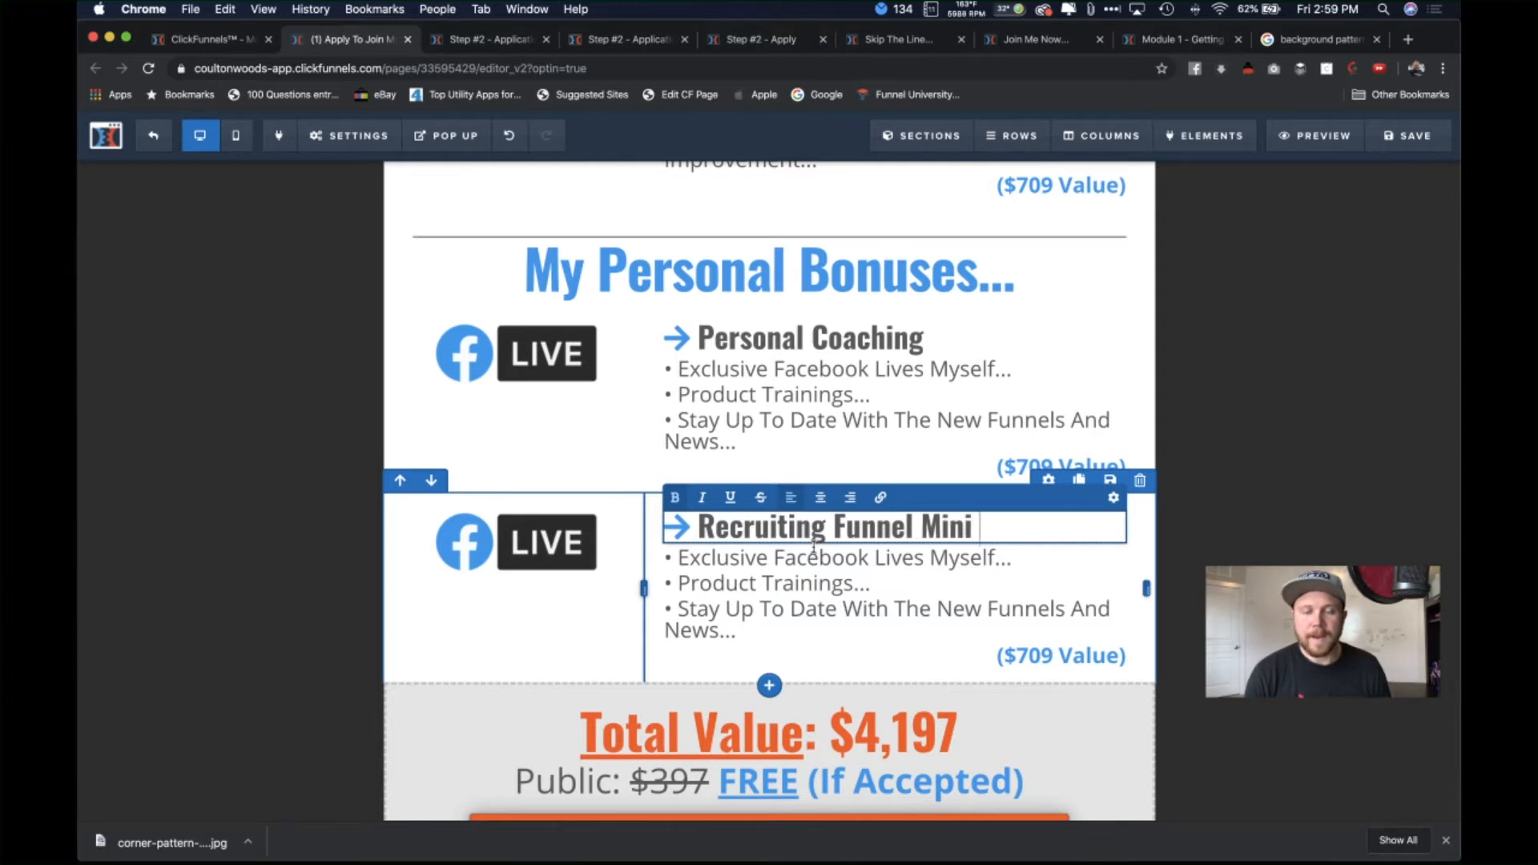
type("Course")
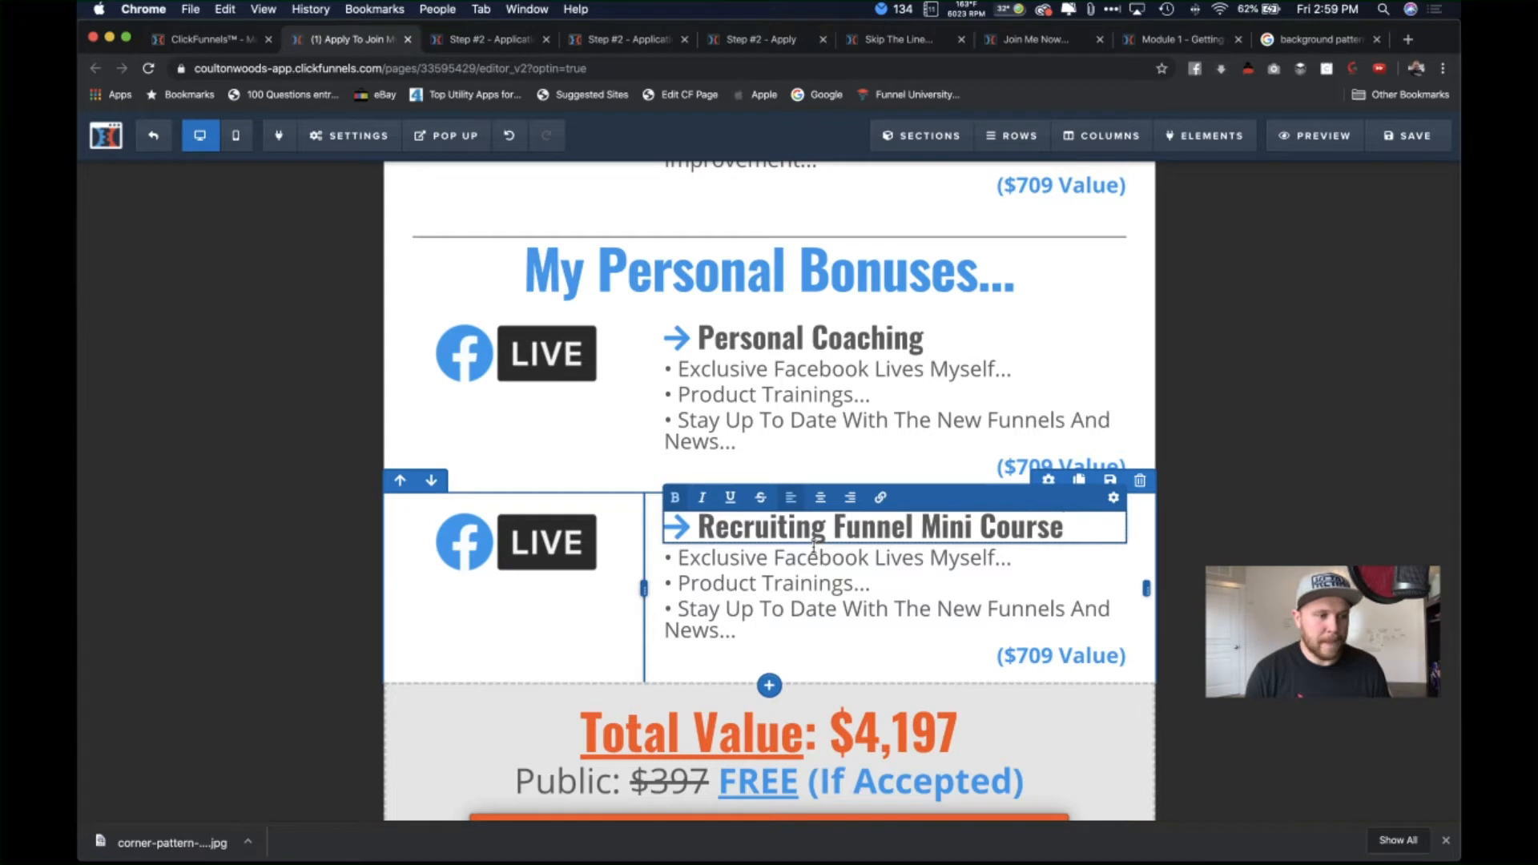
Step: Change the first bullet to 'Let Me Hold You By The Hand On How To Set Up Your Recruiting Funnel'
left_click(996, 558)
left_click_drag(996, 558, 677, 563)
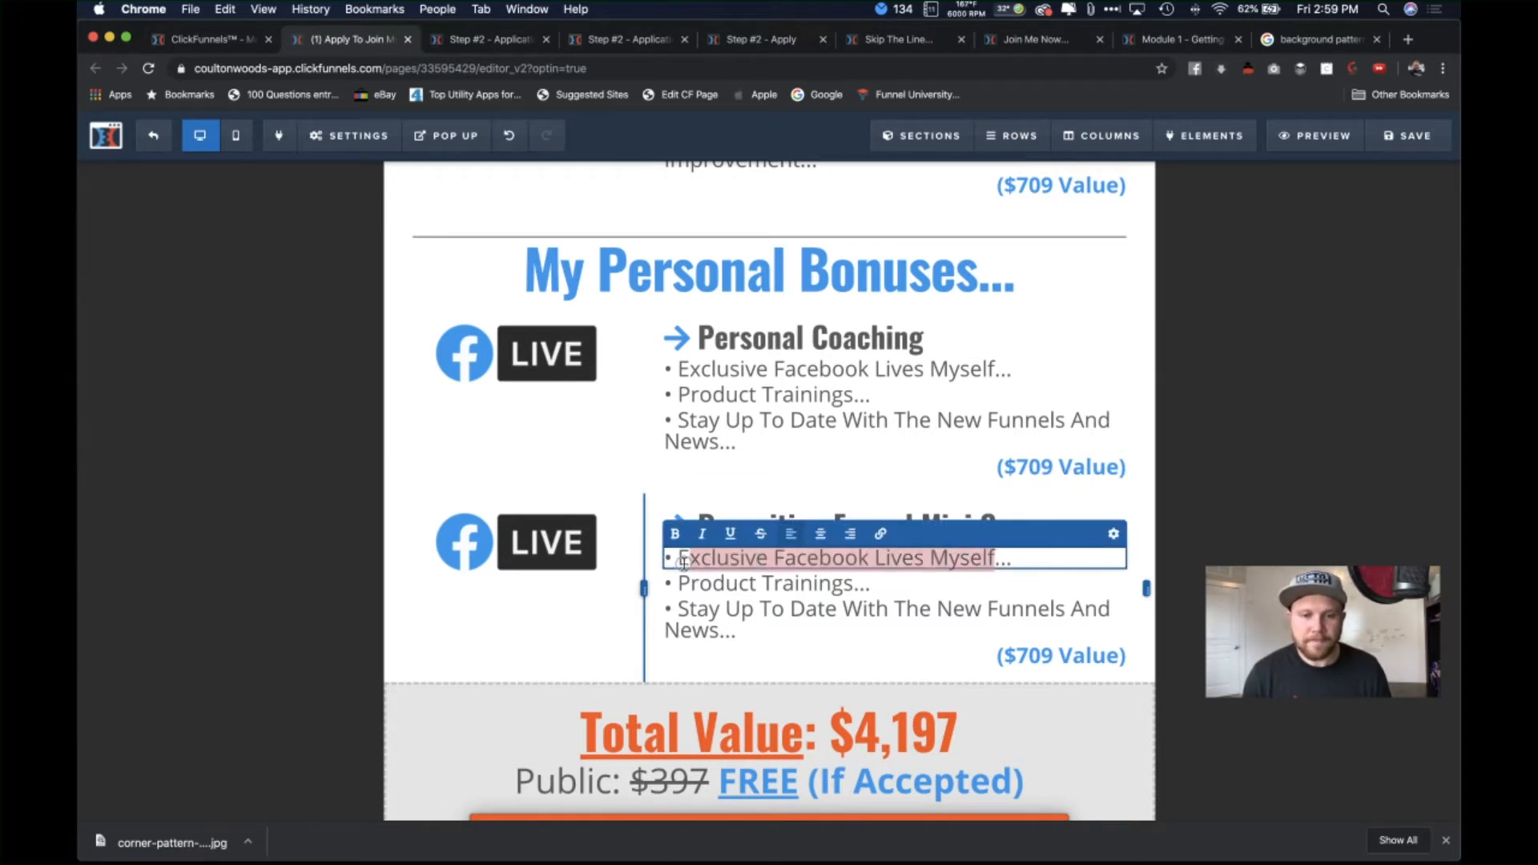
key("BackSpace")
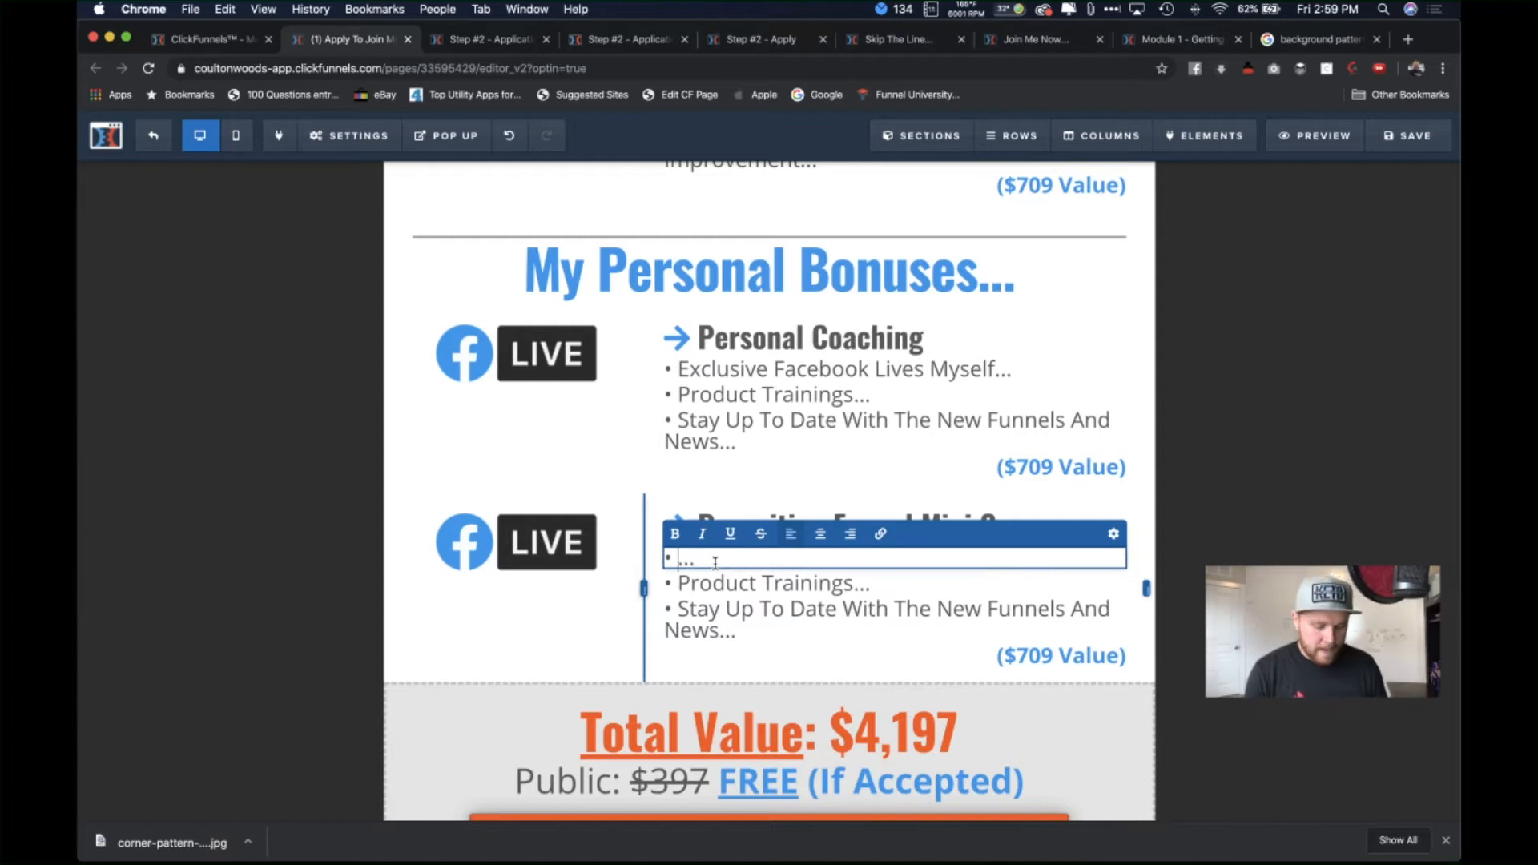
type("Let Me")
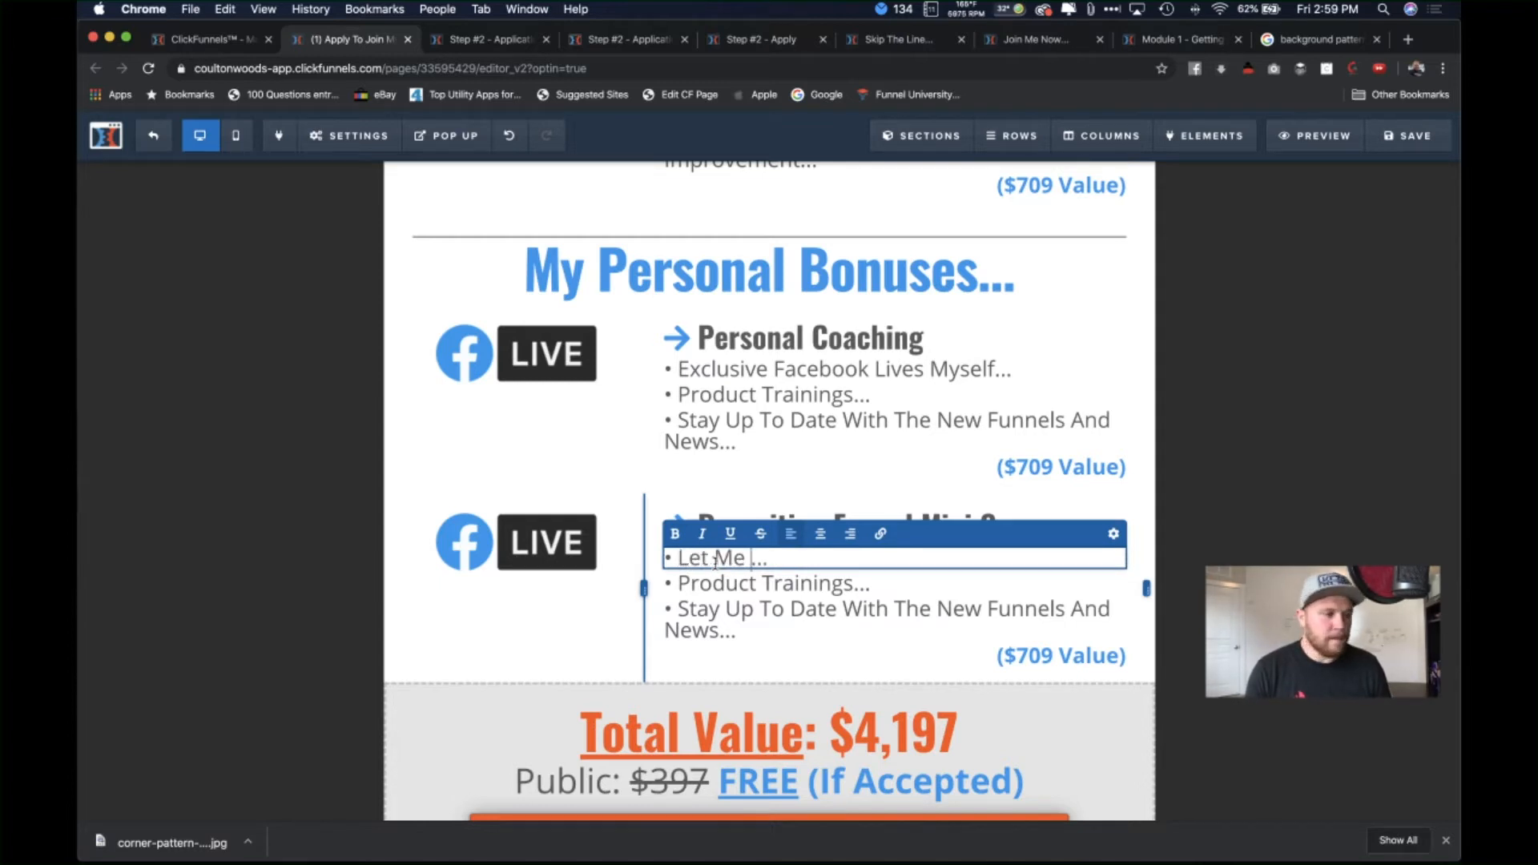
type(" Hold You Bt")
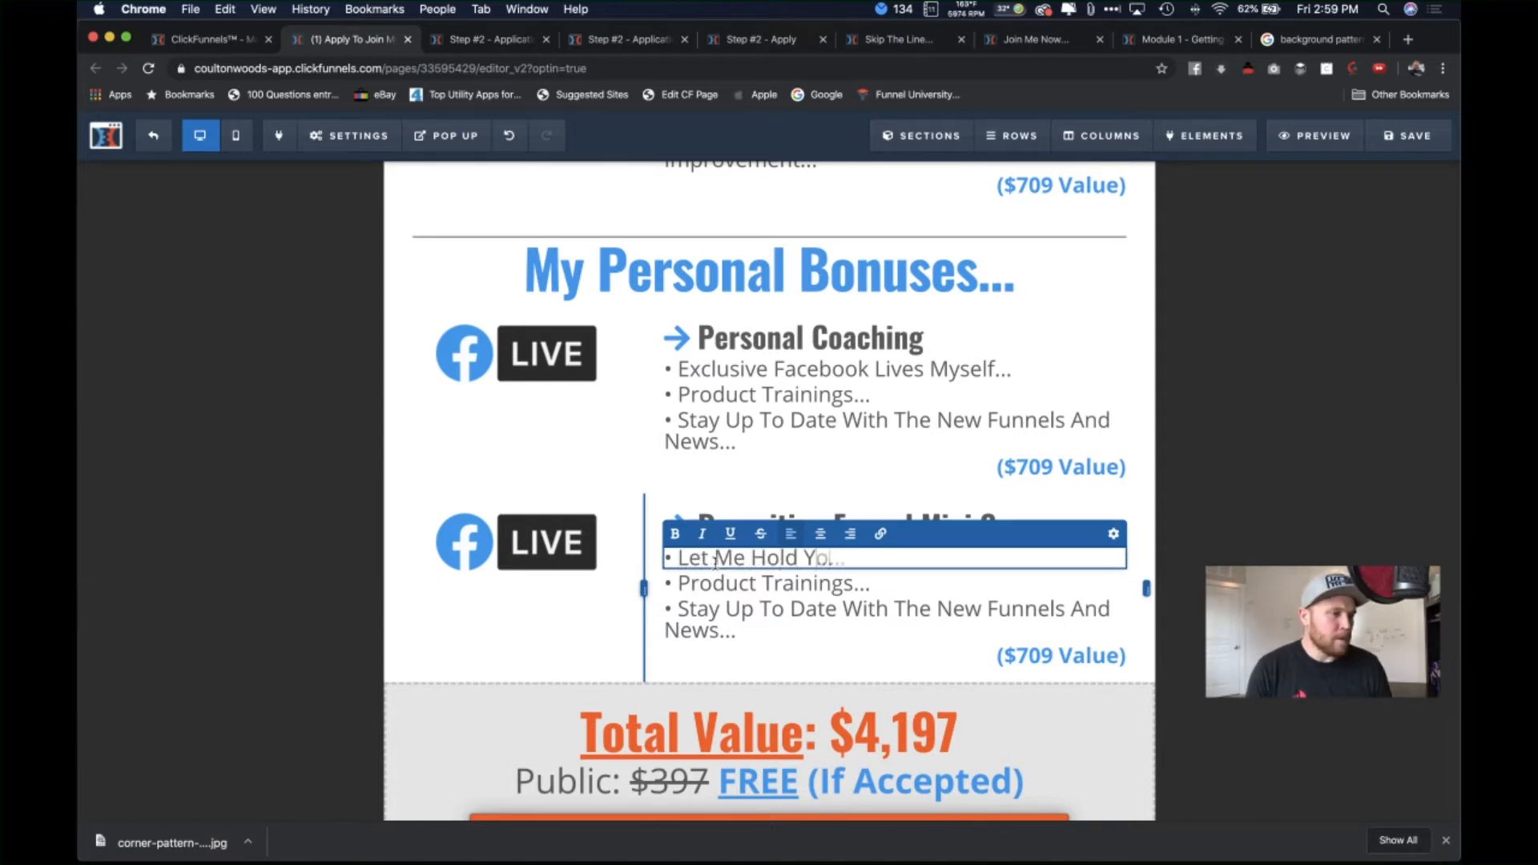
key("BackSpace")
type("y The Hand")
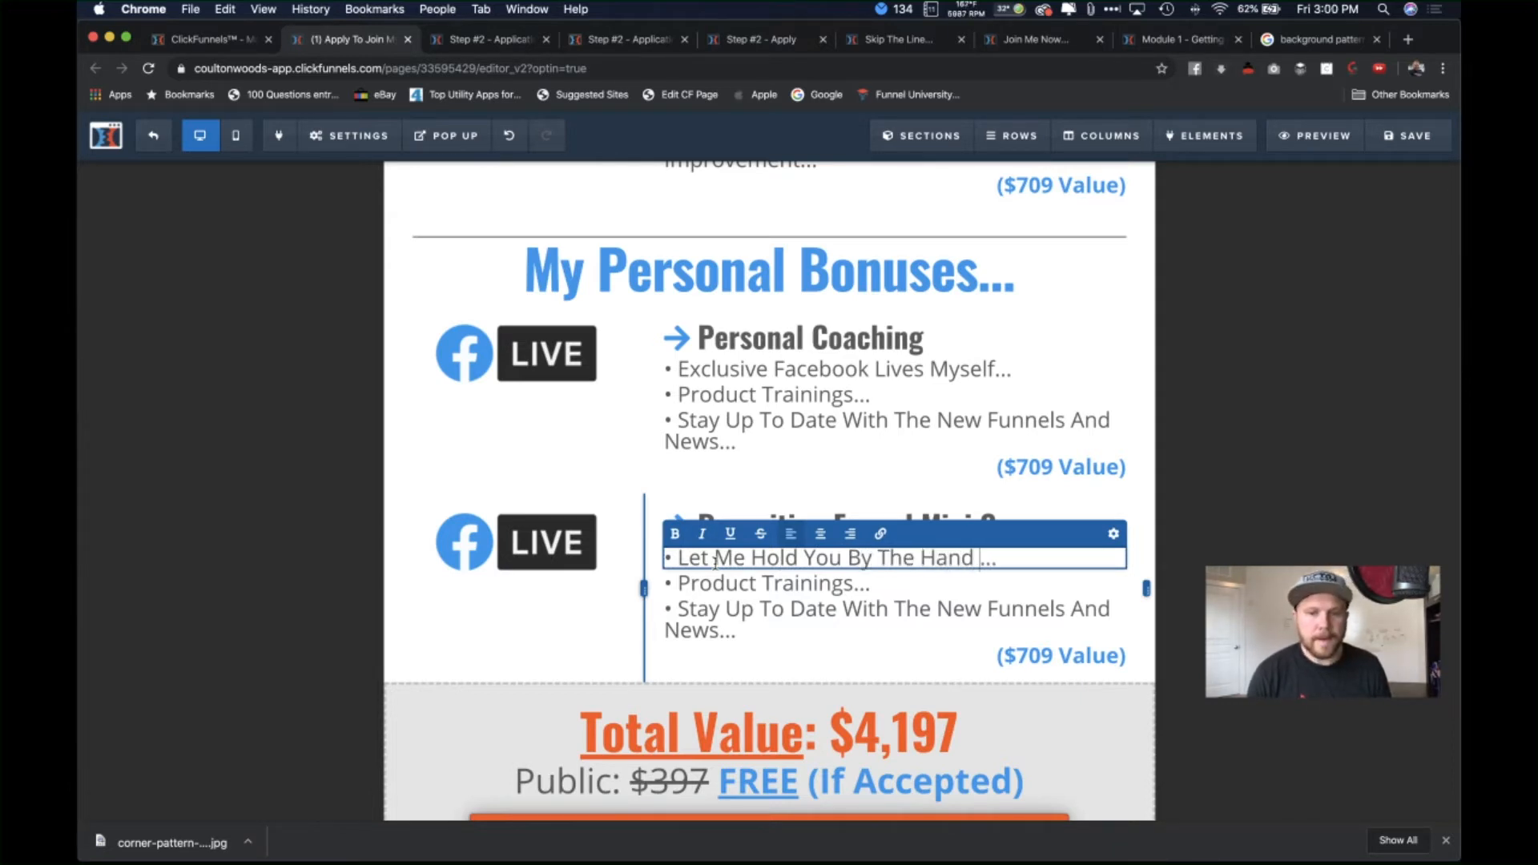
type(" On How To")
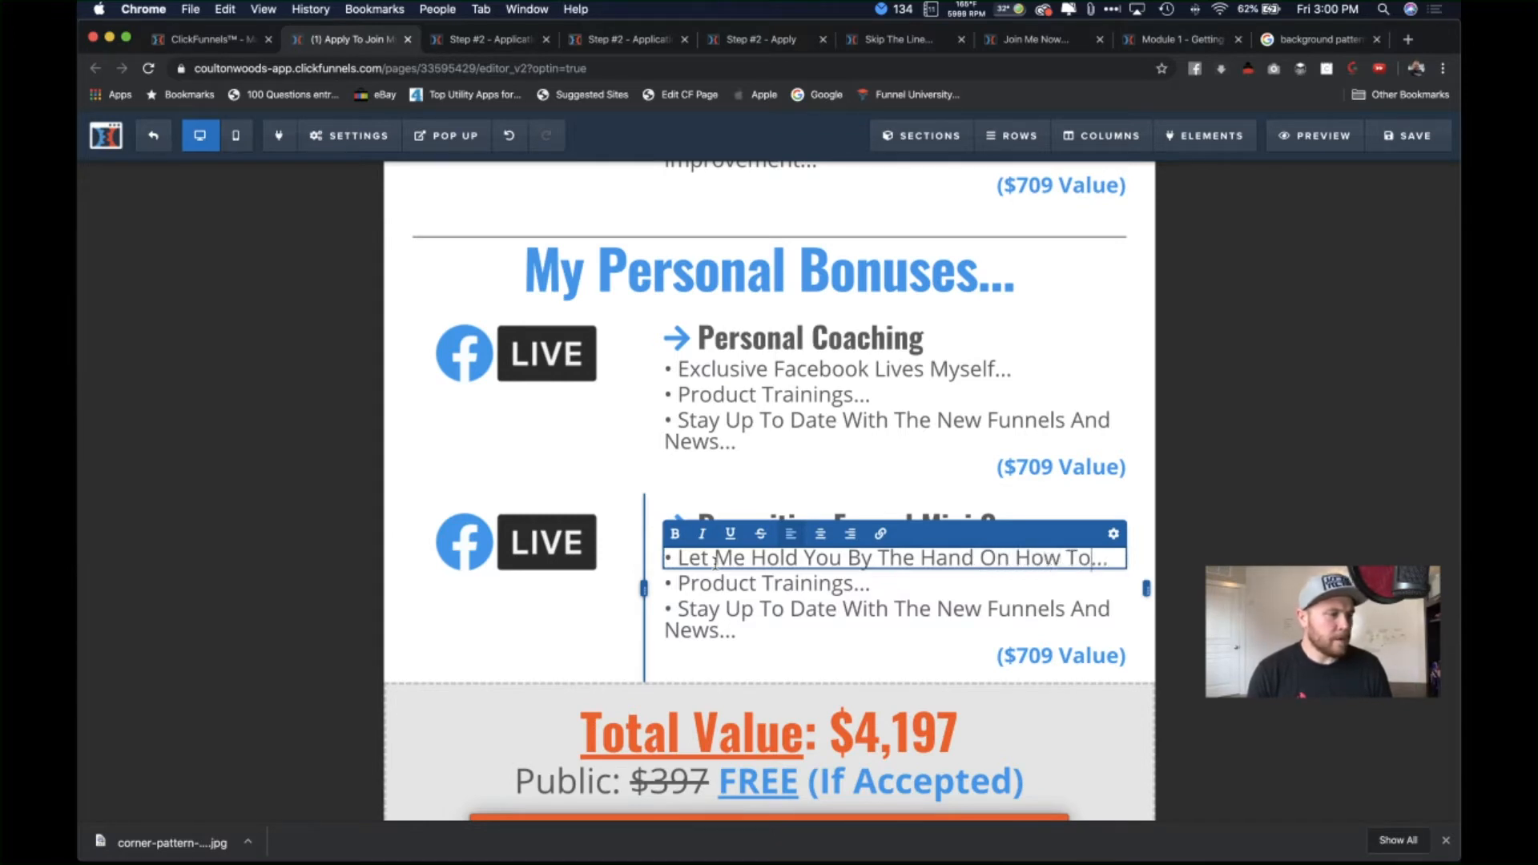
type(" Set Up ")
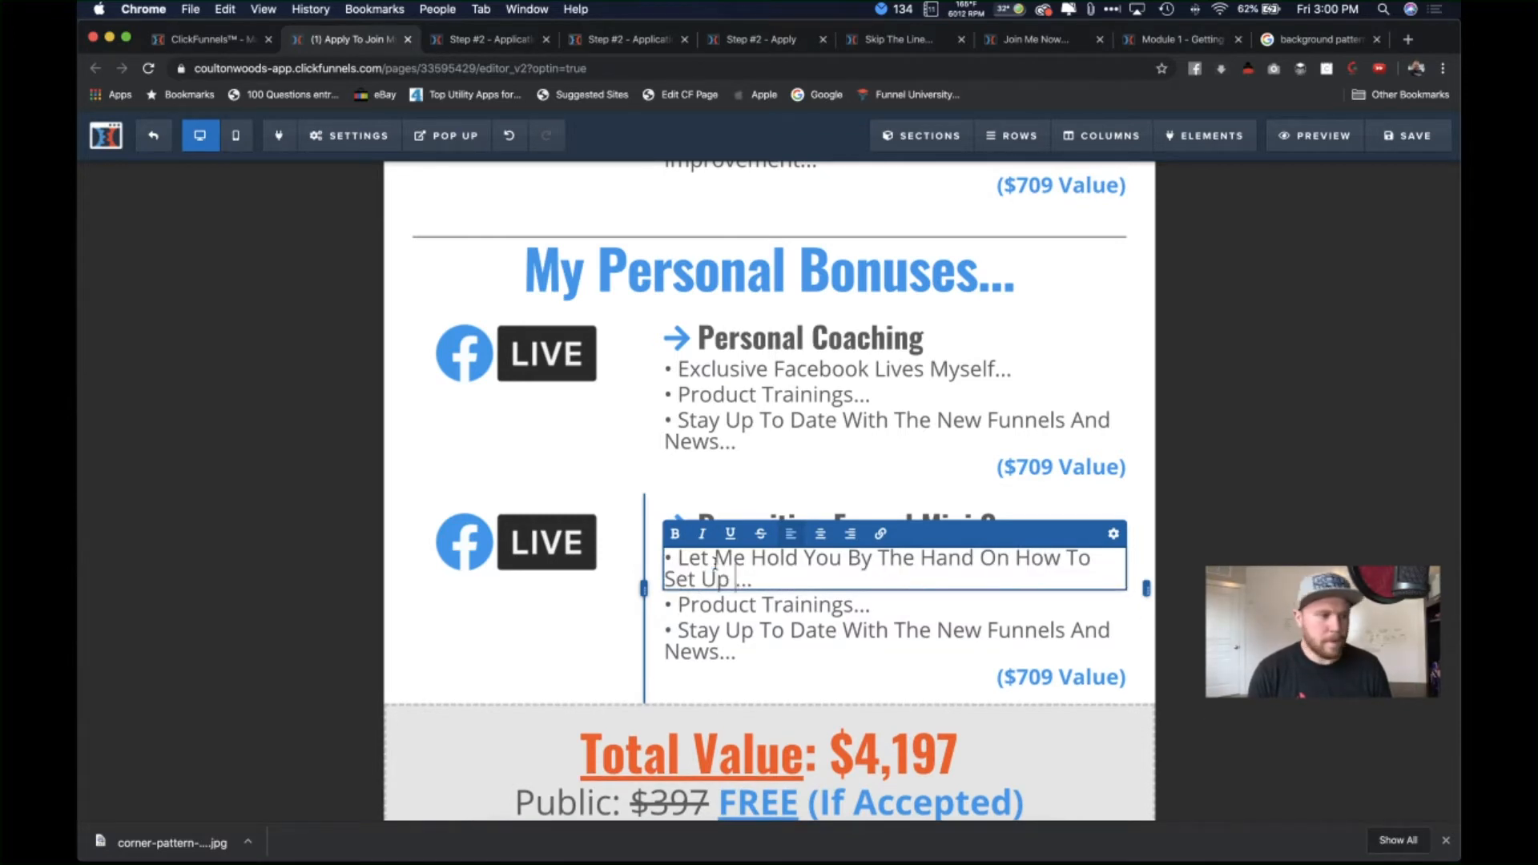
type("Your Rec")
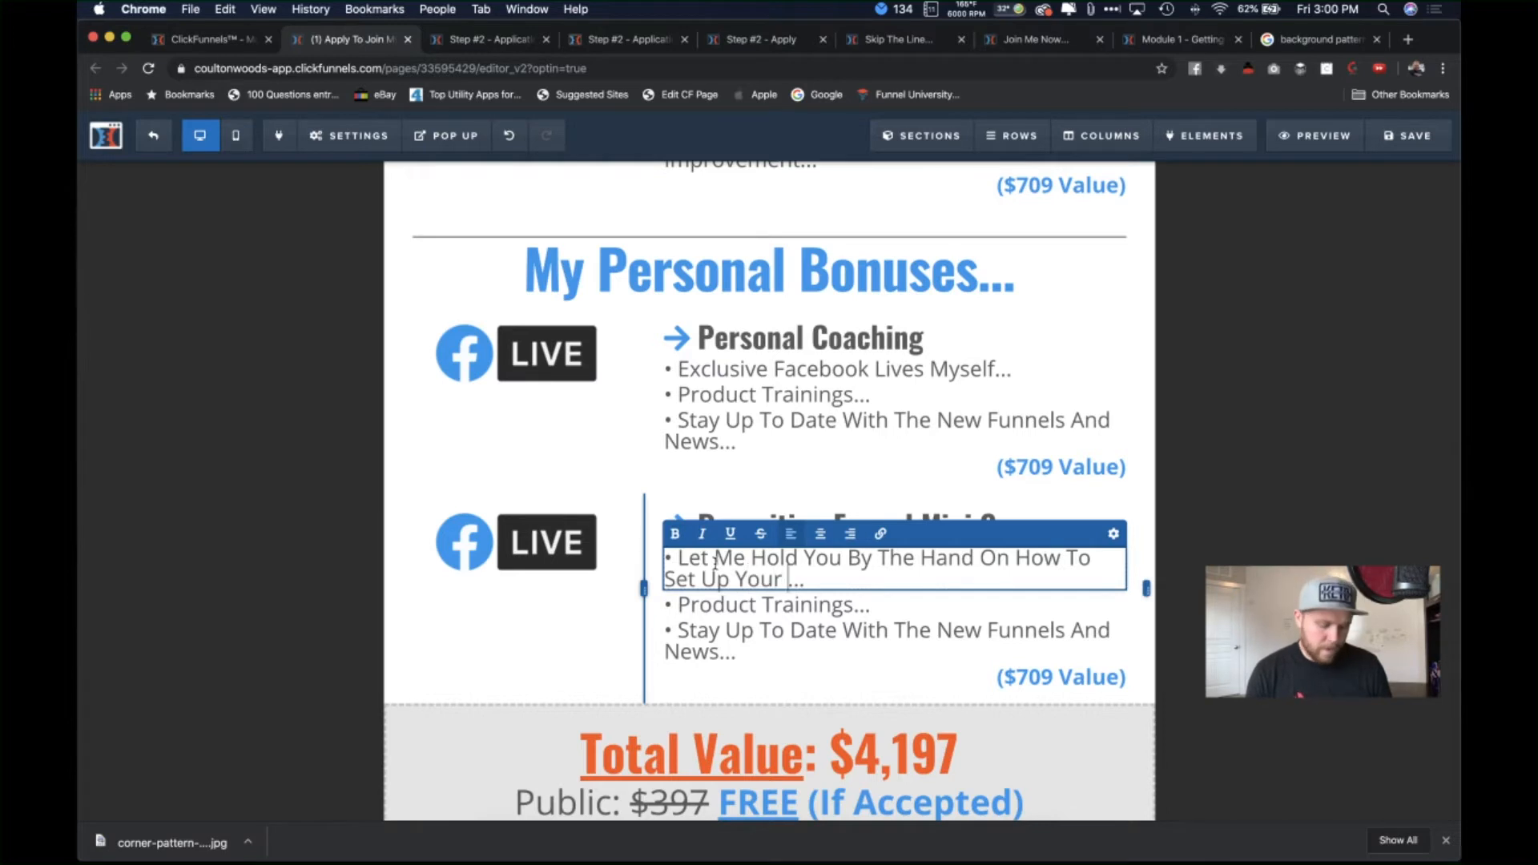
type("ruiting Funnel")
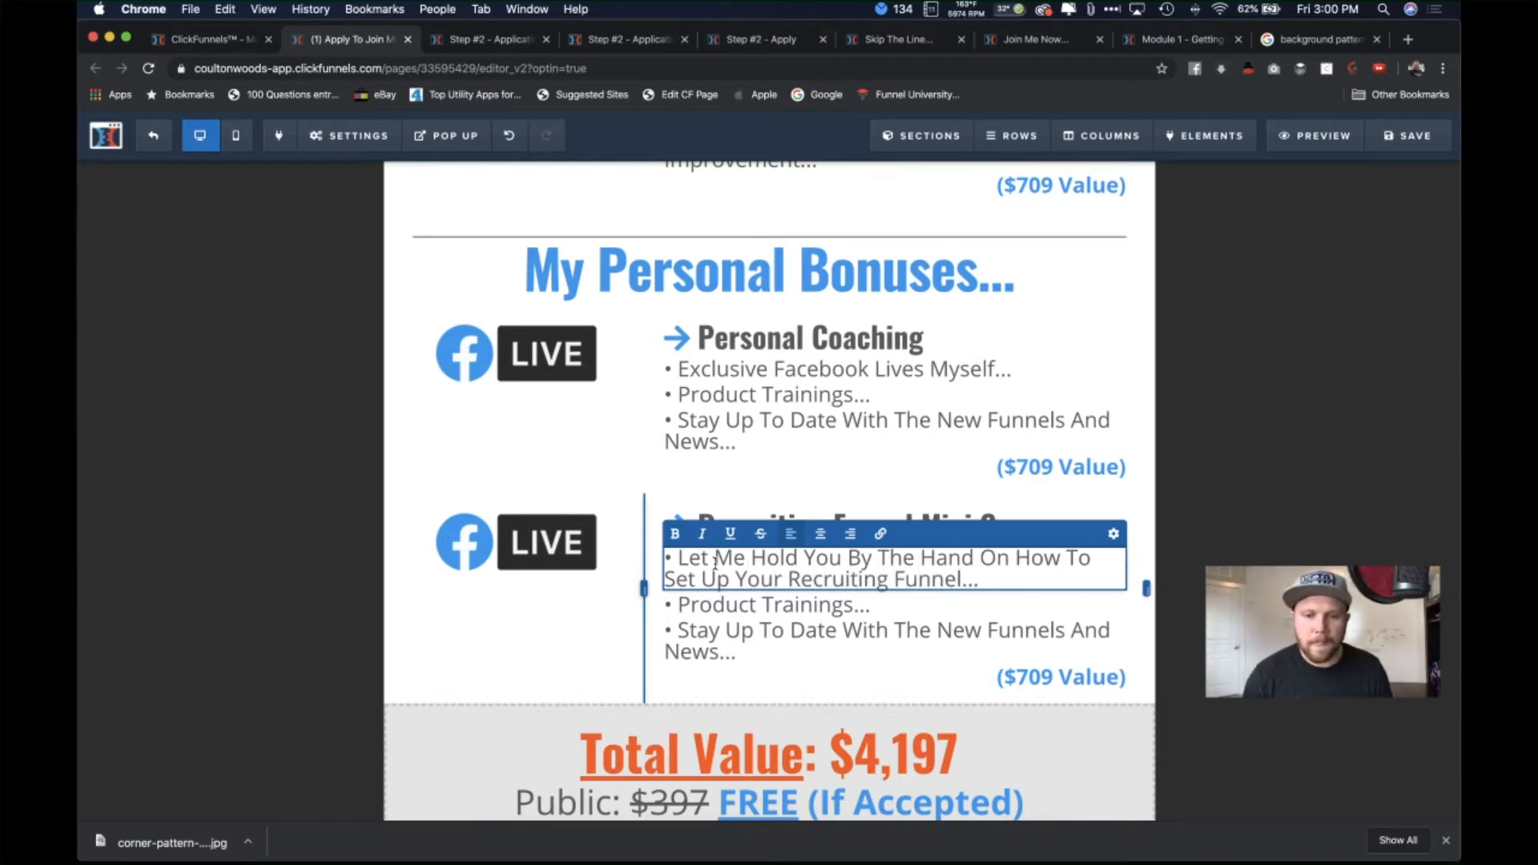
left_click(851, 607)
Step: Change the Product Trainings bullet to 'Get The Same Funnel I Use', leaving the third bullet unchanged
left_click(849, 607)
left_click_drag(851, 607, 681, 605)
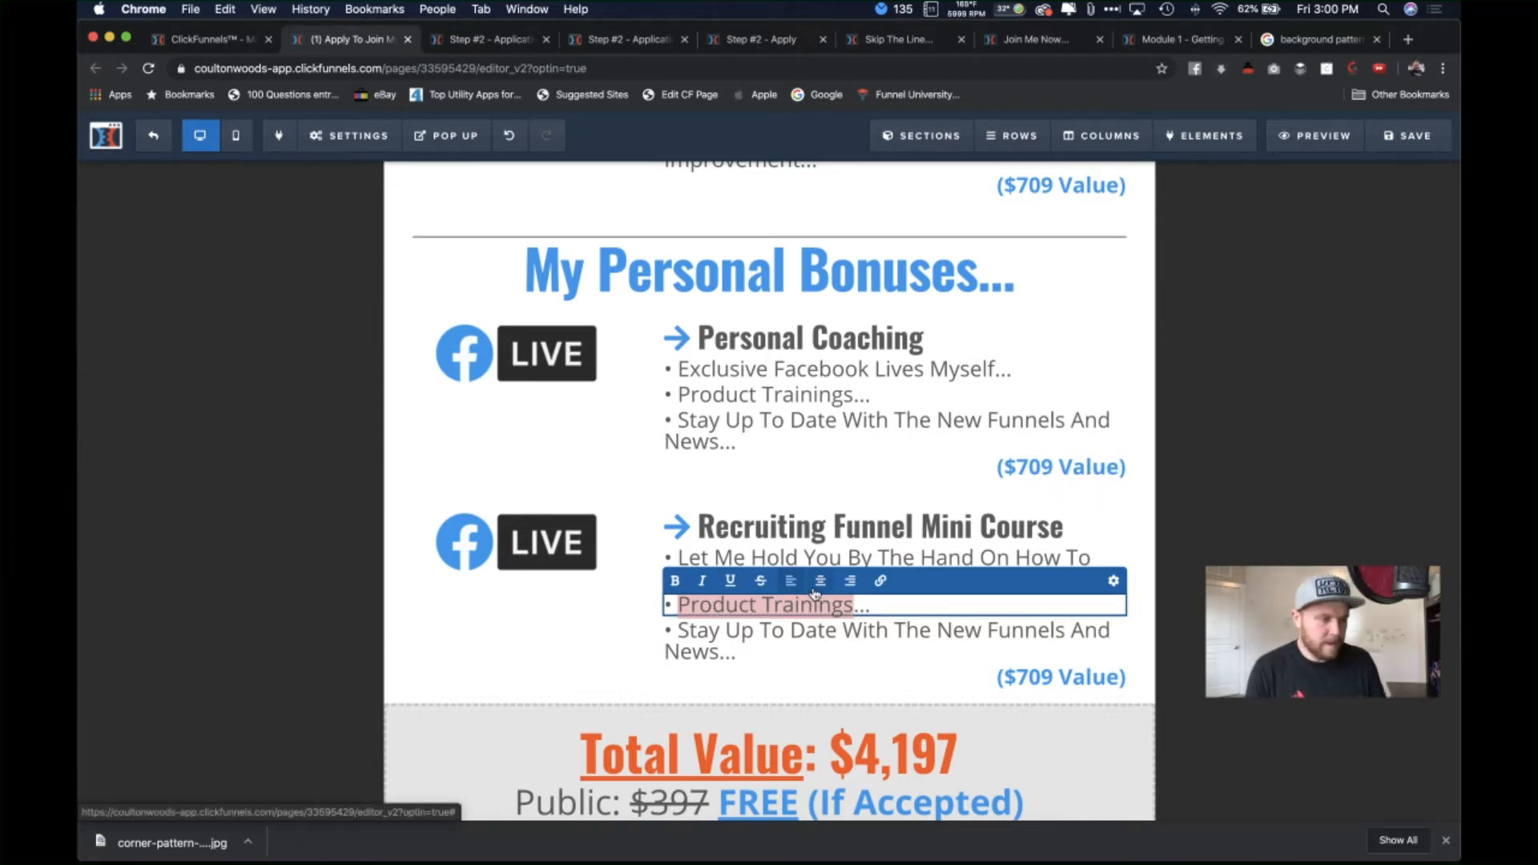
type("Get ")
type("The Smal")
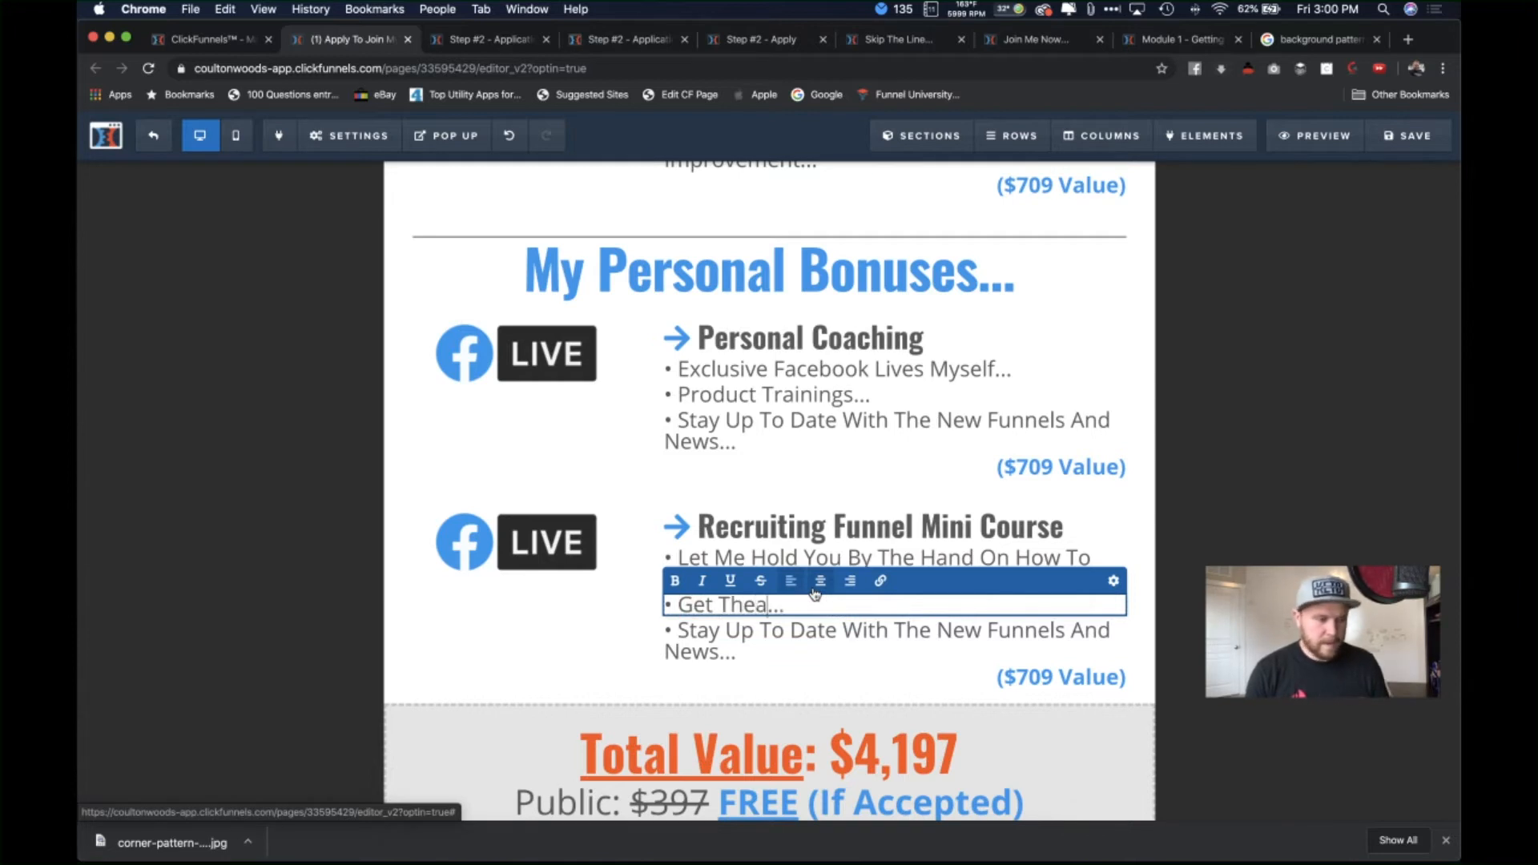
key("BackSpace")
key("BackSpace")
type("ame")
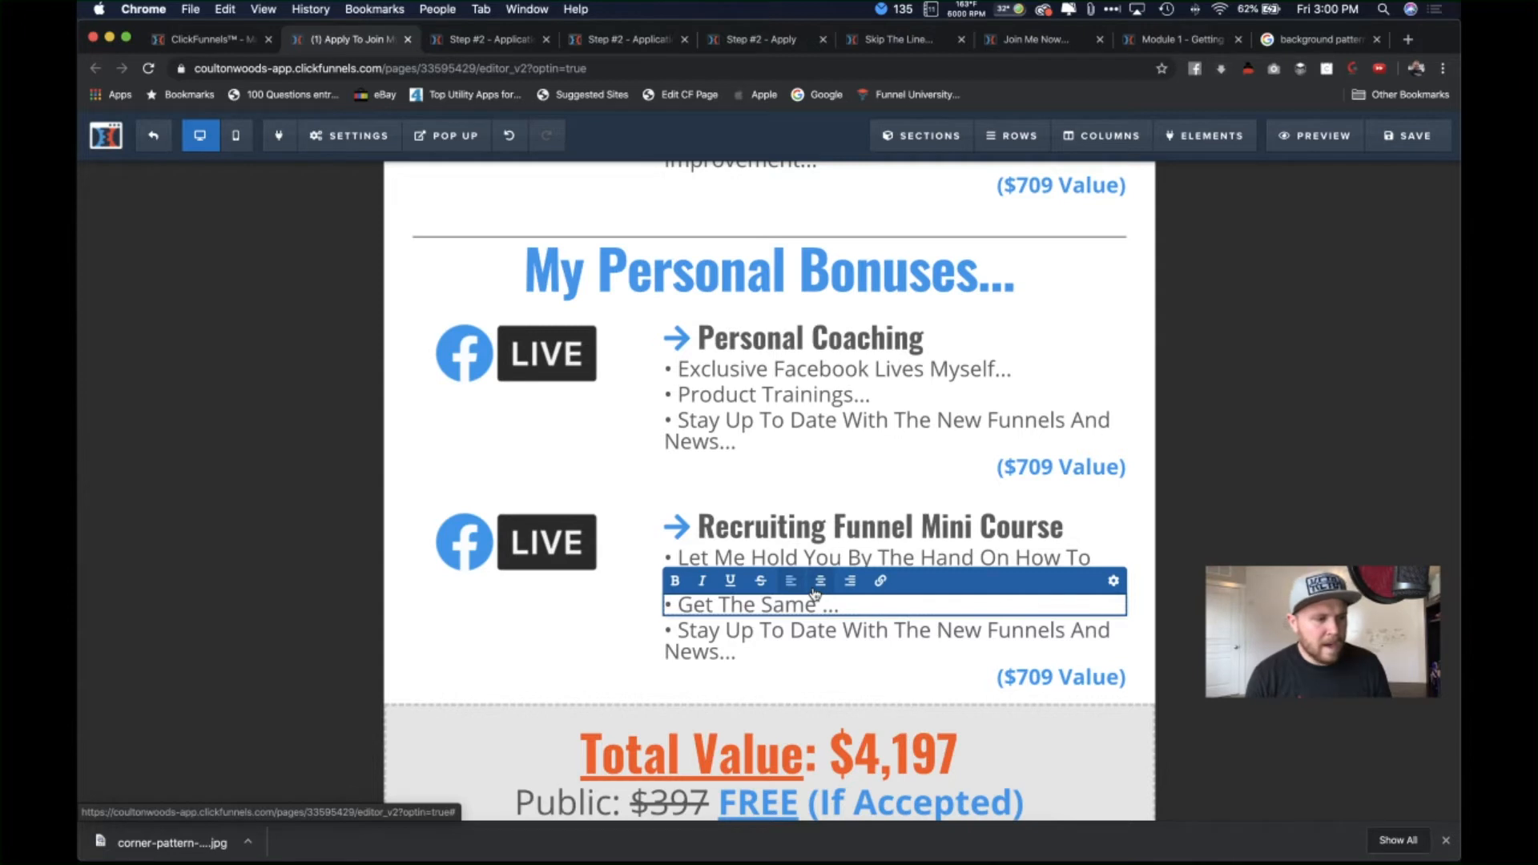
type(" Funnel I Us")
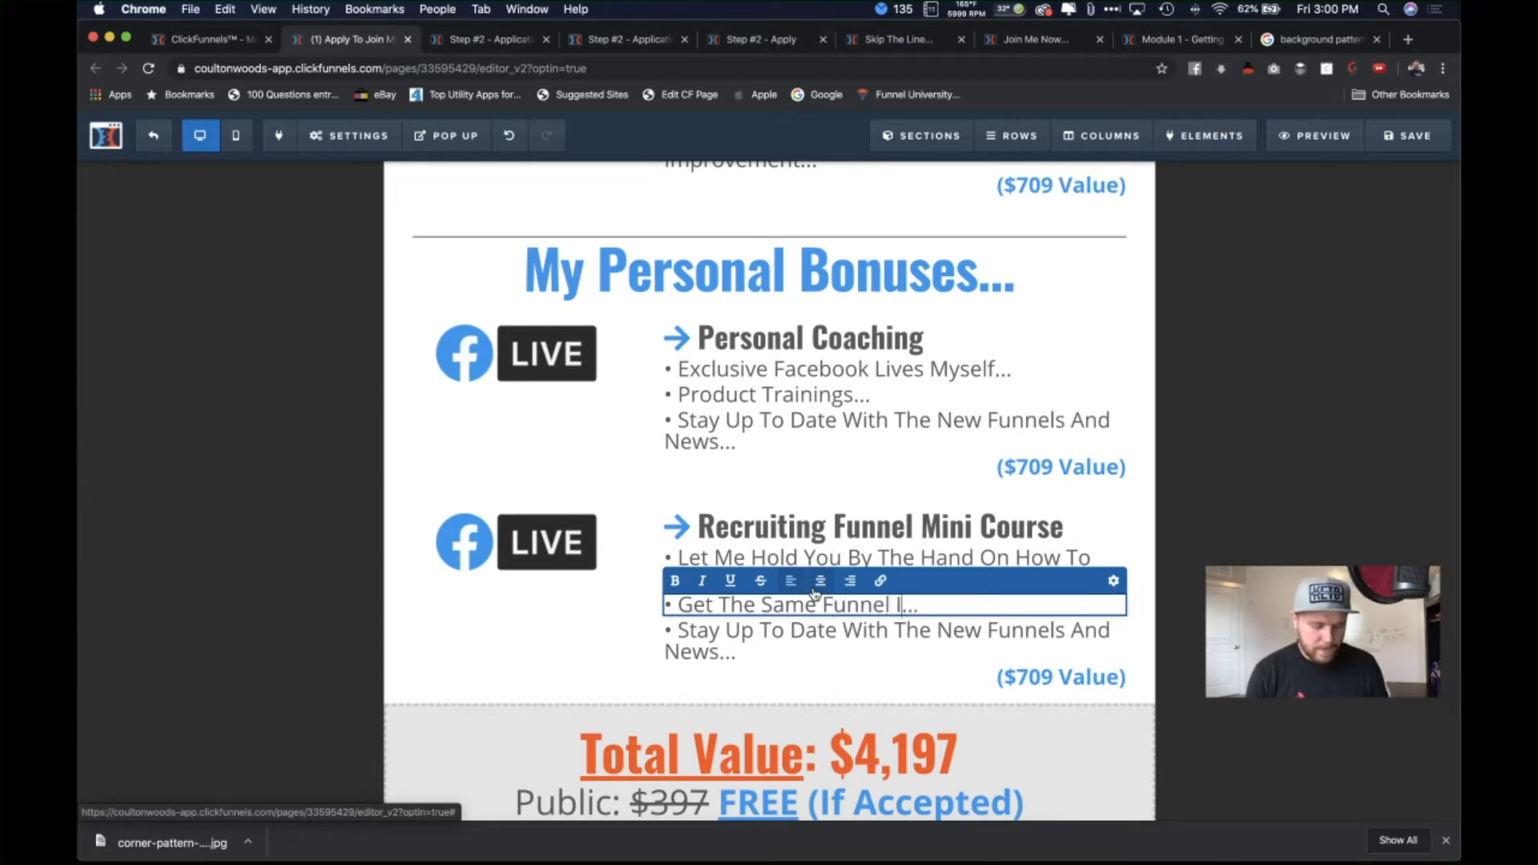
type("e")
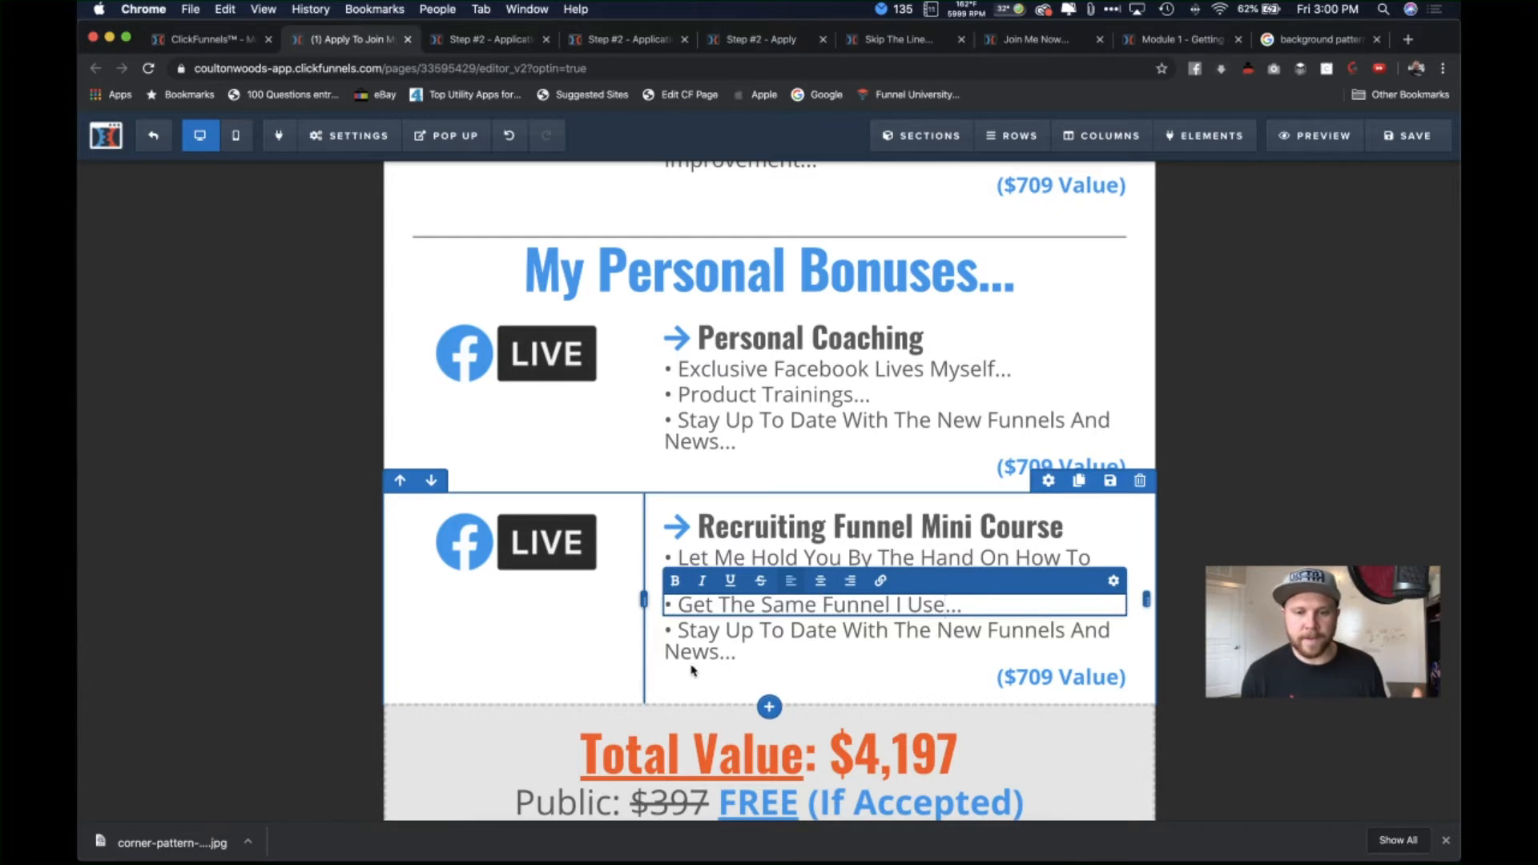
left_click(726, 658)
left_click(726, 658)
left_click_drag(724, 655, 685, 625)
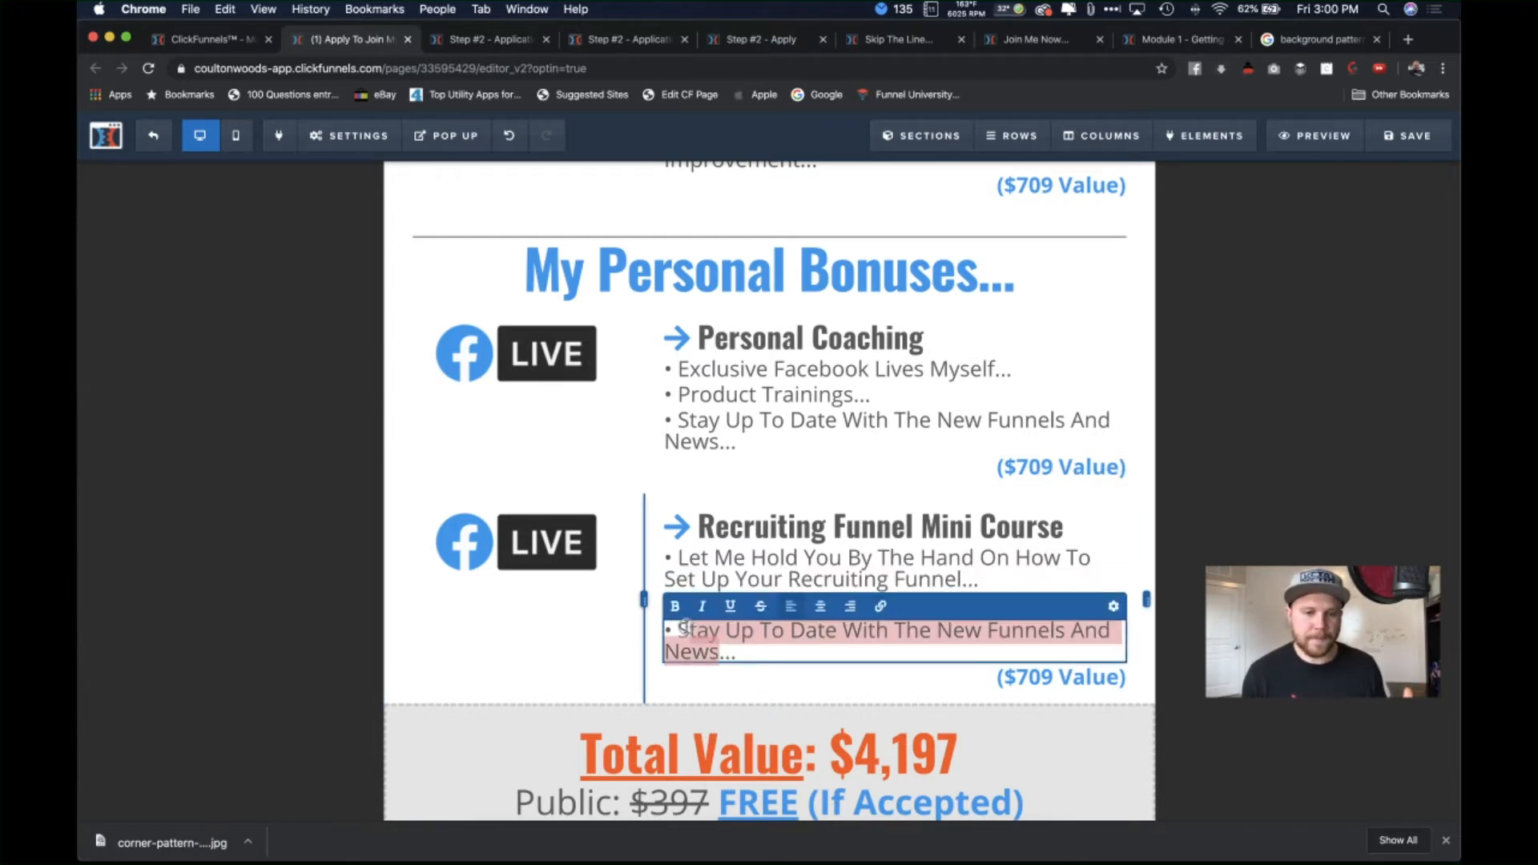
left_click(744, 635)
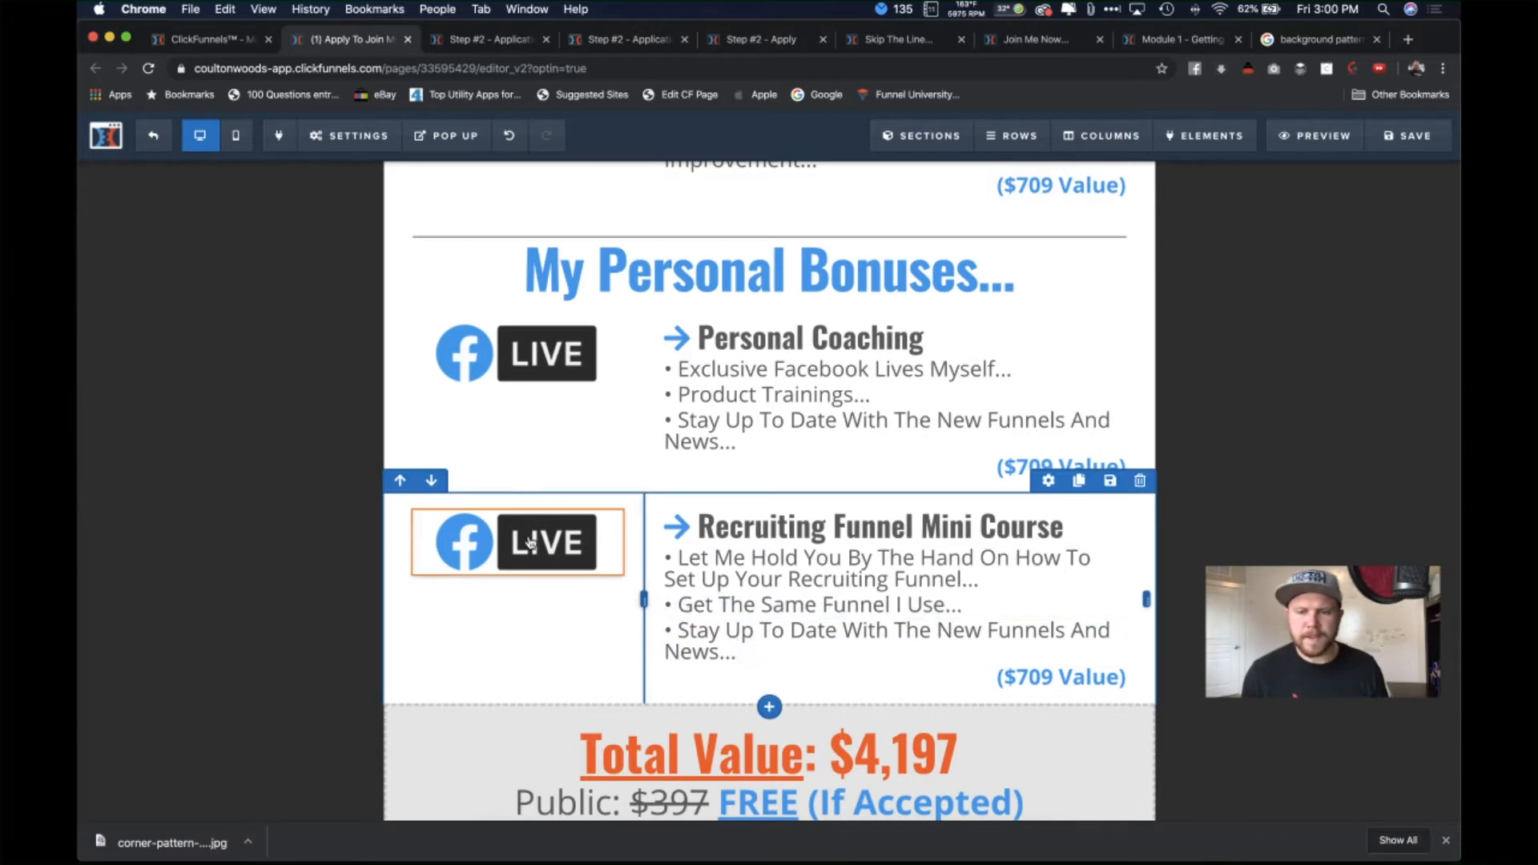
Step: Replace the mini course's Facebook LIVE image with the laptop graduation-cap icon
left_click(517, 542)
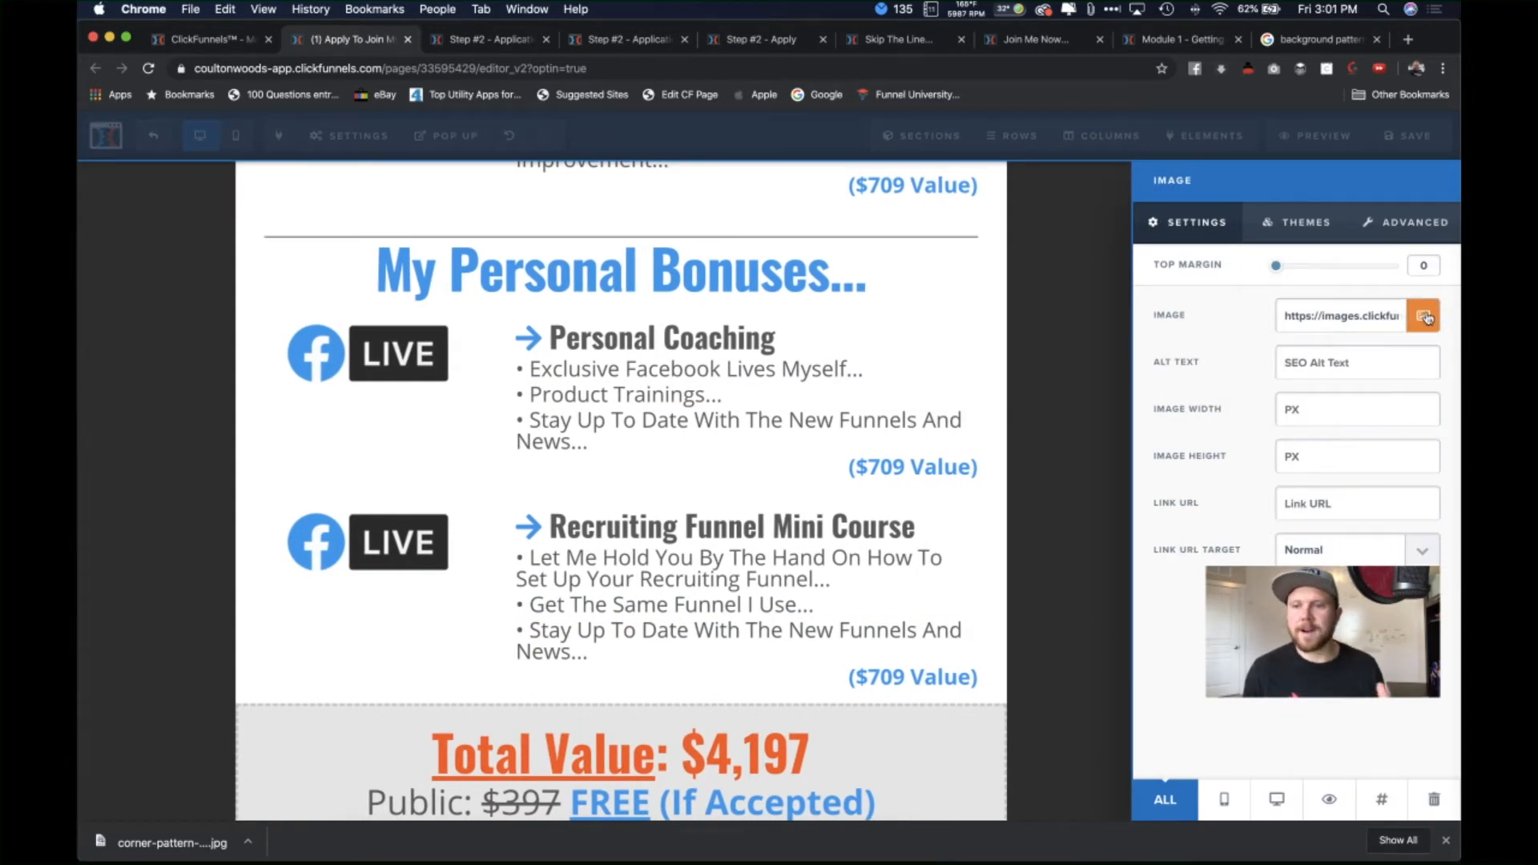
left_click(1425, 319)
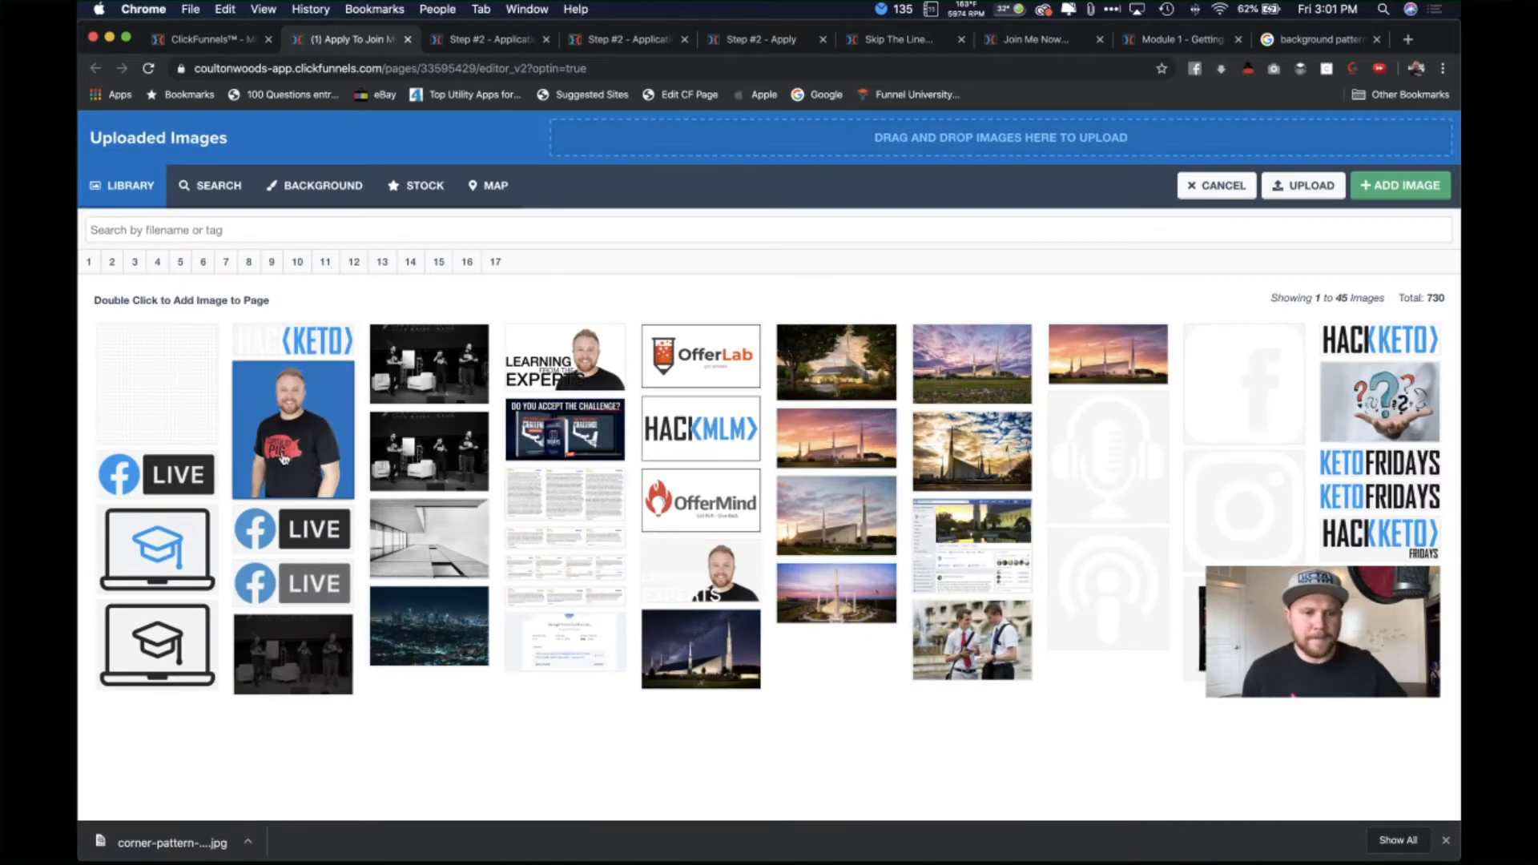
double_click(179, 569)
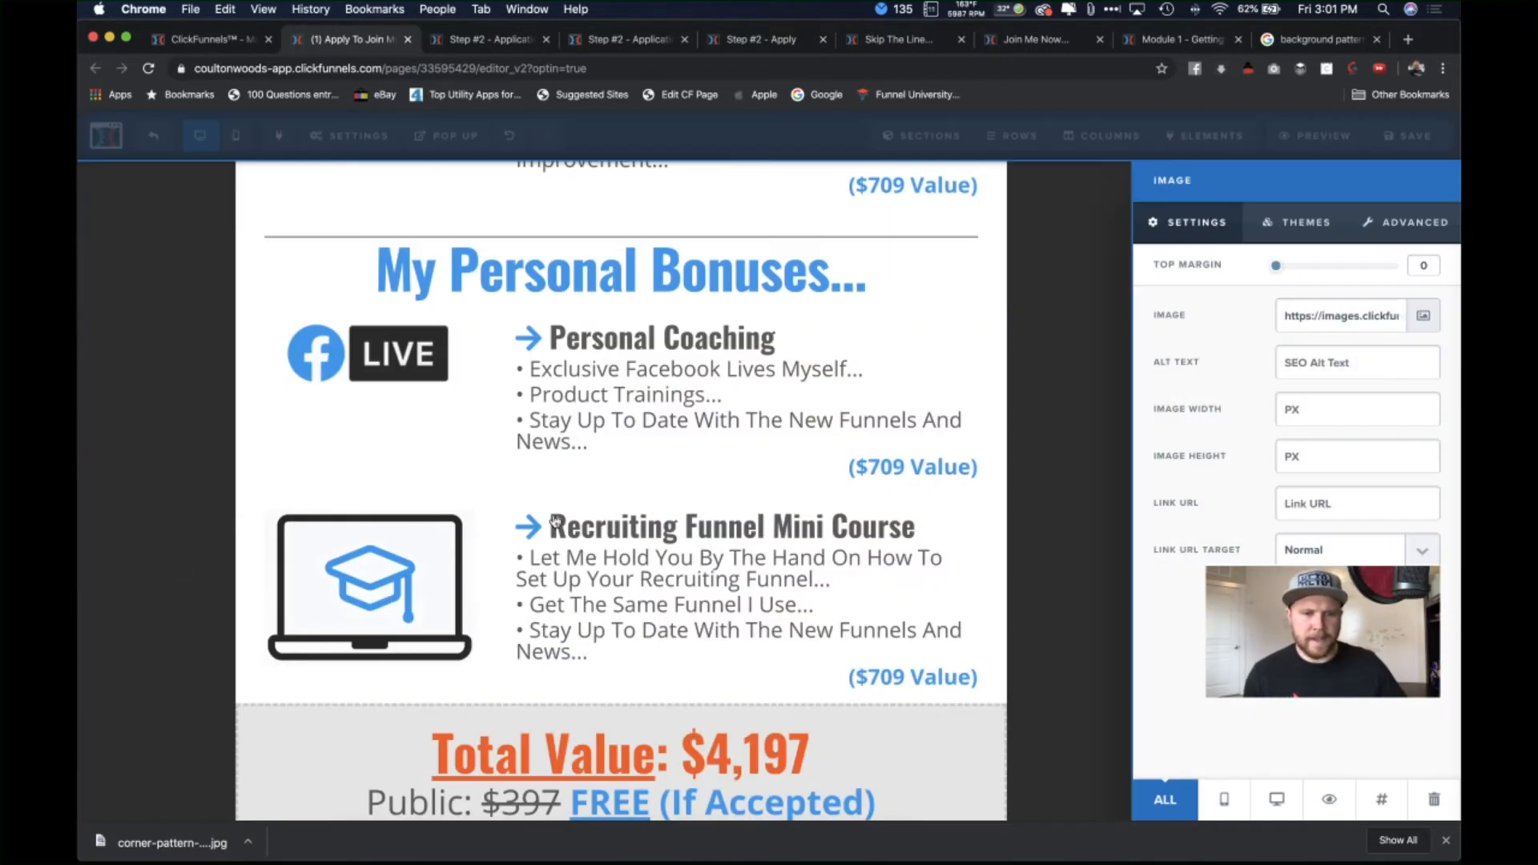
left_click(377, 561)
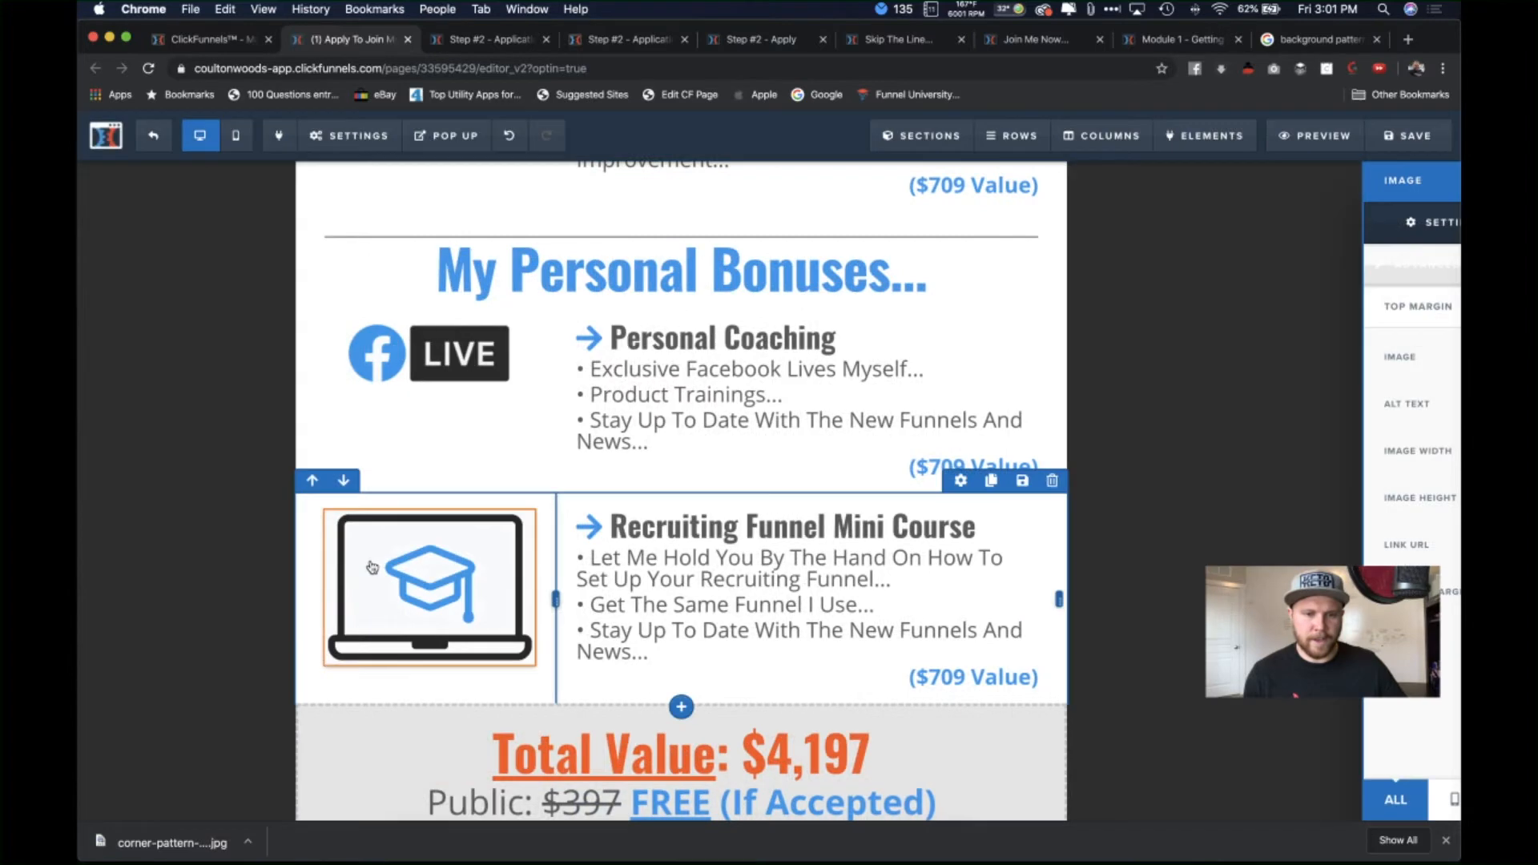
scroll(564, 613, "up", 2)
scroll(516, 661, "down", 1)
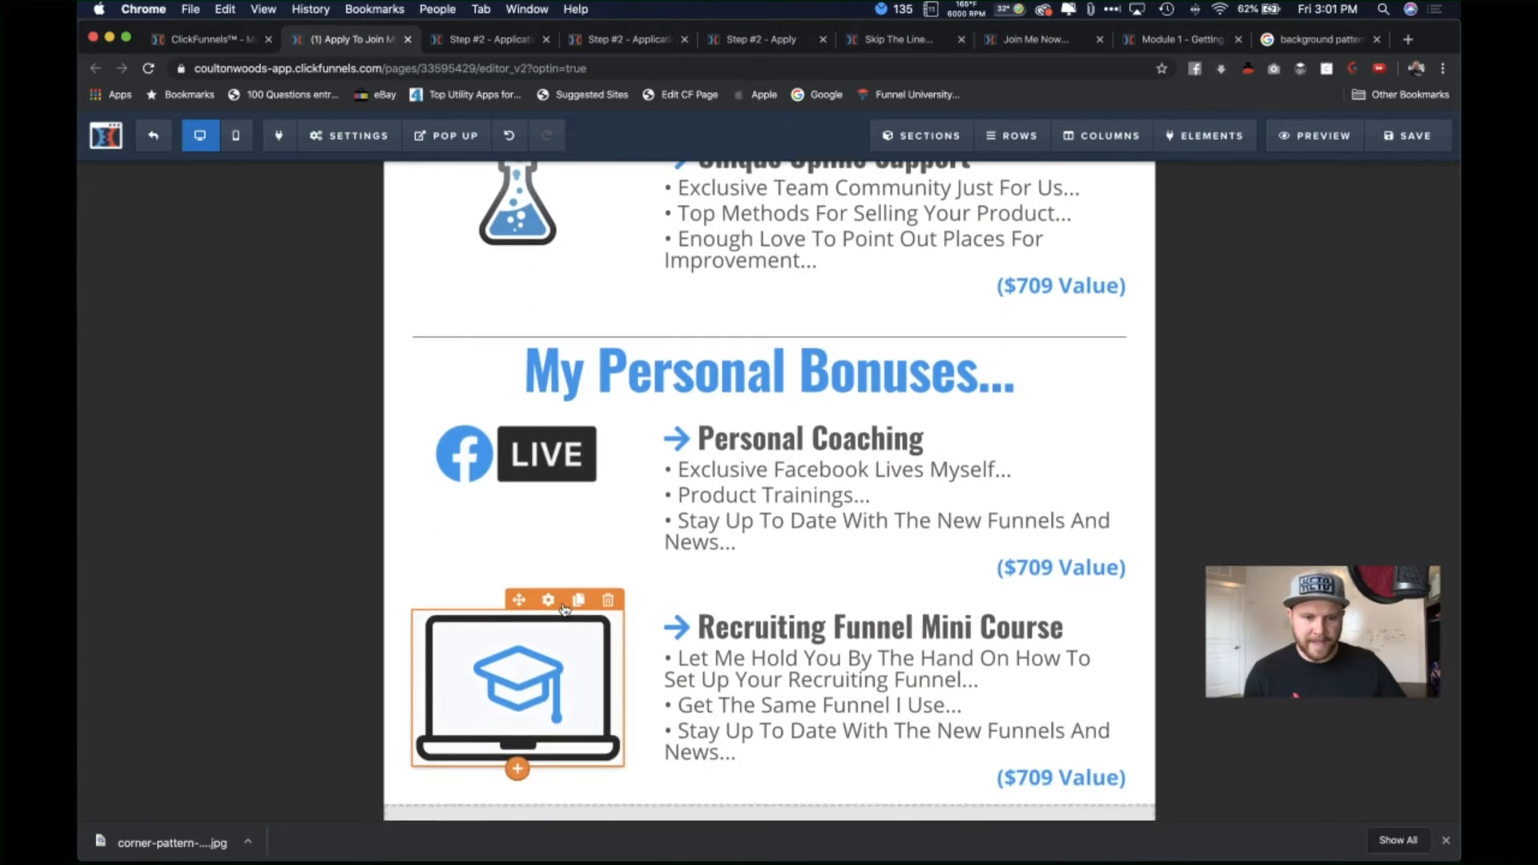
Step: Set the laptop image's width to 150 and save the page
left_click(570, 665)
left_click(1311, 412)
type("150")
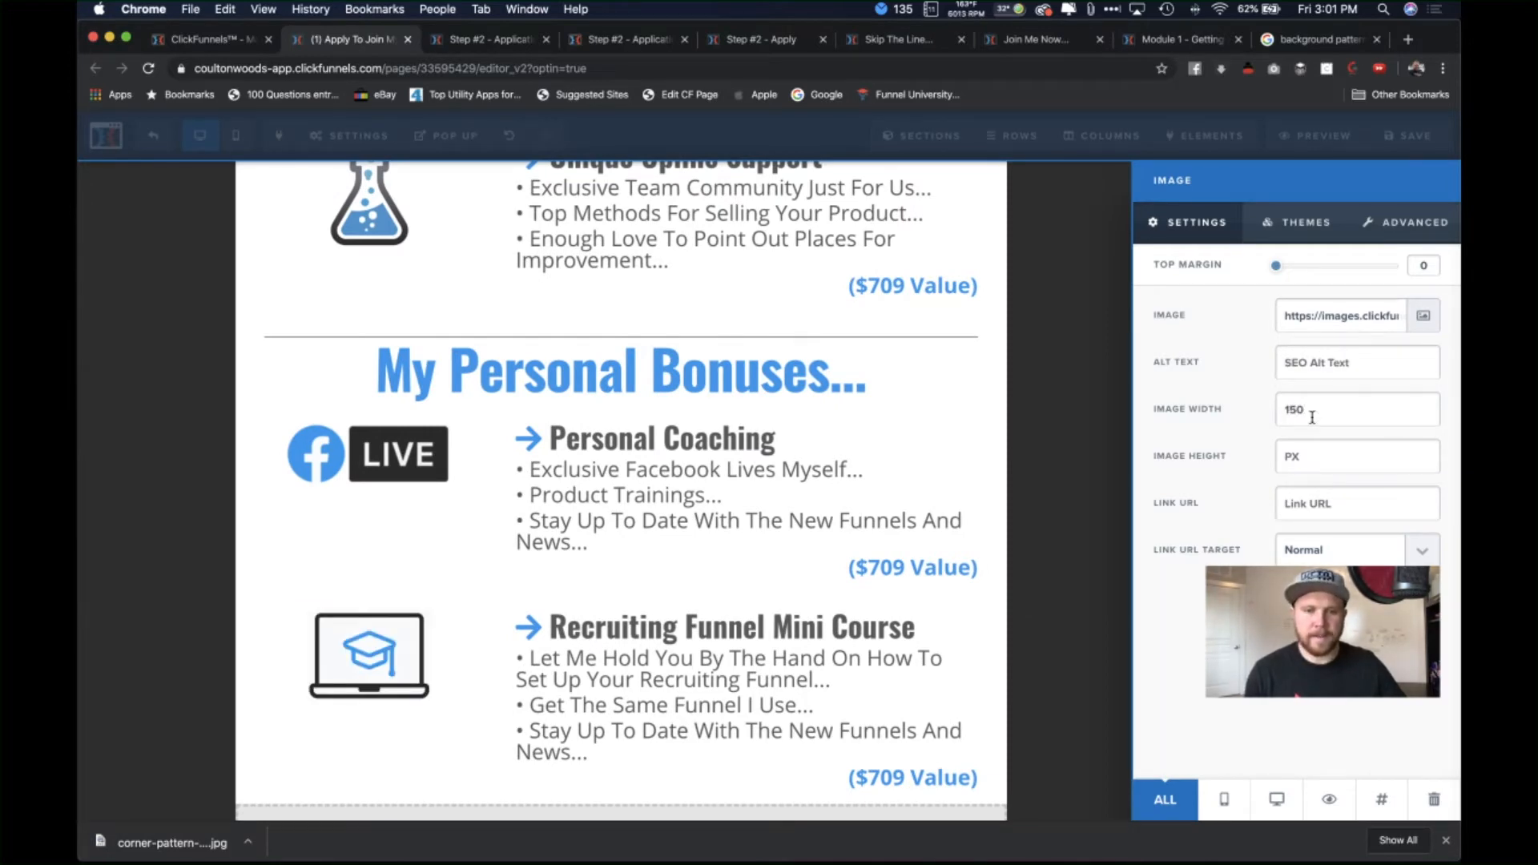
left_click(1079, 402)
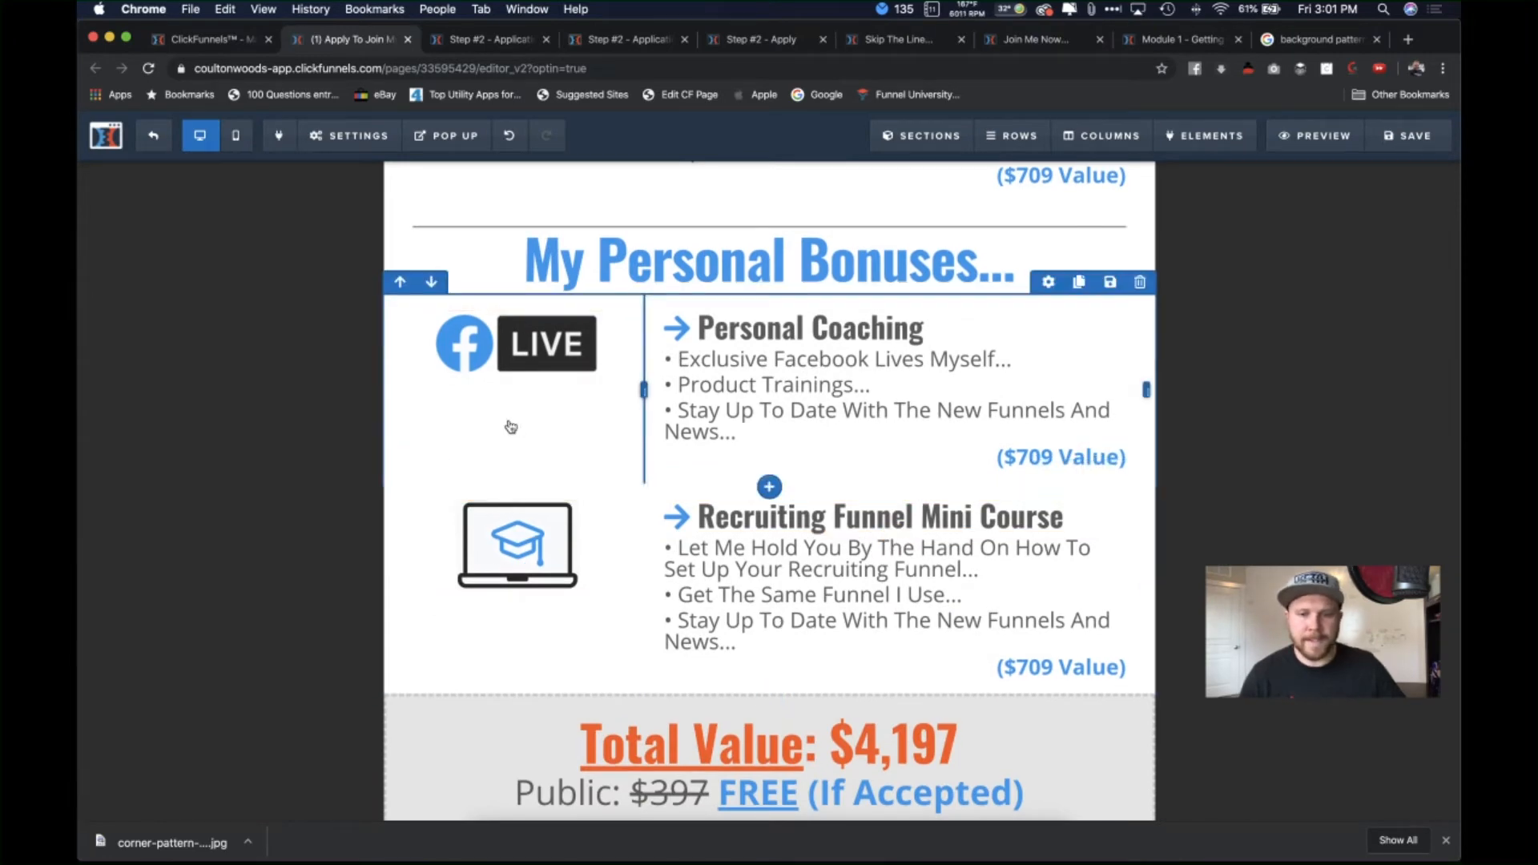
left_click(1398, 137)
scroll(882, 521, "down", 1)
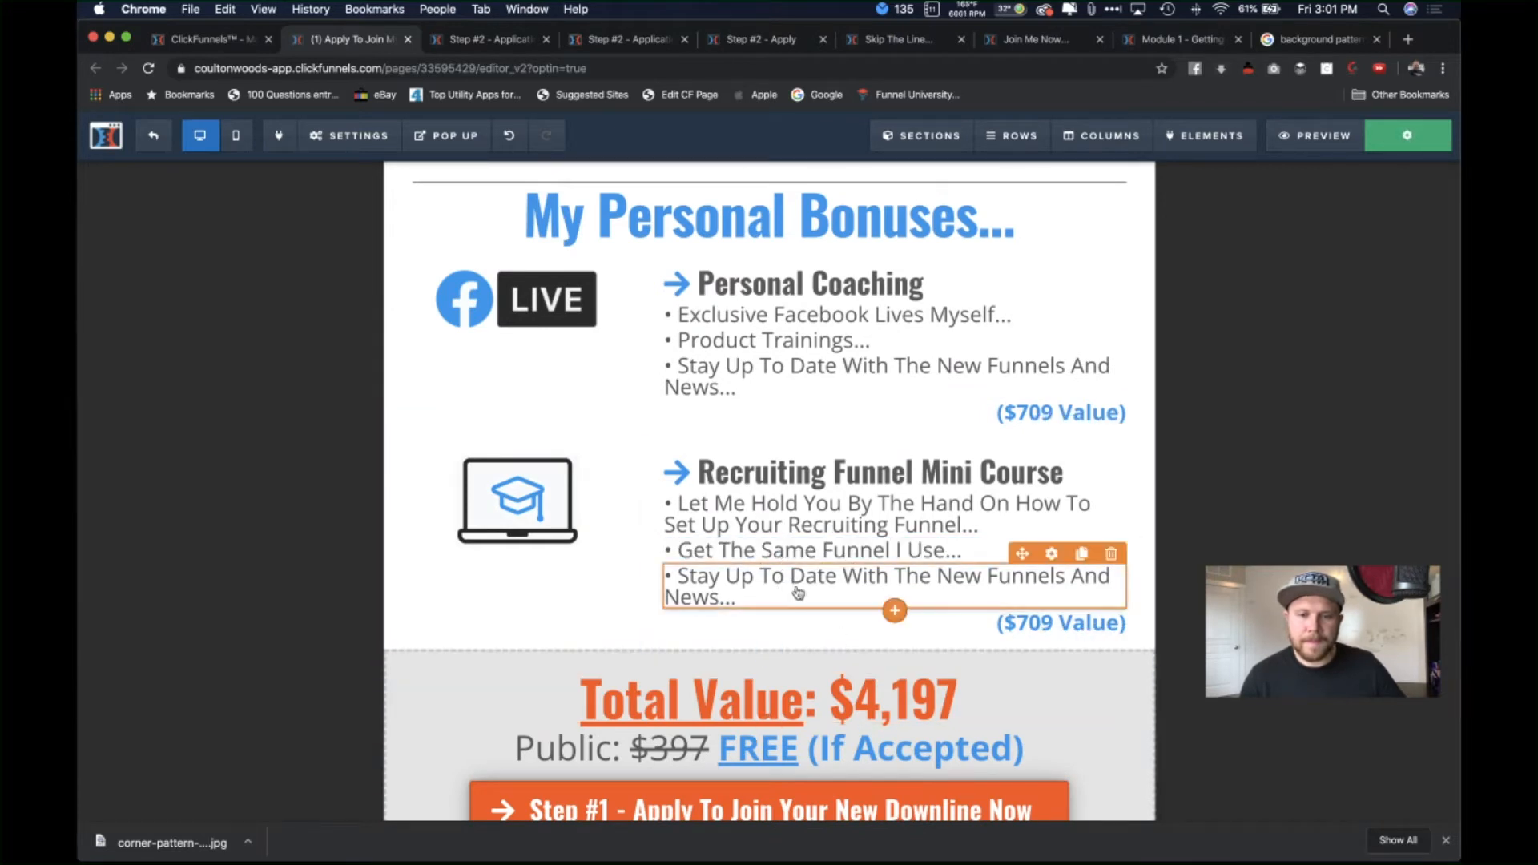
Step: Overwrite the 'Stay Up To Date' bullet with 'Jumpstart Your Recruiting'
left_click(721, 599)
left_click_drag(721, 600, 677, 577)
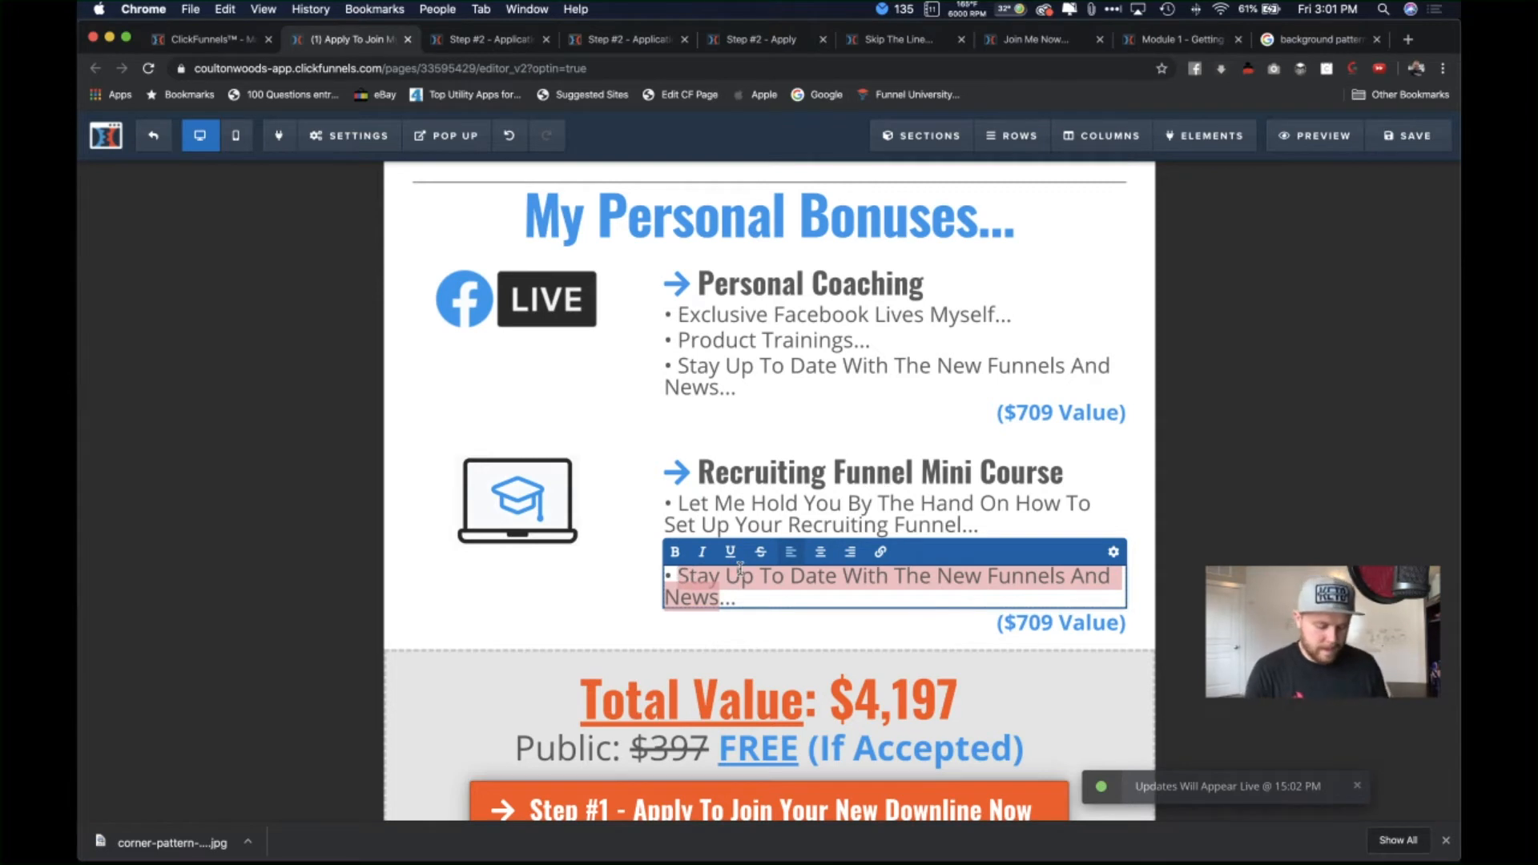
type("Jumpstart Your Recruiting With")
key("BackSpace")
key("BackSpace")
key("BackSpace")
key("BackSpace")
key("BackSpace")
key("BackSpace")
key("BackSpace")
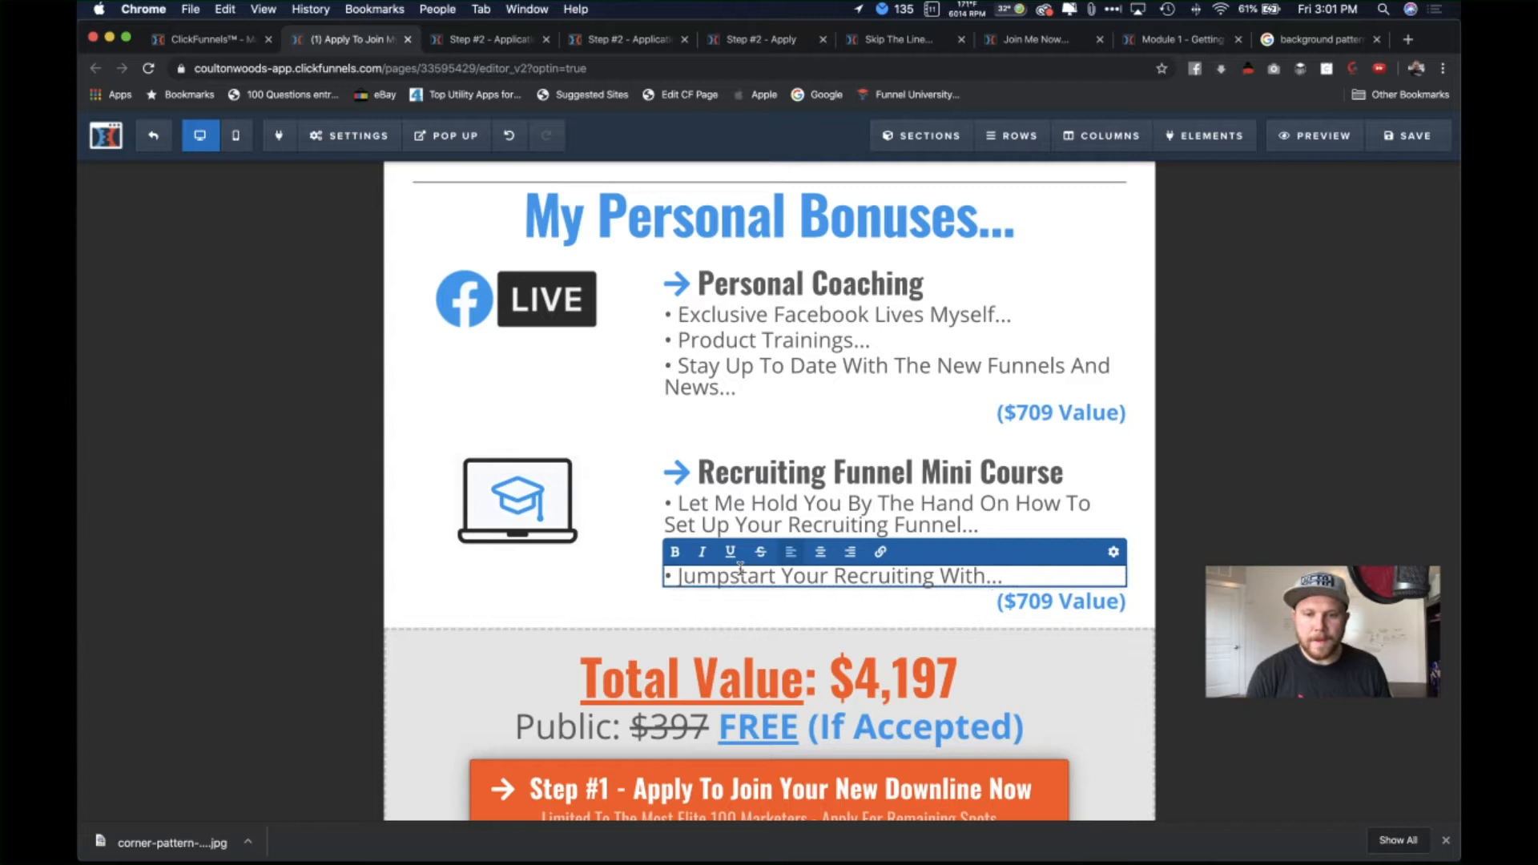
type("g")
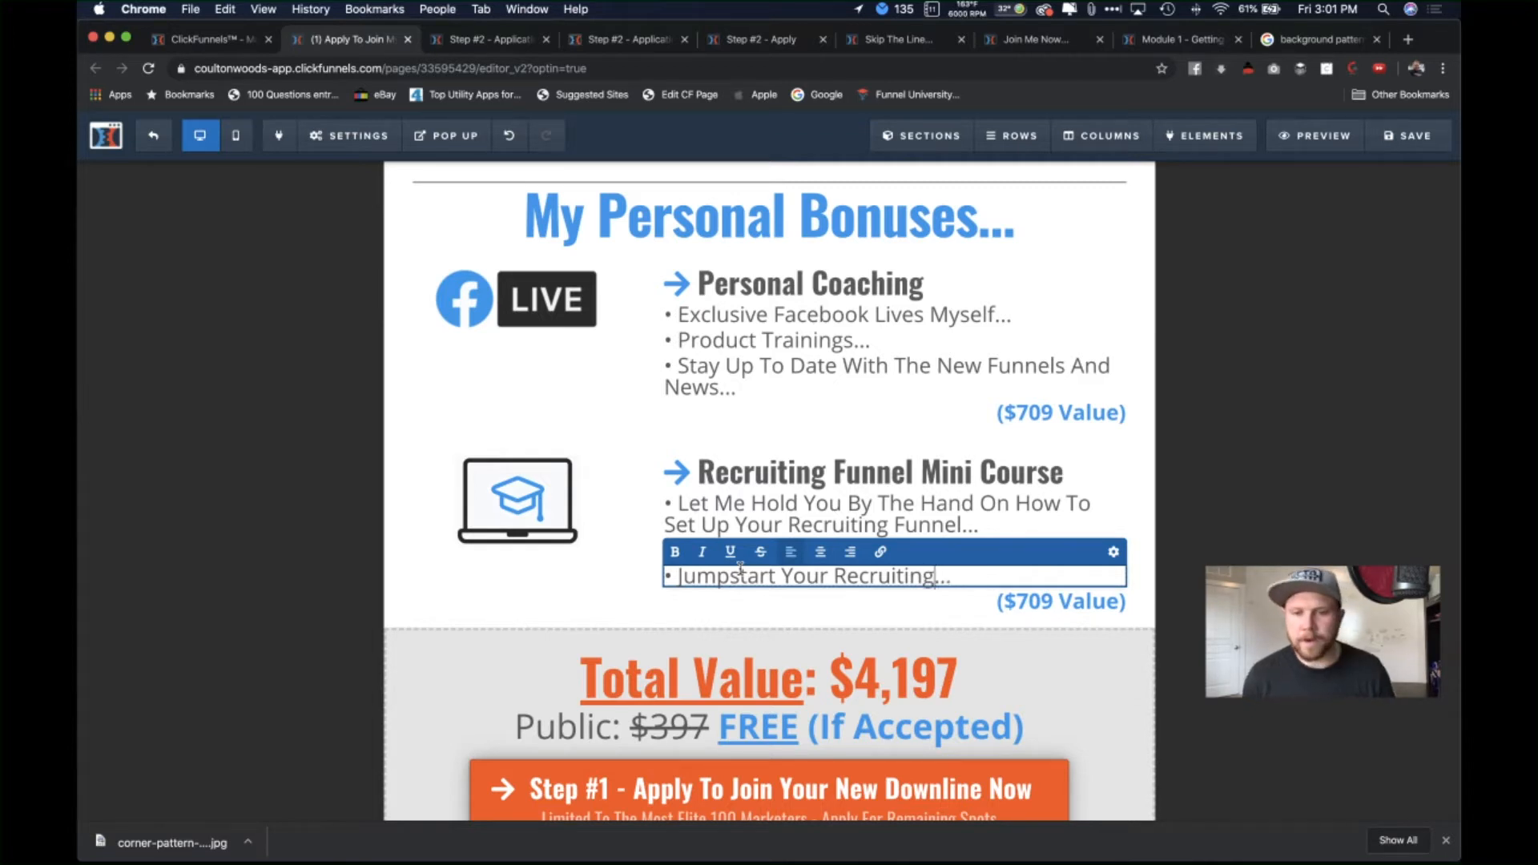
left_click(1199, 492)
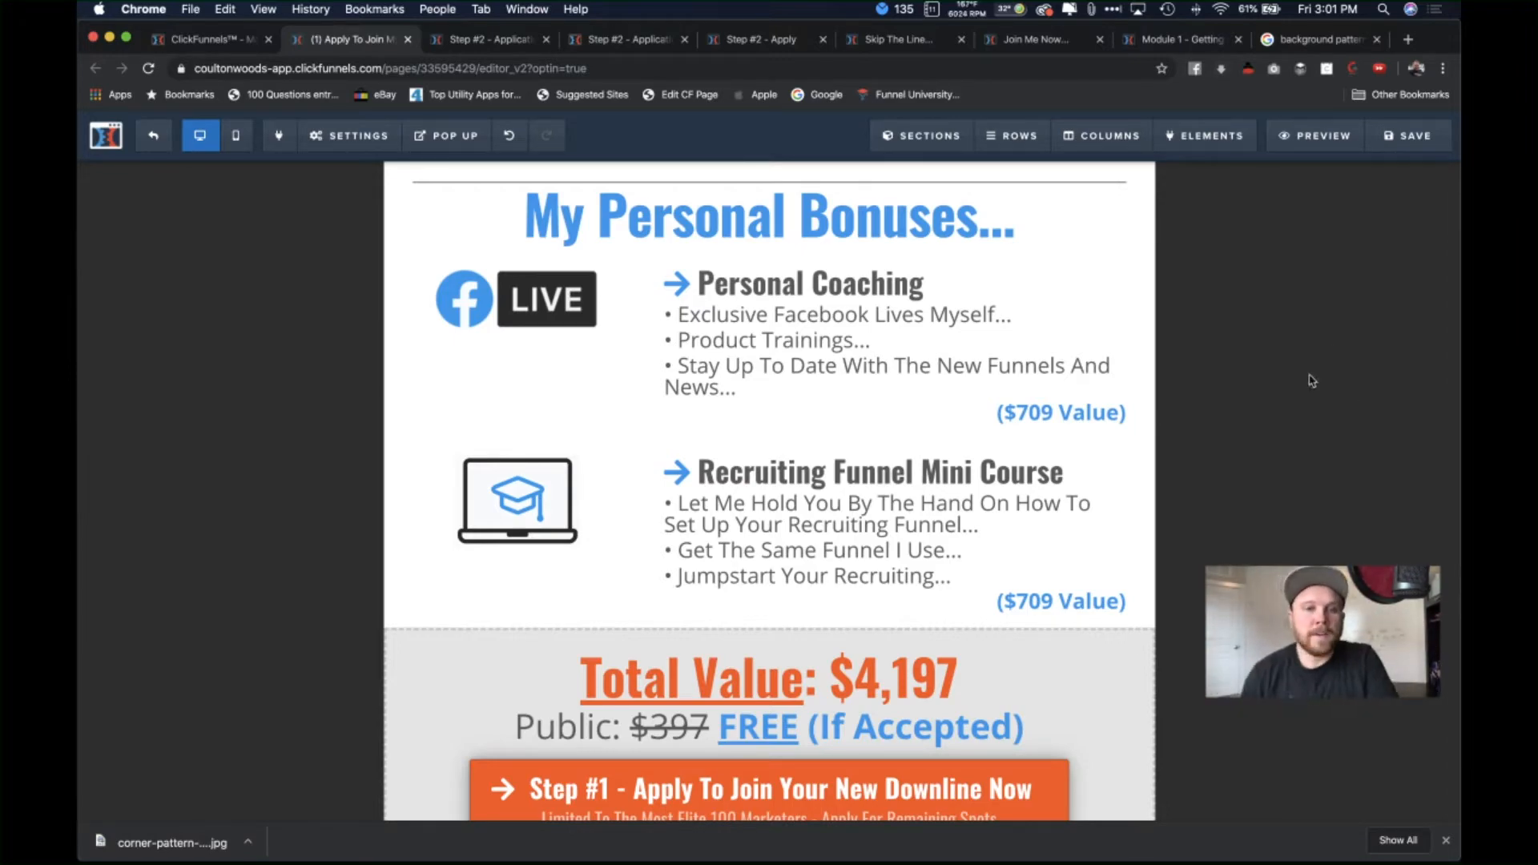
scroll(1172, 426, "up", 5)
scroll(1172, 426, "up", 8)
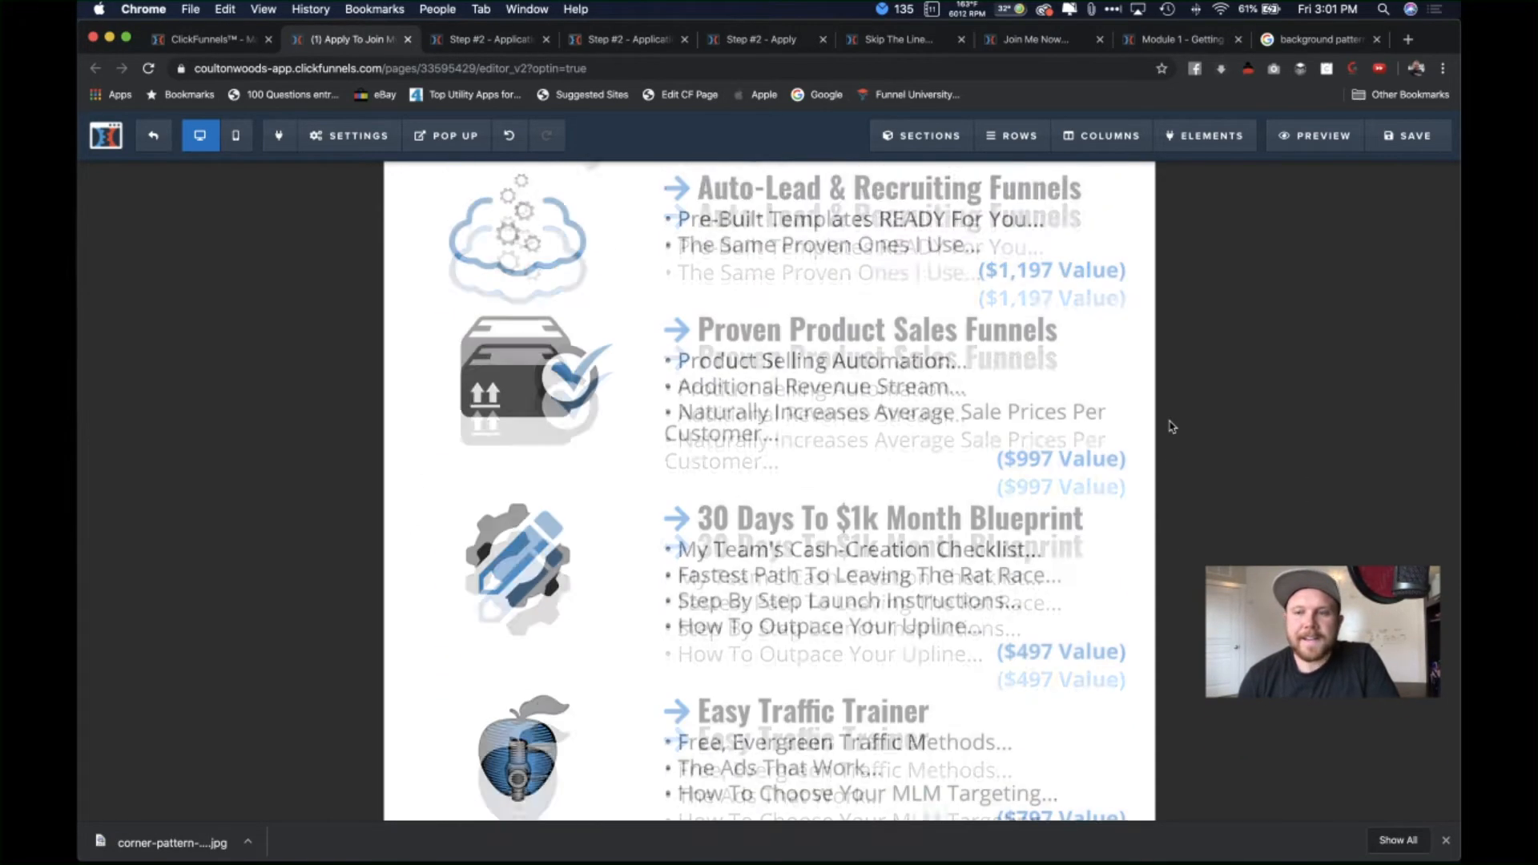
left_click(1410, 140)
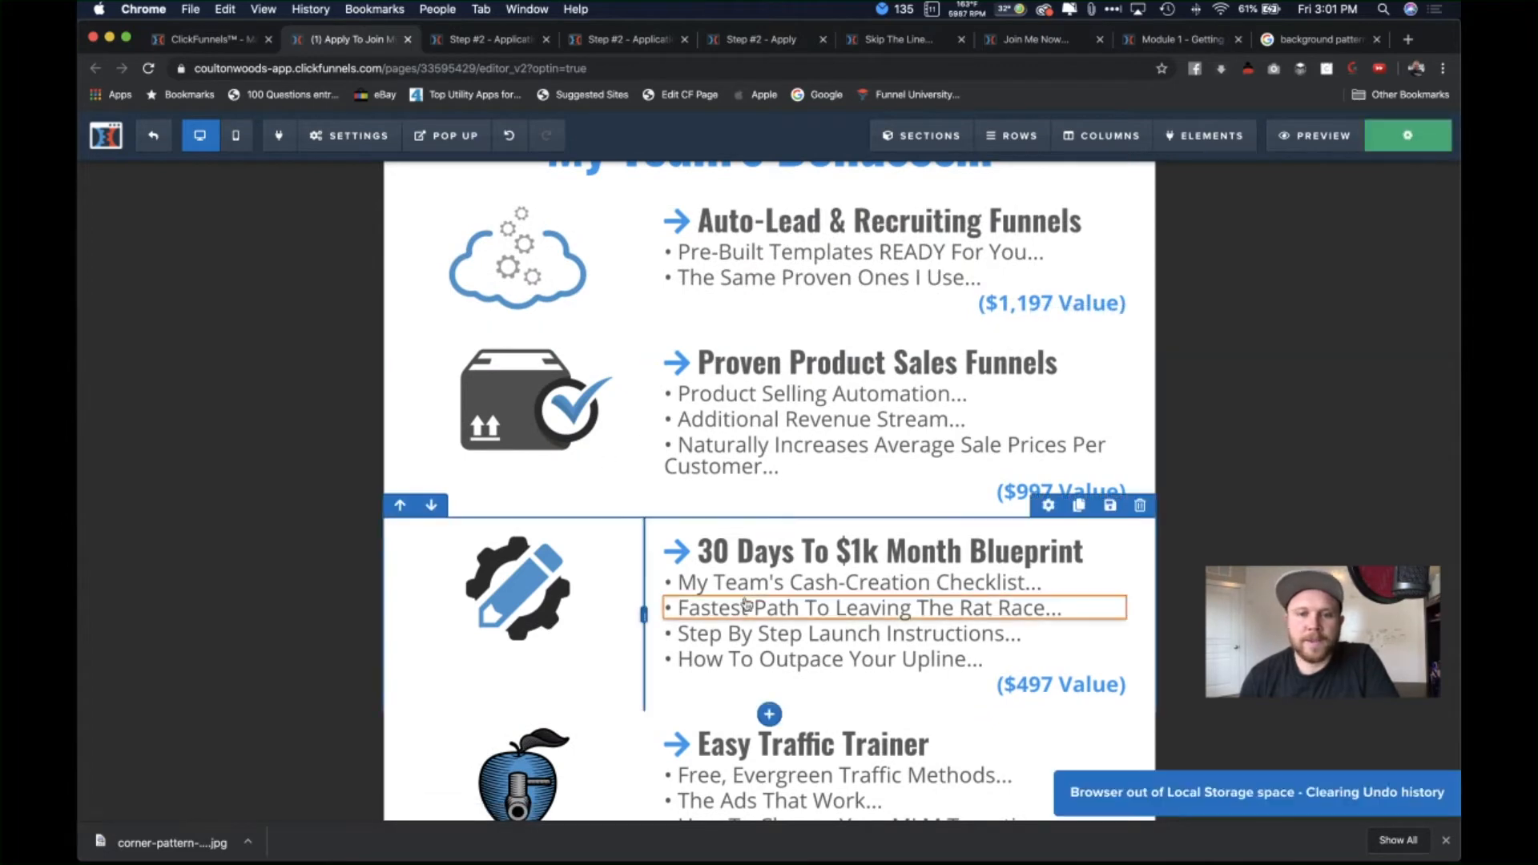
scroll(801, 400, "up", 1)
scroll(897, 721, "down", 1)
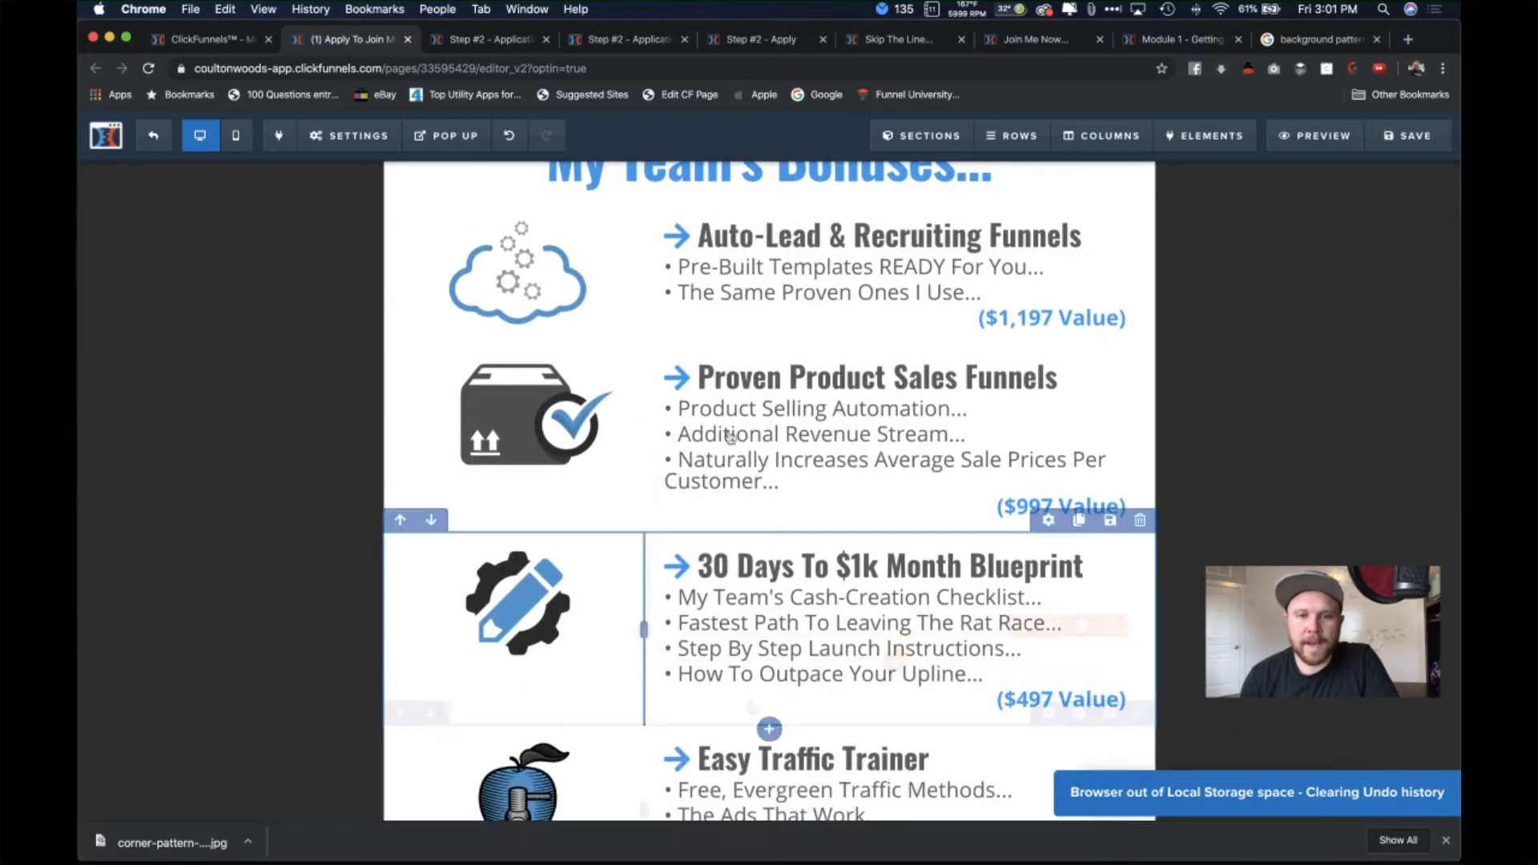
scroll(690, 617, "down", 1)
scroll(801, 521, "up", 2)
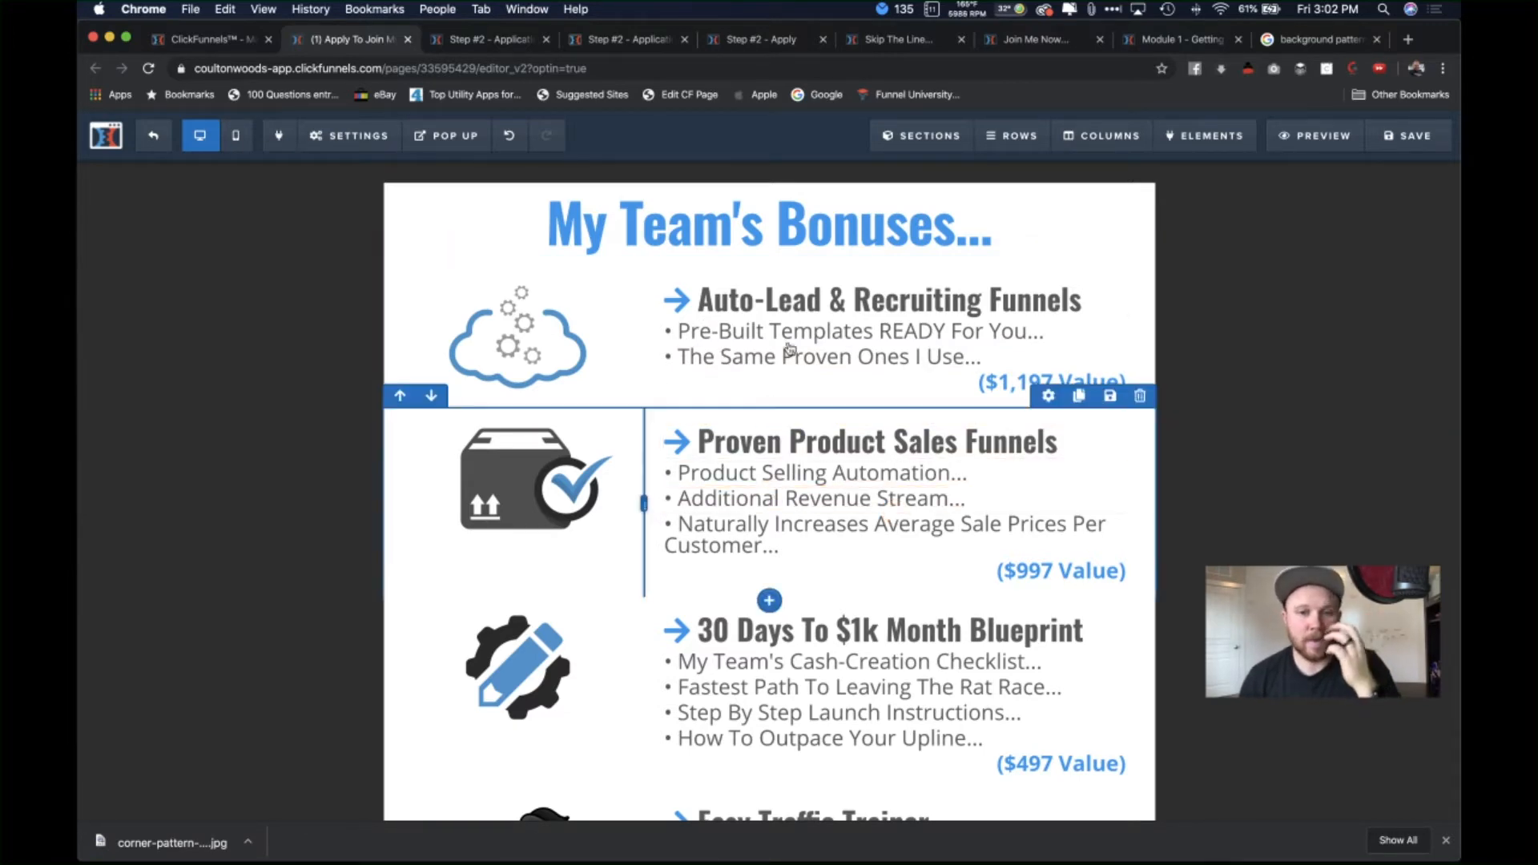
scroll(780, 377, "down", 2)
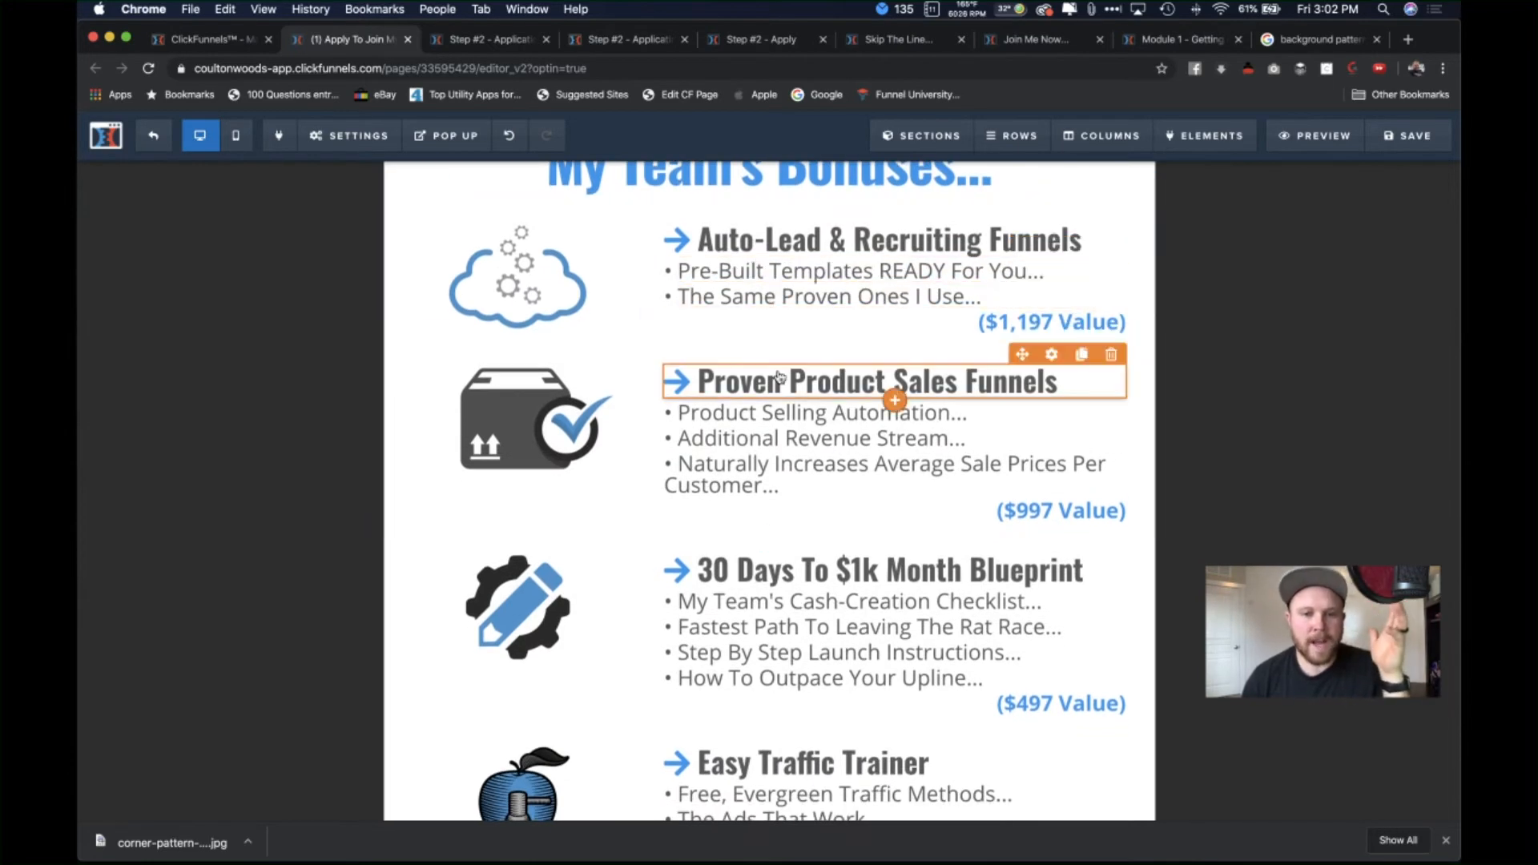
scroll(789, 448, "down", 3)
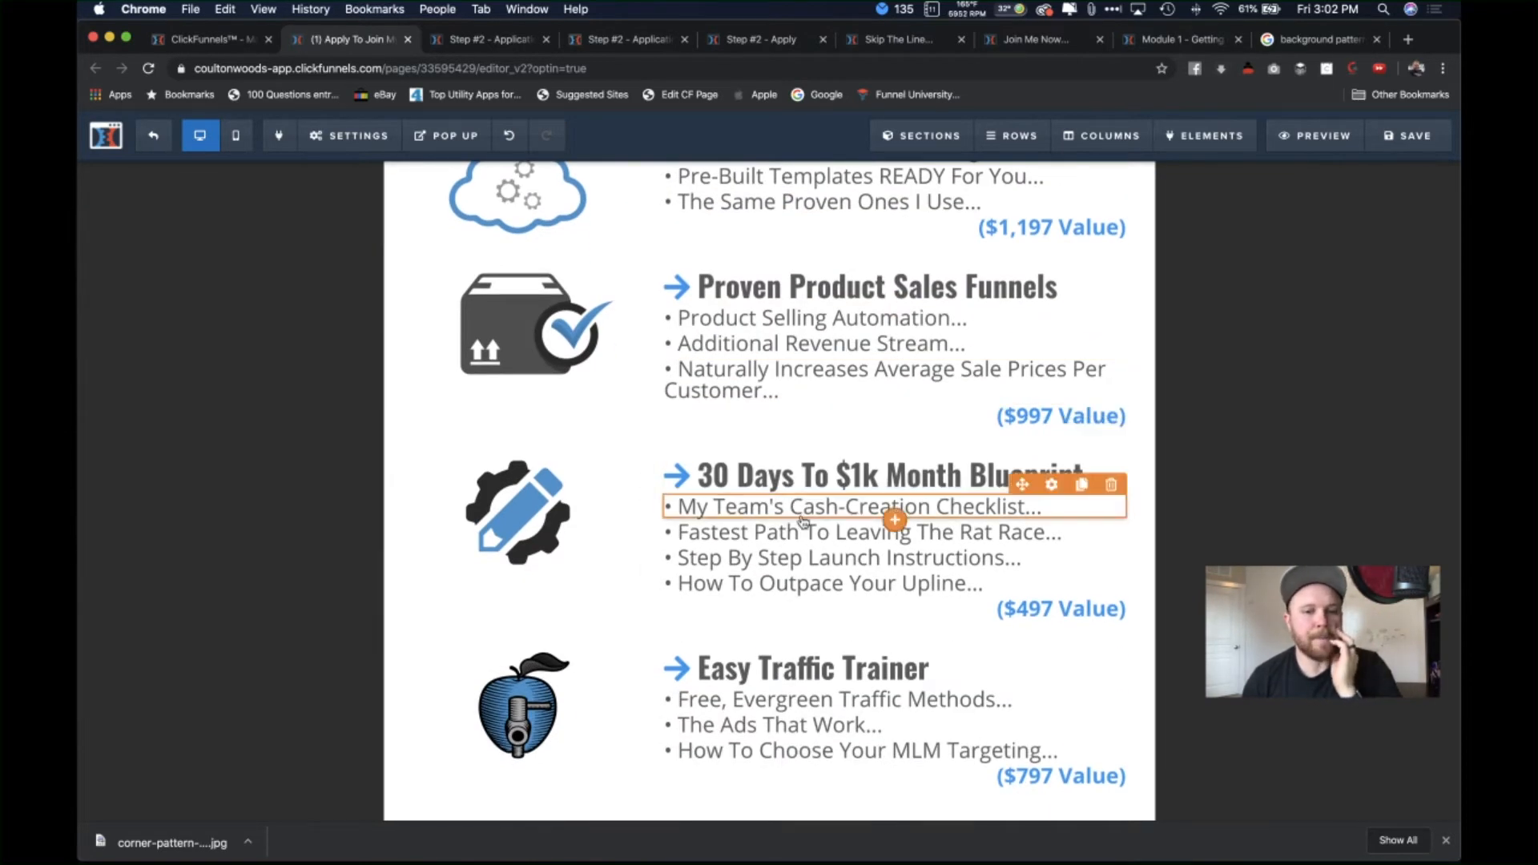
scroll(805, 528, "down", 1)
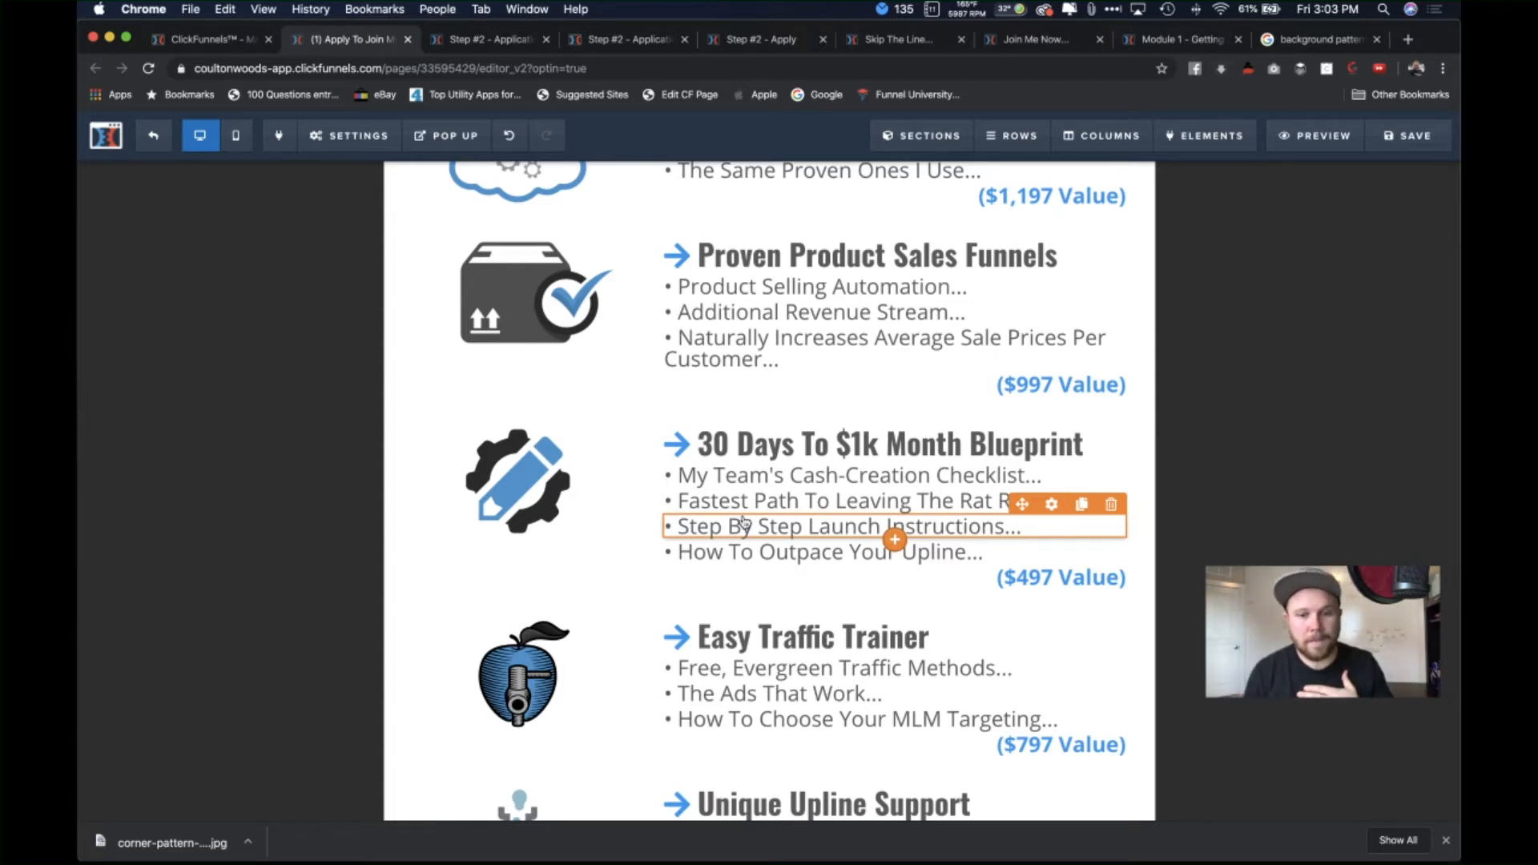
scroll(785, 497, "down", 4)
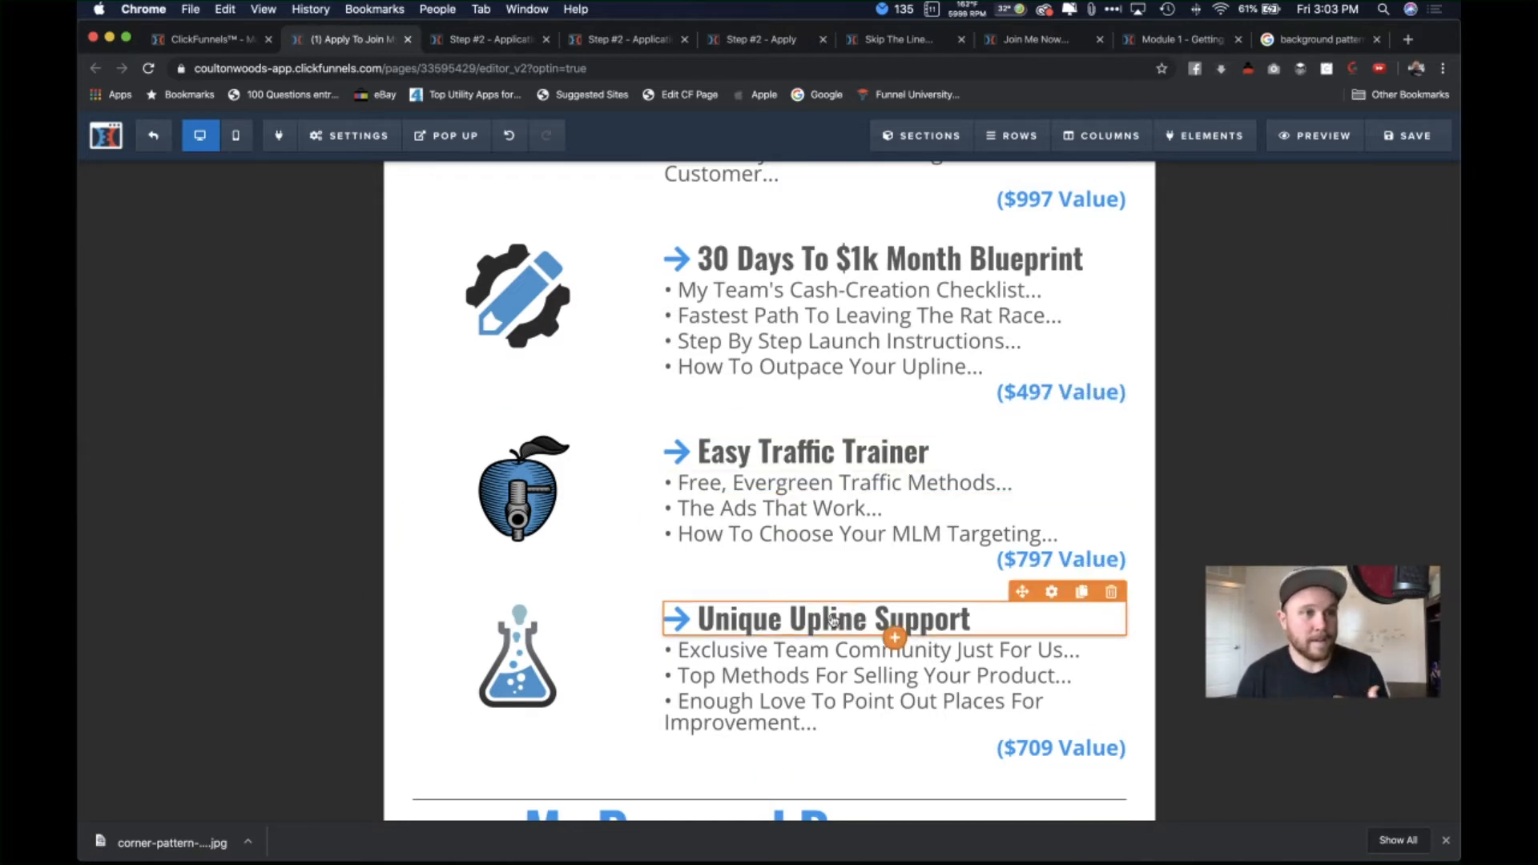
scroll(834, 620, "up", 5)
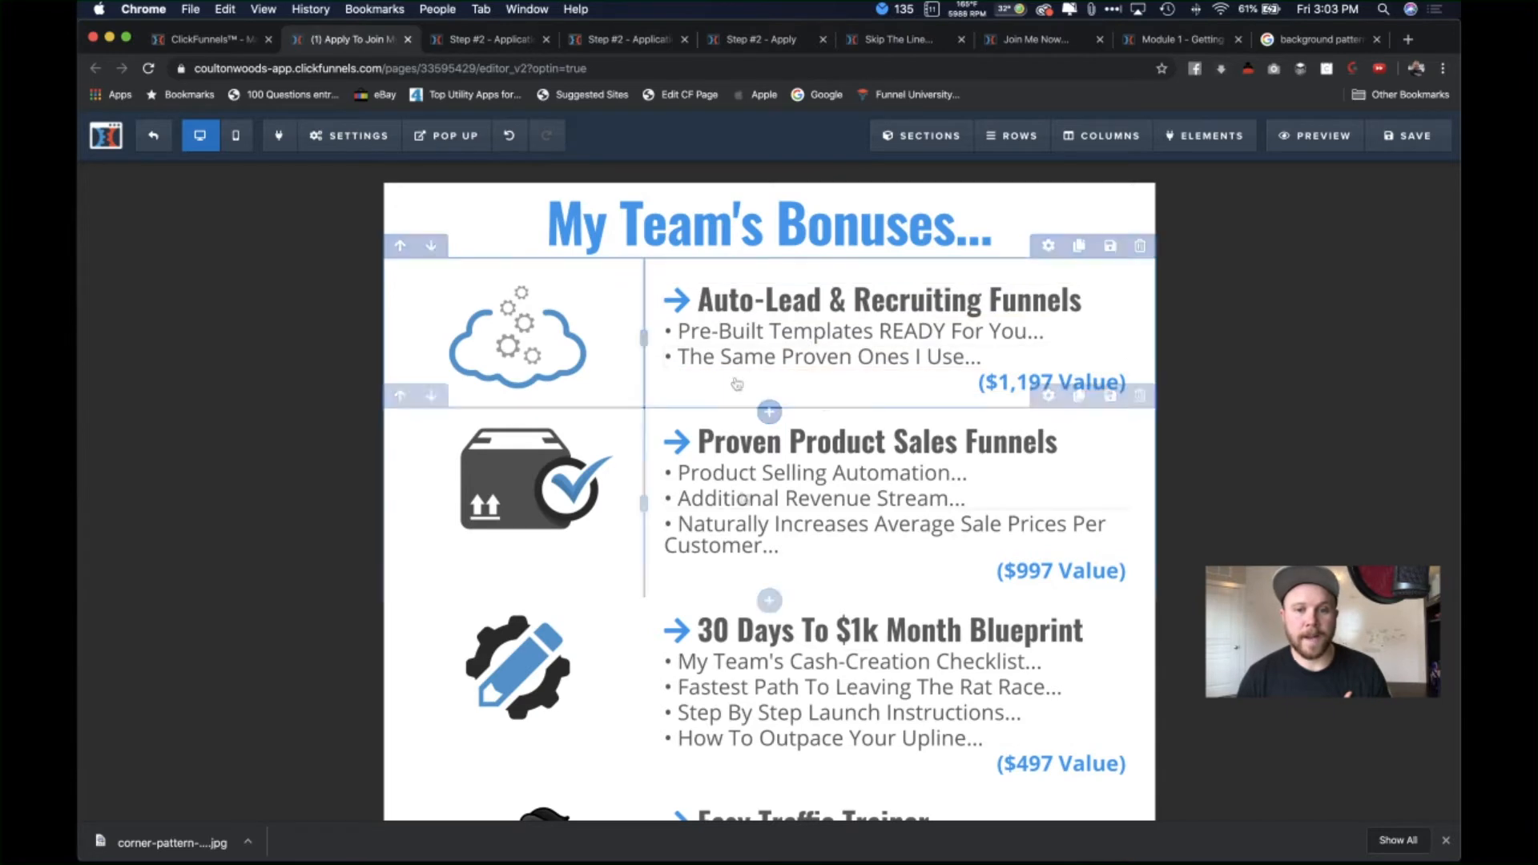
scroll(900, 464, "down", 3)
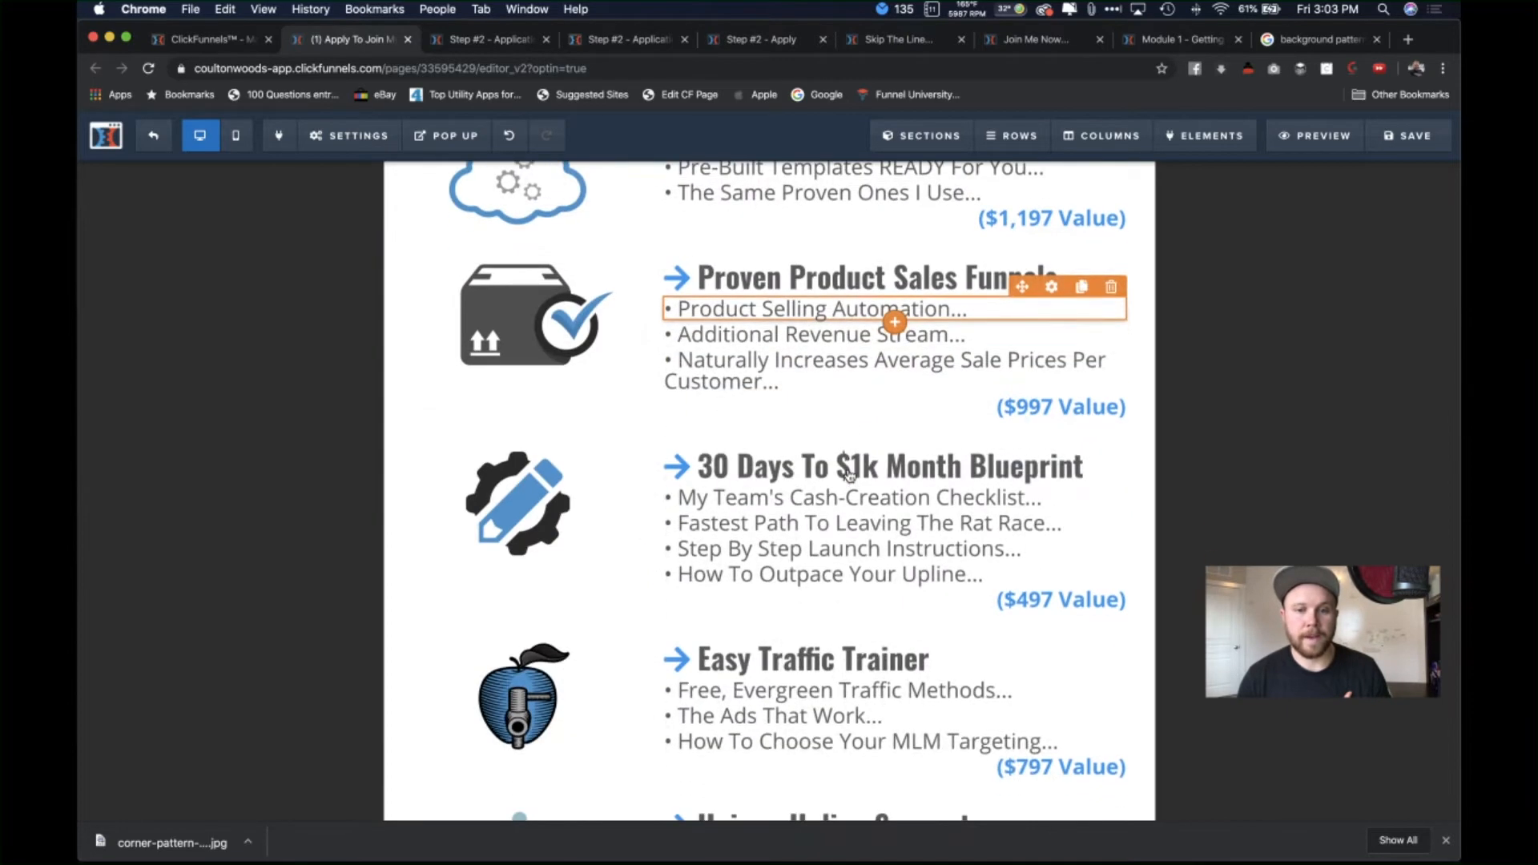
scroll(899, 315, "up", 3)
scroll(899, 540, "down", 2)
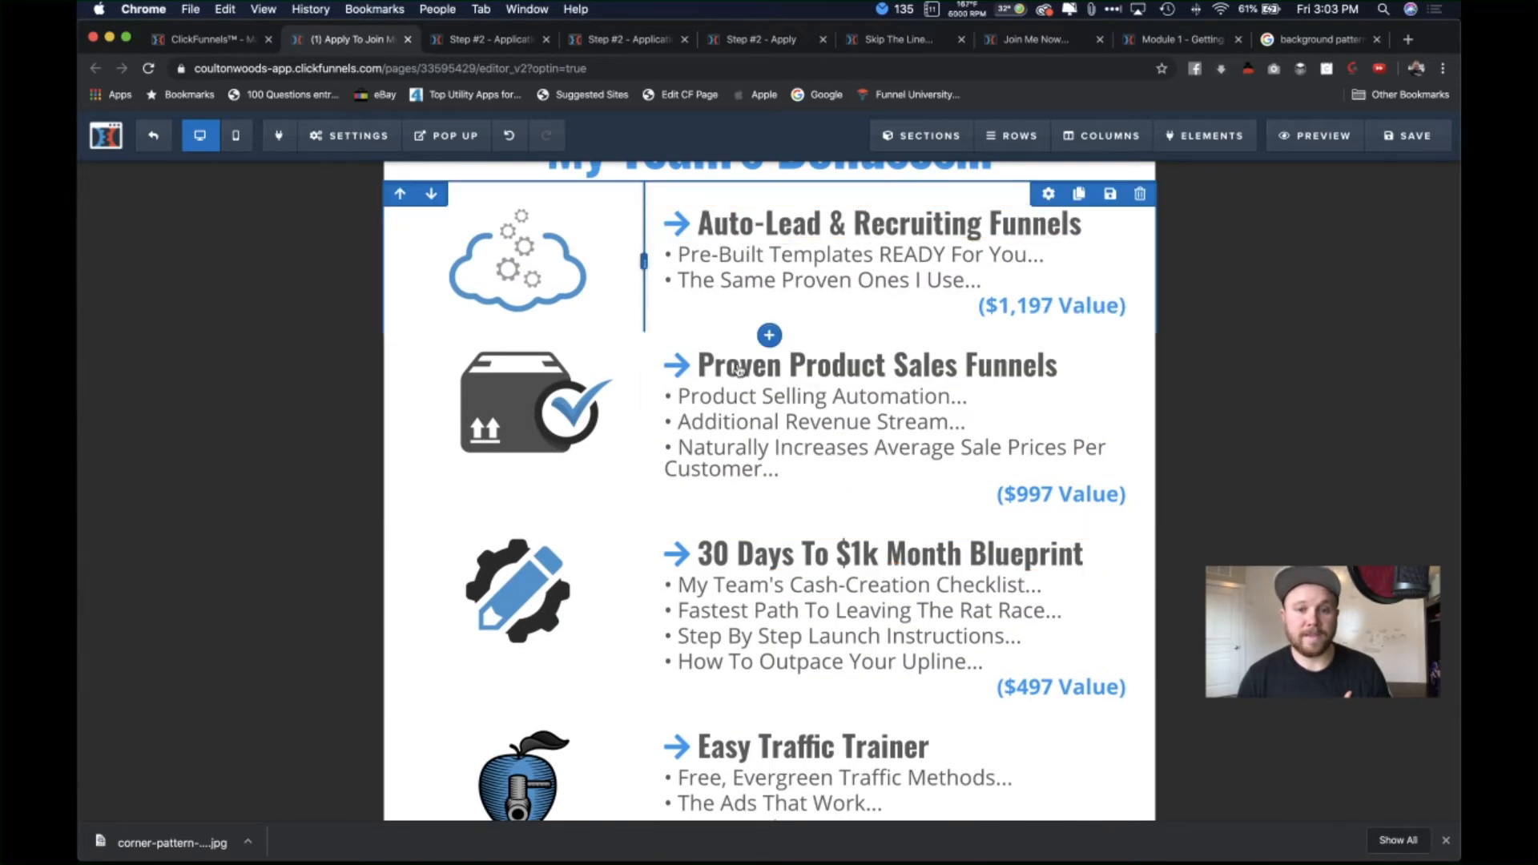
scroll(771, 322, "down", 4)
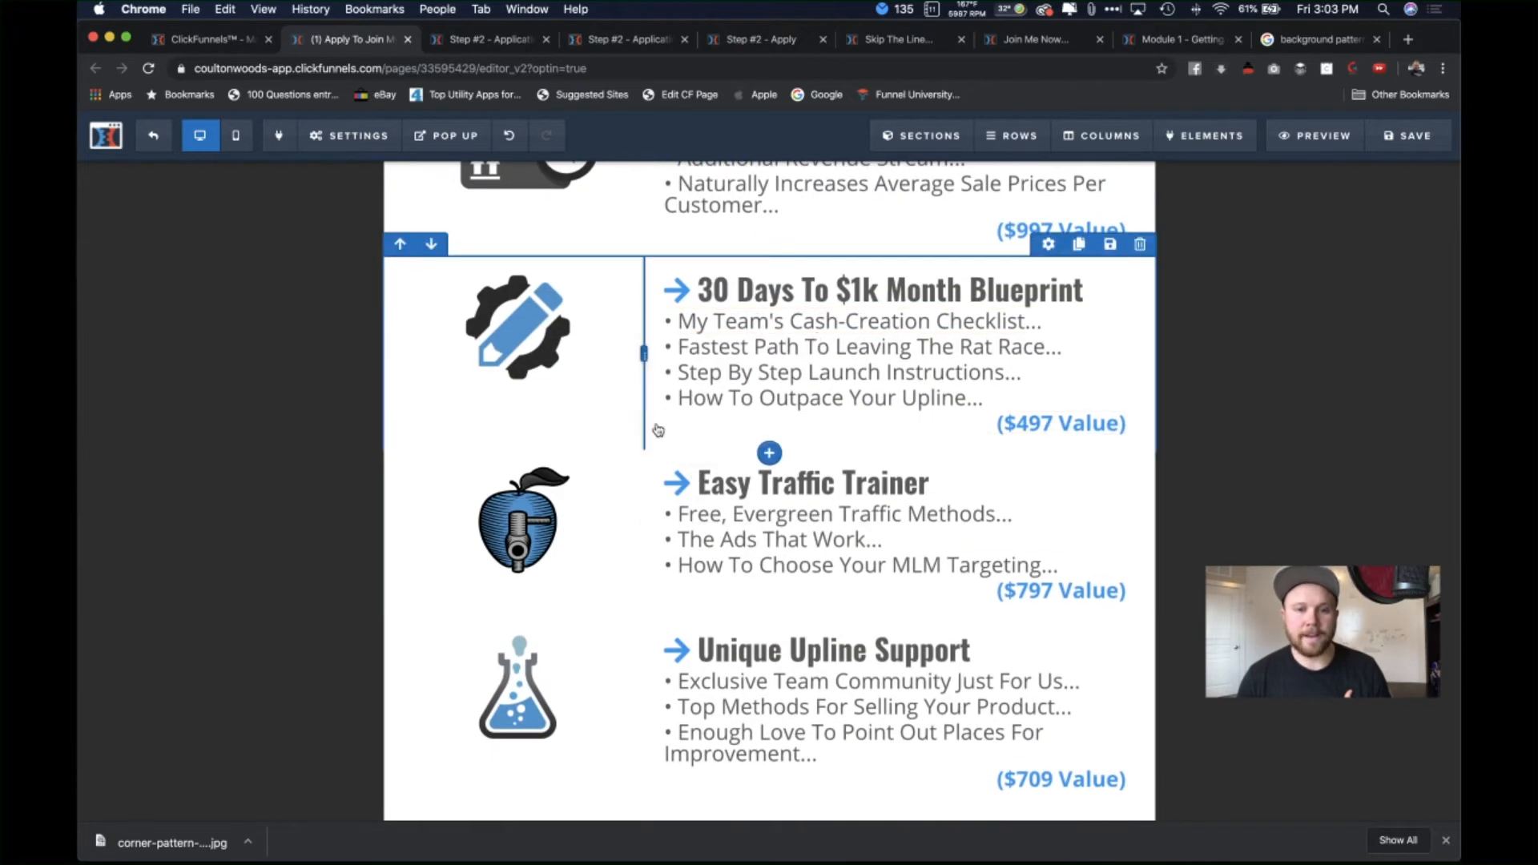
scroll(811, 521, "down", 2)
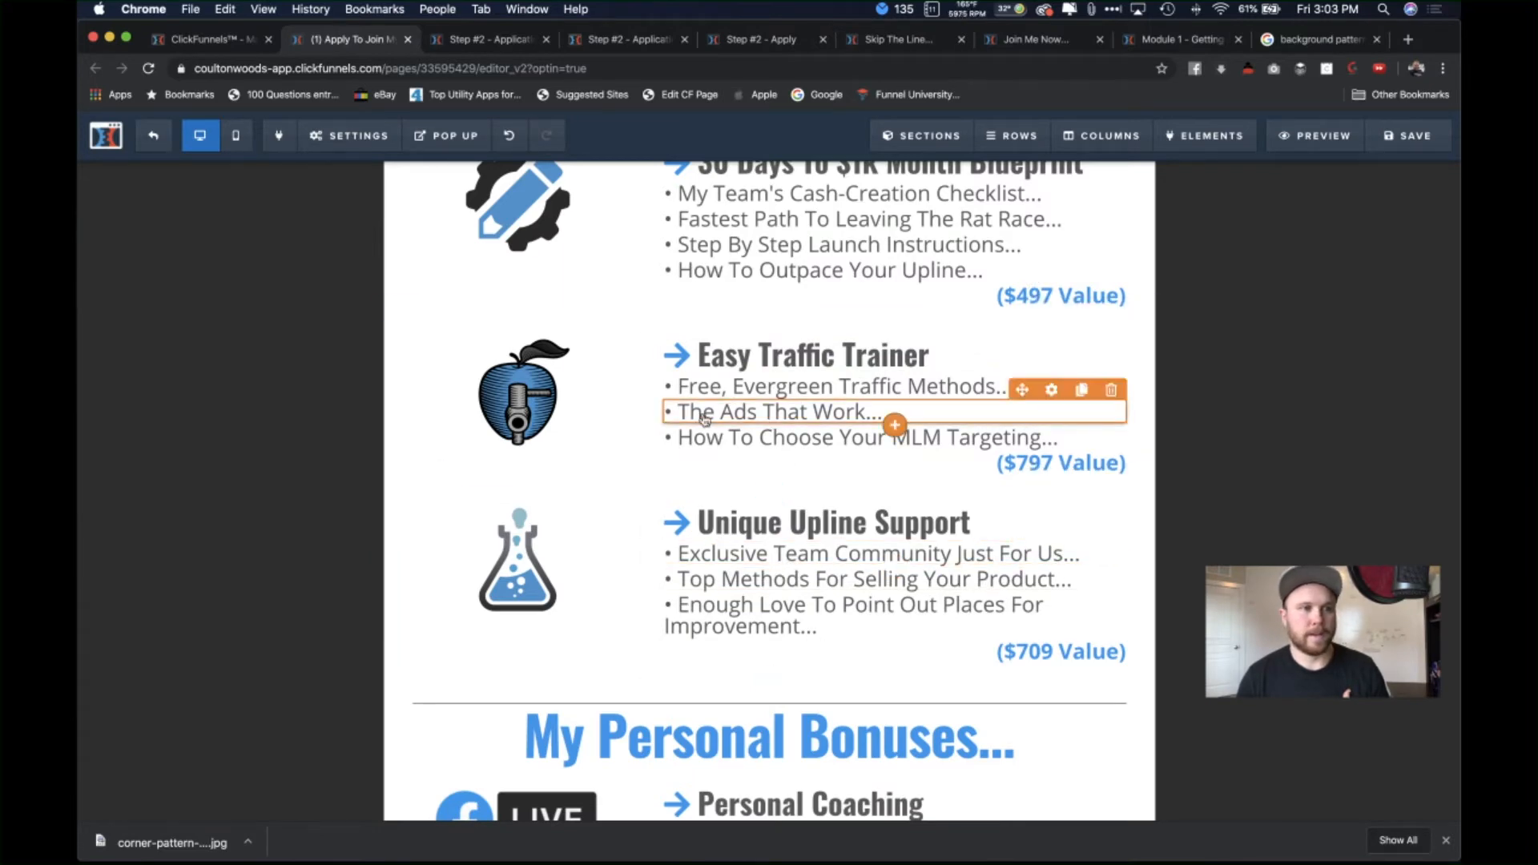
scroll(882, 481, "down", 5)
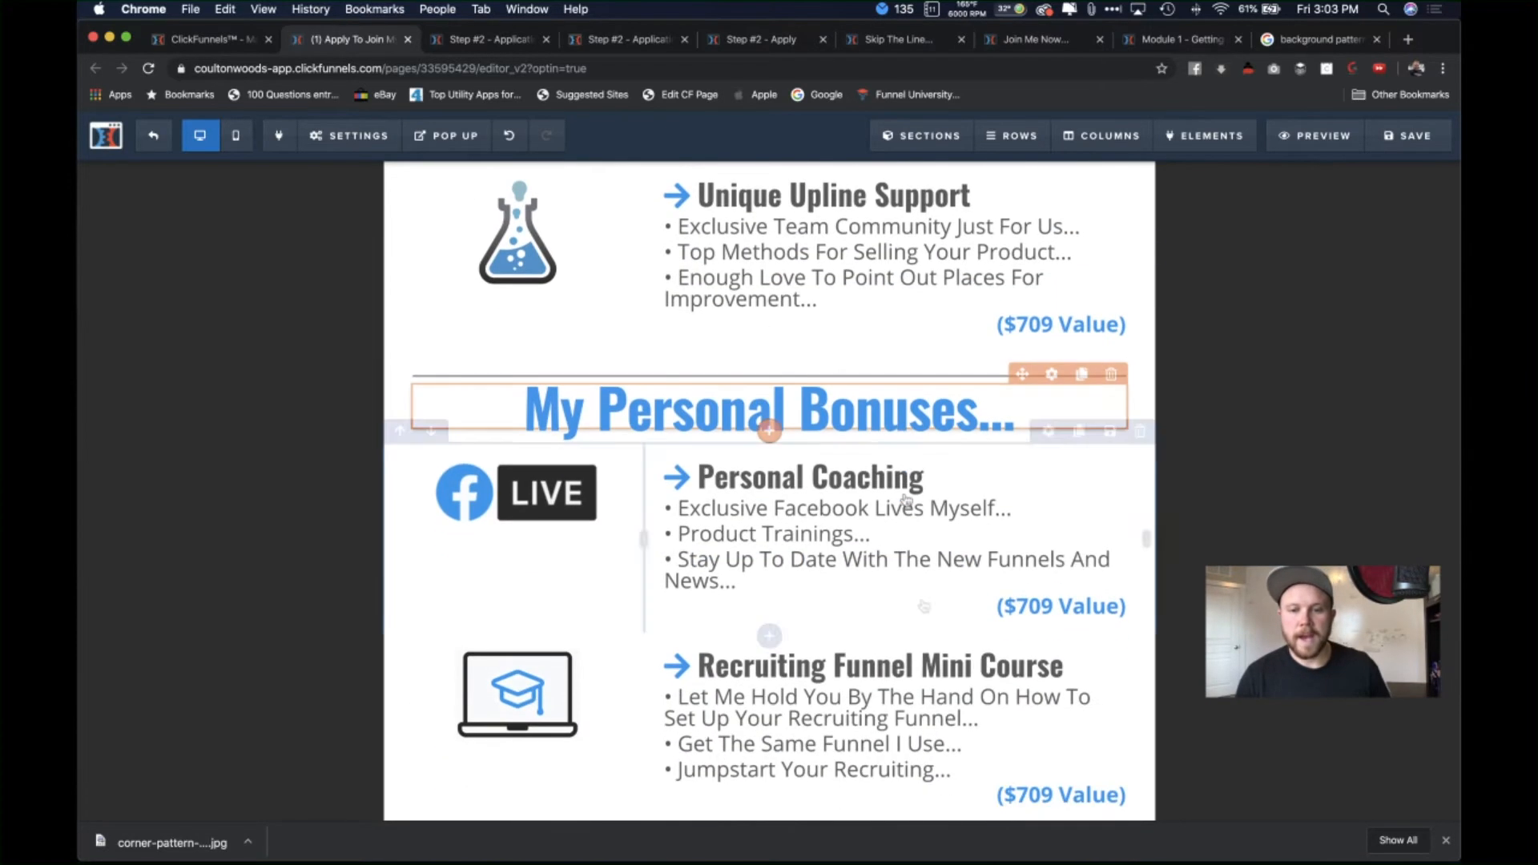
scroll(913, 553, "down", 1)
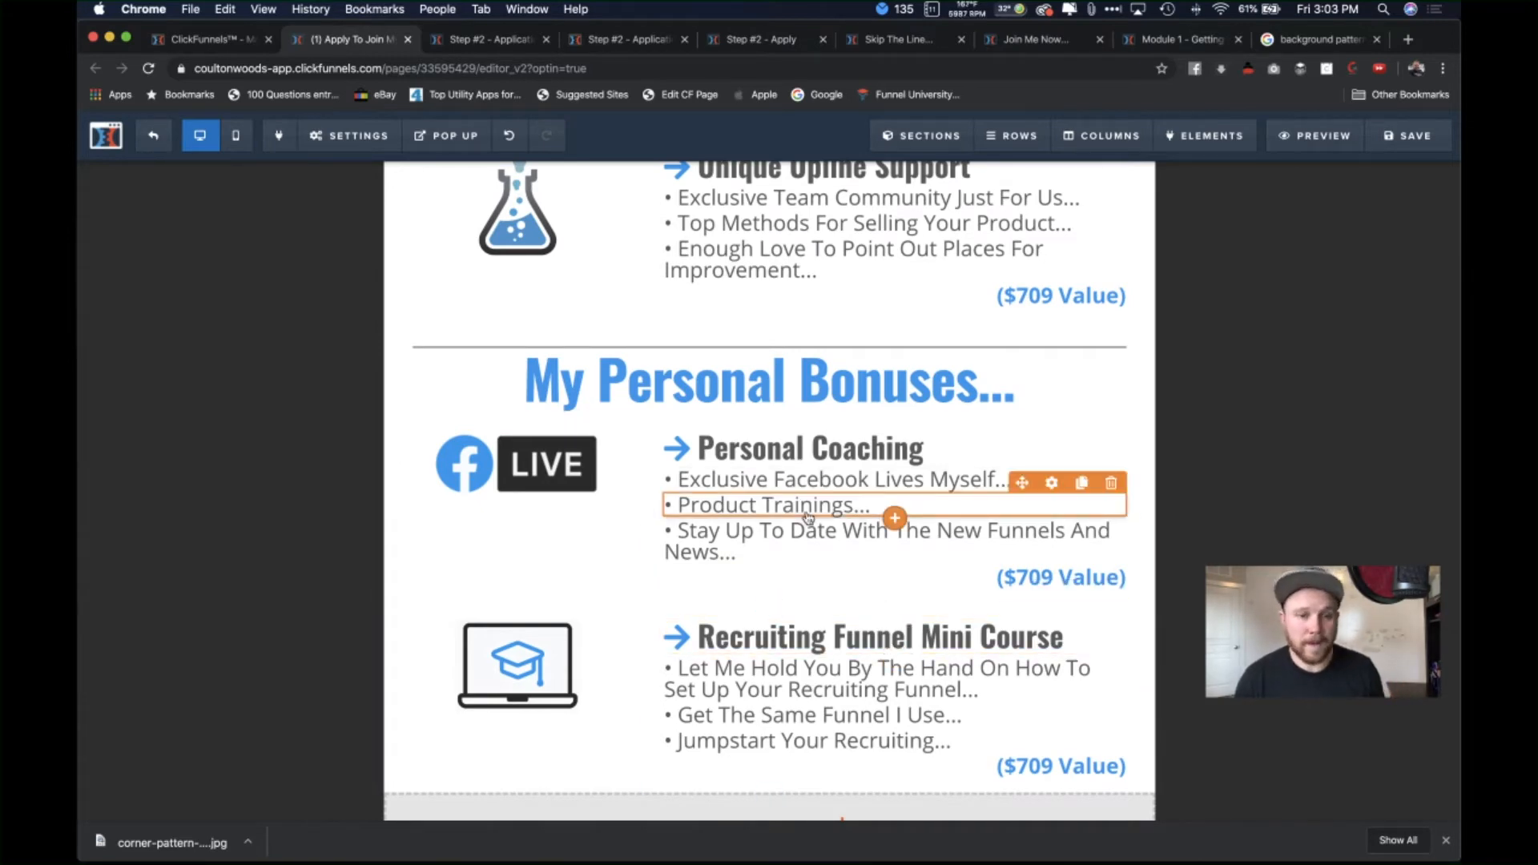
scroll(810, 517, "down", 3)
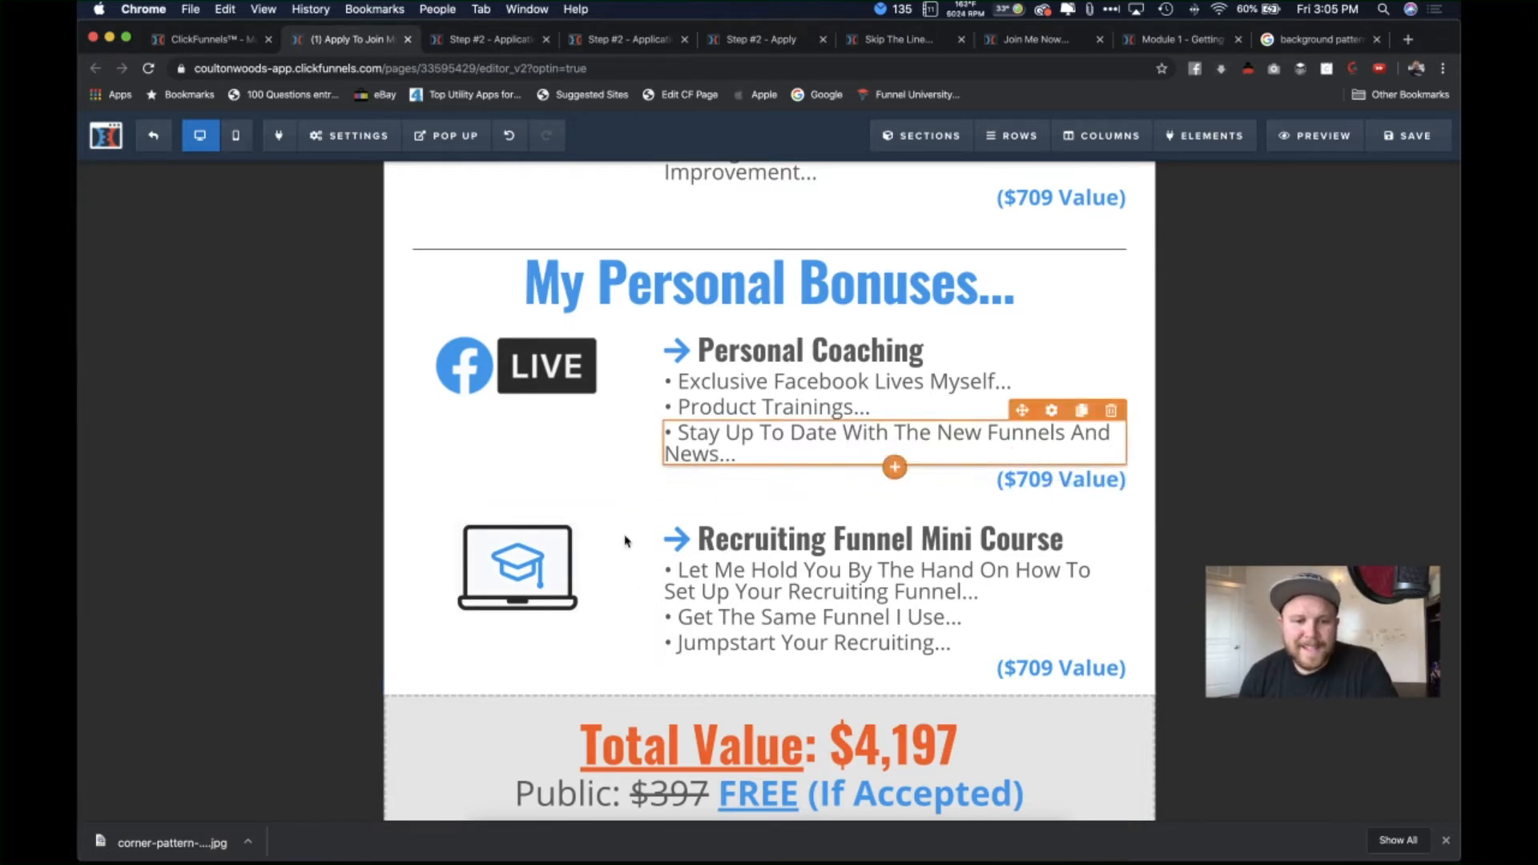
scroll(591, 580, "down", 1)
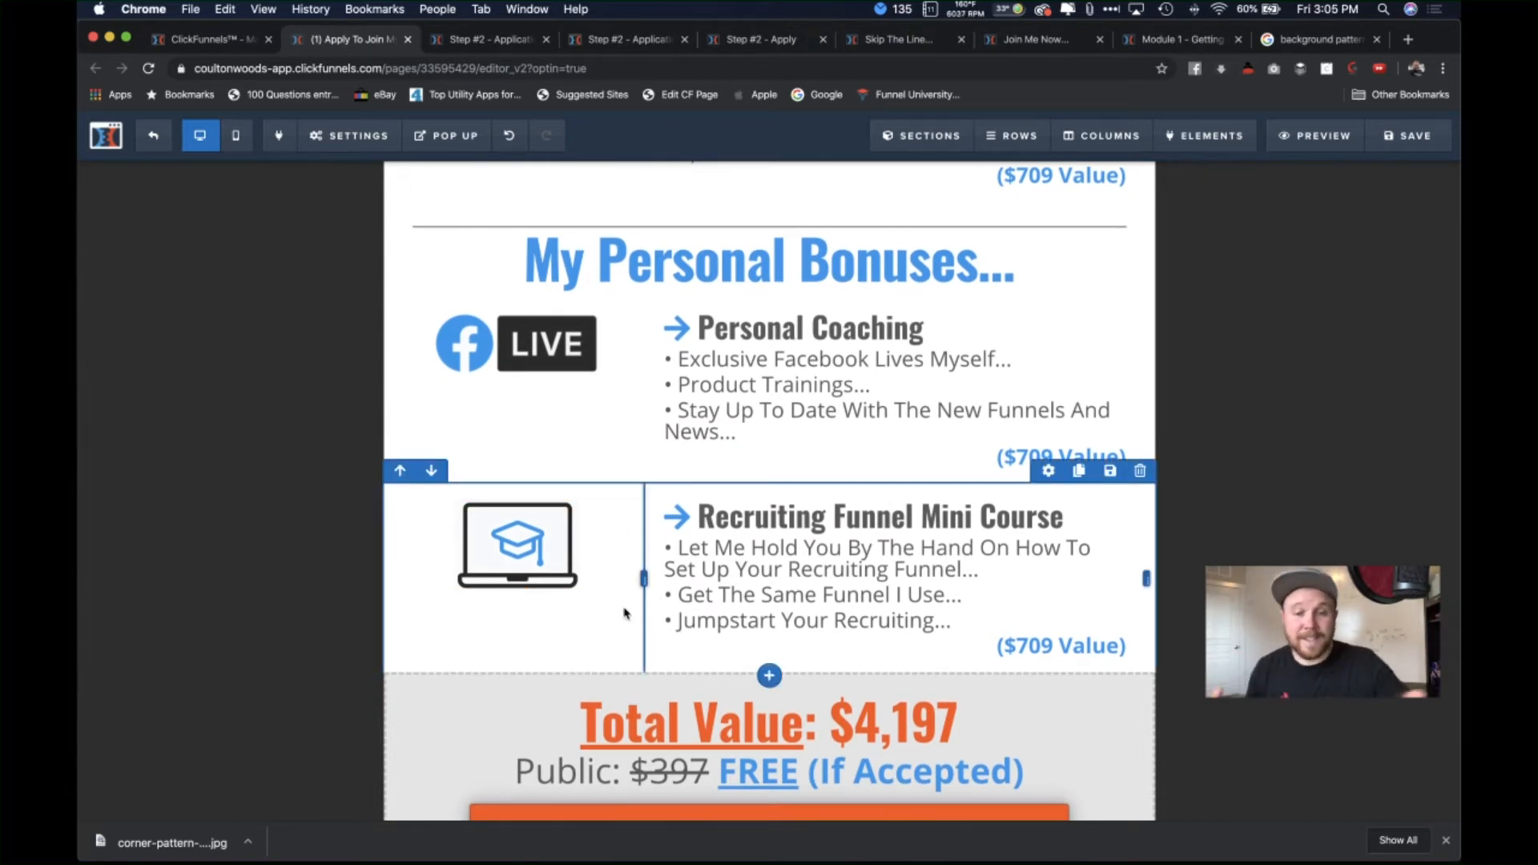
scroll(624, 613, "down", 3)
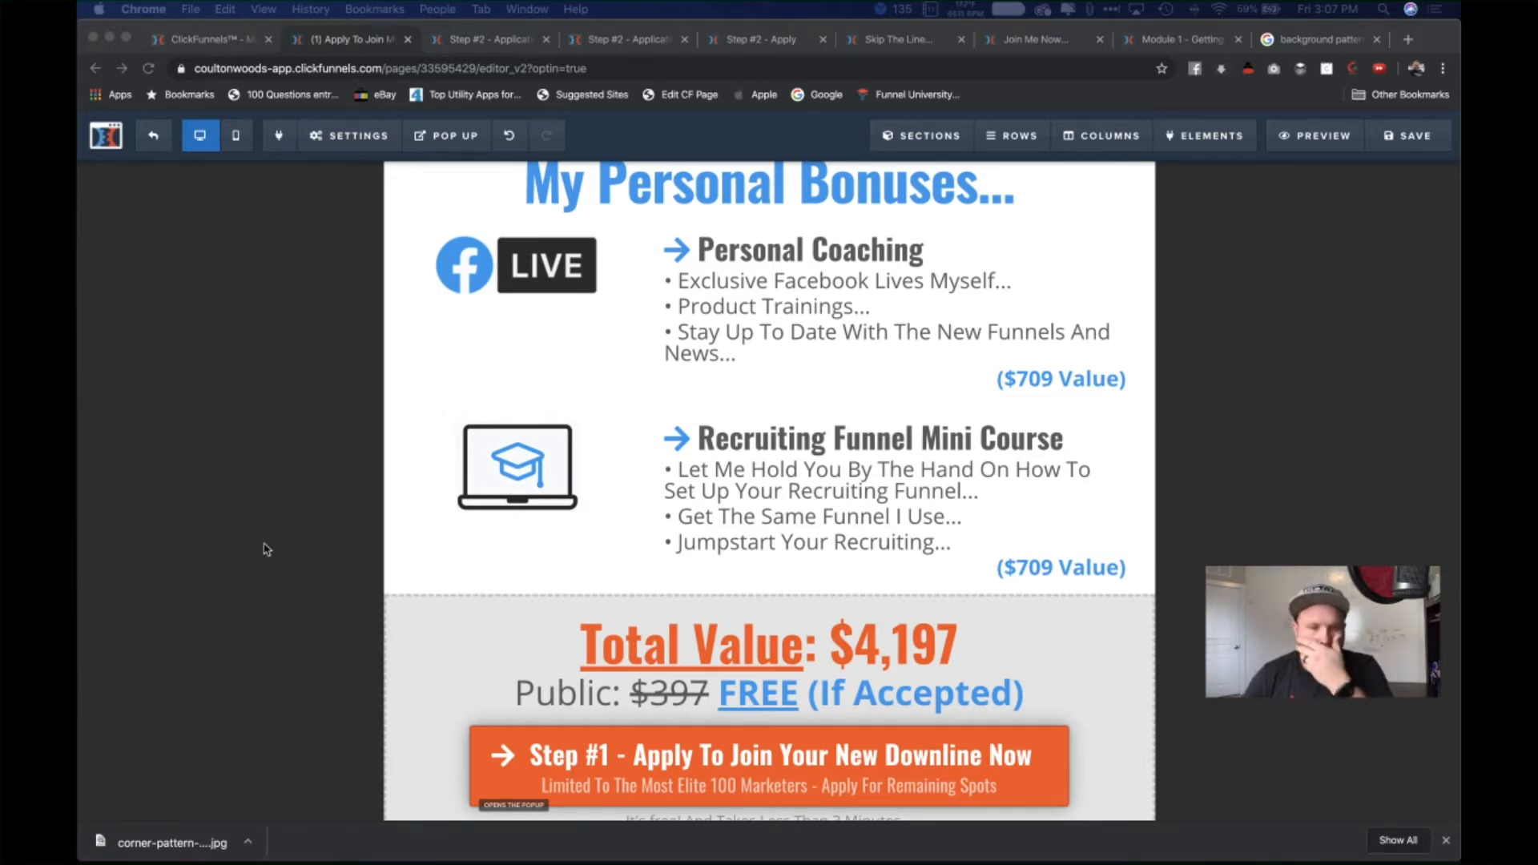
Step: Change the Personal Coaching value from $709 to $497
scroll(401, 573, "down", 3)
scroll(385, 585, "down", 3)
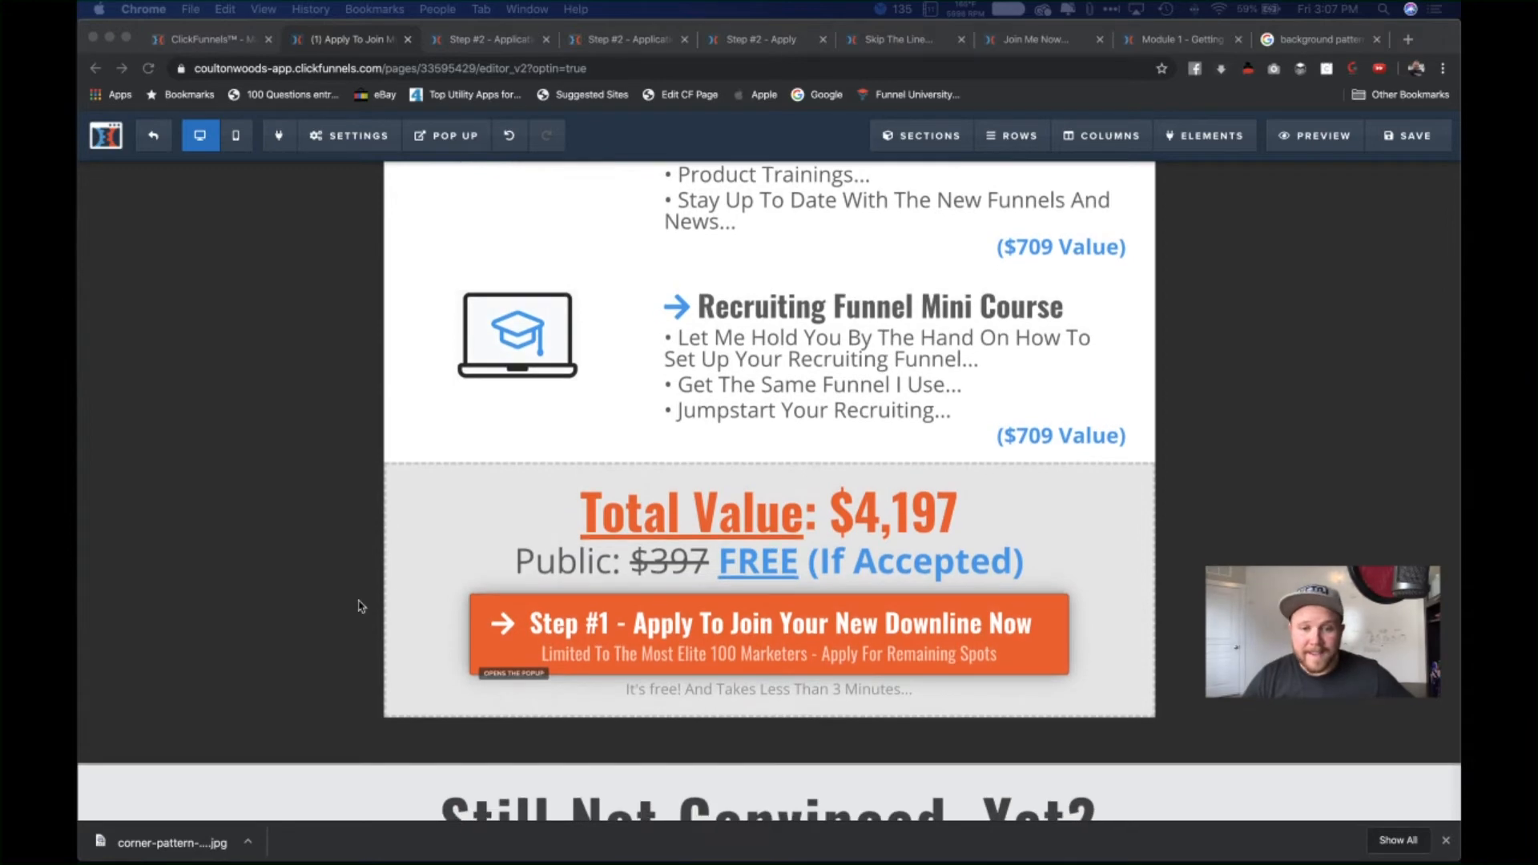
scroll(360, 609, "down", 8)
scroll(1058, 401, "up", 5)
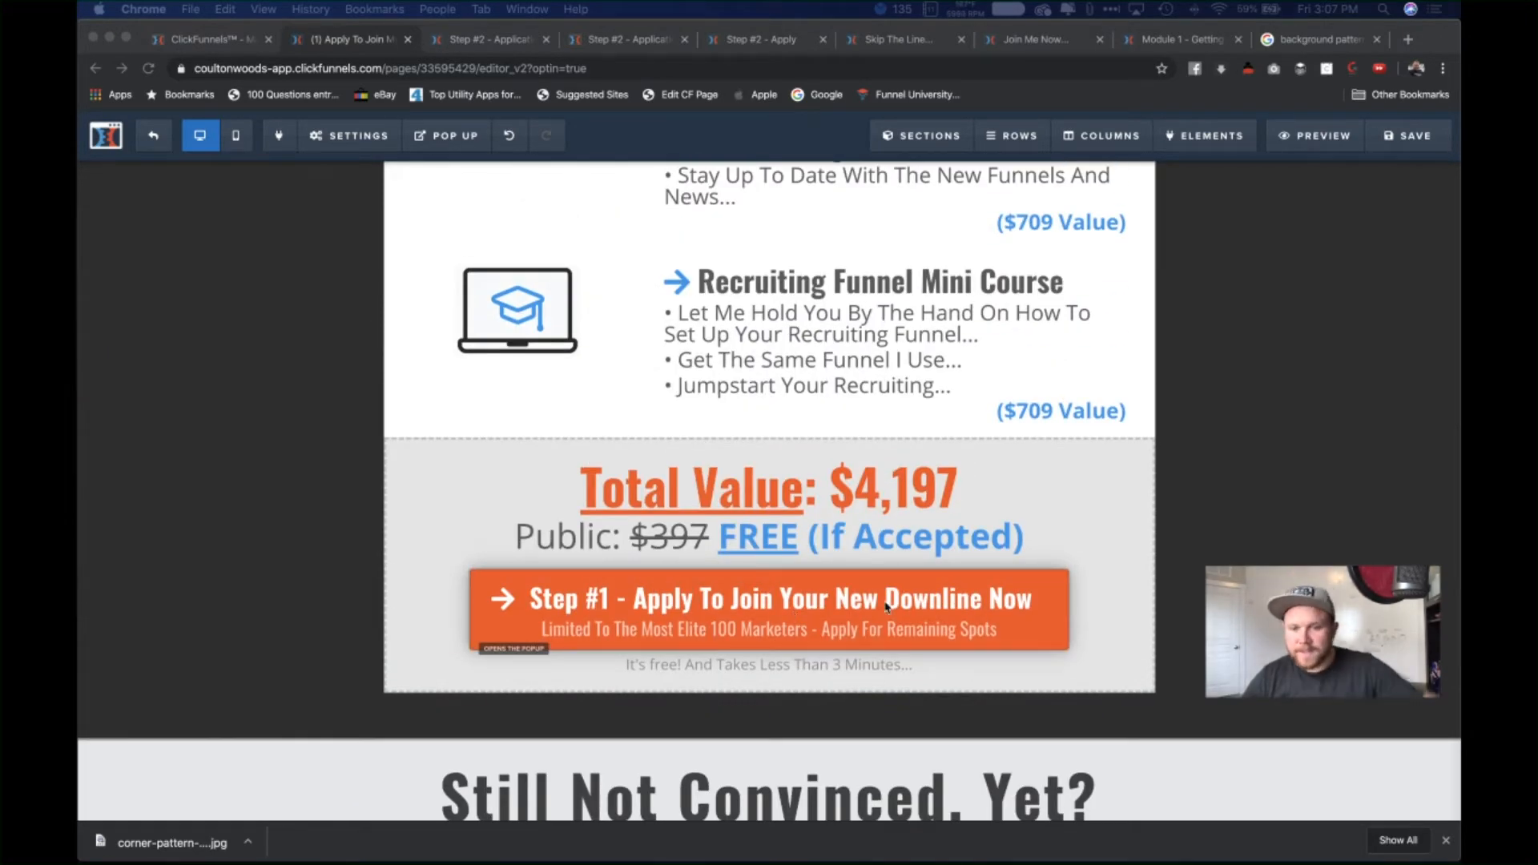
left_click(959, 461)
scroll(987, 439, "up", 2)
scroll(1051, 288, "up", 3)
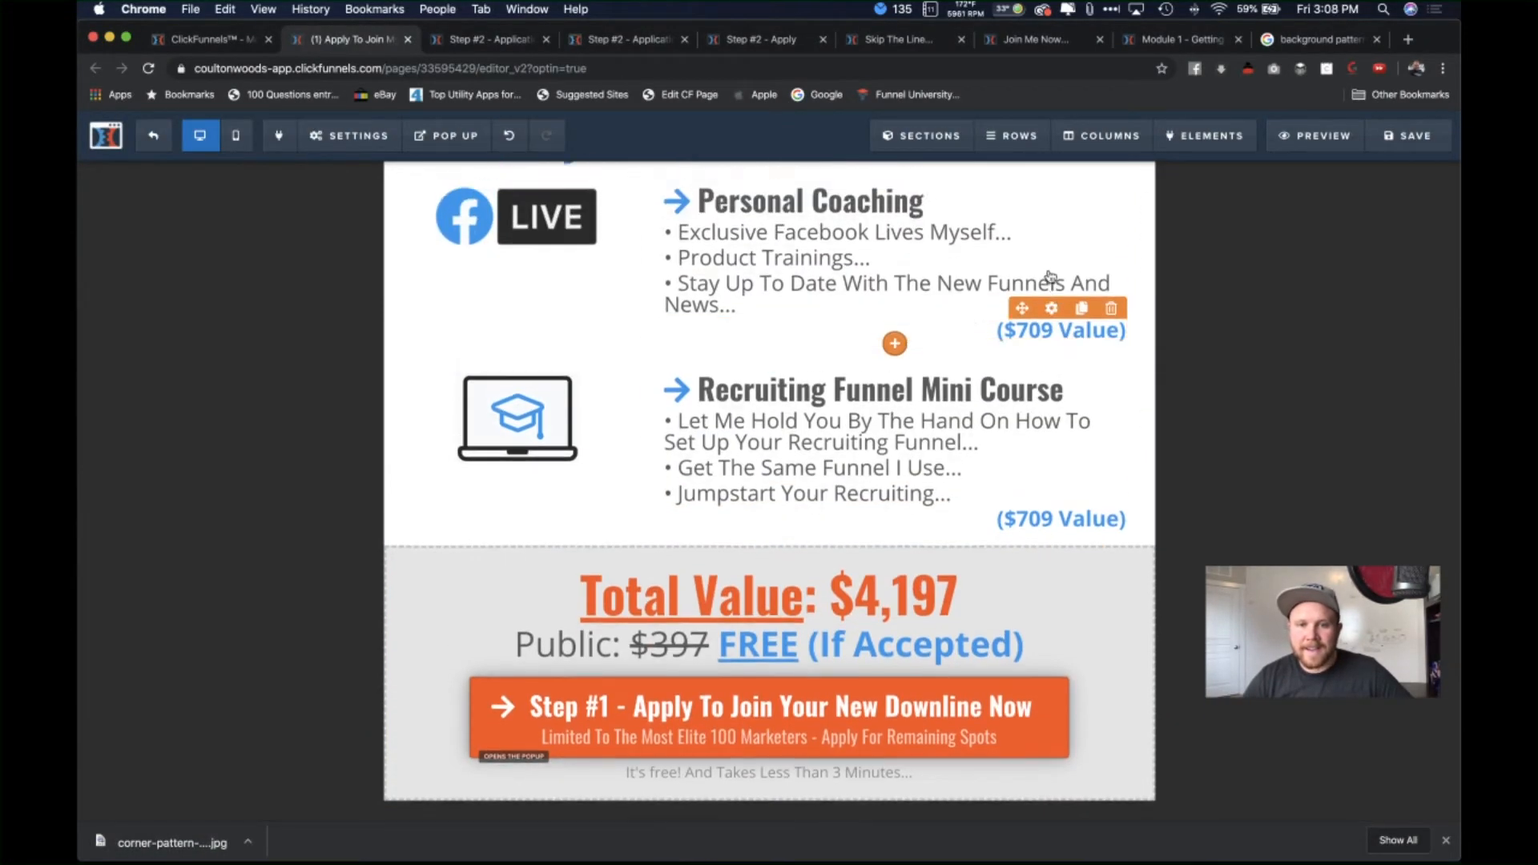
left_click(1041, 470)
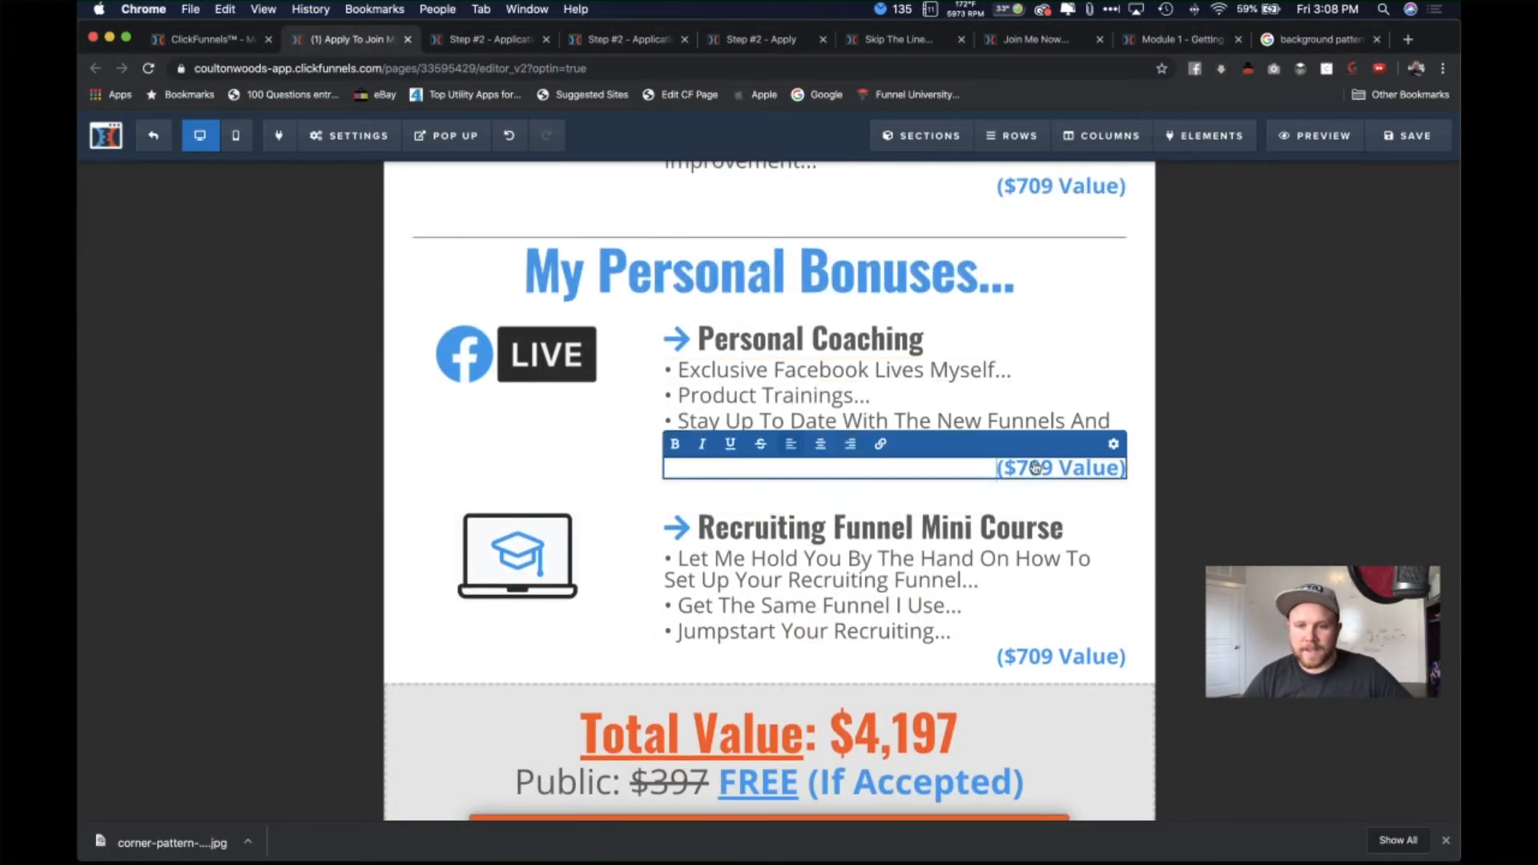
left_click_drag(1042, 468, 1016, 470)
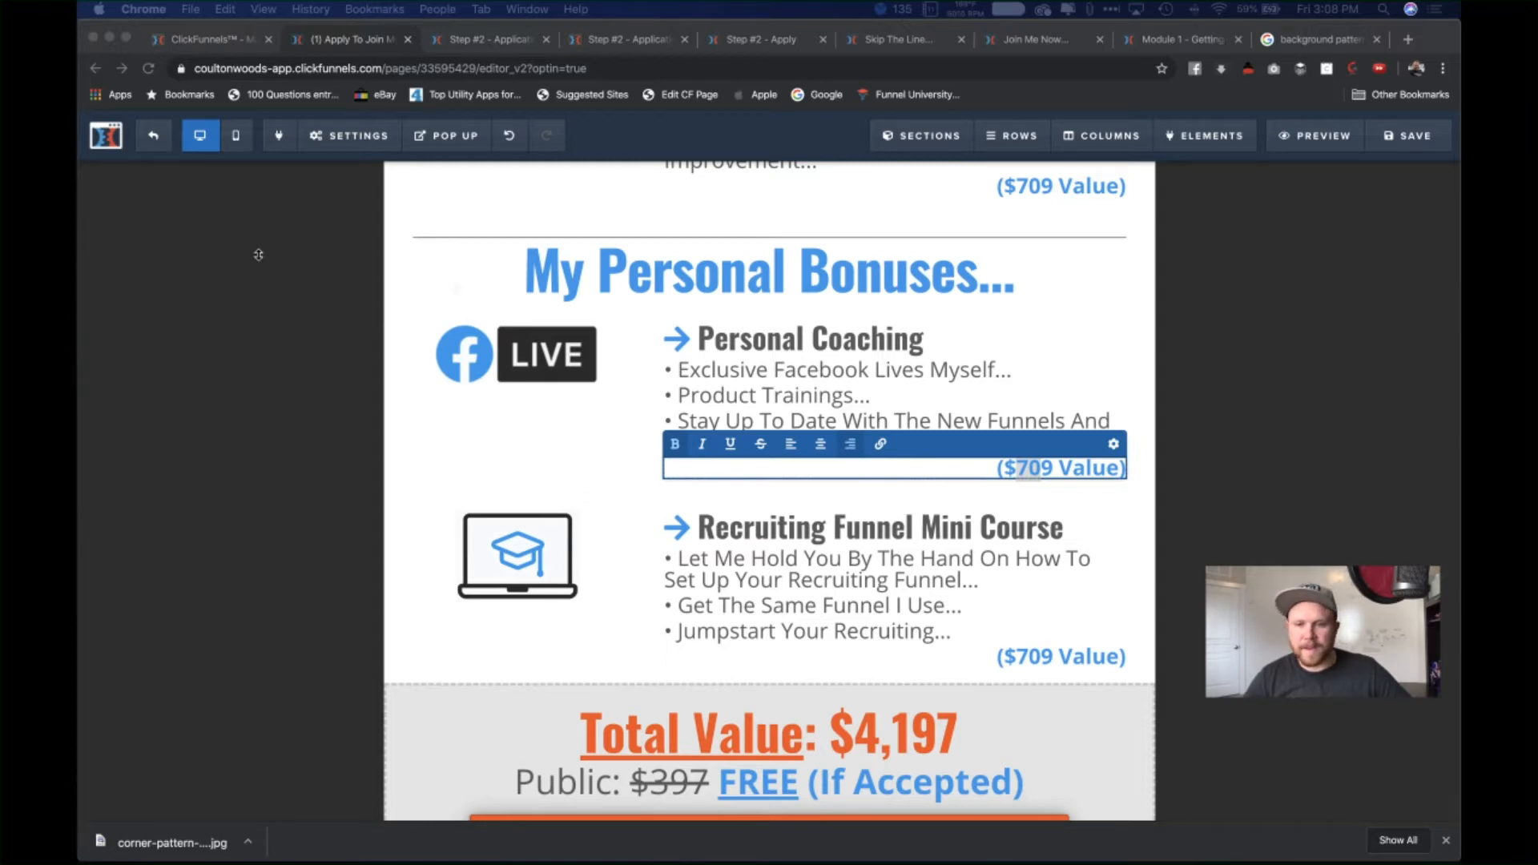
left_click(1048, 466)
key("BackSpace")
key("BackSpace")
key("BackSpace")
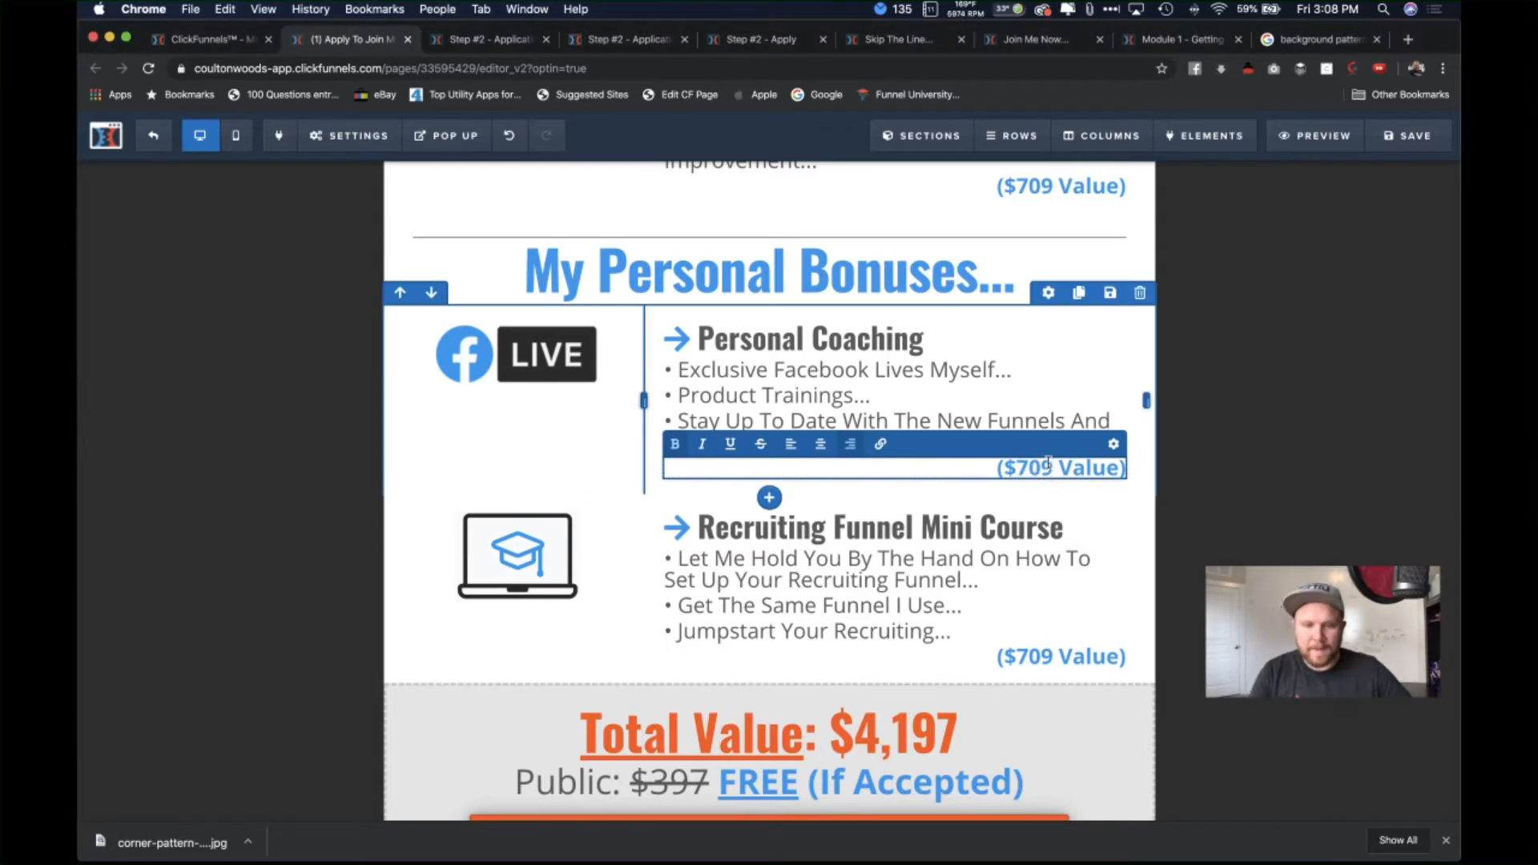
type("497")
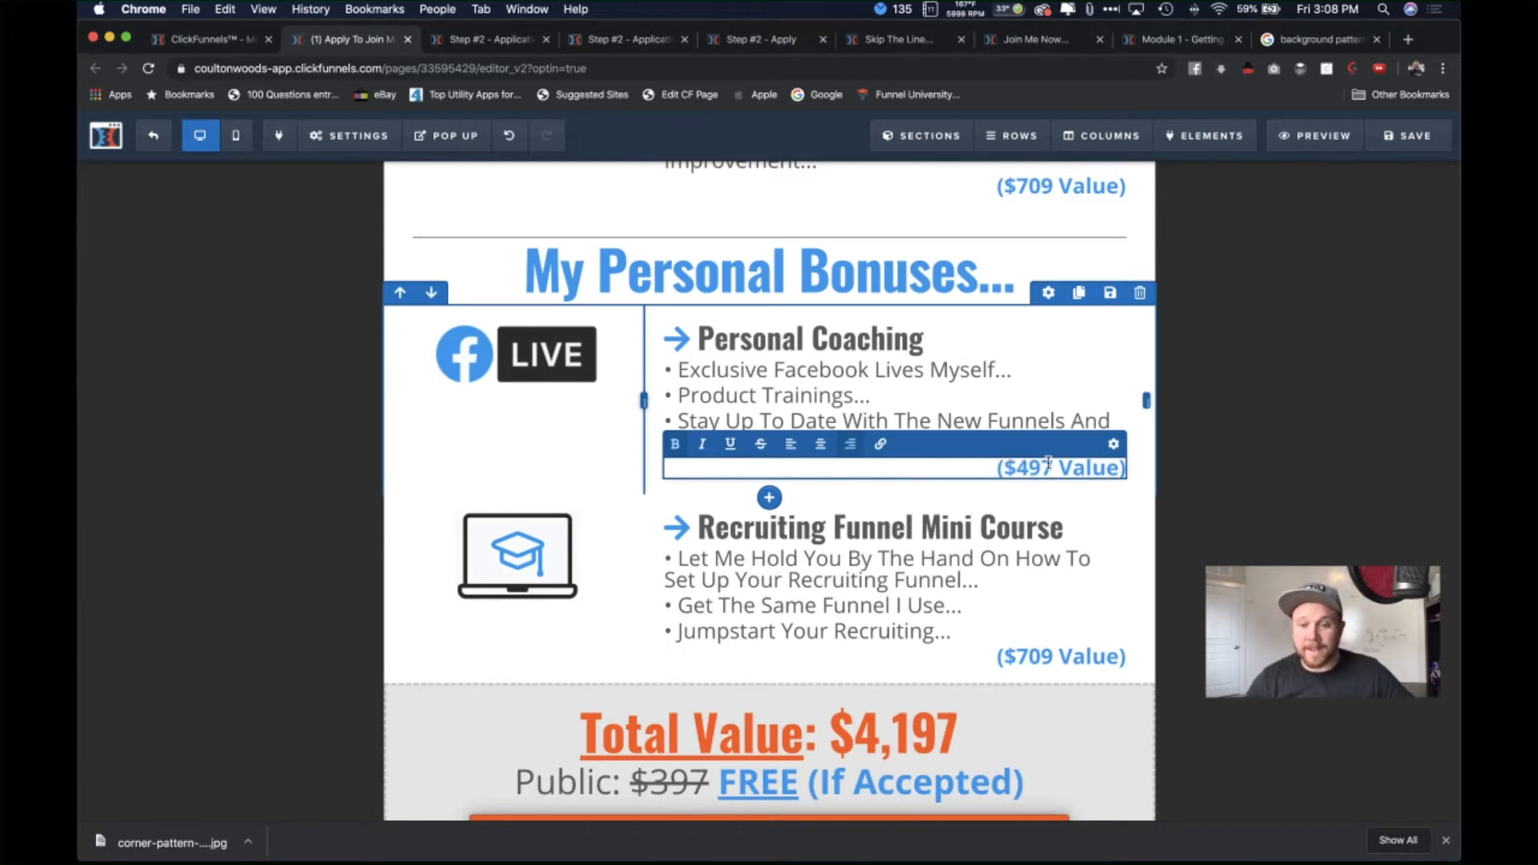
Step: Change the Recruiting Funnel Mini Course value from $709 to $797
left_click(1045, 657)
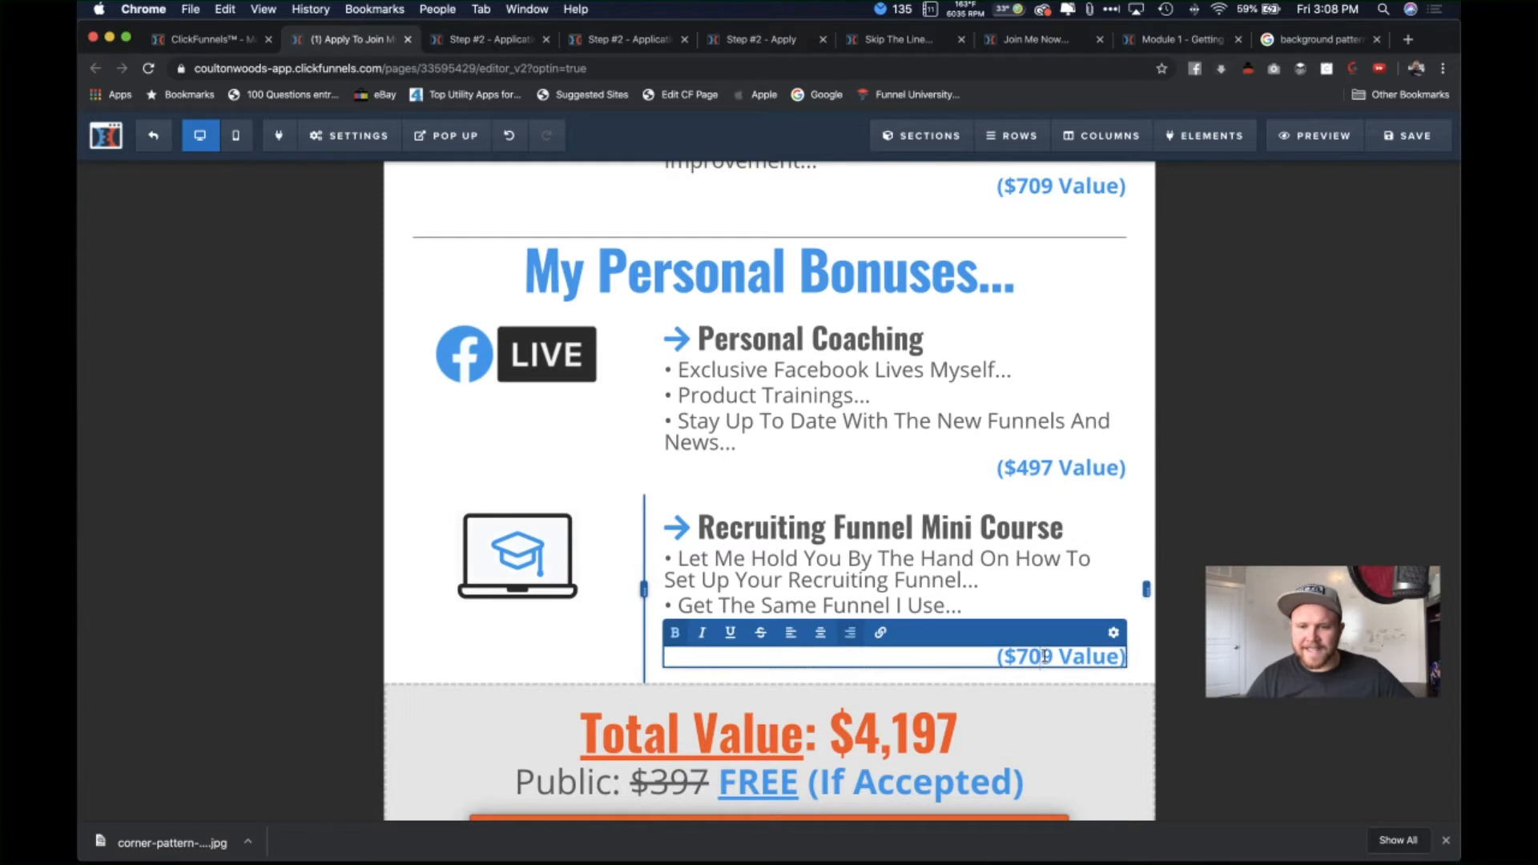
key("BackSpace")
type("9")
key("BackSpace")
type("7")
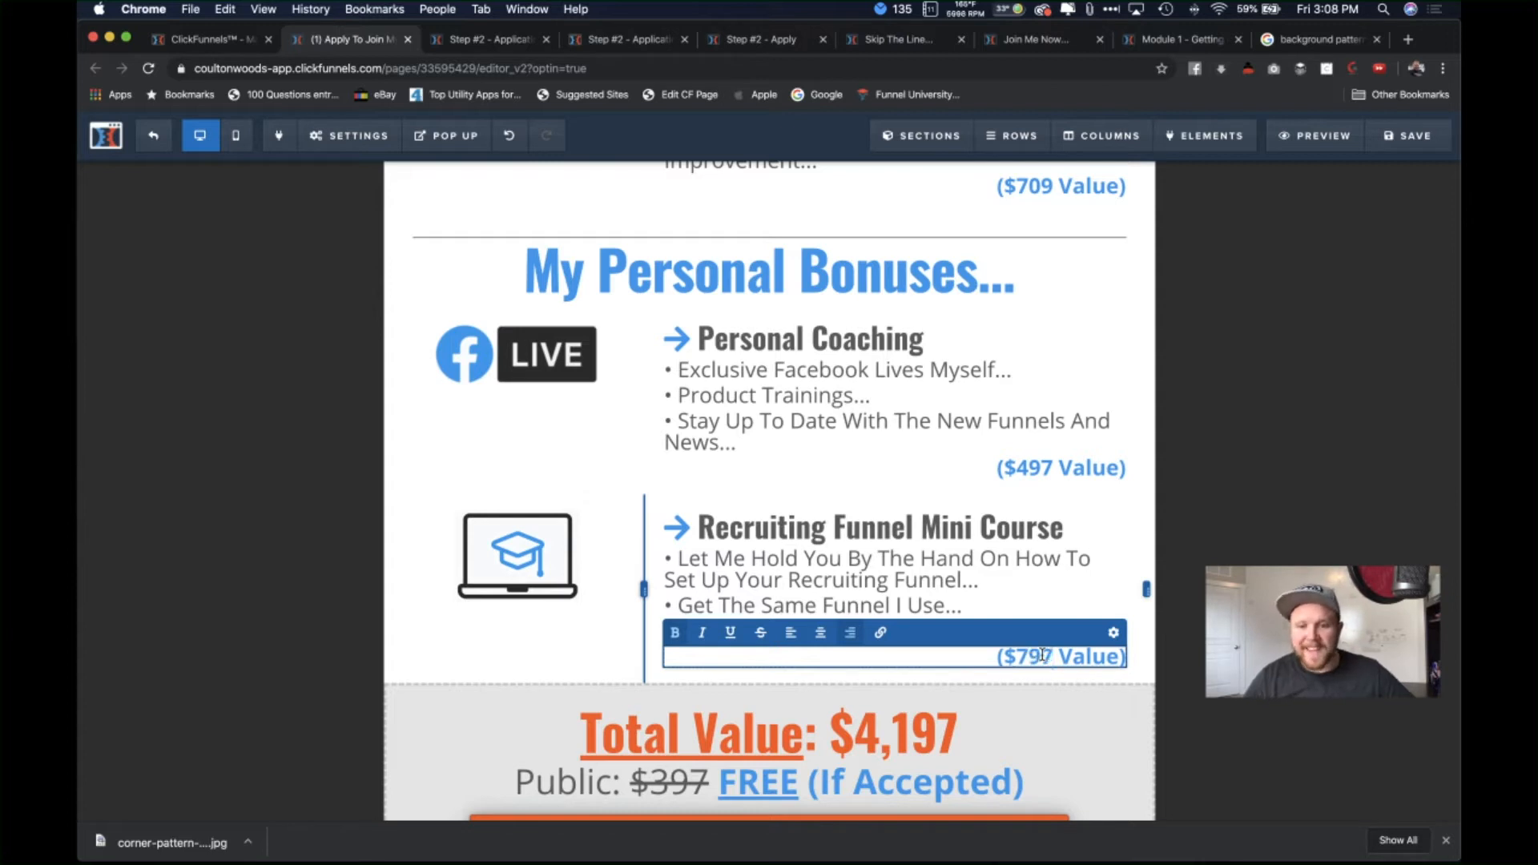
left_click(1092, 689)
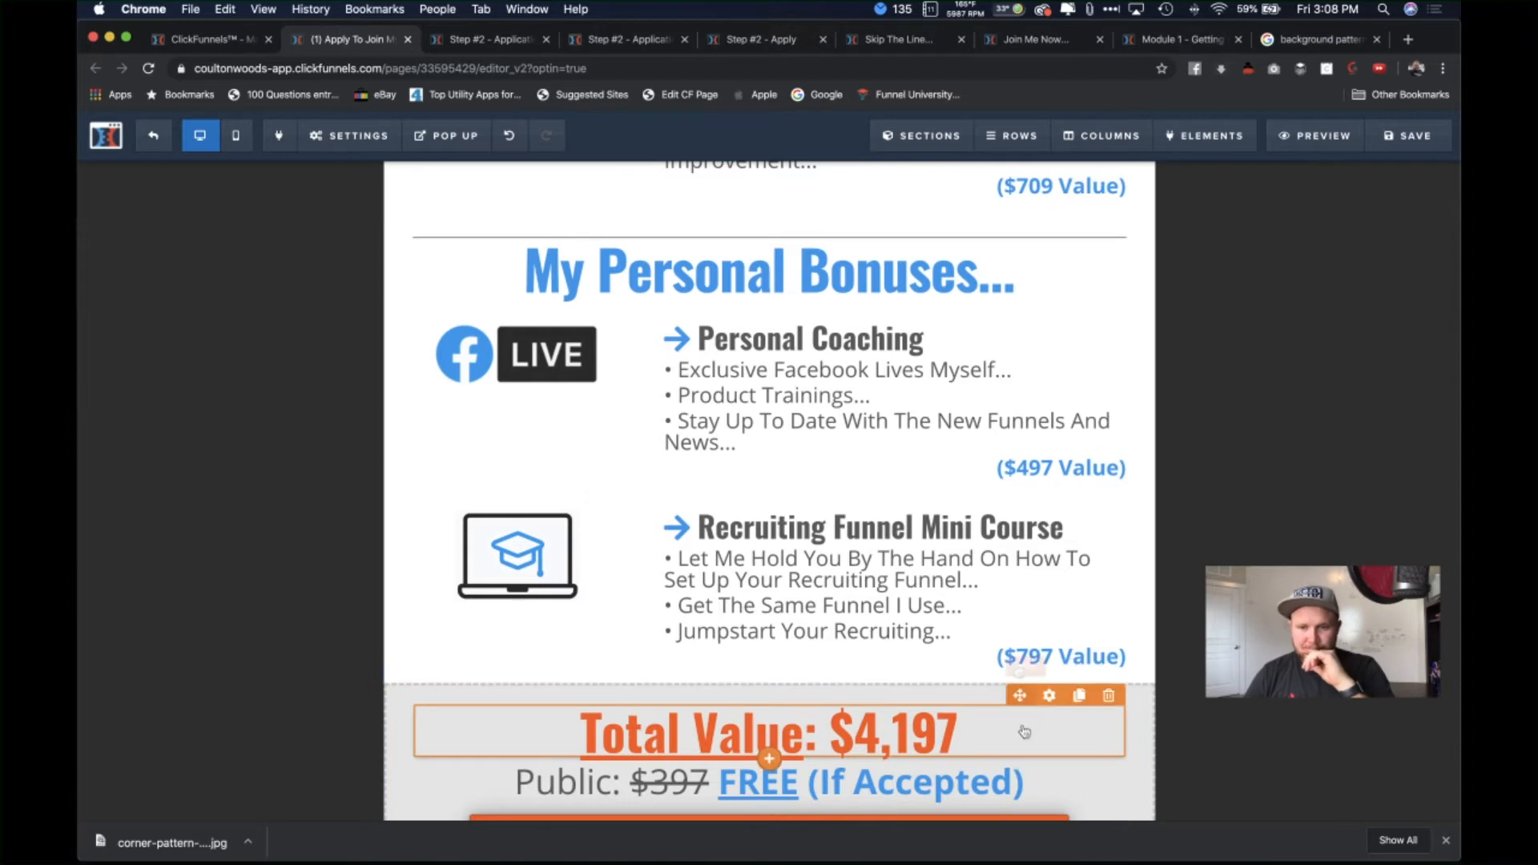
scroll(1013, 753, "down", 1)
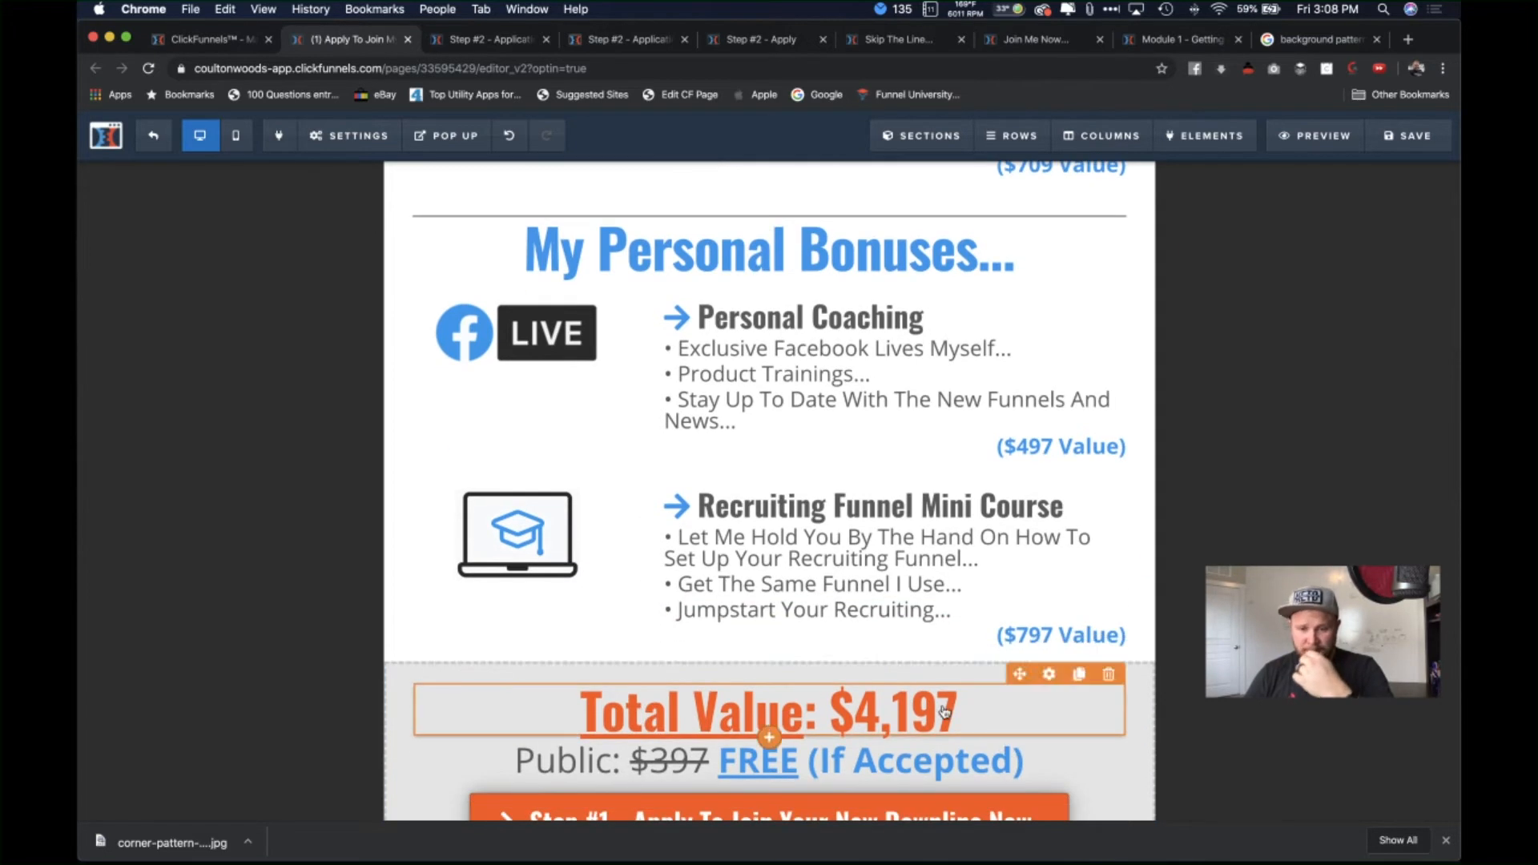
Step: Partially delete the $4,197 total, then undo back to the original headline
left_click(962, 707)
key("BackSpace")
key("BackSpace")
key("BackSpace")
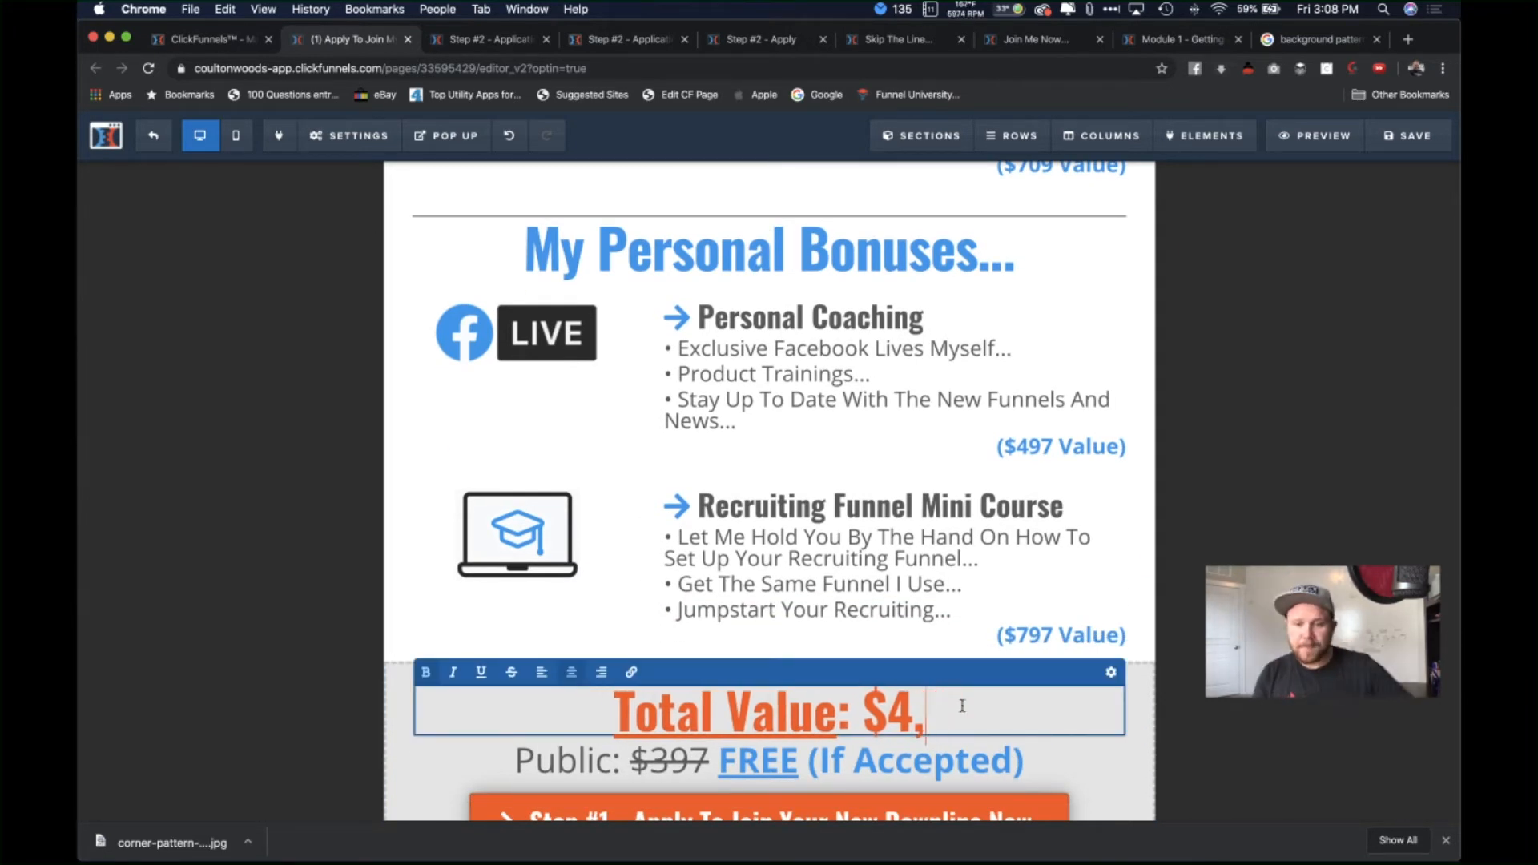
key("BackSpace")
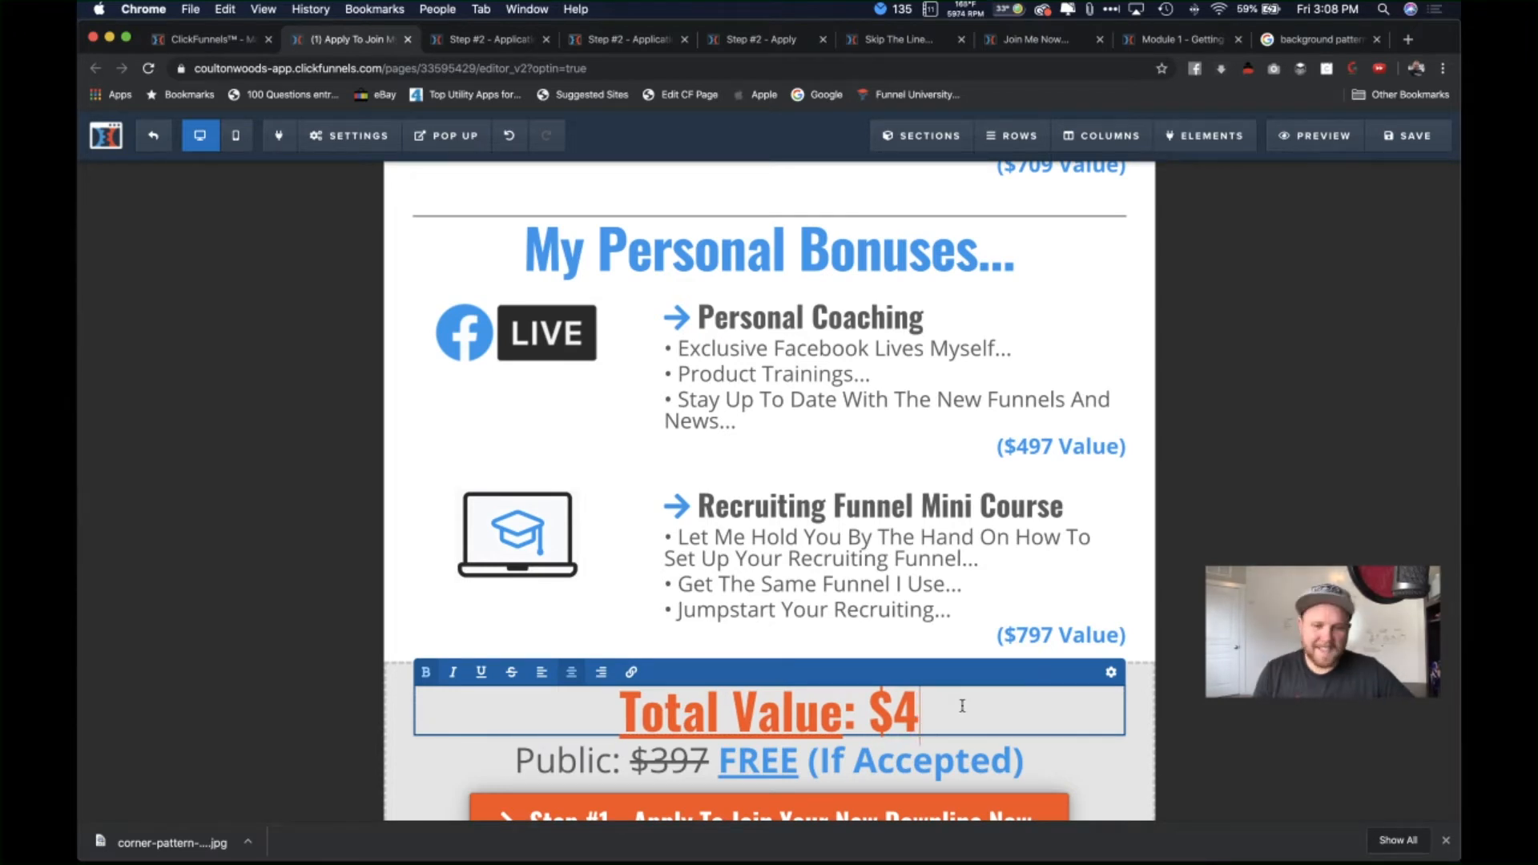
left_click(1185, 710)
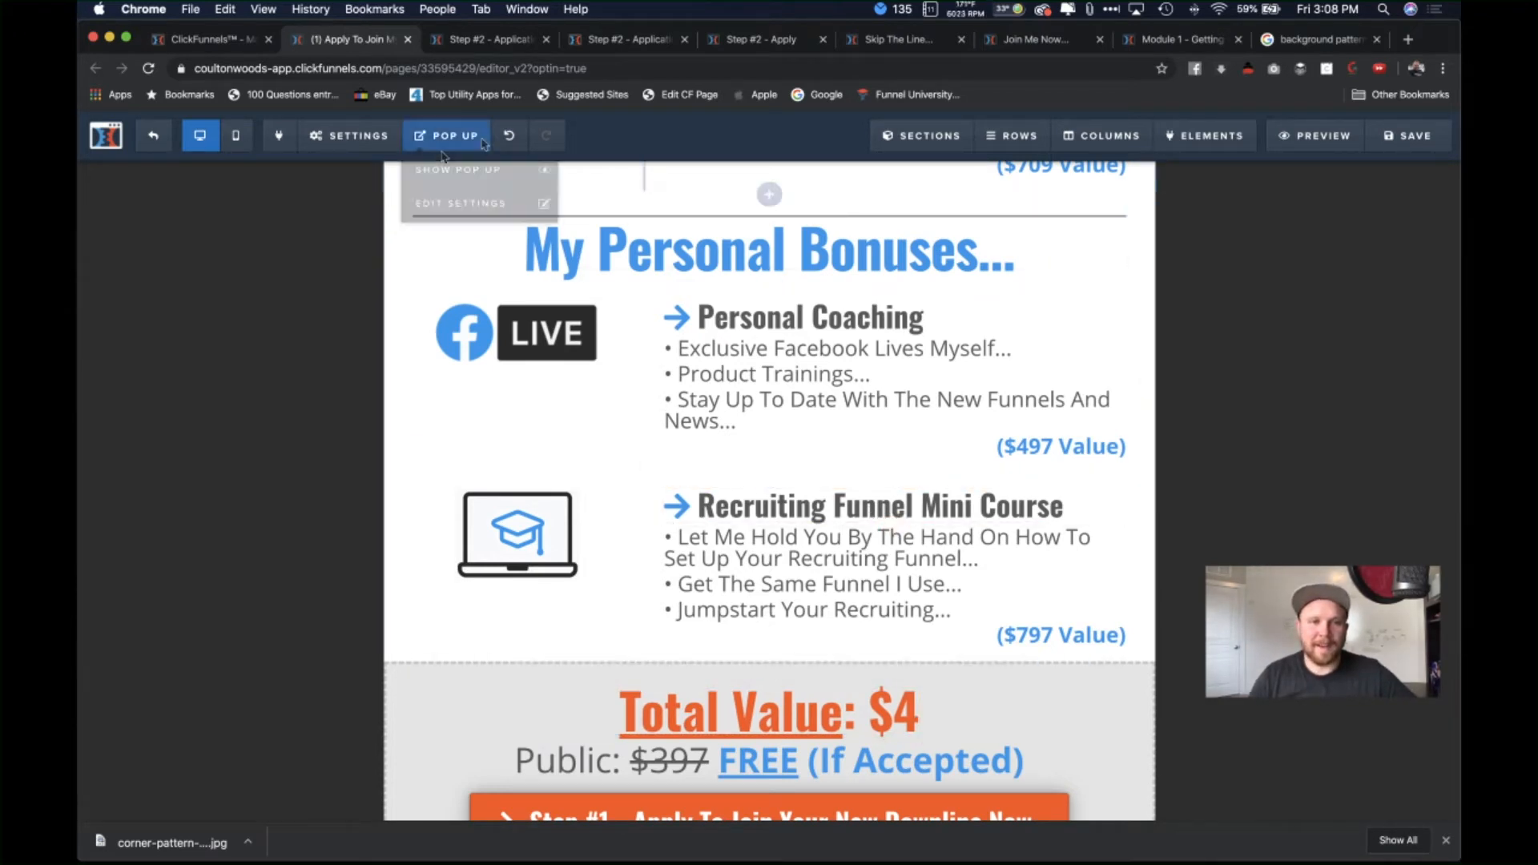
left_click(512, 136)
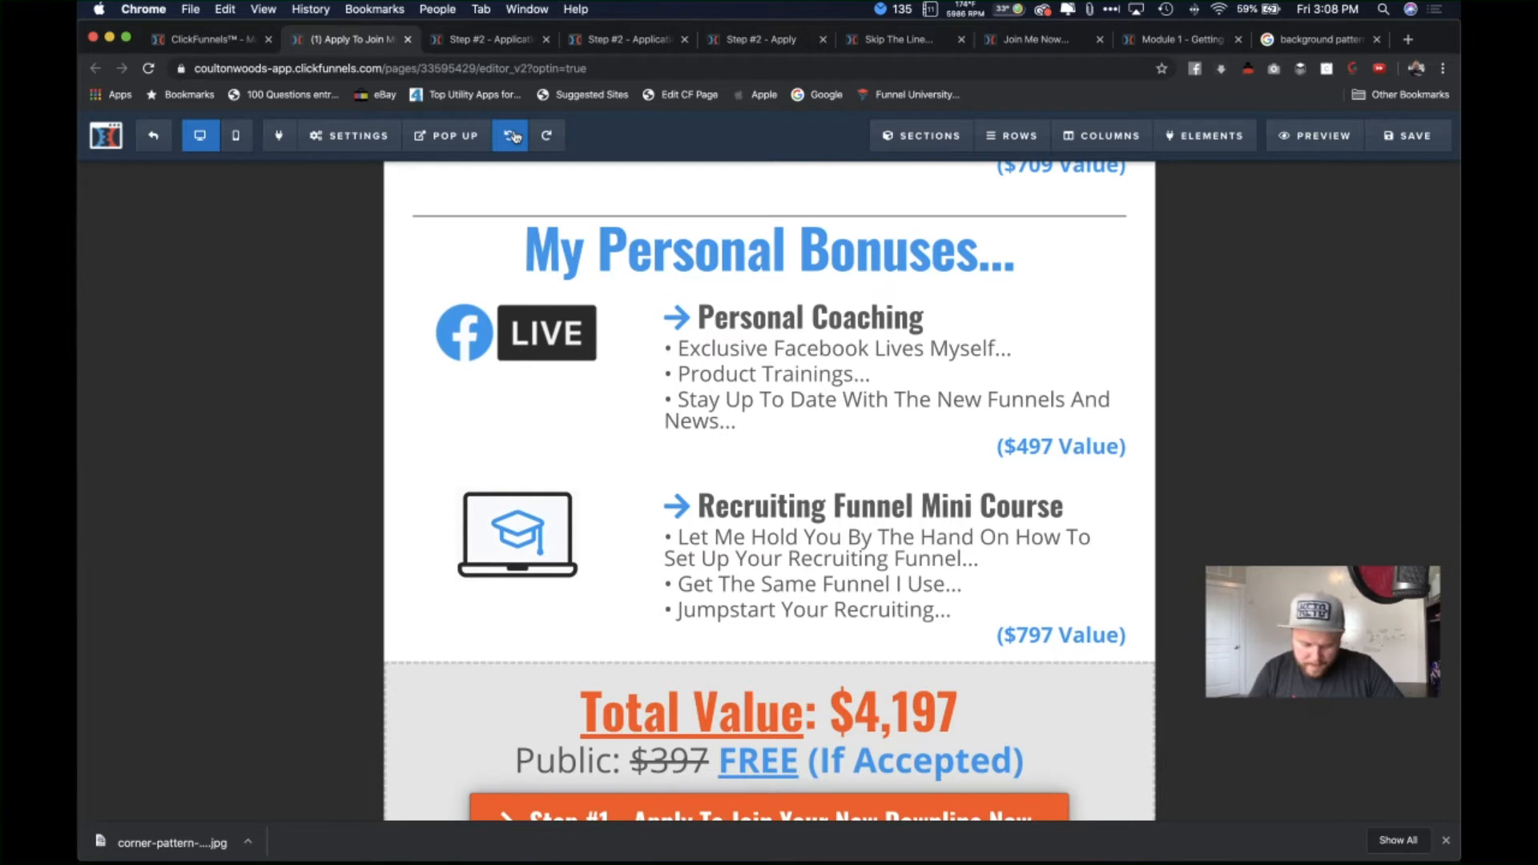
left_click(514, 136)
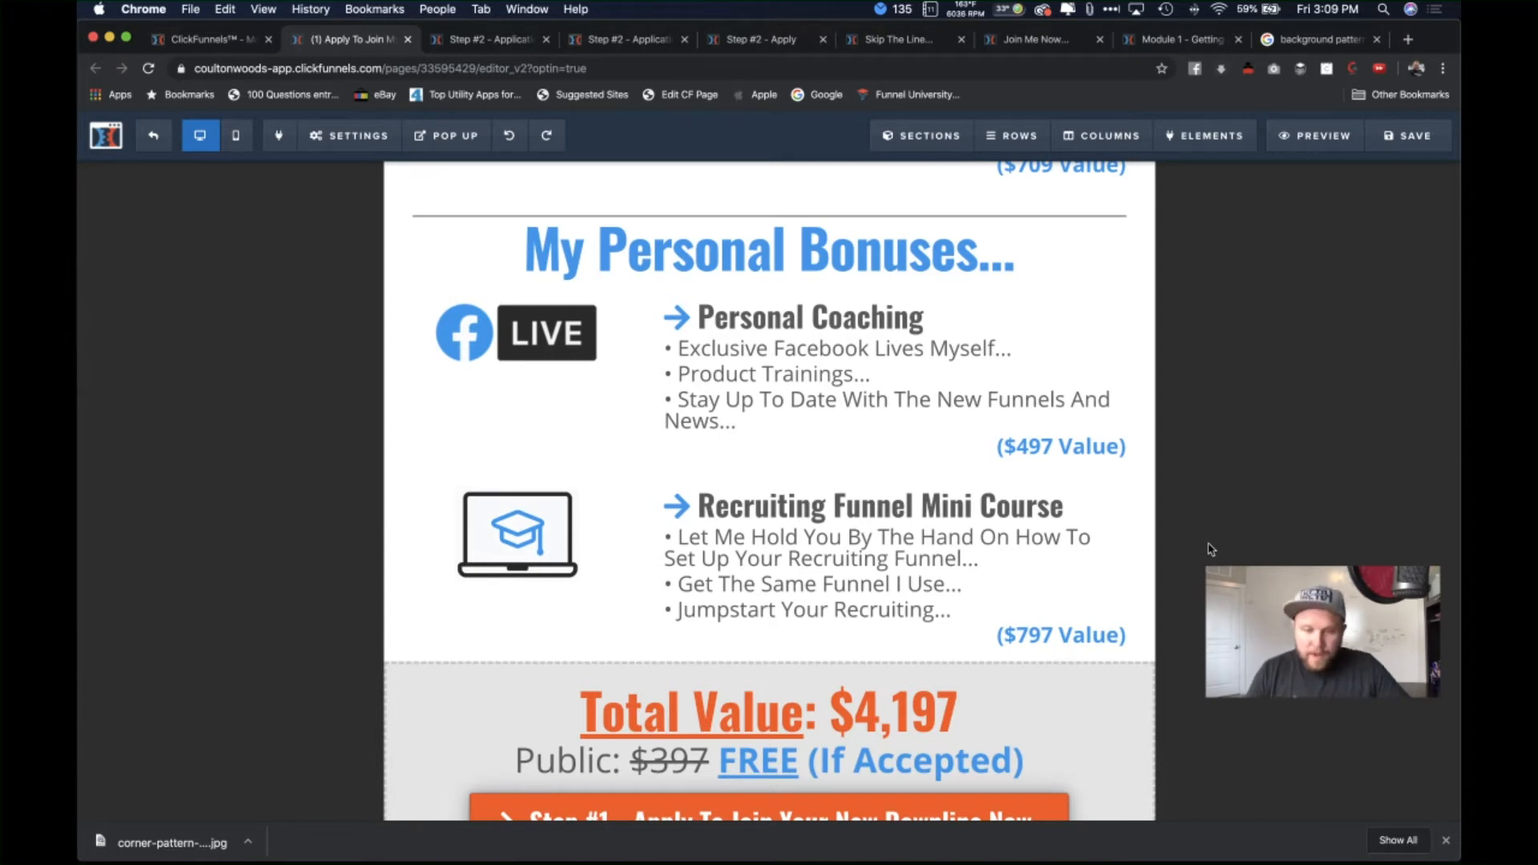
Step: Replace the Total Value figure with $5,491
left_click(944, 728)
key("BackSpace")
key("BackSpace")
key("BackSpace")
key("BackSpace")
key("BackSpace")
key("BackSpace")
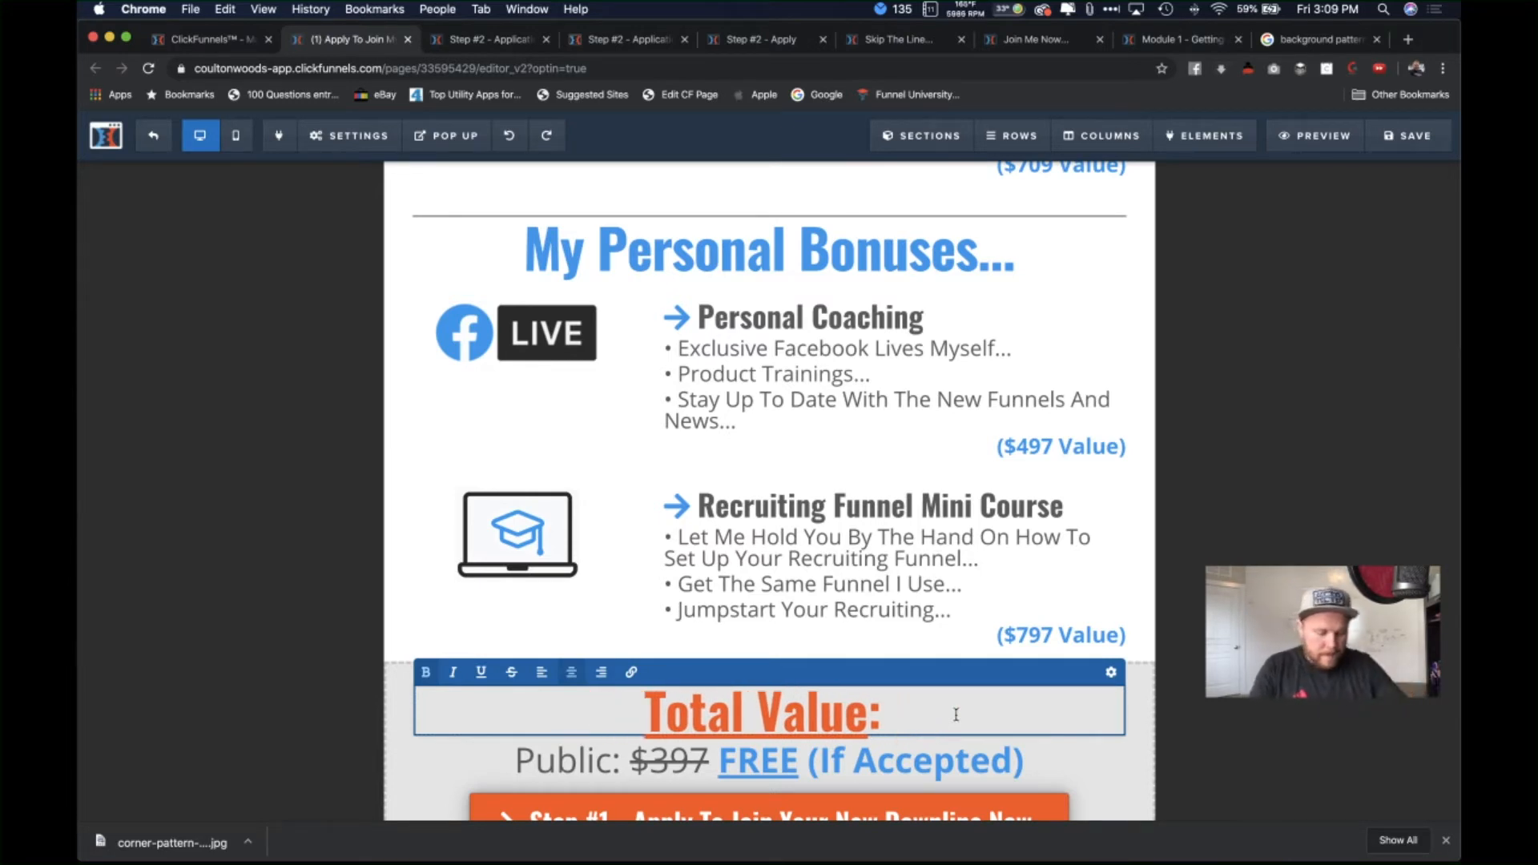
type("$5,")
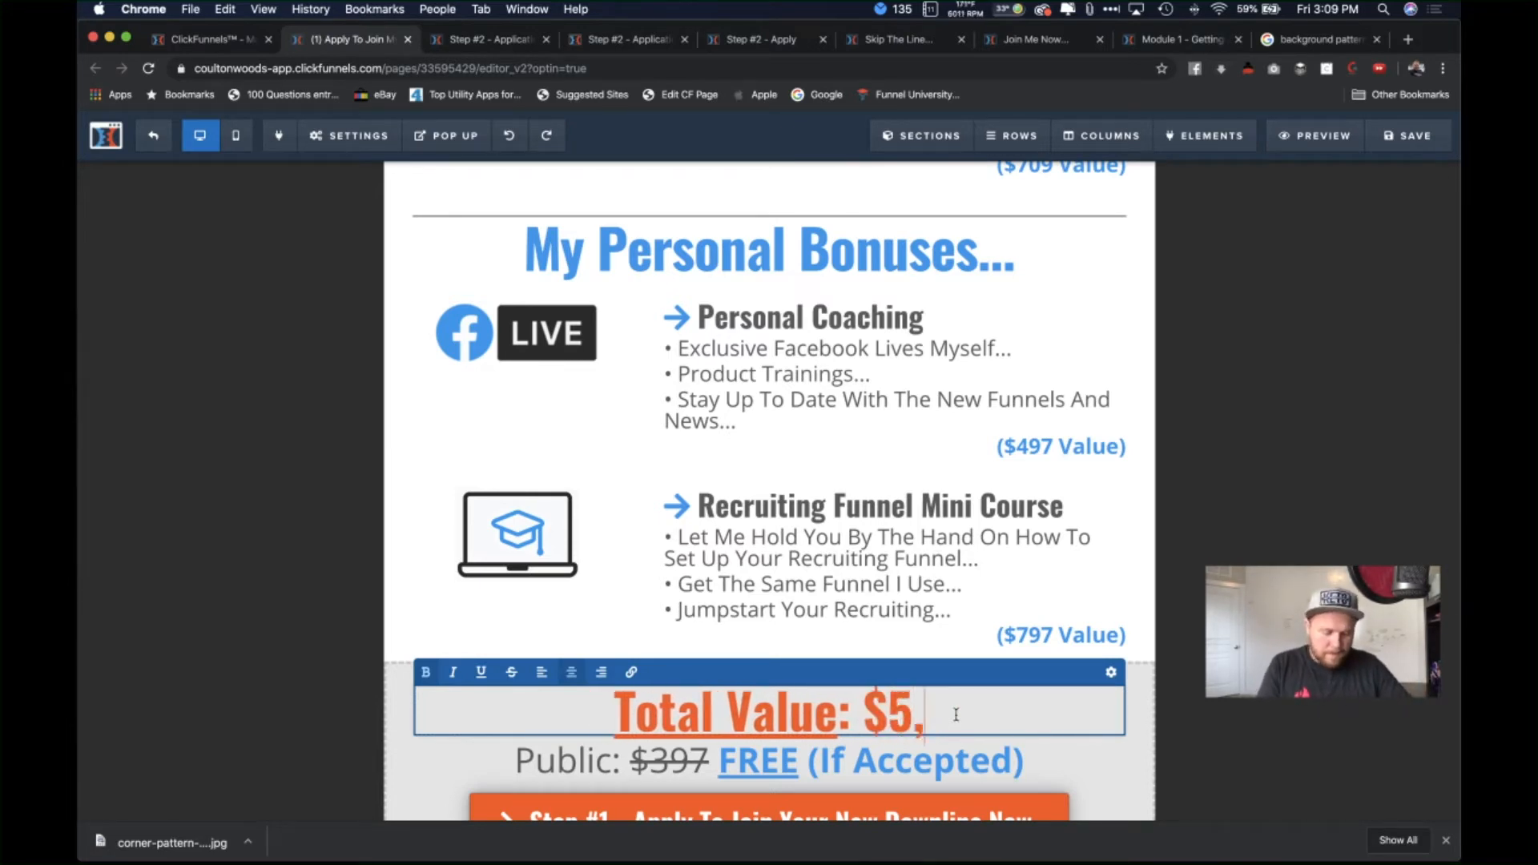
type("491")
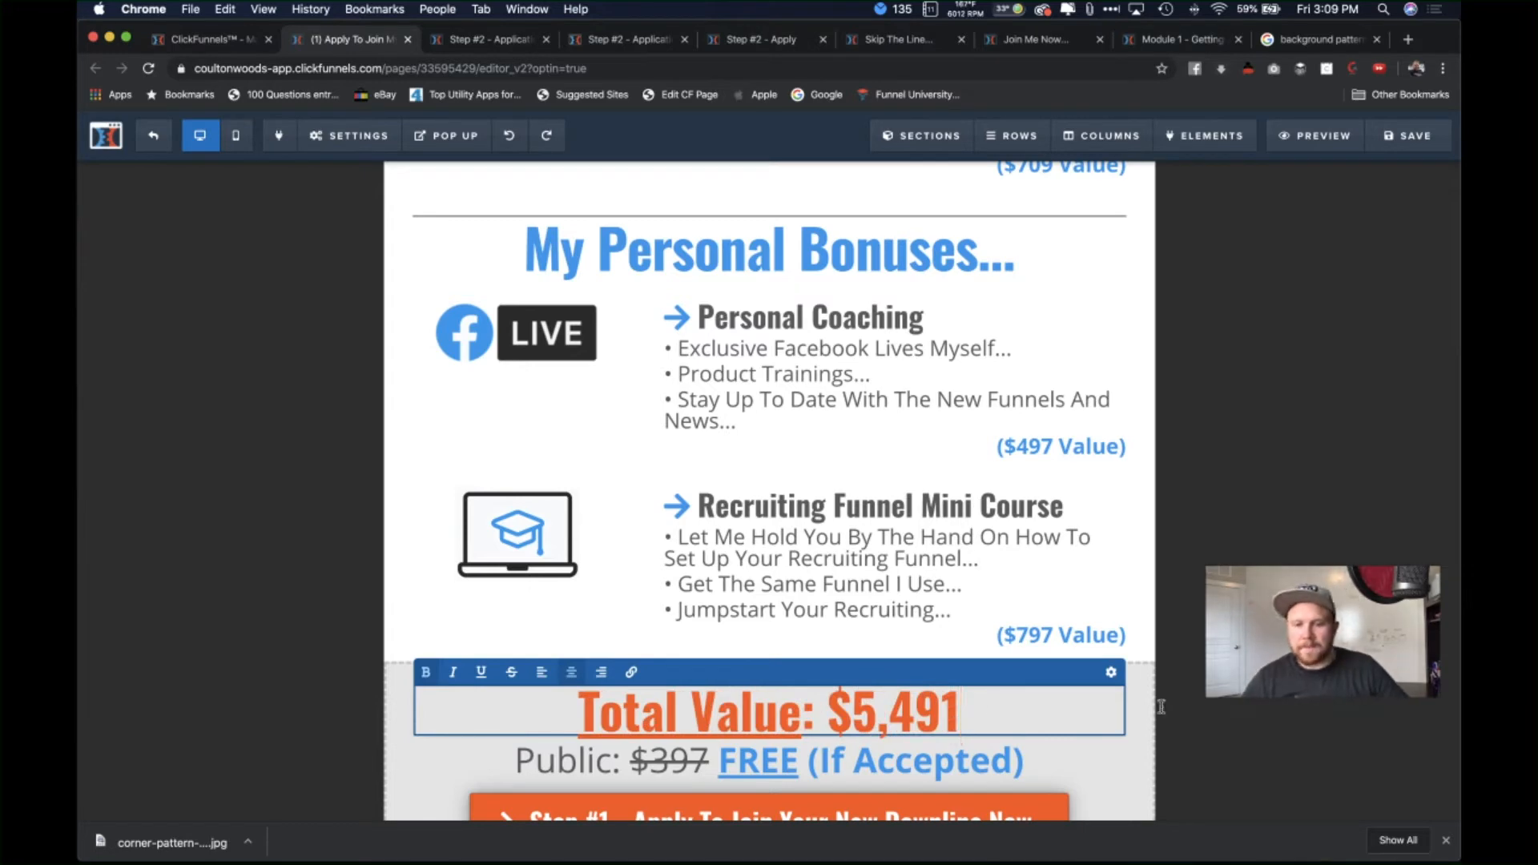
left_click(1161, 707)
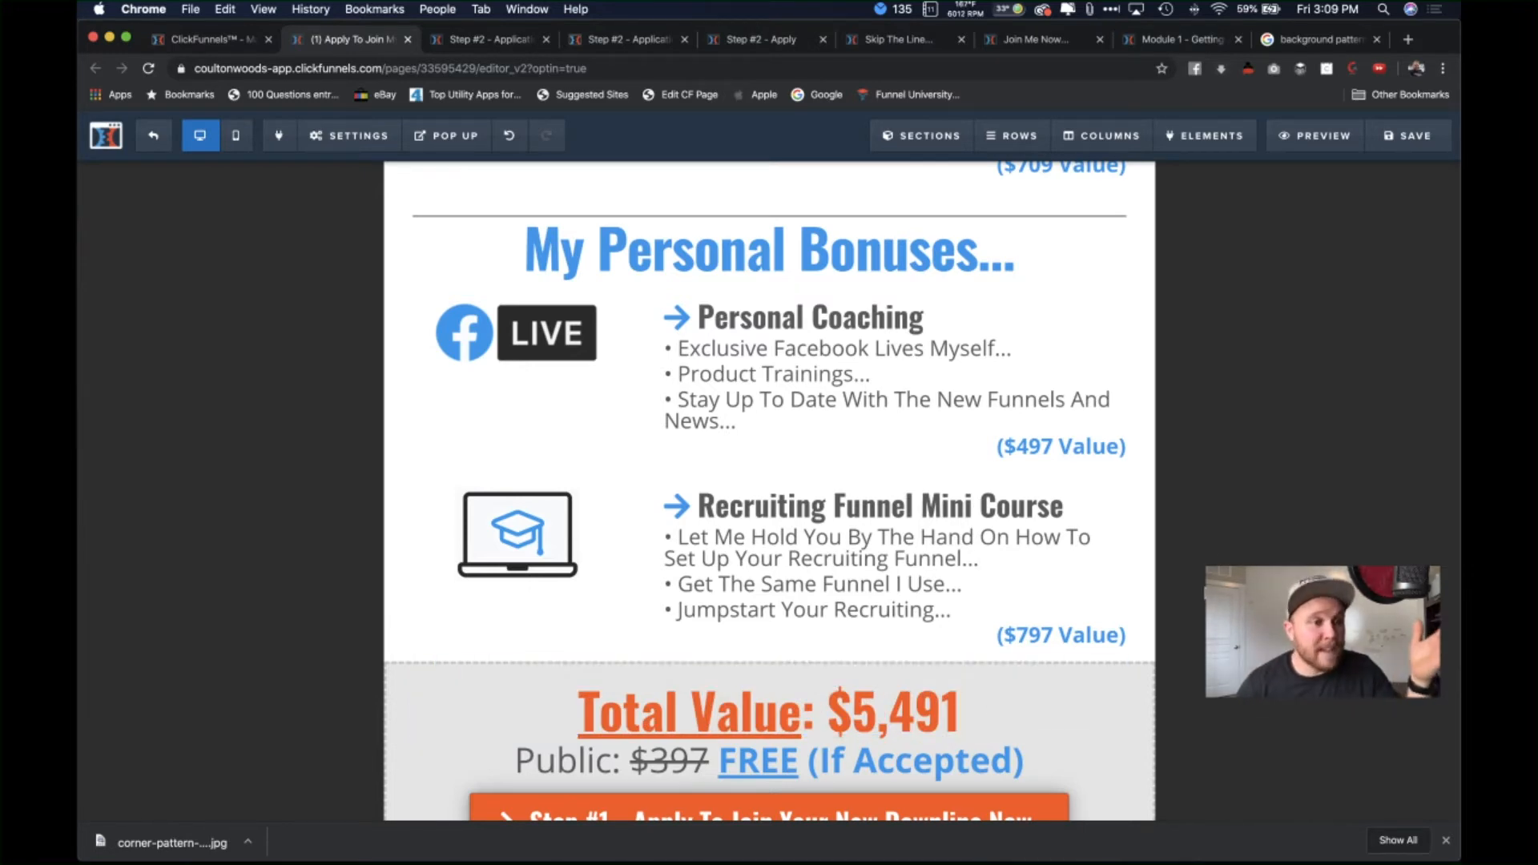
Step: Hide the 'Still Not Convinced, Yet?' section through its Section settings eye icon
scroll(1115, 514, "up", 2)
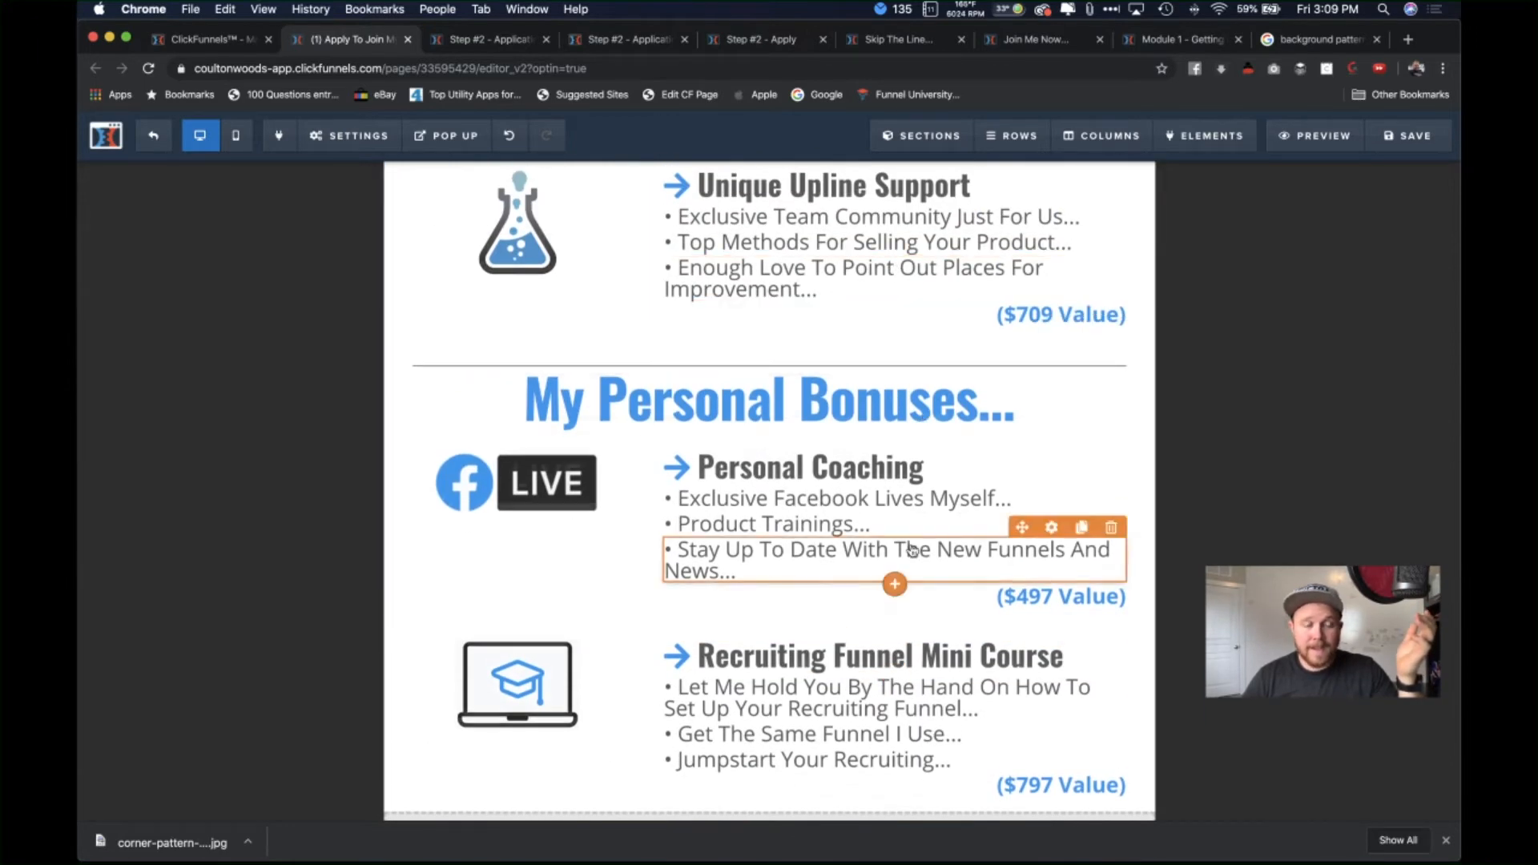
scroll(911, 550, "down", 2)
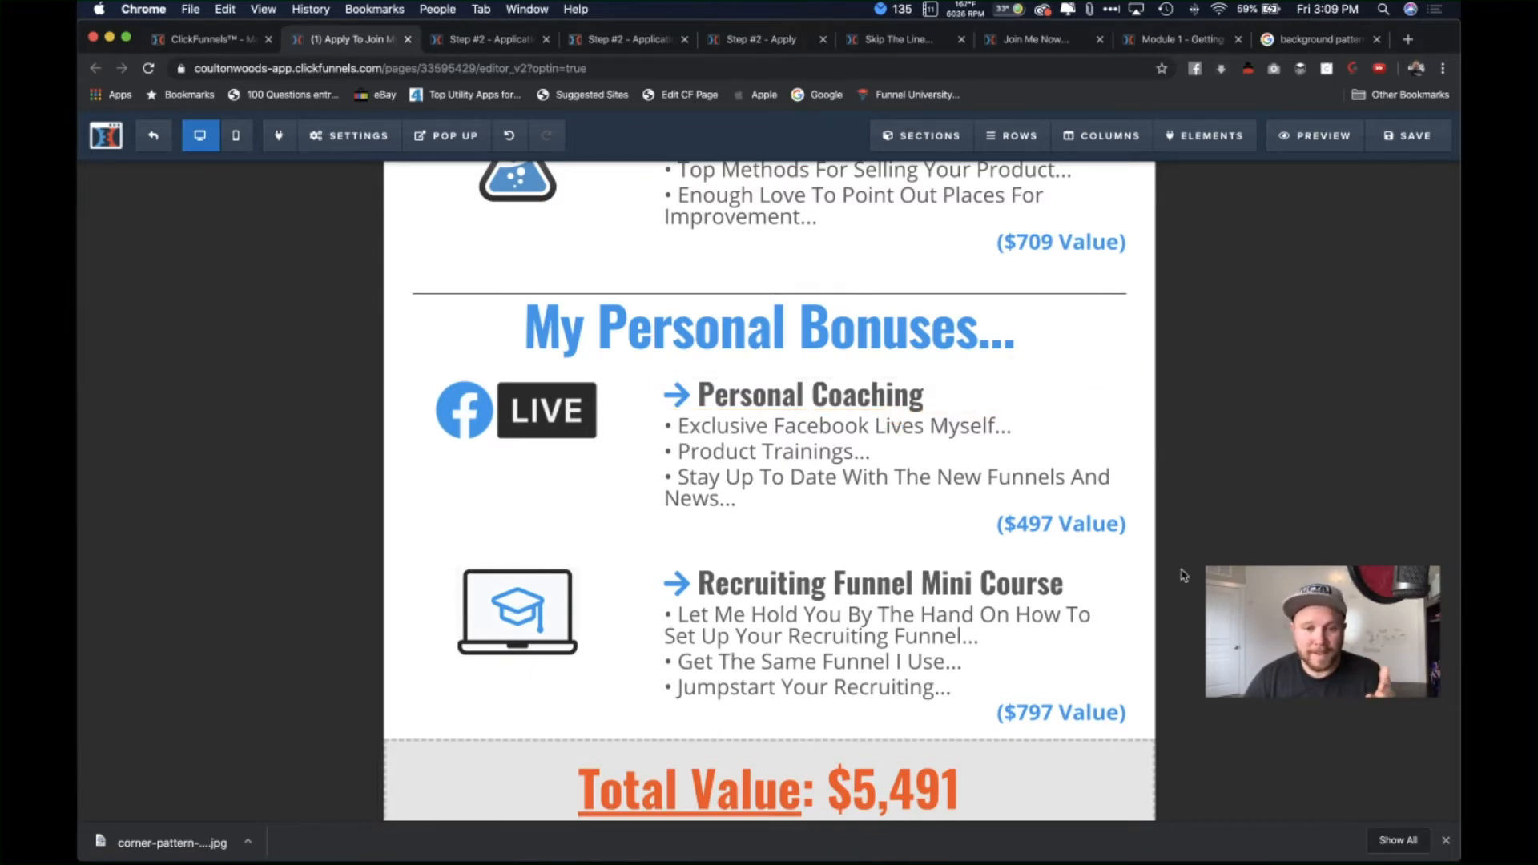
scroll(1183, 575, "down", 5)
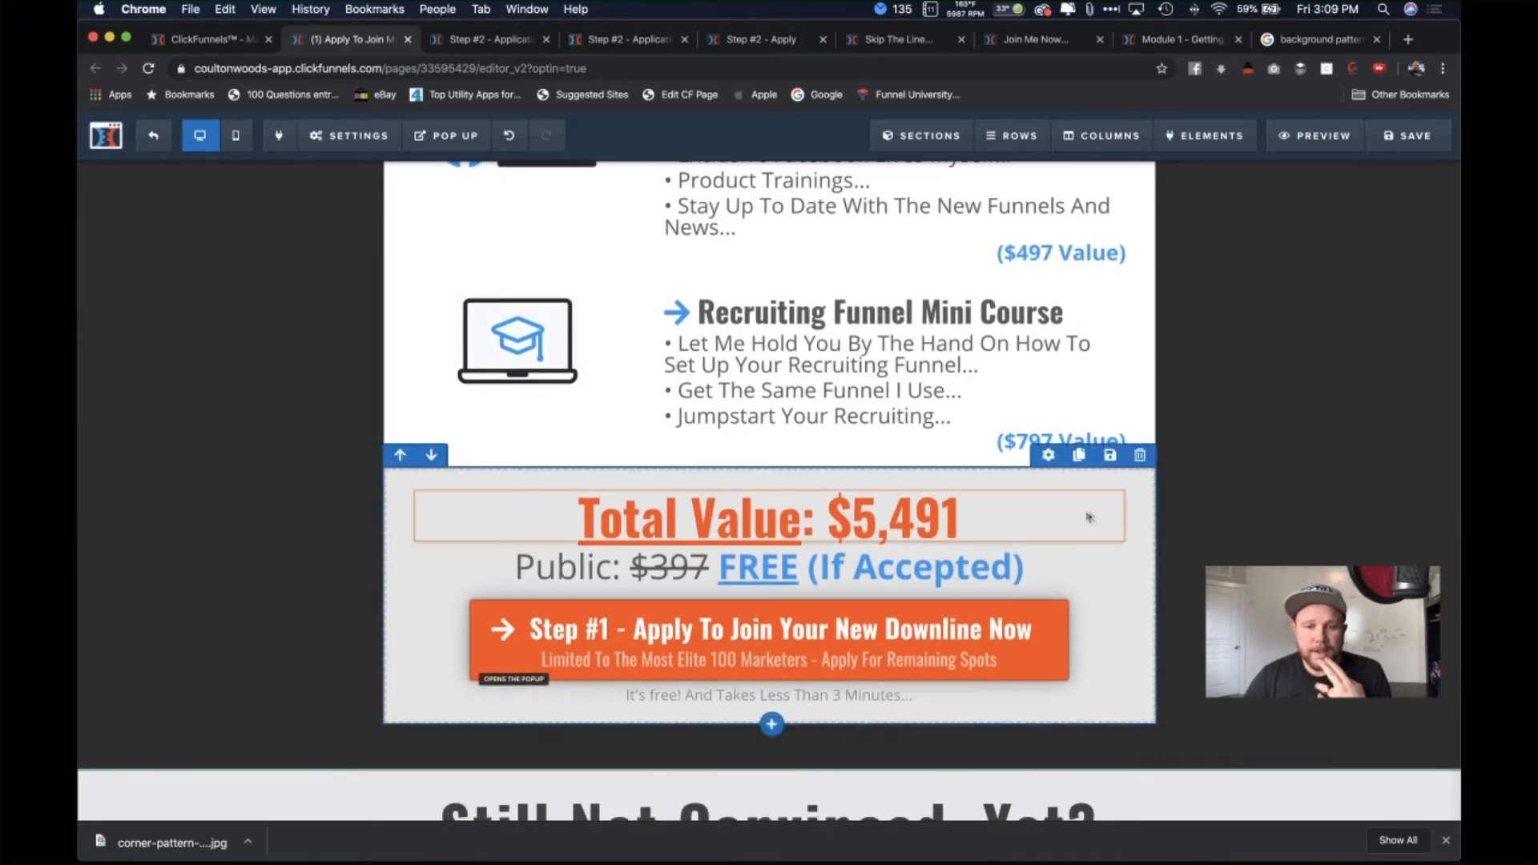
scroll(1058, 513, "down", 2)
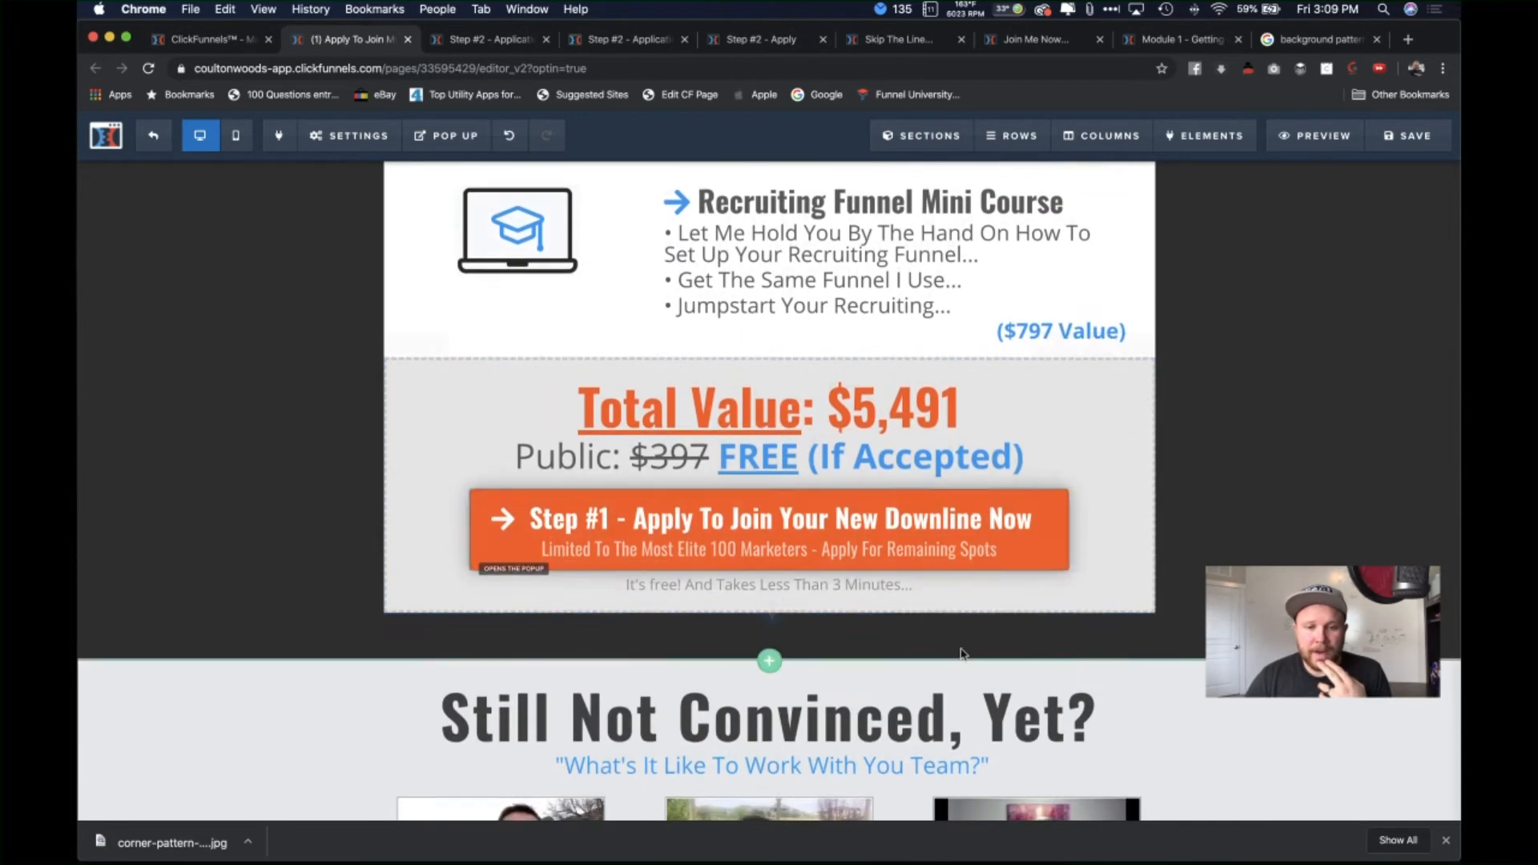
scroll(984, 553, "down", 4)
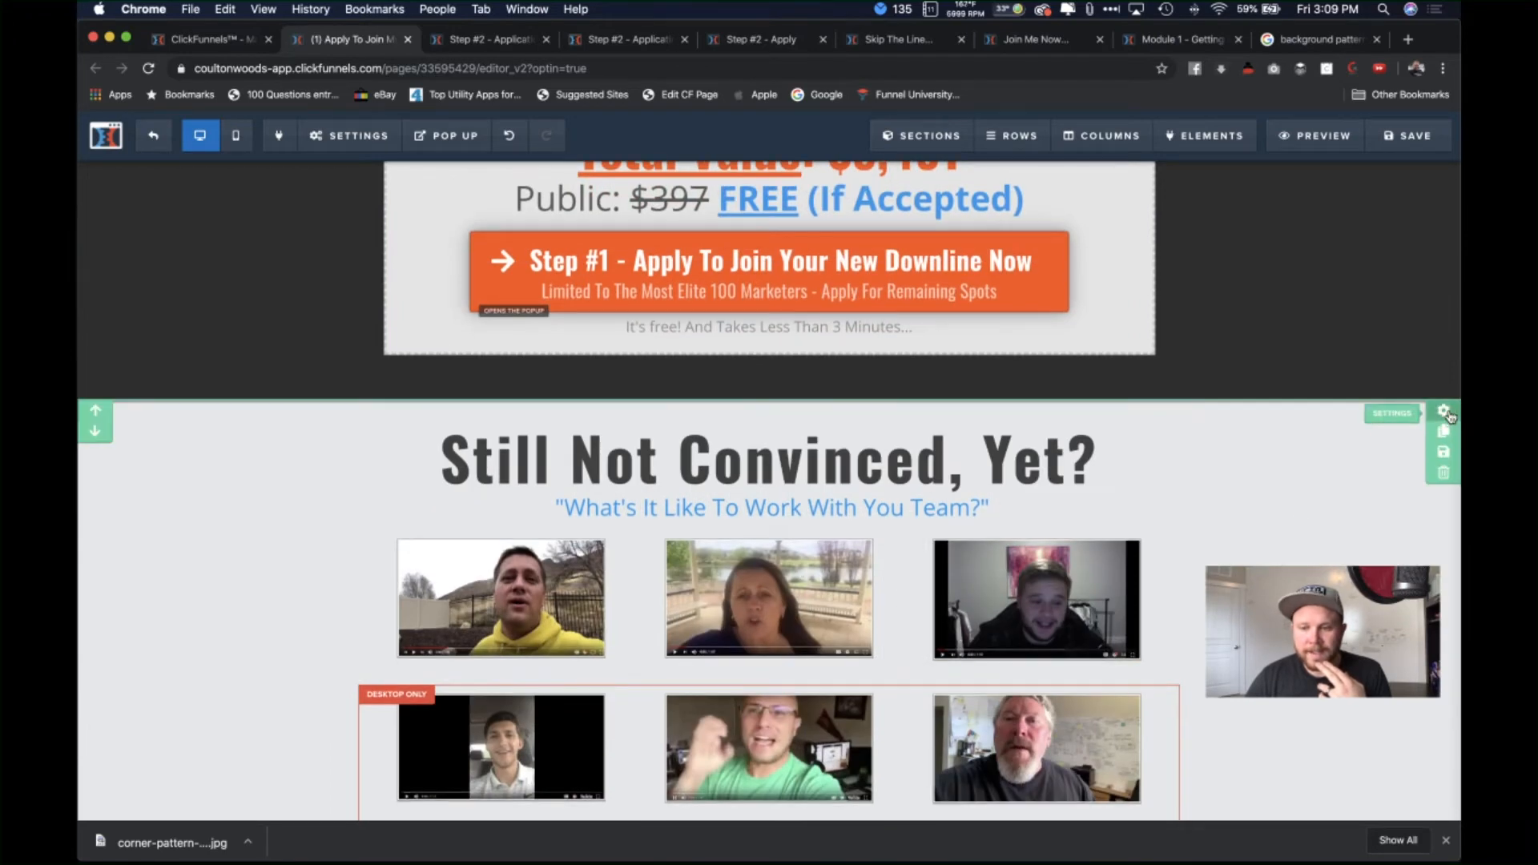
left_click(1374, 481)
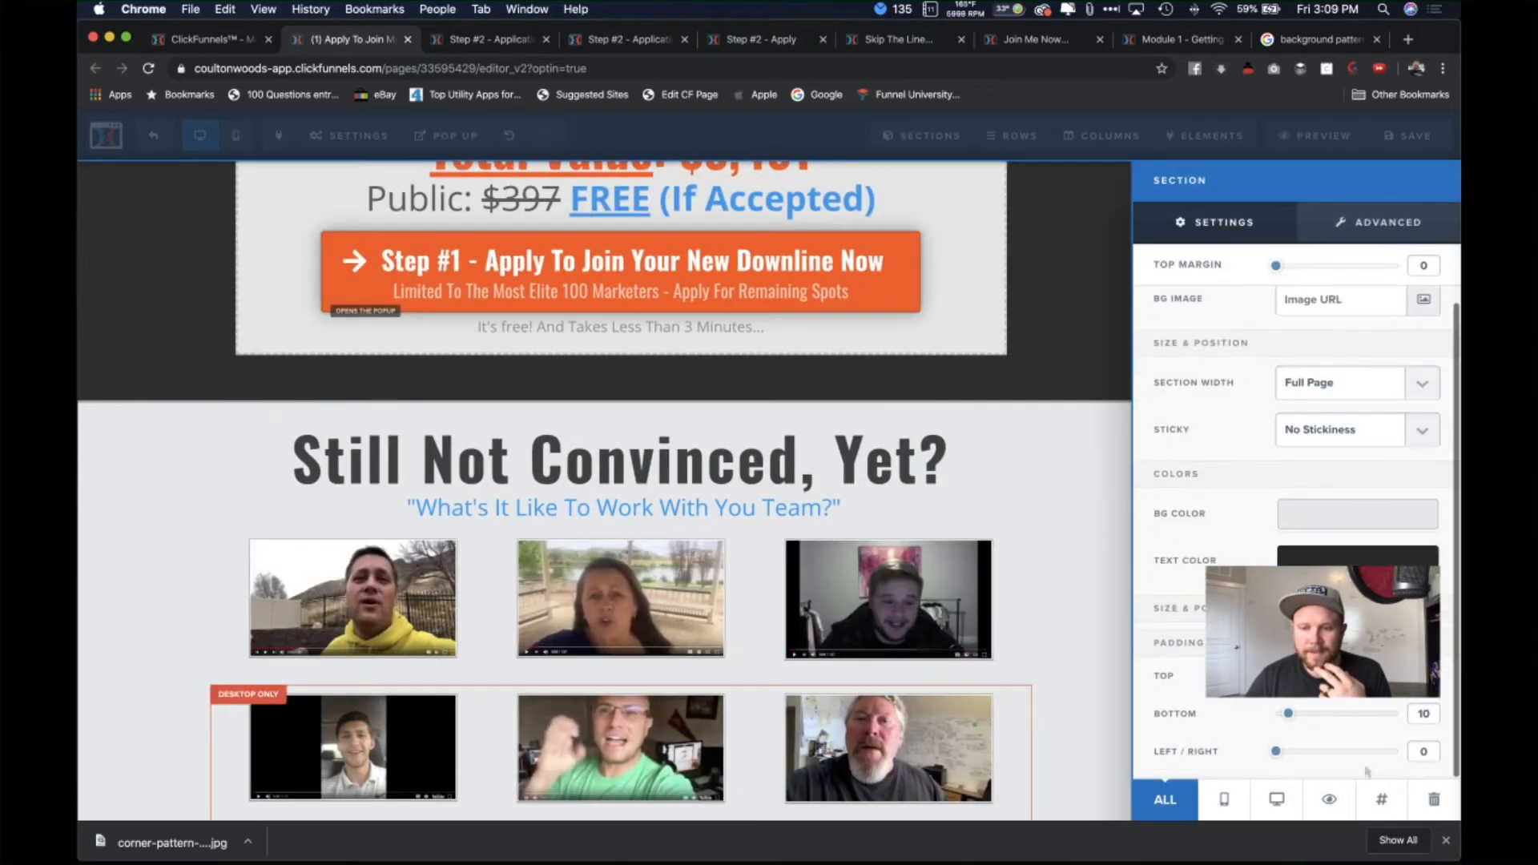
left_click(1330, 802)
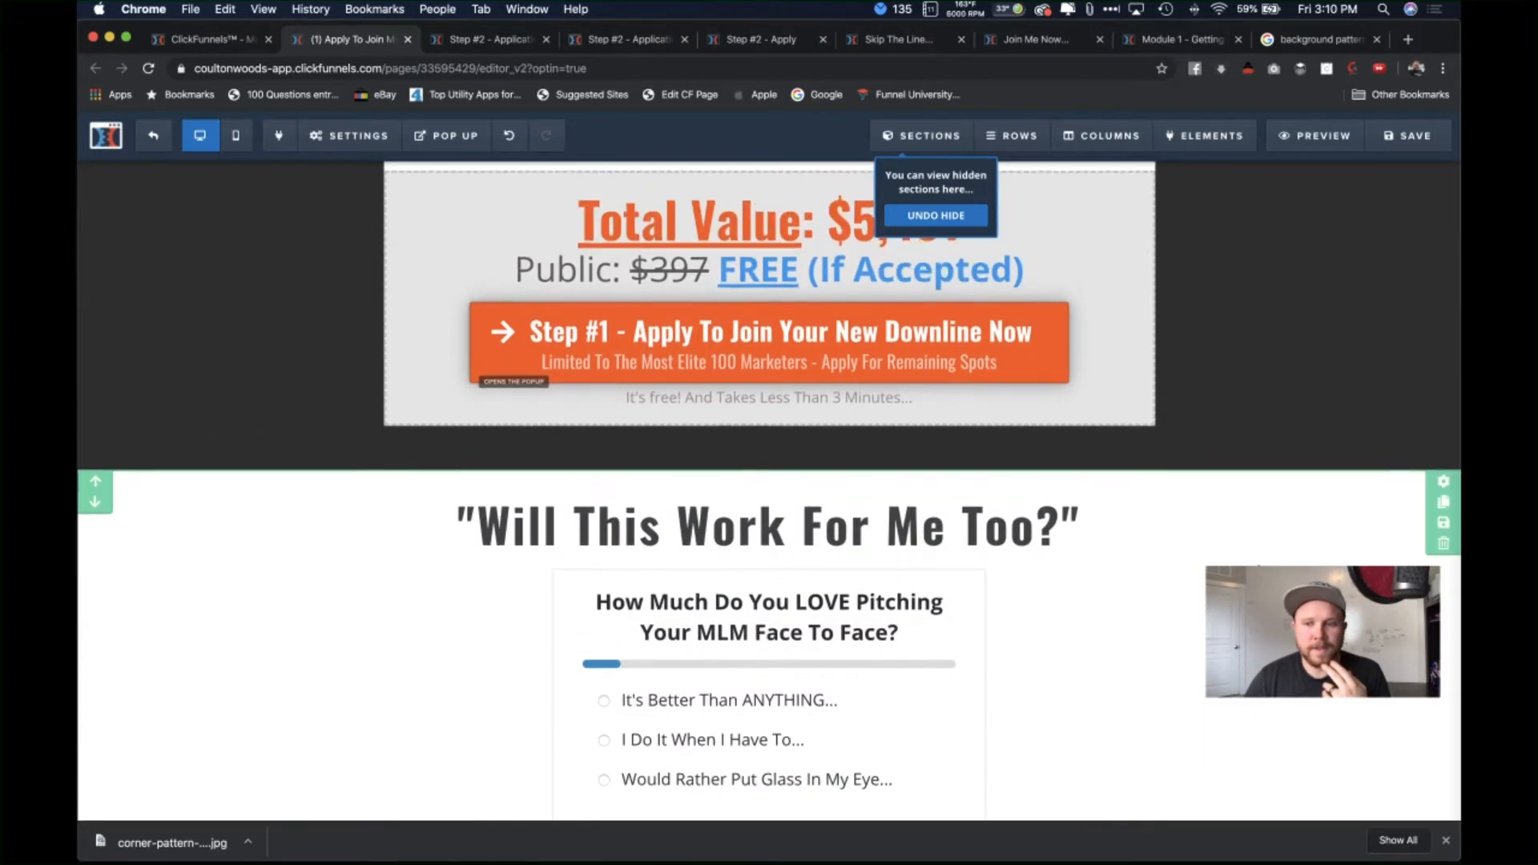
left_click(1442, 491)
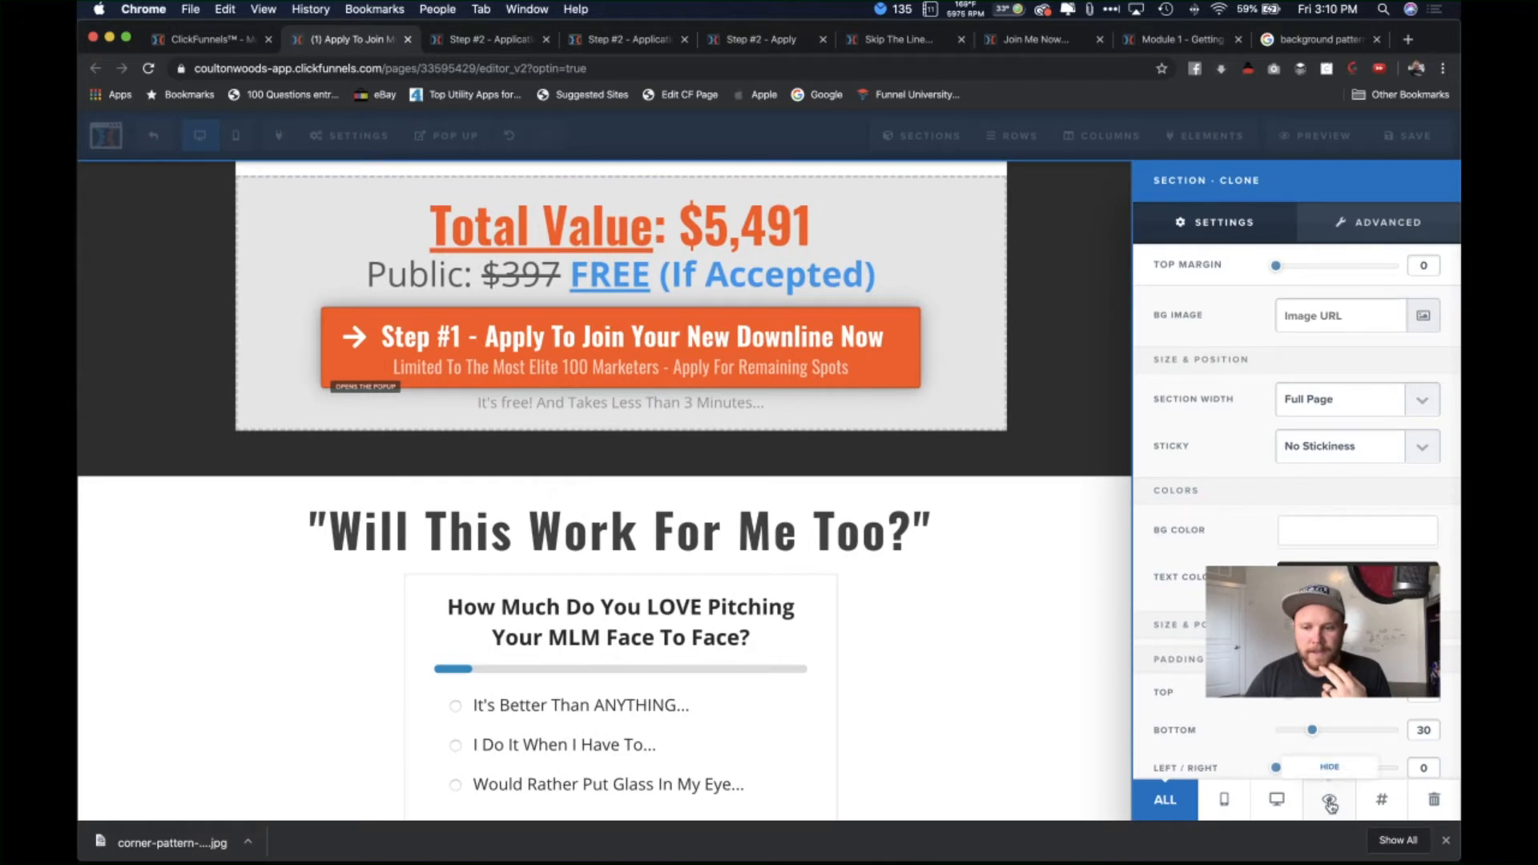
left_click(1023, 612)
left_click(1448, 841)
scroll(1363, 609, "up", 2)
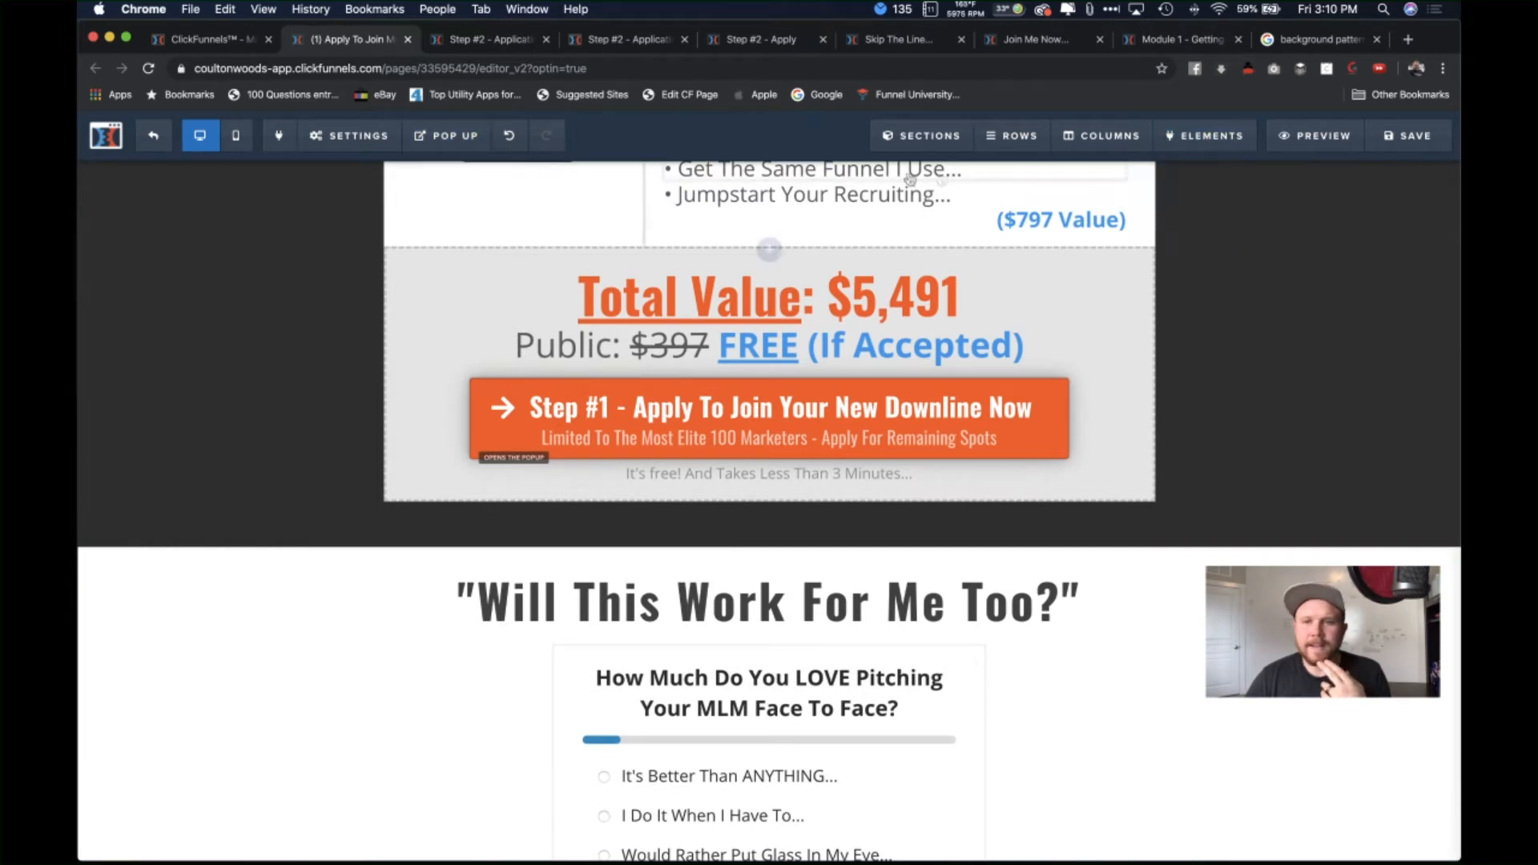
mouse_move(936, 138)
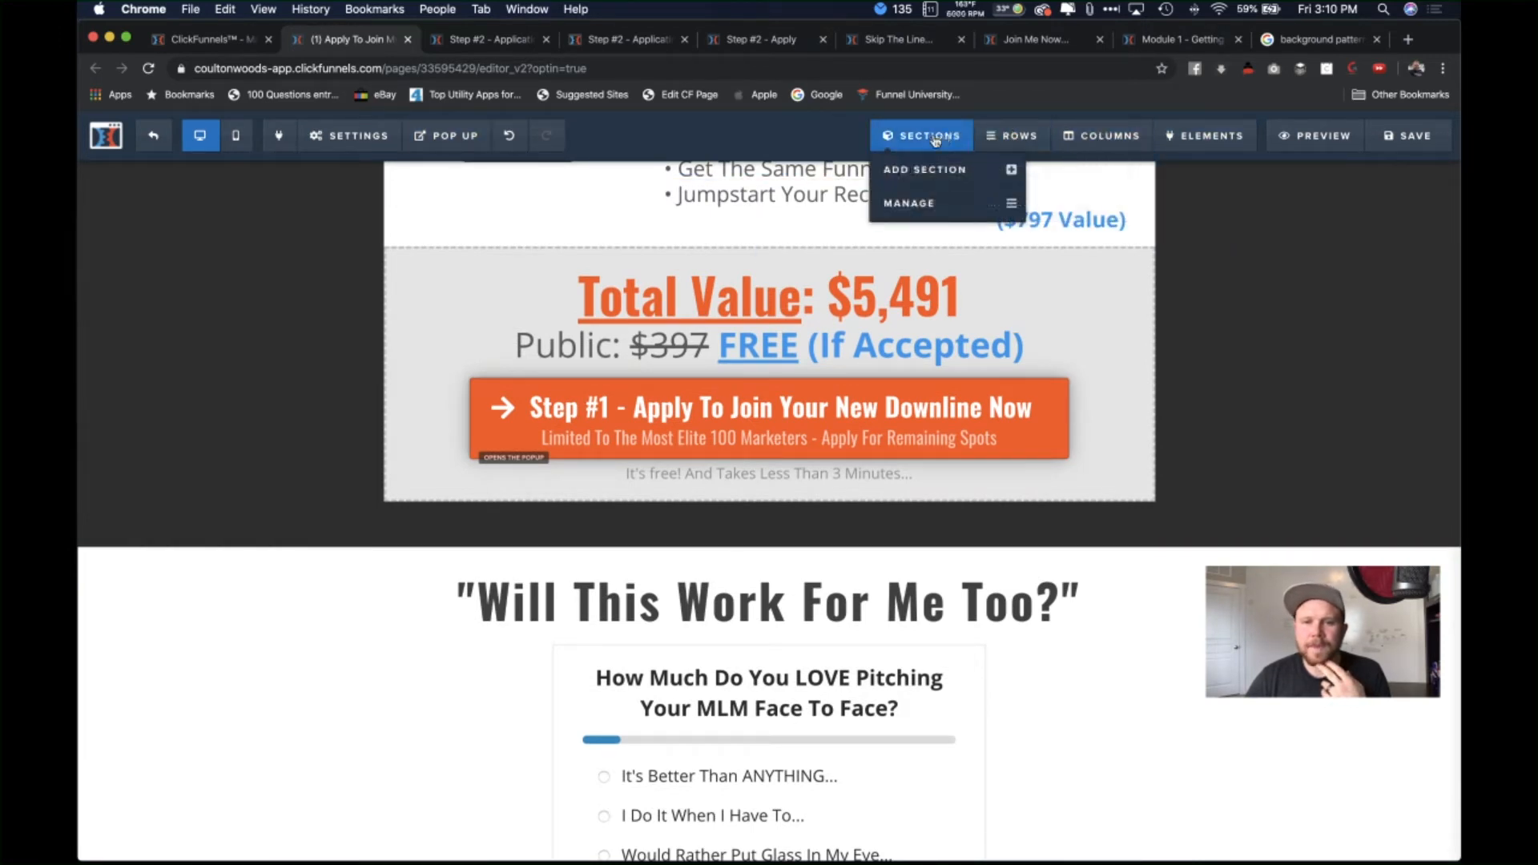
left_click(962, 204)
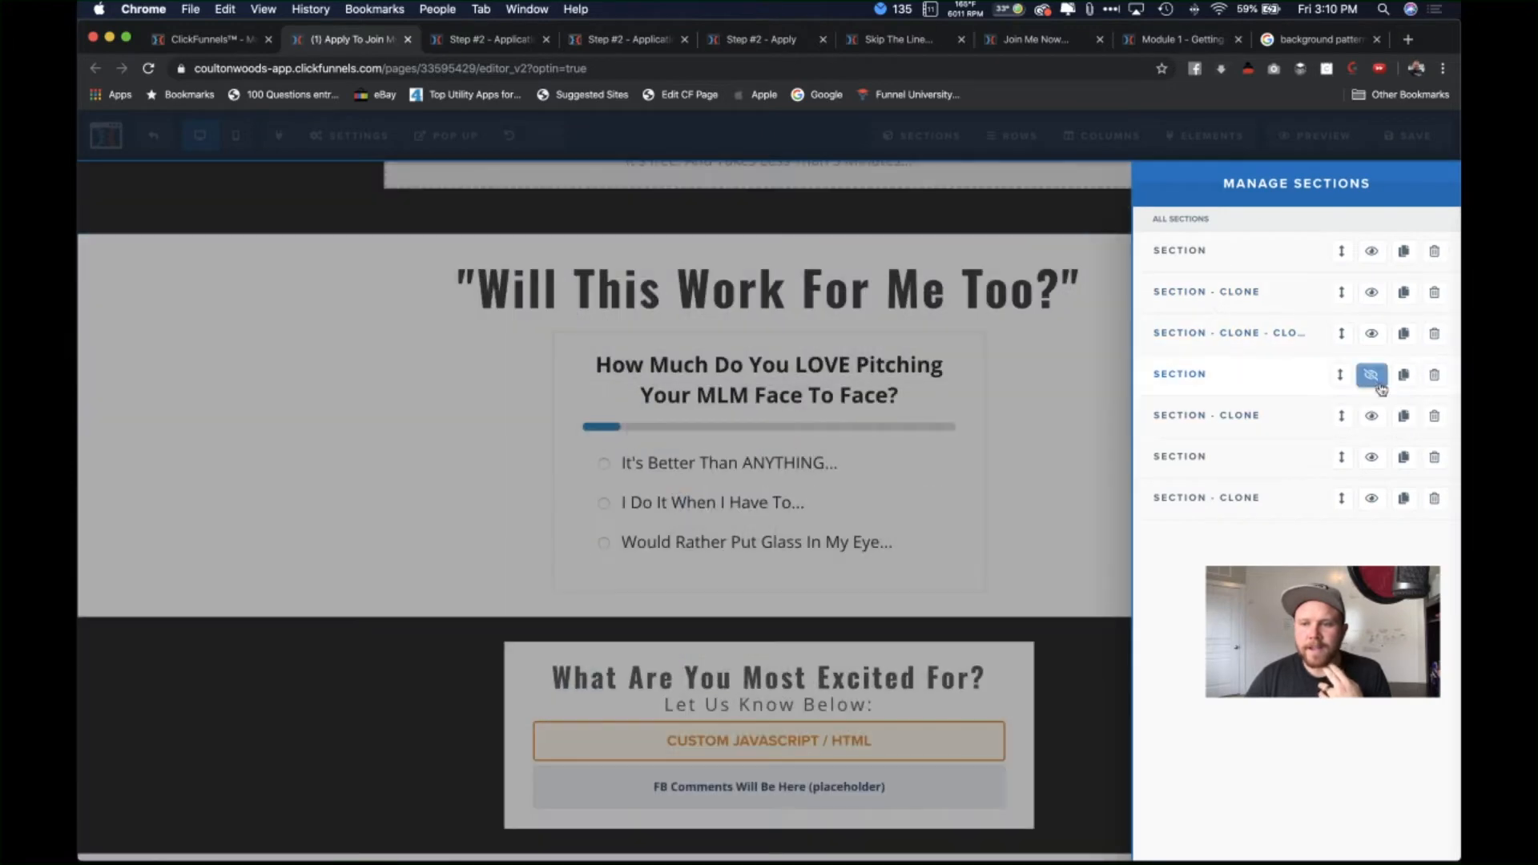
left_click(1372, 376)
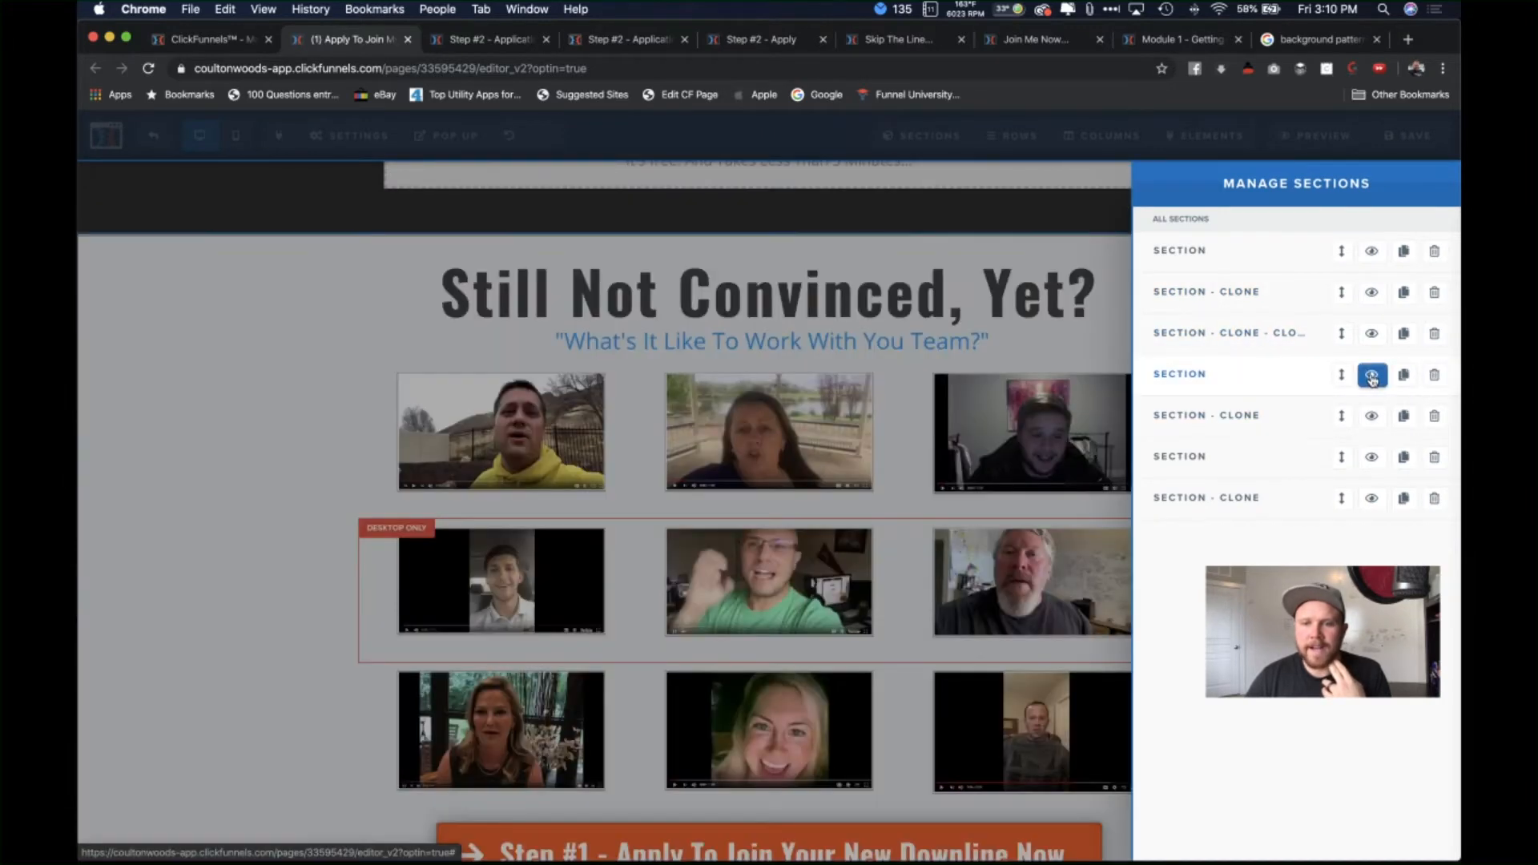
left_click(1372, 377)
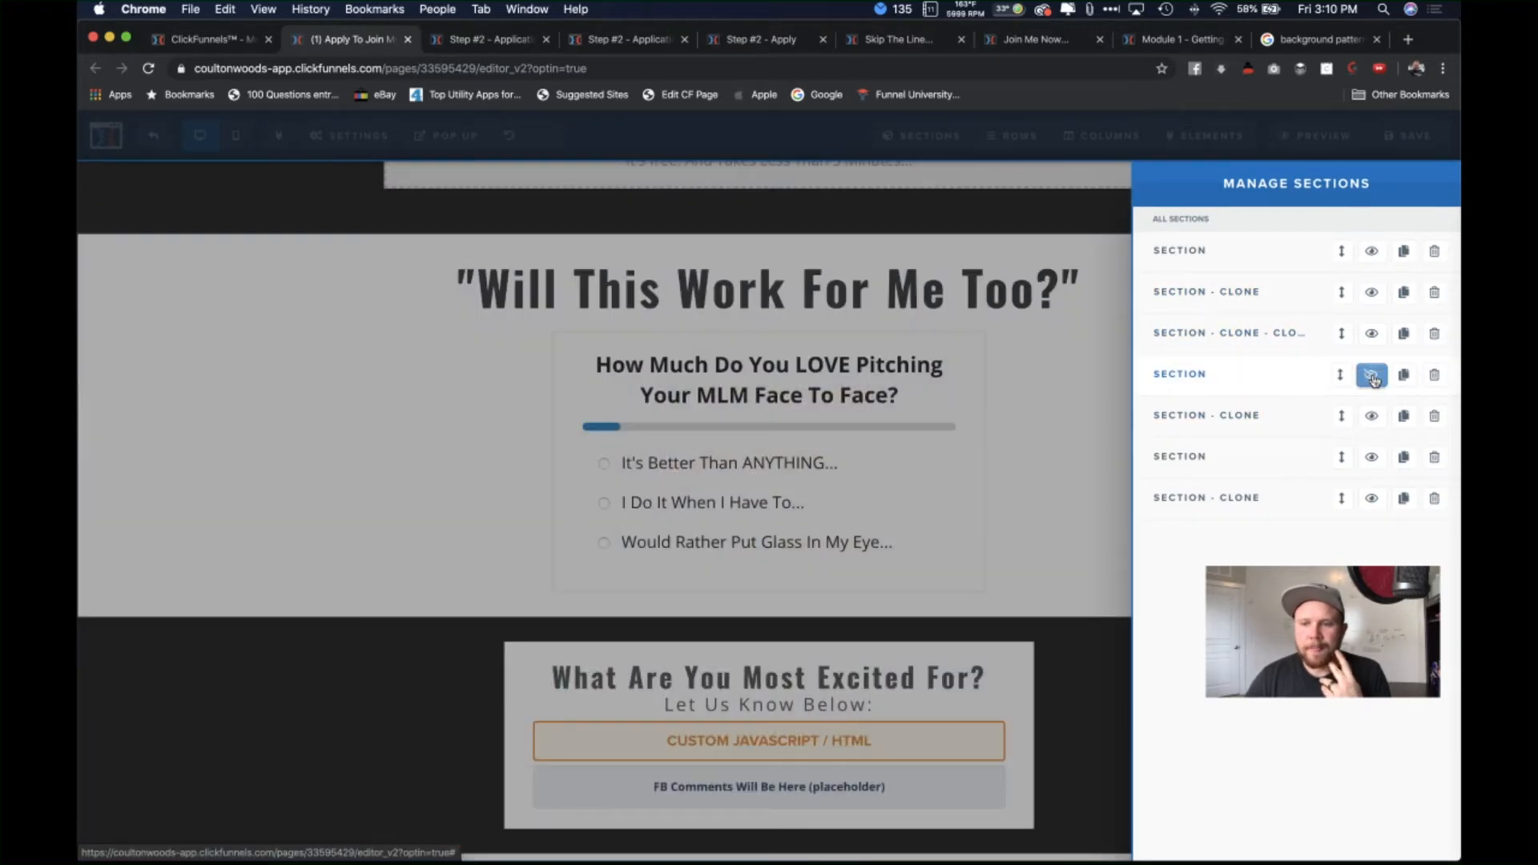
left_click(1371, 376)
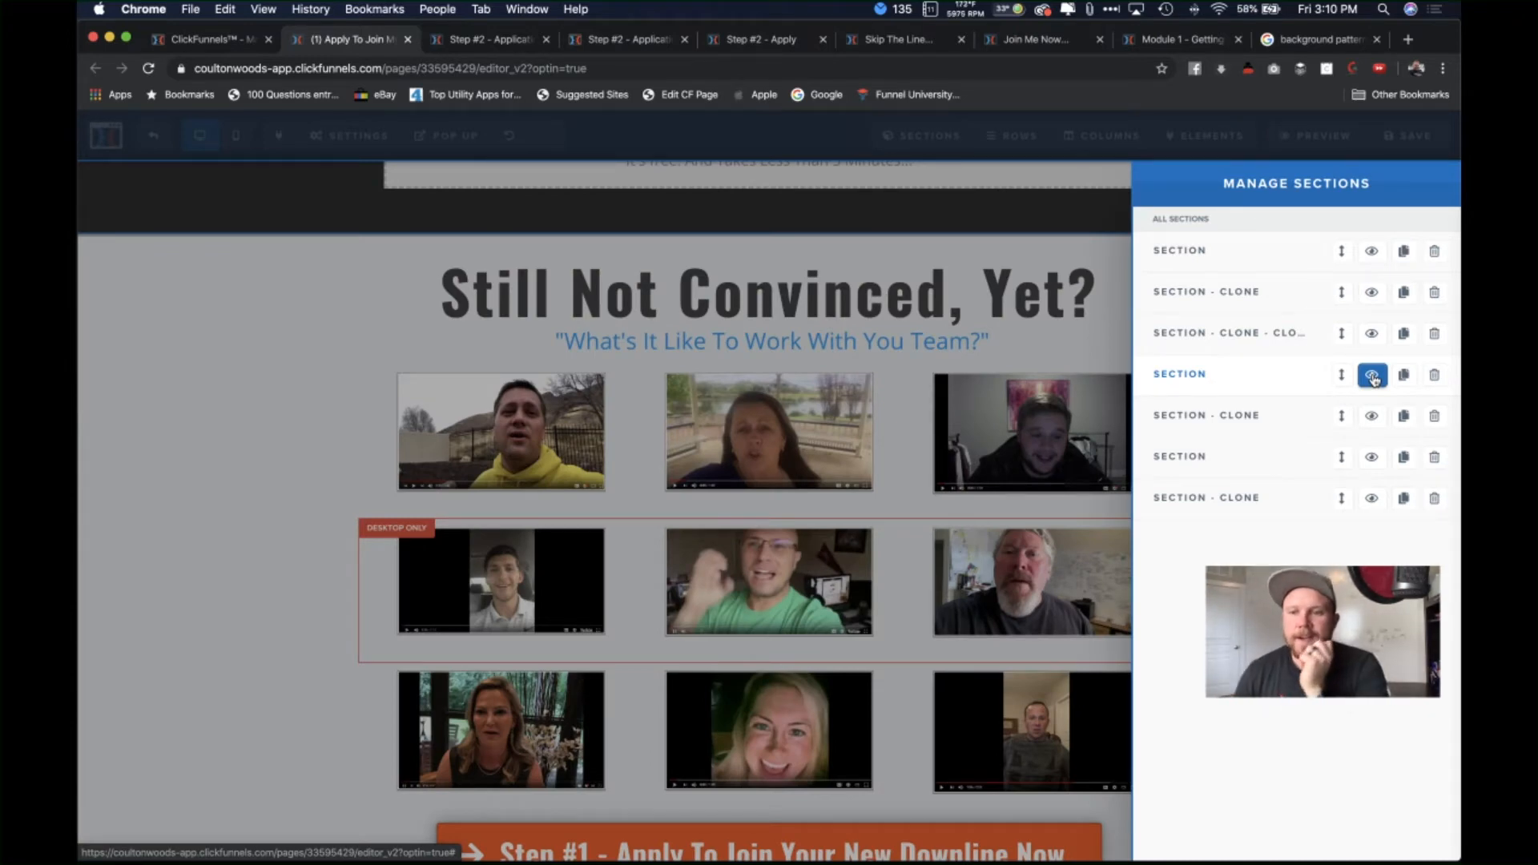
left_click(1374, 379)
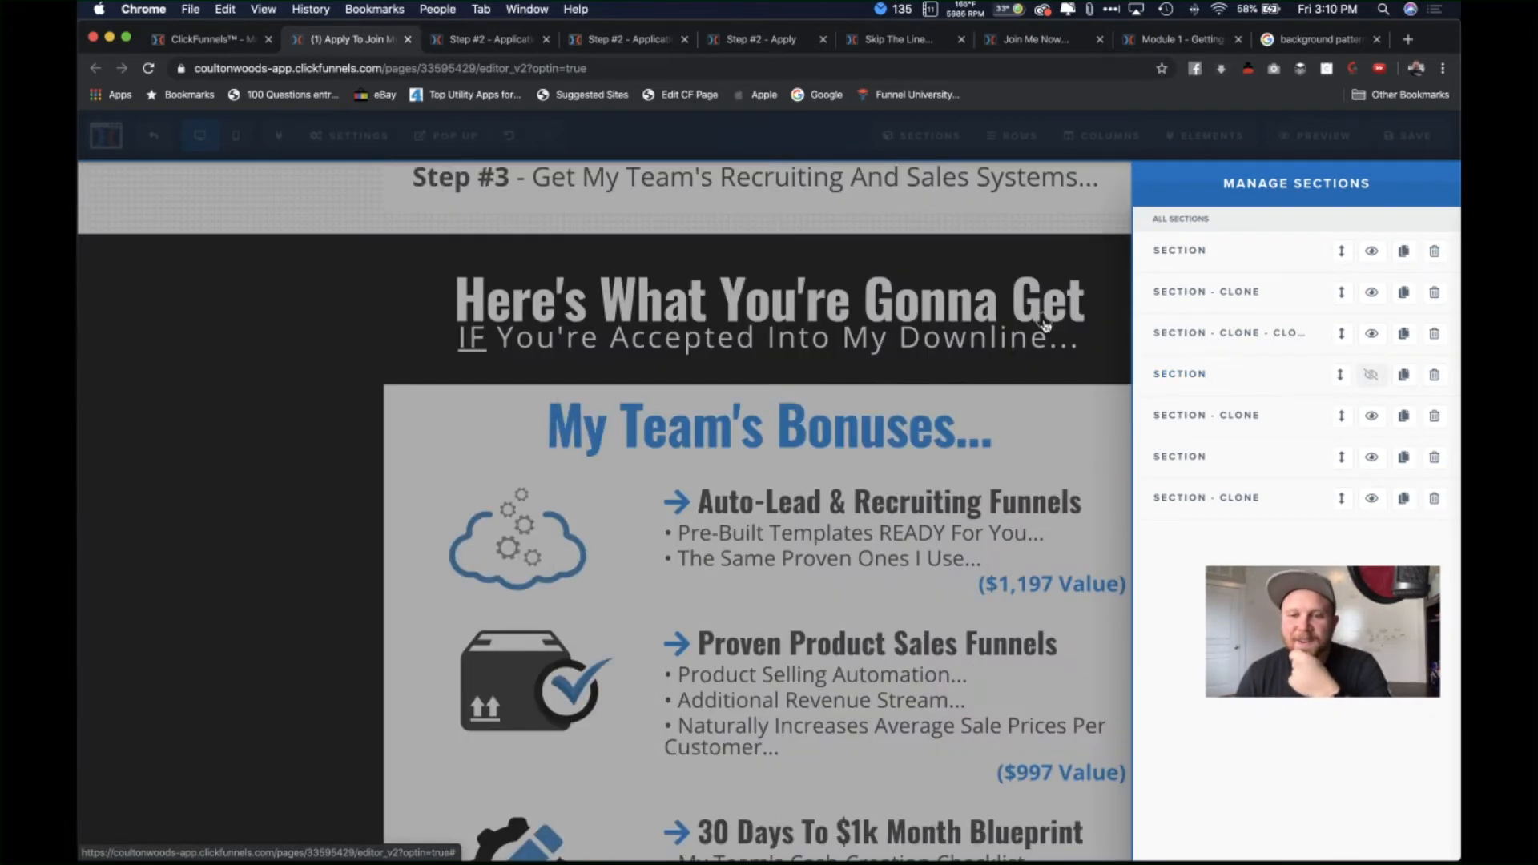
left_click(1051, 335)
scroll(1244, 459, "up", 3)
scroll(1244, 459, "down", 15)
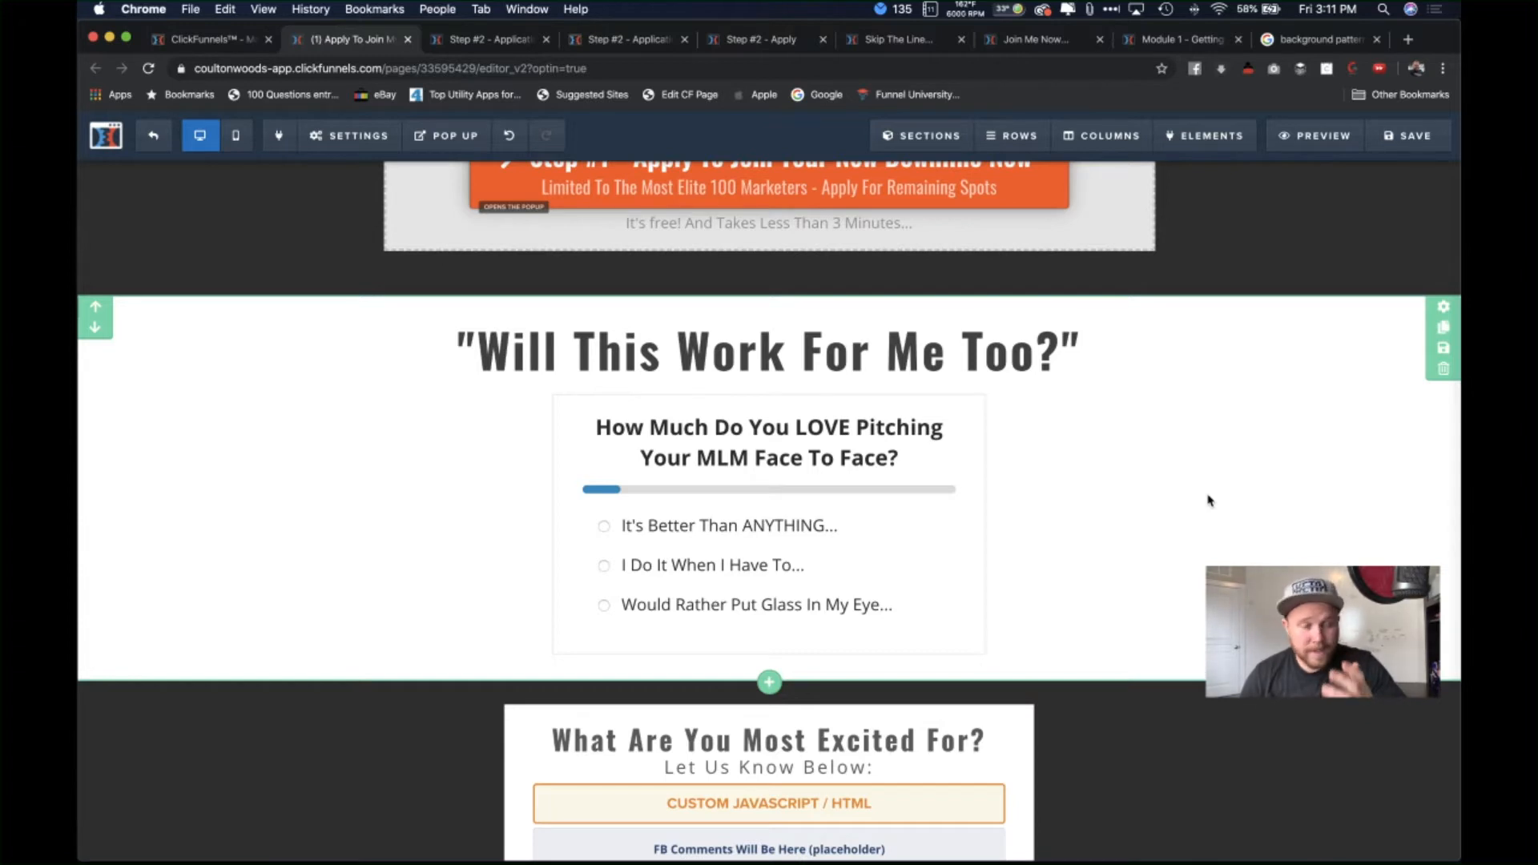
Step: View the custom HTML block's fb-like code, then start a new blank browser tab
scroll(1246, 525, "down", 1)
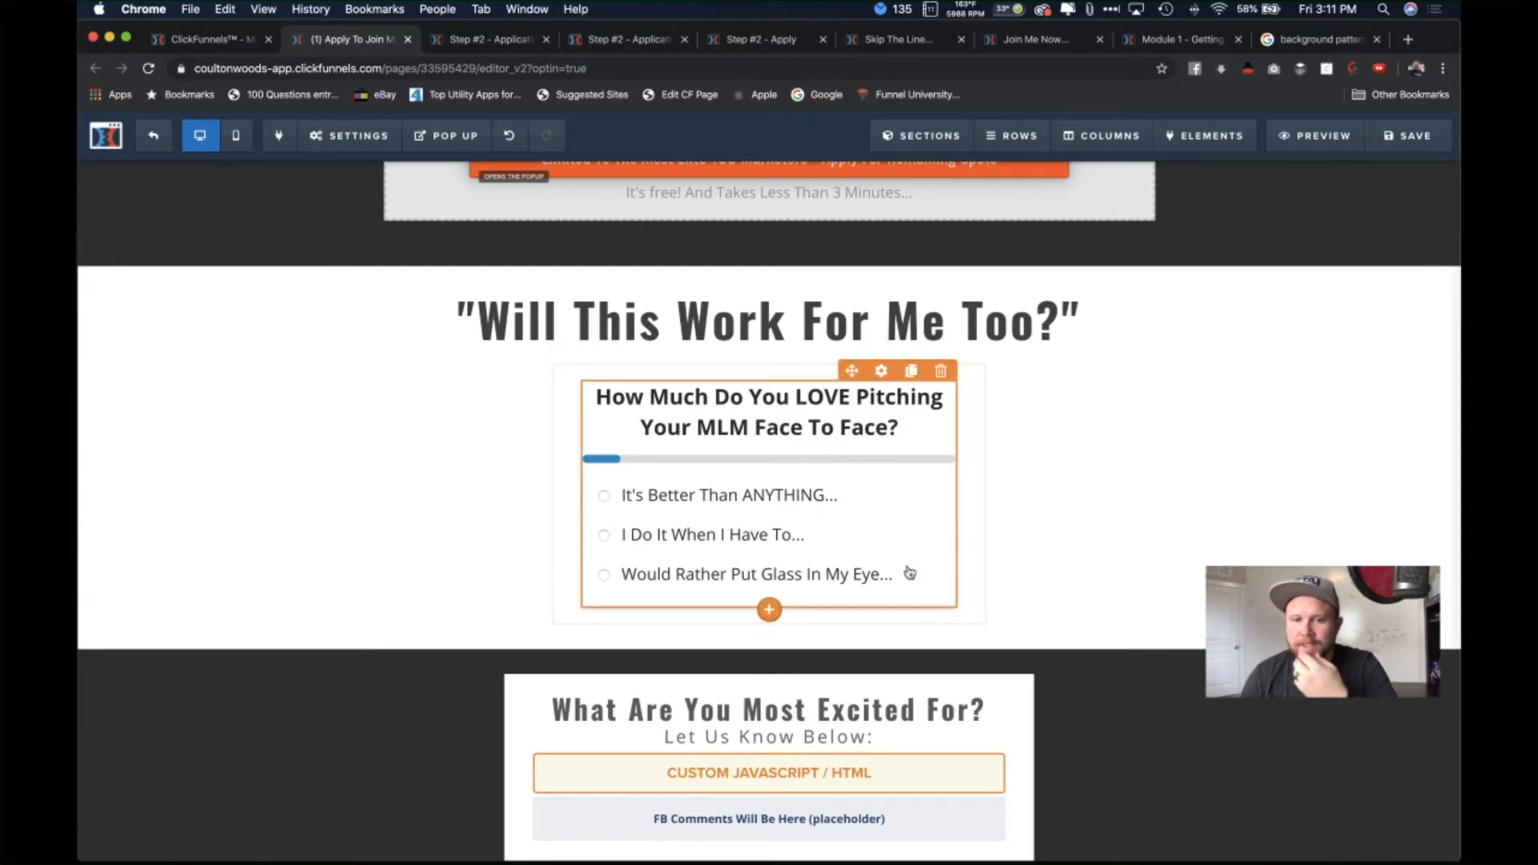
scroll(1099, 516, "down", 3)
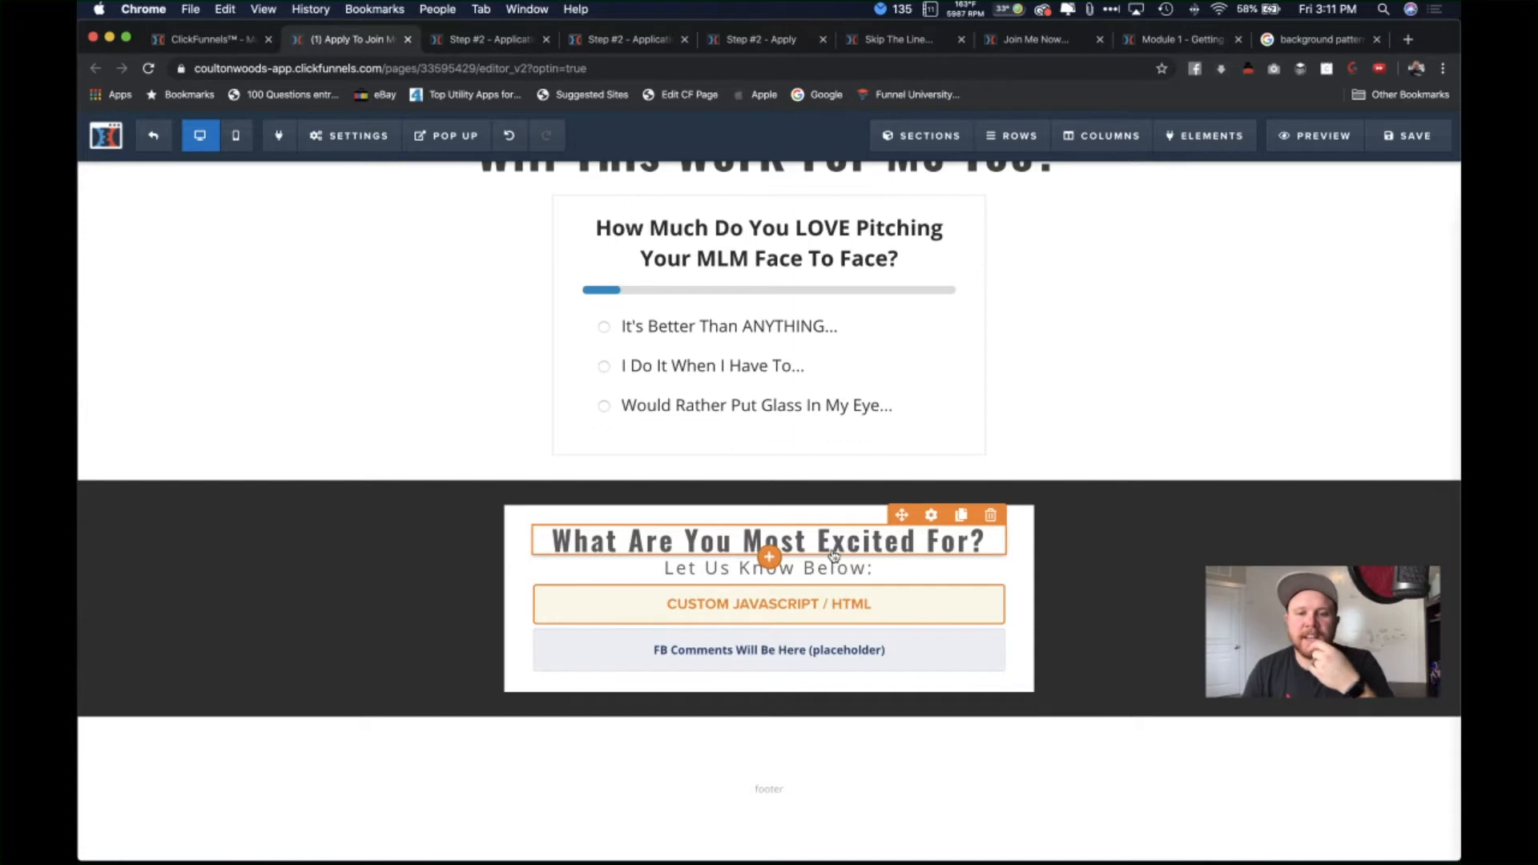
left_click(904, 609)
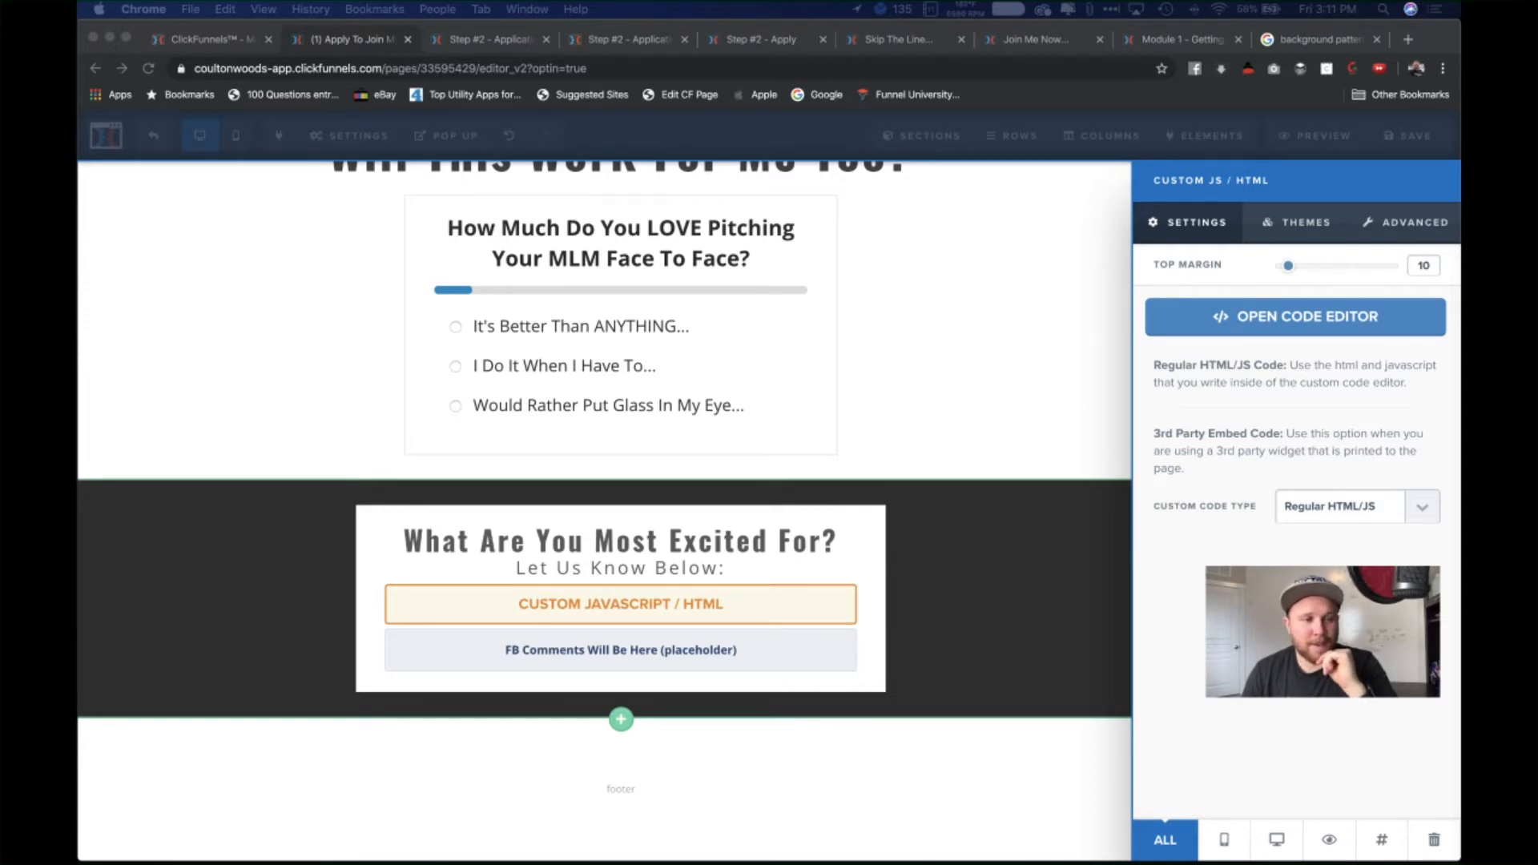
left_click(1229, 325)
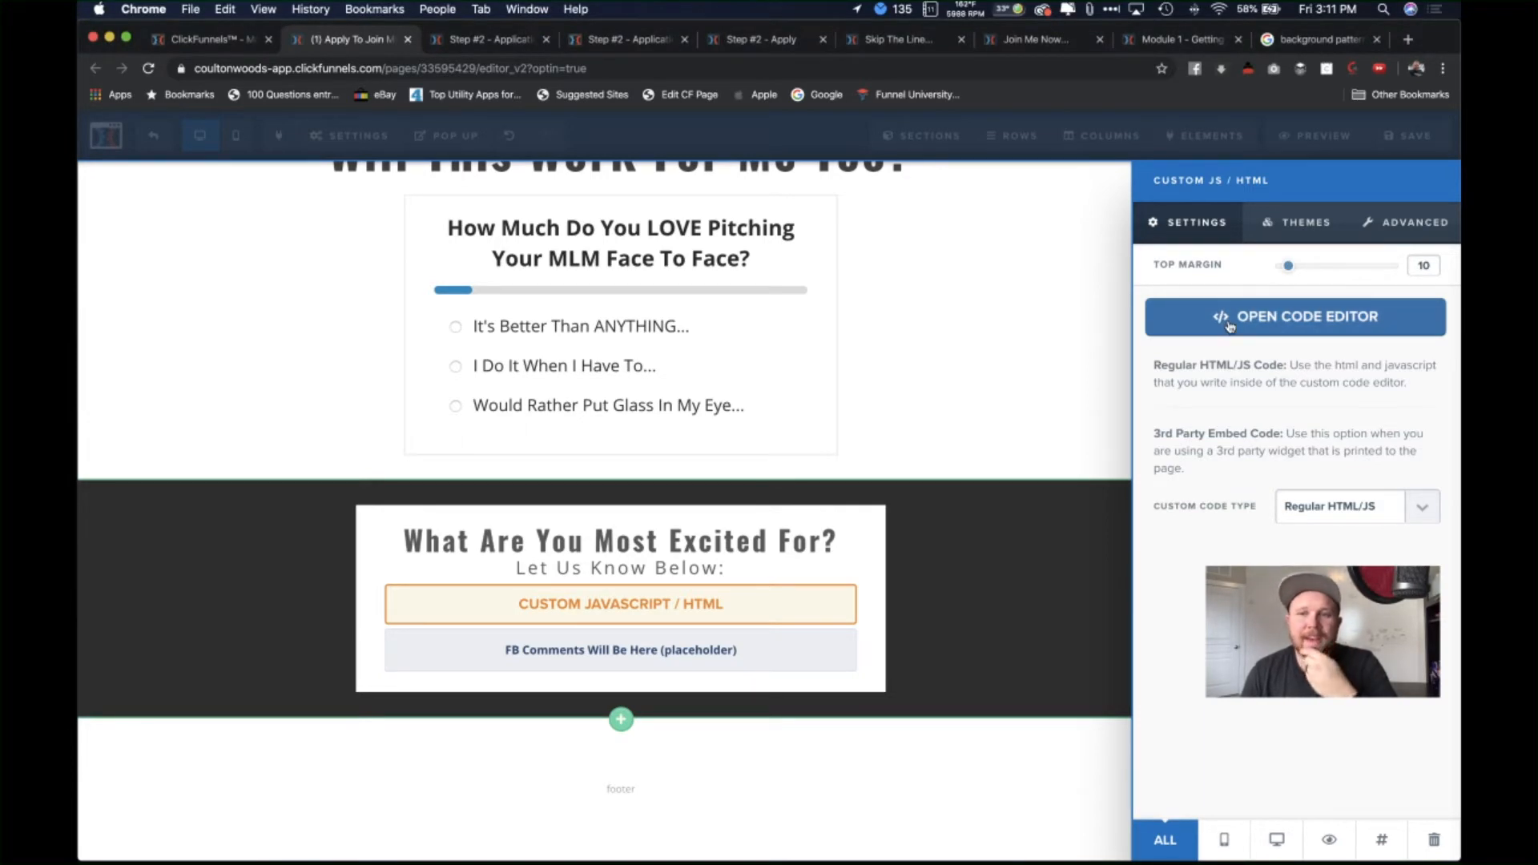
left_click(1221, 323)
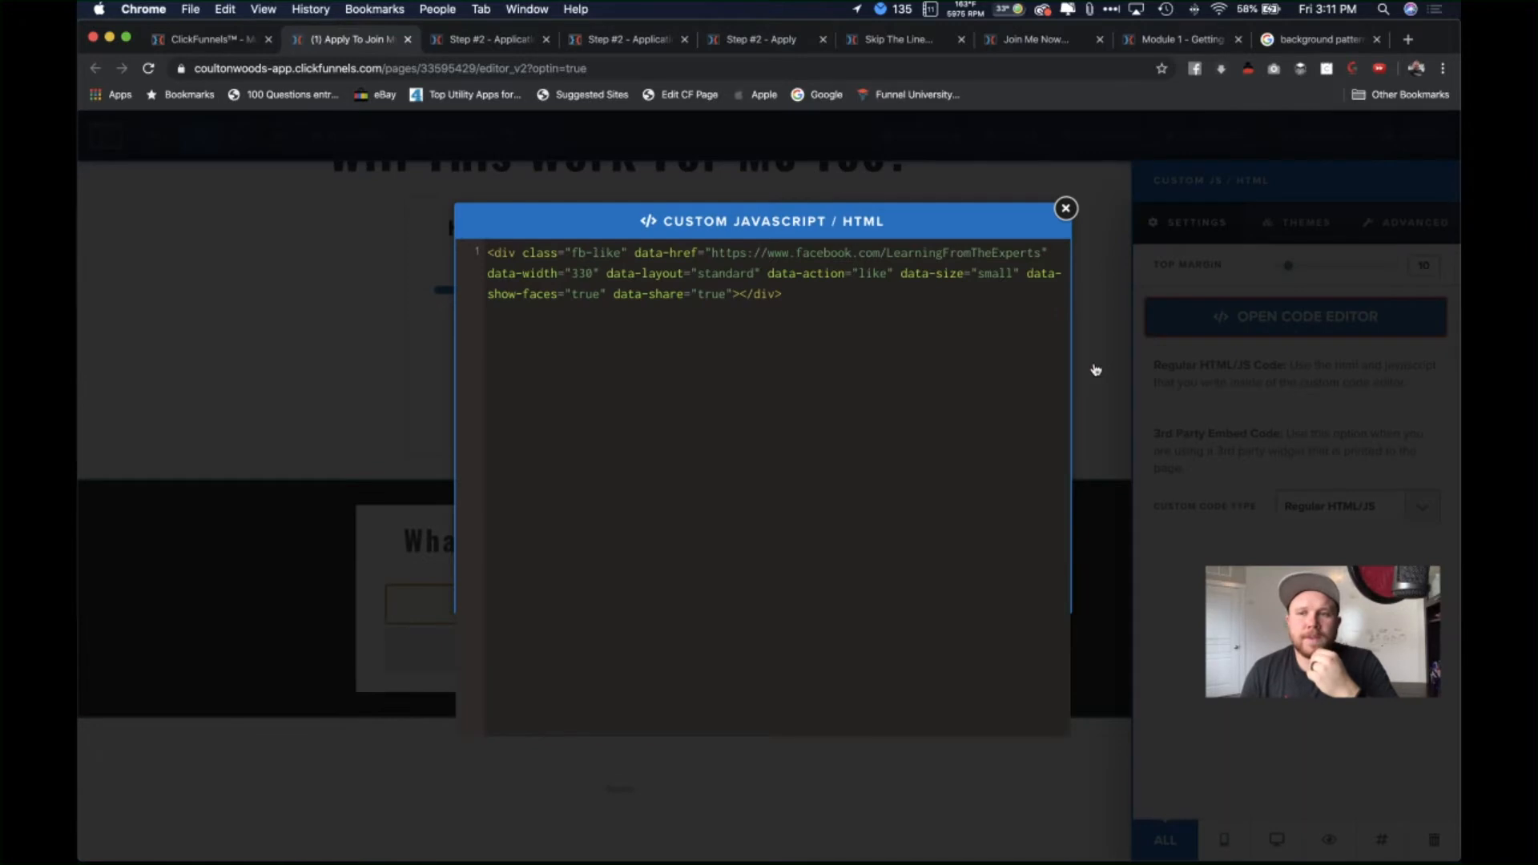
left_click(1408, 39)
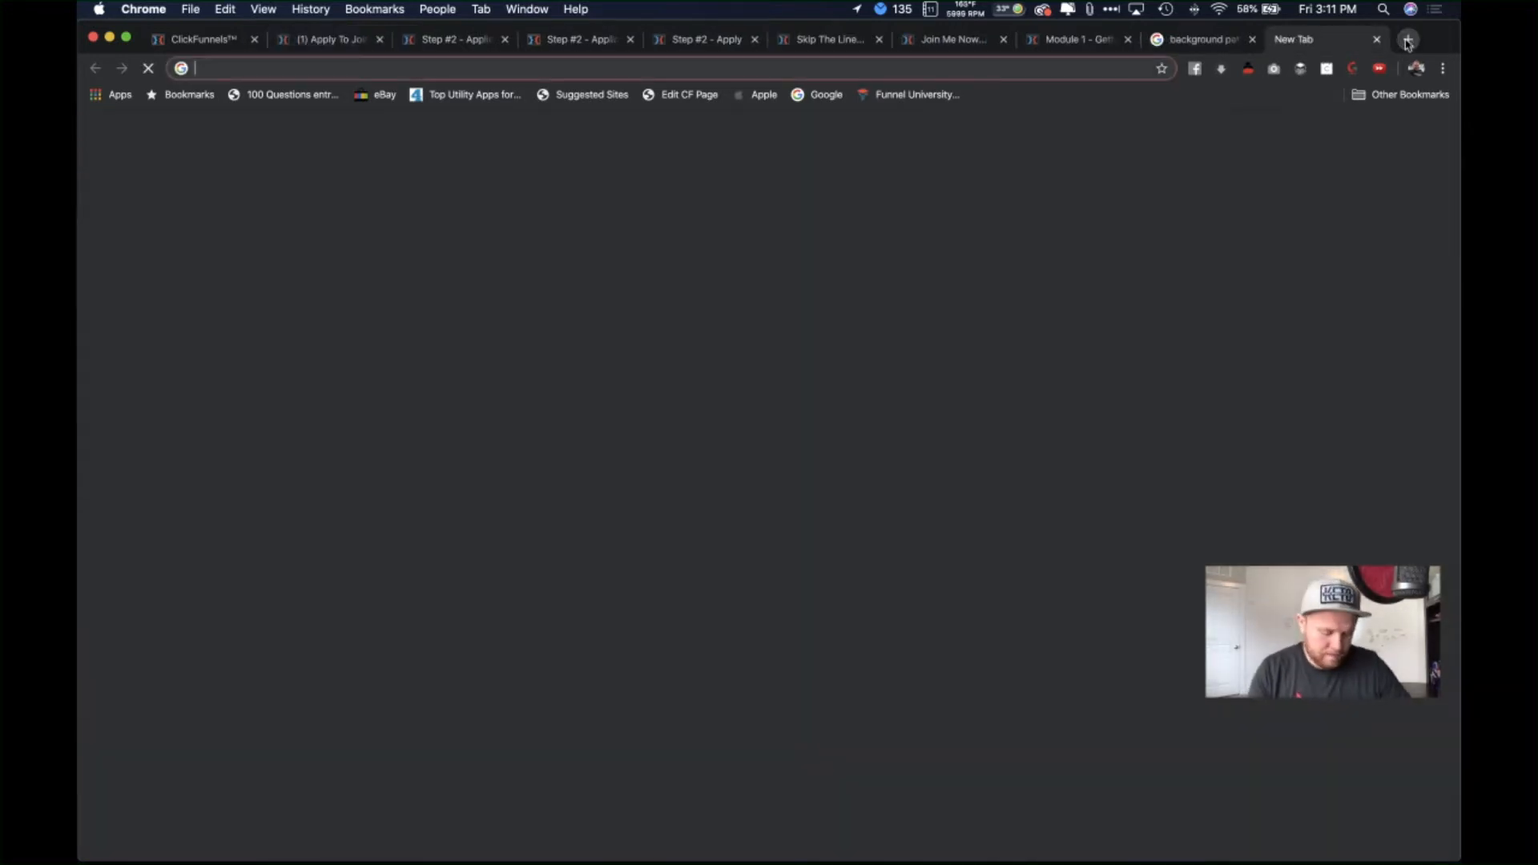
Step: Search Google for 'facebook developer' and look at the Facebook for Developers site
type("facebook")
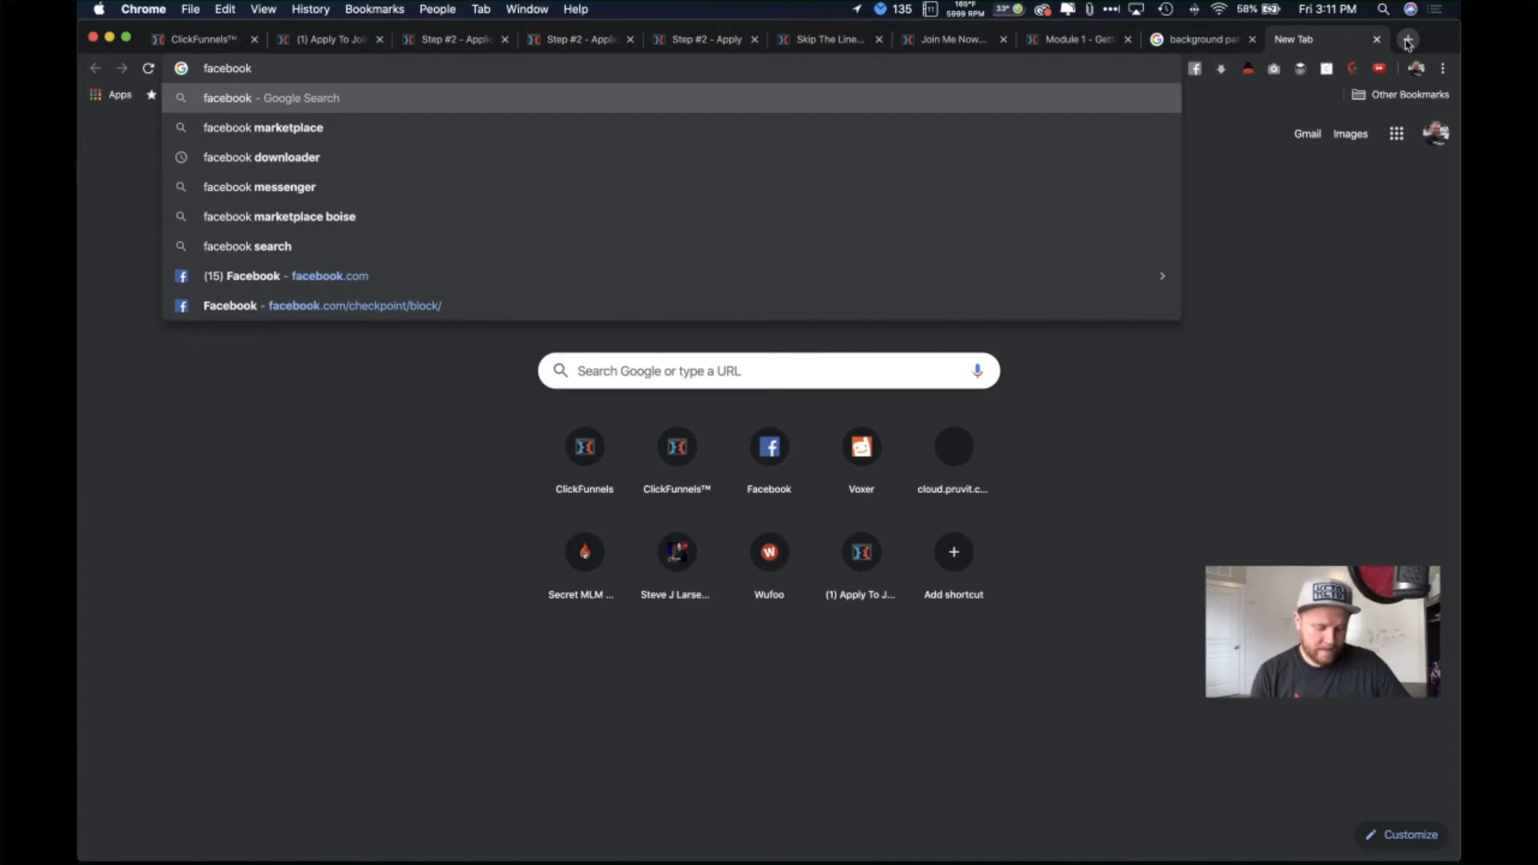
type(" developer")
key("Return")
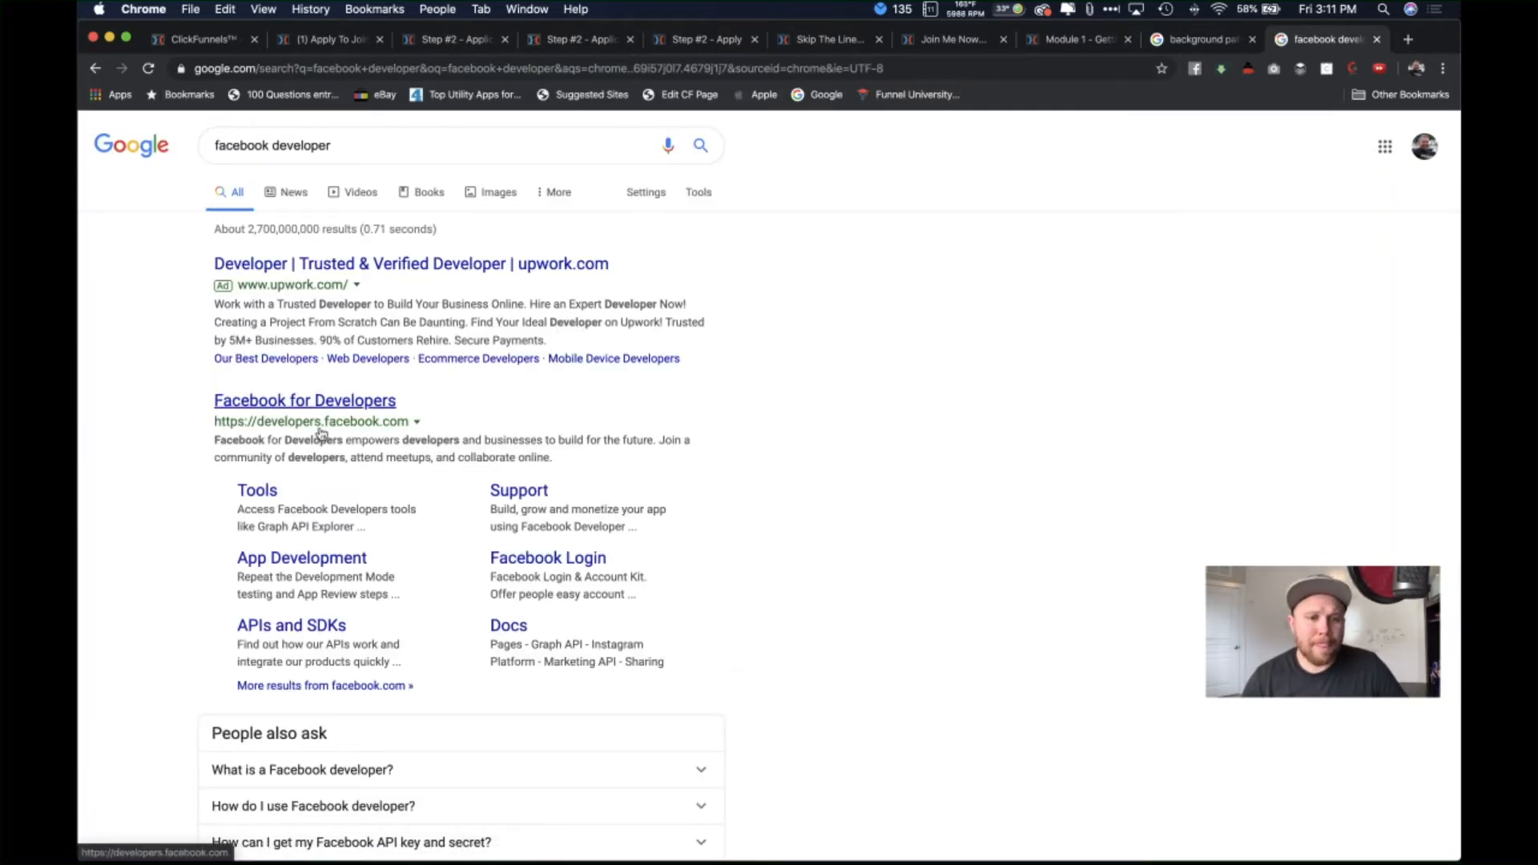
scroll(342, 404, "down", 6)
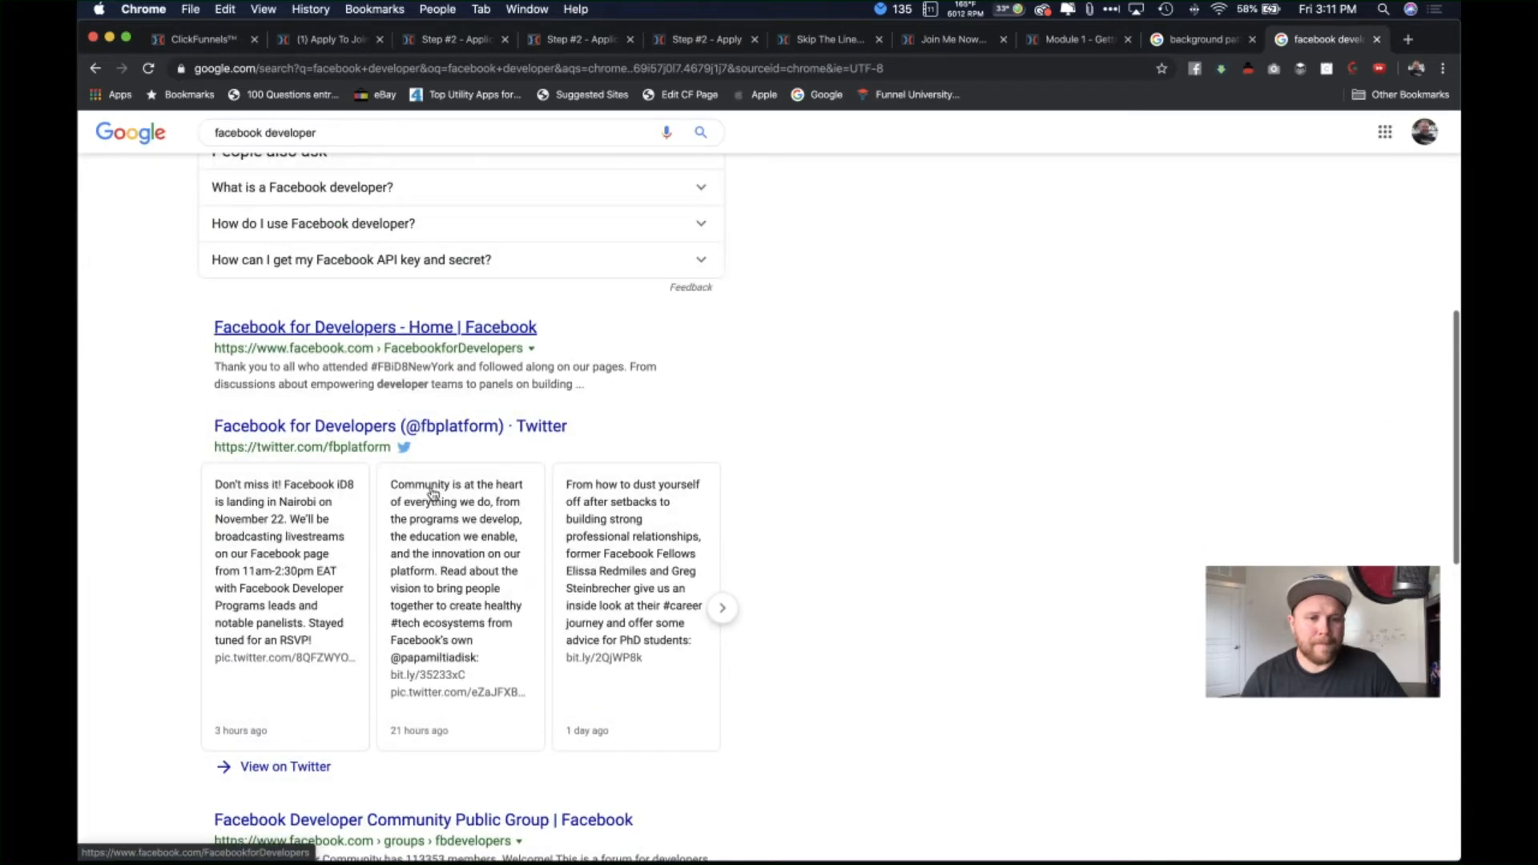
scroll(433, 489, "up", 5)
left_click(331, 347)
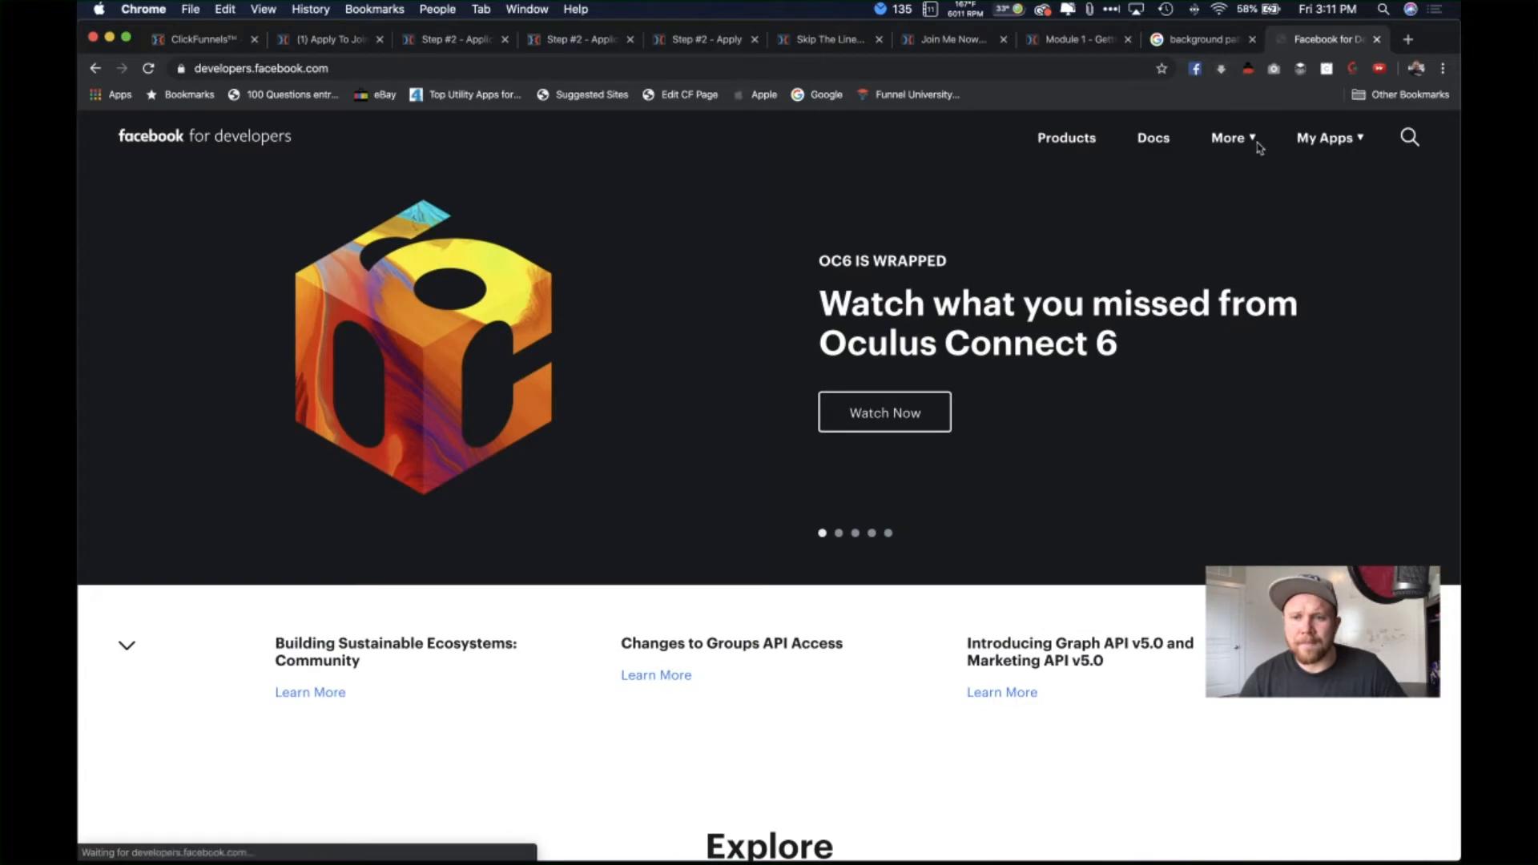
scroll(922, 545, "down", 5)
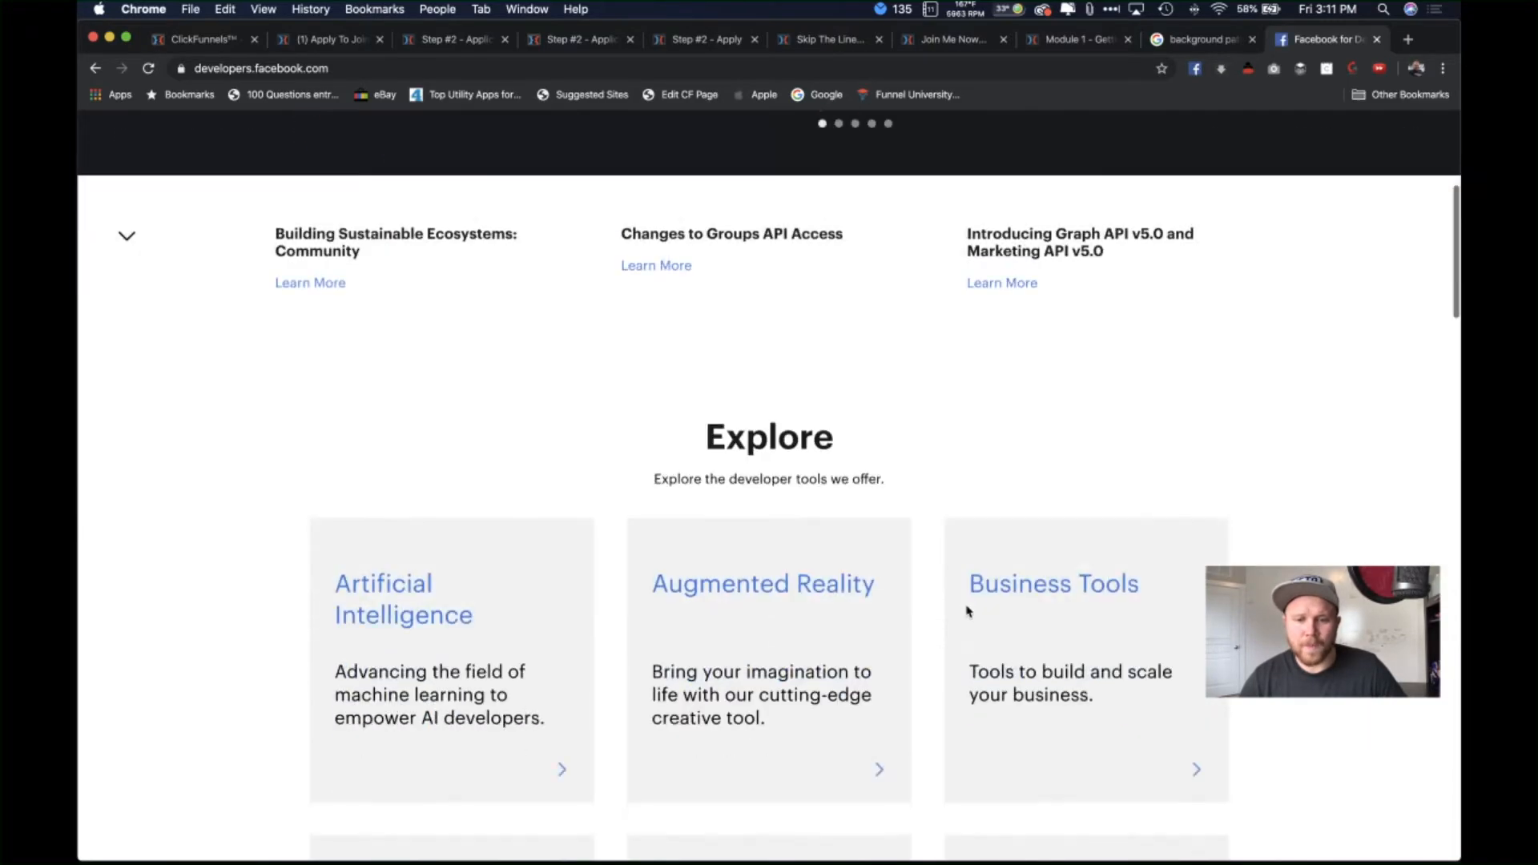
scroll(968, 611, "up", 5)
key("super+bracketleft")
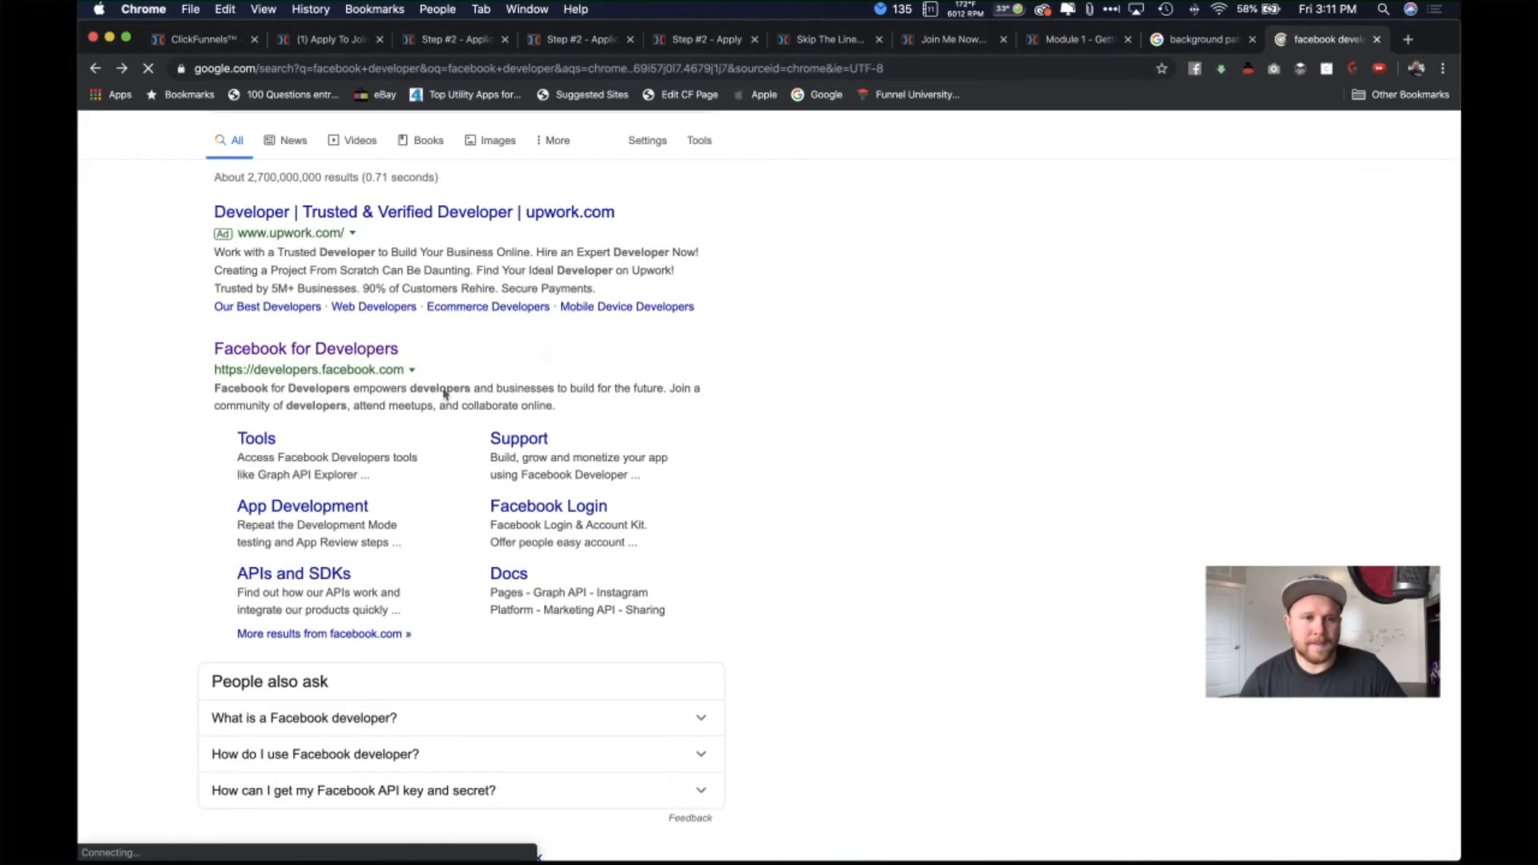
scroll(545, 355, "up", 2)
Step: Search for 'facebook comments plugin' and open the Comments – Social Plugins documentation
double_click(322, 146)
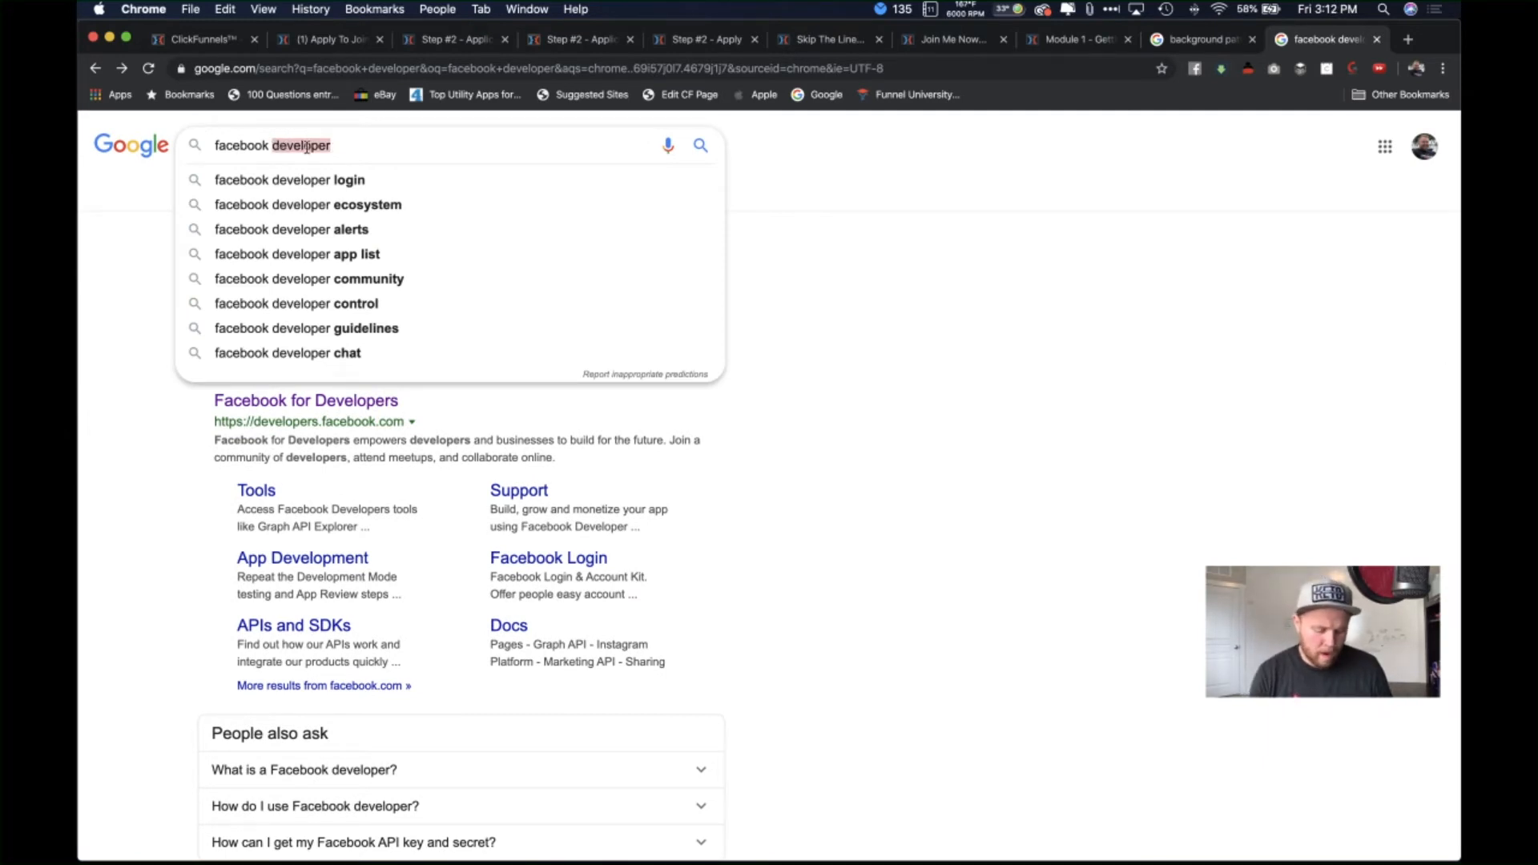
type("comments")
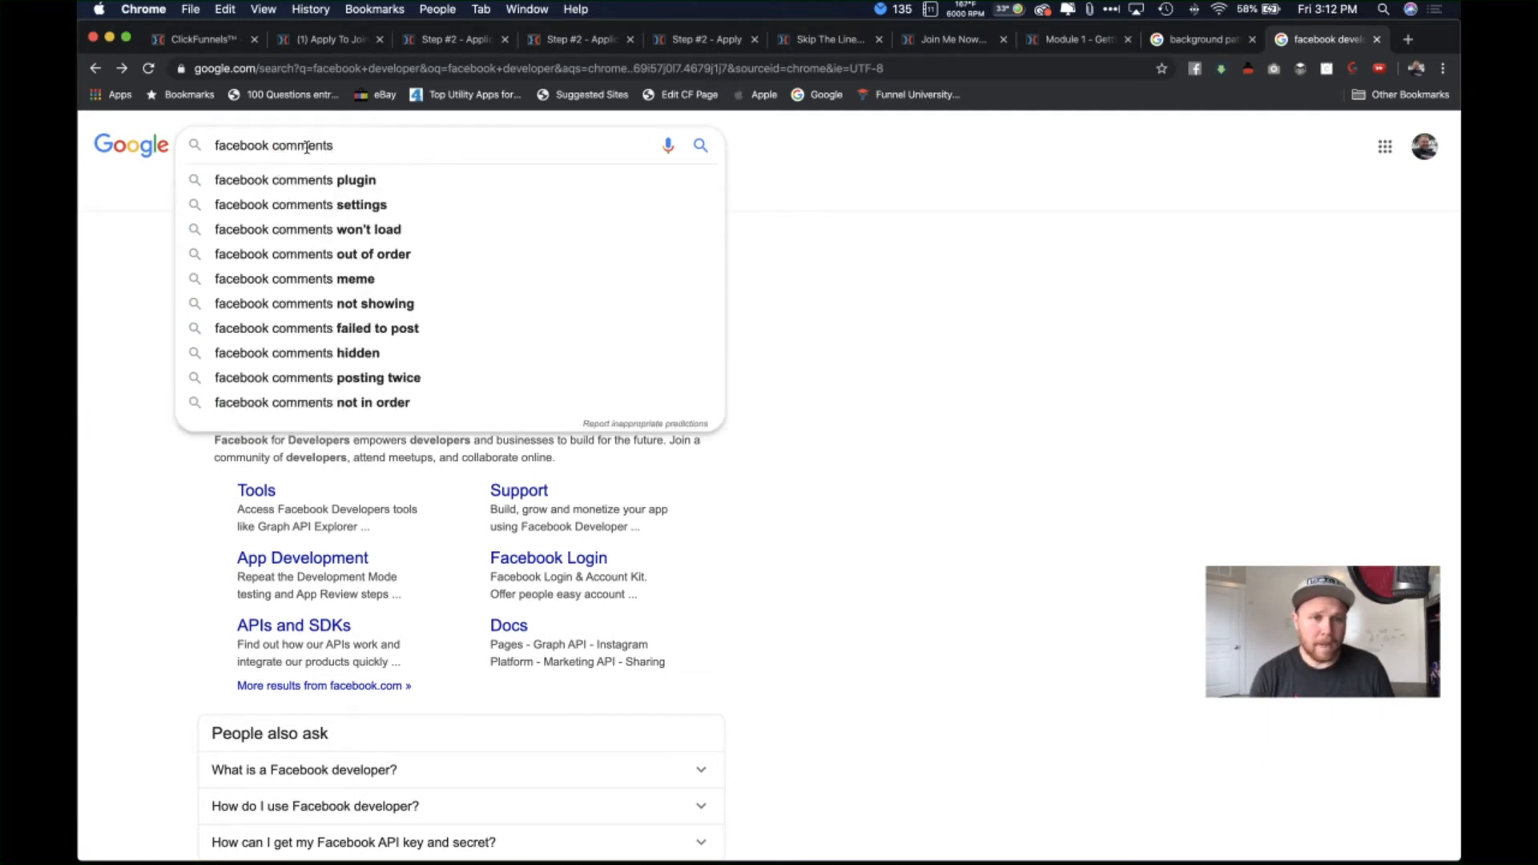
key("Down")
key("Return")
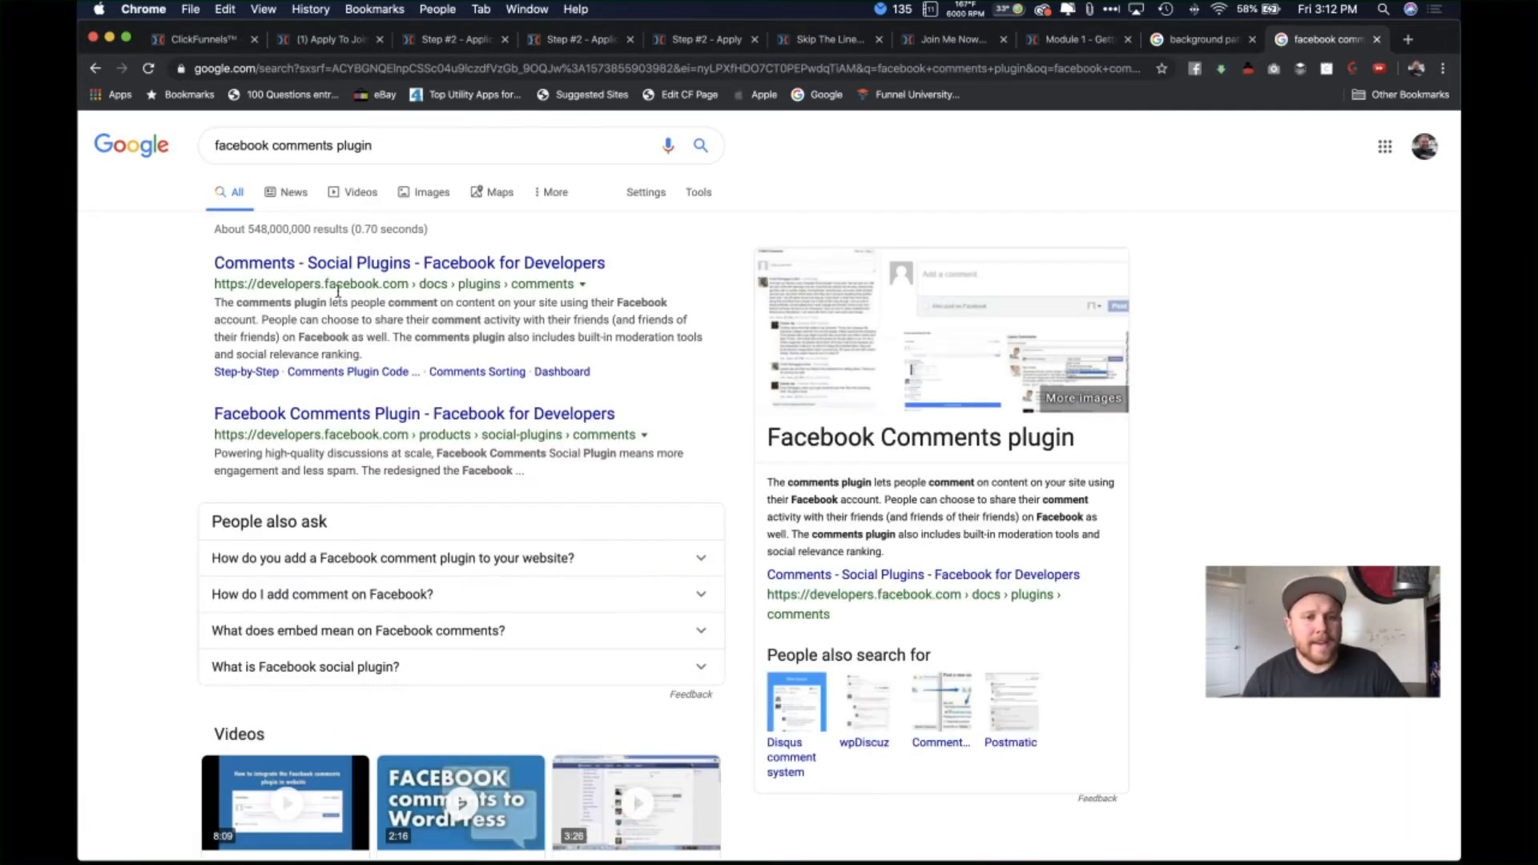
left_click(501, 263)
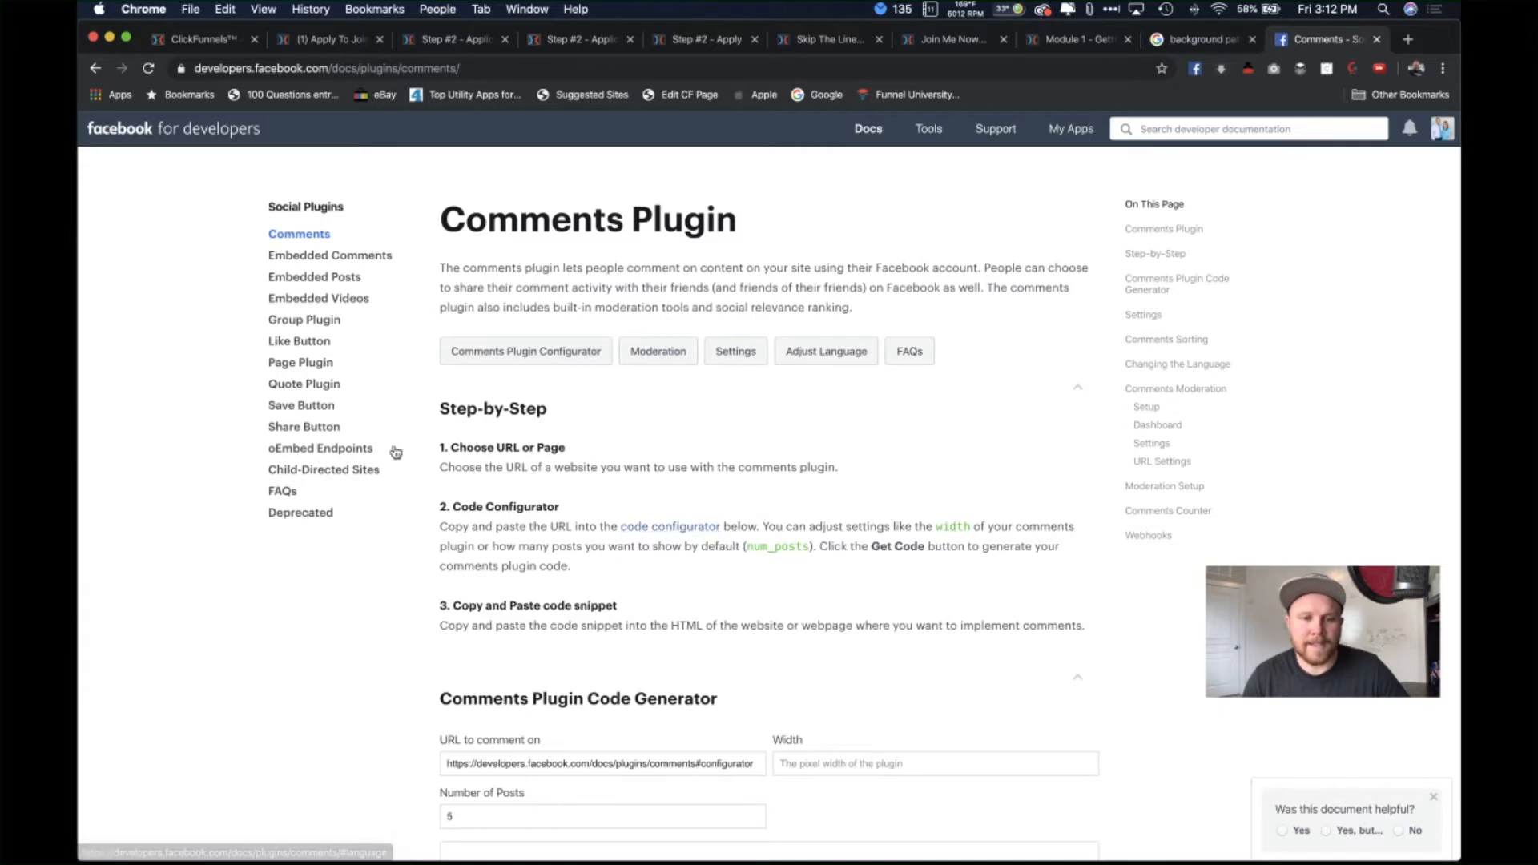
Step: Find the Comments Plugin Code Generator and select its sample URL to comment on
scroll(704, 577, "down", 6)
scroll(704, 580, "down", 3)
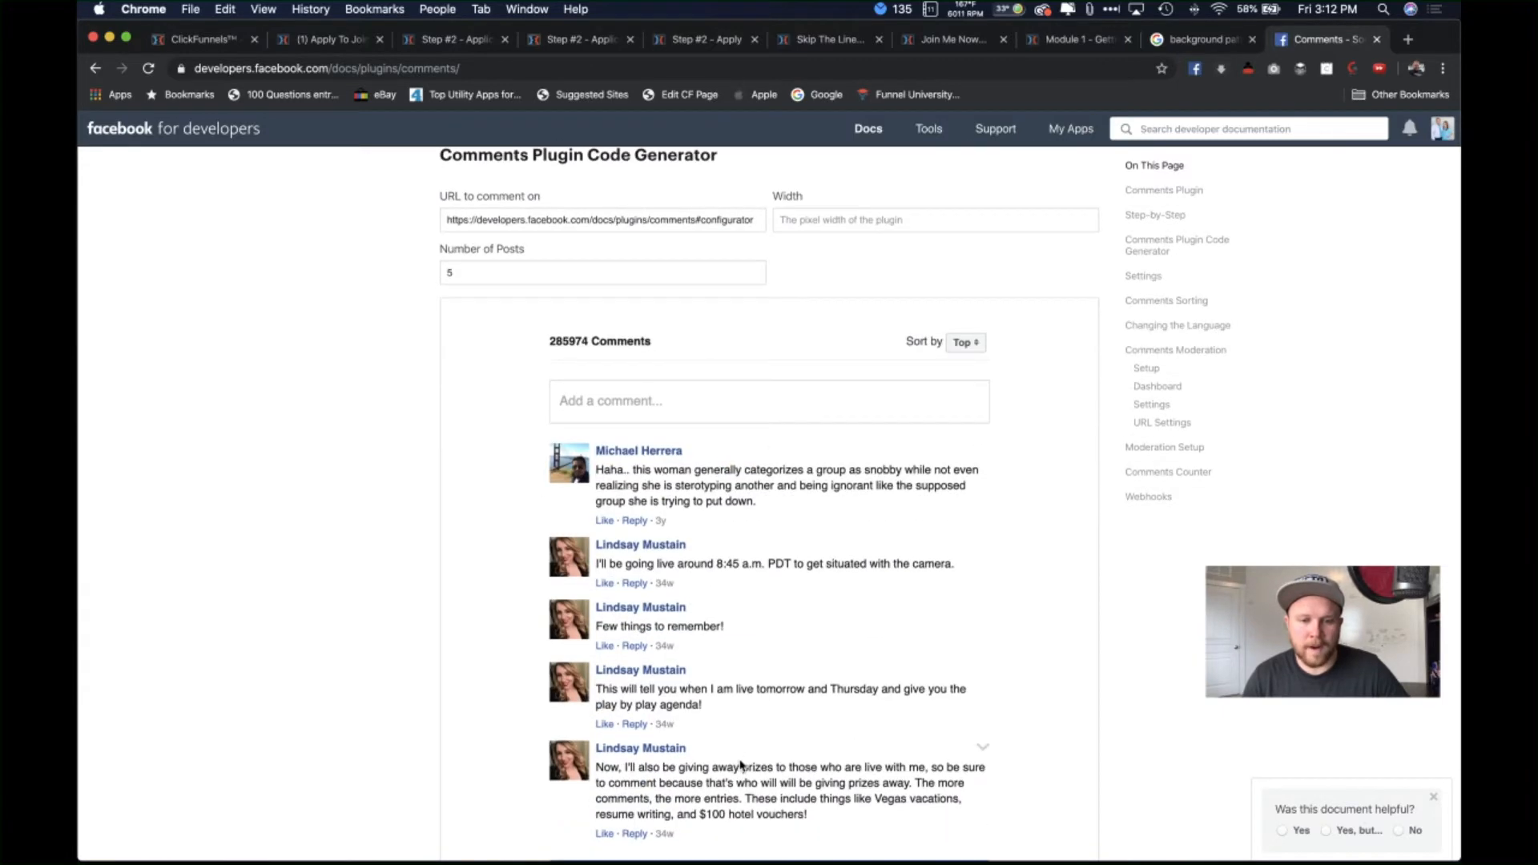
scroll(753, 607, "up", 3)
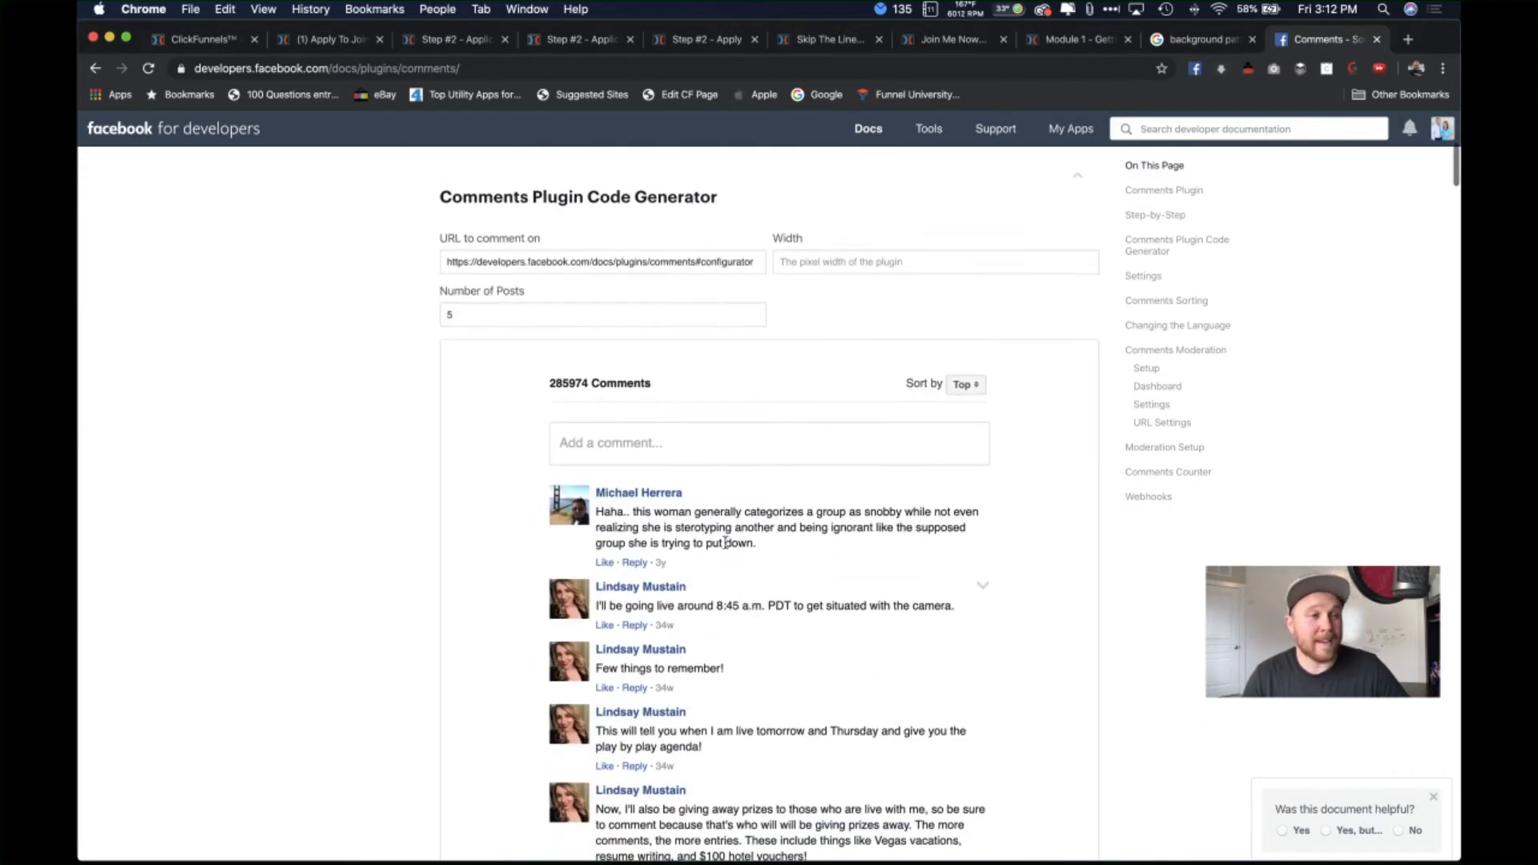
scroll(726, 544, "up", 1)
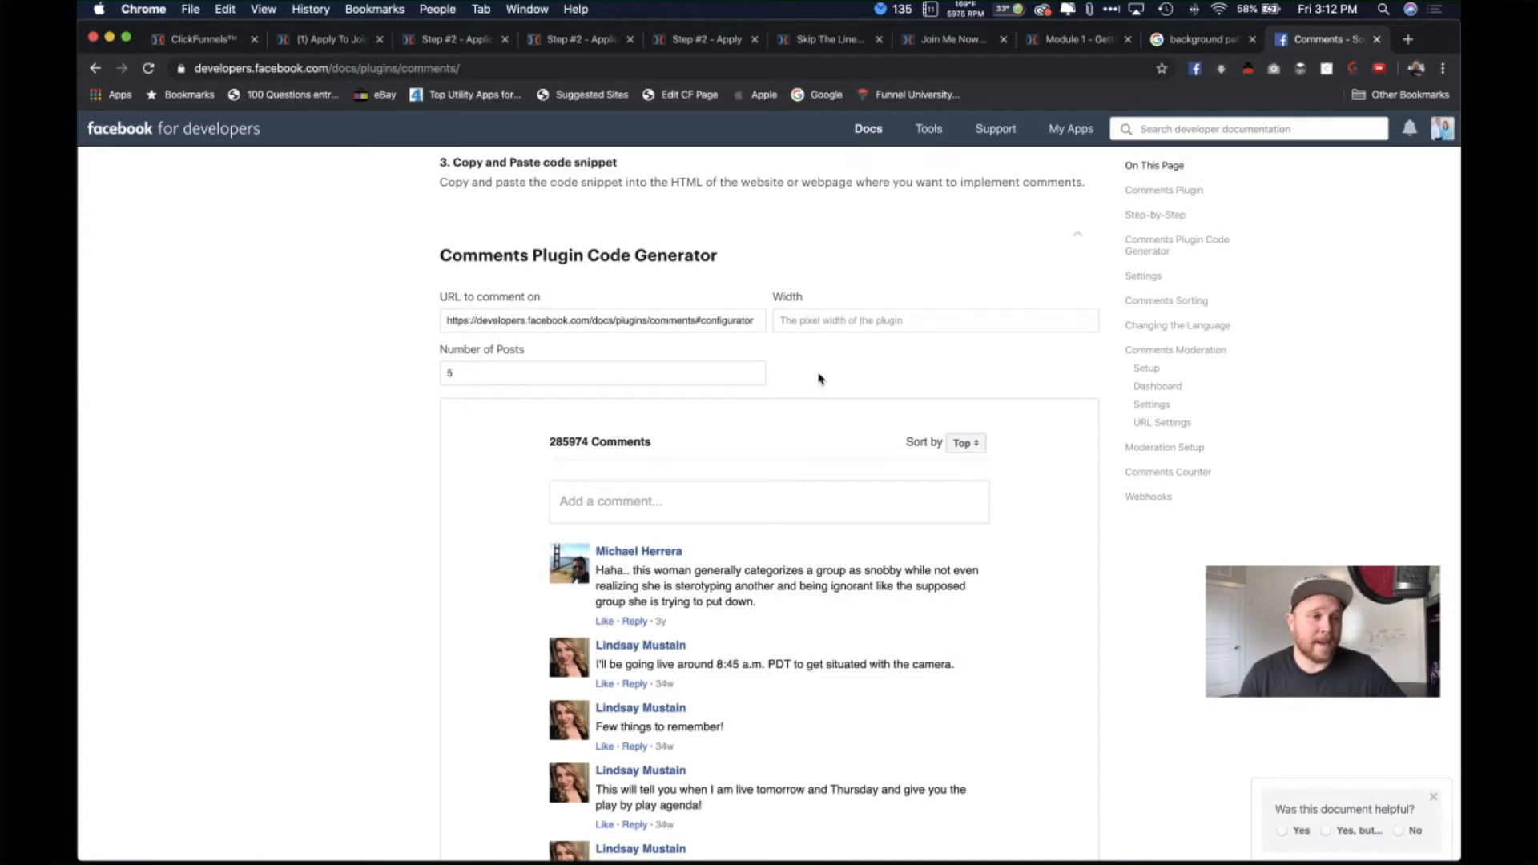
scroll(819, 378, "up", 1)
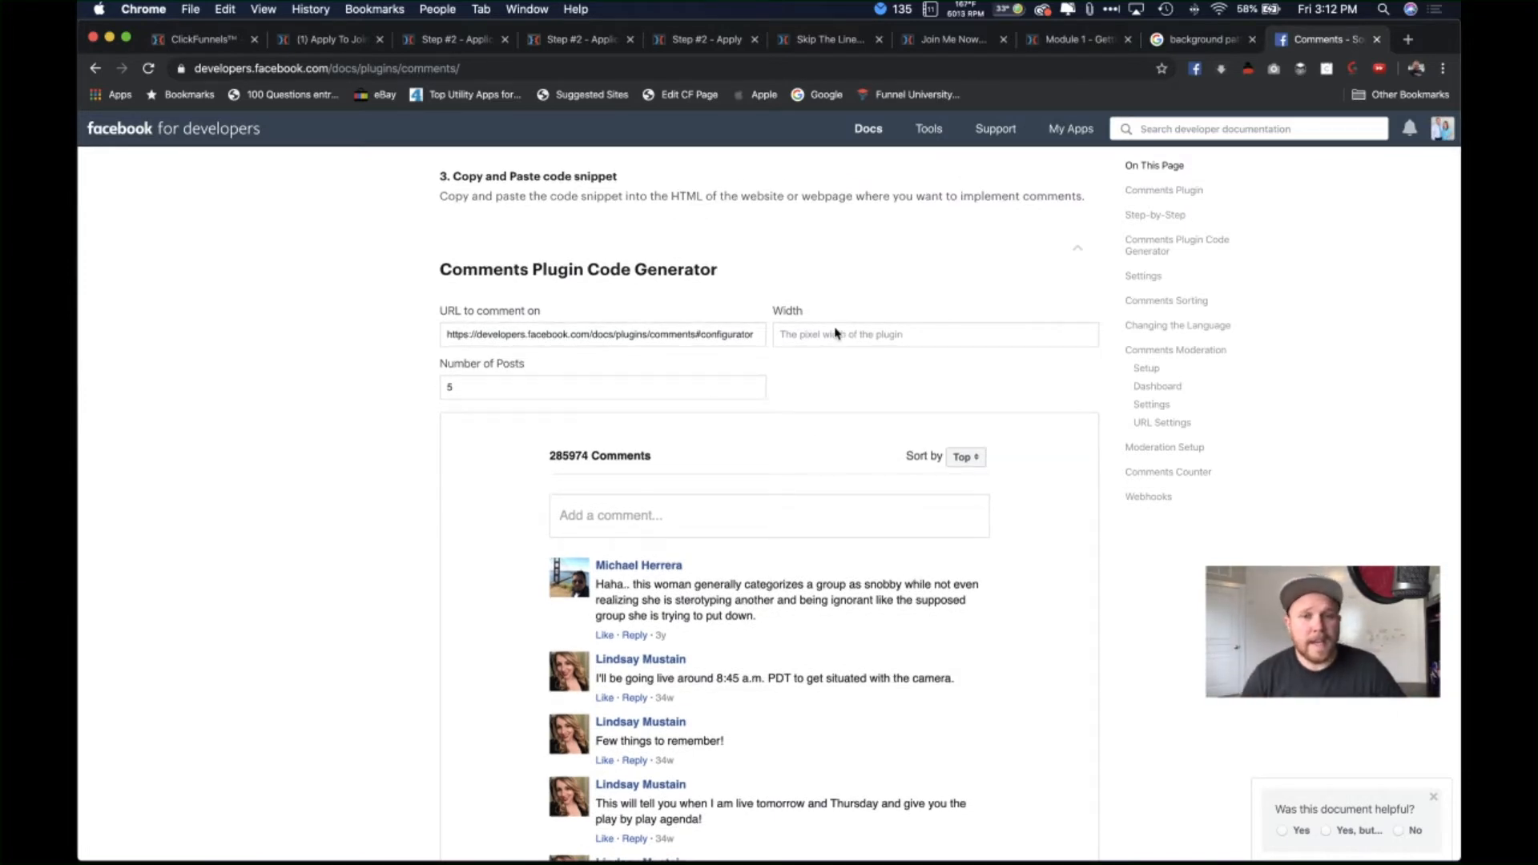
scroll(842, 315, "up", 2)
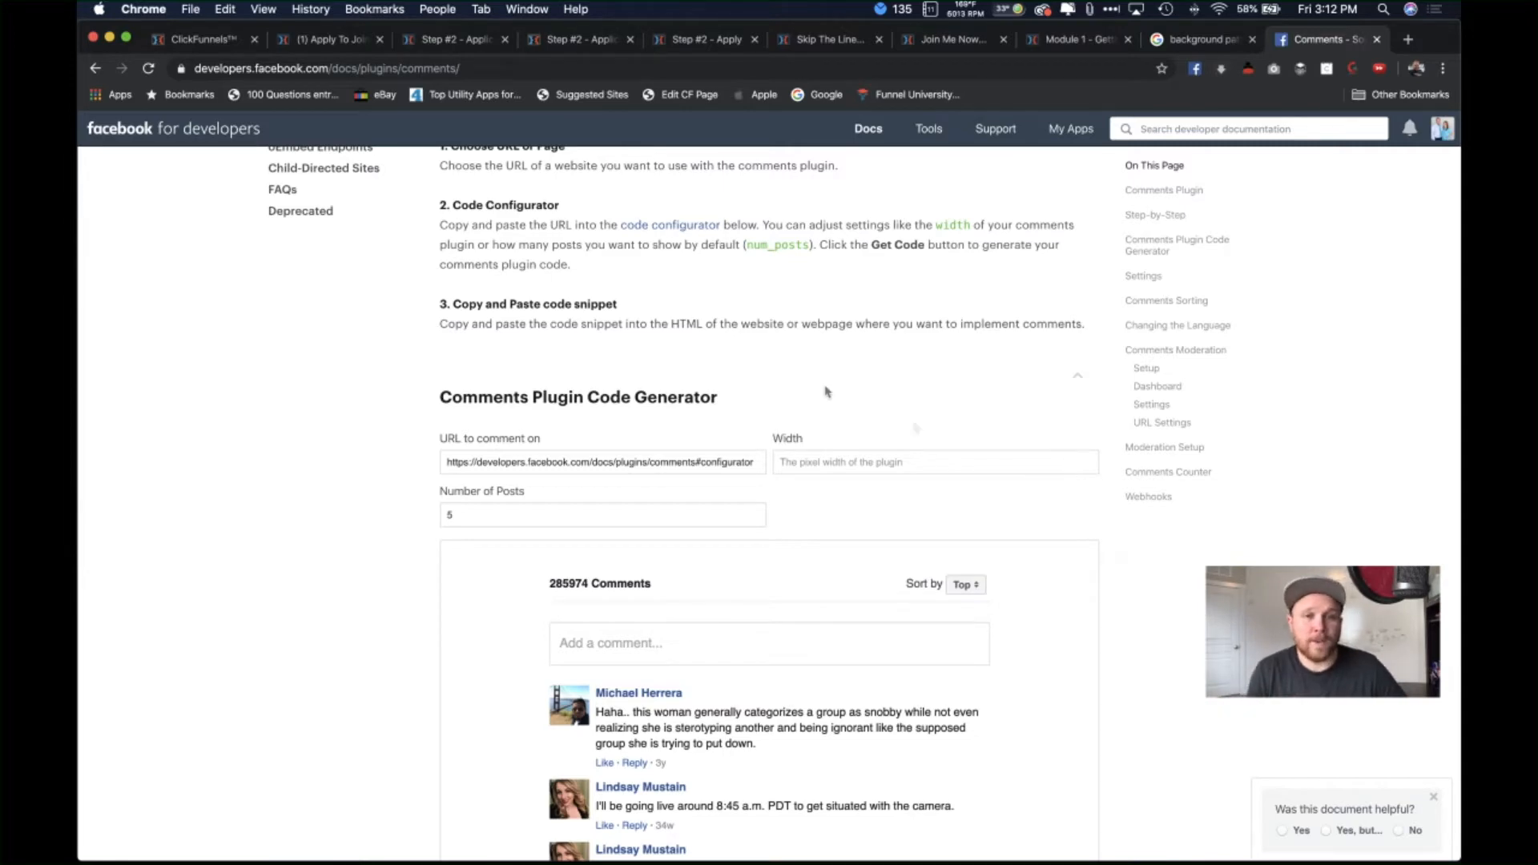
scroll(713, 490, "up", 5)
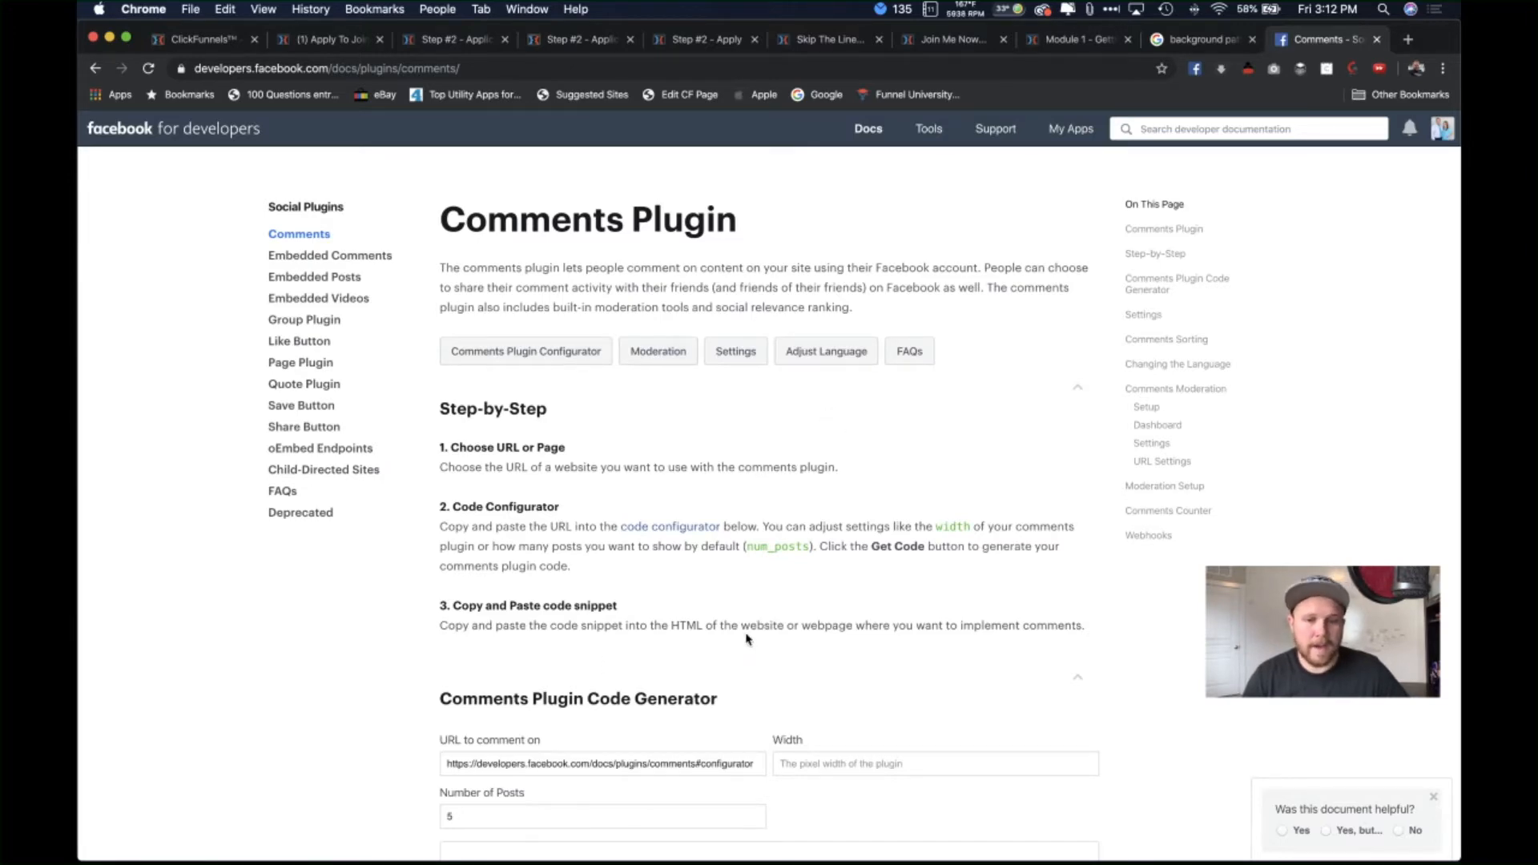
scroll(906, 510, "down", 5)
scroll(818, 601, "down", 1)
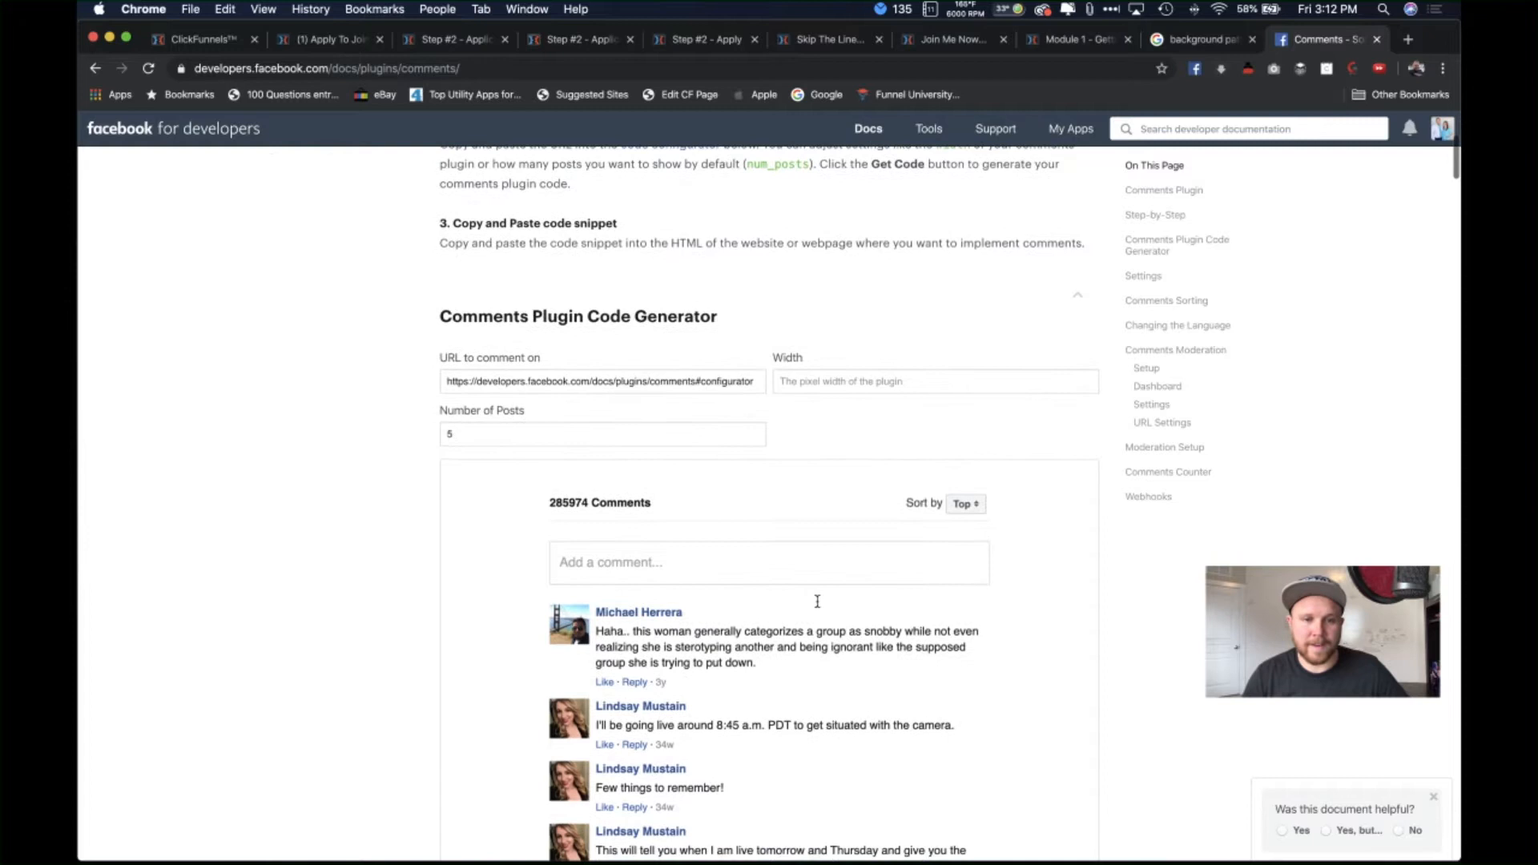
double_click(536, 381)
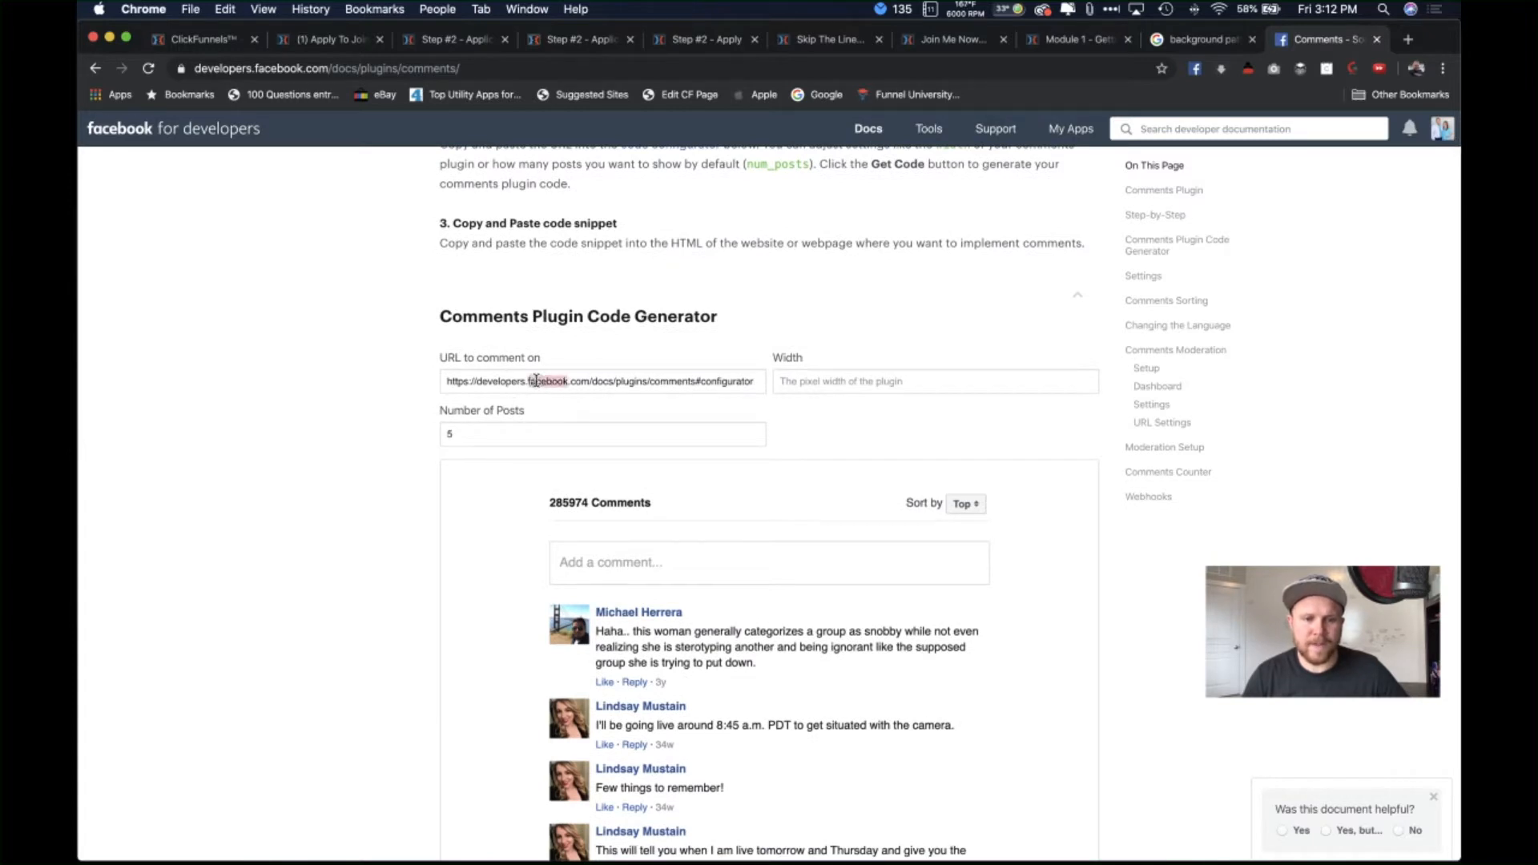
triple_click(536, 380)
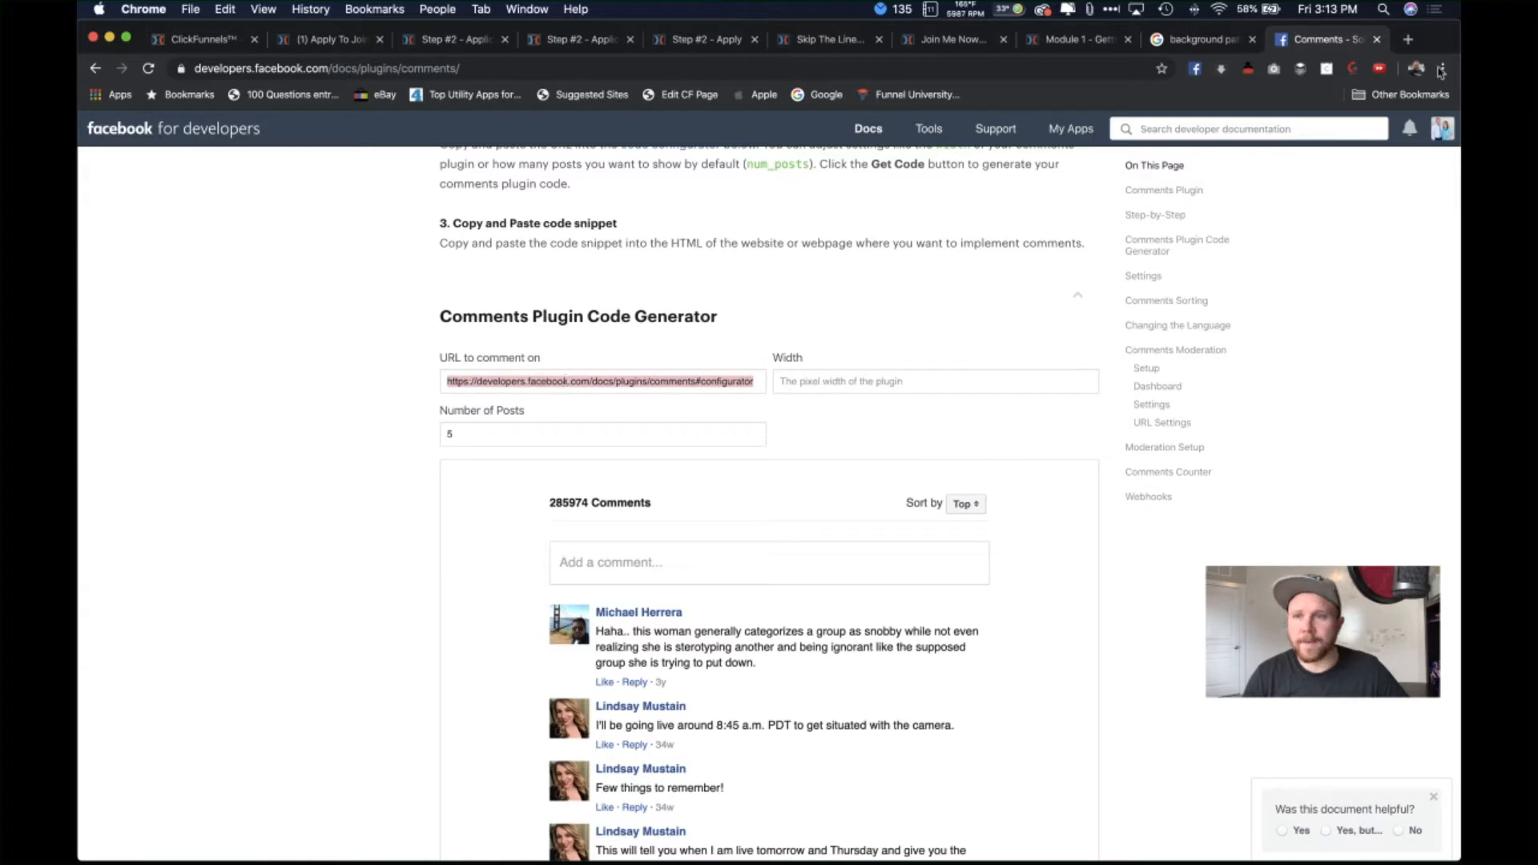
Step: Load facebook.com in a new tab and select the LearningFromTheExperts page address
left_click(1409, 40)
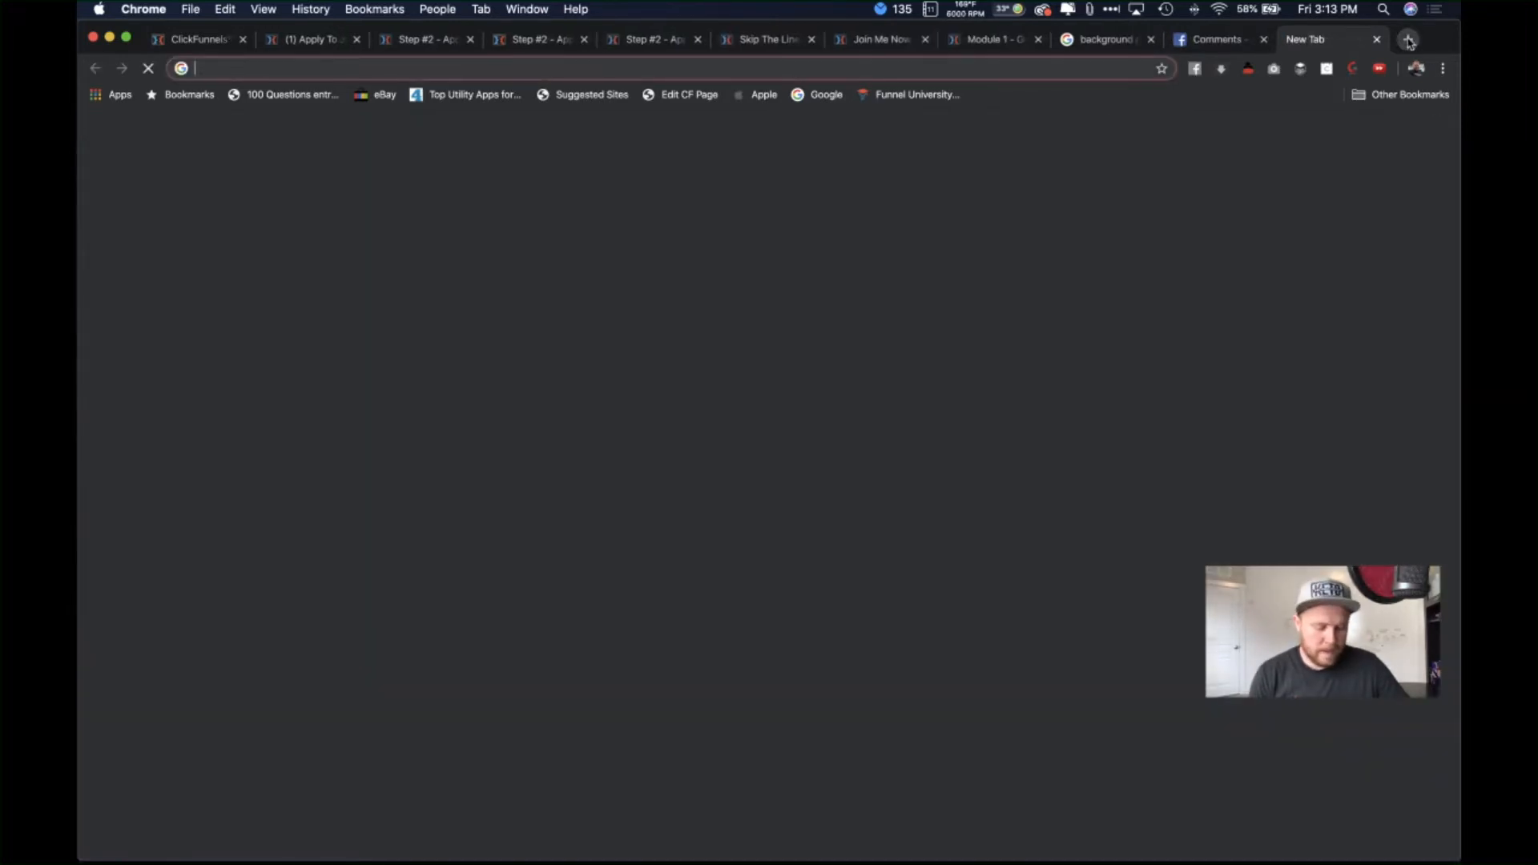
type("face")
key("Return")
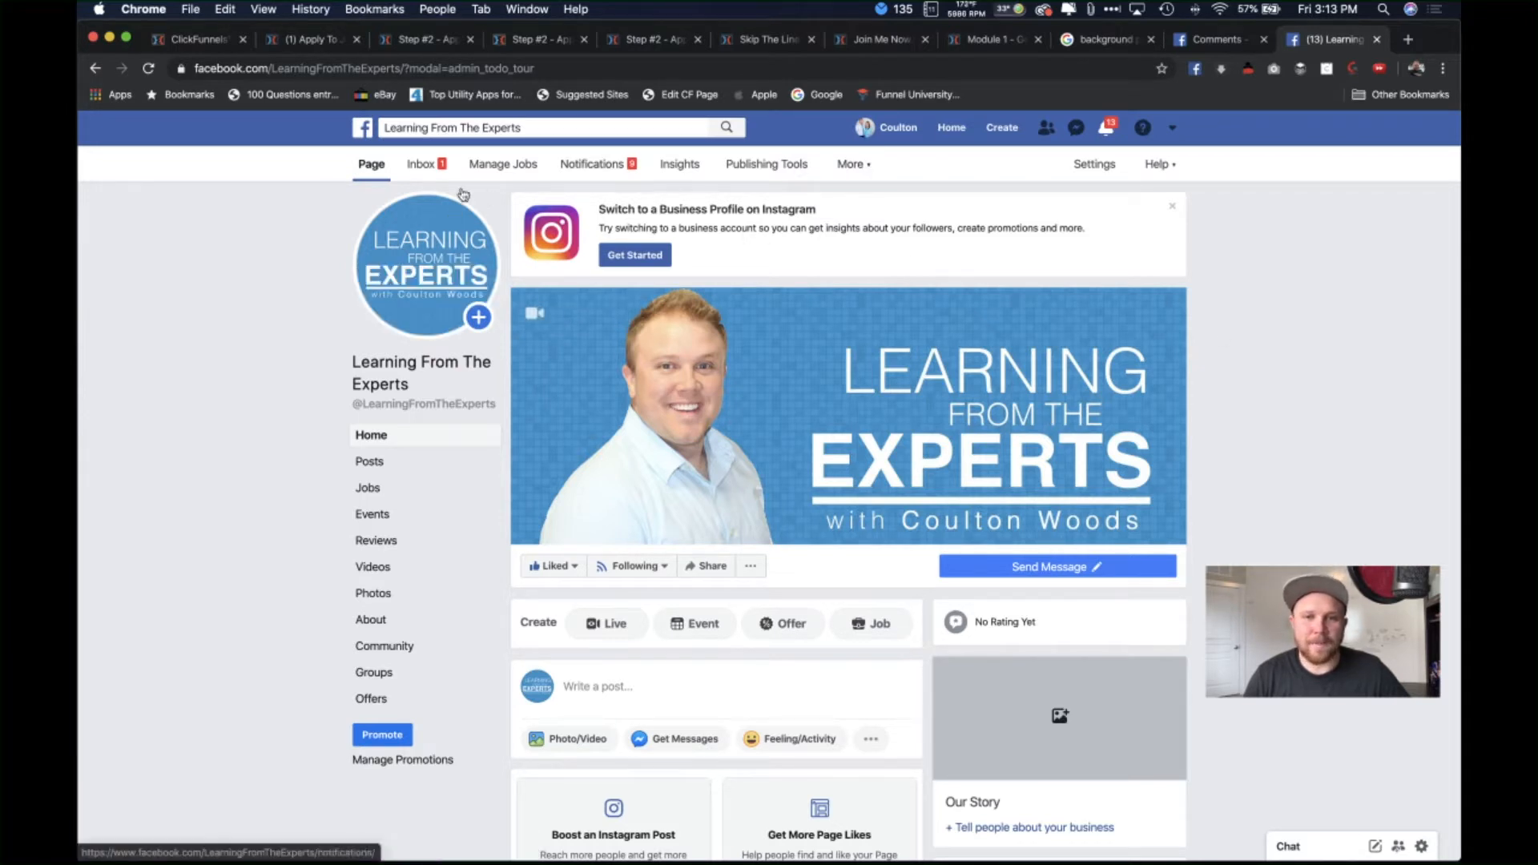
left_click(420, 71)
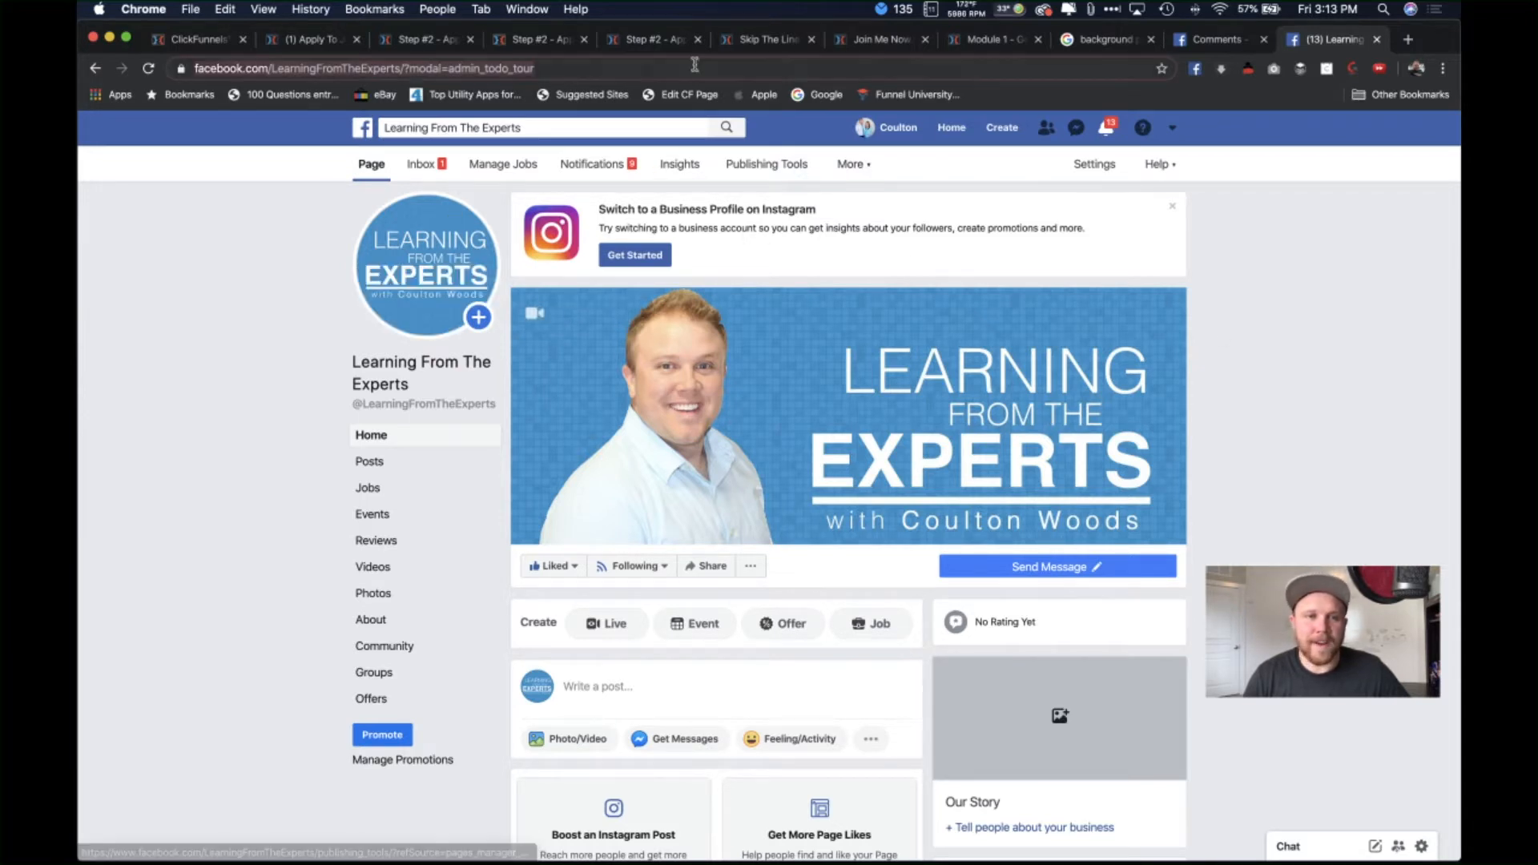
left_click(403, 68)
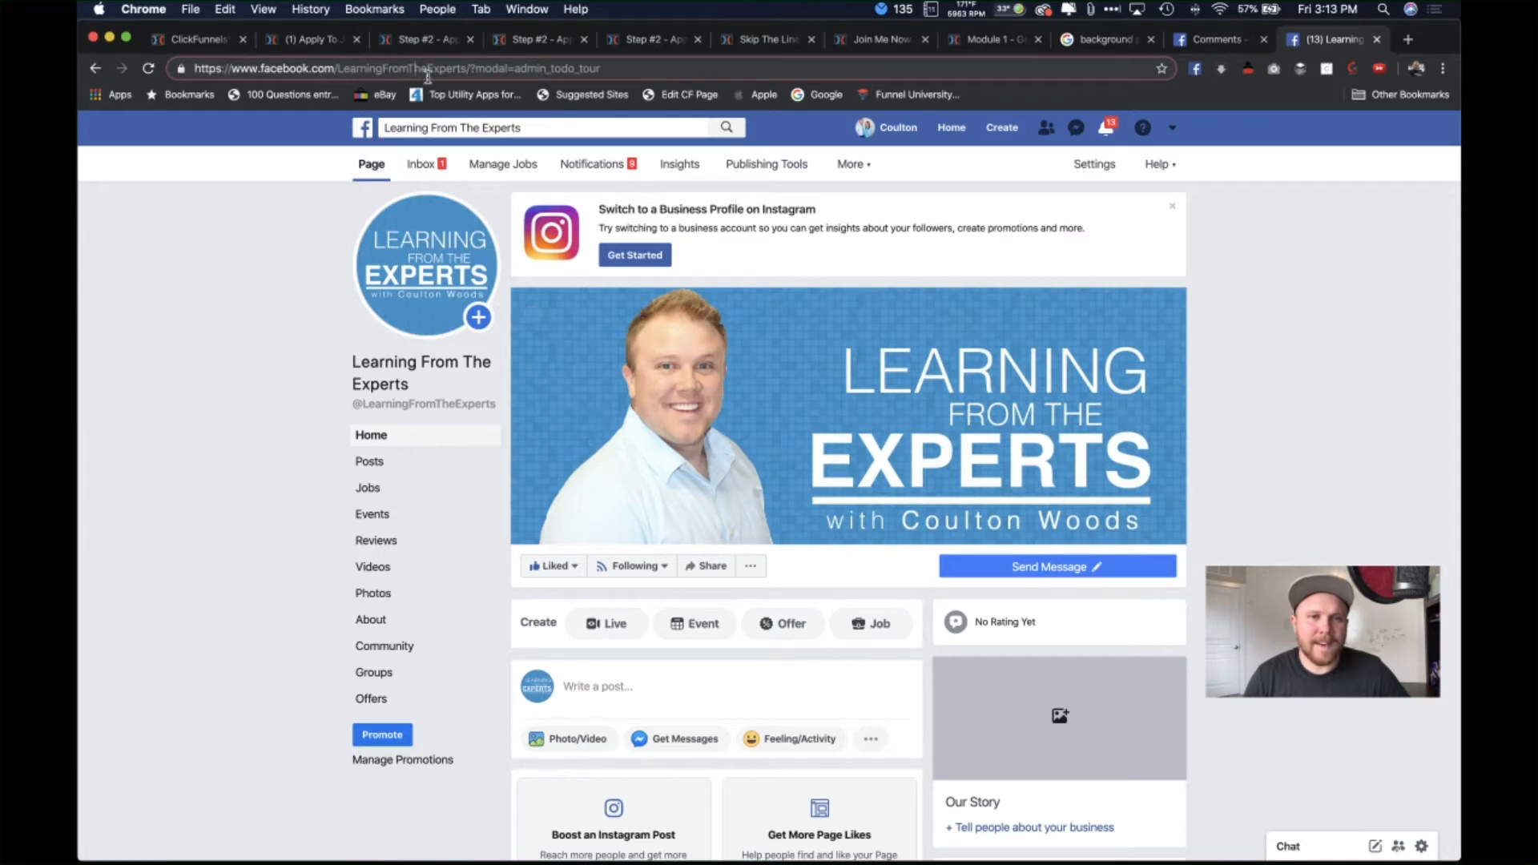
left_click_drag(466, 69, 193, 70)
key("super+c")
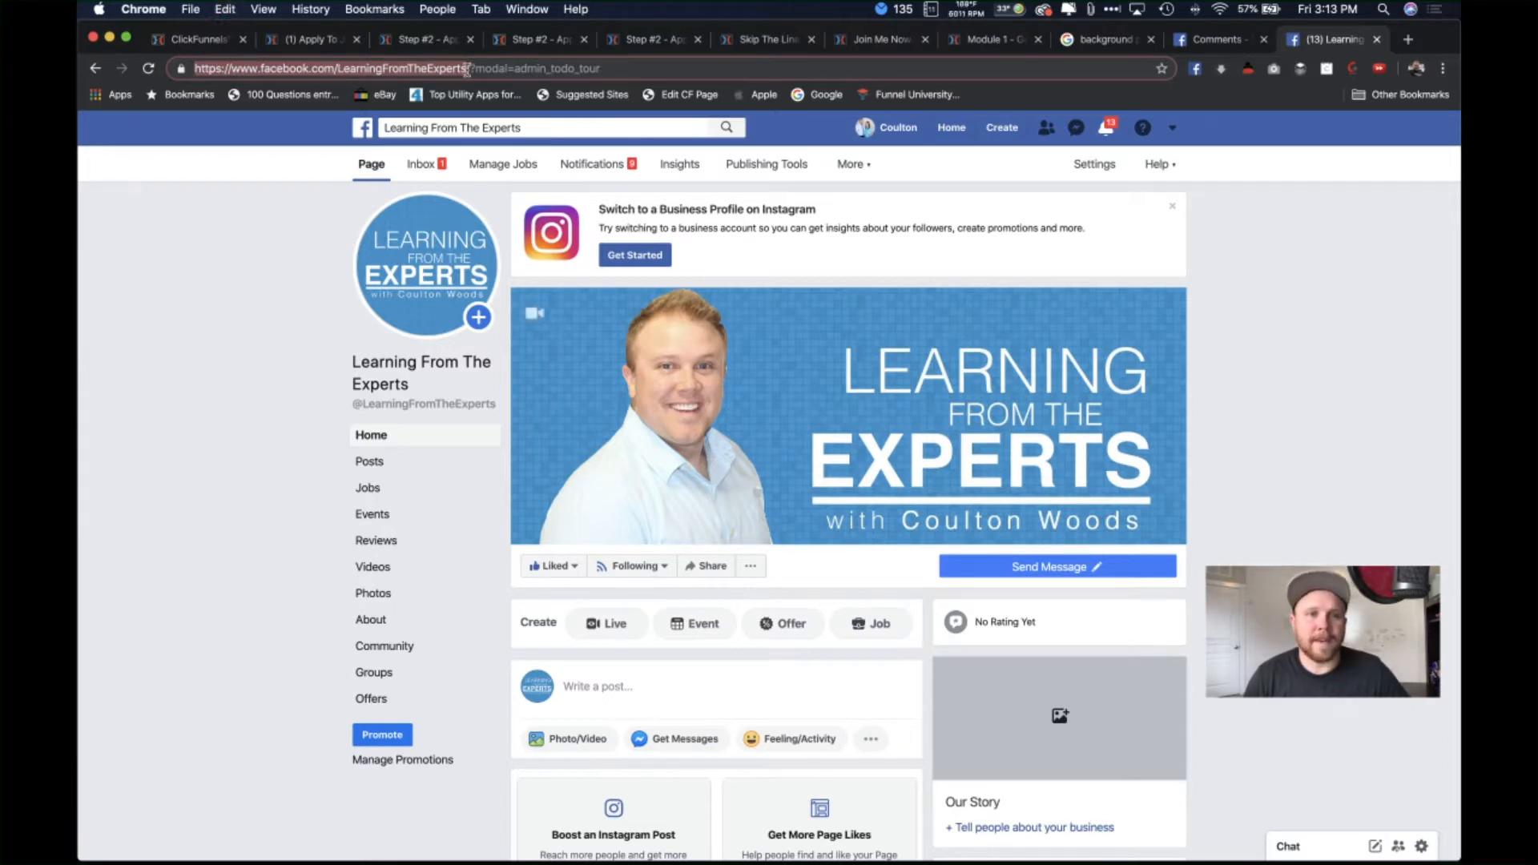
Step: Paste the LearningFromTheExperts page URL into the code generator and generate the comments code
left_click(1217, 42)
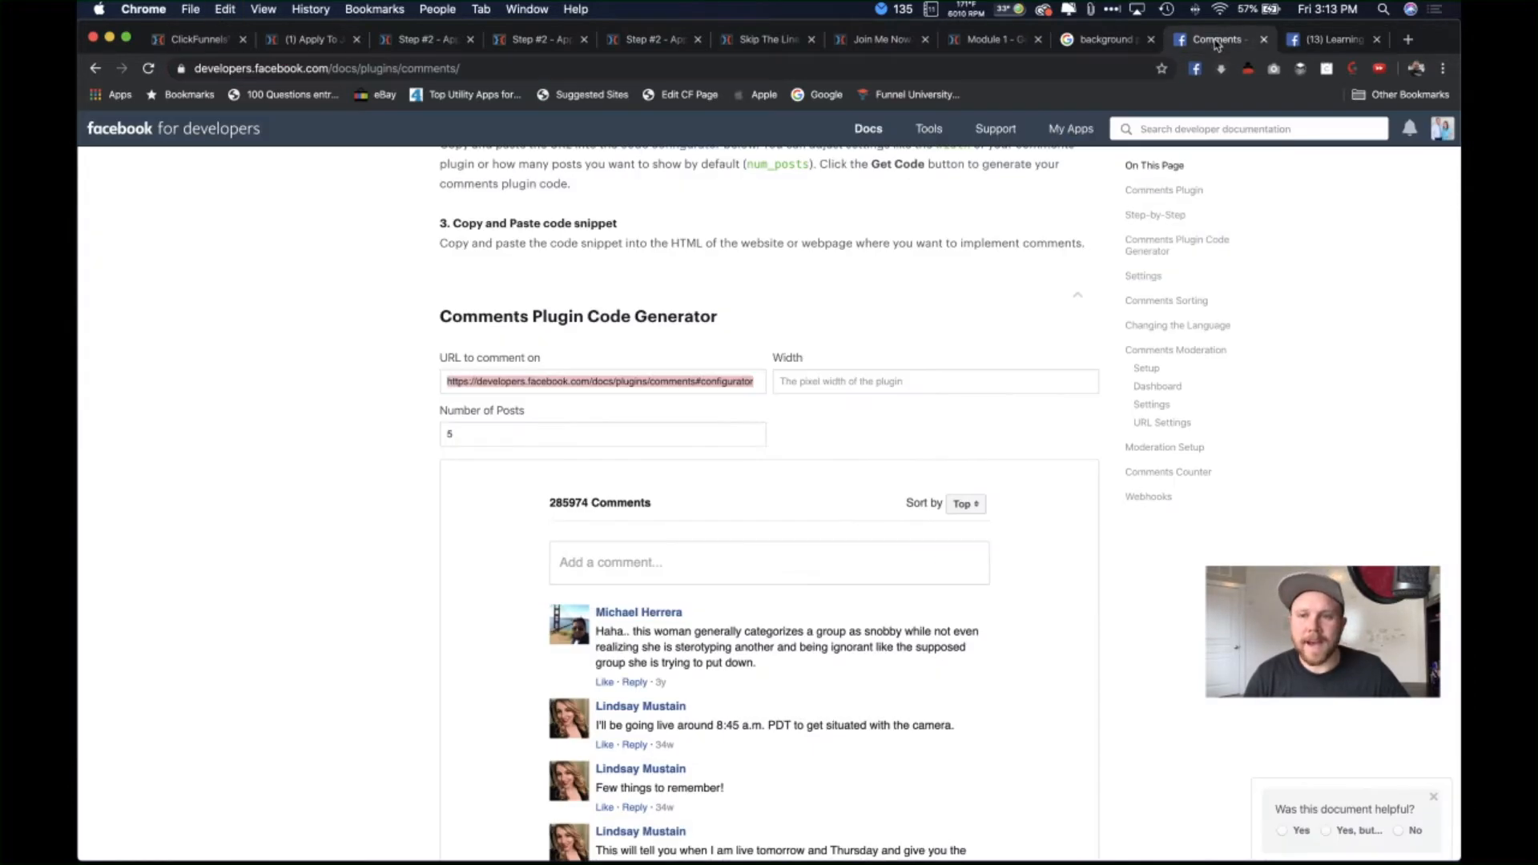
key("super+v")
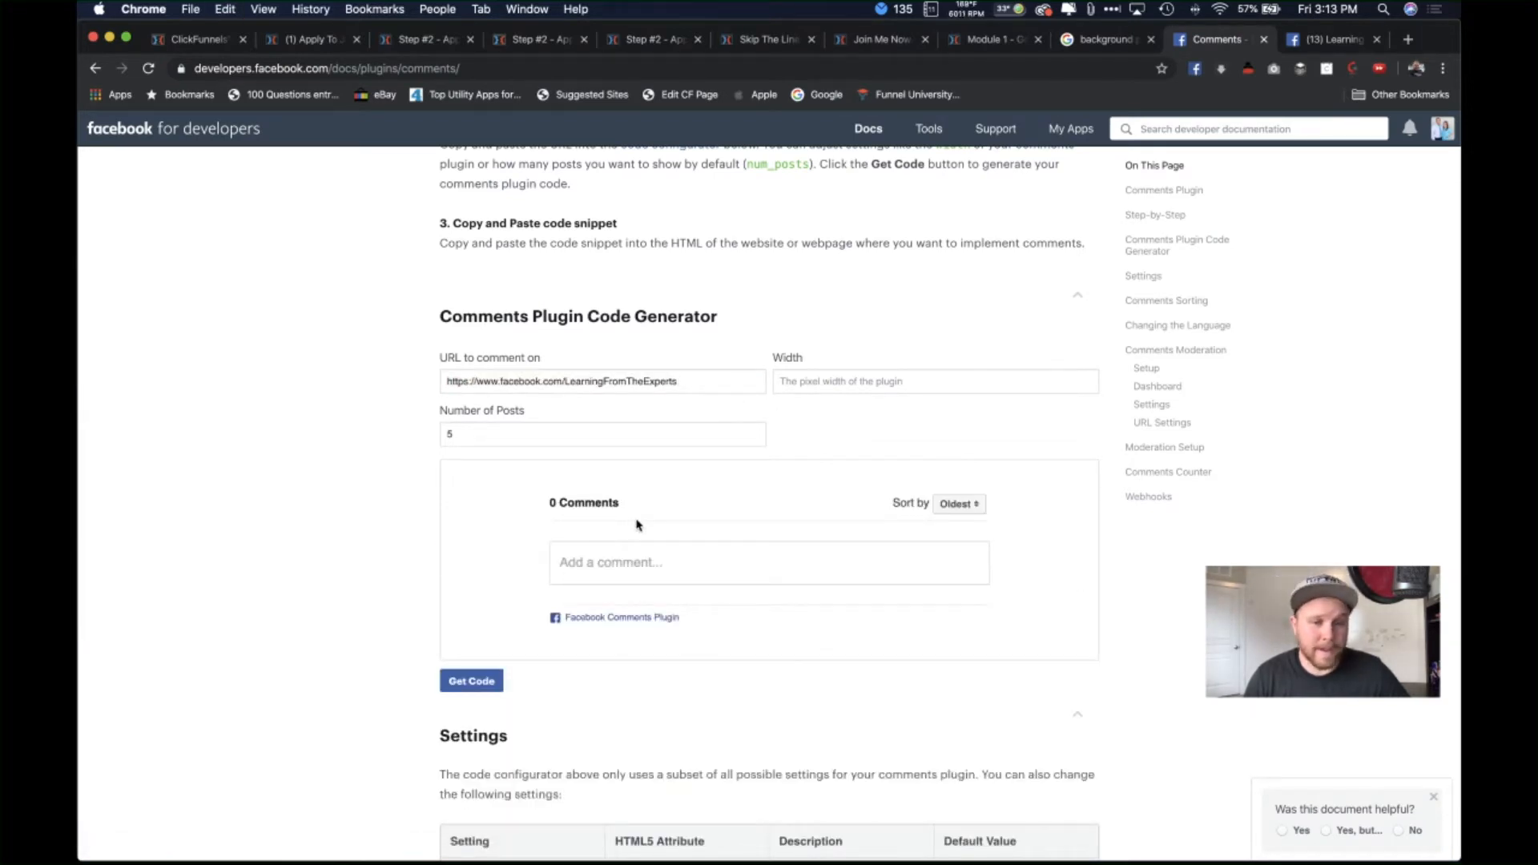
left_click(479, 681)
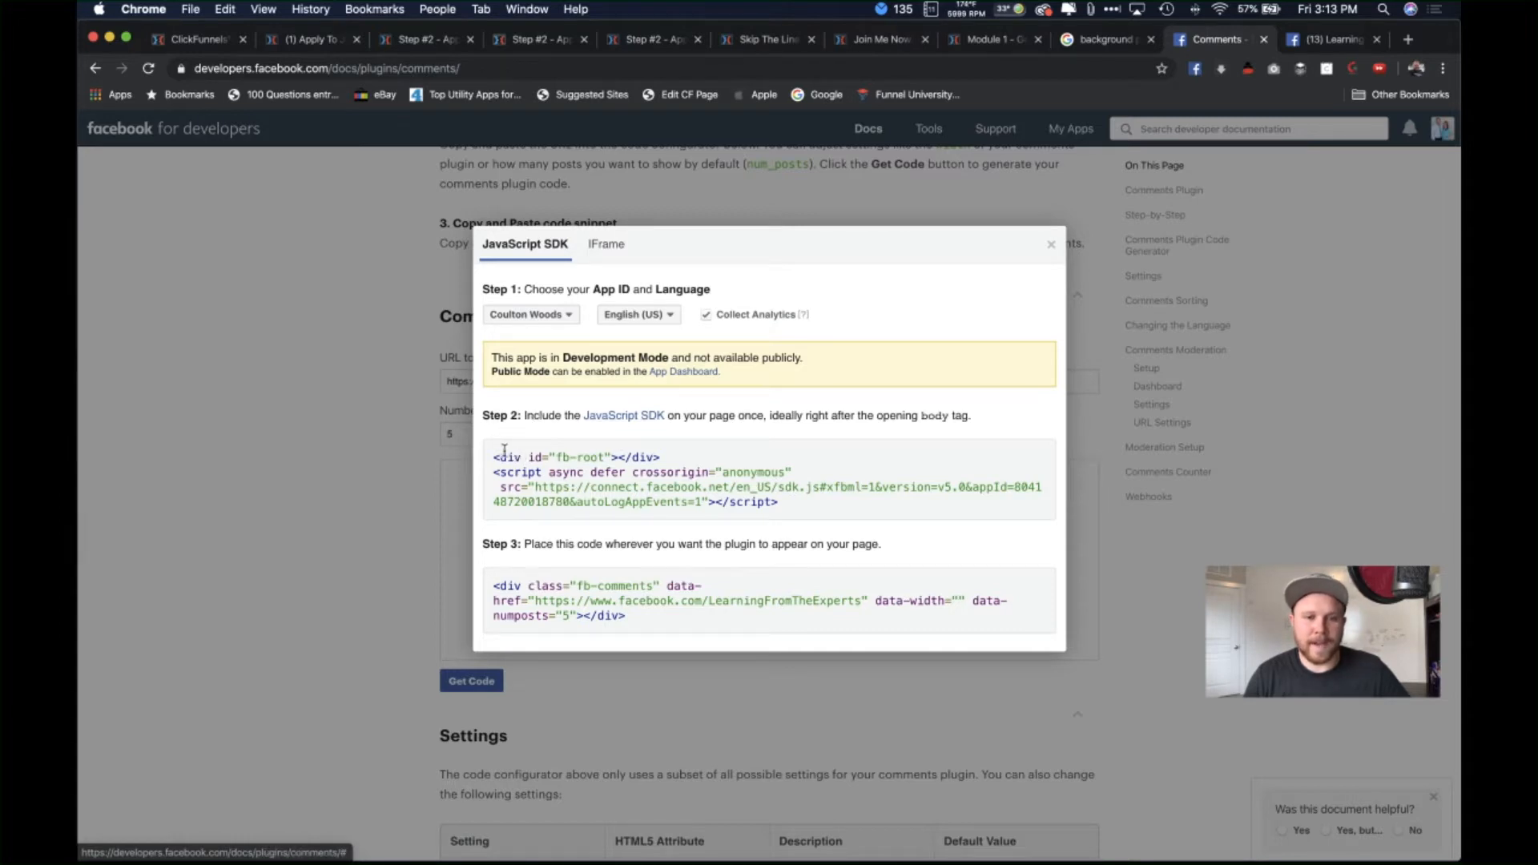
left_click_drag(491, 454, 779, 503)
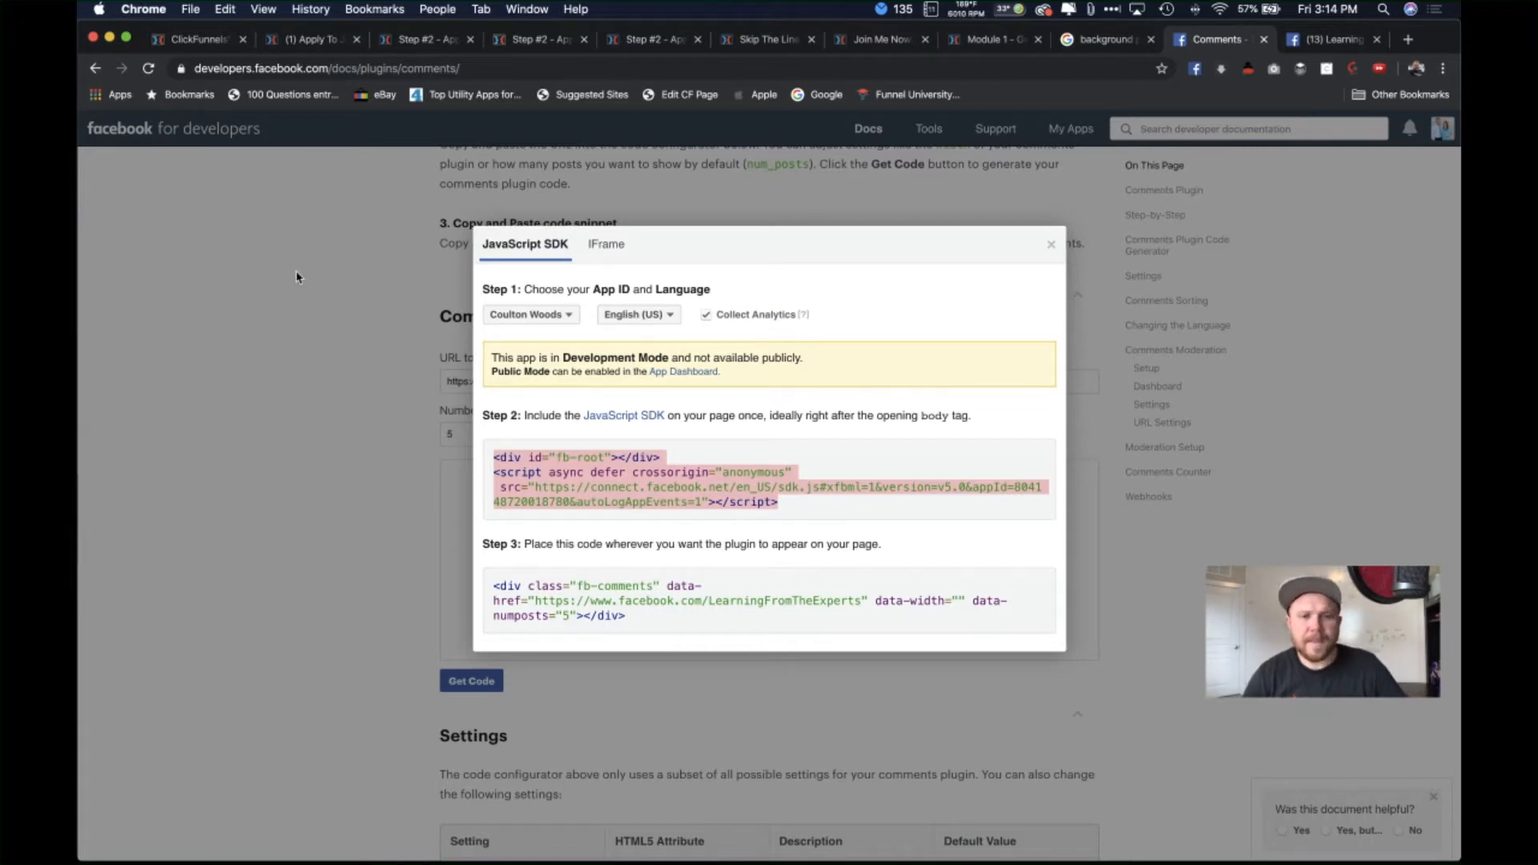
left_click(388, 378)
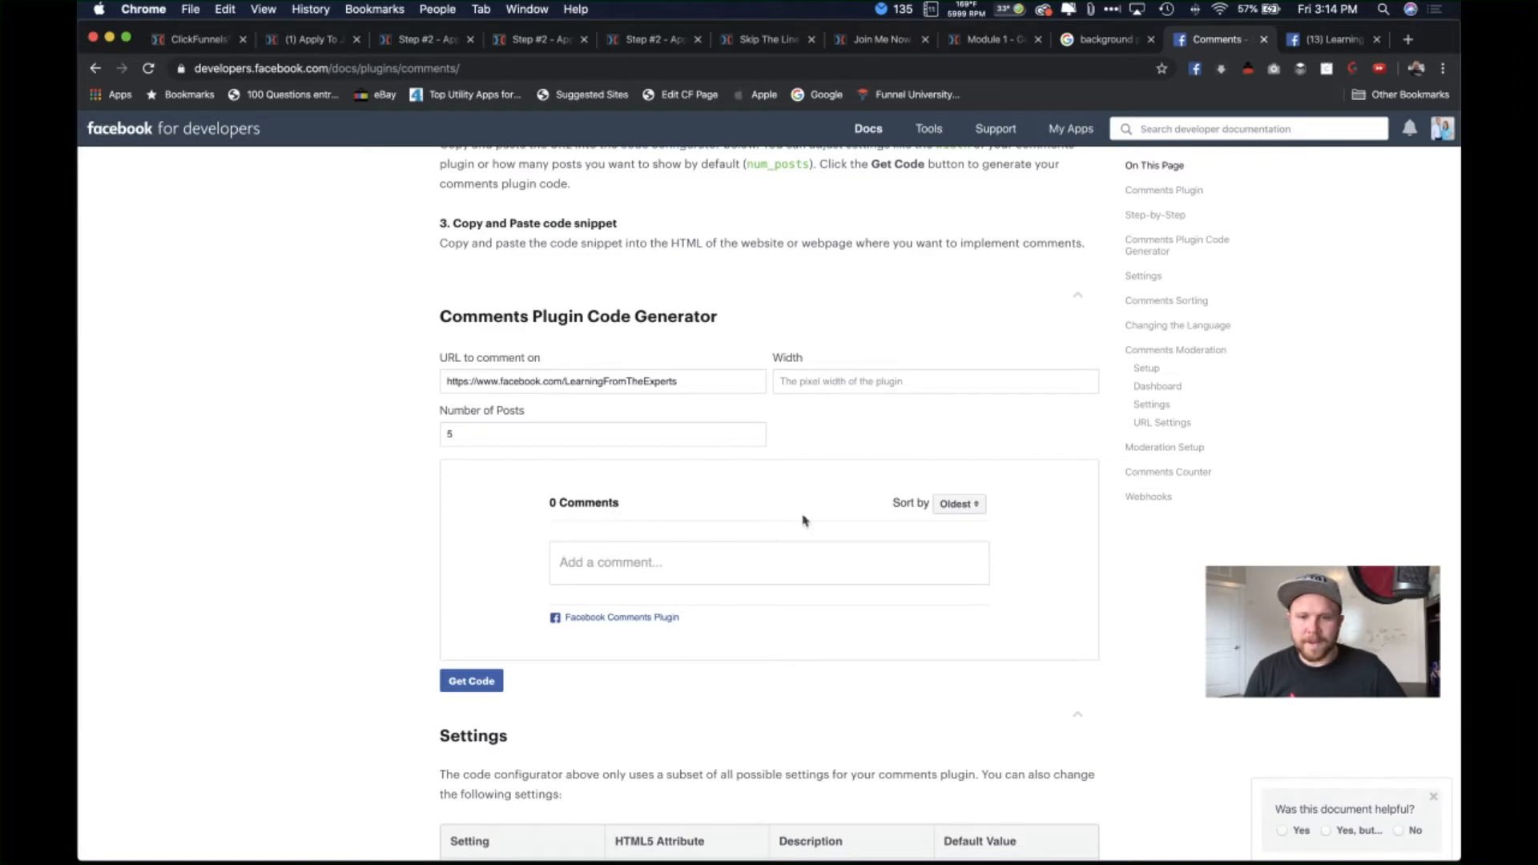
Step: Regenerate the code and copy the Step 2 JavaScript SDK snippet
scroll(556, 456, "down", 10)
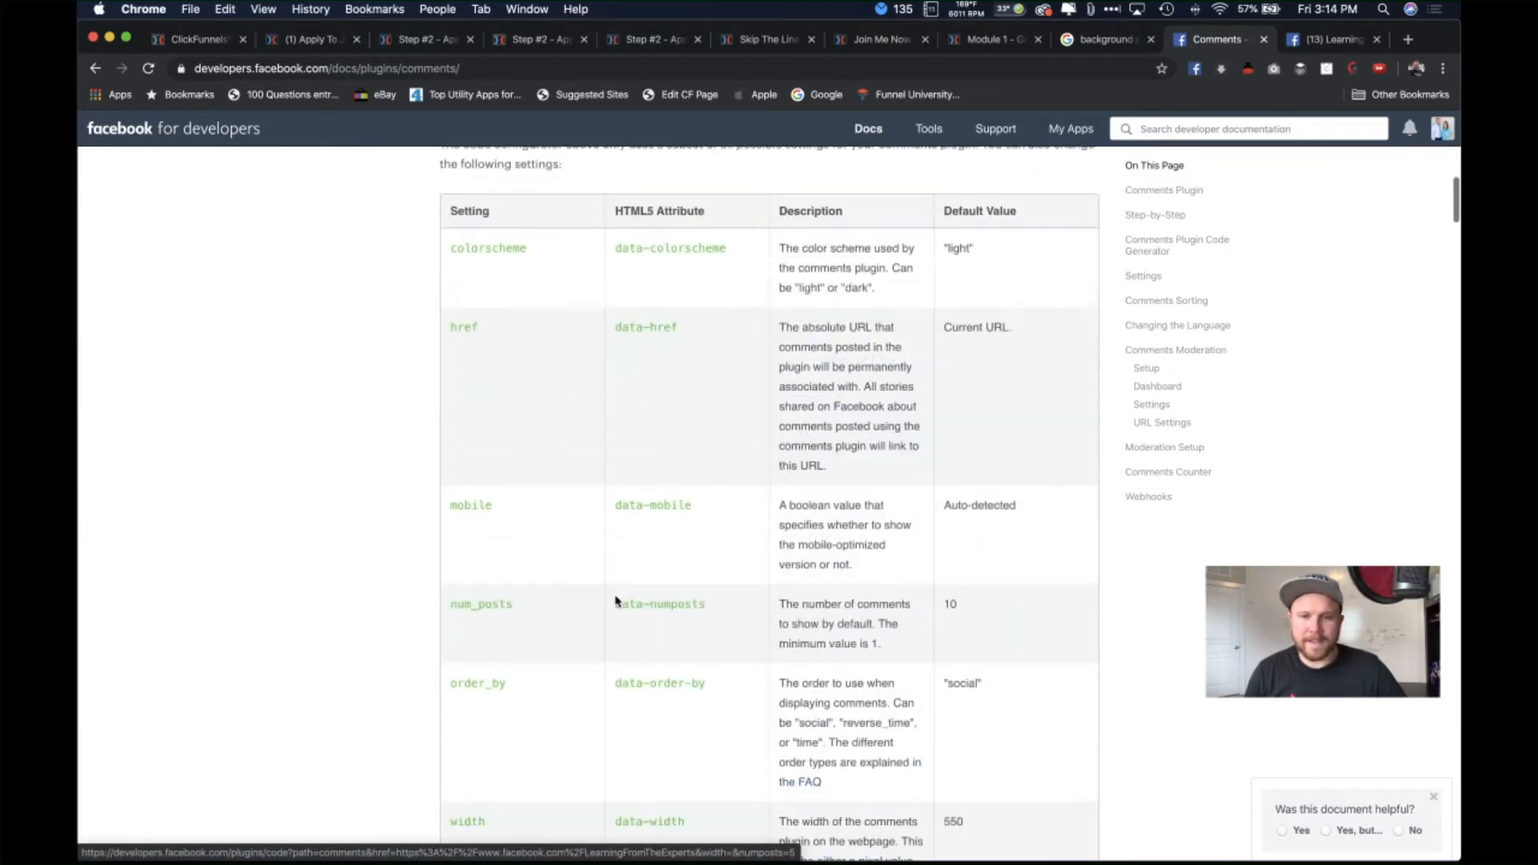
scroll(532, 601, "down", 10)
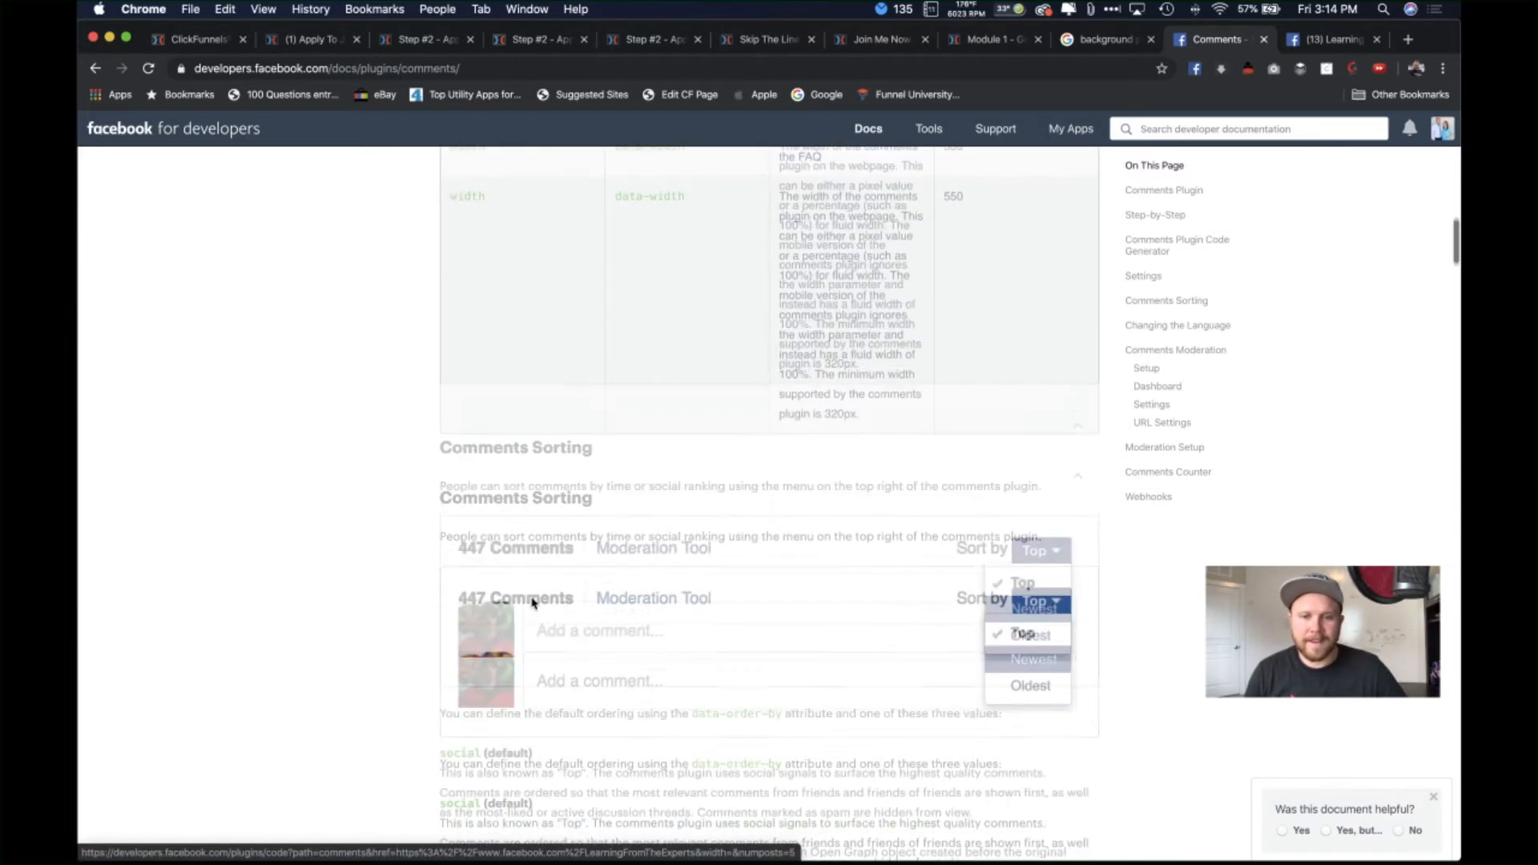
scroll(532, 602, "down", 5)
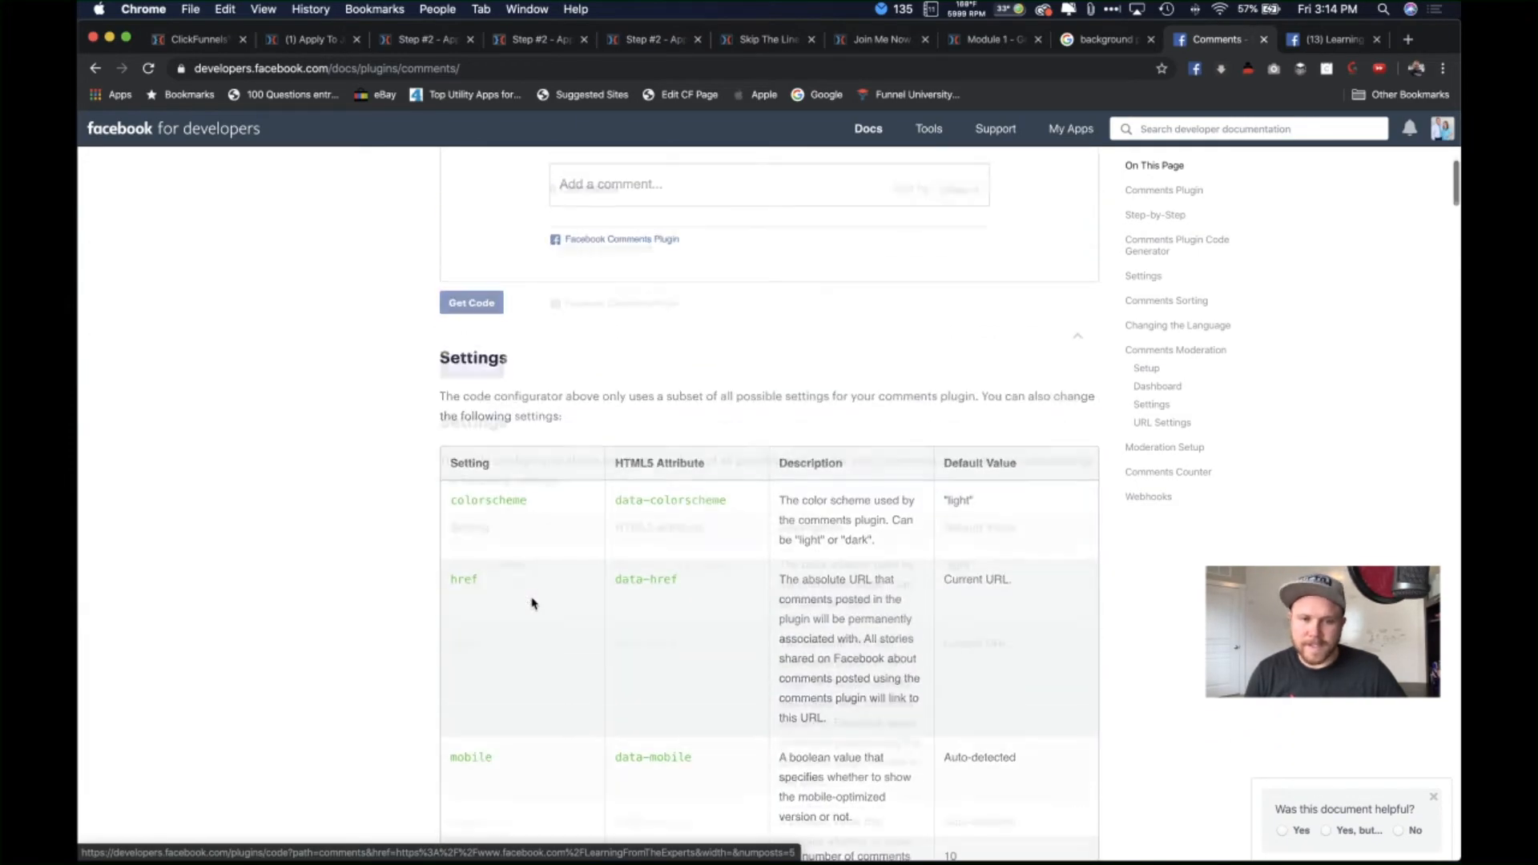
scroll(532, 601, "up", 4)
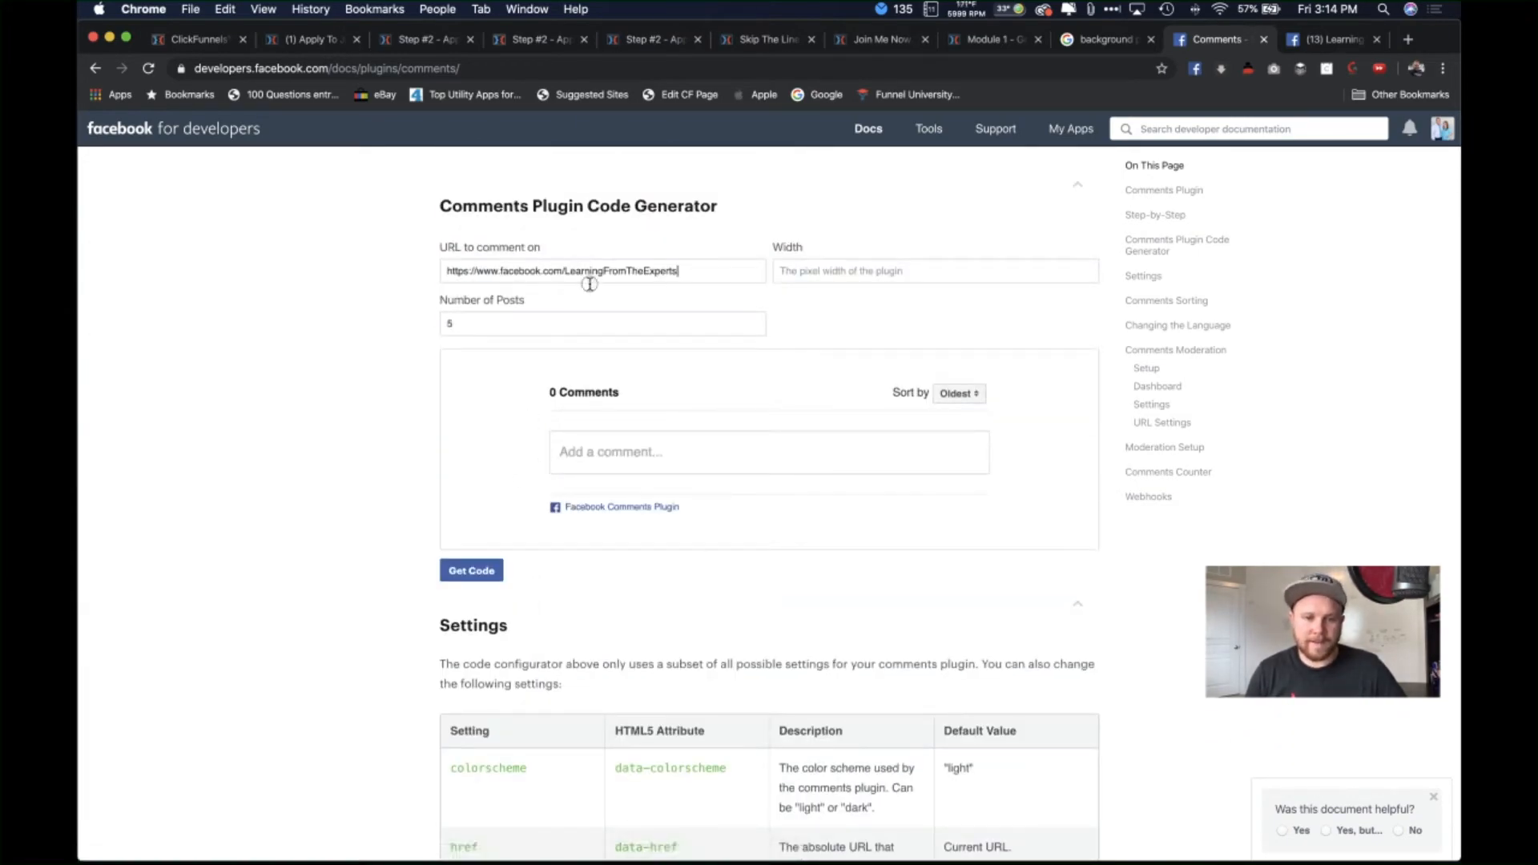
left_click(472, 577)
left_click_drag(797, 502, 486, 463)
key("super+c")
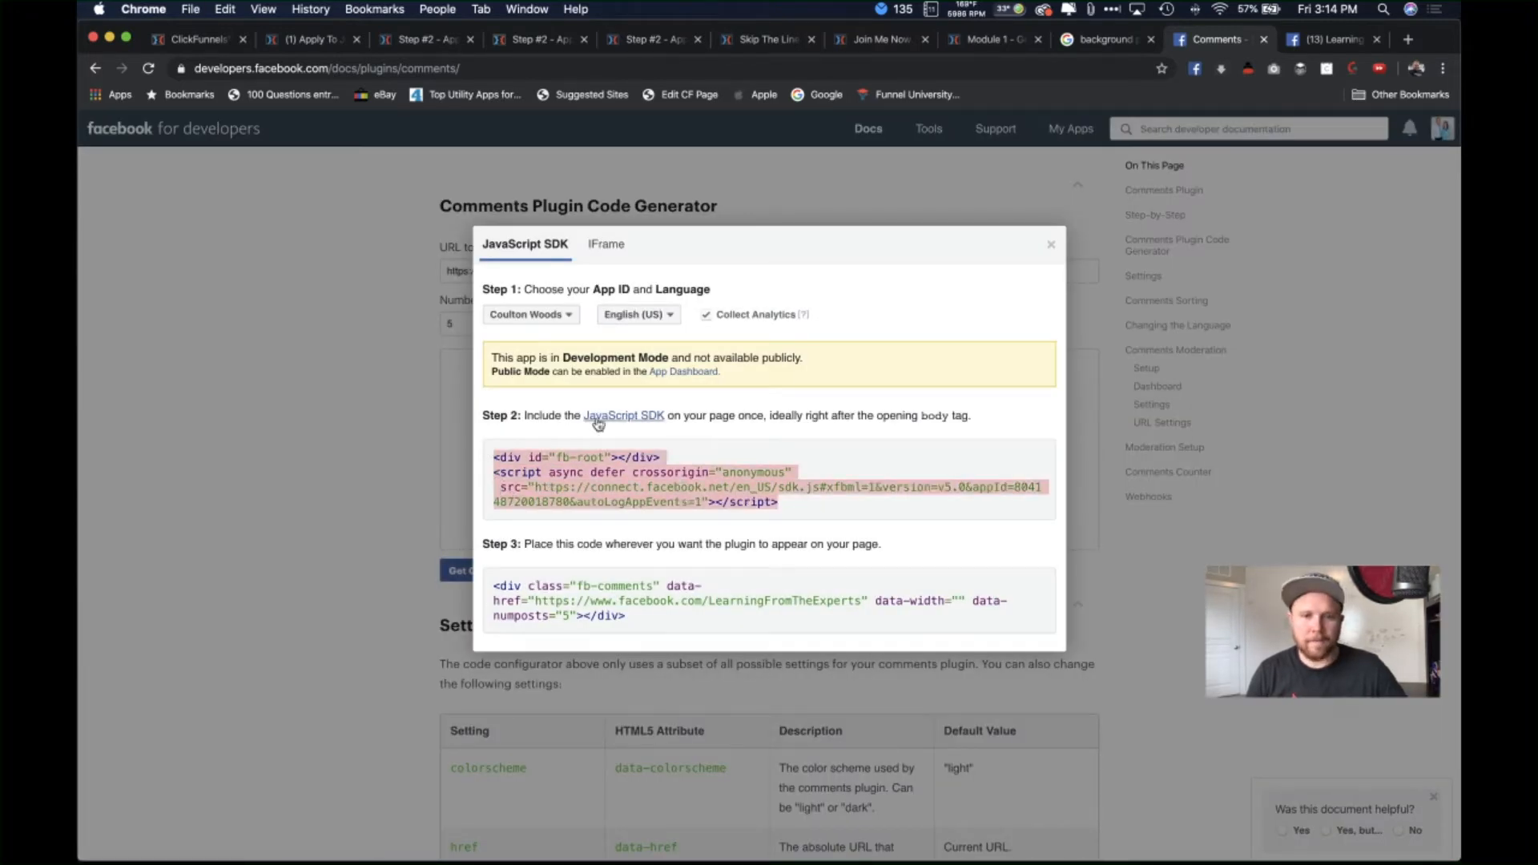
left_click(309, 36)
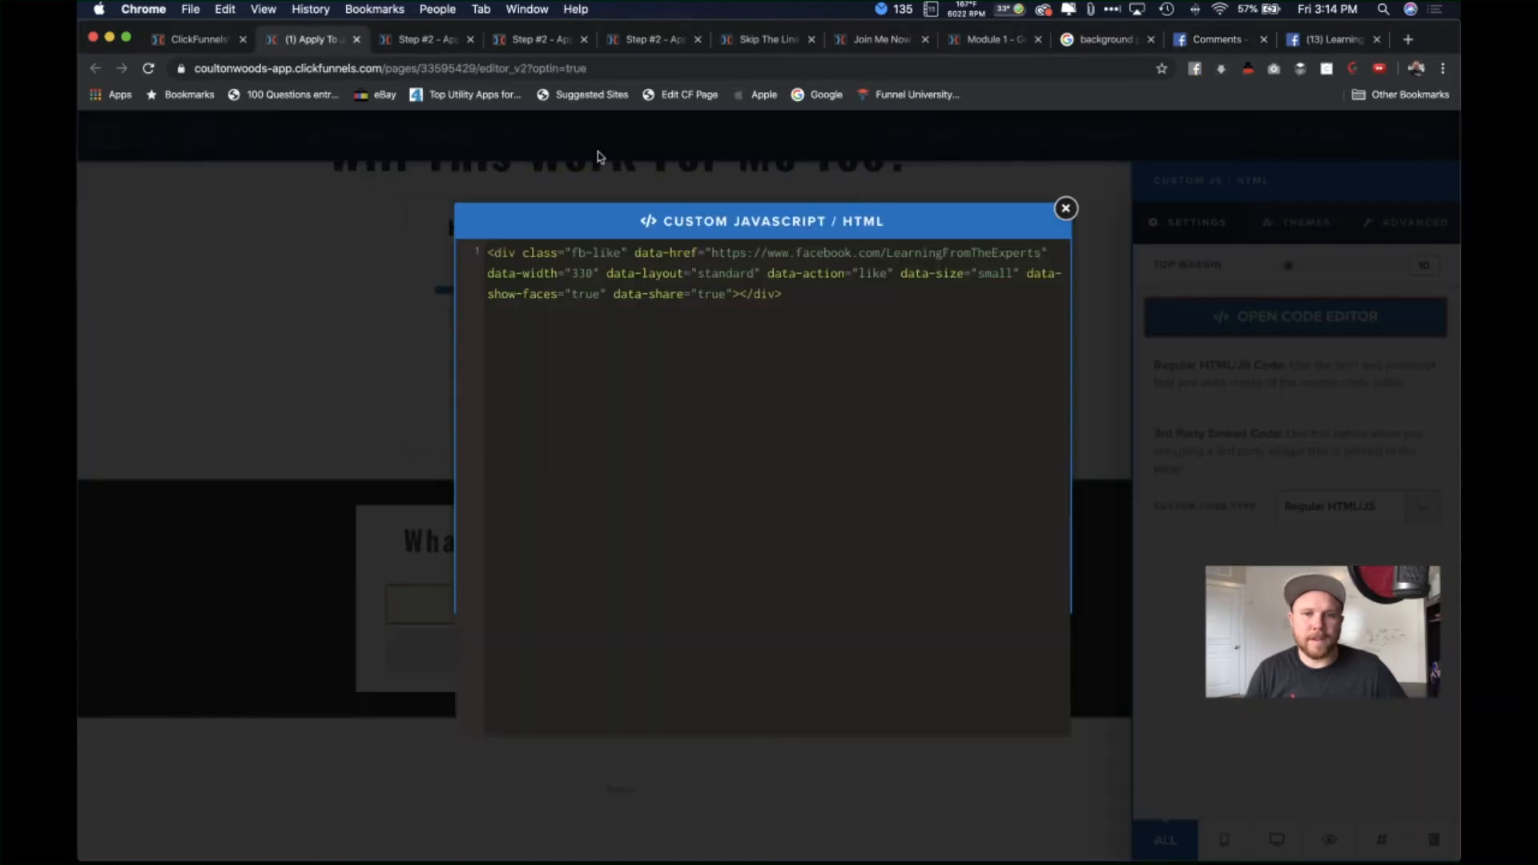
Step: Paste the Facebook SDK script into the page's Custom CSS settings and save the page
left_click(1067, 208)
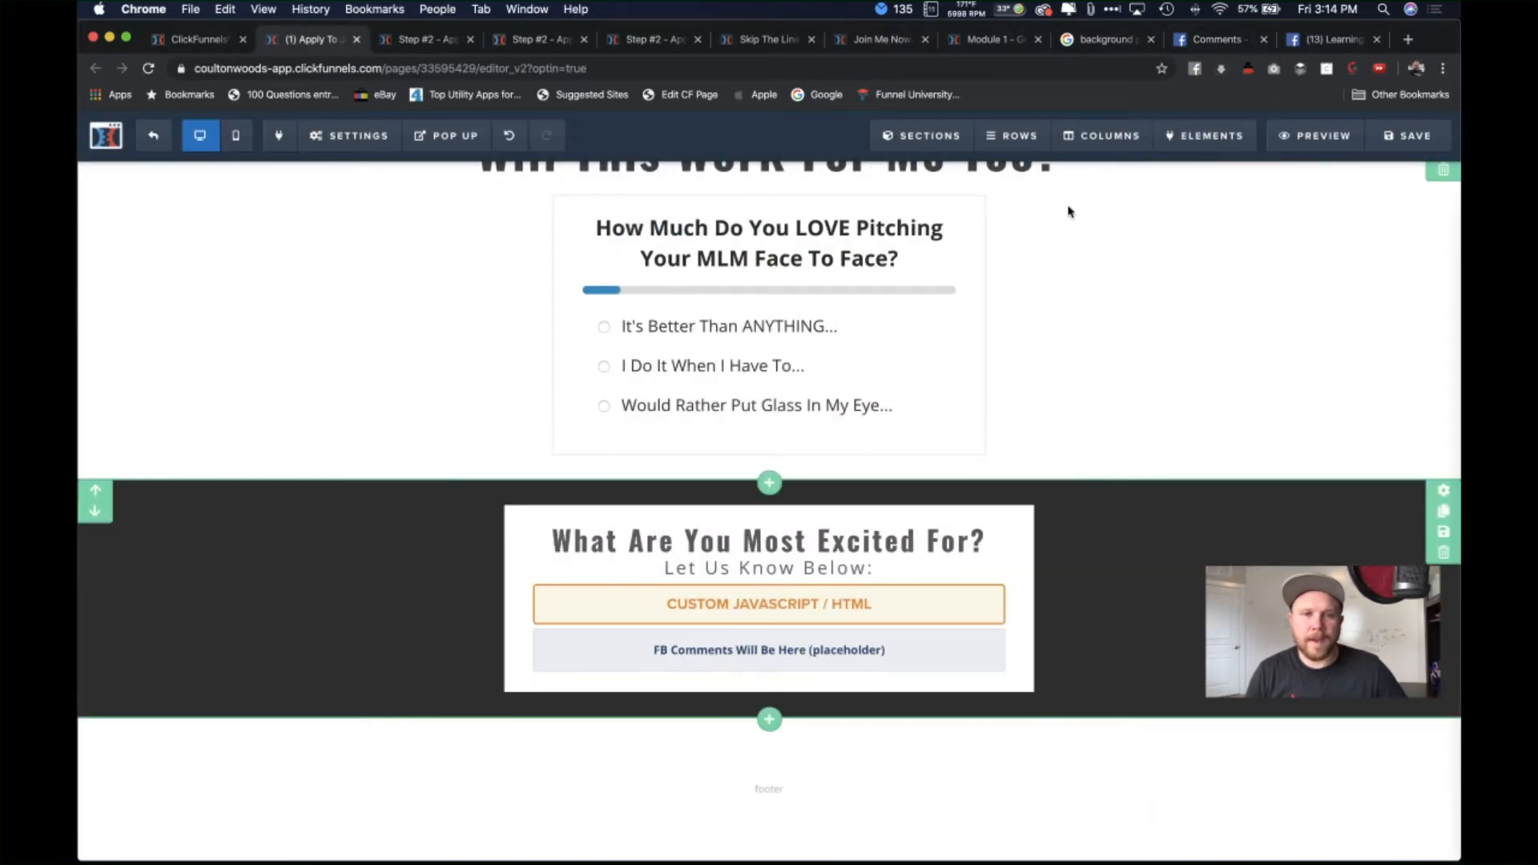
scroll(1068, 212, "up", 1)
mouse_move(363, 140)
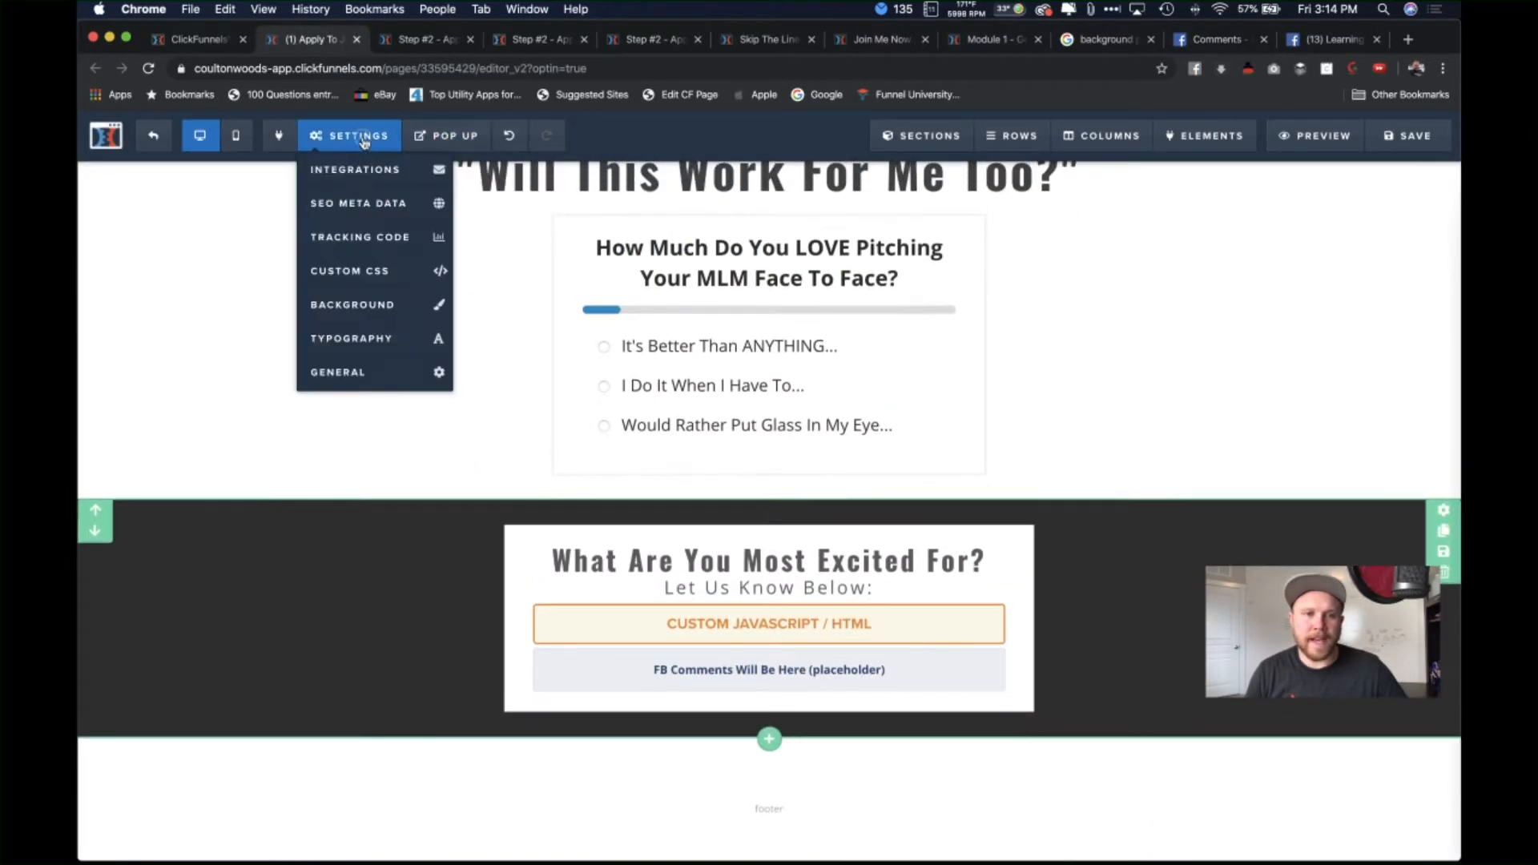
left_click(388, 276)
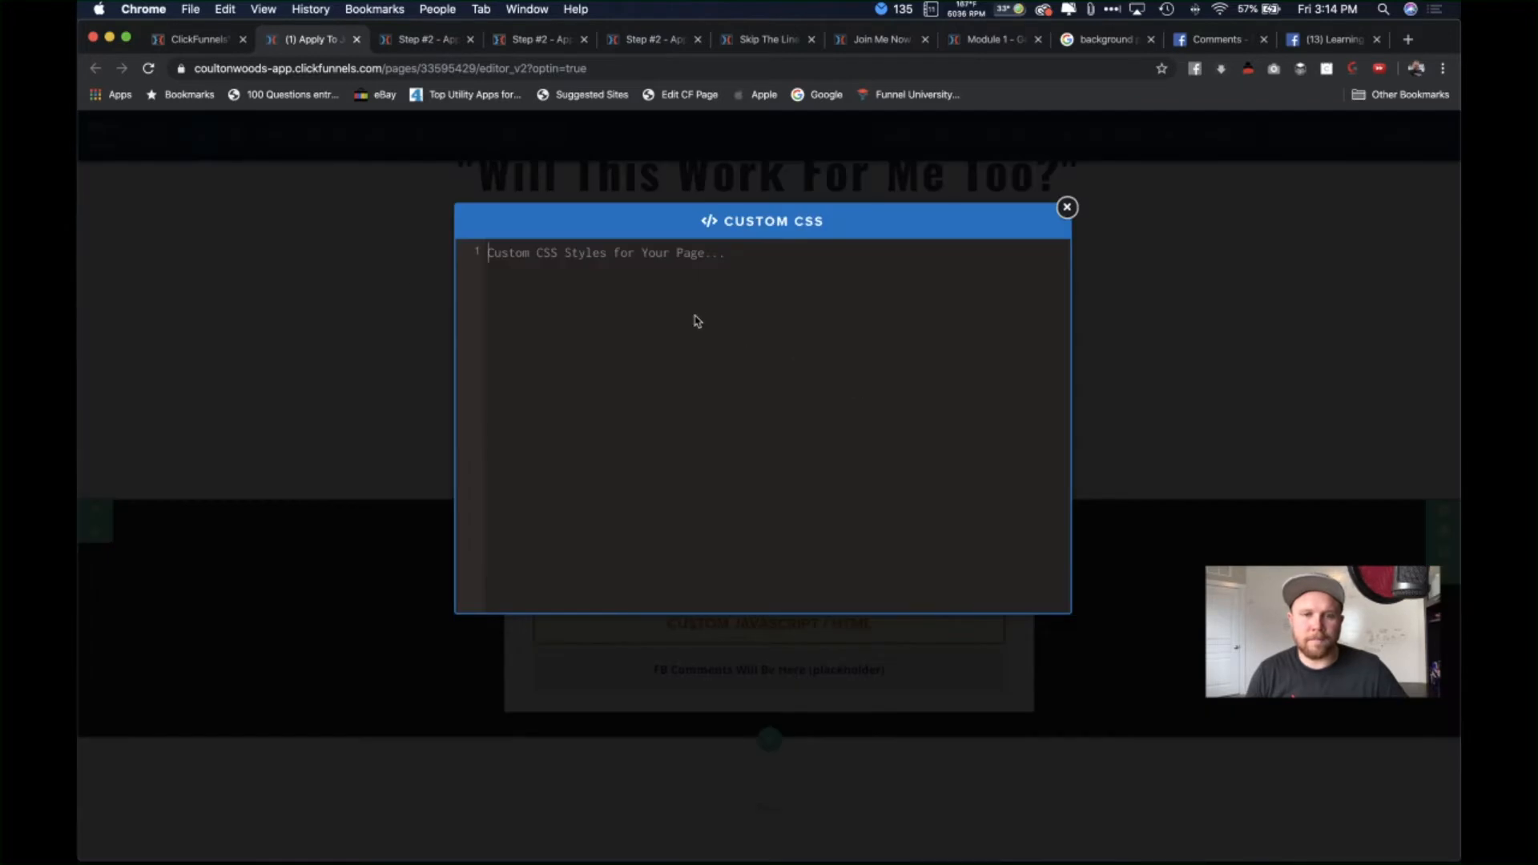
key("super+v")
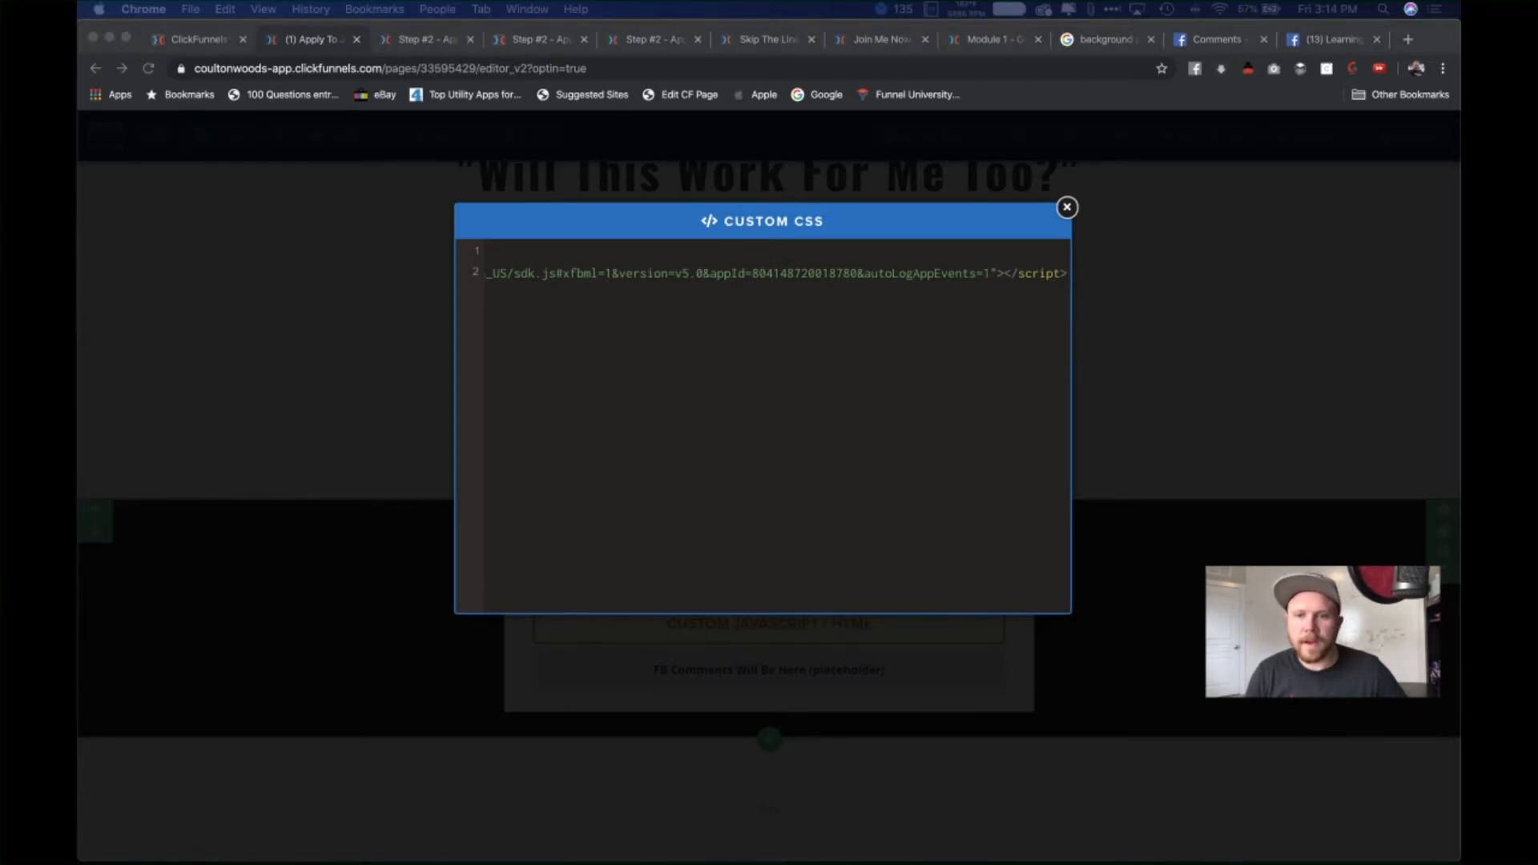
left_click(1164, 300)
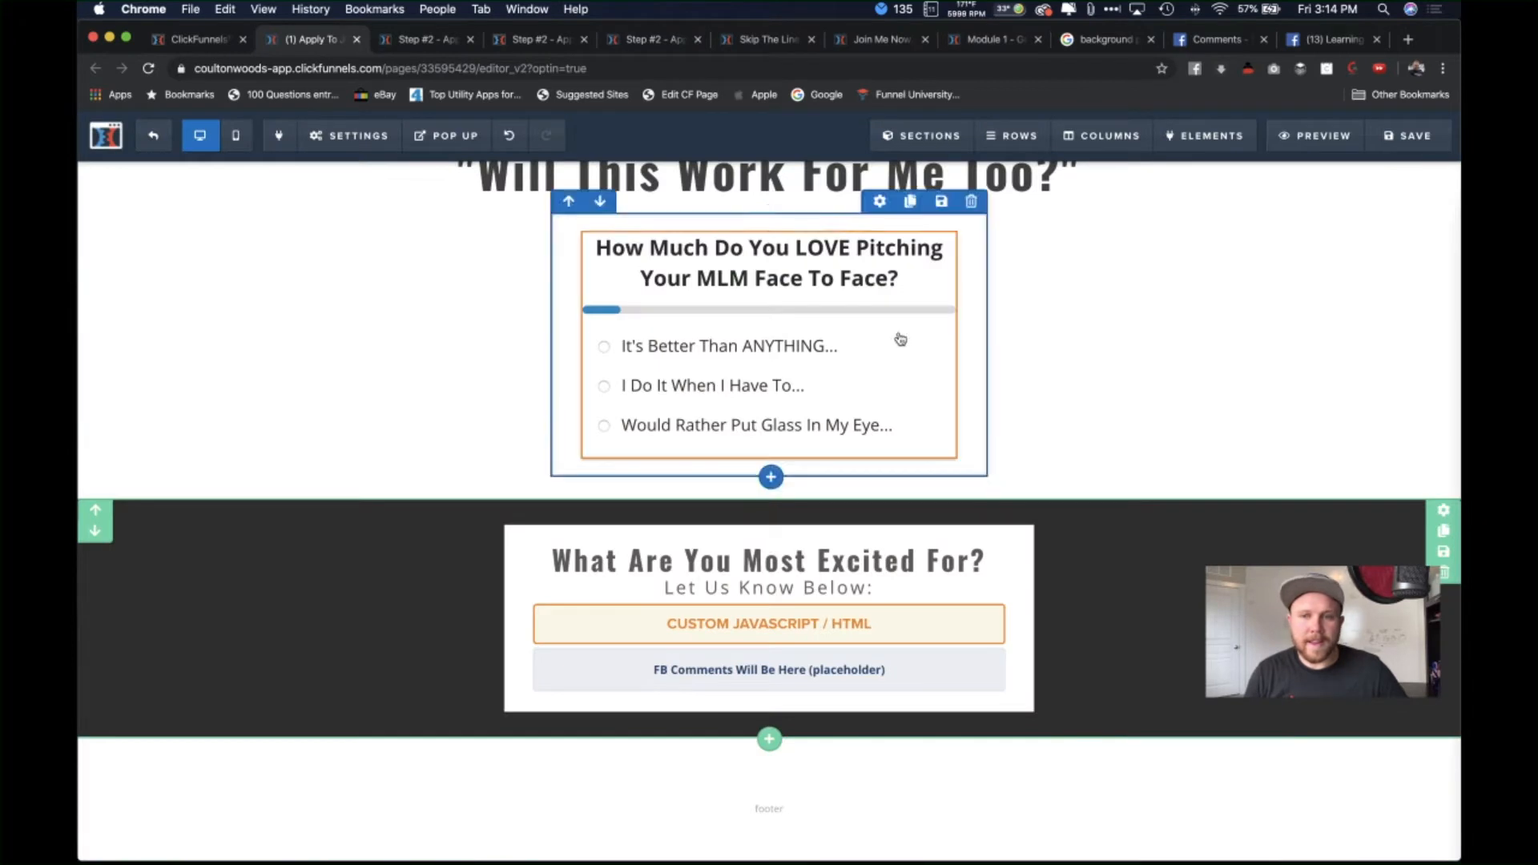
left_click(1403, 146)
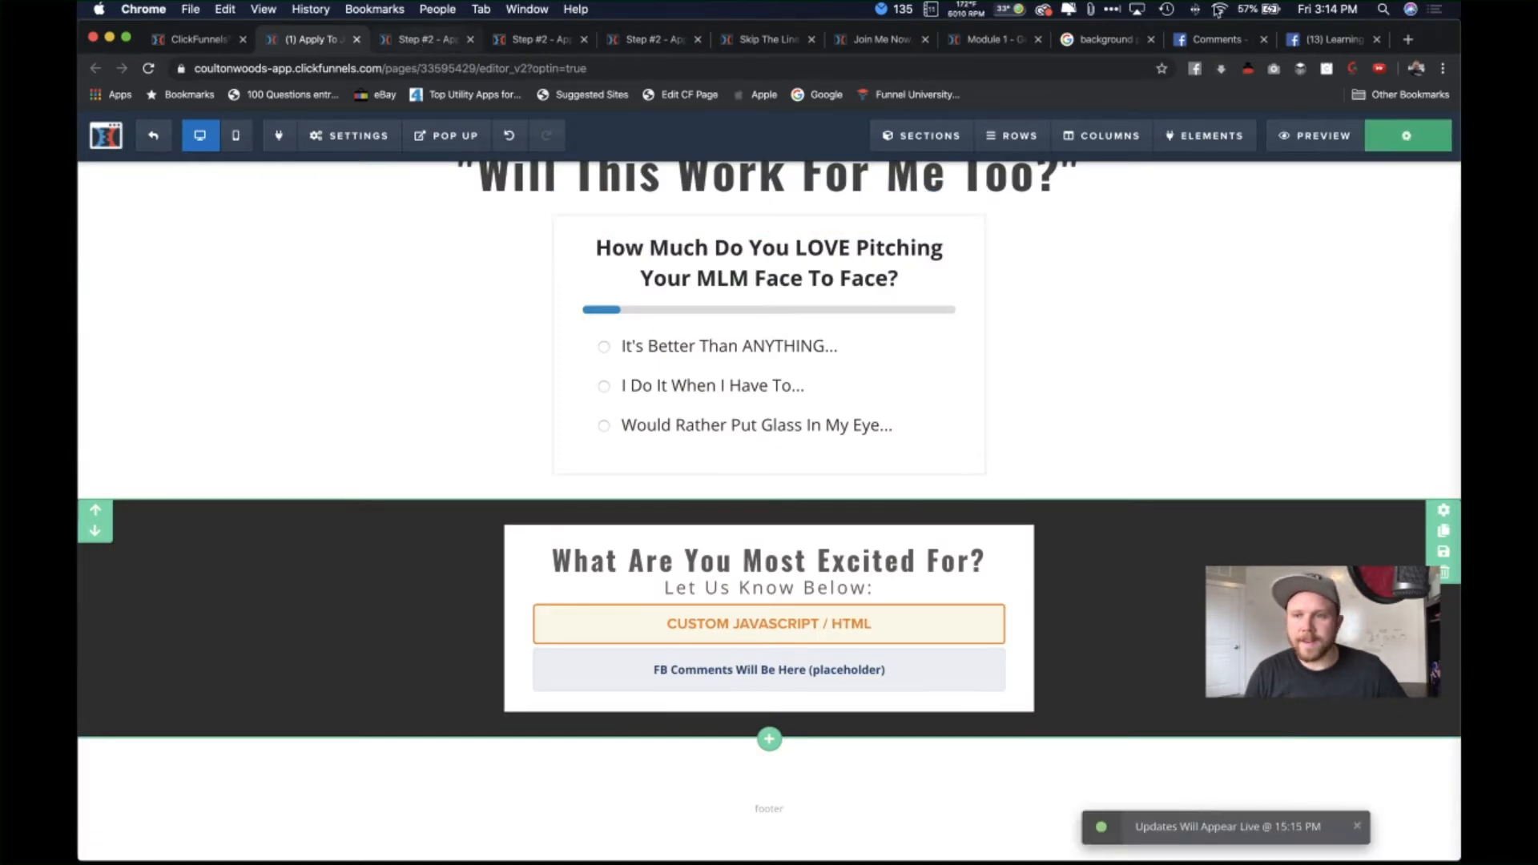
left_click(1329, 39)
Step: Try replacing the custom HTML element's fb-like code with the comments embed code, then undo
left_click(1218, 39)
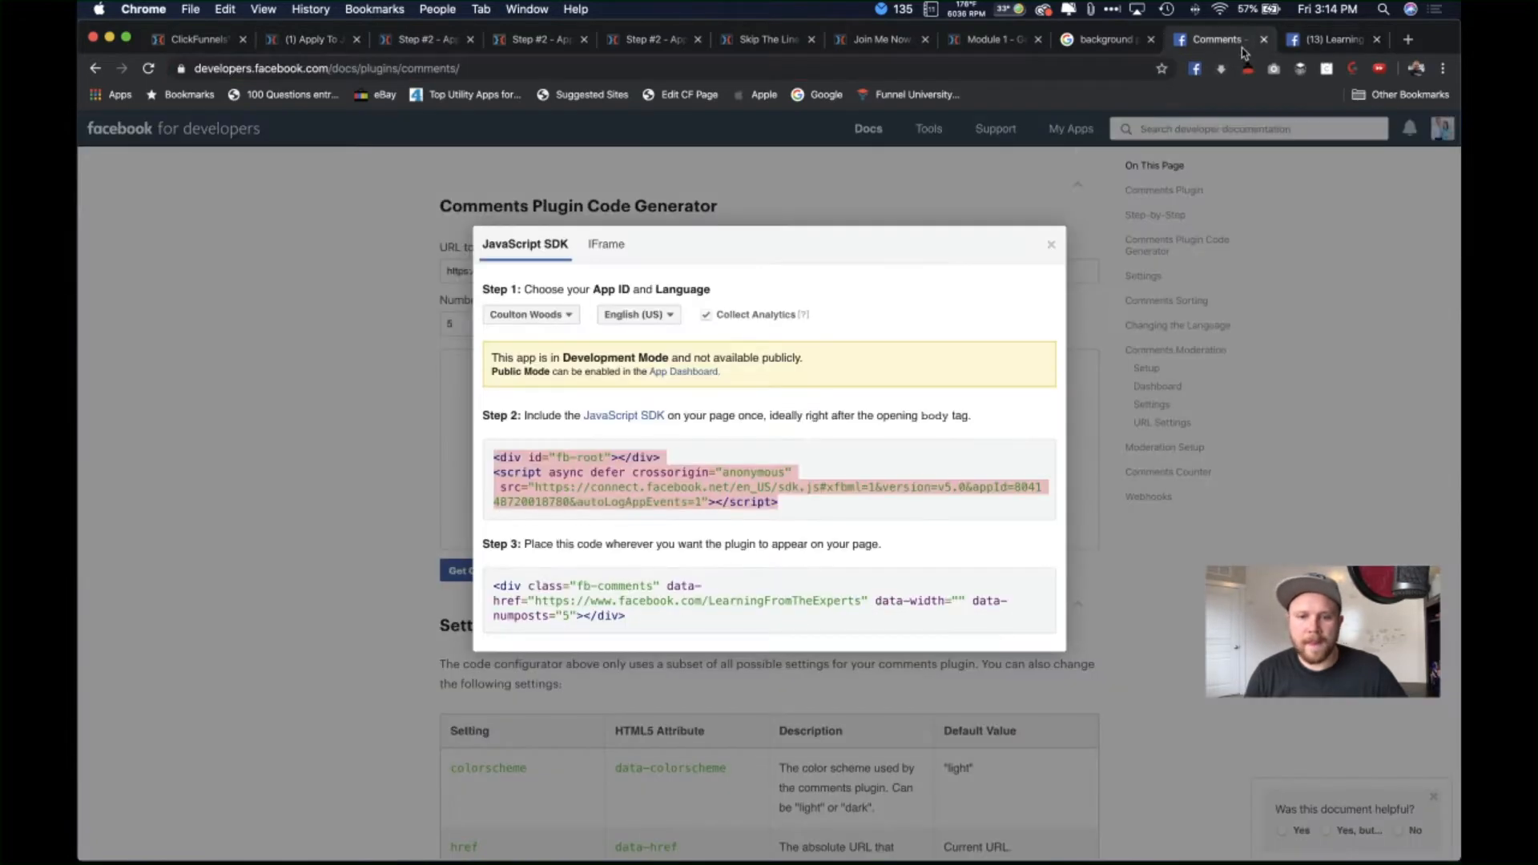
left_click_drag(657, 618, 491, 584)
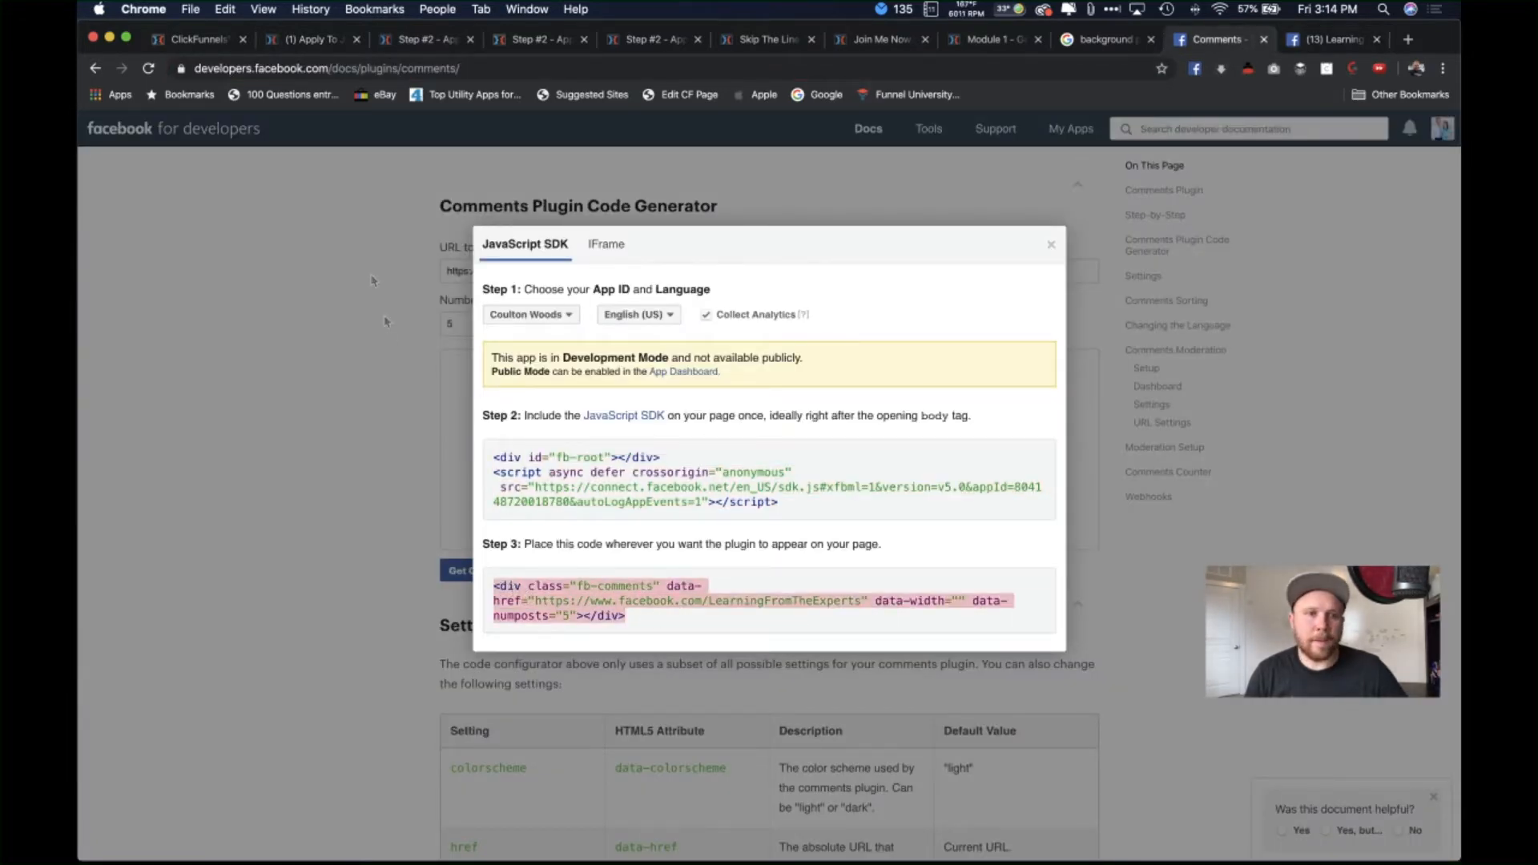
left_click(313, 40)
scroll(685, 578, "down", 1)
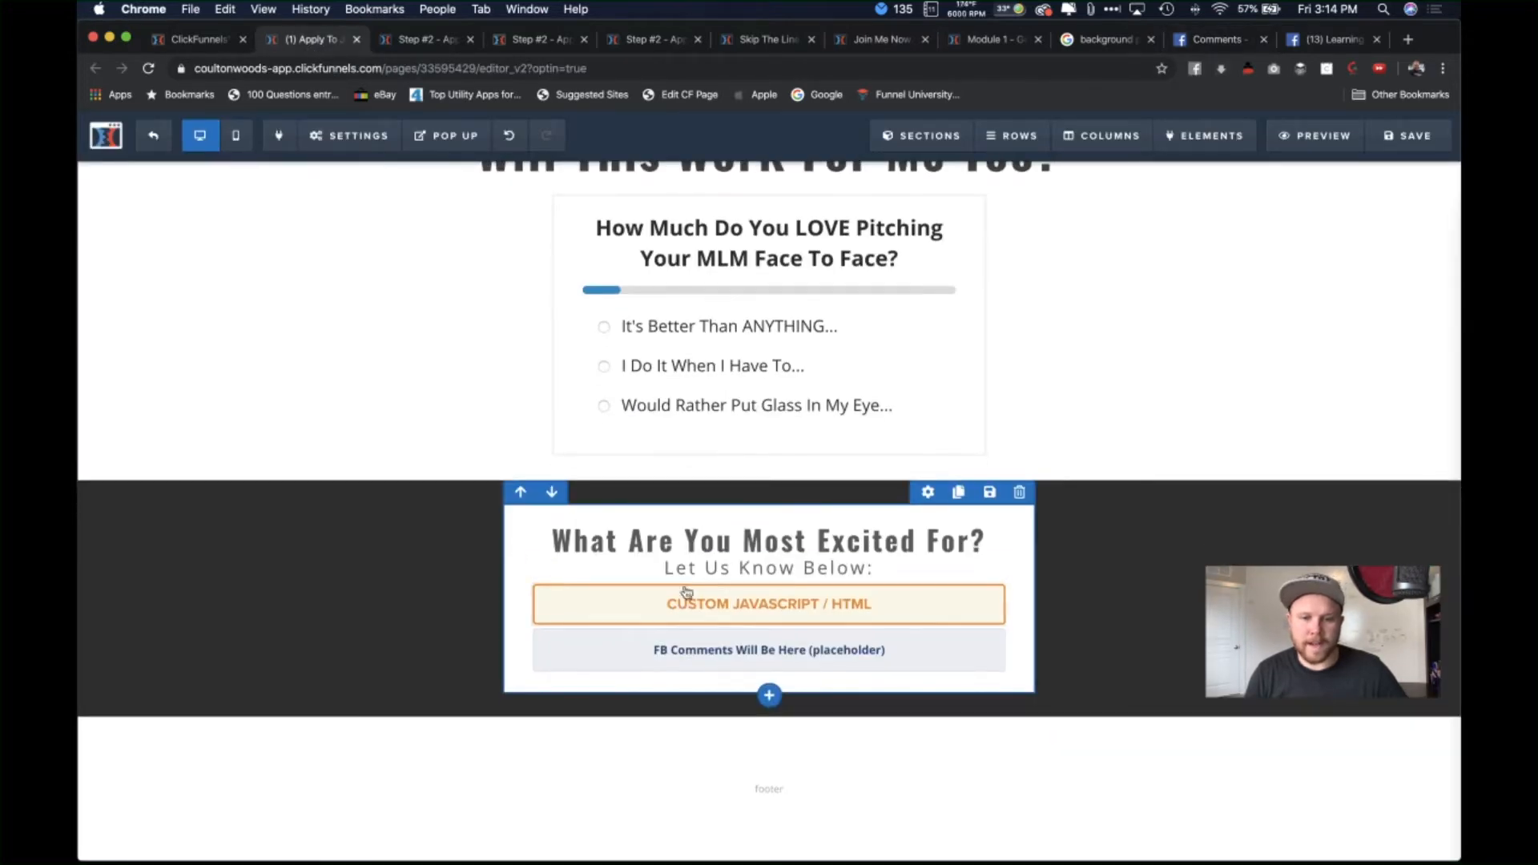
left_click(840, 611)
left_click(1296, 316)
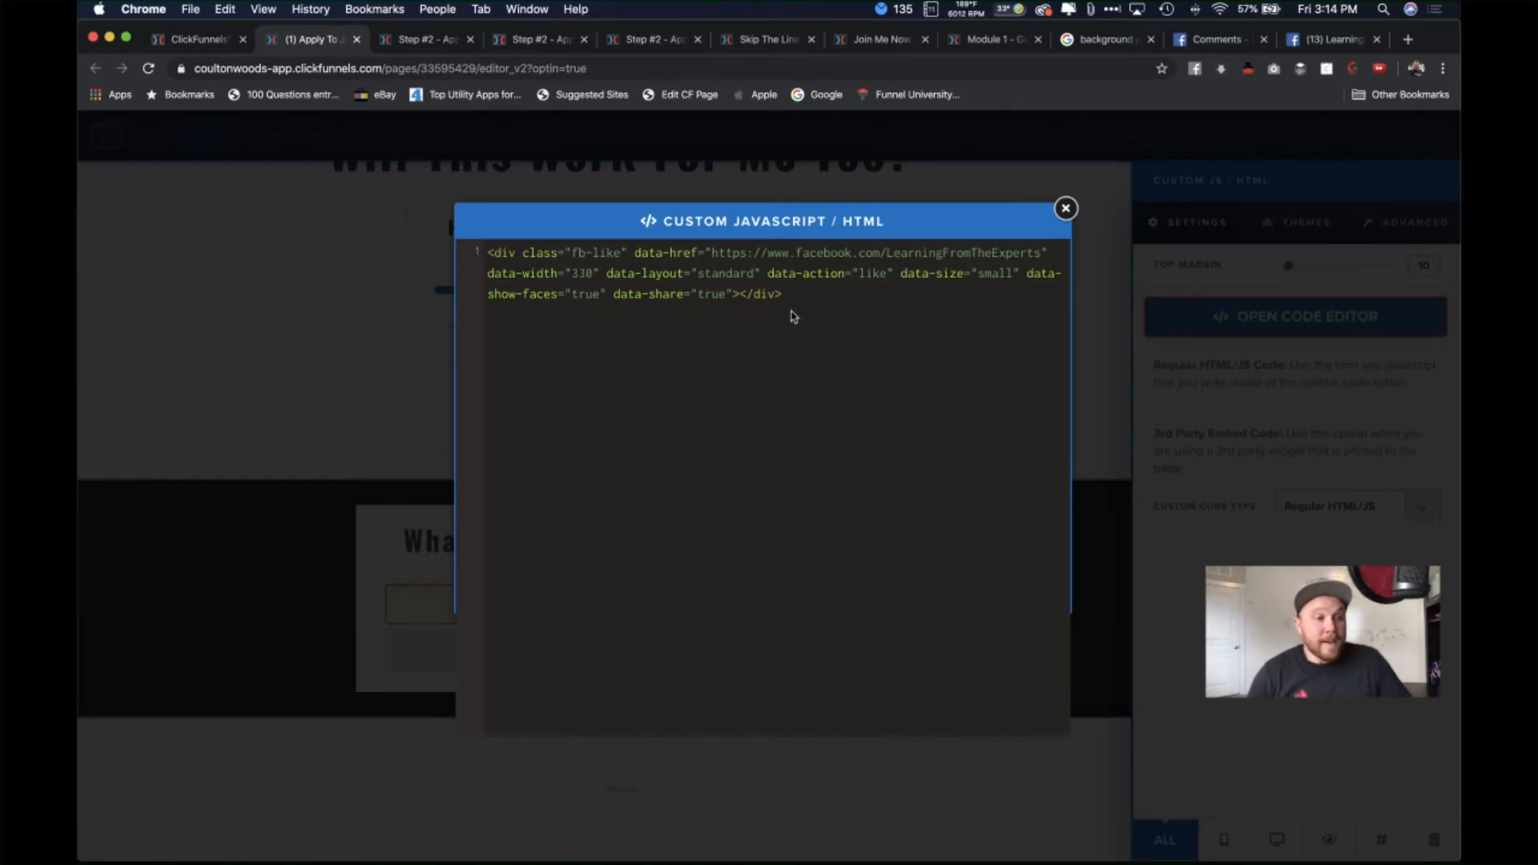
key("super+a")
key("super+v")
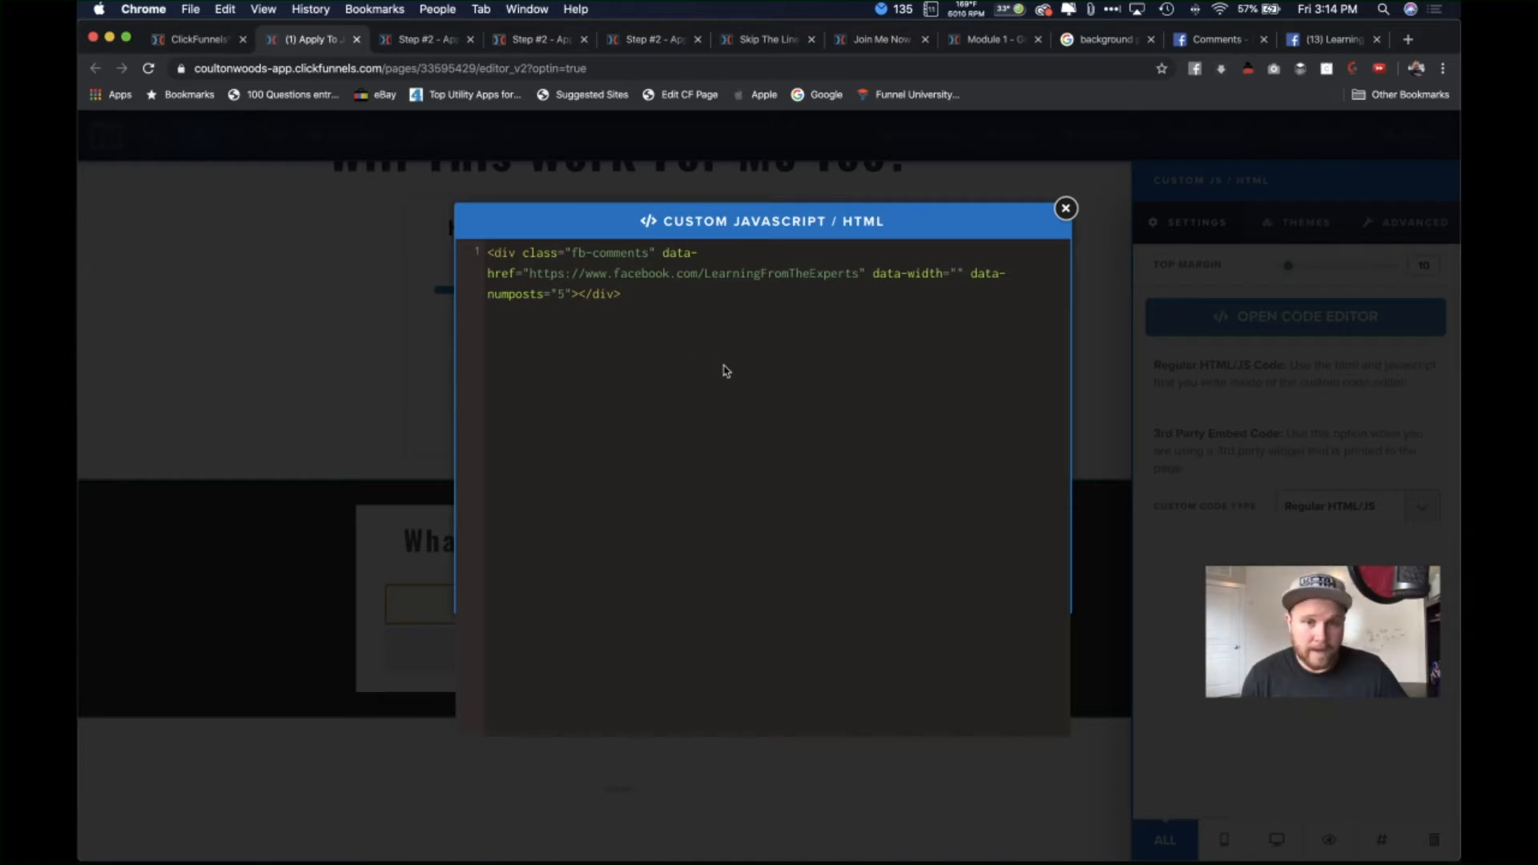
key("super+z")
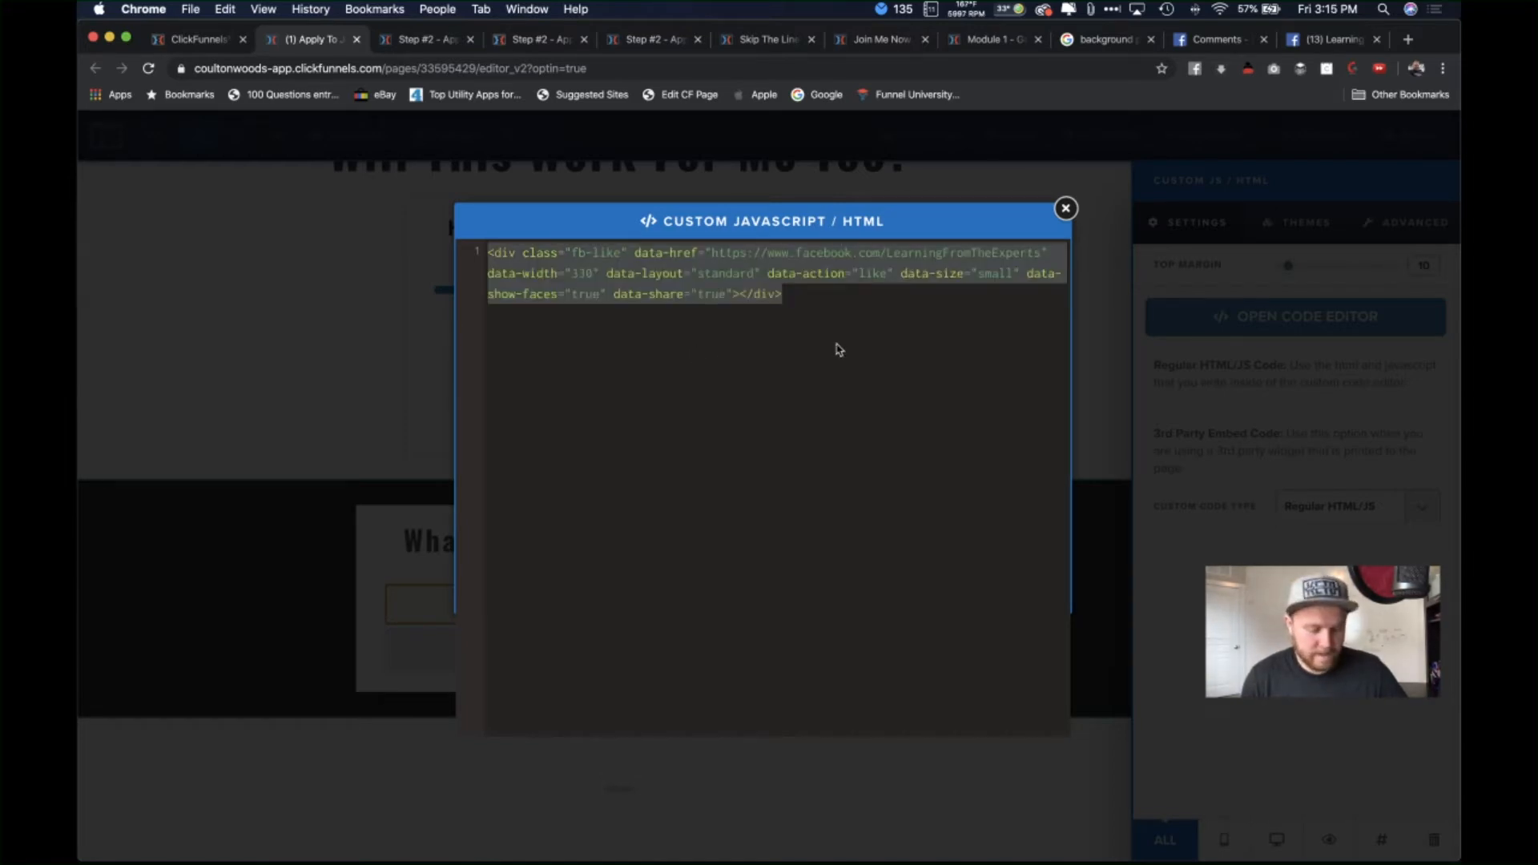
left_click(890, 332)
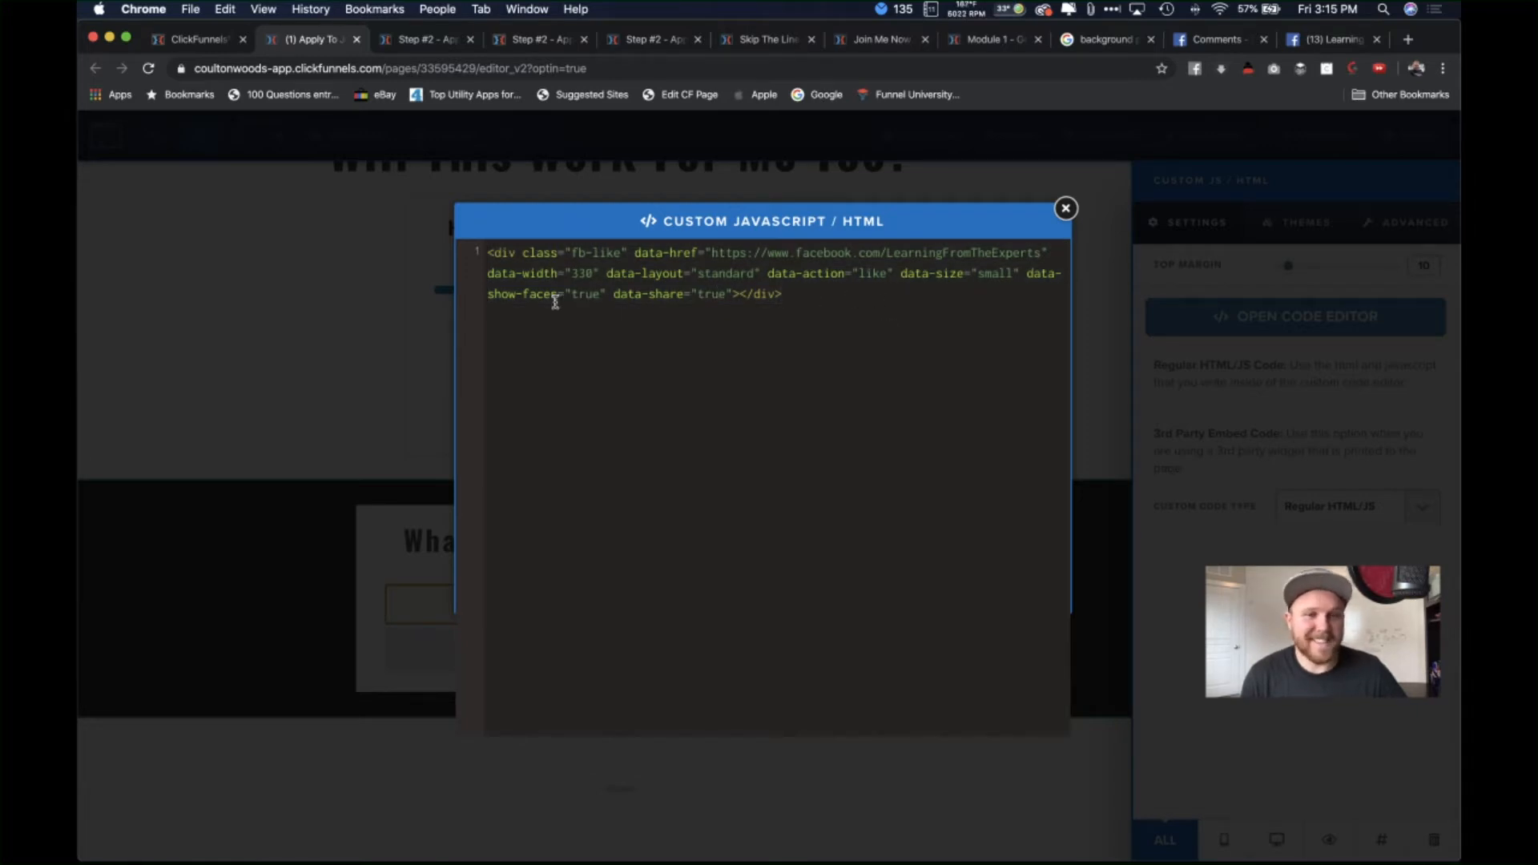
Step: Point the fb-like data-href at the LearningFromTheExperts page URL, save and preview the page
left_click(1318, 40)
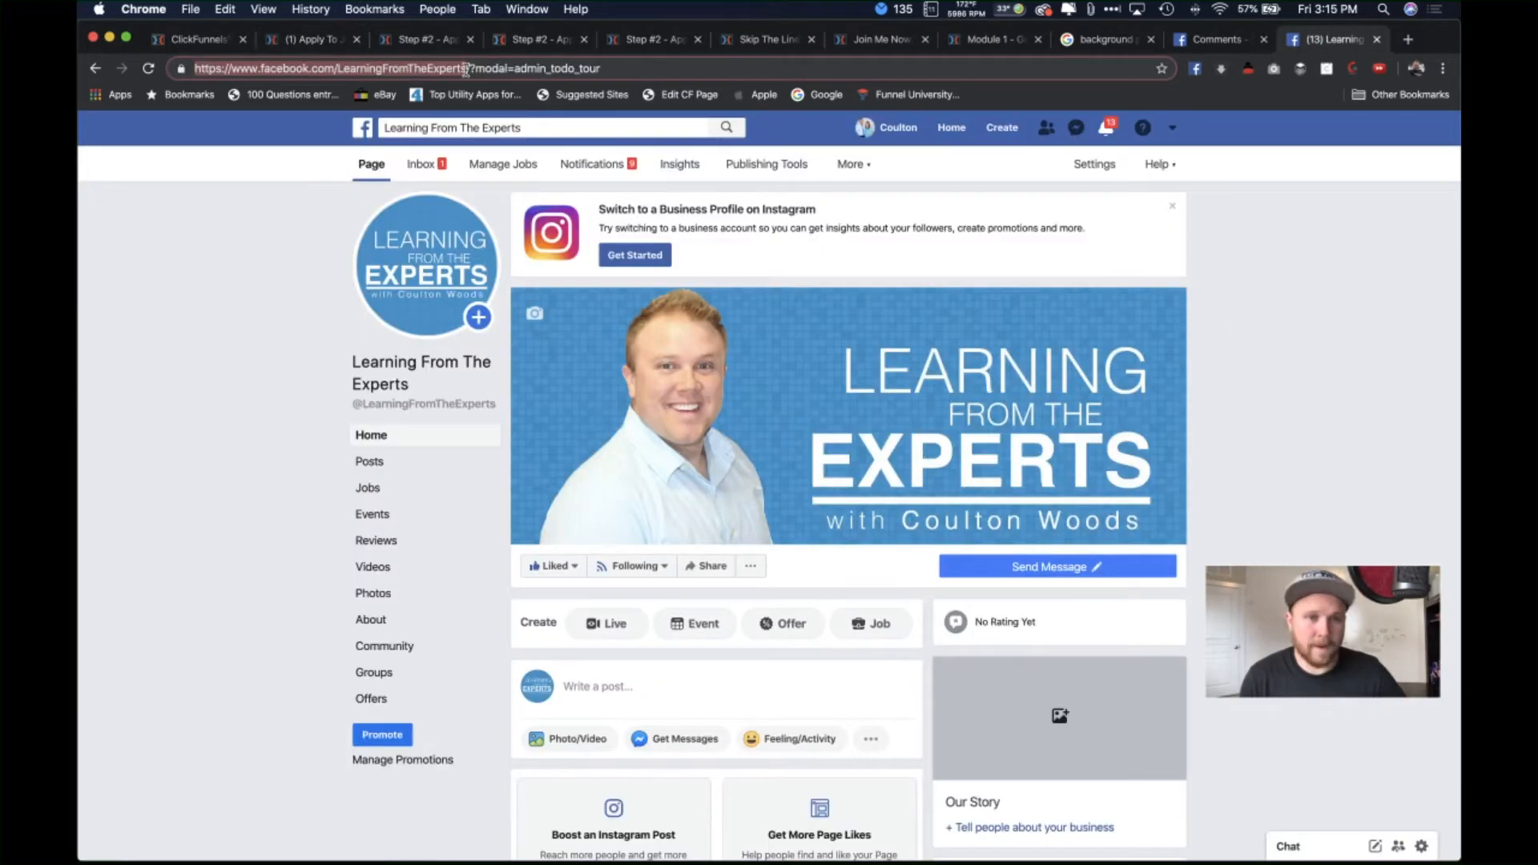
left_click_drag(467, 69, 190, 69)
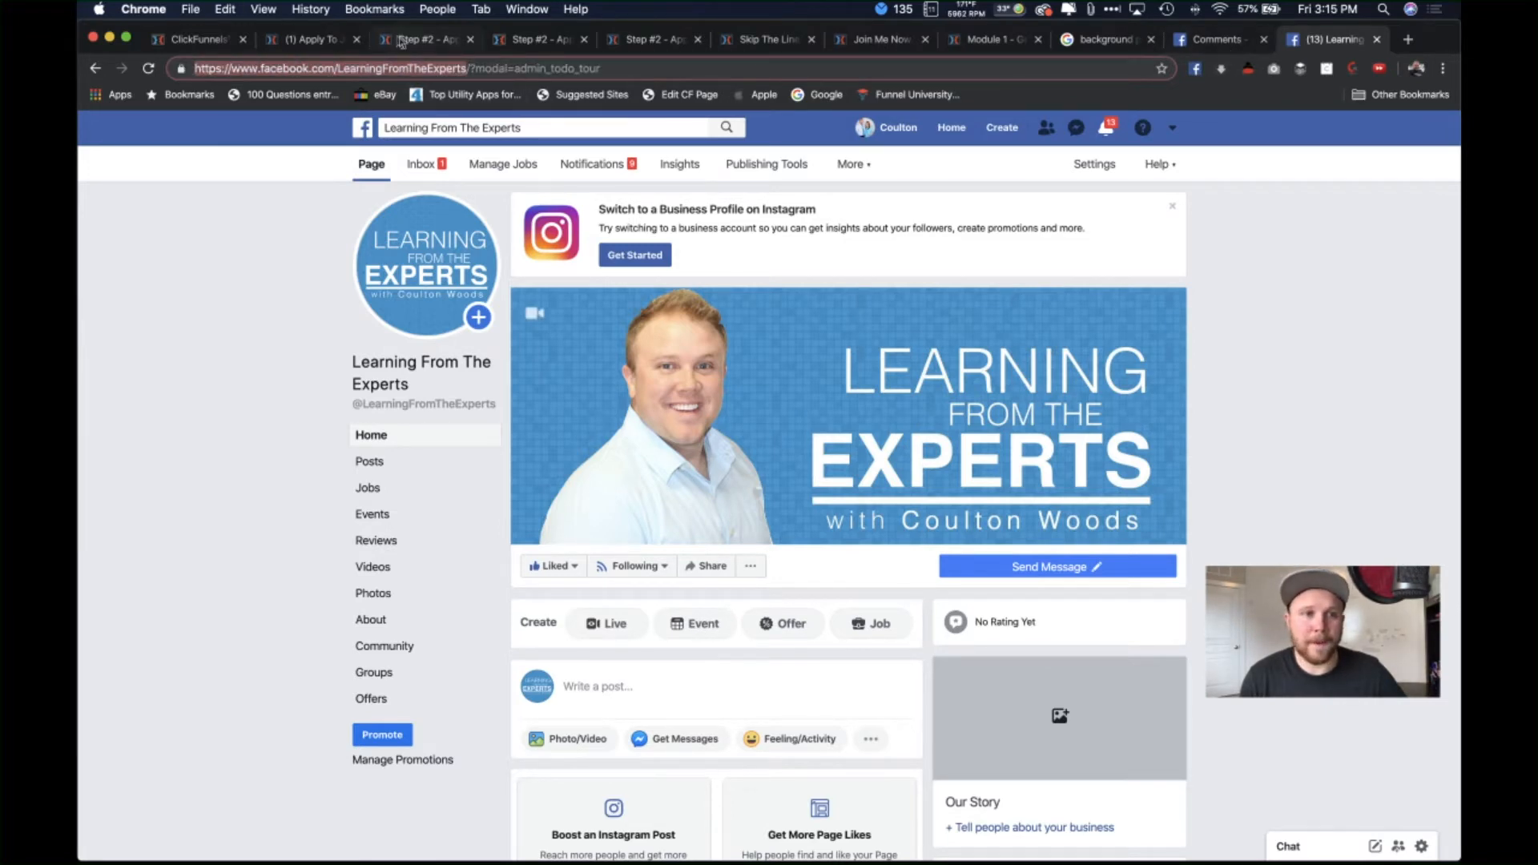
left_click(311, 39)
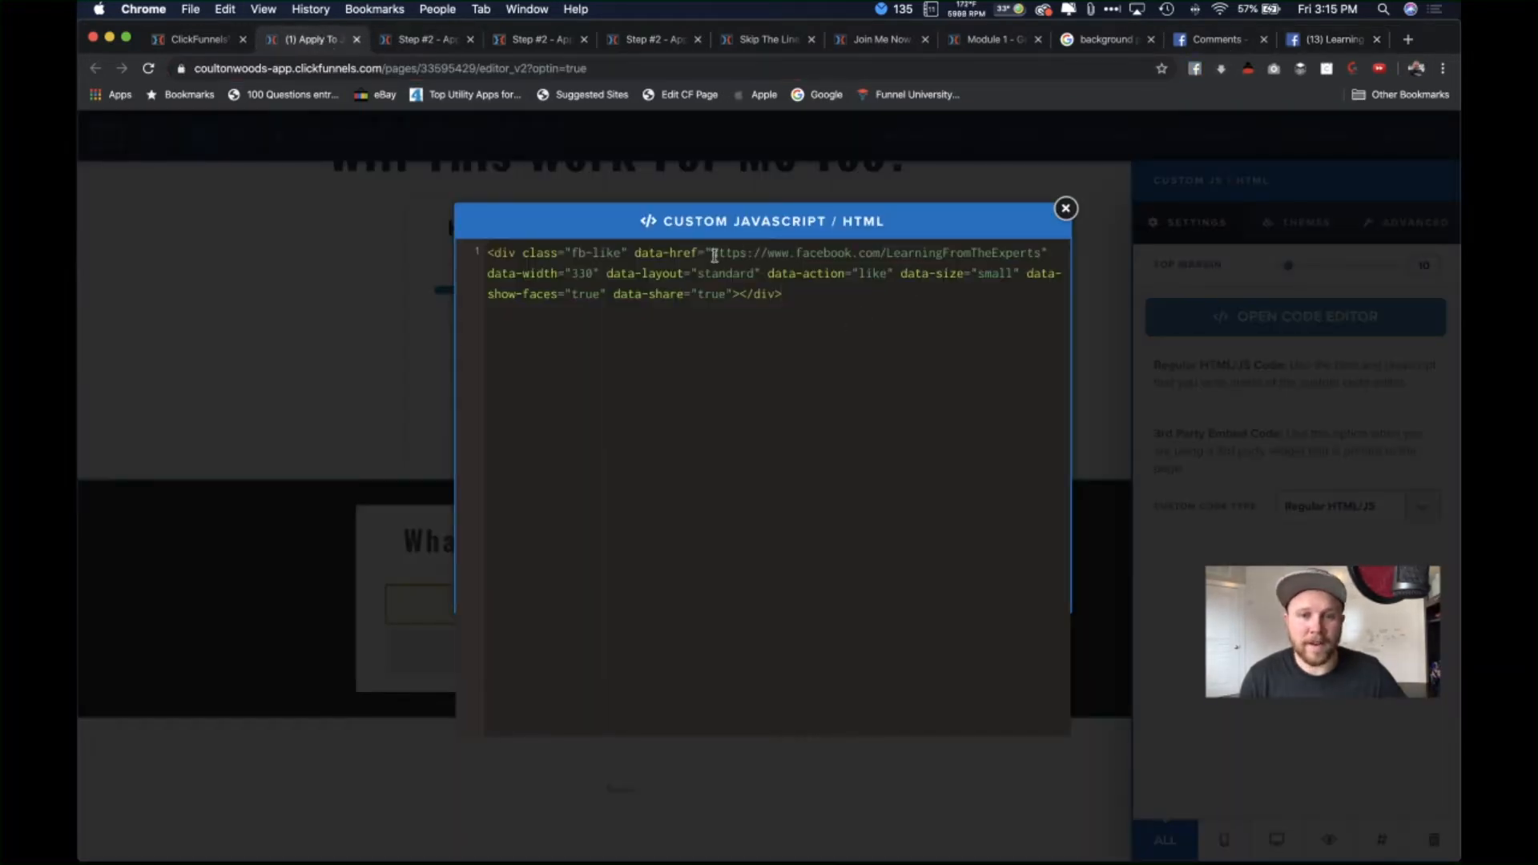
left_click_drag(712, 254, 1039, 255)
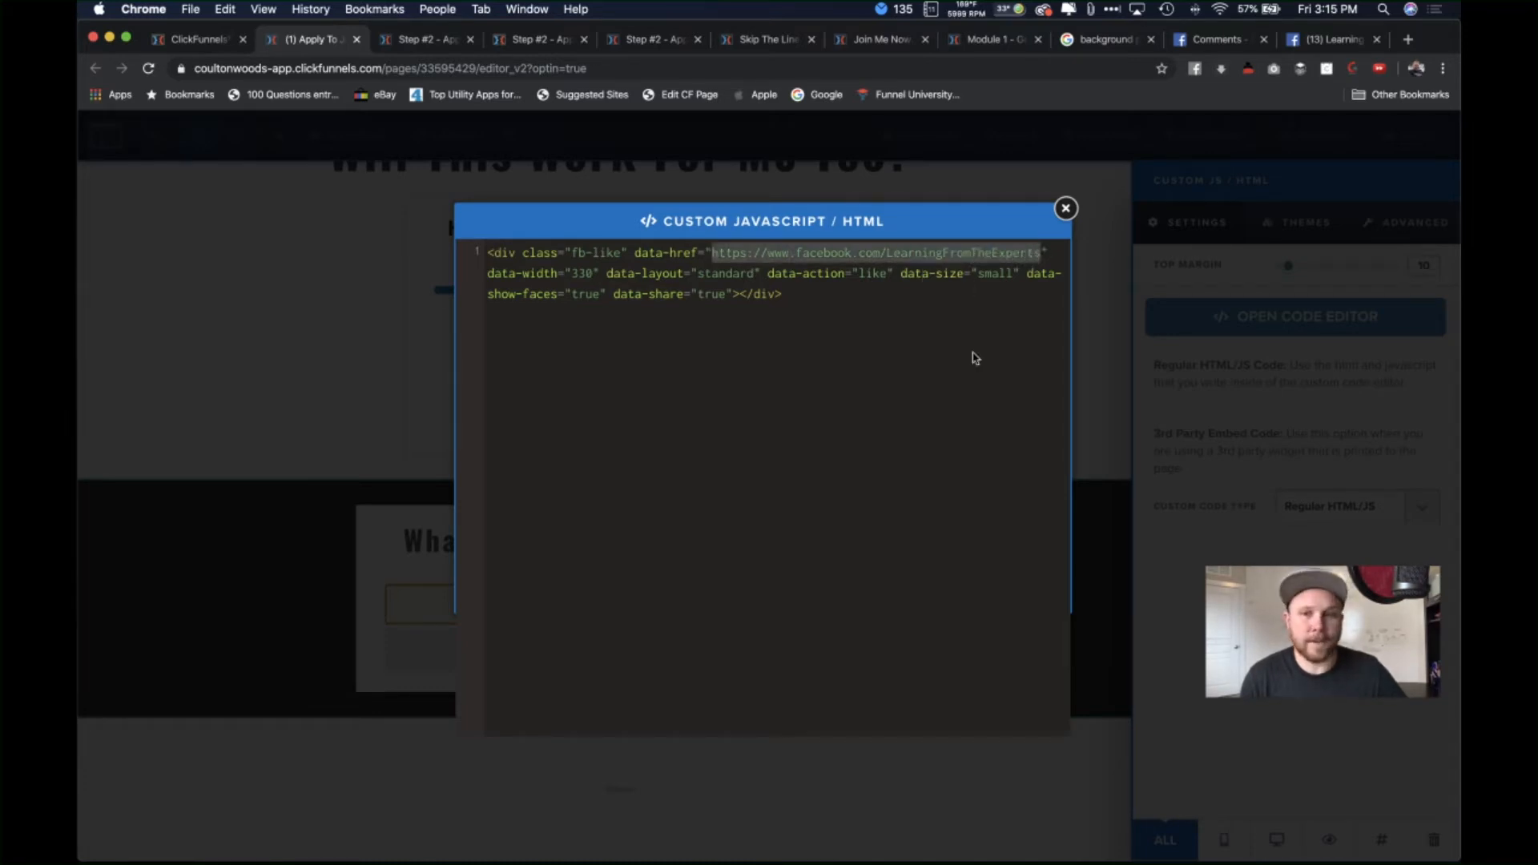
key("super+c")
key("Right")
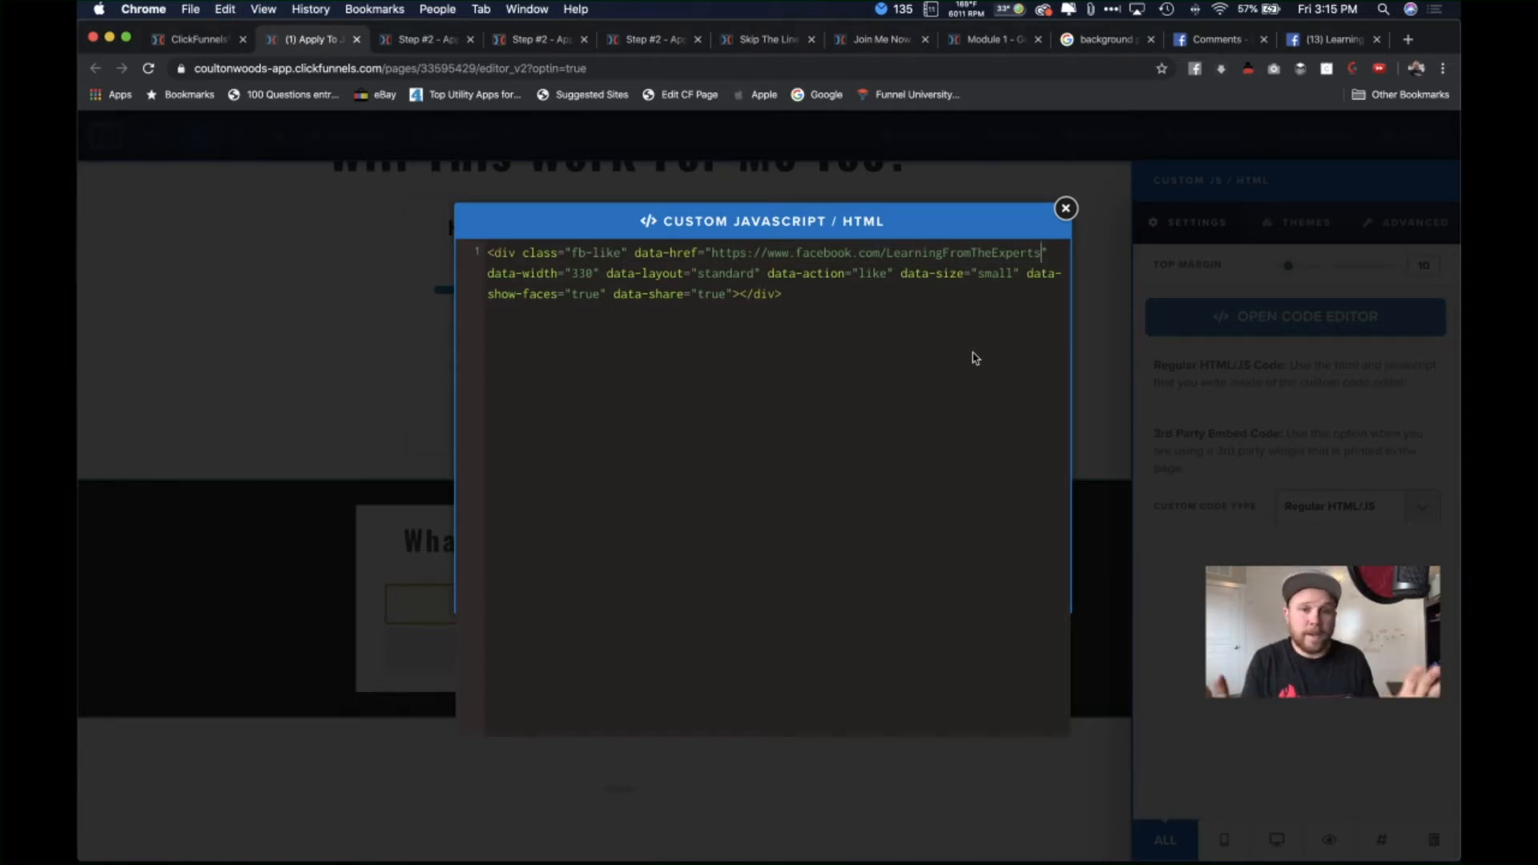
left_click(1093, 252)
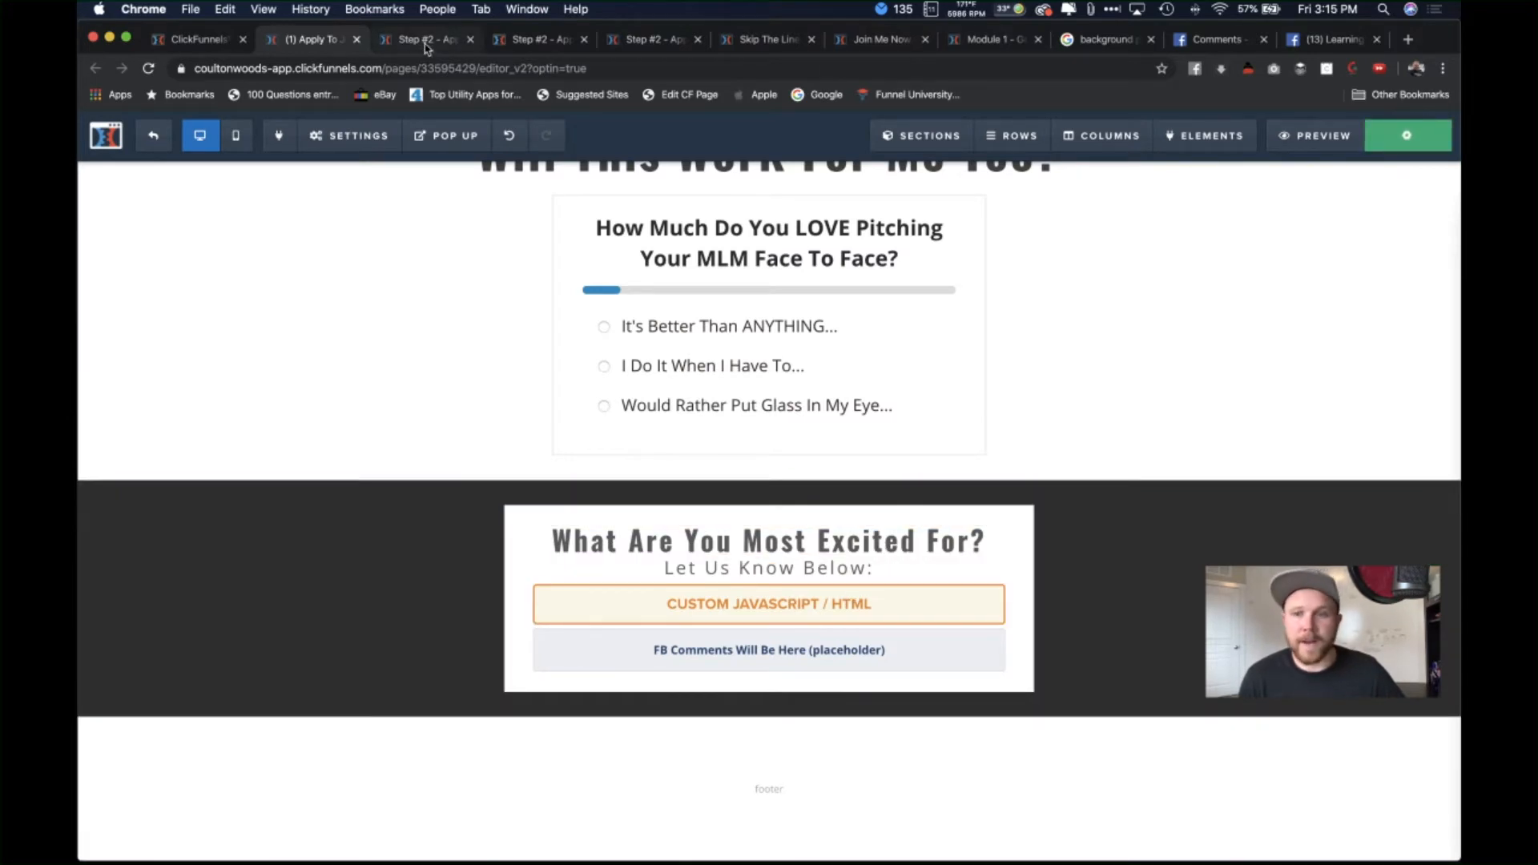
left_click(1317, 141)
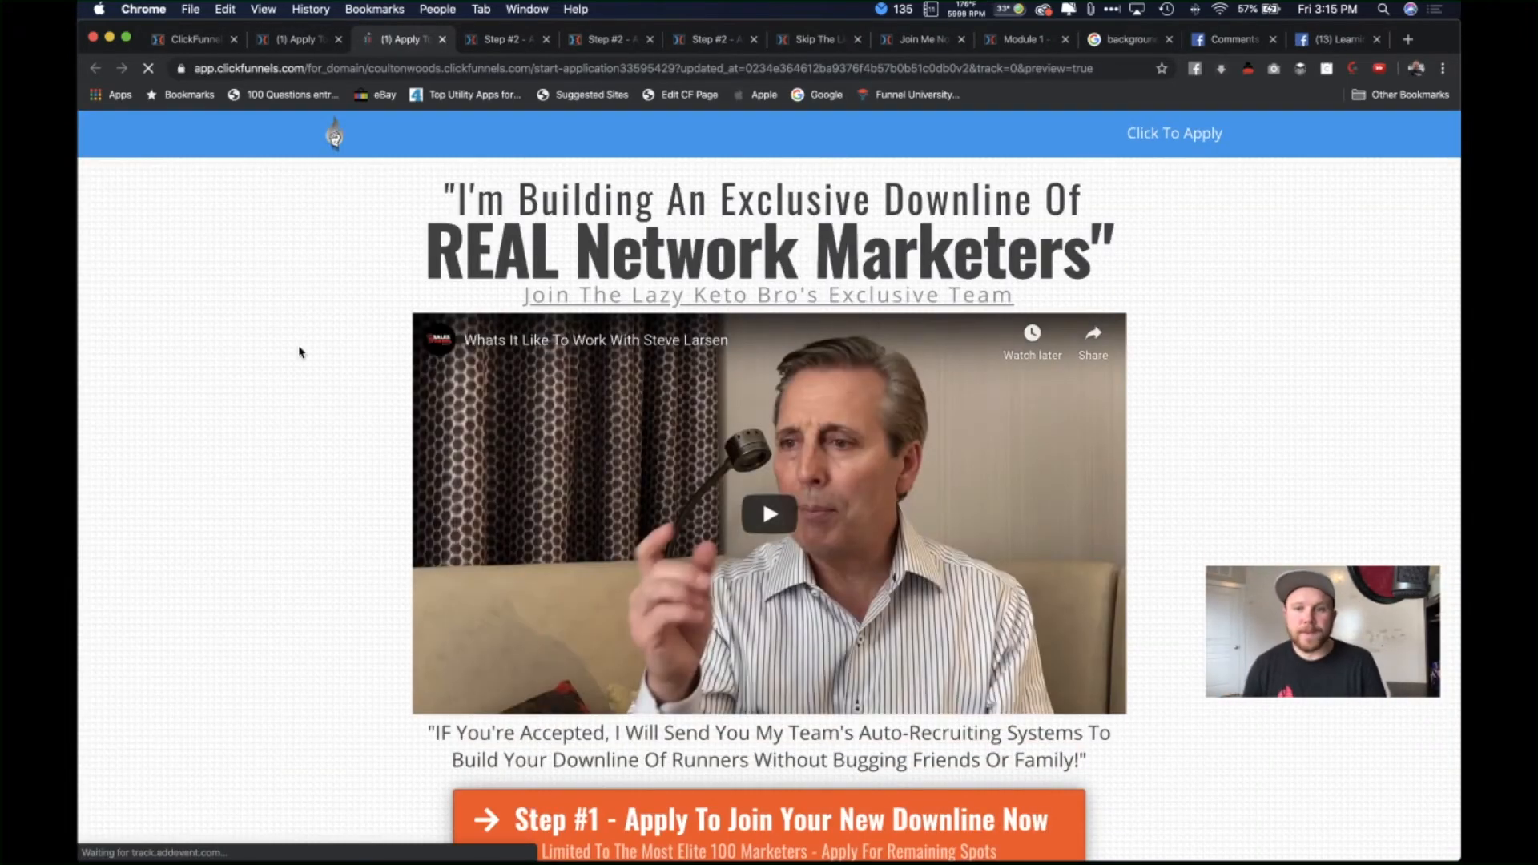
Step: Scroll the preview to the Facebook comments box and expand it with Add a comment
scroll(301, 353, "down", 1)
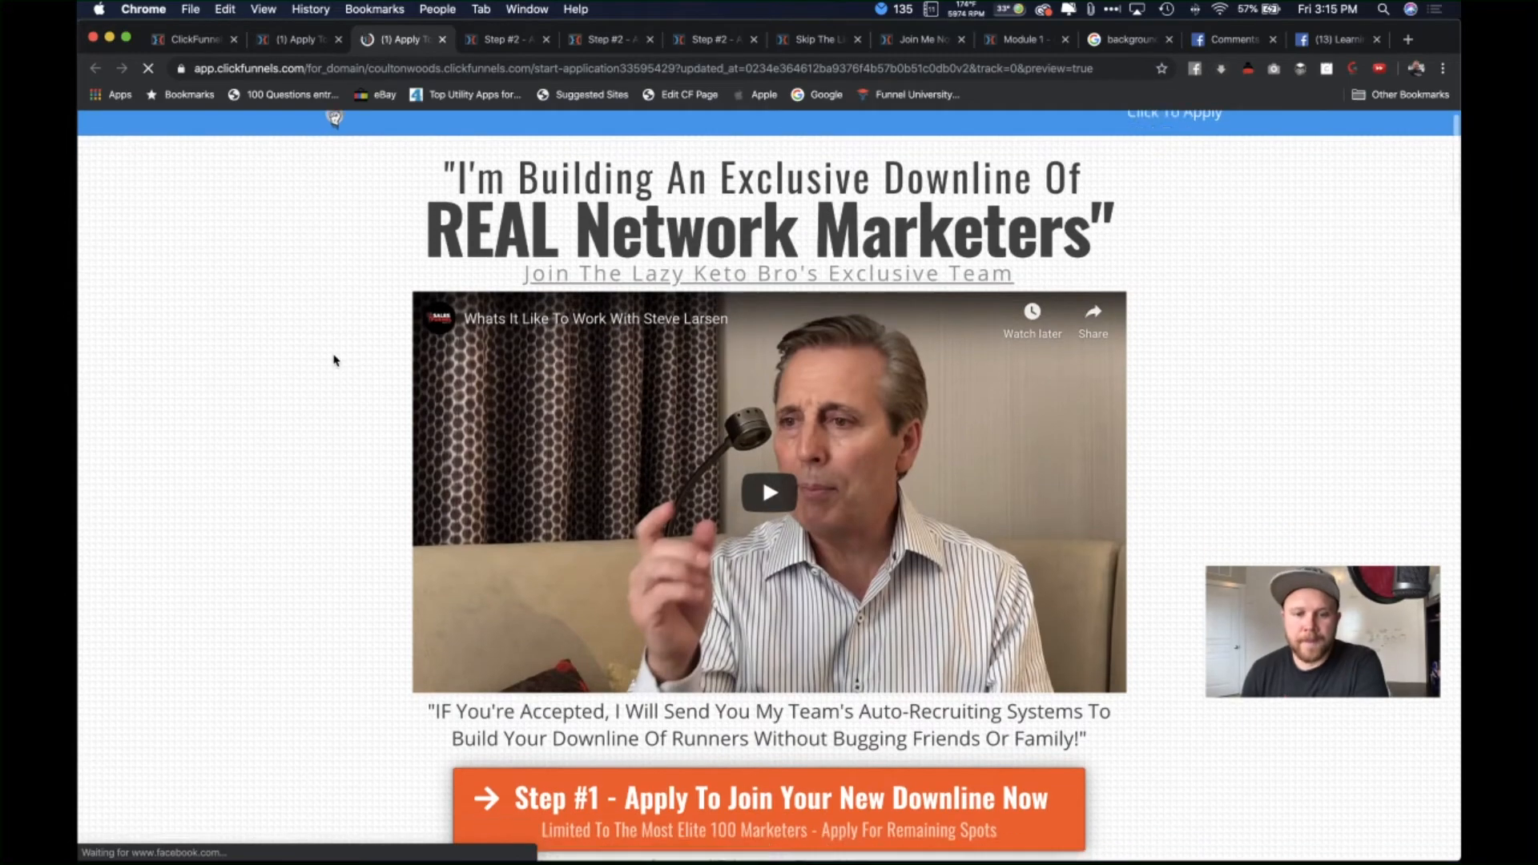
scroll(335, 360, "down", 20)
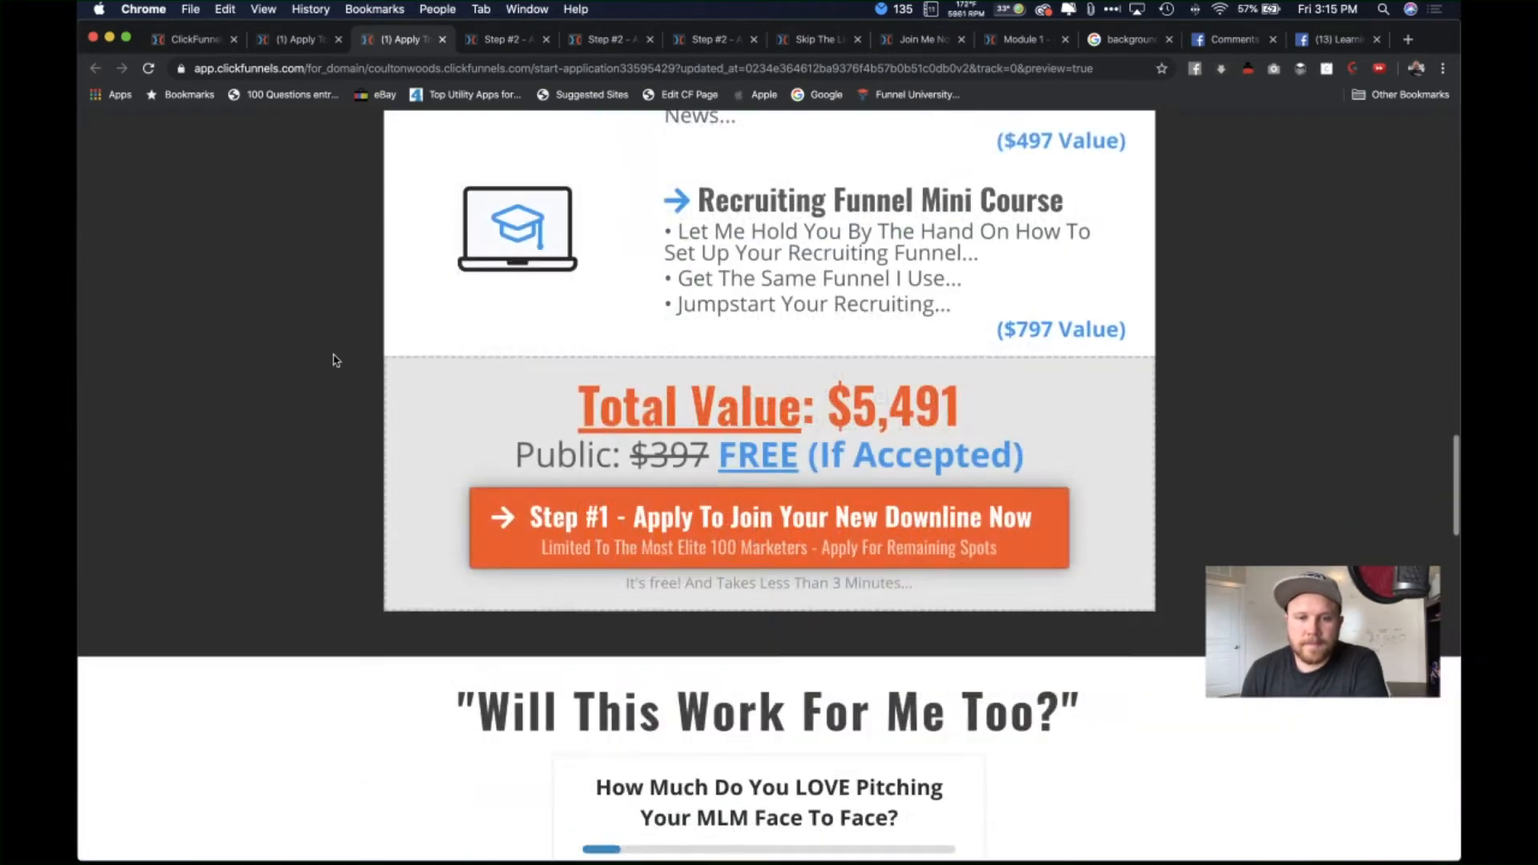
scroll(335, 360, "up", 4)
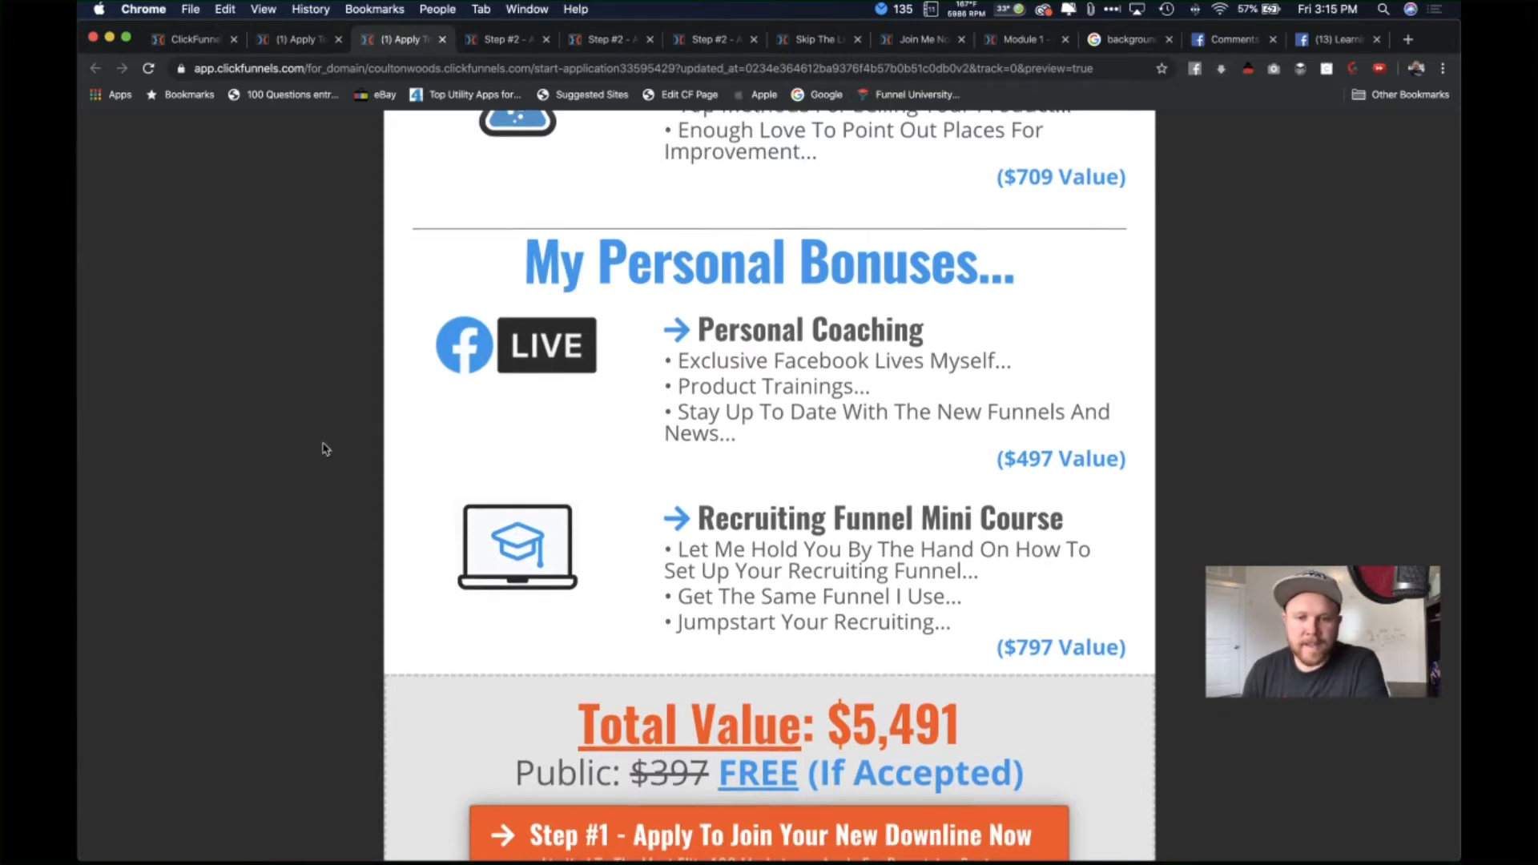
scroll(324, 447, "down", 5)
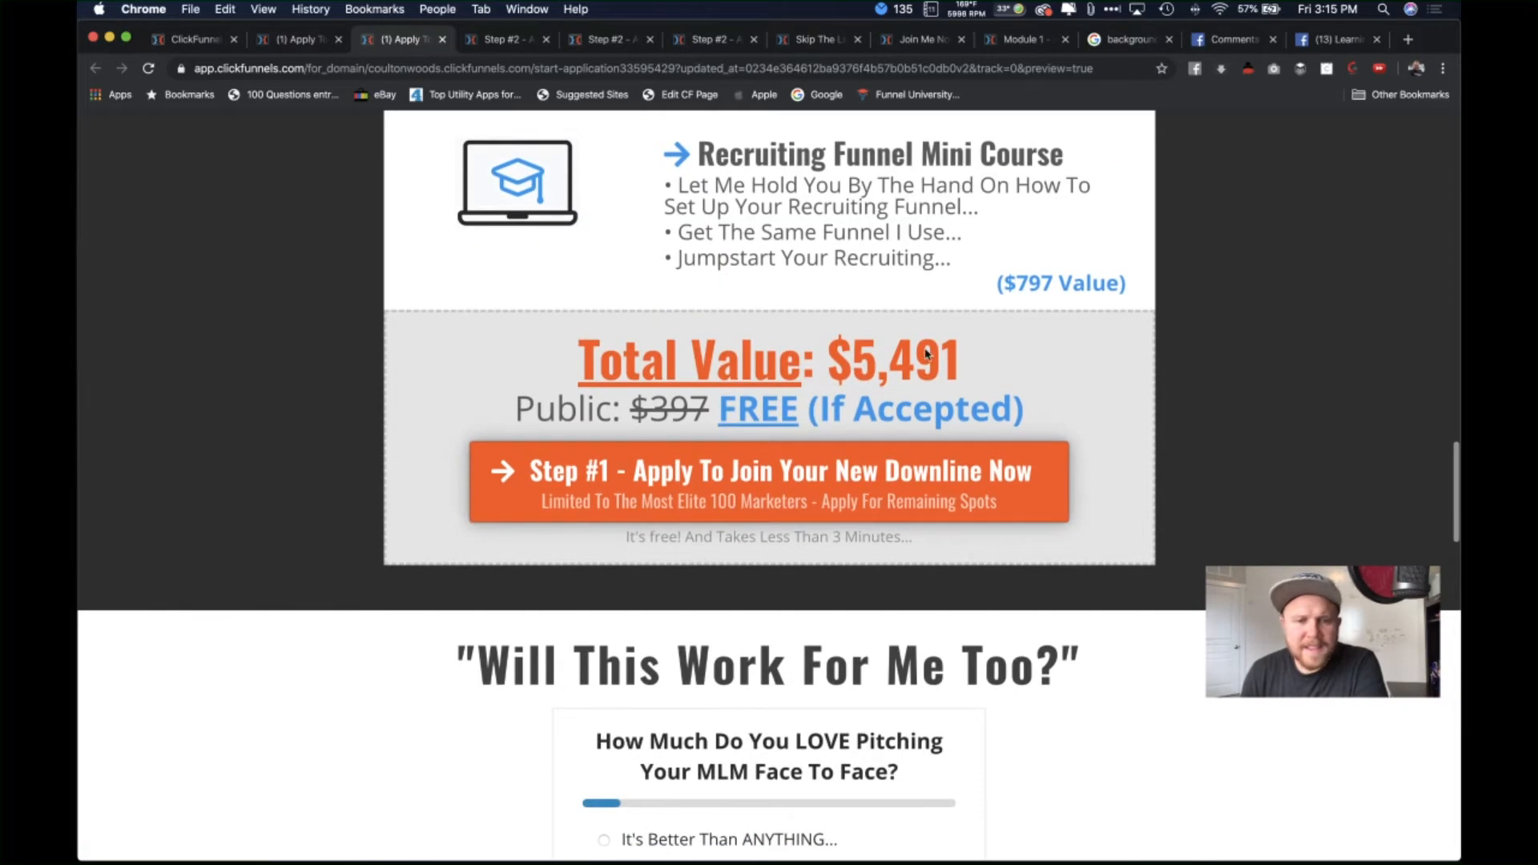
scroll(472, 489, "down", 9)
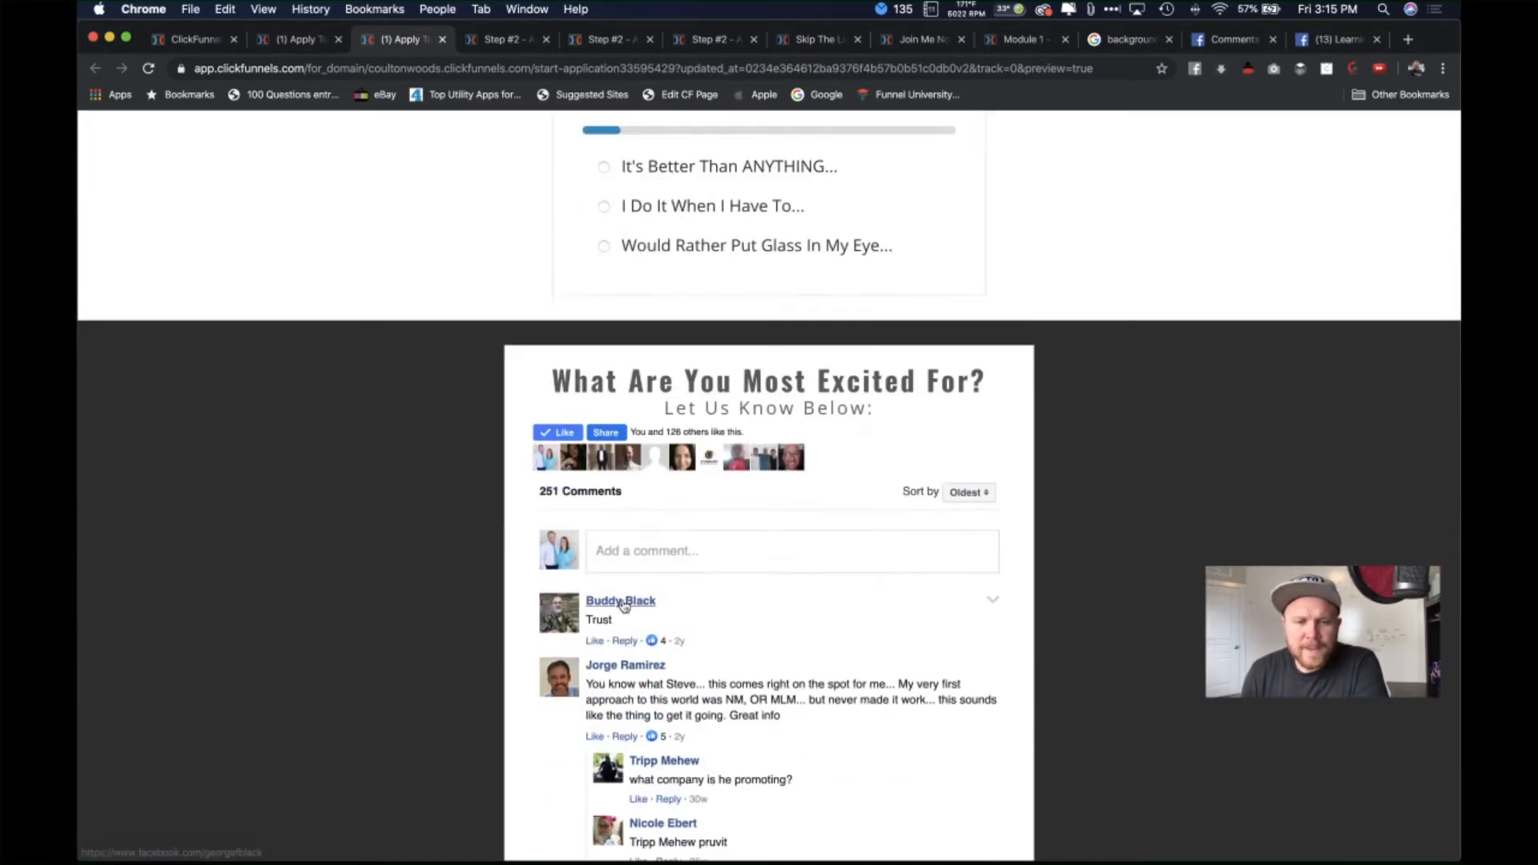
scroll(532, 697, "down", 2)
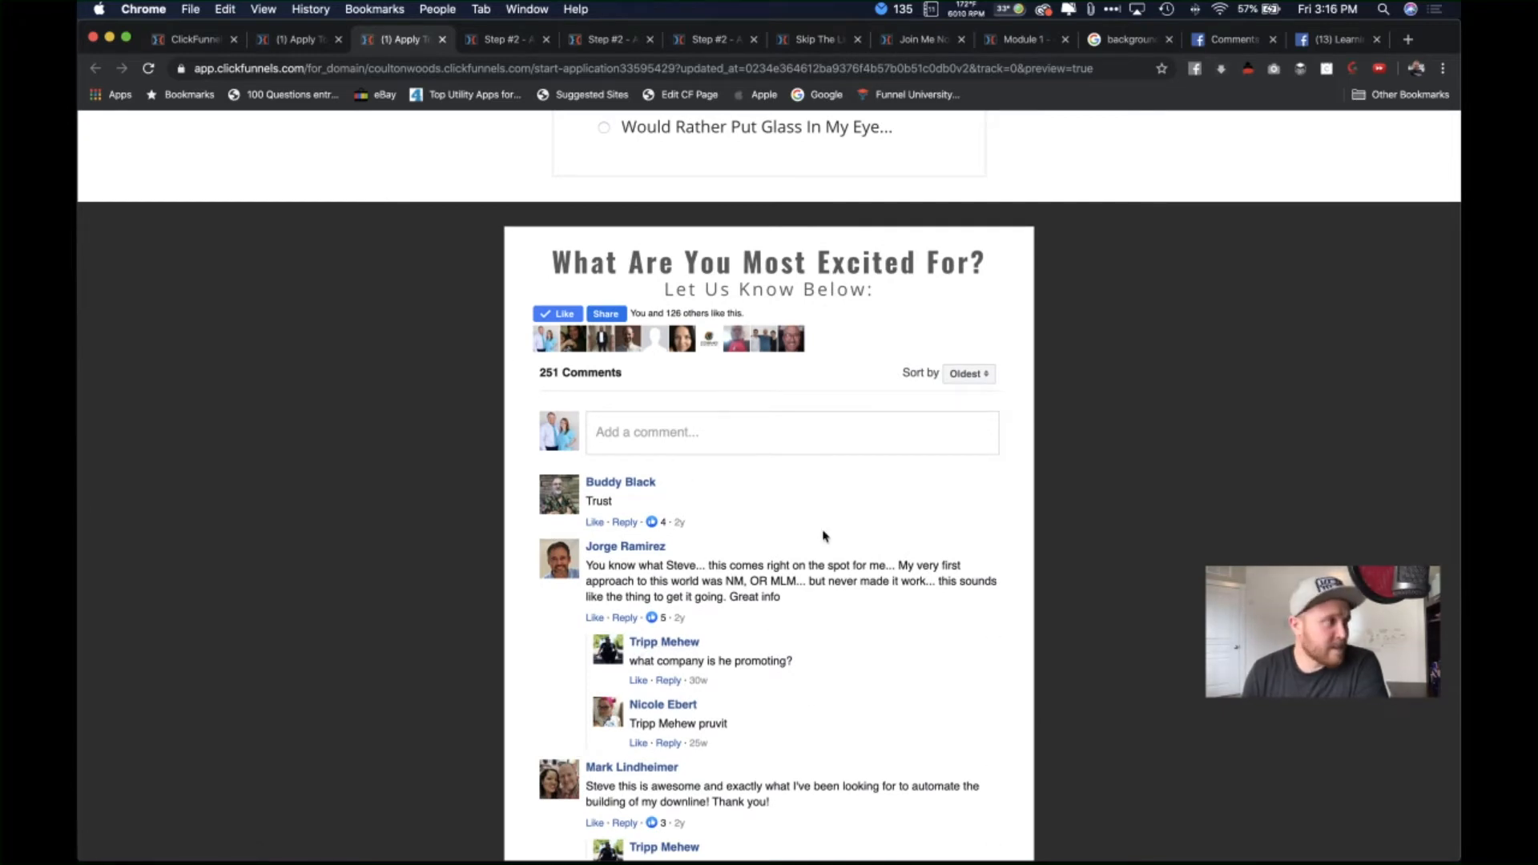
scroll(593, 384, "up", 1)
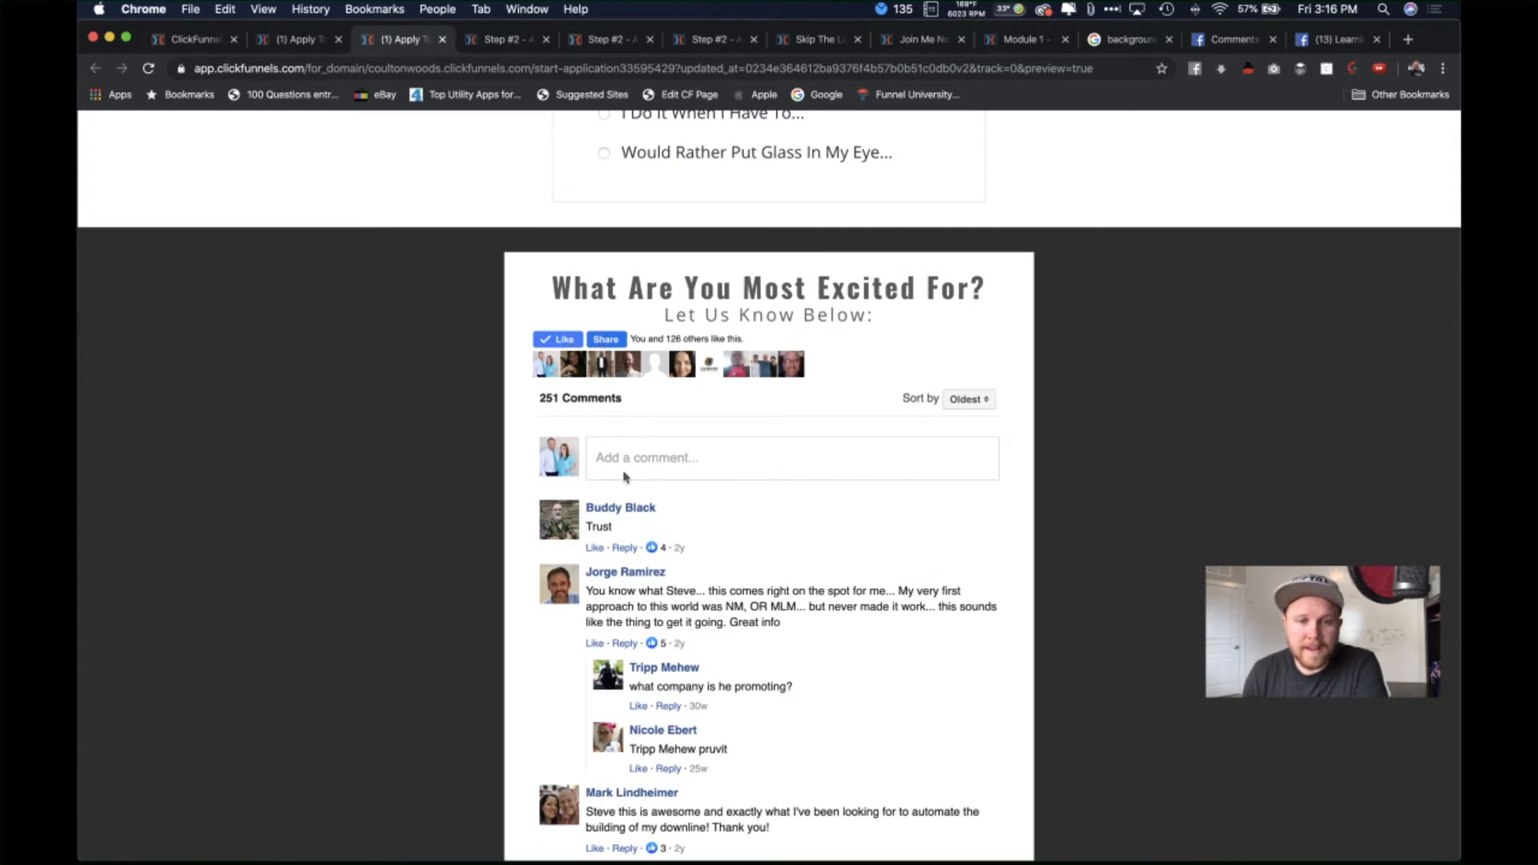
left_click(667, 467)
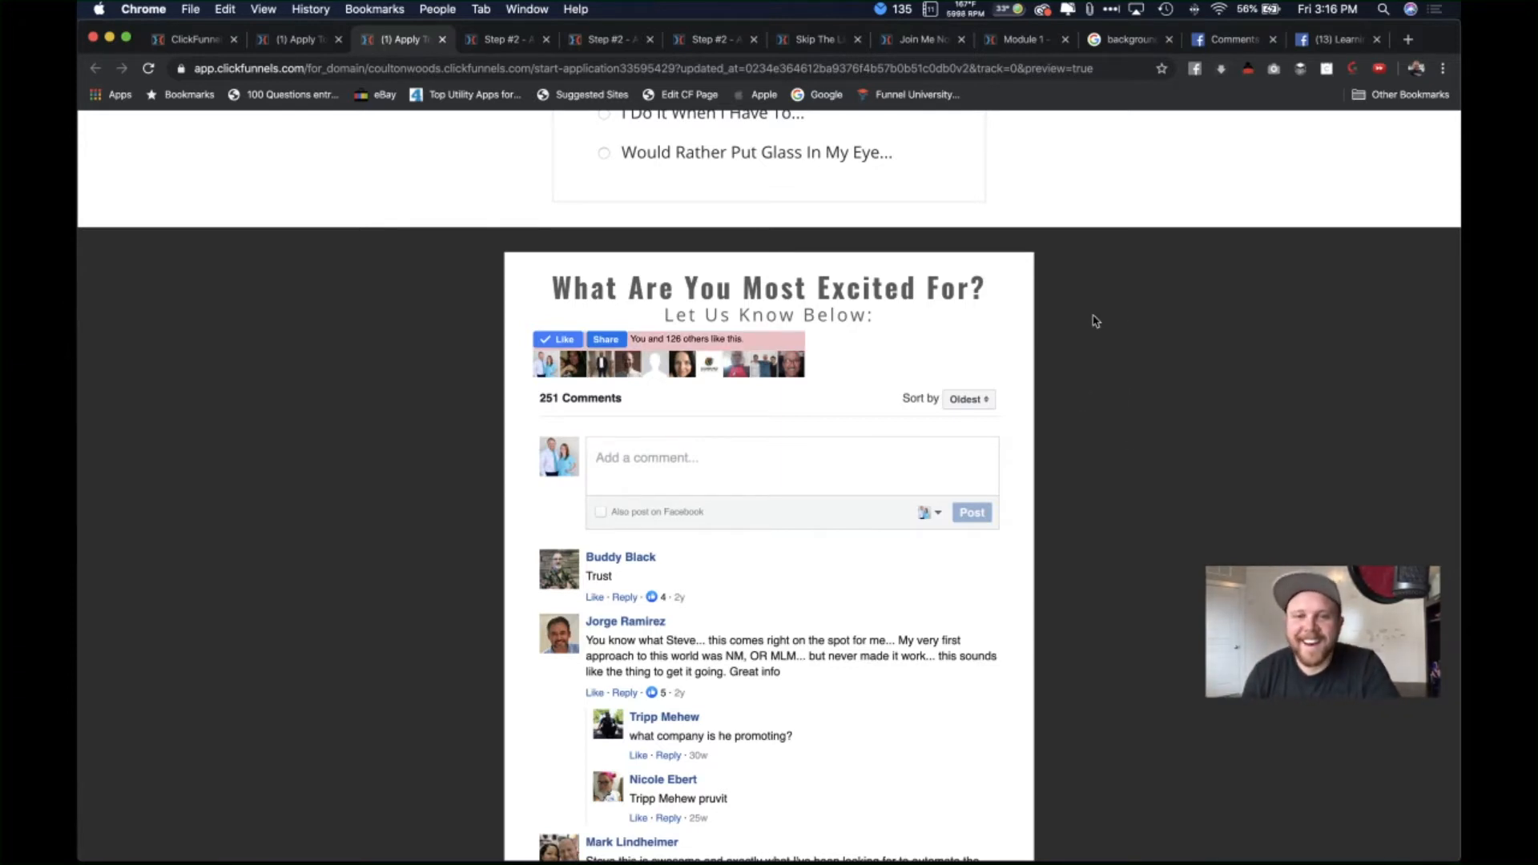
Step: Trigger the exit-intent application popup requesting name, email and phone
scroll(1137, 329, "up", 7)
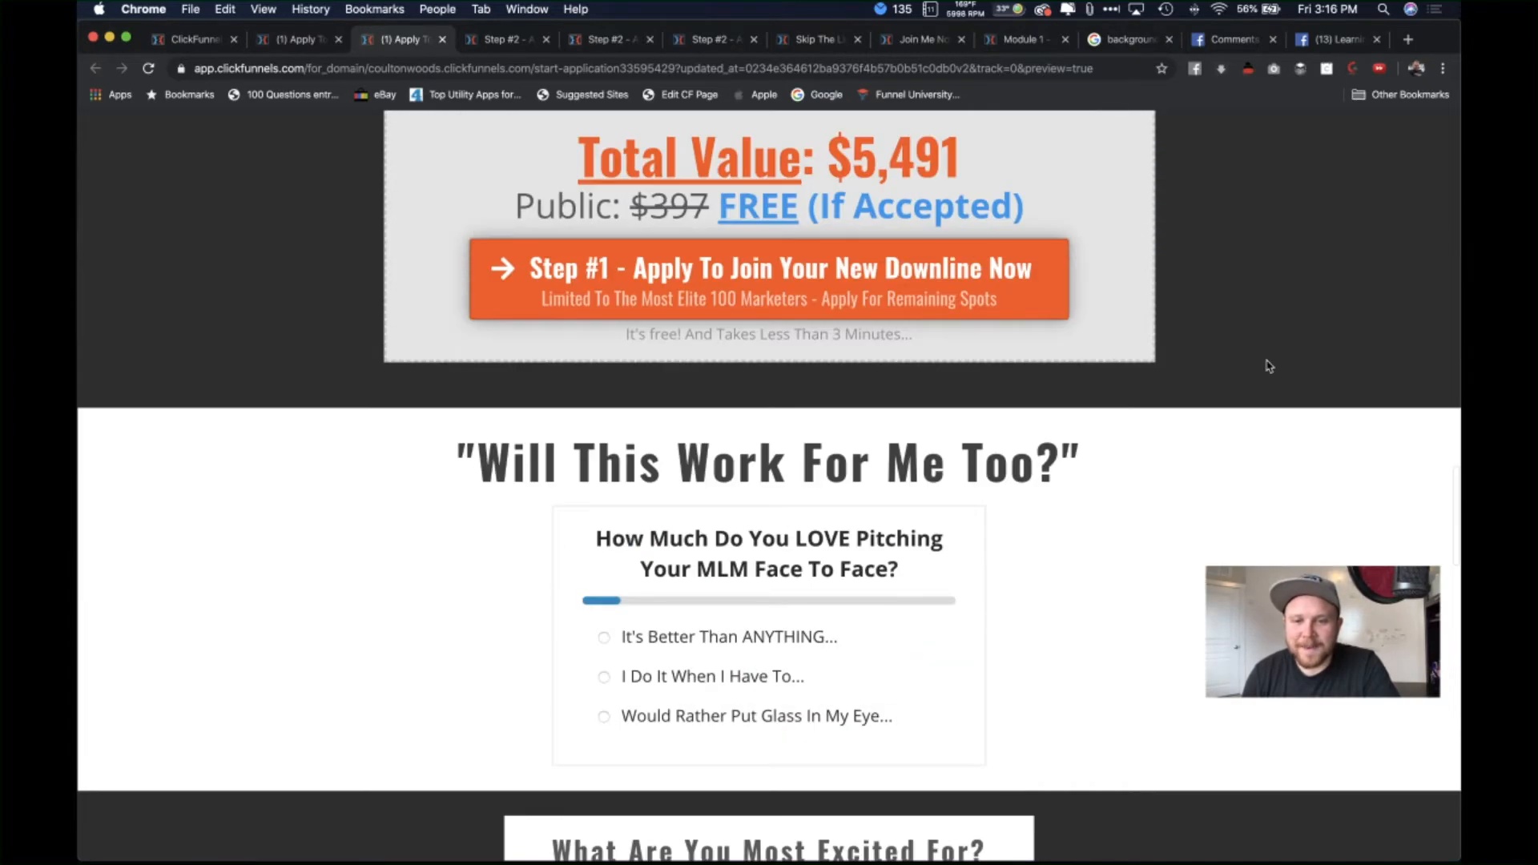
scroll(1269, 365, "down", 14)
scroll(1269, 366, "up", 18)
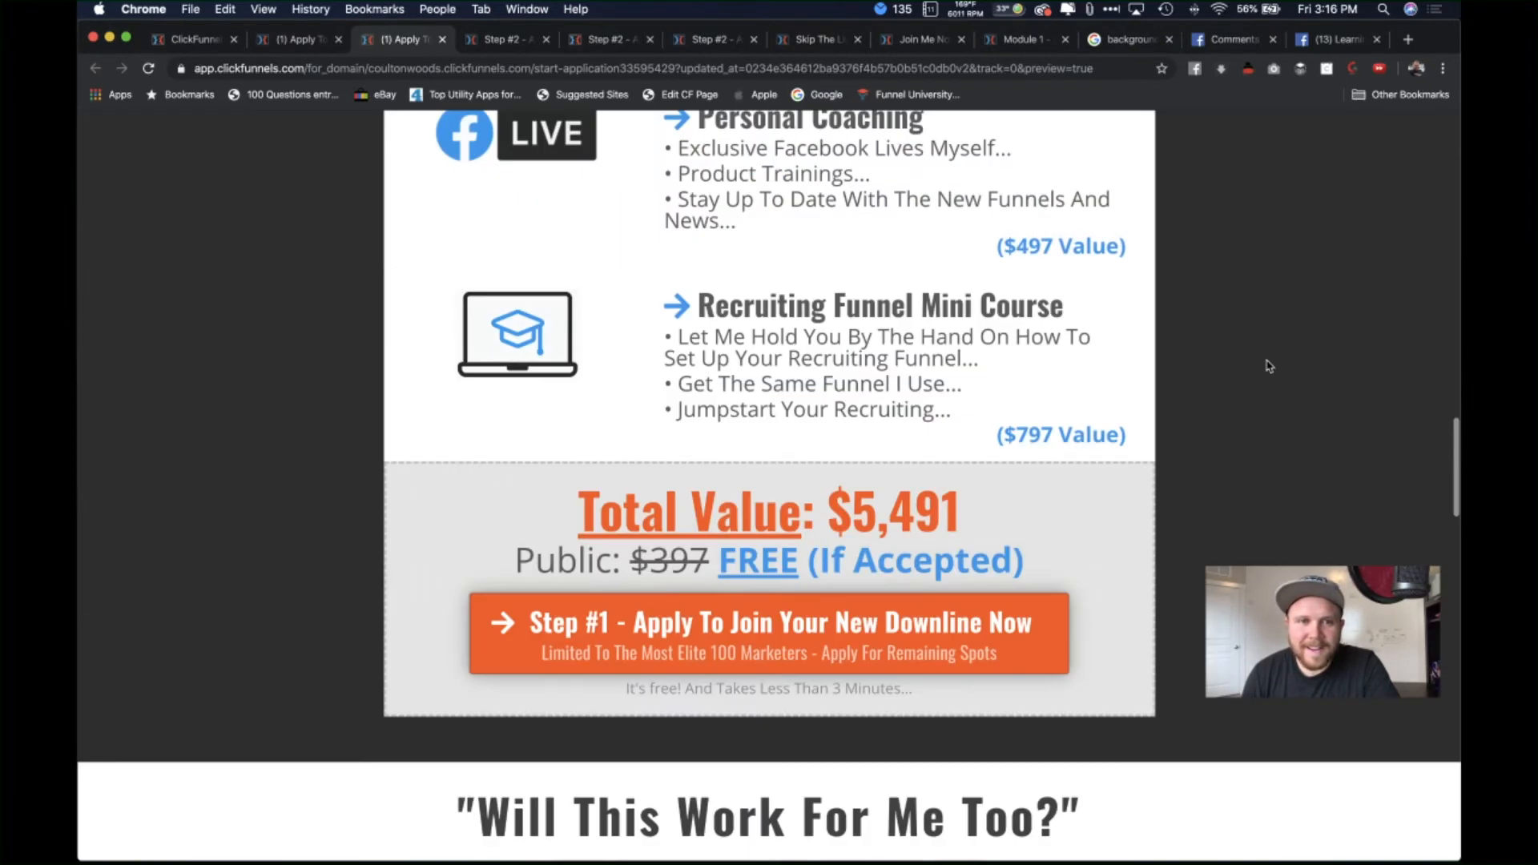
scroll(1269, 366, "up", 8)
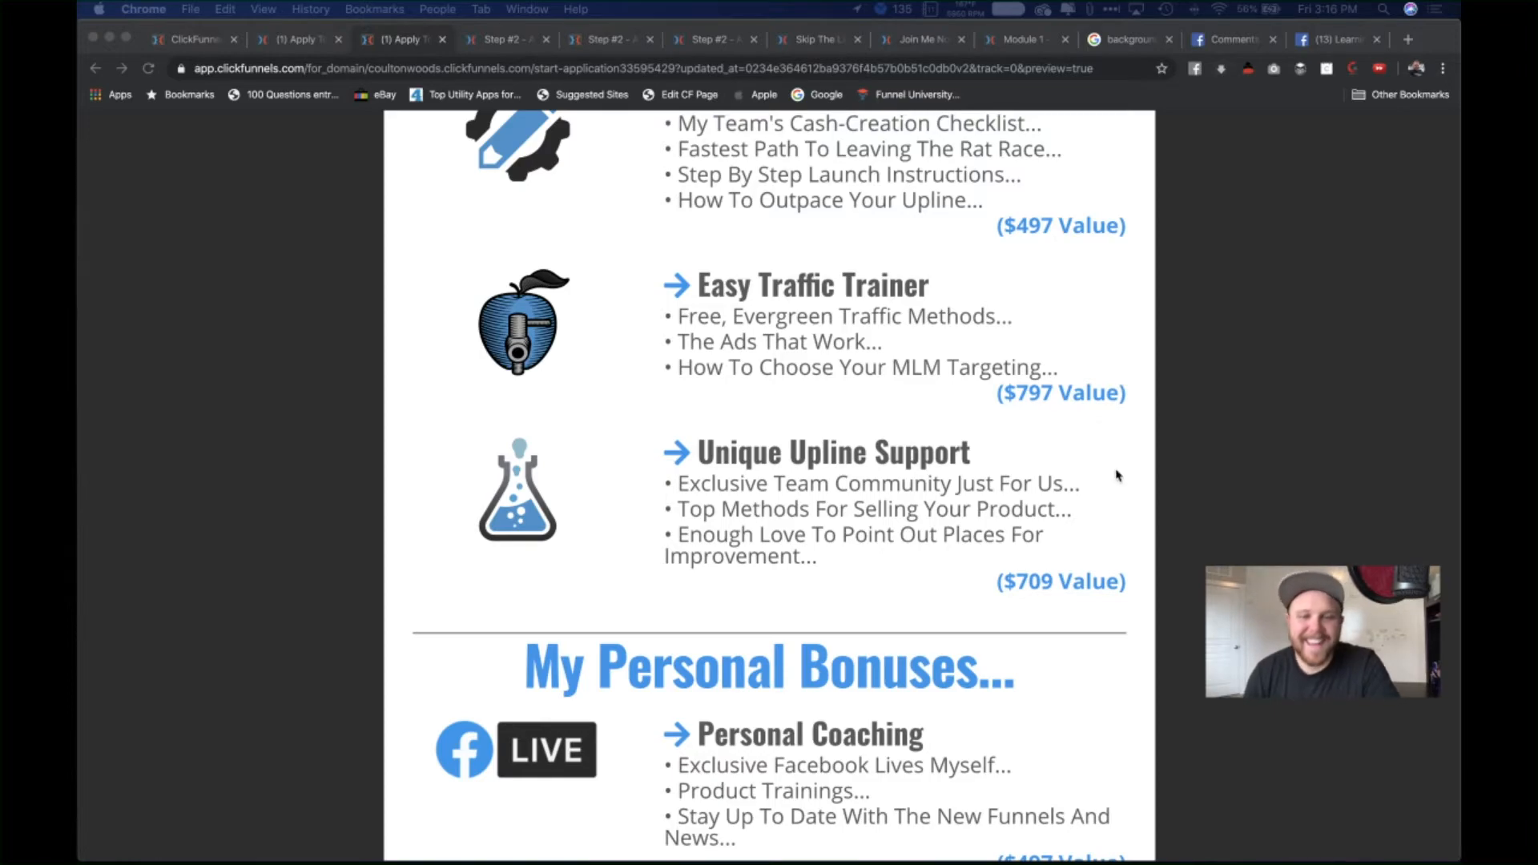
scroll(1117, 475, "down", 15)
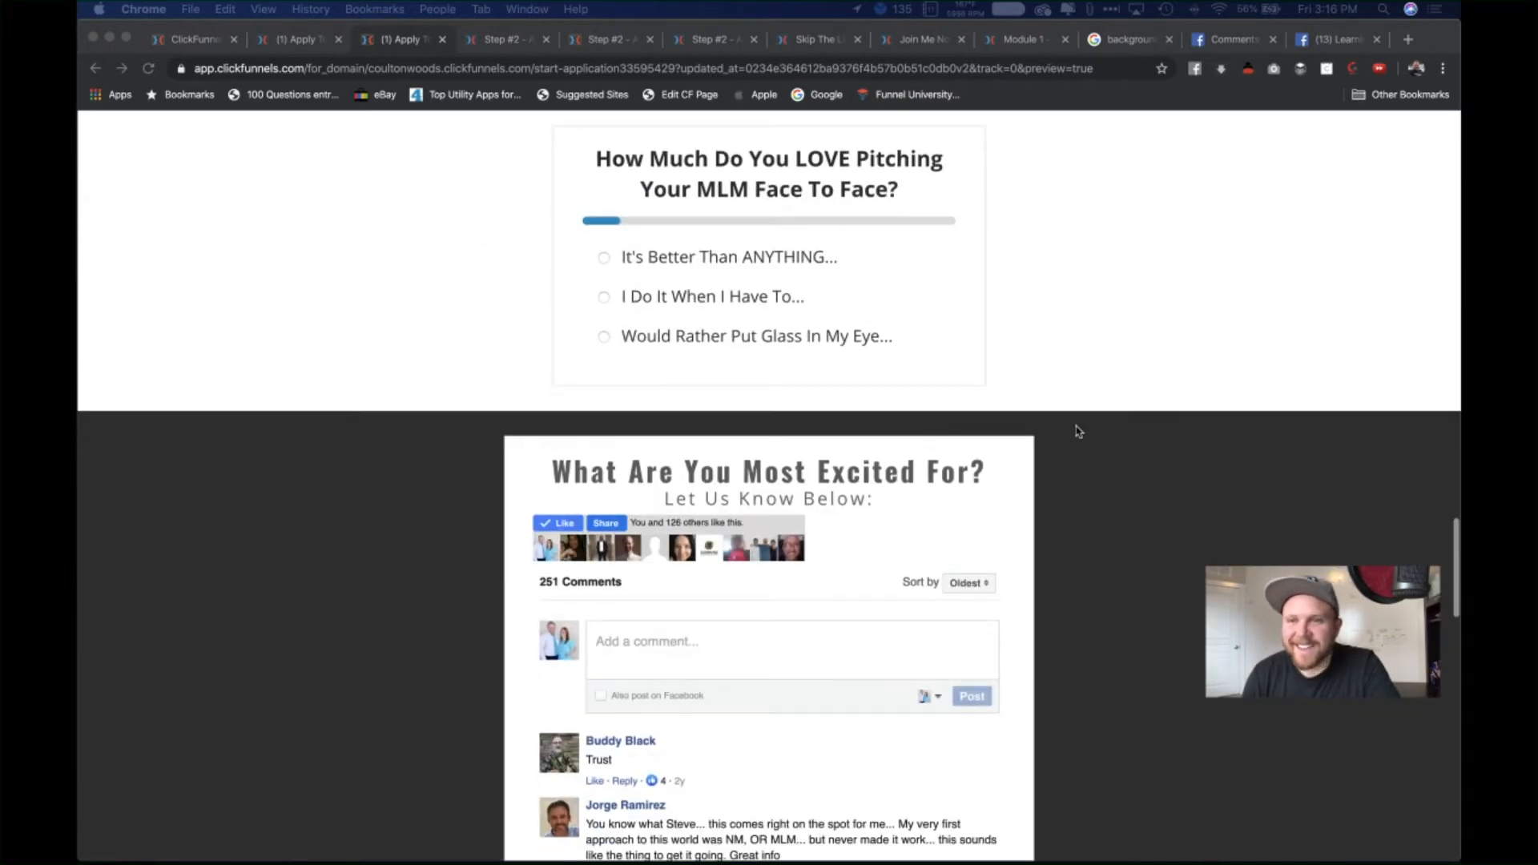
right_click(1145, 415)
left_click(1401, 30)
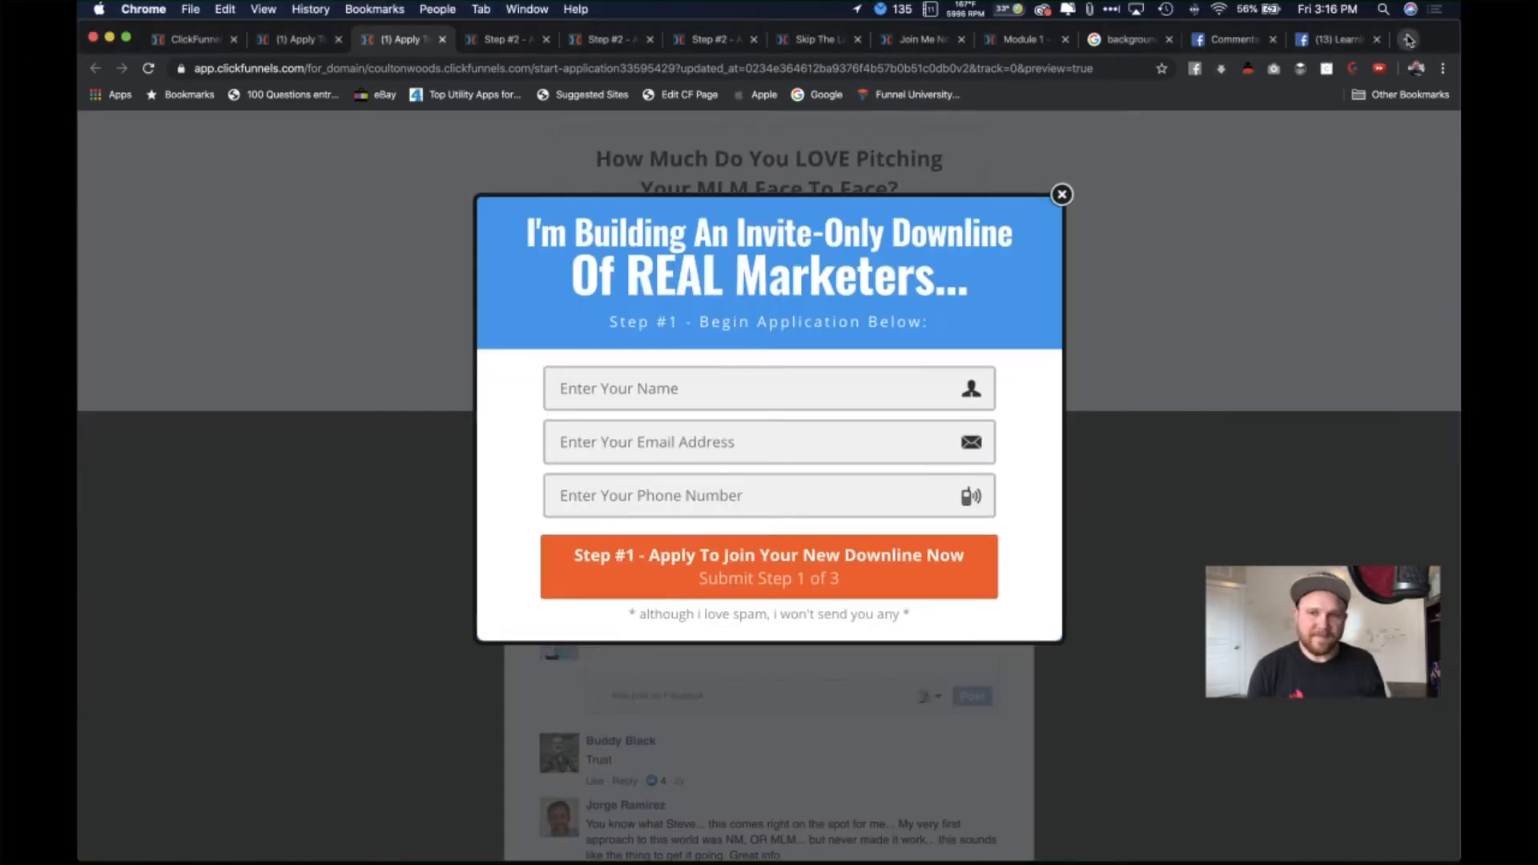
Step: Load howtojoinmydownline.com in a new tab, close its popup and scroll to the comments
left_click(1409, 39)
type("howt")
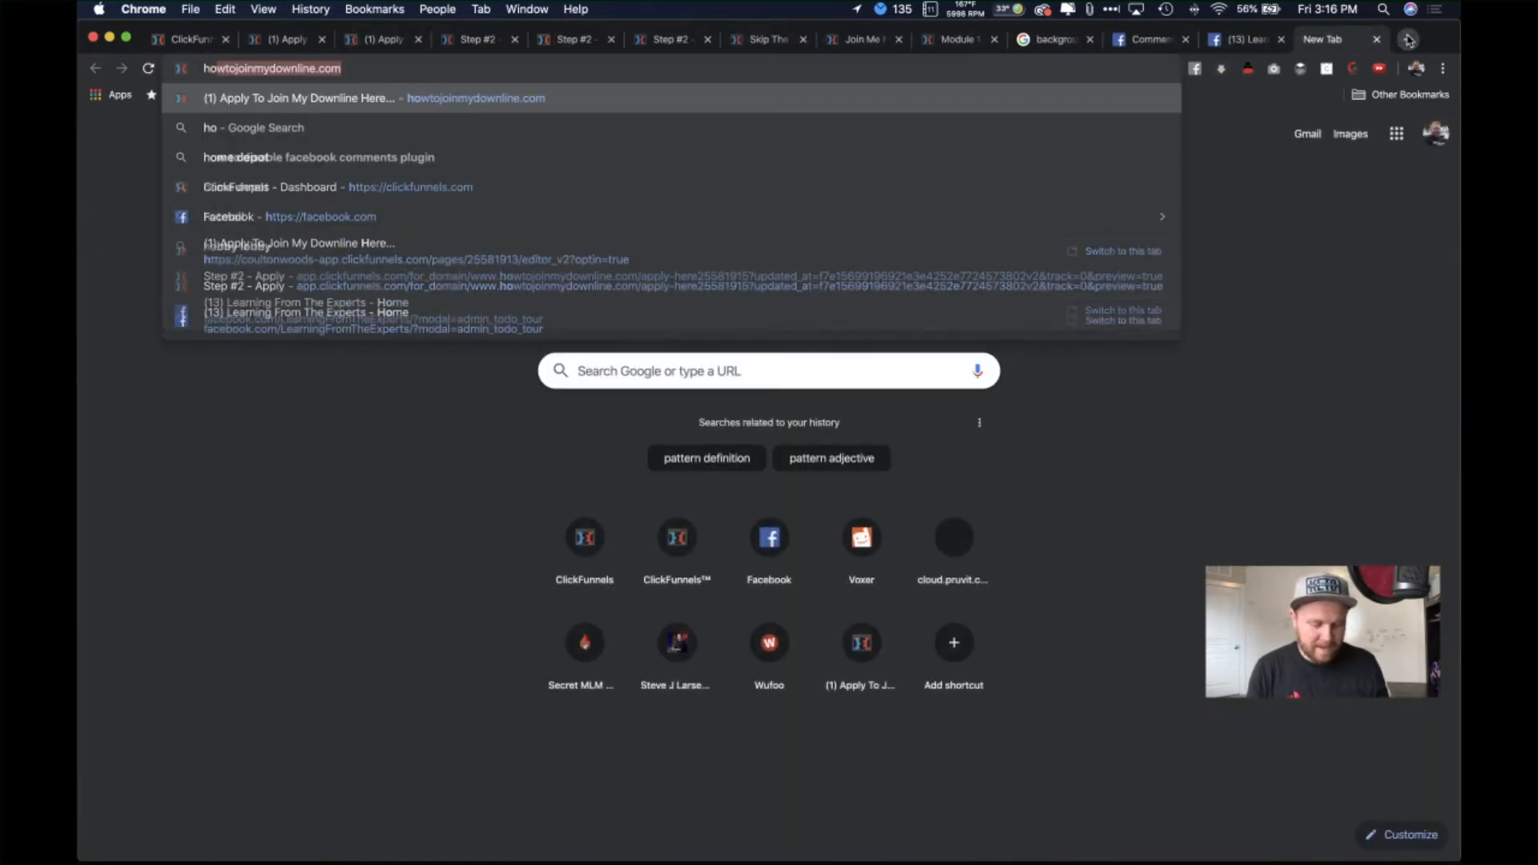
type("o")
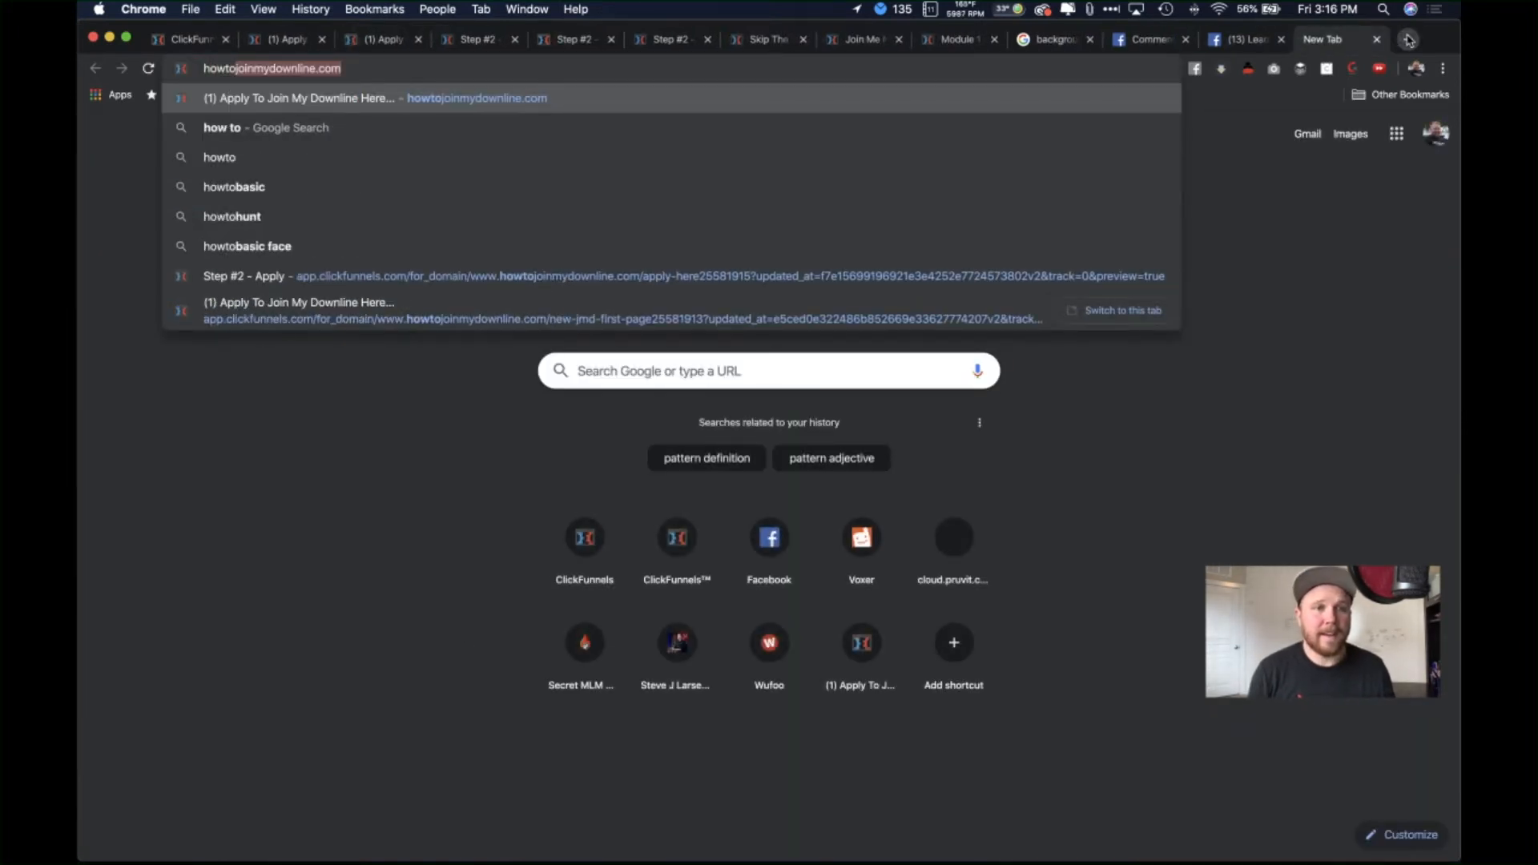
key("Return")
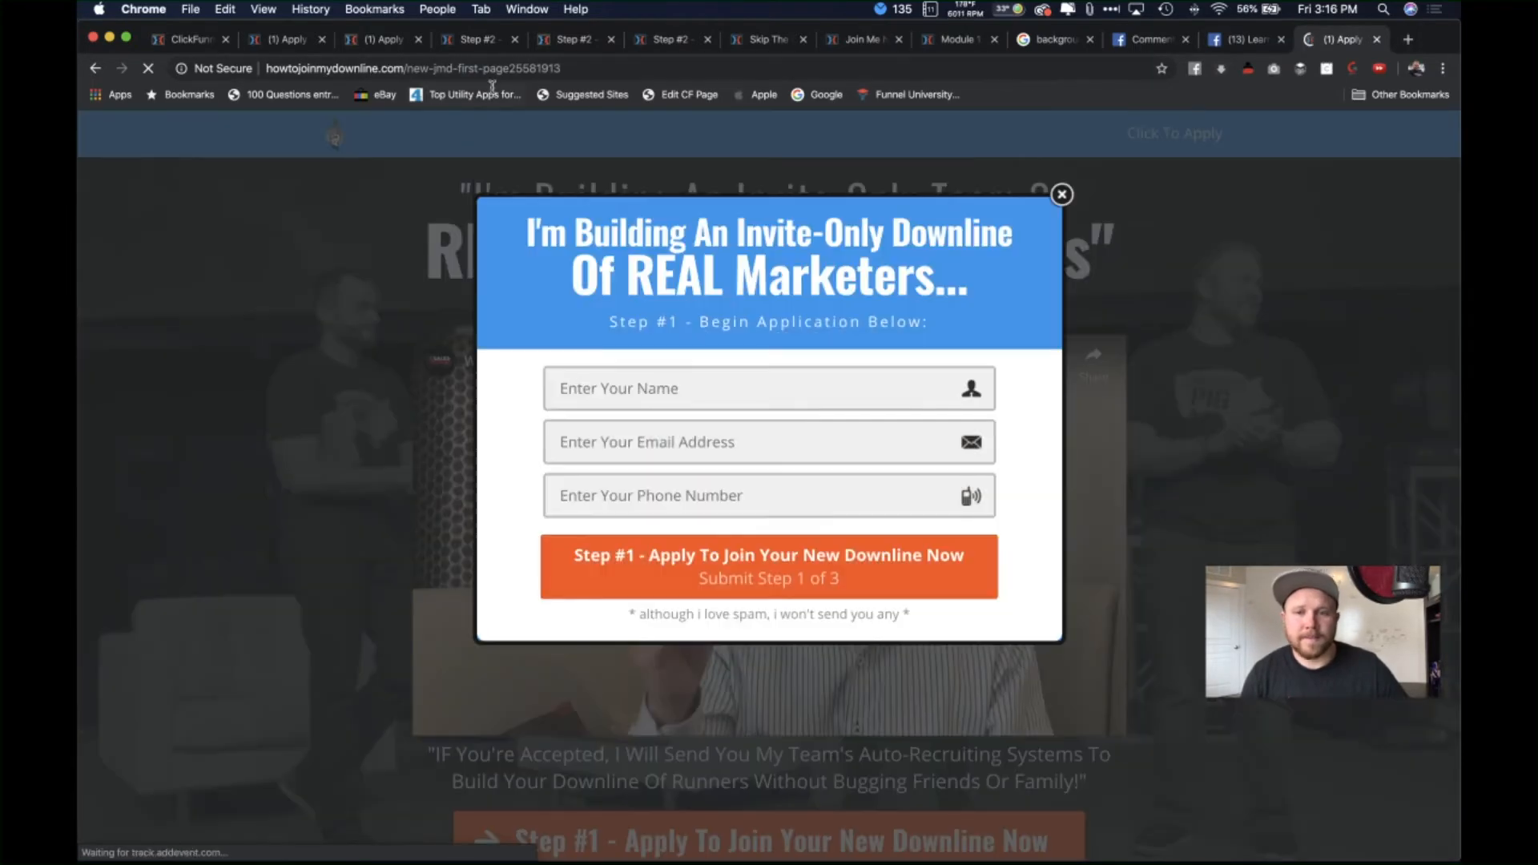
left_click(1063, 195)
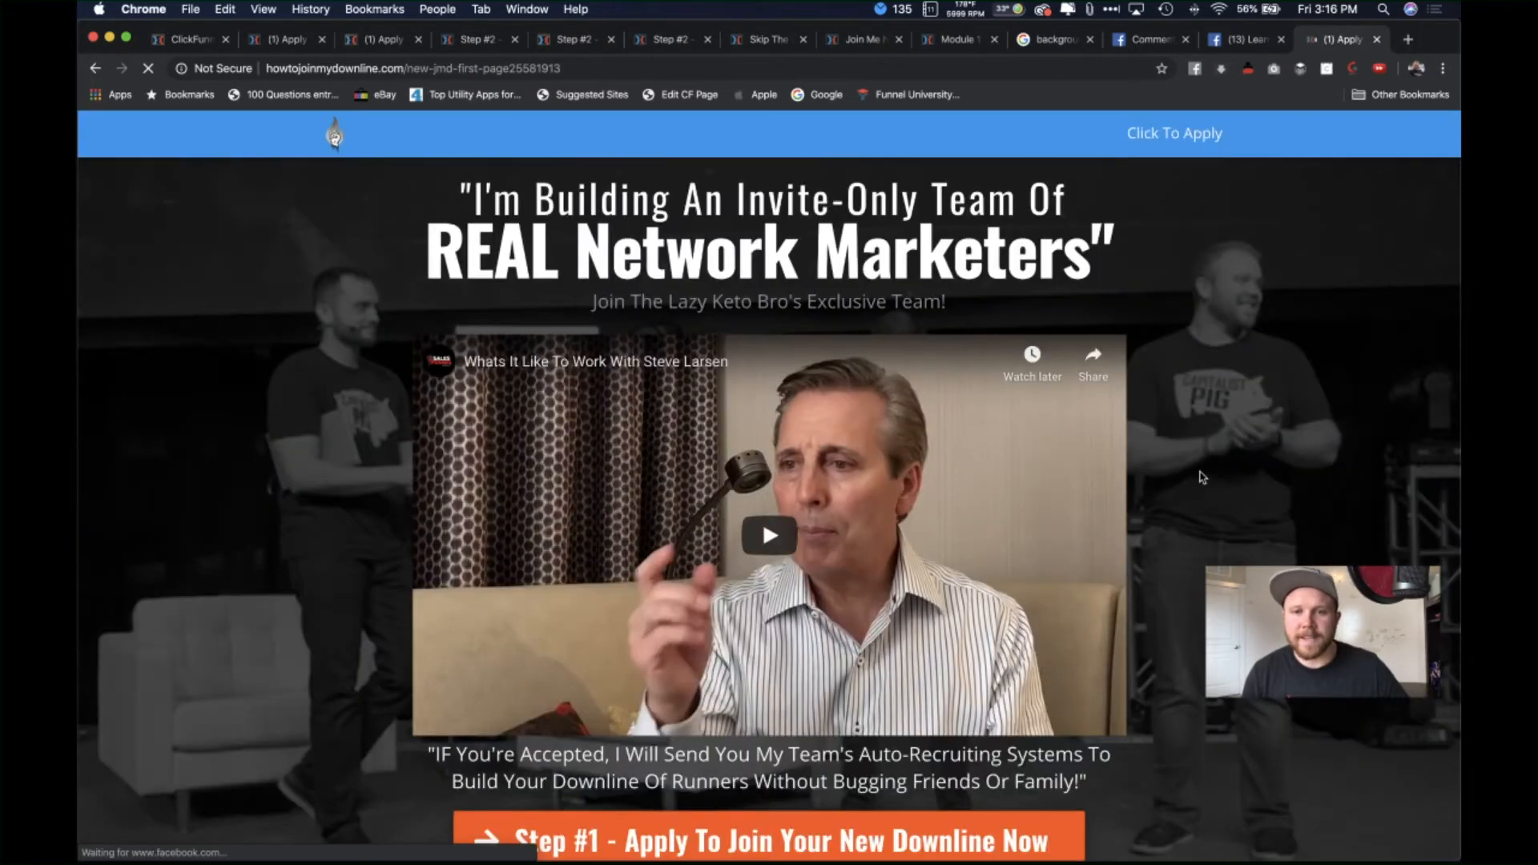
scroll(1016, 651, "down", 10)
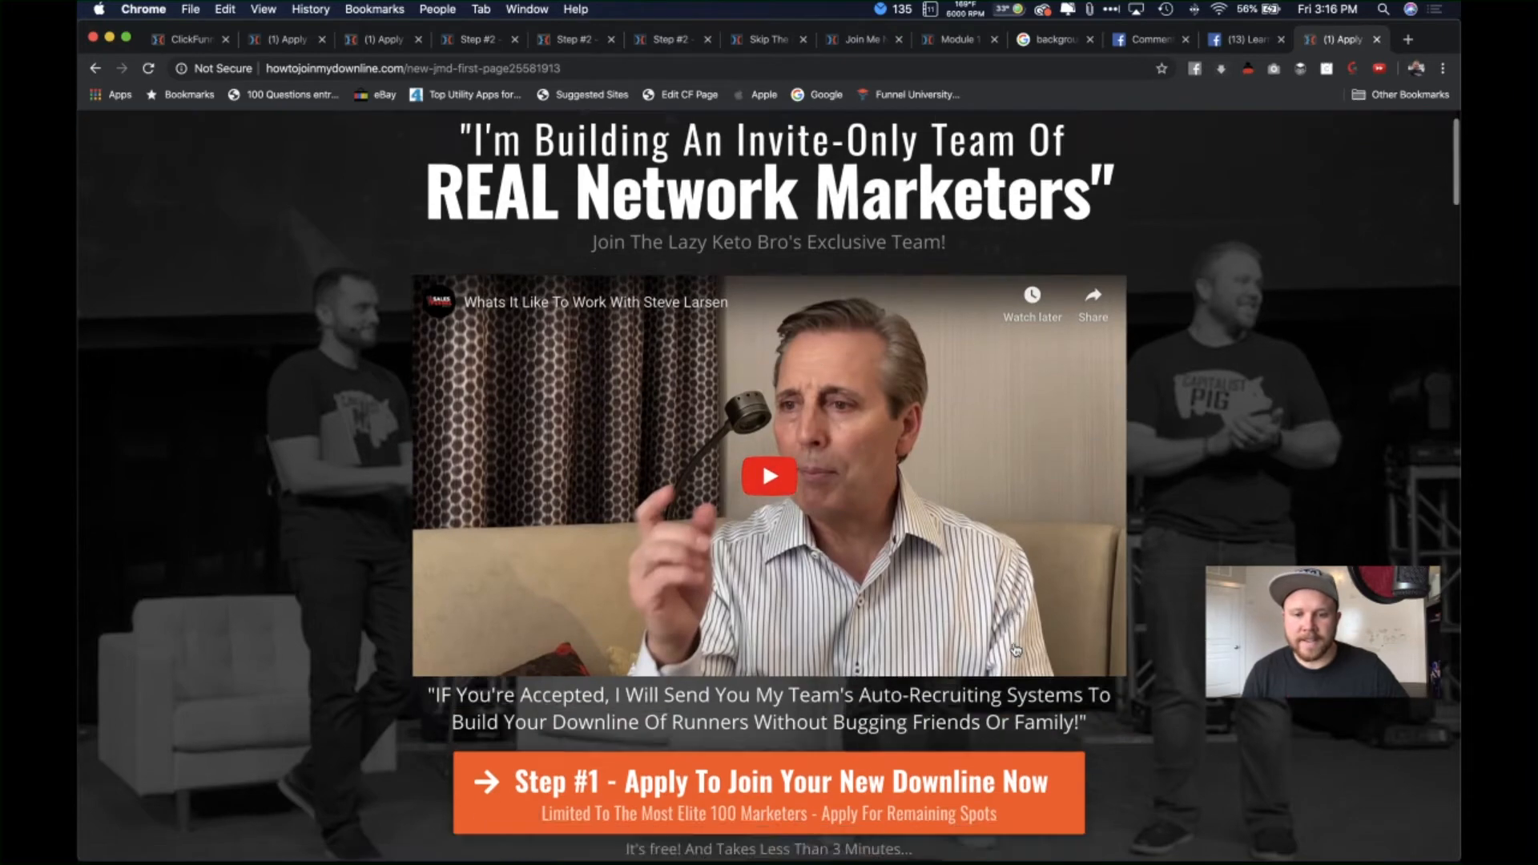
scroll(1016, 651, "down", 10)
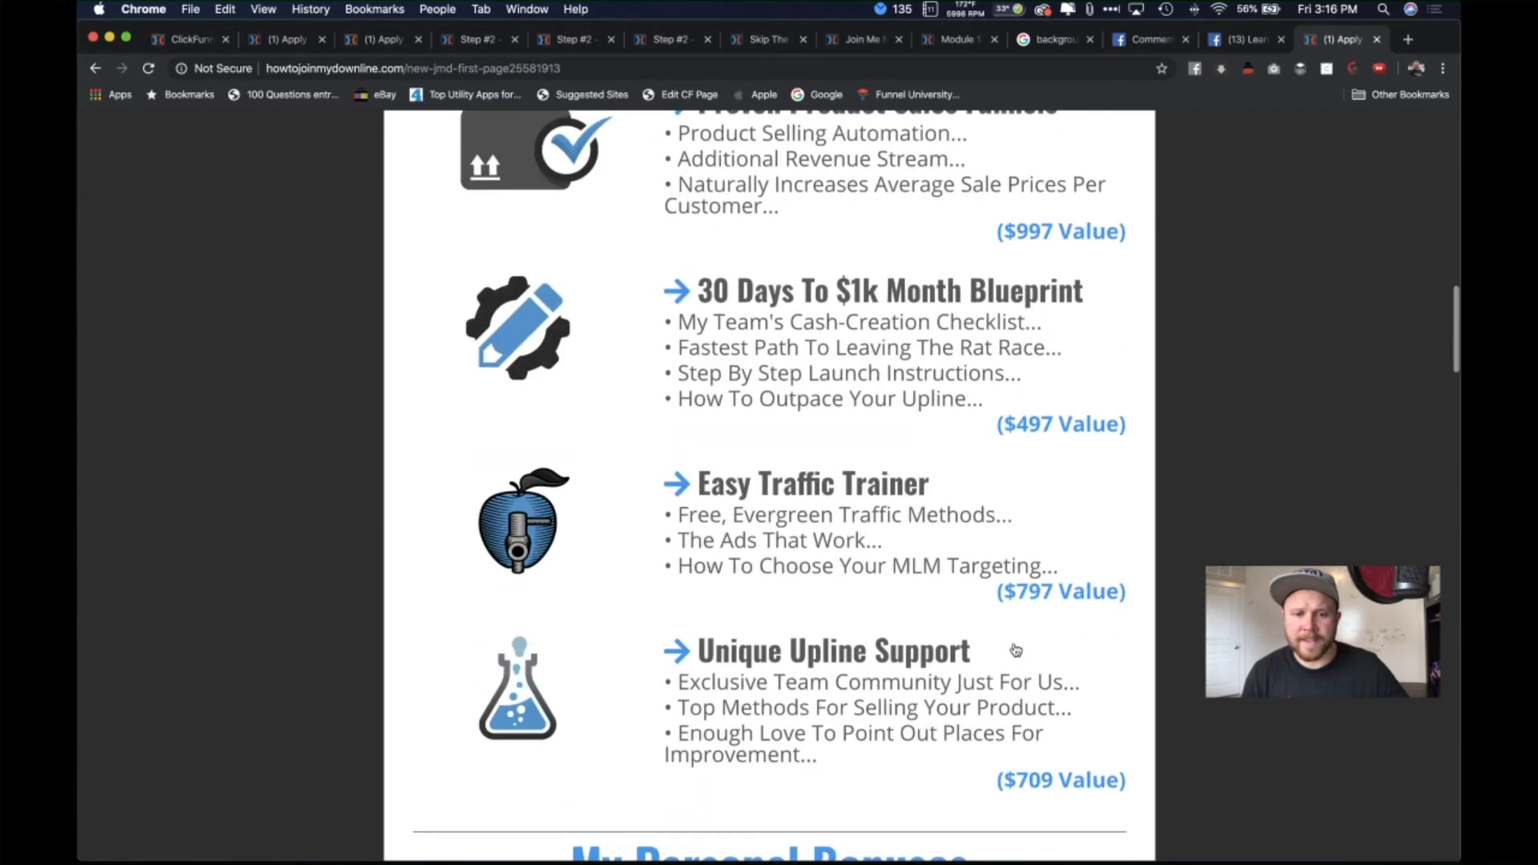
scroll(1016, 651, "down", 5)
scroll(1016, 651, "up", 2)
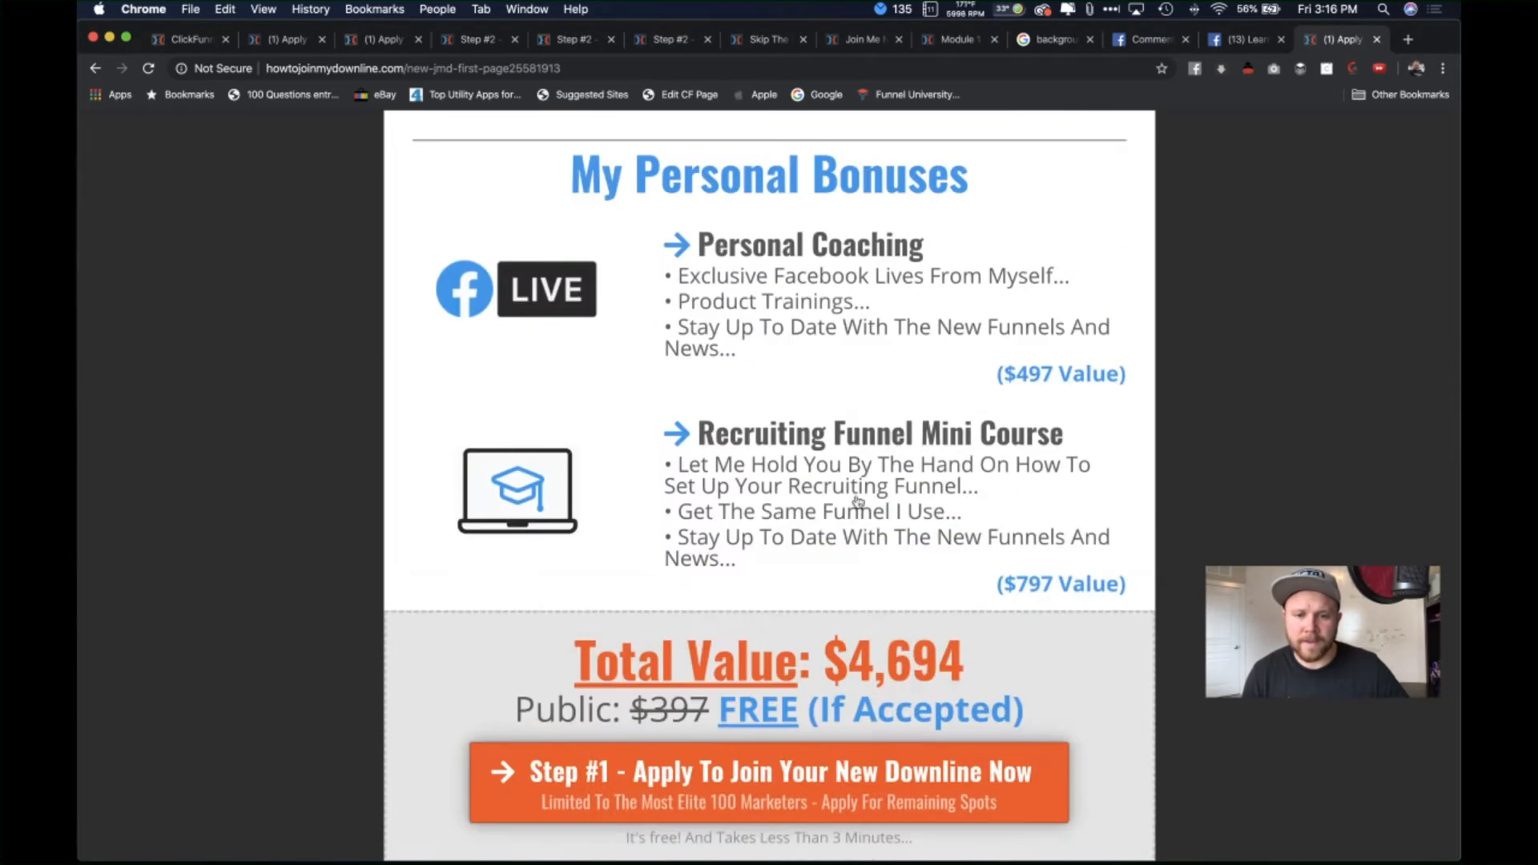
scroll(852, 679, "down", 1)
scroll(852, 678, "down", 6)
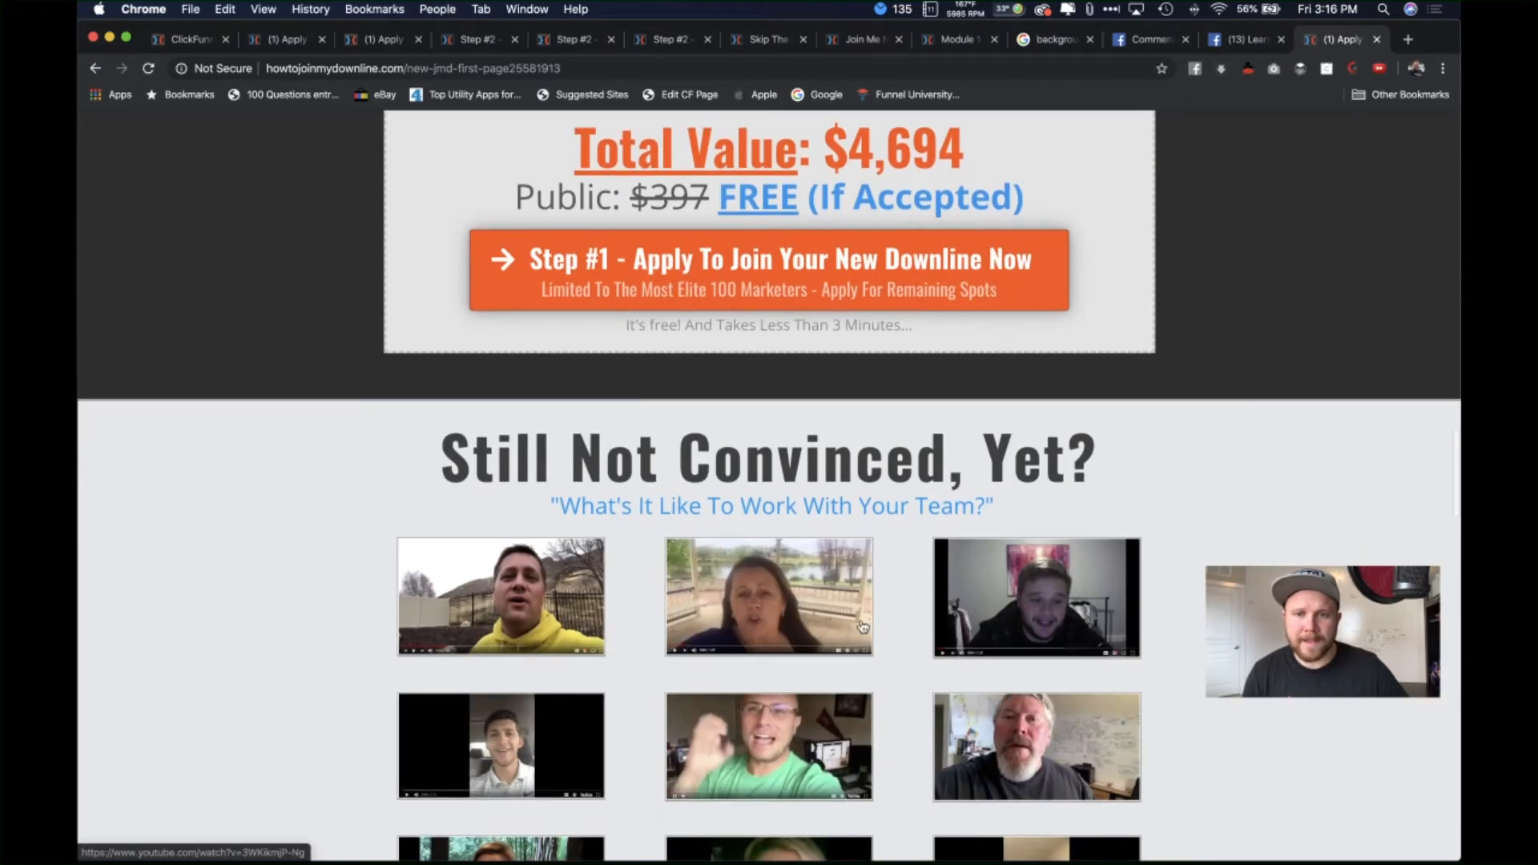
scroll(1226, 491, "down", 8)
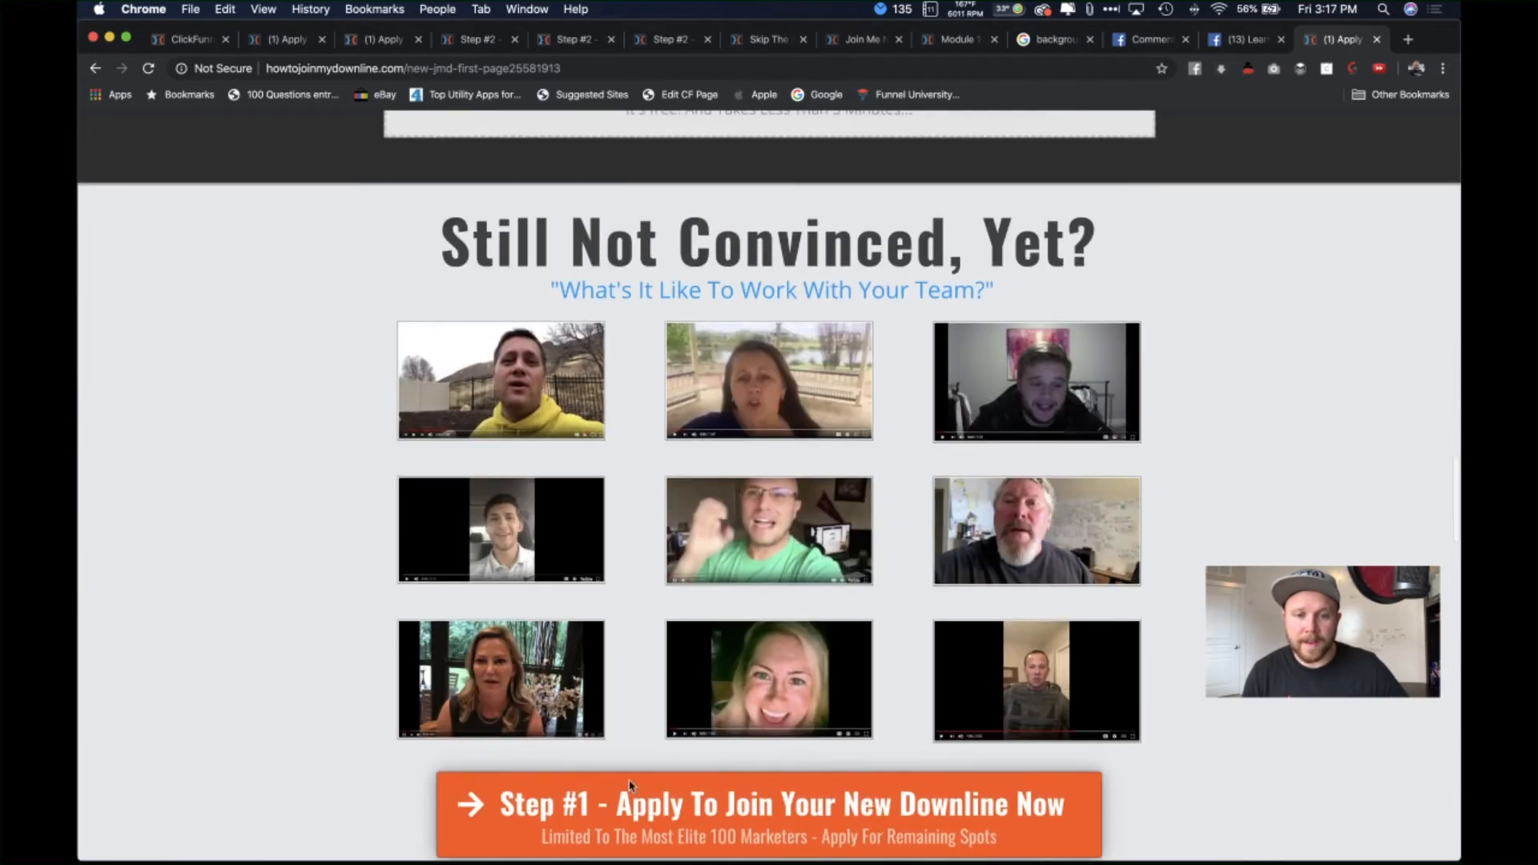
scroll(780, 647, "down", 9)
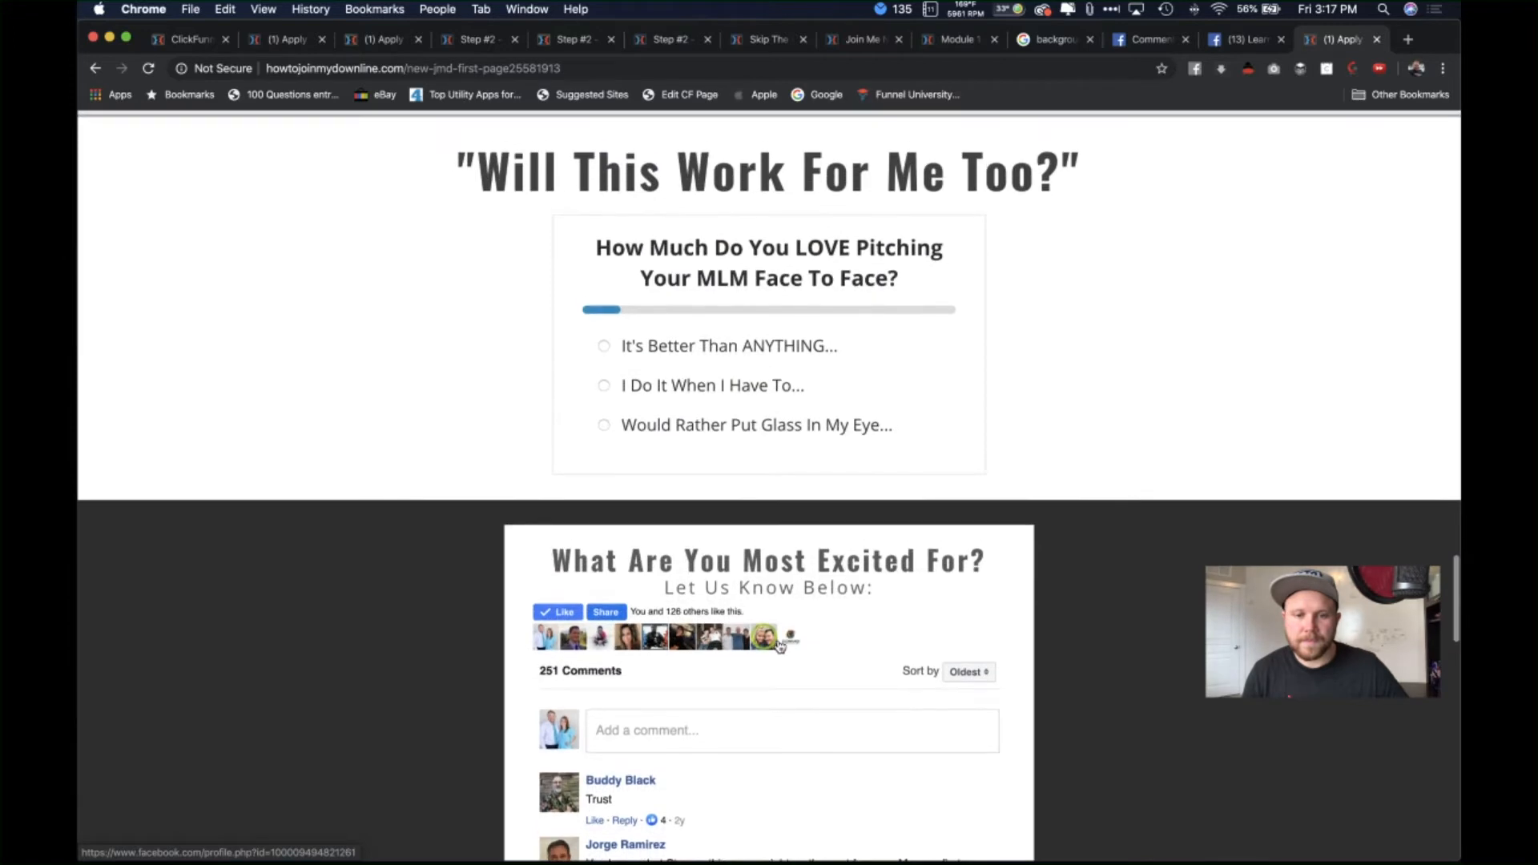
Step: Post a 'Love it!' comment, raising the comment count to 252
left_click(695, 541)
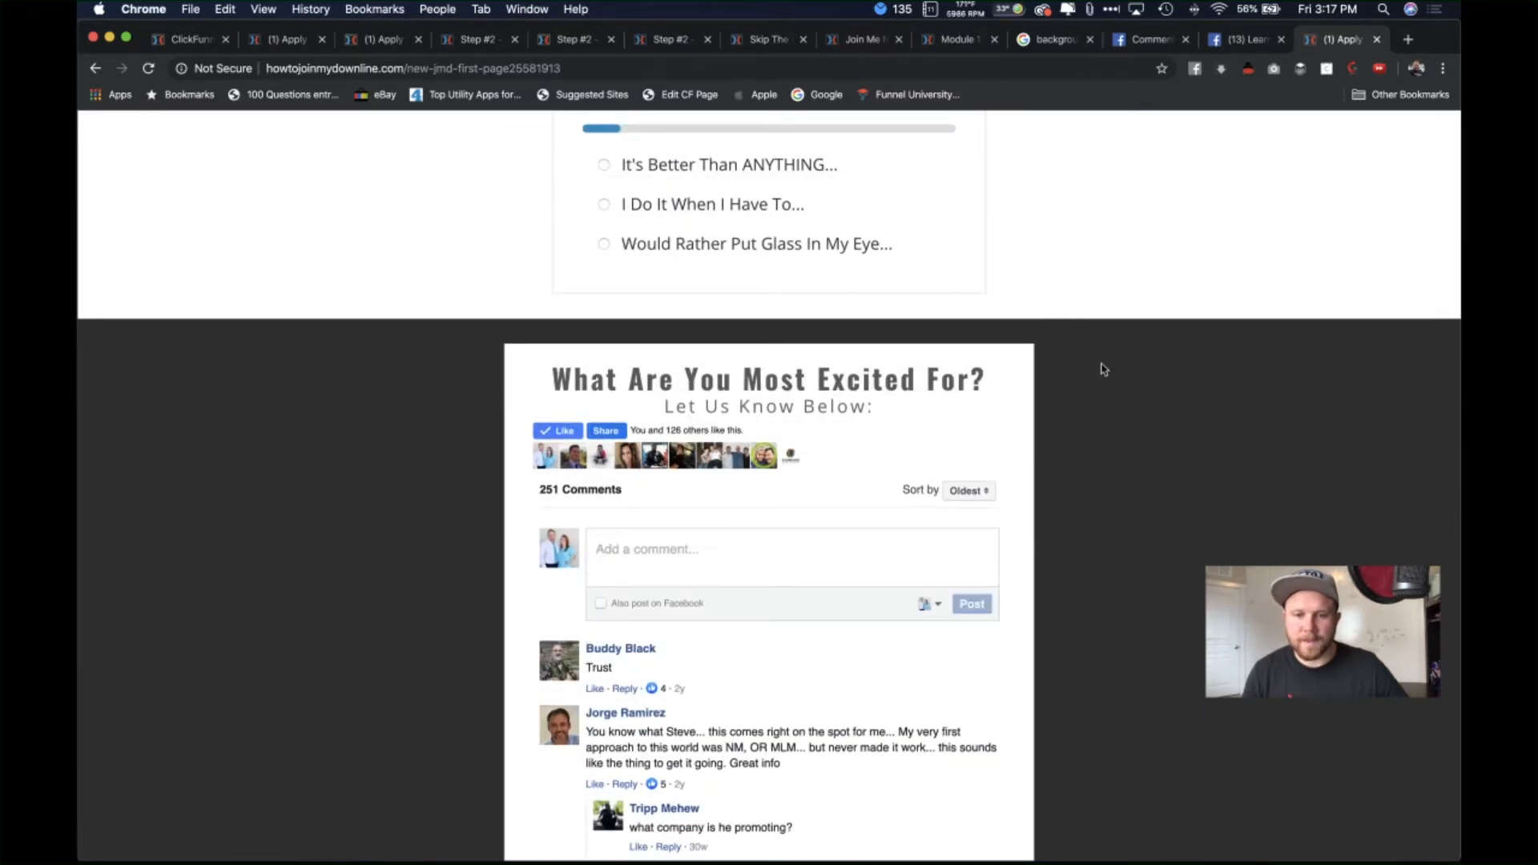
left_click(763, 567)
type("Love it")
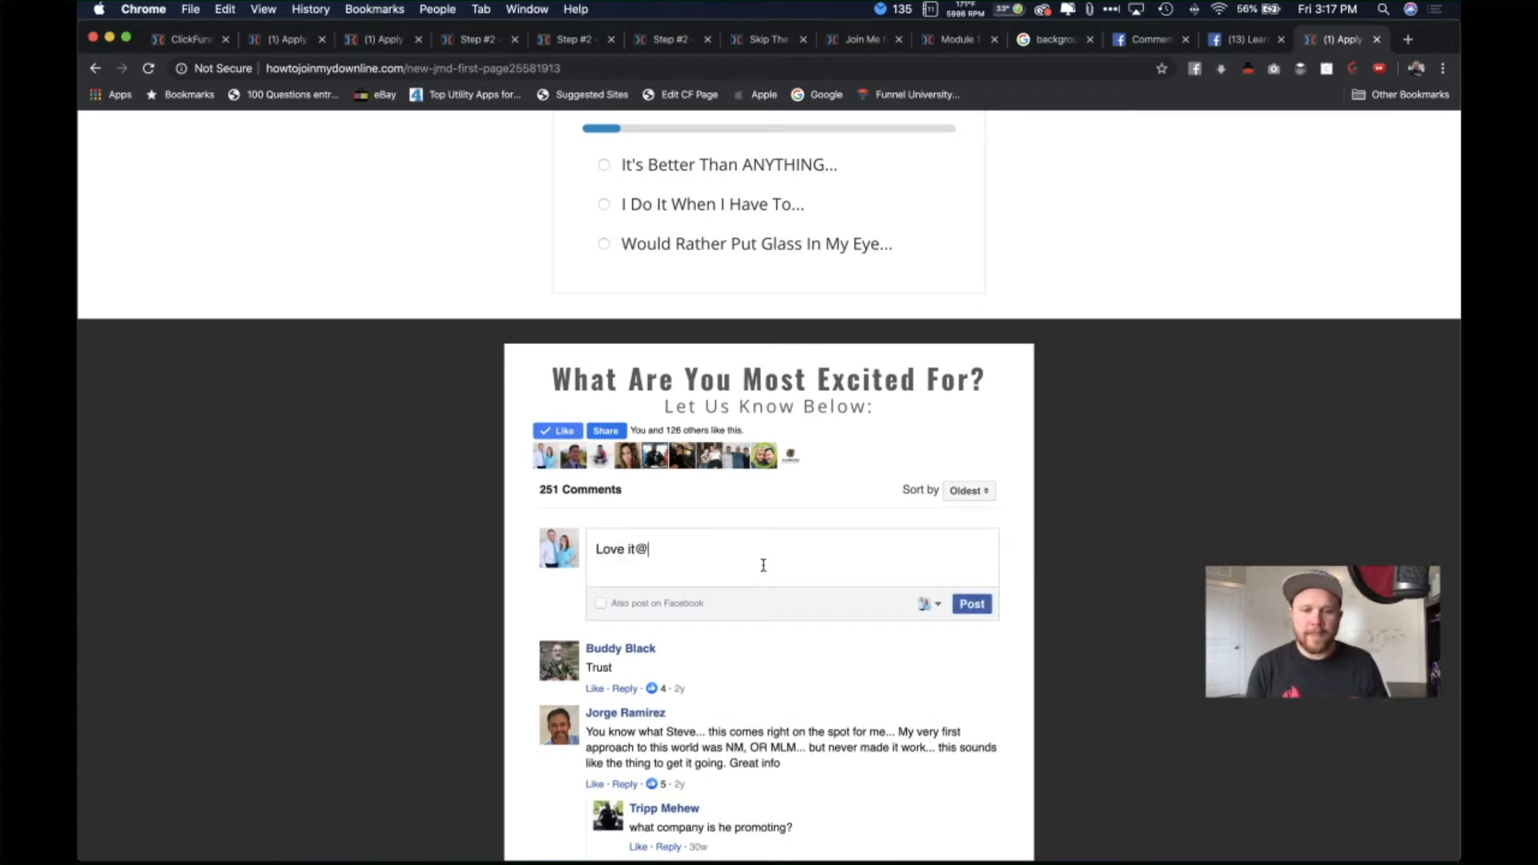
type("!")
key("Return")
left_click(972, 606)
scroll(1200, 439, "down", 2)
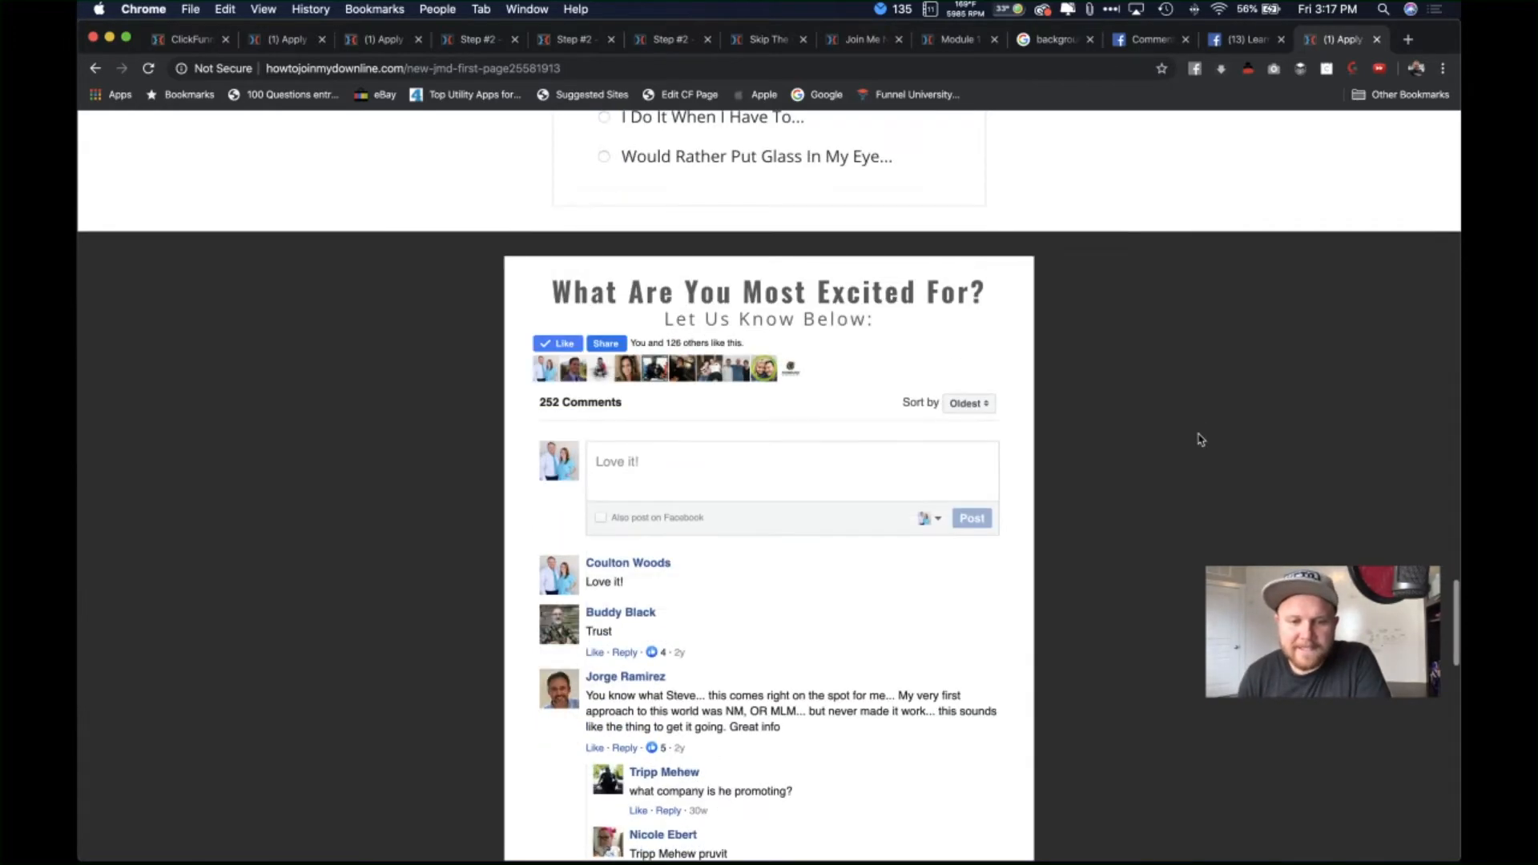
scroll(1198, 436, "up", 20)
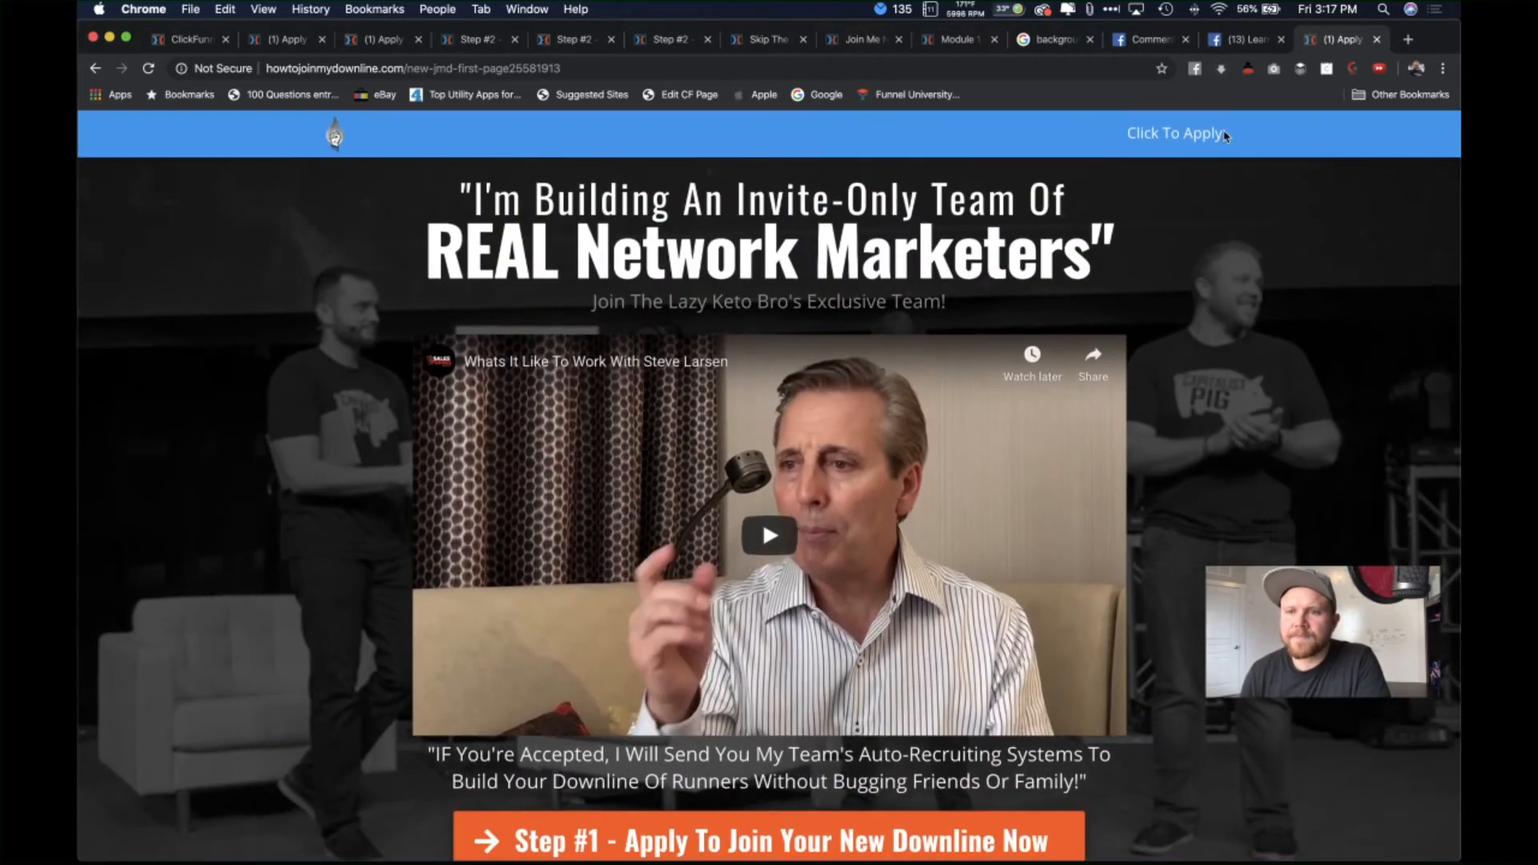
Step: Close the live howtojoinmydownline.com tab and go back to the ClickFunnels editor's comments section
left_click(1268, 40)
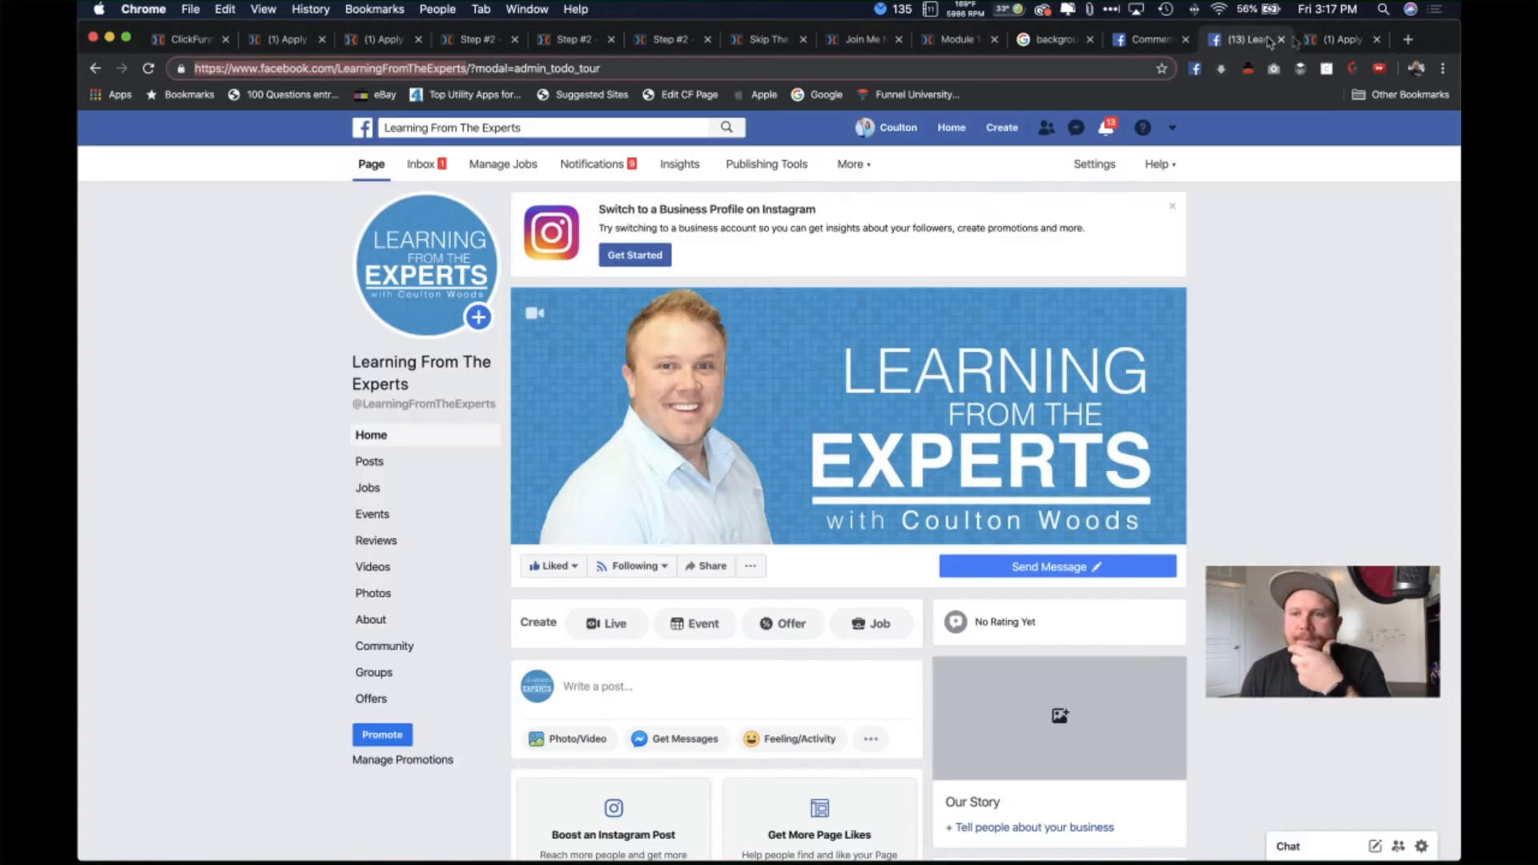
middle_click(1318, 40)
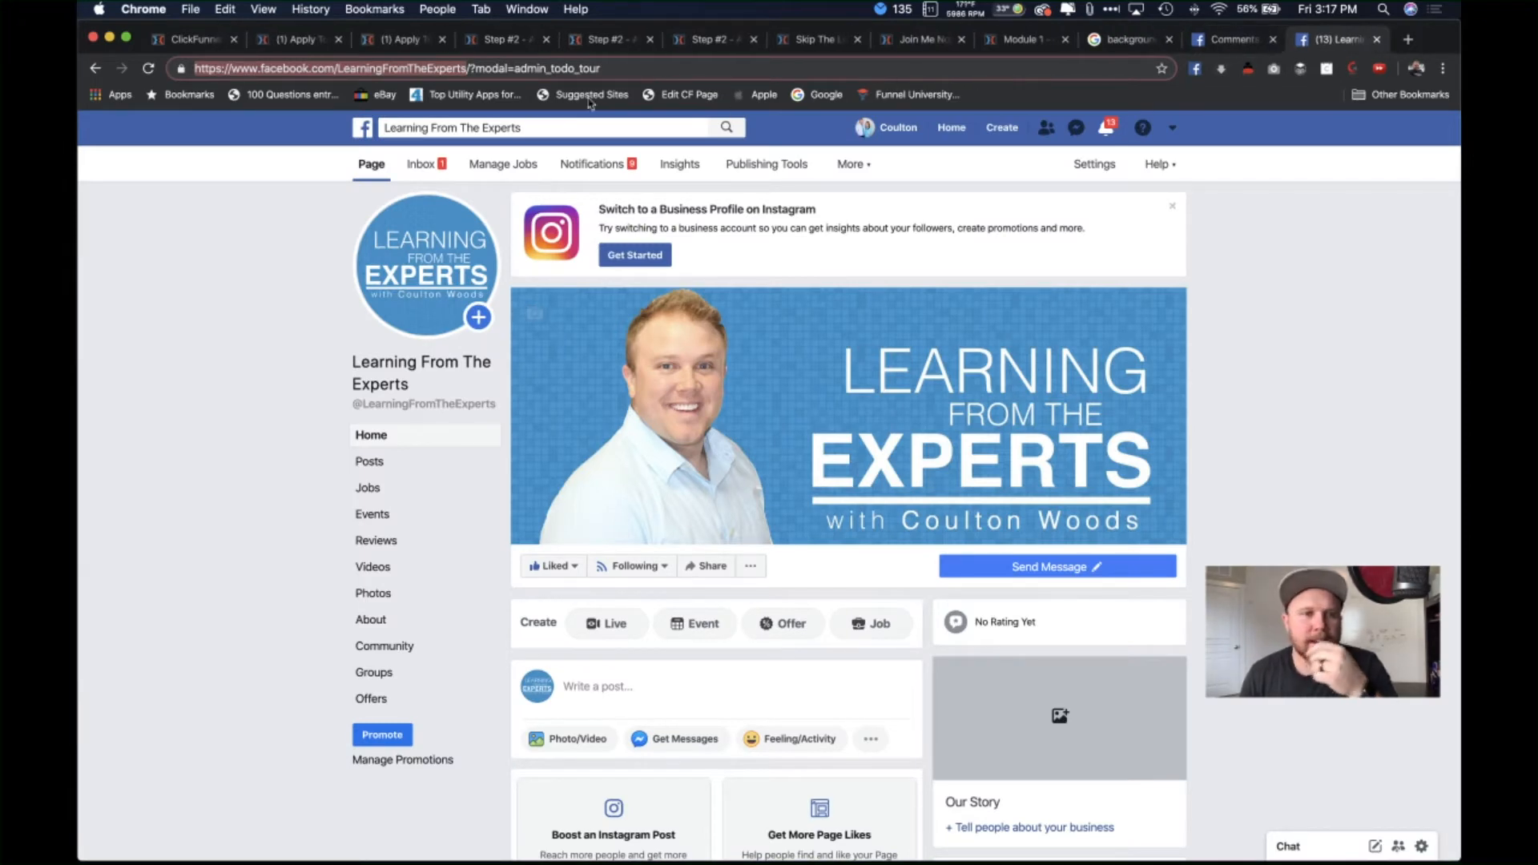
left_click(301, 39)
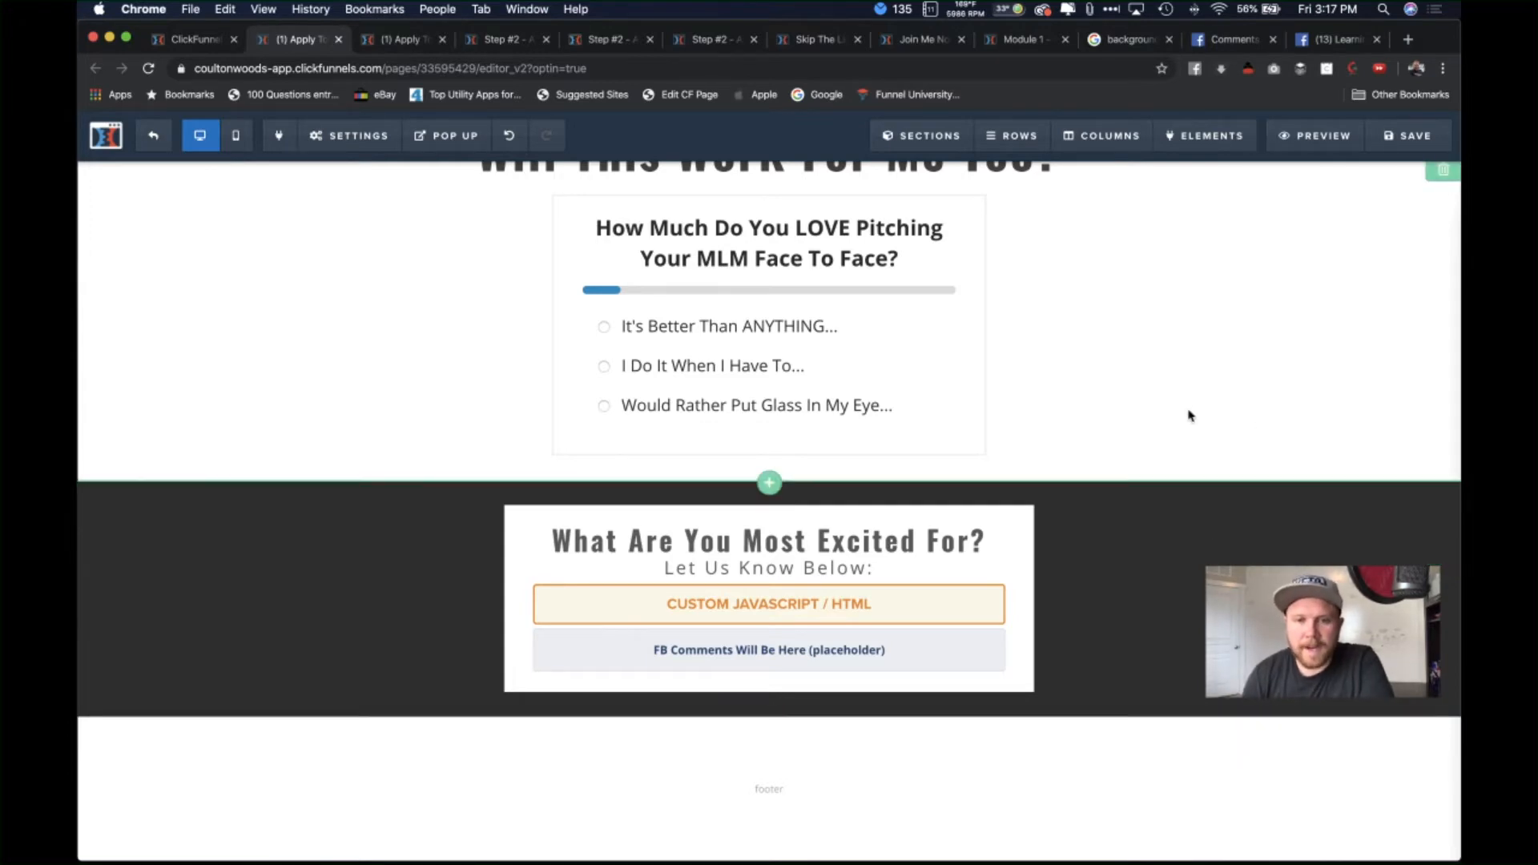
Step: Jump to the 'Still Not Convinced, Yet?' testimonial video grid through Sections > Manage
scroll(1189, 412, "up", 3)
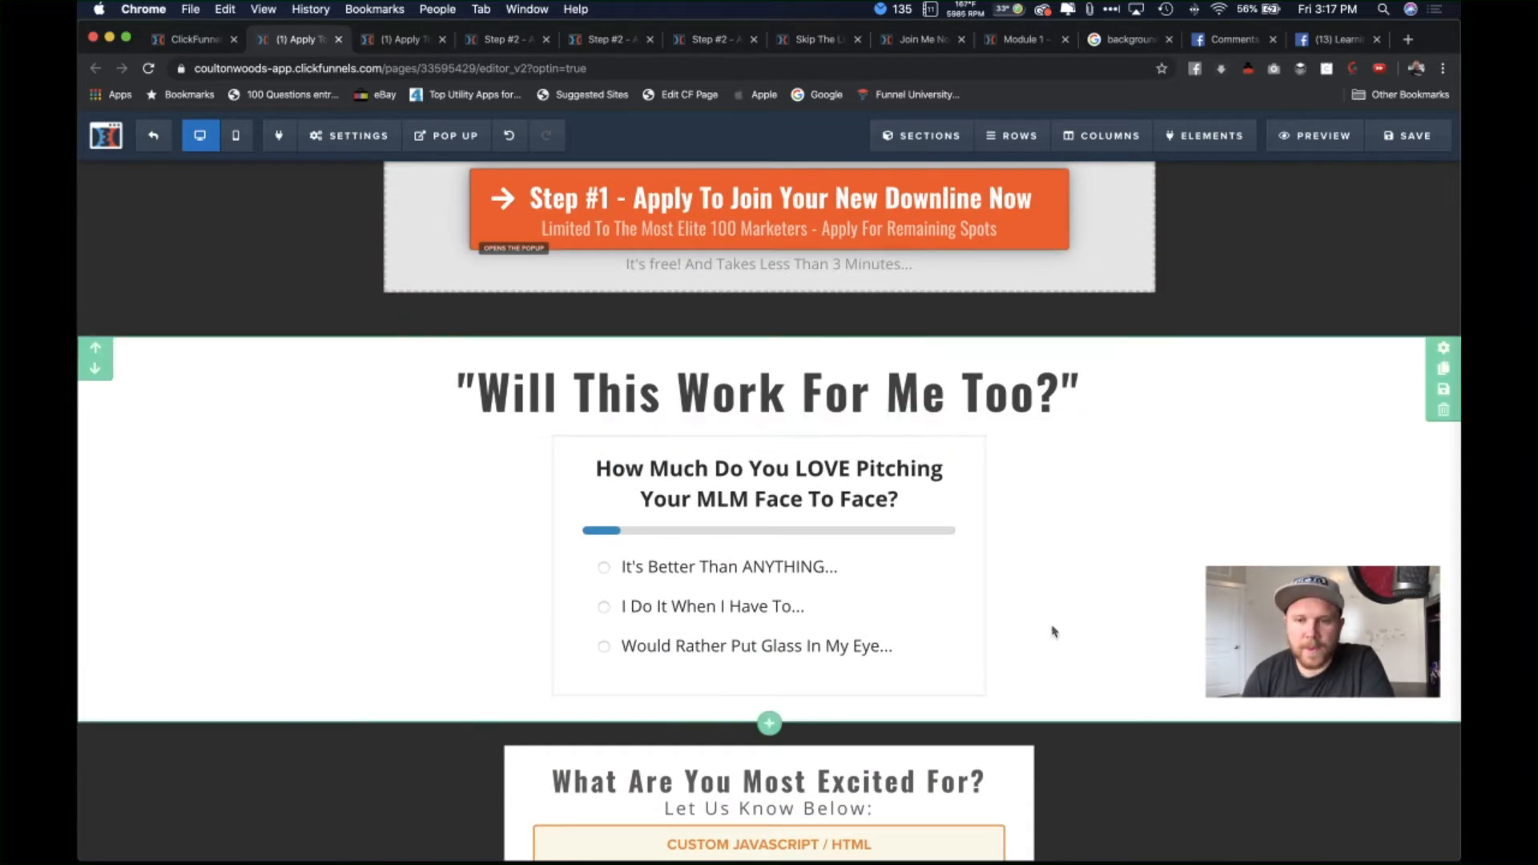
scroll(1189, 624, "down", 3)
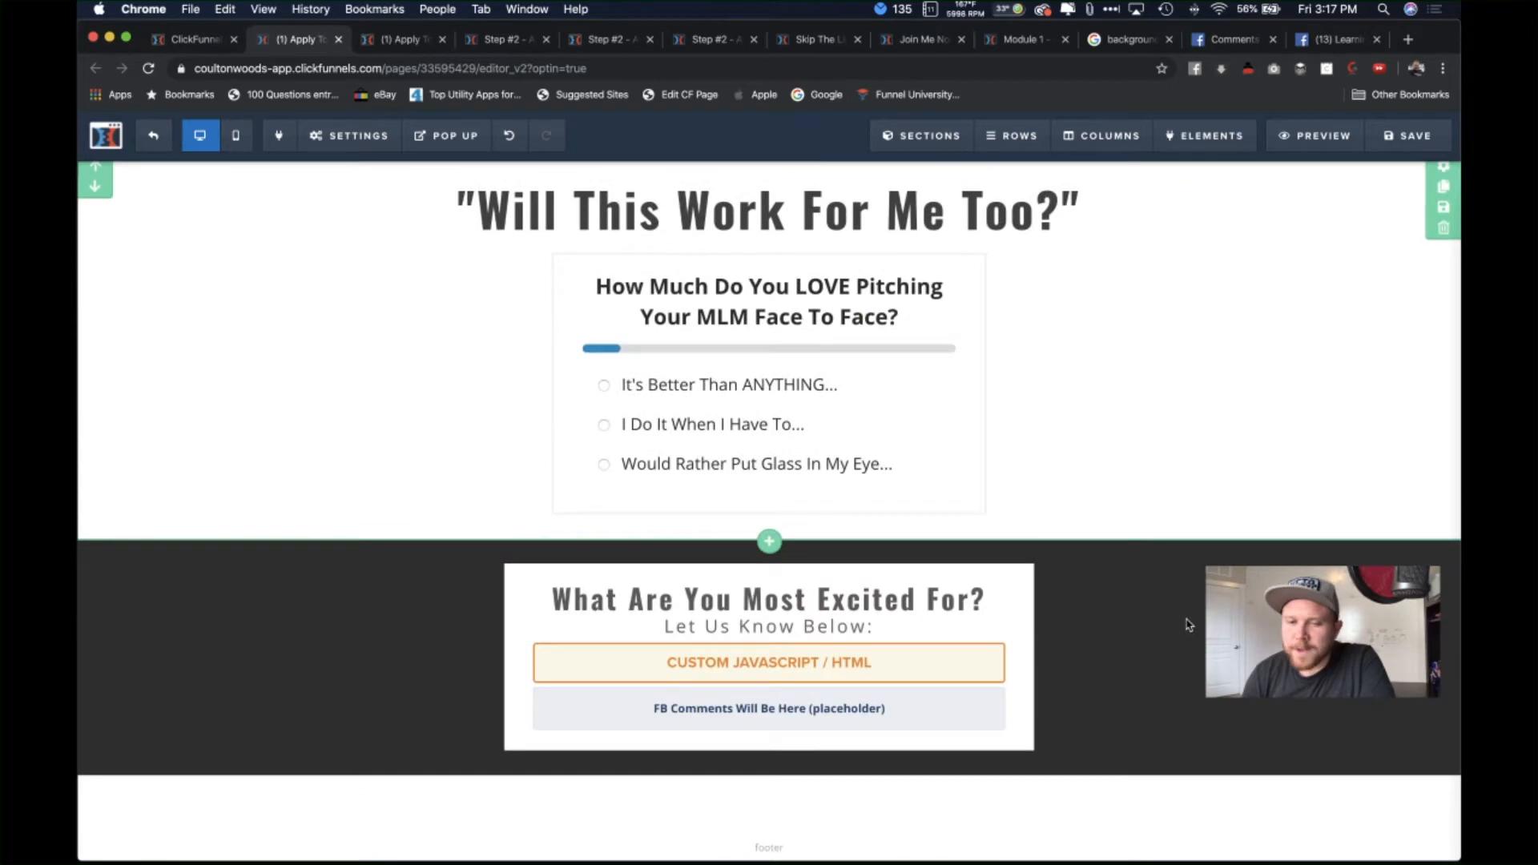
scroll(1195, 275, "up", 2)
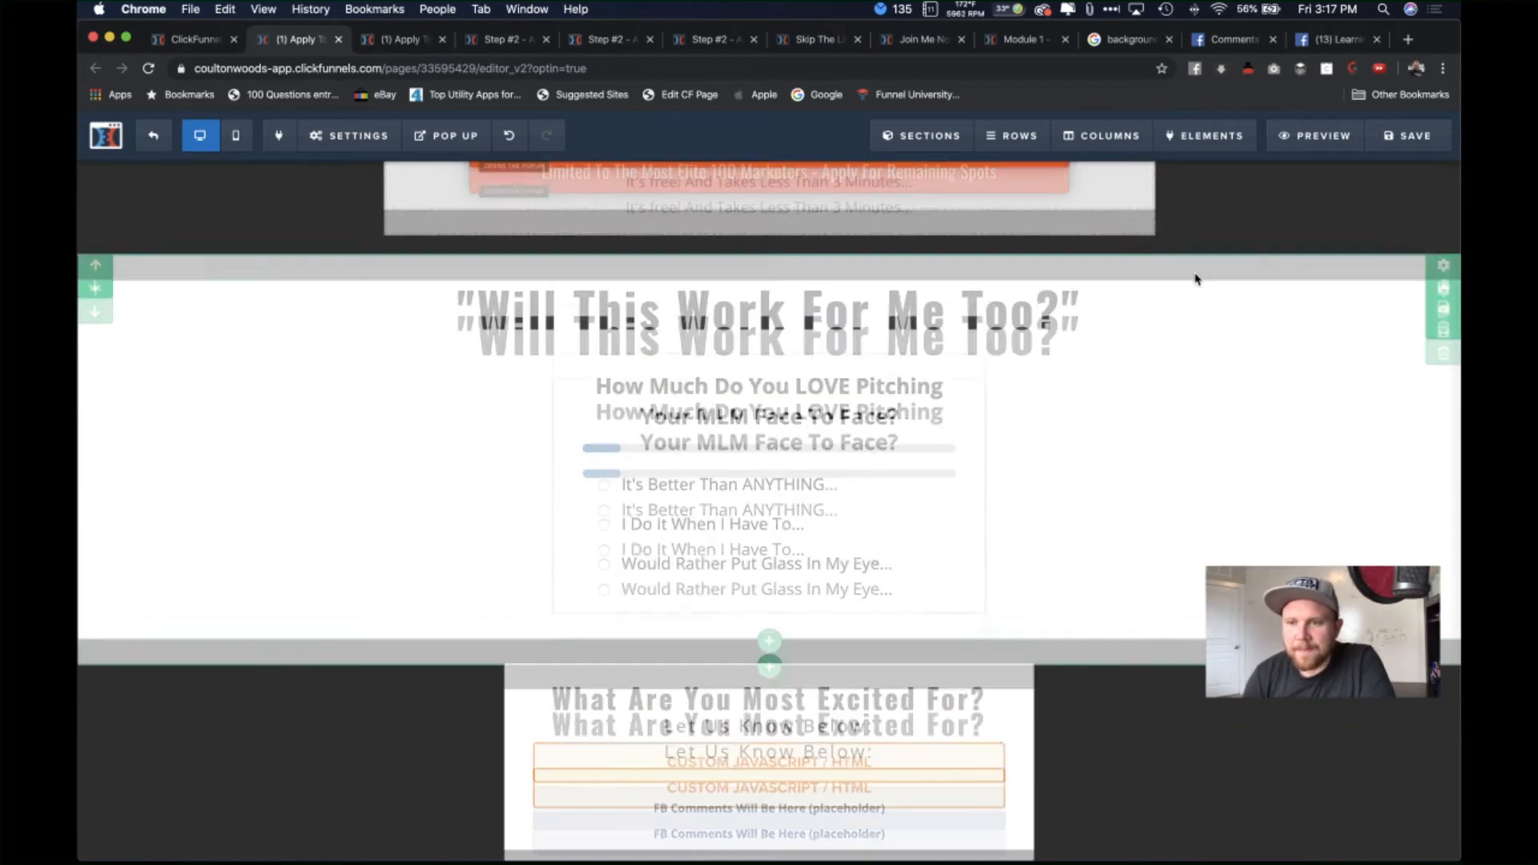
mouse_move(1029, 142)
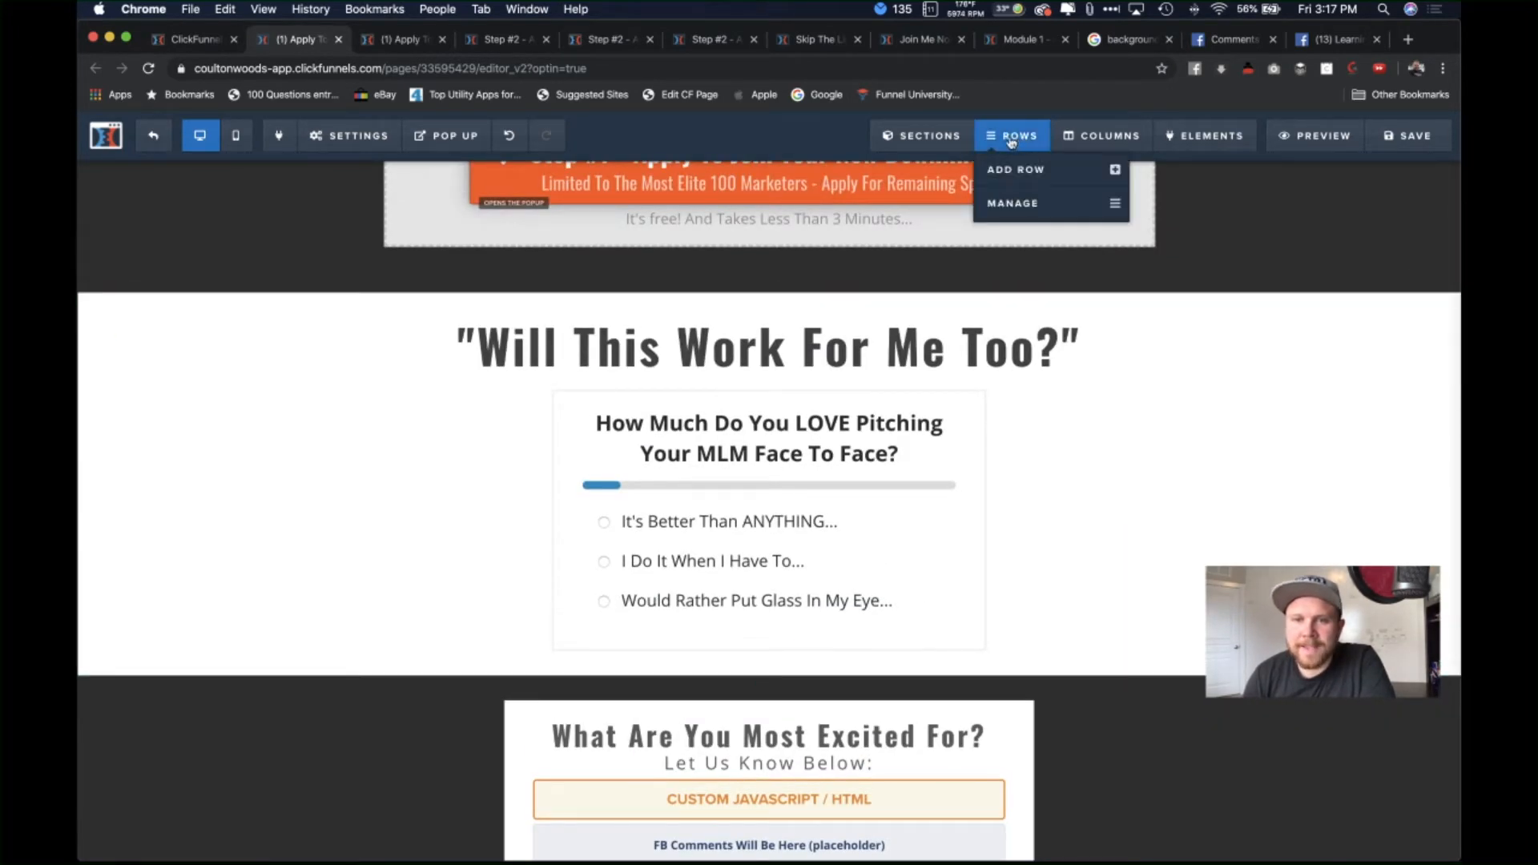
mouse_move(927, 137)
left_click(951, 205)
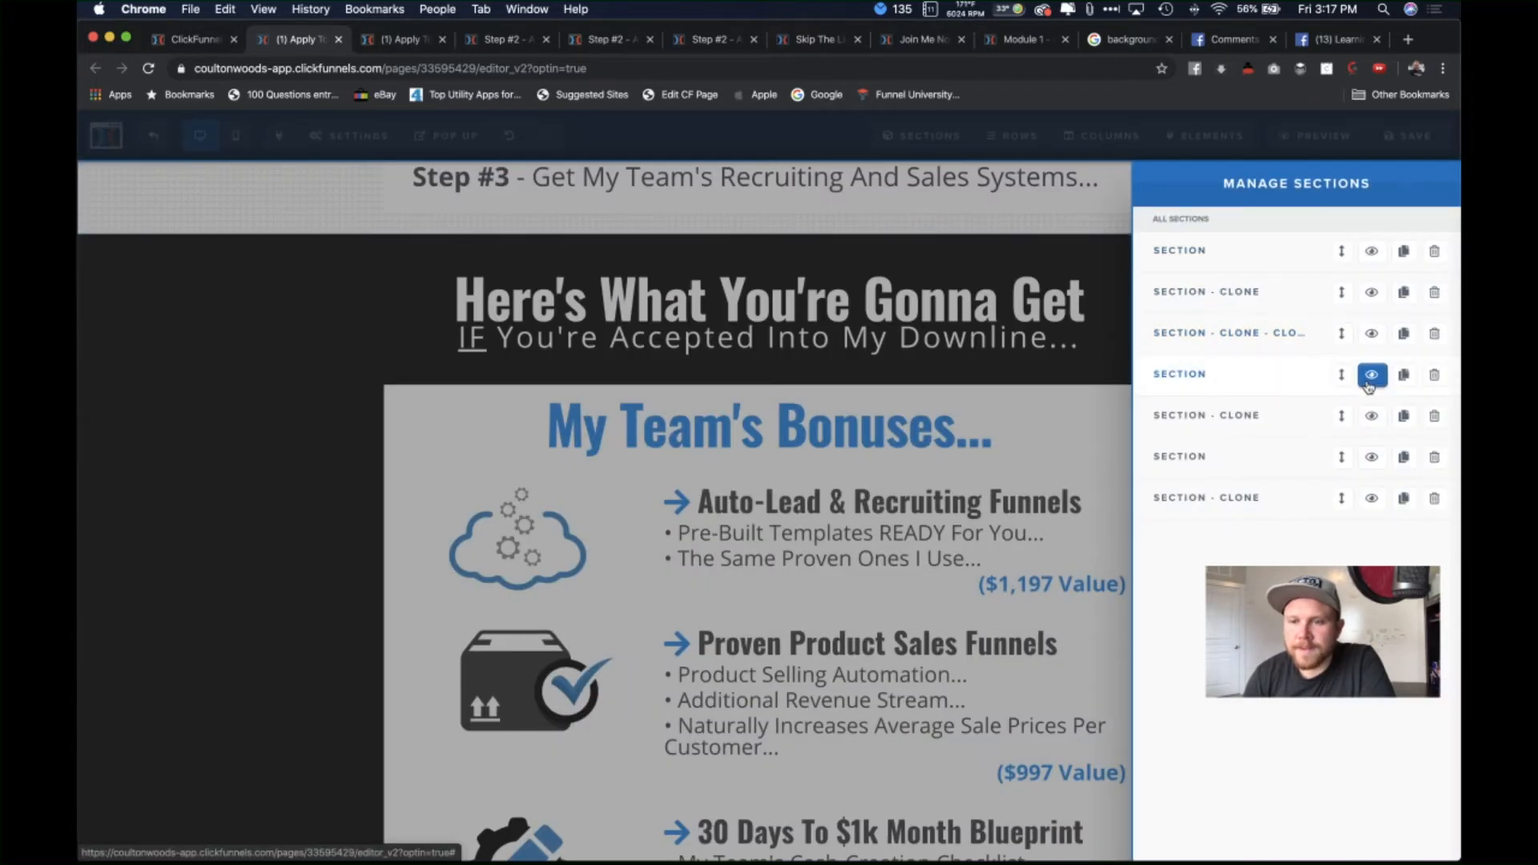
left_click(1370, 385)
left_click(975, 337)
scroll(1179, 495, "down", 3)
scroll(1179, 495, "up", 2)
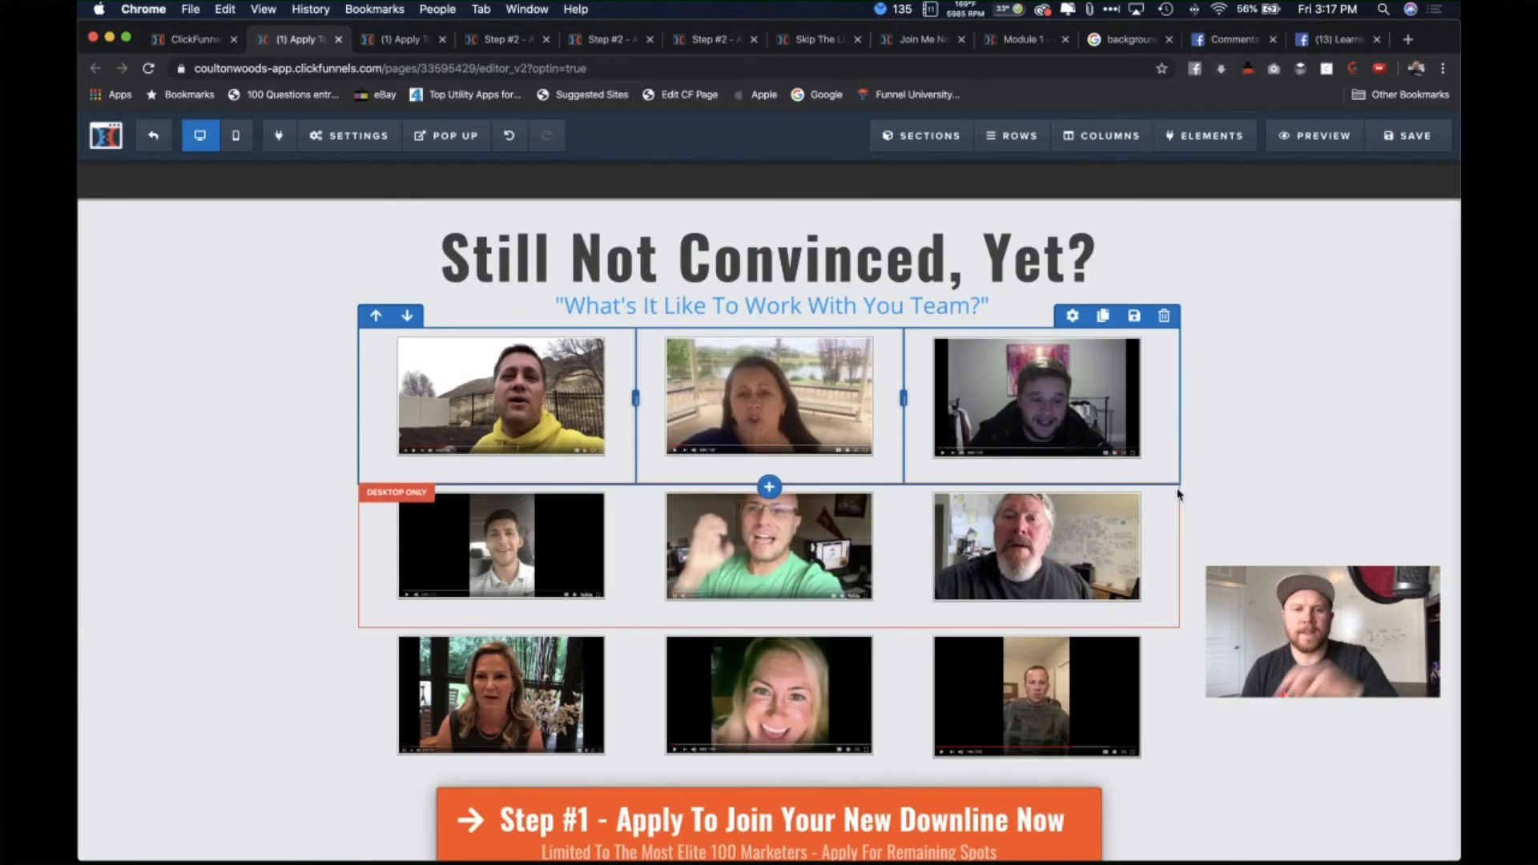
scroll(1178, 495, "down", 1)
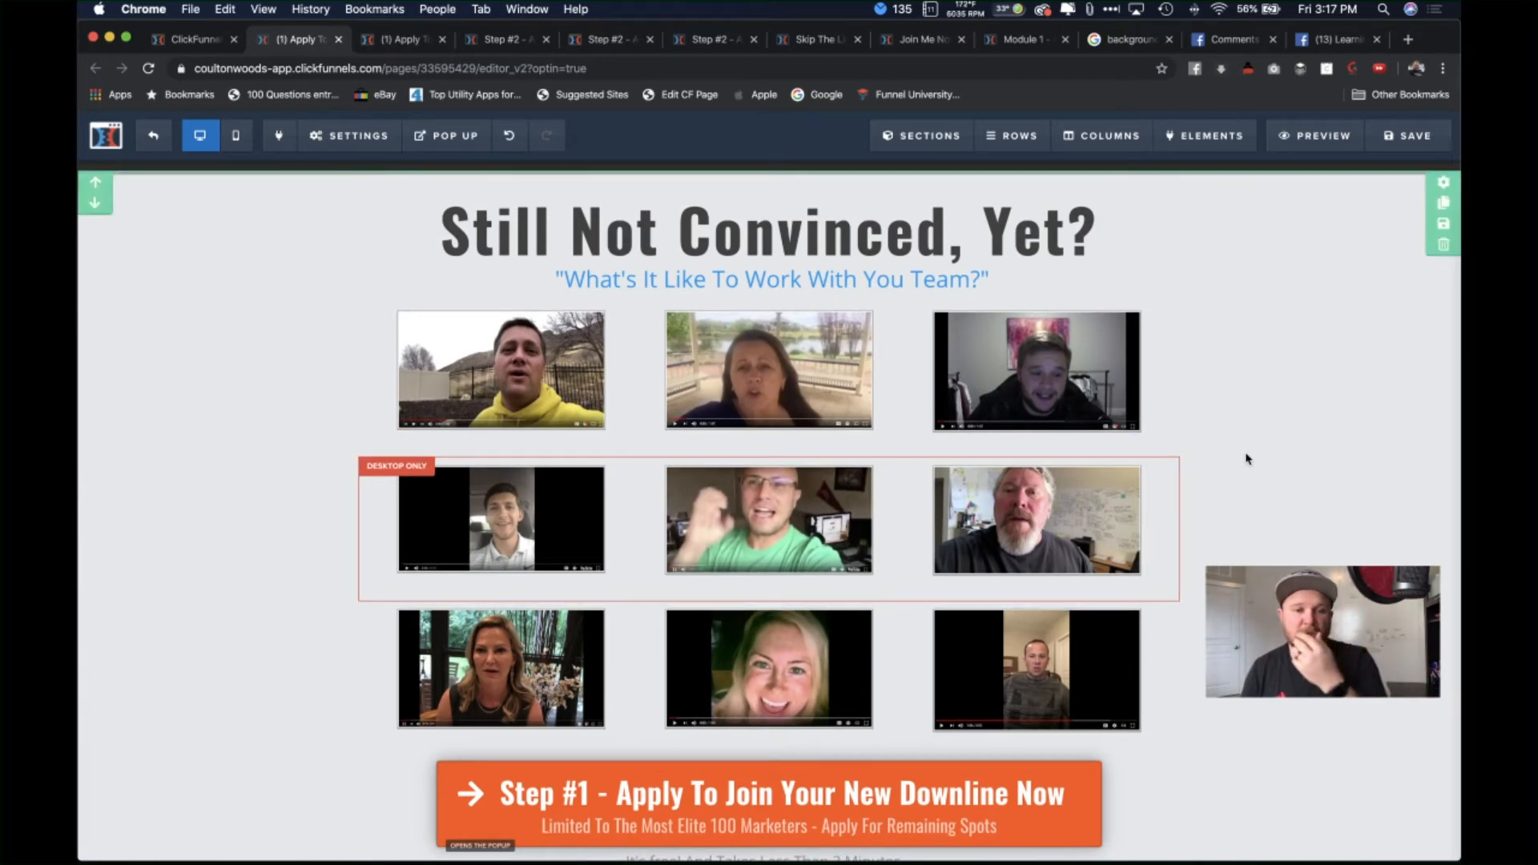
scroll(1258, 528, "down", 2)
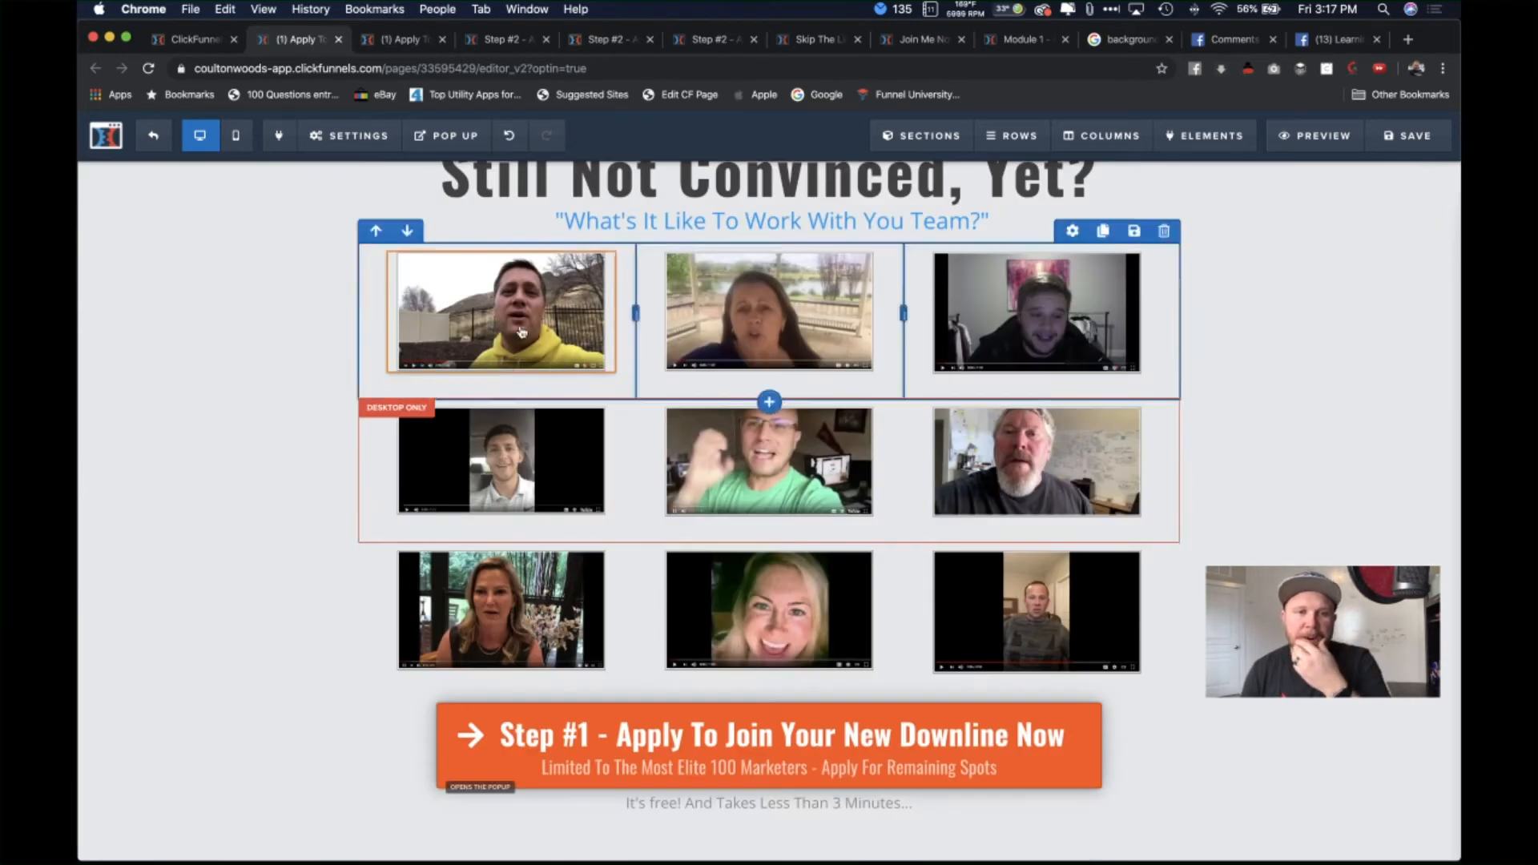
Step: Clear the Video URL of the first testimonial video popup
left_click(520, 327)
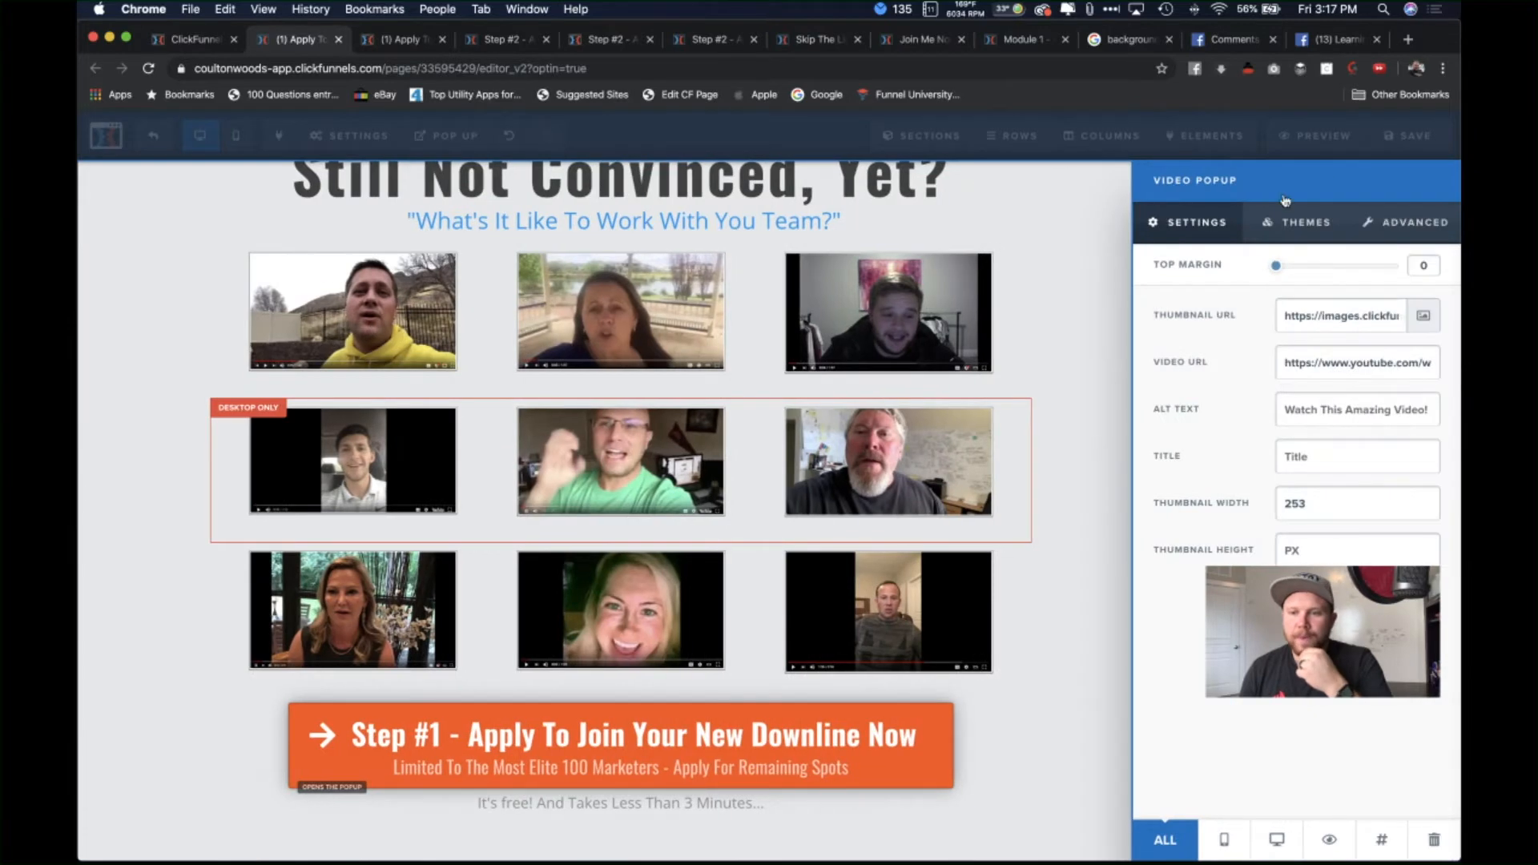
double_click(1361, 367)
key("super+a")
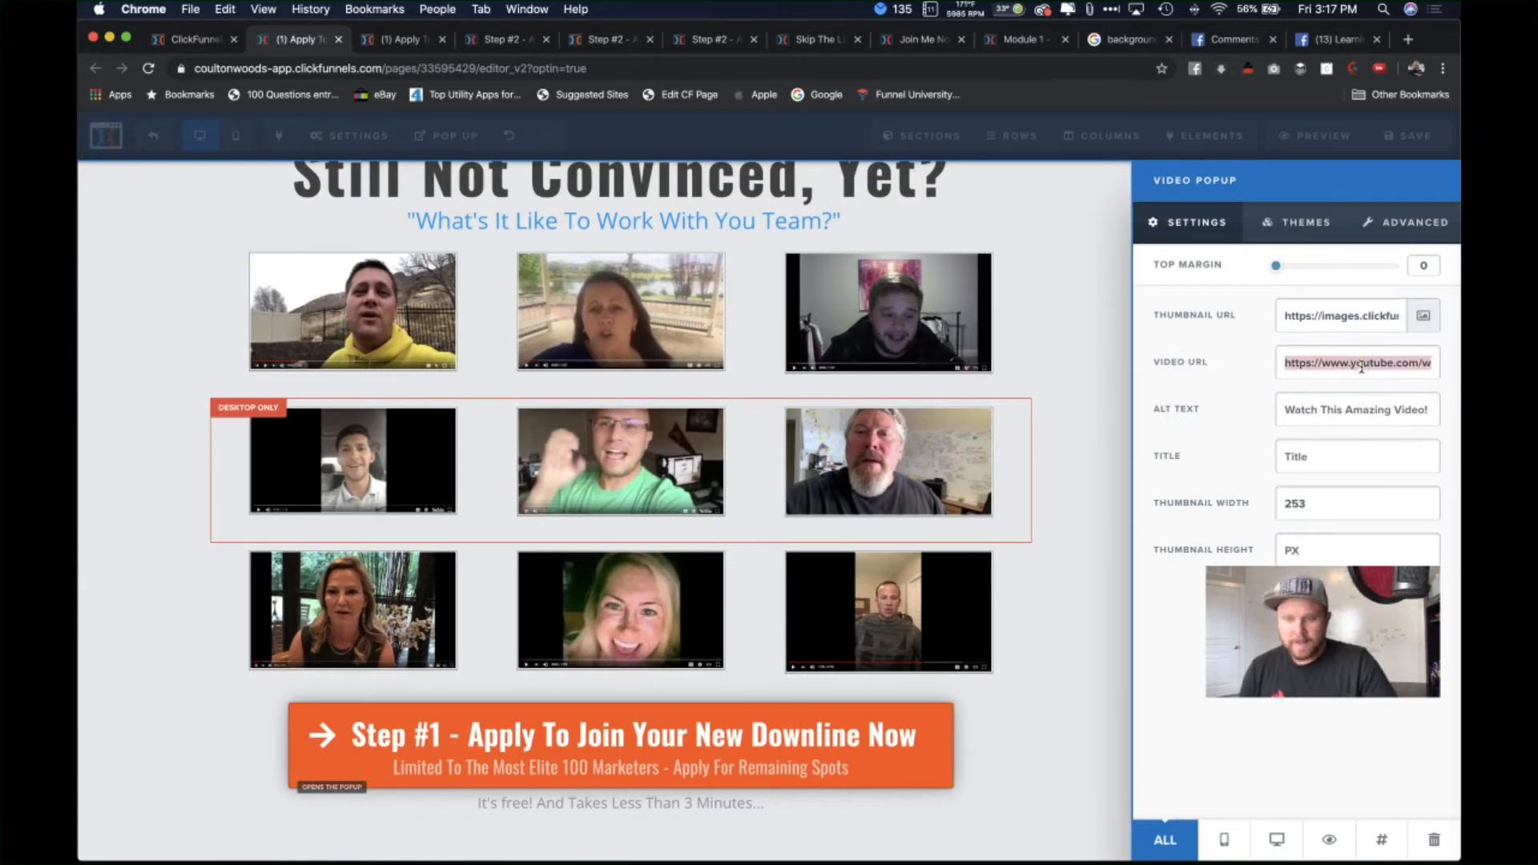
key("BackSpace")
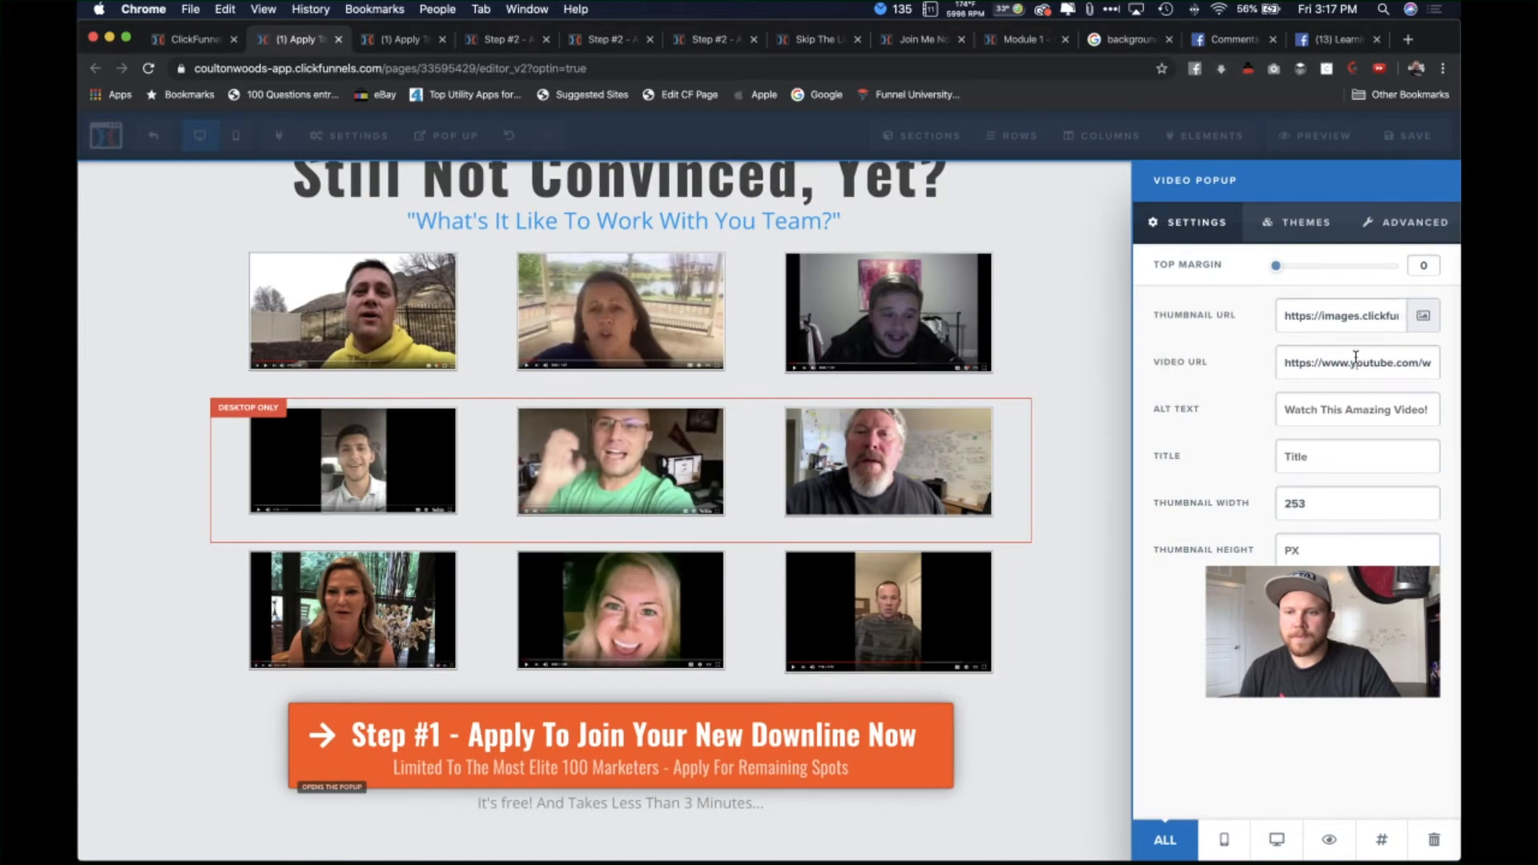
key("super+a")
key("BackSpace")
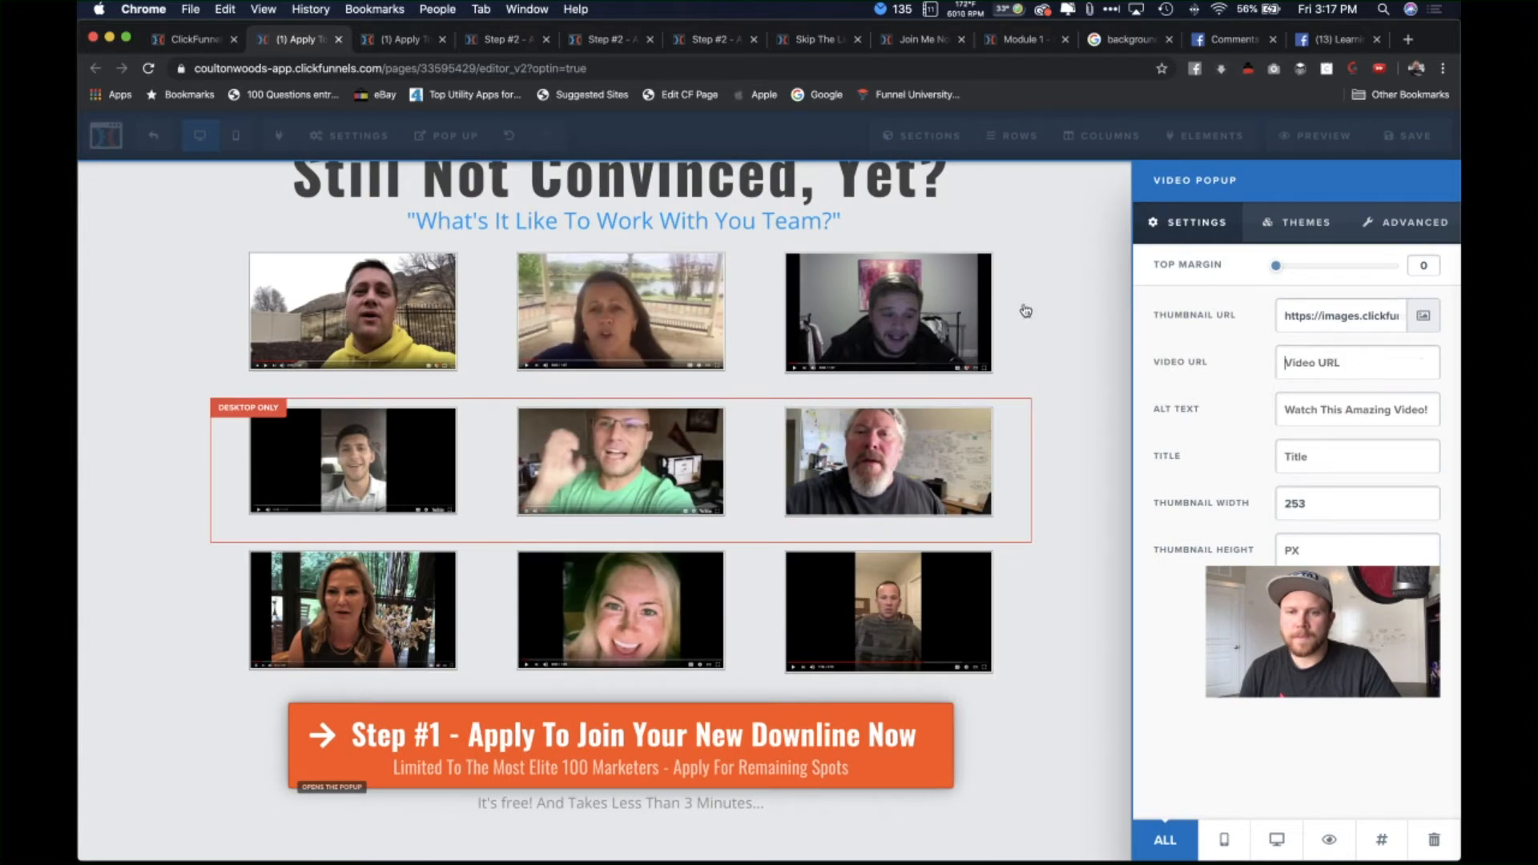
left_click(1012, 309)
key("super+a")
key("BackSpace")
left_click(639, 426)
left_click(593, 450)
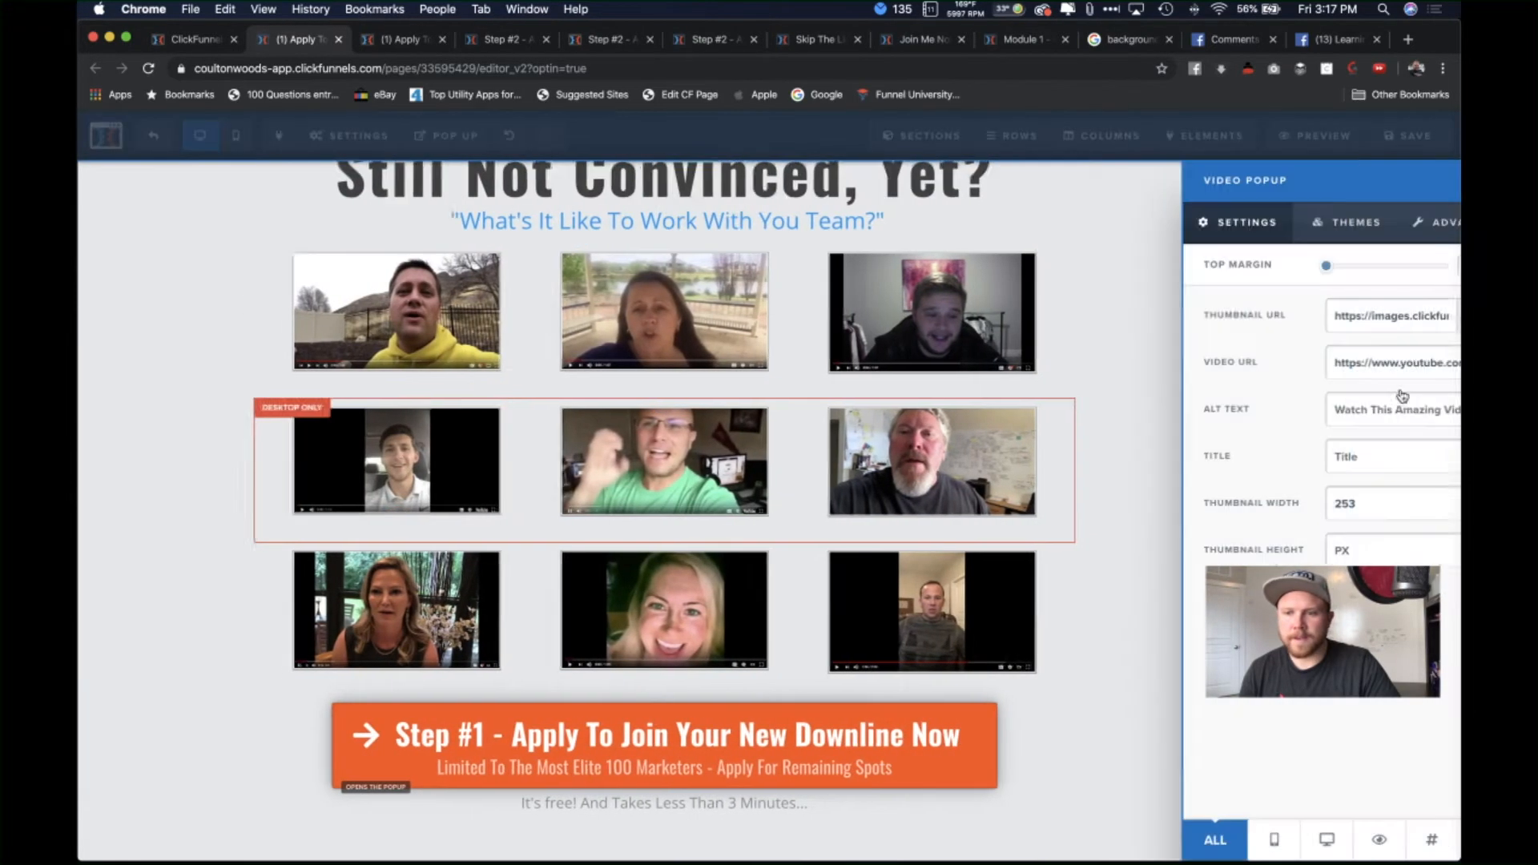
key("super+a")
key("BackSpace")
left_click(1046, 355)
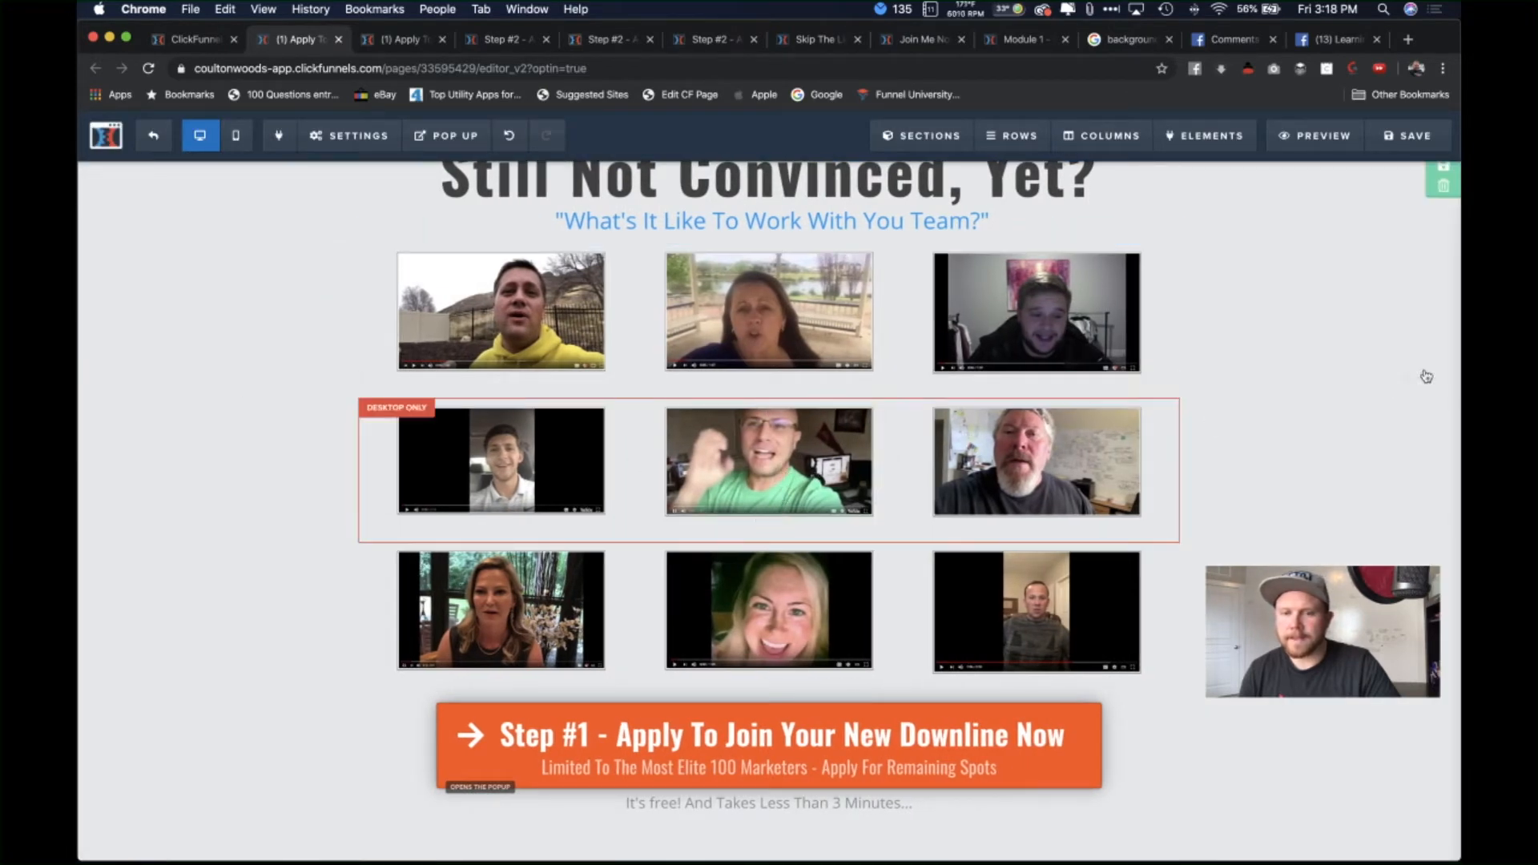
Step: Clear the Video URLs of a right-hand, the middle-row right and the bottom-left video popups
left_click(946, 411)
left_click(1293, 364)
key("super+a")
key("BackSpace")
left_click(1098, 370)
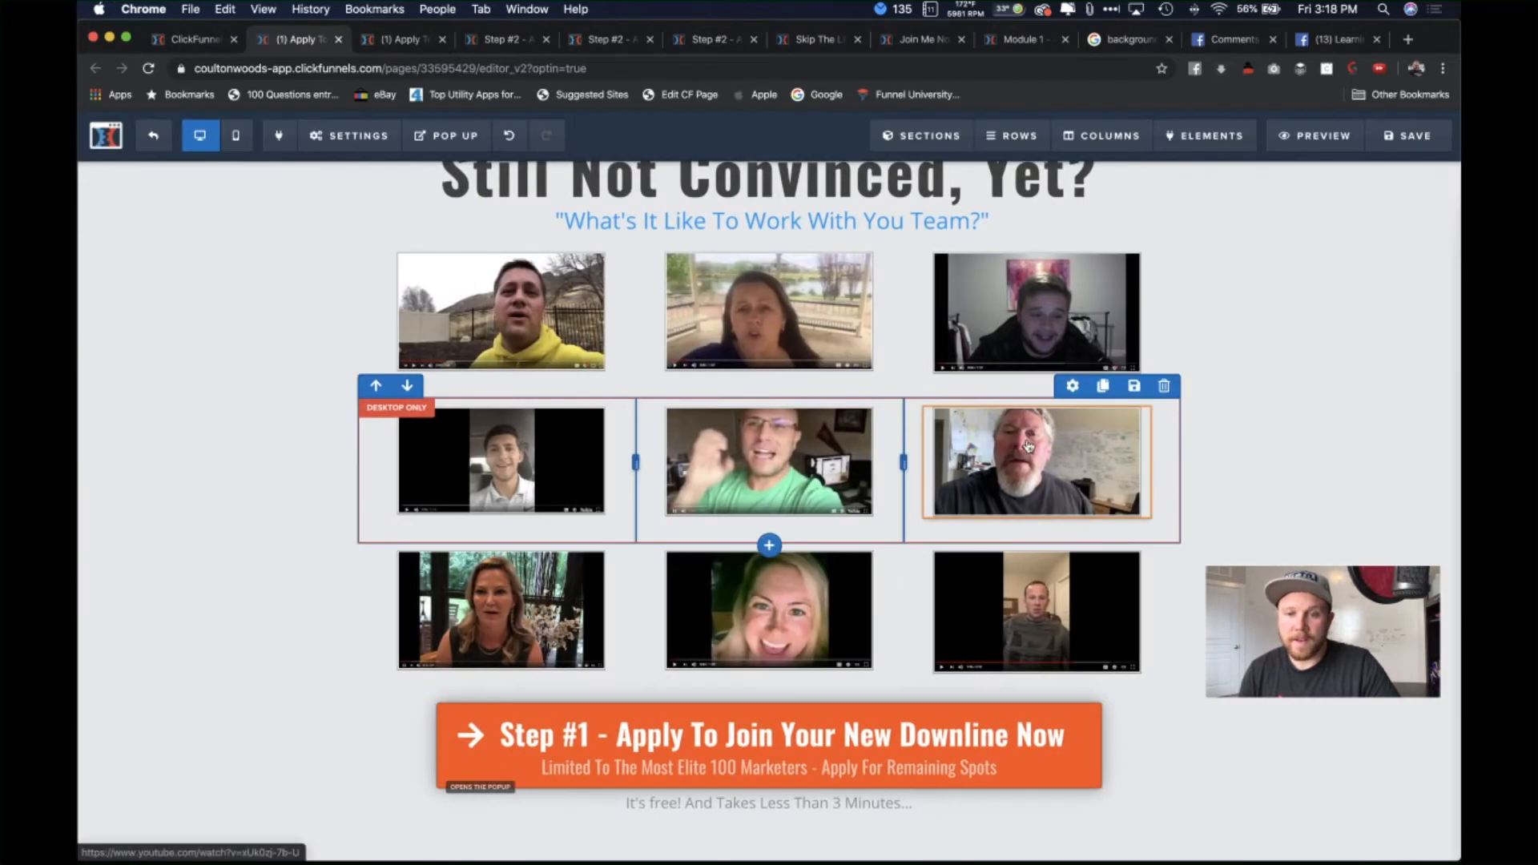
left_click(1020, 461)
left_click(1359, 368)
key("super+a")
key("BackSpace")
left_click(1040, 403)
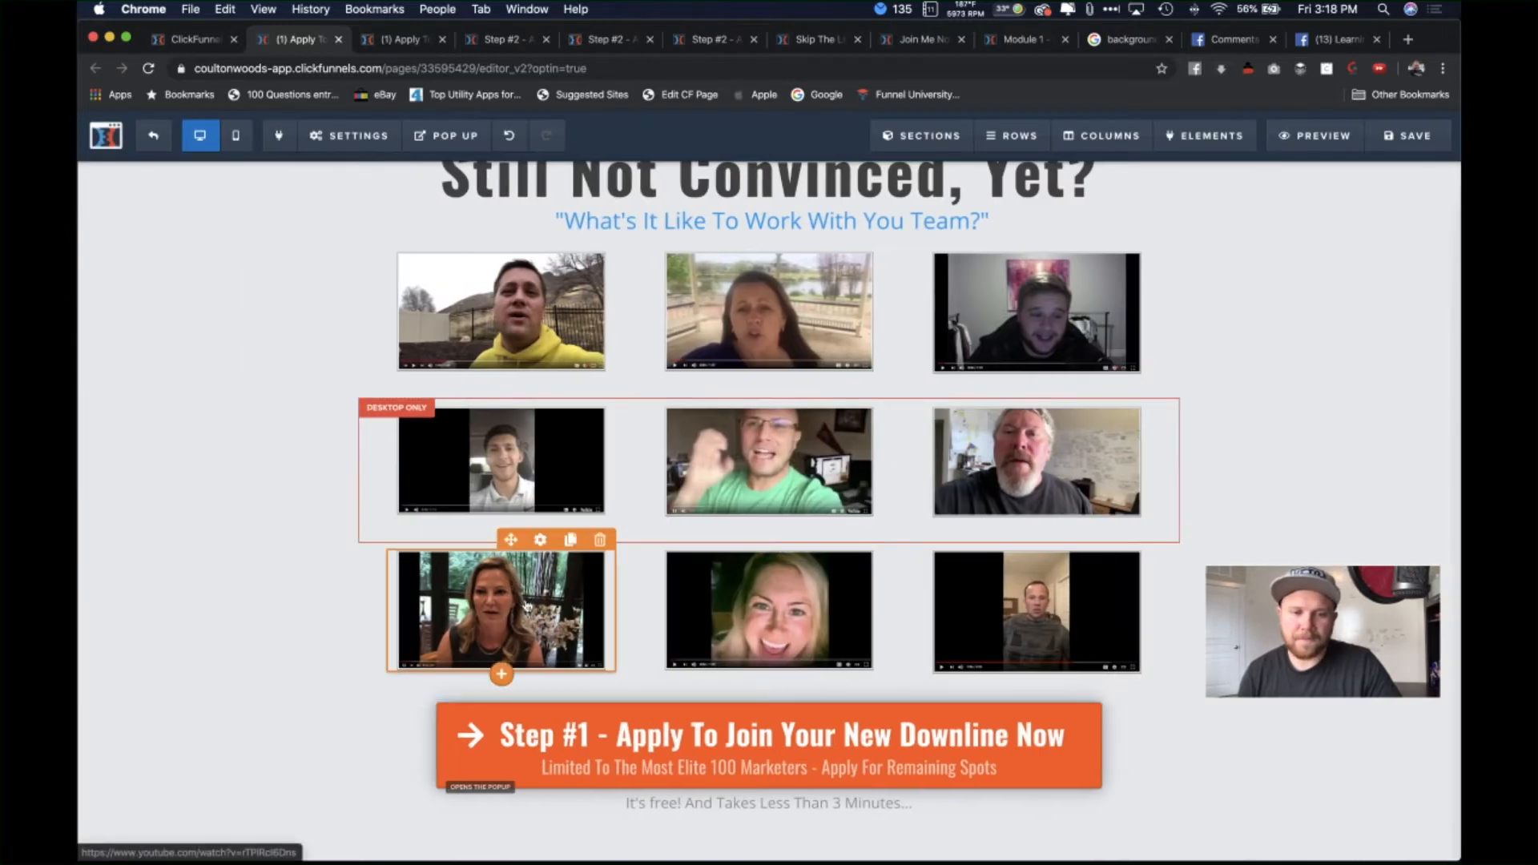
left_click(511, 619)
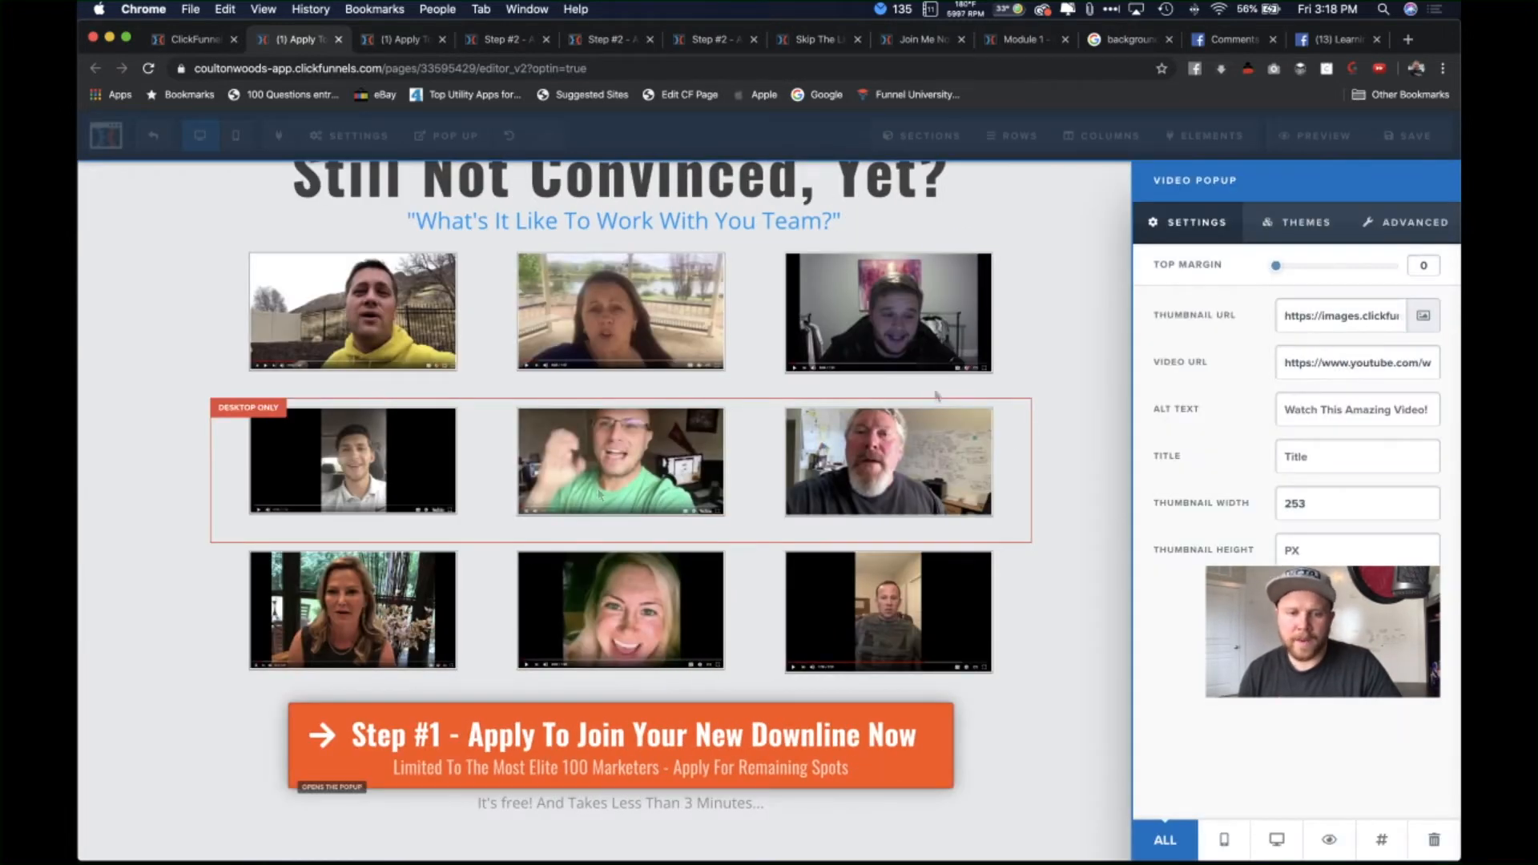
left_click(1322, 370)
key("super+a")
key("BackSpace")
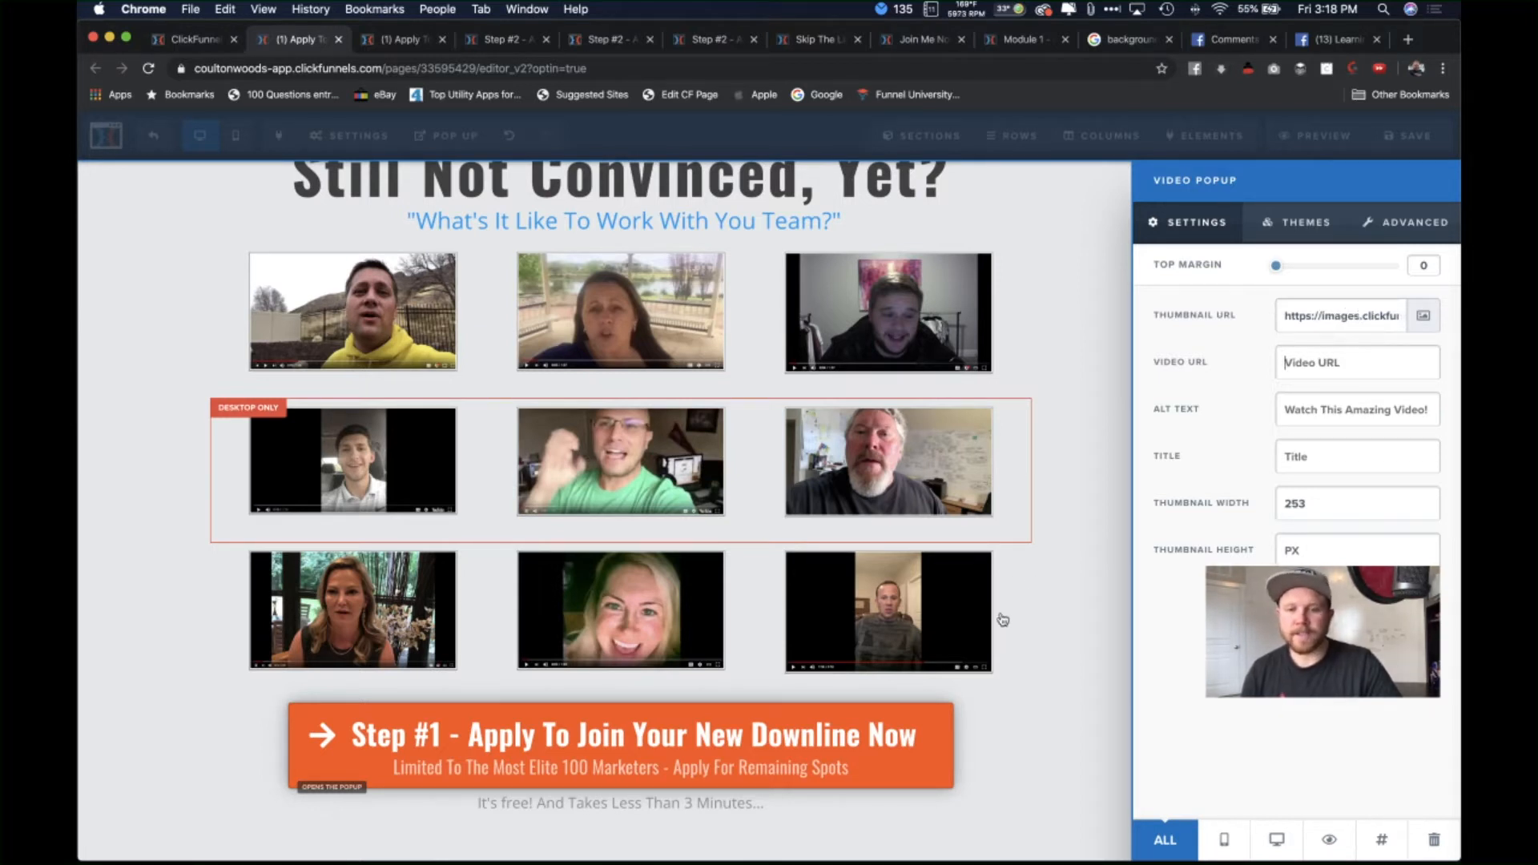
left_click(1050, 599)
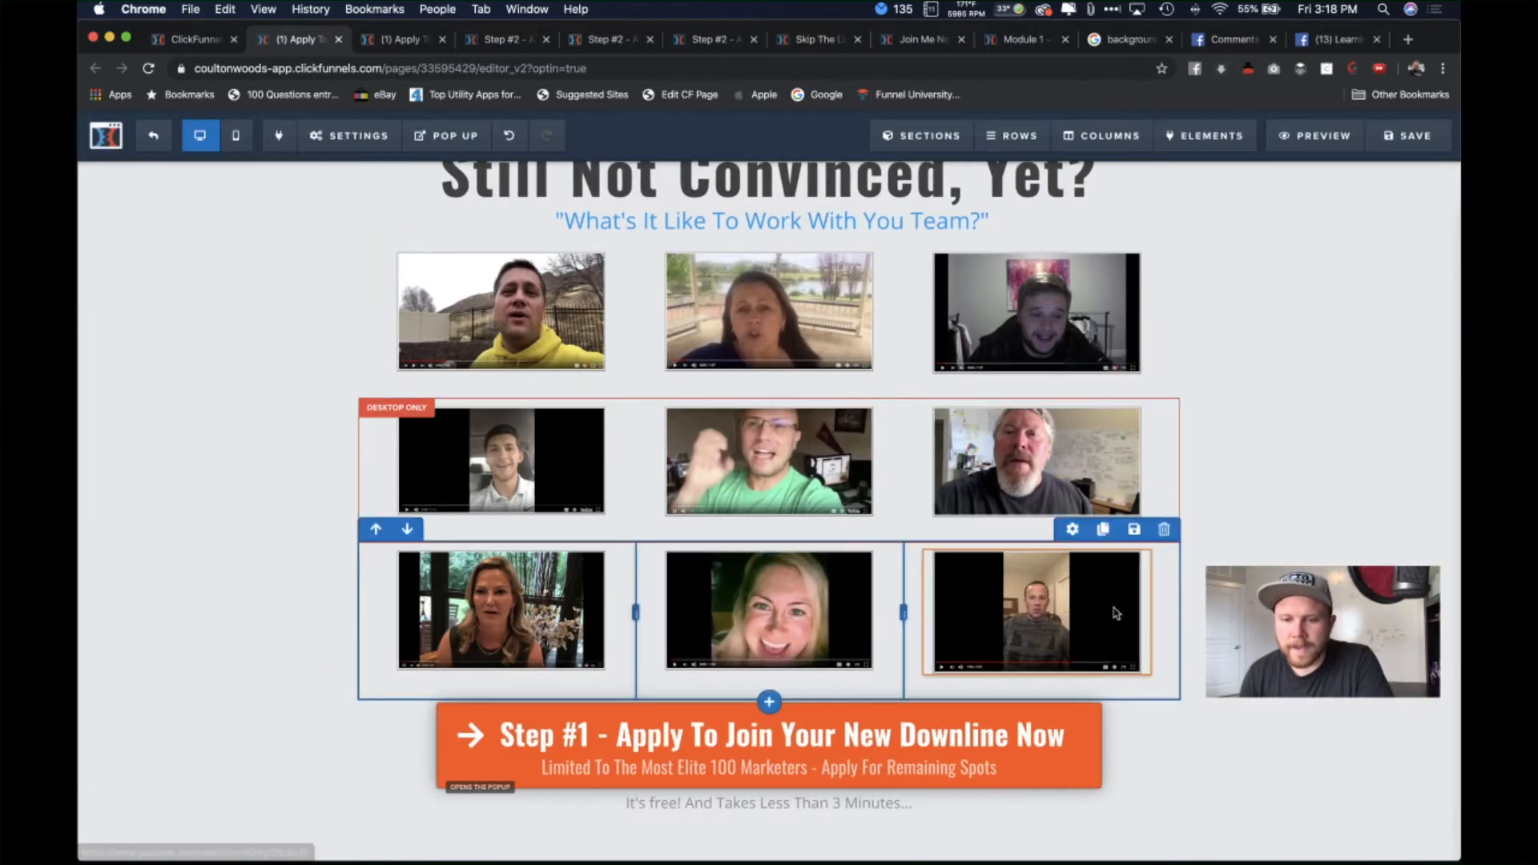
Step: Insert a plain video element under the third column, keeping YouTube as its source
left_click(1039, 678)
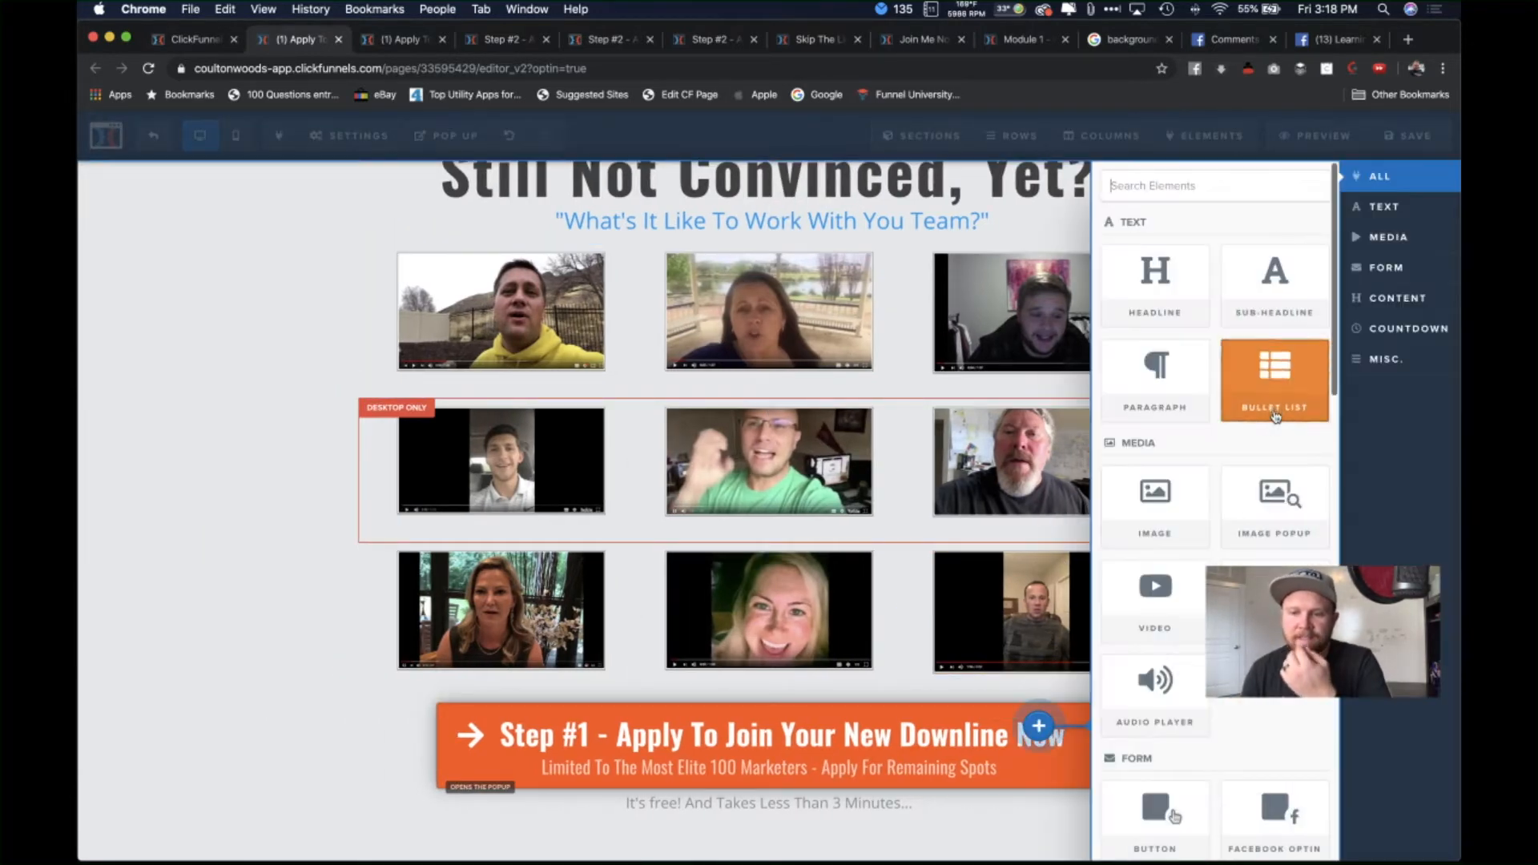
scroll(1202, 481, "down", 2)
left_click(1141, 573)
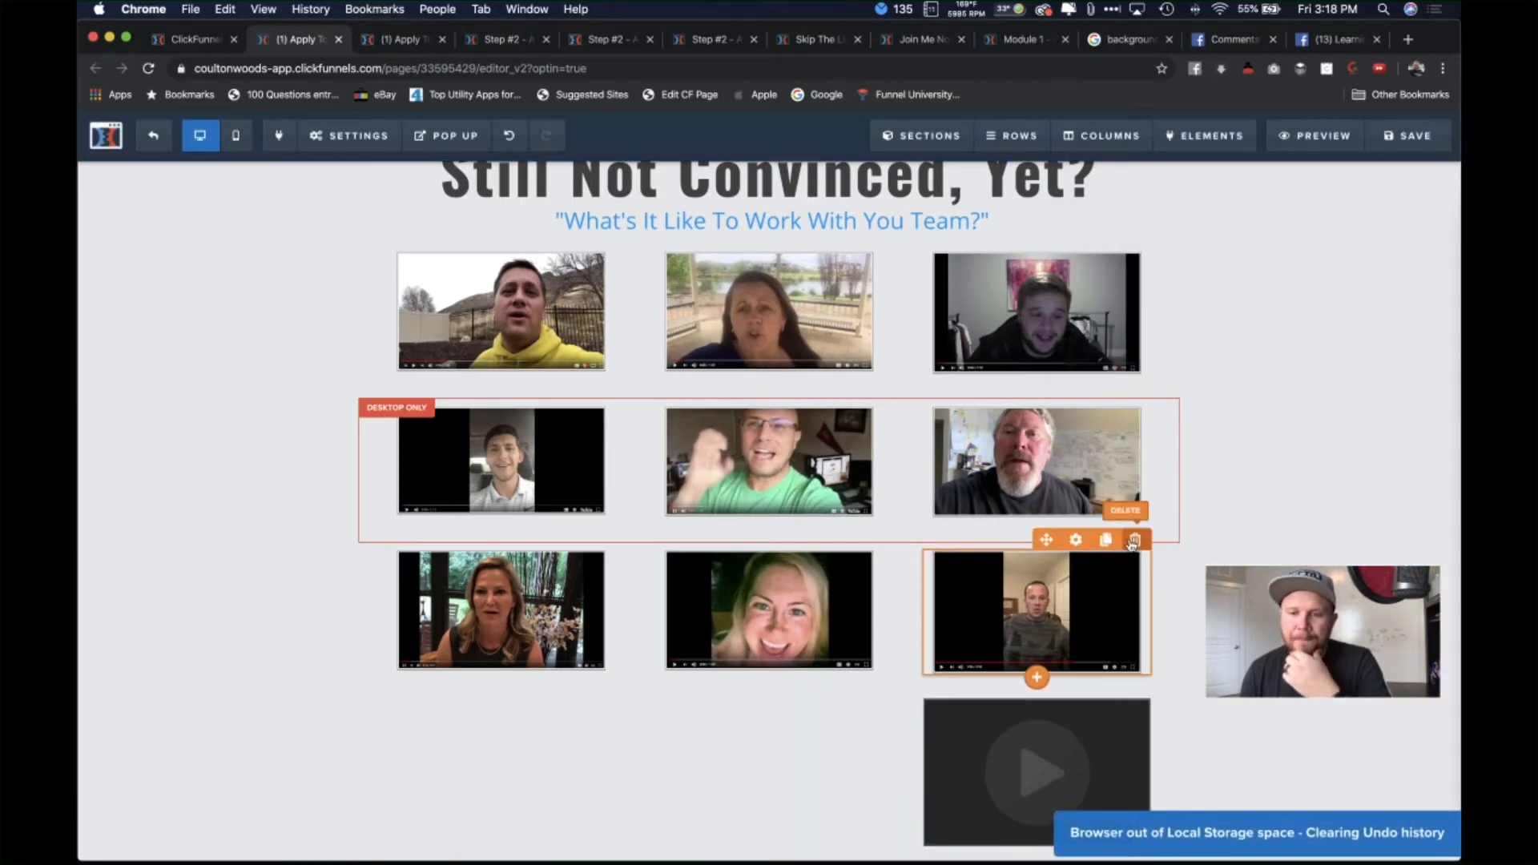
scroll(1106, 709, "down", 1)
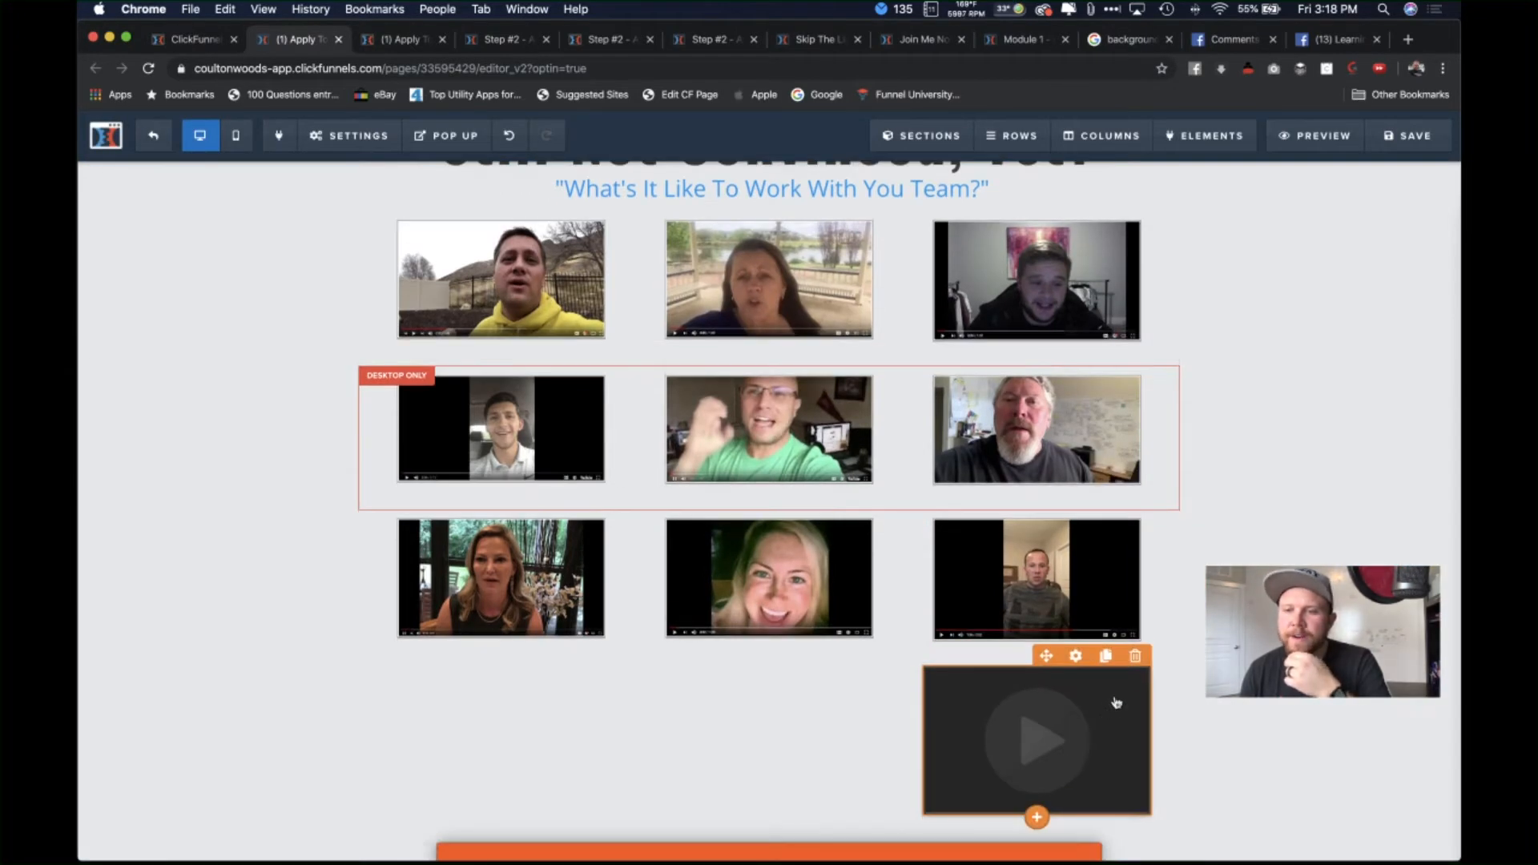
left_click(1116, 703)
left_click(1338, 329)
left_click(1362, 330)
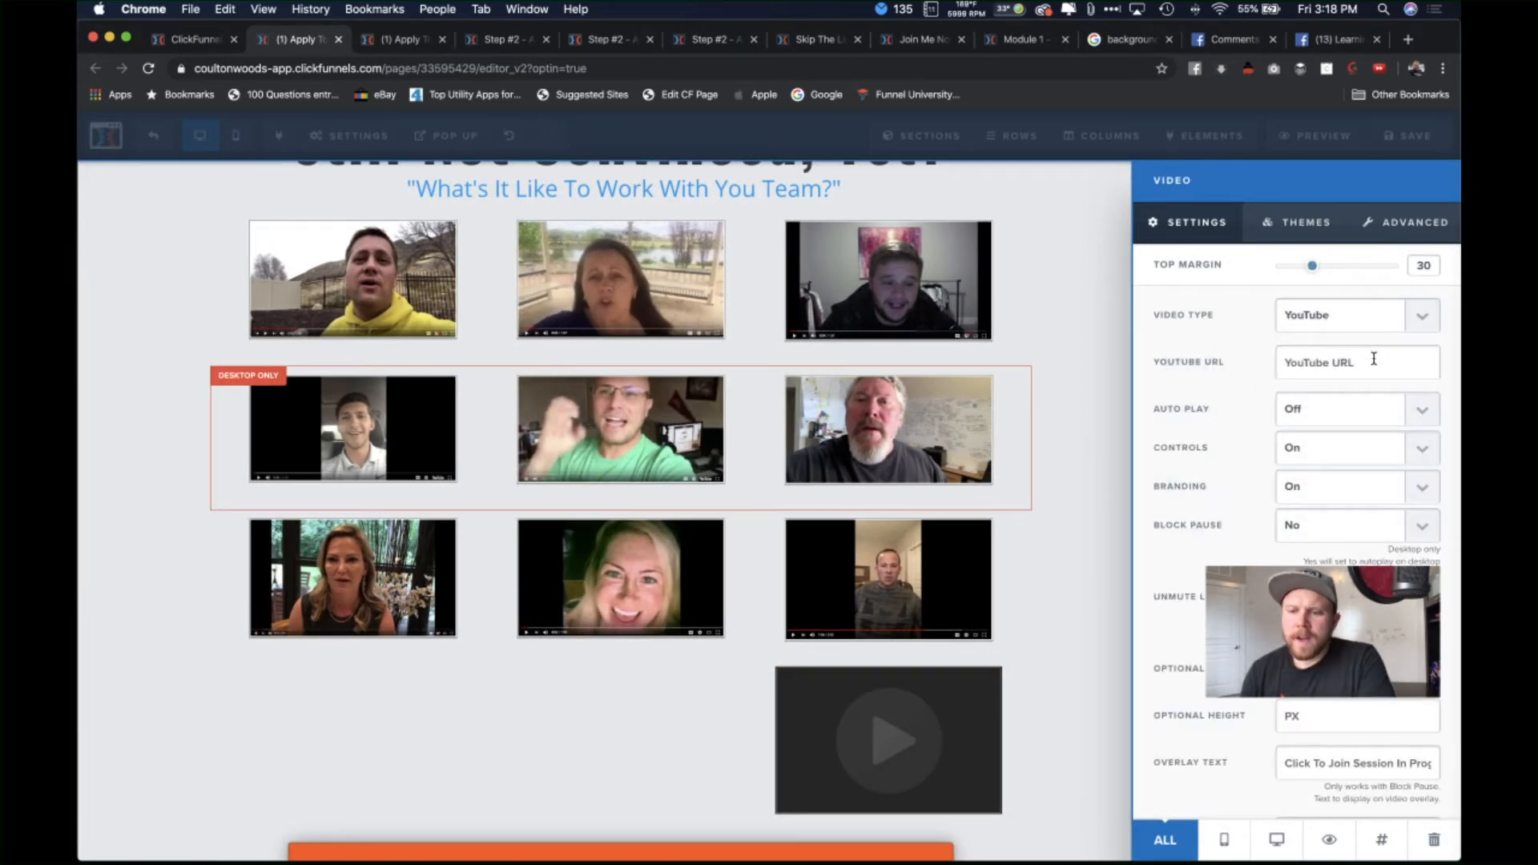
left_click(1421, 320)
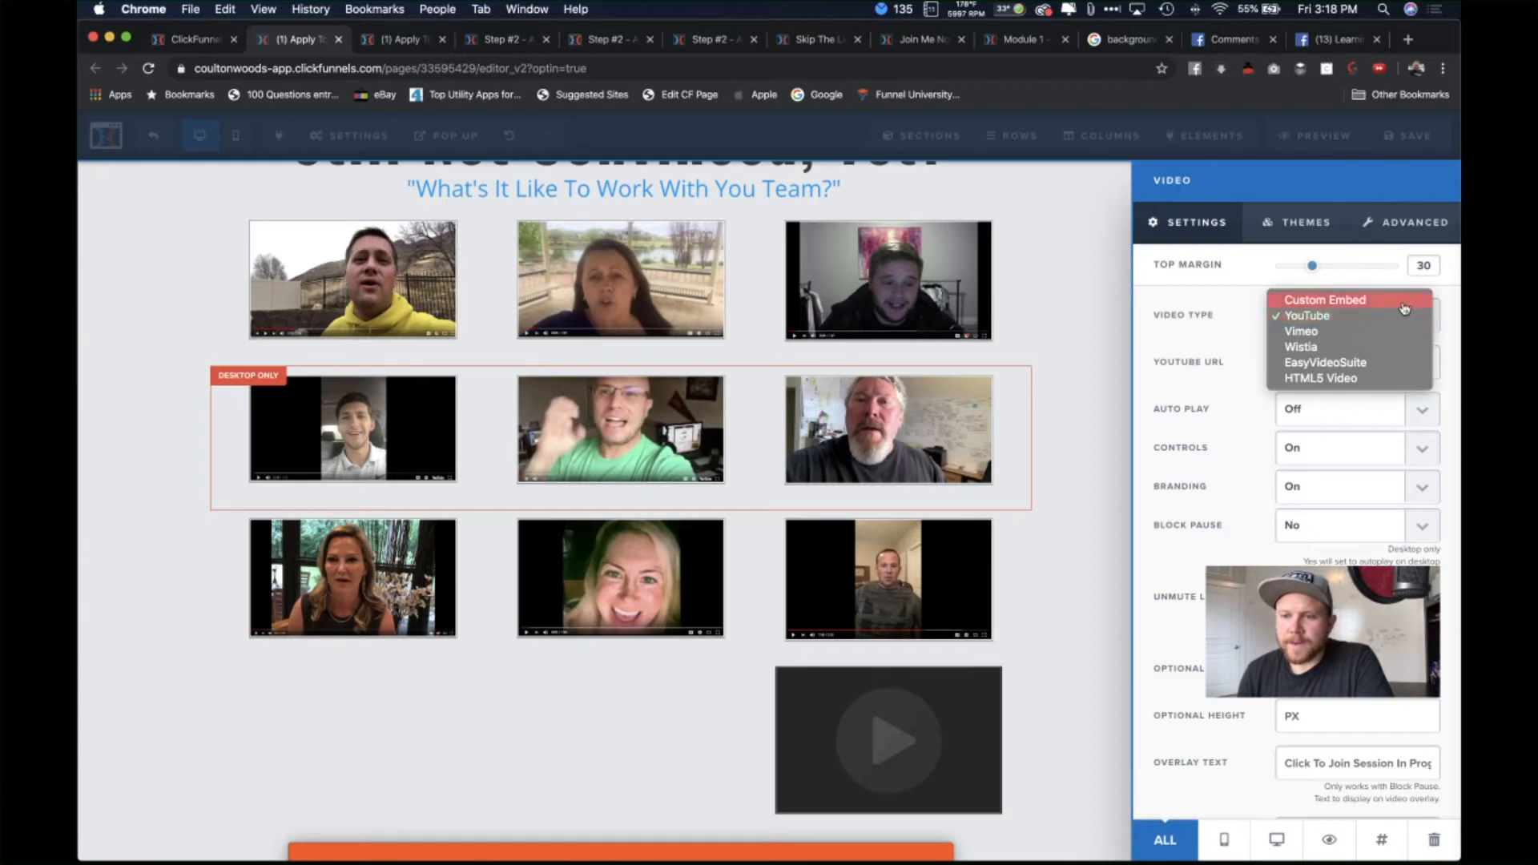
left_click(1443, 336)
left_click(1337, 376)
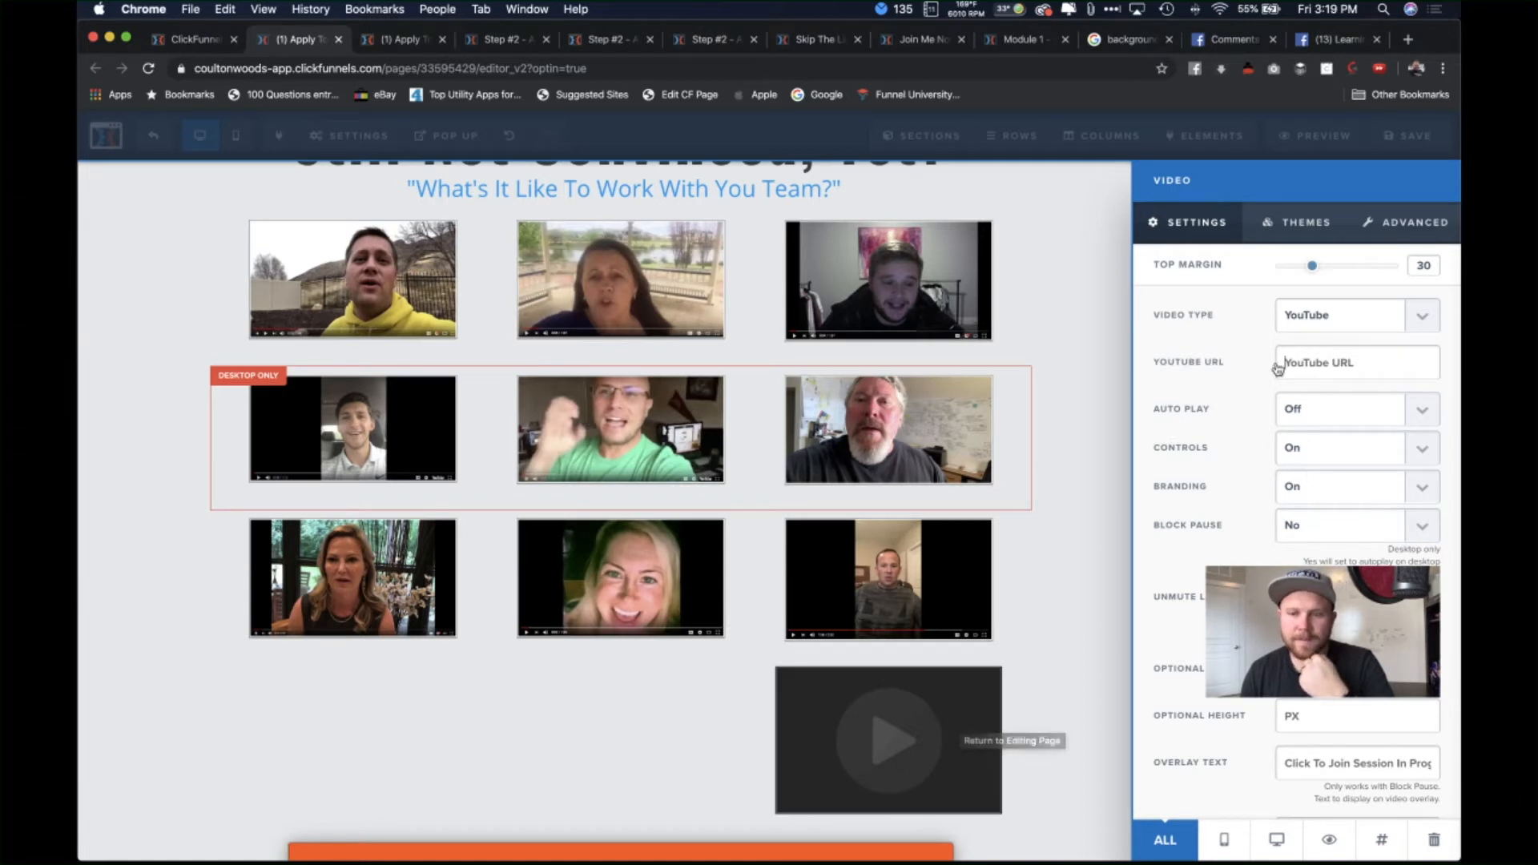
Step: Delete the empty video element below the testimonial grid and start a new browser tab
left_click(972, 762)
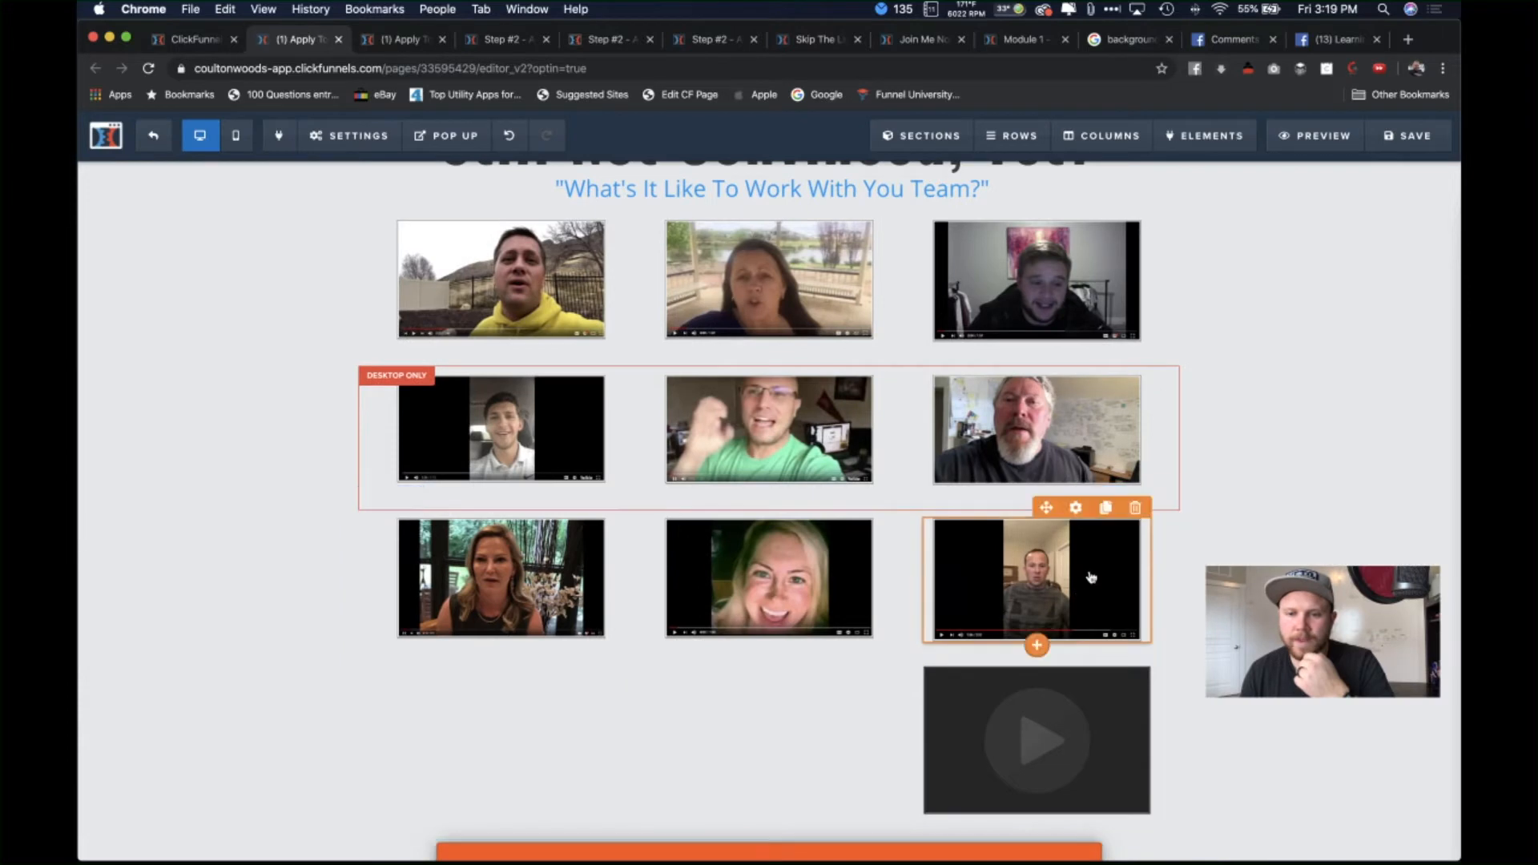
left_click(1059, 734)
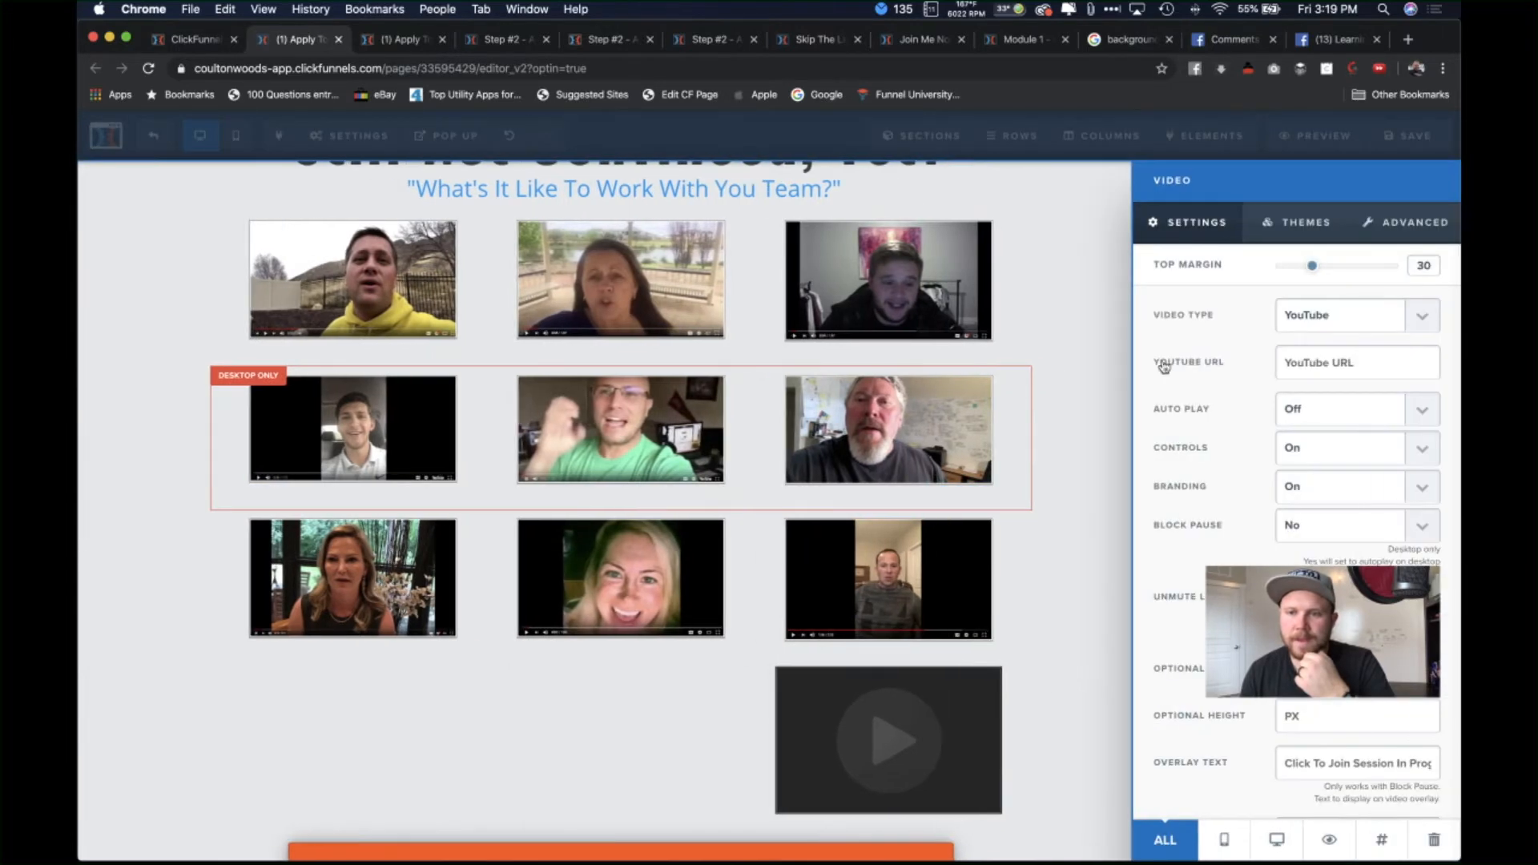
left_click(828, 731)
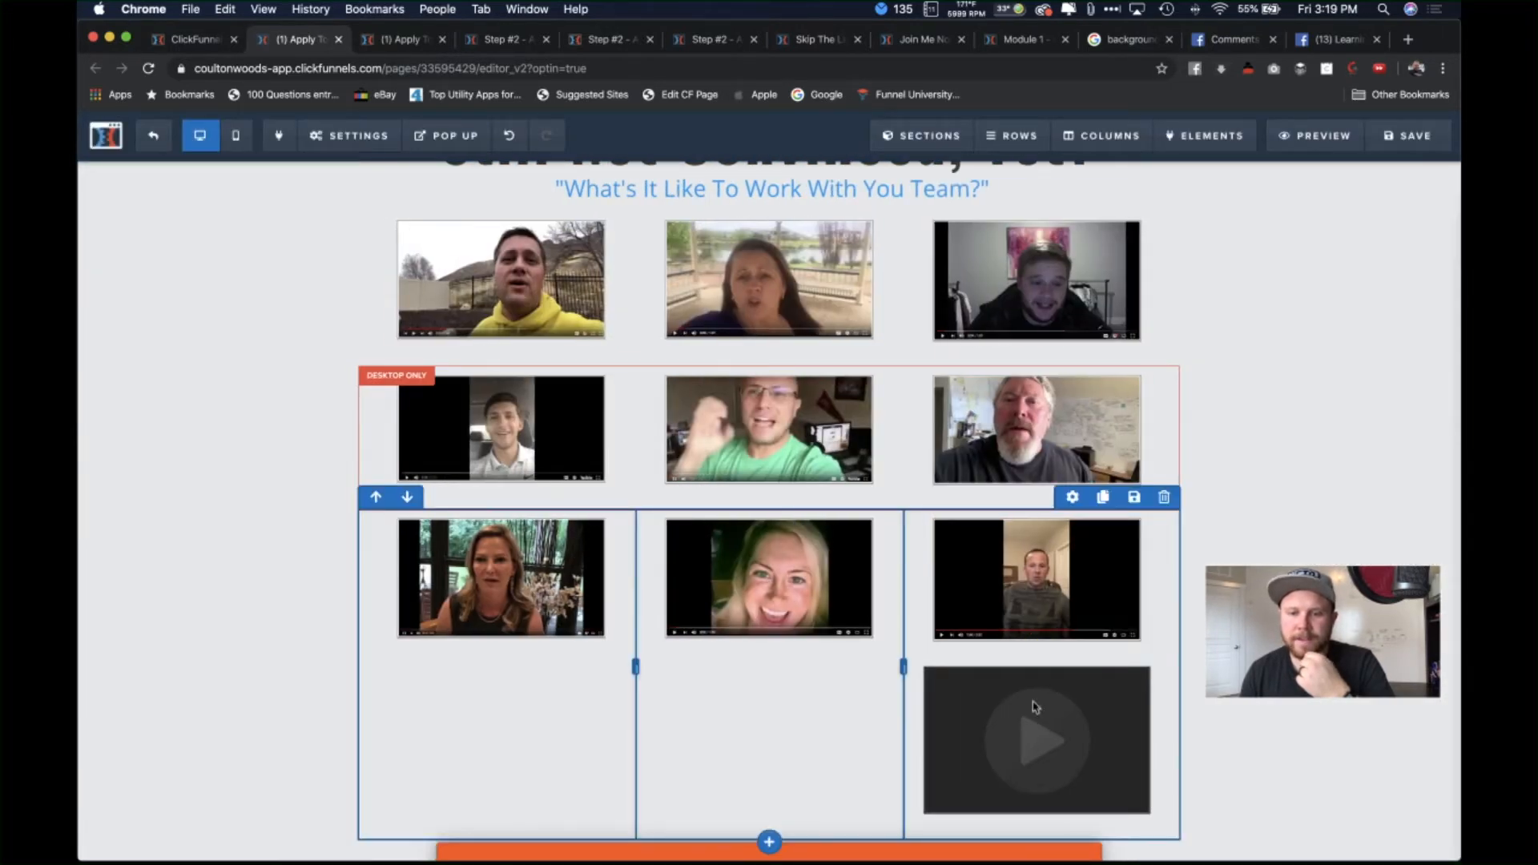
left_click(969, 706)
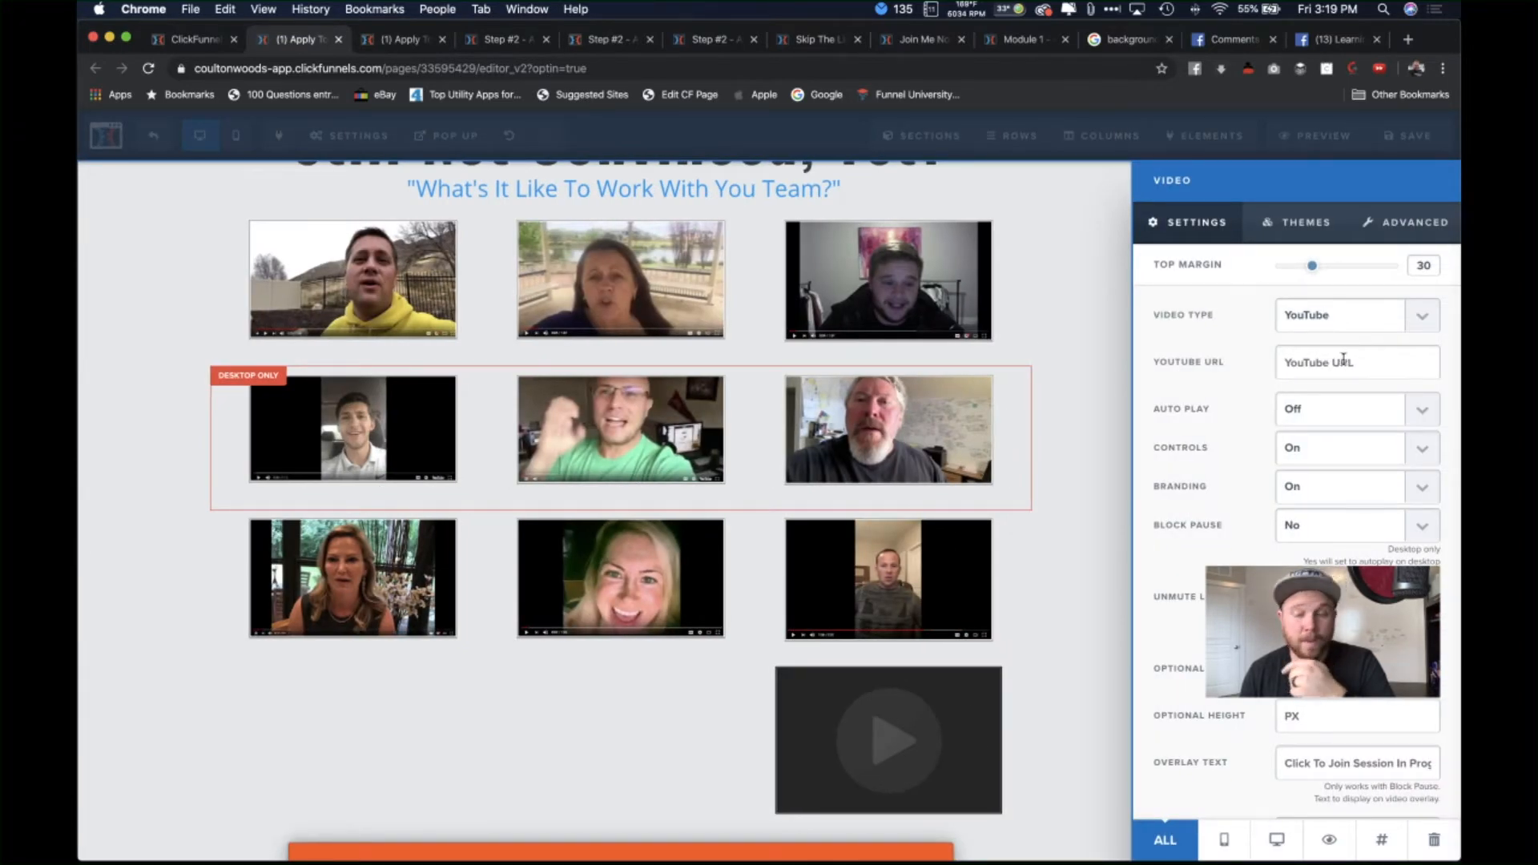
left_click(1077, 411)
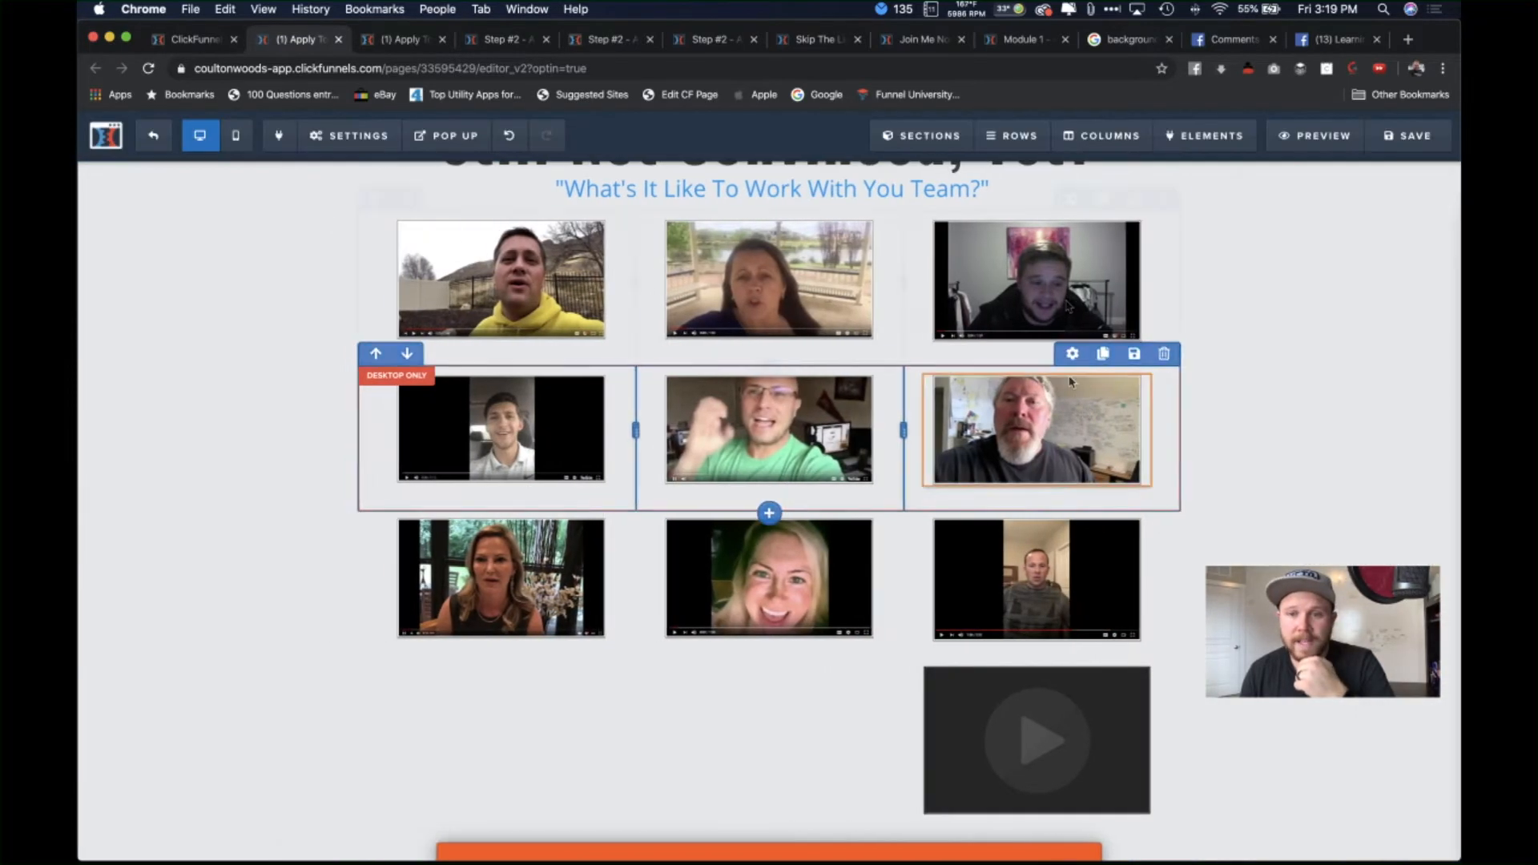
left_click(1069, 213)
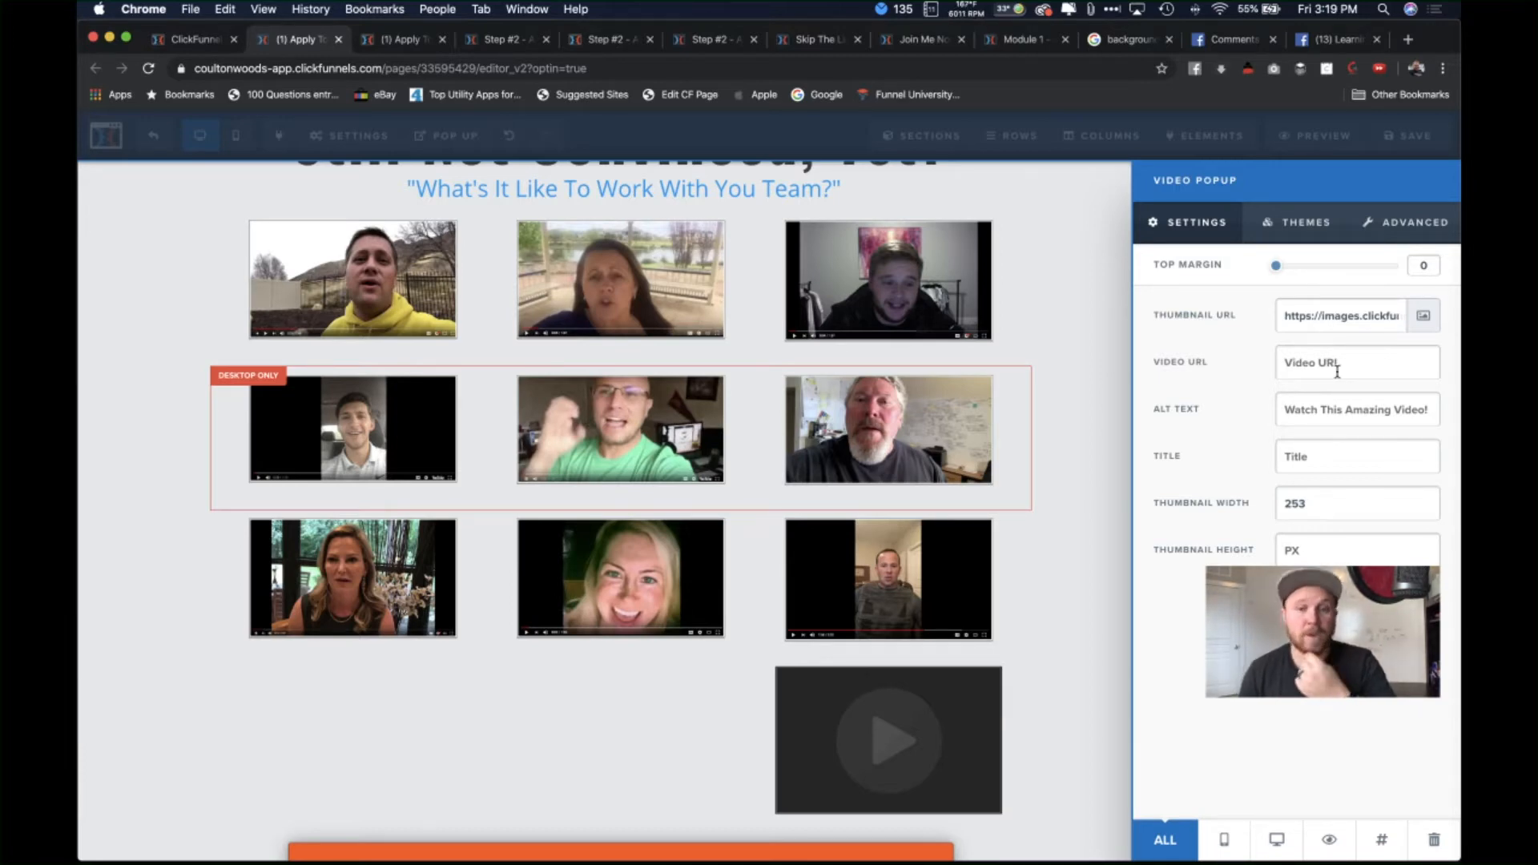
left_click(1115, 370)
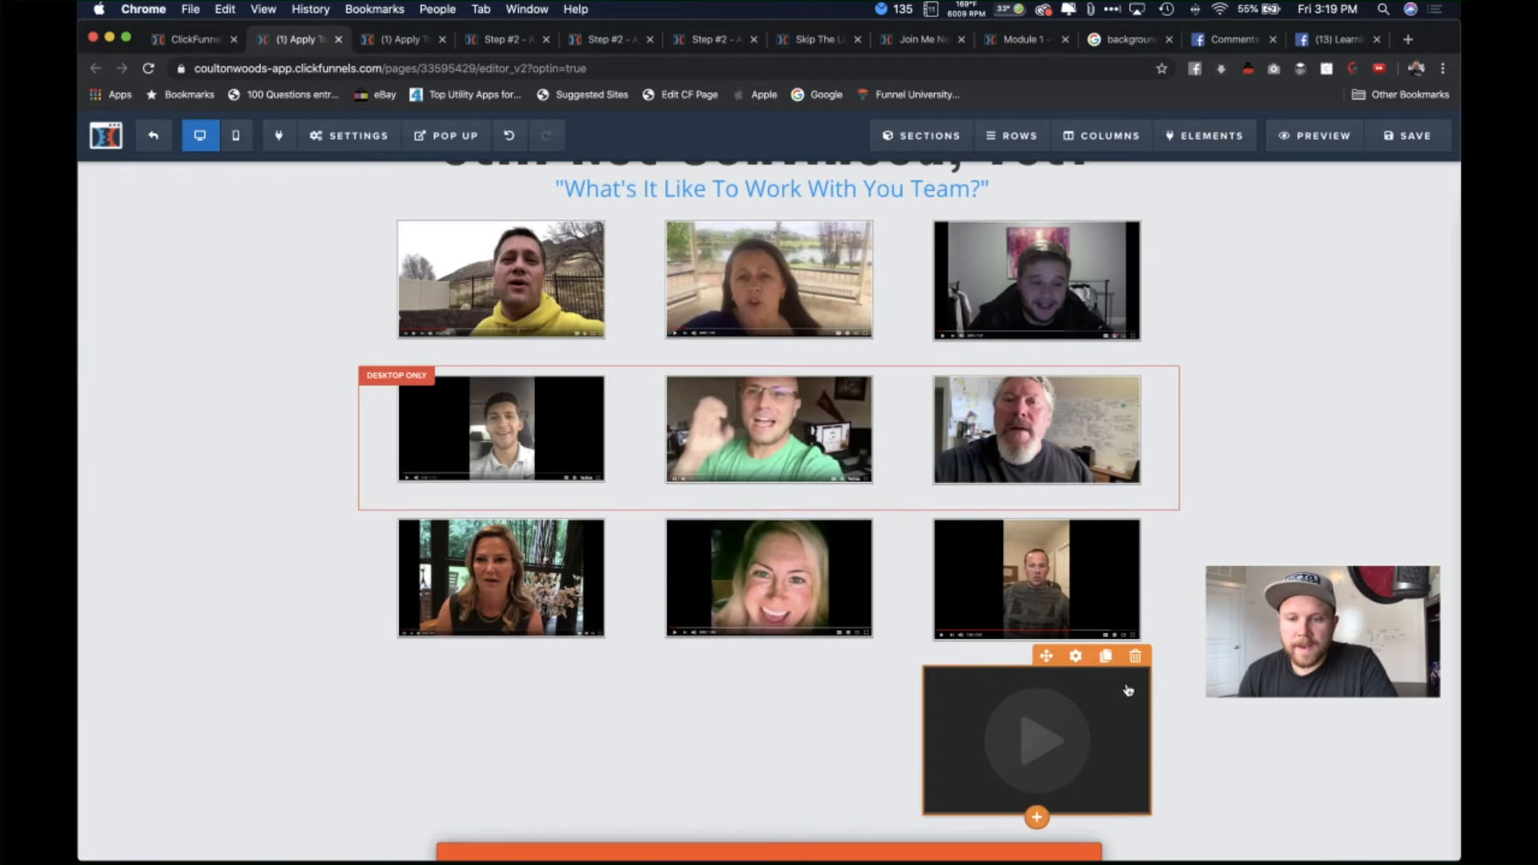
left_click(1134, 659)
left_click(909, 163)
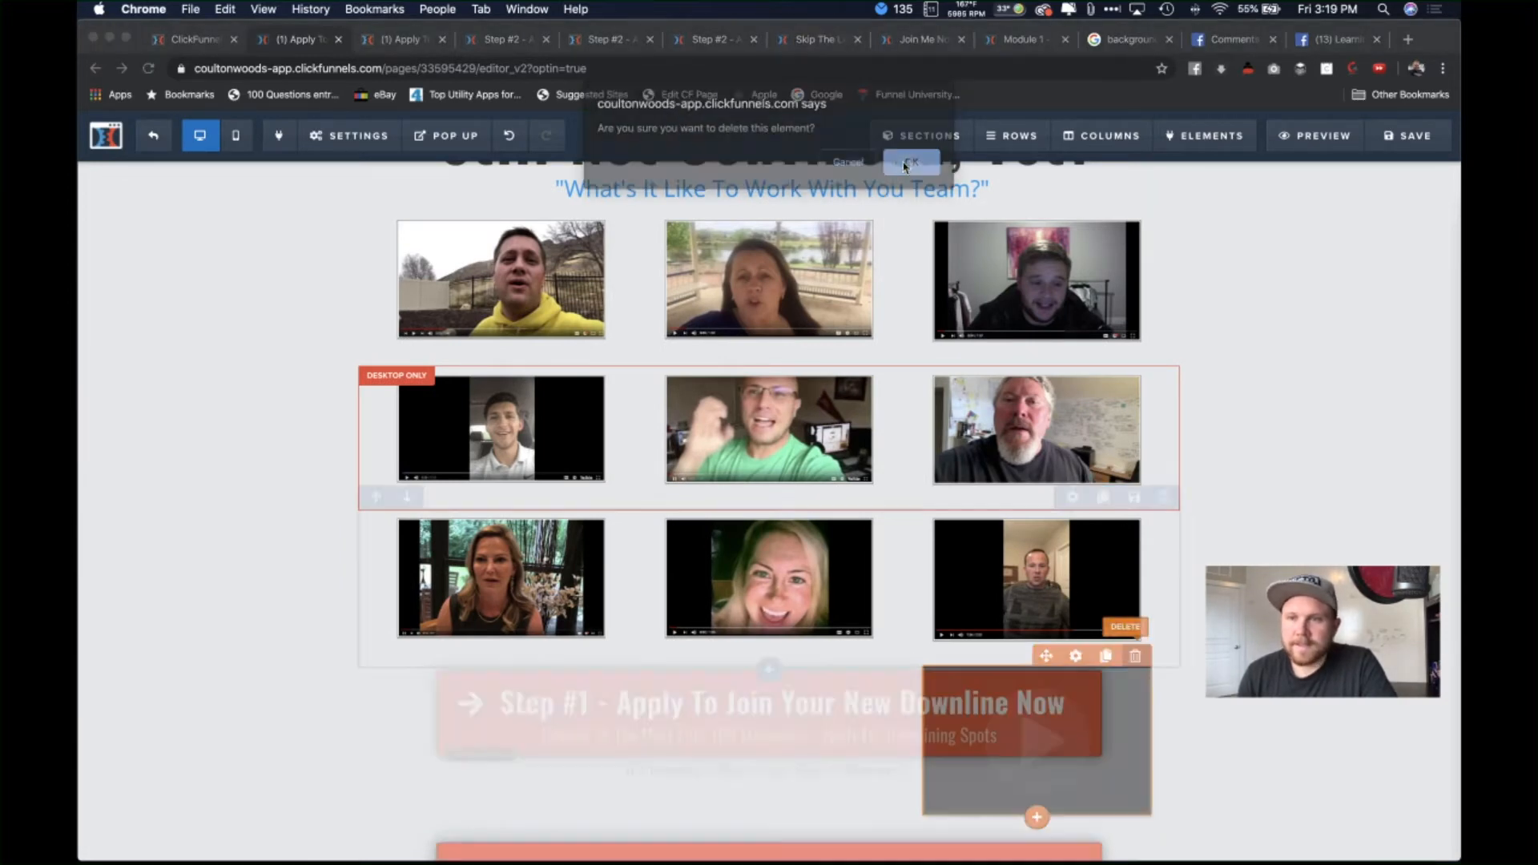
left_click(1406, 40)
Step: Open YouTube's 'Apple Got It Right' video and copy its short share link
type("y")
key("Return")
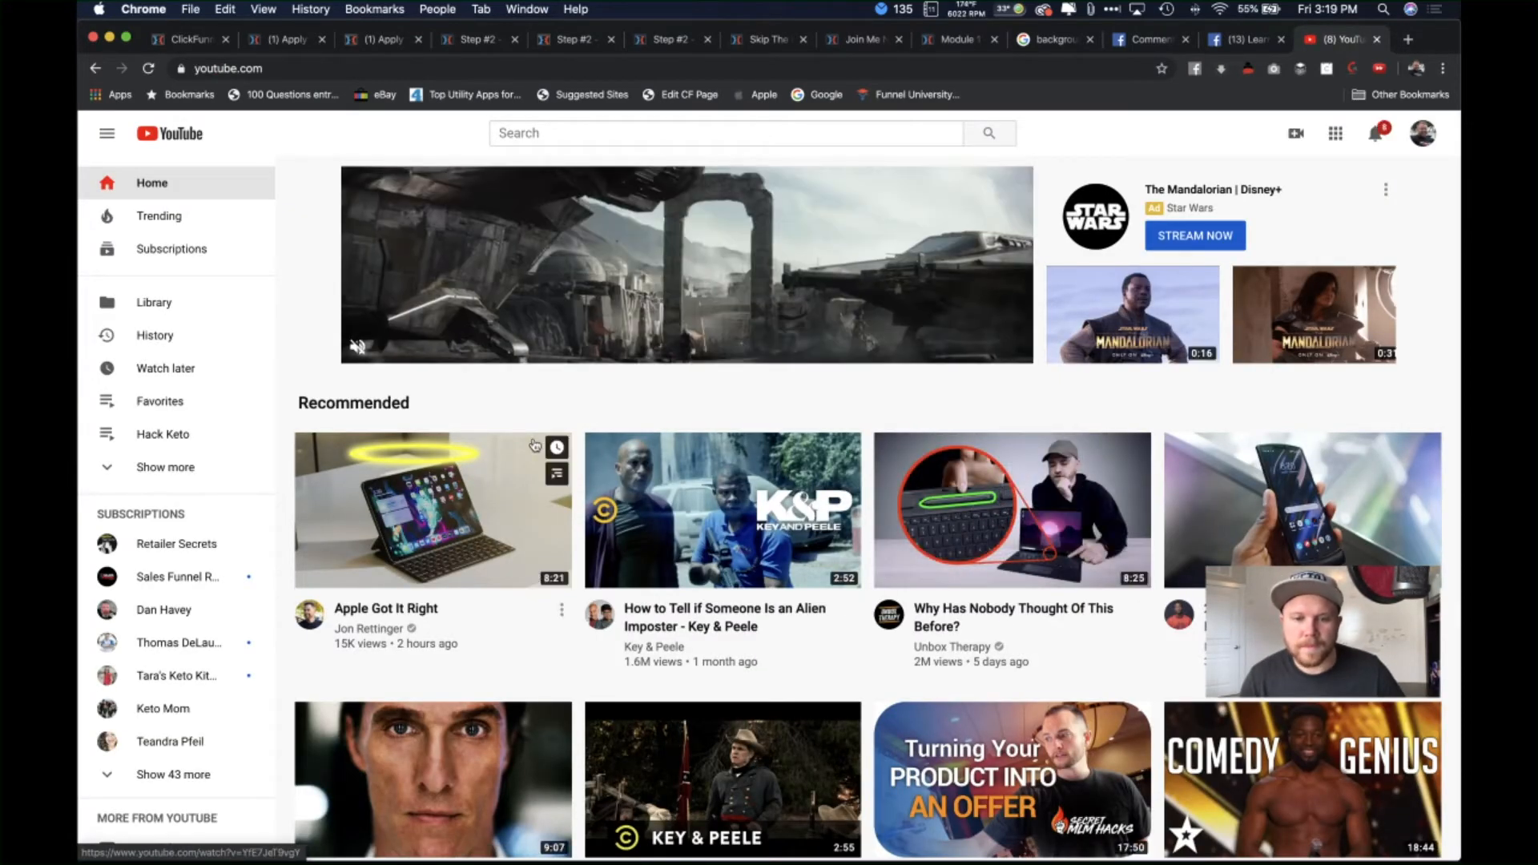
left_click(453, 528)
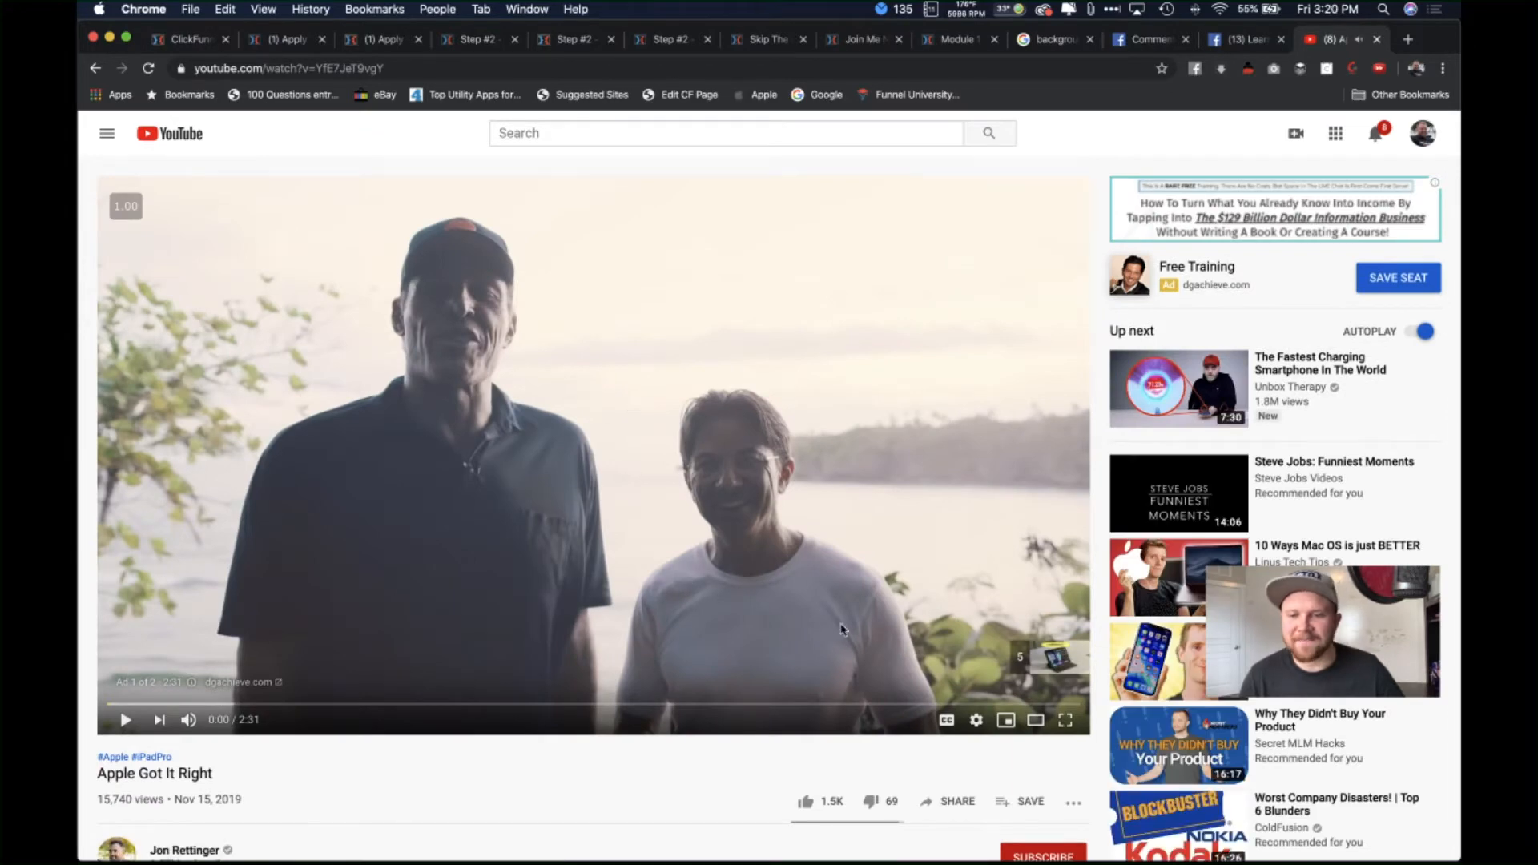
scroll(888, 541, "down", 1)
scroll(888, 541, "up", 1)
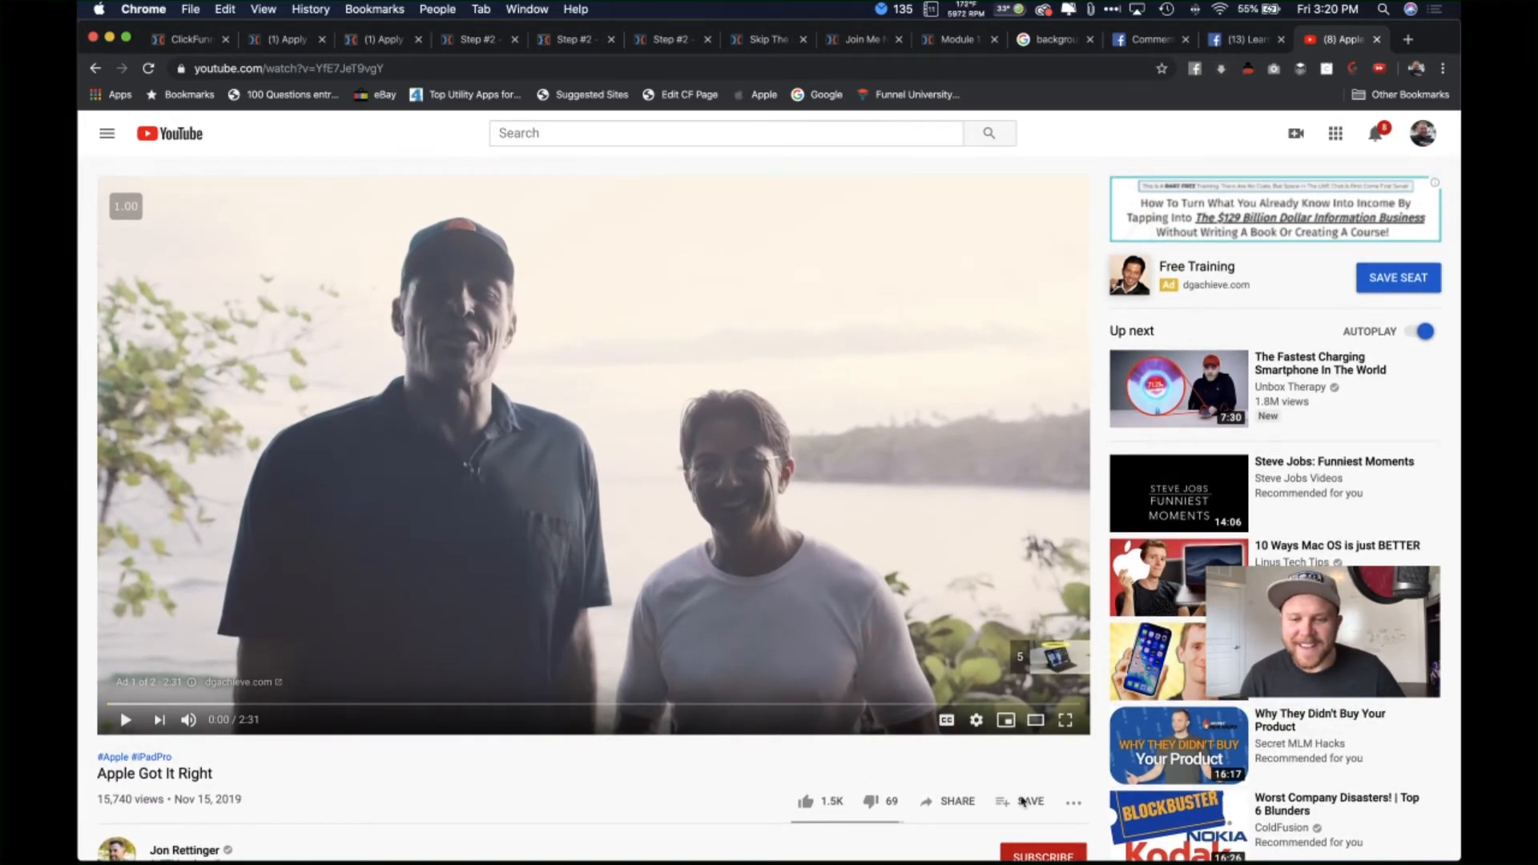
left_click(960, 803)
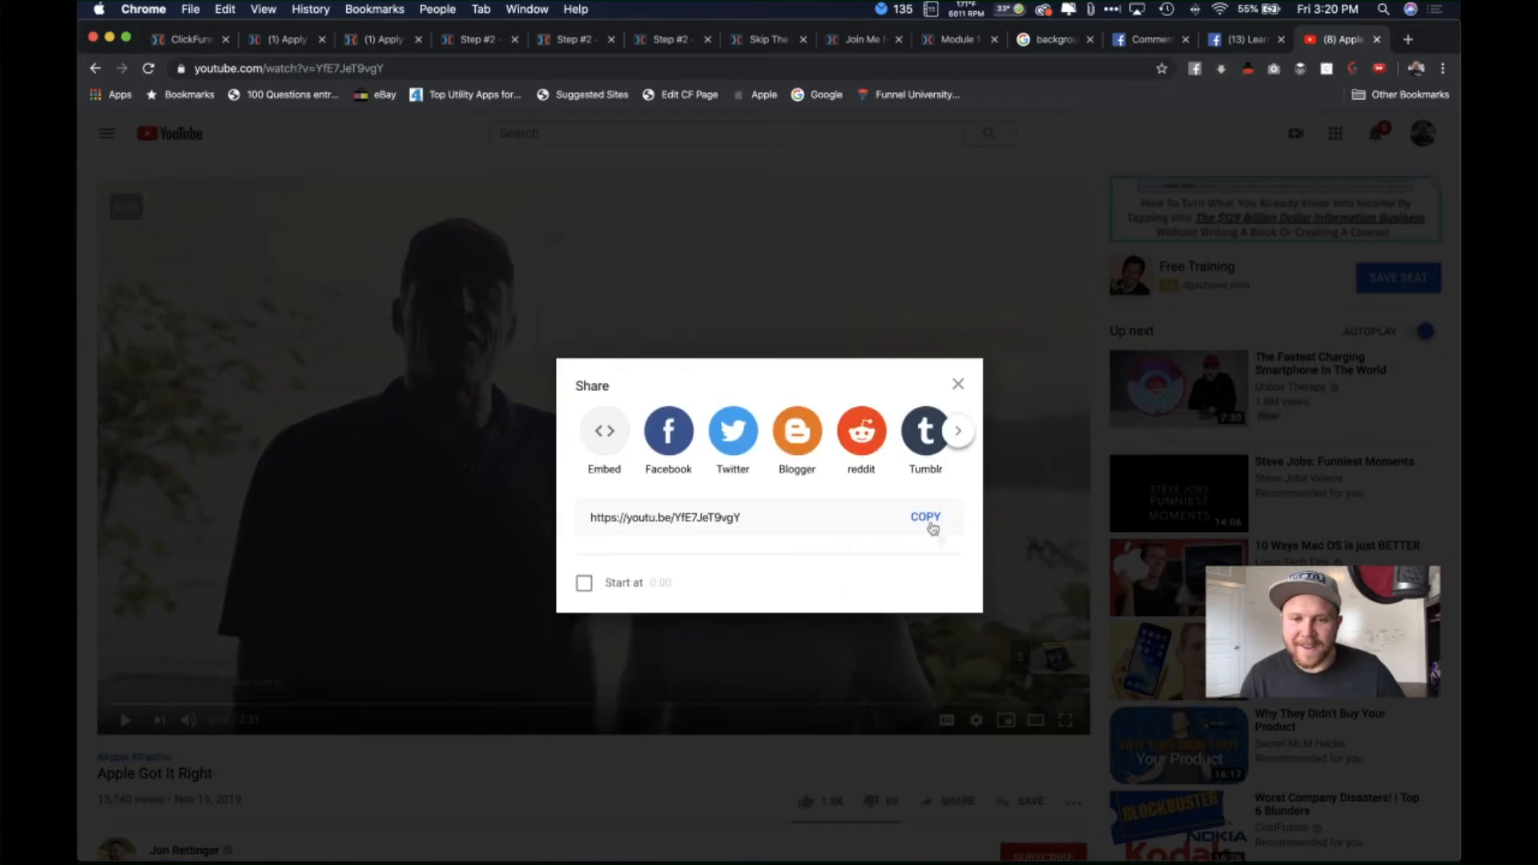
left_click(923, 515)
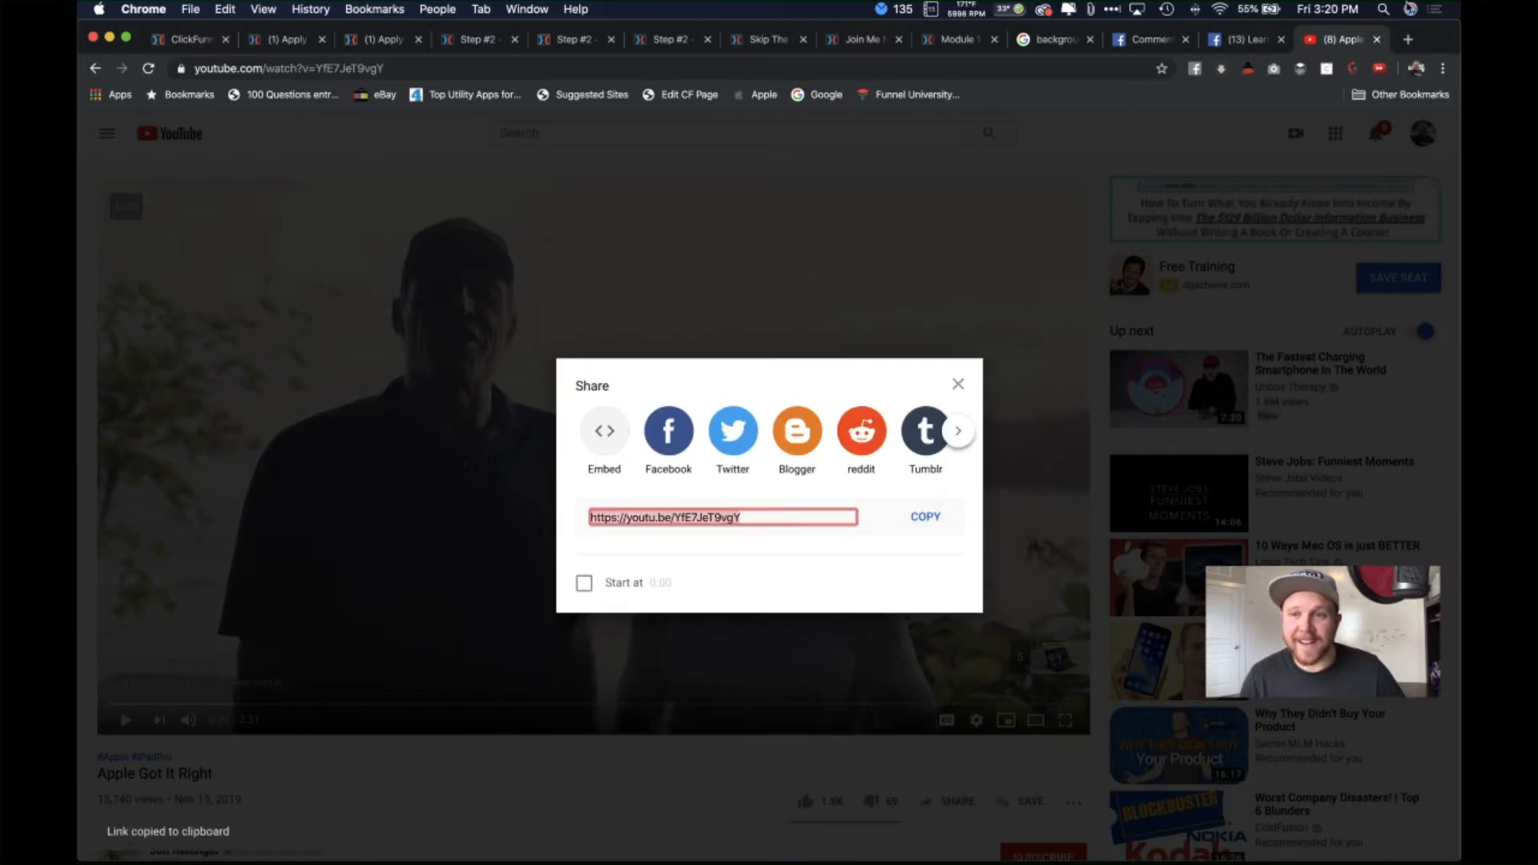
Step: Close the sharing options and return to the ClickFunnels page editor
left_click(1238, 42)
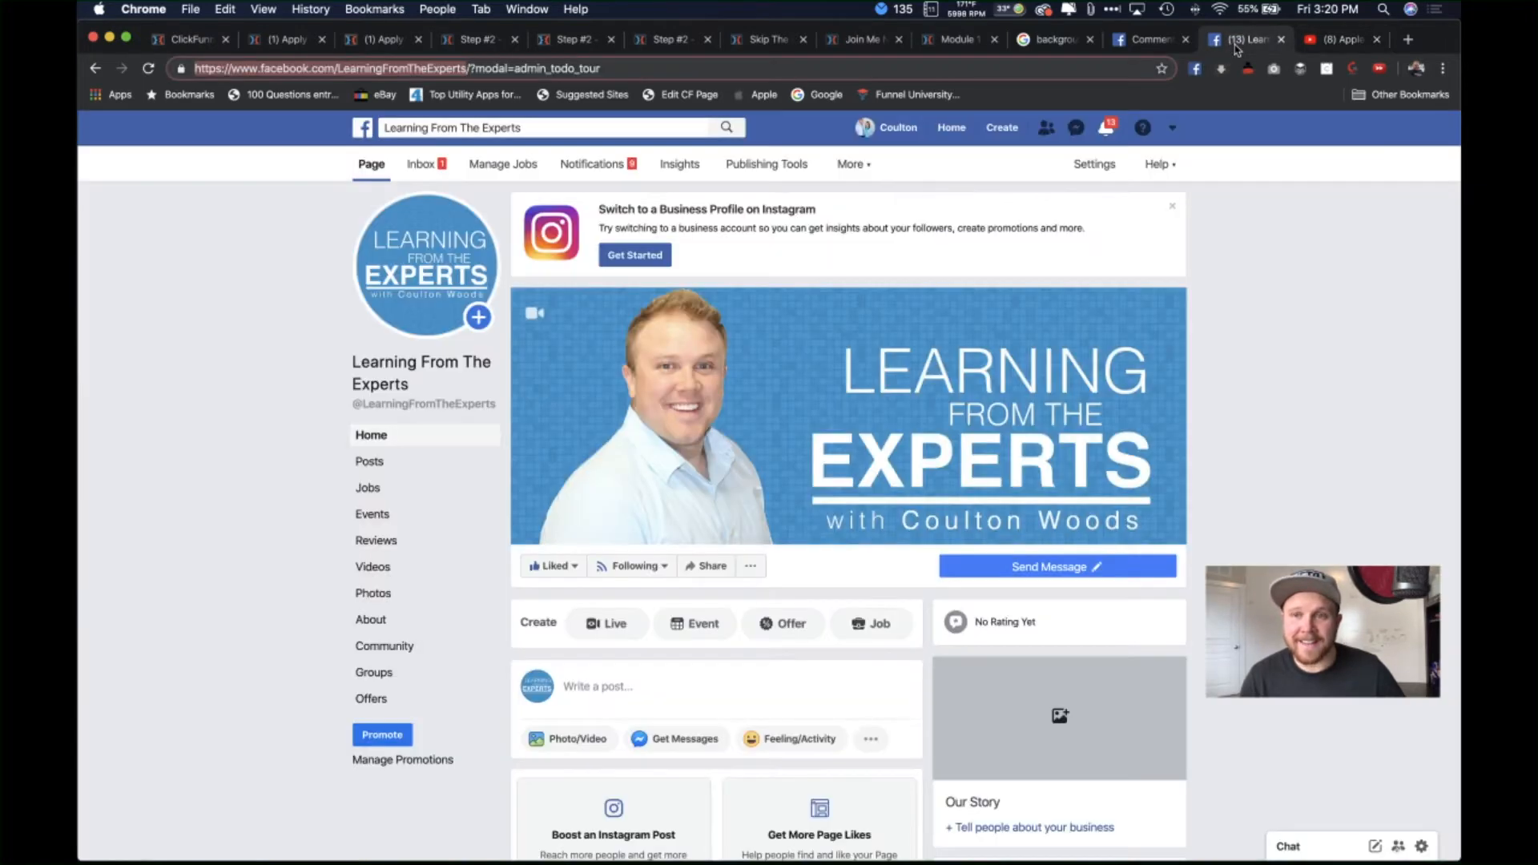
left_click(1340, 42)
left_click(378, 299)
left_click(285, 40)
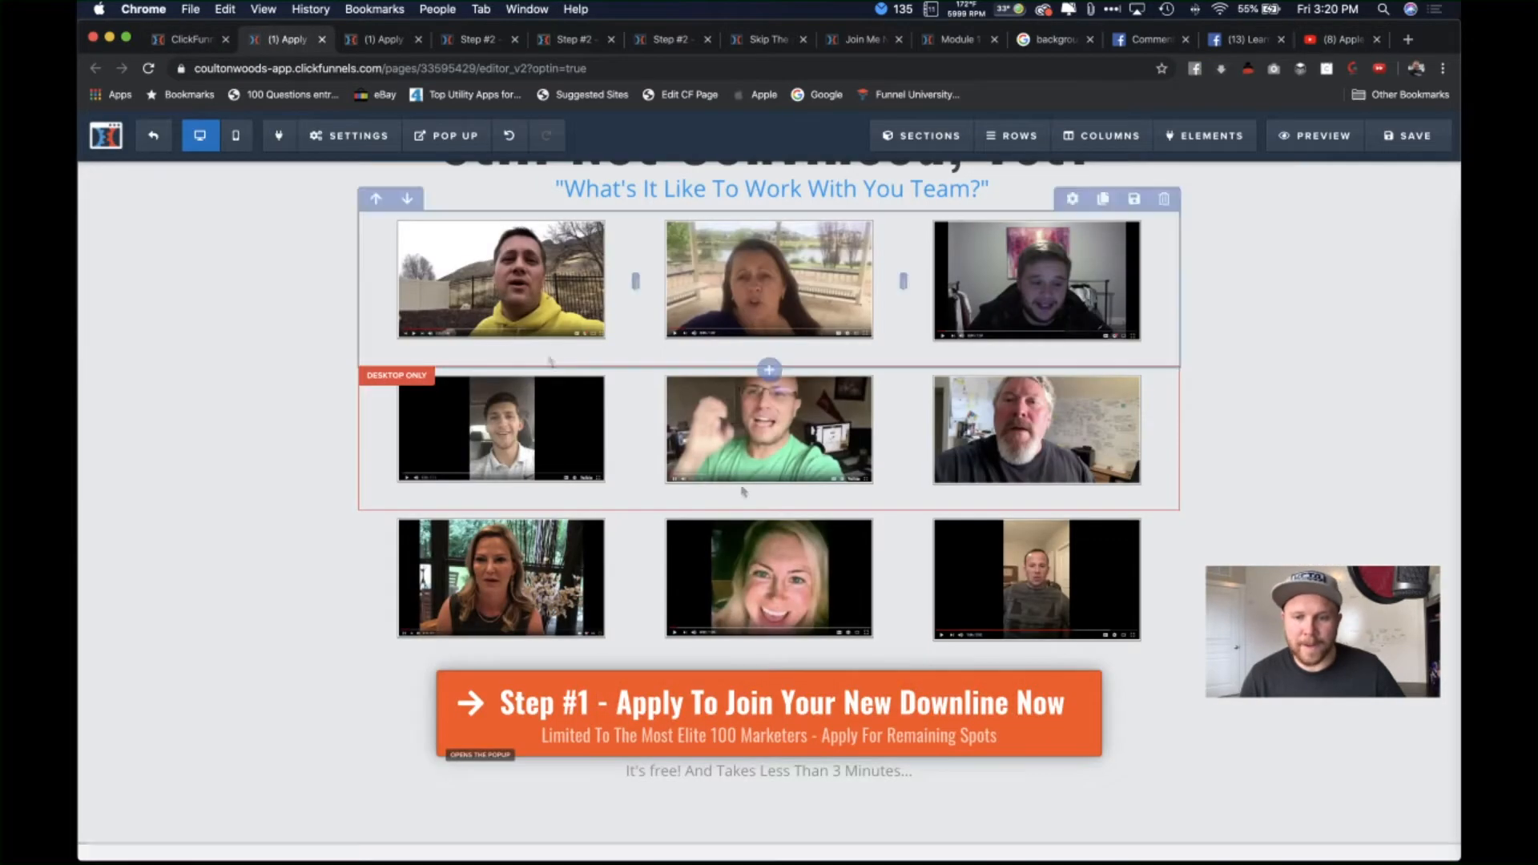
left_click(1334, 45)
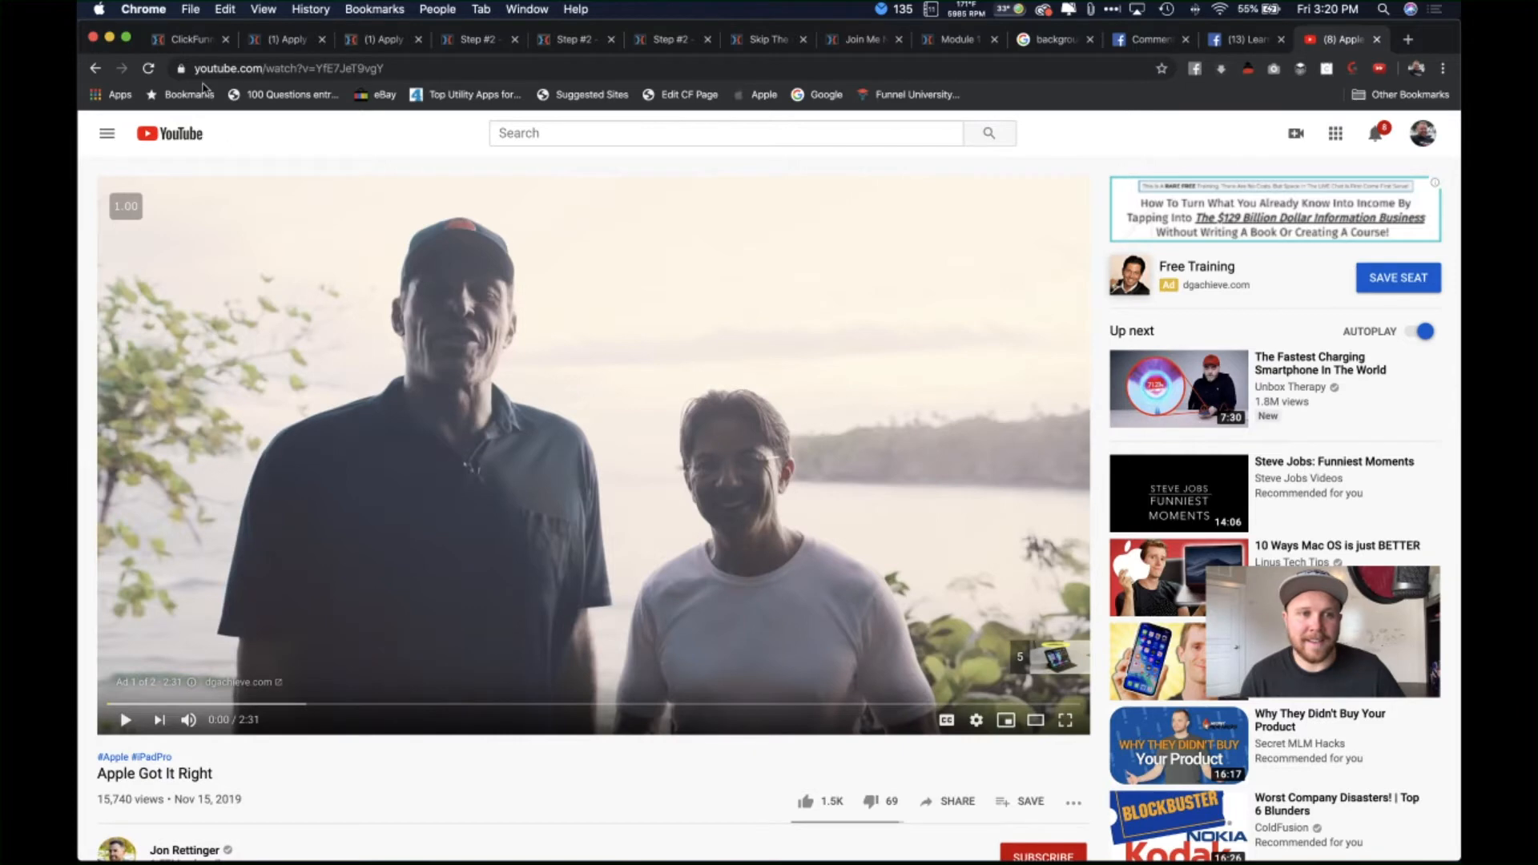
left_click(285, 39)
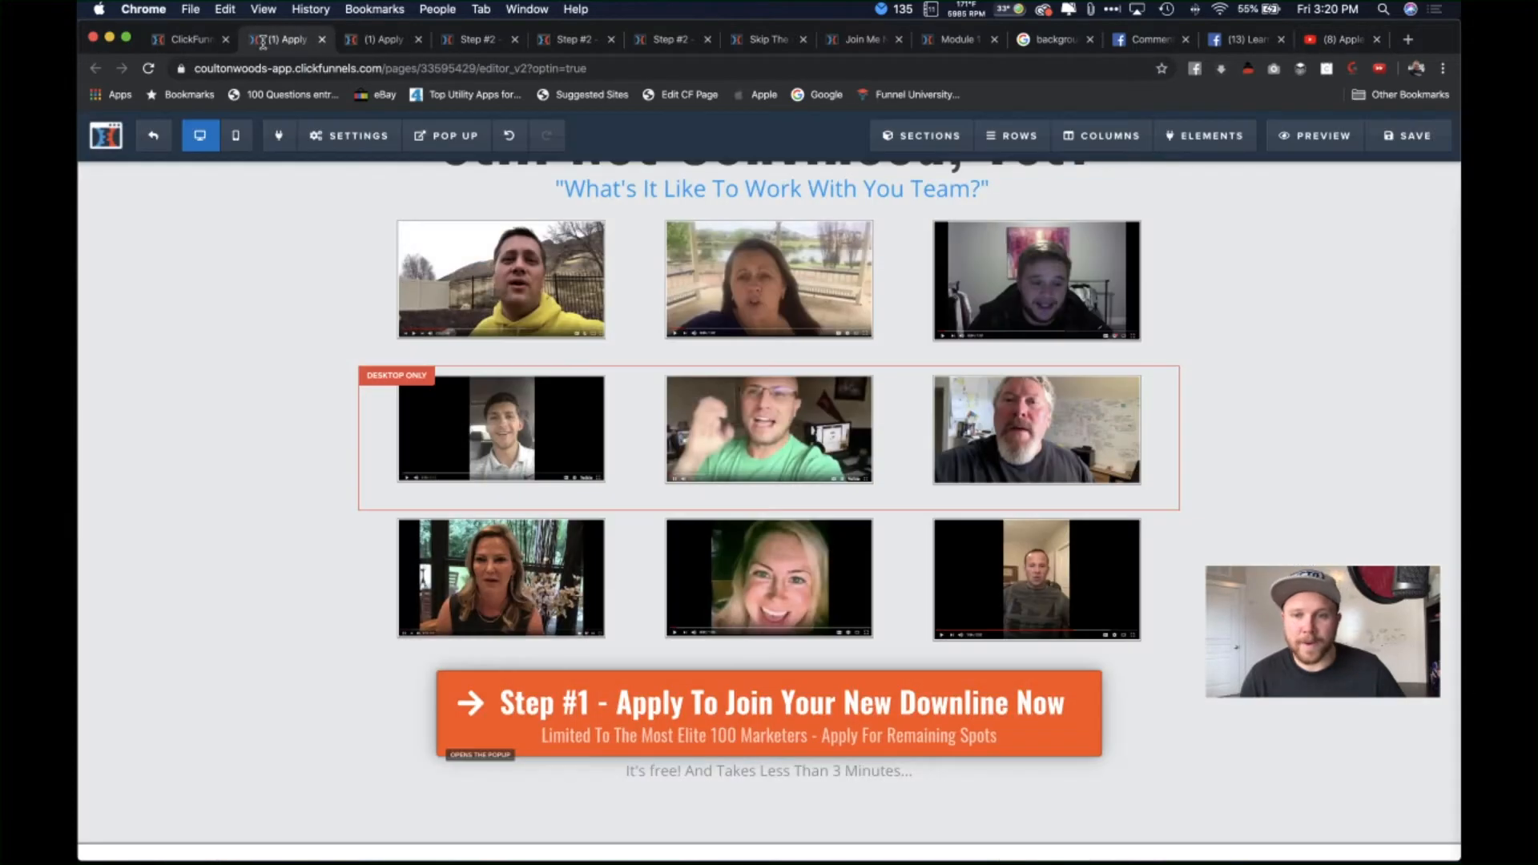
Step: Paste the copied YouTube short link as the top-right testimonial popup's Video URL
left_click(1007, 269)
left_click(1372, 367)
type("#")
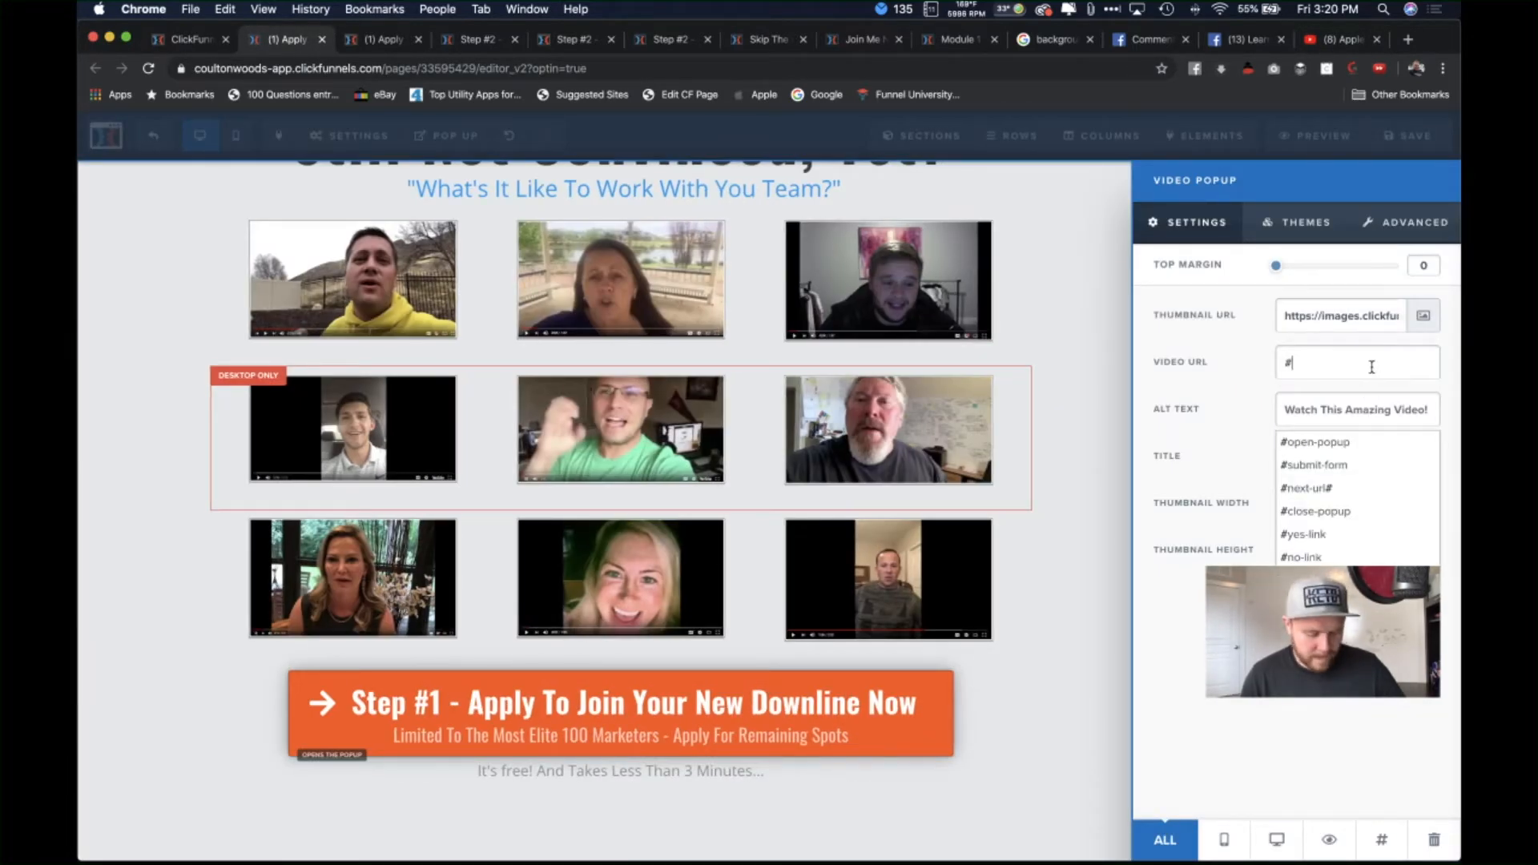
key("BackSpace")
key("super+v")
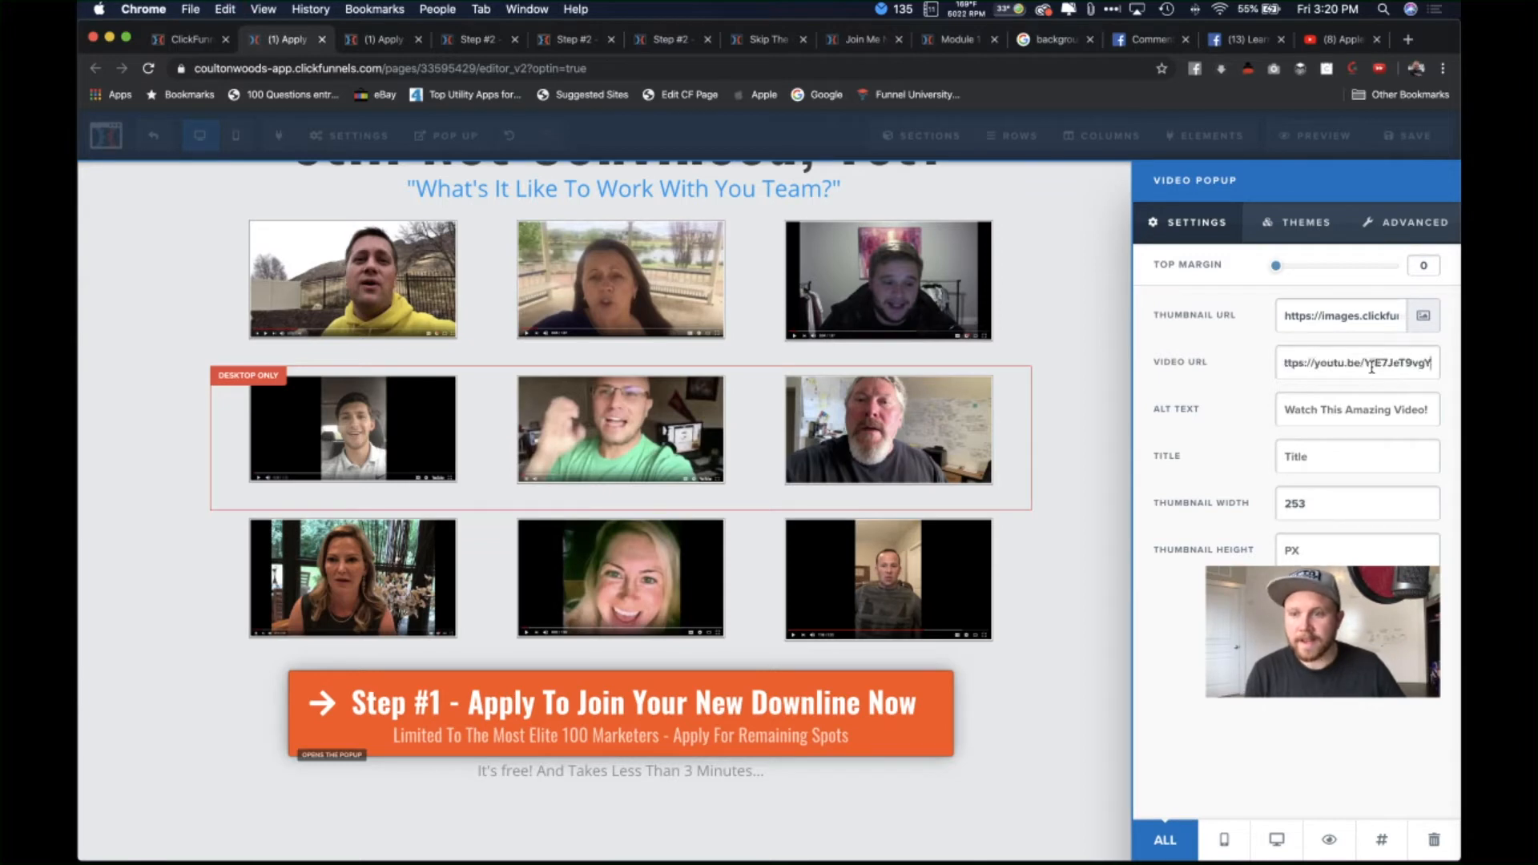
left_click(978, 340)
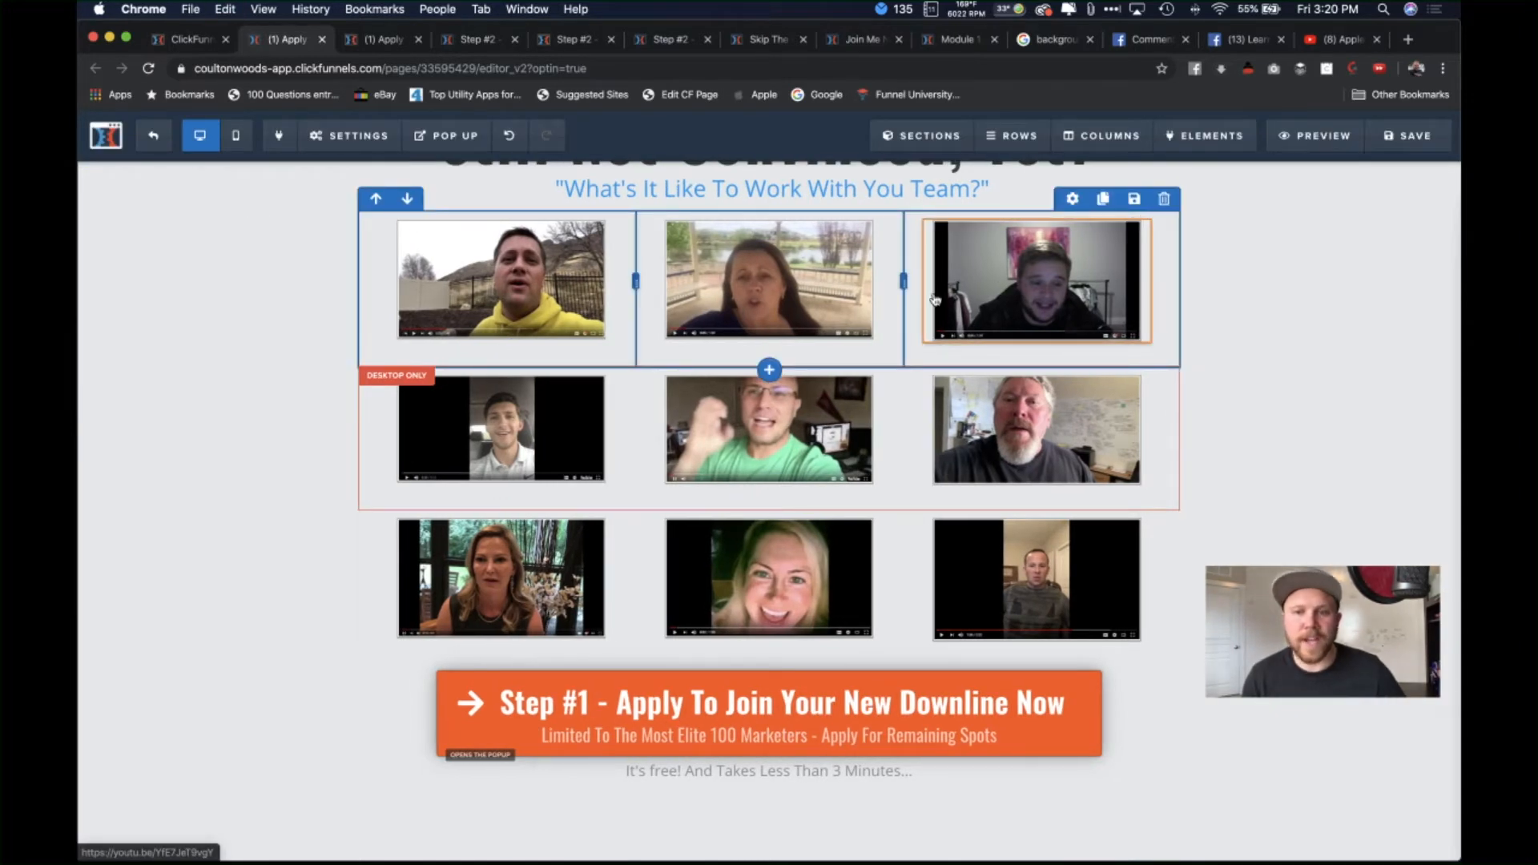
left_click(1043, 296)
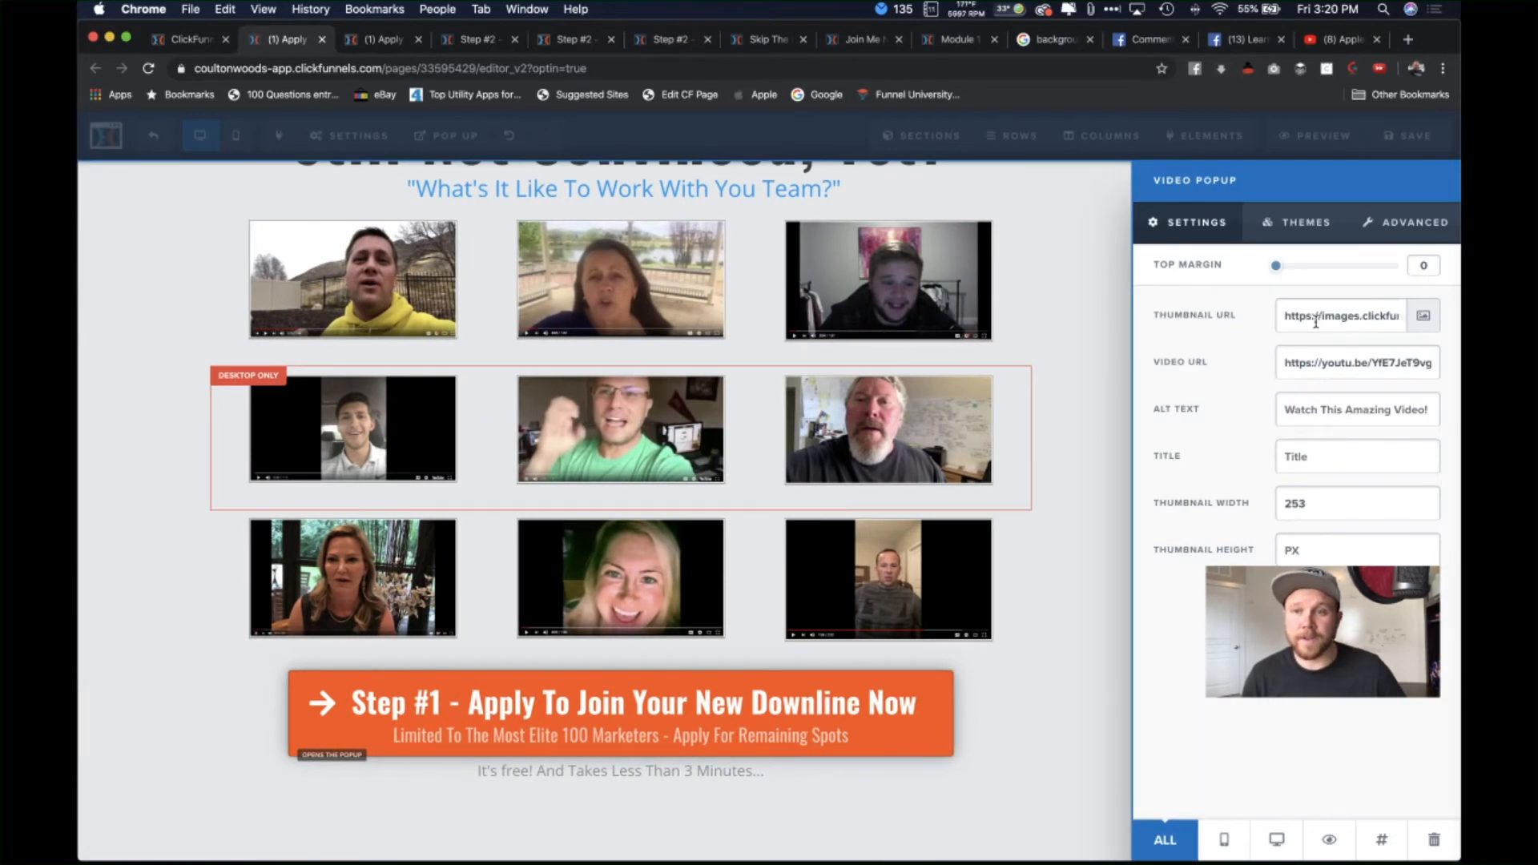
key("super+9")
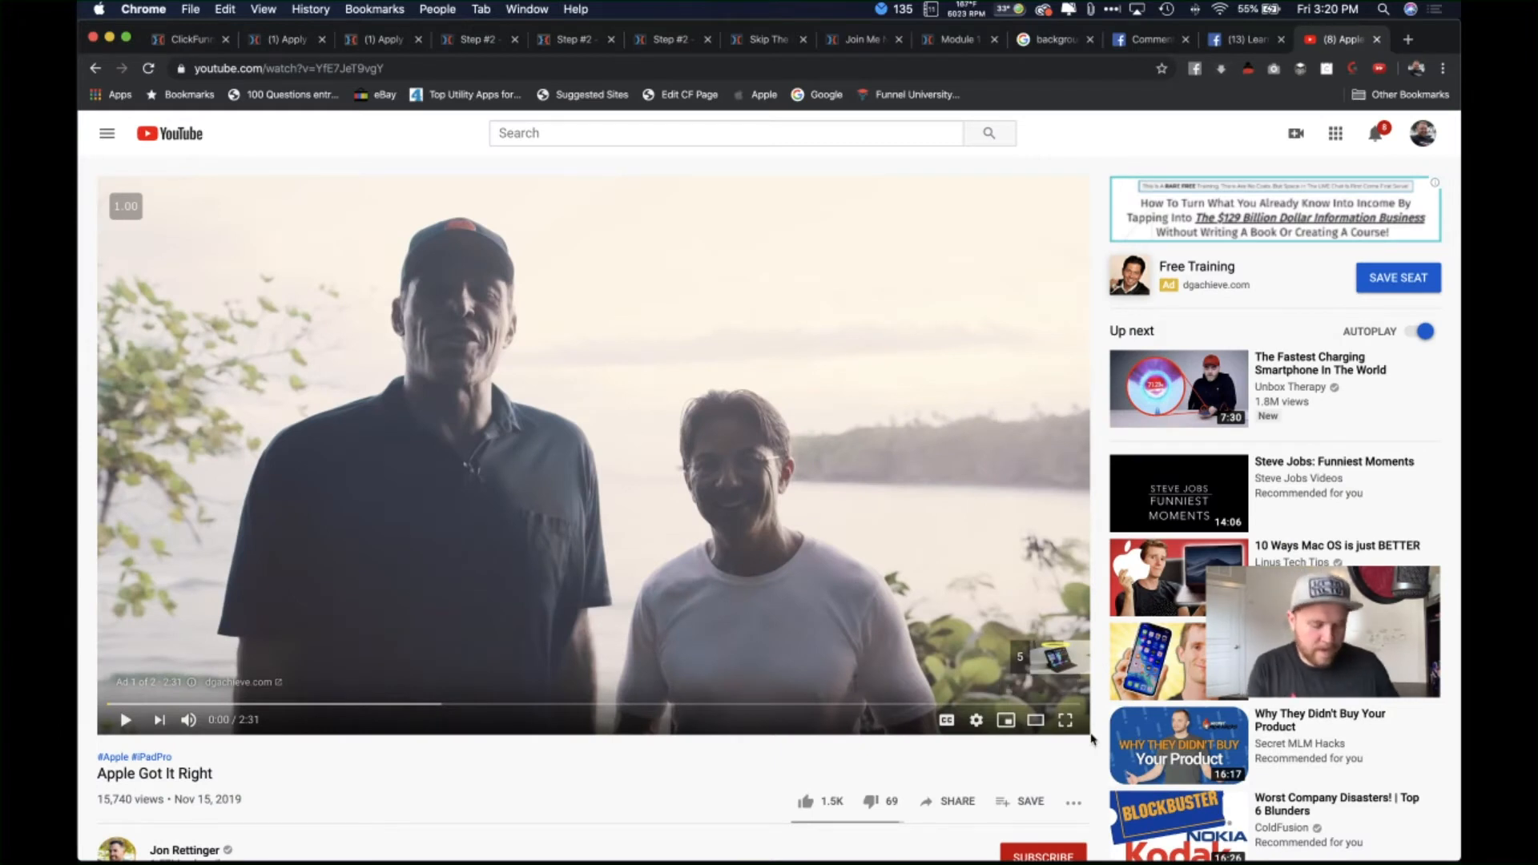
Step: Screenshot the paused YouTube video player area, then open a new Finder window
key("super+shift+4")
left_click_drag(1090, 733, 97, 177)
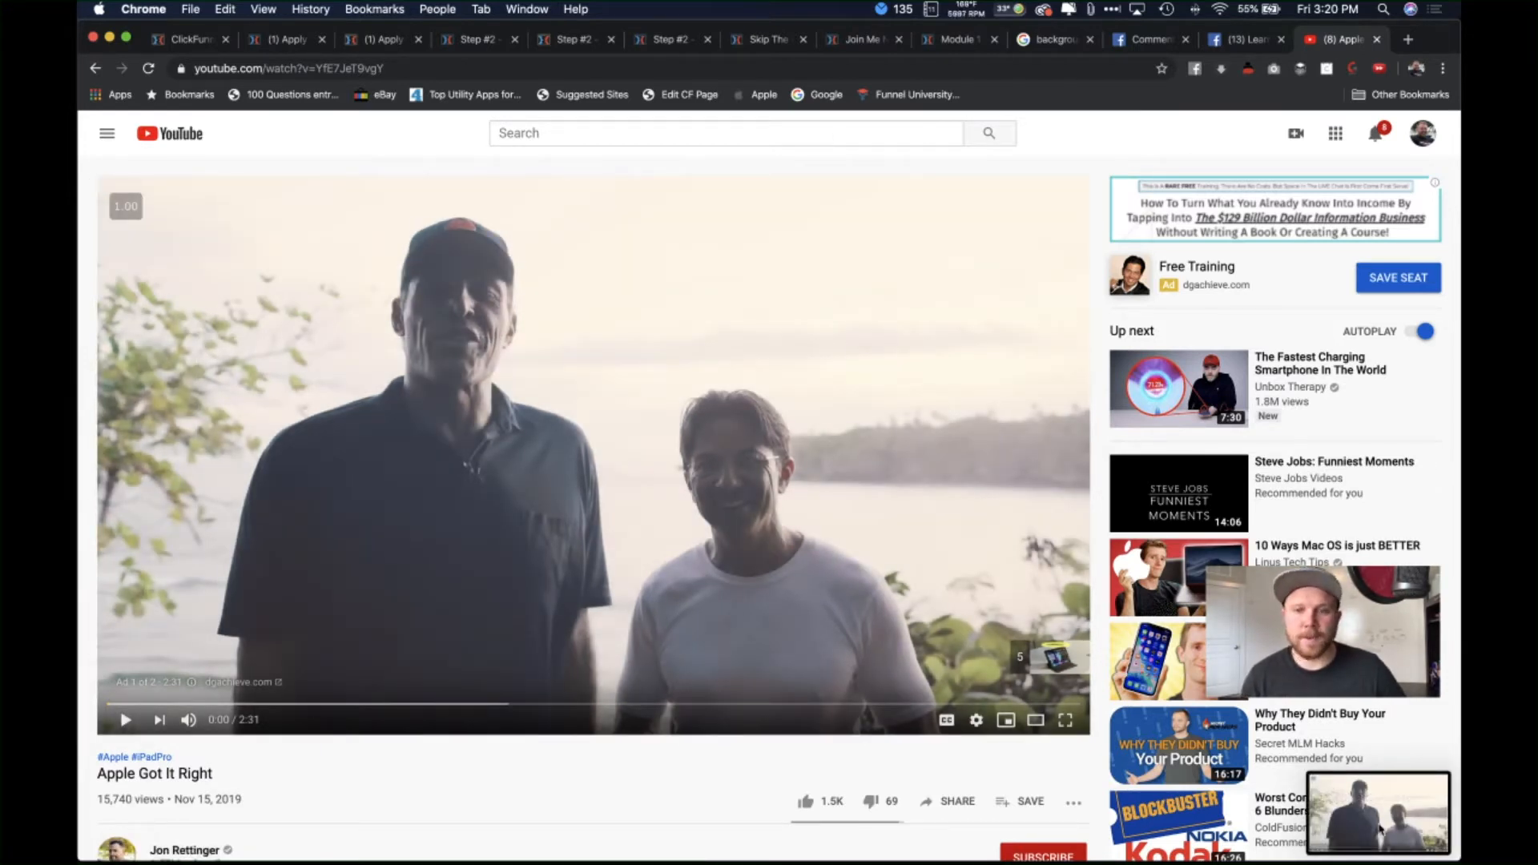
left_click(1381, 830)
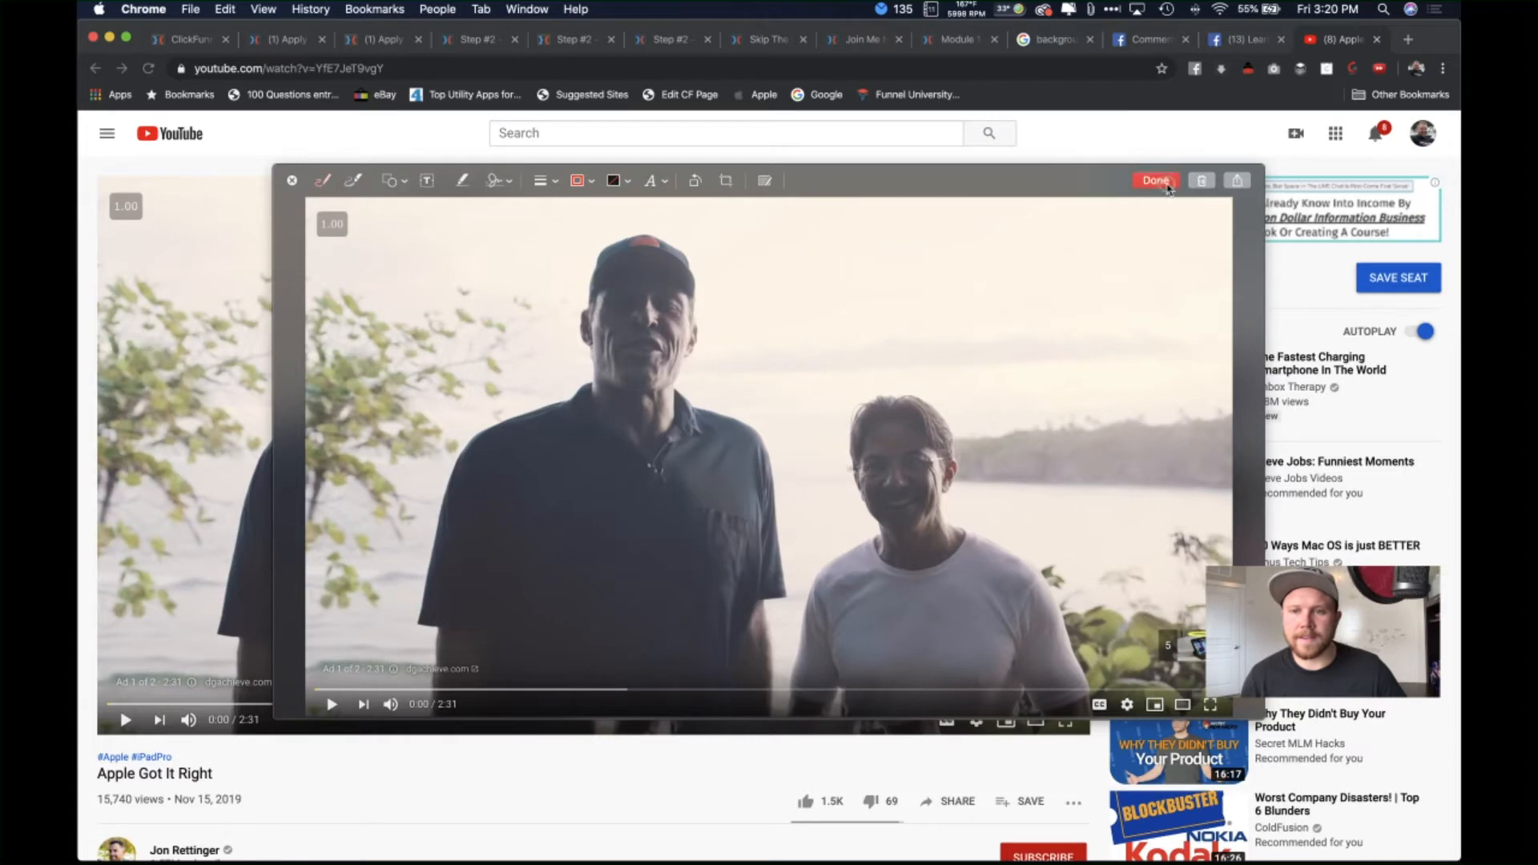
left_click(1157, 180)
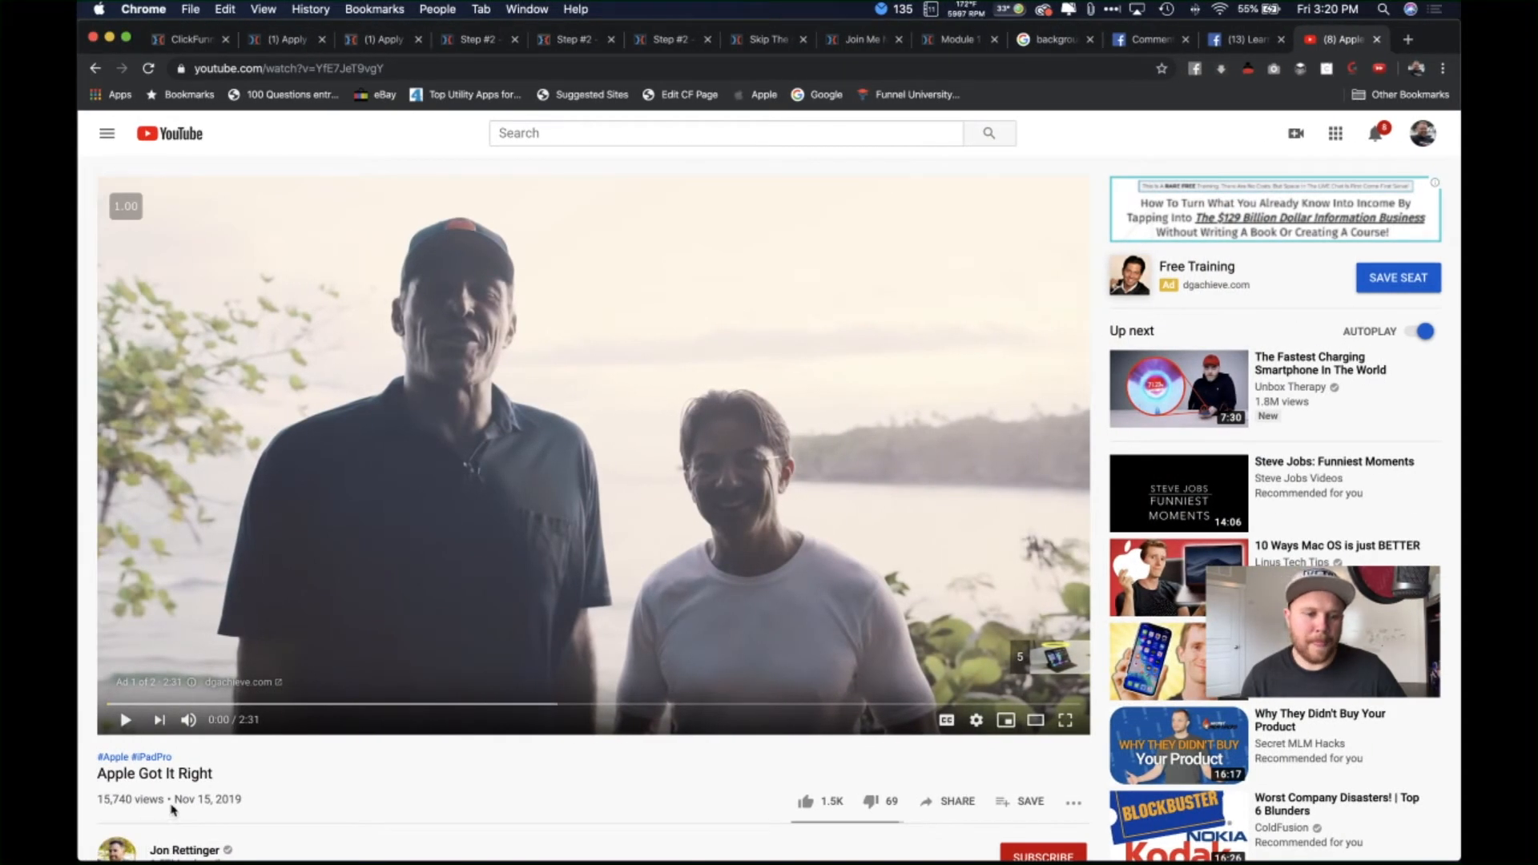
left_click(111, 847)
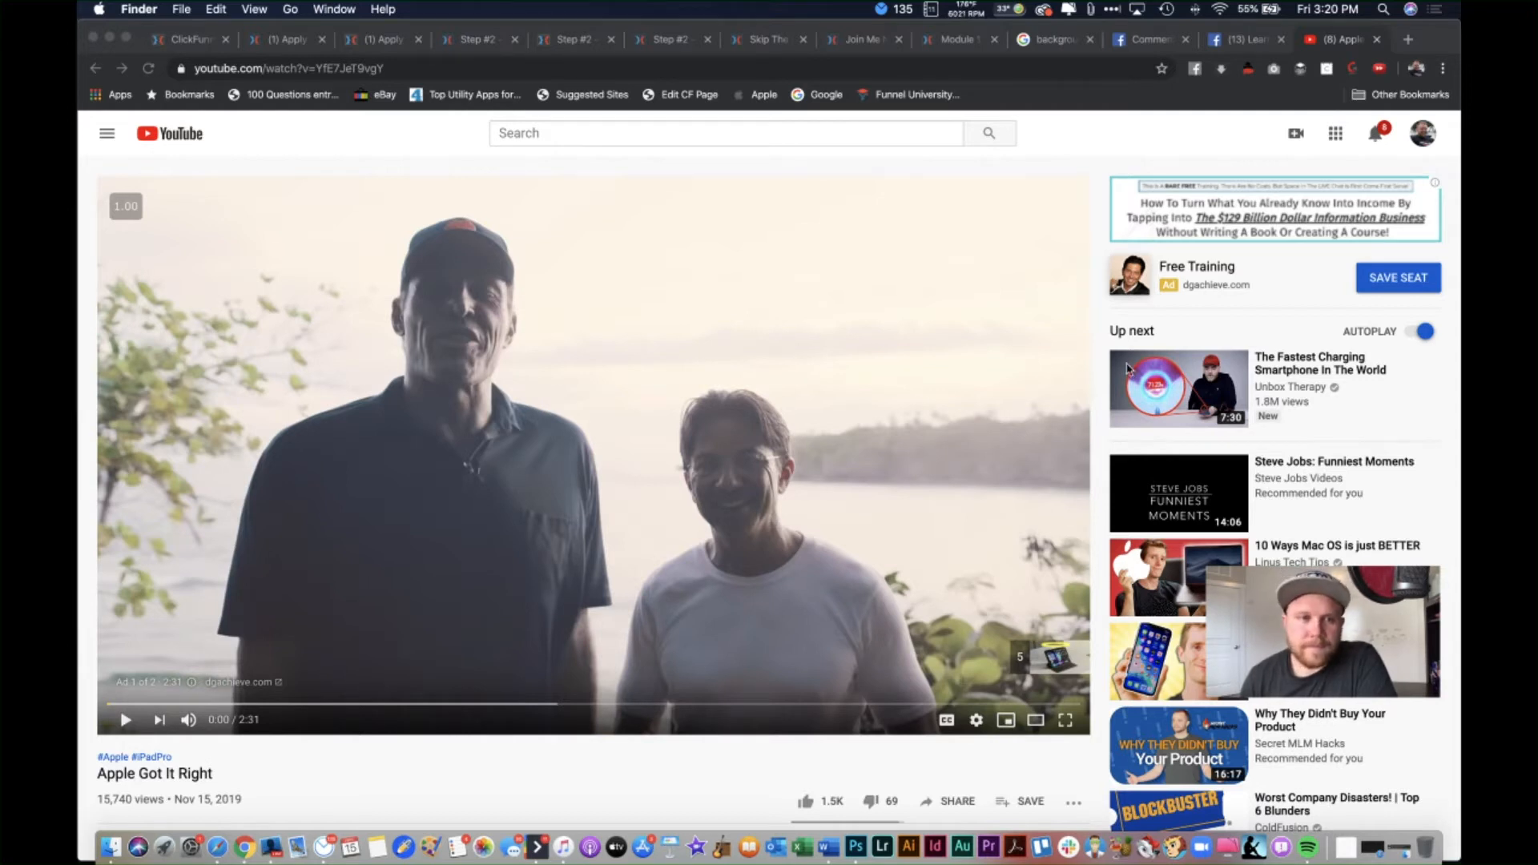
key("super+n")
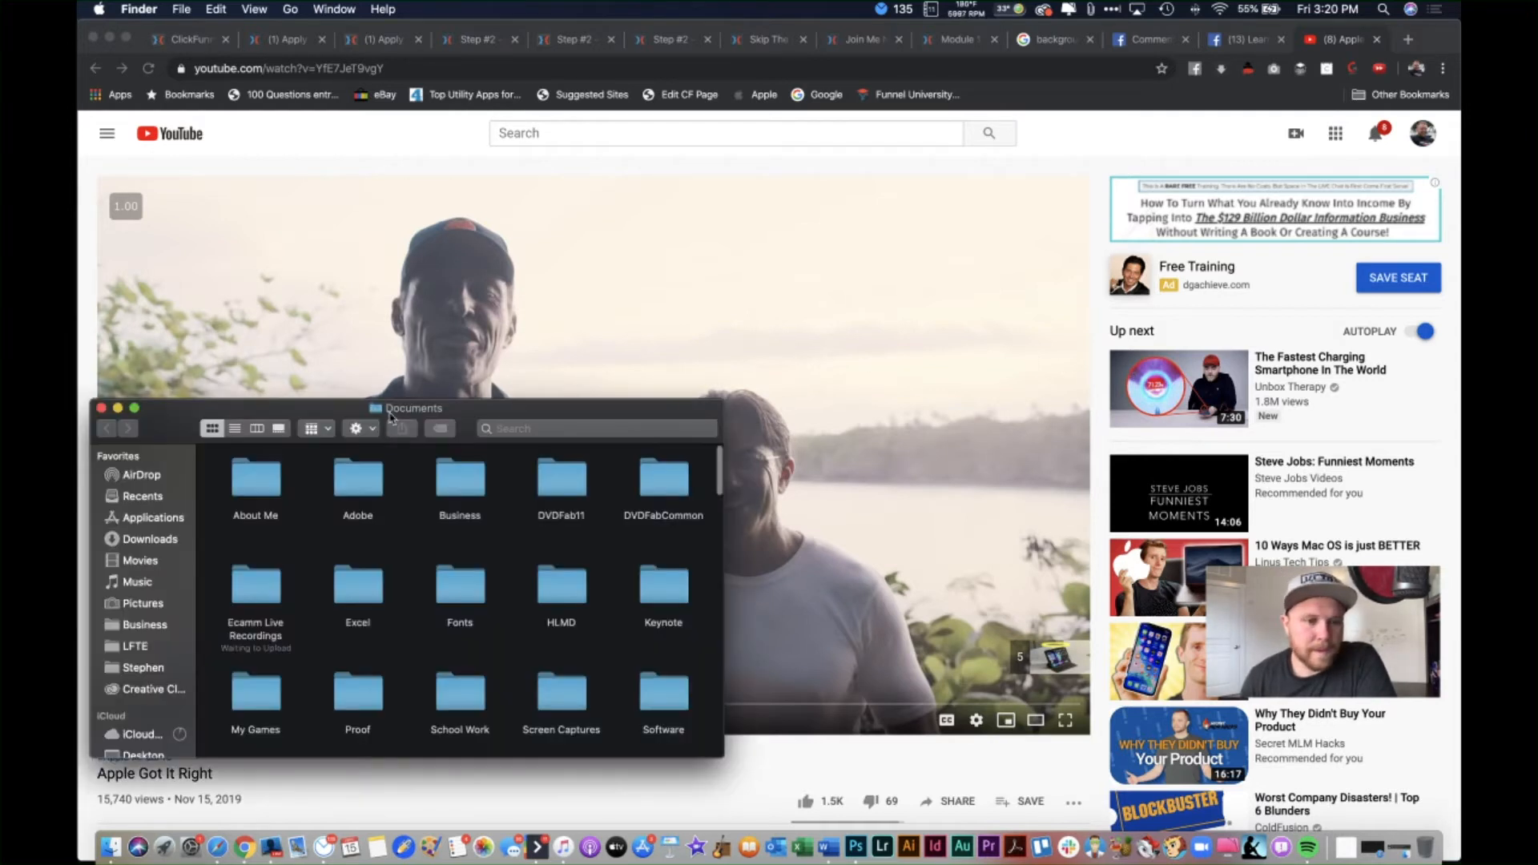
Step: Open 'Screen Shot 2019-11-15 at 3.20.37 PM' from the Desktop in Preview
scroll(143, 669, "down", 3)
left_click(143, 649)
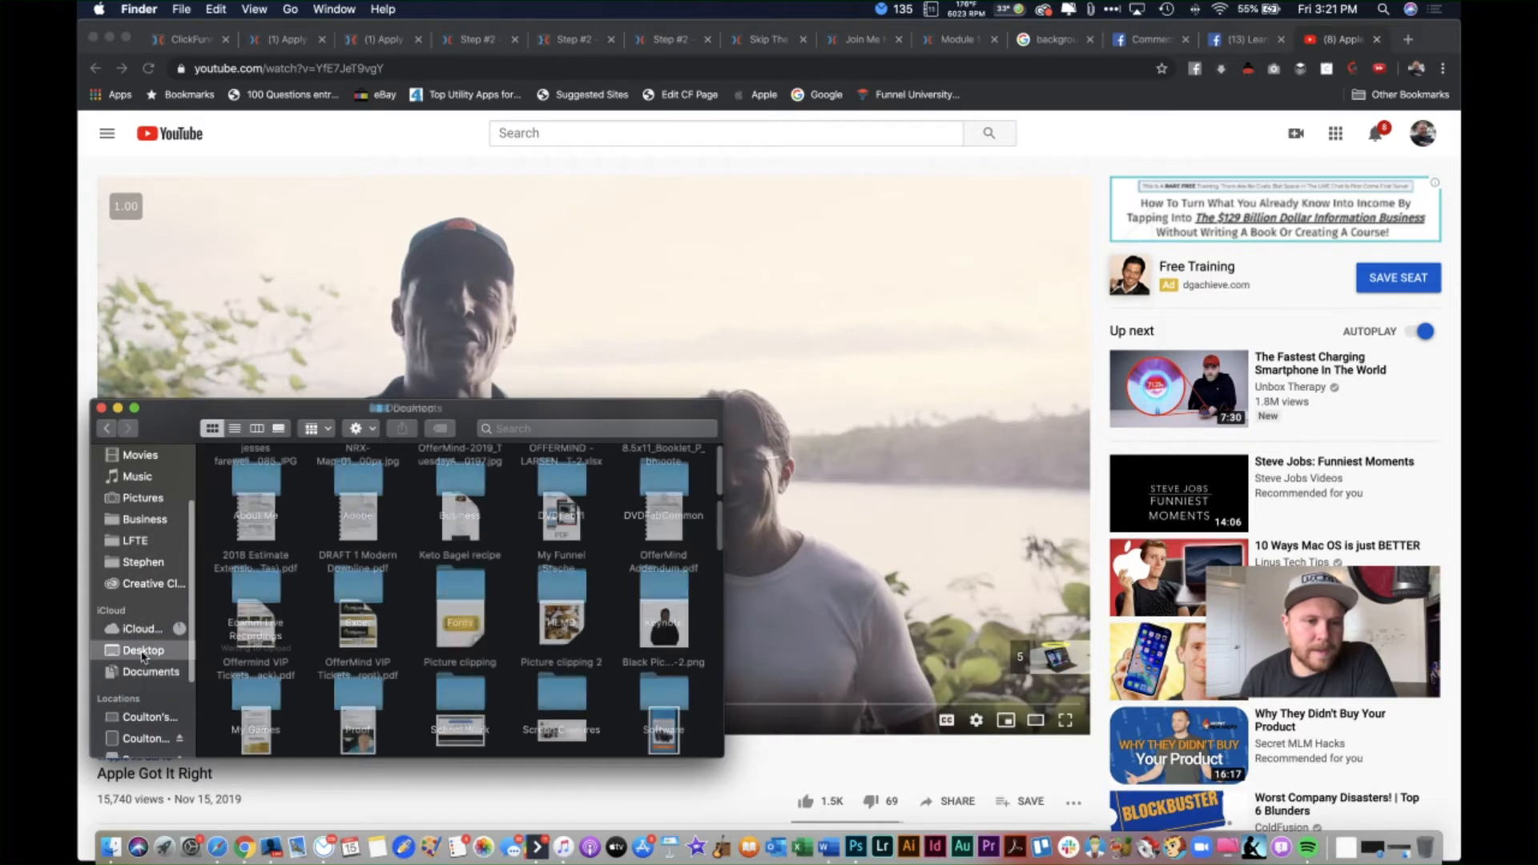
scroll(256, 486, "down", 10)
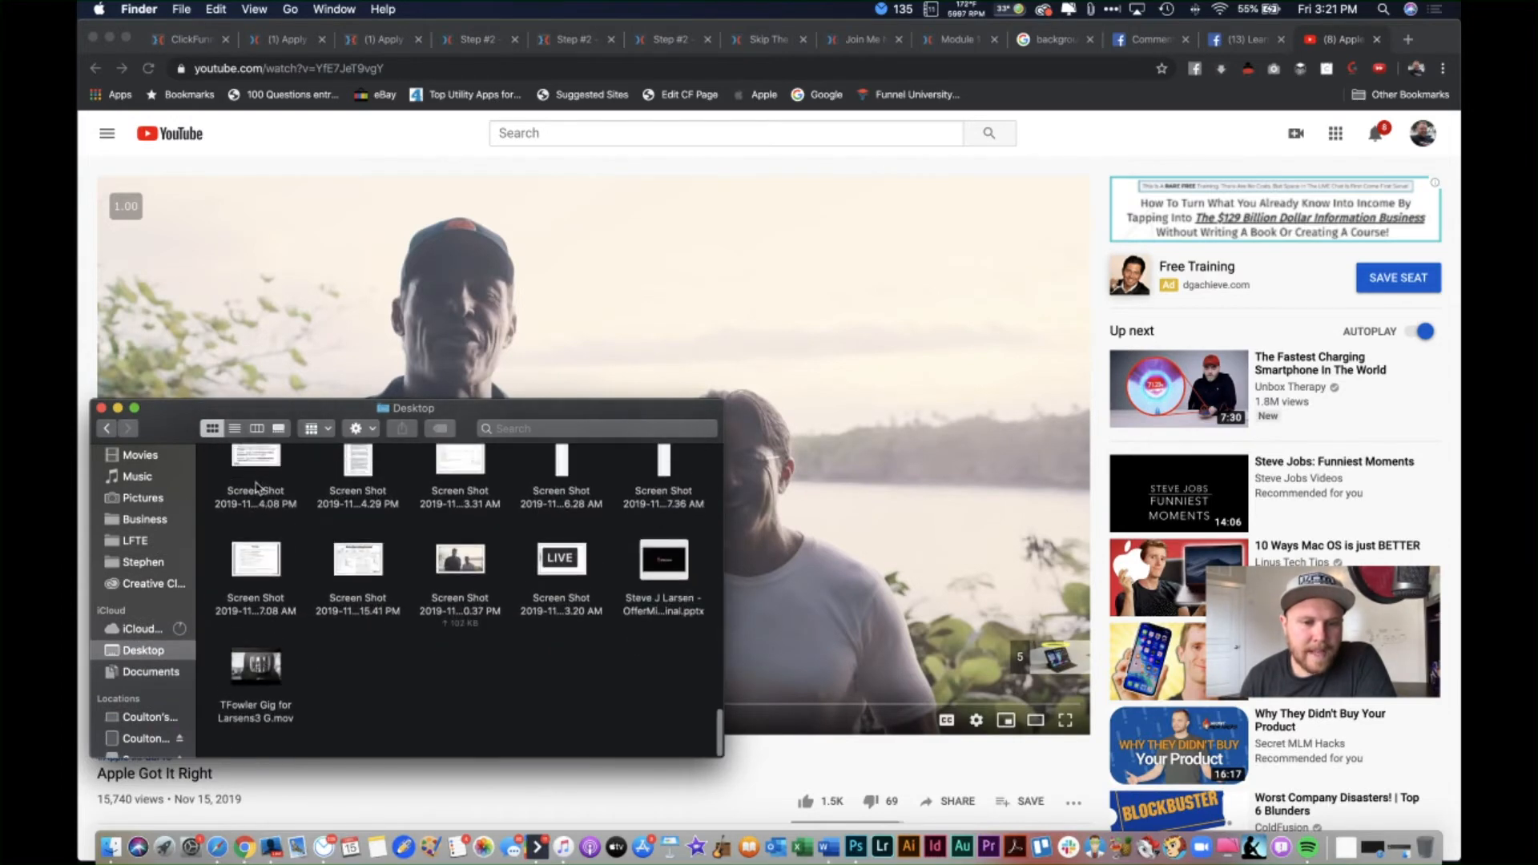
double_click(460, 574)
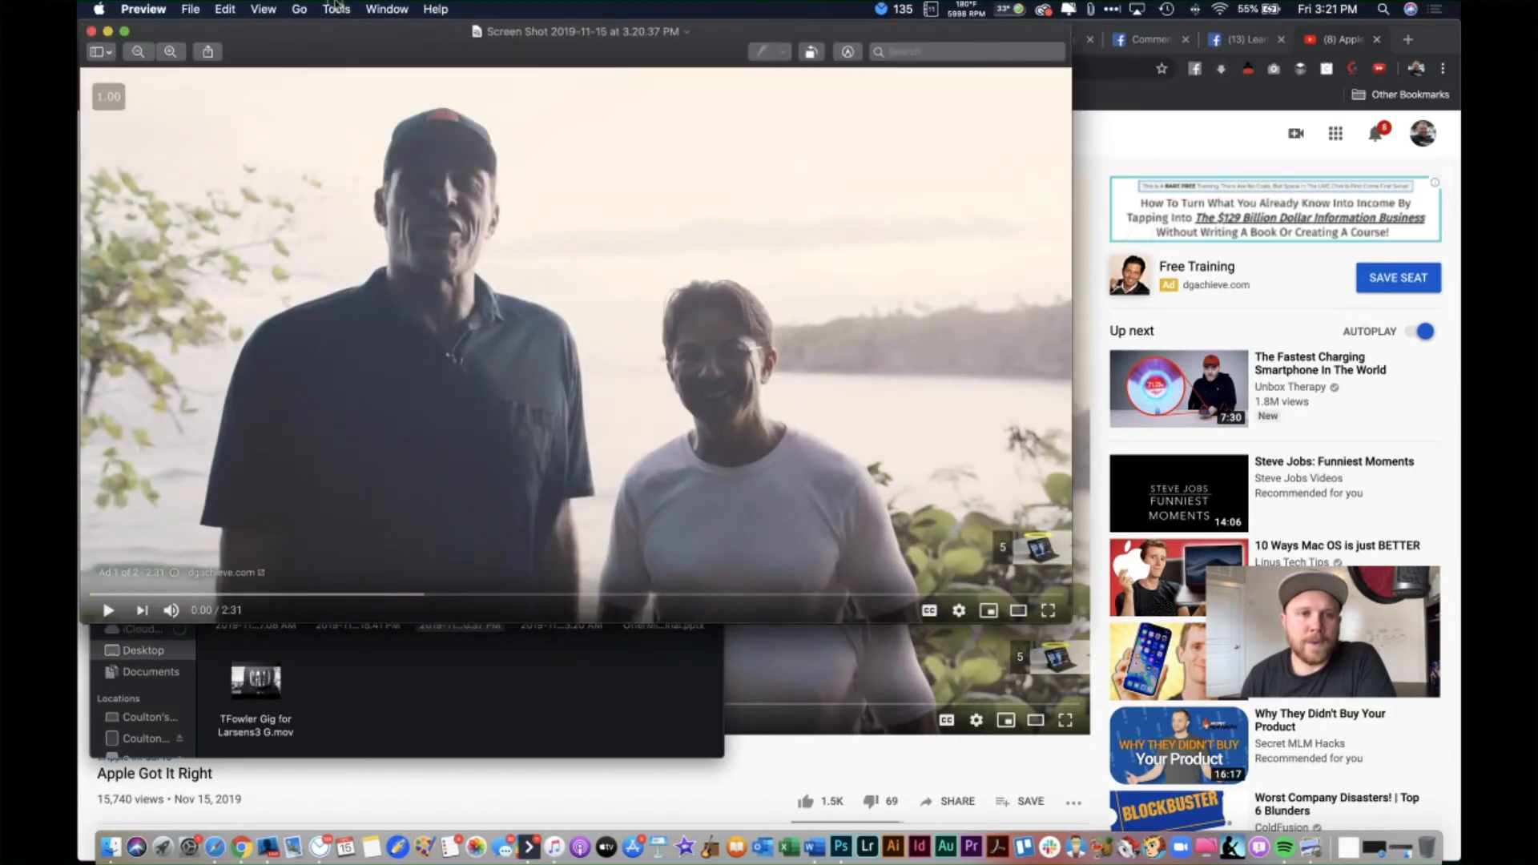
Step: Resize the screenshot to 250 by 140 pixels with Adjust Size, then close it
left_click(337, 8)
left_click(385, 89)
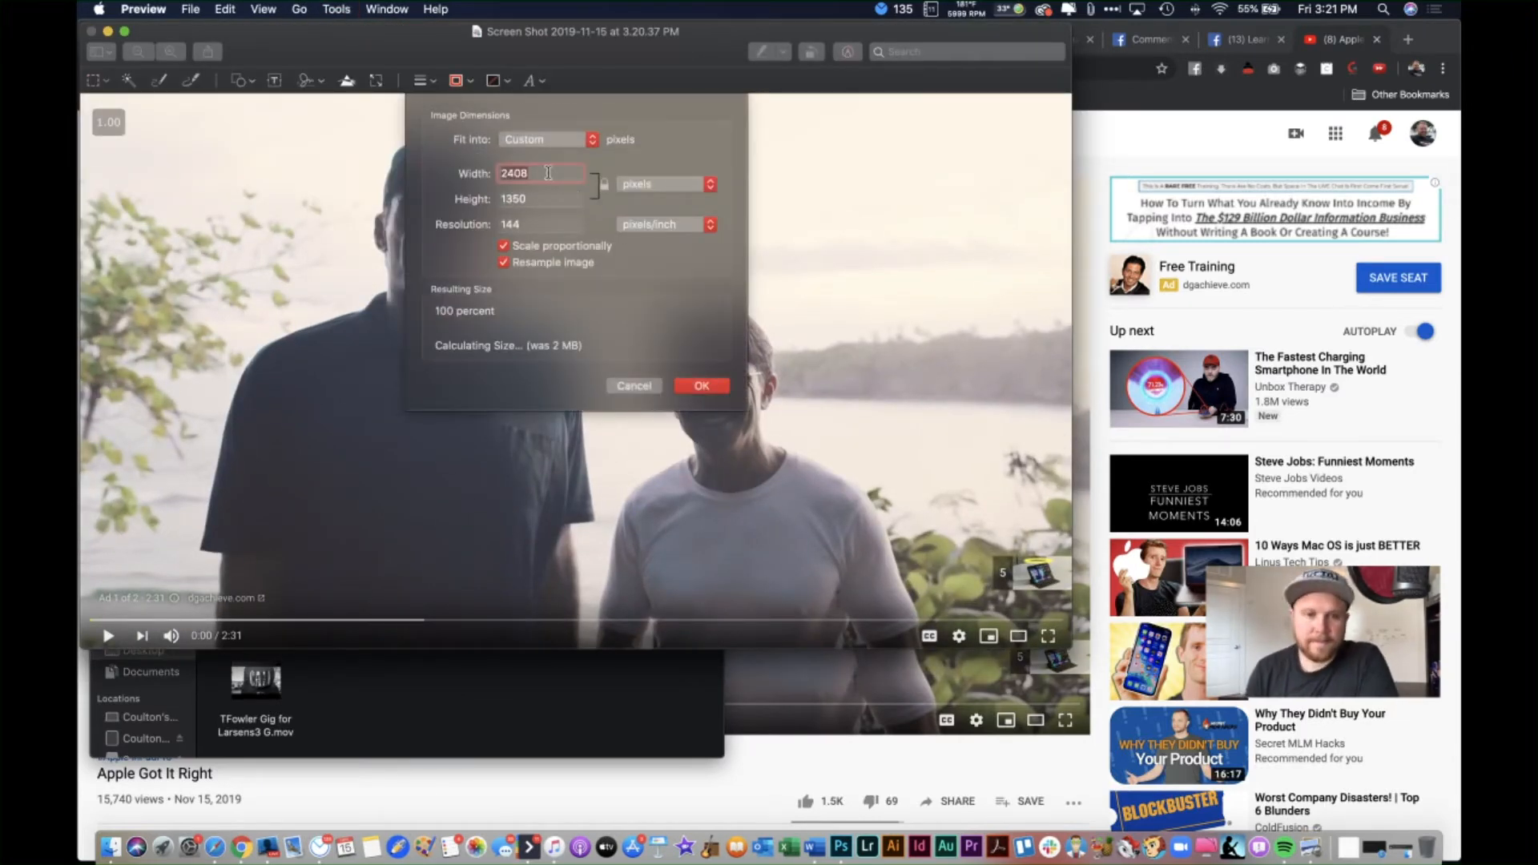
type("150")
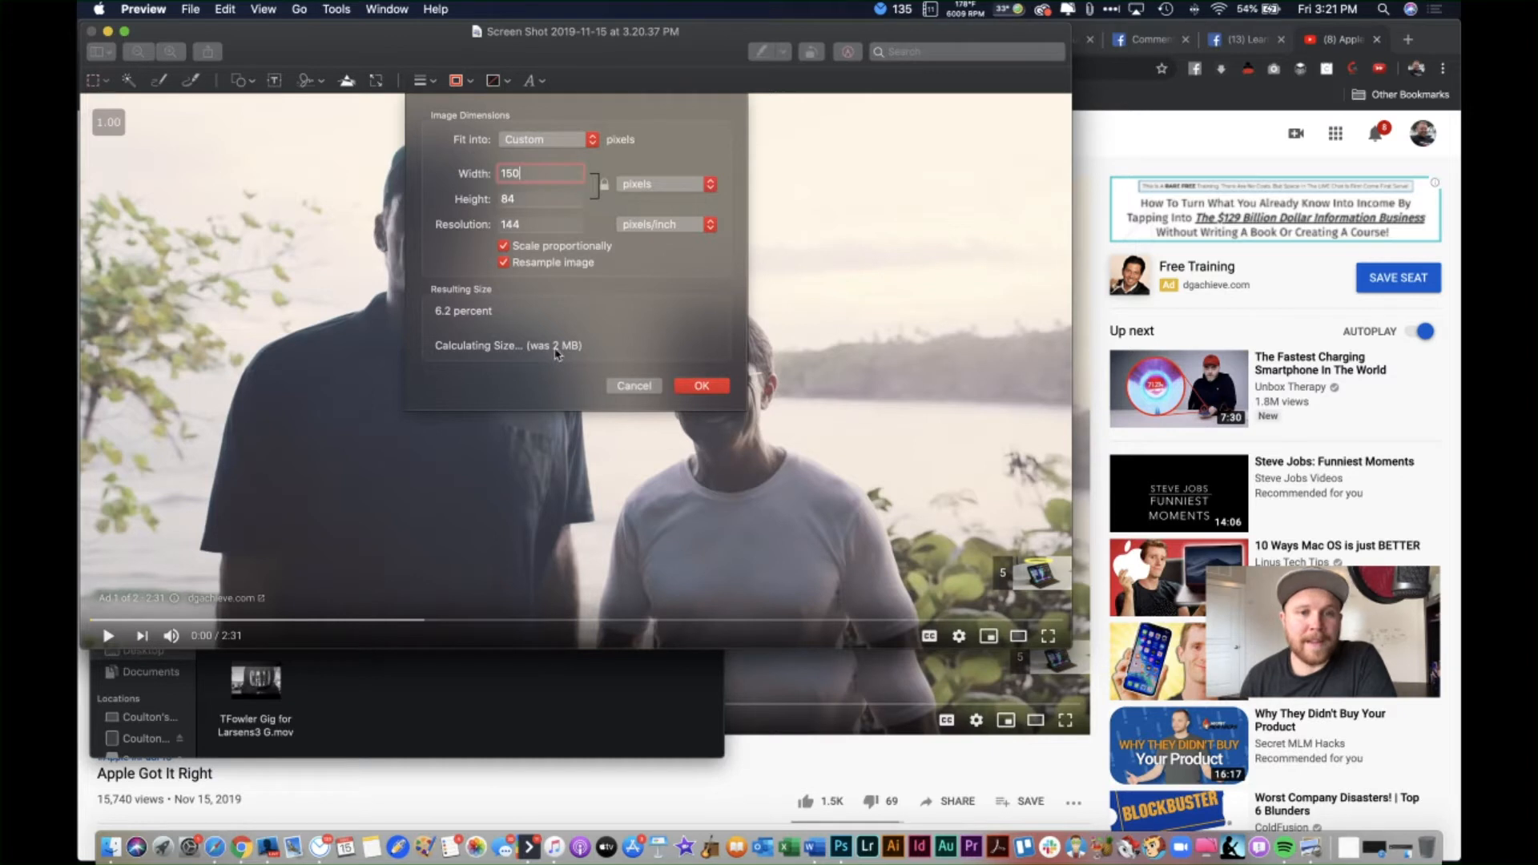
left_click(702, 387)
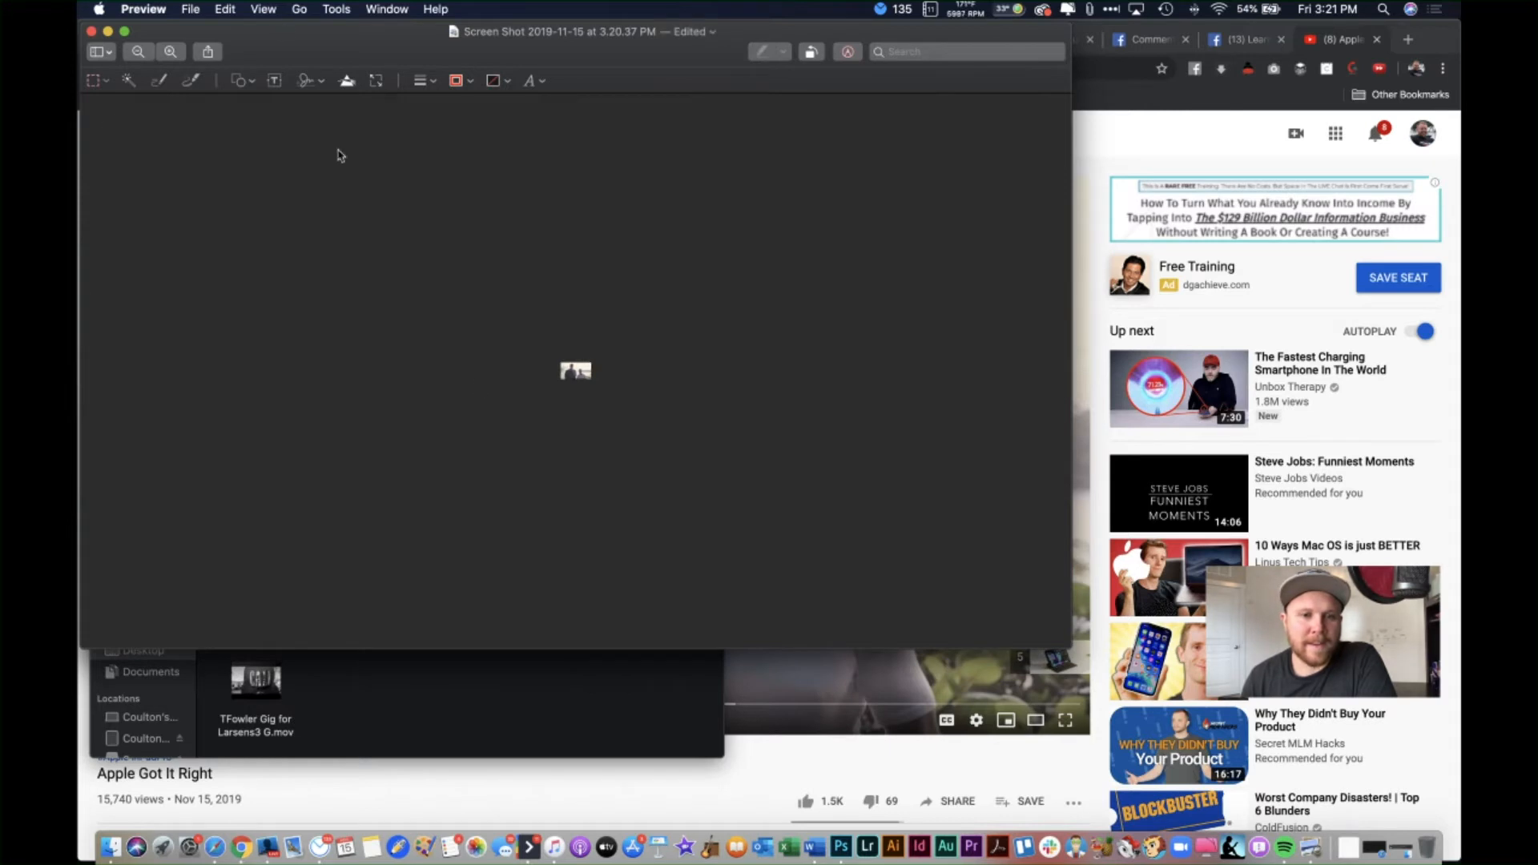
scroll(496, 332, "up", 3)
scroll(496, 332, "up", 5)
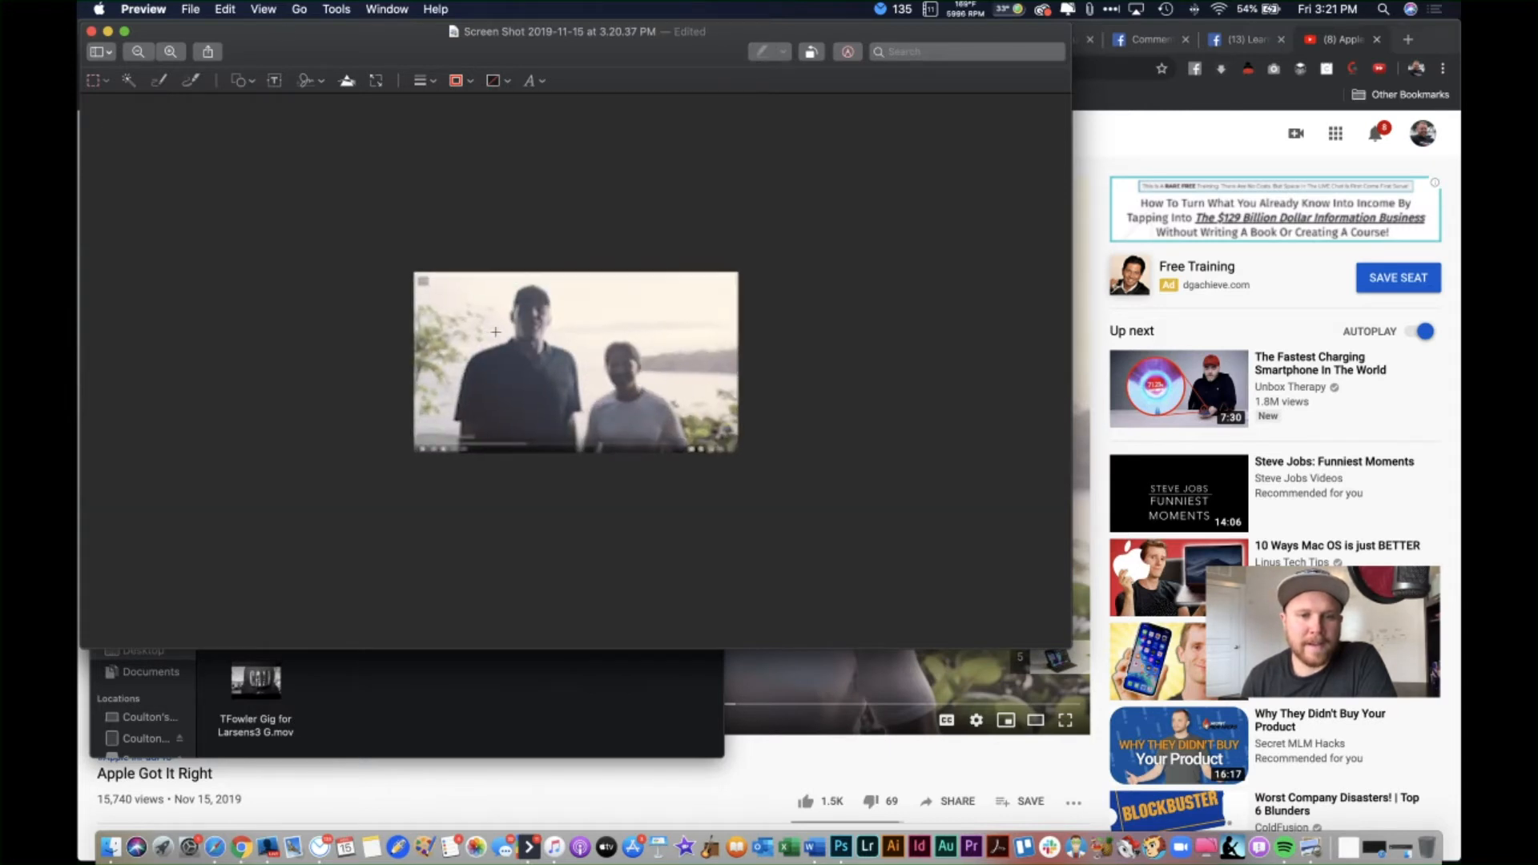
left_click(336, 9)
left_click(360, 86)
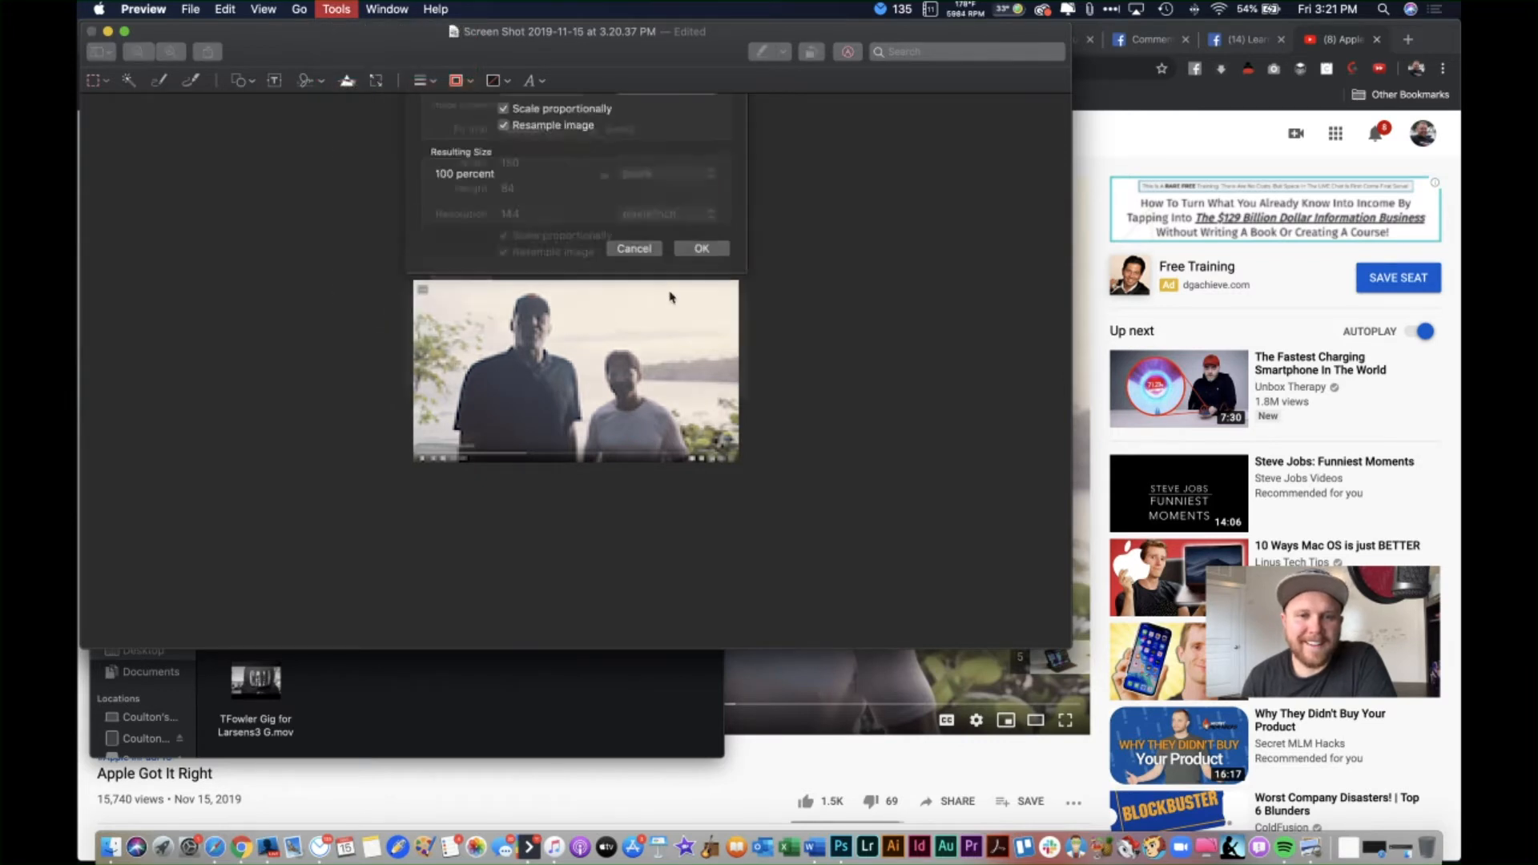
type("250")
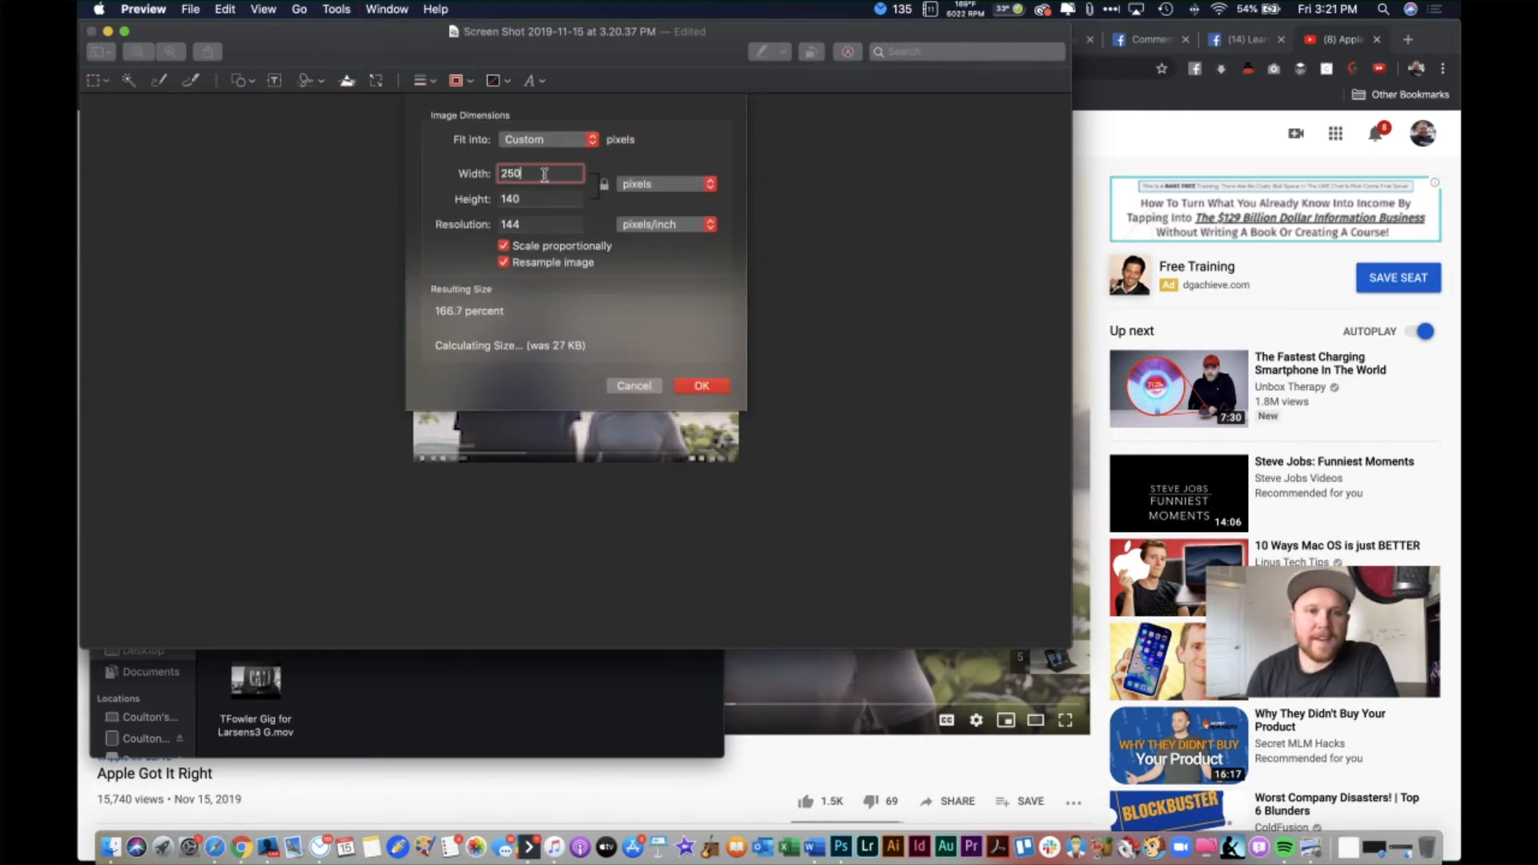
key("Return")
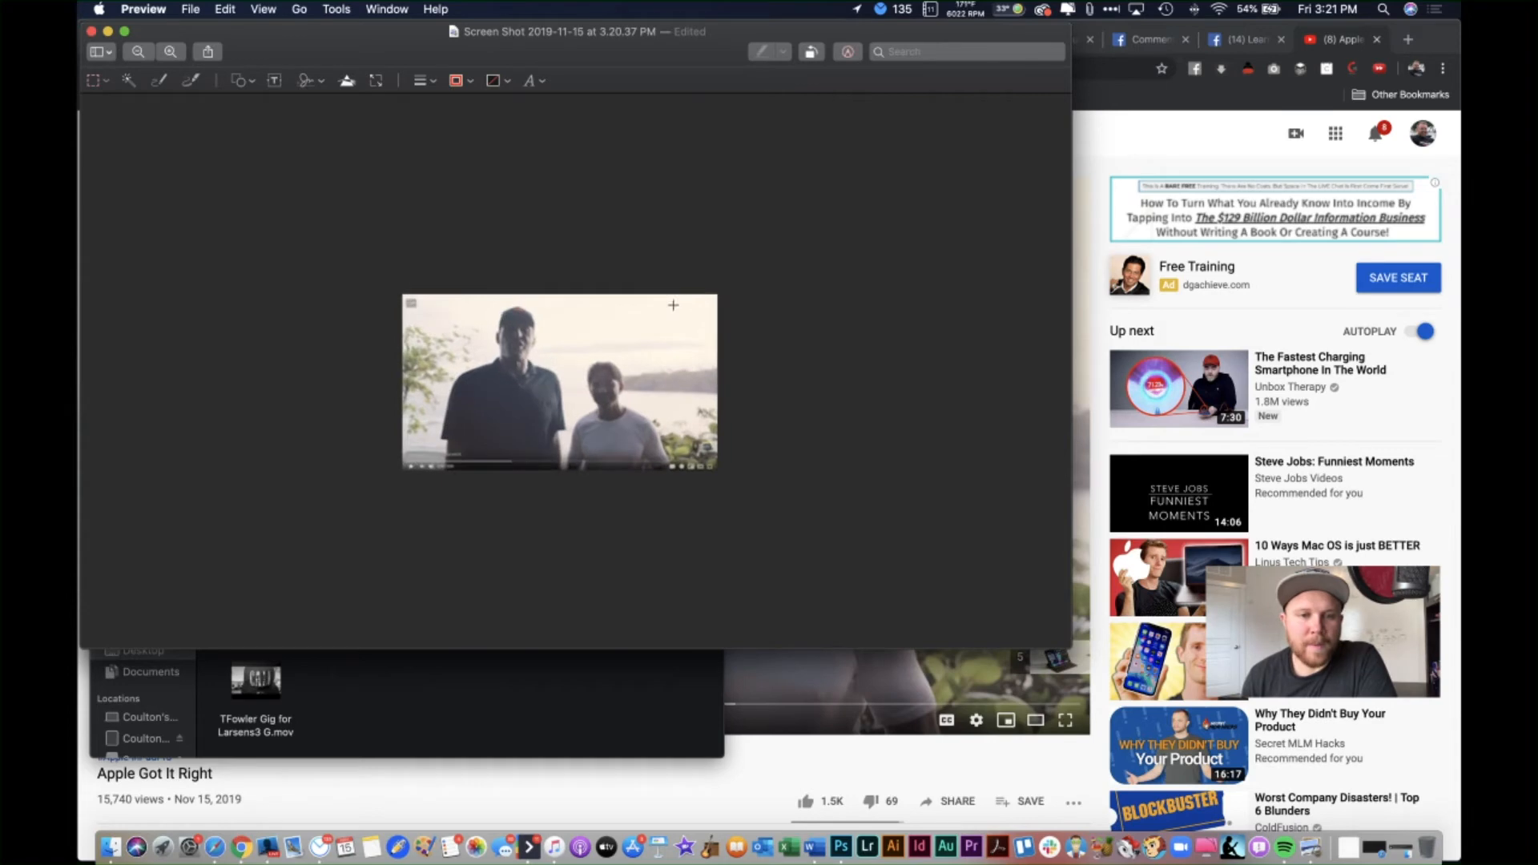
left_click(91, 31)
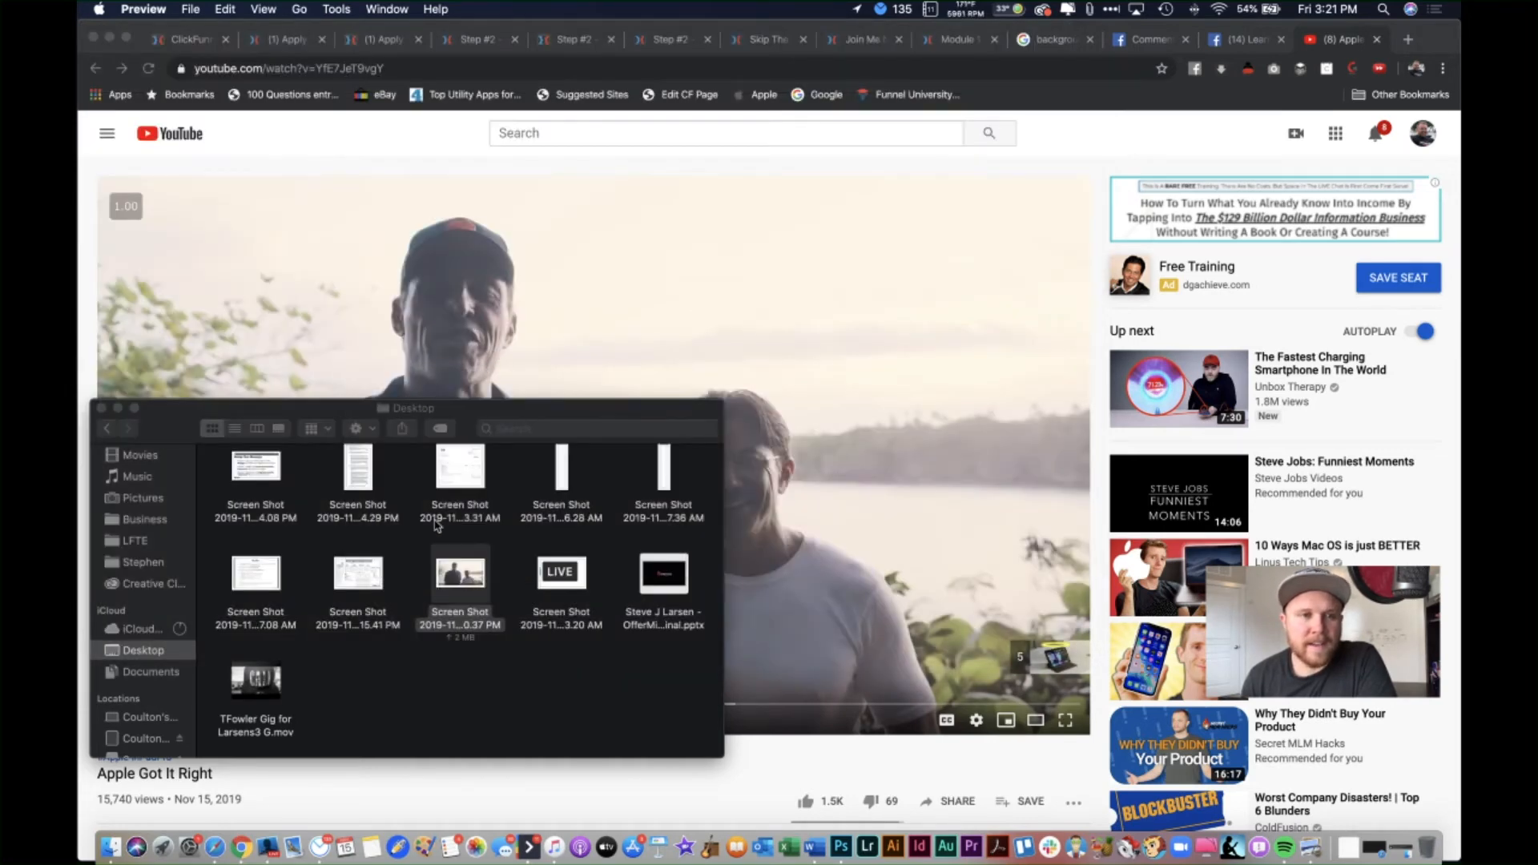
Step: Upload 'Screen Shot 2019-11-15 at 3.20.37 PM' as the top-right popup's thumbnail image
left_click(293, 41)
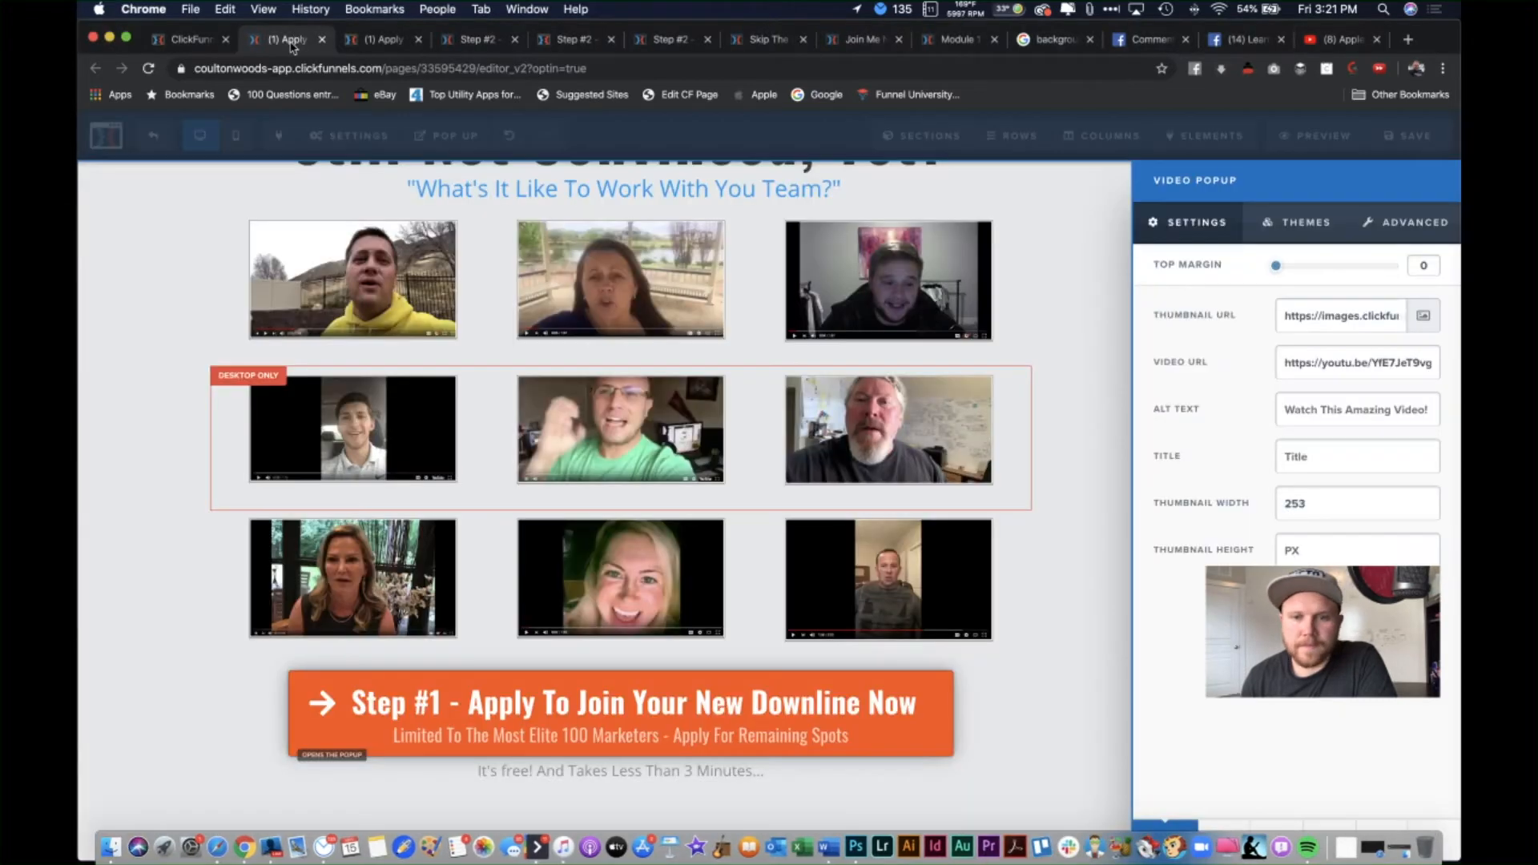
left_click(946, 302)
left_click(946, 302)
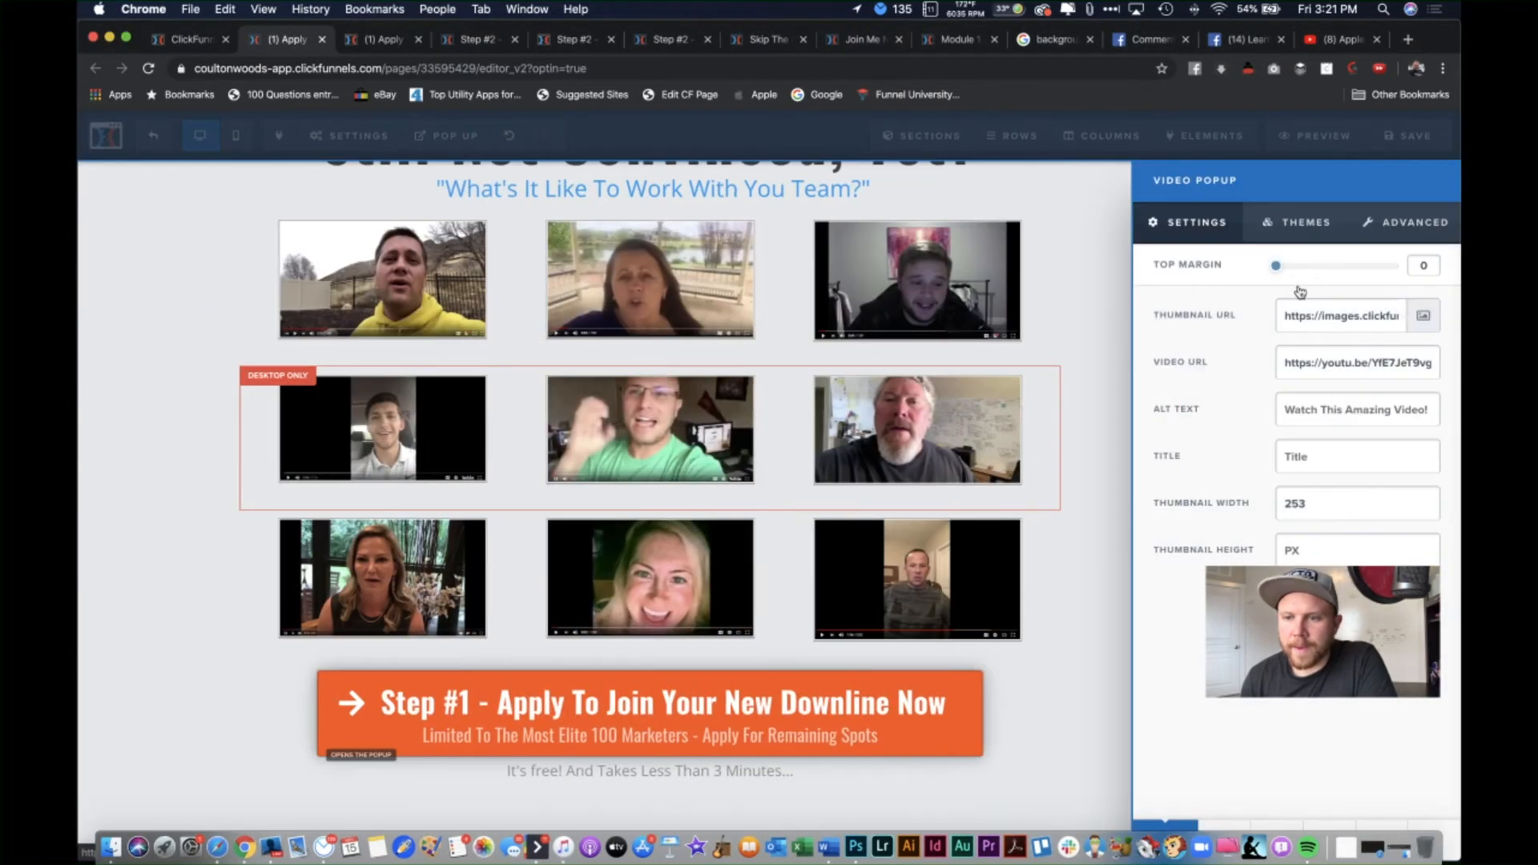
left_click(1423, 315)
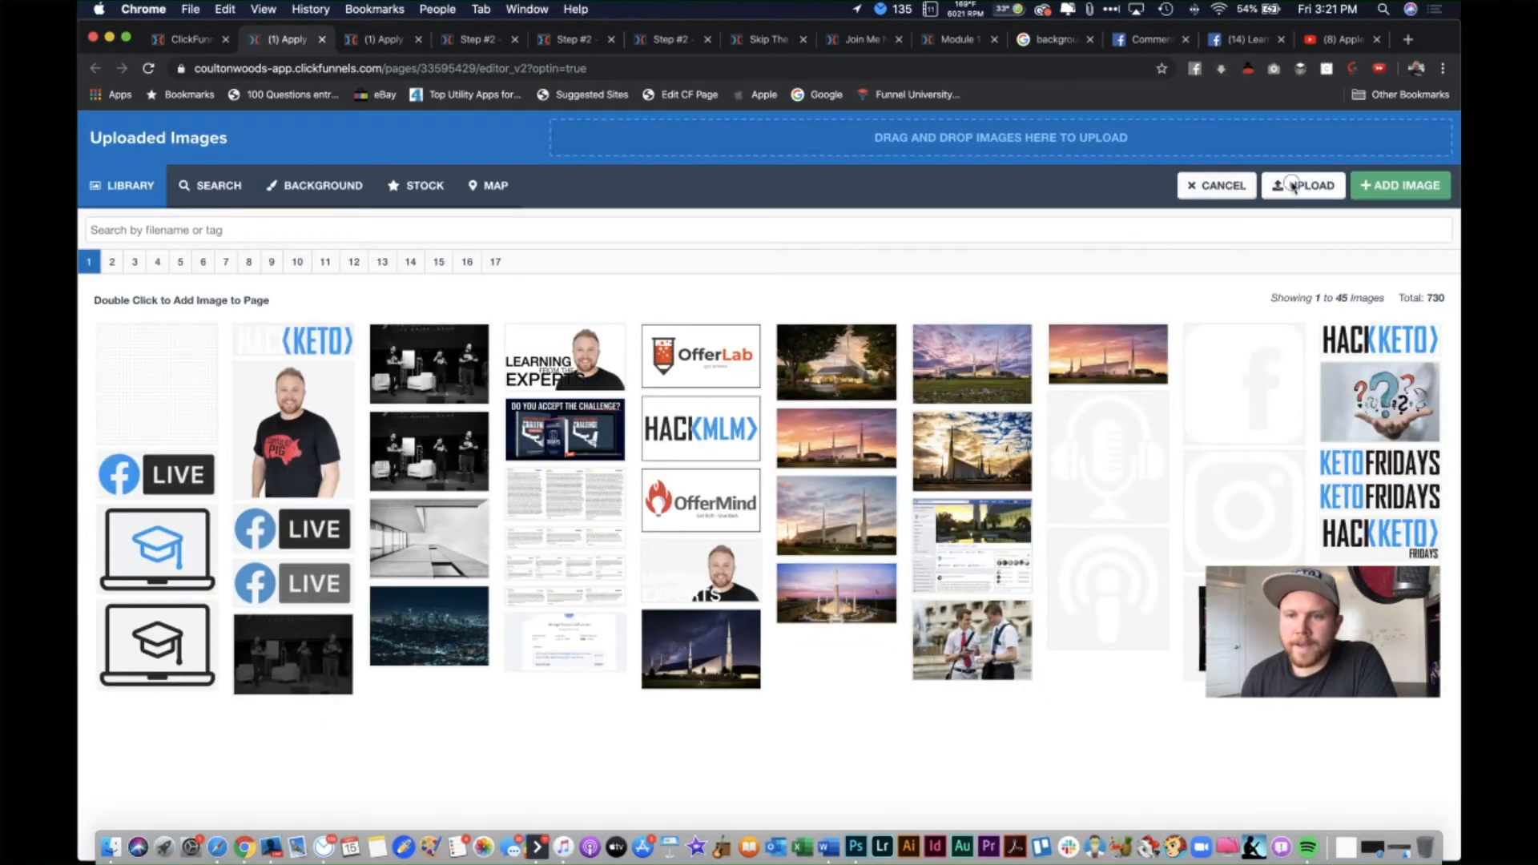
left_click(1293, 186)
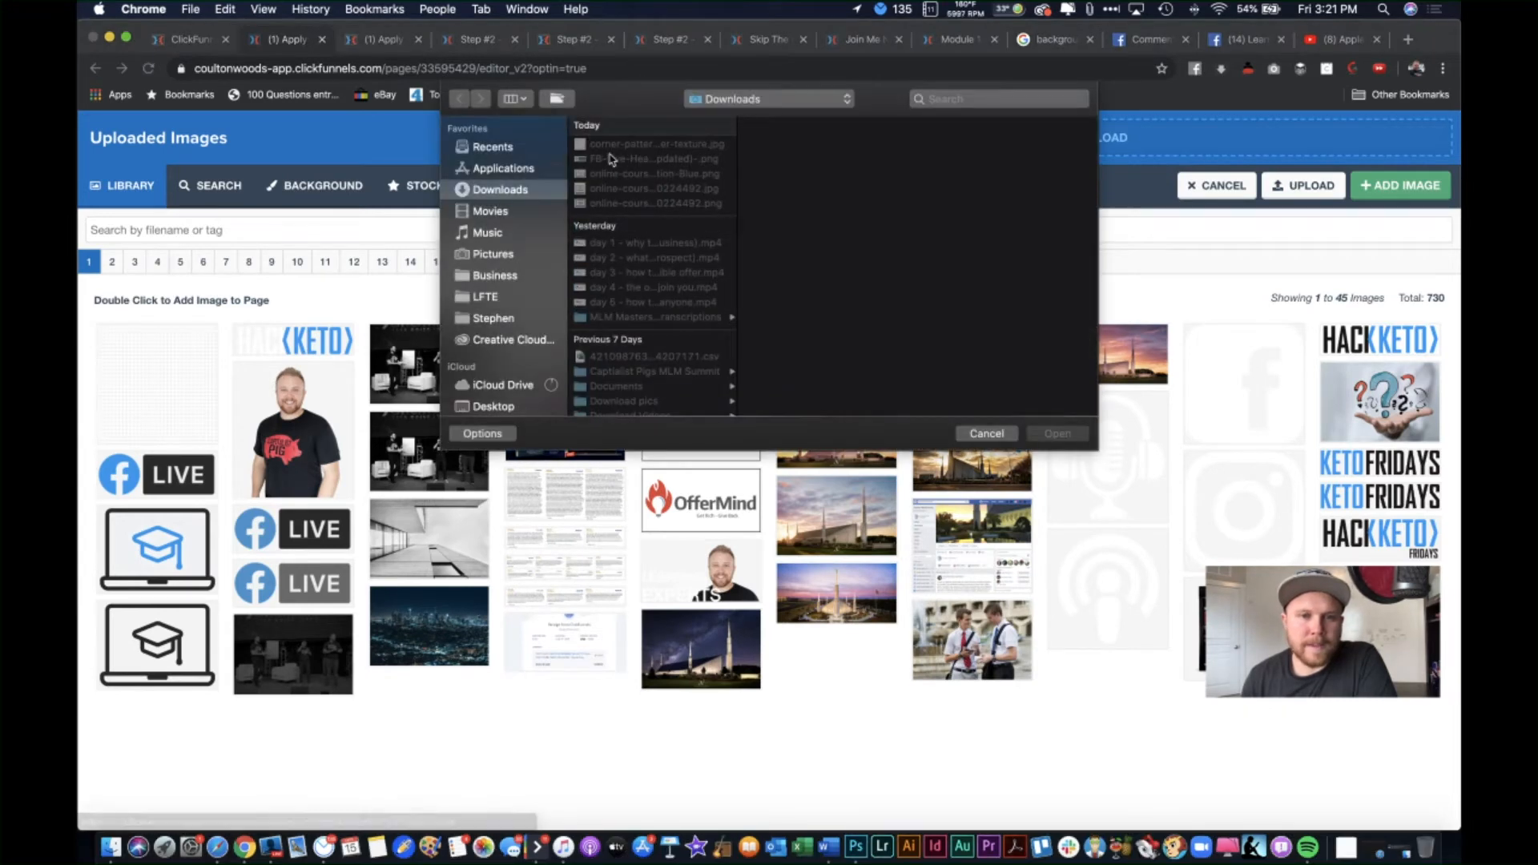
left_click(500, 403)
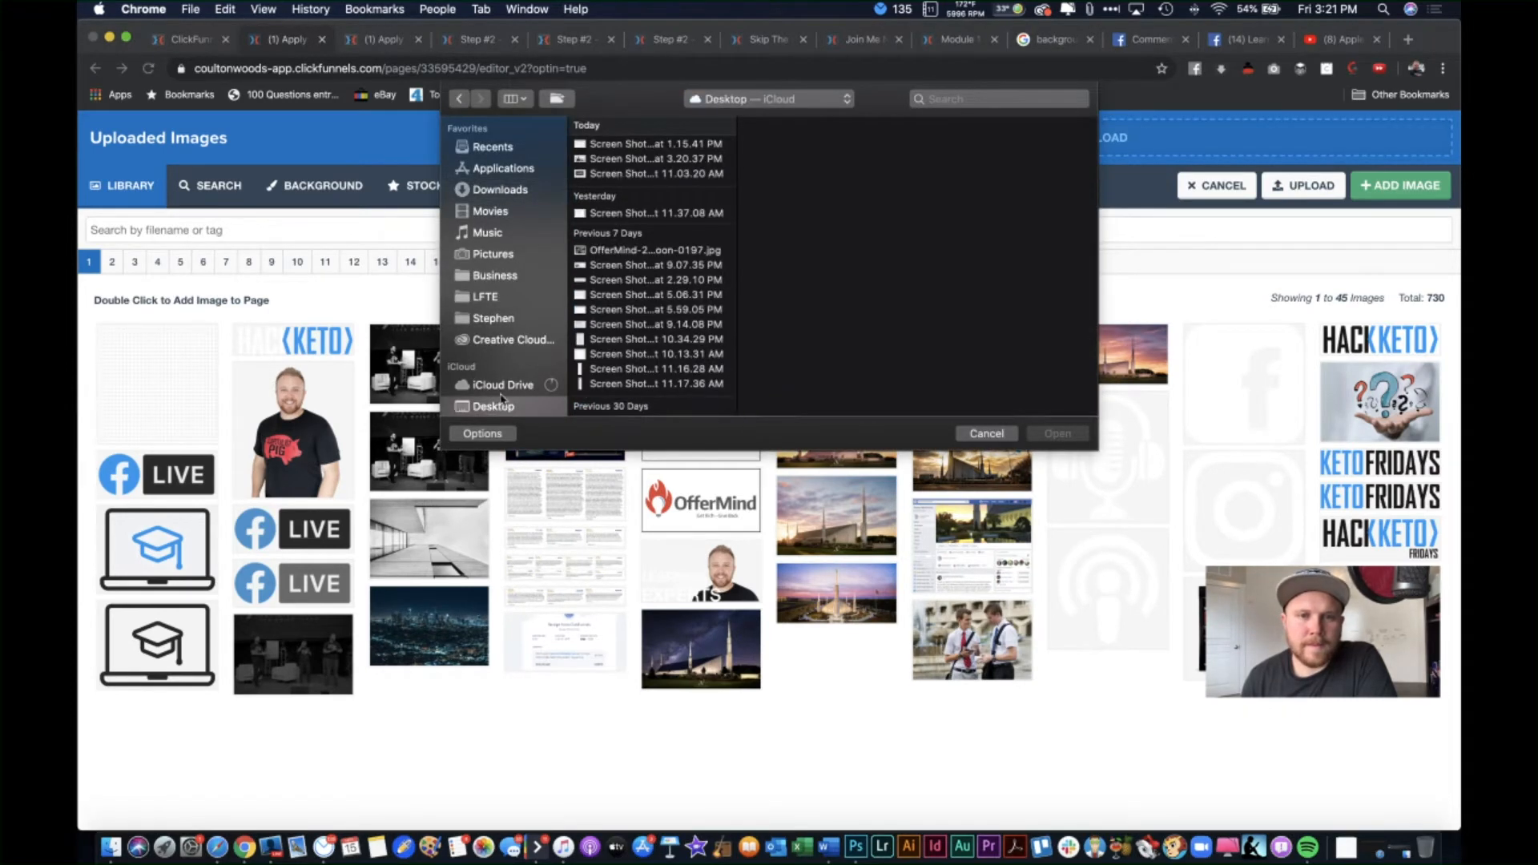
left_click(645, 158)
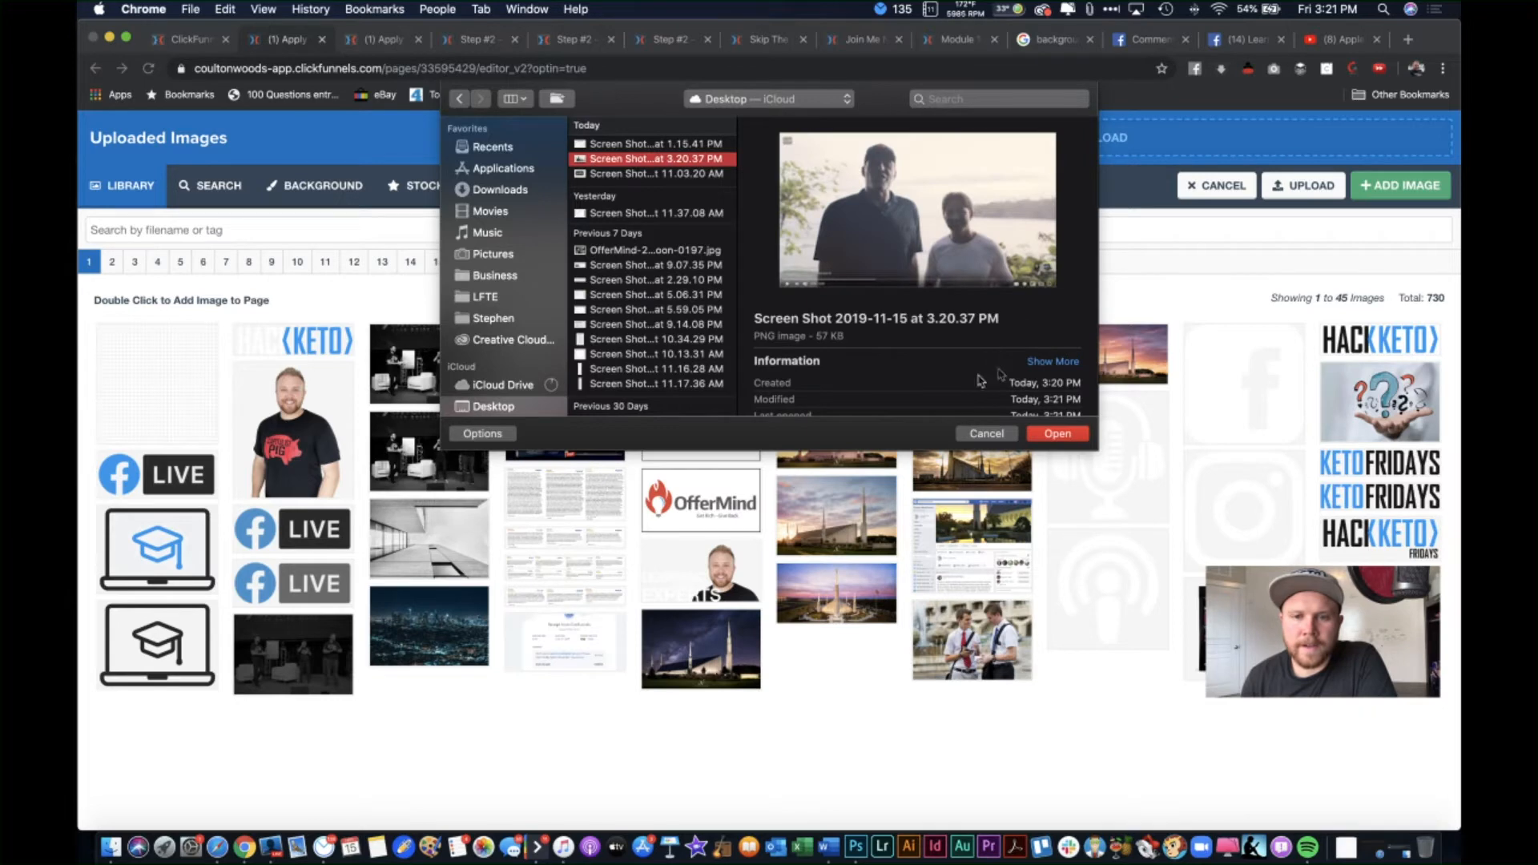
left_click(1056, 434)
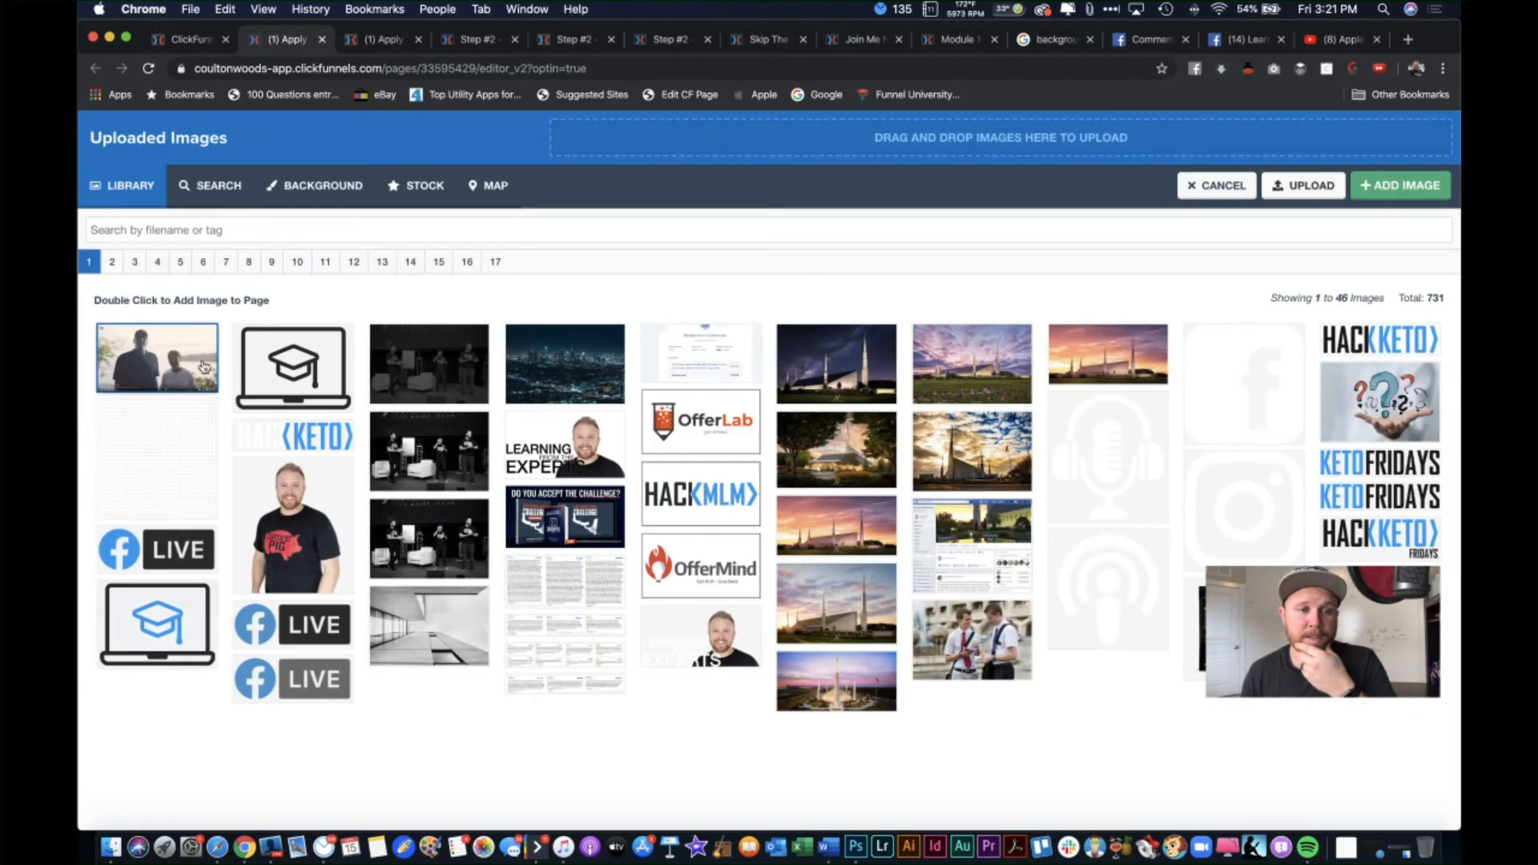
double_click(205, 366)
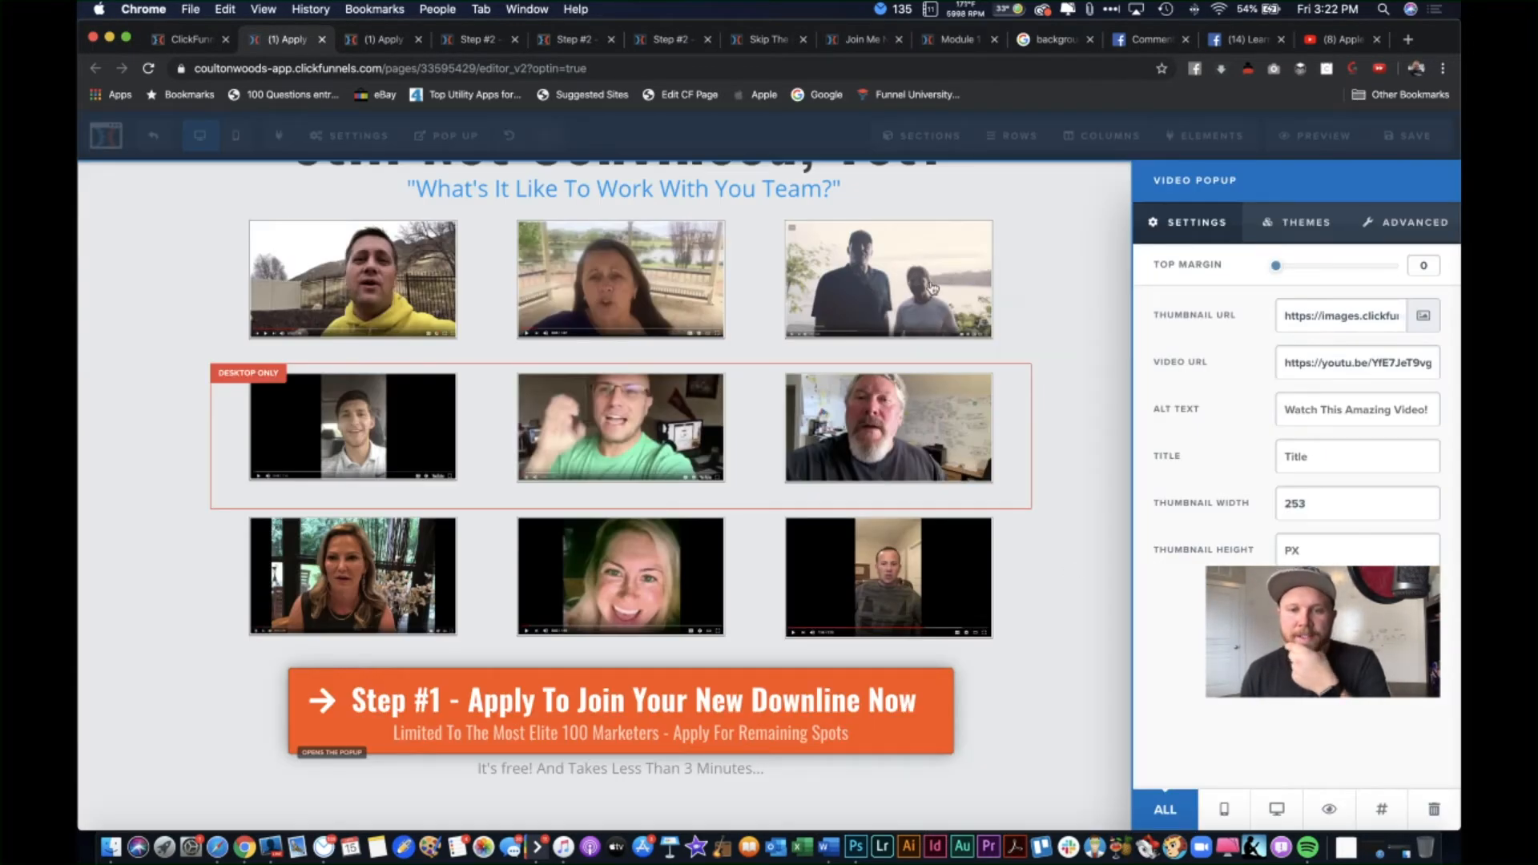
Step: Undo the thumbnail change and delete the top-right popup's video link
left_click(932, 287)
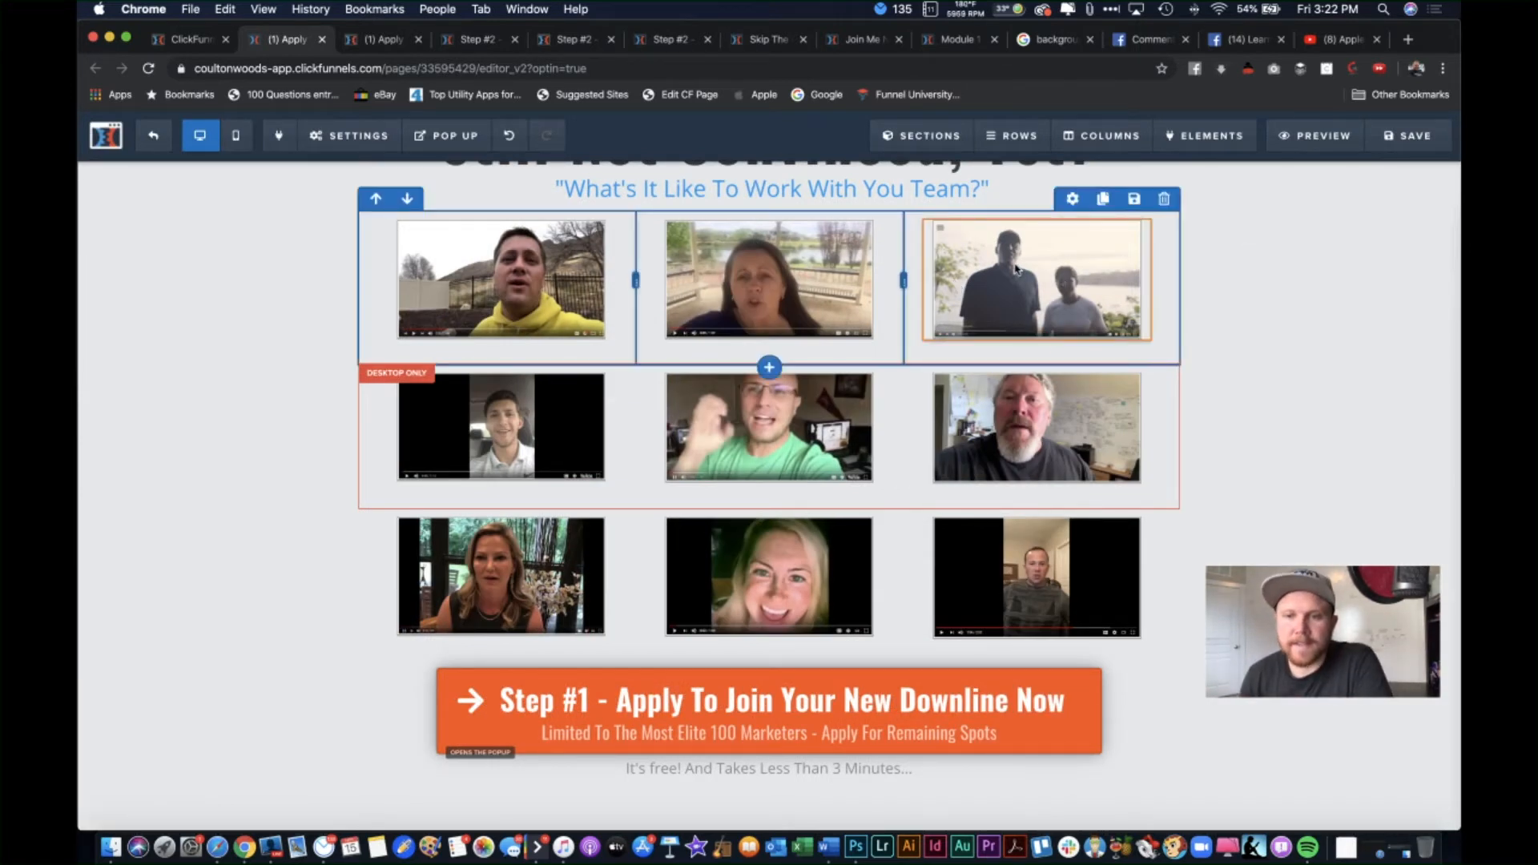
left_click(507, 136)
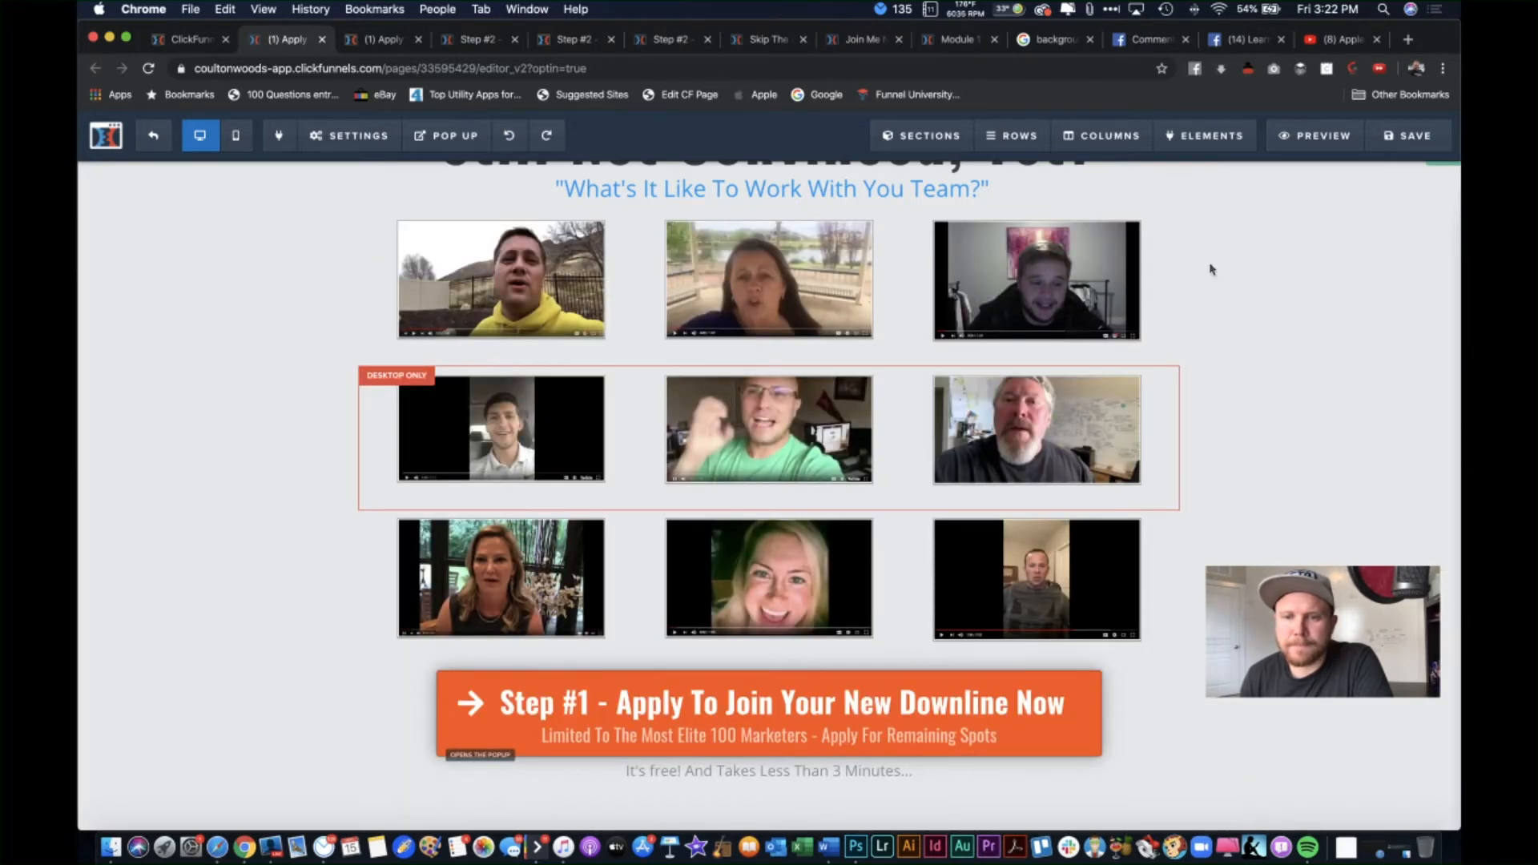
left_click(1050, 285)
triple_click(1361, 365)
key("BackSpace")
left_click(1033, 410)
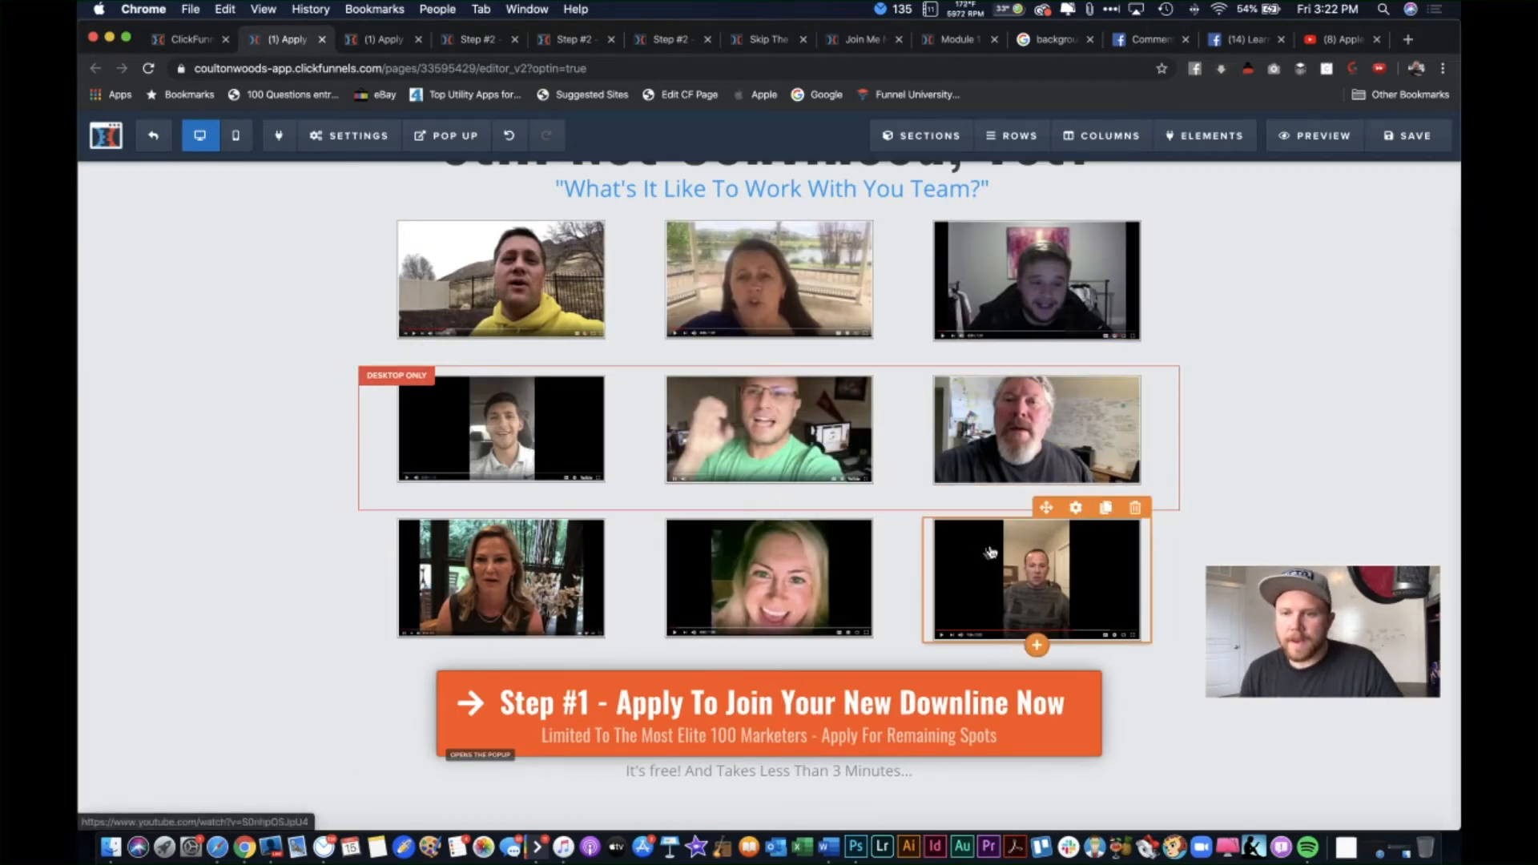
Step: Delete the bottom-right and middle-bottom popups' video links, then save the page
left_click(1085, 576)
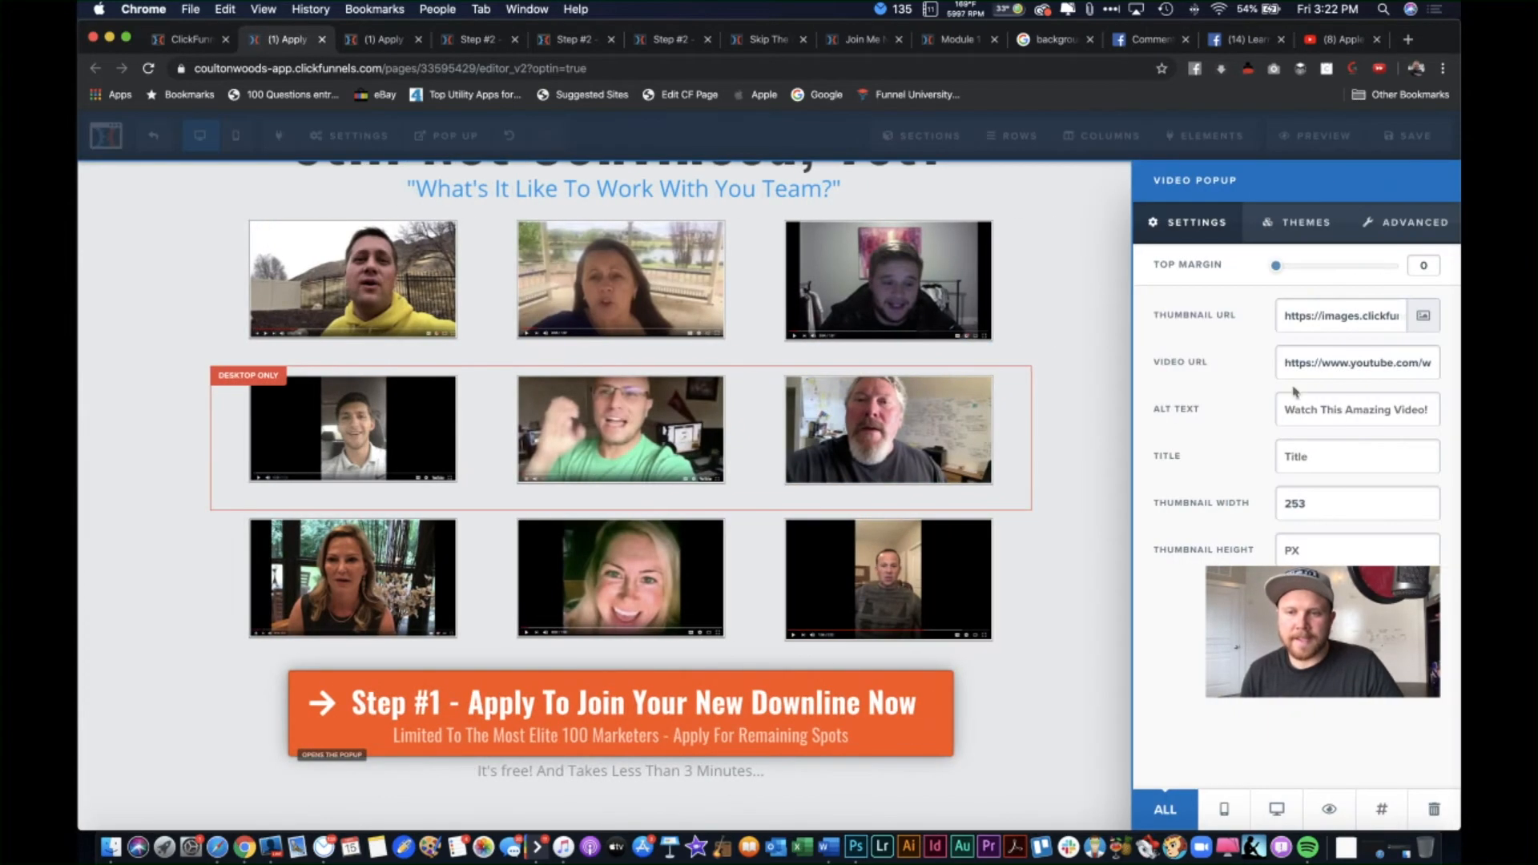
triple_click(1328, 361)
key("BackSpace")
left_click(732, 517)
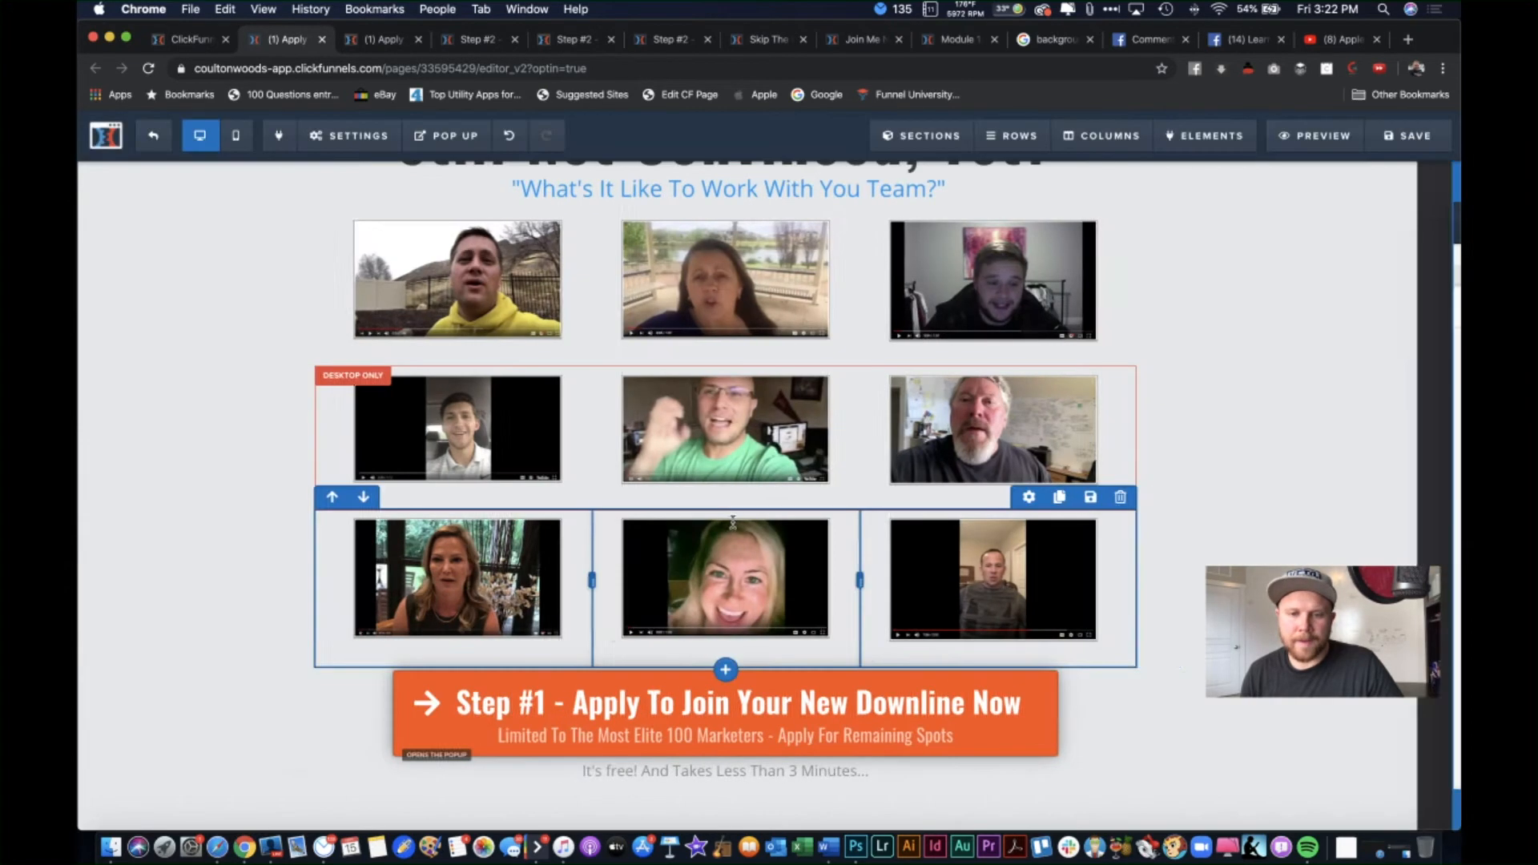
left_click(709, 556)
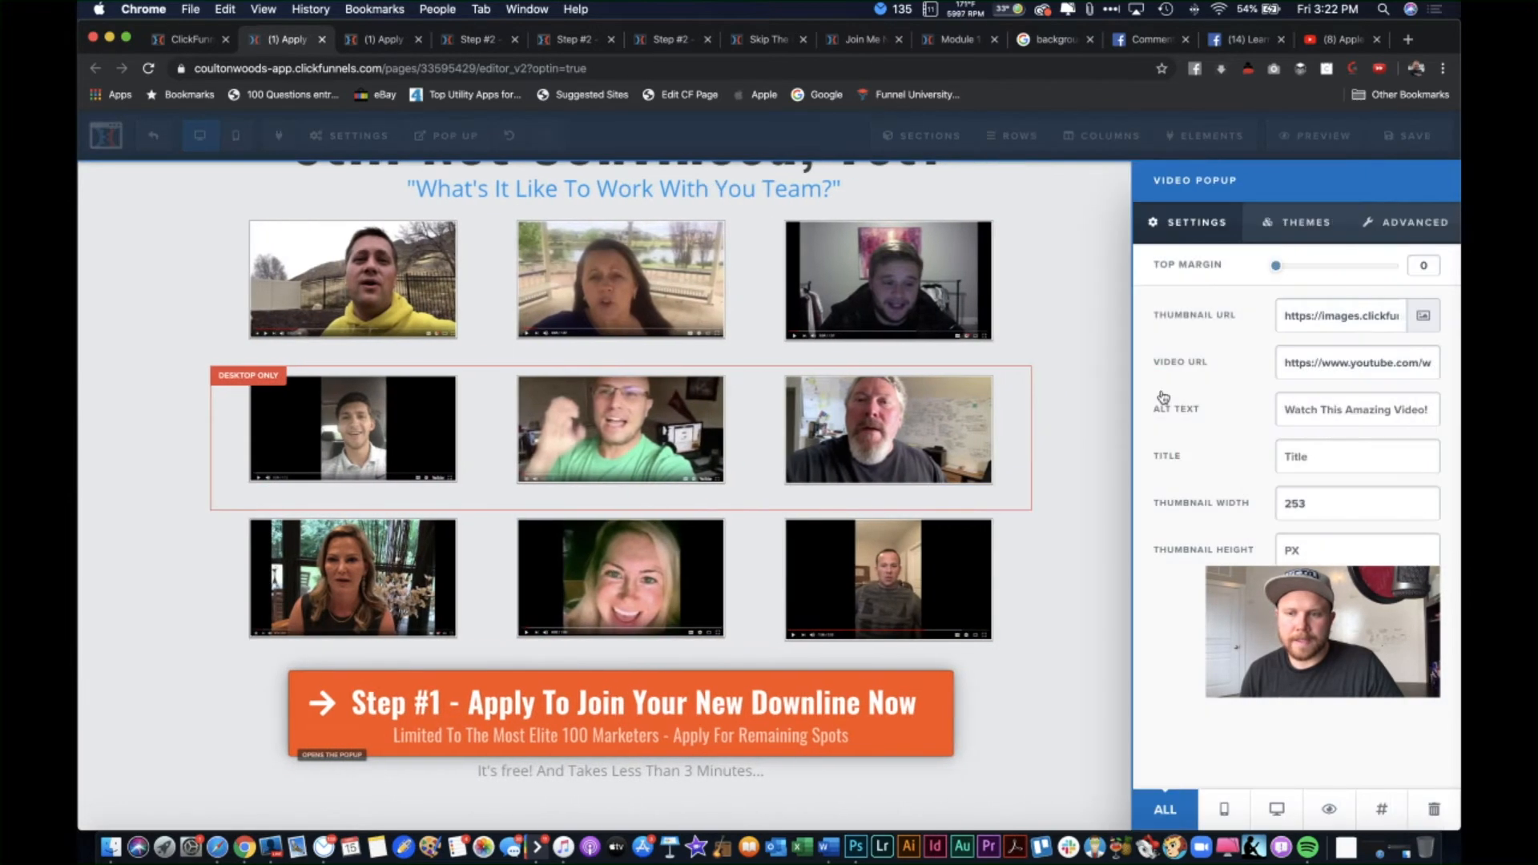
triple_click(1315, 357)
key("BackSpace")
left_click(654, 449)
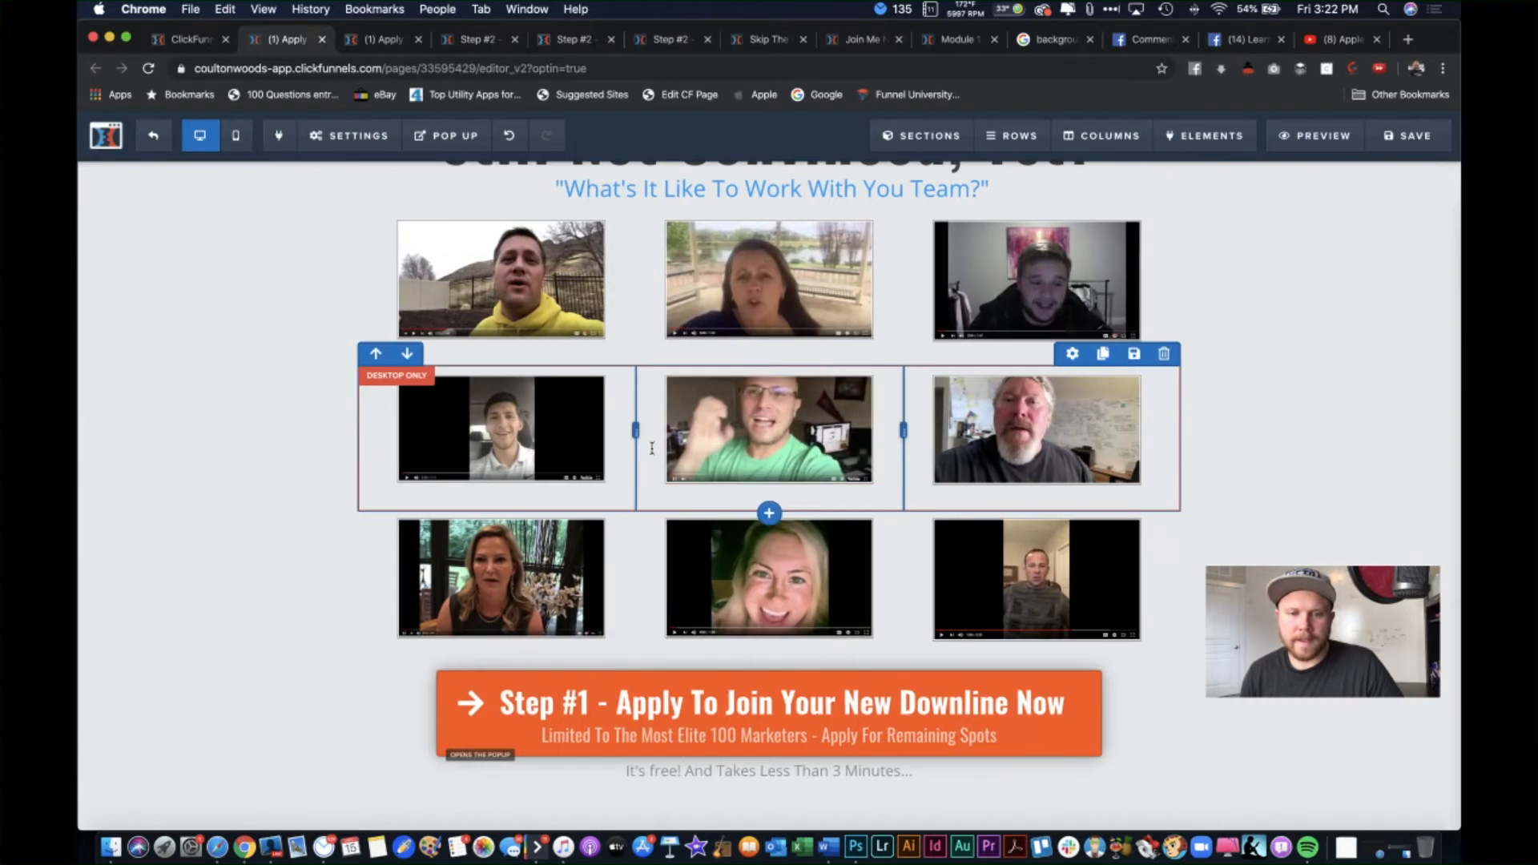
left_click(557, 571)
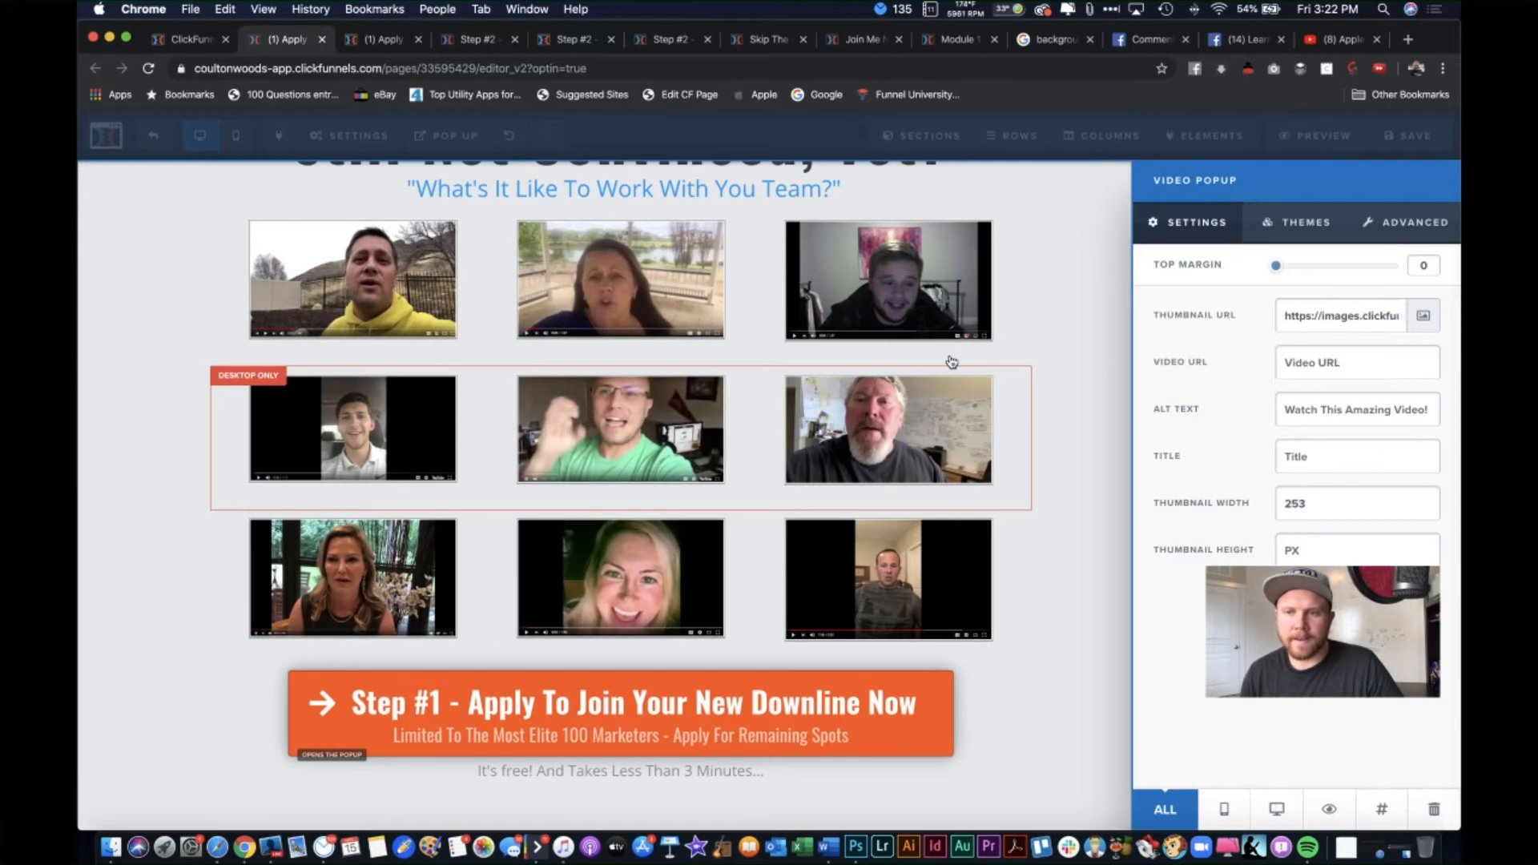
left_click(948, 358)
left_click(1402, 146)
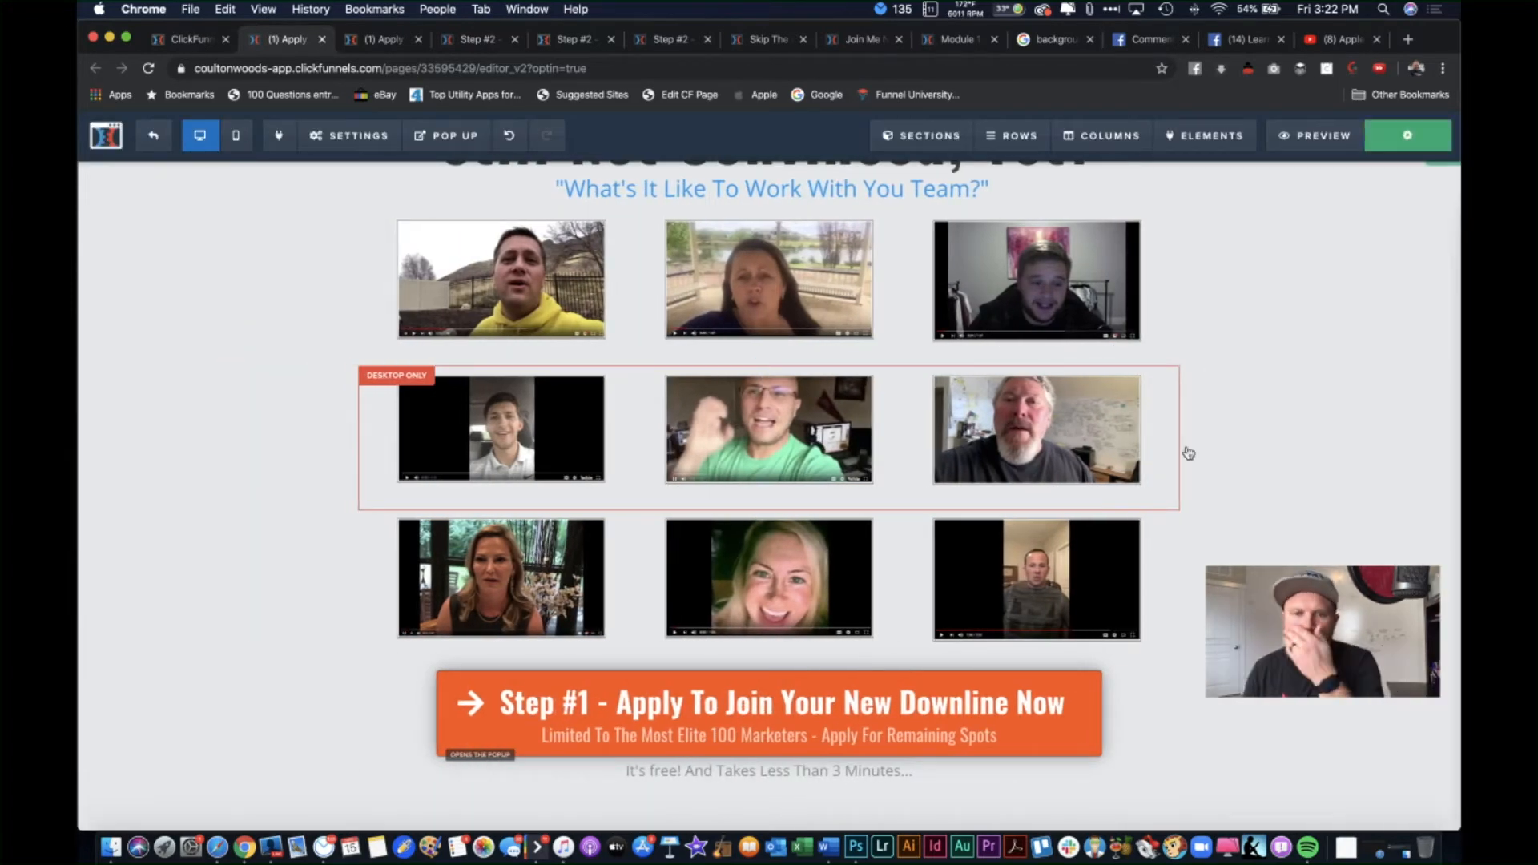
scroll(1188, 452, "down", 5)
scroll(1188, 452, "down", 3)
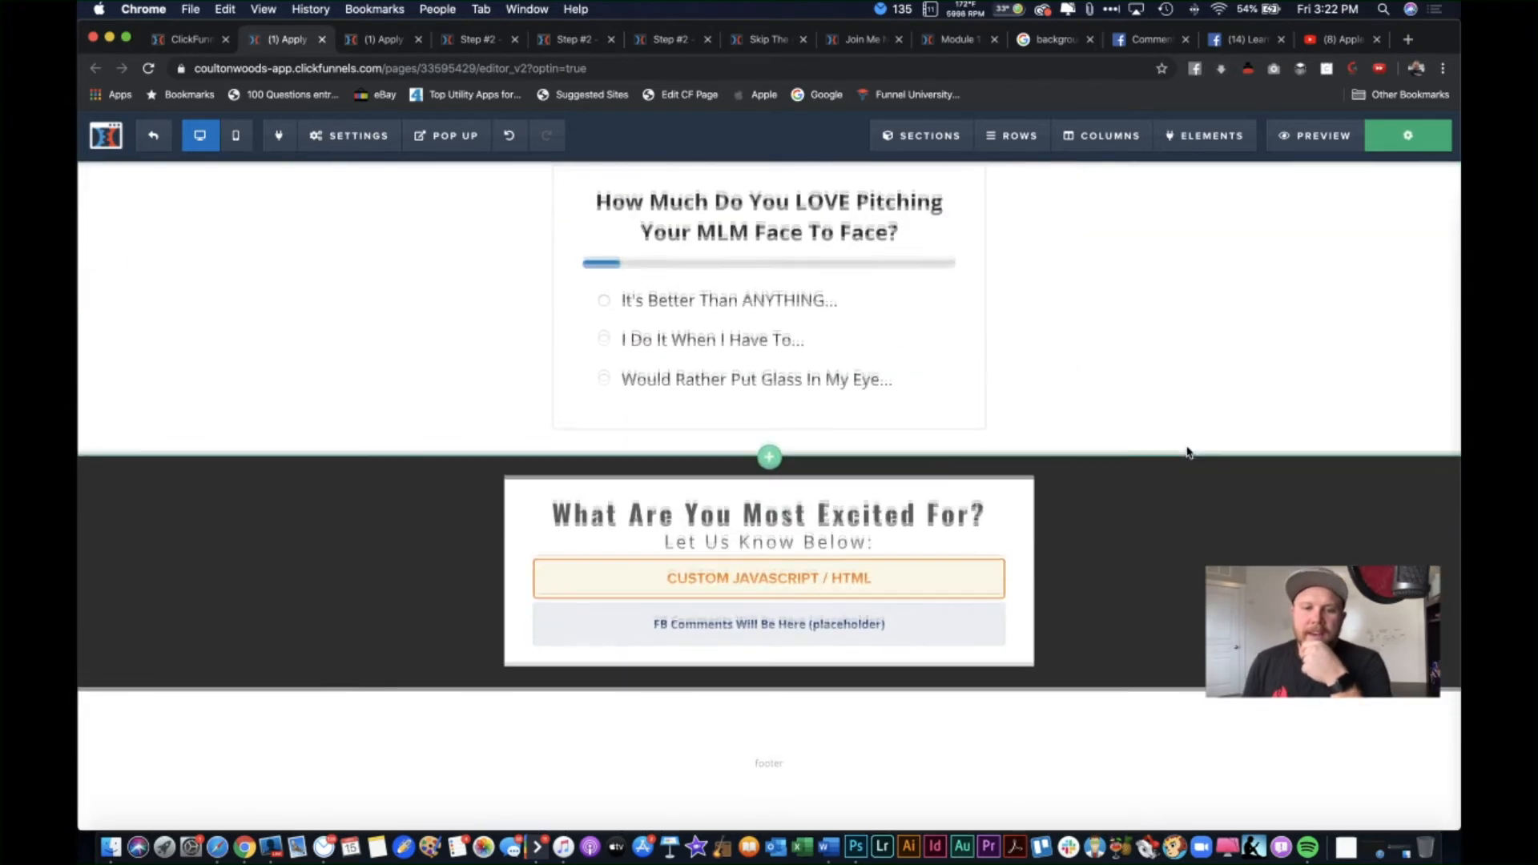
left_click(899, 574)
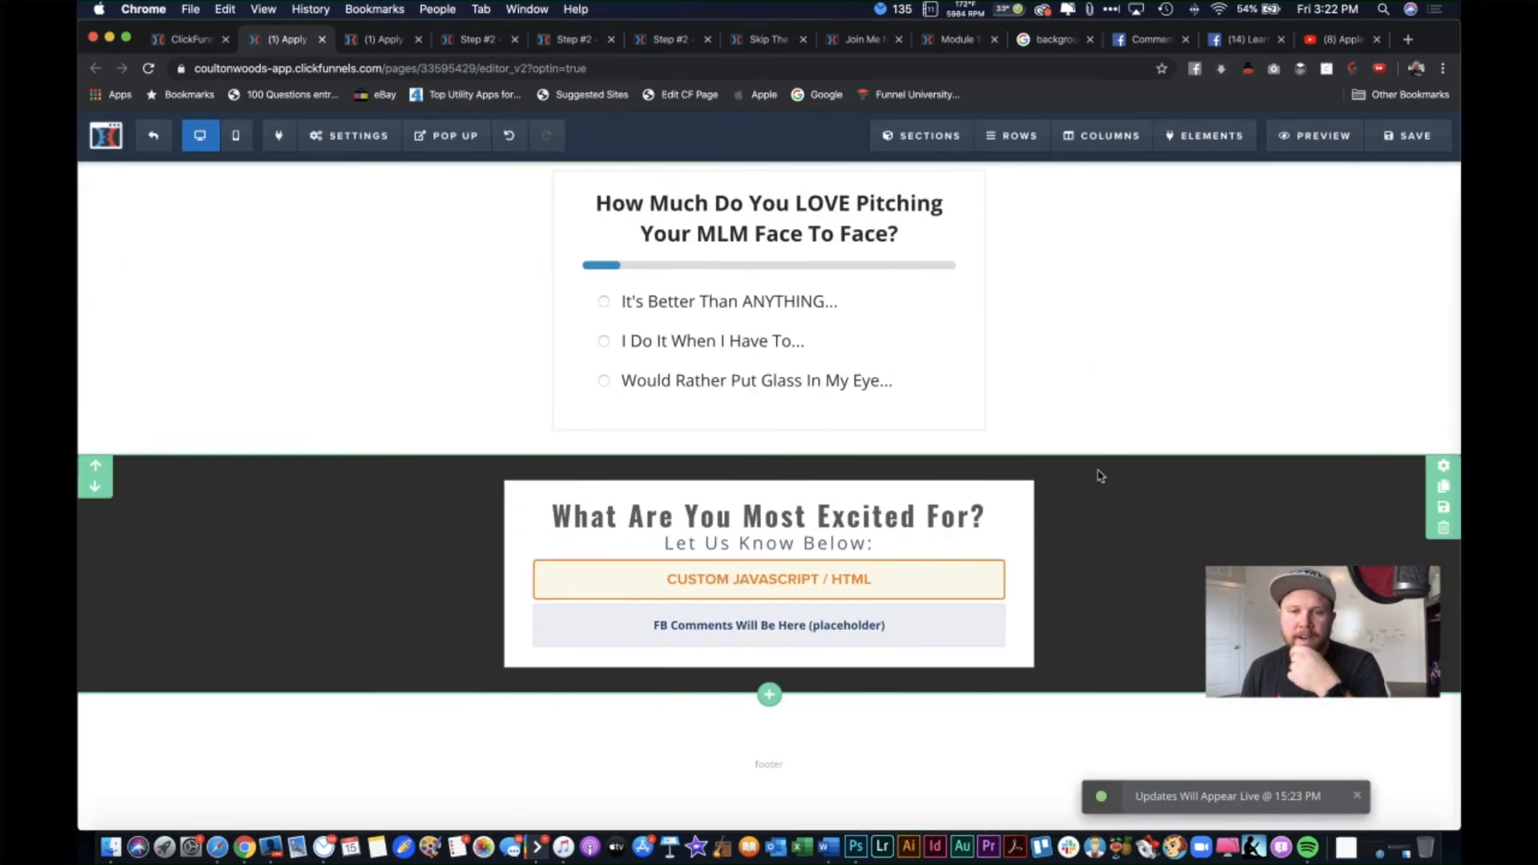
scroll(1099, 474, "up", 10)
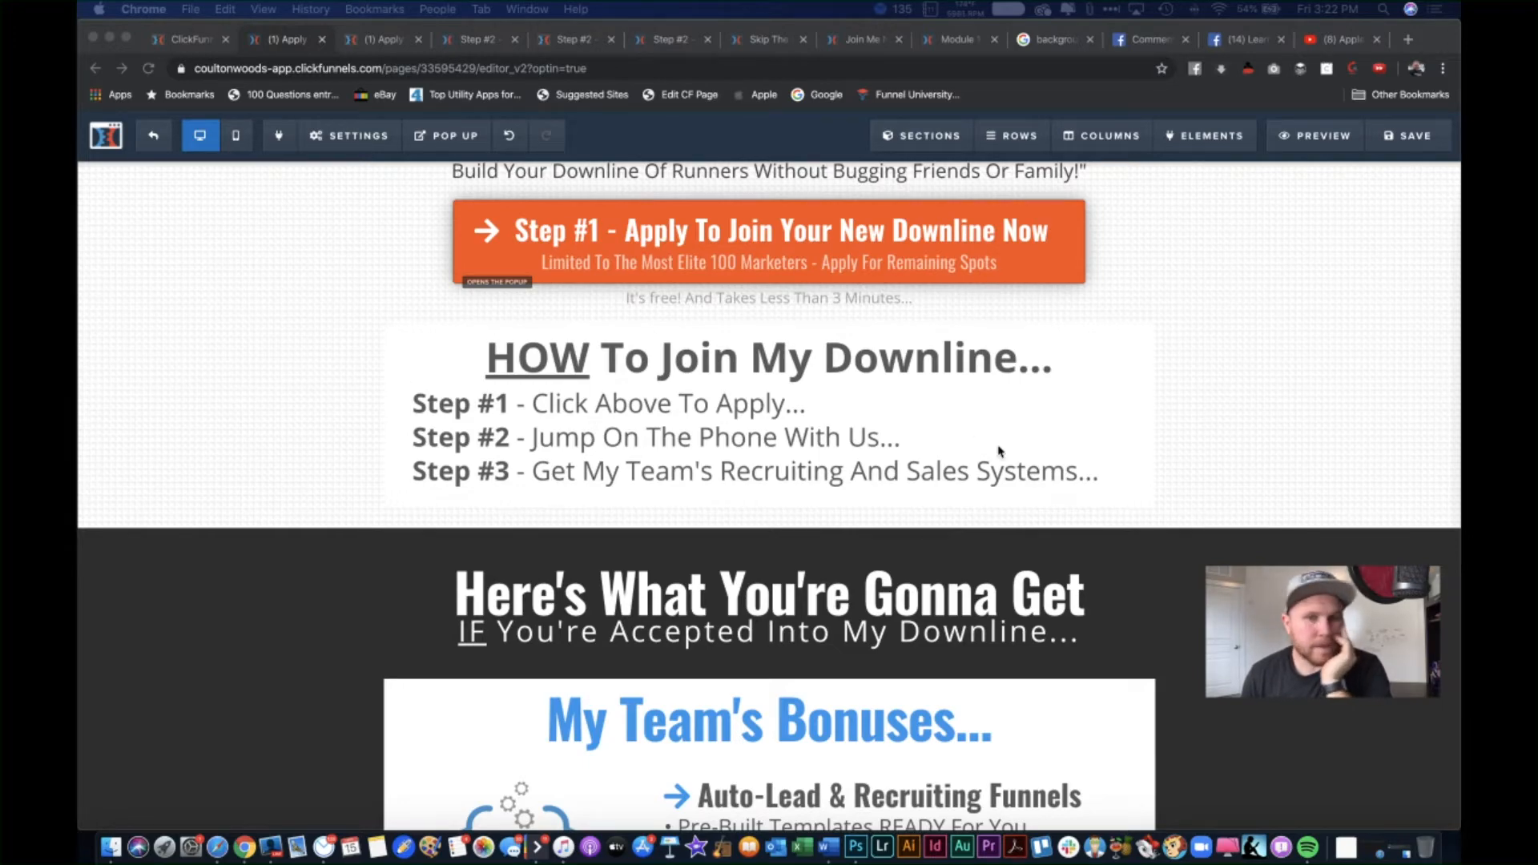
scroll(1298, 421, "up", 5)
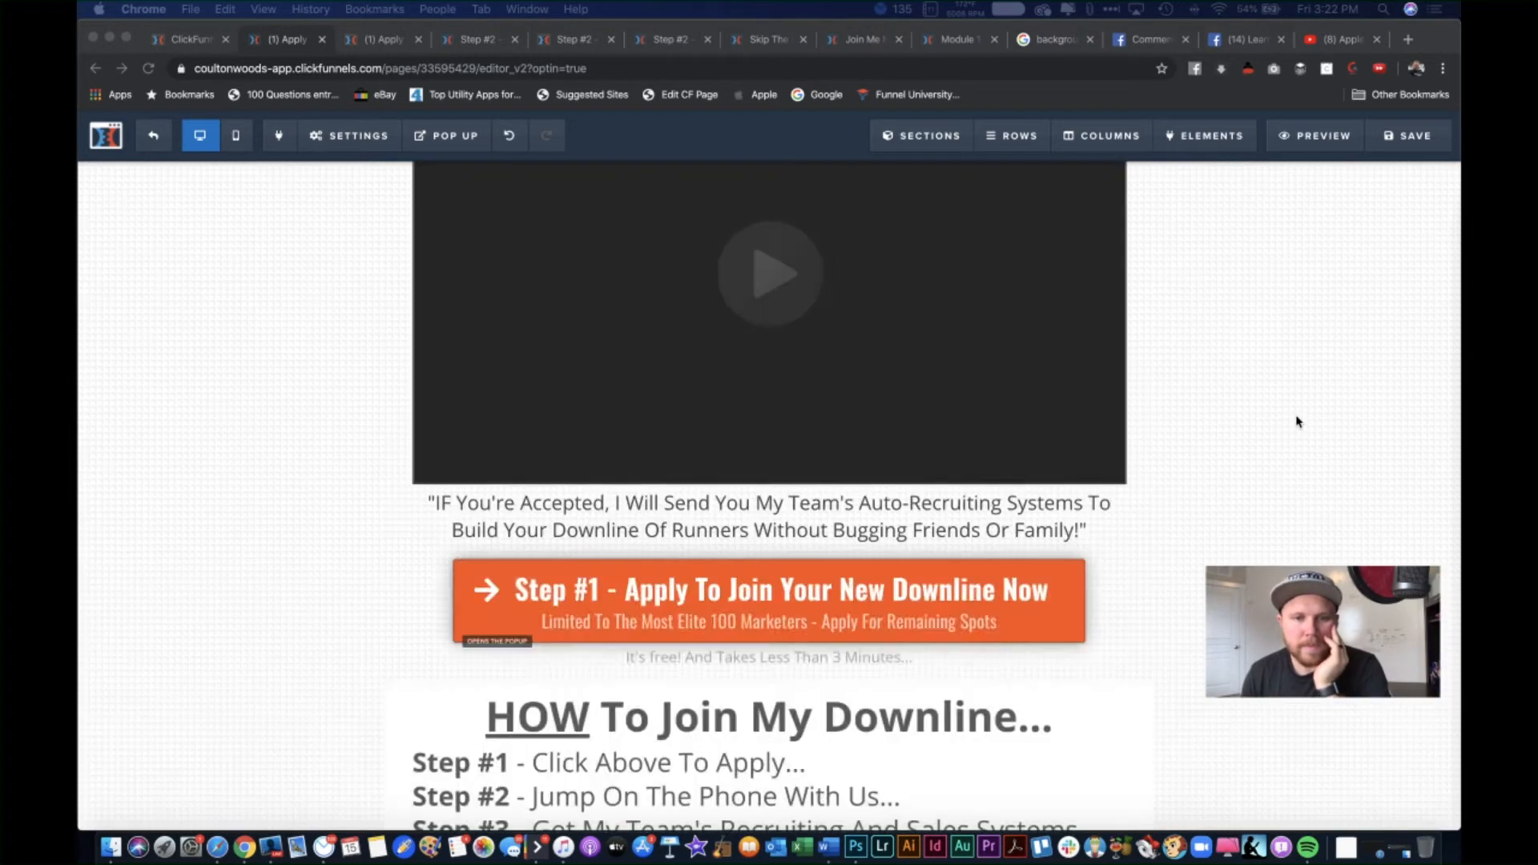
scroll(1298, 420, "up", 4)
left_click(928, 519)
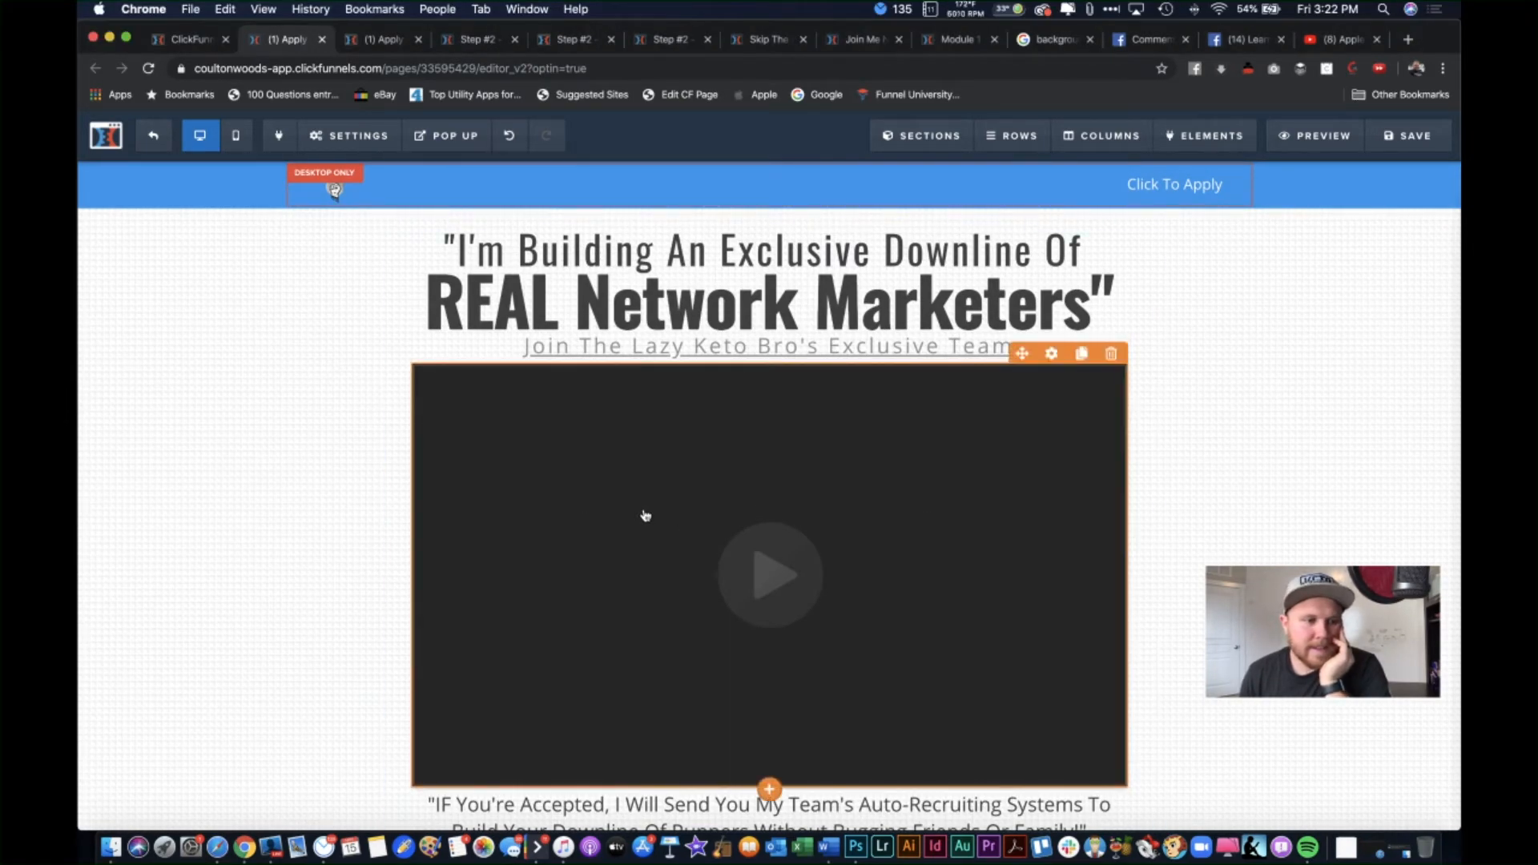
left_click(688, 507)
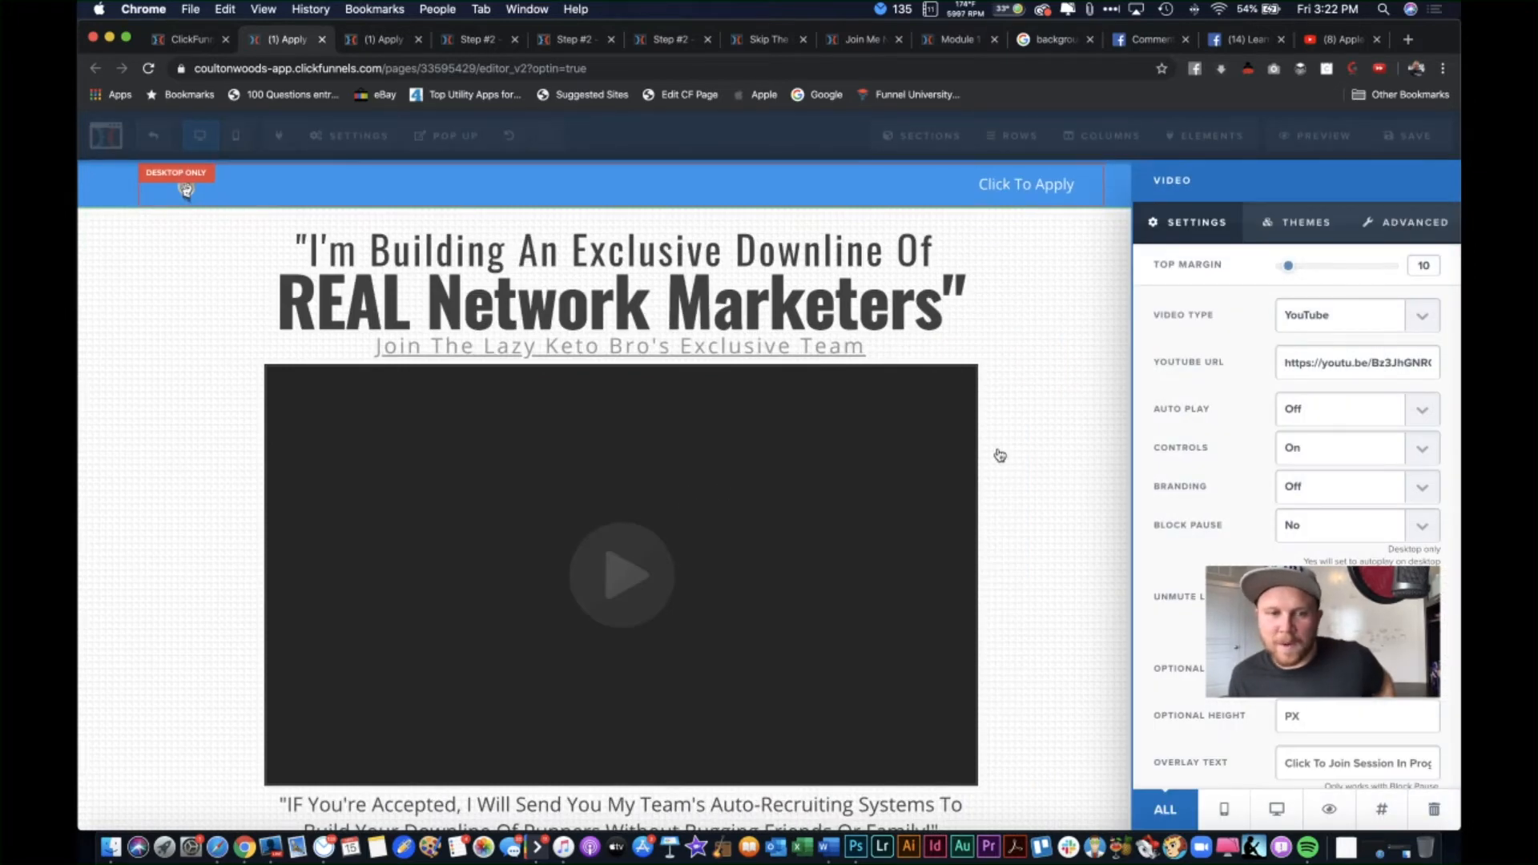
left_click(1053, 448)
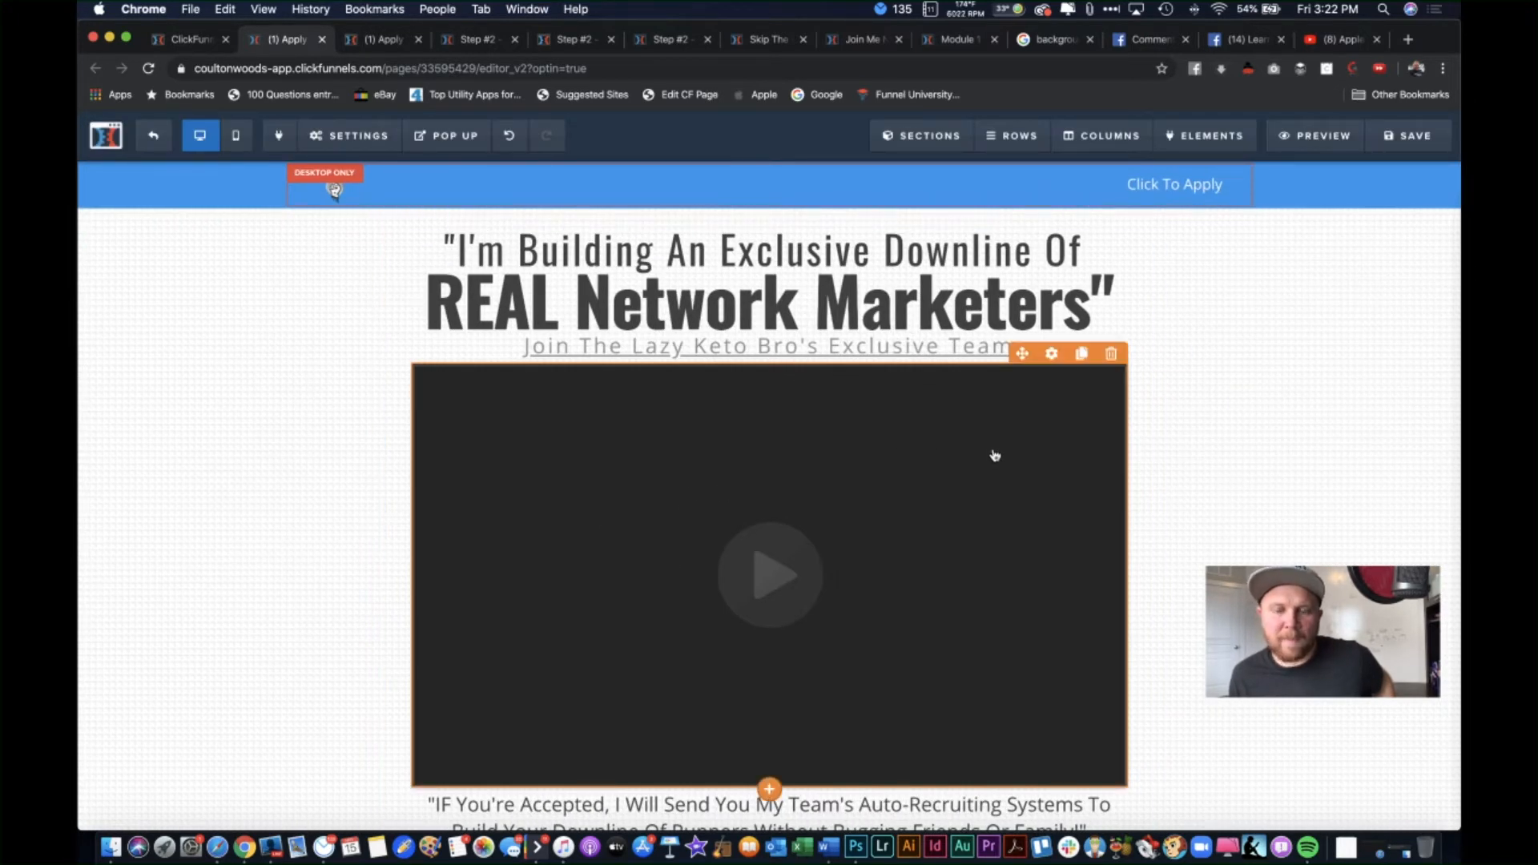
scroll(1210, 564, "down", 1)
scroll(1202, 557, "up", 1)
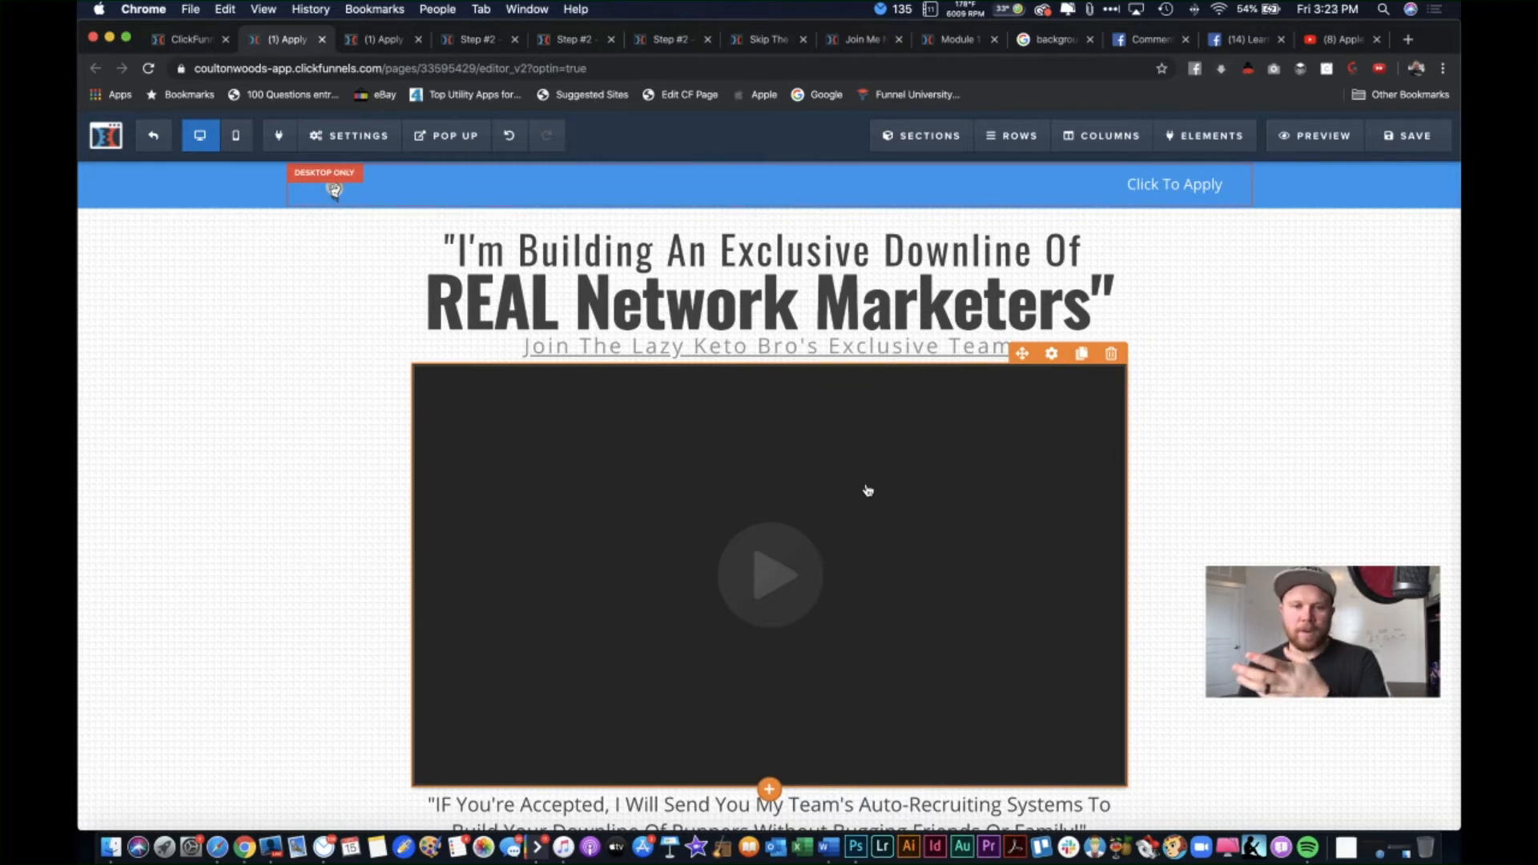
scroll(837, 502, "down", 1)
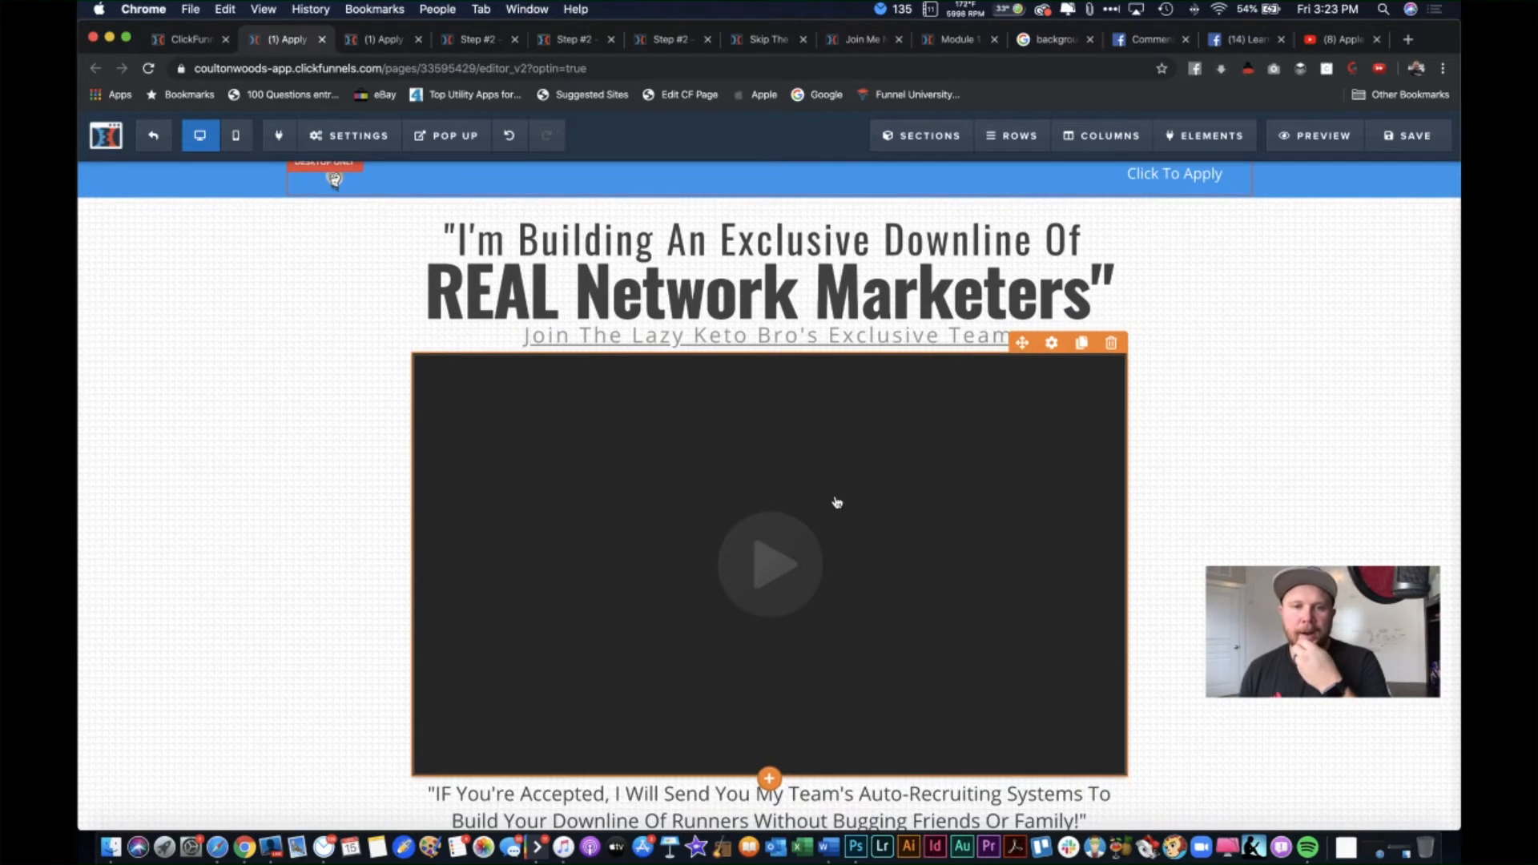
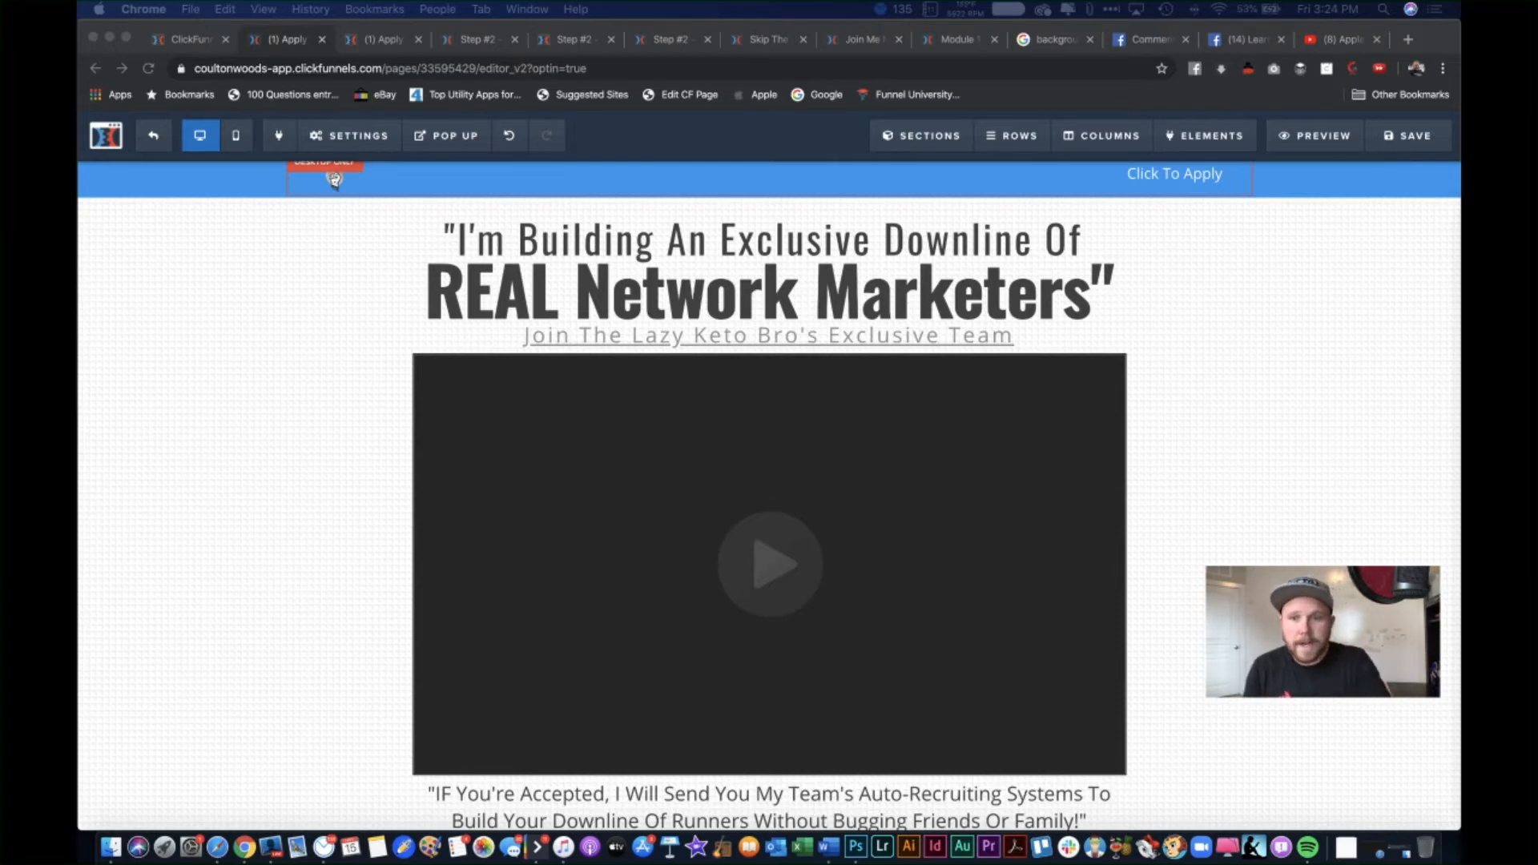
Step: Open the Facebook comments block's settings and select its current comment URL
scroll(1252, 510, "down", 5)
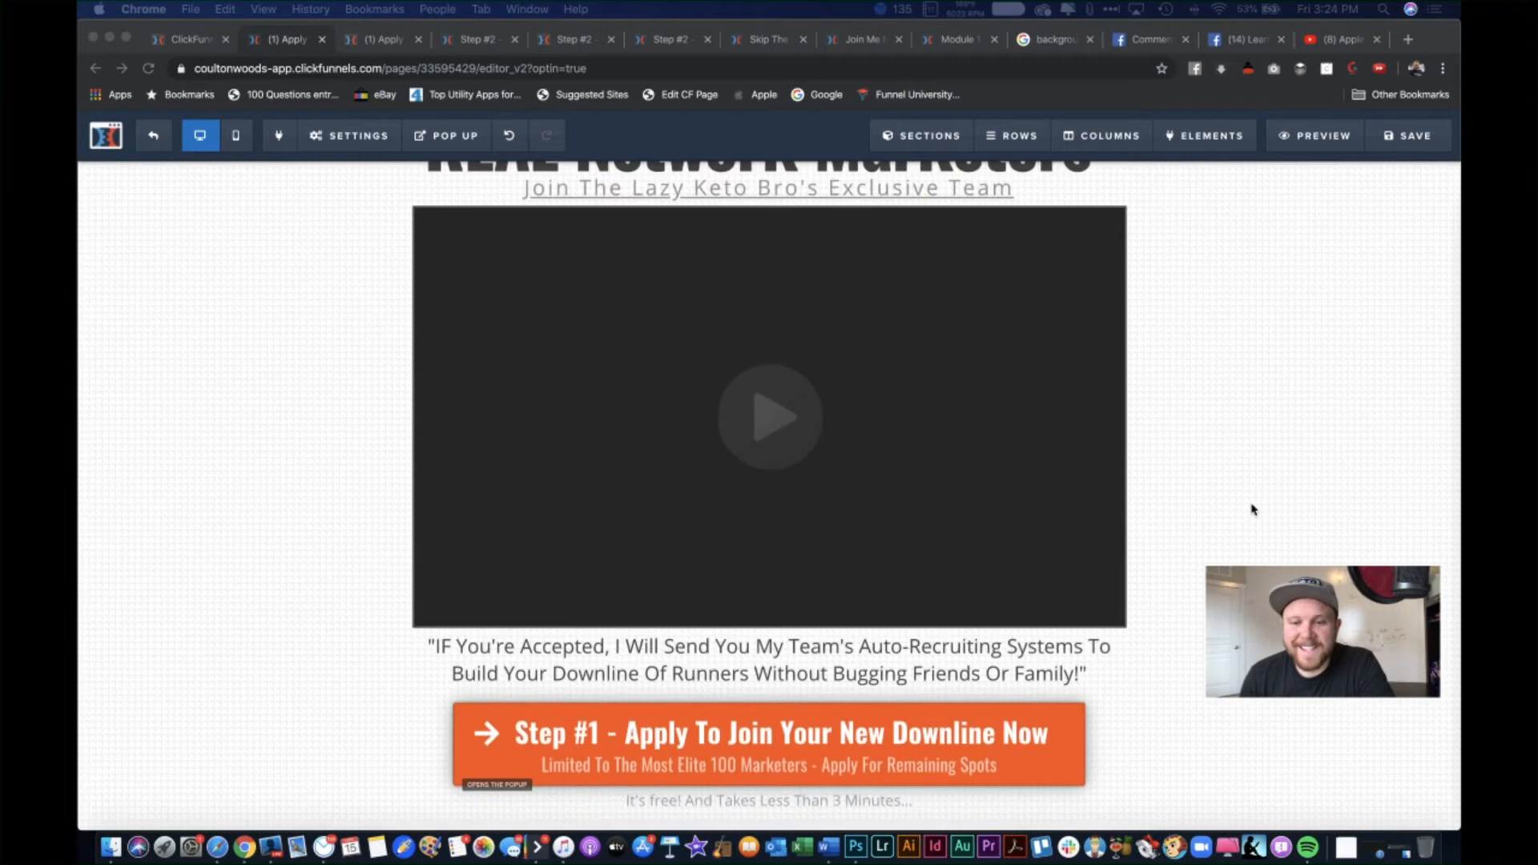
scroll(769, 496, "down", 8)
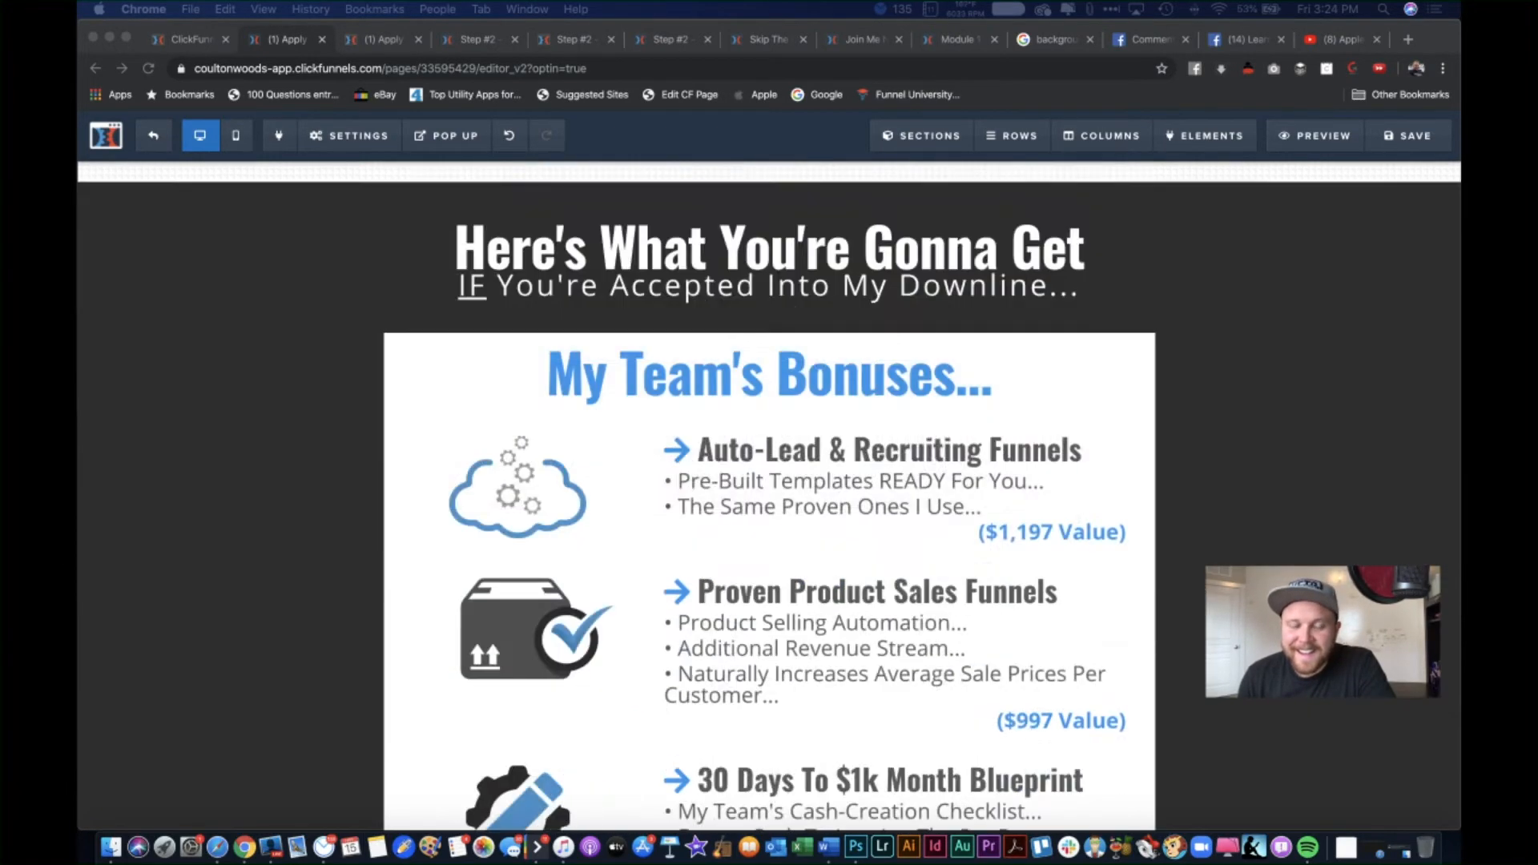
scroll(769, 497, "down", 12)
scroll(769, 496, "up", 18)
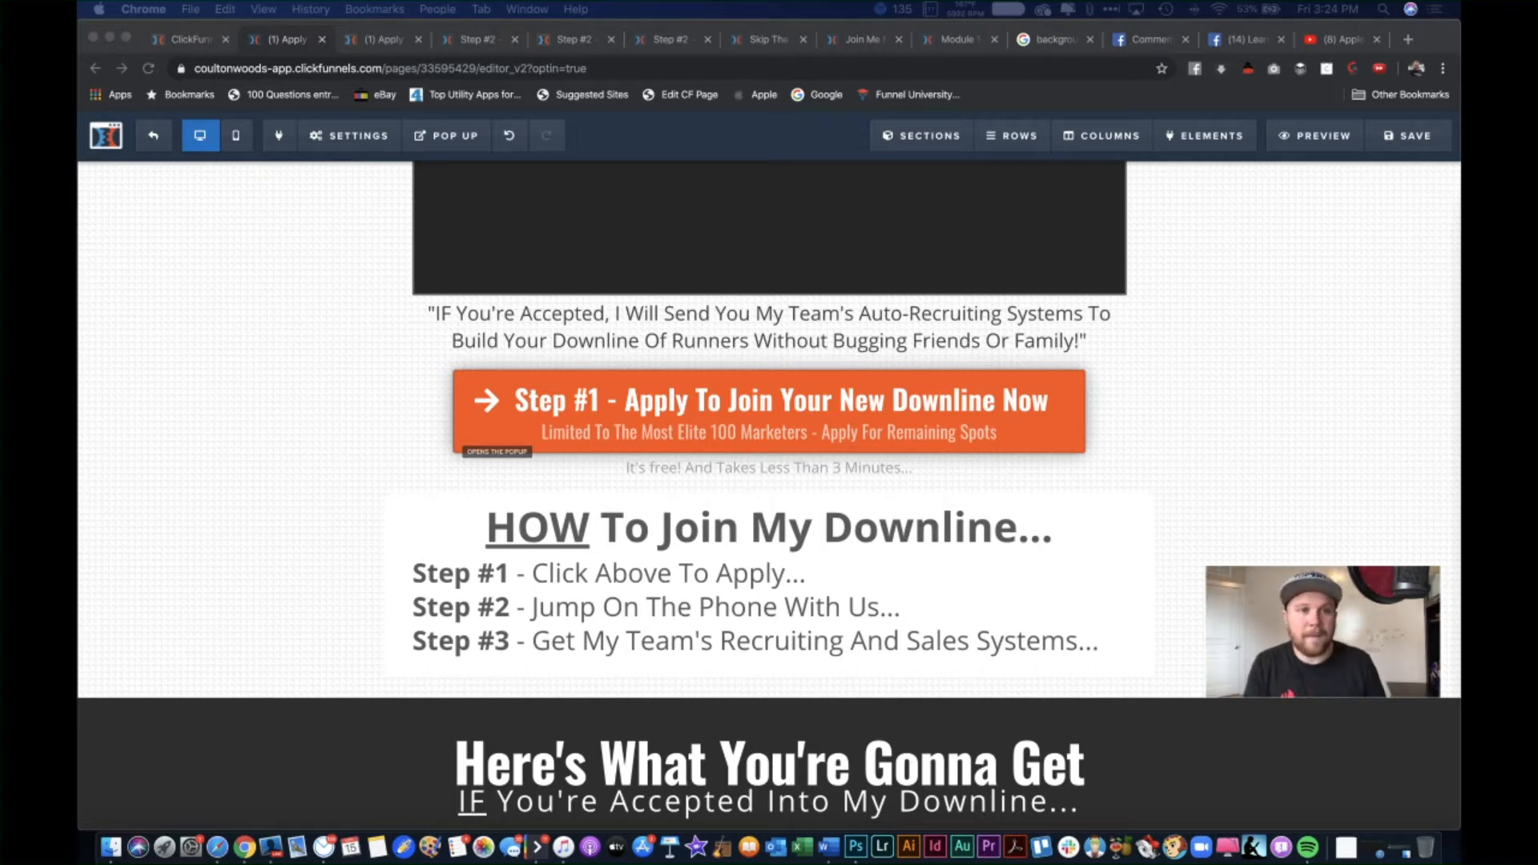
scroll(1212, 480, "up", 5)
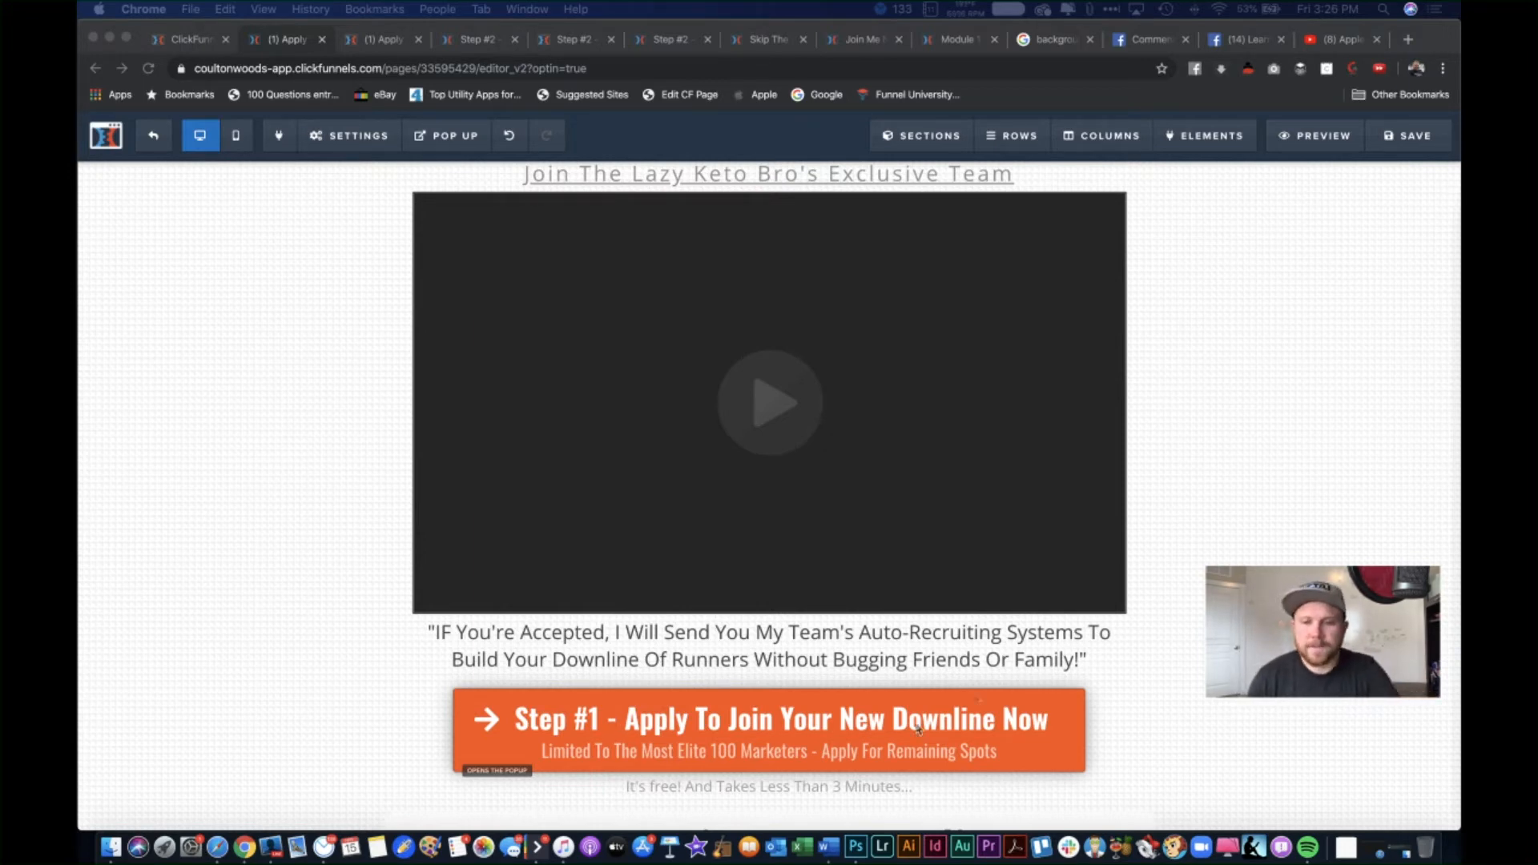
scroll(1171, 613, "down", 20)
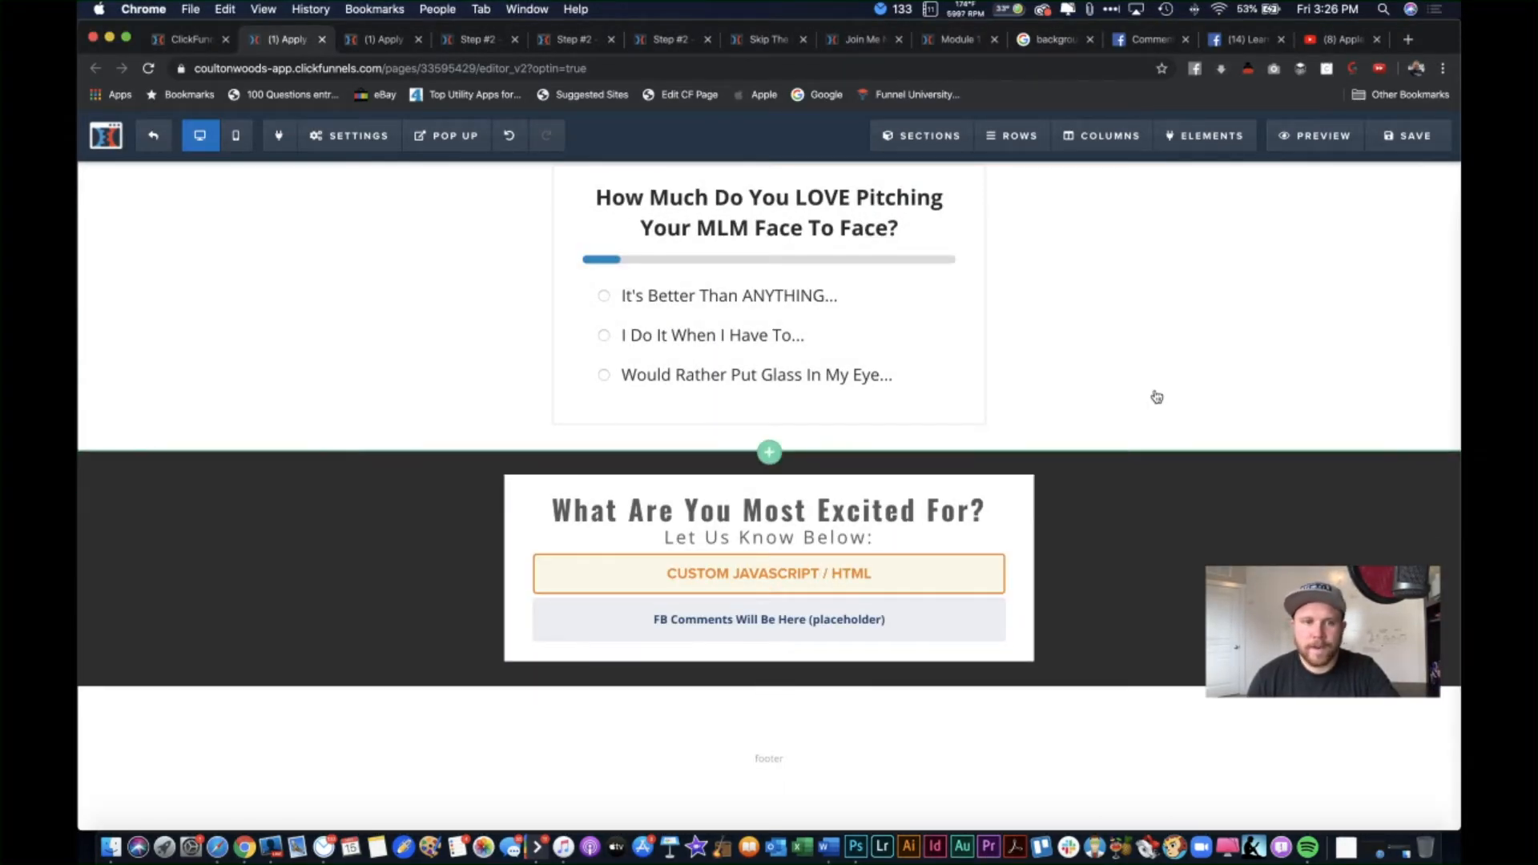
left_click(897, 618)
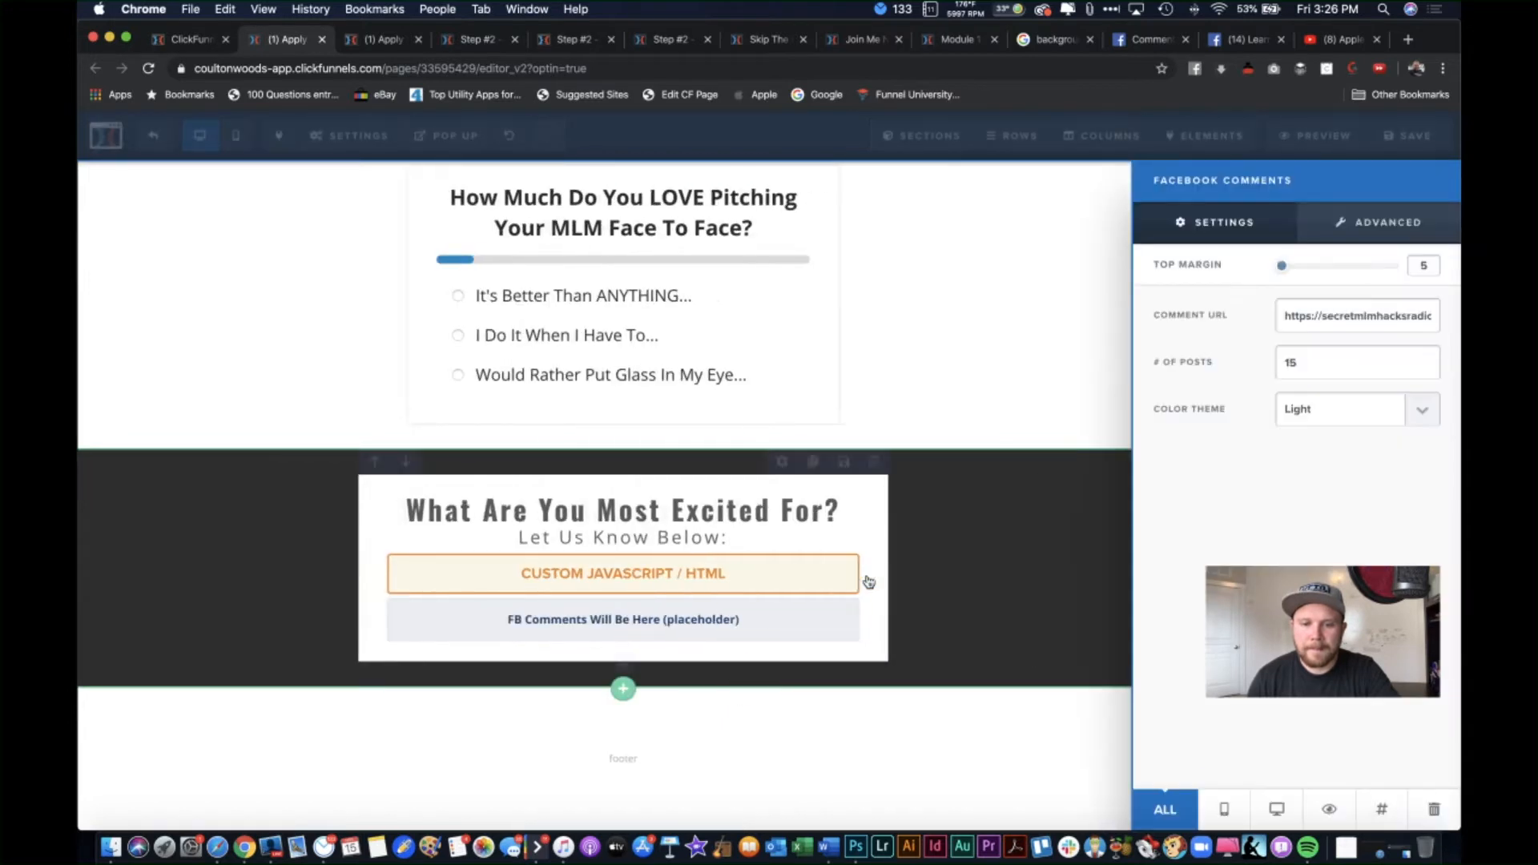
left_click(869, 582)
left_click(859, 617)
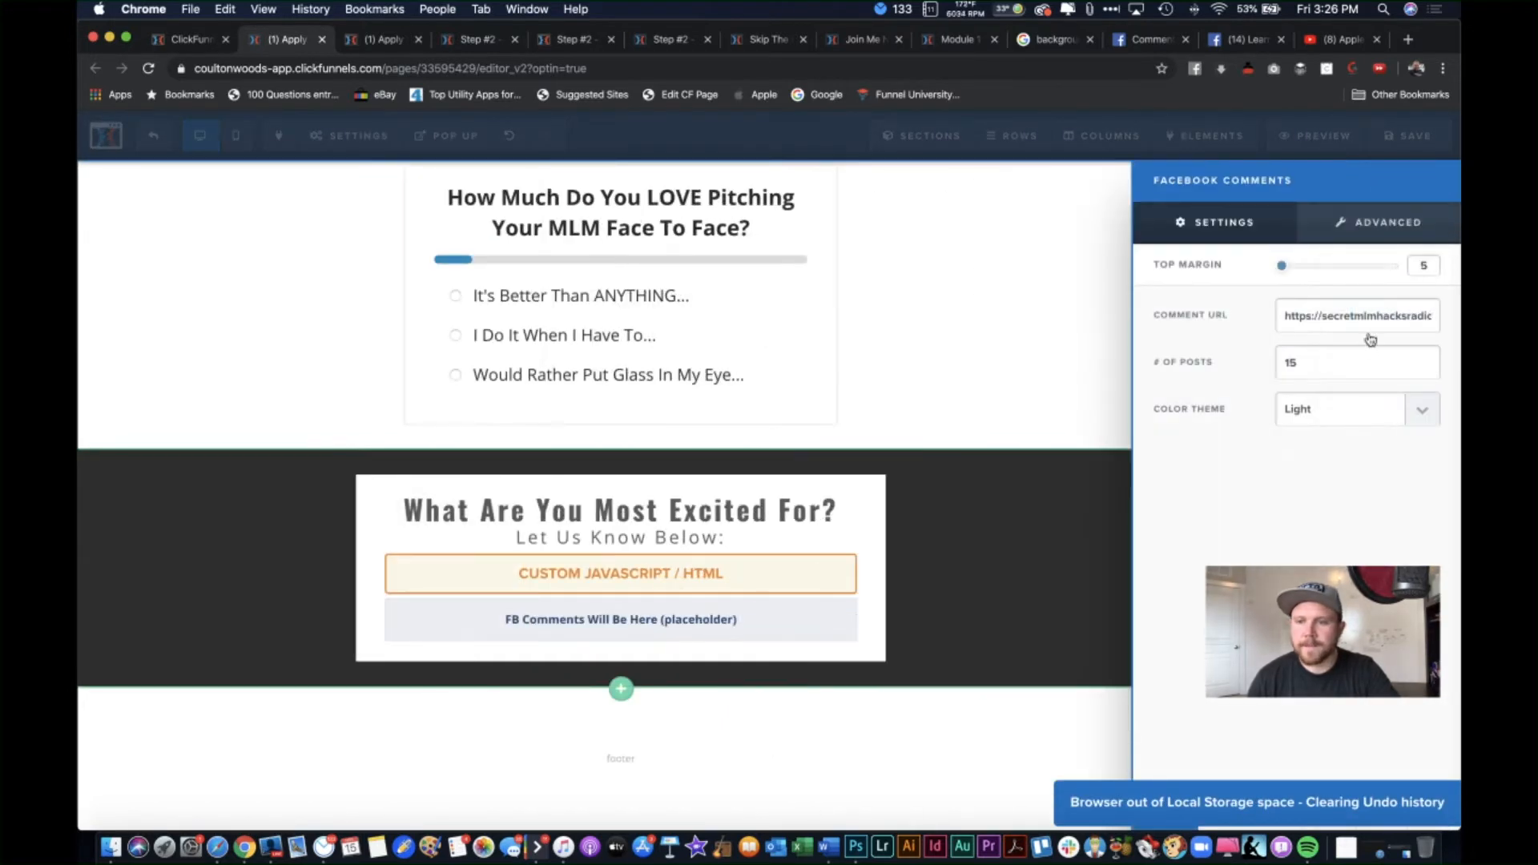
triple_click(1379, 320)
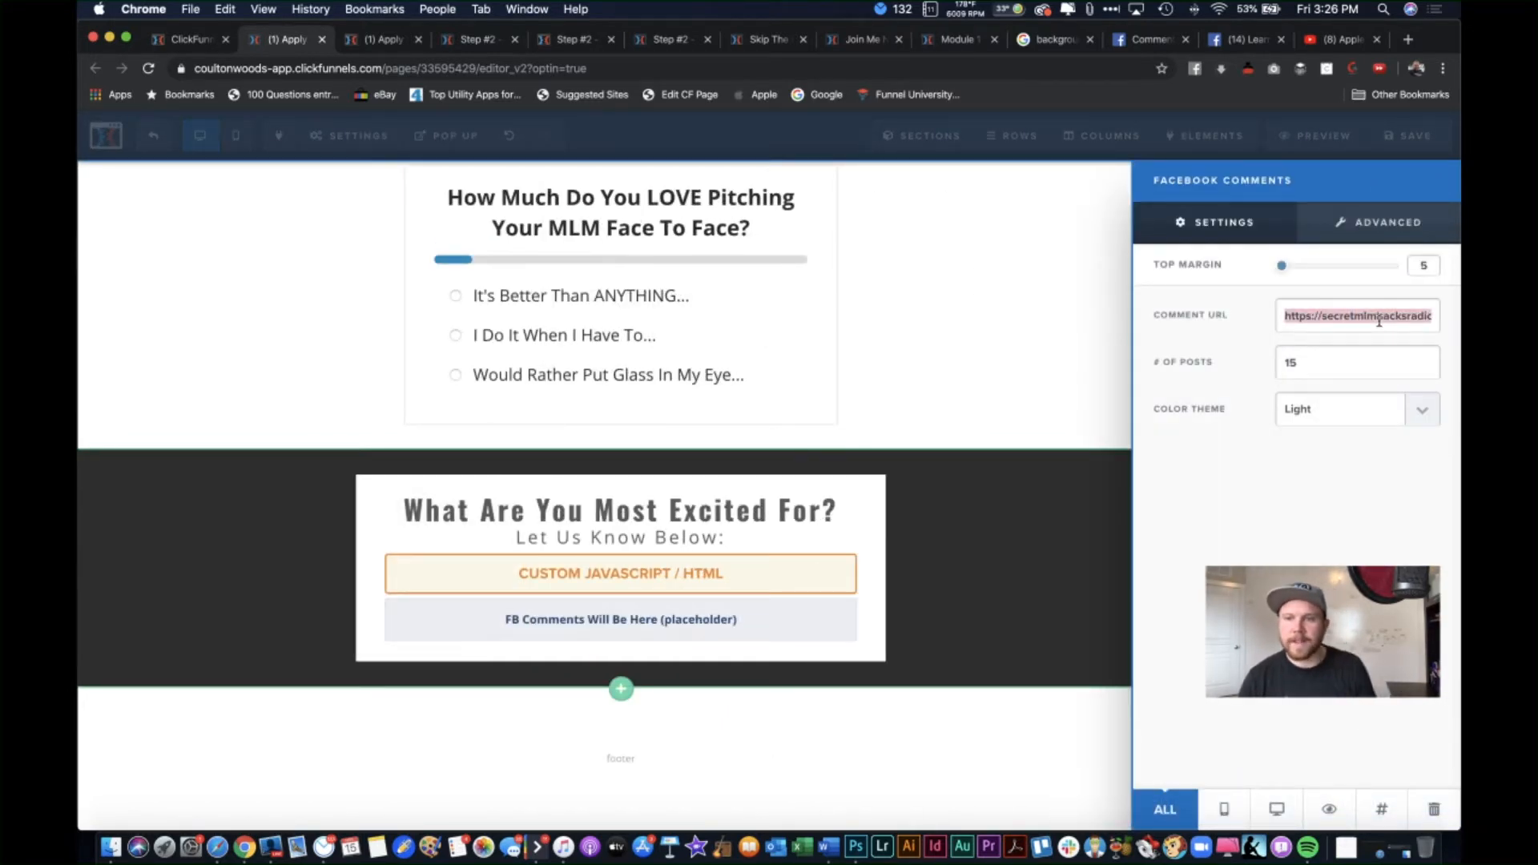
Step: Paste the Learning From The Experts Facebook page URL as the Comment URL and save
left_click(1345, 39)
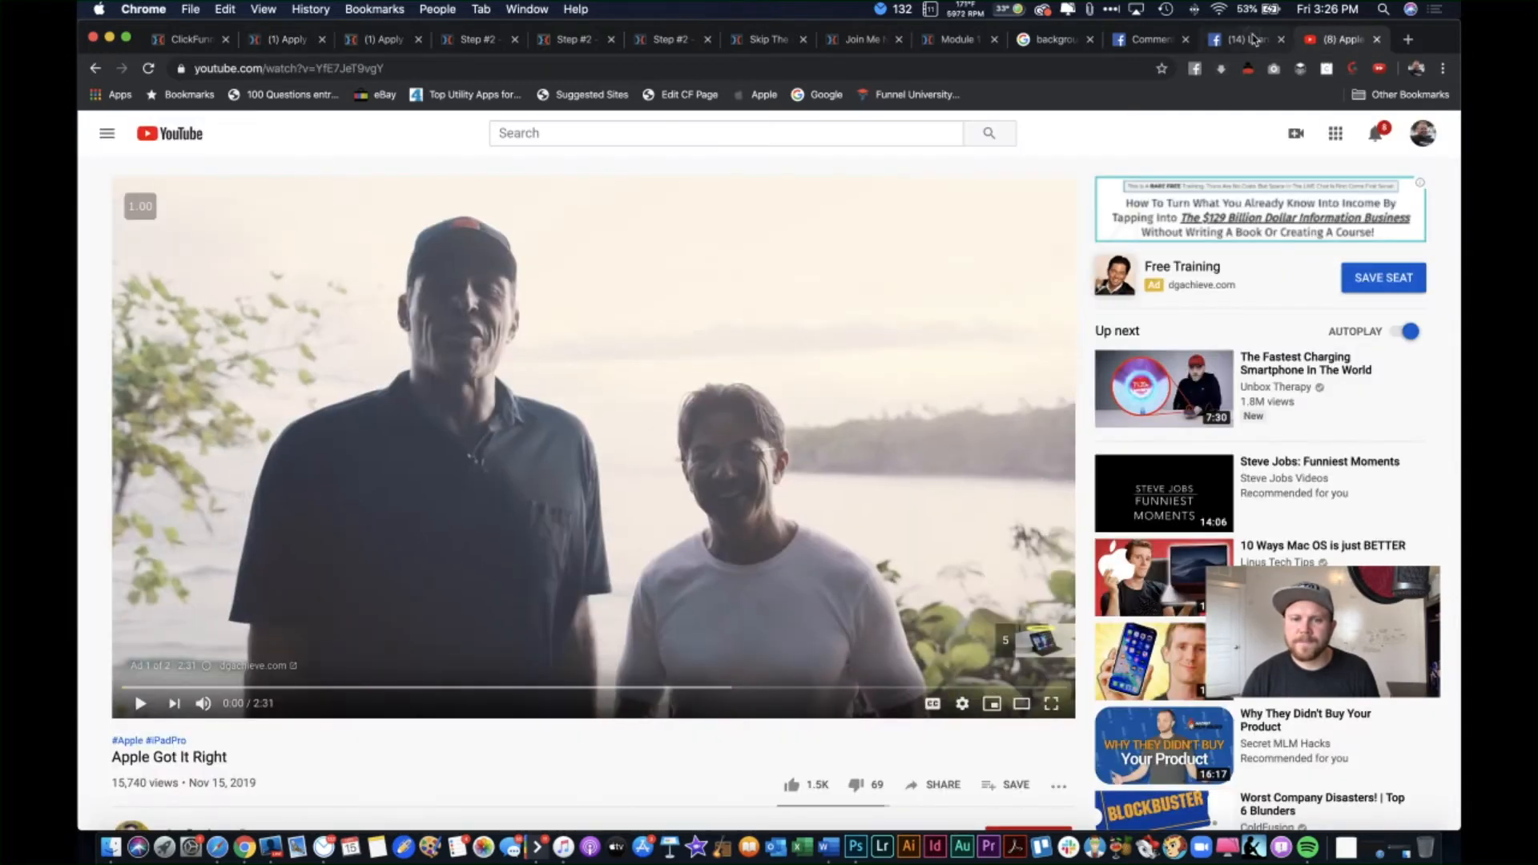
left_click(1254, 39)
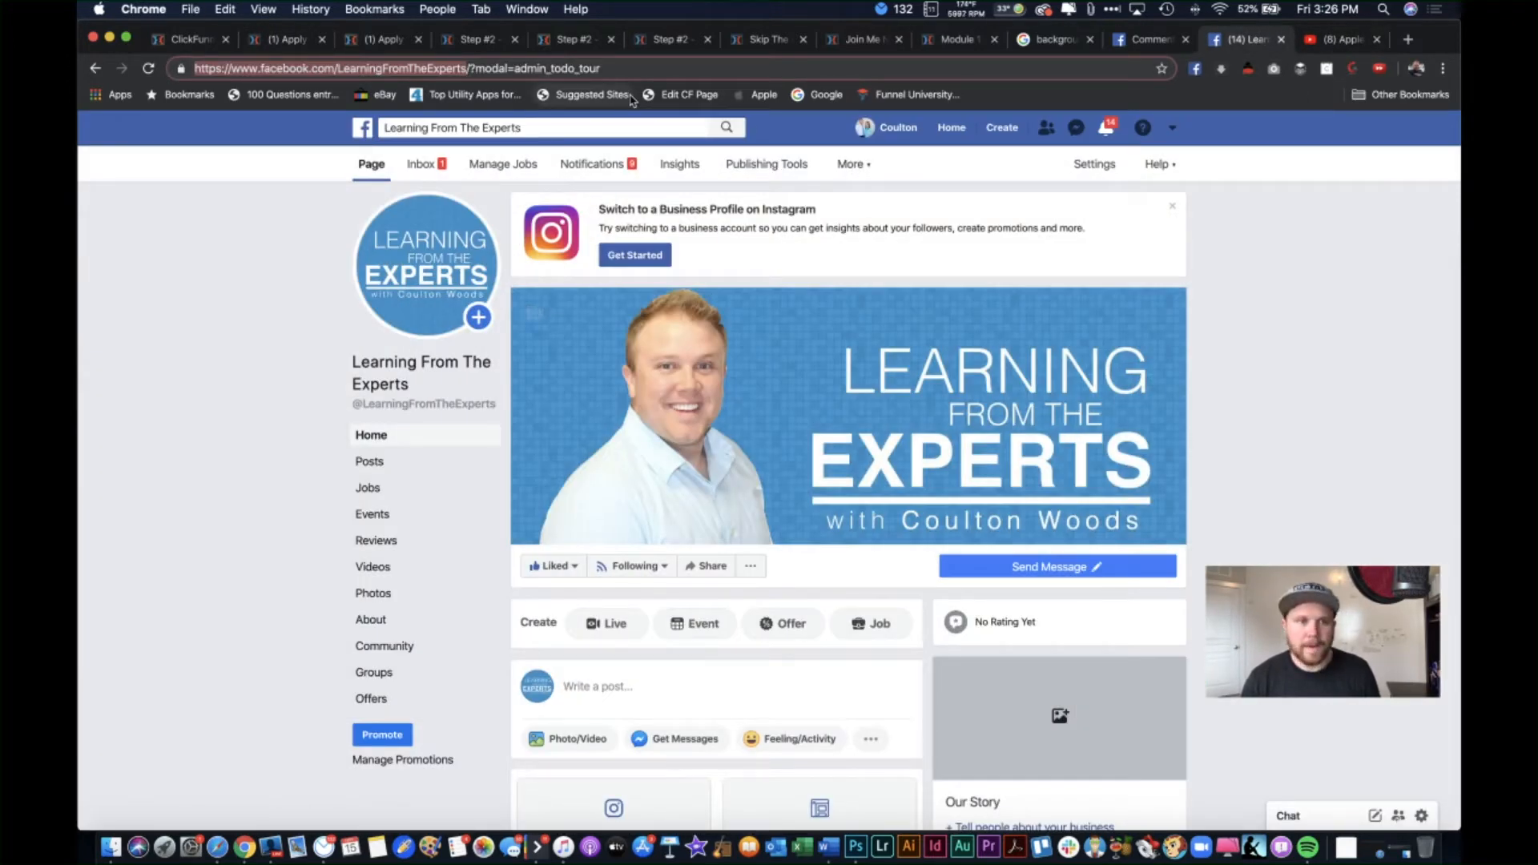
left_click(201, 39)
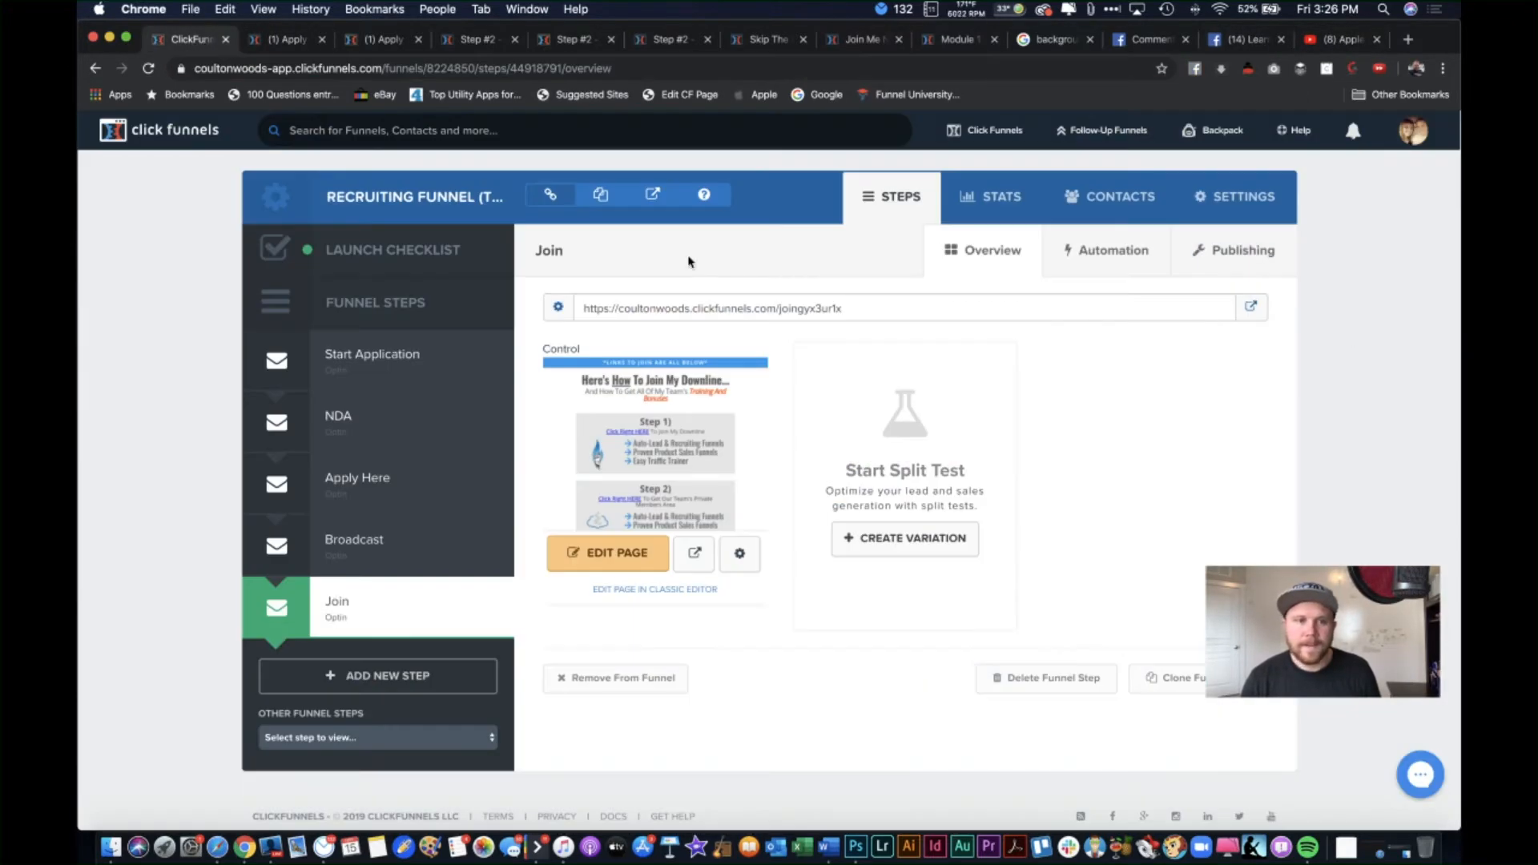
left_click(285, 39)
type("https://www.facebook.com/LearningFromTheExperts")
left_click(1304, 497)
left_click(1035, 698)
left_click(1412, 134)
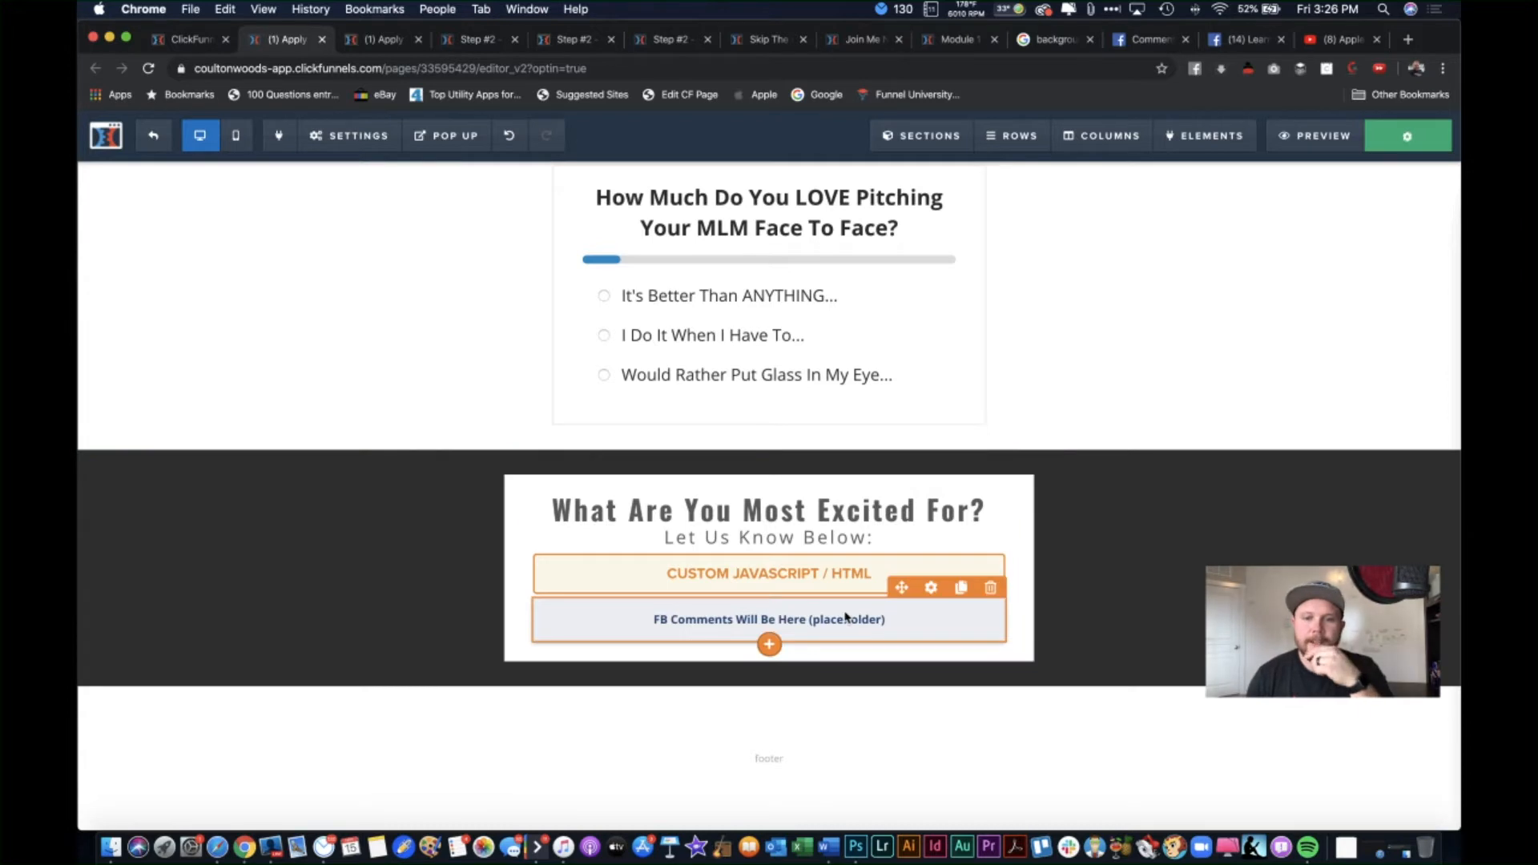
left_click(862, 631)
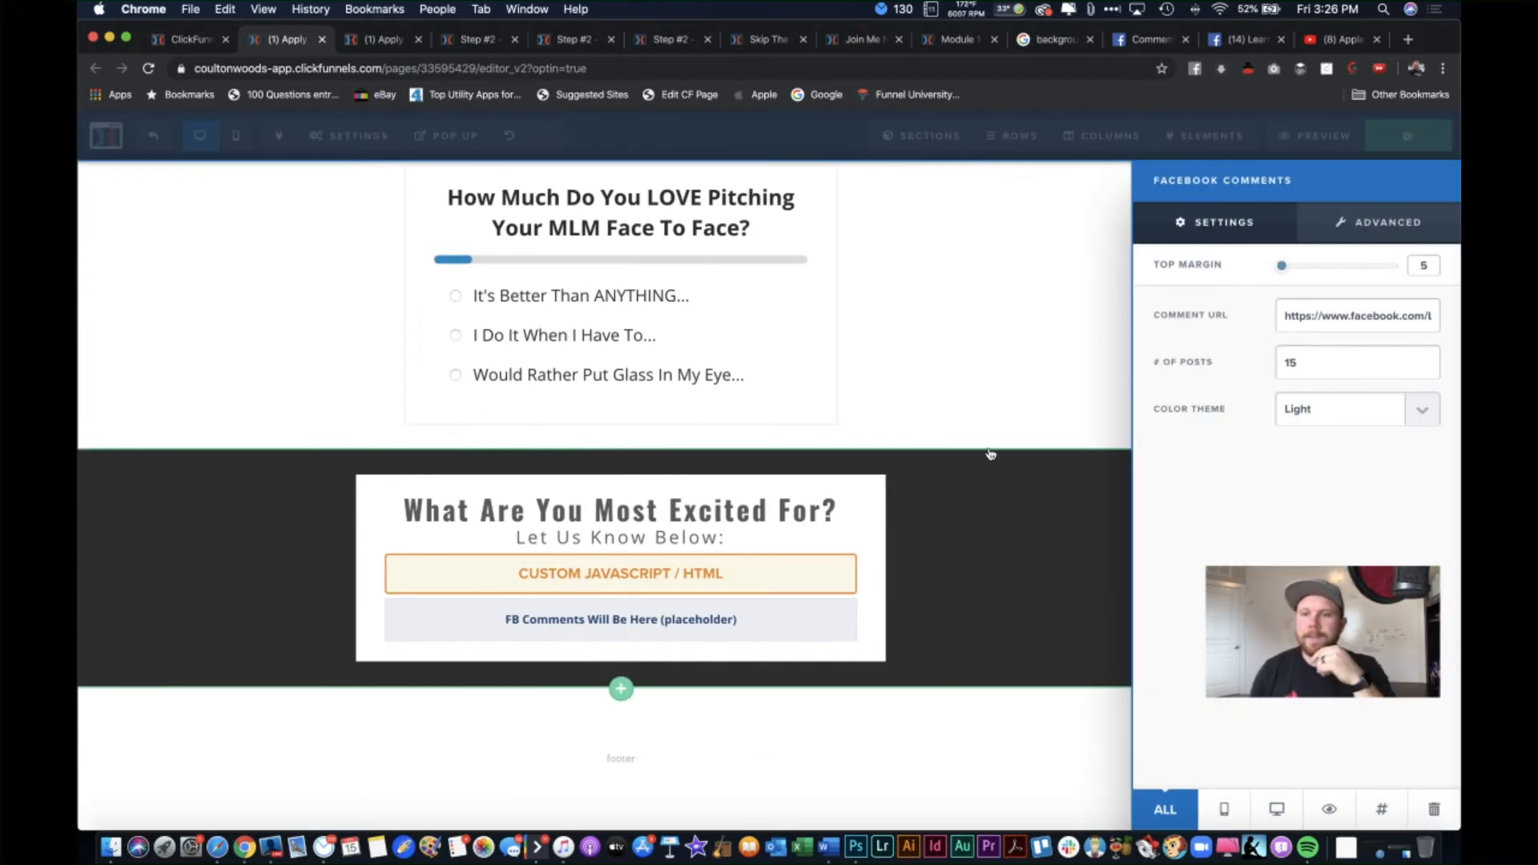
Step: Preview the page and close the duplicate preview tab
left_click(994, 453)
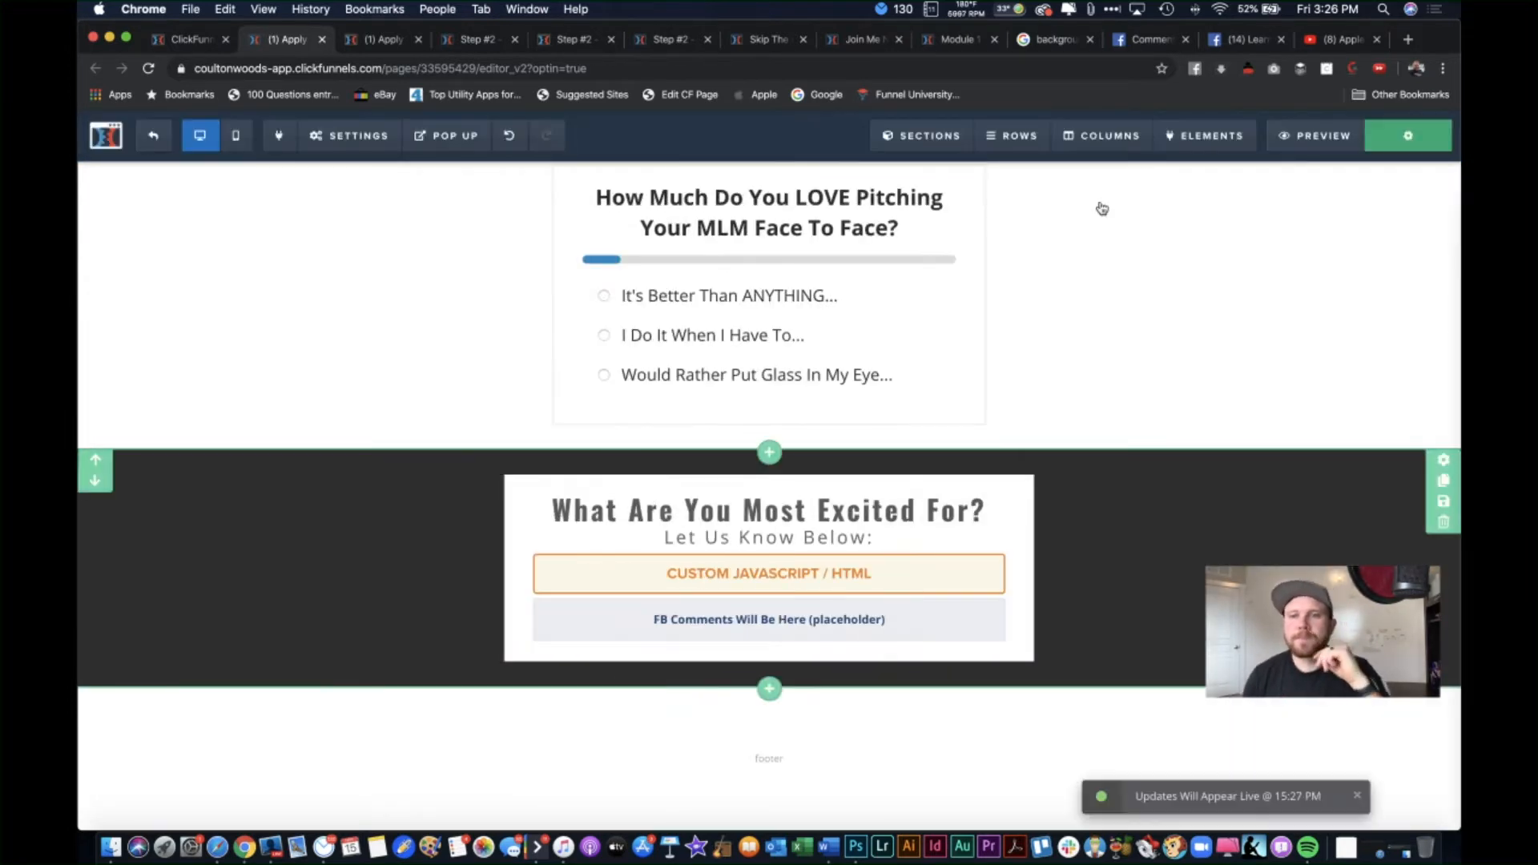
left_click(1317, 135)
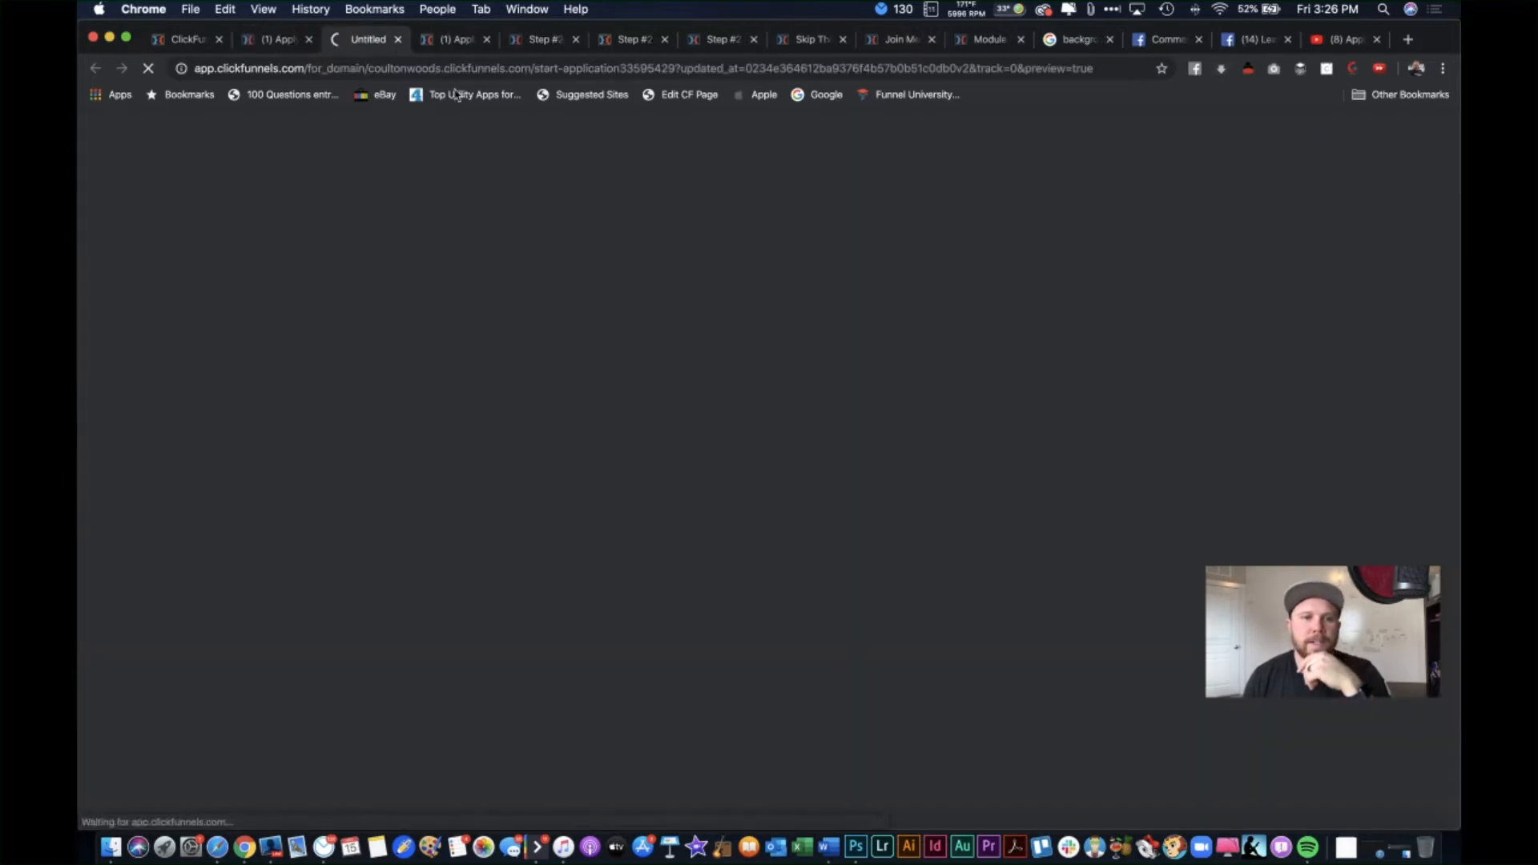
left_click(449, 39)
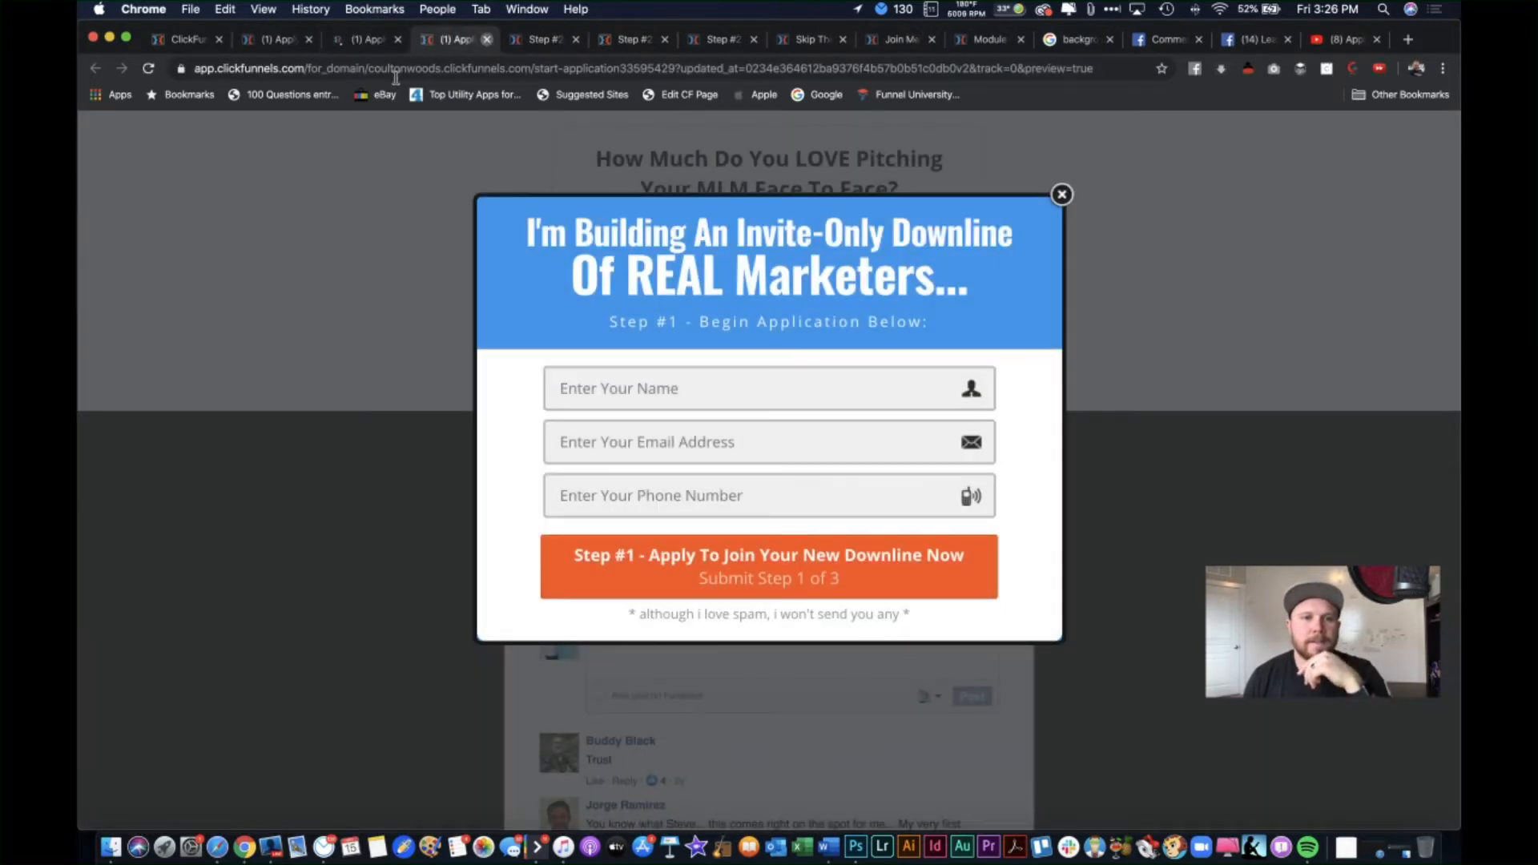
key("super+w")
left_click(369, 39)
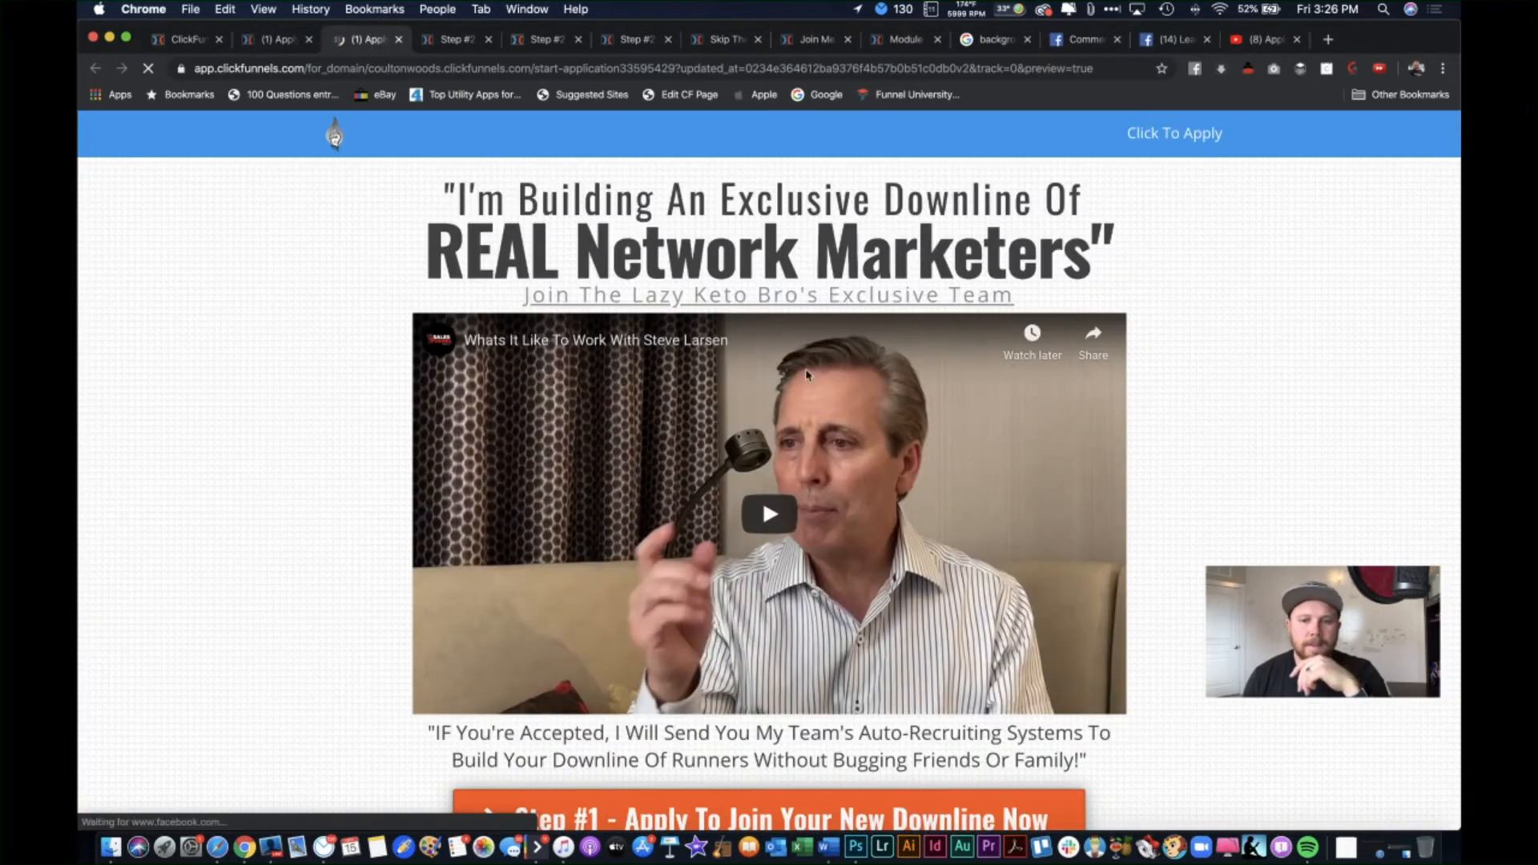
scroll(807, 375, "down", 20)
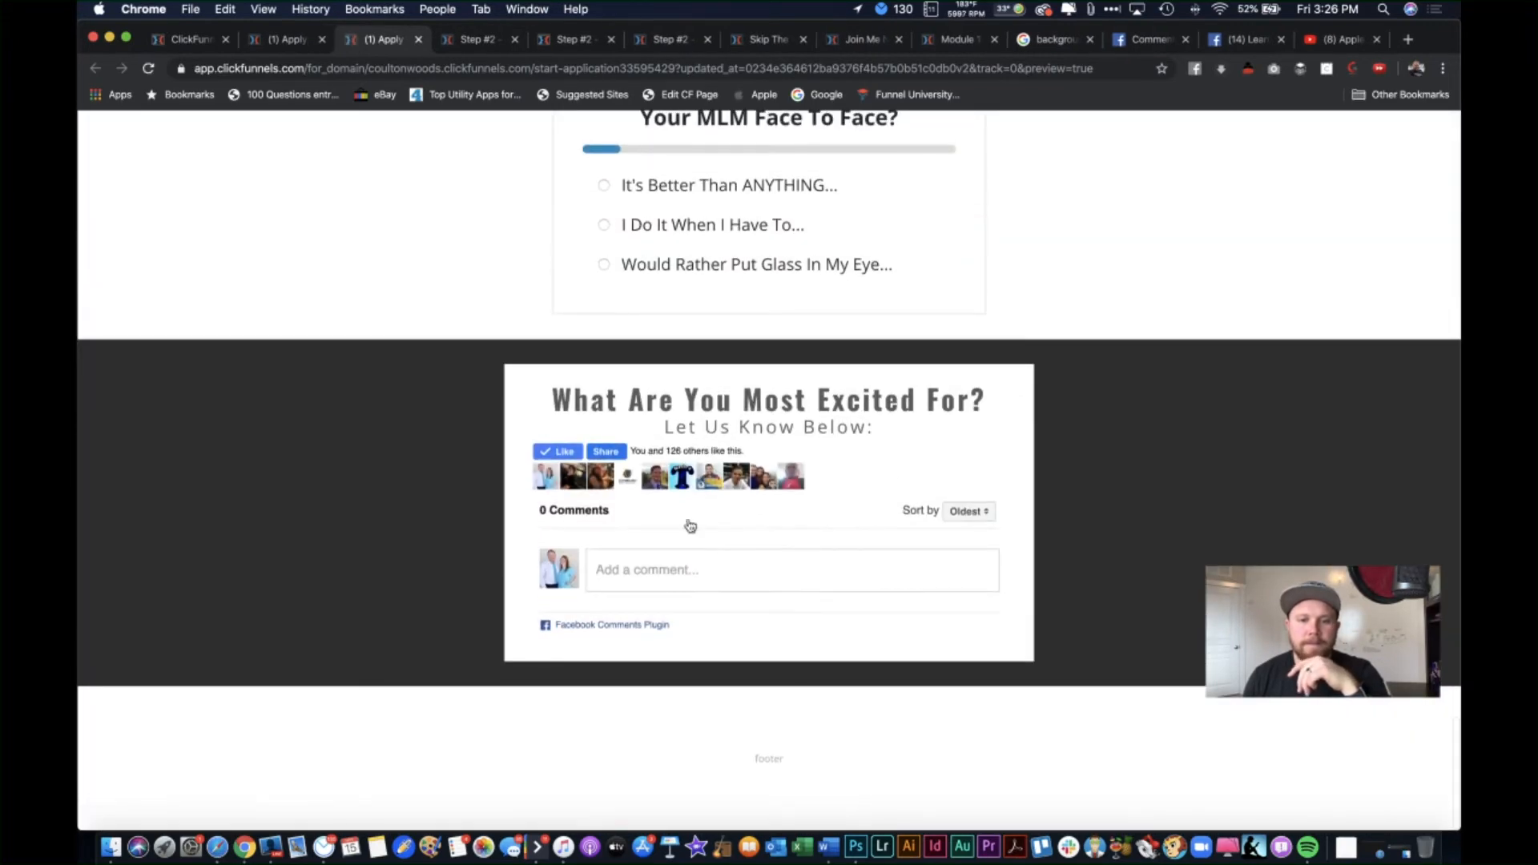
Step: Post a 'Love it!' test comment in the preview's Facebook comments box, then return to the editor
left_click(679, 582)
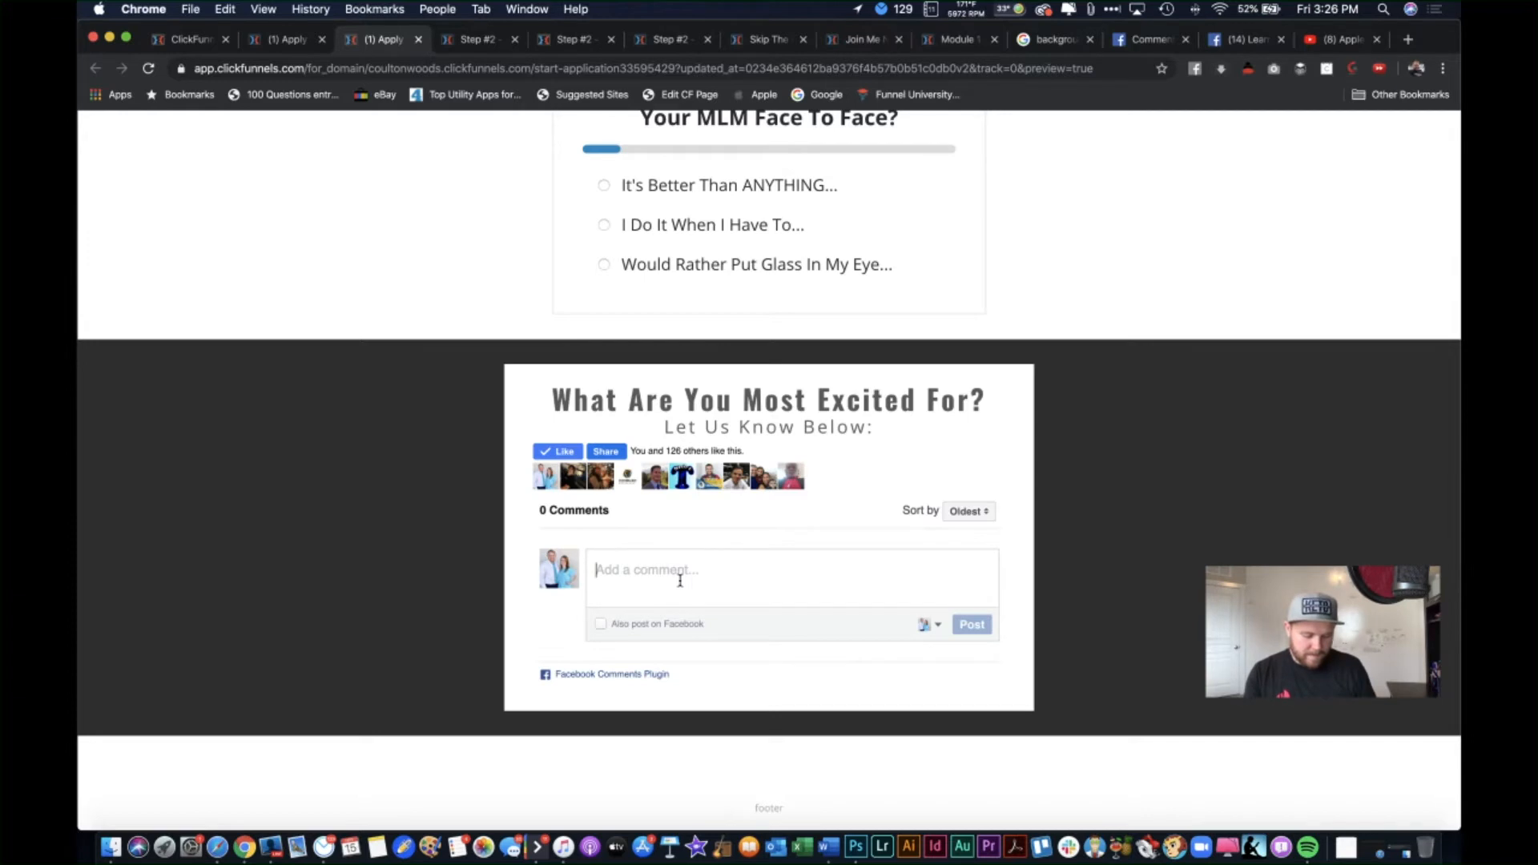
type("Love ti")
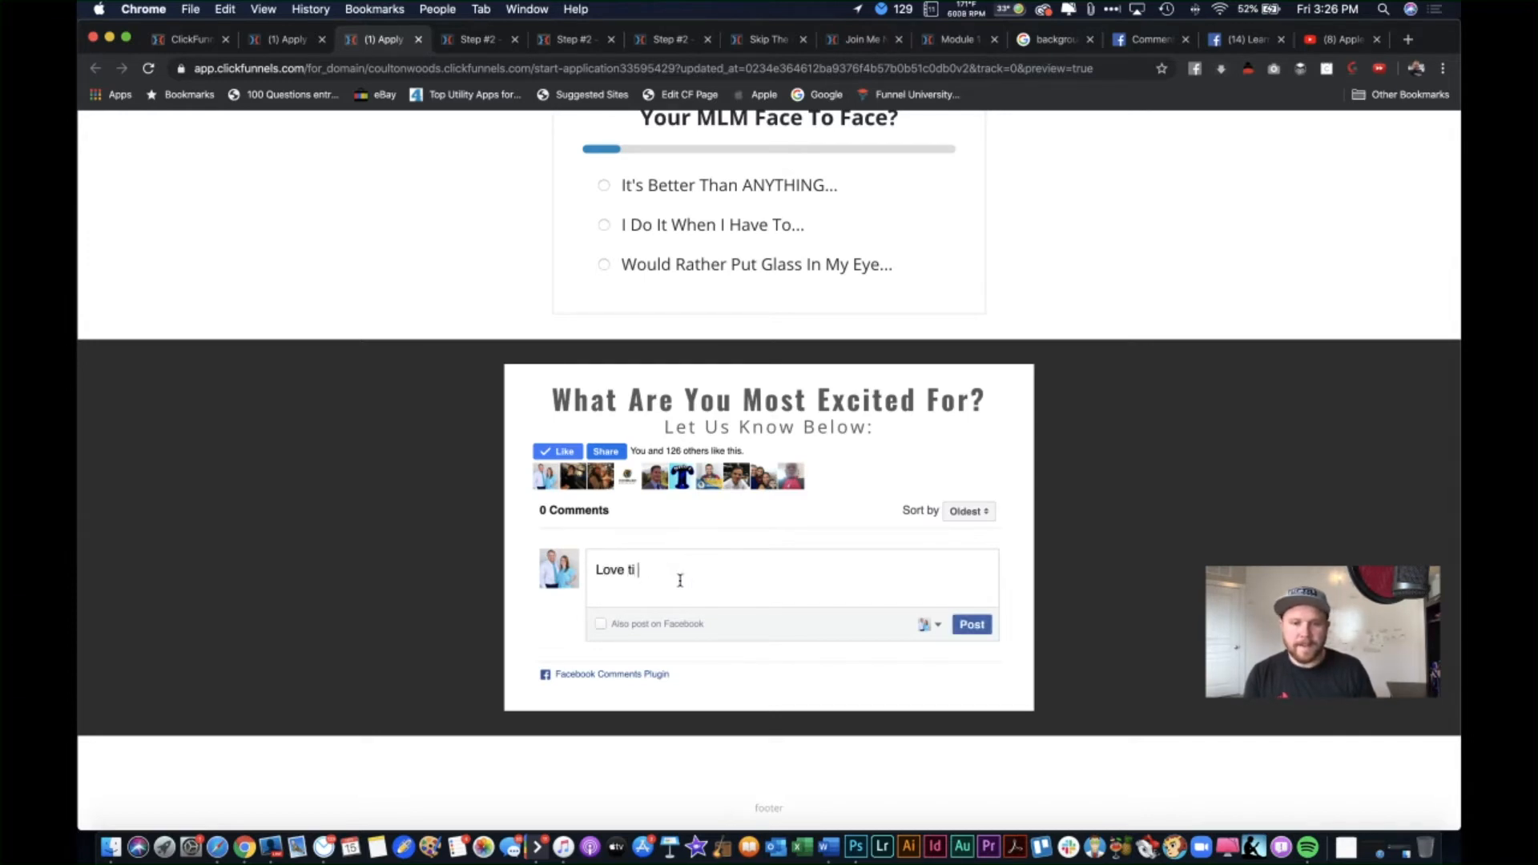
key("BackSpace")
type("it")
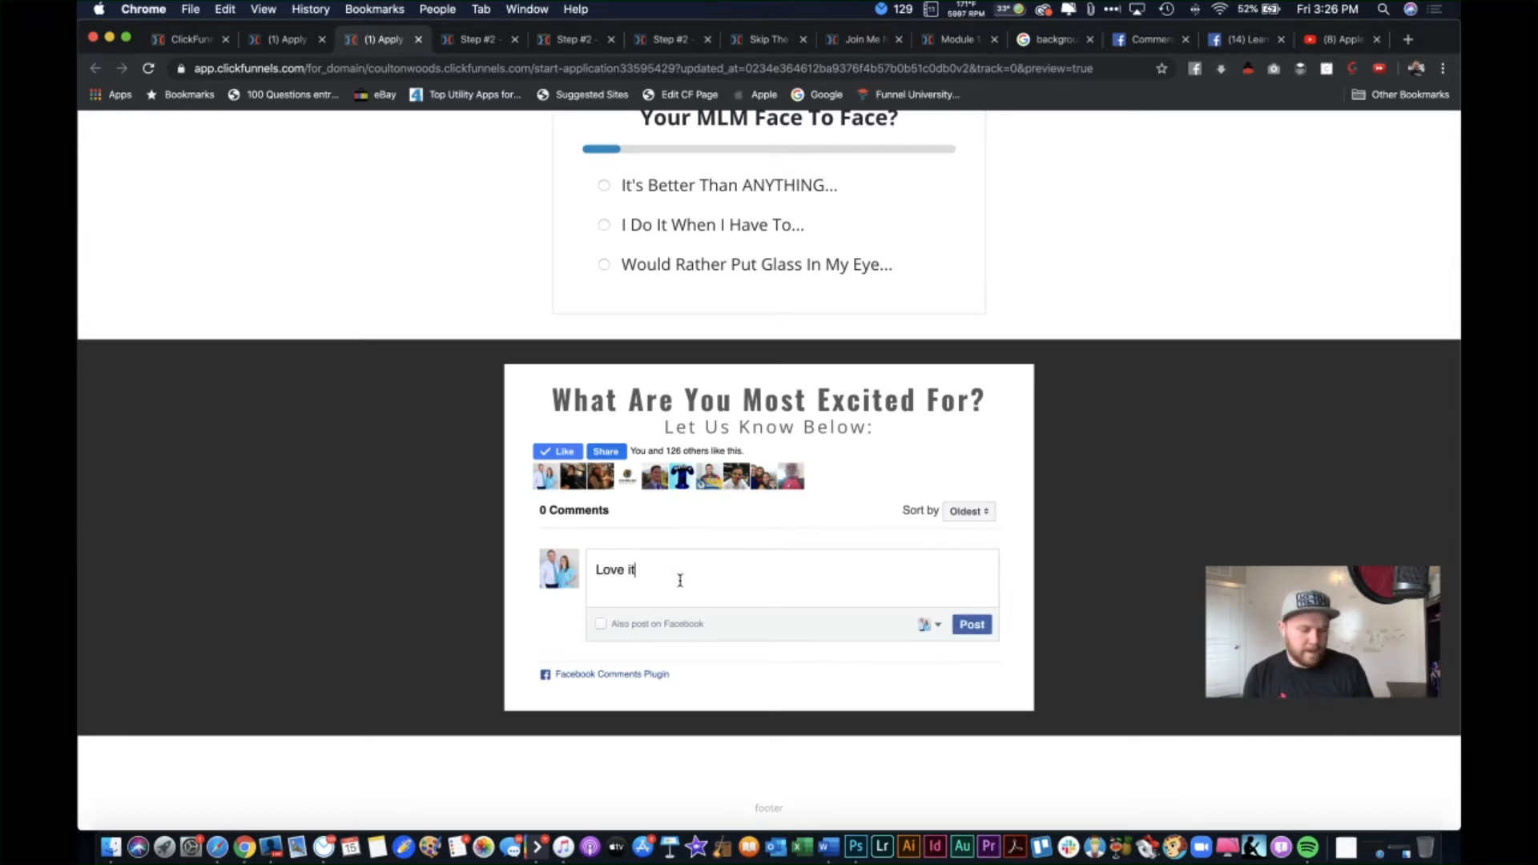
type("!")
key("shift+Return")
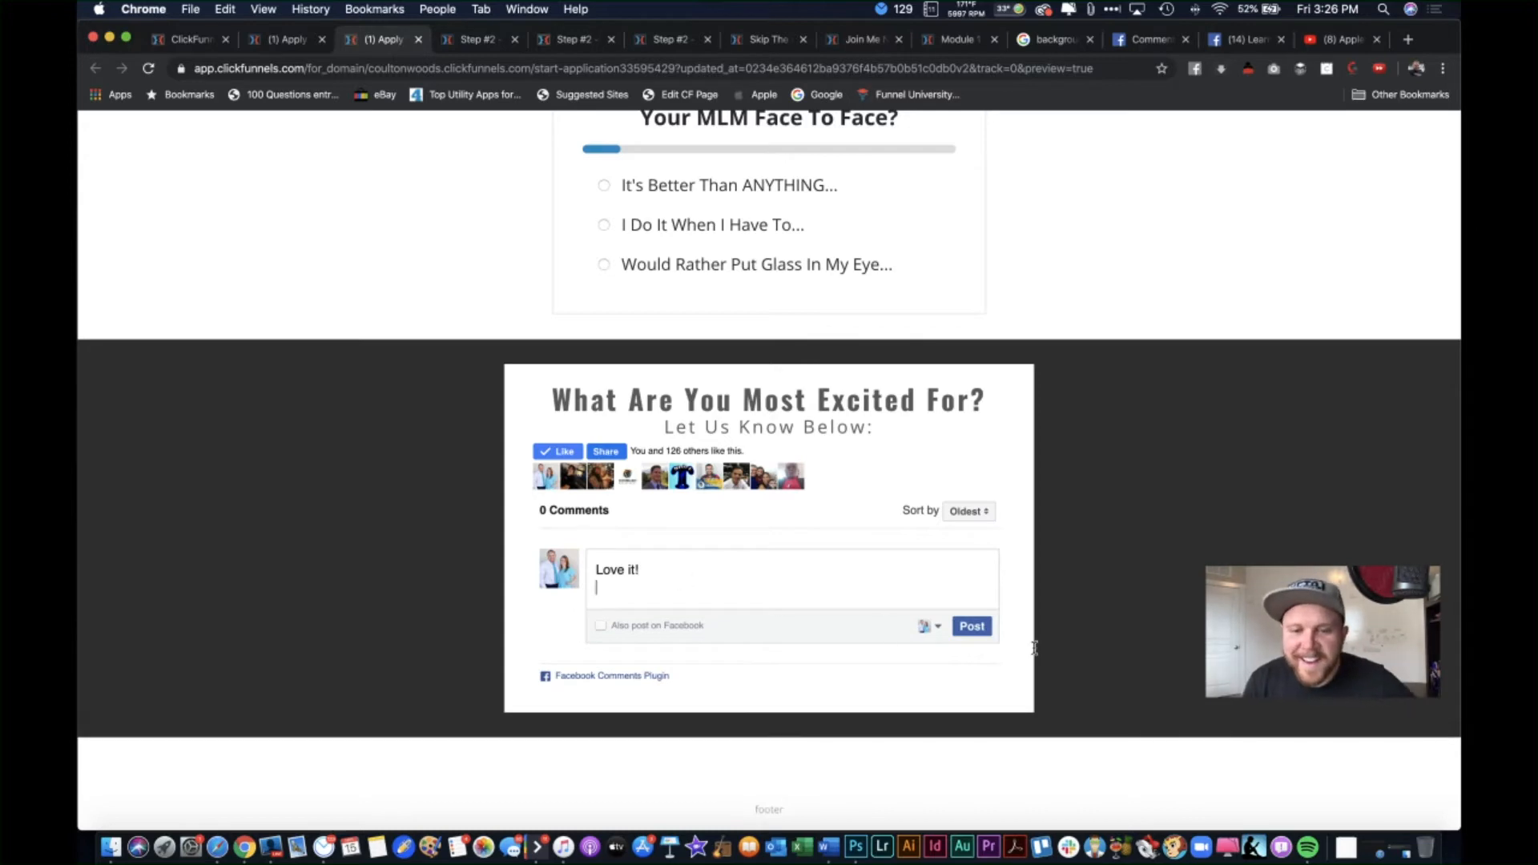
key("Return")
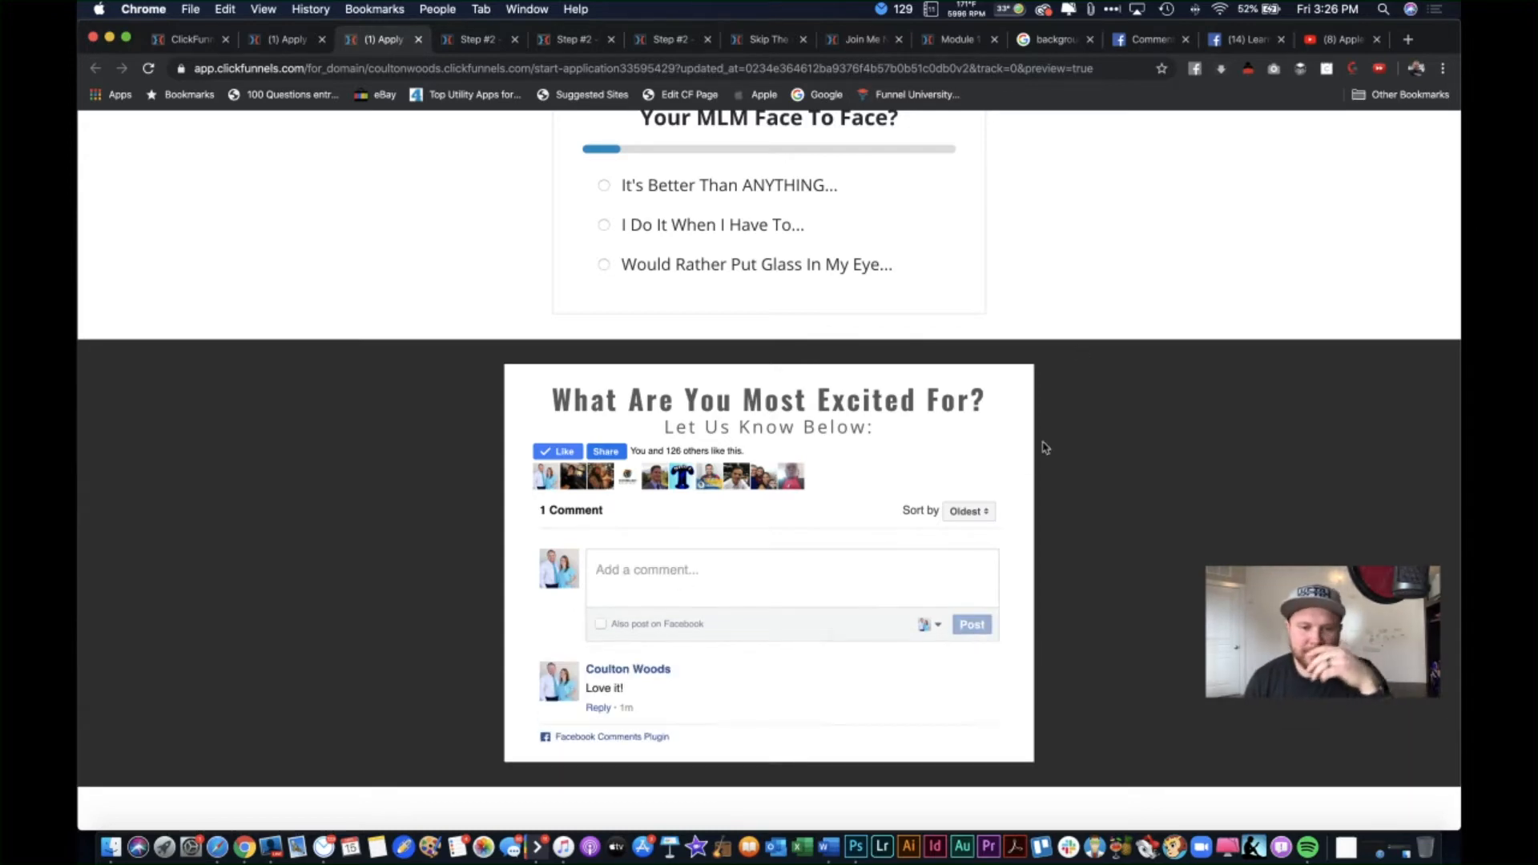
scroll(1147, 568, "up", 2)
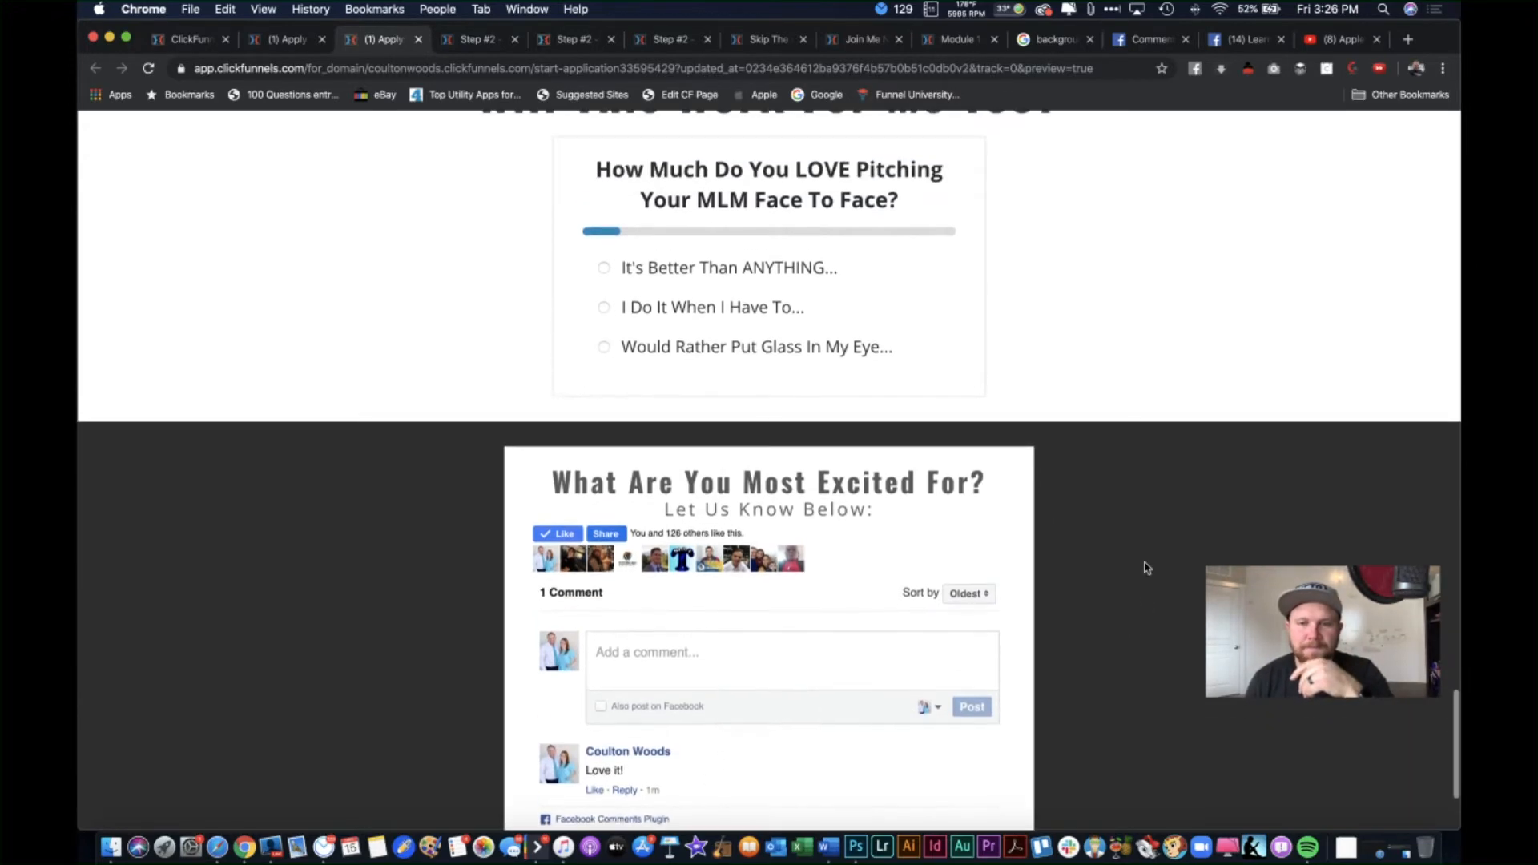
scroll(1148, 568, "up", 20)
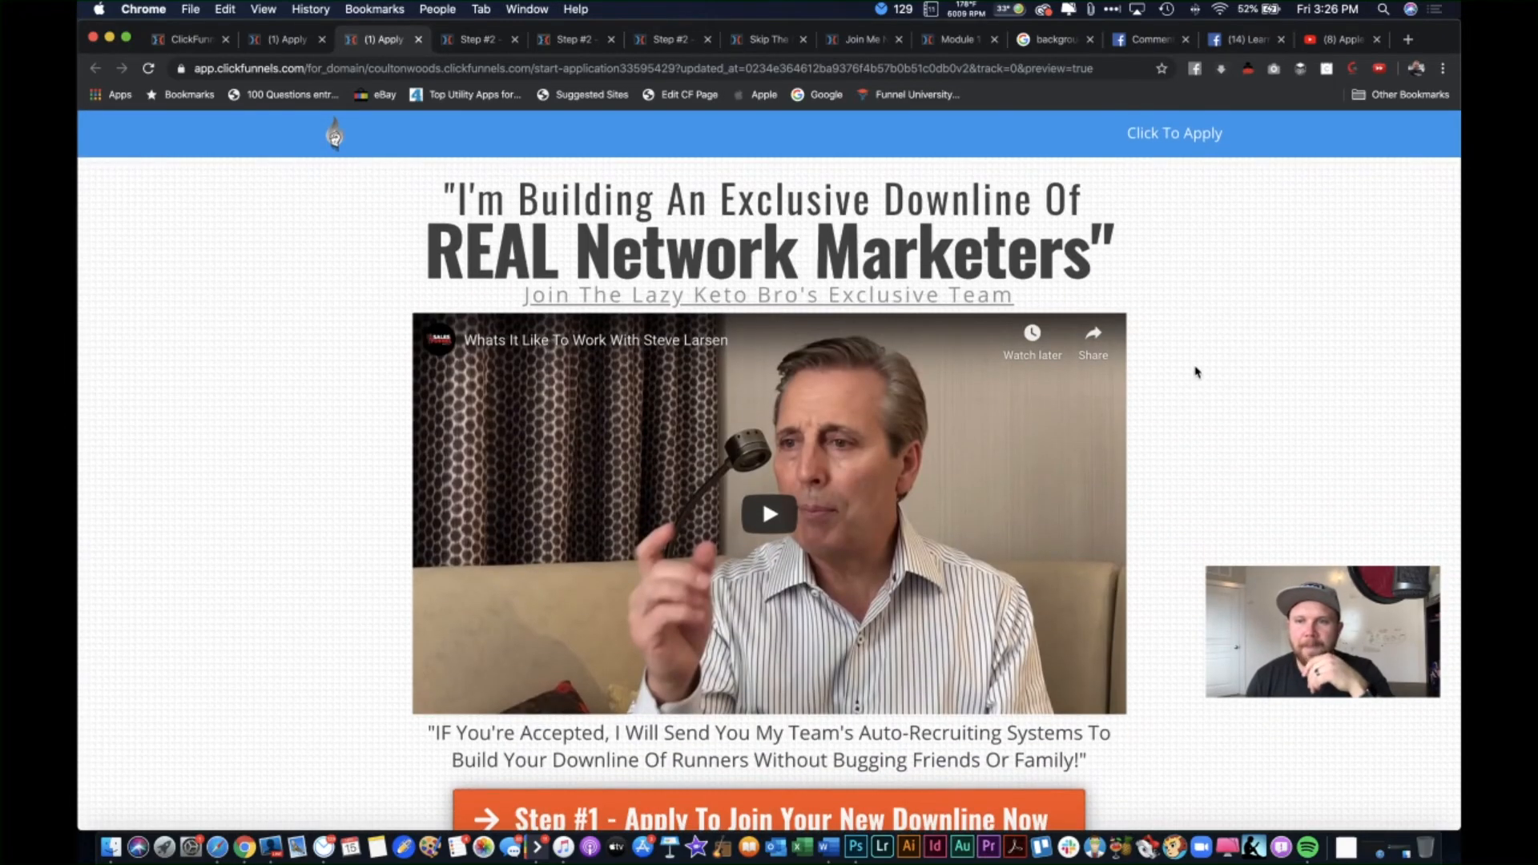
scroll(1241, 335, "down", 20)
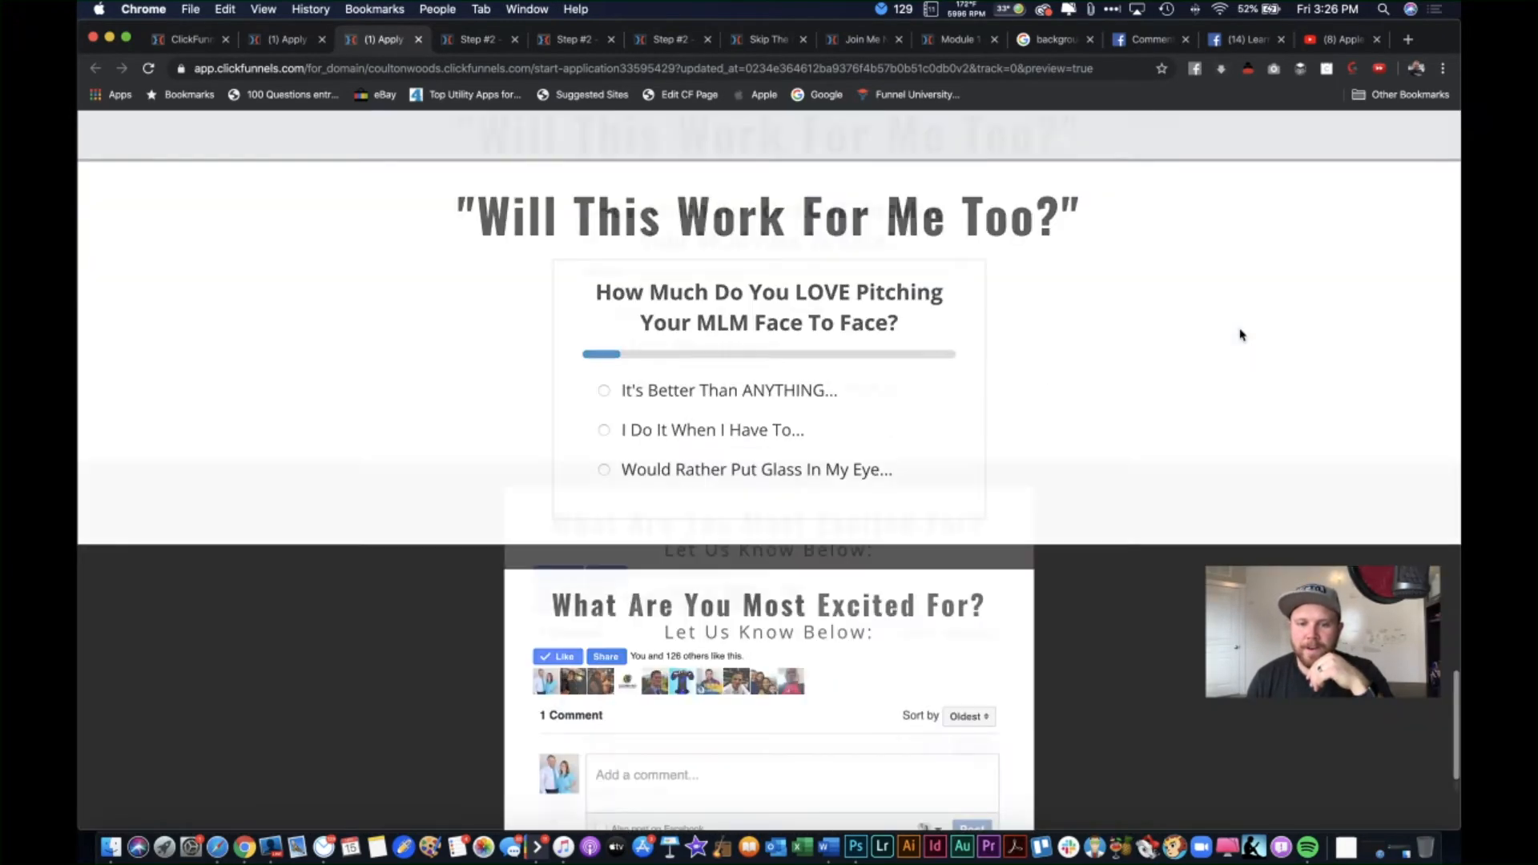
scroll(1240, 335, "down", 5)
scroll(1233, 334, "up", 20)
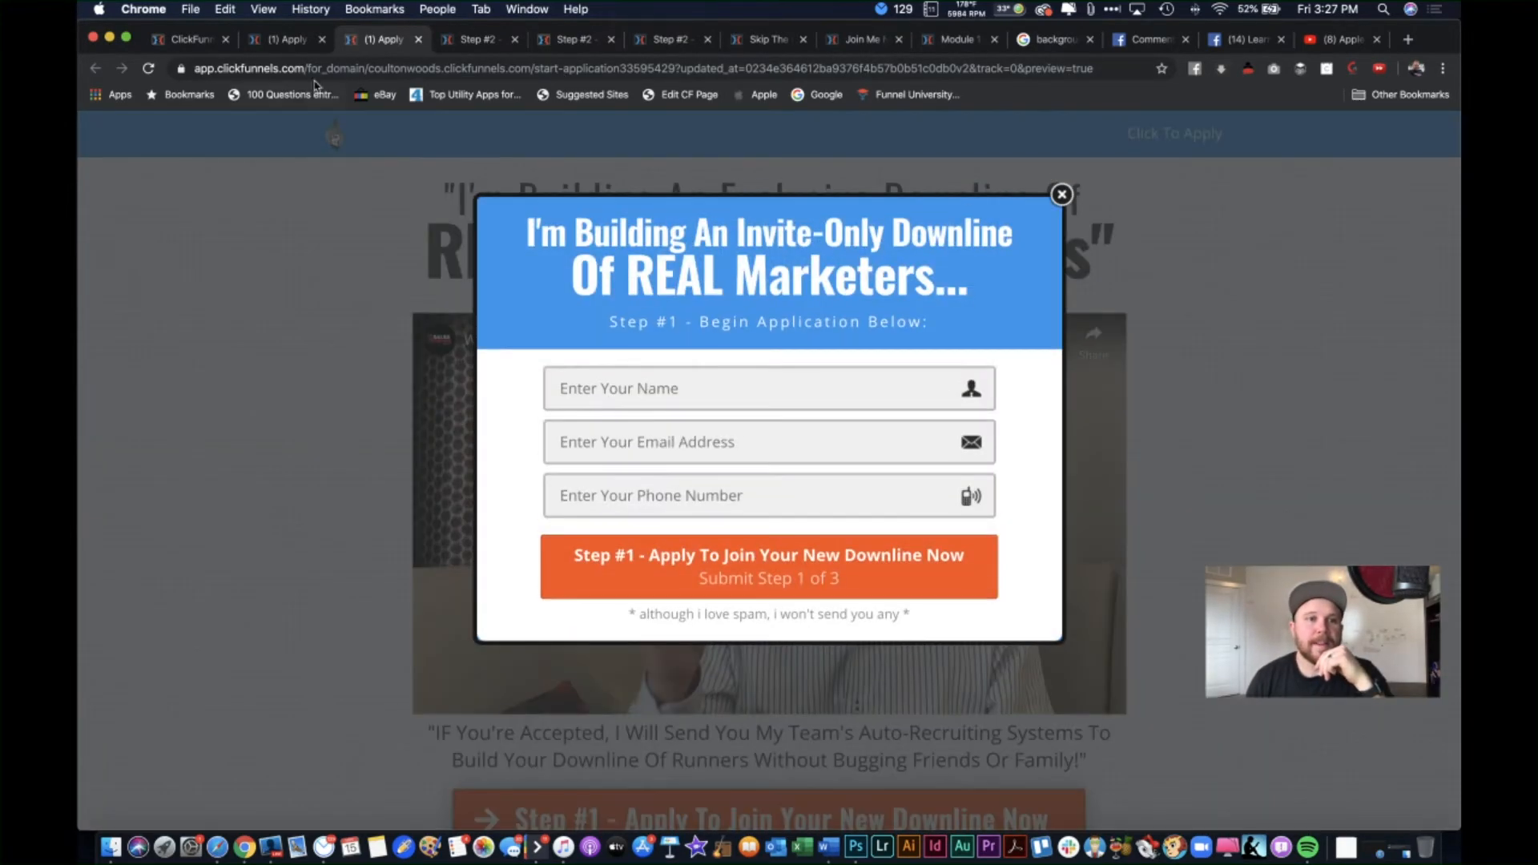
left_click(298, 40)
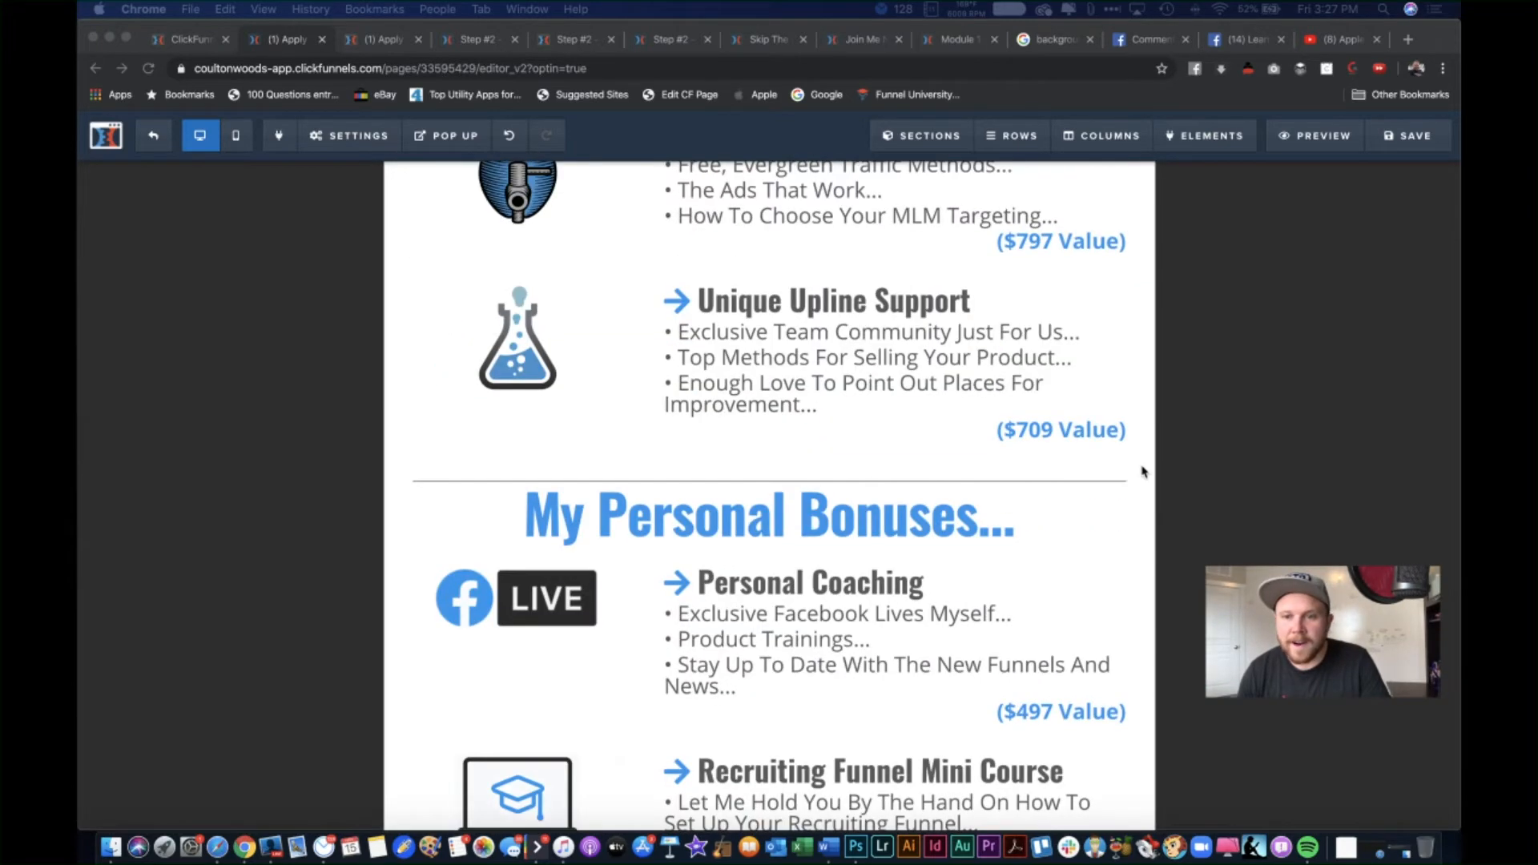
scroll(1143, 471, "up", 20)
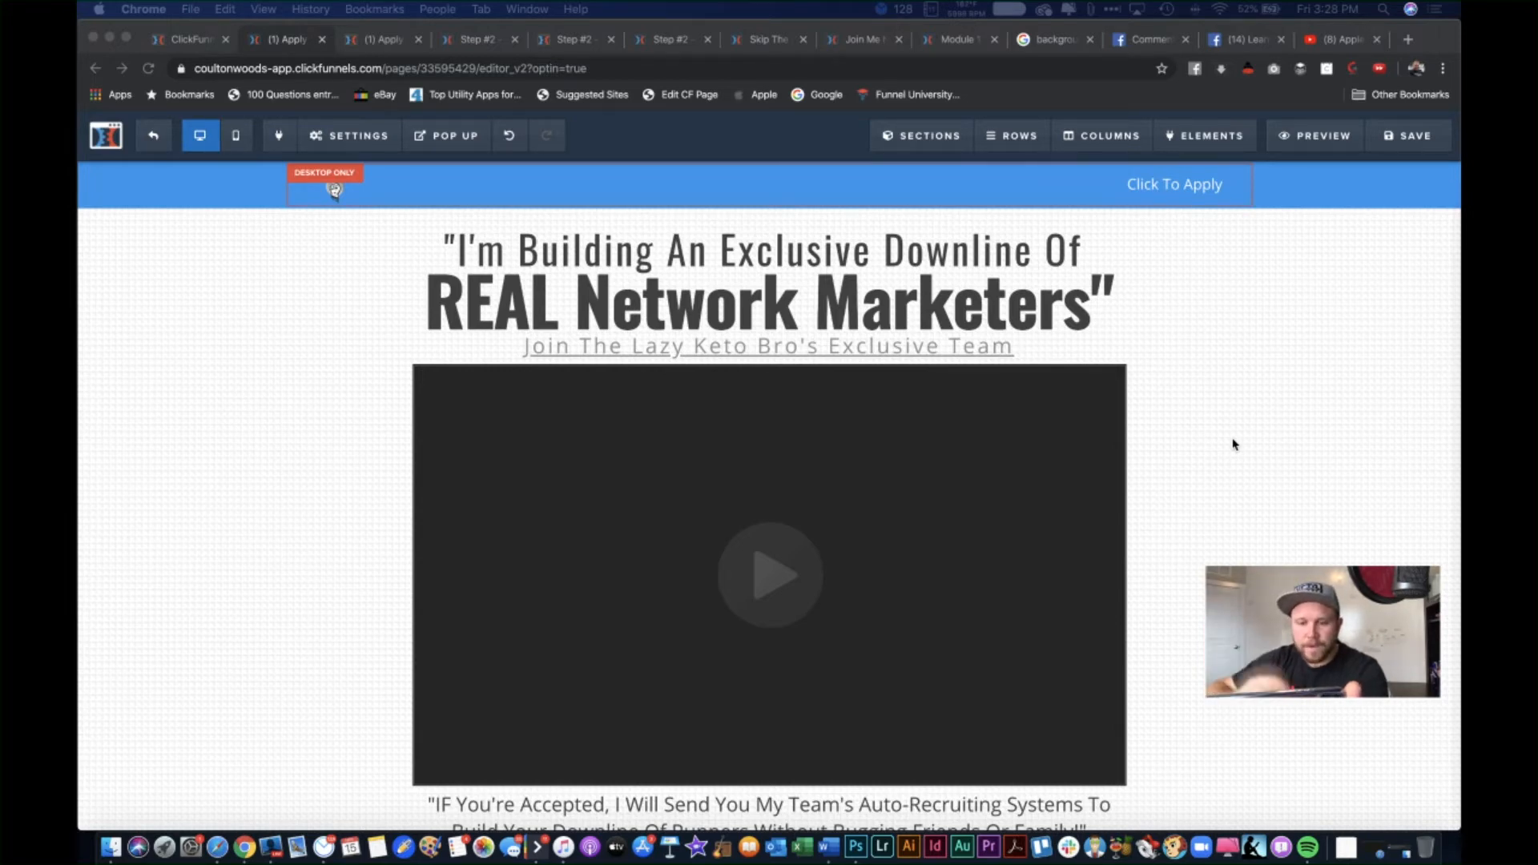
scroll(1234, 444, "down", 15)
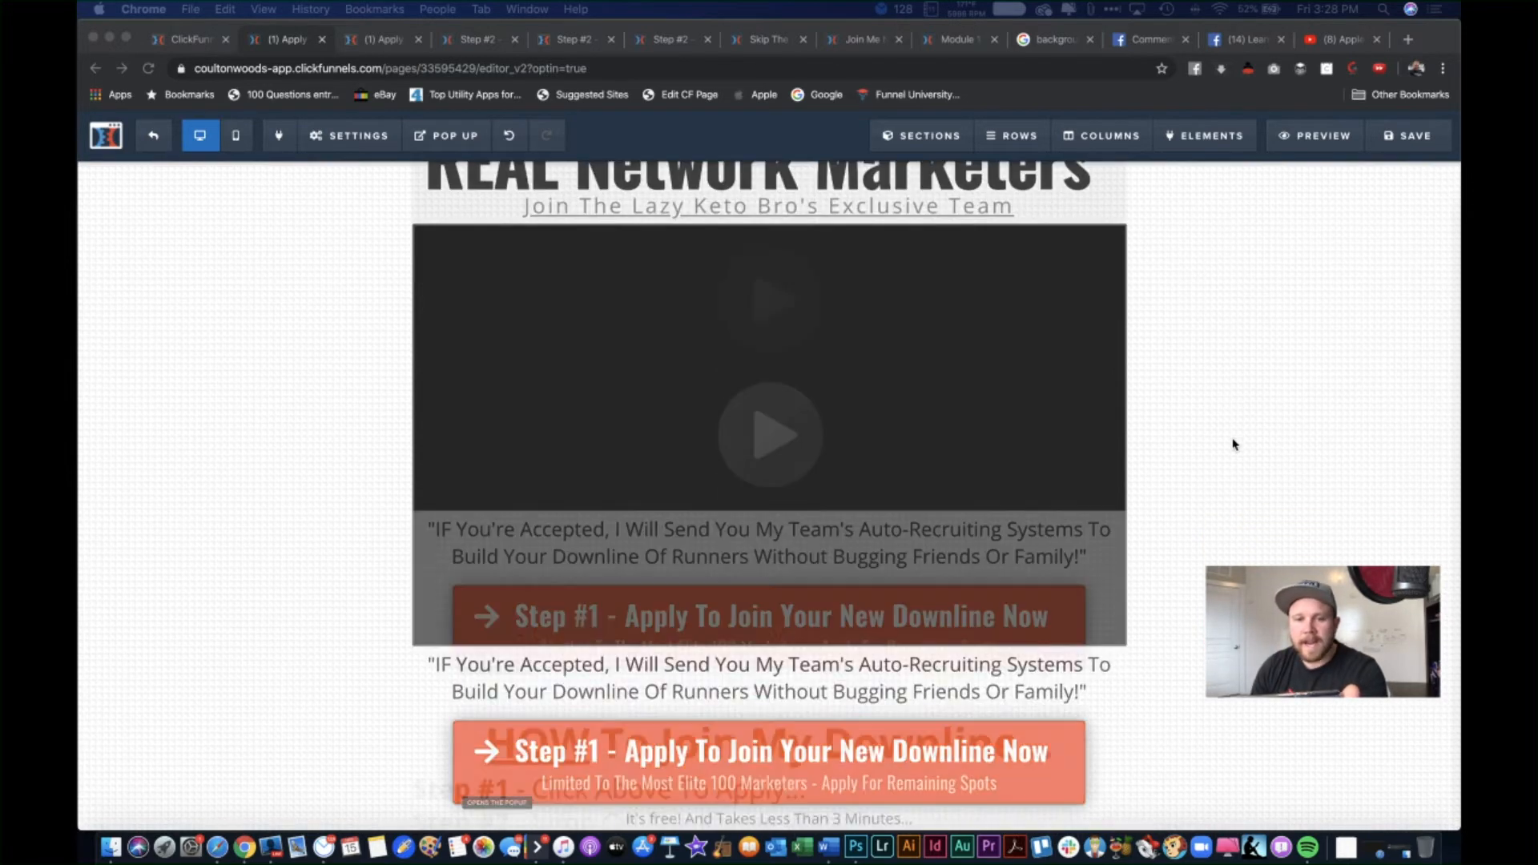
scroll(1234, 444, "up", 2)
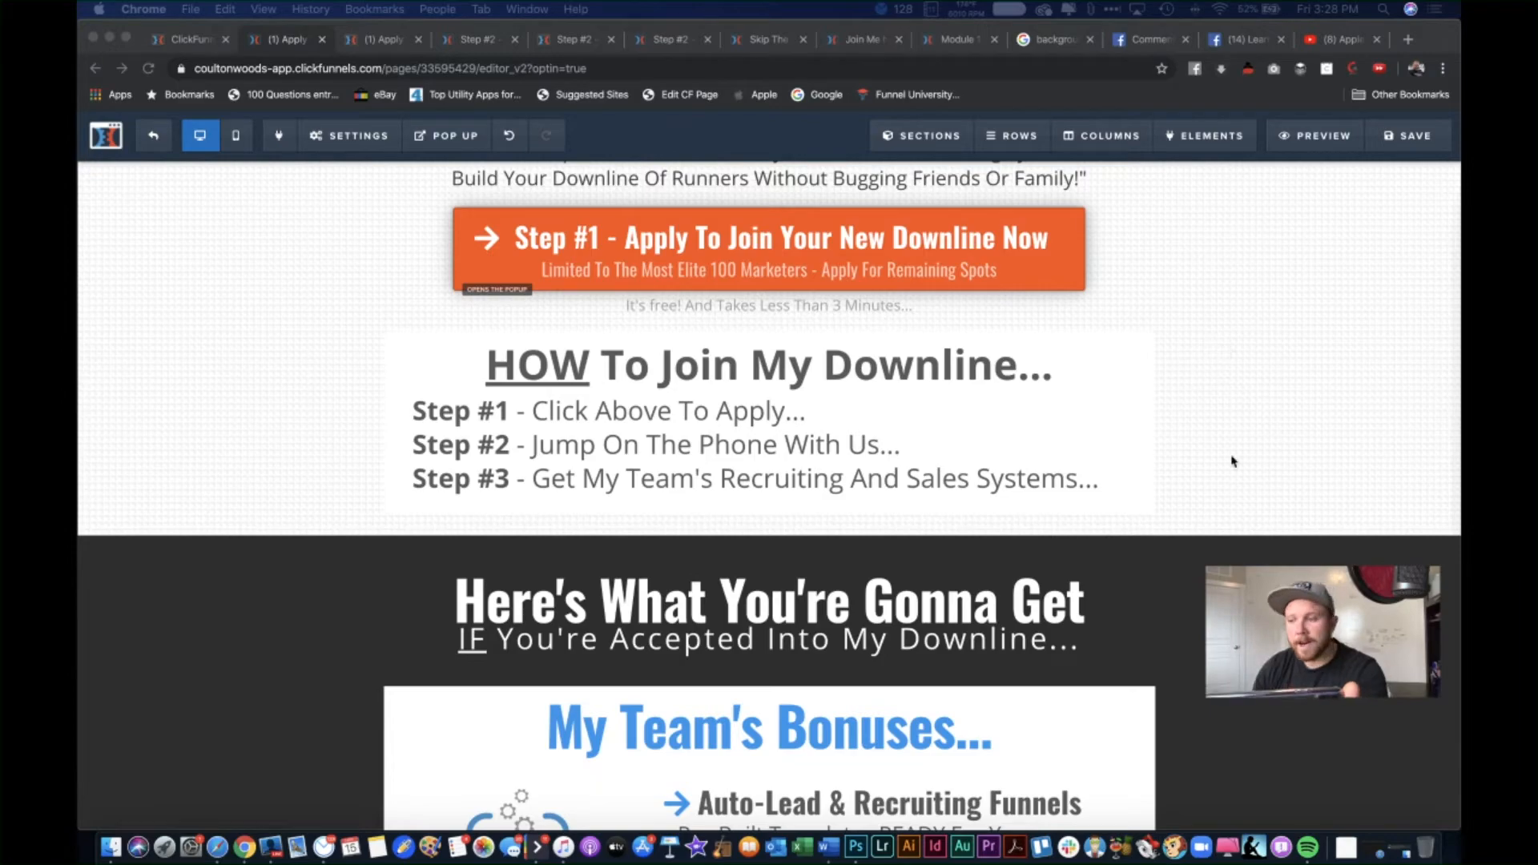
scroll(1233, 462, "down", 15)
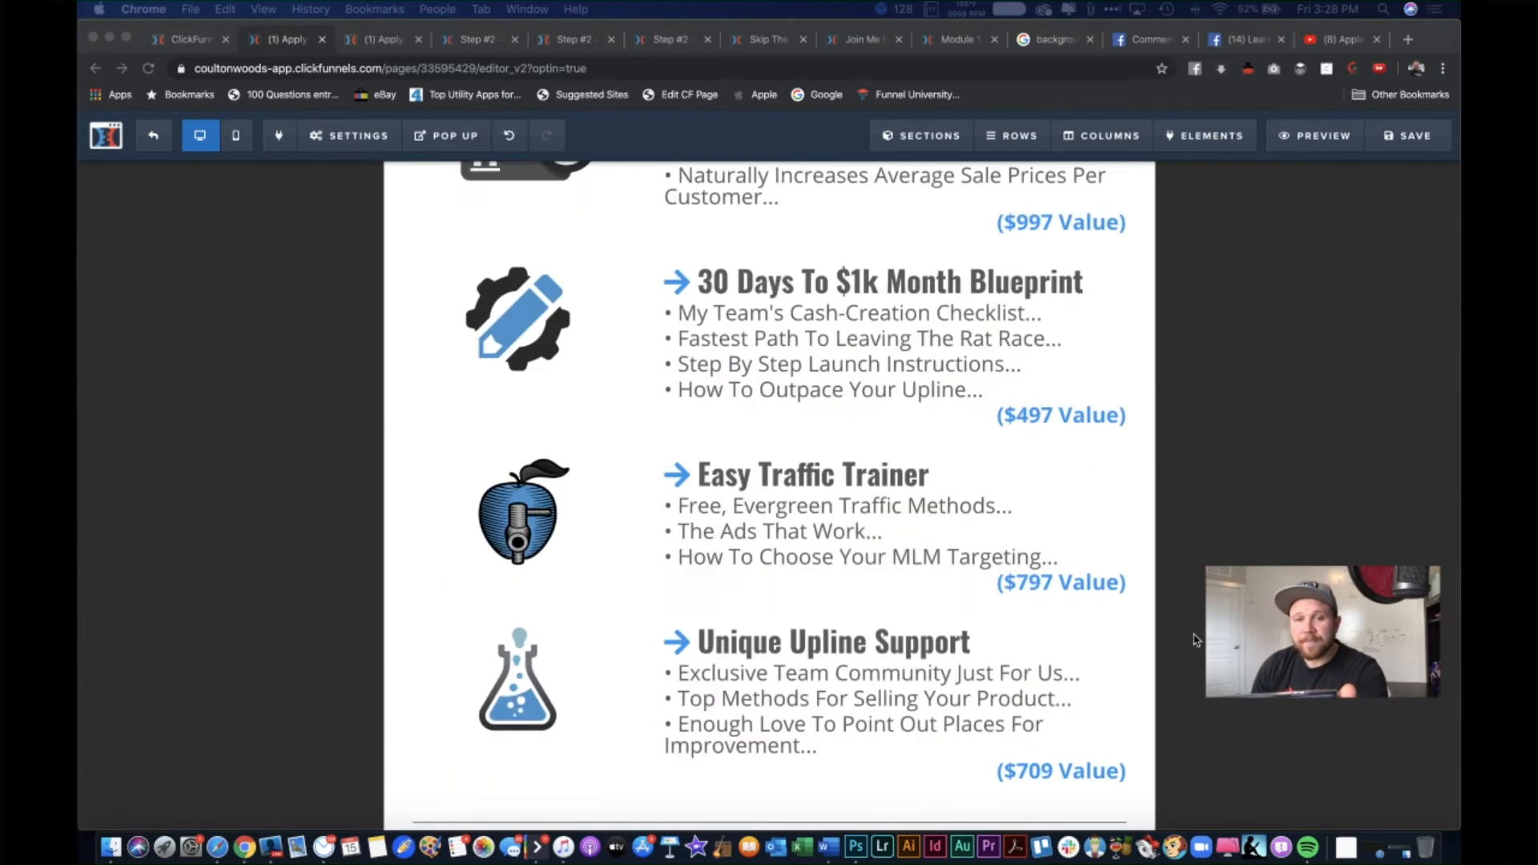
scroll(1194, 633, "down", 10)
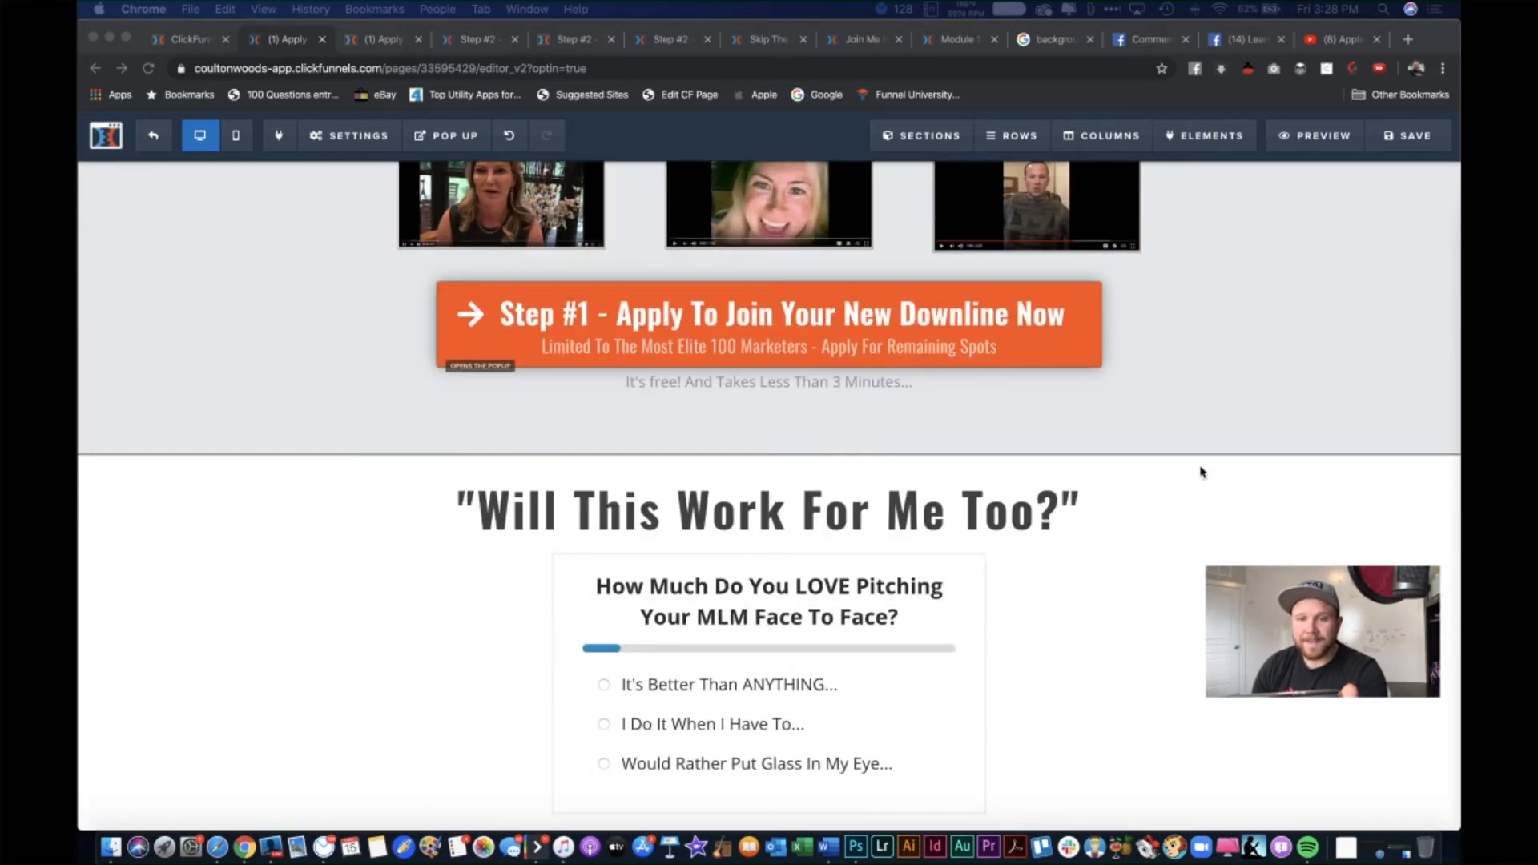
scroll(1198, 545, "down", 4)
scroll(1200, 472, "up", 5)
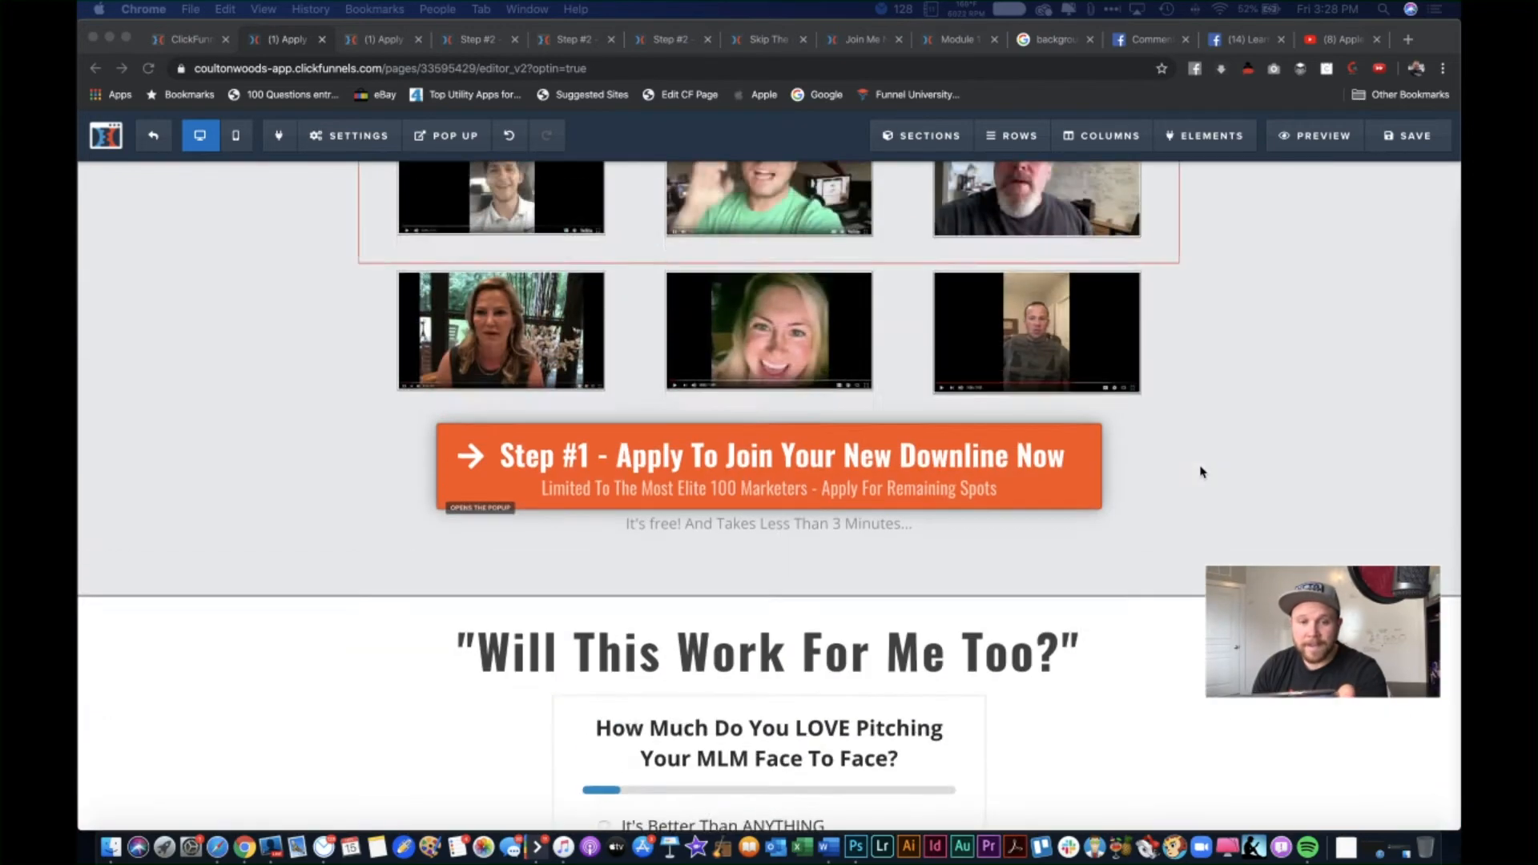
scroll(1201, 472, "down", 5)
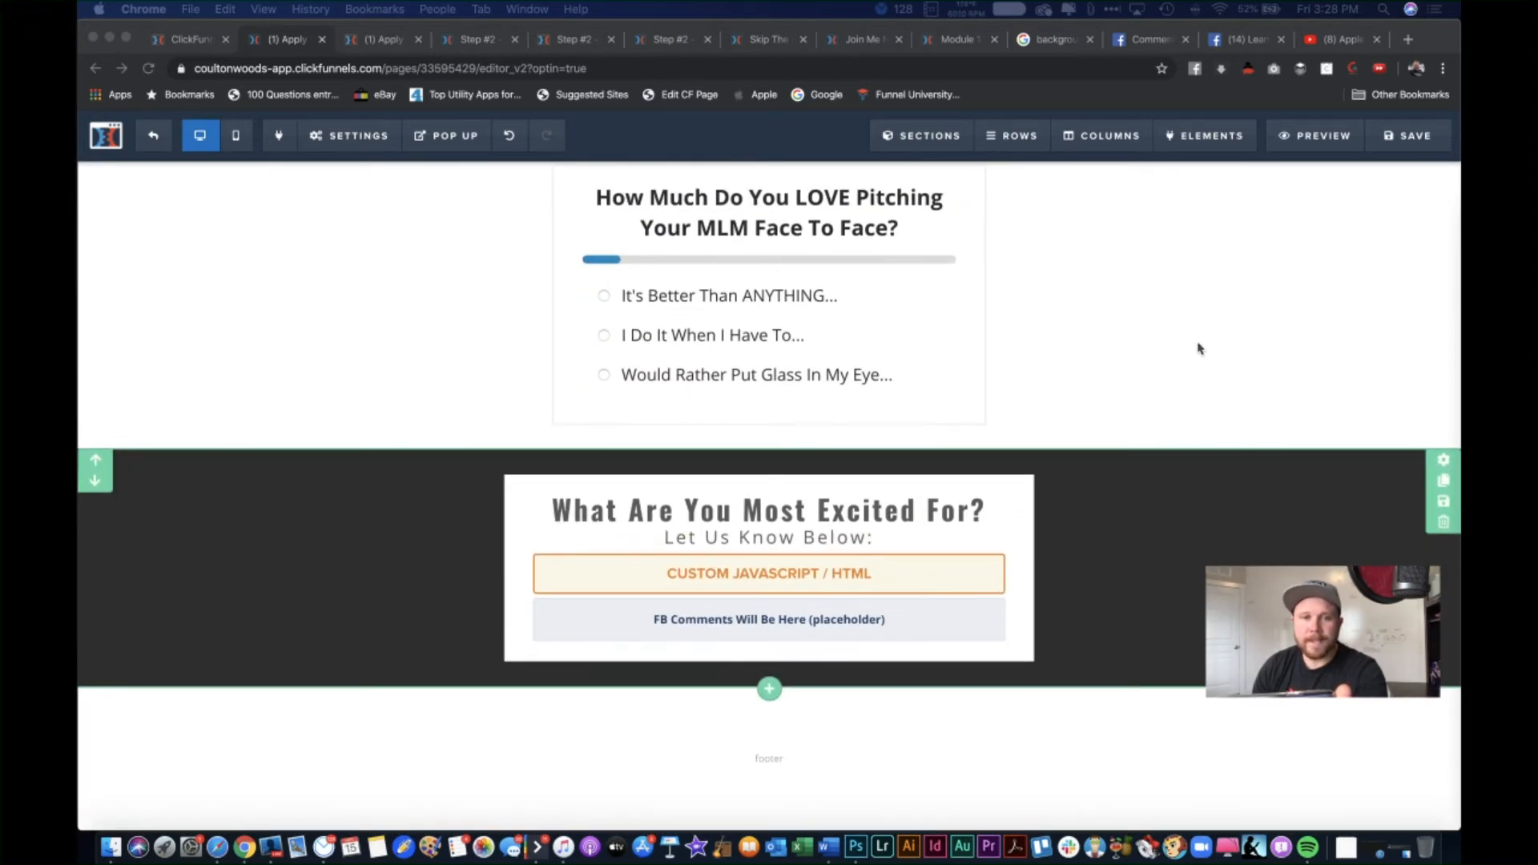
scroll(1198, 350, "up", 3)
scroll(1200, 348, "up", 2)
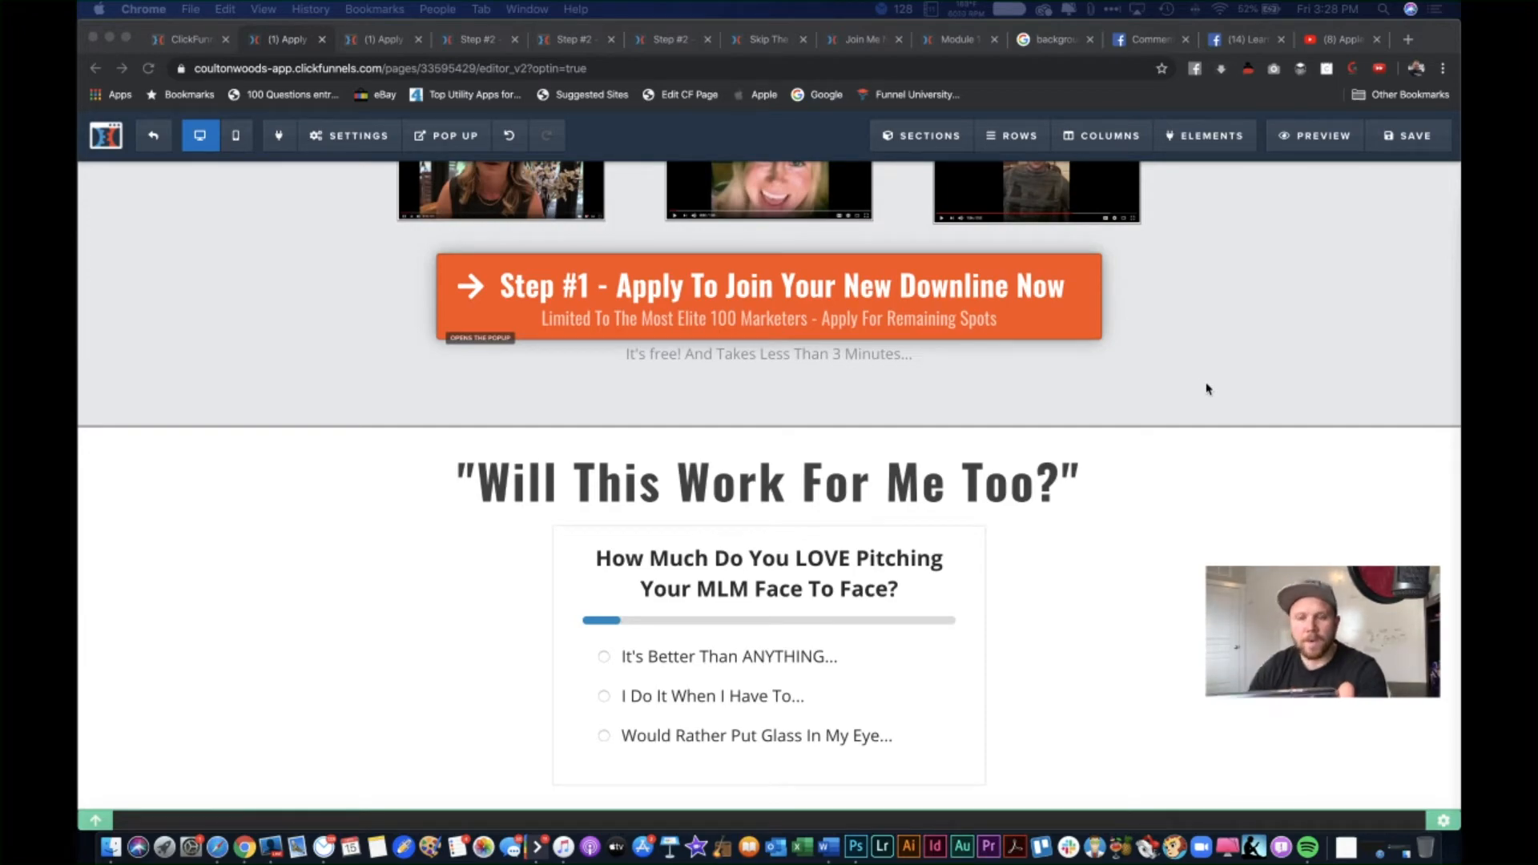
scroll(1208, 353, "up", 3)
scroll(1209, 337, "down", 10)
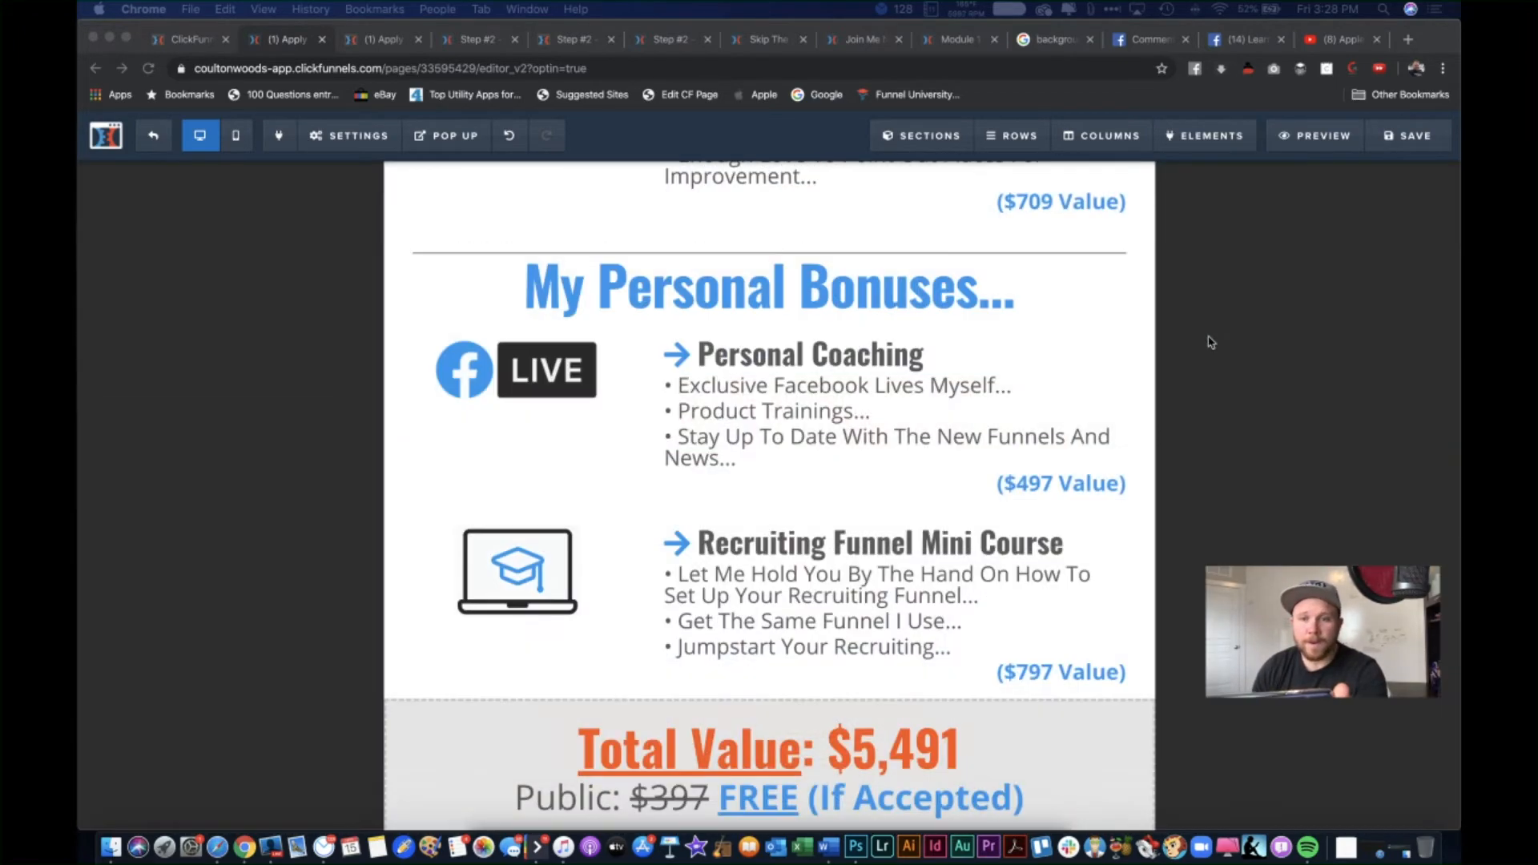
scroll(1210, 343, "up", 5)
scroll(1210, 342, "up", 10)
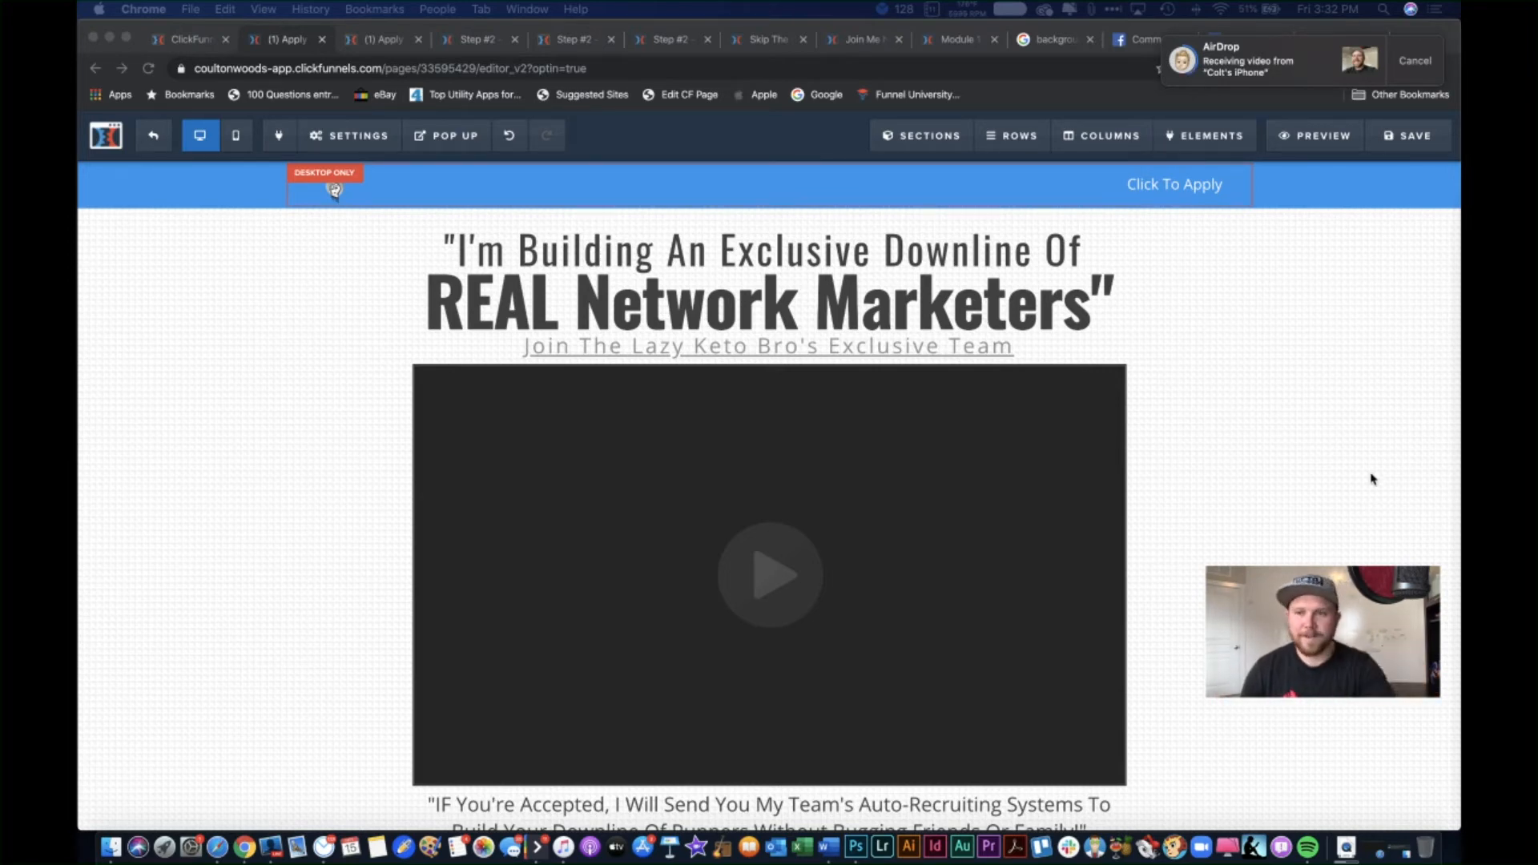
Step: Accept the AirDrop from the iPhone and open the received video
scroll(1383, 470, "down", 3)
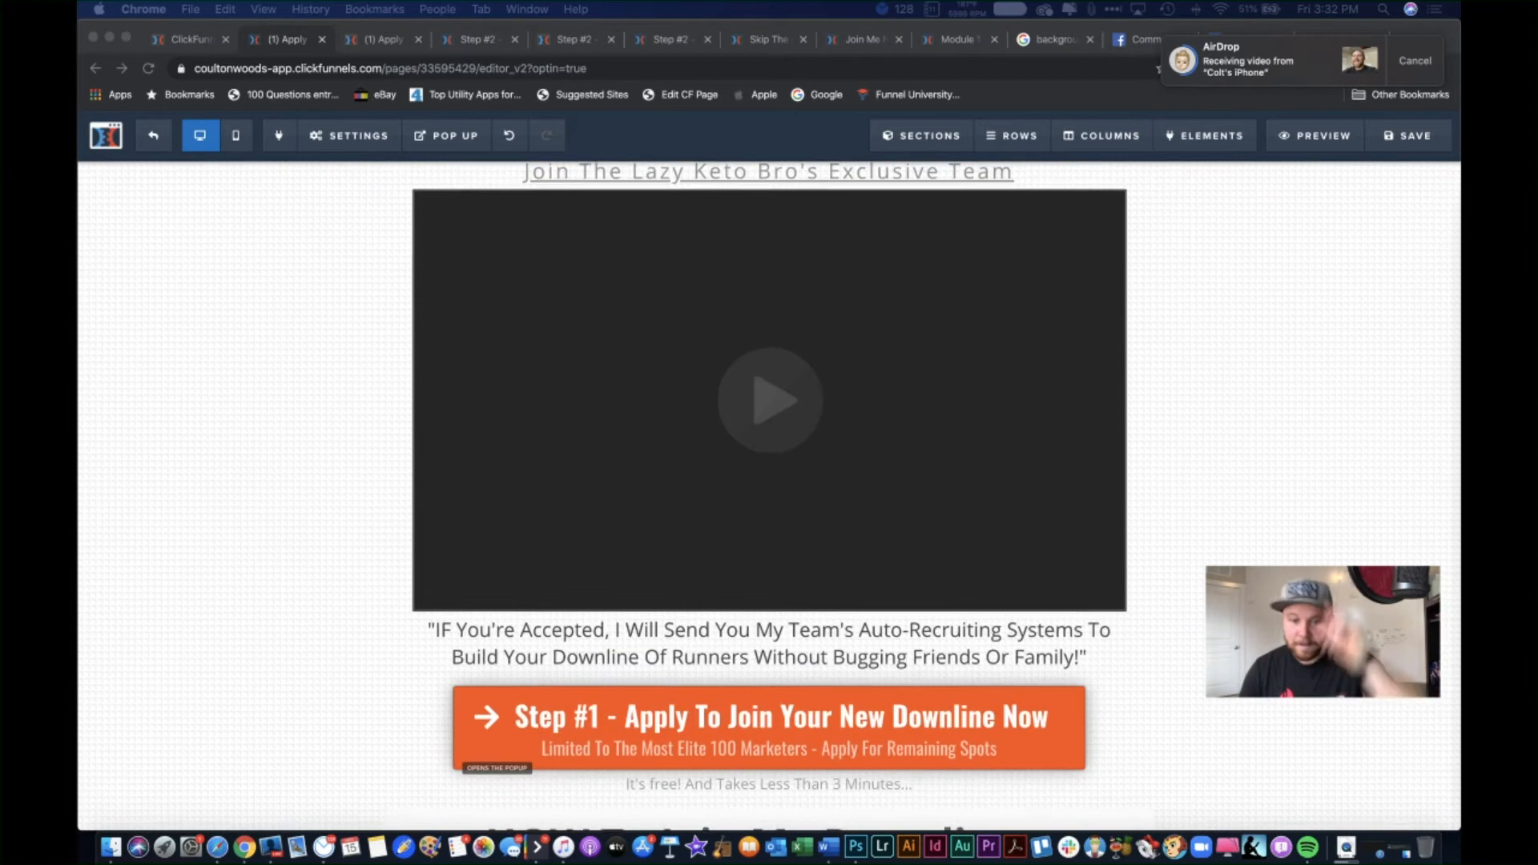
scroll(1384, 471, "down", 1)
scroll(769, 497, "down", 15)
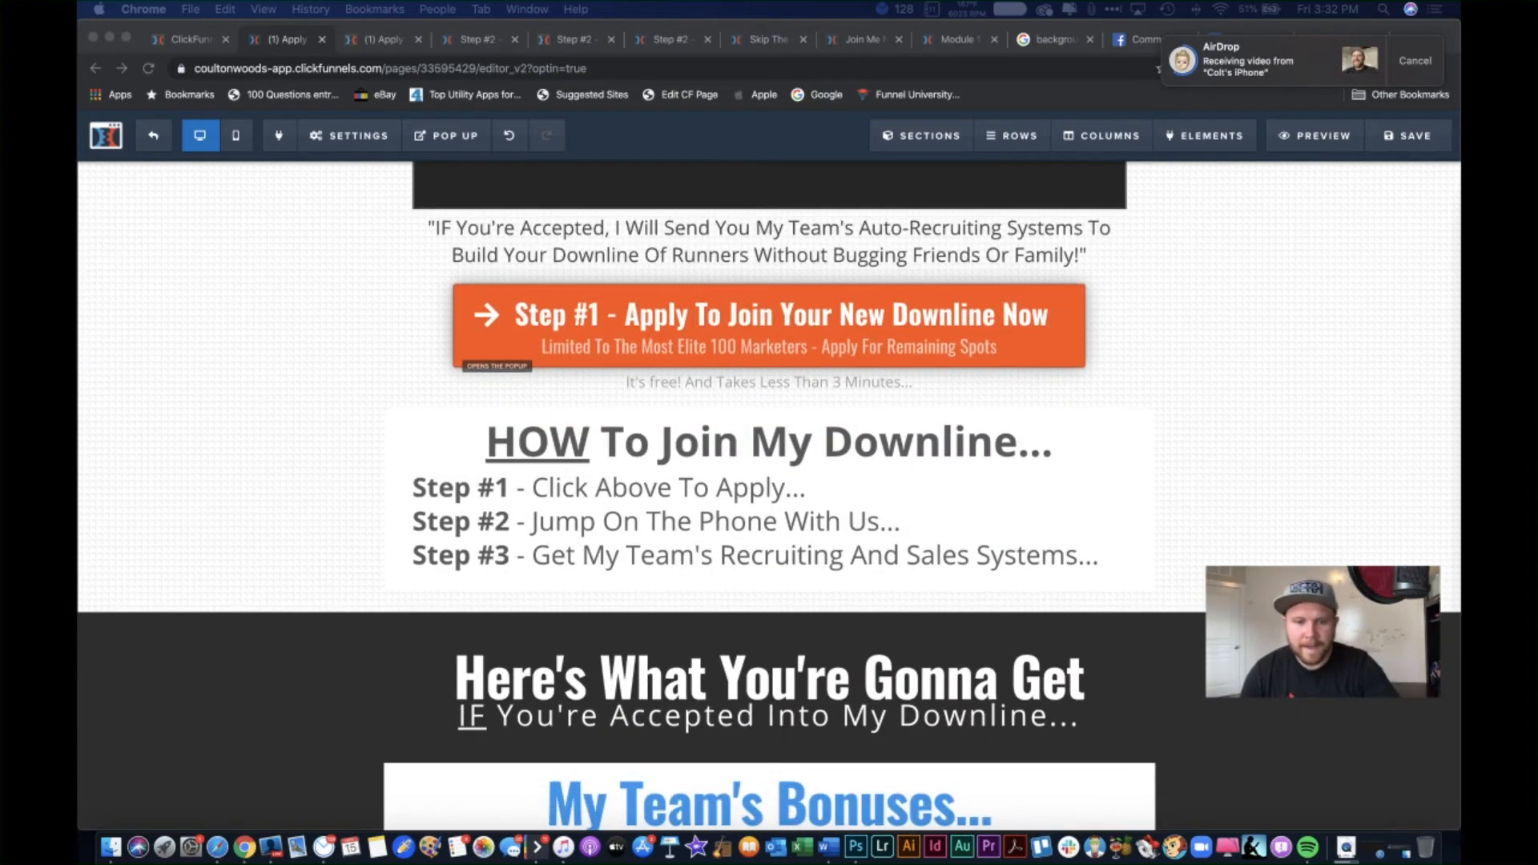
scroll(769, 497, "down", 15)
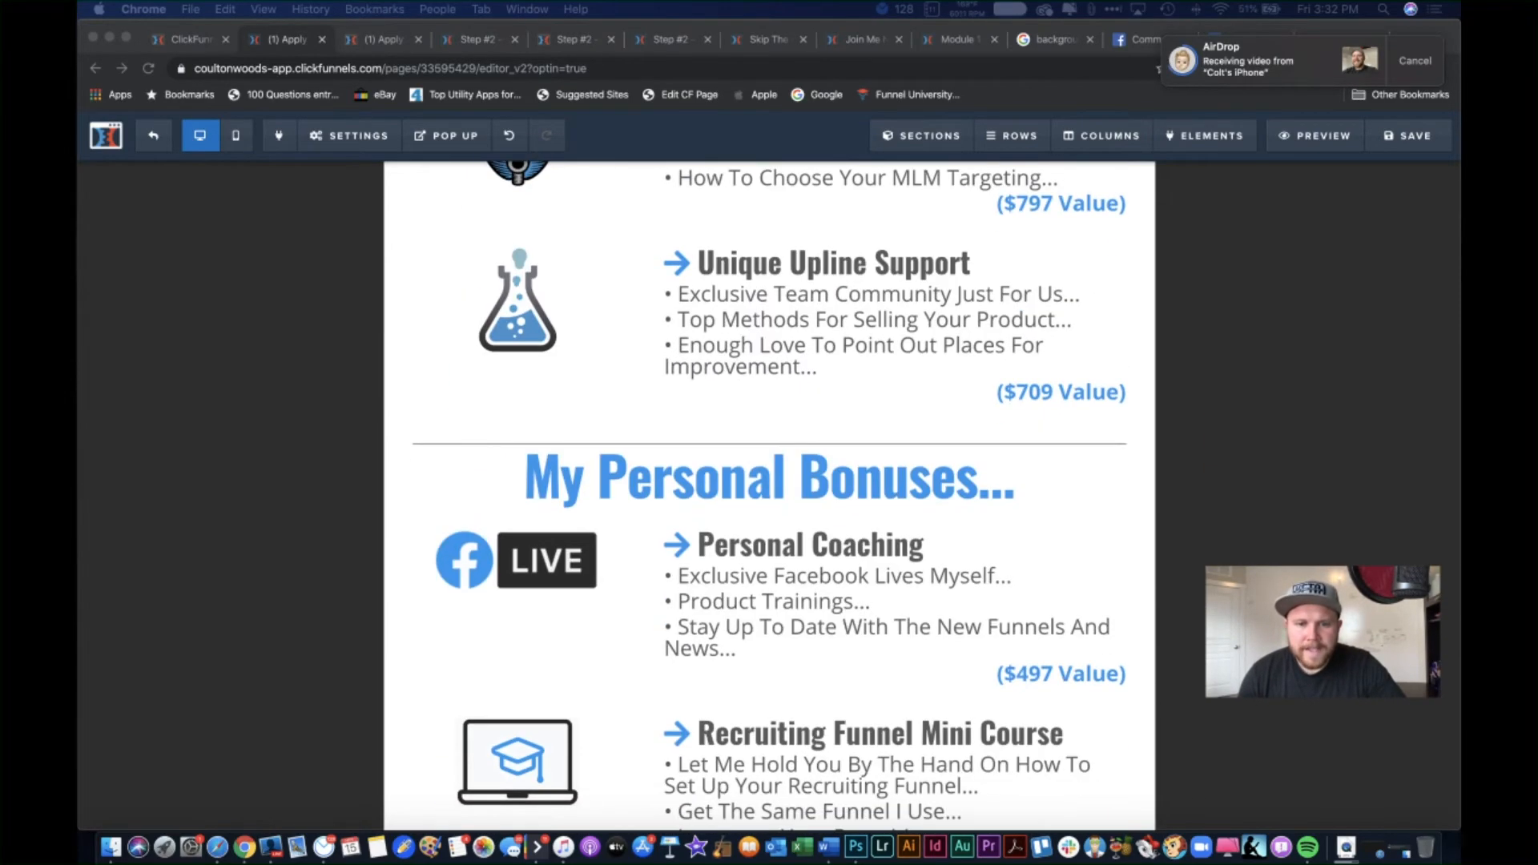
scroll(769, 497, "down", 3)
scroll(769, 497, "up", 12)
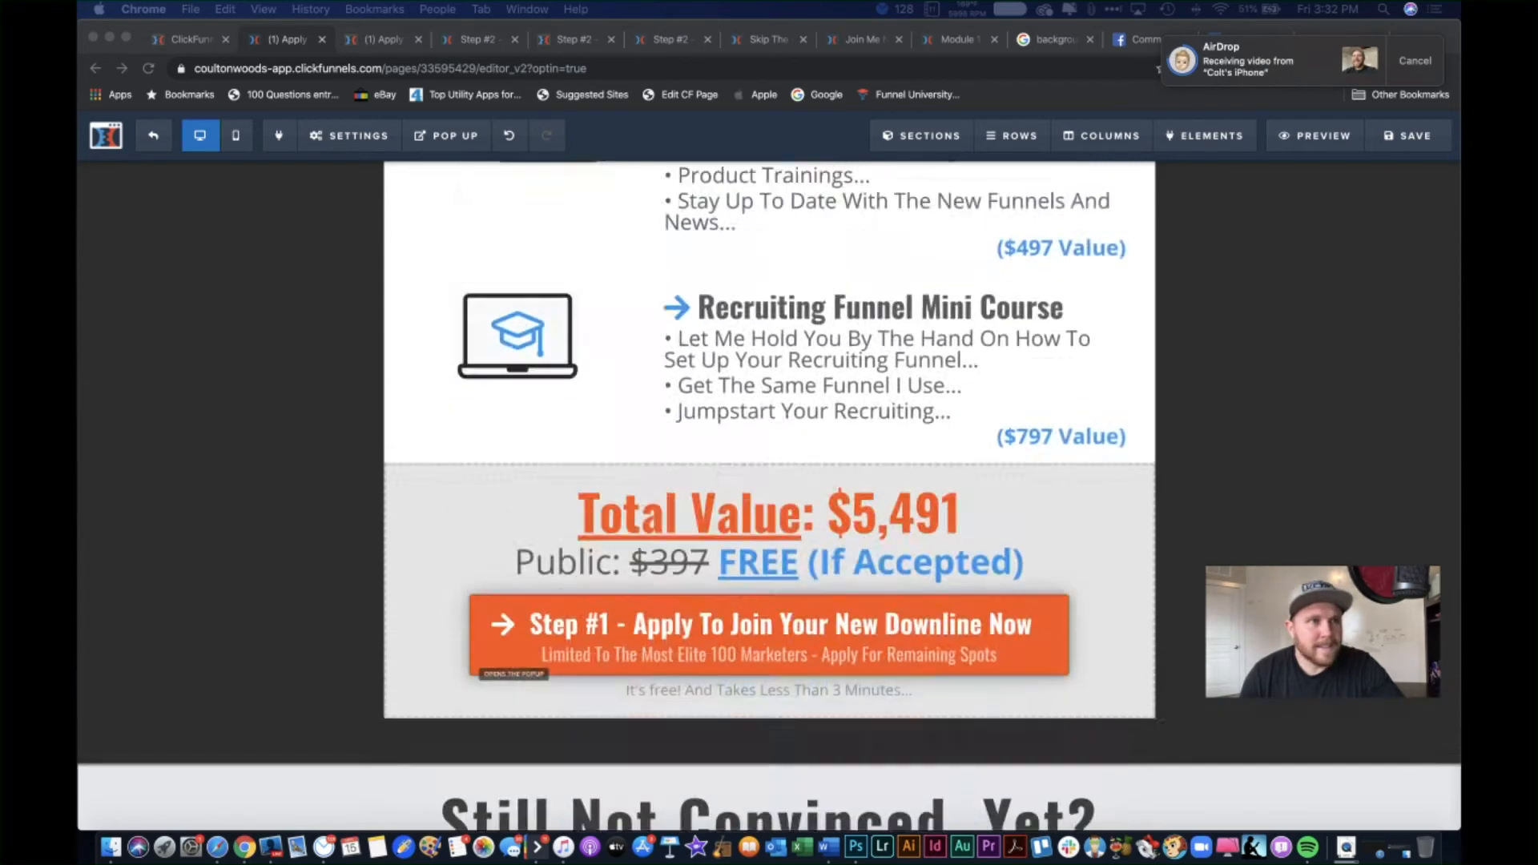
scroll(1350, 317, "up", 2)
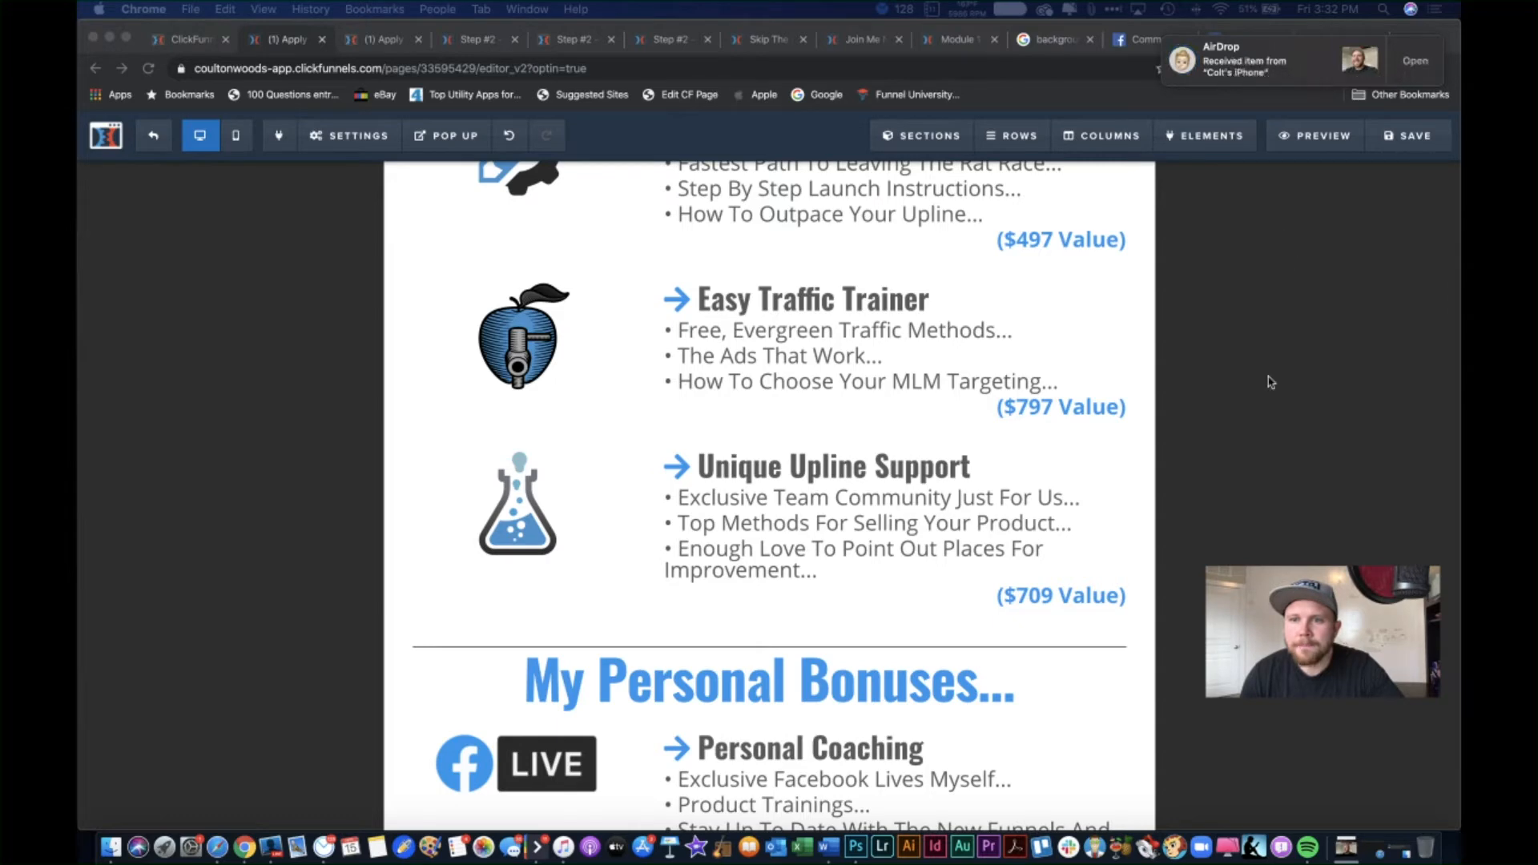
left_click(1346, 847)
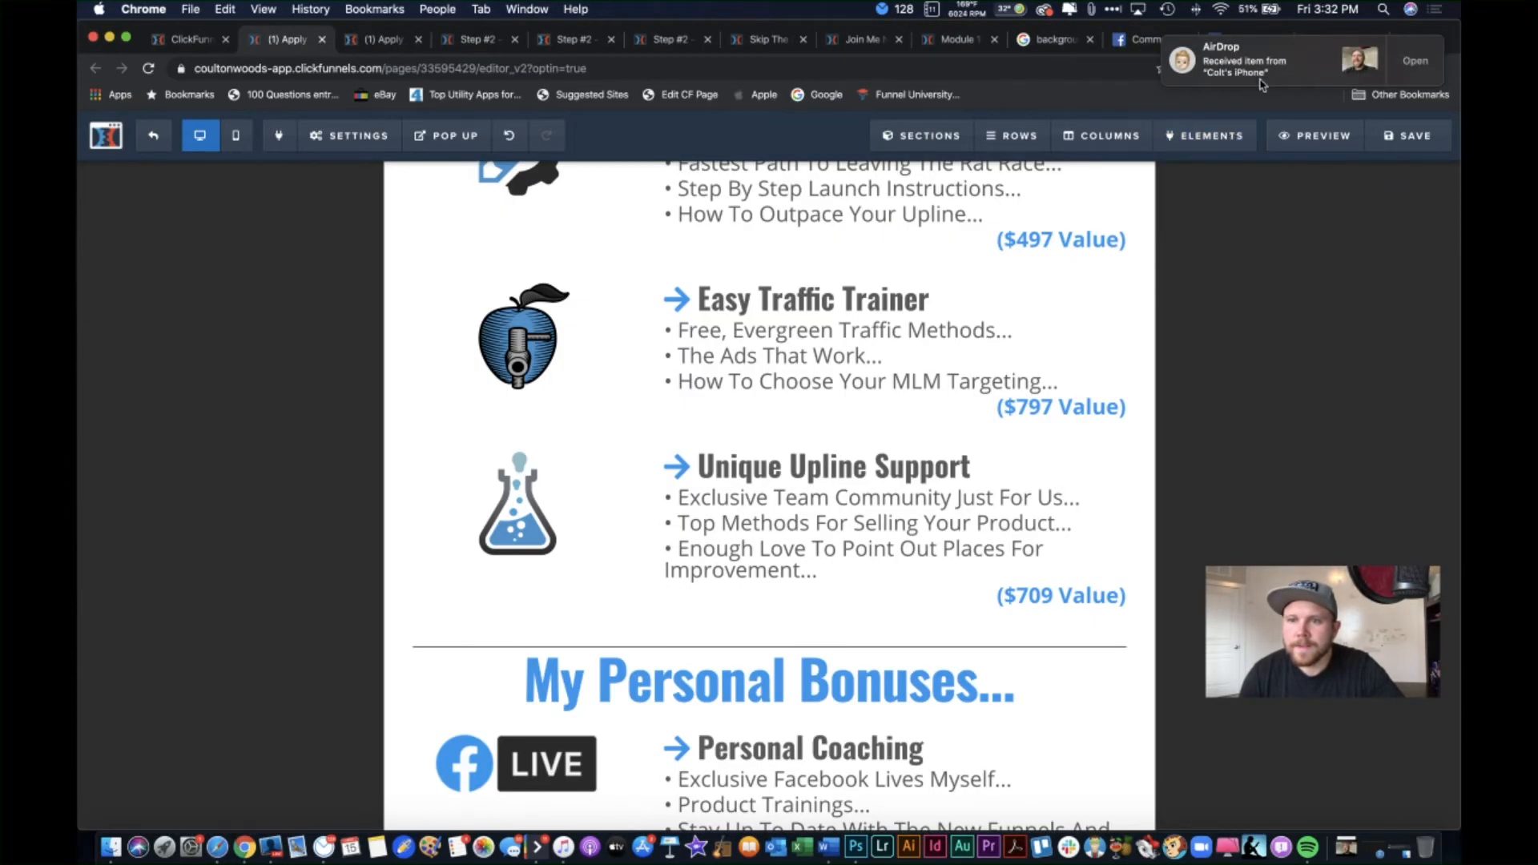
left_click(1408, 70)
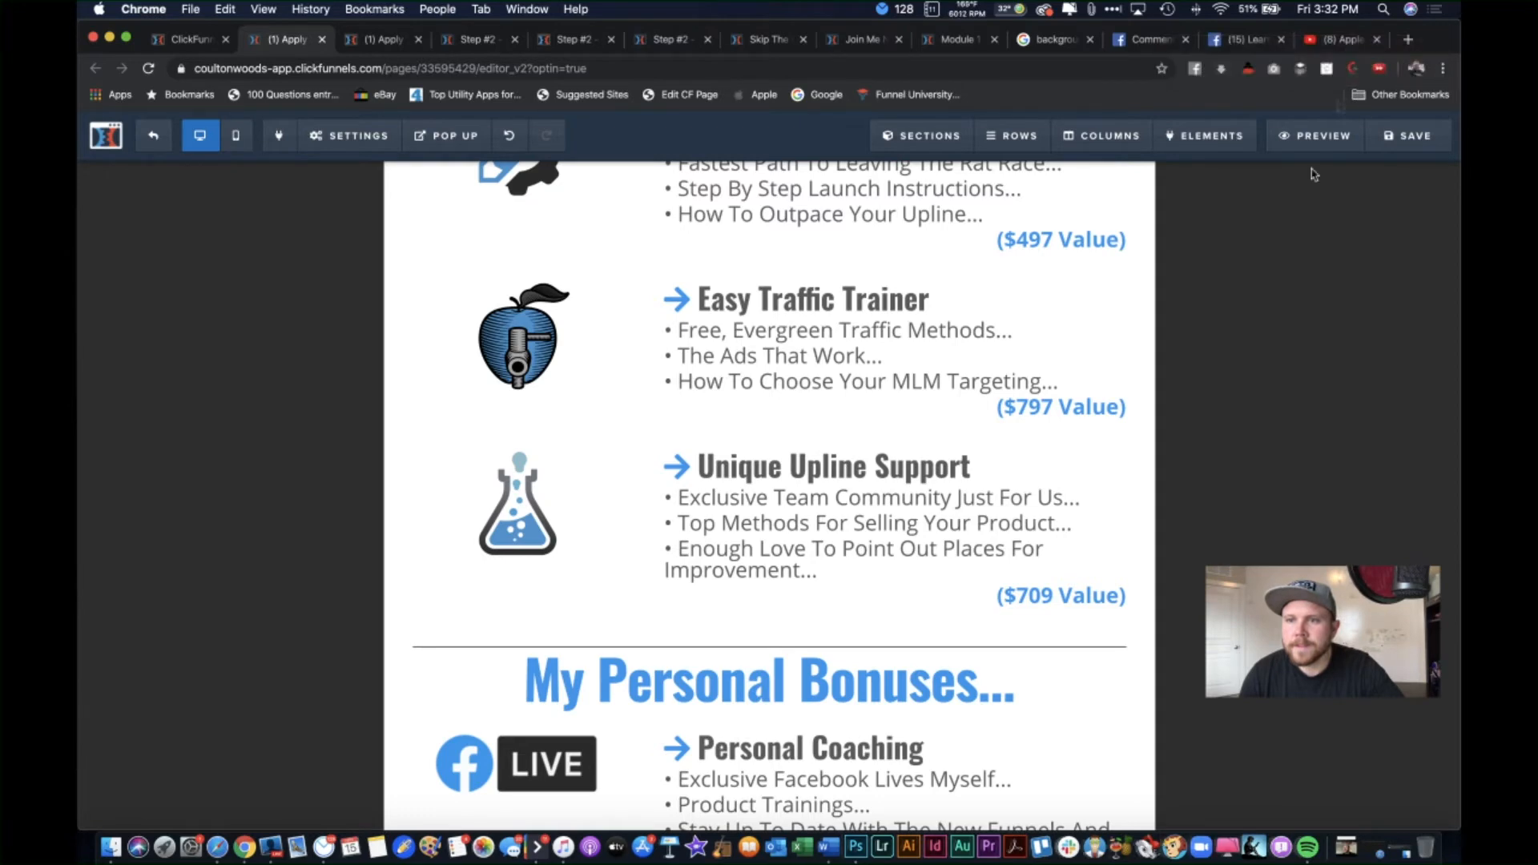
Step: Load youtube.com in a new tab and go to its Upload video page
left_click(1416, 40)
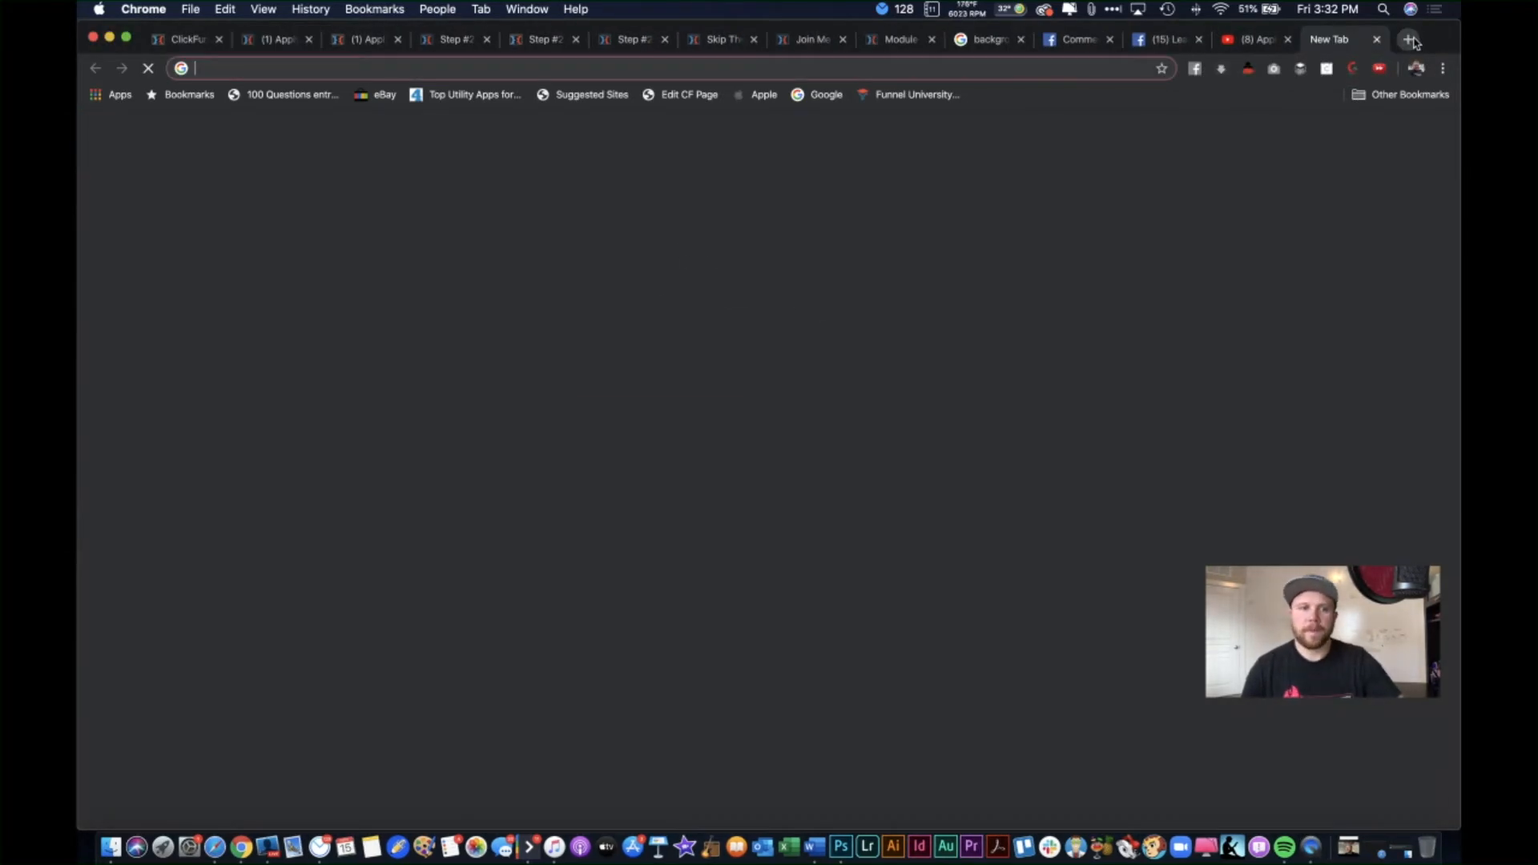
type("youtube.com")
key("Return")
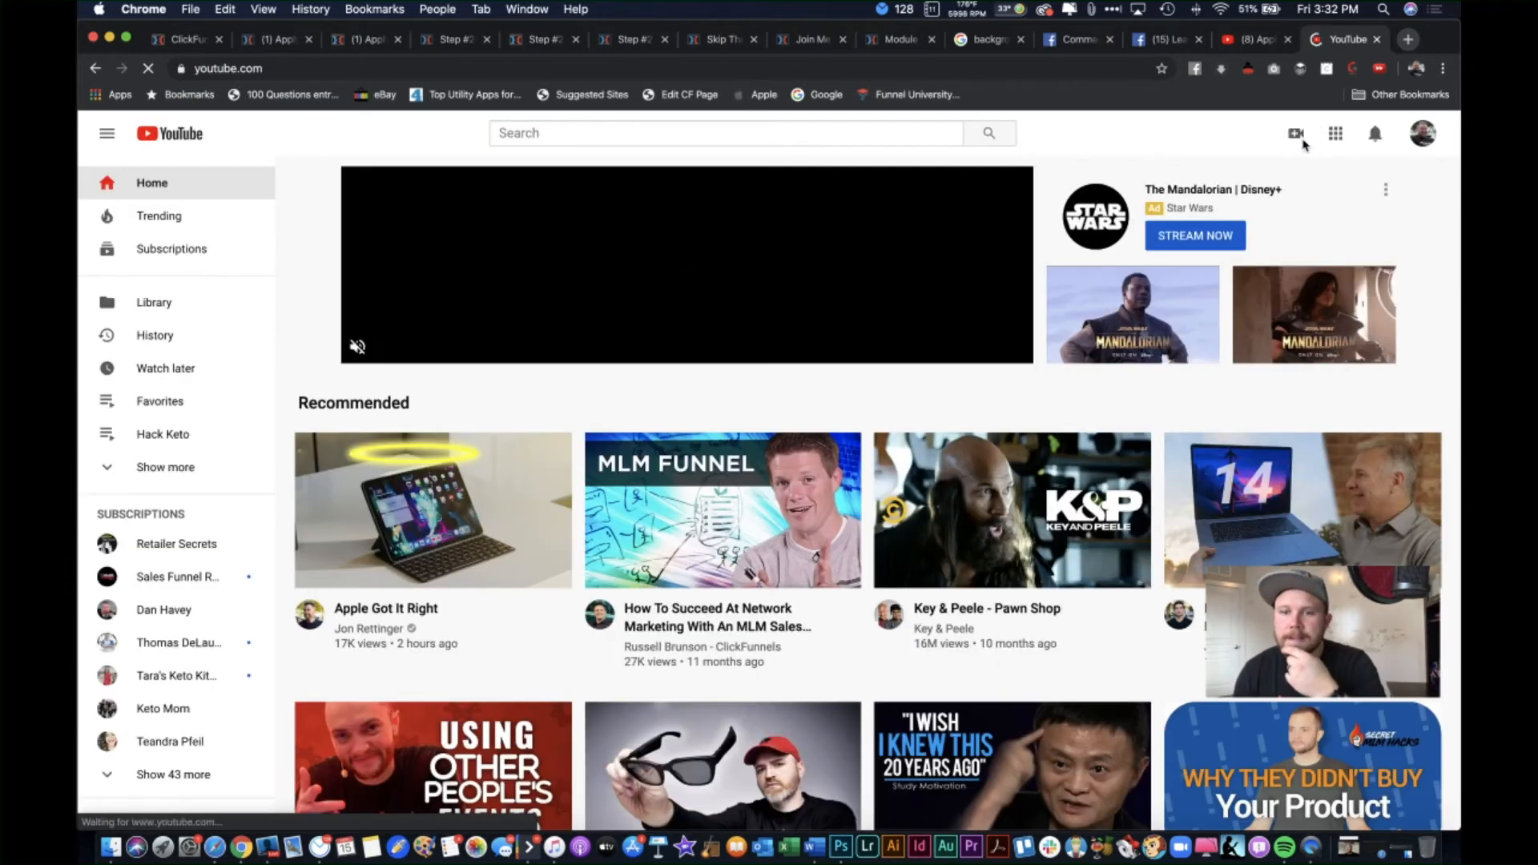
left_click(1297, 134)
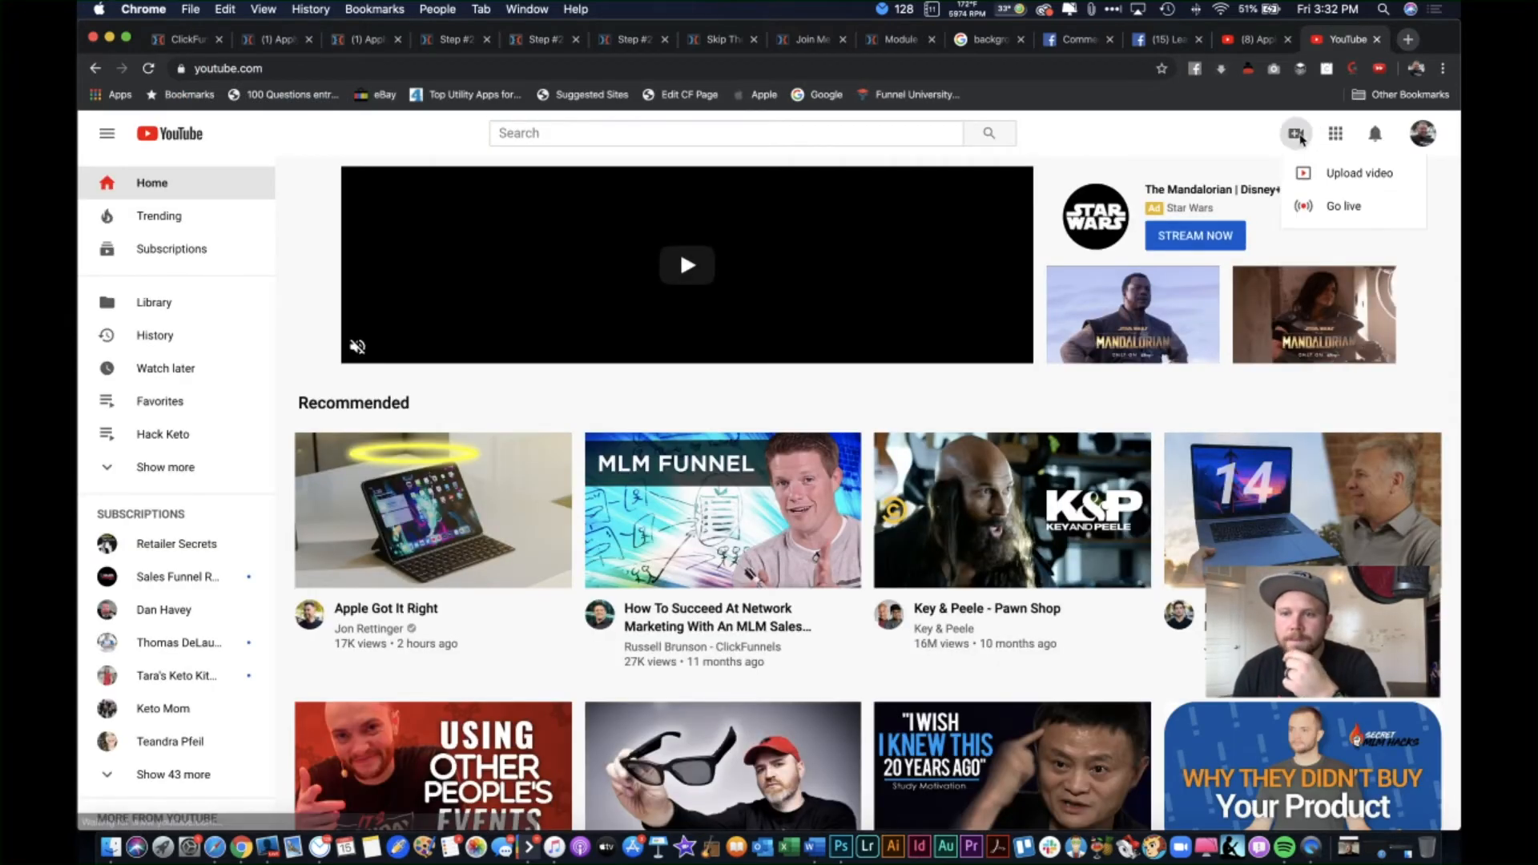
left_click(1346, 176)
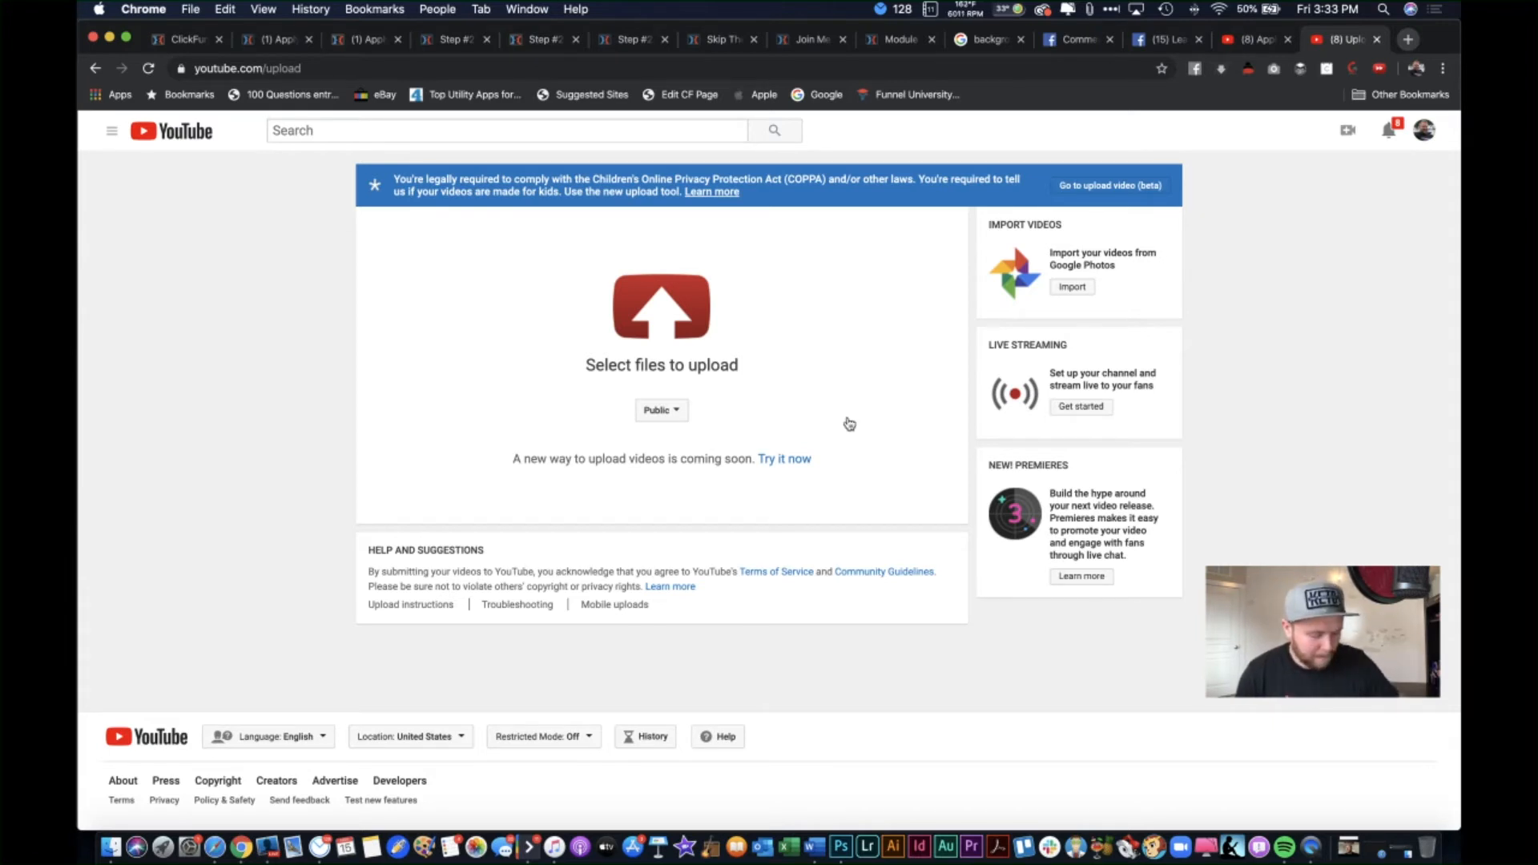
Step: Close the received clip's window and quit Word, Music, Airmail 3, Photoshop and QuickTime Player
key("super+Tab")
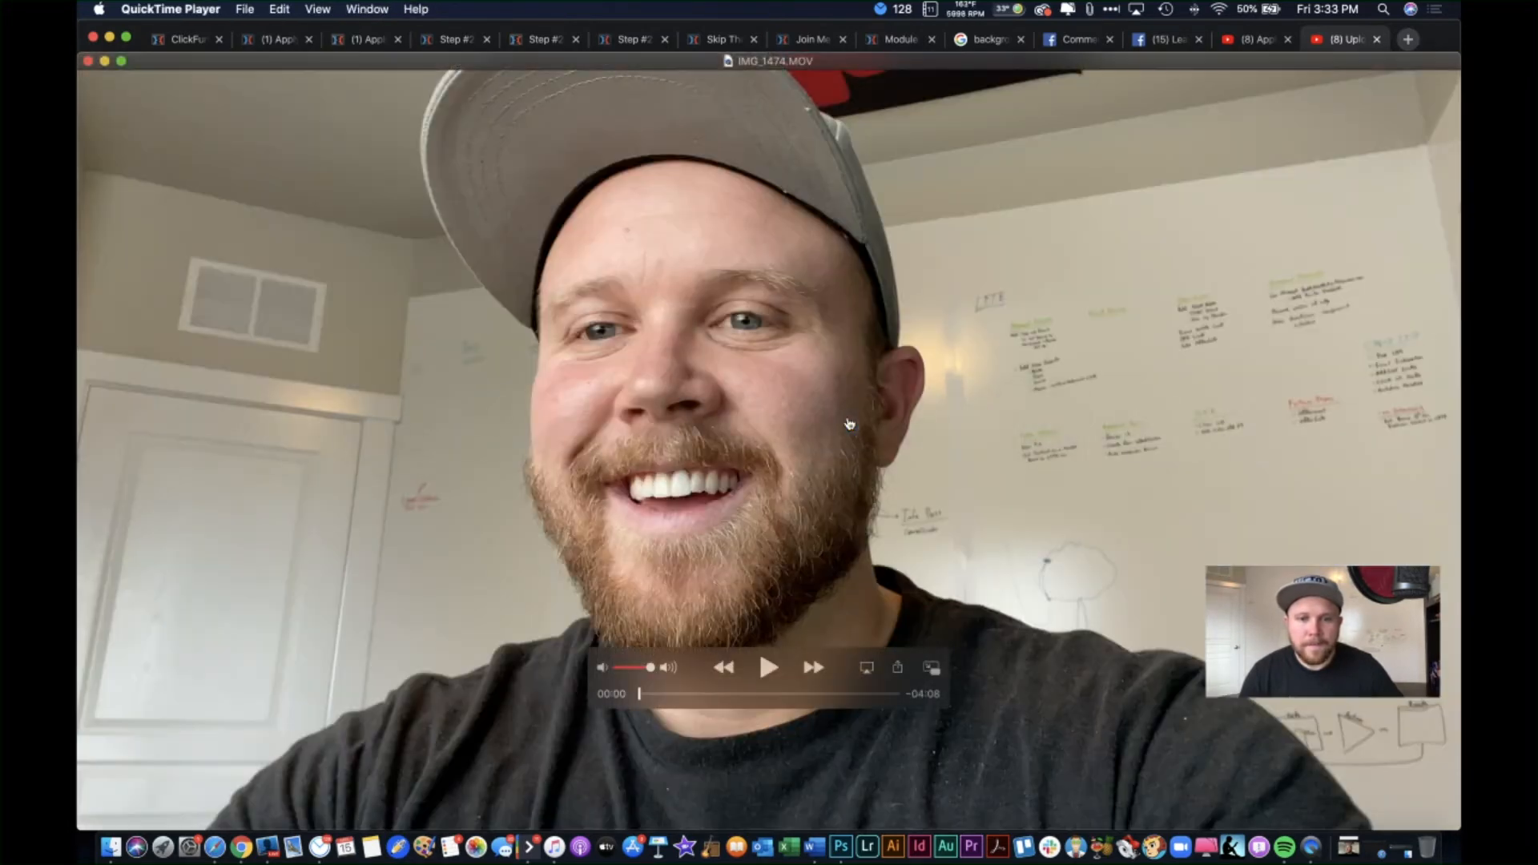
left_click(89, 61)
key("super+Tab")
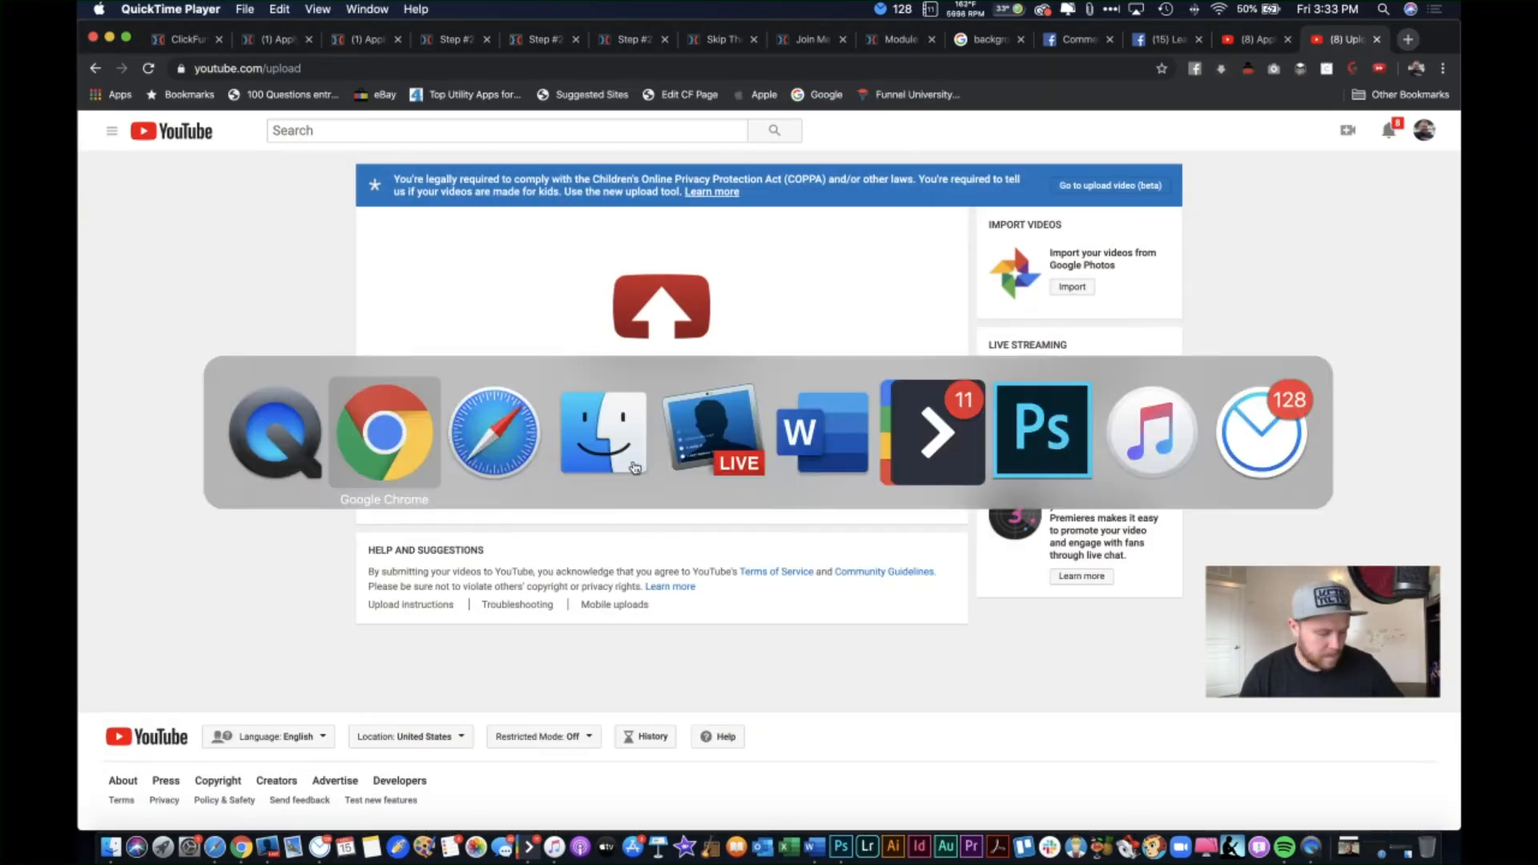
key("super+Tab")
key("super+Tab")
key("super+Tab")
key("super+Tab")
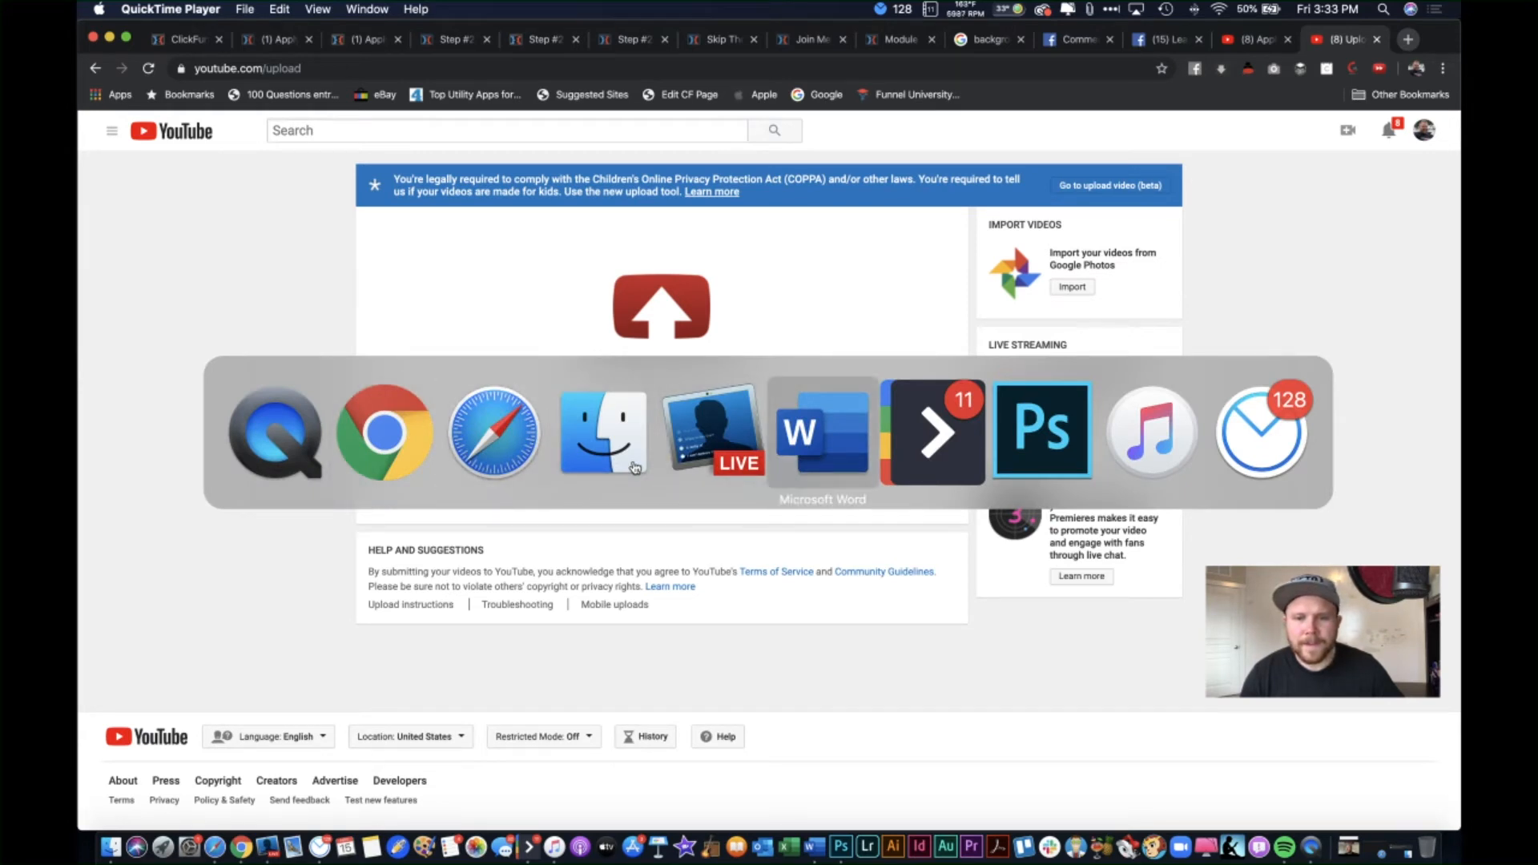
key("super+q")
key("super+q")
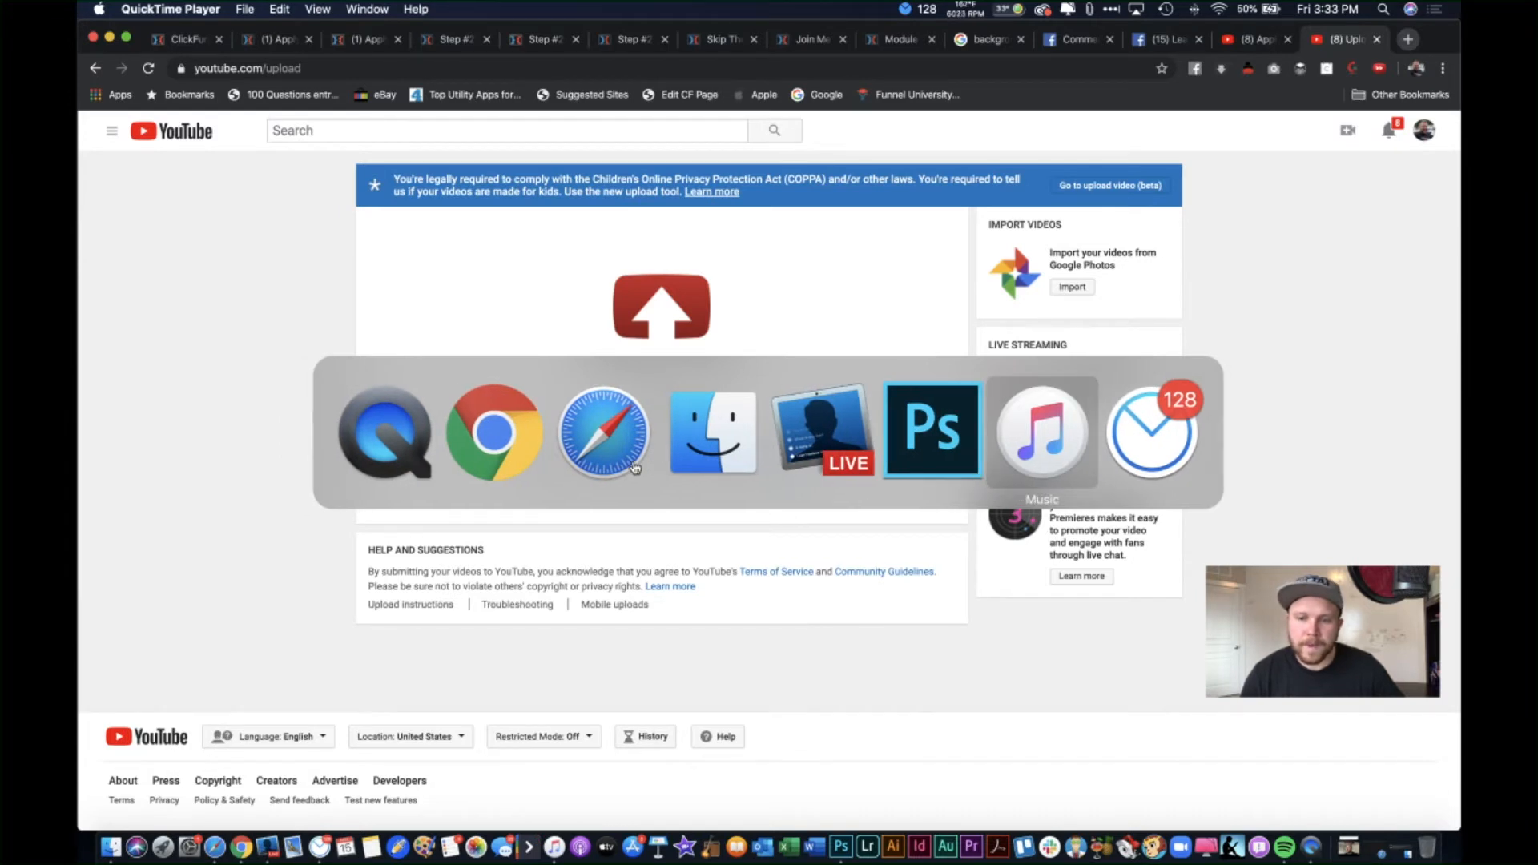
key("super+q")
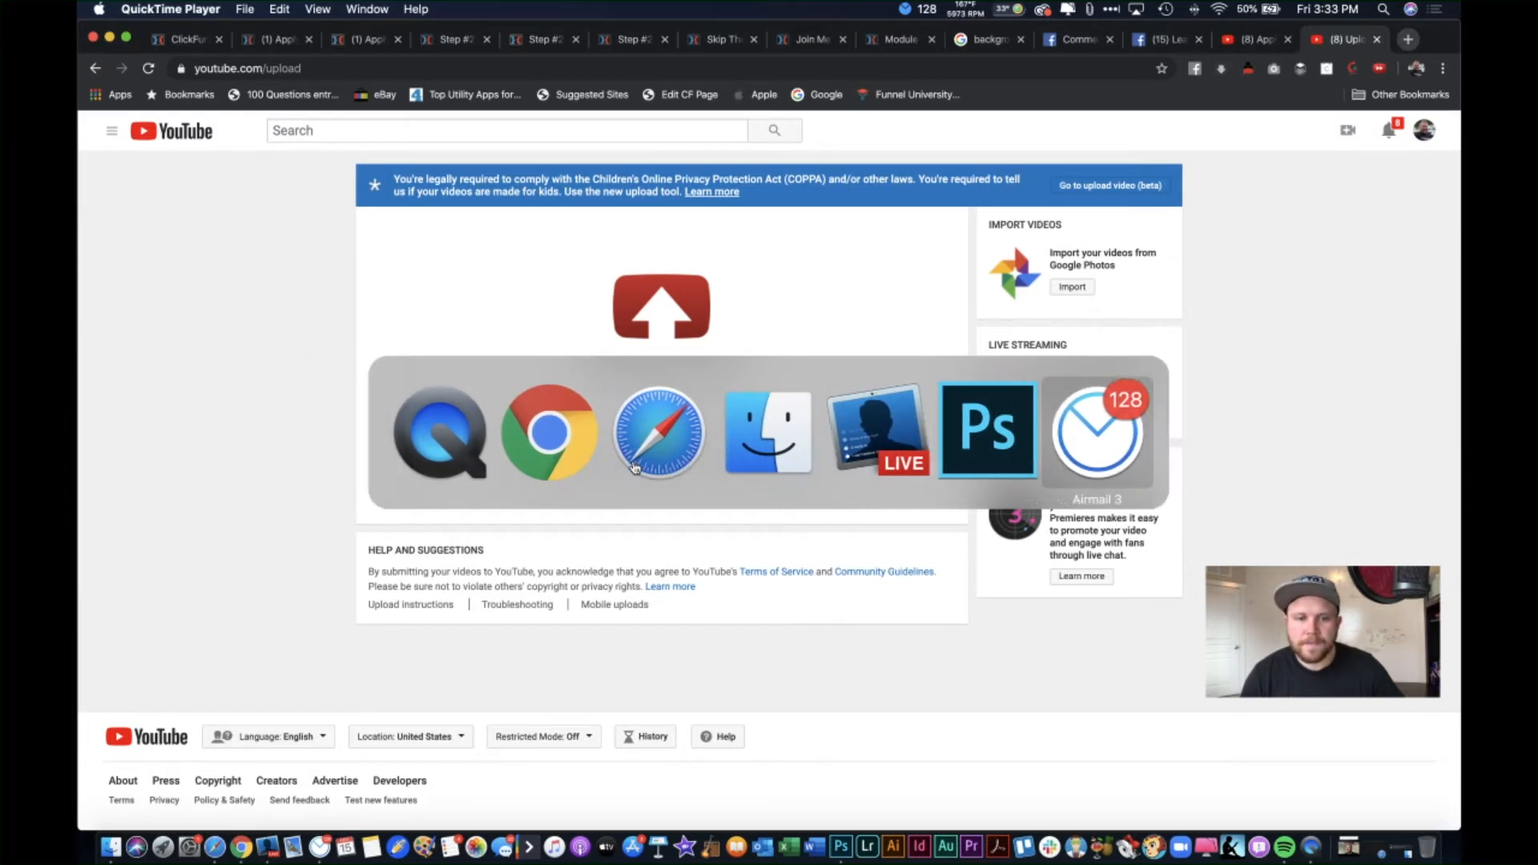
key("super+q")
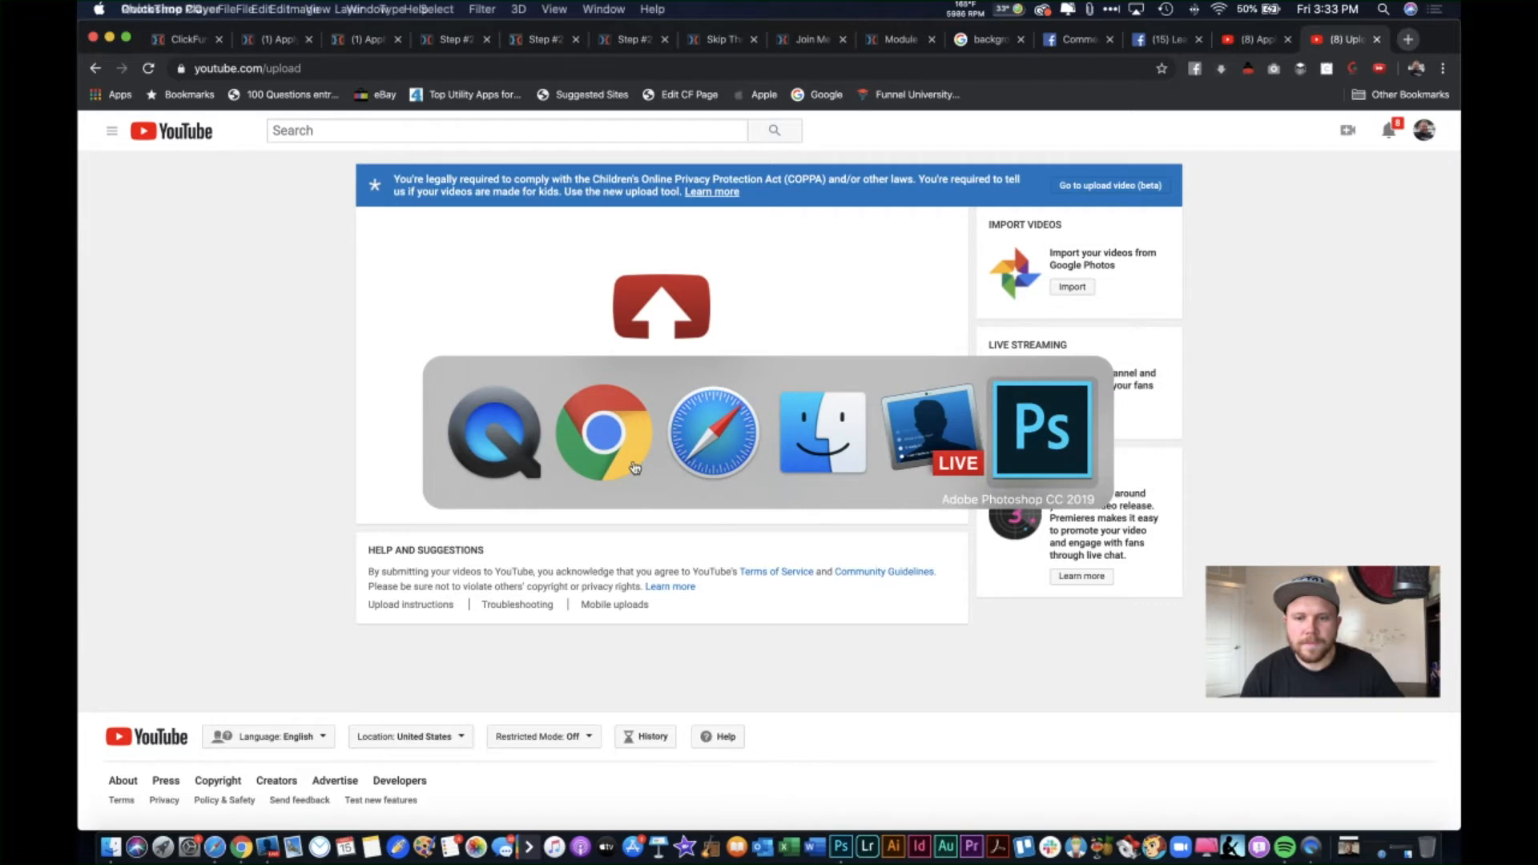
key("super+q")
key("super+q")
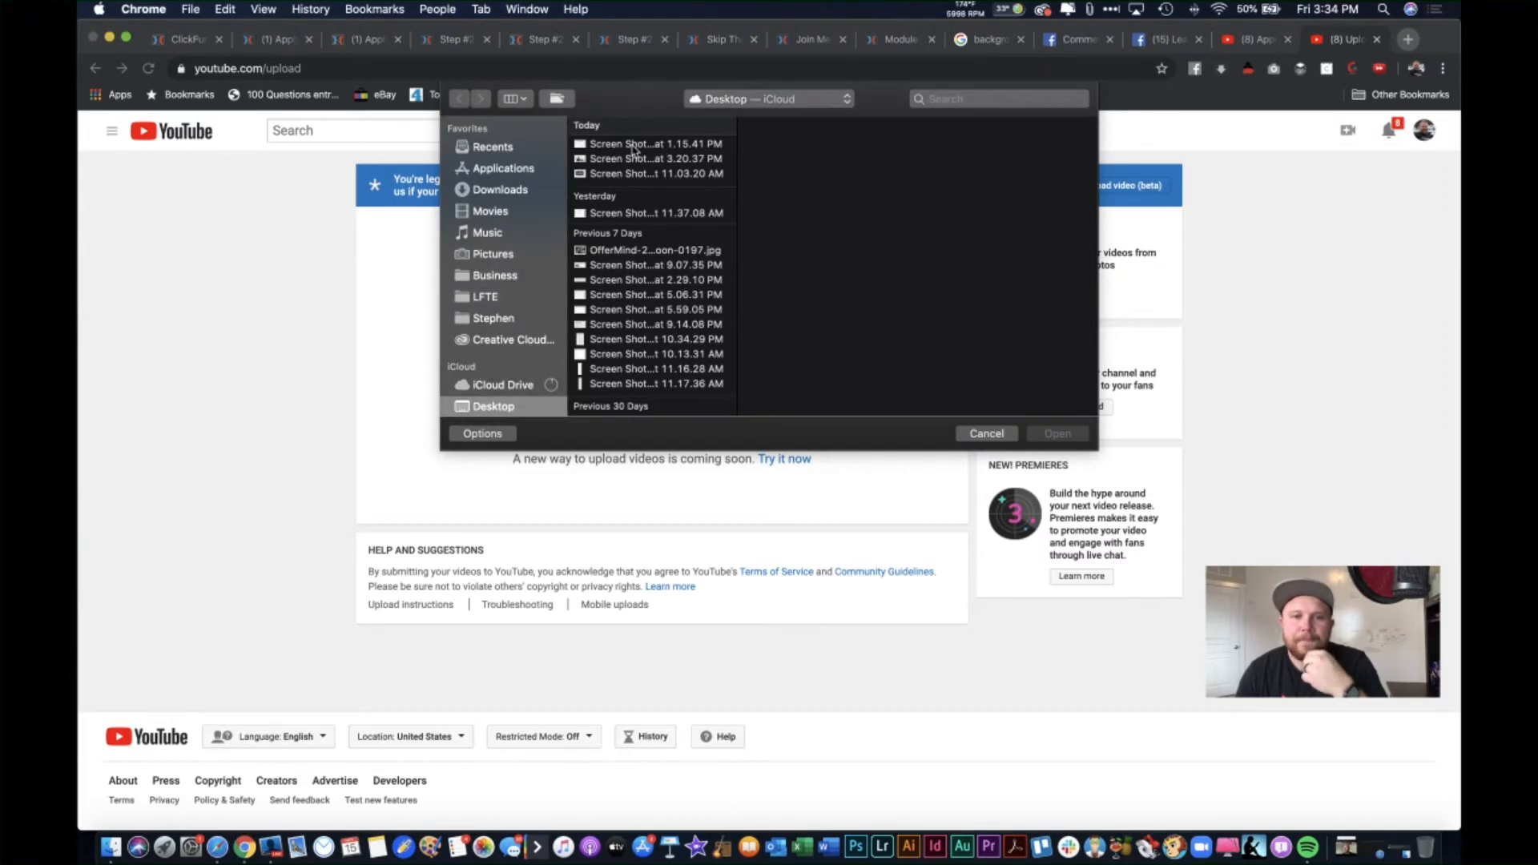
Step: Upload IMG_1474.MOV from Downloads and retitle it 'Welcome to My Dowline!'
left_click(633, 145)
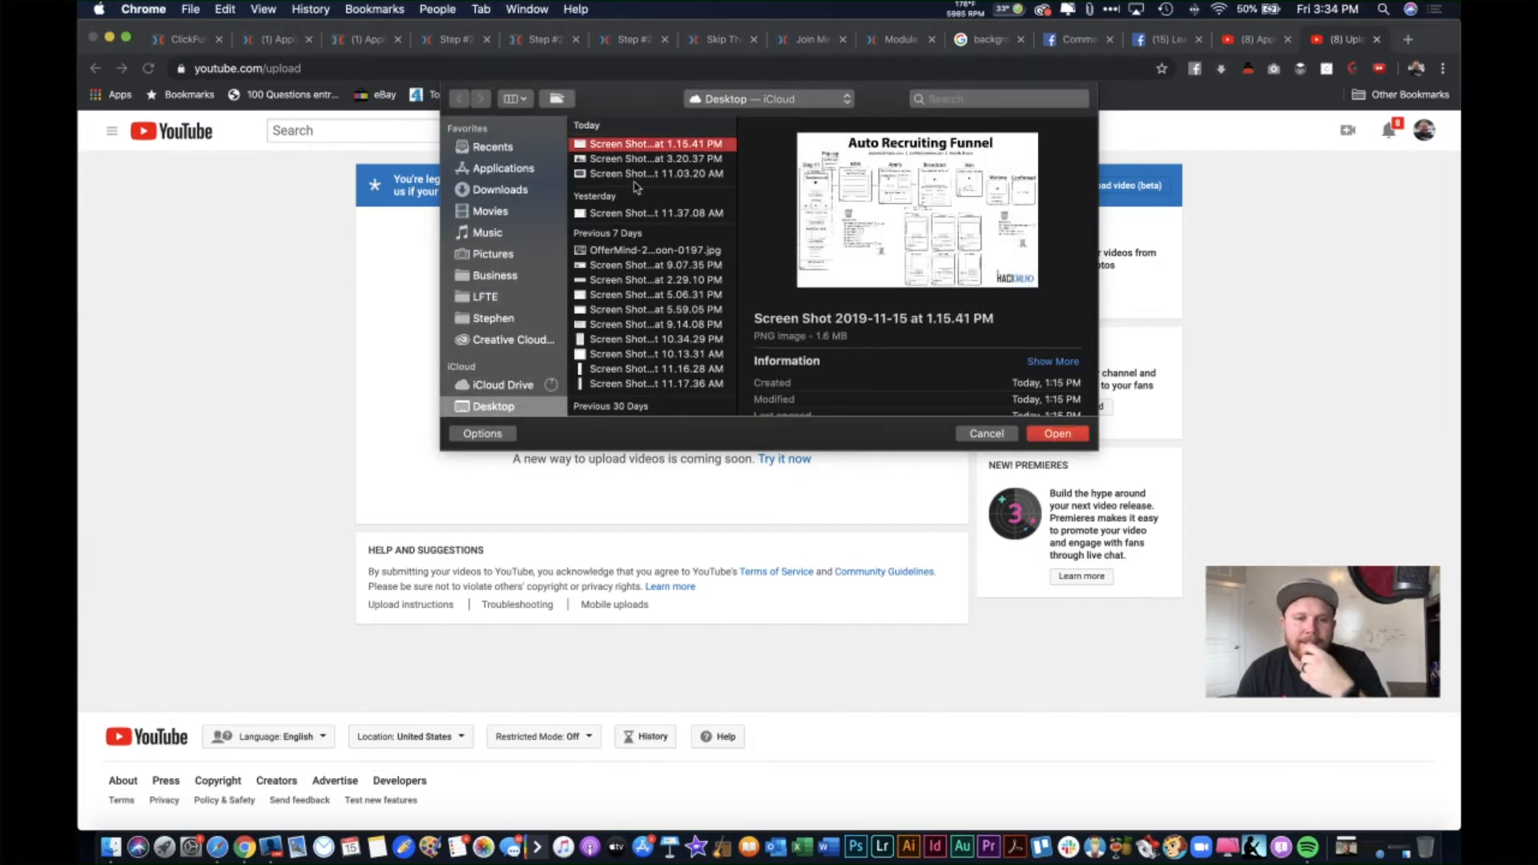
left_click(505, 191)
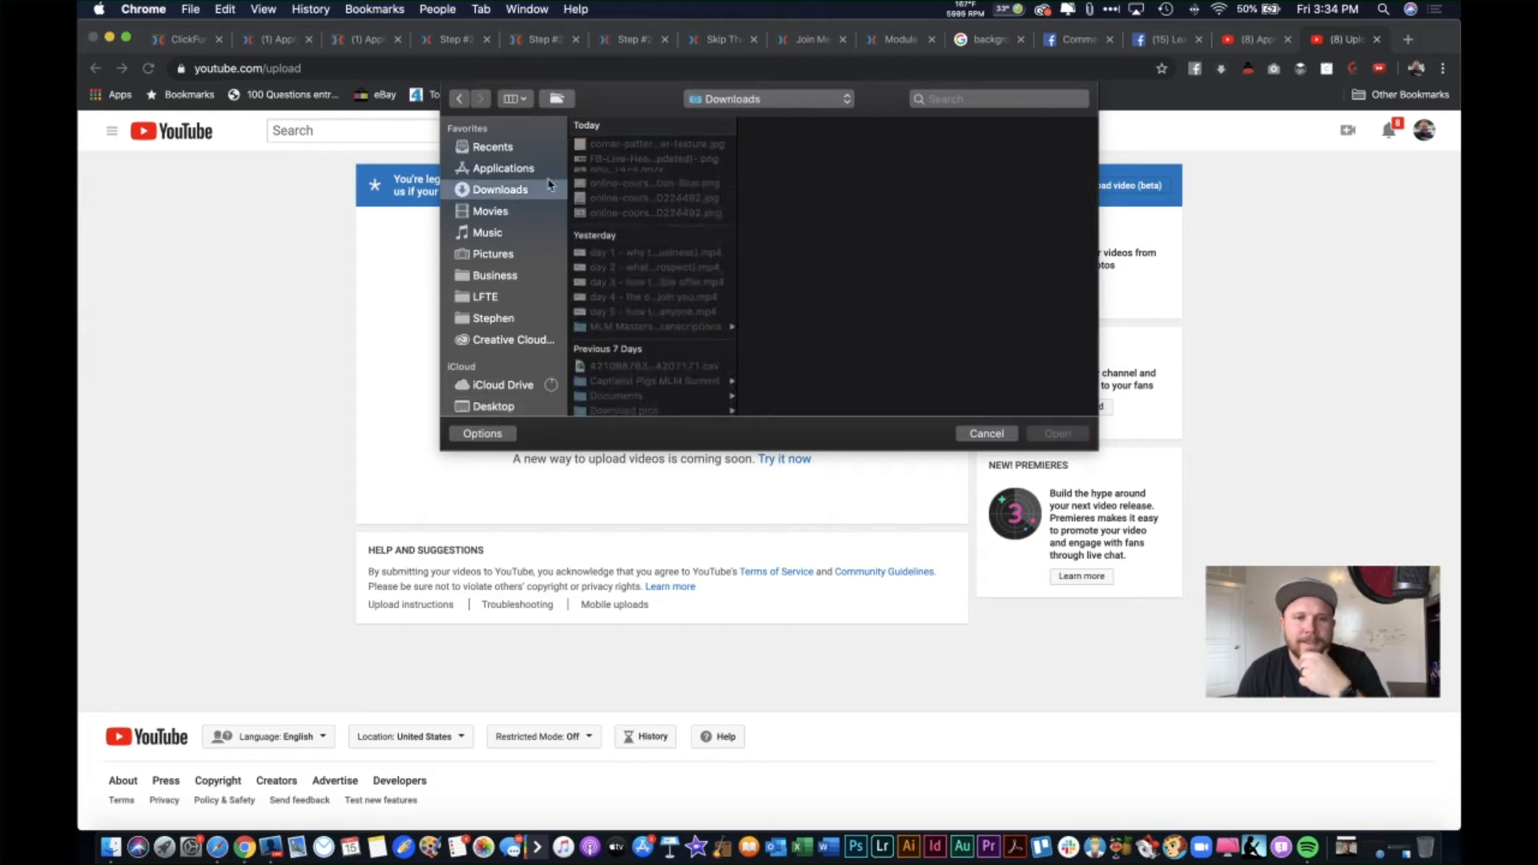
left_click(621, 173)
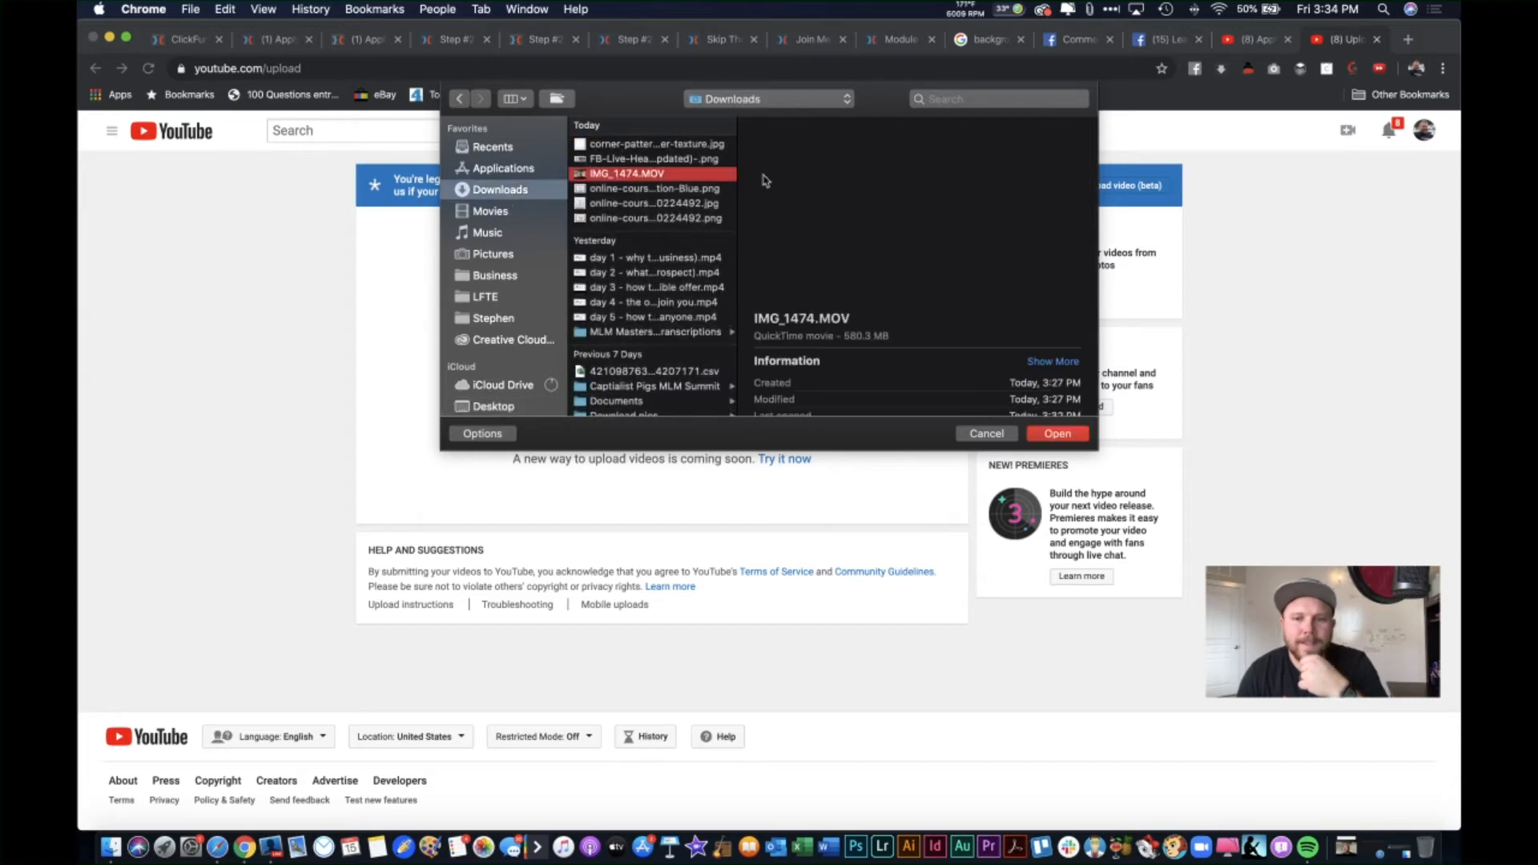
left_click(1060, 435)
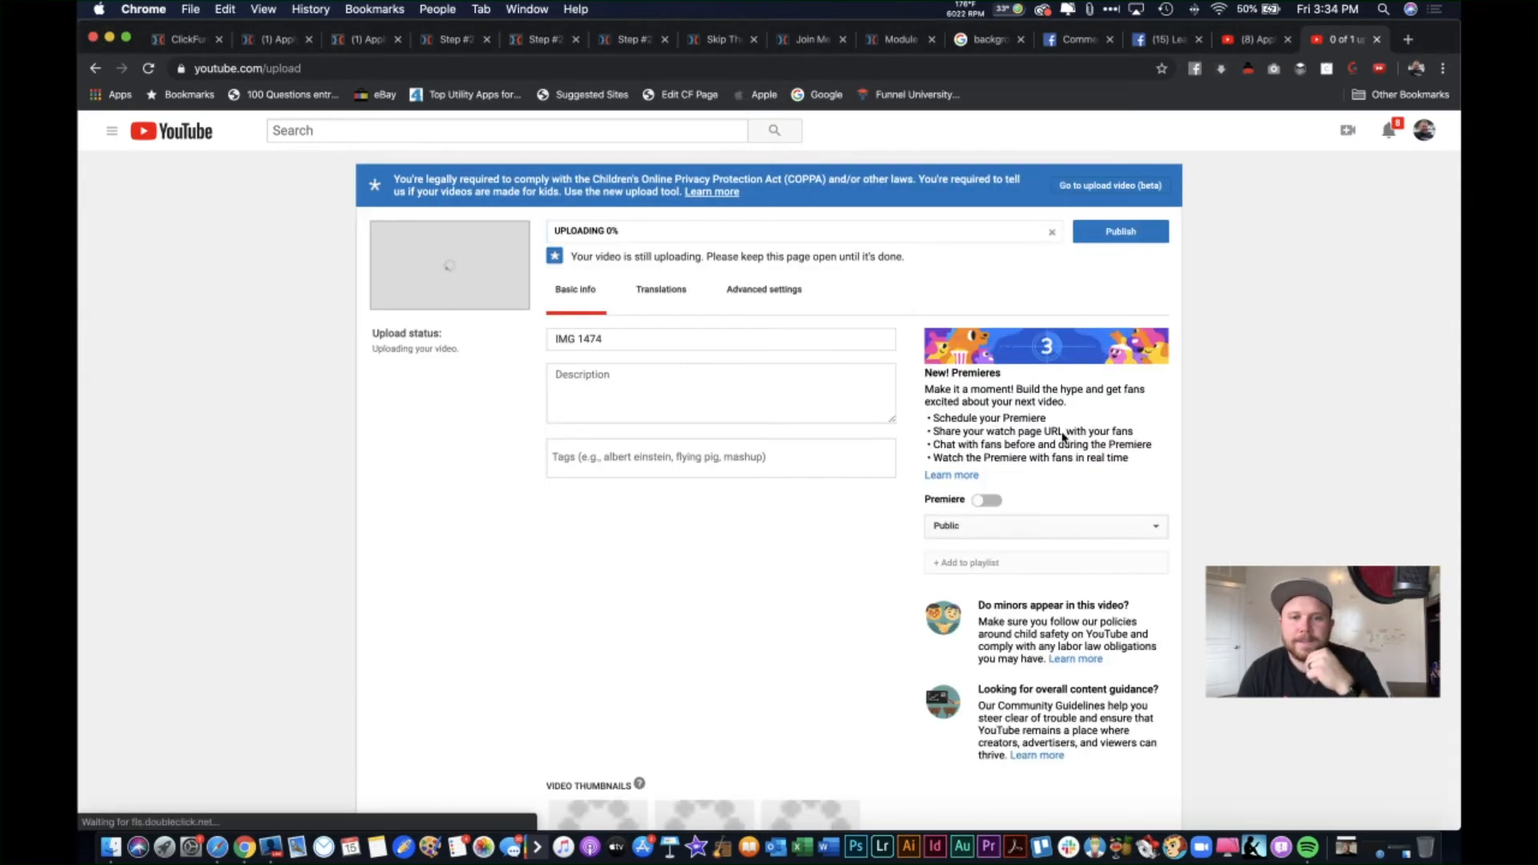
triple_click(686, 347)
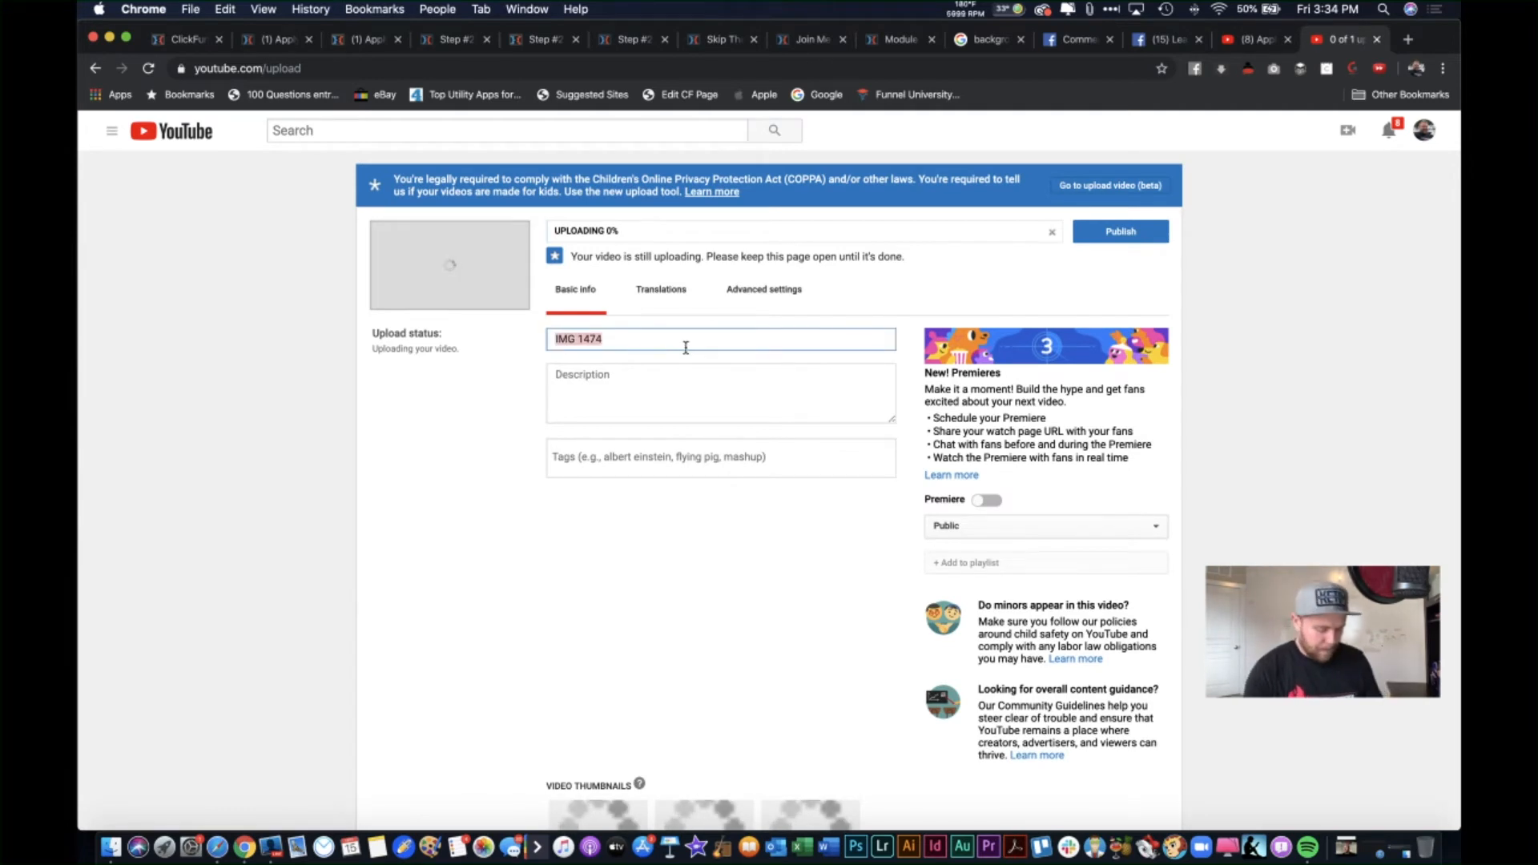
type("Ho")
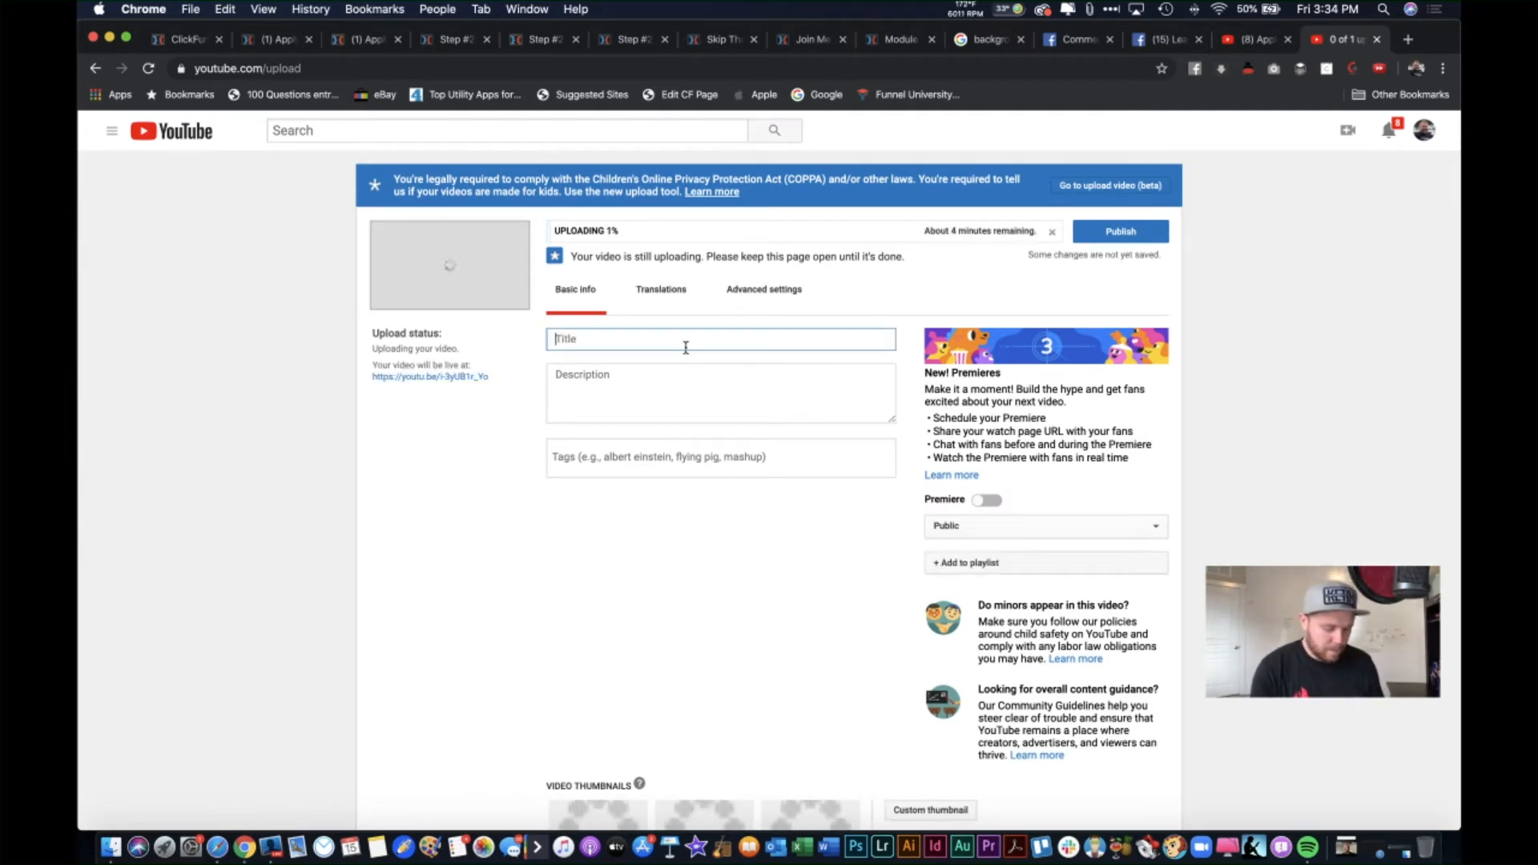
type("elcome to My Dowline!")
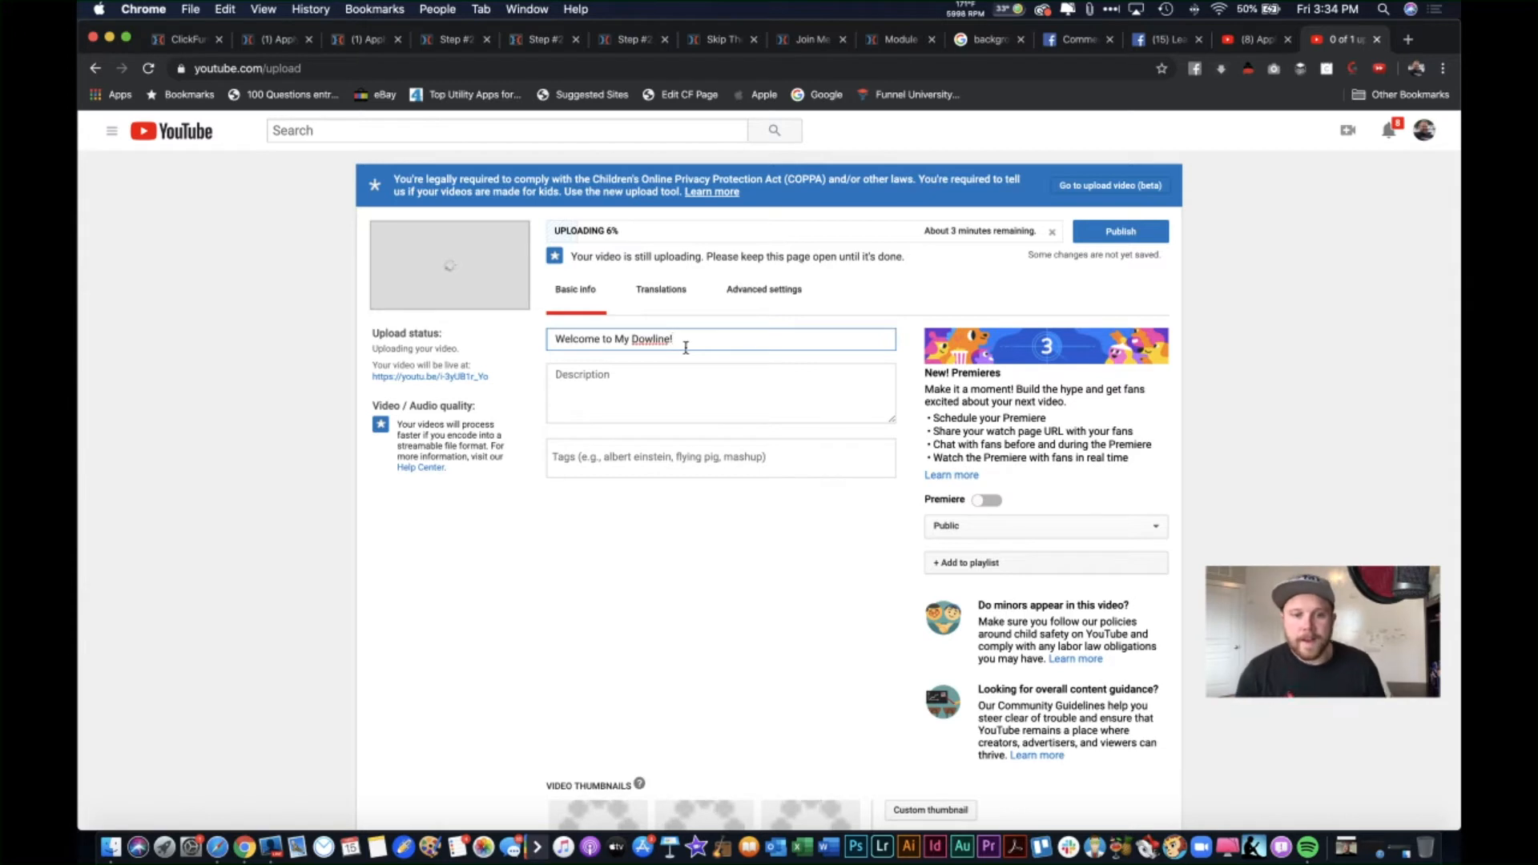
Step: Set the video to Unlisted, copy its share link, and switch to the ClickFunnels editor
left_click(991, 533)
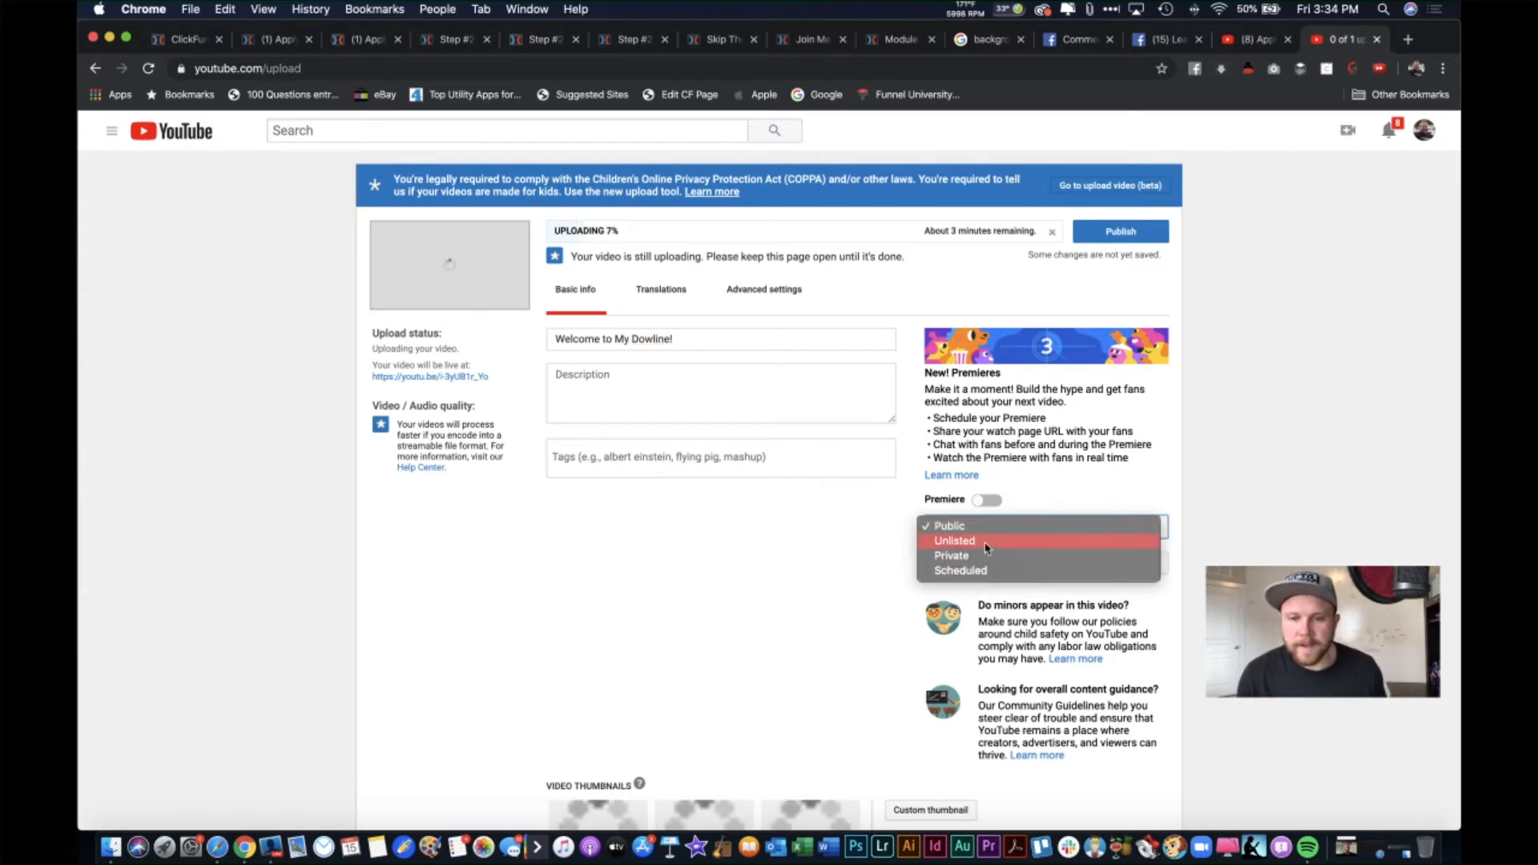
left_click(988, 545)
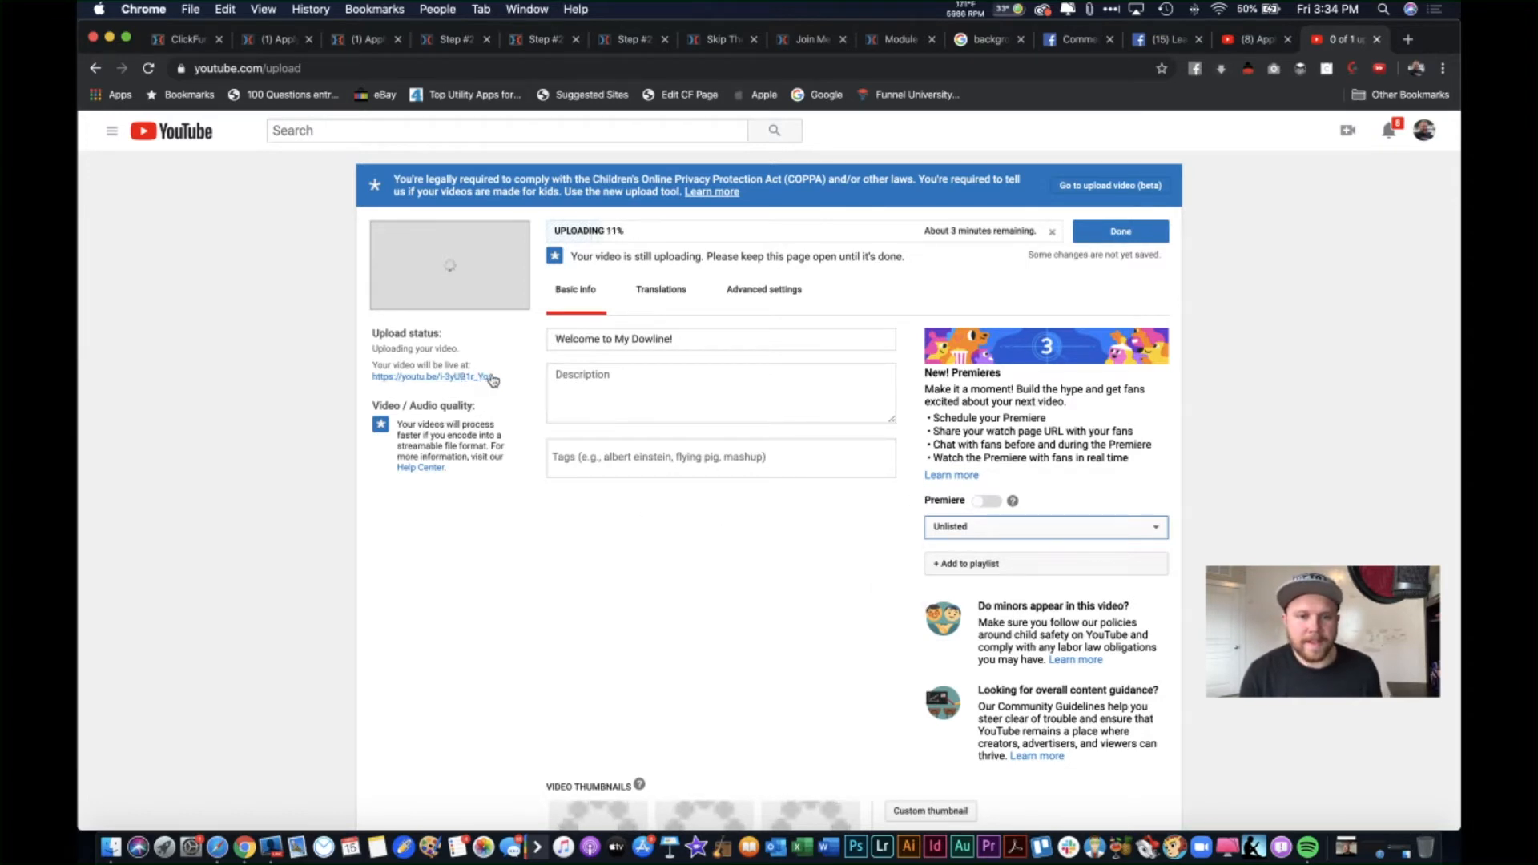
right_click(463, 381)
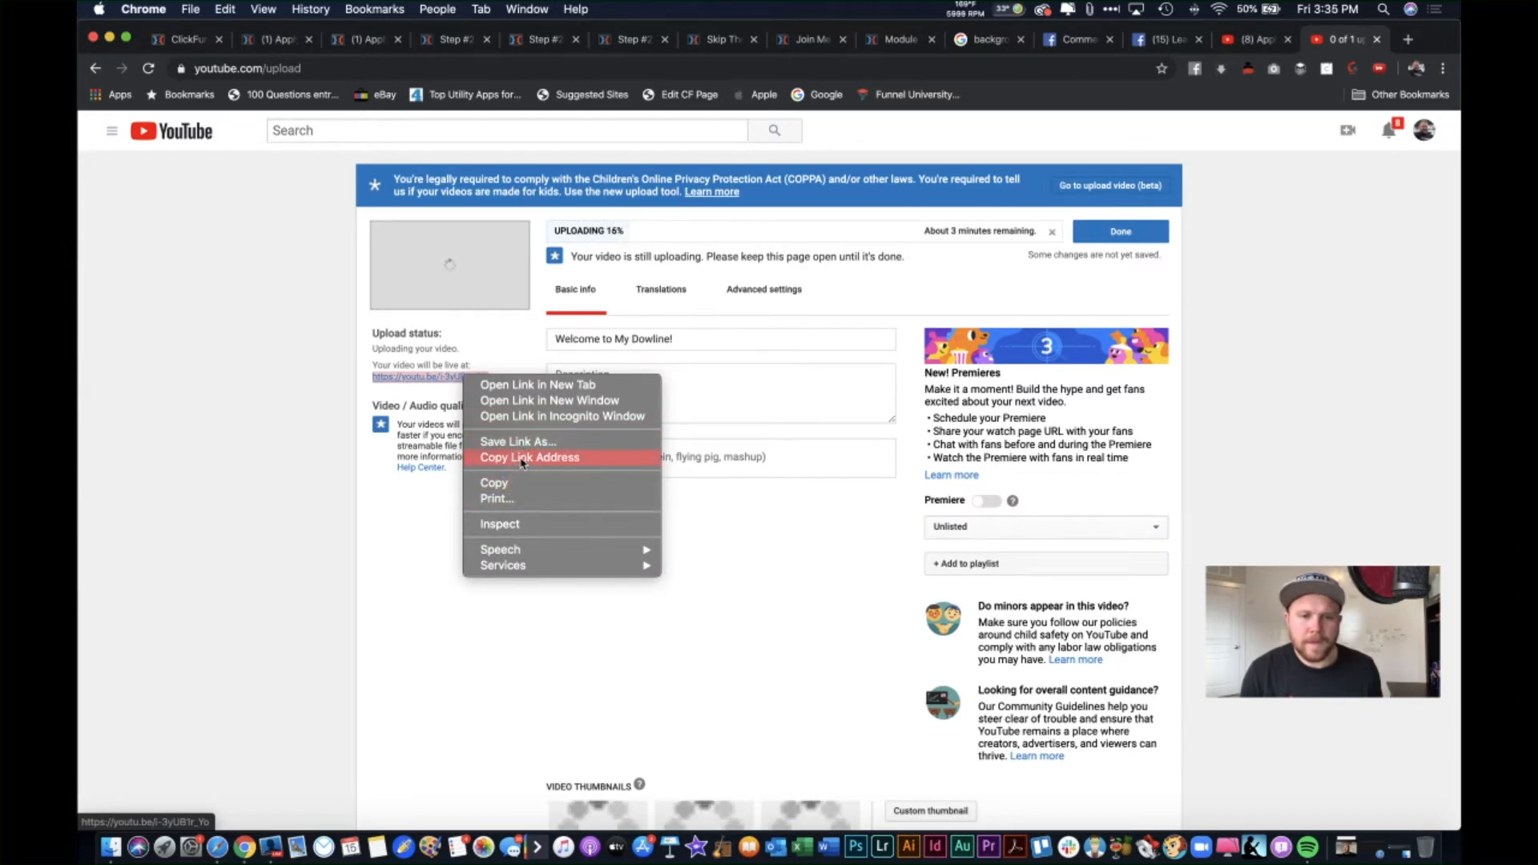
left_click(522, 459)
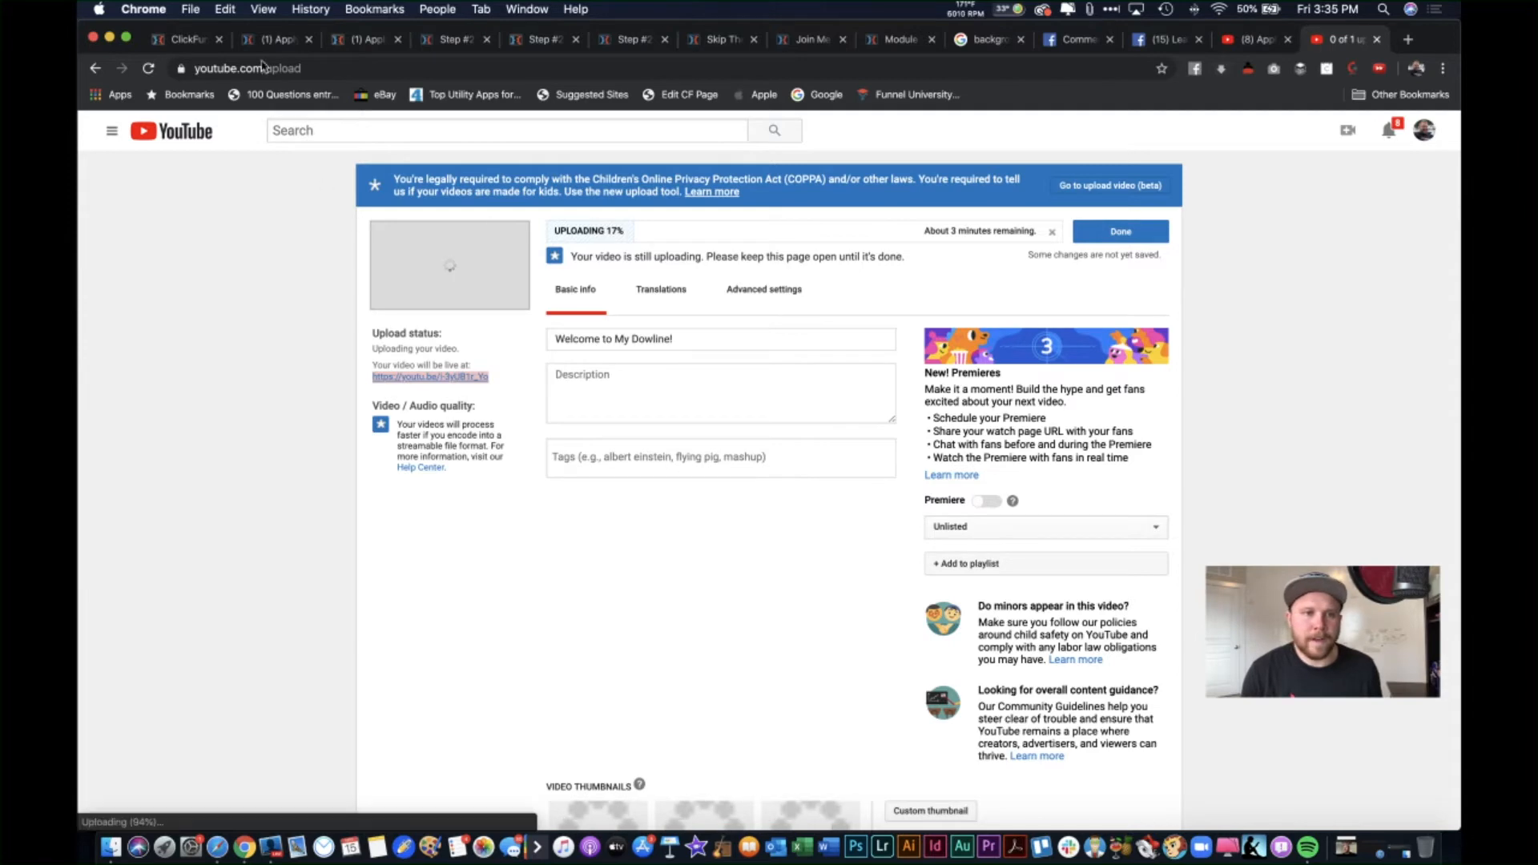
left_click(273, 39)
scroll(769, 481, "up", 15)
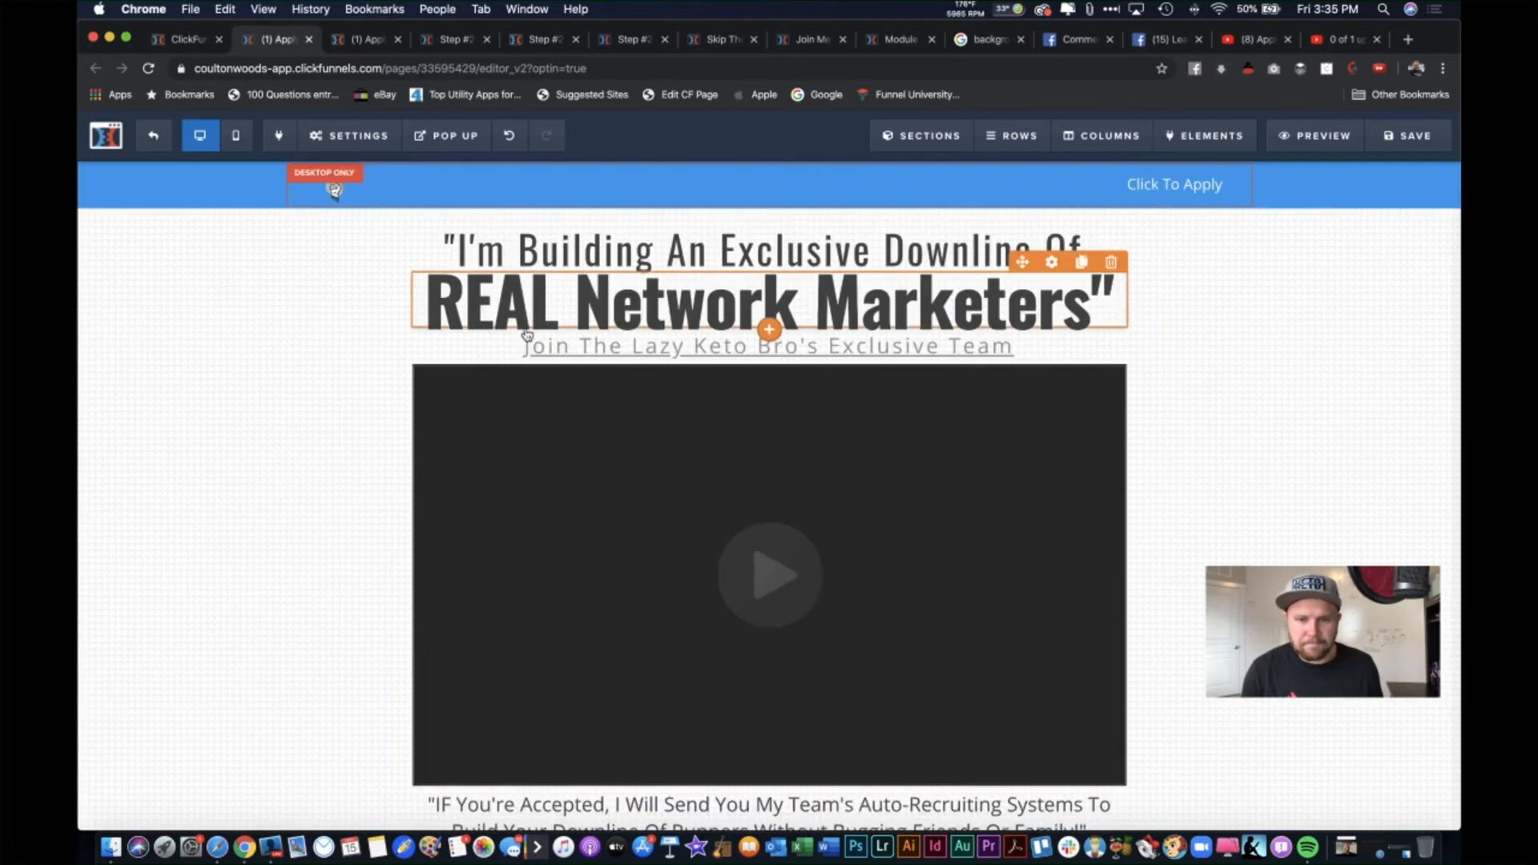
Step: Replace the video element's YouTube URL with the new unlisted link, save, and return to YouTube
left_click(937, 496)
triple_click(1326, 361)
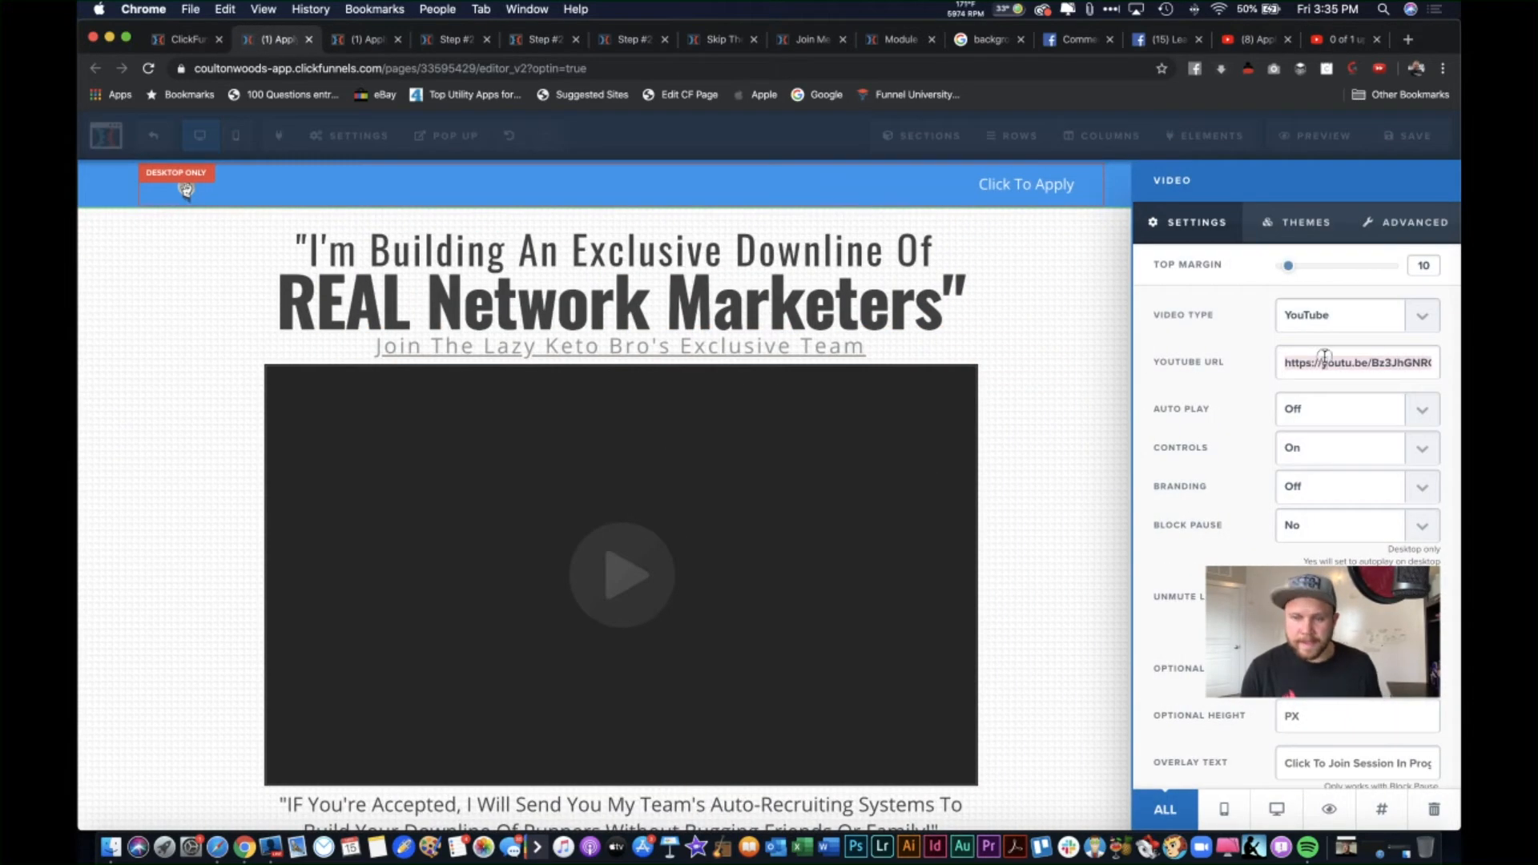
key("cmd+v")
left_click(1100, 302)
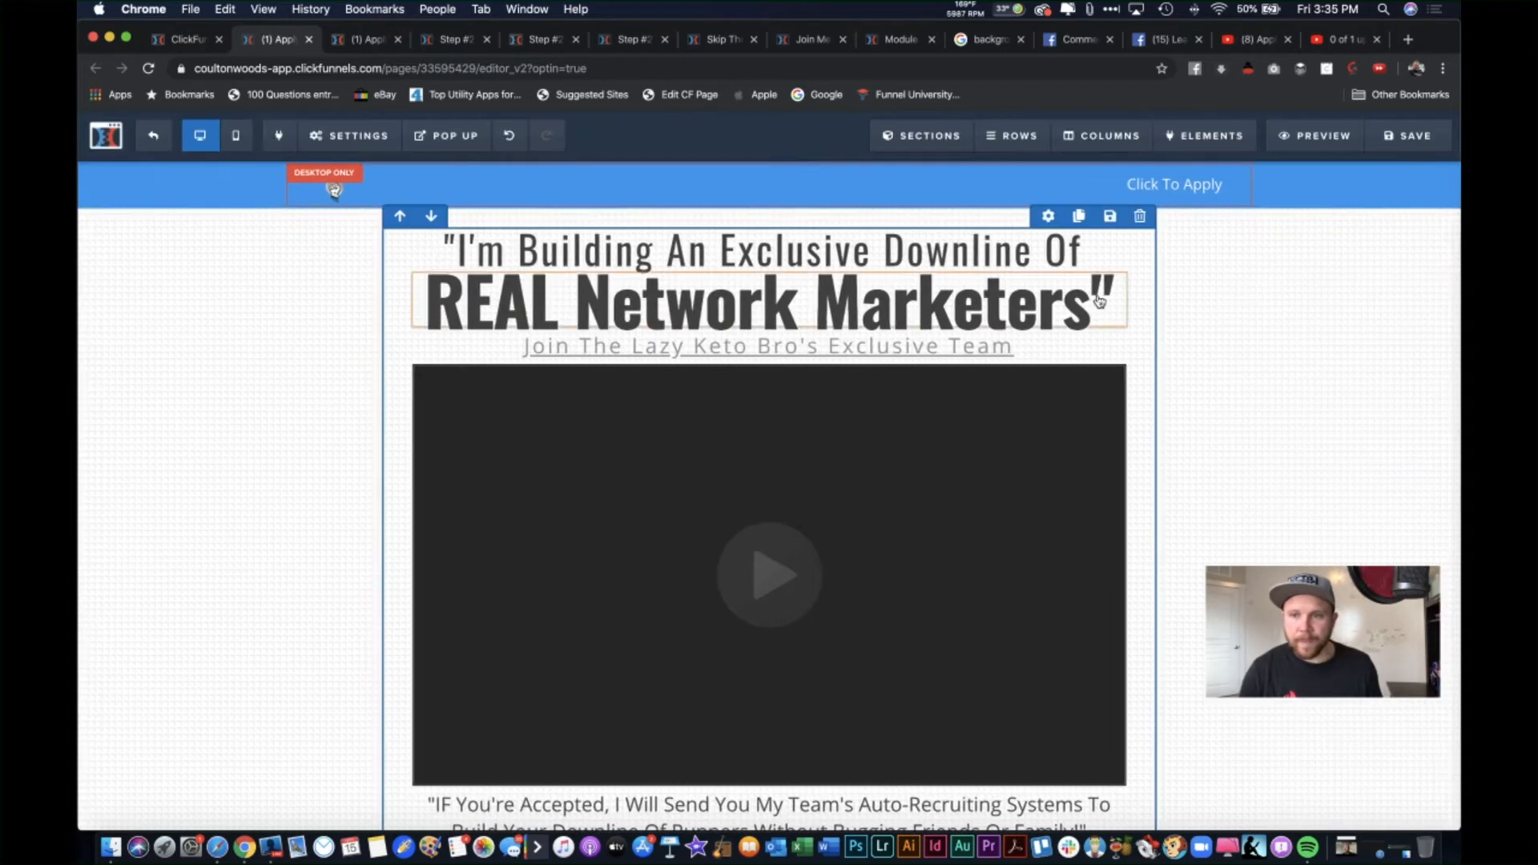
left_click(1414, 135)
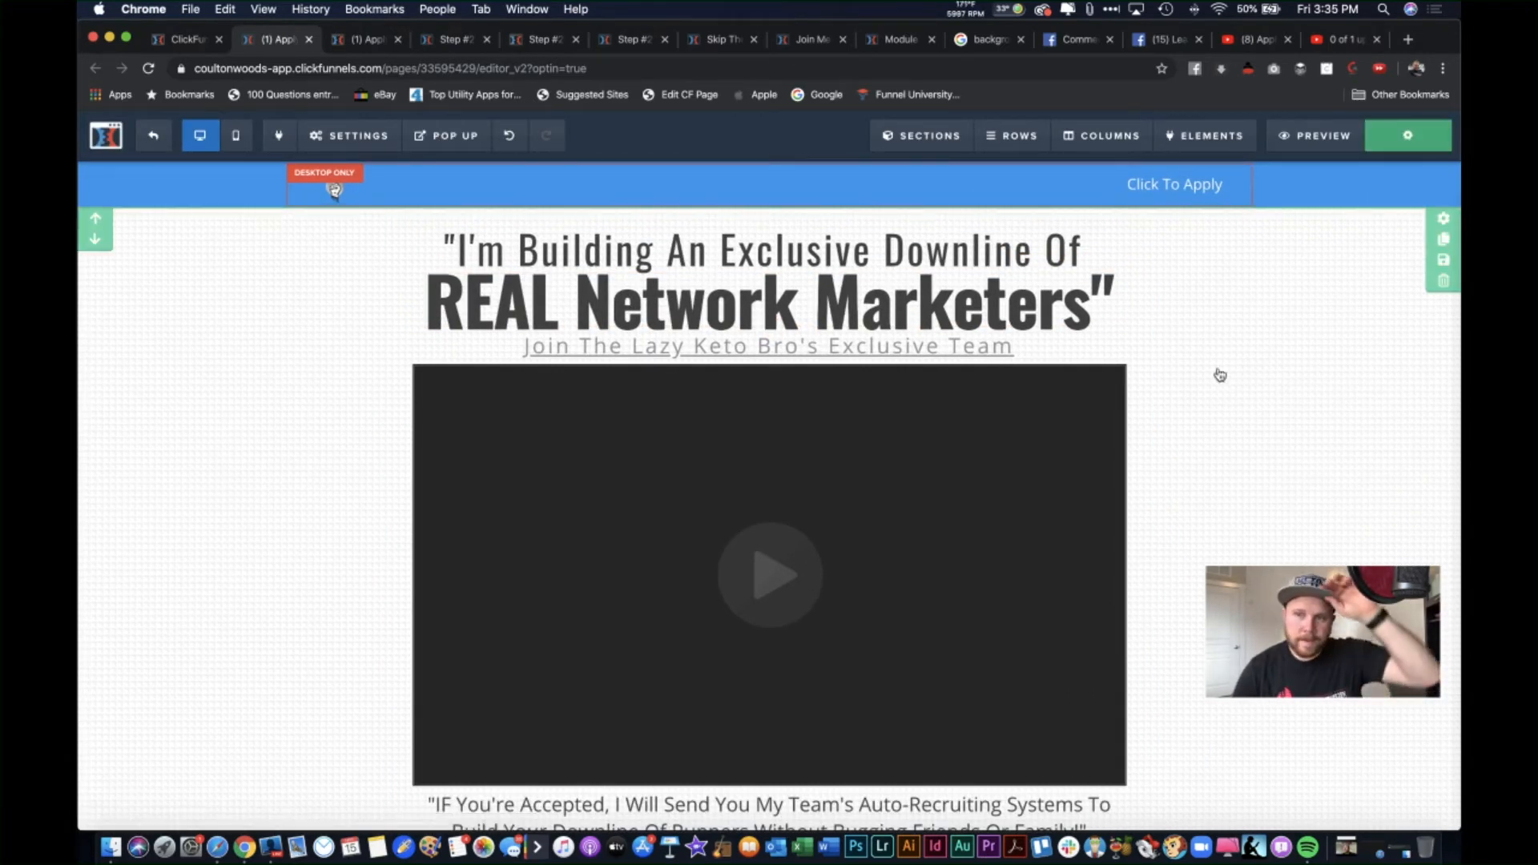
left_click(1355, 38)
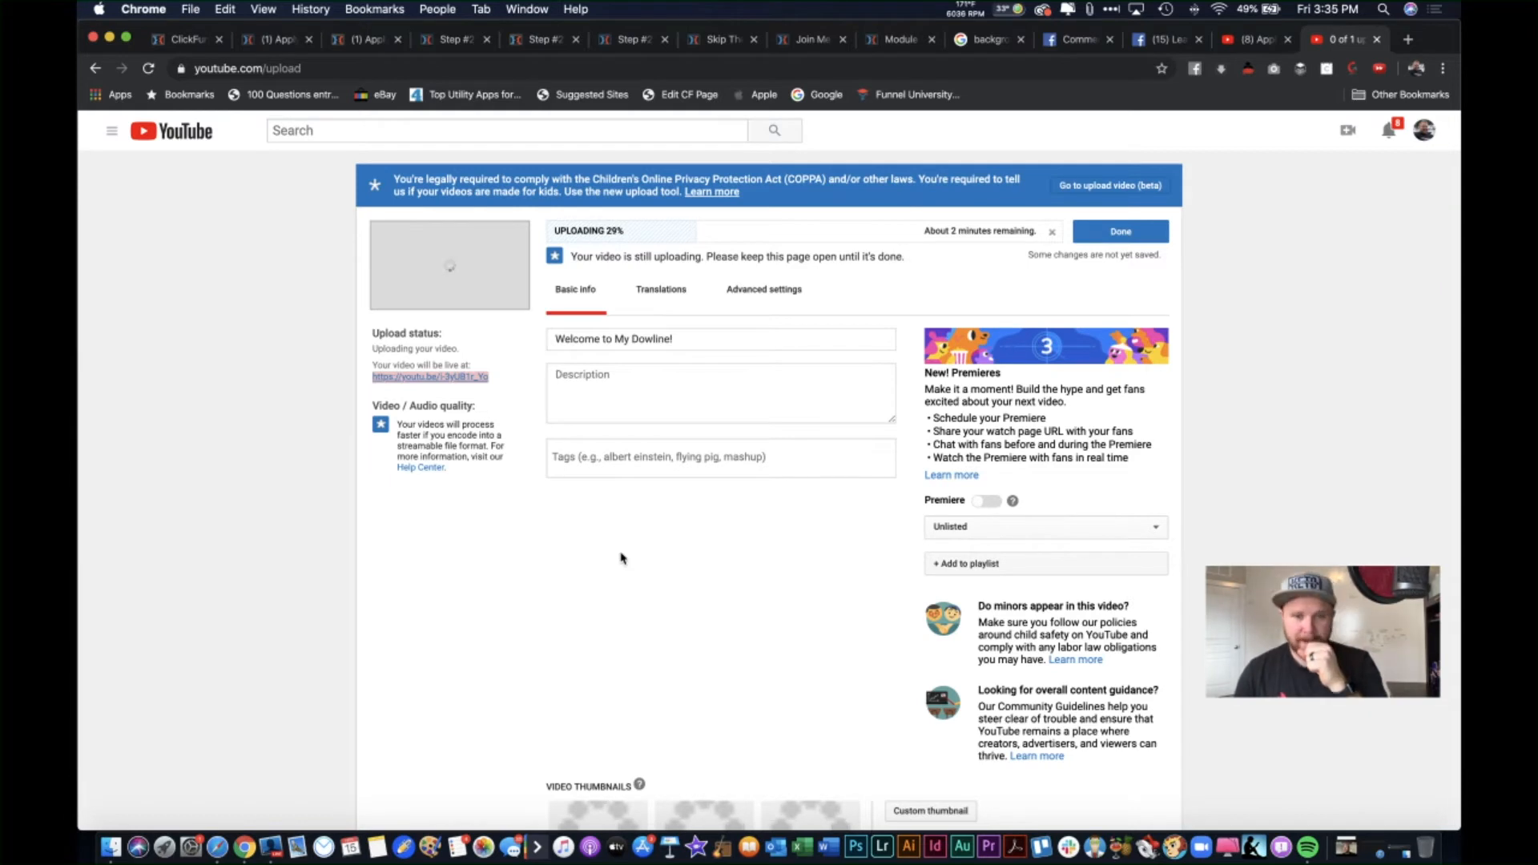
Step: Add the tag 'Downline' to the uploading video and save its details
left_click(772, 455)
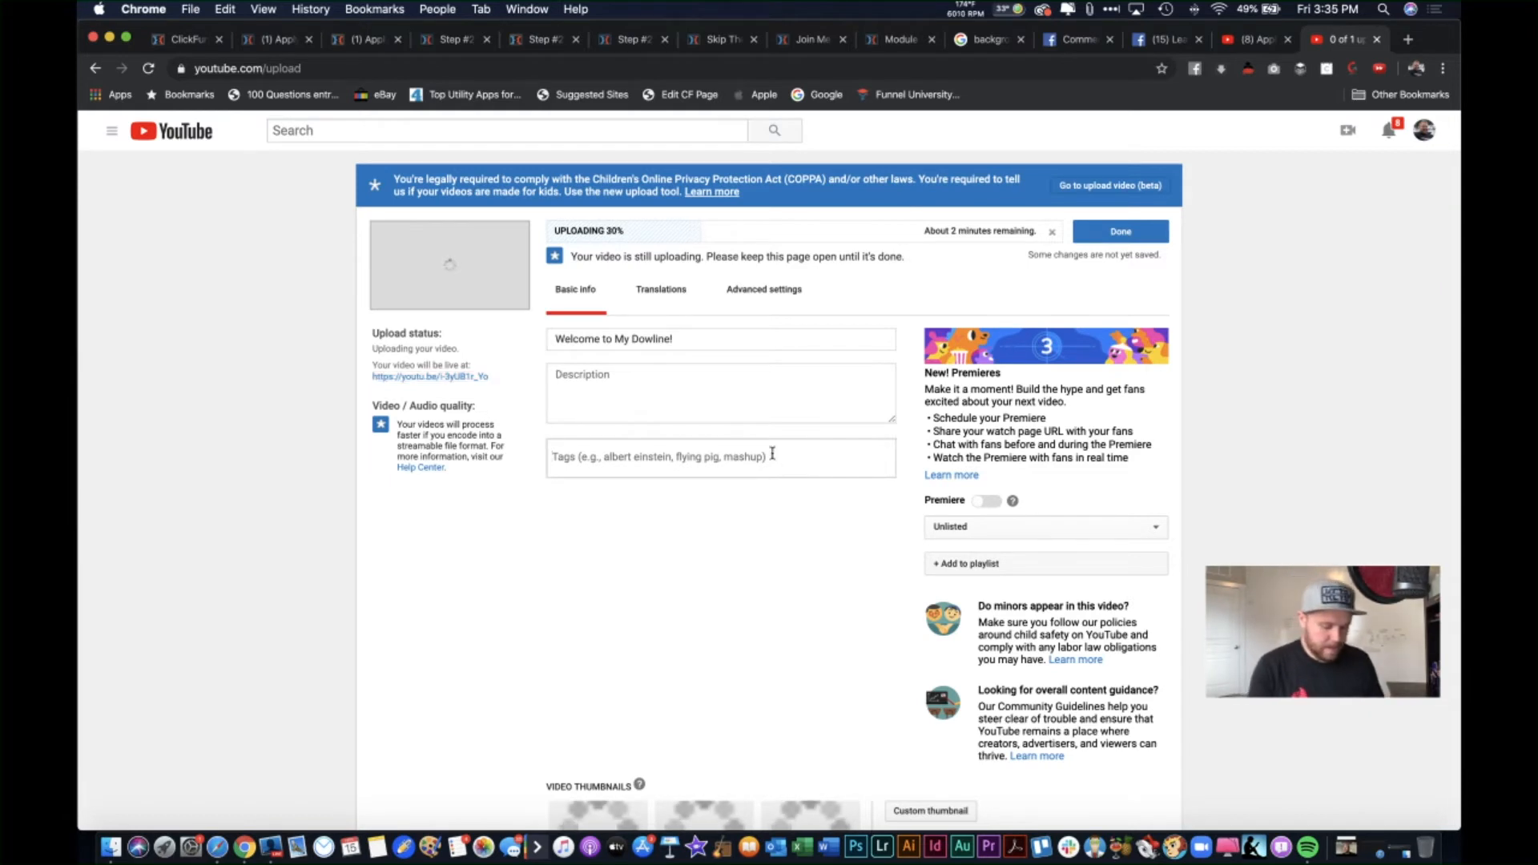
type("Downline")
left_click(1309, 381)
left_click(1143, 233)
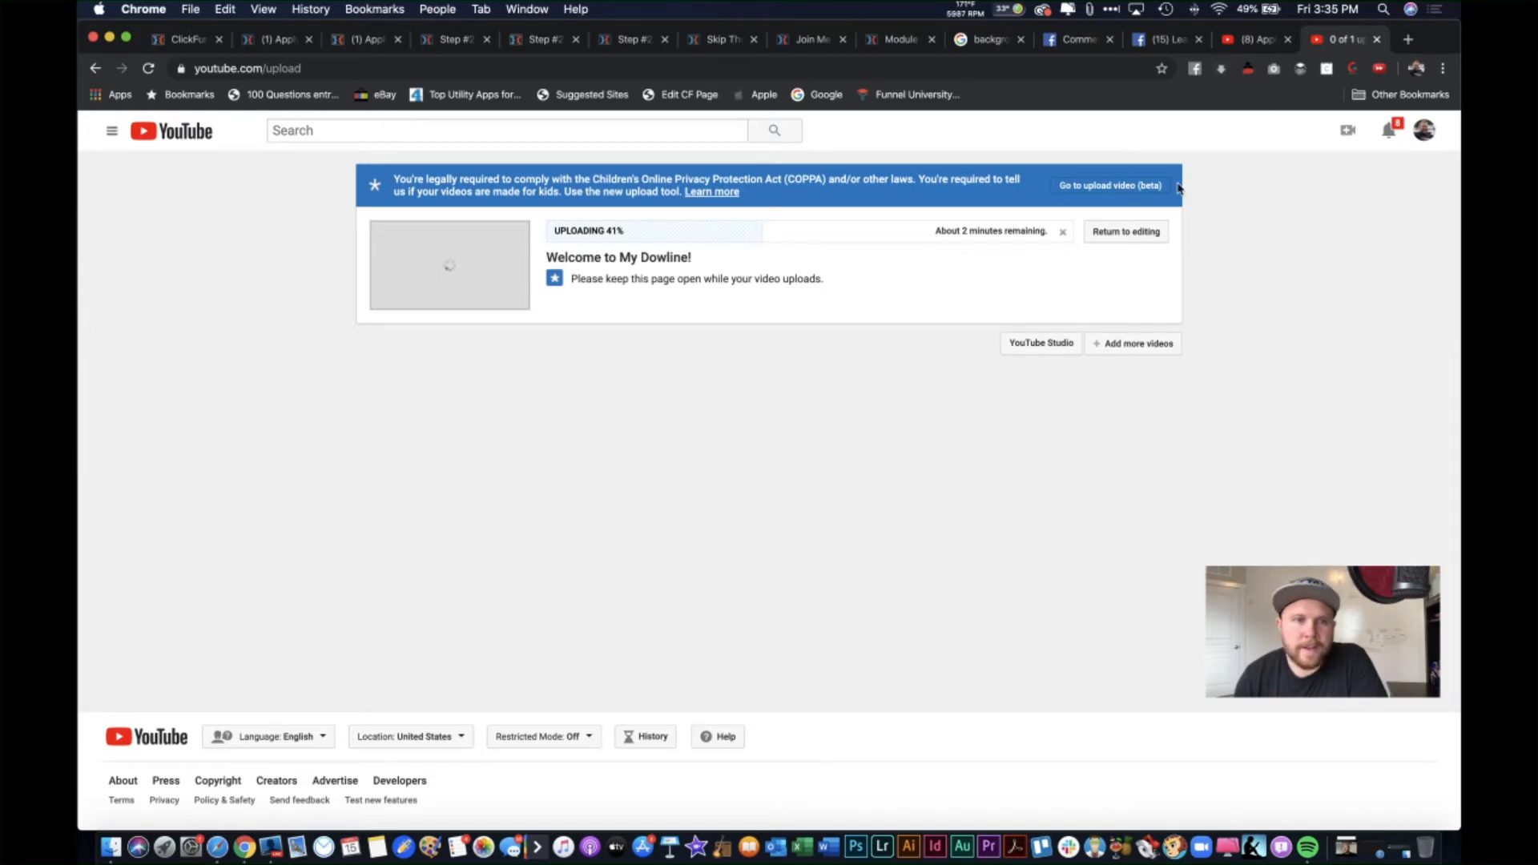
left_click(281, 40)
scroll(817, 411, "down", 10)
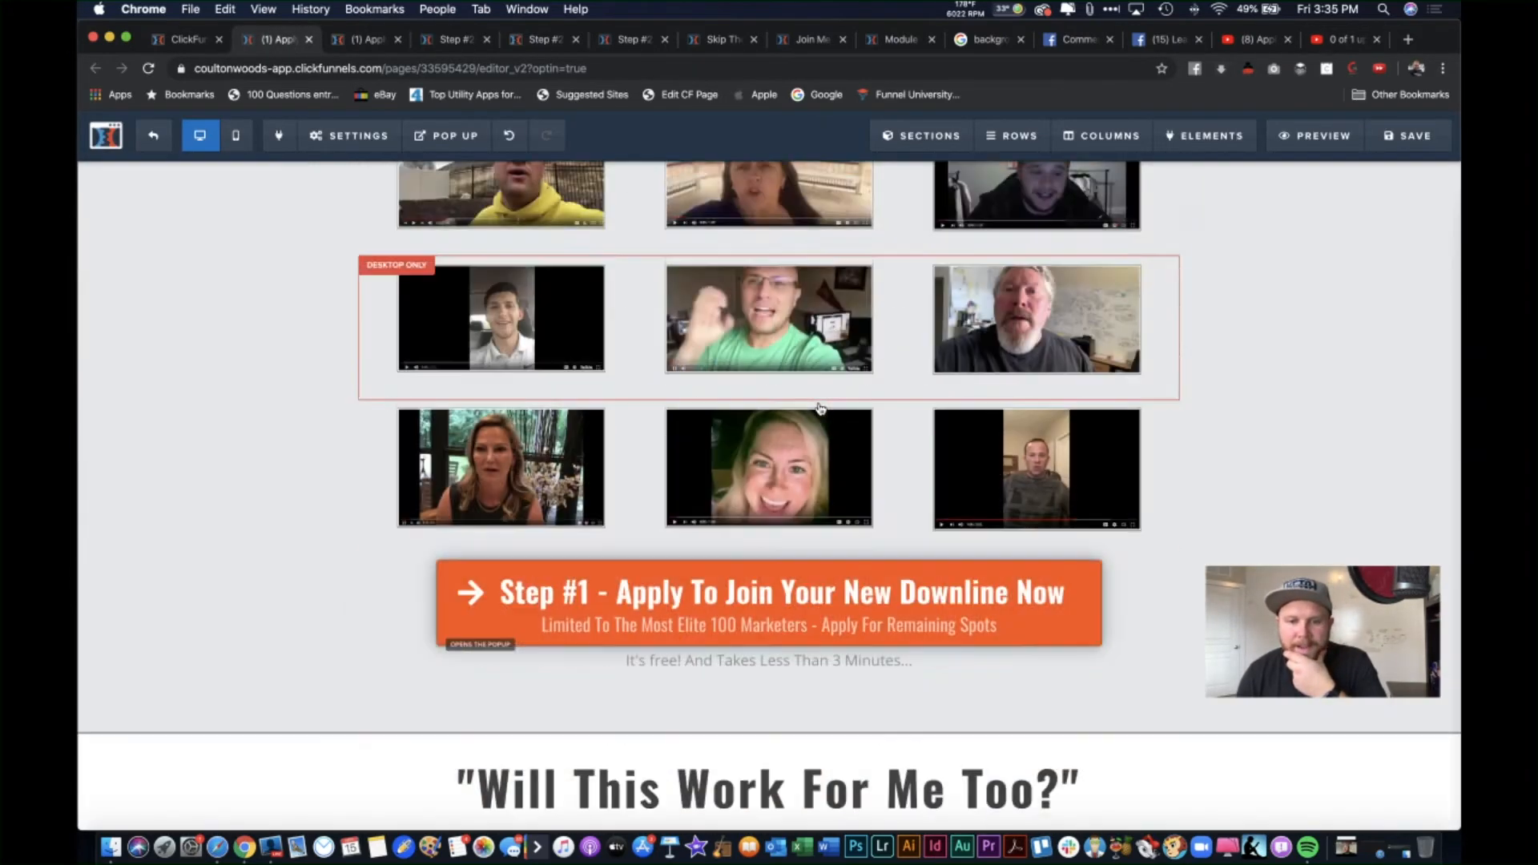
scroll(819, 409, "down", 10)
left_click(893, 627)
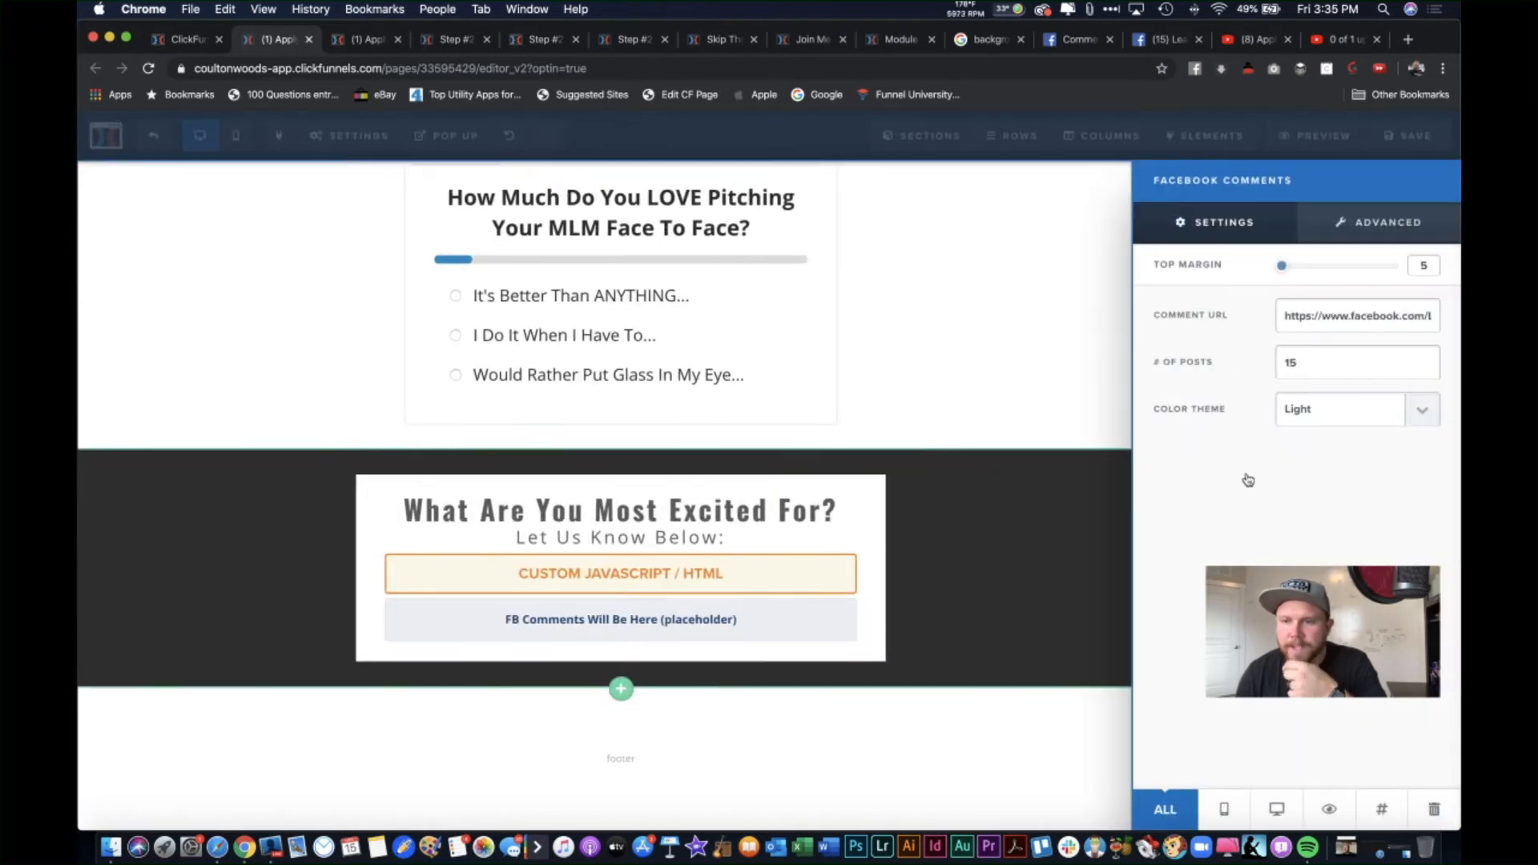
left_click_drag(1350, 315, 1272, 318)
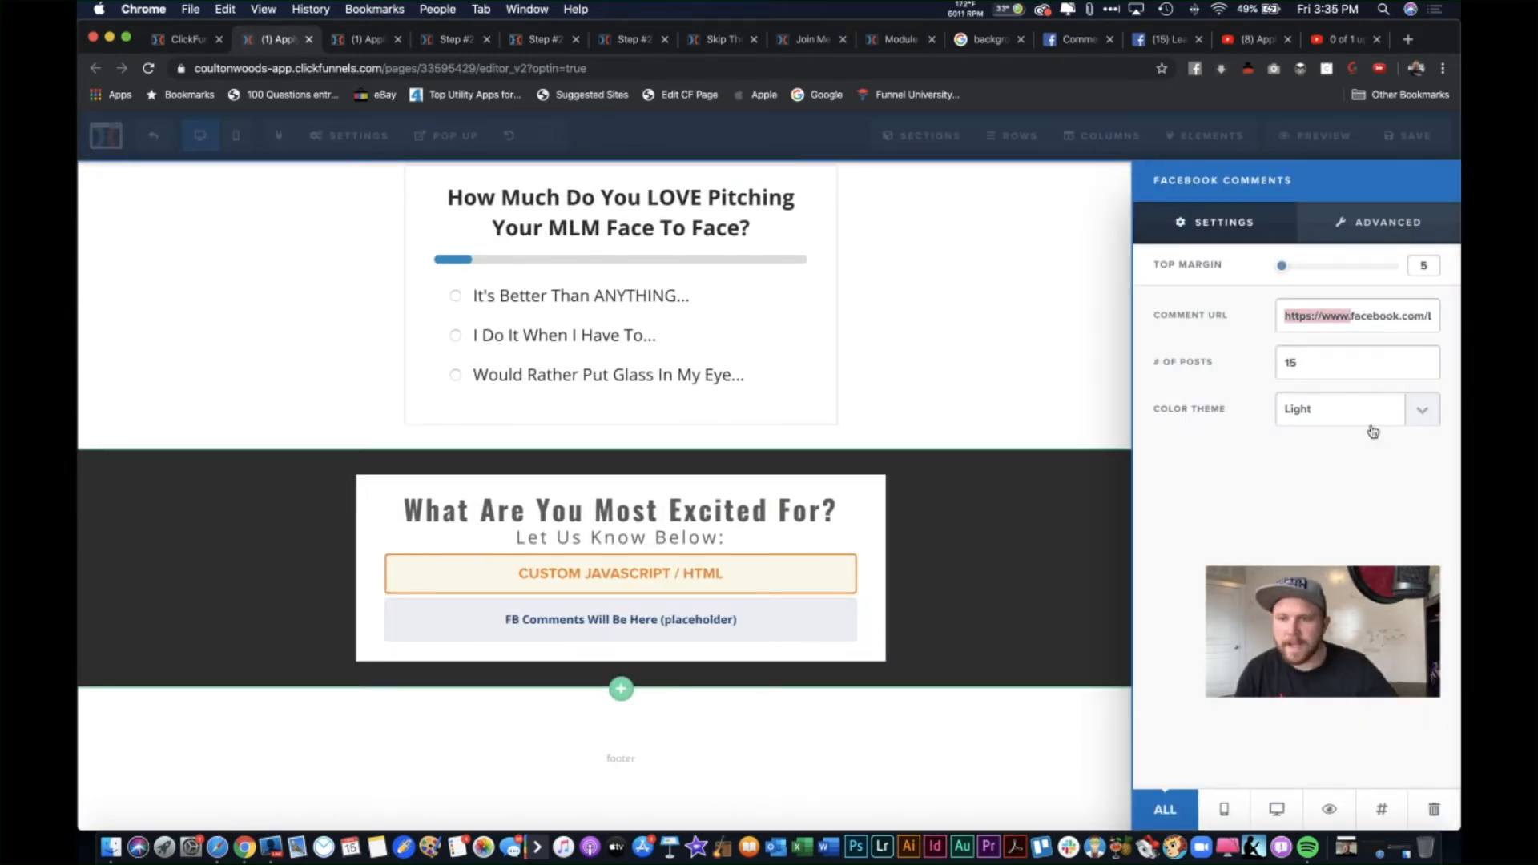
key("BackSpace")
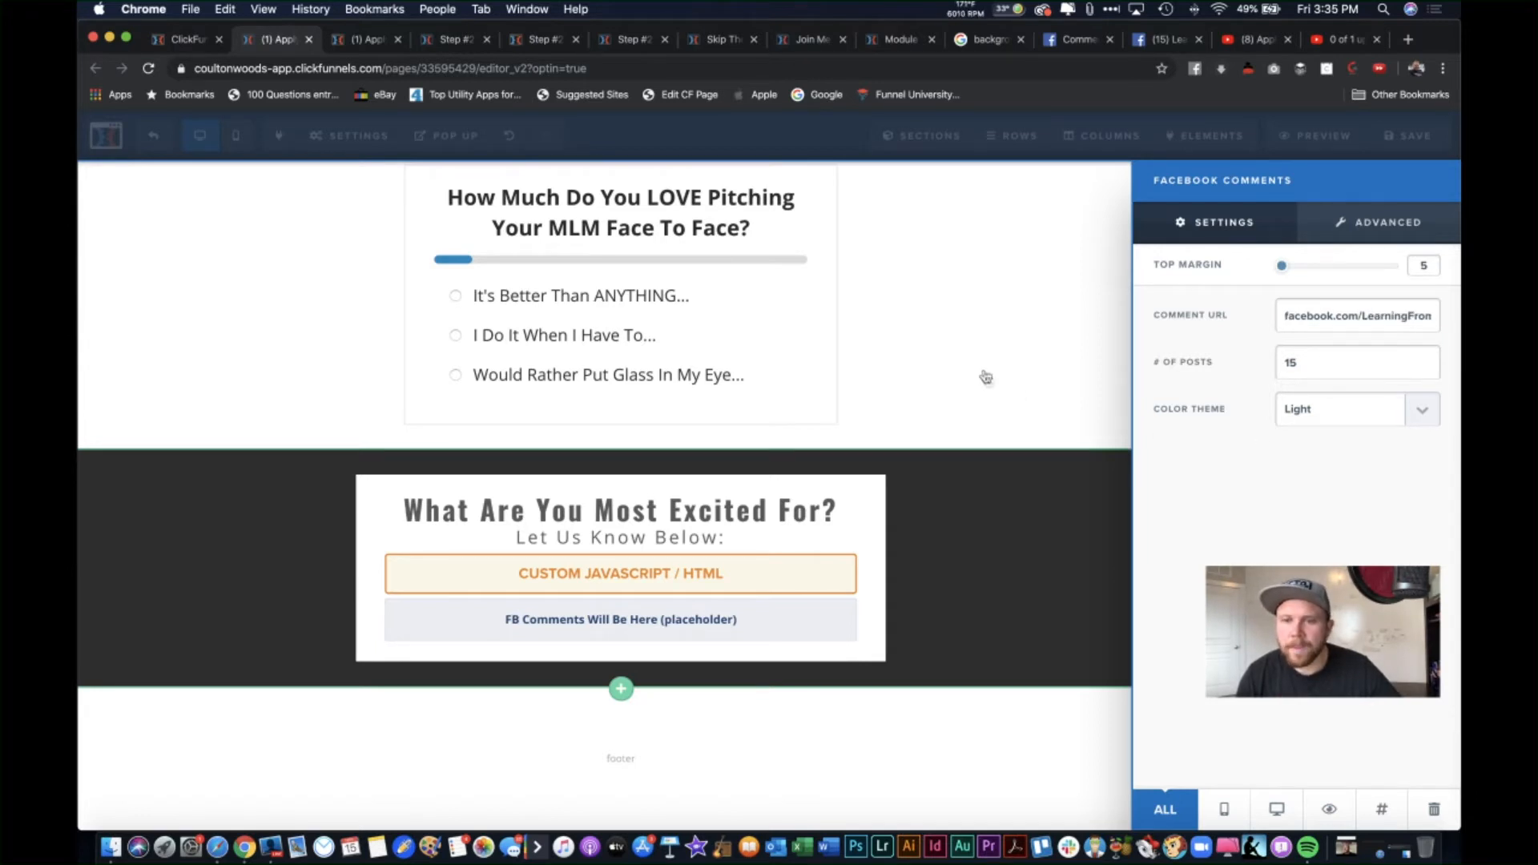
left_click(986, 375)
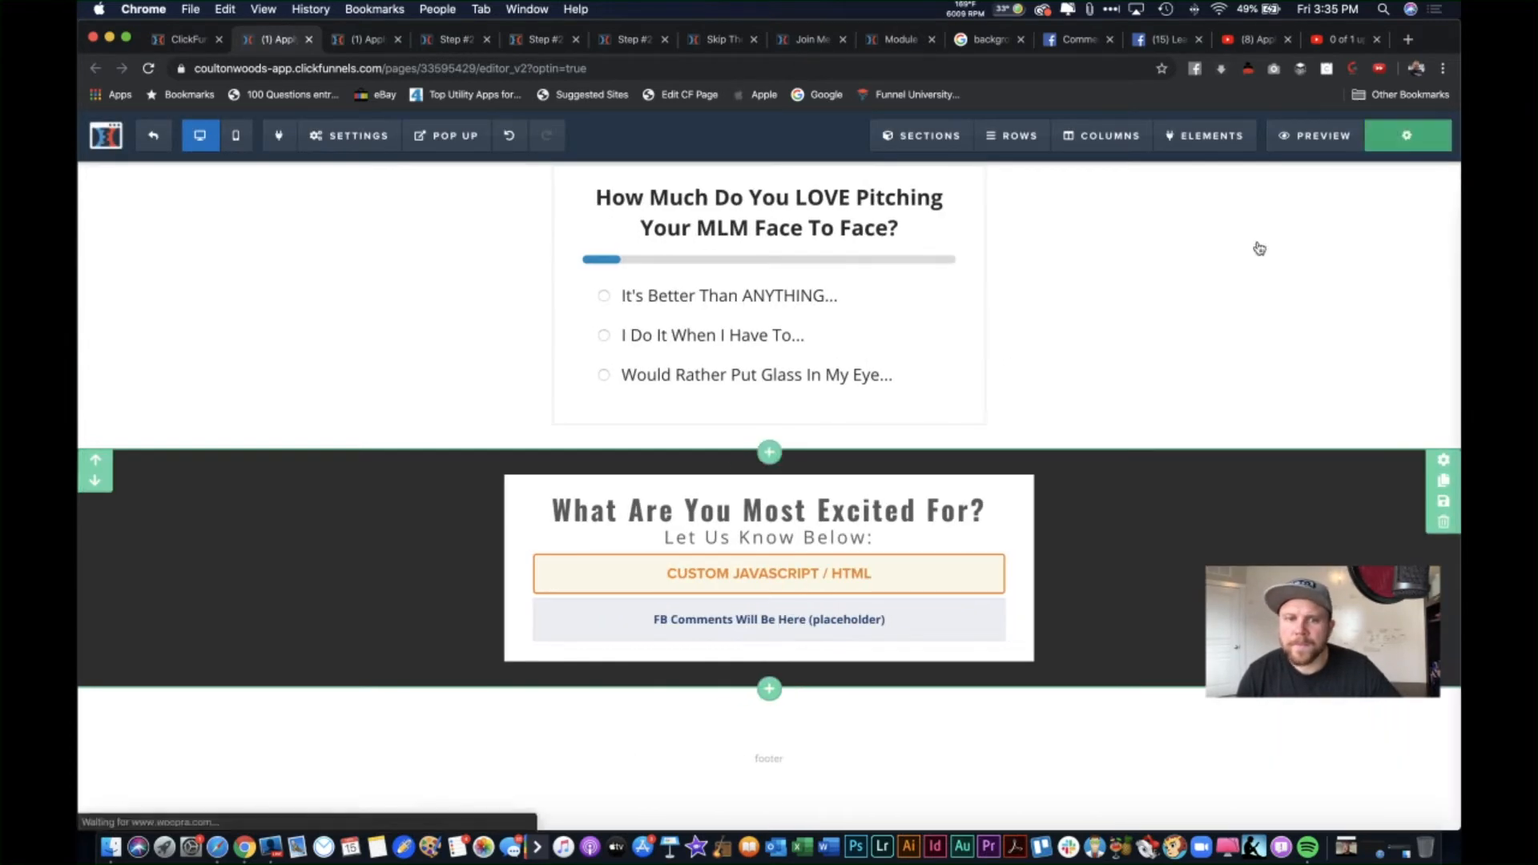
Step: Preview the page, post a 'Love It!' Facebook comment, reload the preview, and return to the editor
left_click(1313, 138)
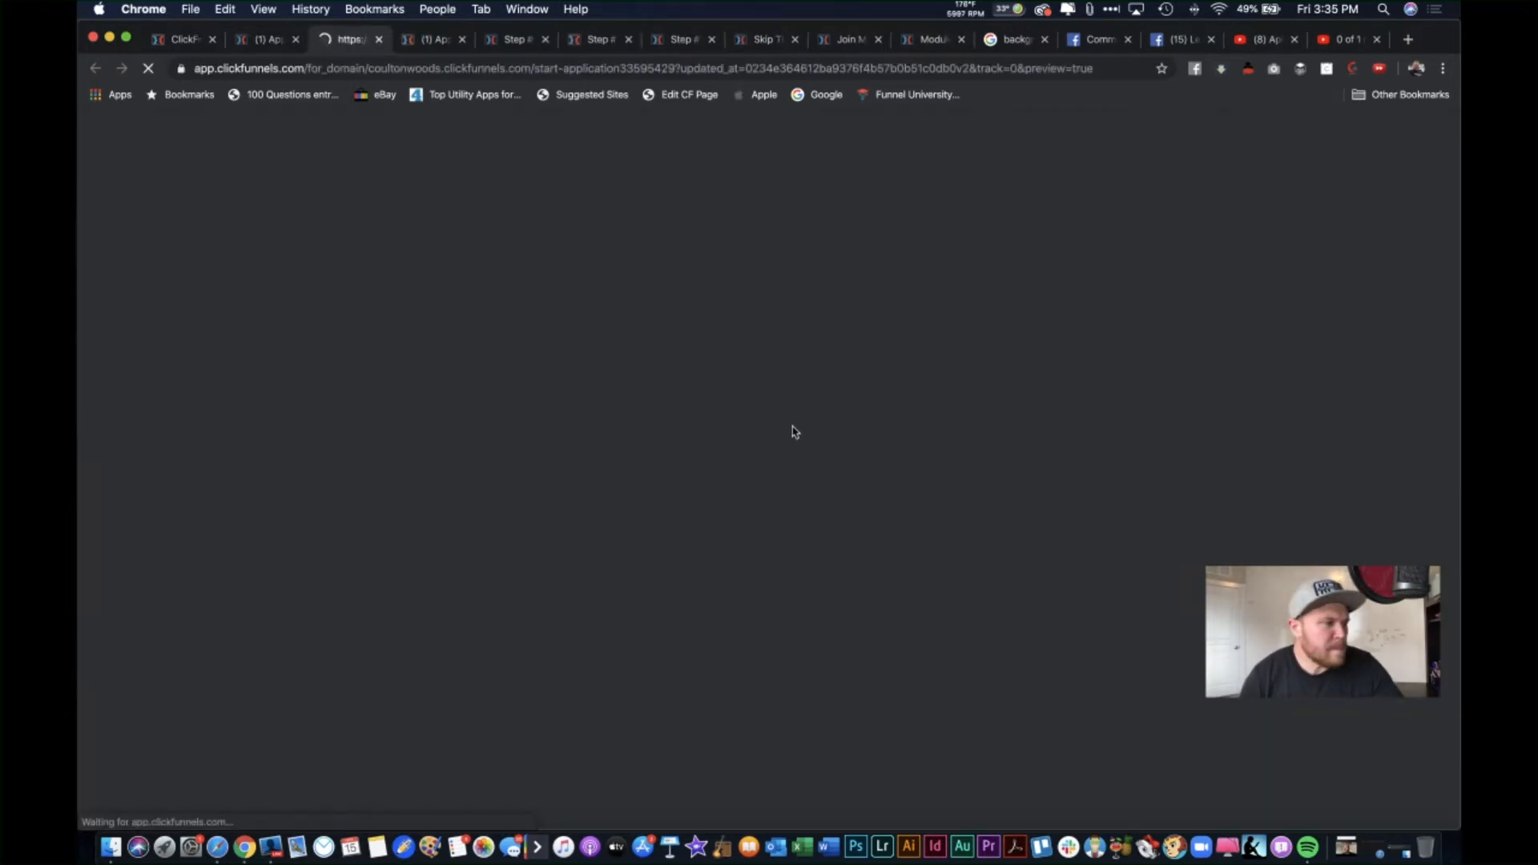
scroll(240, 400, "down", 20)
scroll(241, 400, "up", 20)
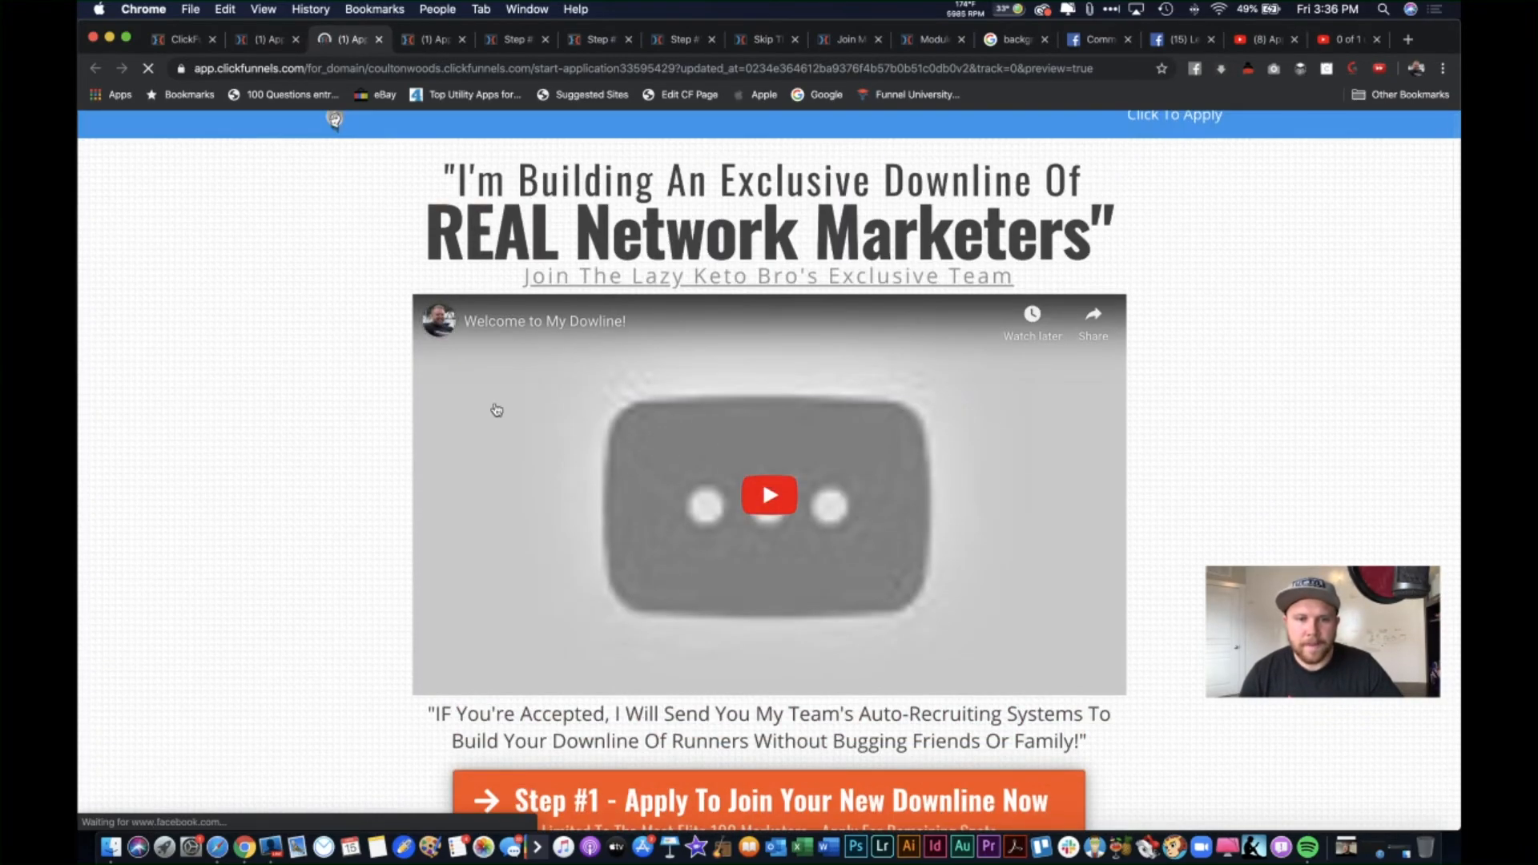
scroll(348, 480, "down", 20)
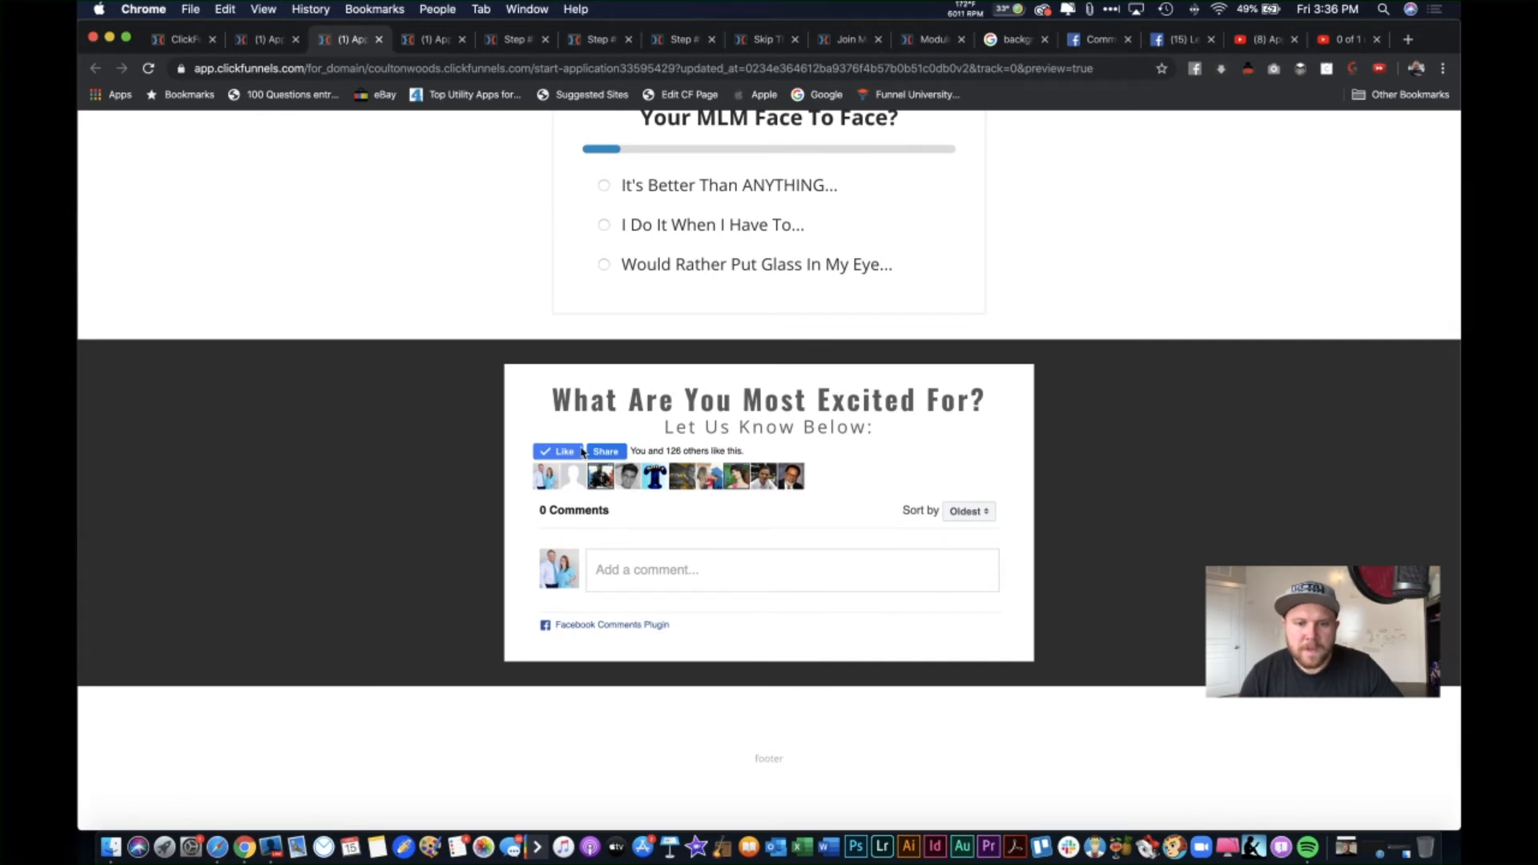
left_click(636, 572)
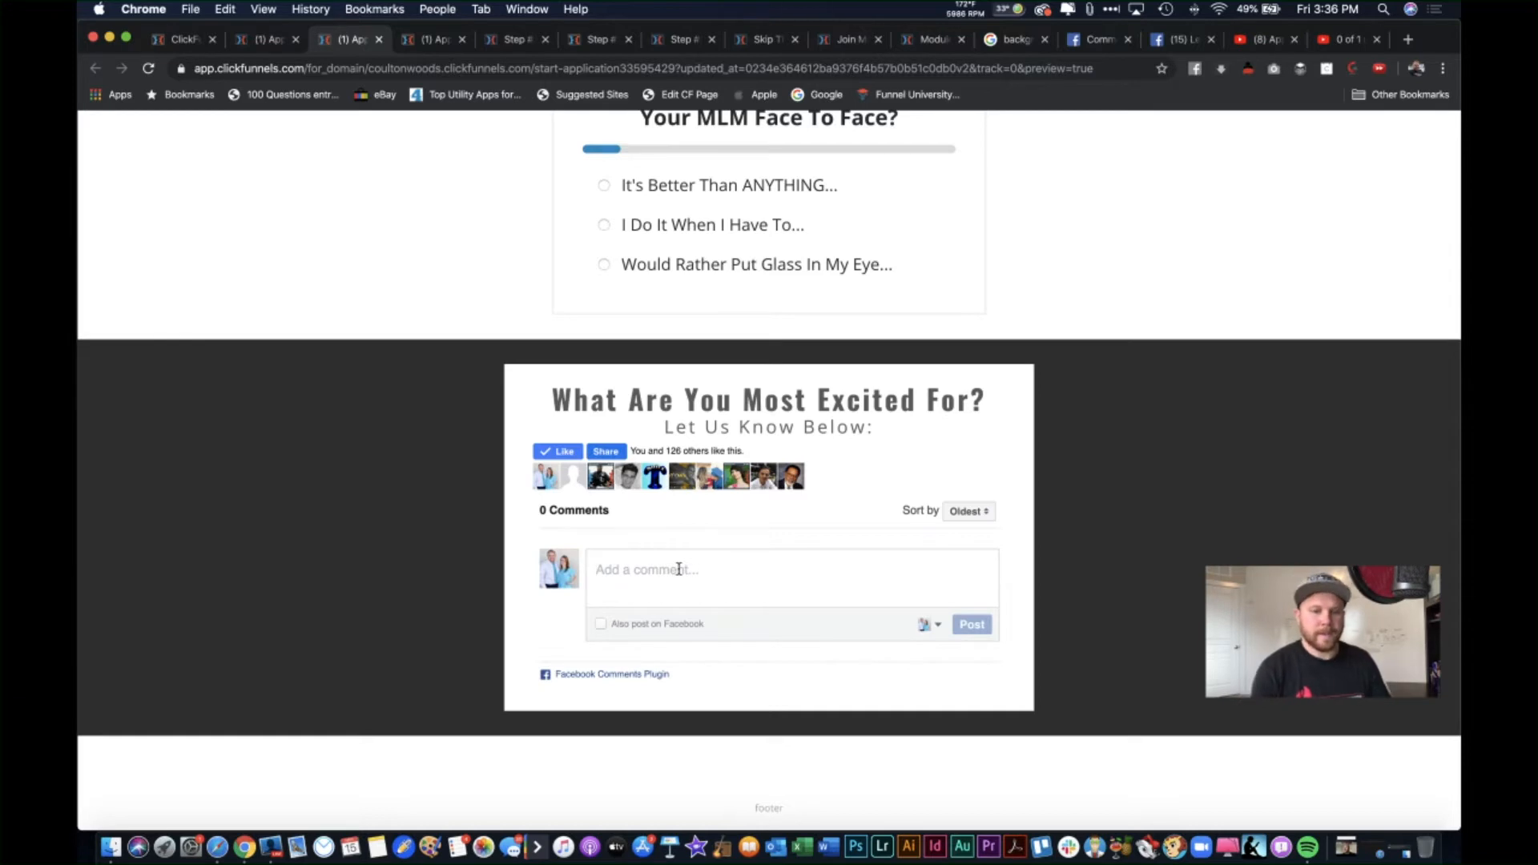
type("Love I")
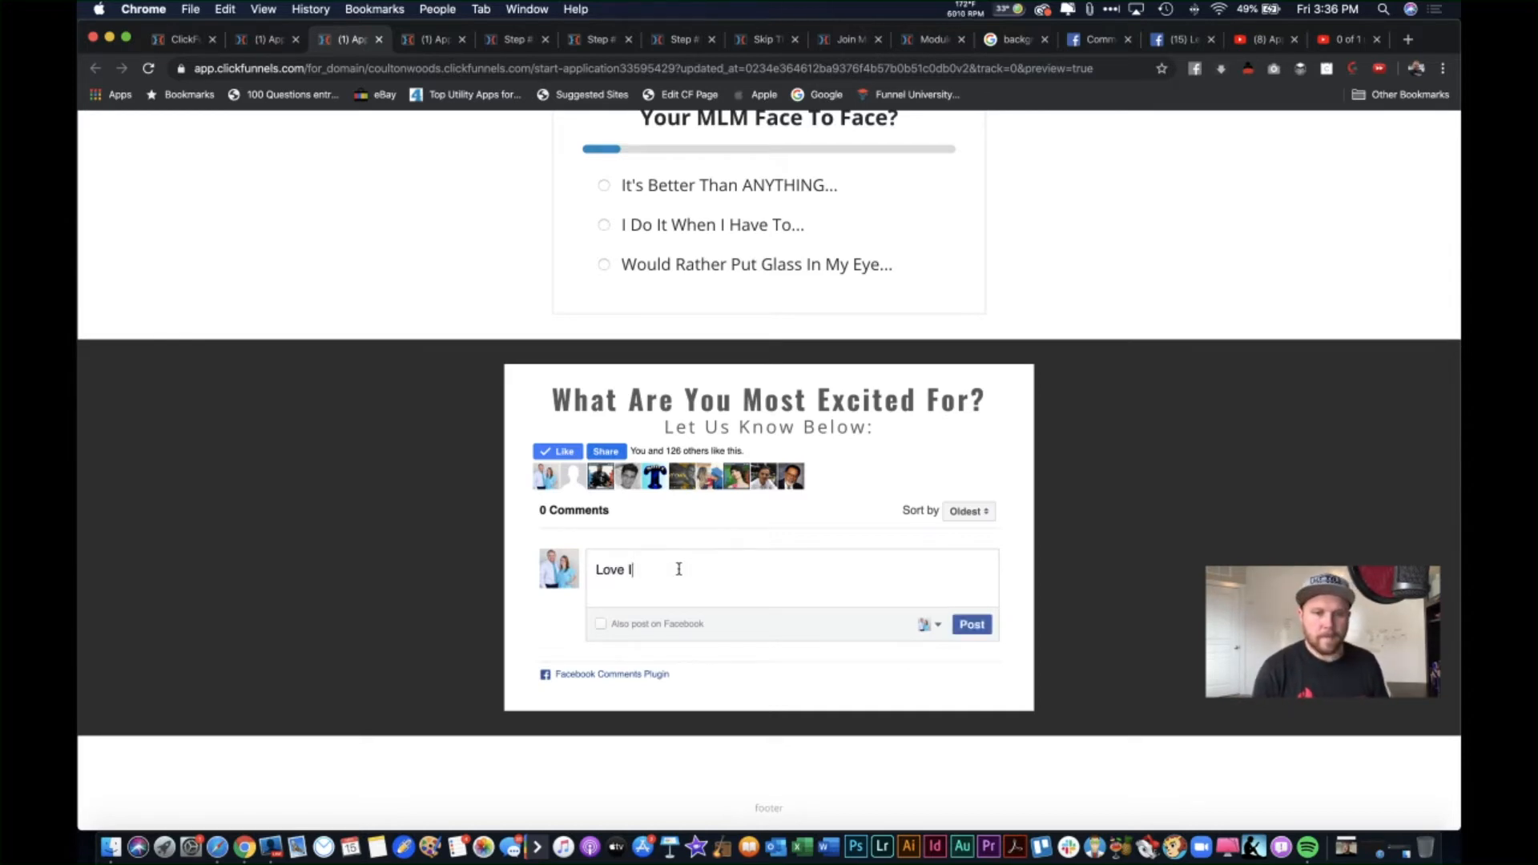
type("t!")
key("Return")
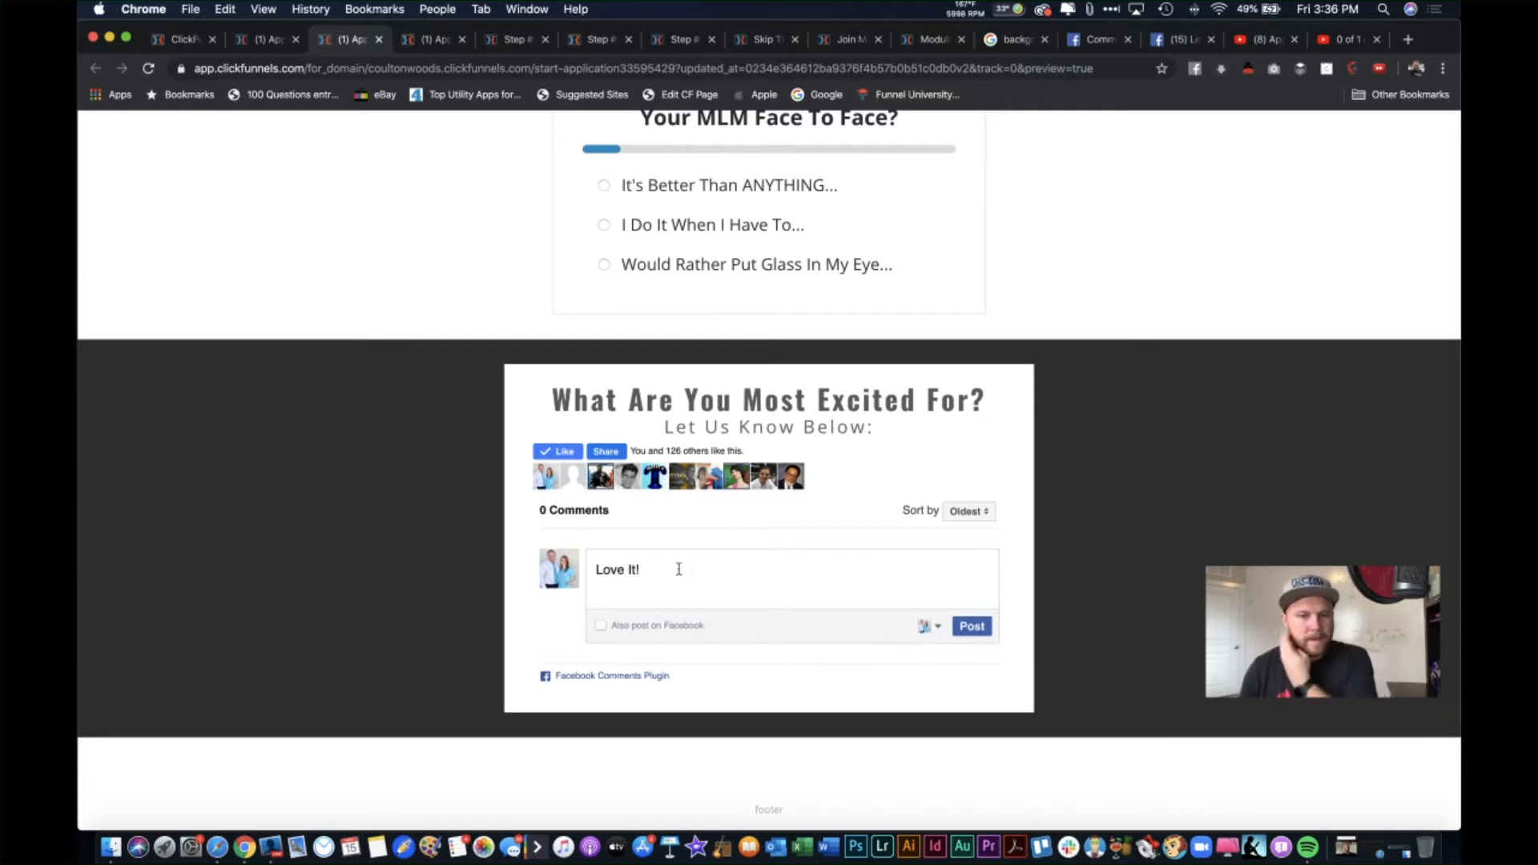
left_click(959, 630)
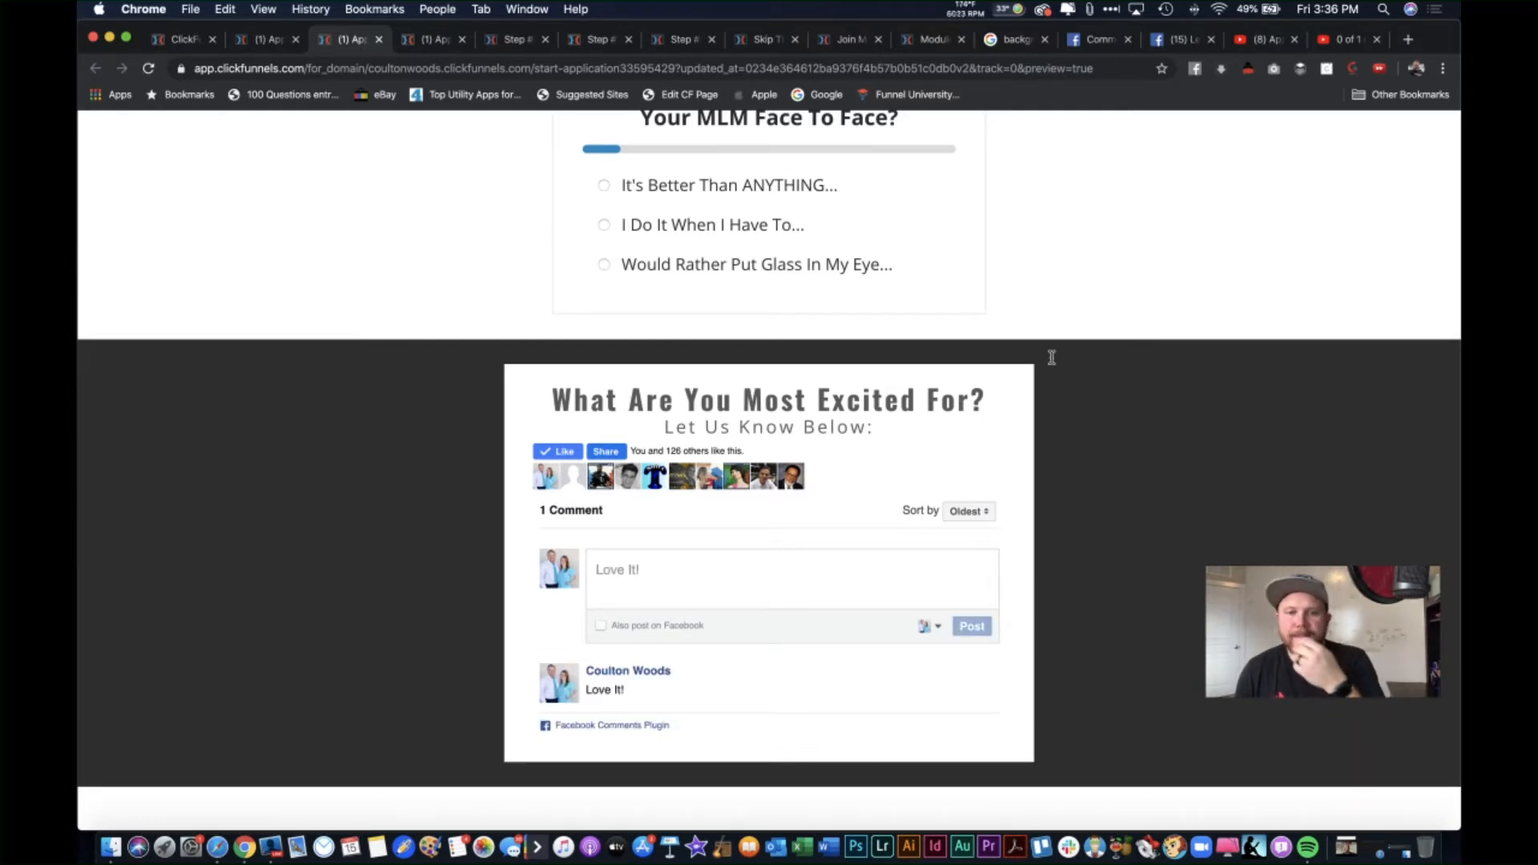
scroll(973, 316, "up", 20)
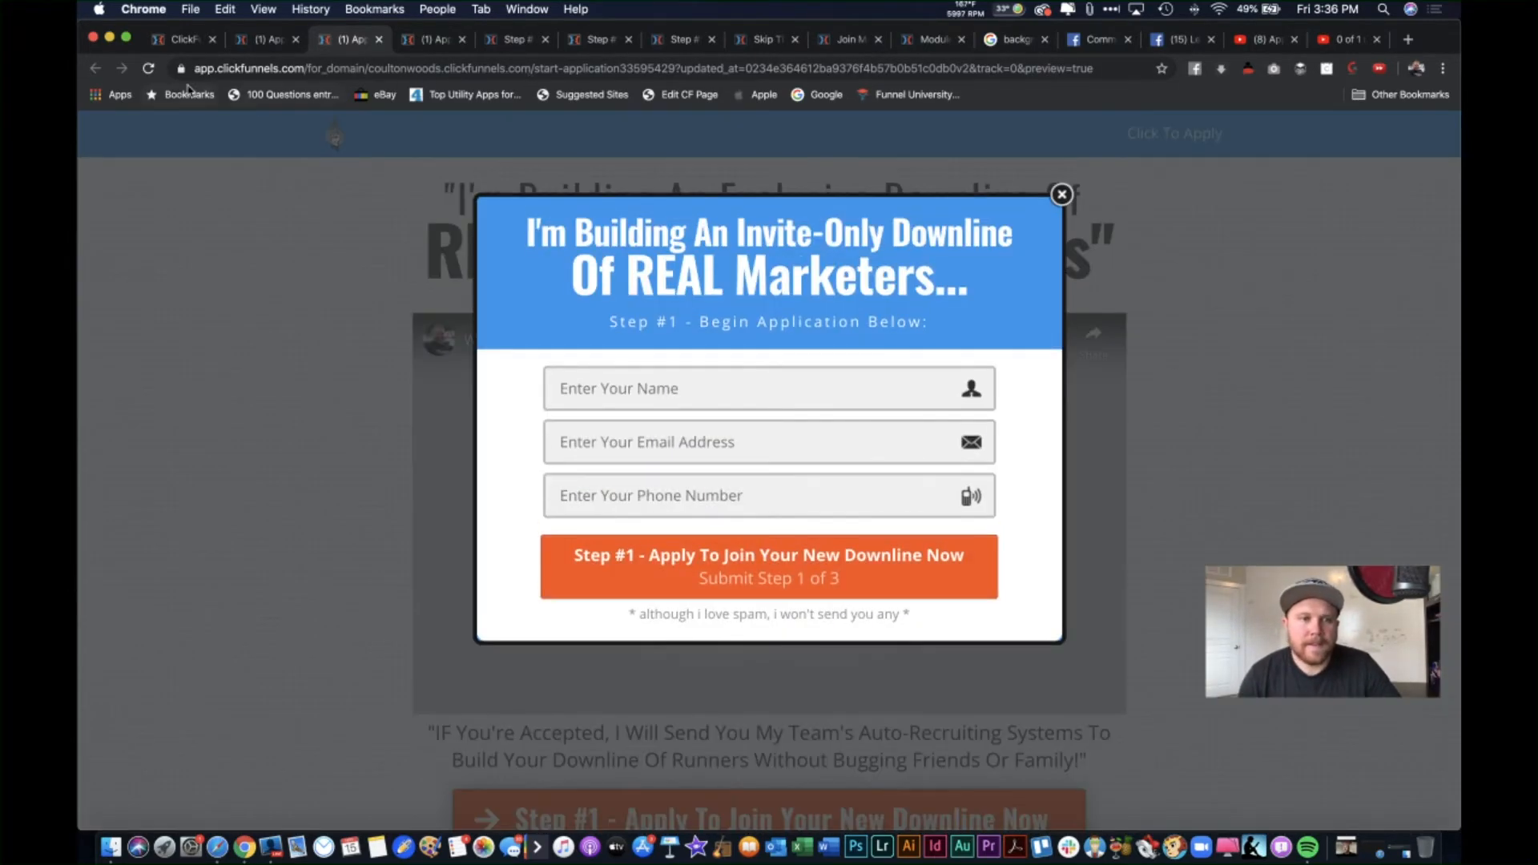
left_click(148, 68)
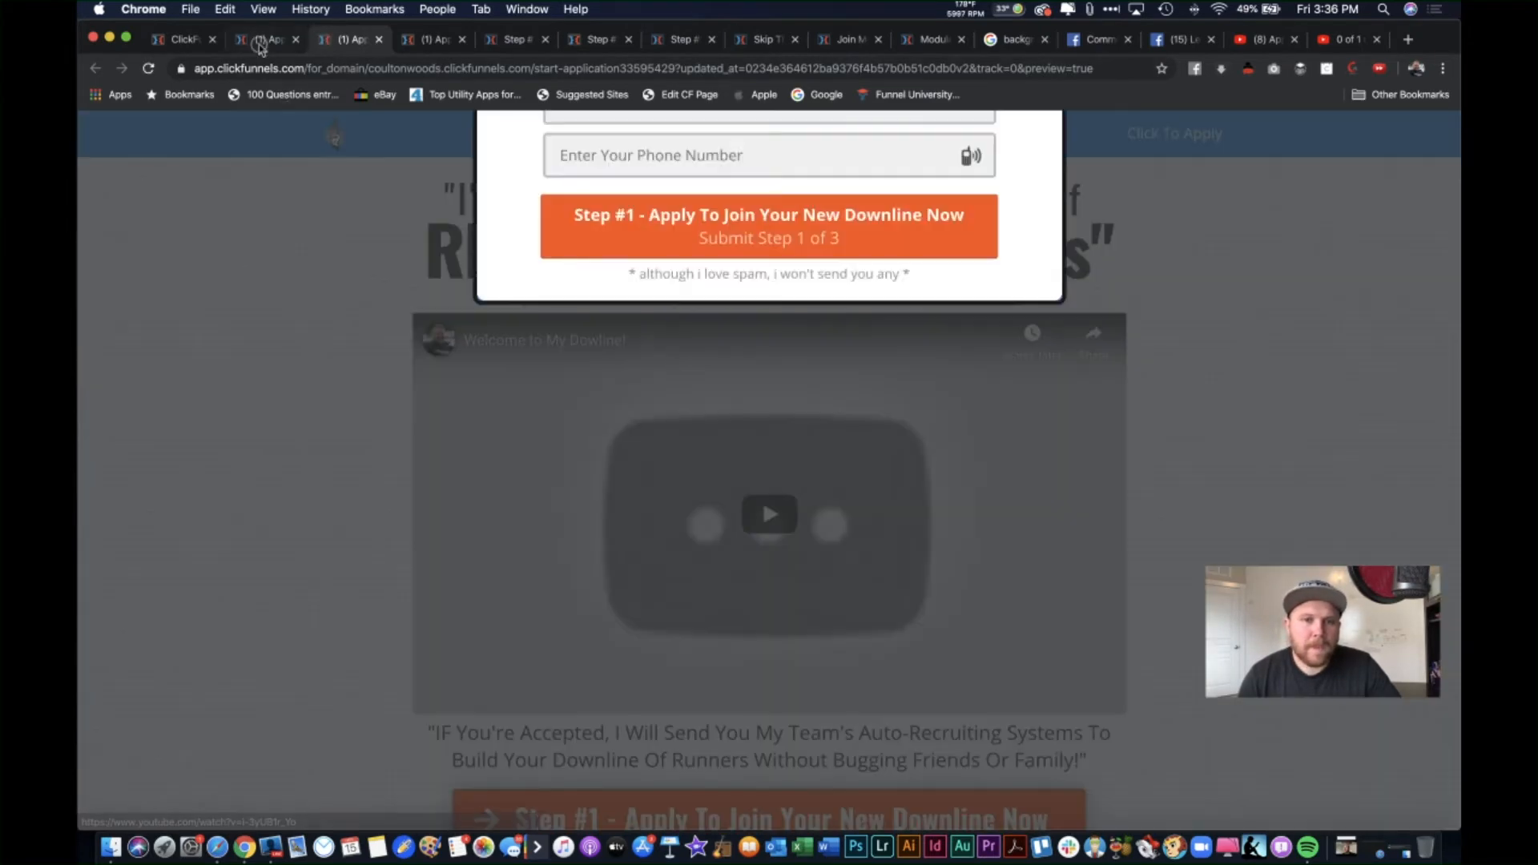
left_click(261, 44)
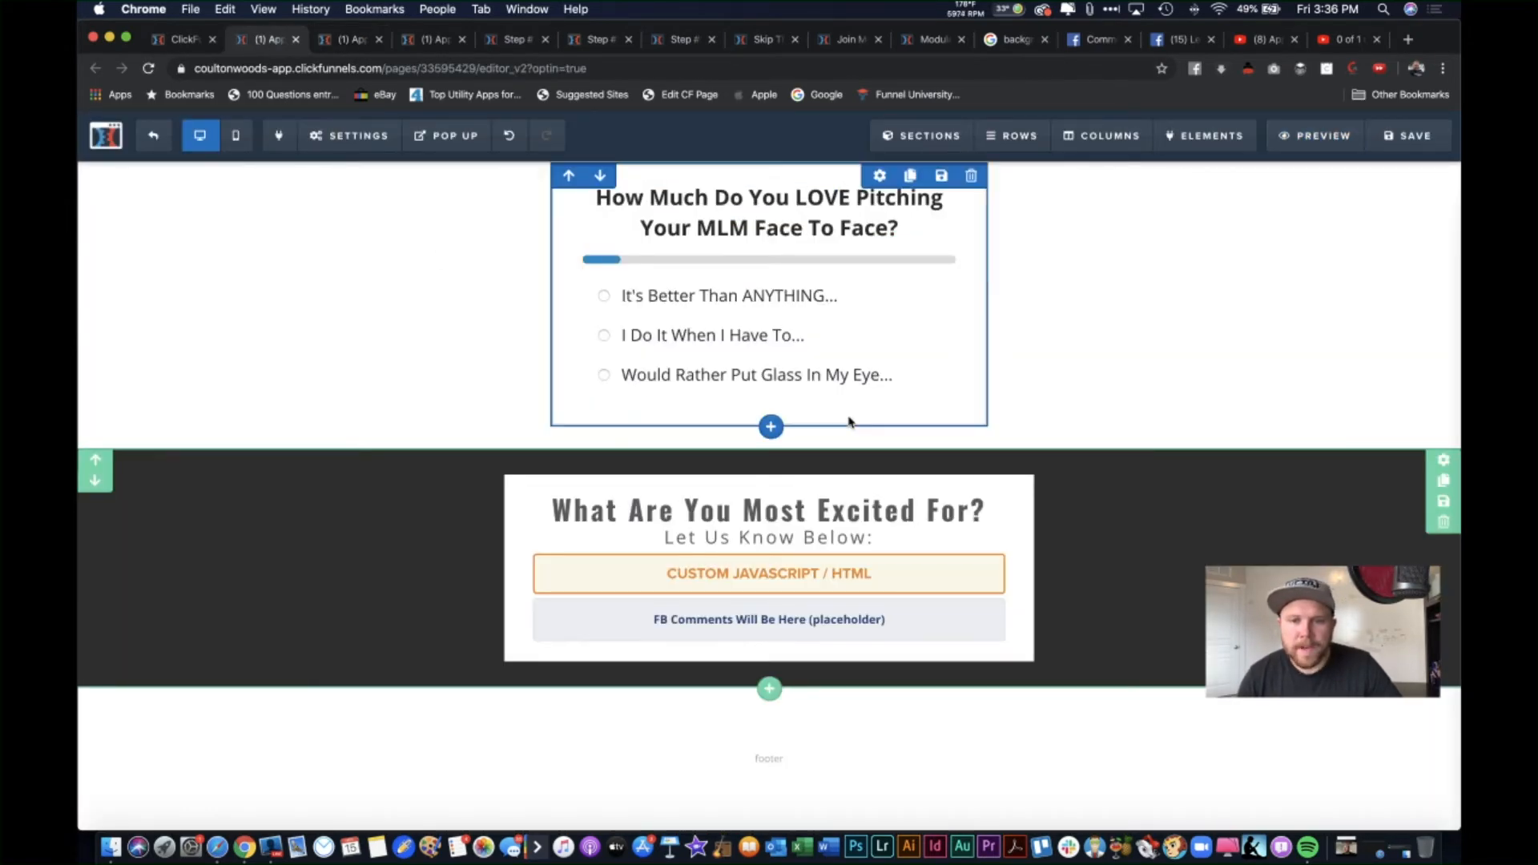
scroll(850, 422, "up", 15)
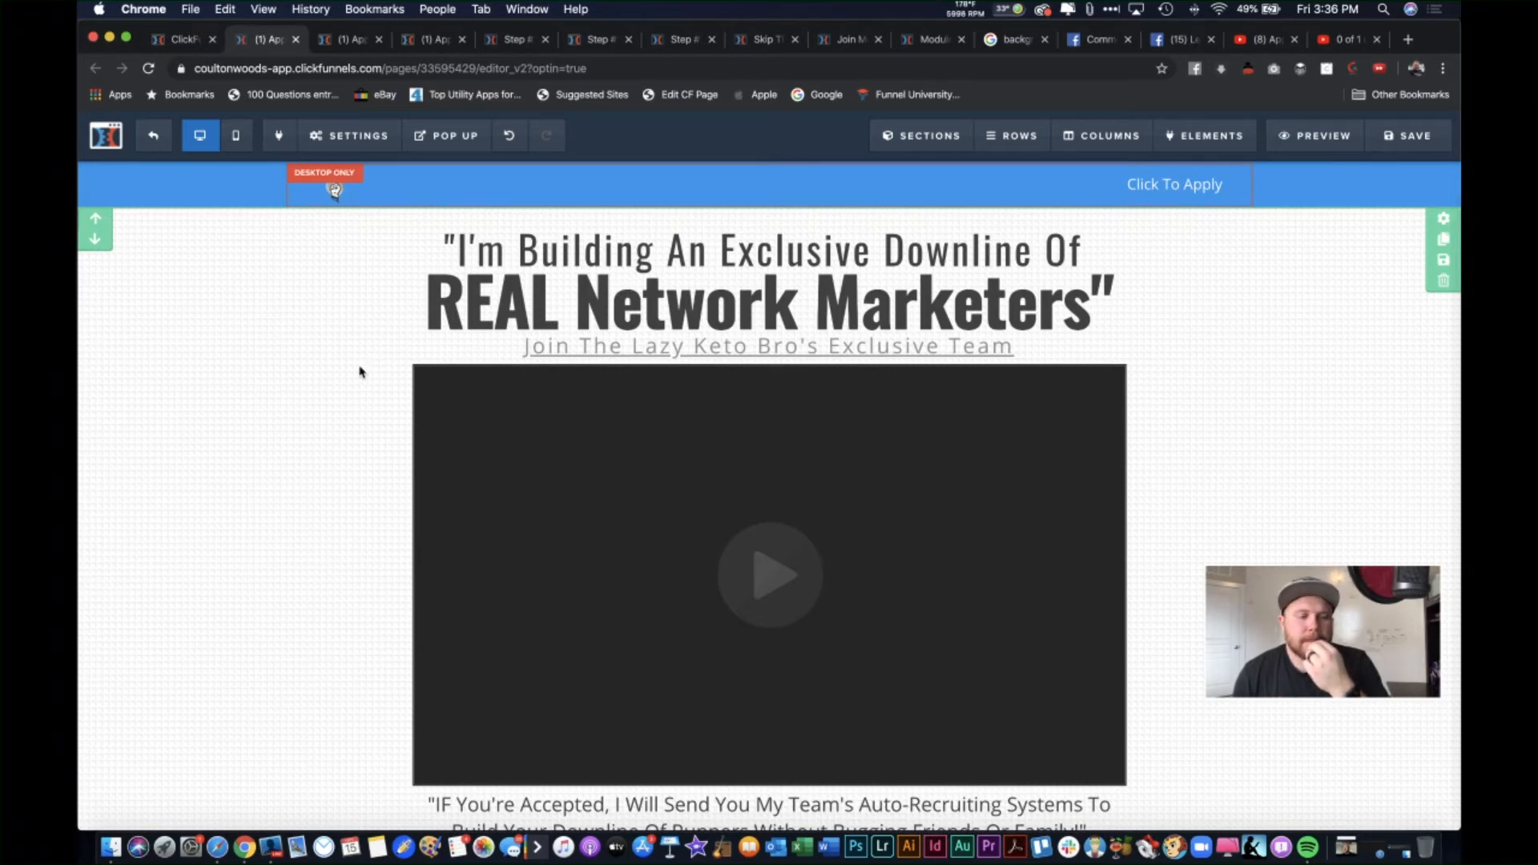
scroll(359, 371, "down", 1)
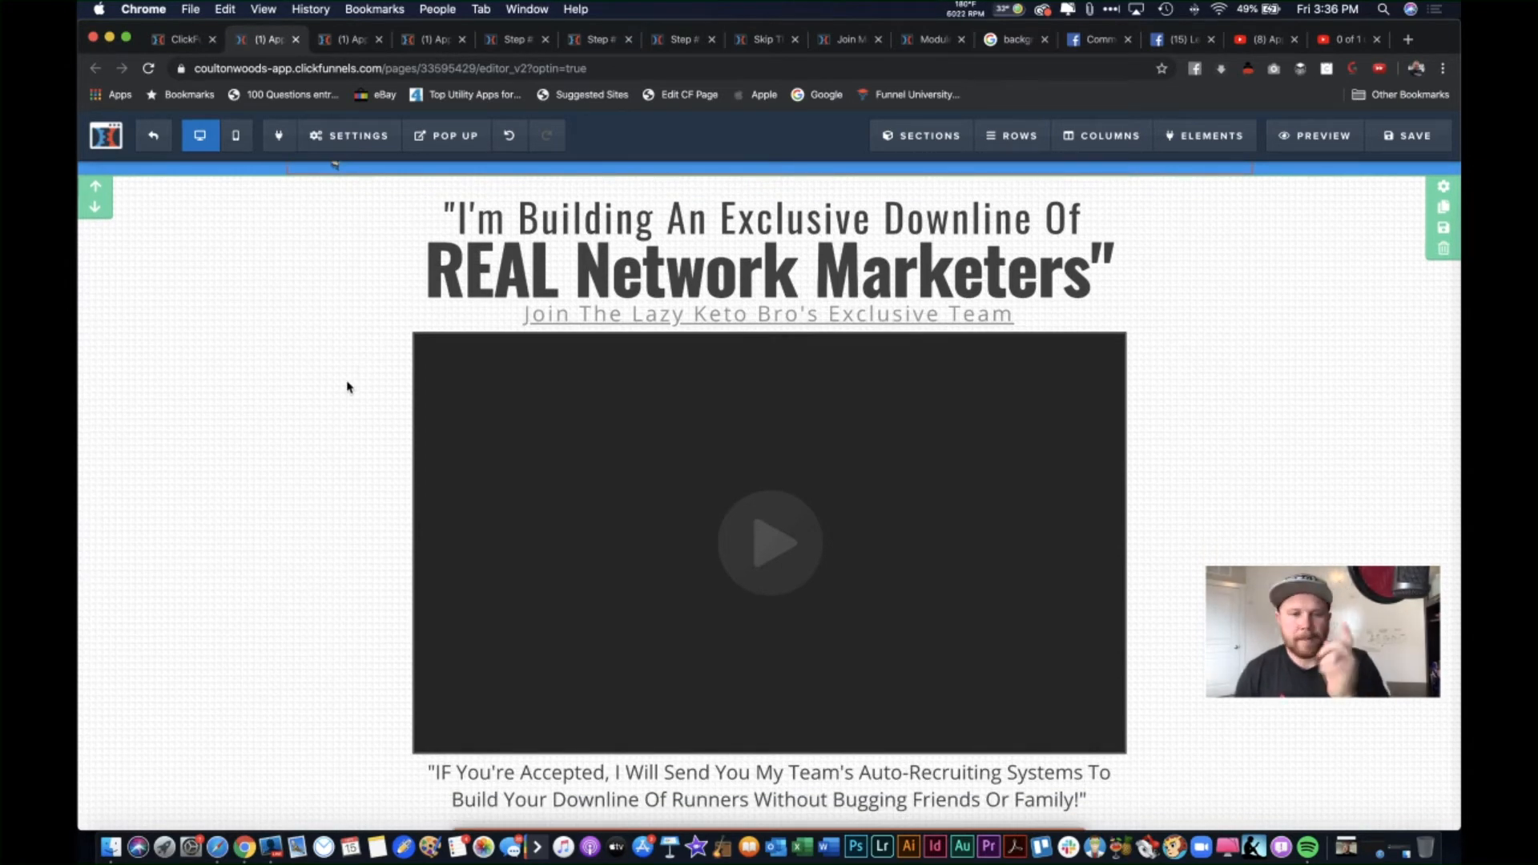
scroll(347, 387, "down", 12)
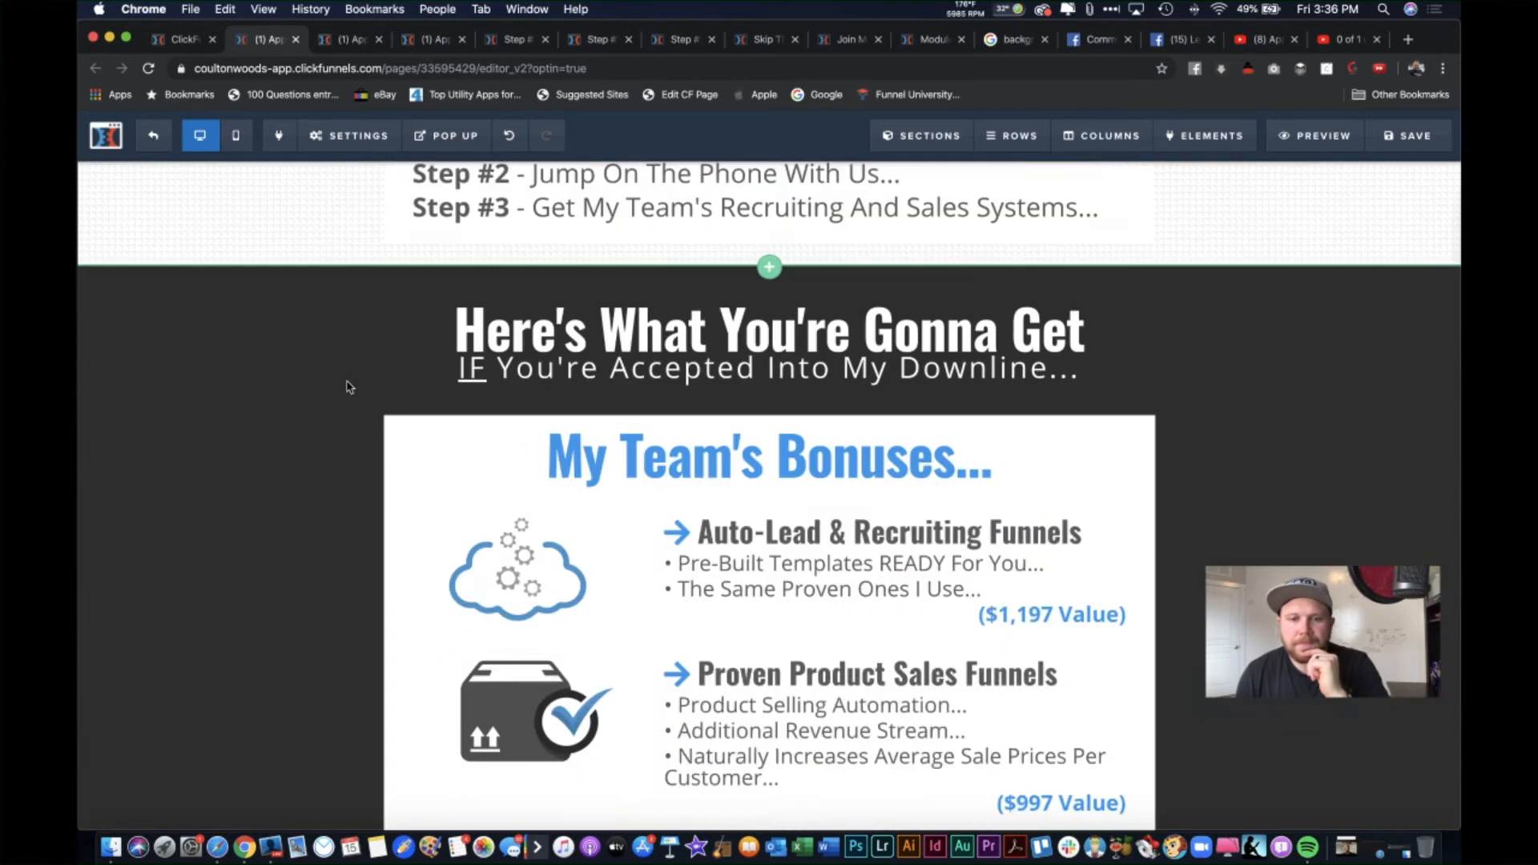
scroll(347, 385, "up", 10)
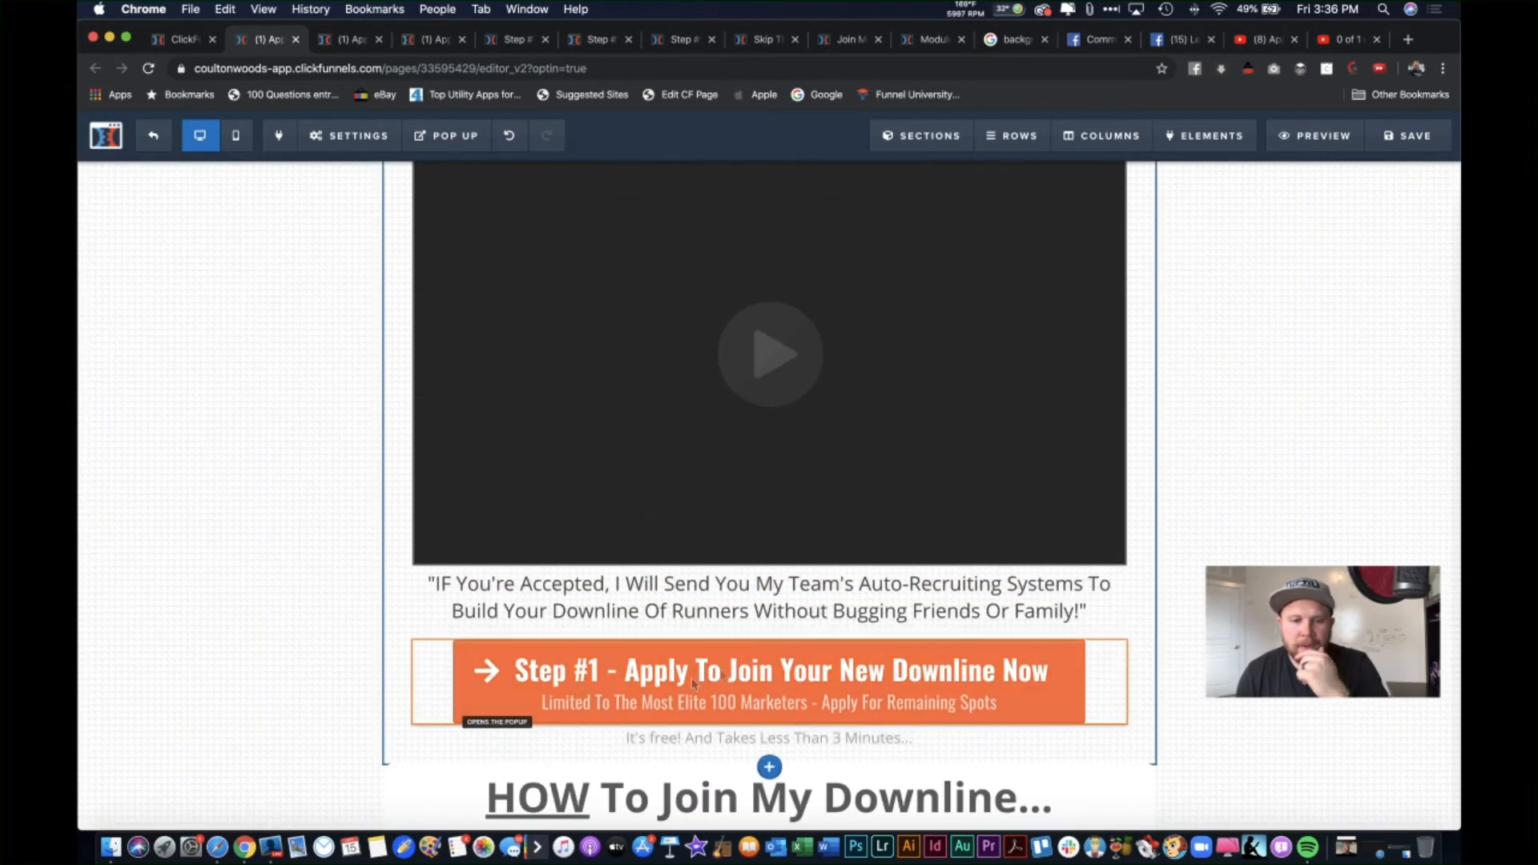
Step: Add '!' so the Step #1 button reads '...Downline Now!' and raise its font size to 38
left_click(839, 669)
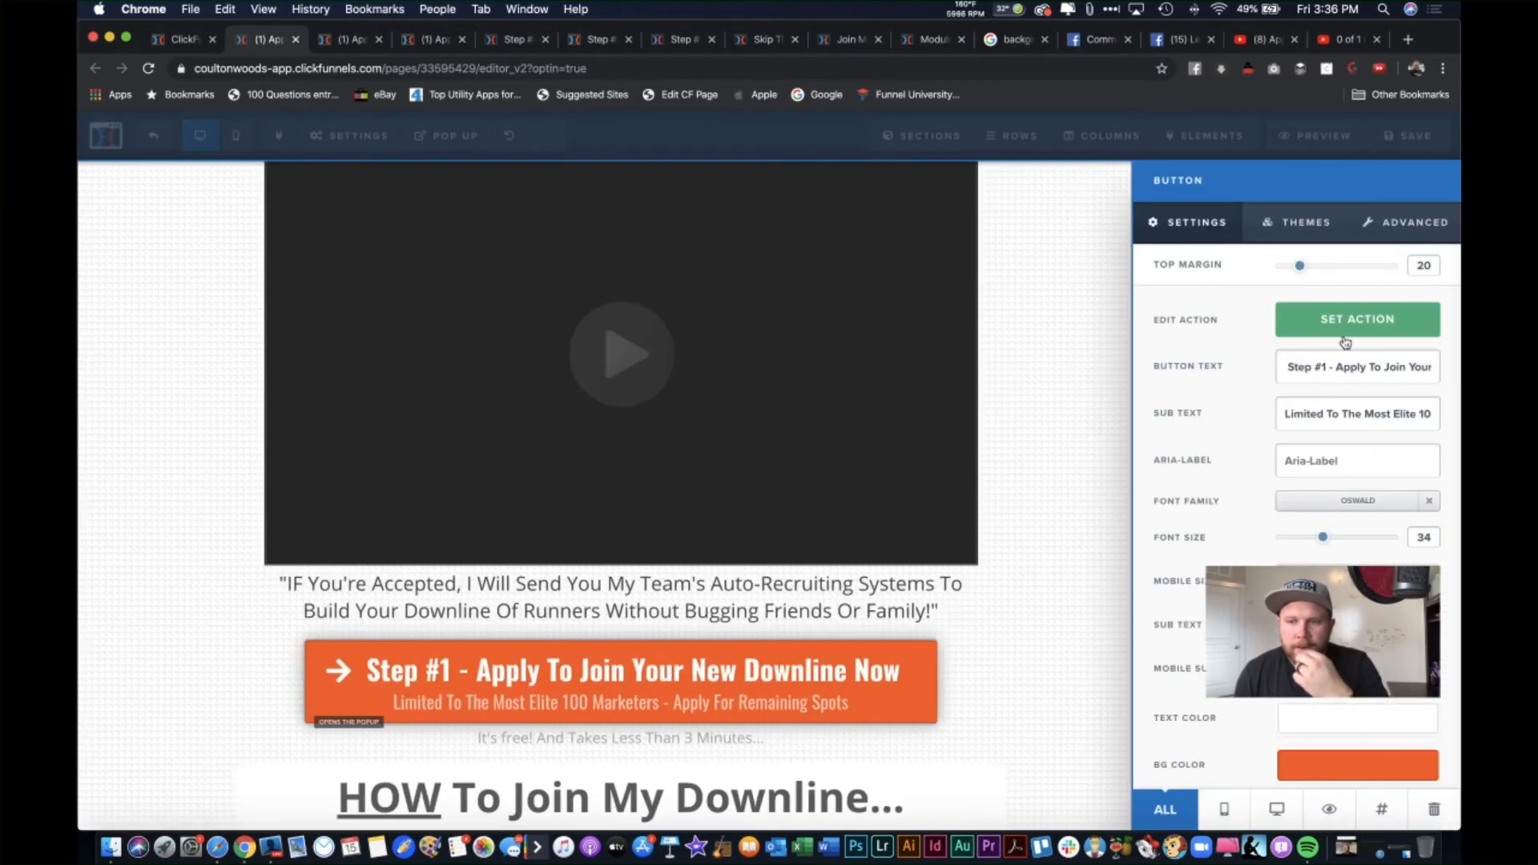
left_click(1326, 325)
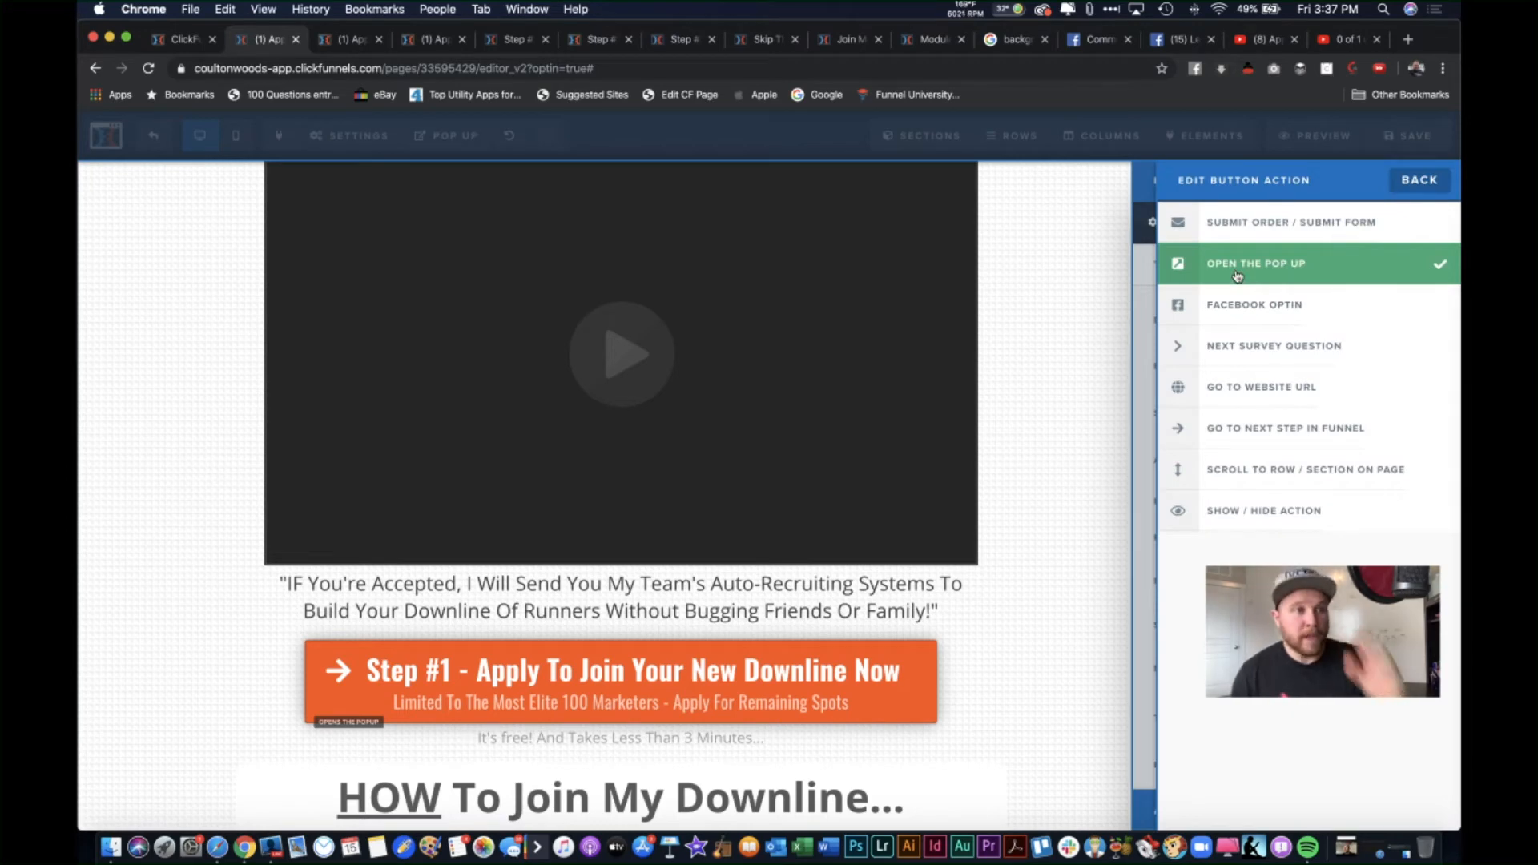
left_click(1103, 269)
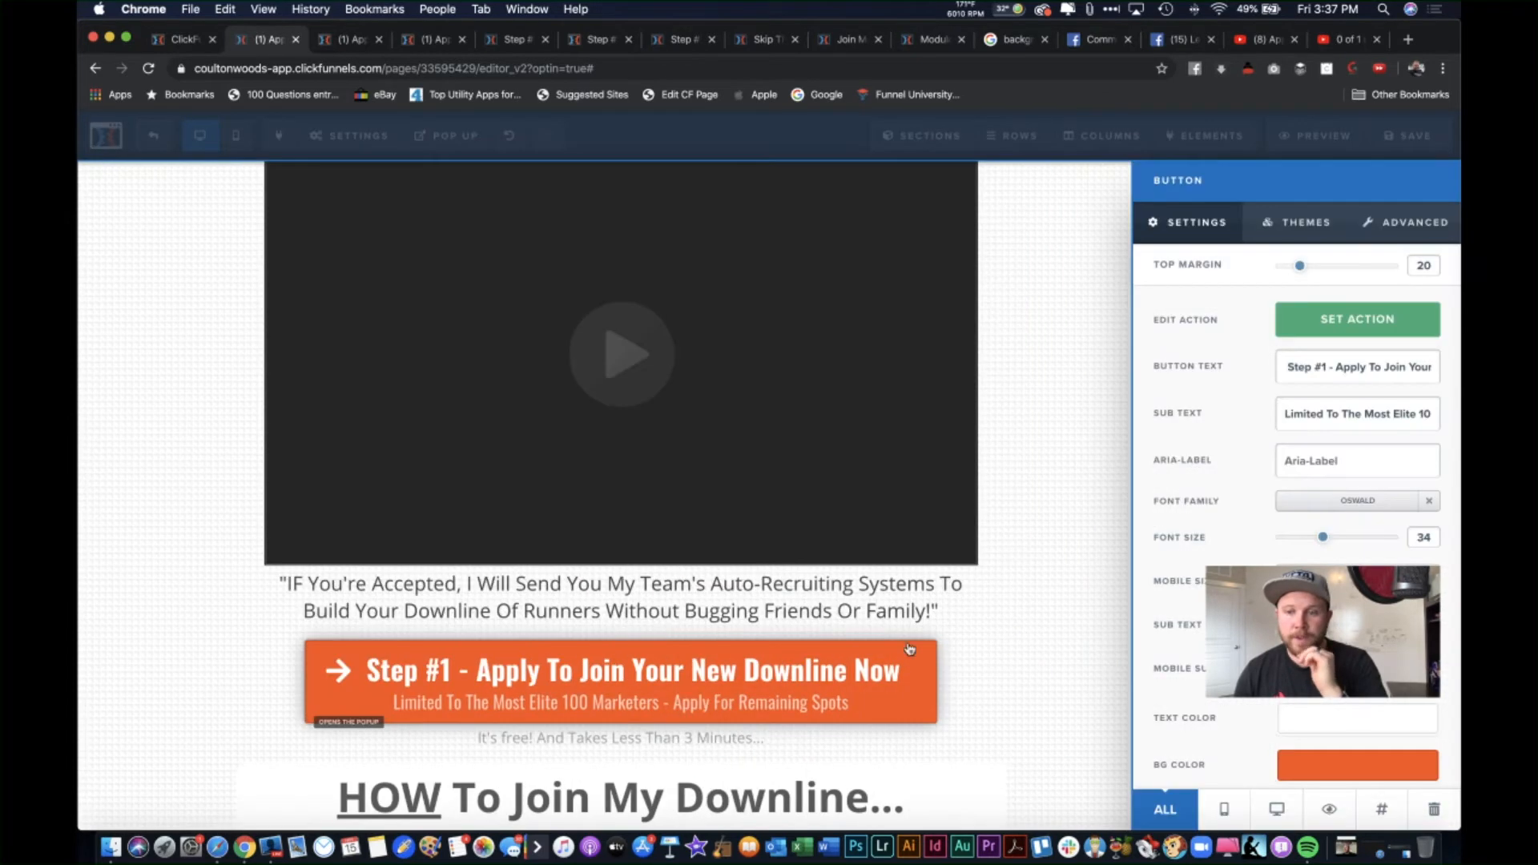
left_click_drag(1290, 368, 1426, 367)
left_click(1424, 367)
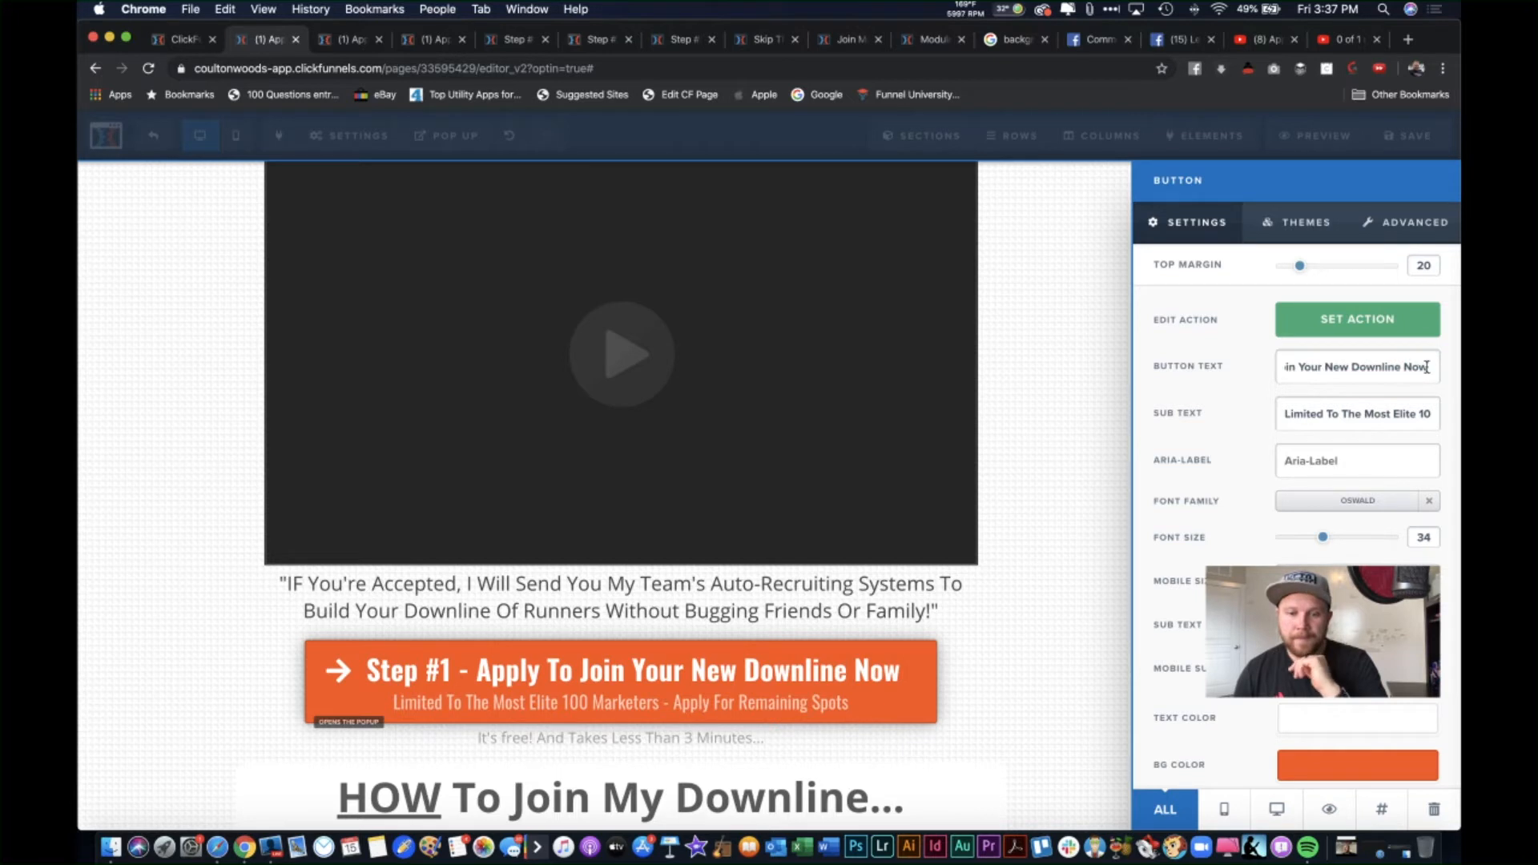
type("!")
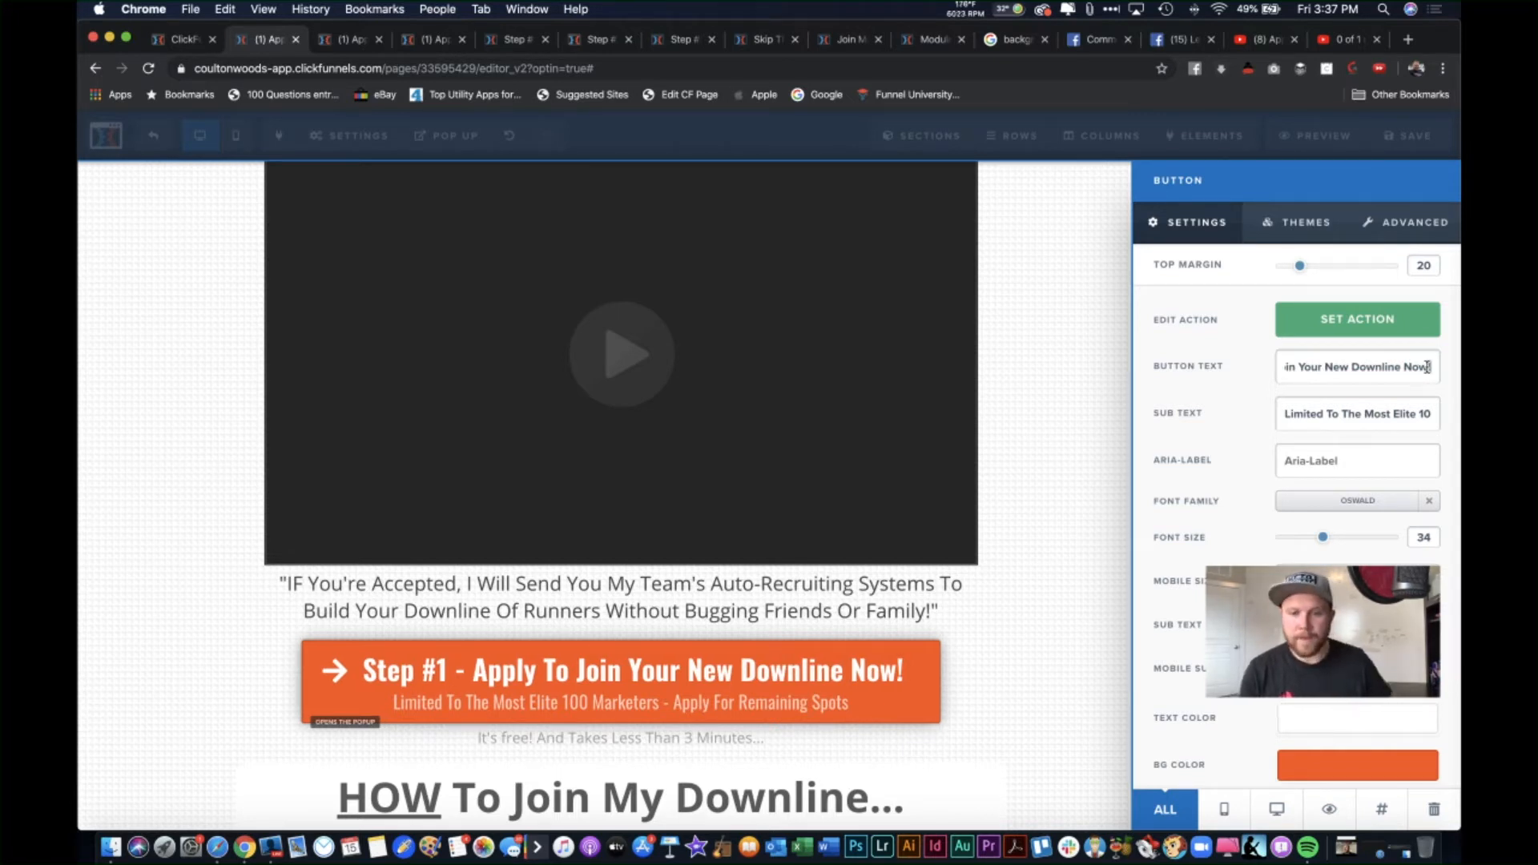
left_click(1354, 405)
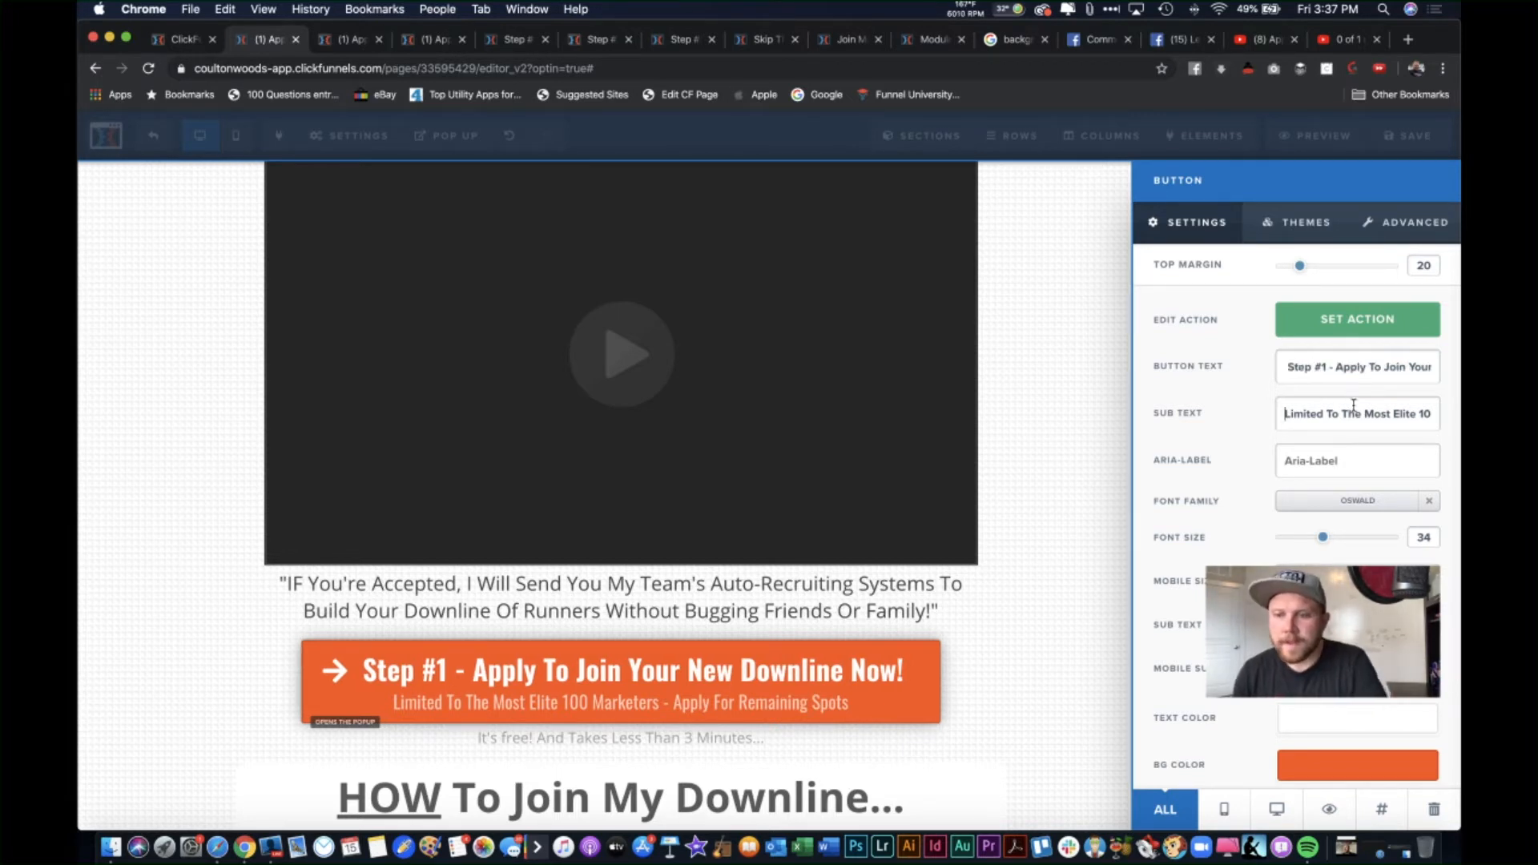
triple_click(1370, 414)
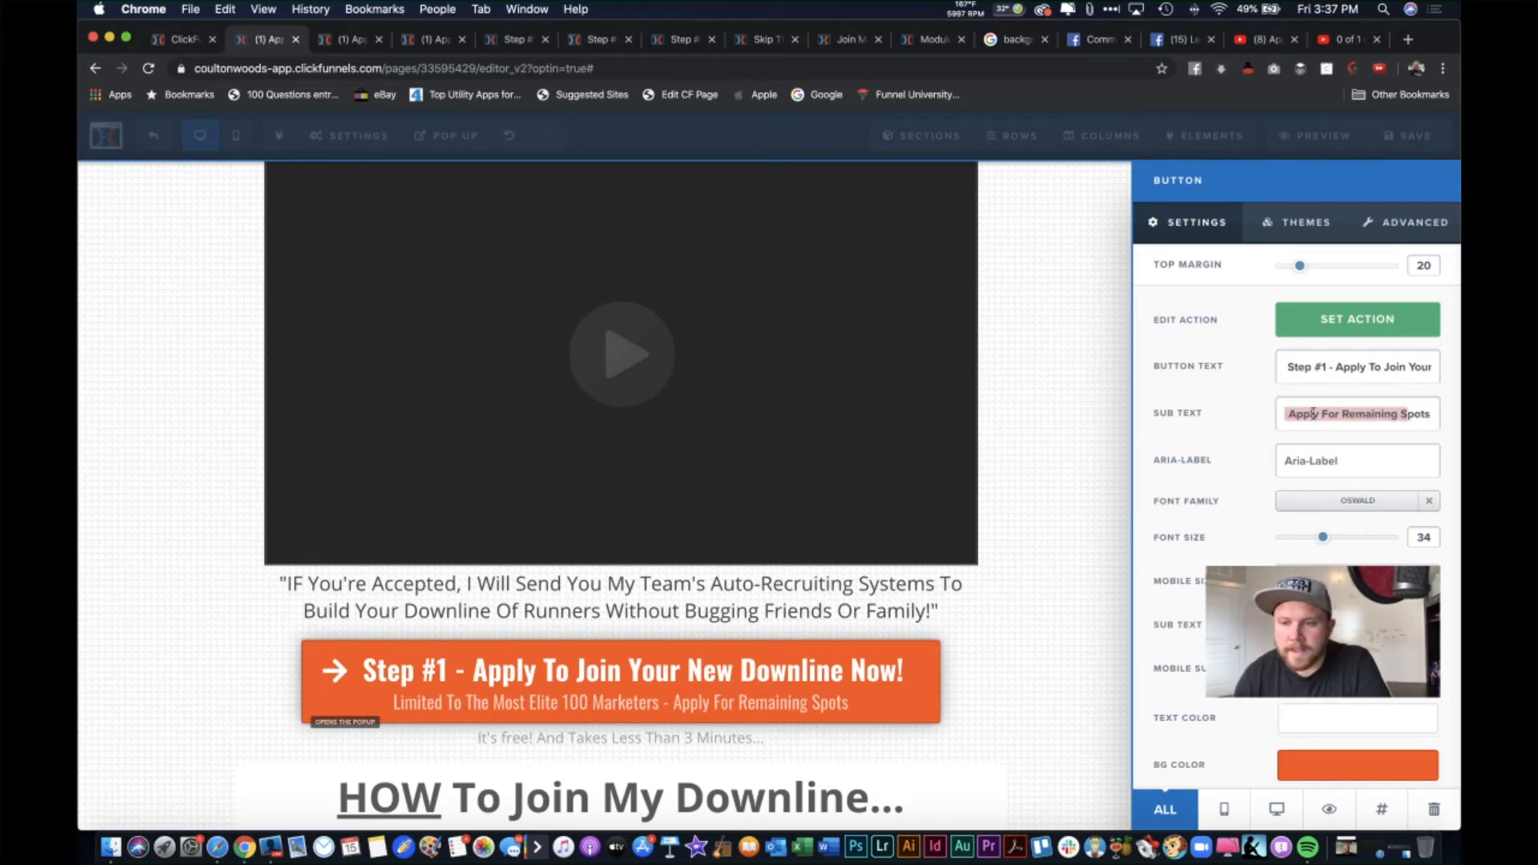
left_click(1354, 459)
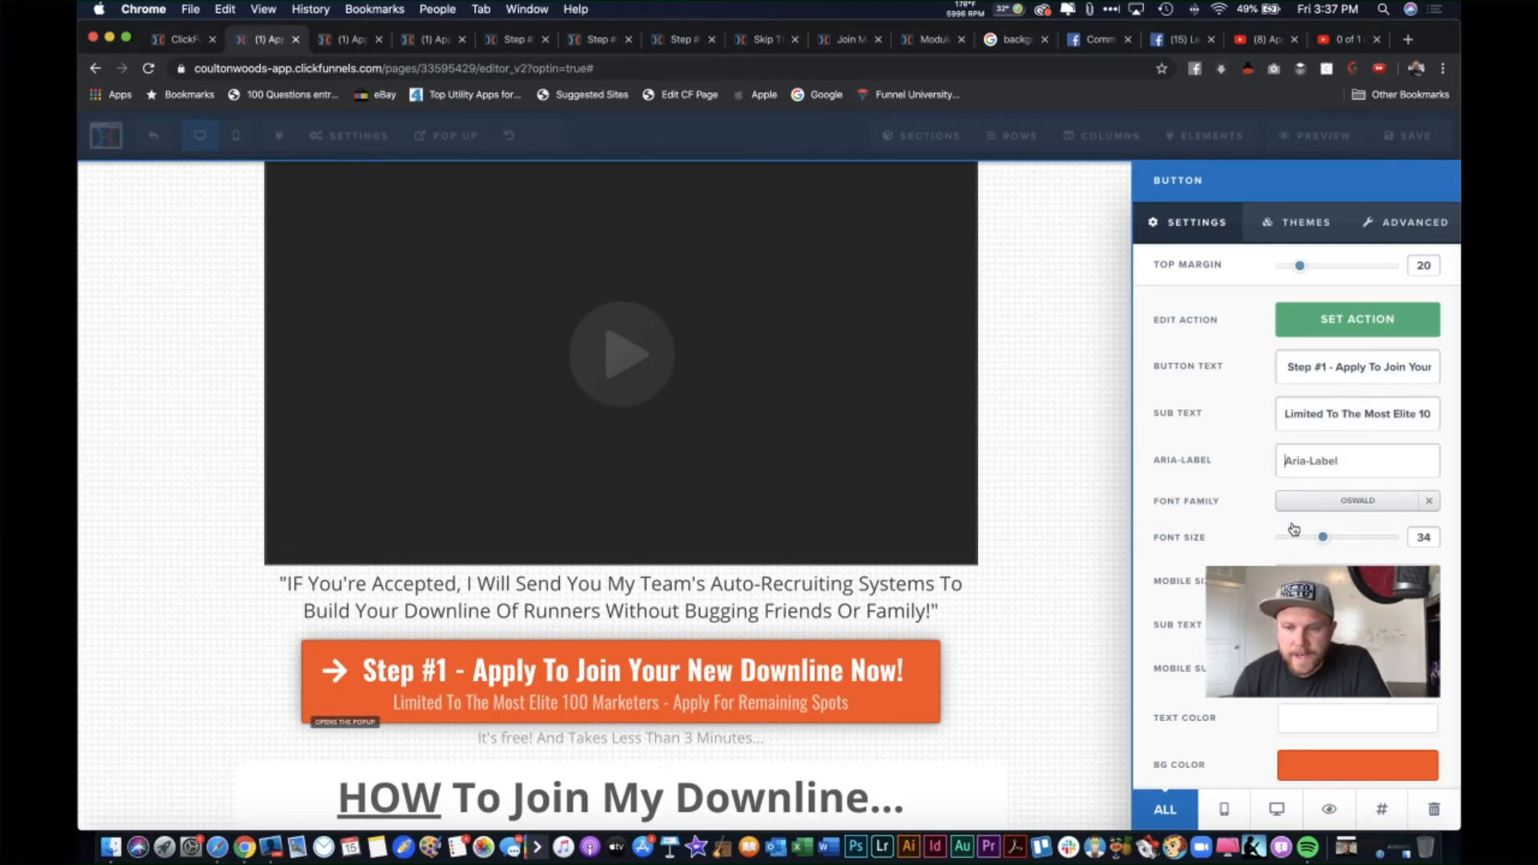
mouse_move(1324, 540)
left_mouse_down()
mouse_move(1310, 538)
mouse_move(1331, 542)
left_mouse_up()
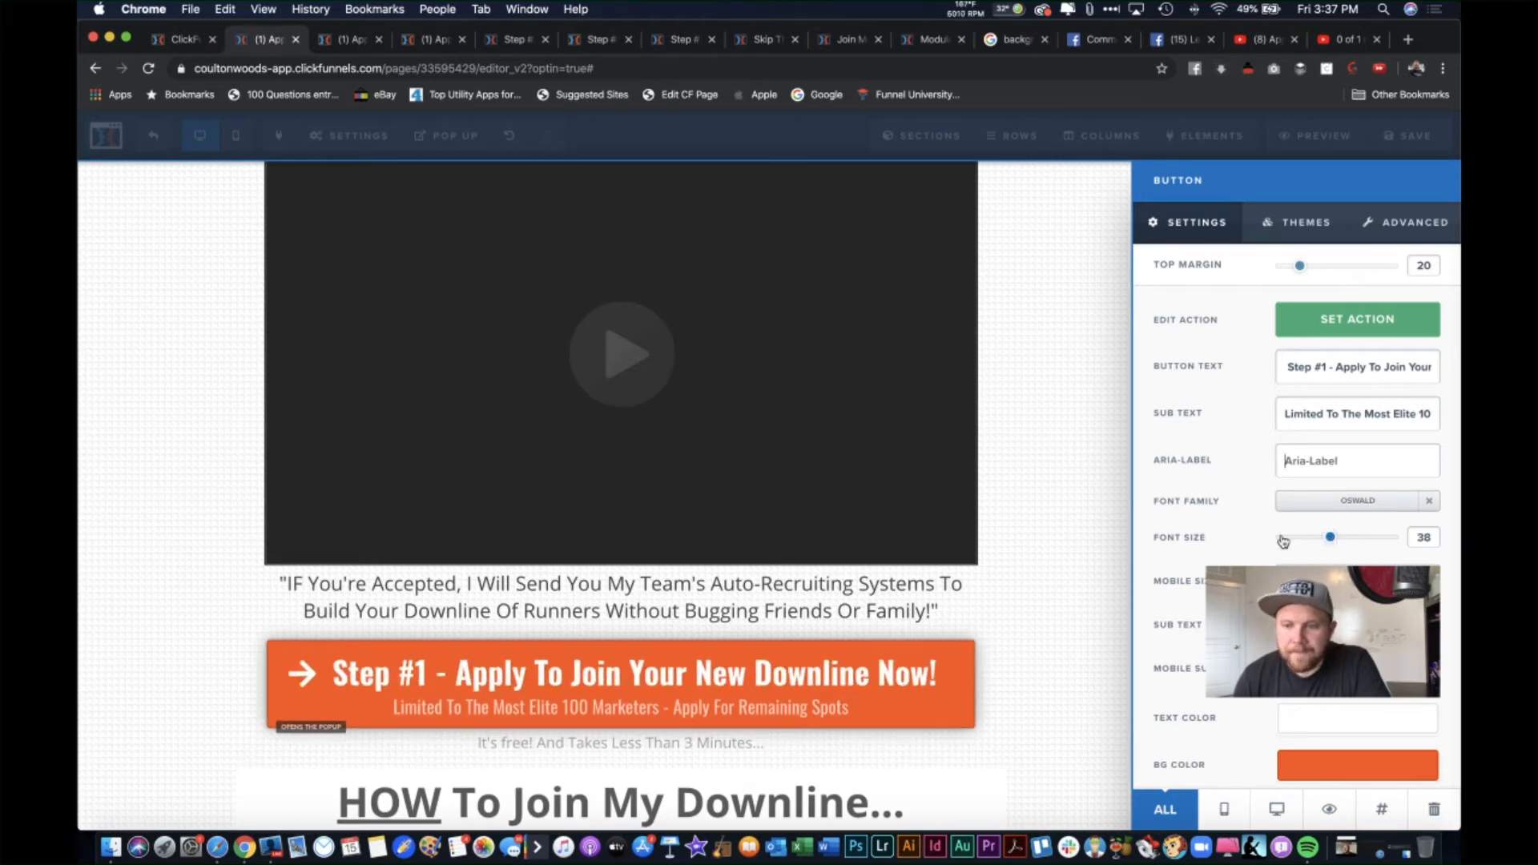
Step: Try a blue button background, switch it back to orange, and save the page
left_click(1399, 763)
left_click(1219, 595)
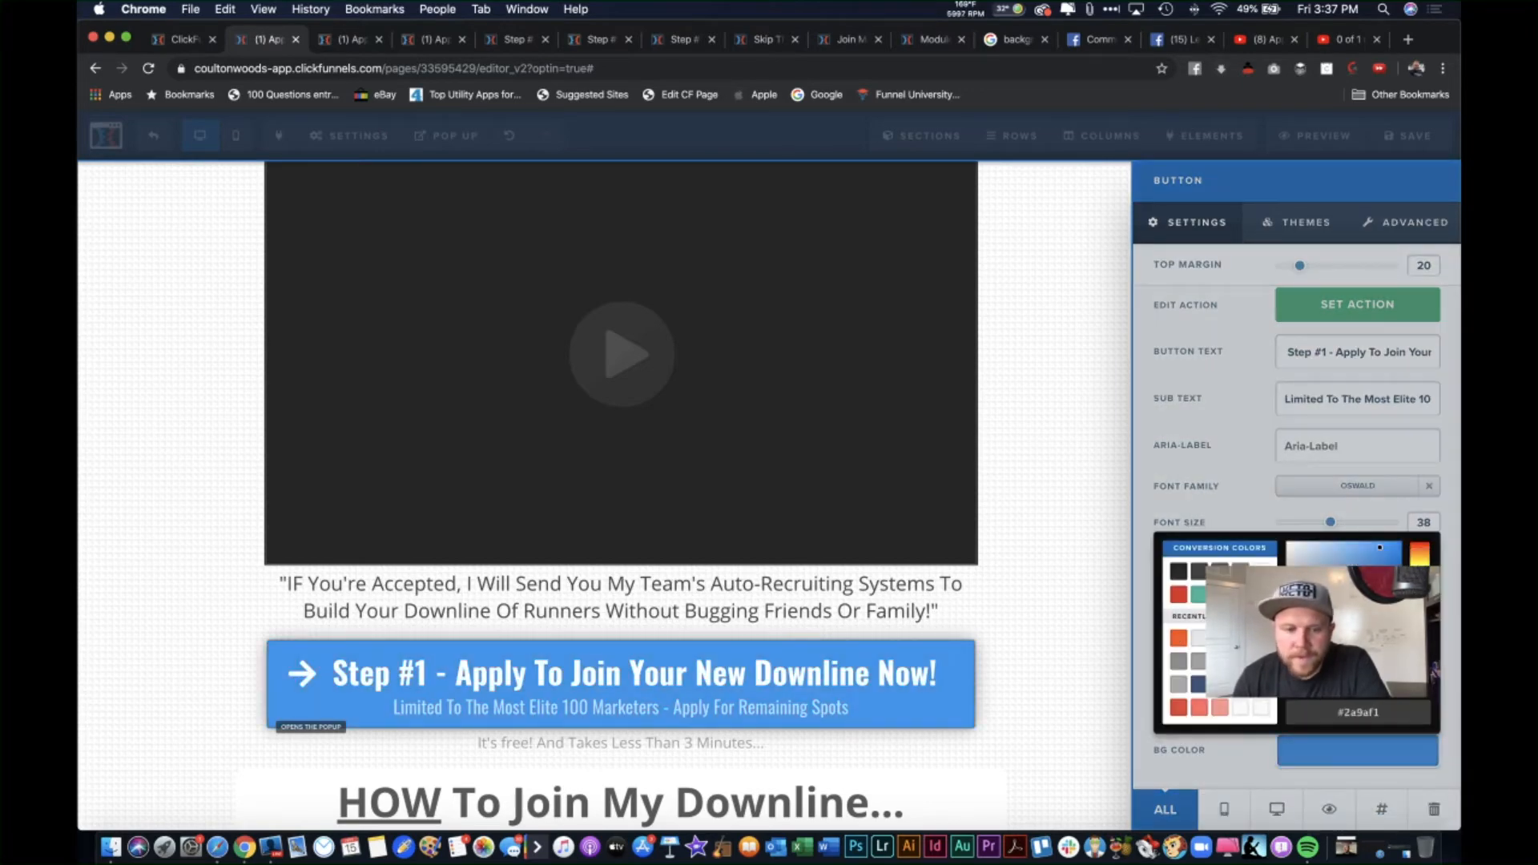
left_click(1005, 435)
scroll(1083, 586, "down", 20)
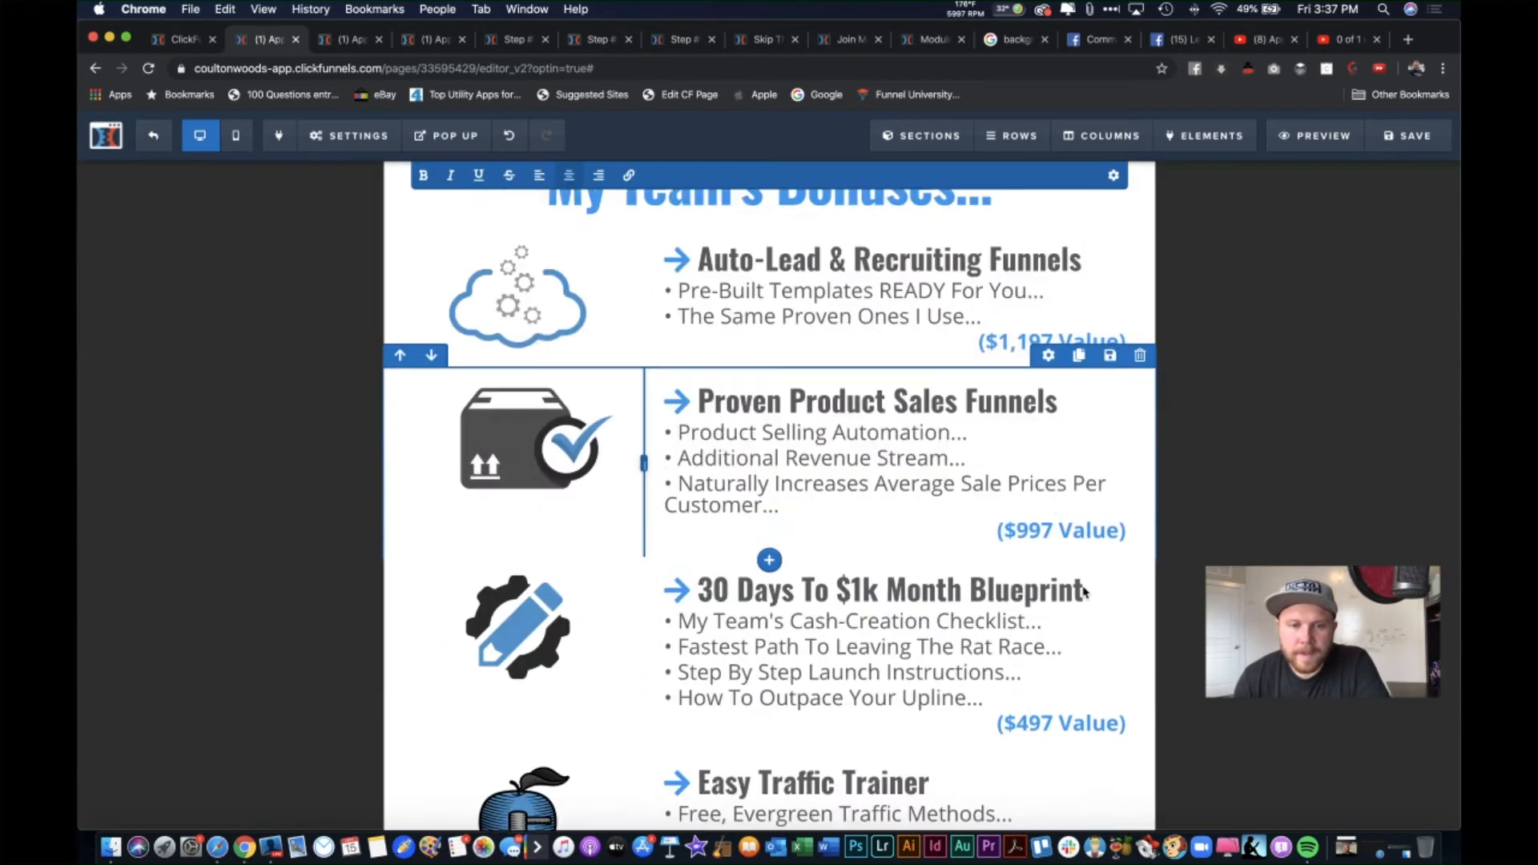
scroll(1083, 586, "up", 1)
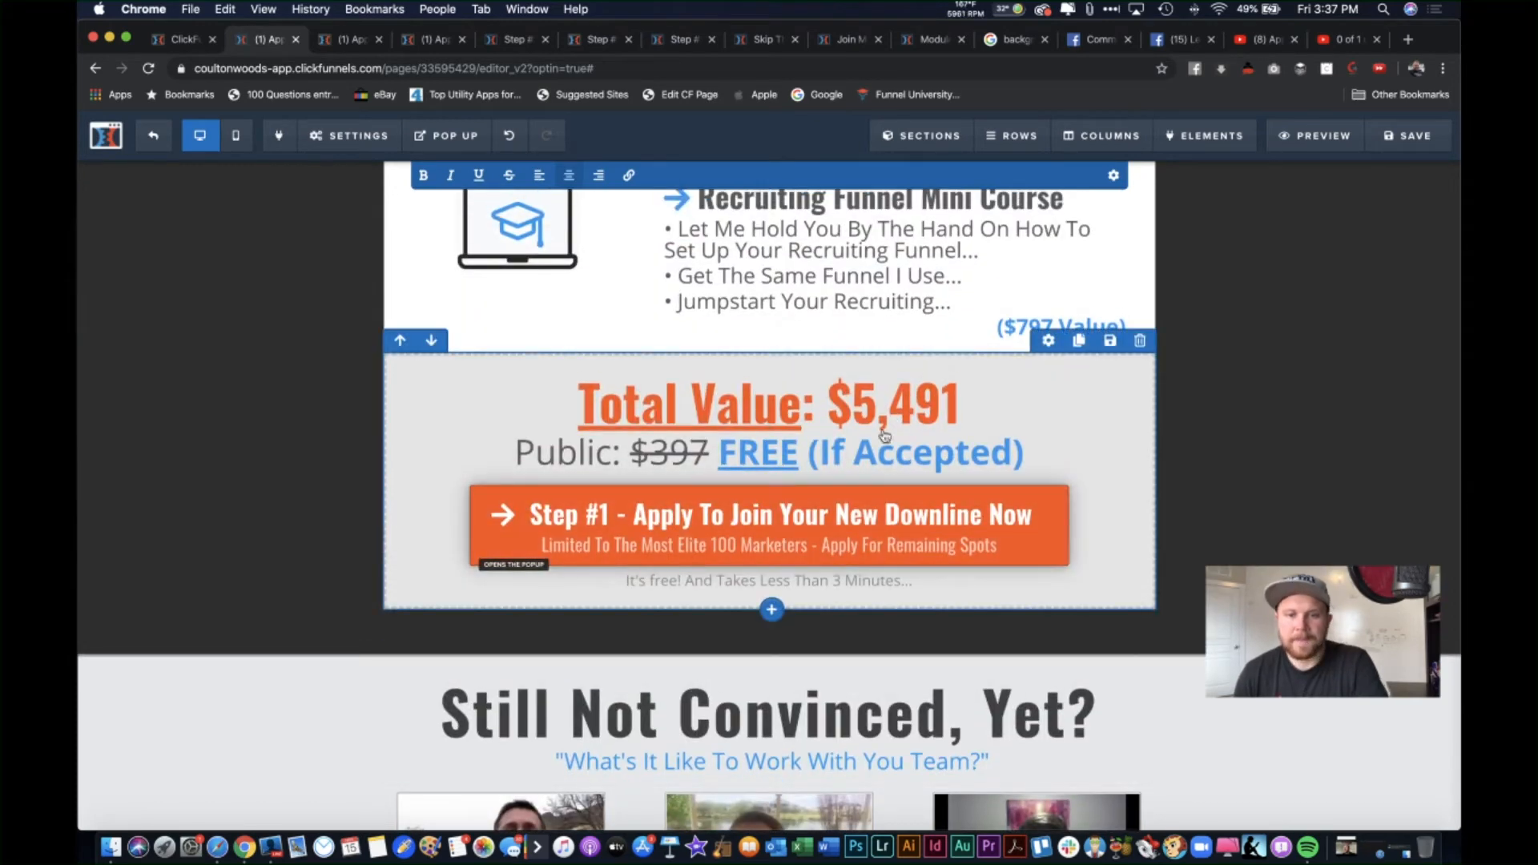
scroll(886, 402, "up", 15)
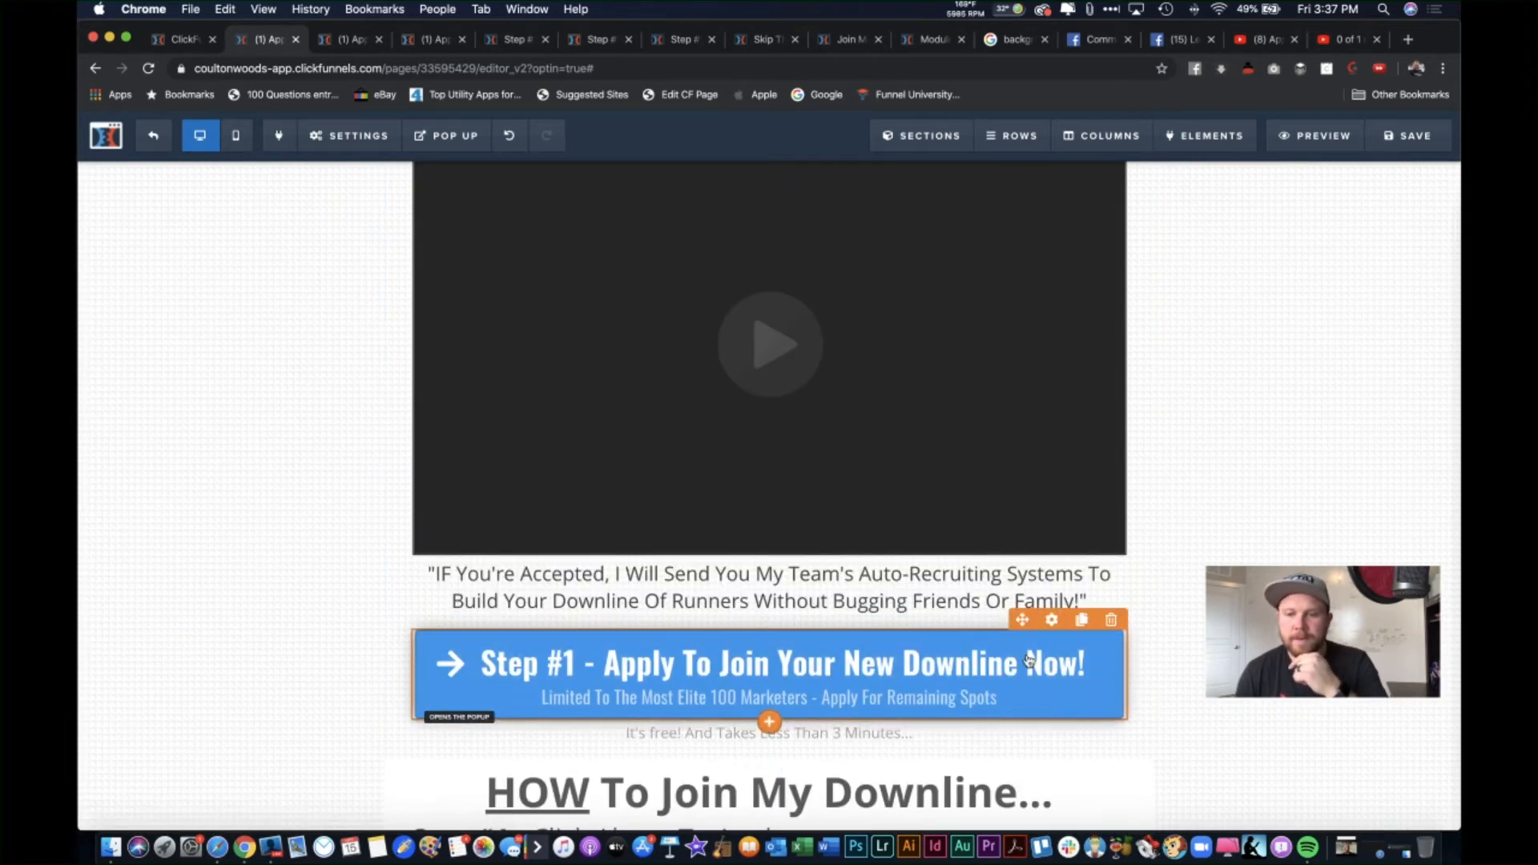
left_click(1110, 657)
left_click(1334, 769)
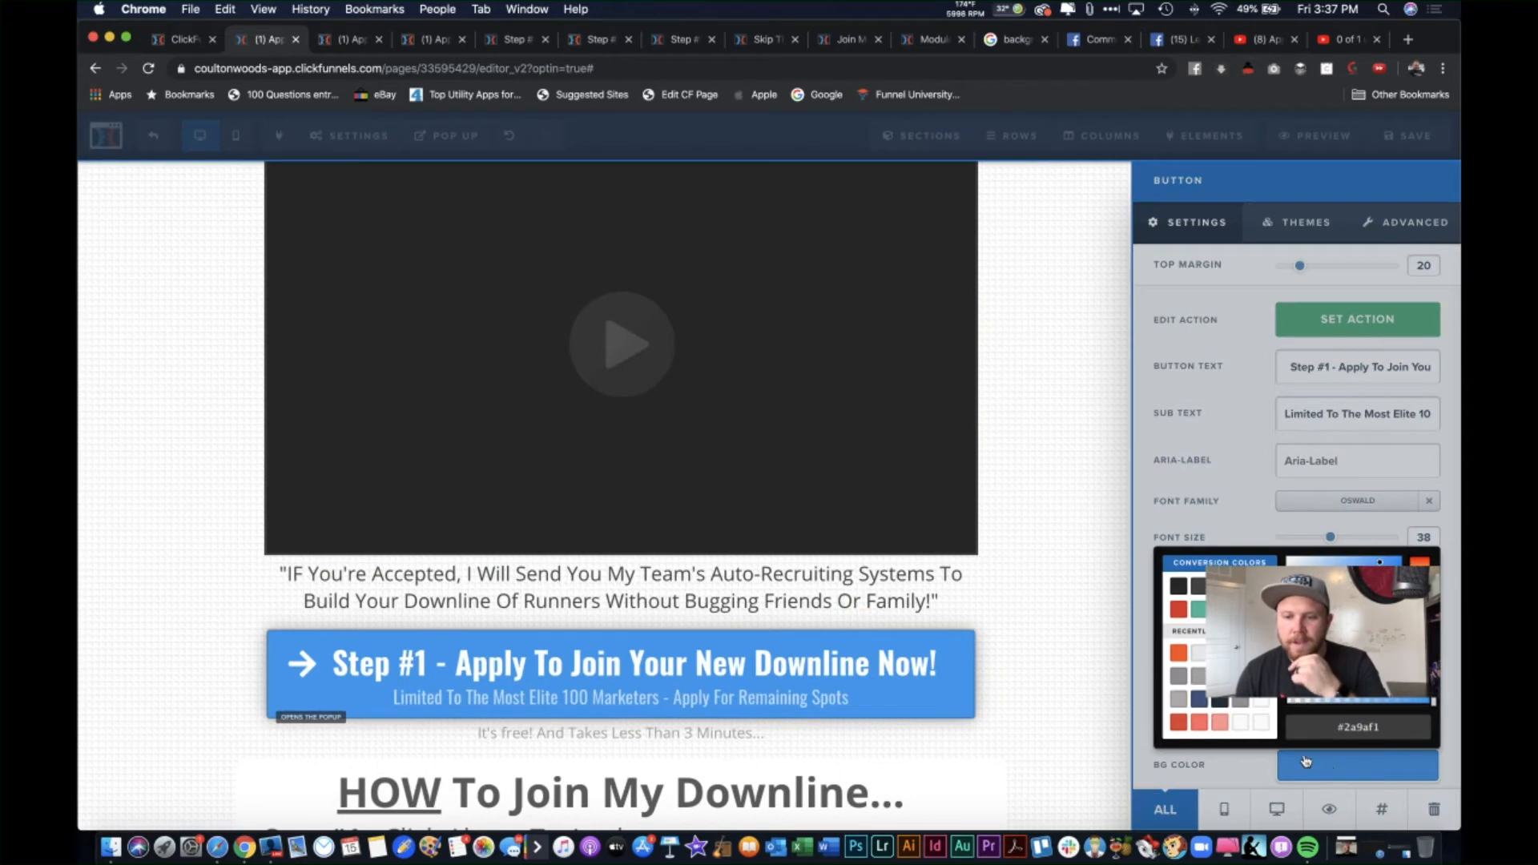
left_click(1178, 653)
left_click(1059, 567)
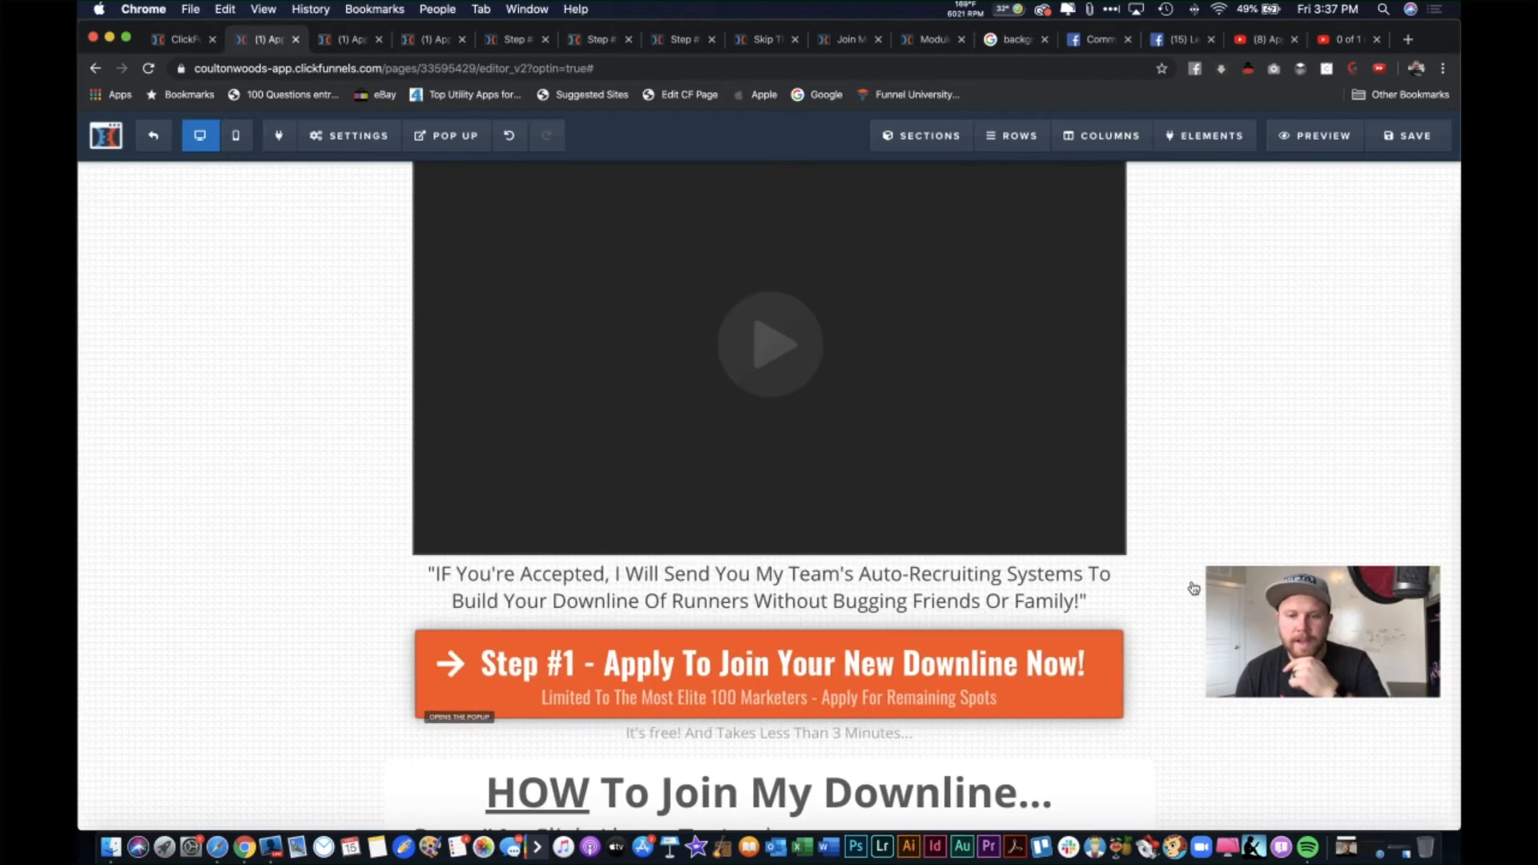
left_click(1379, 137)
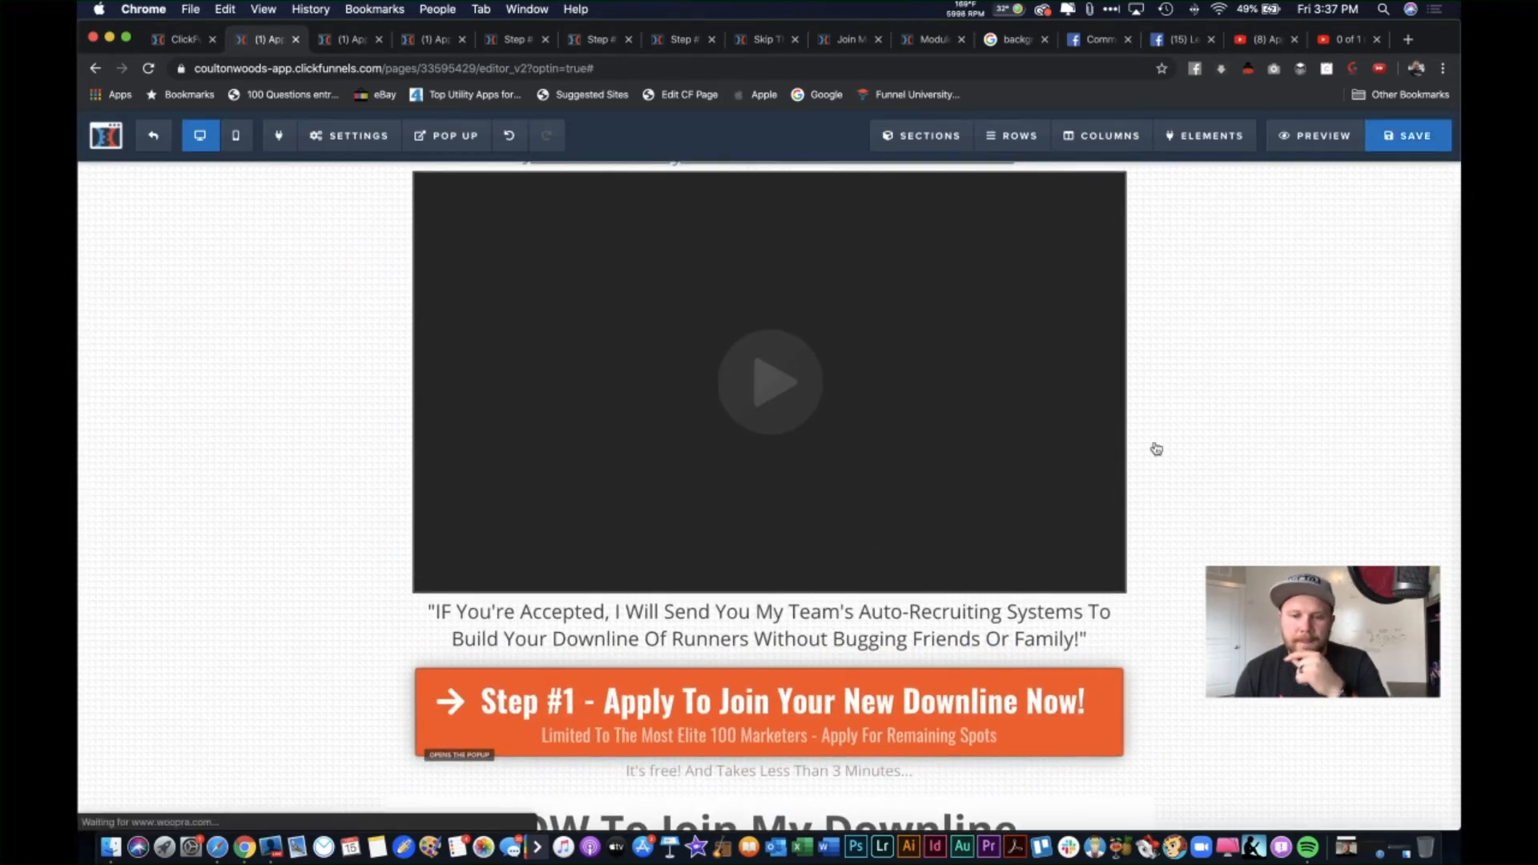
scroll(792, 724, "down", 20)
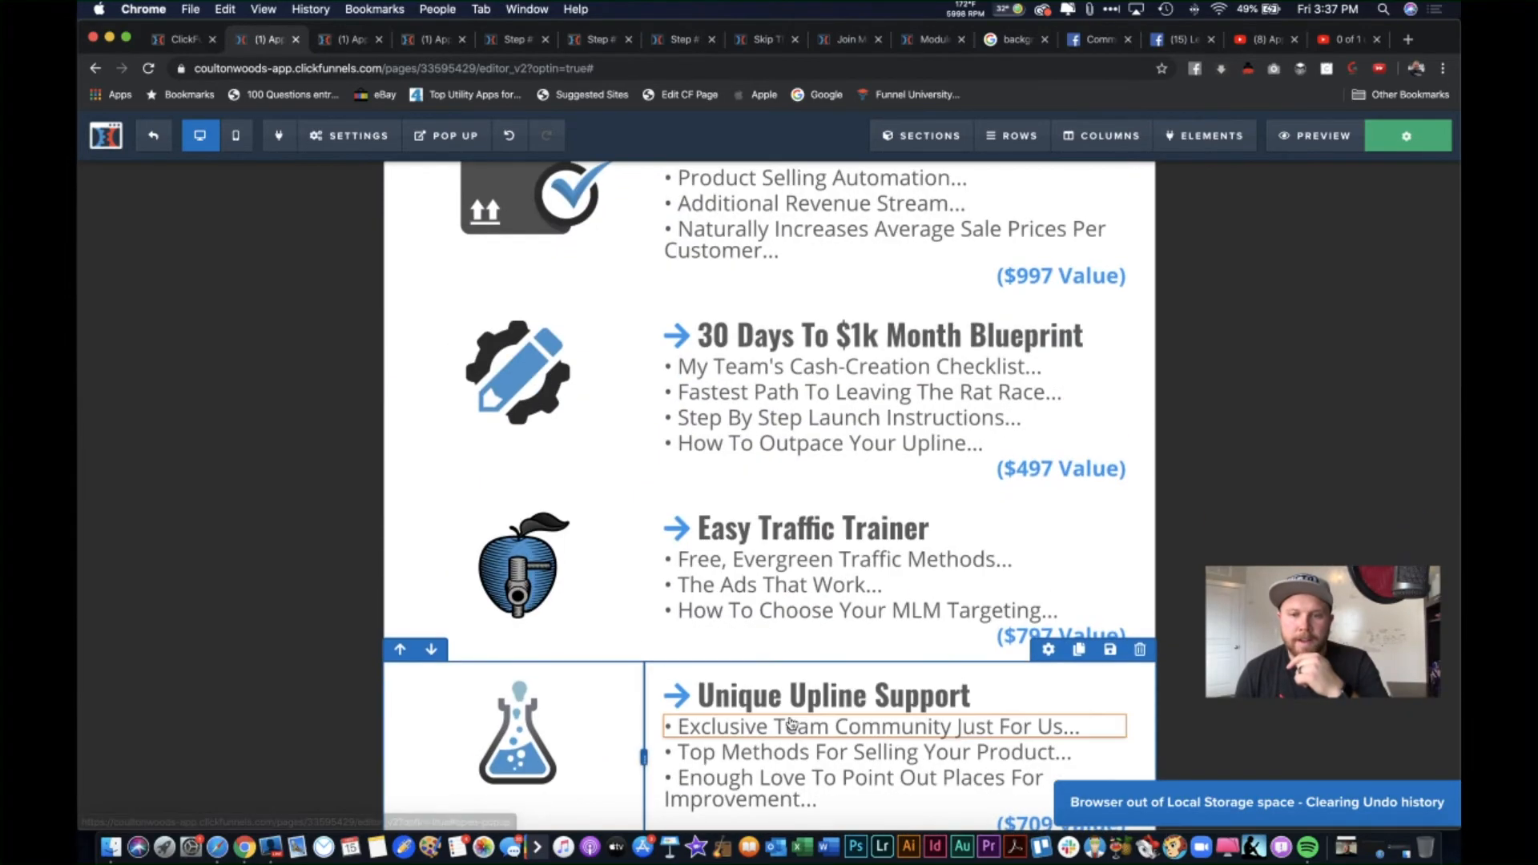
scroll(791, 724, "up", 20)
scroll(1183, 266, "up", 5)
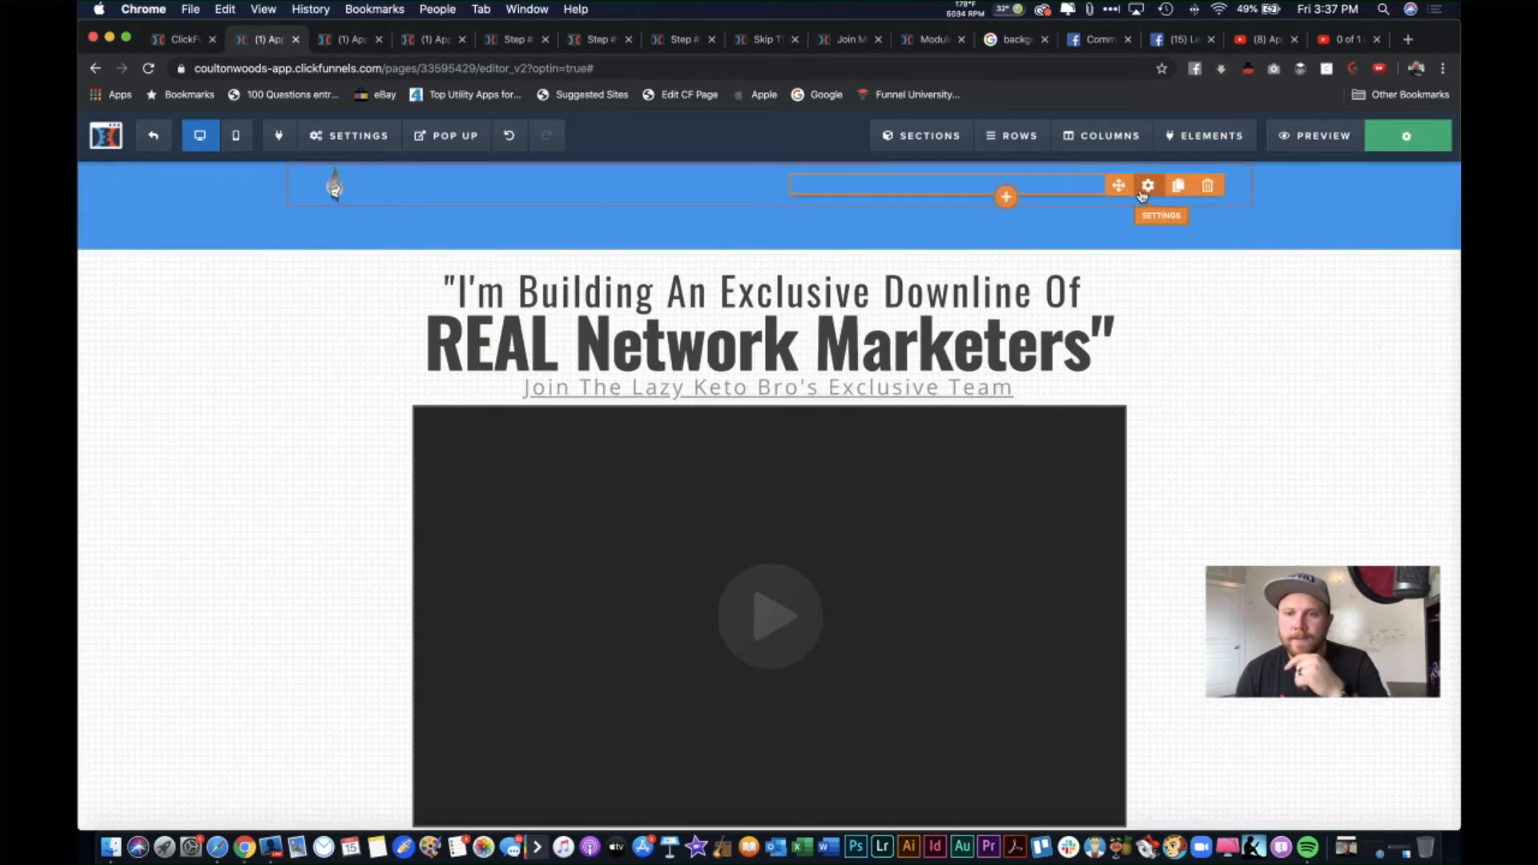
left_click(1144, 190)
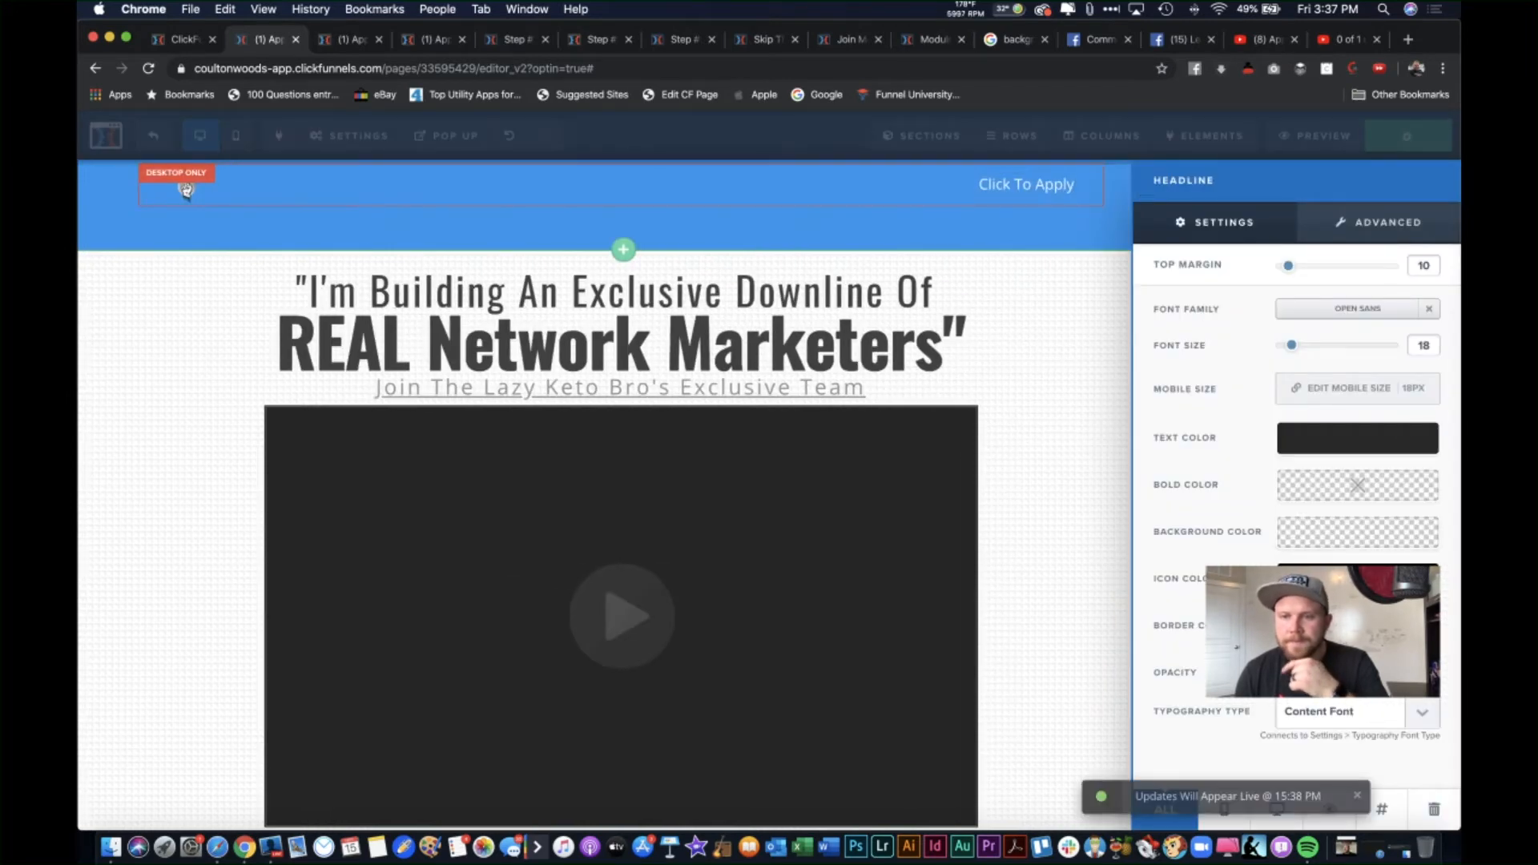
left_click(1033, 188)
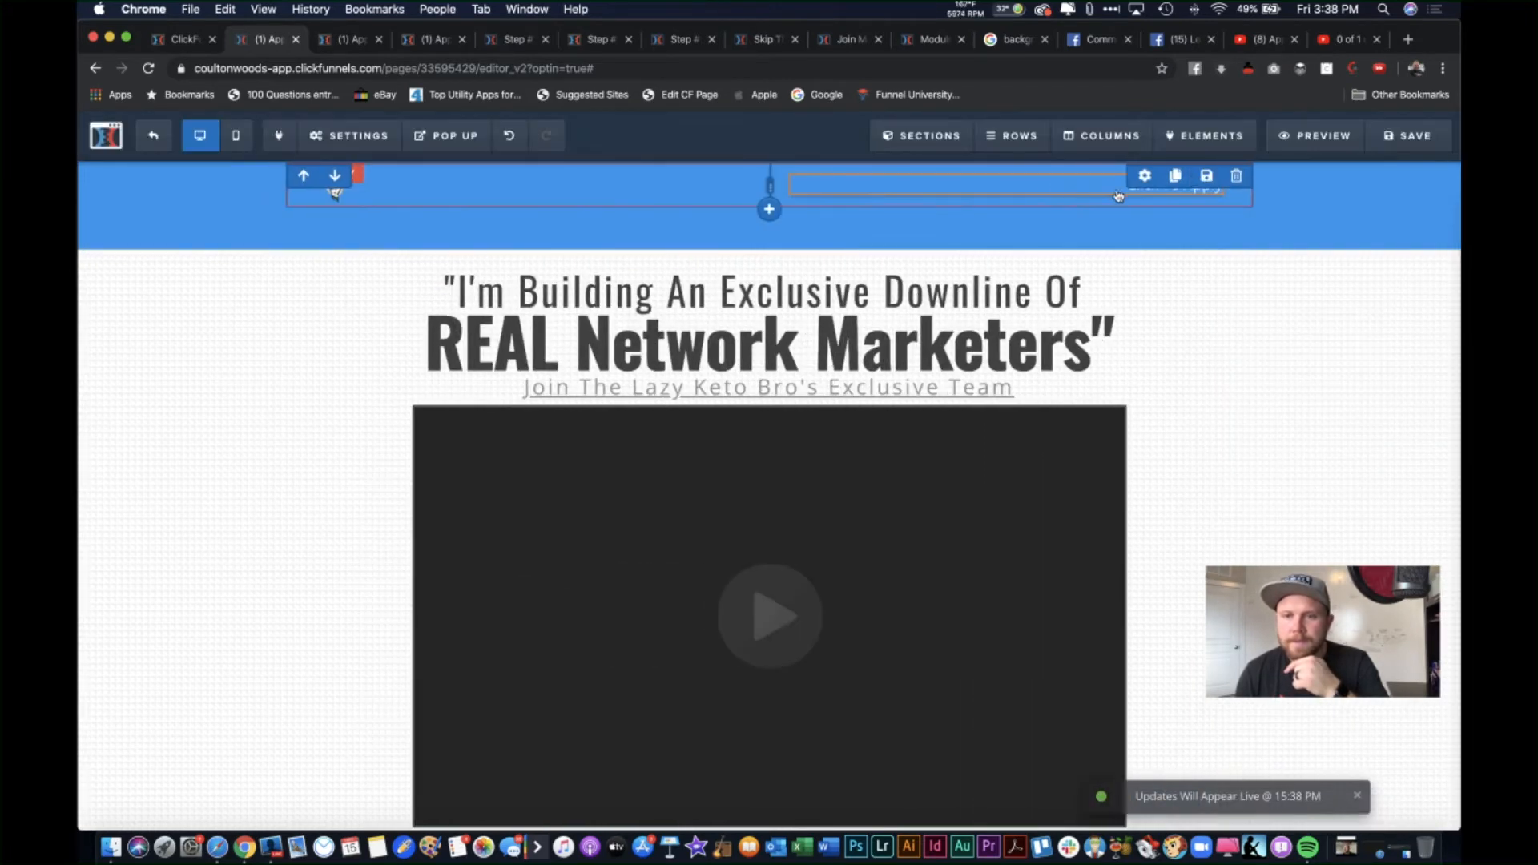
left_click(1114, 196)
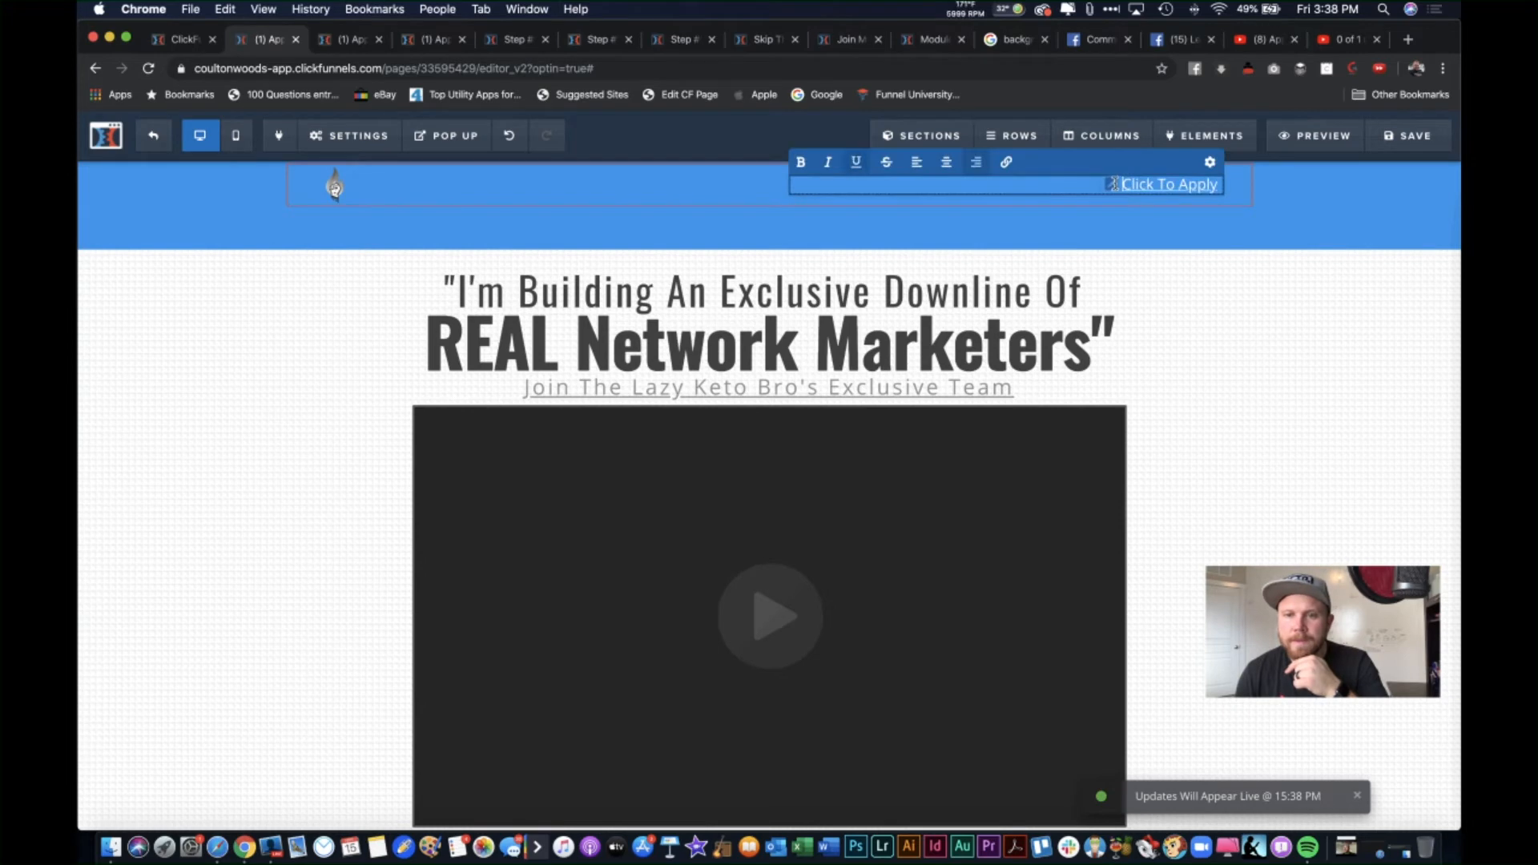
left_click(1110, 186)
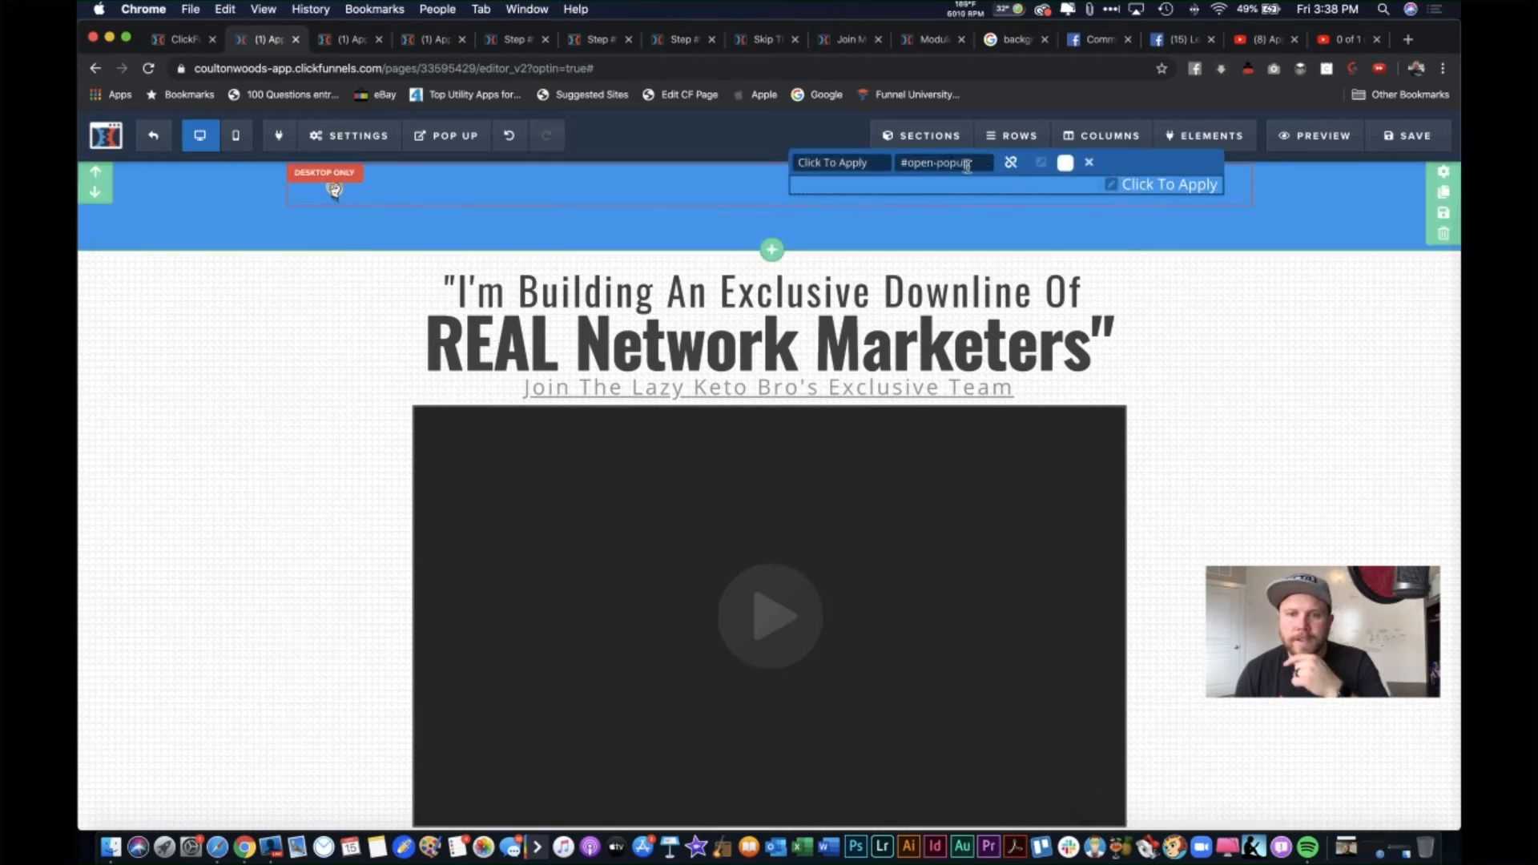
left_click_drag(972, 166, 903, 169)
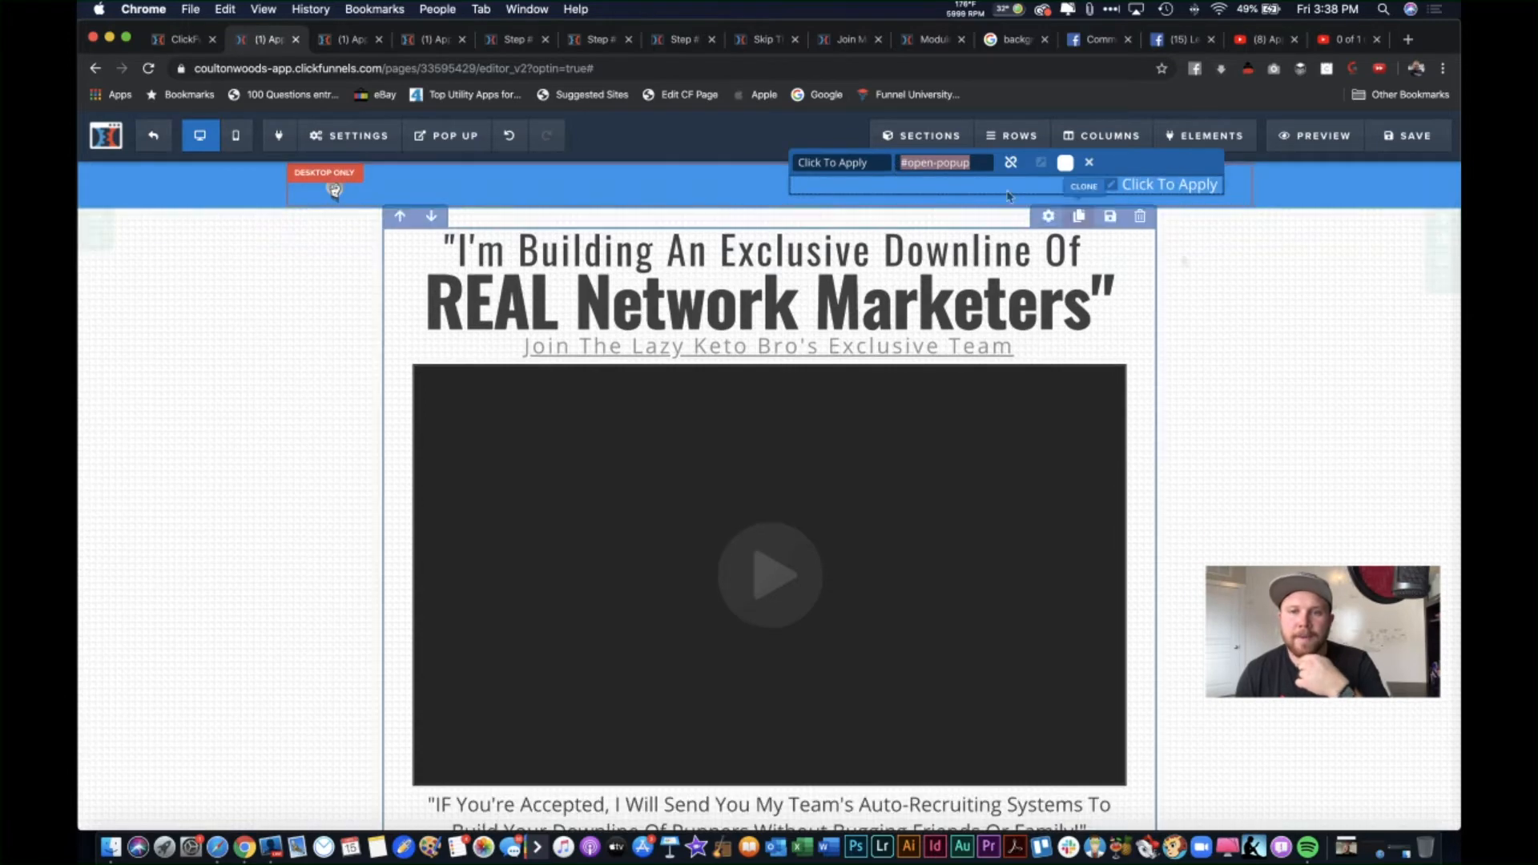
left_click(1212, 246)
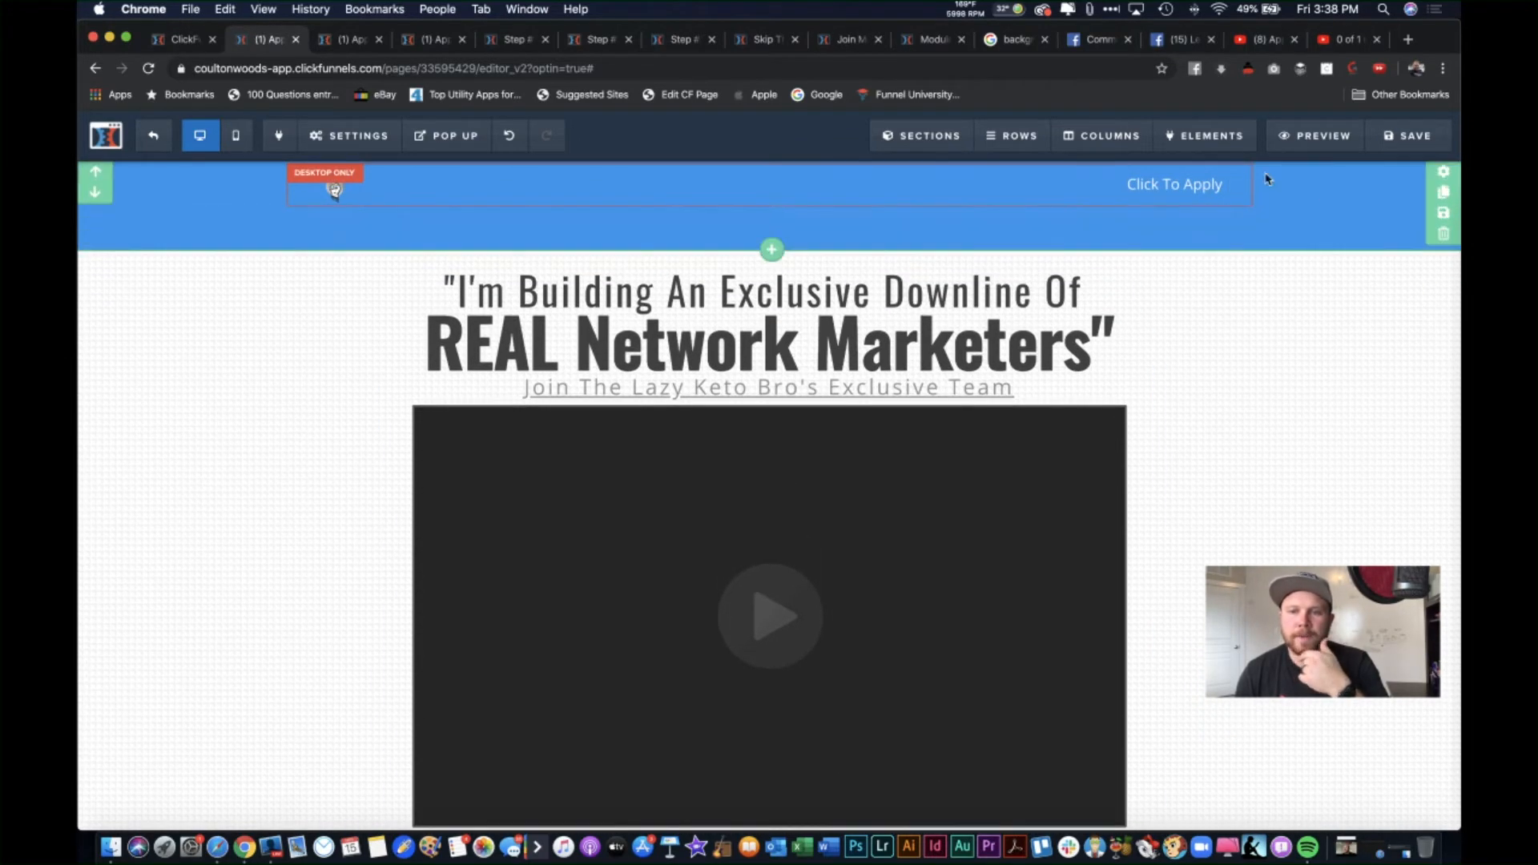
scroll(1195, 446, "down", 10)
scroll(1199, 451, "up", 1)
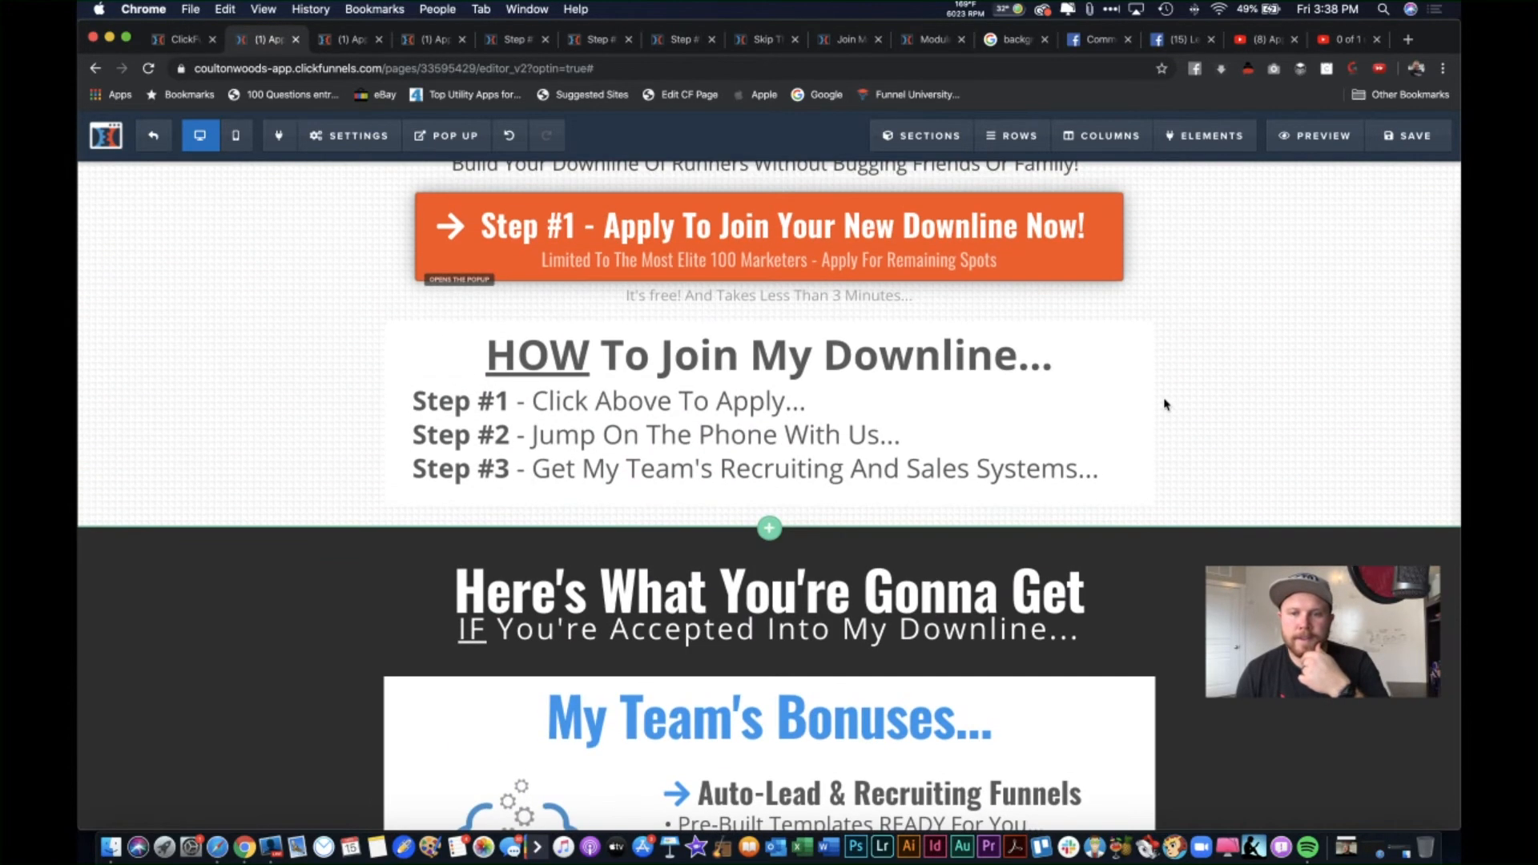
scroll(1161, 401, "down", 12)
scroll(958, 425, "down", 8)
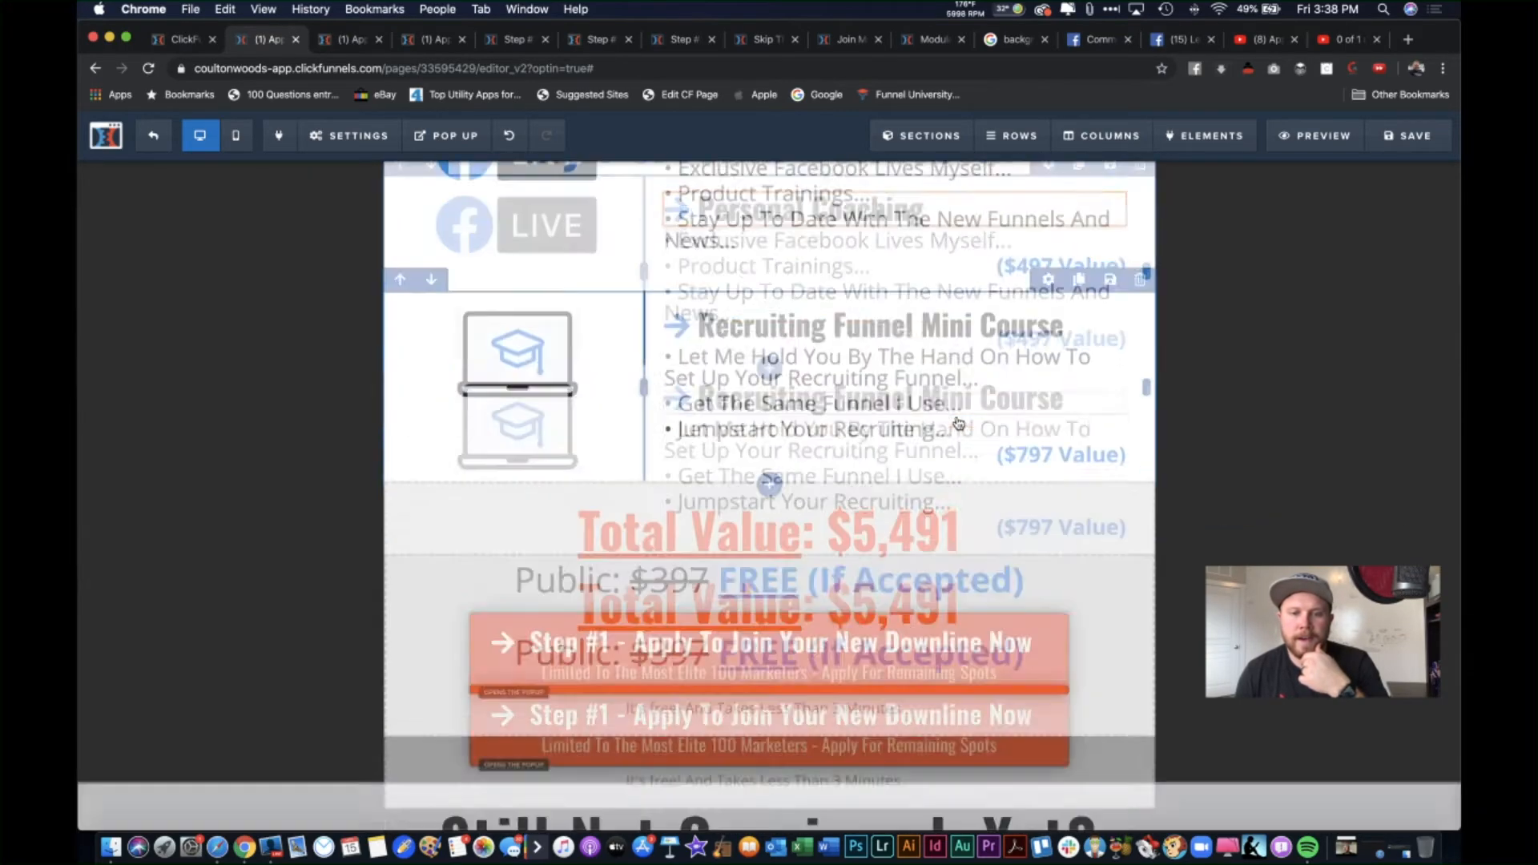
scroll(931, 668, "down", 10)
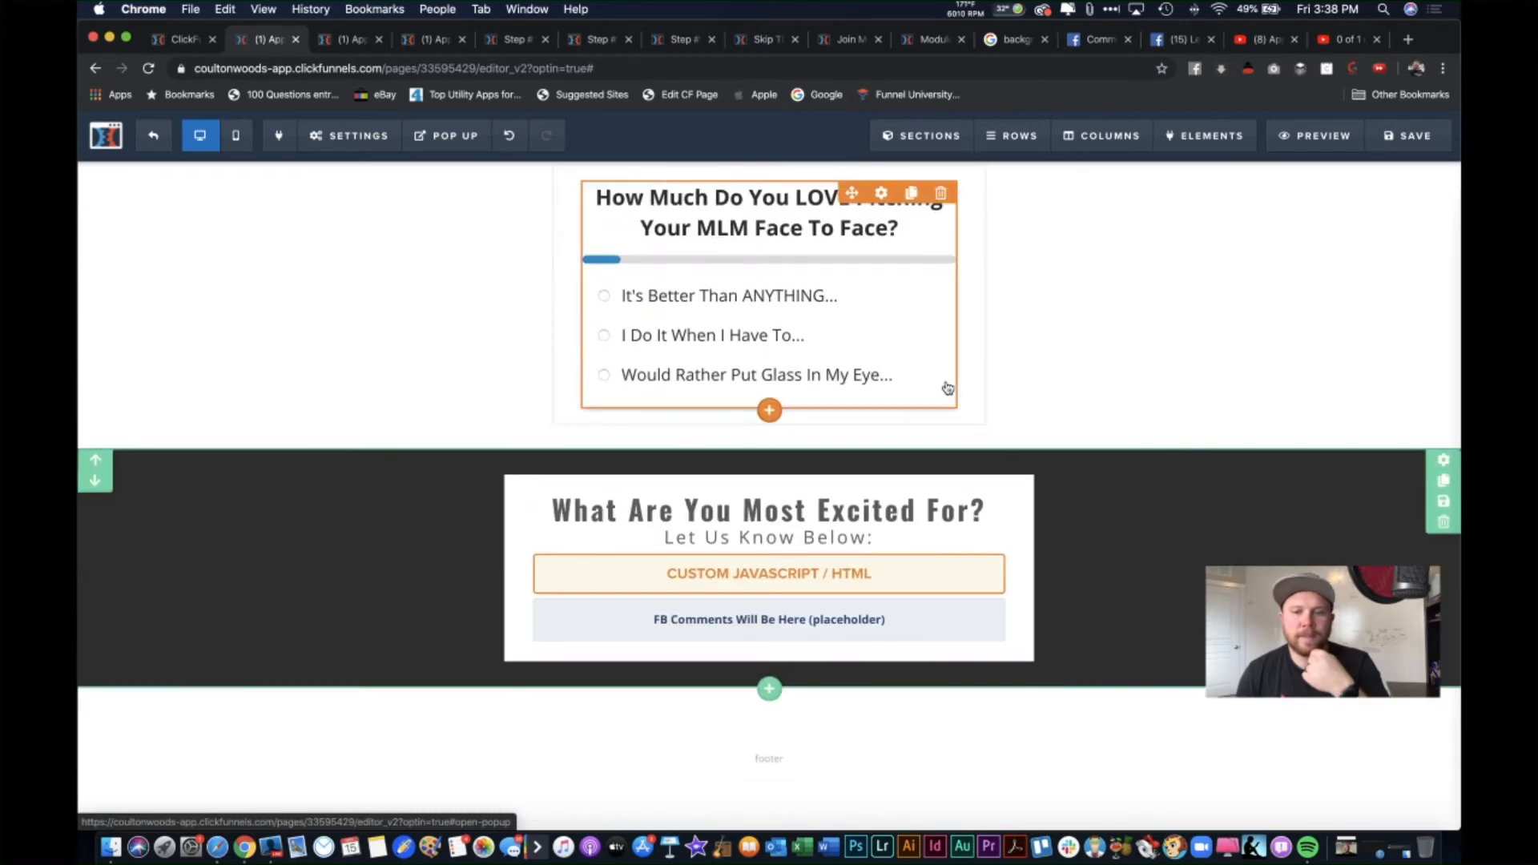
Step: Check the lower apply button's click action and leave it unchanged
scroll(949, 377, "up", 3)
scroll(949, 367, "up", 5)
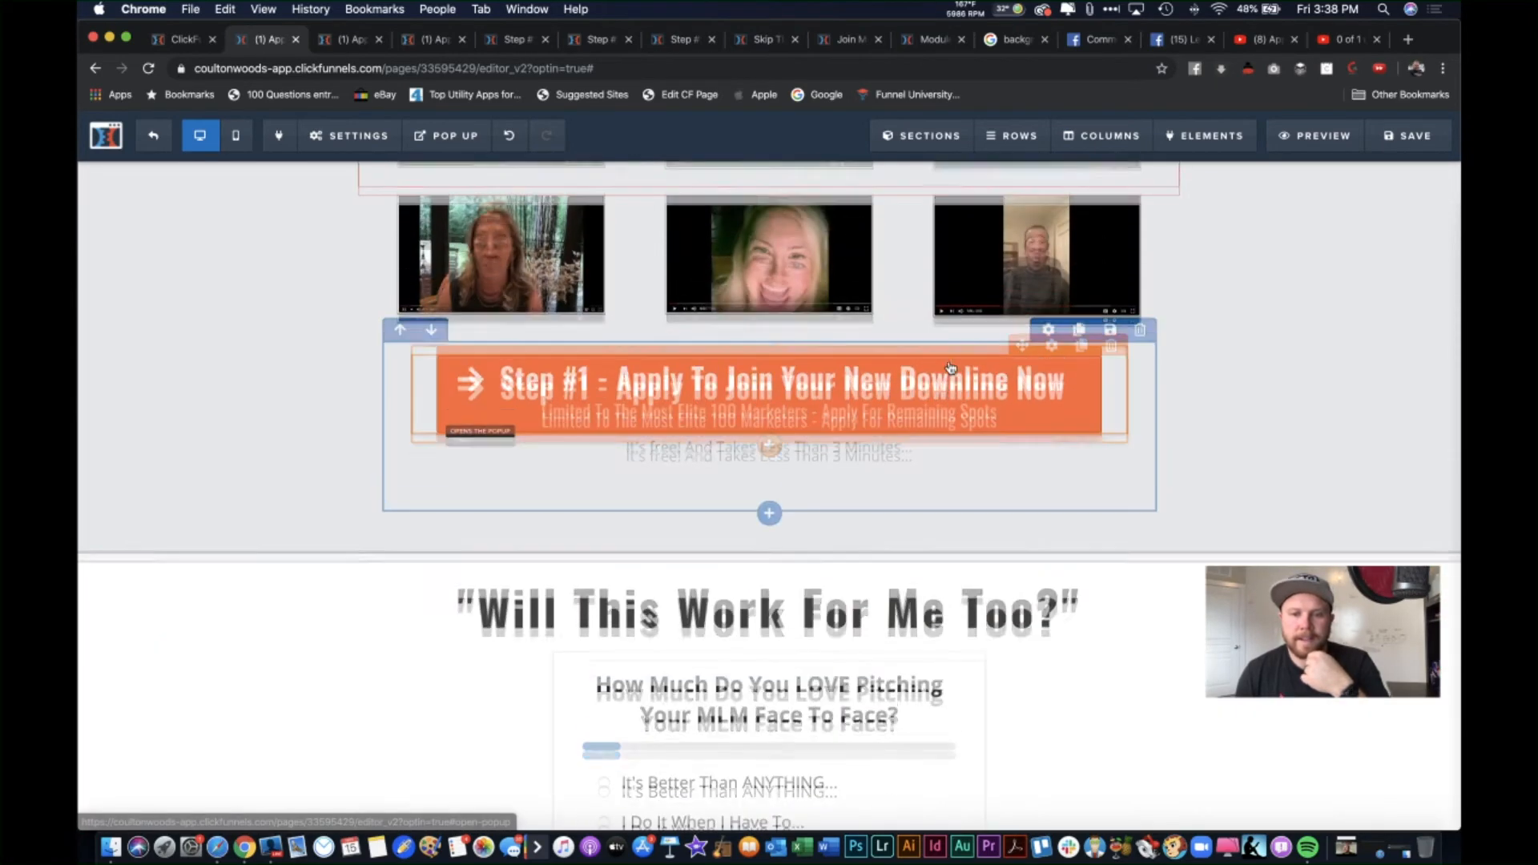
left_click(1051, 346)
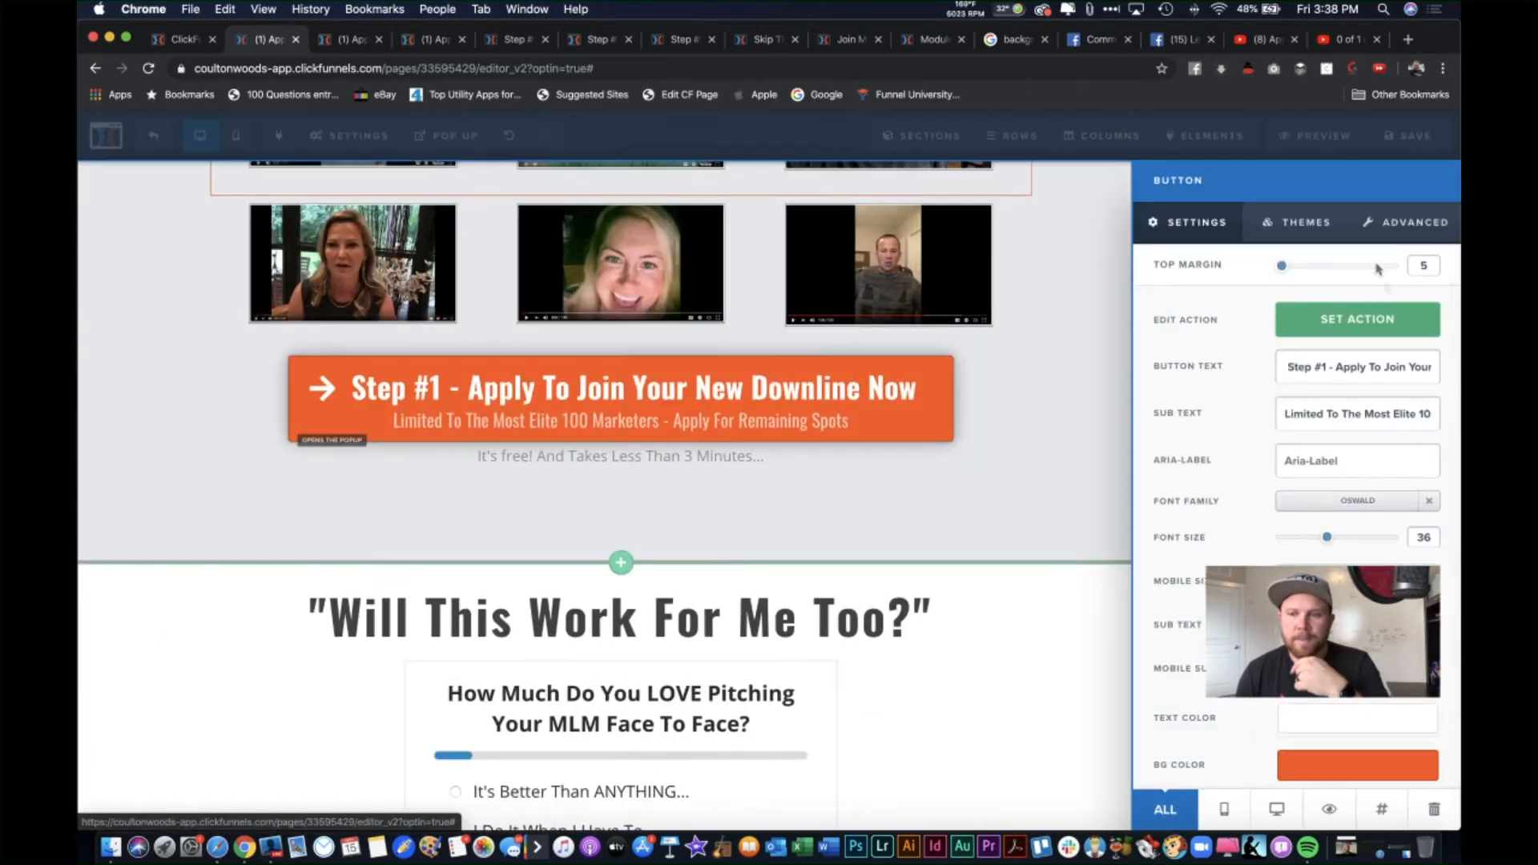
left_click(1340, 320)
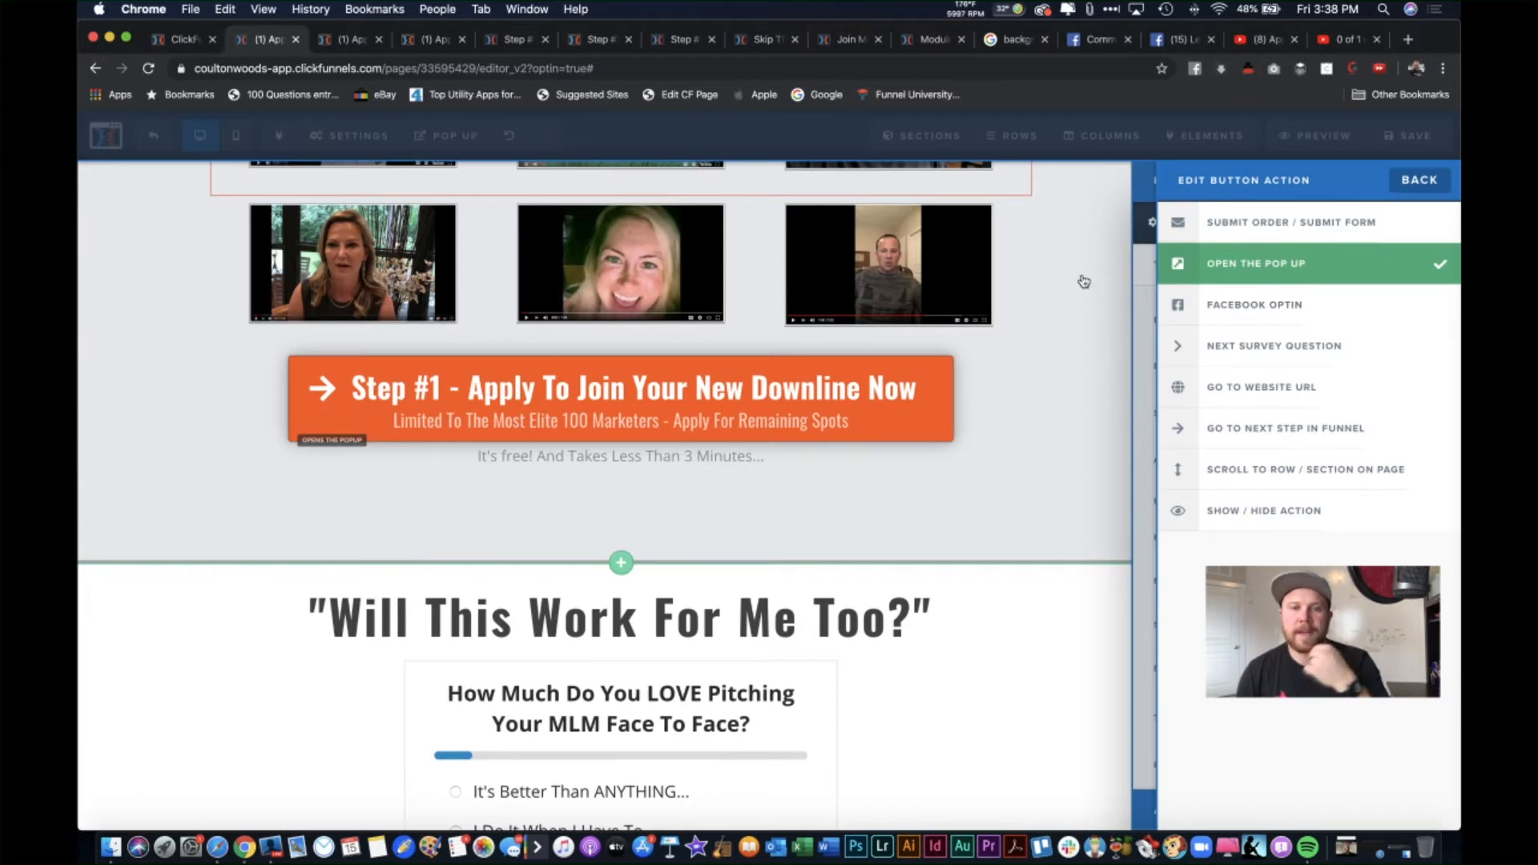
left_click(1084, 281)
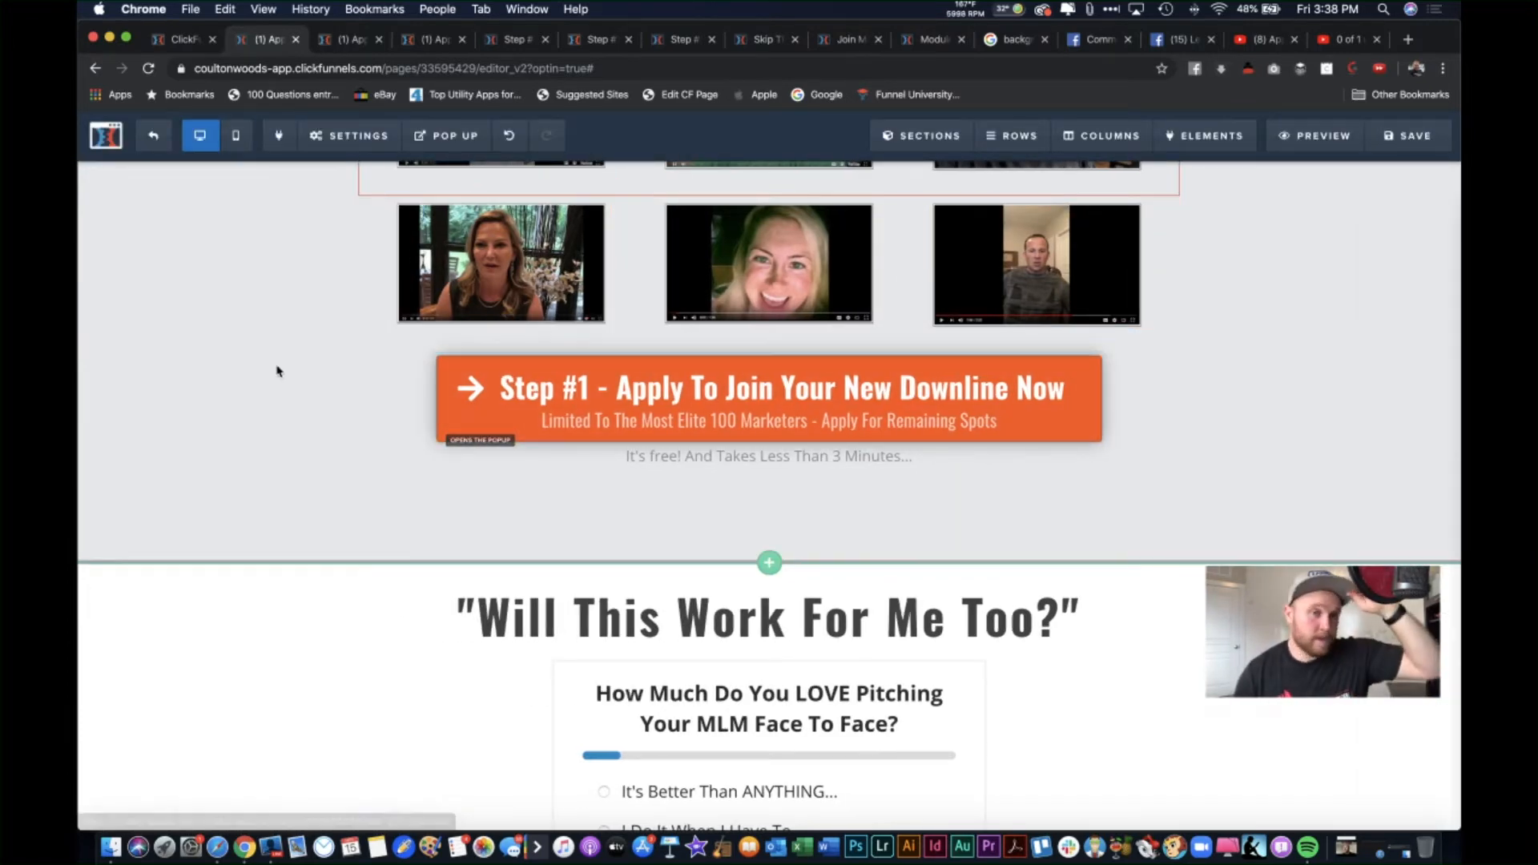
Step: Show the application popup and confirm its orange button is set to Submit Form
left_click(447, 138)
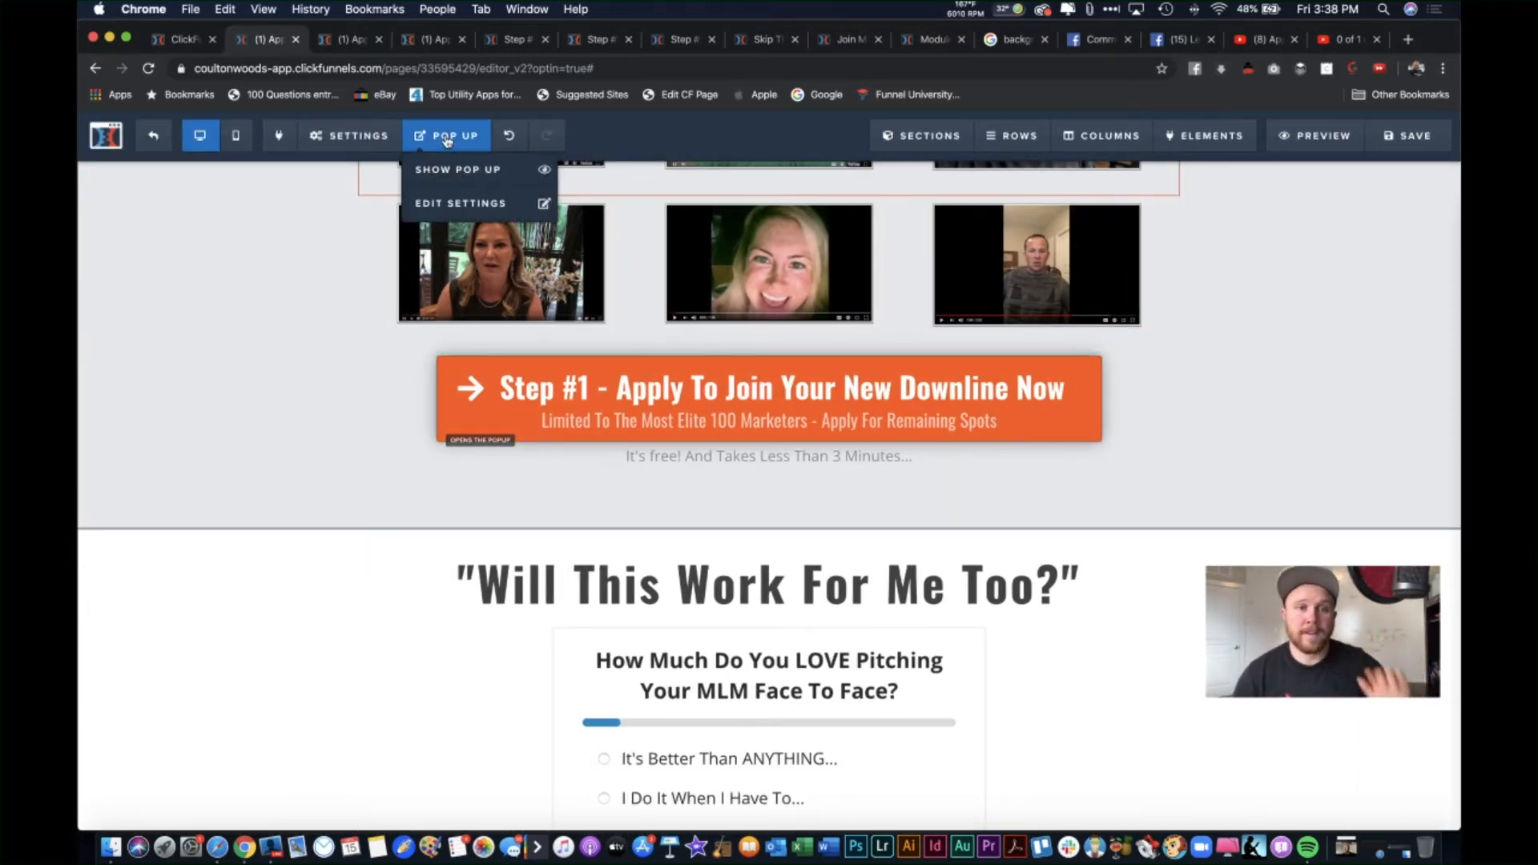
left_click(452, 169)
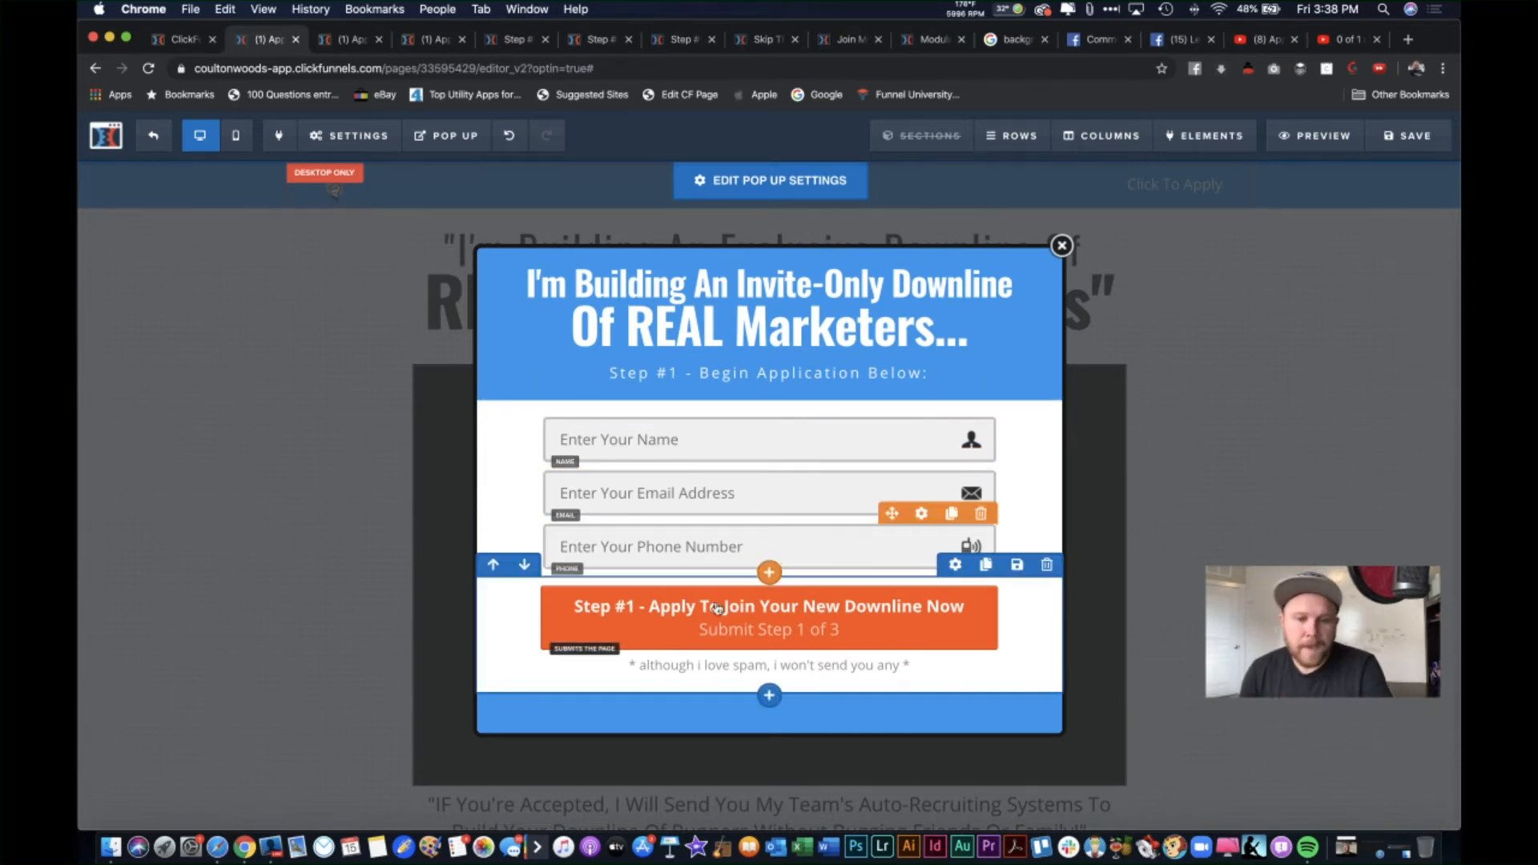
left_click(837, 633)
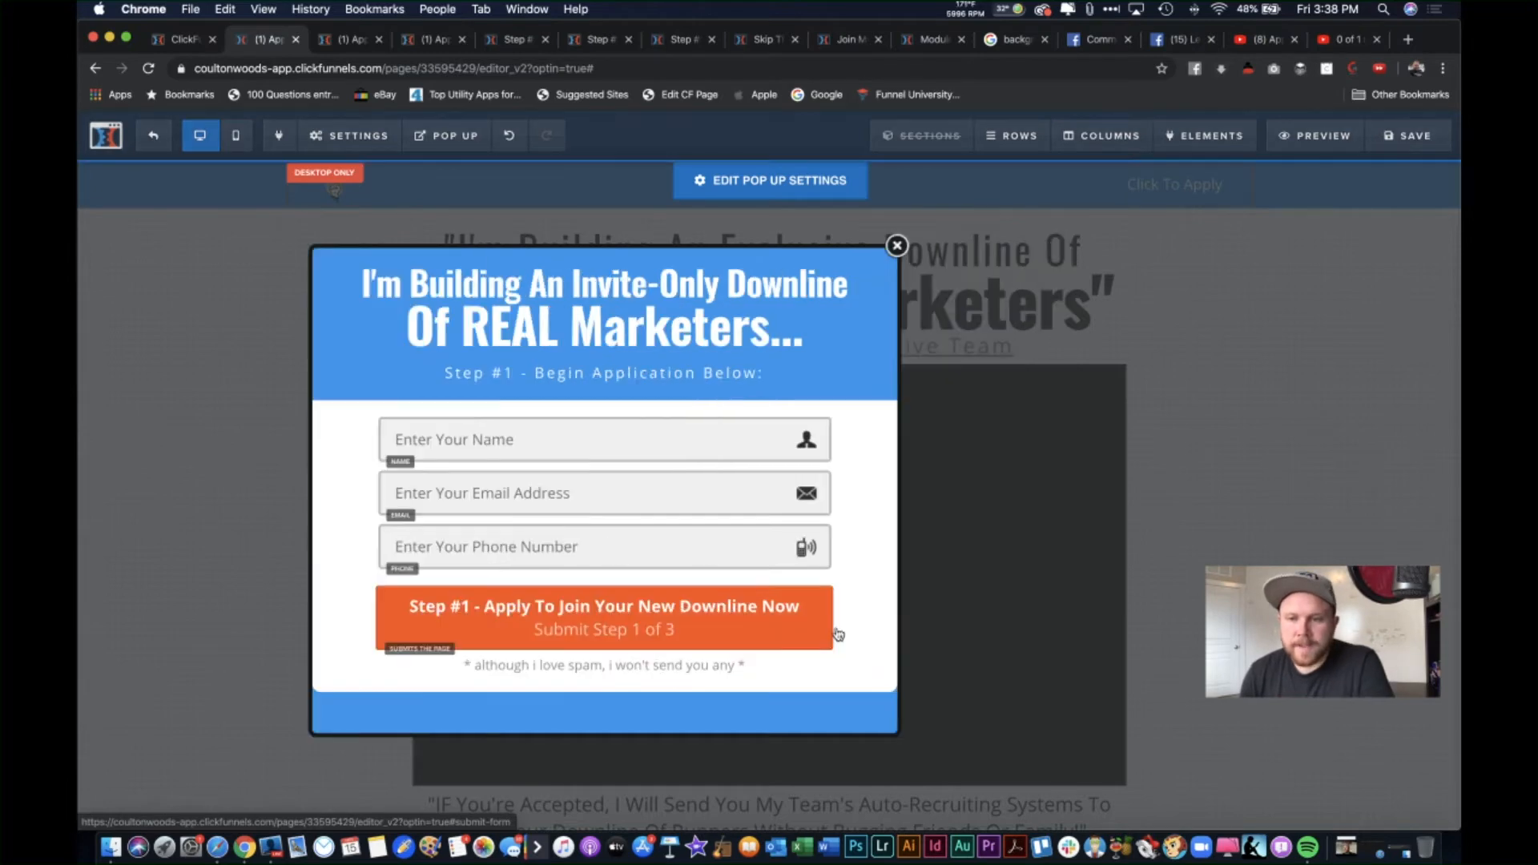
left_click(1331, 317)
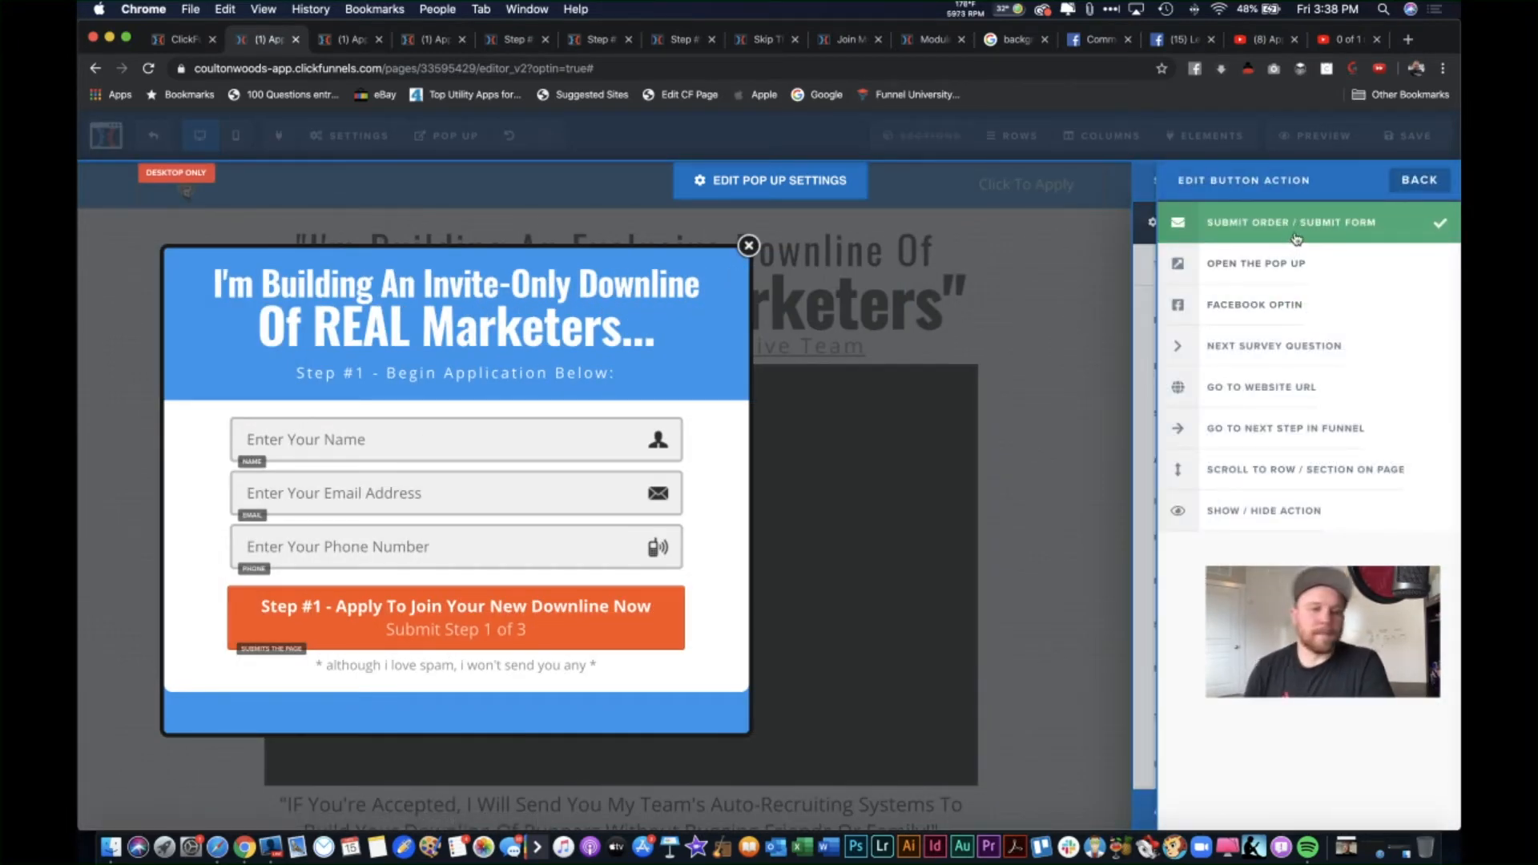
left_click(1053, 237)
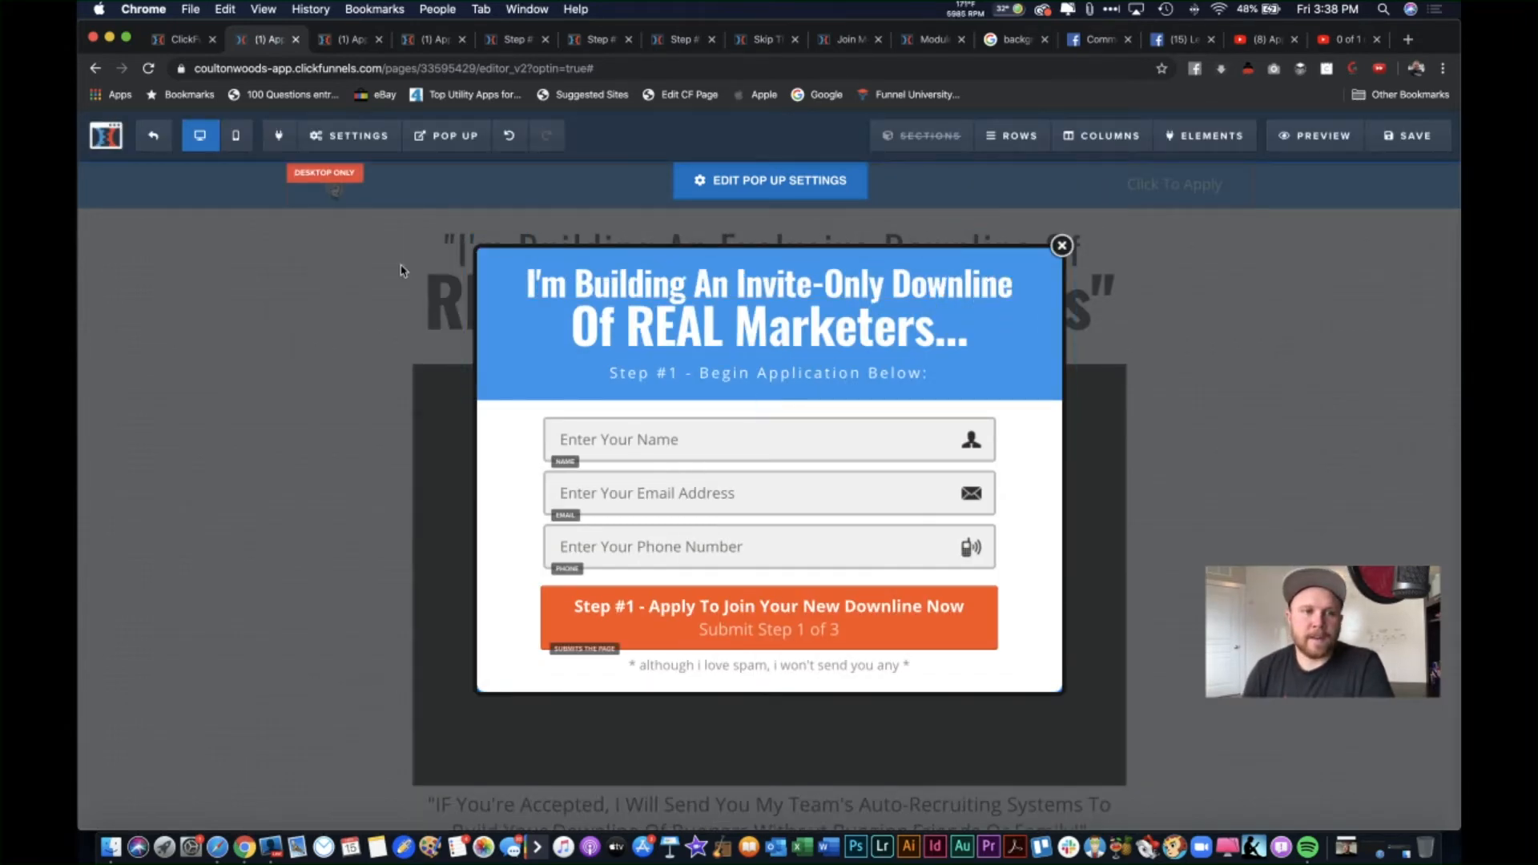
left_click(188, 41)
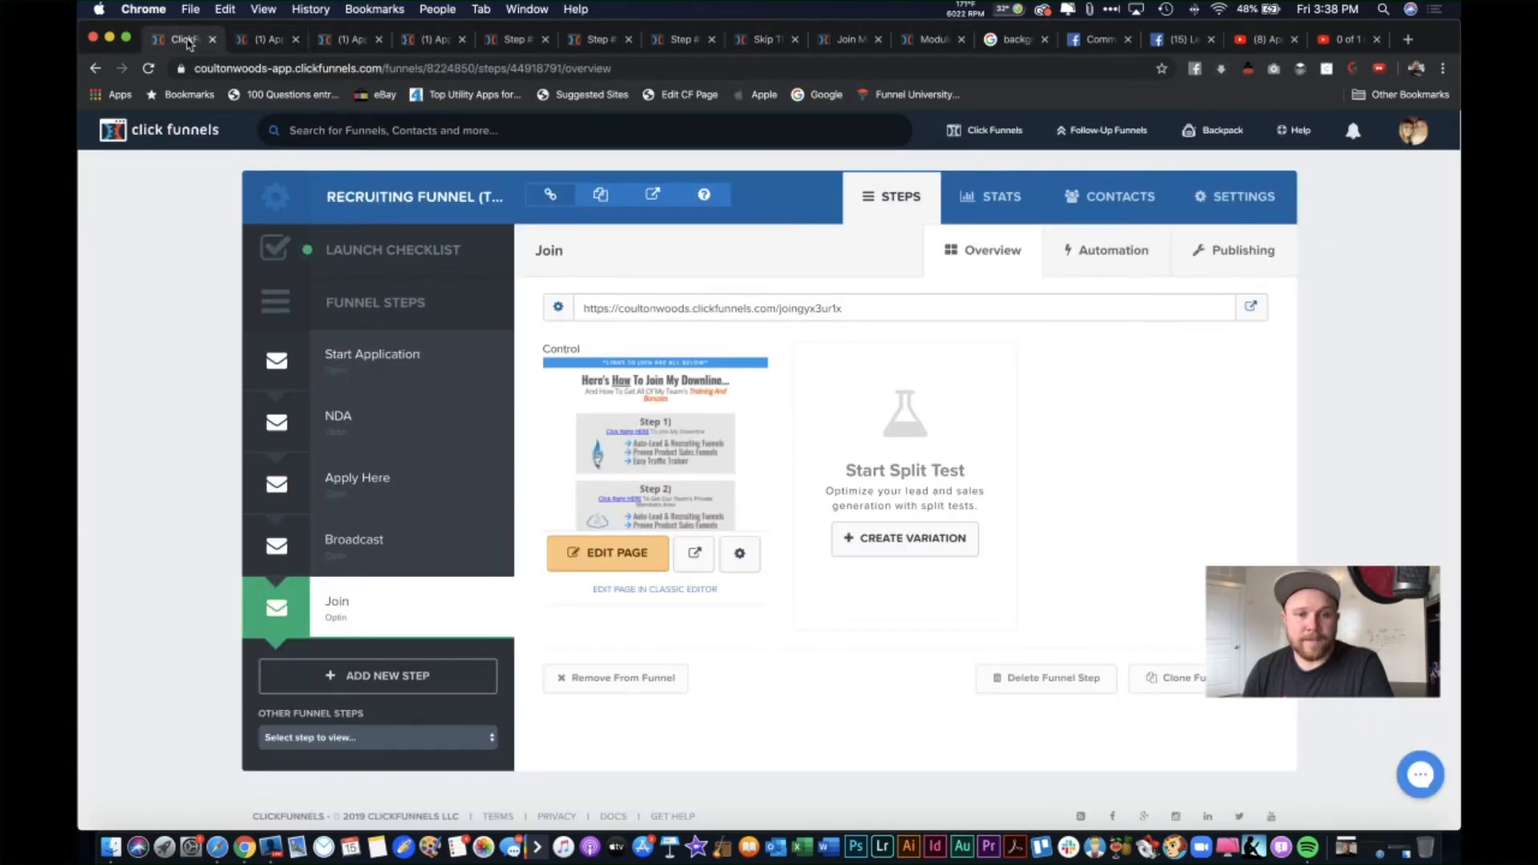
left_click(374, 362)
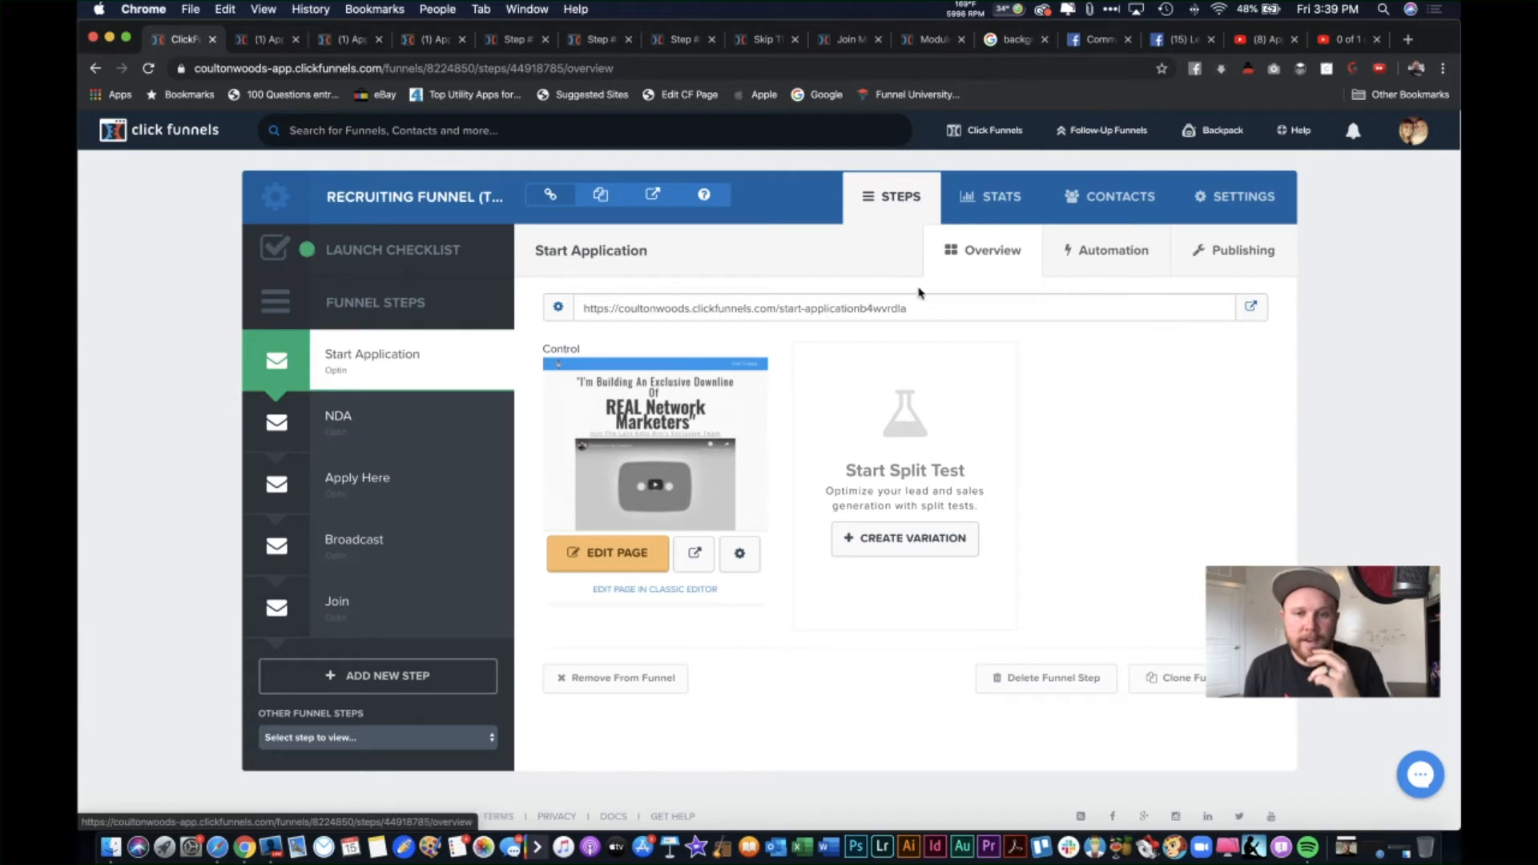
left_click_drag(923, 315, 649, 321)
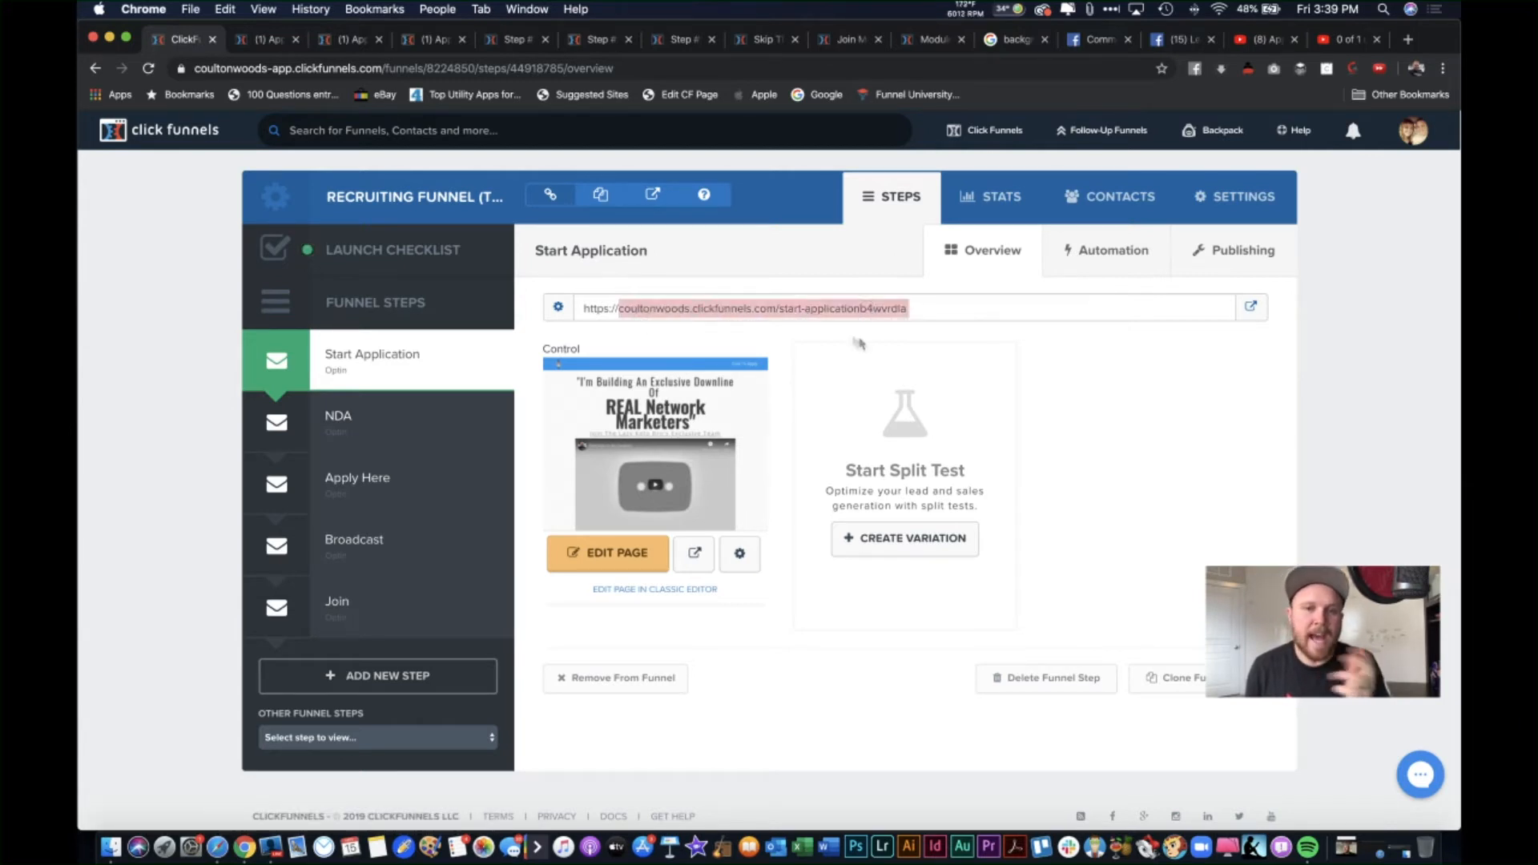
left_click(1075, 329)
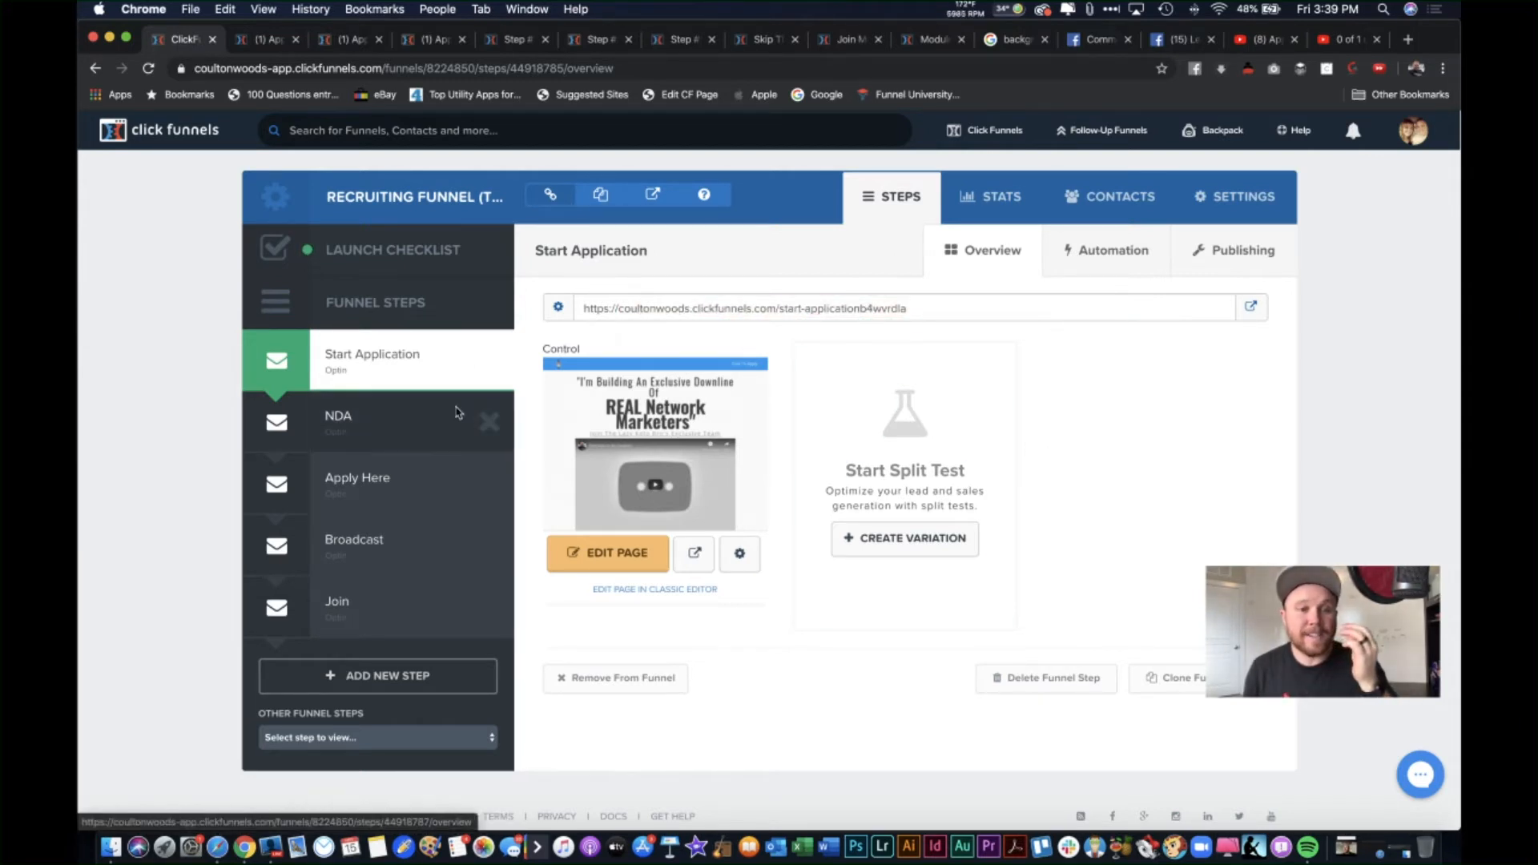
left_click(403, 413)
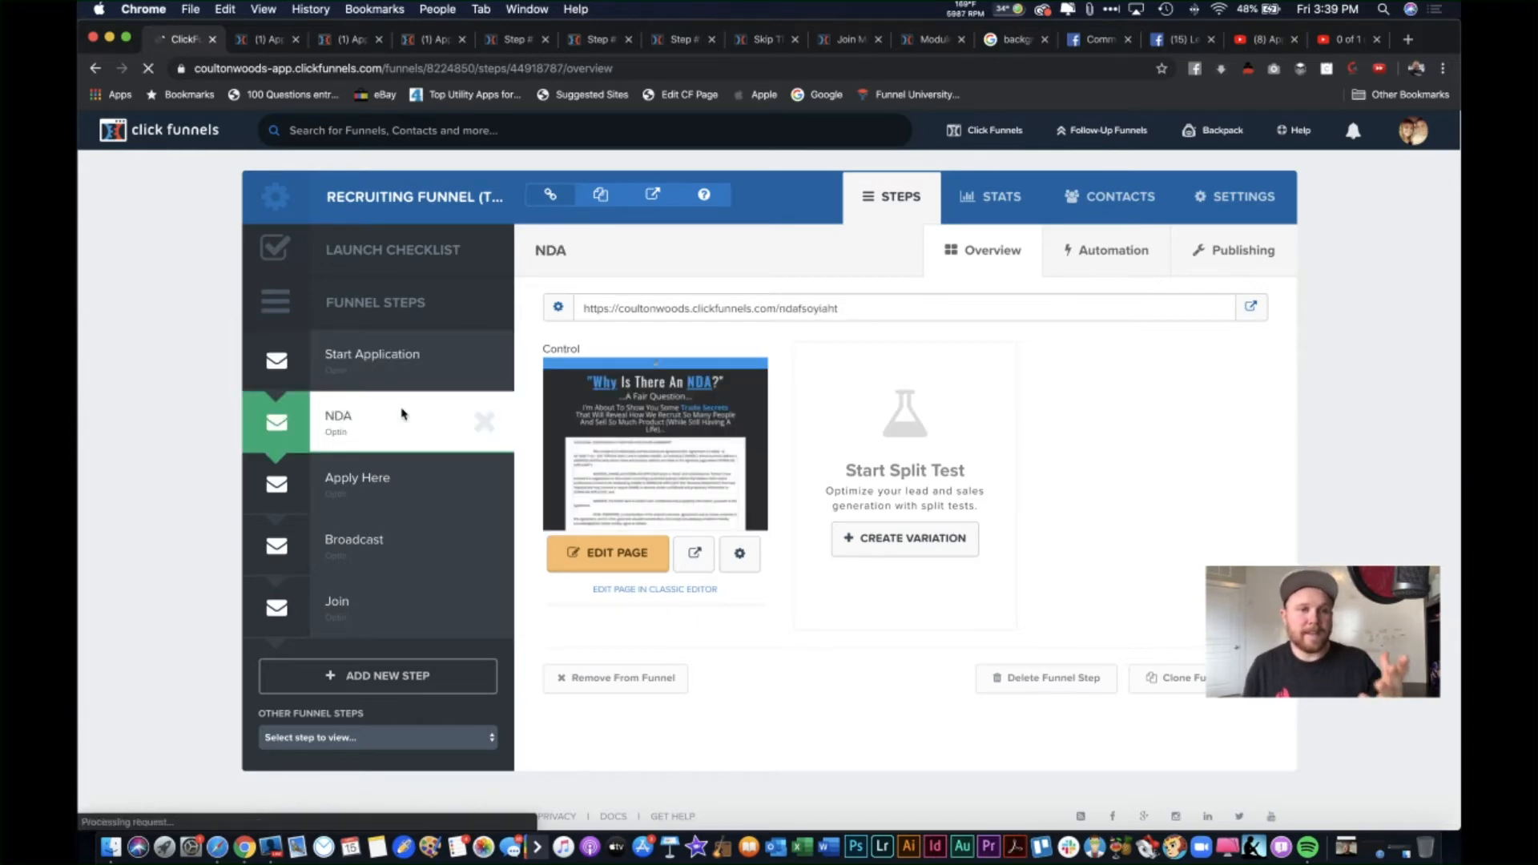
left_click(267, 40)
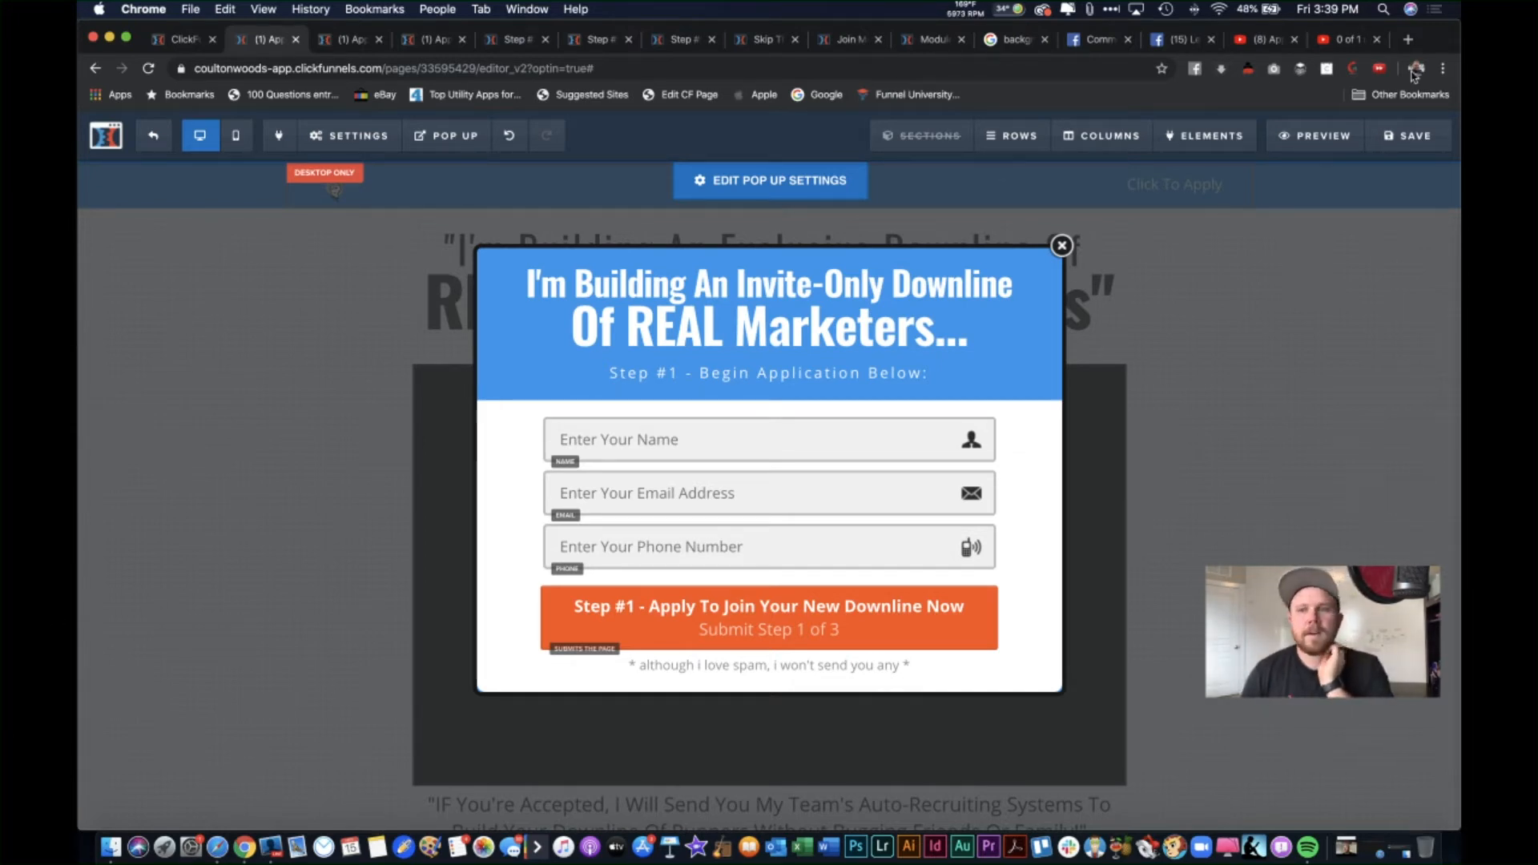
left_click(1409, 41)
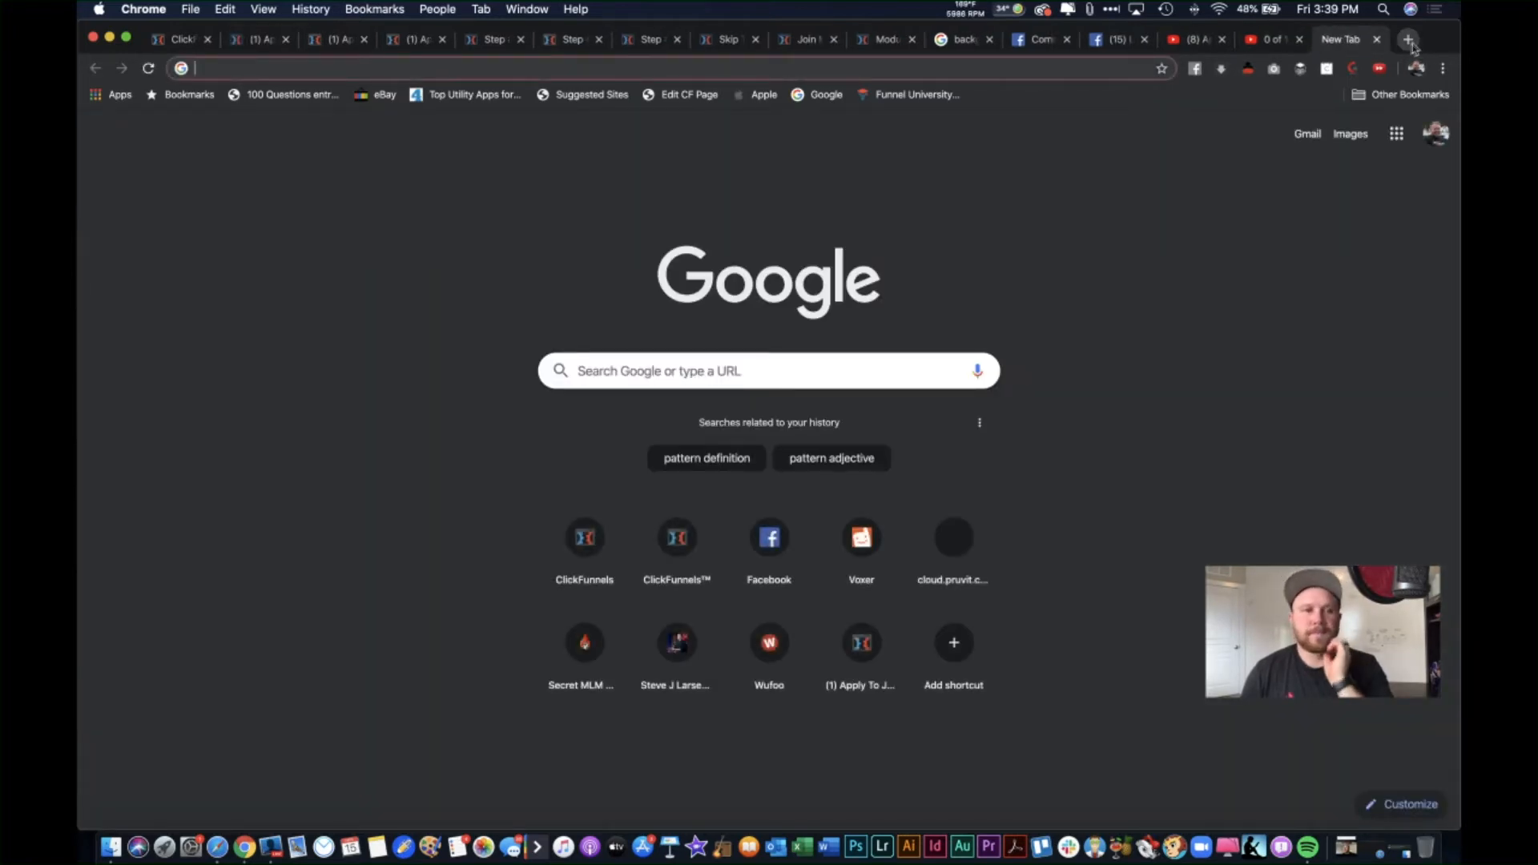
type("ho")
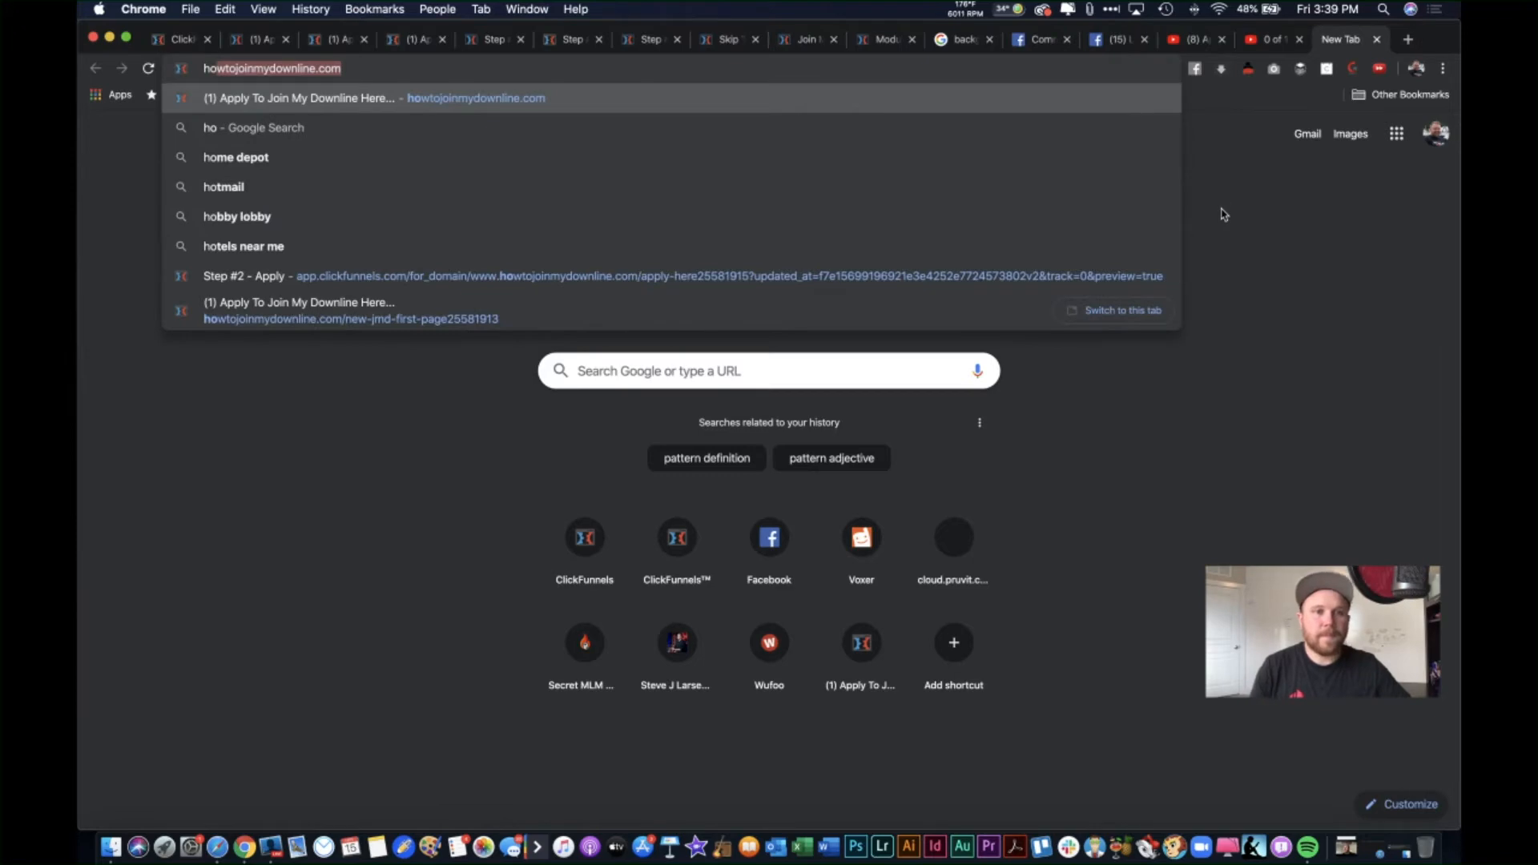
key("Return")
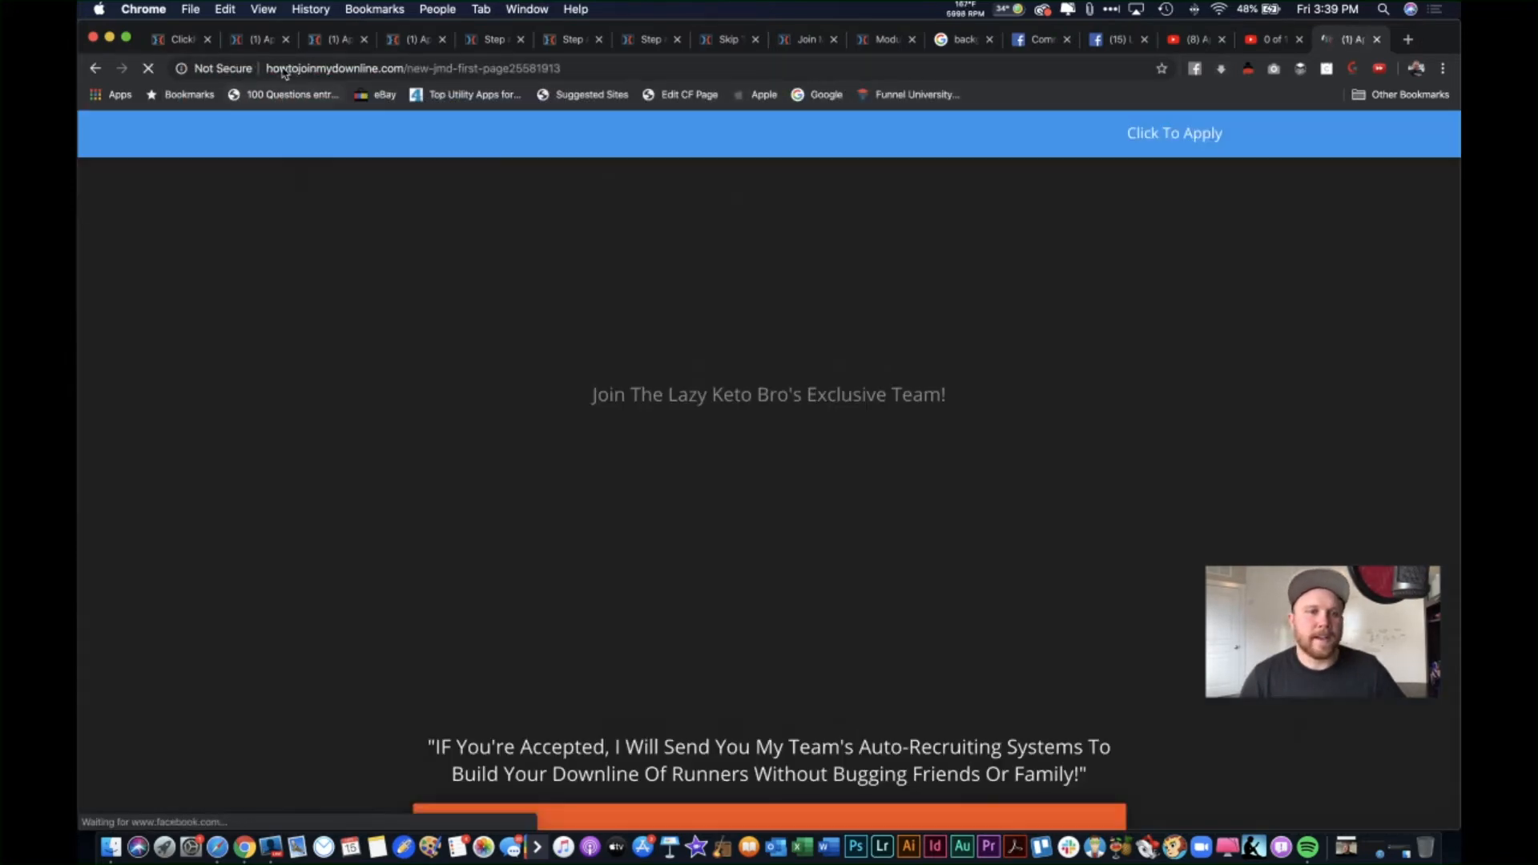
left_click(269, 68)
left_click(268, 68)
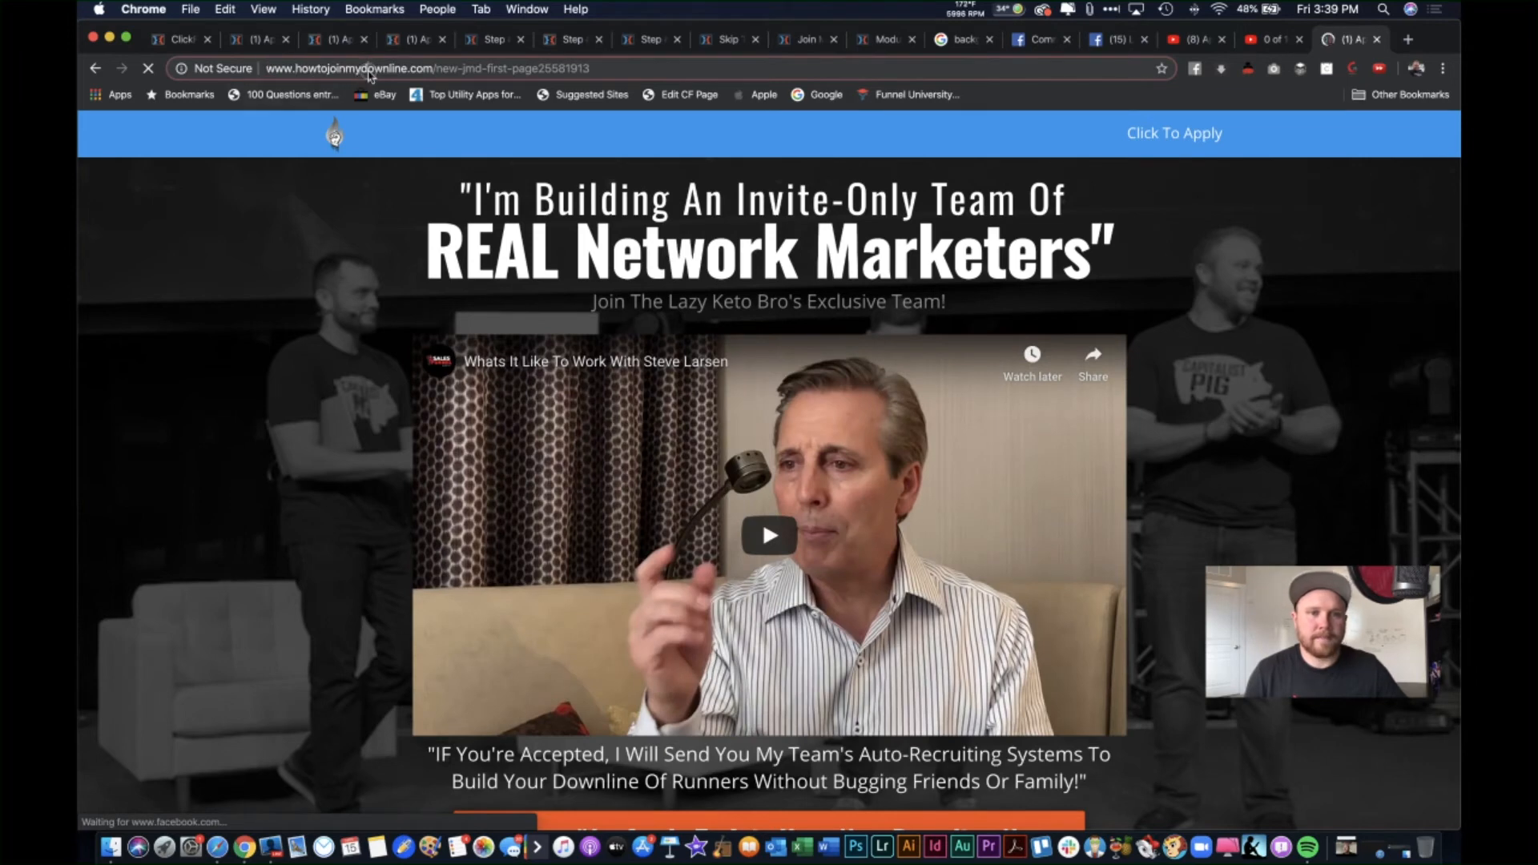
key("Return")
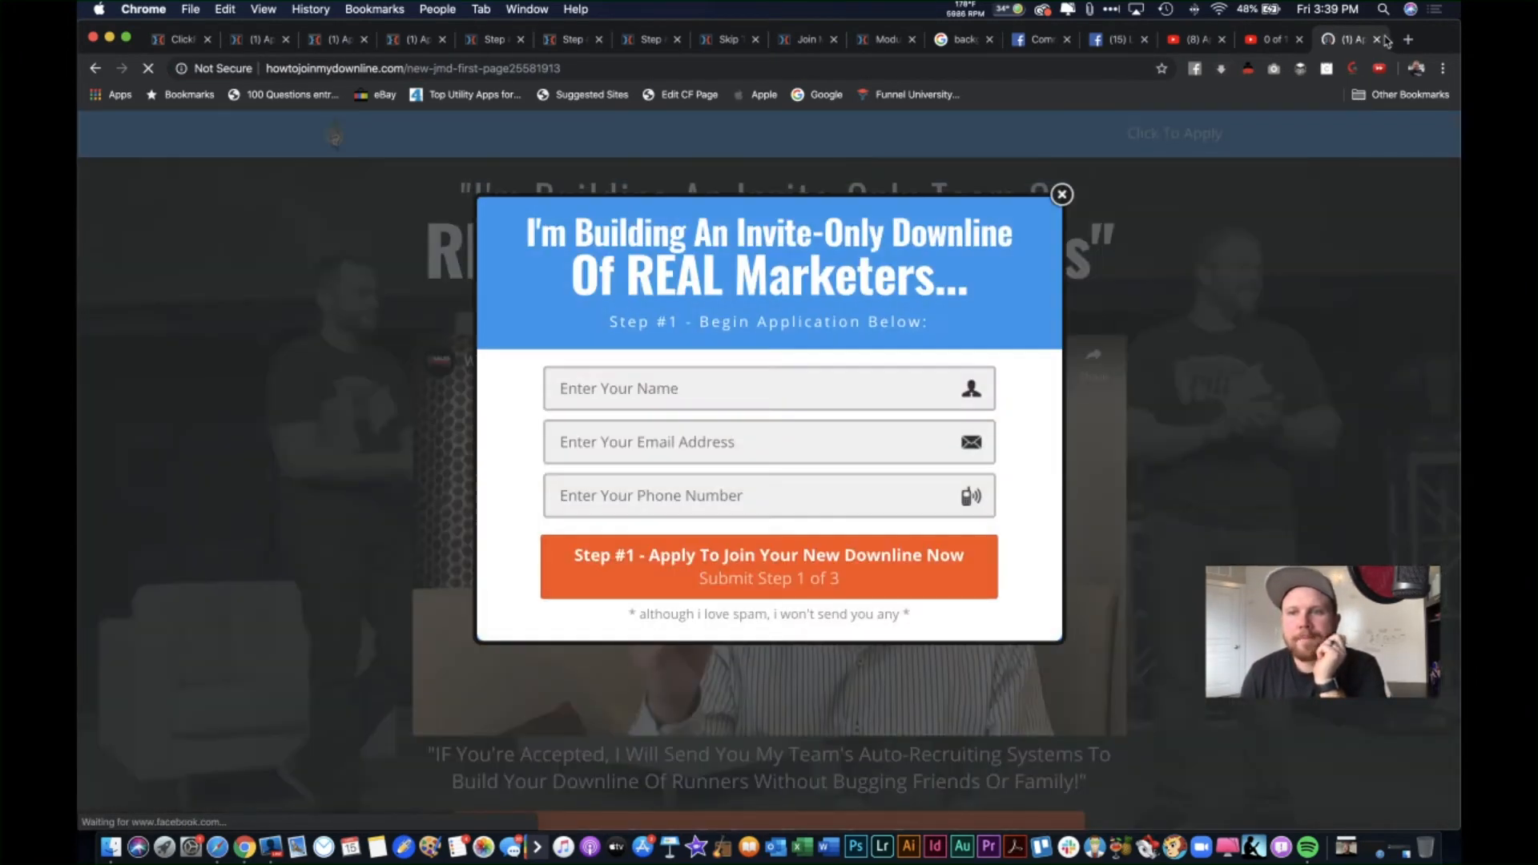
left_click(1378, 39)
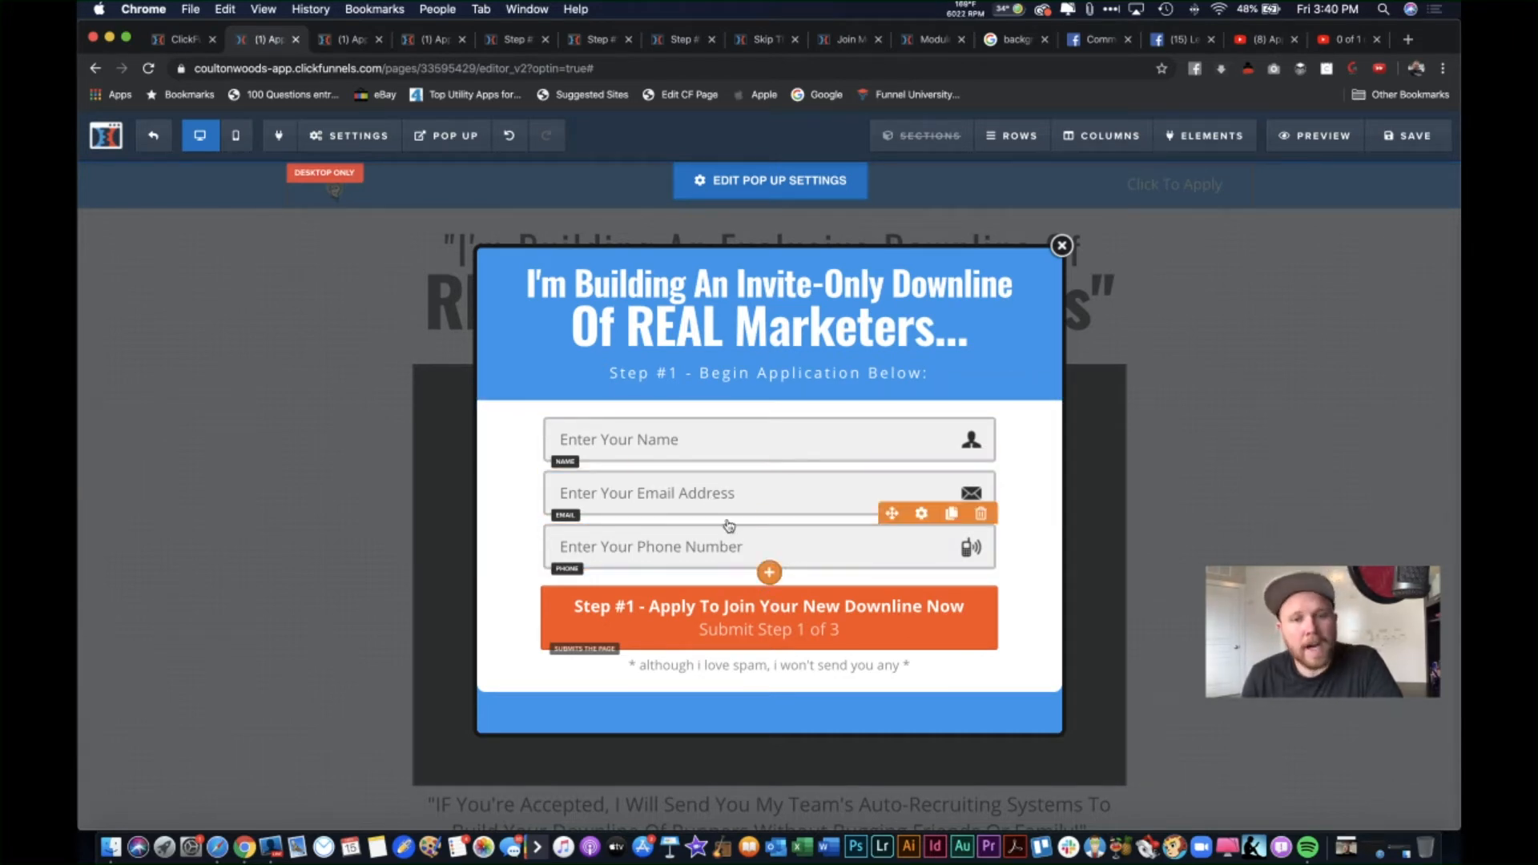
left_click(903, 440)
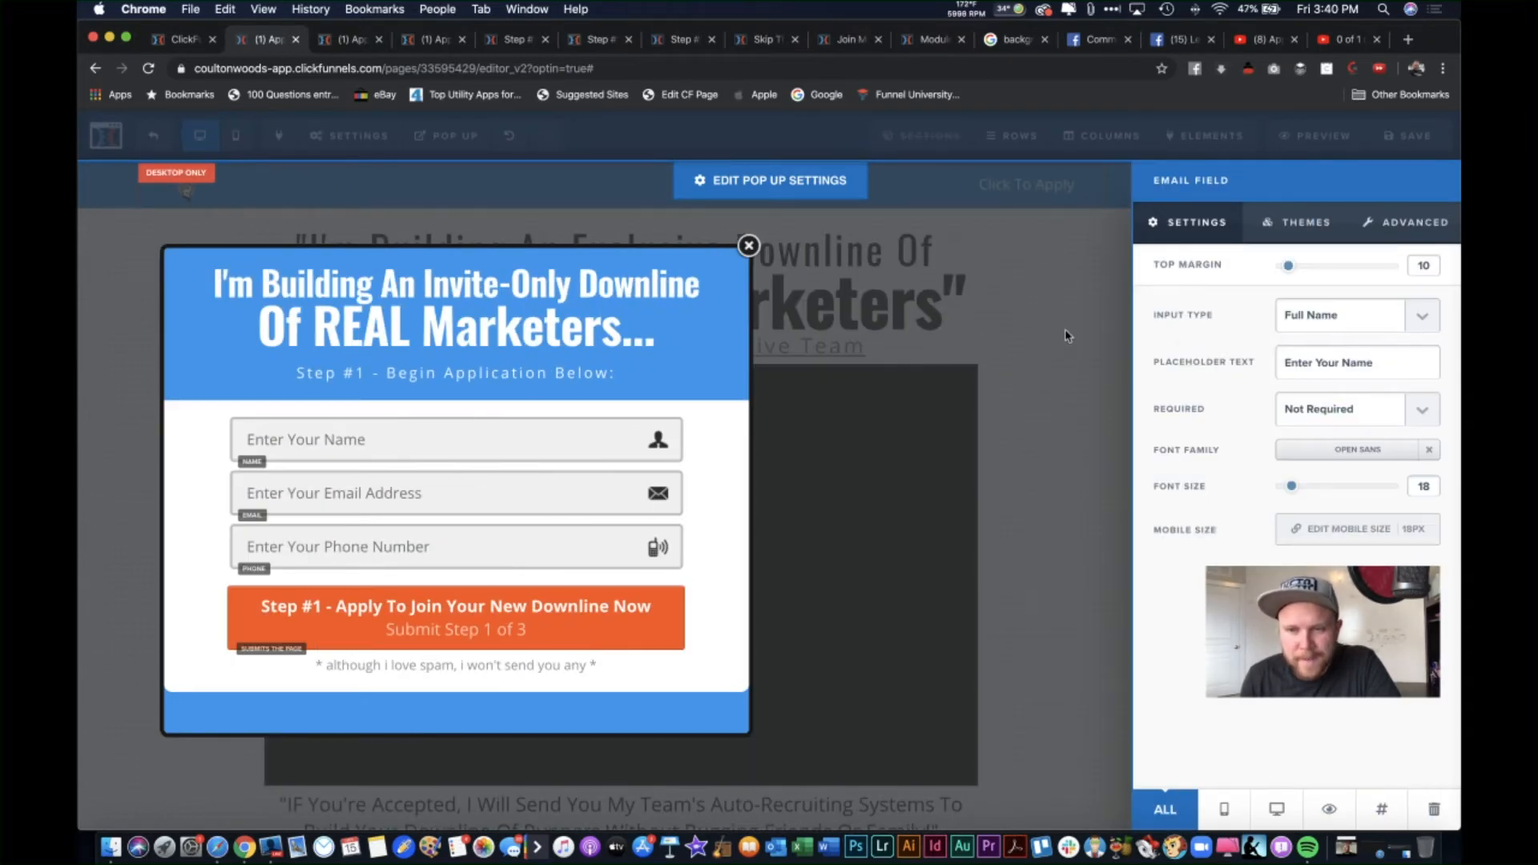
left_click(1059, 403)
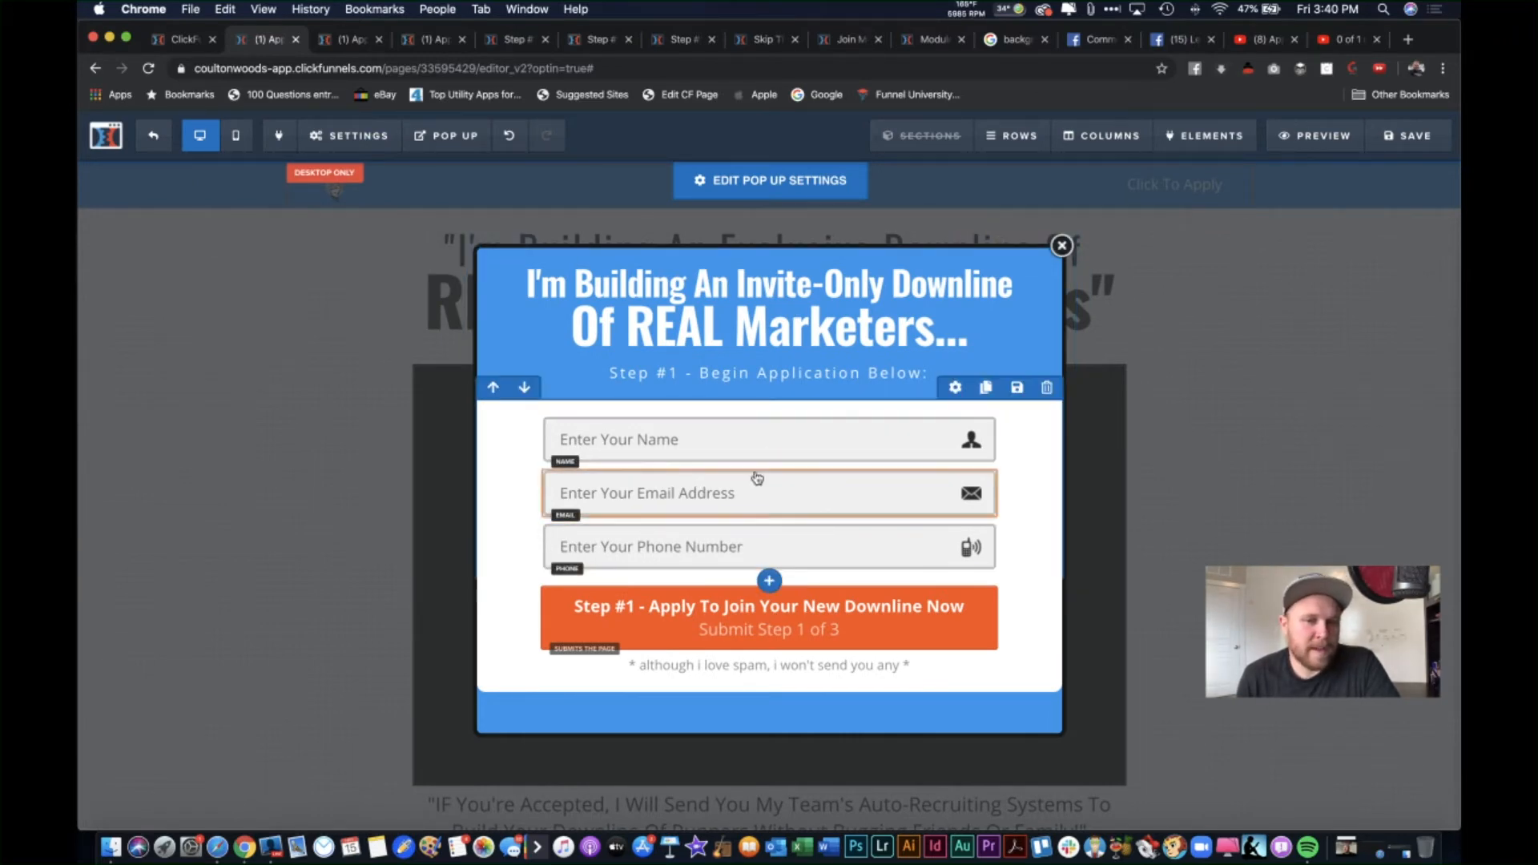
left_click(721, 501)
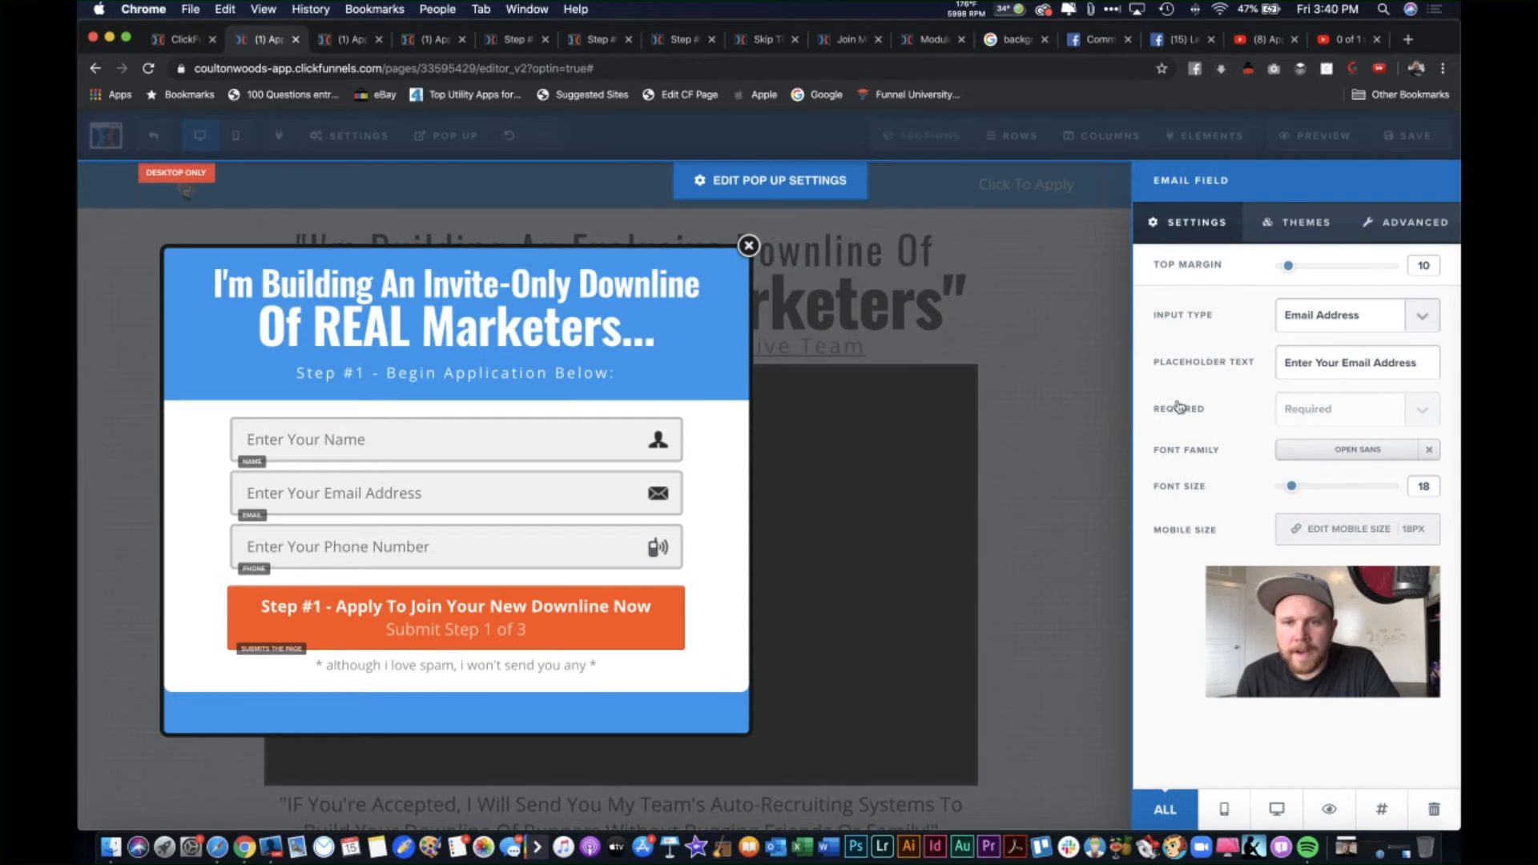
left_click(1067, 370)
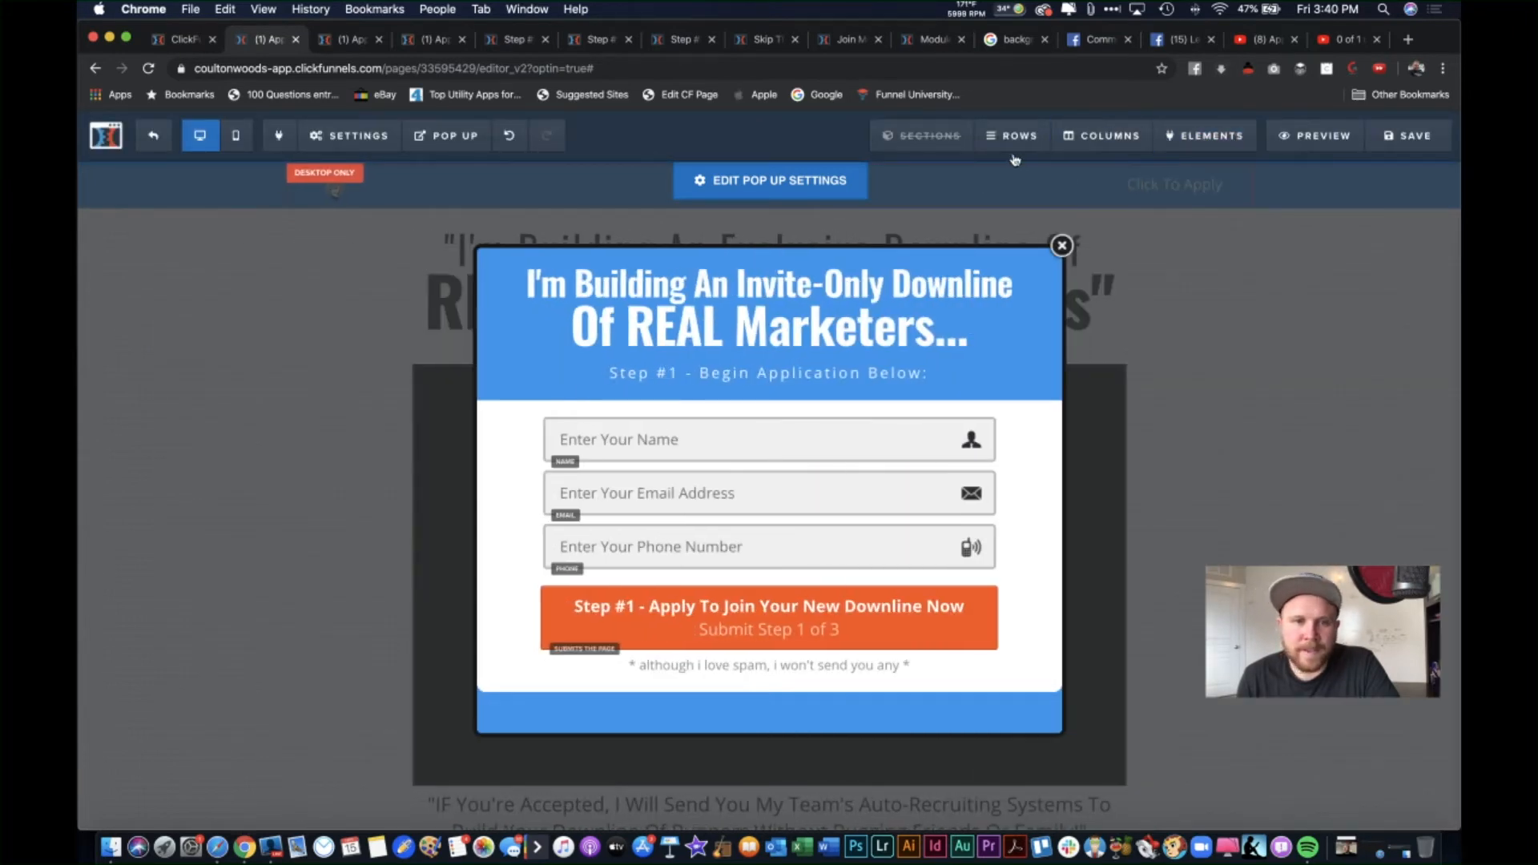
left_click(830, 490)
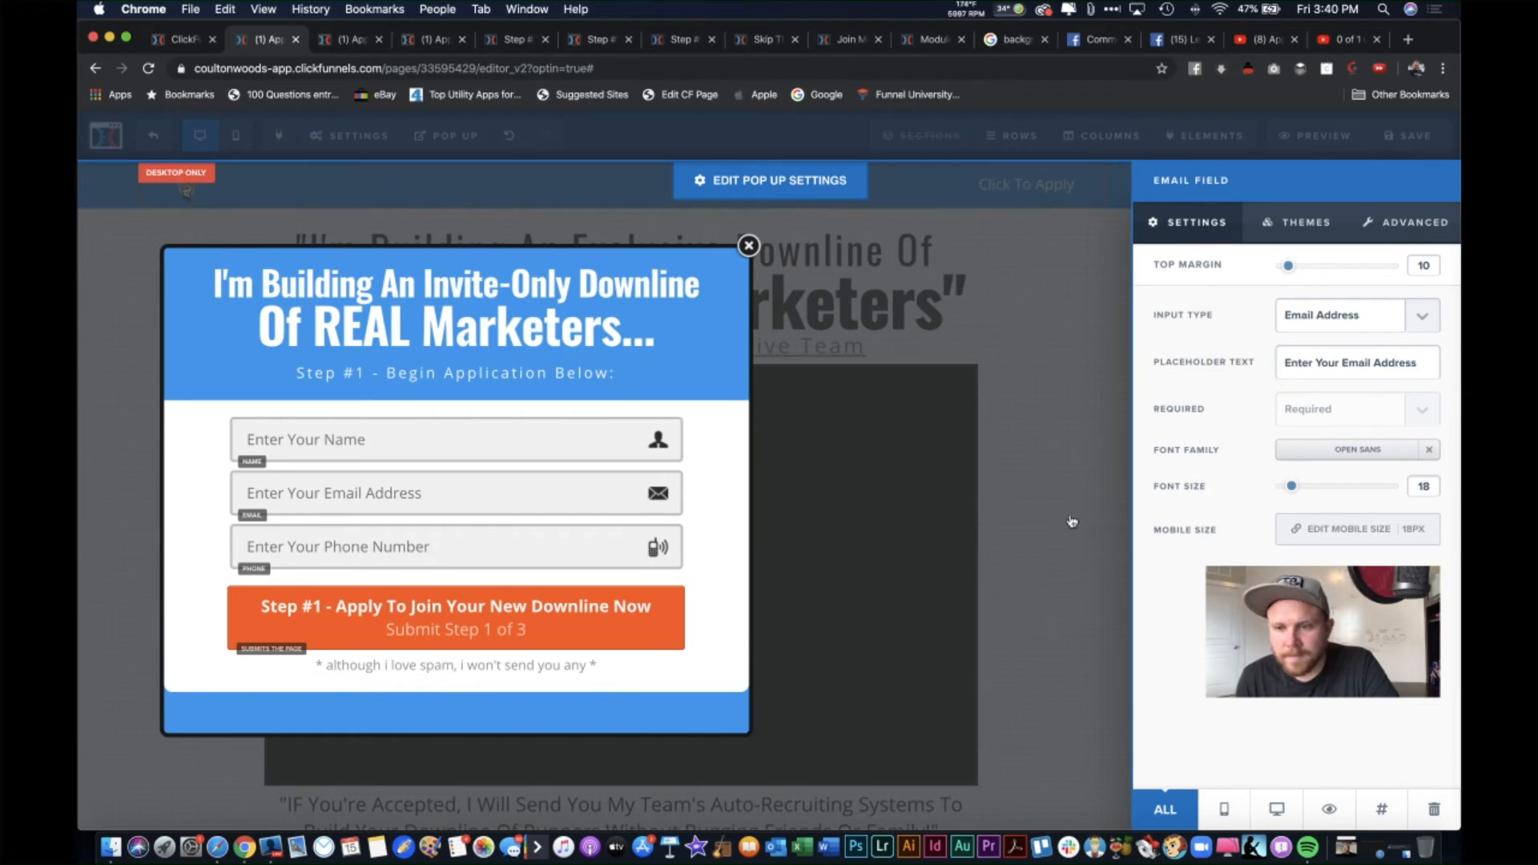
left_click(1423, 315)
left_click(1188, 329)
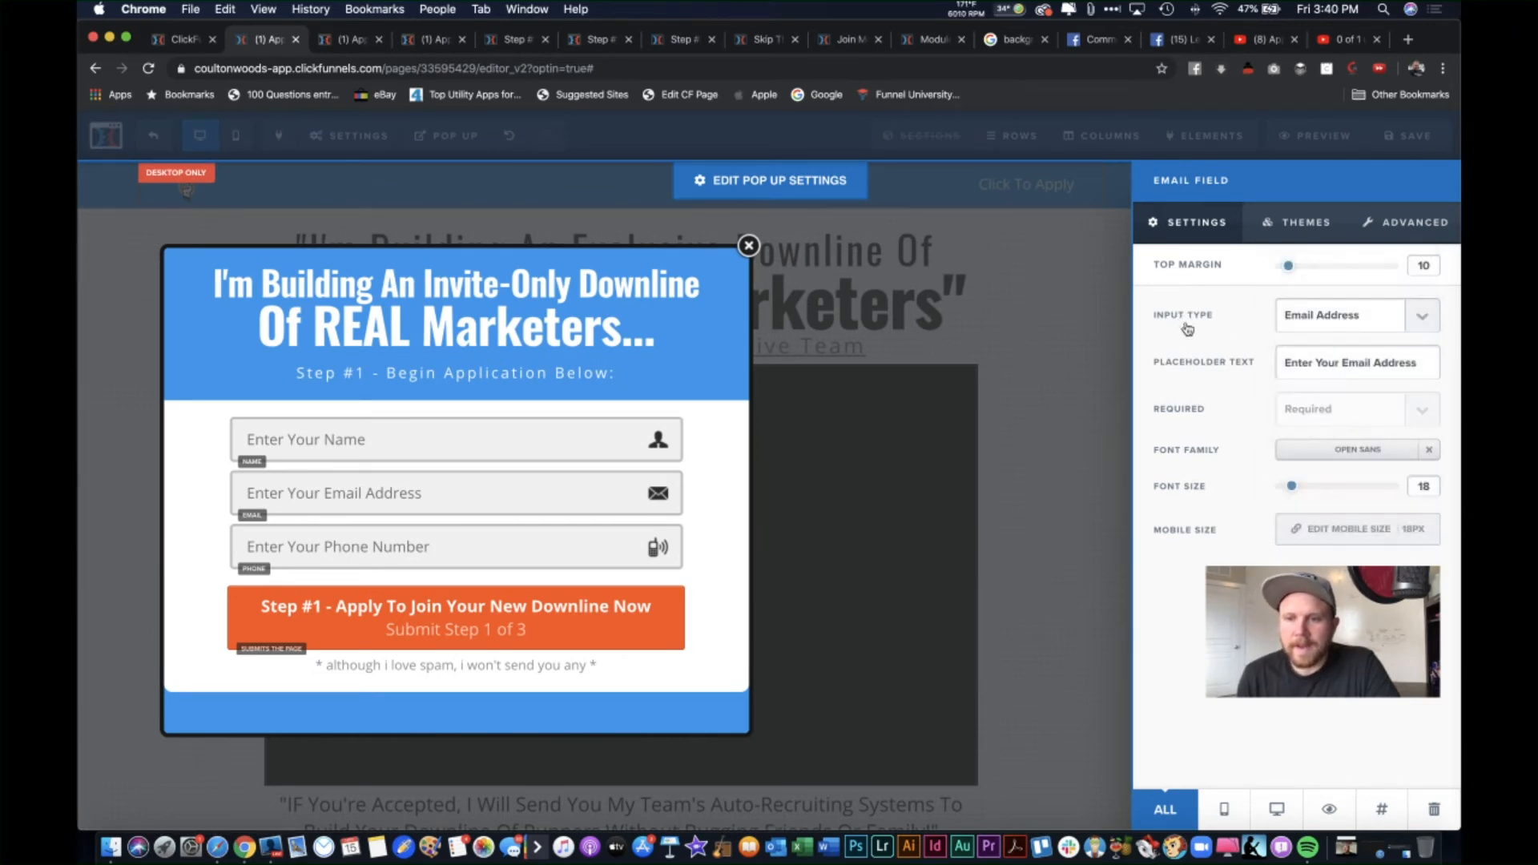
left_click(1079, 340)
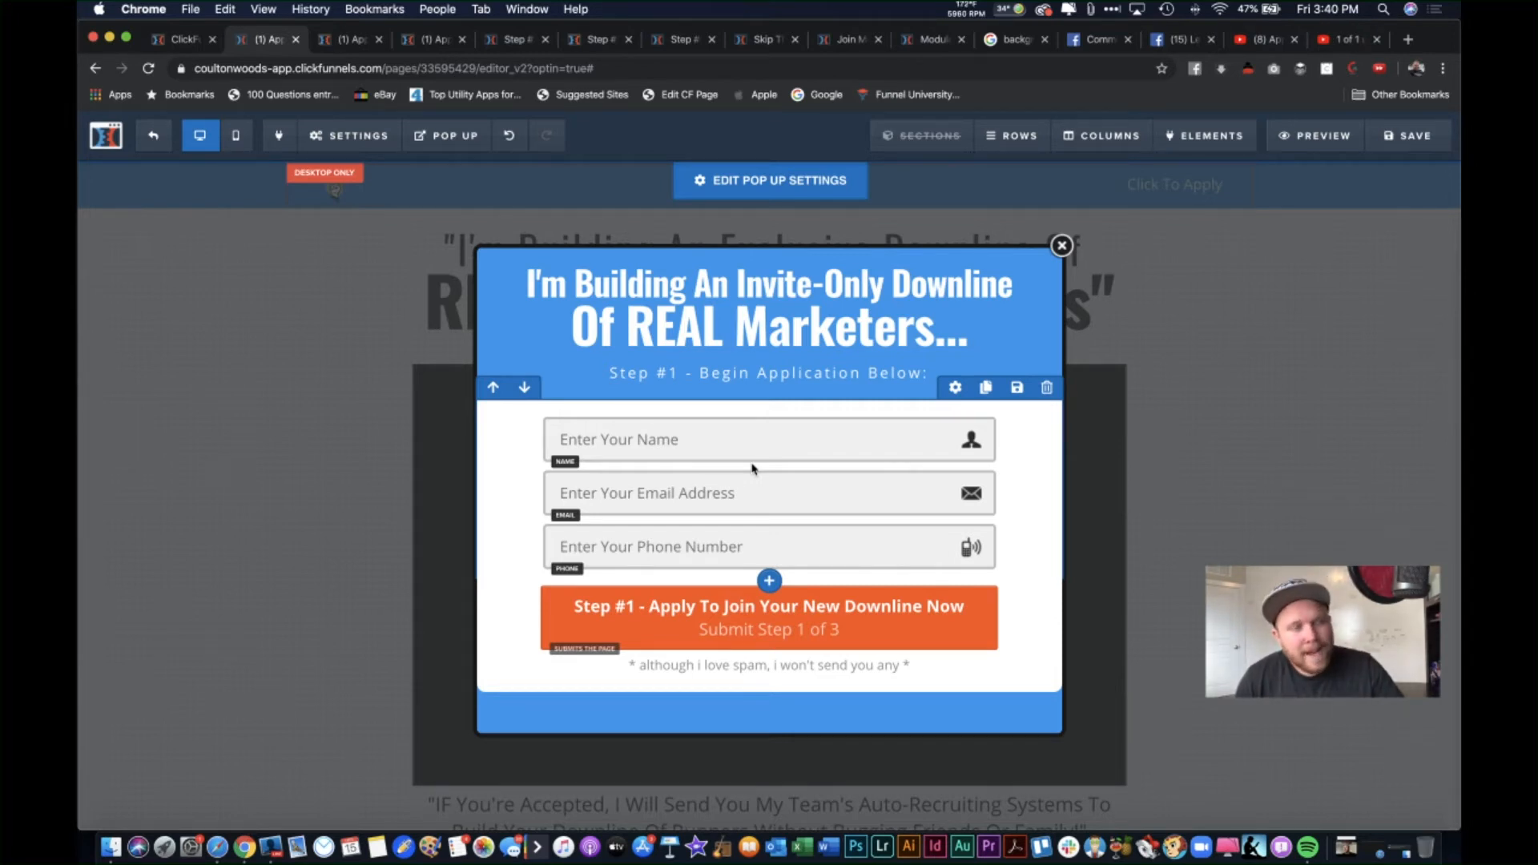
Step: Close the pop-up, save the page, and close the old and live preview tabs
left_click(1221, 371)
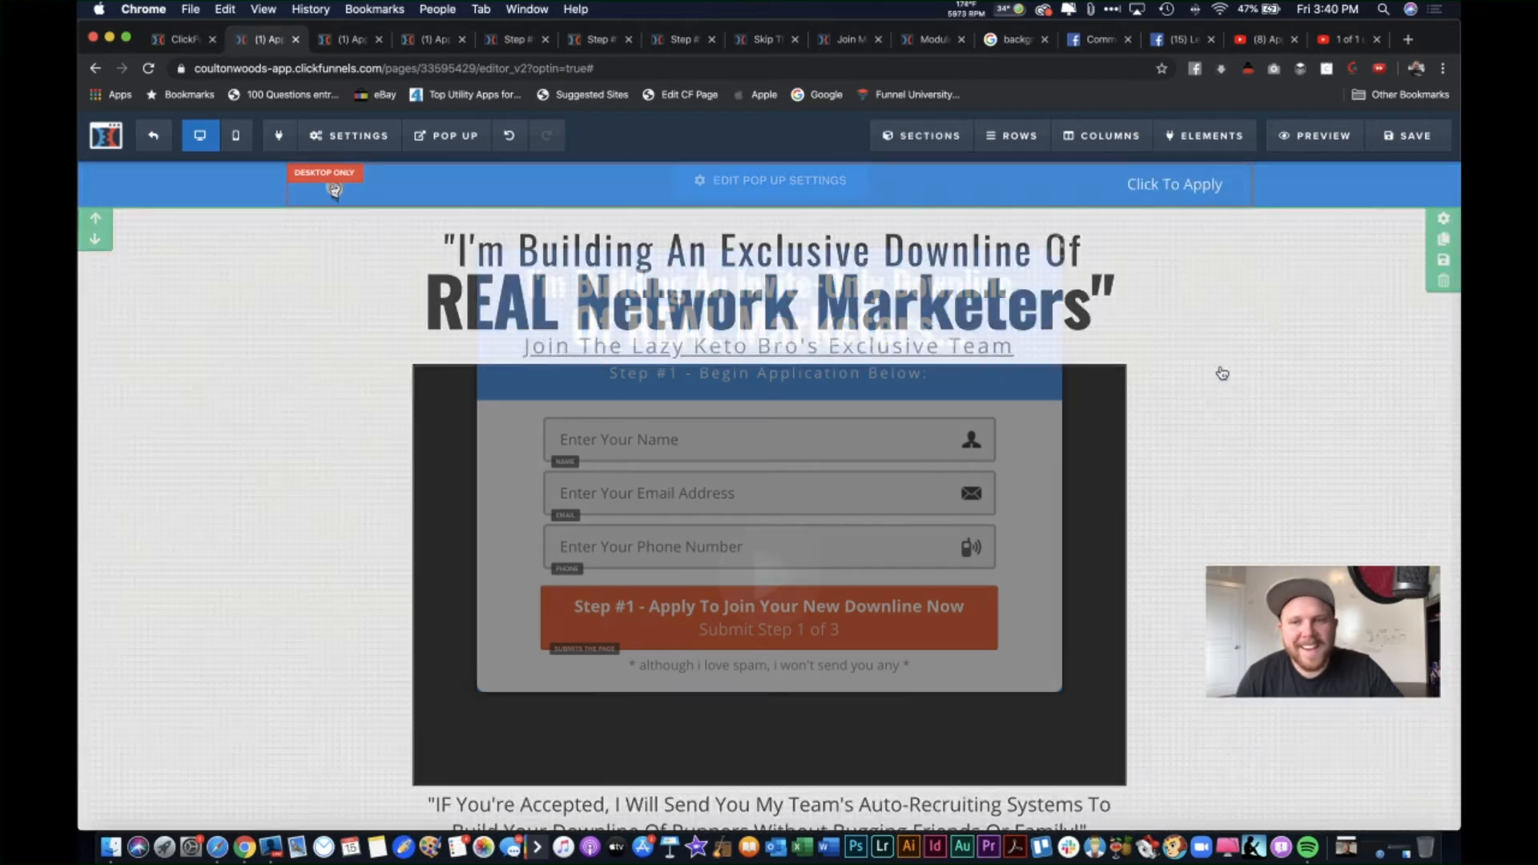
left_click(1408, 135)
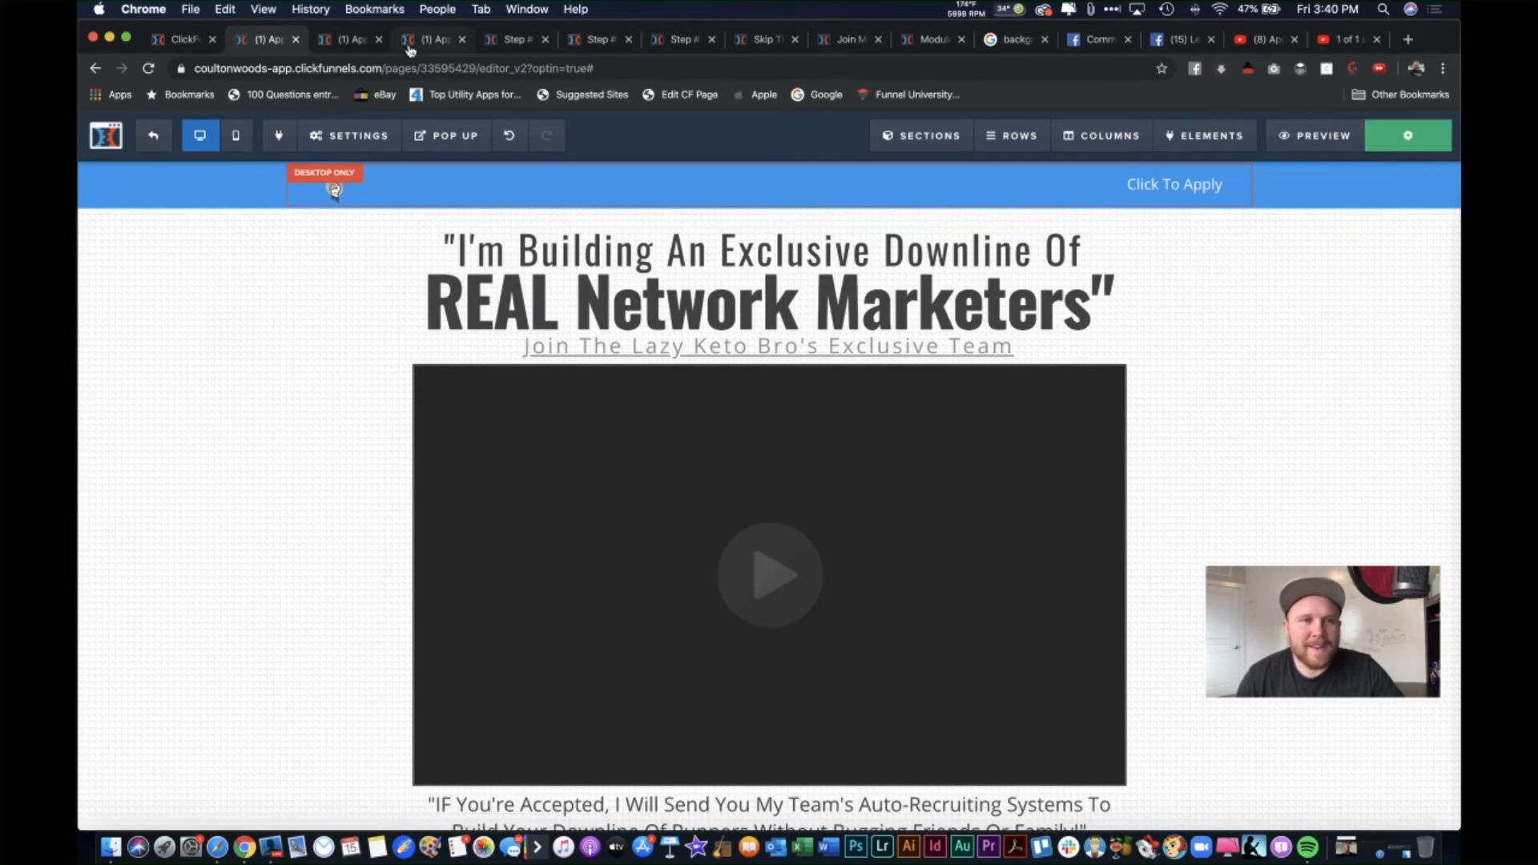
left_click(363, 42)
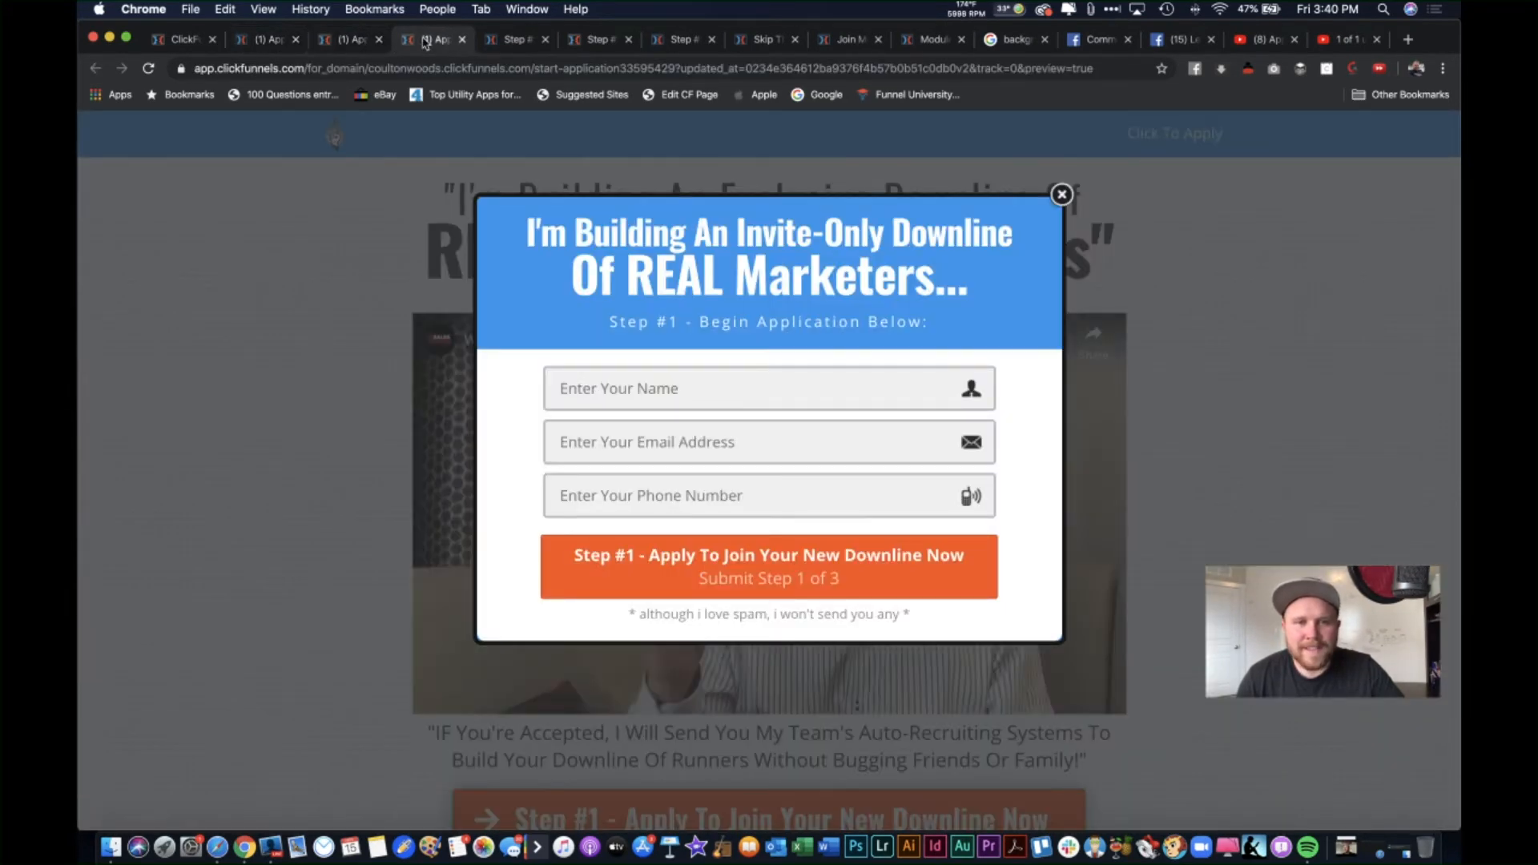
left_click(378, 40)
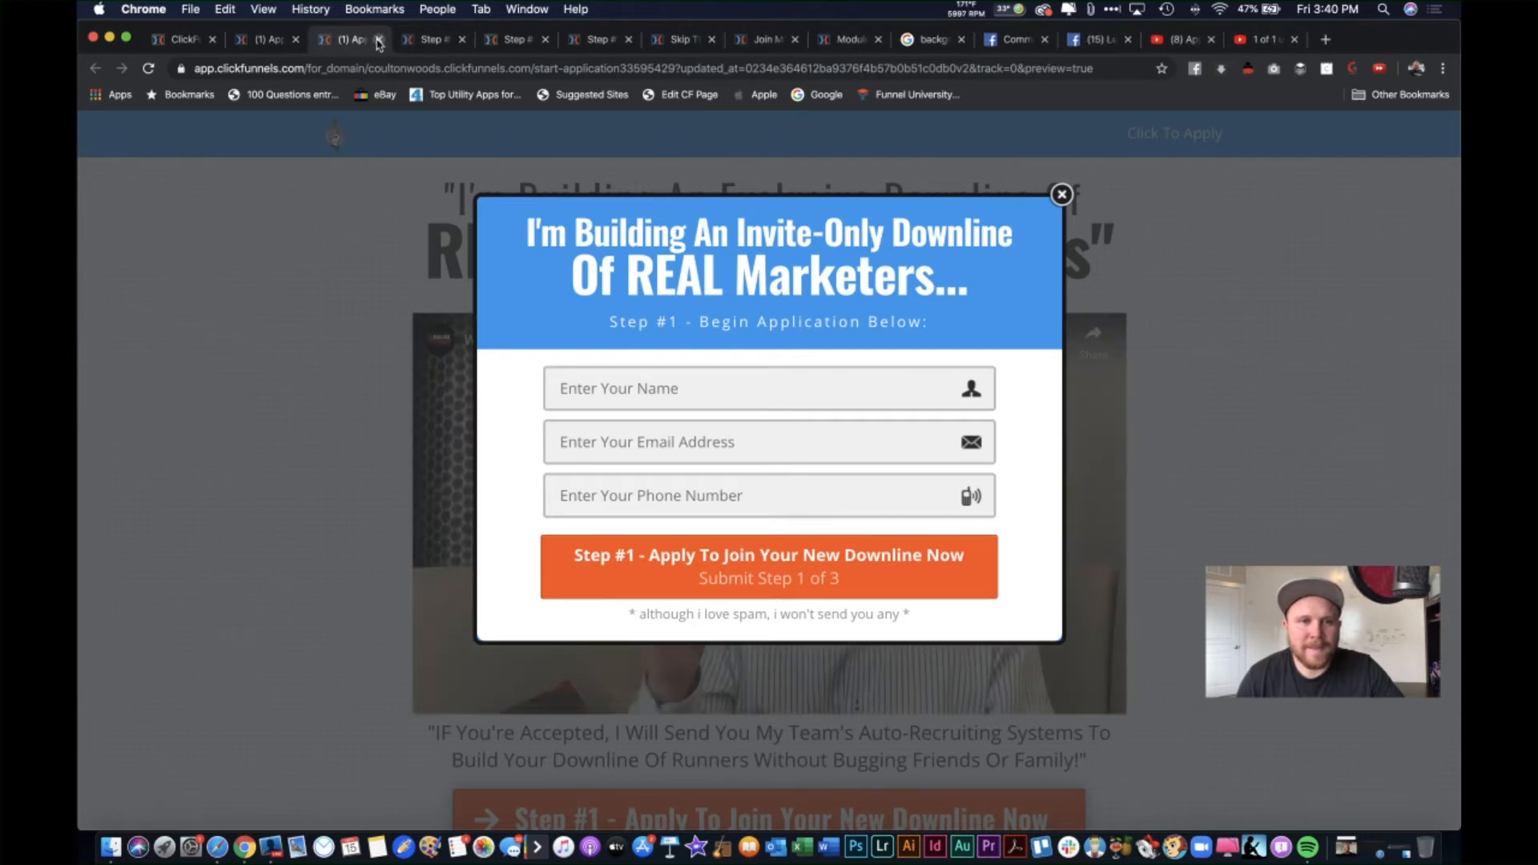
left_click(378, 40)
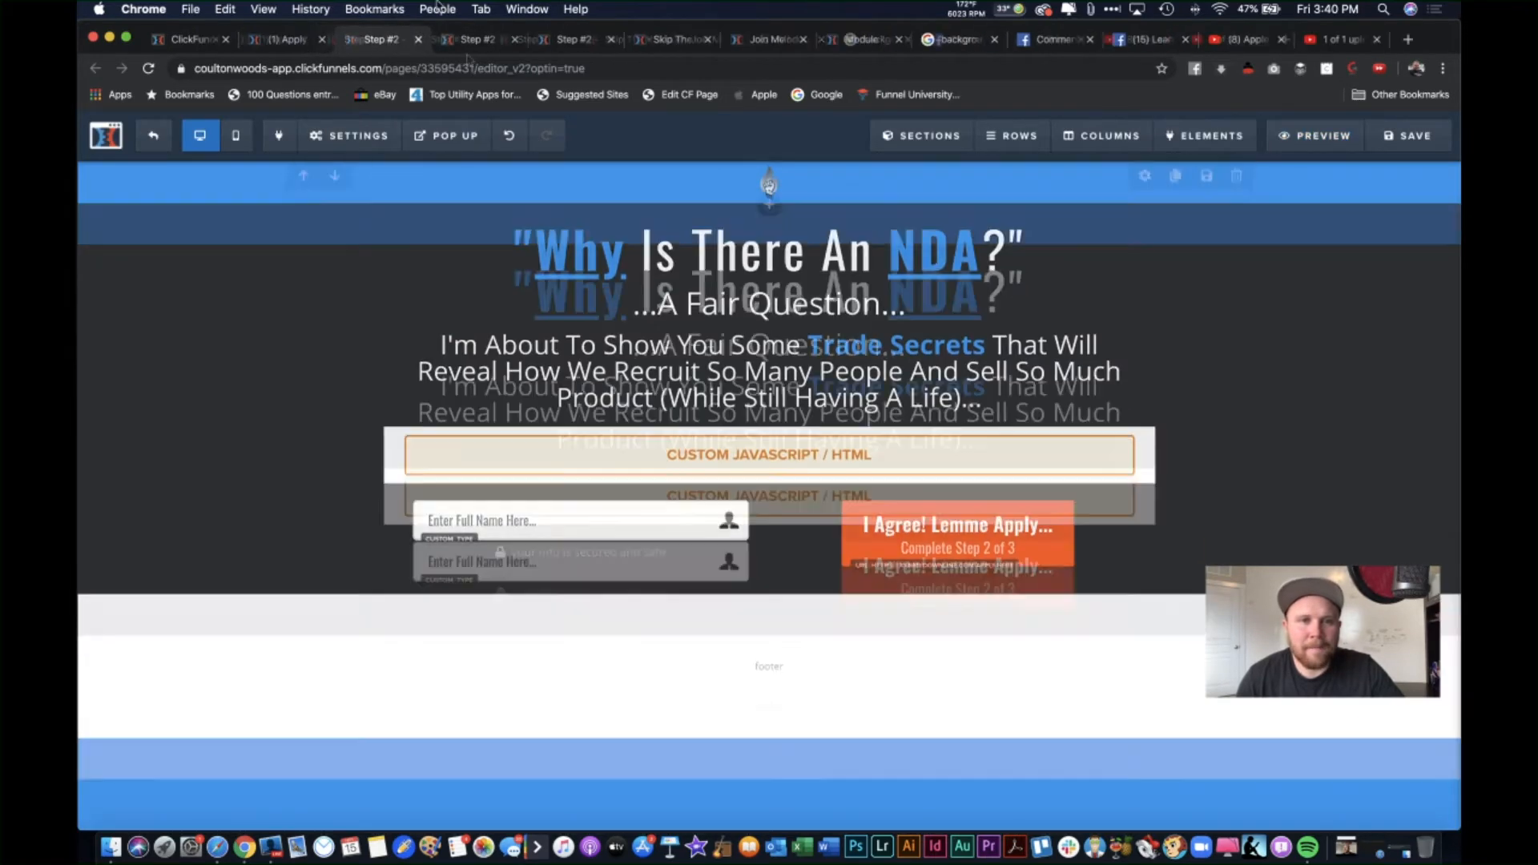
Step: Check the live NDA and 'So, What MLM Are You In?' pages, then open the 'Fill Out The Application Below' page
left_click(468, 45)
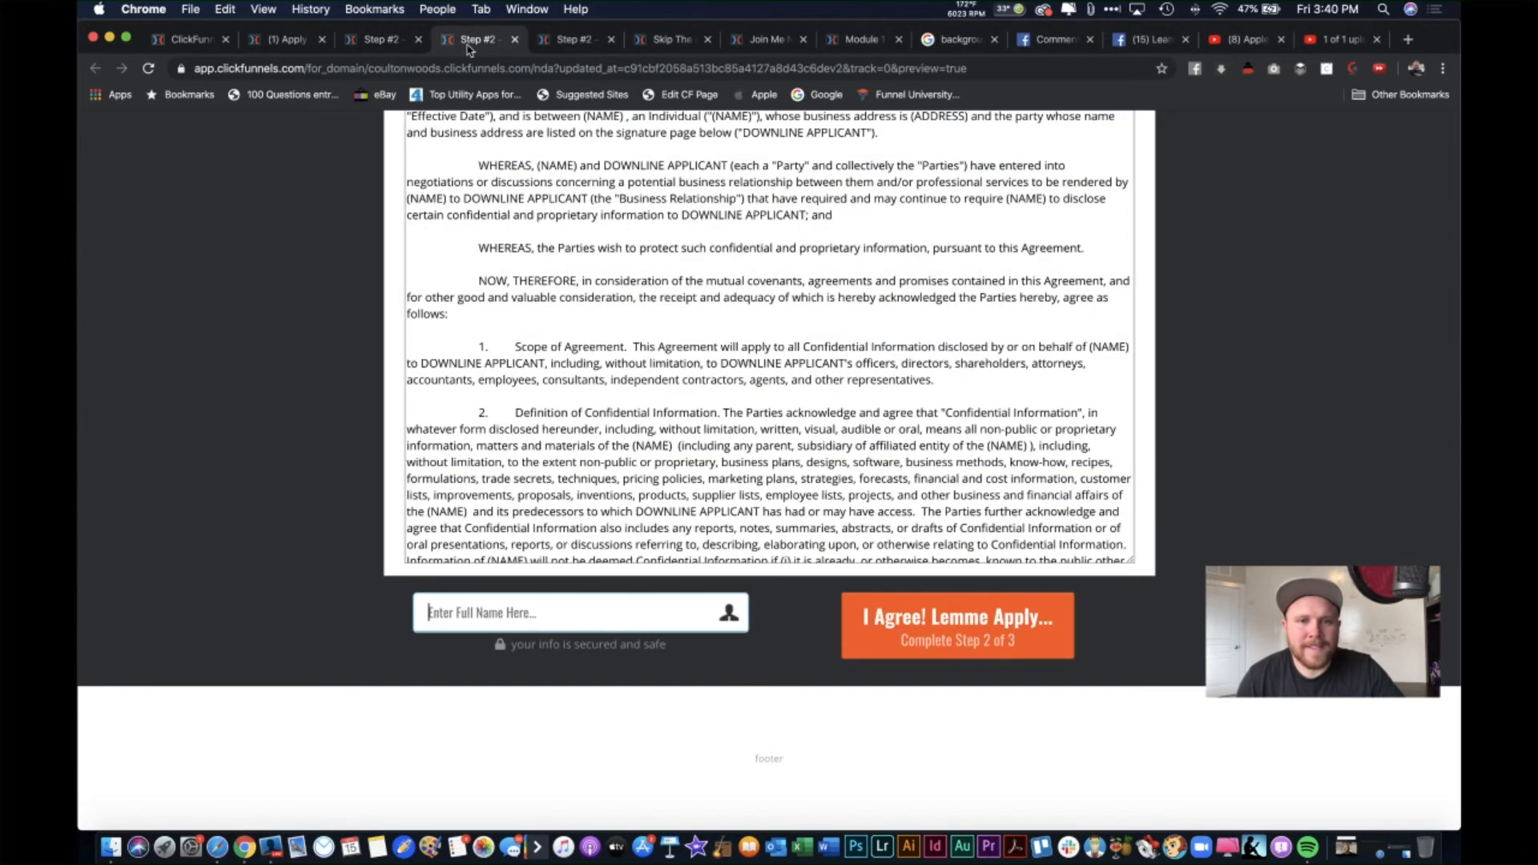
left_click(553, 40)
left_click(397, 40)
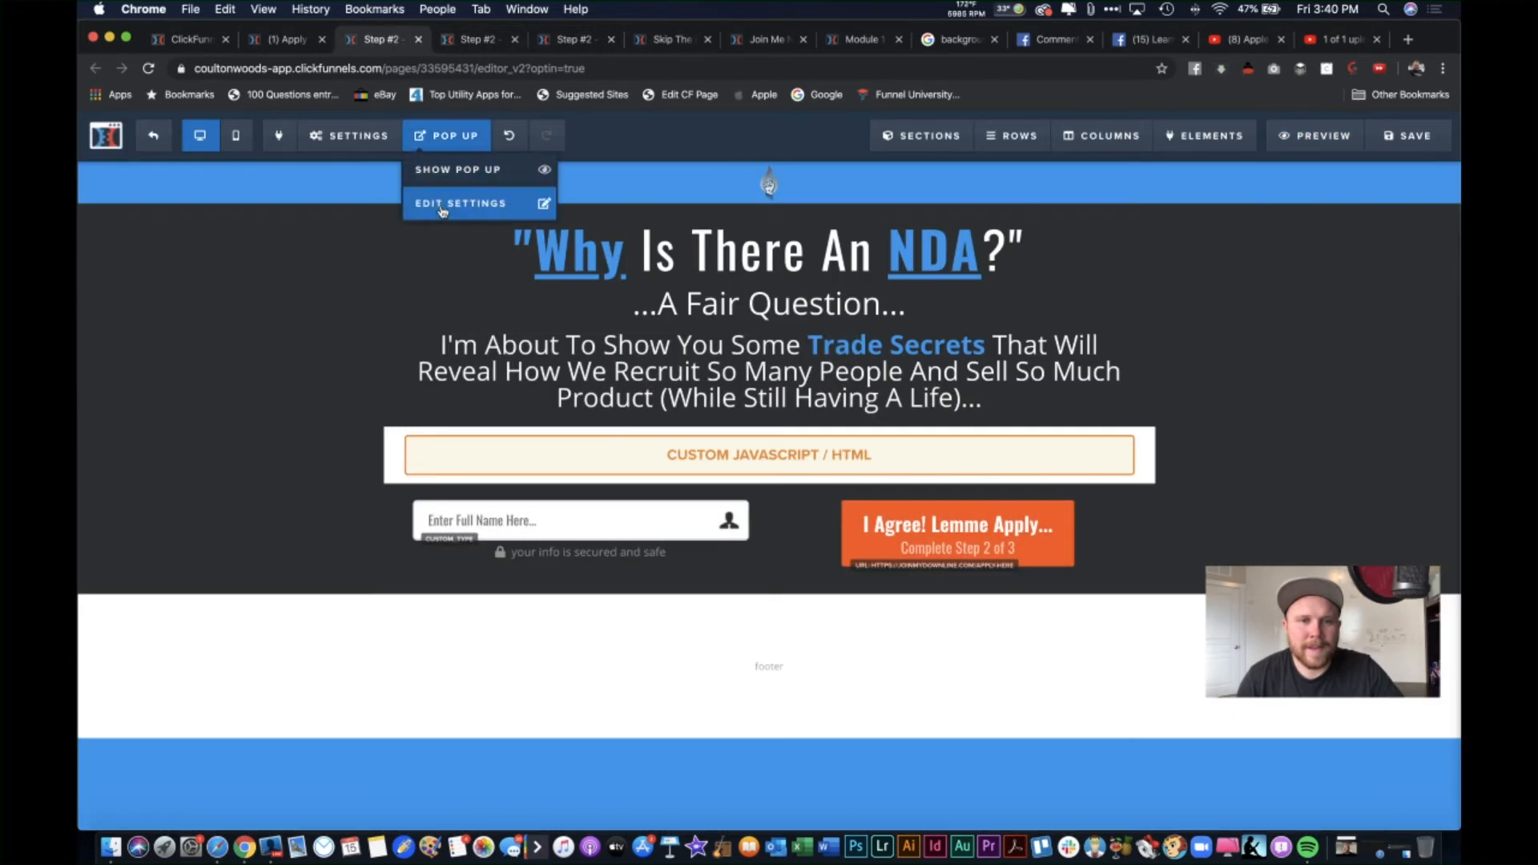
left_click(480, 41)
scroll(462, 257, "up", 1)
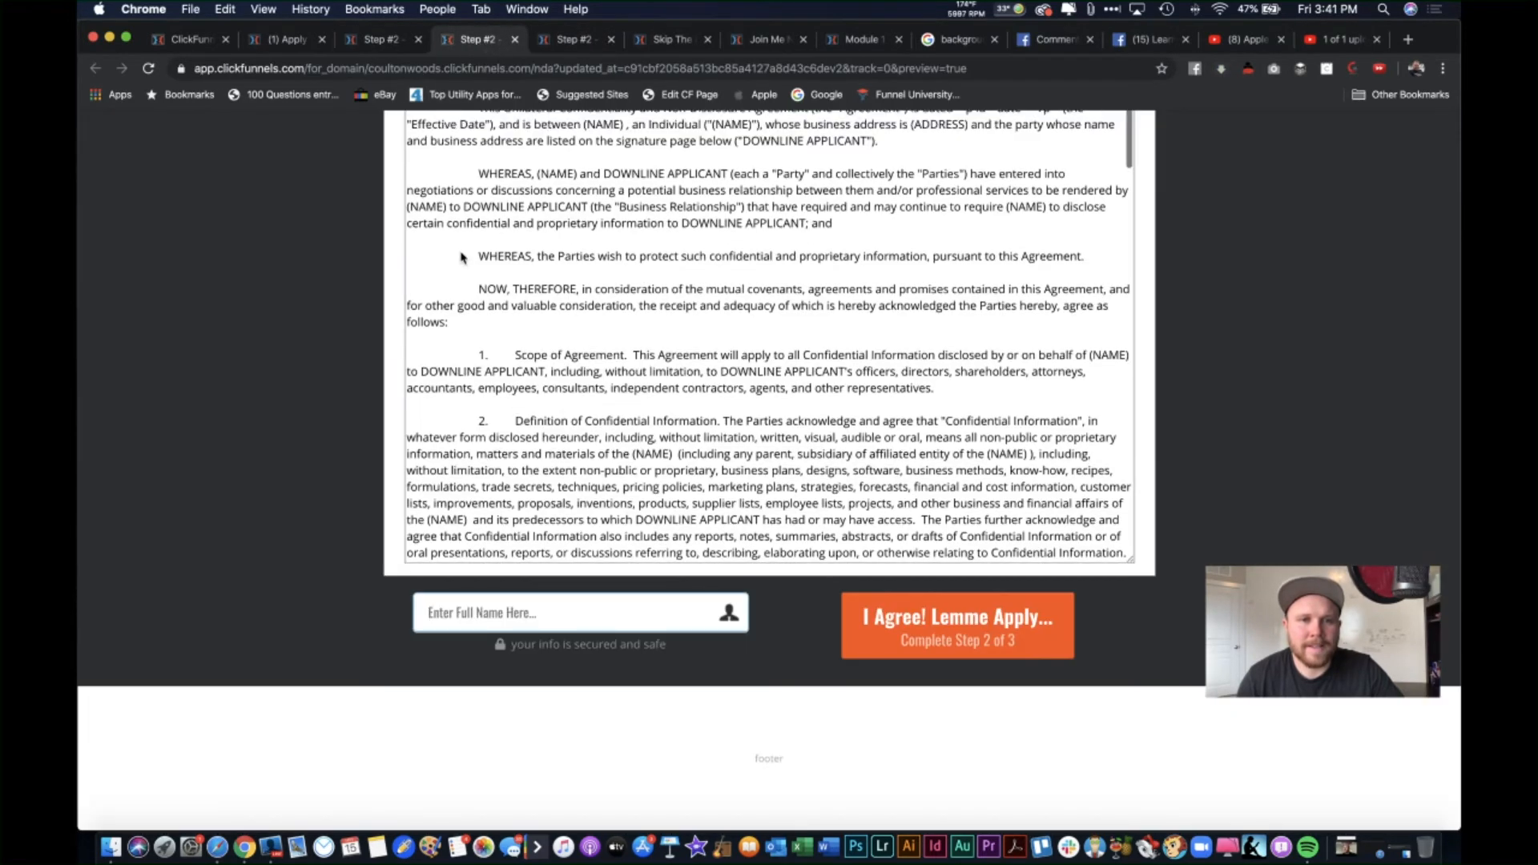
left_click(516, 40)
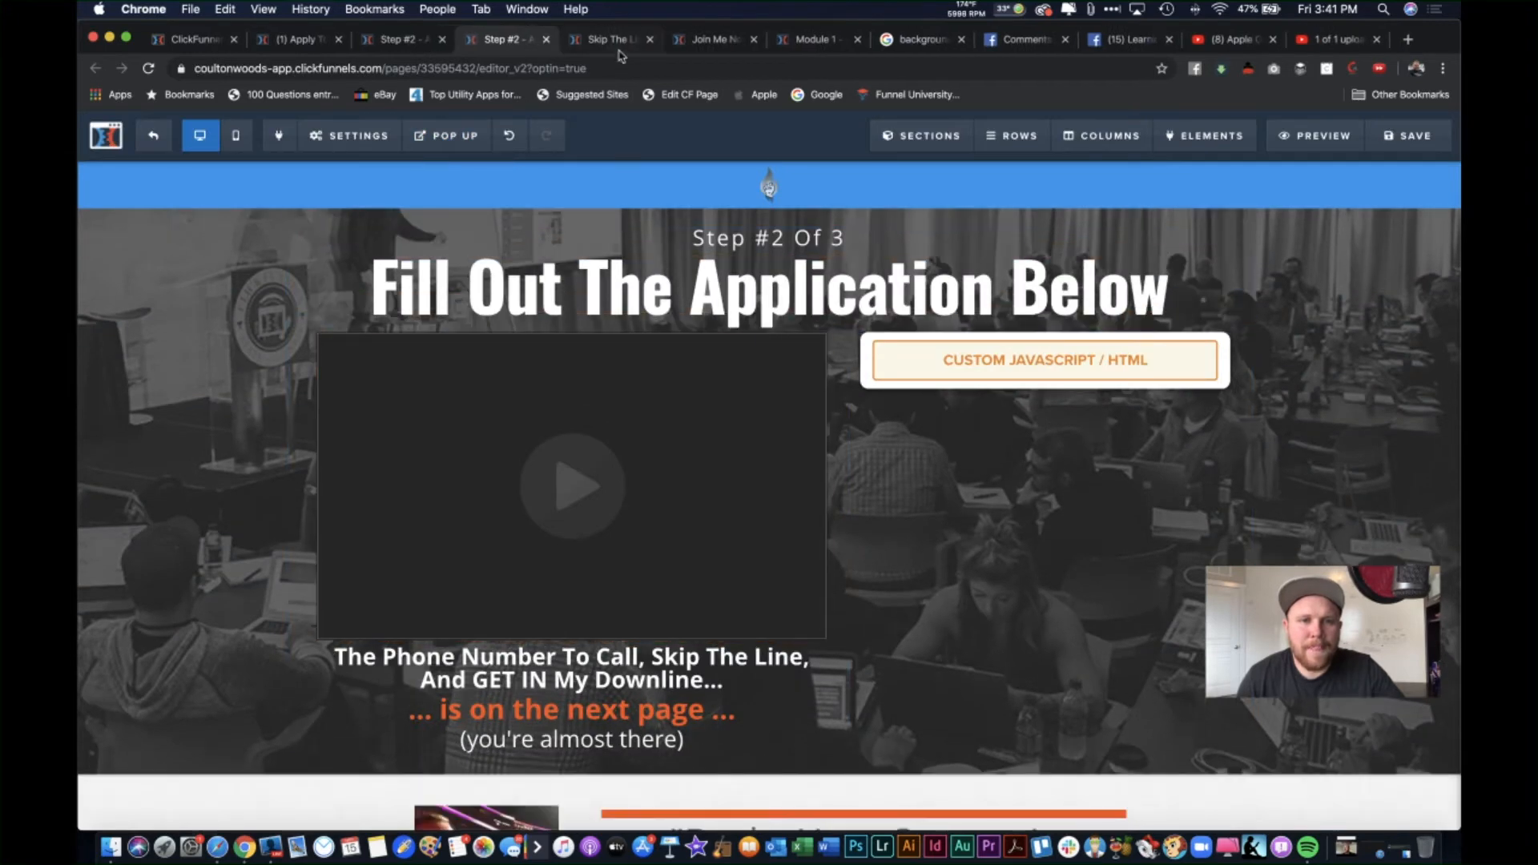
left_click(615, 40)
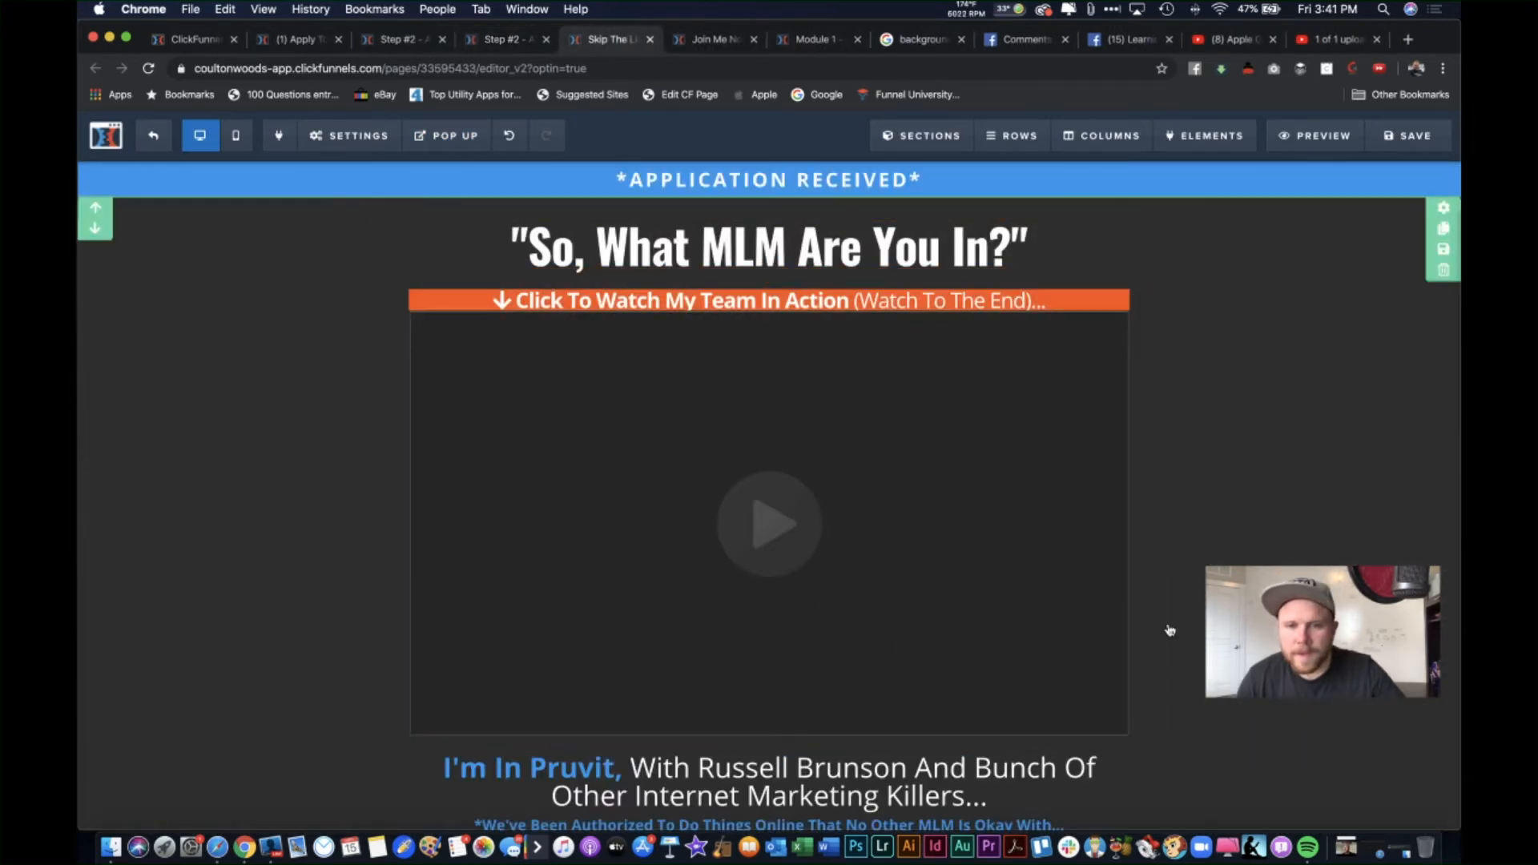
scroll(1167, 628, "down", 3)
scroll(1168, 628, "up", 3)
left_click(505, 39)
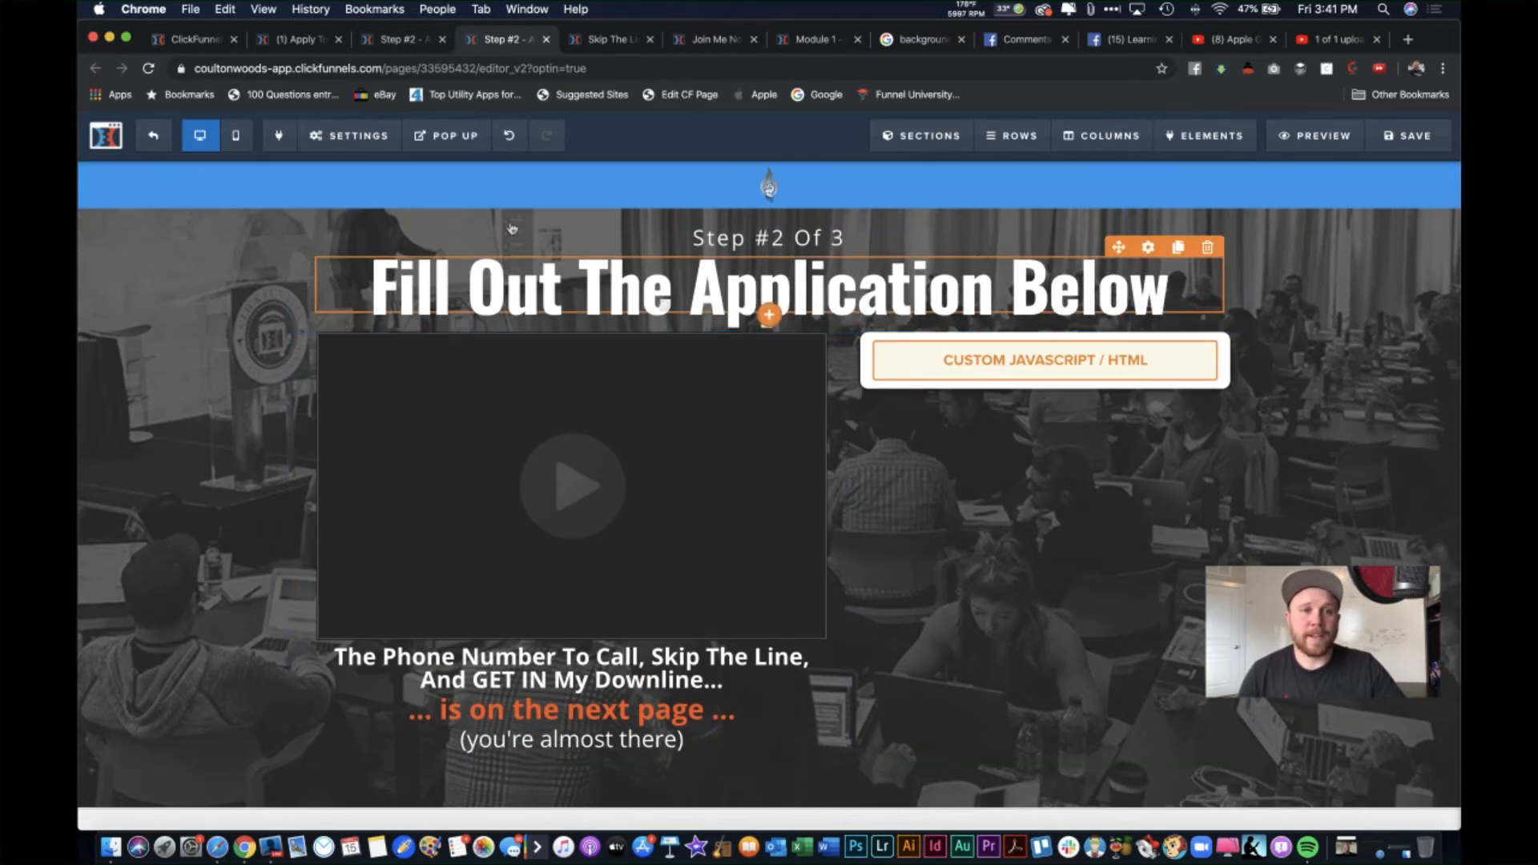
left_click(195, 39)
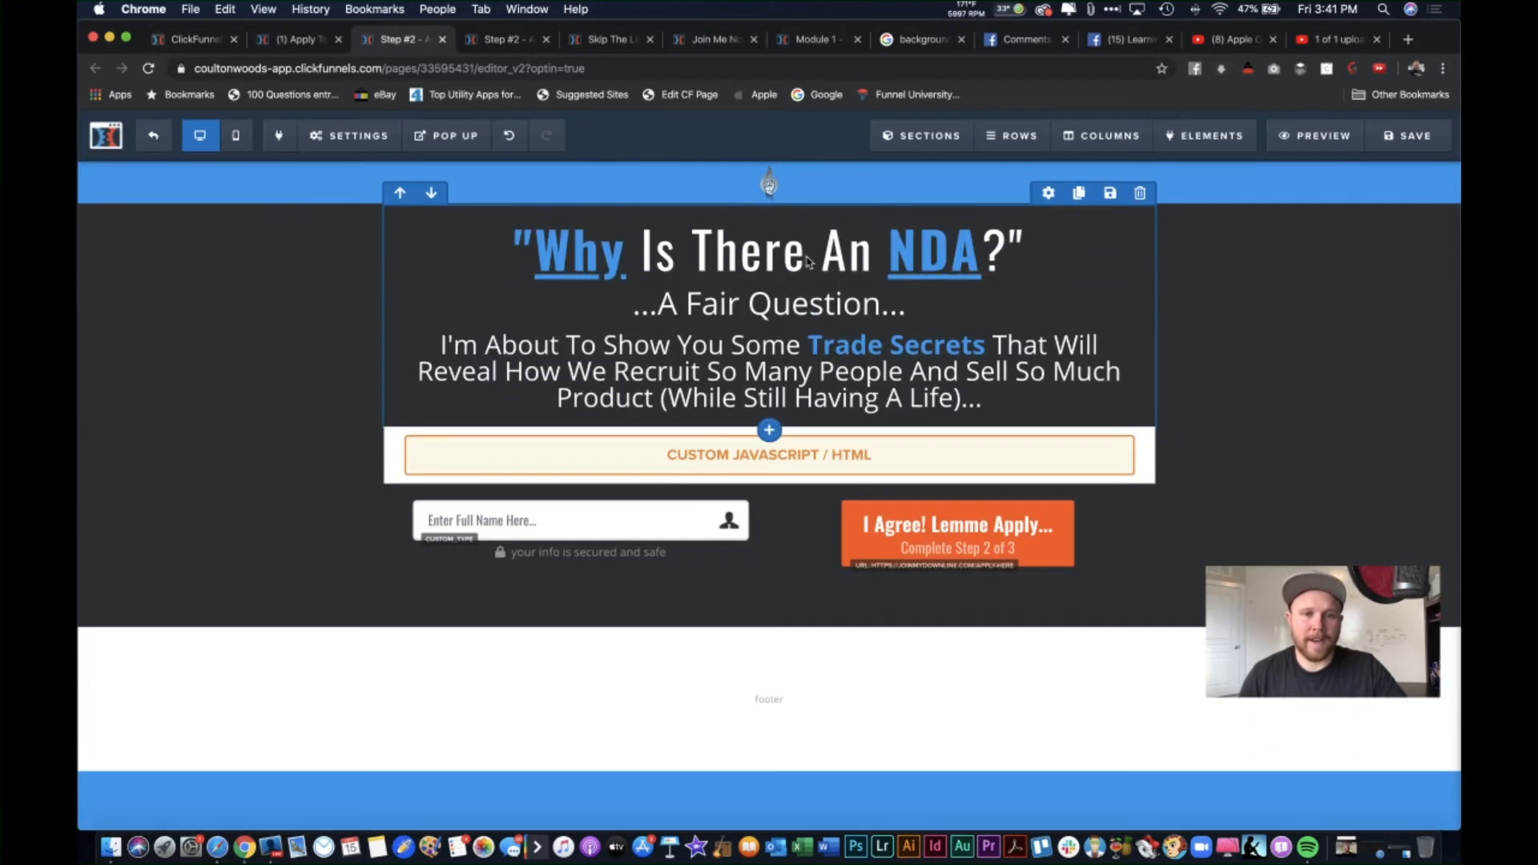
left_click(498, 39)
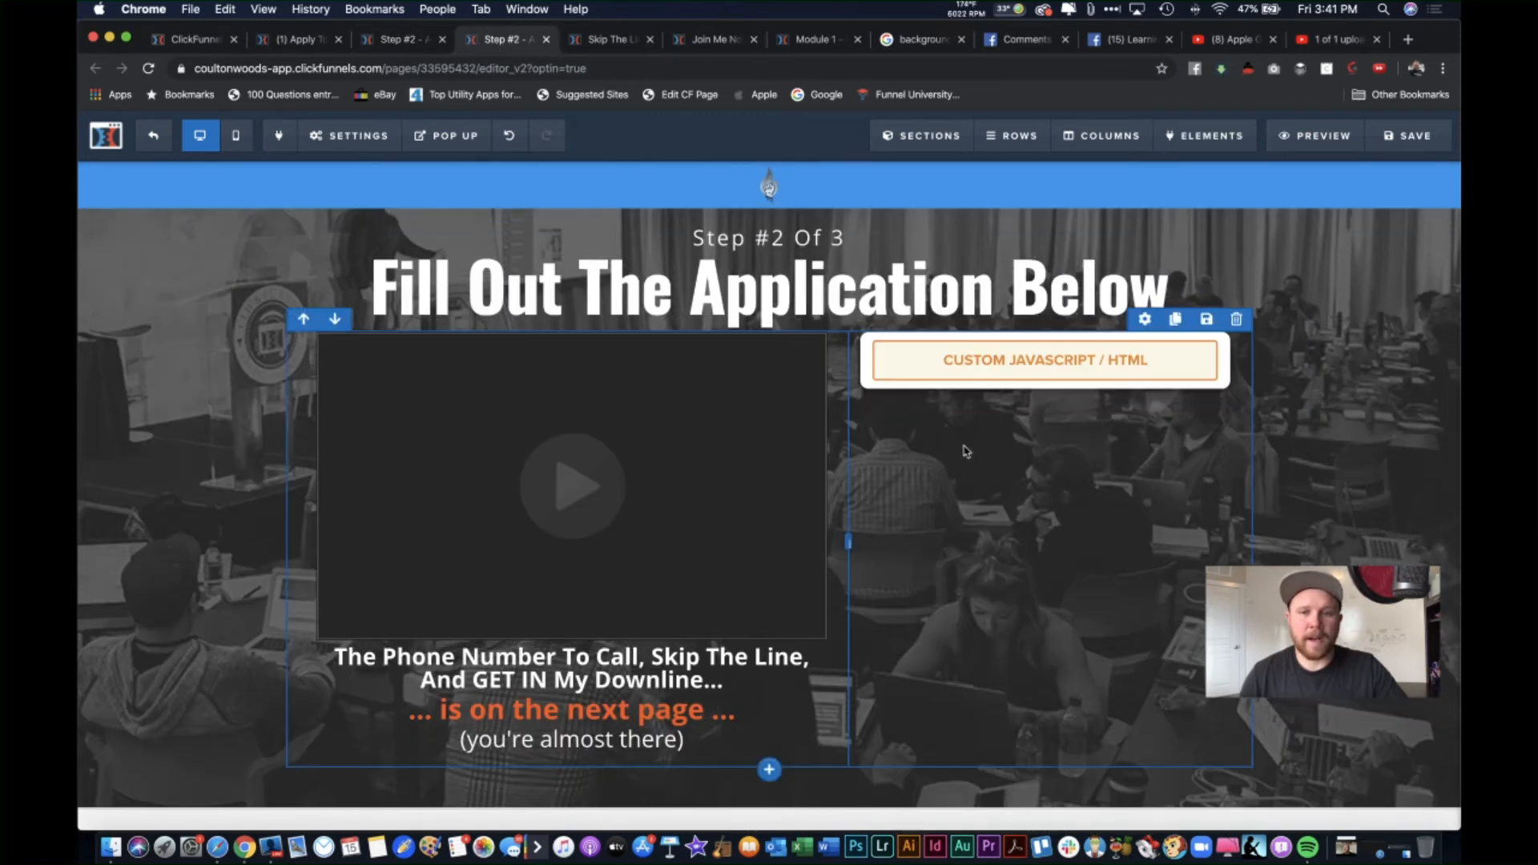
Step: Confirm the Custom JS/HTML block's code is empty, then go to the 'Welcome to My Dowline!' YouTube share page
left_click(1088, 374)
left_click(1192, 318)
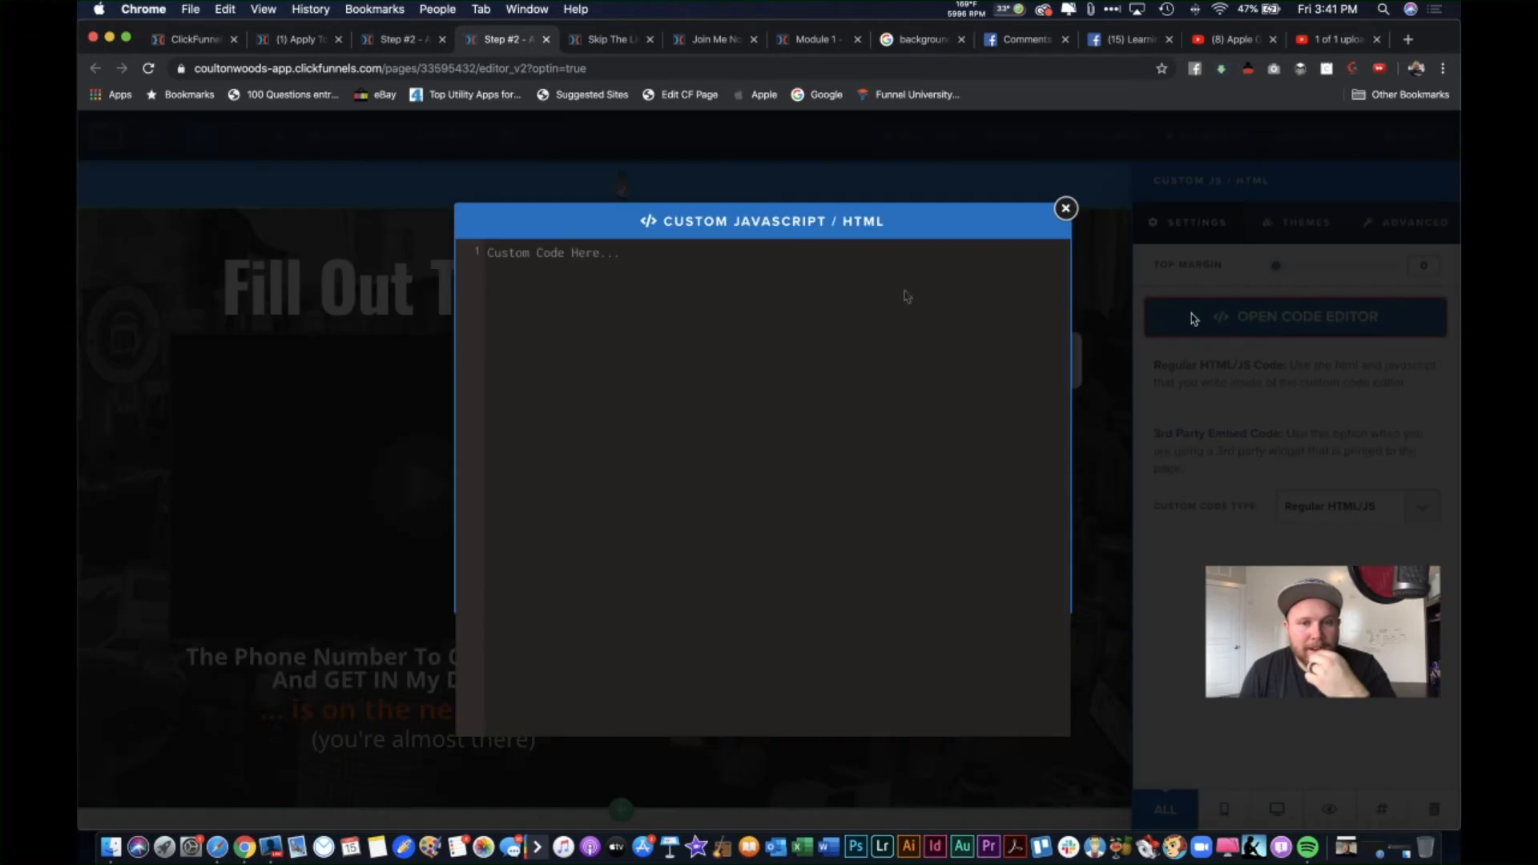
left_click(1066, 208)
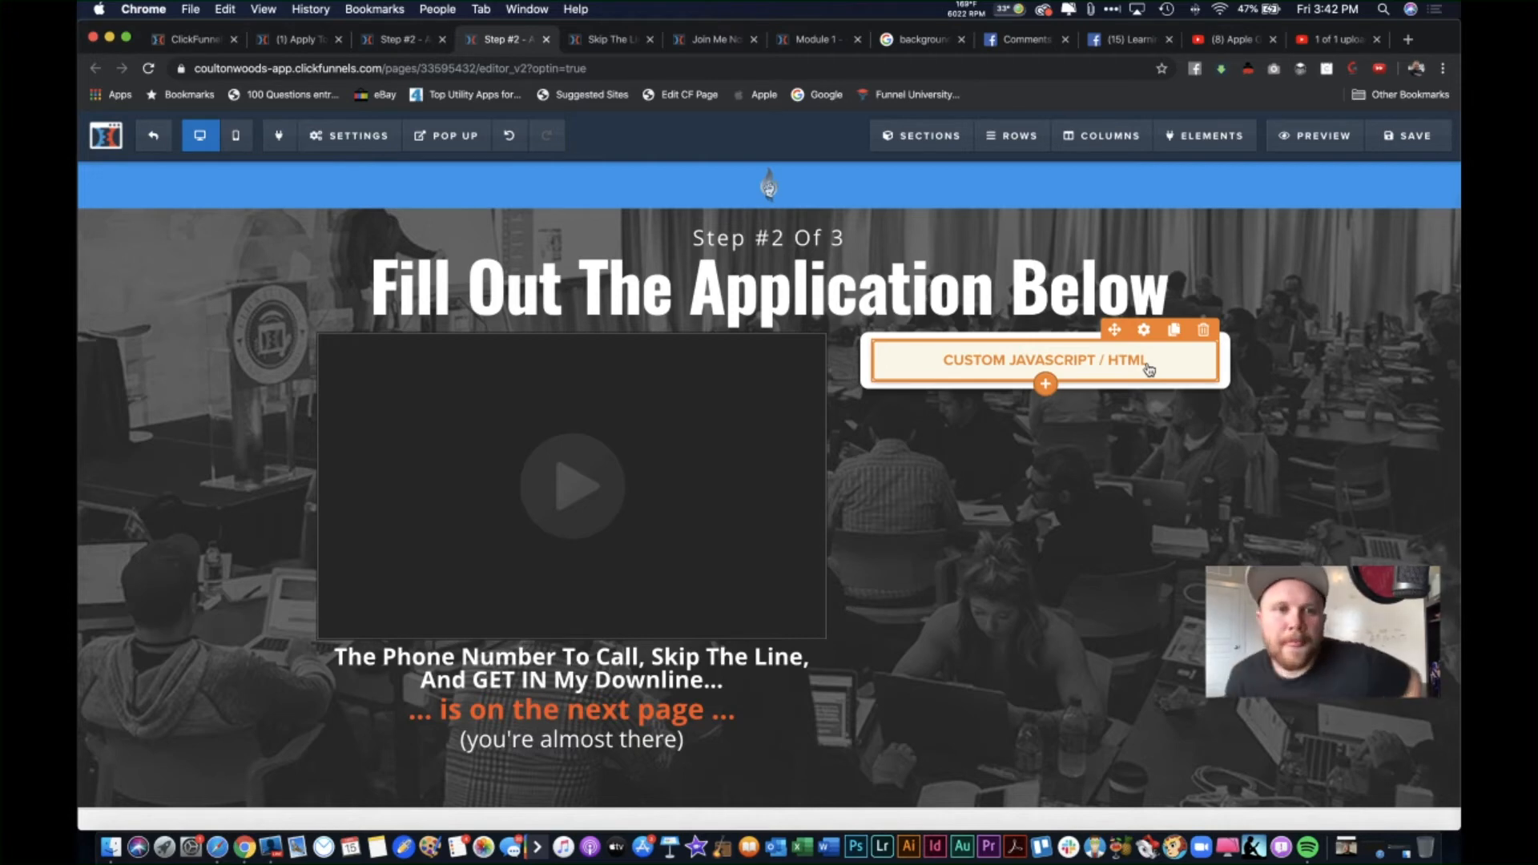
left_click(1337, 39)
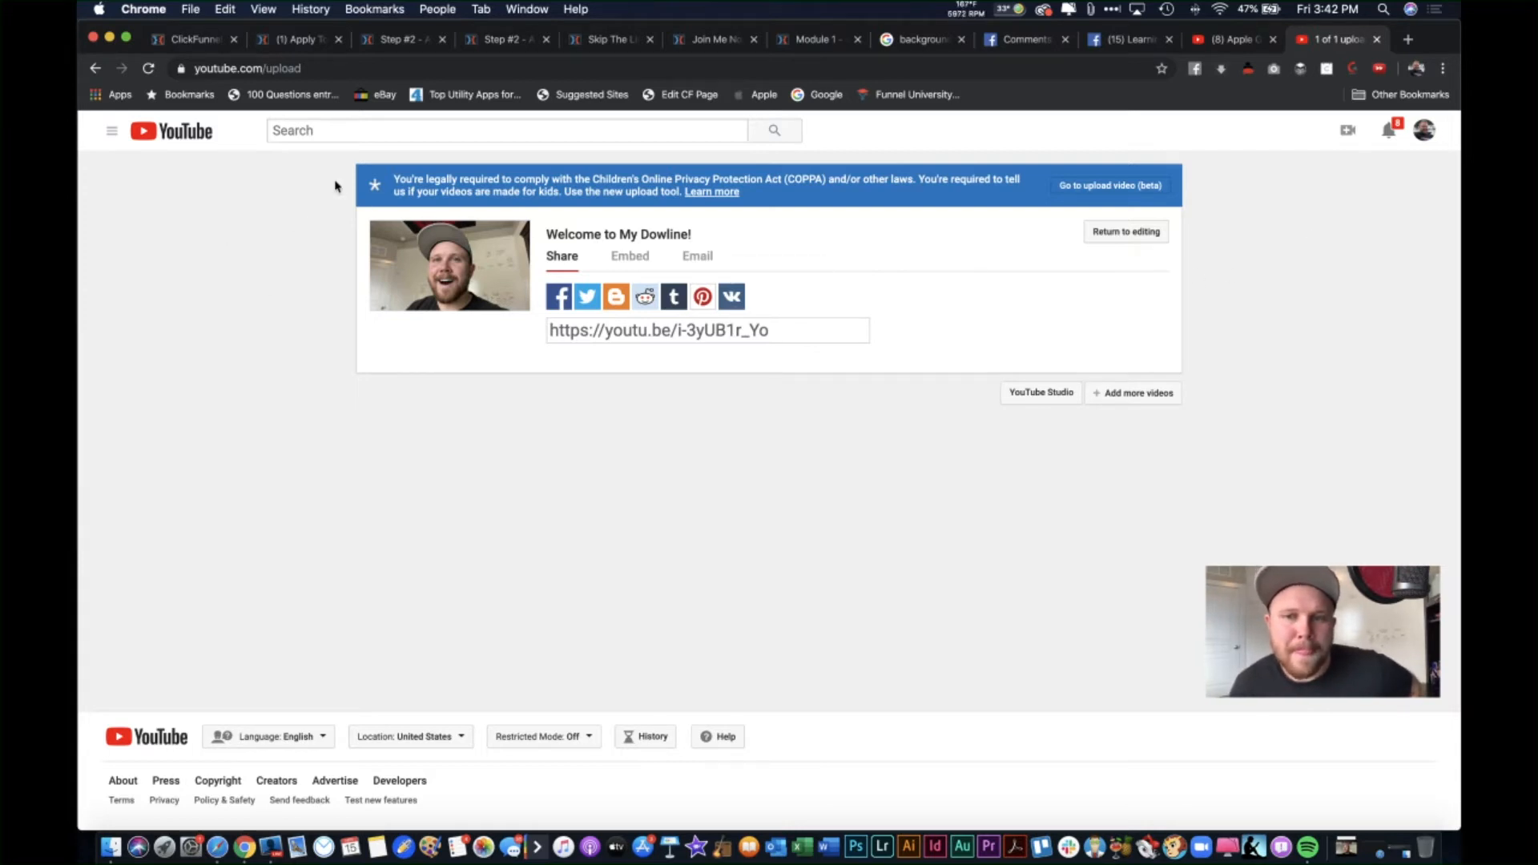
Step: Return to the Apply page editor after glancing at the NDA editor and YouTube page
left_click(298, 40)
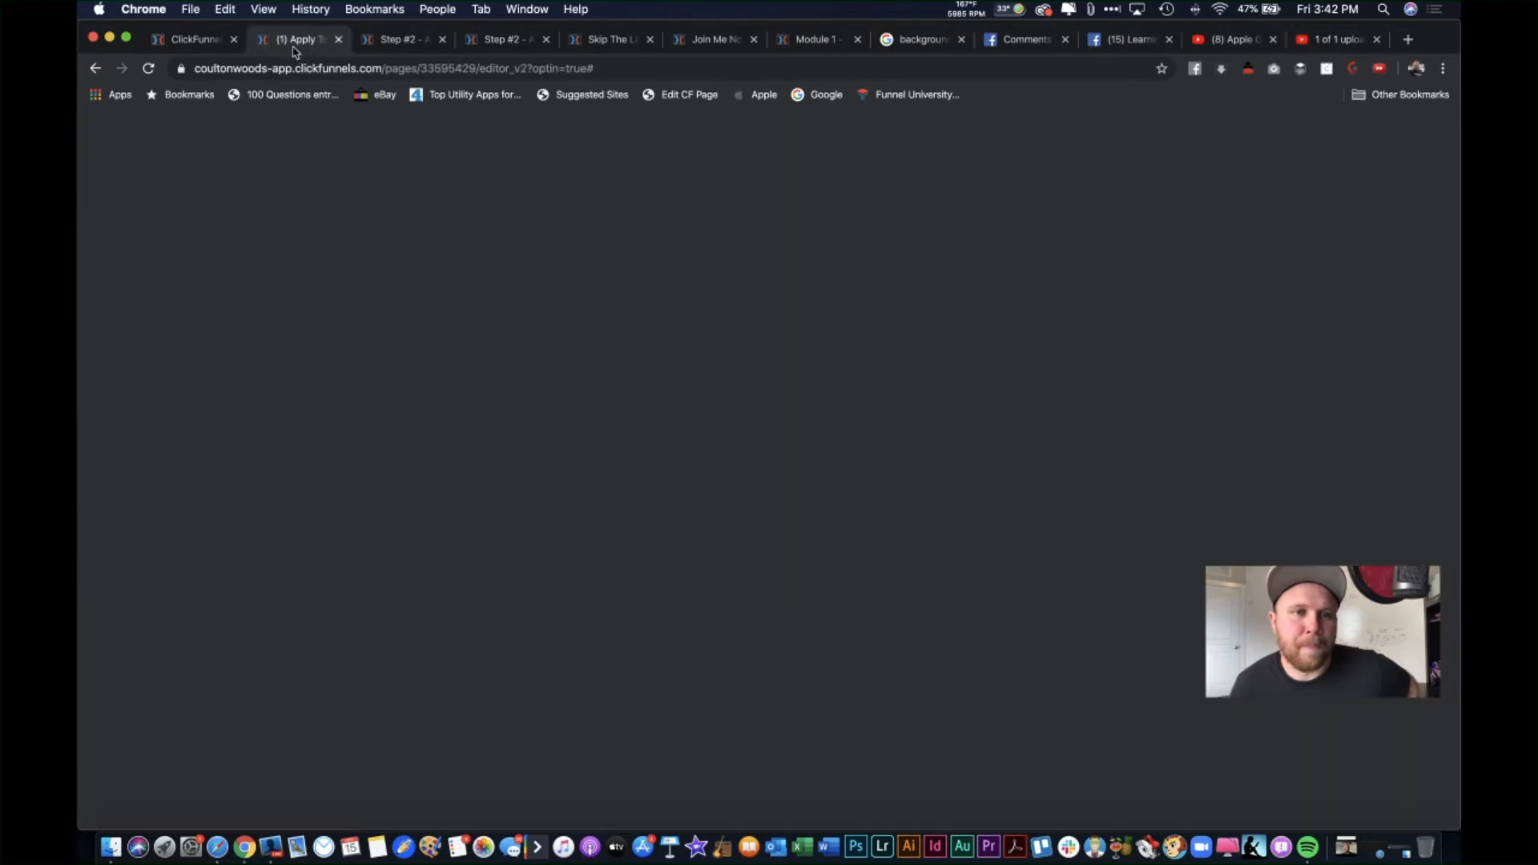
left_click(398, 39)
left_click(286, 33)
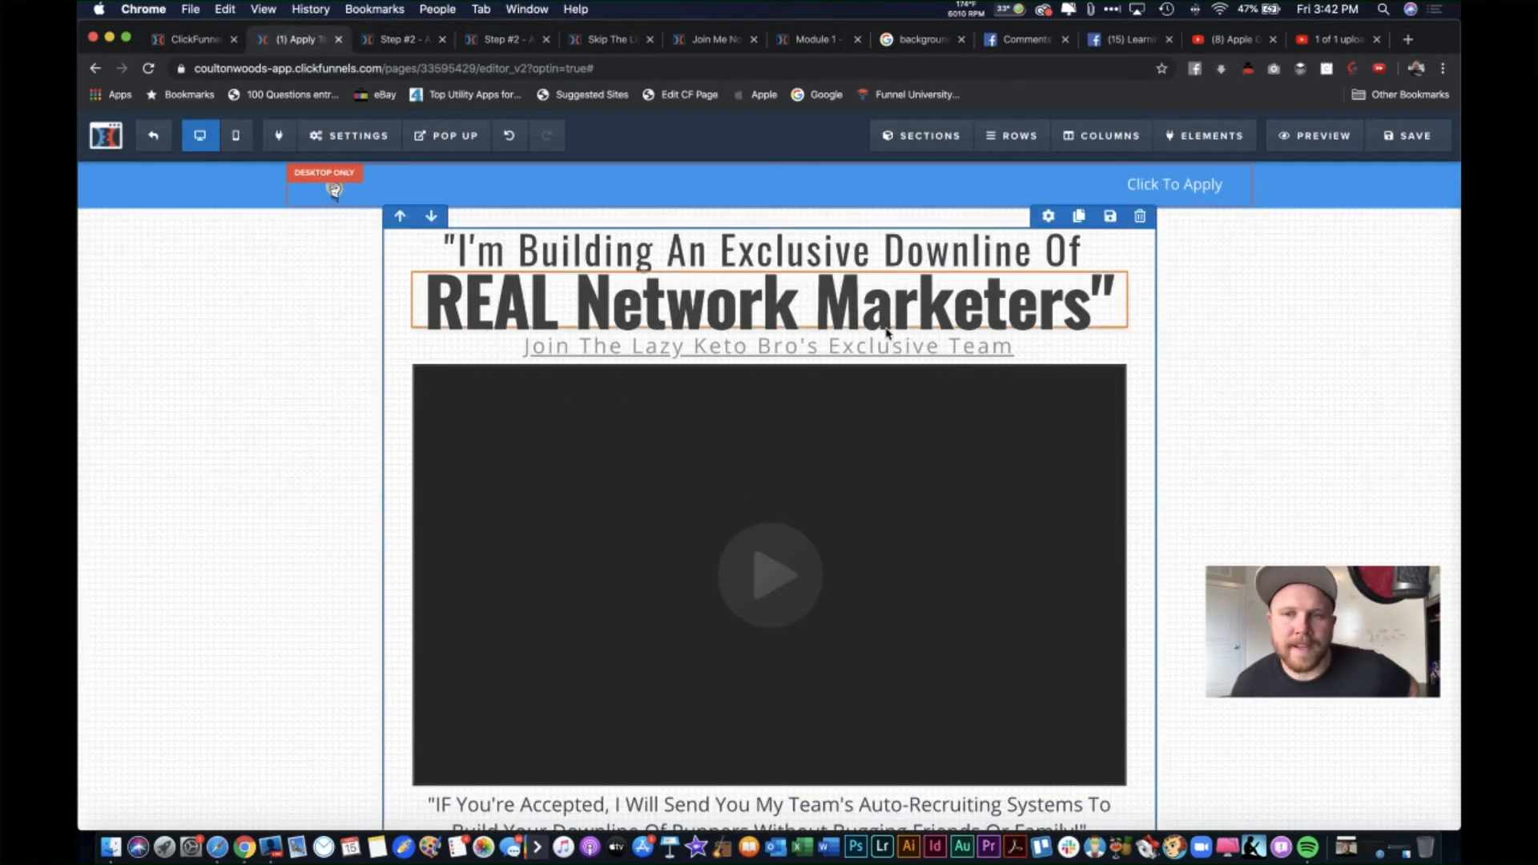
left_click(1337, 37)
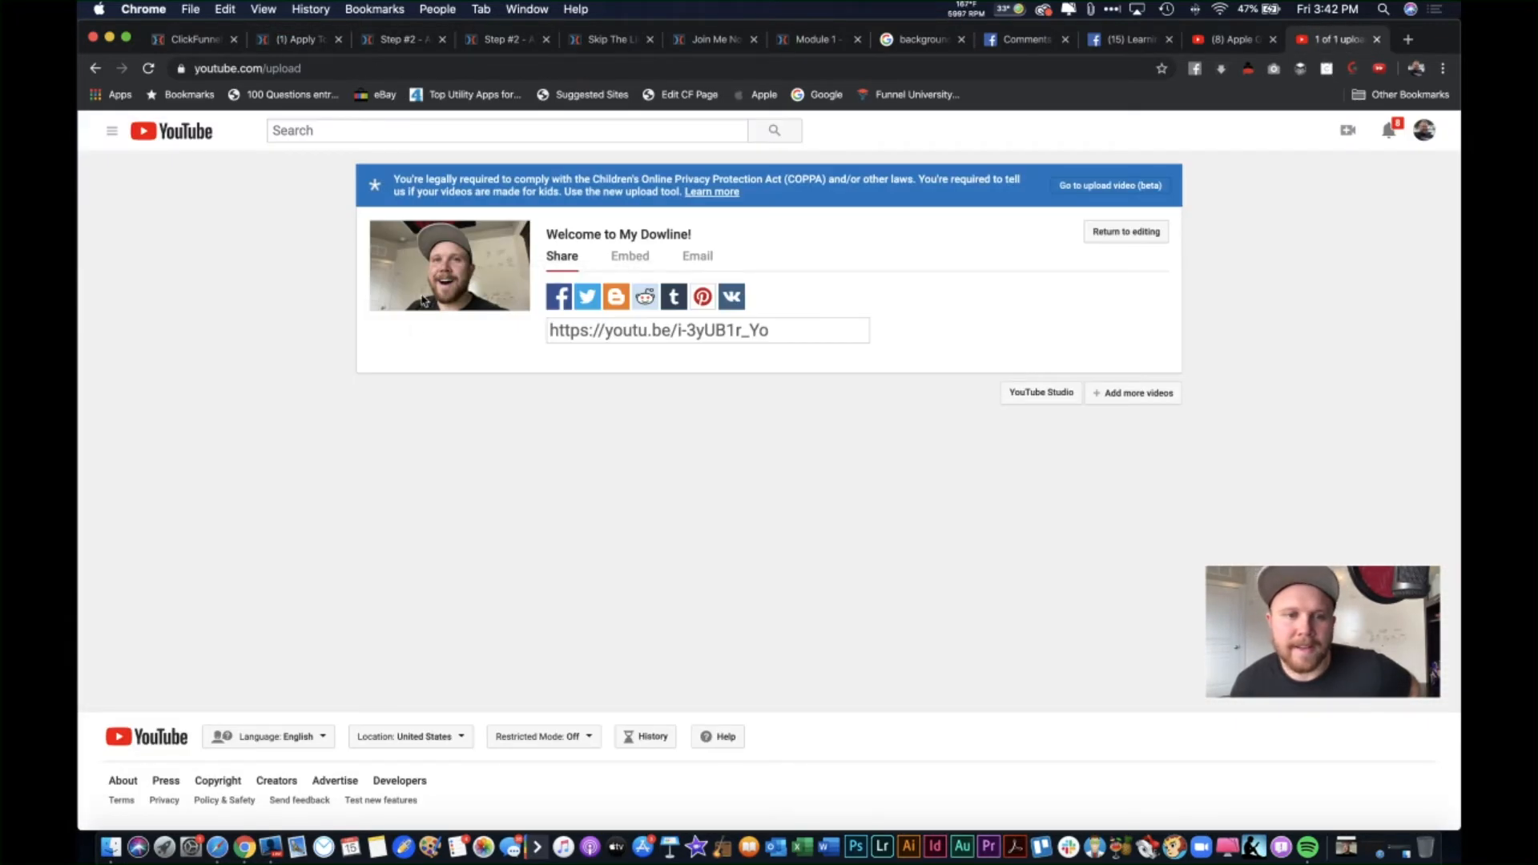
left_click(285, 39)
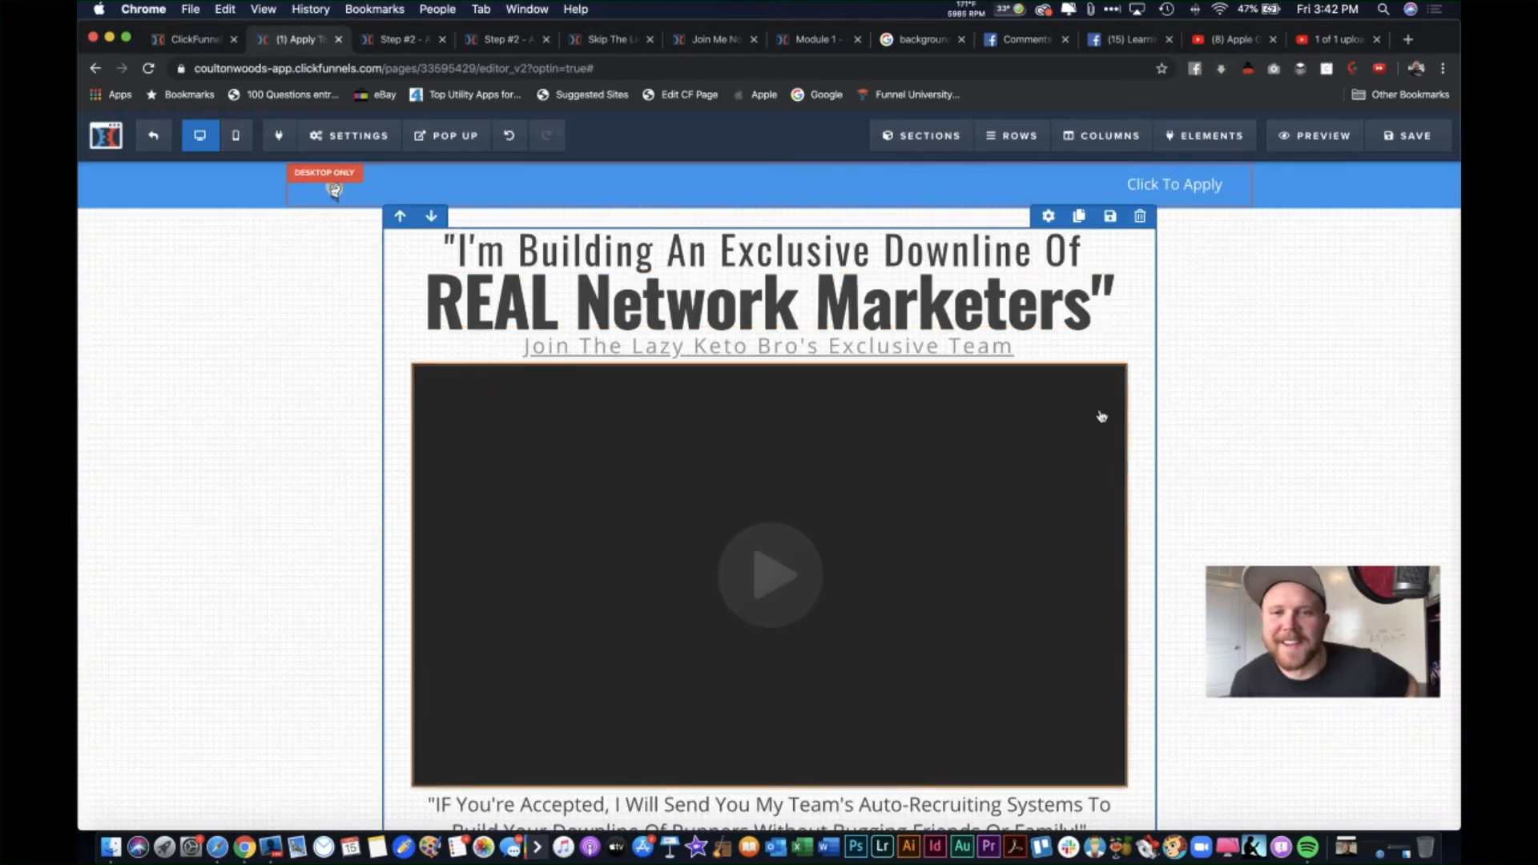
Step: Preview the Apply page to confirm the video plays, then close the preview
left_click(1345, 139)
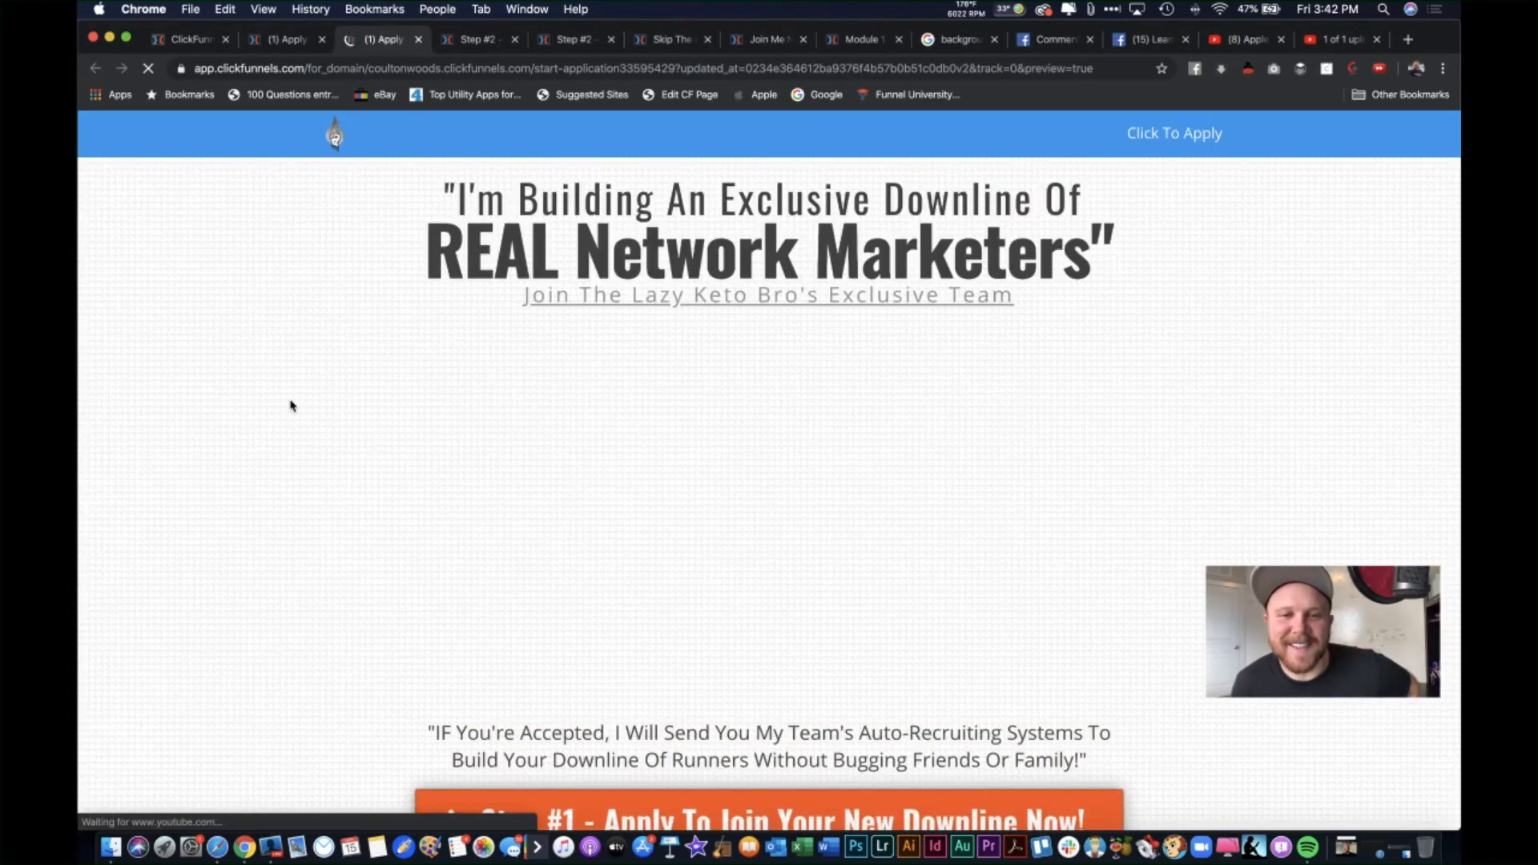
scroll(291, 545, "down", 7)
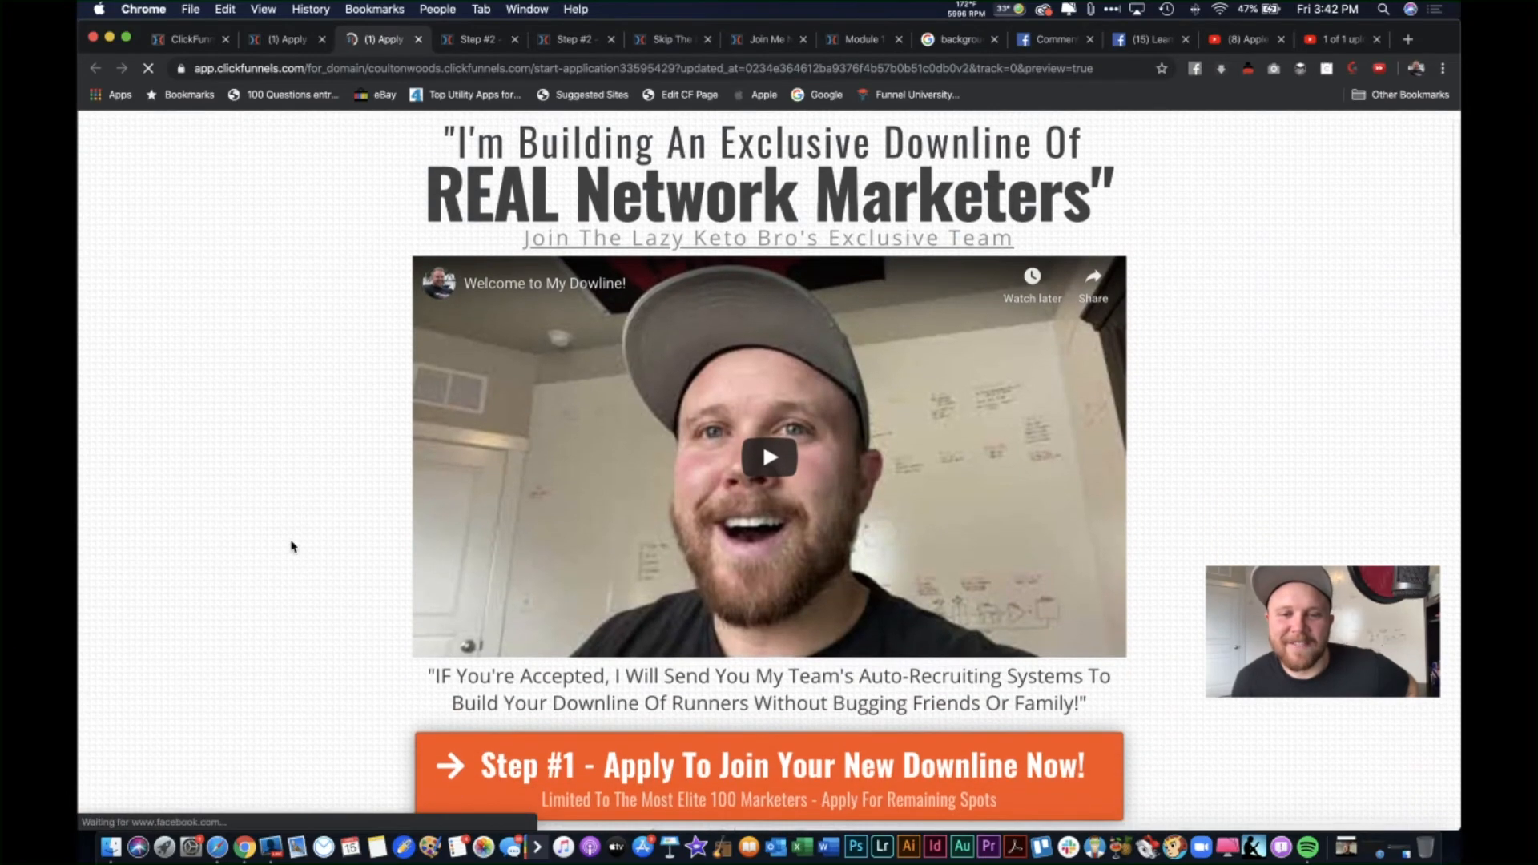
scroll(291, 545, "down", 15)
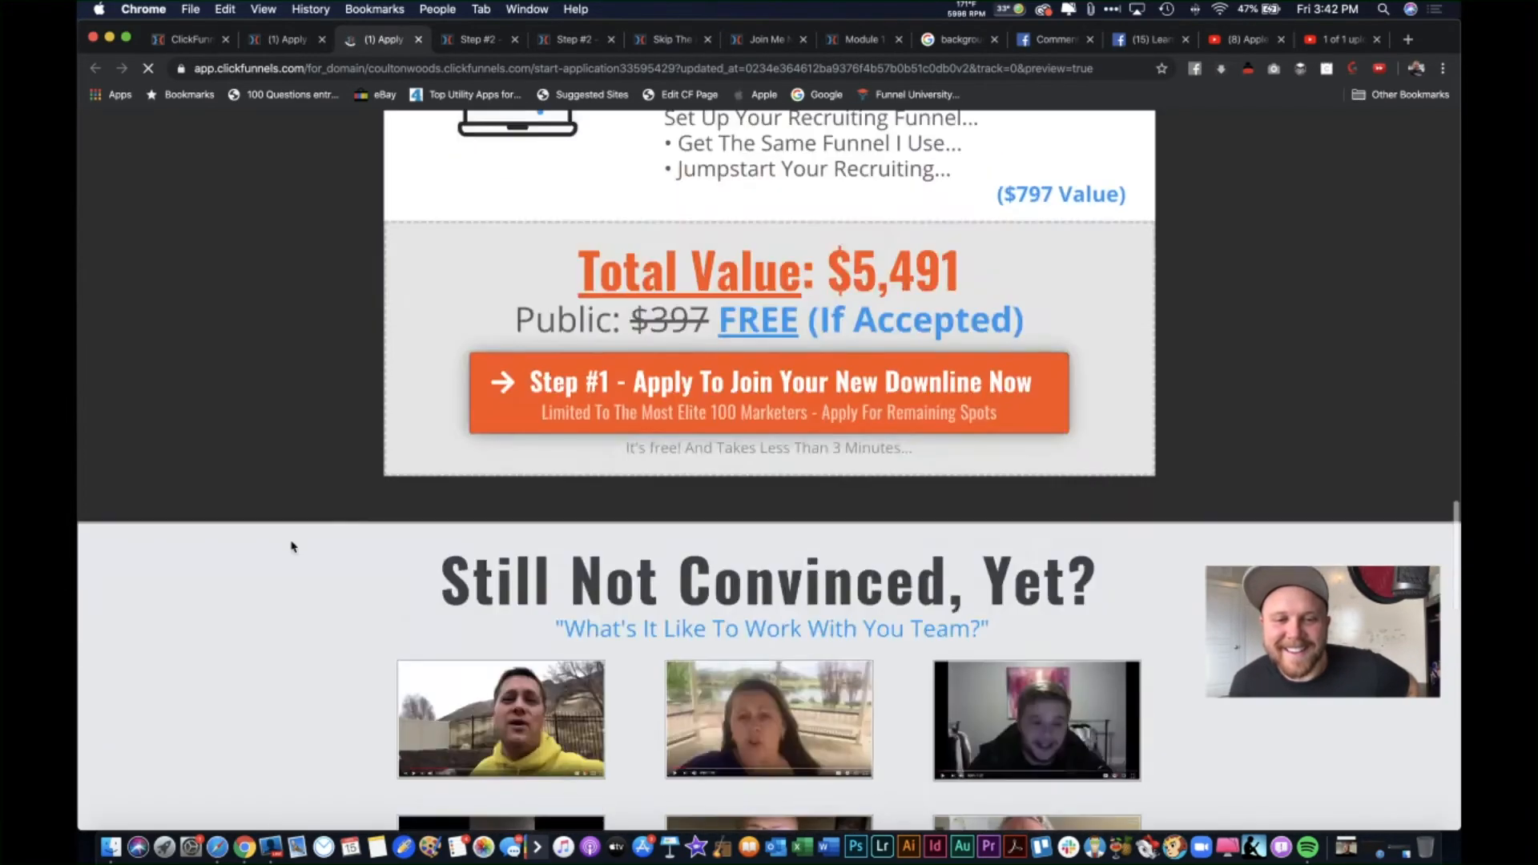
scroll(291, 545, "up", 20)
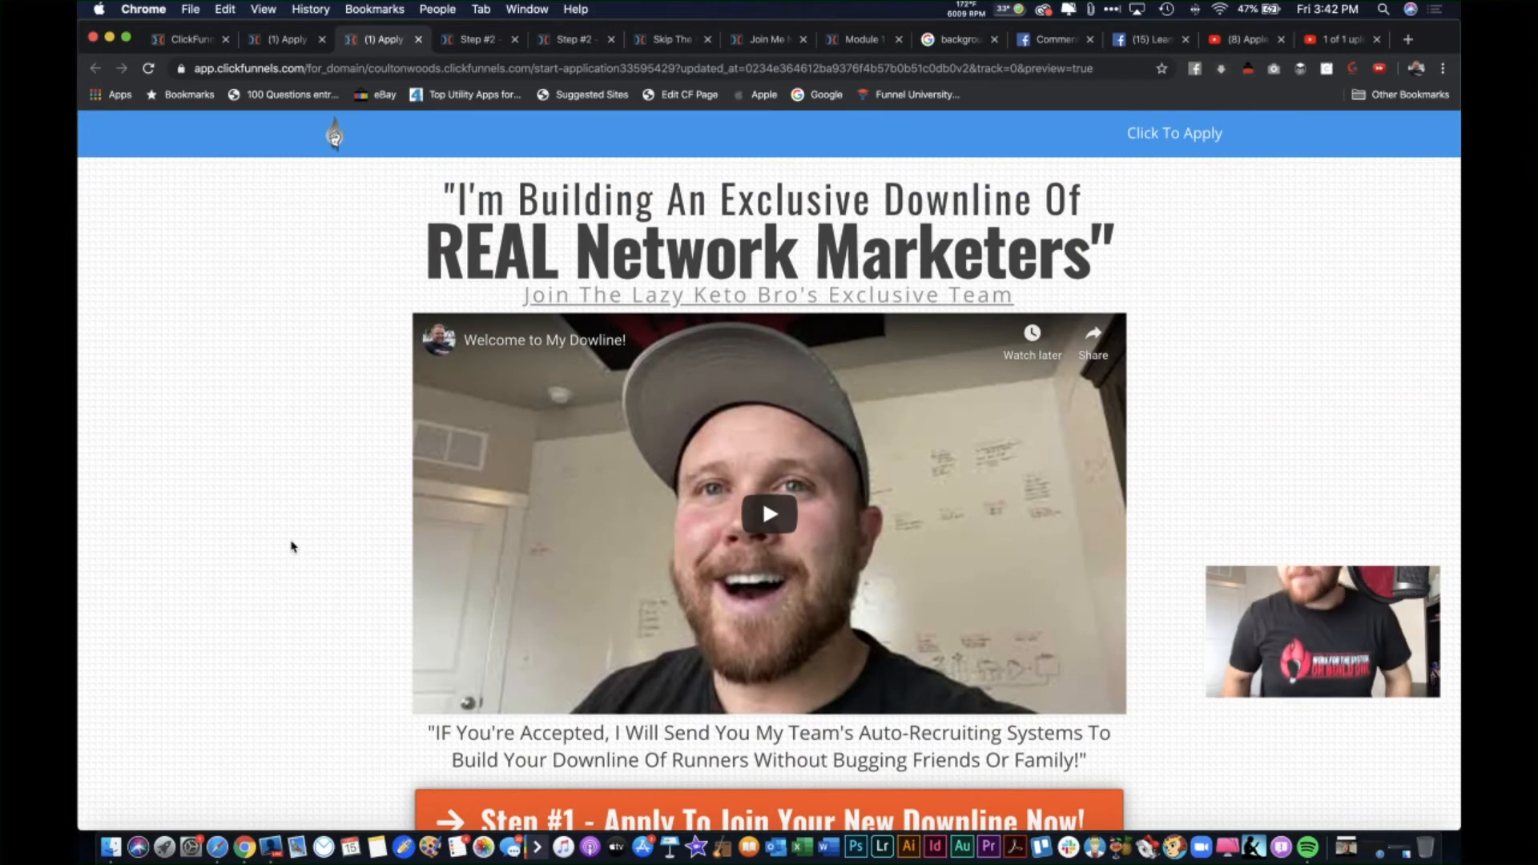
mouse_move(336, 17)
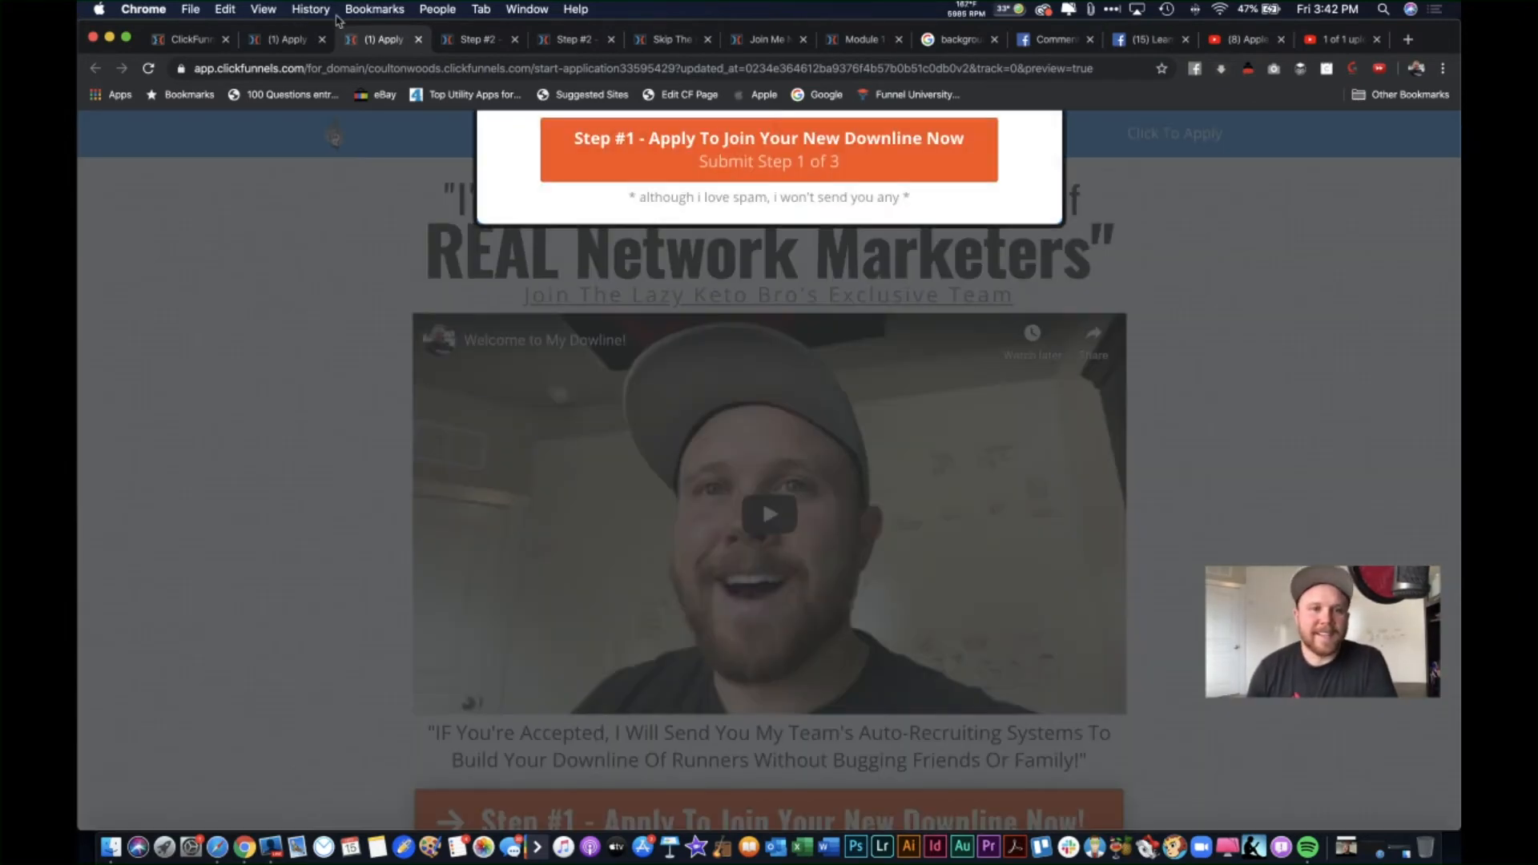
left_click(418, 40)
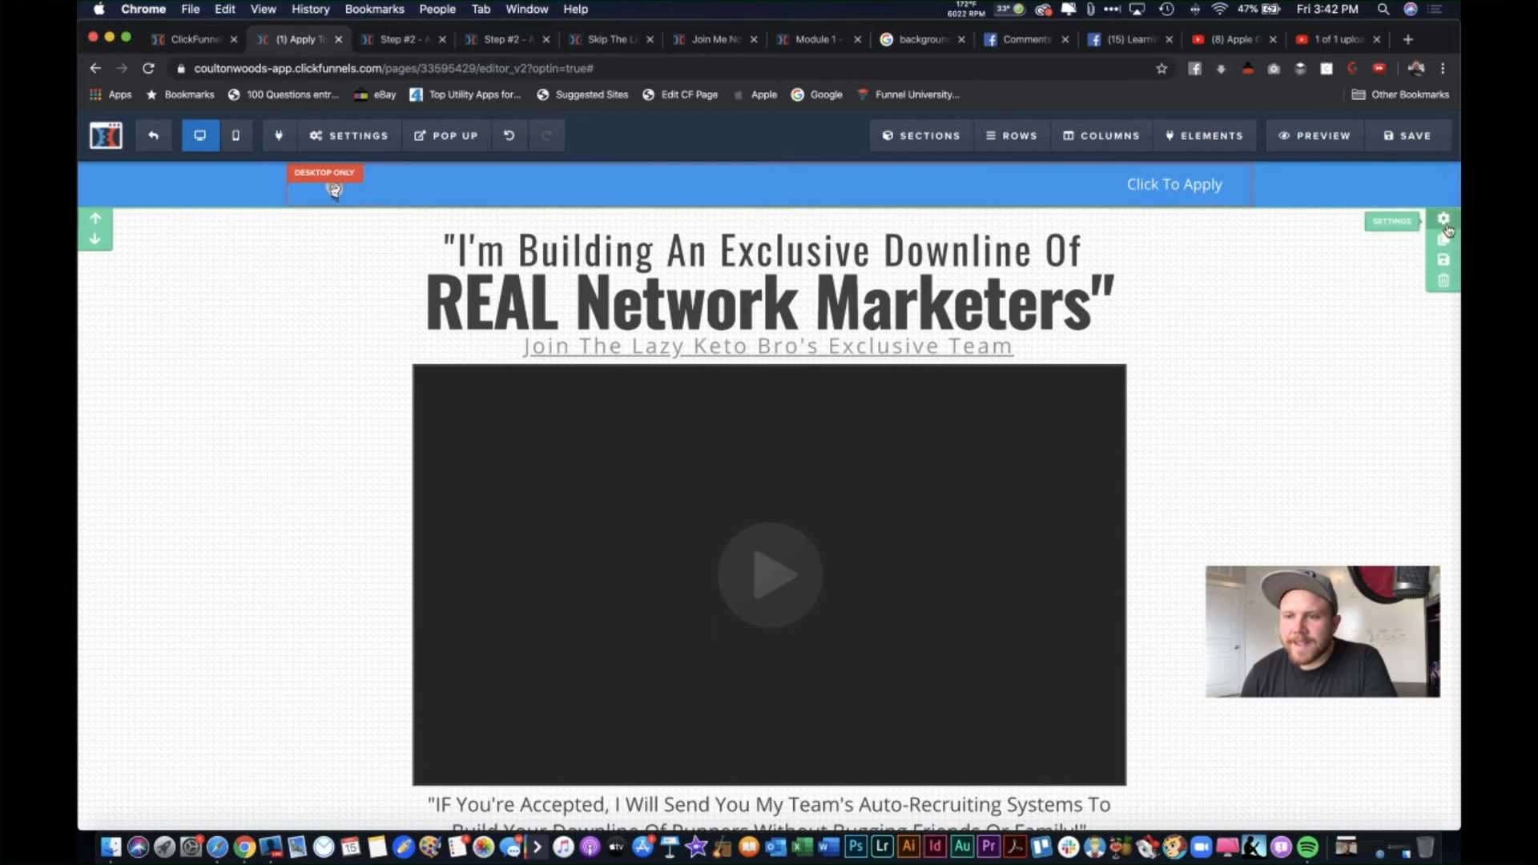
Step: Set the top section's background to the dark stage photo from the image library
left_click(1446, 222)
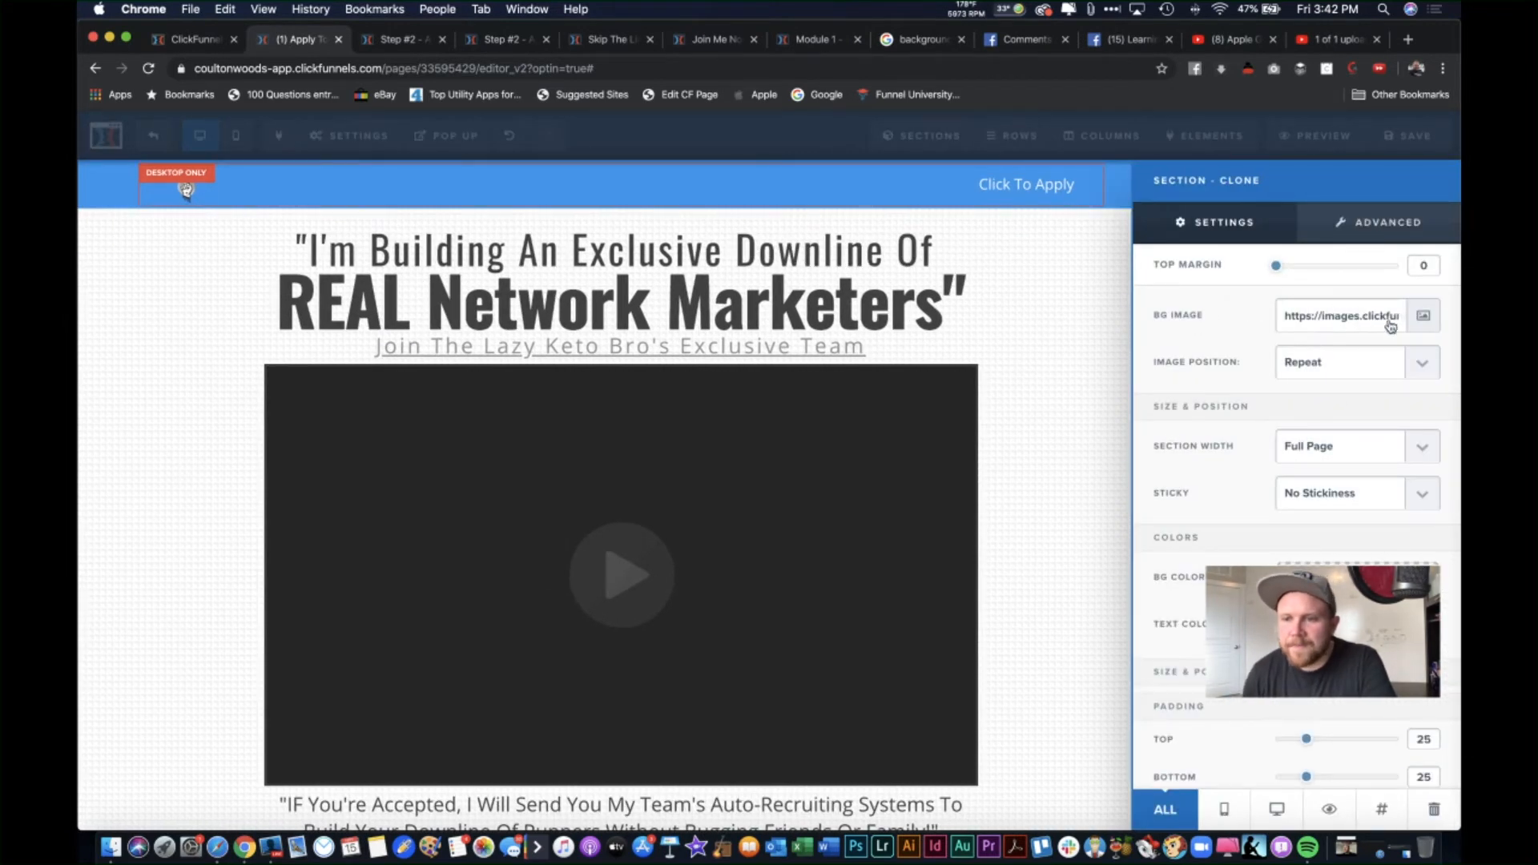
left_click(1422, 319)
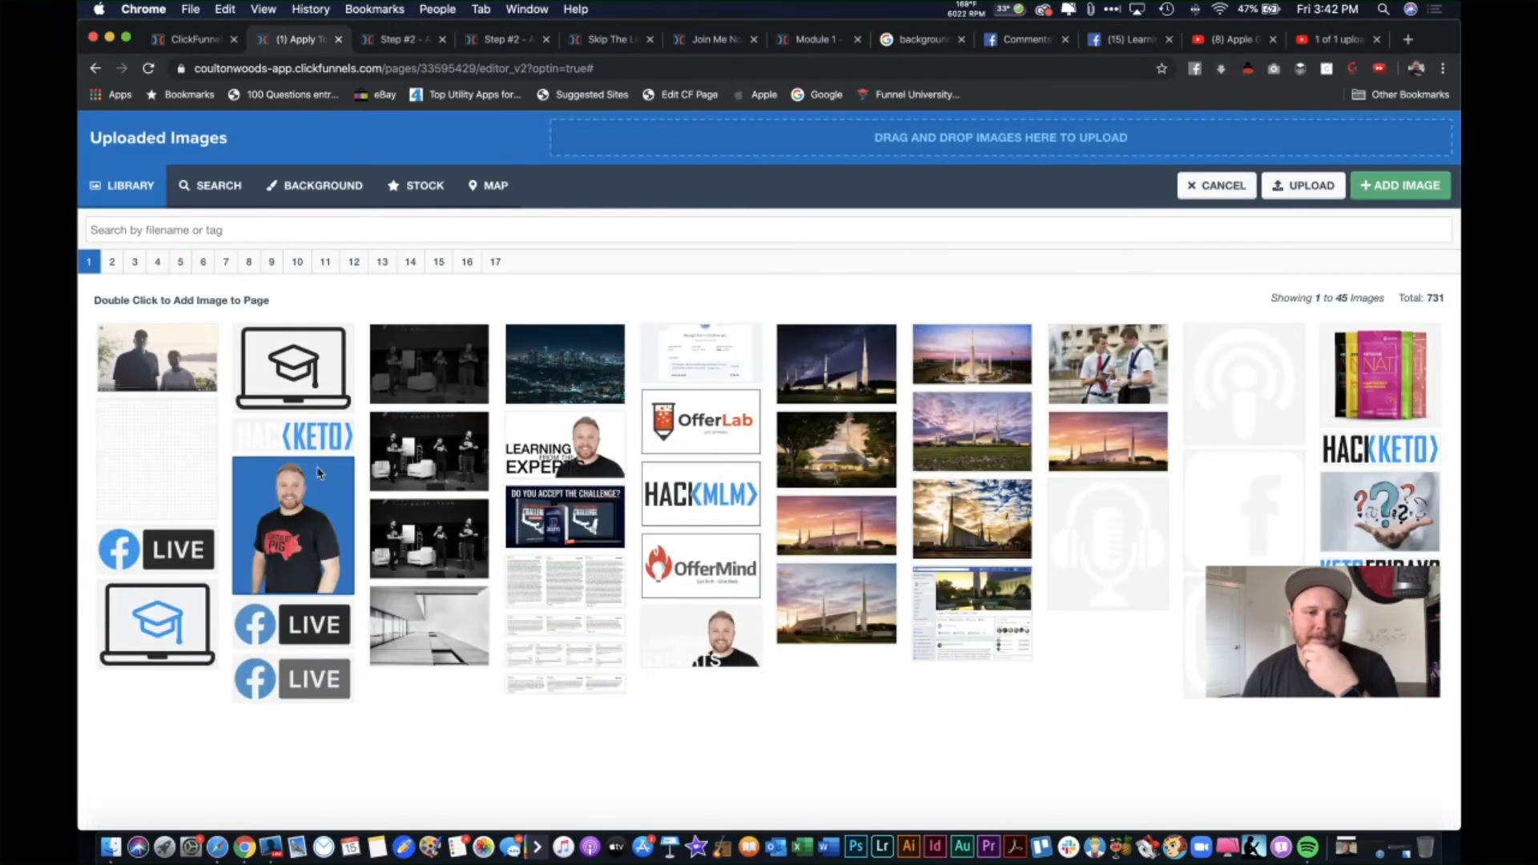
left_click(440, 371)
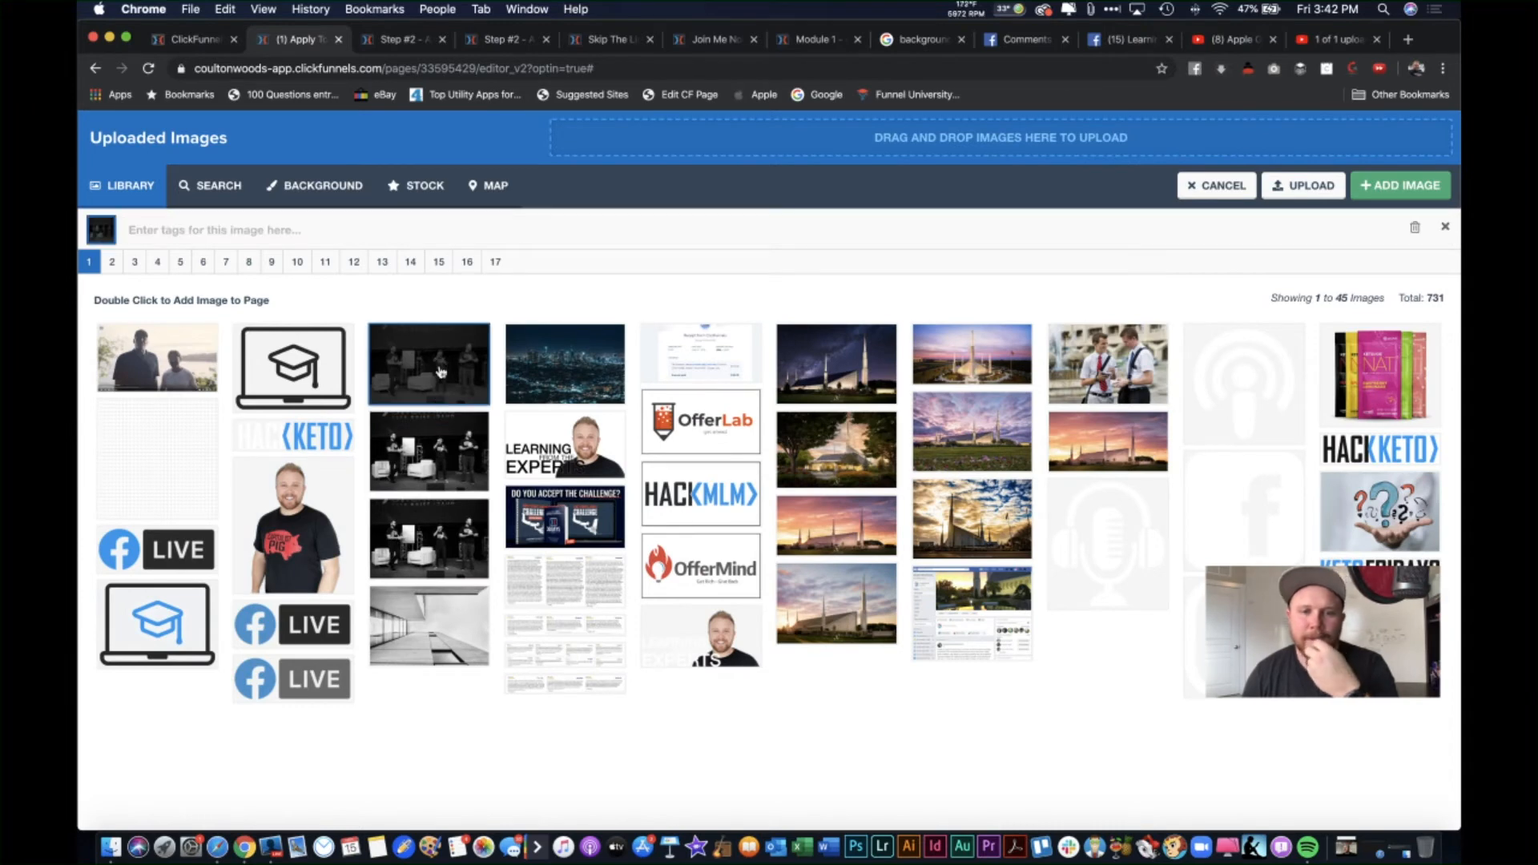
double_click(440, 371)
left_click(1039, 282)
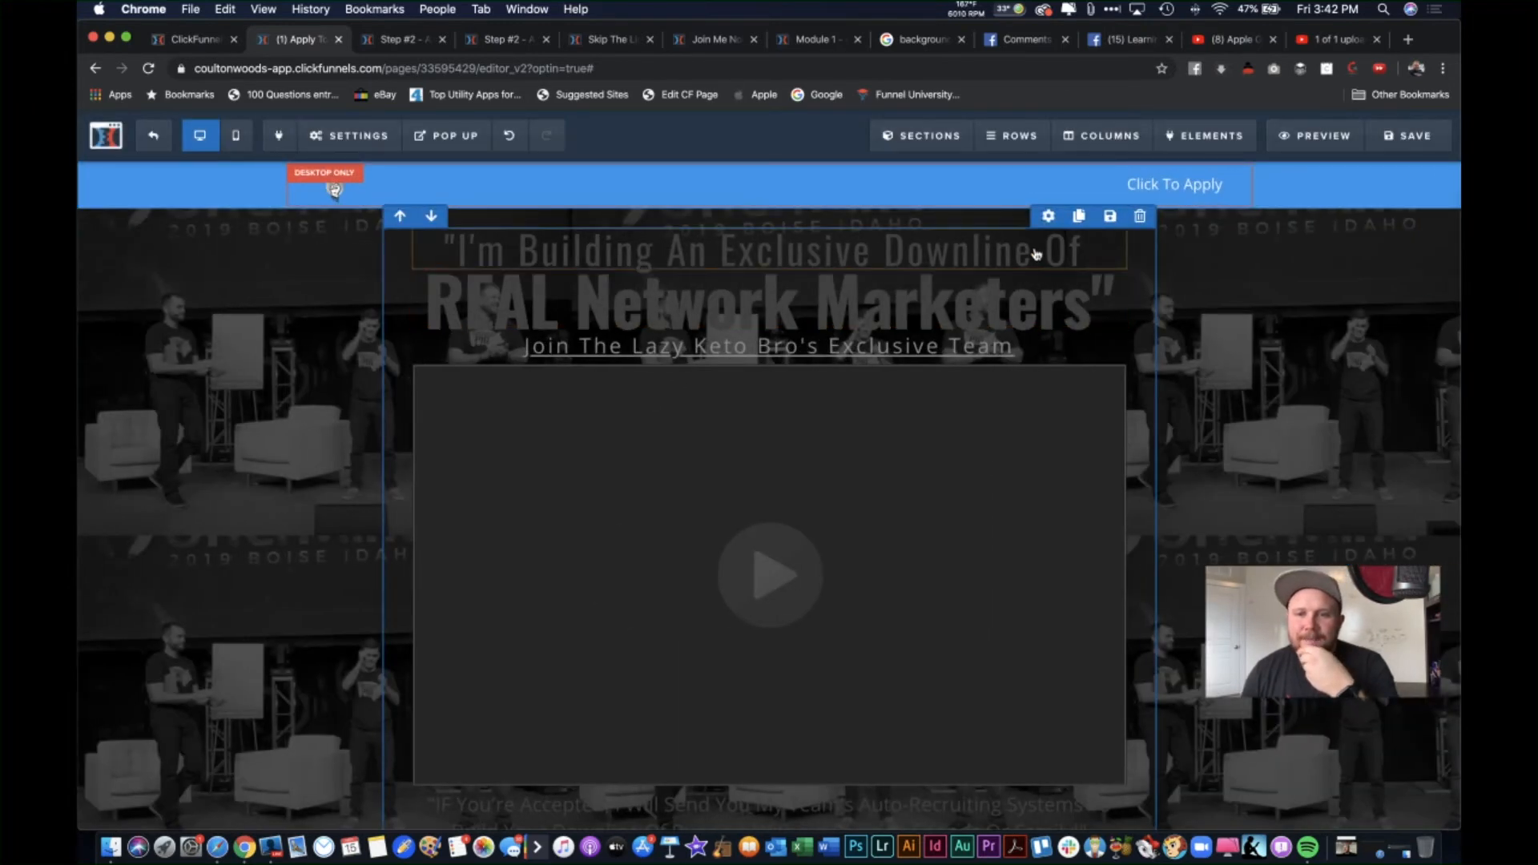
Step: Make the top headline line and the 'REAL Network Marketers' headline white
left_click(1054, 220)
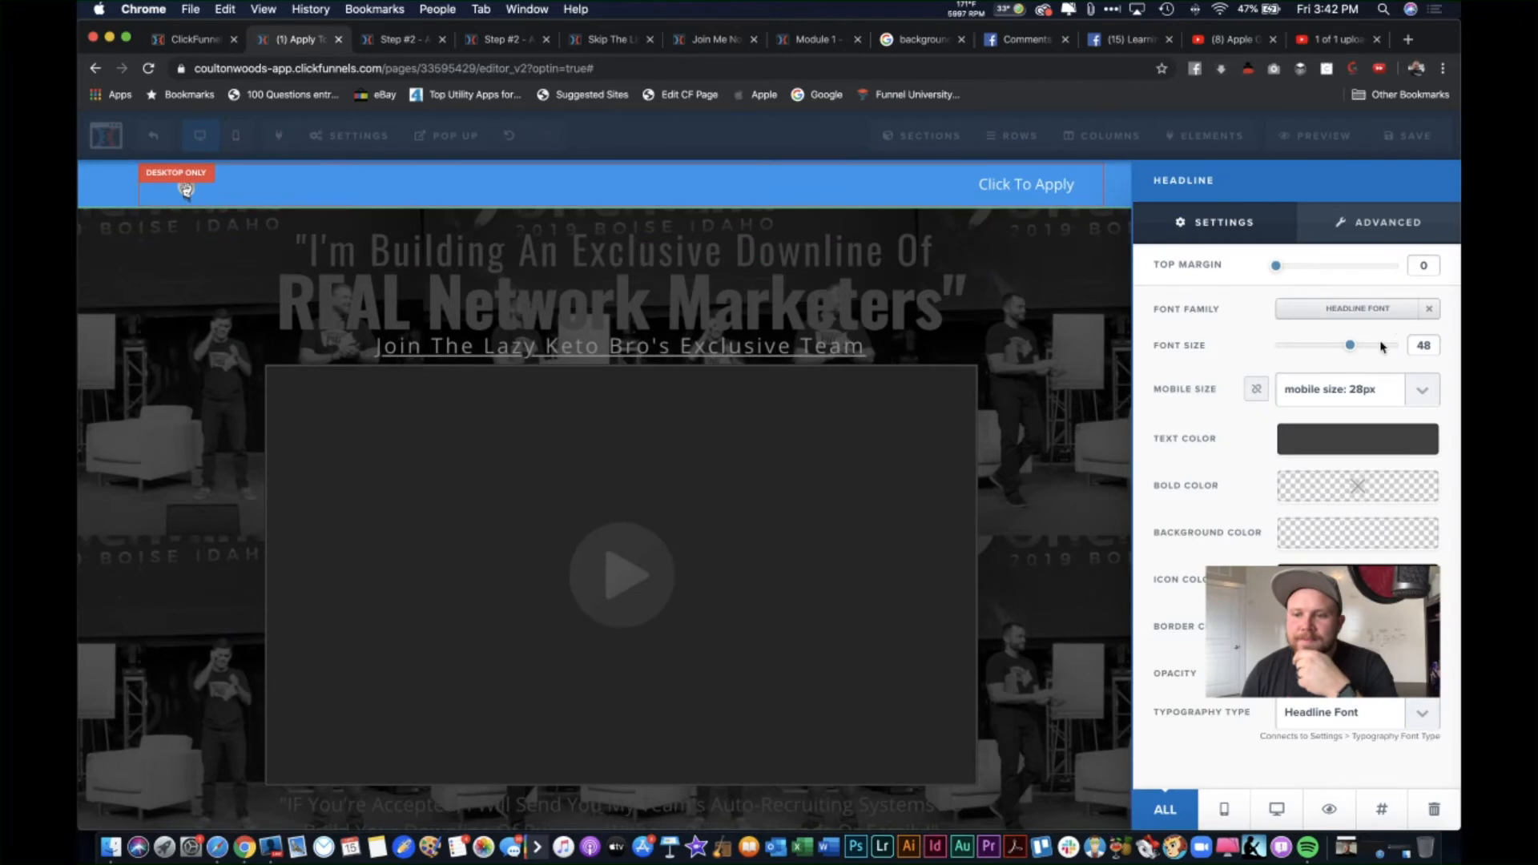
left_click(1285, 443)
left_click(1266, 503)
left_click(1031, 320)
left_click(1018, 316)
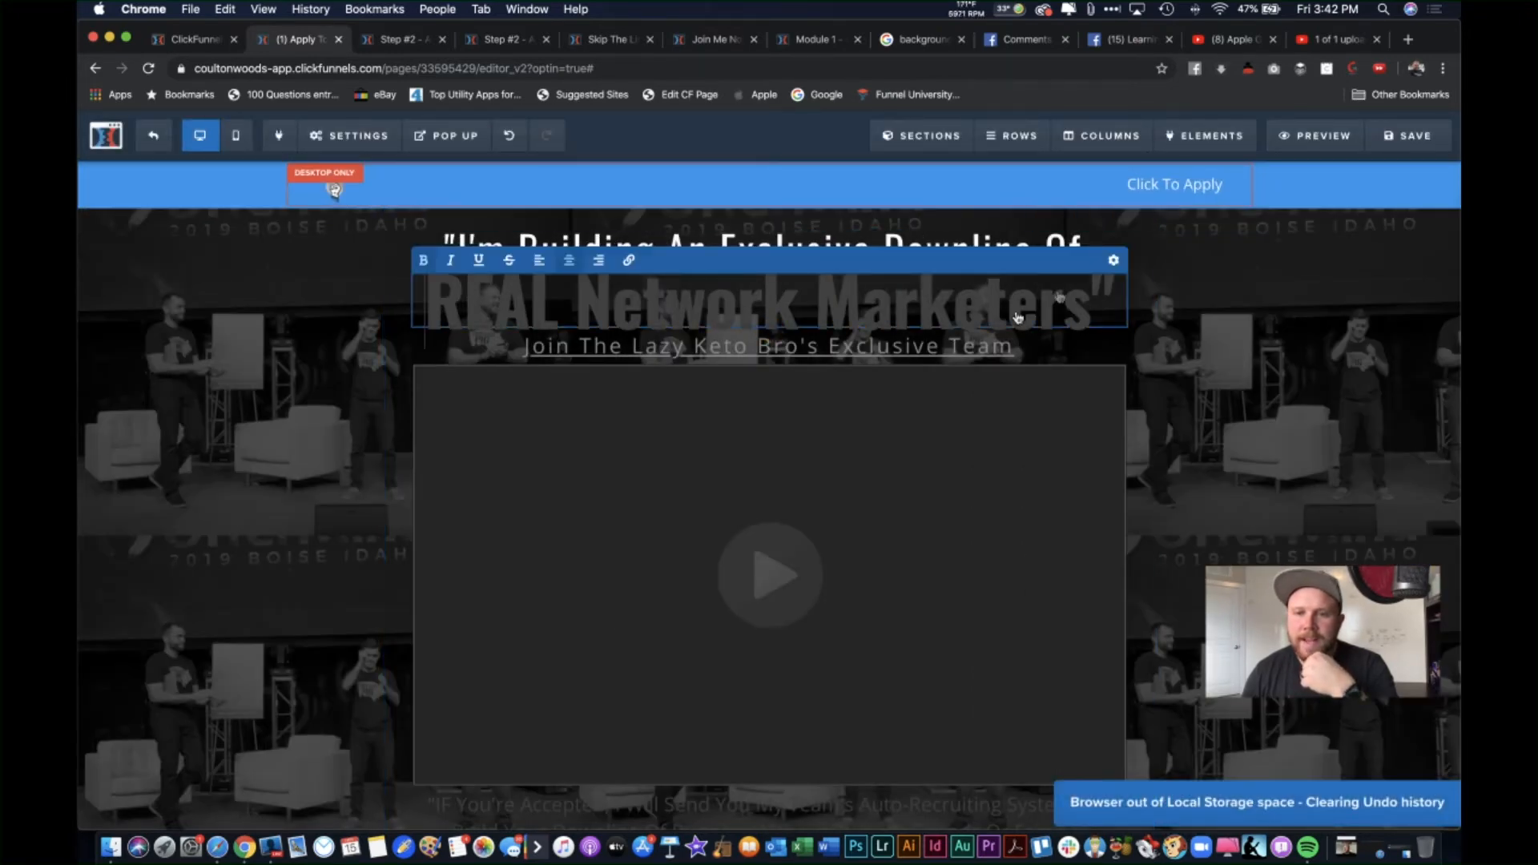
left_click(1113, 260)
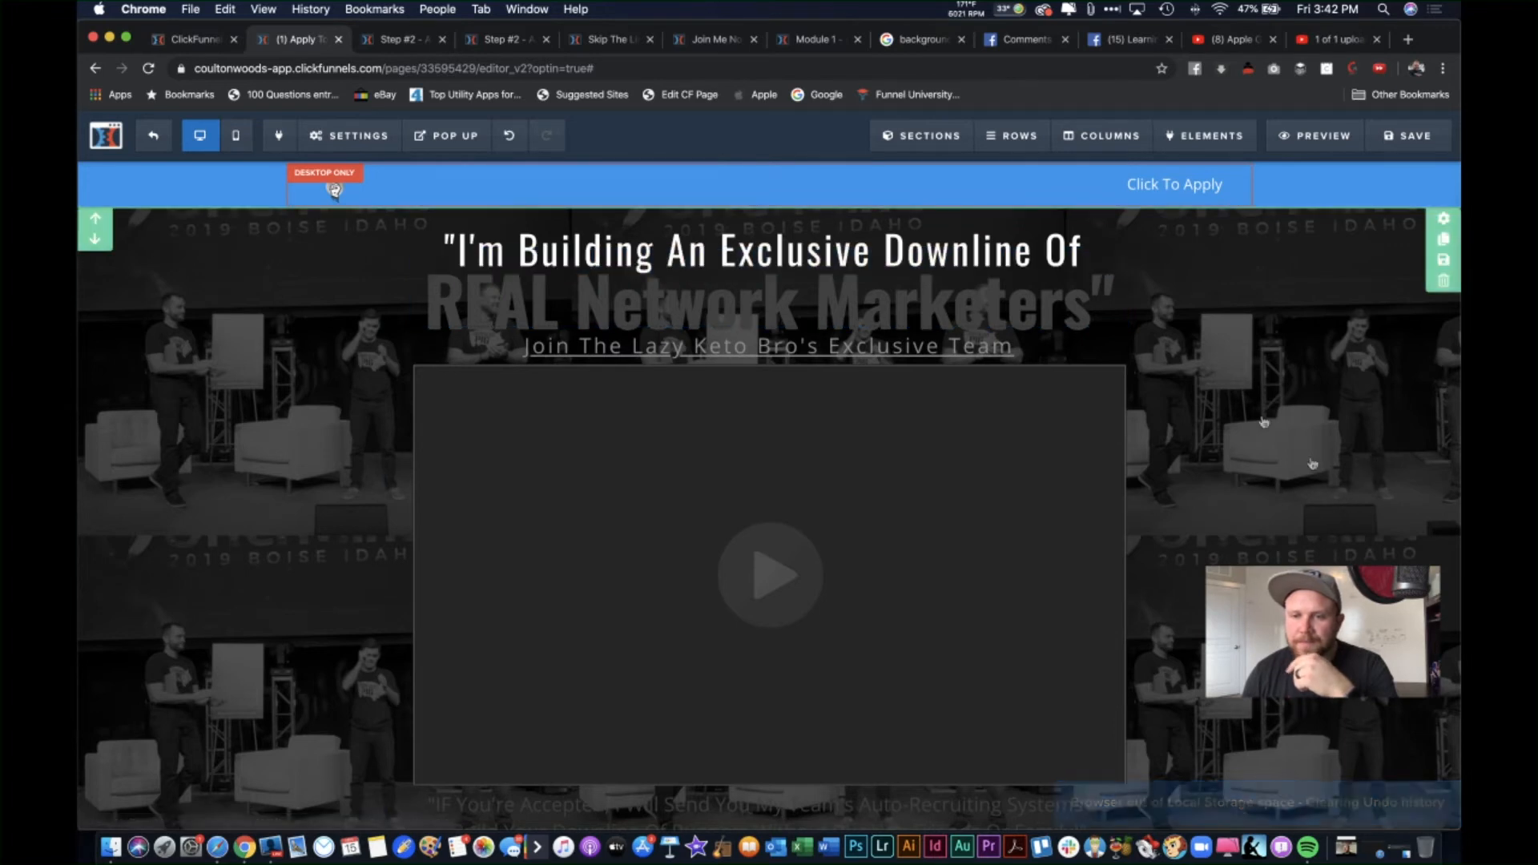
left_click(1078, 287)
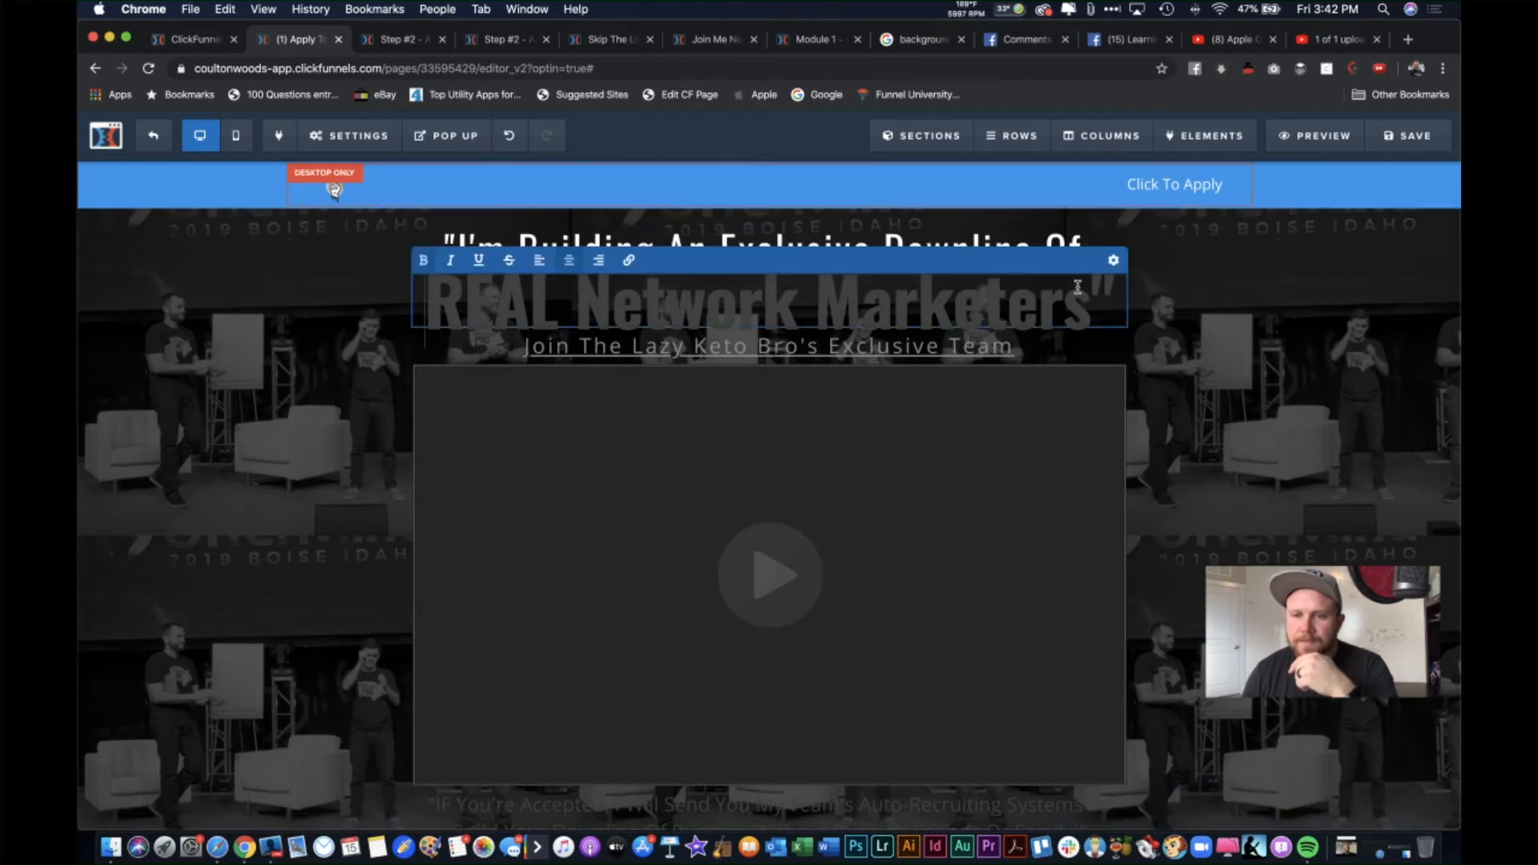
left_click(1114, 261)
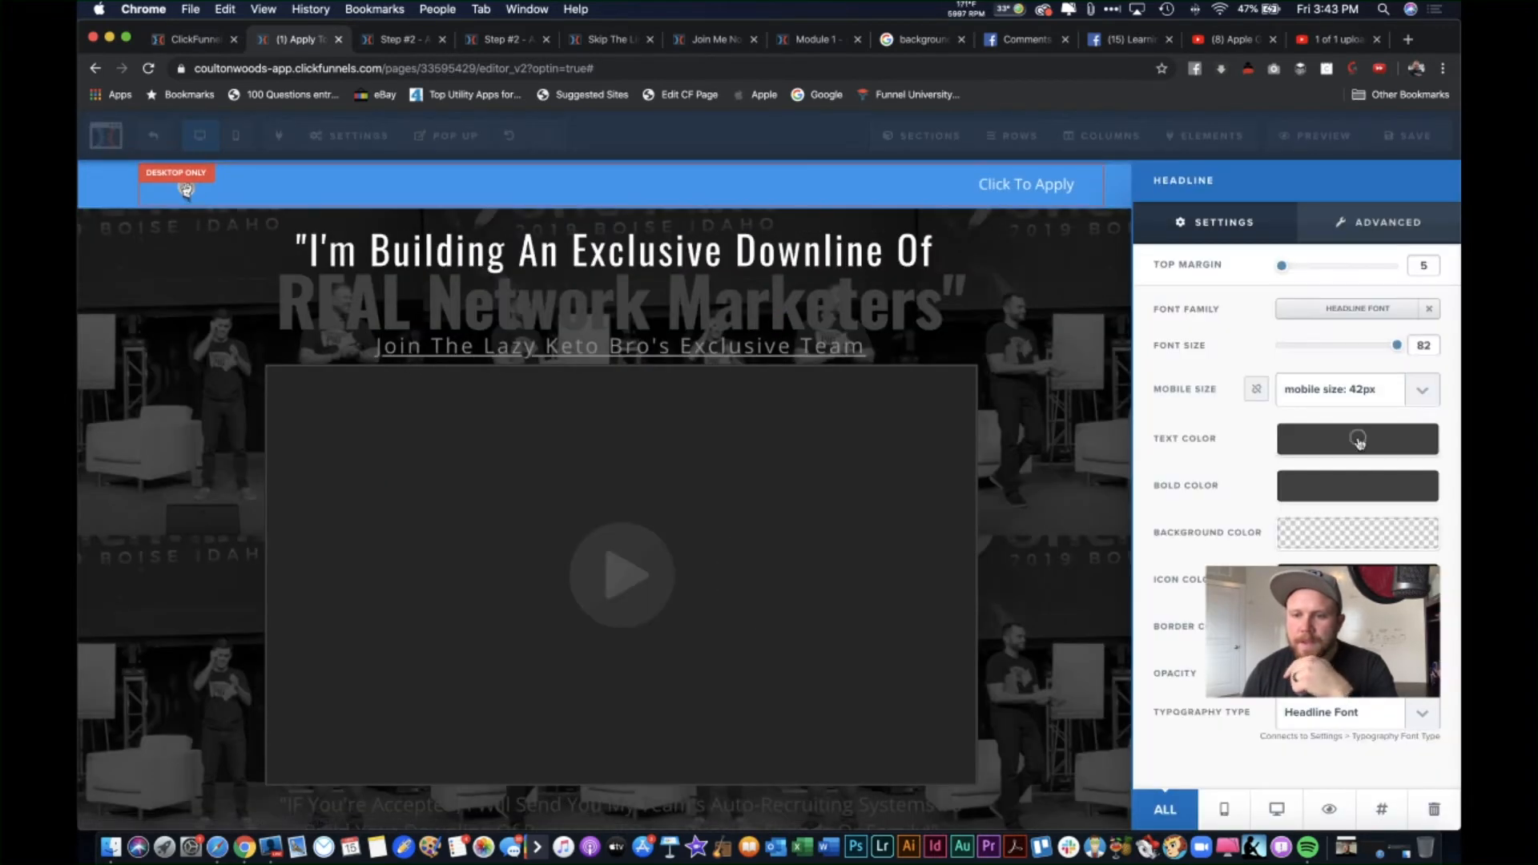
left_click(1359, 440)
left_click(1262, 496)
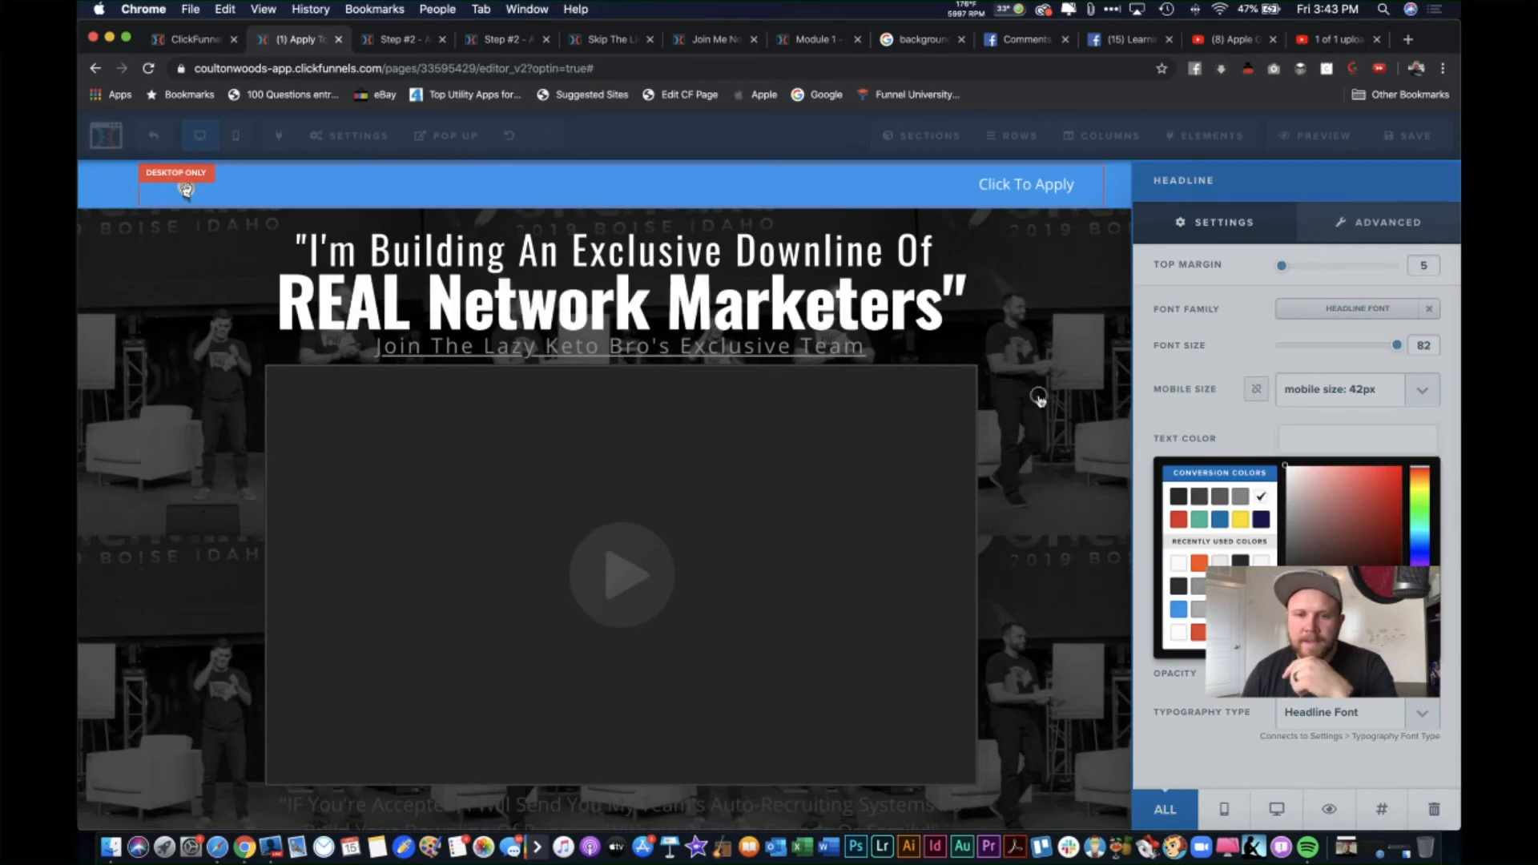
left_click(1035, 396)
Step: Make the quote text white
scroll(1202, 439, "down", 5)
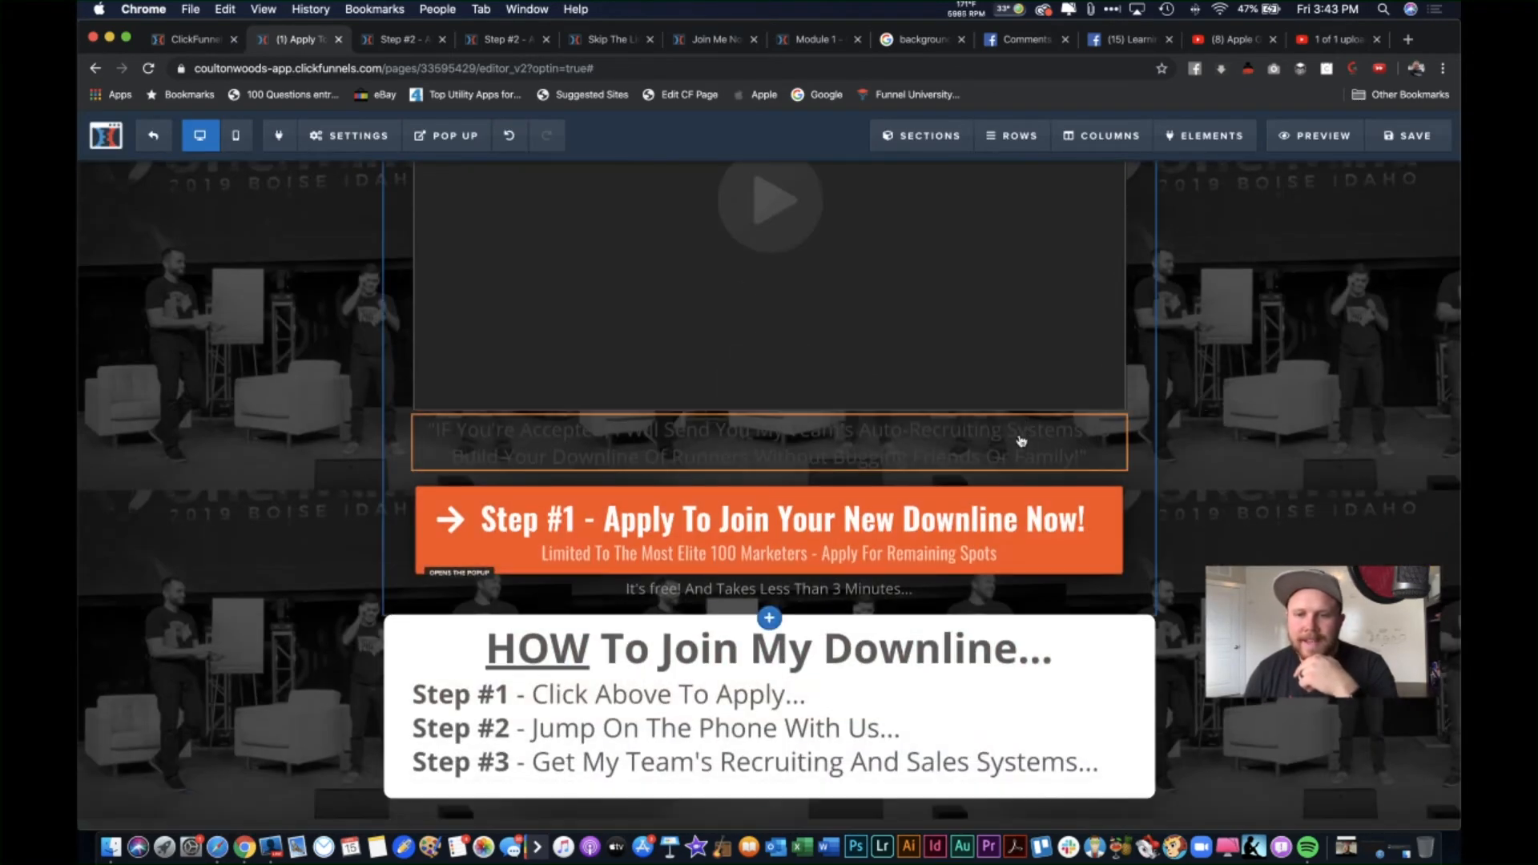
left_click(1054, 408)
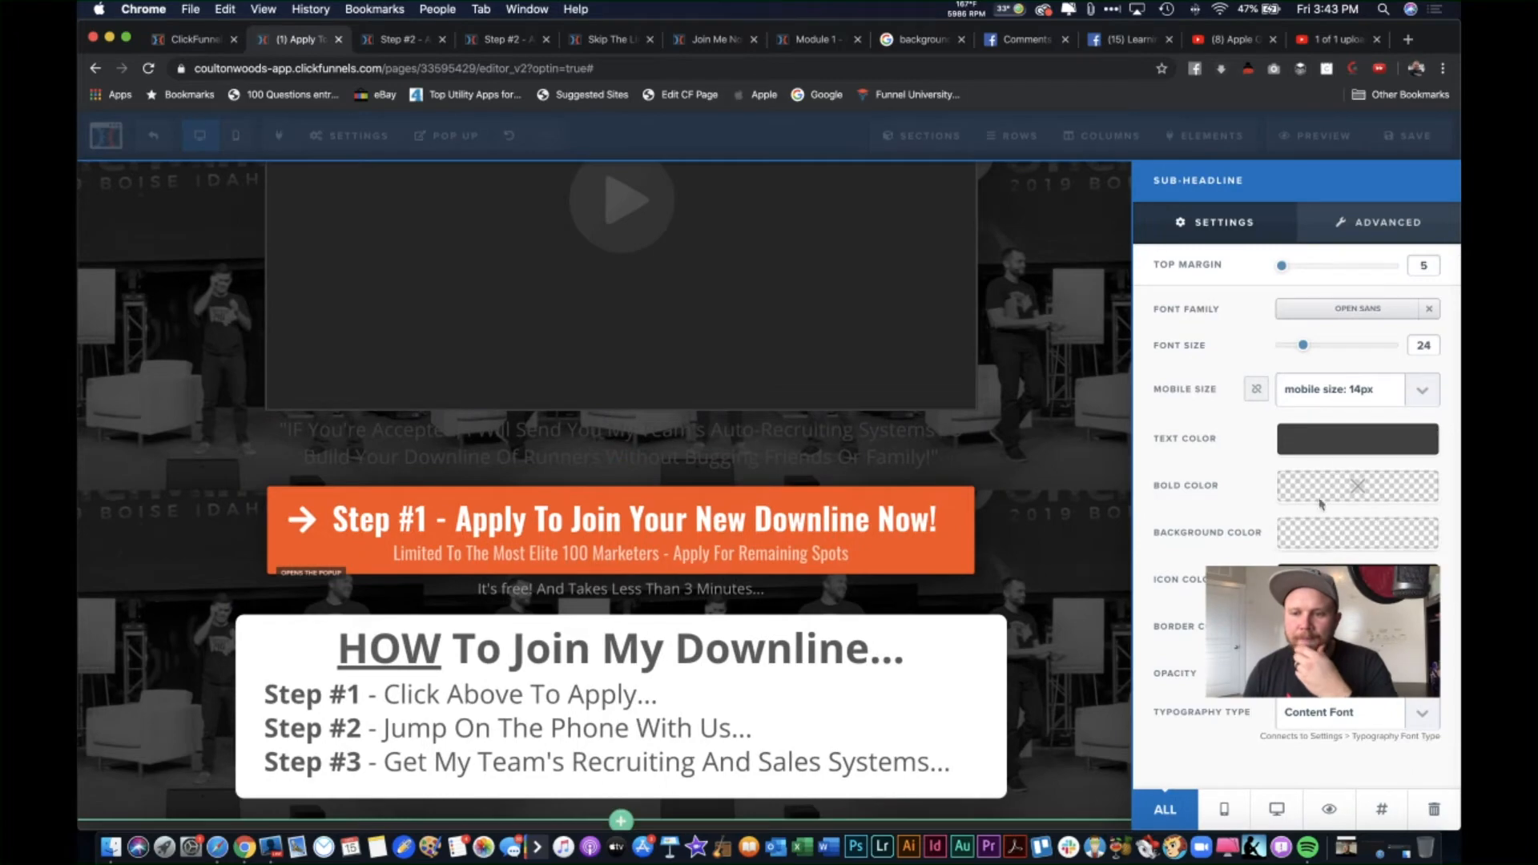
left_click(1303, 440)
left_click(1262, 496)
left_click(1035, 405)
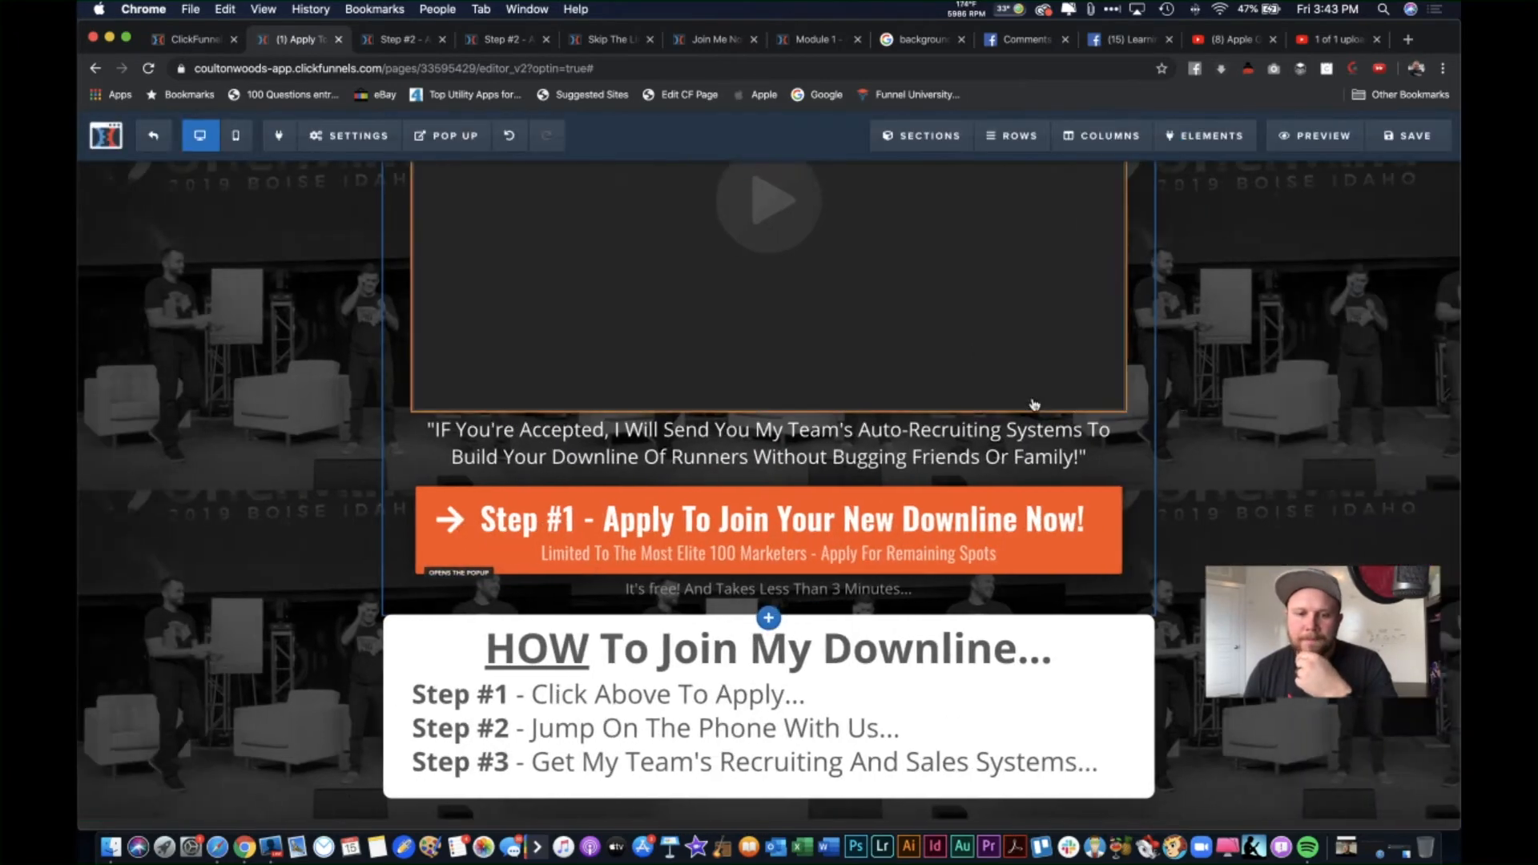
scroll(1034, 405, "down", 3)
scroll(860, 383, "down", 2)
scroll(802, 401, "up", 10)
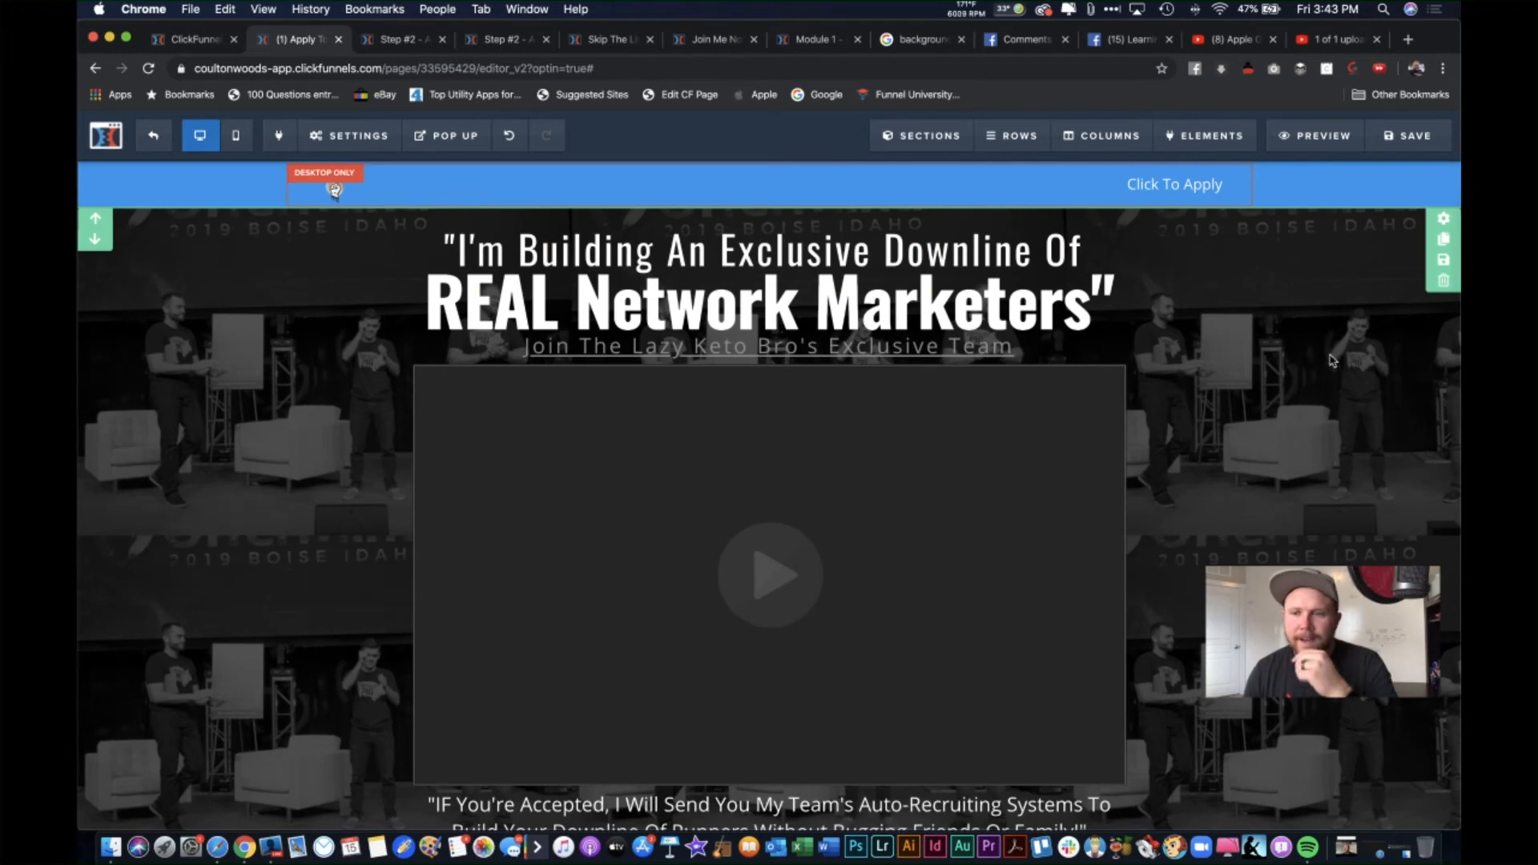
Step: Set the section's background image position to Full Center (Parallax) and save the page
left_click(1444, 222)
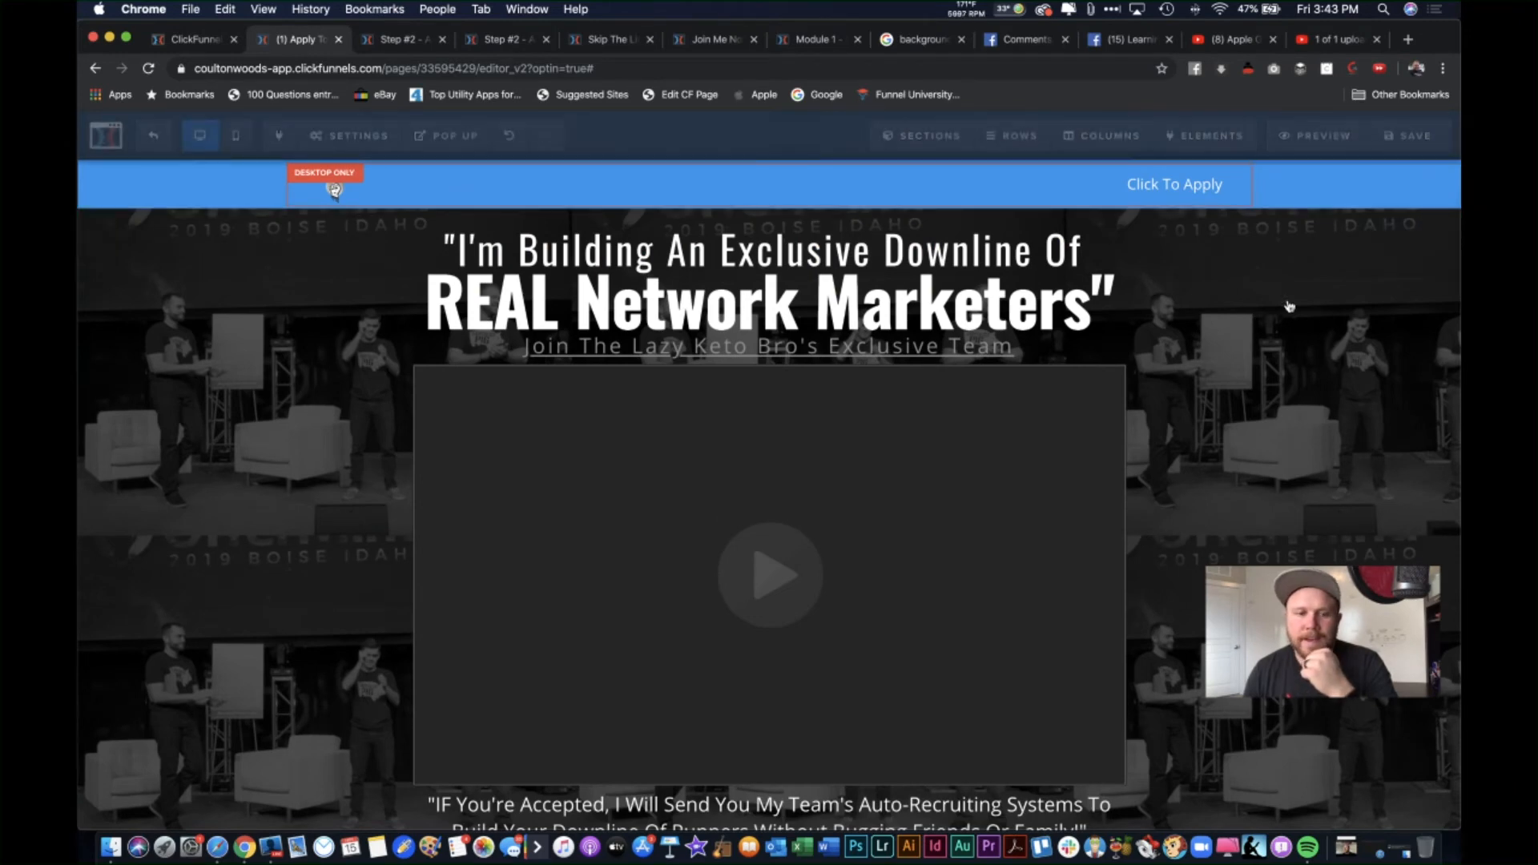
left_click(1424, 316)
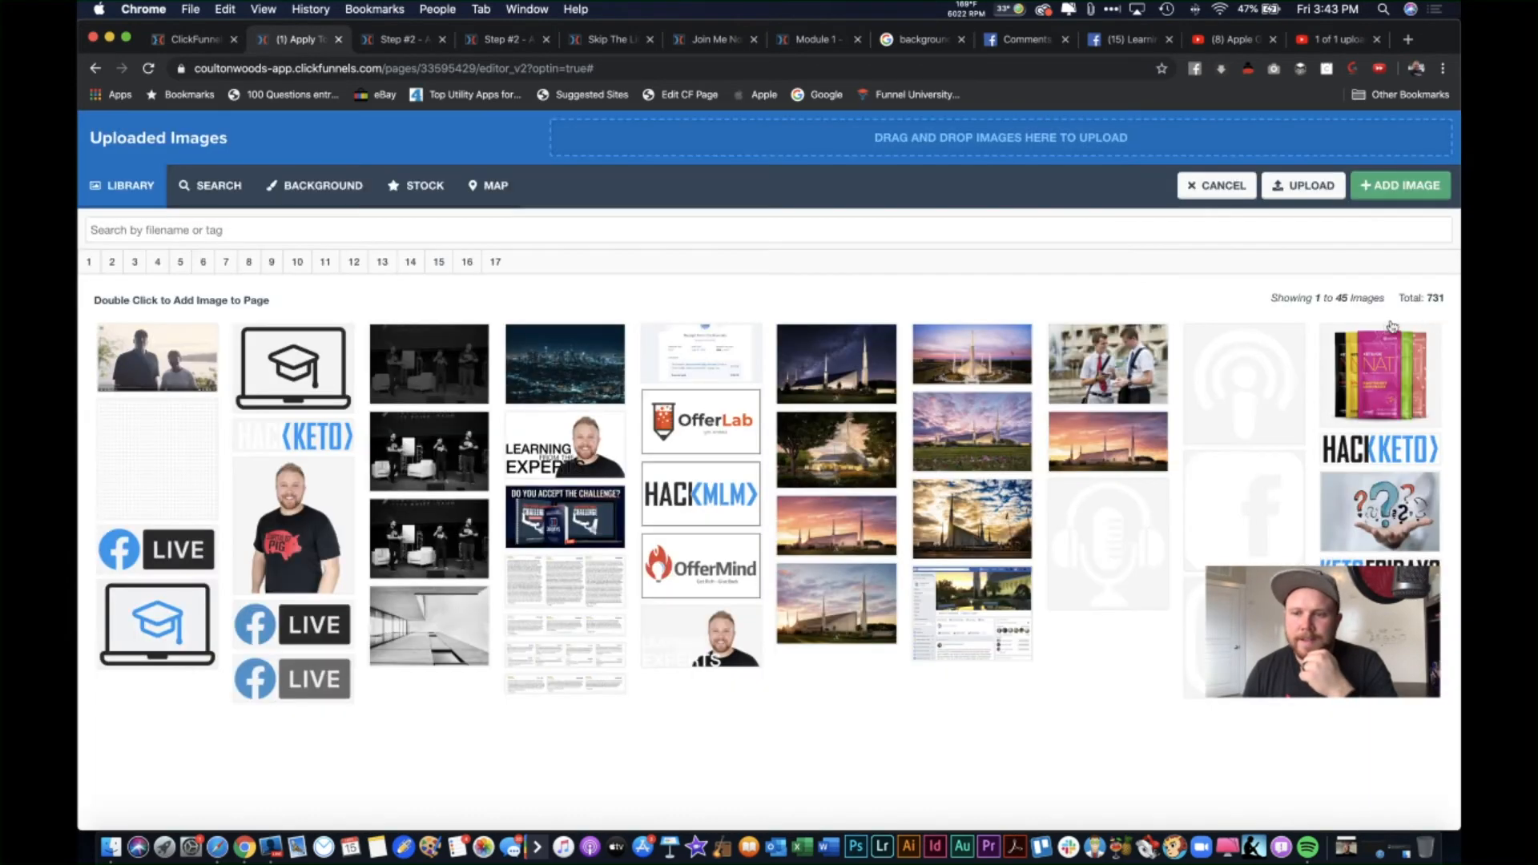
left_click(1194, 192)
left_click(1415, 369)
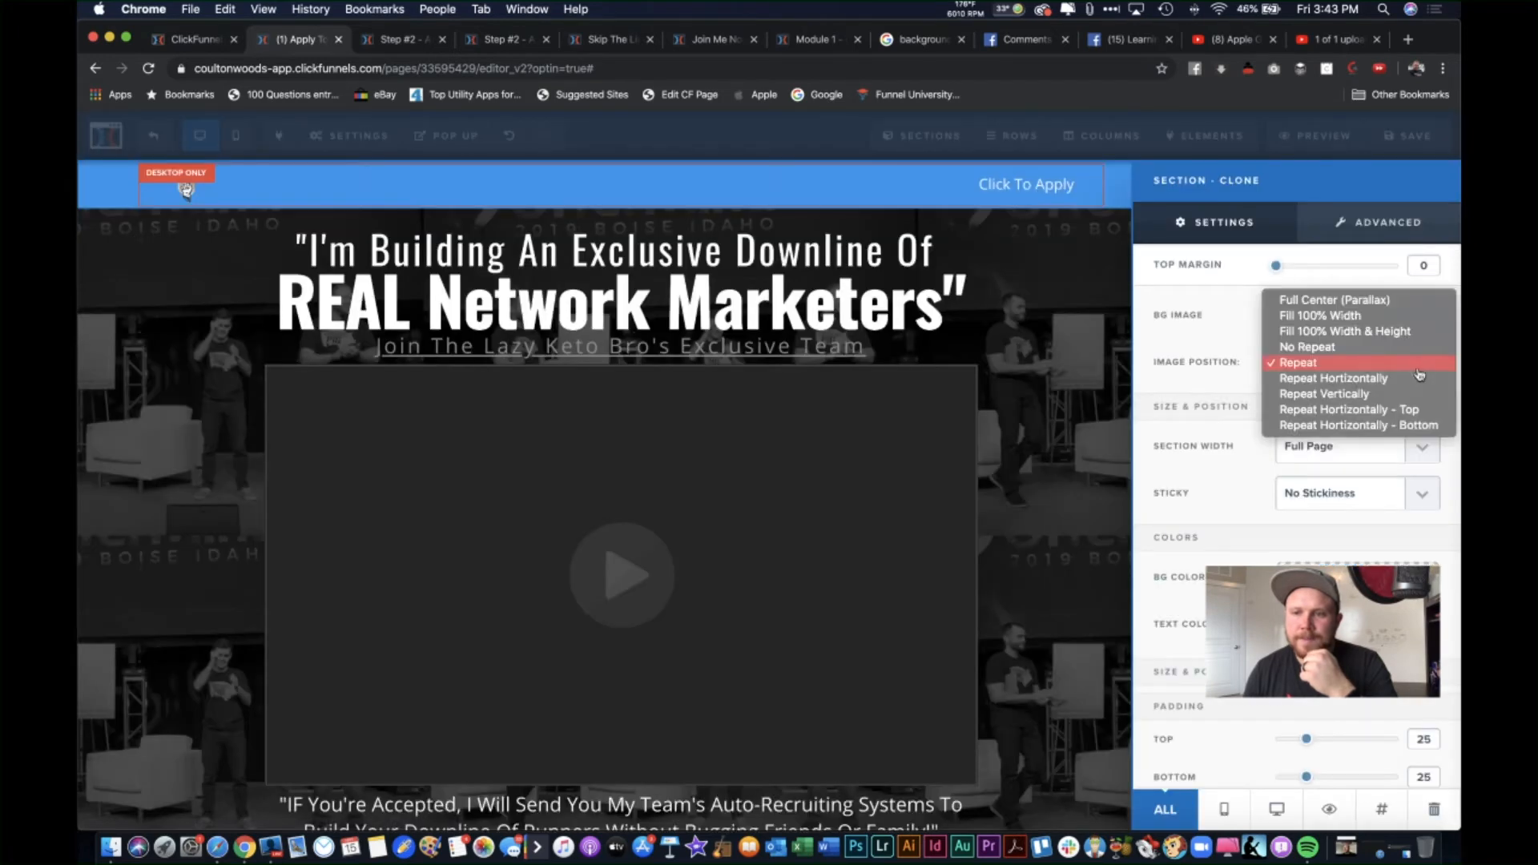
left_click(1359, 307)
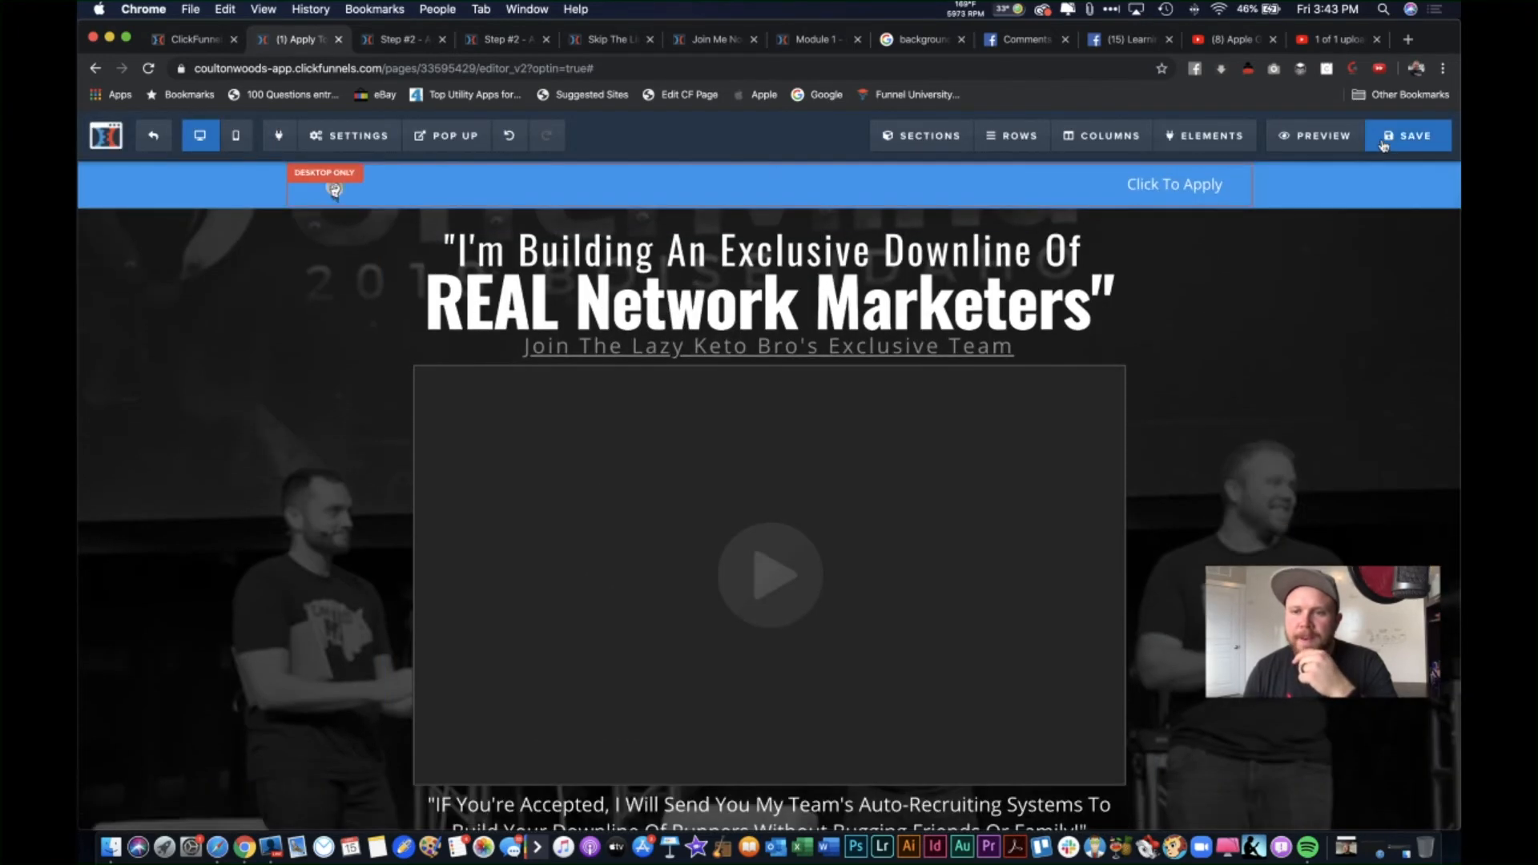
left_click(1384, 144)
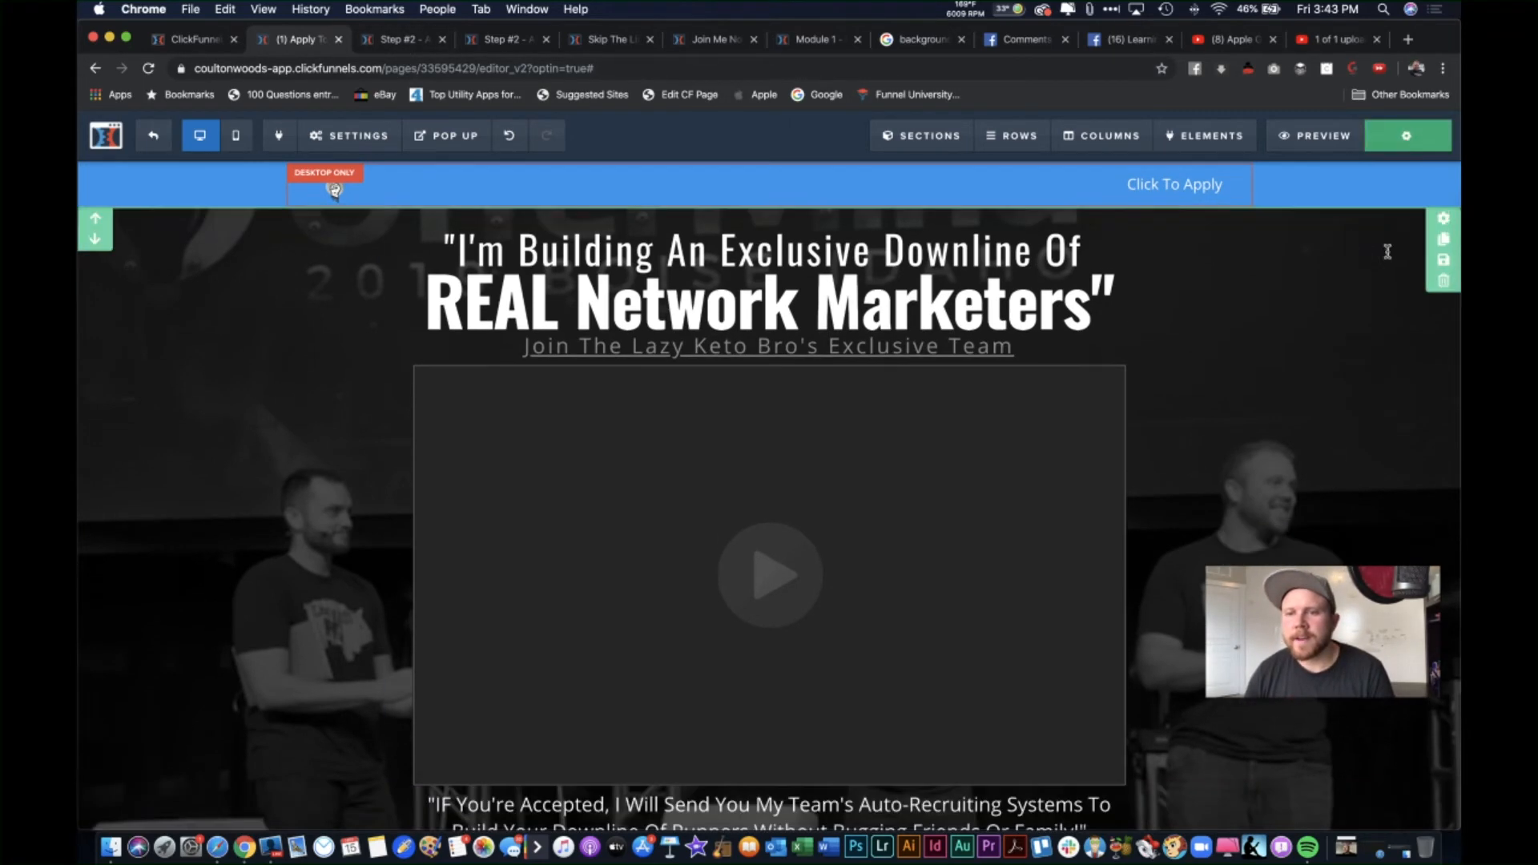
Step: Preview the live apply page and scroll through it
left_click(1322, 137)
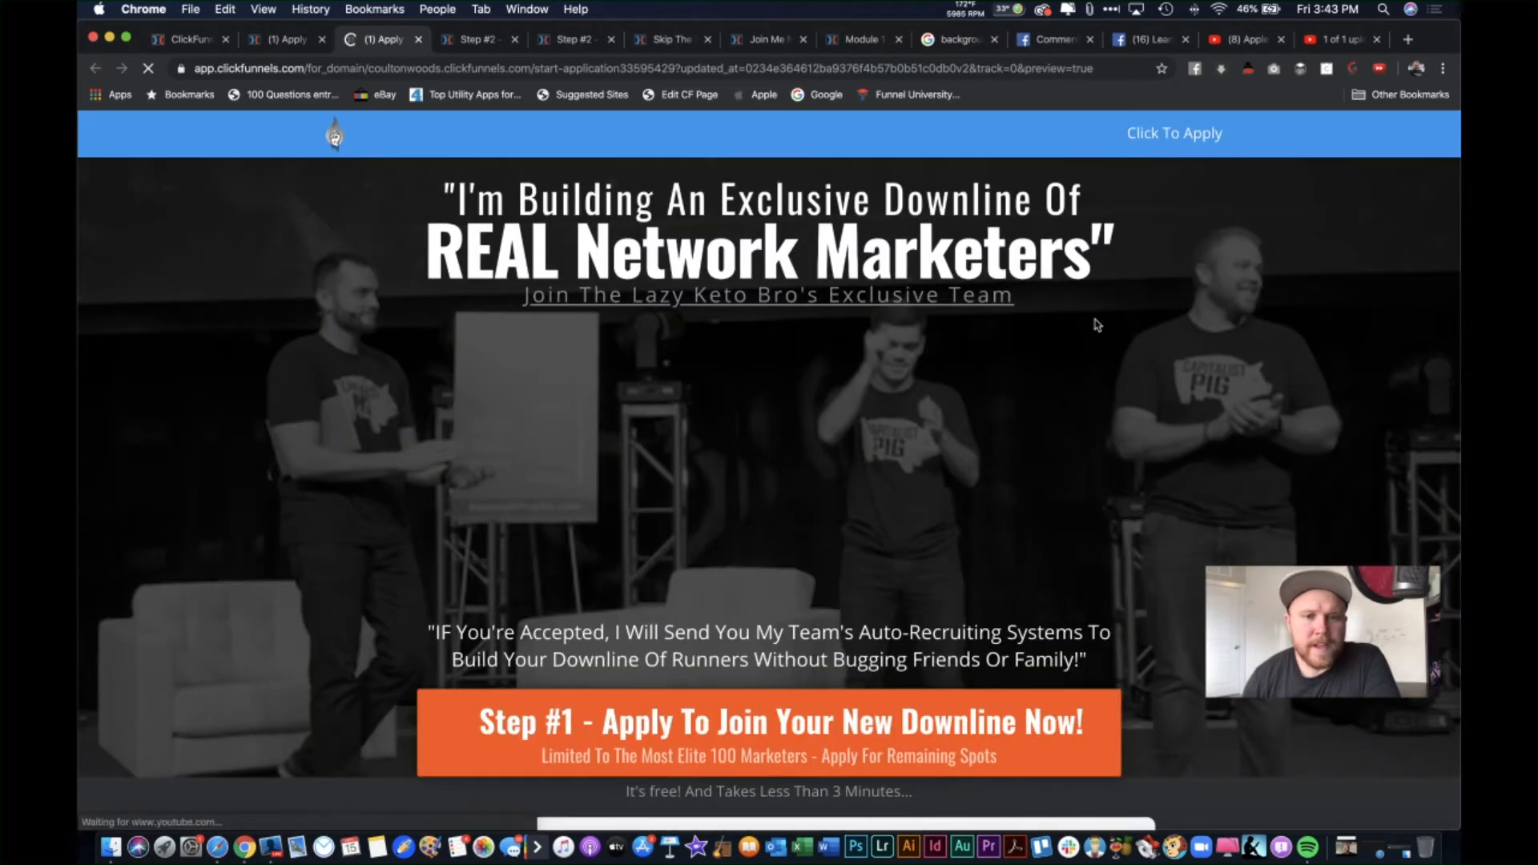
scroll(1231, 556, "down", 13)
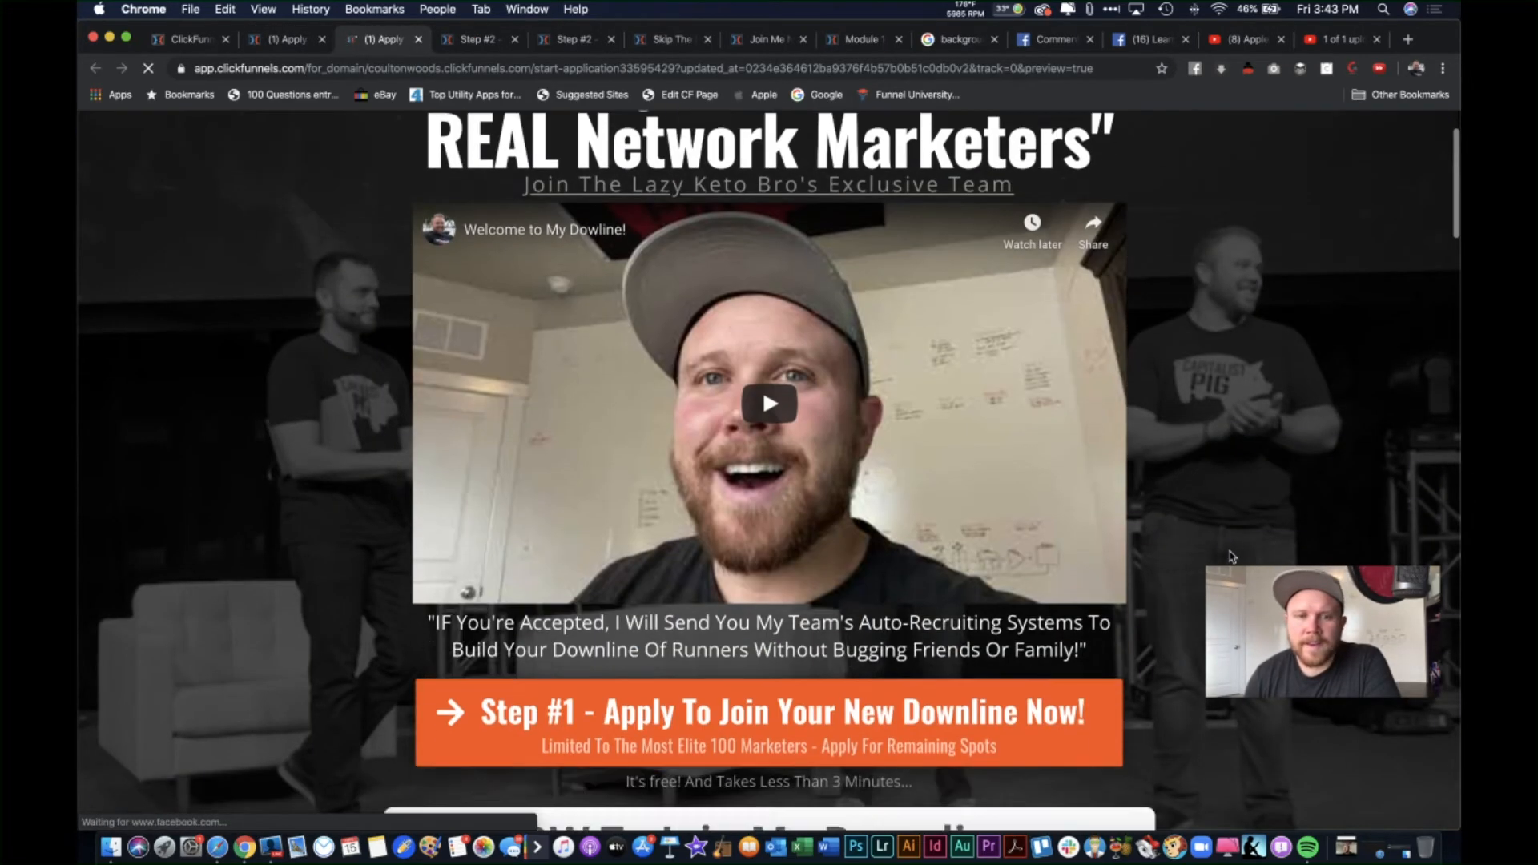
scroll(1231, 556, "up", 5)
scroll(1232, 556, "up", 8)
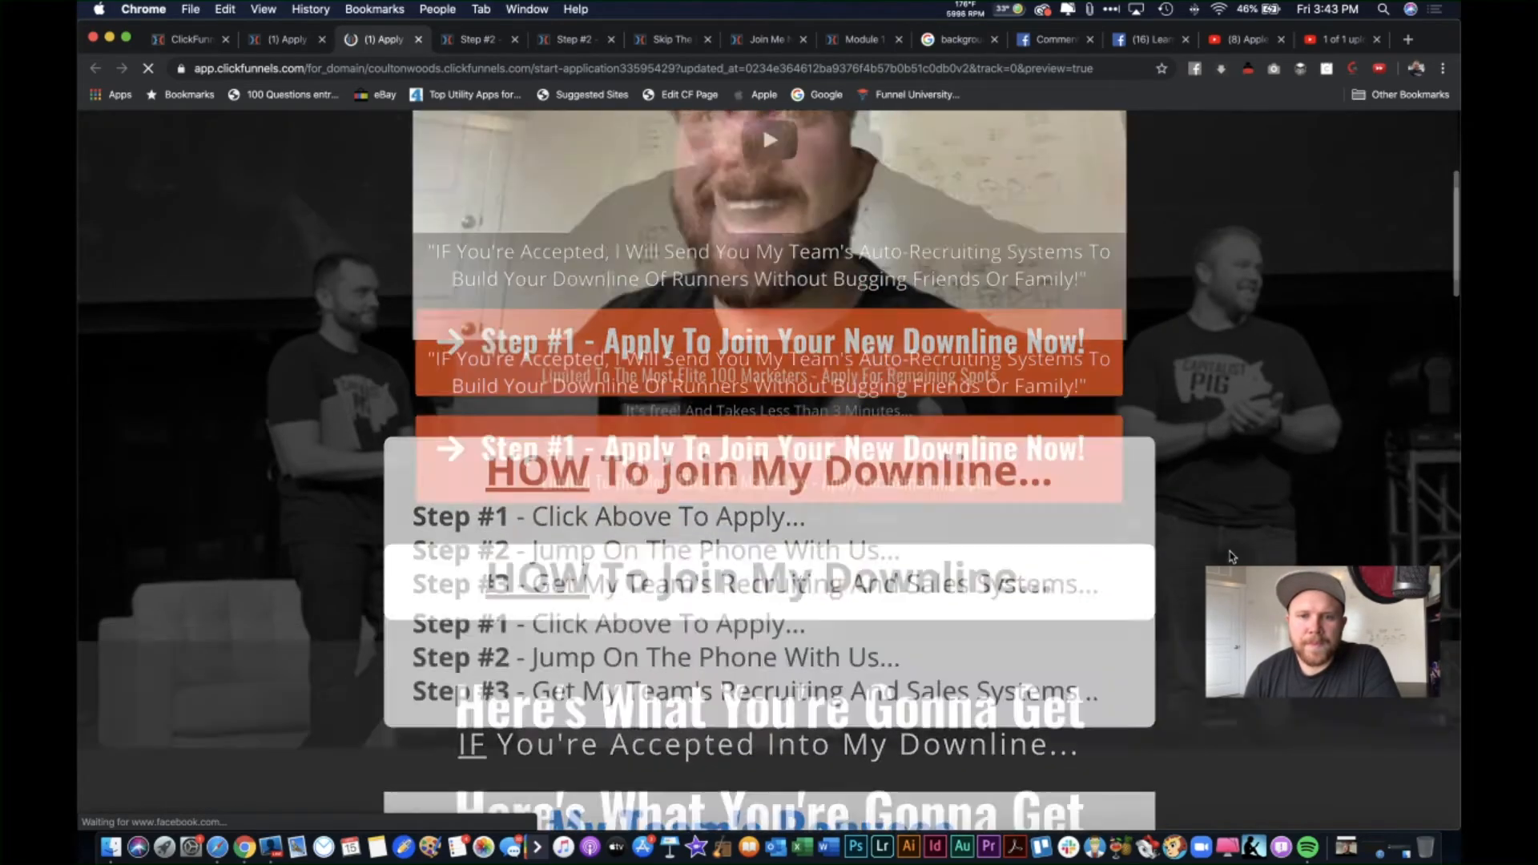
scroll(1261, 421, "down", 1)
scroll(1262, 422, "down", 5)
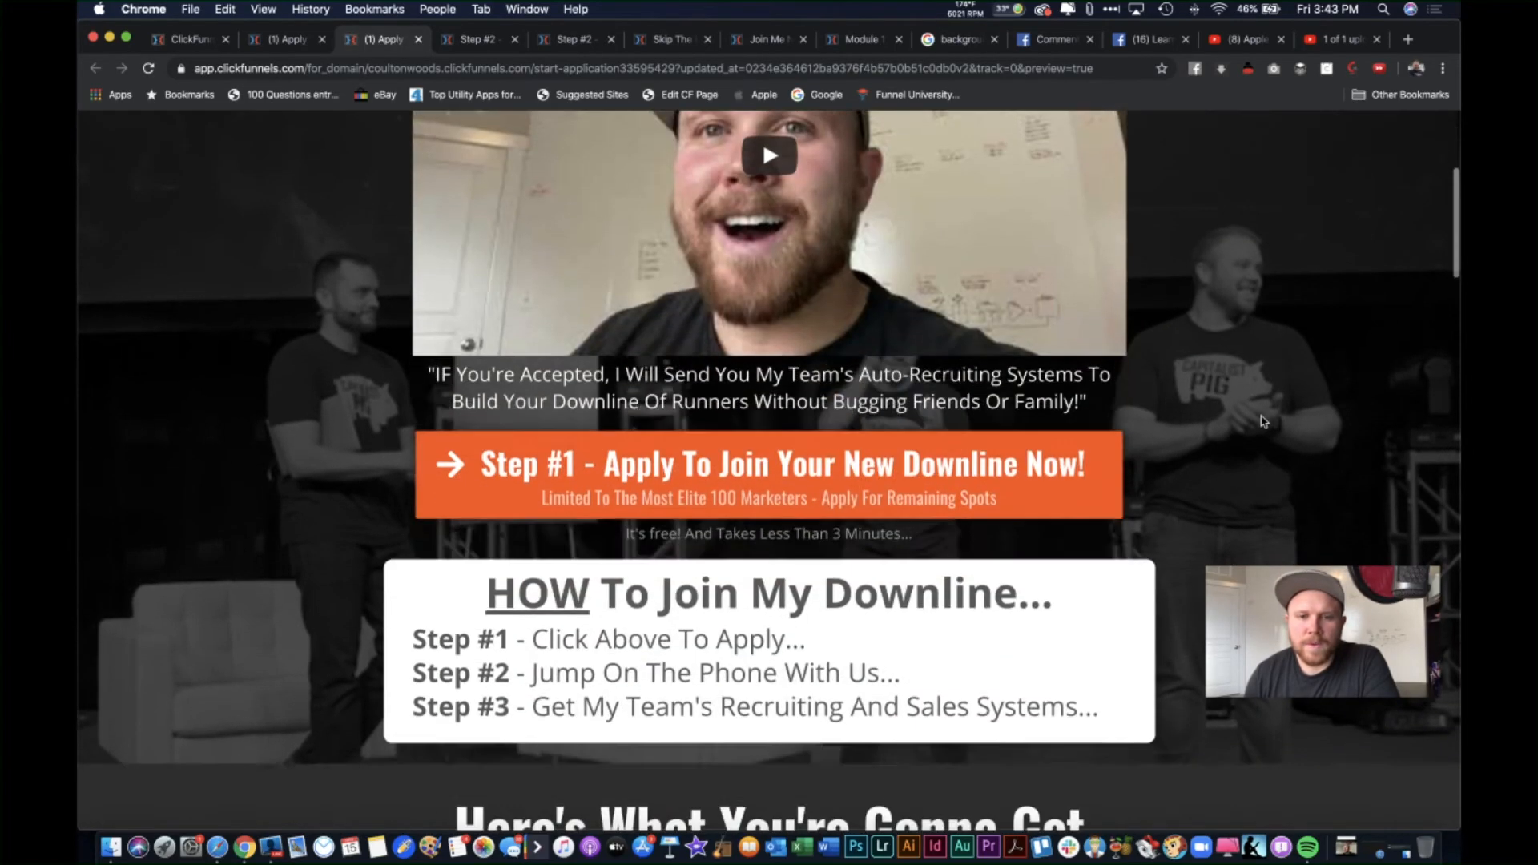
scroll(976, 180, "up", 7)
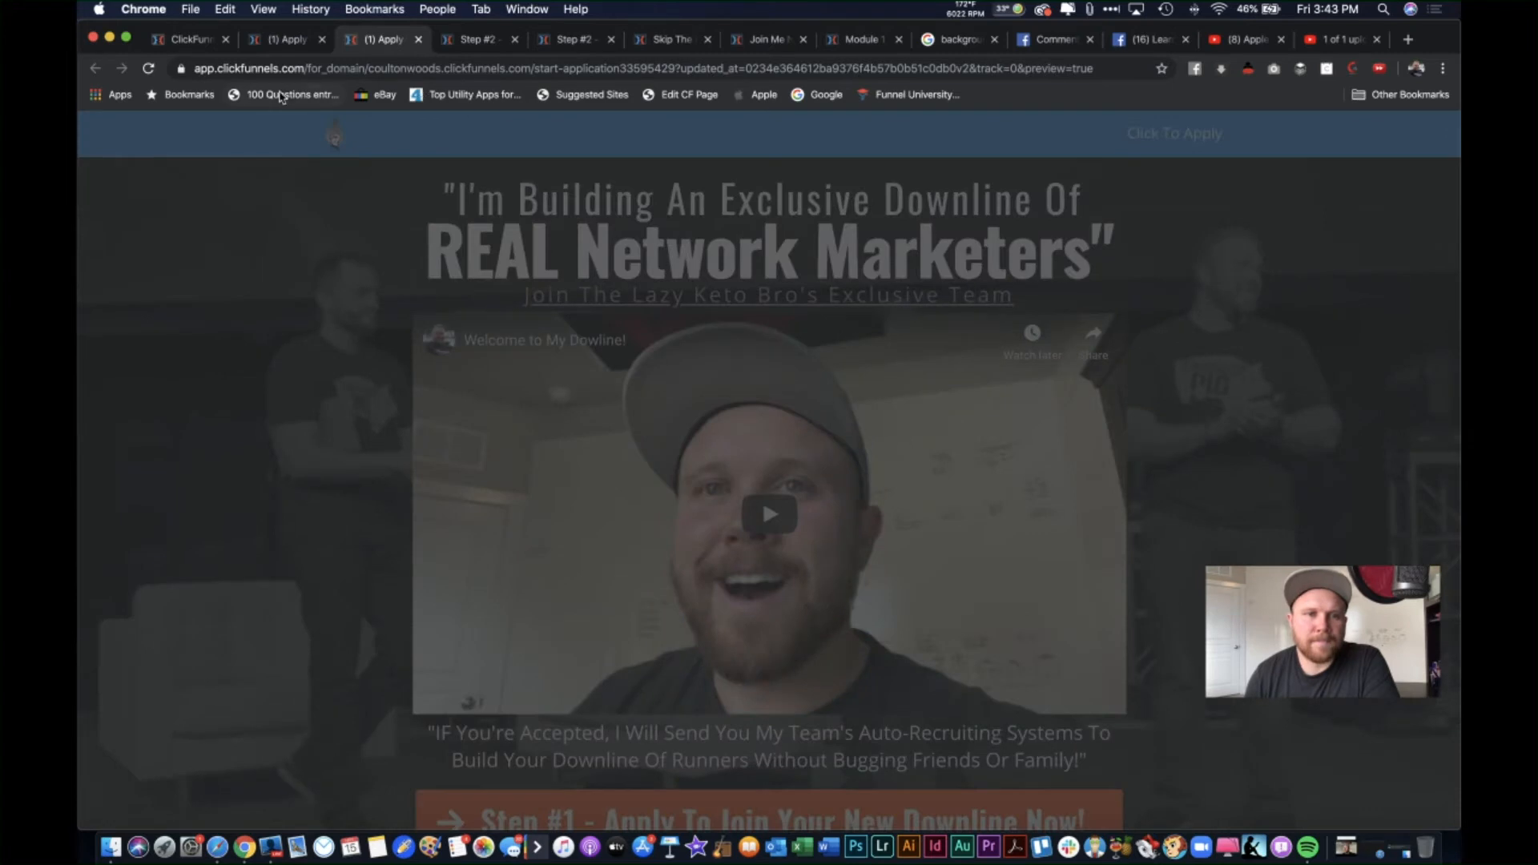
Step: Close the preview, open the NDA step editor, then bring up the Facebook comments docs page
left_click(418, 40)
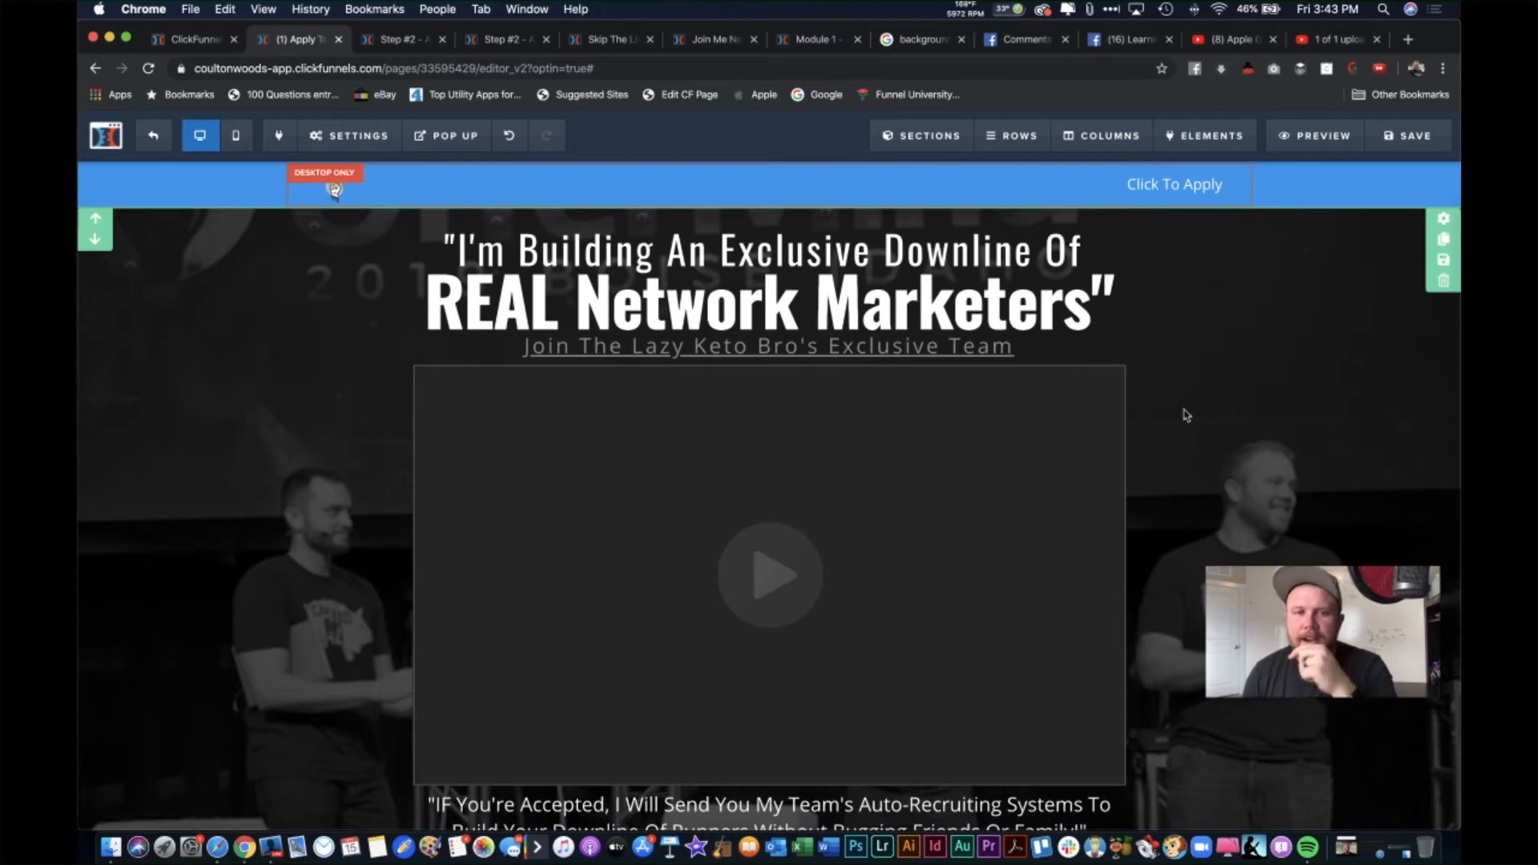
left_click(412, 42)
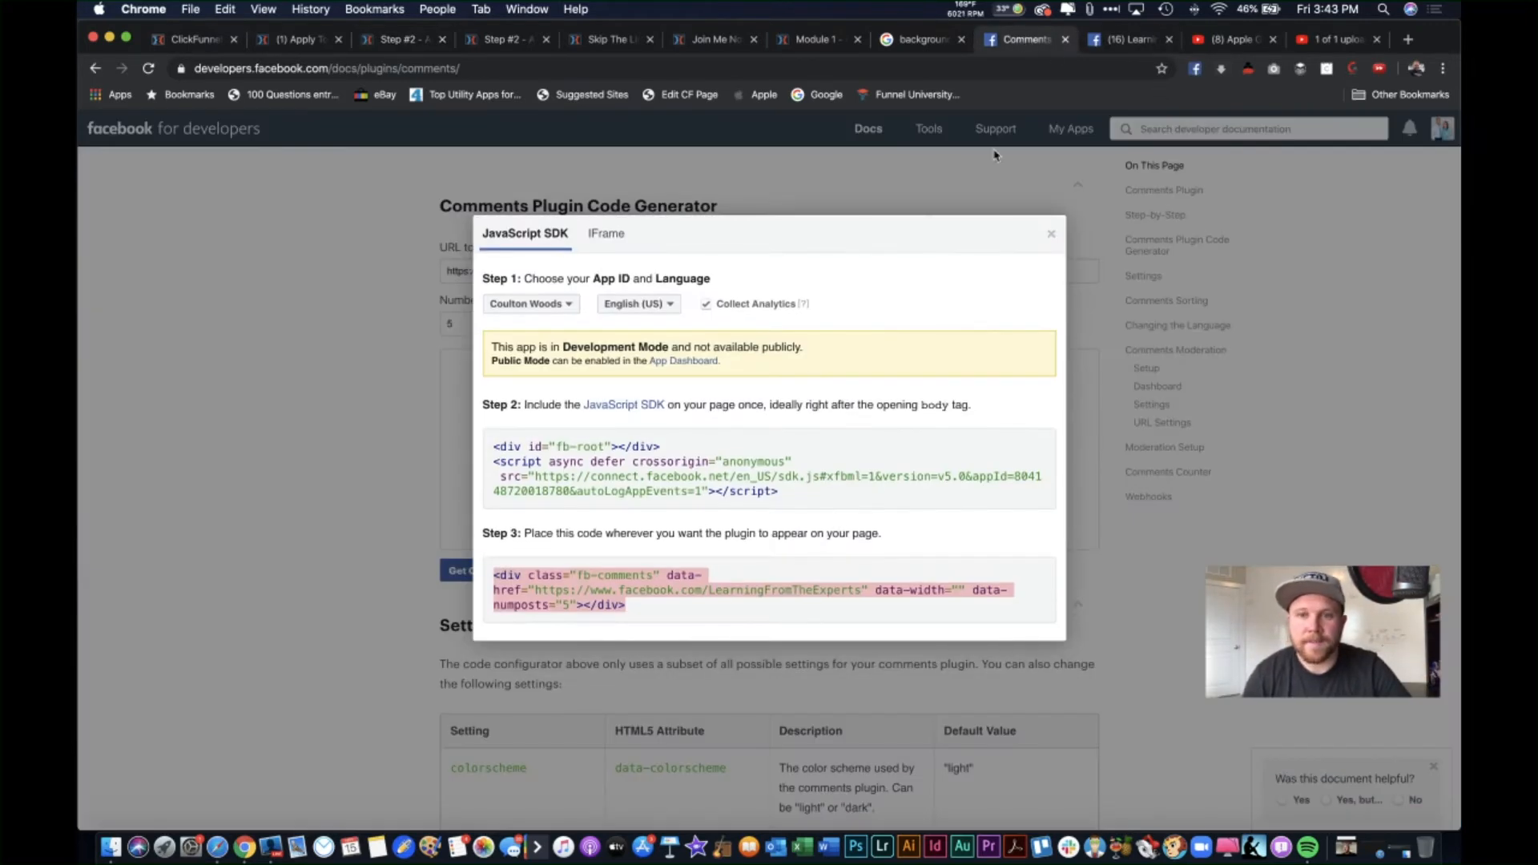
left_click(1025, 40)
Step: Close the docs page and open the Hack MLM group's Files list from the Facebook home feed
left_click(1066, 39)
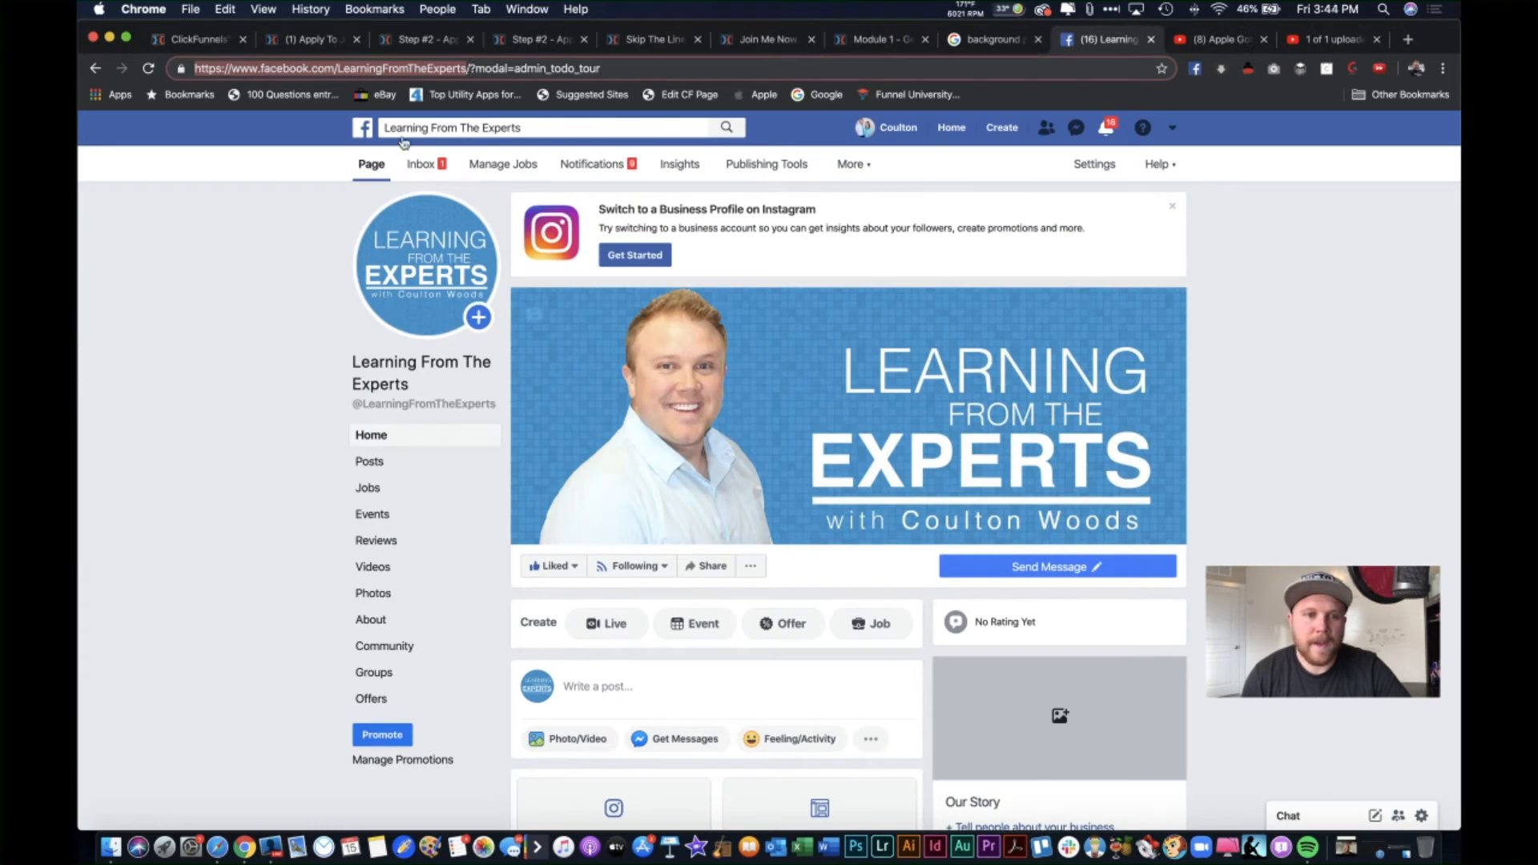
left_click(362, 128)
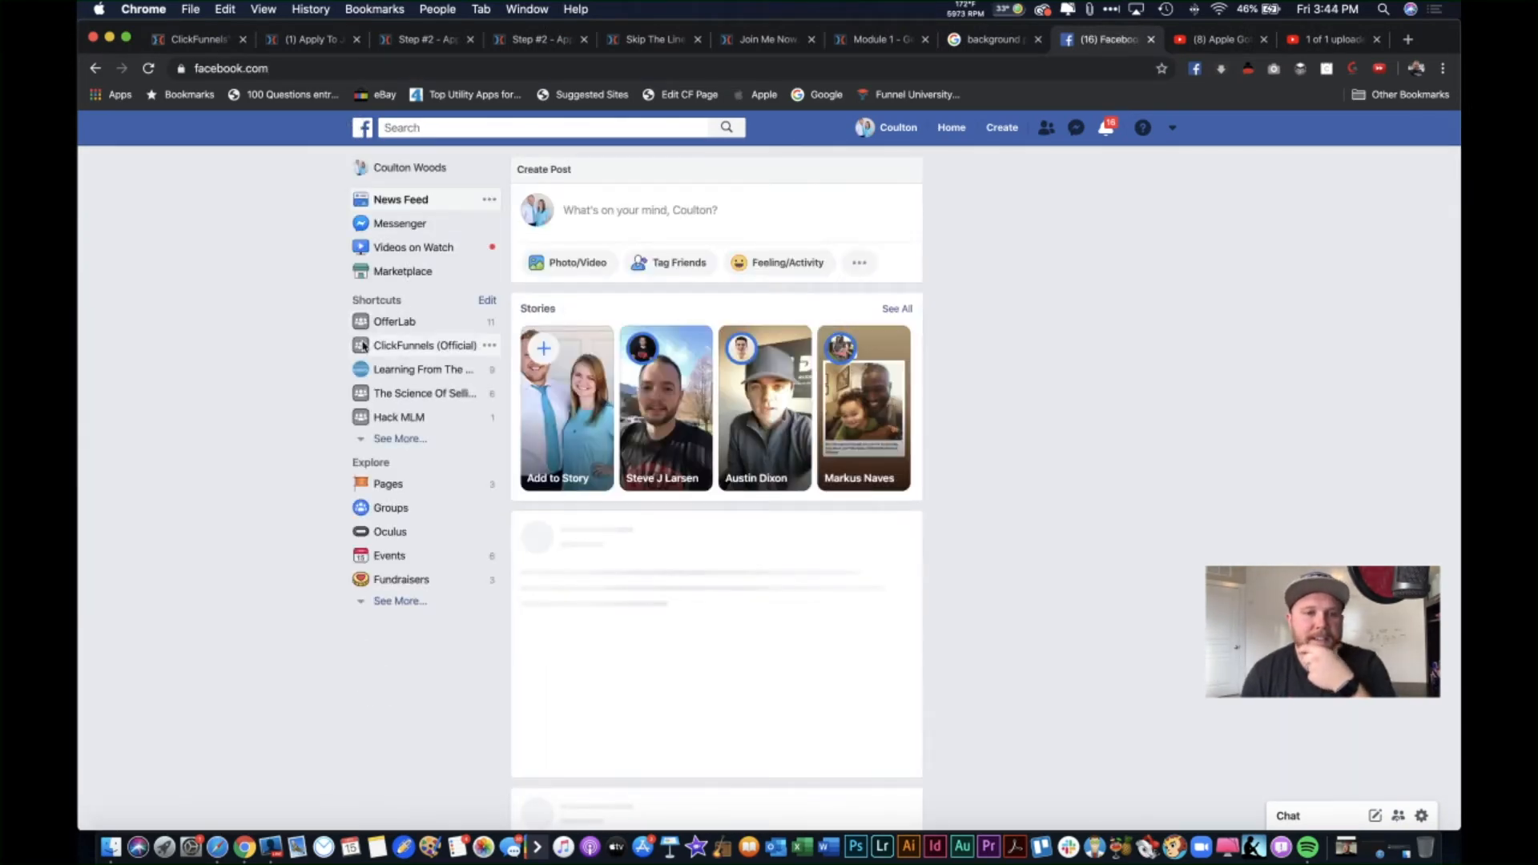
left_click(401, 418)
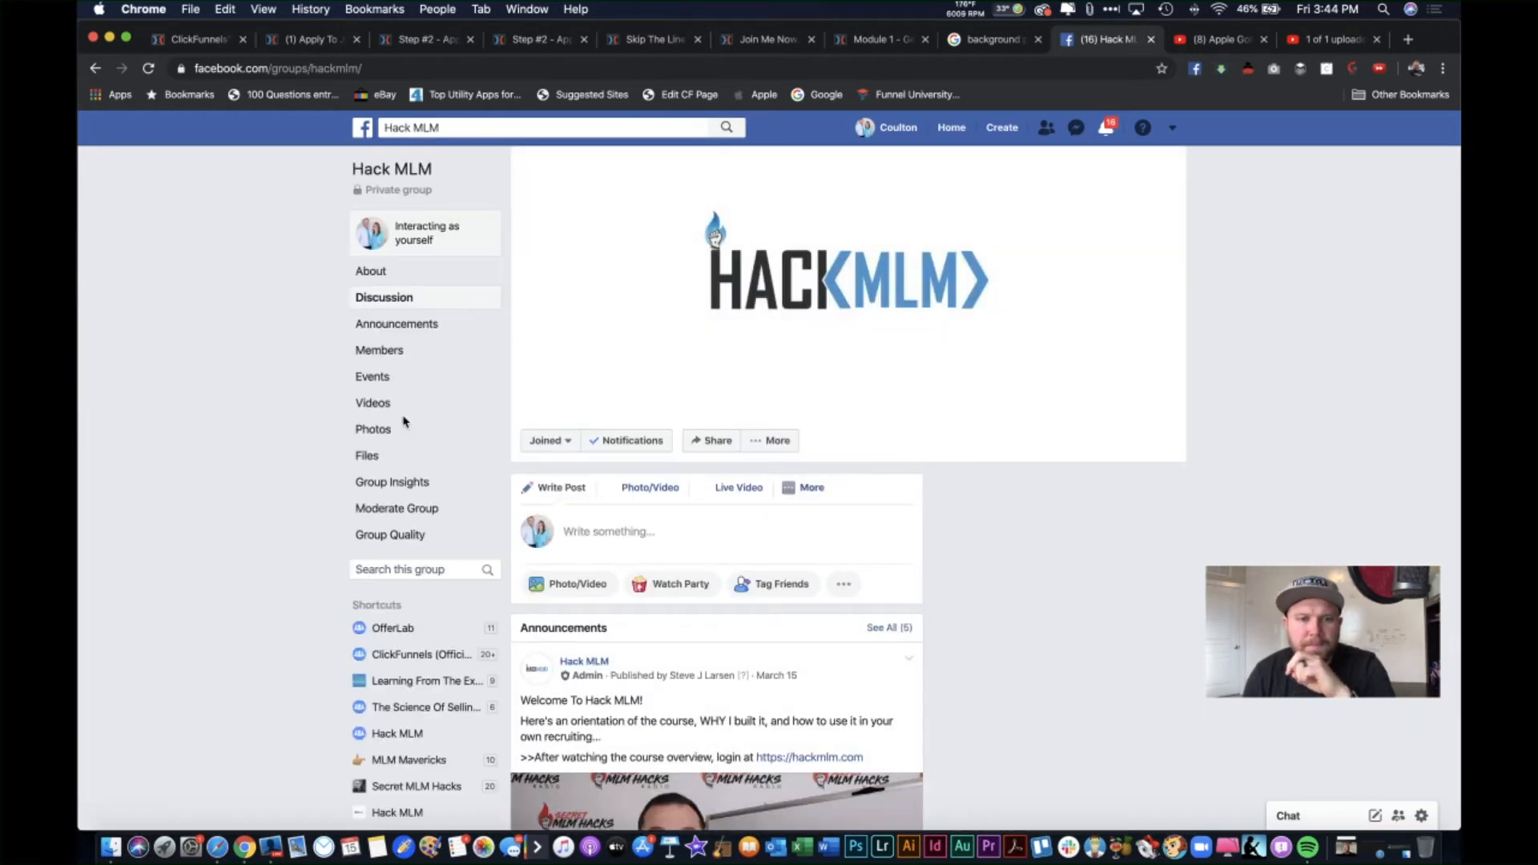
left_click(372, 456)
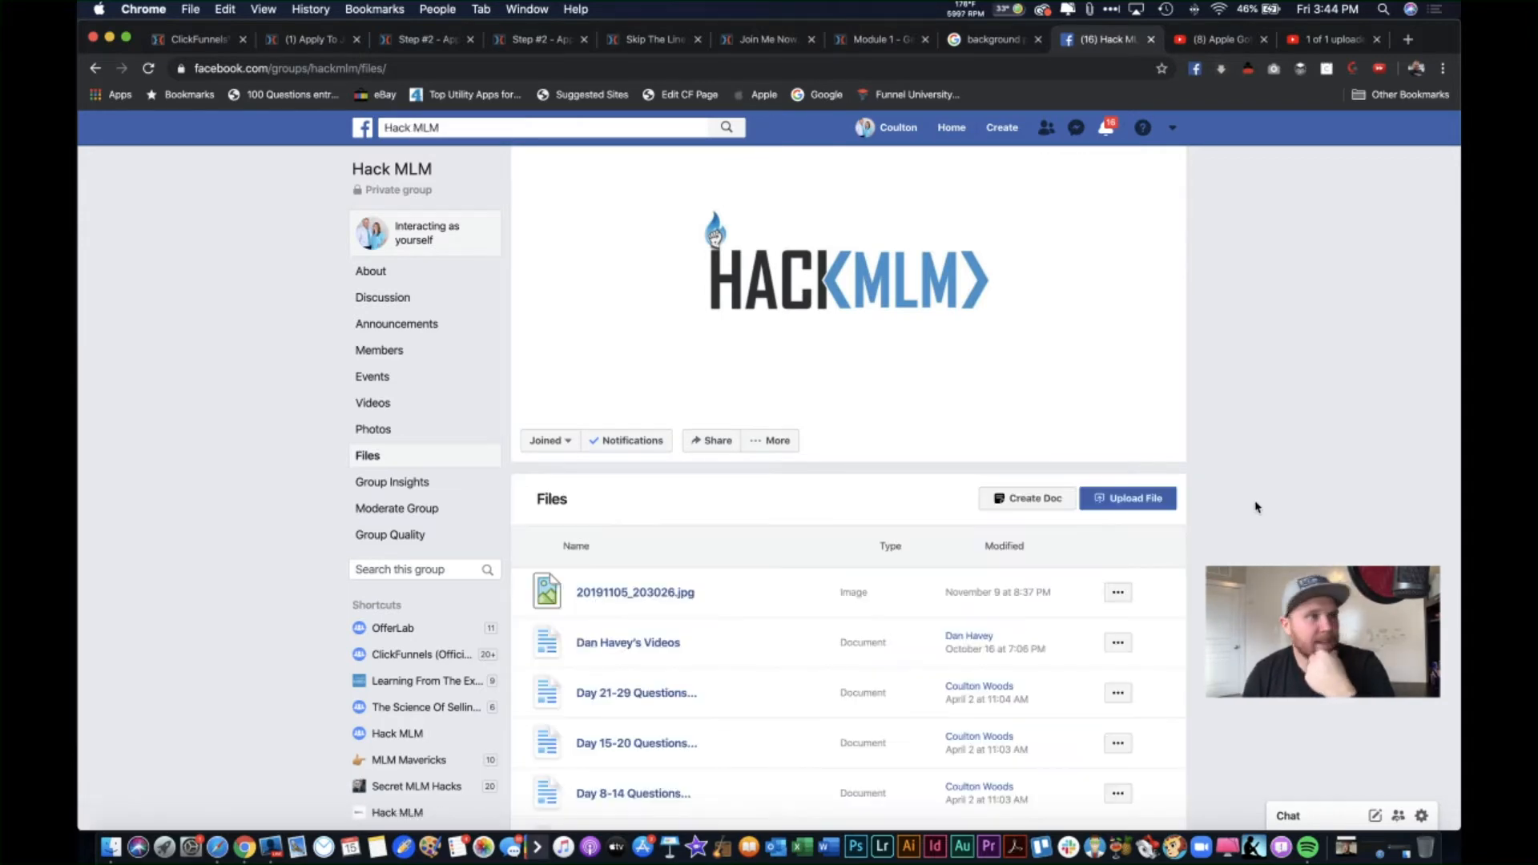
Step: Scroll to the bottom of the files list to find NonDisclosureAgreement.txt
scroll(1264, 454, "down", 2)
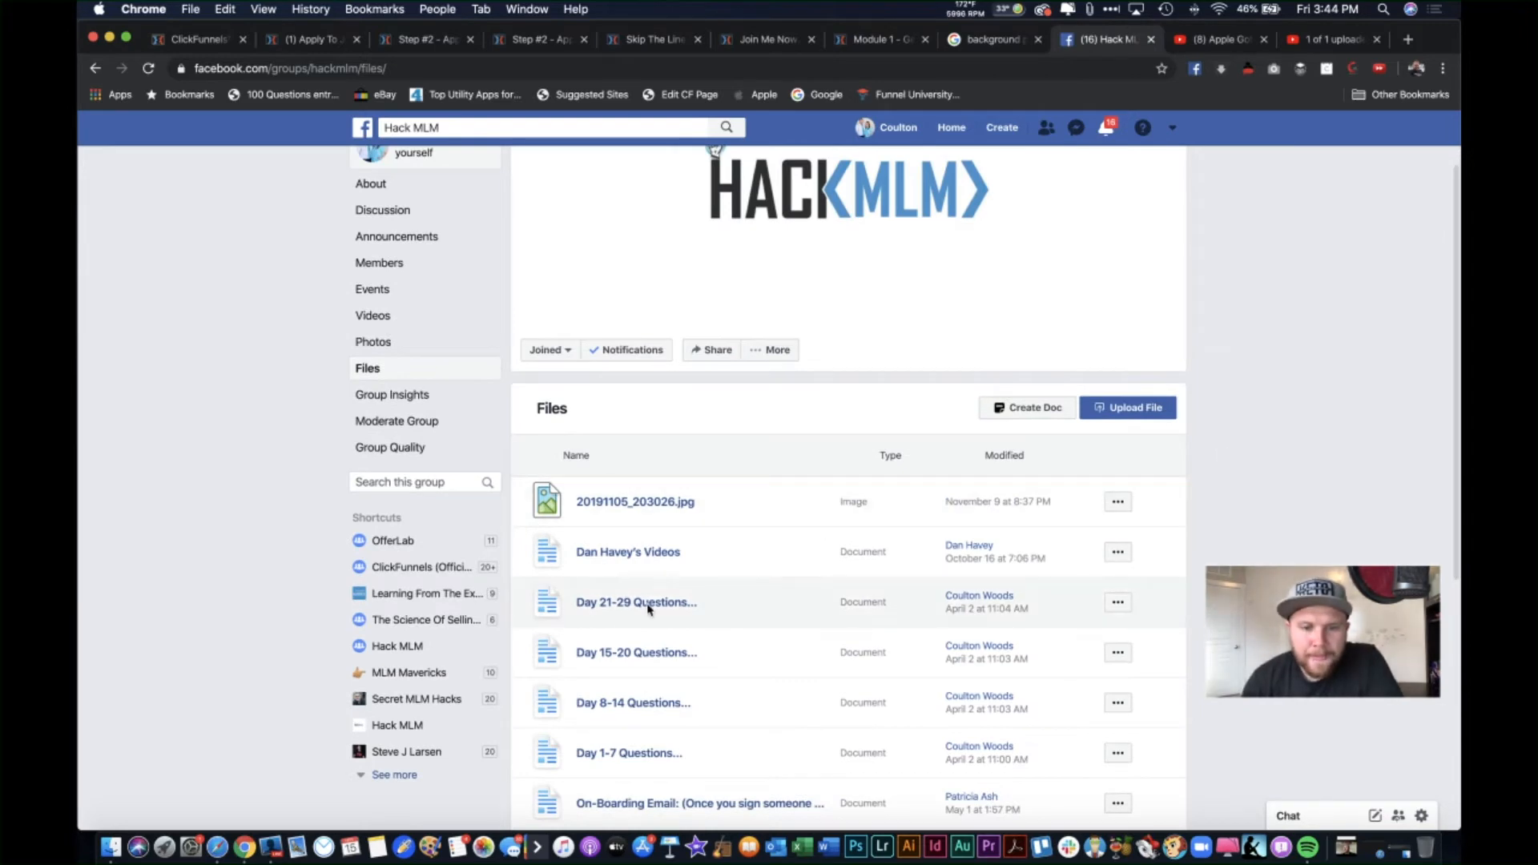
scroll(705, 625, "down", 3)
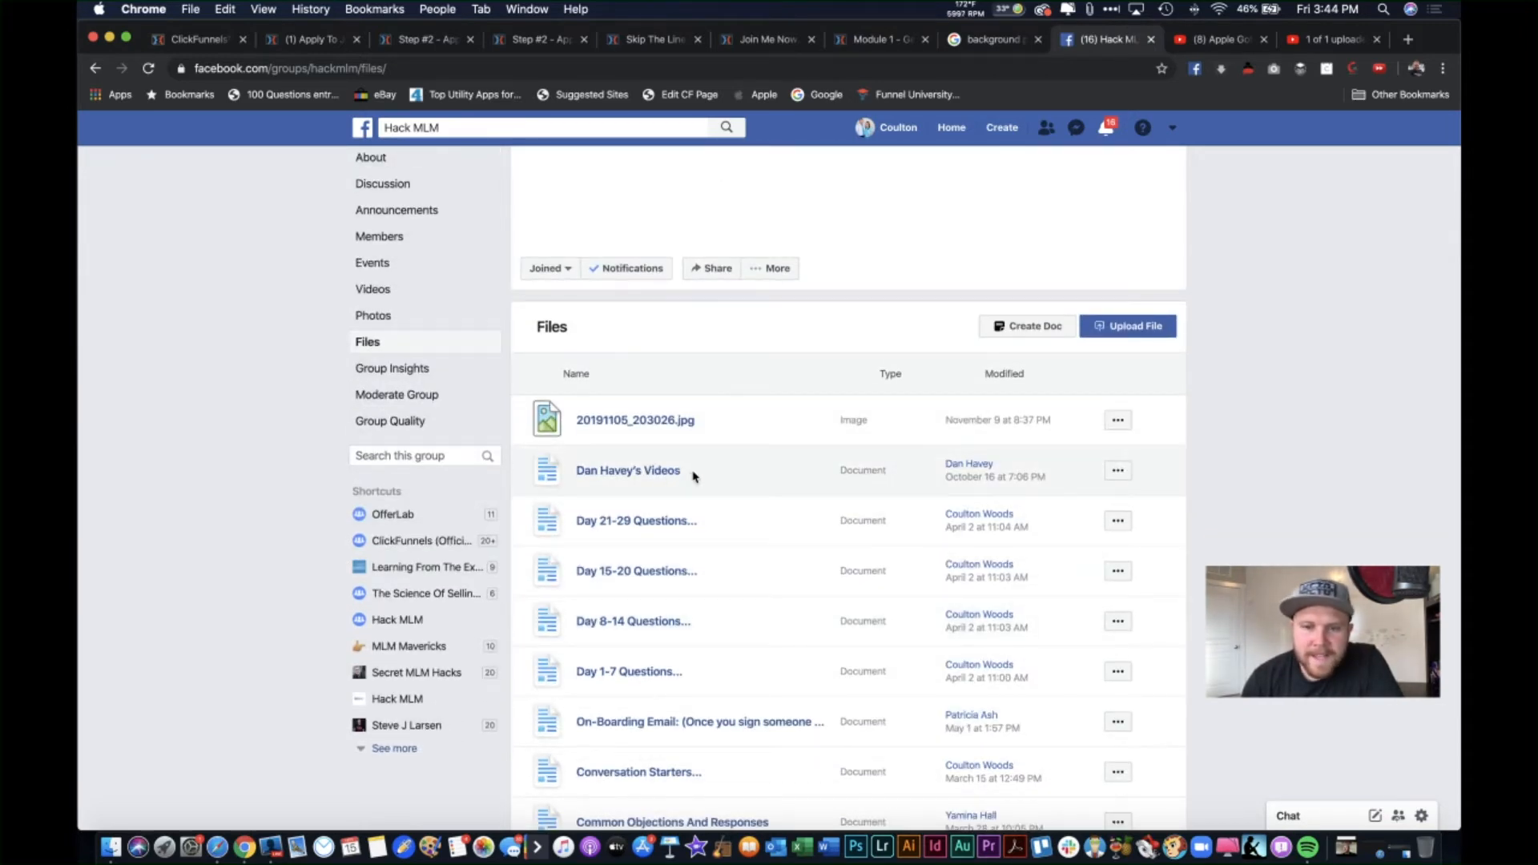
scroll(681, 477, "down", 1)
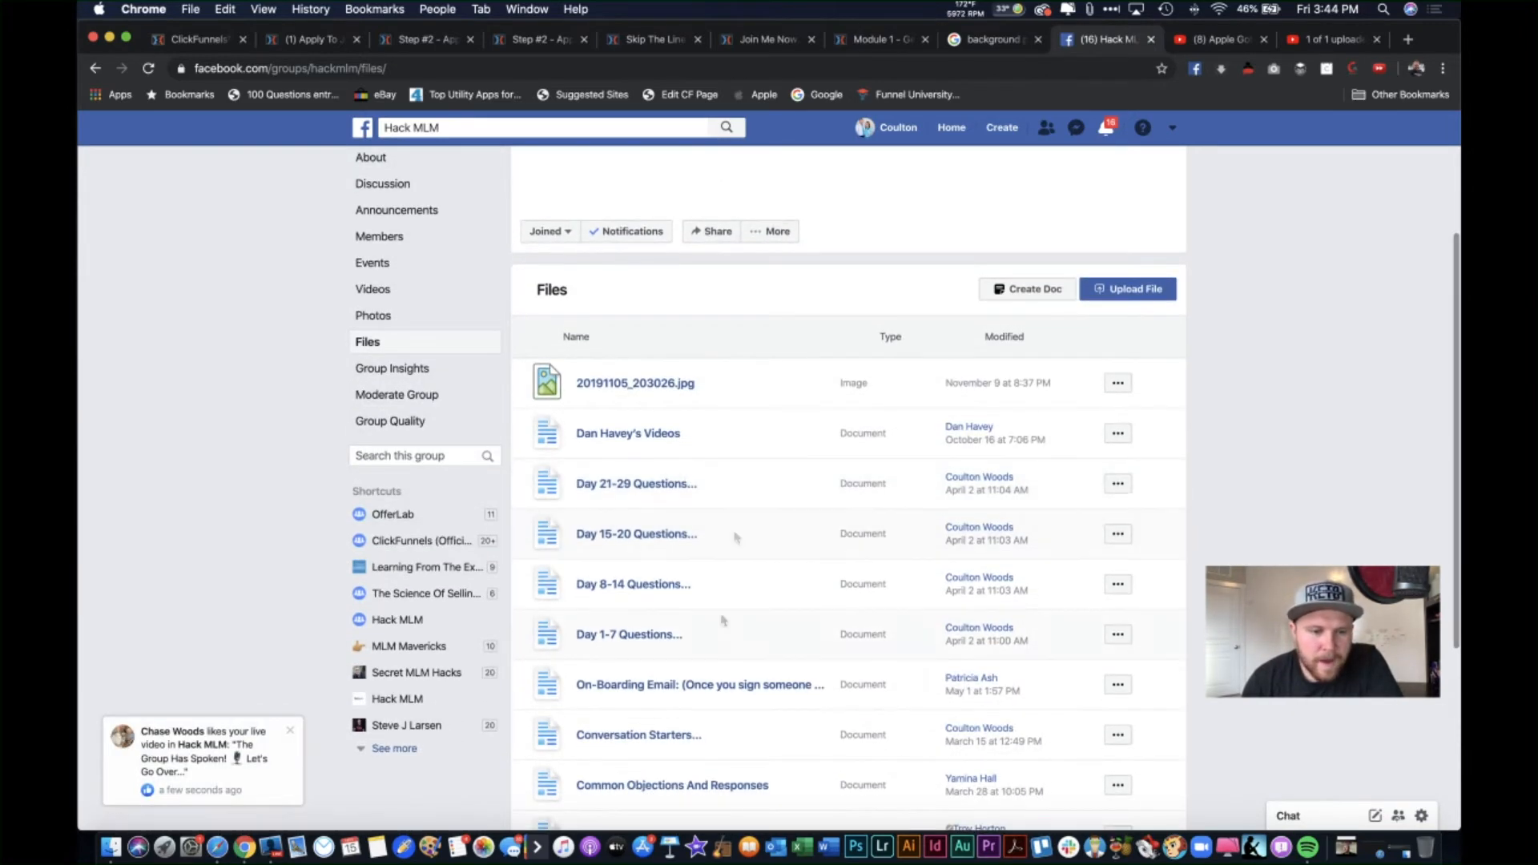
scroll(776, 622, "down", 1)
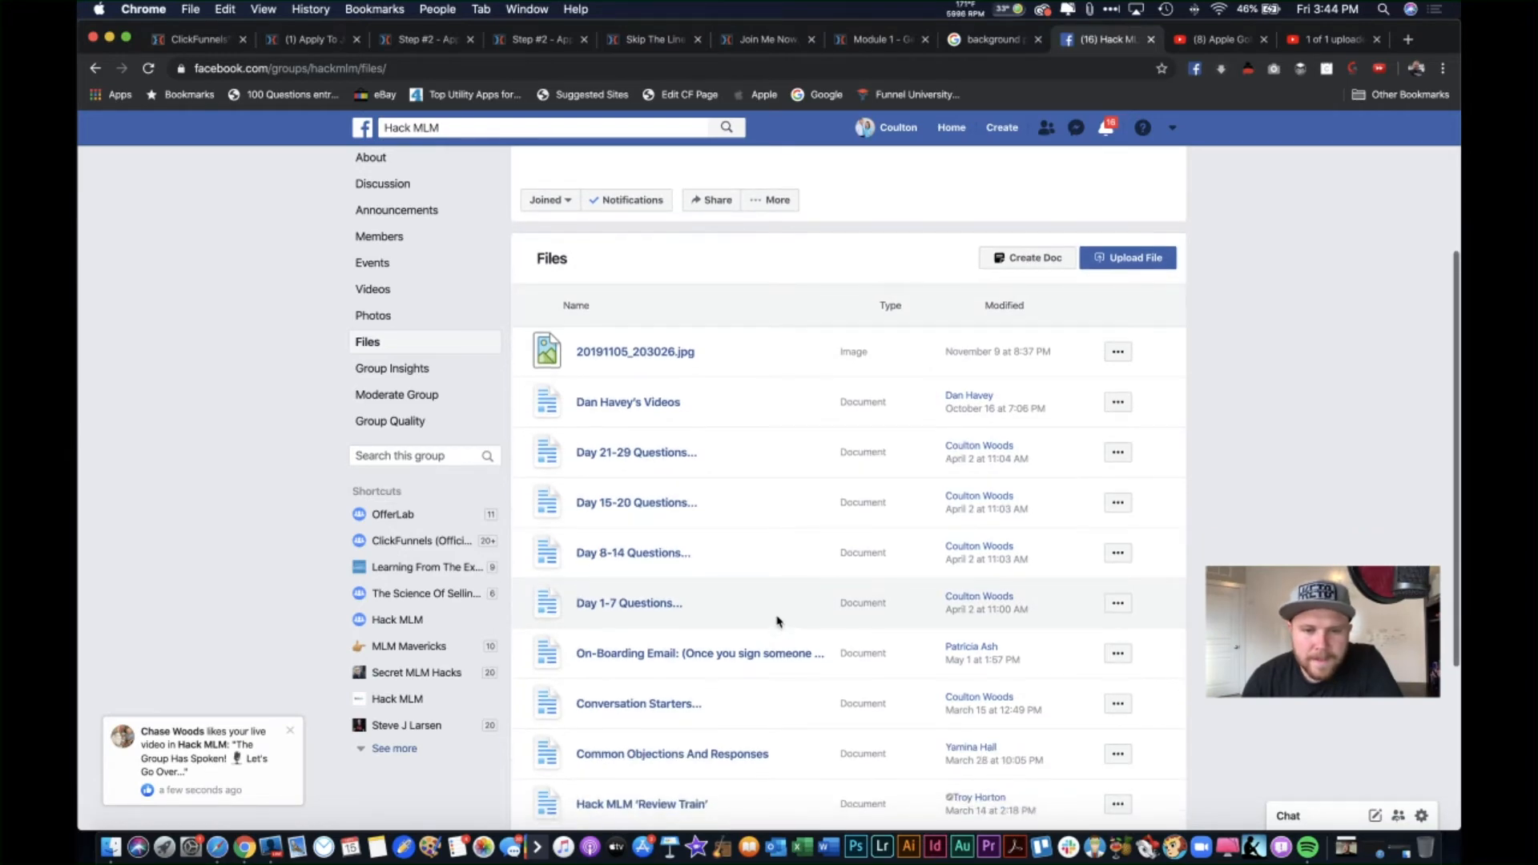
scroll(697, 525, "down", 2)
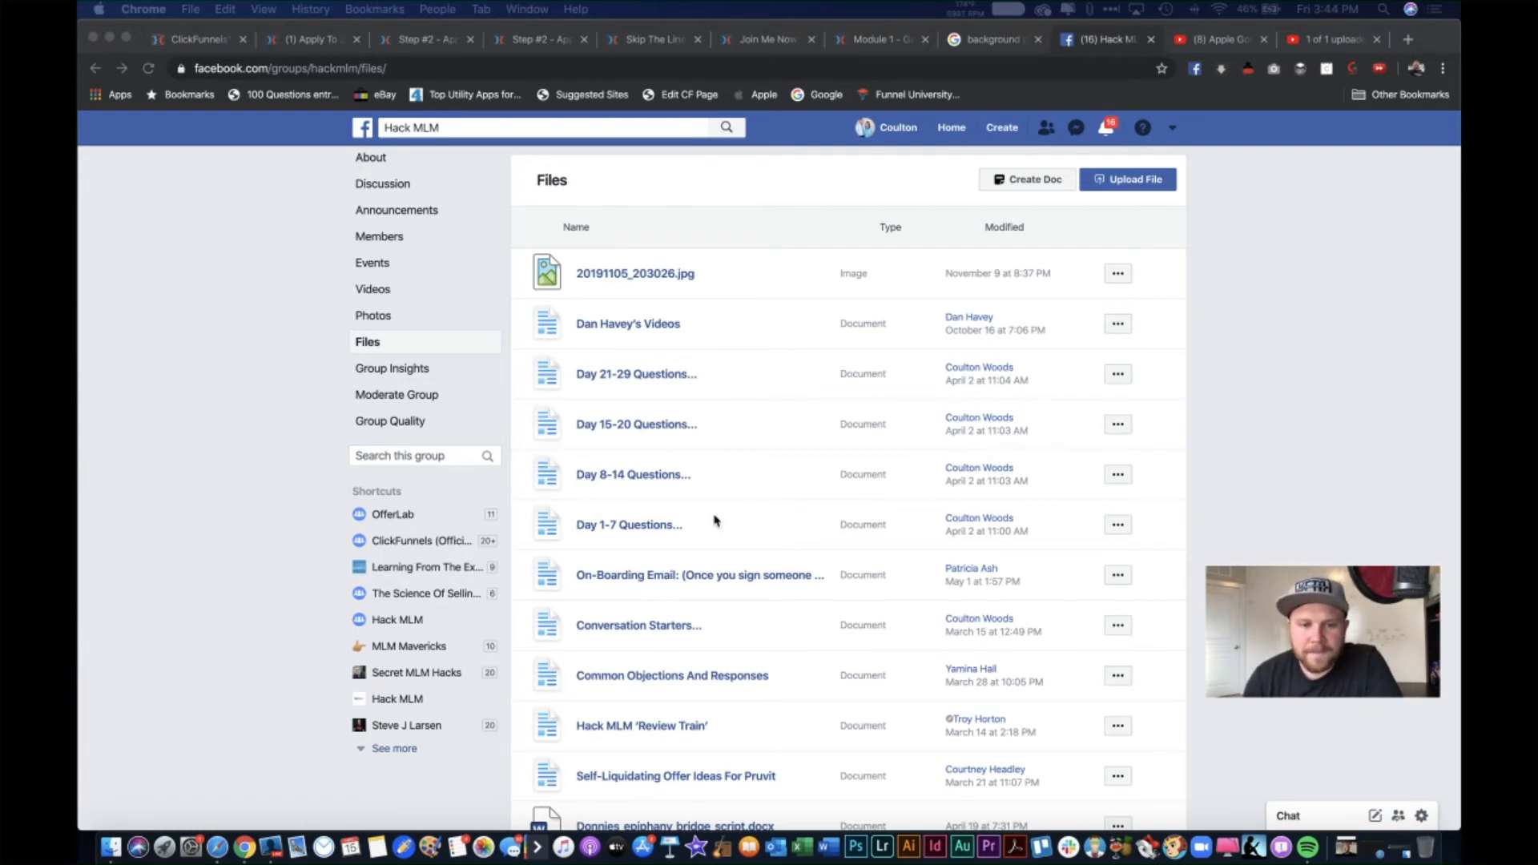
scroll(715, 521, "down", 2)
scroll(689, 537, "down", 1)
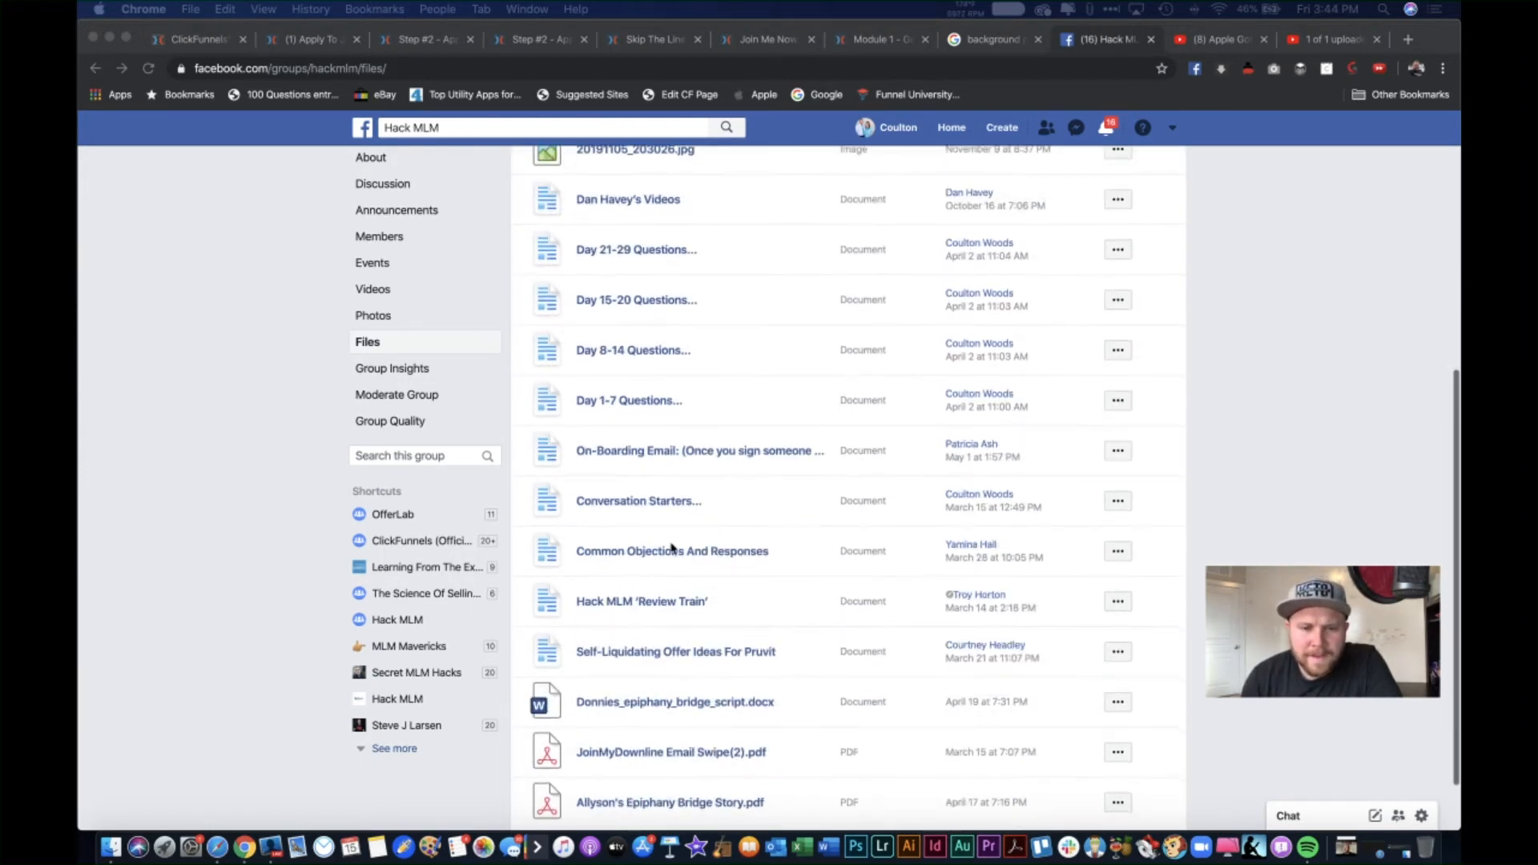
scroll(744, 635, "down", 2)
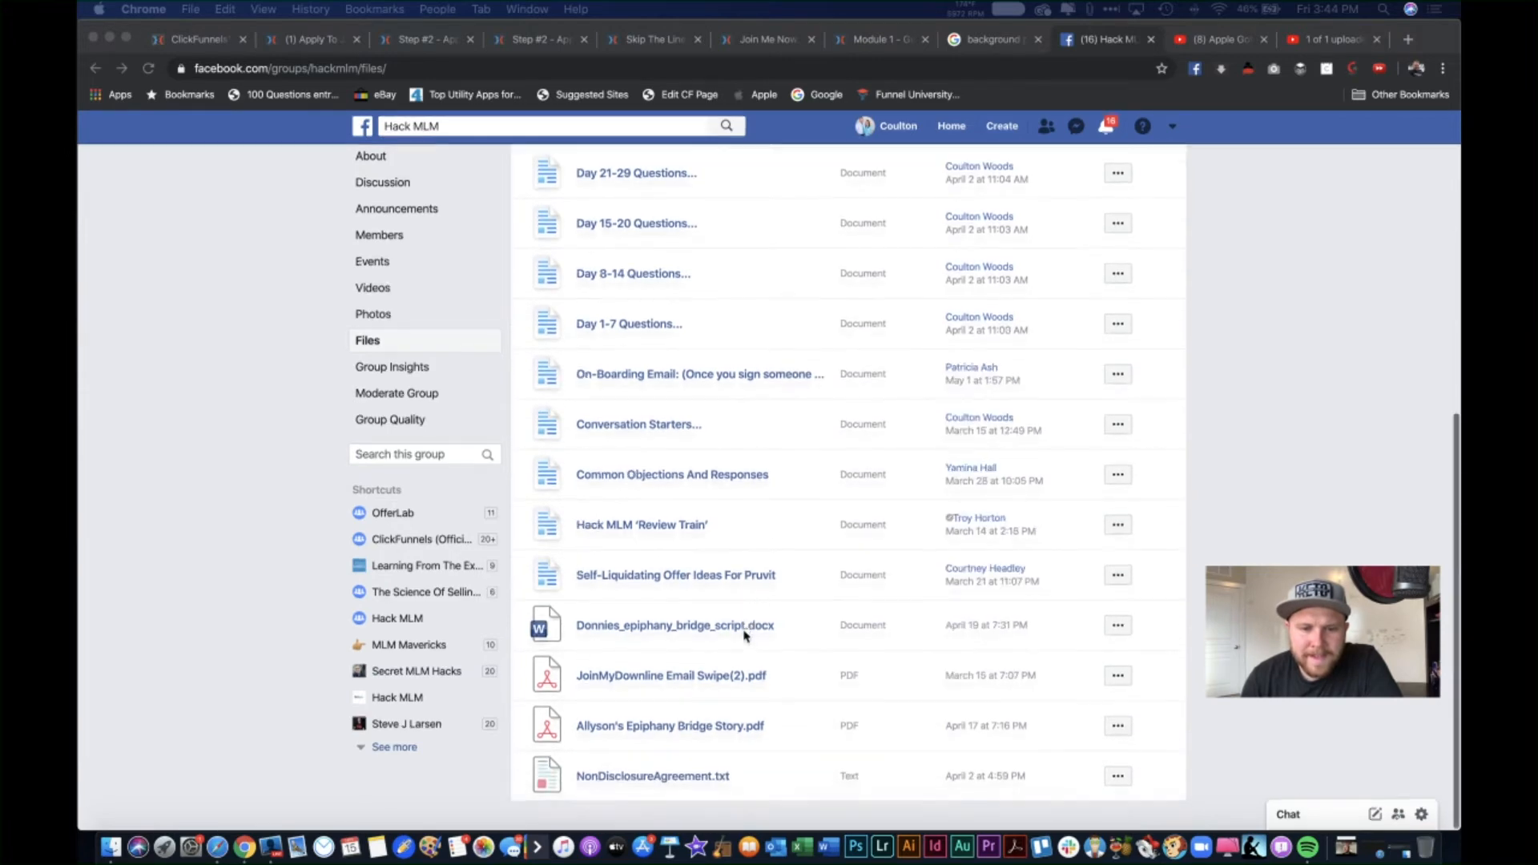
Step: Open NonDisclosureAgreement.txt in a new tab, select all its text, then return to the editor
left_click(676, 780)
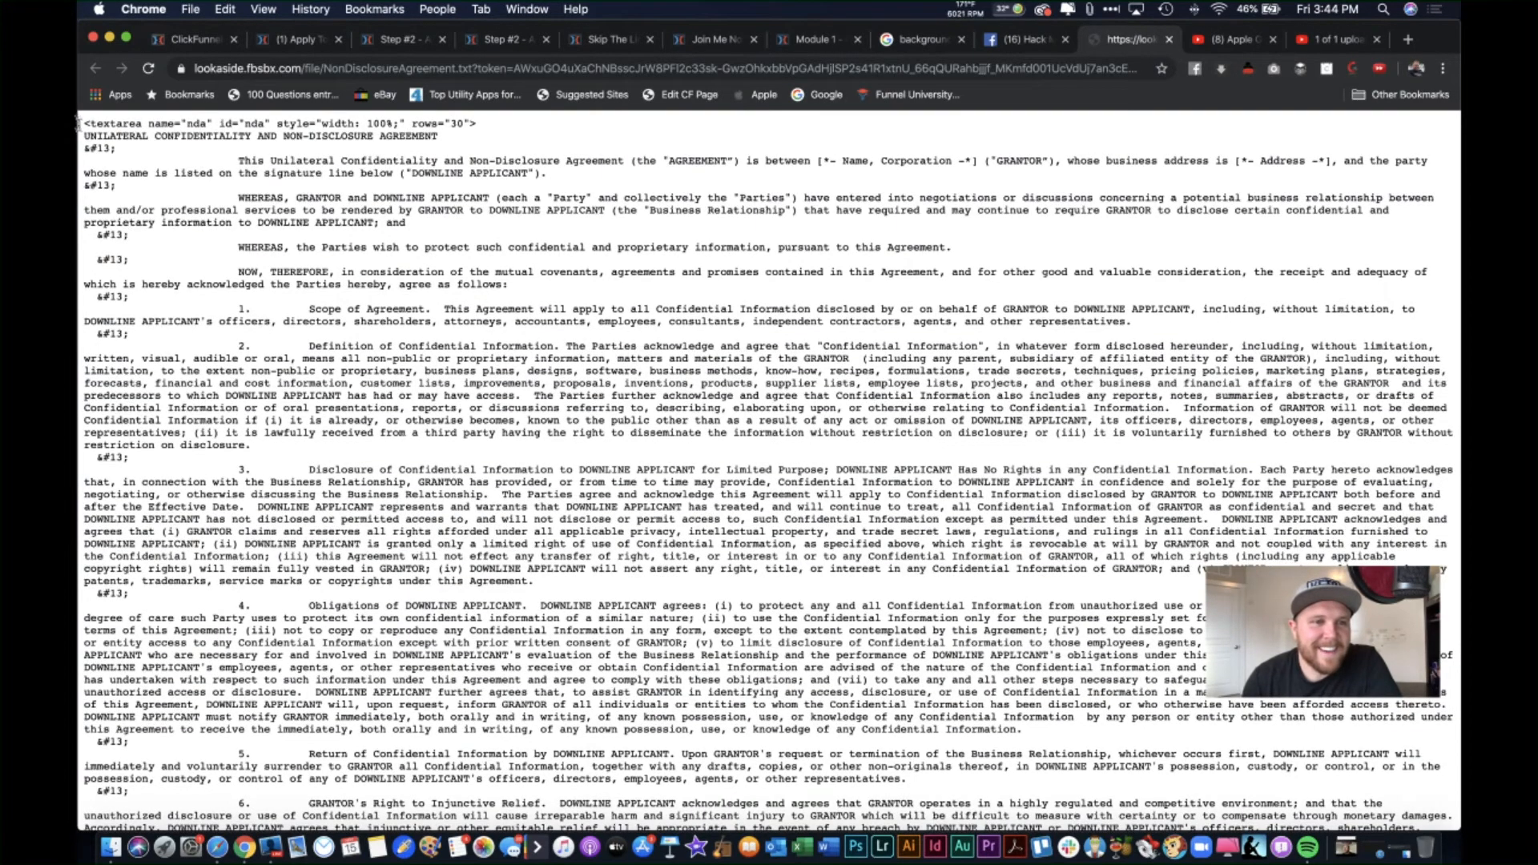
left_click_drag(85, 128, 454, 859)
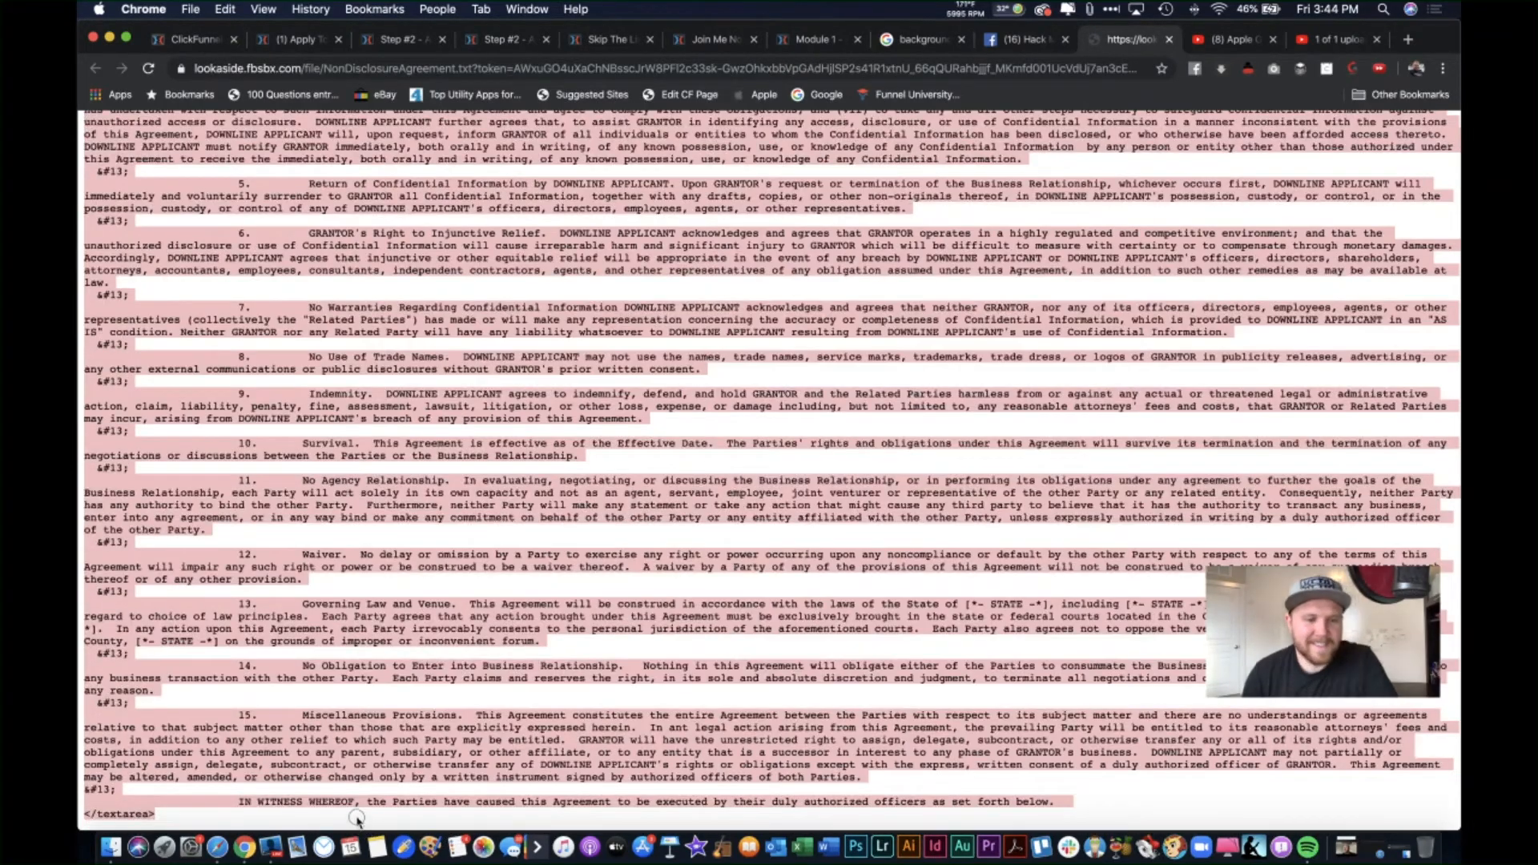
scroll(593, 388, "up", 10)
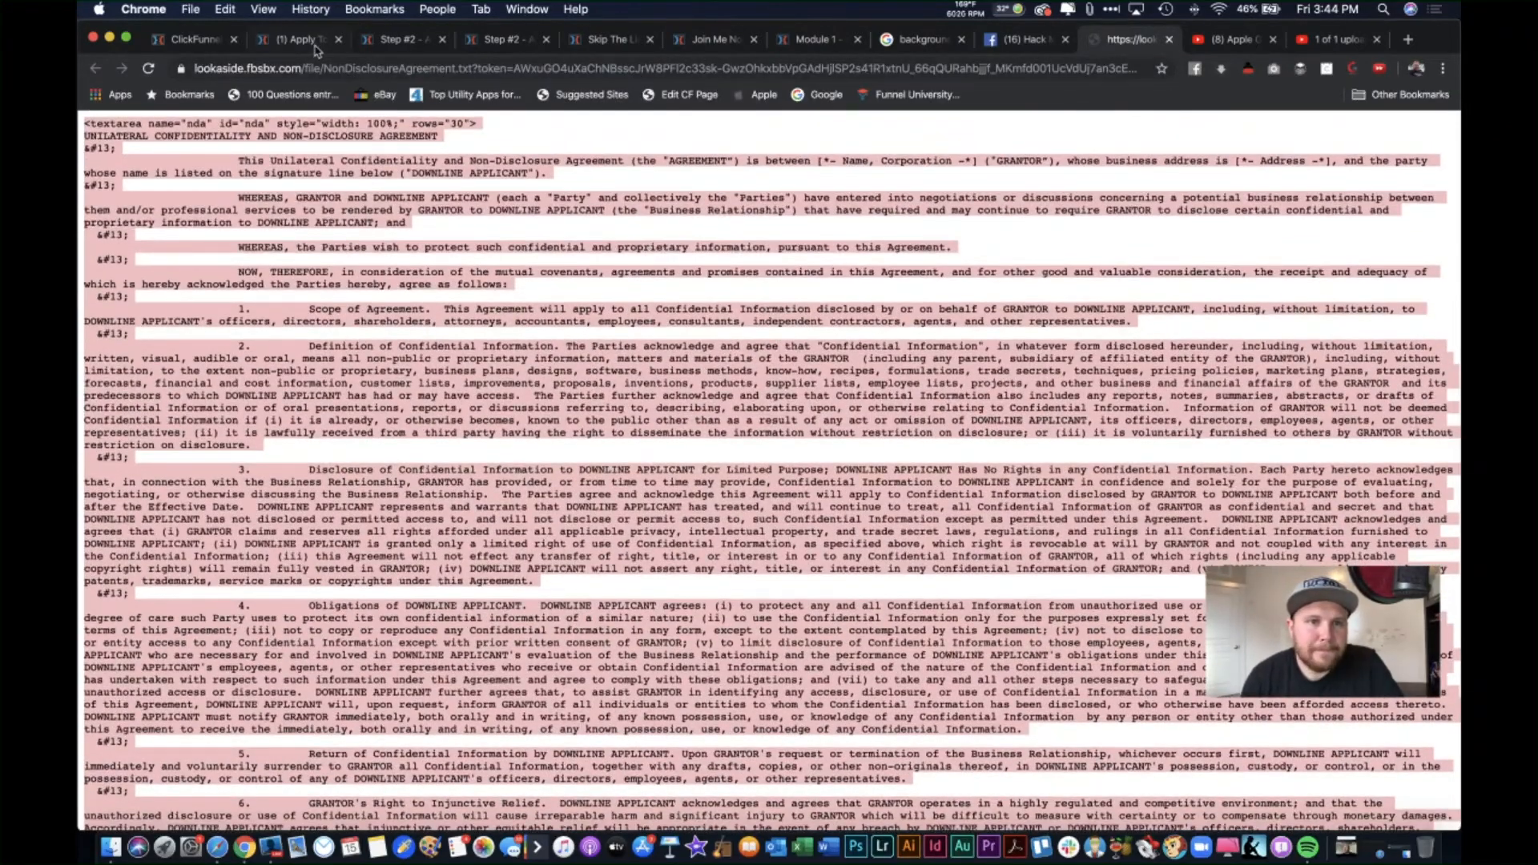
left_click(314, 44)
Step: Replace the custom HTML block's code with the copied NDA agreement text and save the page
left_click(405, 40)
left_click(842, 486)
left_click(1284, 330)
left_click(805, 392)
key("super+a")
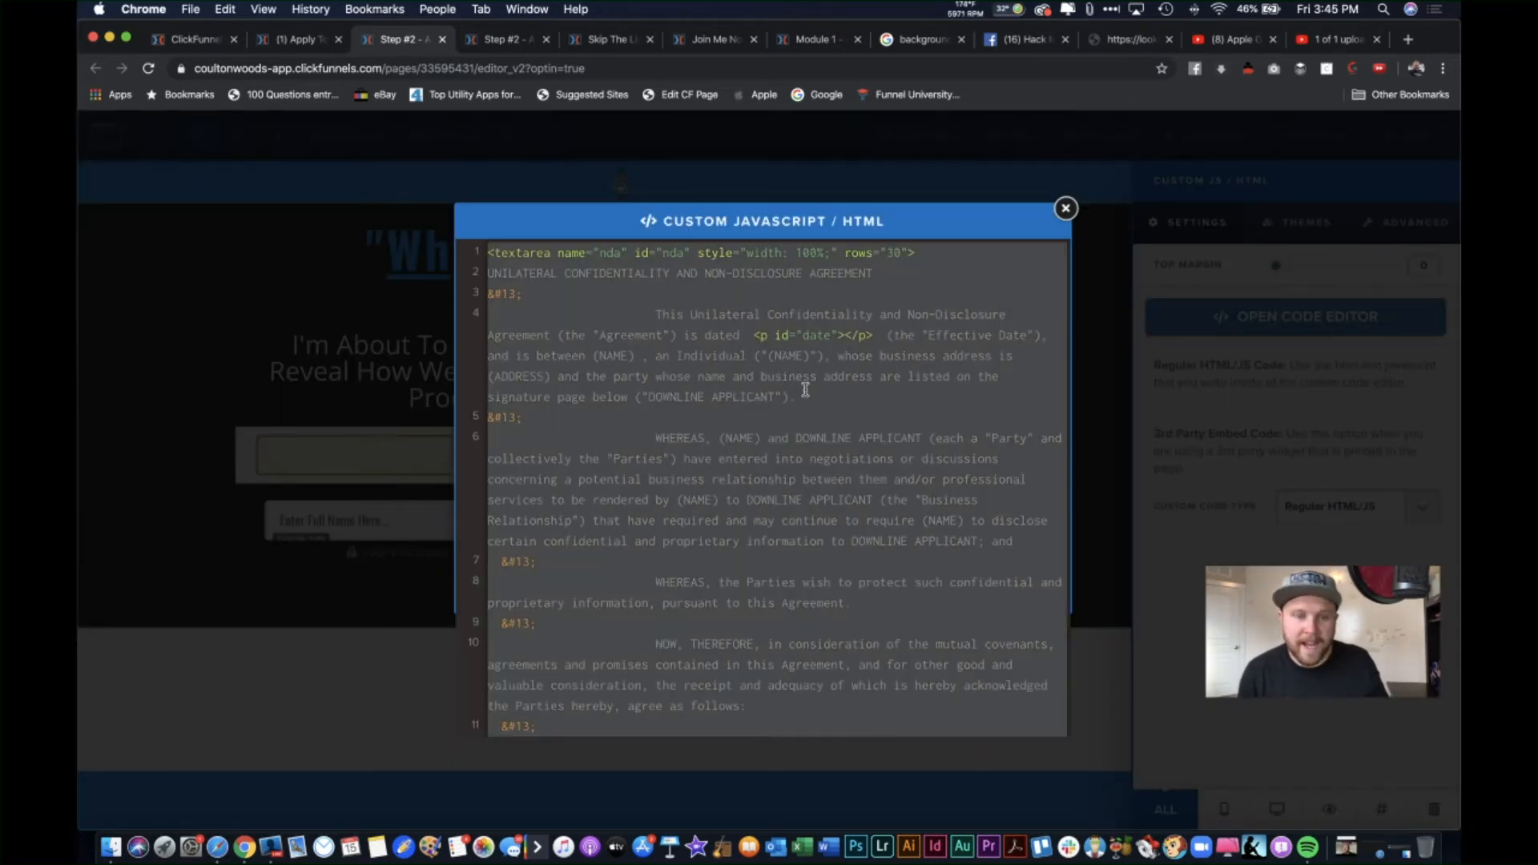
key("super+v")
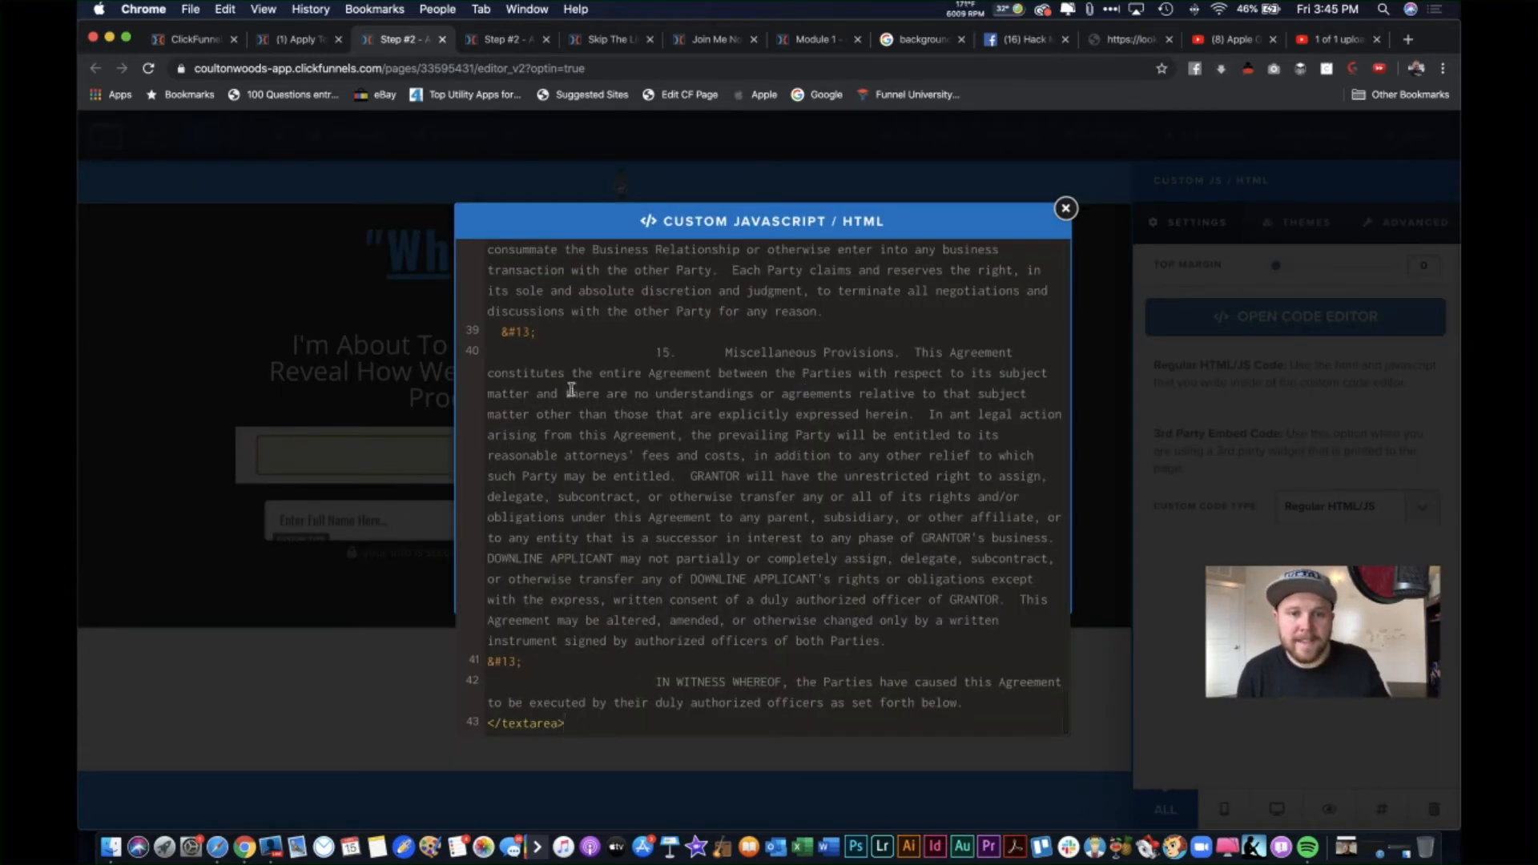
left_click(345, 354)
left_click(1395, 133)
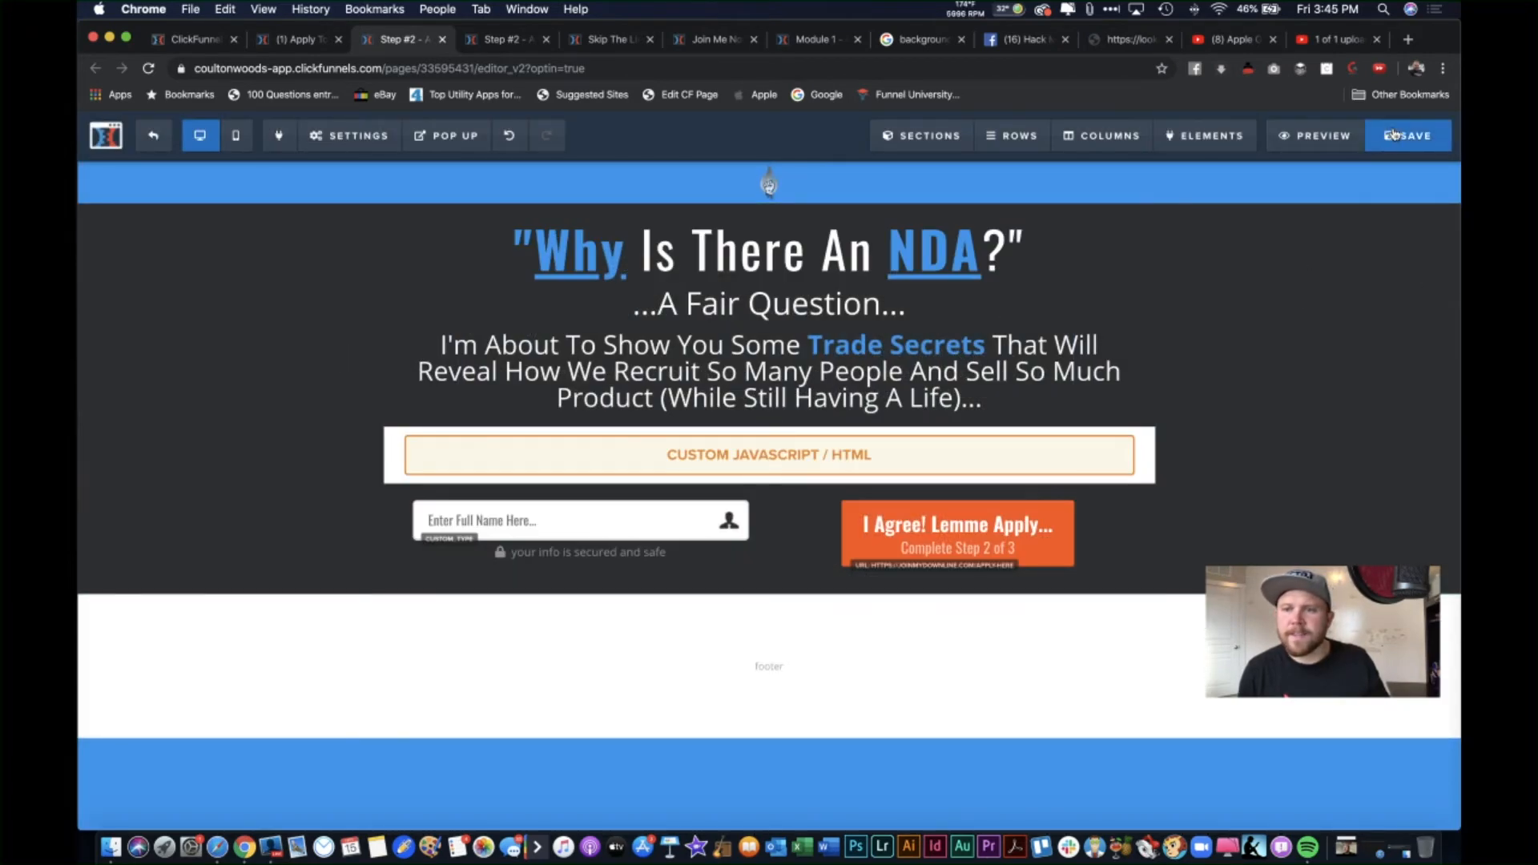
Step: Preview the updated NDA page and scroll through the full agreement text
left_click(1315, 138)
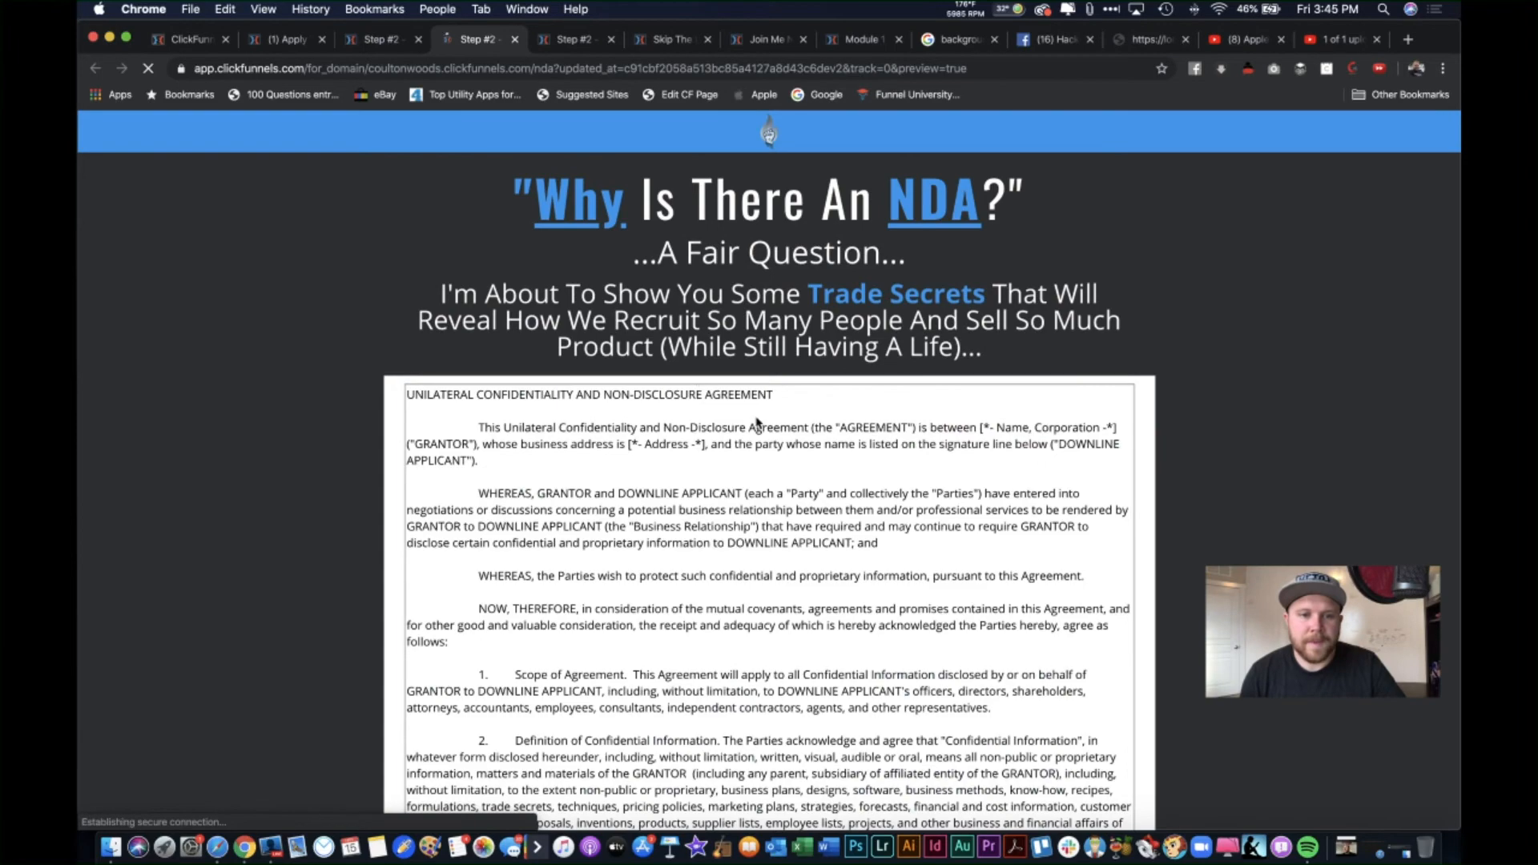
scroll(770, 473, "up", 2)
scroll(1153, 426, "down", 3)
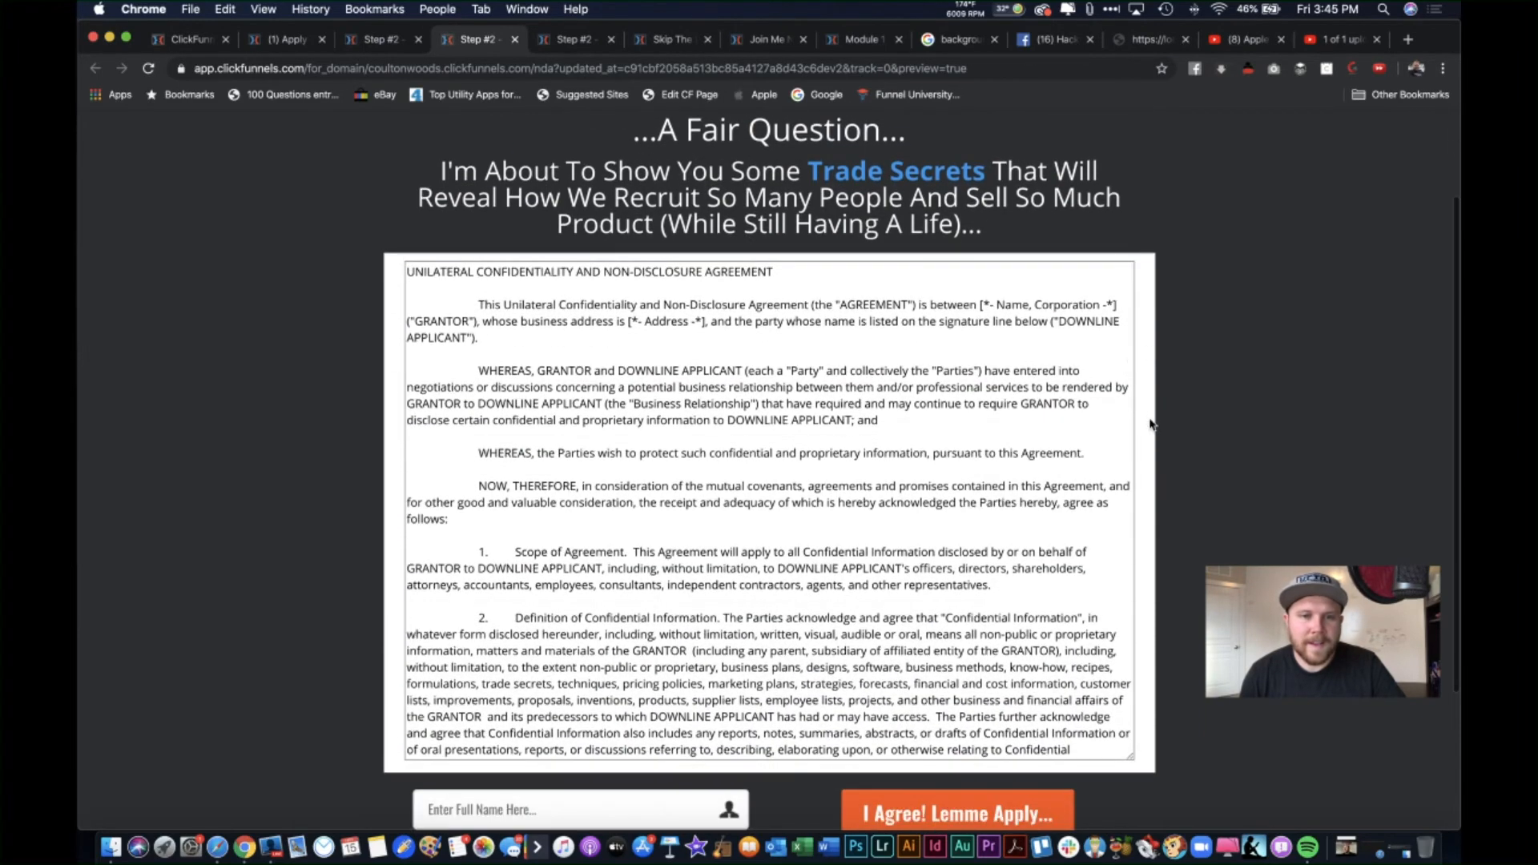
scroll(565, 355, "down", 1)
scroll(565, 355, "up", 1)
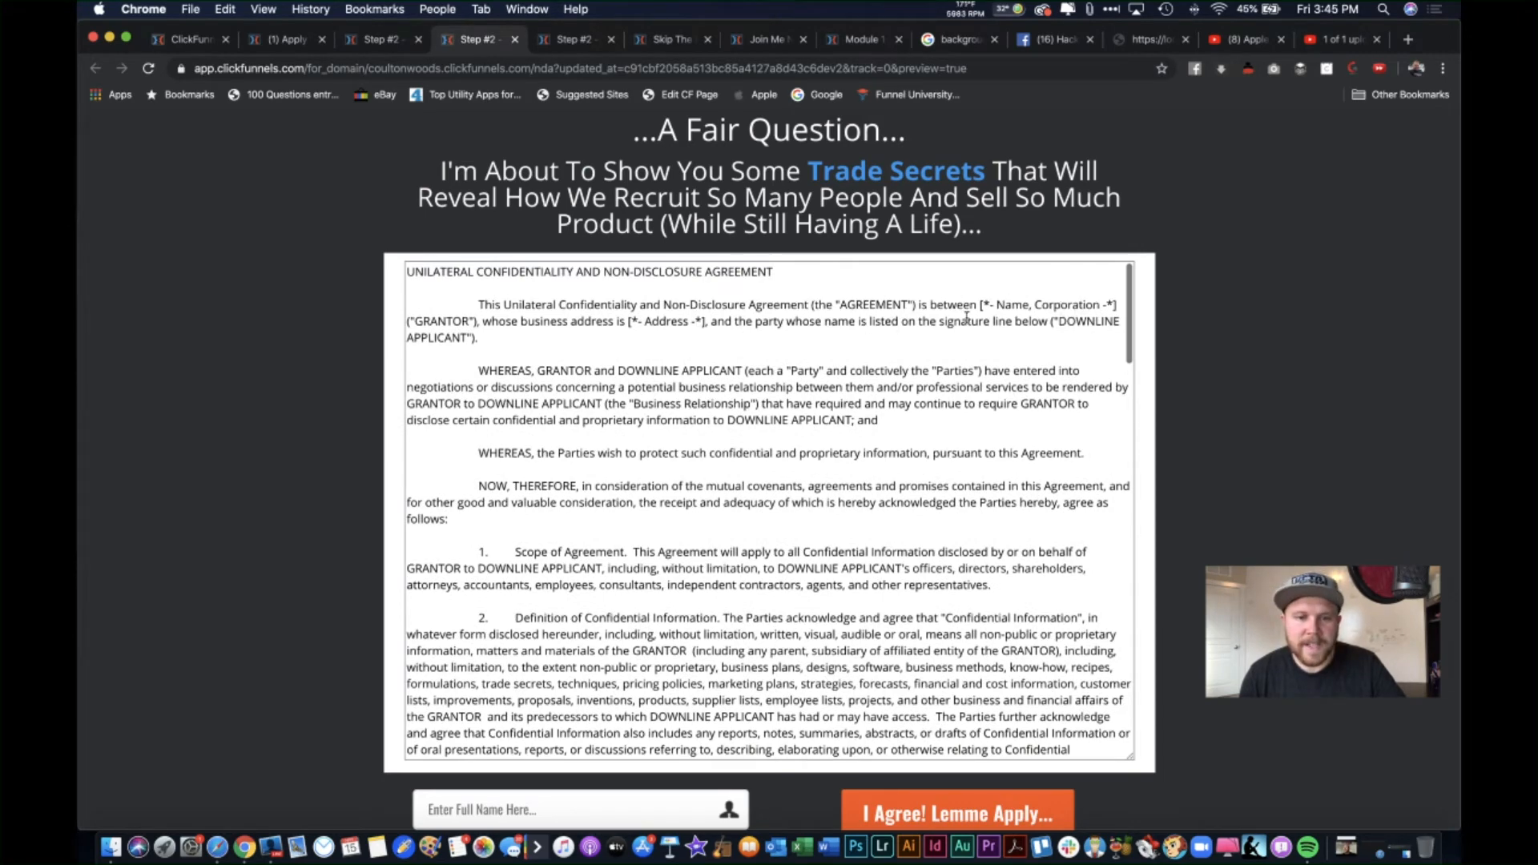
scroll(855, 537, "down", 2)
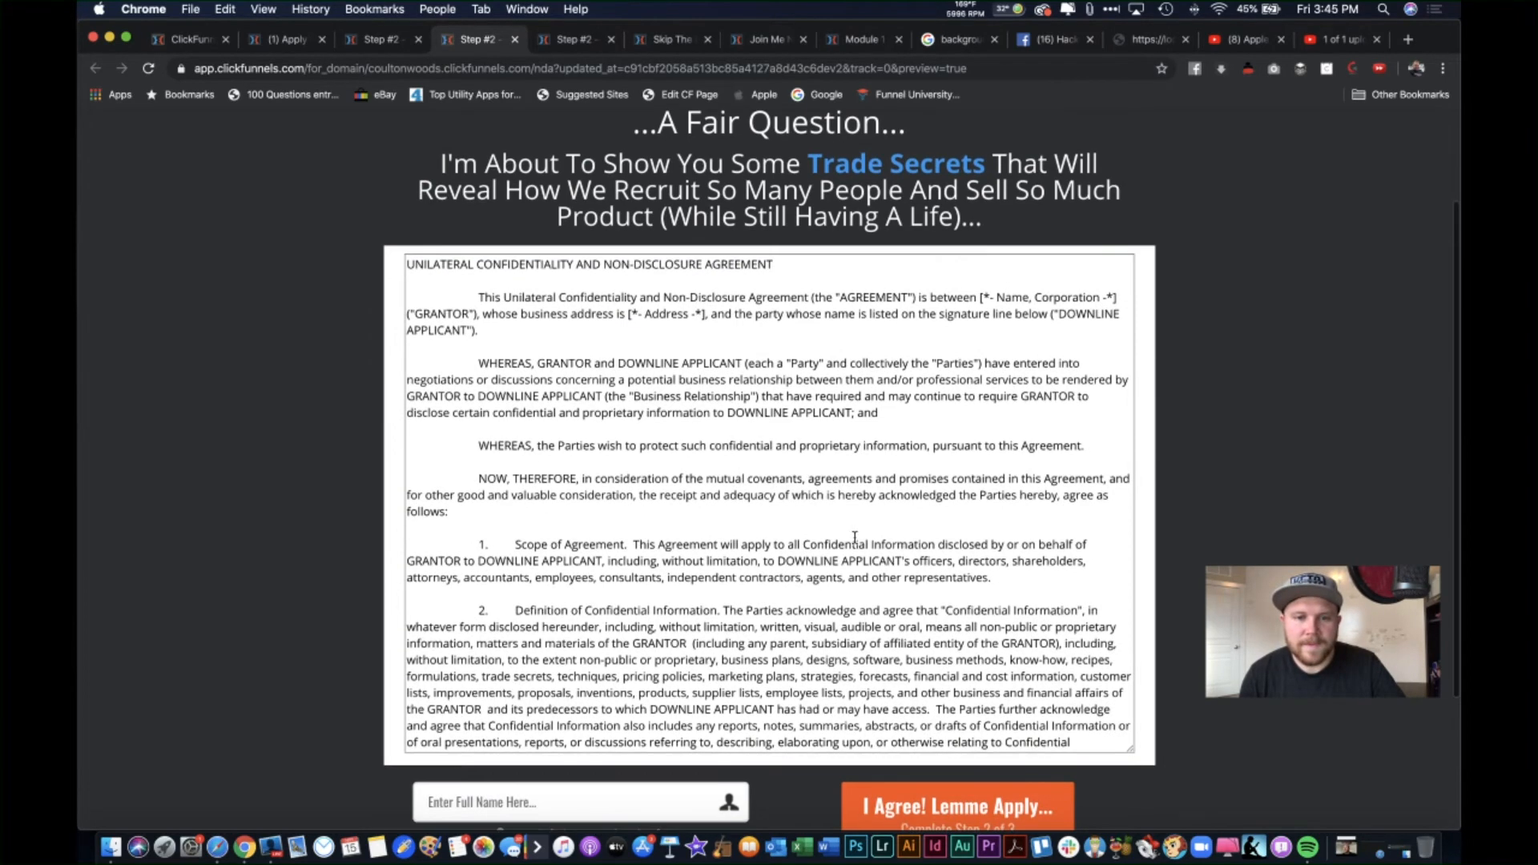
scroll(722, 401, "down", 15)
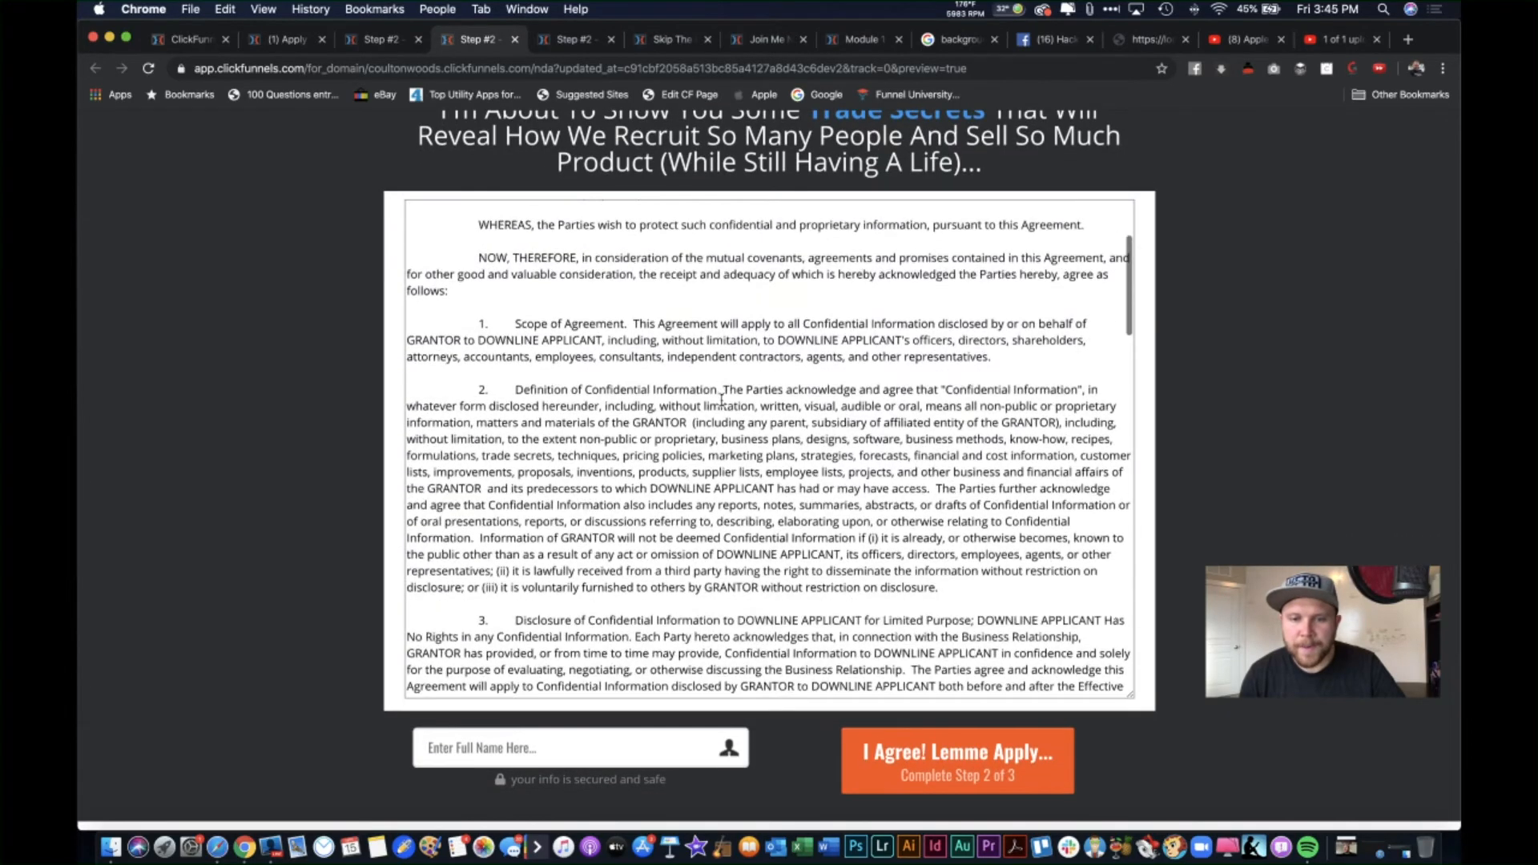
scroll(721, 398, "down", 15)
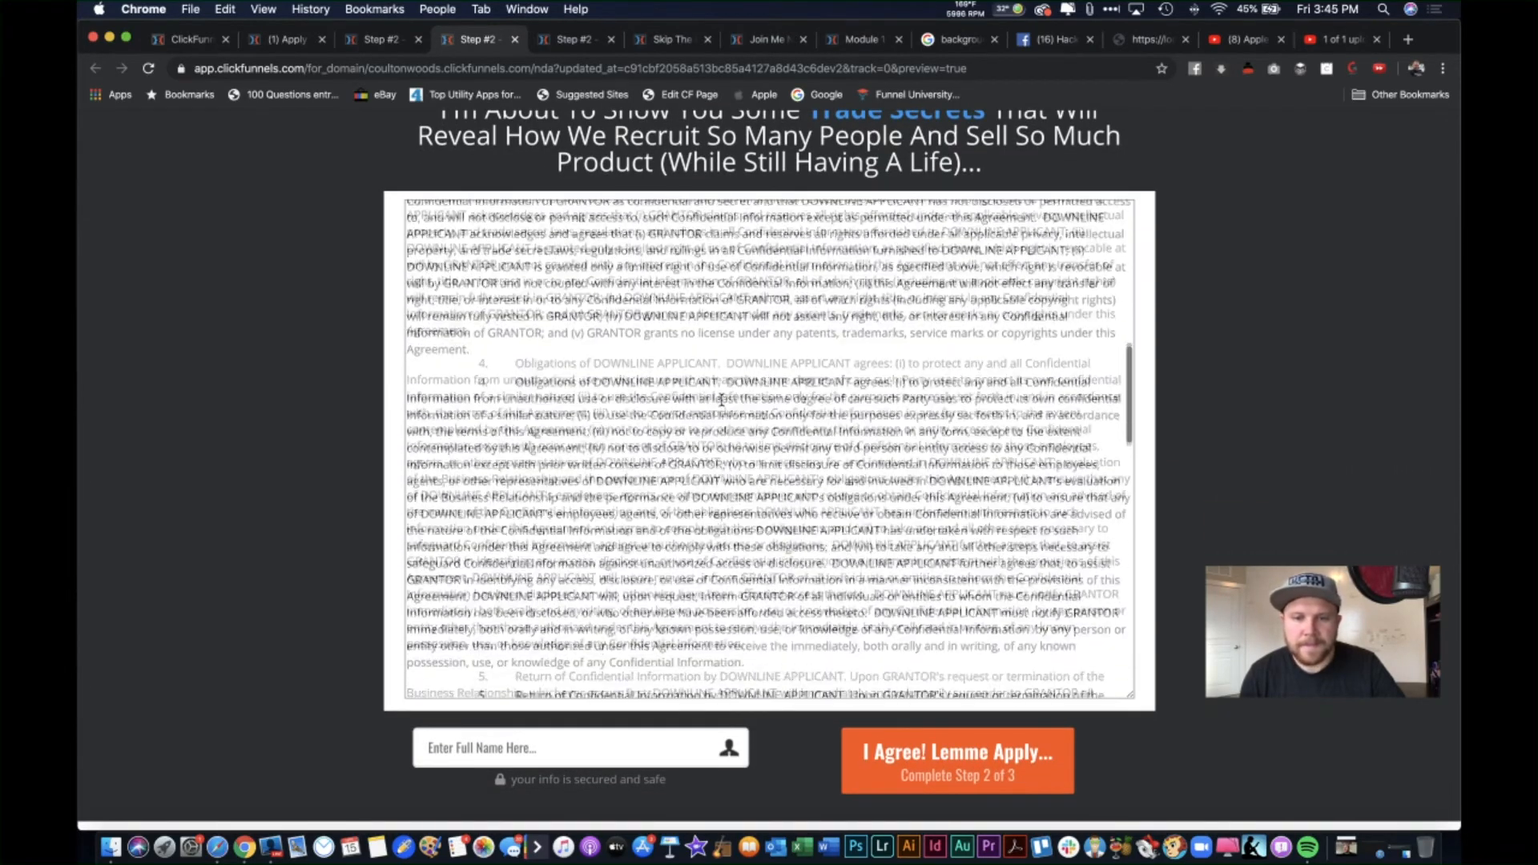
scroll(722, 398, "down", 12)
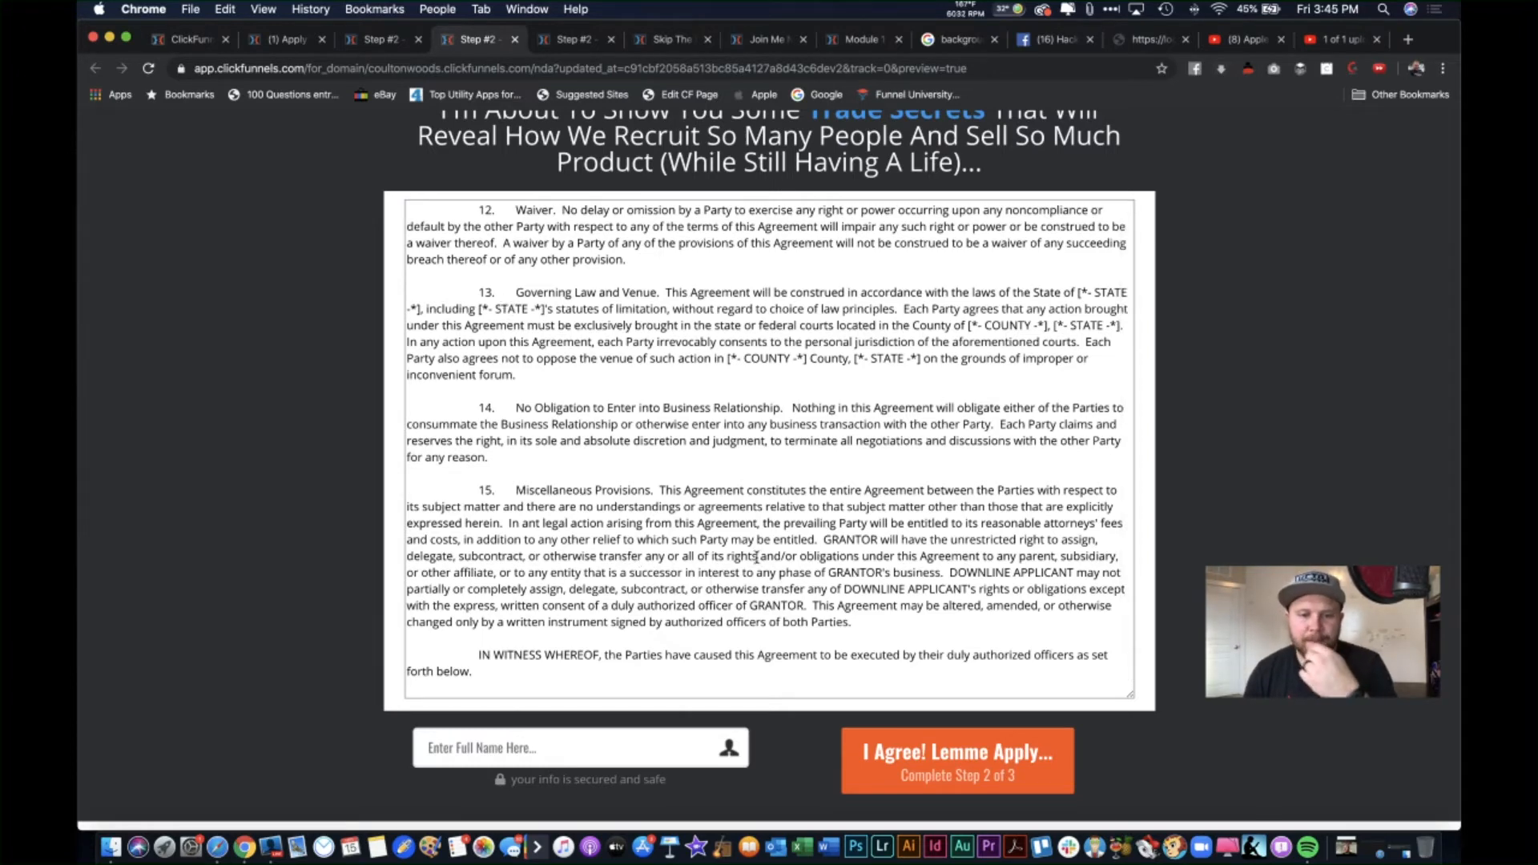
scroll(702, 522, "down", 1)
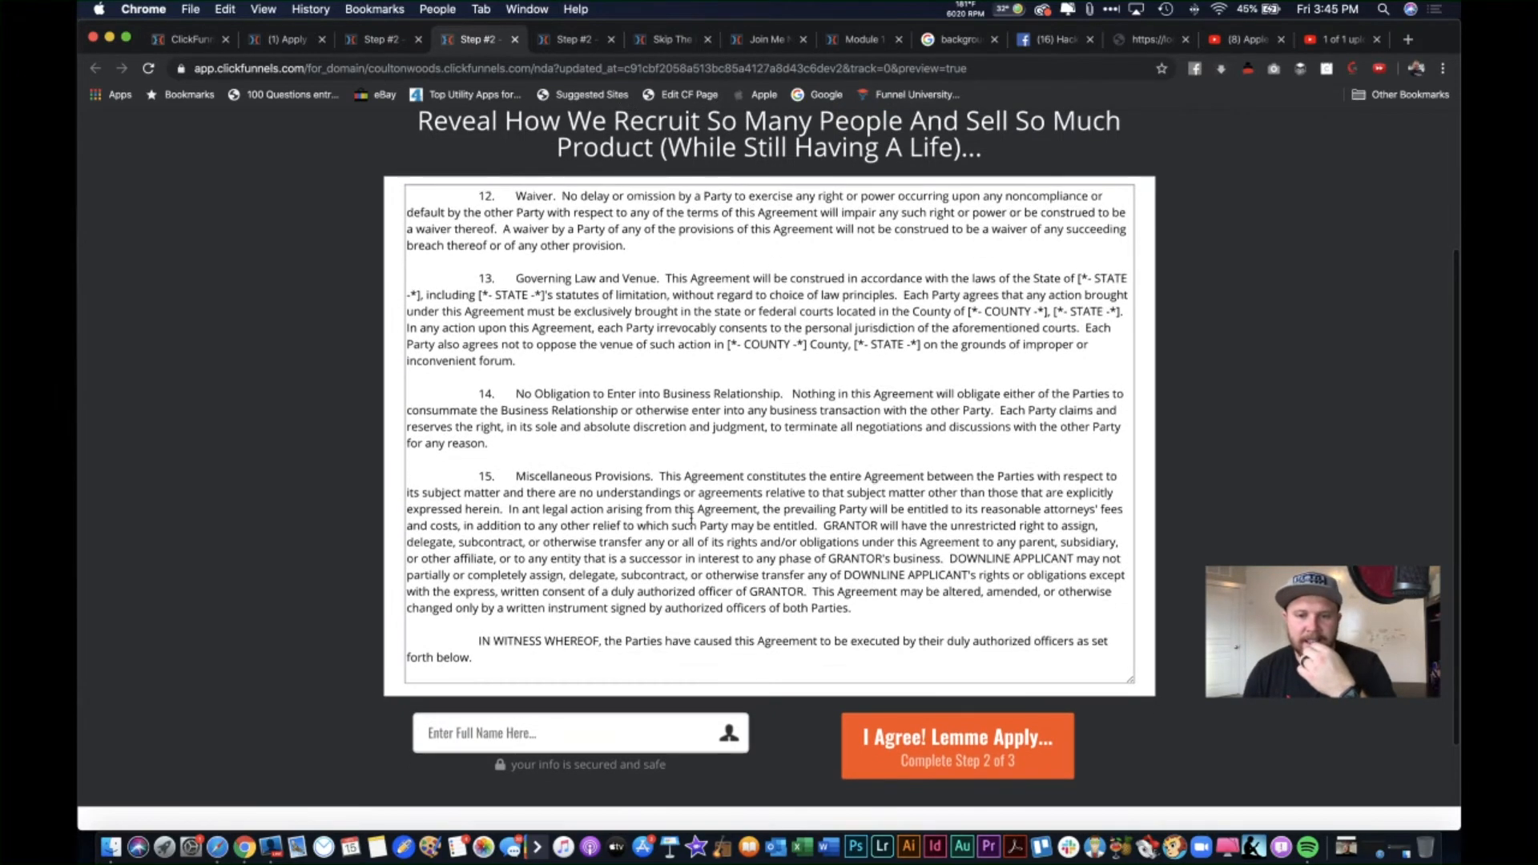
scroll(738, 504, "up", 3)
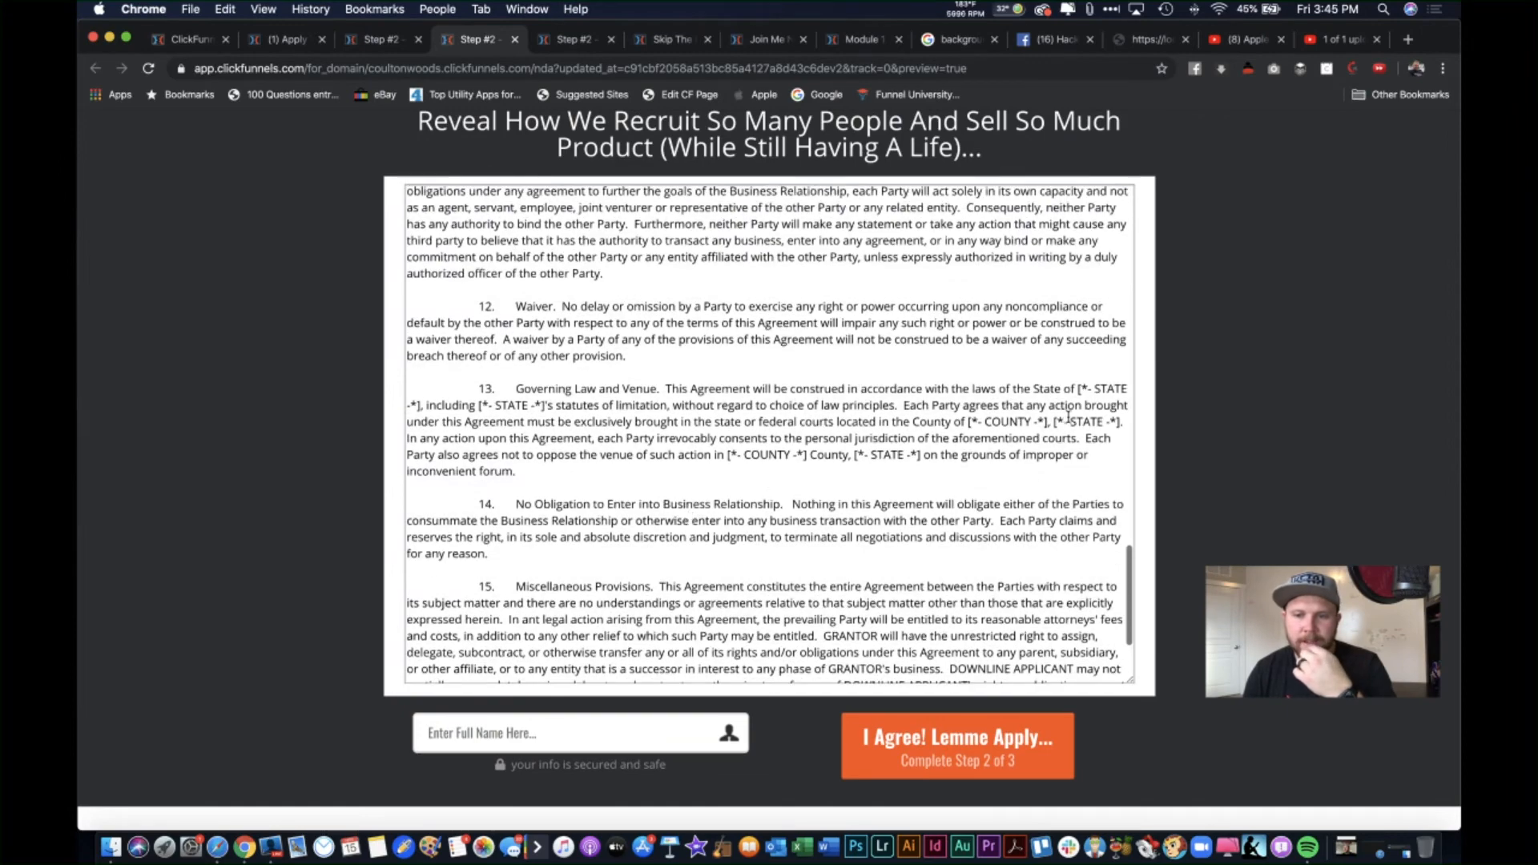
Step: Highlight the state, Name/Corporation and Address placeholders, then go back to the NDA step overview
left_click_drag(1063, 420, 1117, 427)
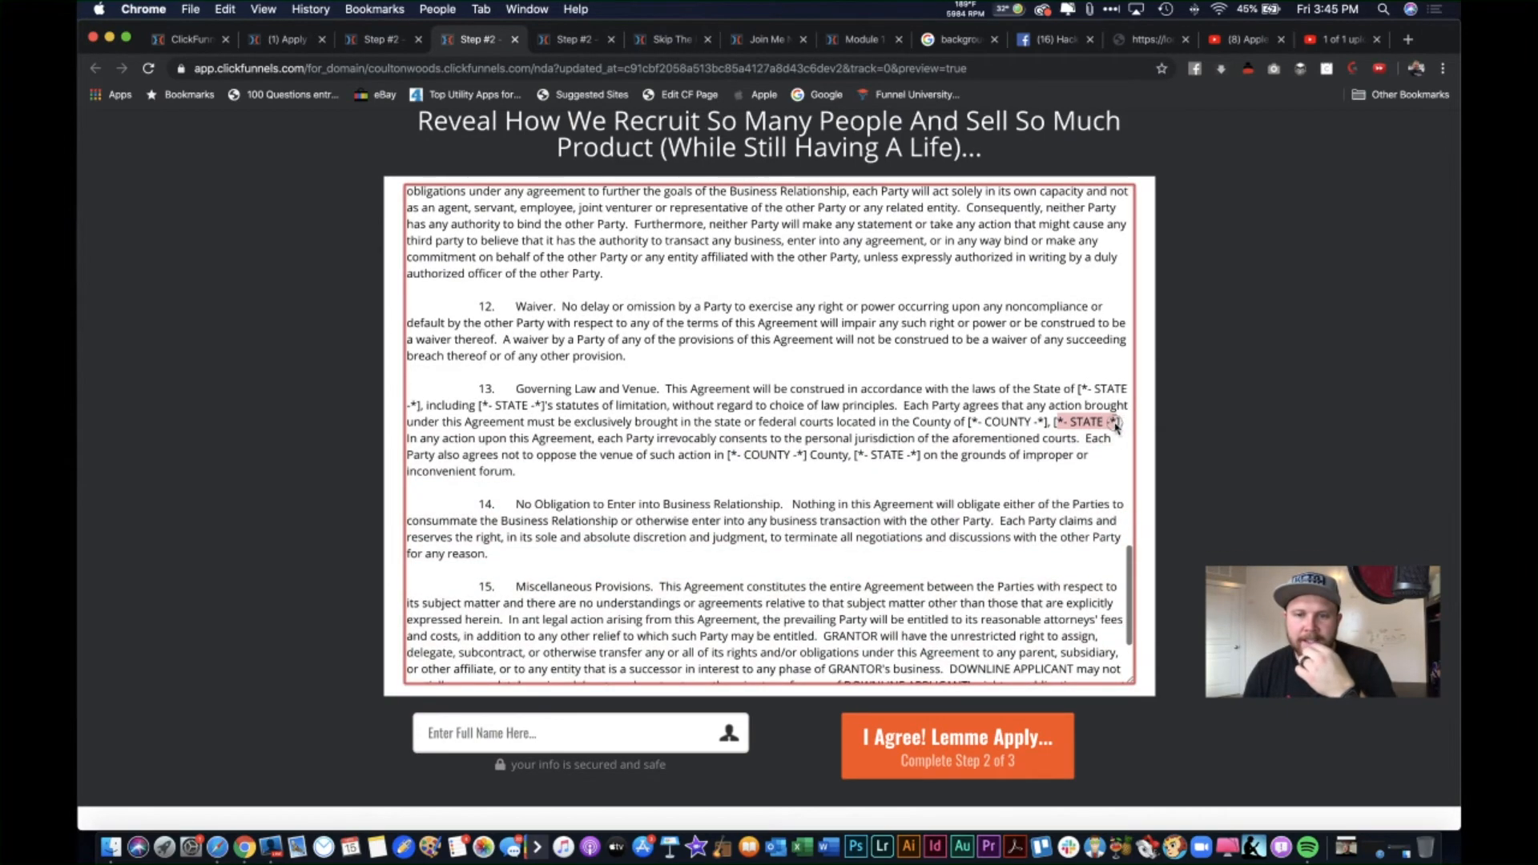
scroll(825, 382, "up", 10)
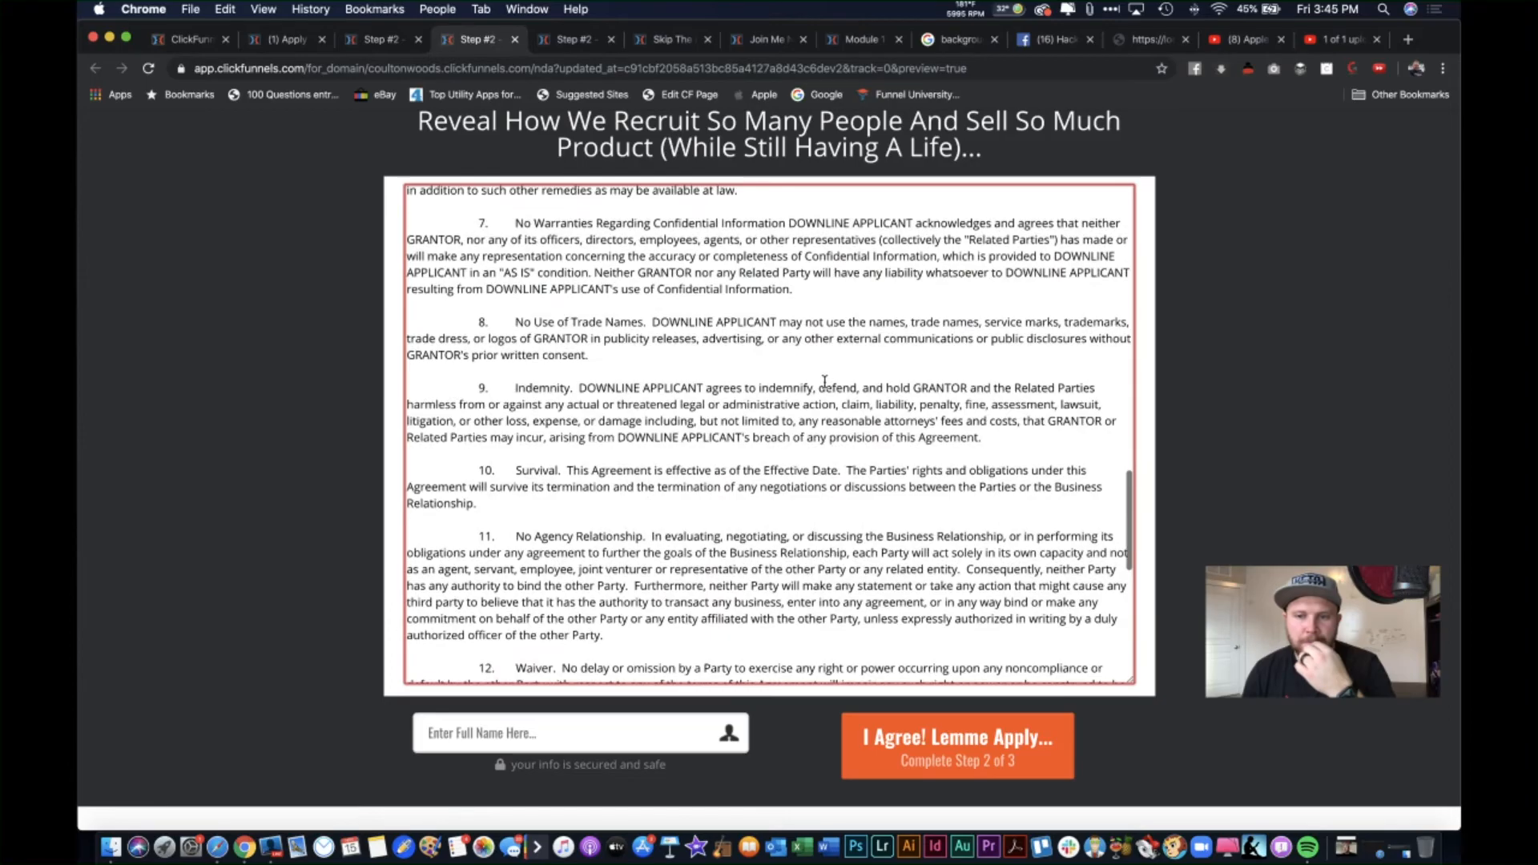
scroll(825, 383, "up", 8)
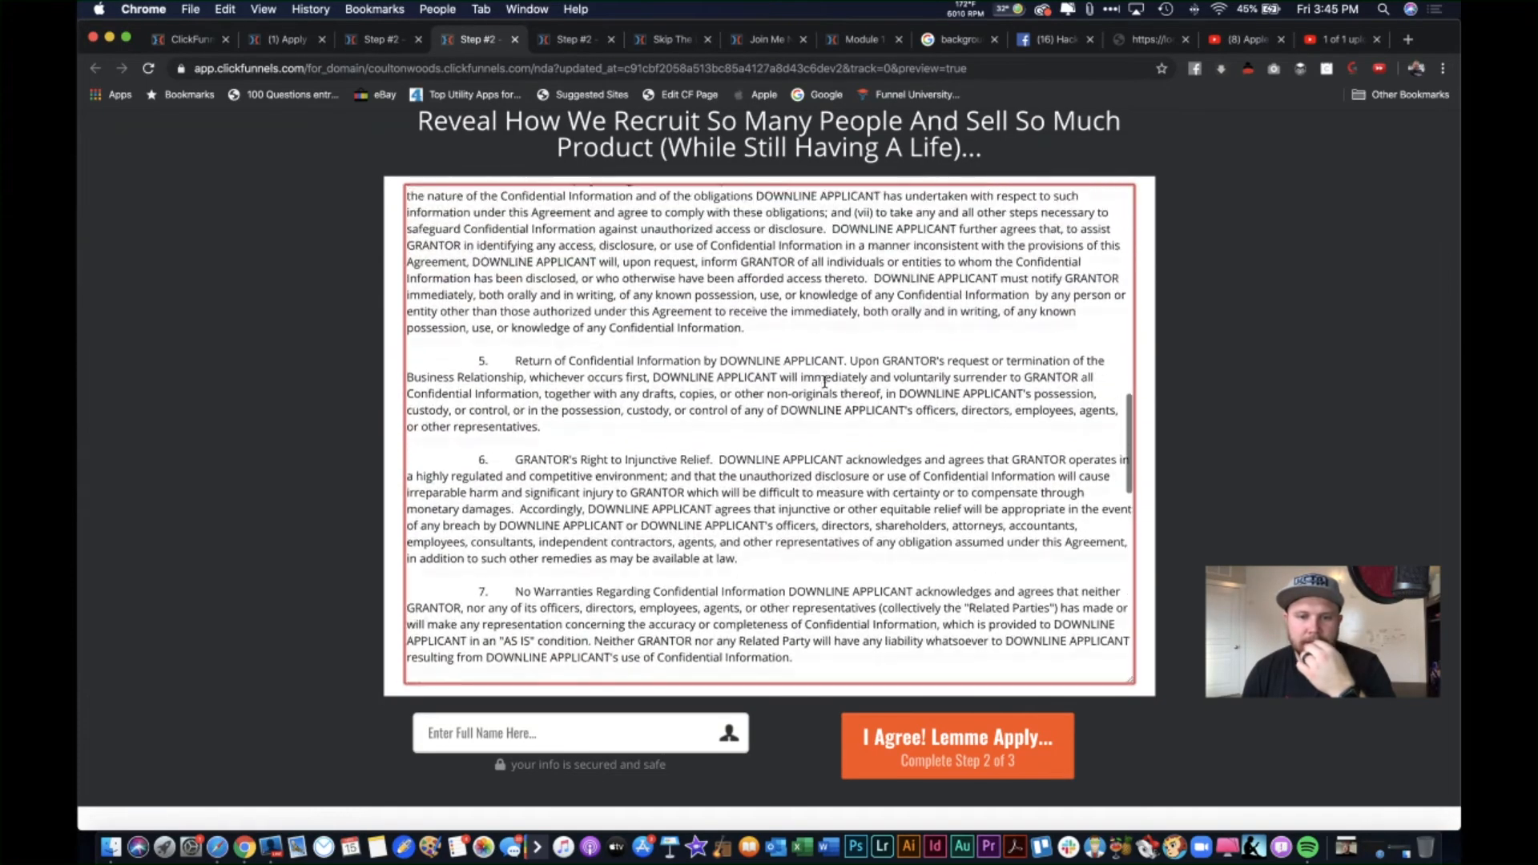
scroll(825, 382, "up", 8)
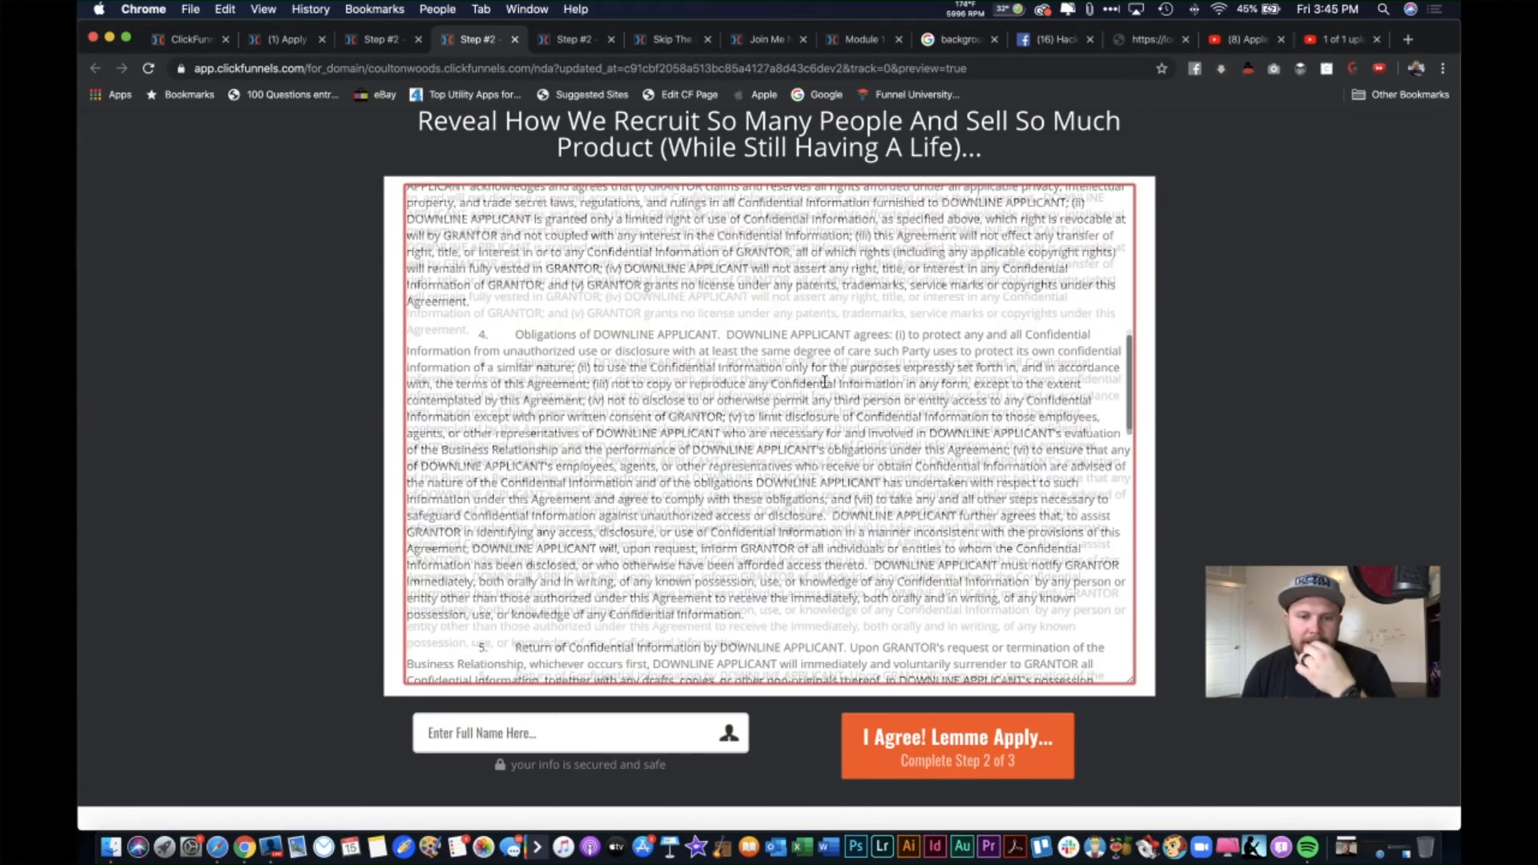
scroll(824, 382, "up", 8)
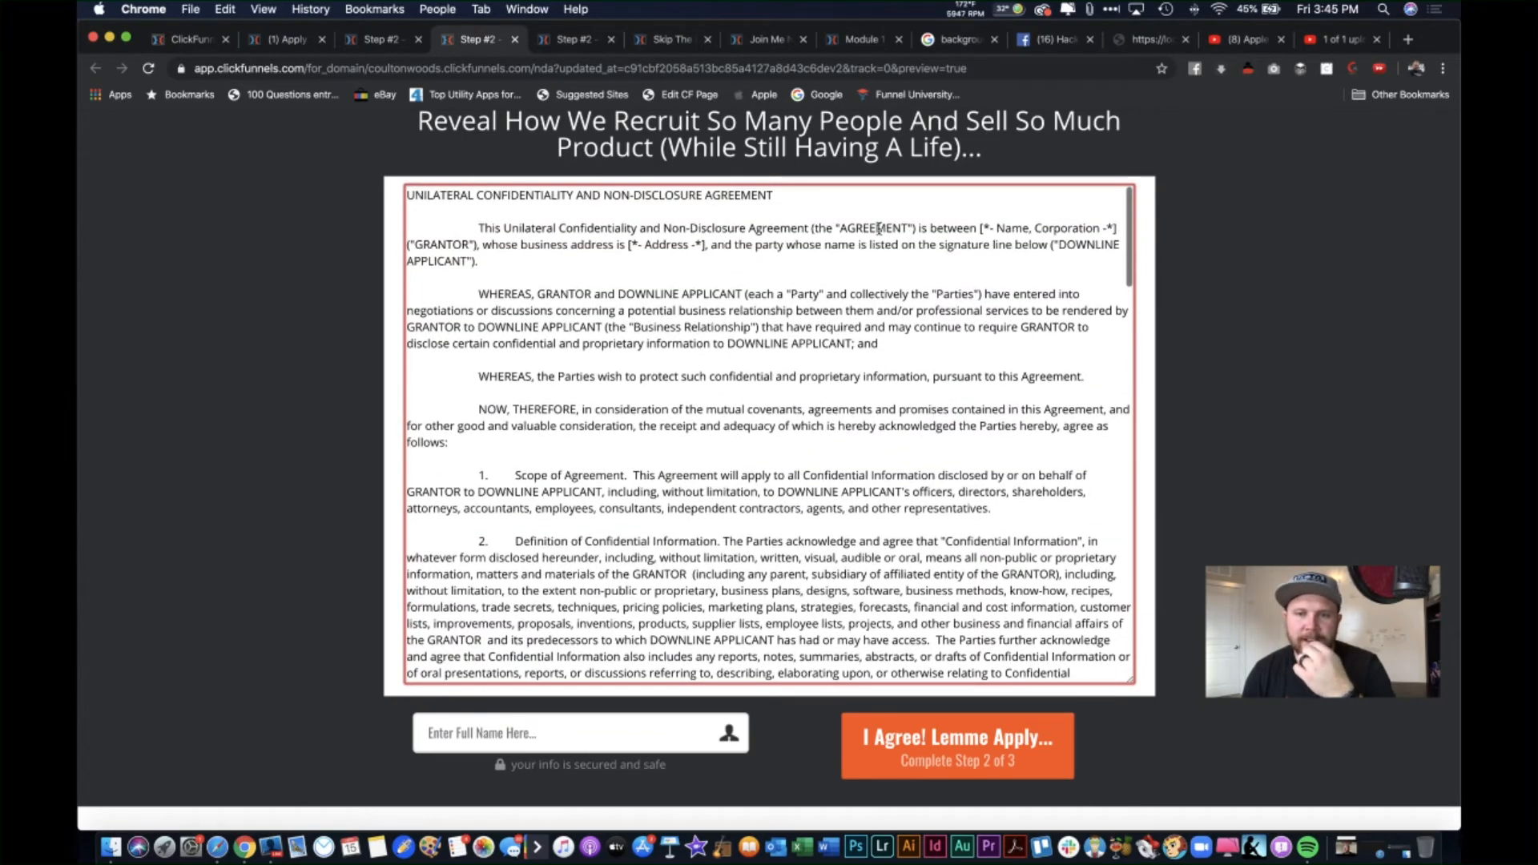
left_click_drag(980, 224, 1121, 232)
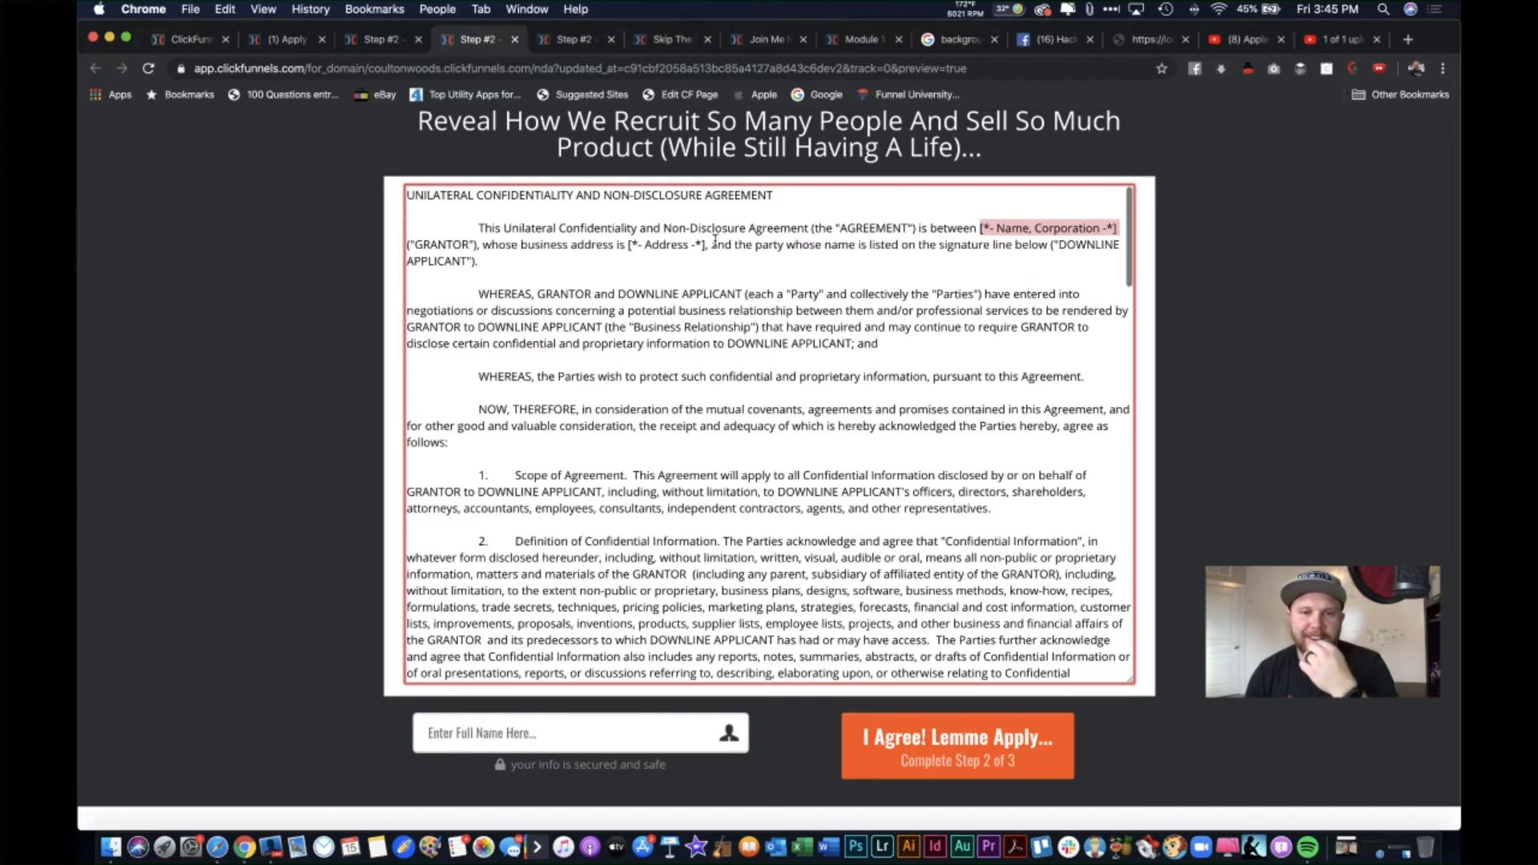
left_click_drag(704, 246, 617, 248)
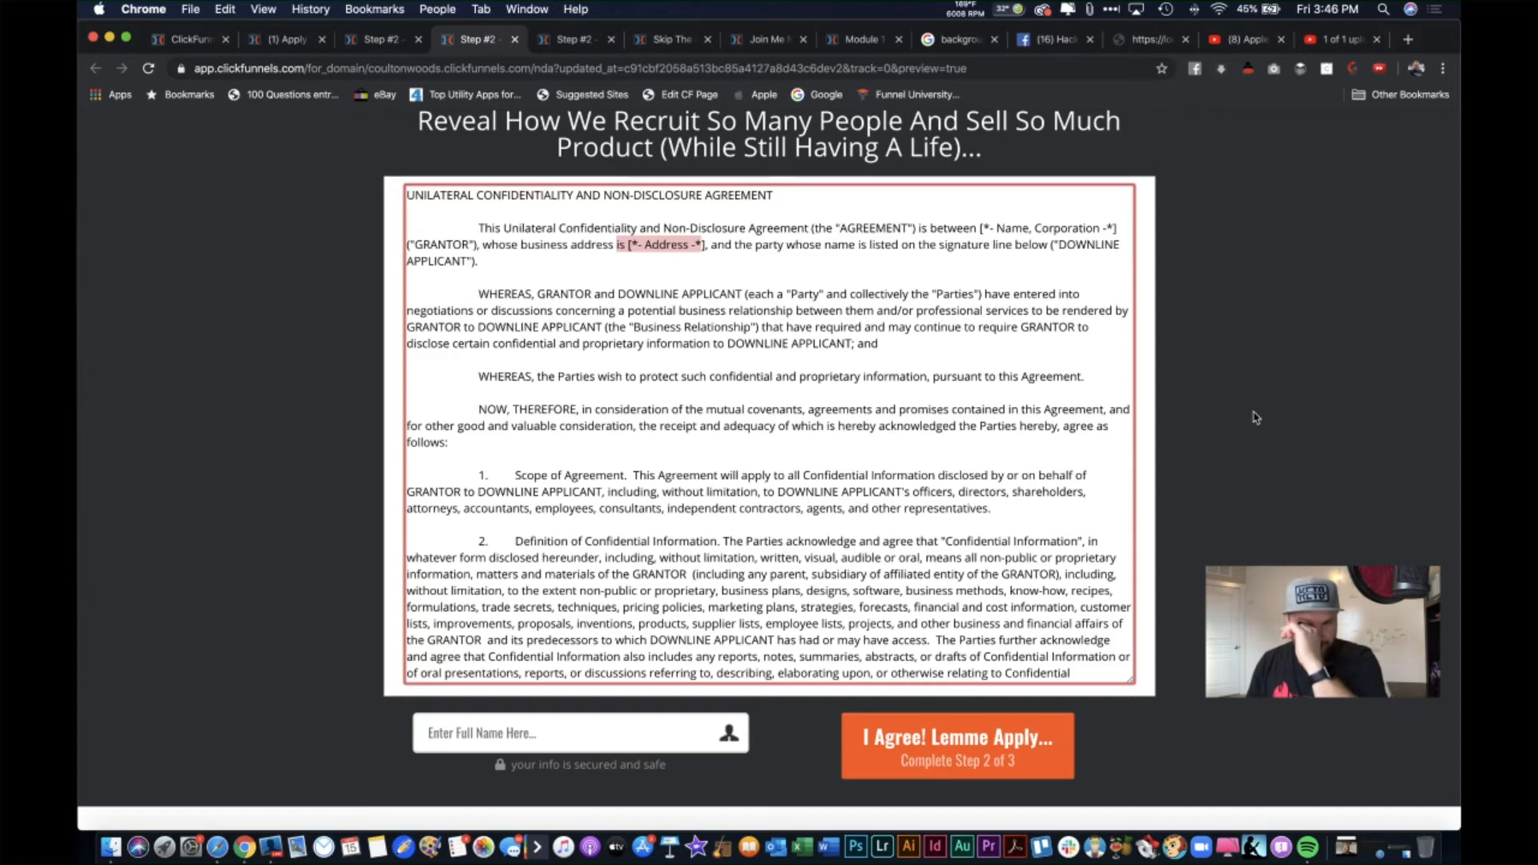
scroll(1255, 418, "up", 3)
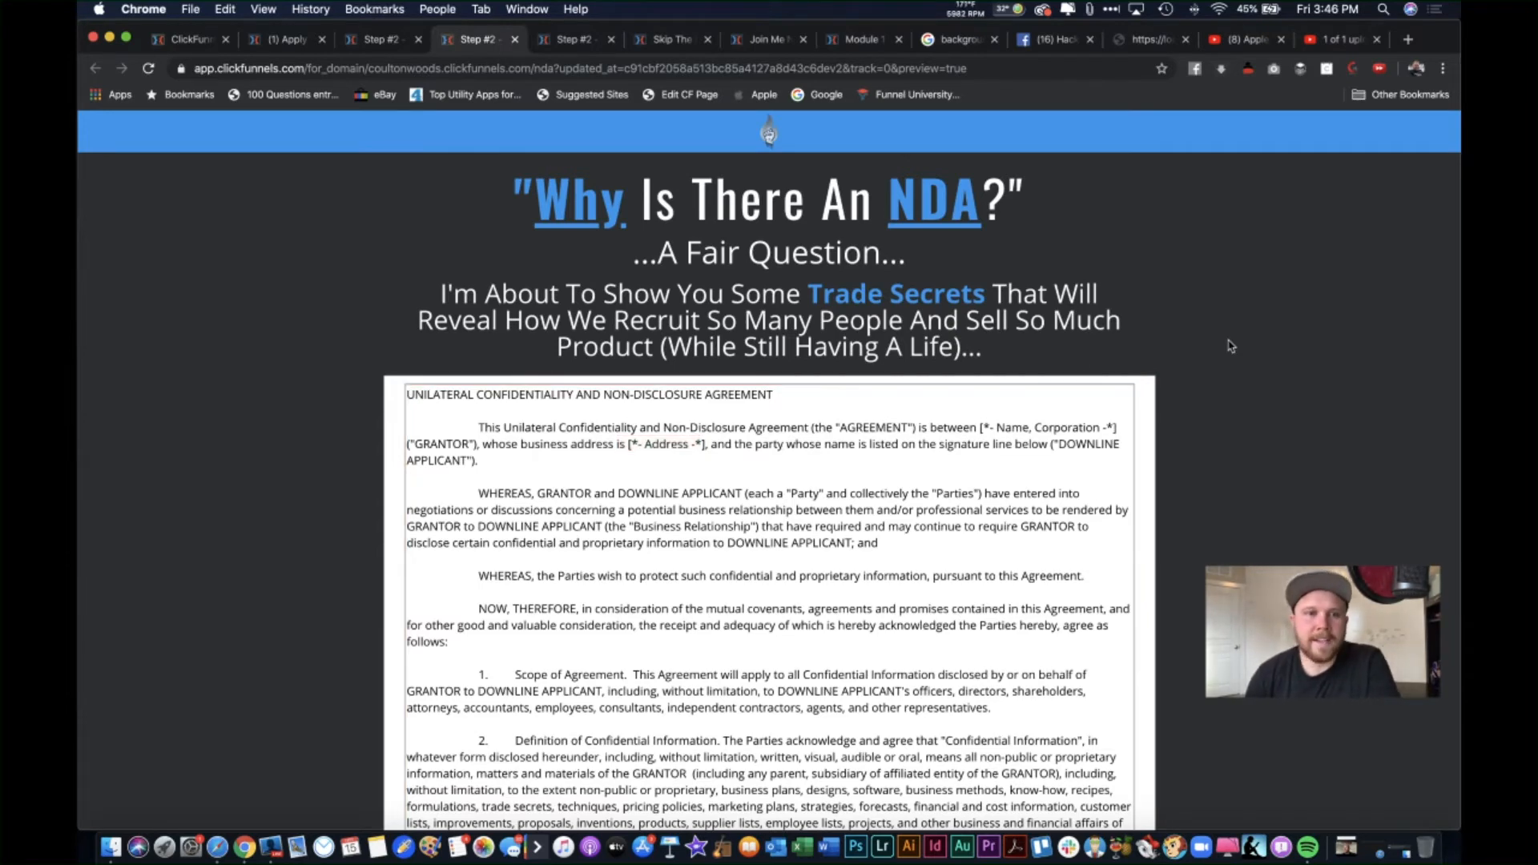
left_click(193, 39)
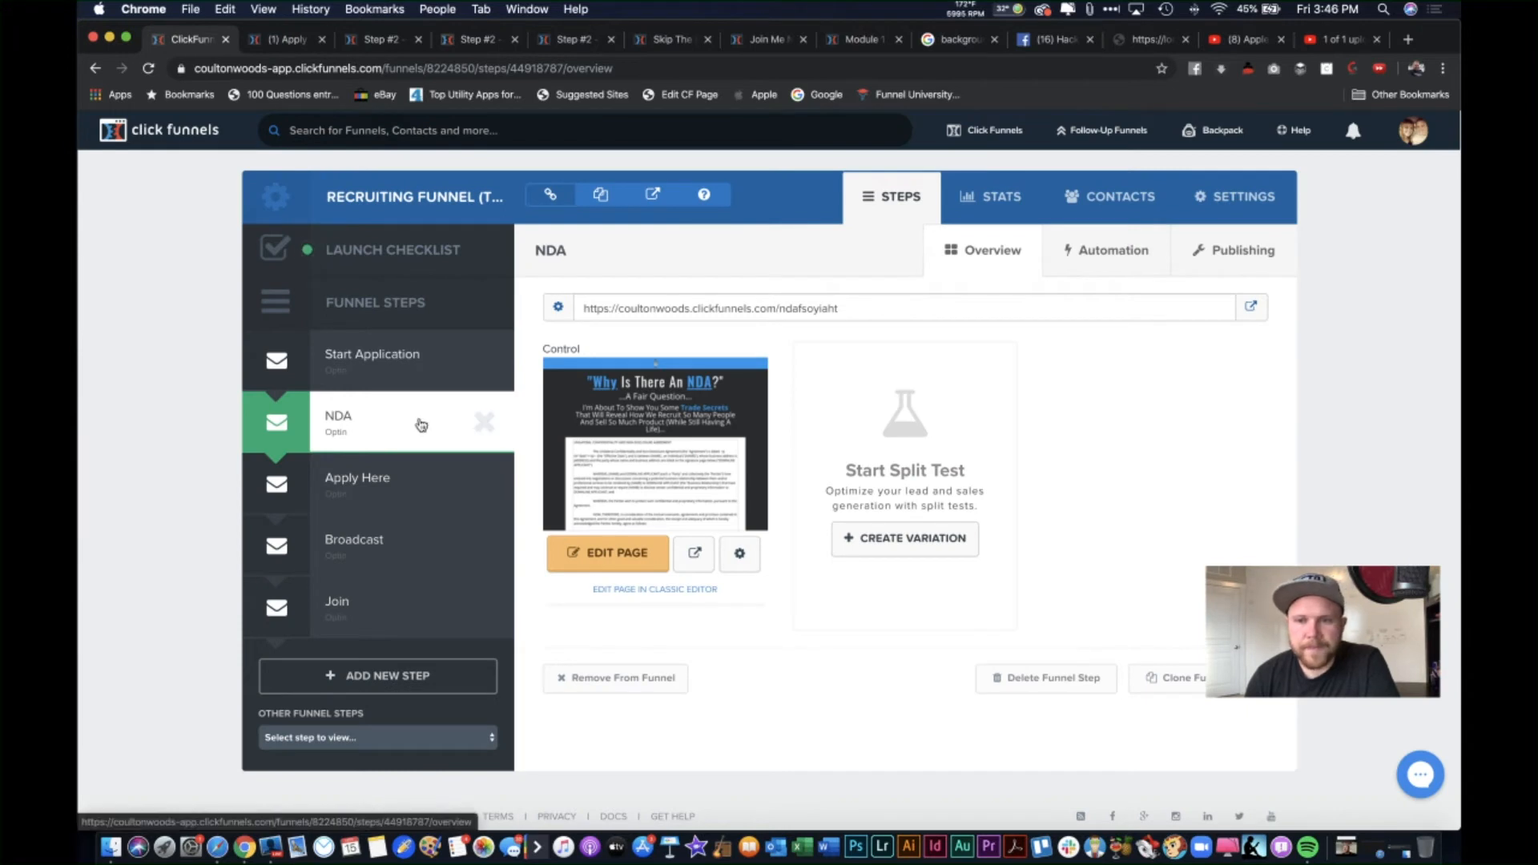
Step: Clone the NDA step, add it to the funnel, and rename the copy '***Option Instead of NDA***'
left_click(1201, 682)
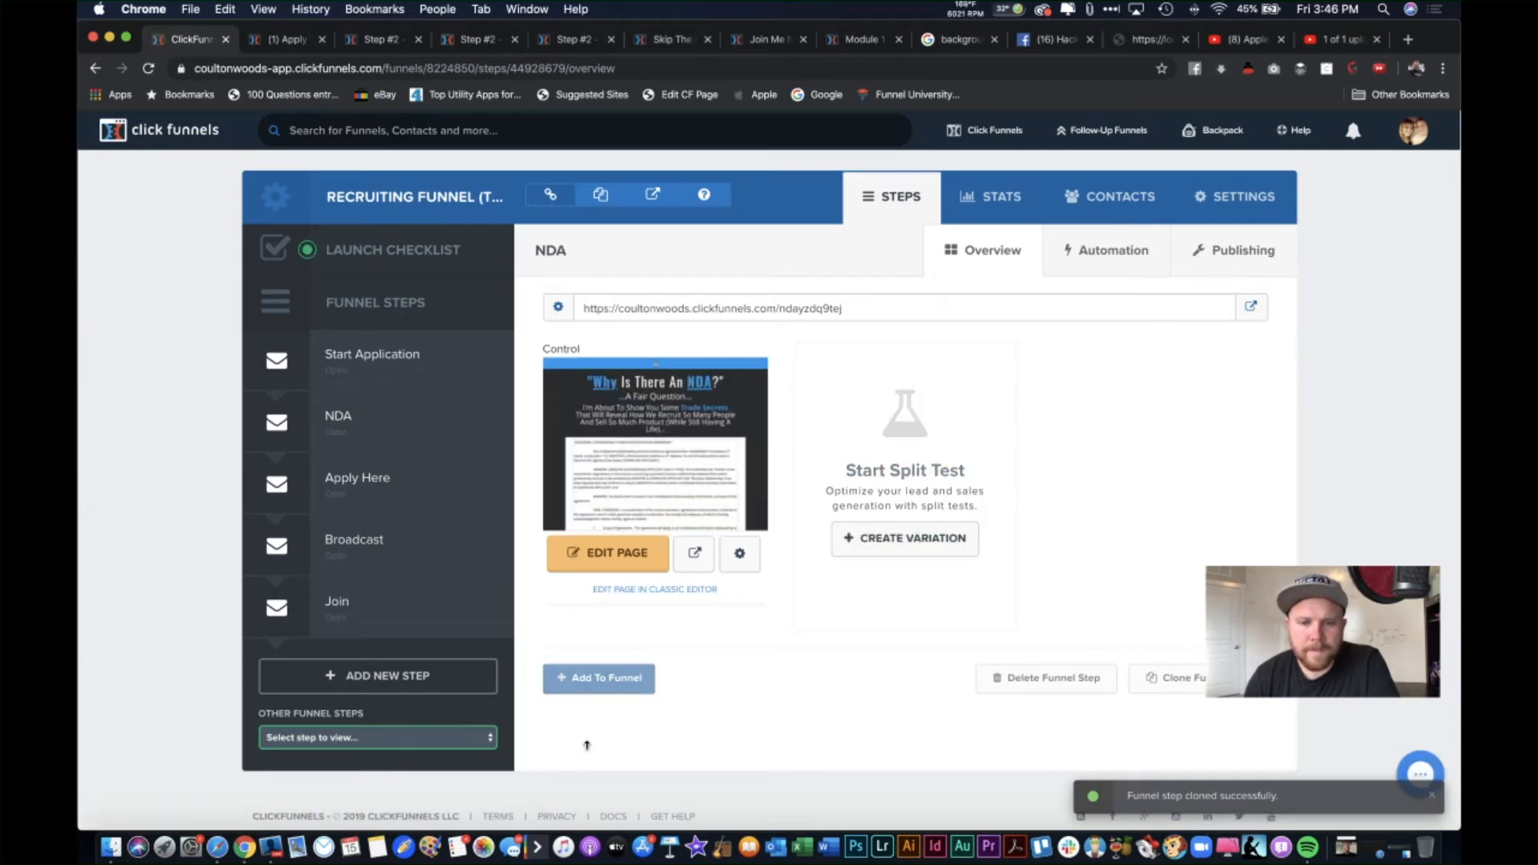
left_click(607, 693)
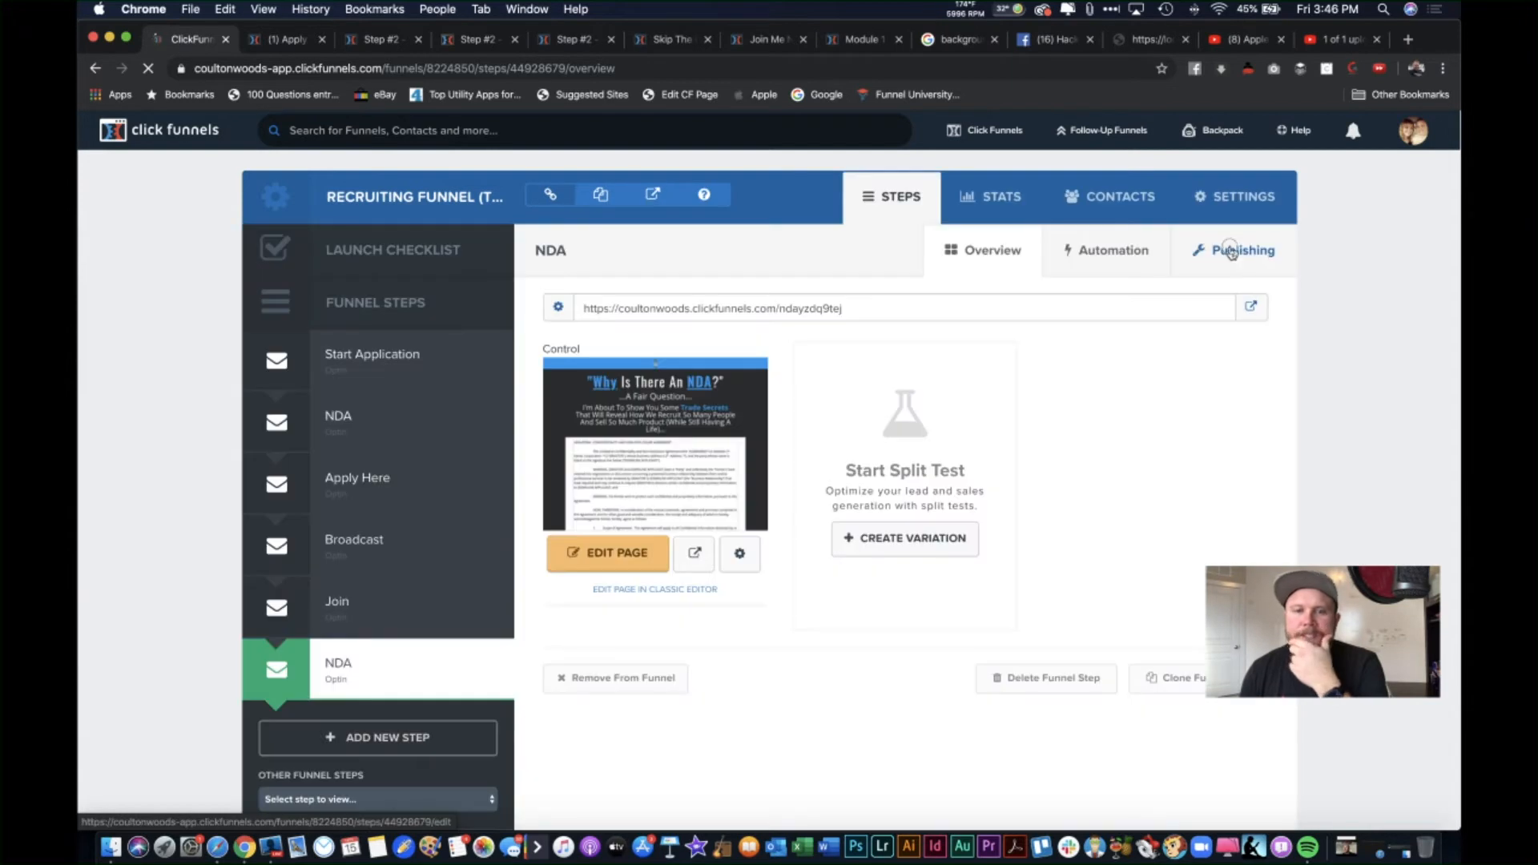
left_click(1233, 250)
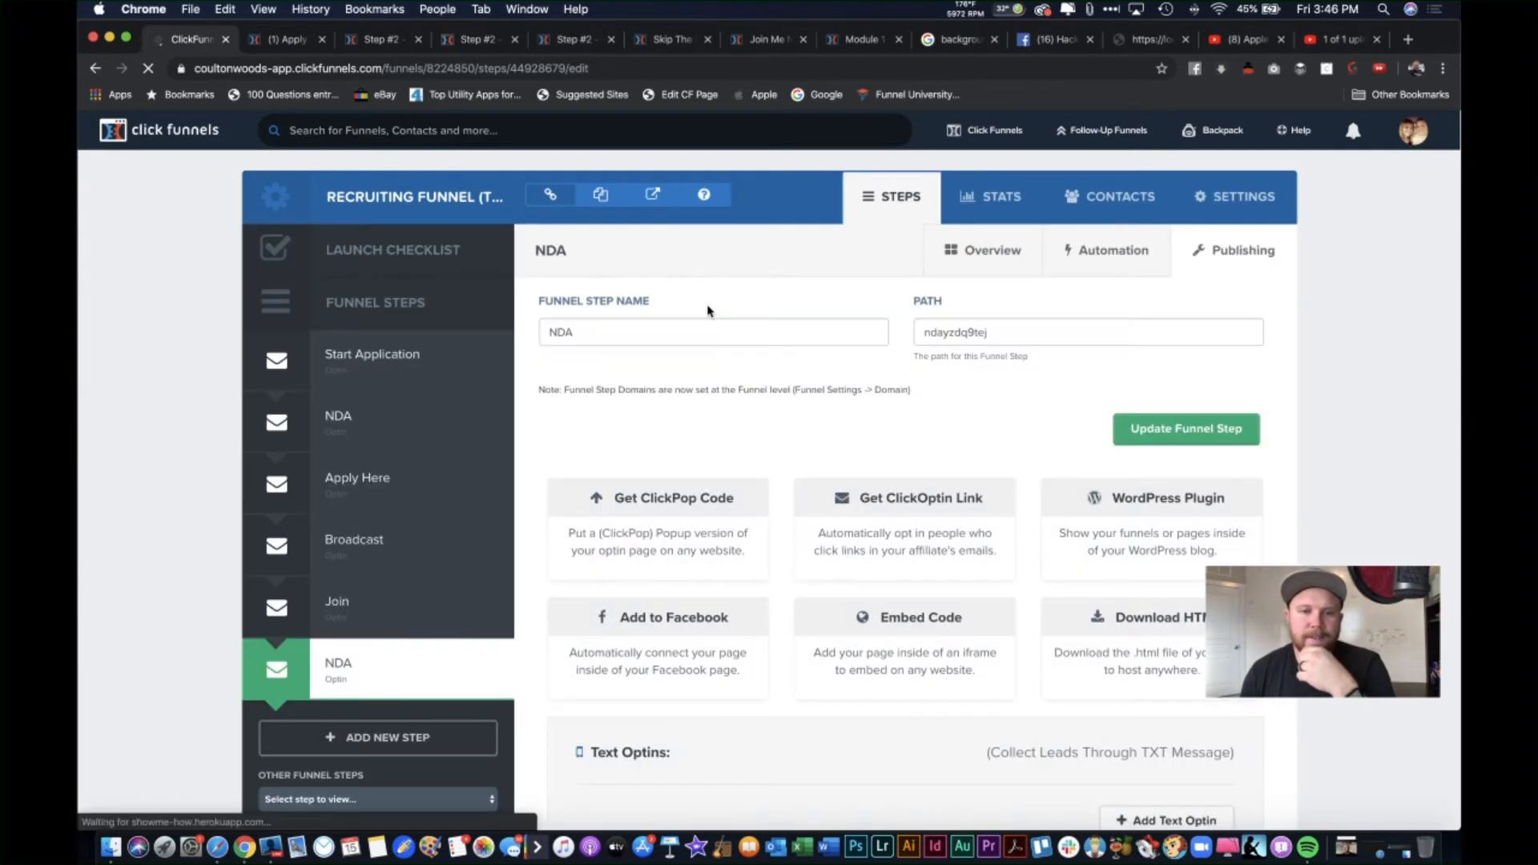
double_click(605, 325)
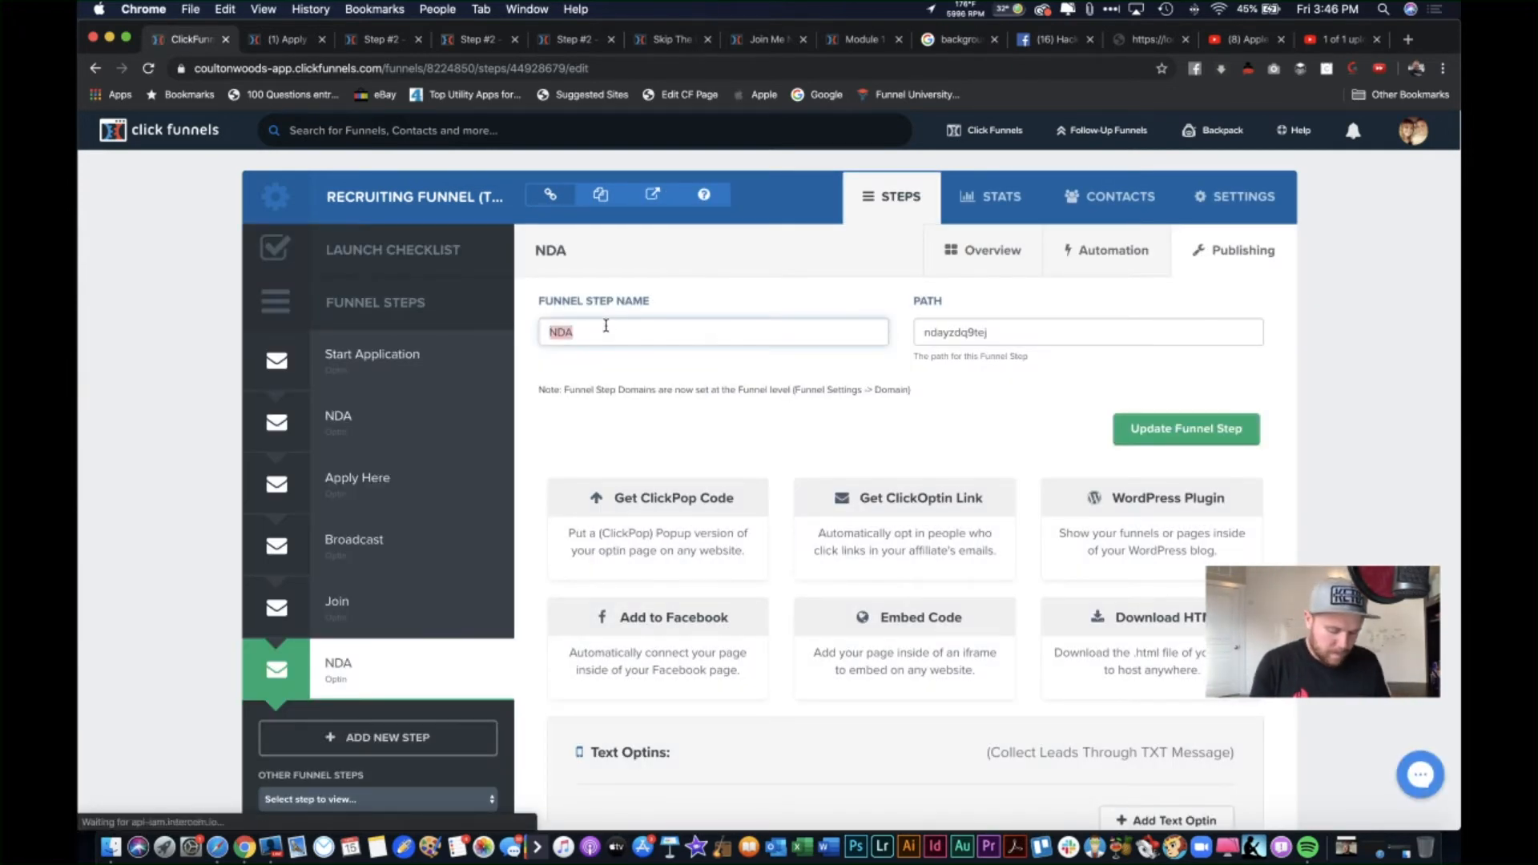
type("++")
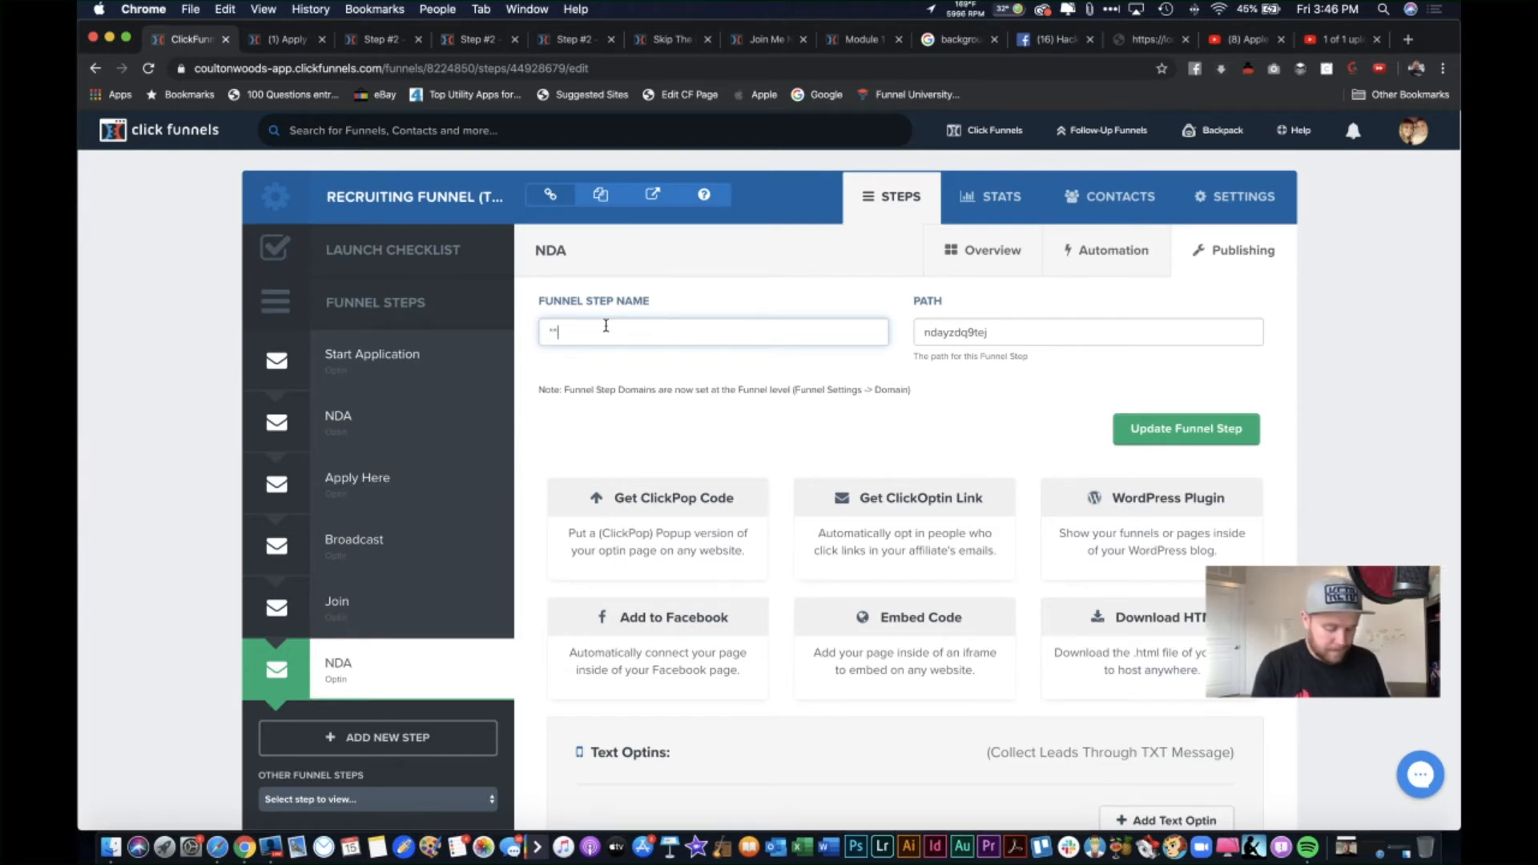
type("*Option Instead of NDA**")
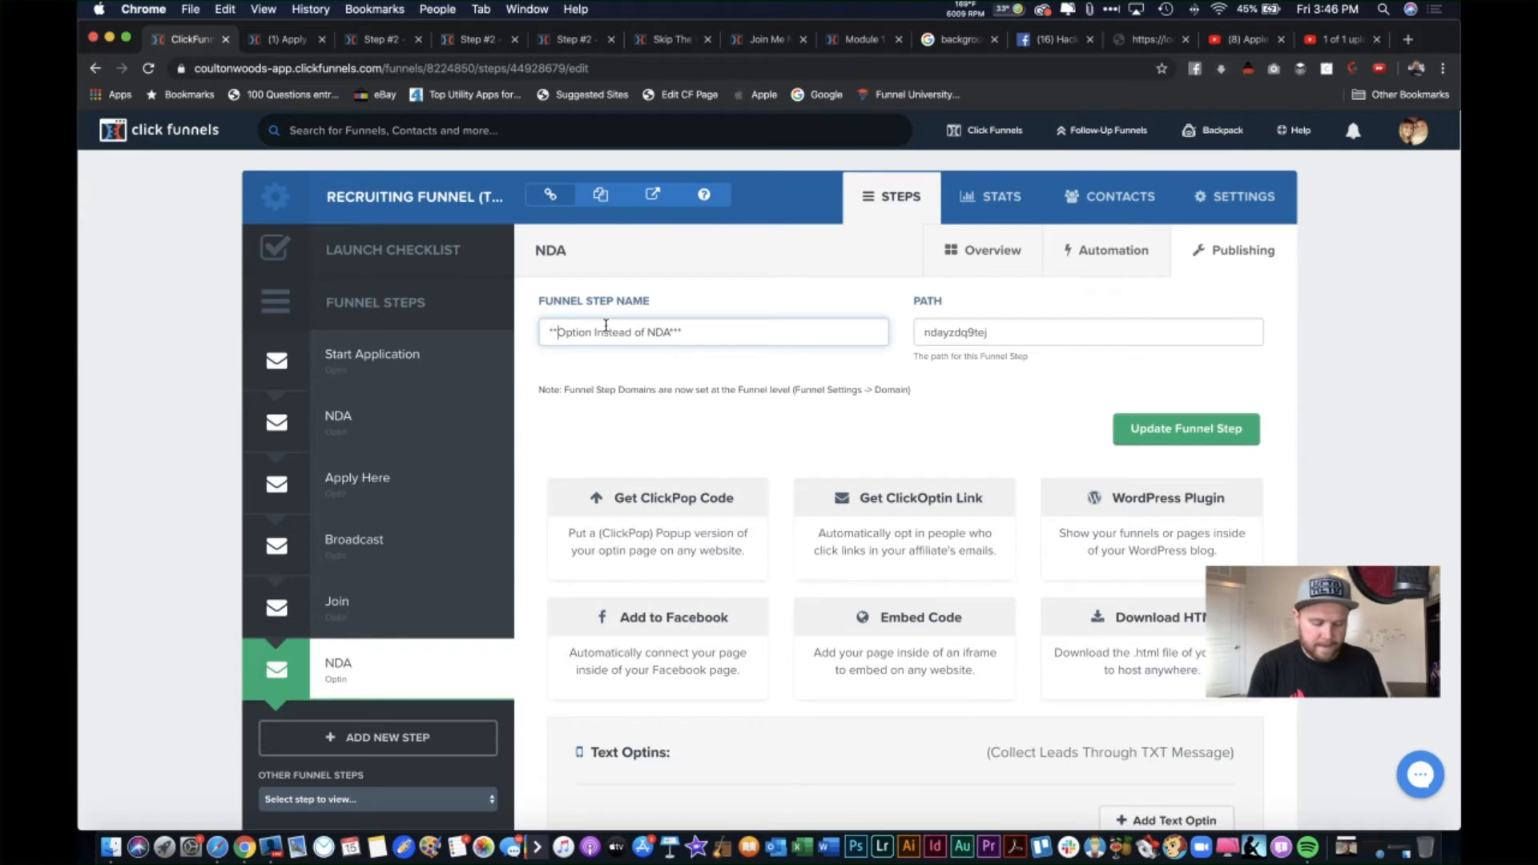
type("*")
left_click(994, 387)
left_click(1142, 417)
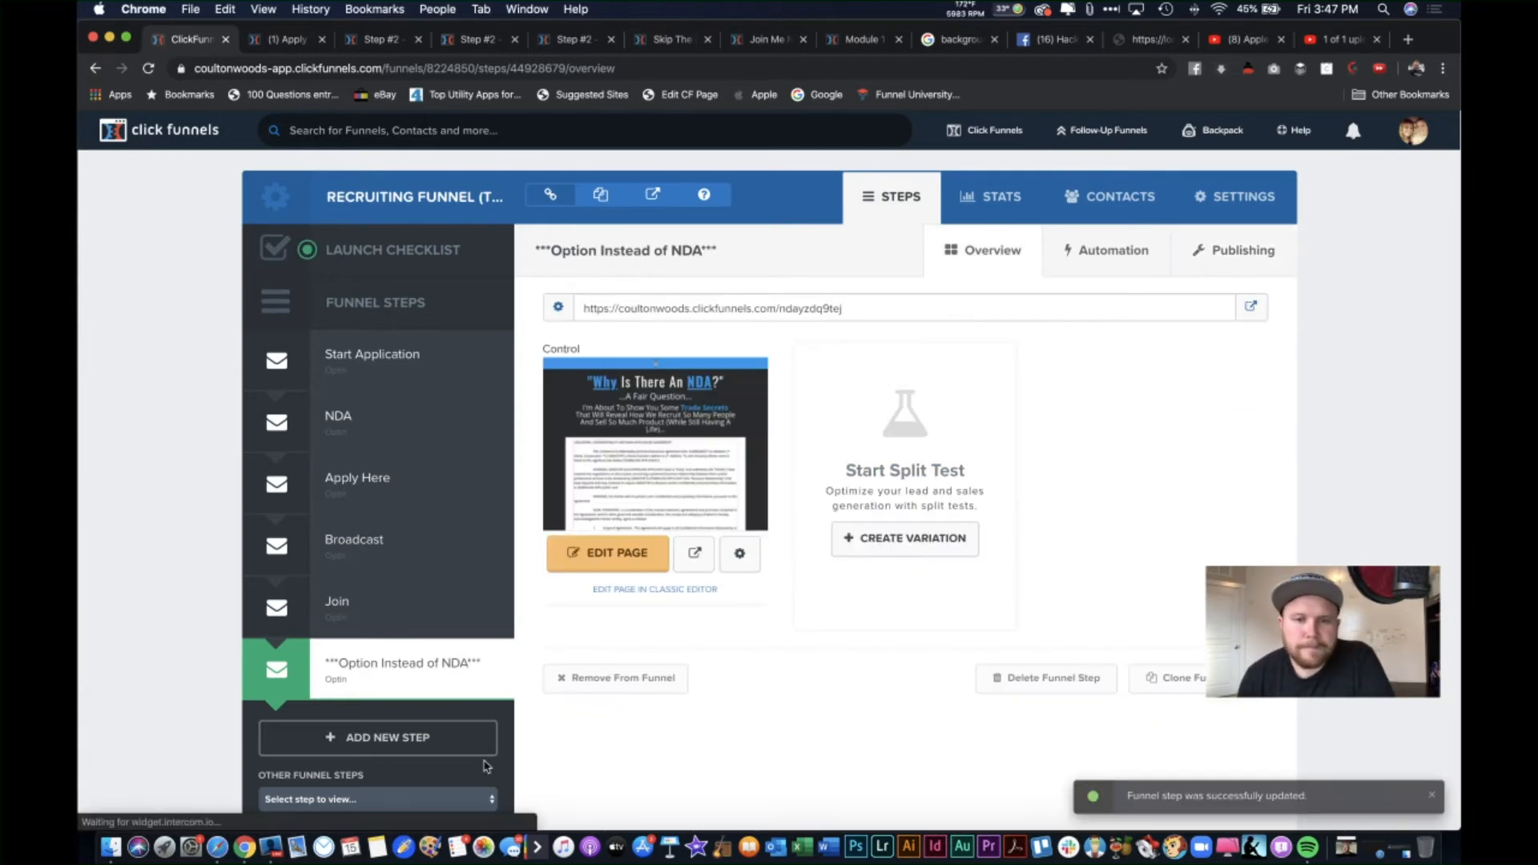
left_click(628, 567)
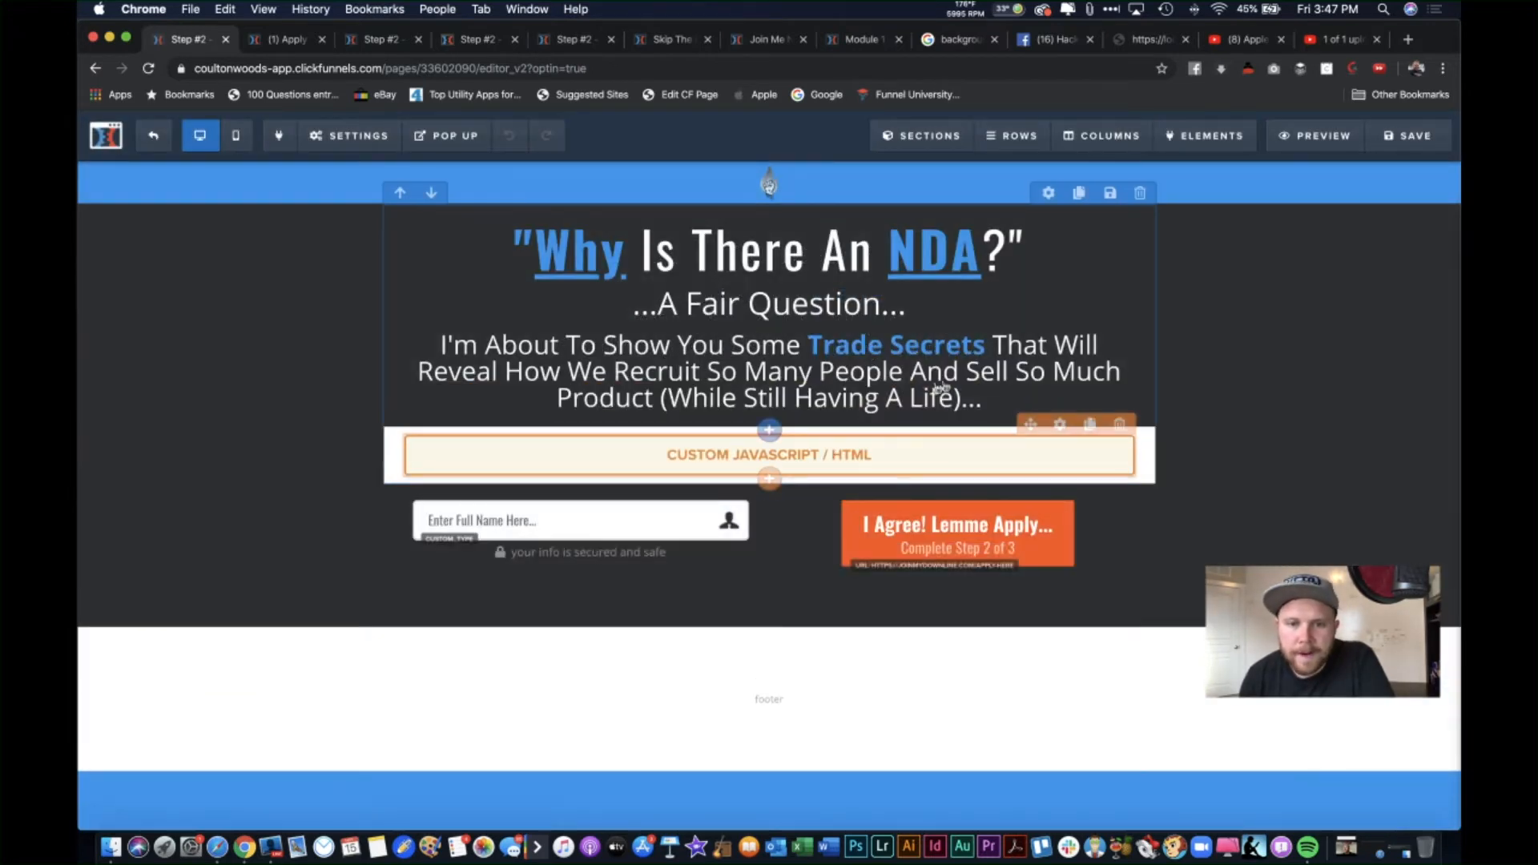
left_click(1142, 426)
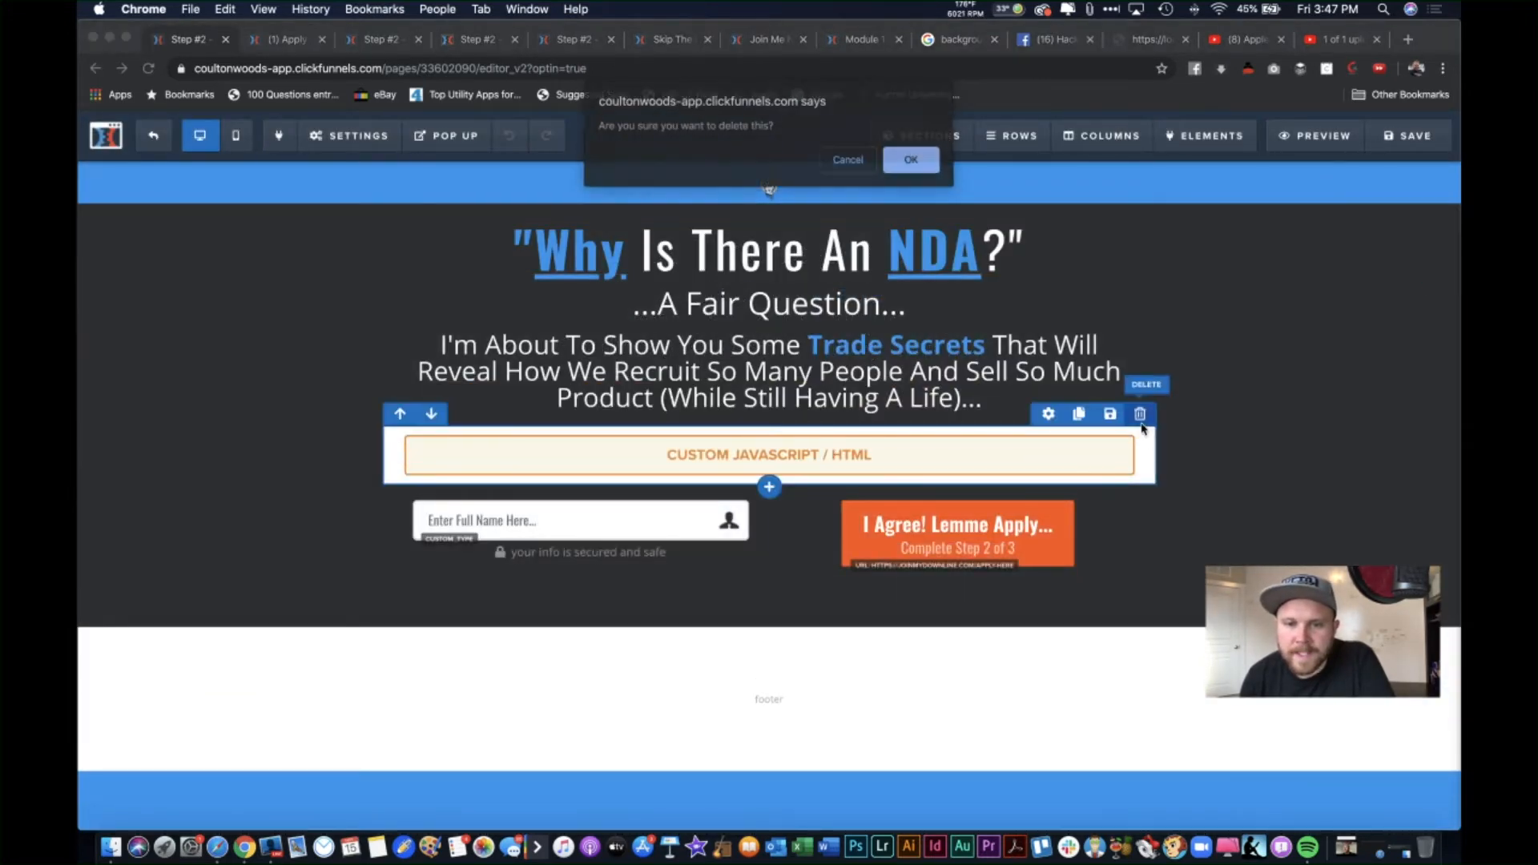
left_click(916, 165)
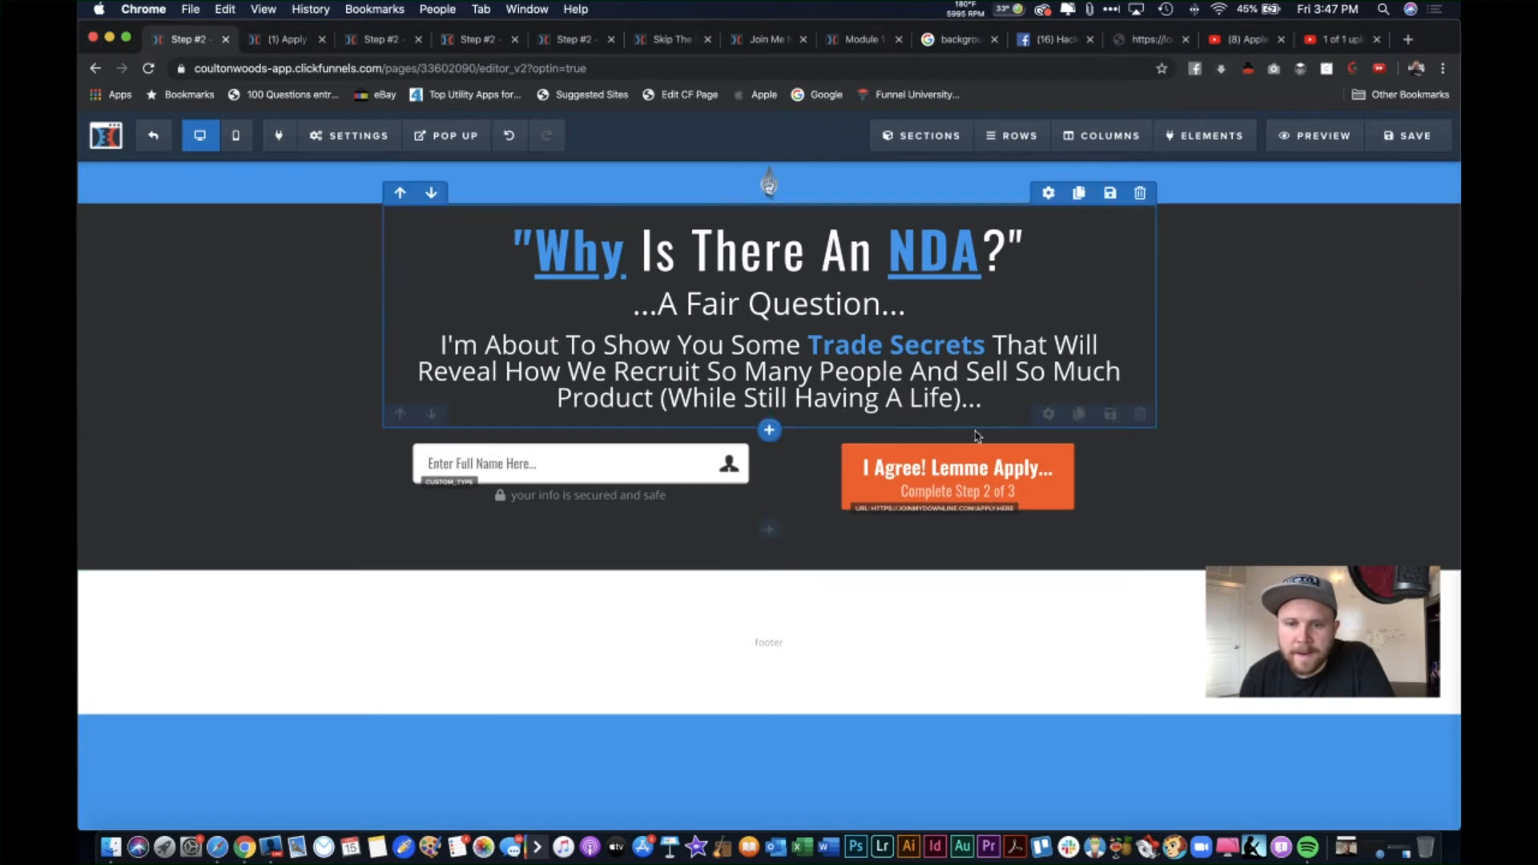
left_click(770, 433)
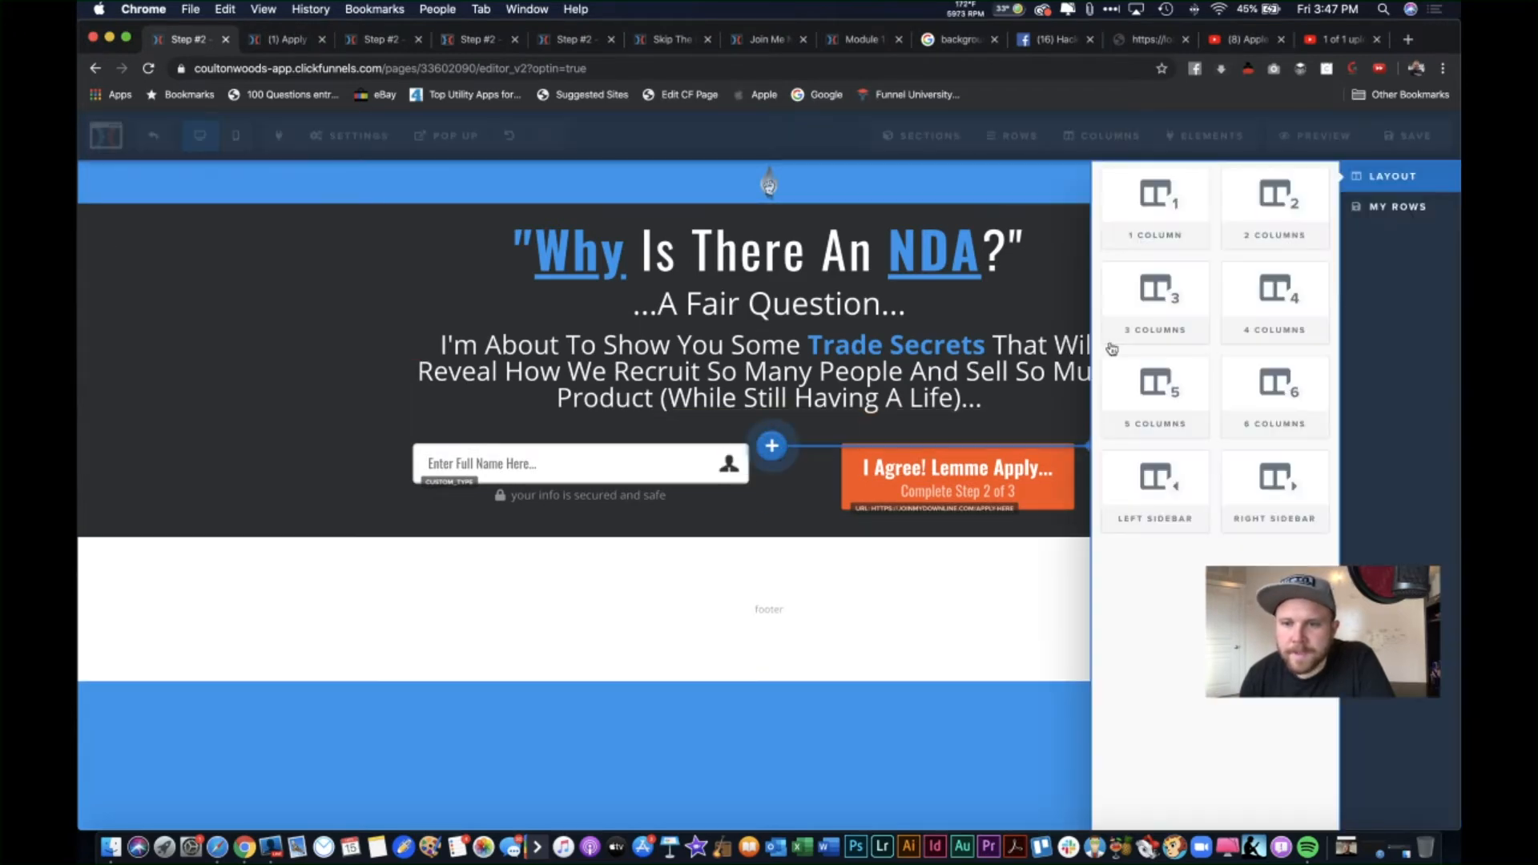
left_click(1138, 224)
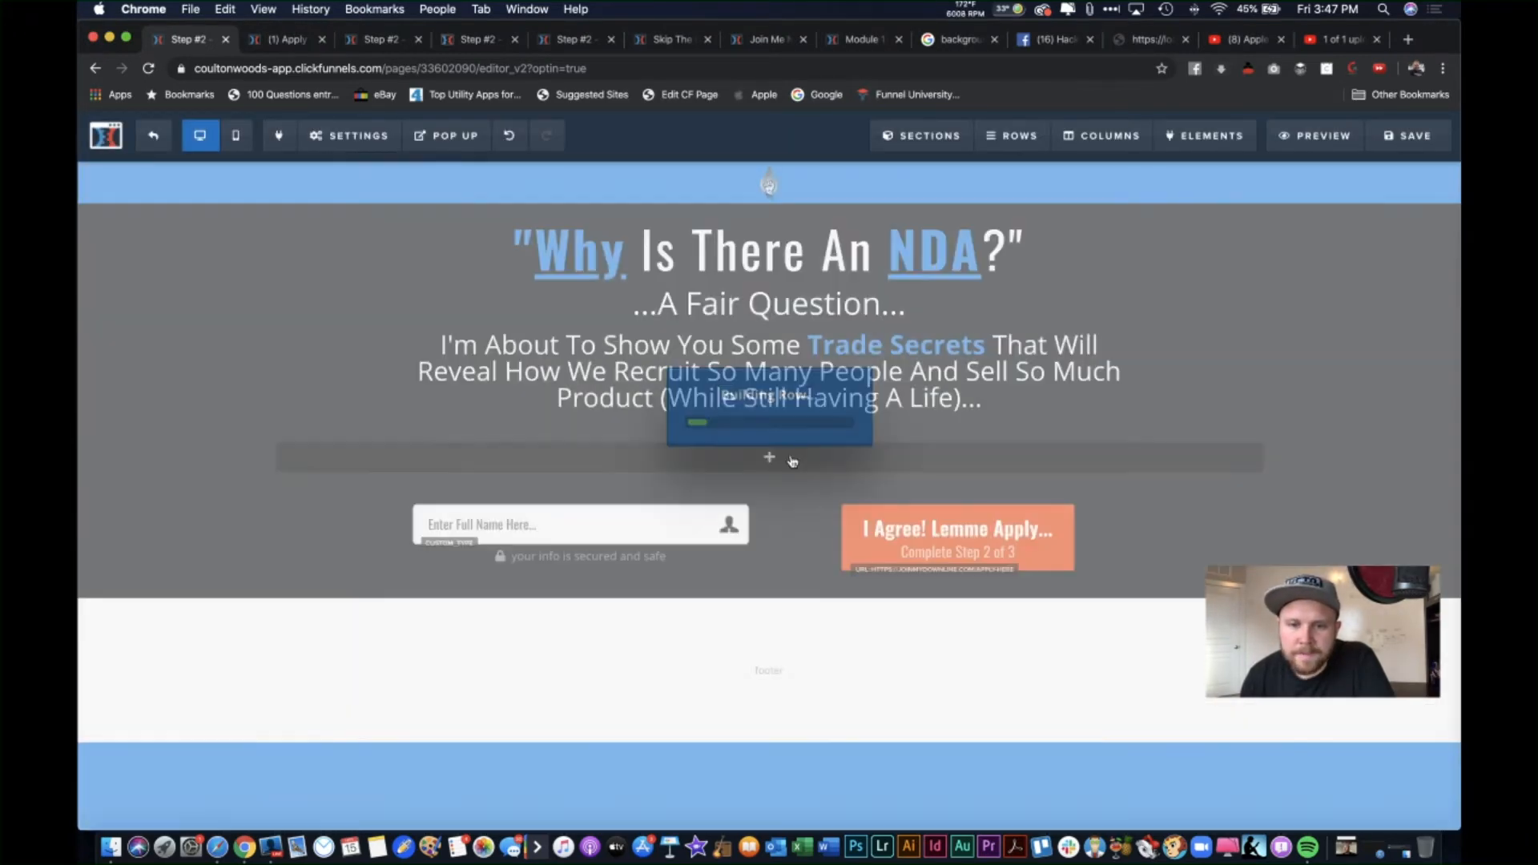
scroll(1277, 464, "down", 1)
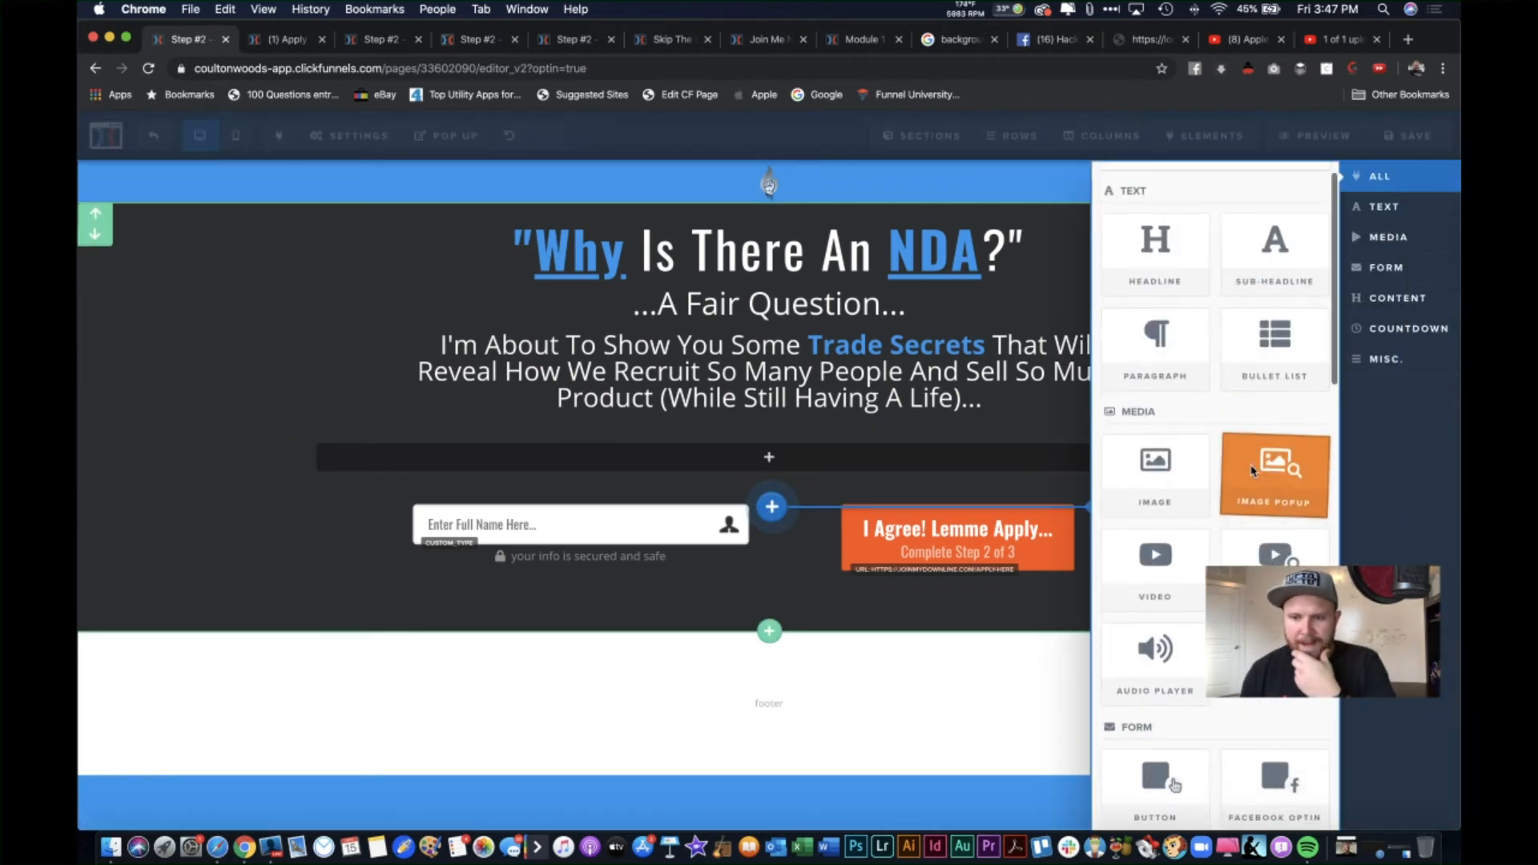
left_click(1154, 567)
scroll(1039, 526, "down", 2)
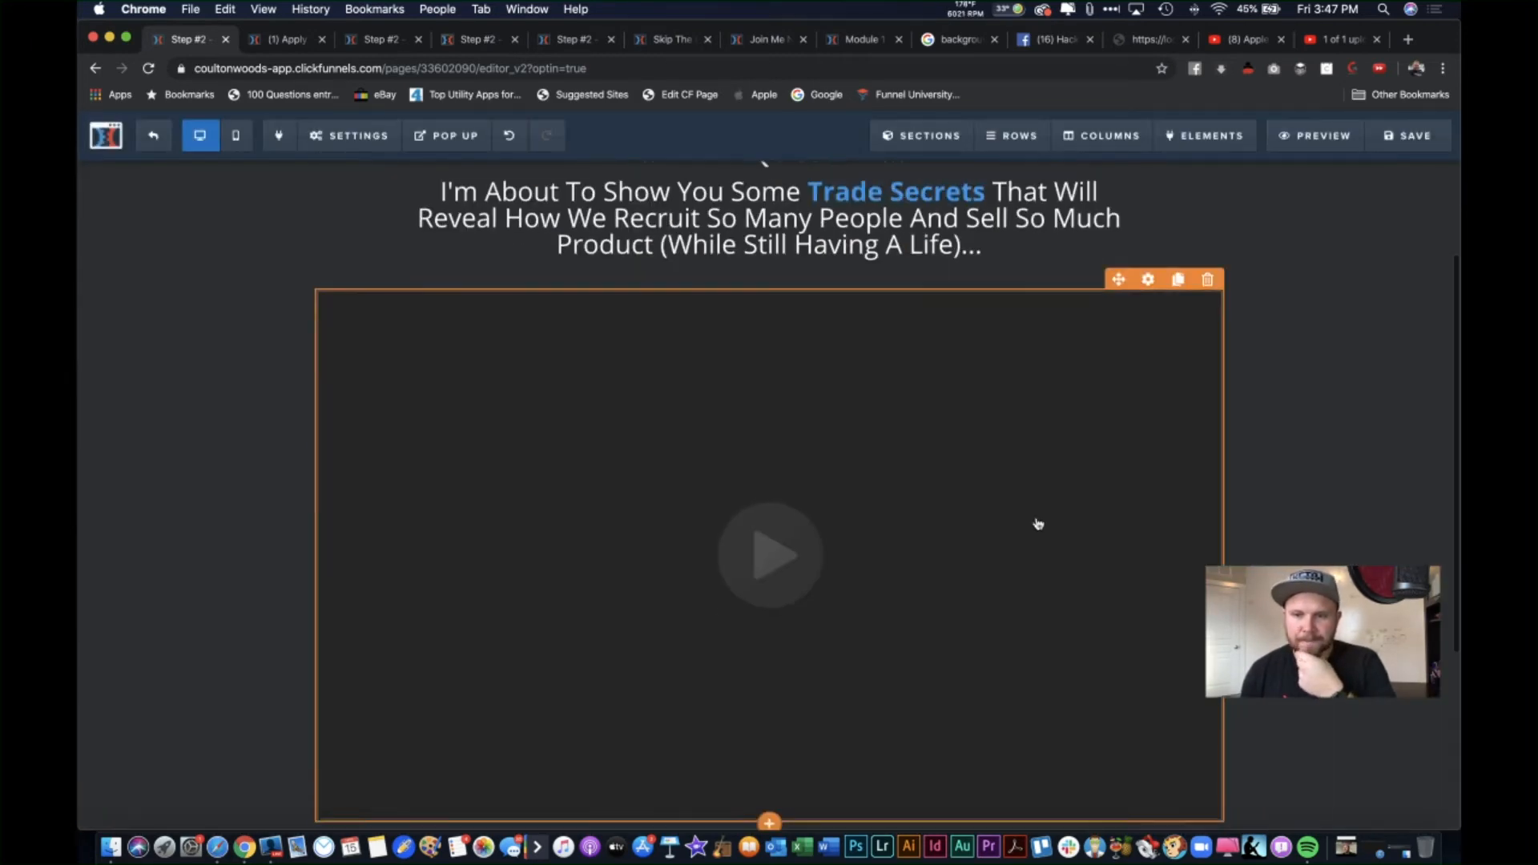
scroll(1039, 526, "up", 1)
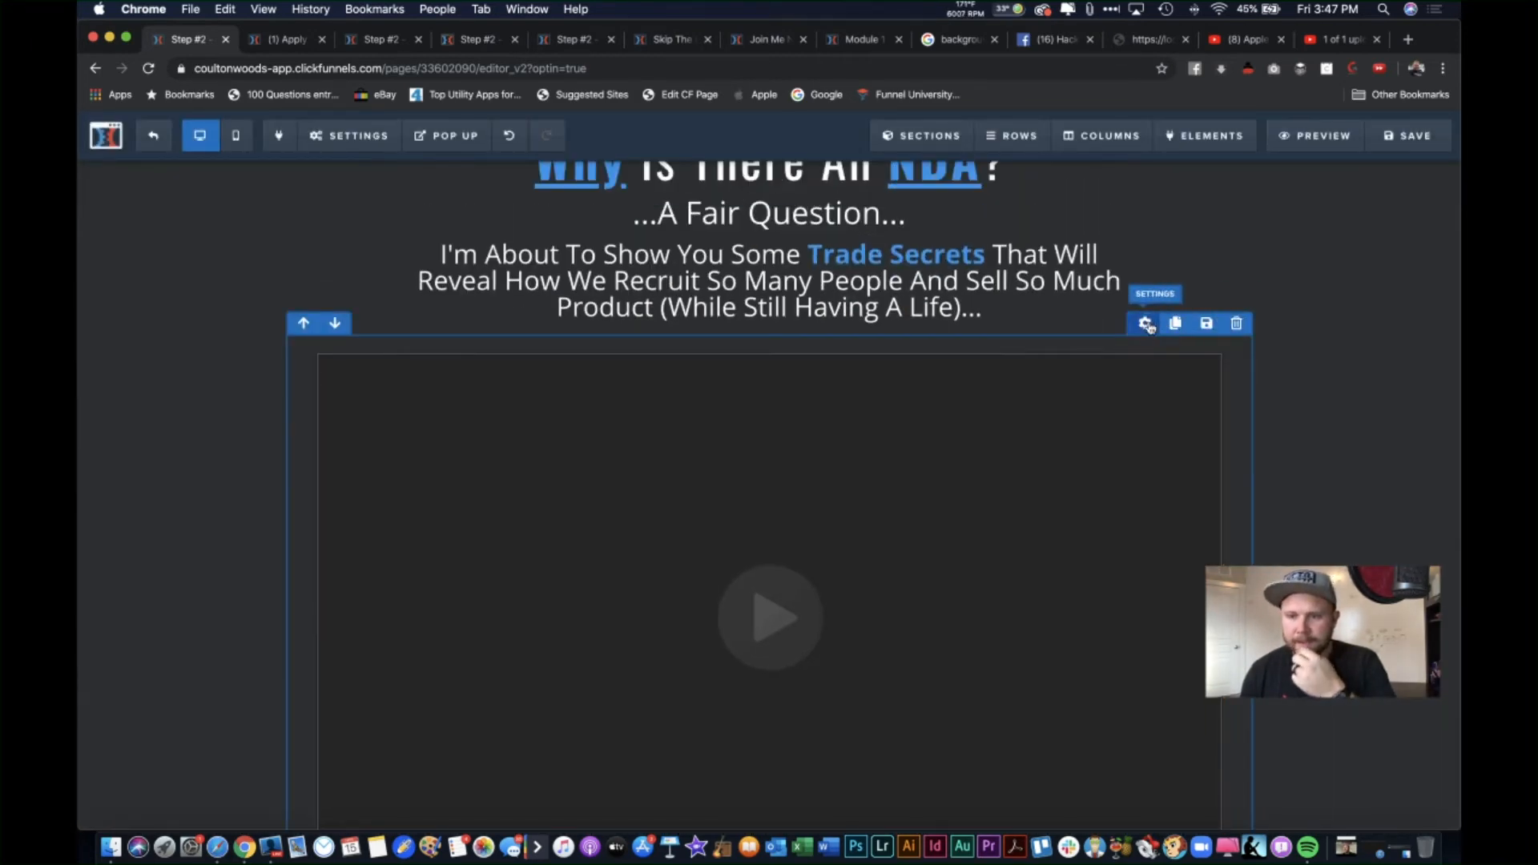
left_click(1146, 325)
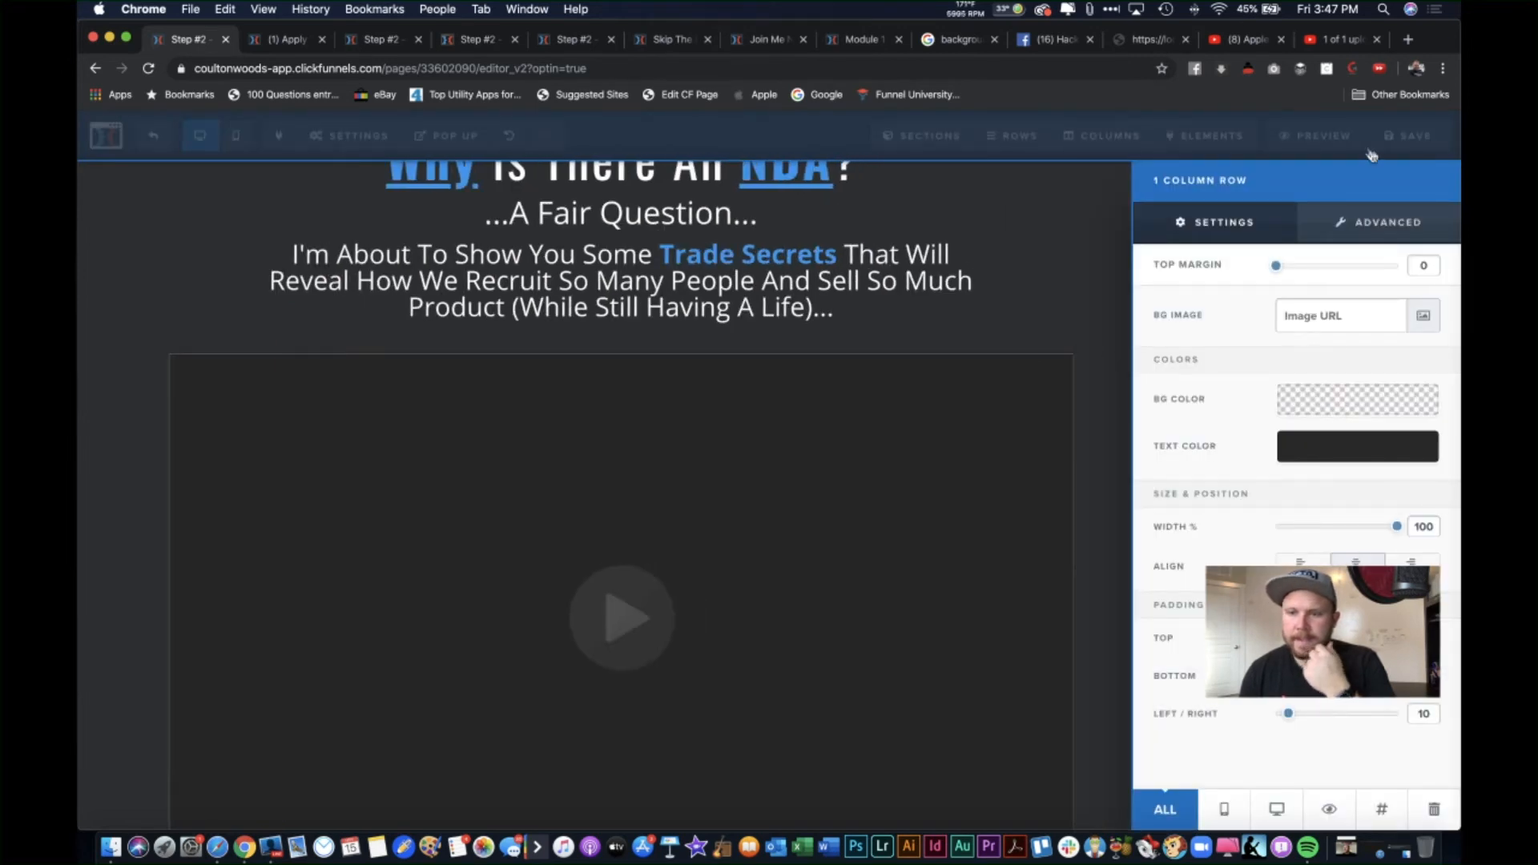
left_click(1376, 222)
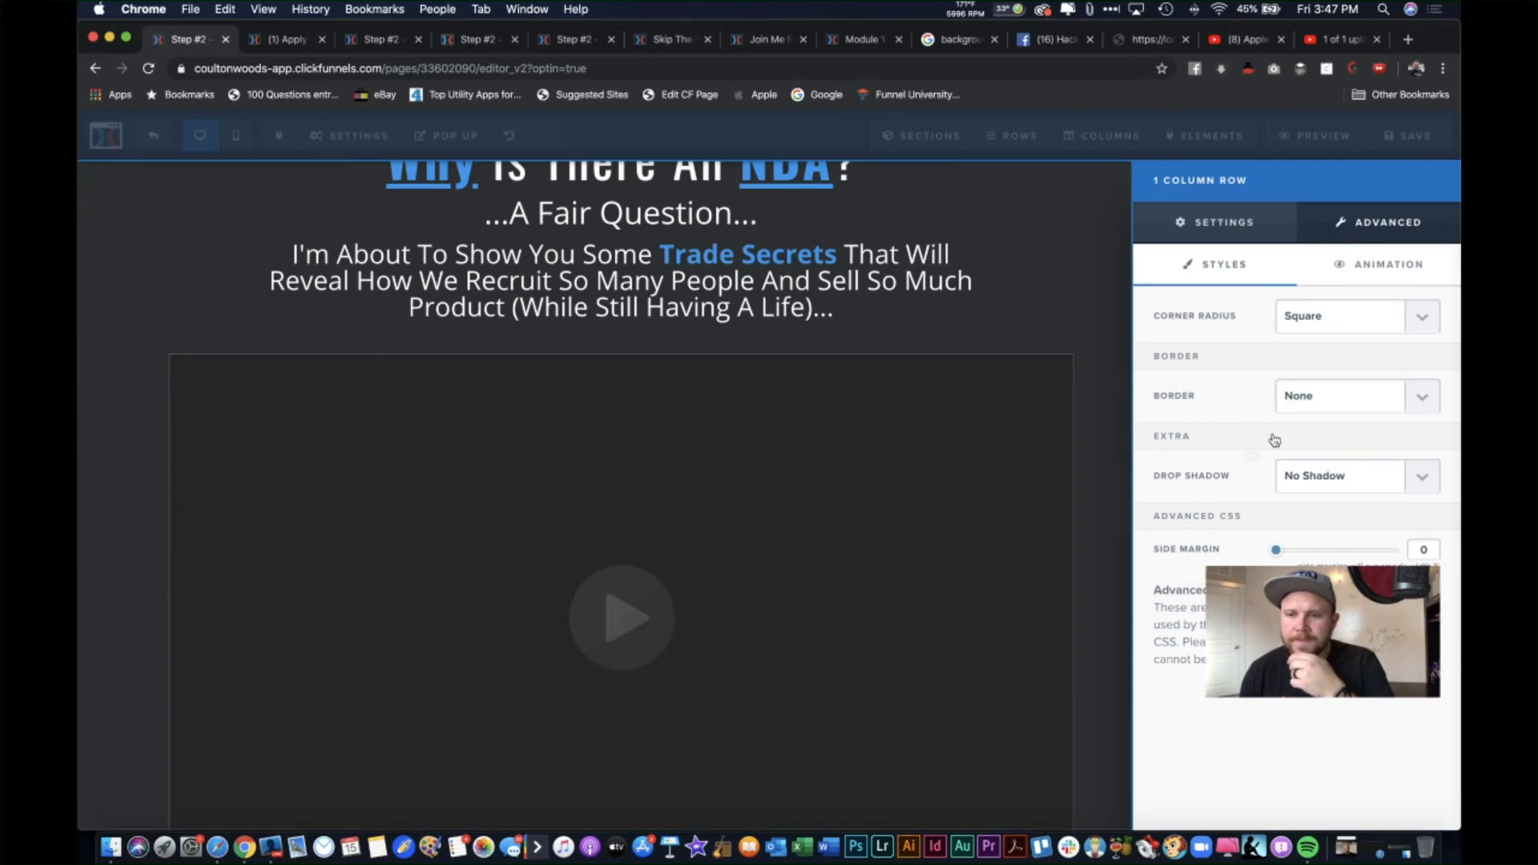
left_click(889, 481)
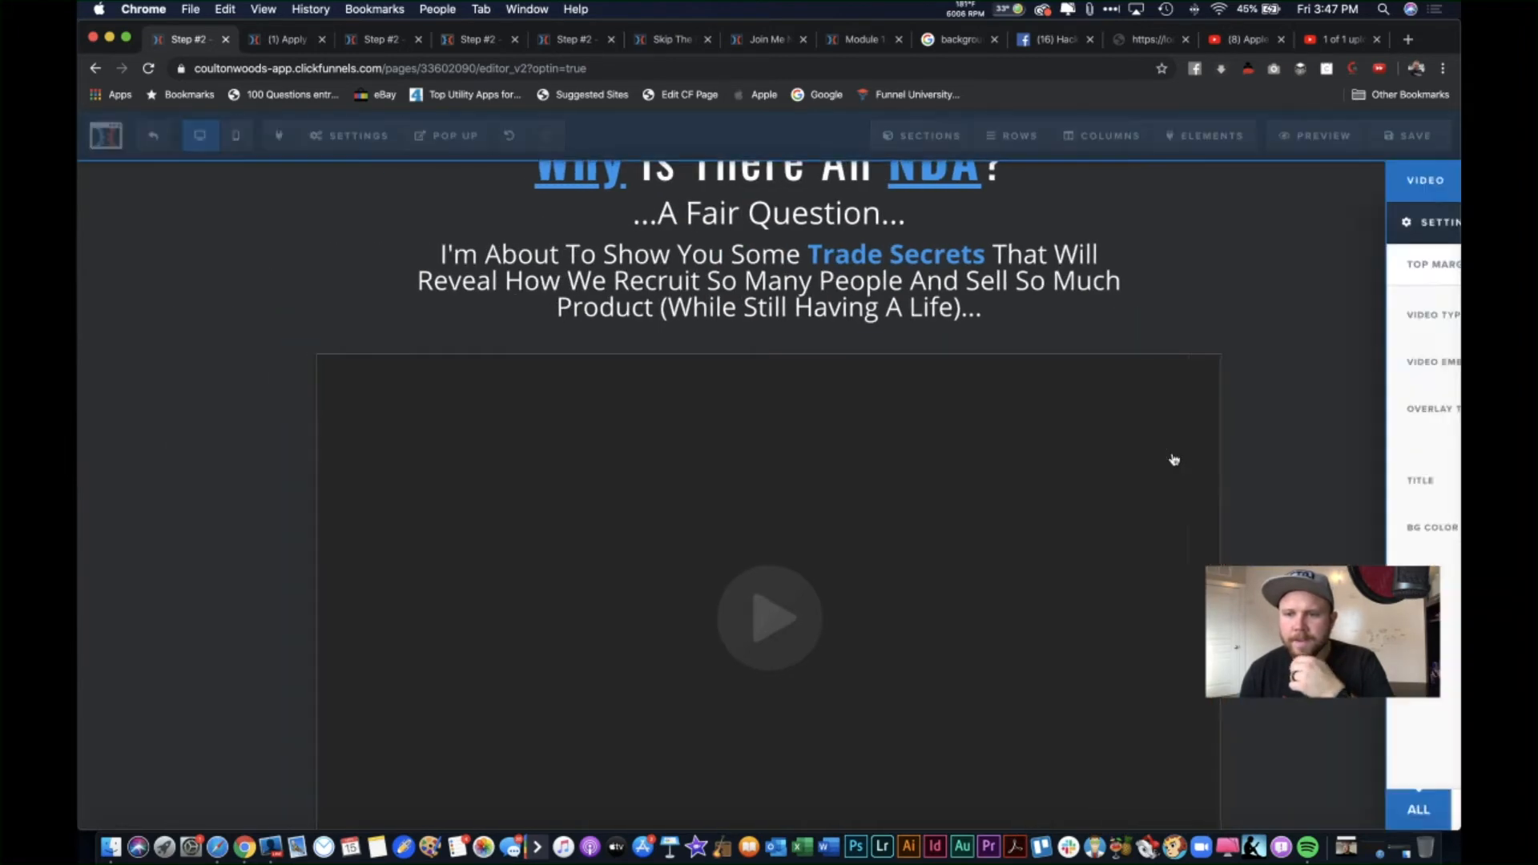
left_click(1406, 222)
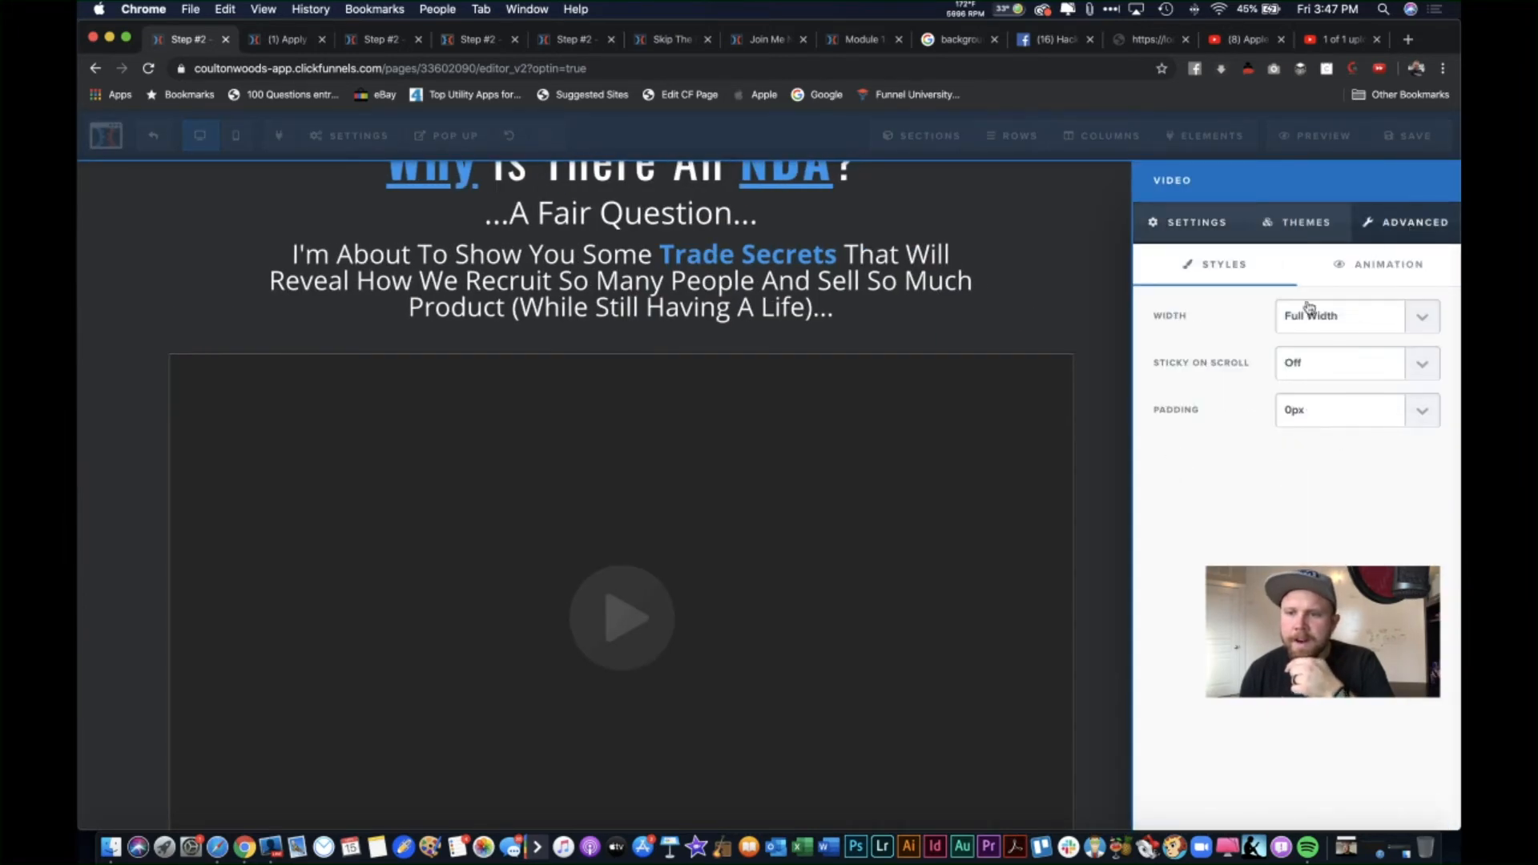
left_click(1386, 318)
left_click(1368, 333)
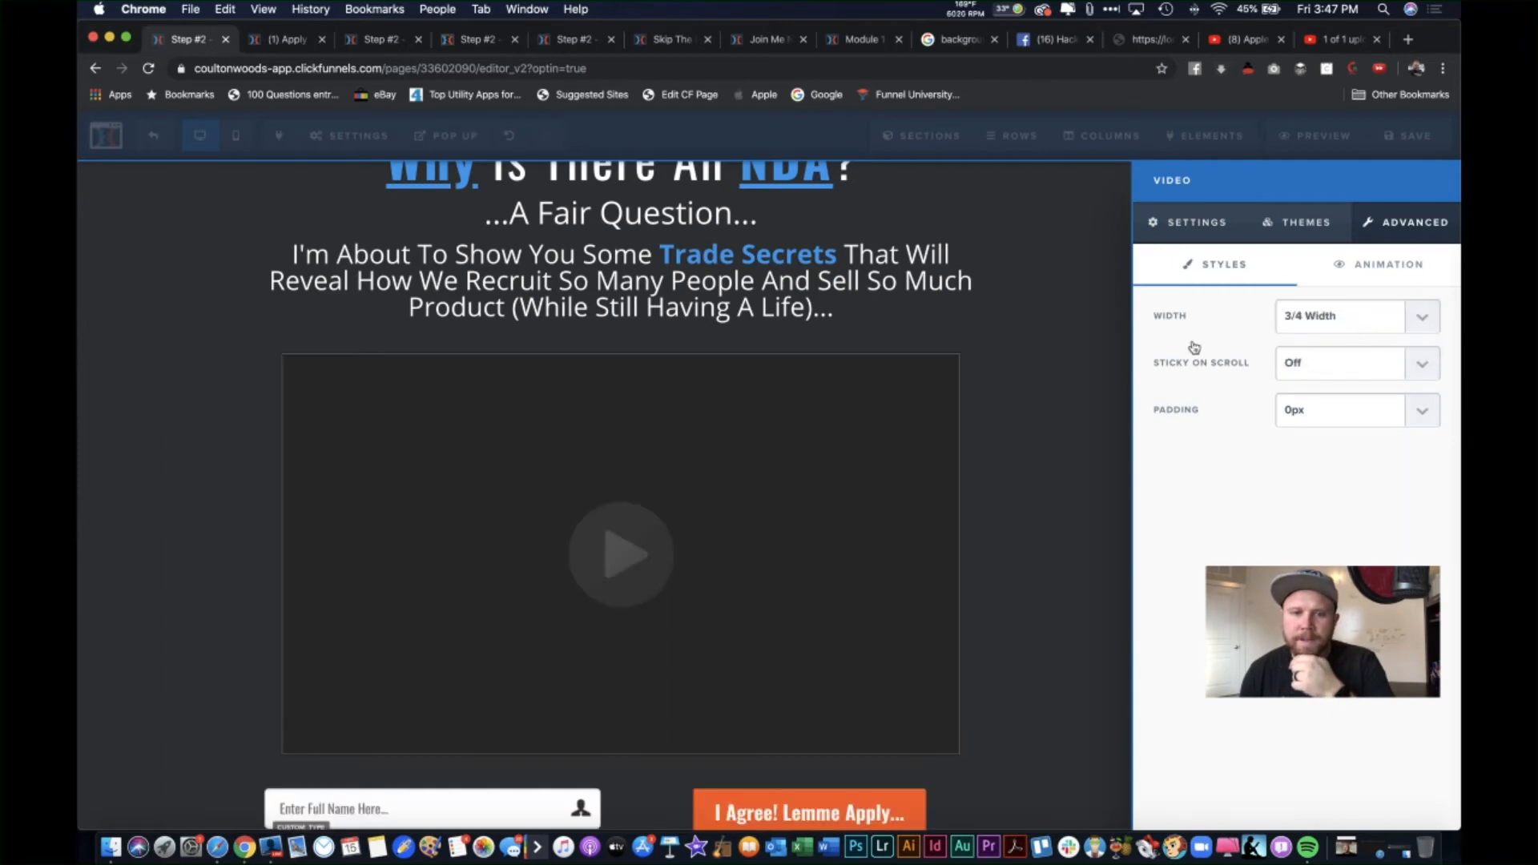
left_click(1046, 306)
scroll(1188, 354, "up", 1)
scroll(1187, 354, "down", 3)
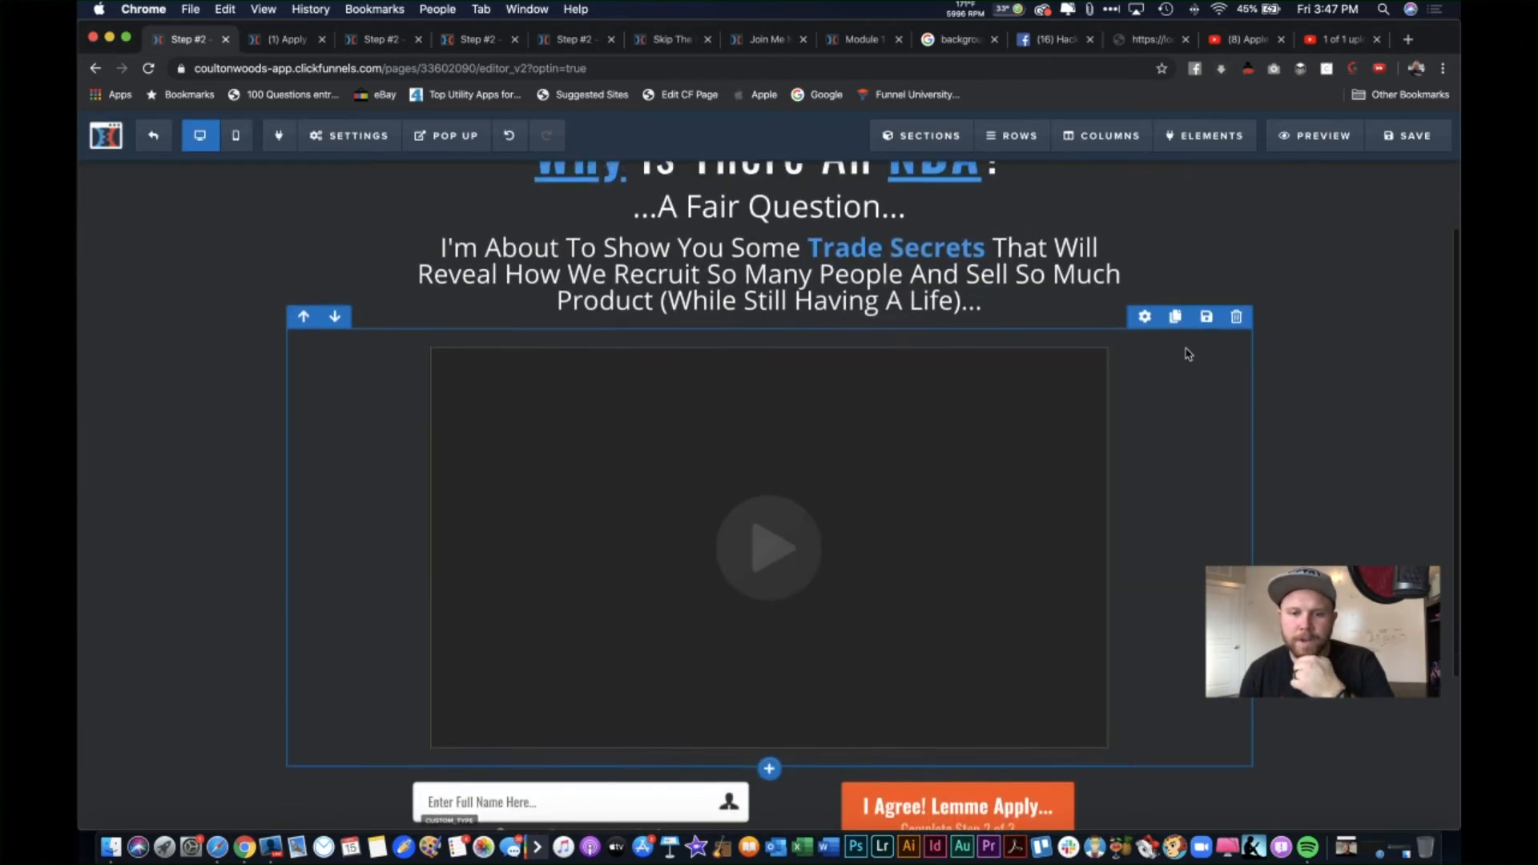
scroll(1187, 354, "up", 5)
scroll(824, 619, "down", 2)
scroll(702, 711, "up", 3)
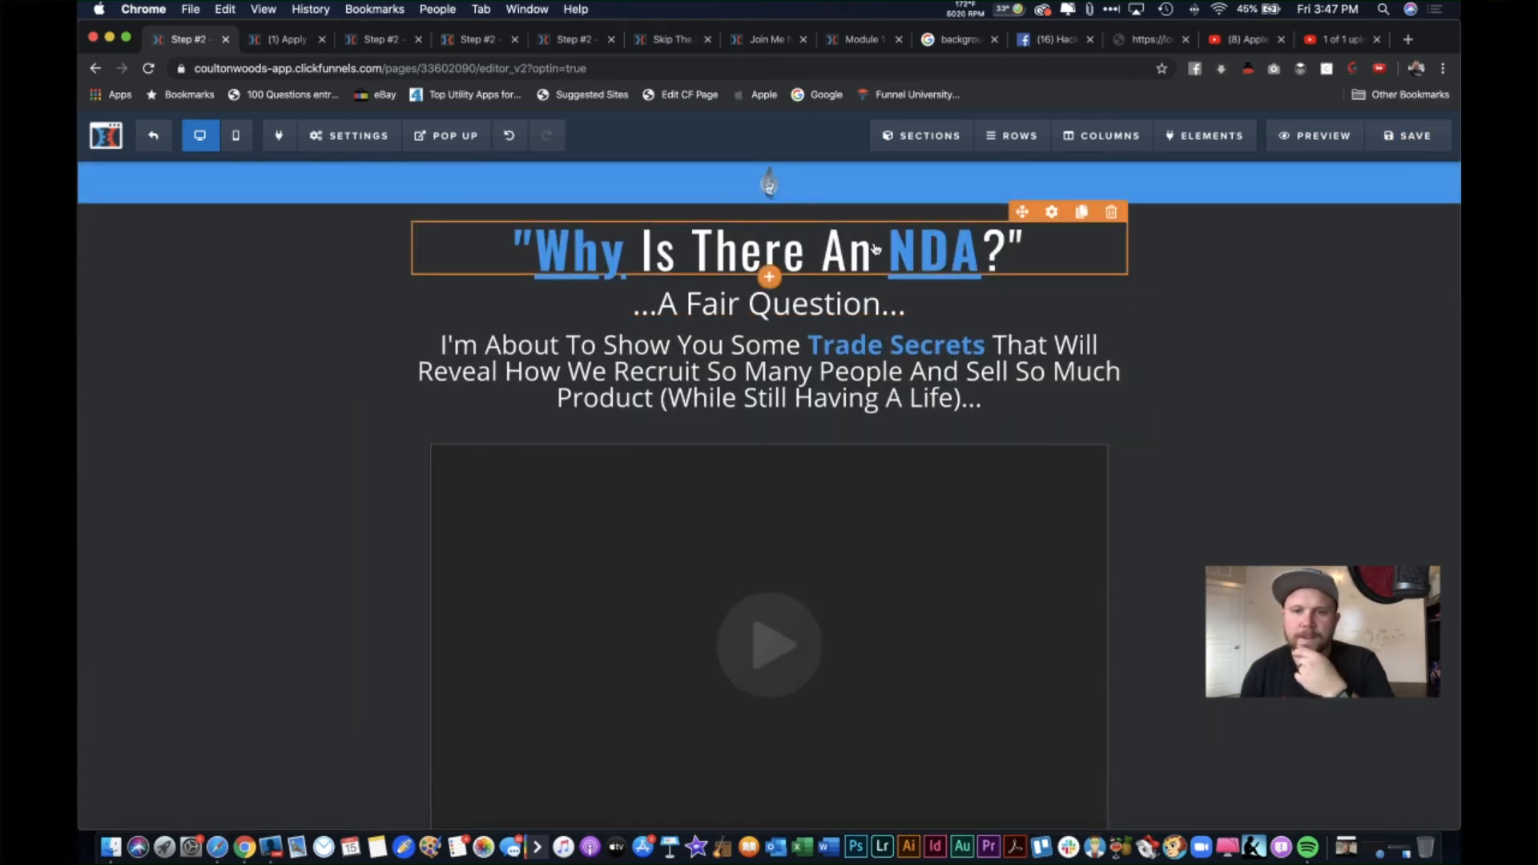
Step: Replace the headline 'Why Is There An NDA?' with 'Promise Me This...'
left_click(1004, 255)
left_click_drag(1007, 255, 553, 272)
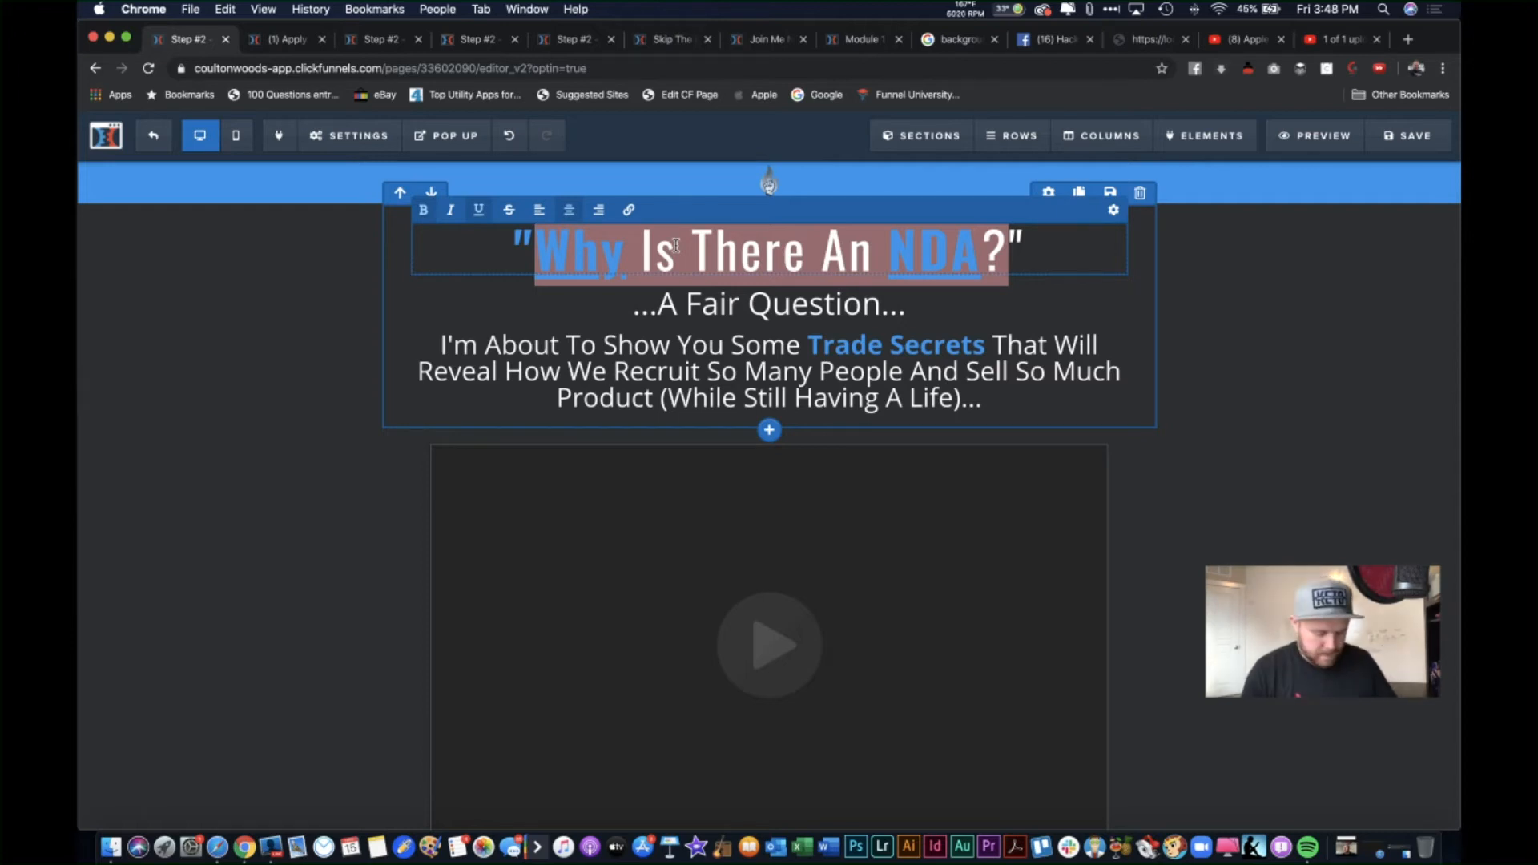
type("Prom")
type("ise Me")
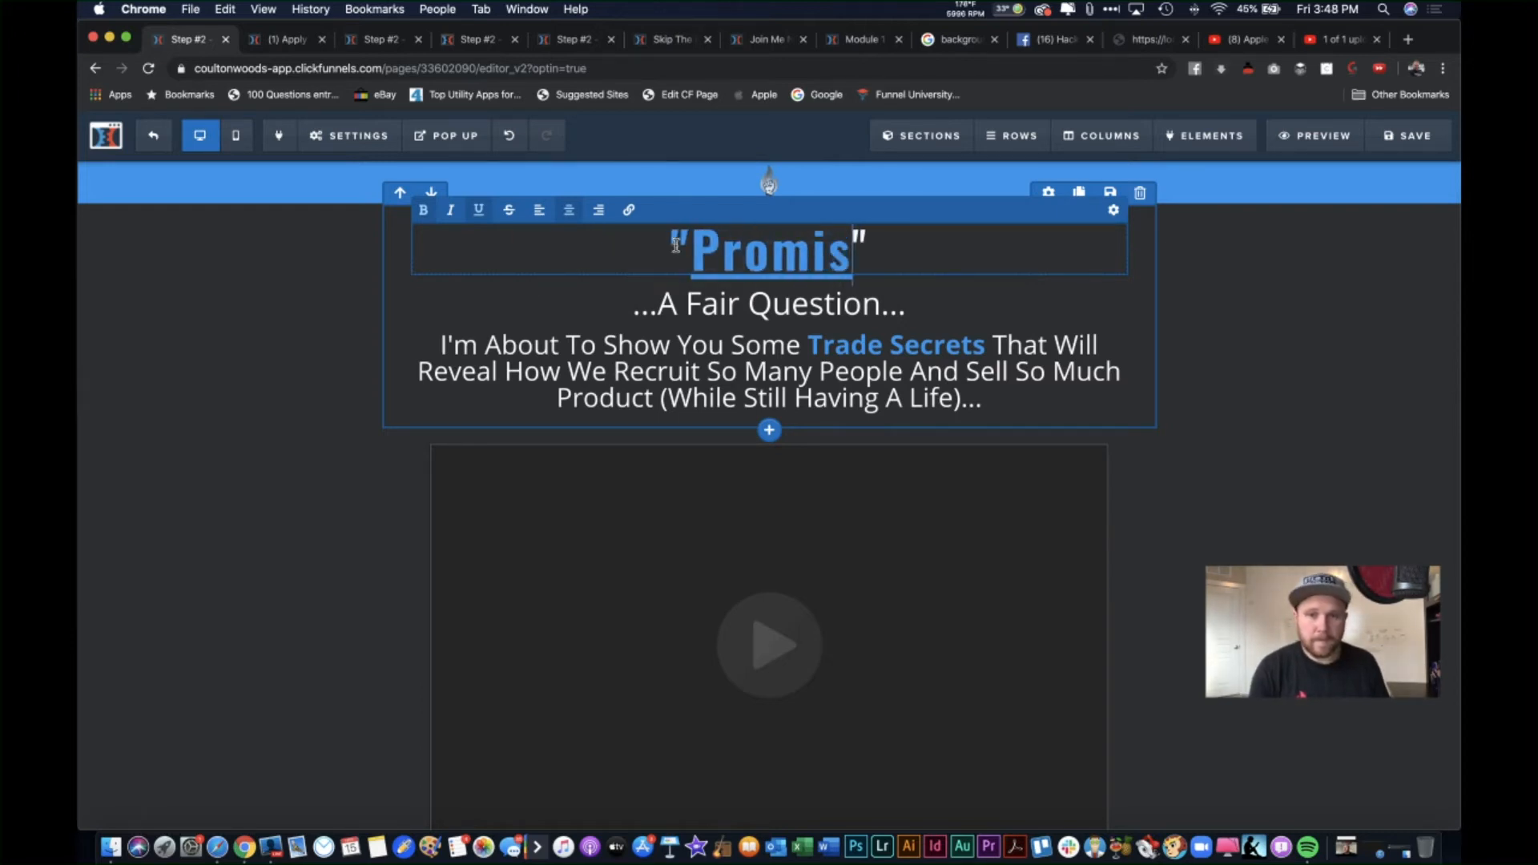
type(" This")
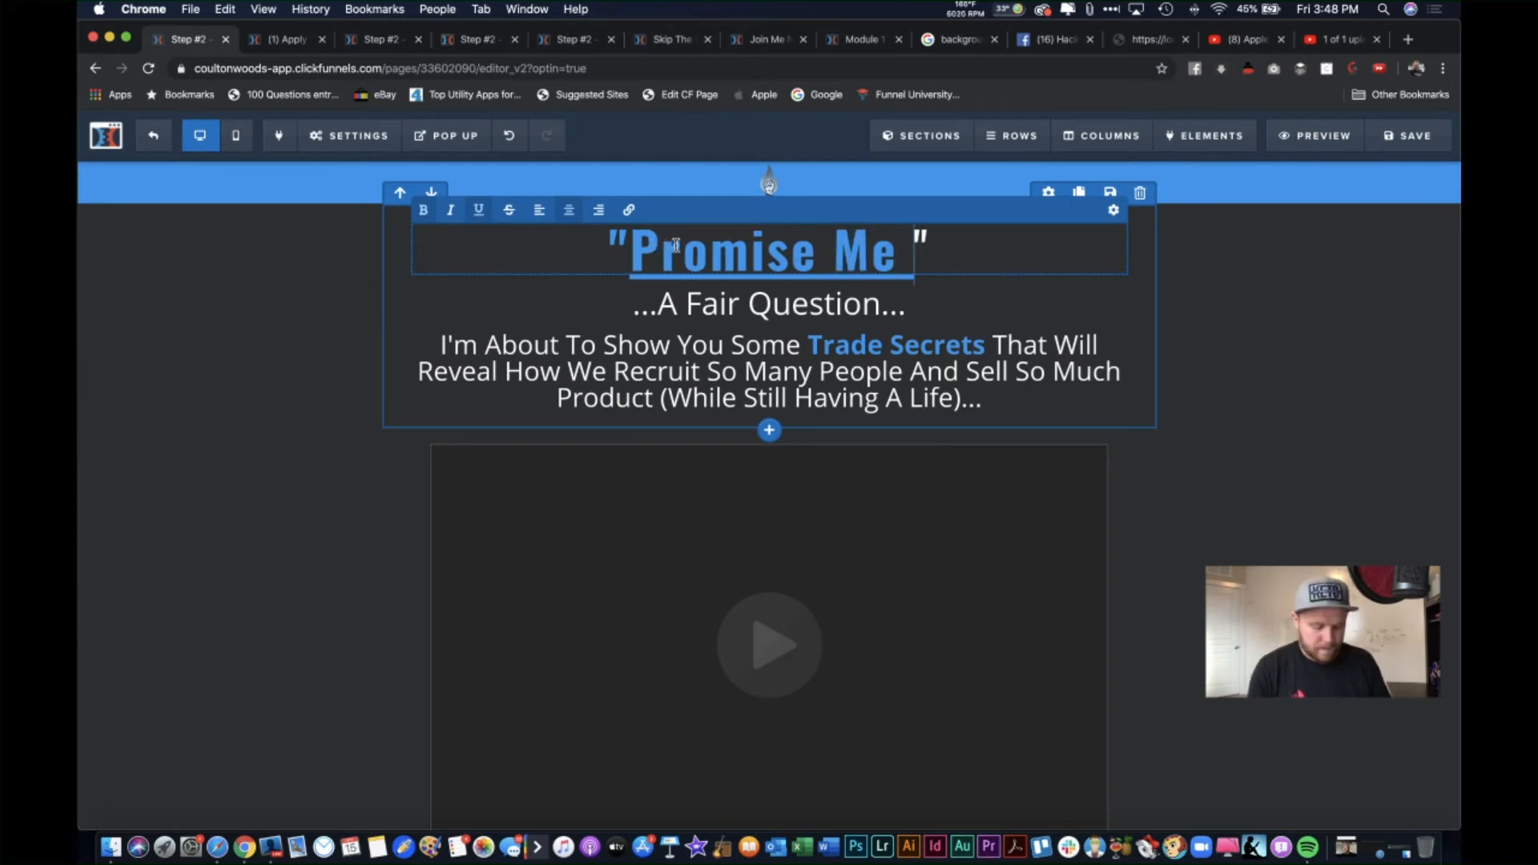
type("...")
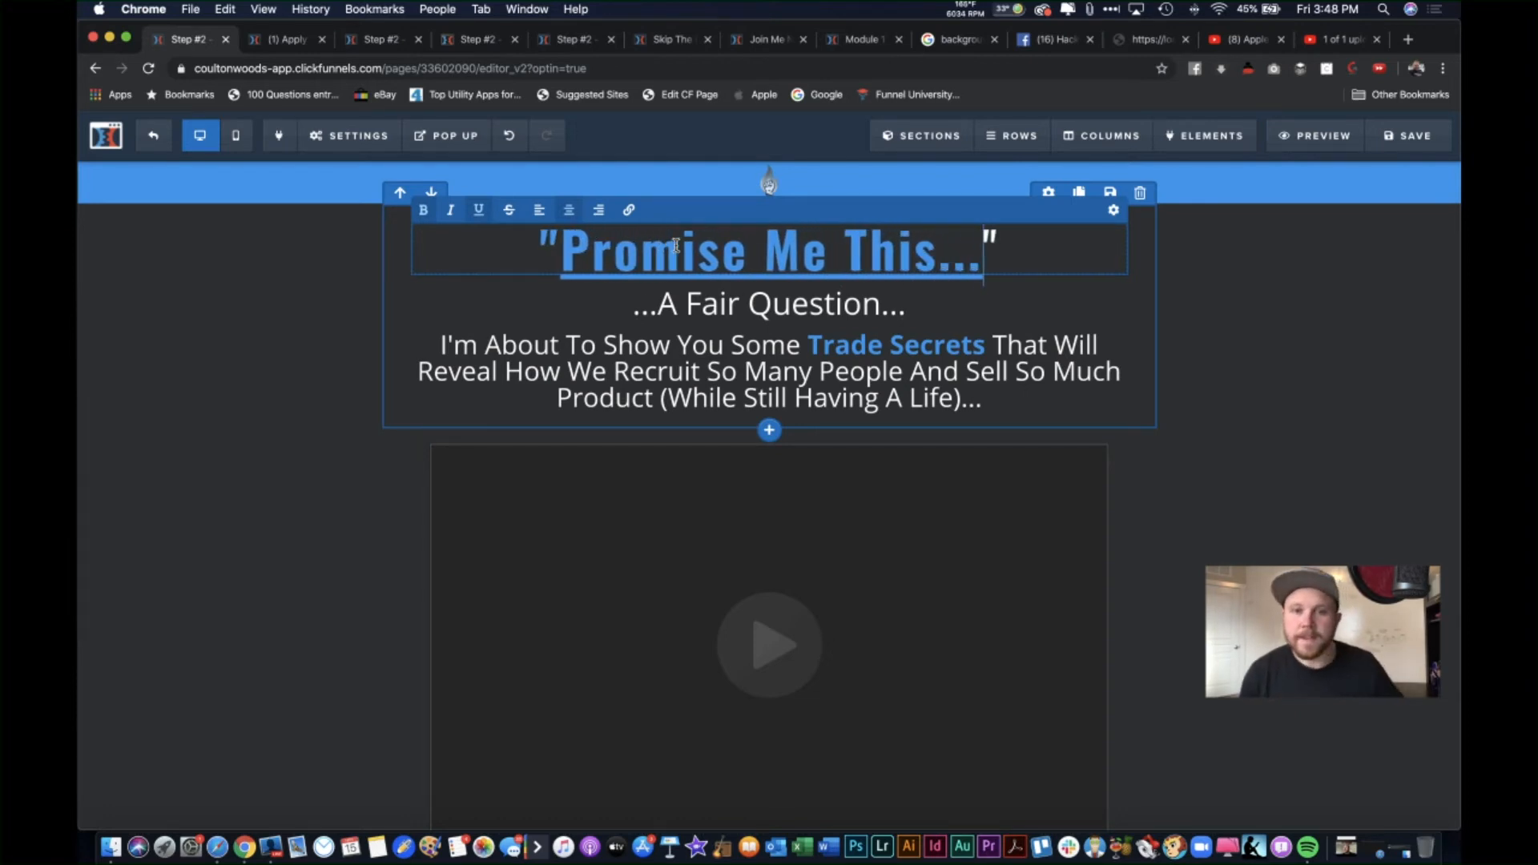
left_click(826, 289)
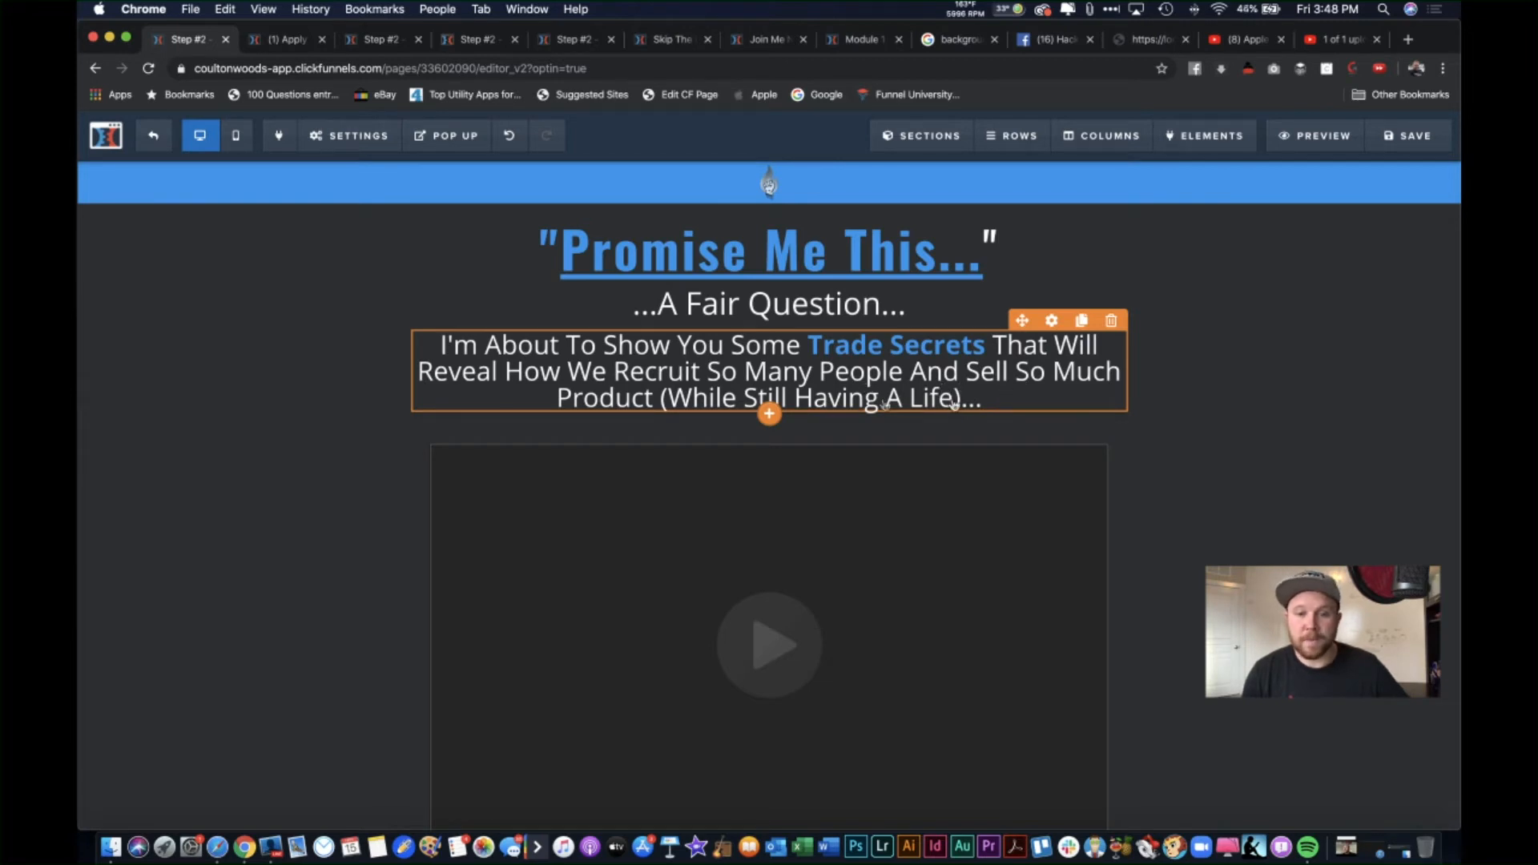
scroll(1042, 437, "down", 5)
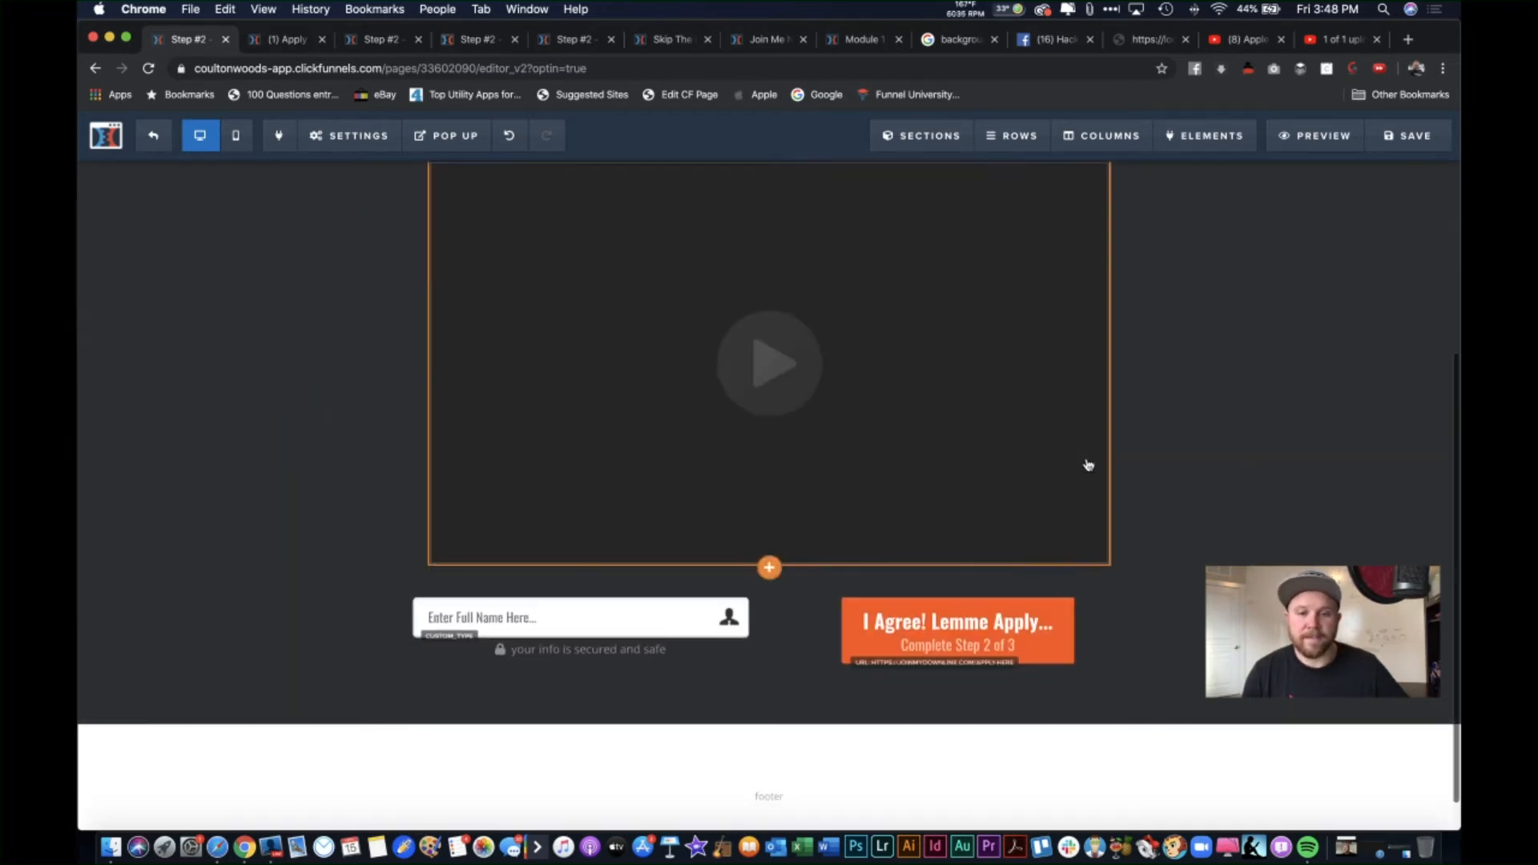
scroll(865, 537, "up", 2)
scroll(849, 544, "up", 3)
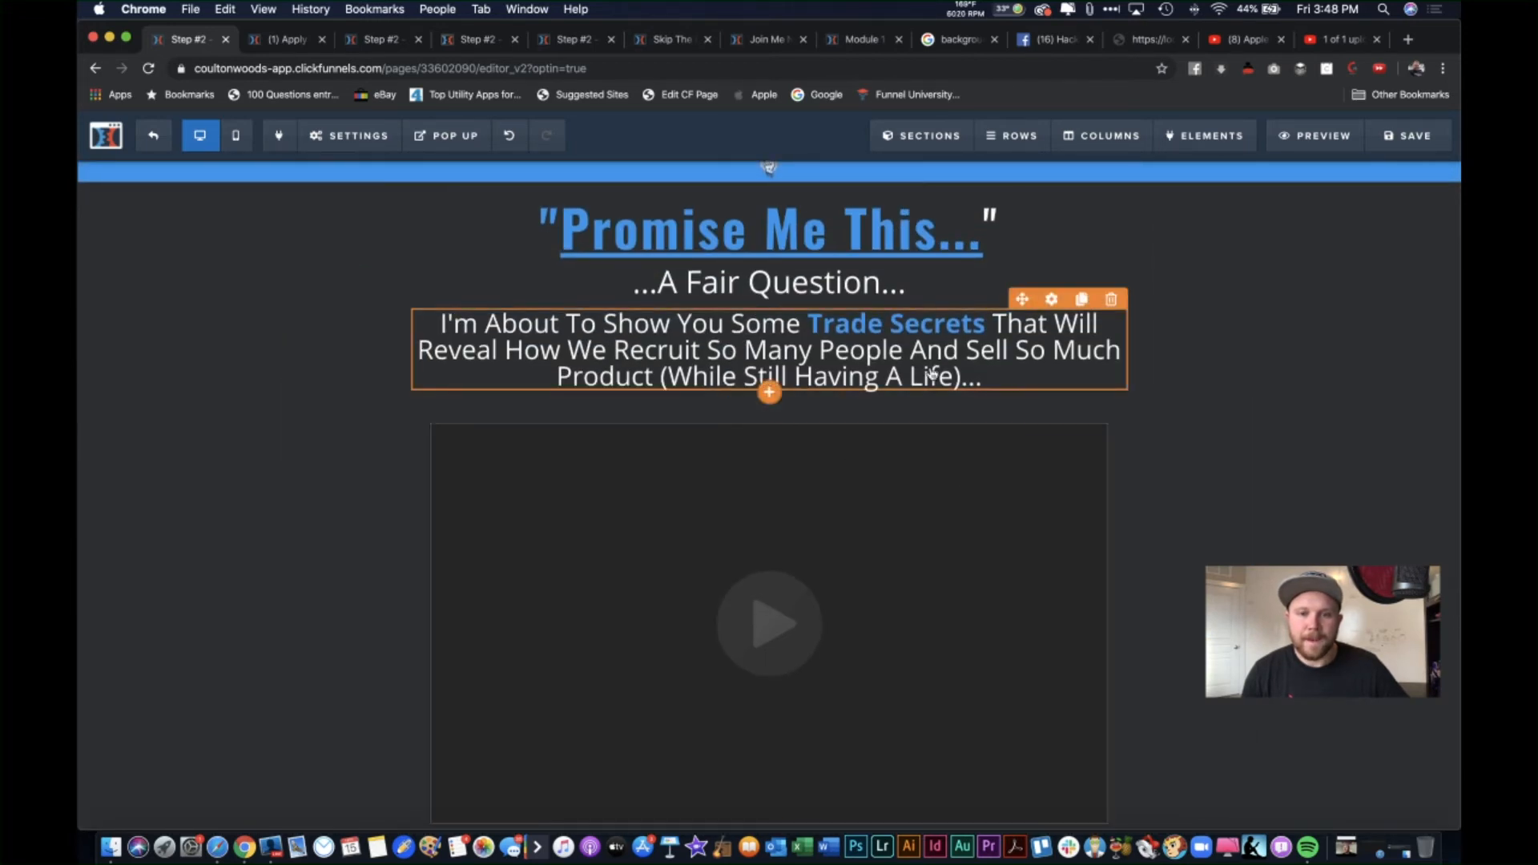
Step: Duplicate the '...A Fair Question...' subheadline and move the copy below the paragraph
left_click(805, 387)
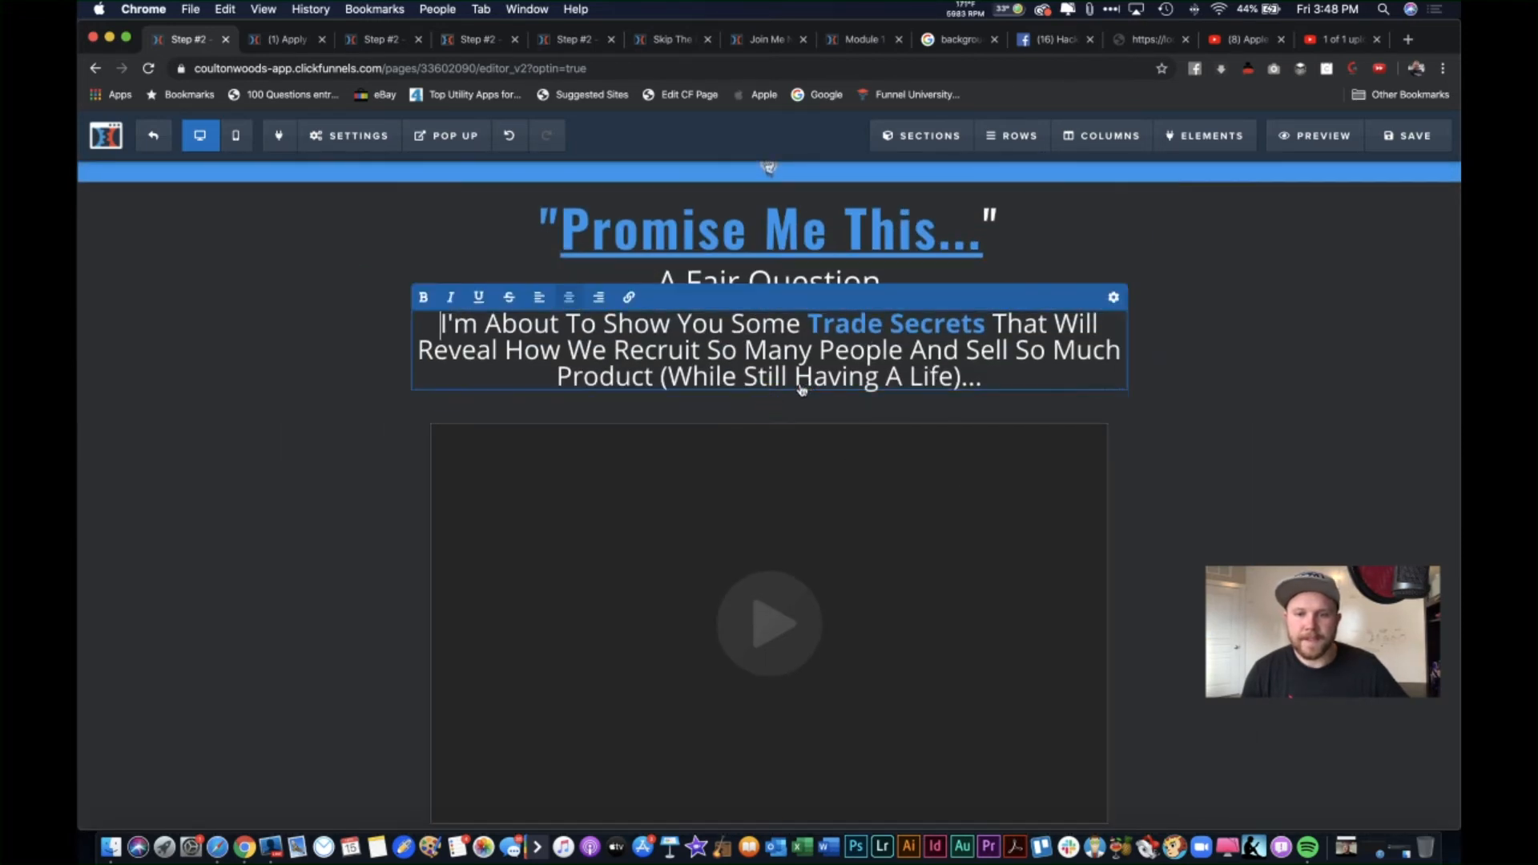
left_click(1202, 360)
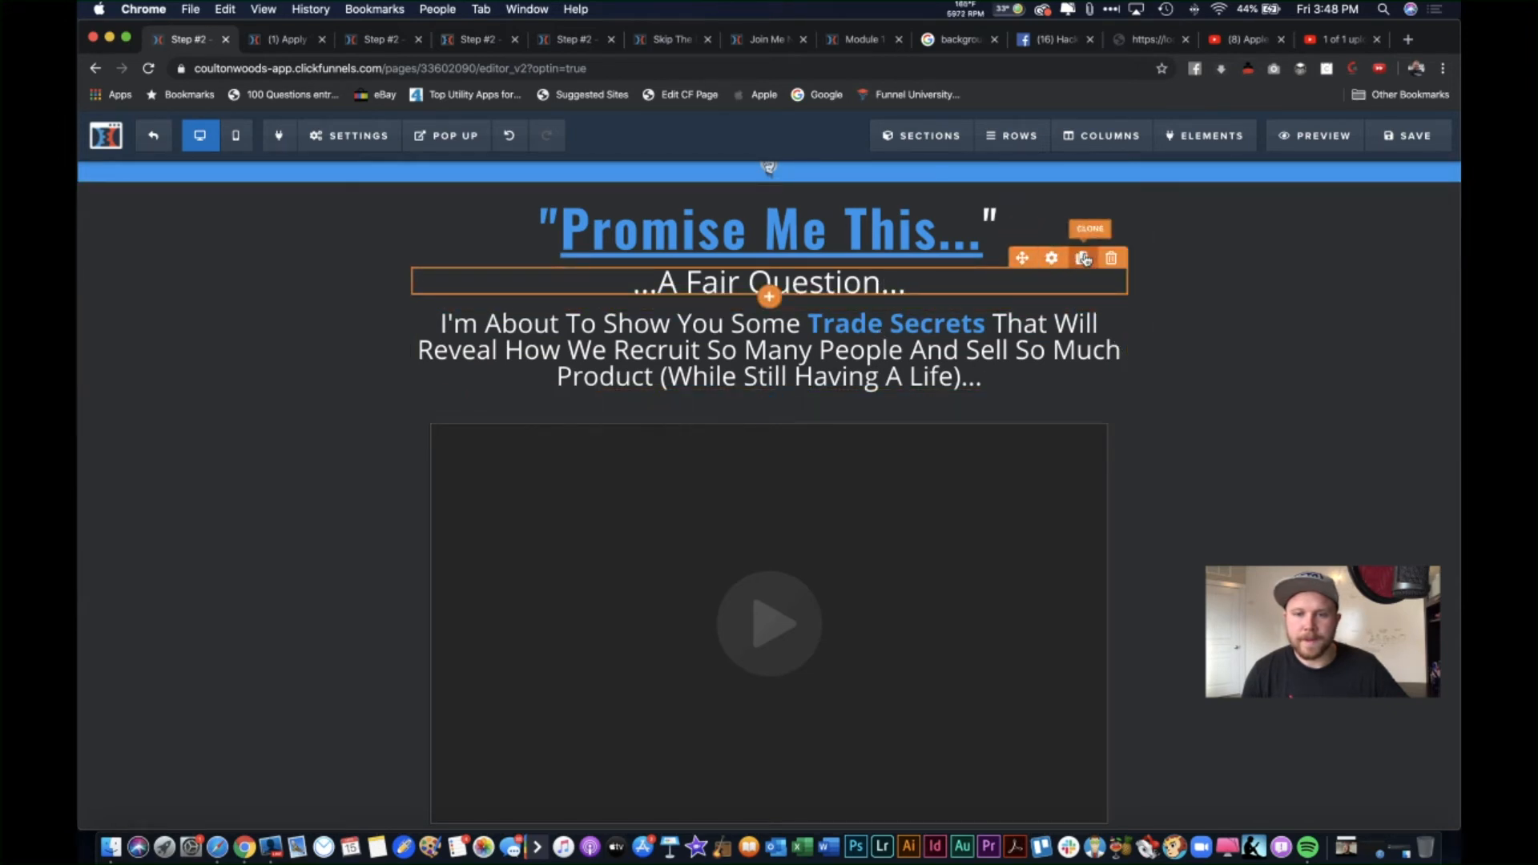
left_click(1087, 259)
left_click_drag(838, 325, 670, 431)
Step: Retype the copied subheadline as '...Promise Me You Wont Abuse This...'
left_click(880, 425)
double_click(667, 431)
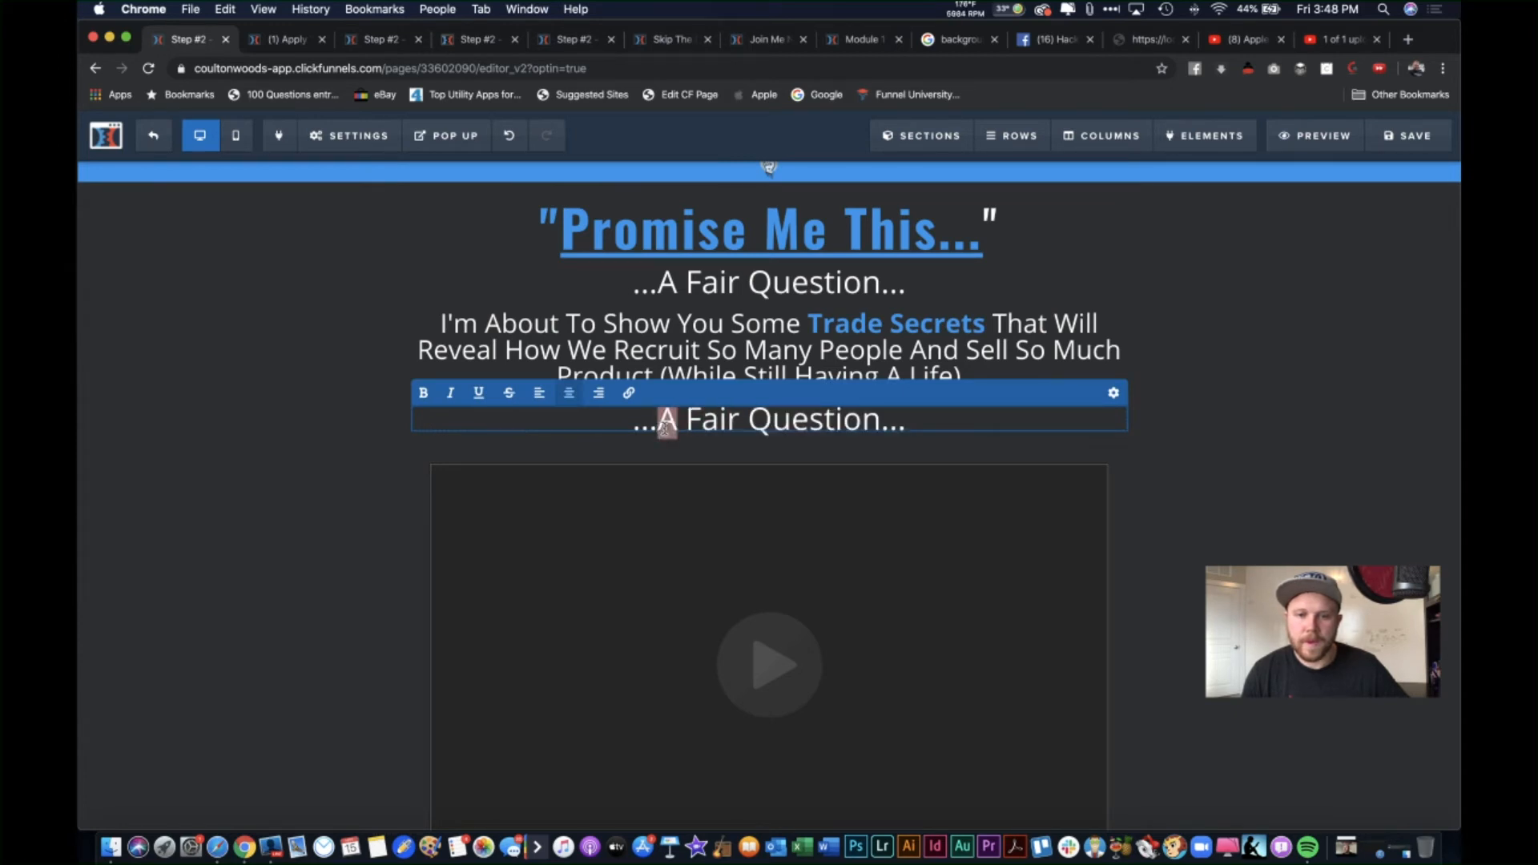
left_click_drag(925, 417, 666, 430)
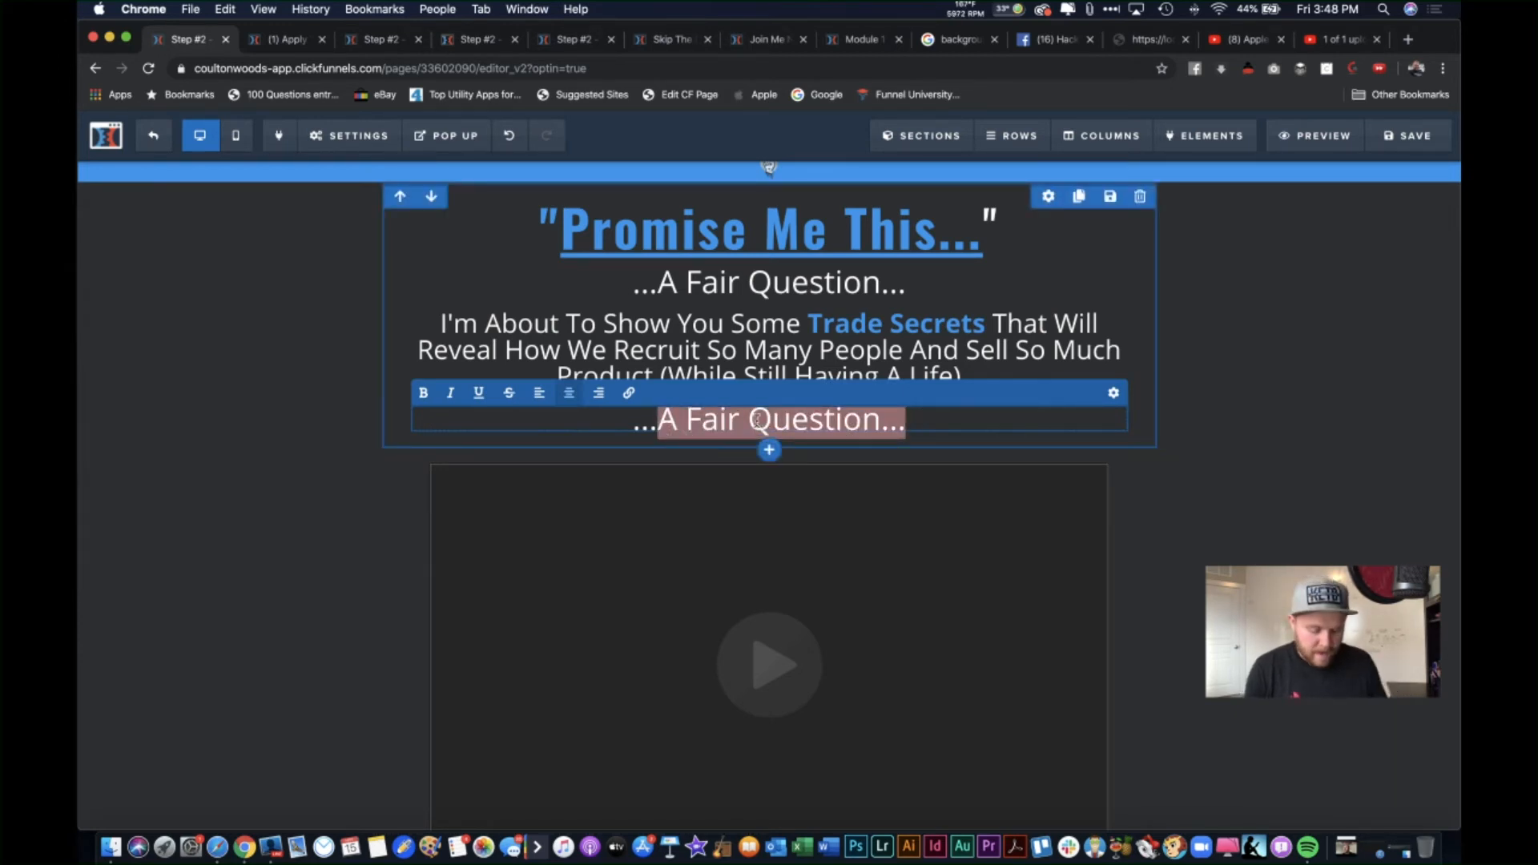
type("Promis")
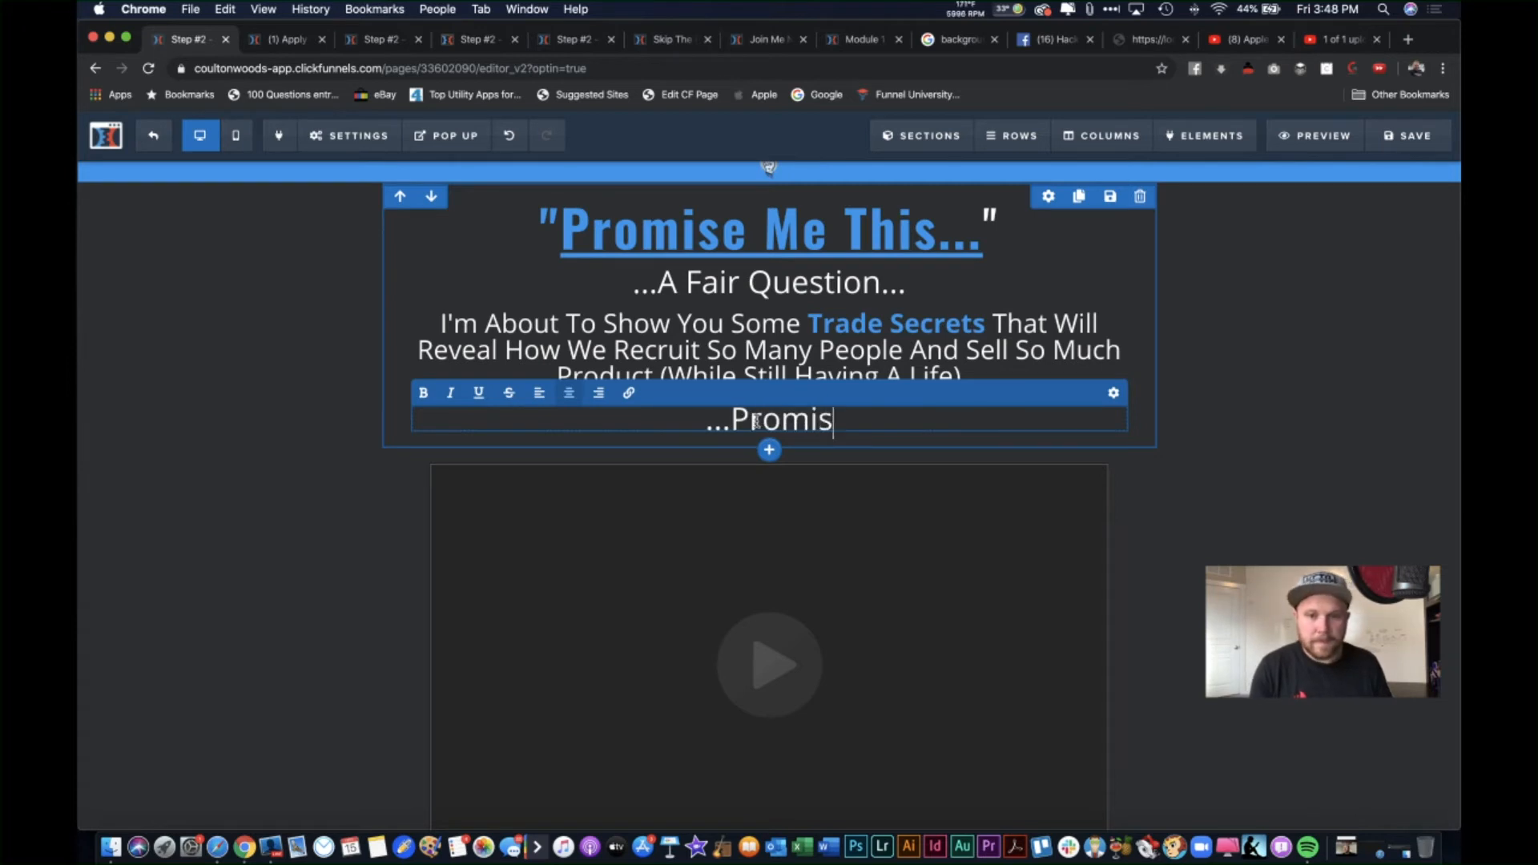
type("e Me ")
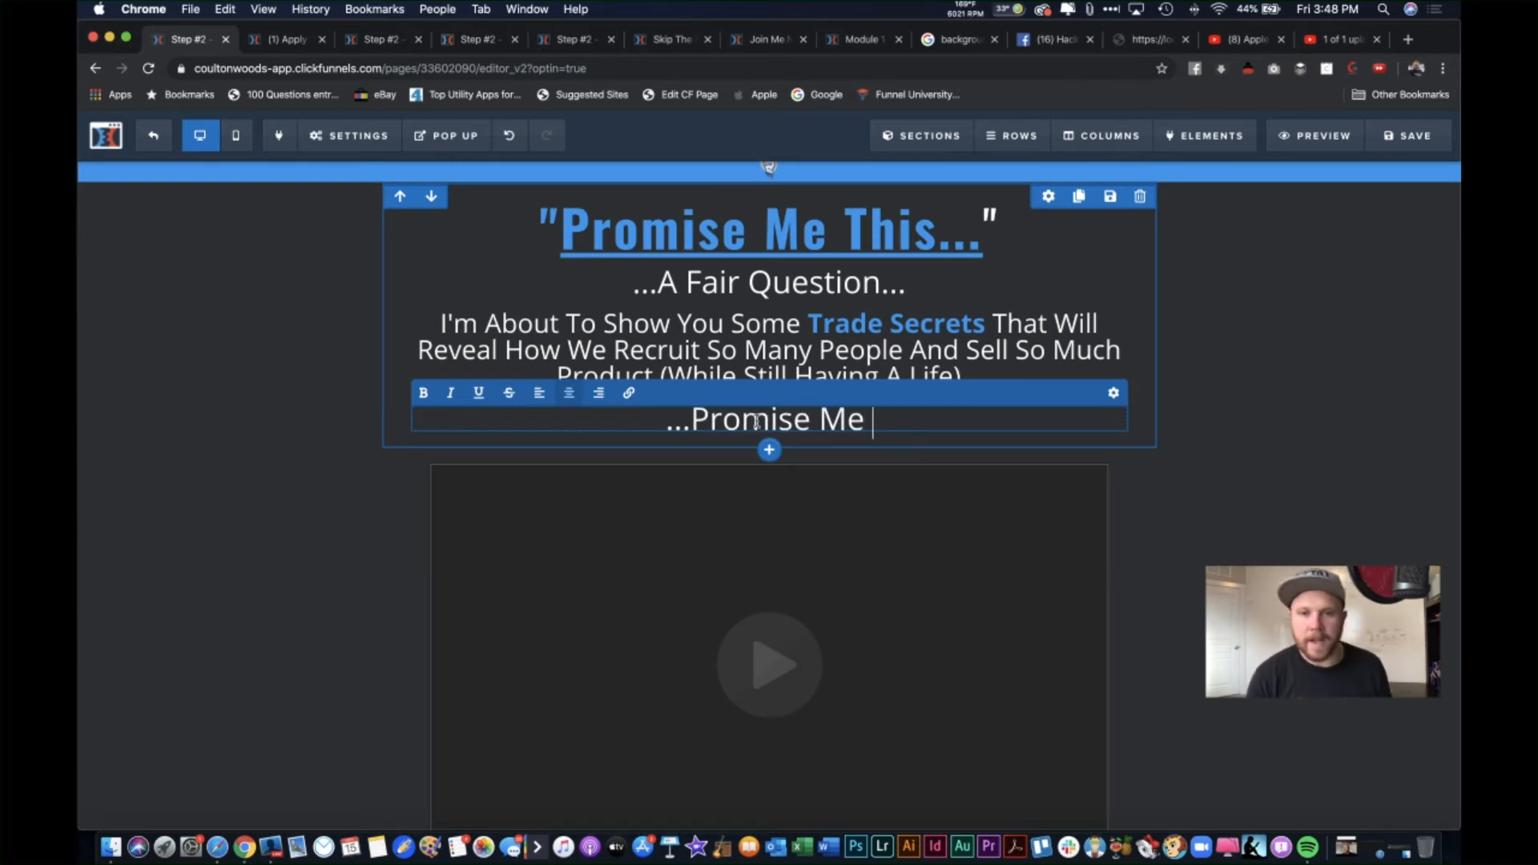
type("You Wnt")
key("BackSpace")
key("BackSpace")
key("BackSpace")
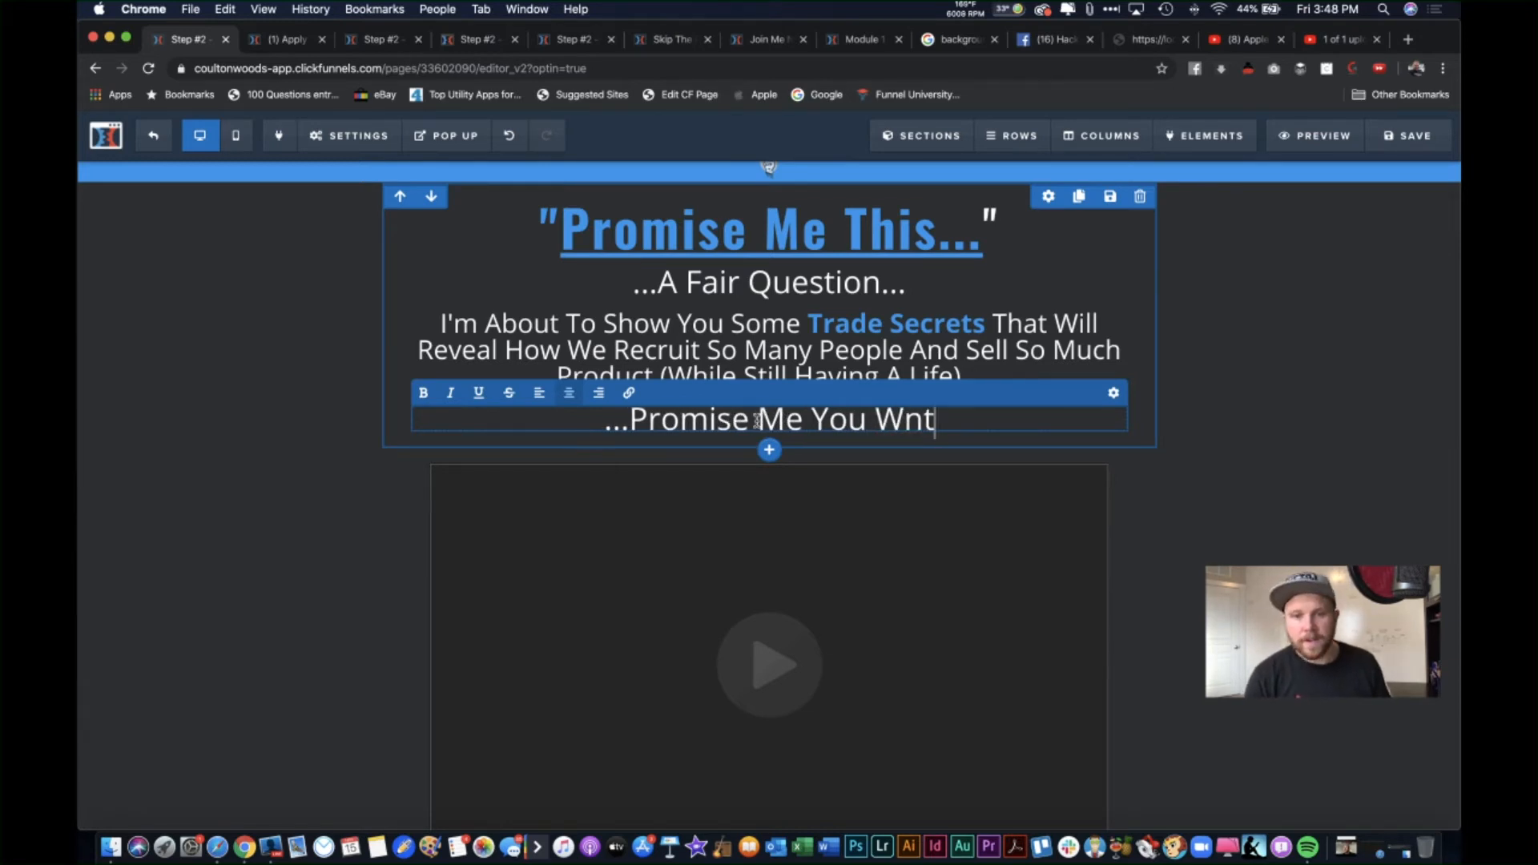
type("ont Abu")
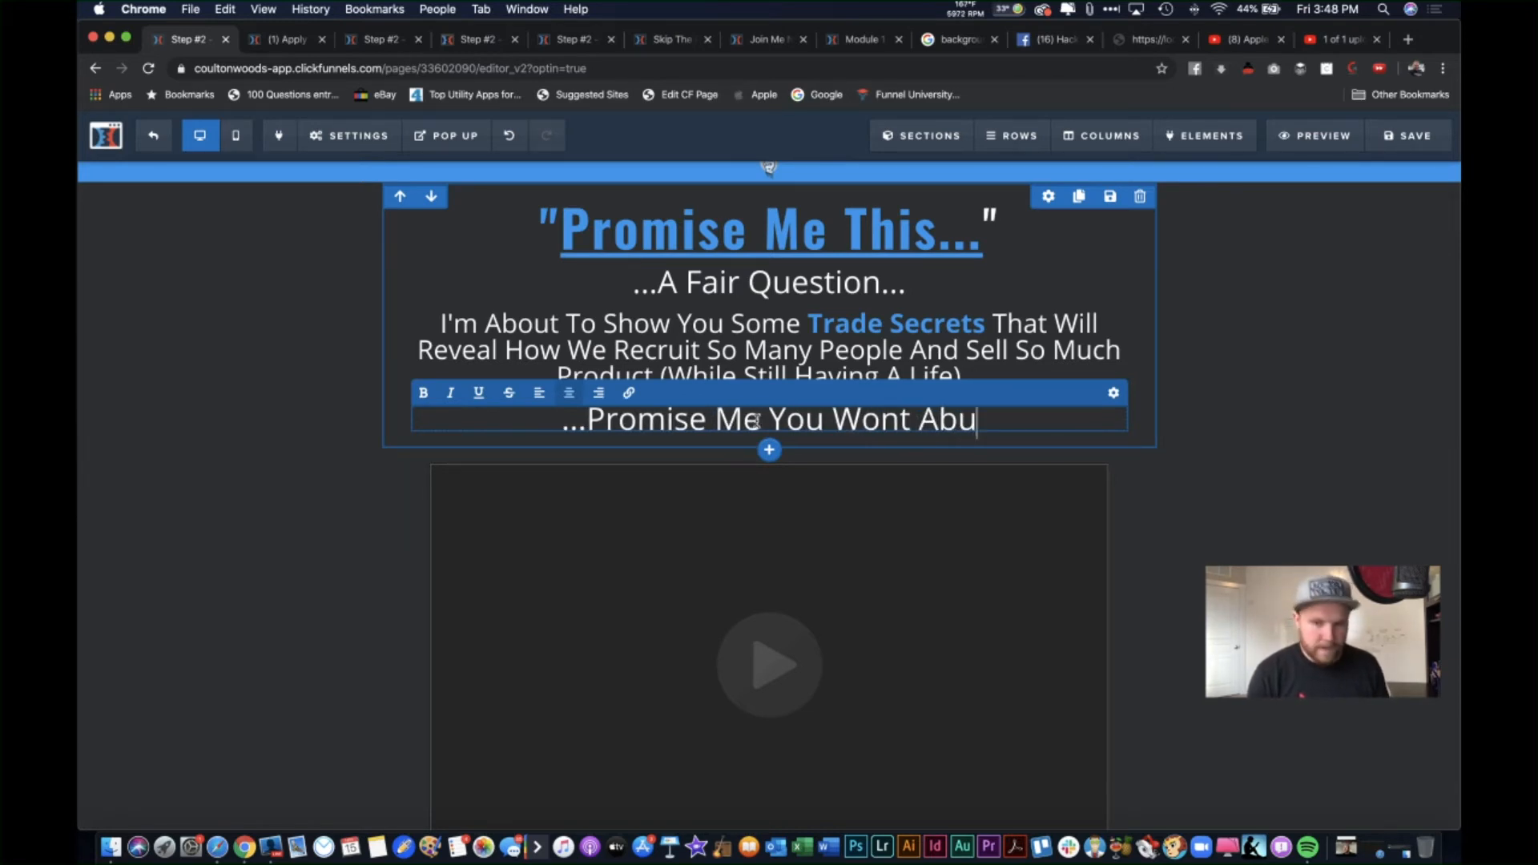
type("se This")
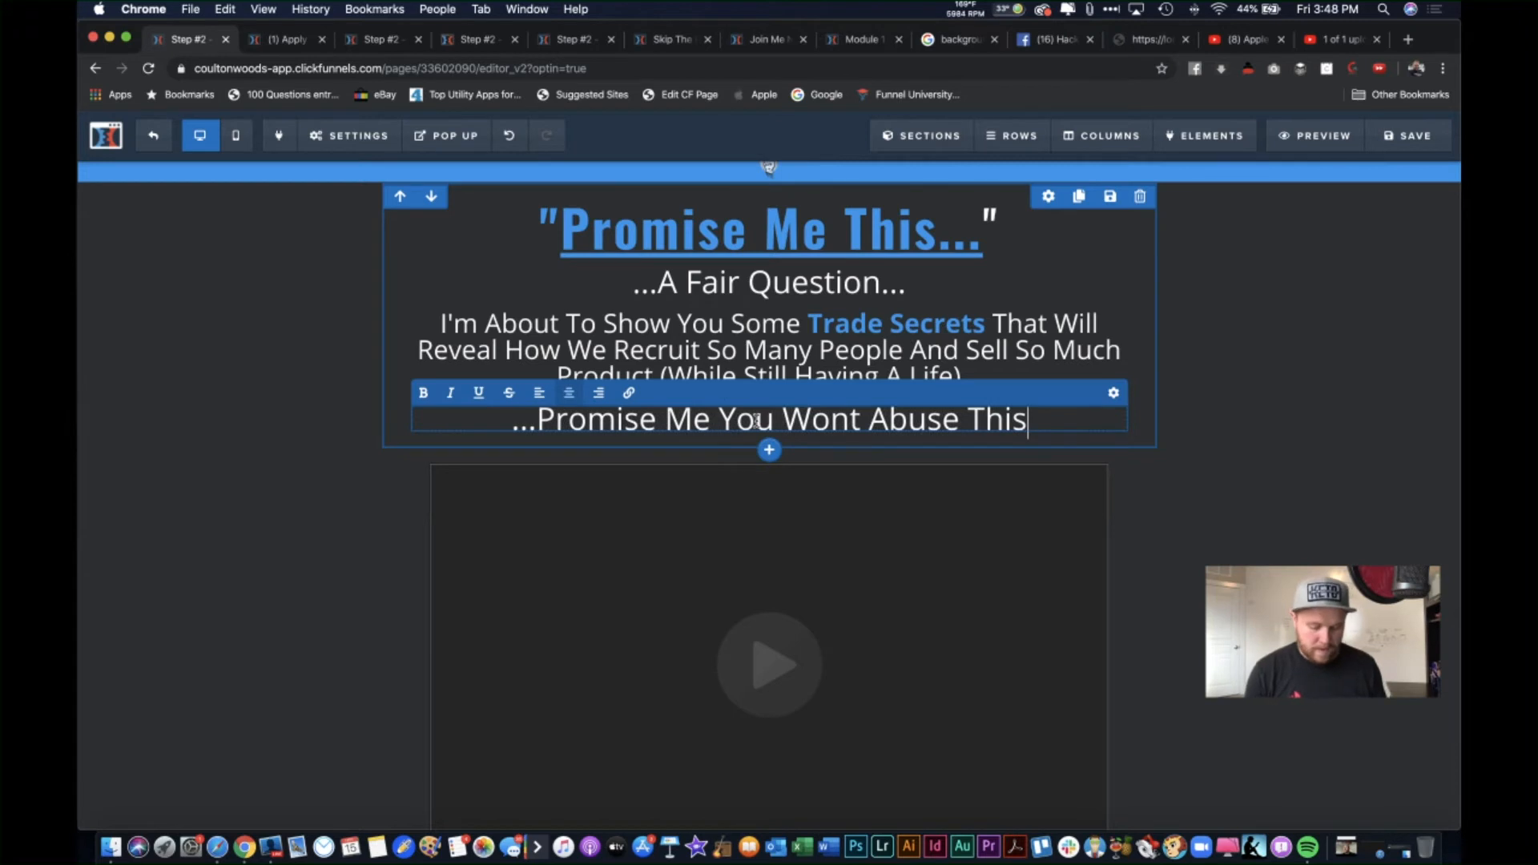
type("...")
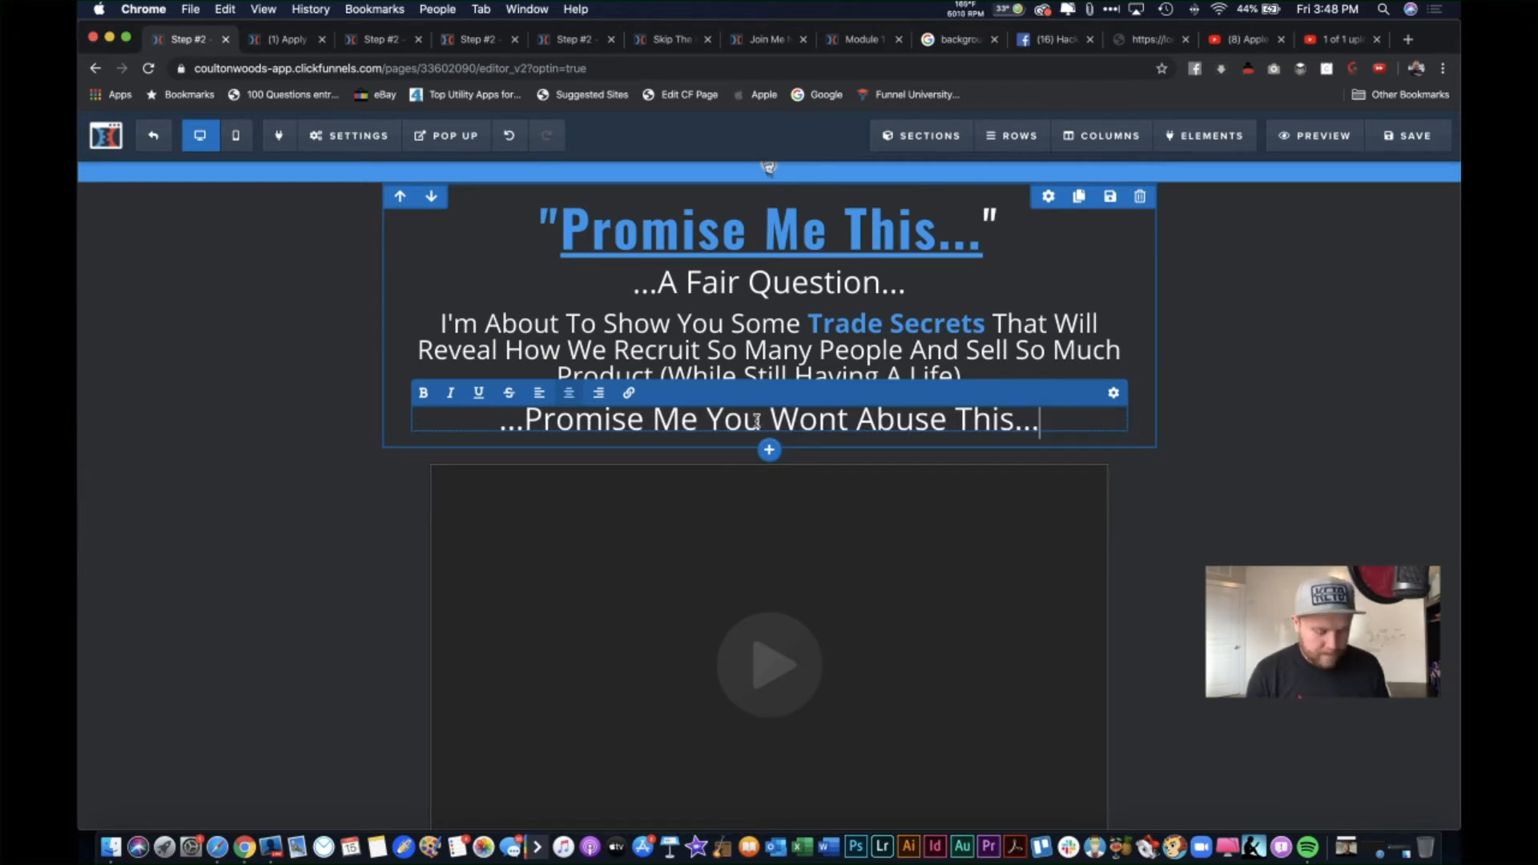
Step: Add a 👇 emoji at both the end and the start of the new subheadline
key("ctrl+super+space")
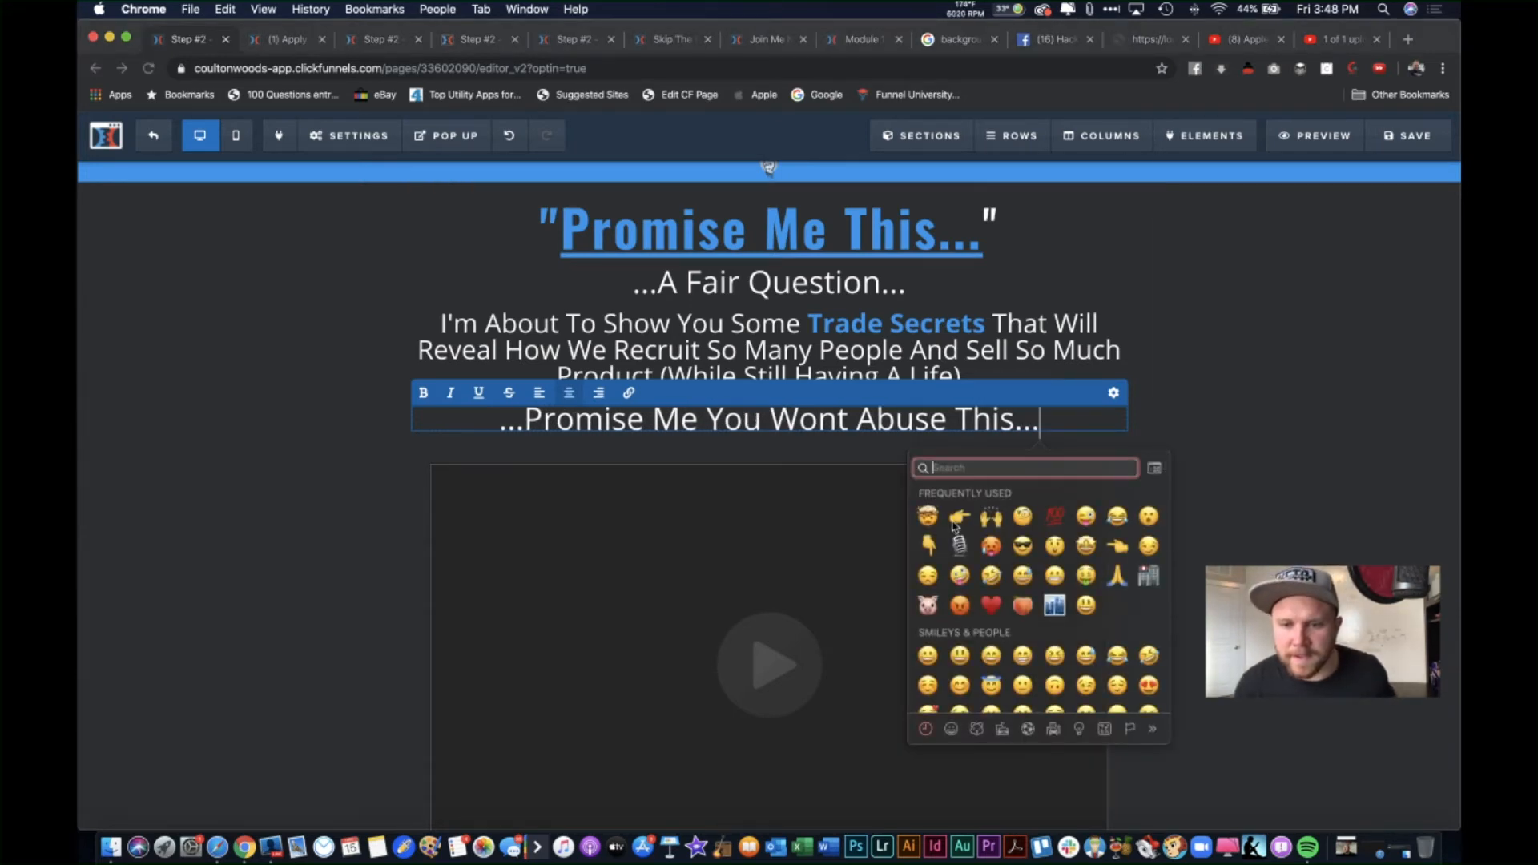
key("Return")
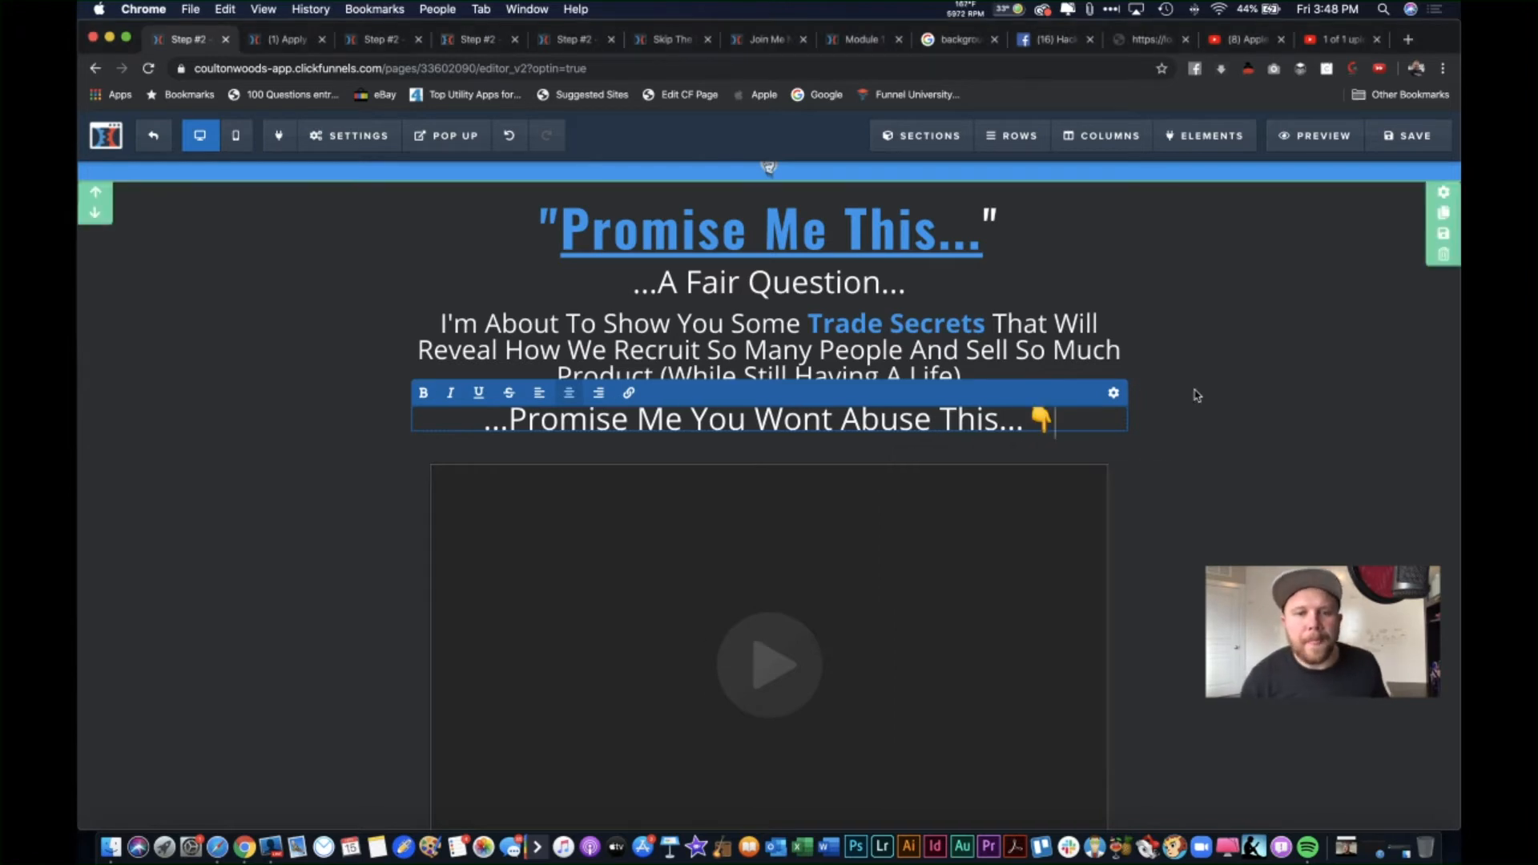
left_click(484, 422)
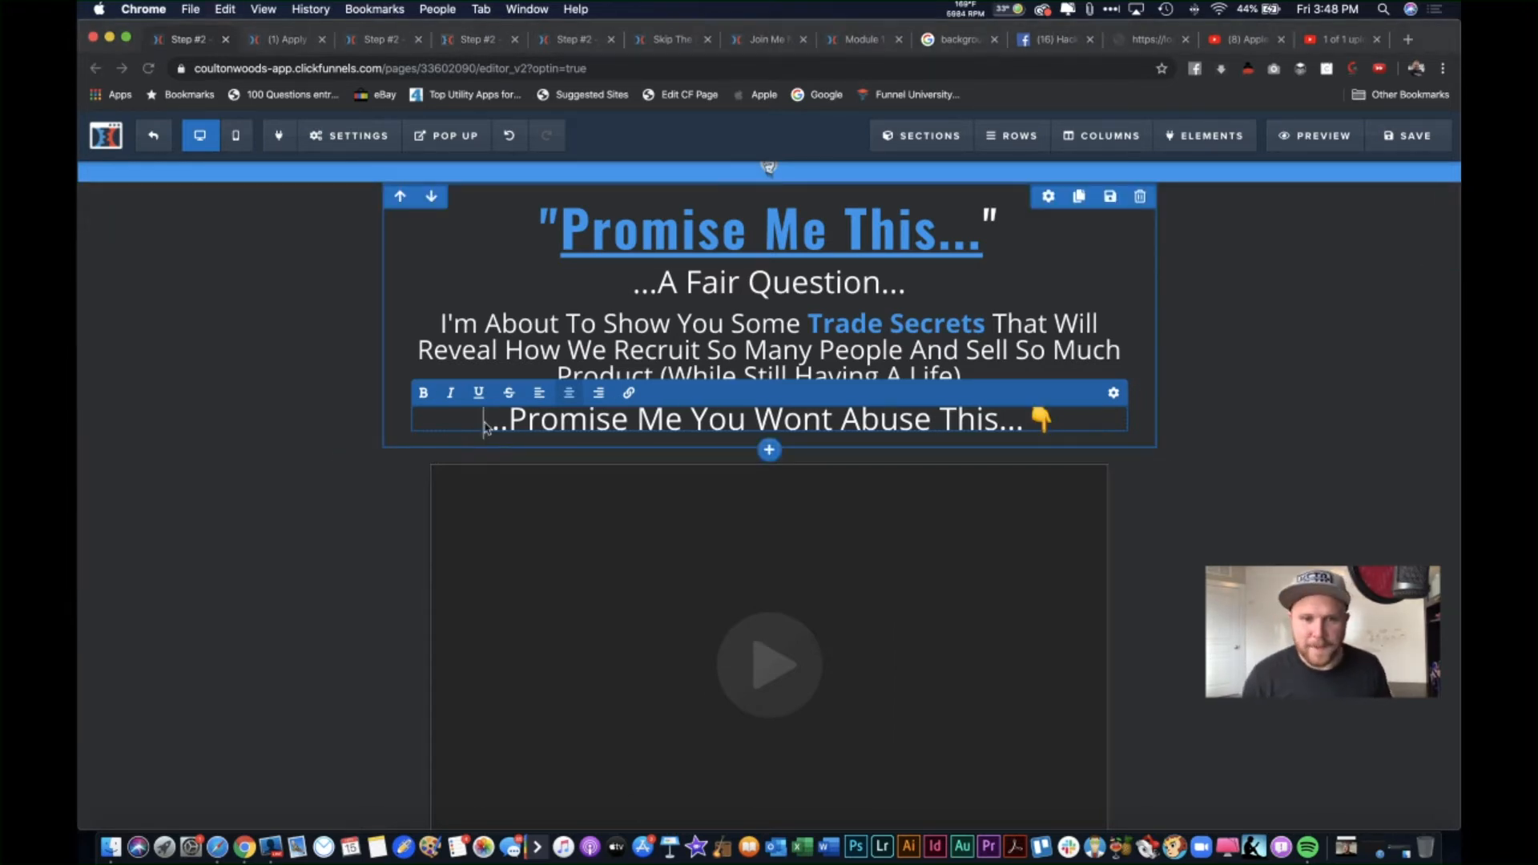
key("ctrl+super+space")
key("Return")
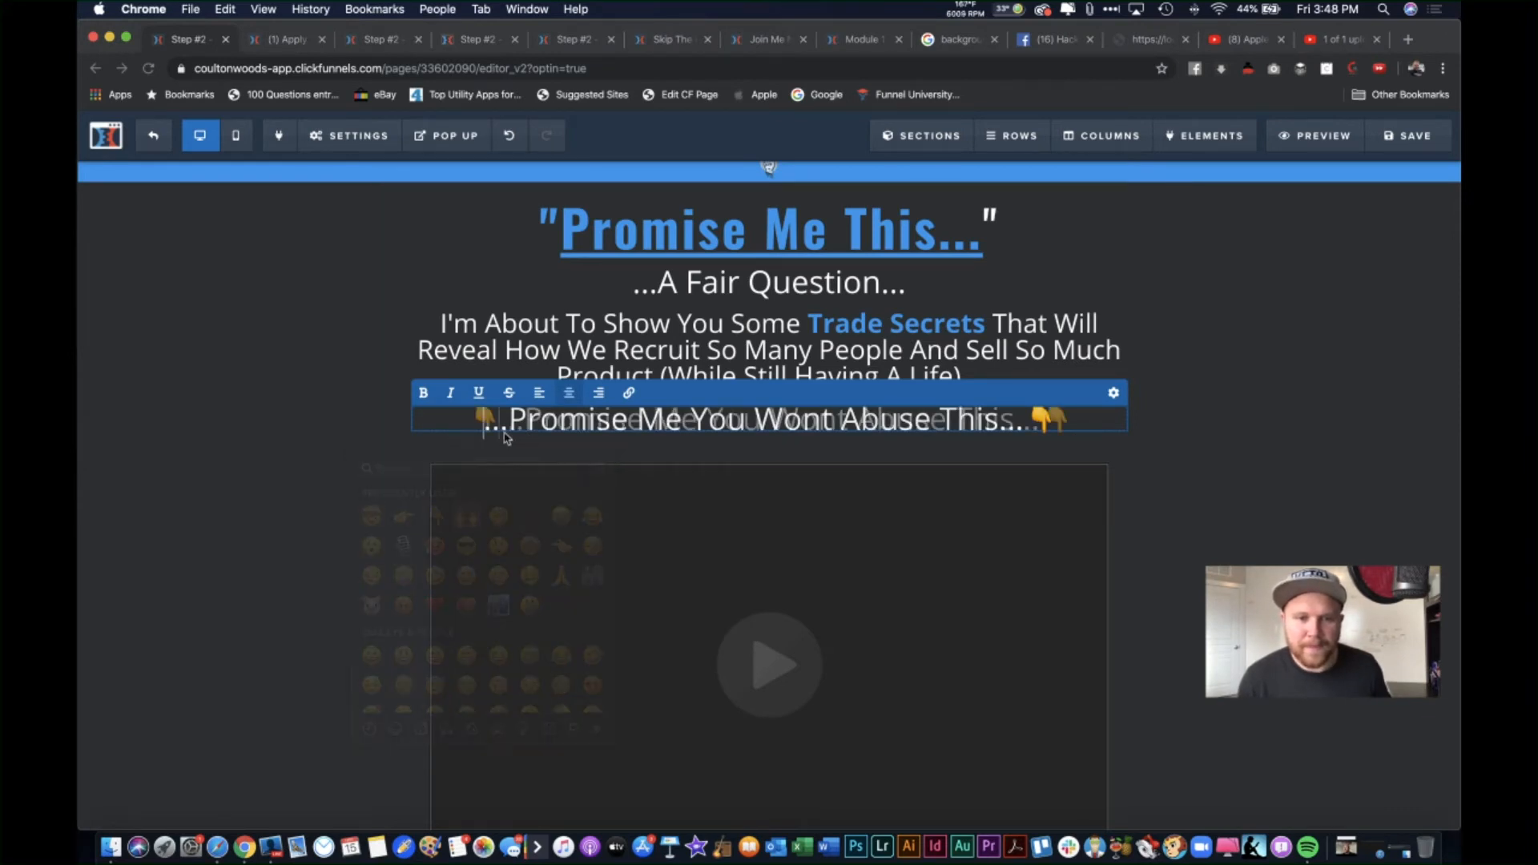
left_click(1170, 440)
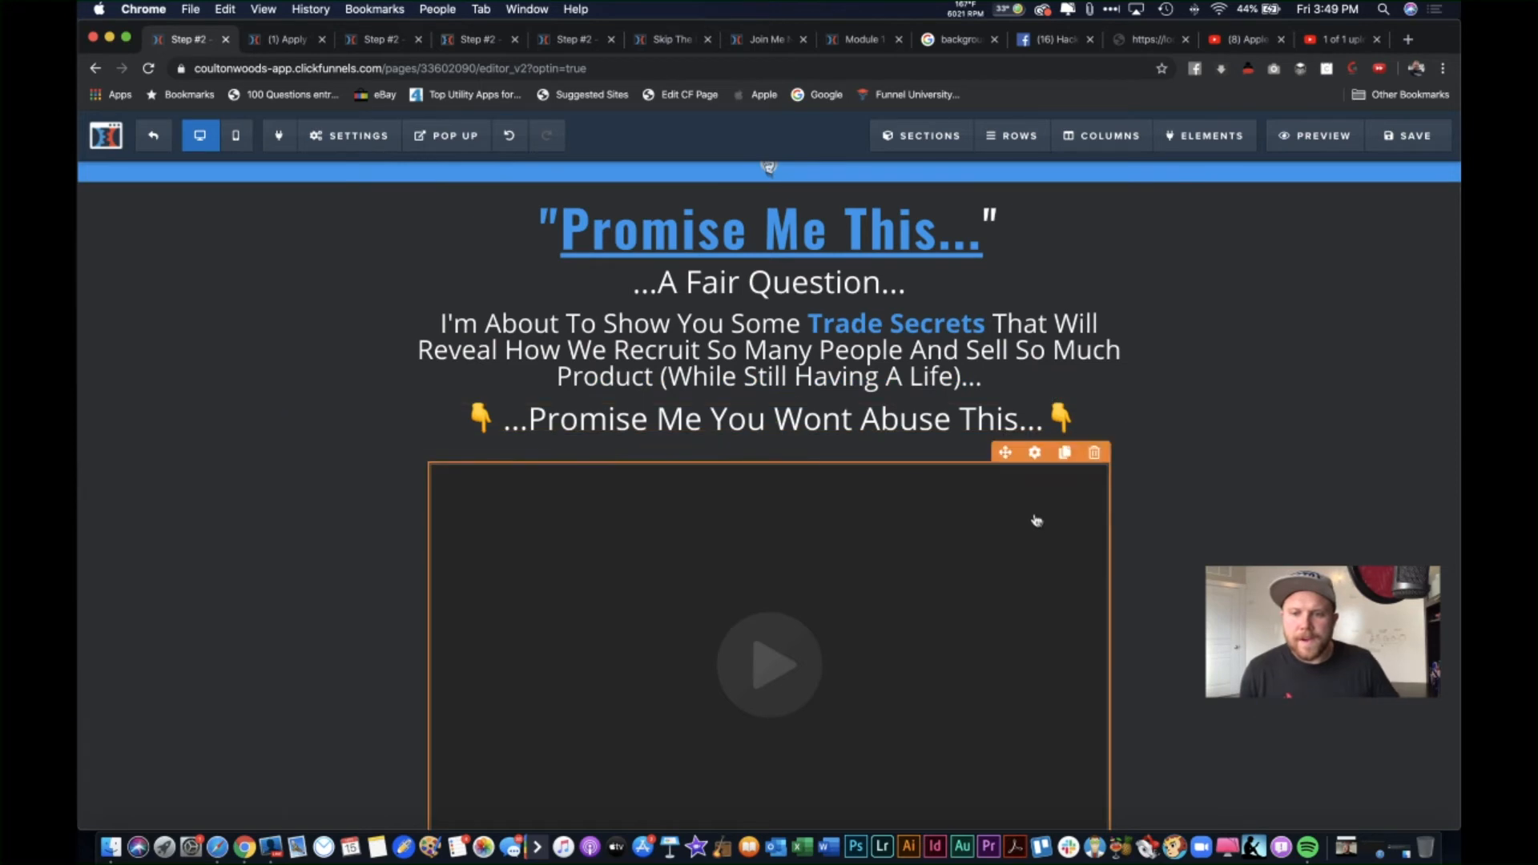
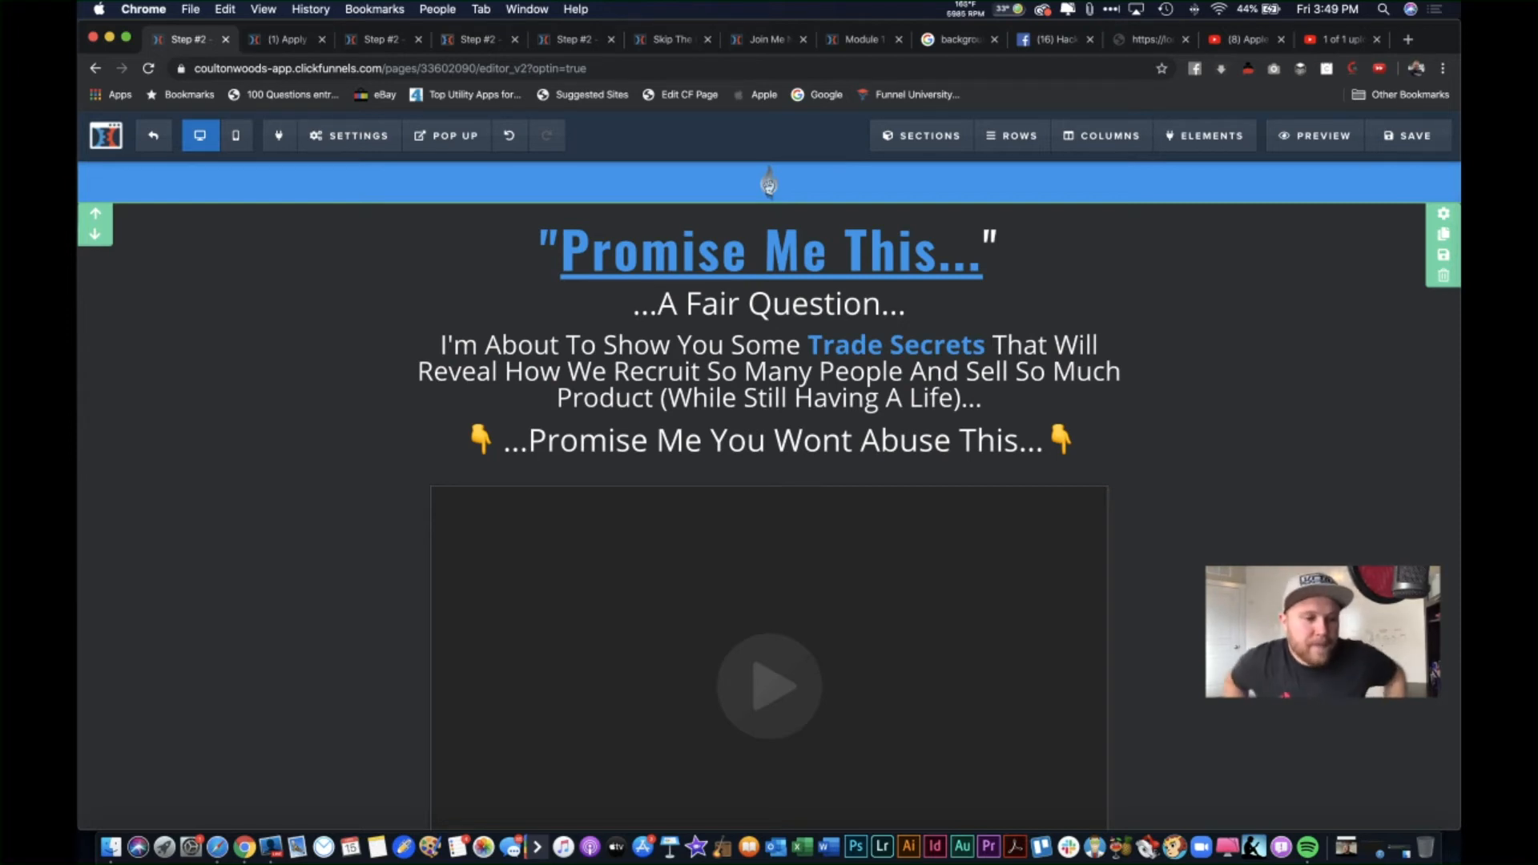
Step: Try the emoji picker on the 'Promise Me You Wont Abuse This' line, then close it unchanged
left_click(1077, 440)
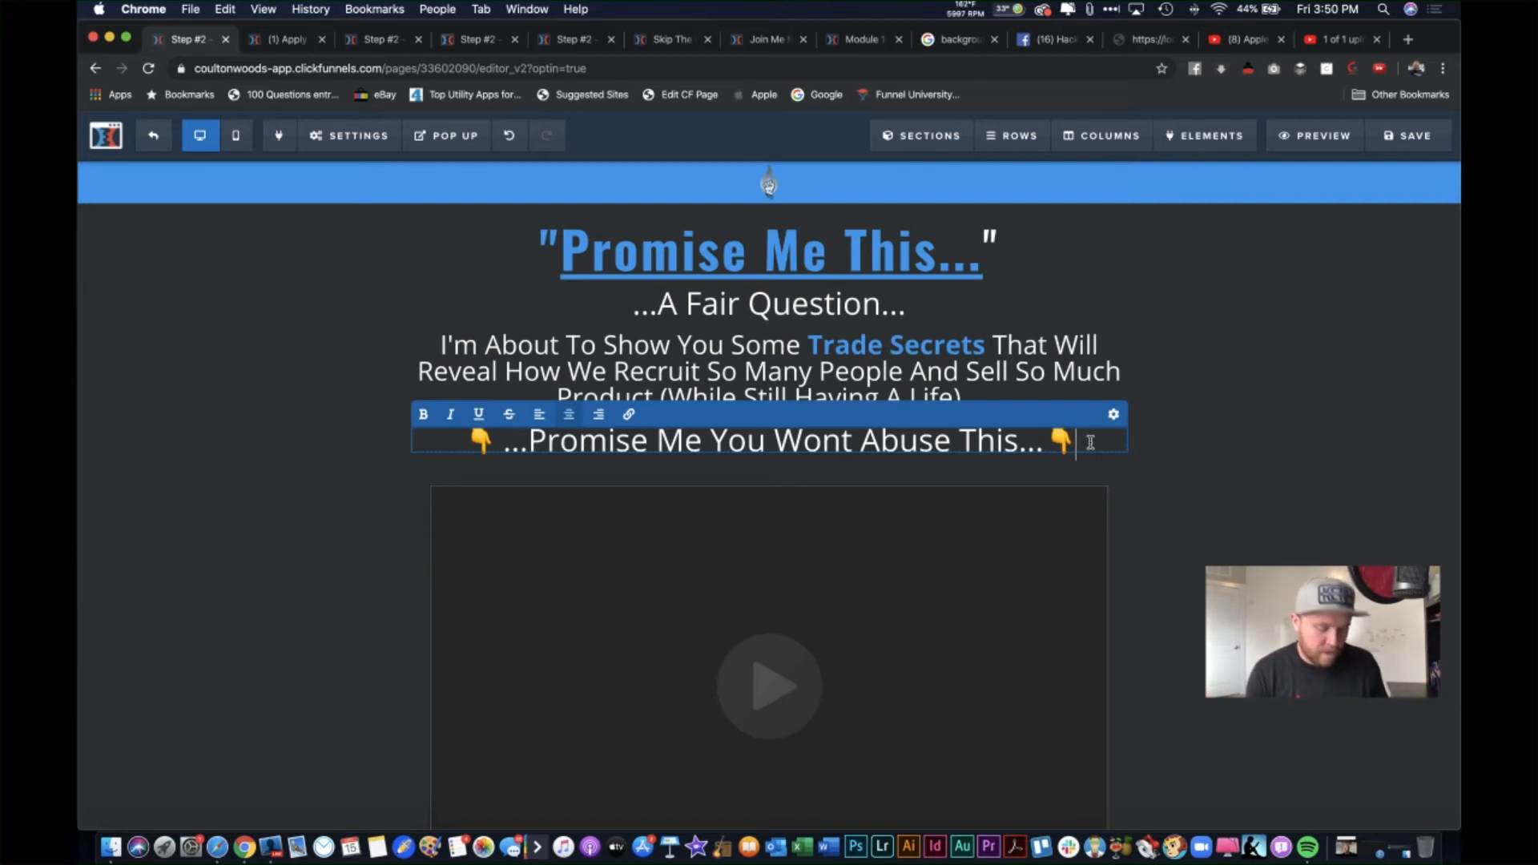
key("ctrl+super+space")
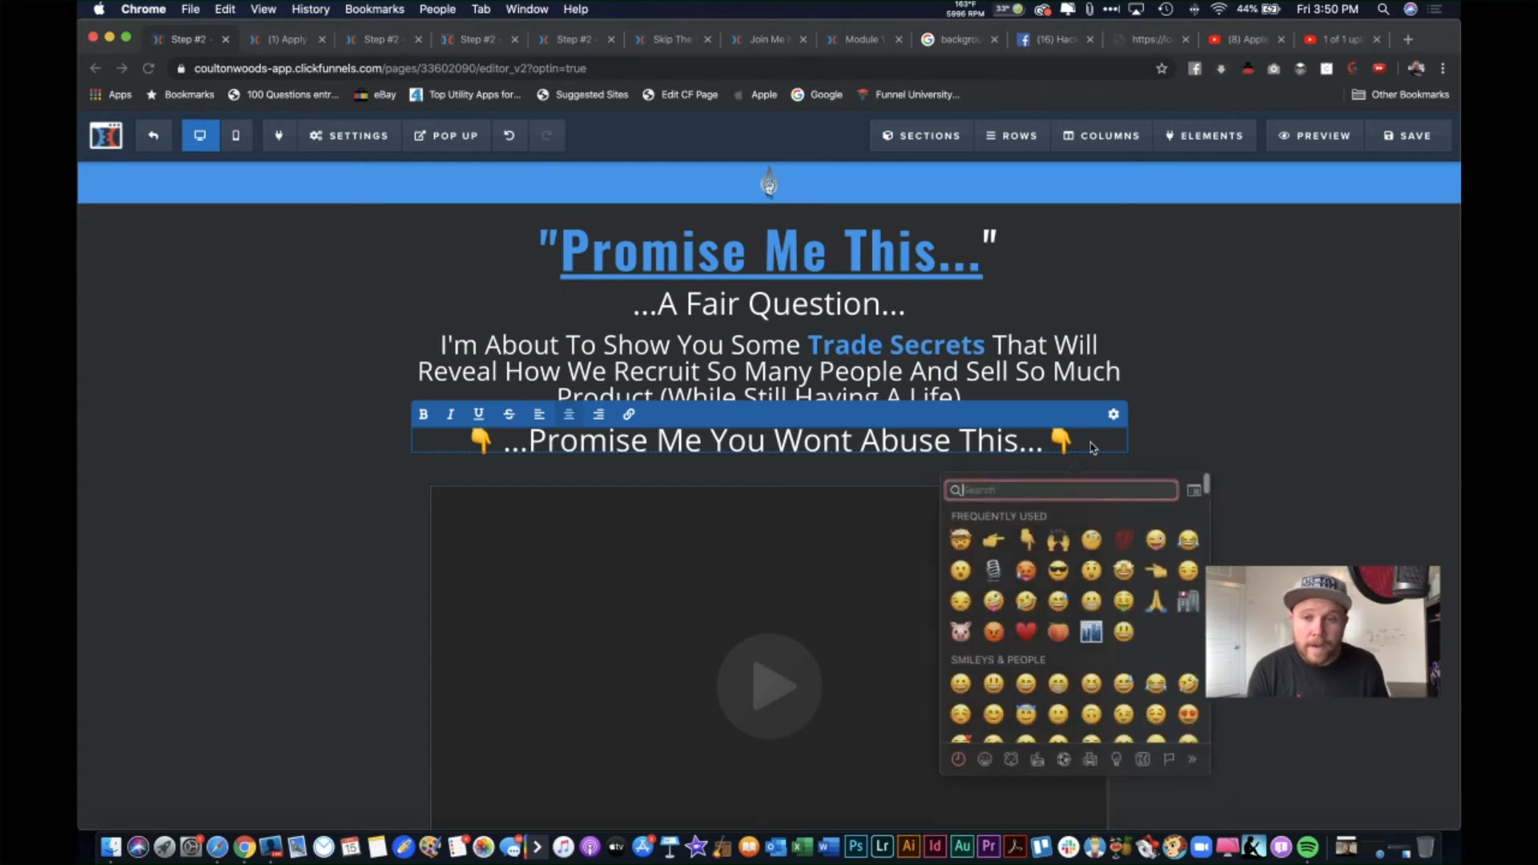
scroll(1063, 571, "down", 3)
scroll(1061, 567, "up", 3)
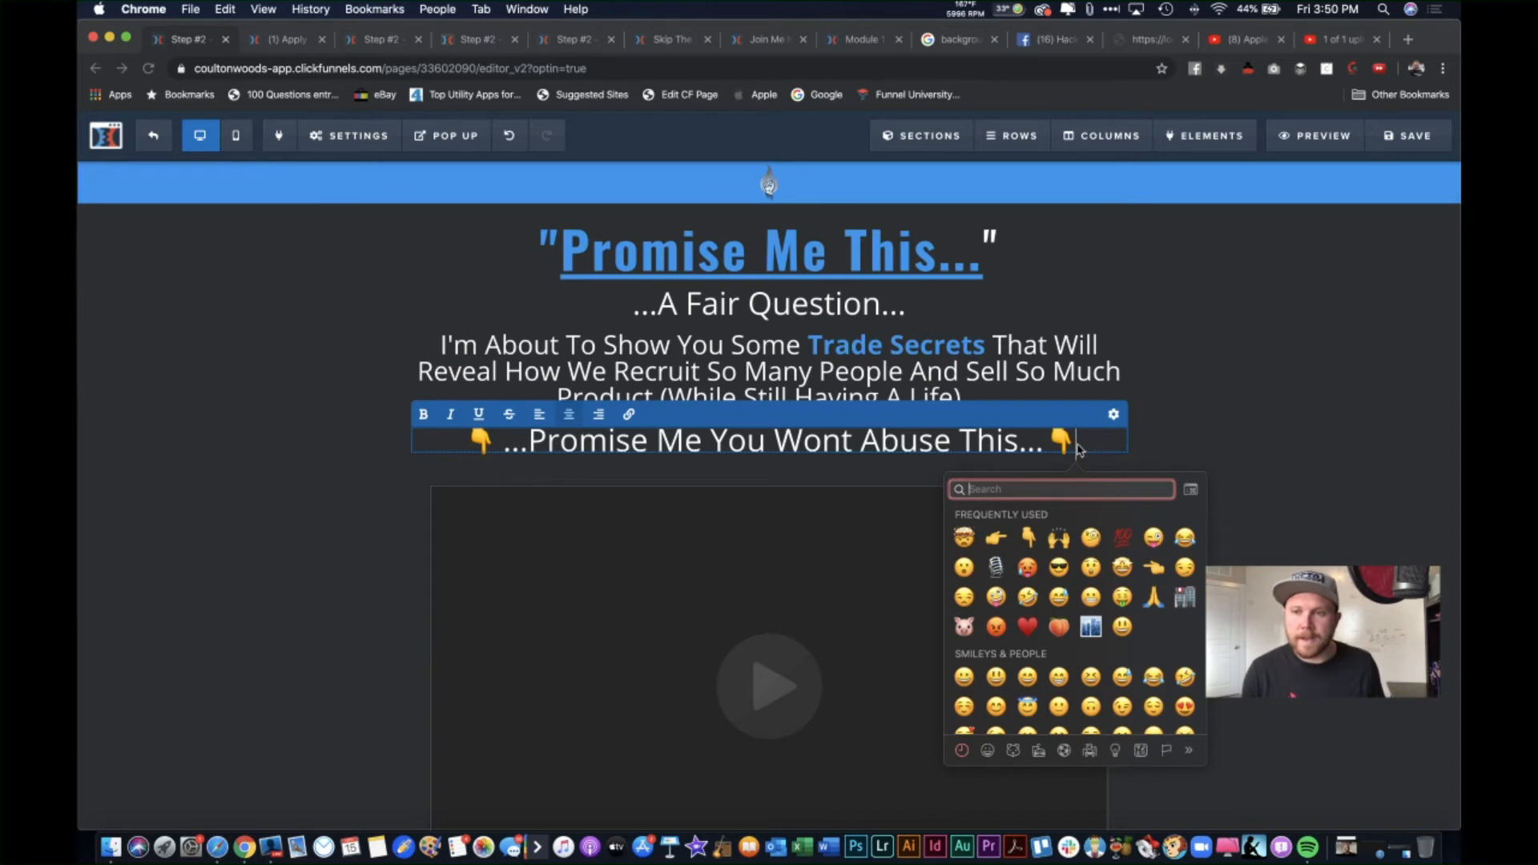
left_click(1216, 353)
Step: Google 'how to open emoji keyboard on windows 10', then close the results tab
left_click(1408, 39)
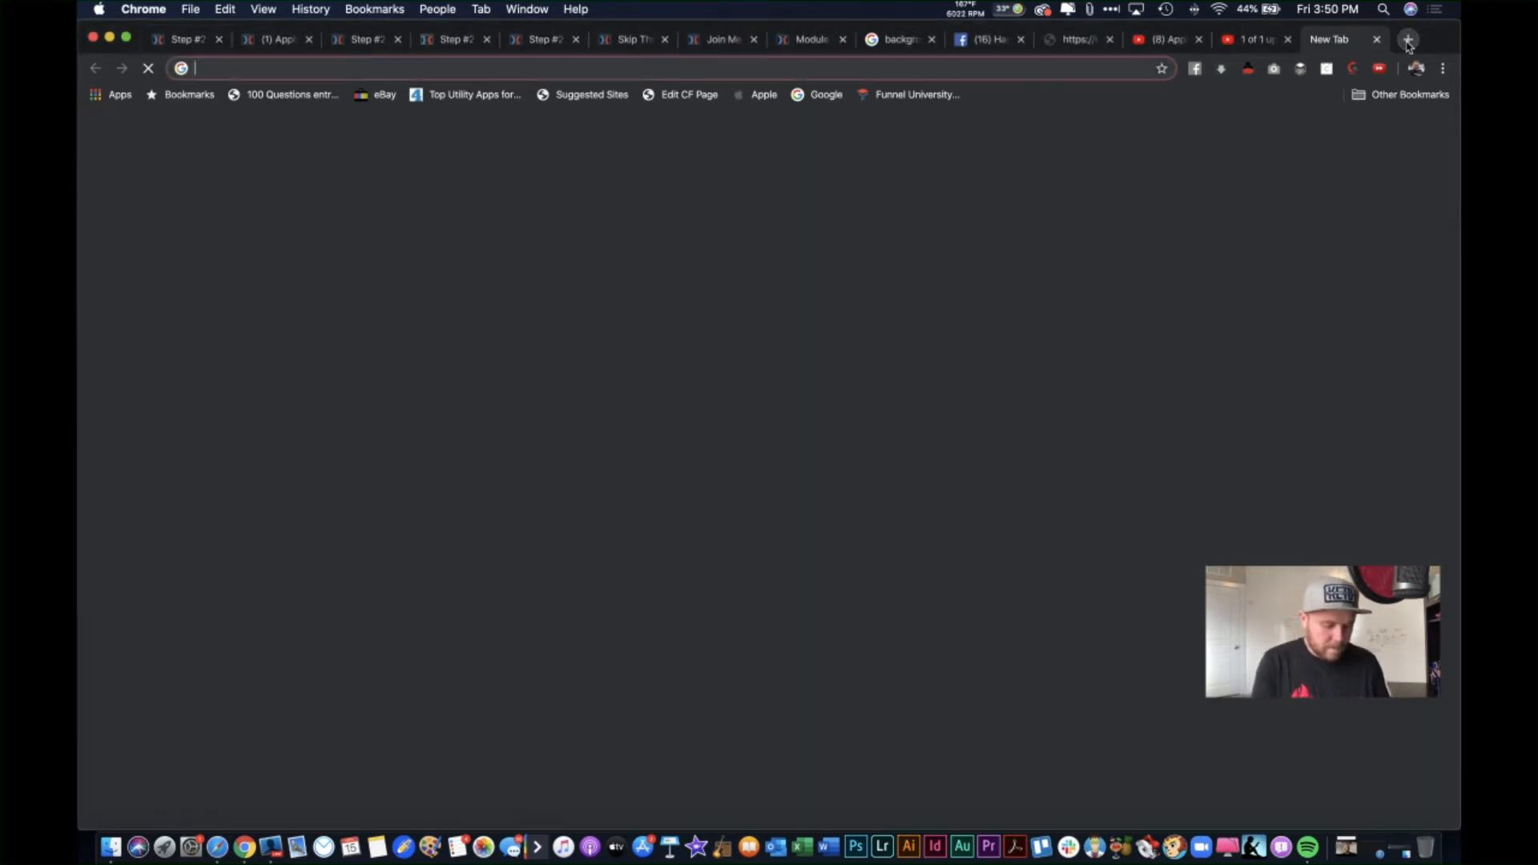
type("how to open emoji")
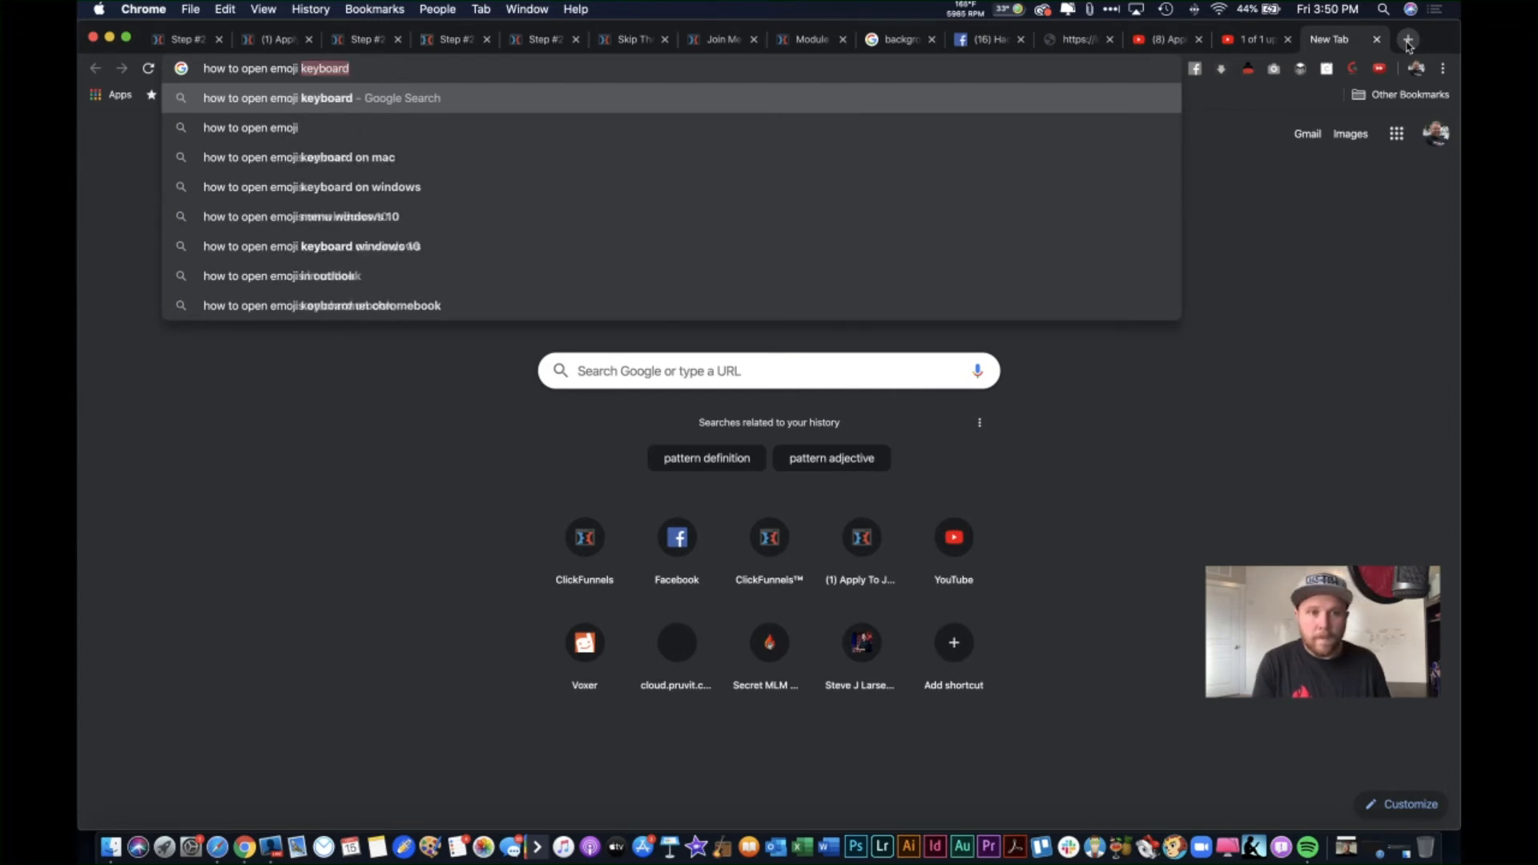
key("Return")
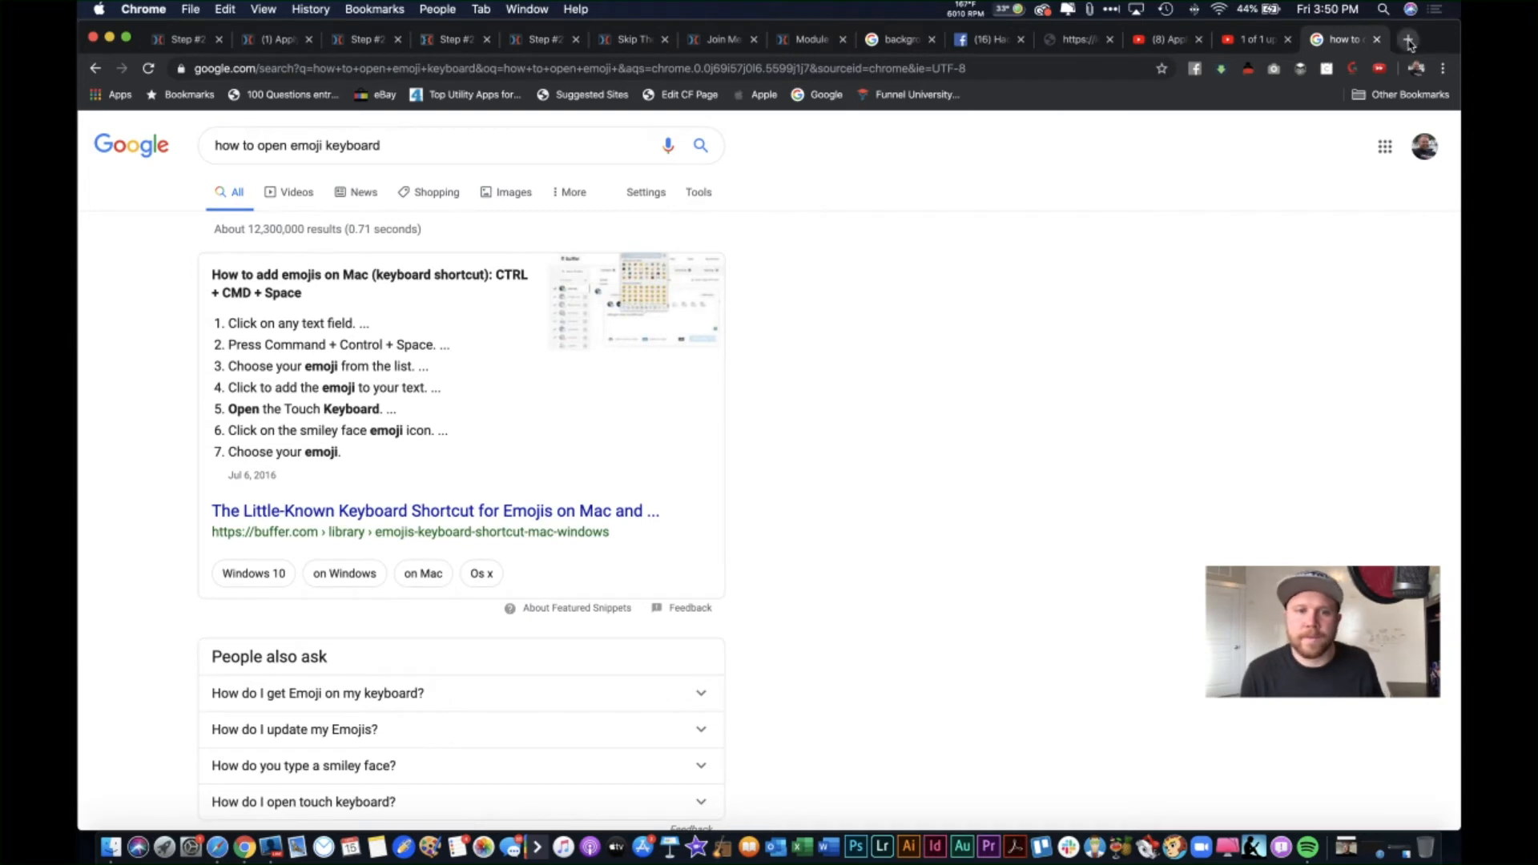
left_click(471, 140)
left_click(471, 144)
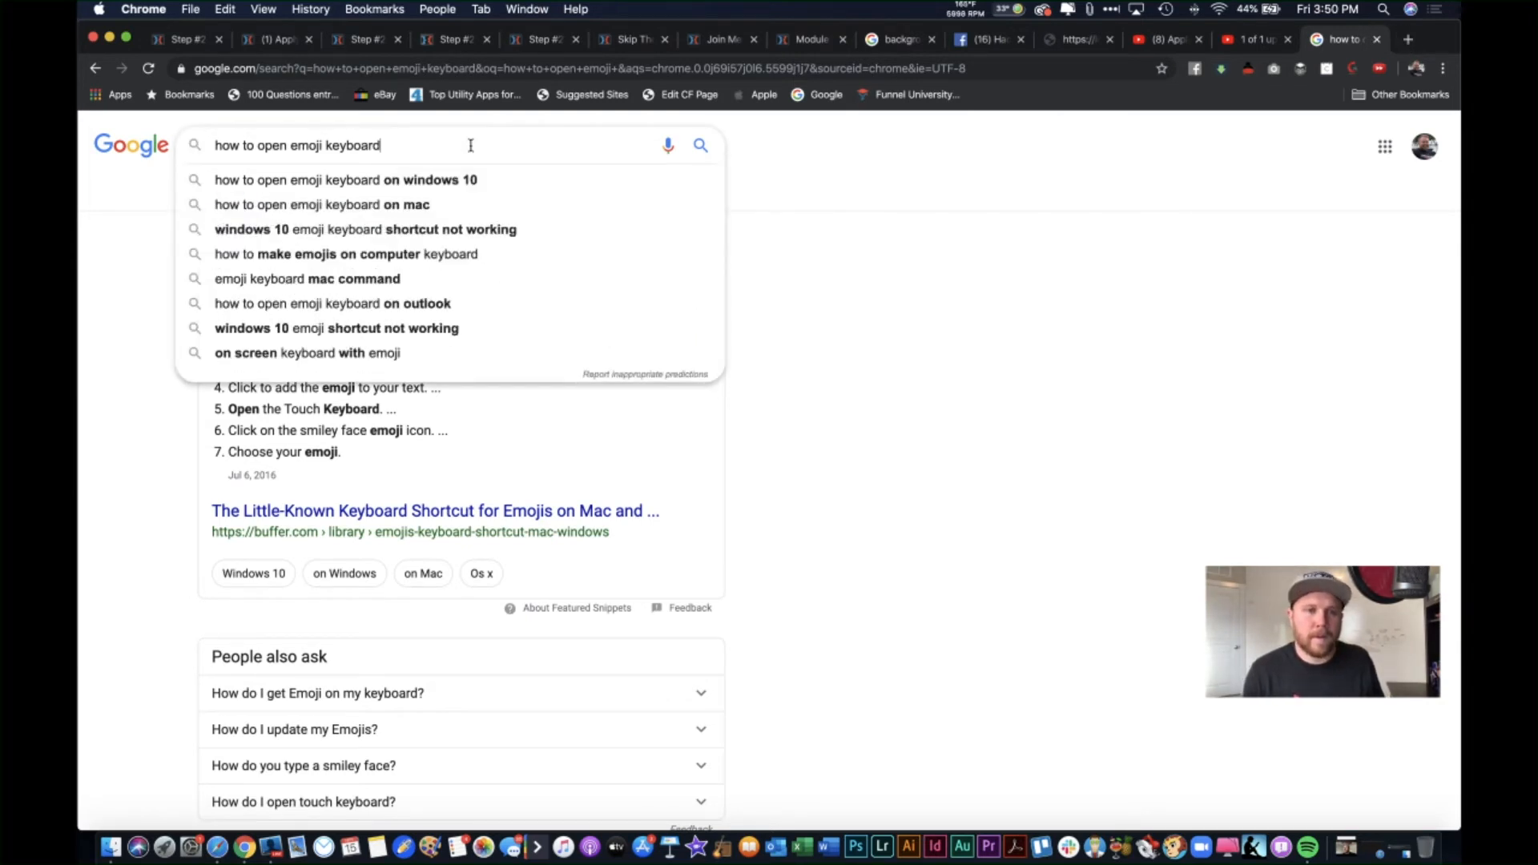
key("super+space")
key("Escape")
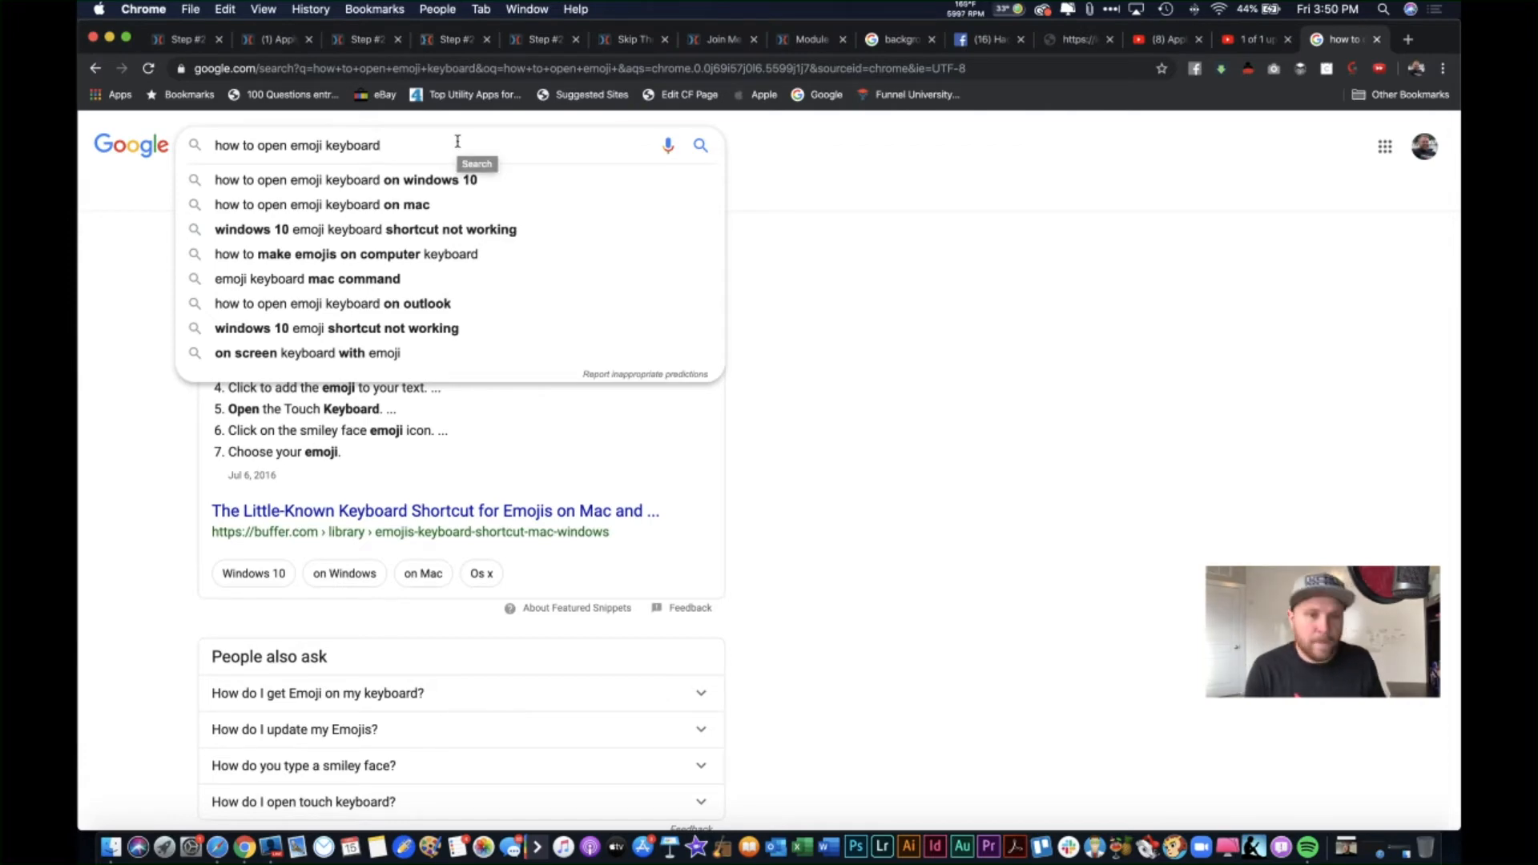
key("ctrl+super+space")
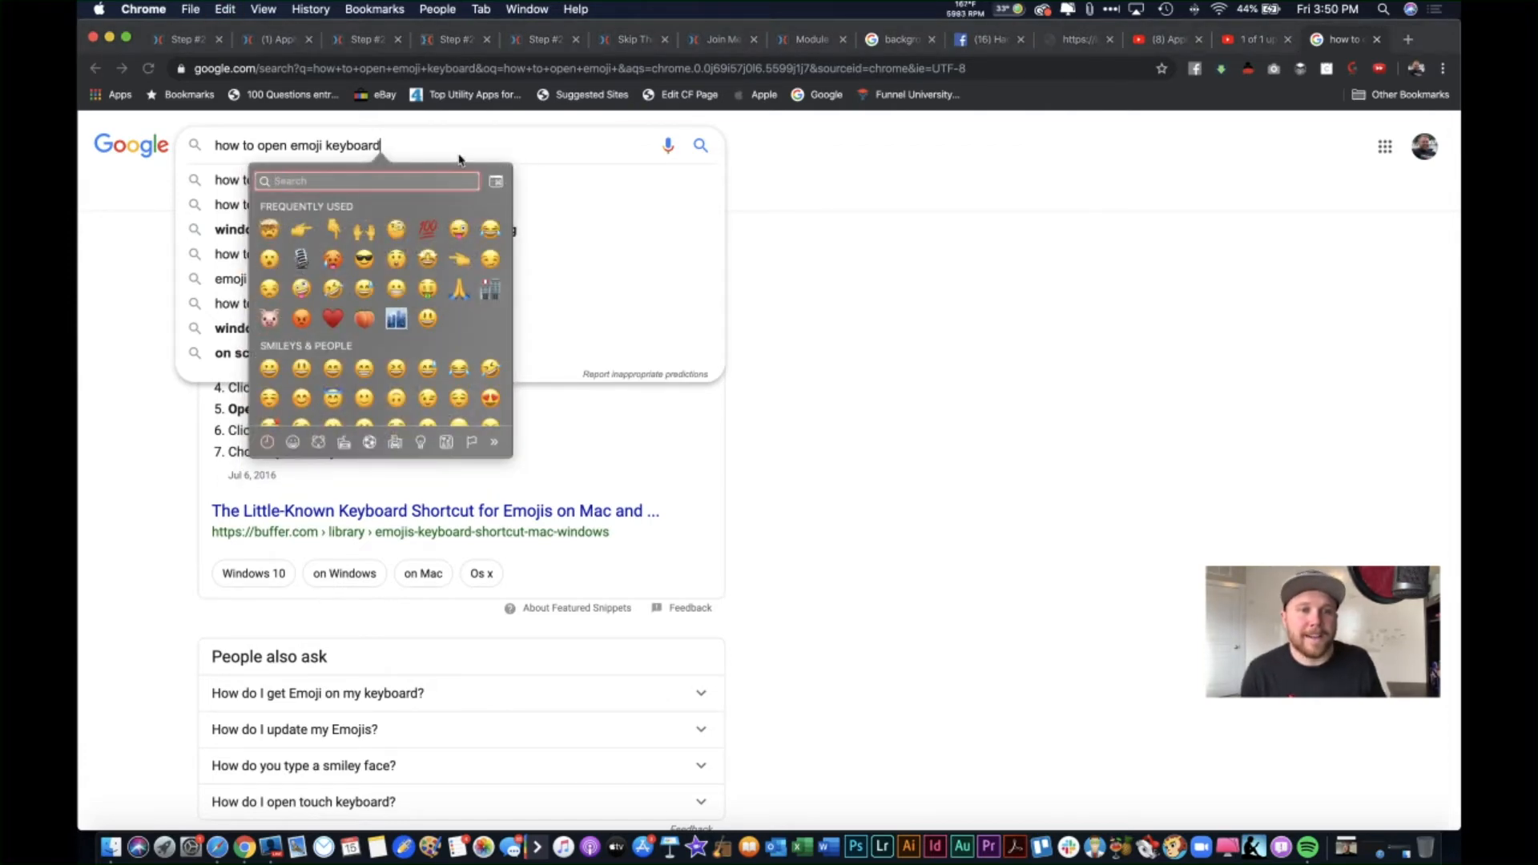
left_click(459, 160)
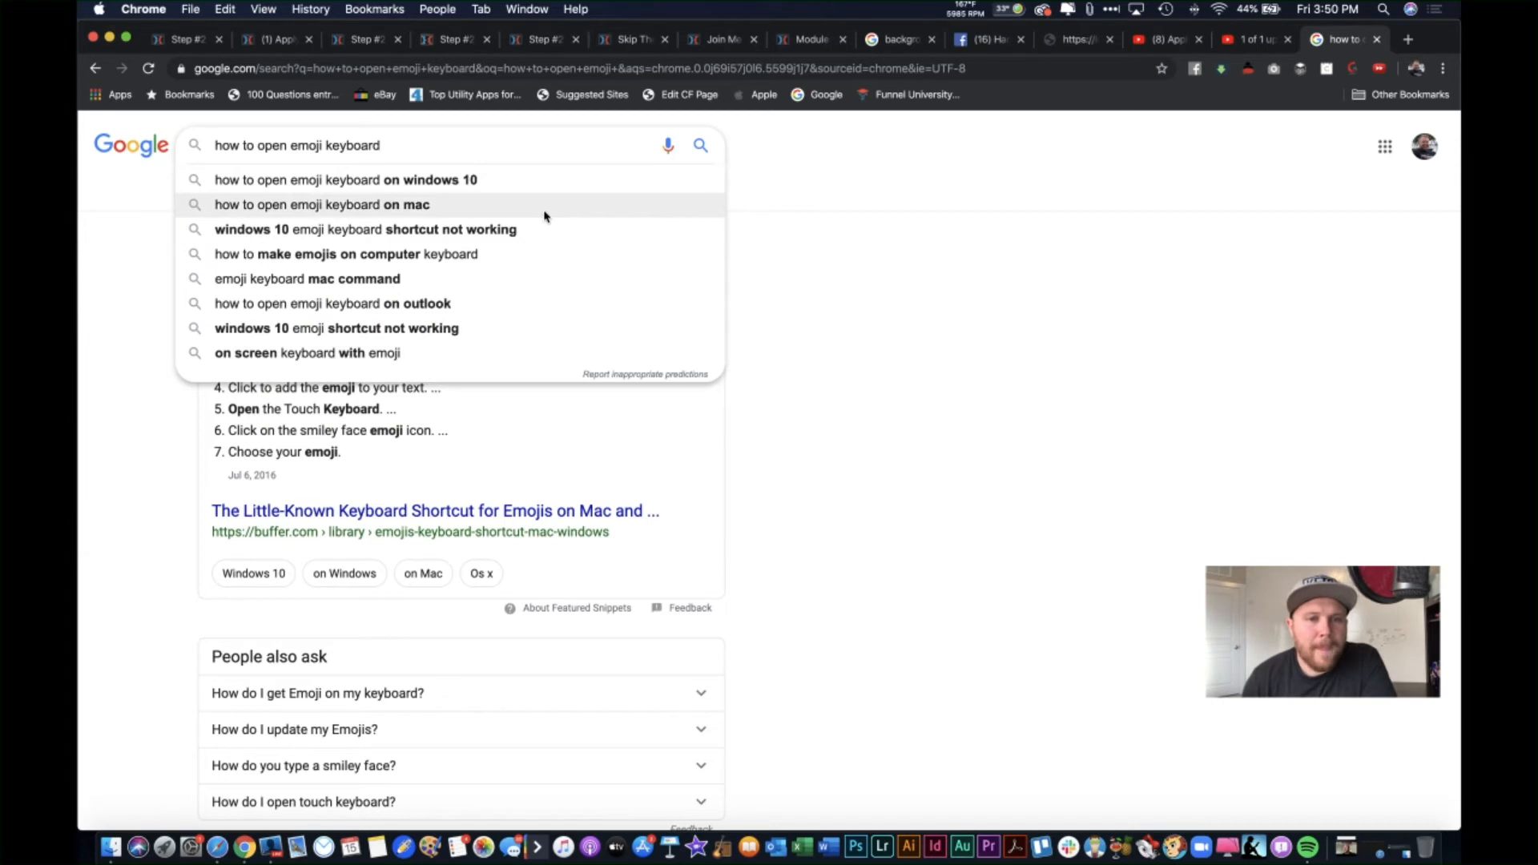
left_click(529, 180)
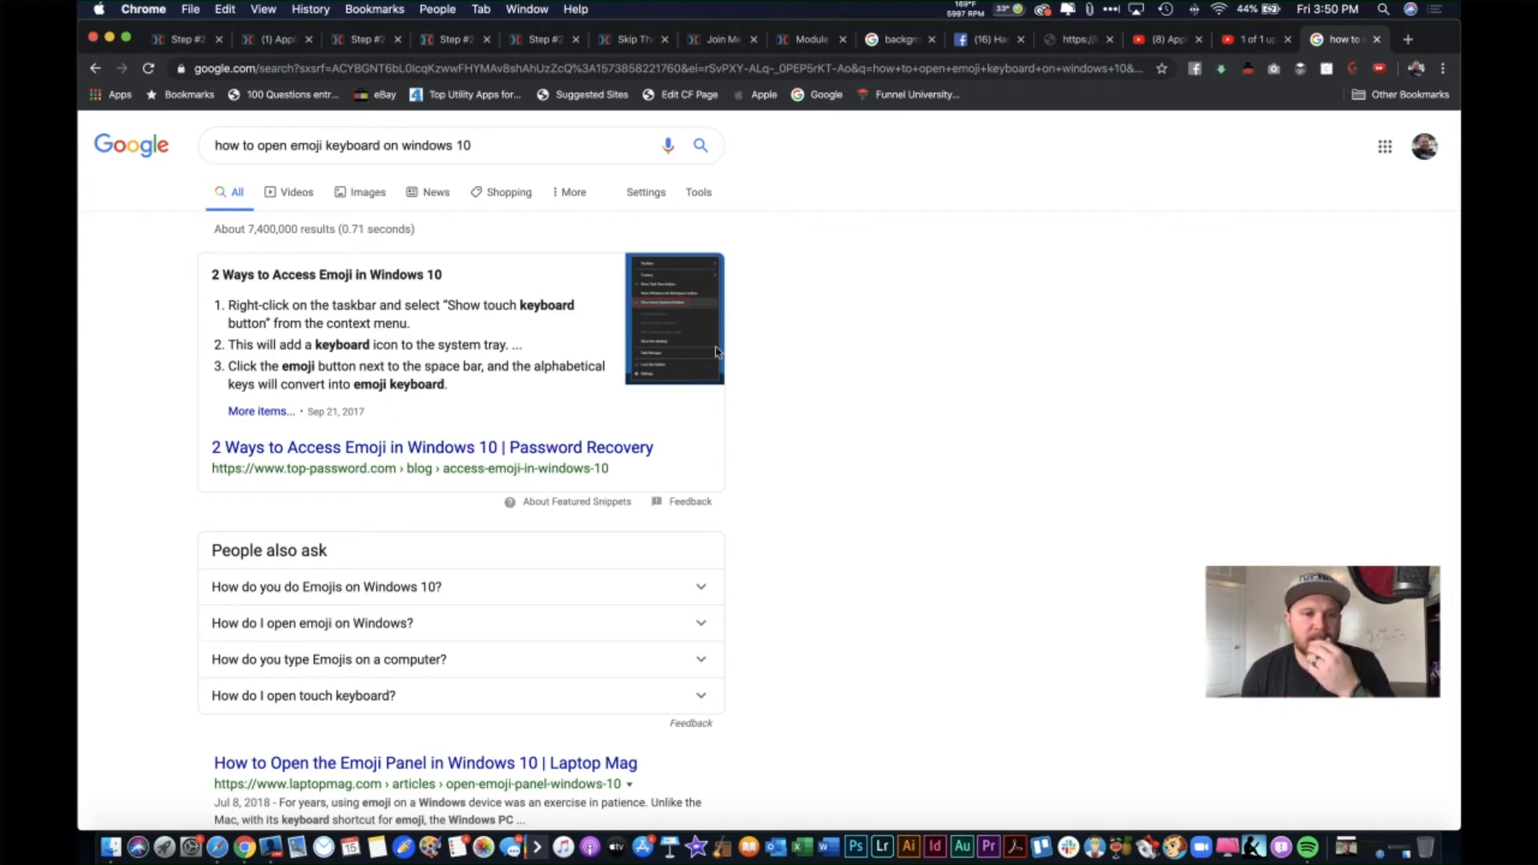
left_click(1380, 38)
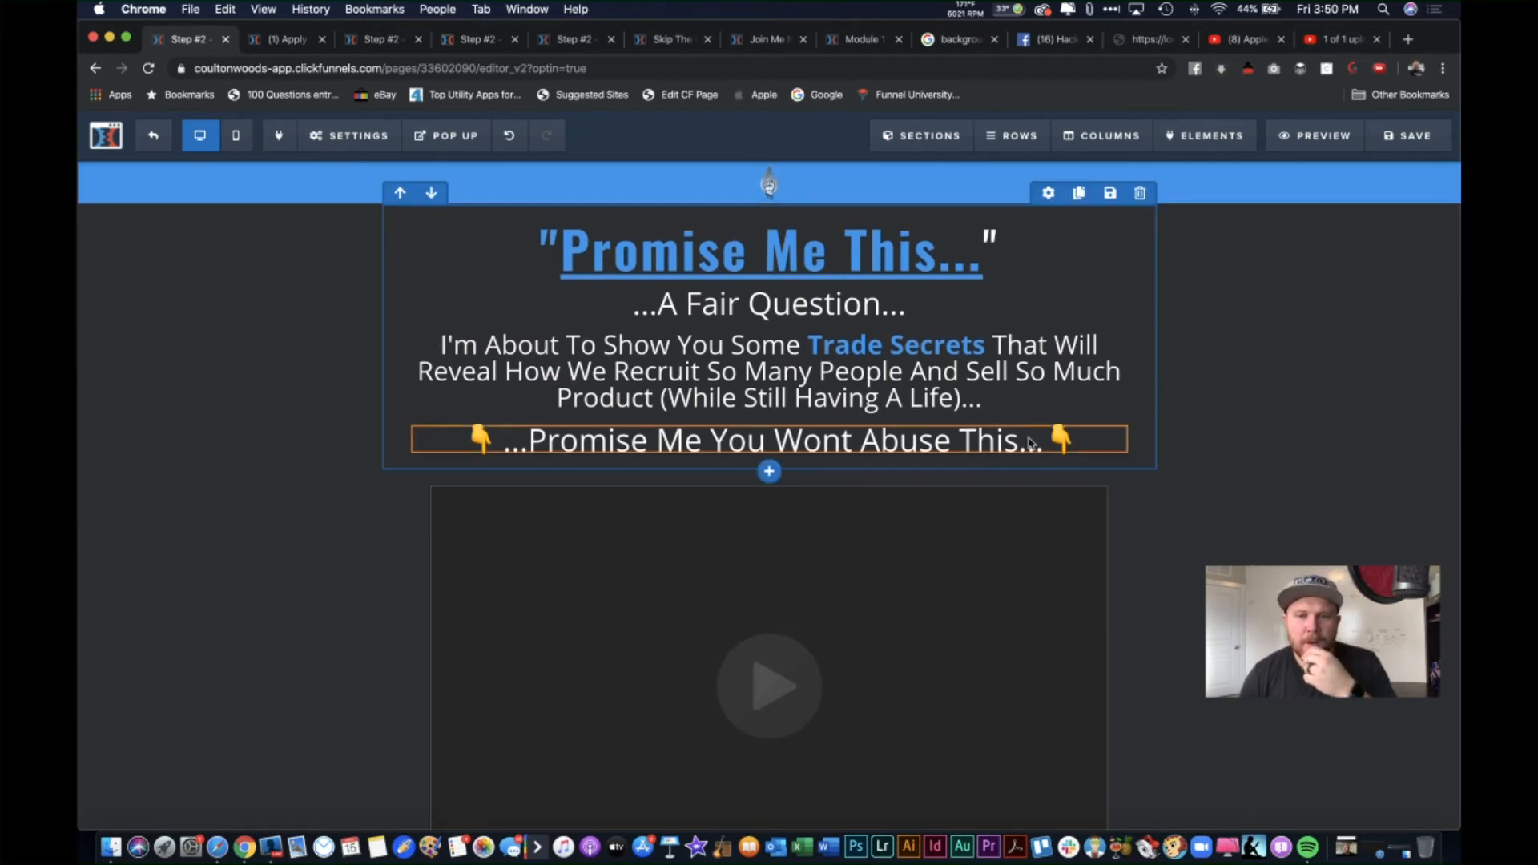
Step: Make the whole 'Promise Me You Wont Abuse This' line bold
scroll(1186, 747, "down", 1)
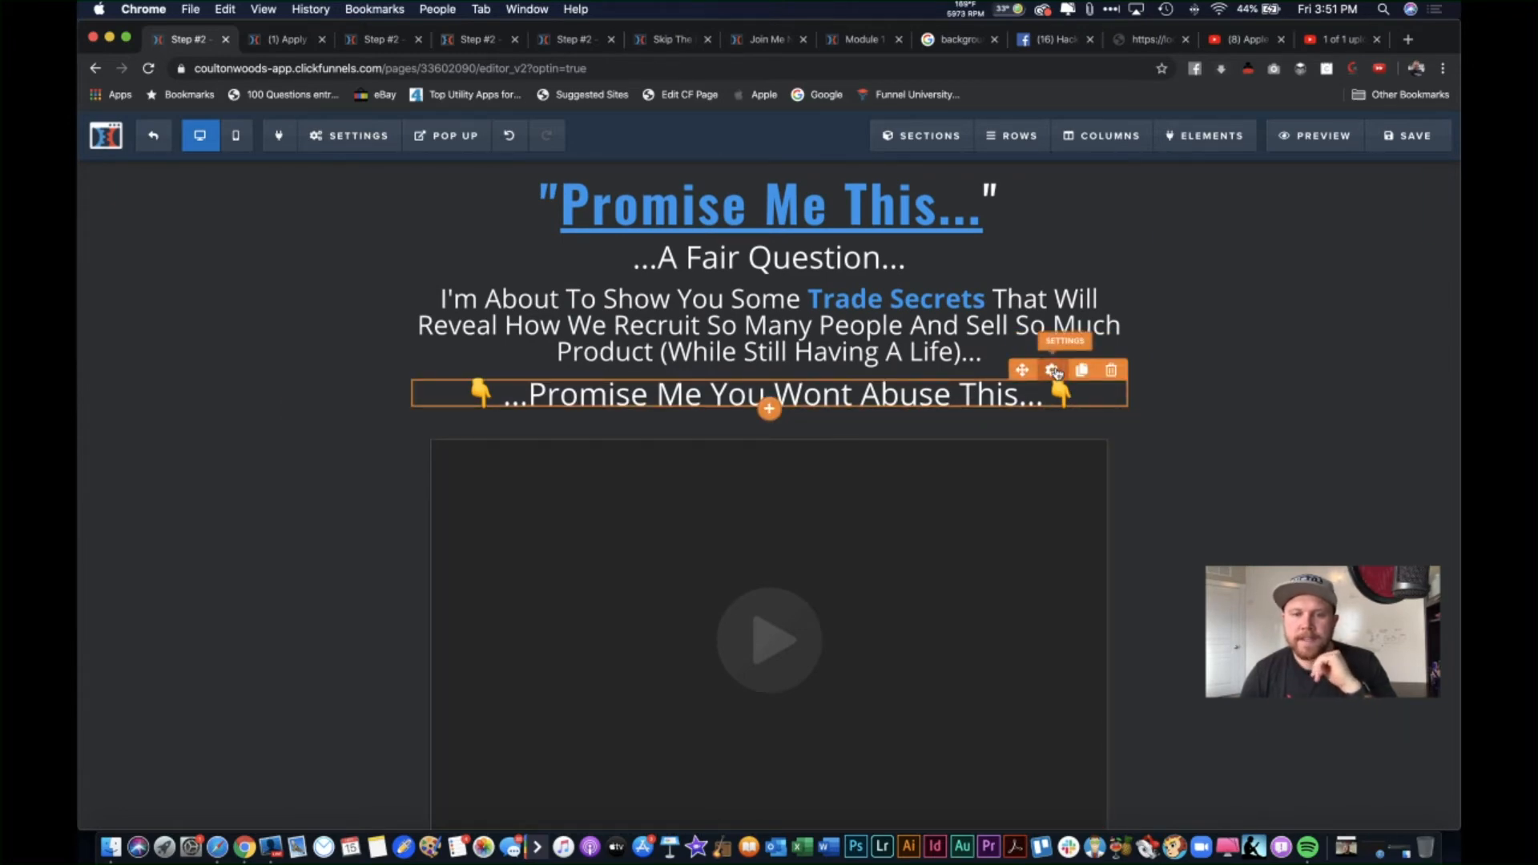
left_click(1055, 371)
left_click(894, 404)
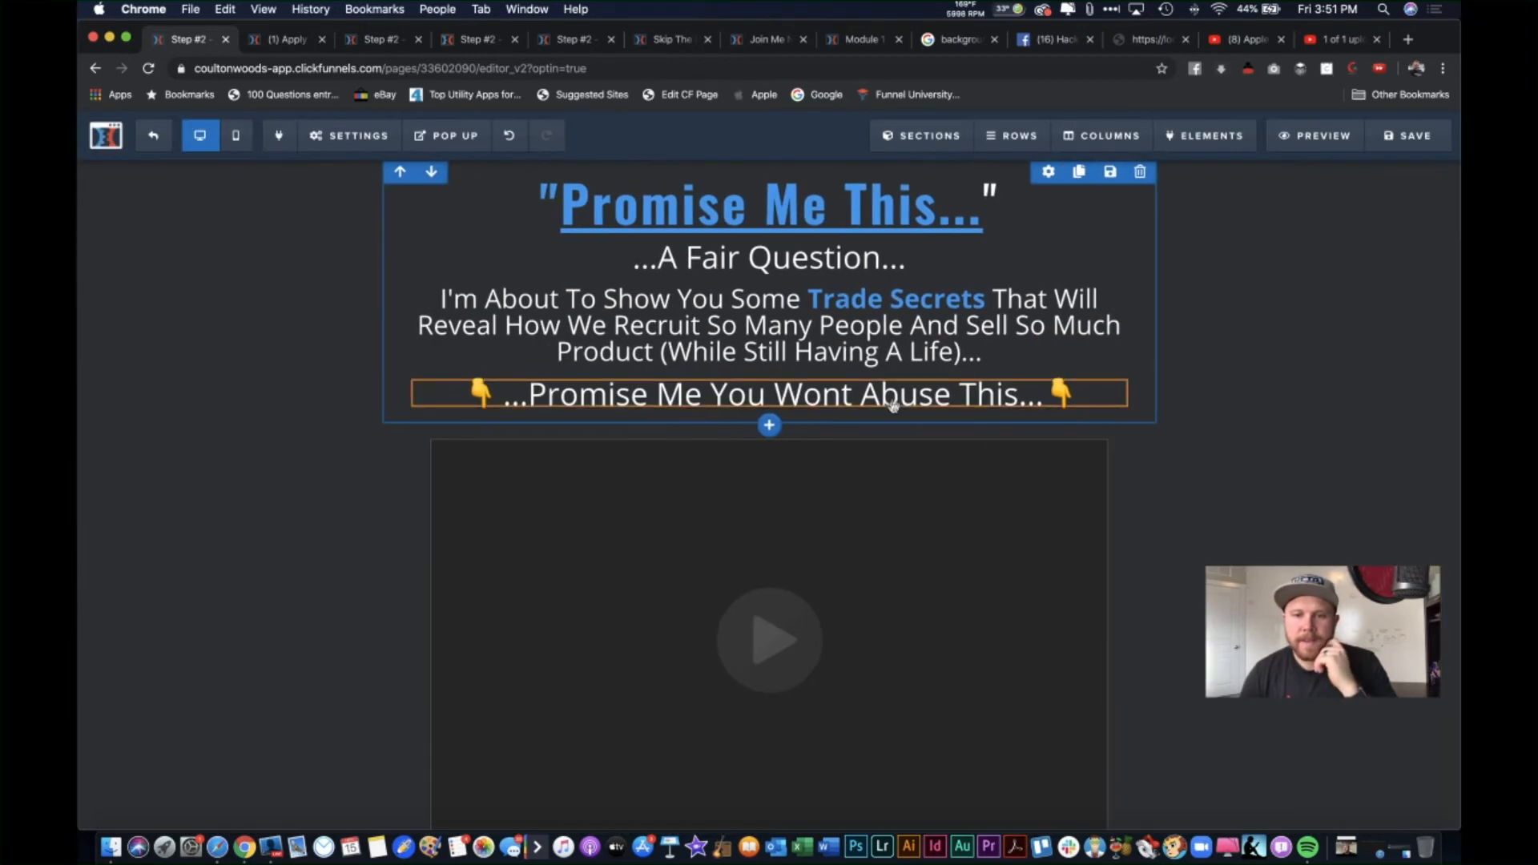
triple_click(466, 381)
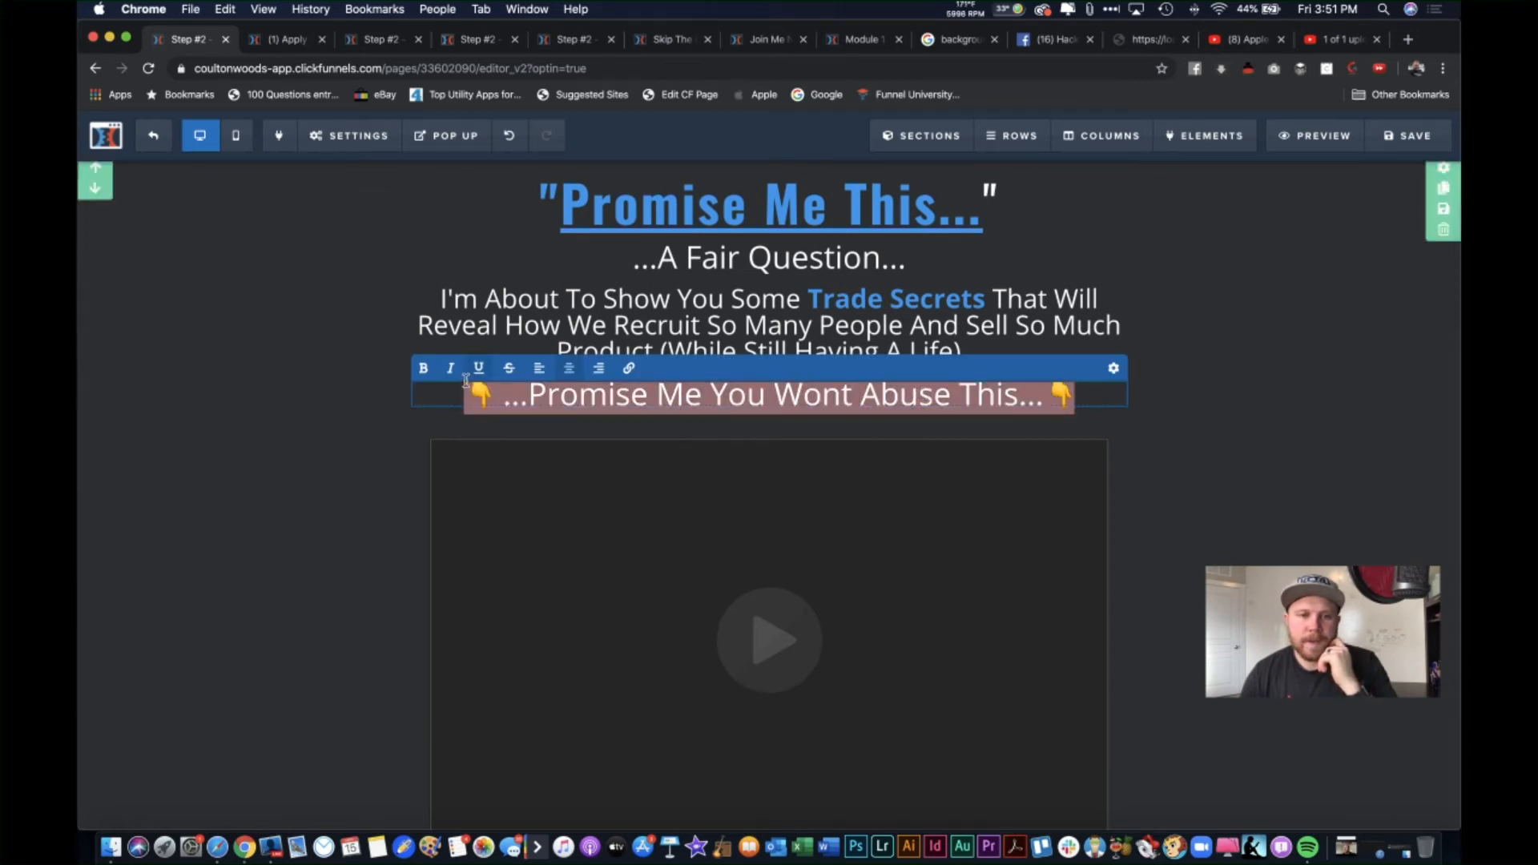
left_click(423, 368)
left_click(378, 375)
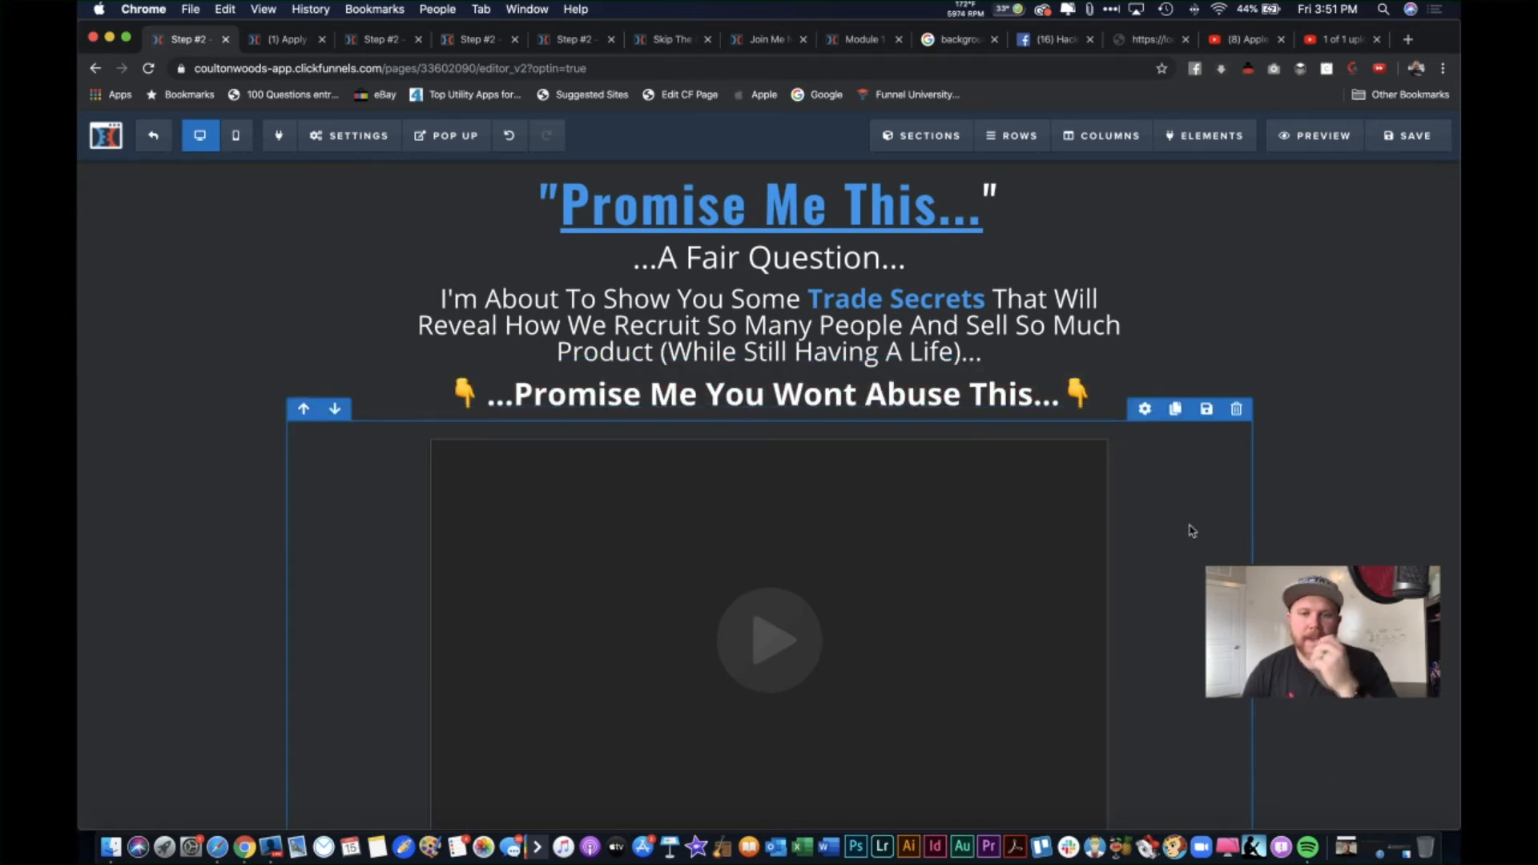
Step: Save the page and exit to the Recruiting Funnel steps overview
key("super+s")
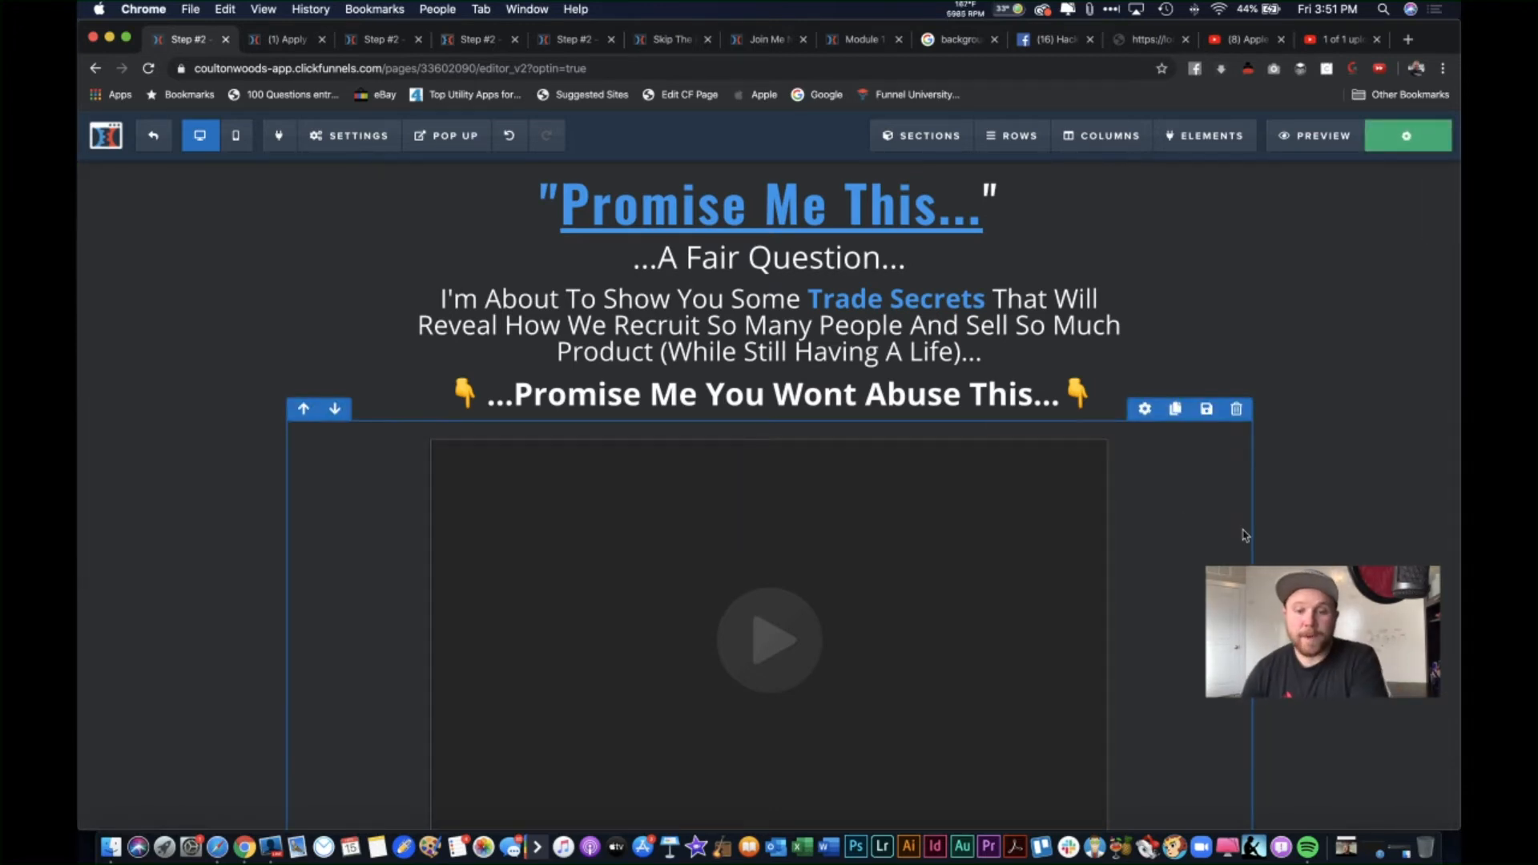
scroll(1243, 532, "down", 5)
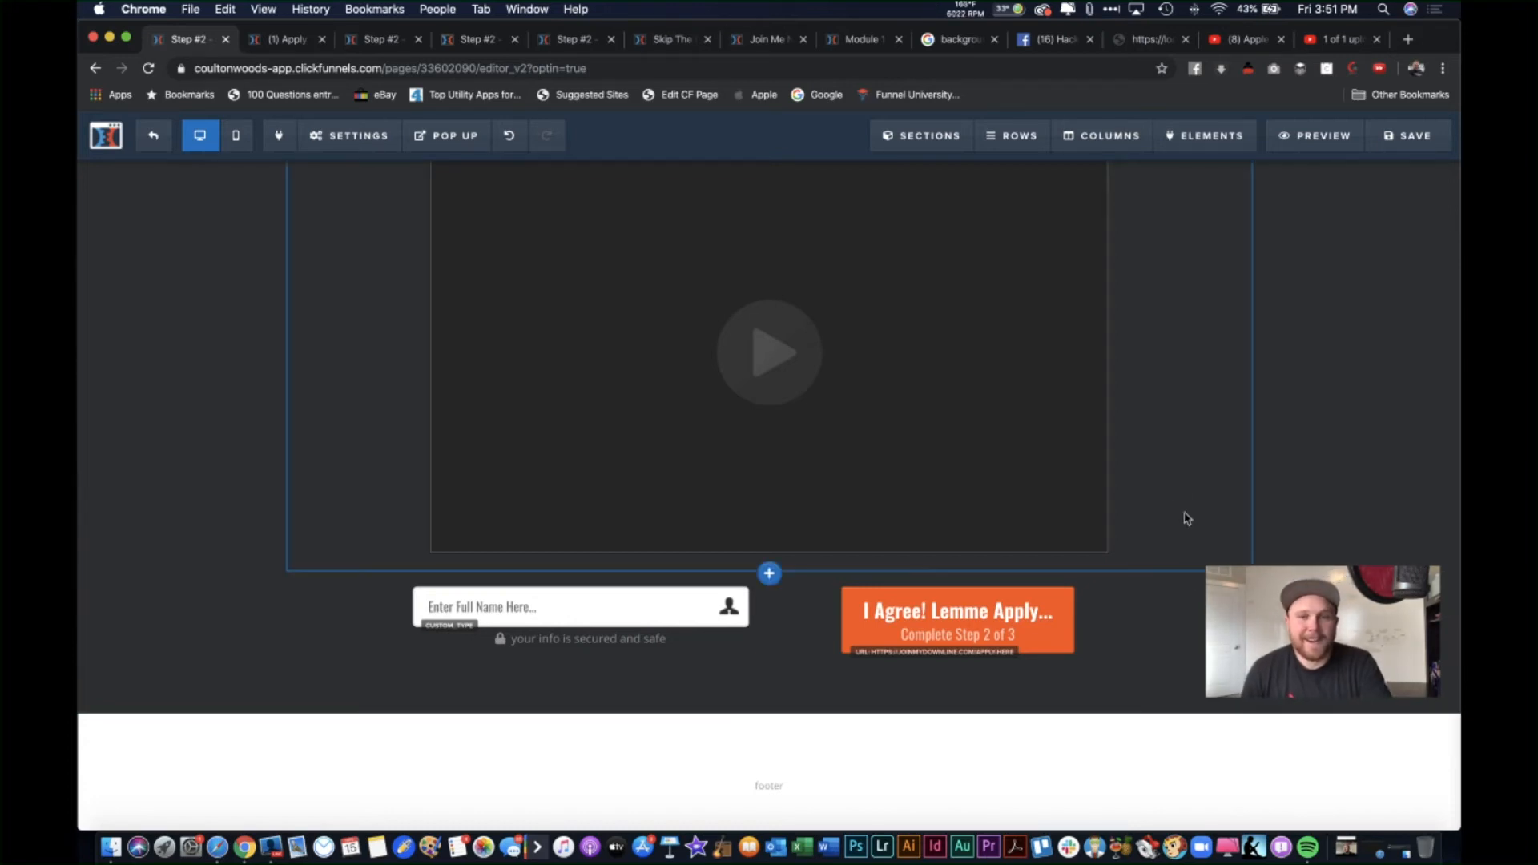
scroll(1246, 381, "up", 3)
scroll(1225, 406, "up", 4)
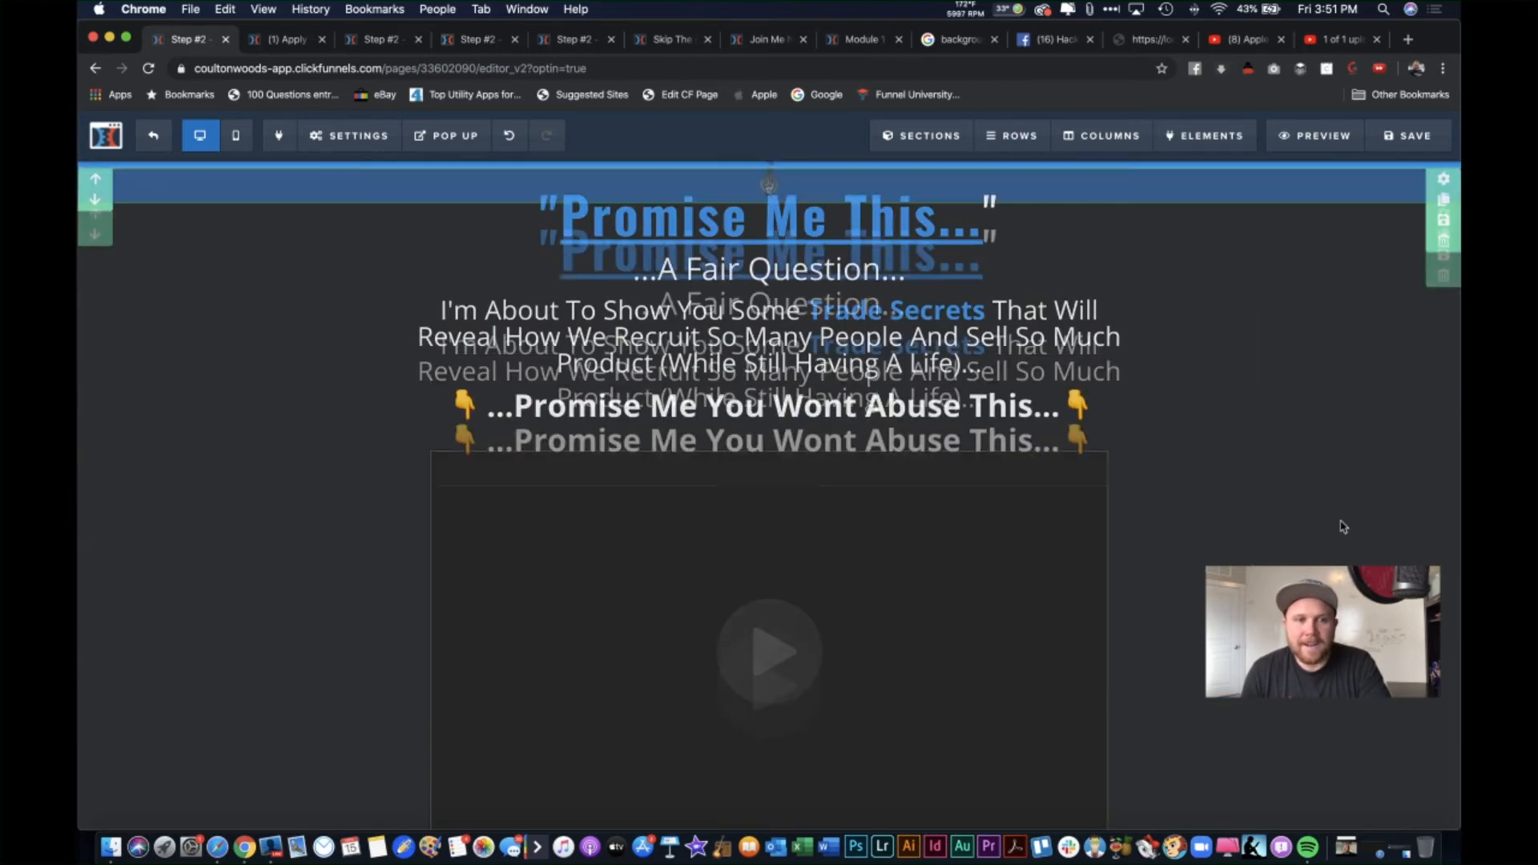
left_click(1426, 142)
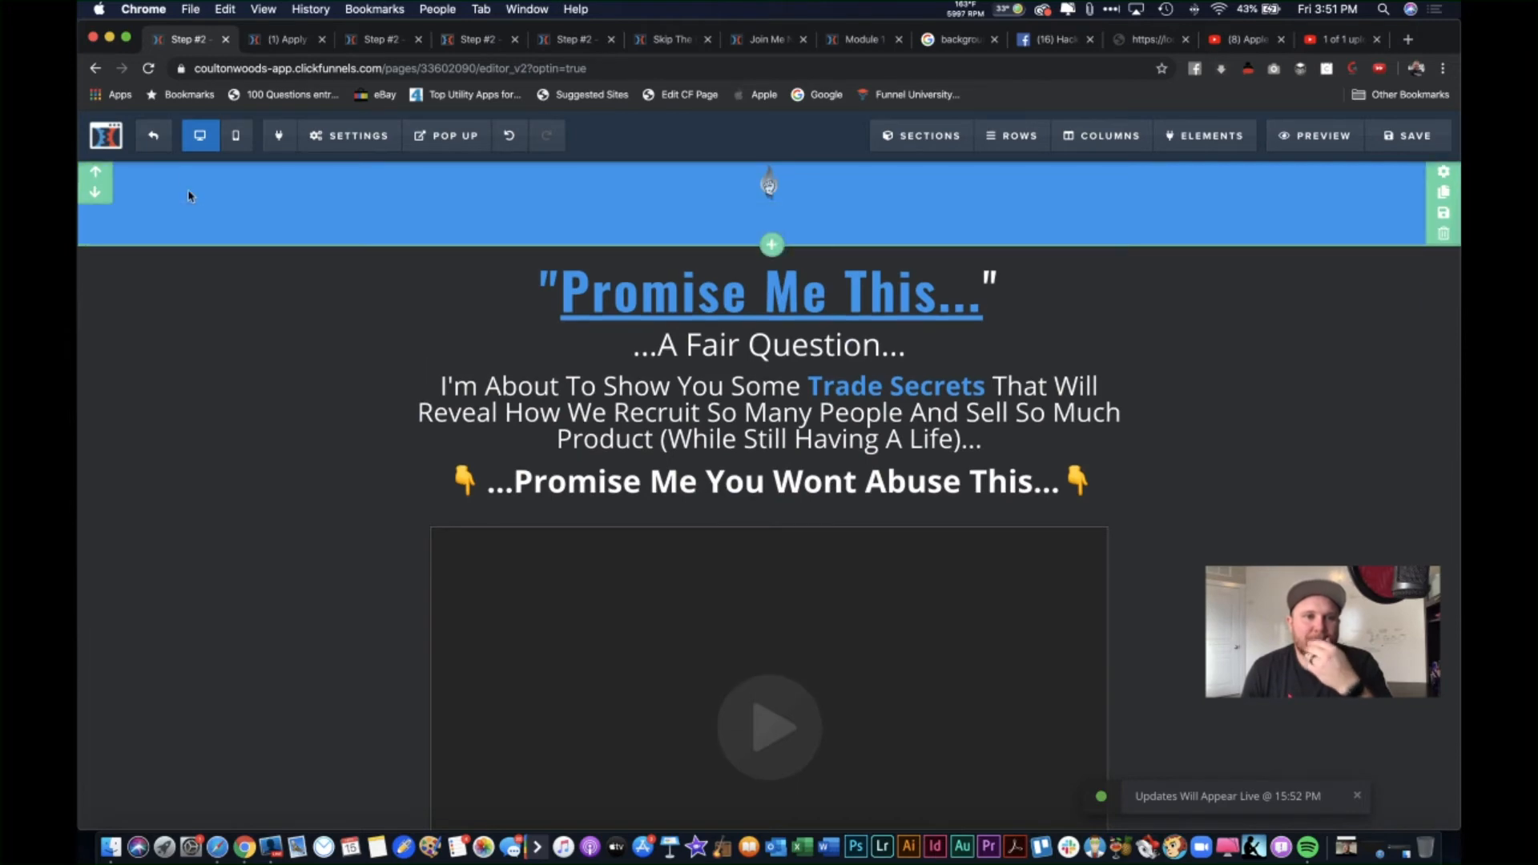
left_click(148, 142)
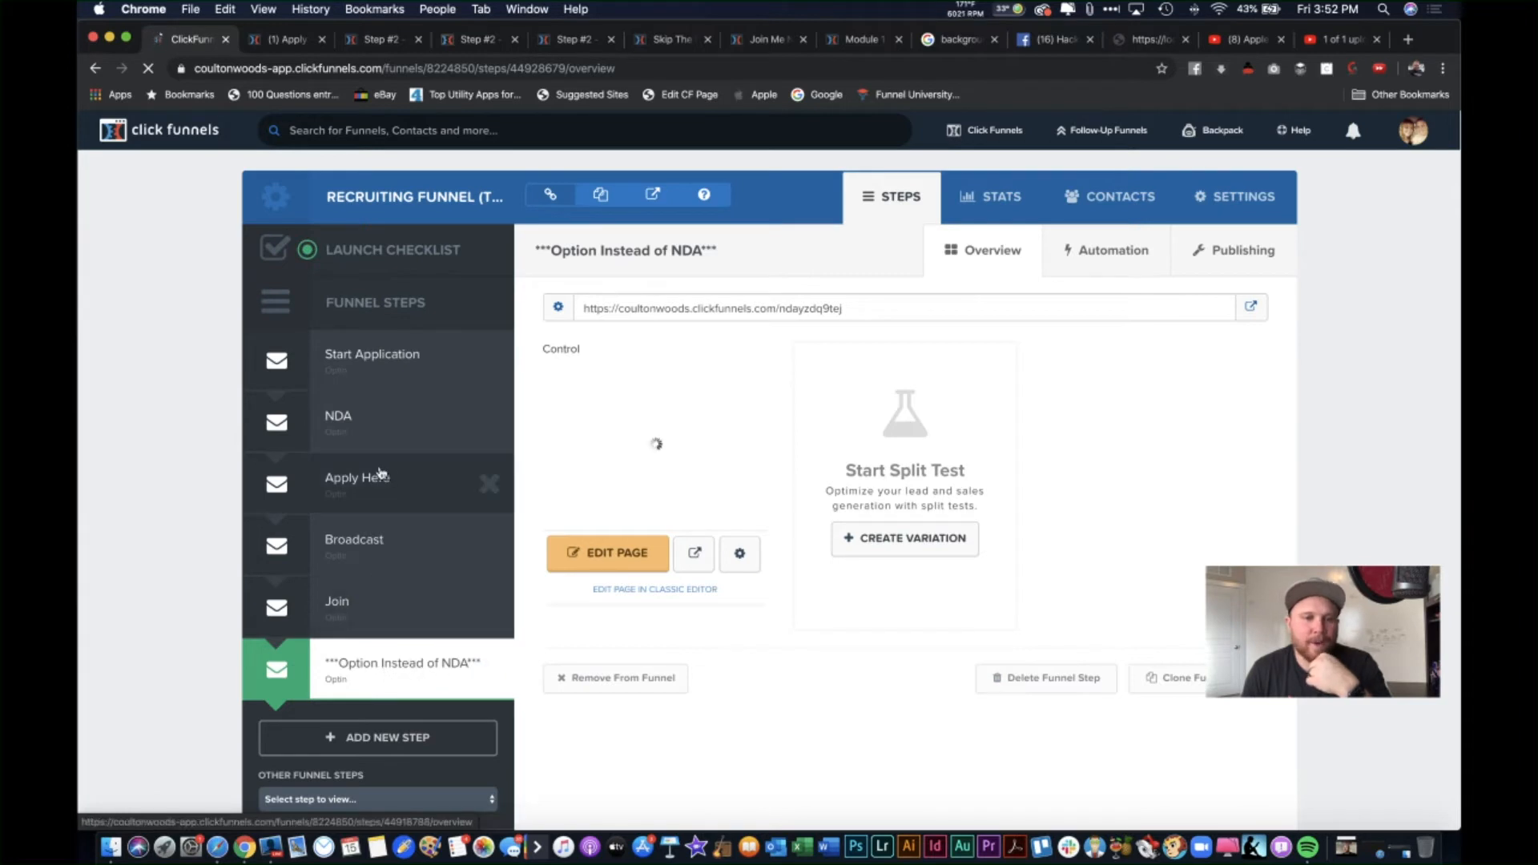
Step: Drag NDA to the bottom and Option Instead of NDA to second, then open the Step #2 editor
left_click_drag(389, 423, 388, 676)
left_click_drag(393, 616, 378, 405)
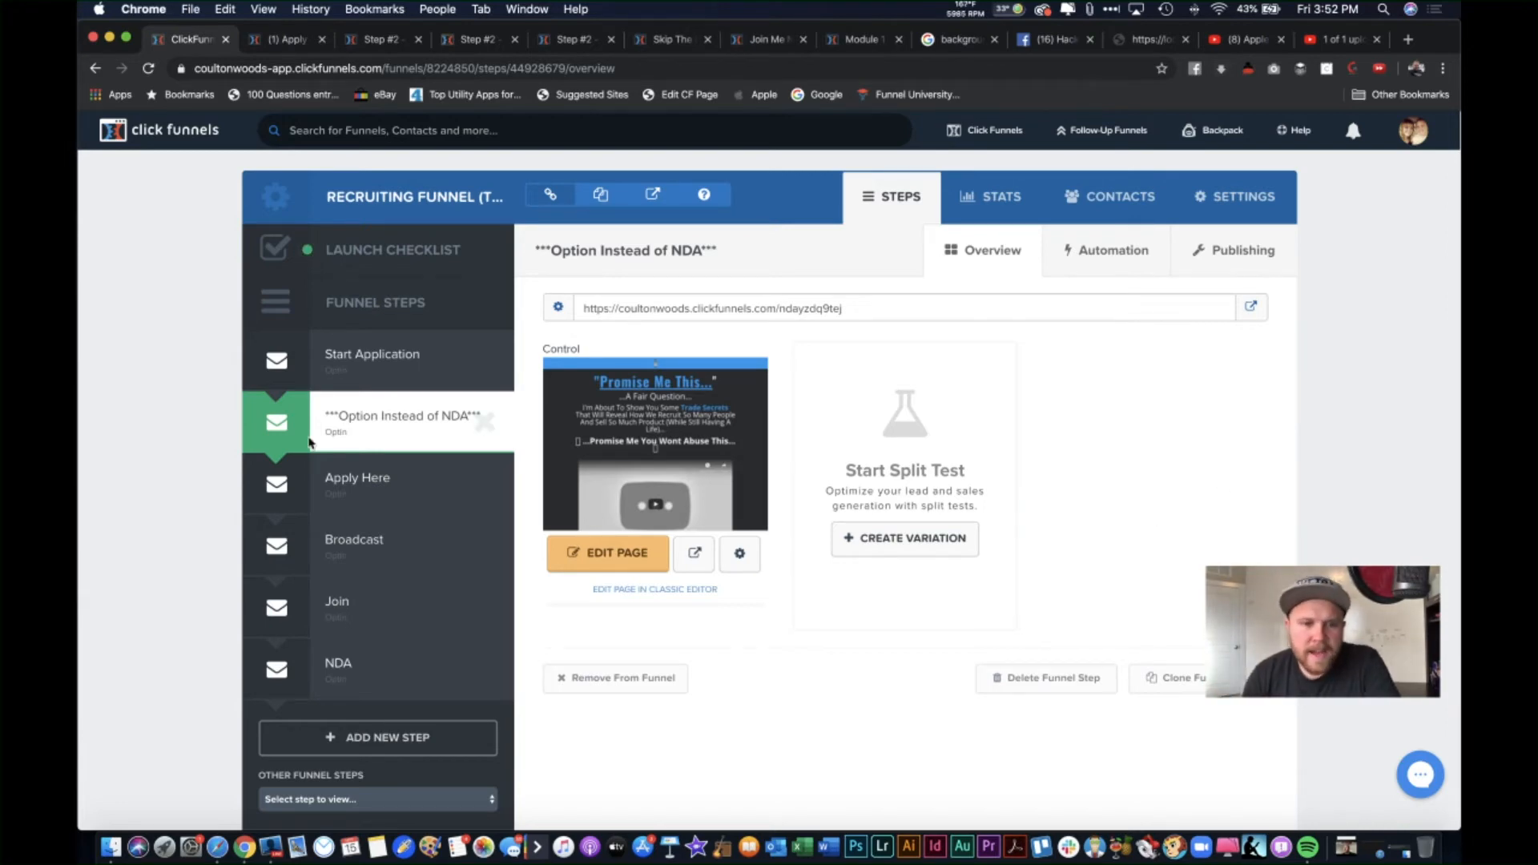
left_click(395, 485)
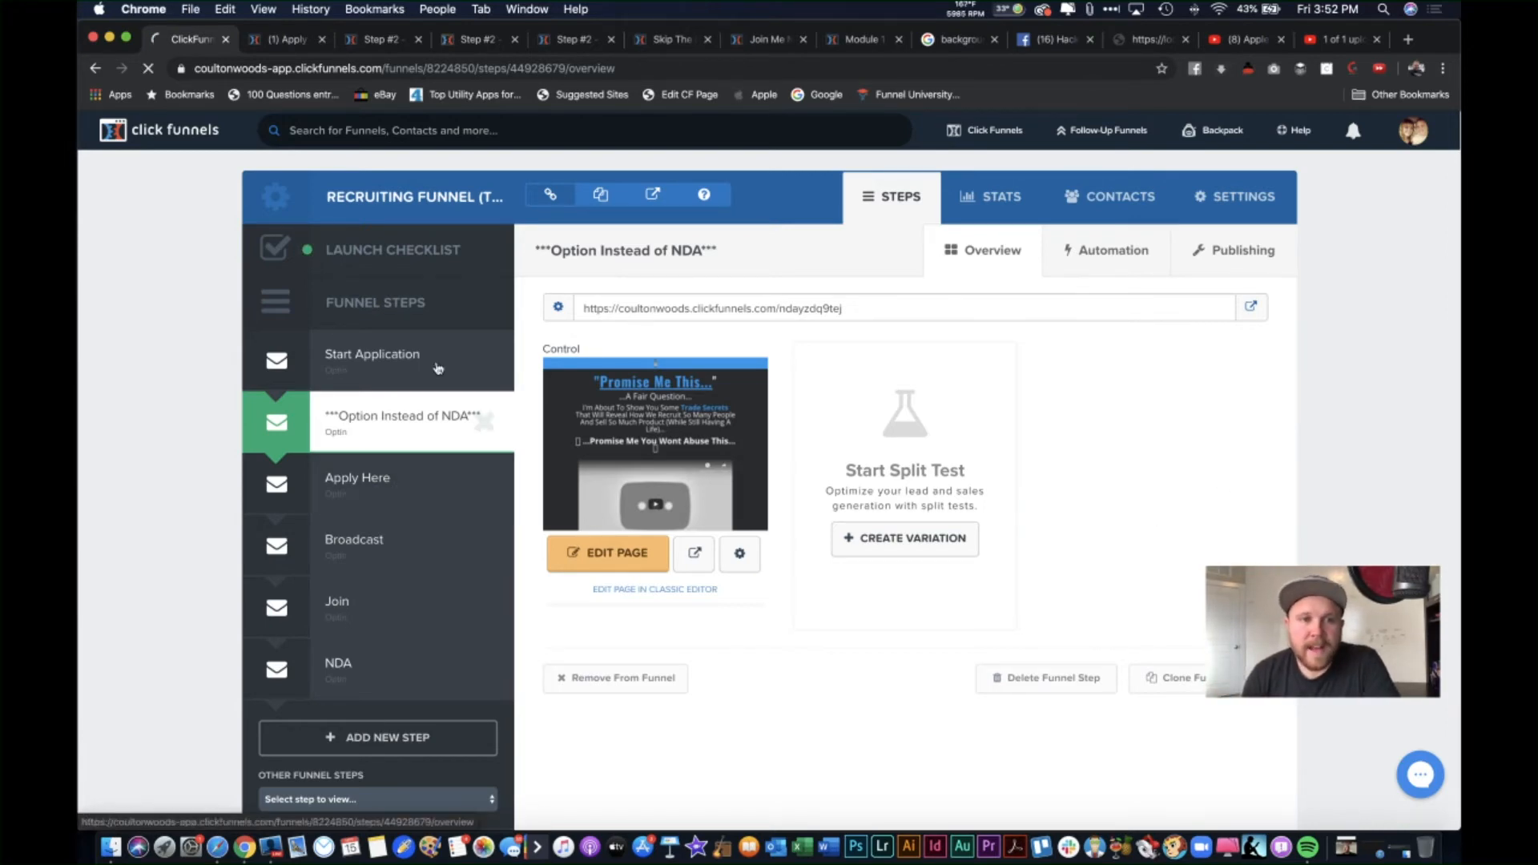
left_click(395, 40)
left_click(480, 40)
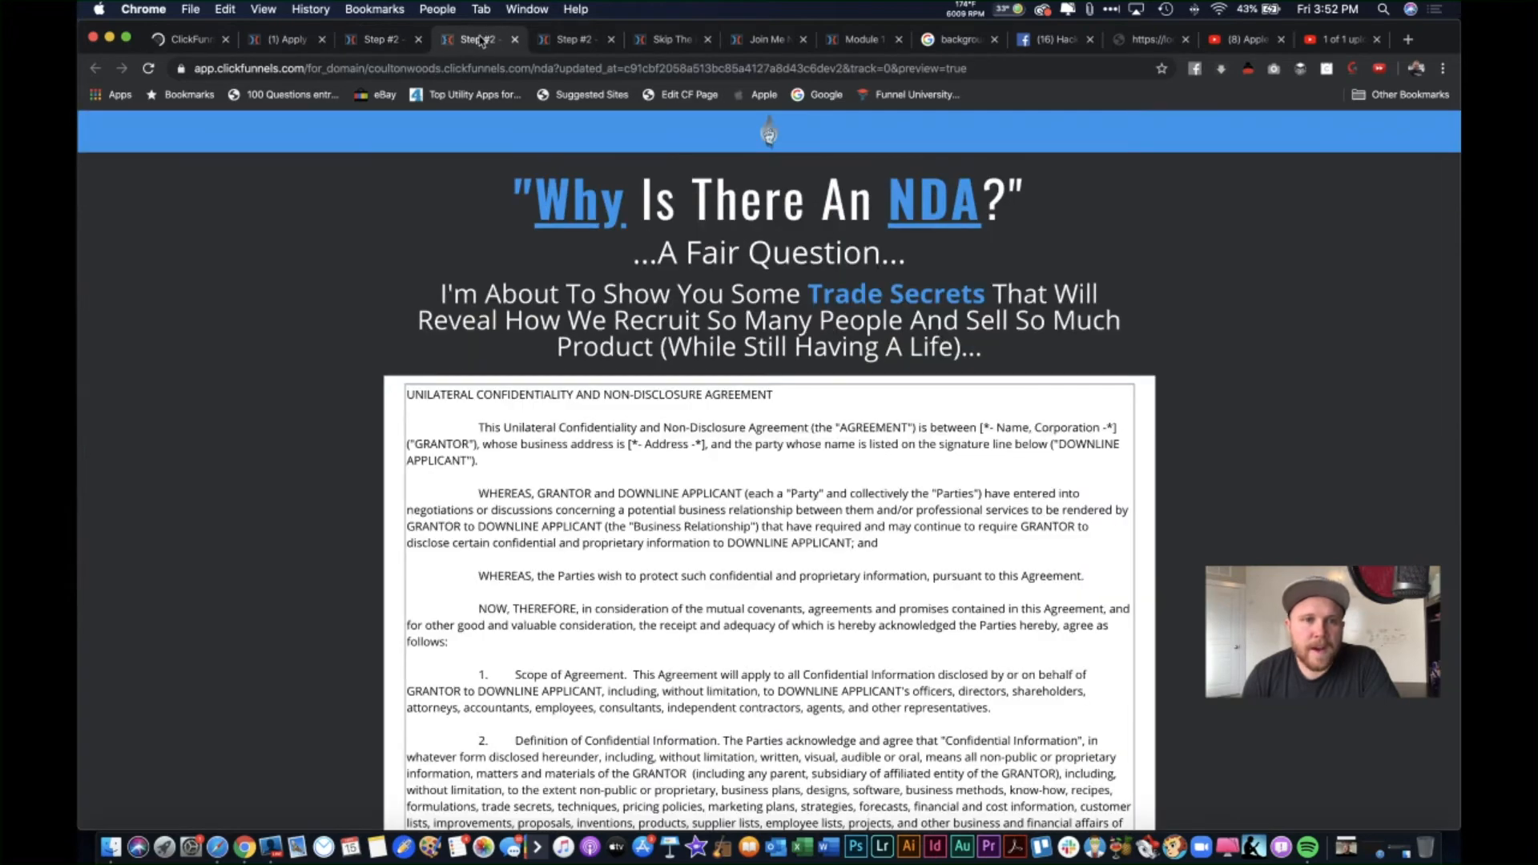
left_click(514, 39)
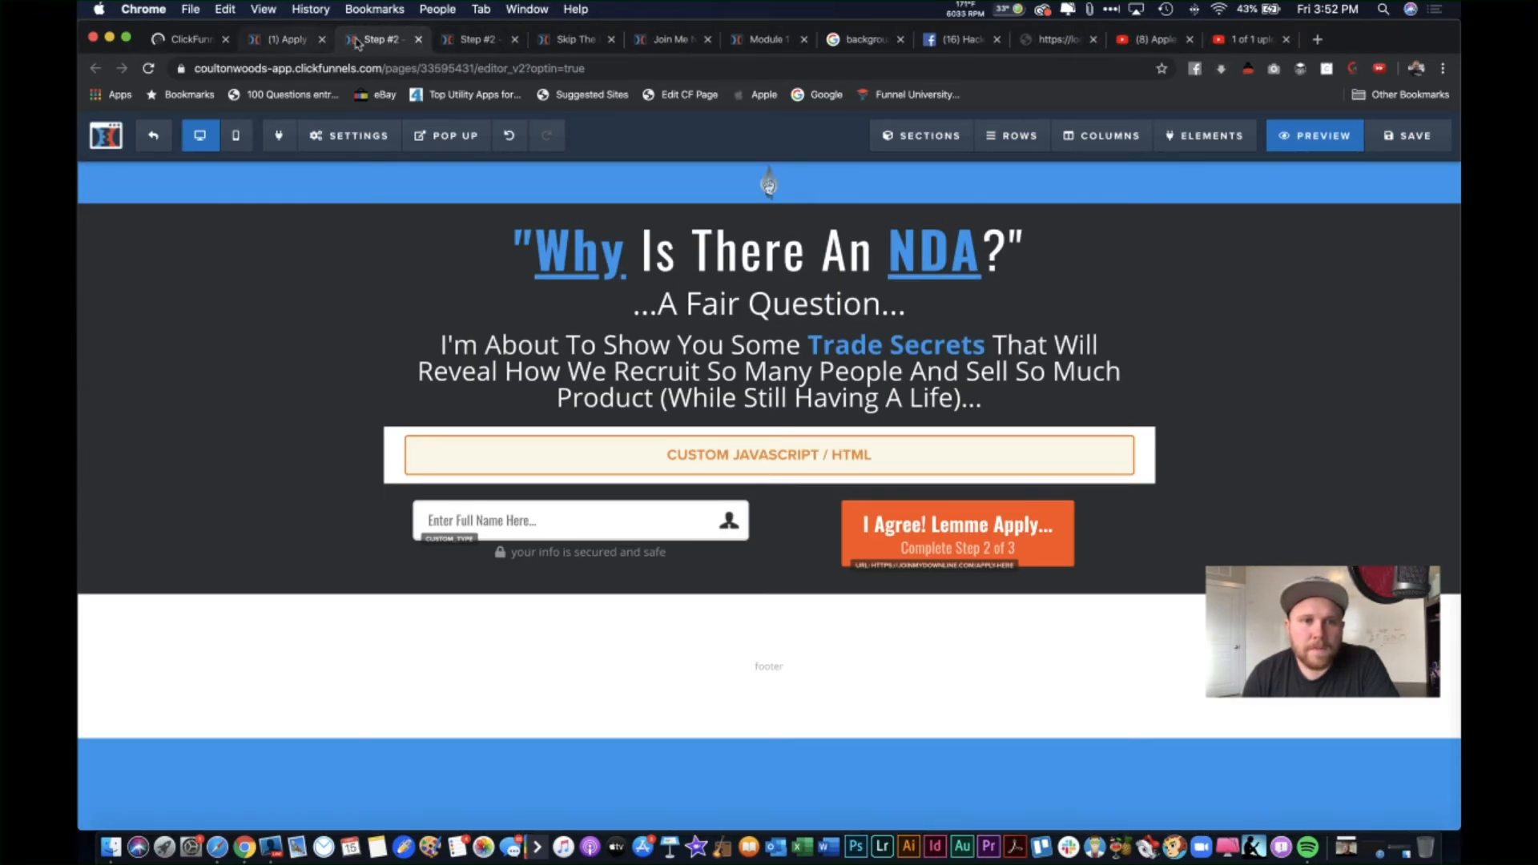
left_click(477, 40)
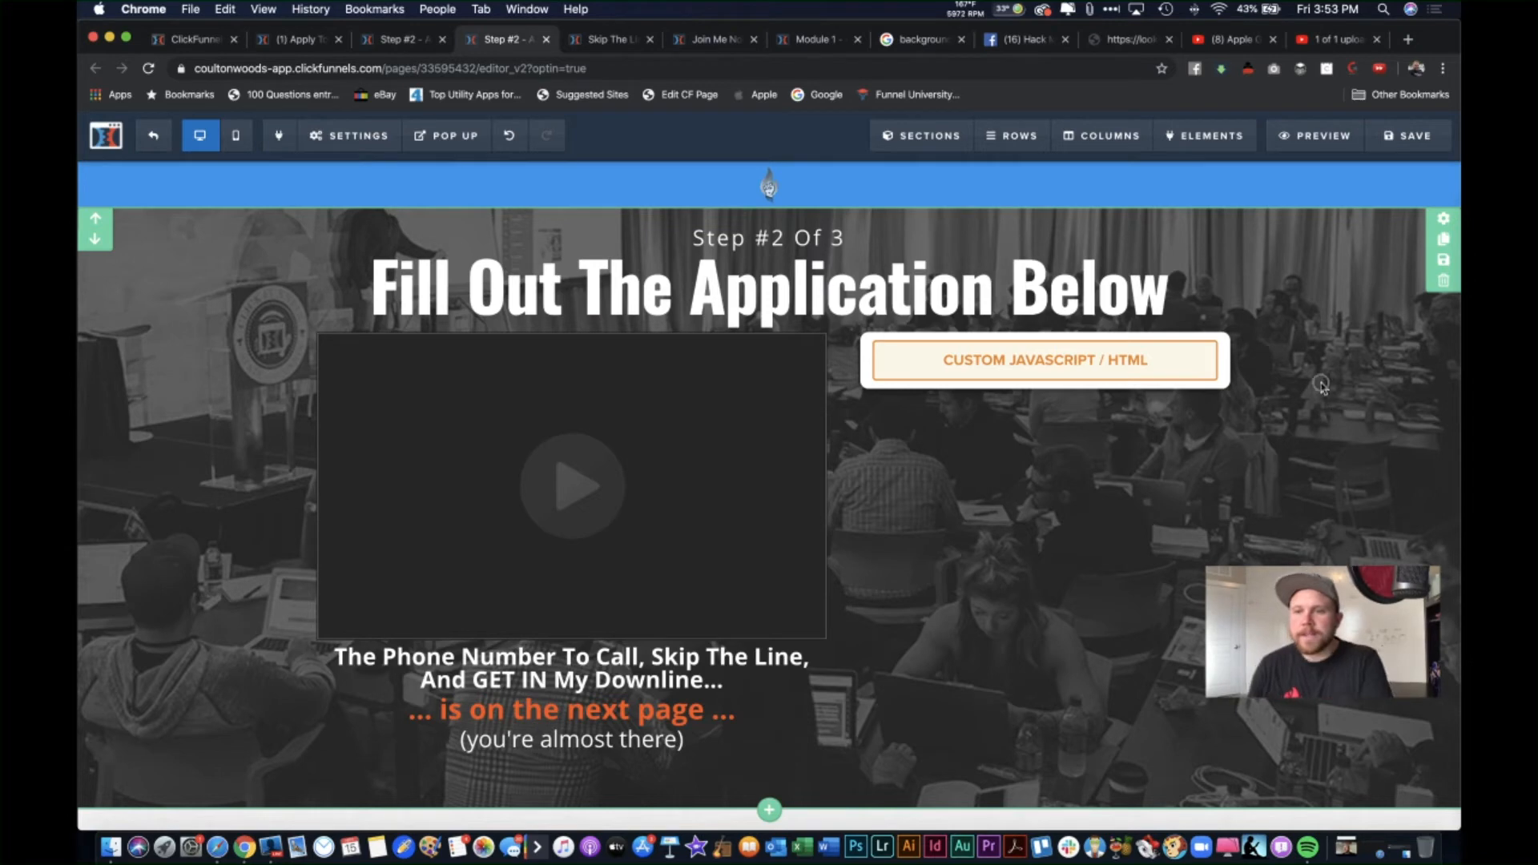
Step: Give the top section a different background image
left_click(1443, 218)
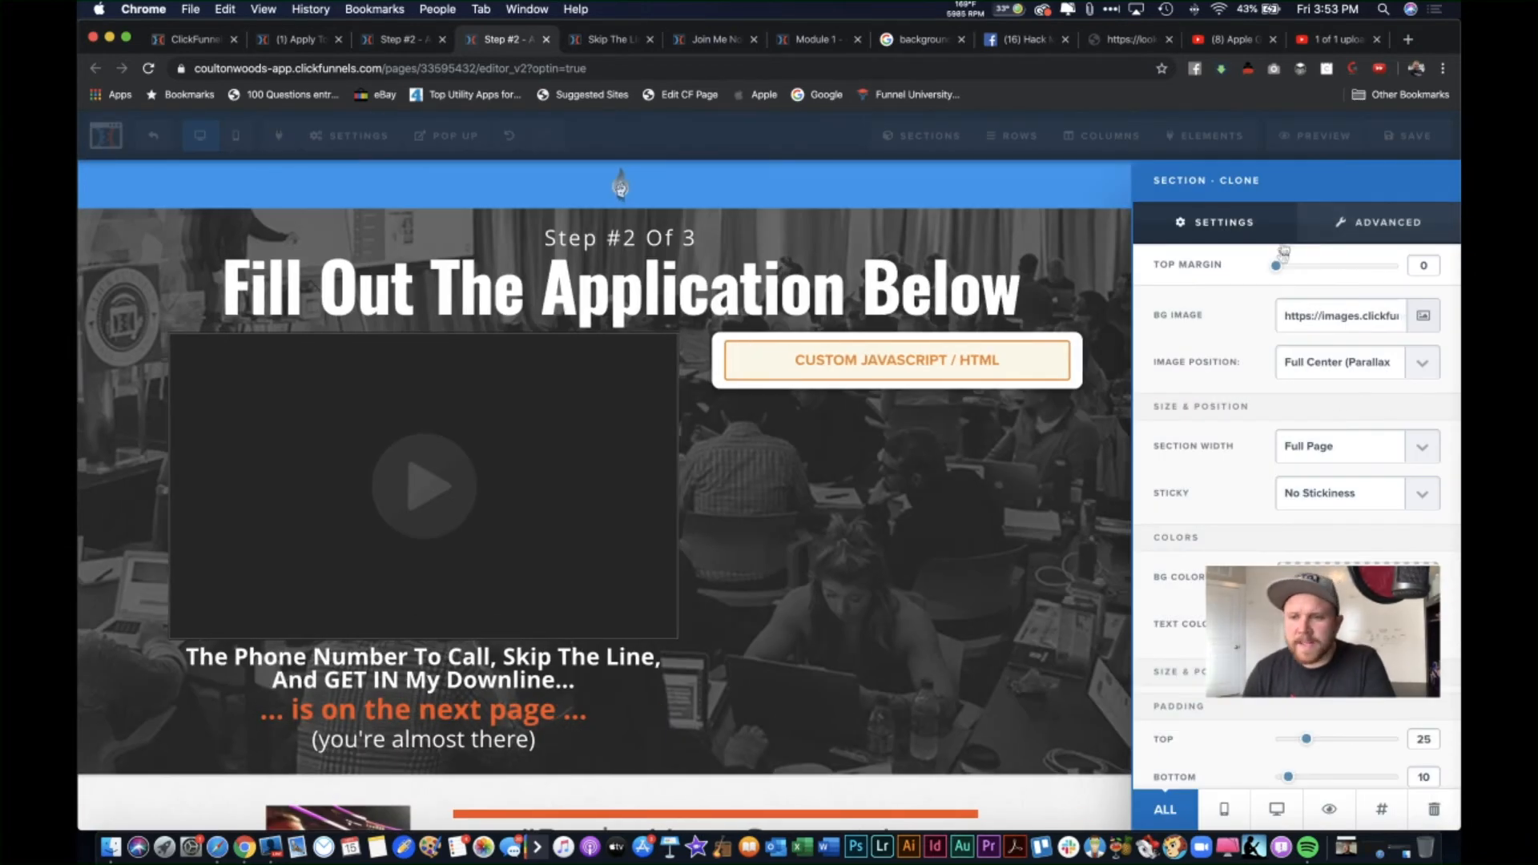
left_click(1424, 315)
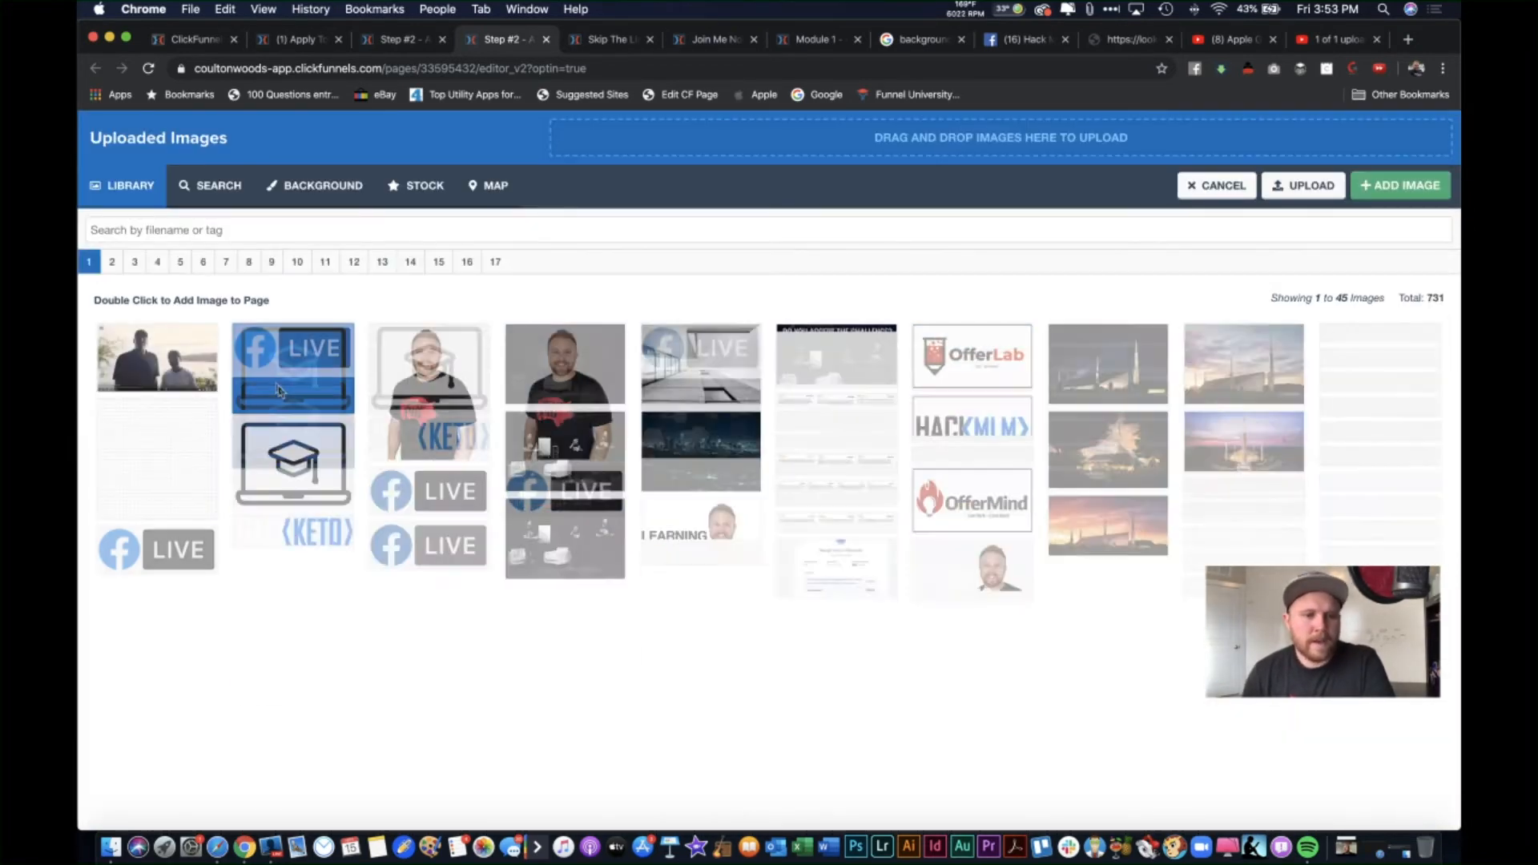
double_click(431, 374)
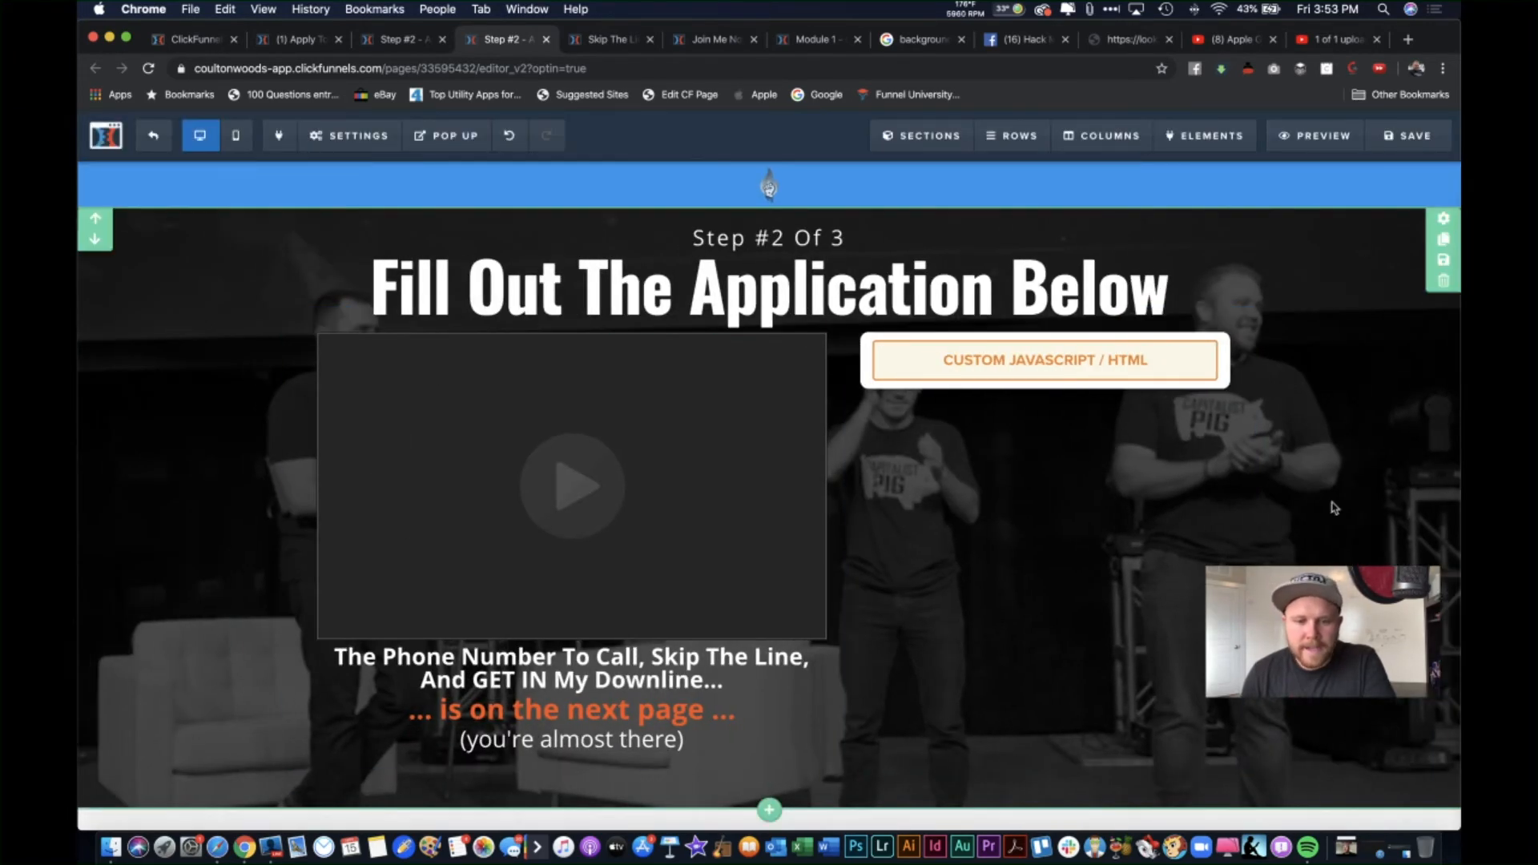
scroll(1334, 508, "down", 3)
scroll(1362, 521, "up", 3)
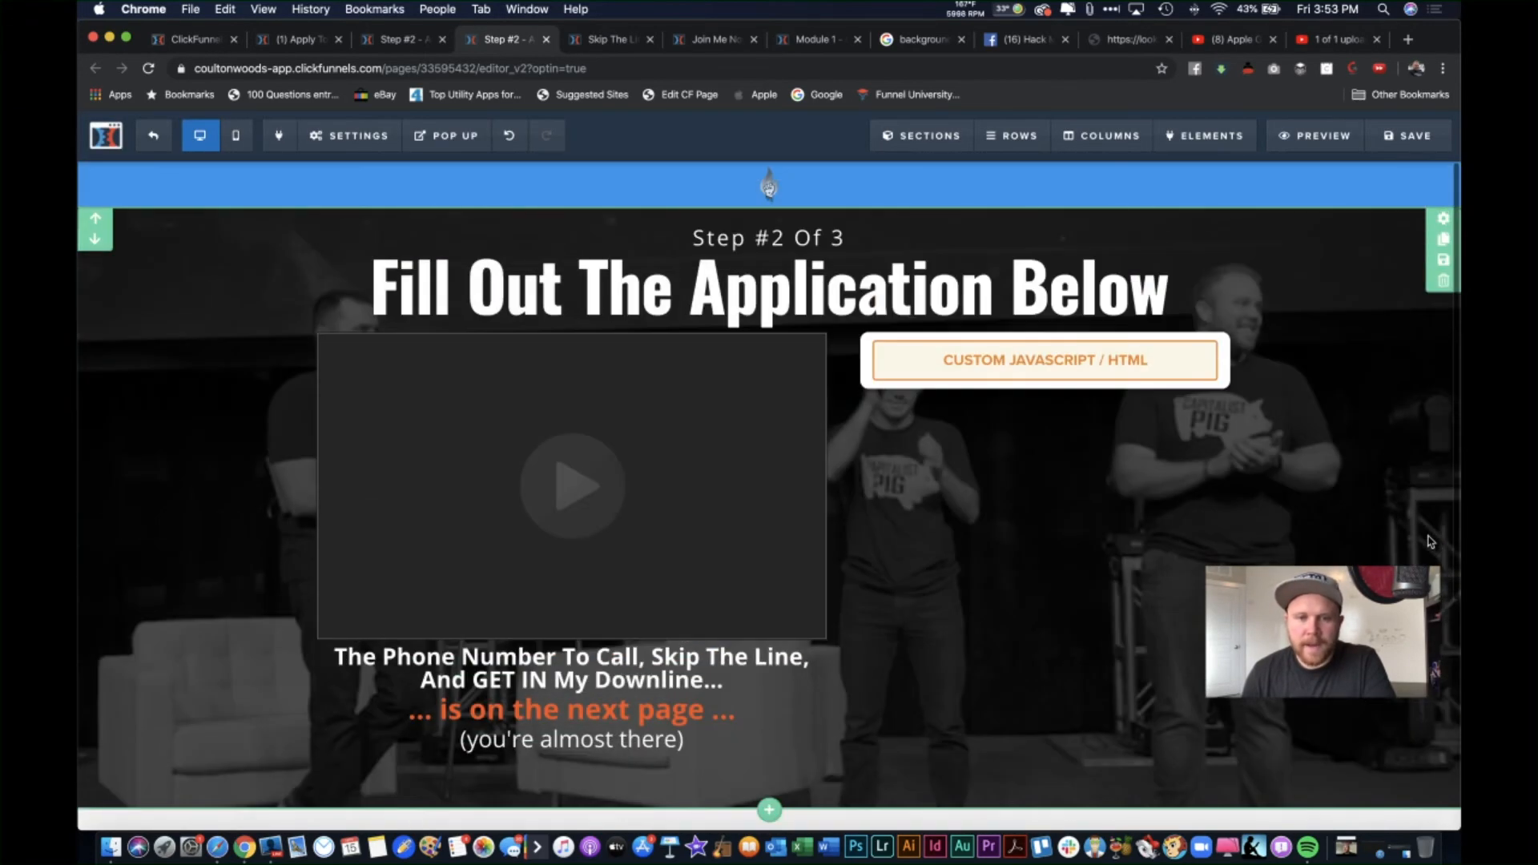
scroll(1431, 541, "down", 5)
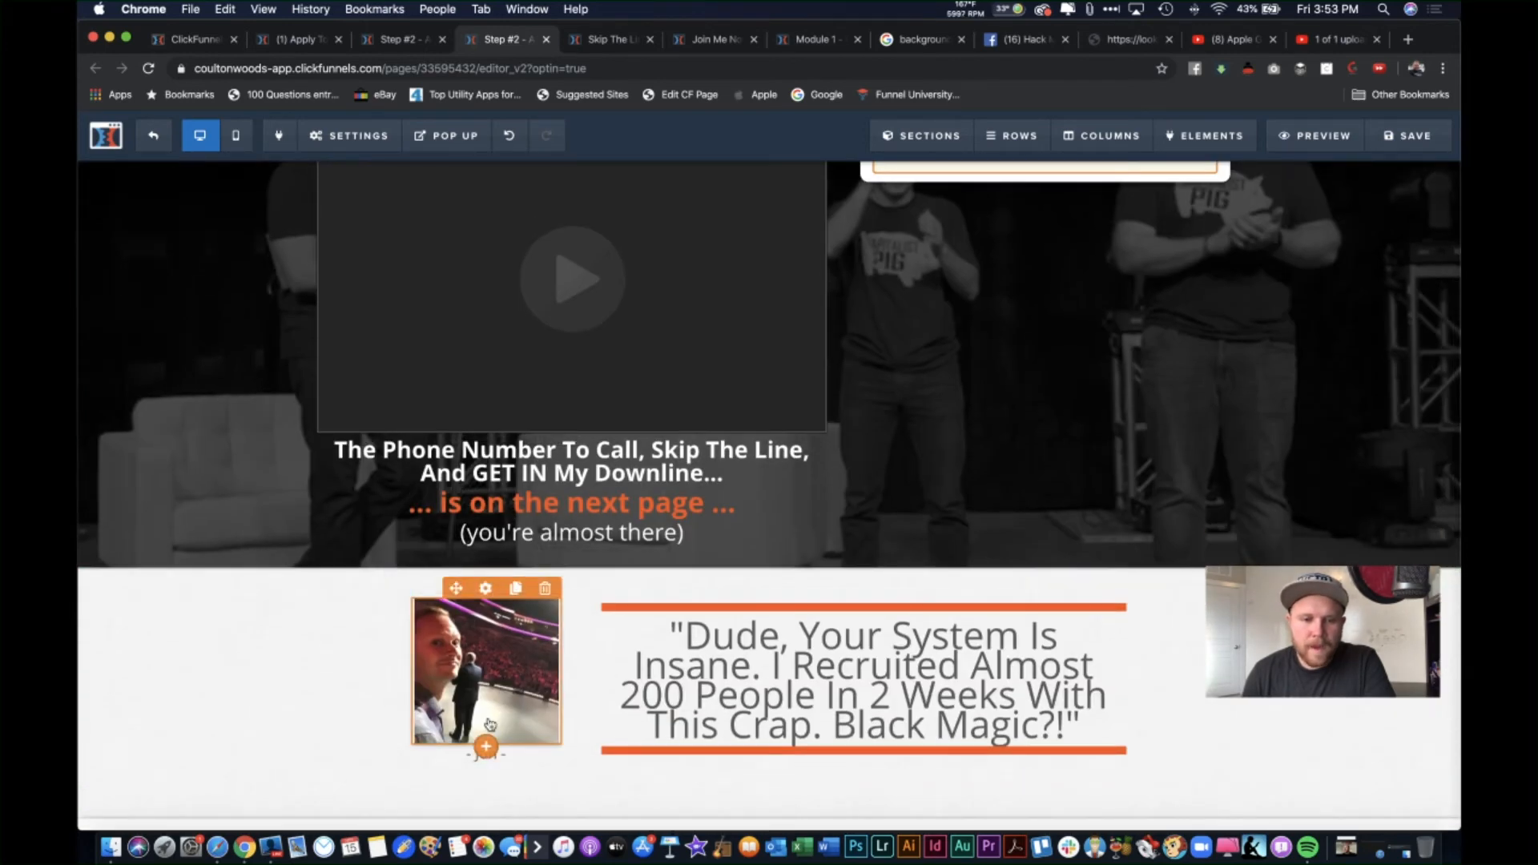
Step: Add the surname 'Doe' to the caption under the testimonial photo
left_click(492, 762)
left_click(526, 763)
left_click(529, 759)
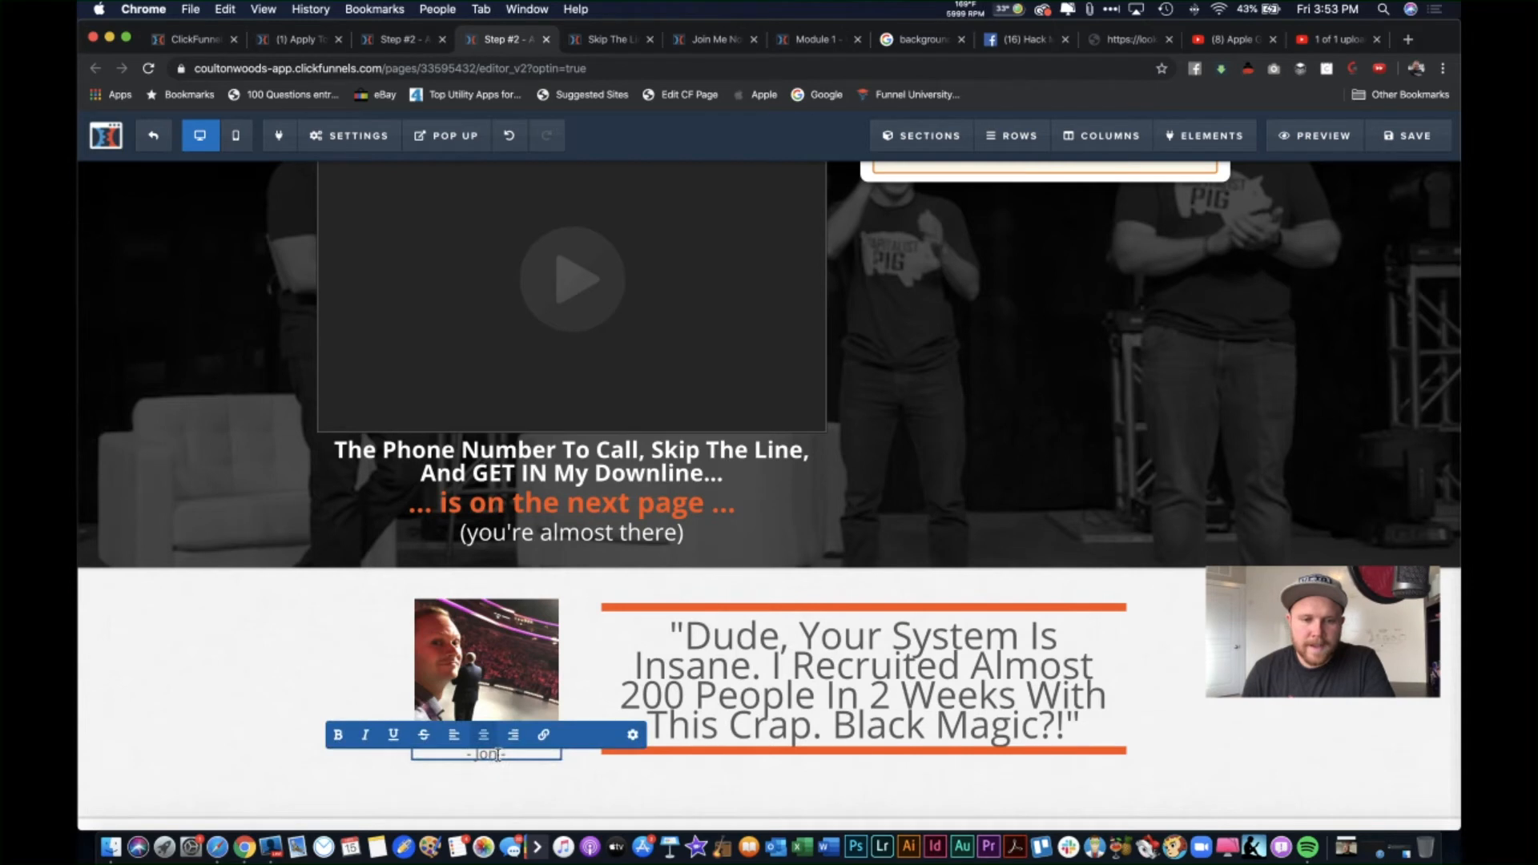
type("Doe")
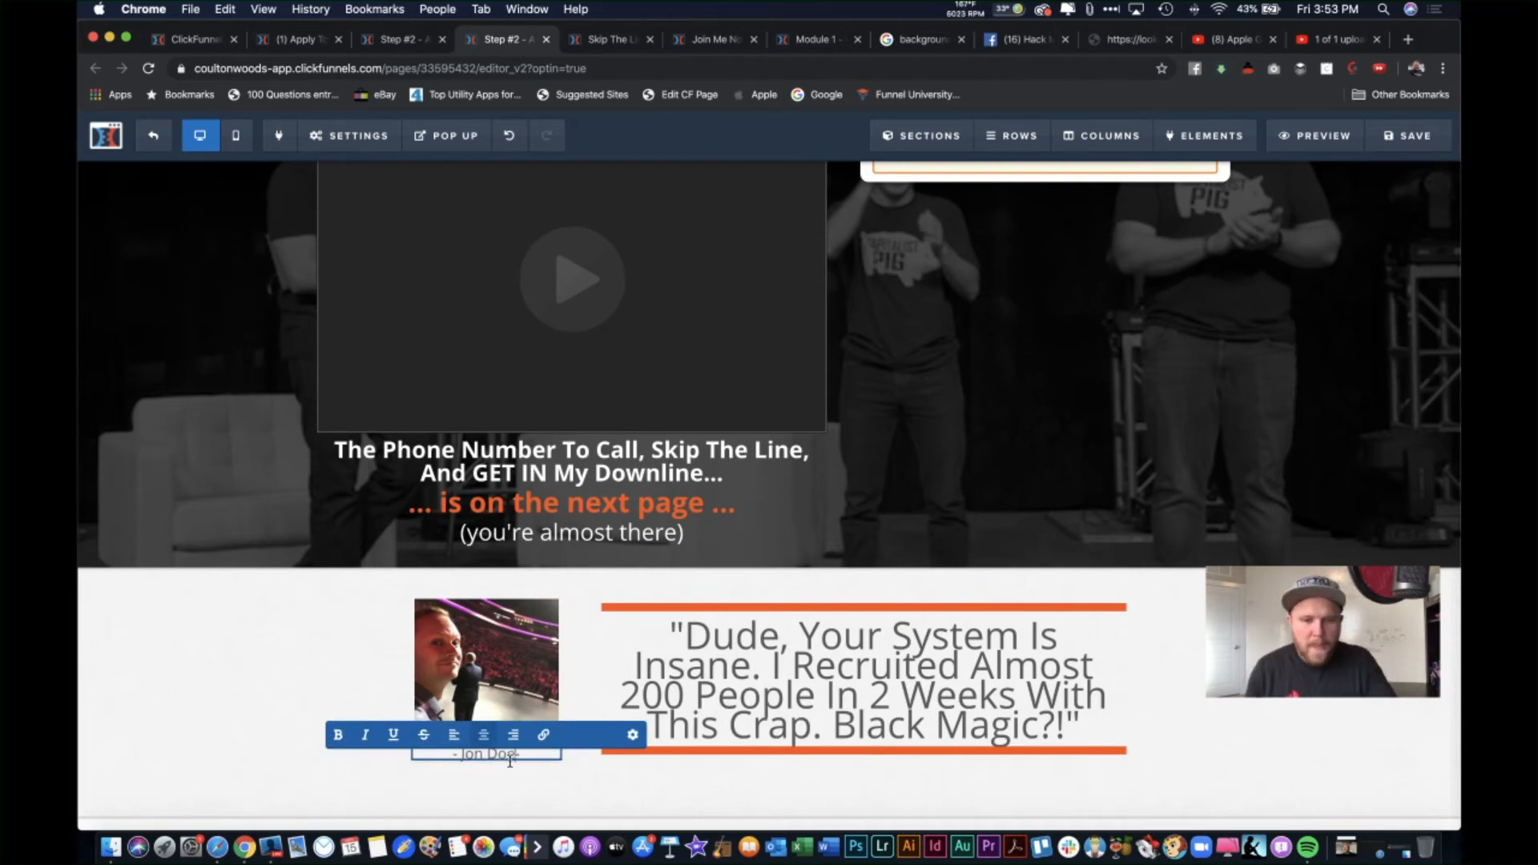
left_click(584, 804)
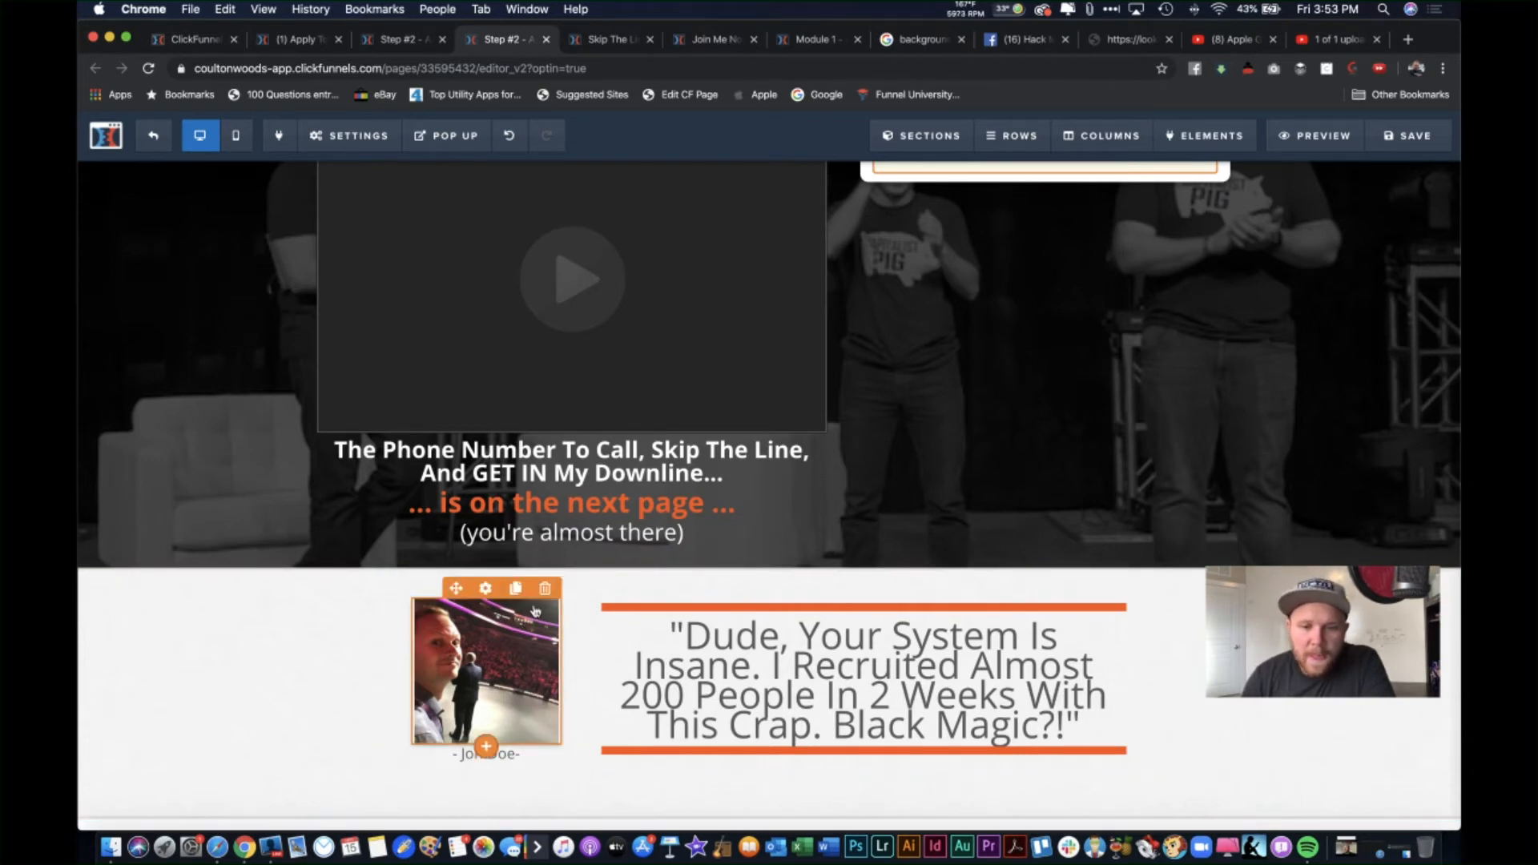
left_click(998, 669)
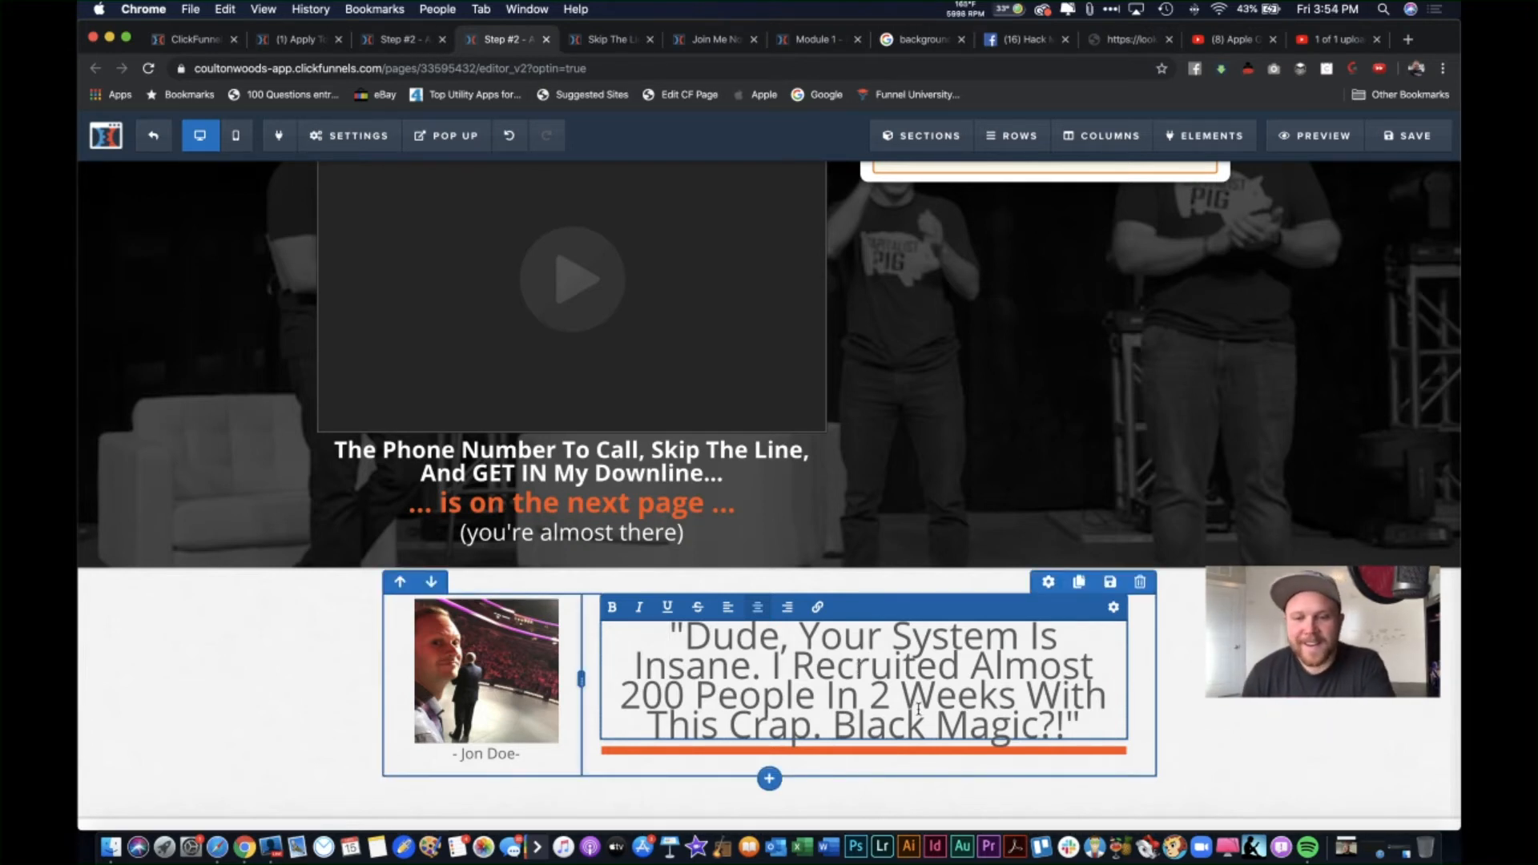
Step: Select and review the testimonial quote text without changing it
left_click(1241, 698)
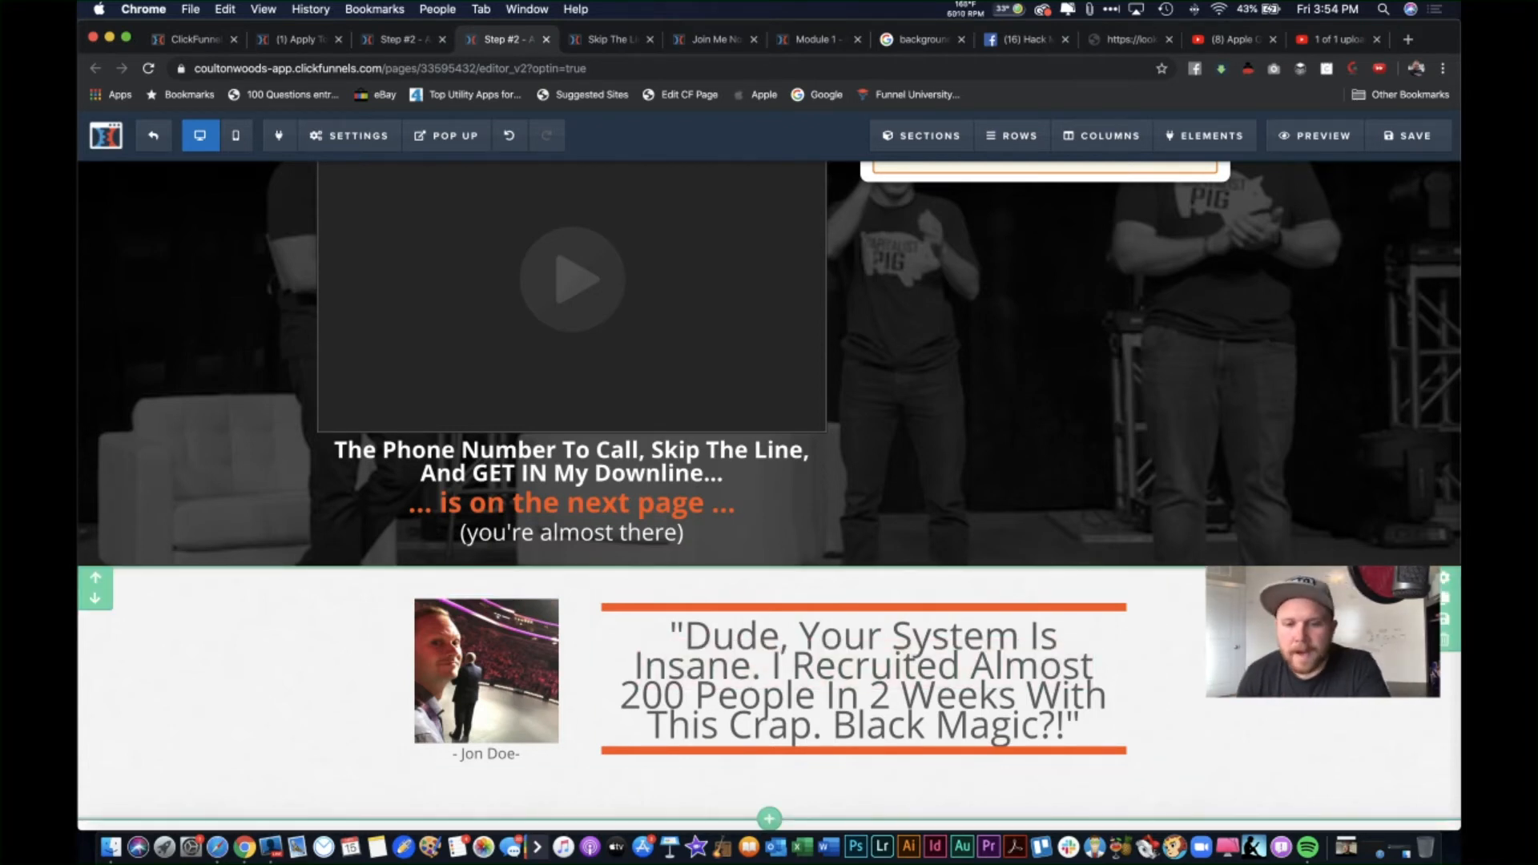
scroll(1174, 646, "up", 1)
left_click(1016, 722)
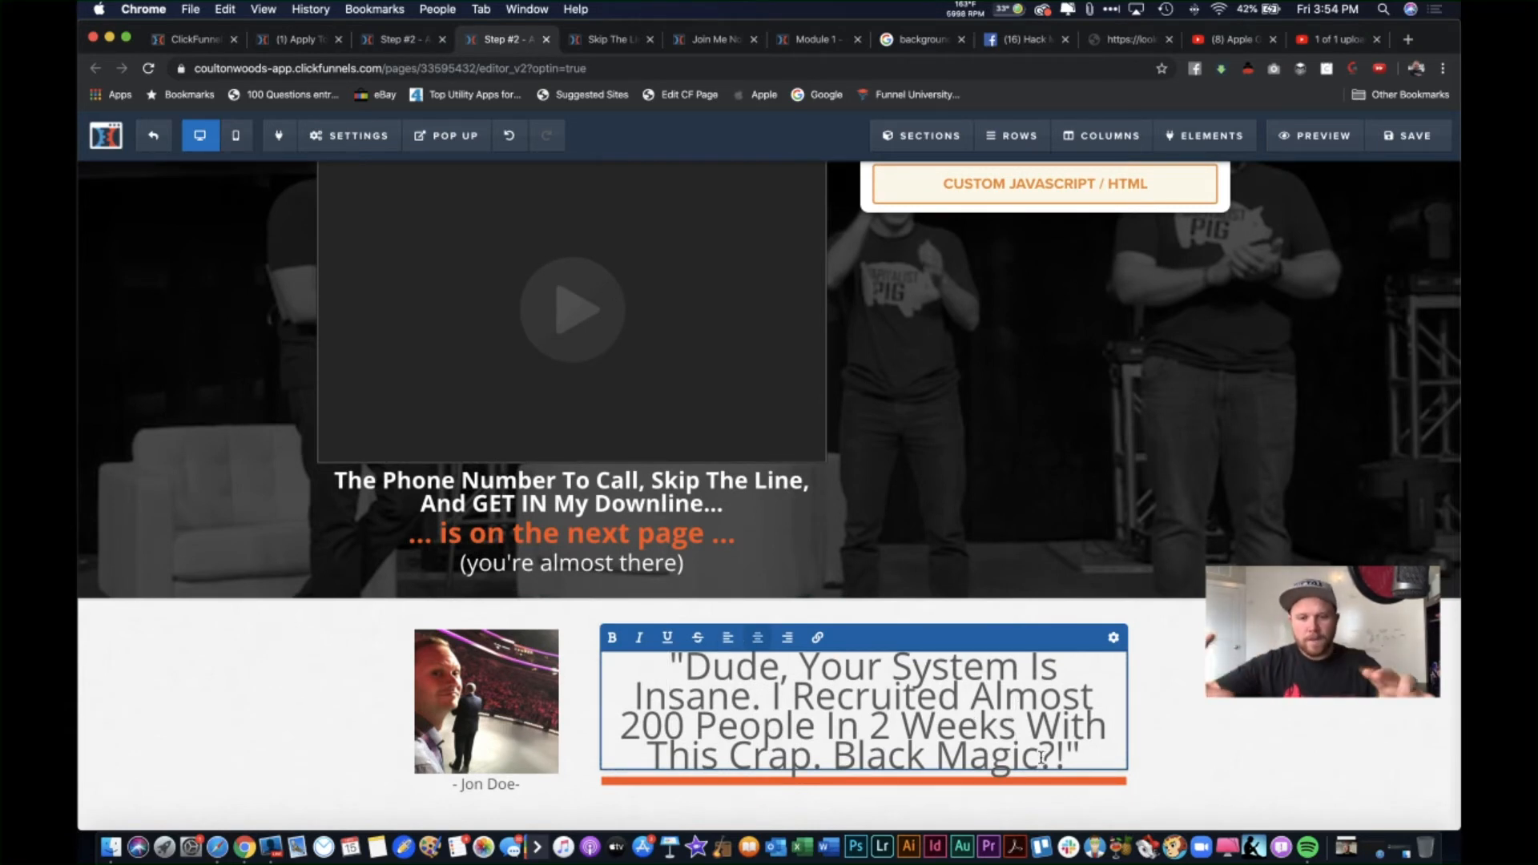
left_click(1039, 718)
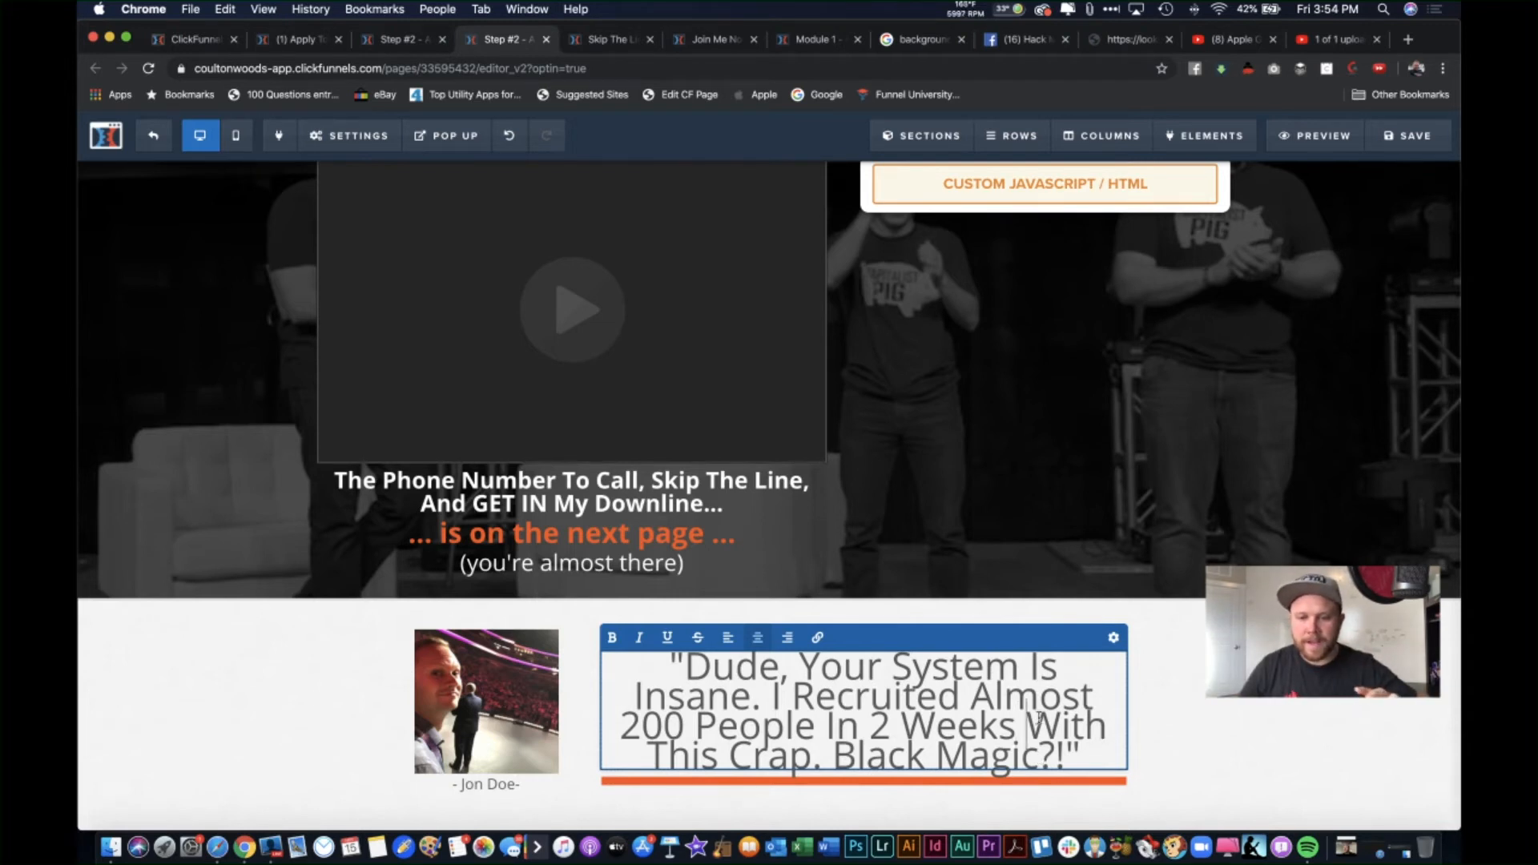
left_click_drag(1065, 757, 685, 664)
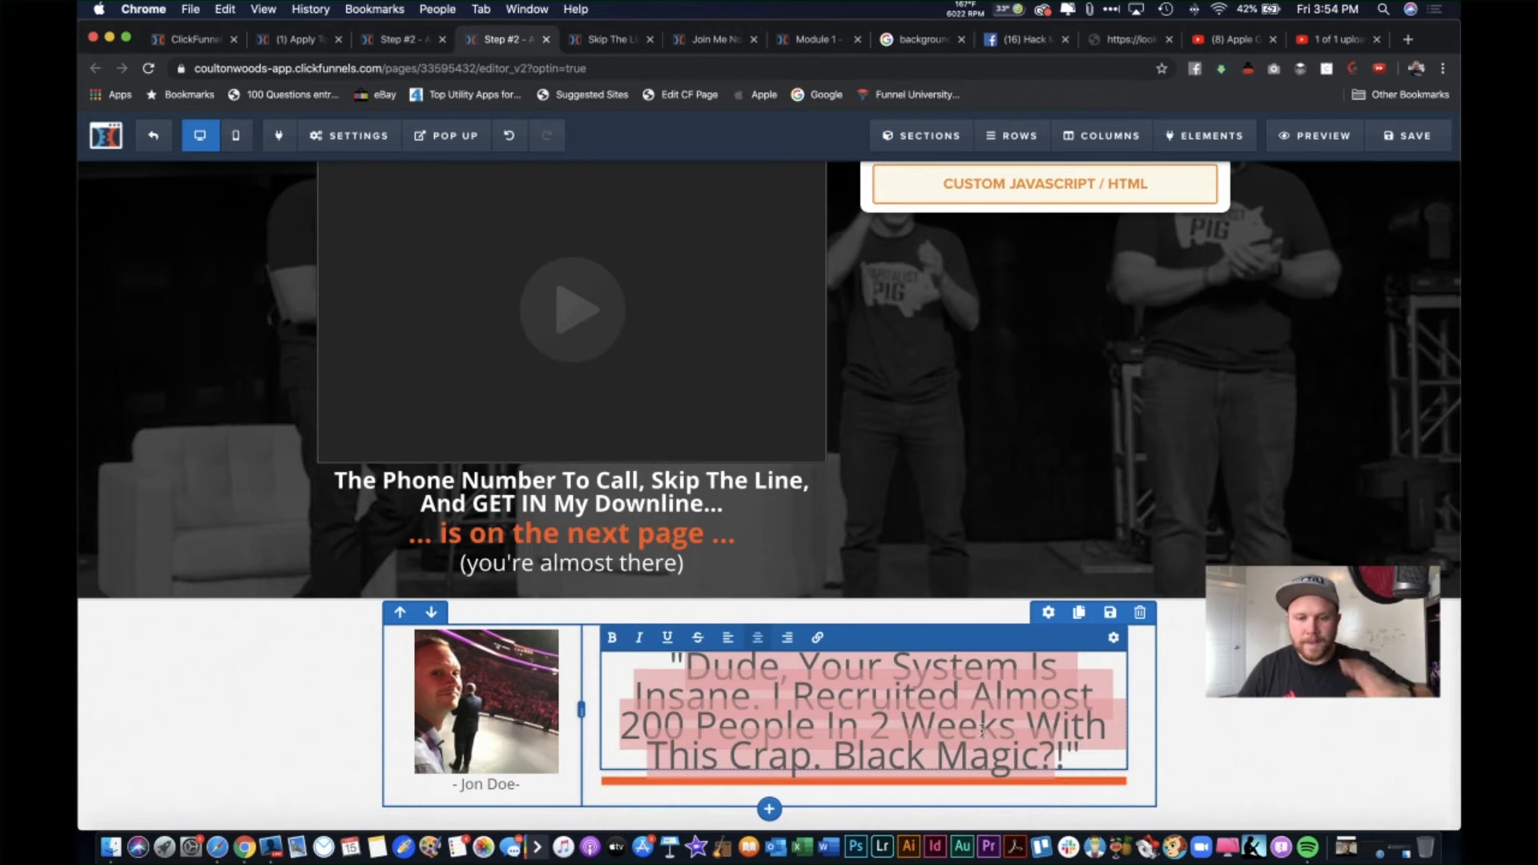
left_click(936, 707)
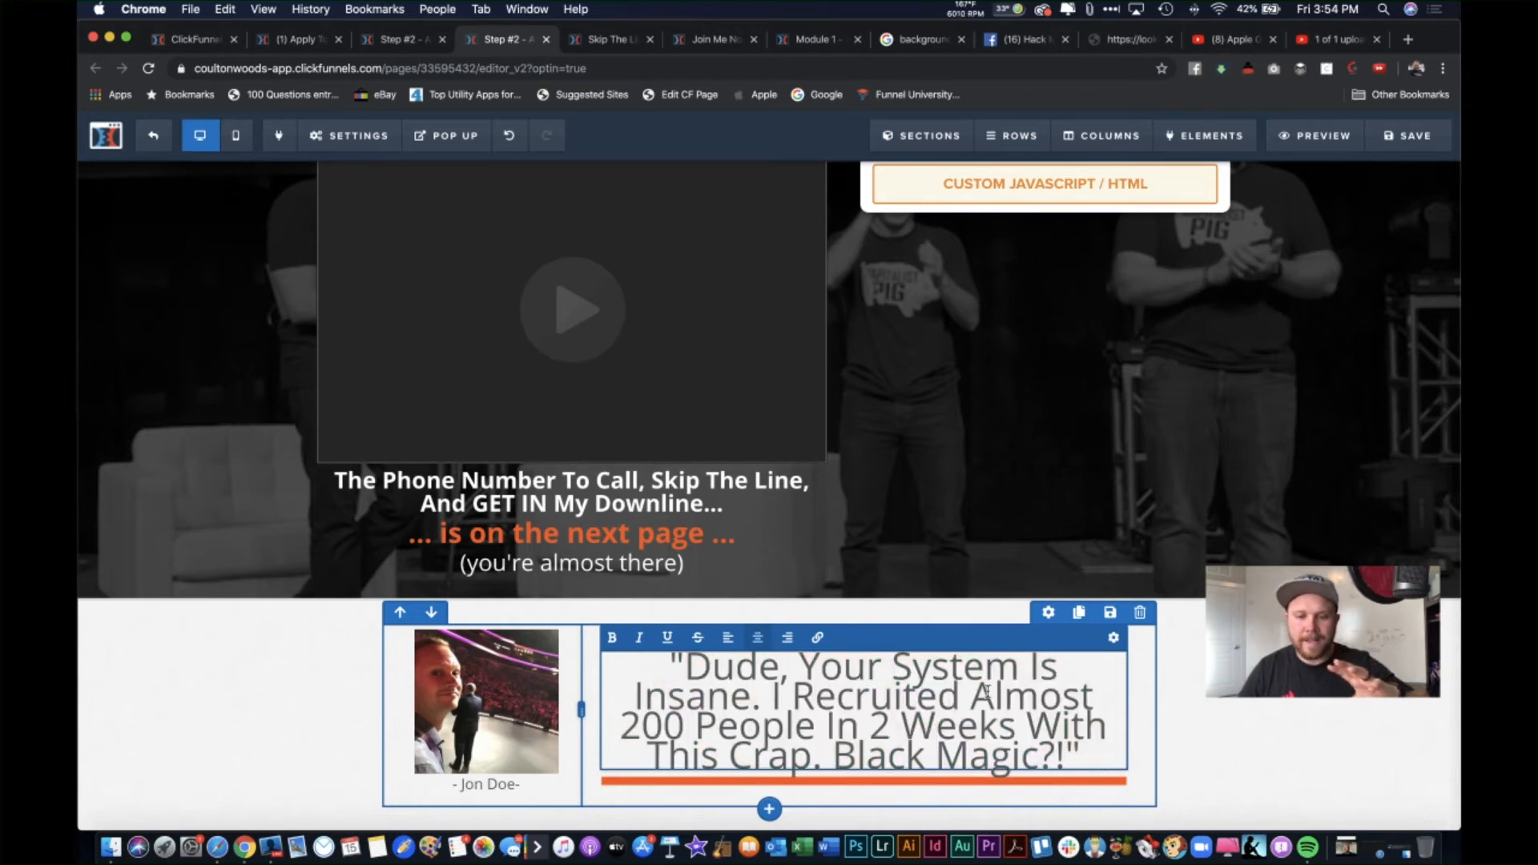
Step: Check the quote headline's Advanced settings, then preview the application page live
left_click(1113, 638)
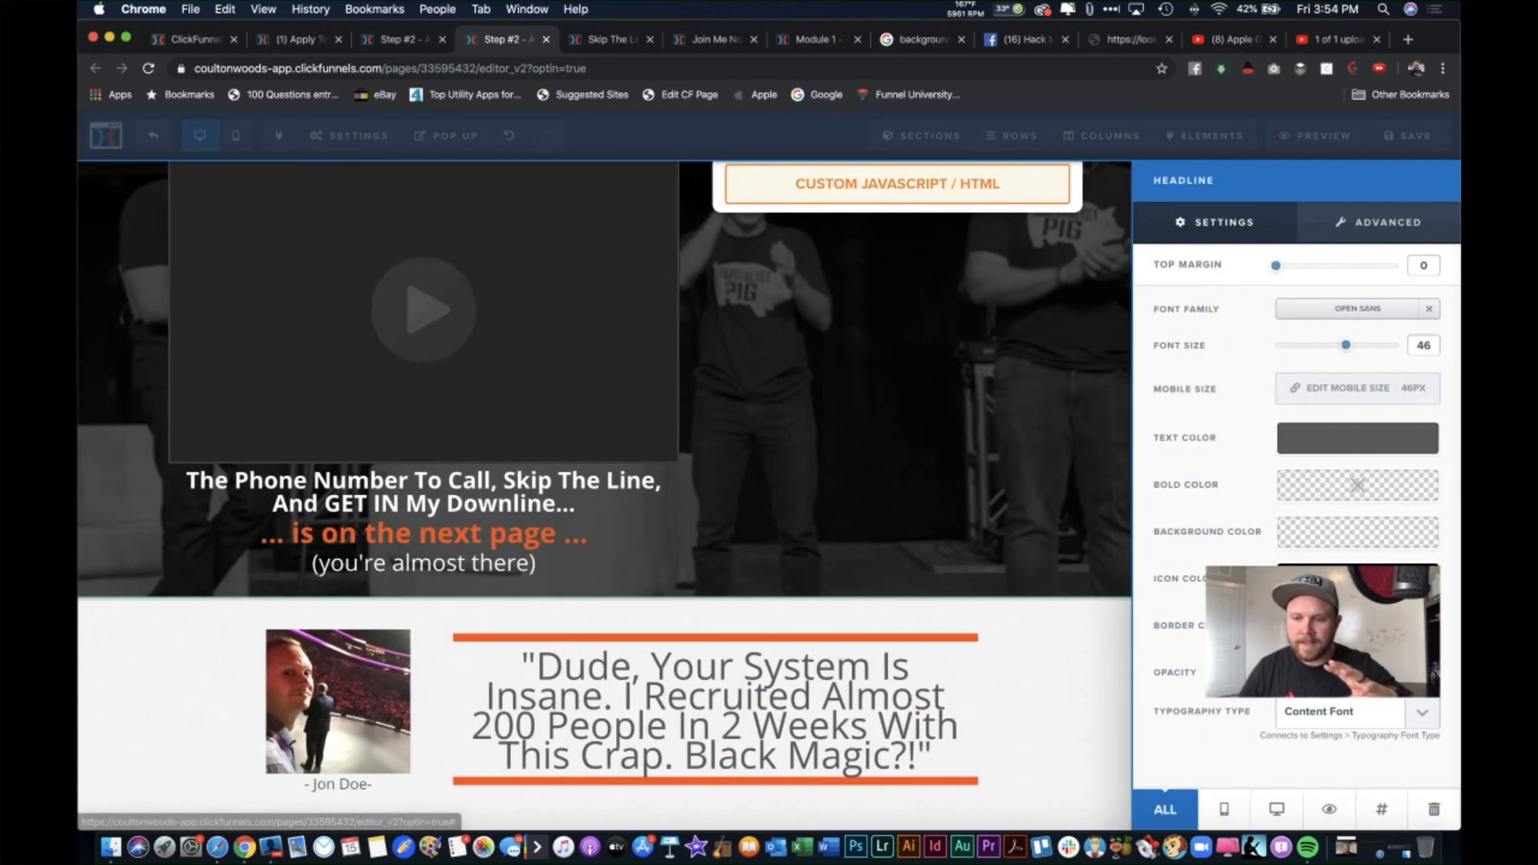
left_click(1365, 228)
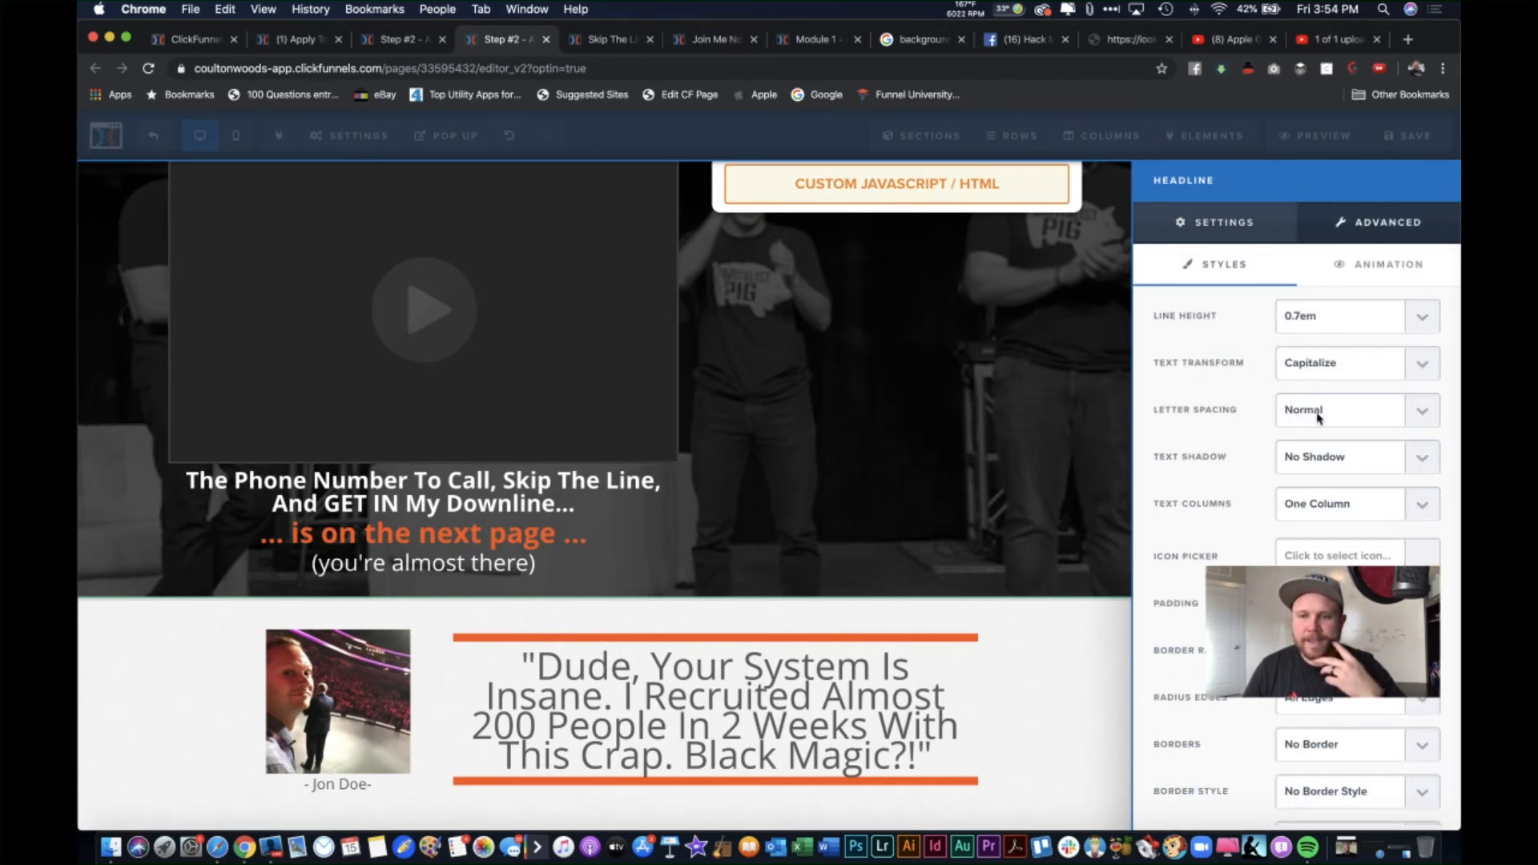
left_click(1046, 687)
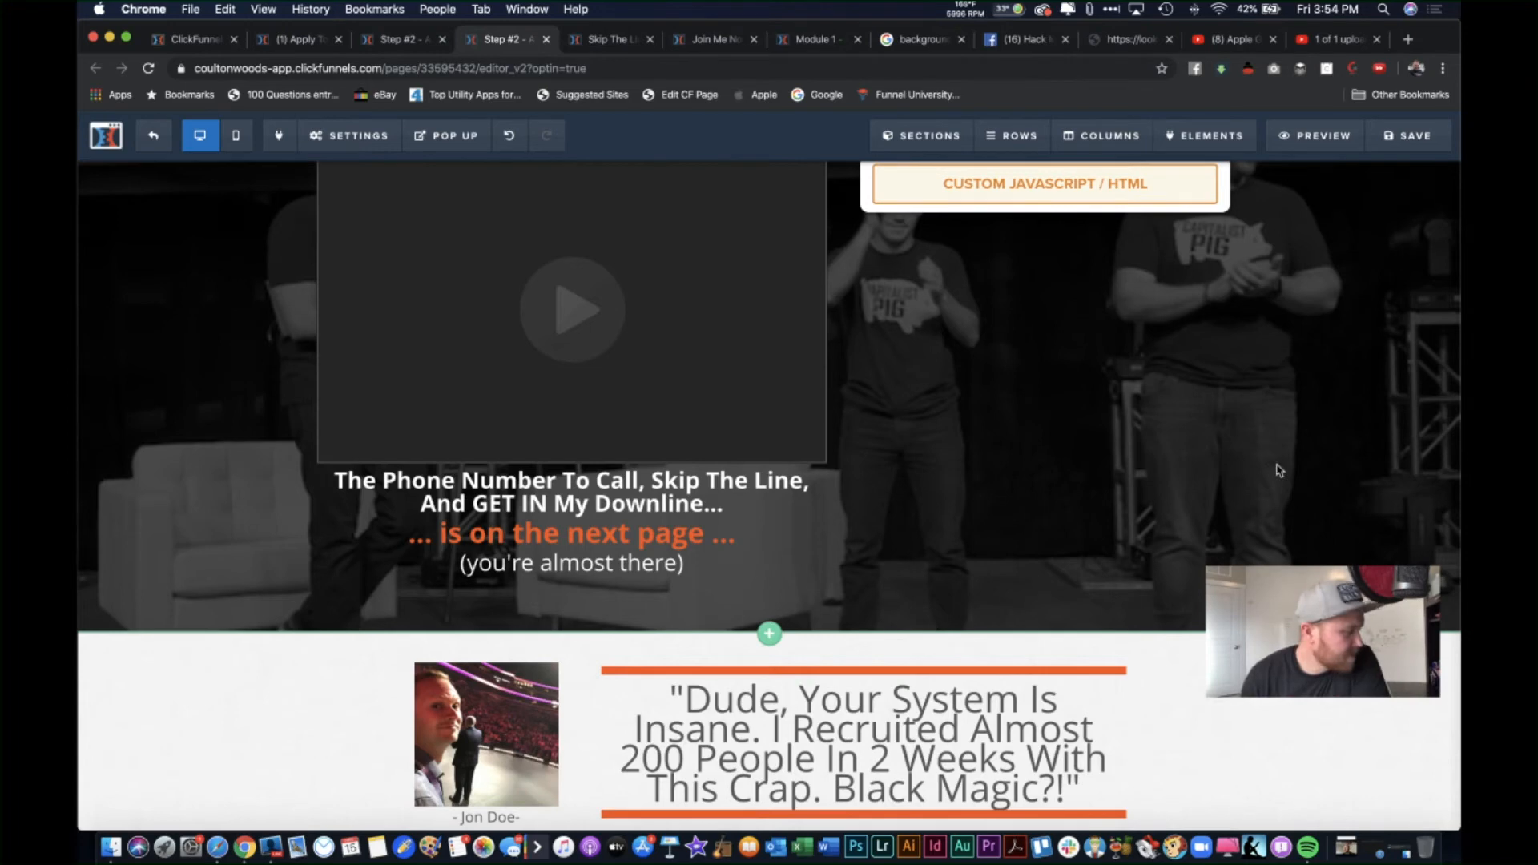
scroll(1286, 473, "up", 3)
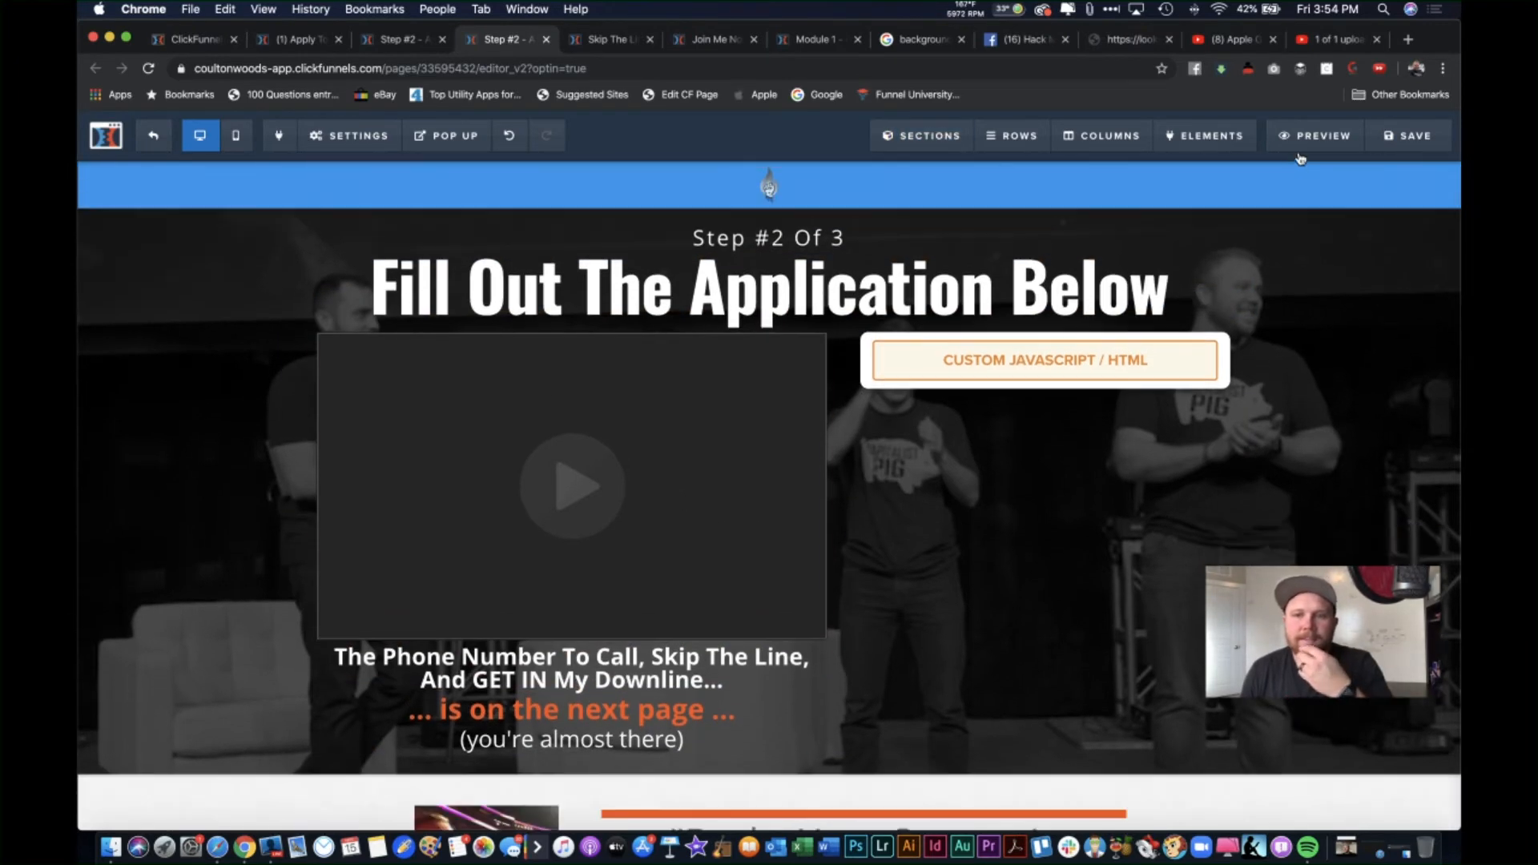
left_click(1315, 136)
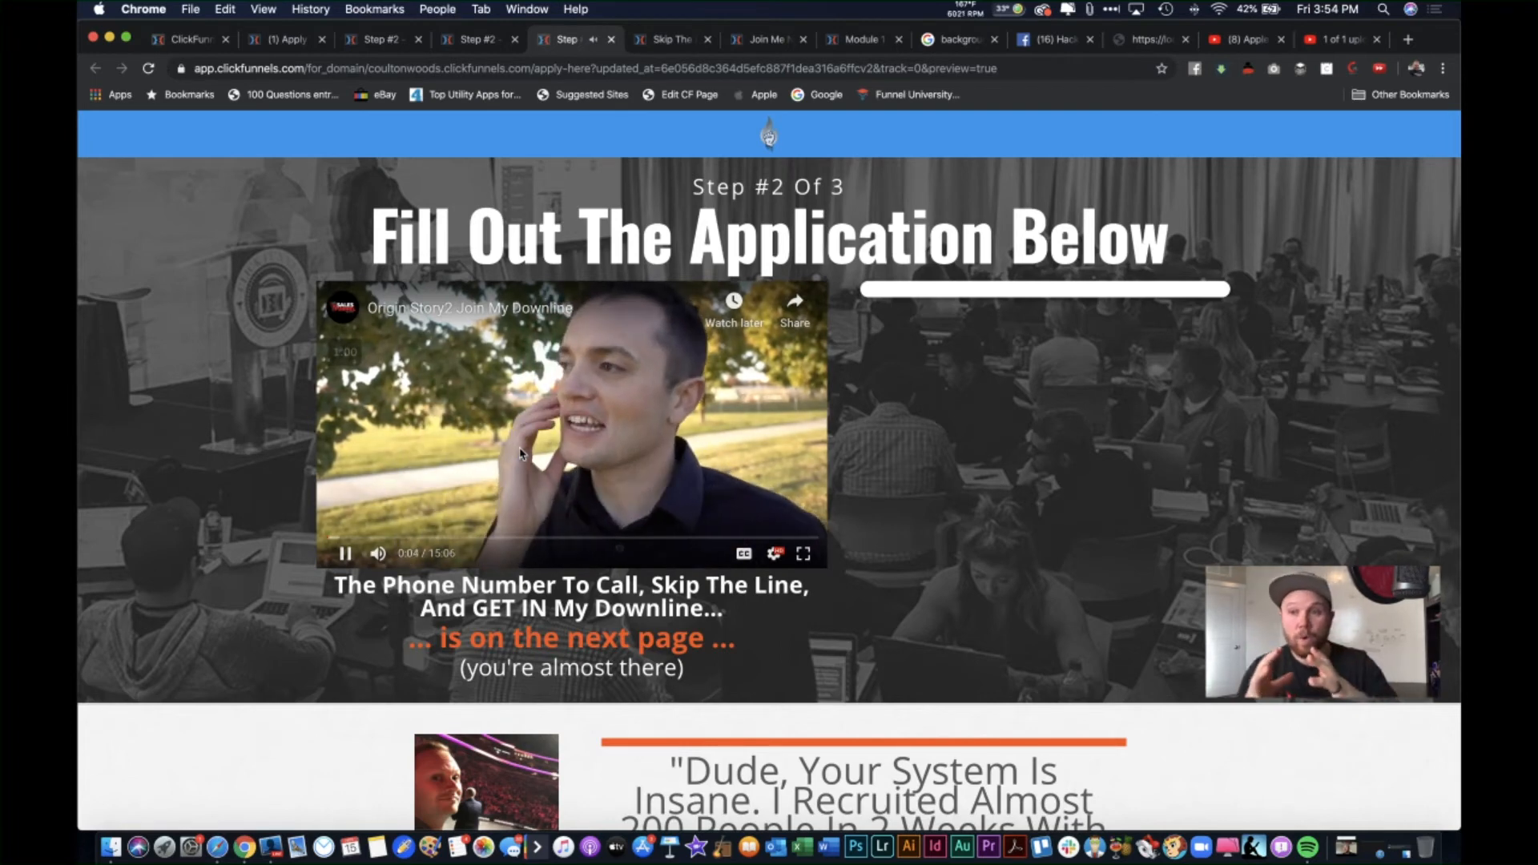
Step: Leave the preview, passing the YouTube upload and Apply tabs, back to the Step #2 editor
left_click(1349, 40)
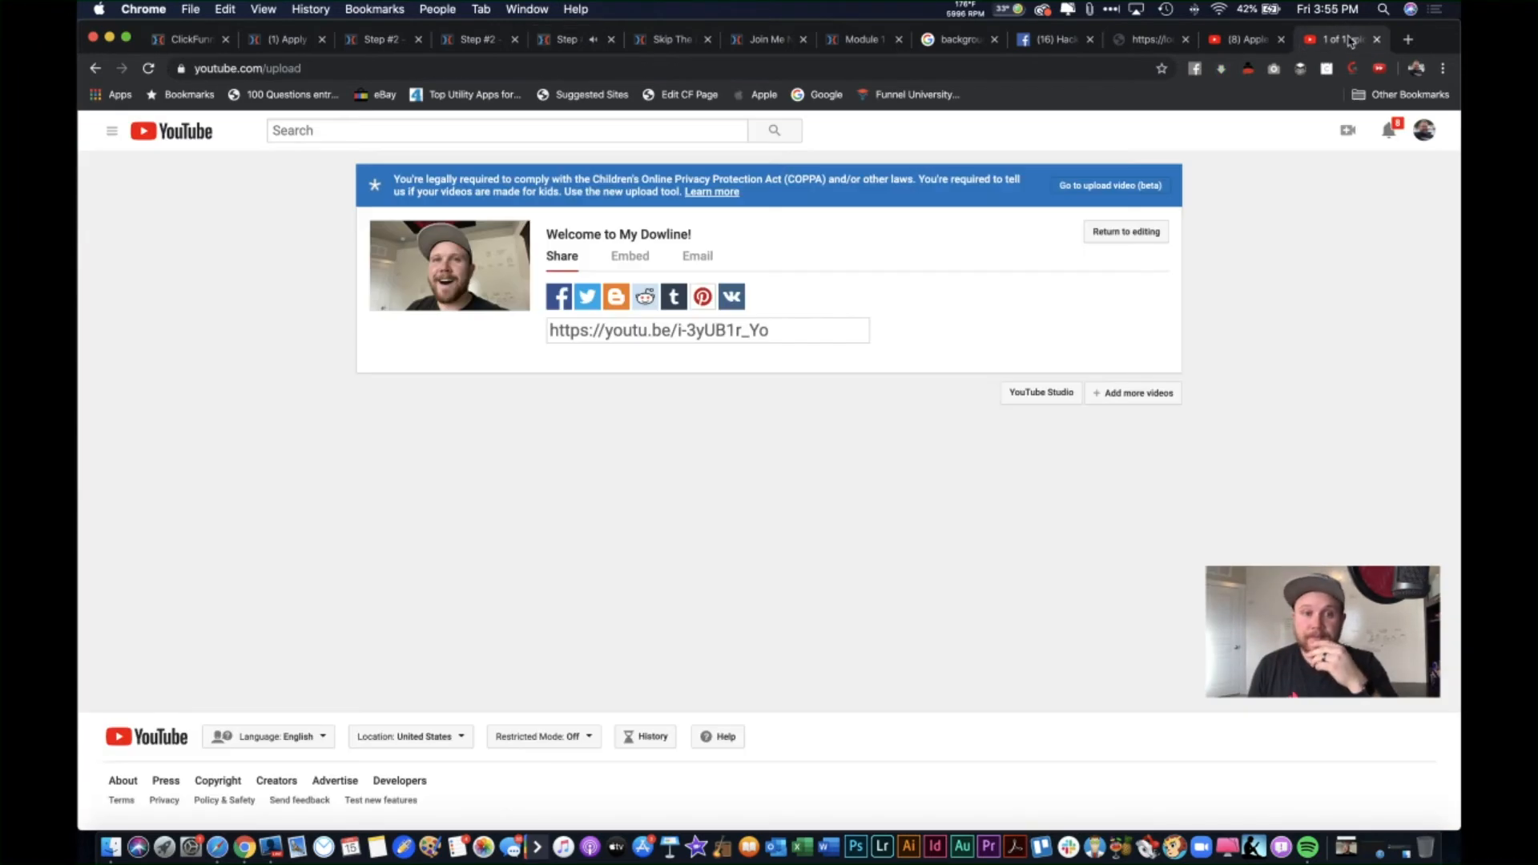
left_click(282, 40)
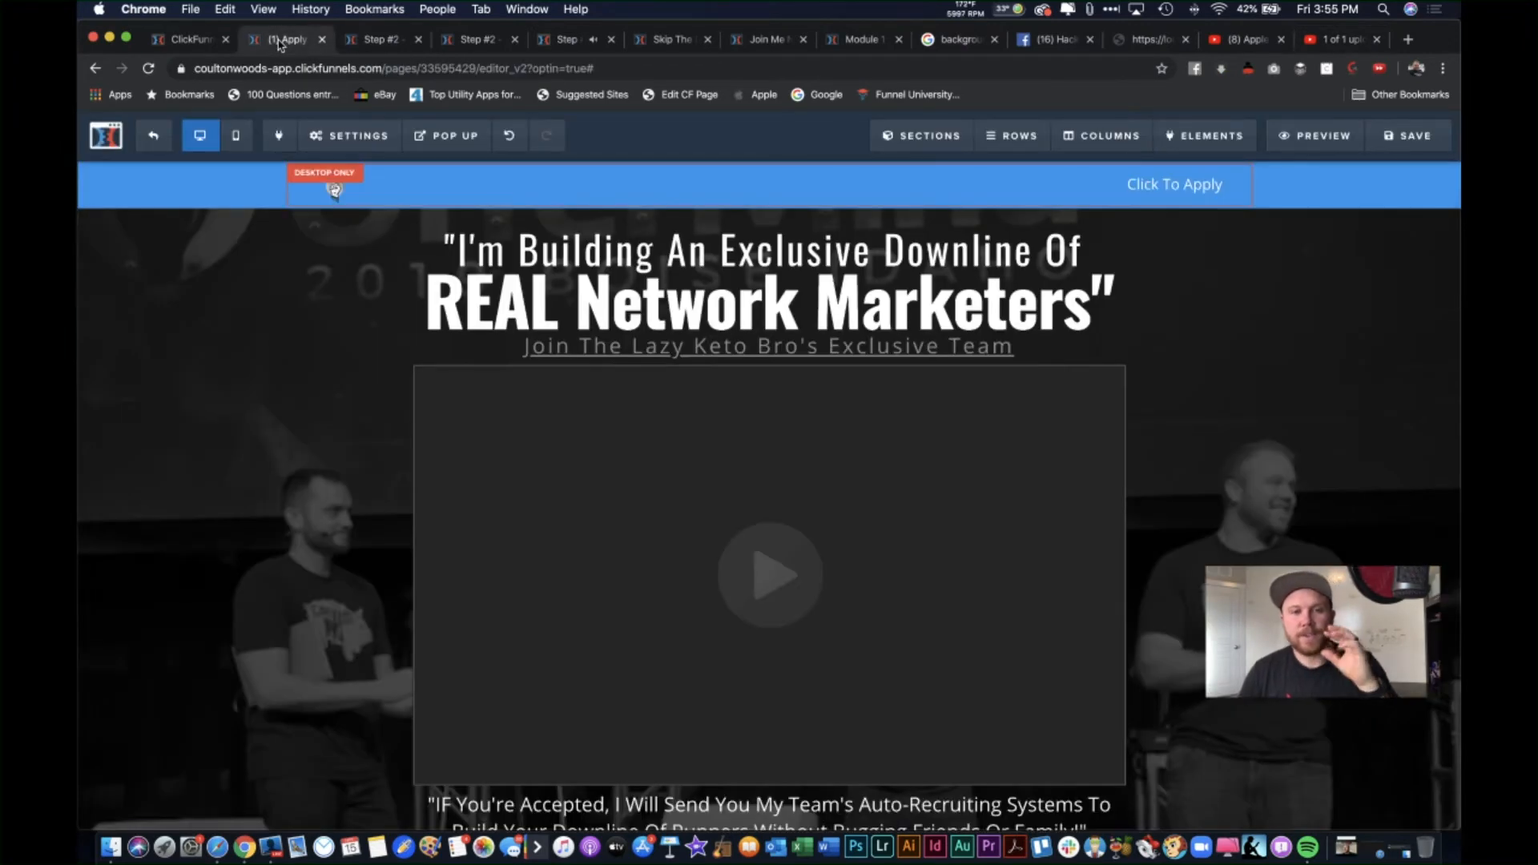
left_click(479, 42)
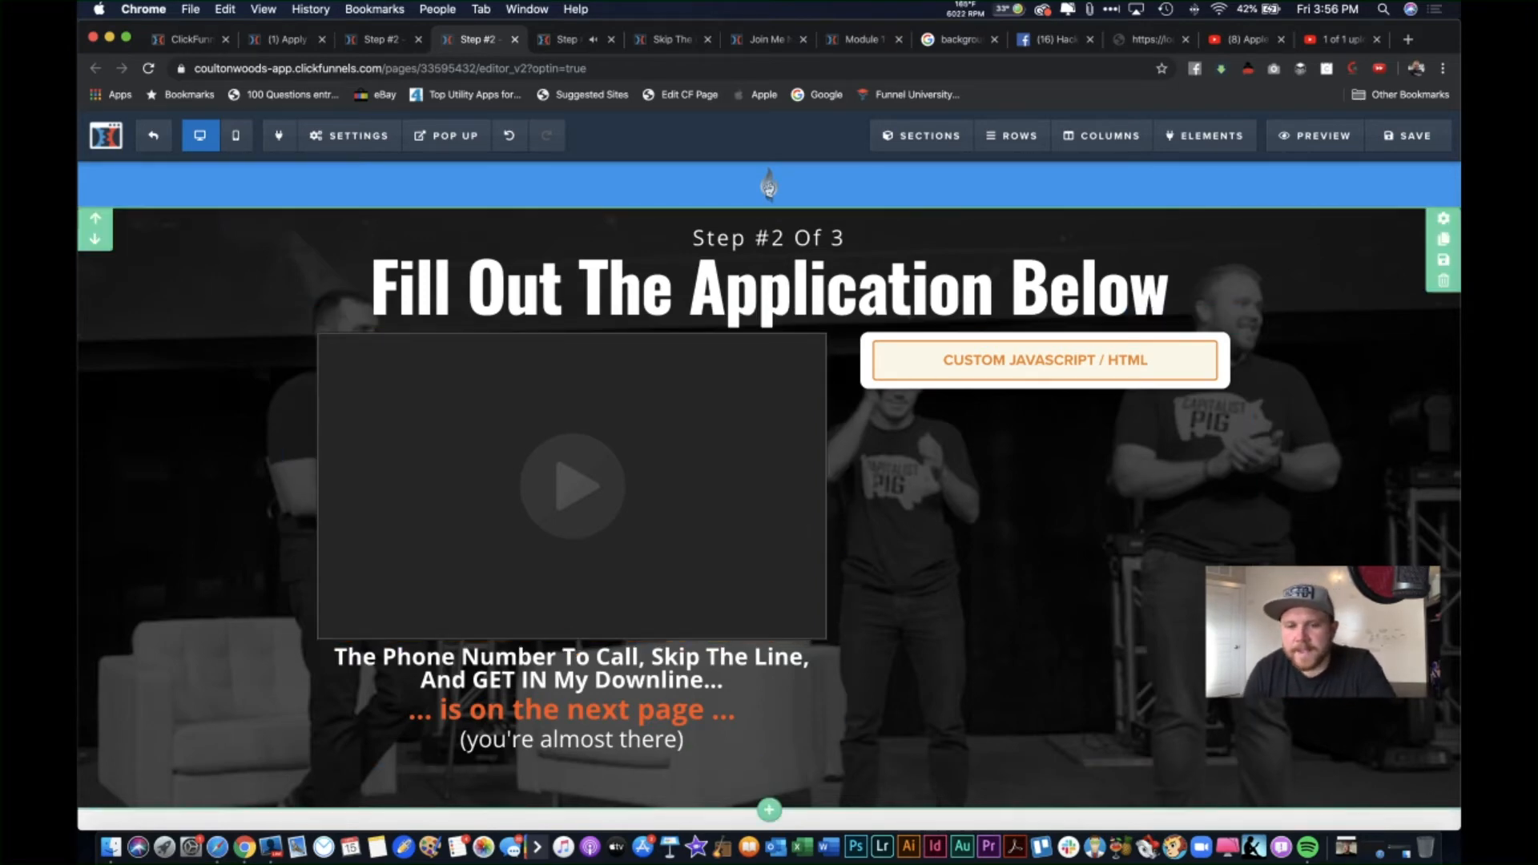
Step: Copy the uploaded video's youtu.be share link from the YouTube tab
scroll(769, 186, "down", 5)
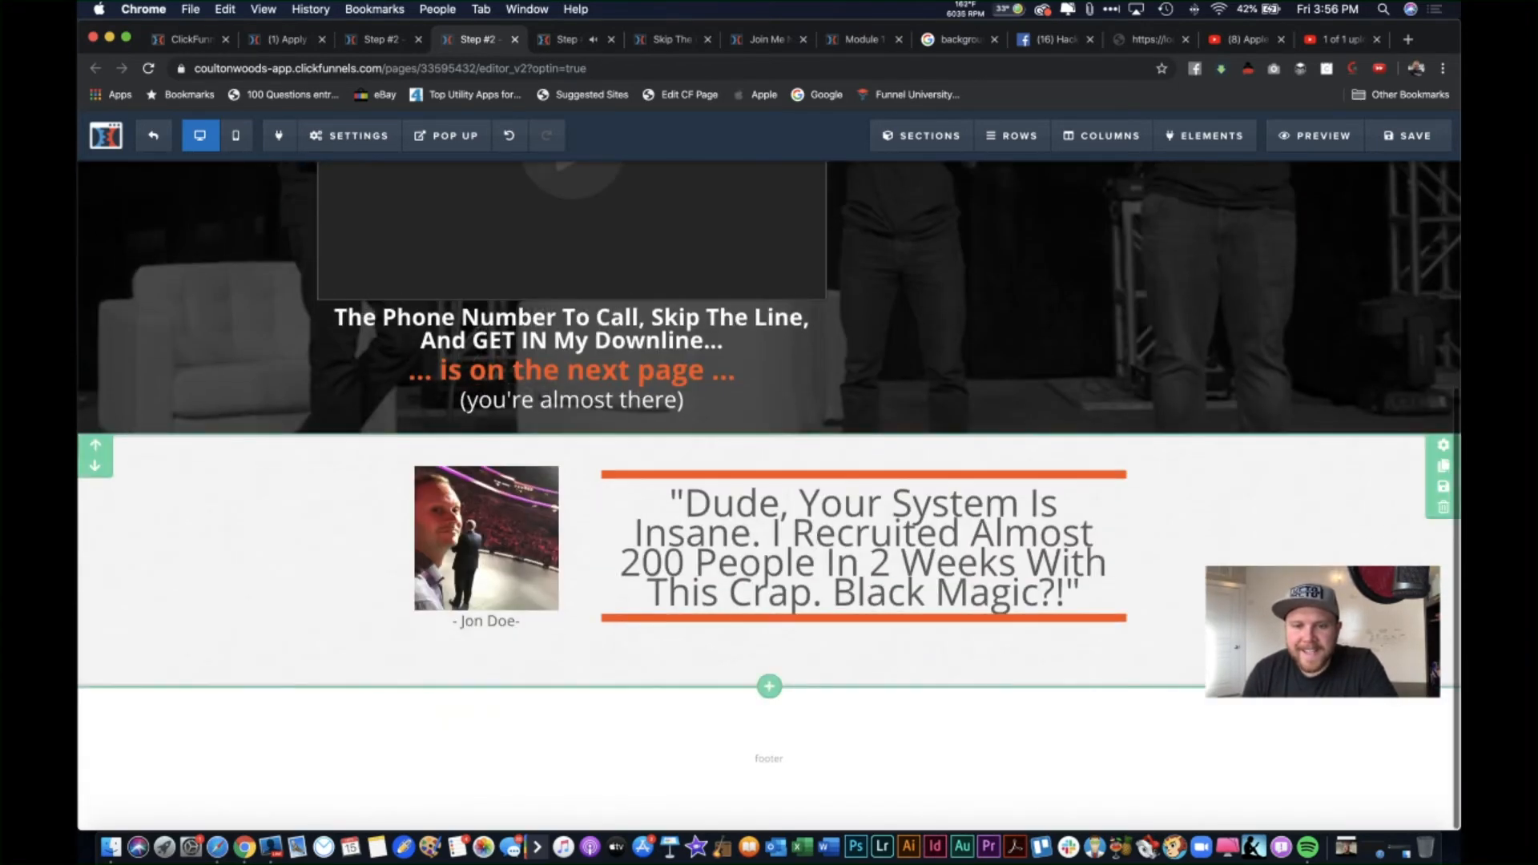
scroll(1343, 520, "up", 5)
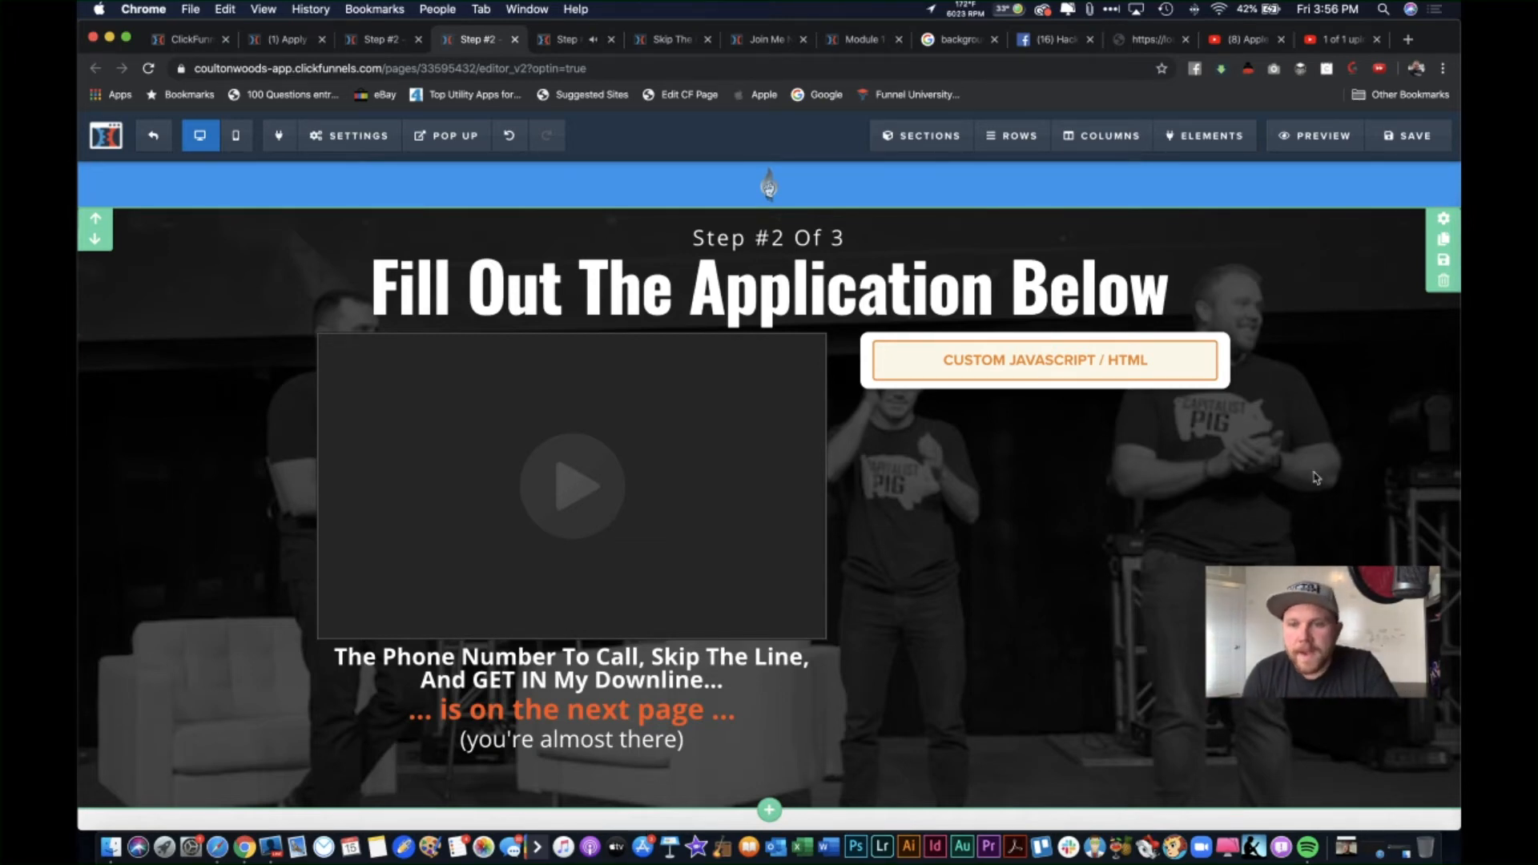
scroll(1321, 471, "down", 1)
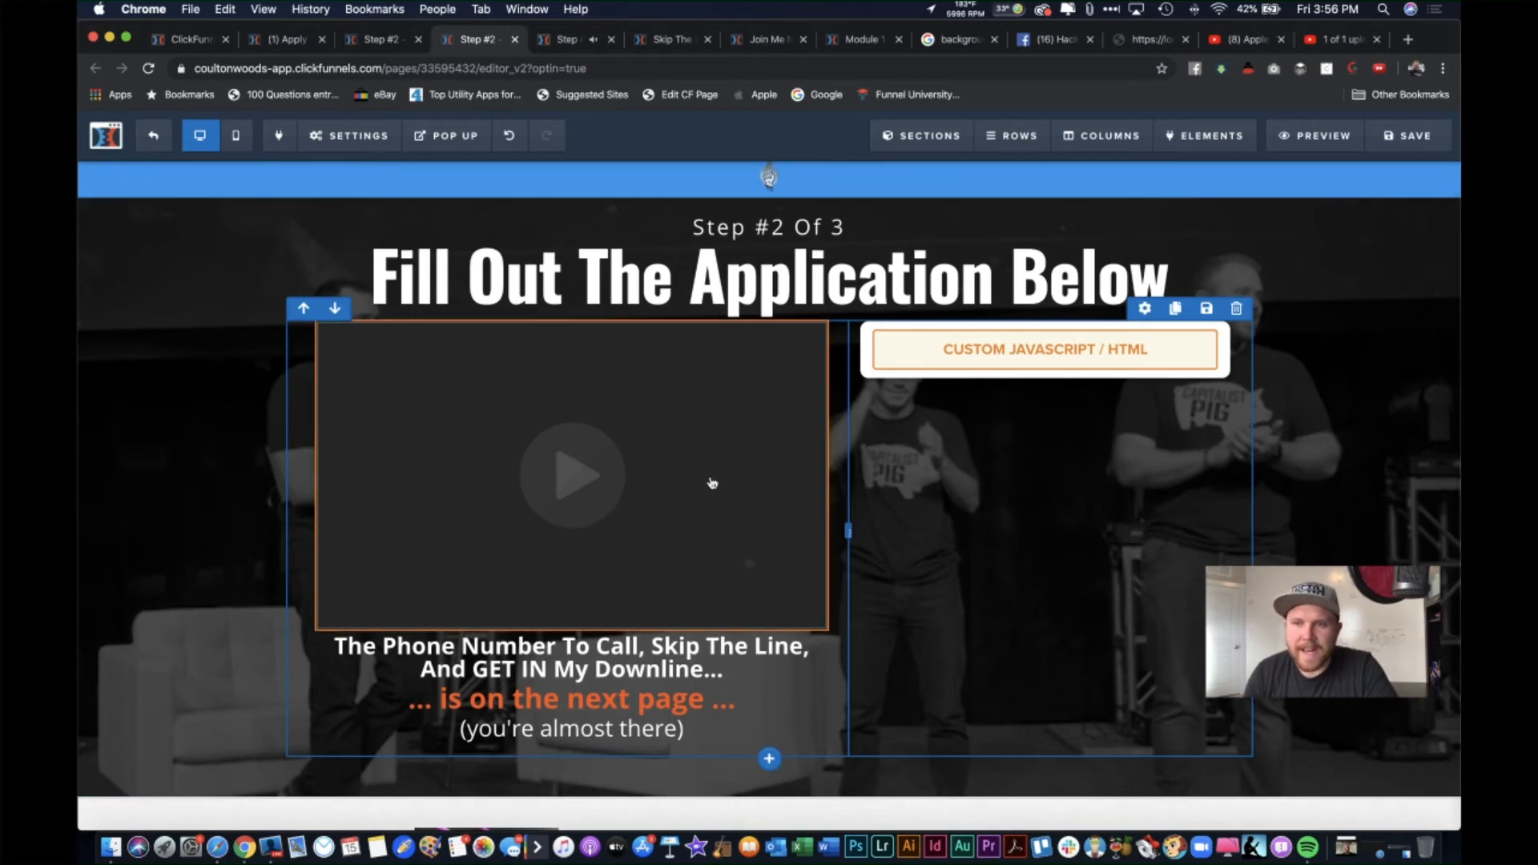
left_click(1344, 40)
left_click(759, 333)
key("super+c")
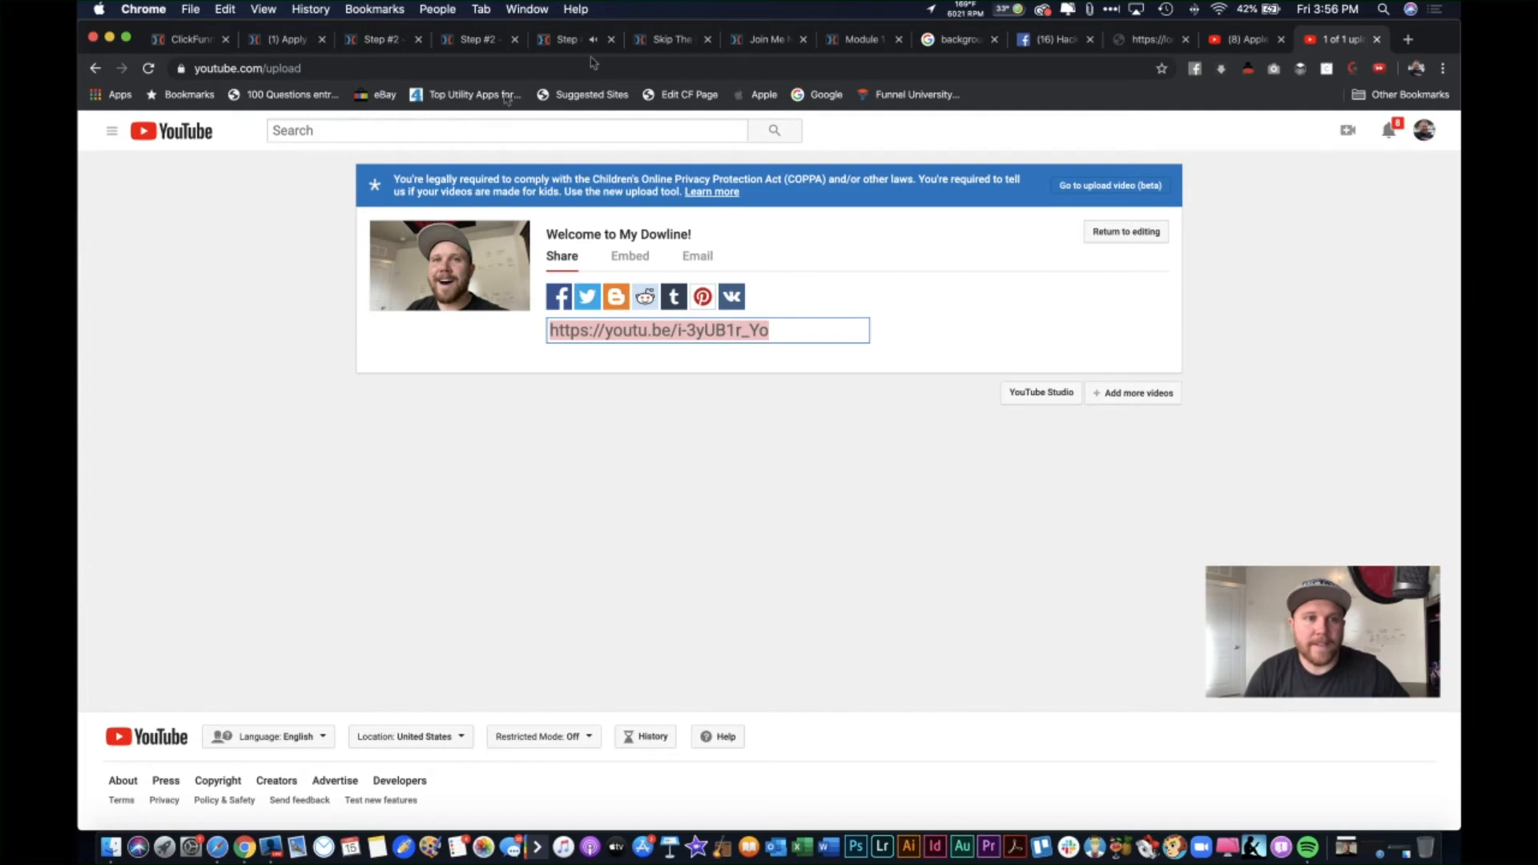
Step: Paste the share link into the application page's video element URL and save the page
left_click(374, 40)
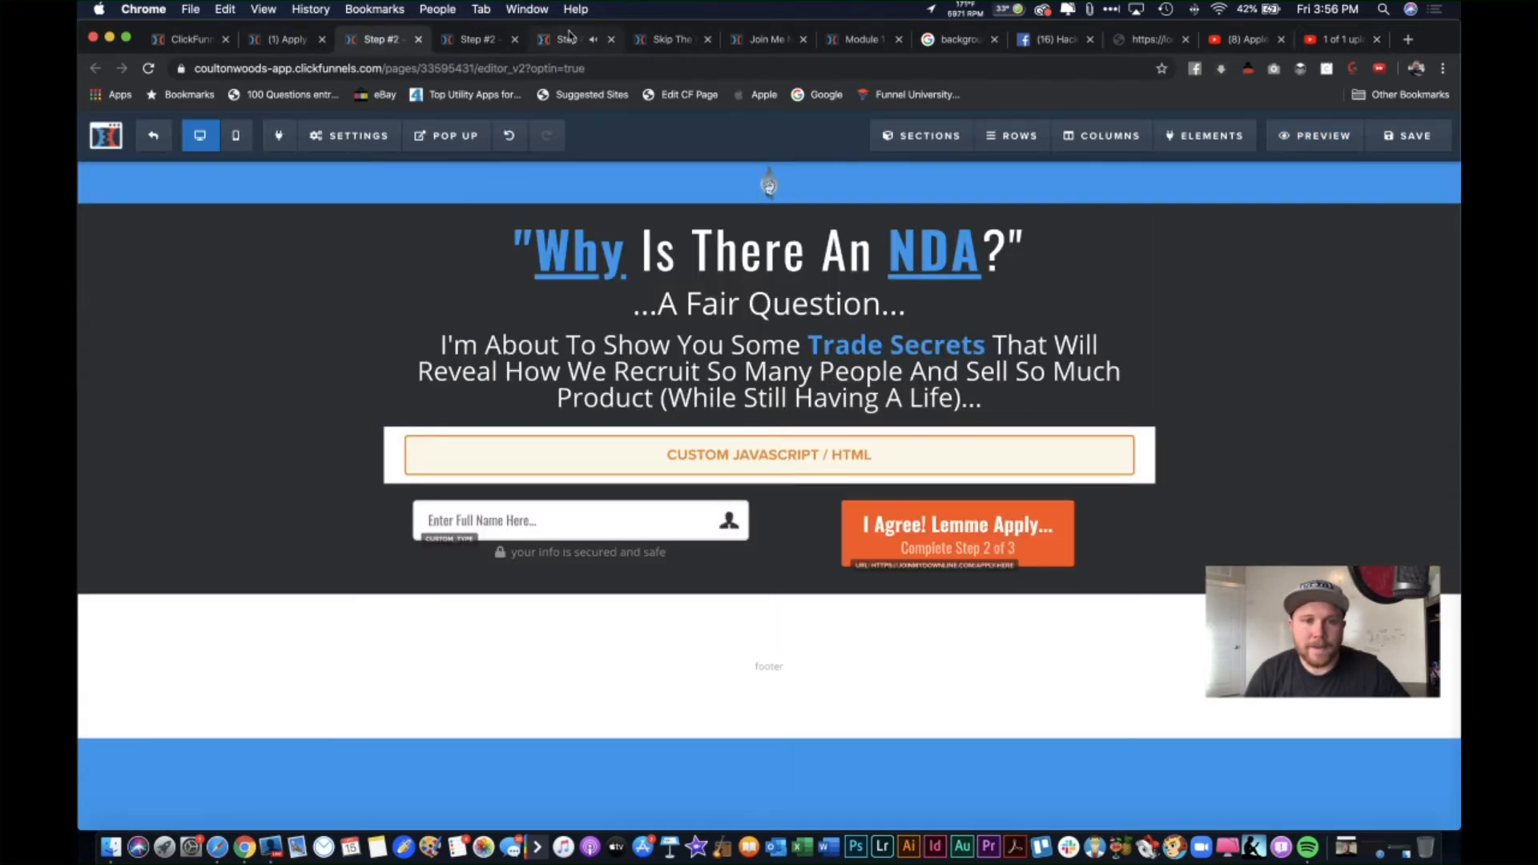
left_click(492, 40)
left_click(492, 40)
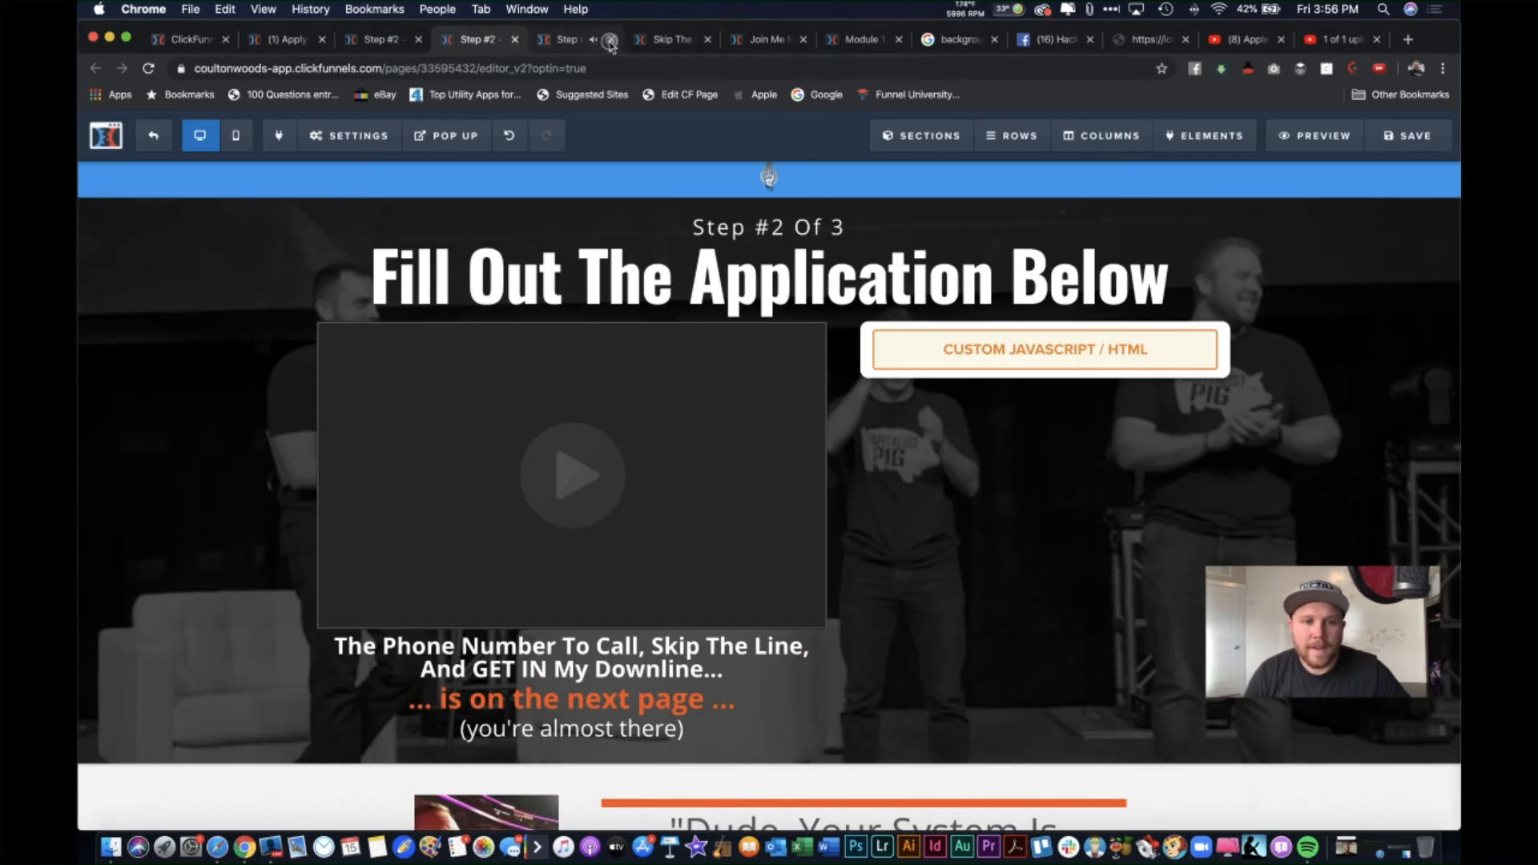
left_click(611, 39)
left_click(603, 461)
triple_click(1372, 361)
key("super+v")
left_click(1101, 264)
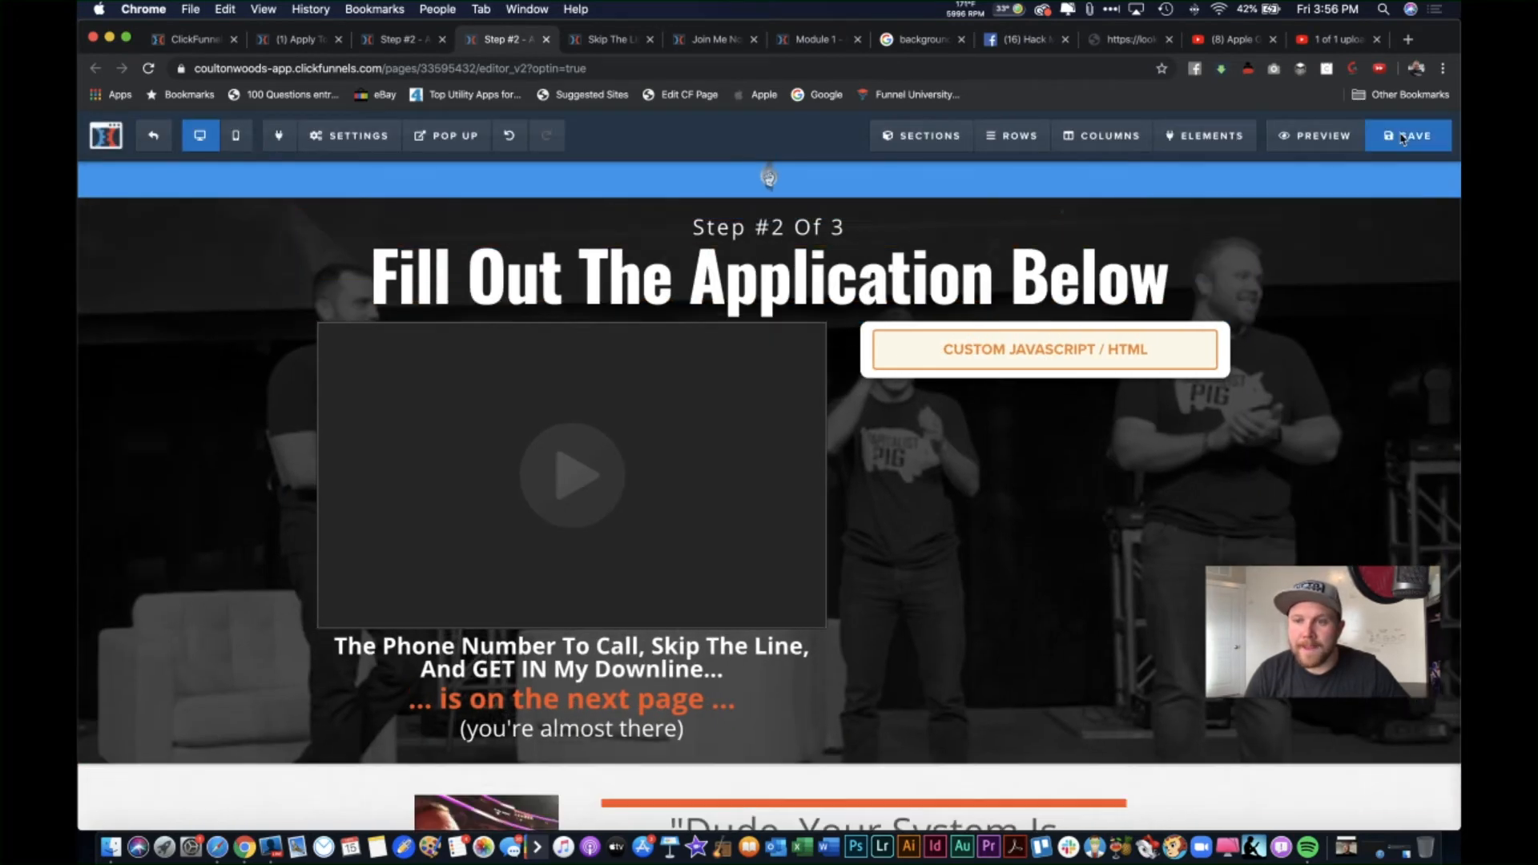
left_click(1403, 137)
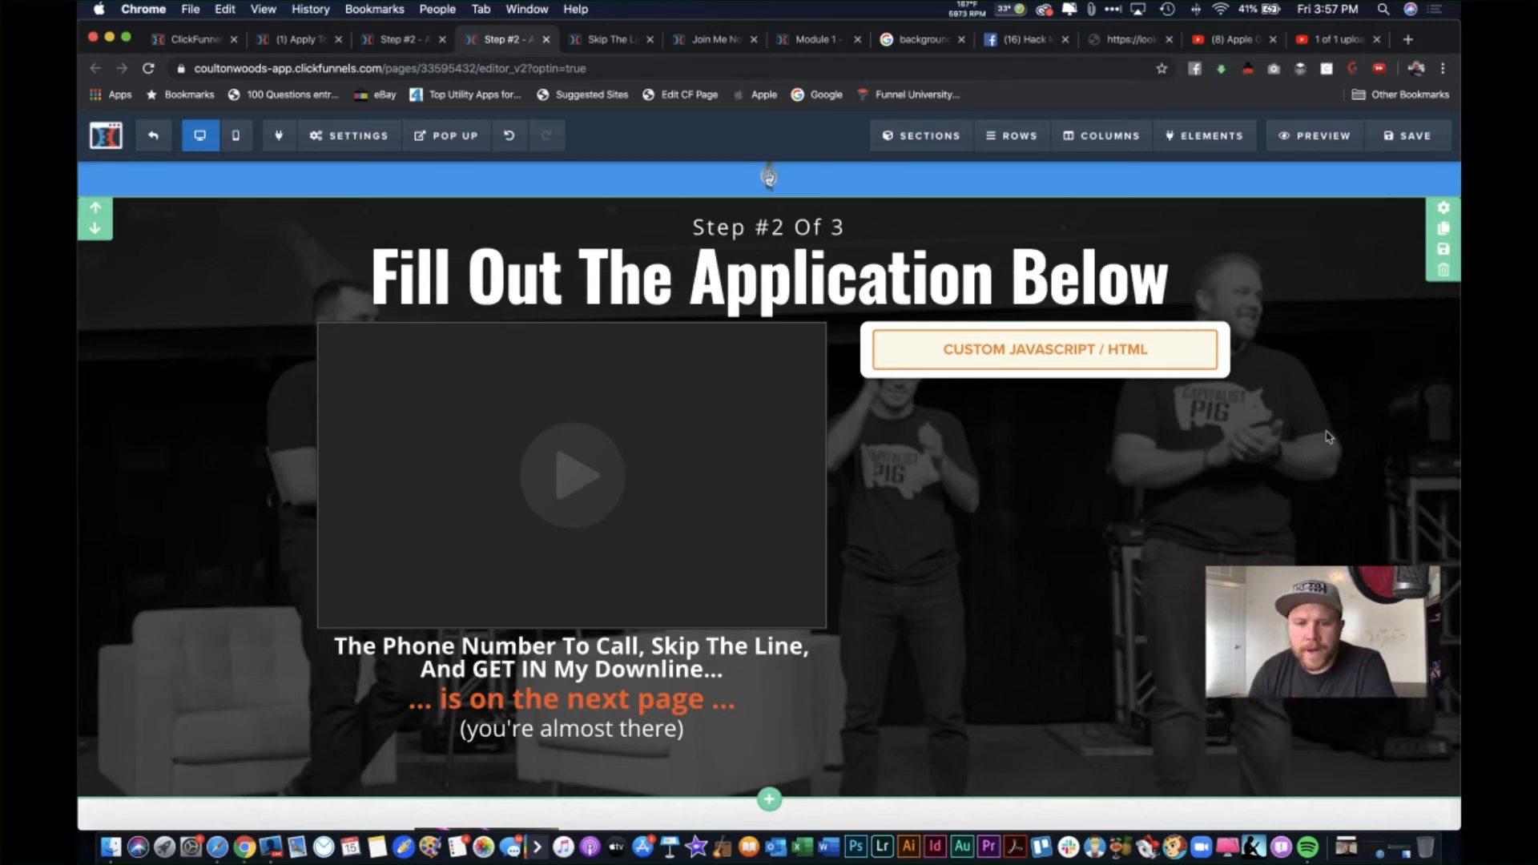
Step: Open the Custom JavaScript/HTML block's code editor, confirm it's empty, then go to the YouTube tab
scroll(1330, 439, "down", 4)
scroll(1328, 559, "up", 4)
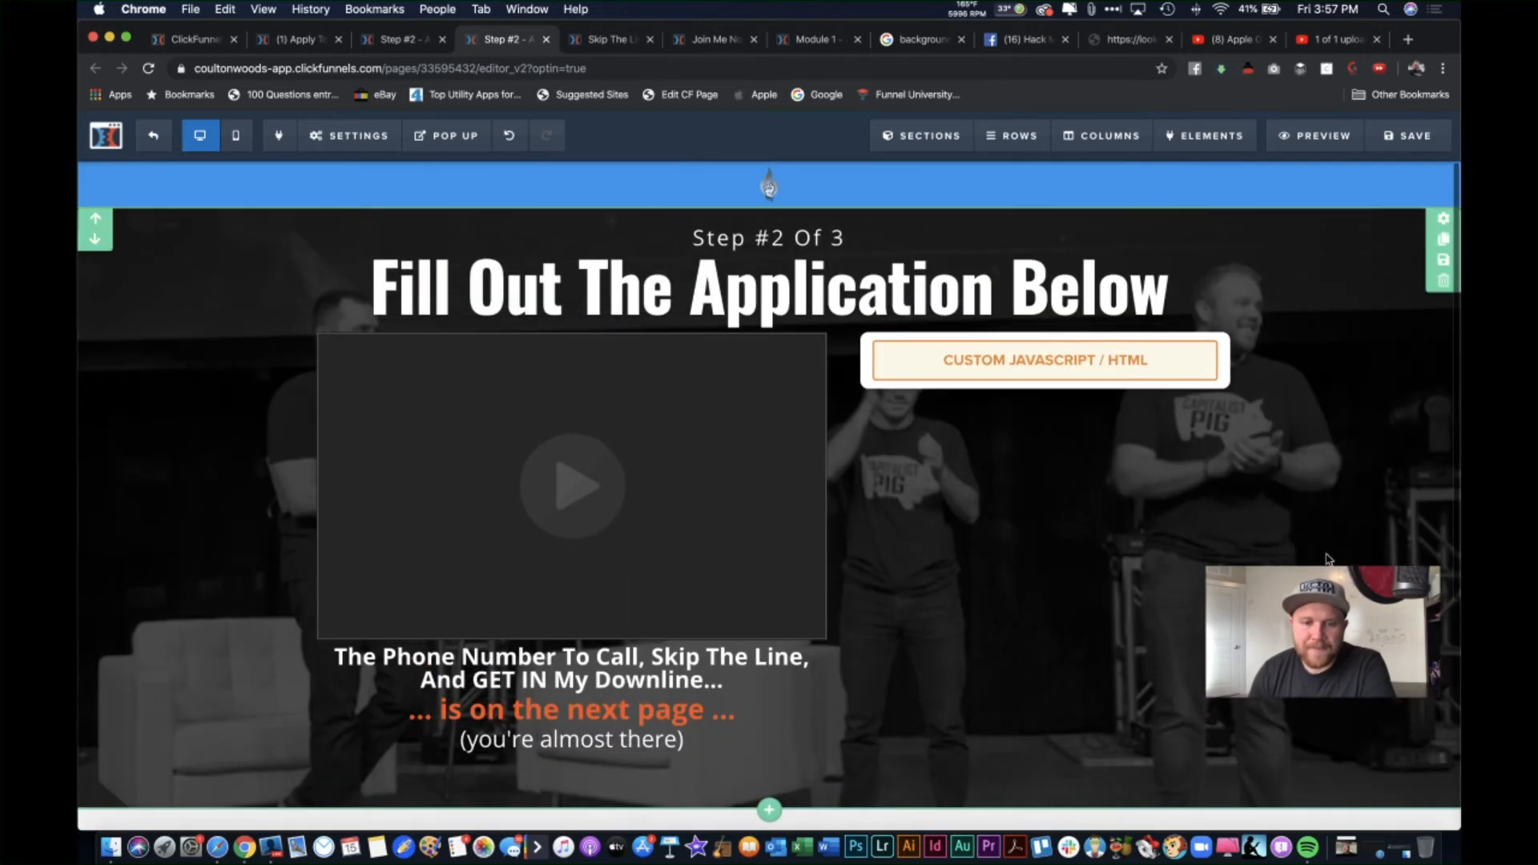
left_click(1106, 373)
left_click(1228, 325)
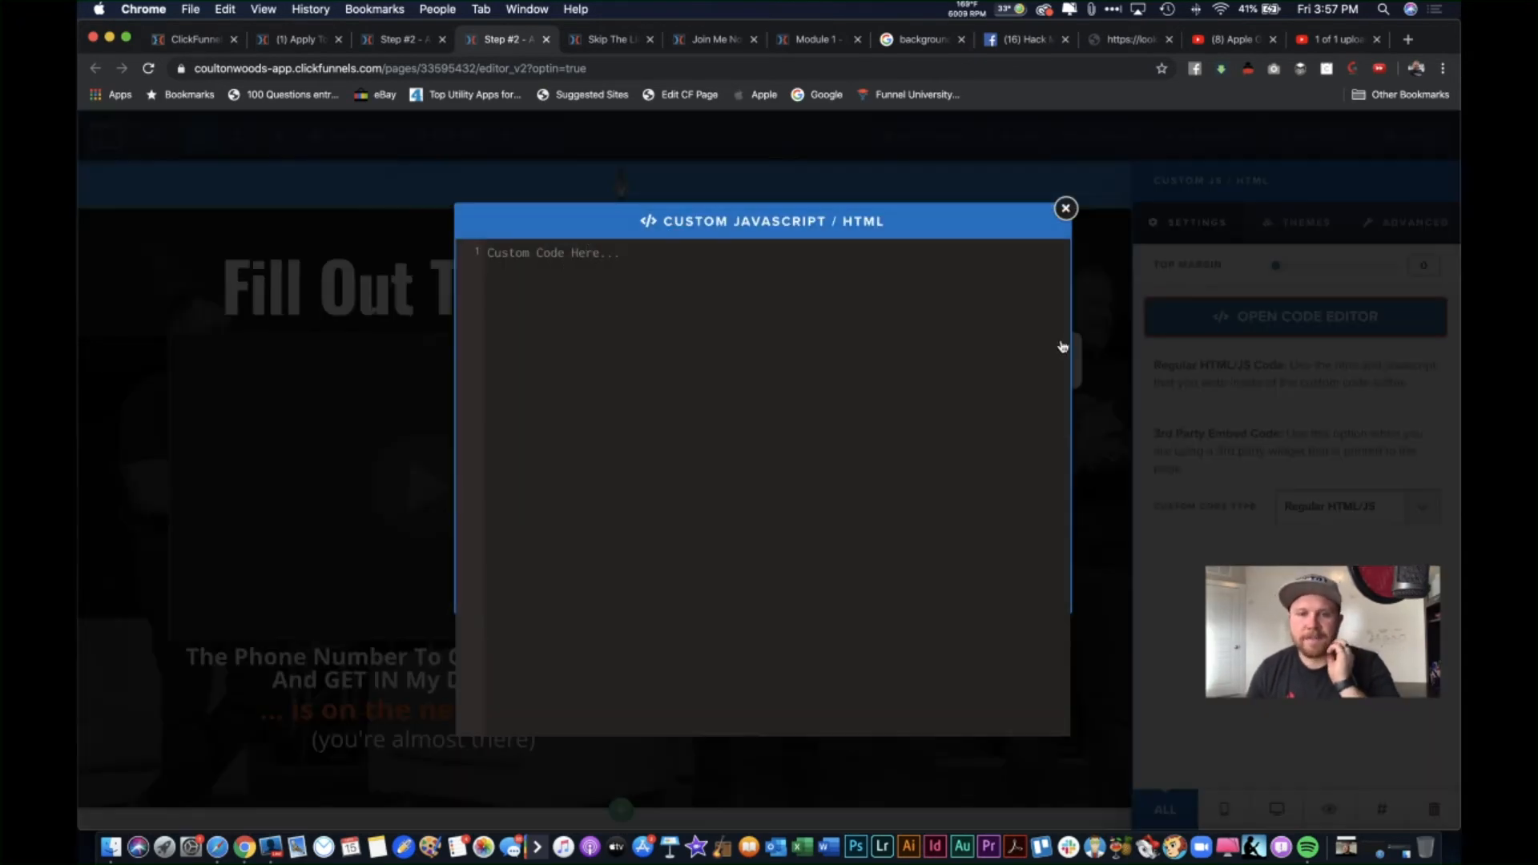
left_click(1066, 208)
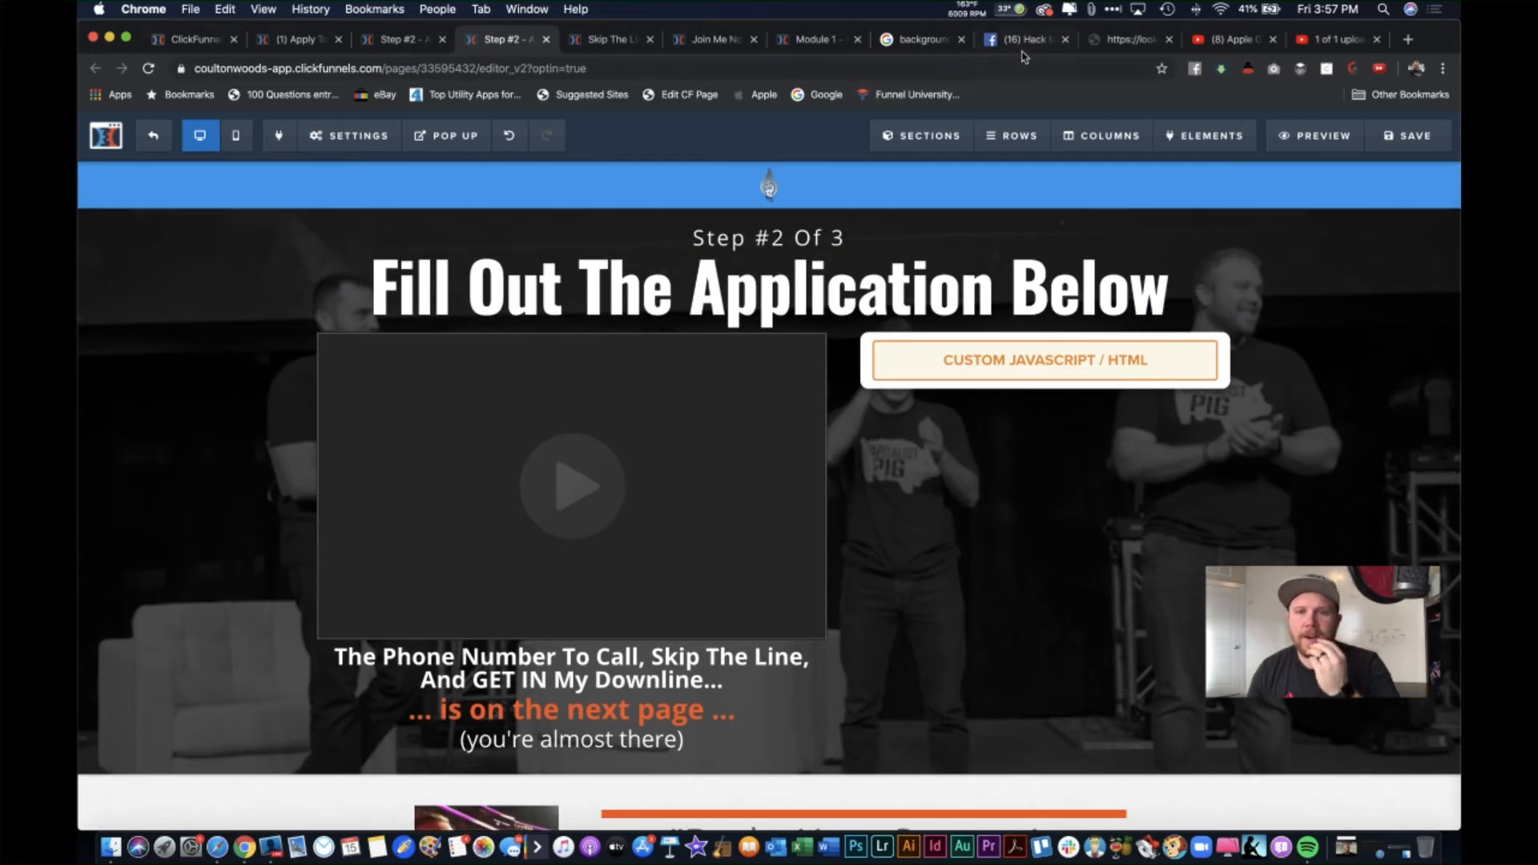
left_click(1159, 39)
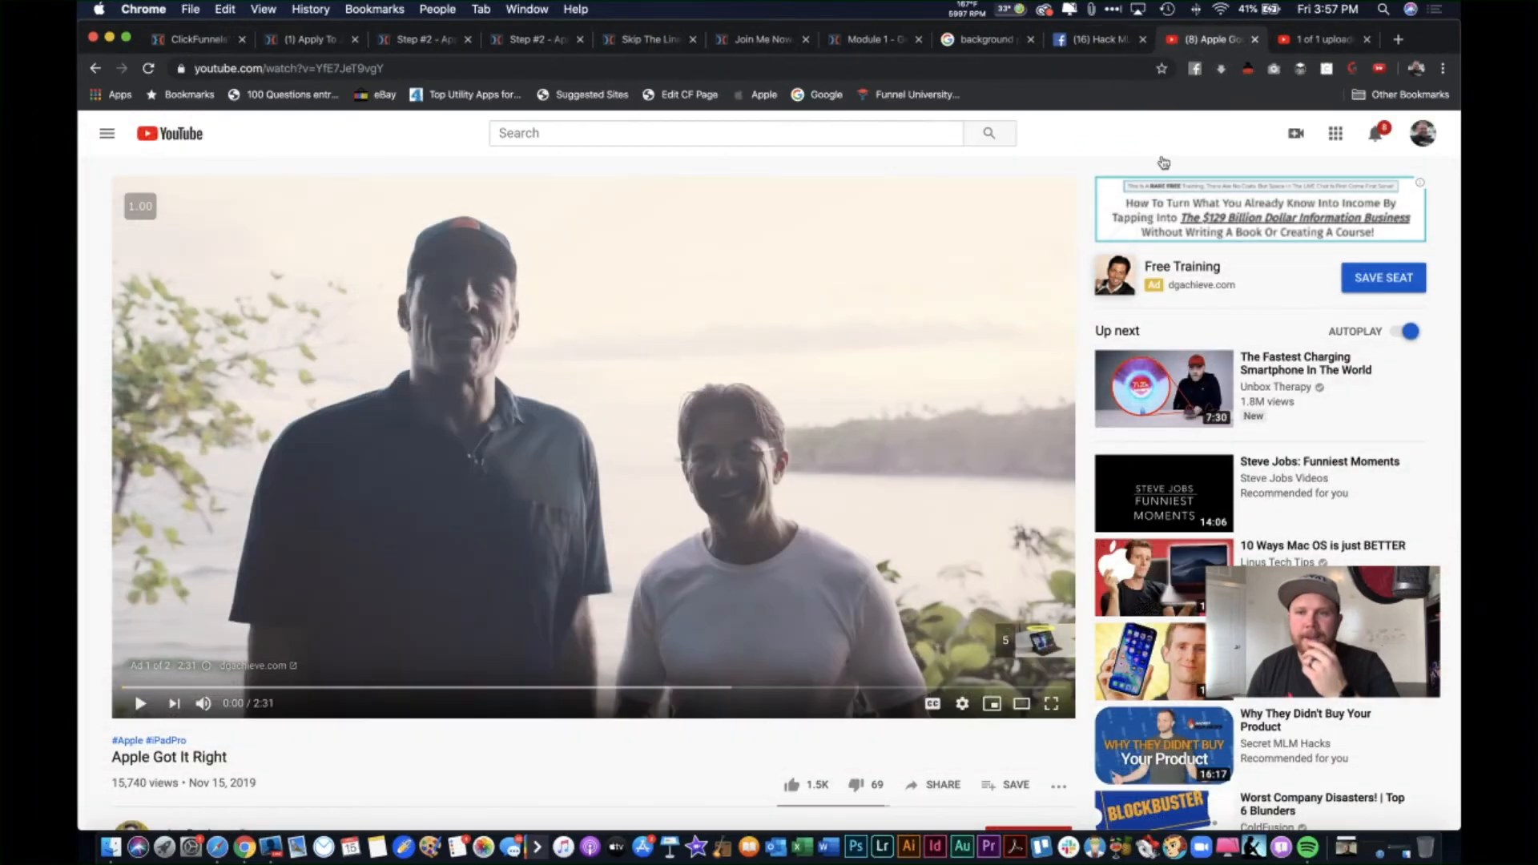
Step: Search 'google fo', go to Google Forms and open the untitled 'Apply To Join Below' form
left_click(1406, 41)
type("google forms")
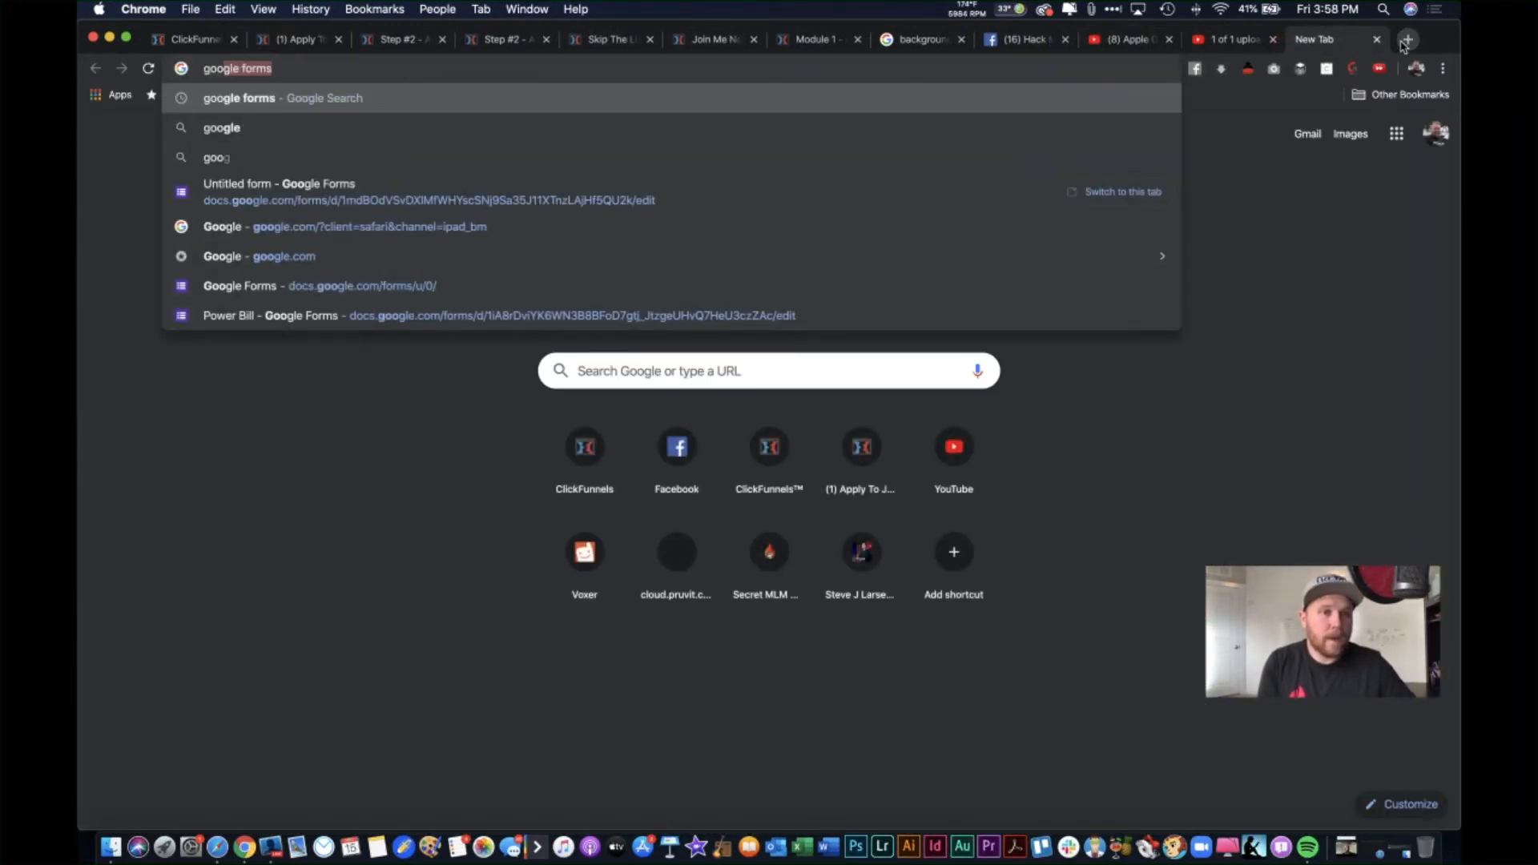
key("Return")
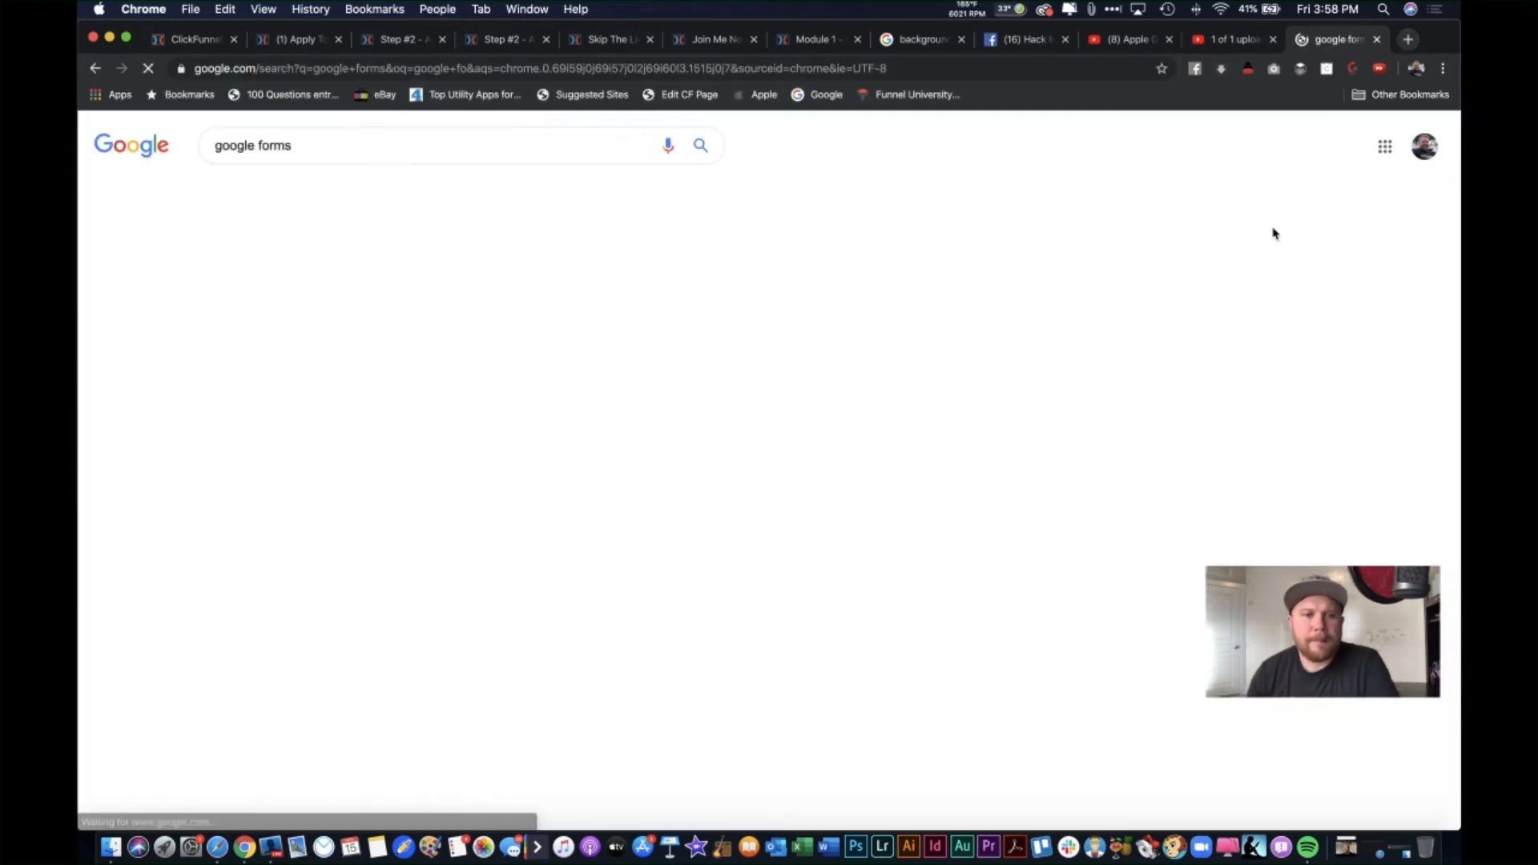
left_click(338, 479)
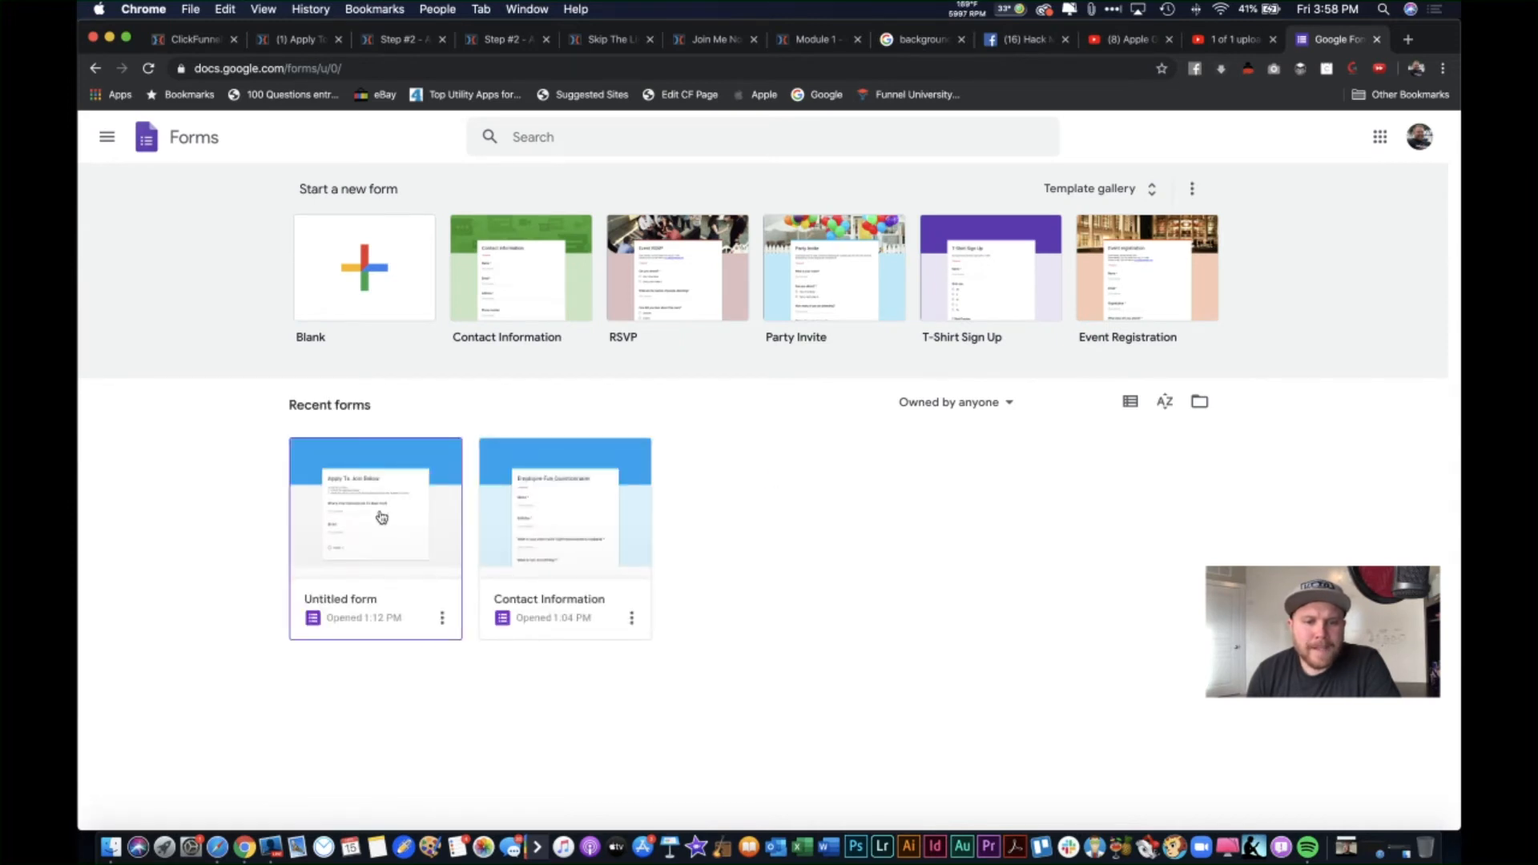
left_click(382, 519)
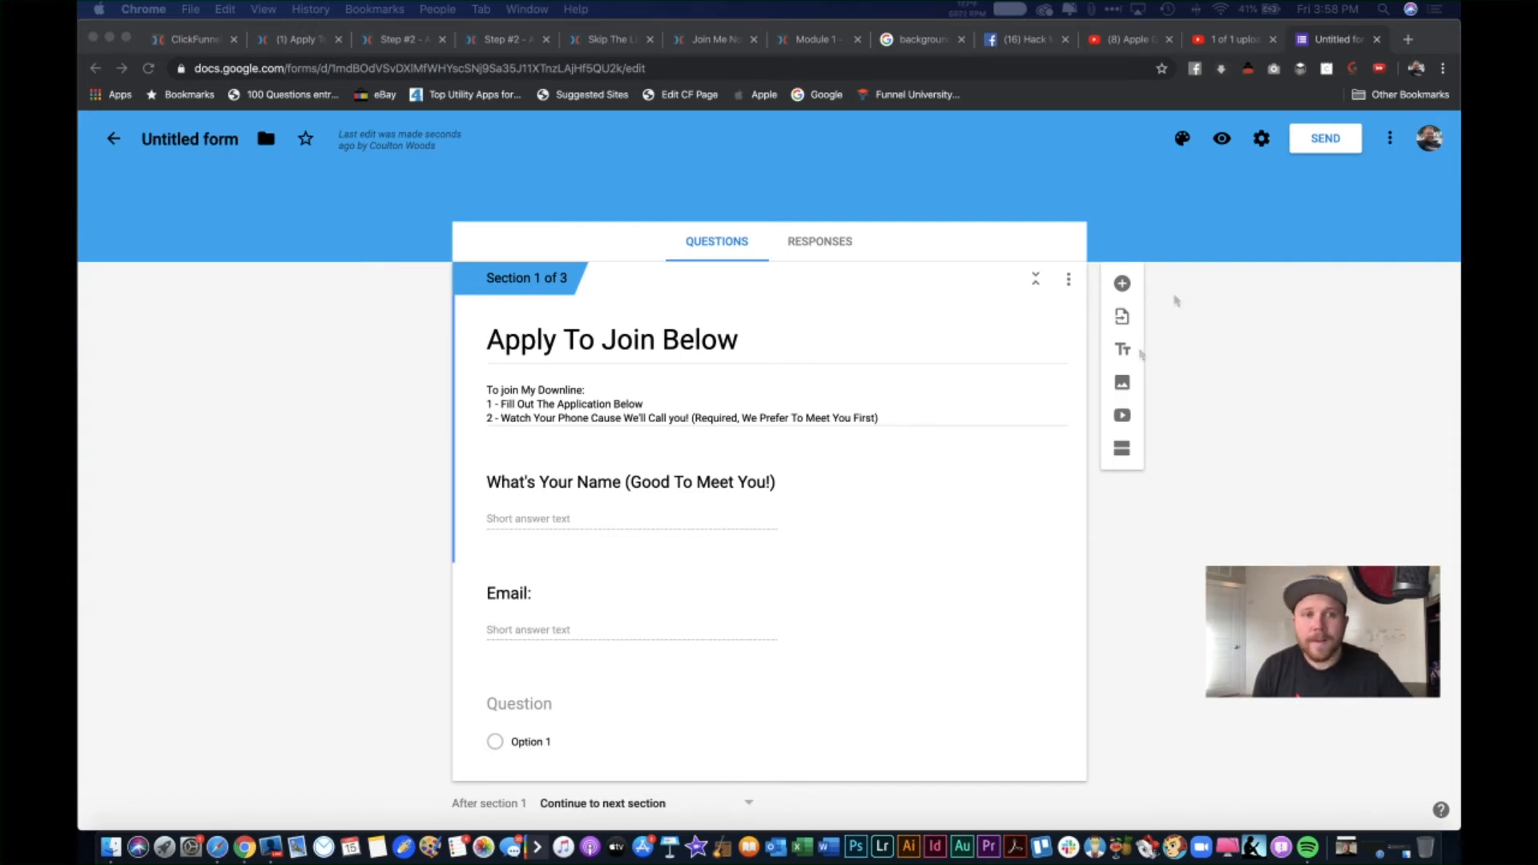
key("ctrl+Right")
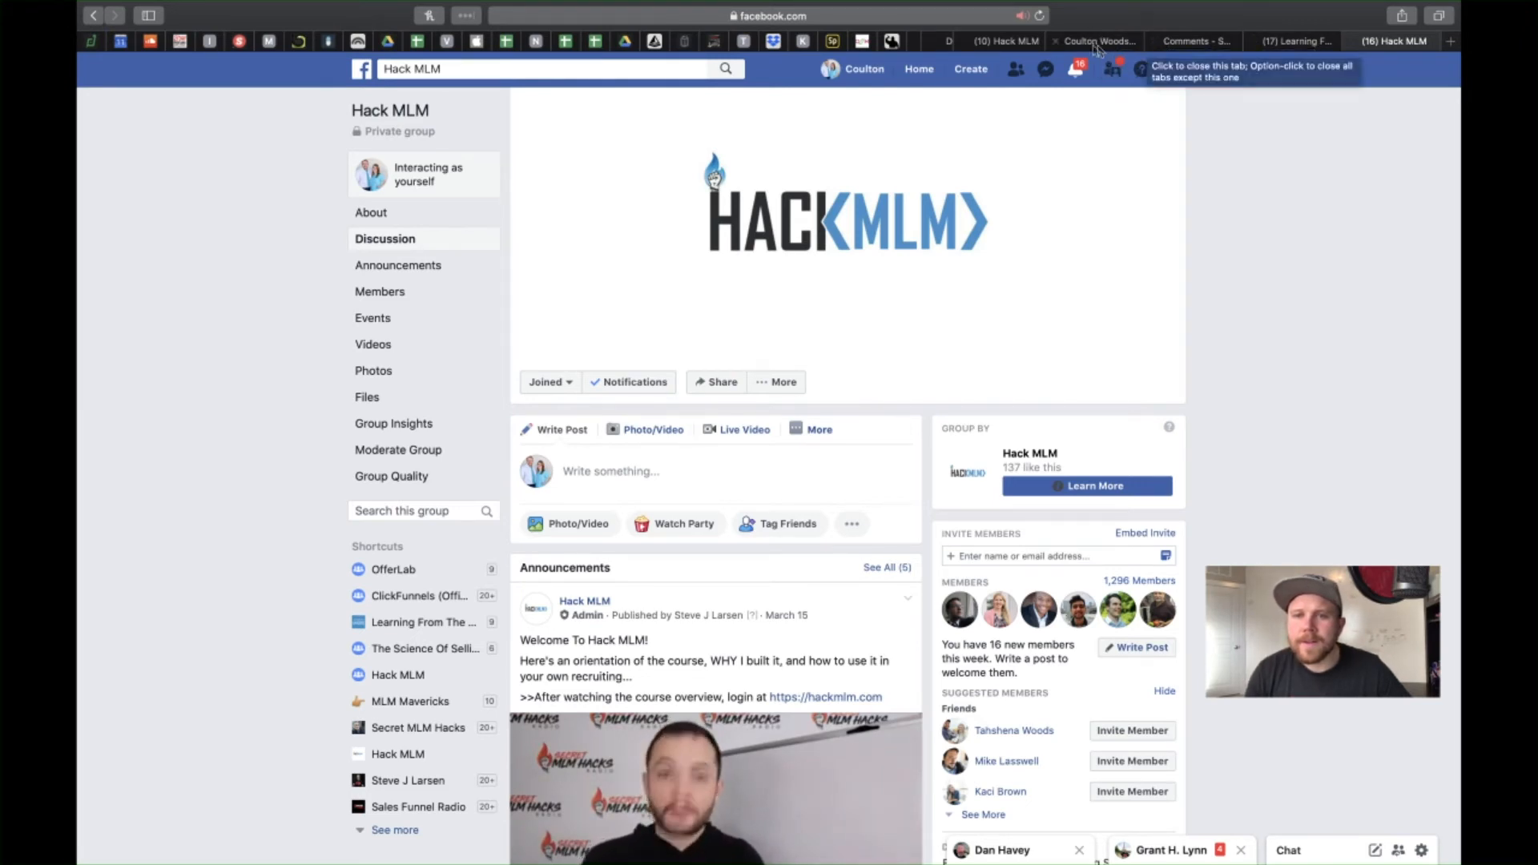
Step: Leave the Hack MLM Facebook group and return to Chrome with the 'Apply To Join Below' form editor
scroll(1028, 45, "left", 2)
scroll(1028, 46, "left", 5)
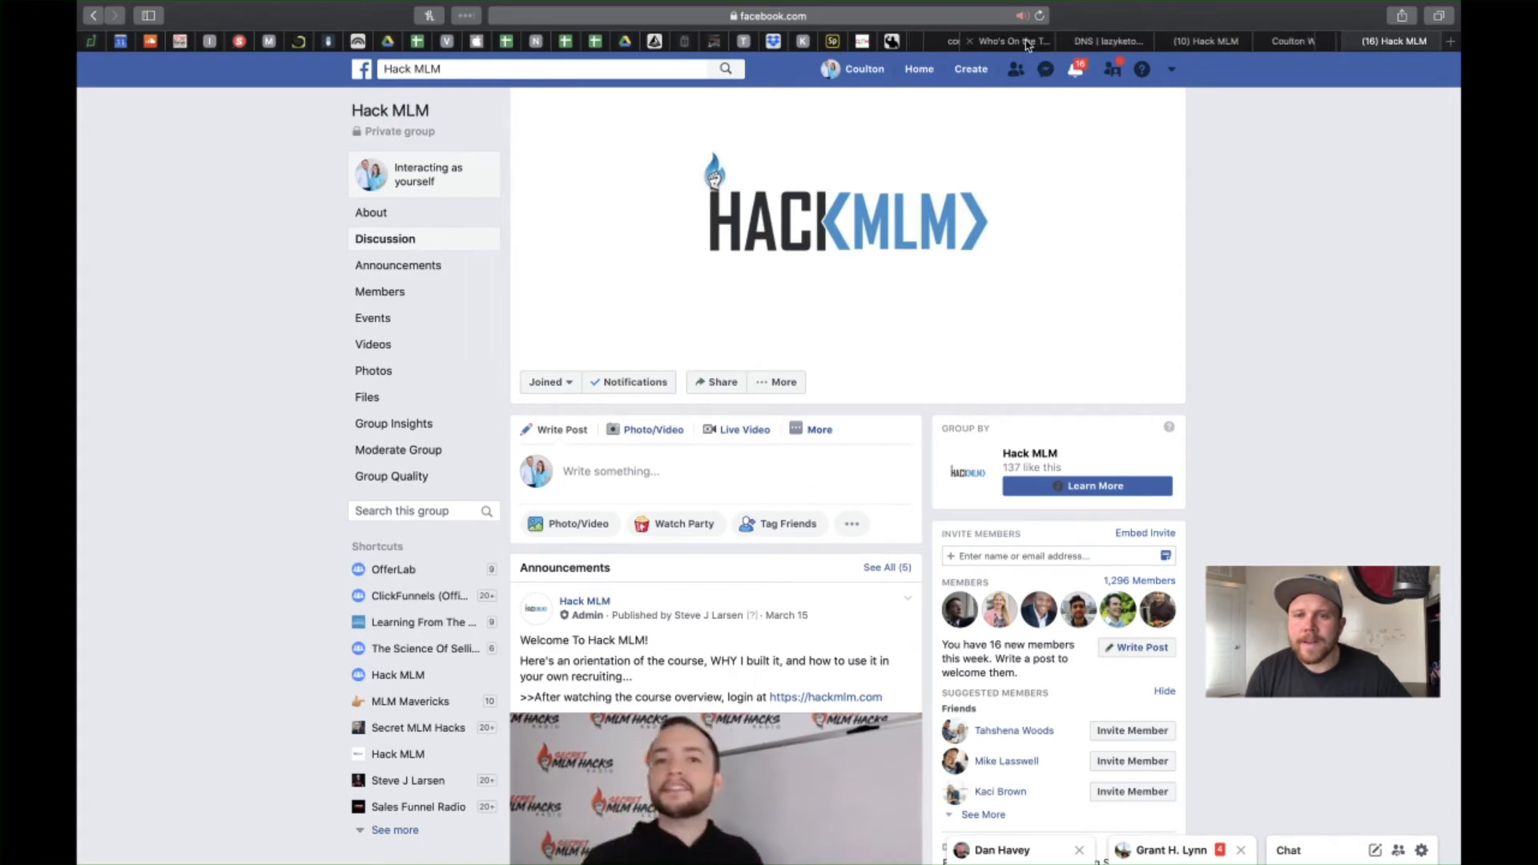
scroll(1028, 46, "right", 5)
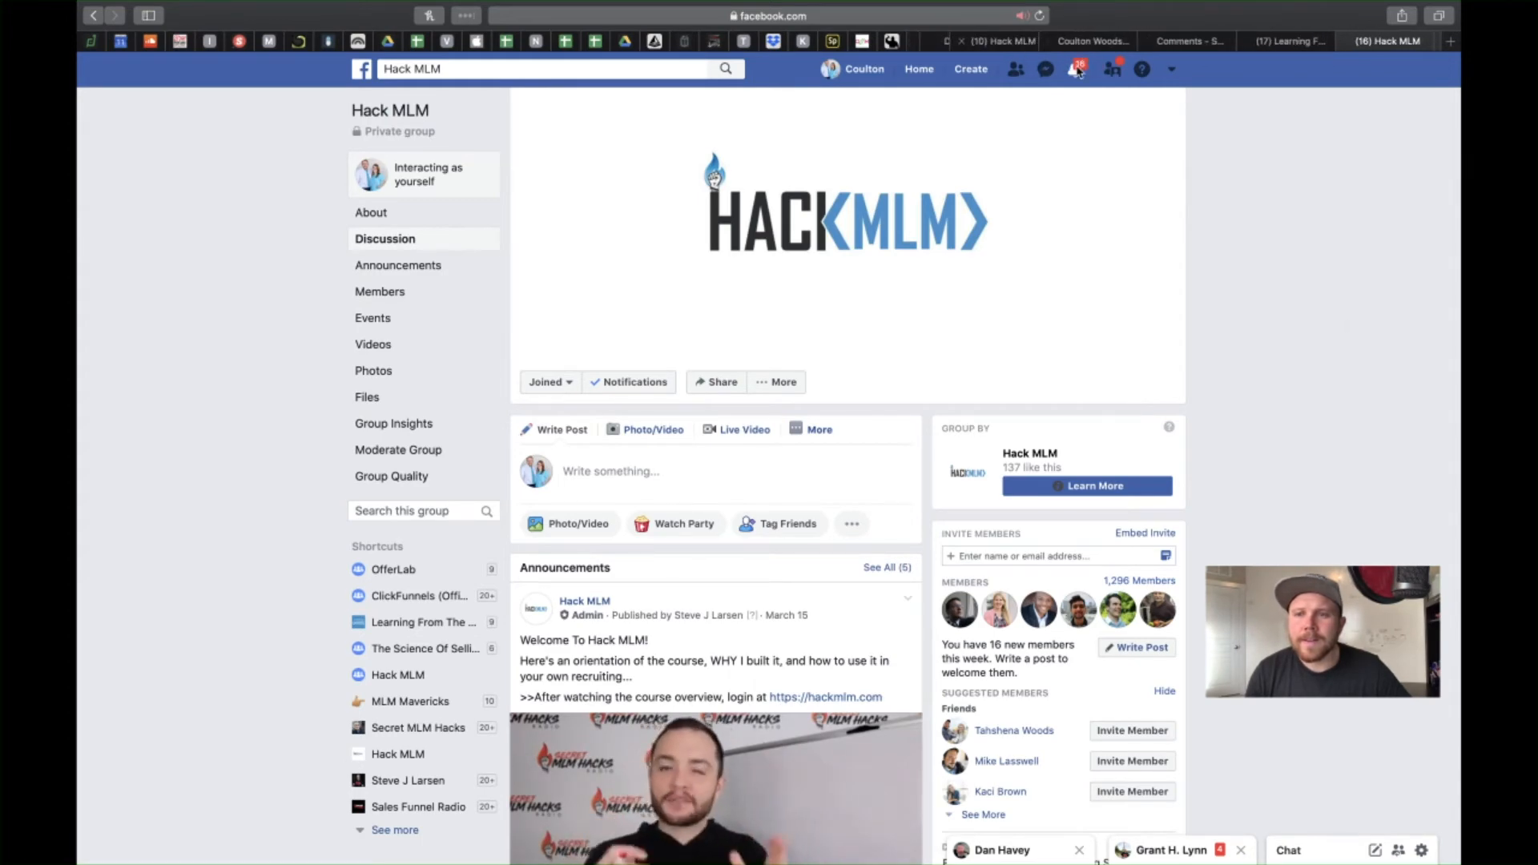
key("ctrl+Left")
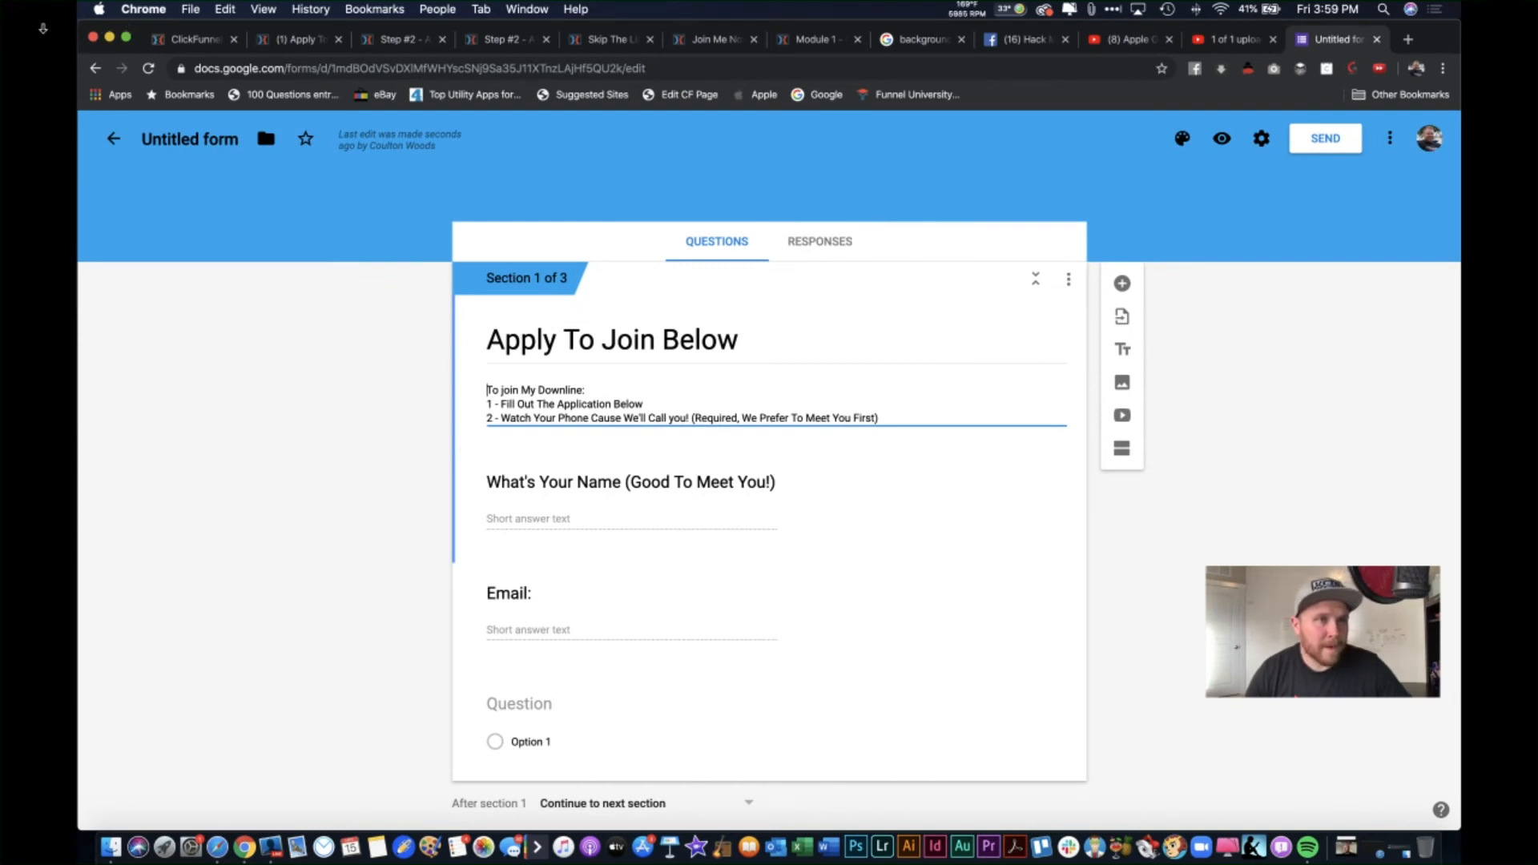
left_click(68, 39)
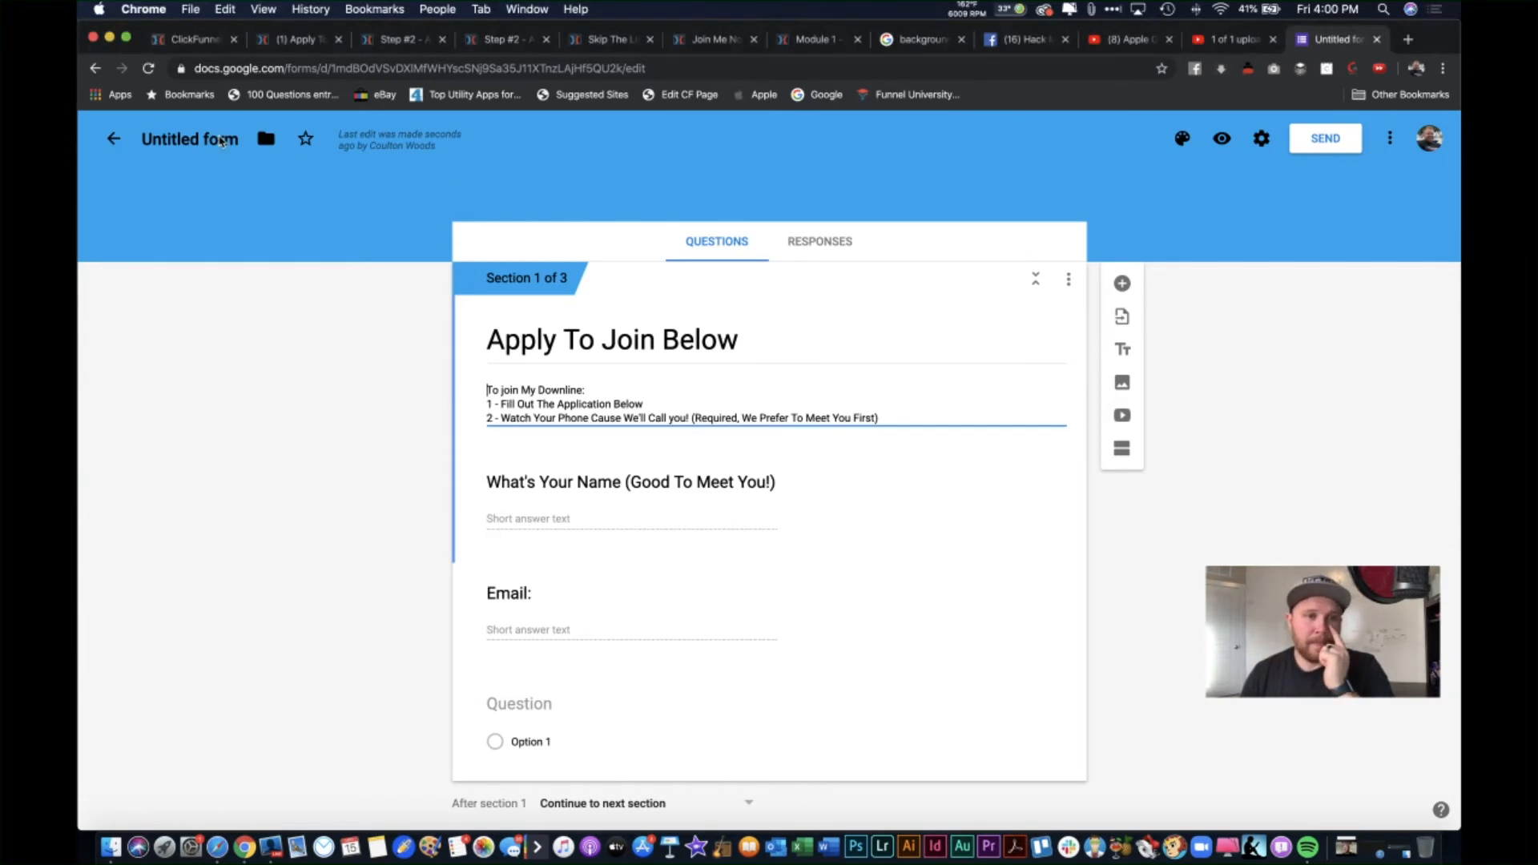
Step: Rename the untitled form to 'Apply To Join Below' and check the matching heading
left_click(210, 139)
left_click(320, 216)
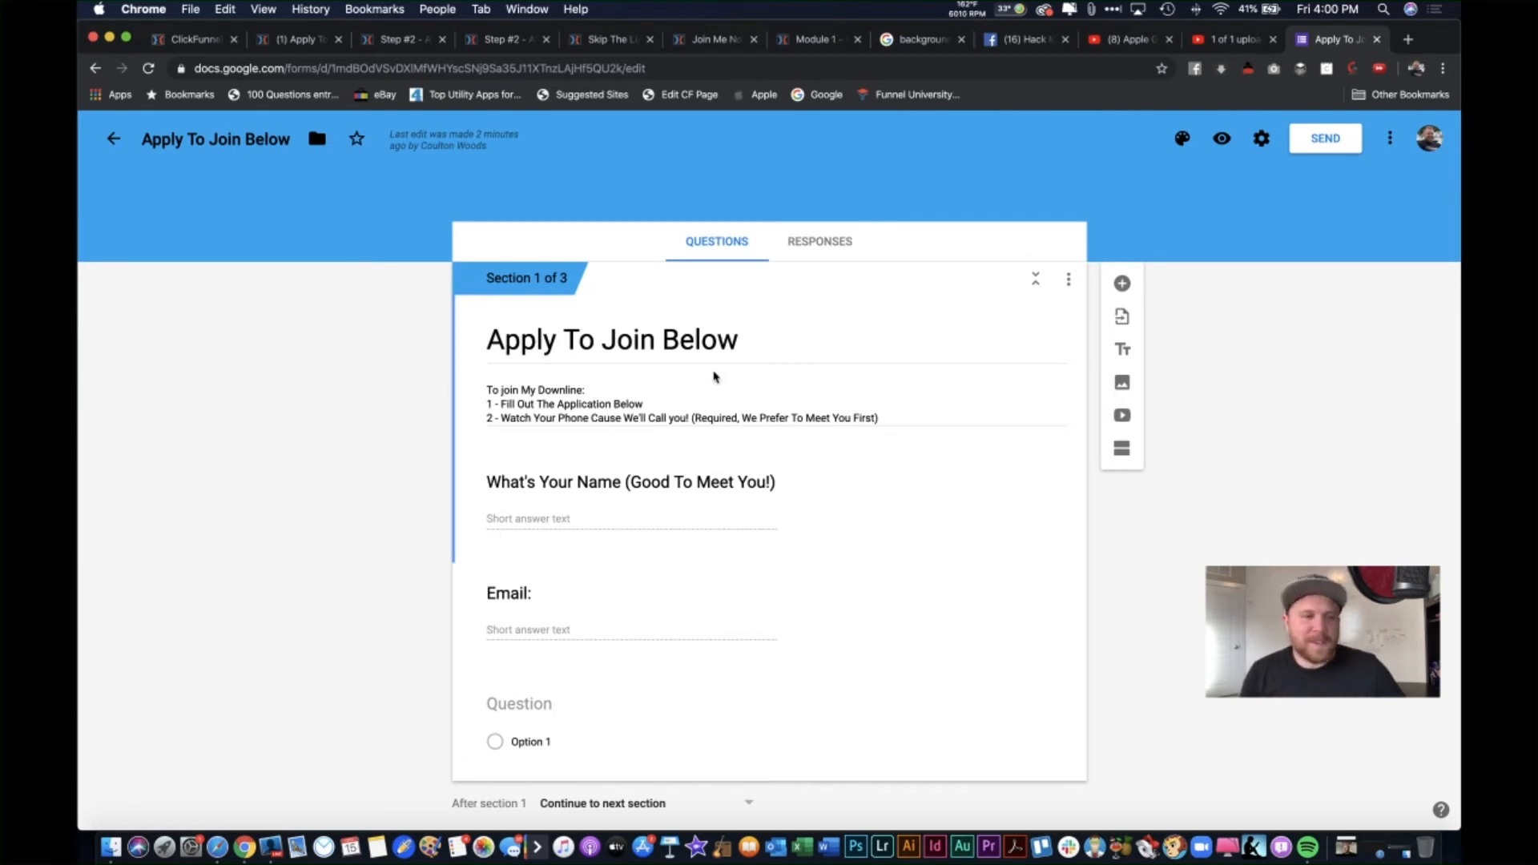
left_click(754, 336)
left_click(753, 335)
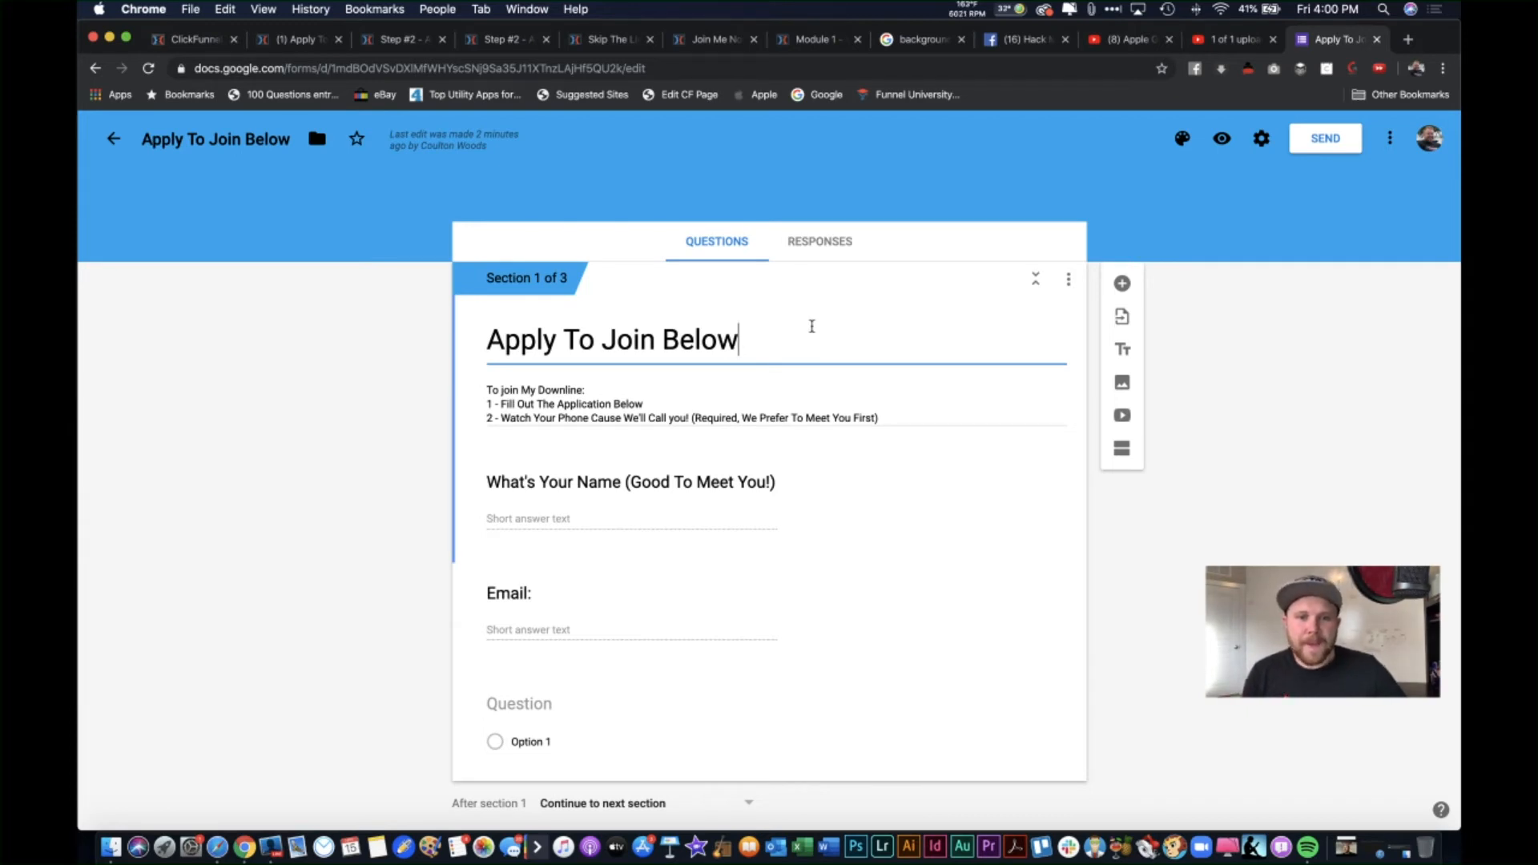
key("super+Left")
left_click(732, 337)
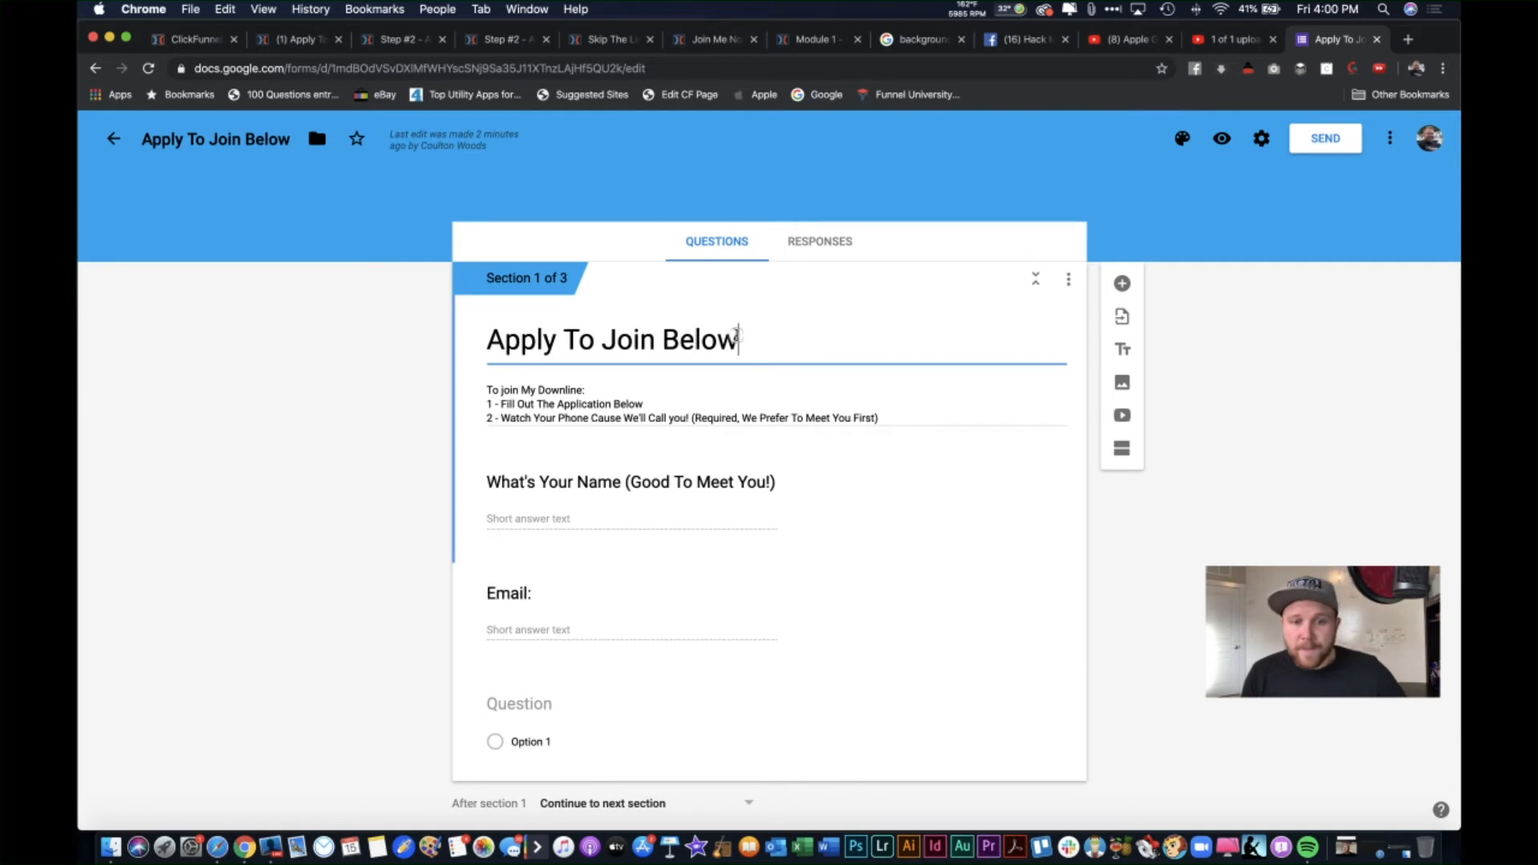
Step: Review the three-line form description, then open the What's Your Name question
left_click(545, 390)
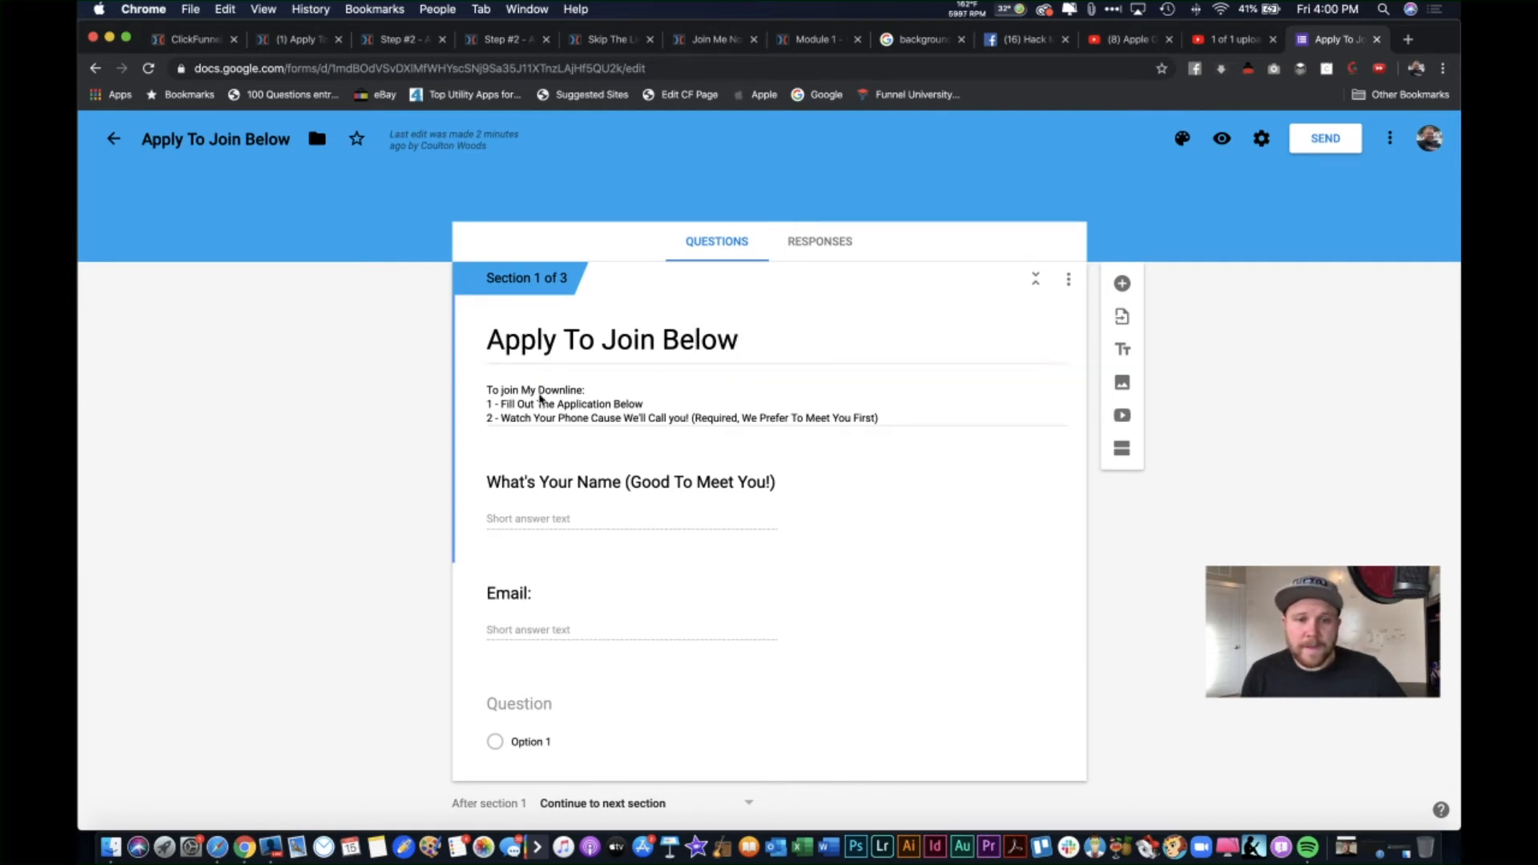
key("super+a")
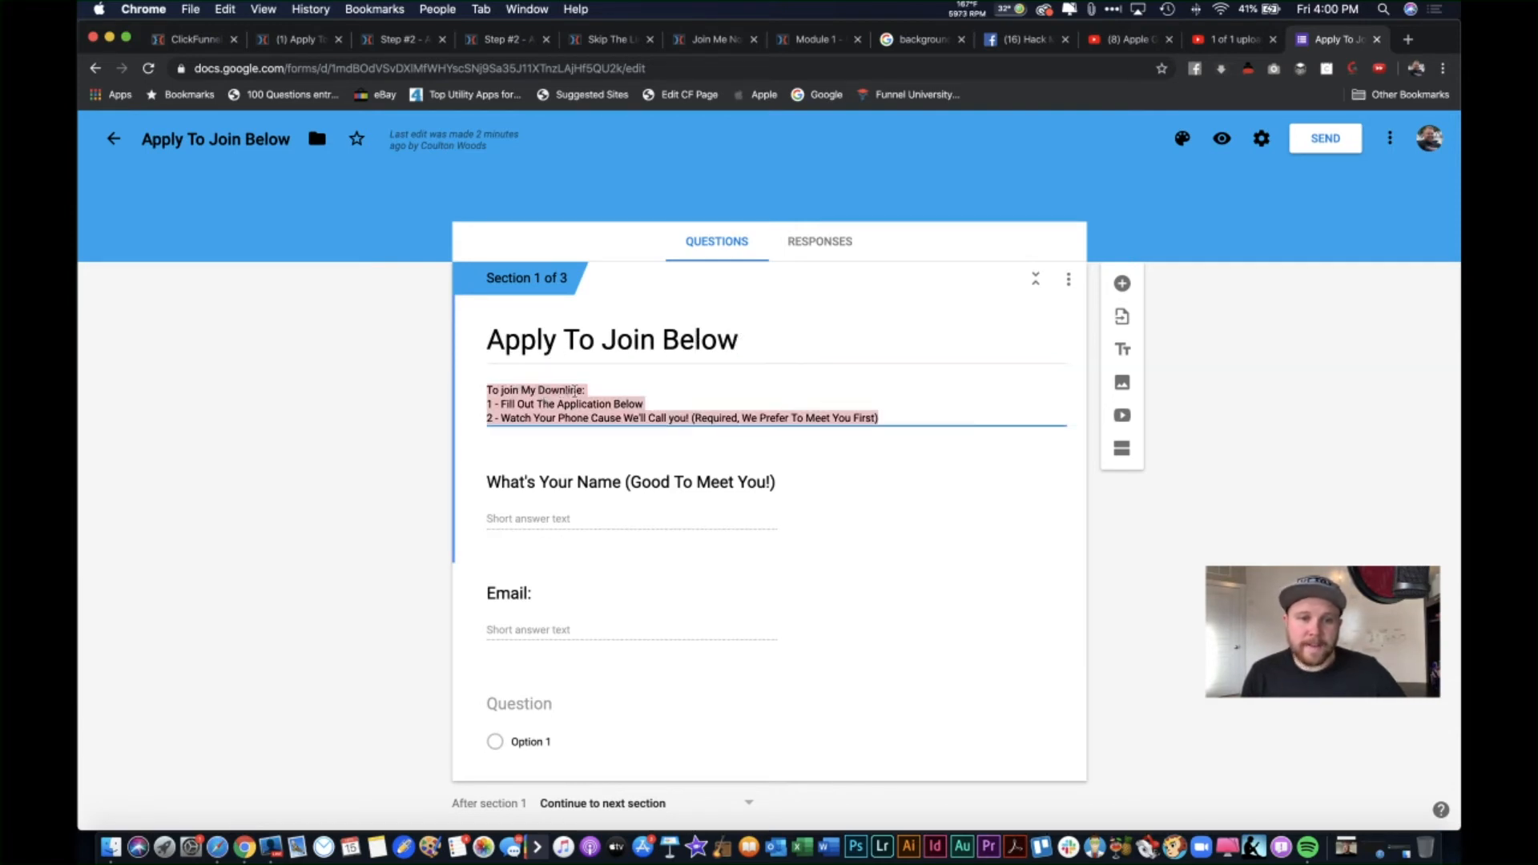
left_click(518, 403)
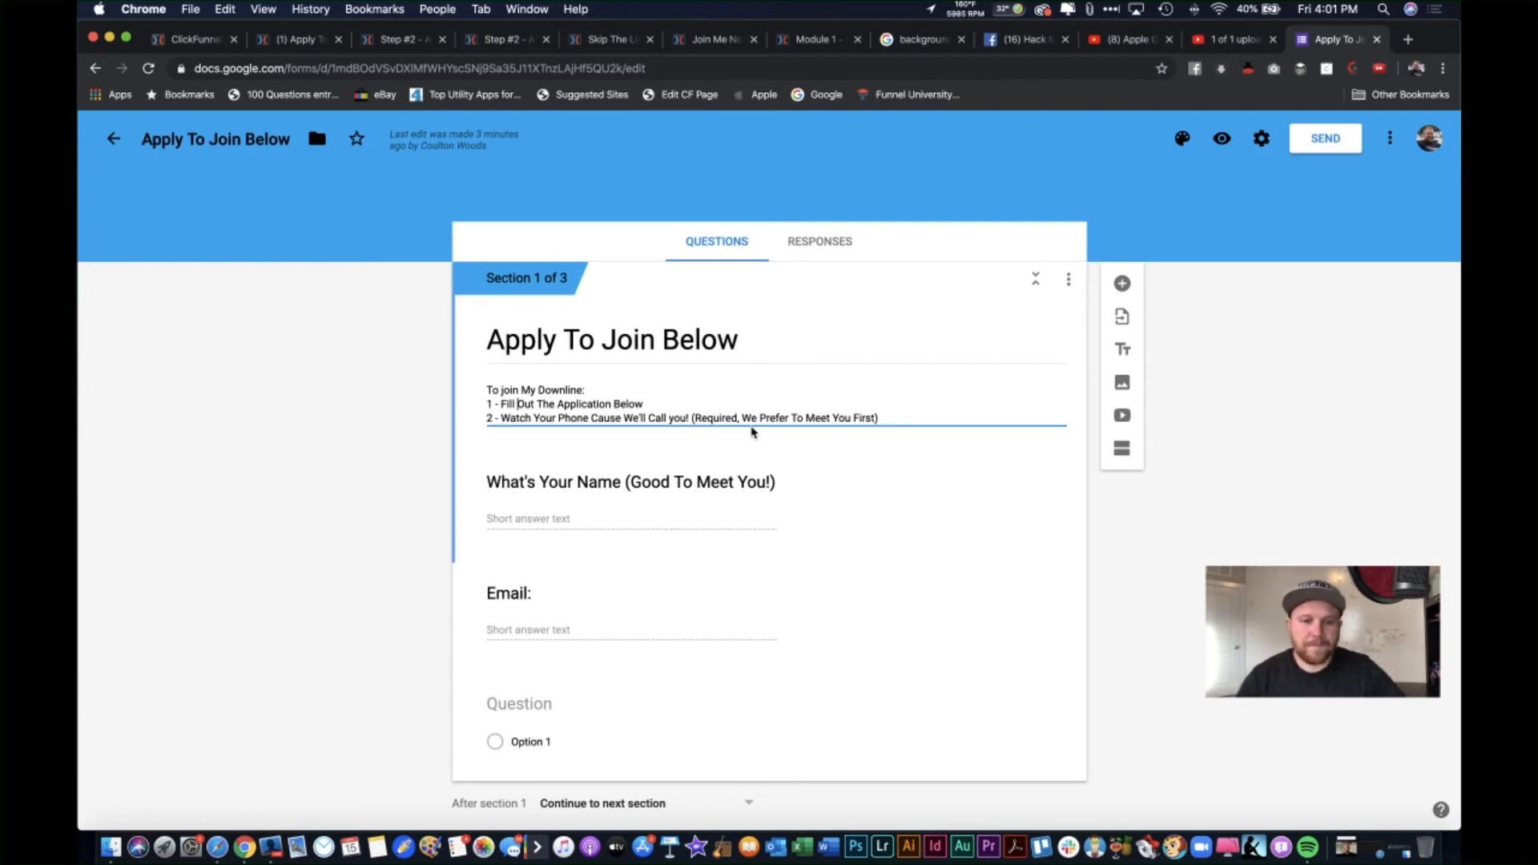
left_click(685, 504)
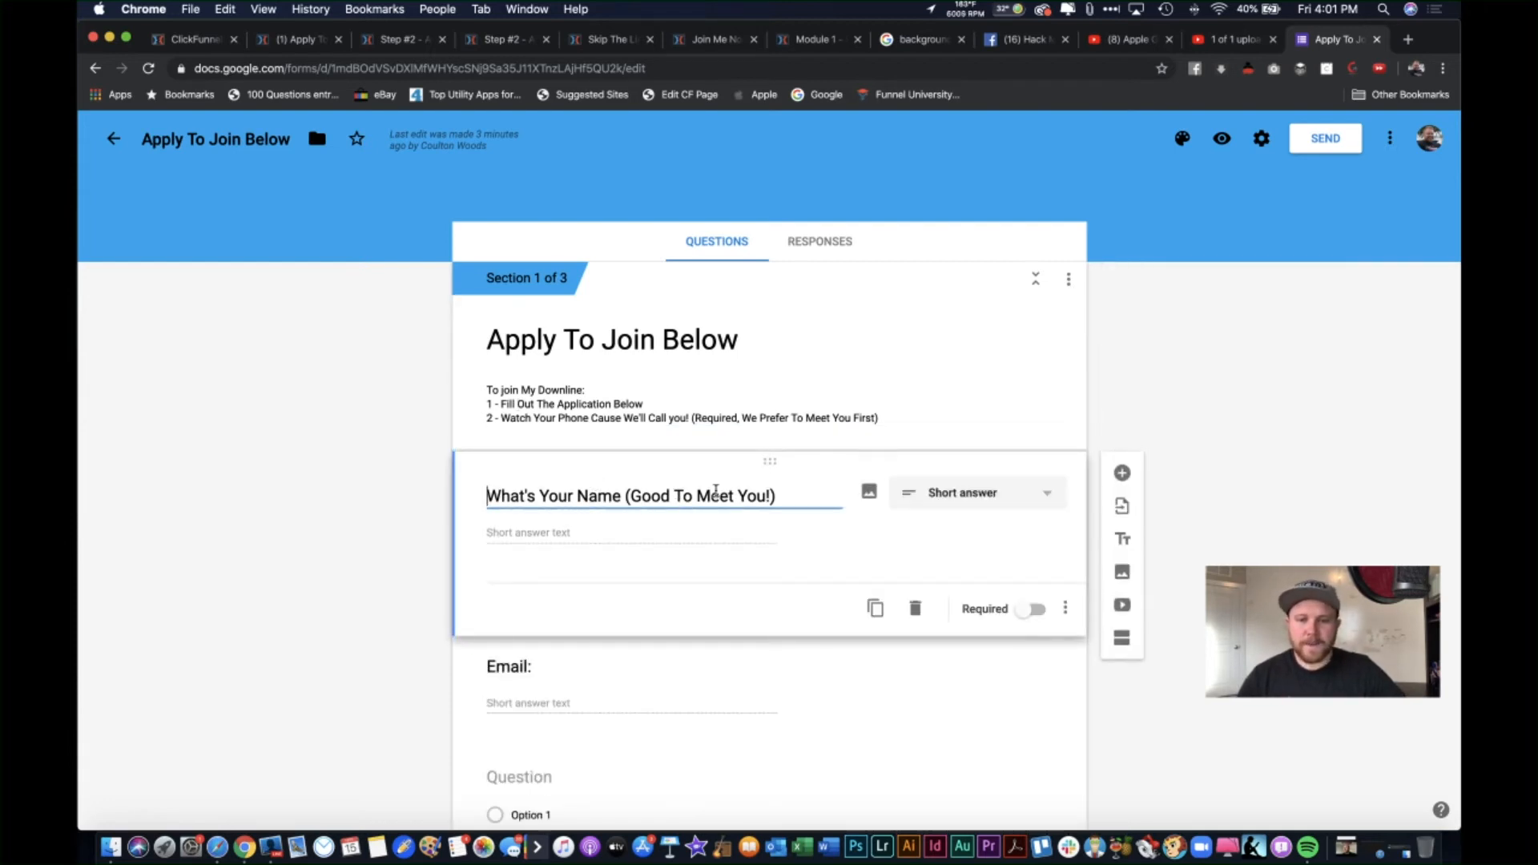
scroll(1030, 485, "down", 1)
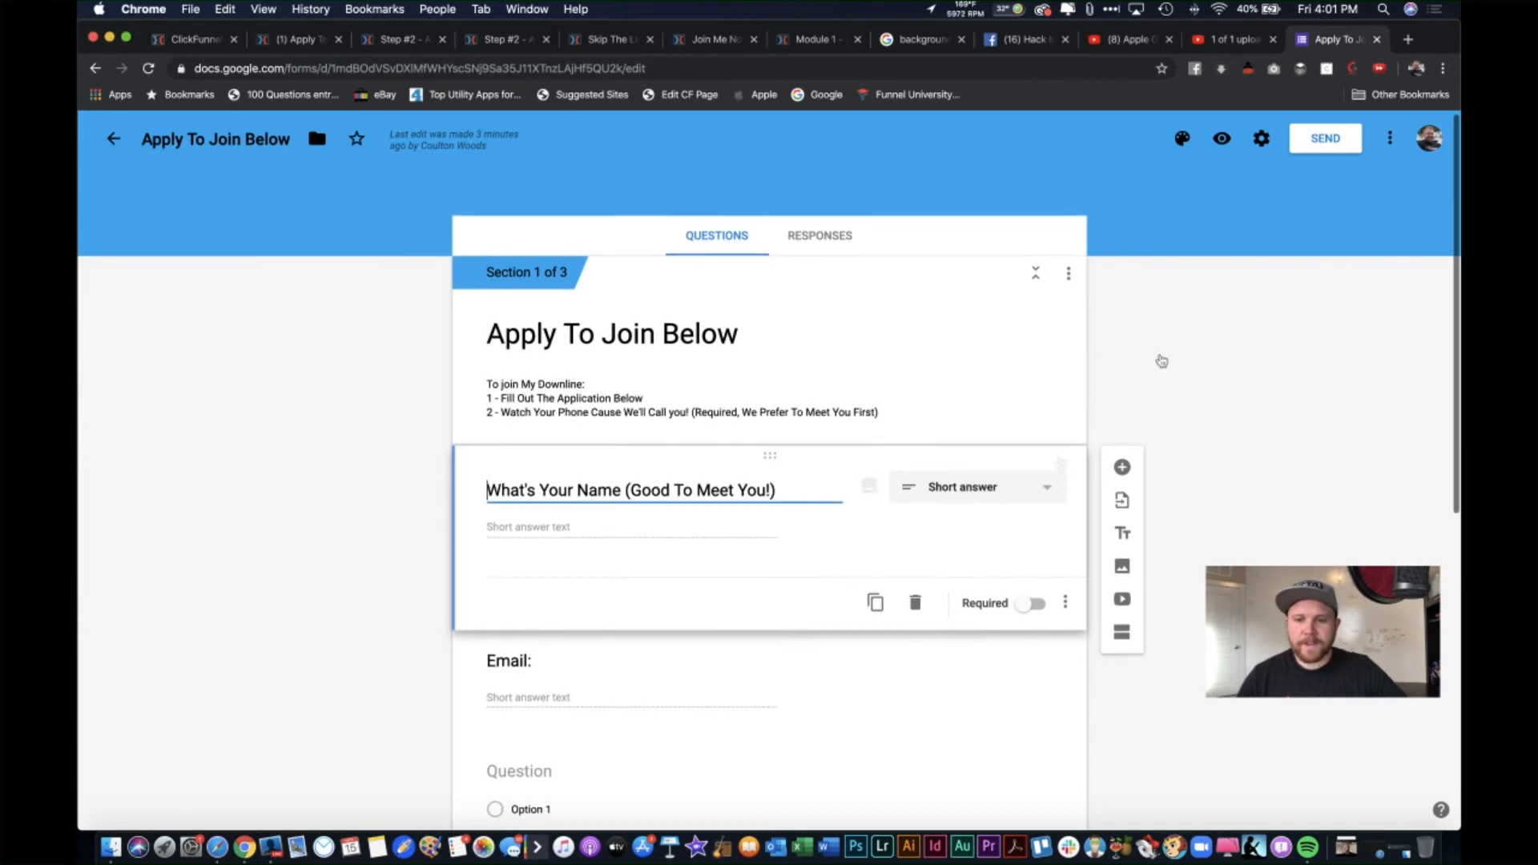
left_click(1123, 470)
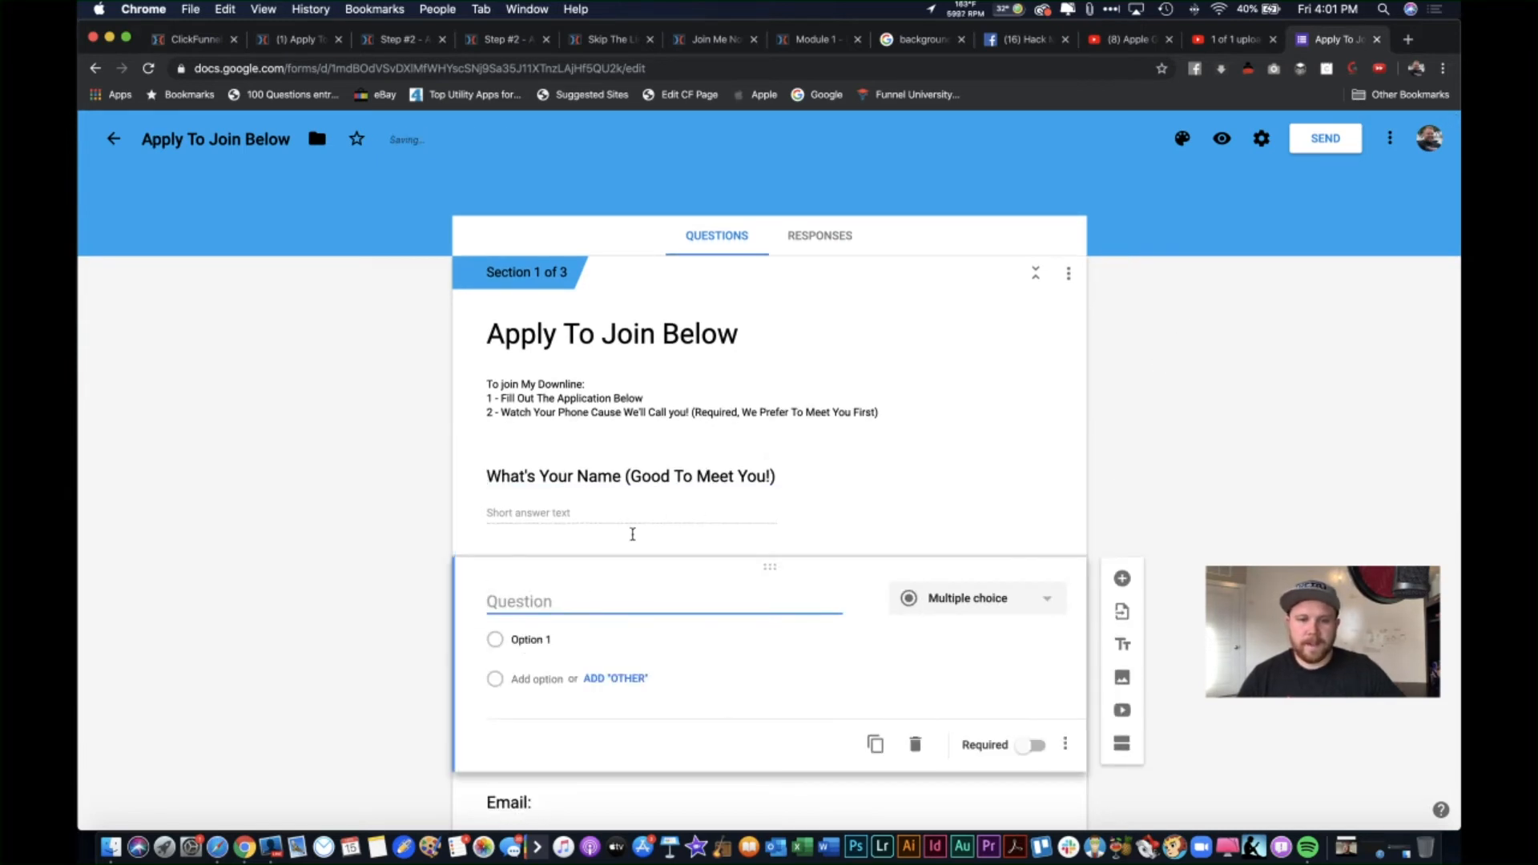
left_click(684, 489)
left_click(684, 487)
left_click(686, 488)
left_click(685, 489)
key("super+a")
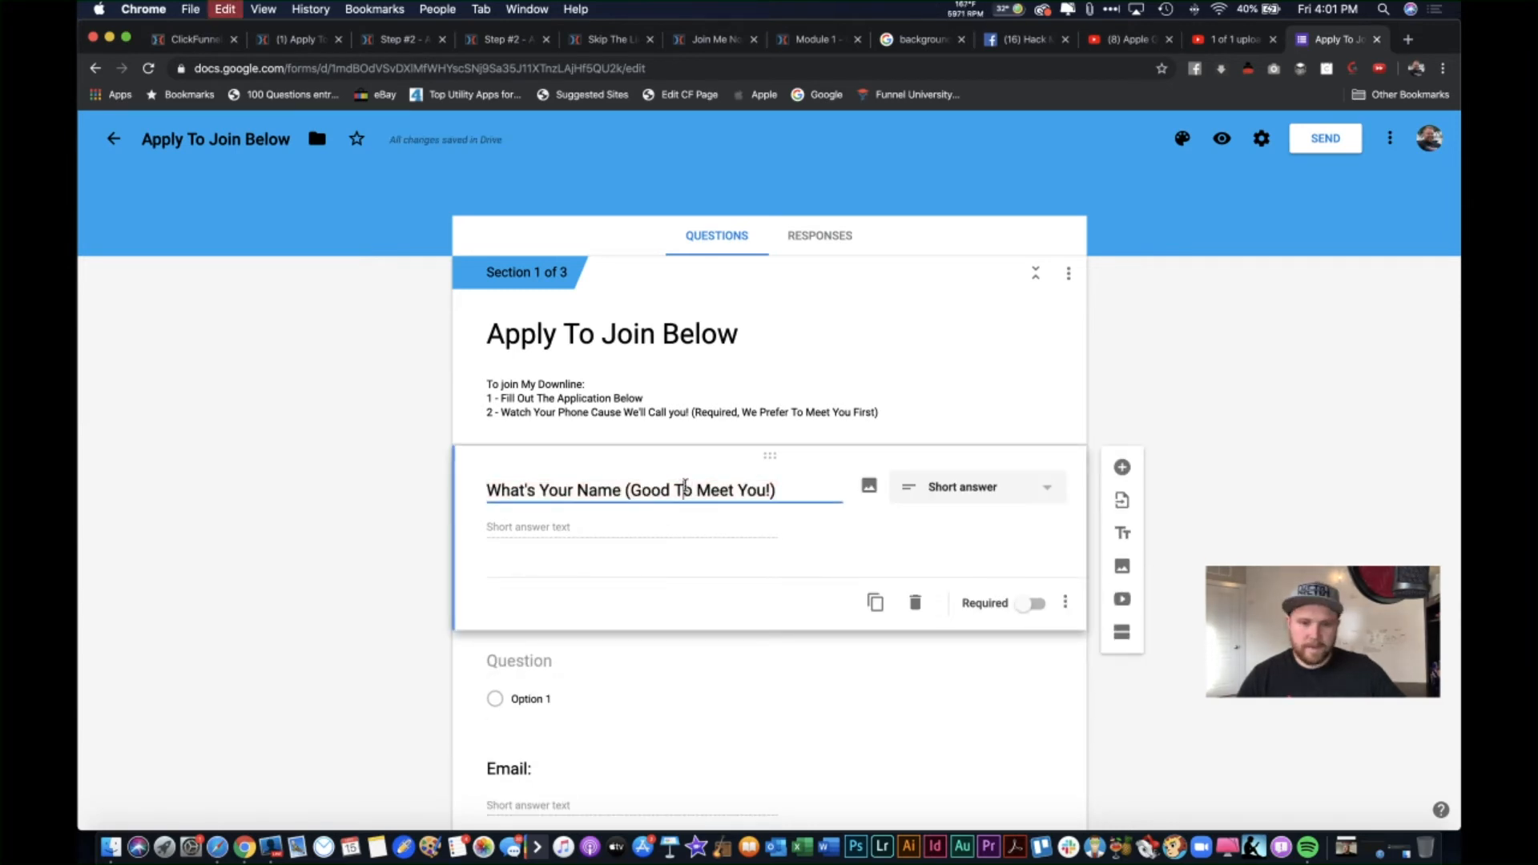
left_click(543, 639)
type("https://youtu.be/i-3yUB1r_Yo")
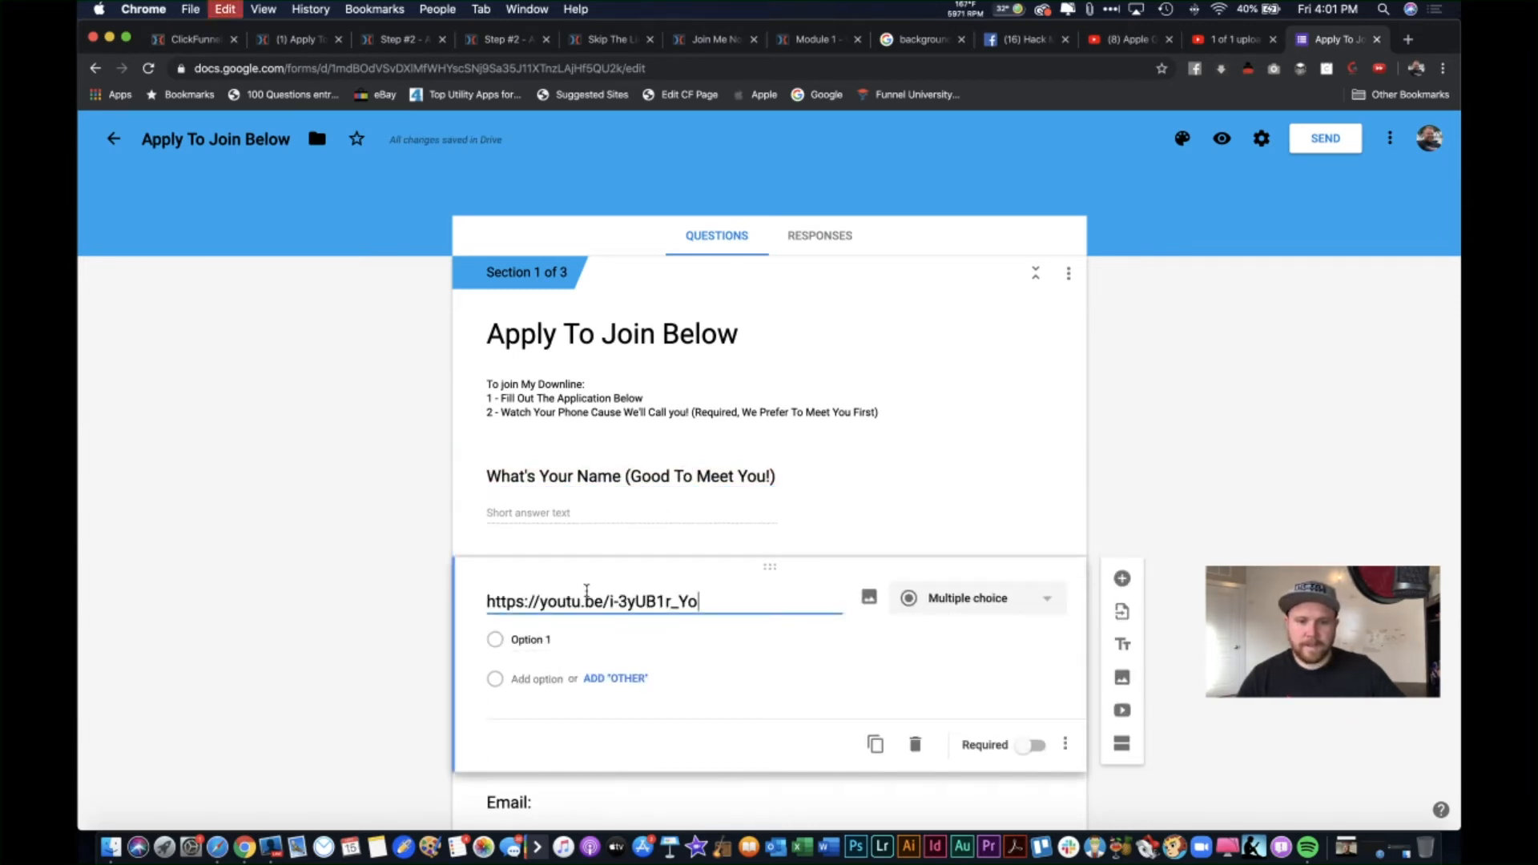
triple_click(683, 607)
type("Wh")
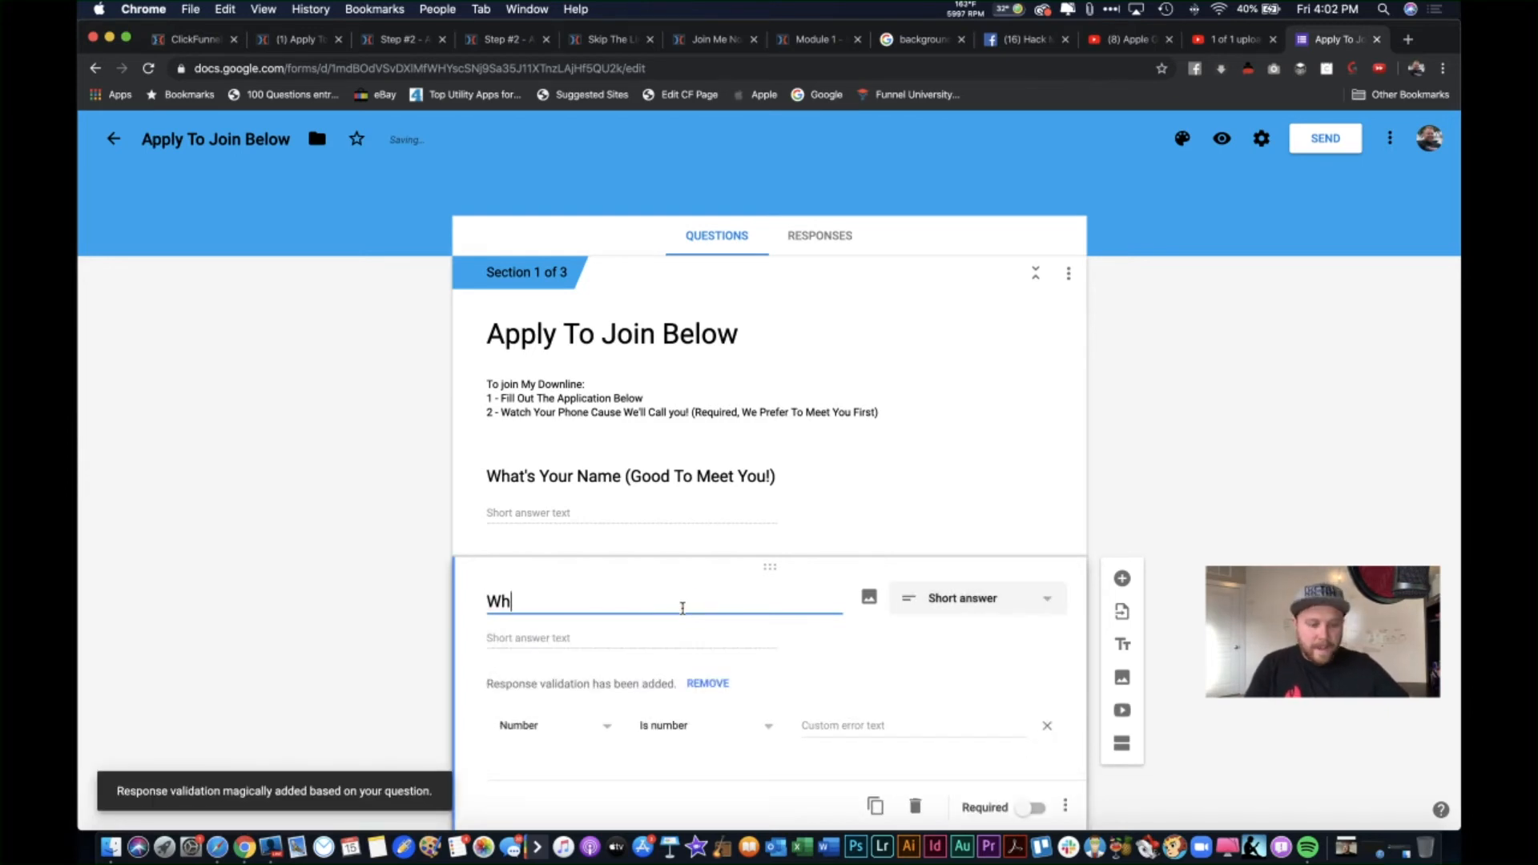
type("at's")
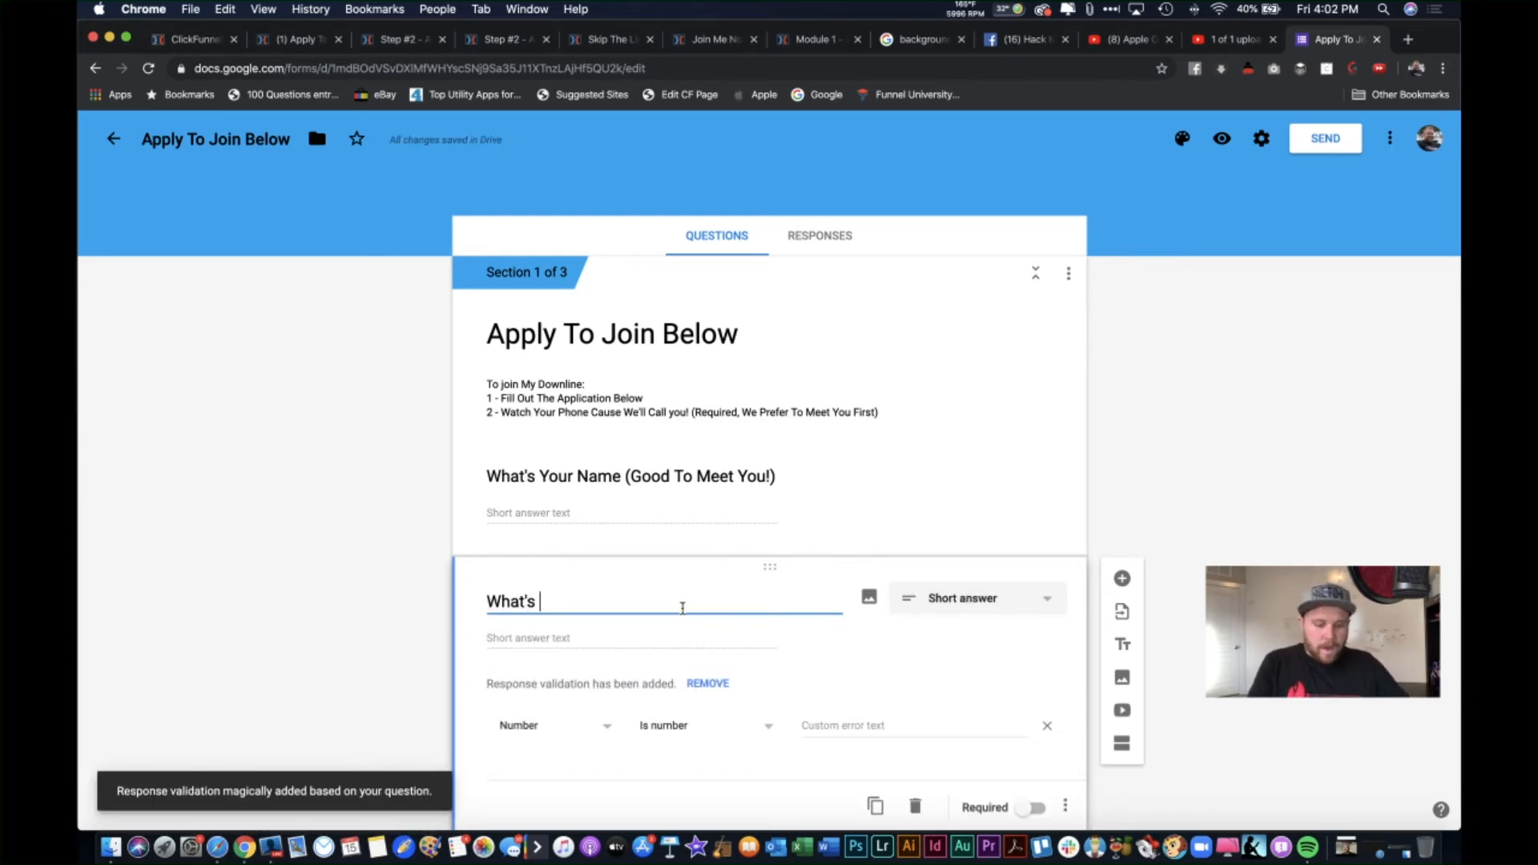
type(" Your N")
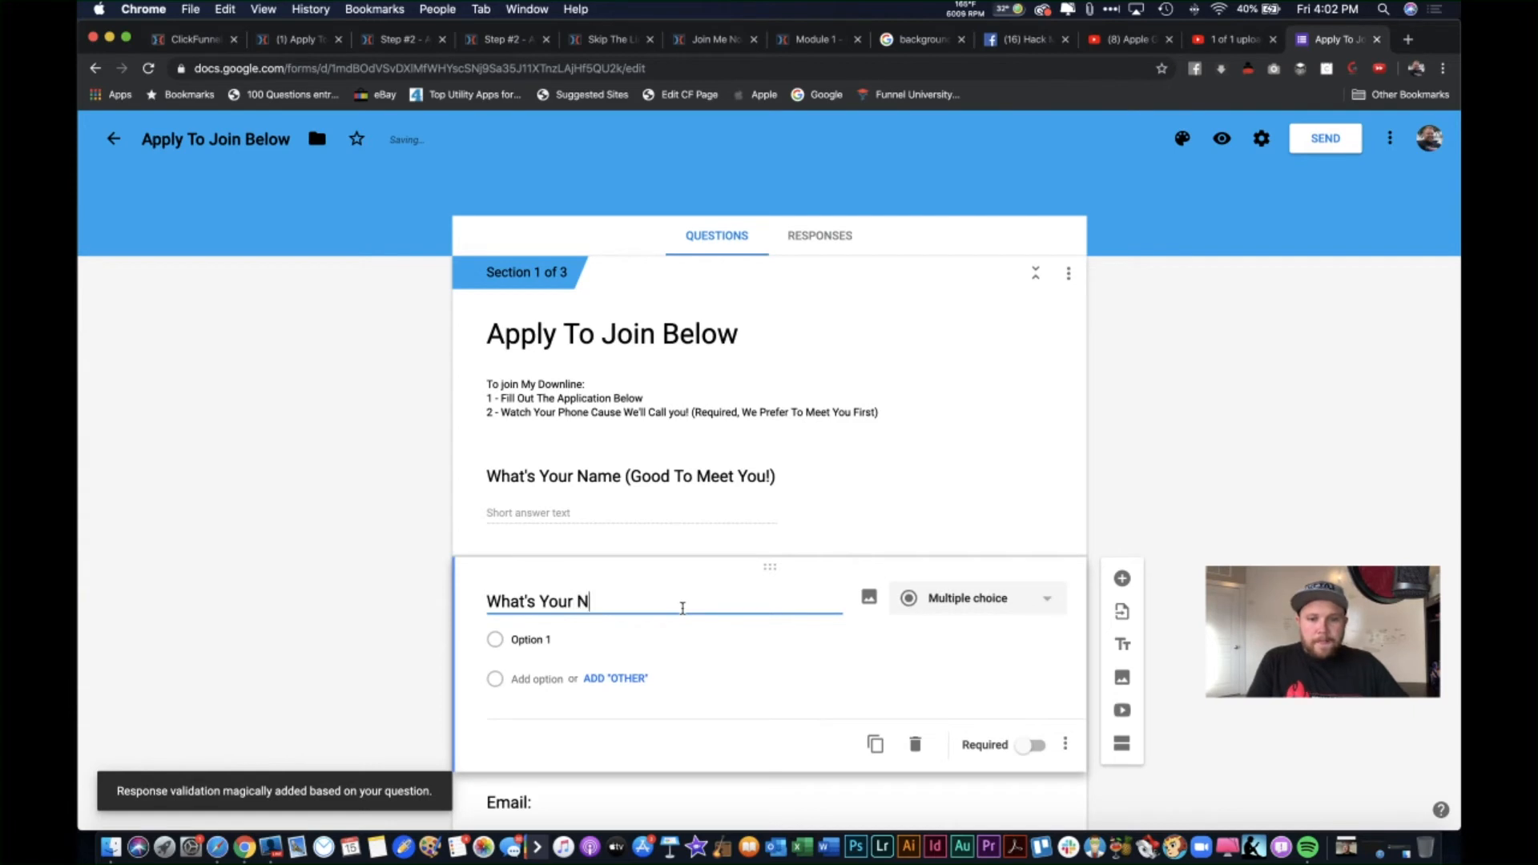
type("ame...")
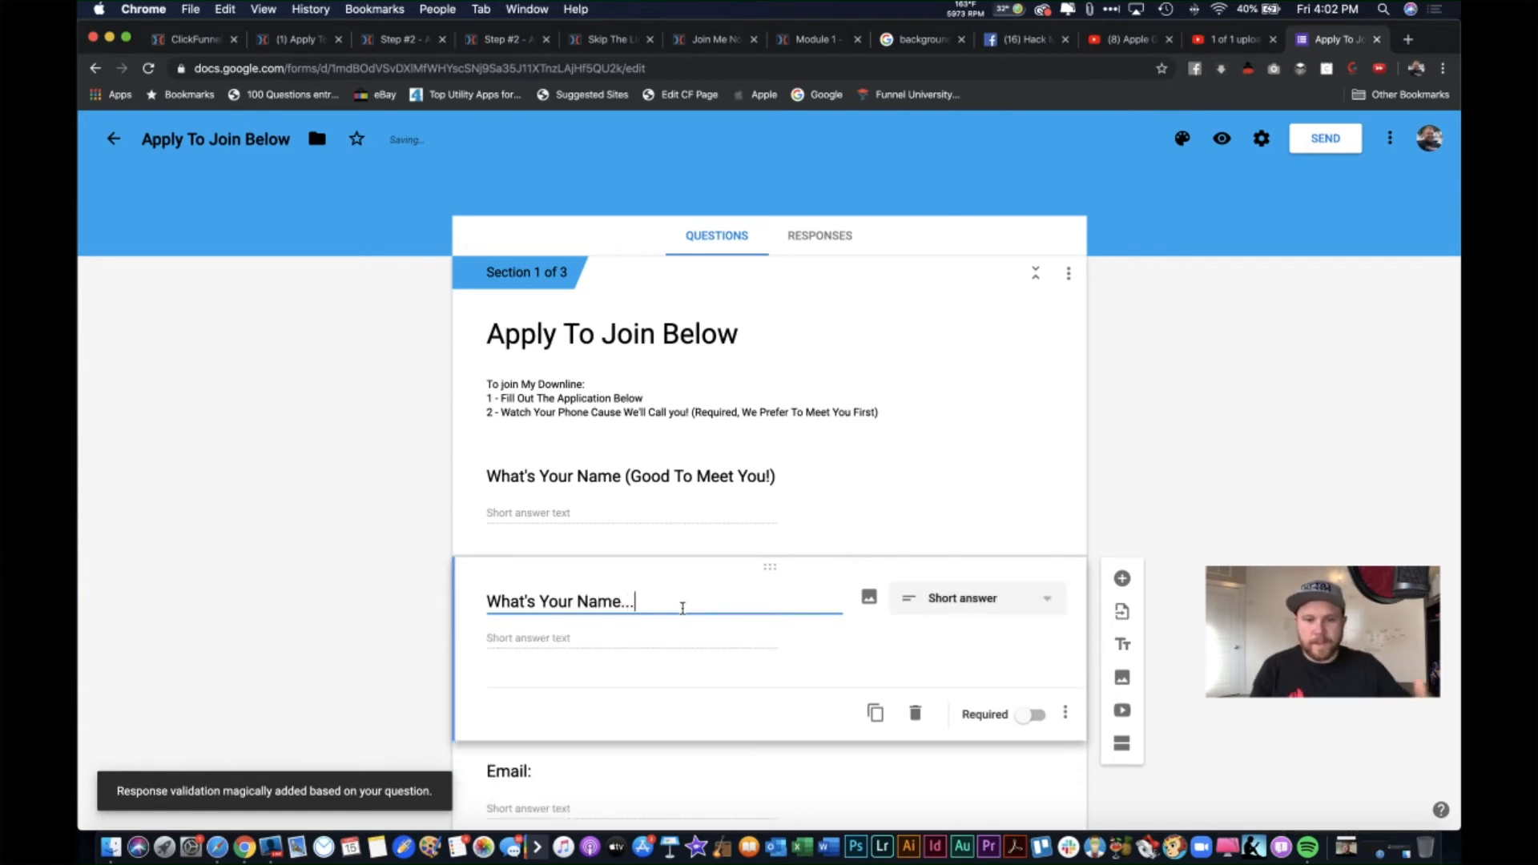
left_click(1006, 602)
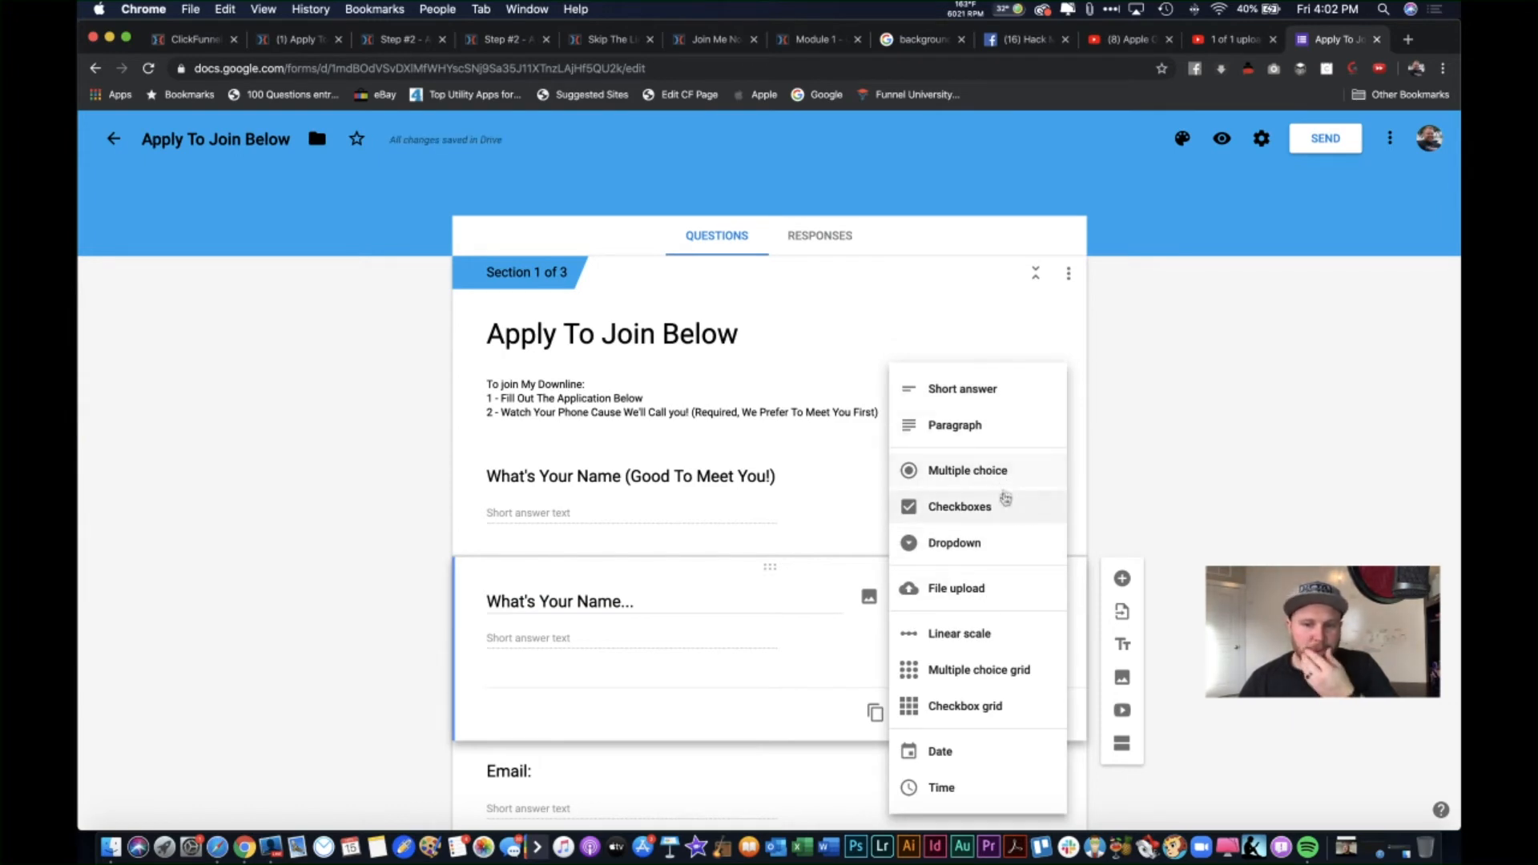
left_click(849, 588)
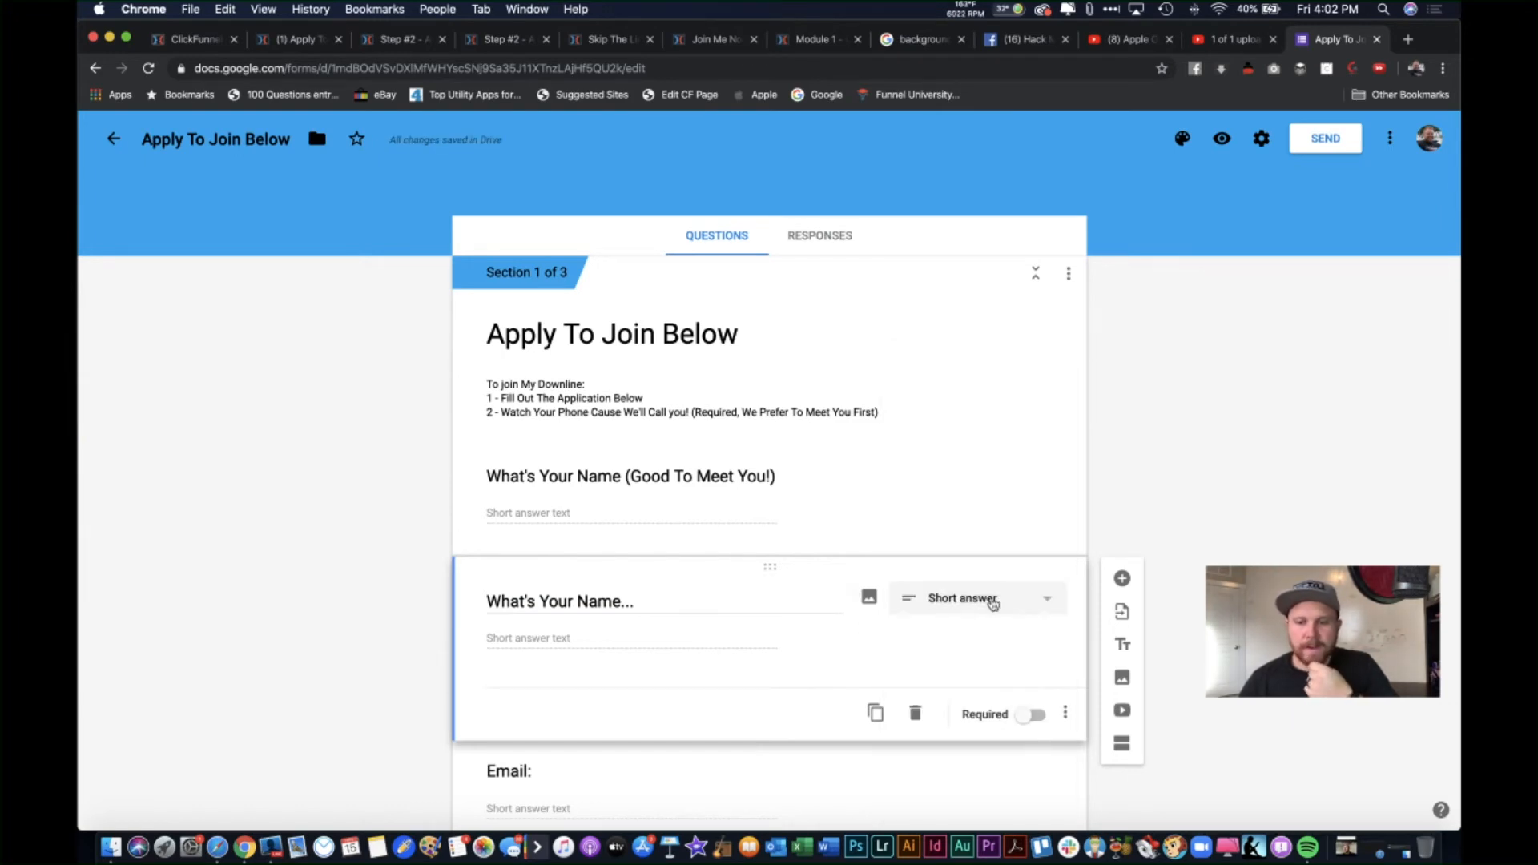
left_click(914, 714)
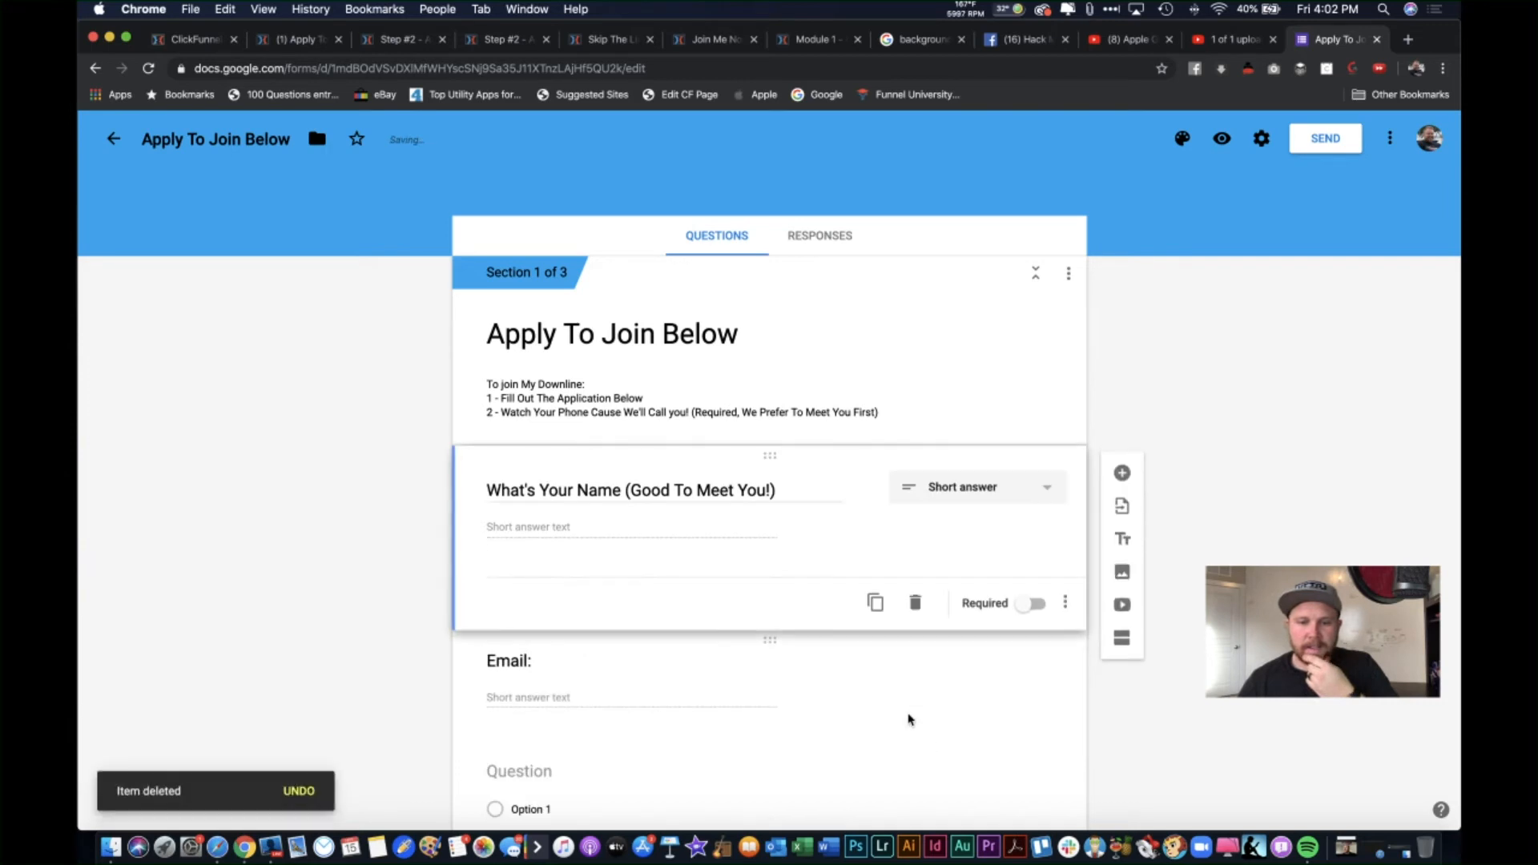
scroll(646, 566, "down", 2)
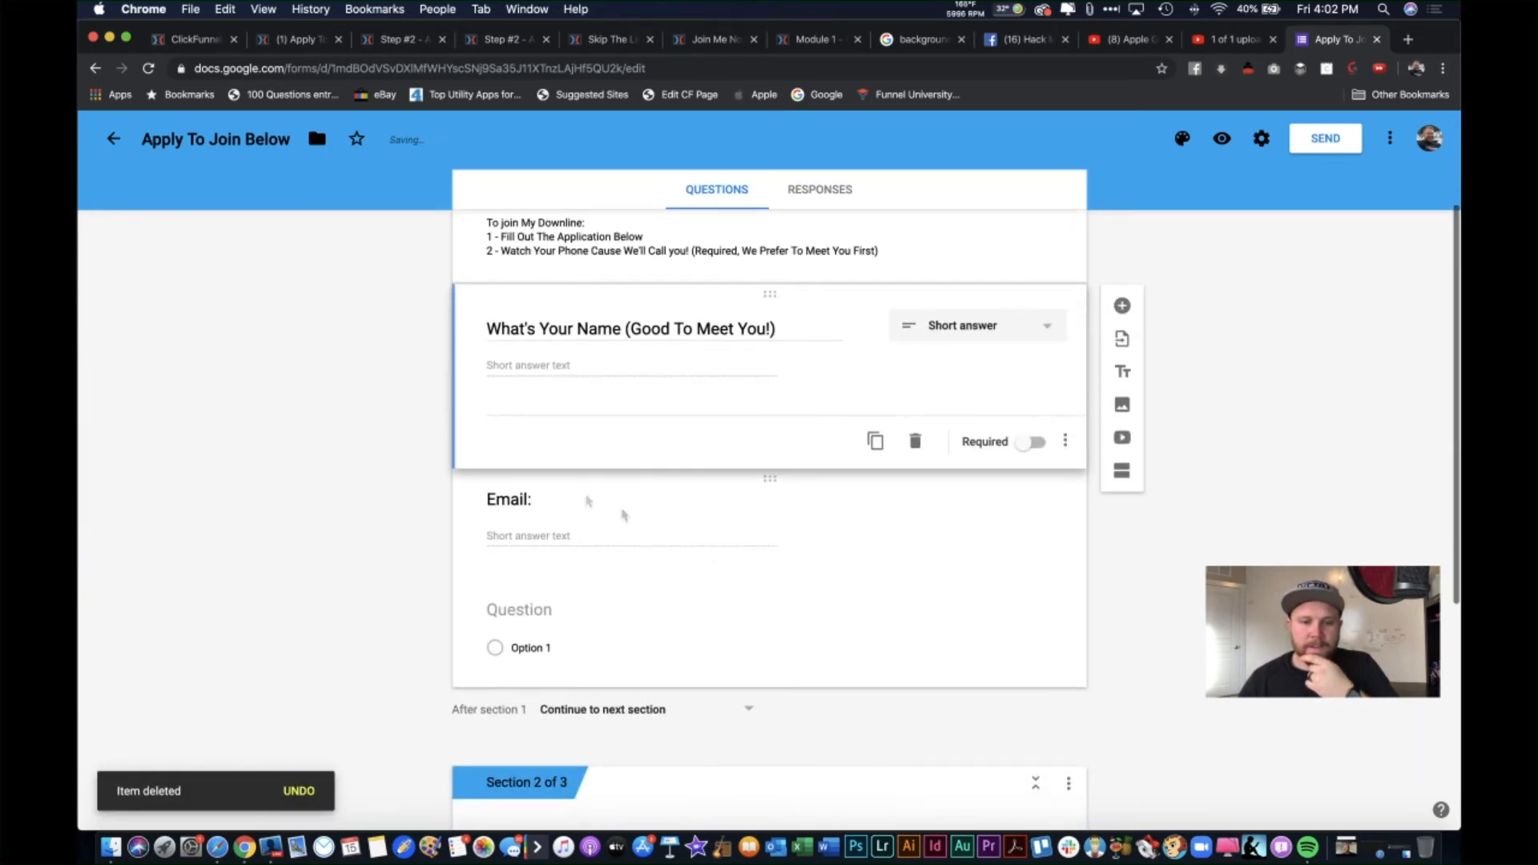
left_click(652, 524)
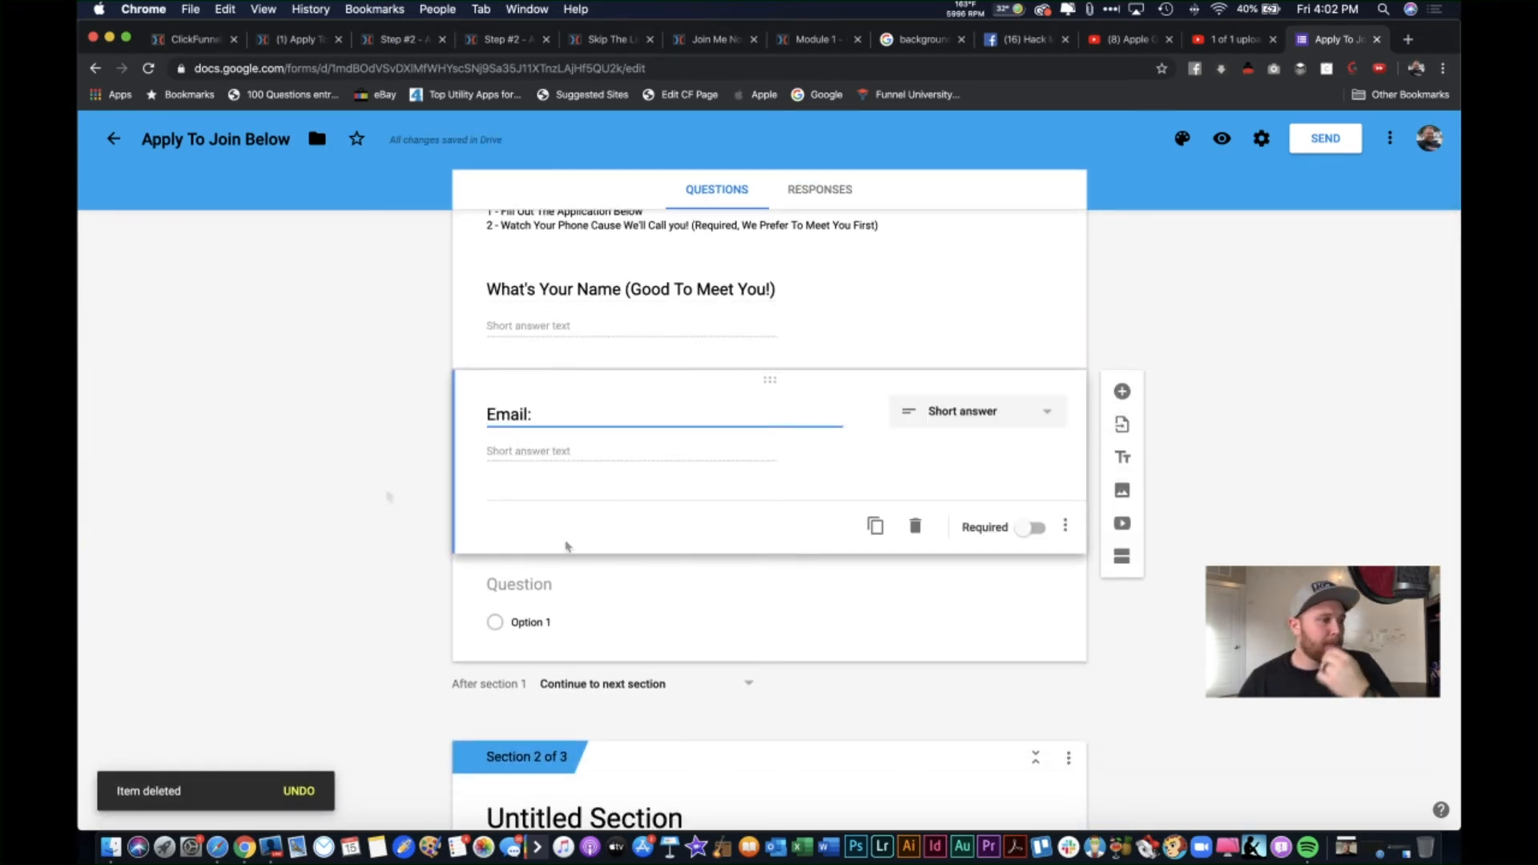
scroll(731, 543, "down", 1)
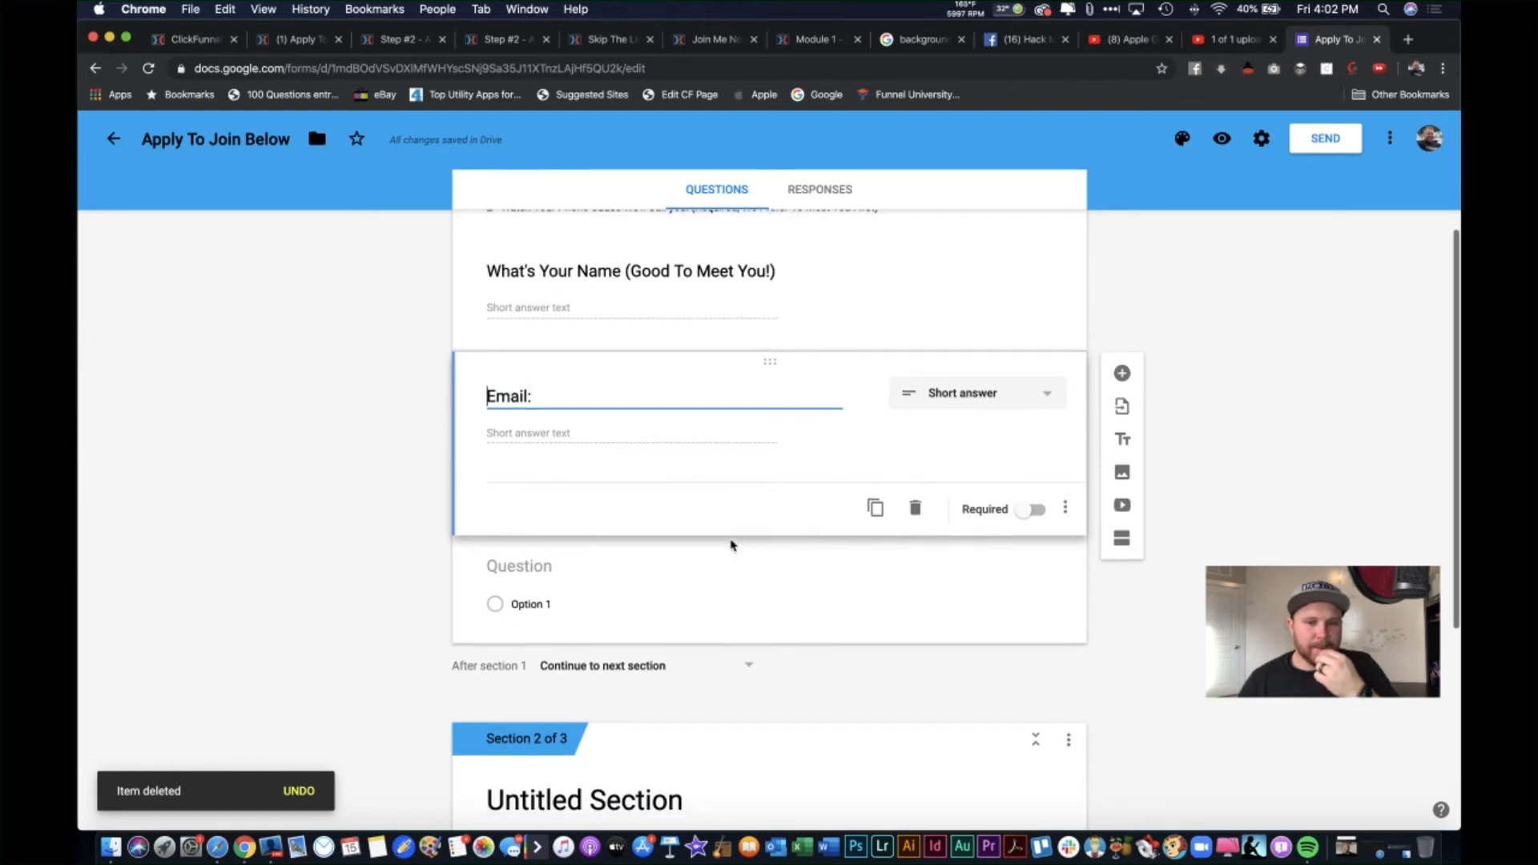
Step: Title the question below Email 'How Did You Hear About … And His Downline', naming the host
left_click(658, 566)
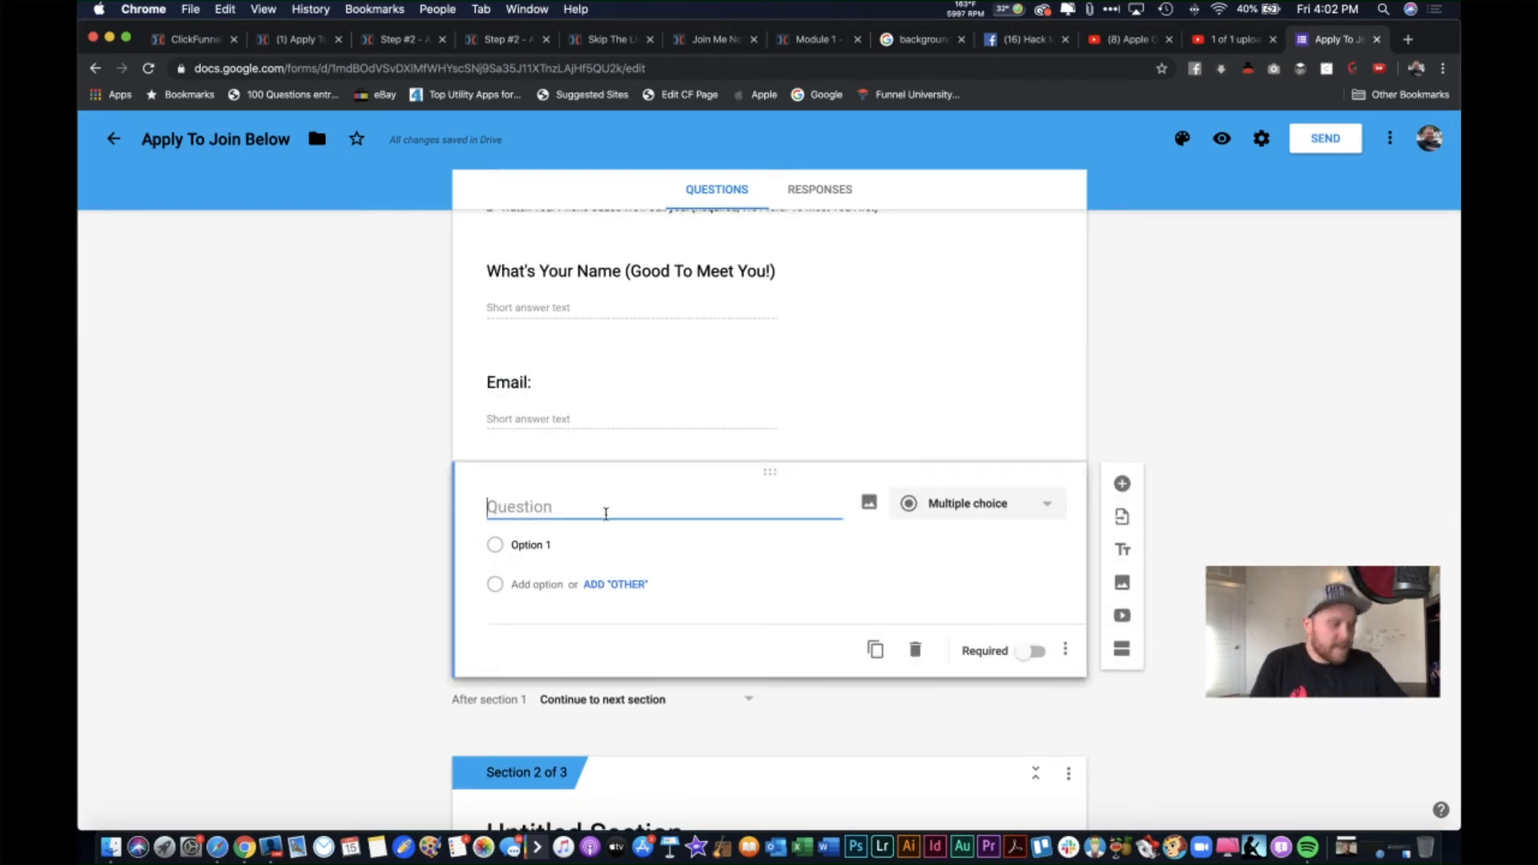
type("How Did yo")
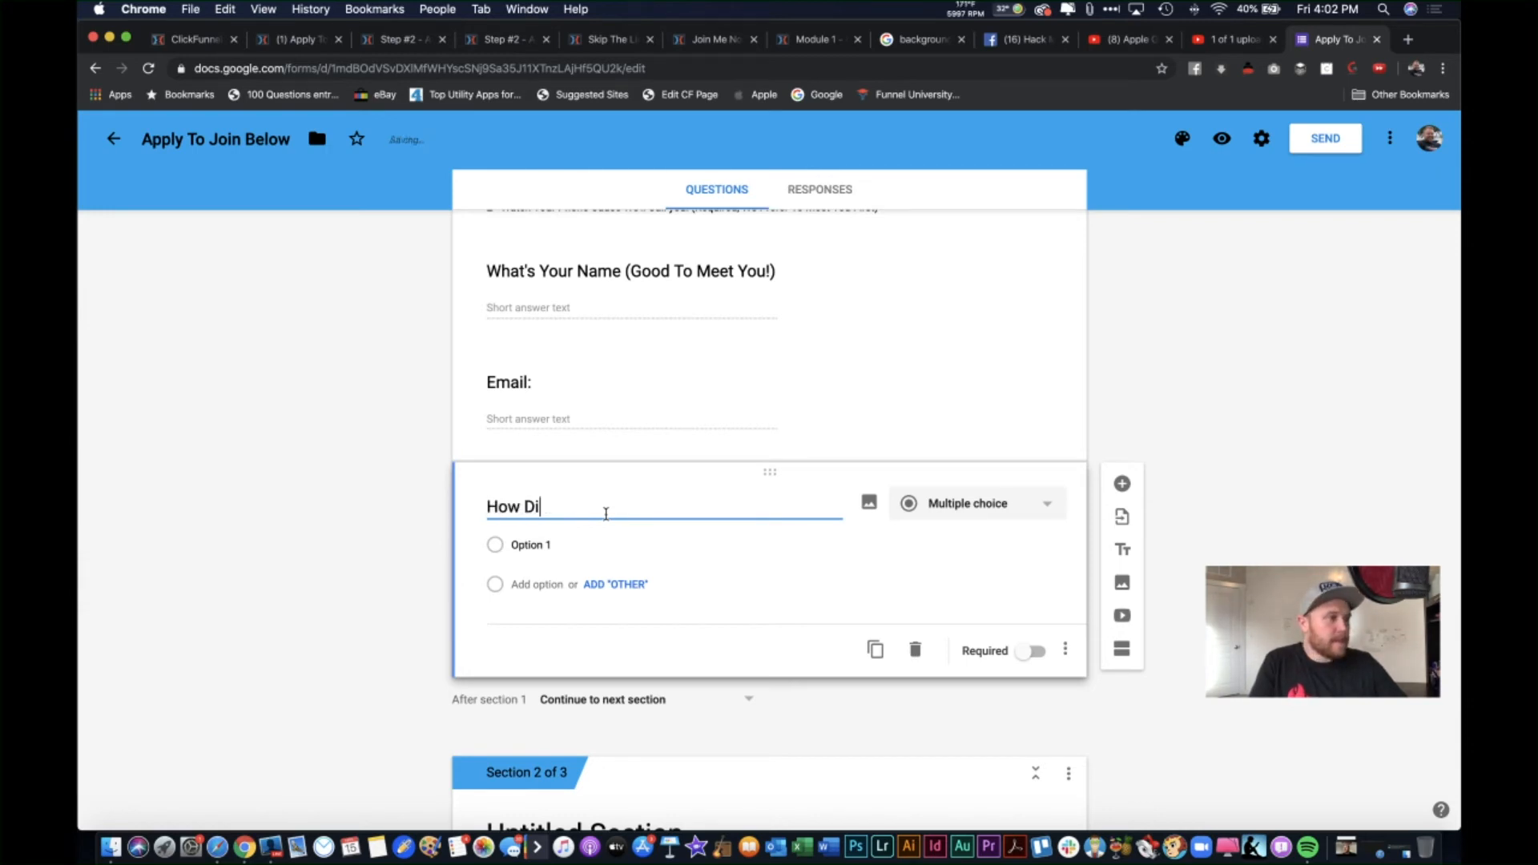
key("BackSpace")
key("BackSpace")
type("You ")
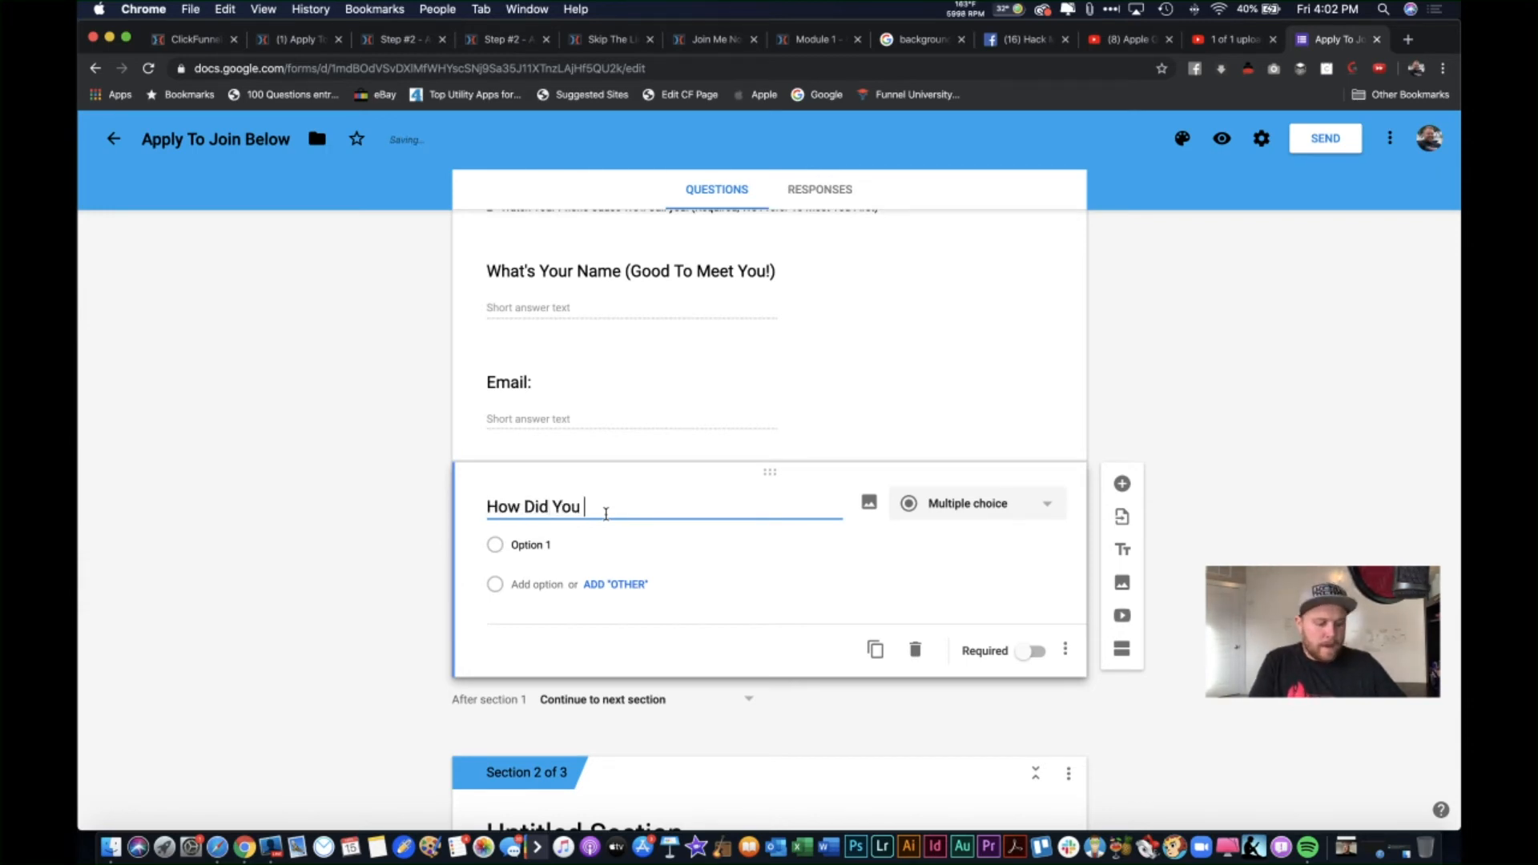
type("Hear About ")
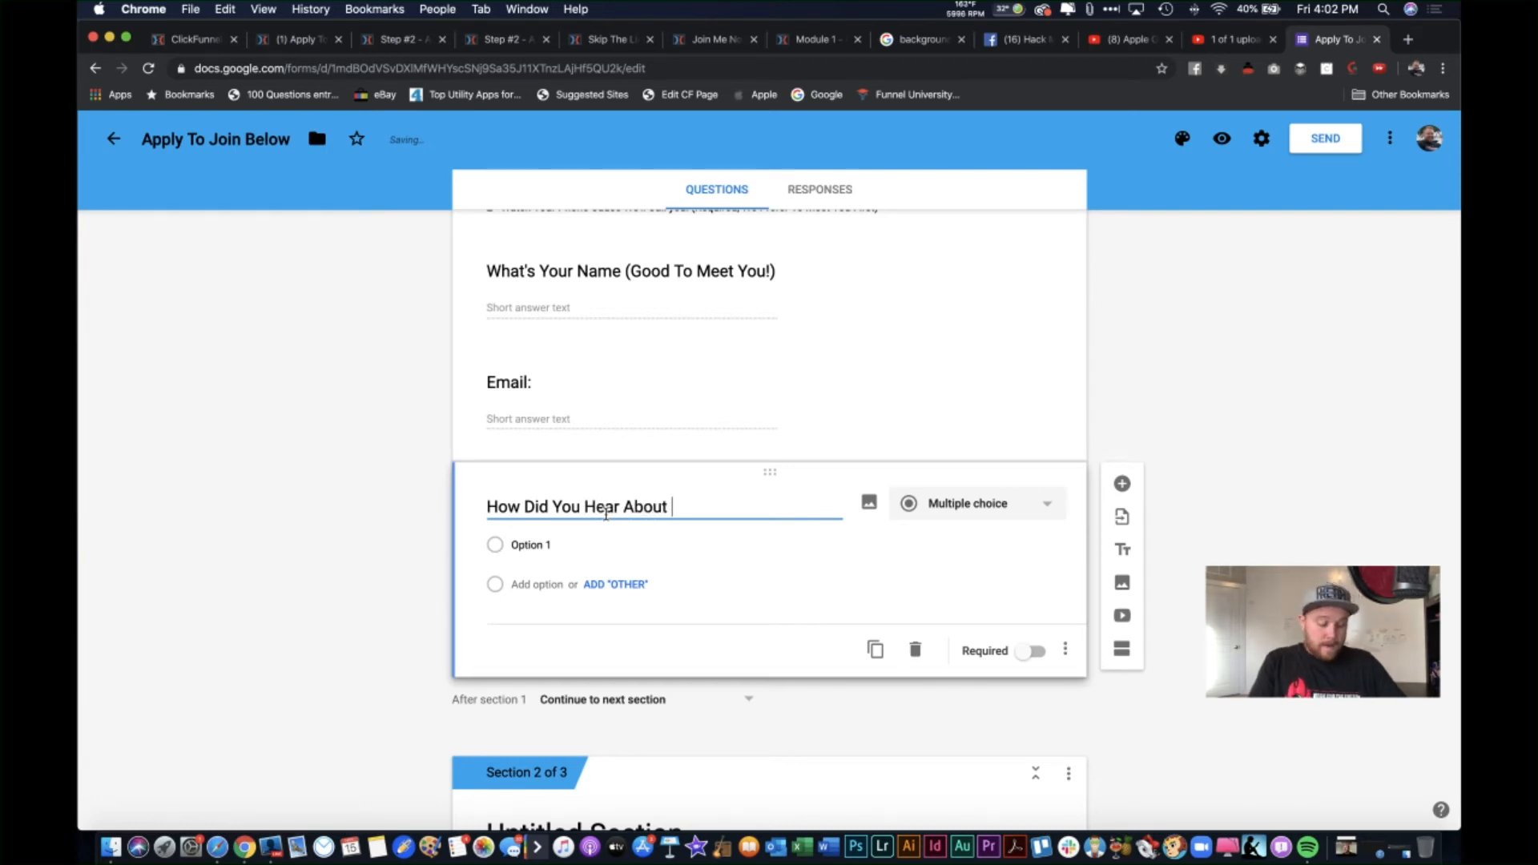
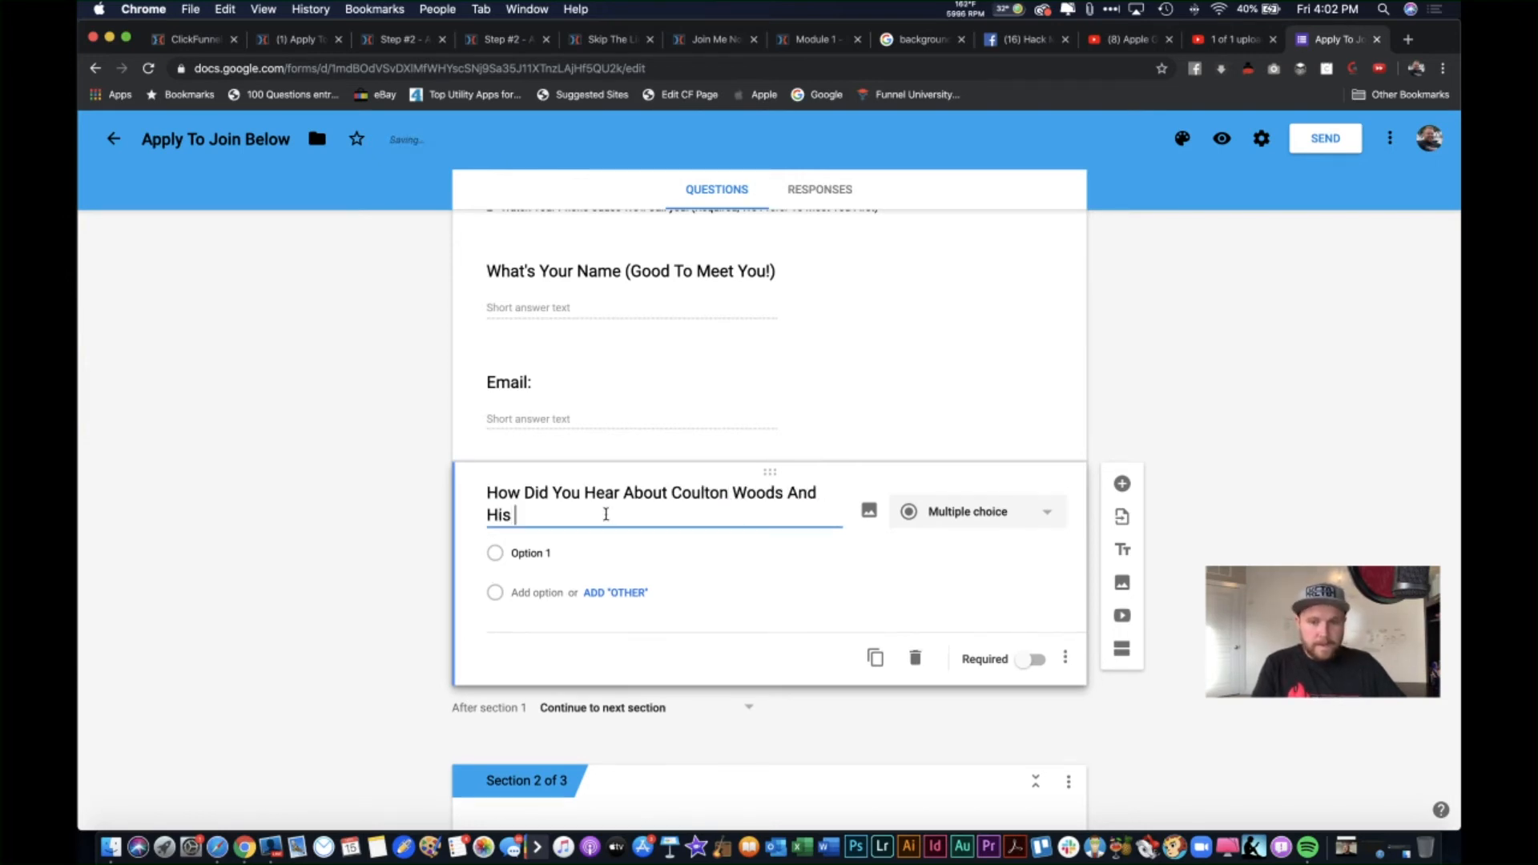
type("Downline>")
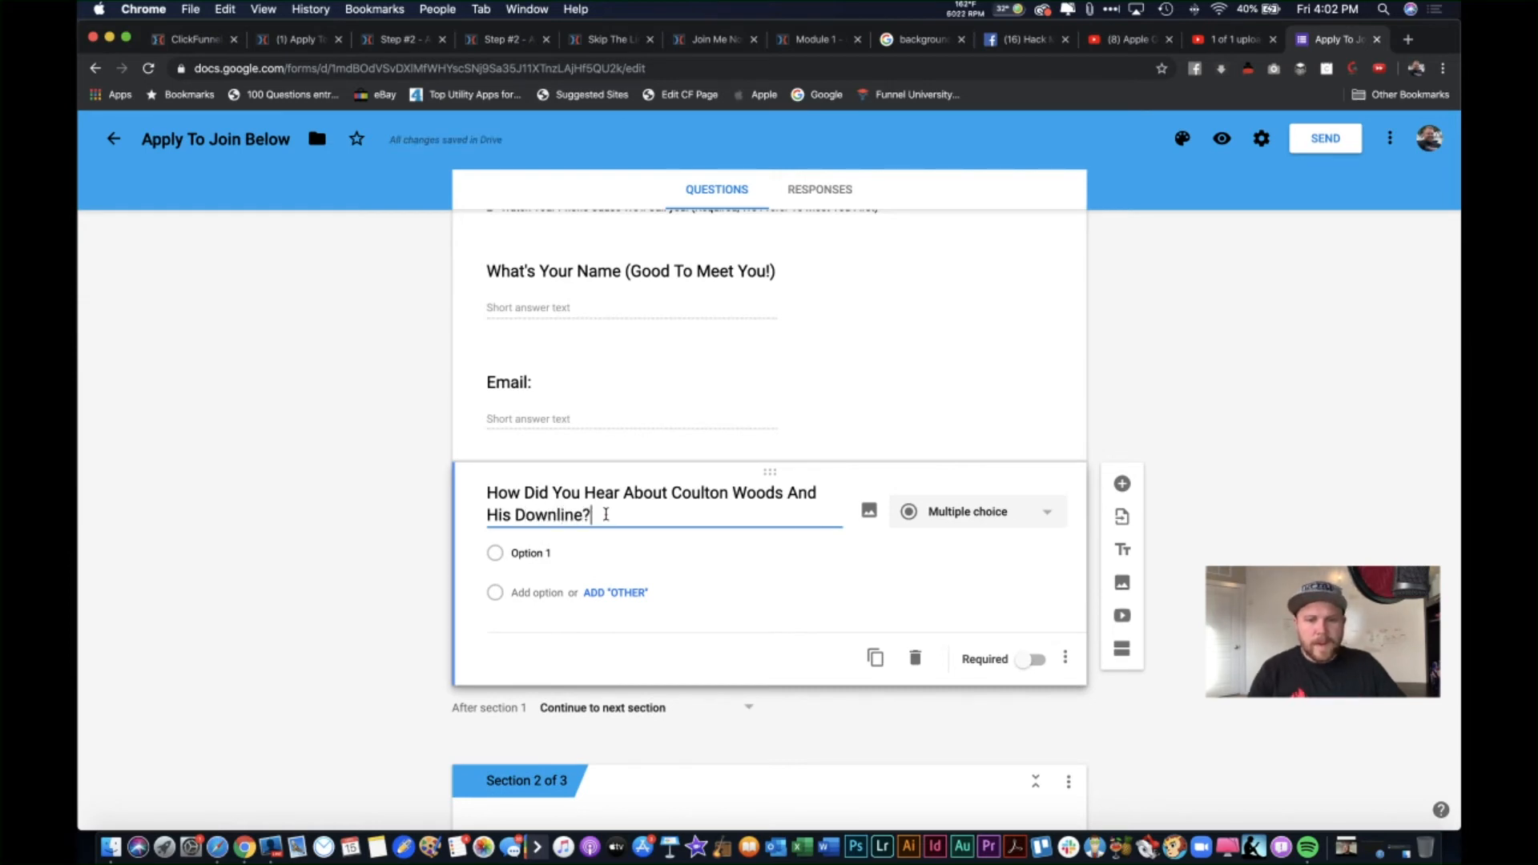
Step: Replace Option 1 with 'Podcast' and add an Other choice
left_click(561, 555)
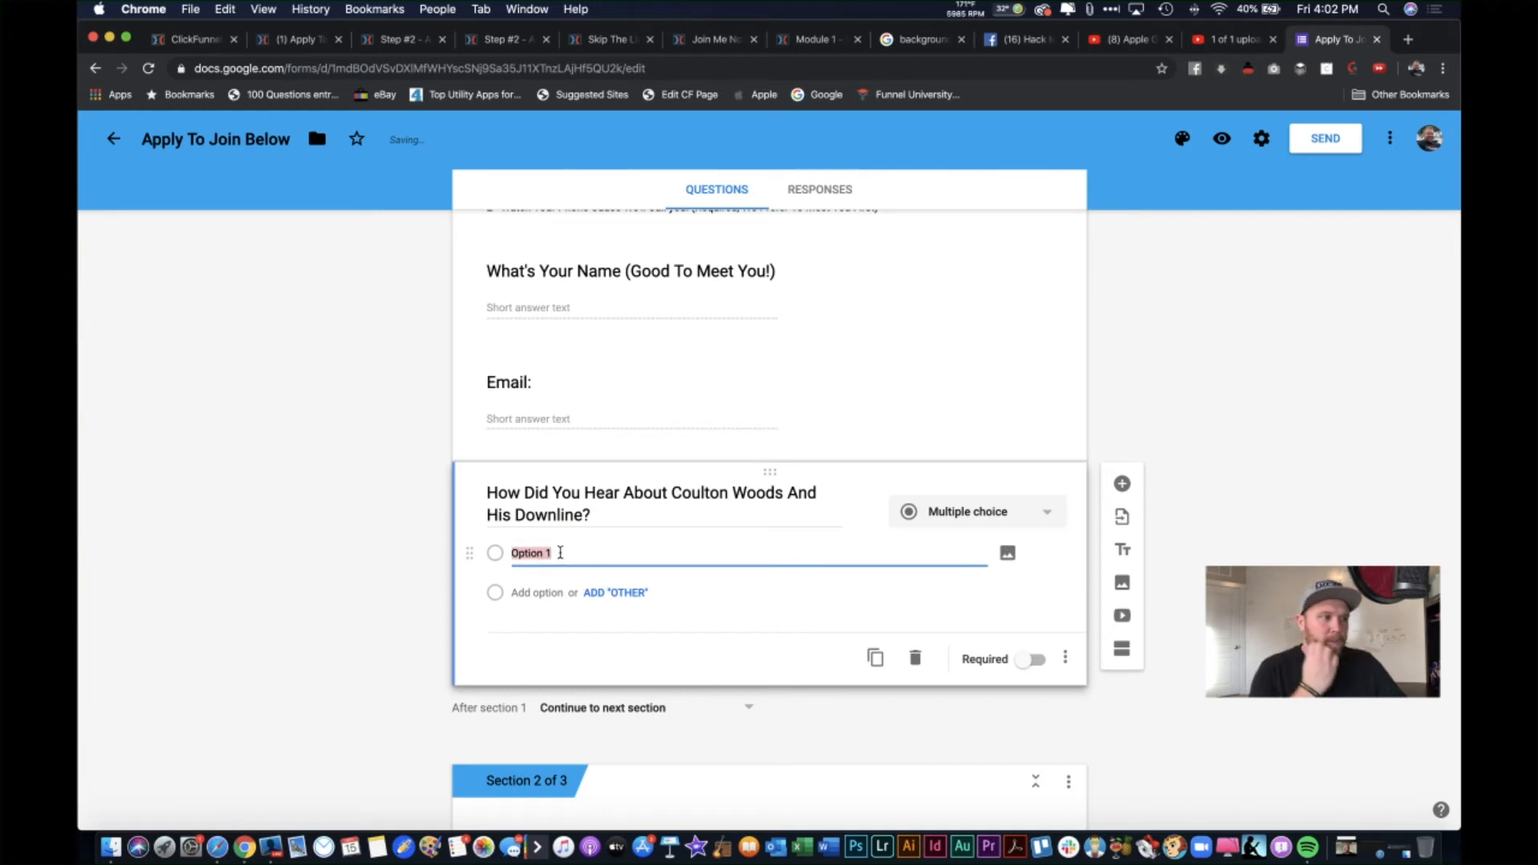
key("BackSpace")
type("Podcast")
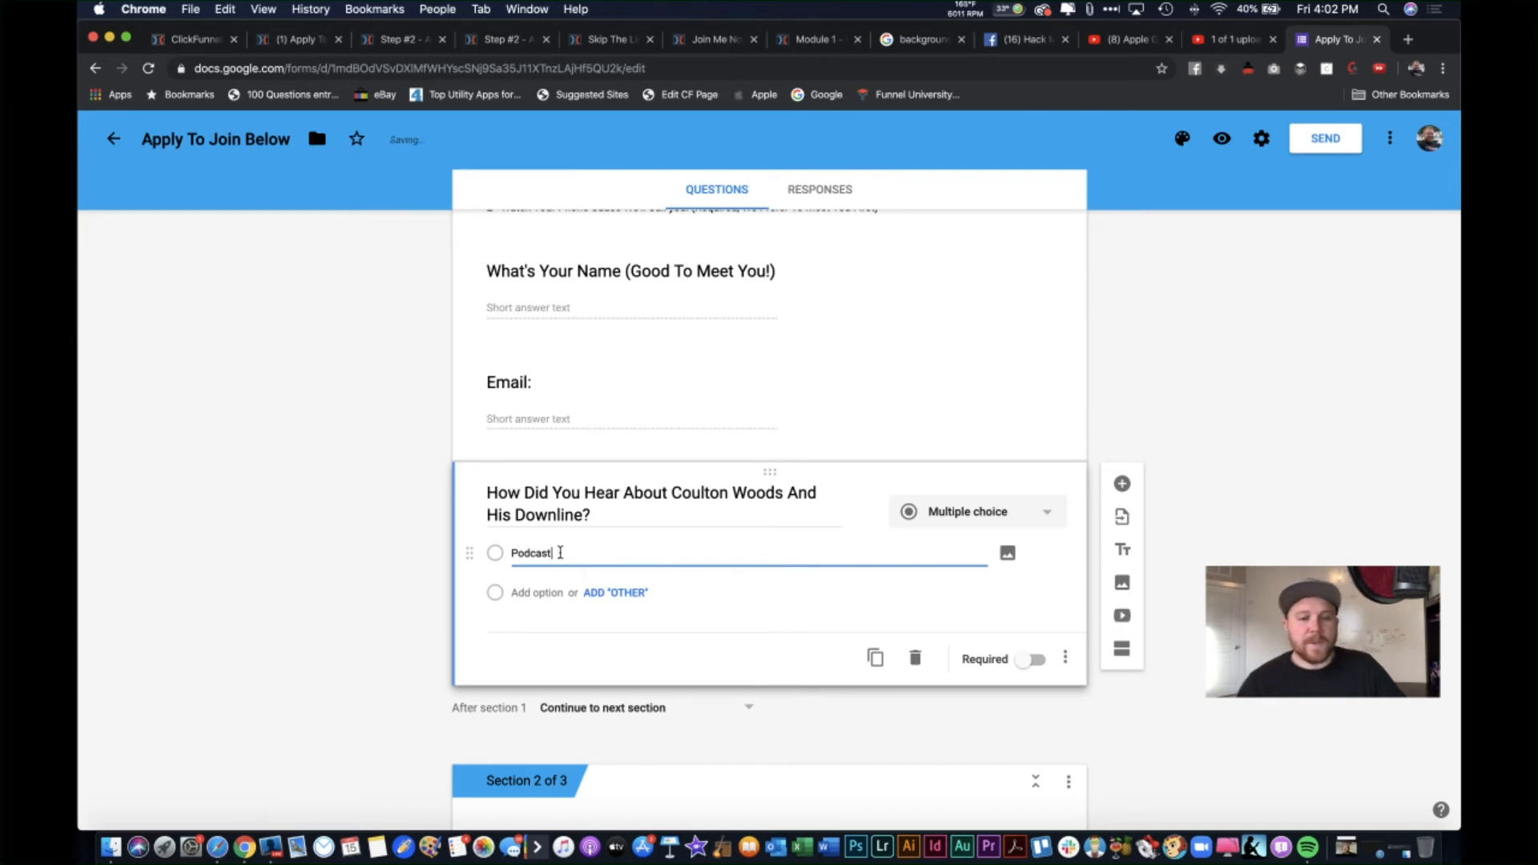
left_click(616, 593)
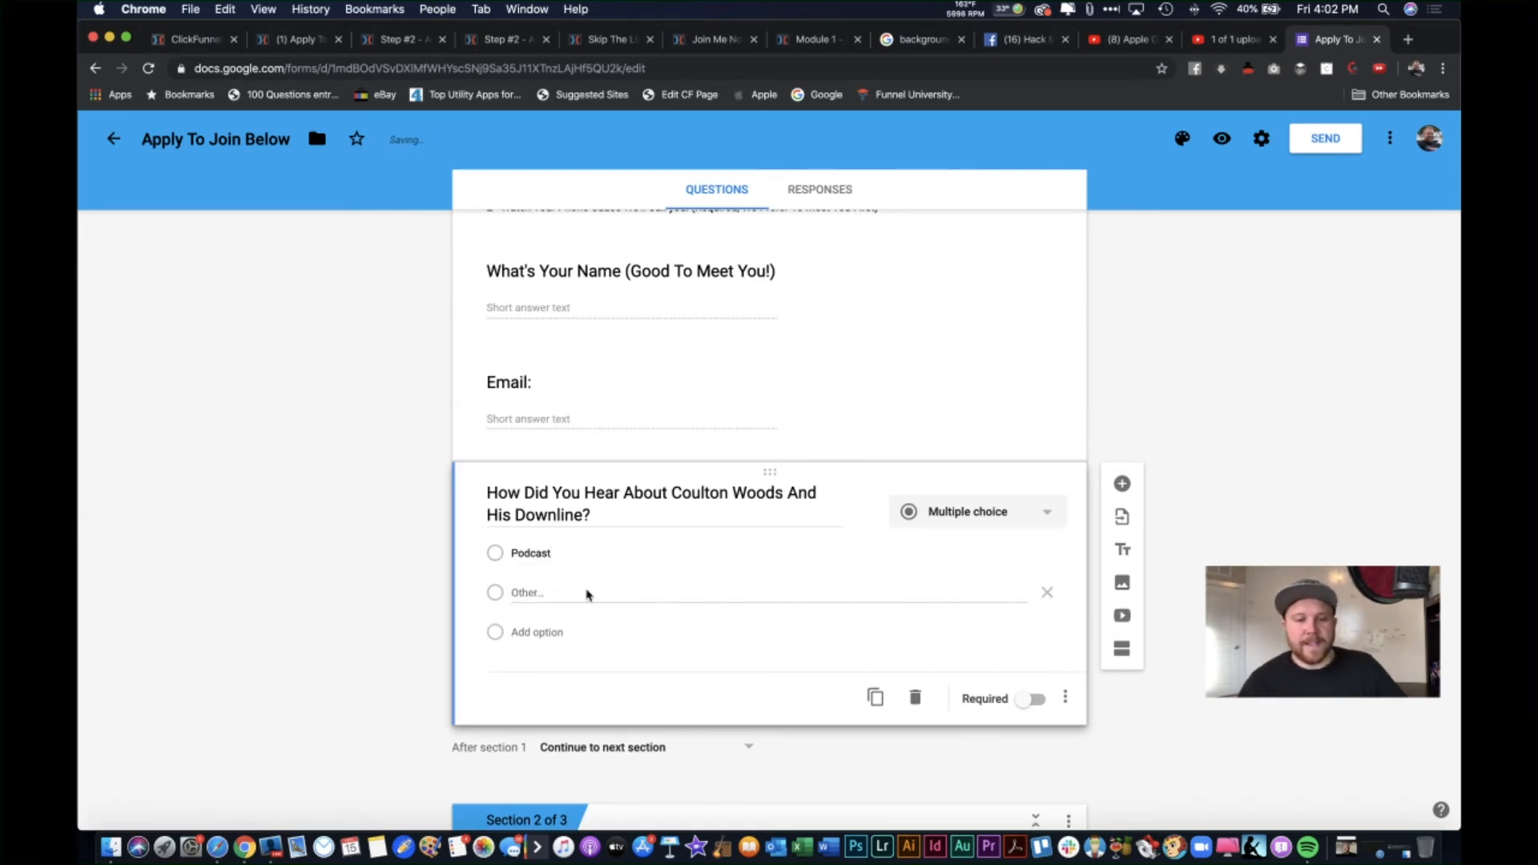
double_click(535, 595)
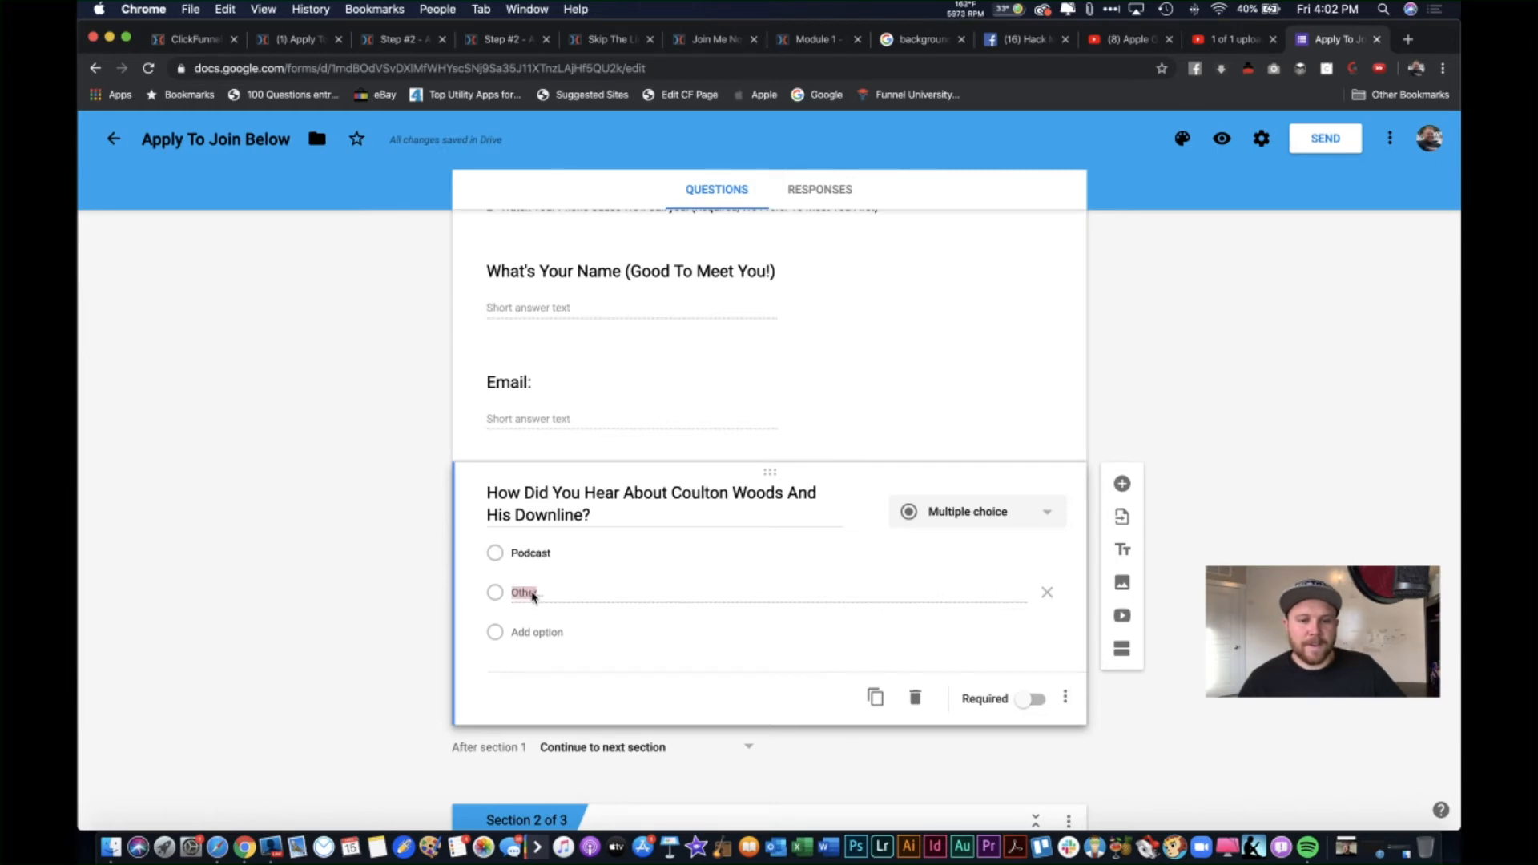
scroll(536, 594, "down", 5)
scroll(539, 594, "up", 8)
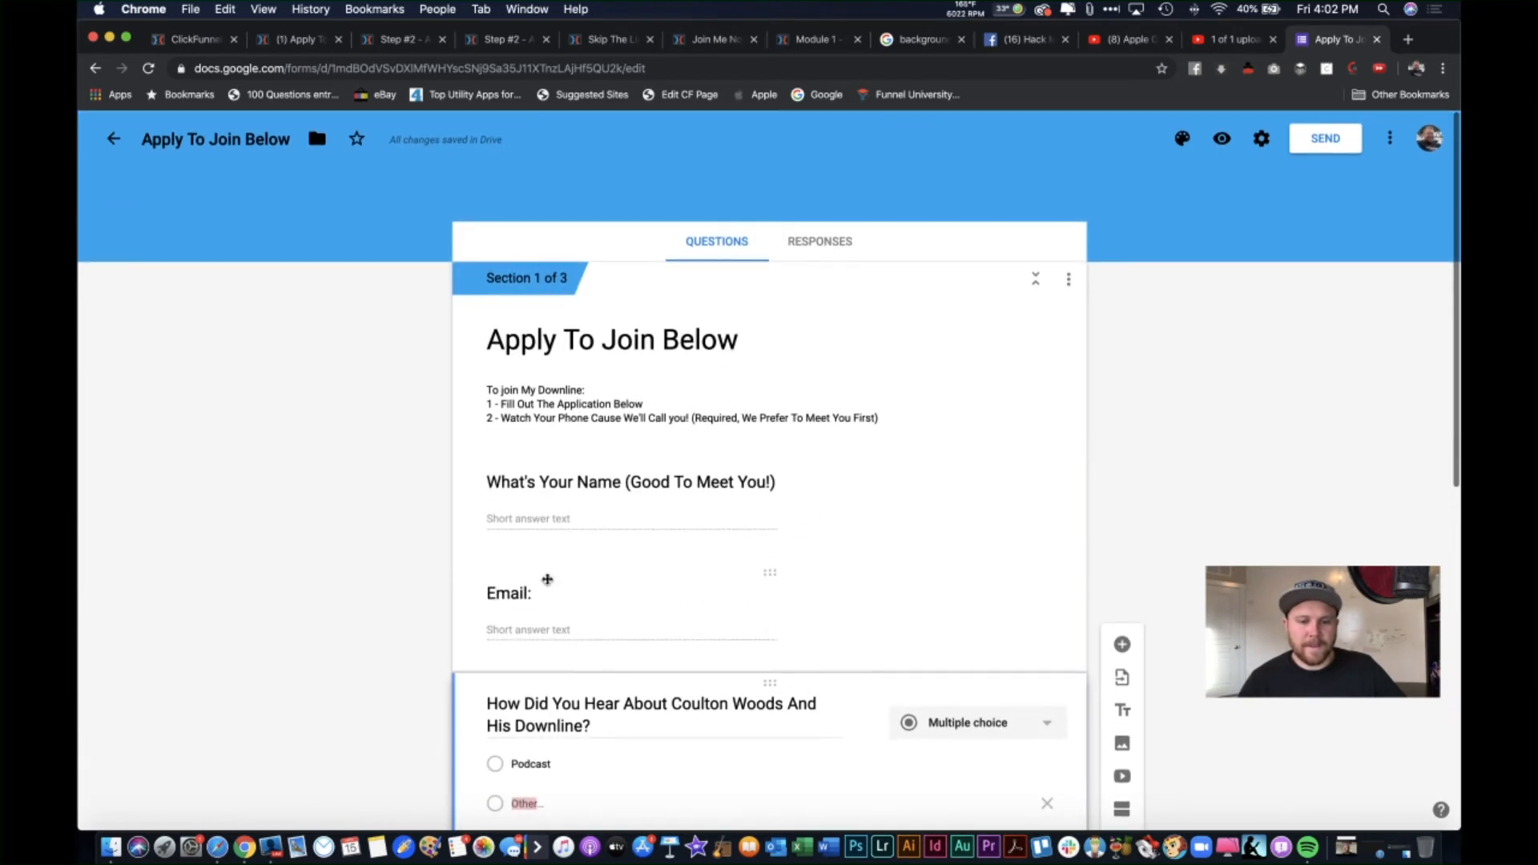
scroll(559, 700, "down", 1)
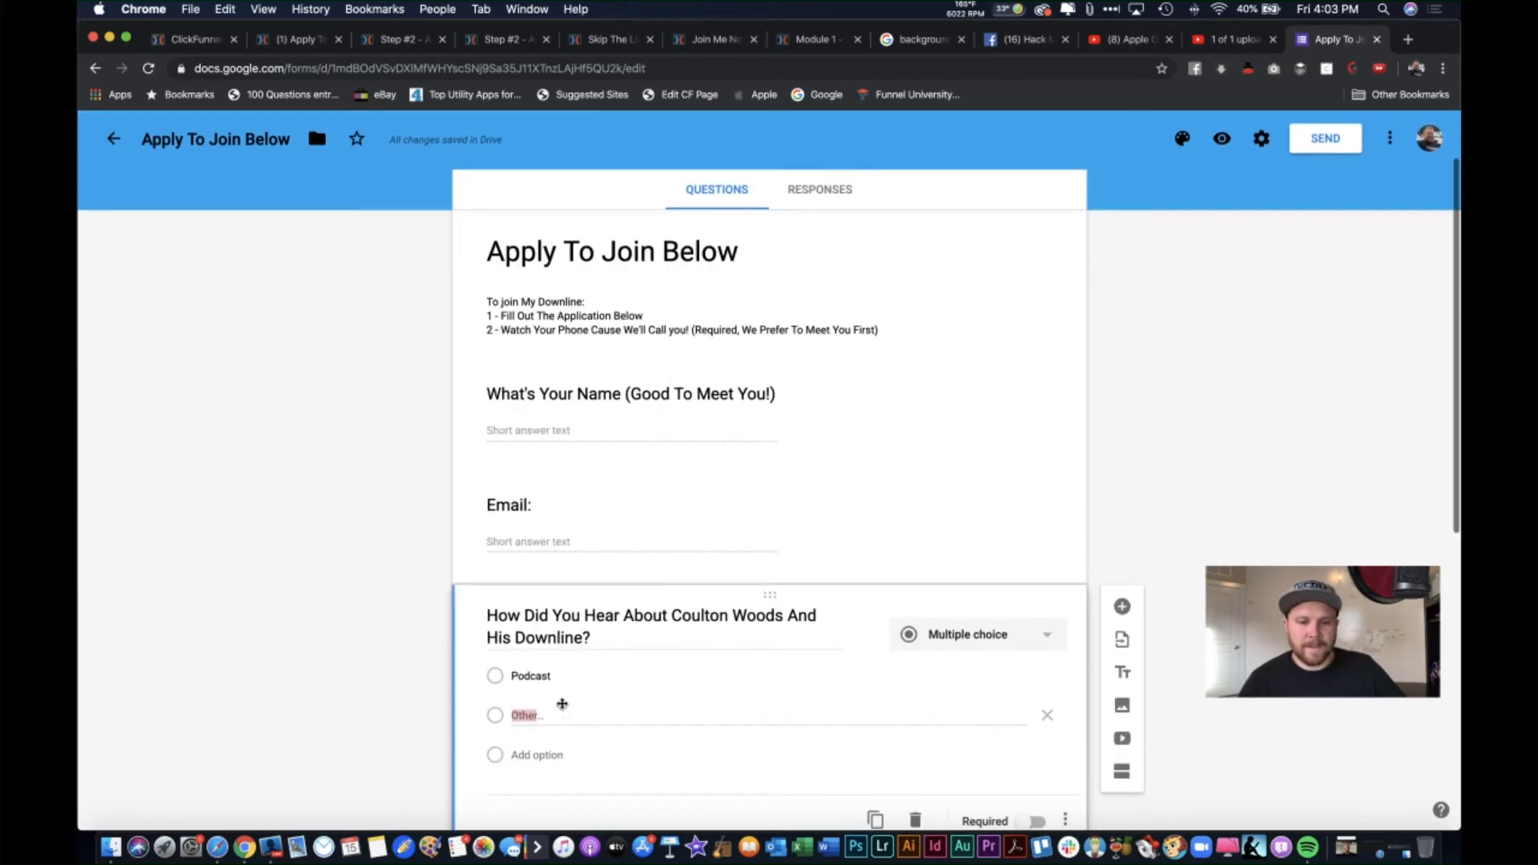
left_click(560, 701)
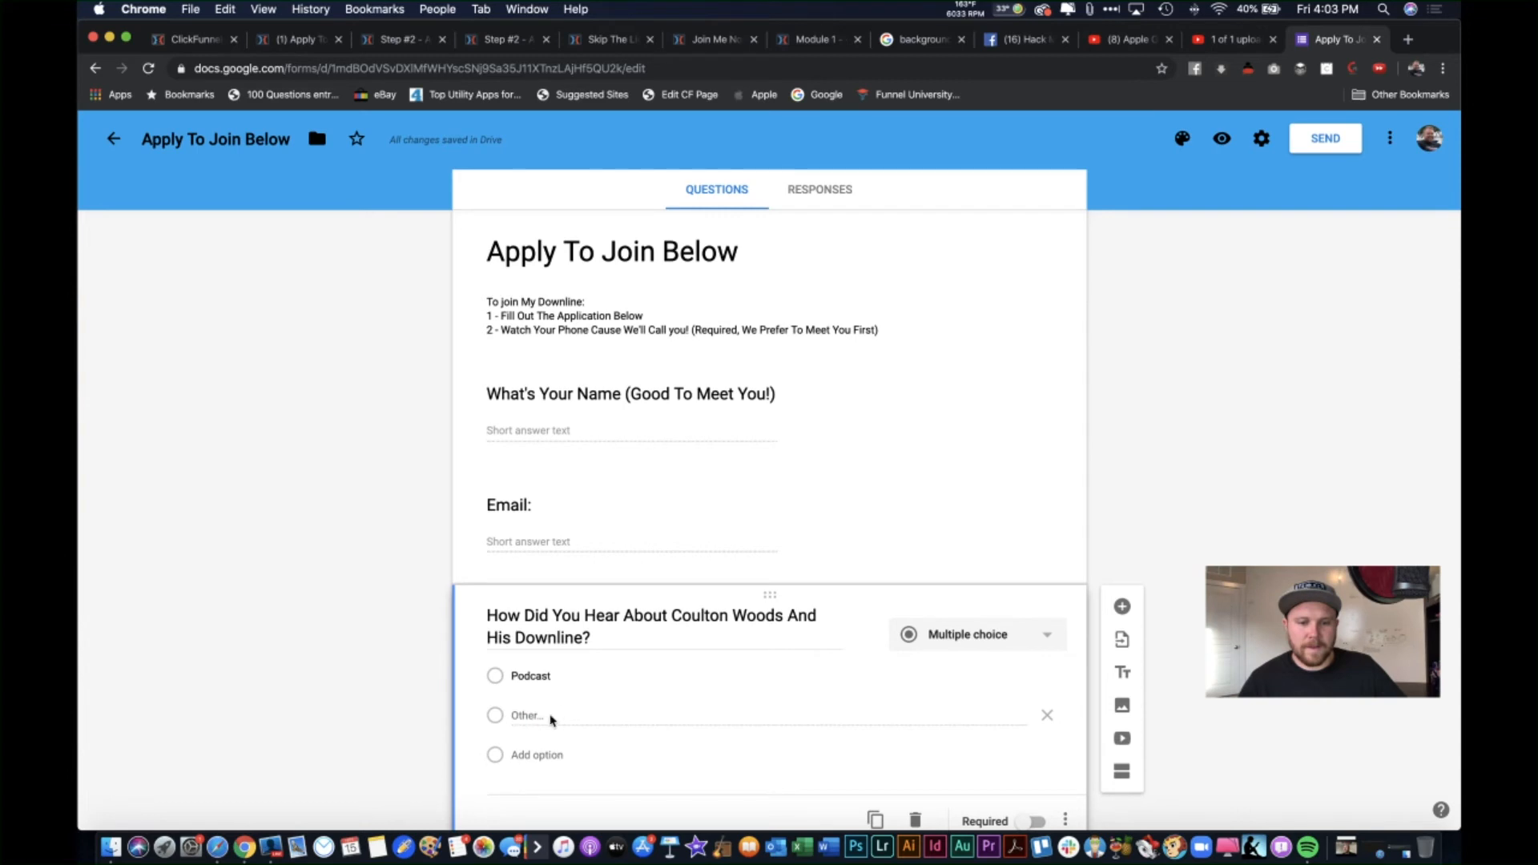
Step: Add 'Facebook Group' and 'Friend' as further answer choices
left_click(549, 756)
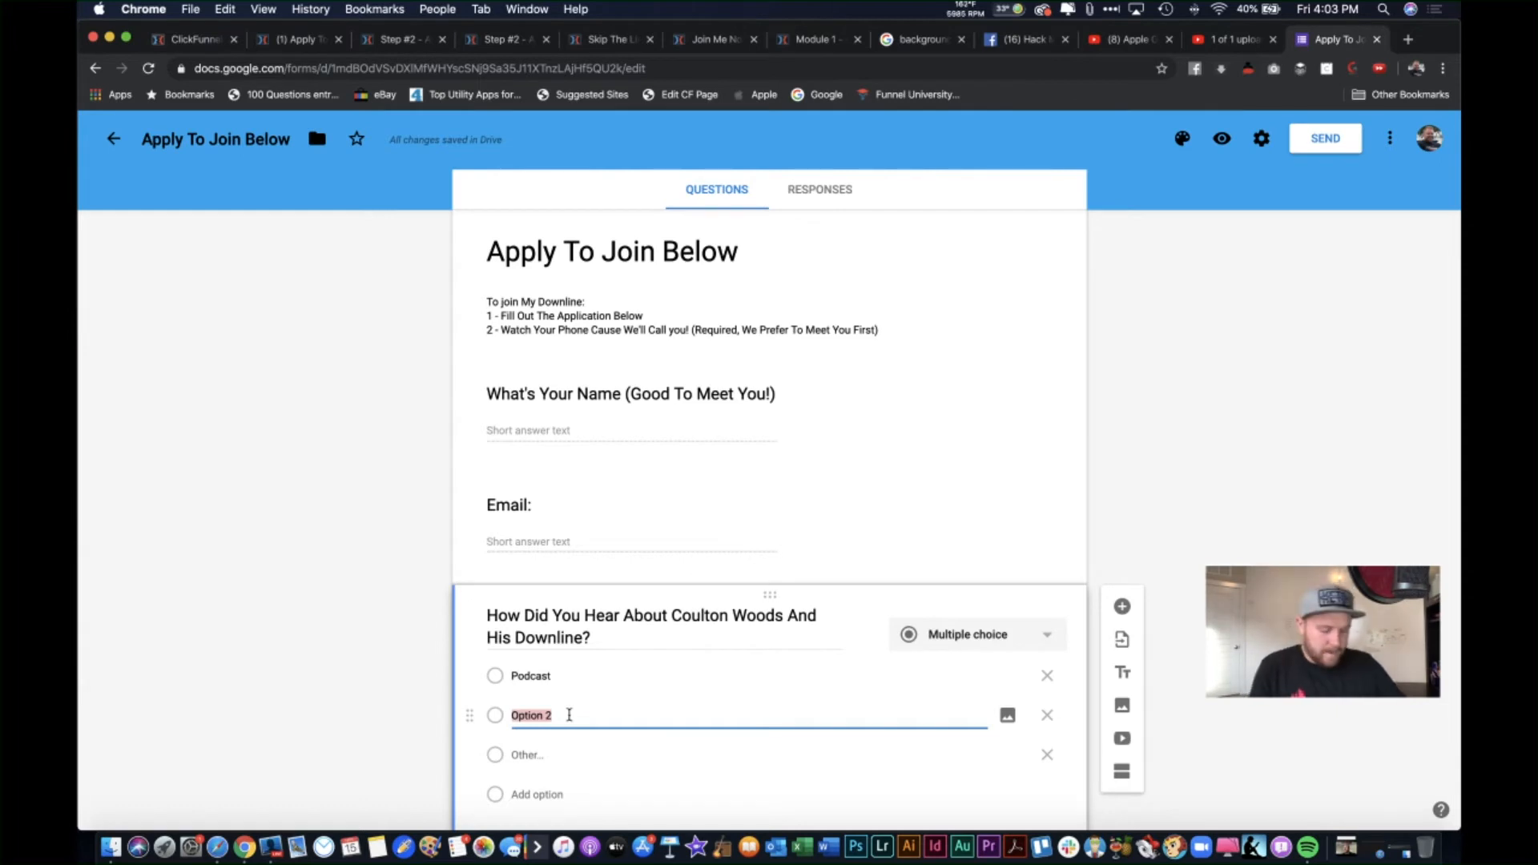
type("Facebook")
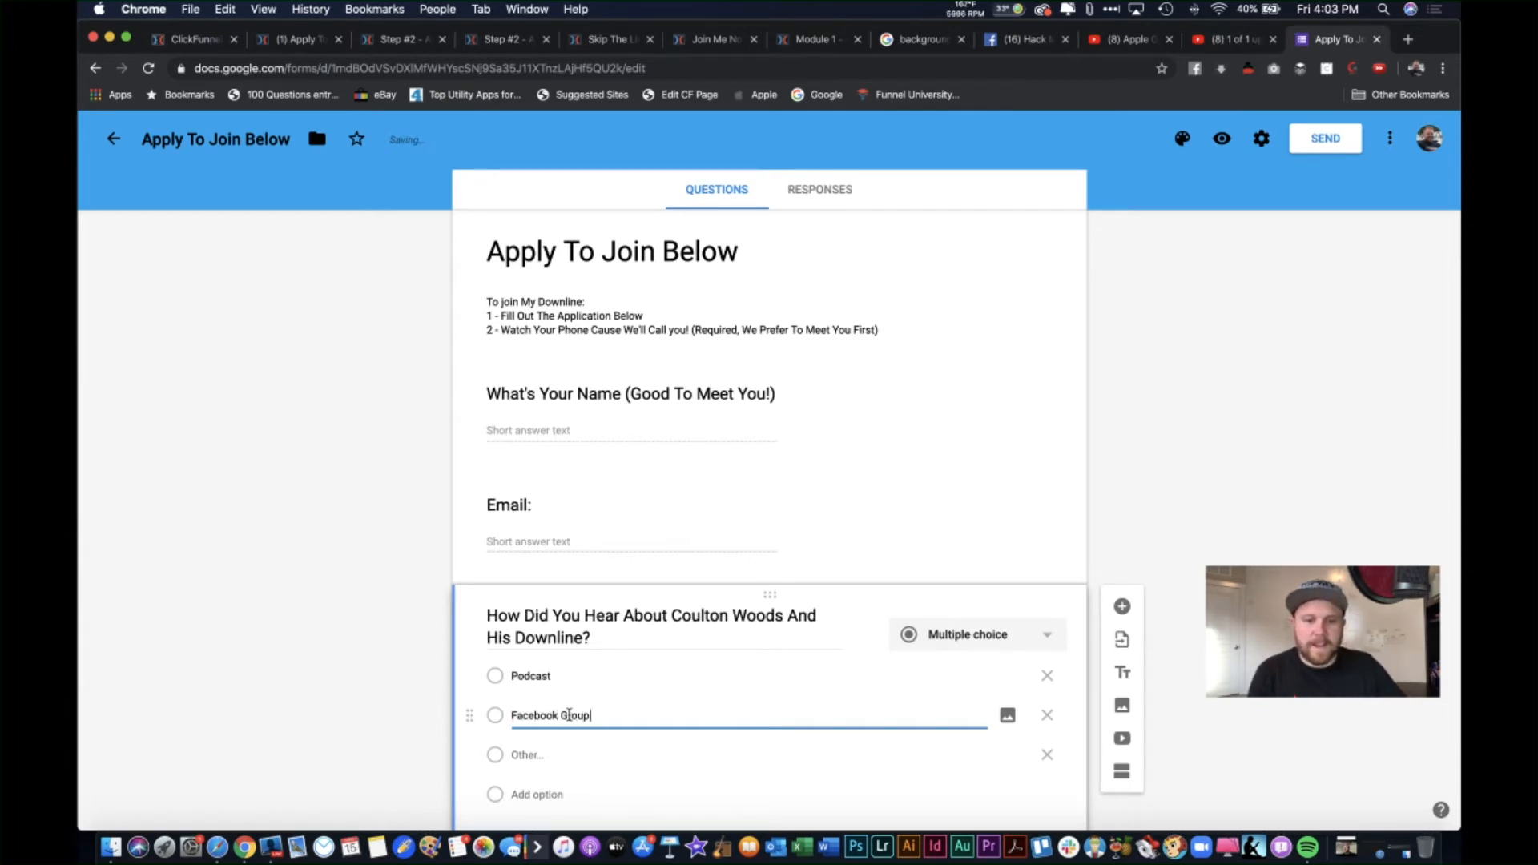
type(" Group")
key("Return")
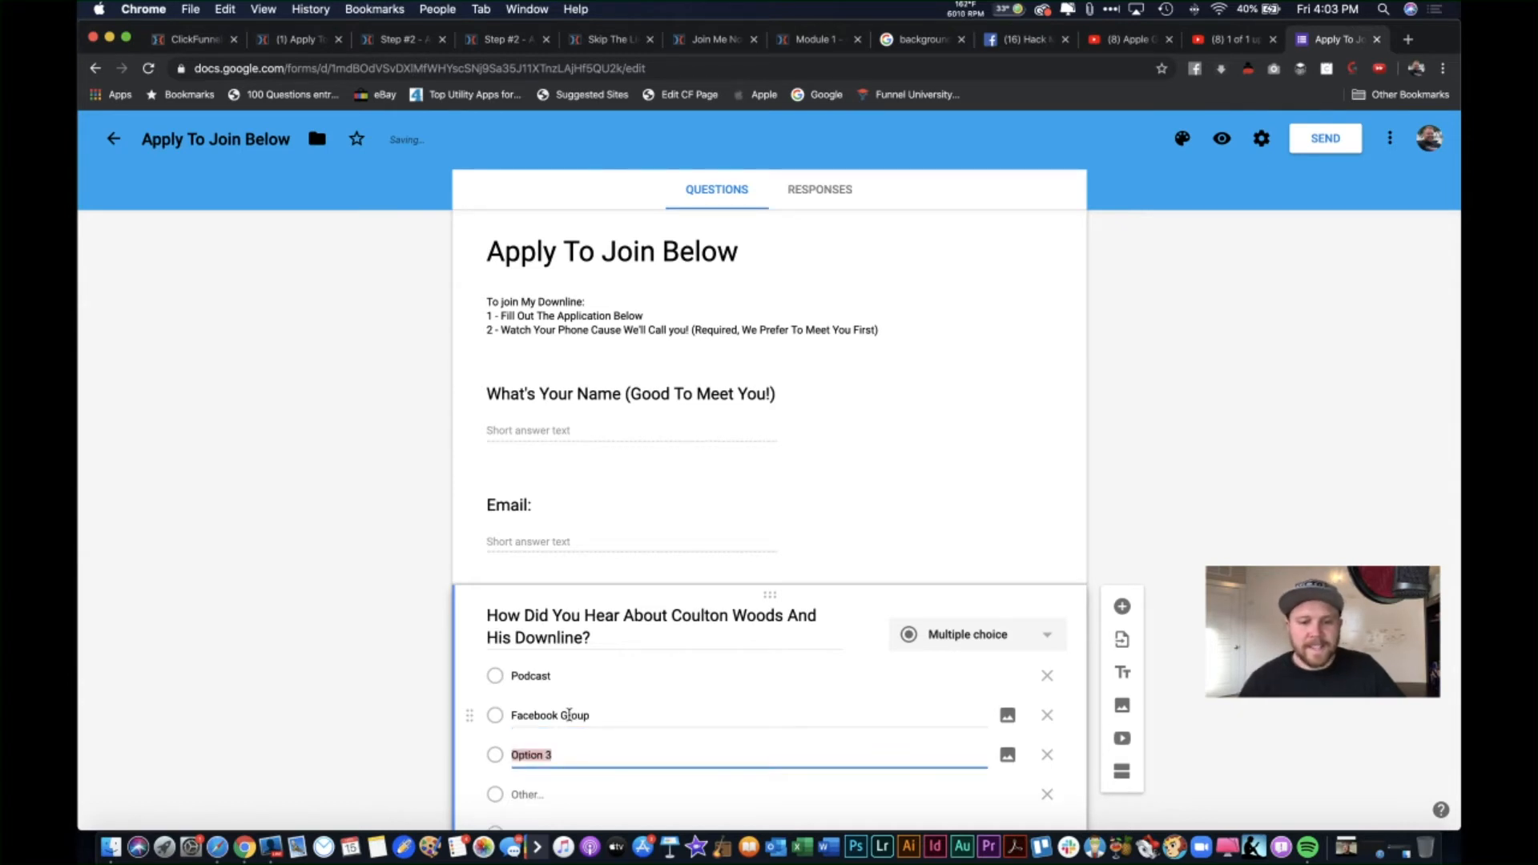
scroll(624, 697, "down", 2)
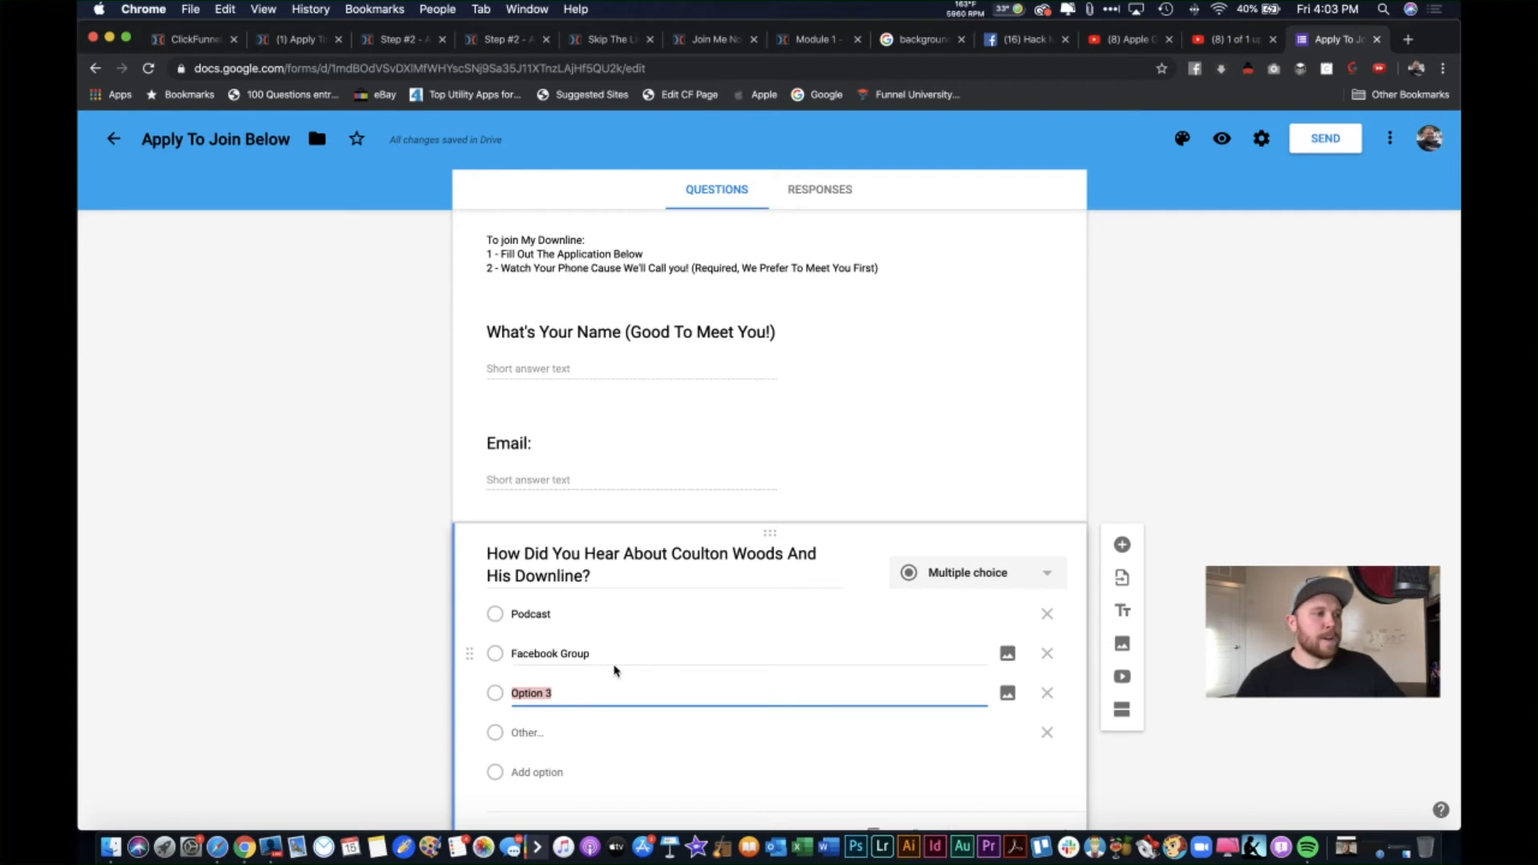
type("Friend")
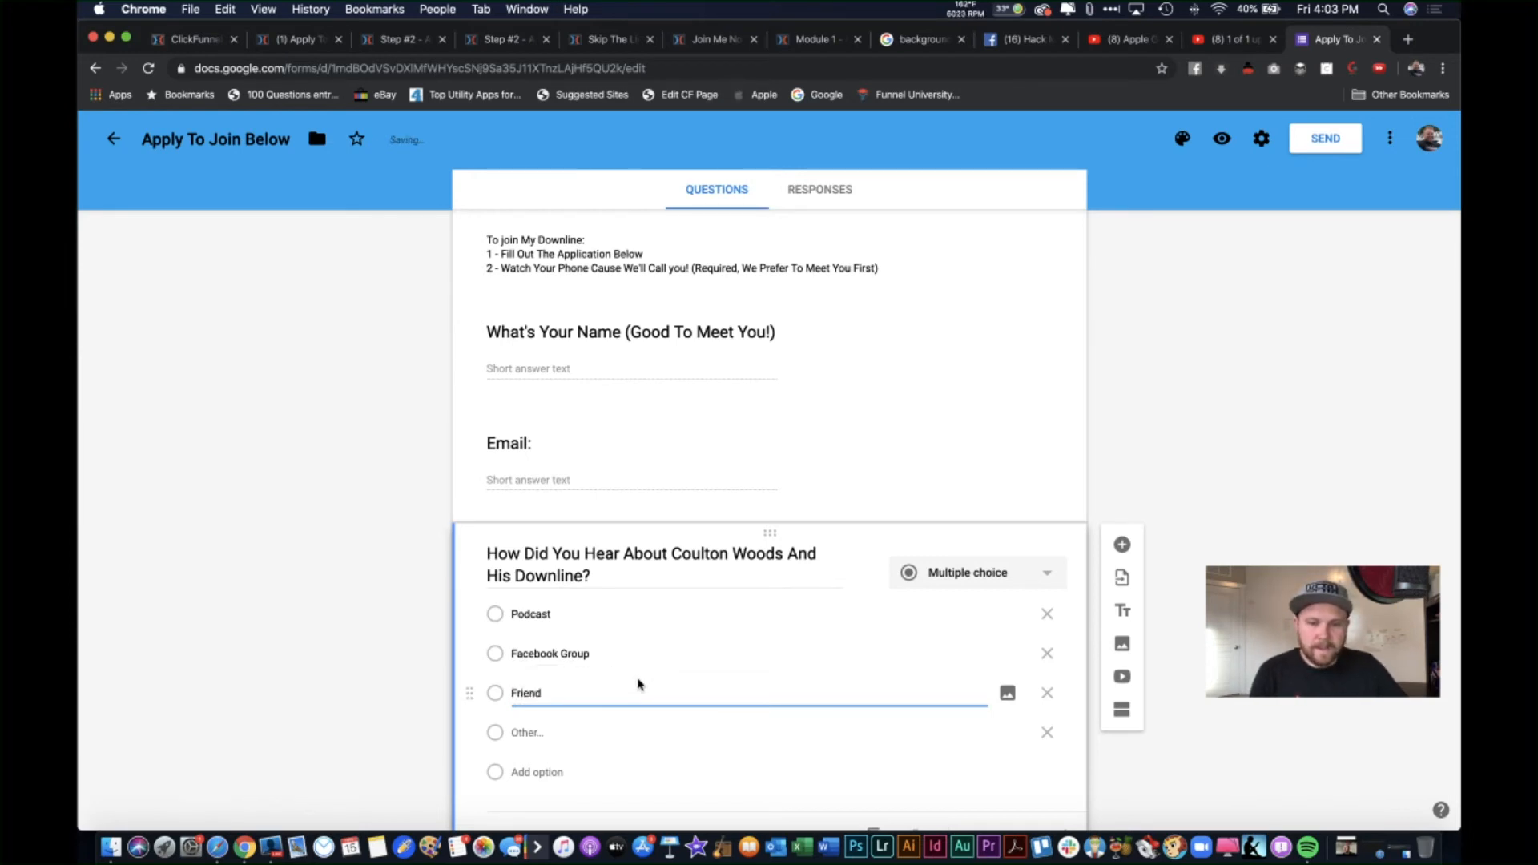
key("Return")
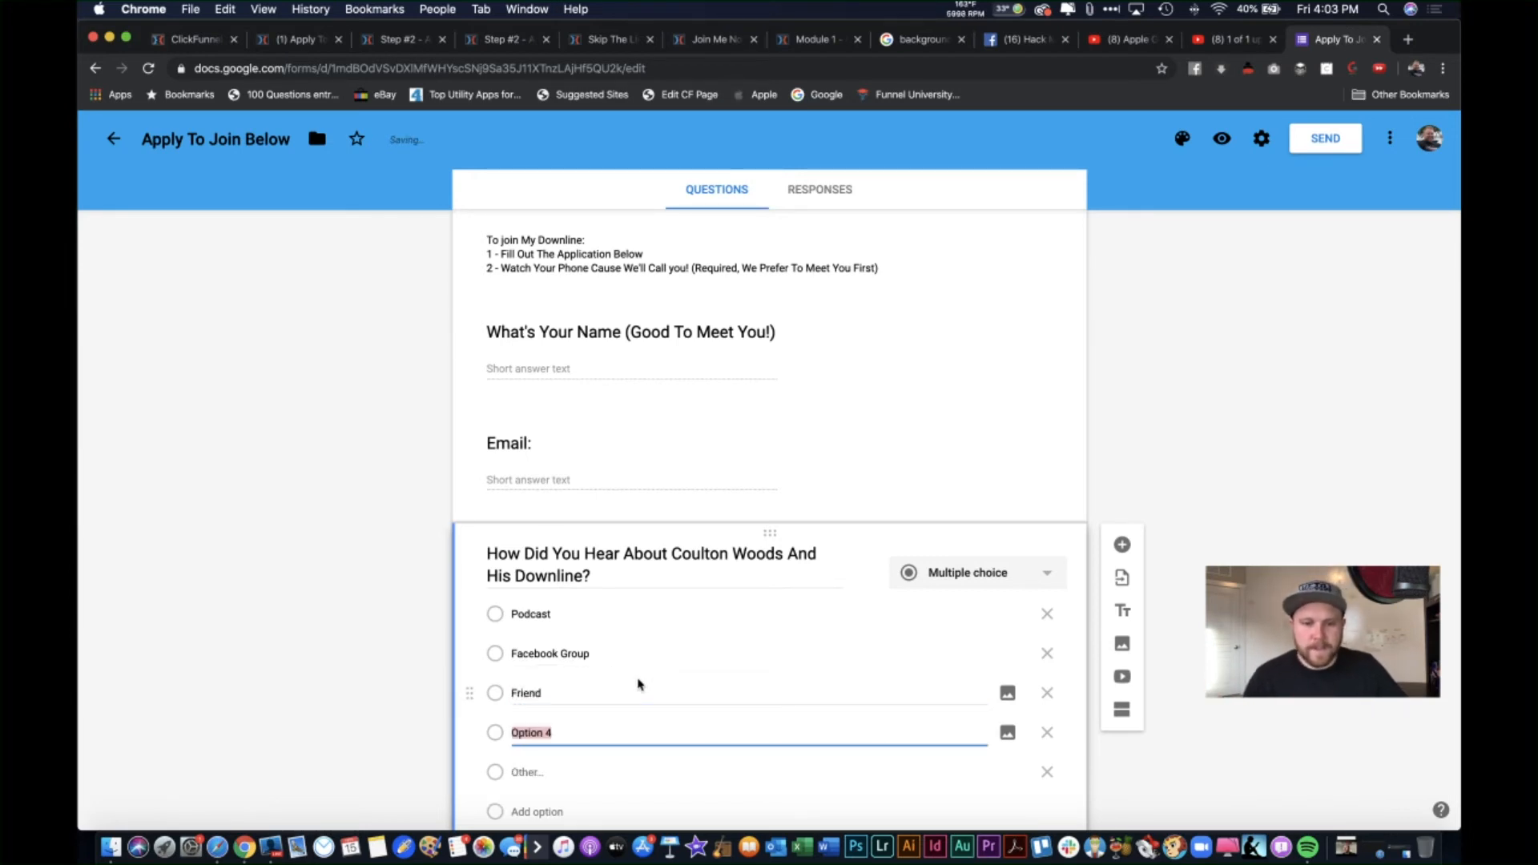
Step: Add a 'Youtube Channel' choice and change 'Friend' to 'Friend or Leader'
scroll(679, 625, "down", 2)
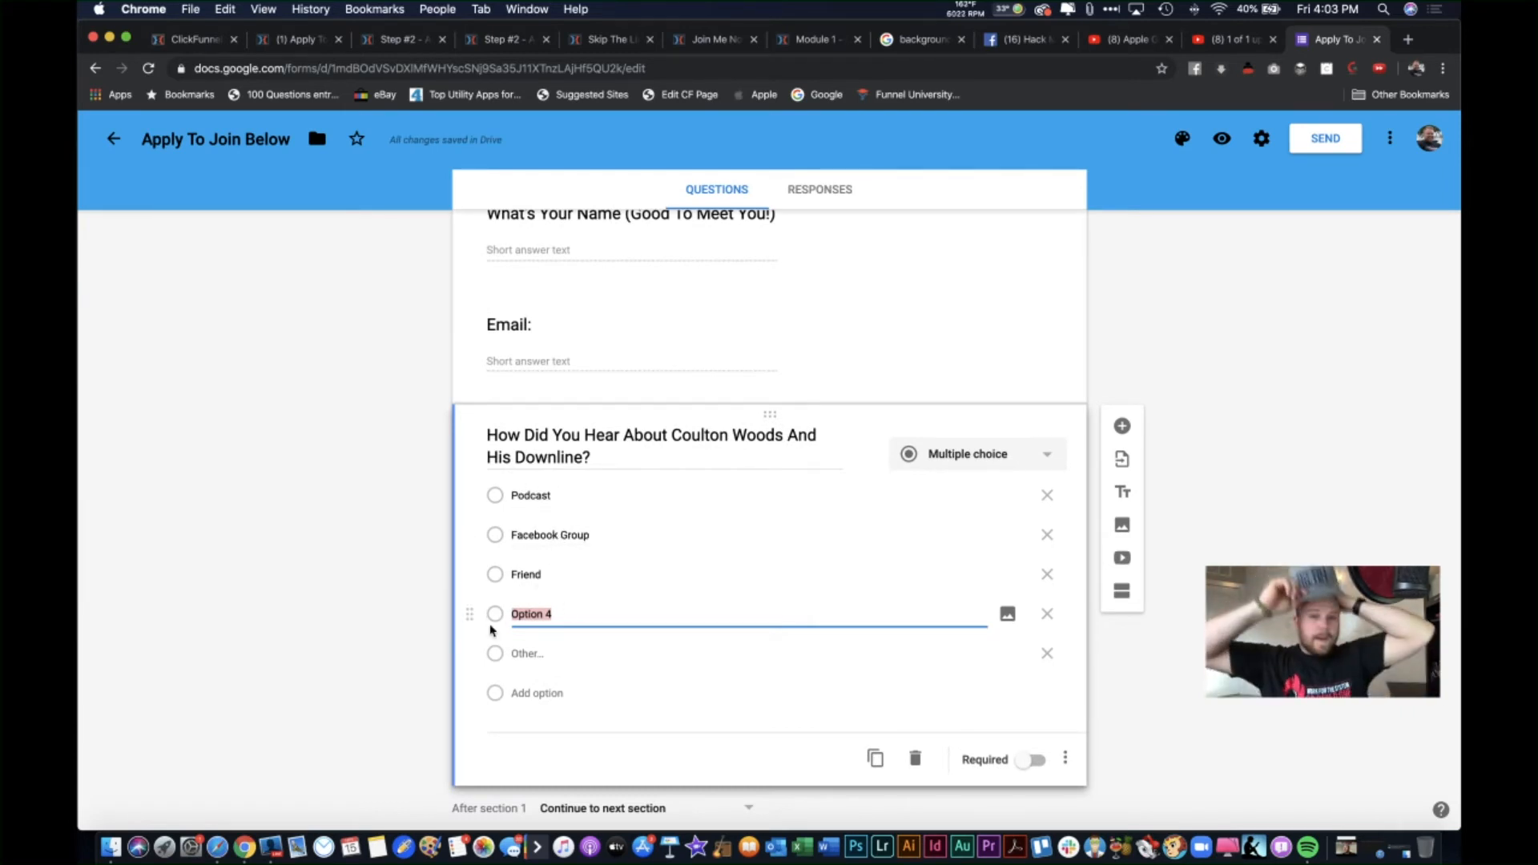
type("Youtube Channel")
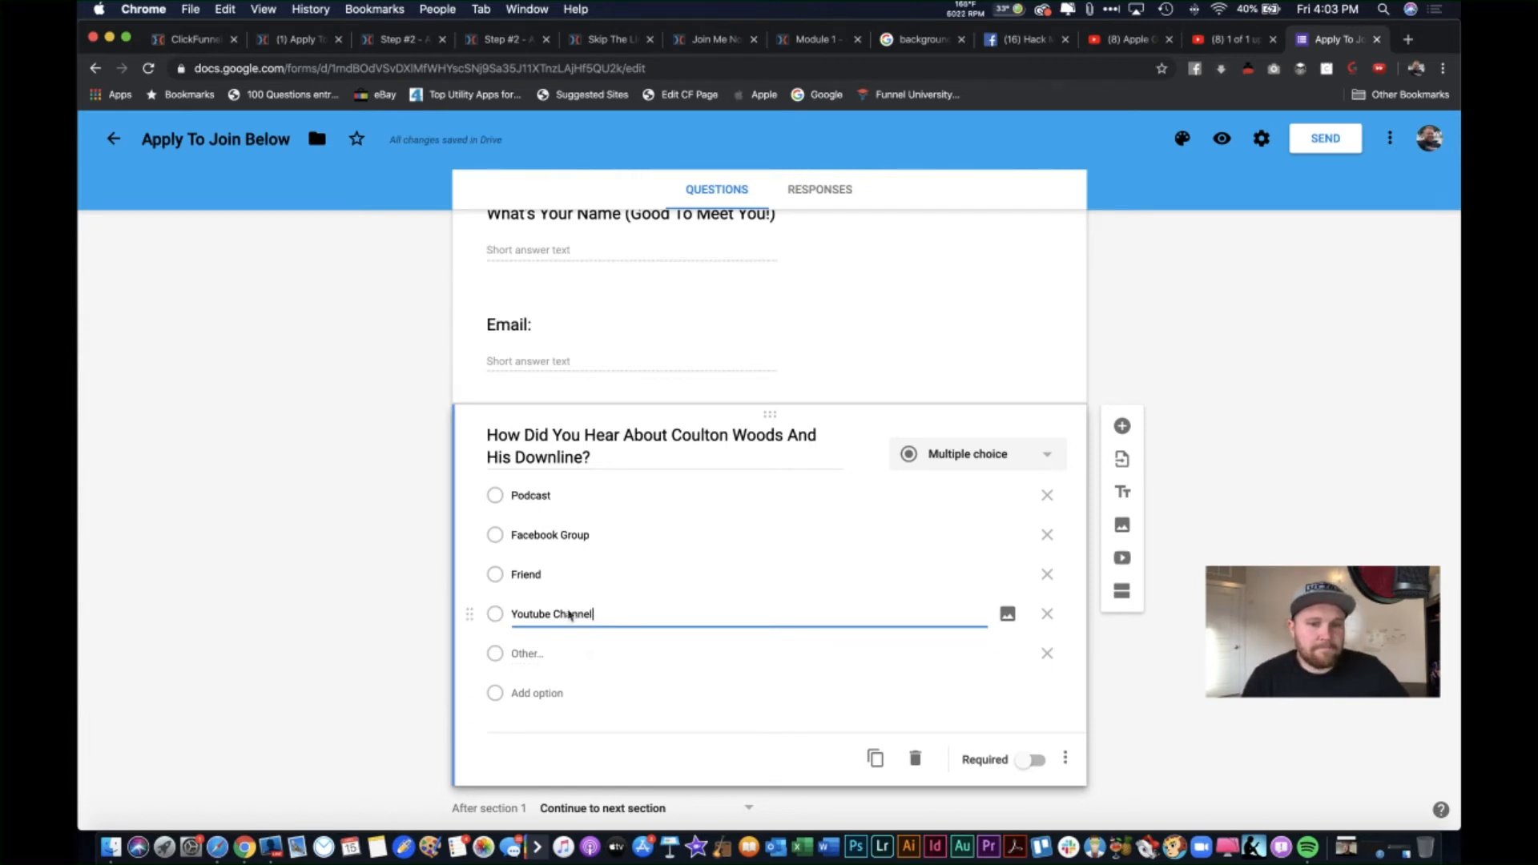
left_click(580, 583)
left_click(580, 578)
type("O")
key("BackSpace")
type("or Leader")
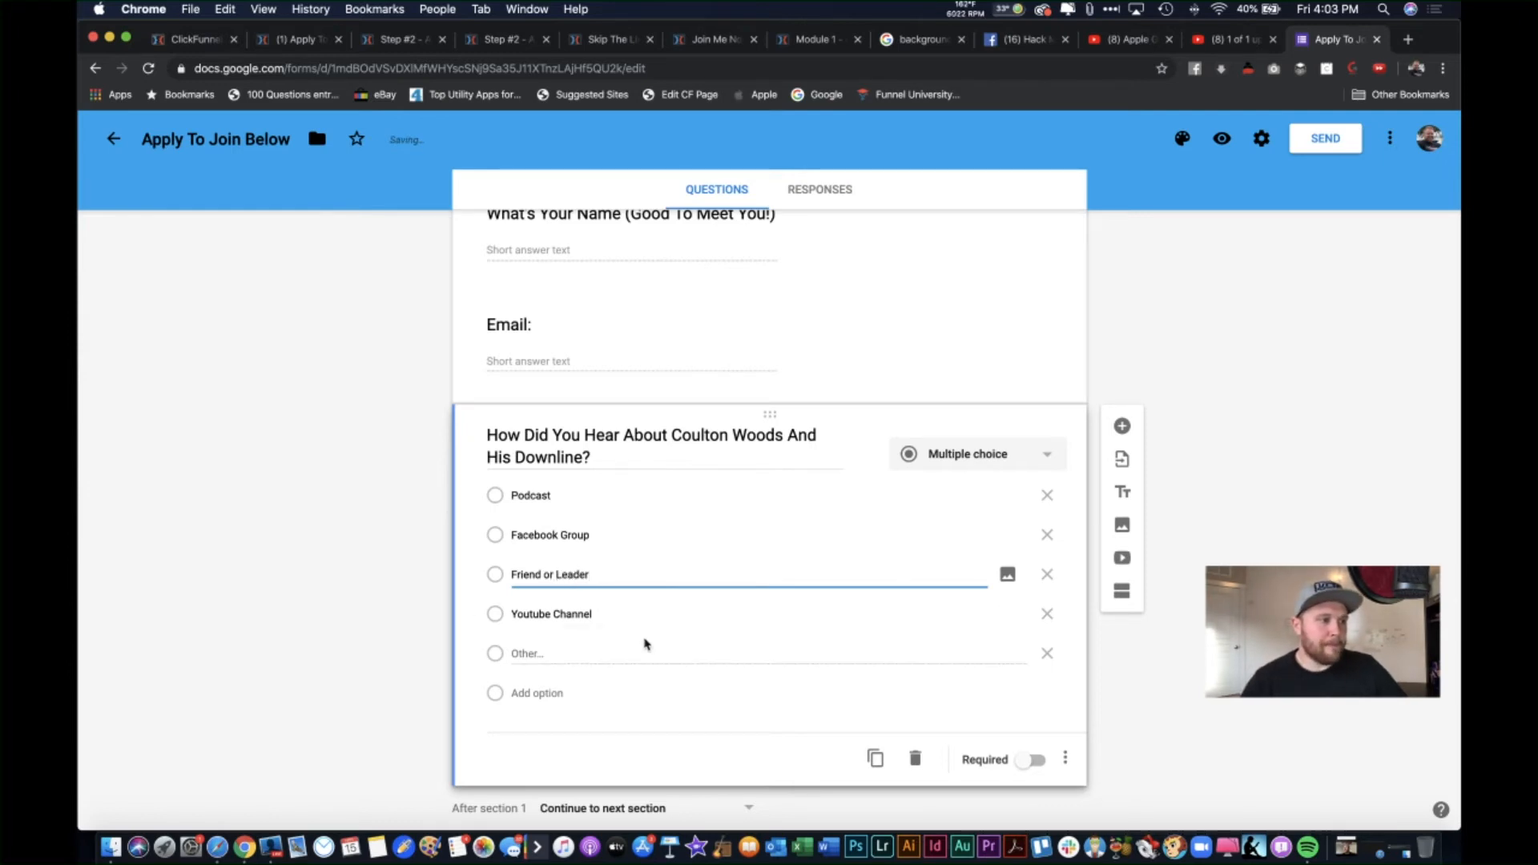
left_click(597, 651)
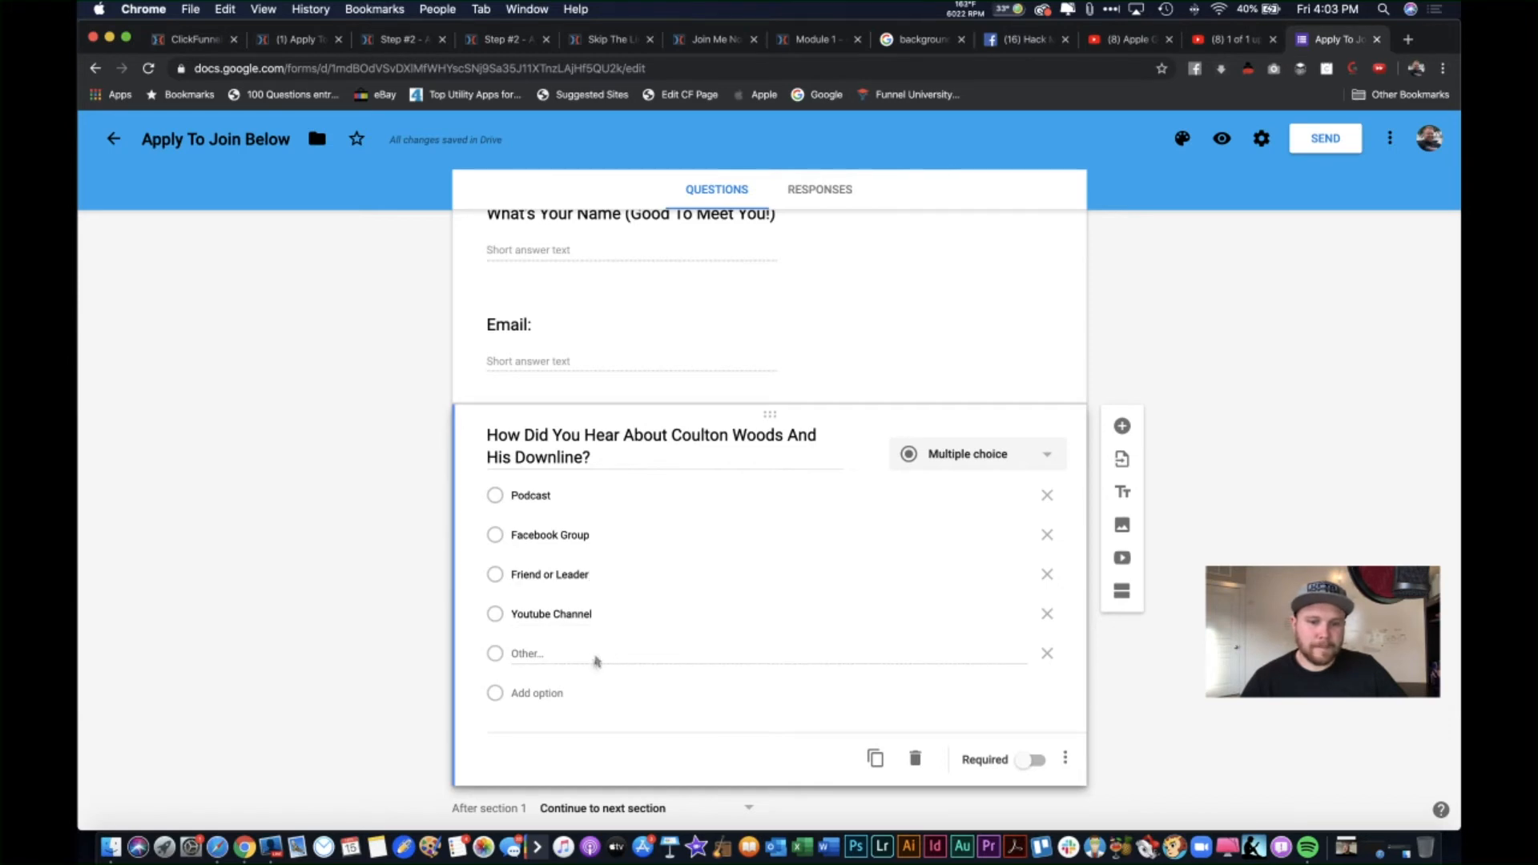
Step: Add a 'Through an Ads' choice after Youtube Channel
left_click(605, 619)
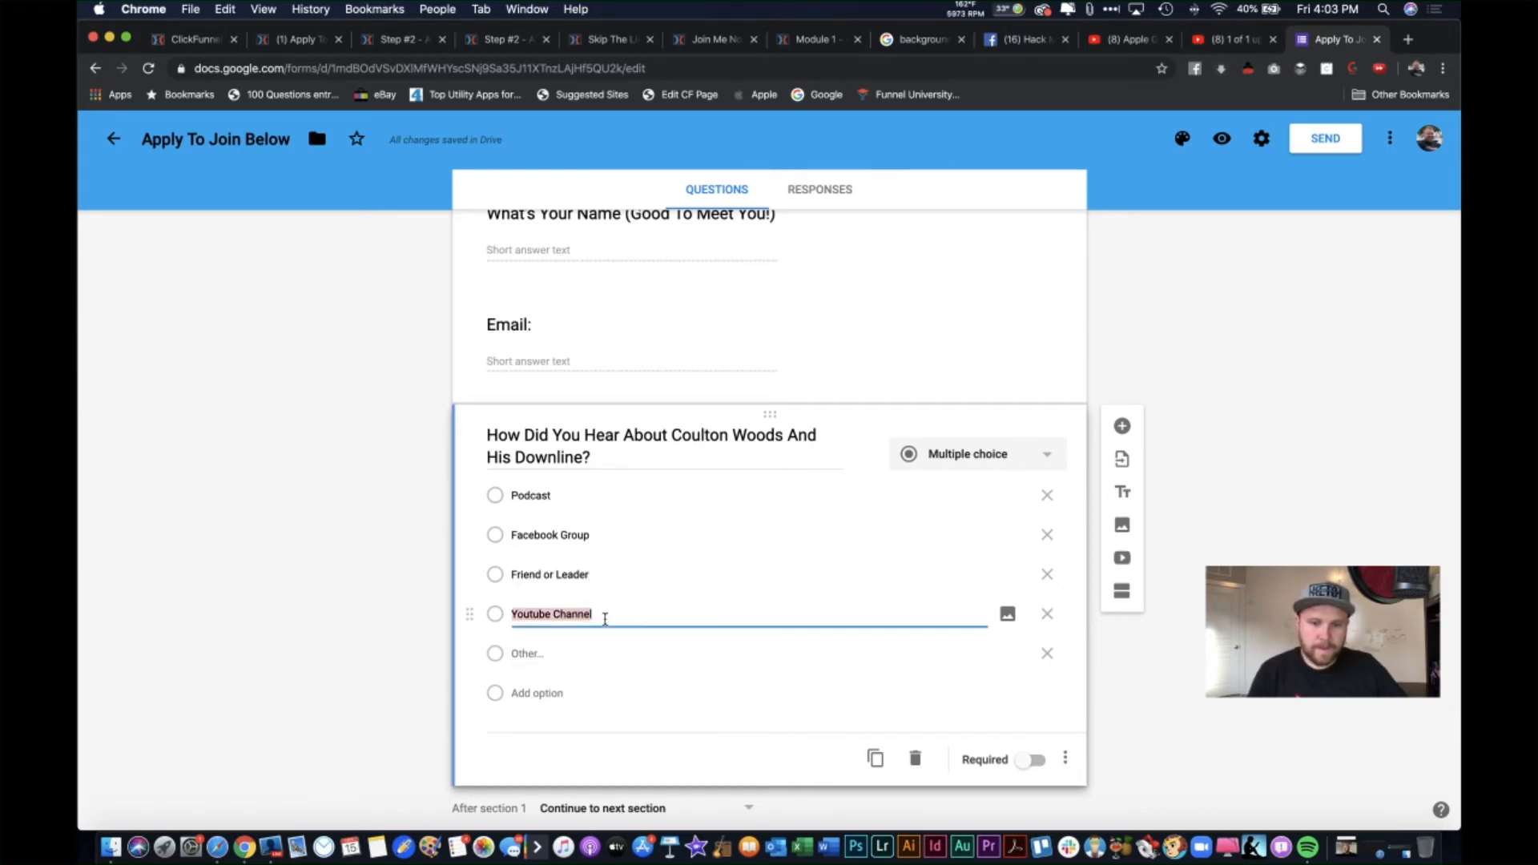
key("Return")
type("Th")
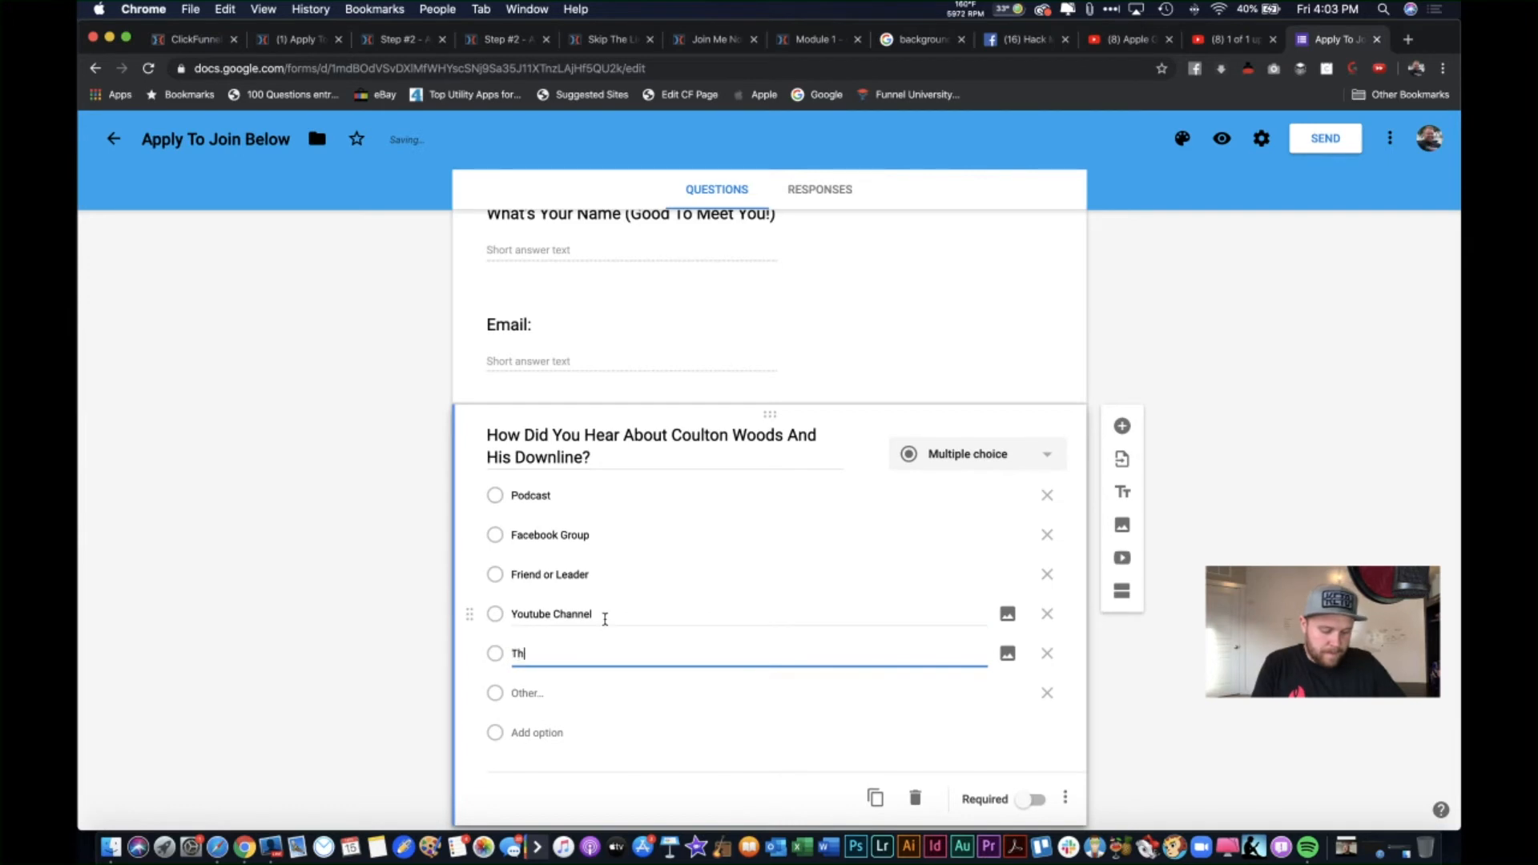
type("rough an Ads")
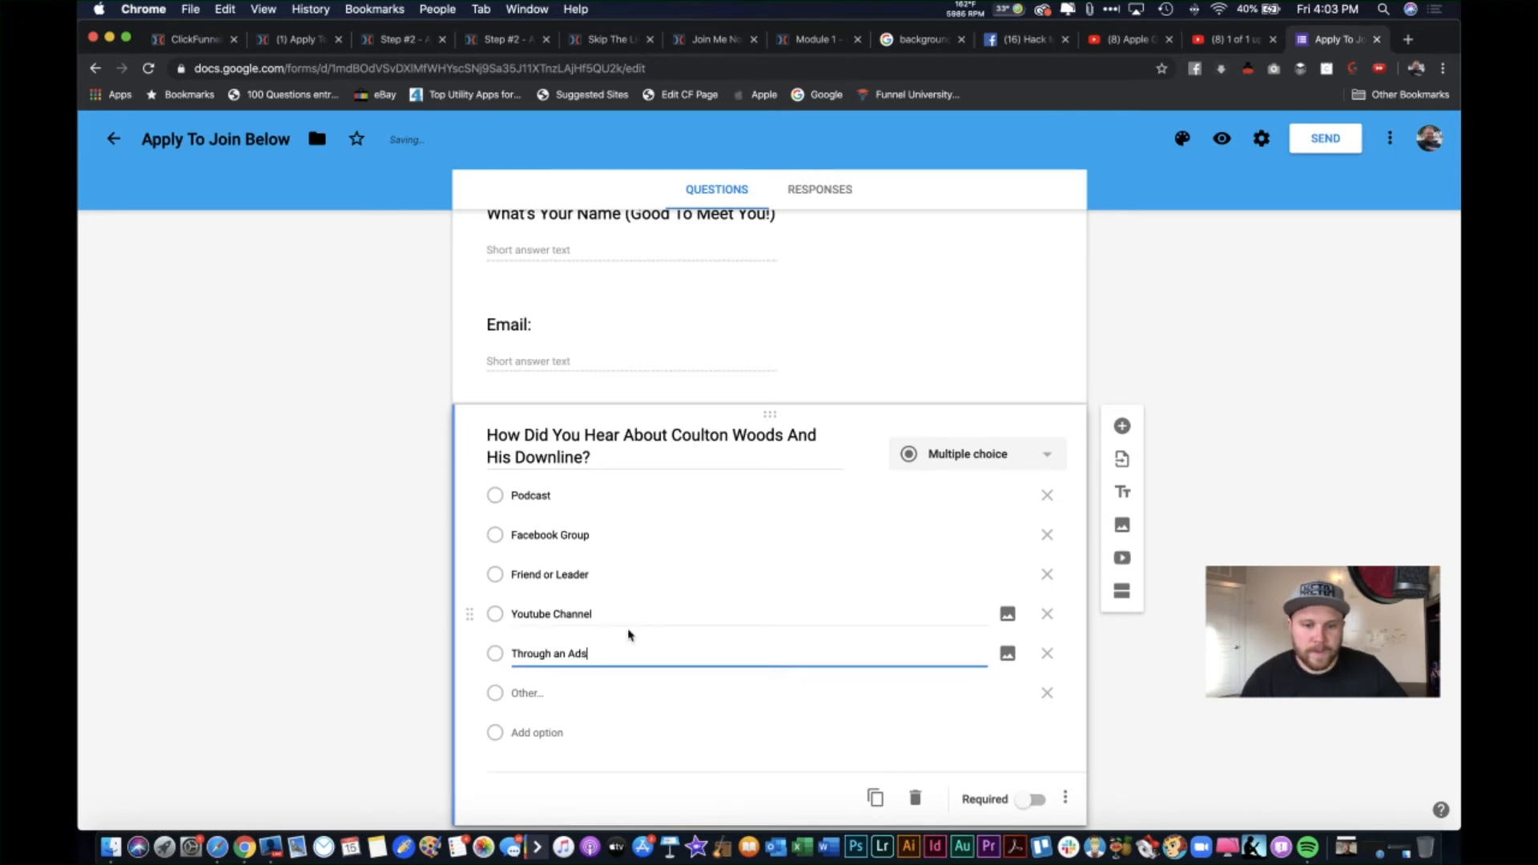
left_click(583, 699)
scroll(405, 711, "down", 1)
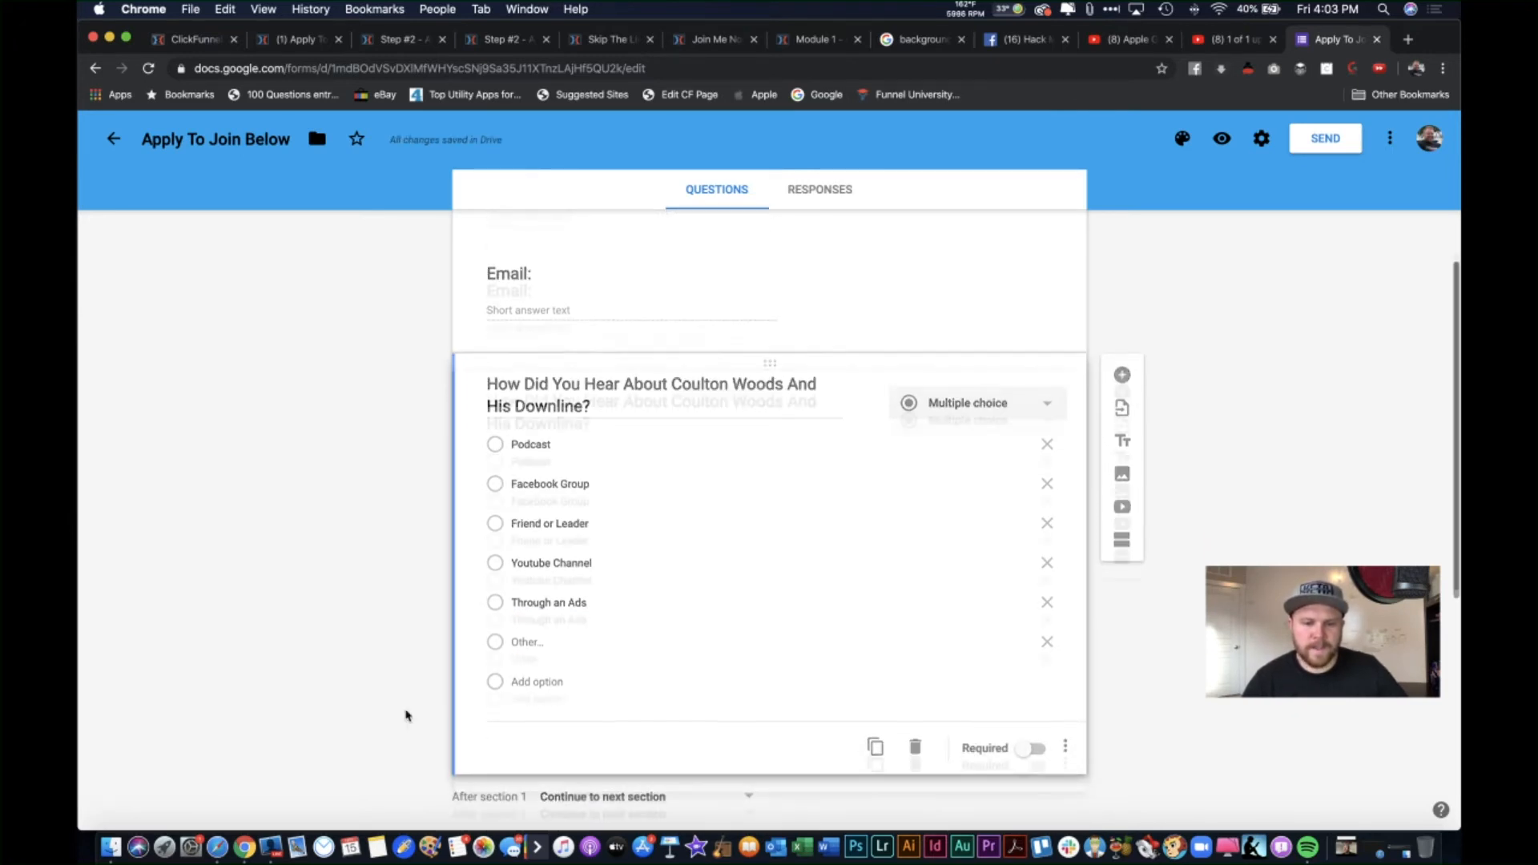
scroll(635, 713, "down", 3)
scroll(635, 714, "up", 3)
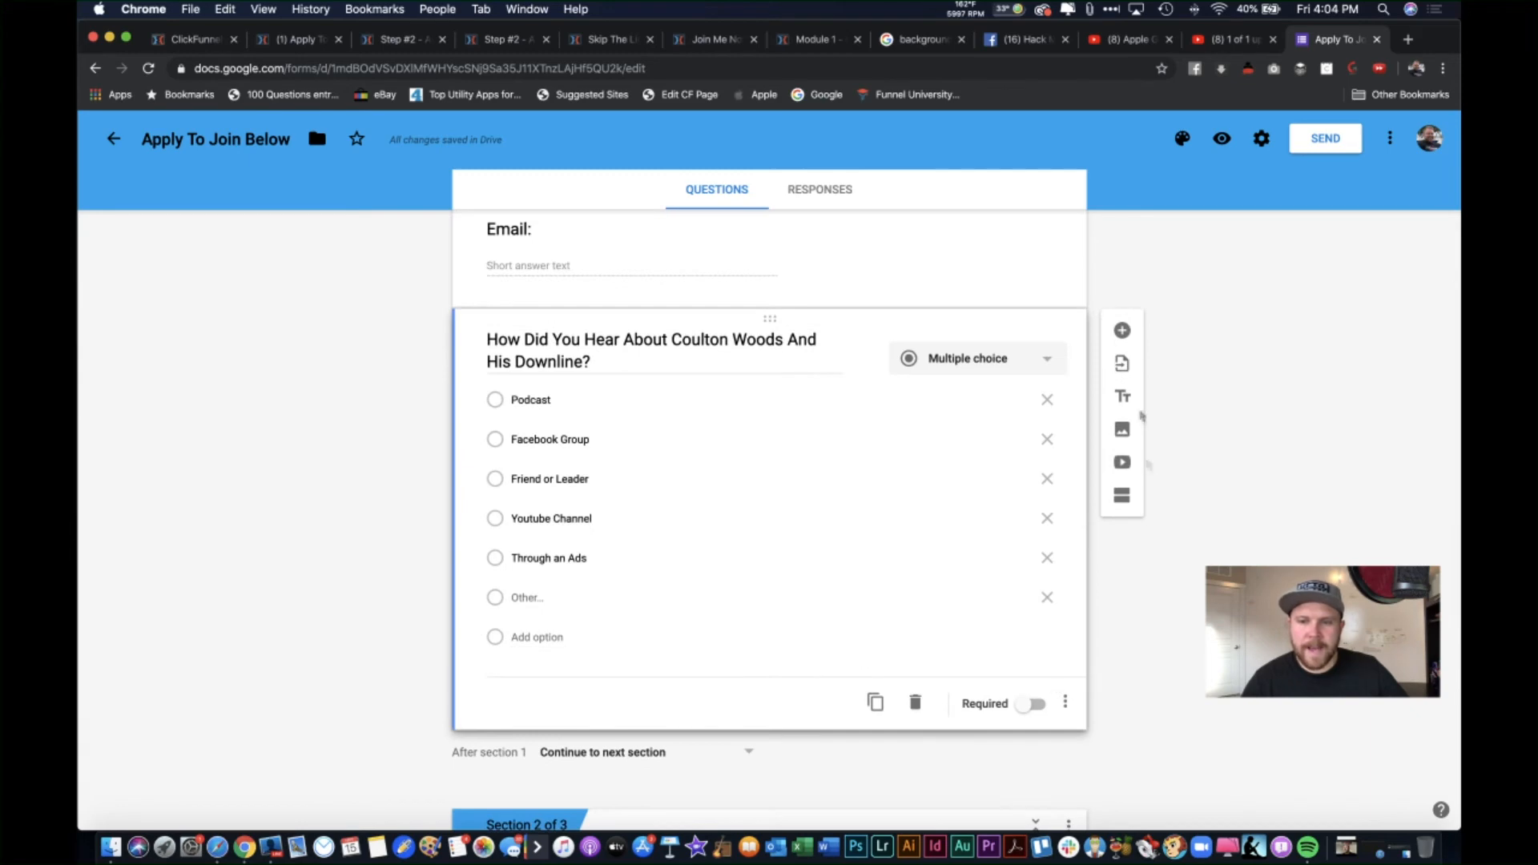
Step: Add a required short-answer question titled 'Phone Number'
left_click(1123, 330)
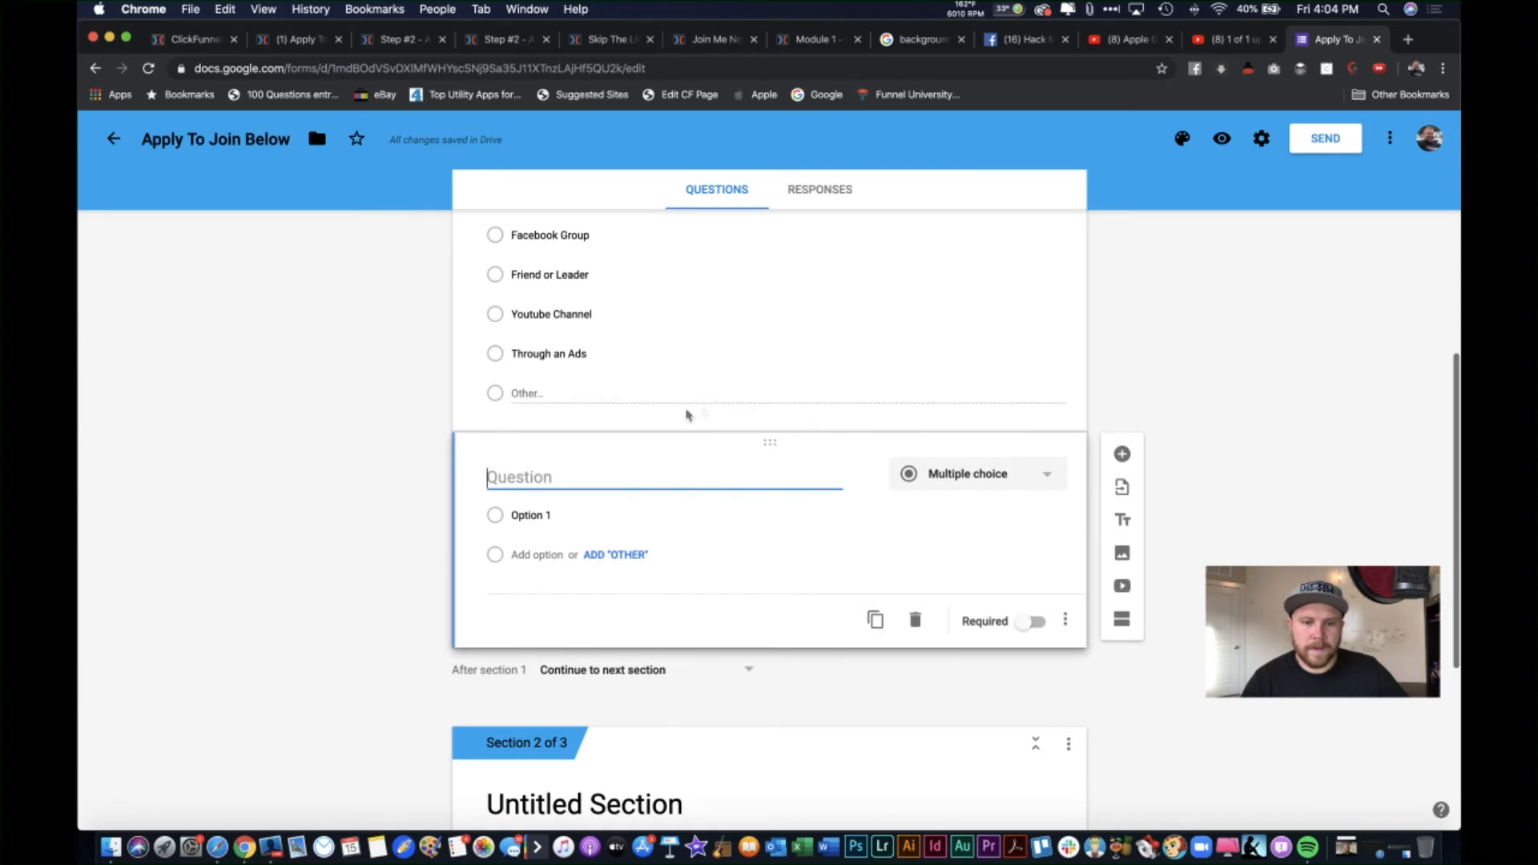
left_click(959, 477)
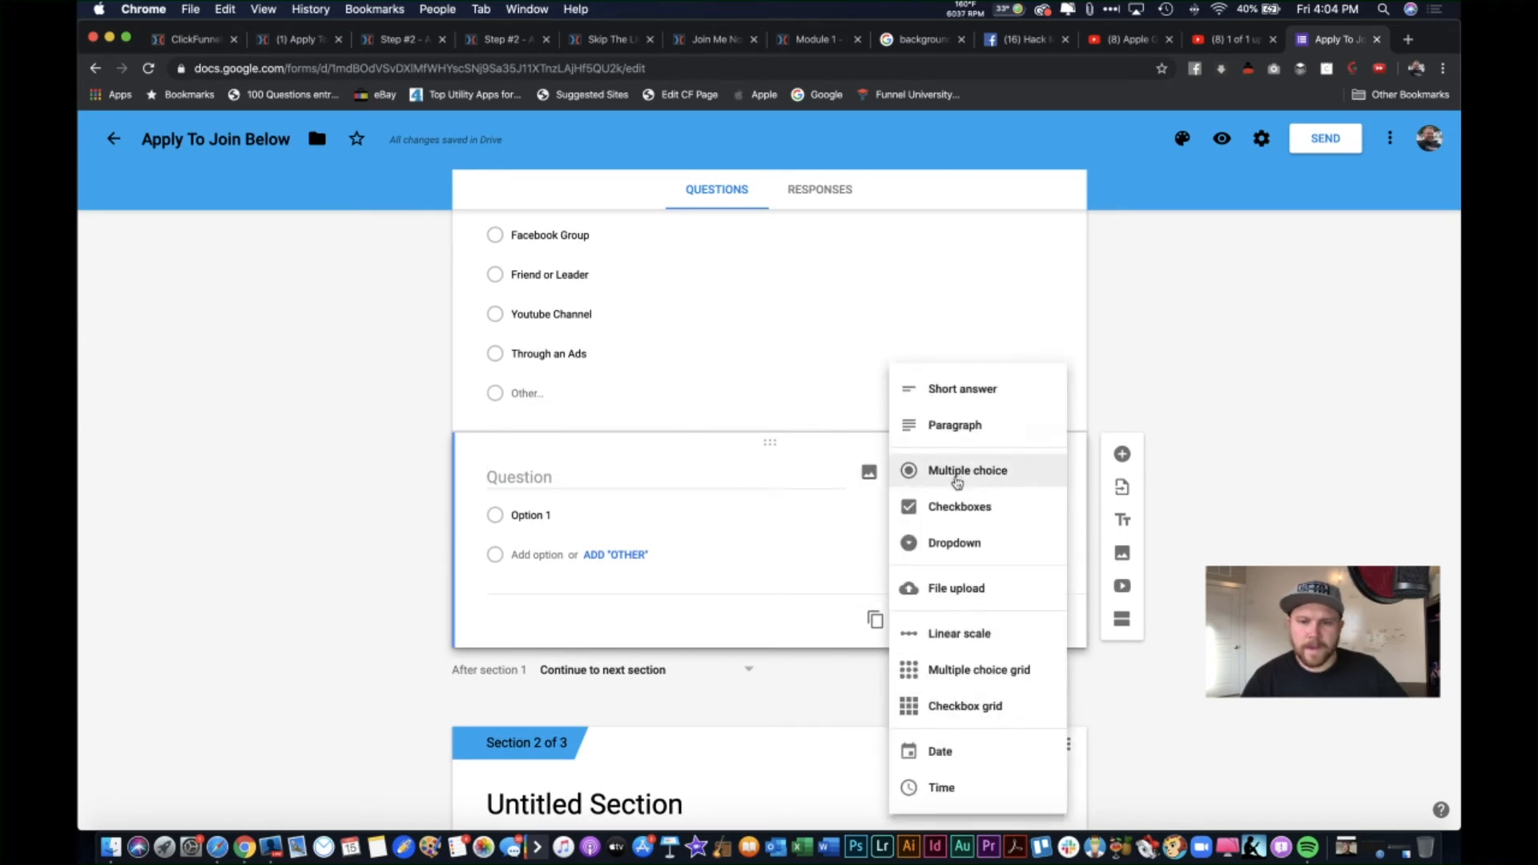
left_click(963, 390)
left_click(616, 468)
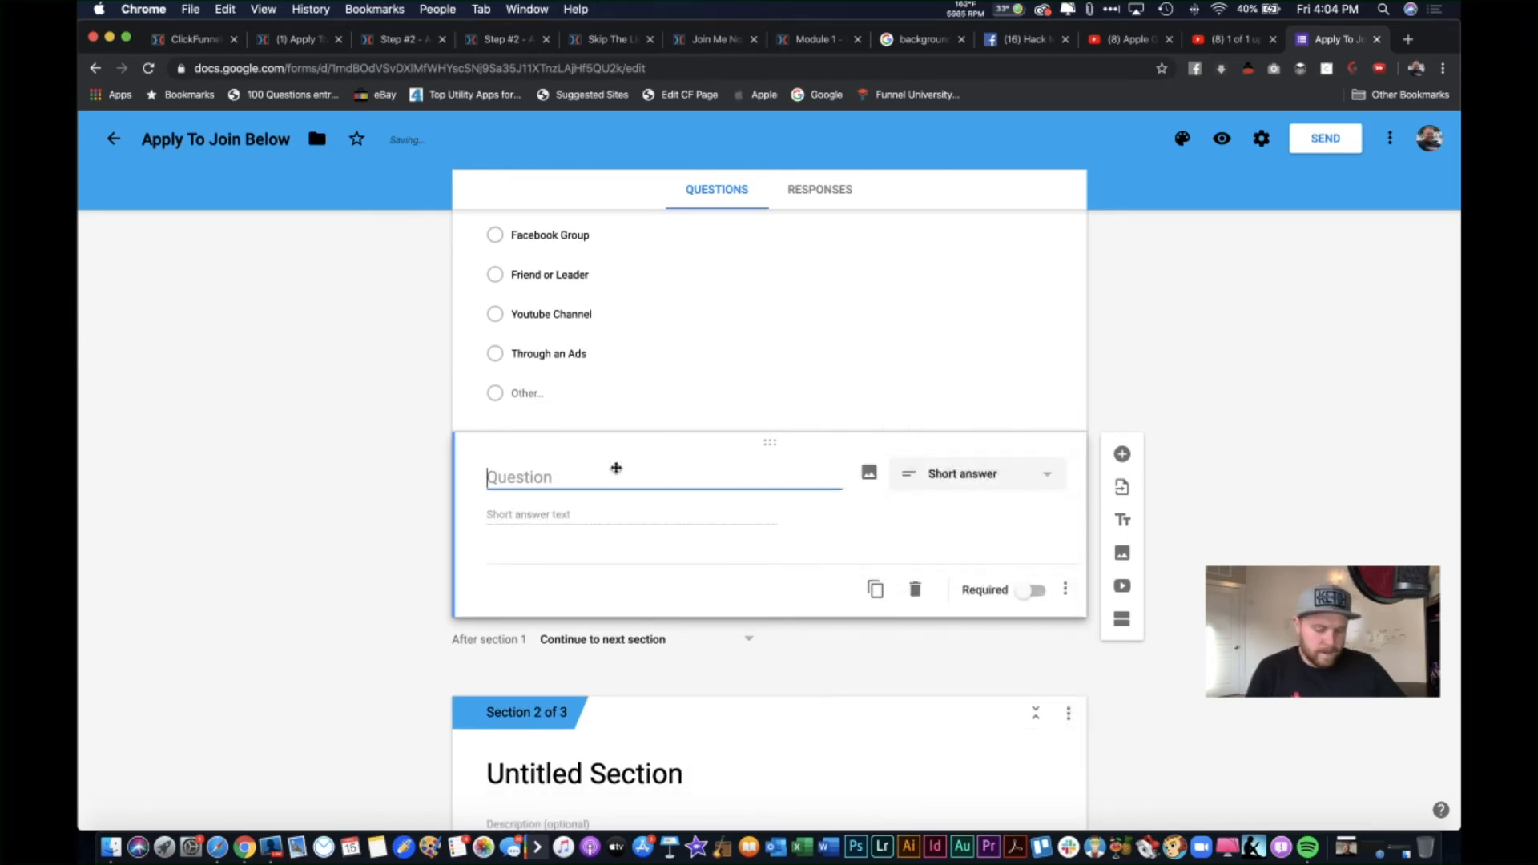
type("Phone Numerer")
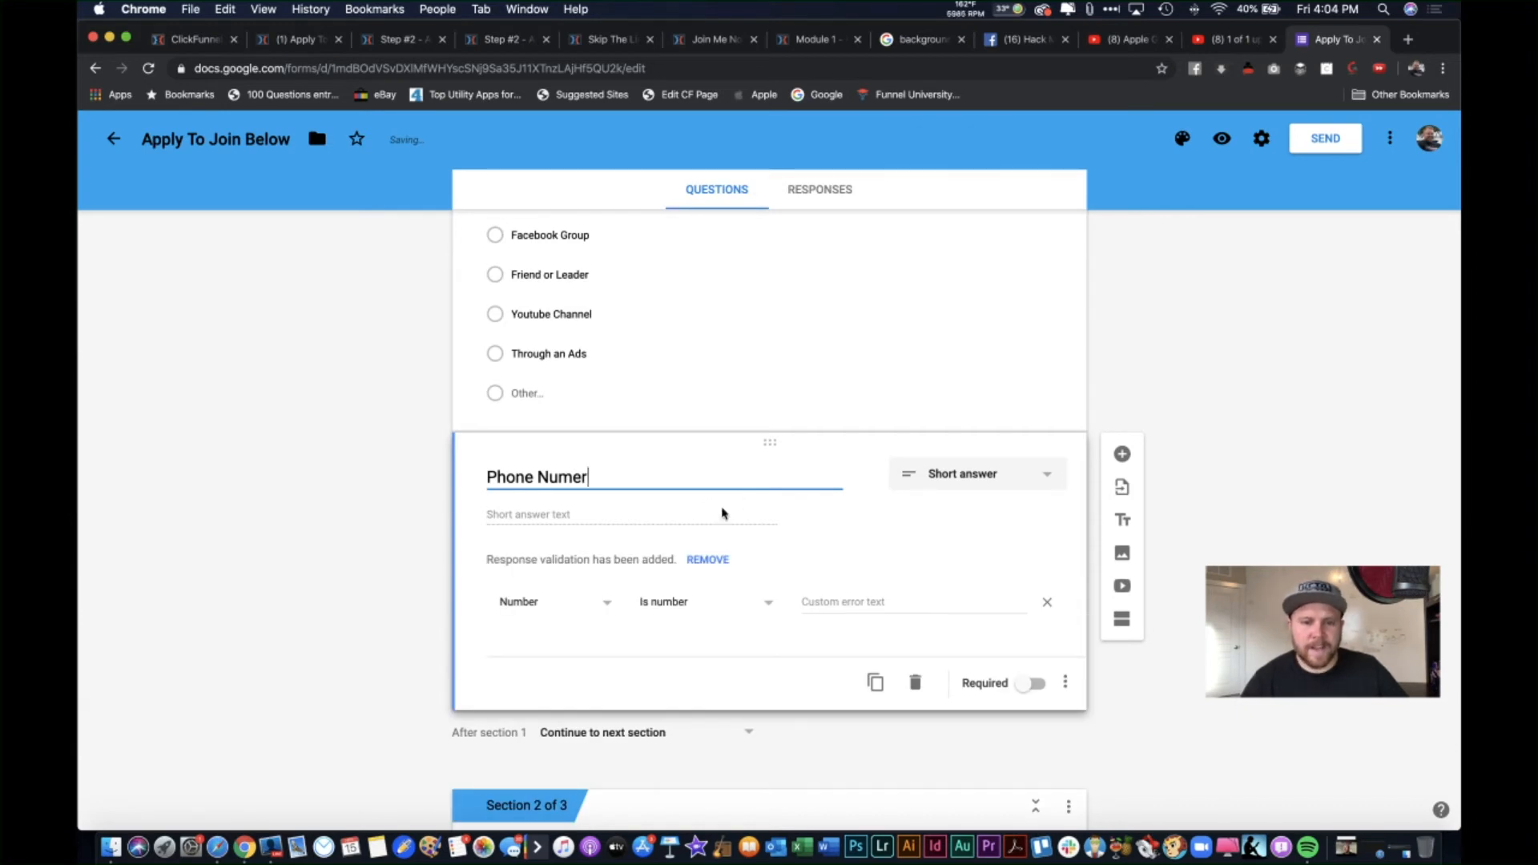
left_click(573, 477)
type("b")
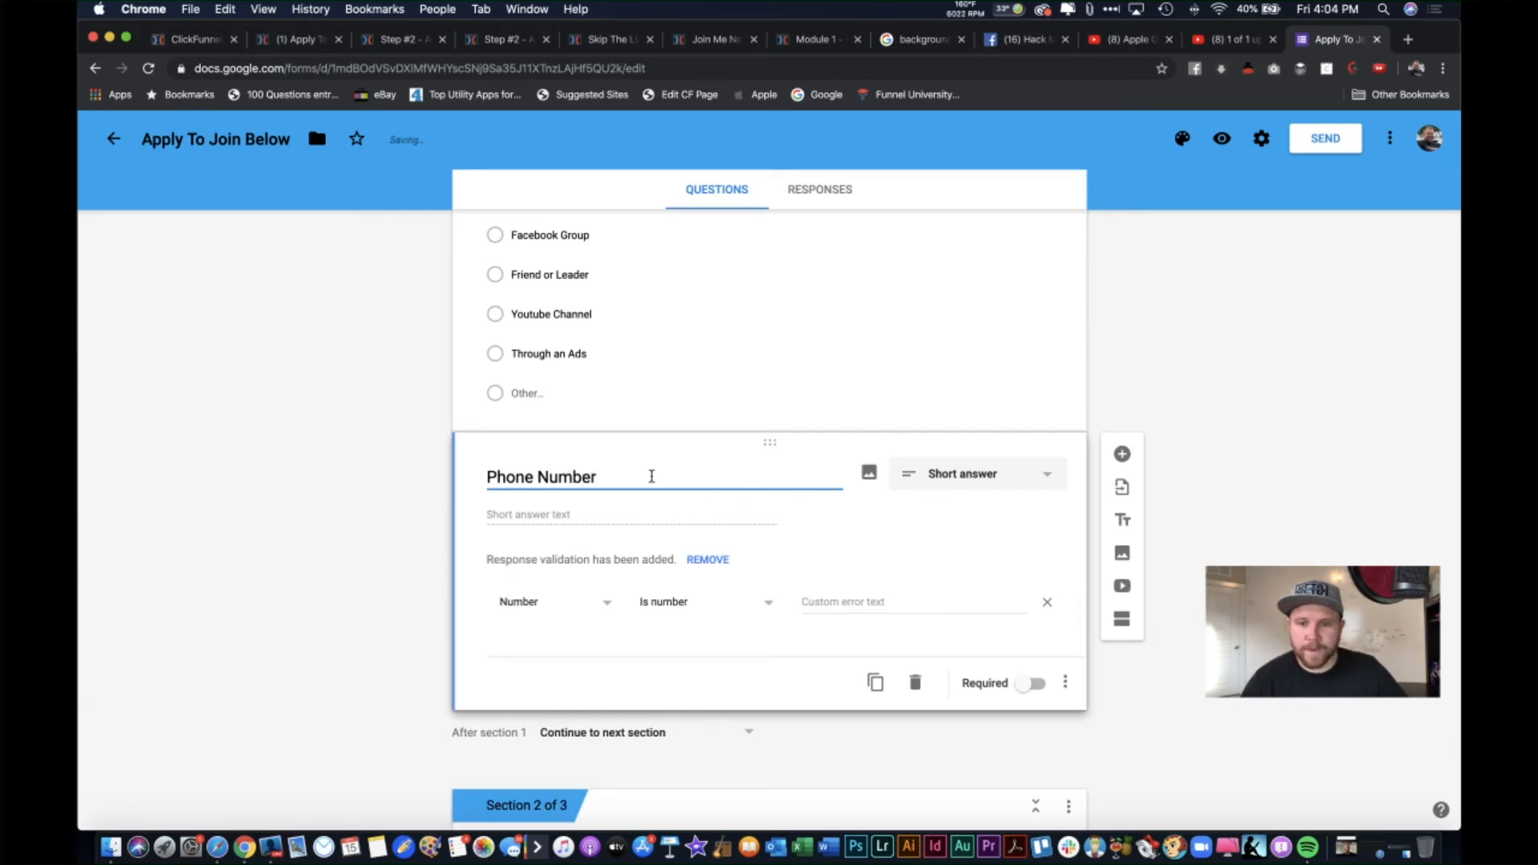
left_click(1036, 591)
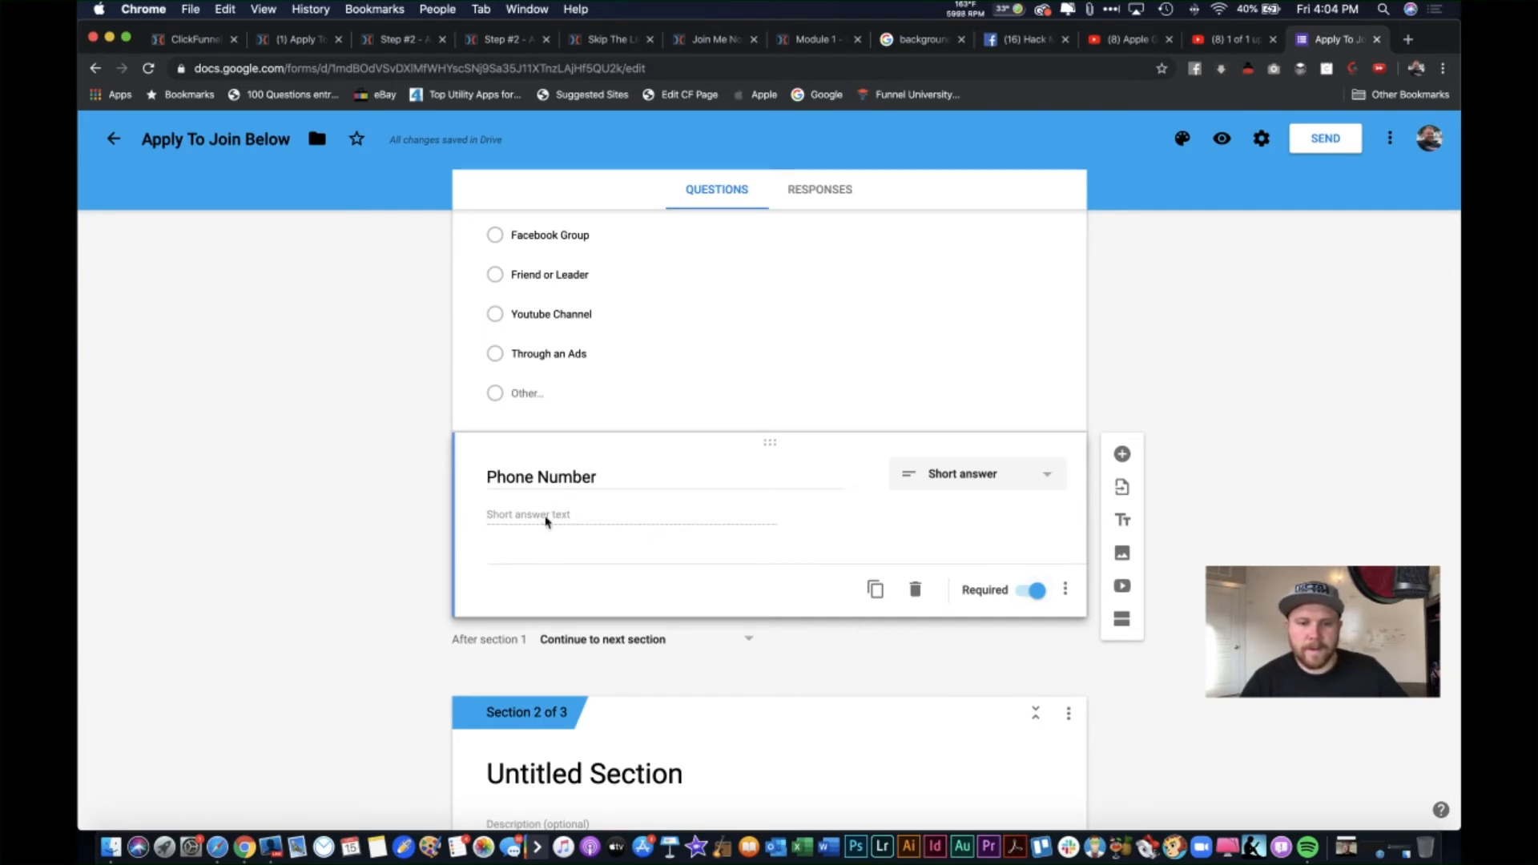
Step: Recheck the Phone Number question's type, keeping it as Short answer
right_click(591, 521)
key("Escape")
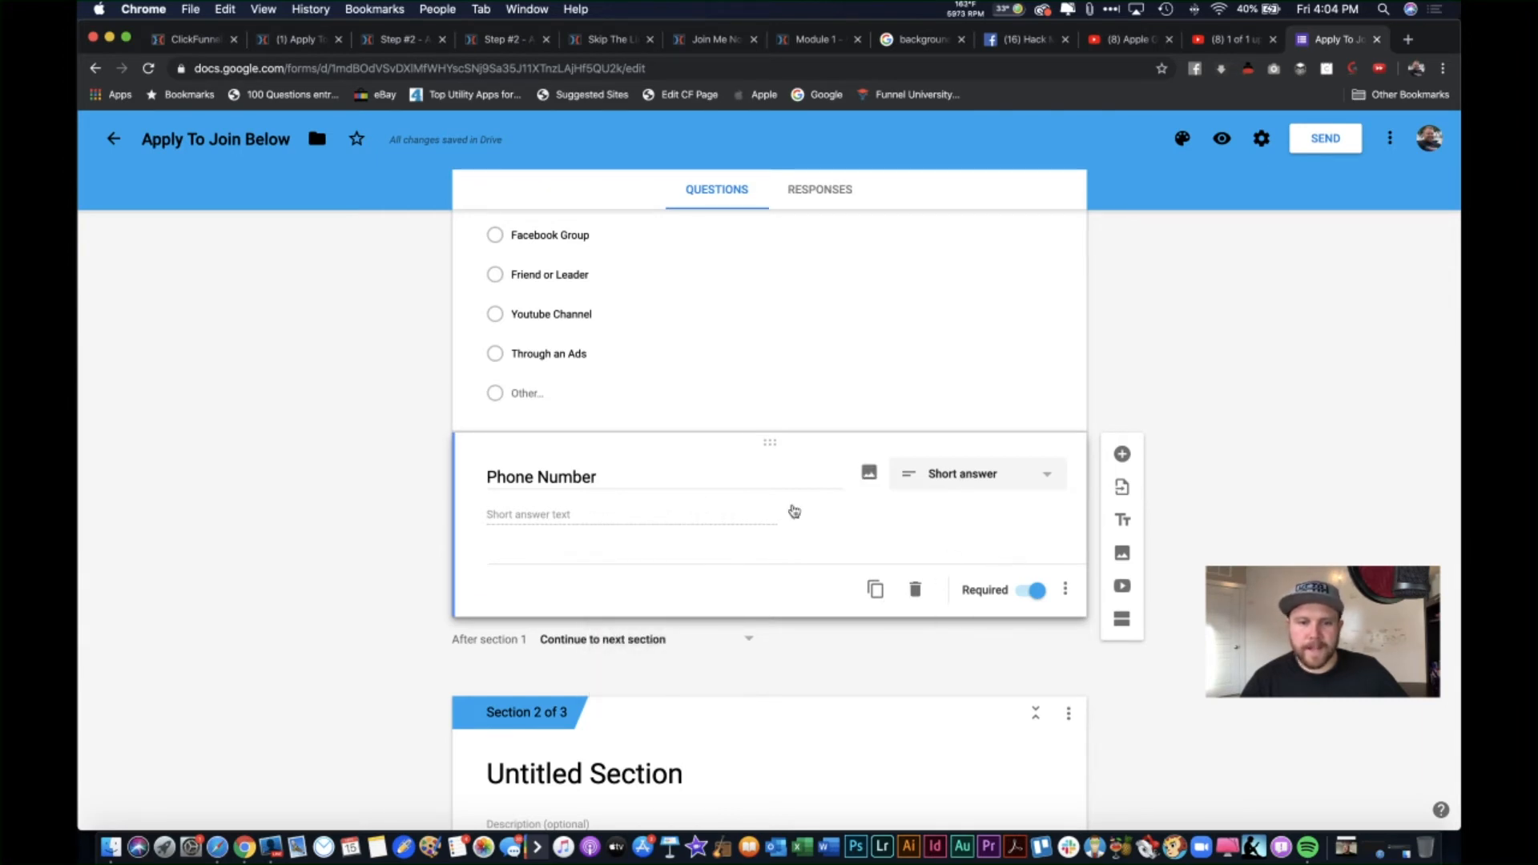
left_click(984, 490)
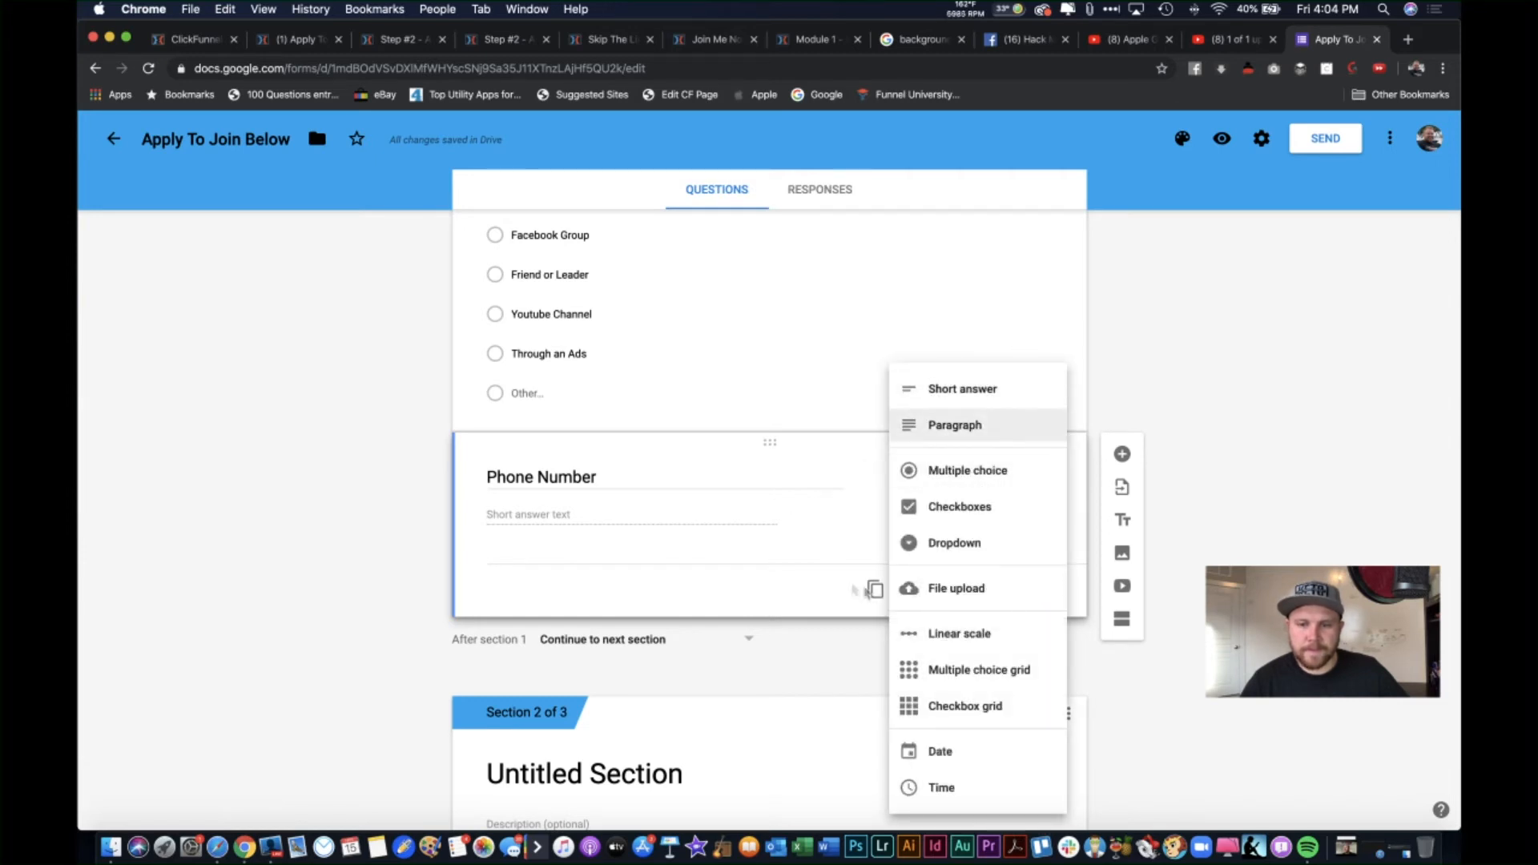
left_click(825, 559)
scroll(694, 560, "down", 1)
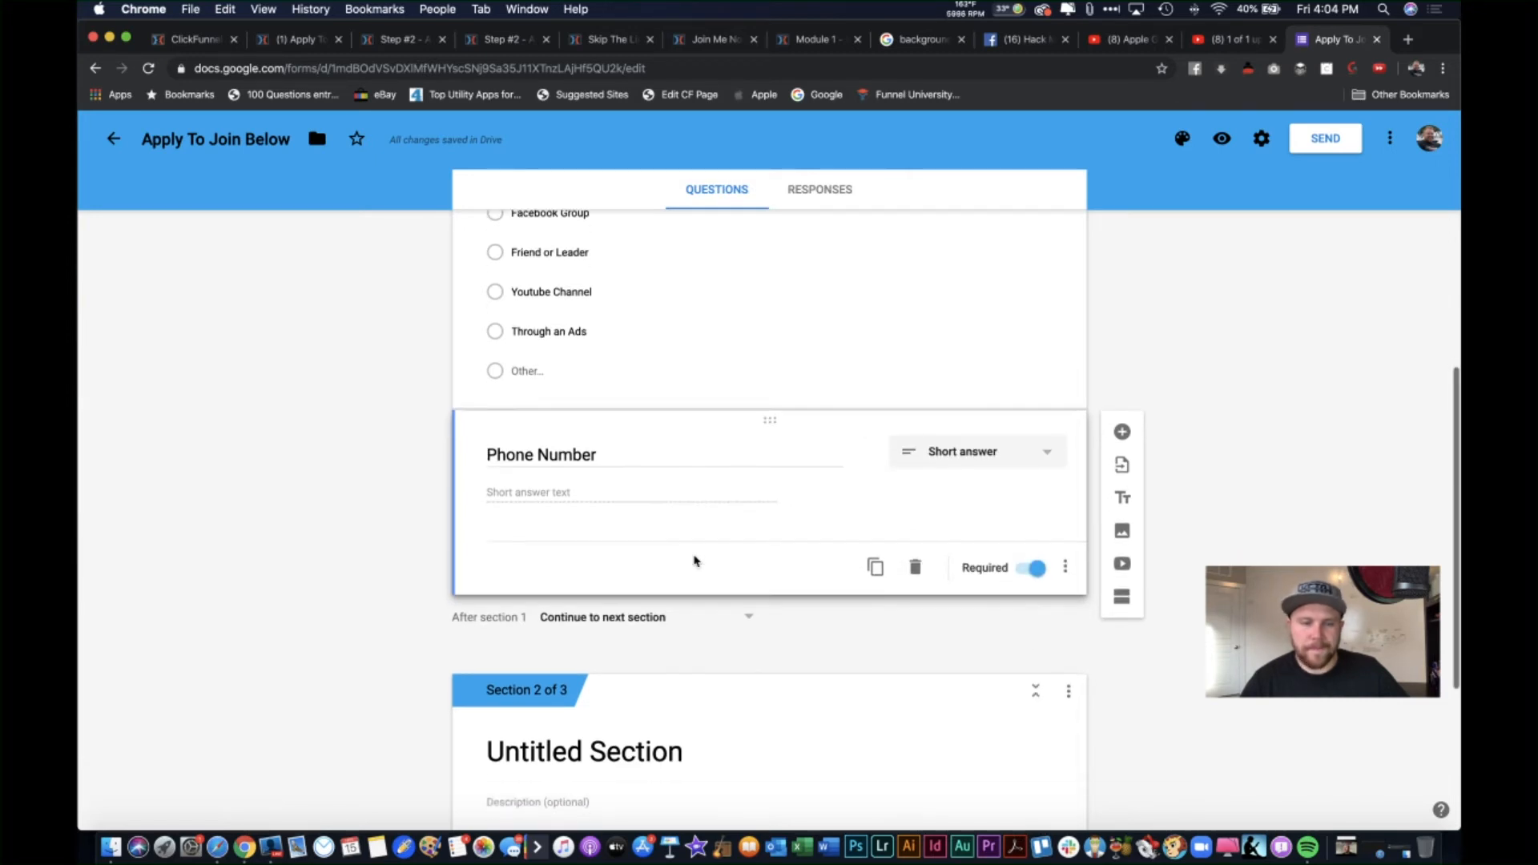
scroll(789, 578, "down", 2)
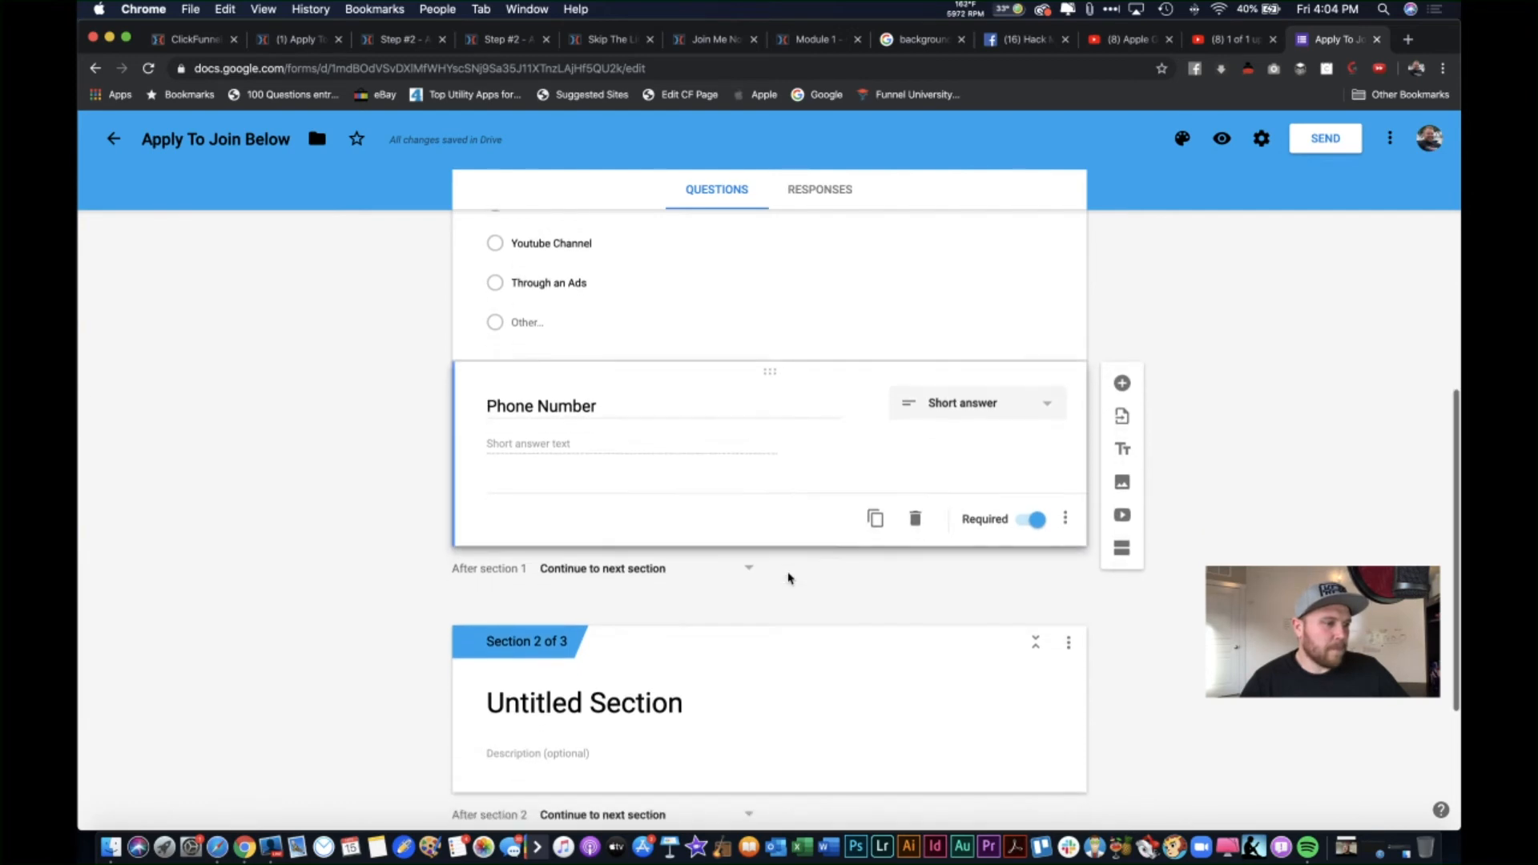
scroll(763, 514, "up", 2)
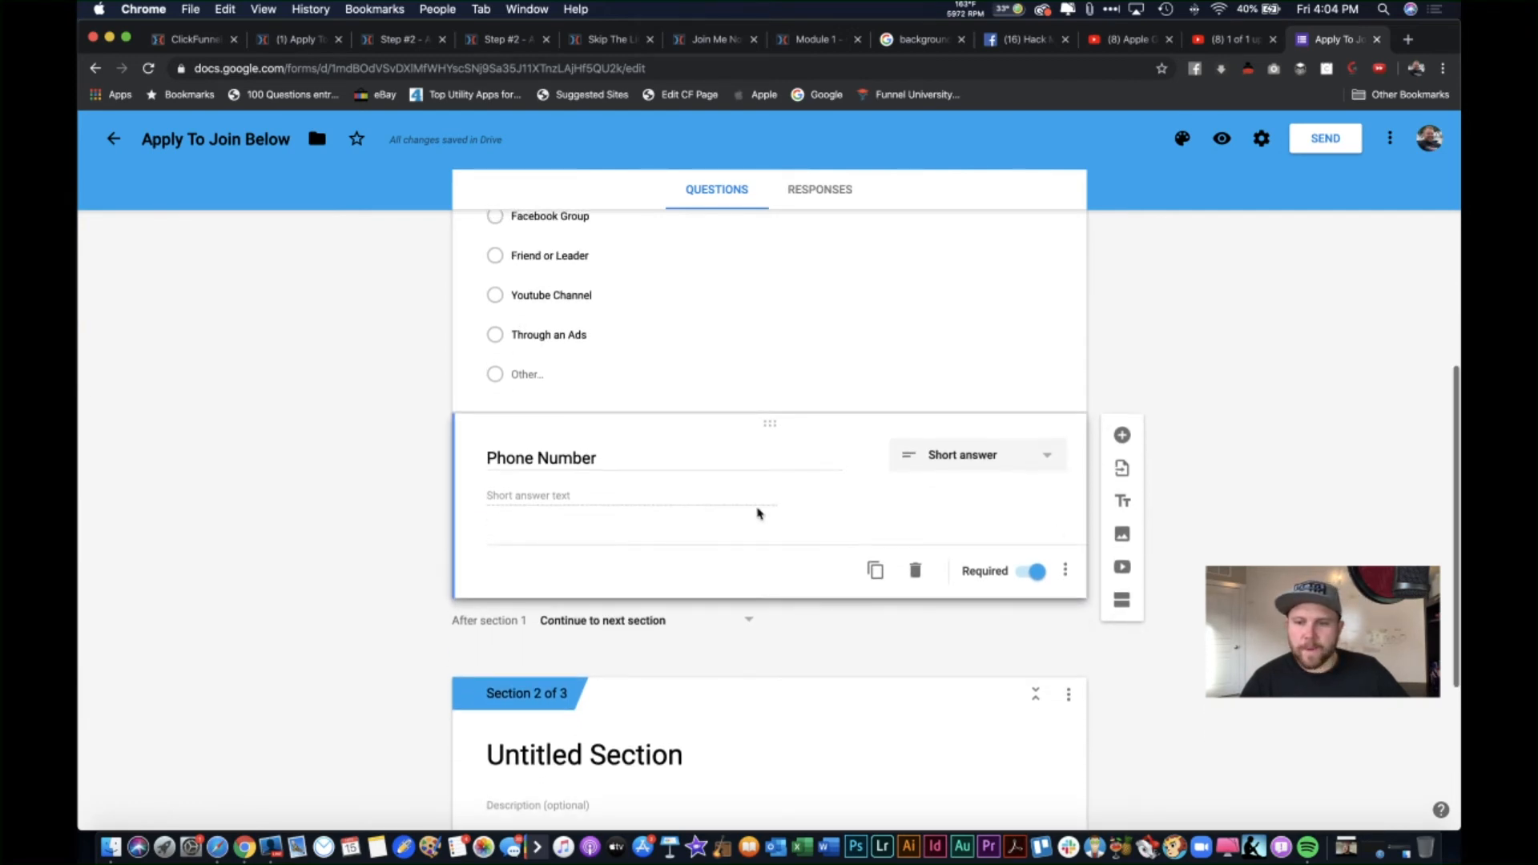
Step: Add a question 'If You are Currently Part Of Another MLM, Which One Is It? (For Compliance Reasons)'
left_click(1123, 436)
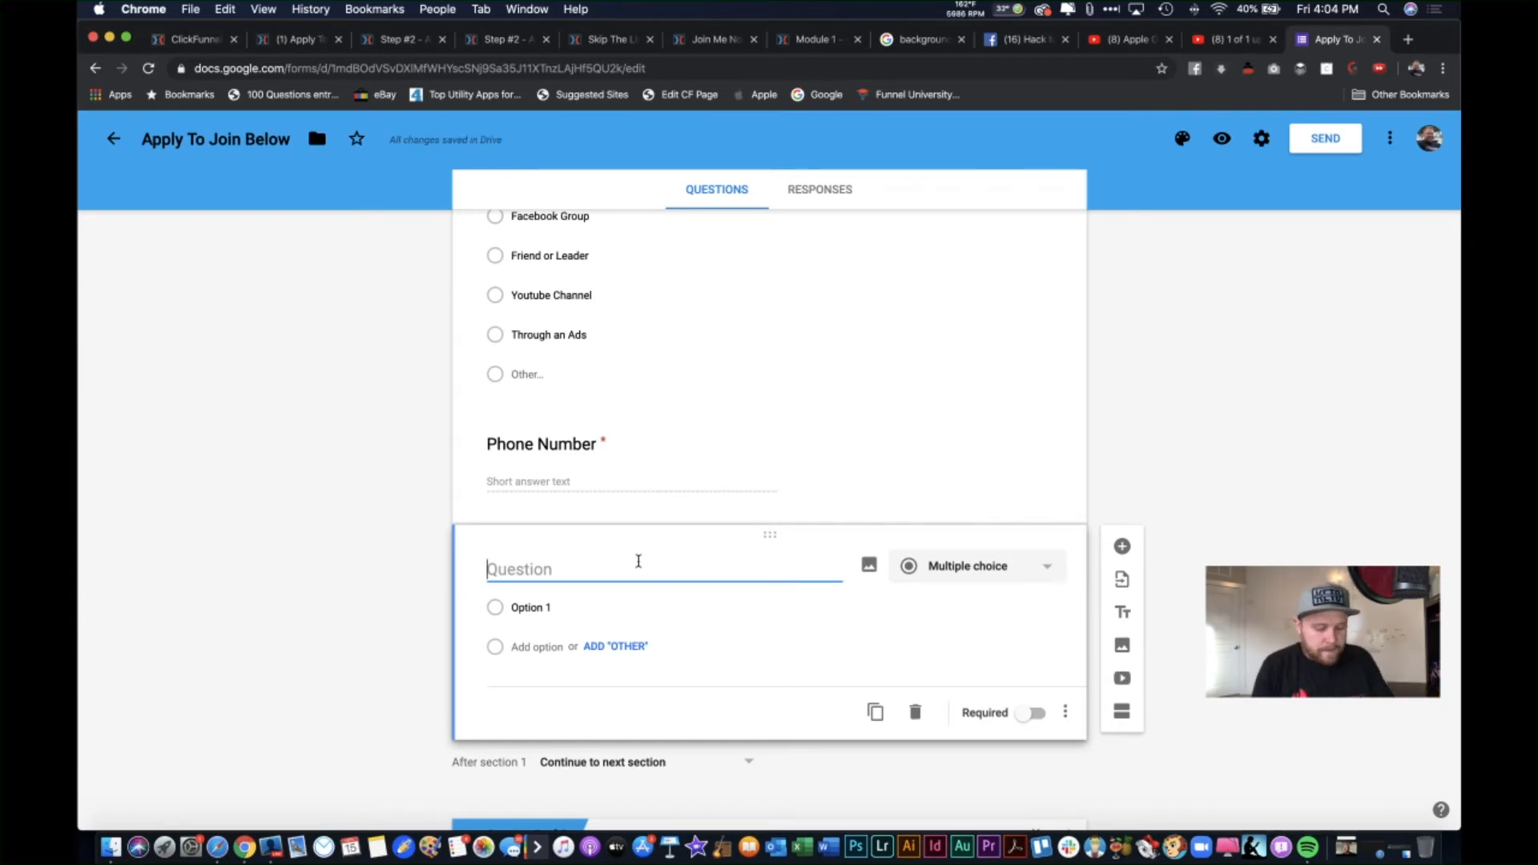
type("If ")
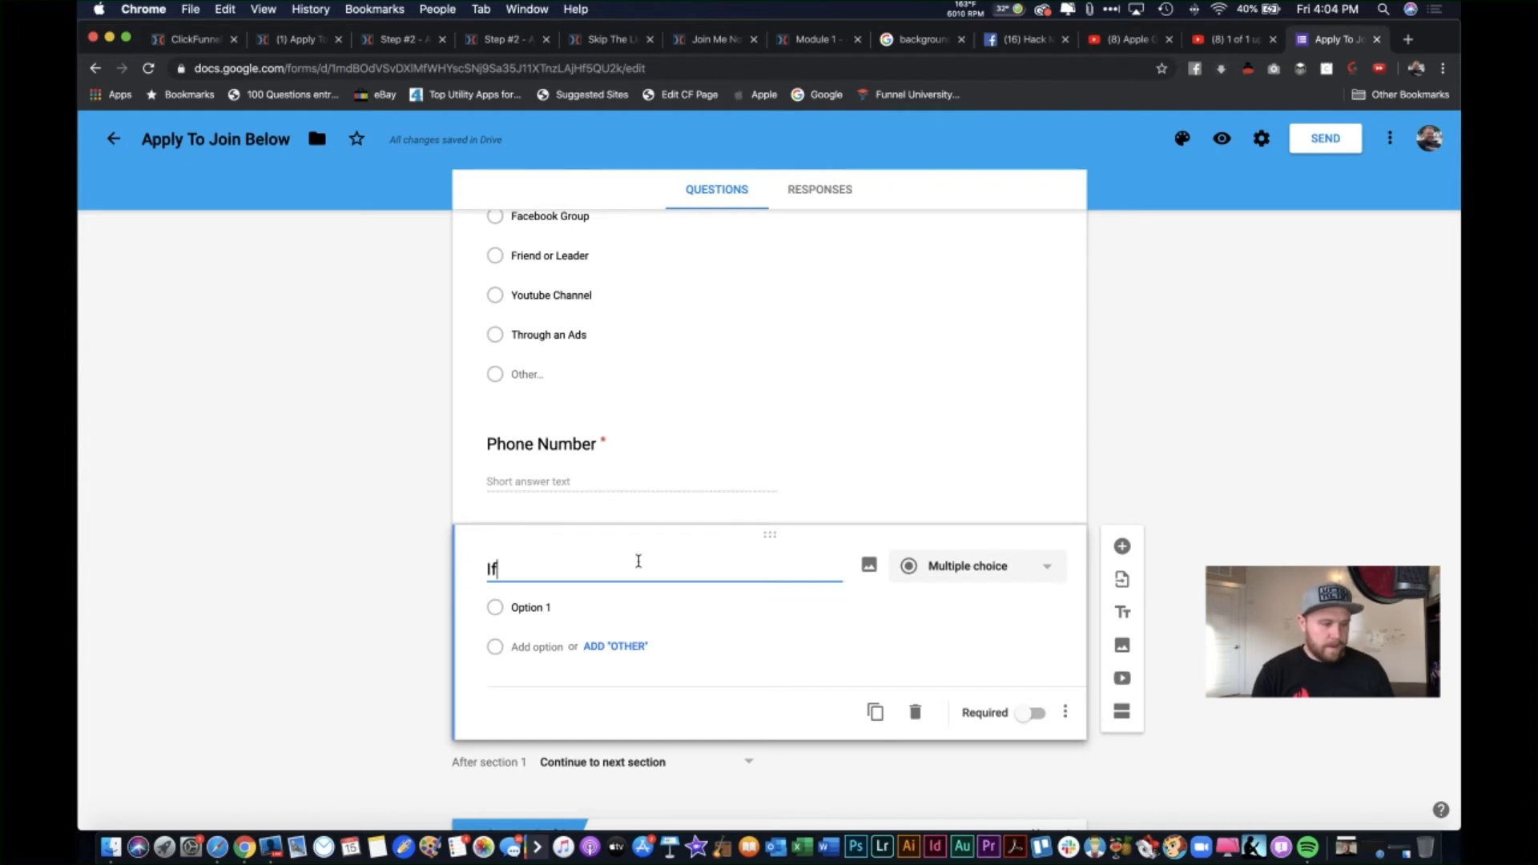
type("Y")
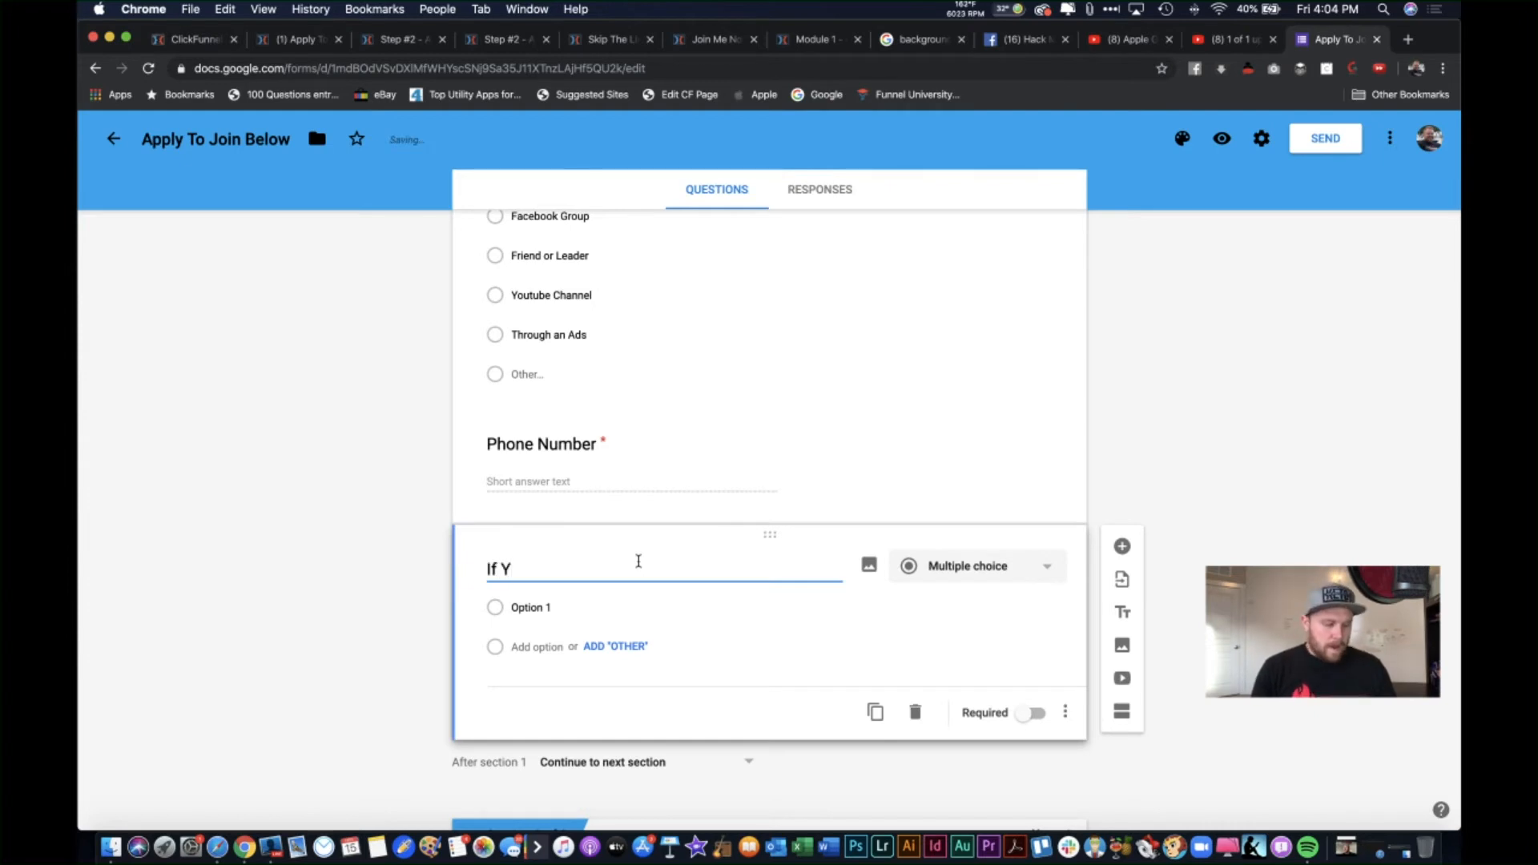
type("ou are ")
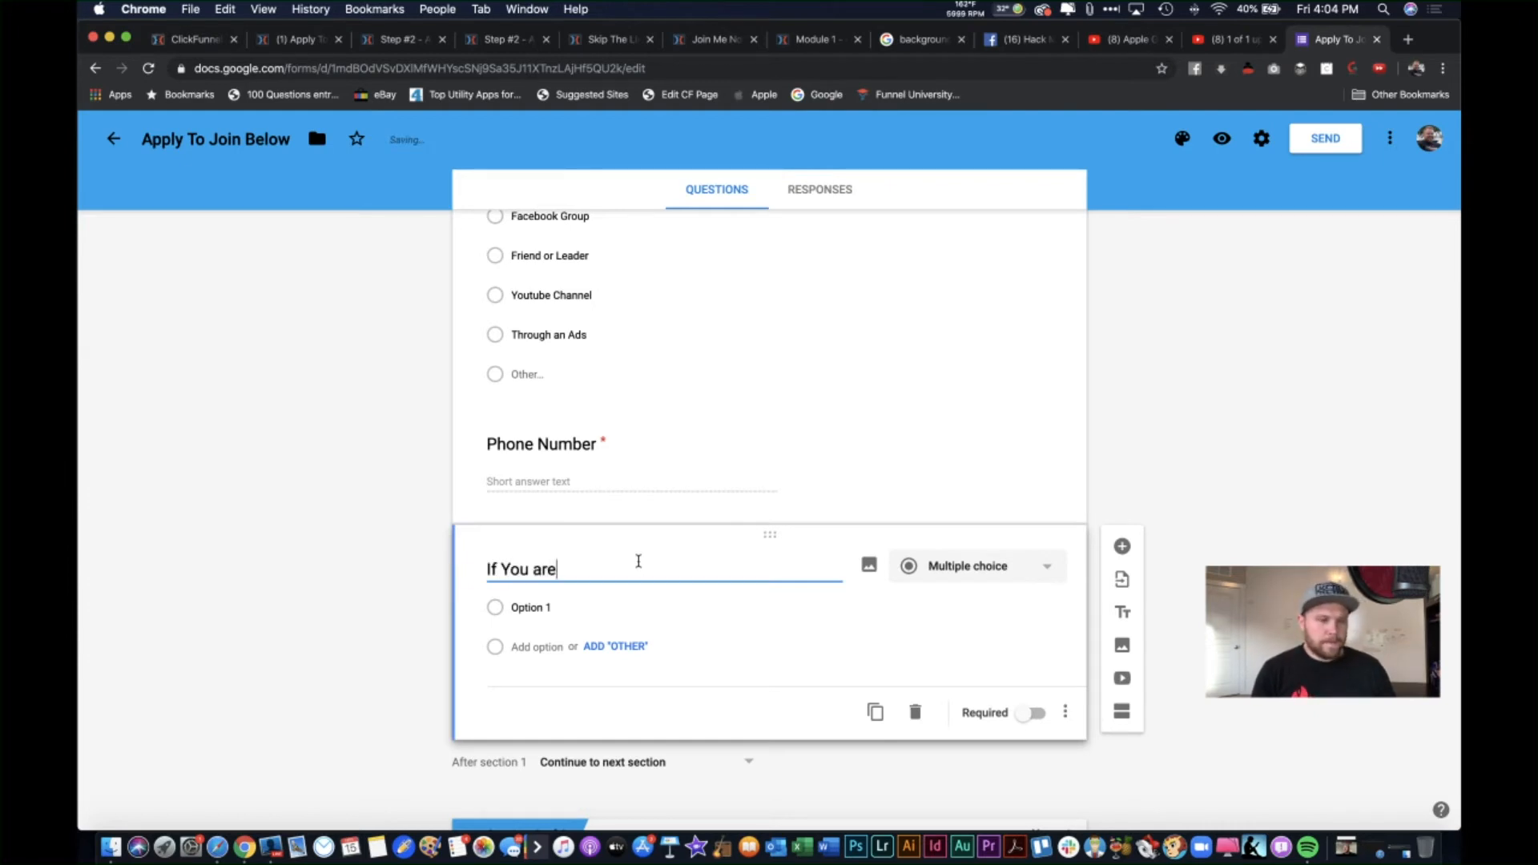
type("Currentl")
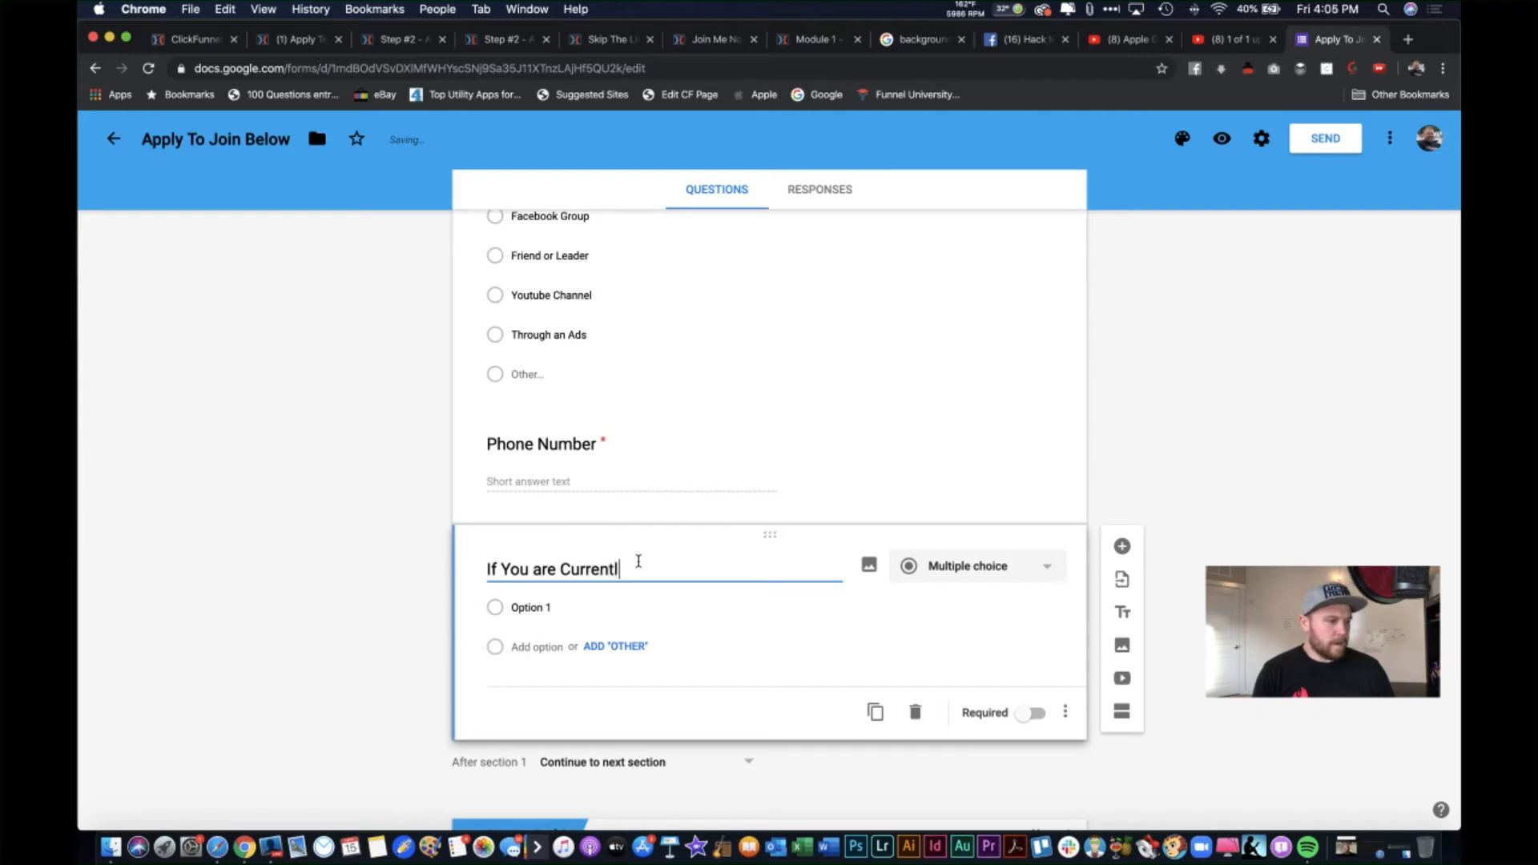
type("y Pa")
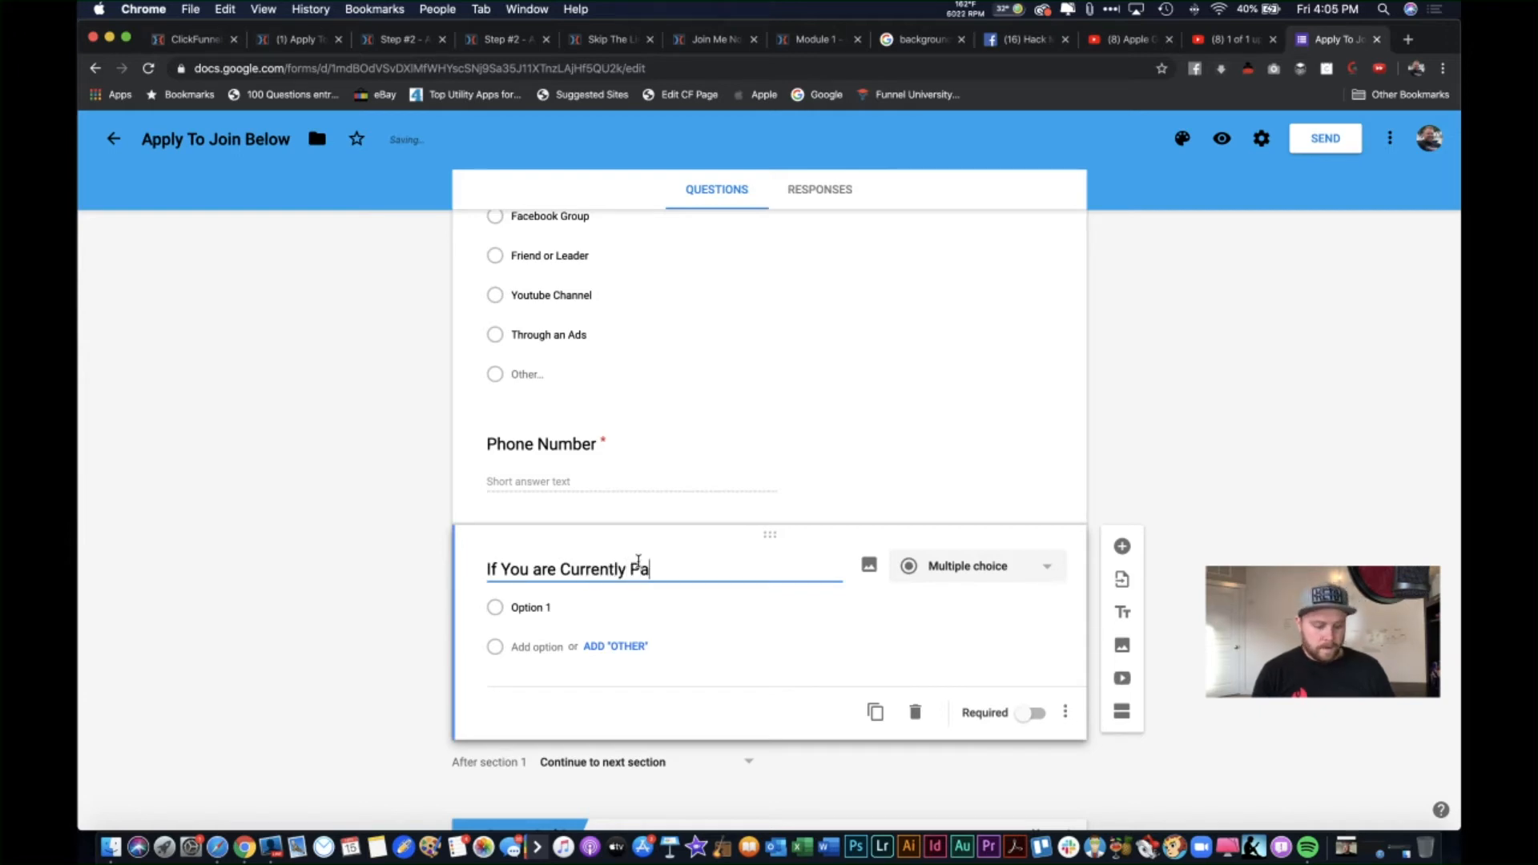
type("rt Of Another MLM")
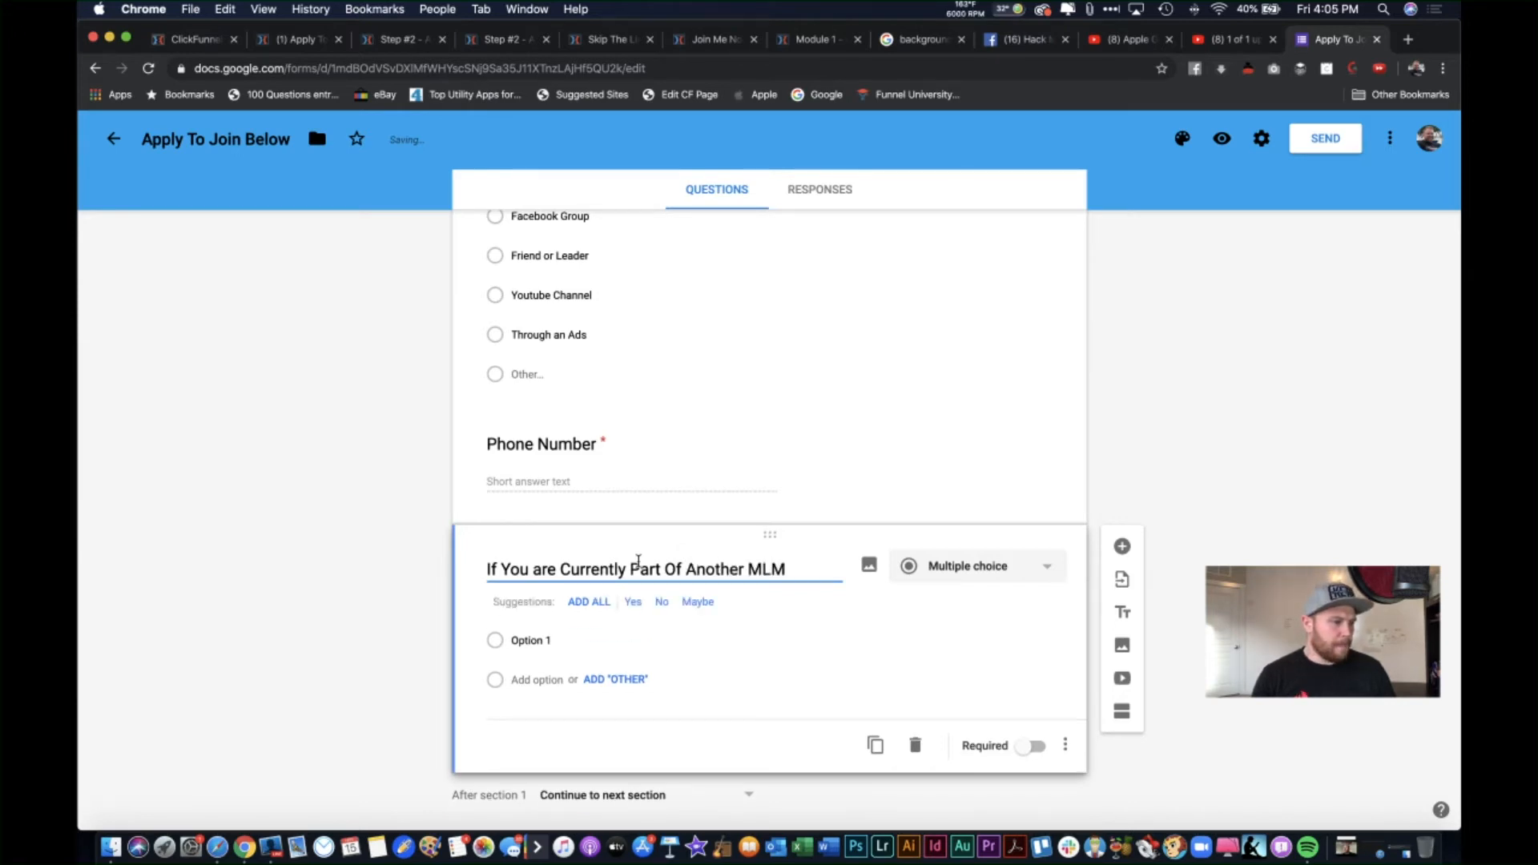
type(", Which One I")
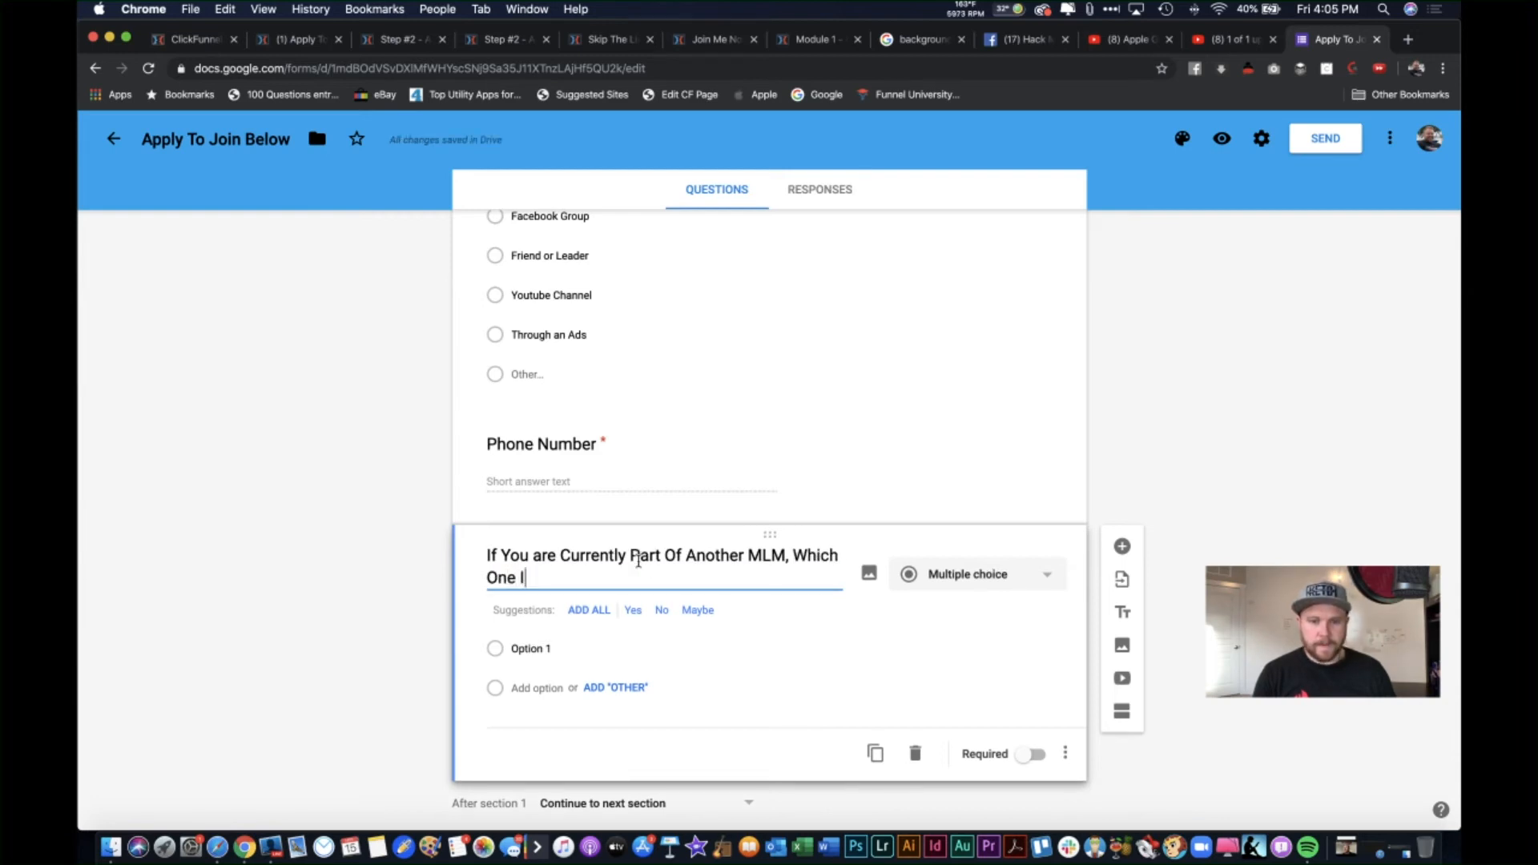
type("s It")
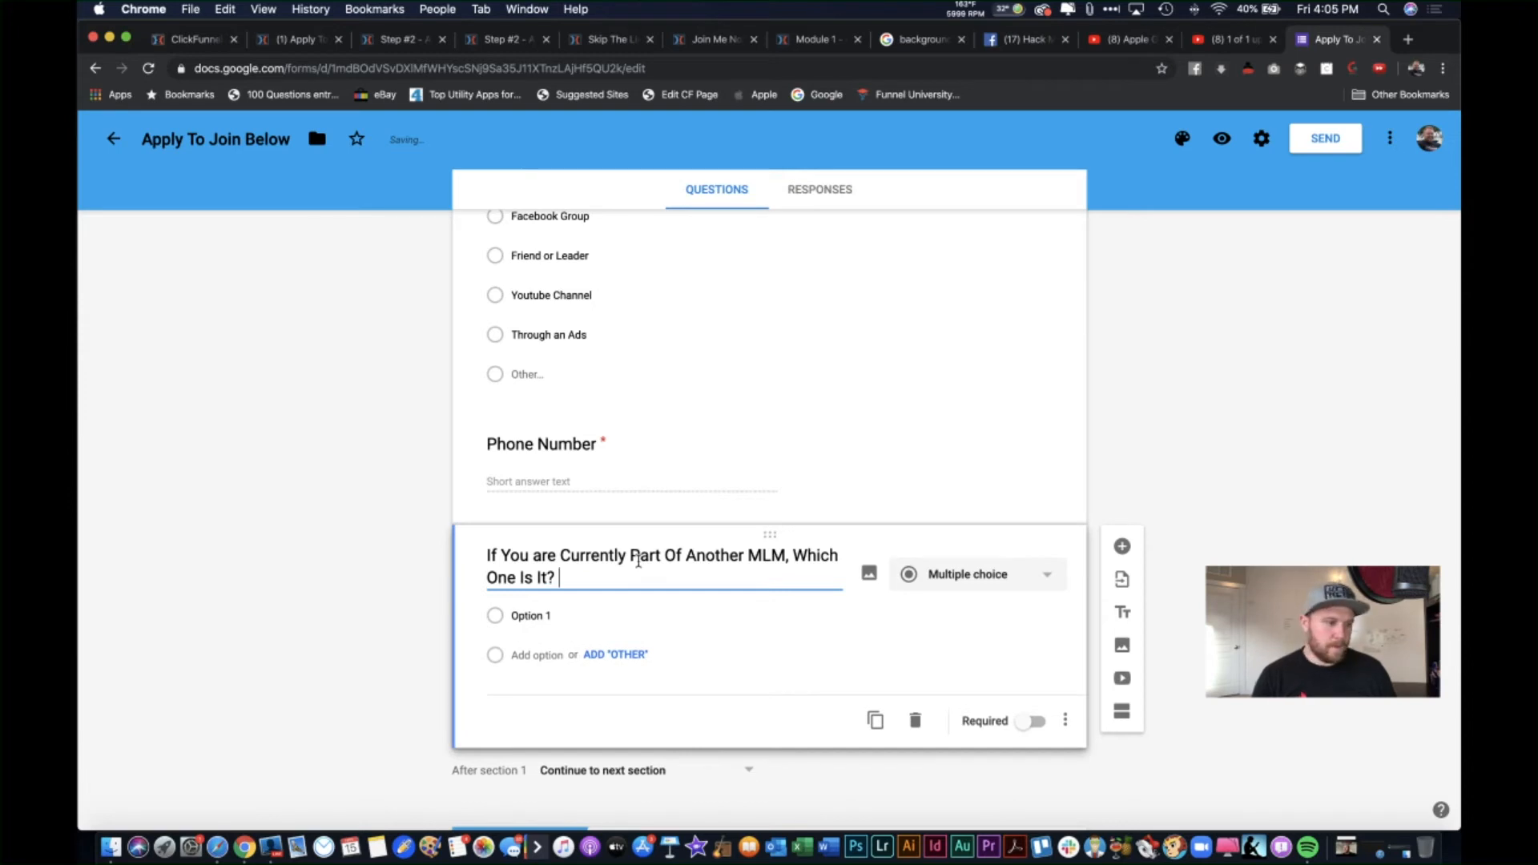
type("? (")
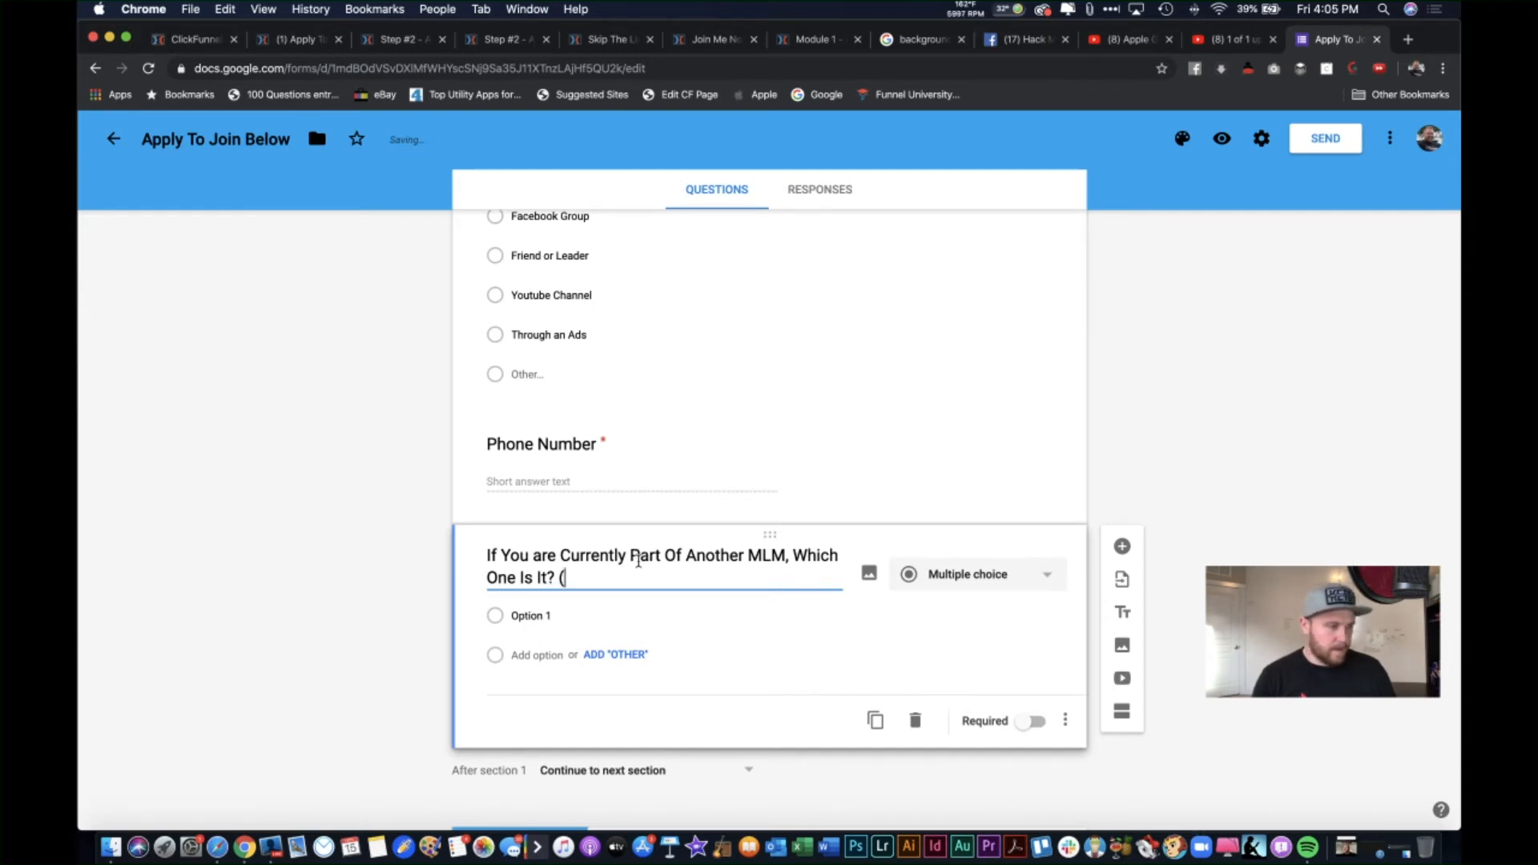
type("Form")
key("BackSpace")
type("Com")
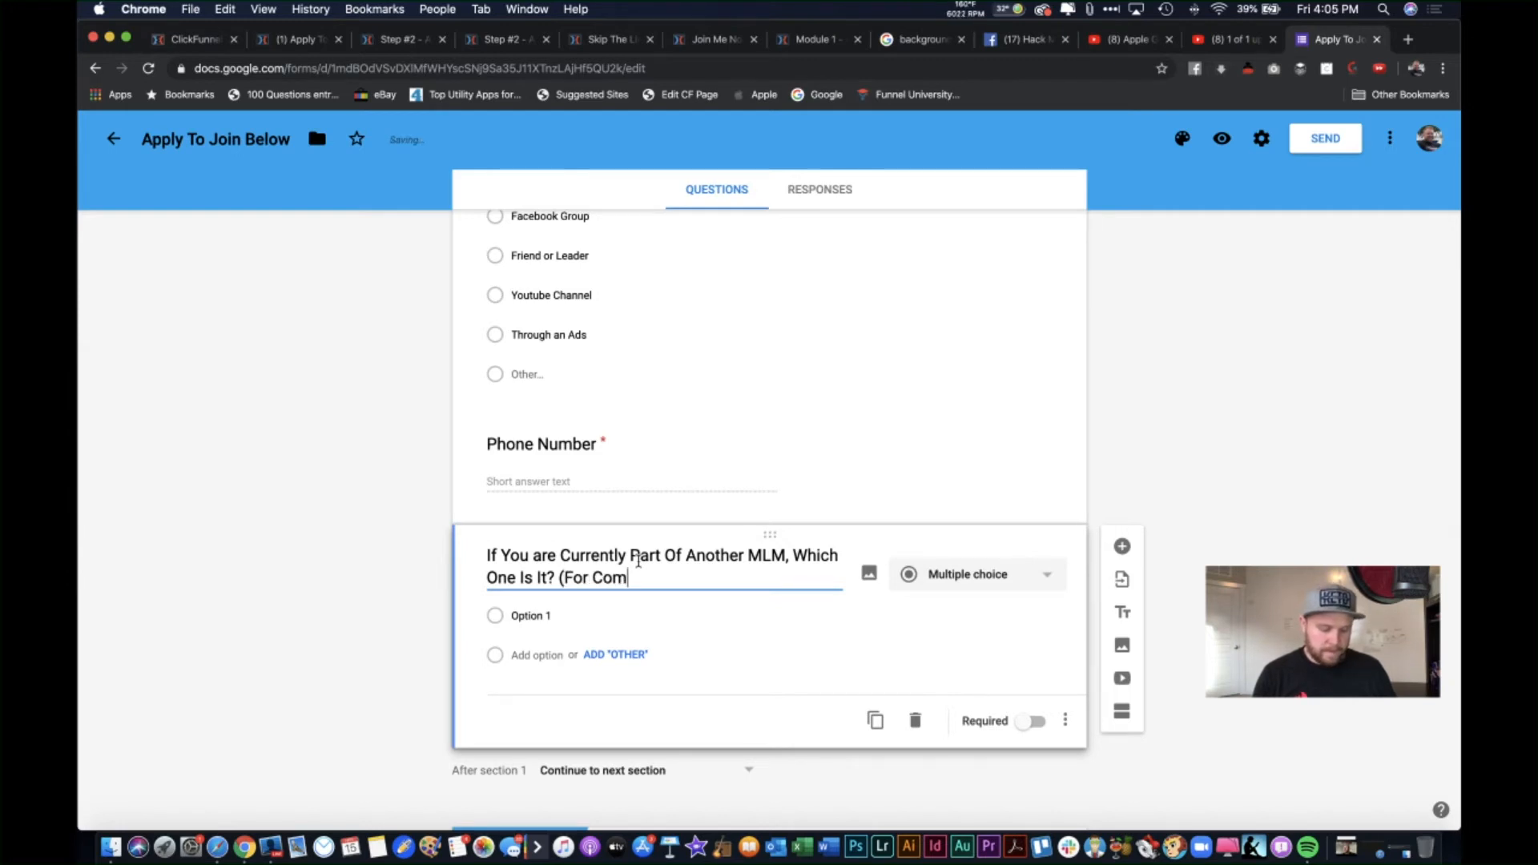
type("pliance Reasons")
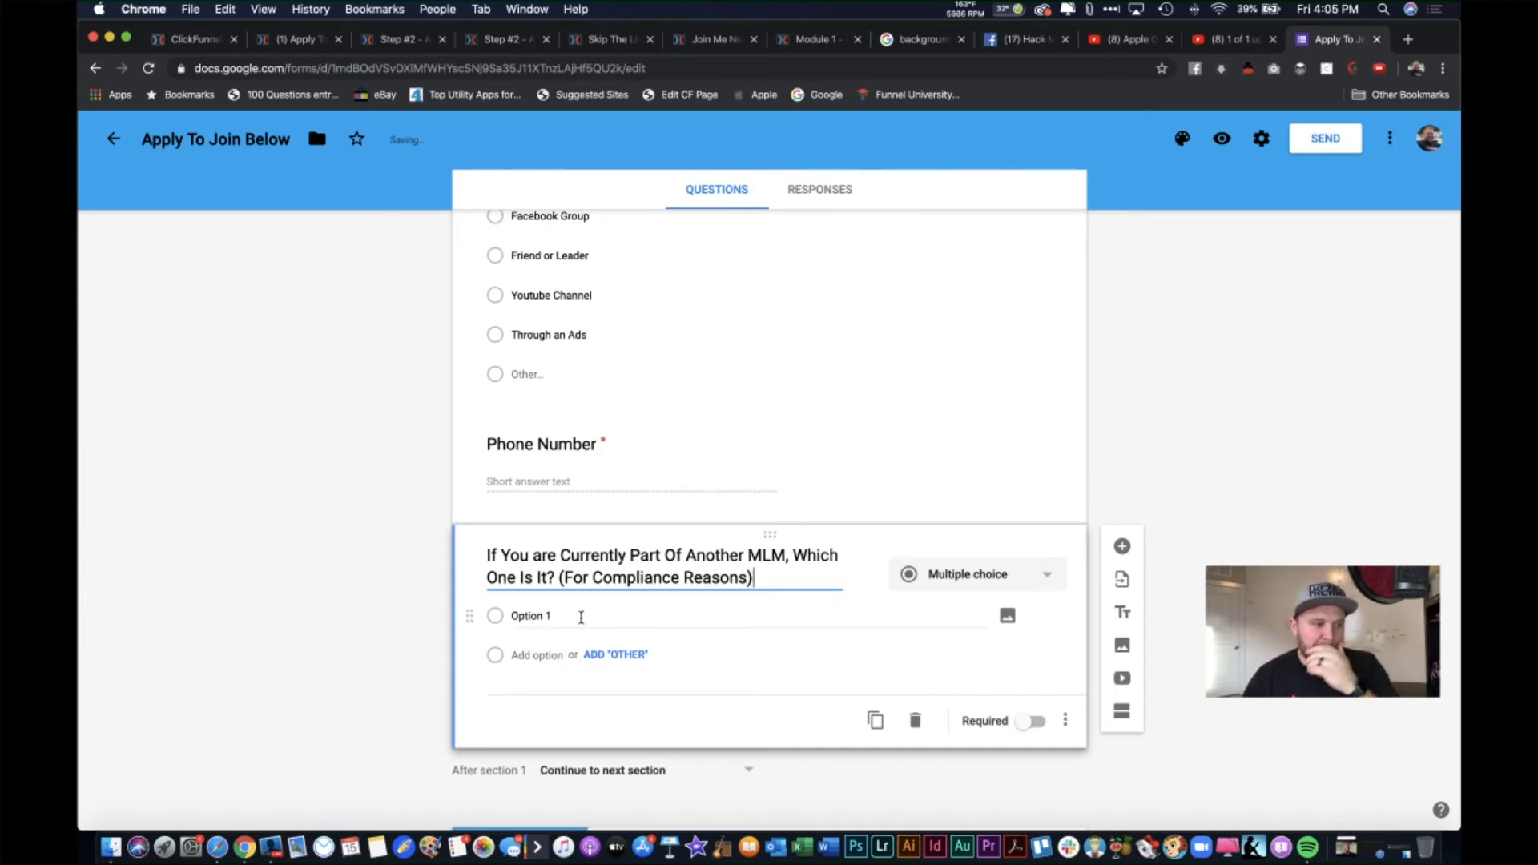
left_click(923, 578)
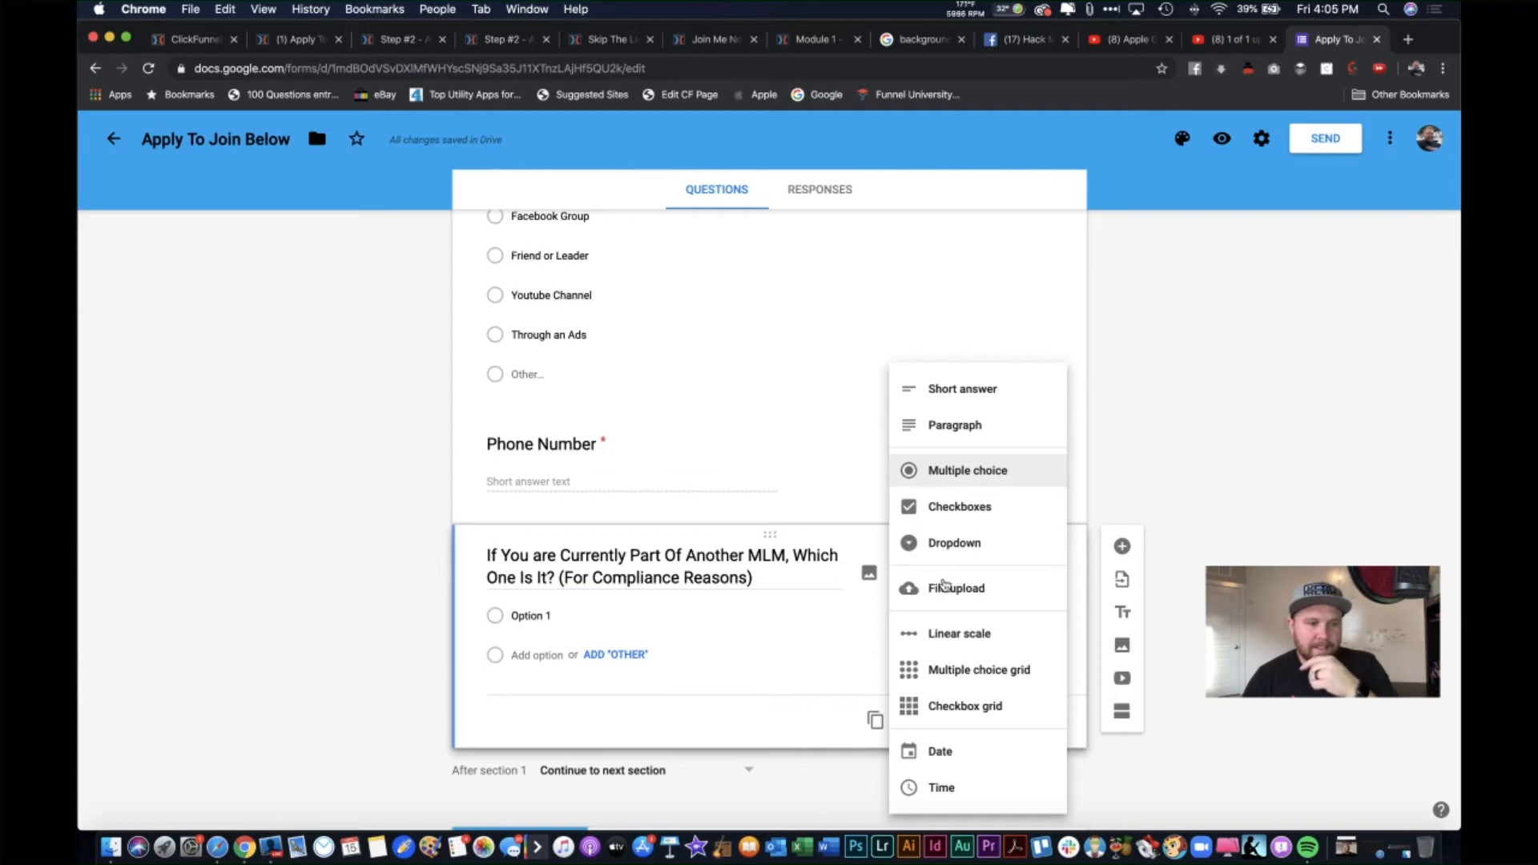
Step: Make the MLM compliance question Short answer, then add and delete an extra empty section
left_click(958, 389)
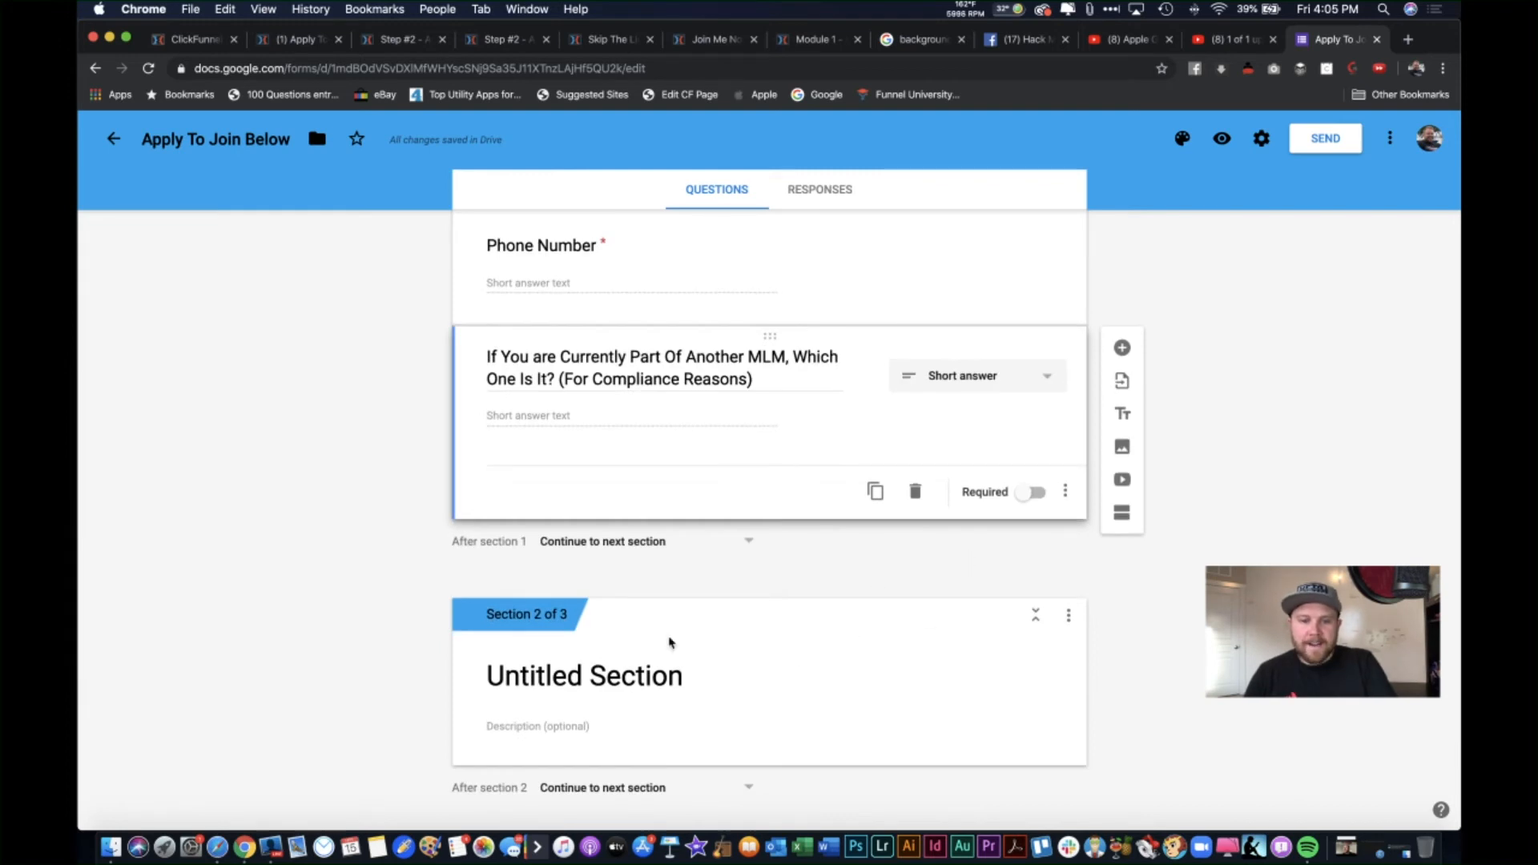
left_click(1123, 514)
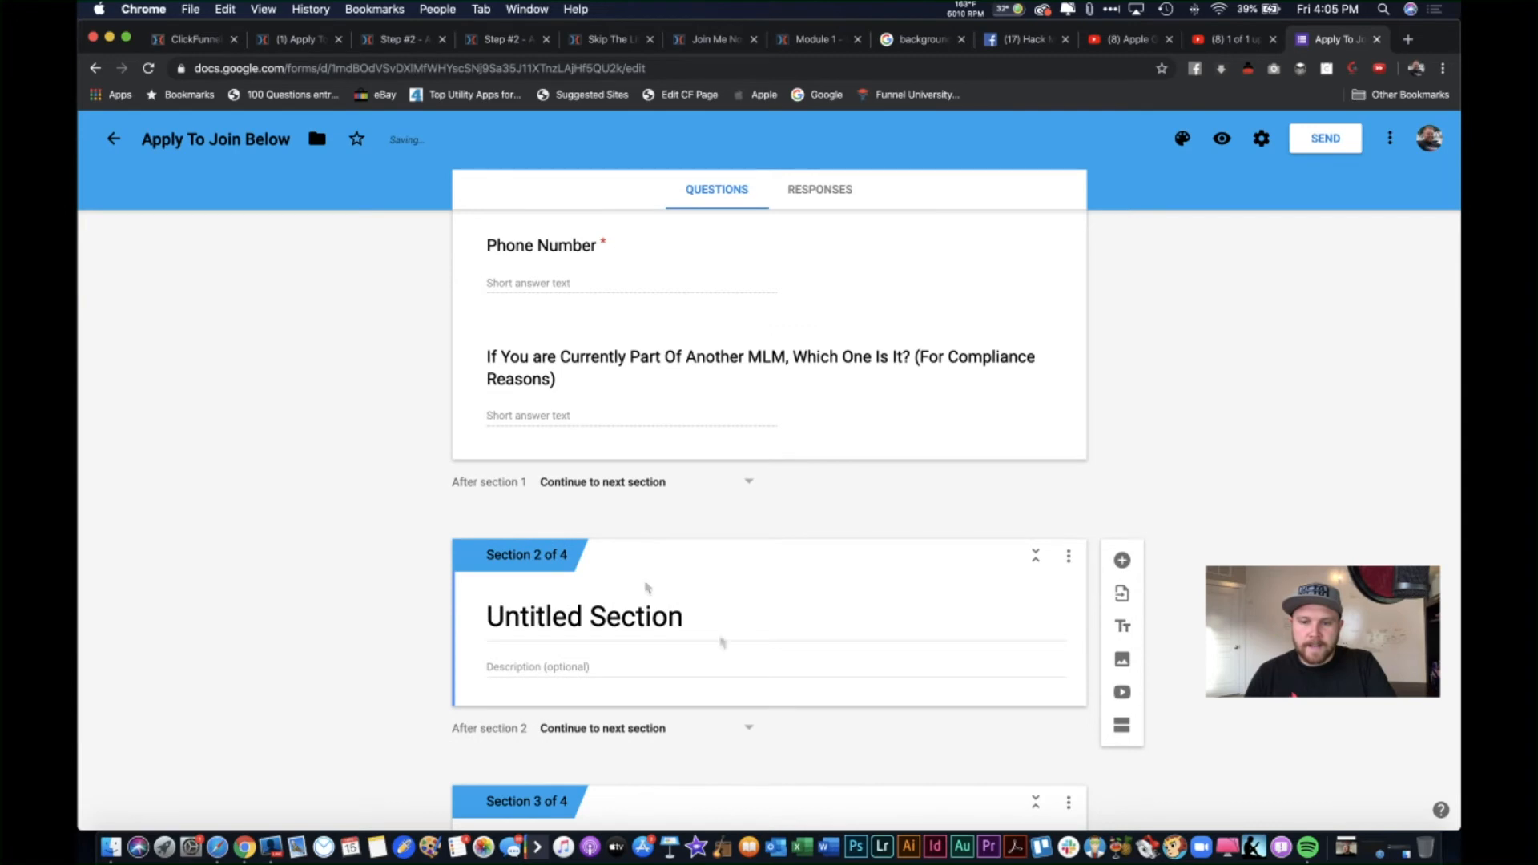
left_click(1069, 556)
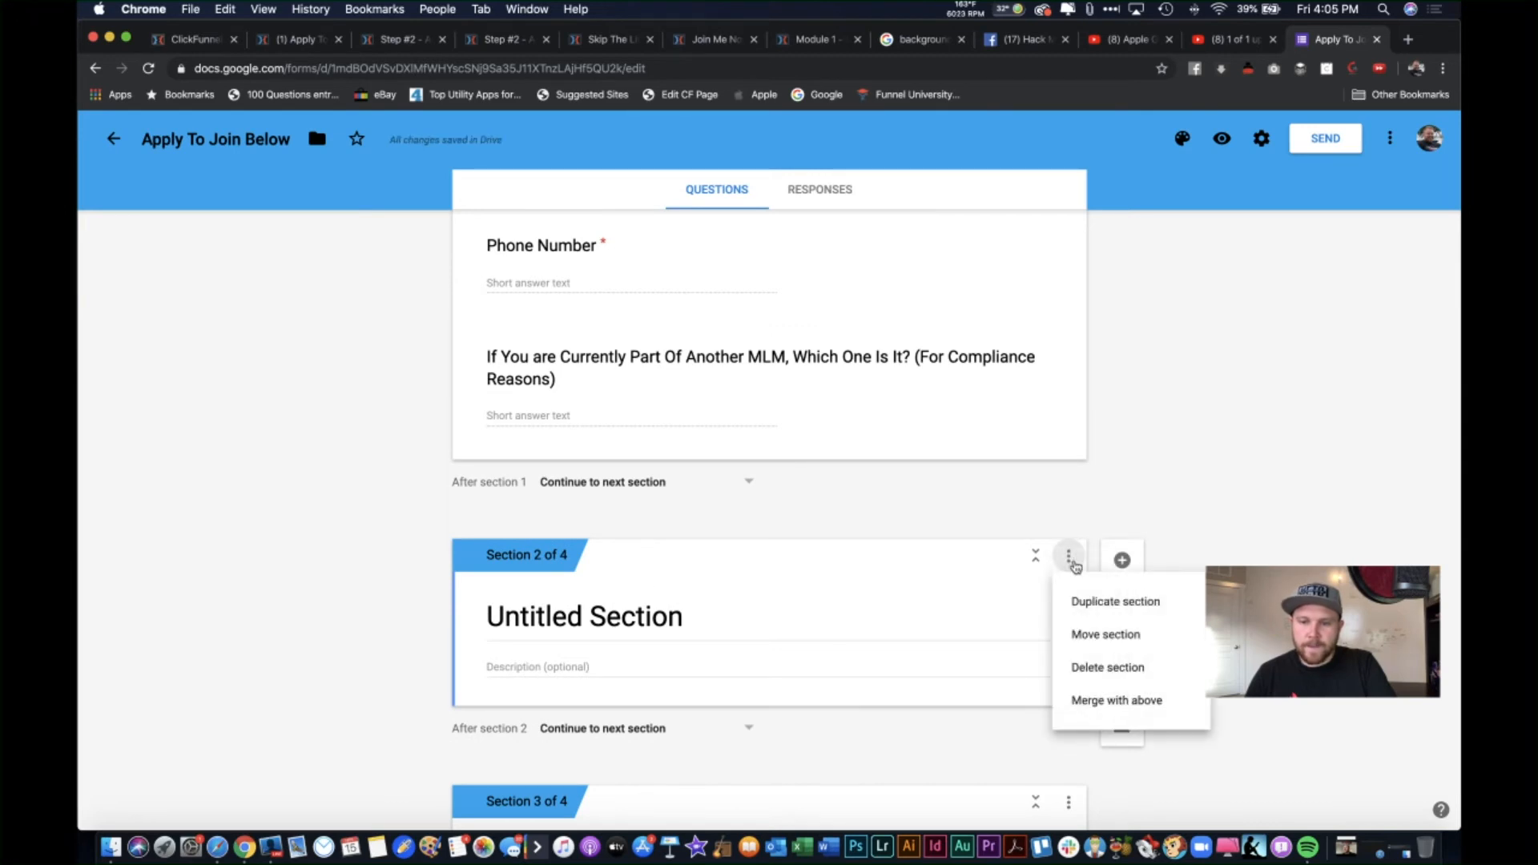
left_click(1106, 669)
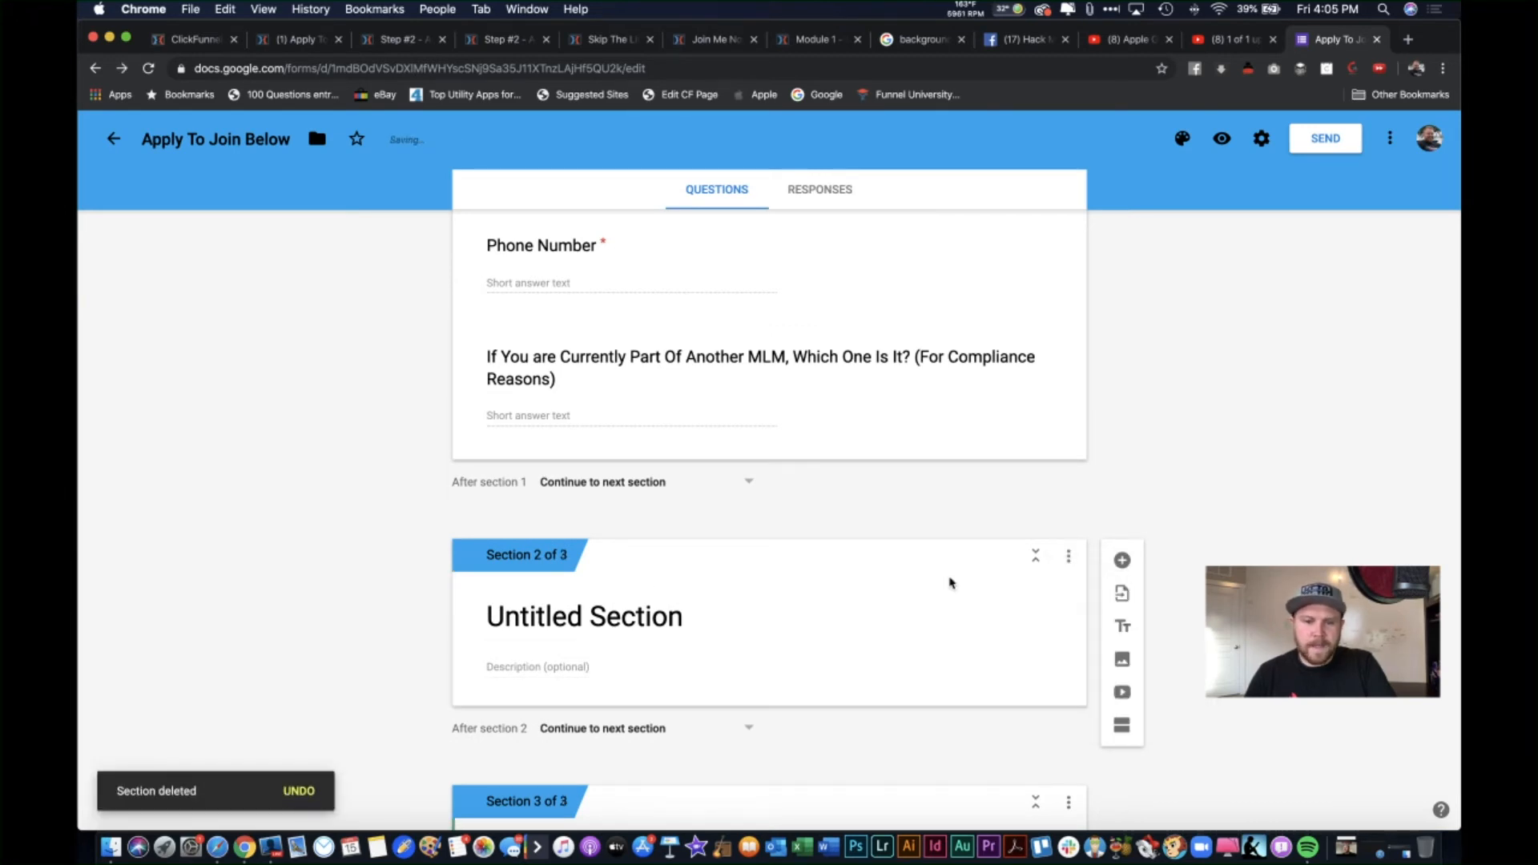
scroll(738, 598, "down", 1)
left_click(651, 565)
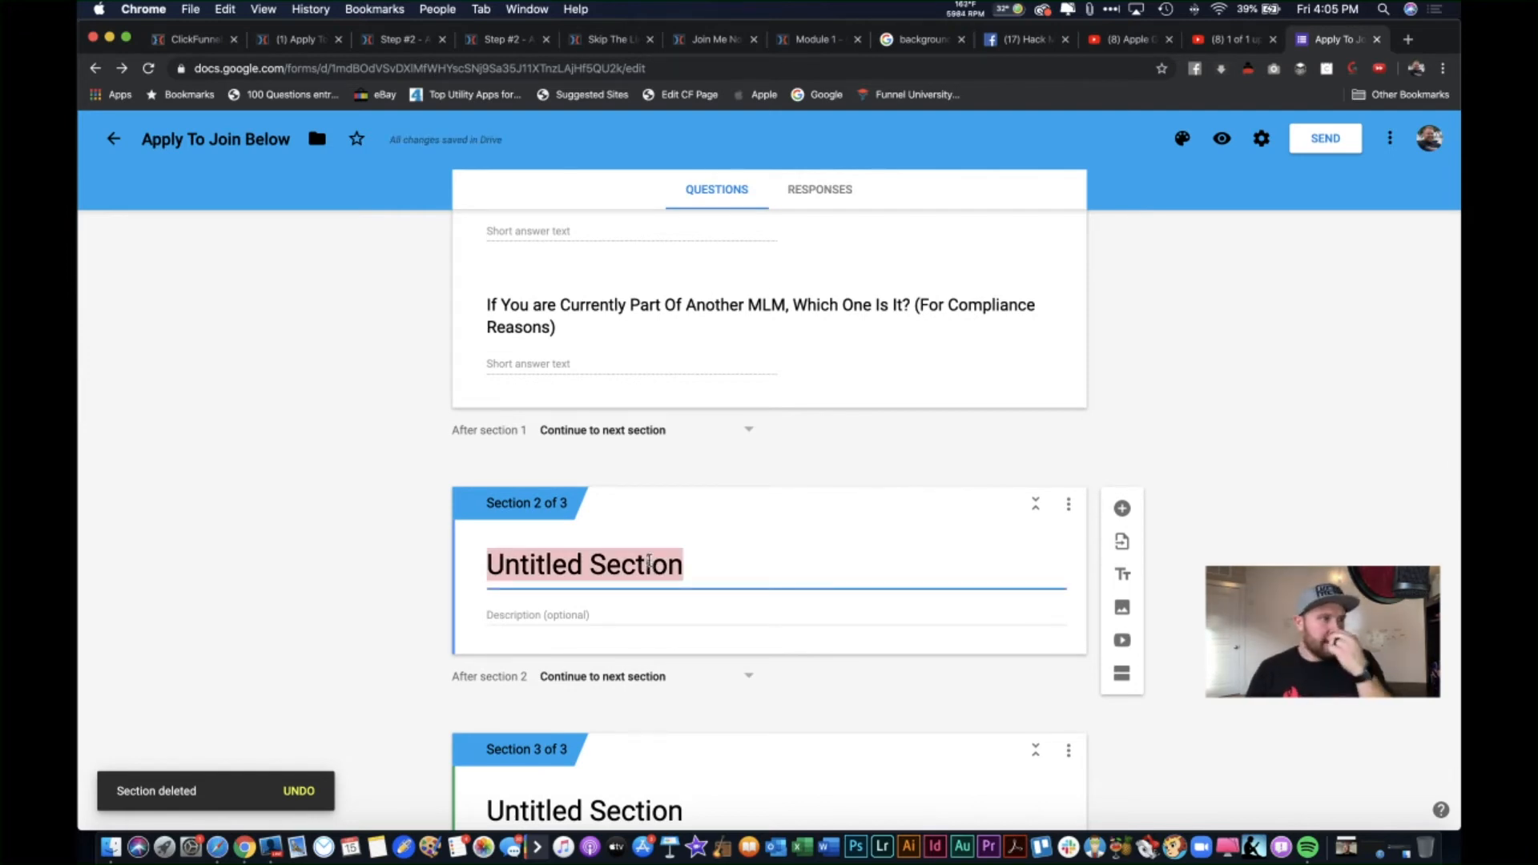
scroll(783, 497, "up", 10)
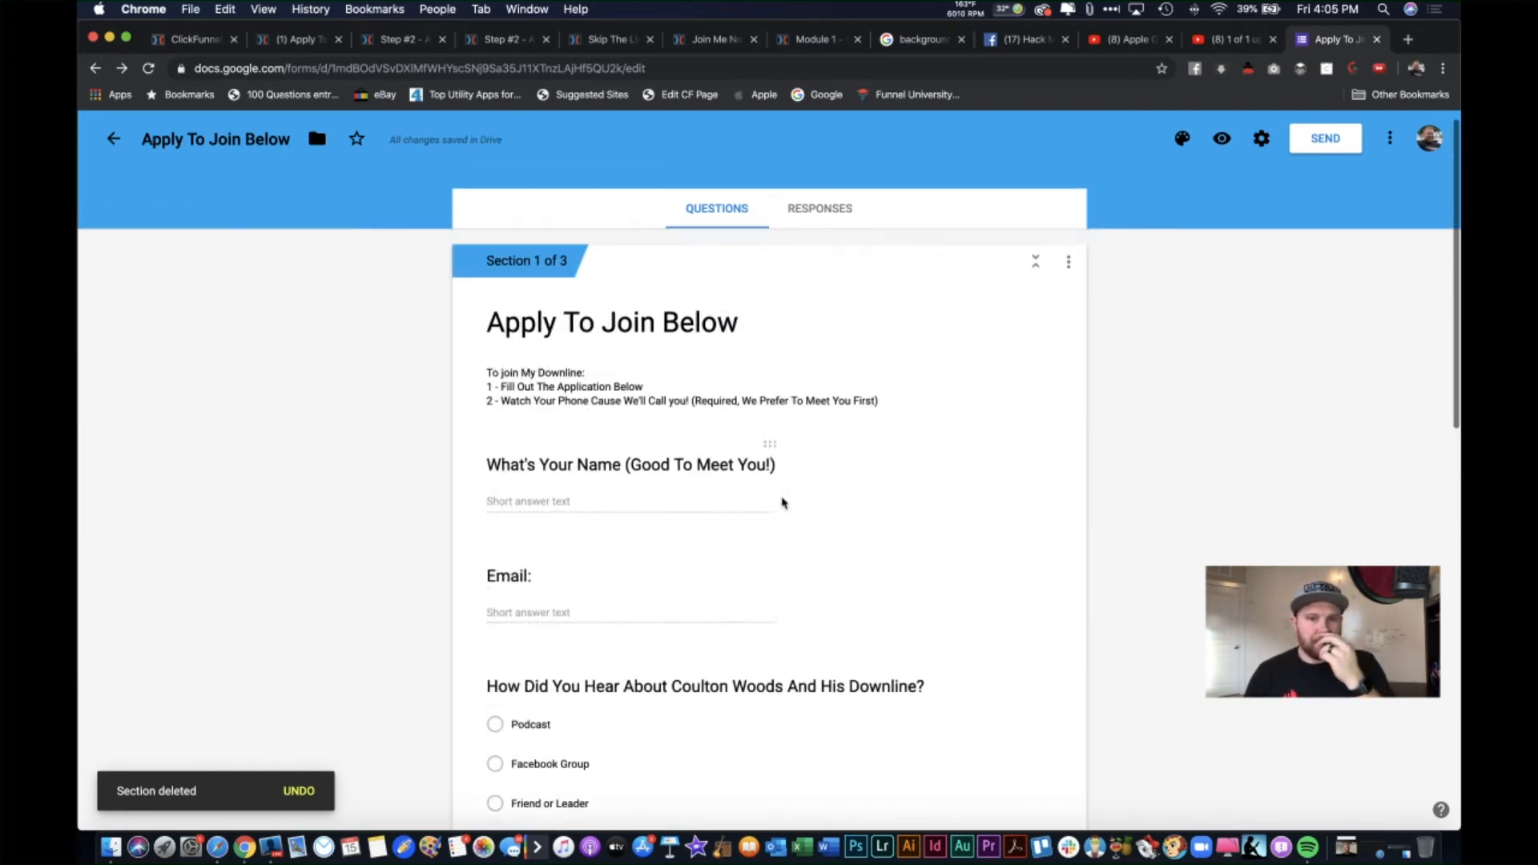
Step: Retitle section 1 'Who Am I Talking With?'
left_click(707, 345)
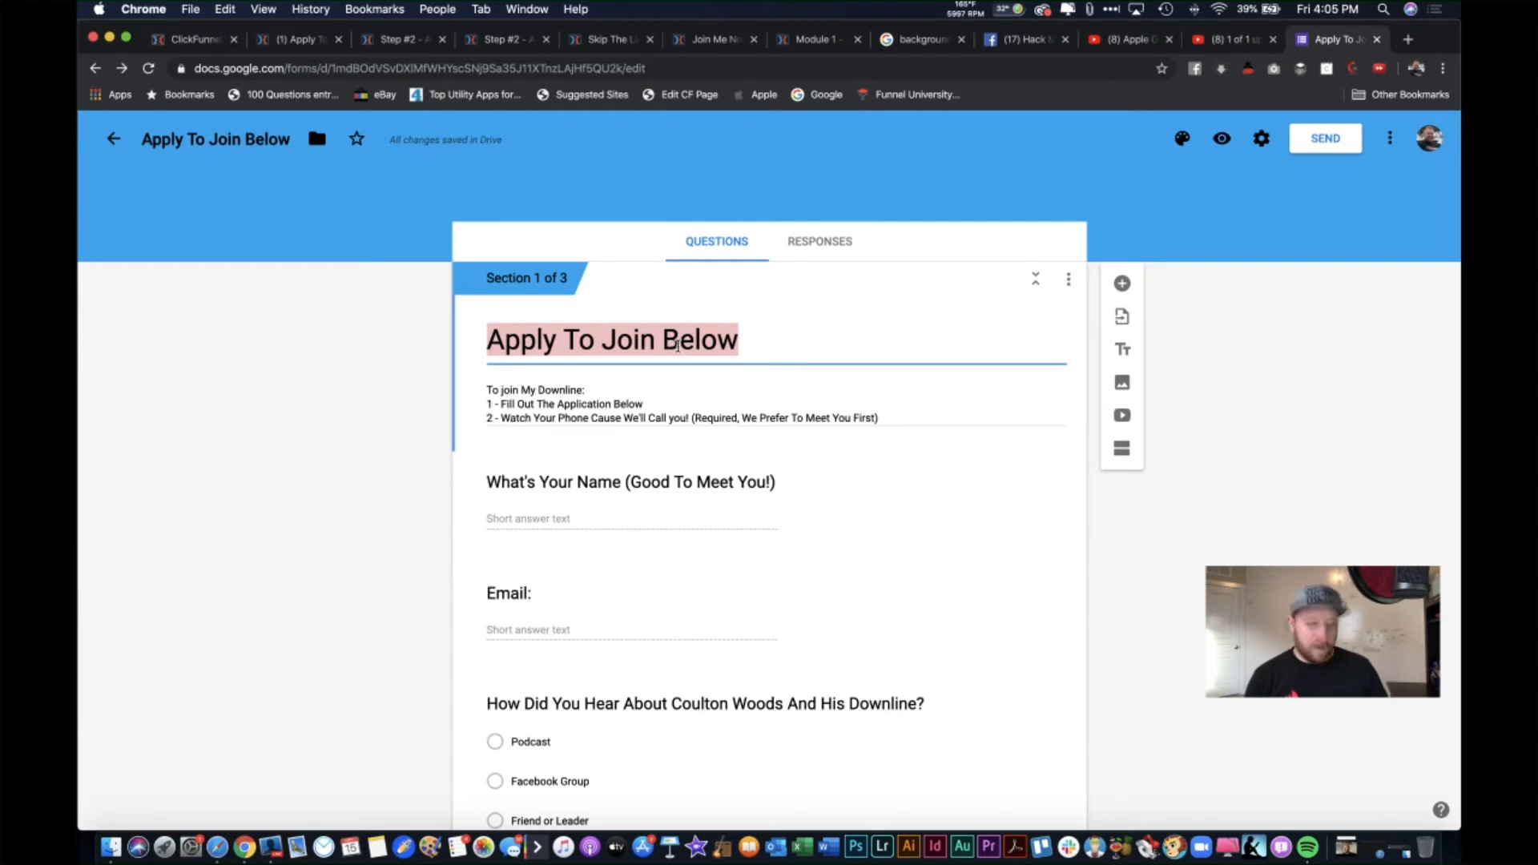
type("Who A")
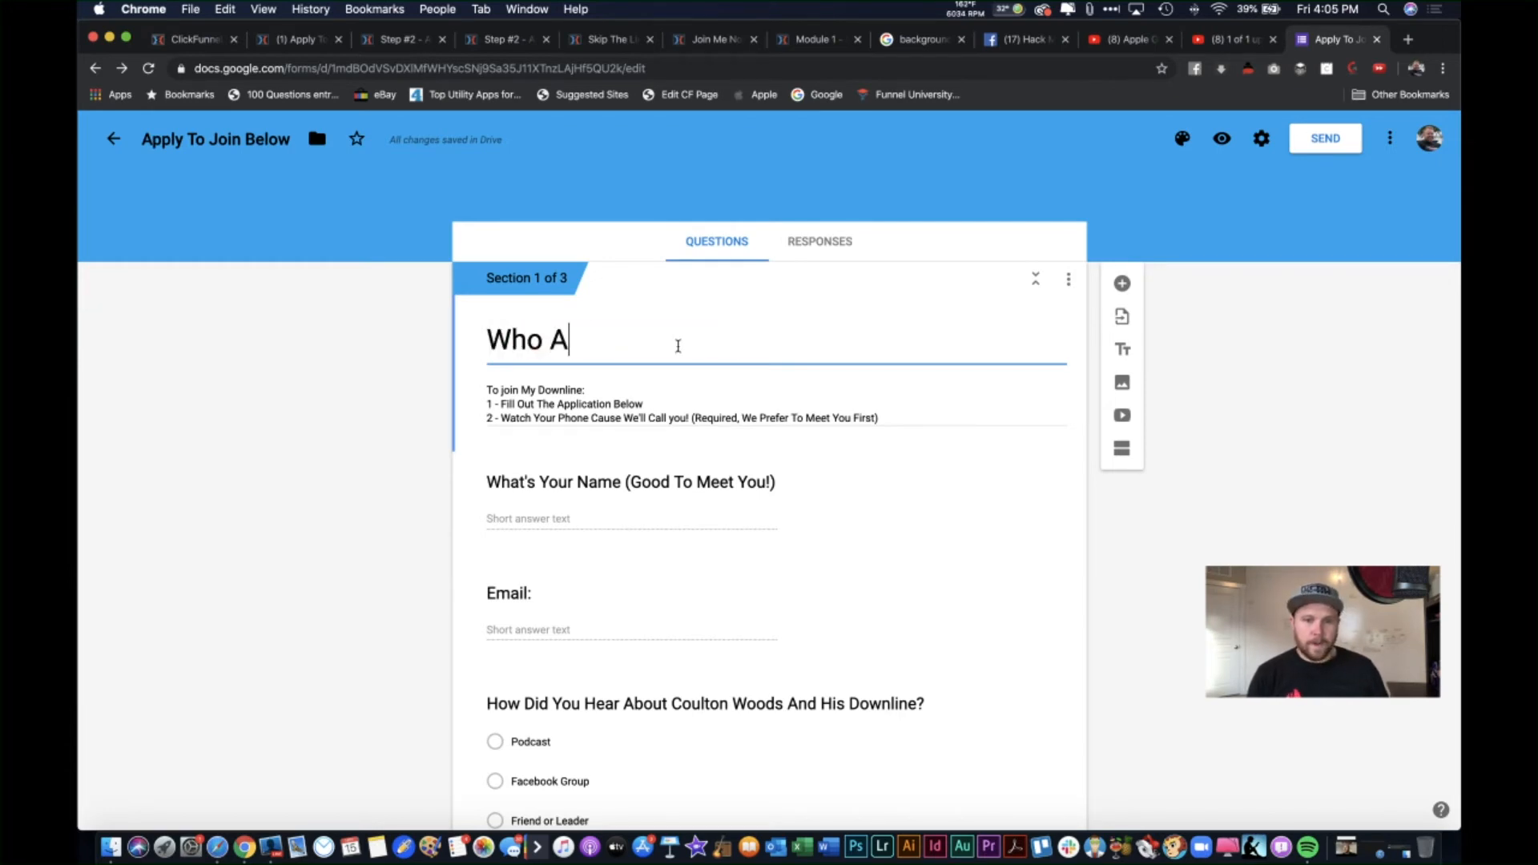
type("m I Tal")
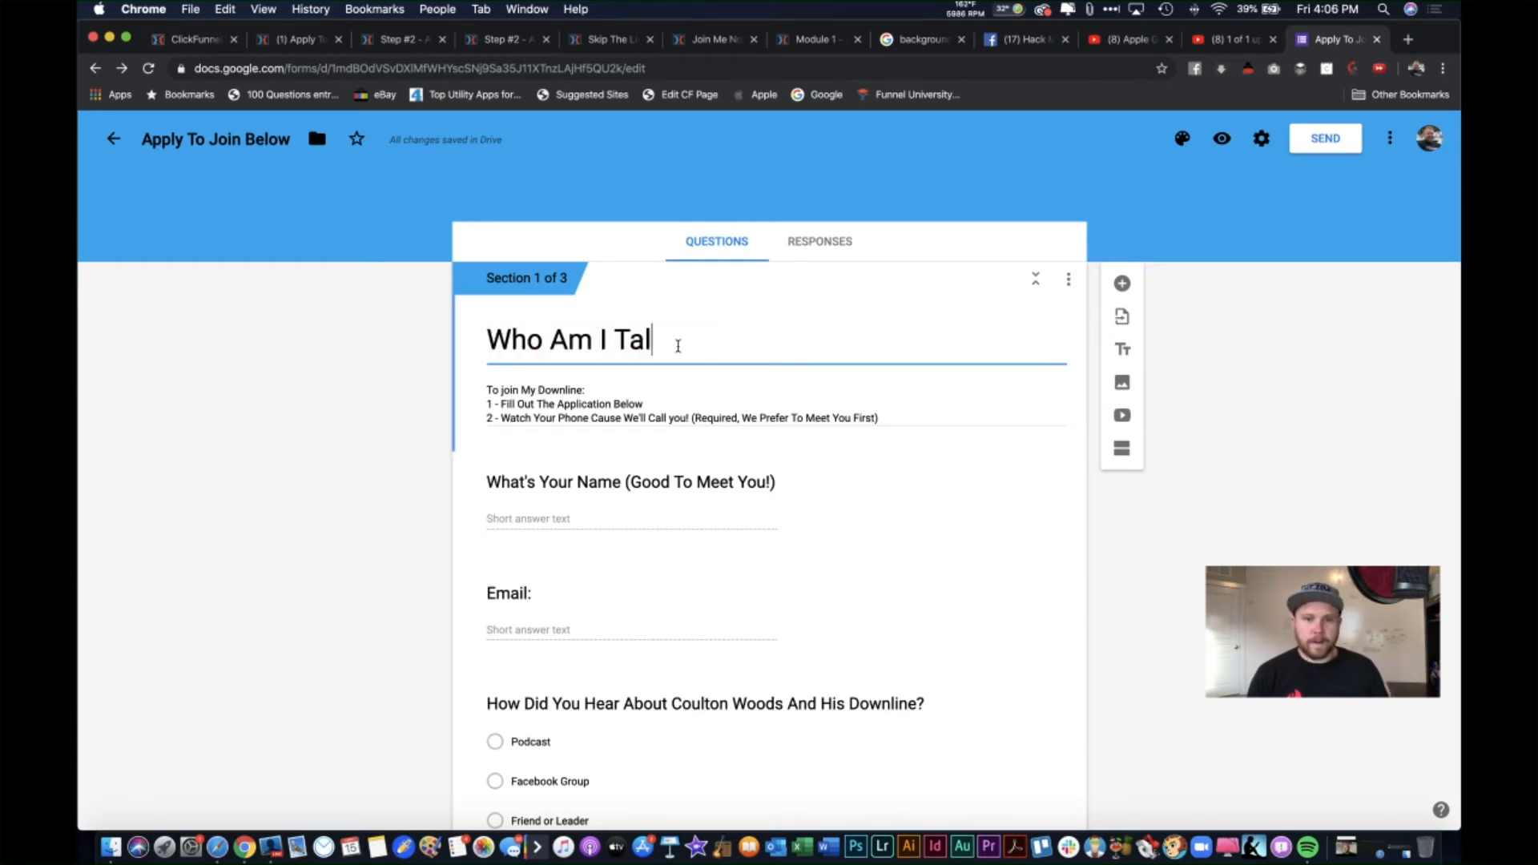
type("king To")
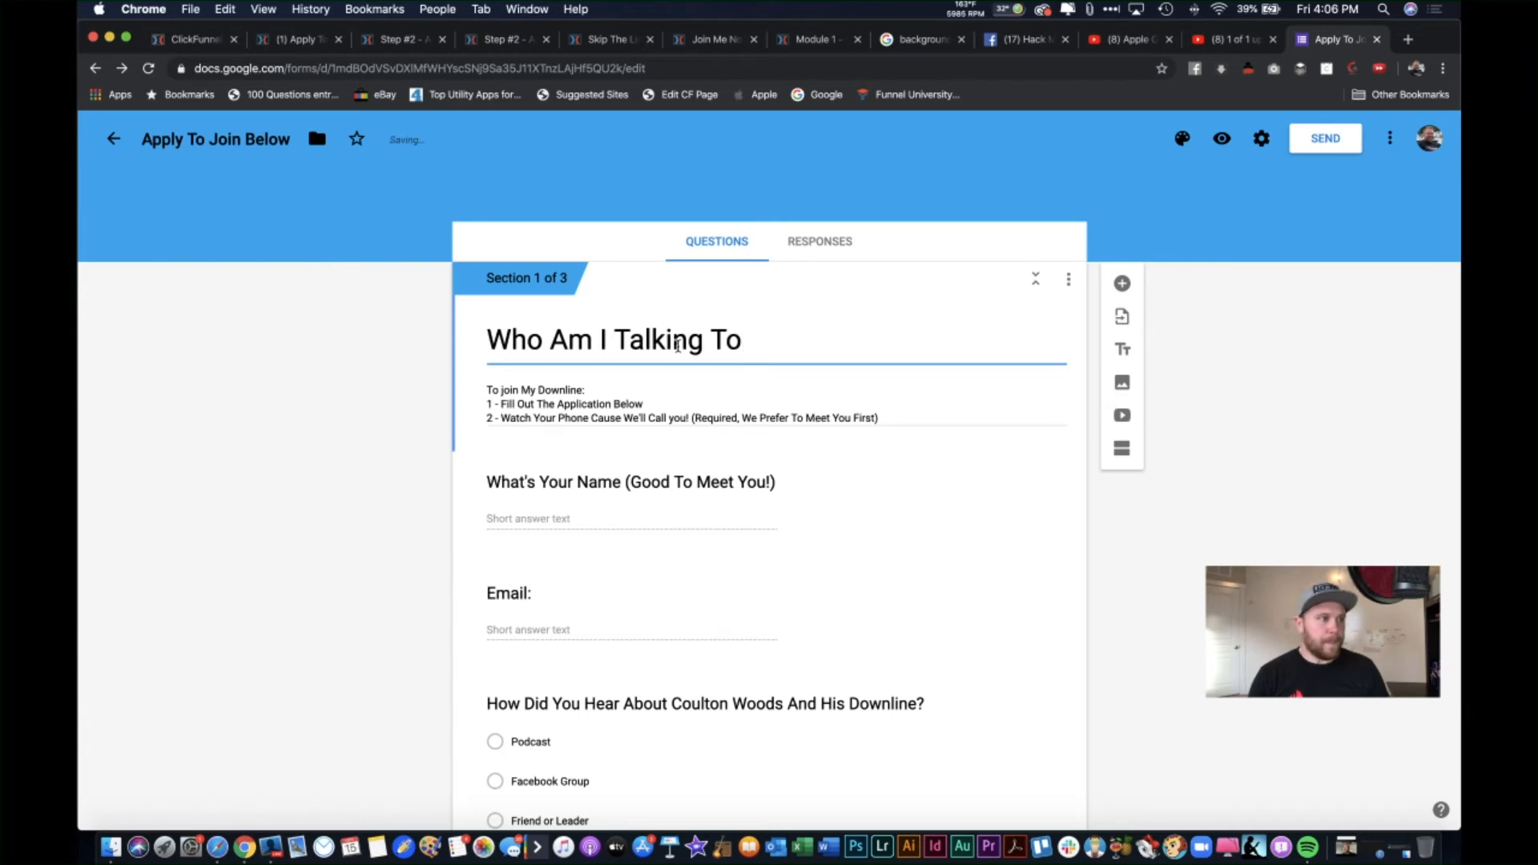
key("BackSpace")
key("BackSpace")
type("With?")
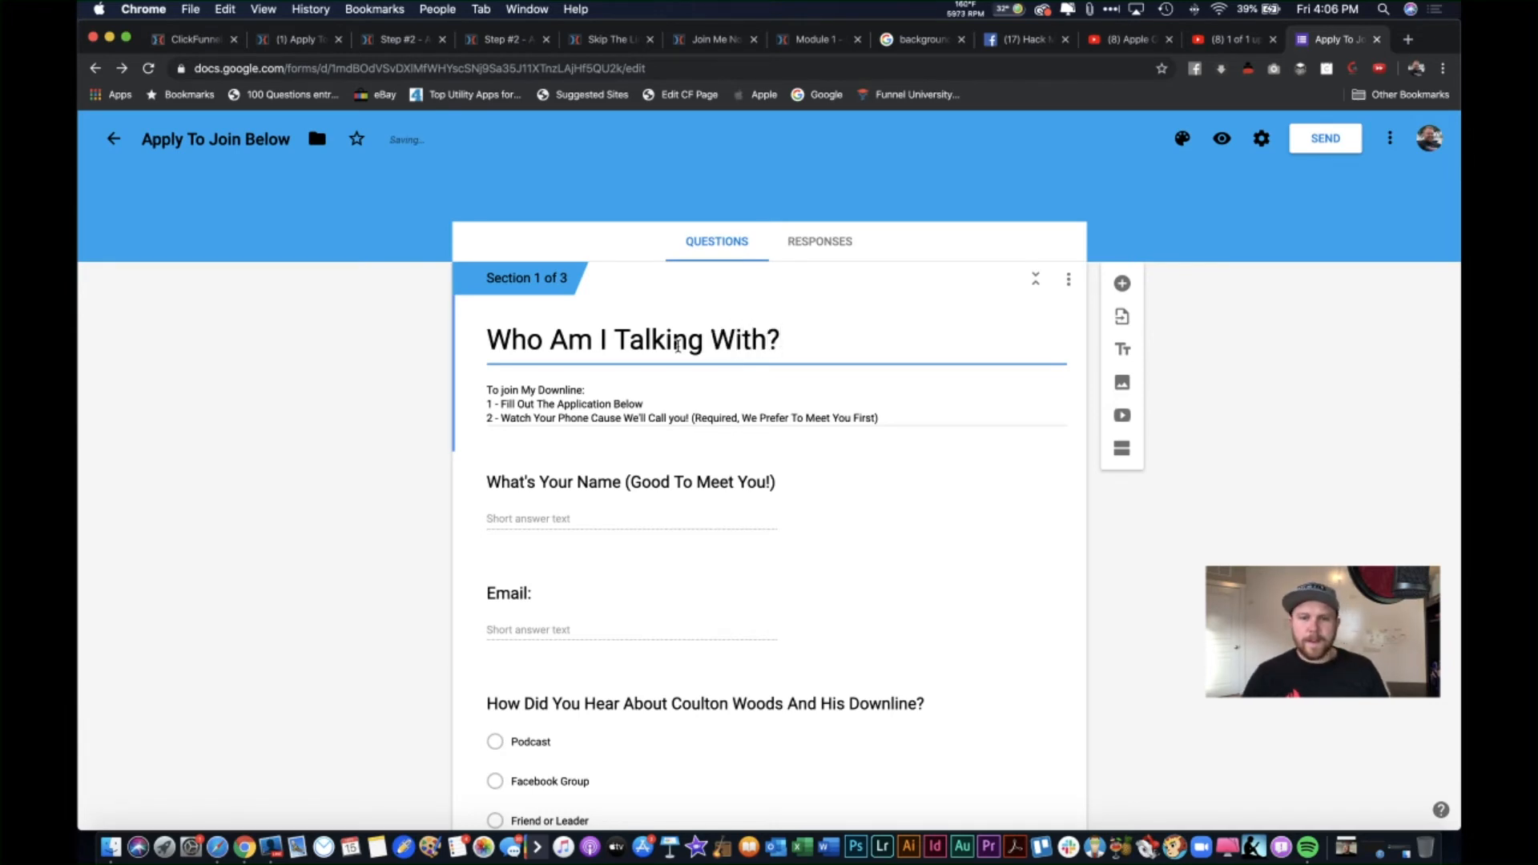
scroll(876, 318, "down", 10)
Step: Name section 2 'What's Your Current Situation?'
left_click(613, 541)
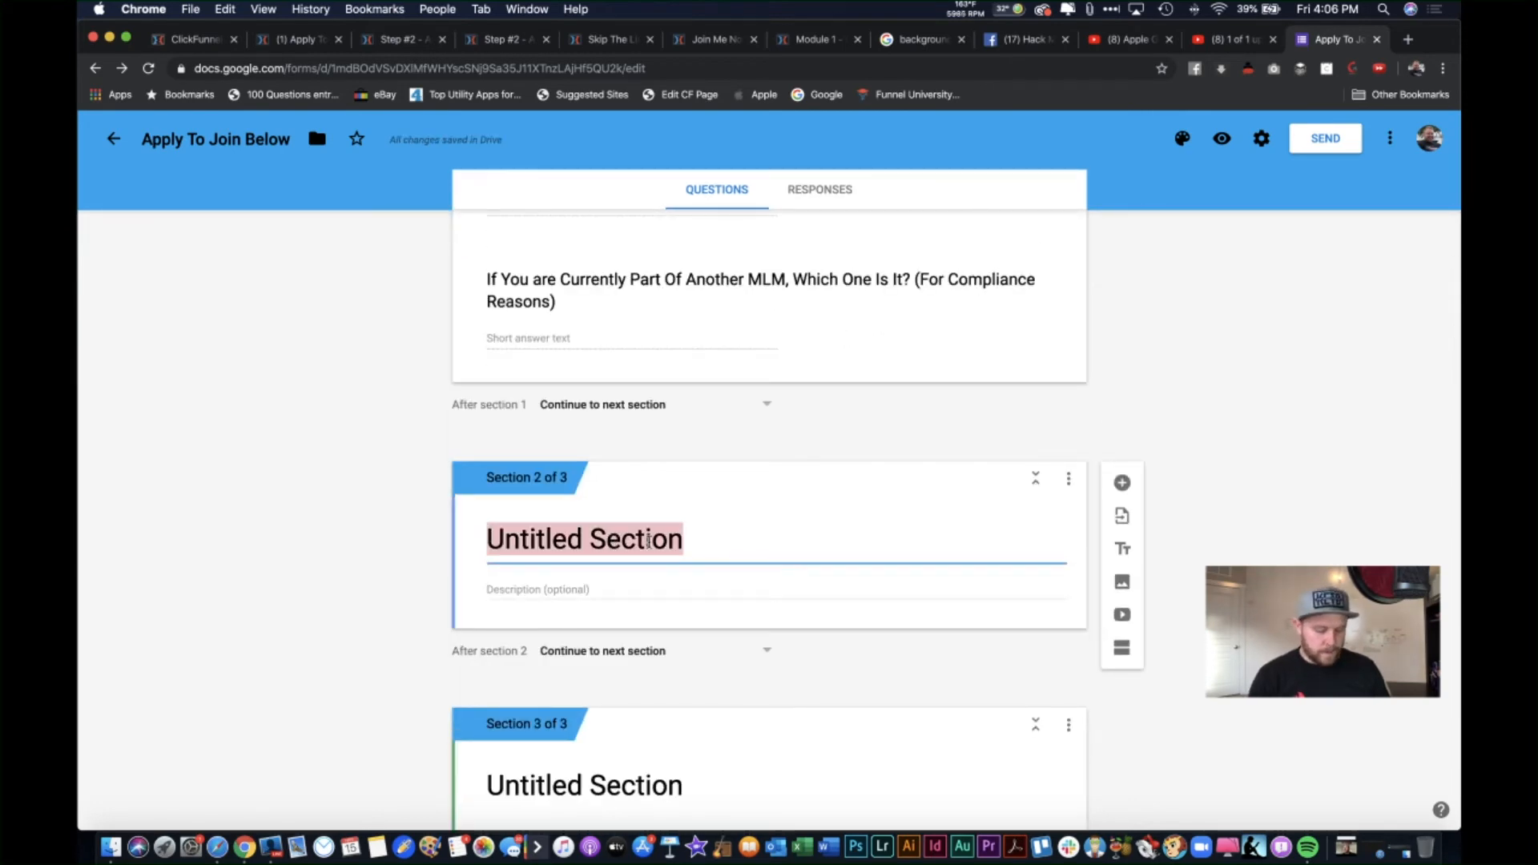
type("What's Your Current ")
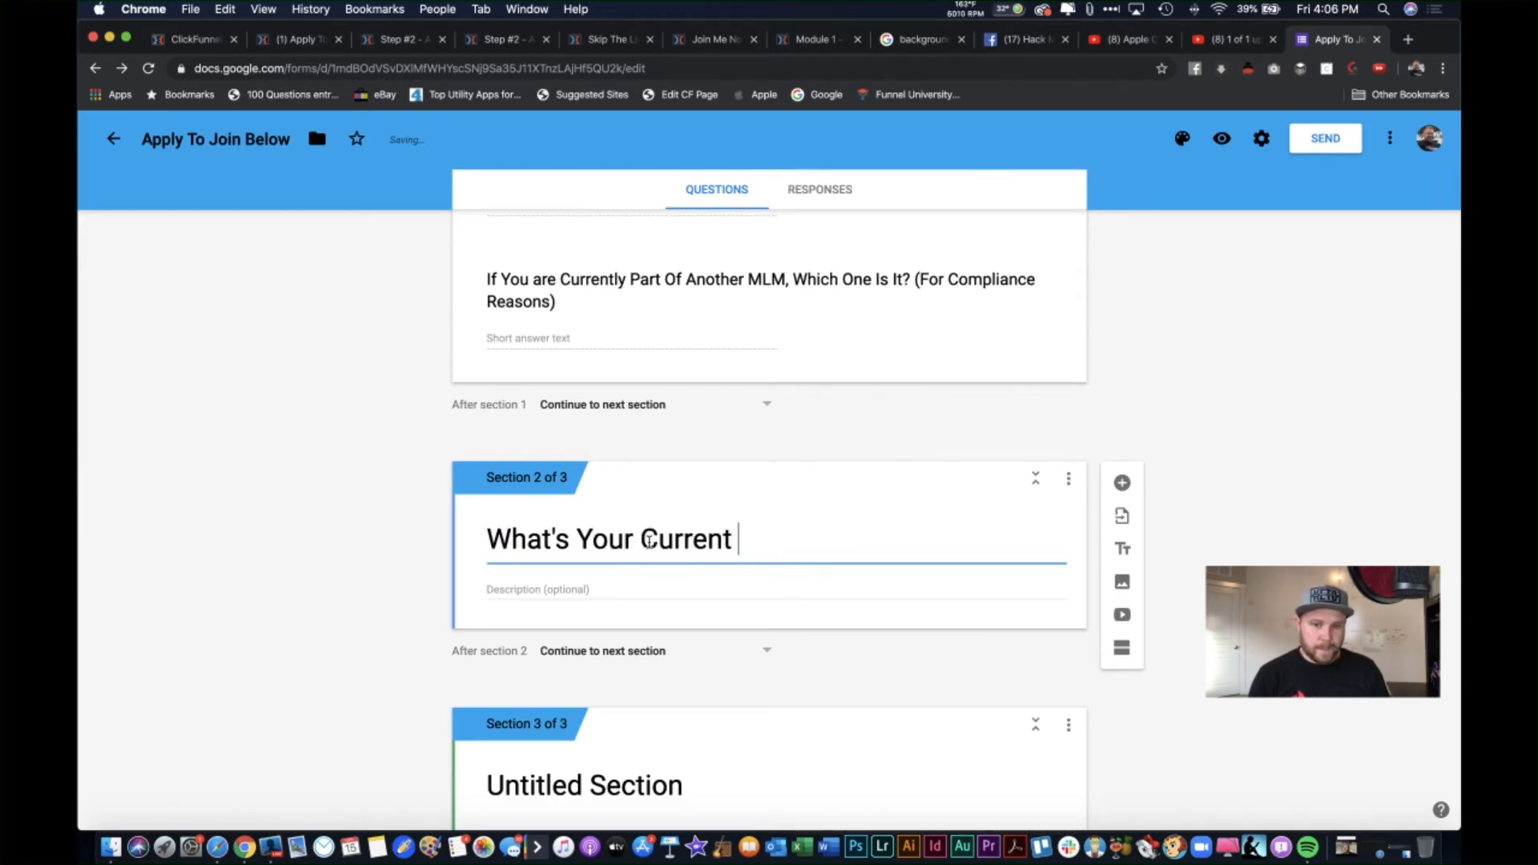
type("Situatu")
key("BackSpace")
type("on?")
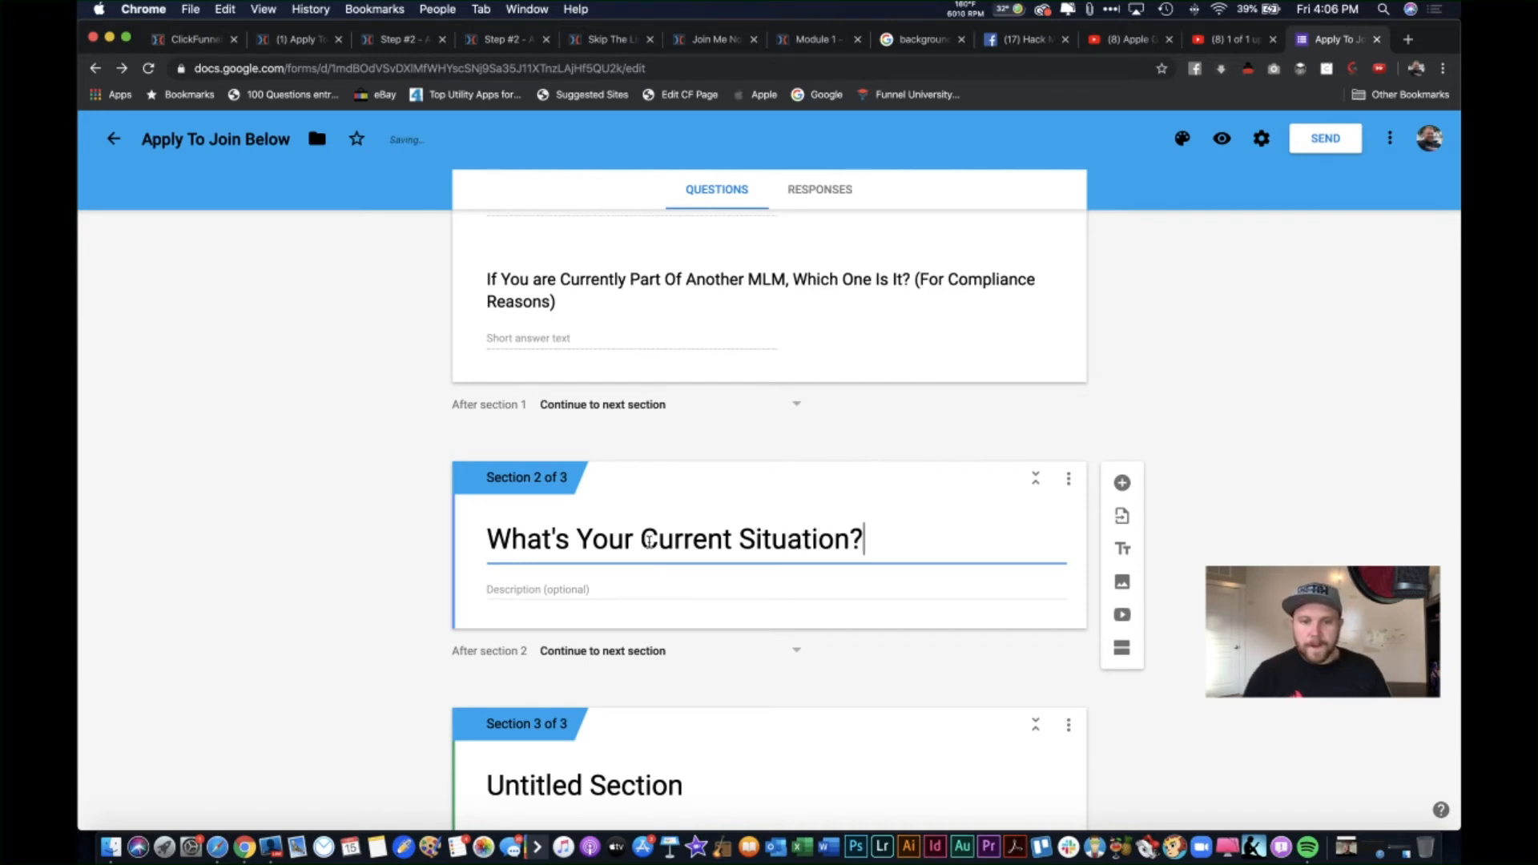
scroll(604, 611, "down", 2)
Step: Name section 3 'What Are Your Goals?'
left_click(662, 680)
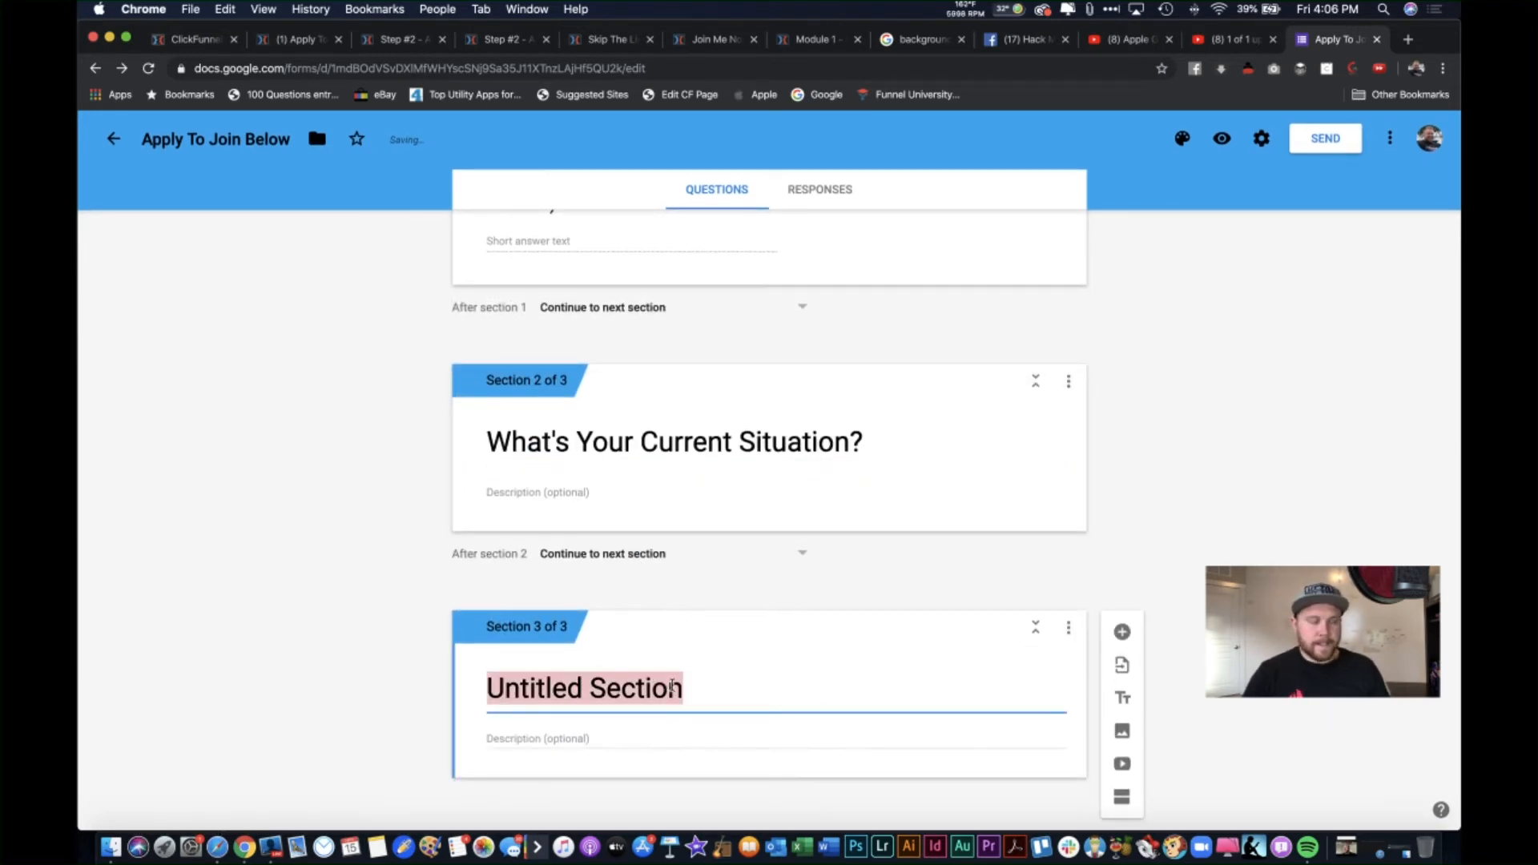
type("What Go")
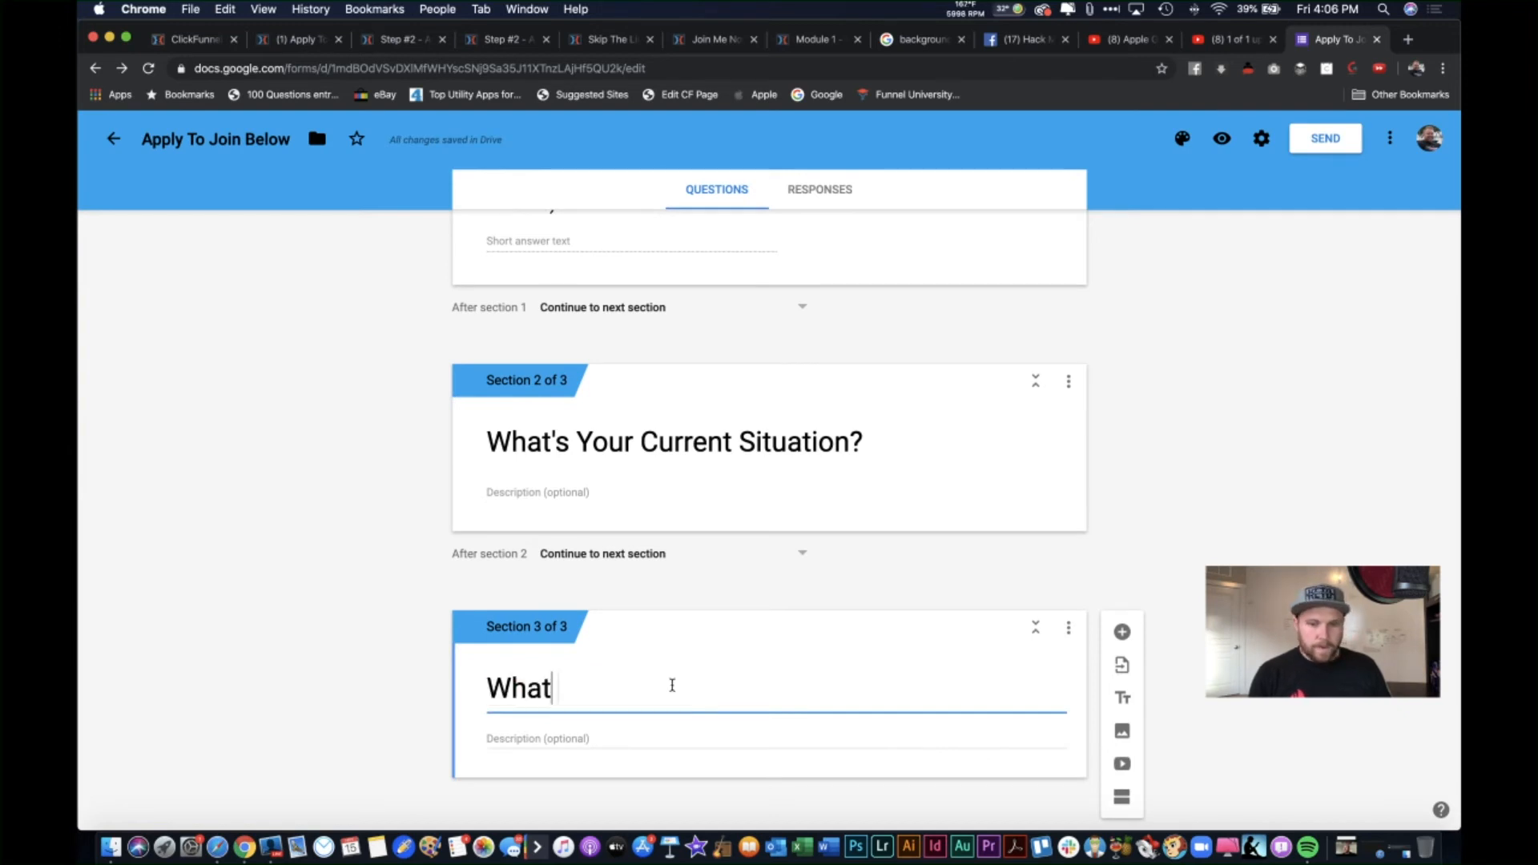
key("BackSpace")
key("BackSpace")
type("Are your")
key("BackSpace")
key("BackSpace")
key("BackSpace")
key("BackSpace")
type("Your Goa")
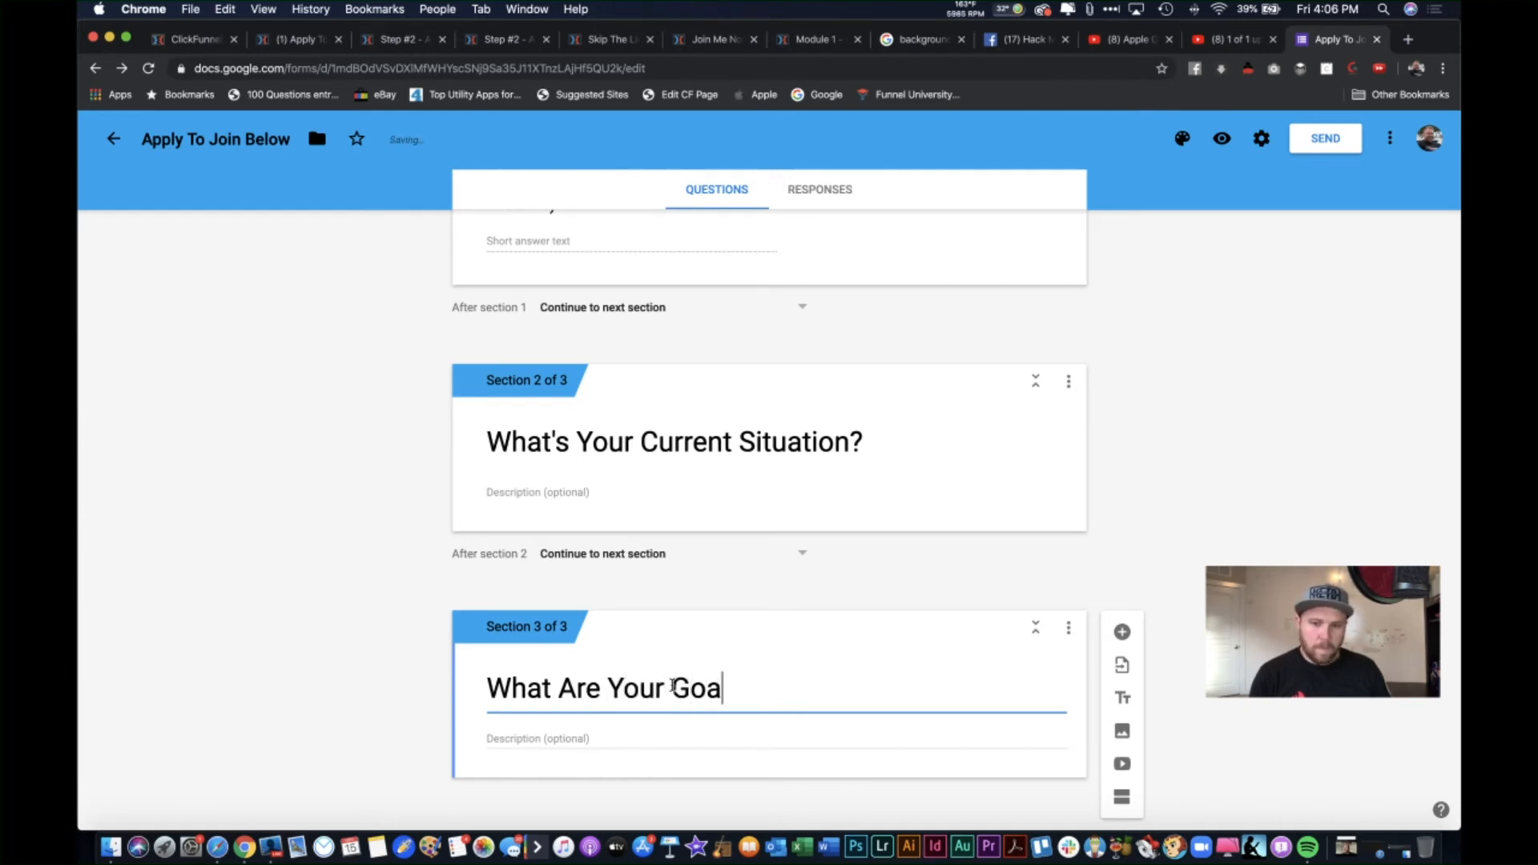
type("ls?")
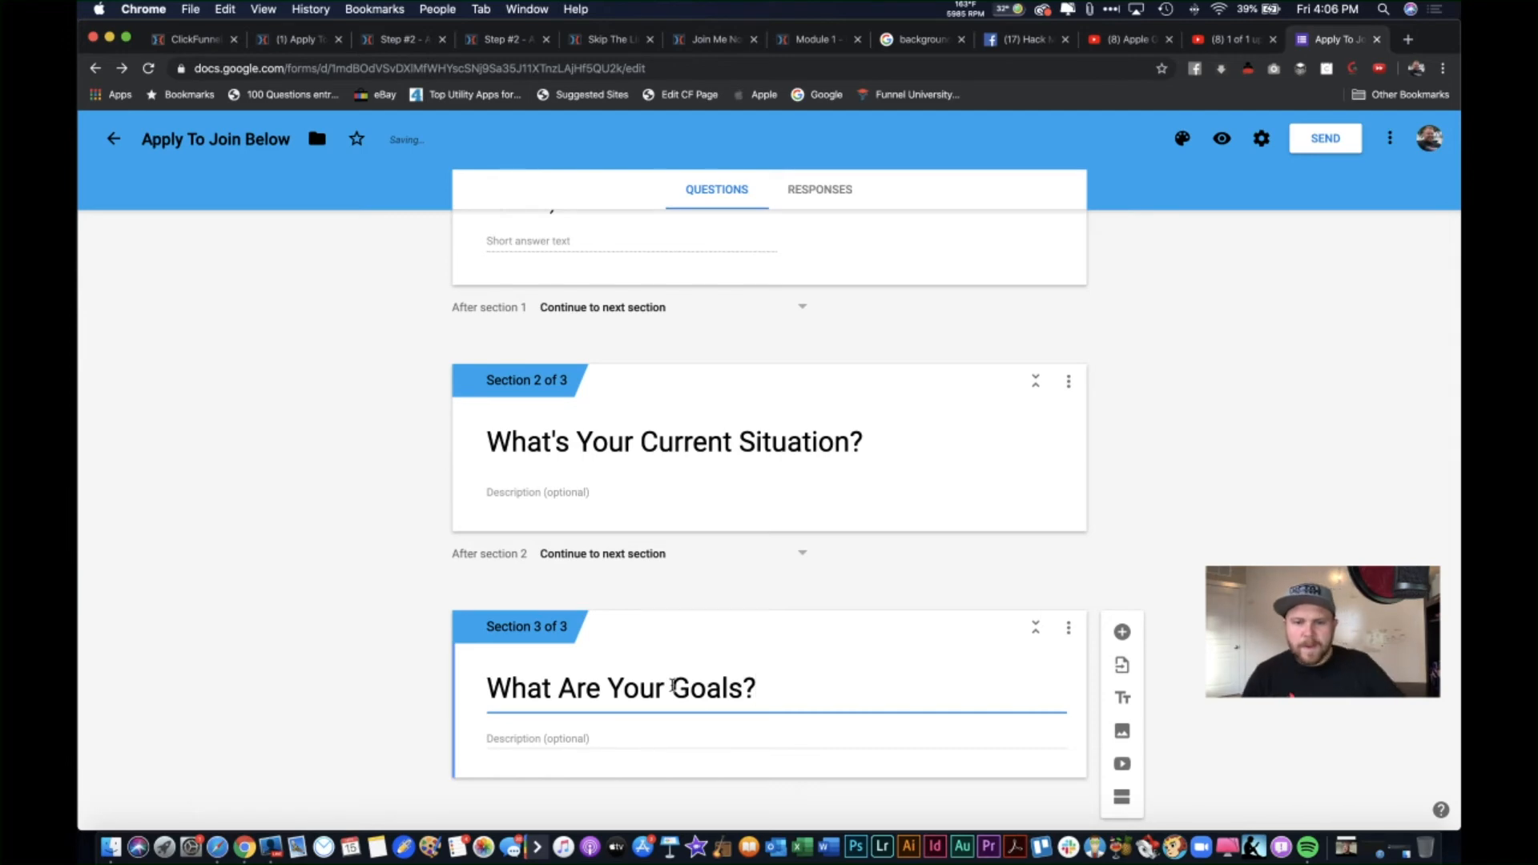
Step: Drag the new blank multiple-choice question up into section 2, below its description
scroll(801, 617, "up", 1)
scroll(827, 612, "up", 12)
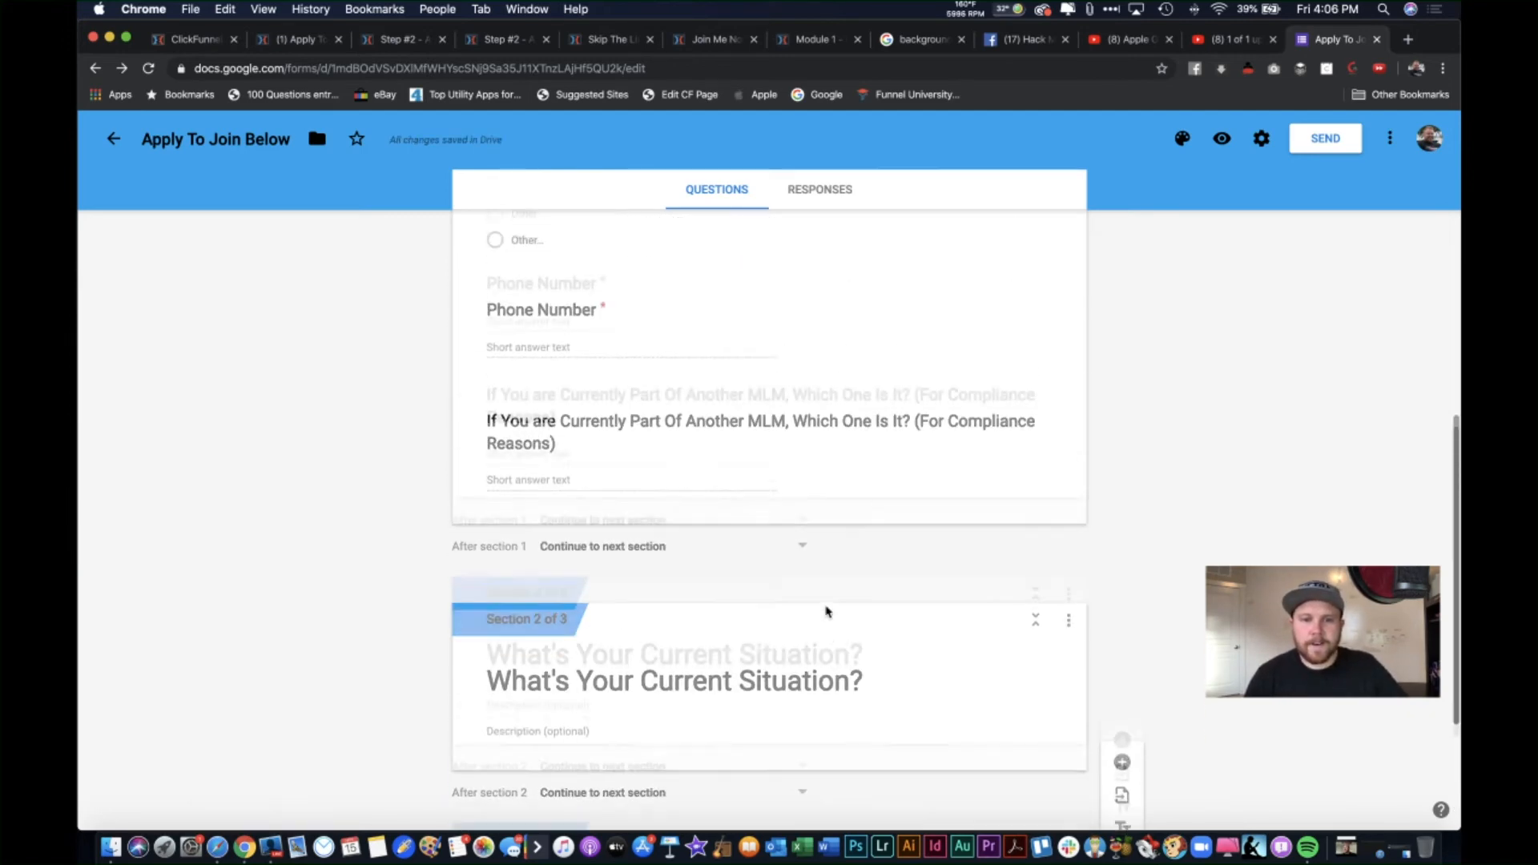
scroll(827, 609, "up", 2)
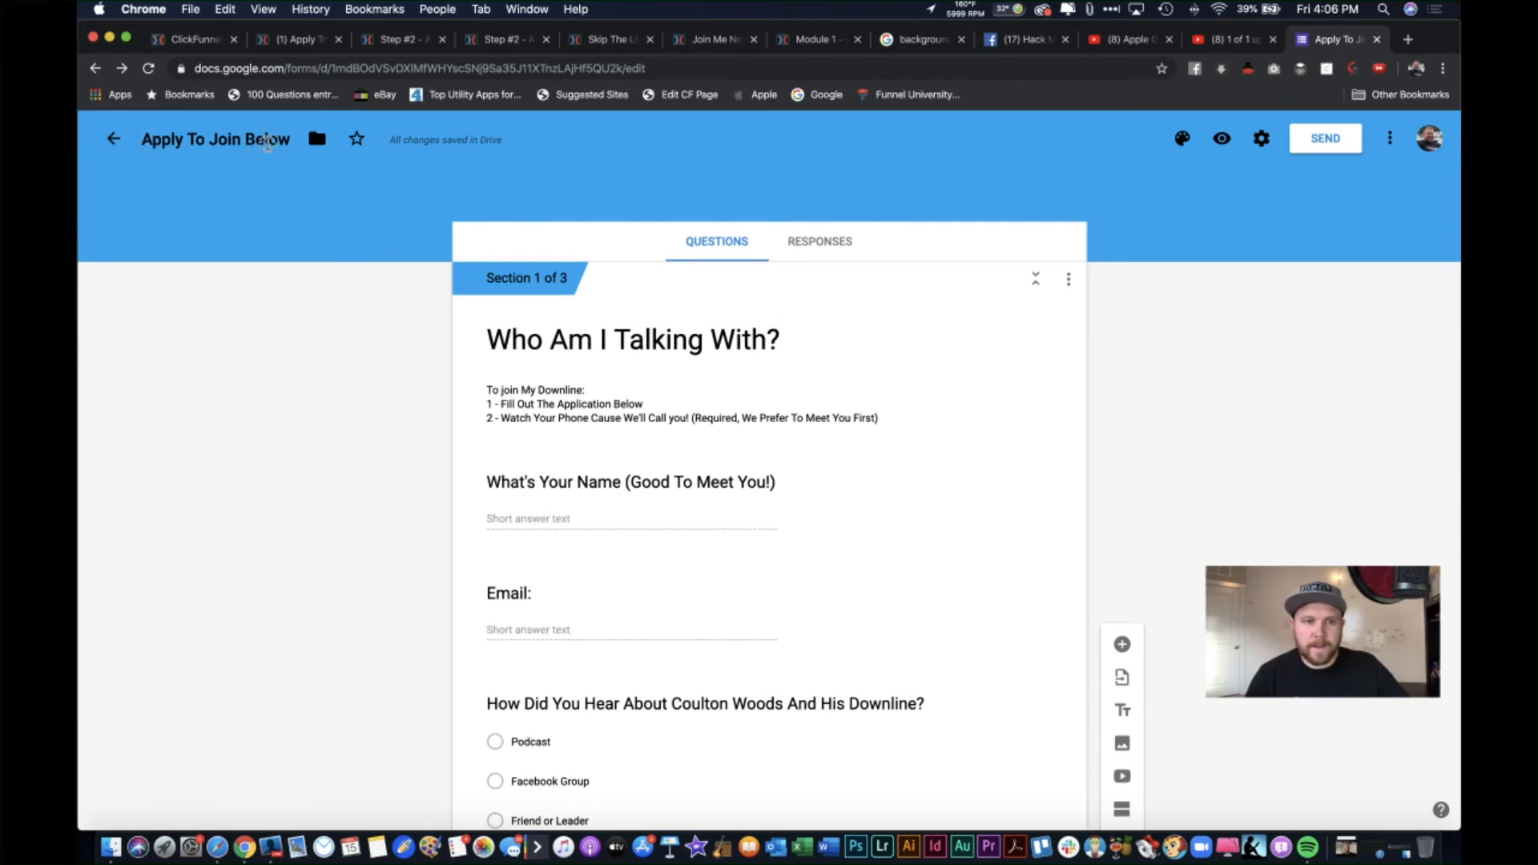
scroll(463, 291, "down", 7)
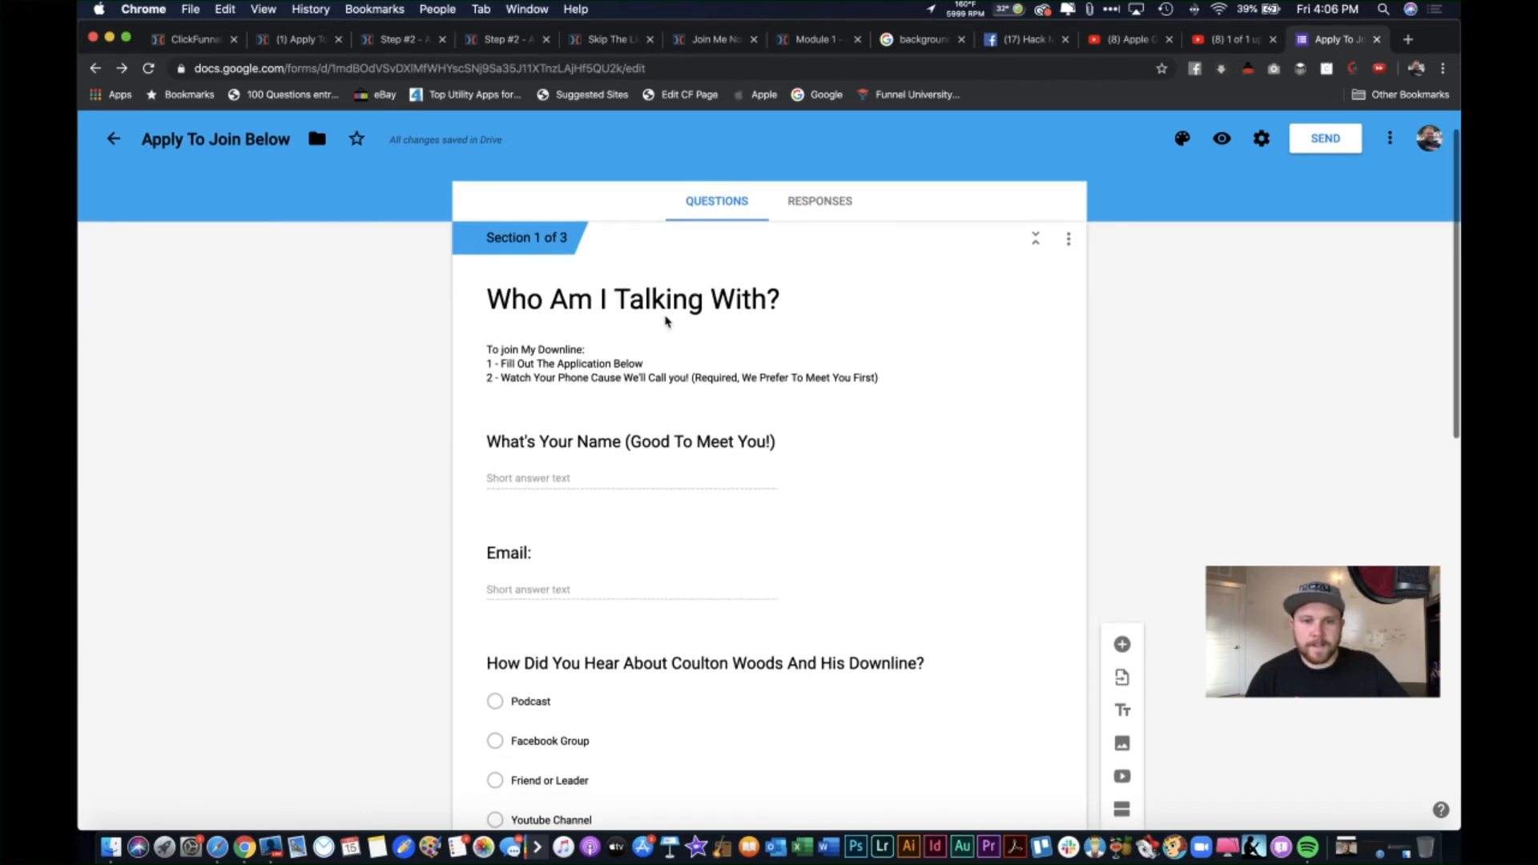
scroll(510, 568, "down", 5)
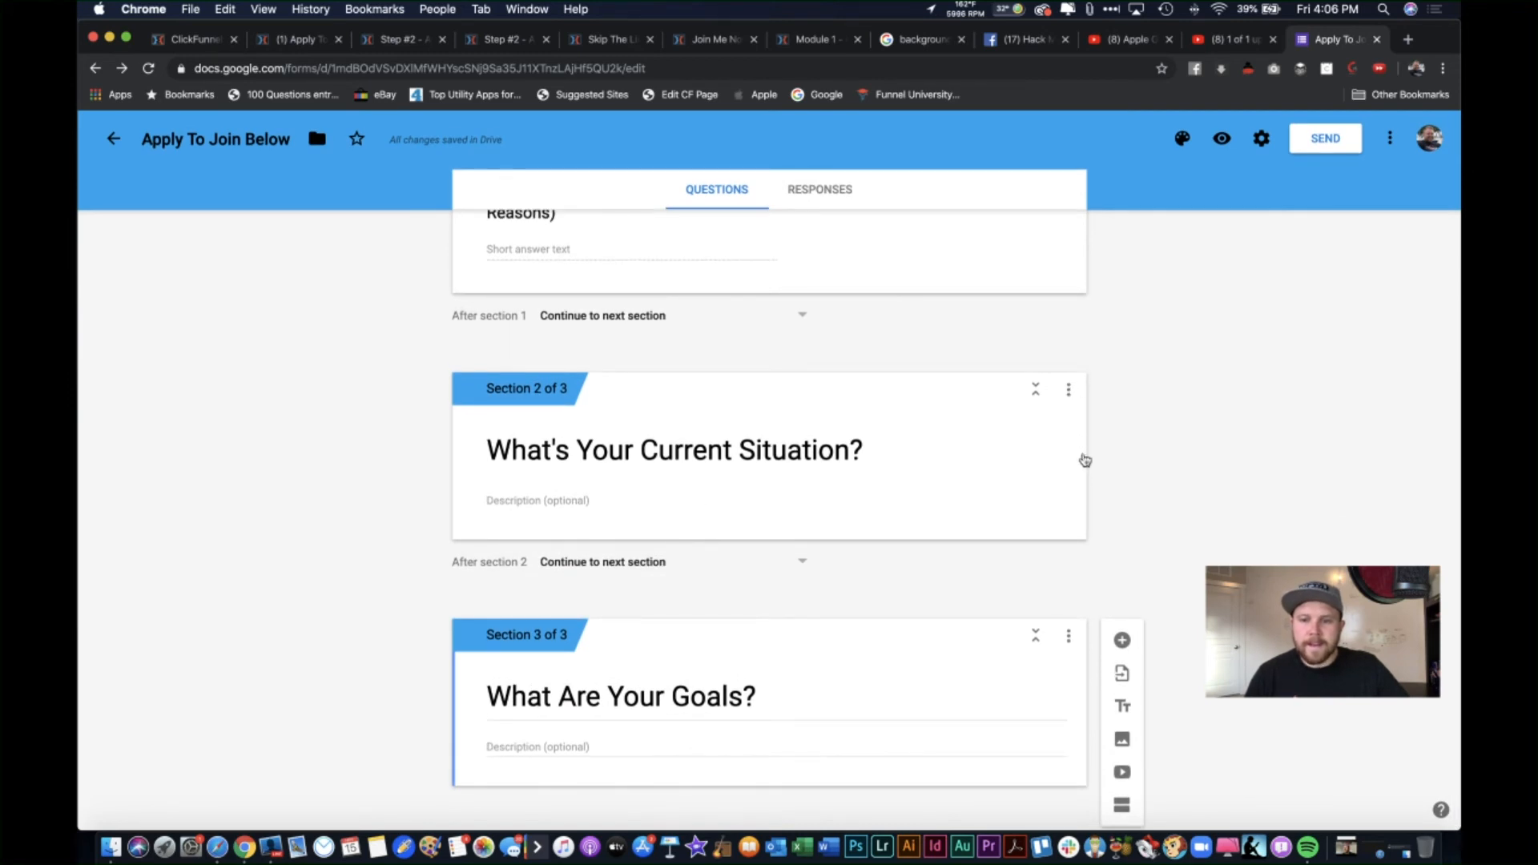
scroll(1117, 498, "up", 3)
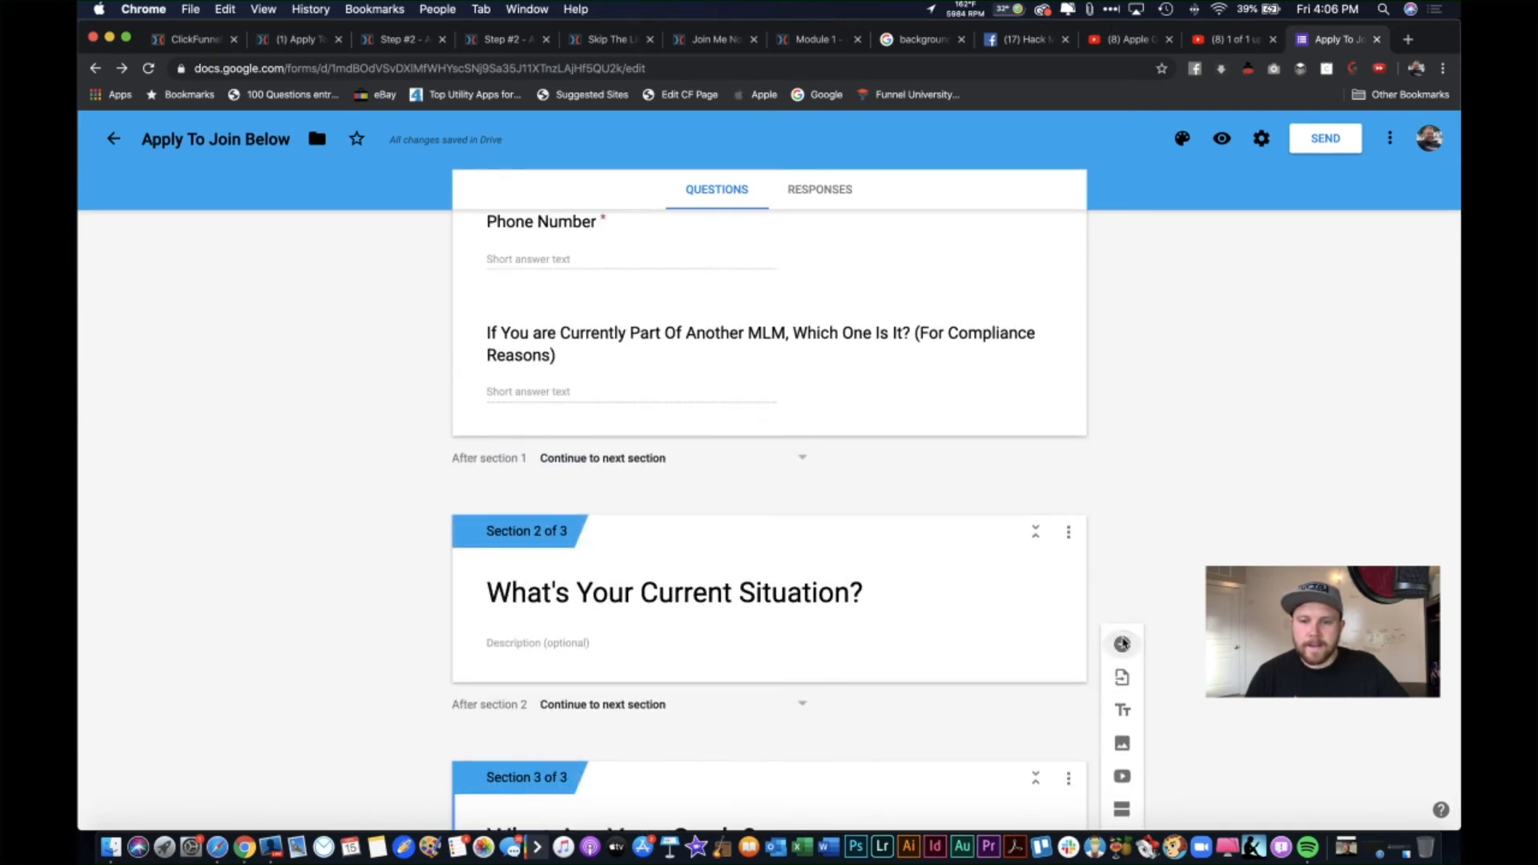
scroll(839, 583, "down", 3)
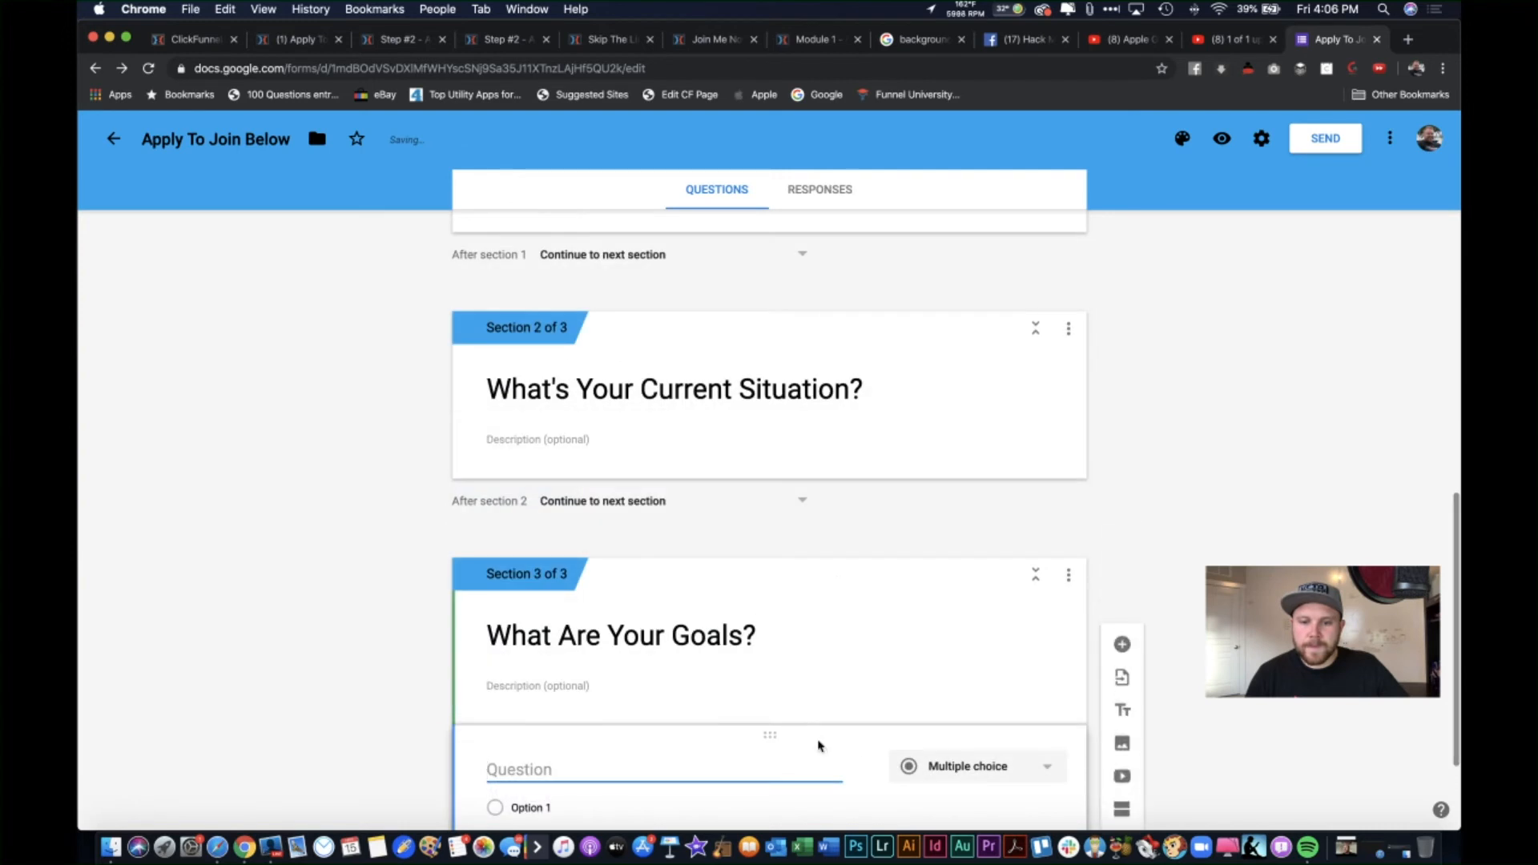
left_click_drag(766, 736, 745, 450)
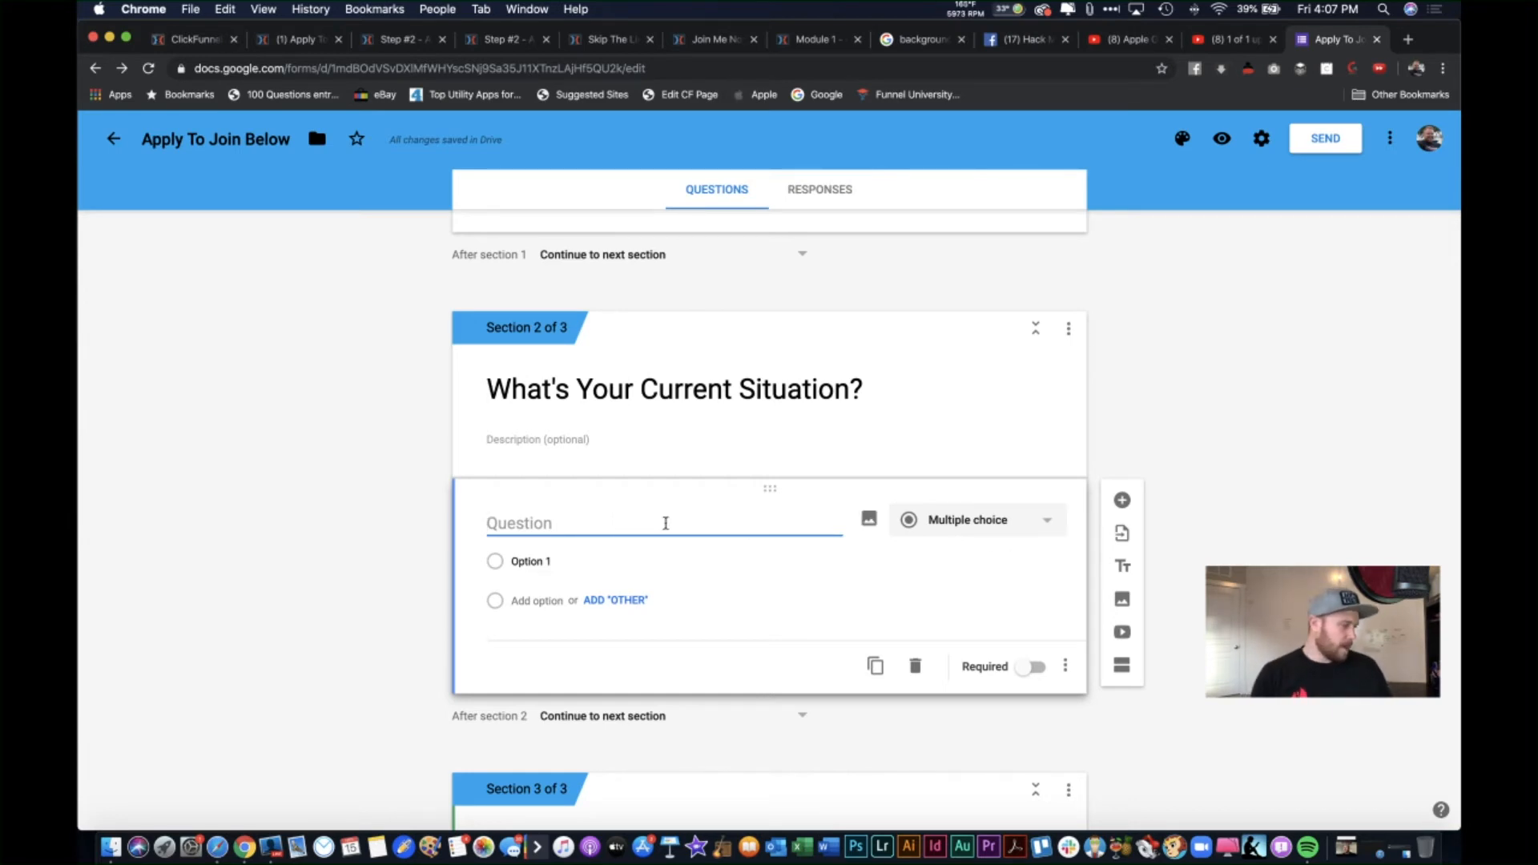
Step: Title the new question 'How Much Monthly Gross Revenue Is your Business Currently Doing Right Now?'
type("How Much Monthlyr")
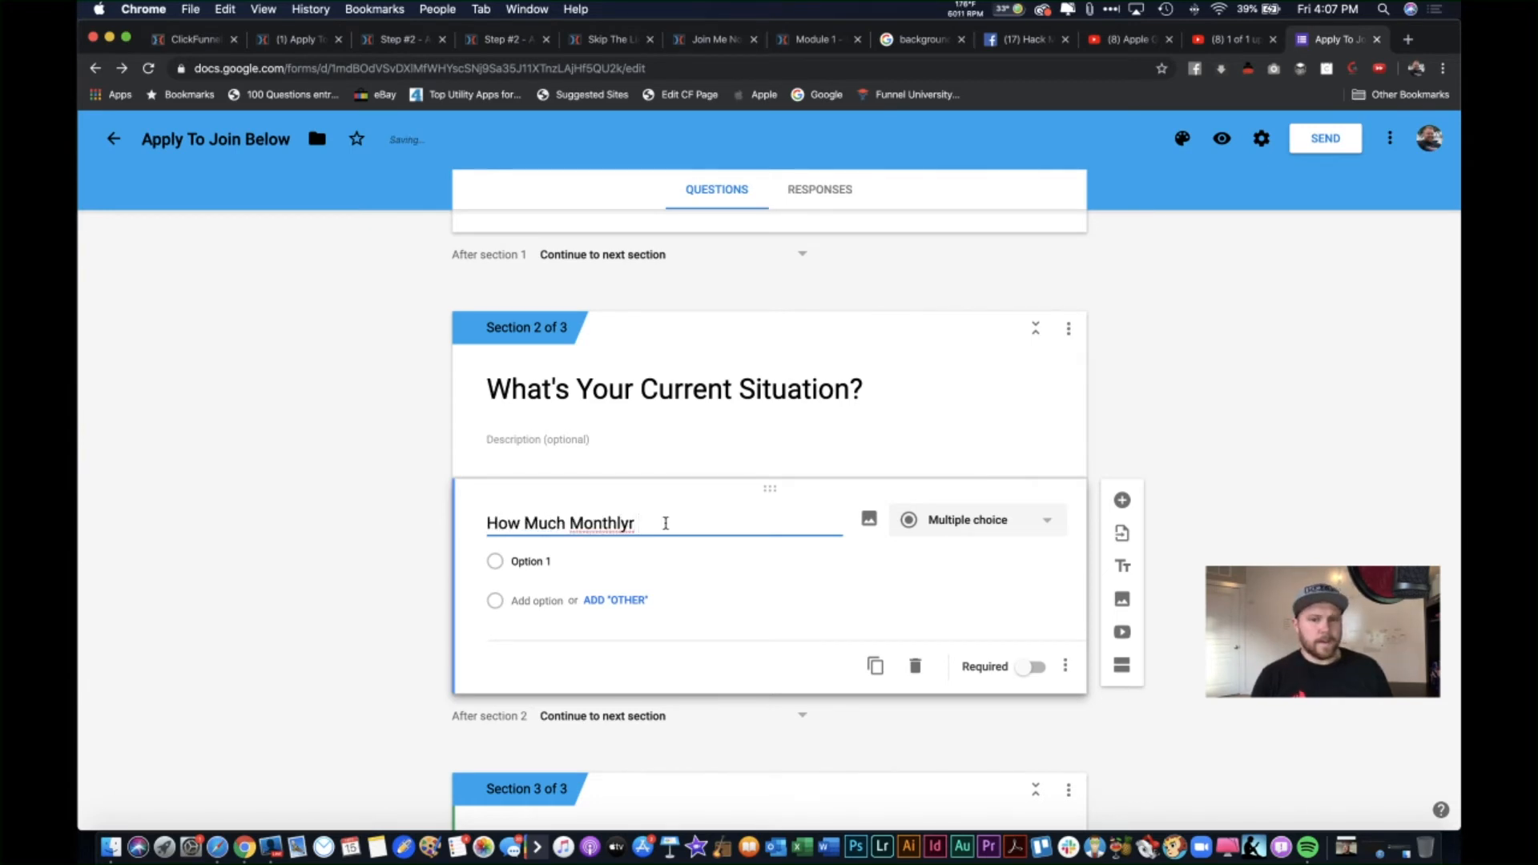
key("BackSpace")
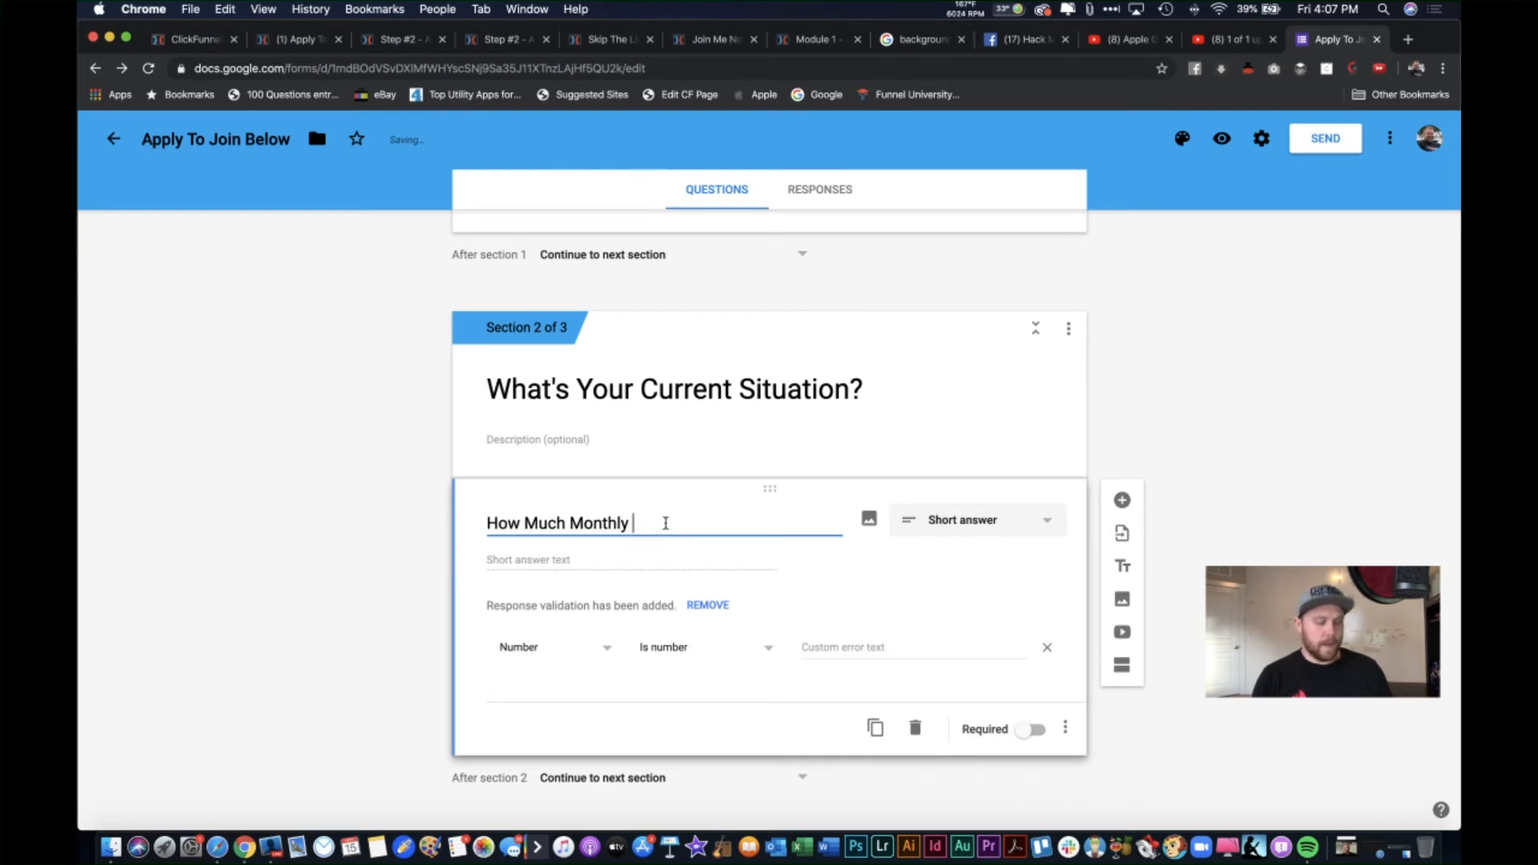
type("Gross Re")
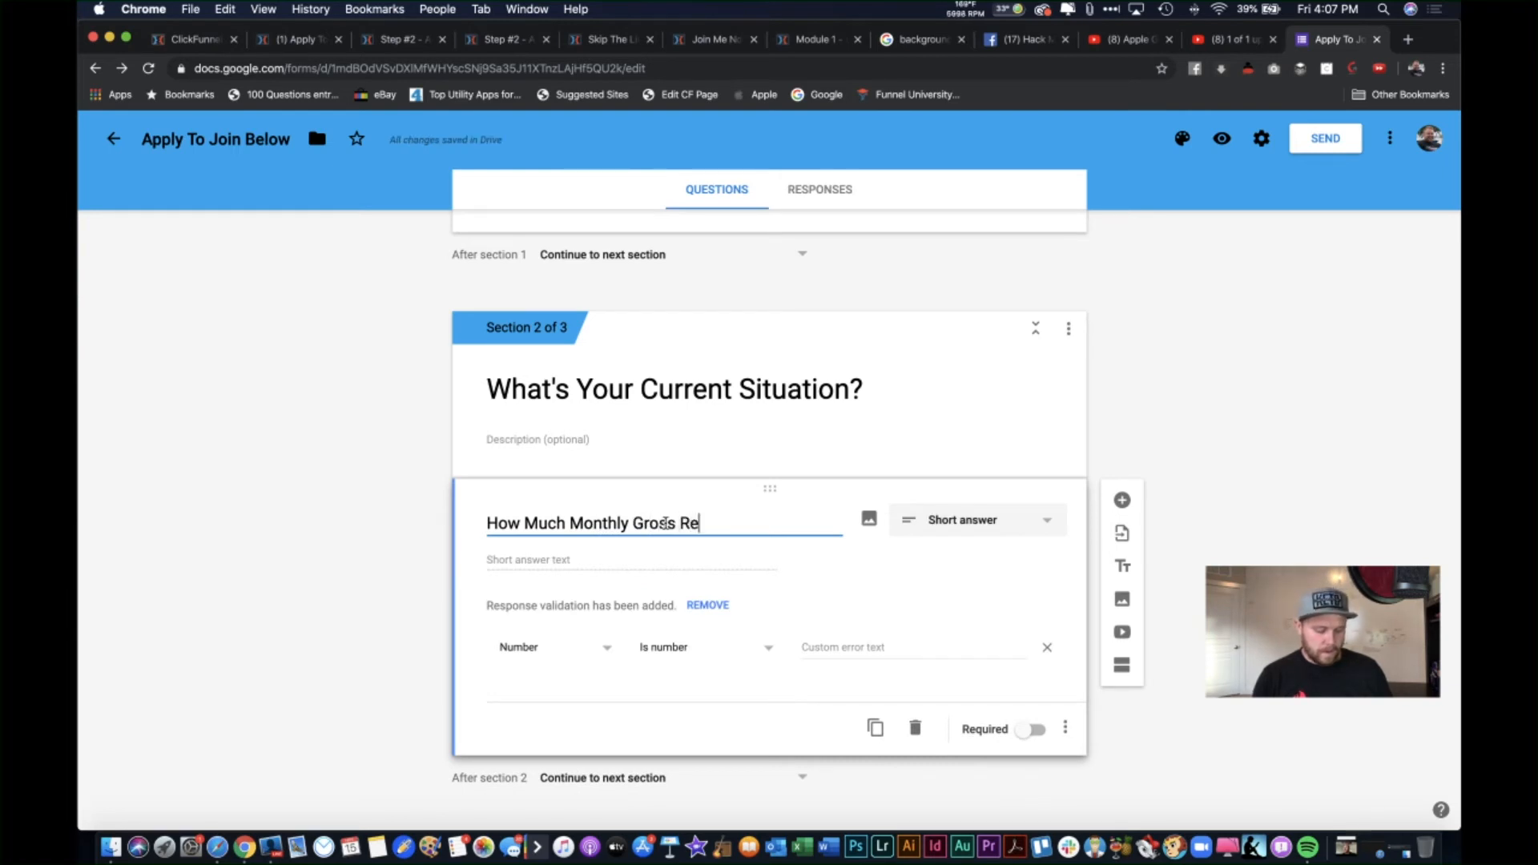
type("venue")
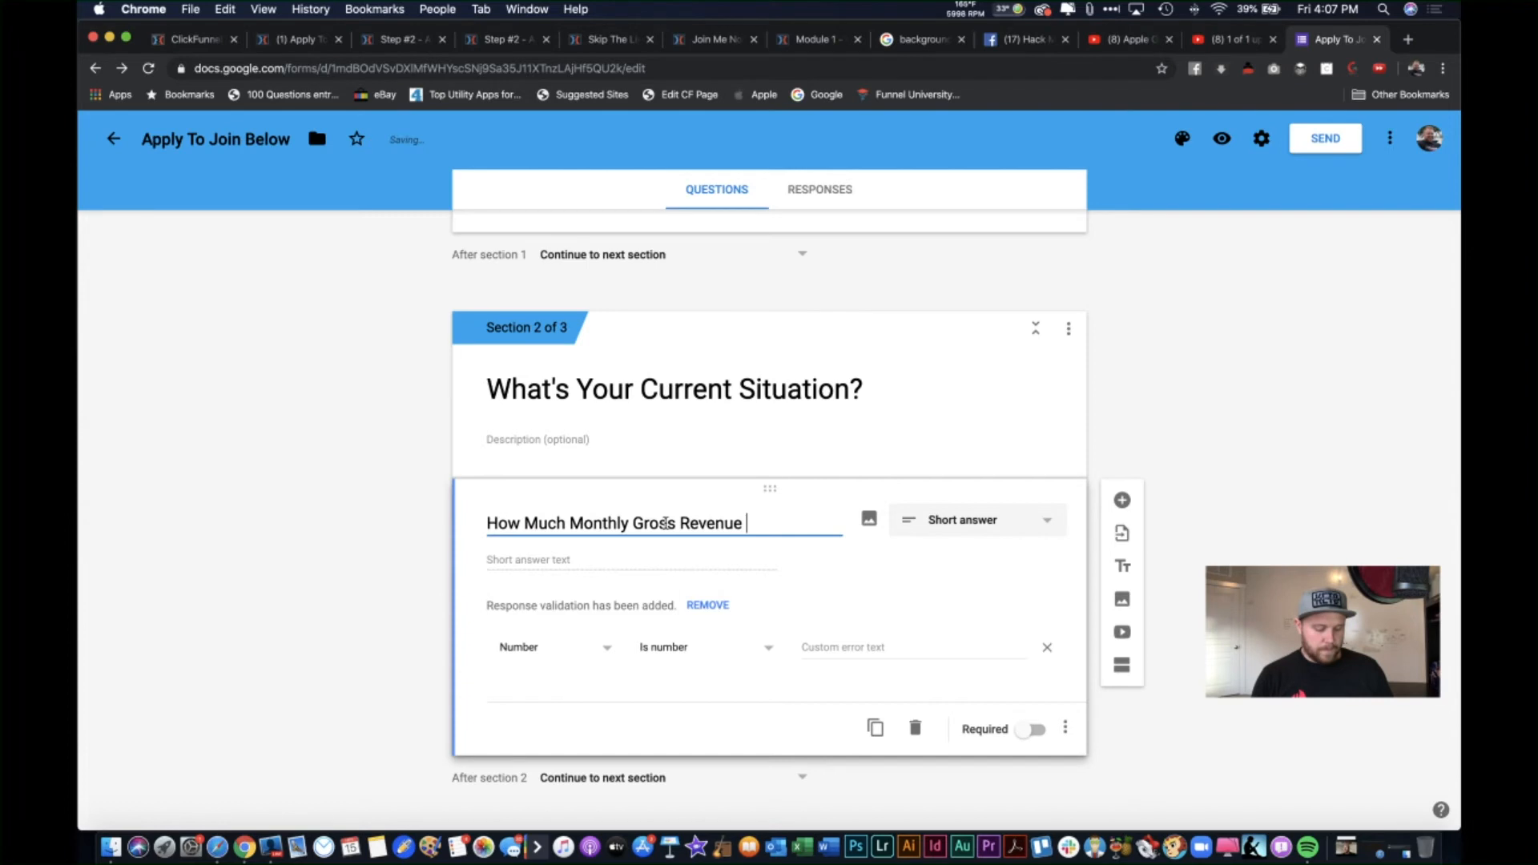
type(" Is your Bsiens")
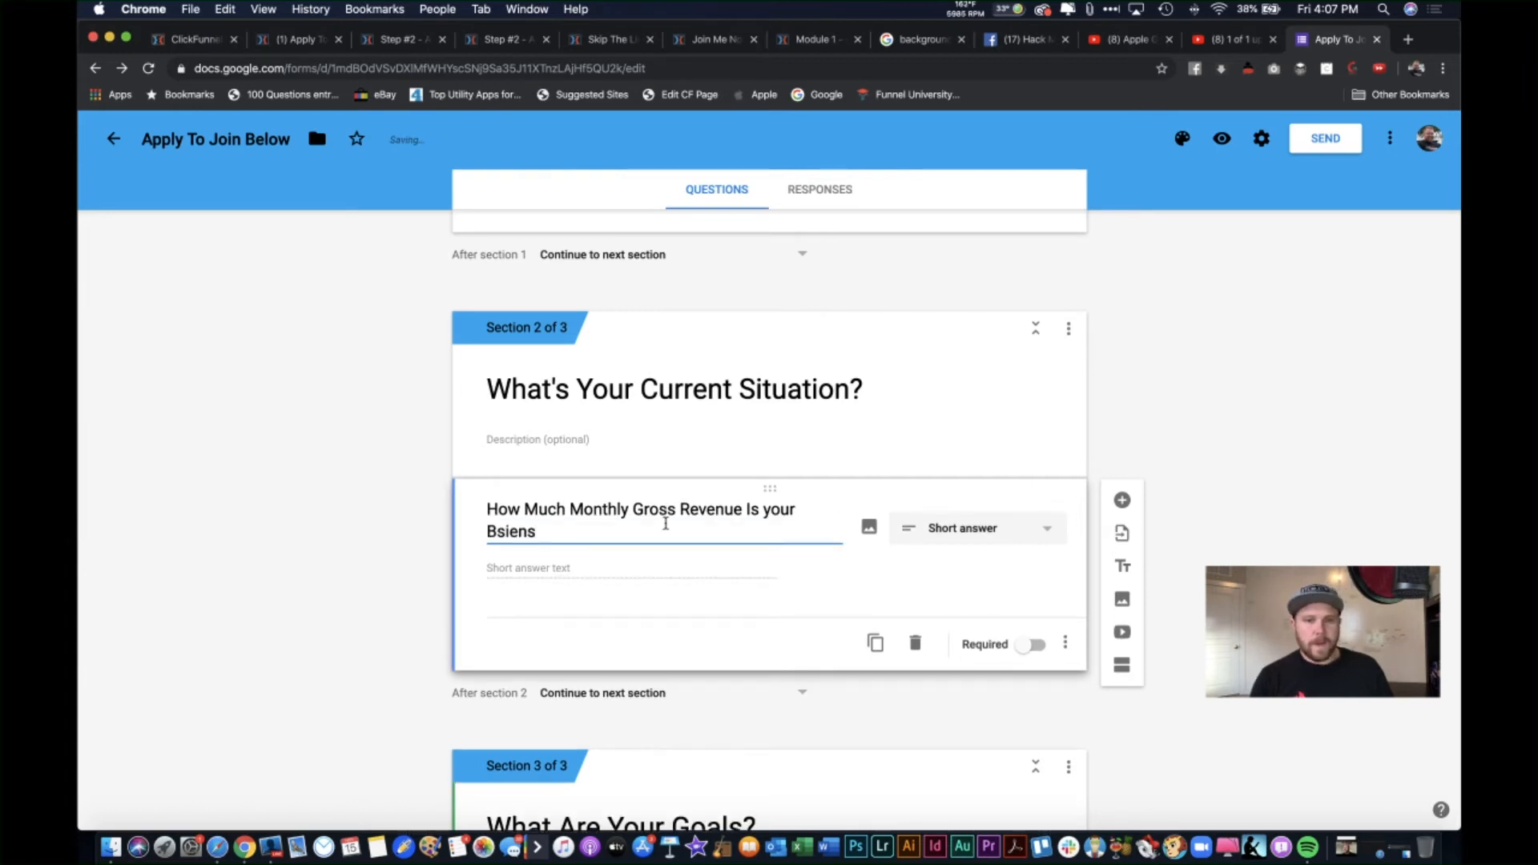
key("BackSpace")
key("BackSpace")
key("BackSpace")
key("BackSpace")
key("BackSpace")
type("iusiness")
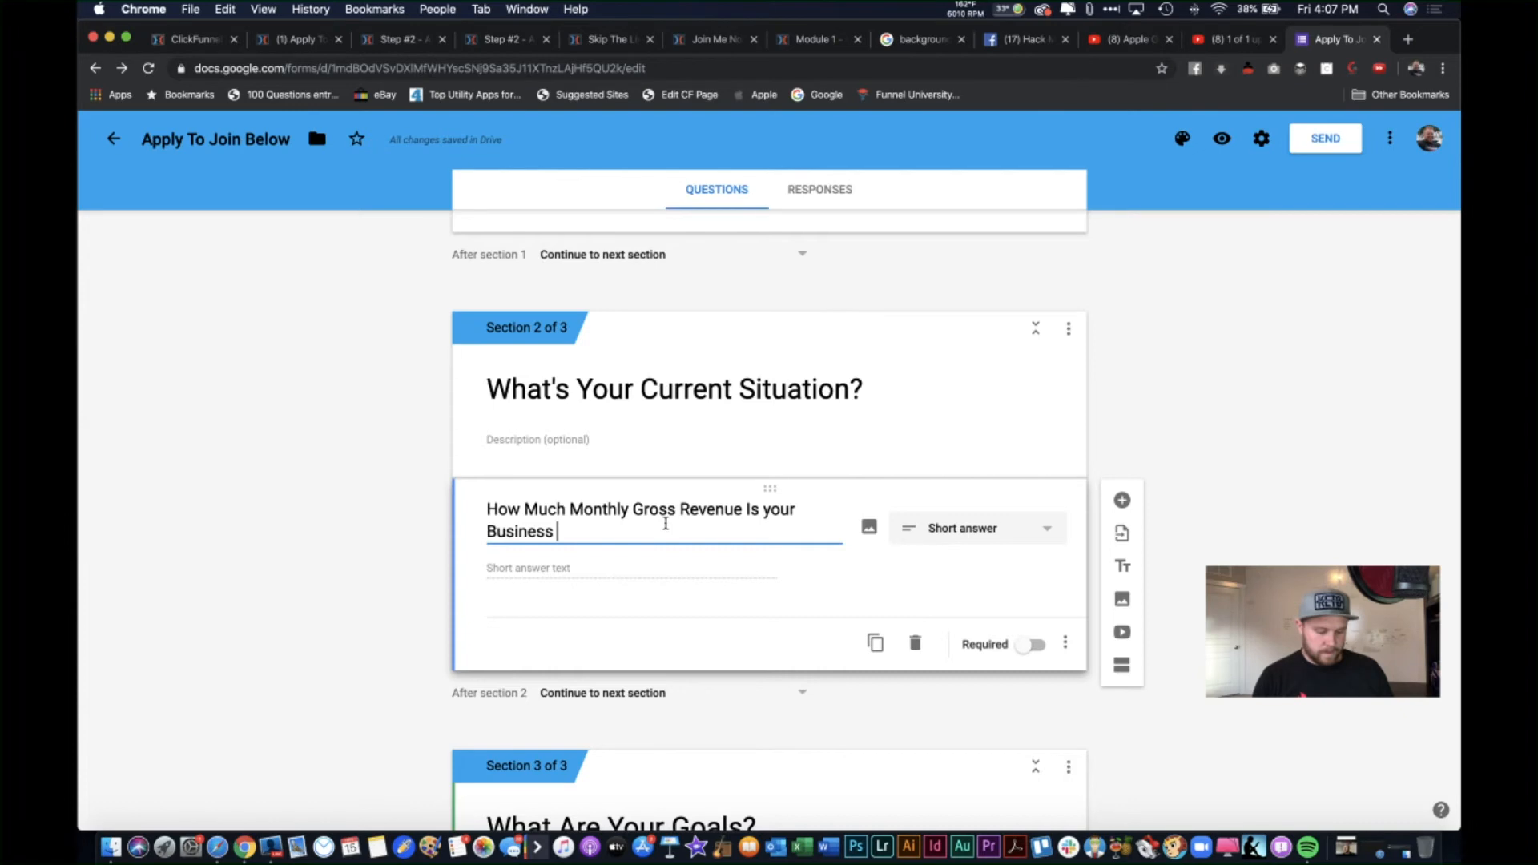
type("Currently Doing Right Now?")
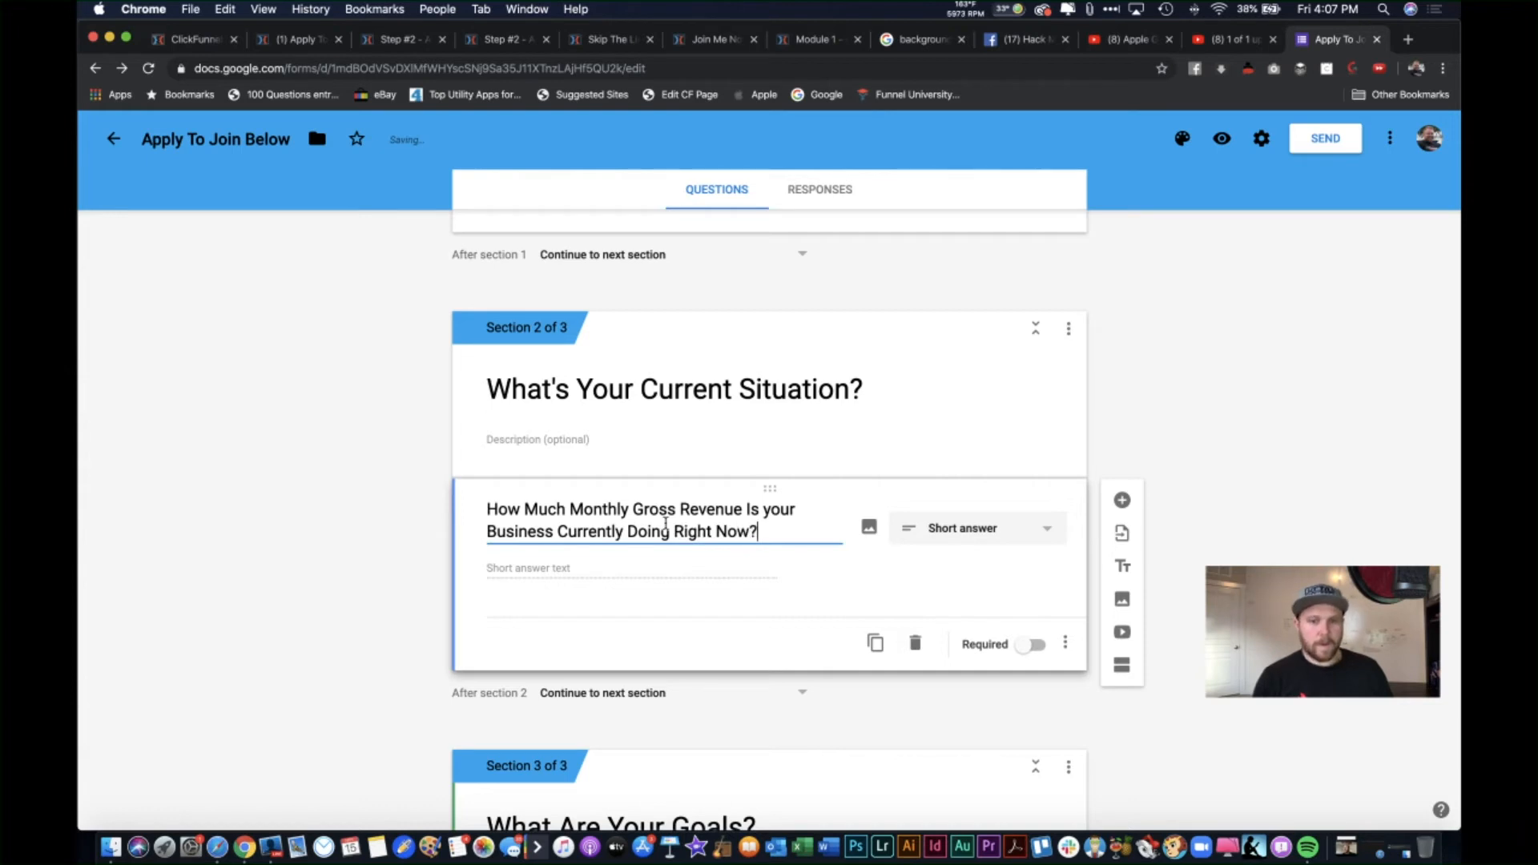
Step: Make the revenue question multiple choice with No Sales (Startup) and Less Than $2,000 options
left_click(975, 525)
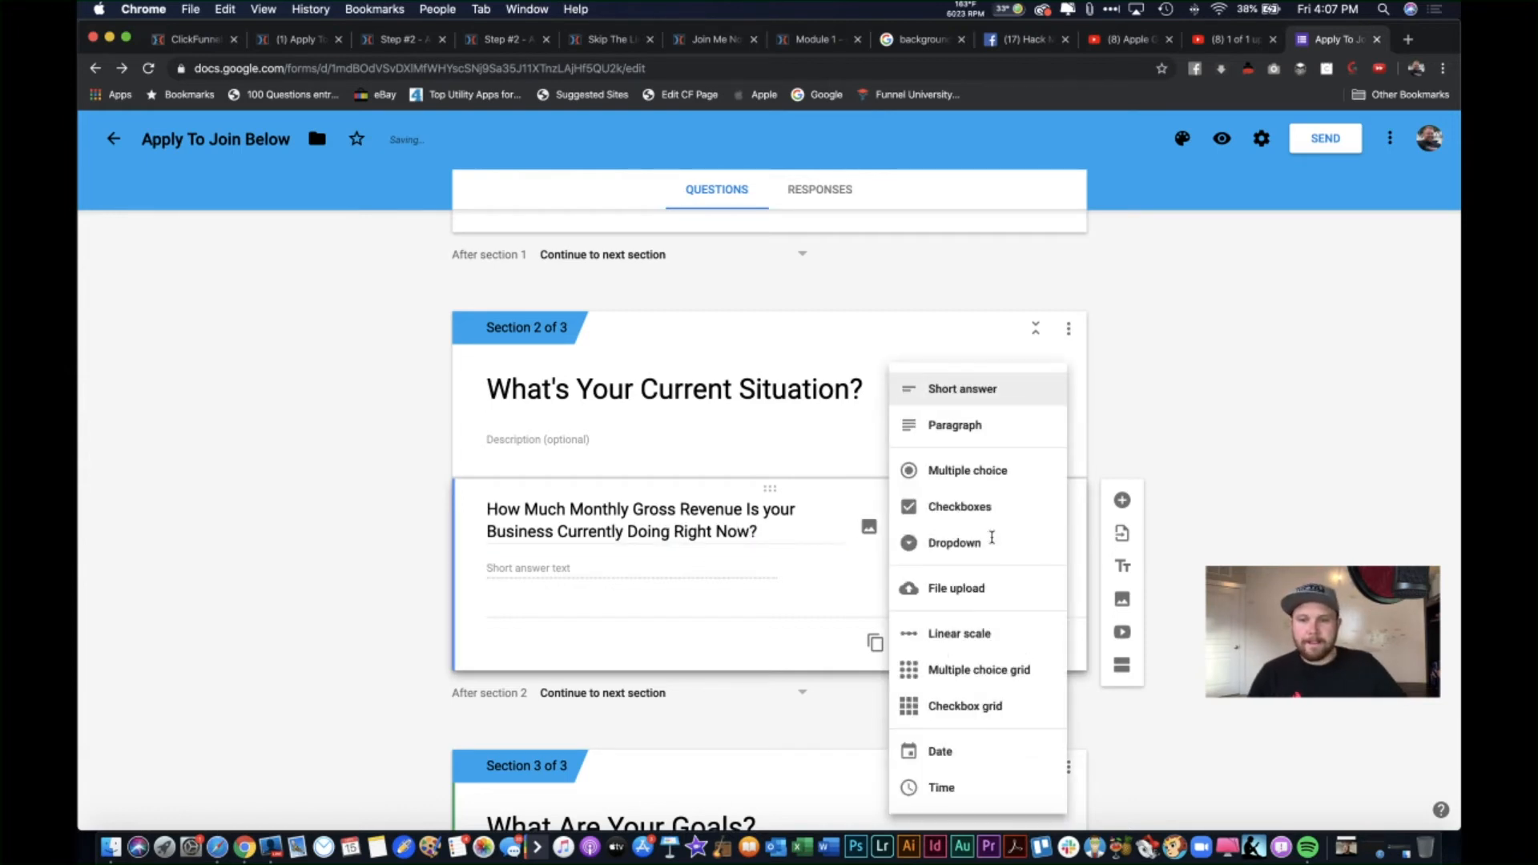
left_click(994, 471)
left_click(622, 565)
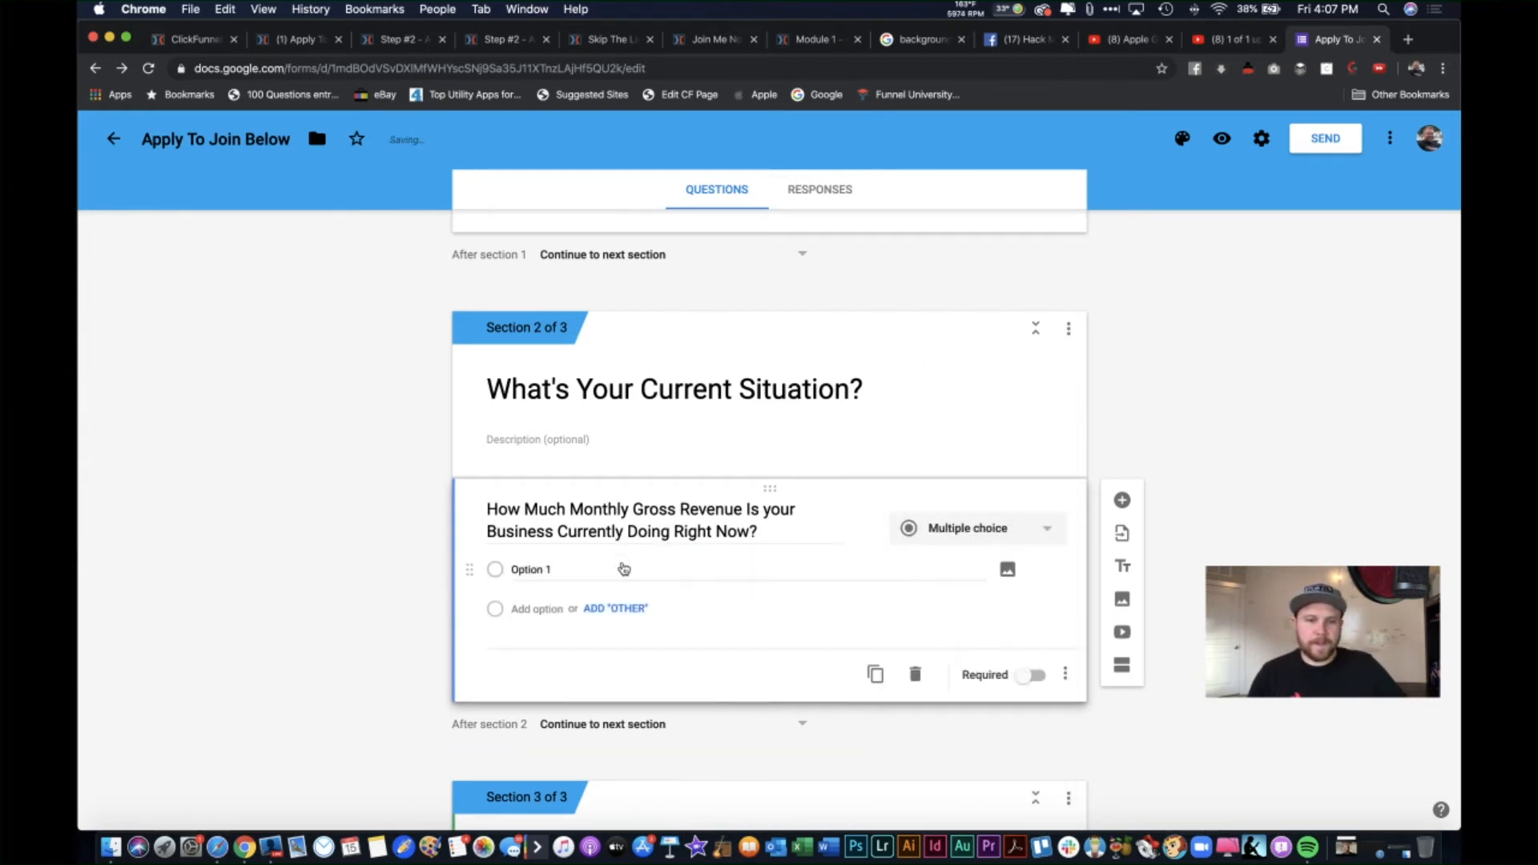
type("No Sl")
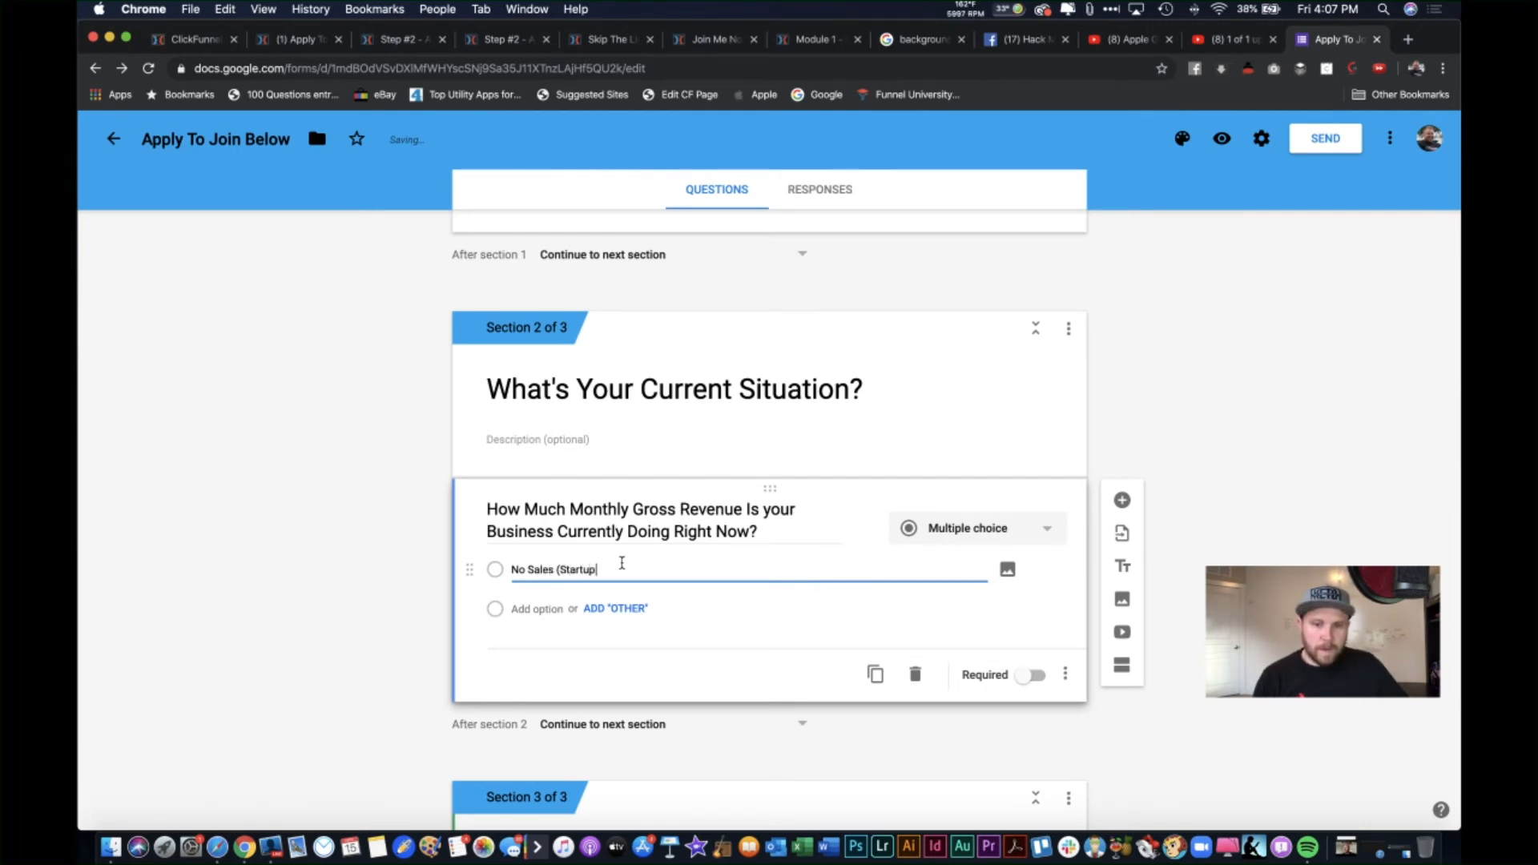
key("Return")
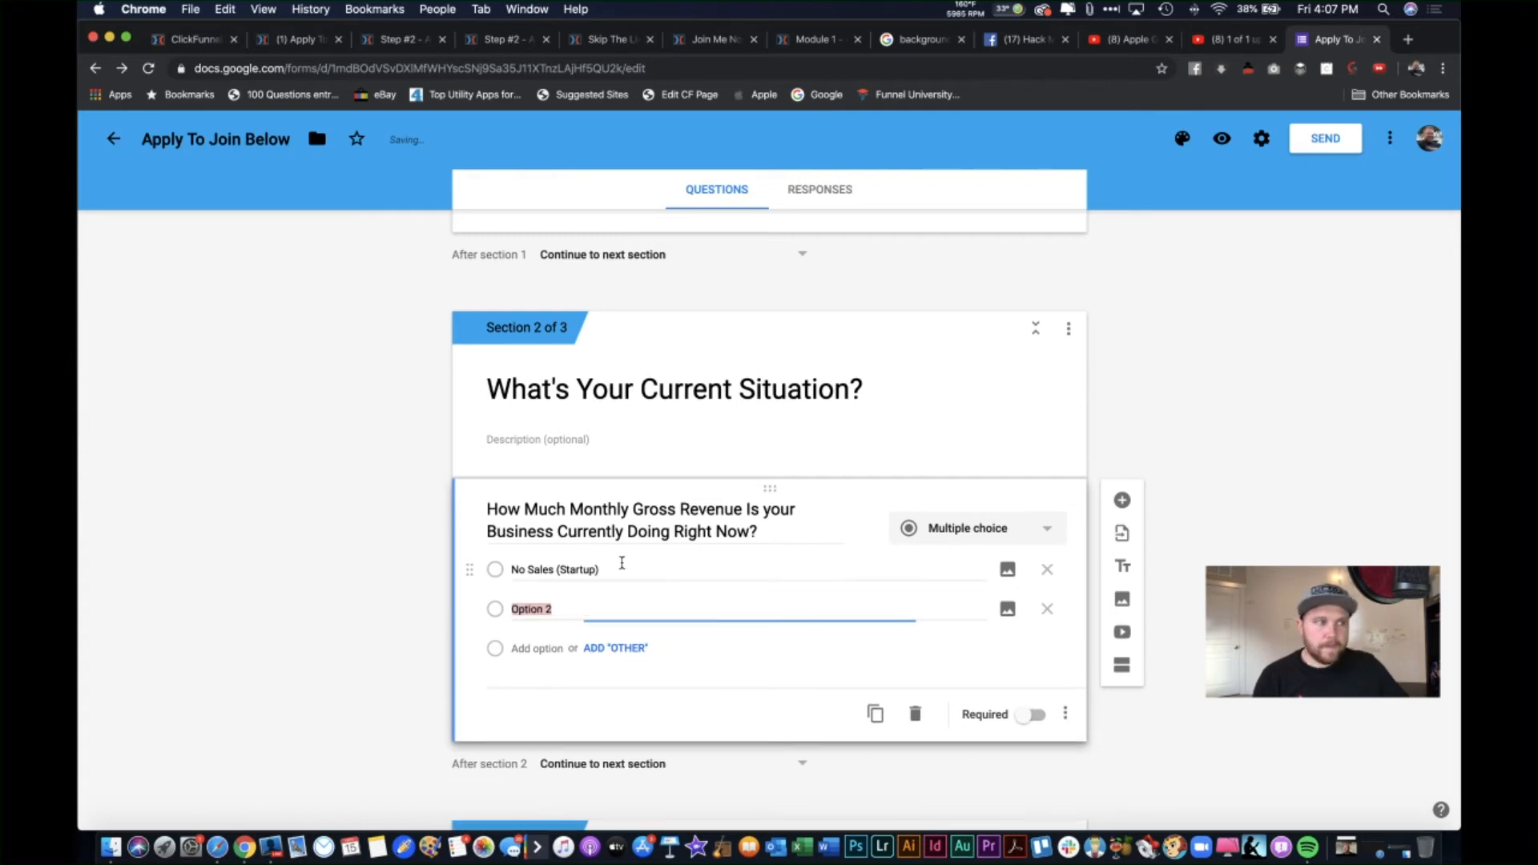
type("Less Than ")
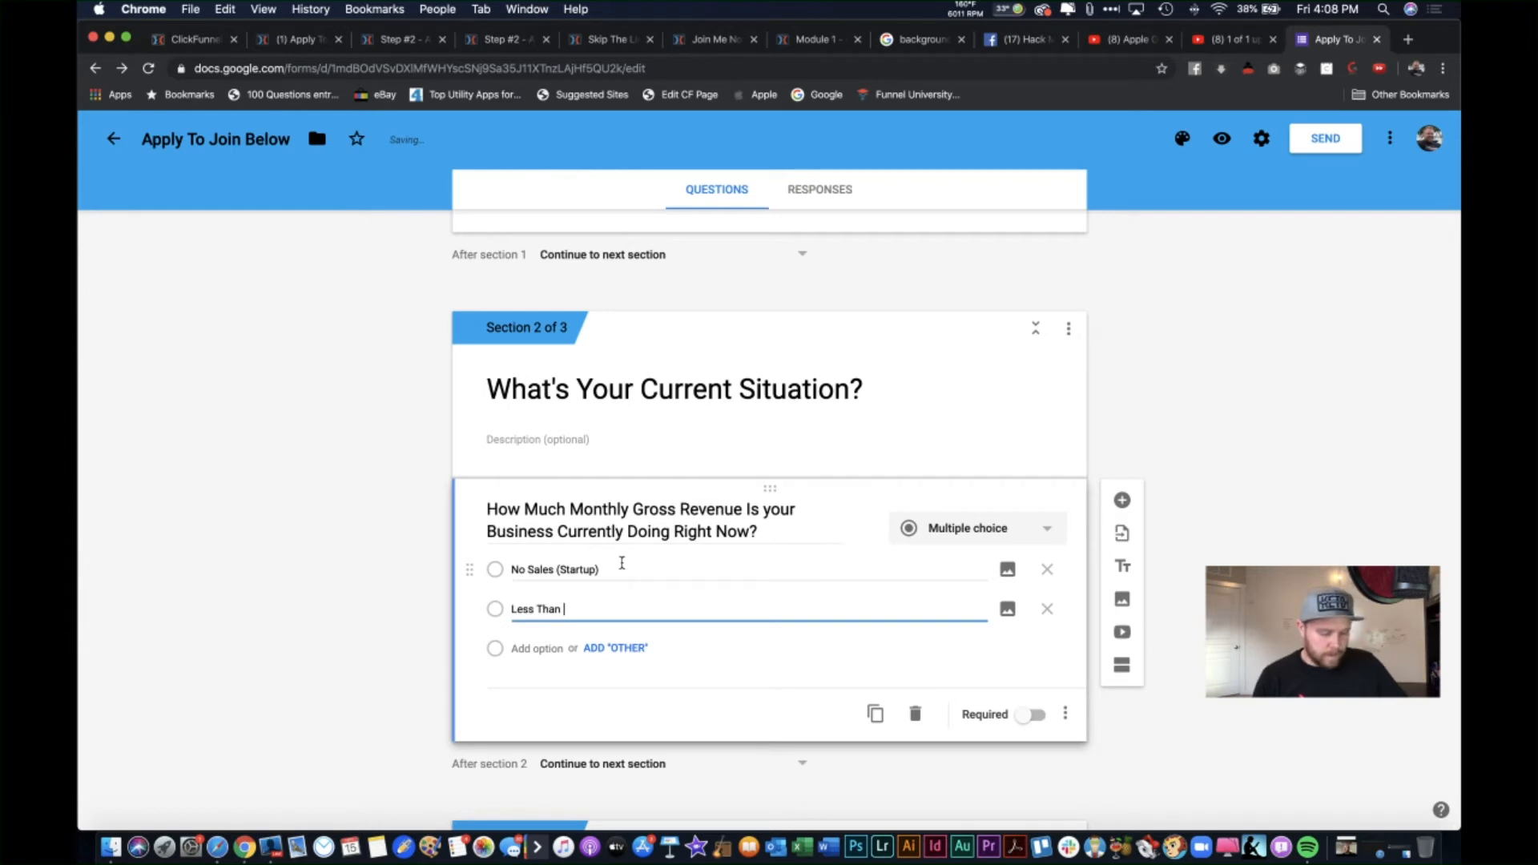
type("$2,000")
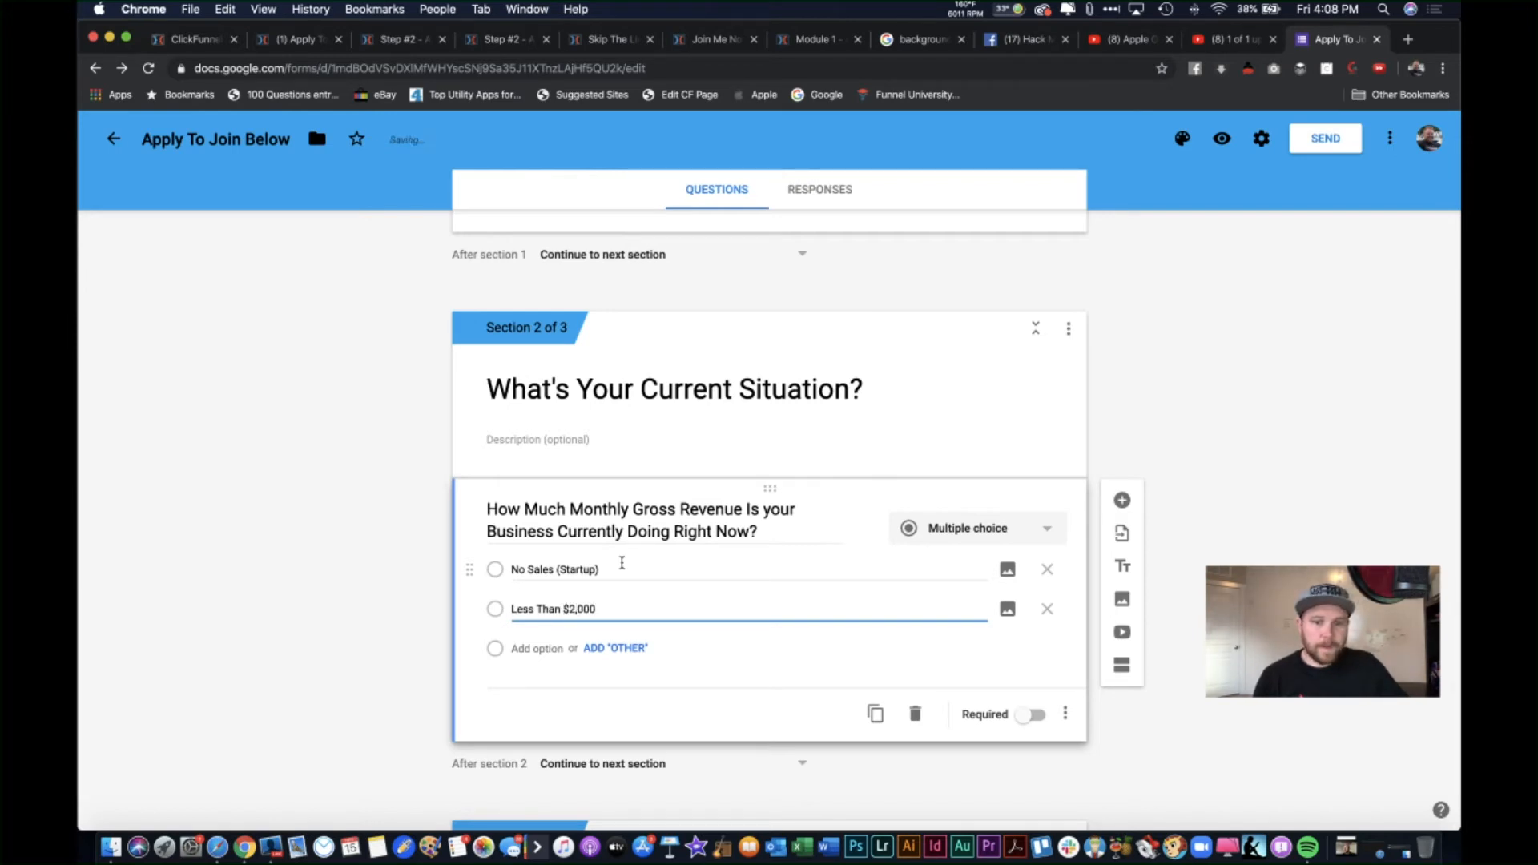
Step: Add the $2,000 - $10,000, $10,000 - $50,000 and $50,000+ answer options
key("Return")
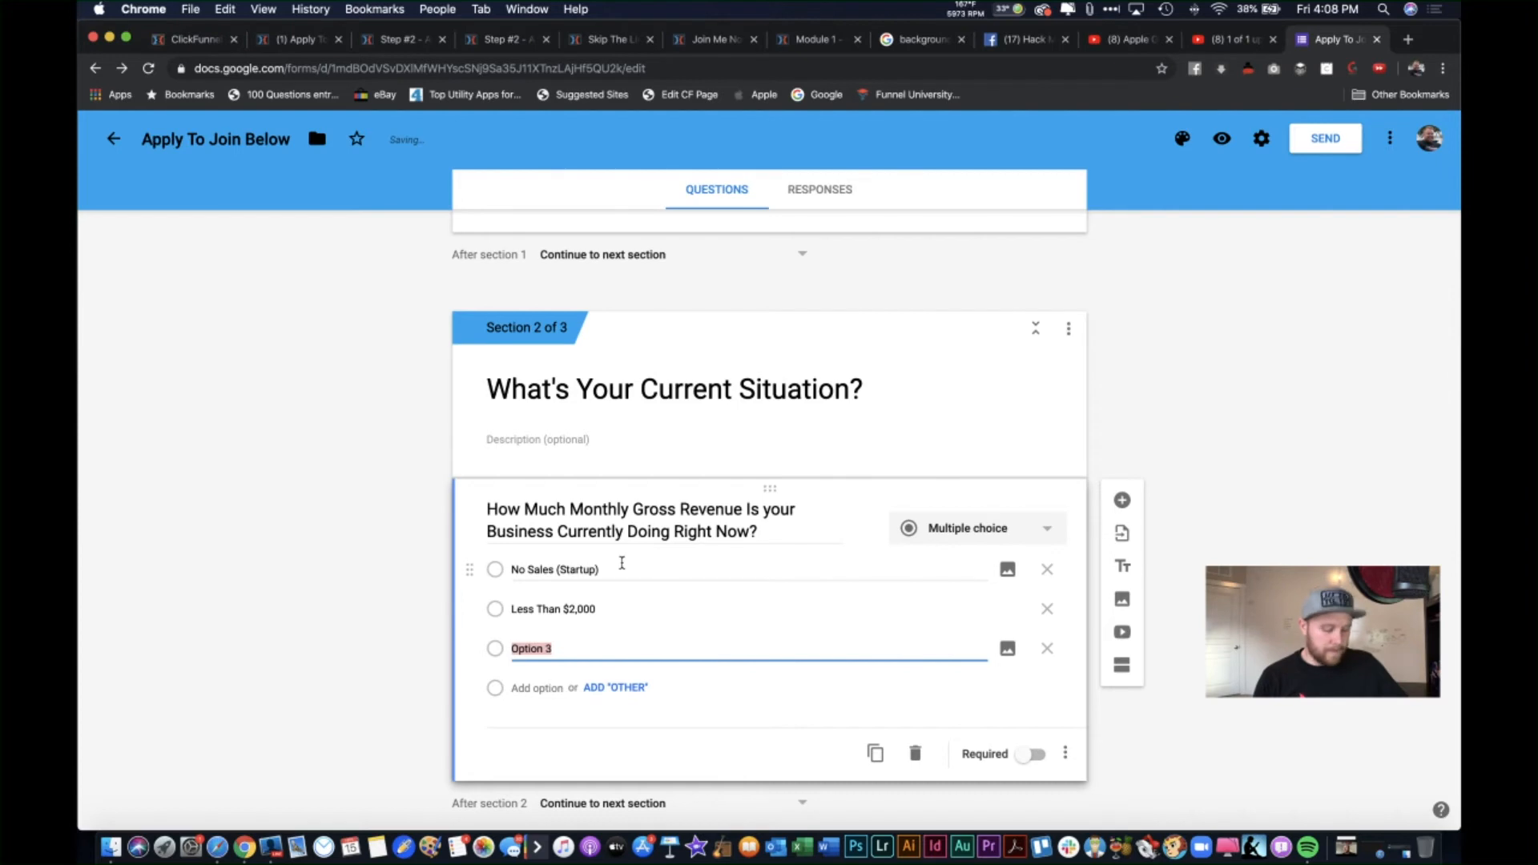
type("$2")
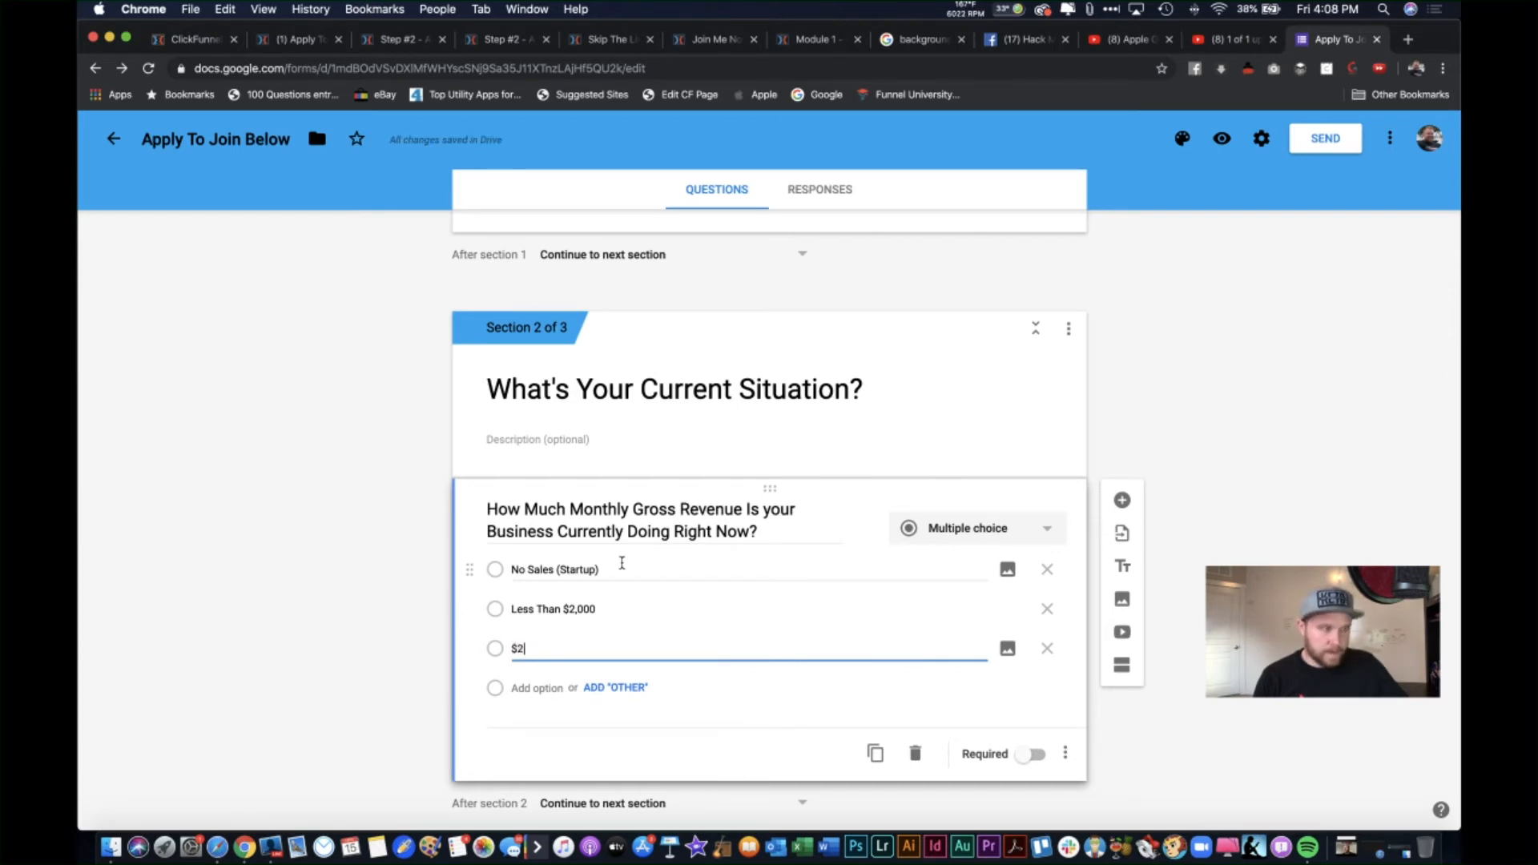
type(",00 - ")
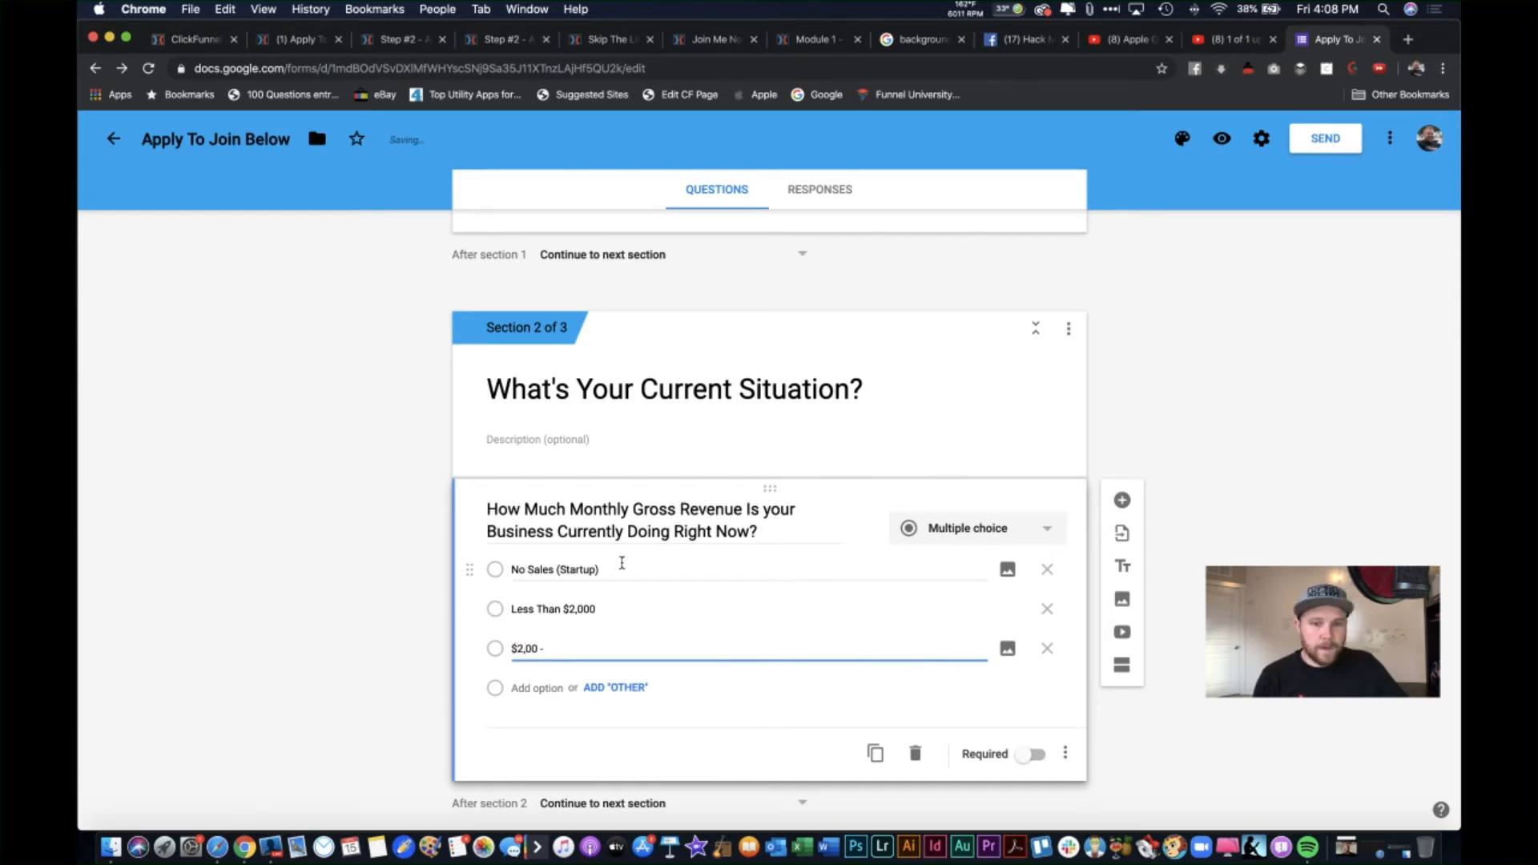
key("BackSpace")
key("BackSpace")
key("BackSpace")
type("0")
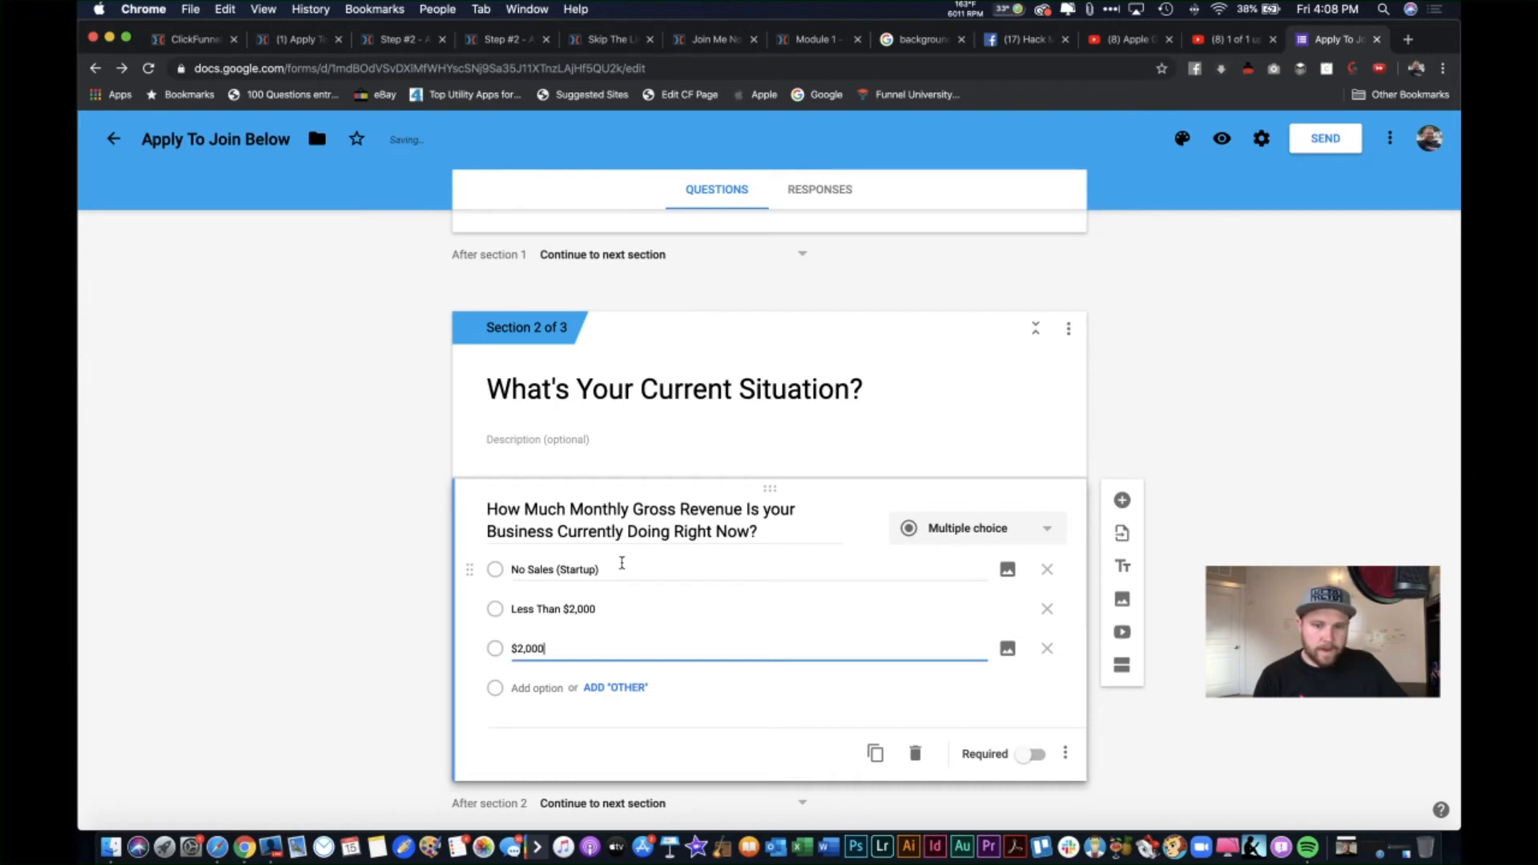
type(" - ")
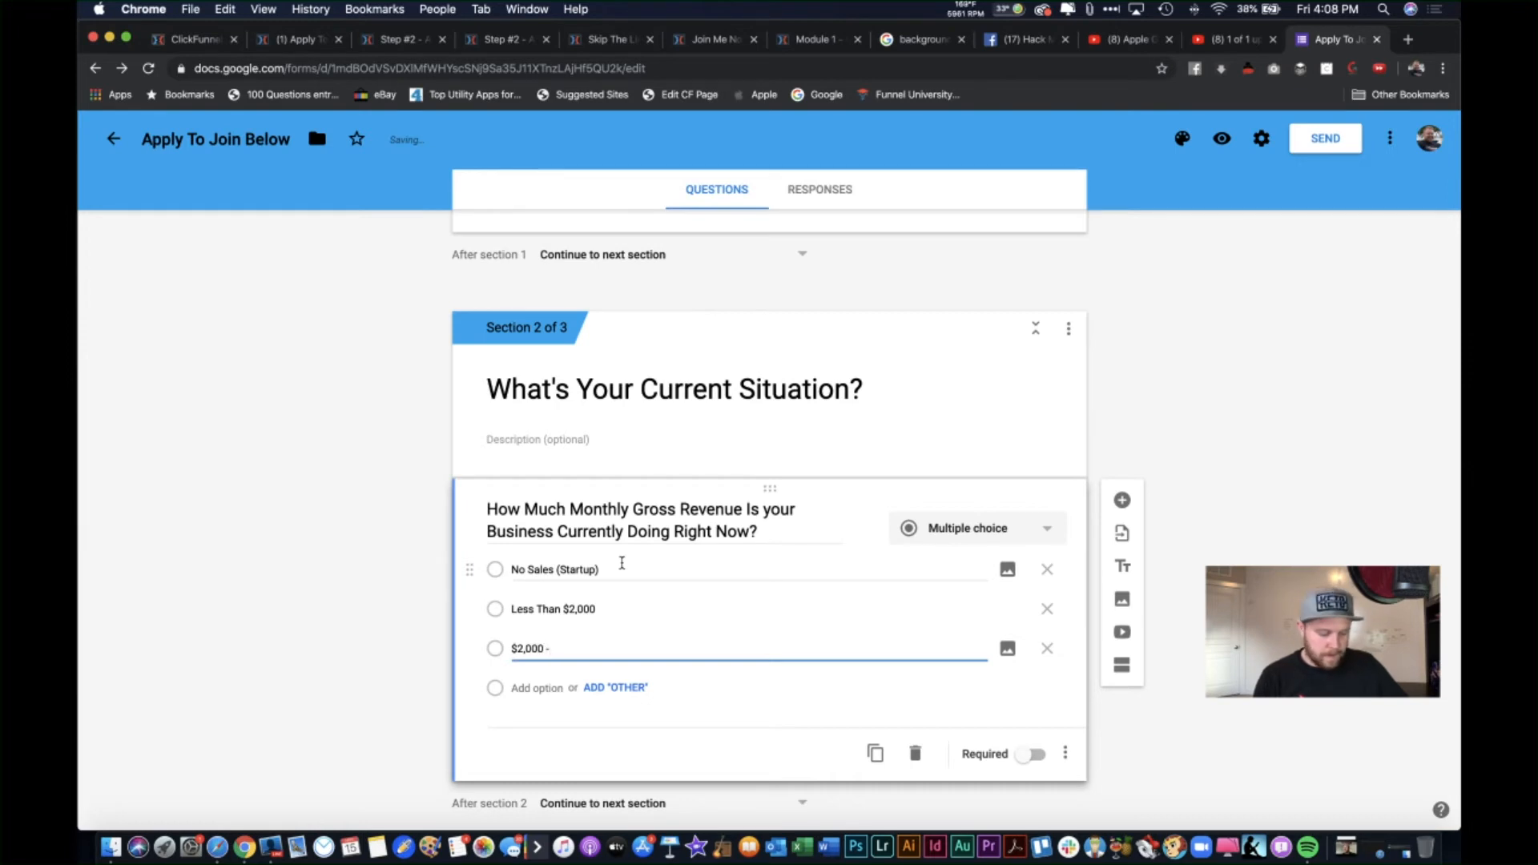
type("$10,000")
key("Return")
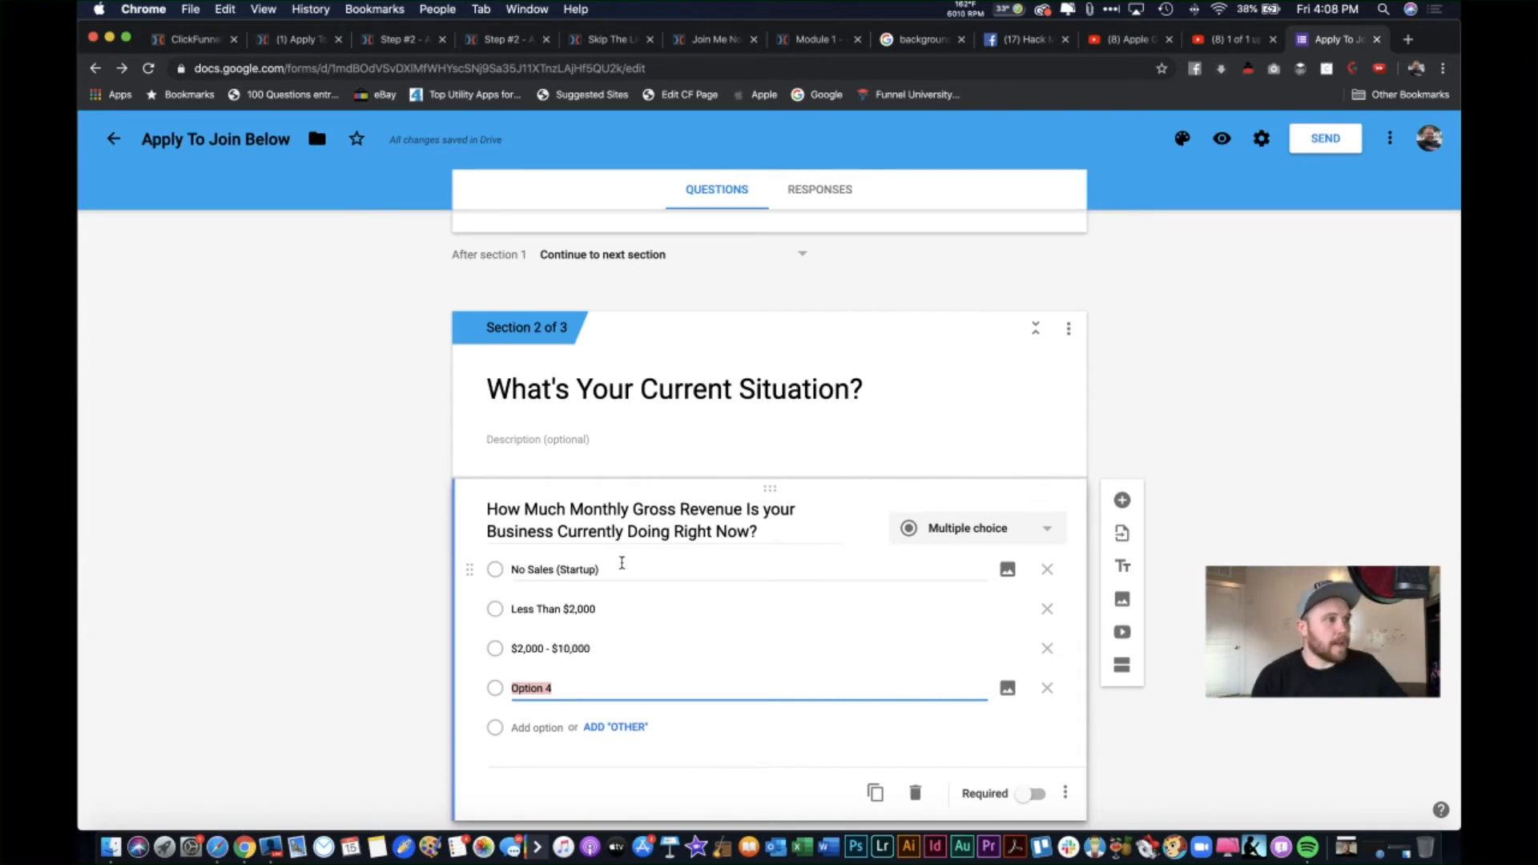
type("$")
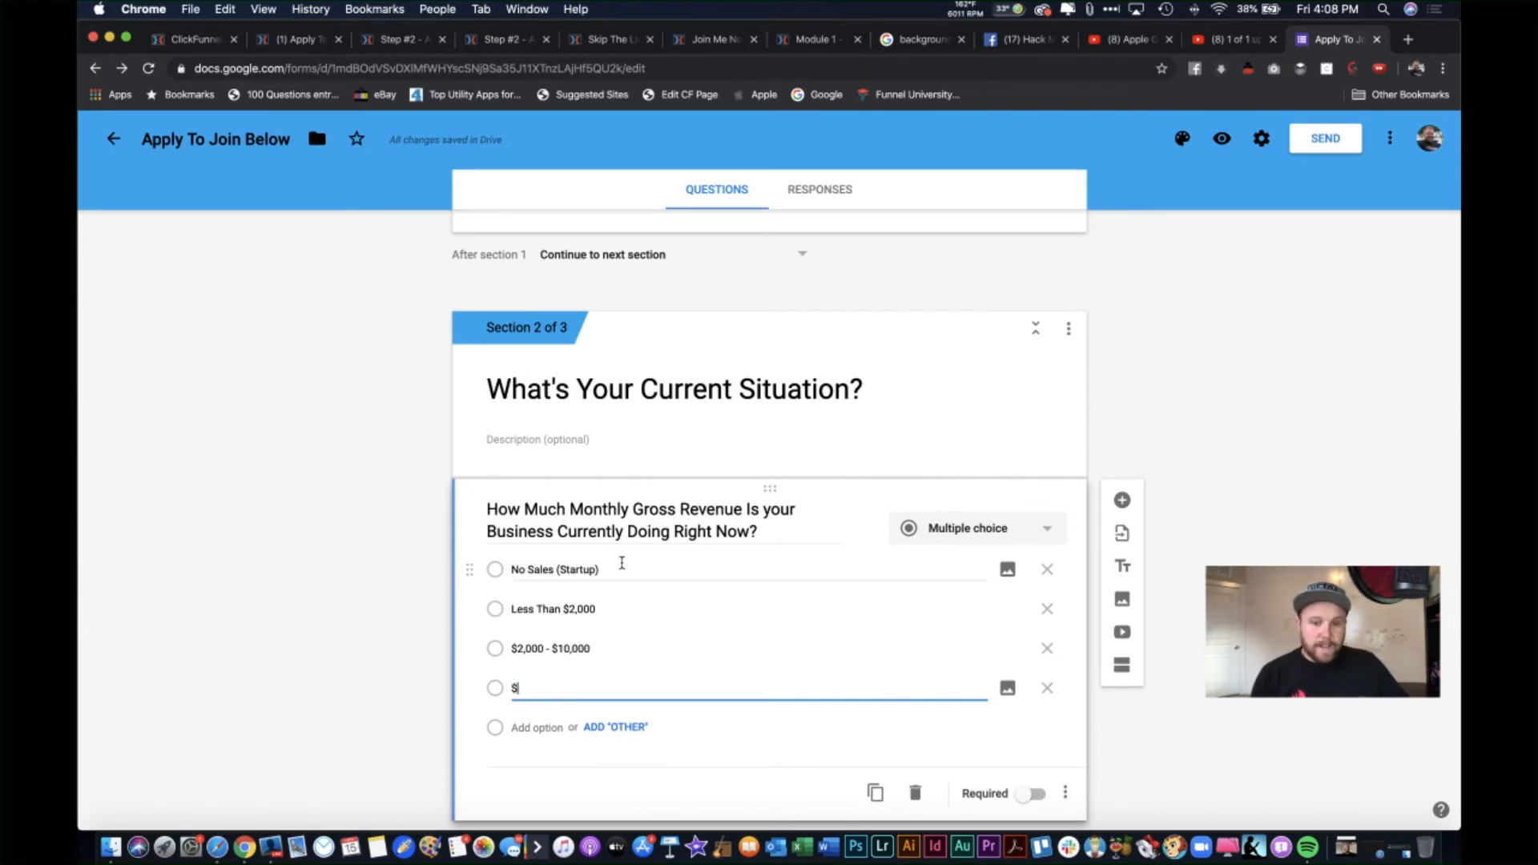
type("10,")
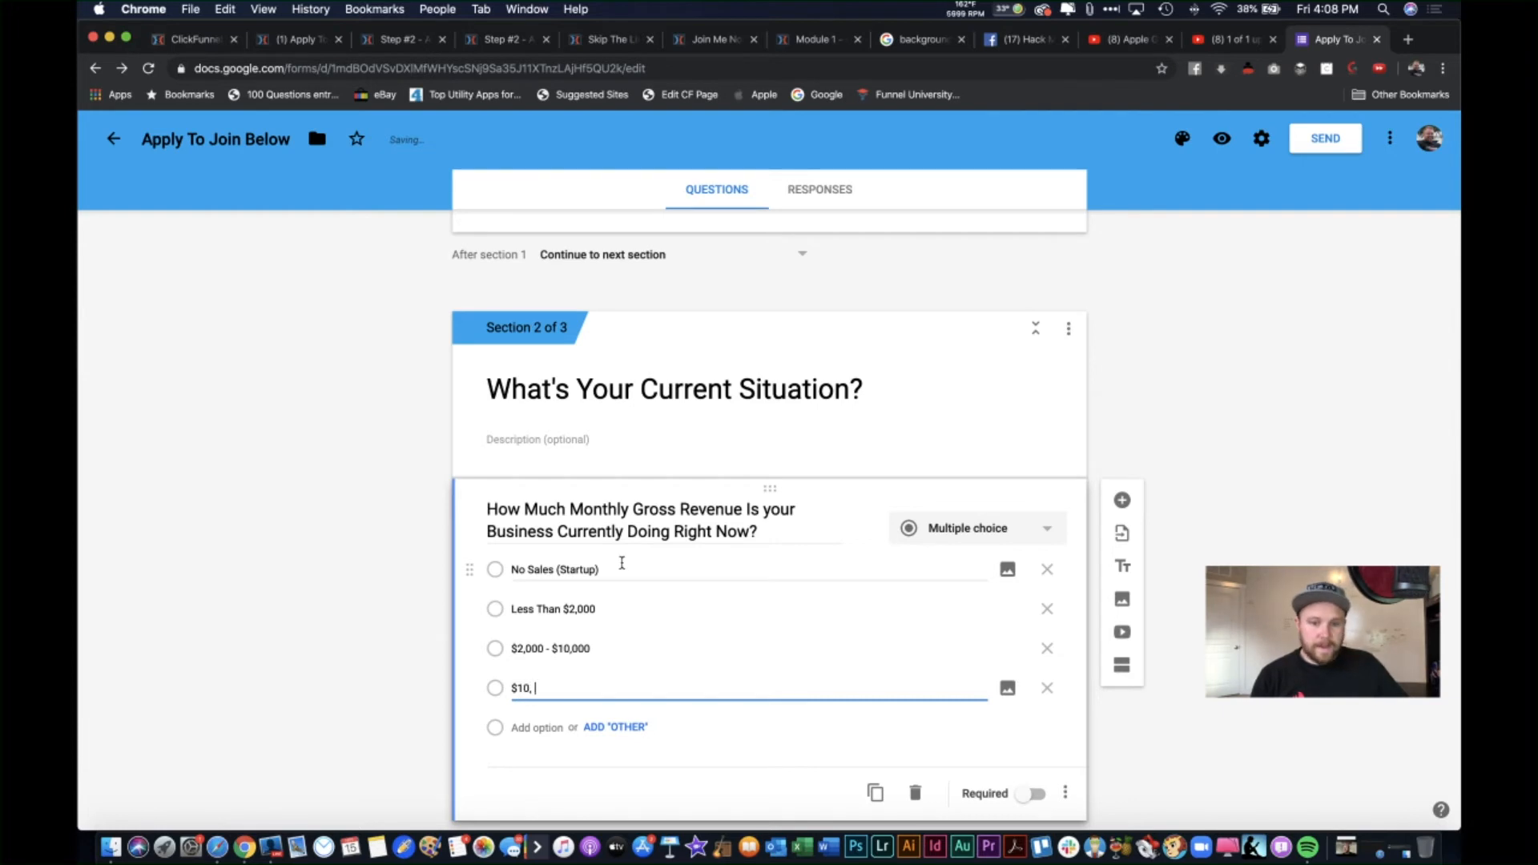
type("000 - ")
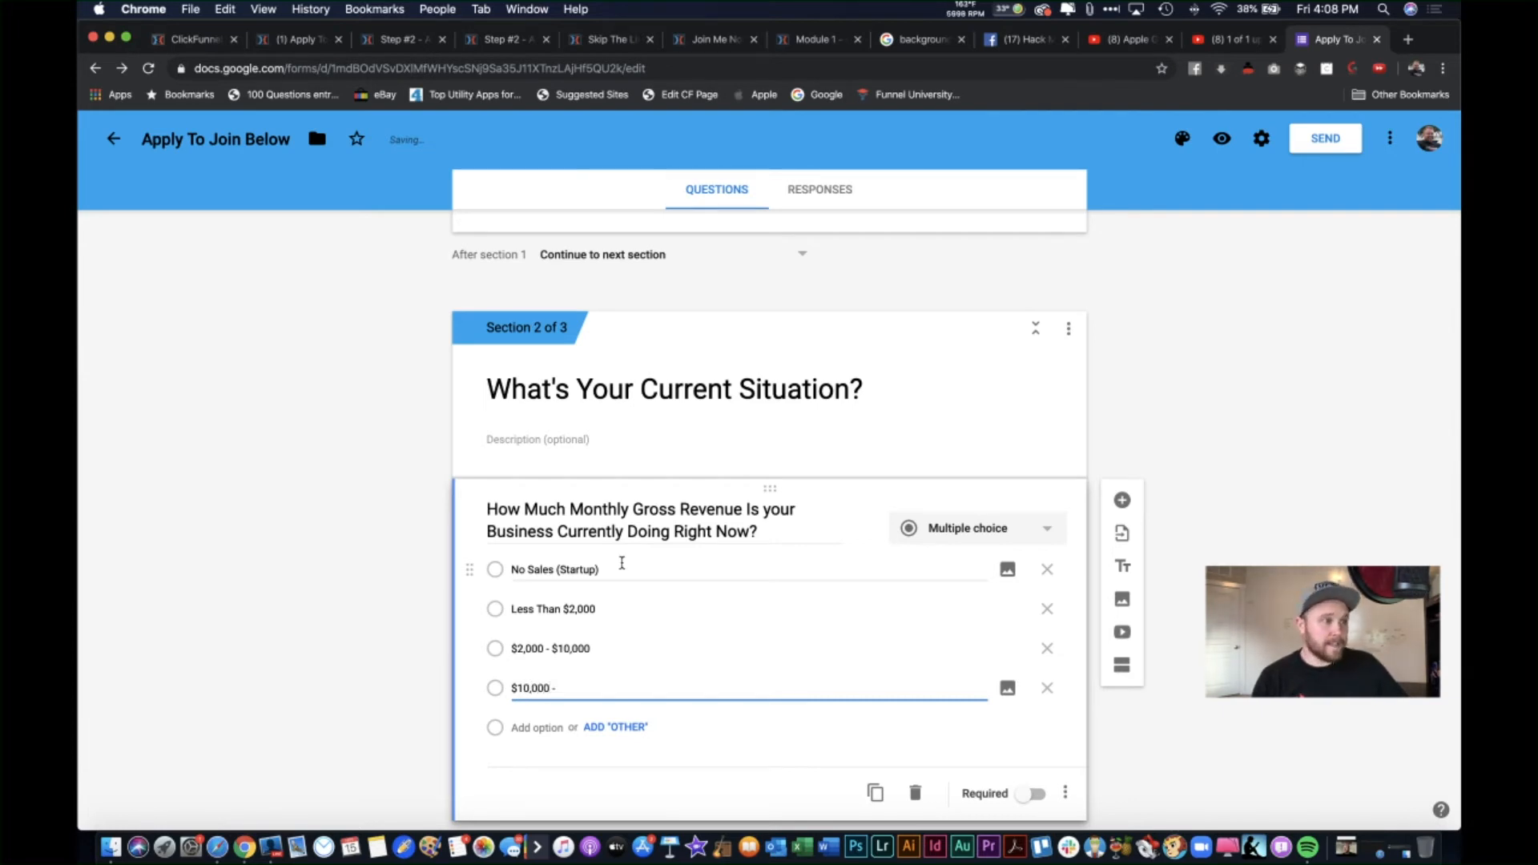
type("$50,")
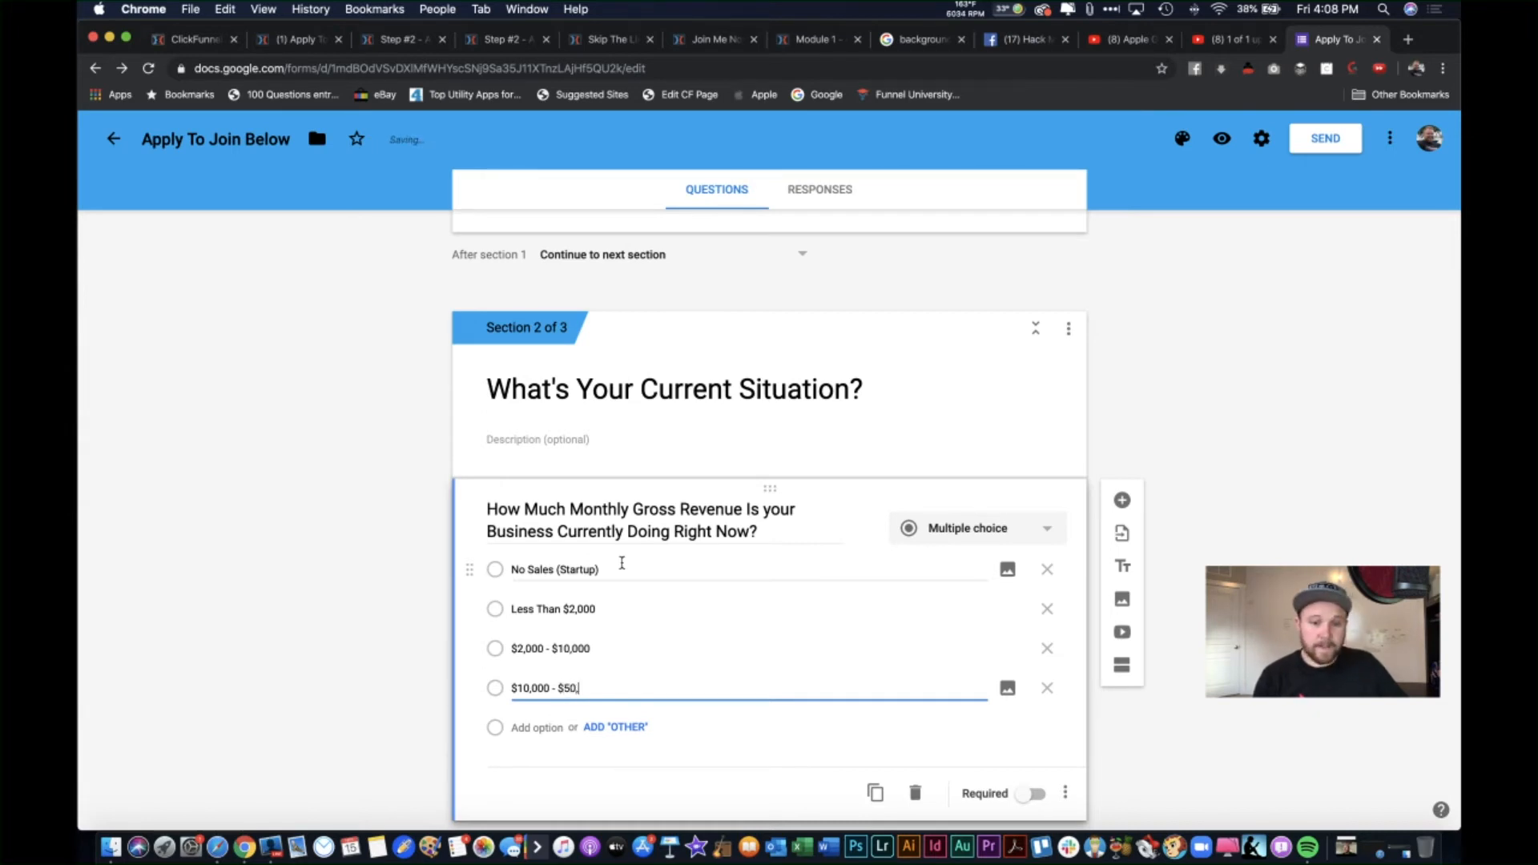
type("000")
key("Return")
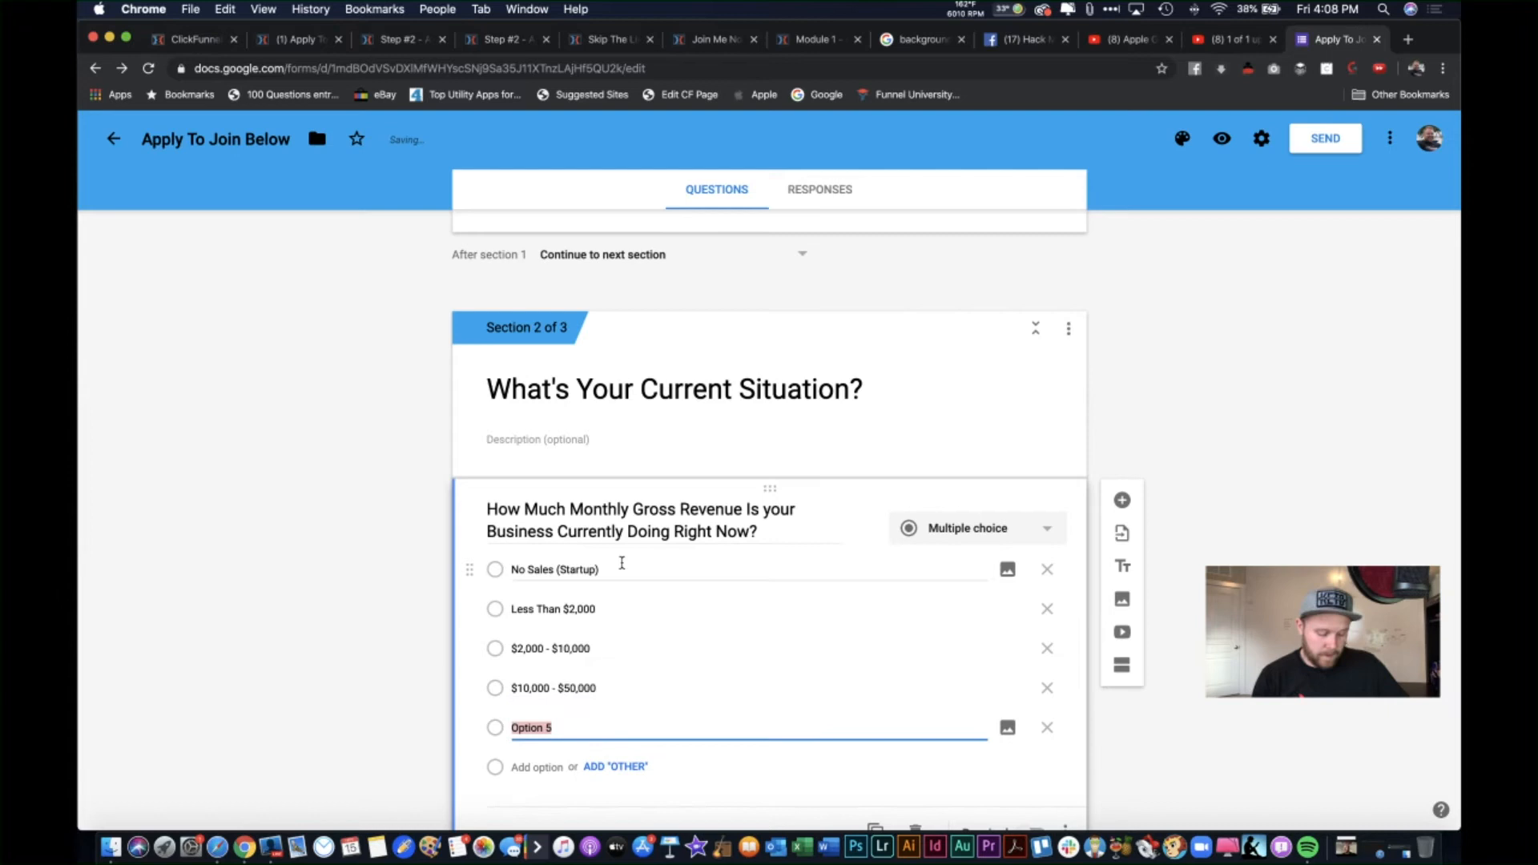
type("$50")
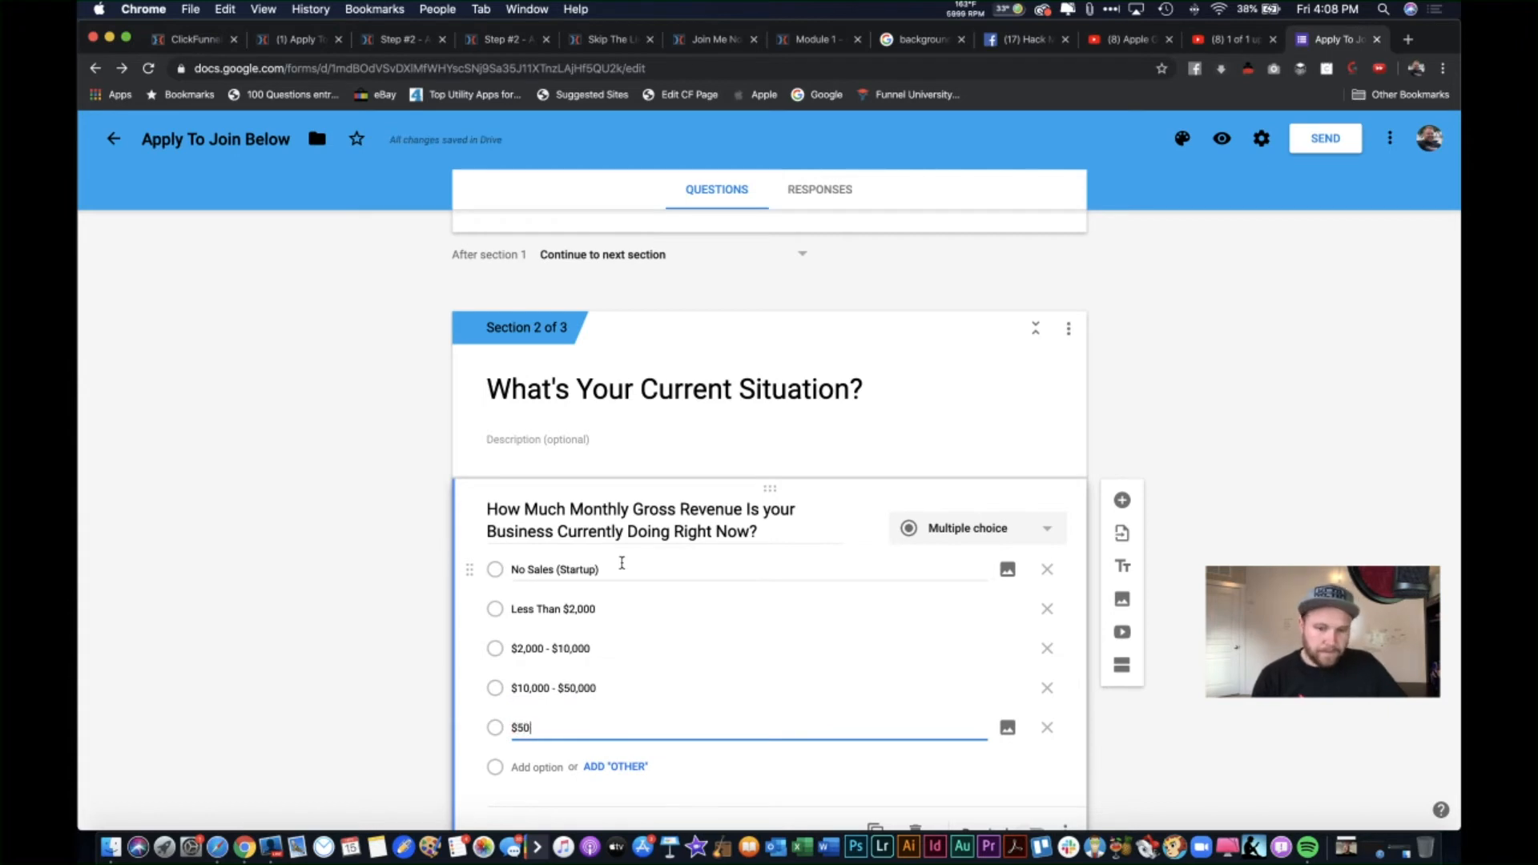
type(",000+")
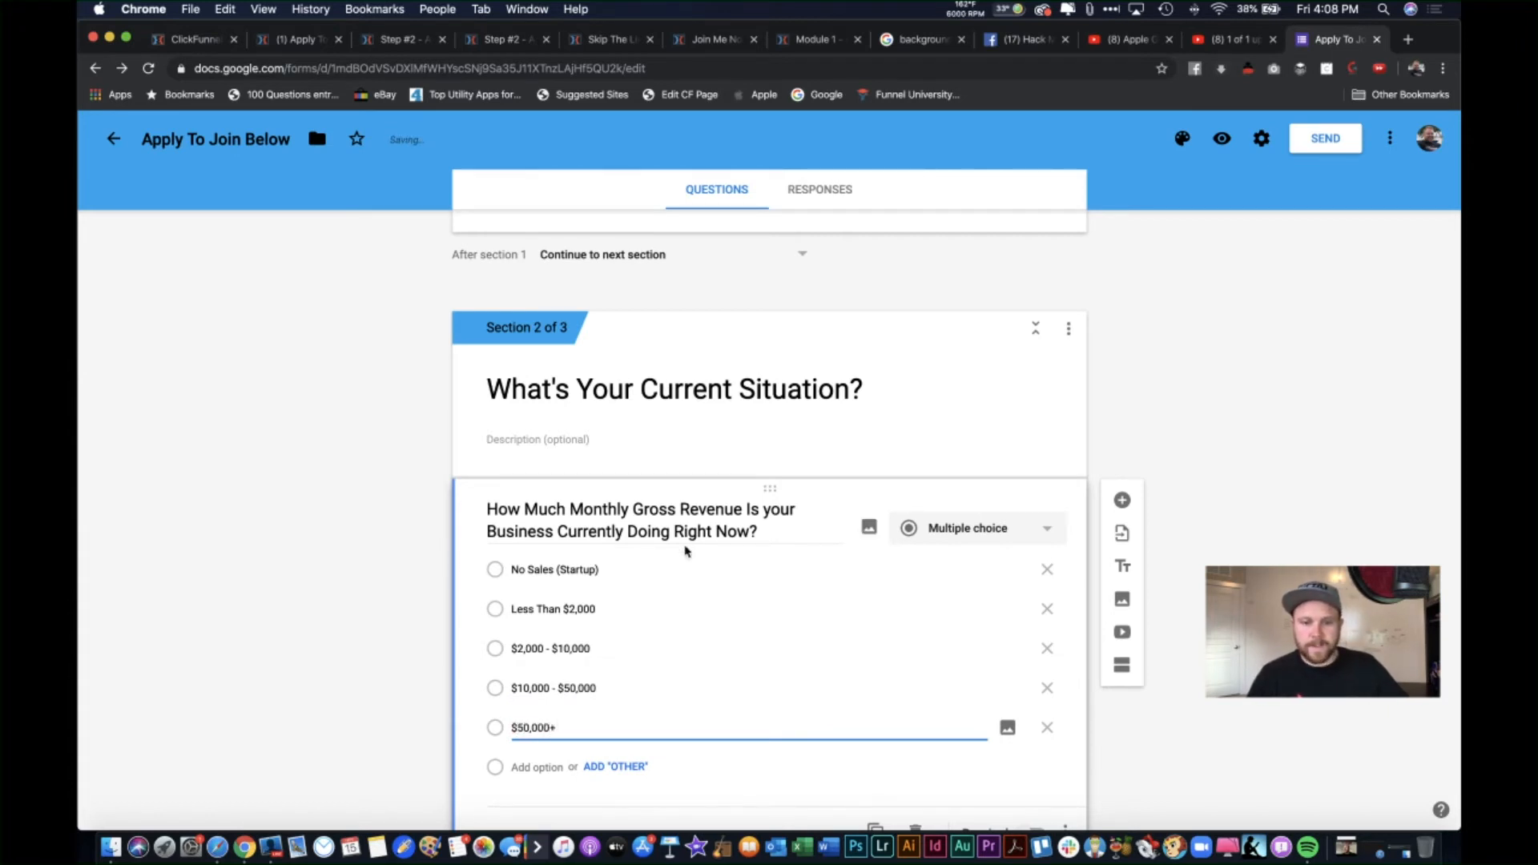
scroll(835, 695, "down", 3)
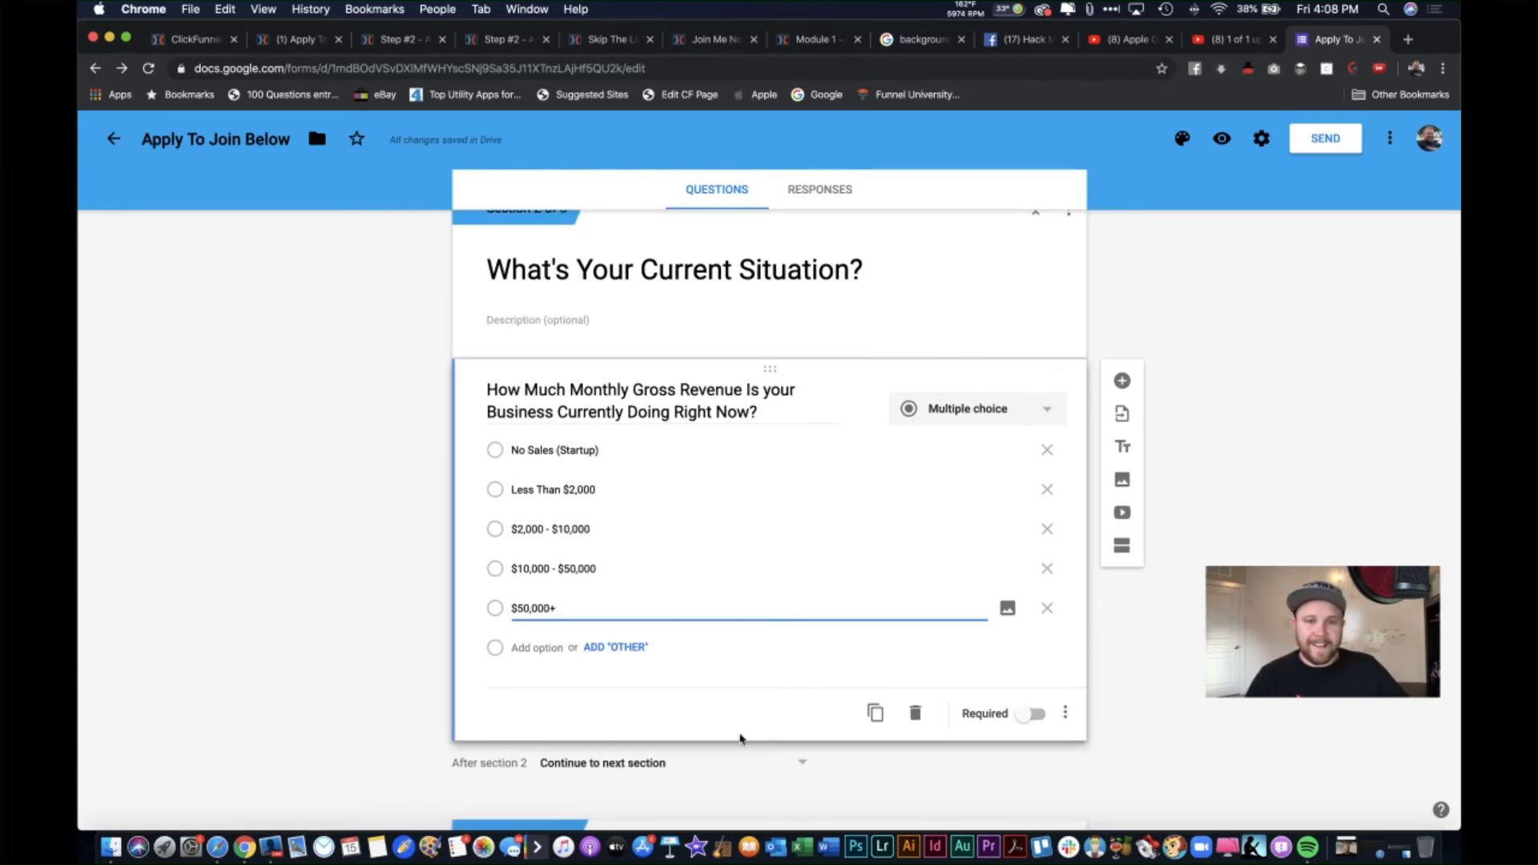
Step: Add a question below the revenue question titled 'What Is The Biggest Problem In Your Business Right Now?'
left_click(1123, 381)
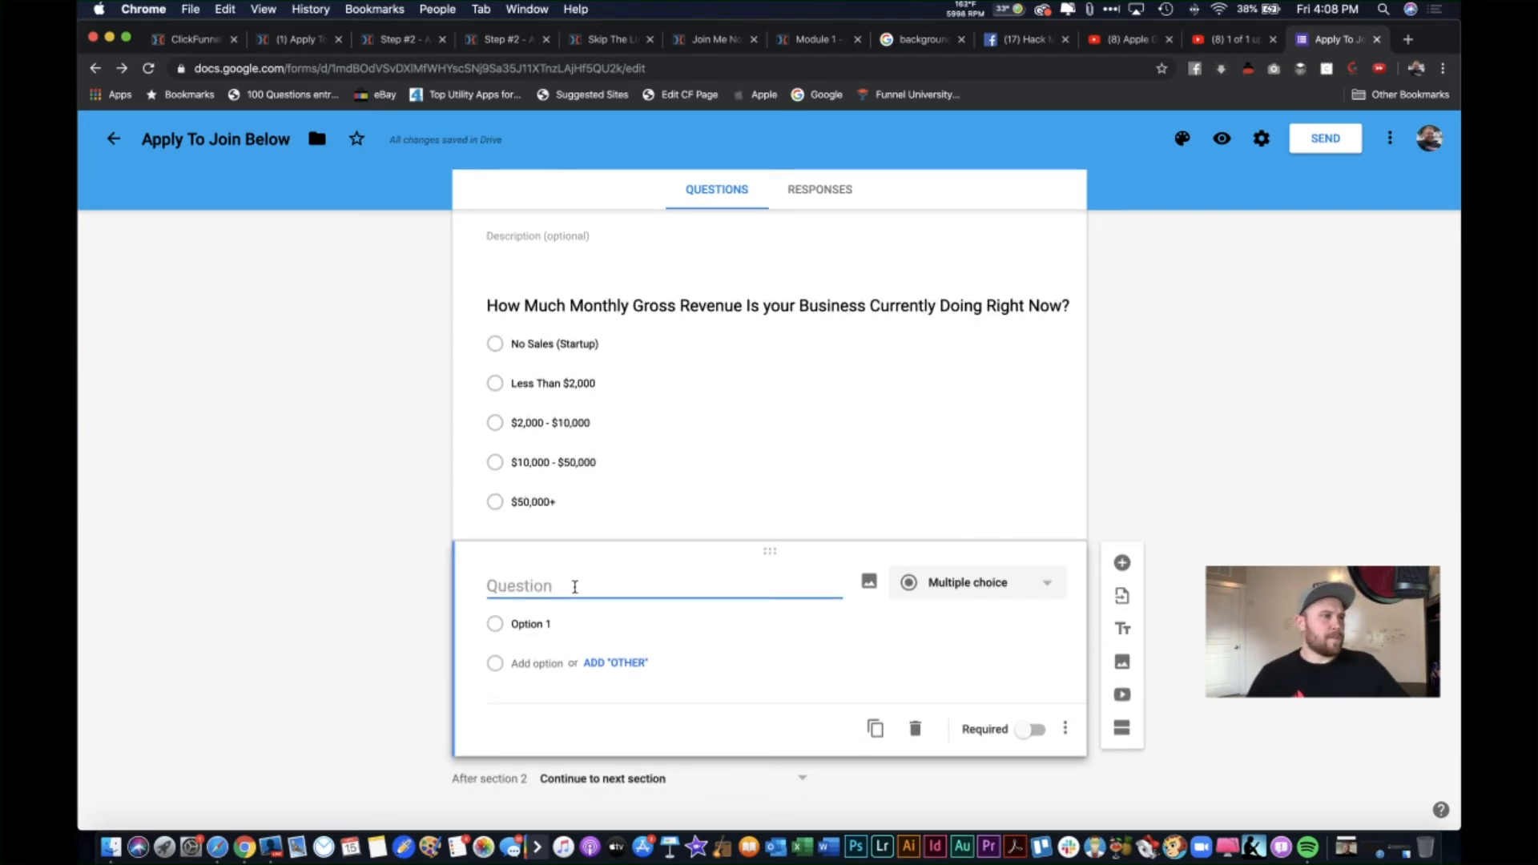
type("Ho")
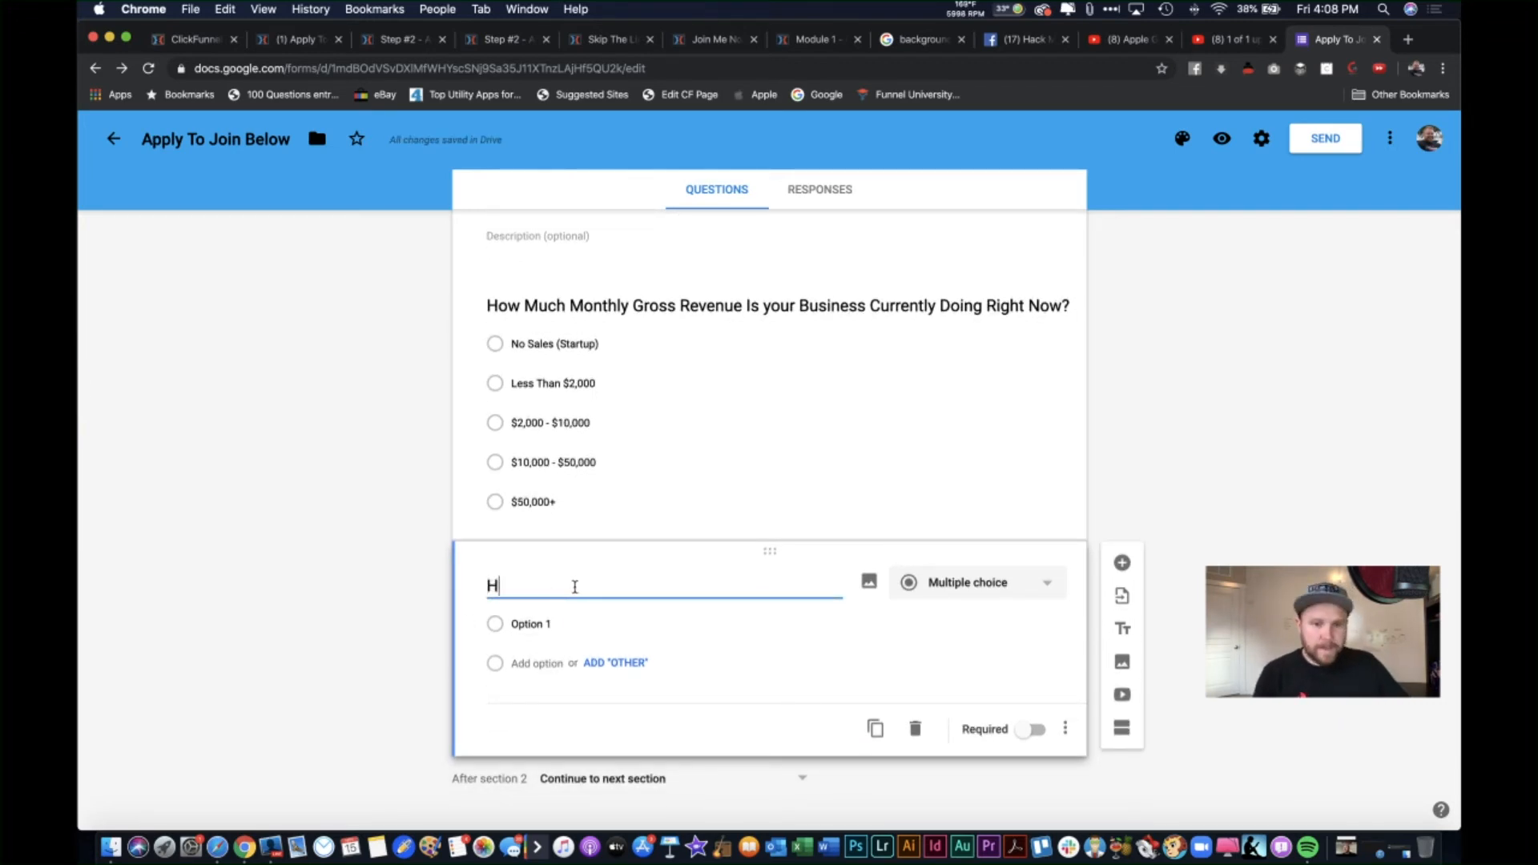
key("BackSpace")
key("BackSpace")
type("What is")
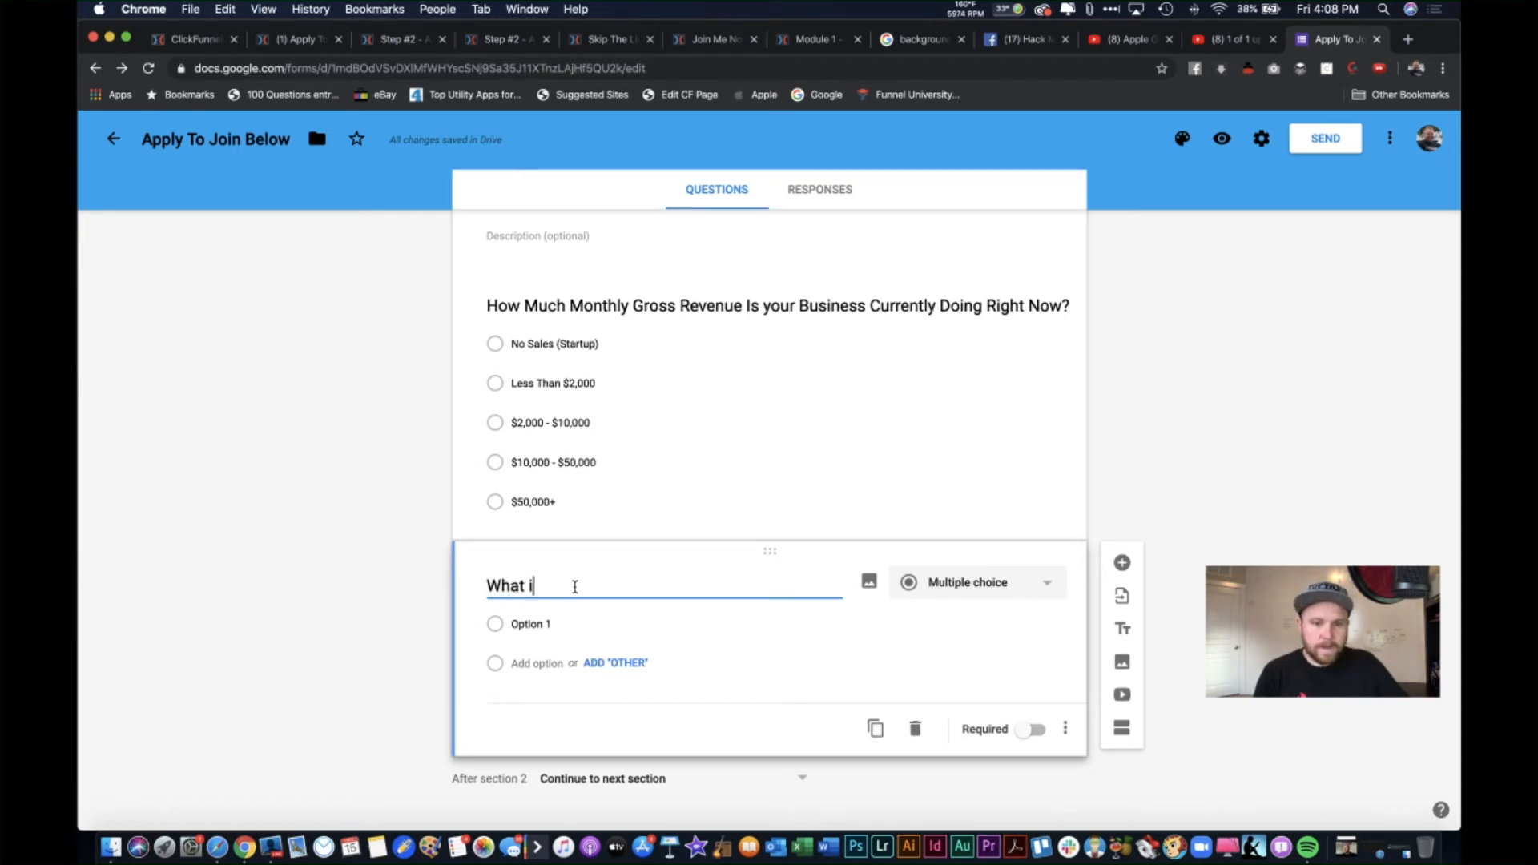
key("BackSpace")
type("Is th")
key("BackSpace")
key("BackSpace")
type("The")
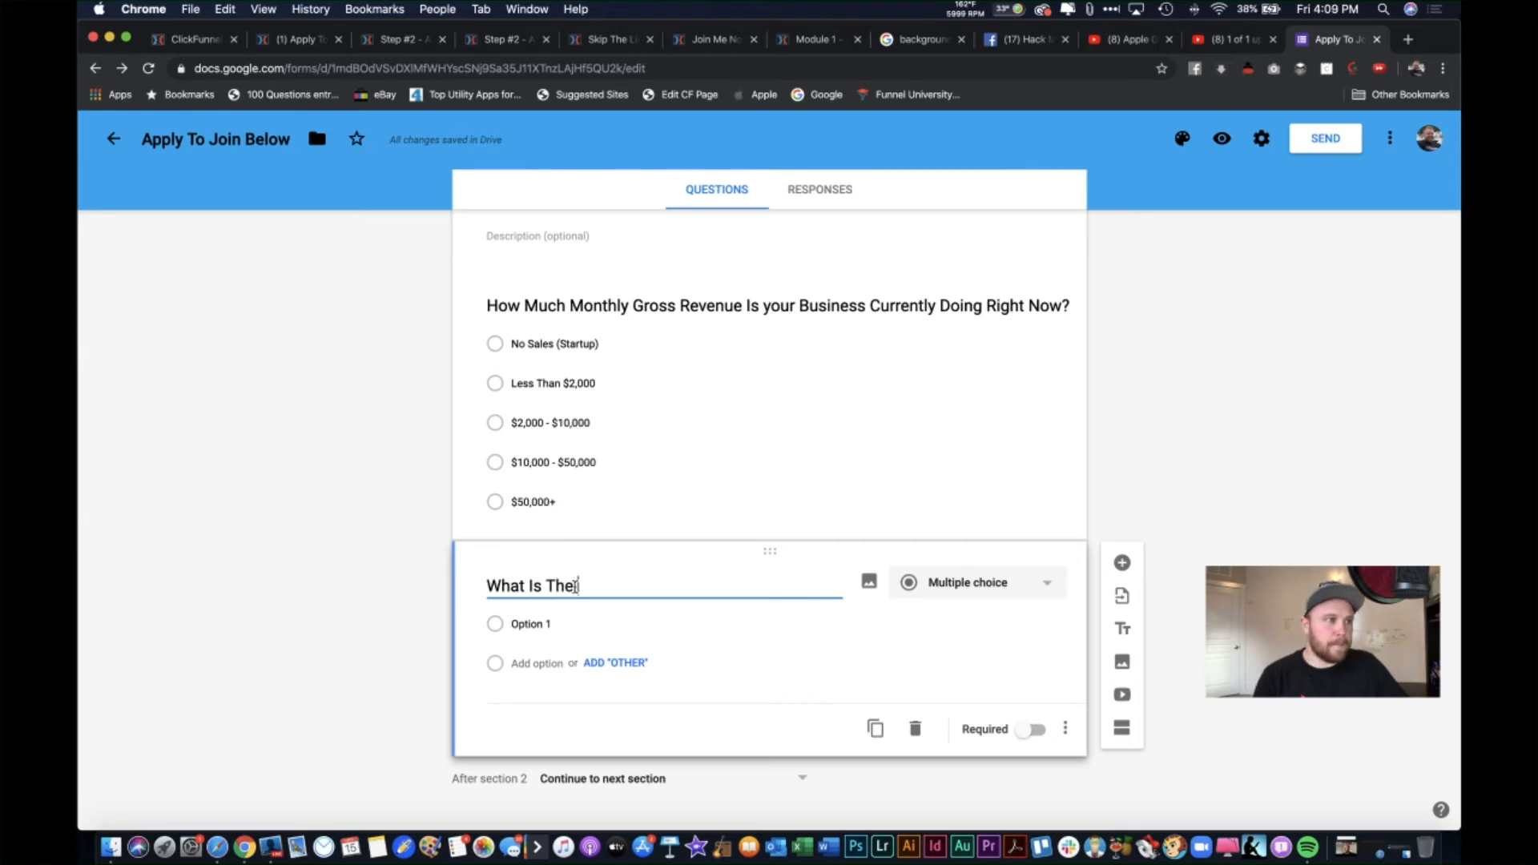
type(" Bigge")
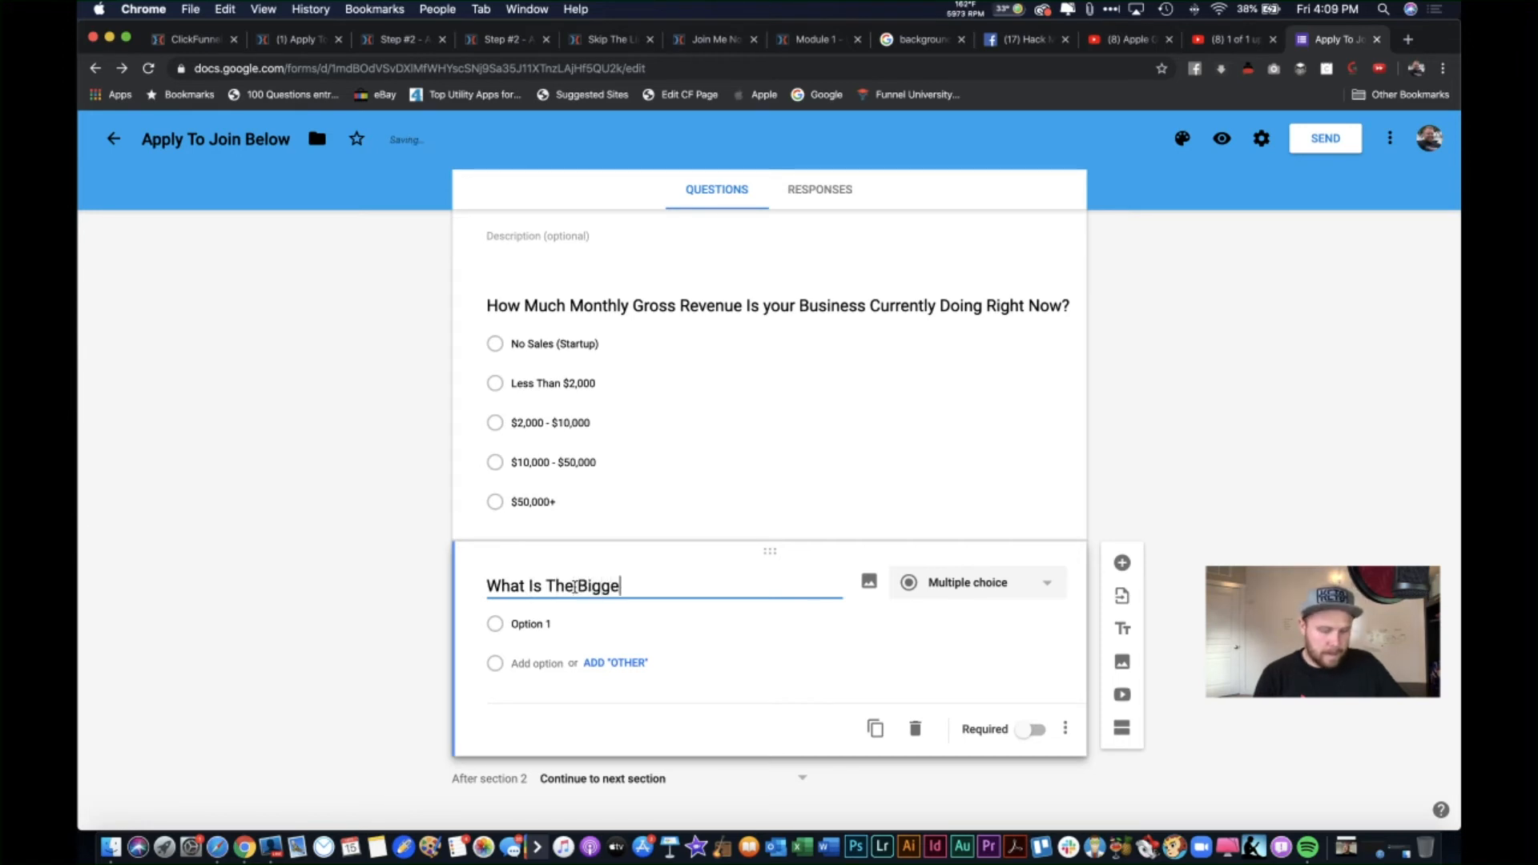
type("st Prob")
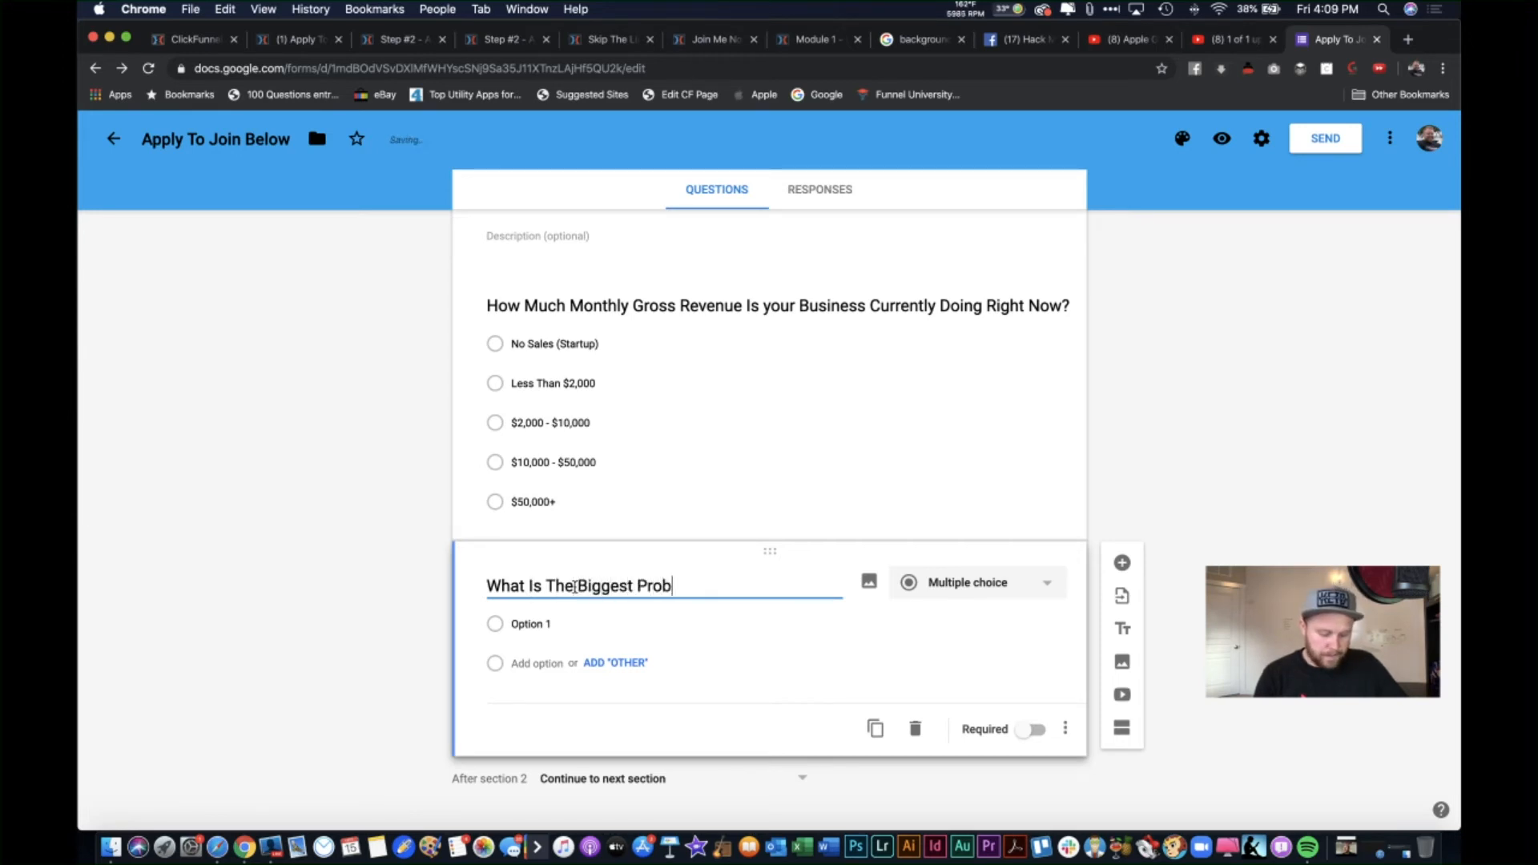
type("lem In Your ")
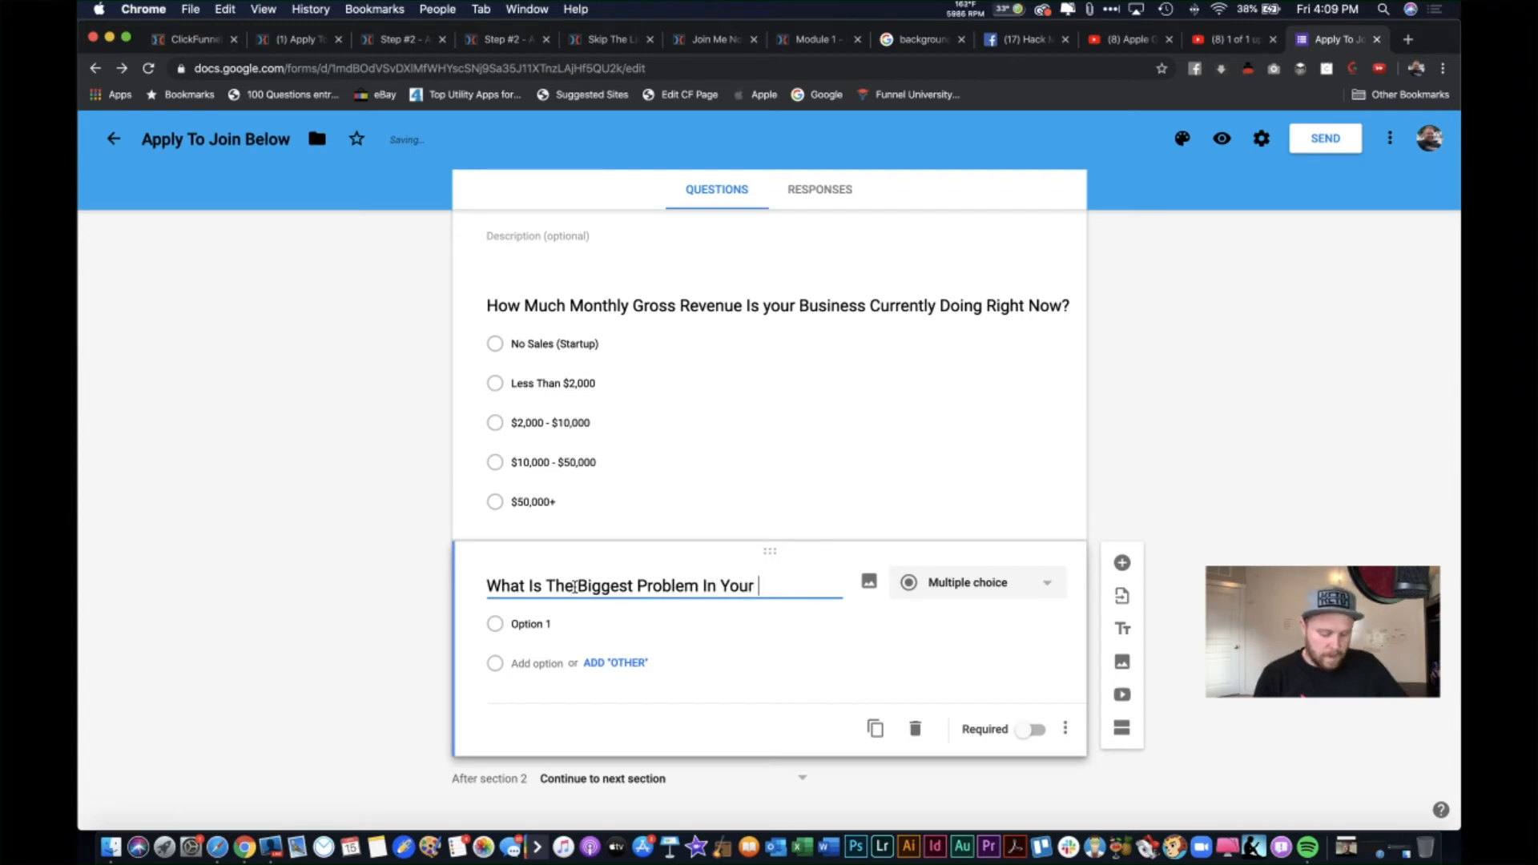
type("Business ")
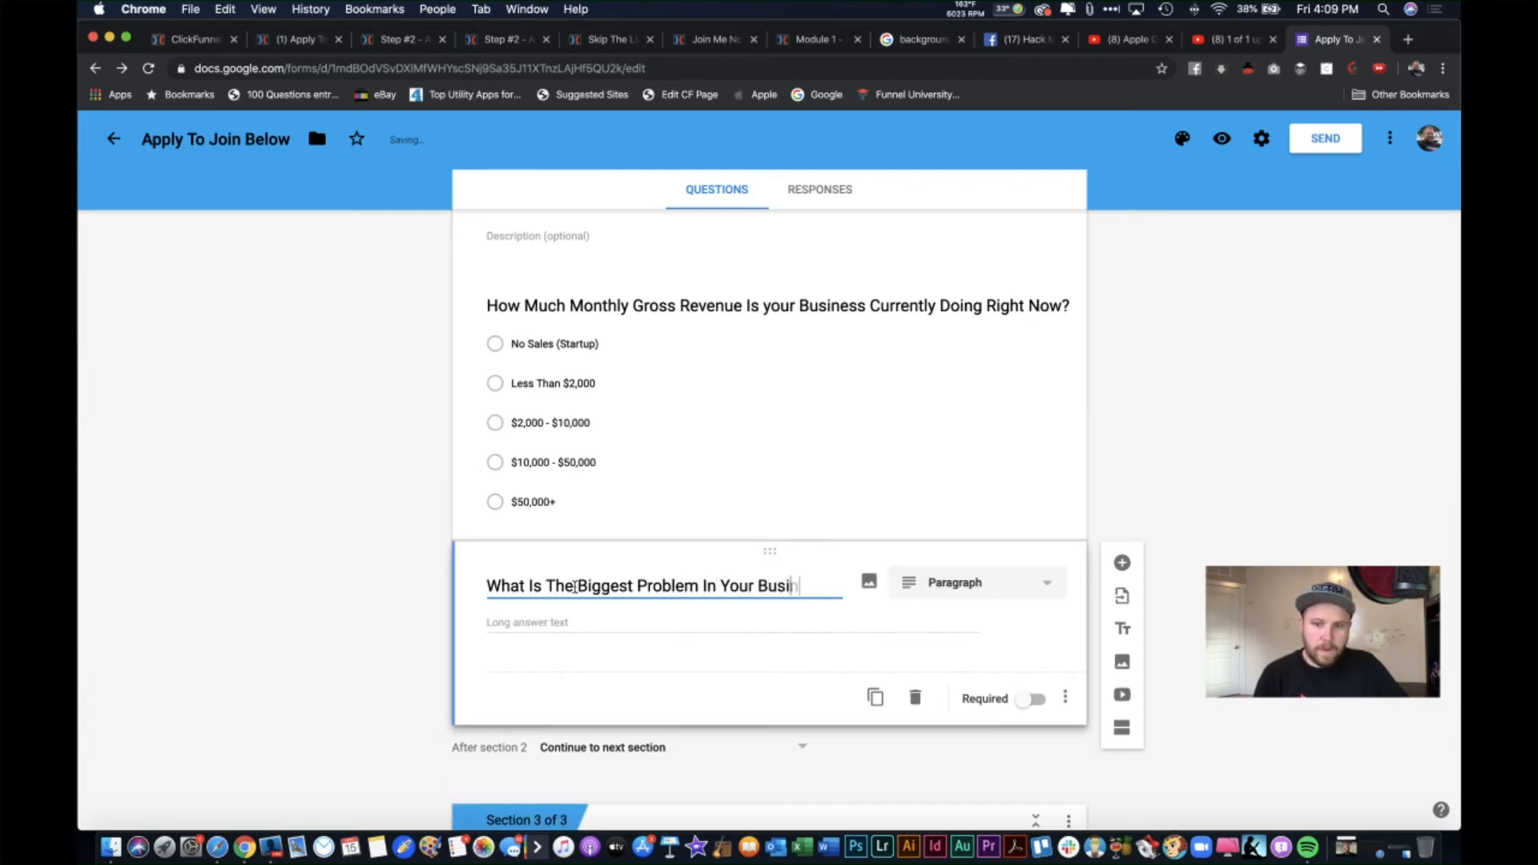
type("Right ")
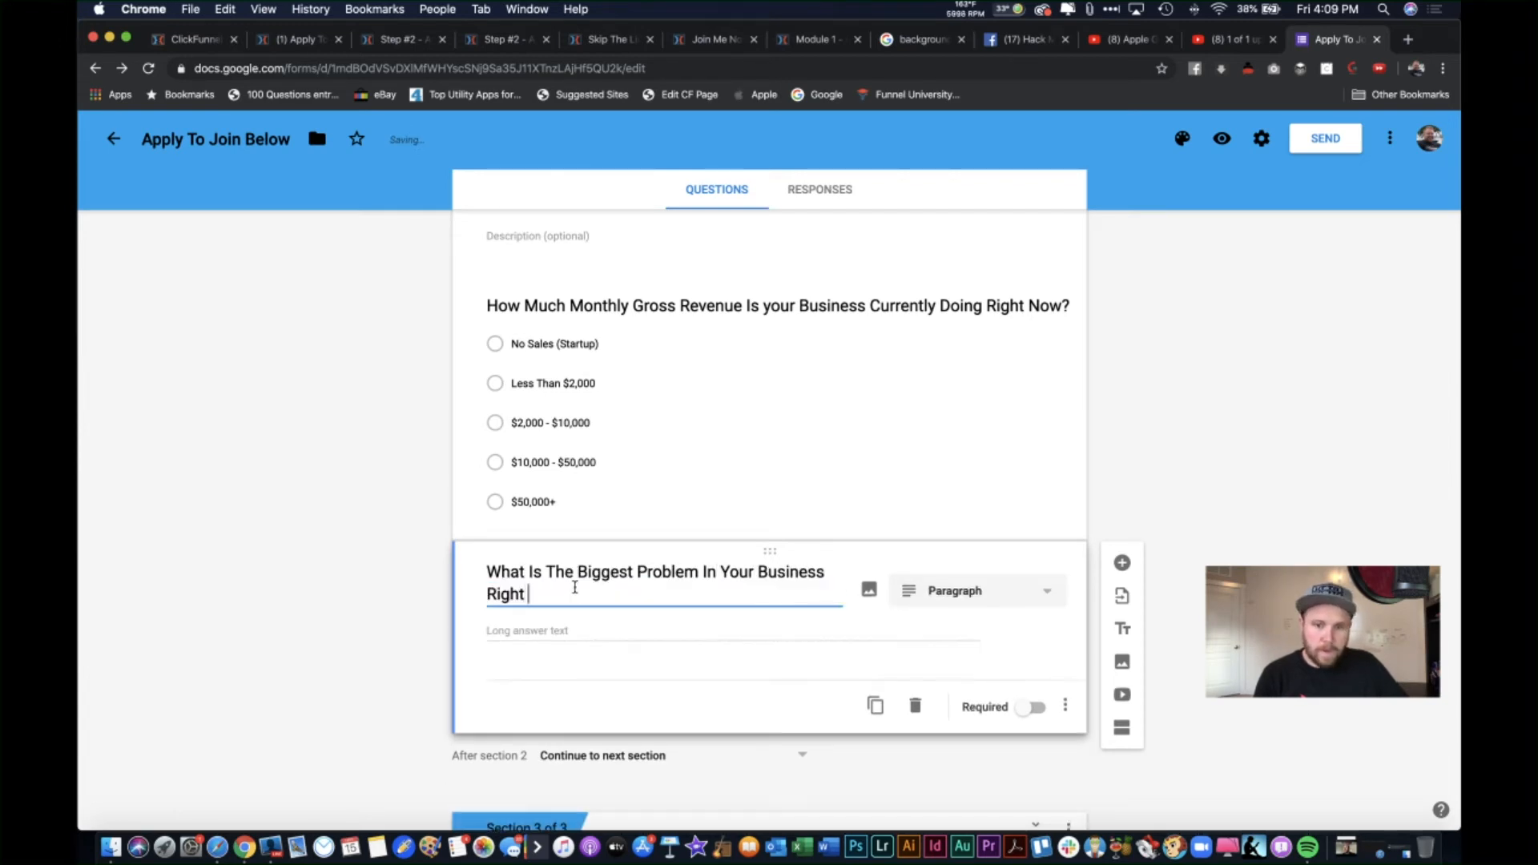
type("Now?")
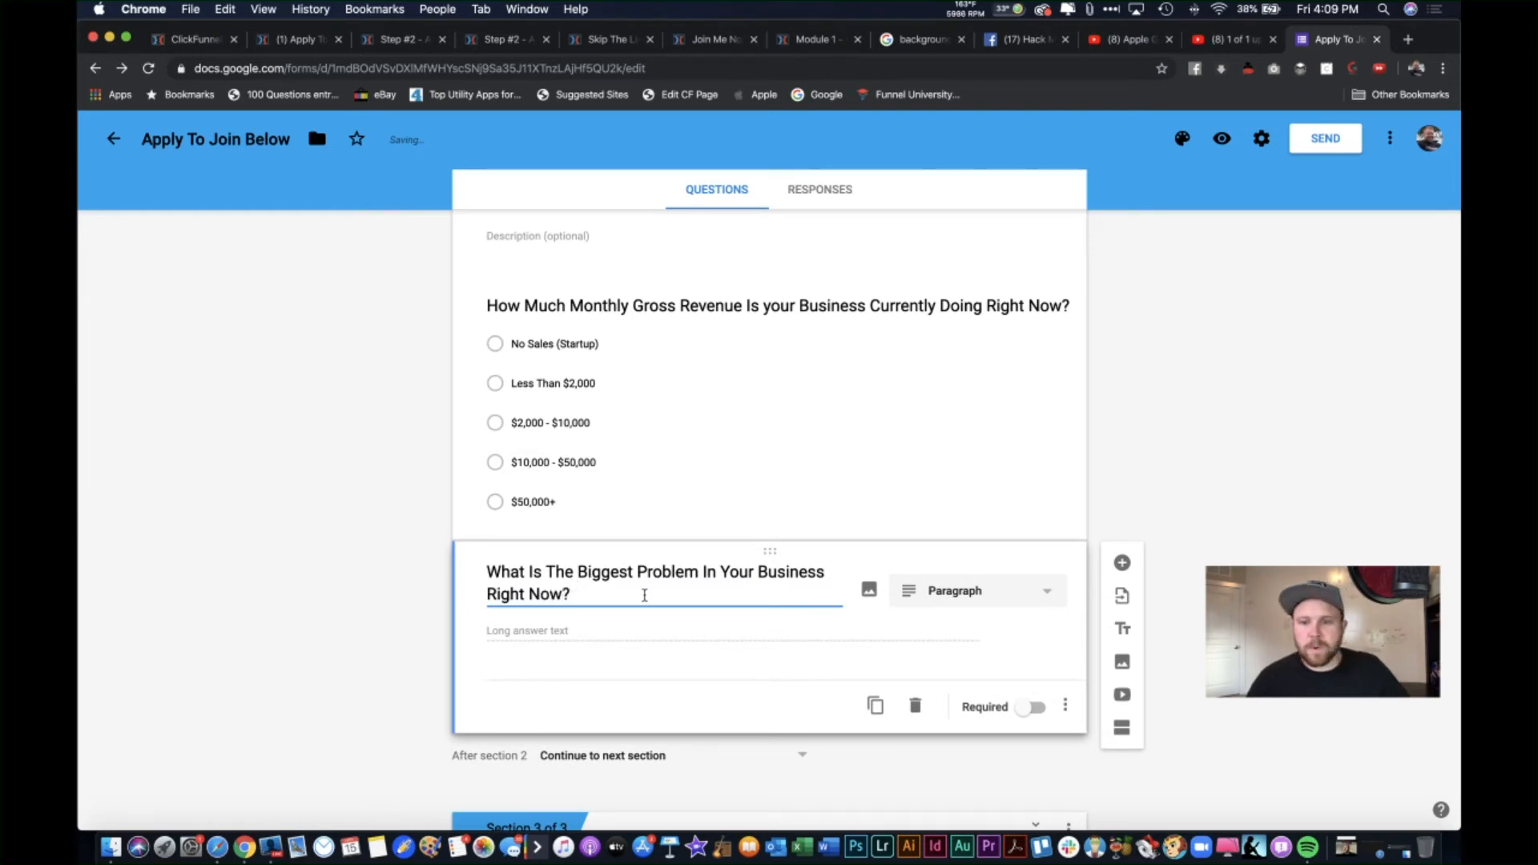
left_click(562, 622)
scroll(604, 635, "down", 1)
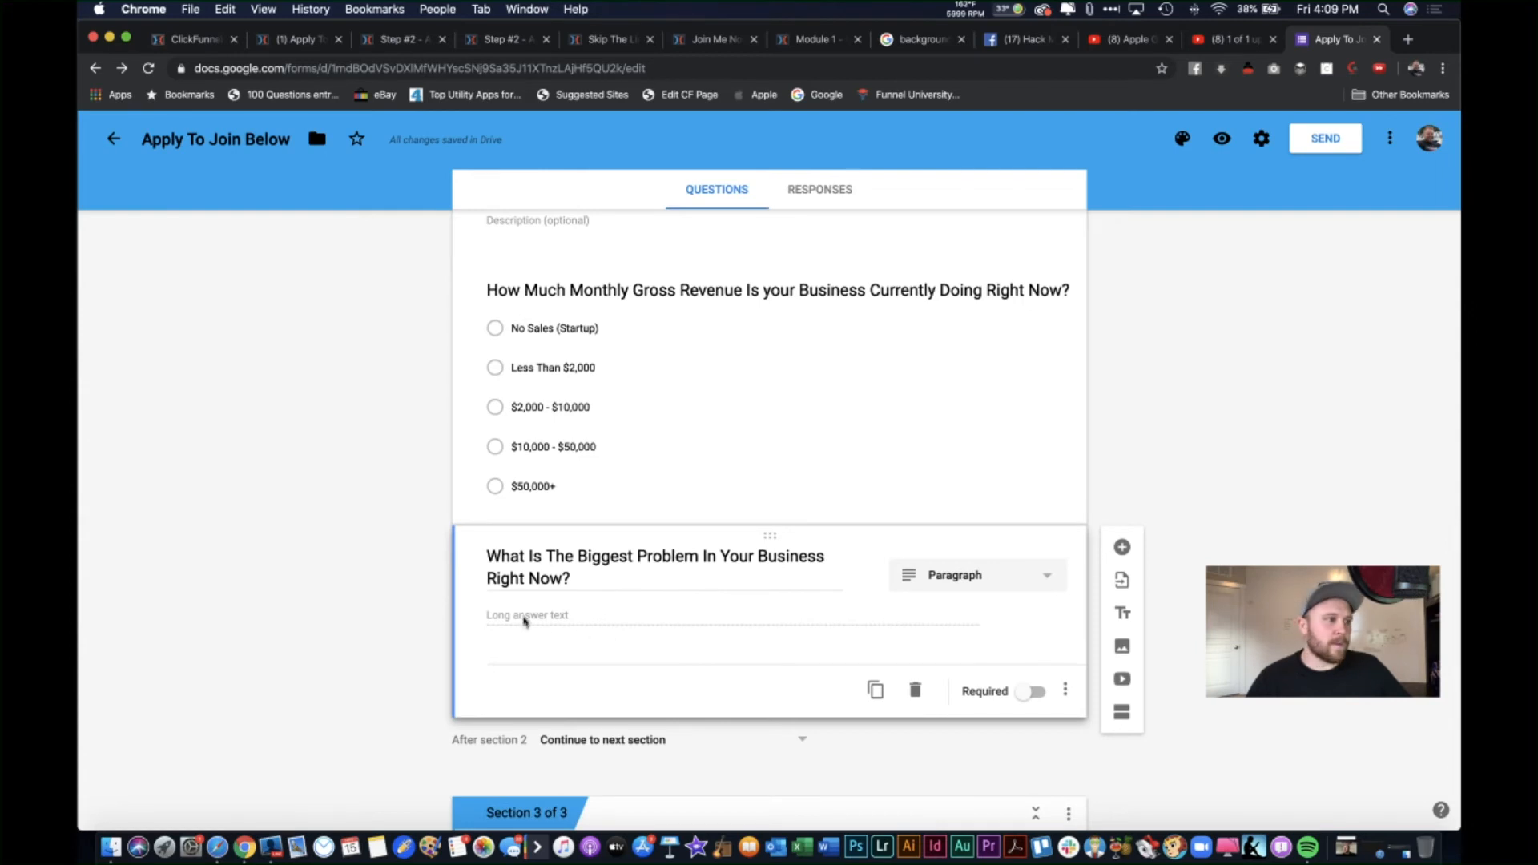
scroll(524, 621, "down", 1)
scroll(622, 617, "down", 2)
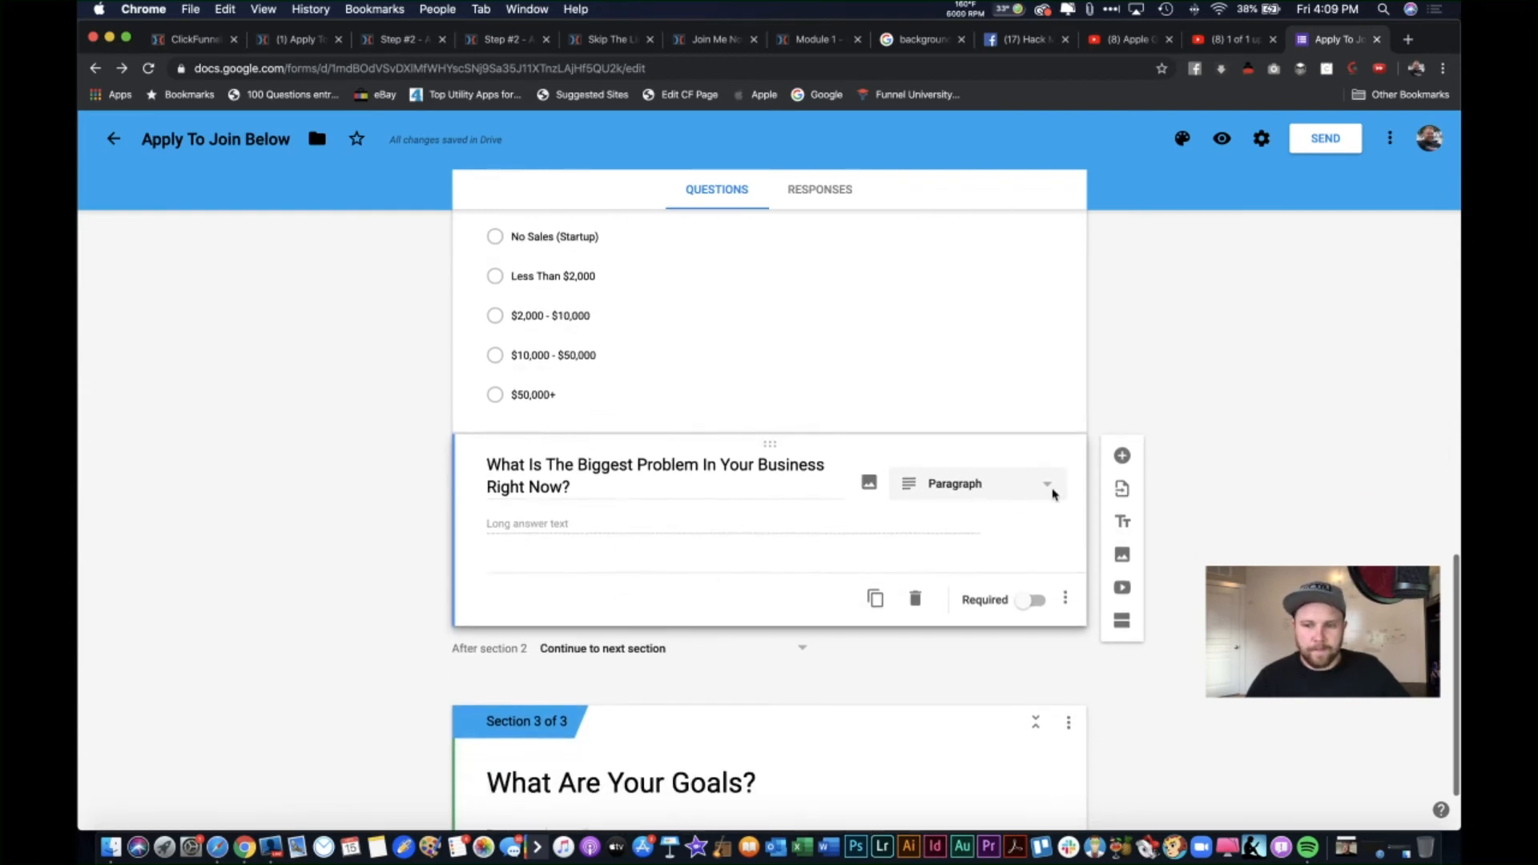
Step: Add a question below the problem question titled 'How Many MLM's Have You Joined In The Past?'
left_click(1123, 456)
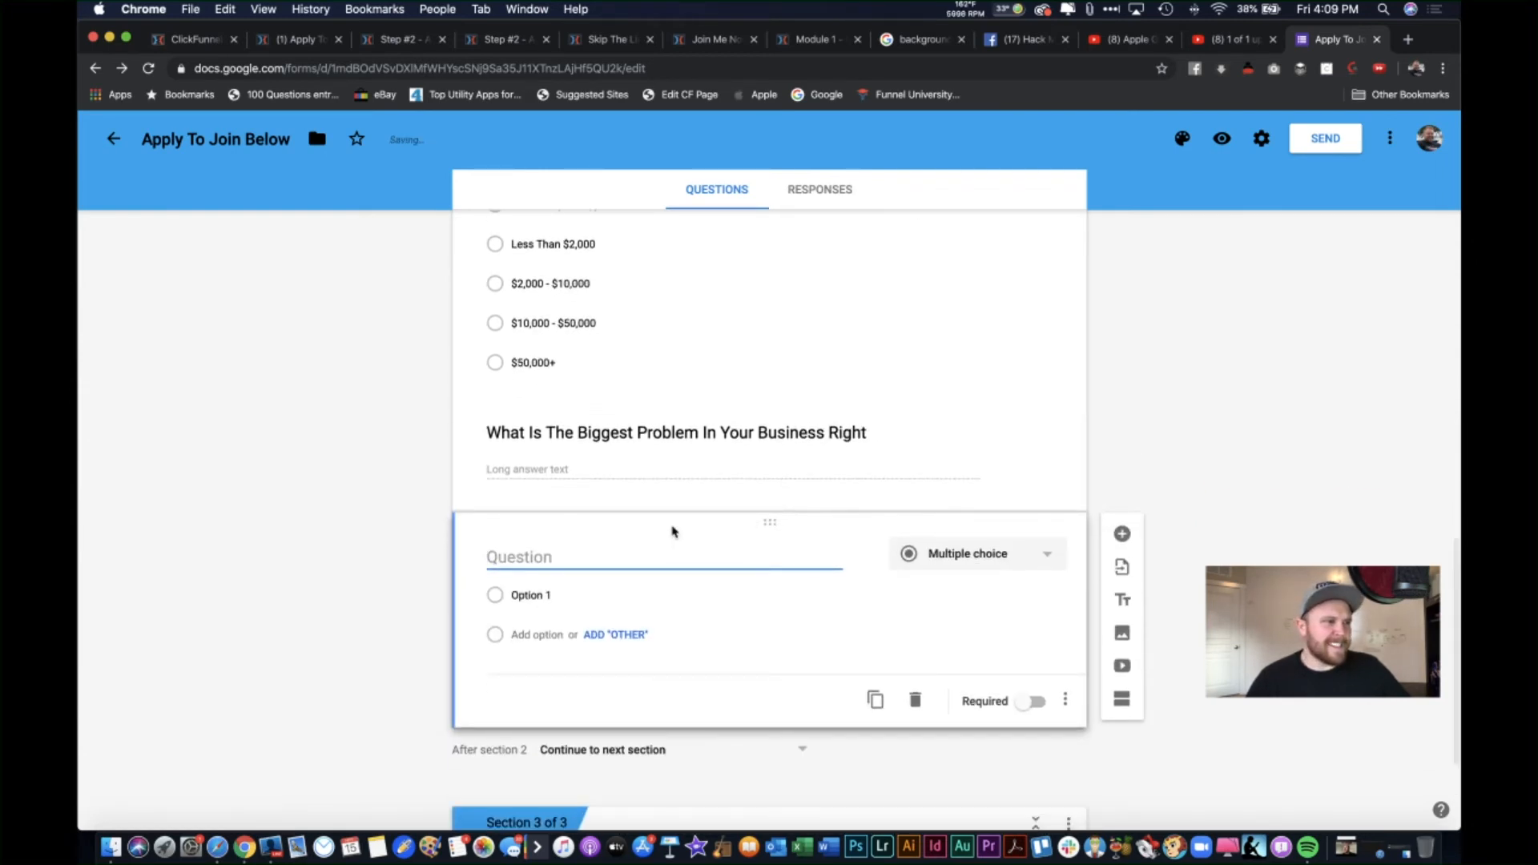
type("How Many MLM's Have You Joined")
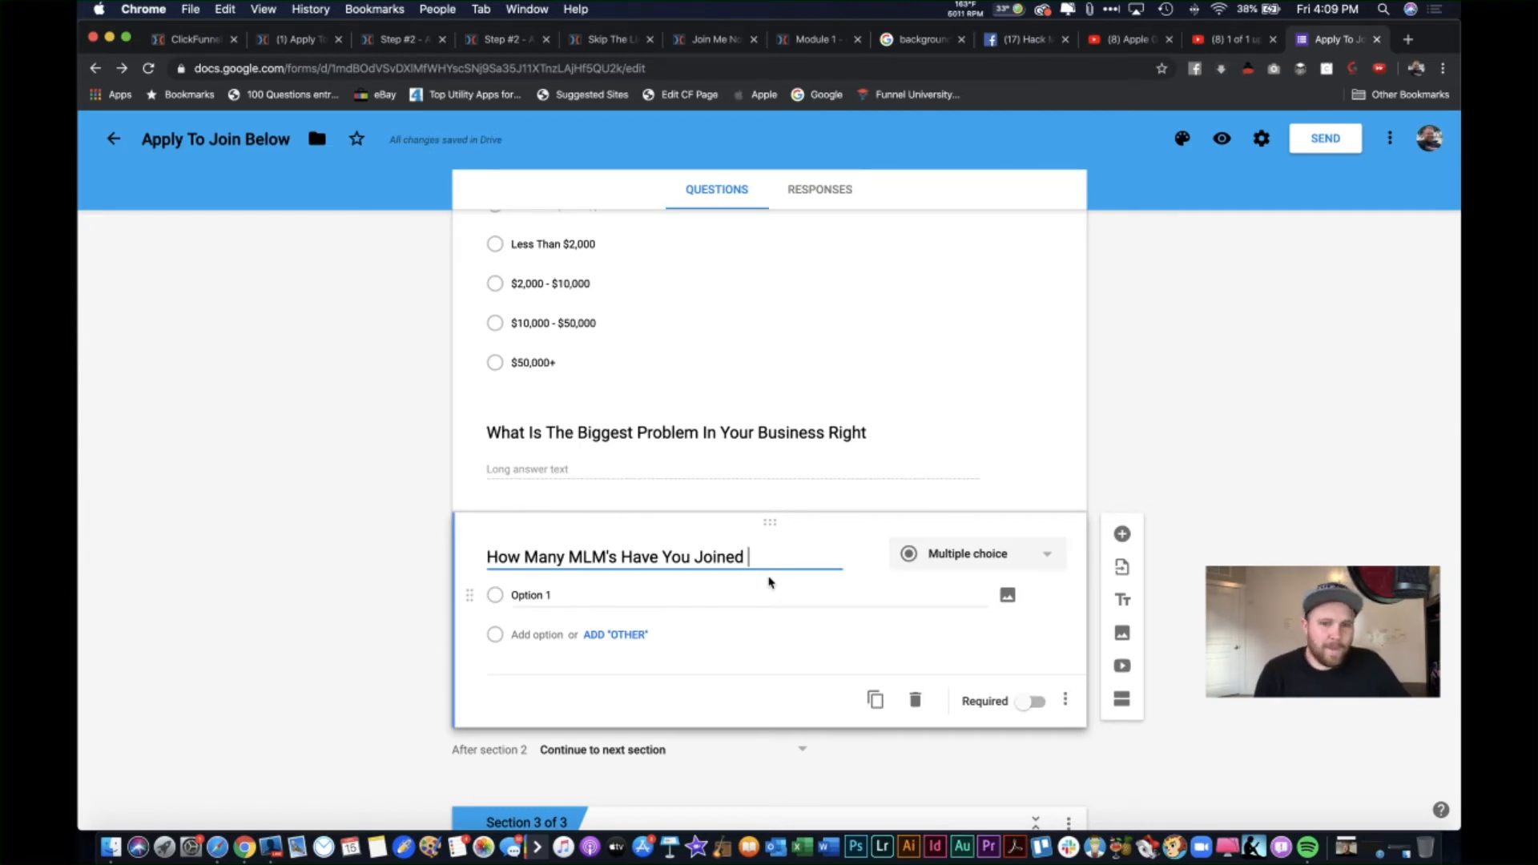
type("In The")
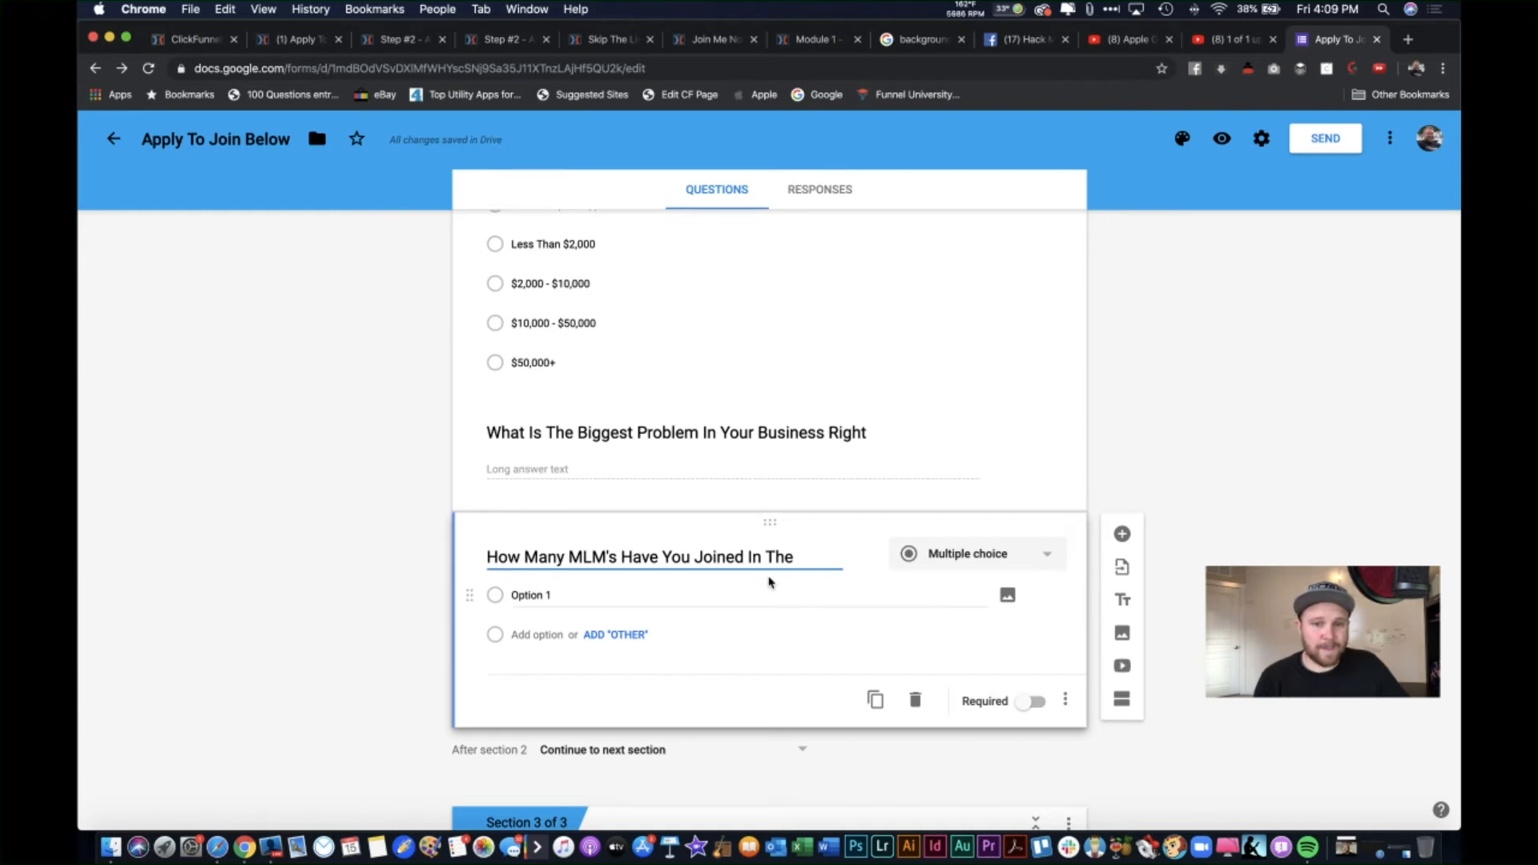
type("Pa")
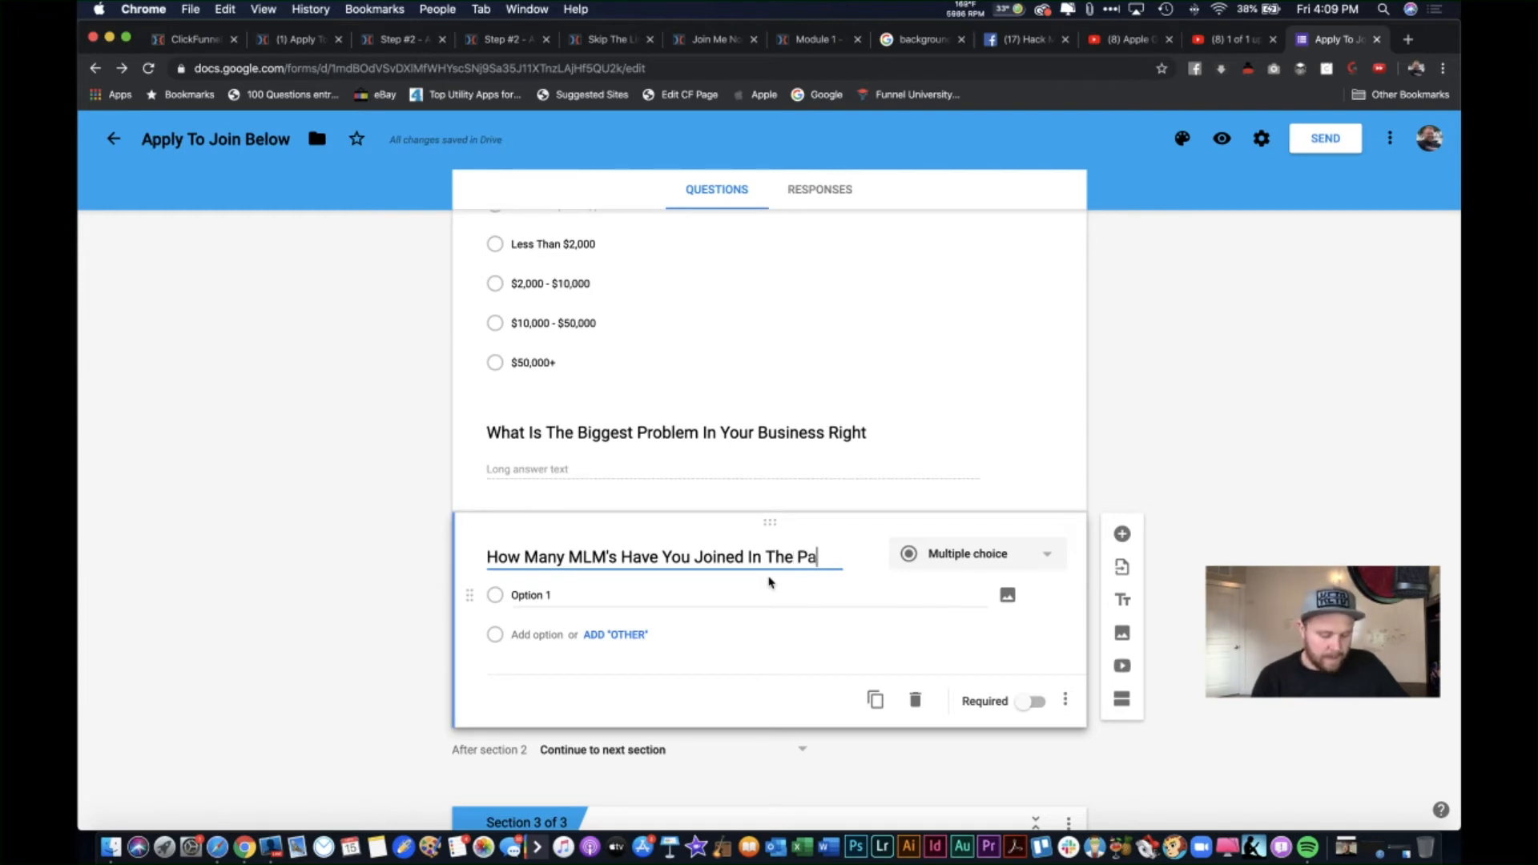
type("st?")
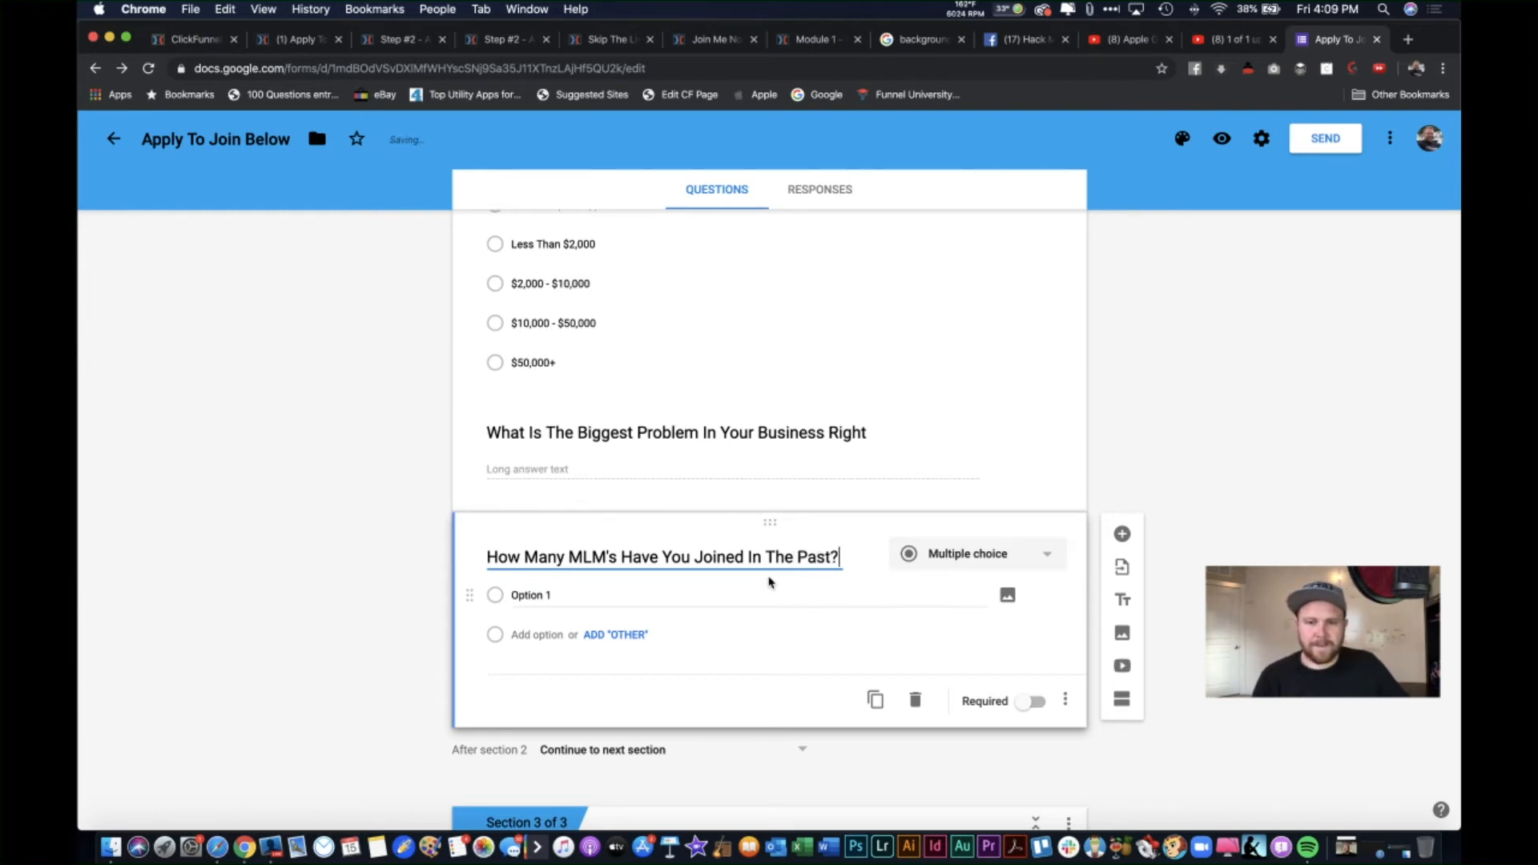
Step: Give it the choices 3 Or More, 2 Others, 1 Other and Brand New (Never Joined One Before)
left_click(629, 598)
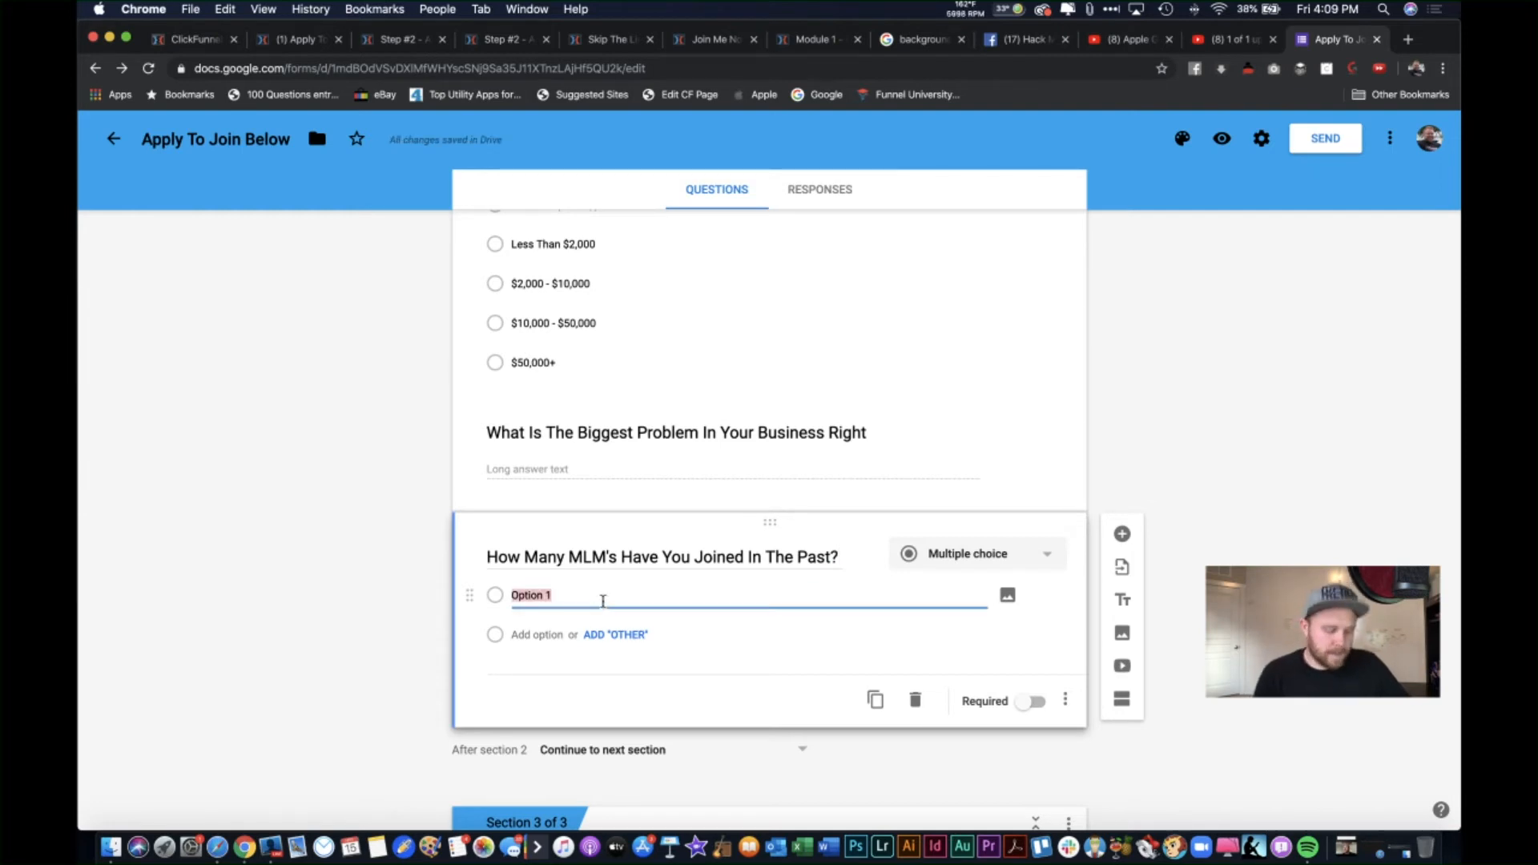
type("3 Or More")
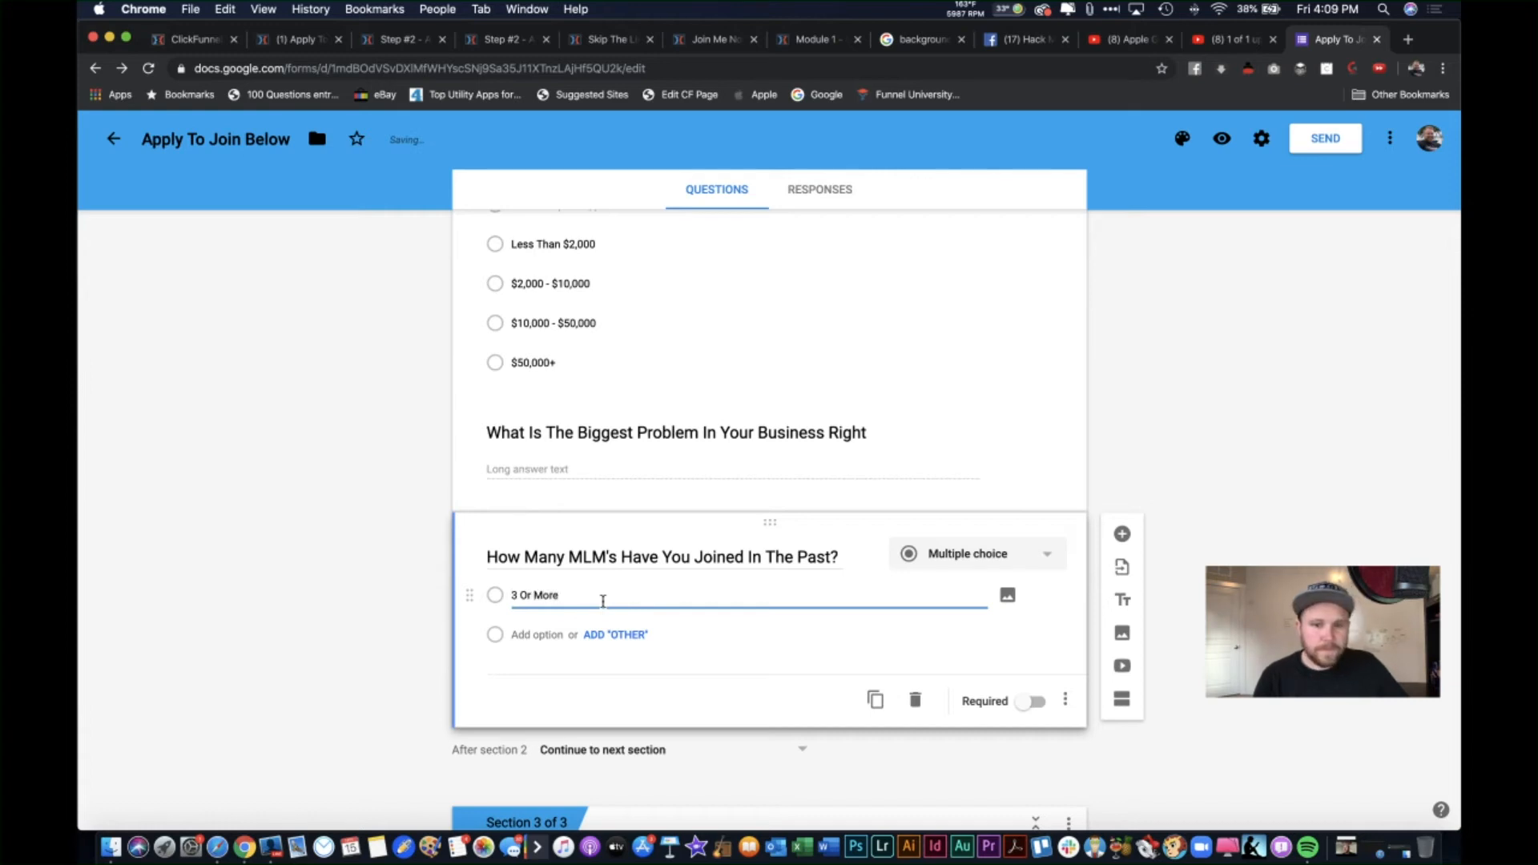
key("Return")
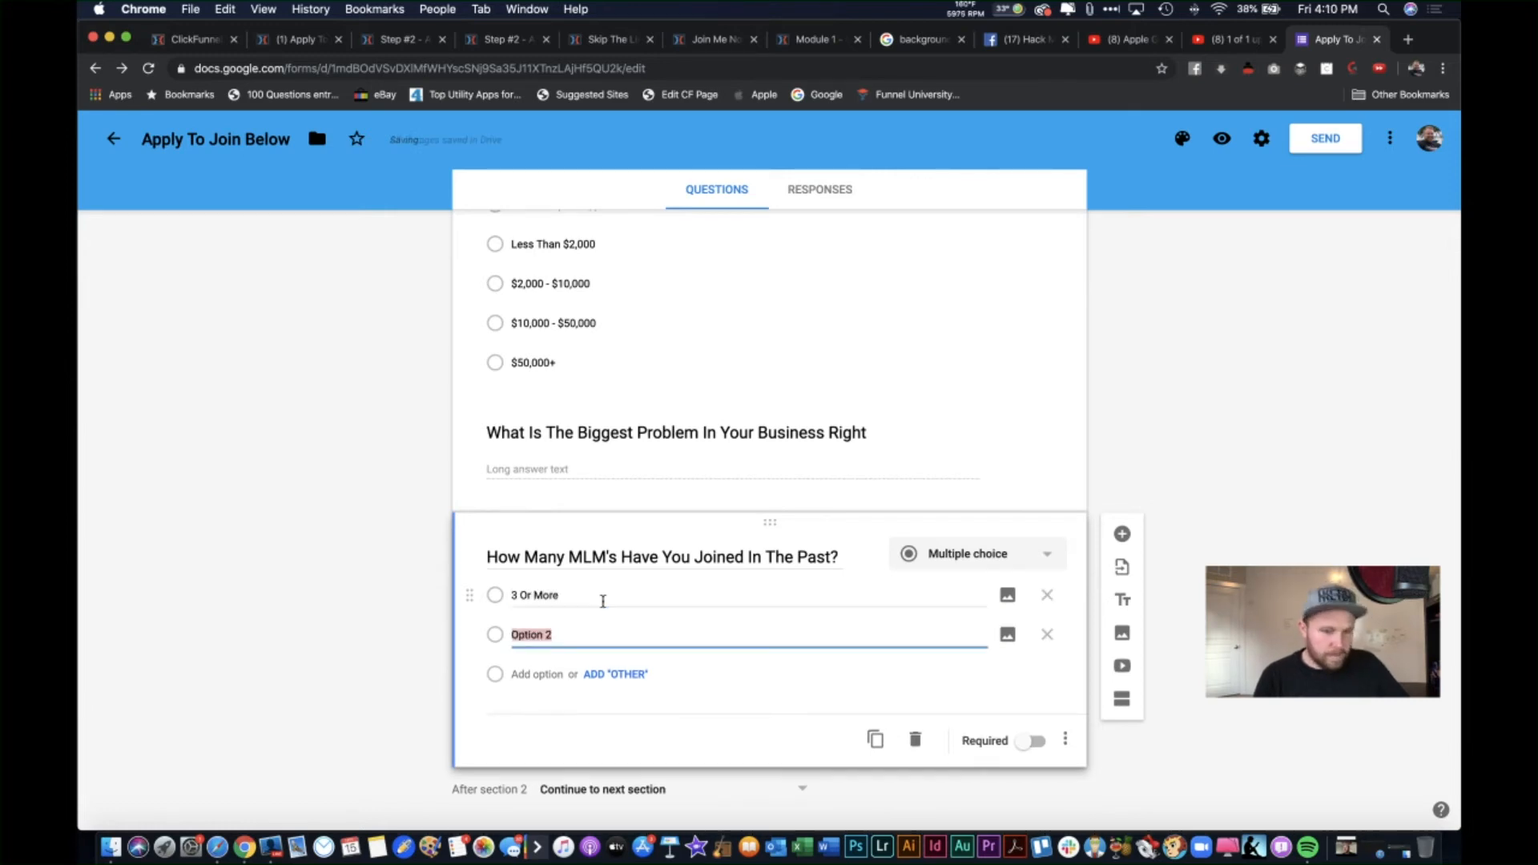
type("2 Others")
key("Return")
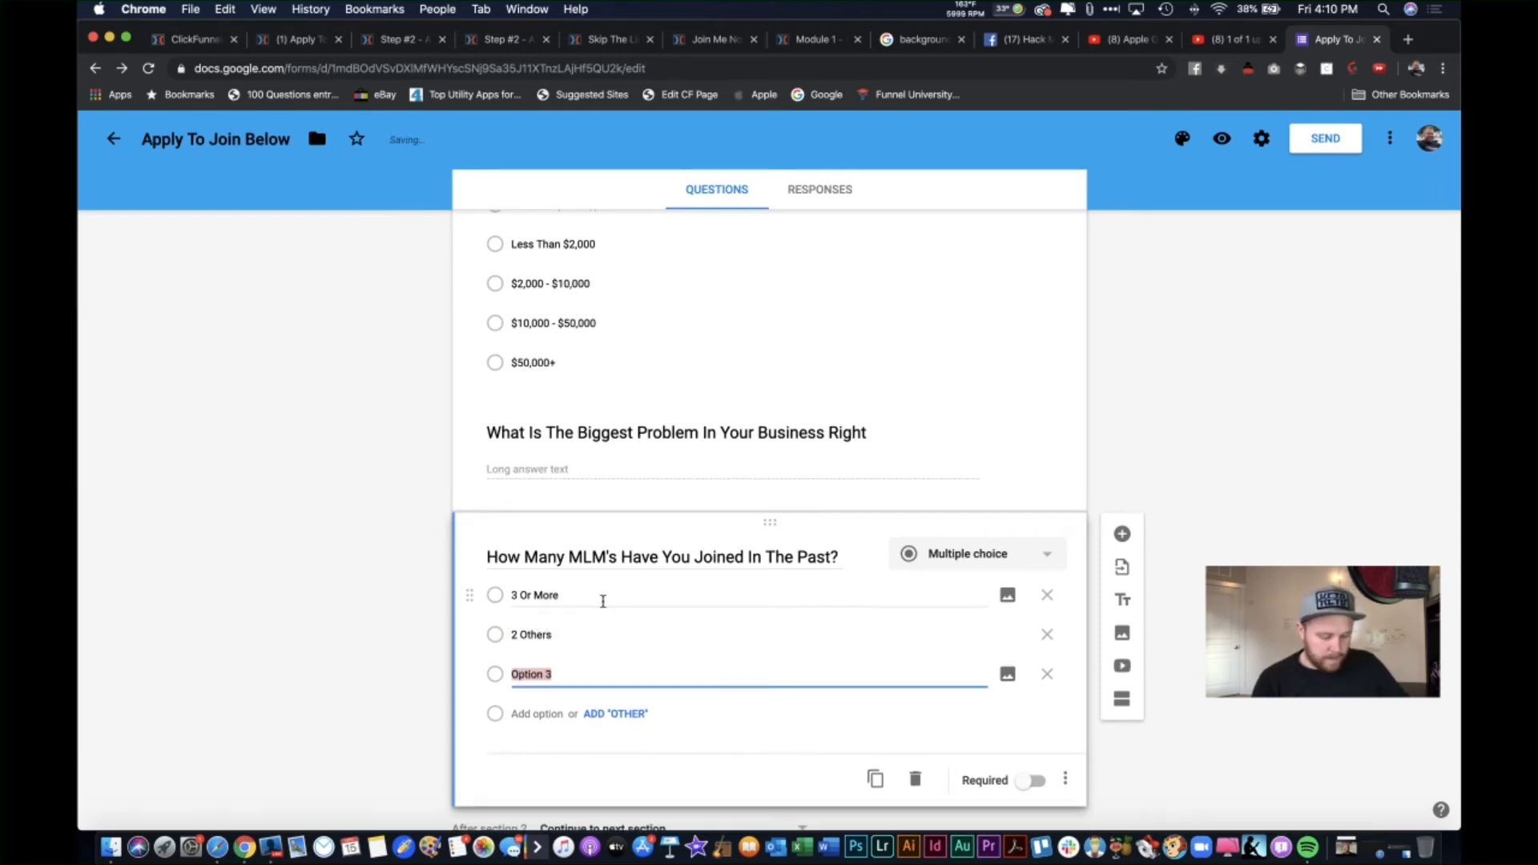
type("1 Other")
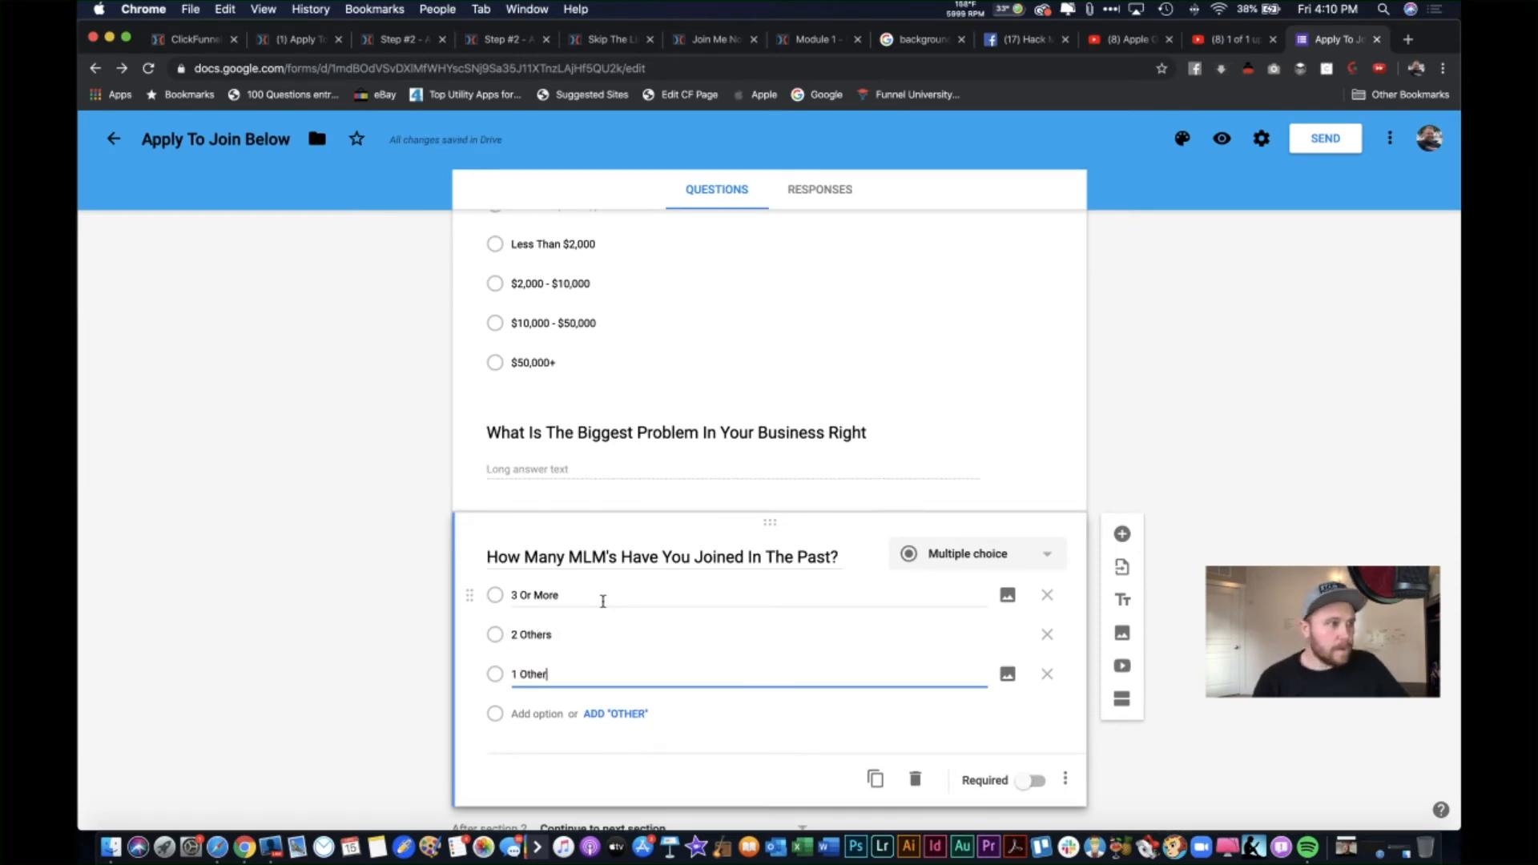
key("Return")
type("Brand Ne")
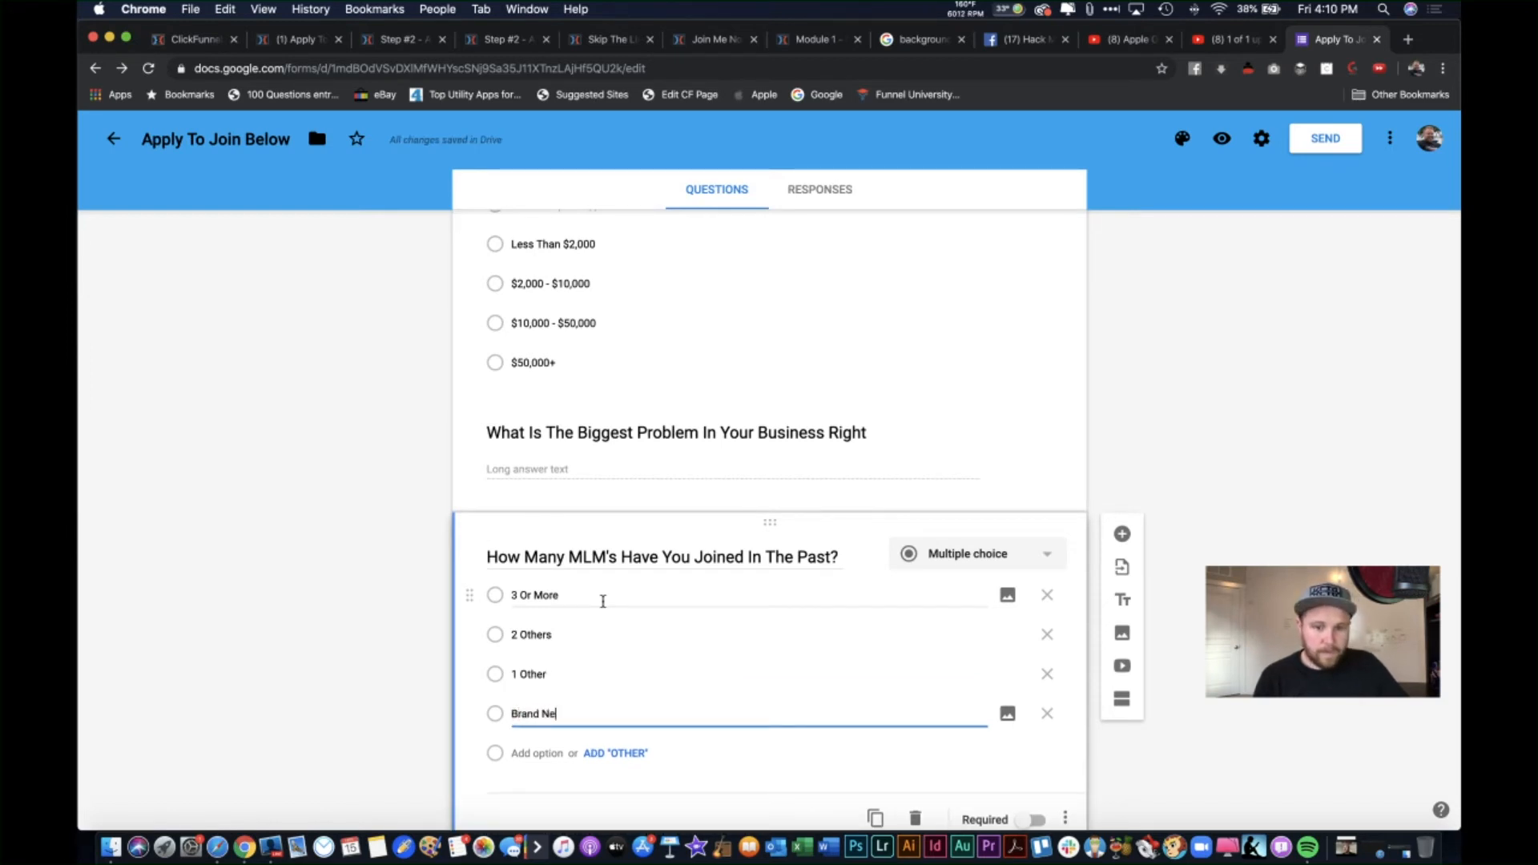
type("w (N")
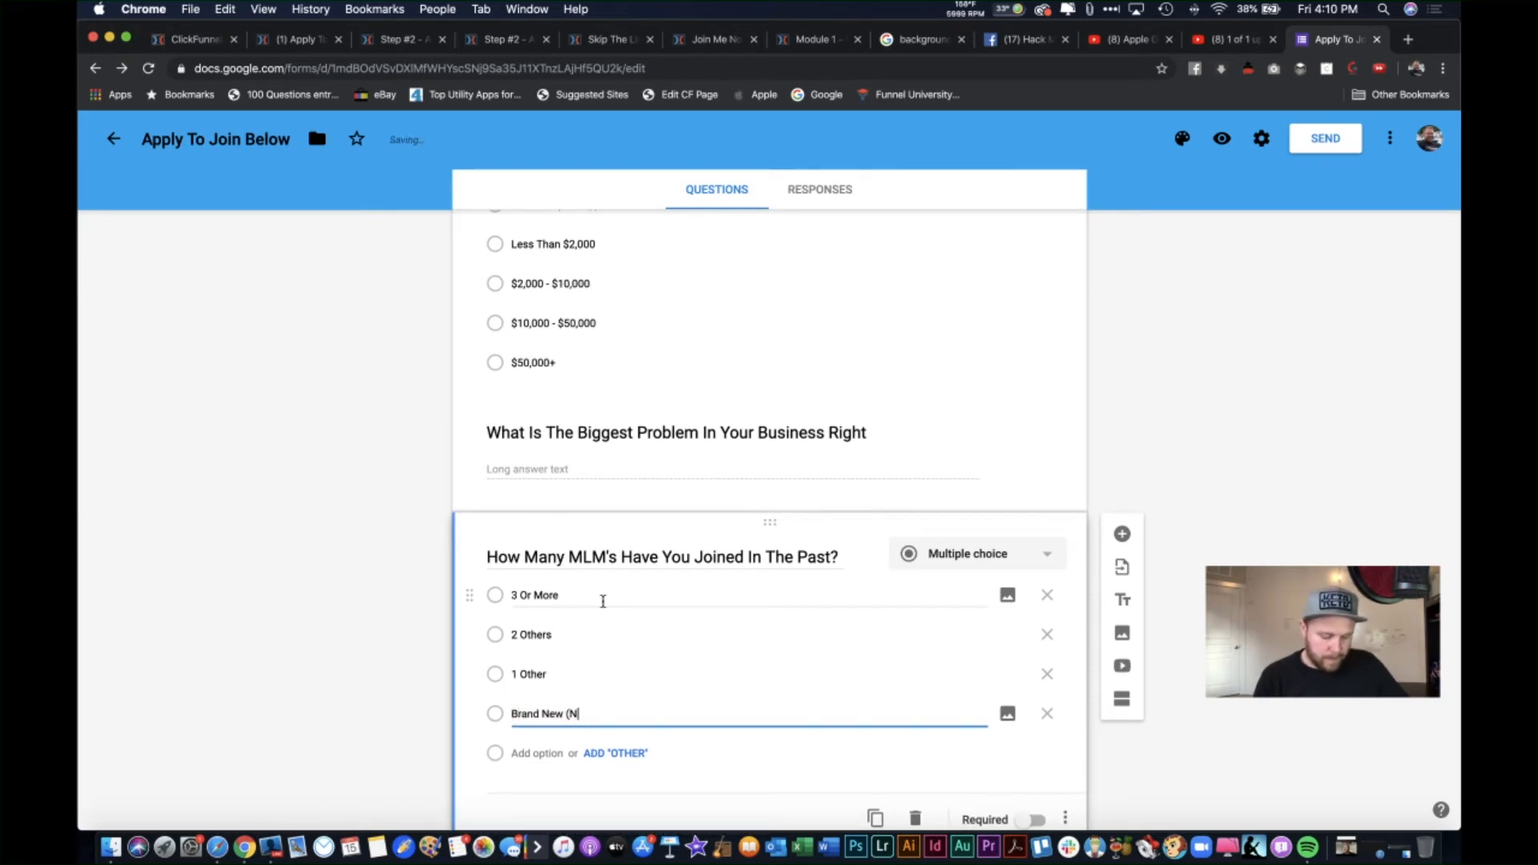
type("ever Joined ")
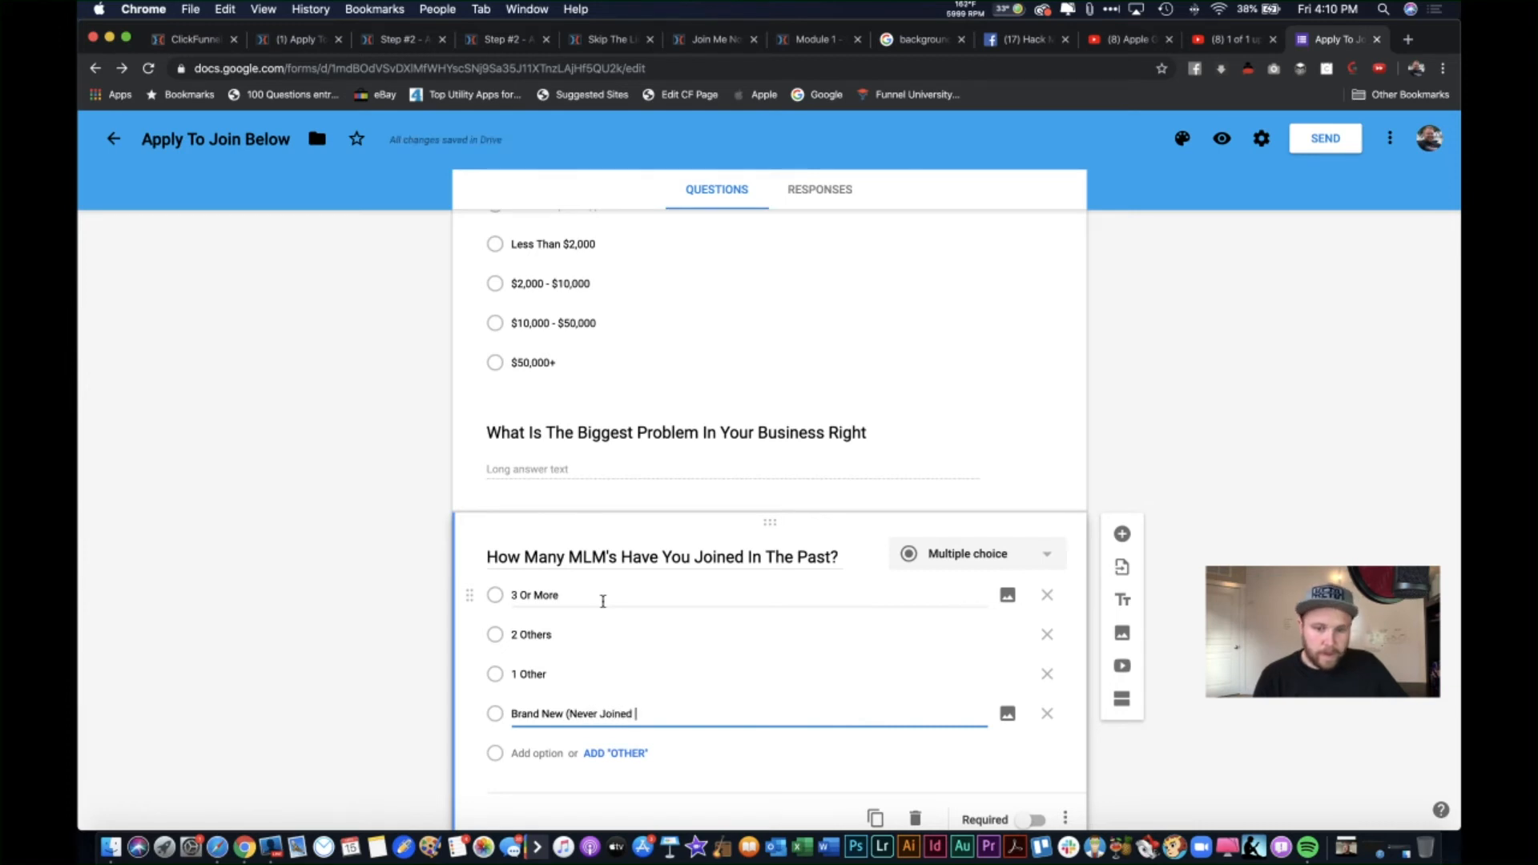
type("One Be")
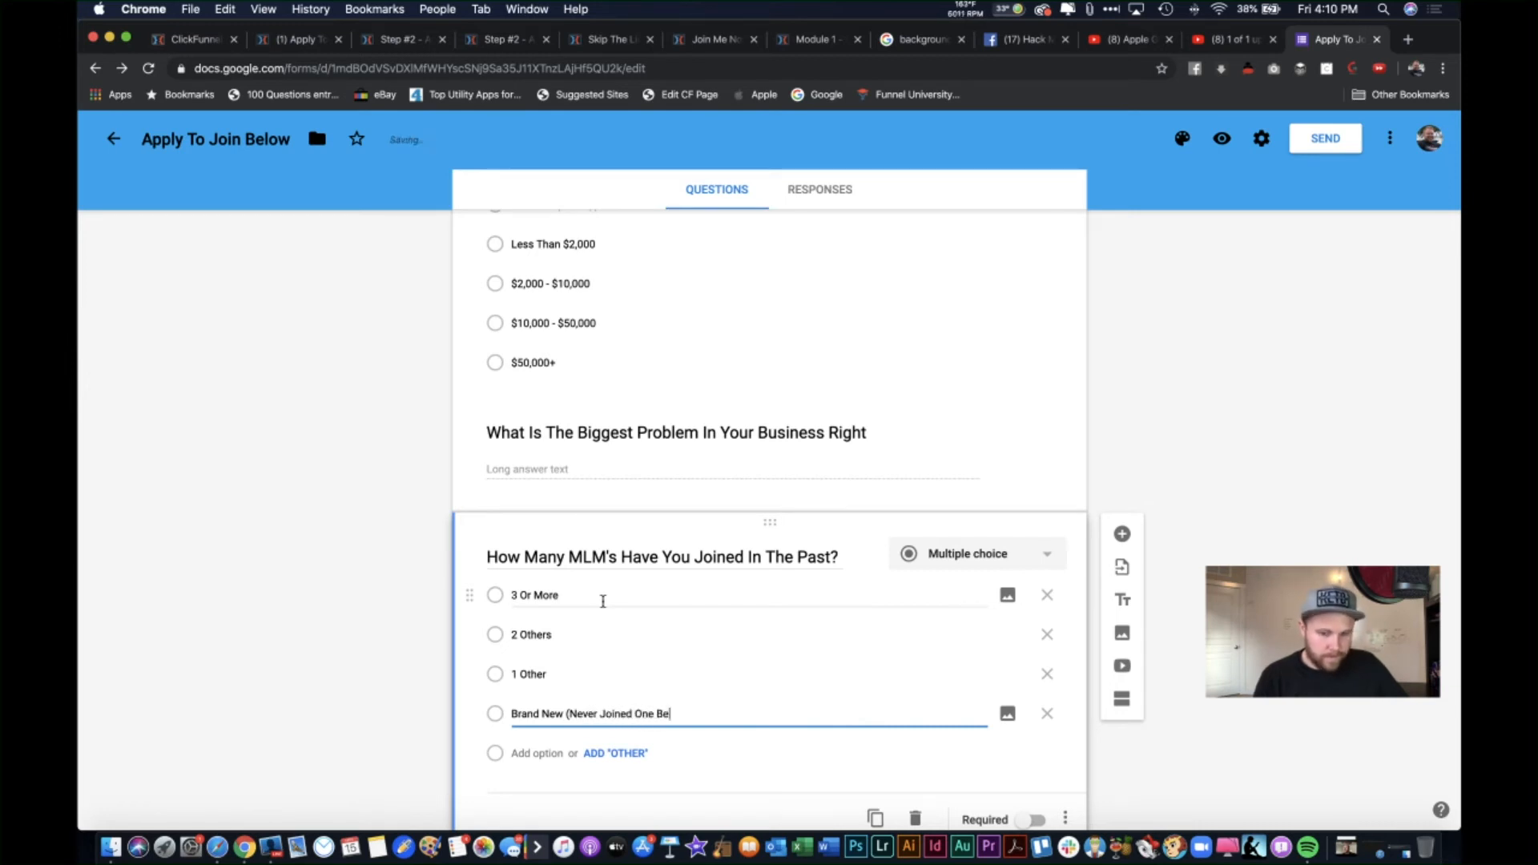
type("fore)")
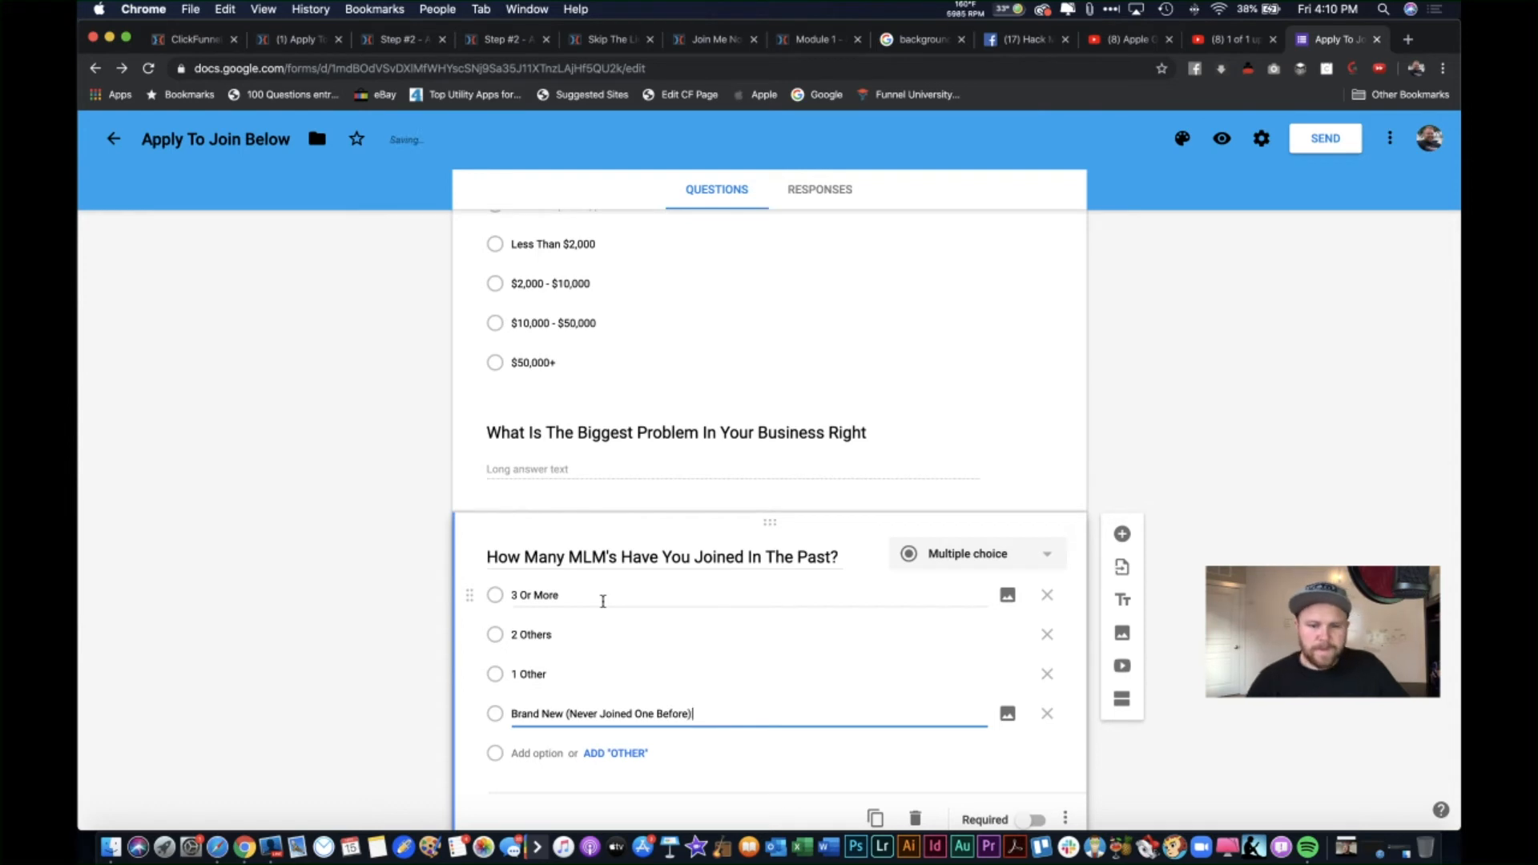
scroll(841, 693, "down", 1)
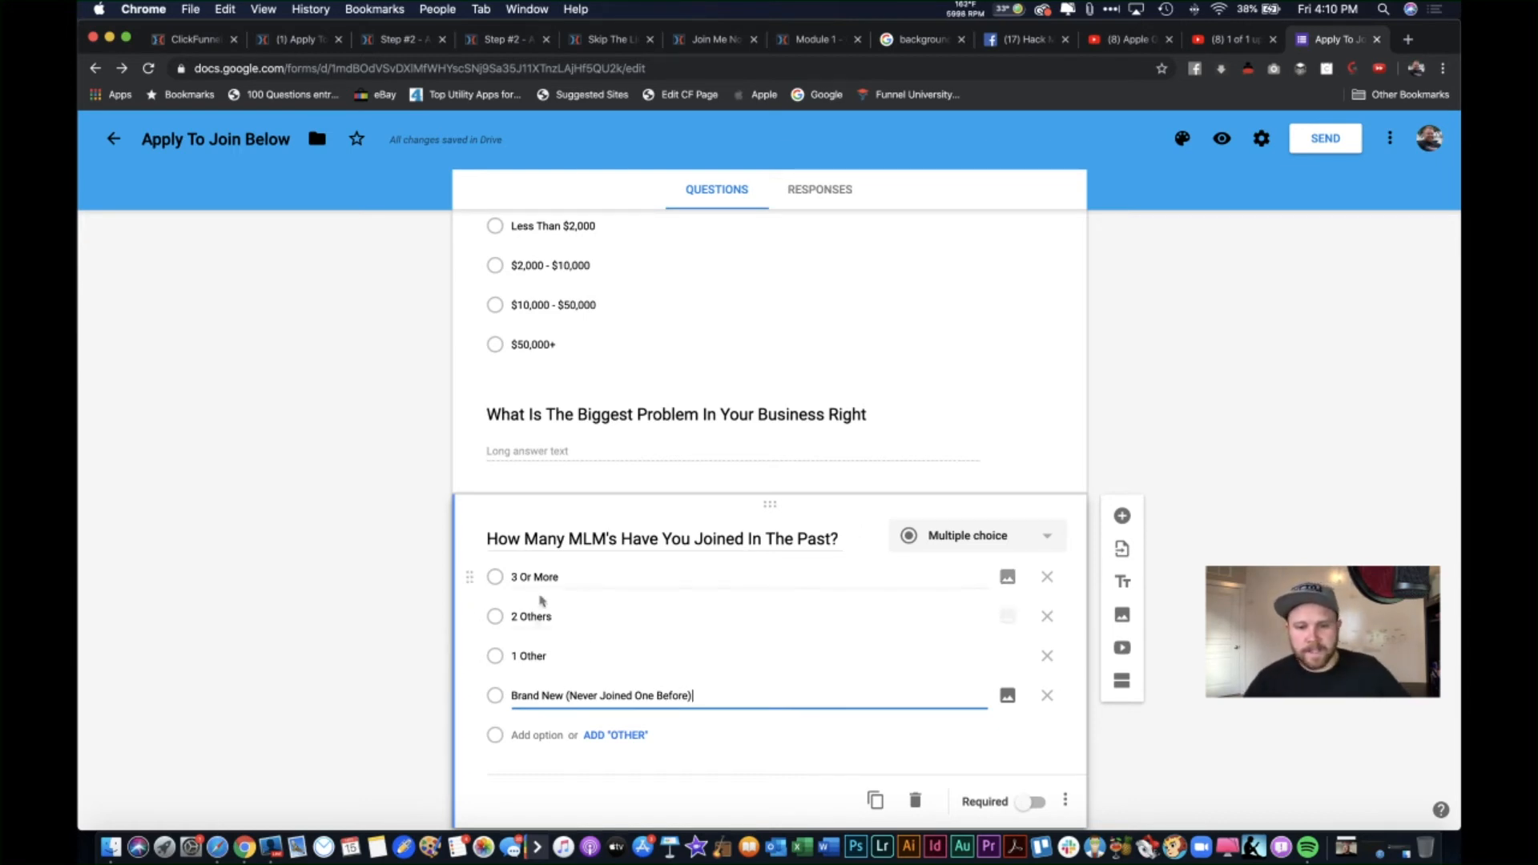
scroll(921, 727, "down", 1)
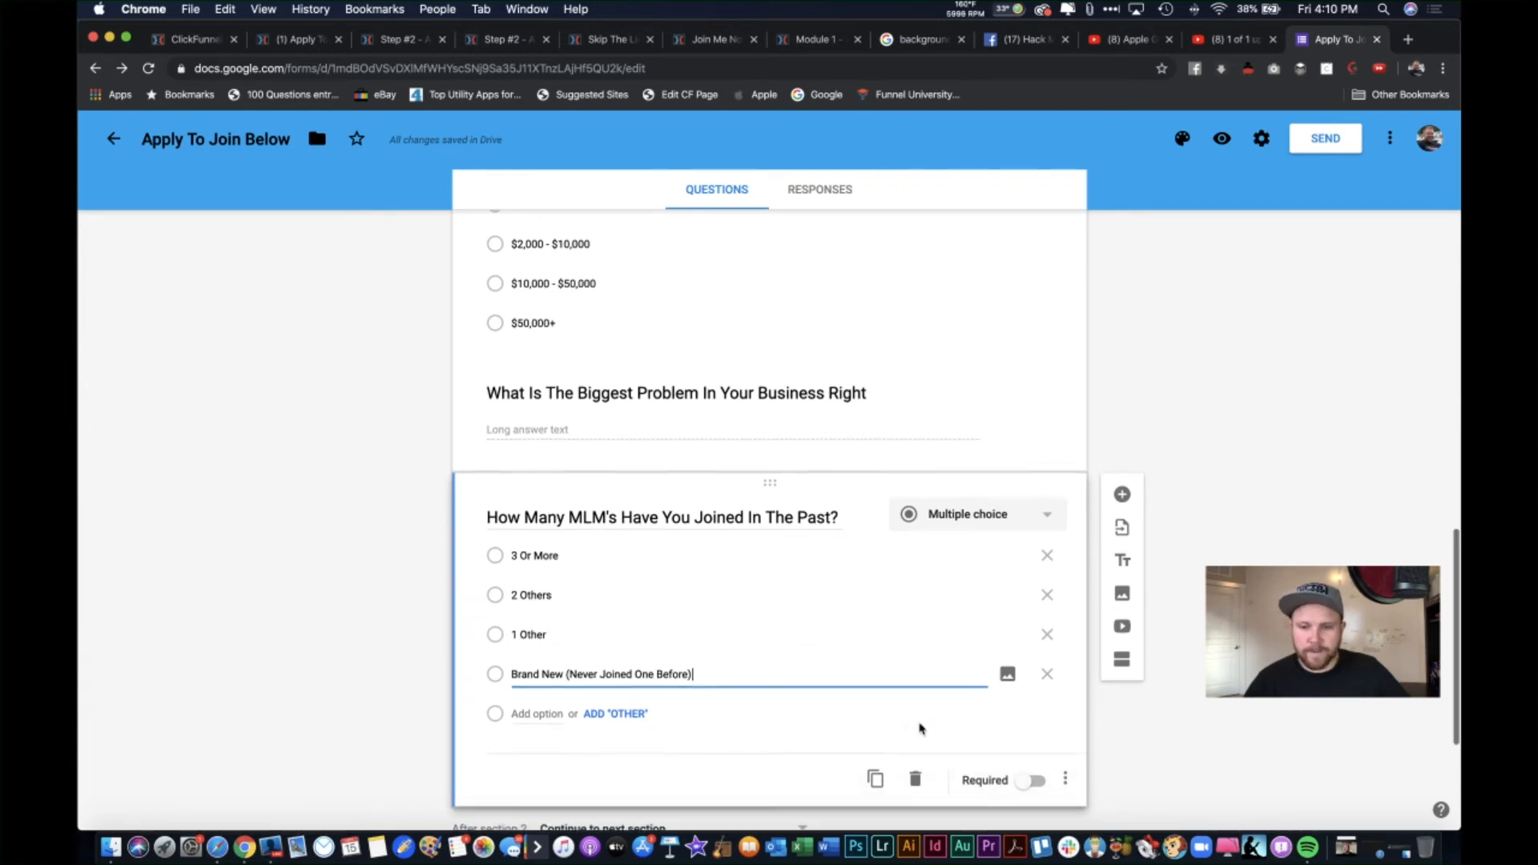
scroll(920, 727, "down", 1)
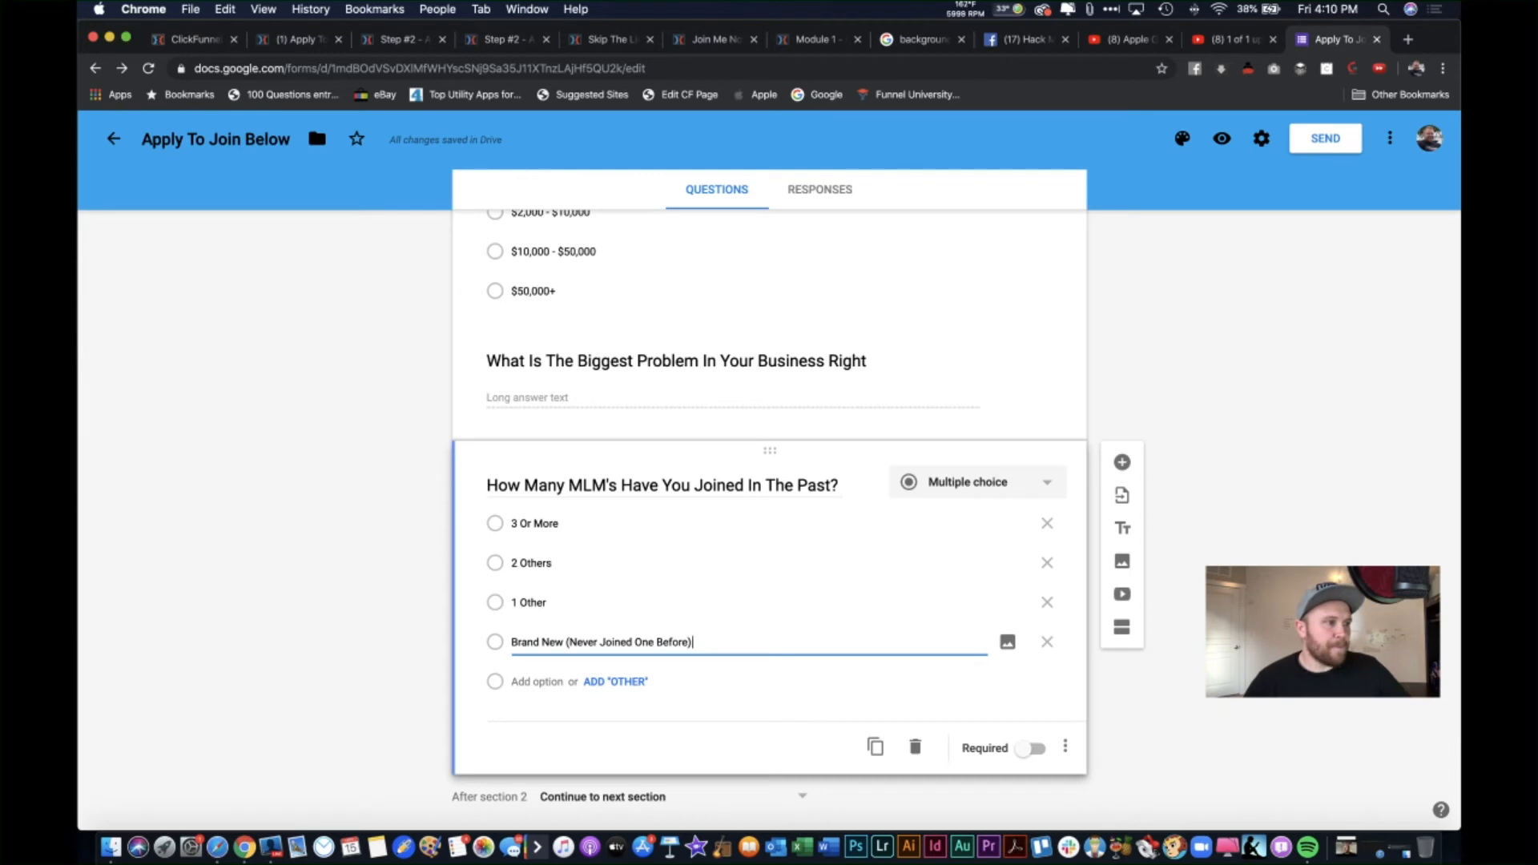
Step: Add a question below the MLM question titled 'How Many People Have You Recruited?'
left_click(1122, 462)
type("How ")
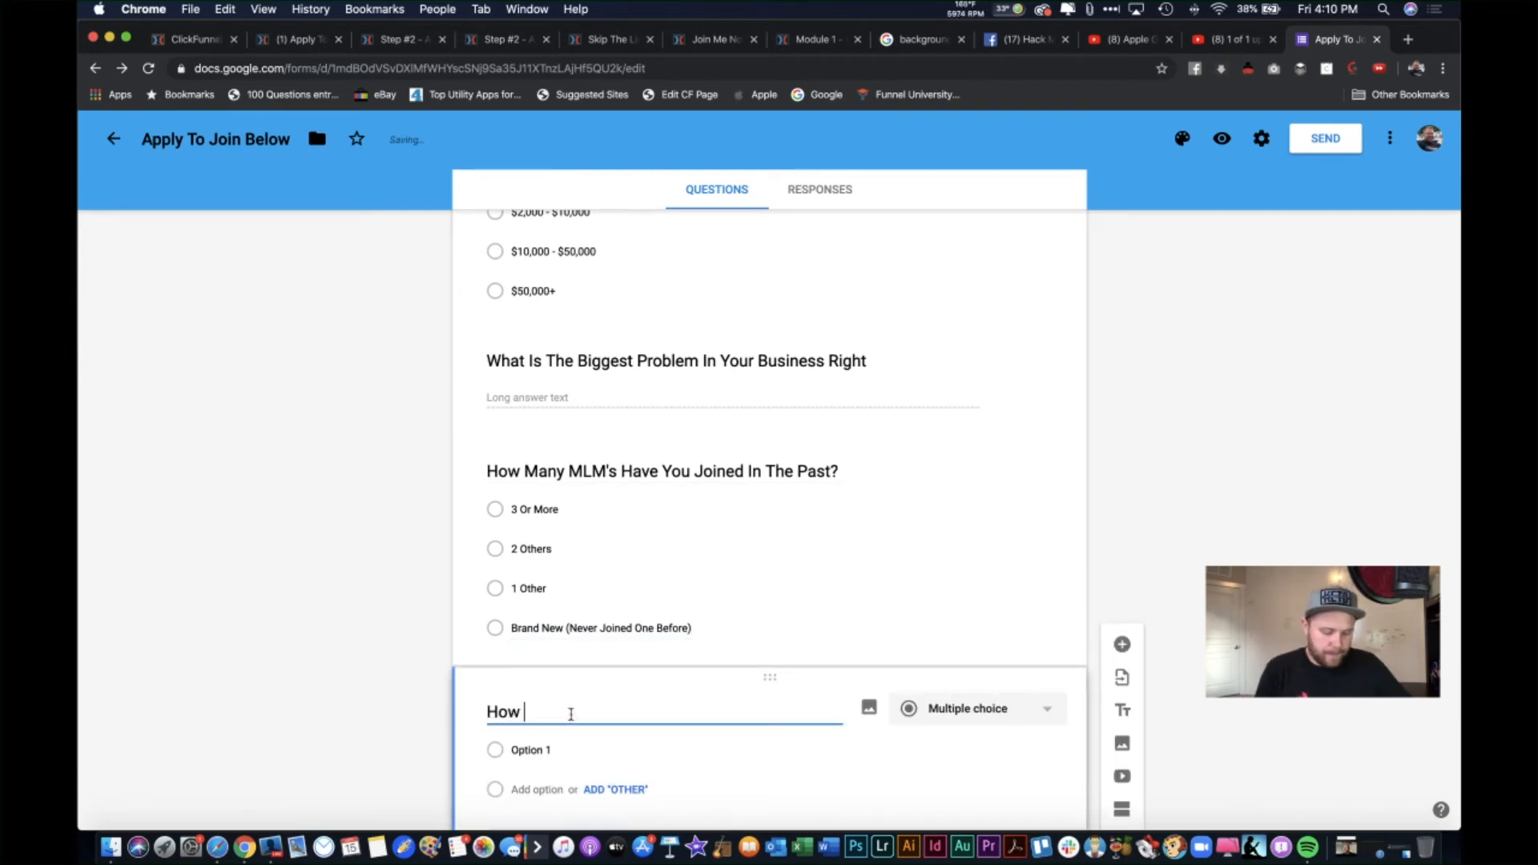
type("Many Peple")
key("BackSpace")
key("BackSpace")
key("BackSpace")
type("p")
key("BackSpace")
type("o")
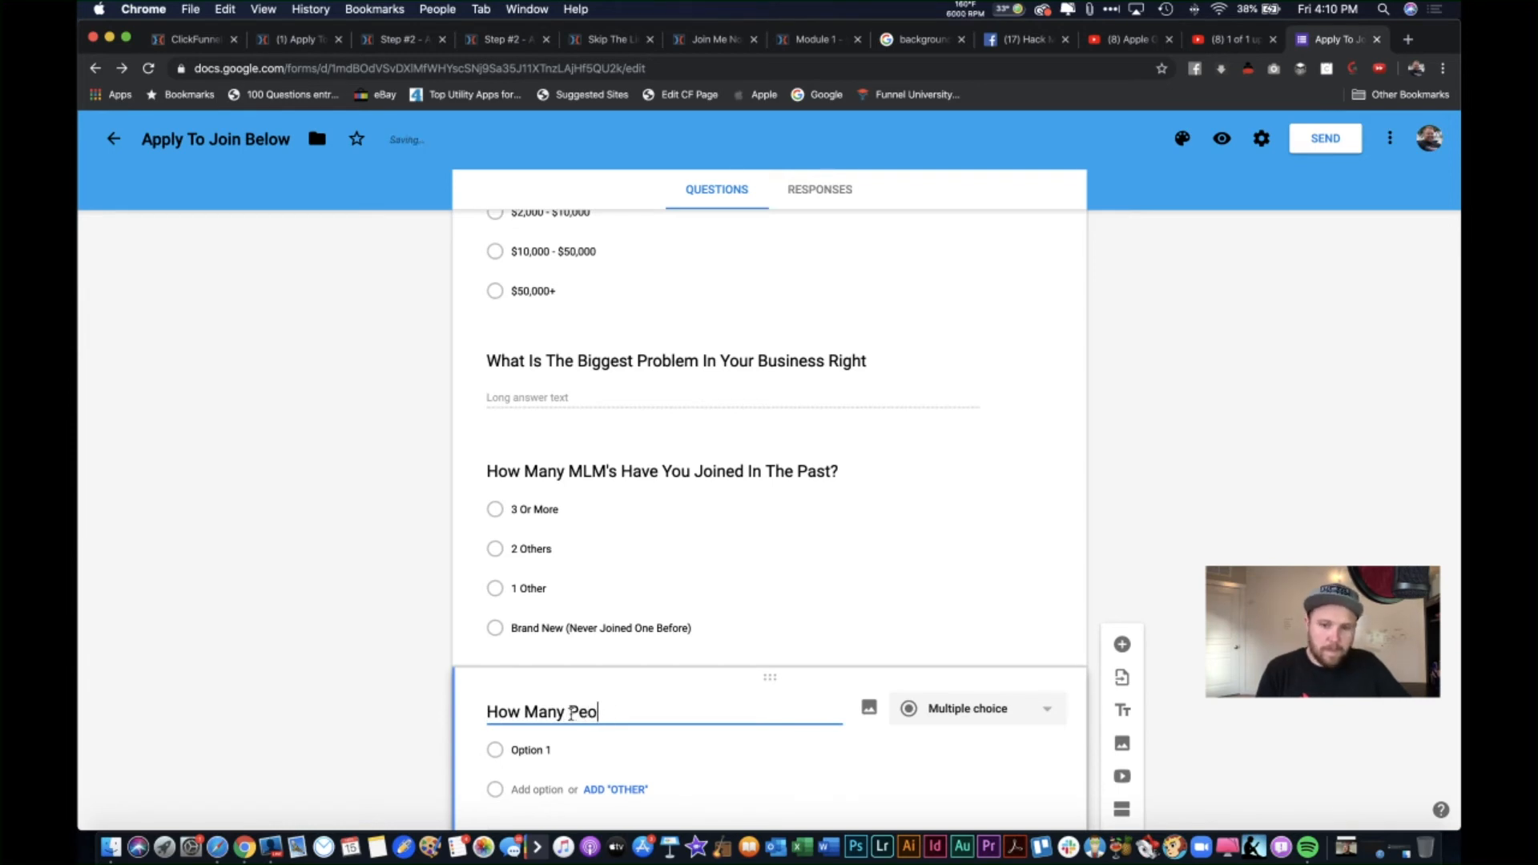
type("ple Have Yo")
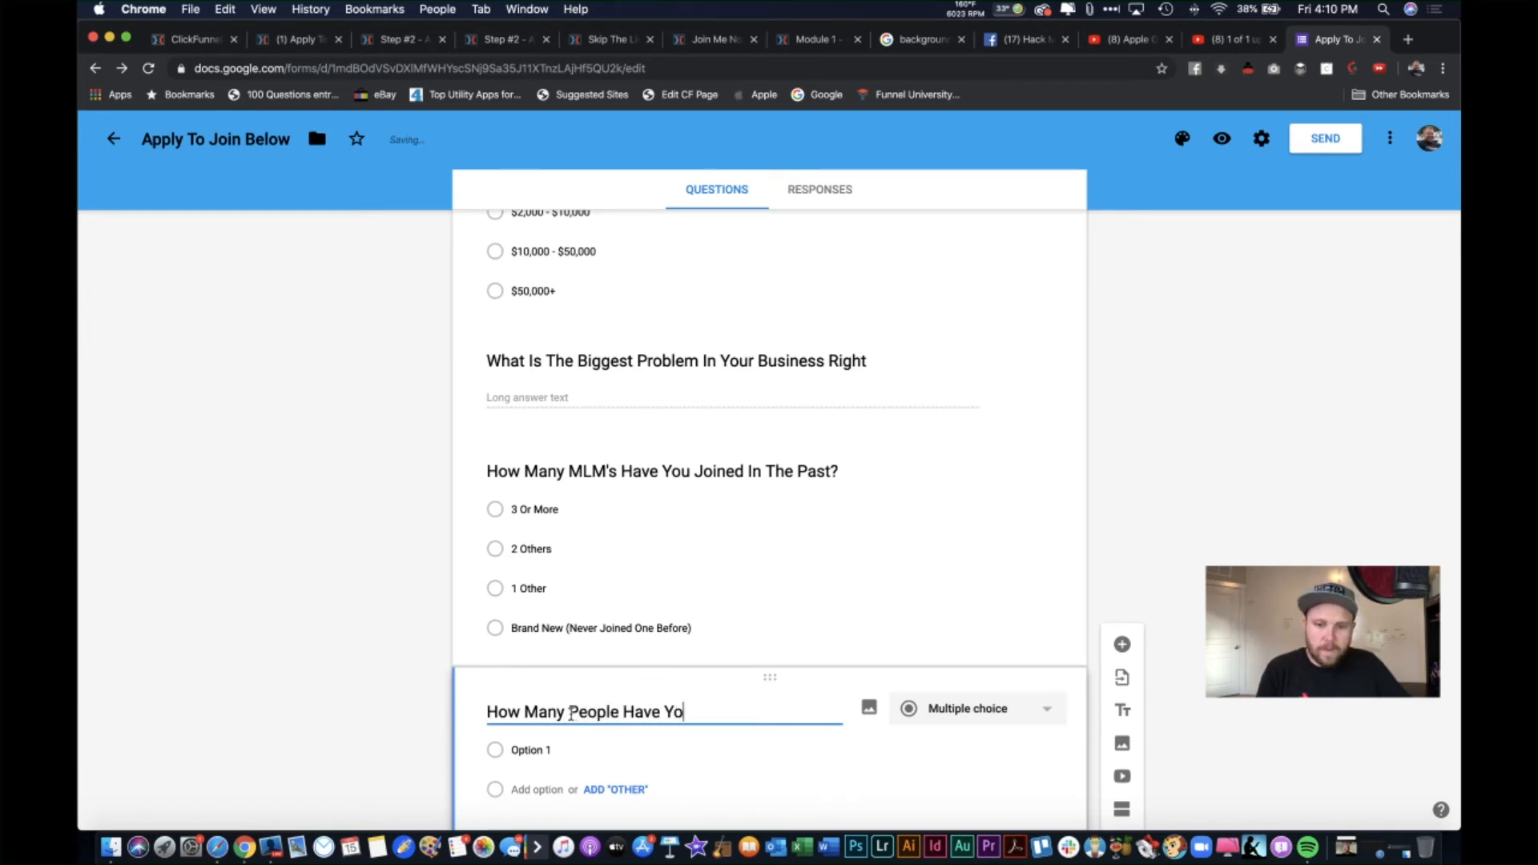
type("u Recruited?")
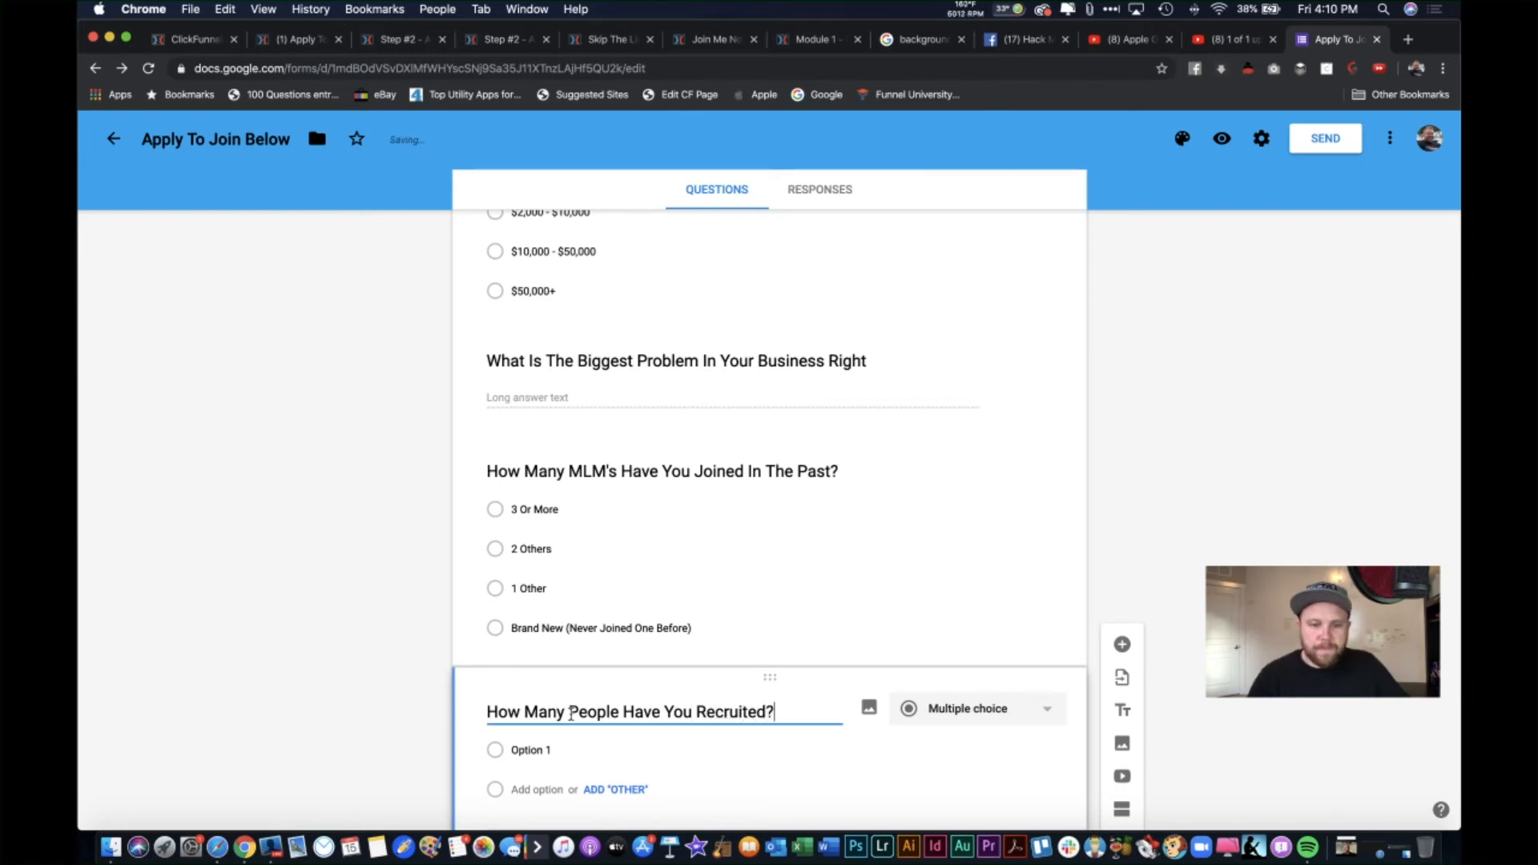
scroll(561, 705, "down", 1)
Step: Enter choices Brand New (None Yet), 1-10, 11-50, 51-200, 201 - 501 and 500+
left_click(553, 685)
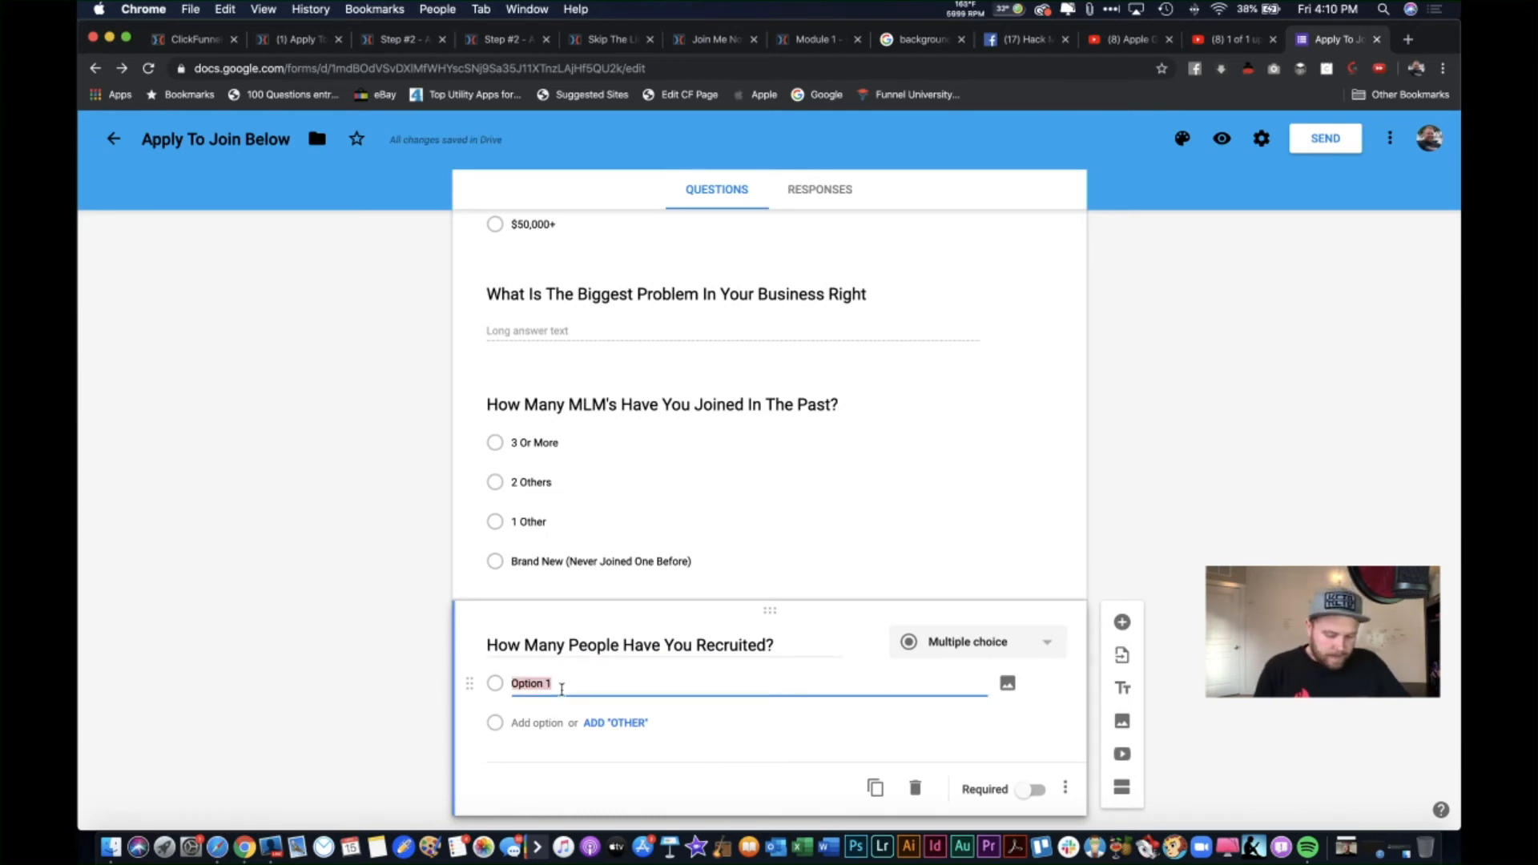
type("Br")
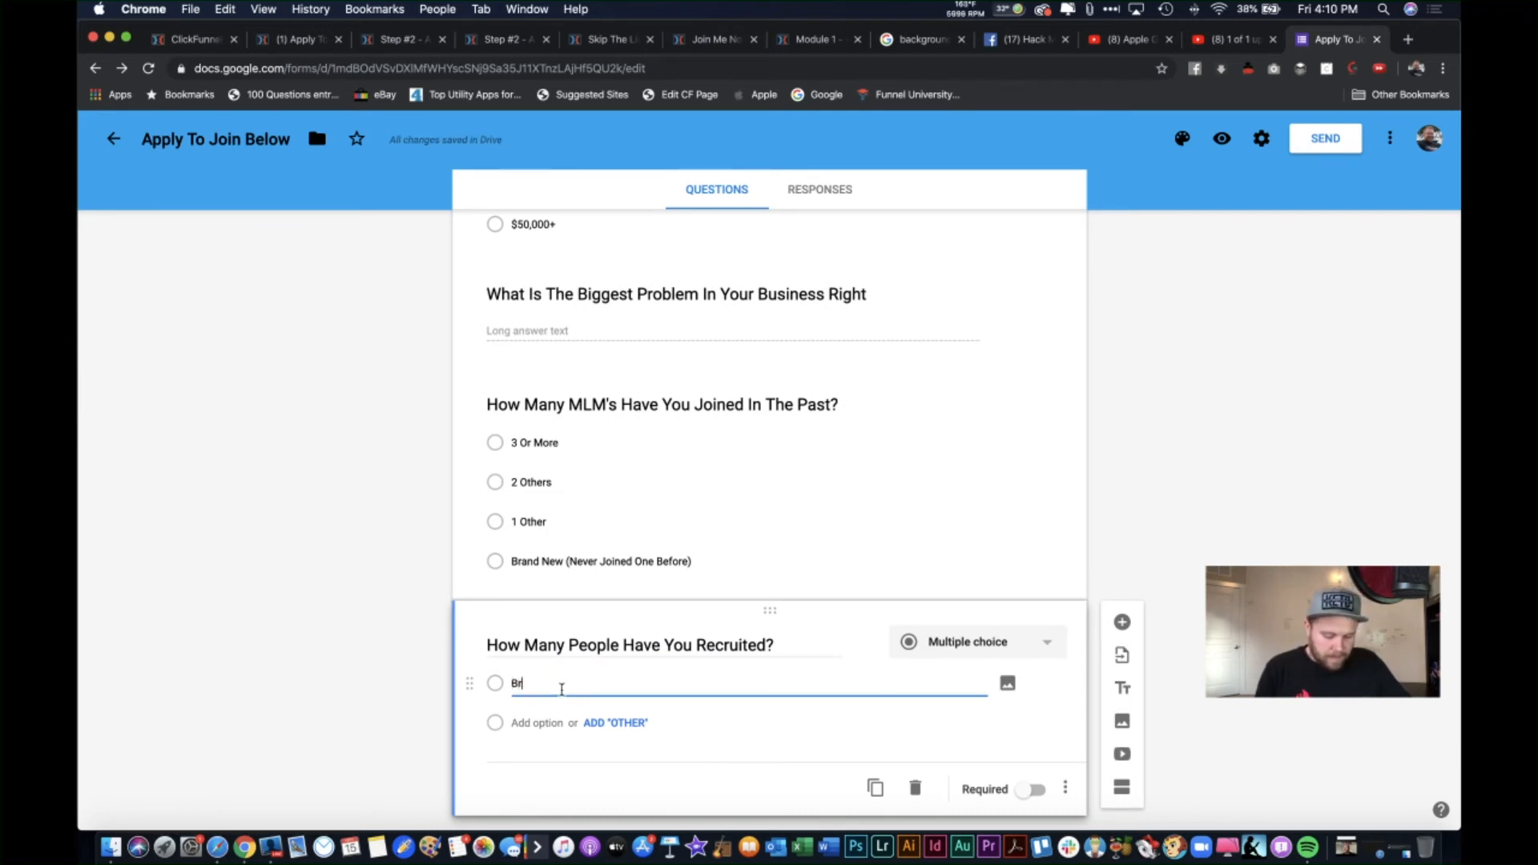
type("and New (None Yet)")
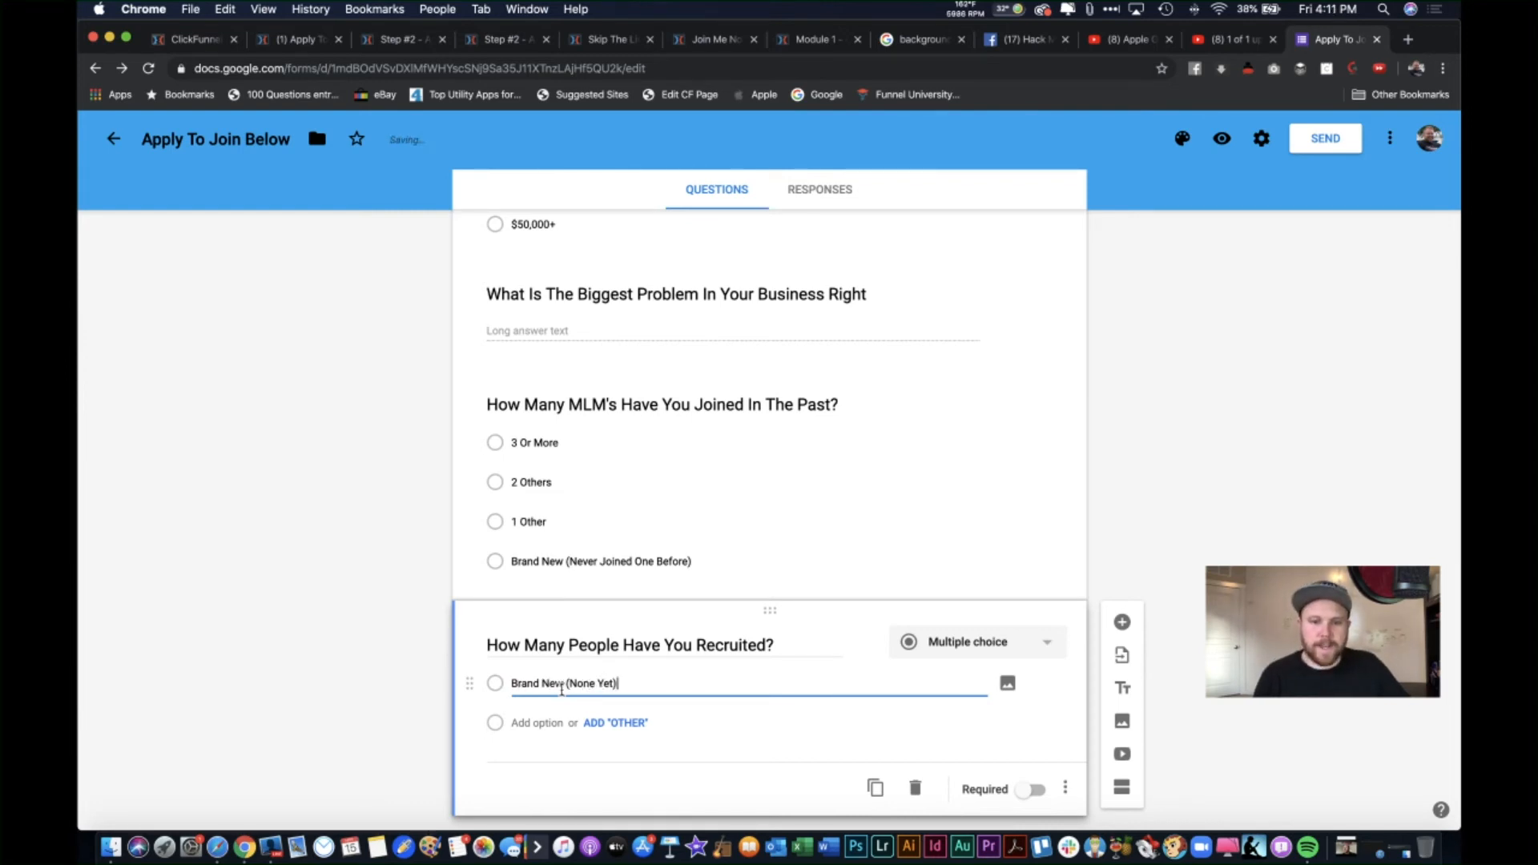
key("Return")
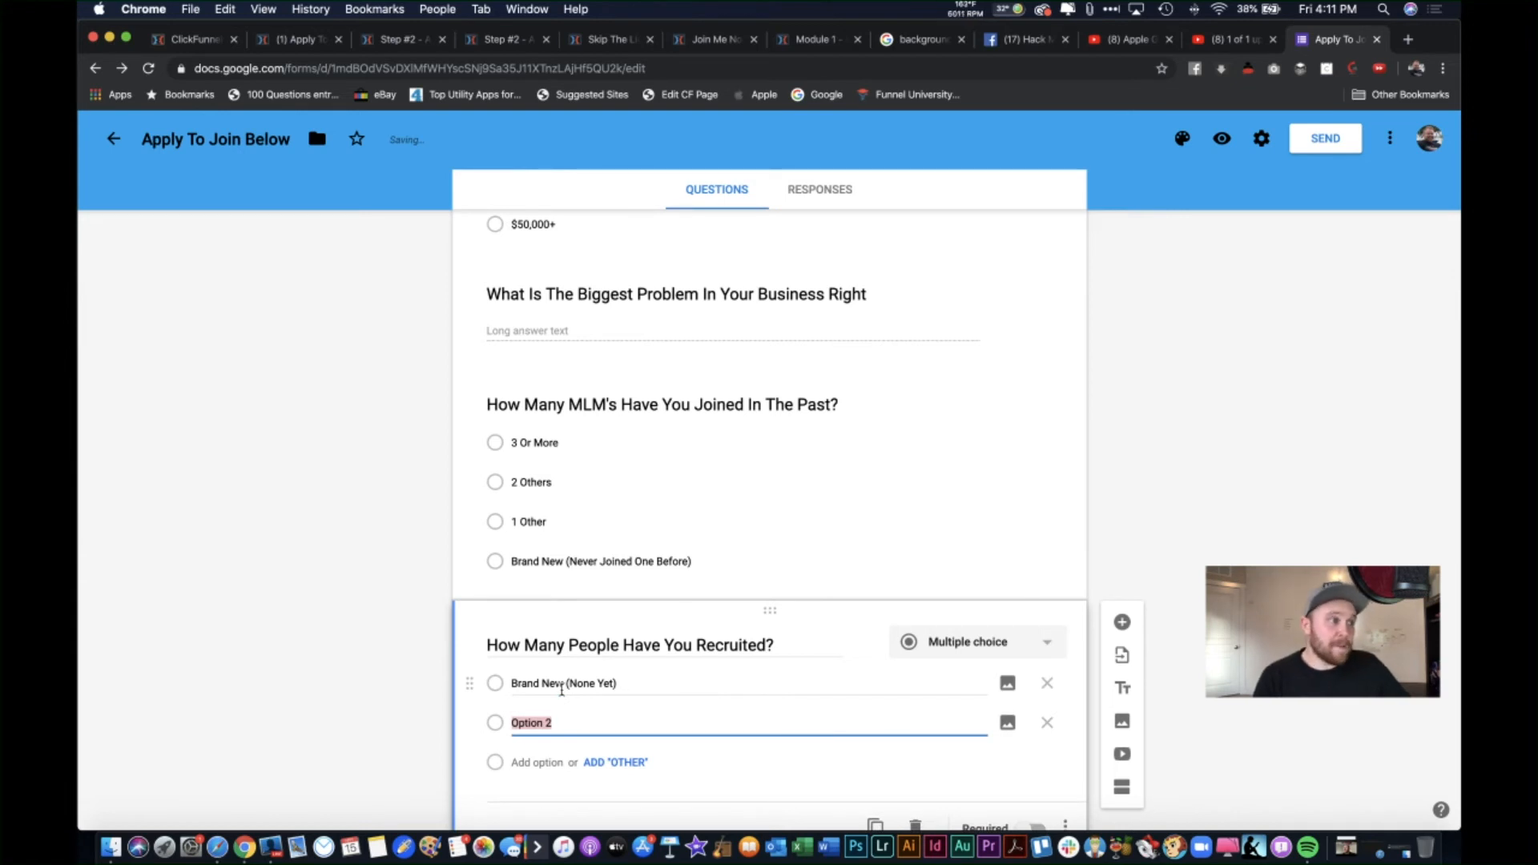
type("1-10")
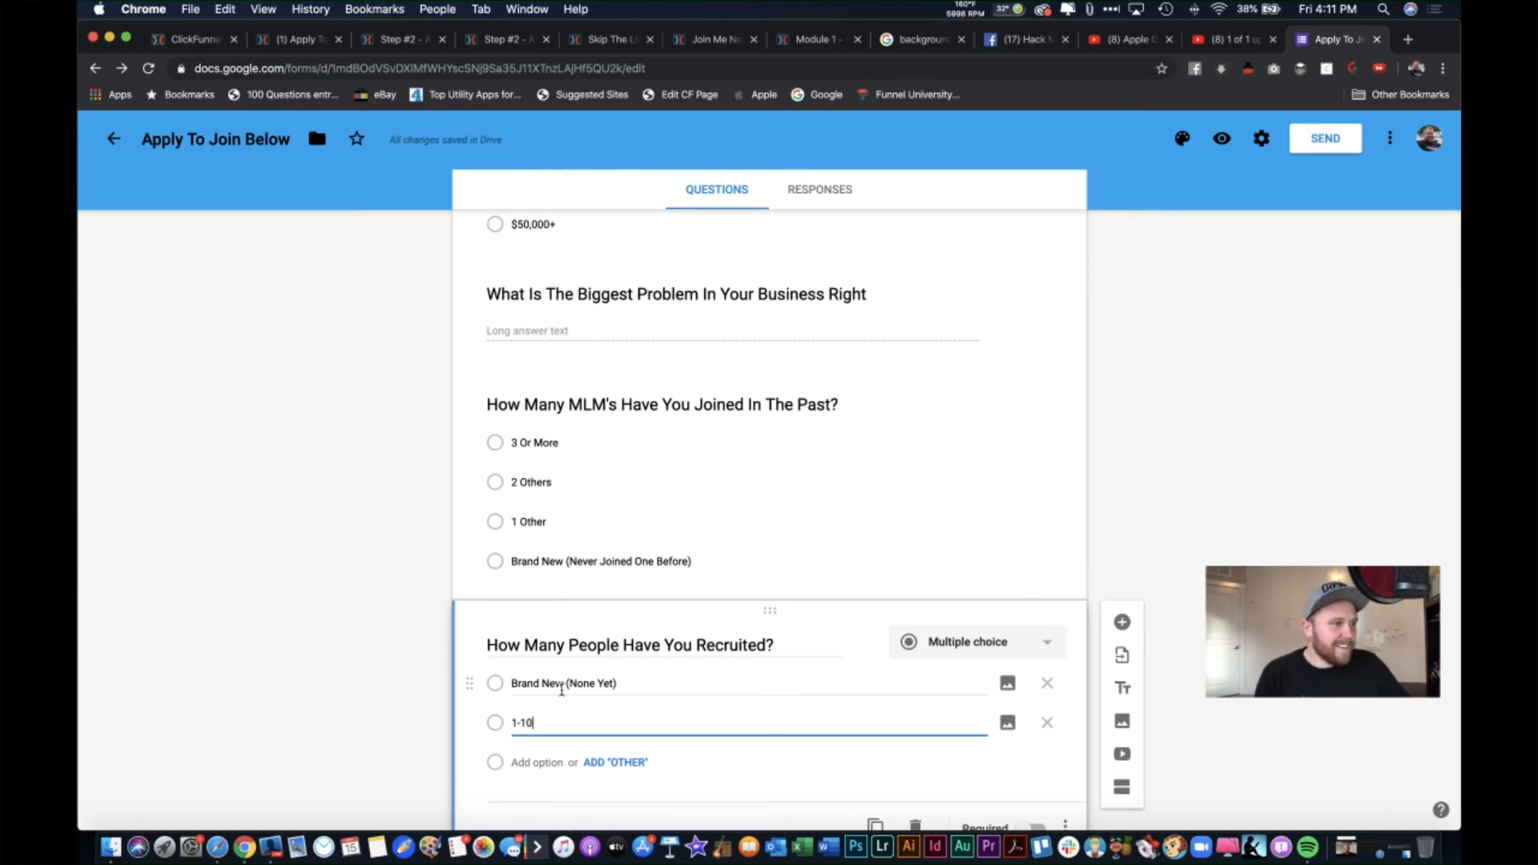
key("Return")
type("11")
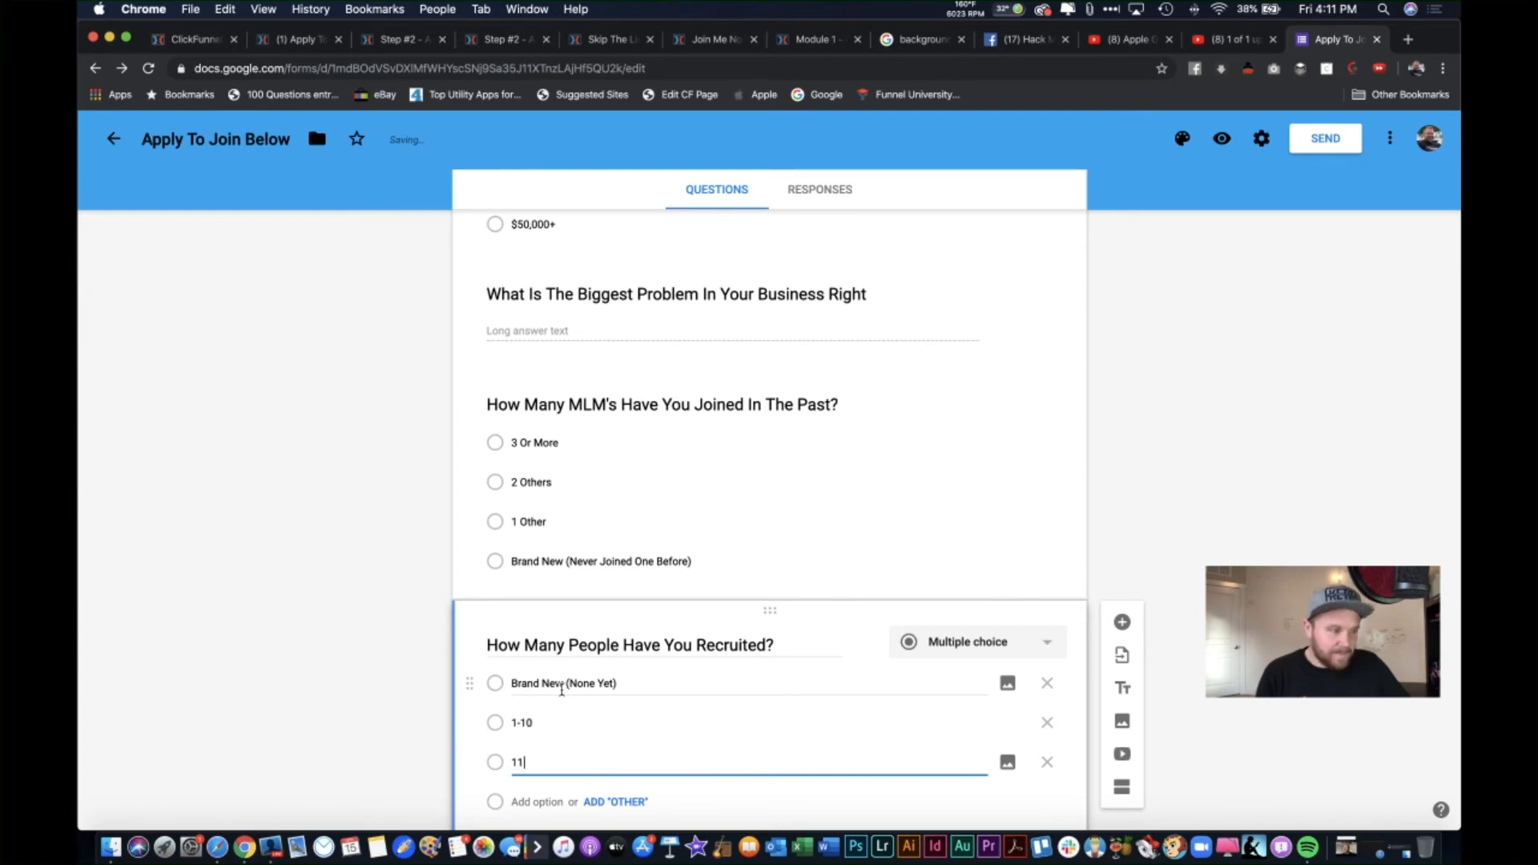
type("-50")
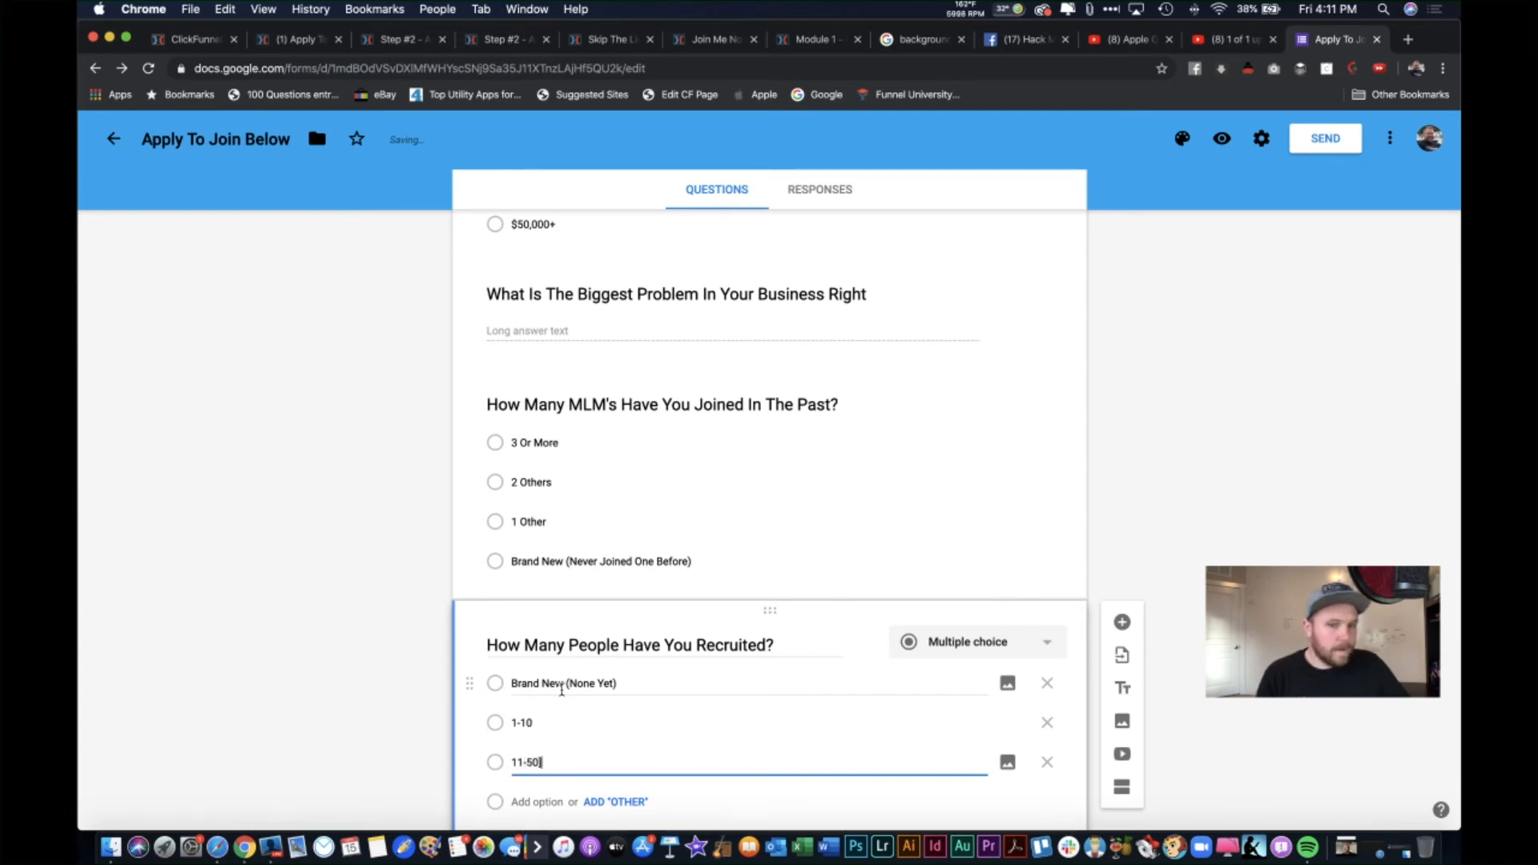
key("Return")
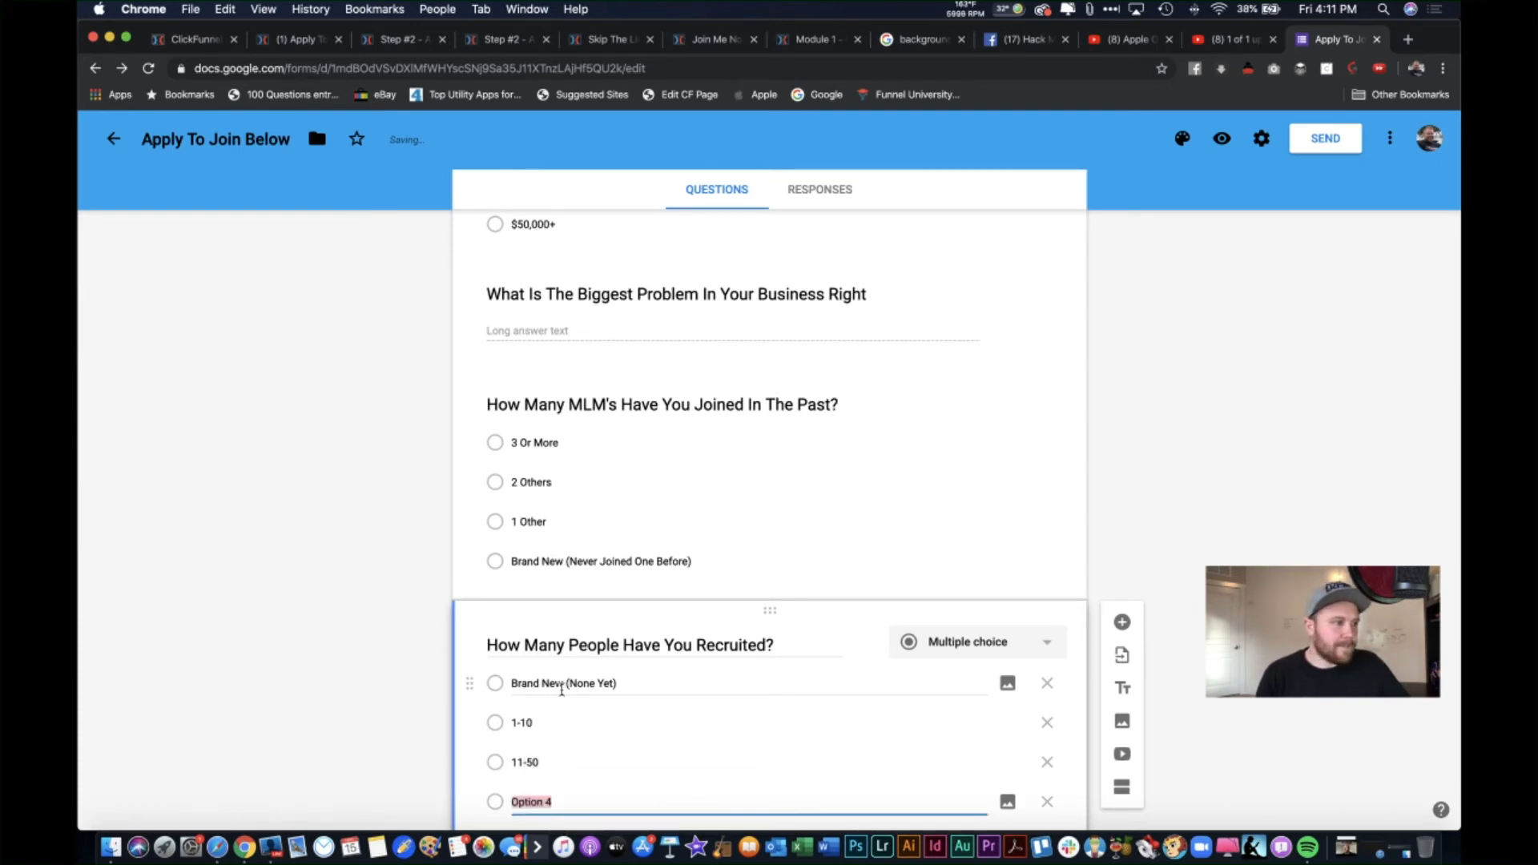
type("5")
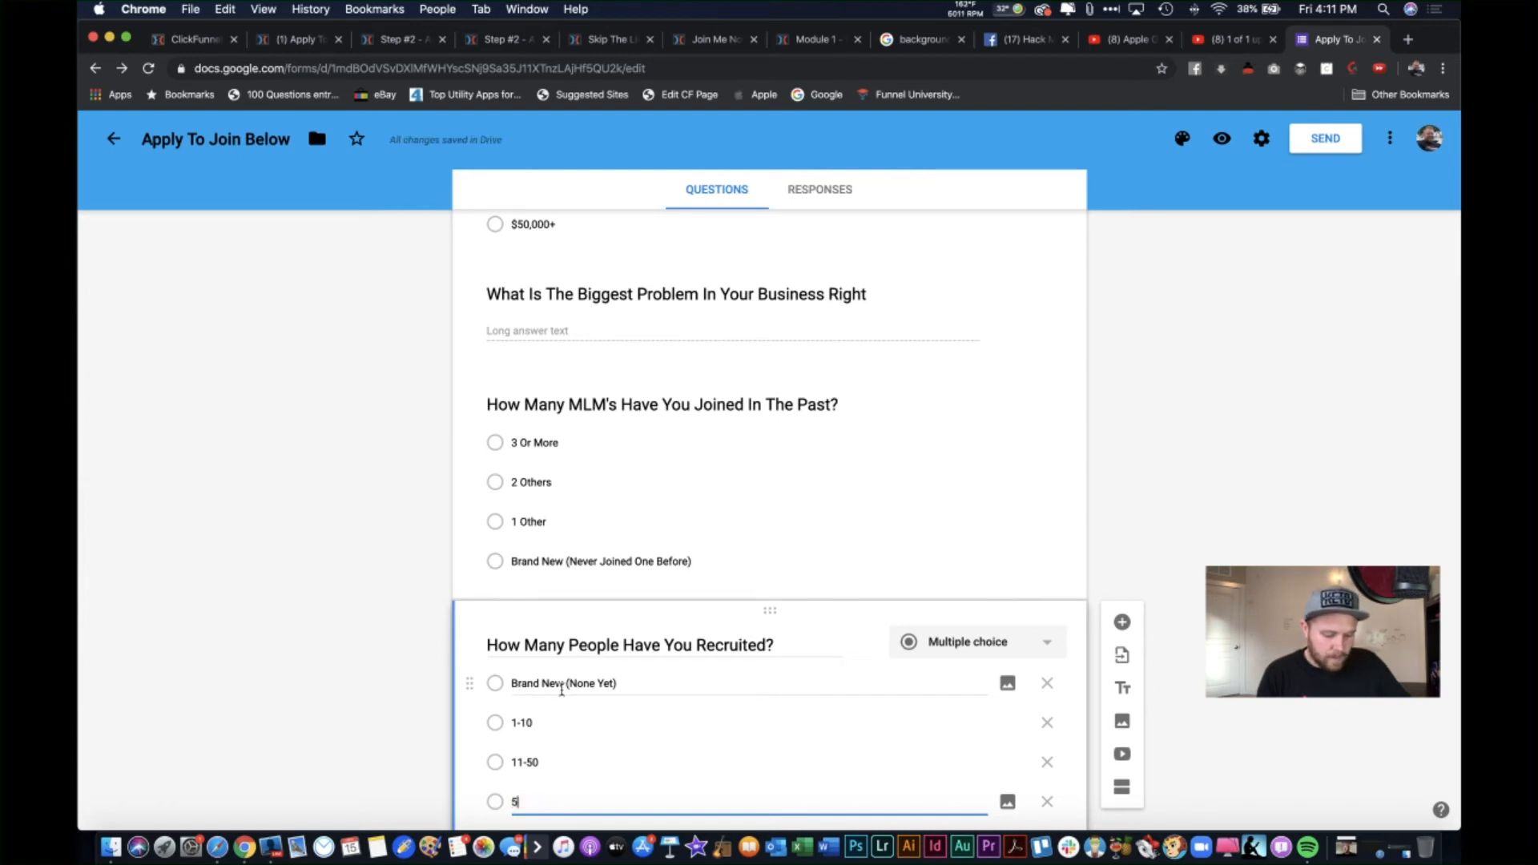
type("1-")
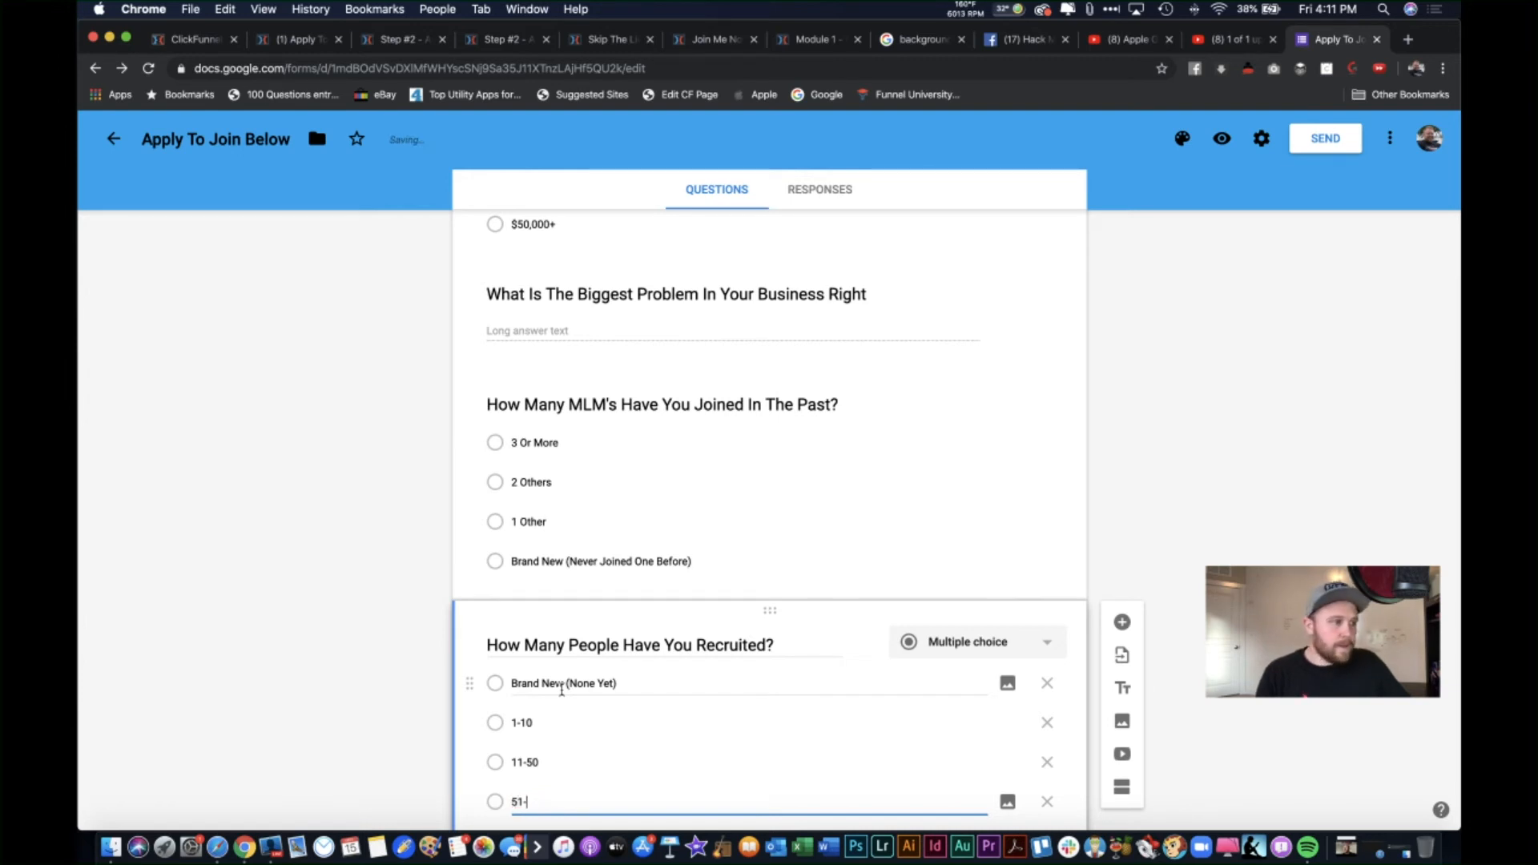
type("00")
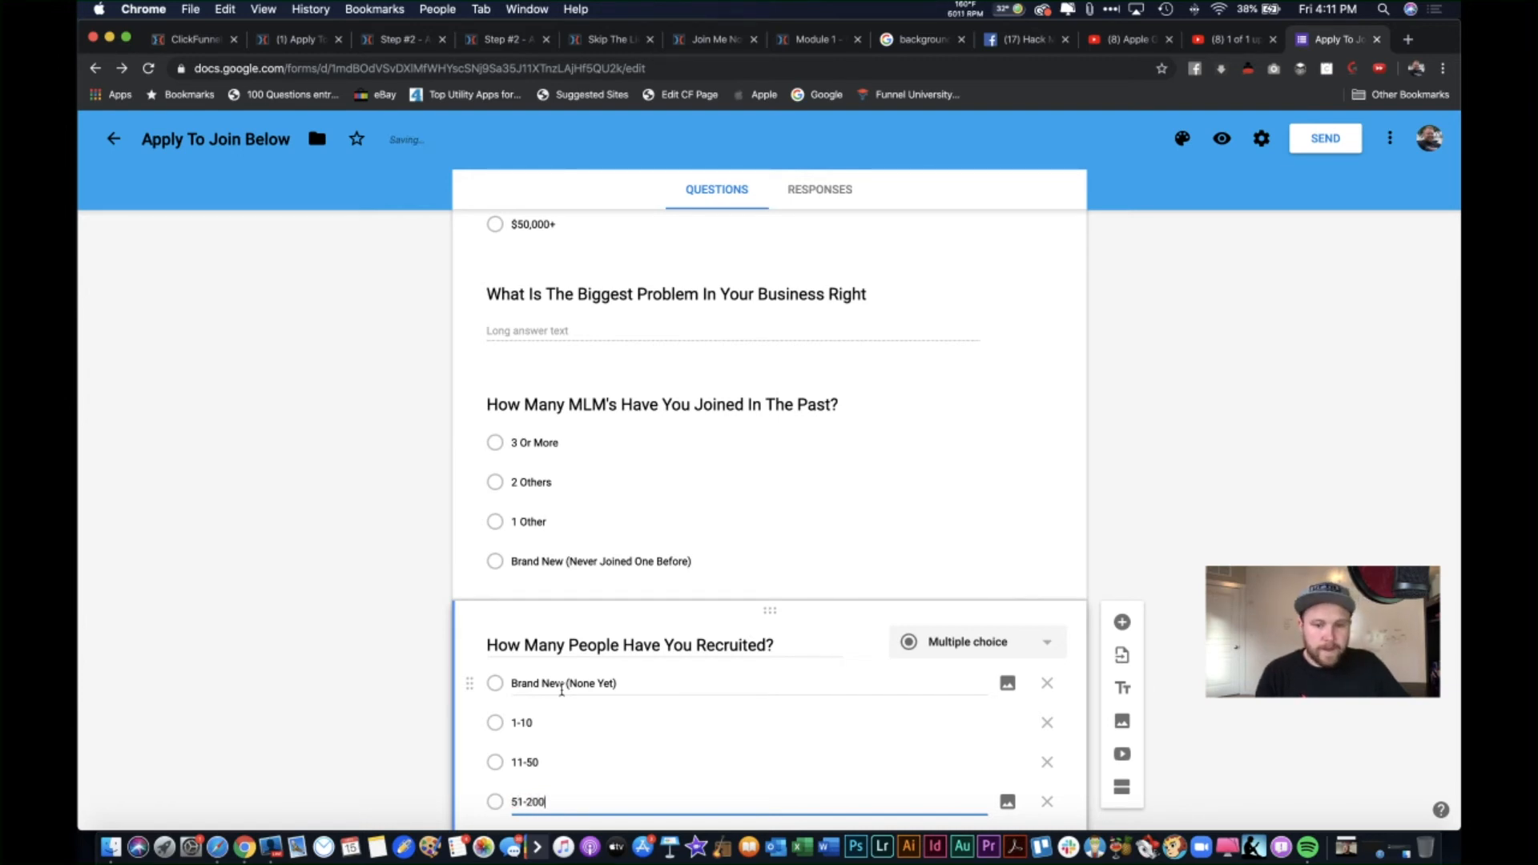
key("Return")
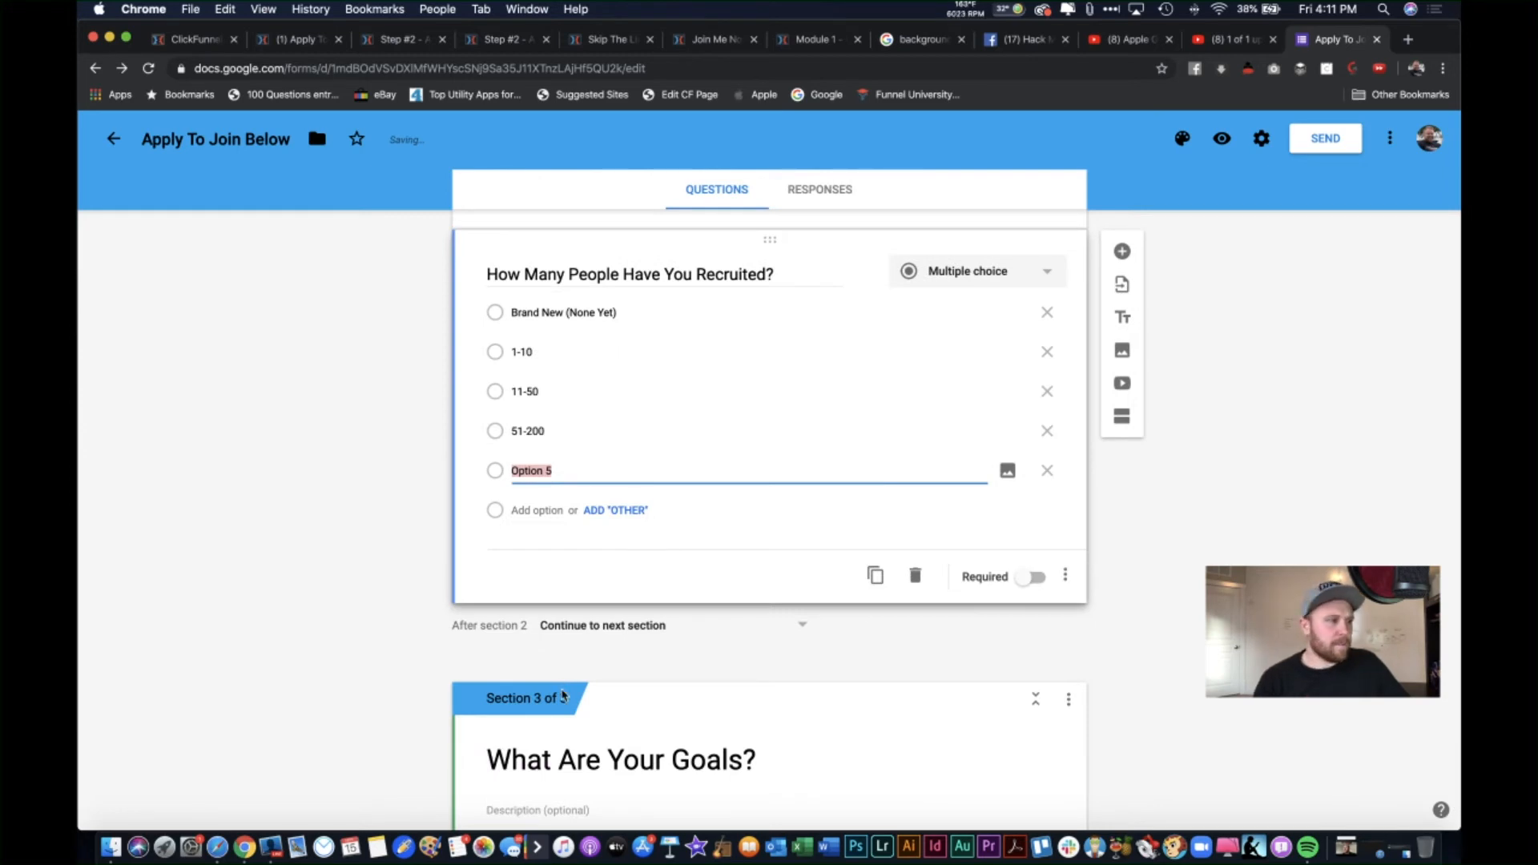
type("201 -")
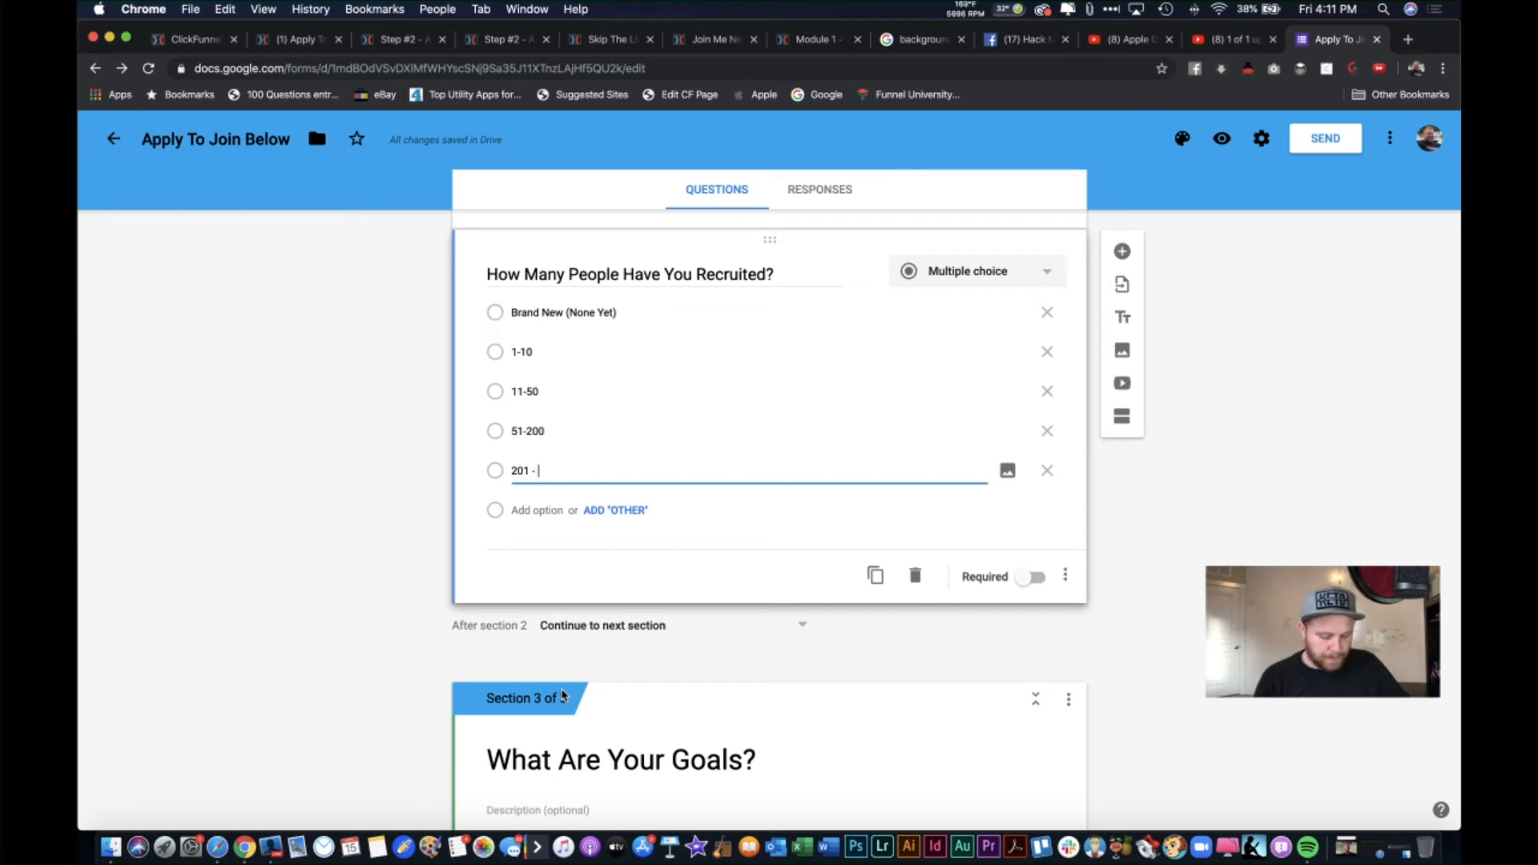
type("501")
key("Return")
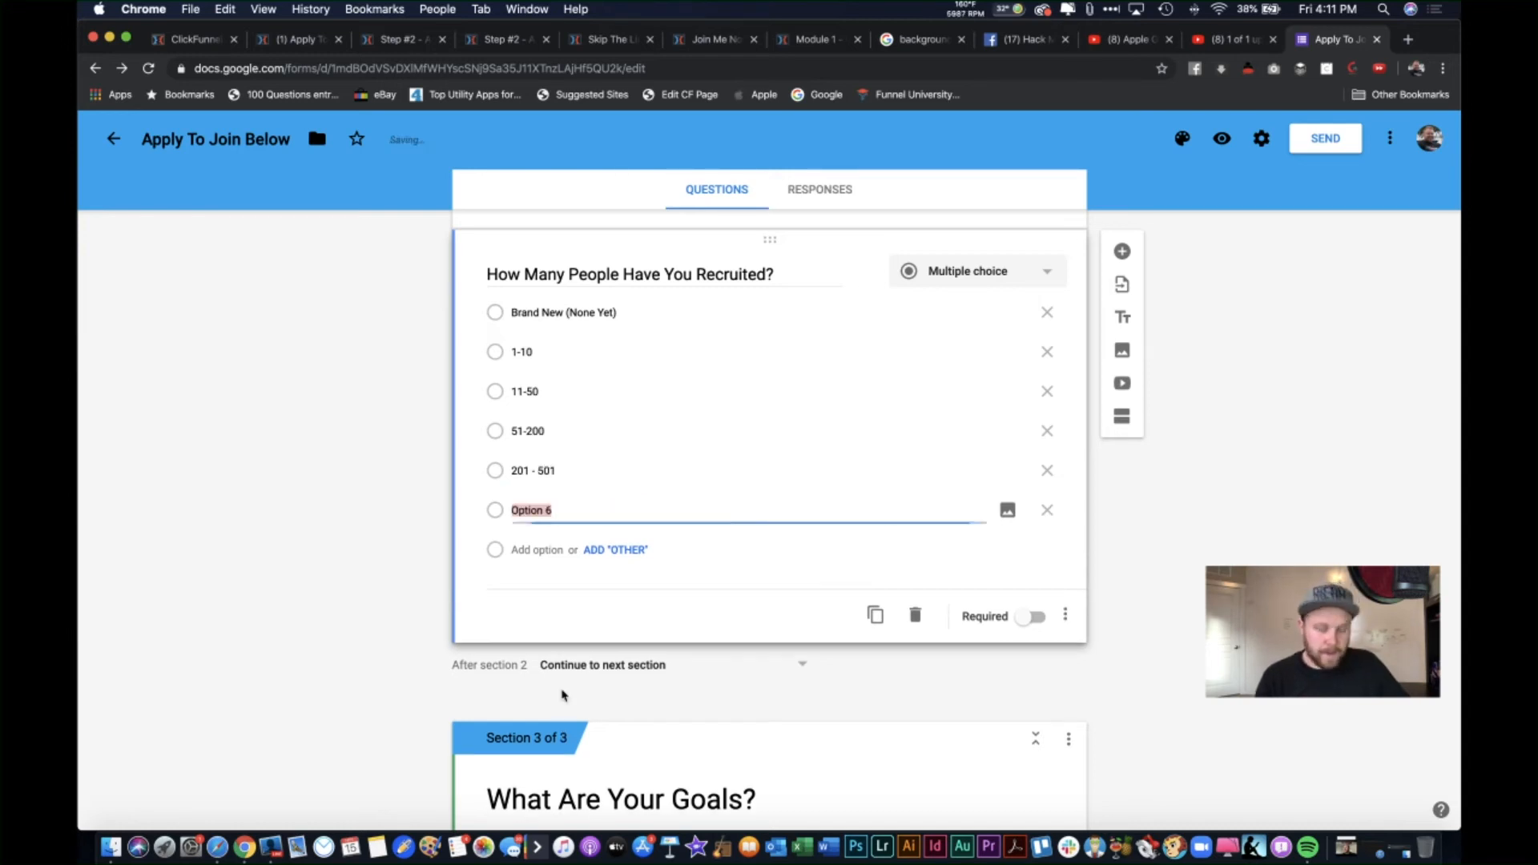
type("500")
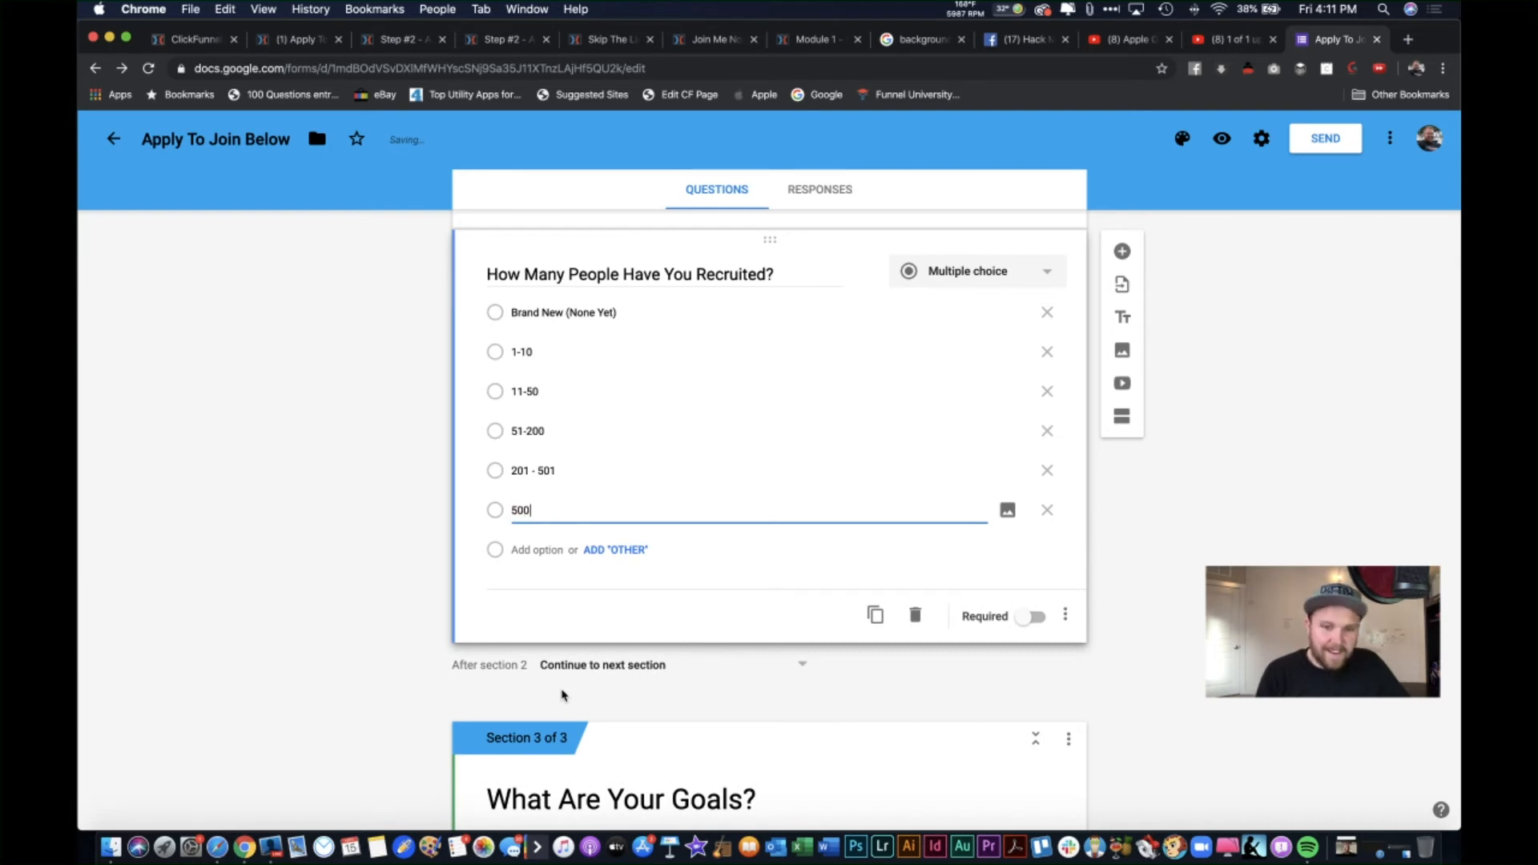
Step: Mark the recruiting, MLM history, biggest-problem and monthly revenue questions required
left_click(1139, 586)
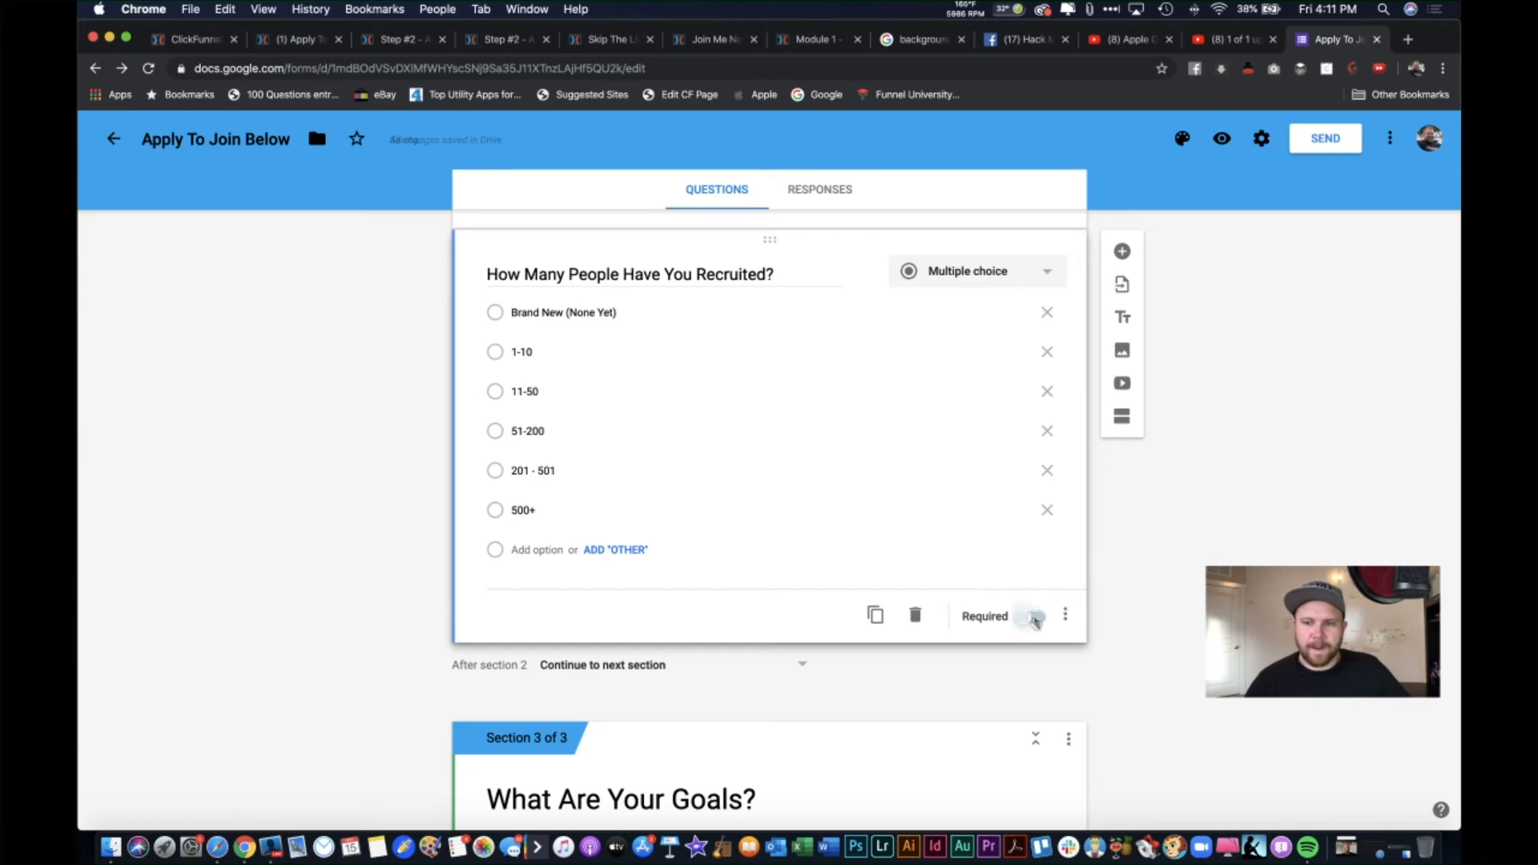
left_click(1036, 622)
scroll(1036, 623, "up", 2)
scroll(1036, 623, "up", 2)
left_click(988, 401)
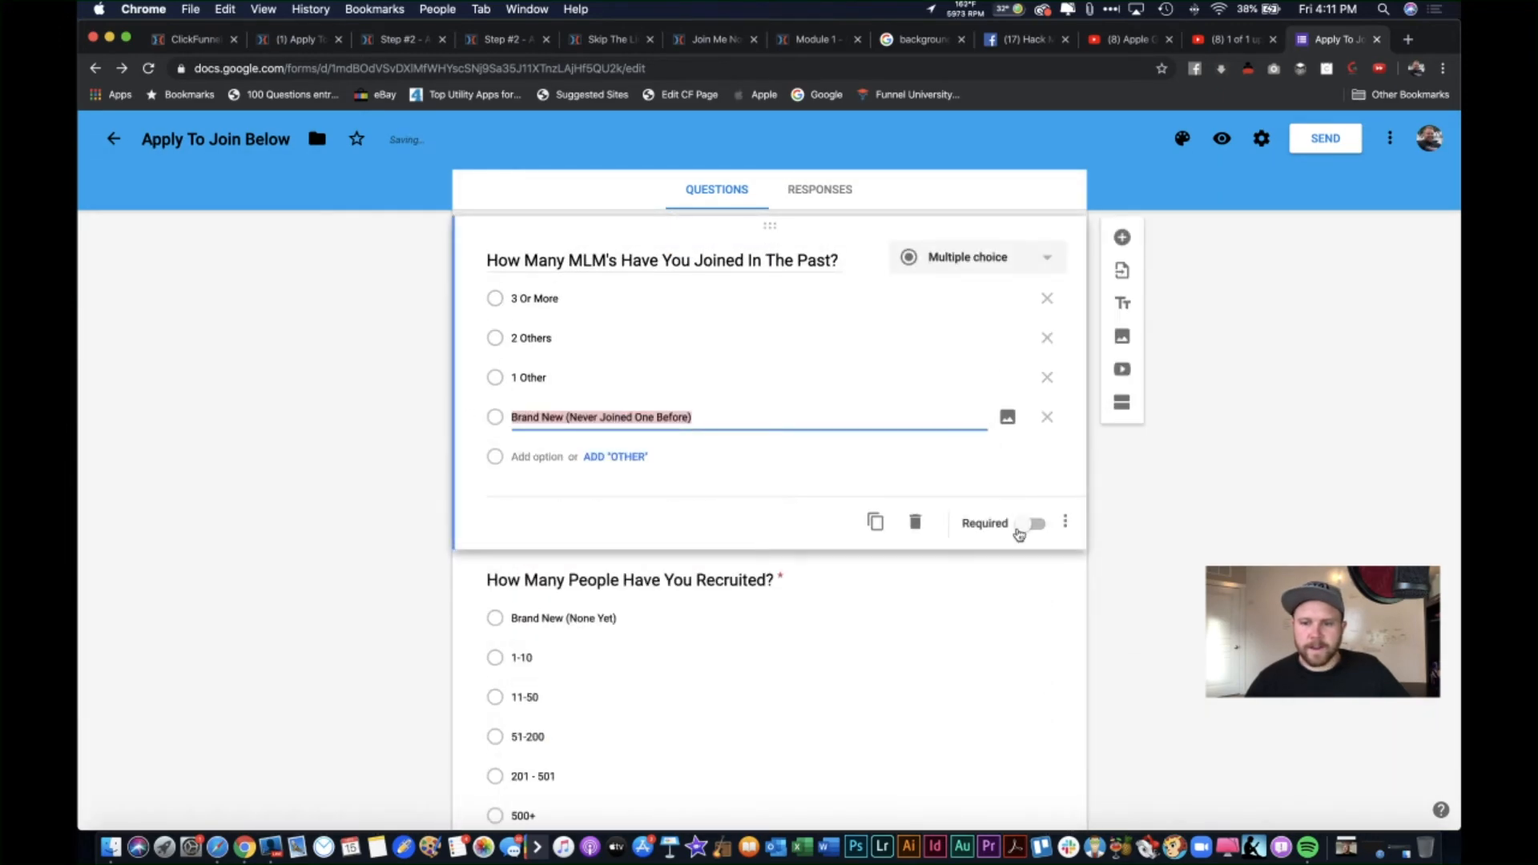
left_click(1027, 536)
left_click(1035, 524)
scroll(1032, 527, "up", 5)
left_click(1020, 481)
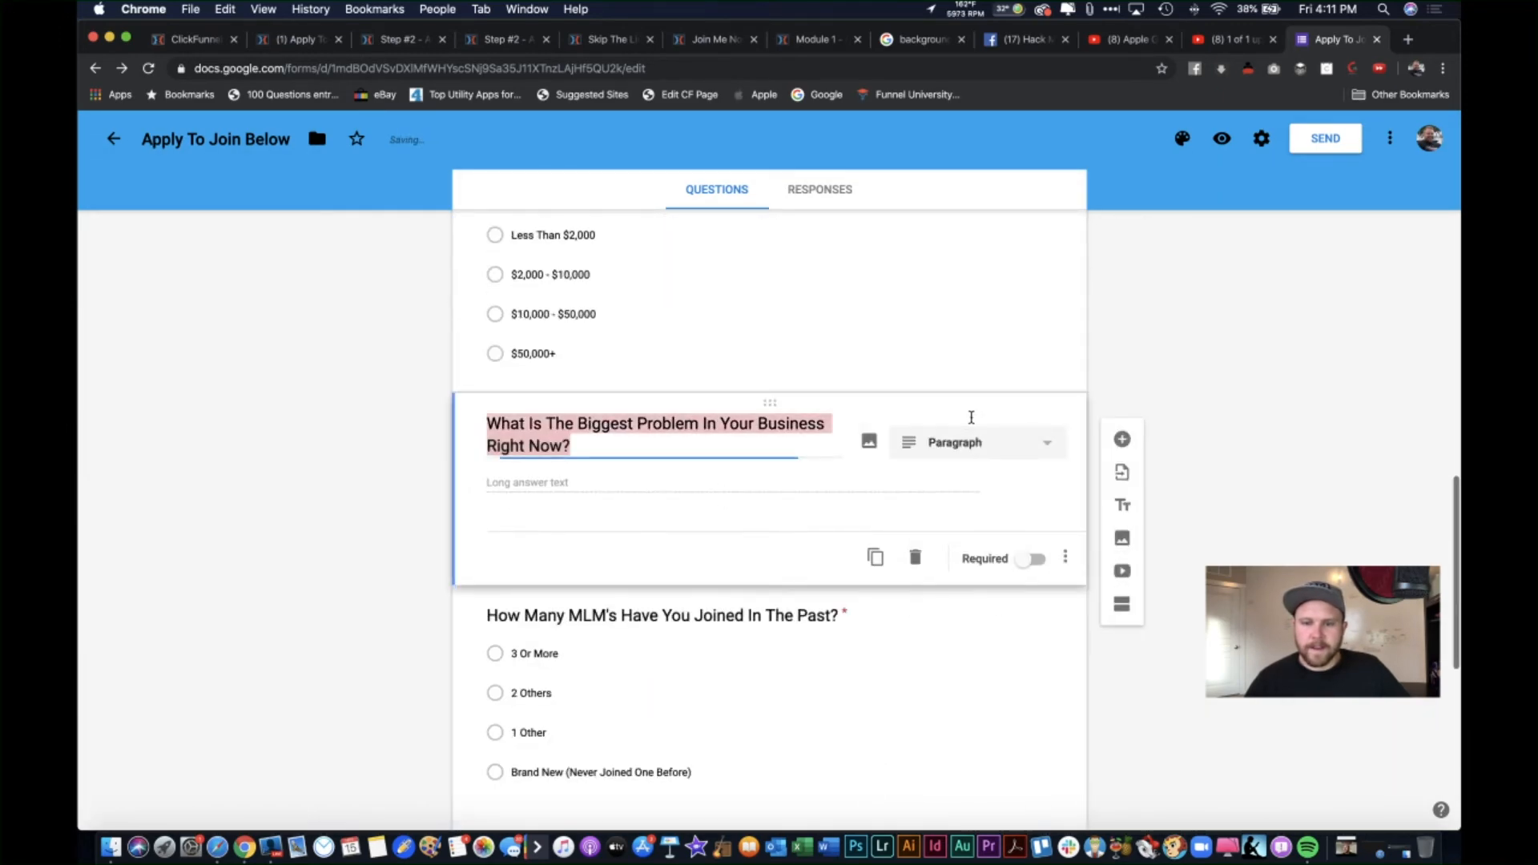
left_click(1020, 560)
scroll(1020, 559, "up", 4)
left_click(1017, 554)
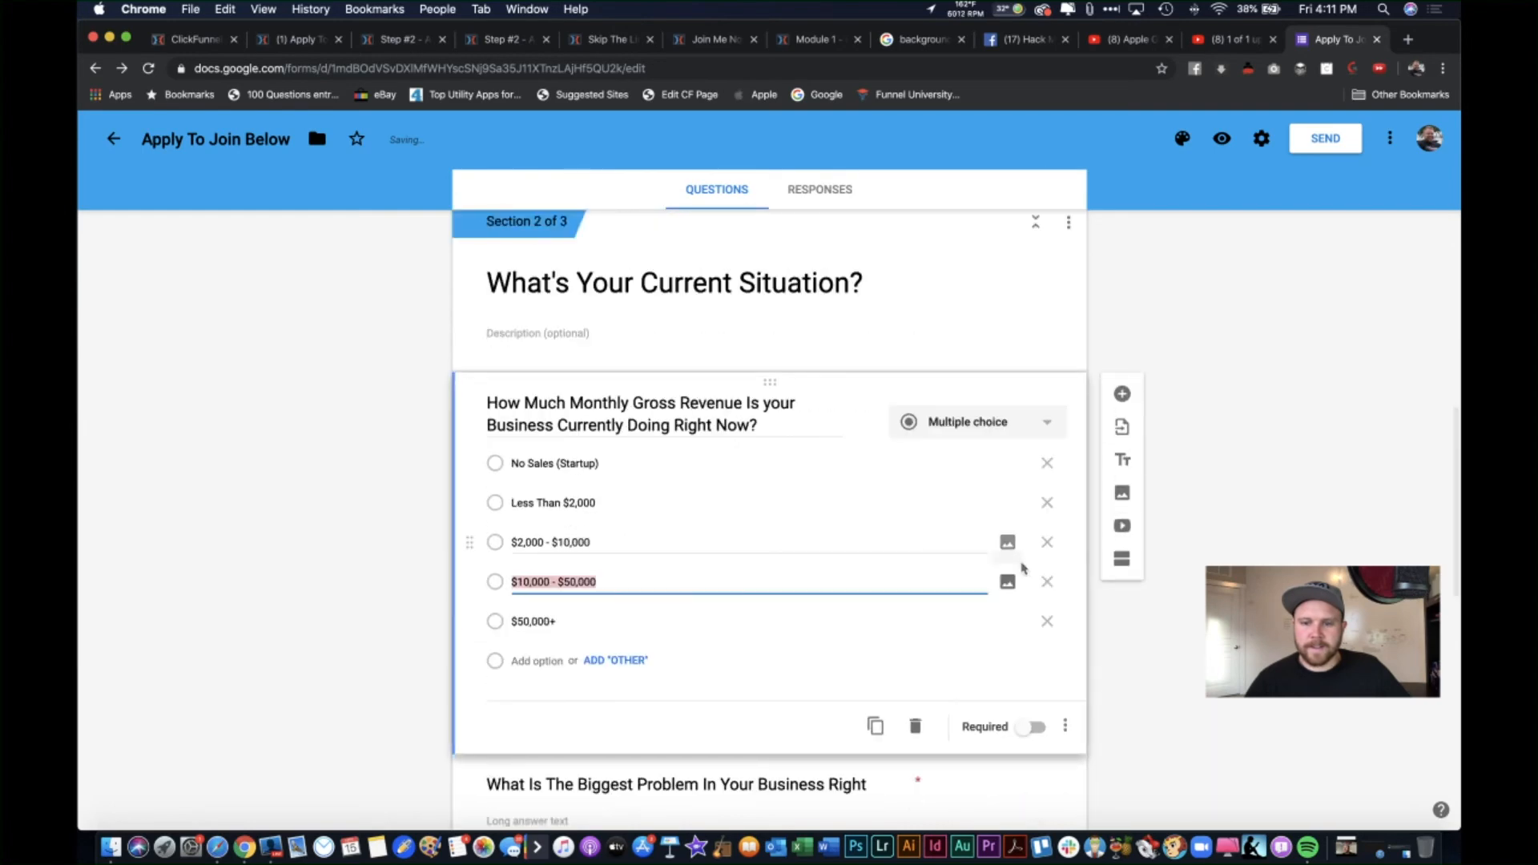
left_click(1024, 736)
left_click(1027, 730)
Step: Mark the compliance MLM, Phone Number, how-did-you-hear and Email questions required
scroll(892, 508, "up", 4)
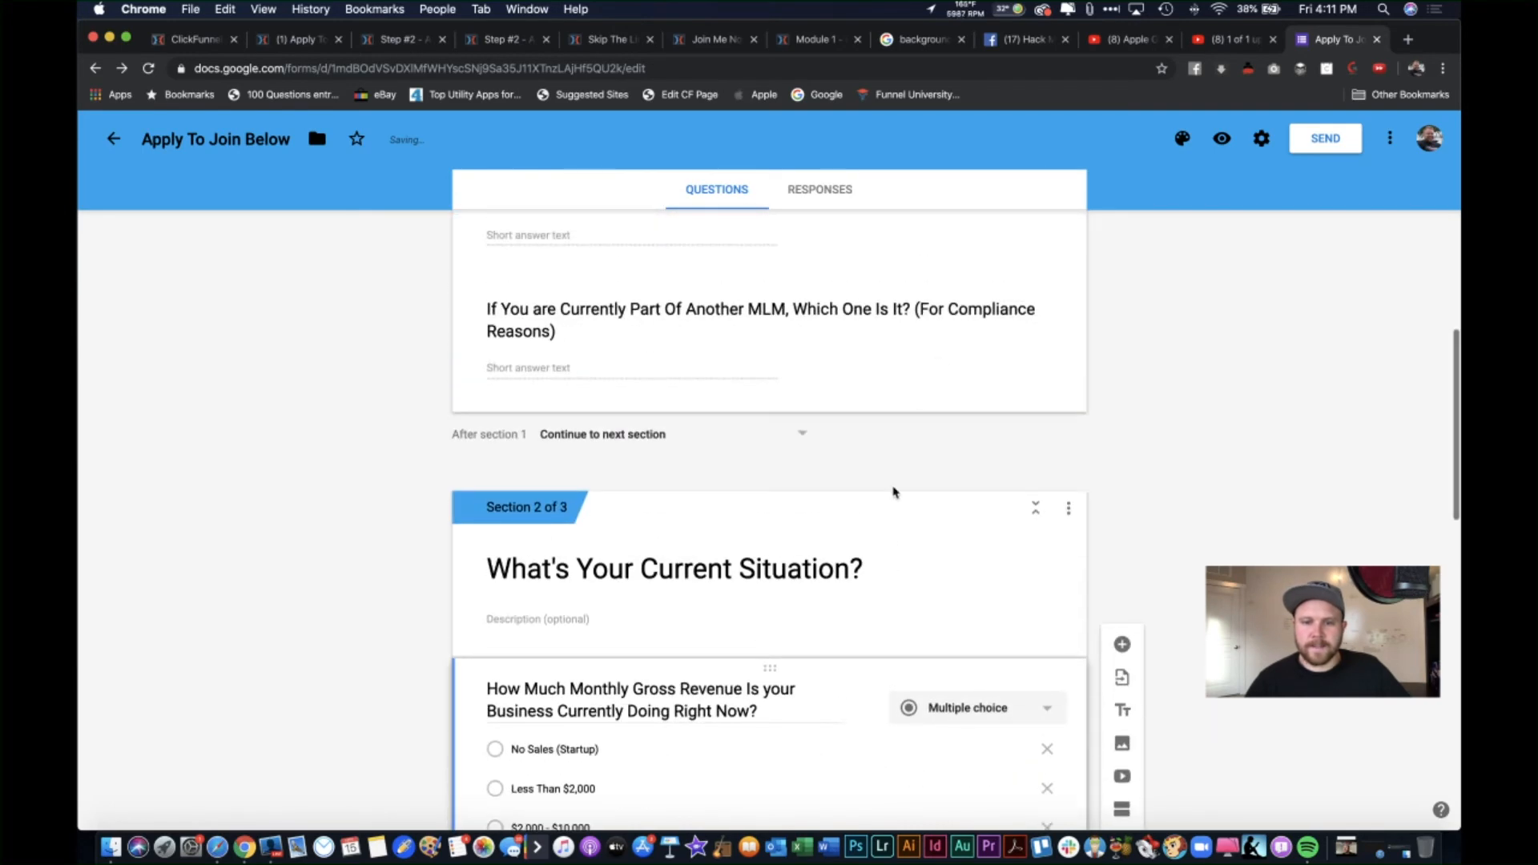
scroll(892, 491, "up", 4)
left_click(899, 617)
left_click(1032, 763)
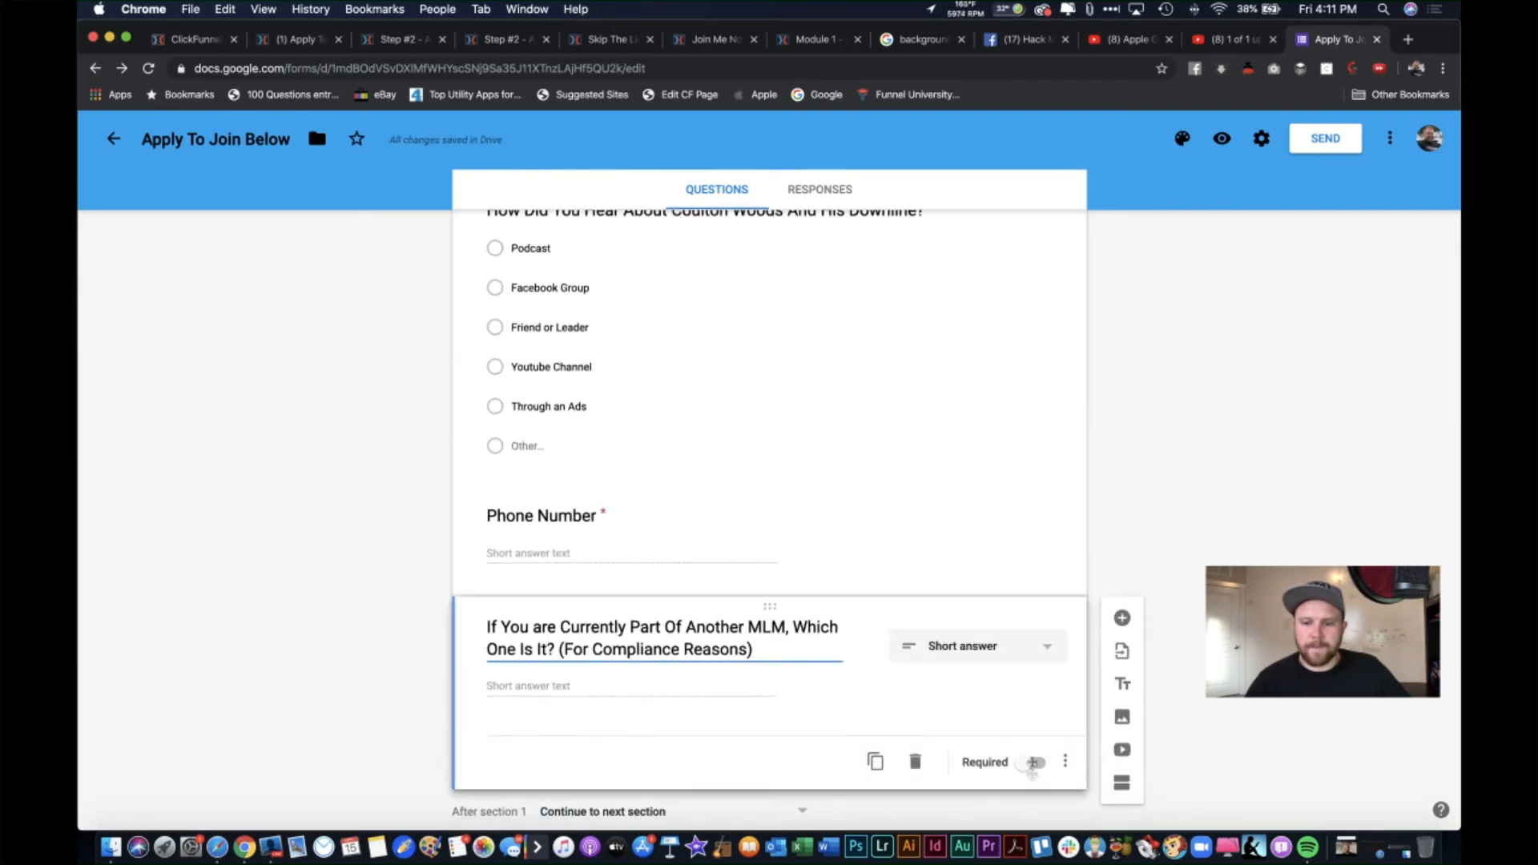
left_click(978, 536)
scroll(998, 573, "up", 3)
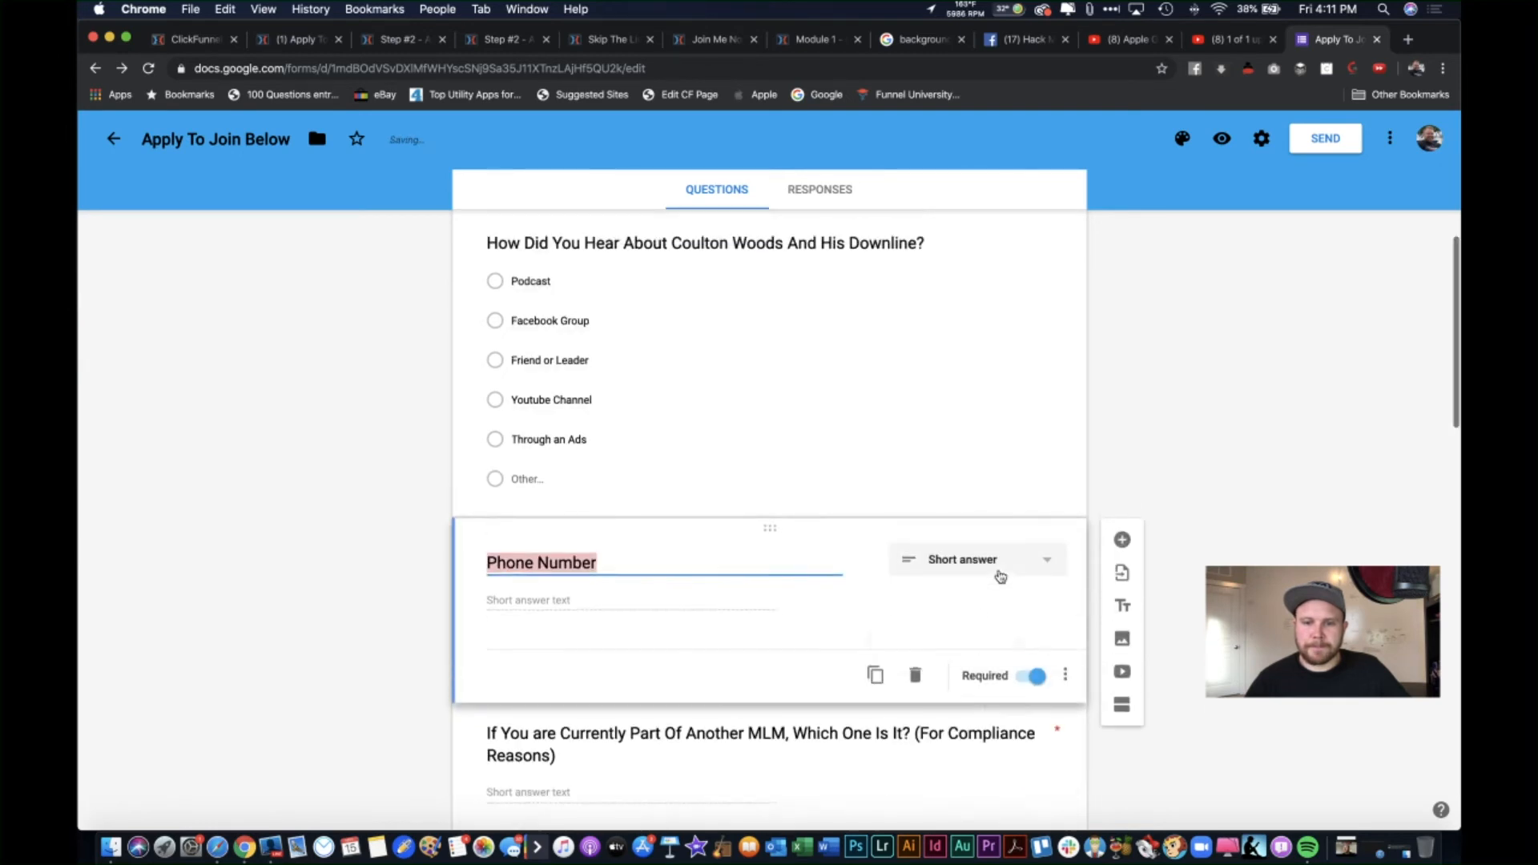
left_click(1000, 540)
left_click(1031, 728)
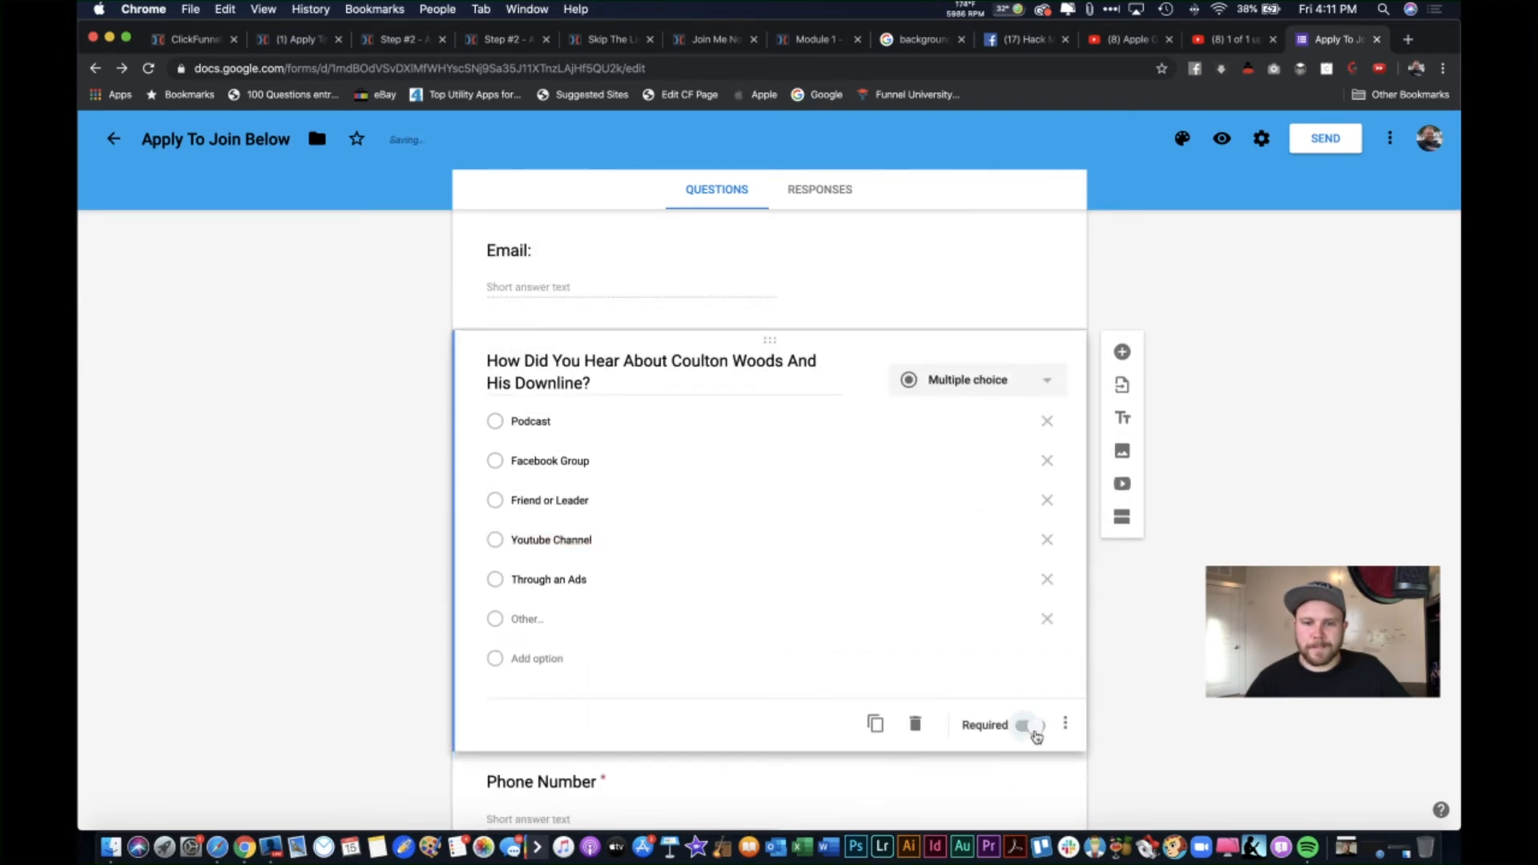
scroll(953, 449, "up", 2)
left_click(958, 416)
left_click(1034, 517)
Step: Mark the name question required and reopen the recruiting question to check it
left_click(984, 328)
left_click(1036, 407)
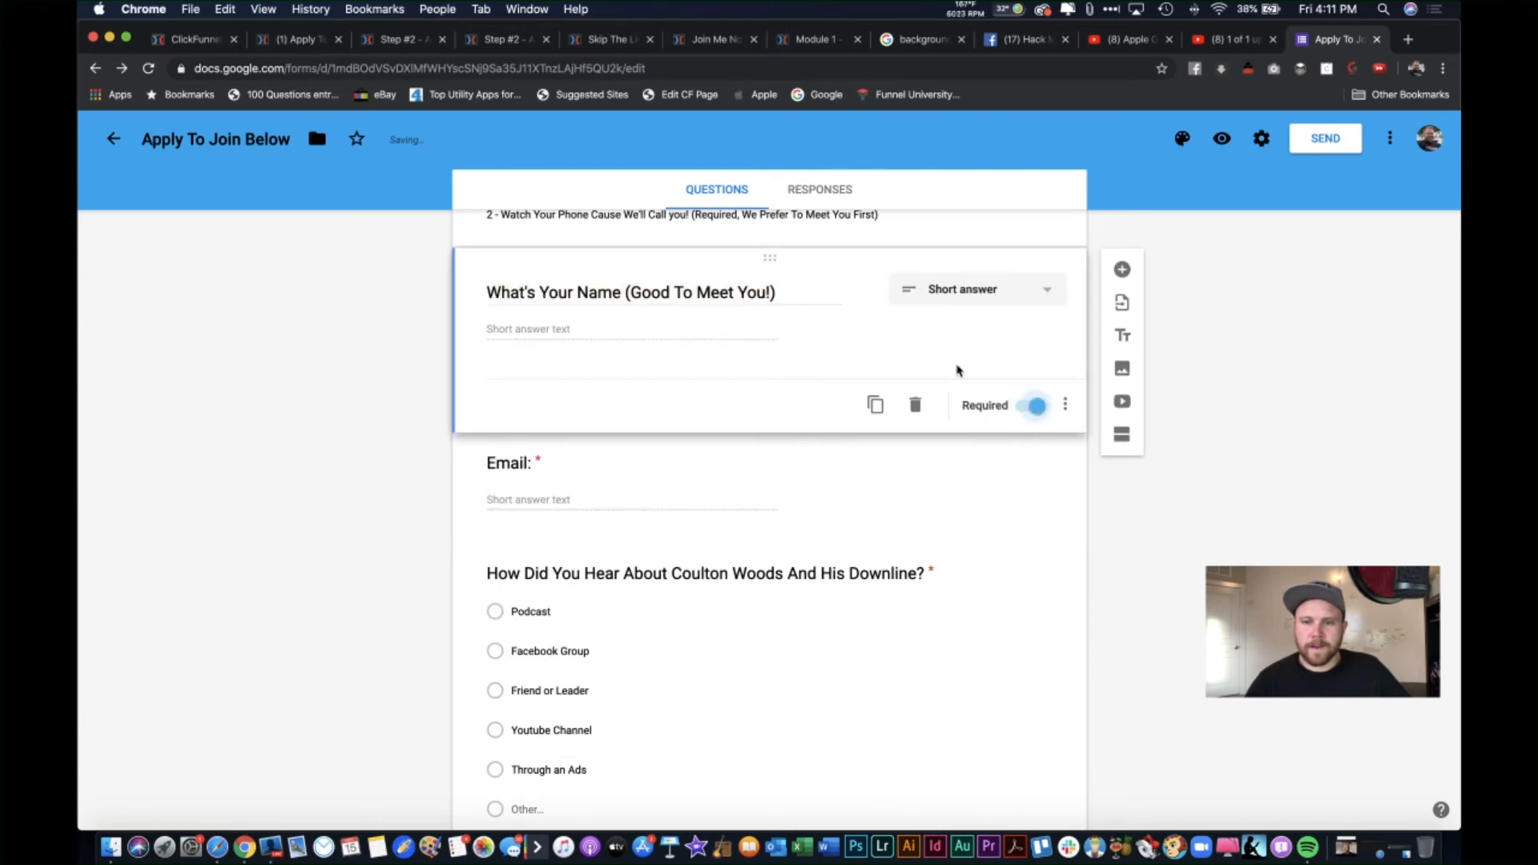
scroll(938, 393, "up", 3)
left_click(957, 423)
scroll(921, 679, "down", 10)
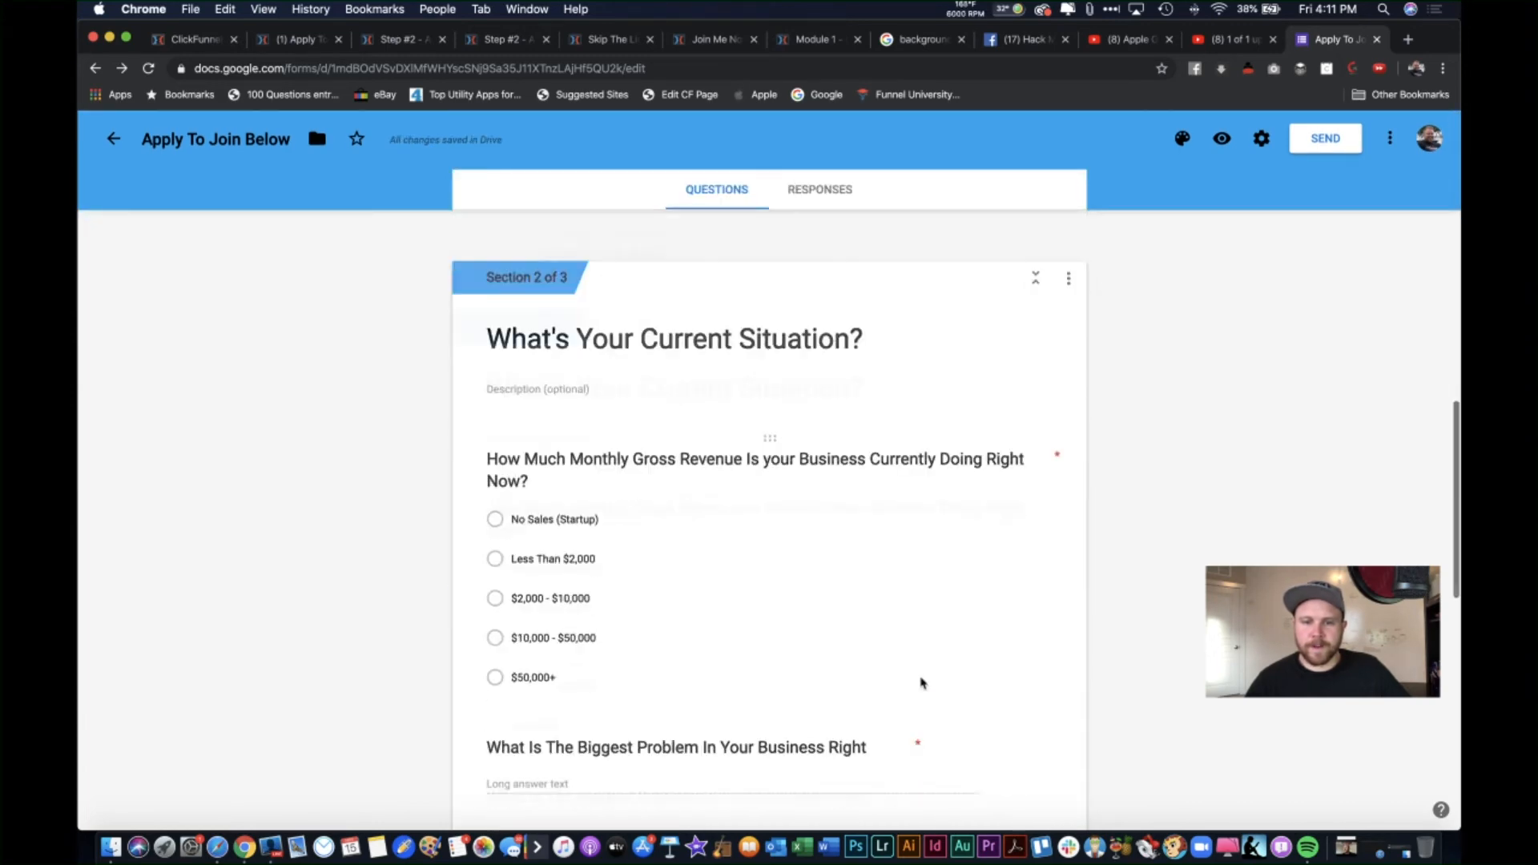
scroll(921, 683, "down", 5)
left_click(845, 529)
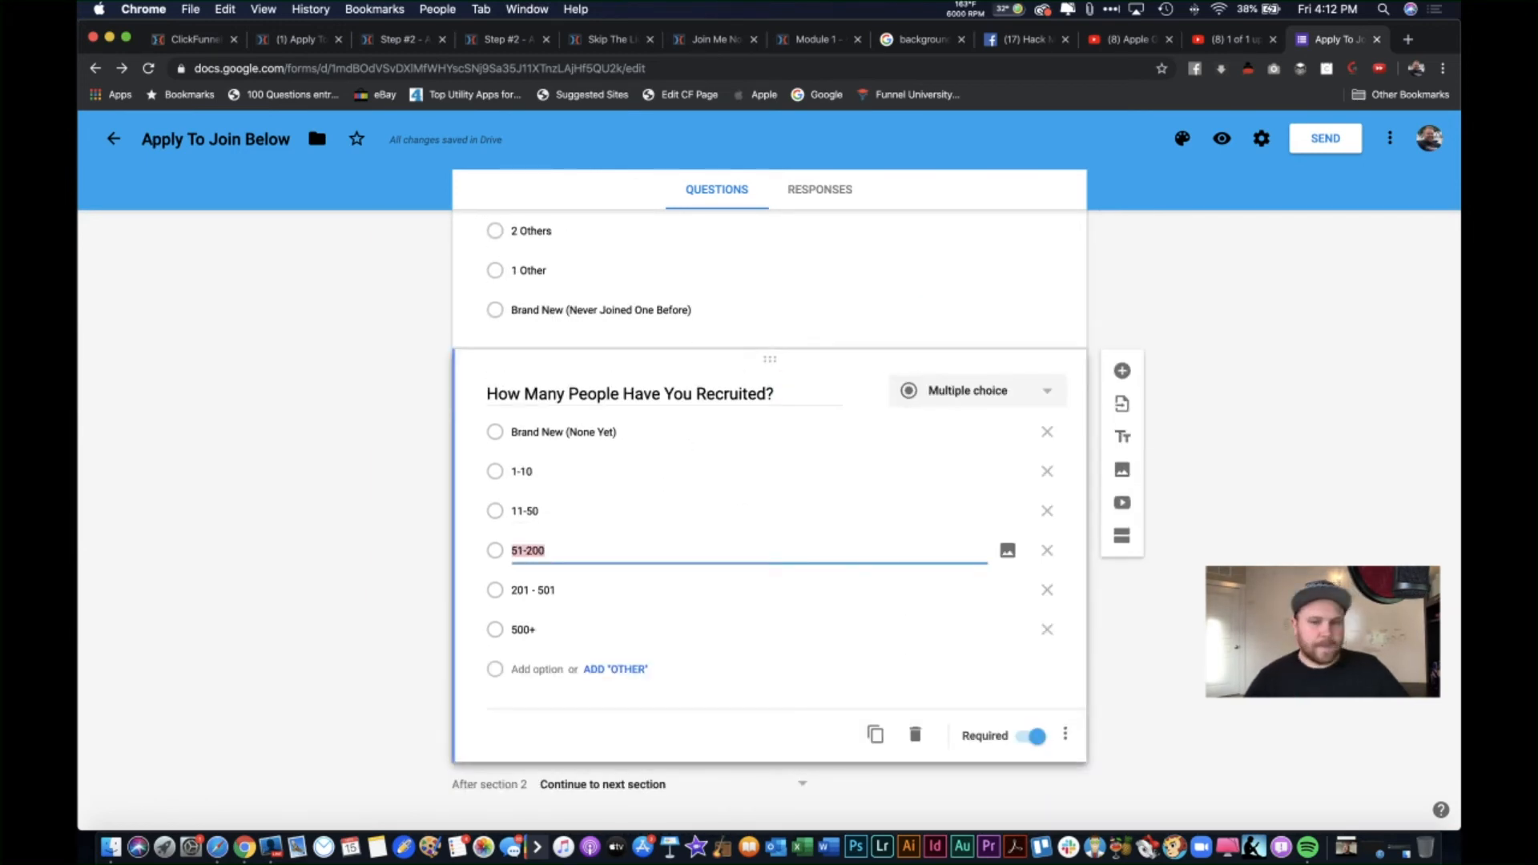
scroll(865, 689, "down", 2)
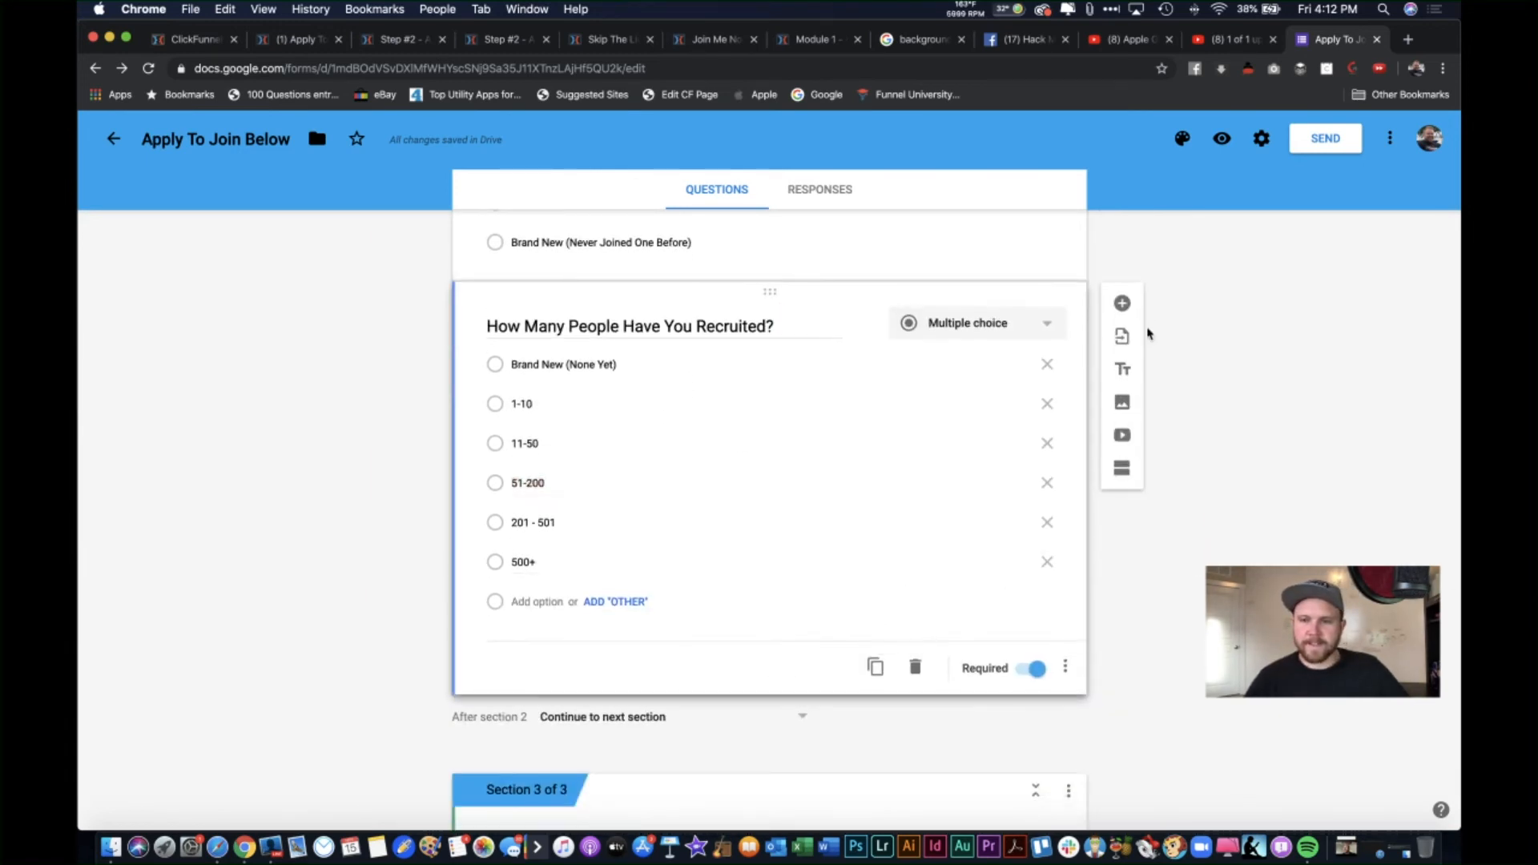
Step: Add a question titled 'If Accepted... What Is Your Marketing Plan To Sell Product & Recruit Others?'
left_click(1123, 303)
type("I")
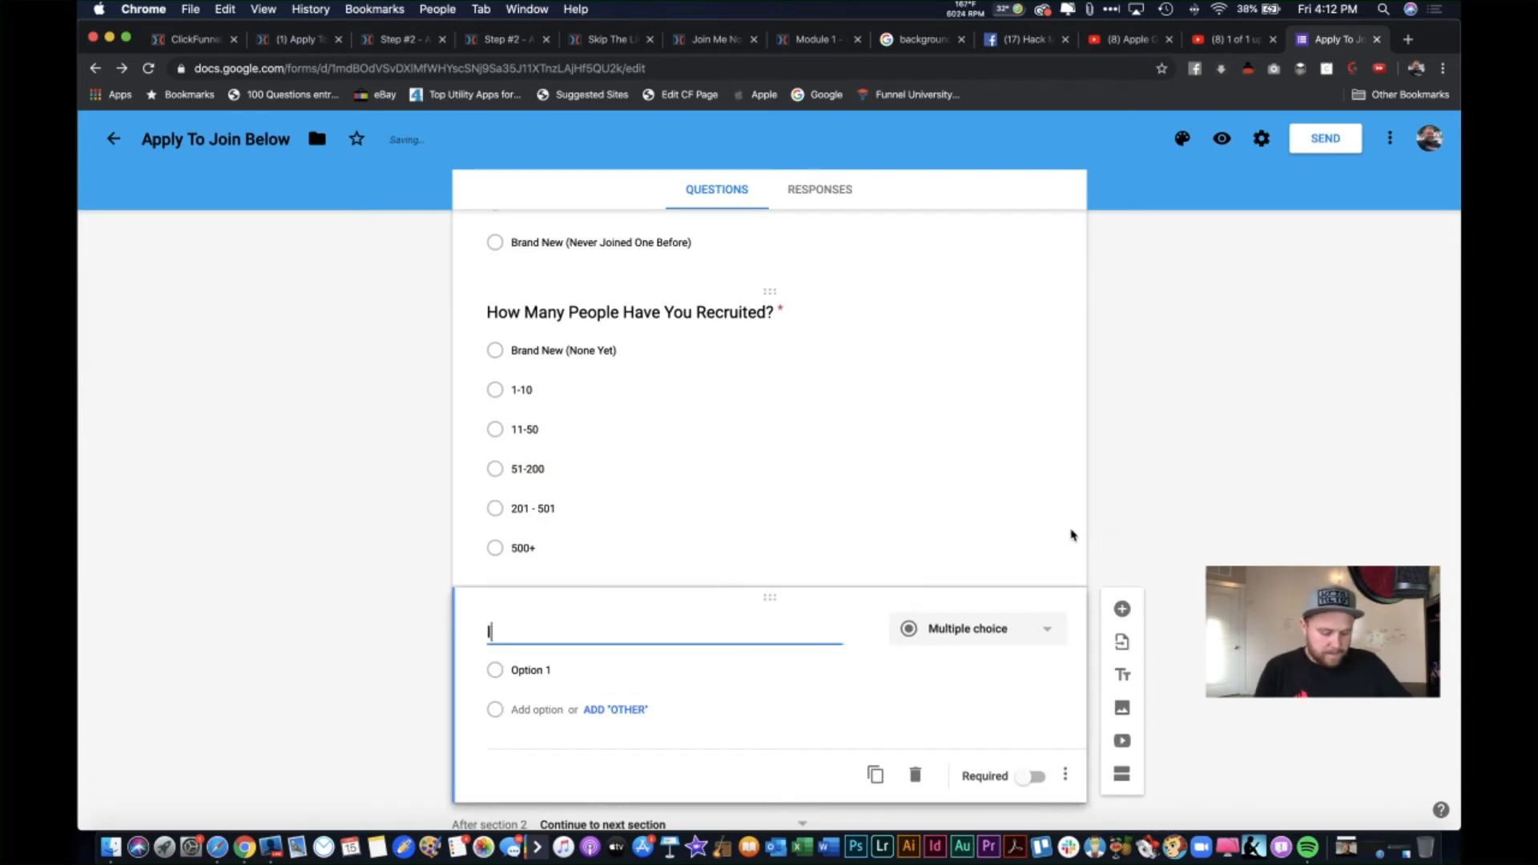
type("f Accepted... ")
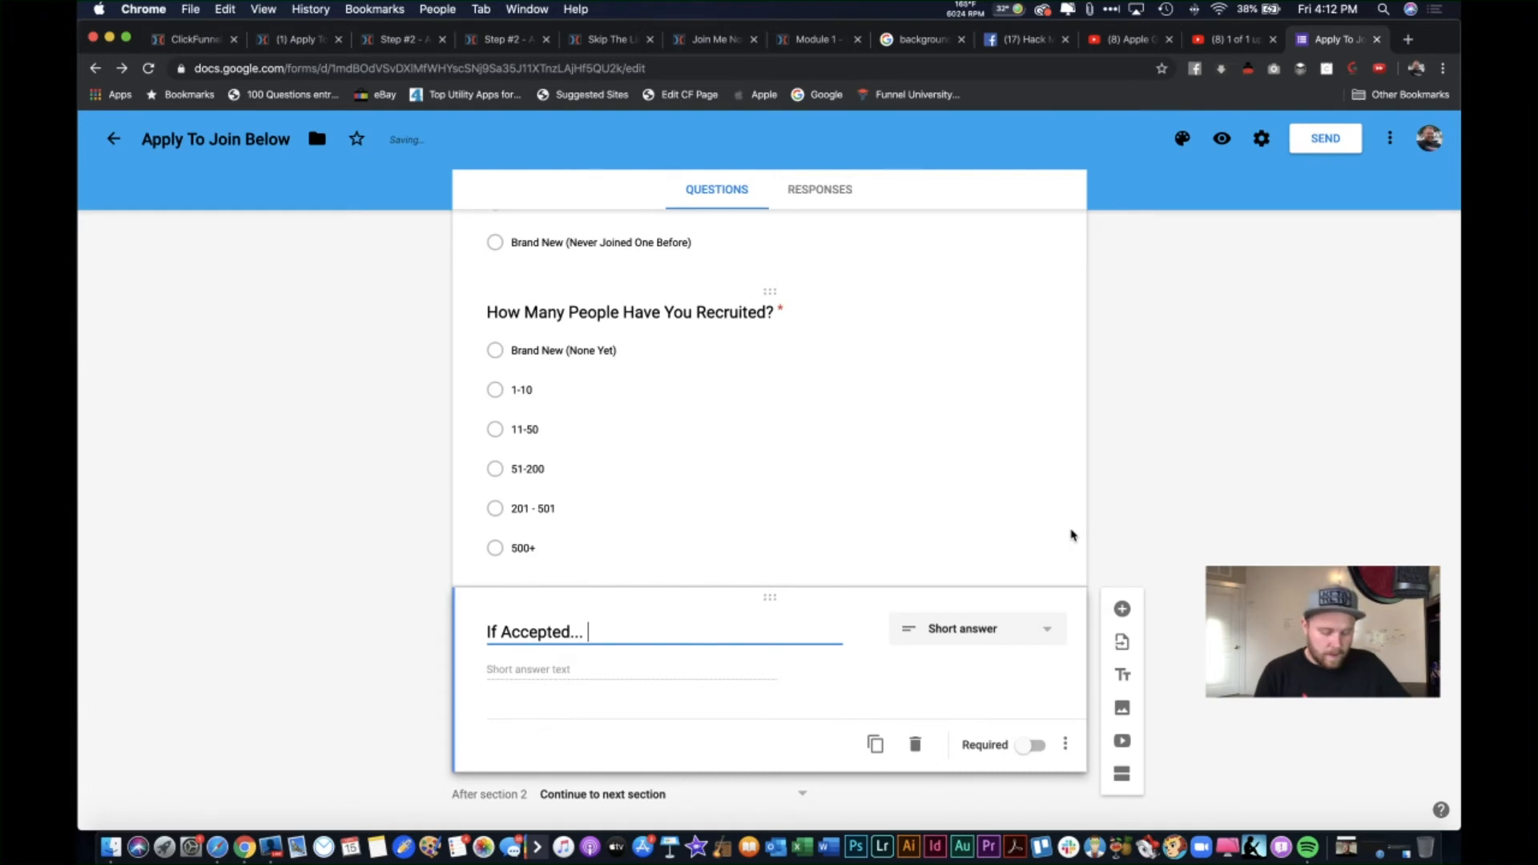
type("What ")
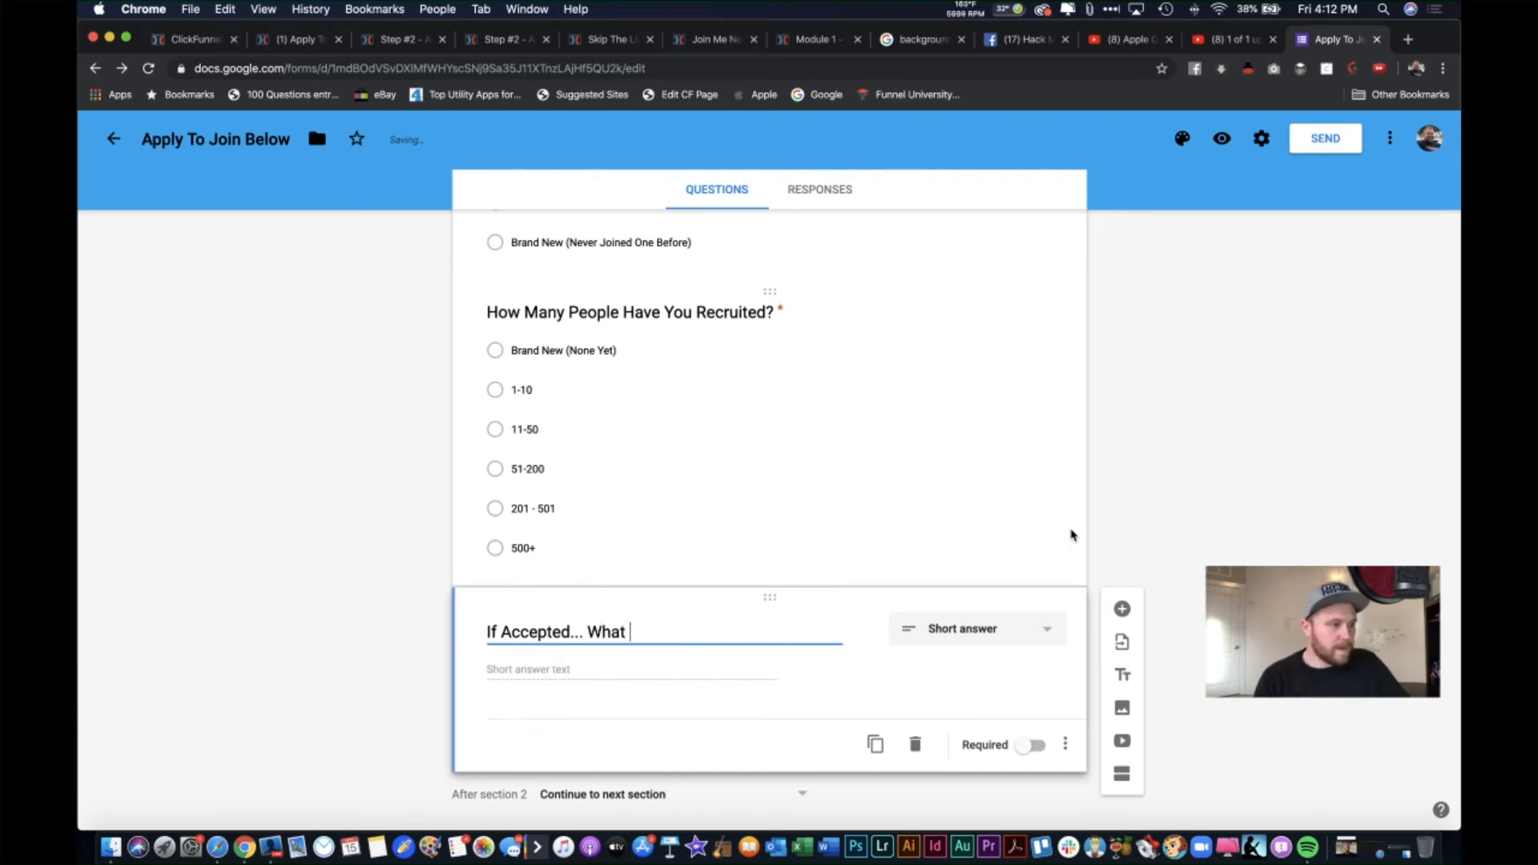
type("Is Your Ma")
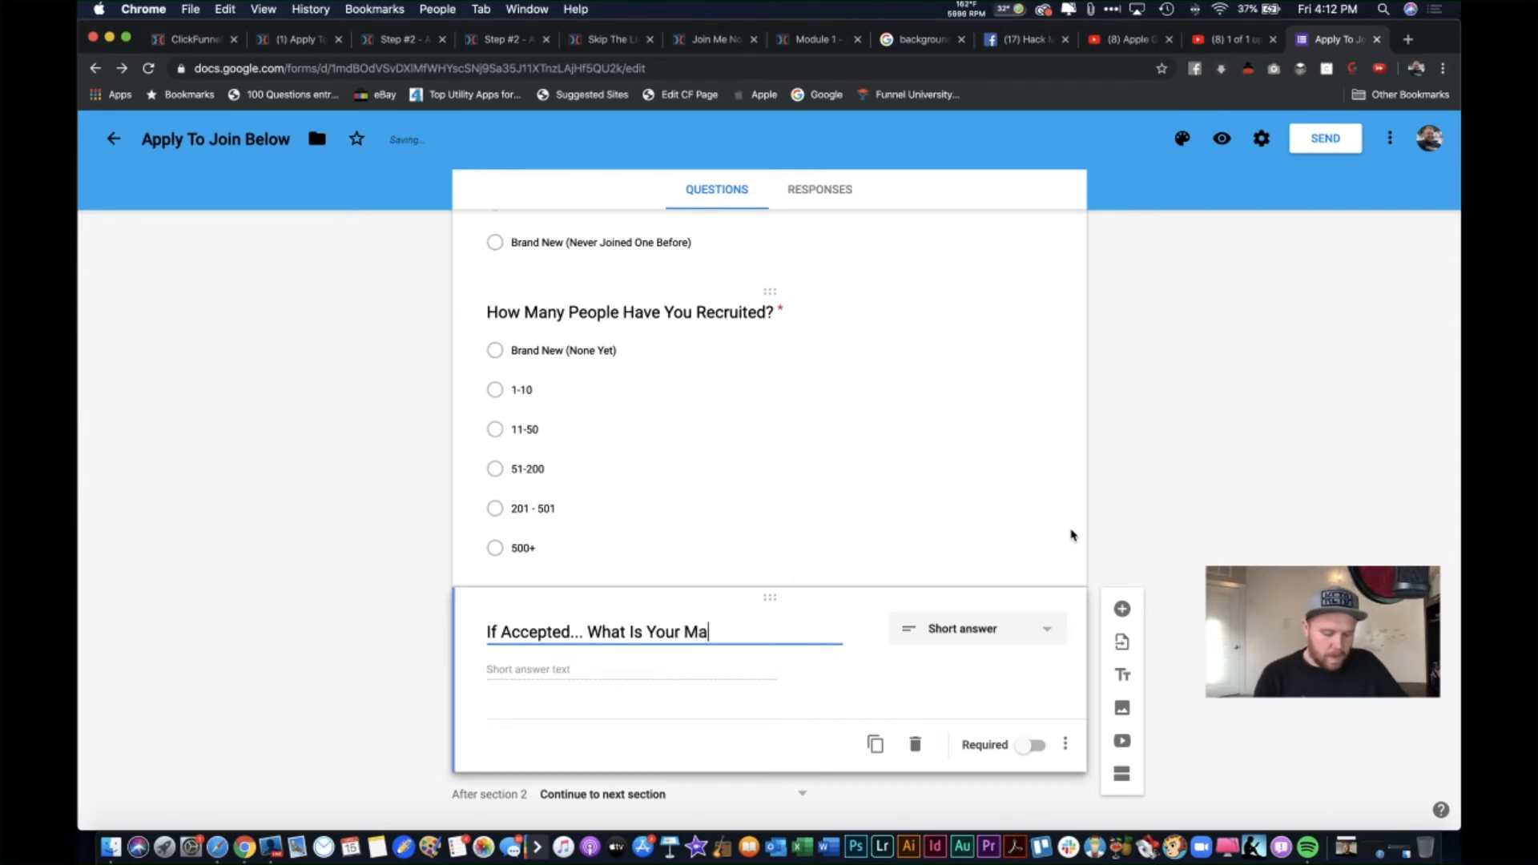
type("rketing Plan To TS")
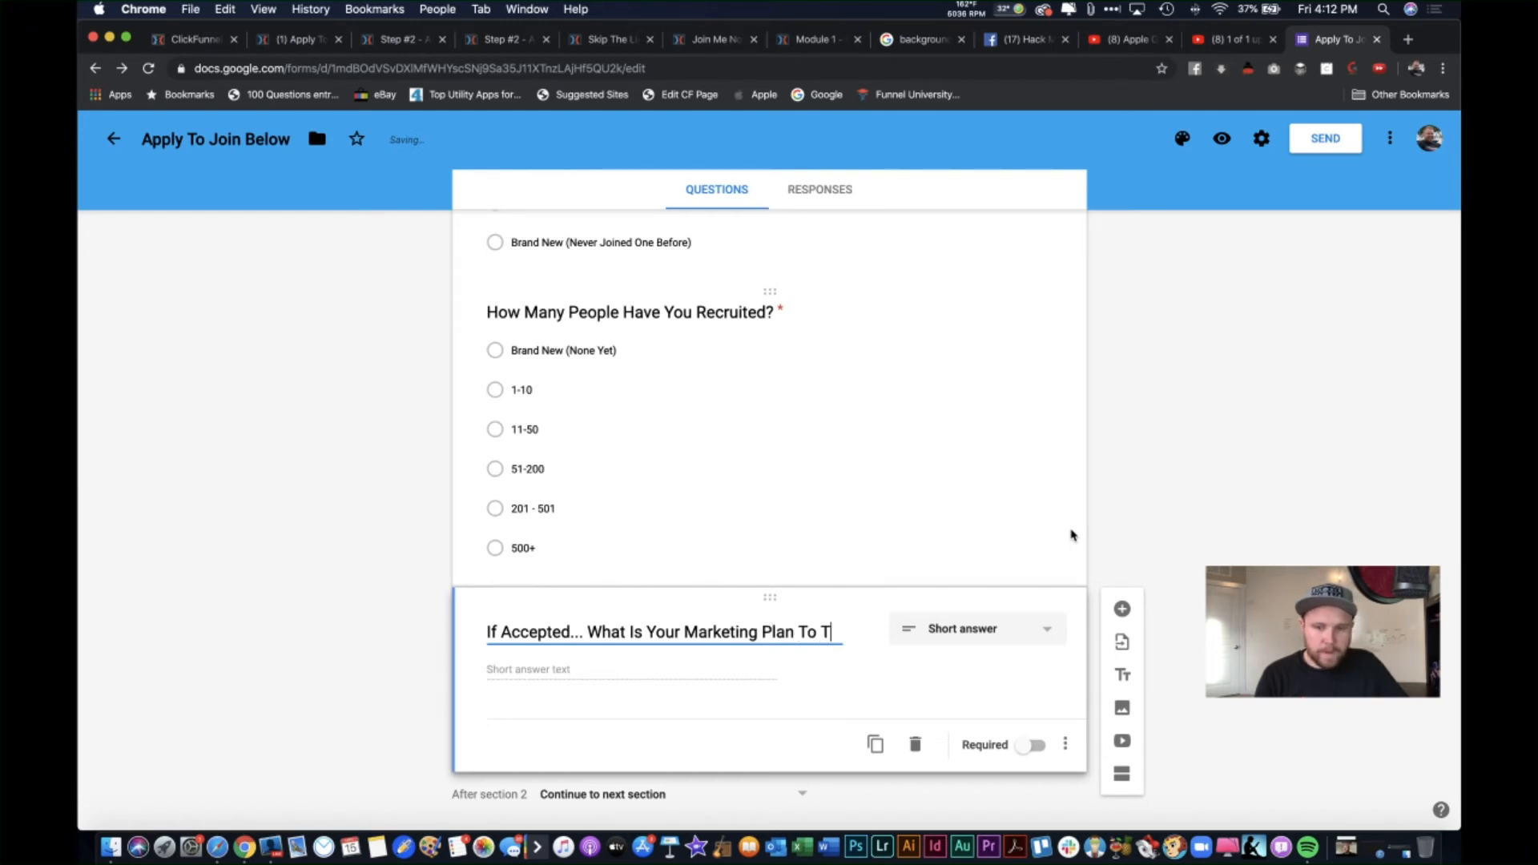
key("BackSpace")
key("BackSpace")
type("Sell")
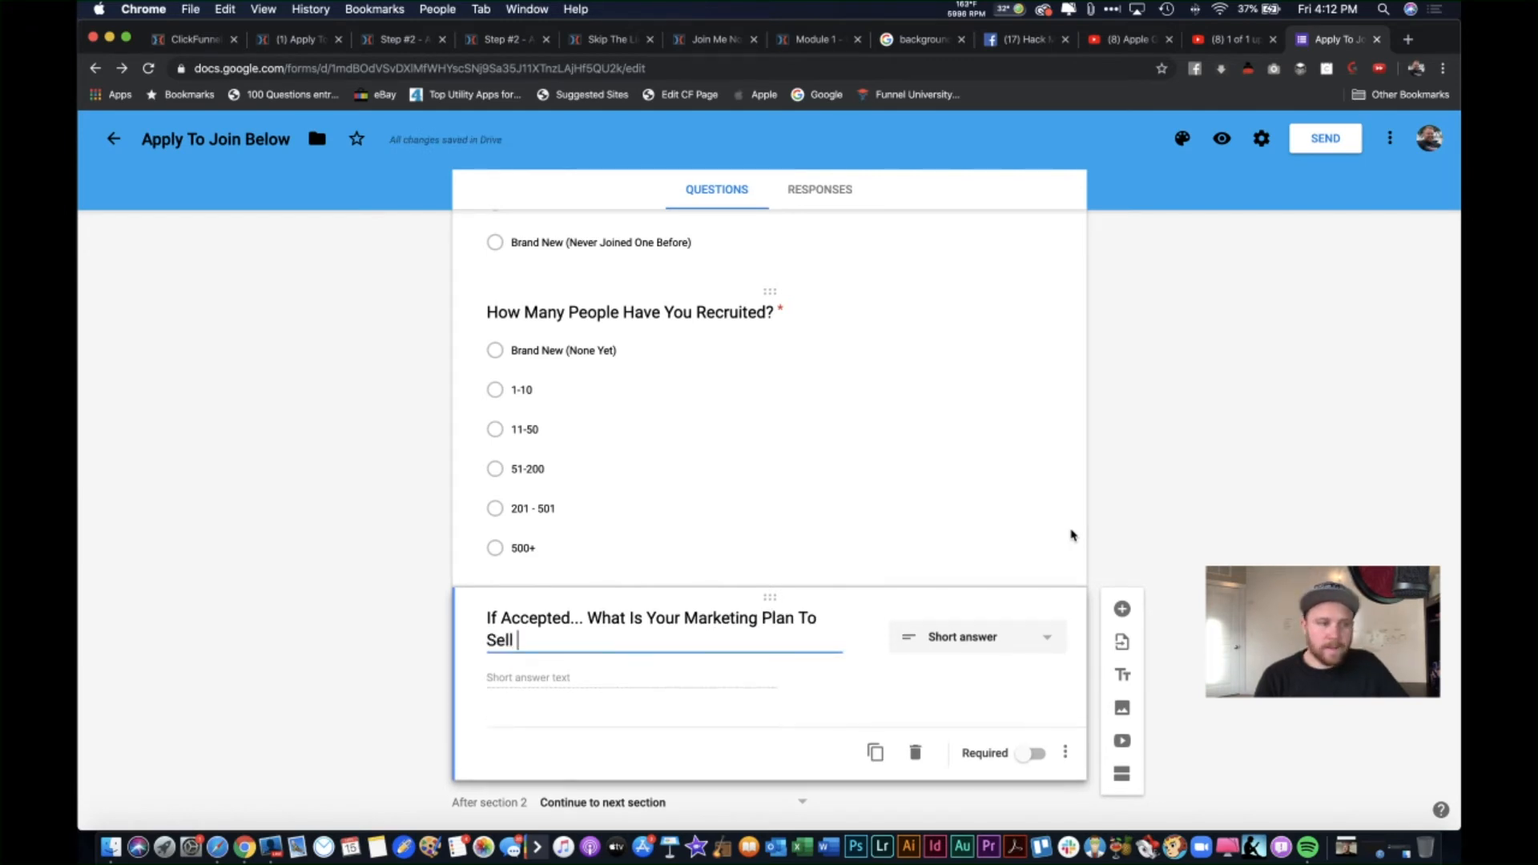
type(" P")
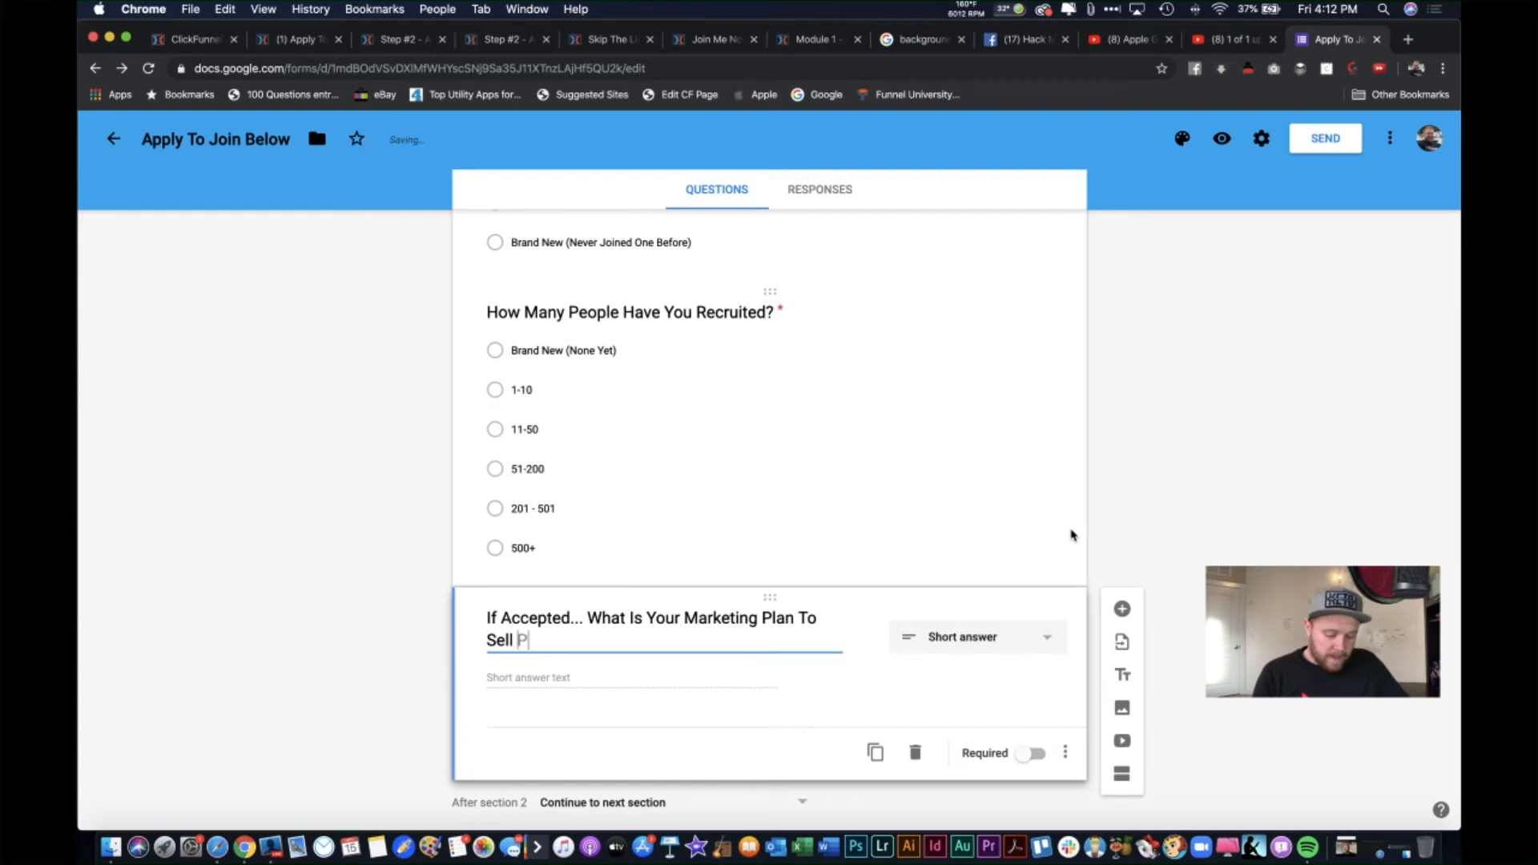
type("roduct And")
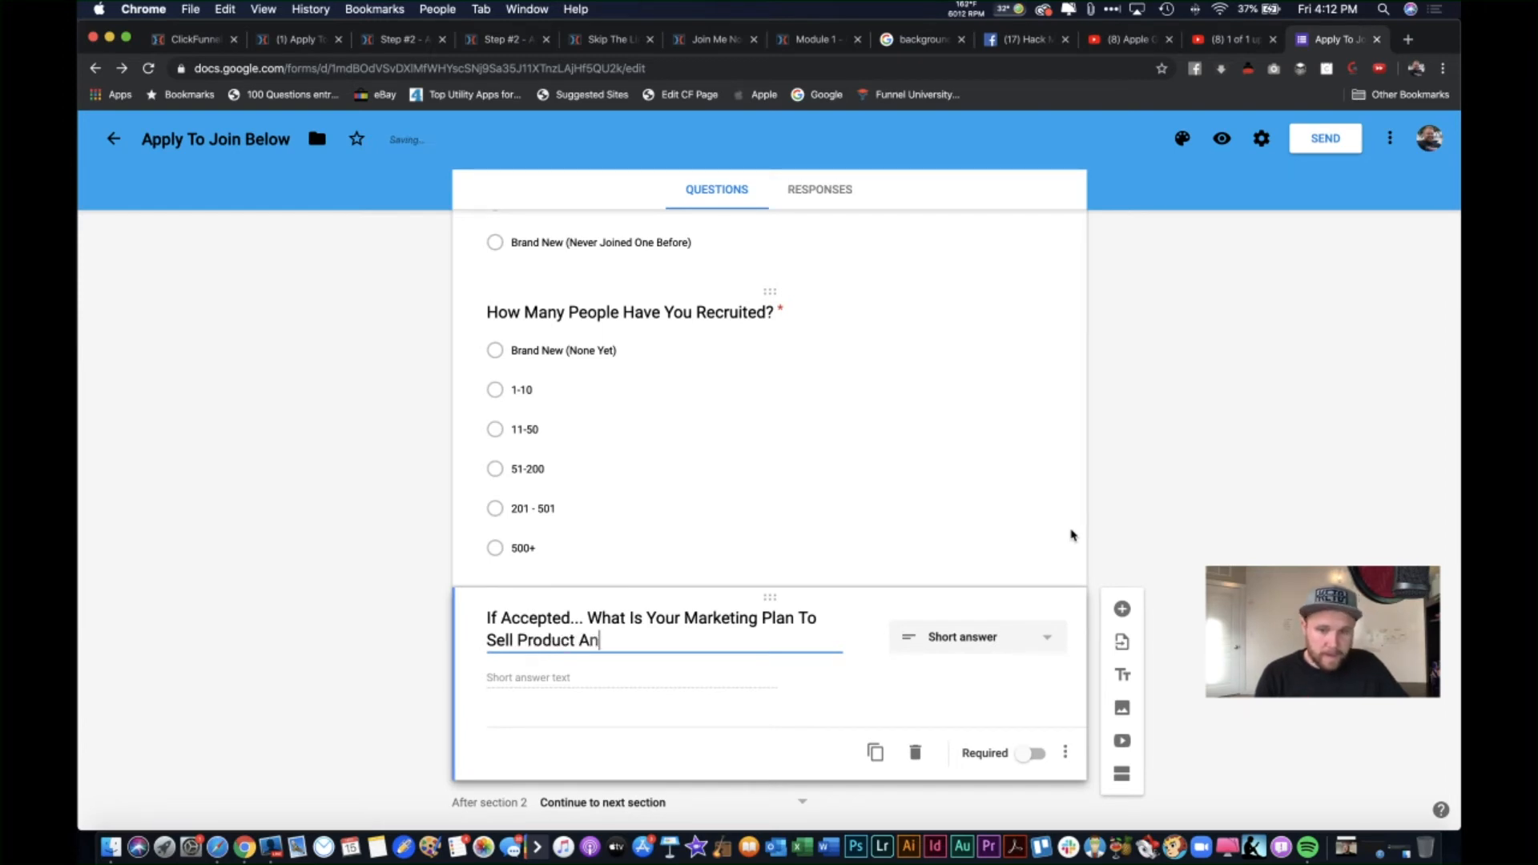
key("BackSpace")
key("BackSpace")
key("BackSpace")
type("& Recruit")
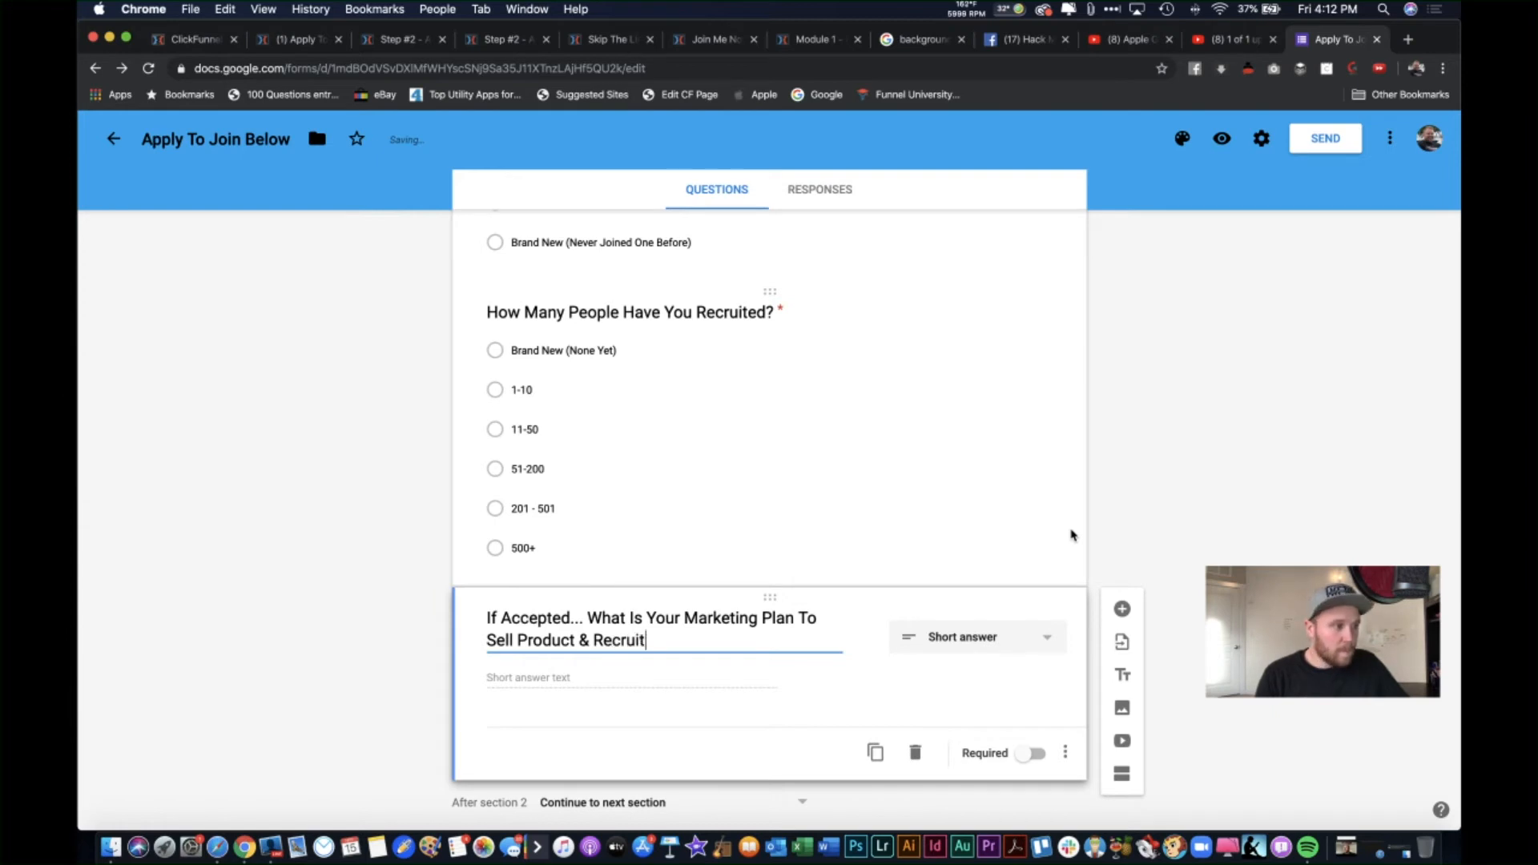
type(" Others?")
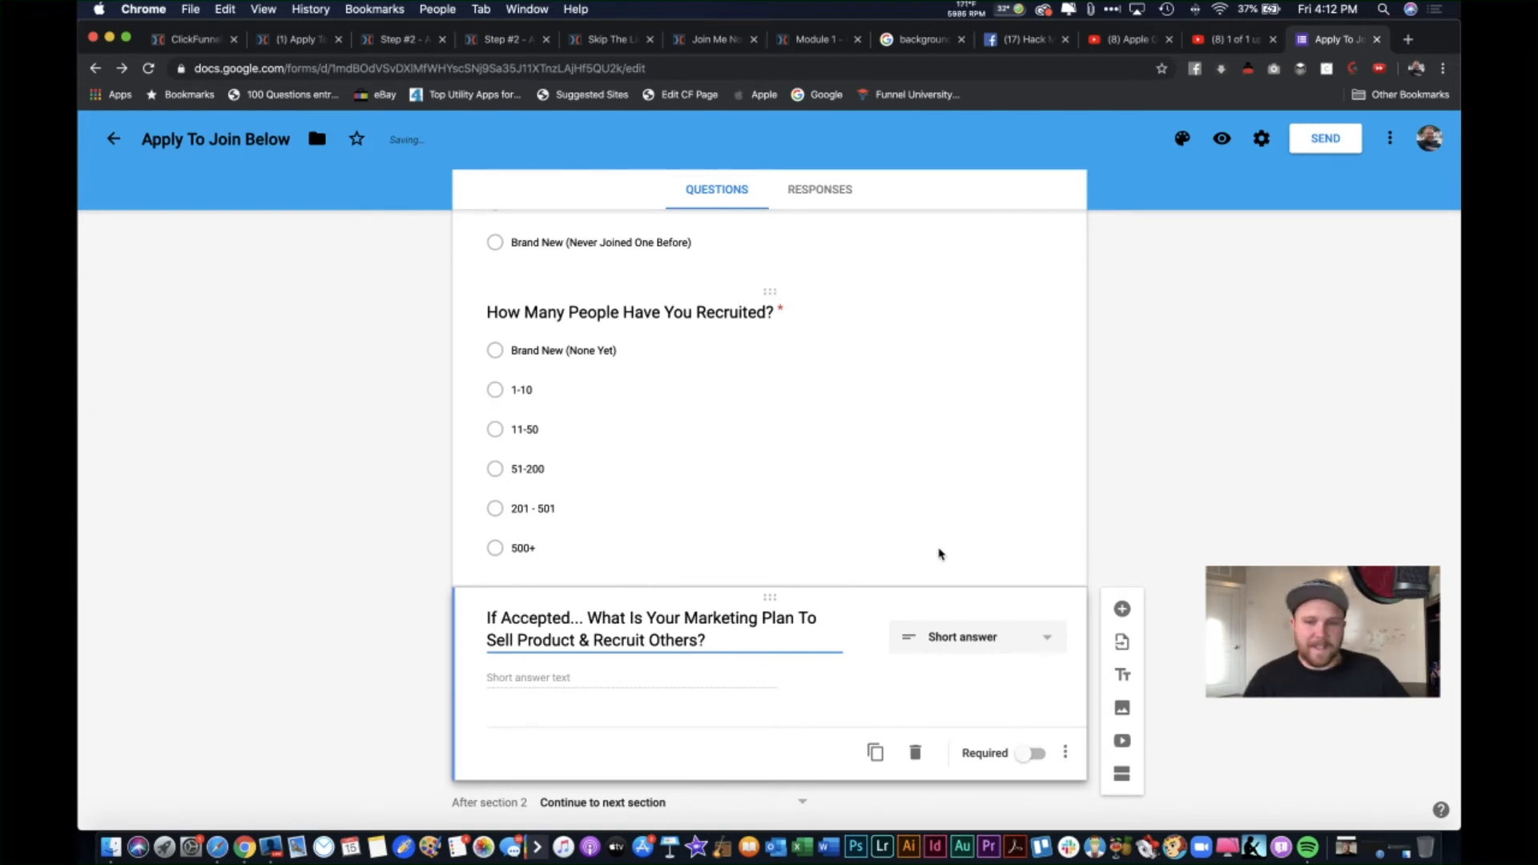
Step: Set the marketing plan question to Paragraph and make it required
left_click(979, 634)
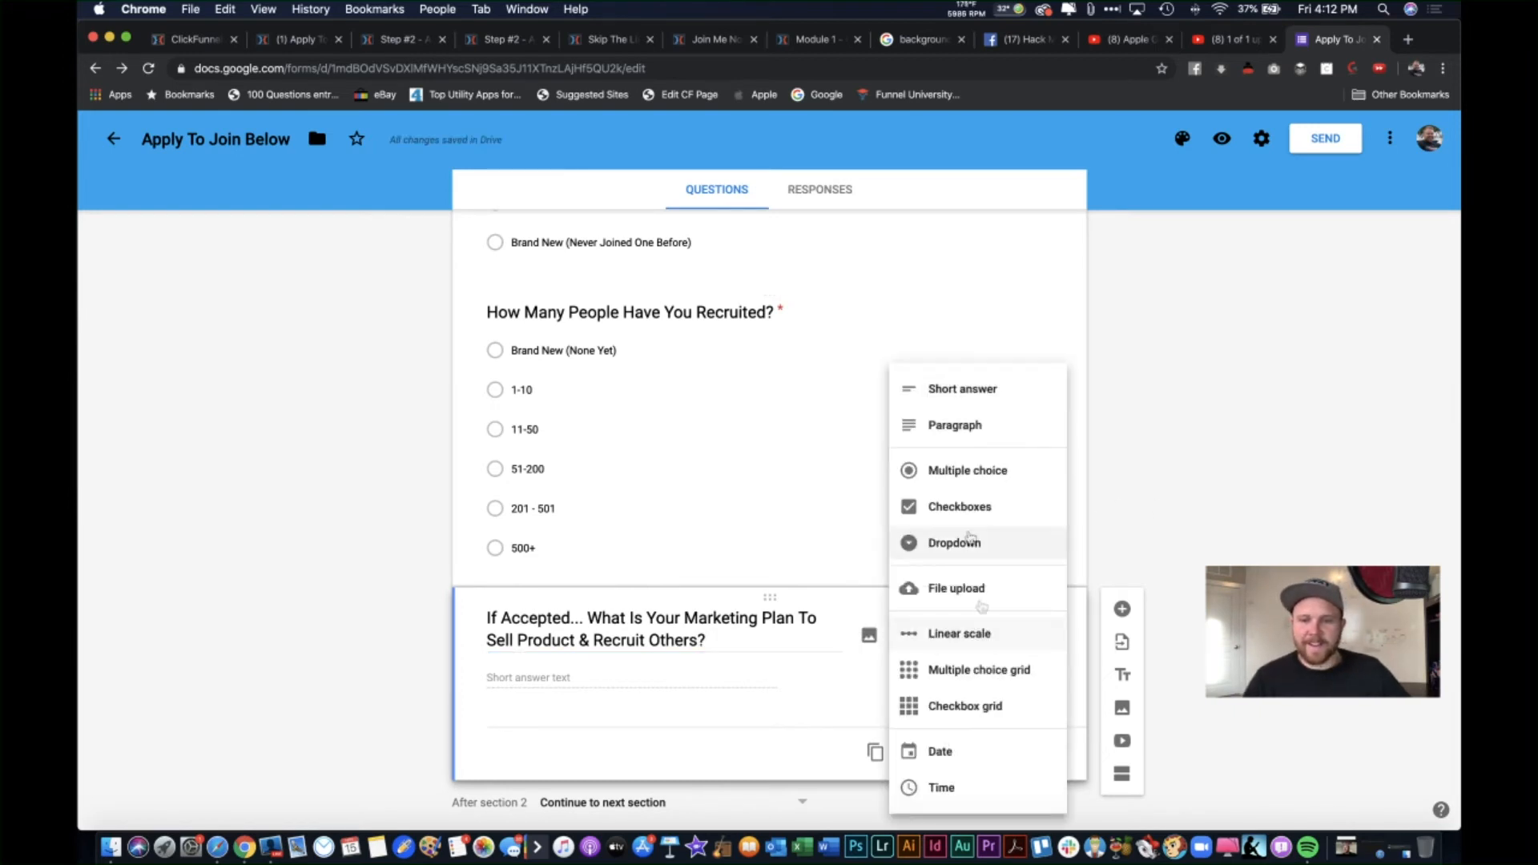
left_click(960, 428)
scroll(798, 527, "down", 3)
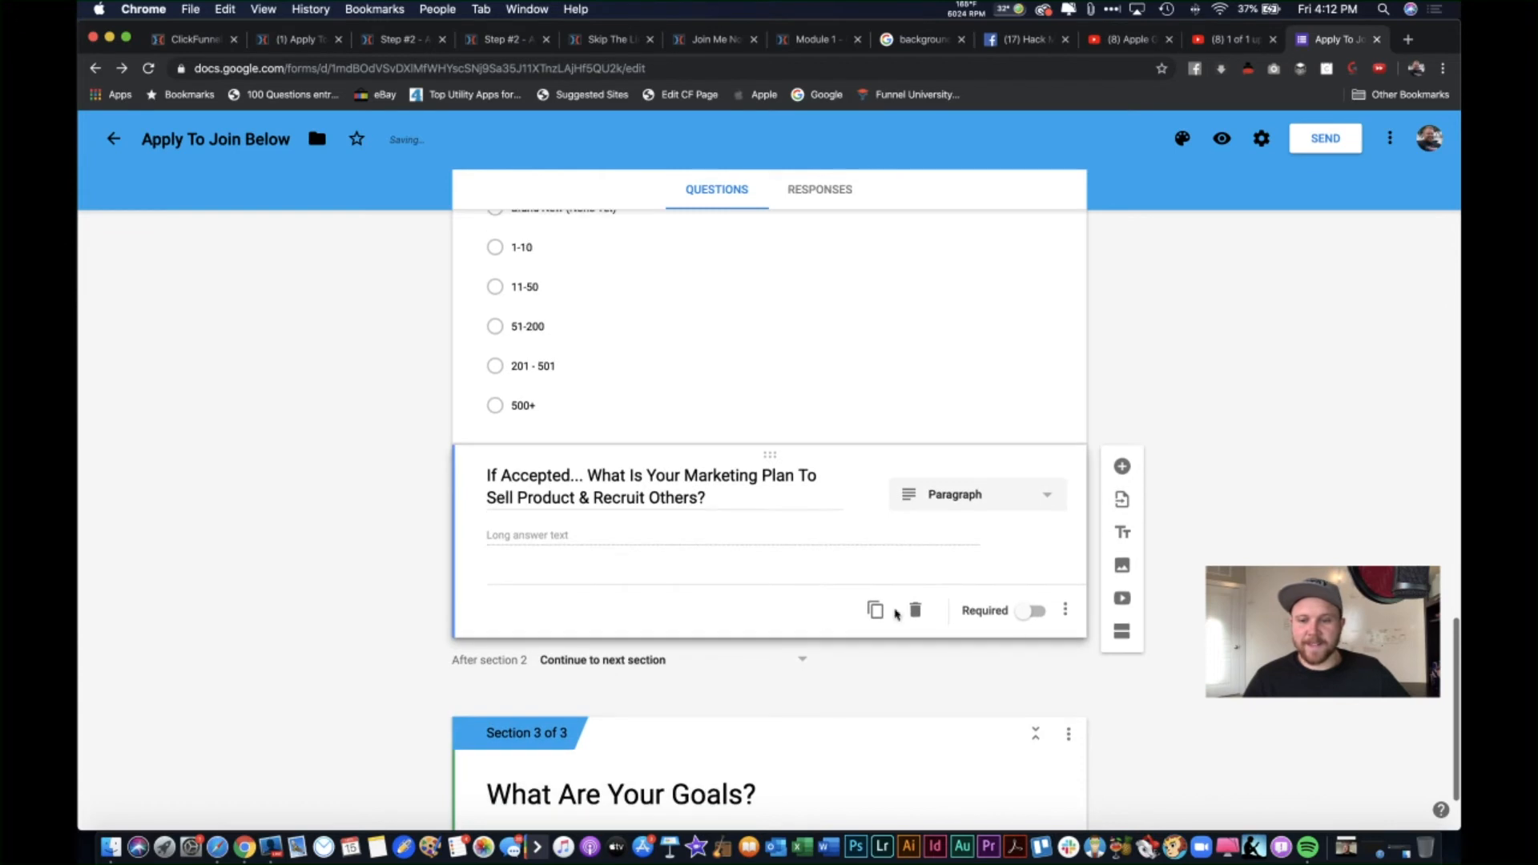
left_click(1035, 611)
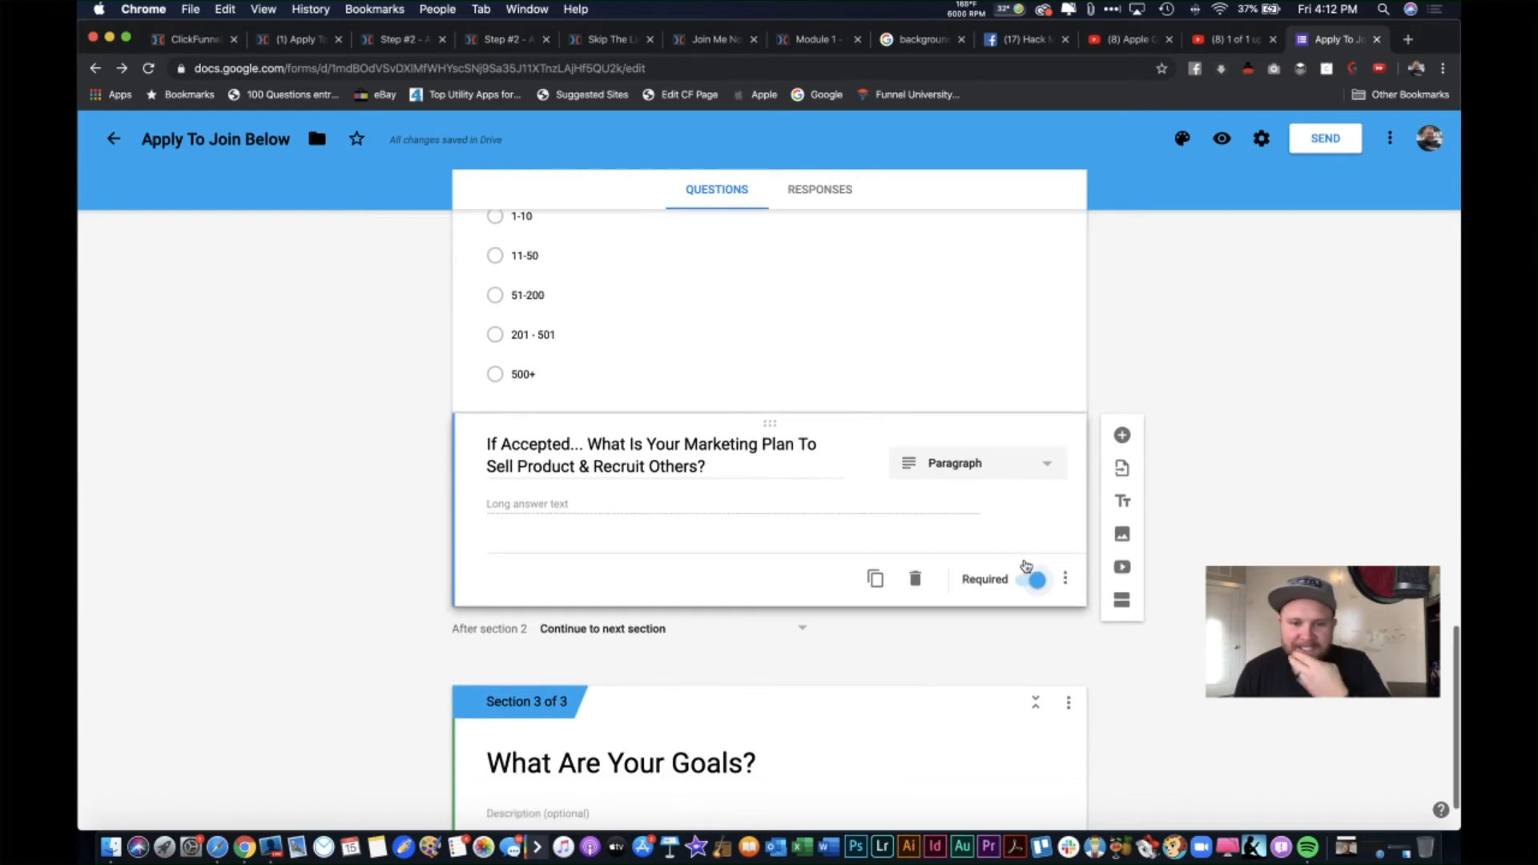
scroll(839, 733, "down", 2)
left_click(858, 681)
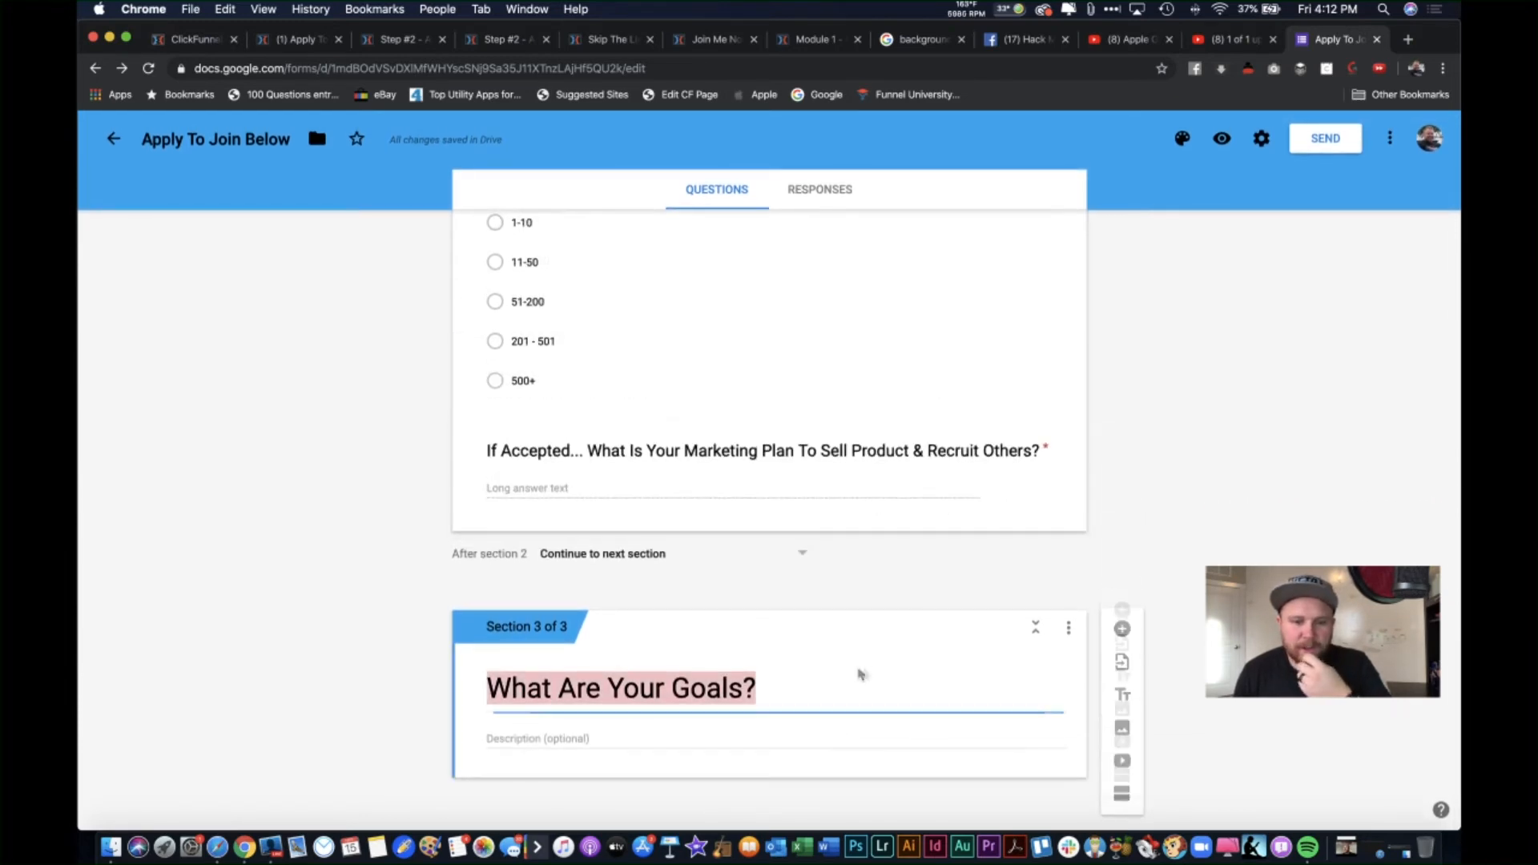
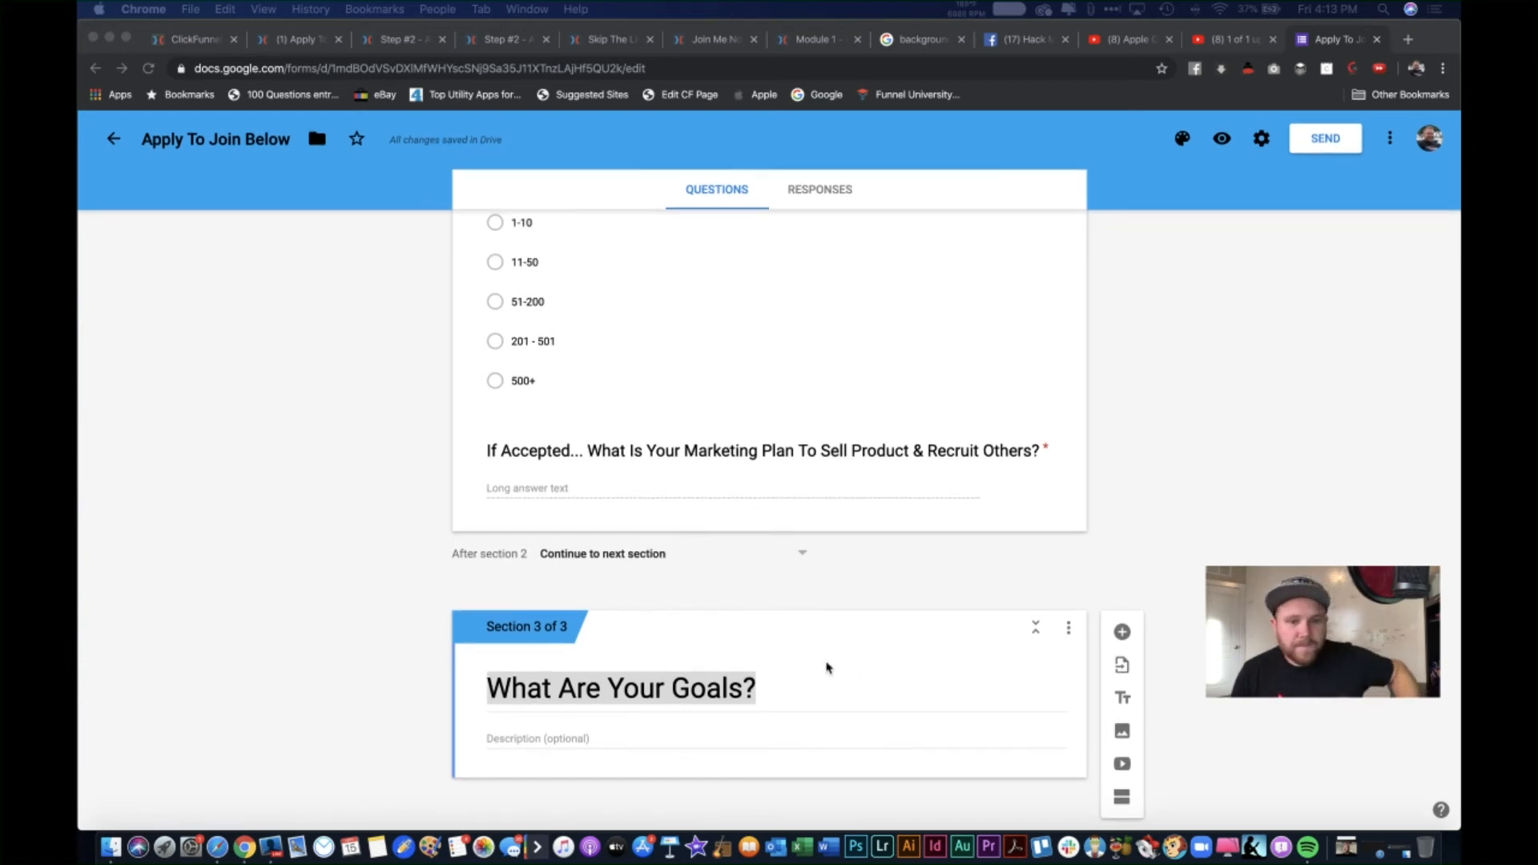
Step: Add a question titled 'What Is your 3 Month & 3 Year Goal?' to the goals section
left_click(1122, 633)
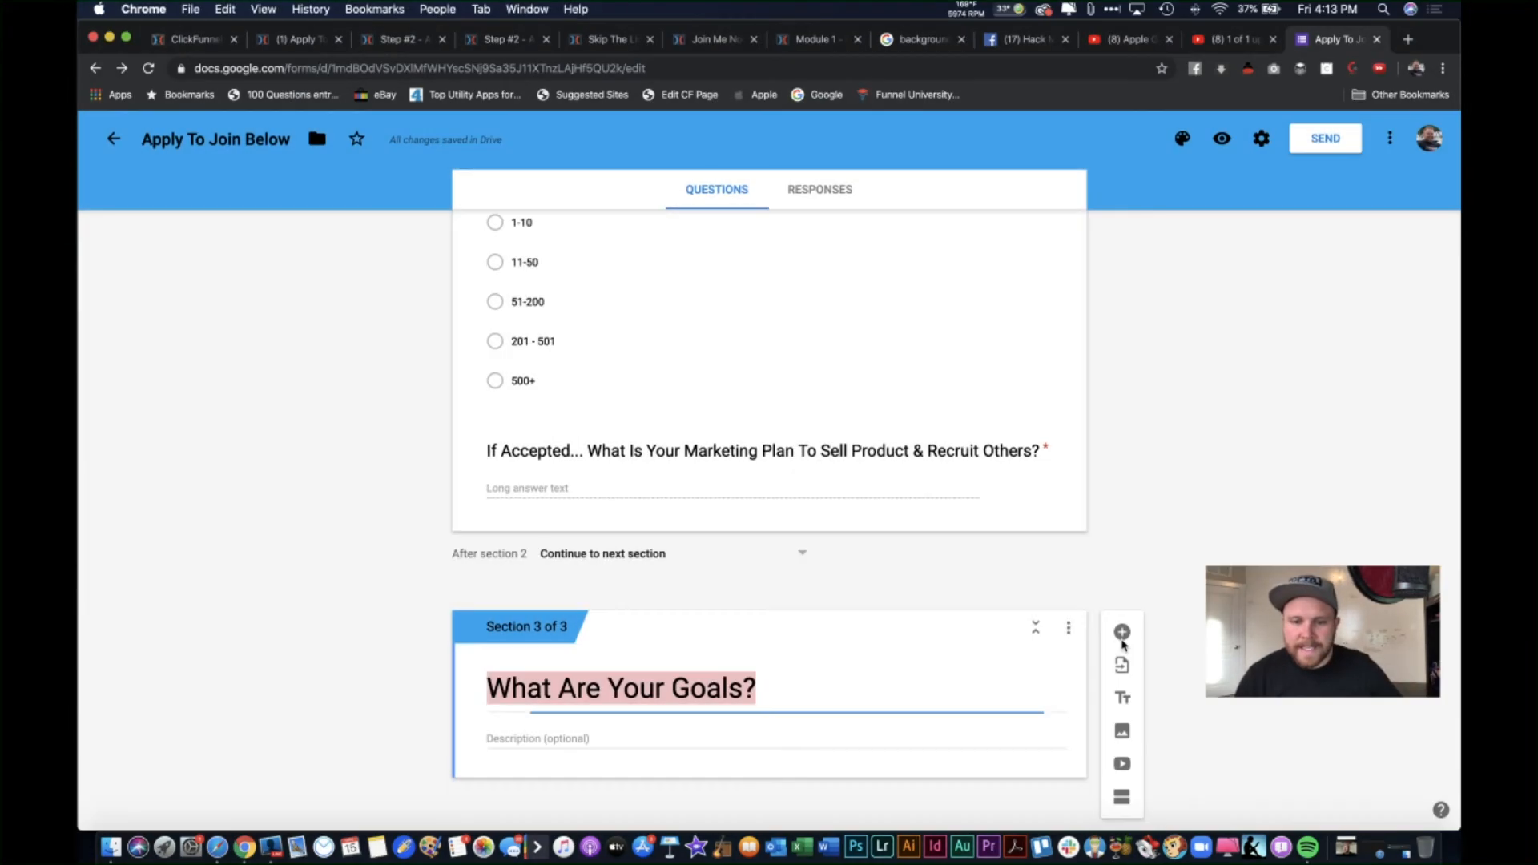
left_click(1123, 633)
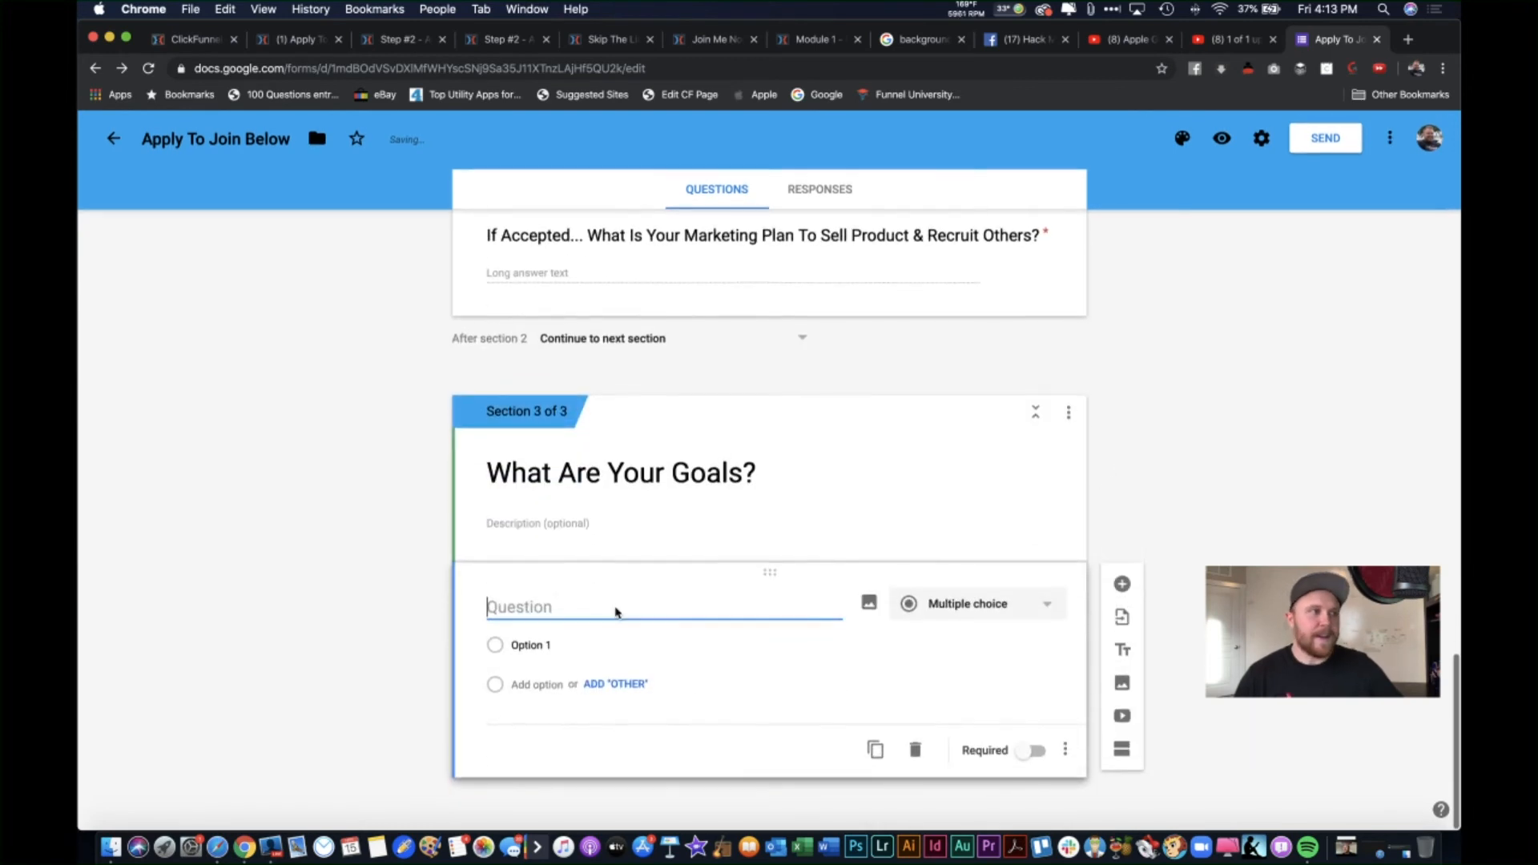
type("What ")
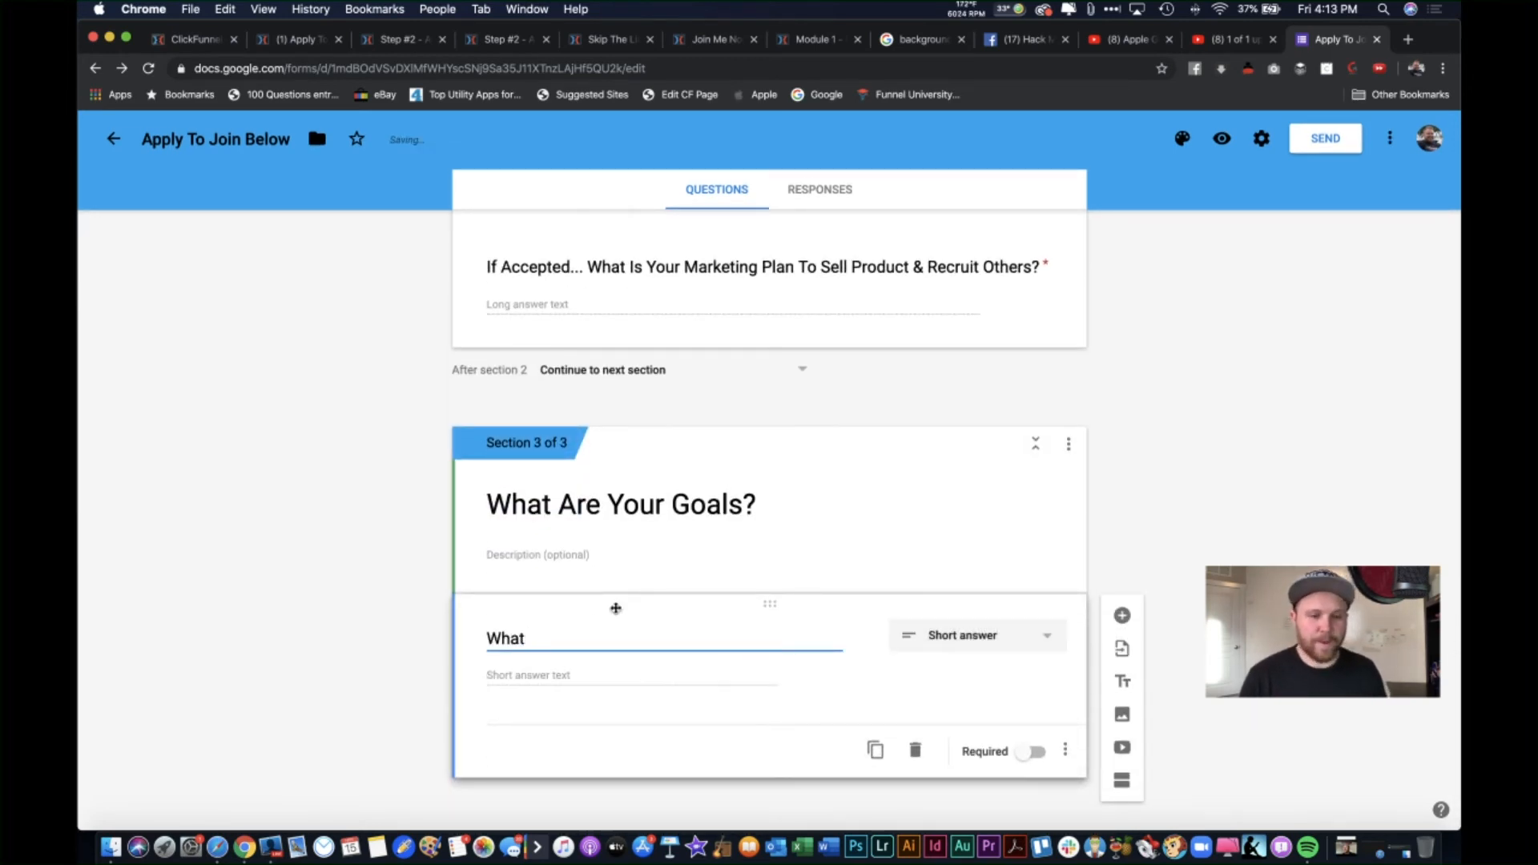
type("Is your ")
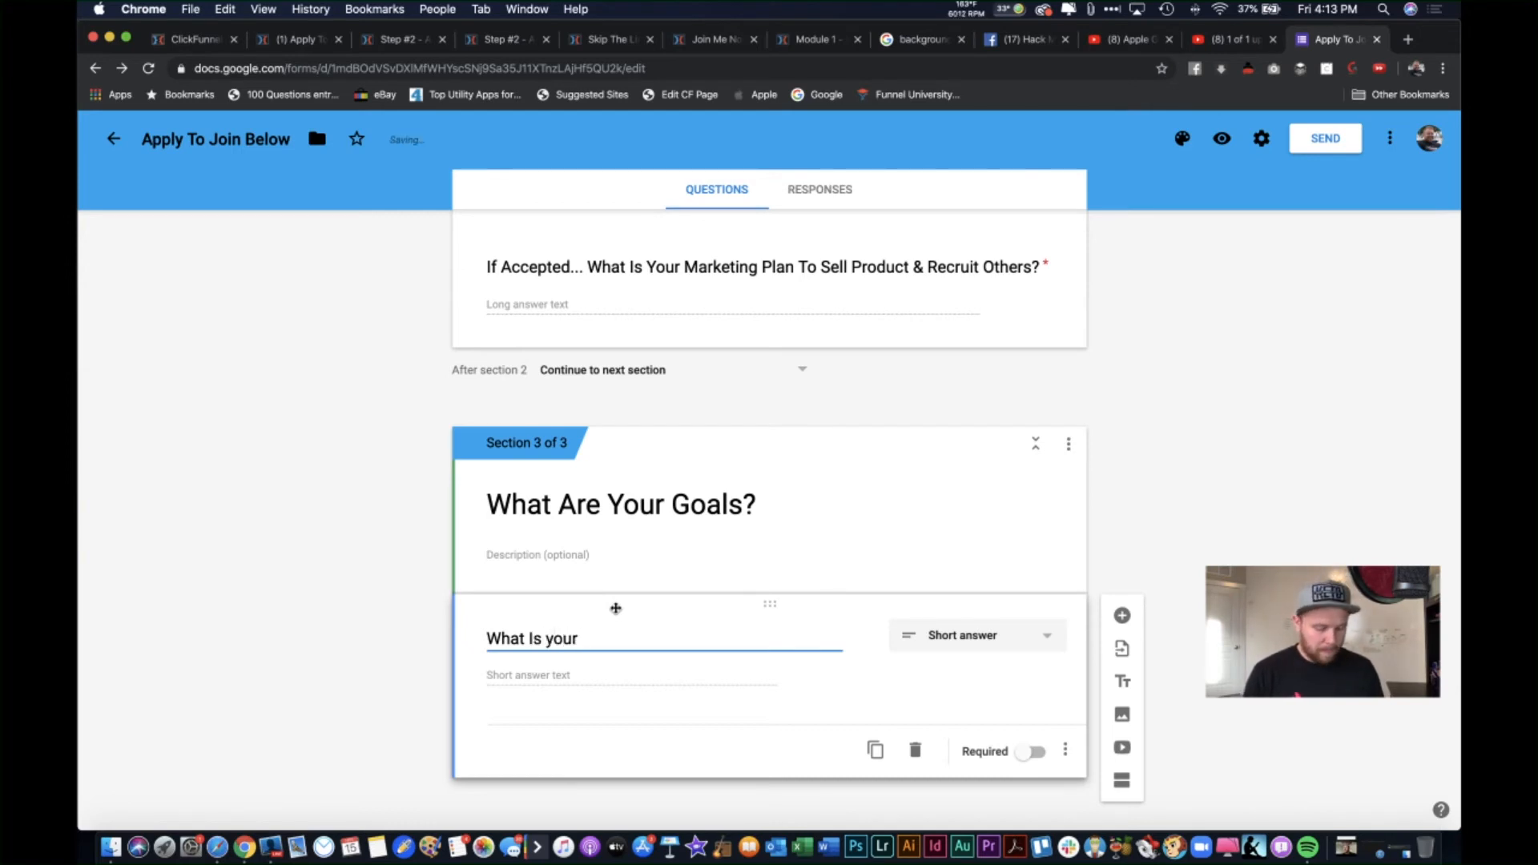
type("3 Month")
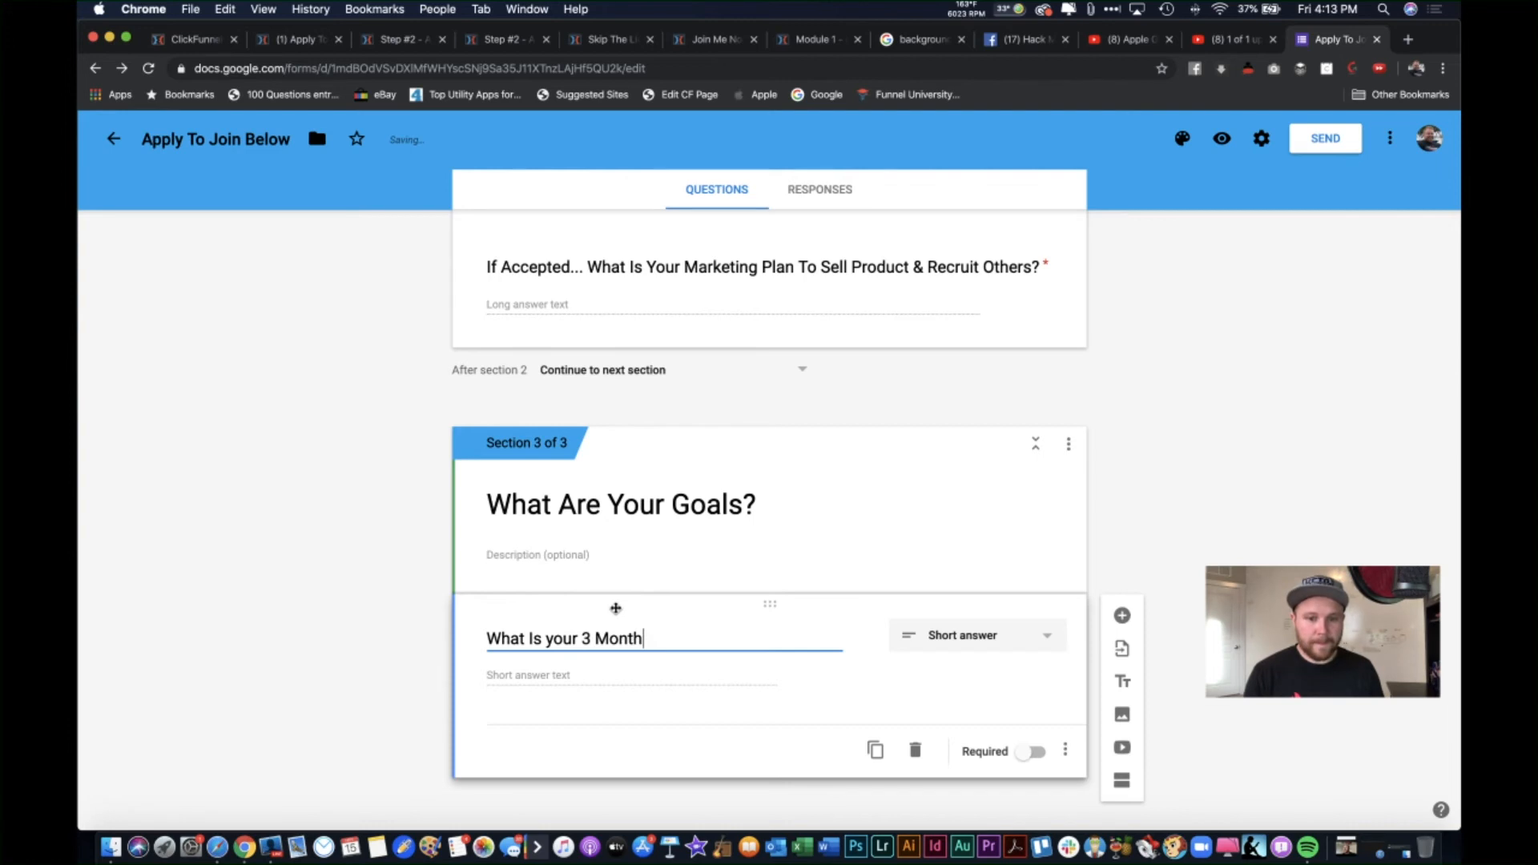
type(" & 3 Year ")
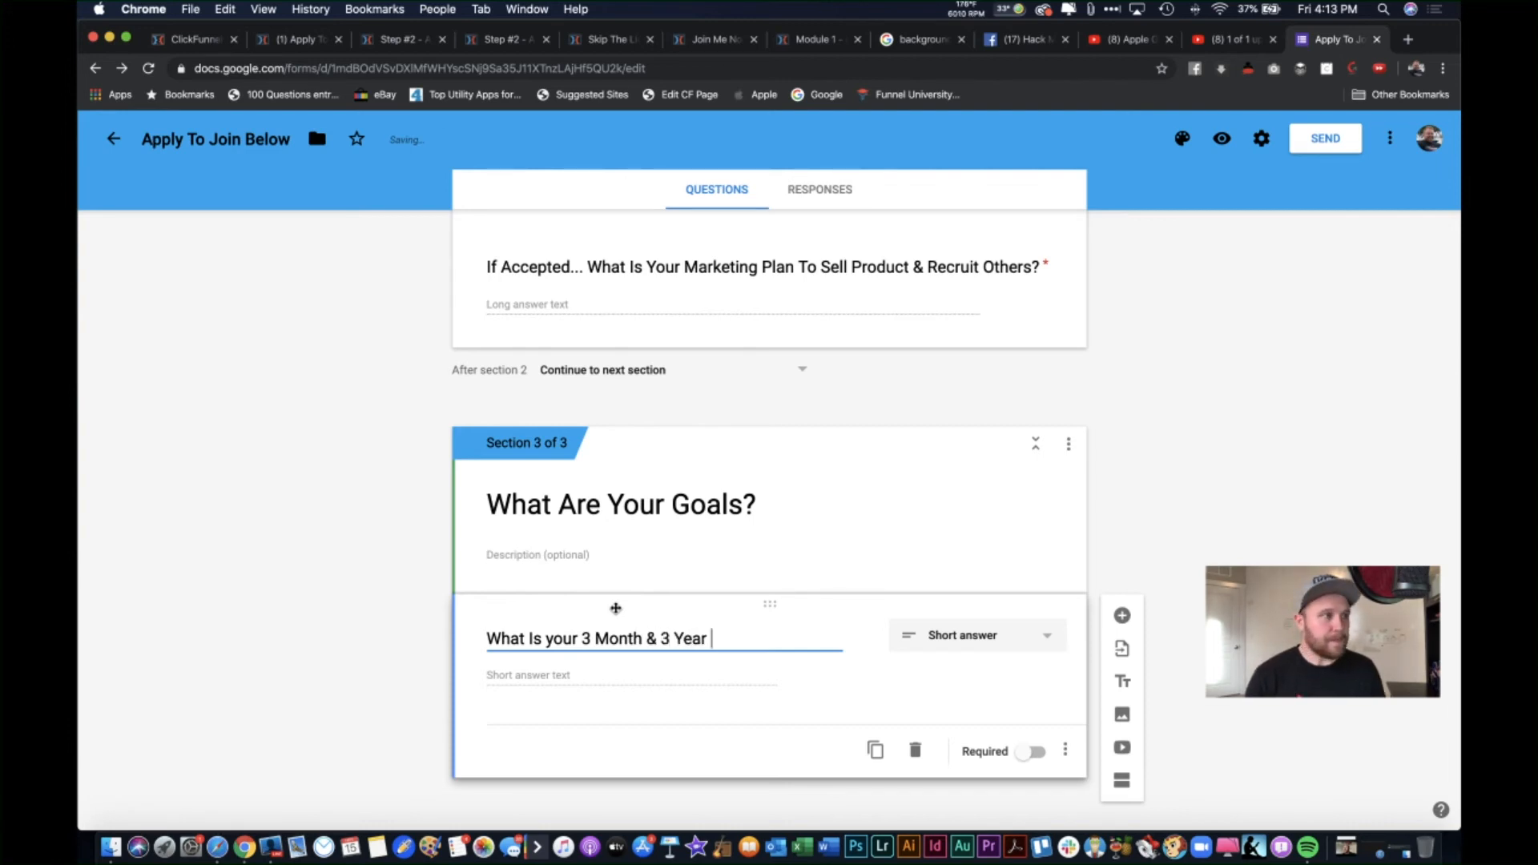
type("Goal?")
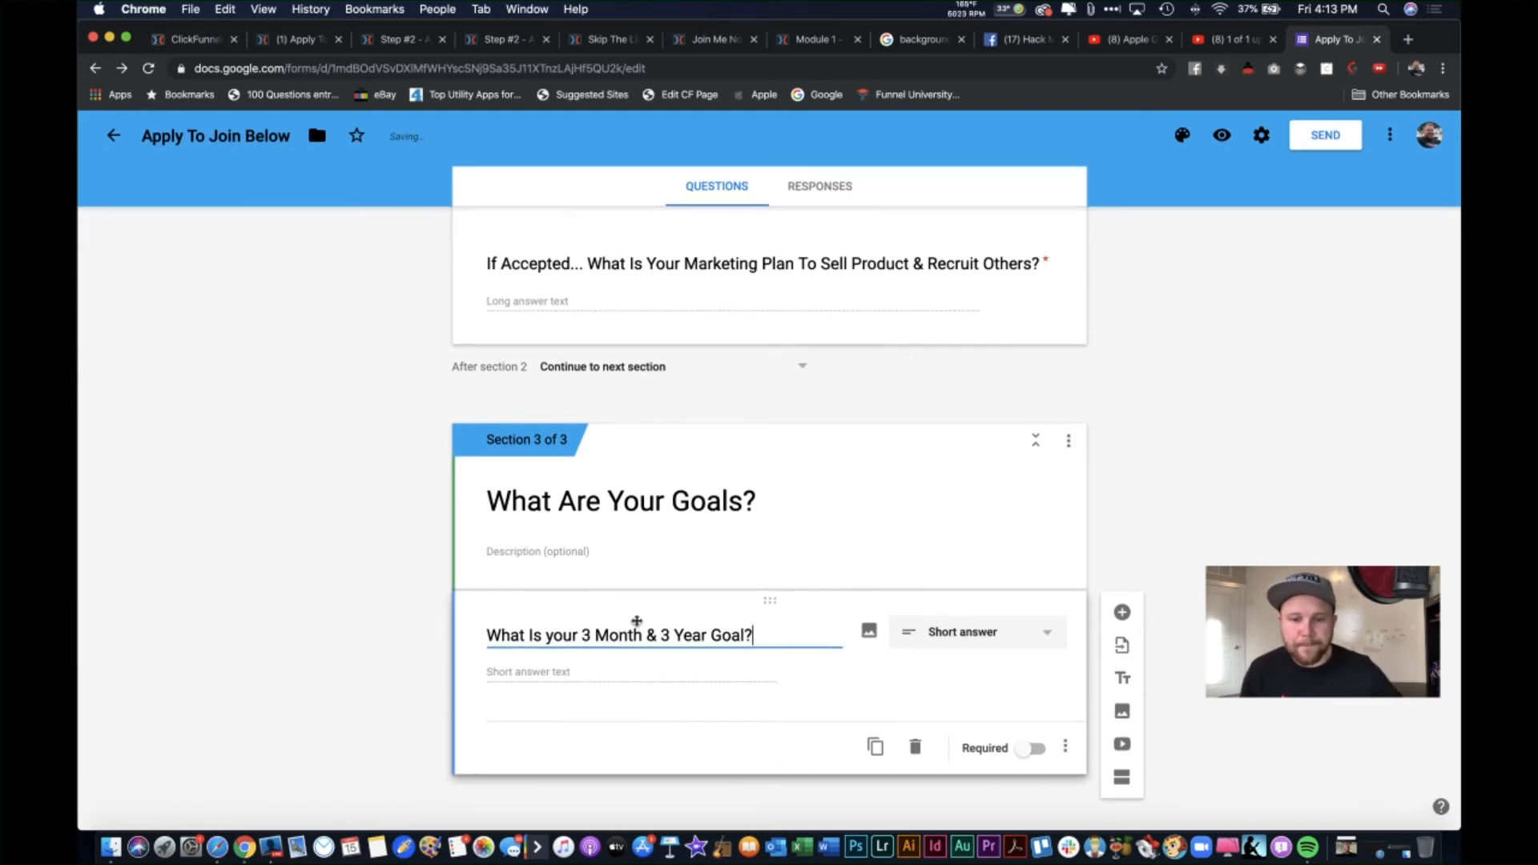
left_click(882, 695)
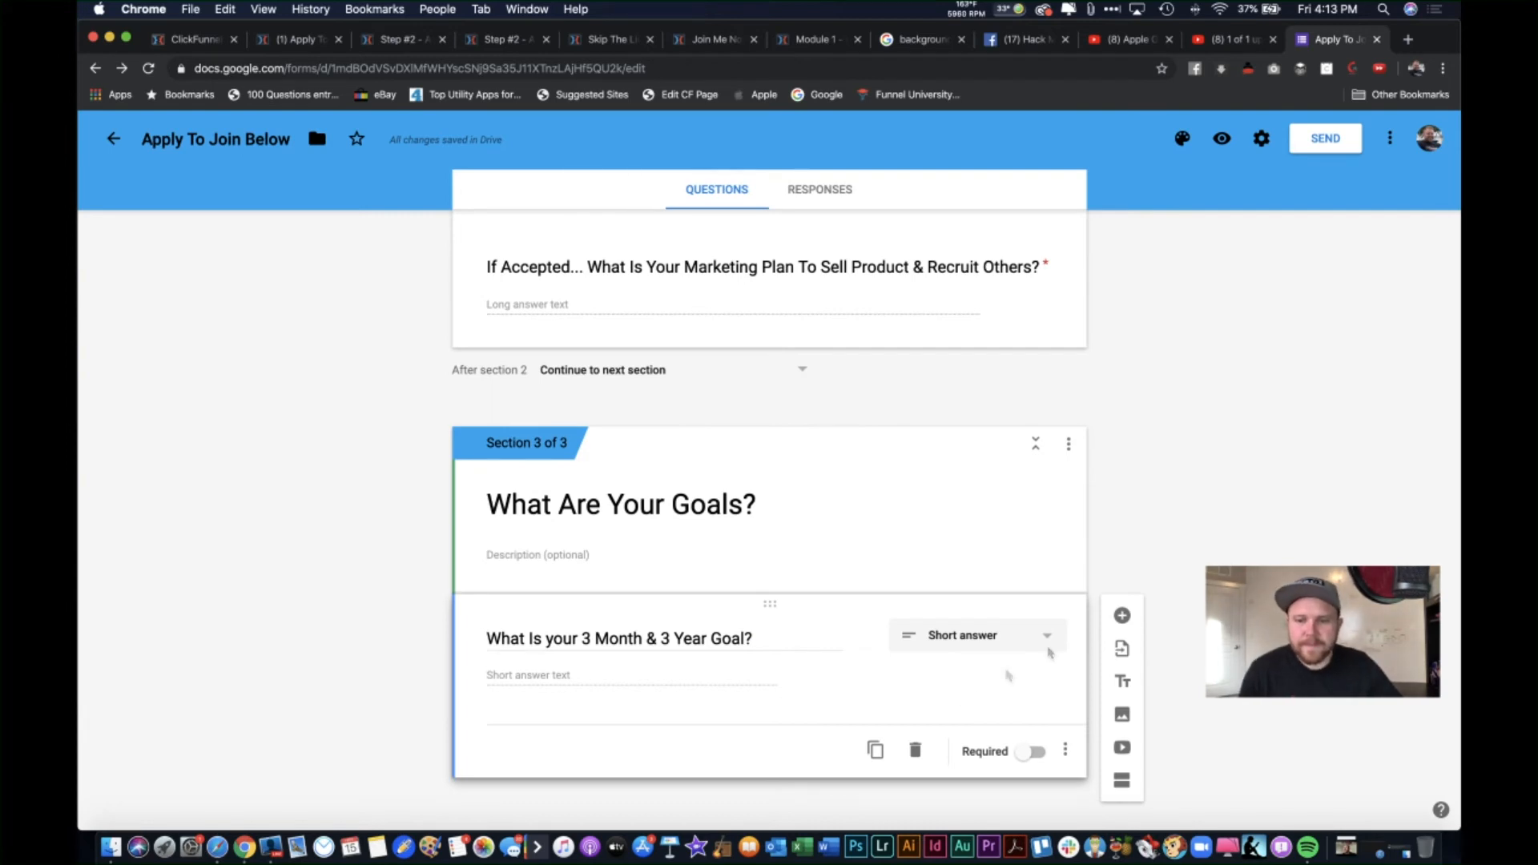
Step: Make the goal question a Paragraph answer, with a new blank question below it
left_click(1123, 616)
left_click(671, 627)
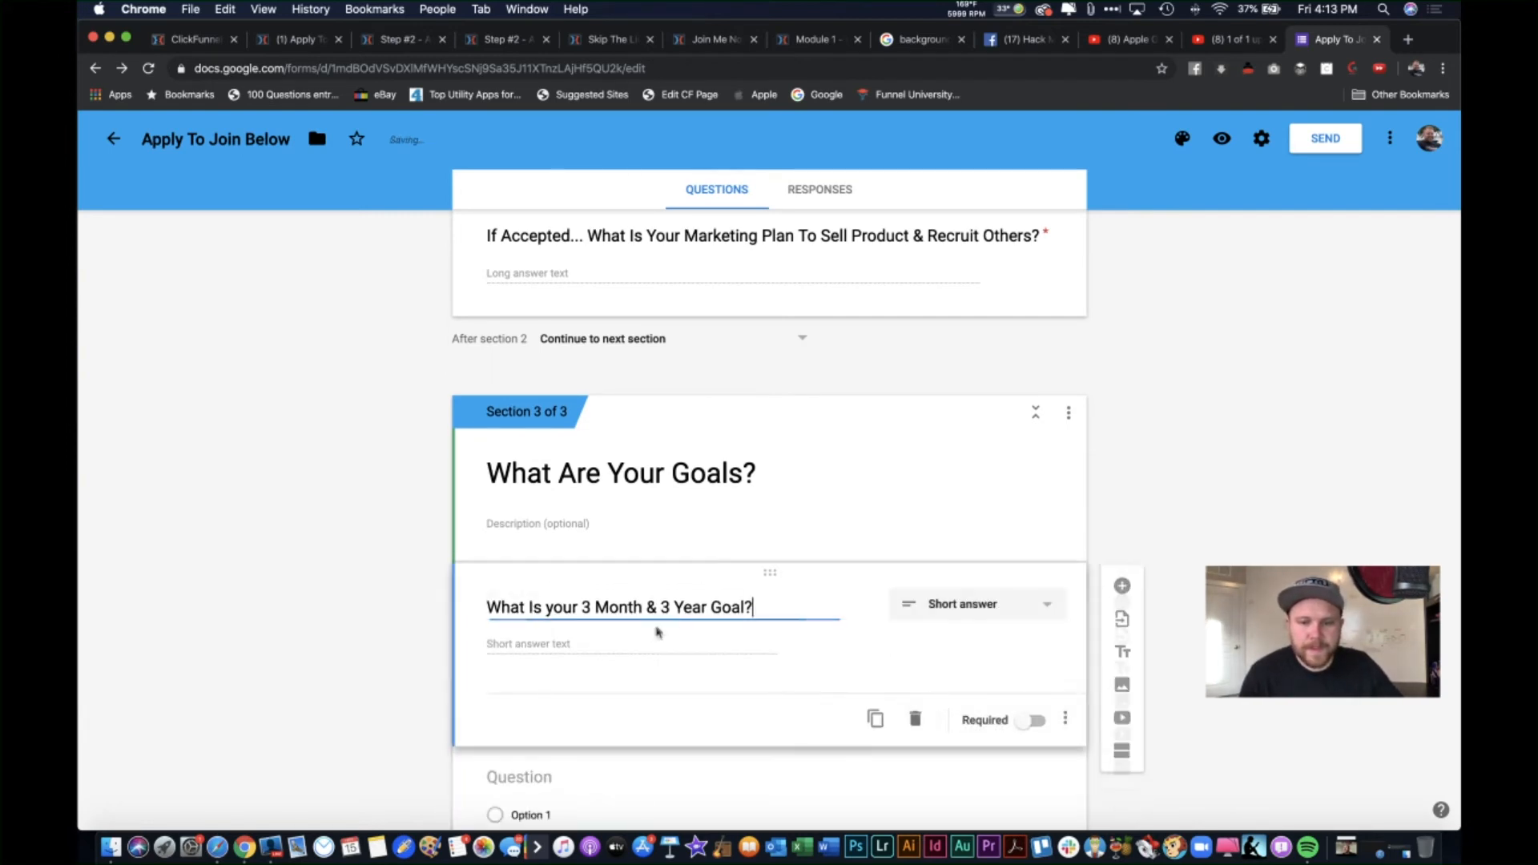
left_click(942, 611)
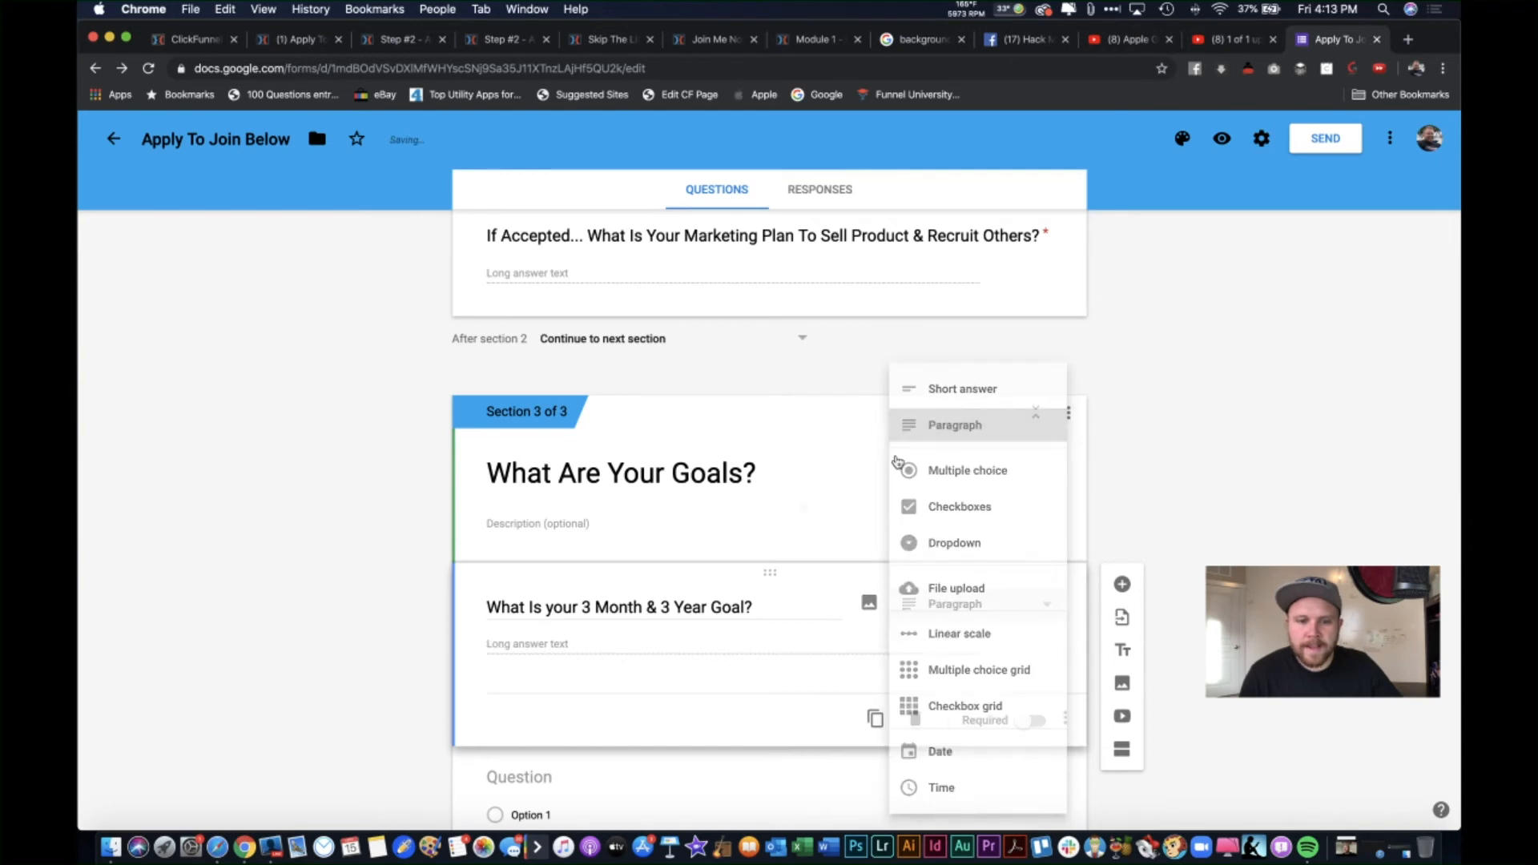
left_click(997, 427)
left_click(761, 709)
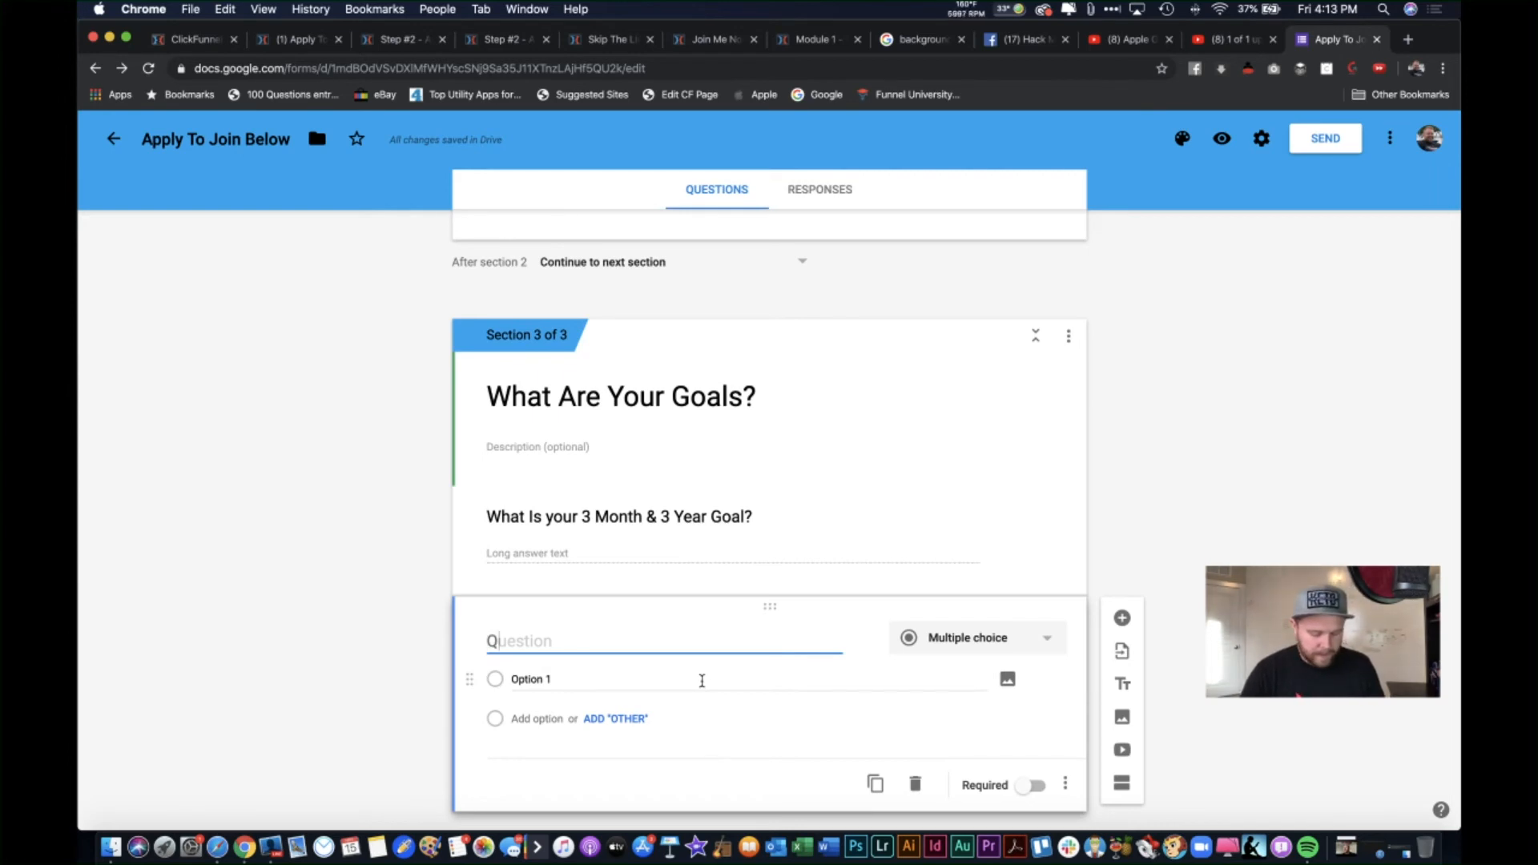
Step: Title the new question: joining the leader's downline is By Application Only, and There Is Usually A Waiting List
type("Worki")
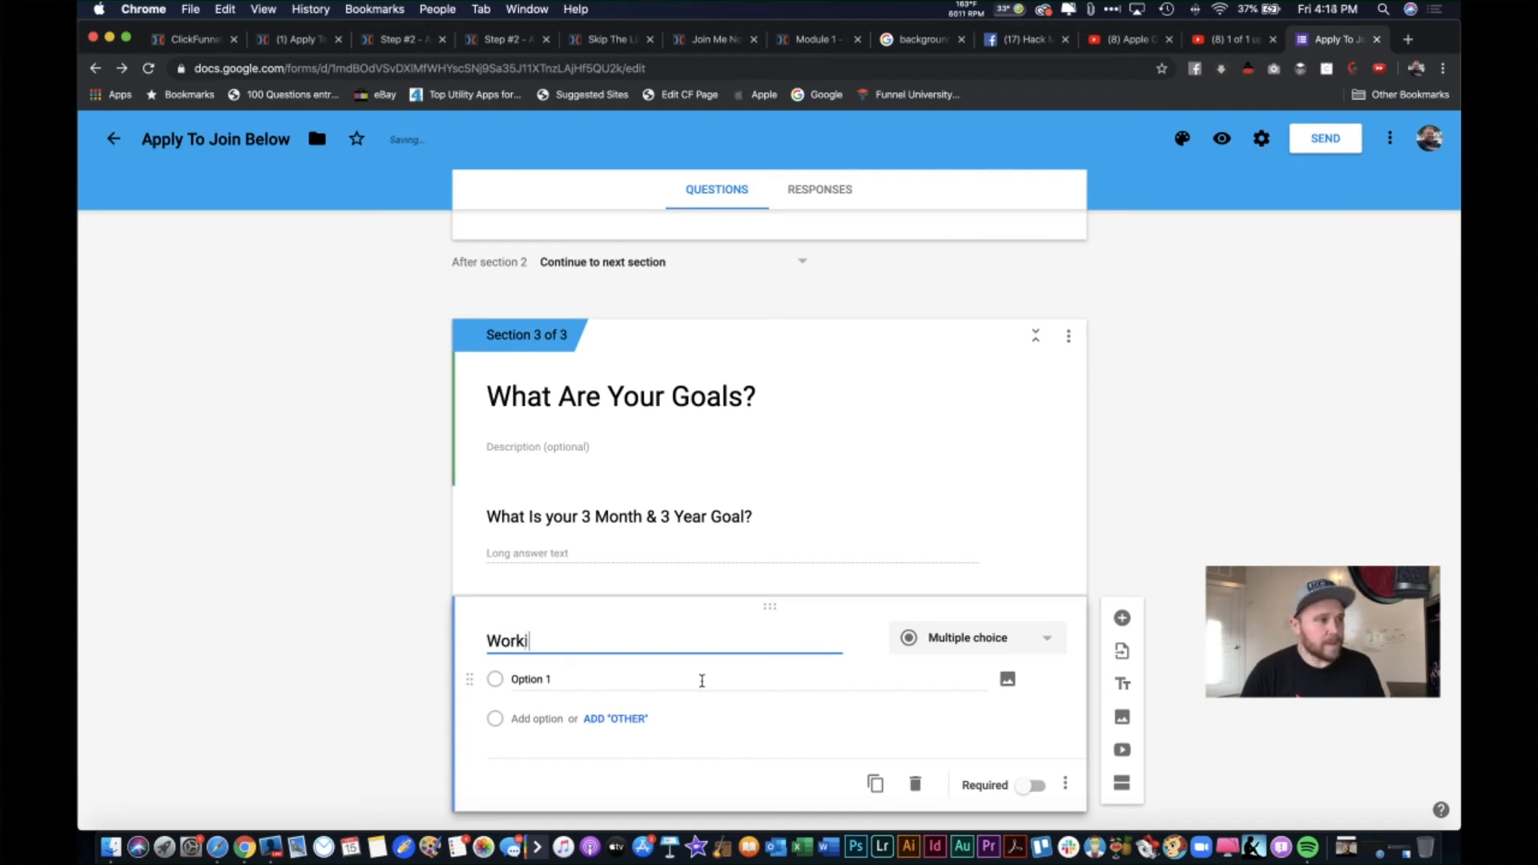
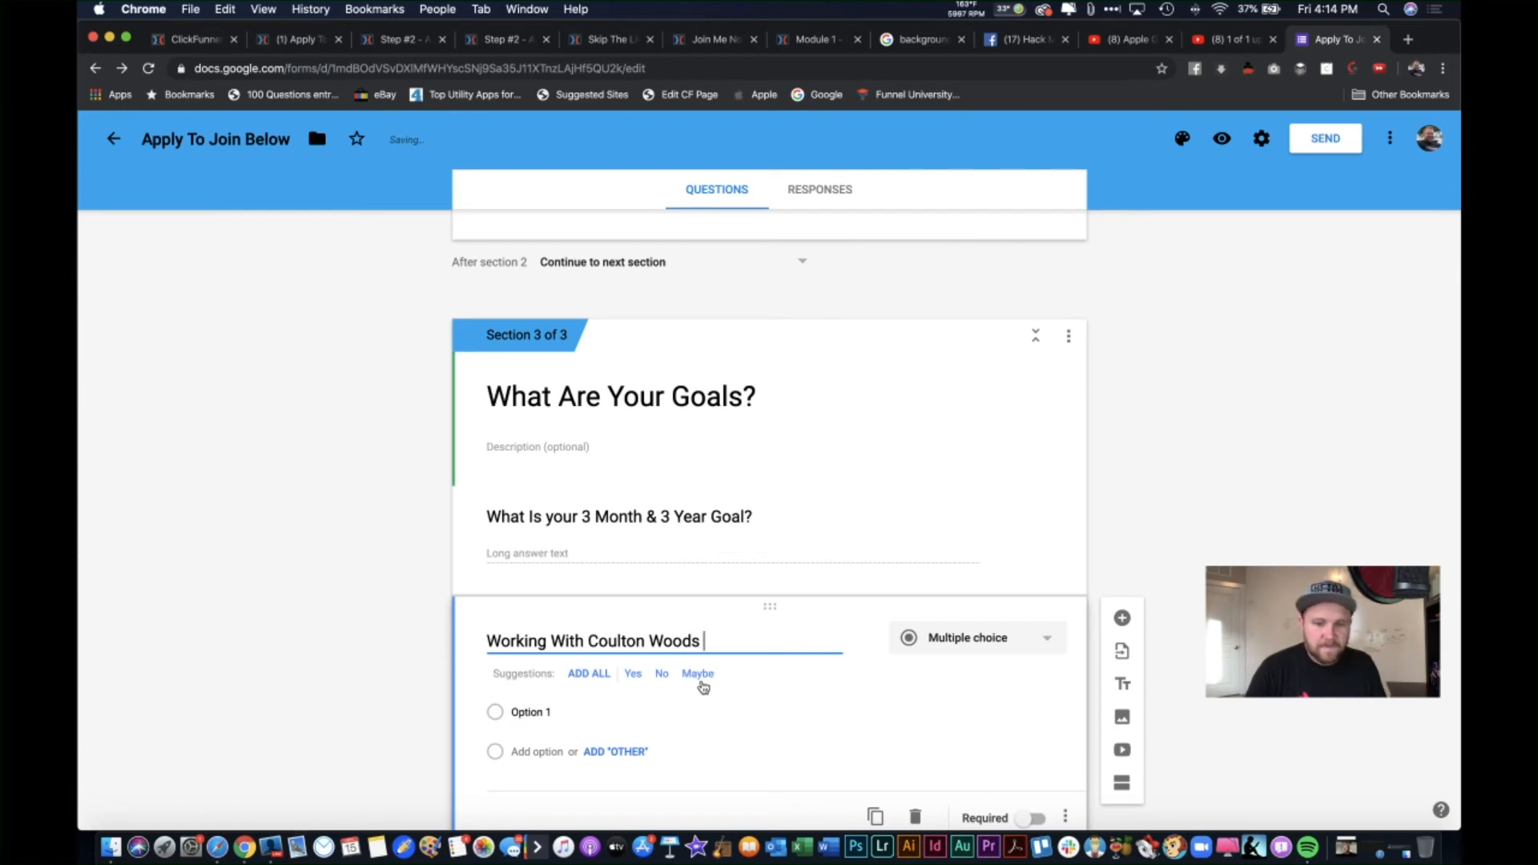
type("& His Downline I")
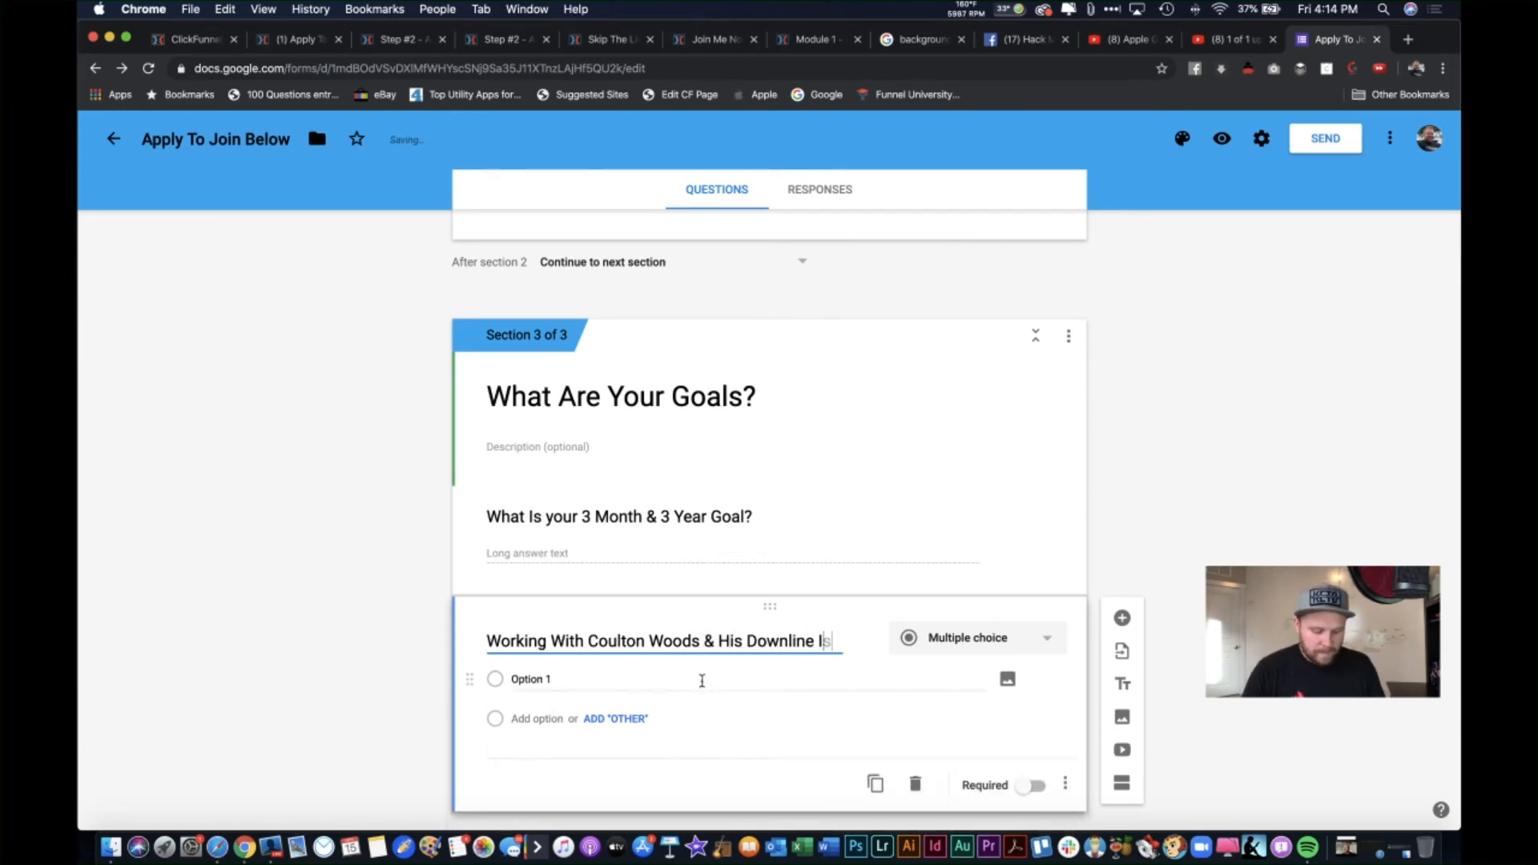
type("s By Application Only")
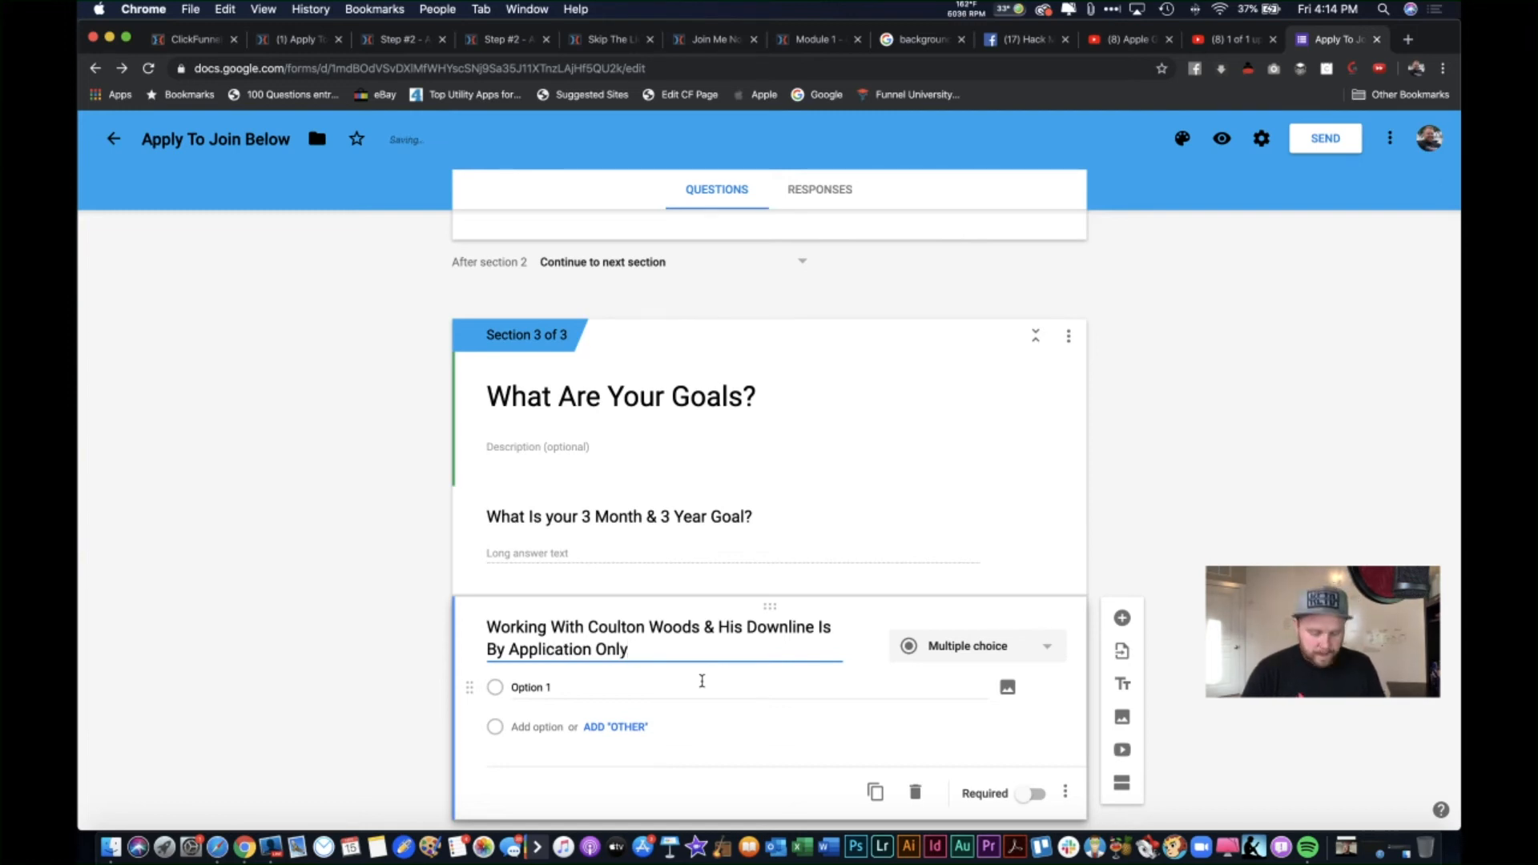
type(", And ")
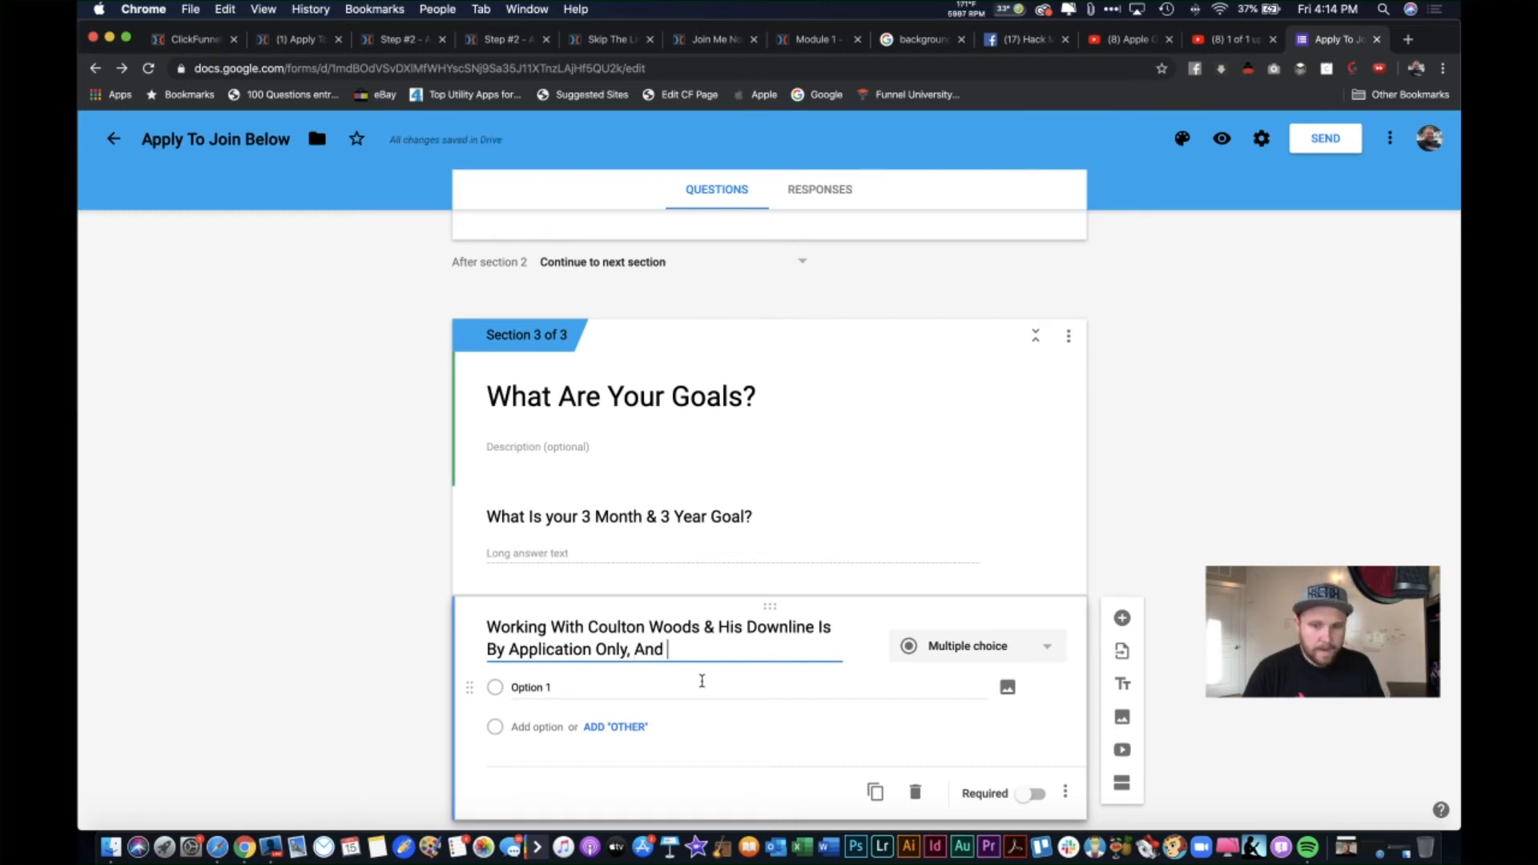
type("There Are")
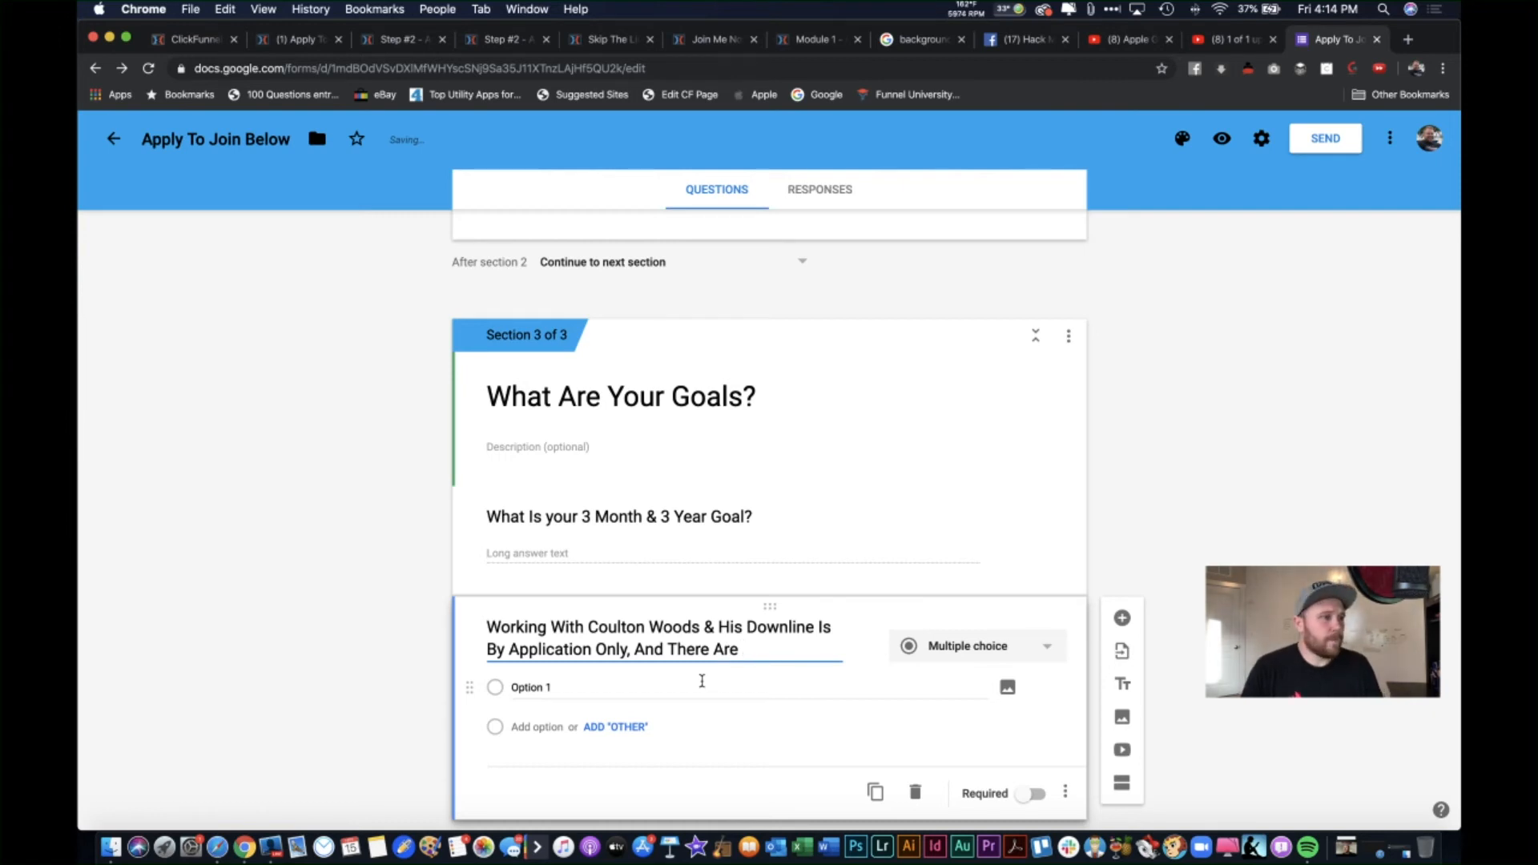
key("BackSpace")
key("BackSpace")
key("BackSpace")
key("BackSpace")
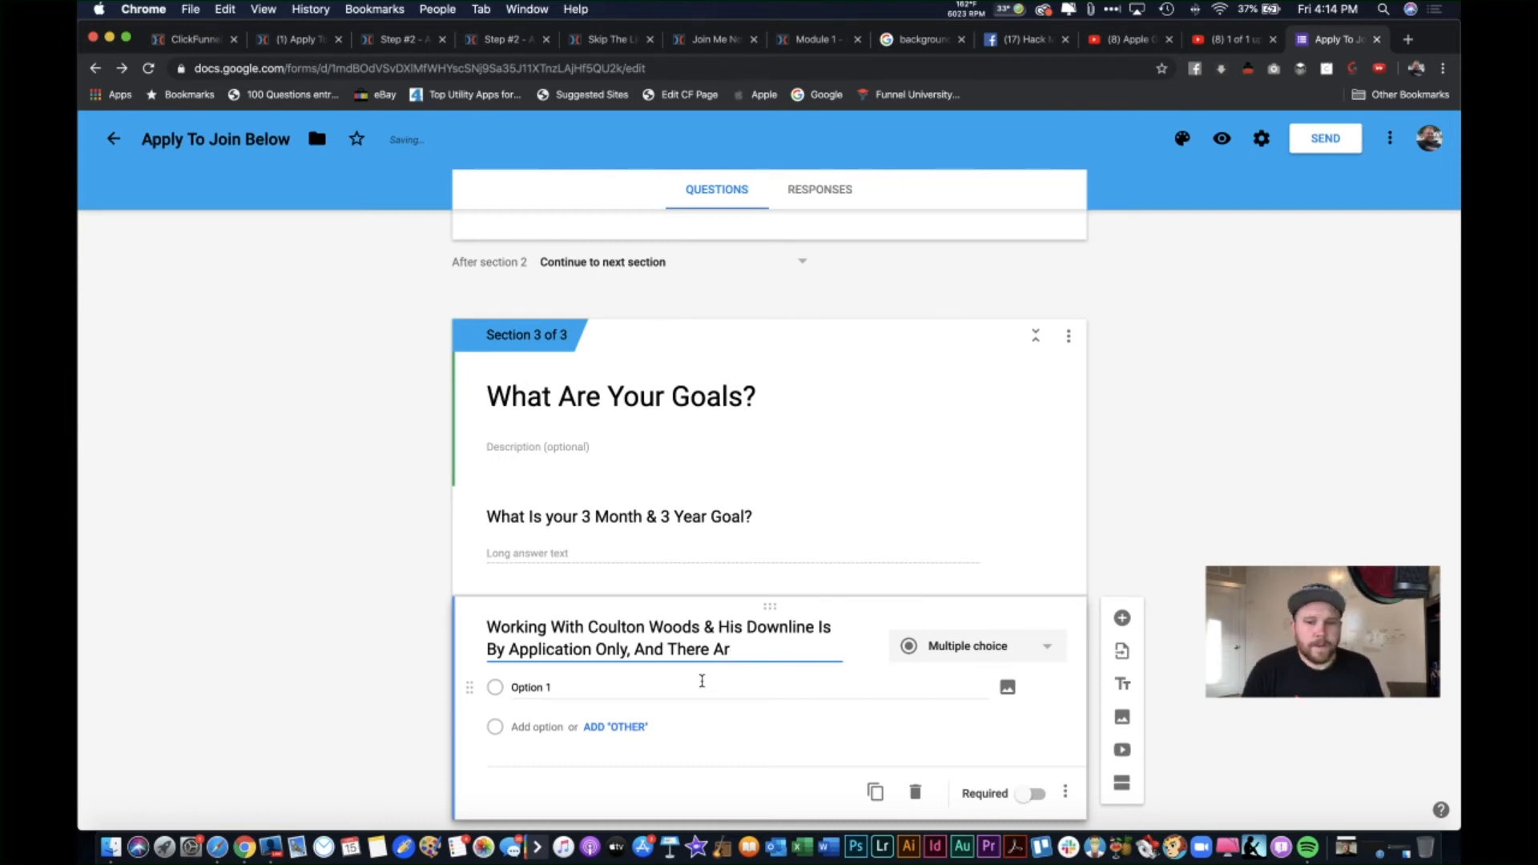
type("Is Usua")
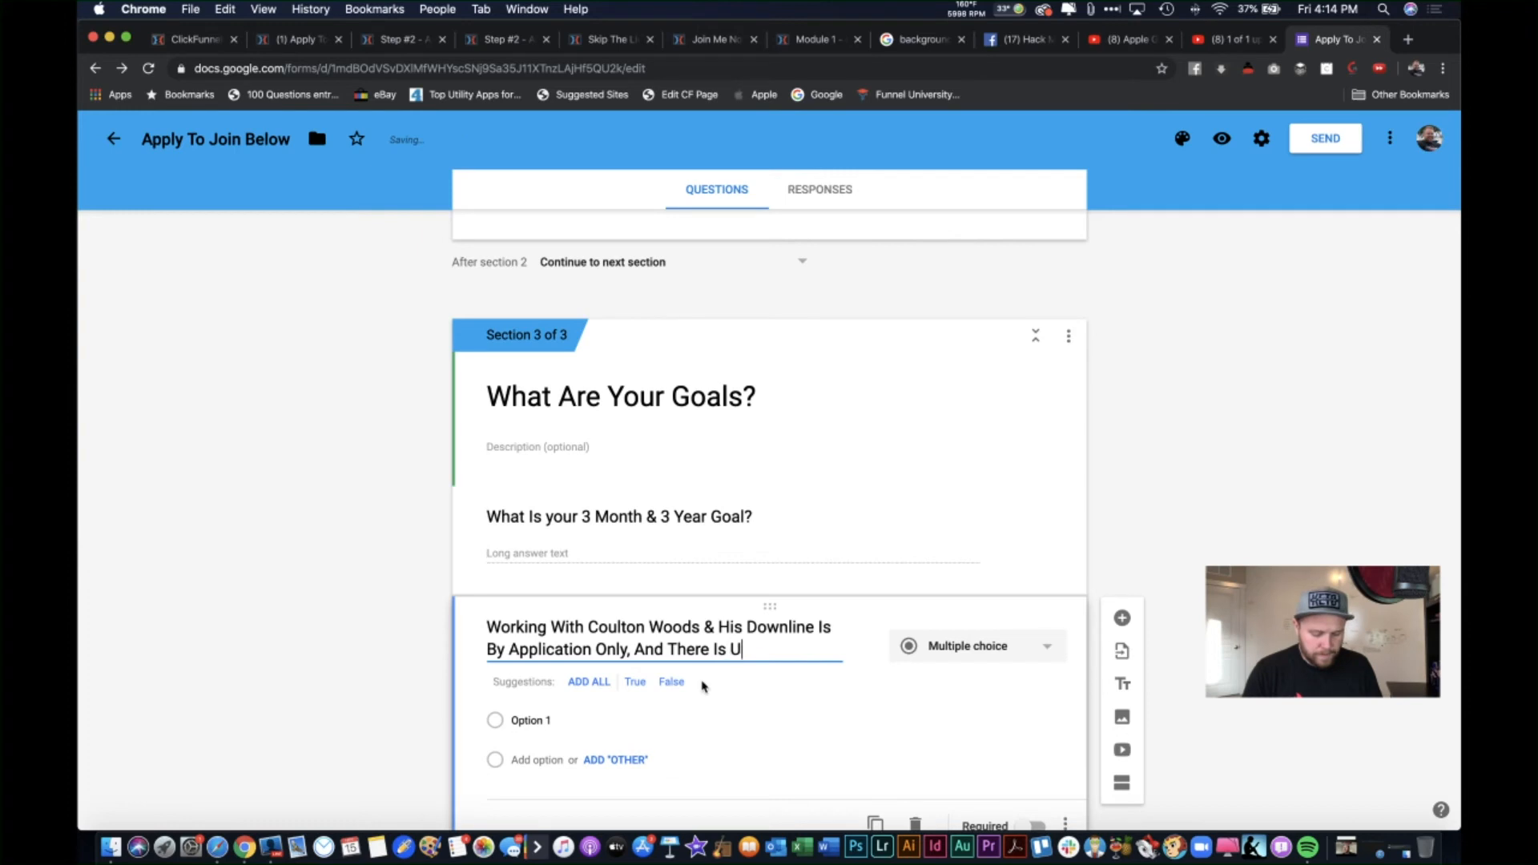
type("lly a")
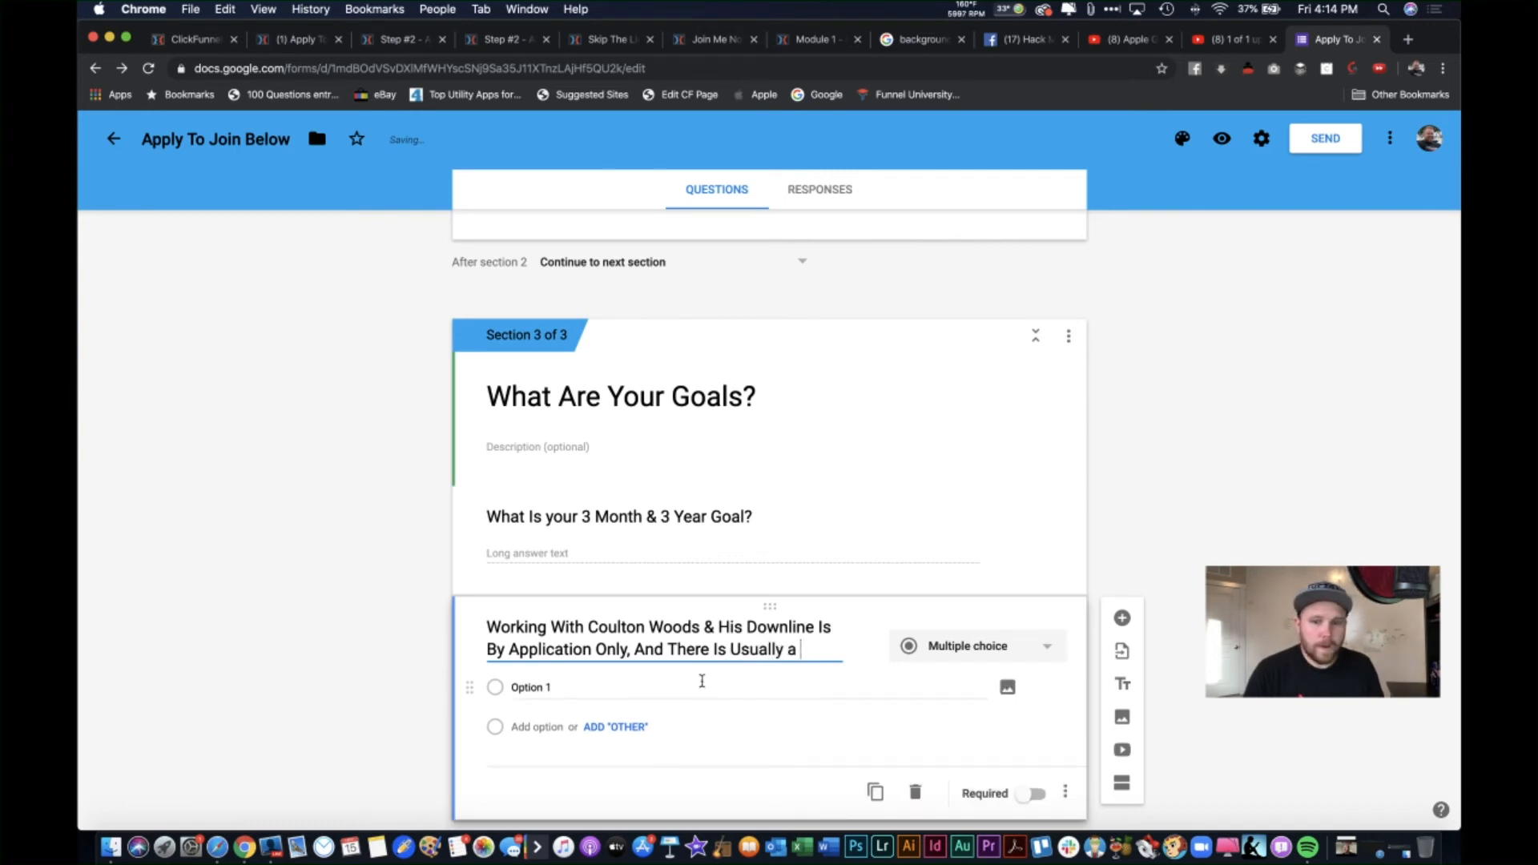
key("BackSpace")
type("A ")
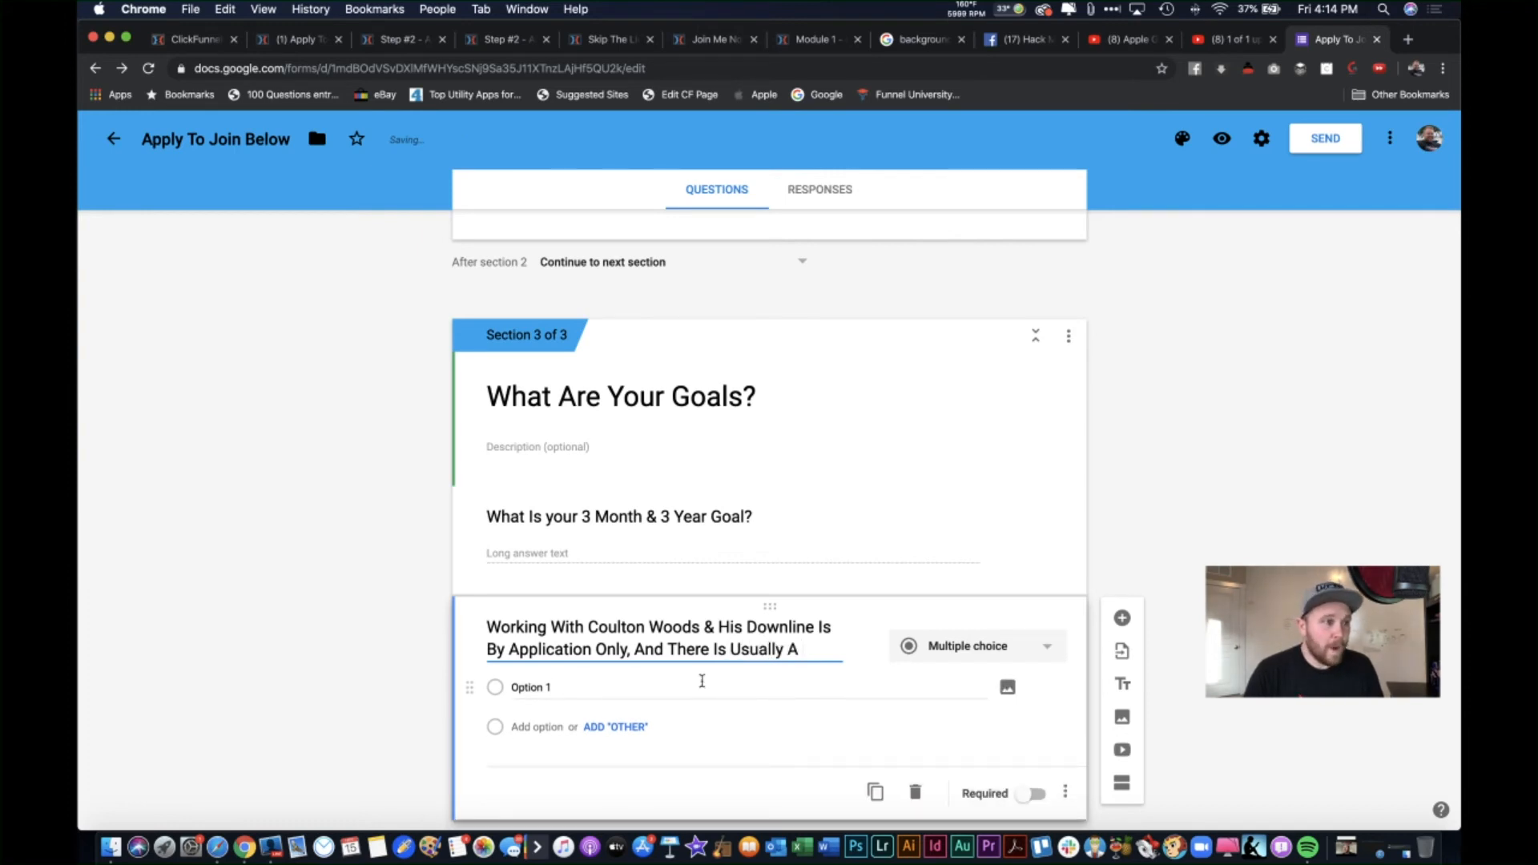
type("Wa")
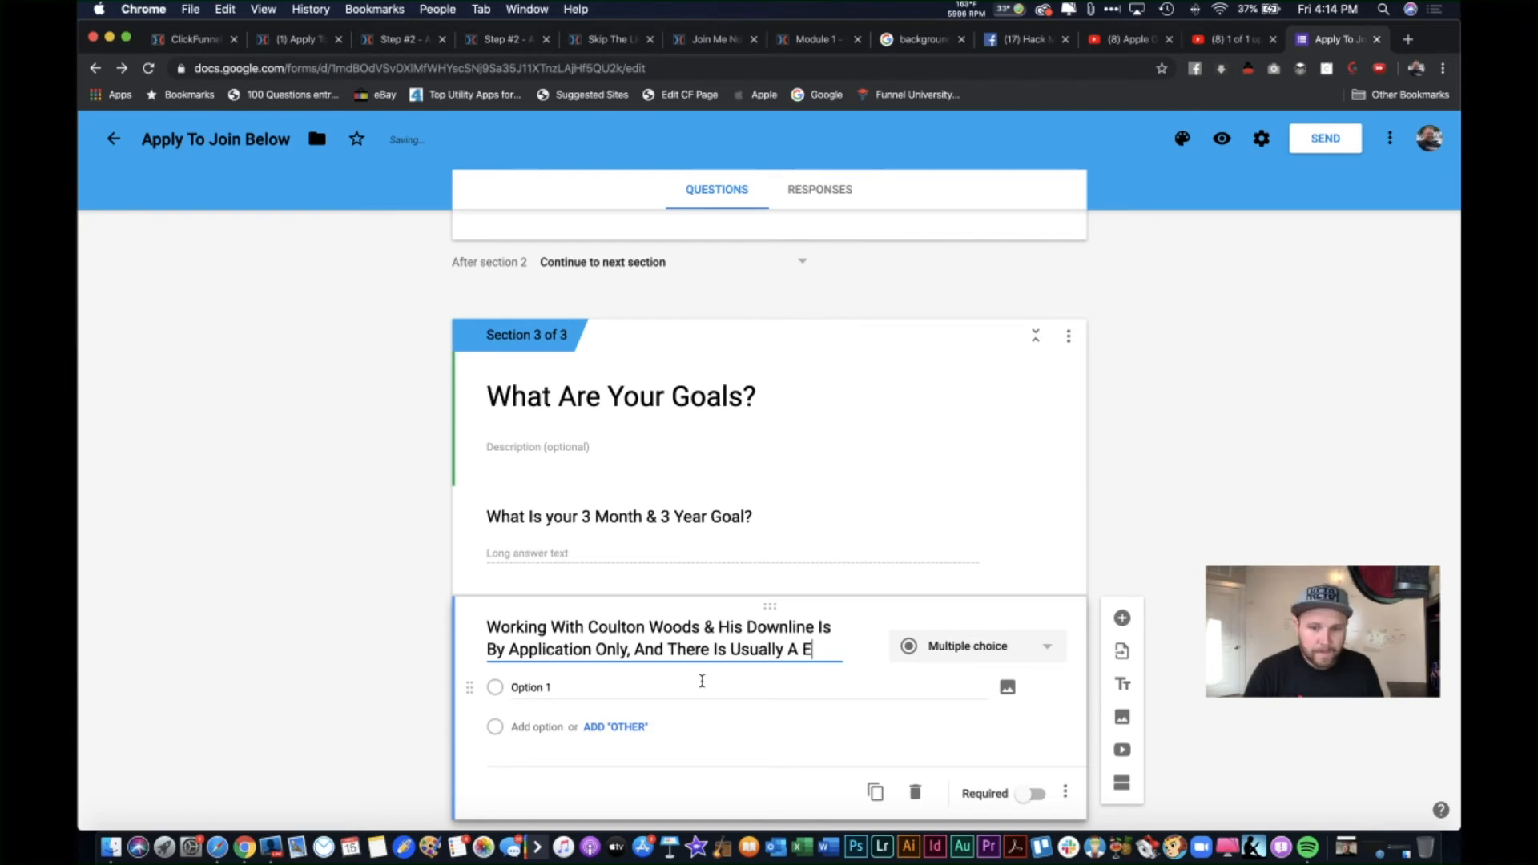
type("iting List")
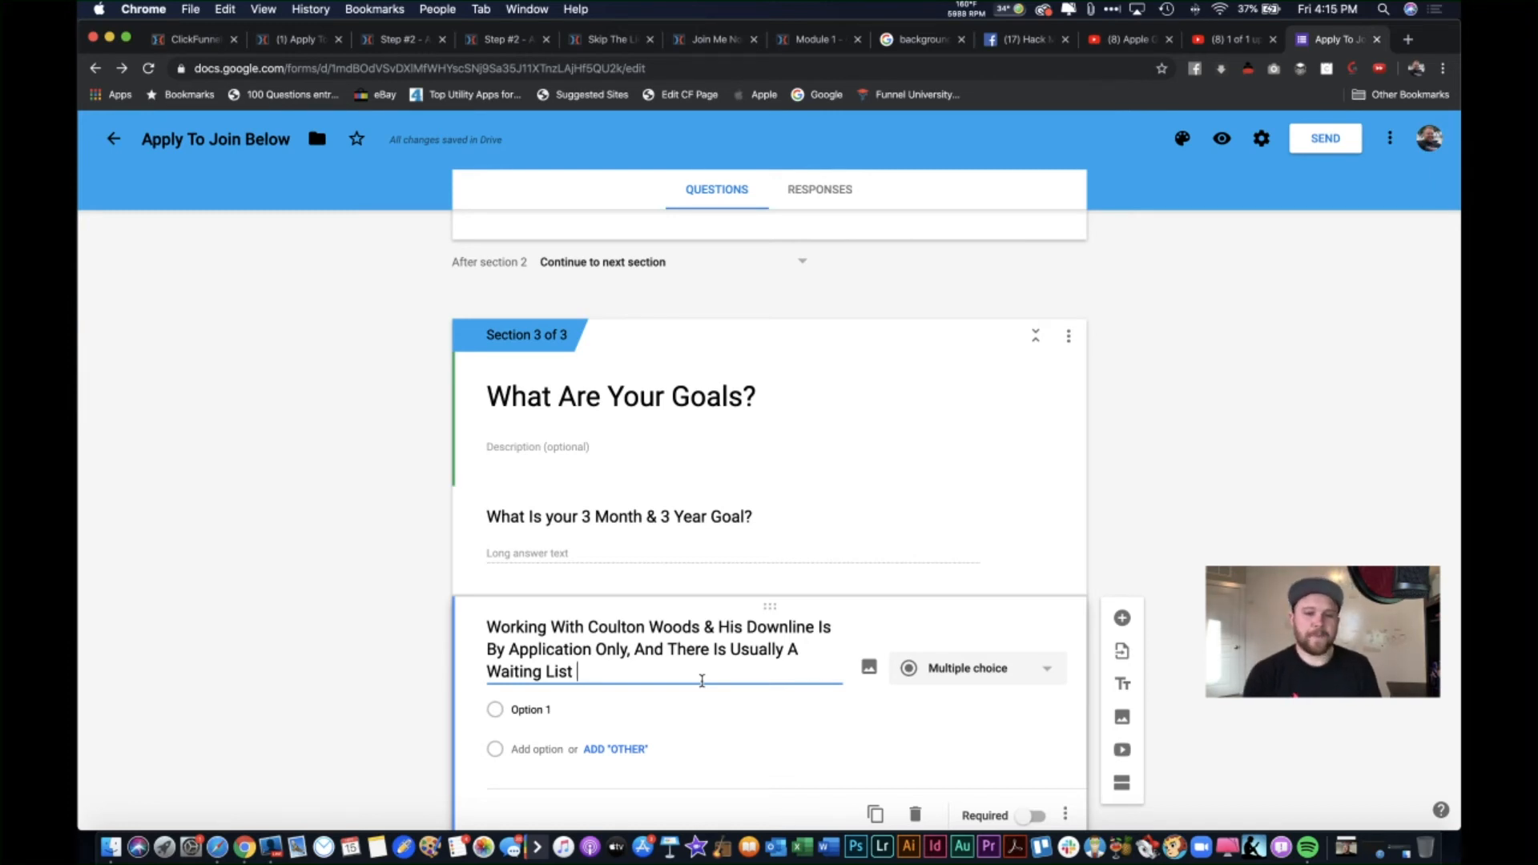
Step: Replace the waiting-list clause with '. Please Describe Why You'd Be A Great Fit?'
key("BackSpace")
key("BackSpace")
key("BackSpace")
key("BackSpace")
key("BackSpace")
key("BackSpace")
key("BackSpace")
key("BackSpace")
key("BackSpace")
key("BackSpace")
key("BackSpace")
key("BackSpace")
key("BackSpace")
key("BackSpace")
key("BackSpace")
key("BackSpace")
key("BackSpace")
key("BackSpace")
key("BackSpace")
key("BackSpace")
key("BackSpace")
key("BackSpace")
key("BackSpace")
key("BackSpace")
key("BackSpace")
key("BackSpace")
key("BackSpace")
key("BackSpace")
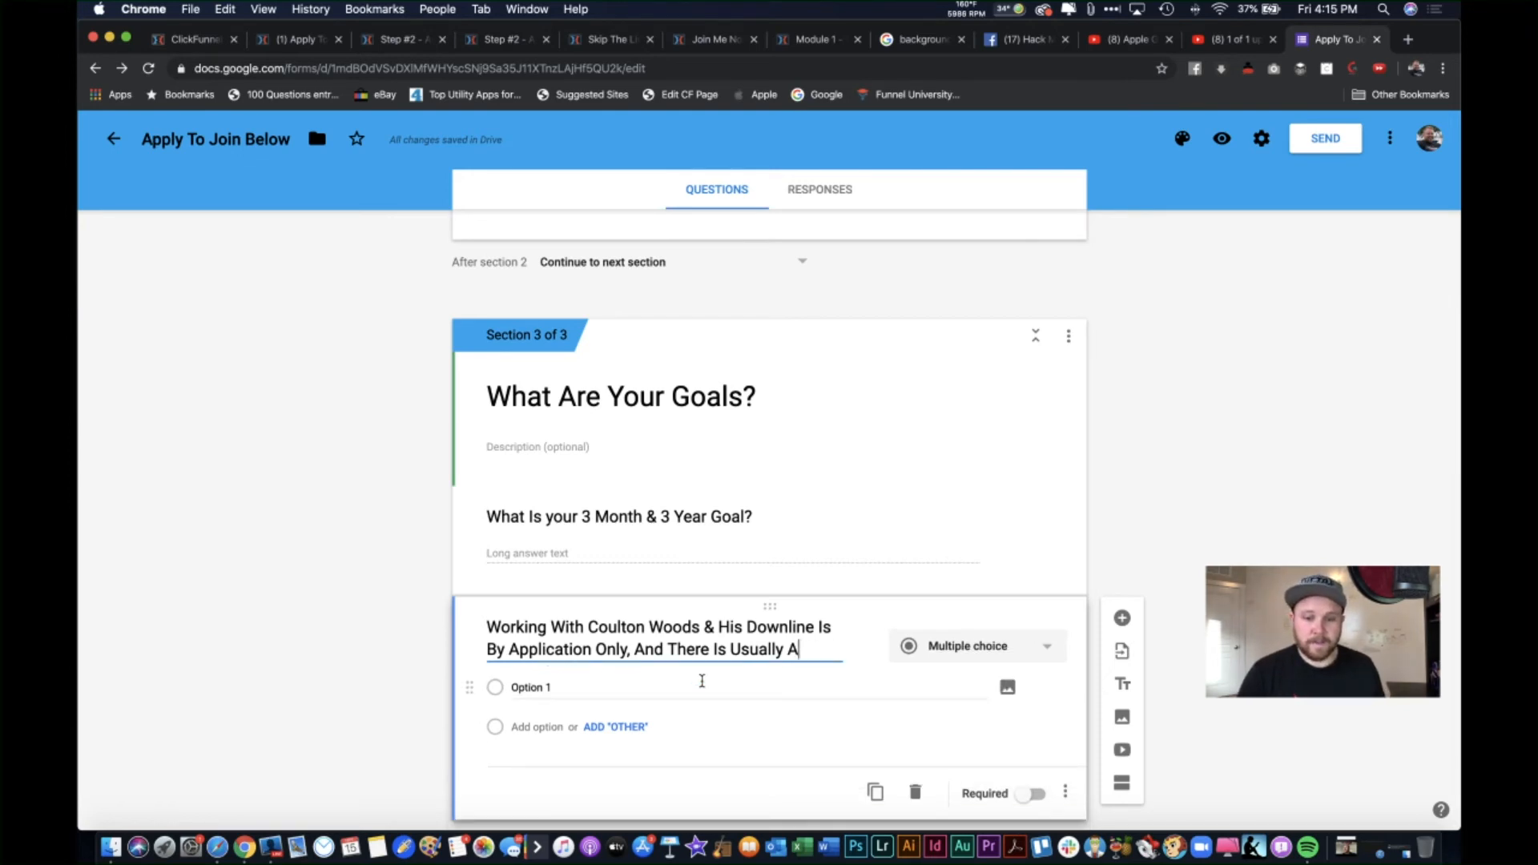
key("BackSpace")
key("BackSpace")
key("BackSpace")
key("BackSpace")
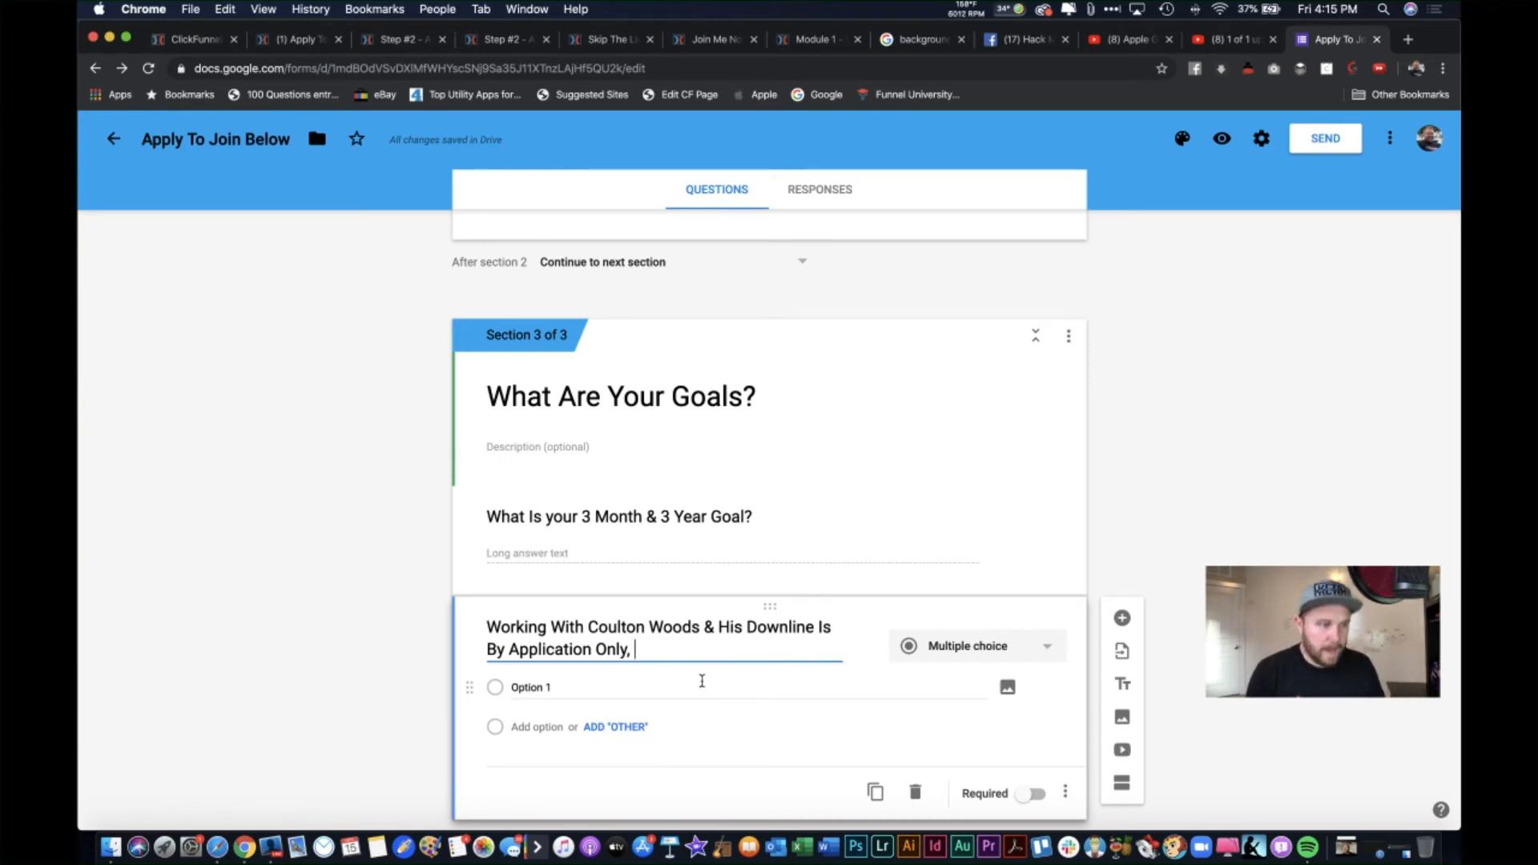
key("BackSpace")
key("BackSpace")
type(". Please Describe ")
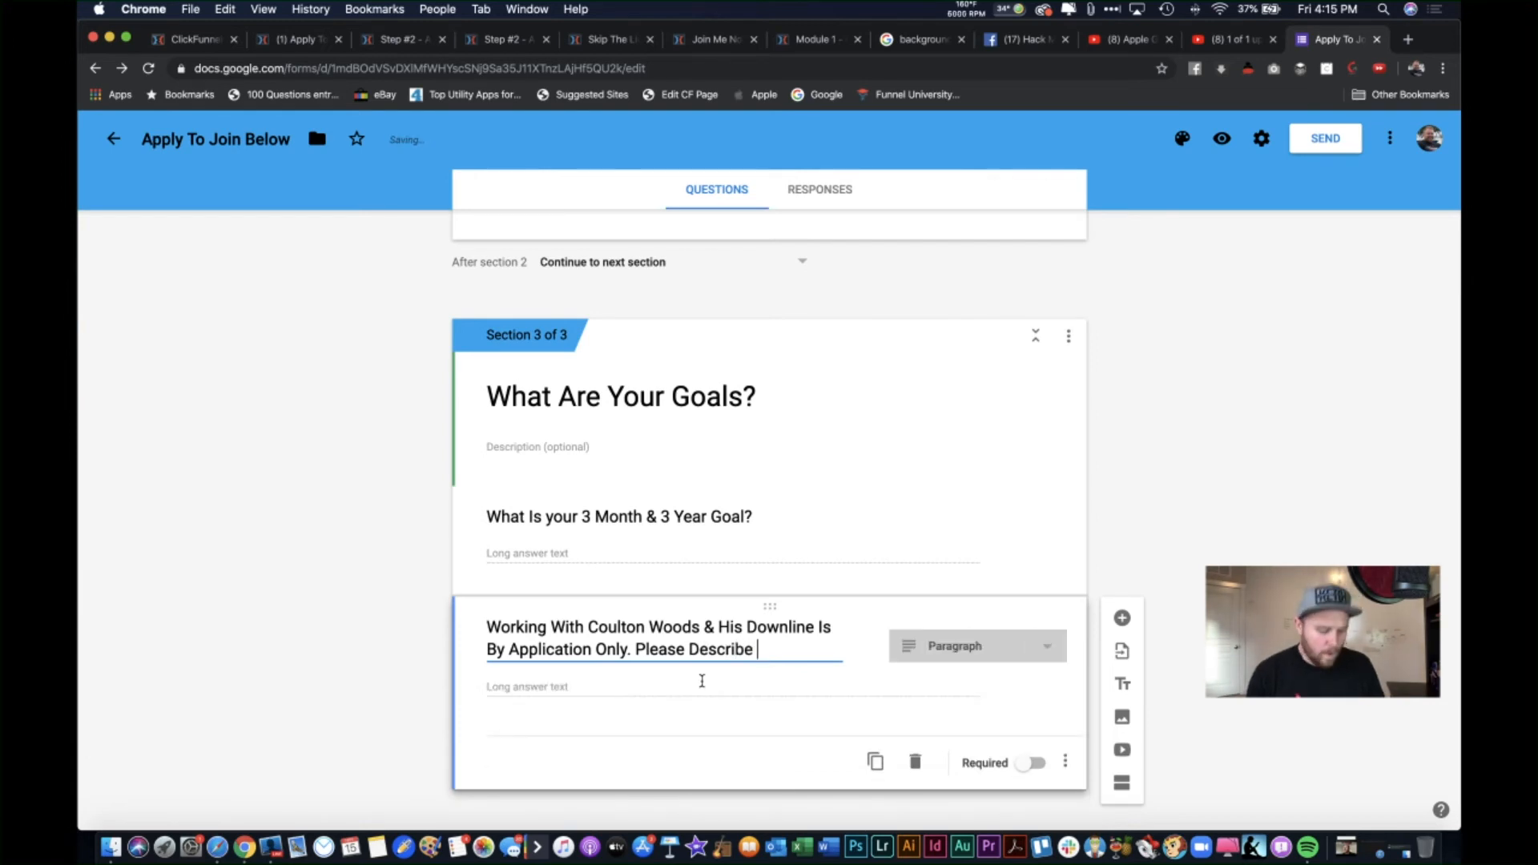
type("Why You")
type("'d Be . a")
key("BackSpace")
key("BackSpace")
key("BackSpace")
type("A ")
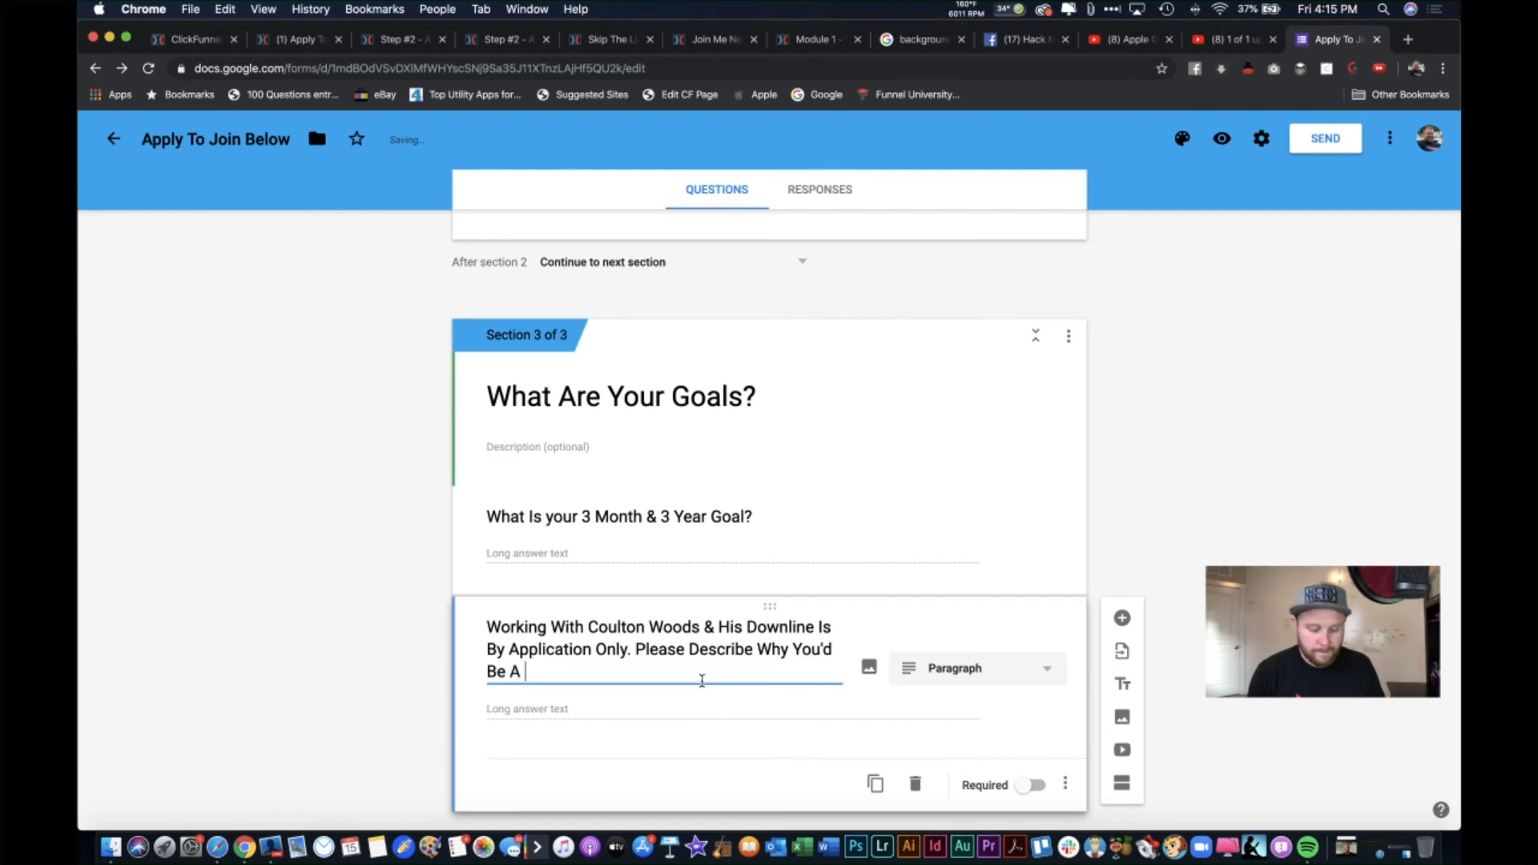
type("Great ")
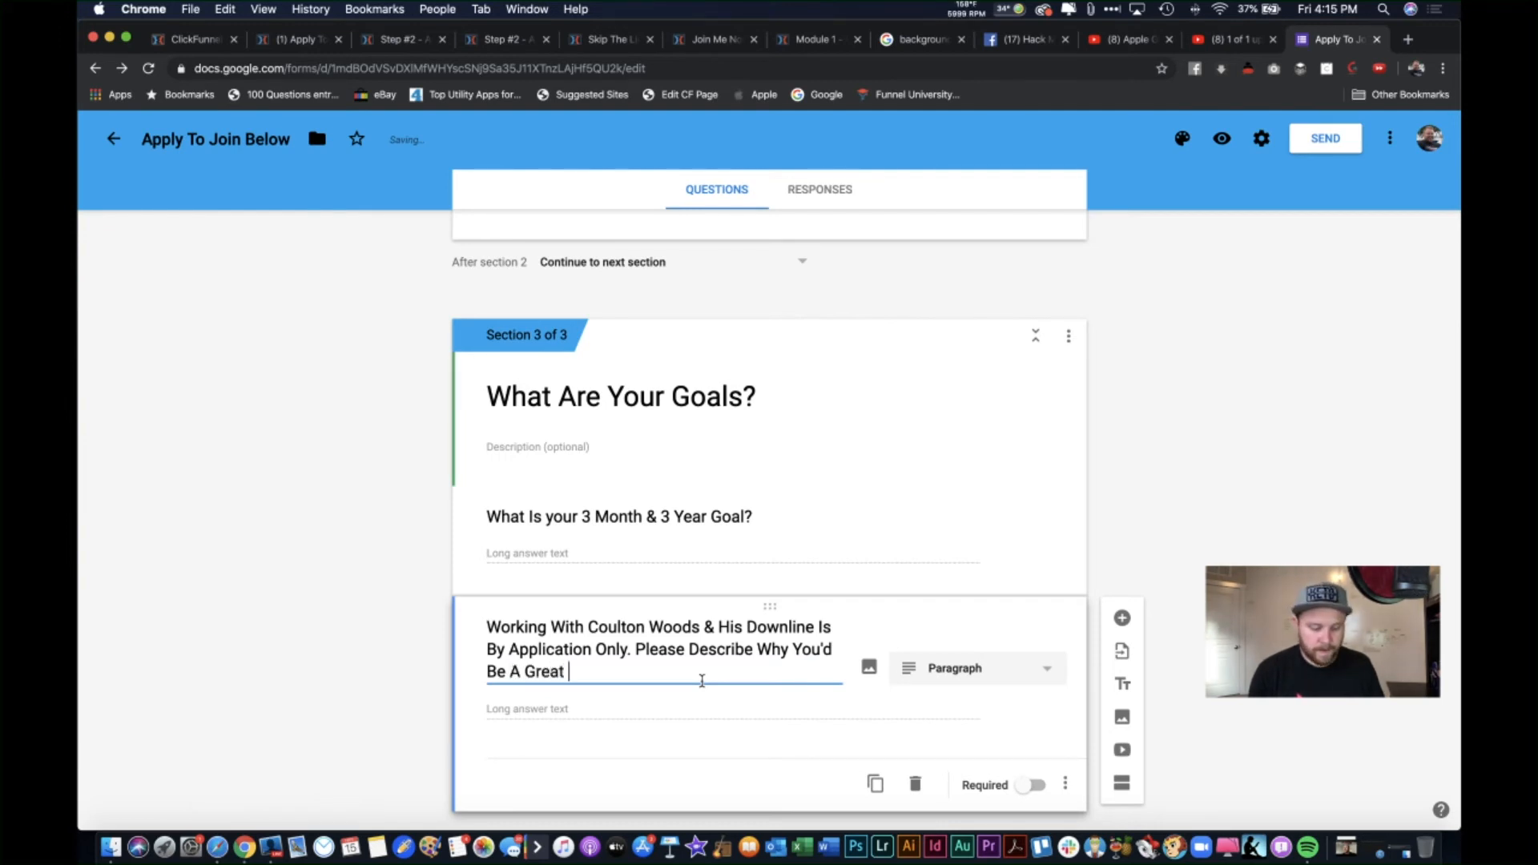
type("Fit")
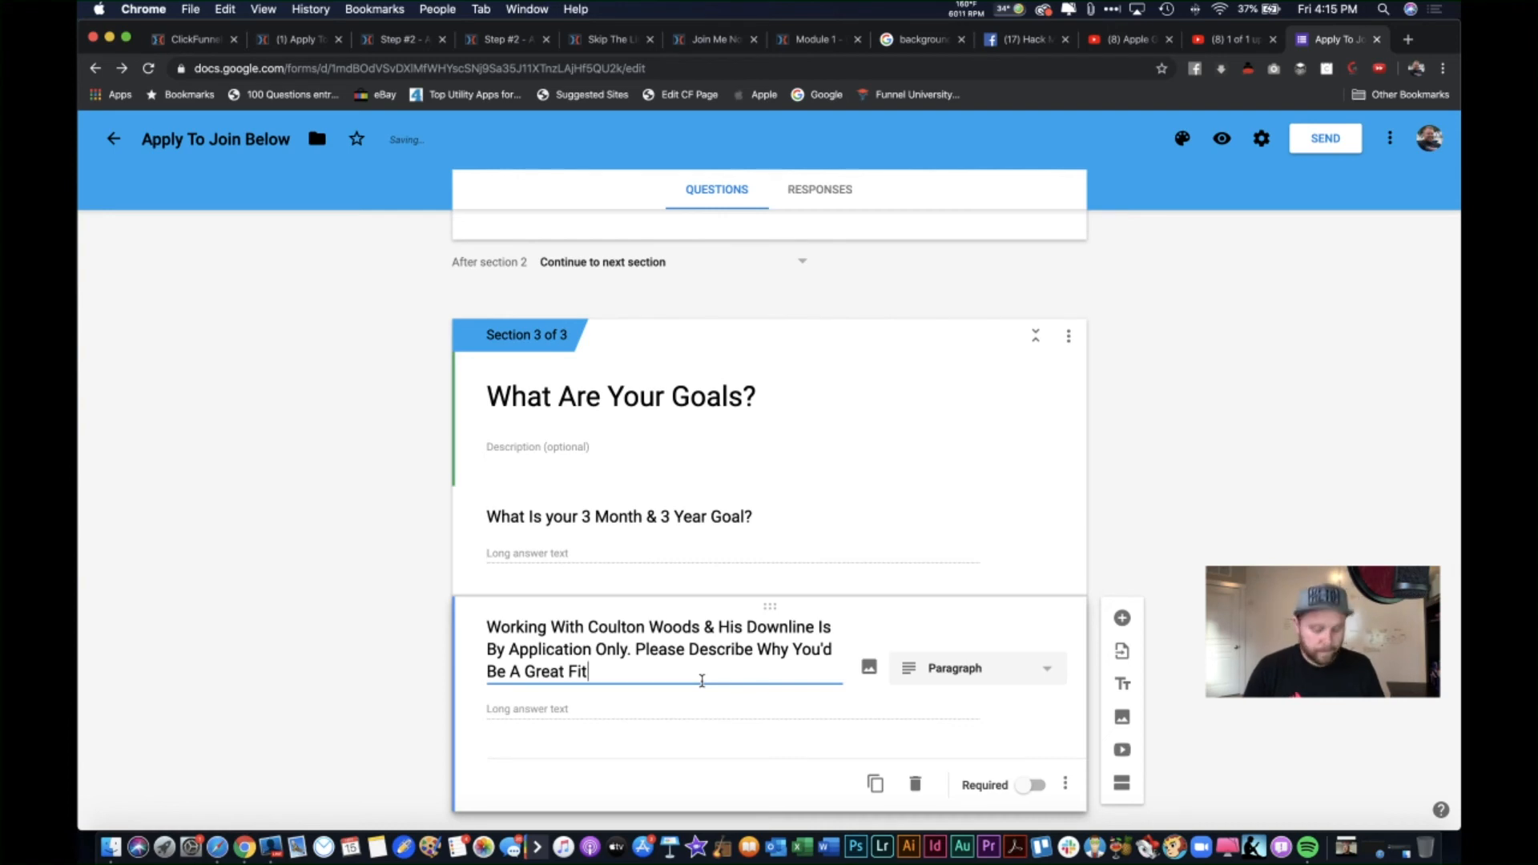
type("?")
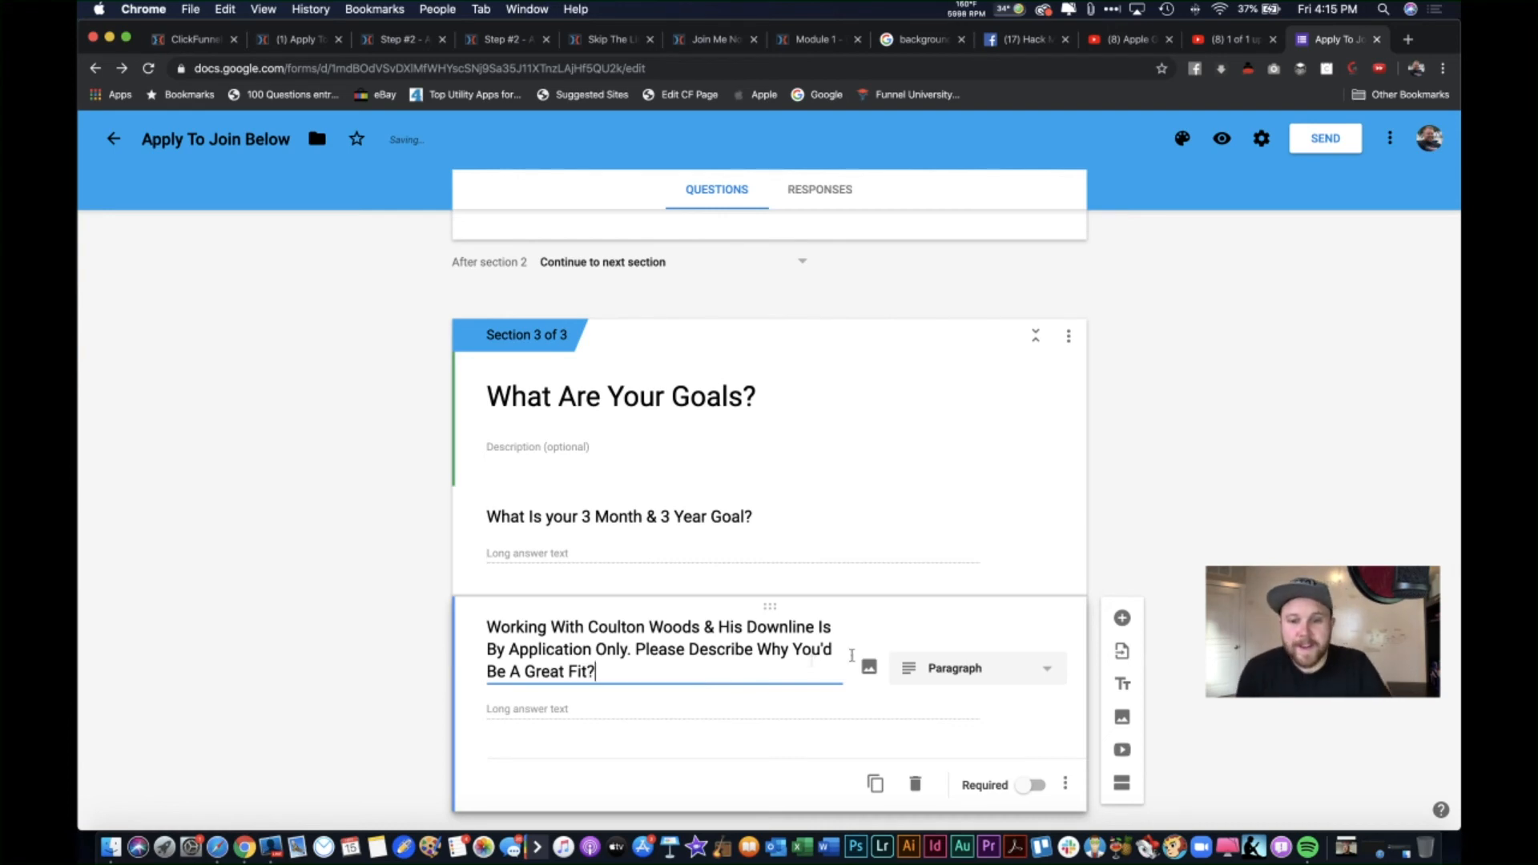
scroll(850, 575, "down", 1)
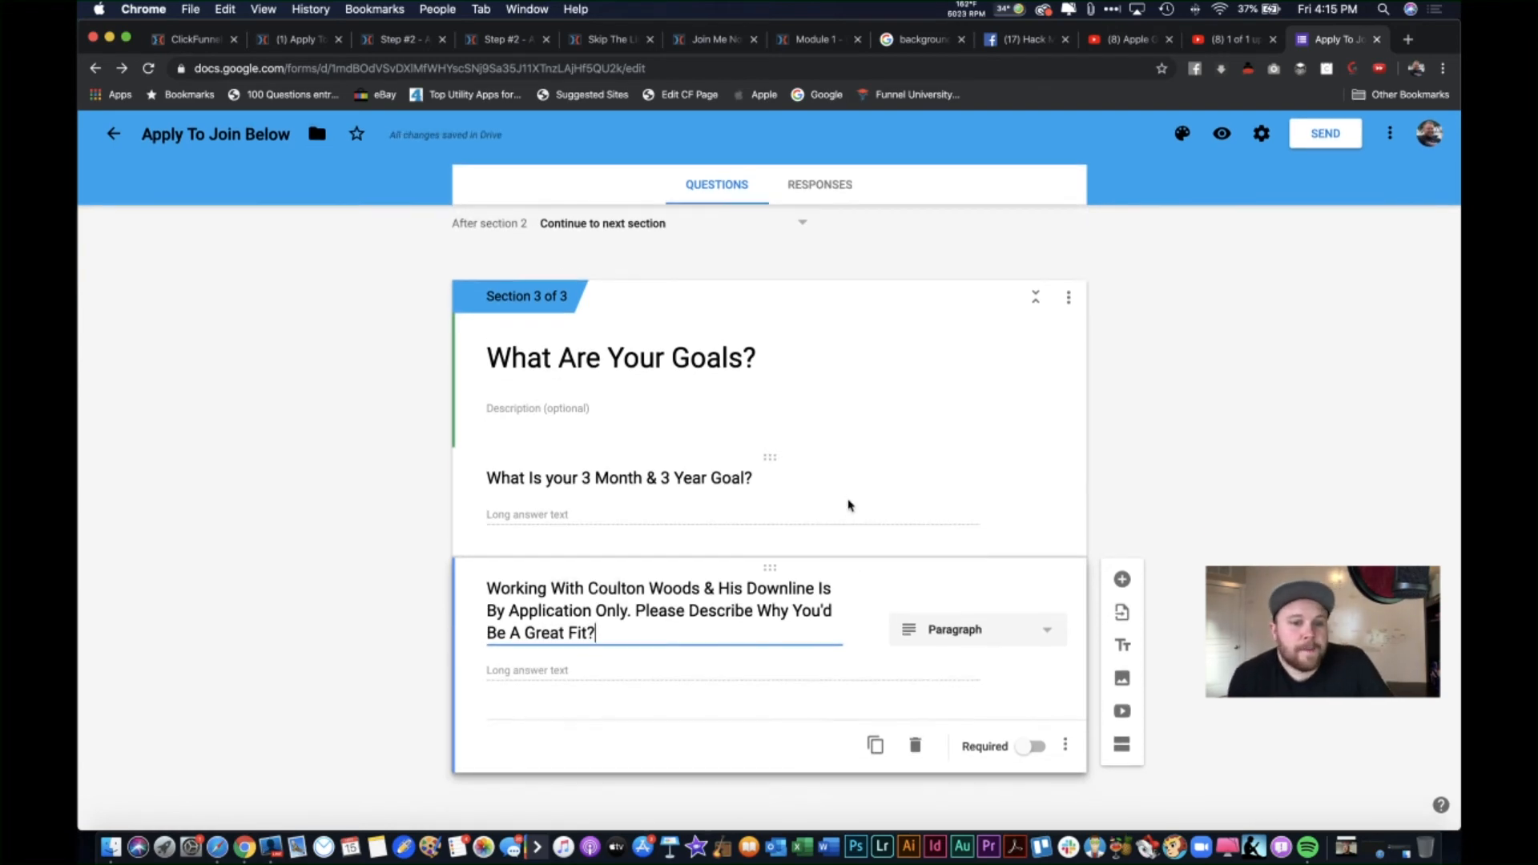
Step: Make the great-fit and 3 Month & 3 Year Goal questions required, then add a new question
left_click(1031, 751)
left_click(1018, 547)
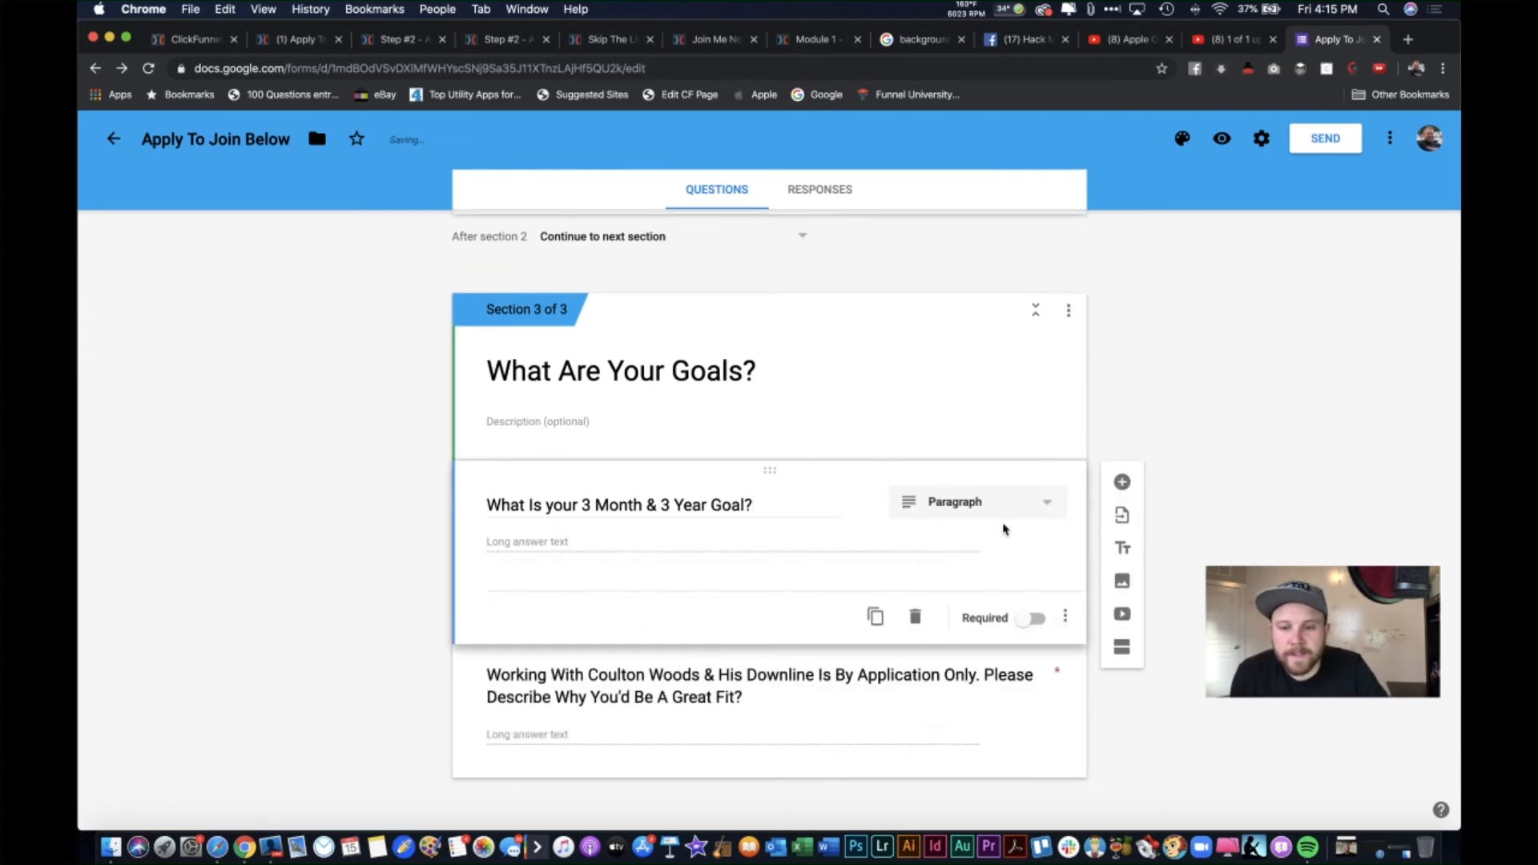
left_click(1031, 618)
left_click(965, 683)
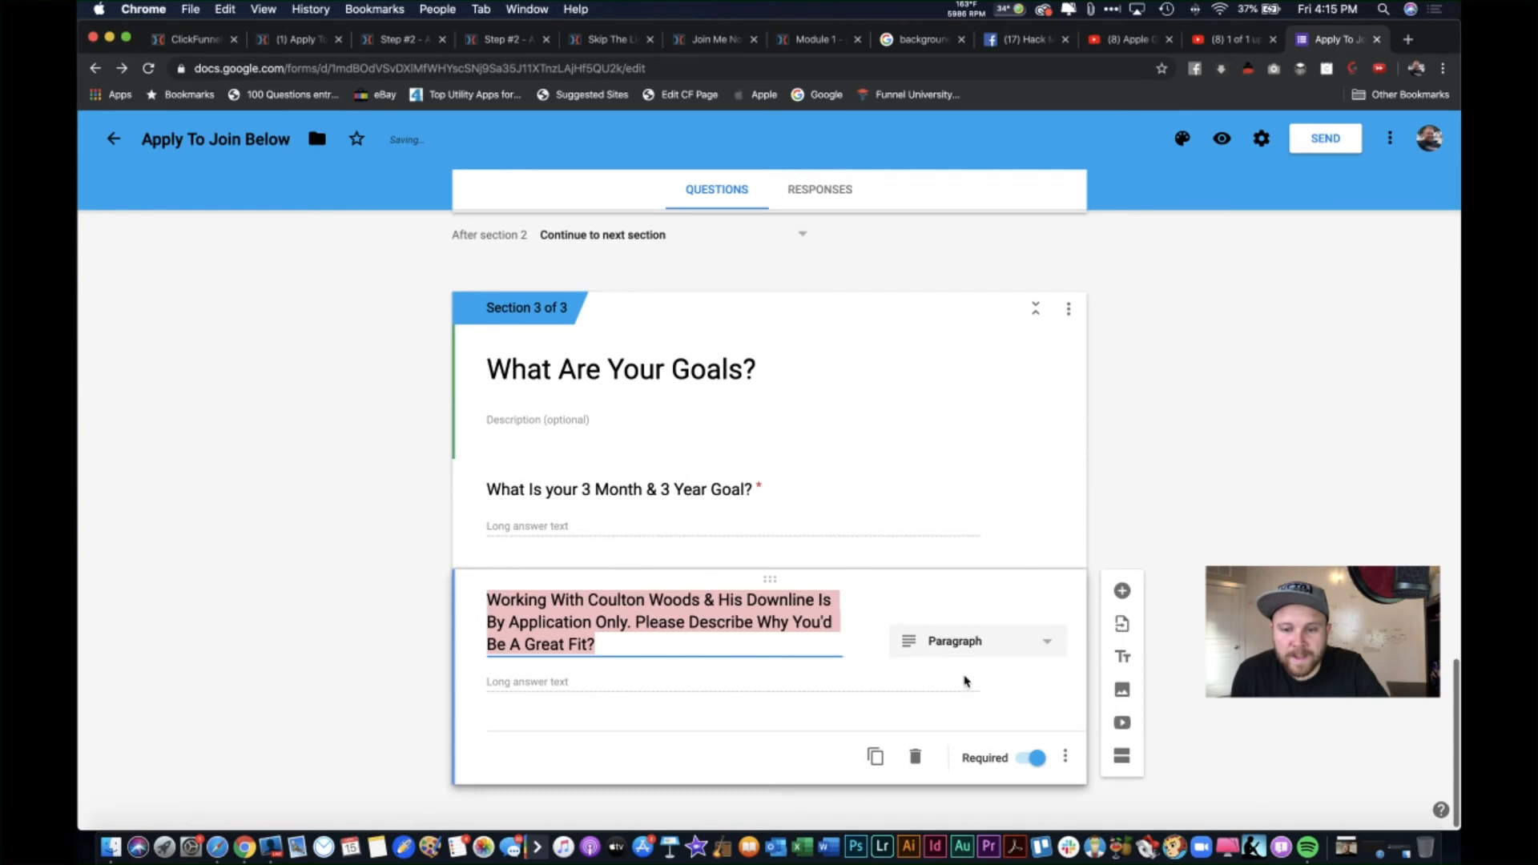
left_click(1125, 584)
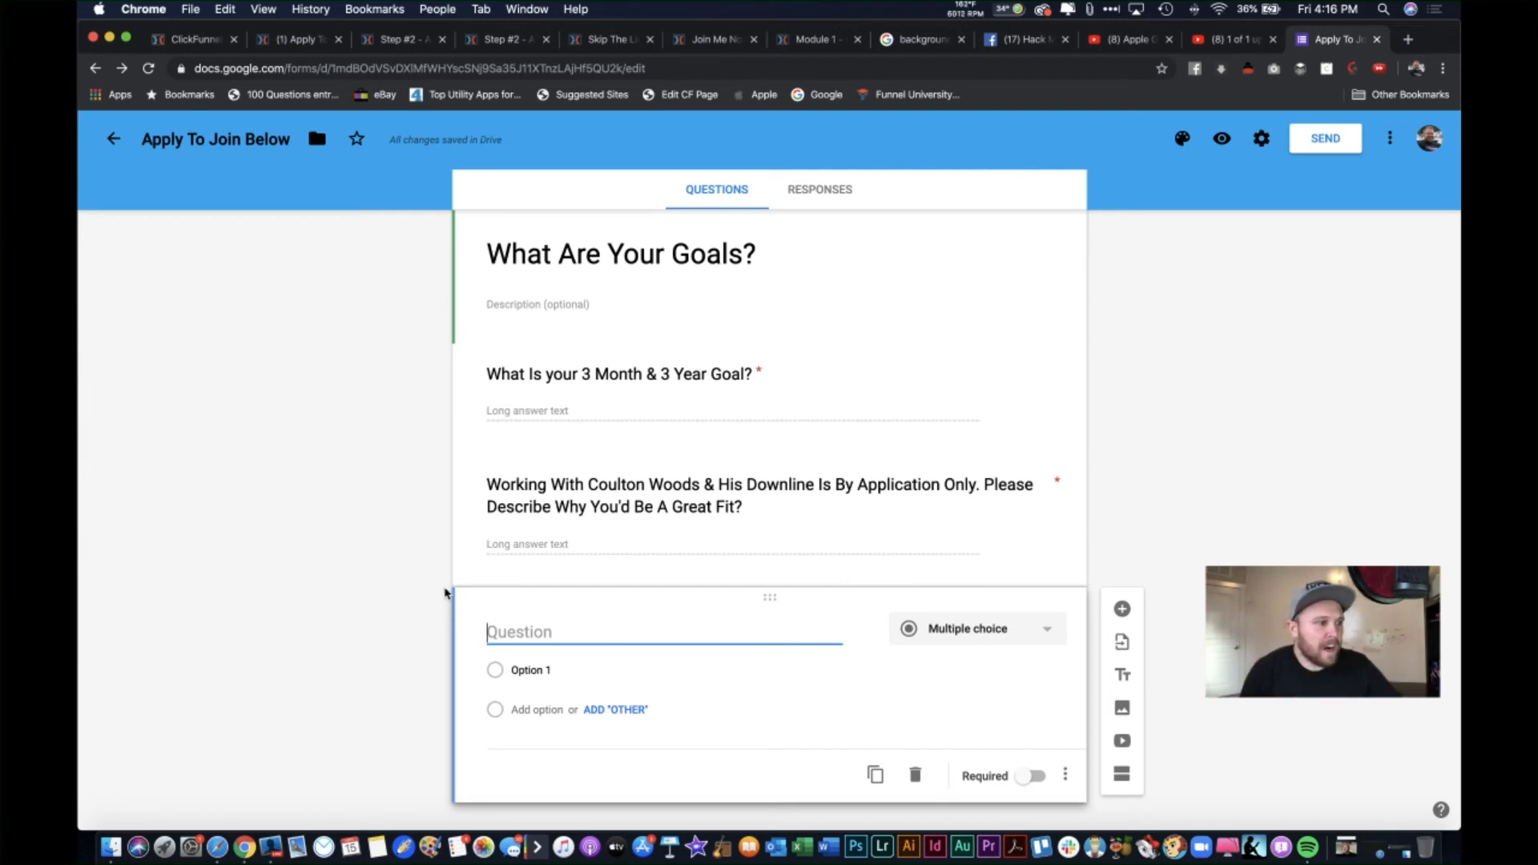
Step: Title the new question 'What Are You most Looking Forward To?' and make it multiple choice
type("What Are ")
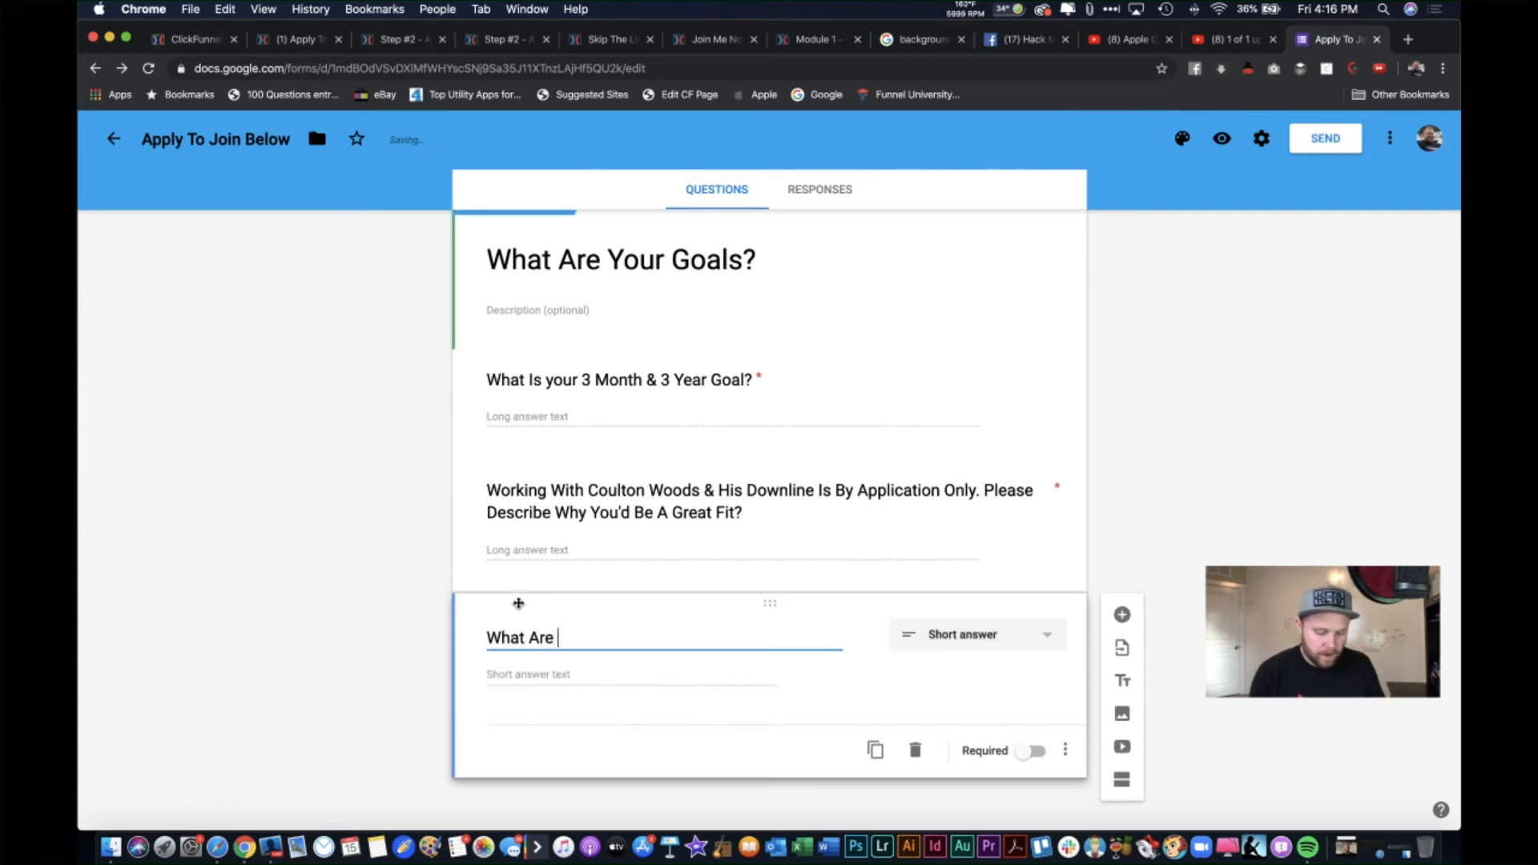
type("You mo")
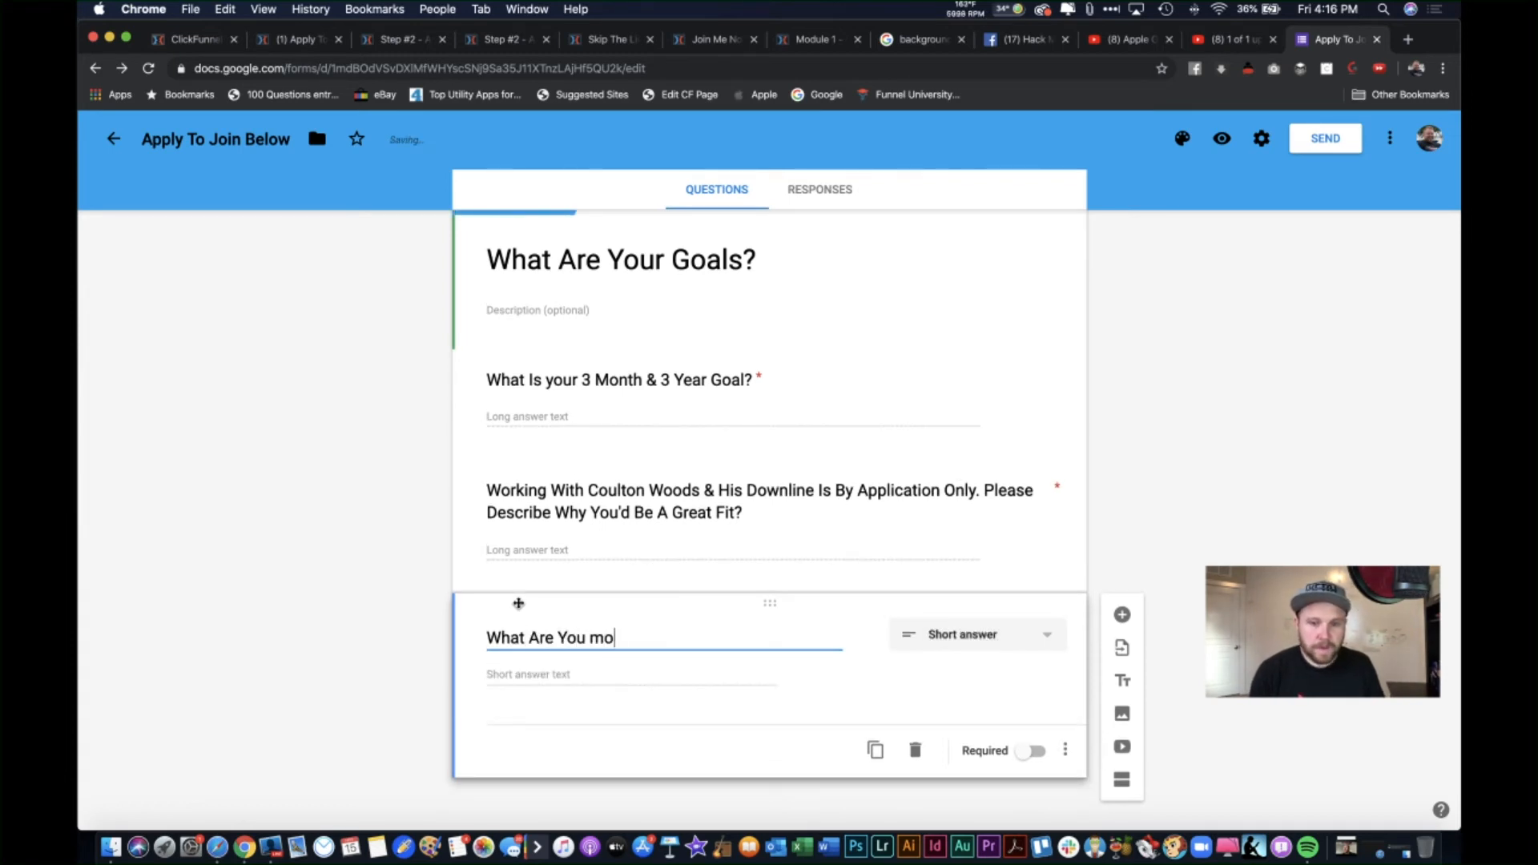
type("st Lao")
key("BackSpace")
key("BackSpace")
type("oo")
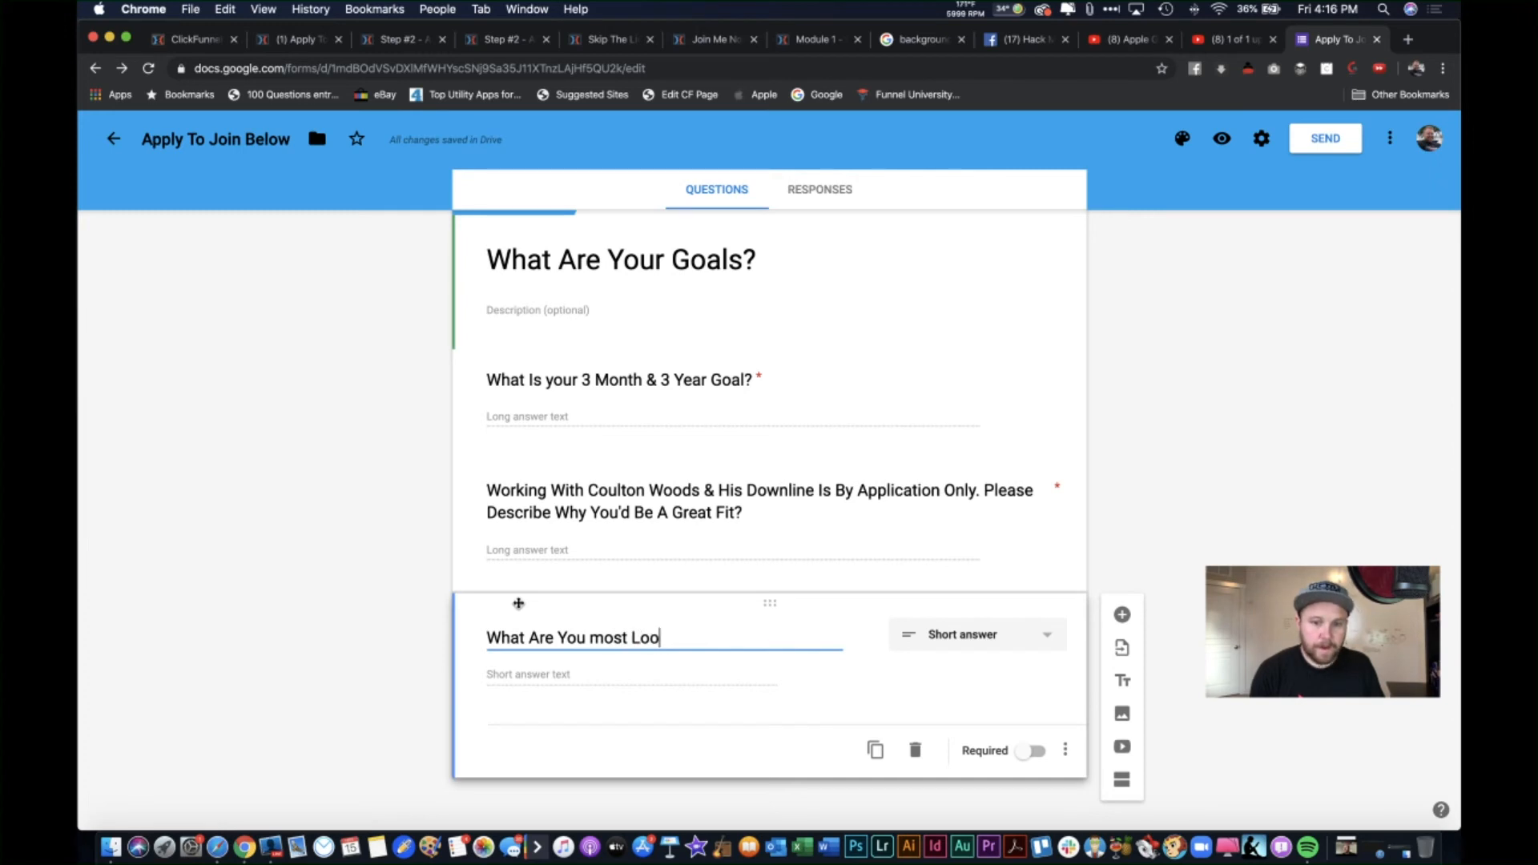
type("king Forwat")
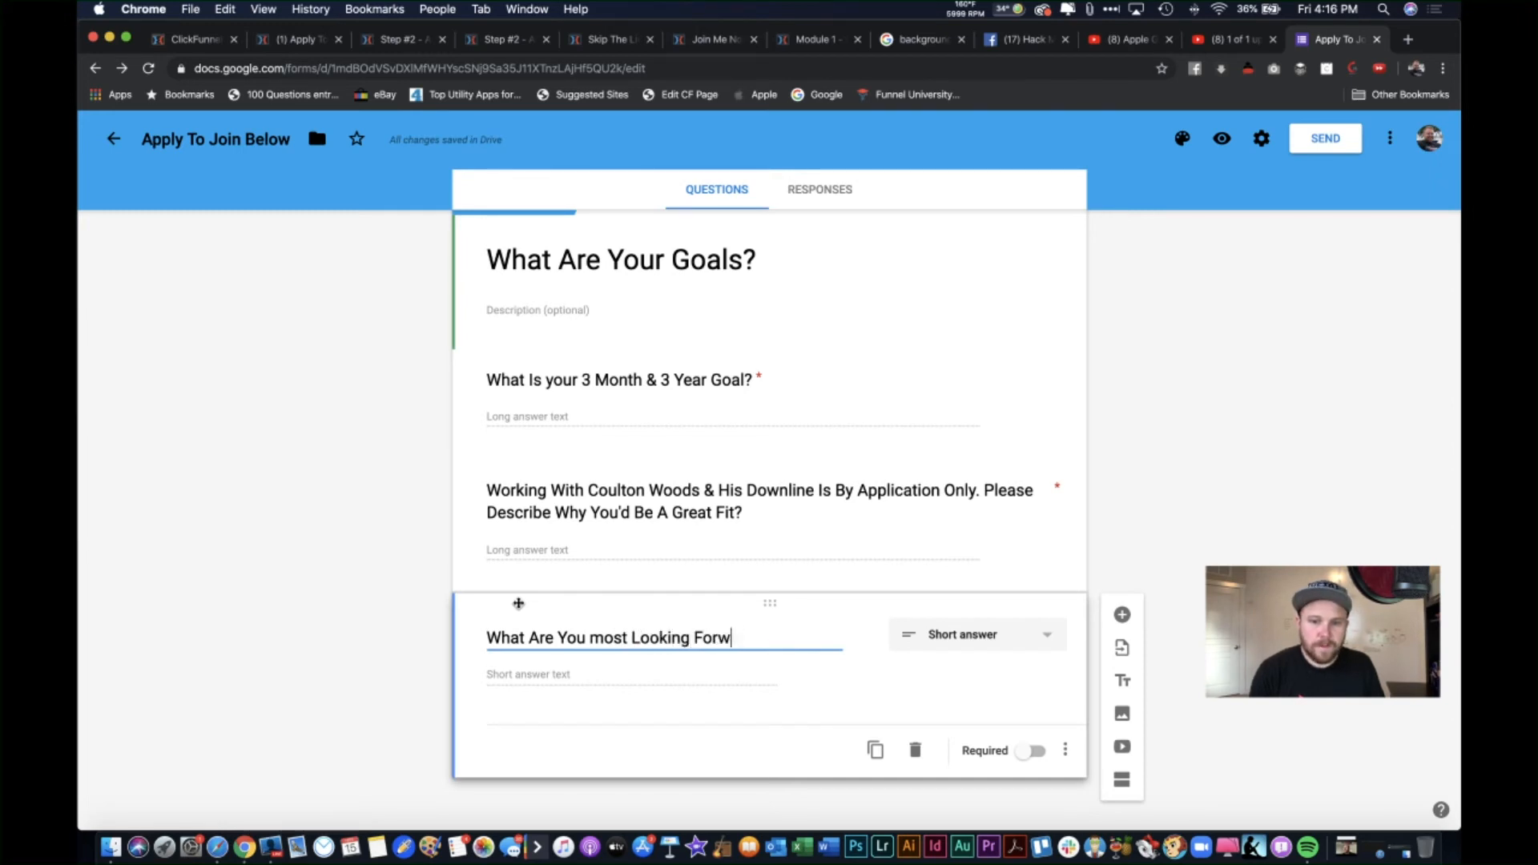
key("BackSpace")
type("rd OT")
key("BackSpace")
key("BackSpace")
type("To?")
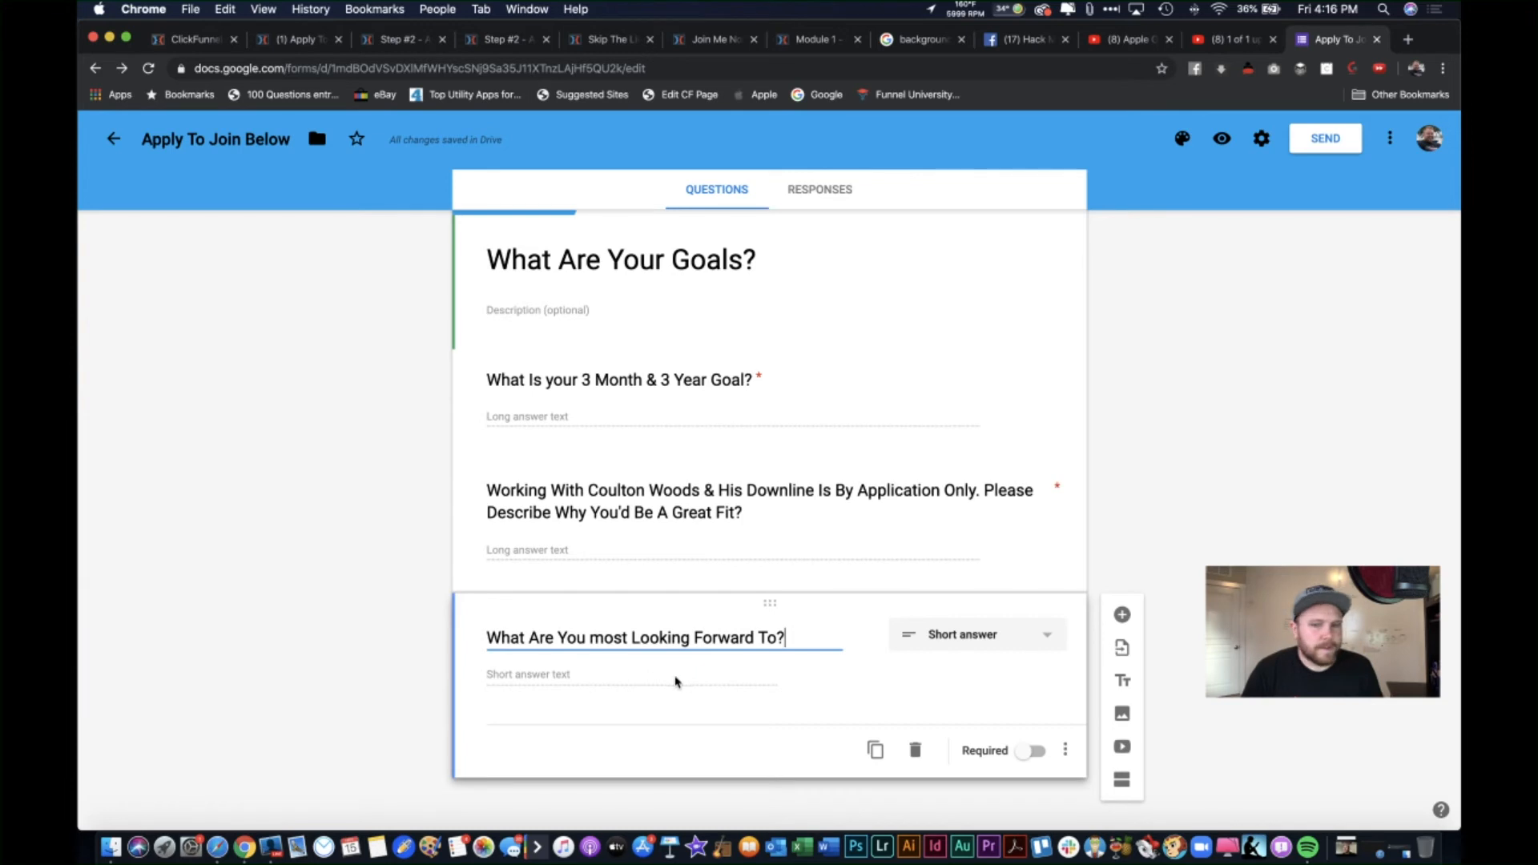
left_click(990, 637)
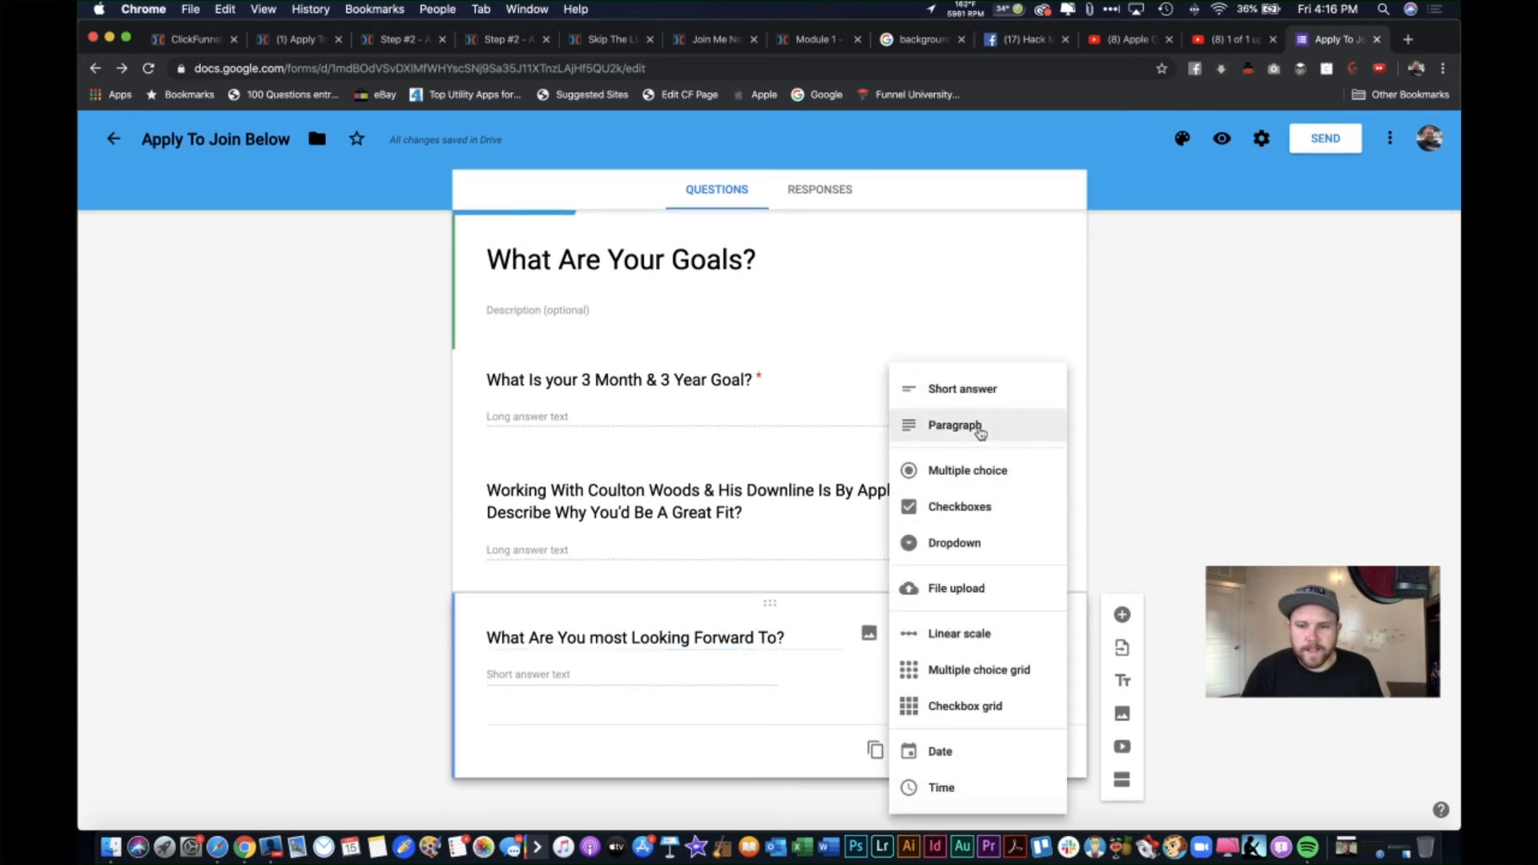
left_click(984, 471)
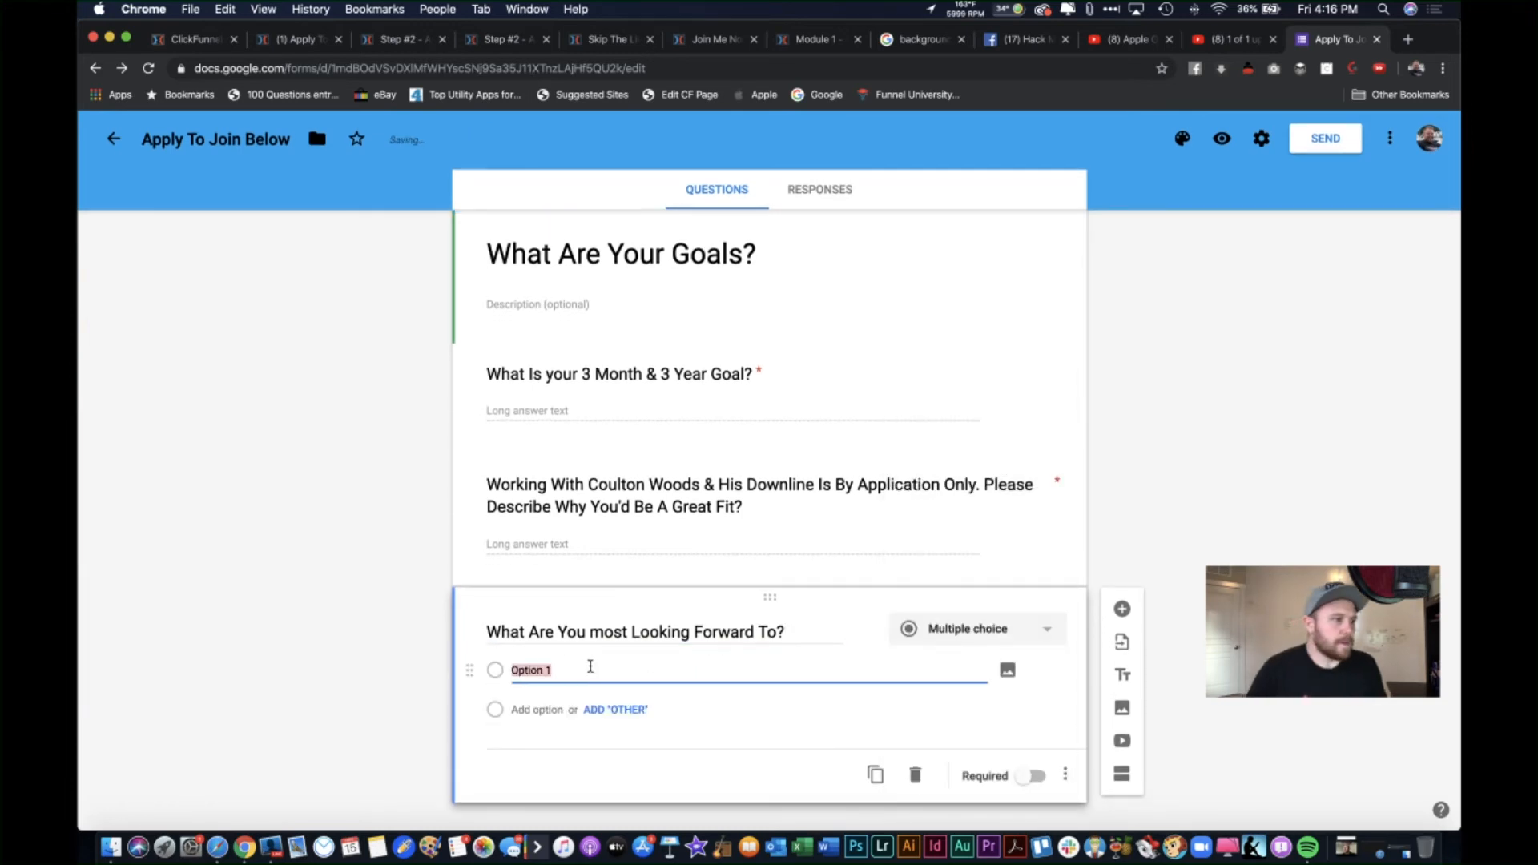
Step: Add options Selling The Product, The Auto-Recruiting System, Growing A Successful Team, plus Other; make it required
type("Selli")
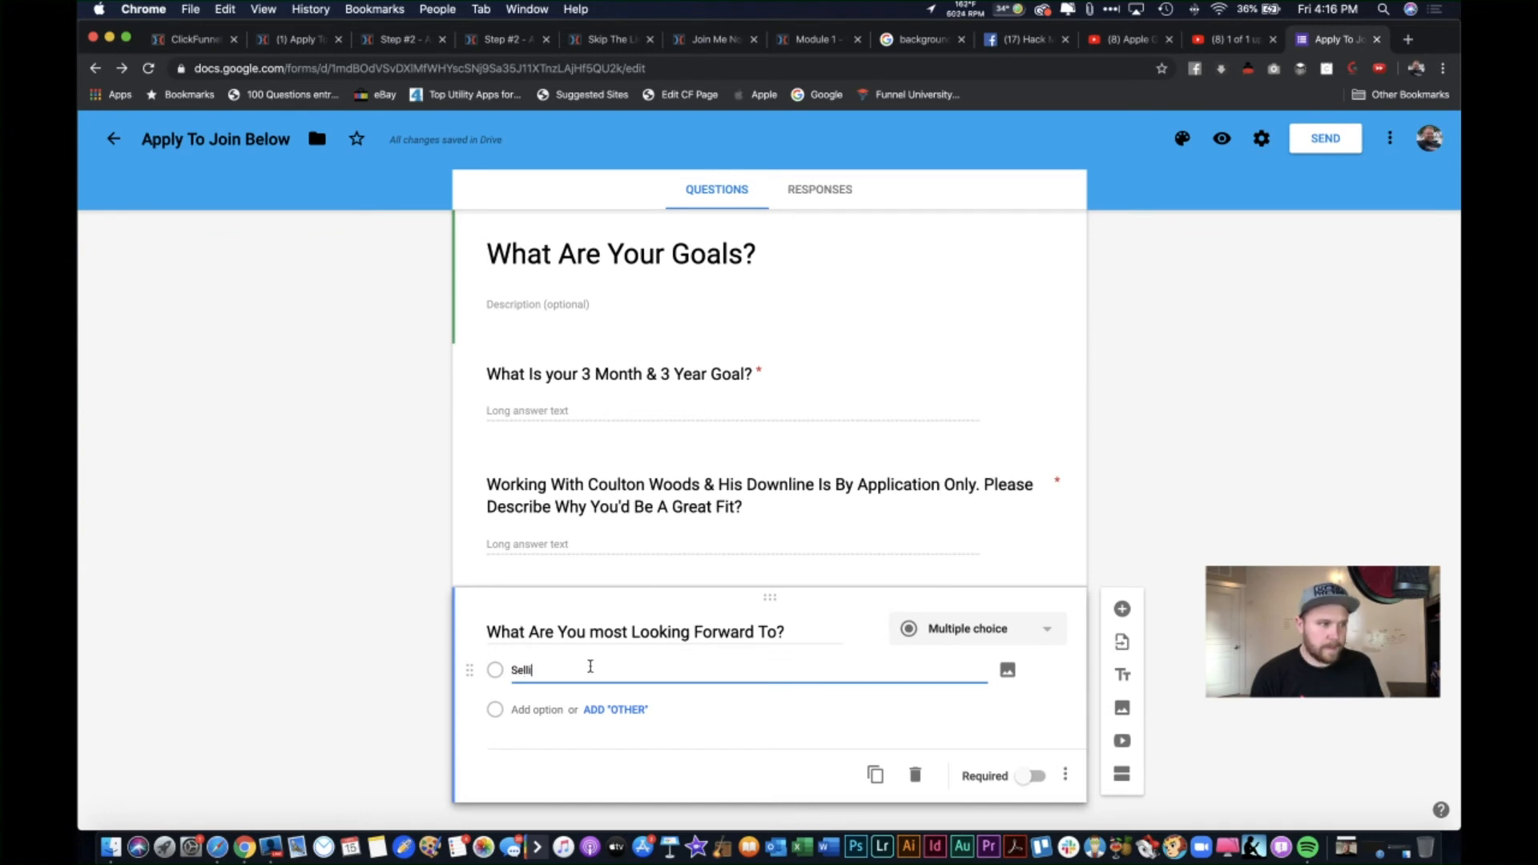
type("ng The Product")
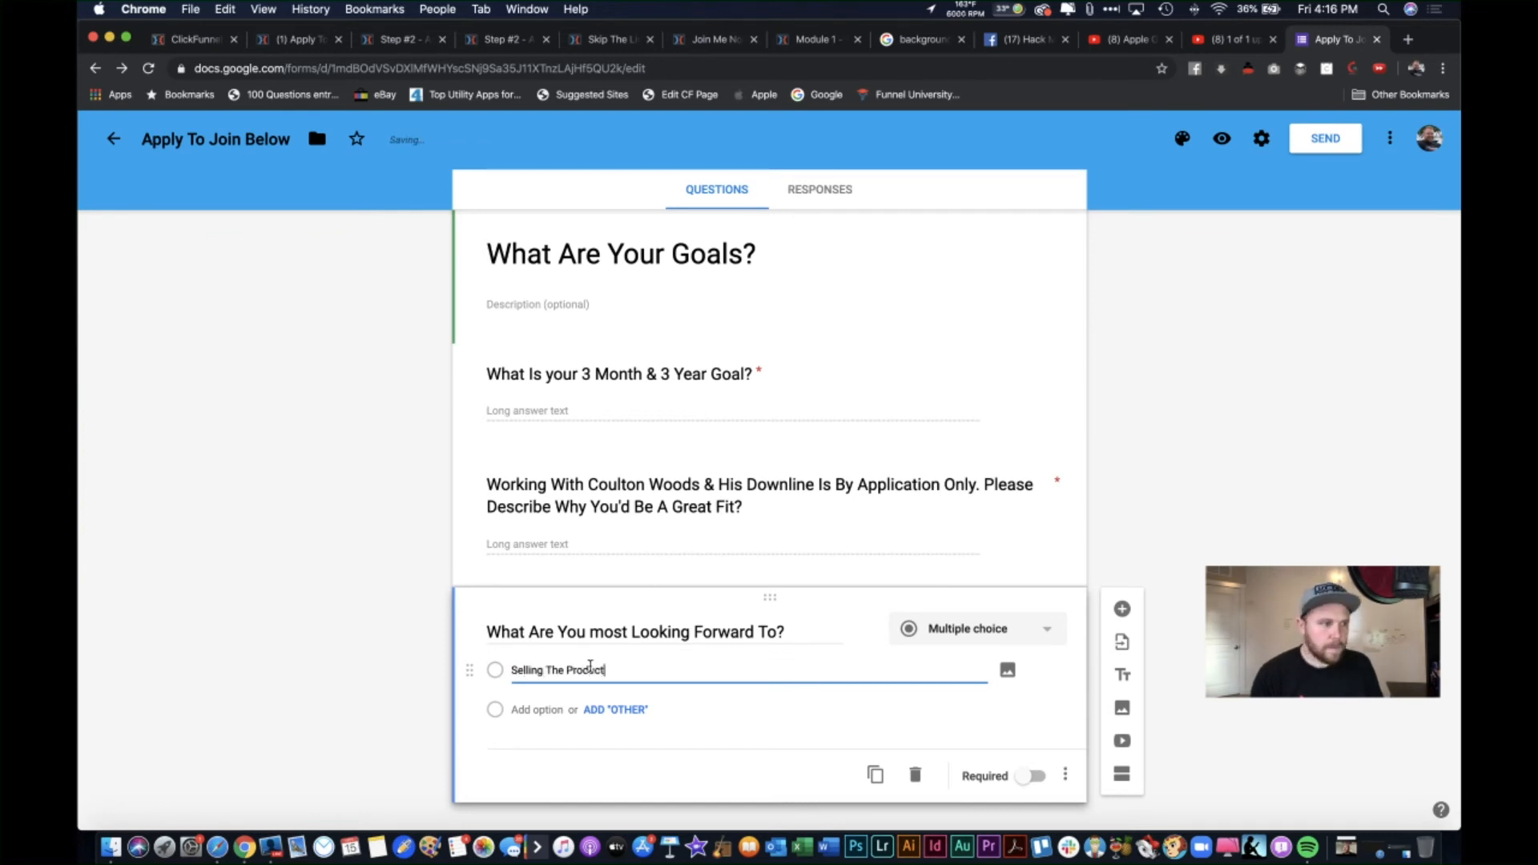
key("Return")
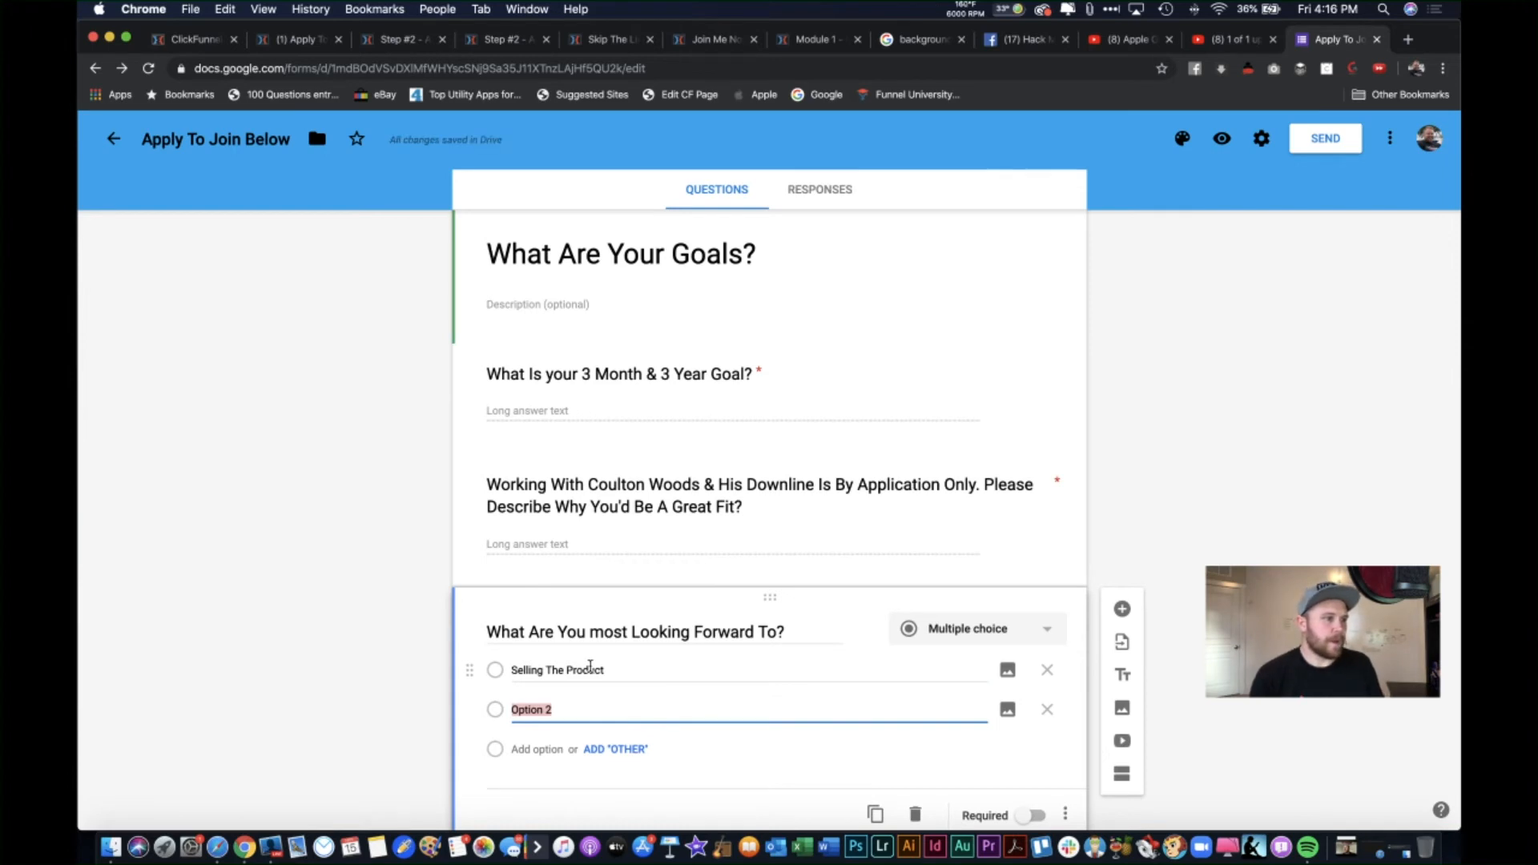
type("The Auto")
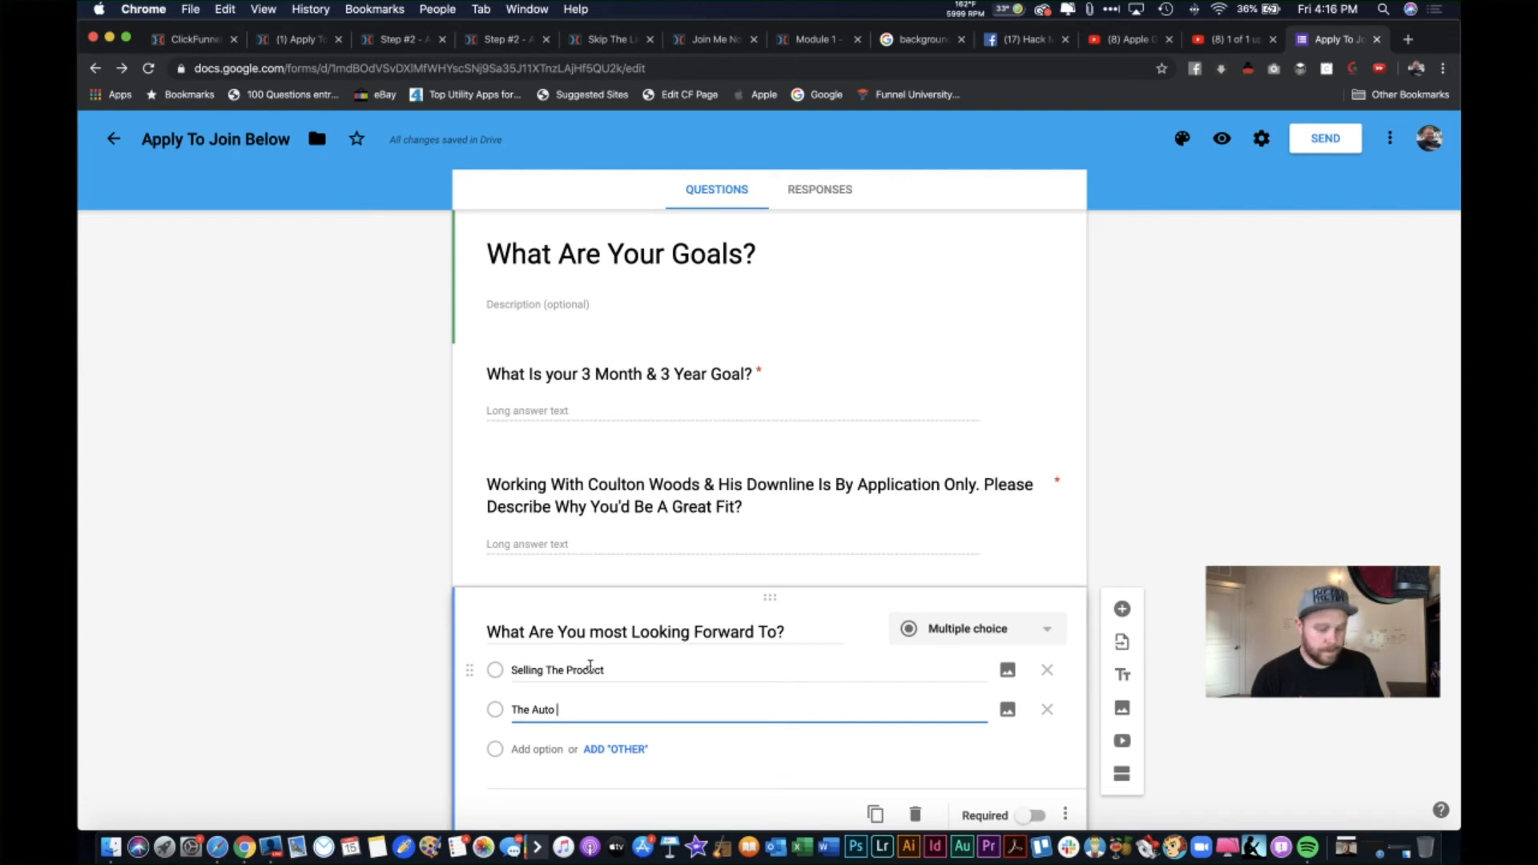
type("-Recruiting Sysy")
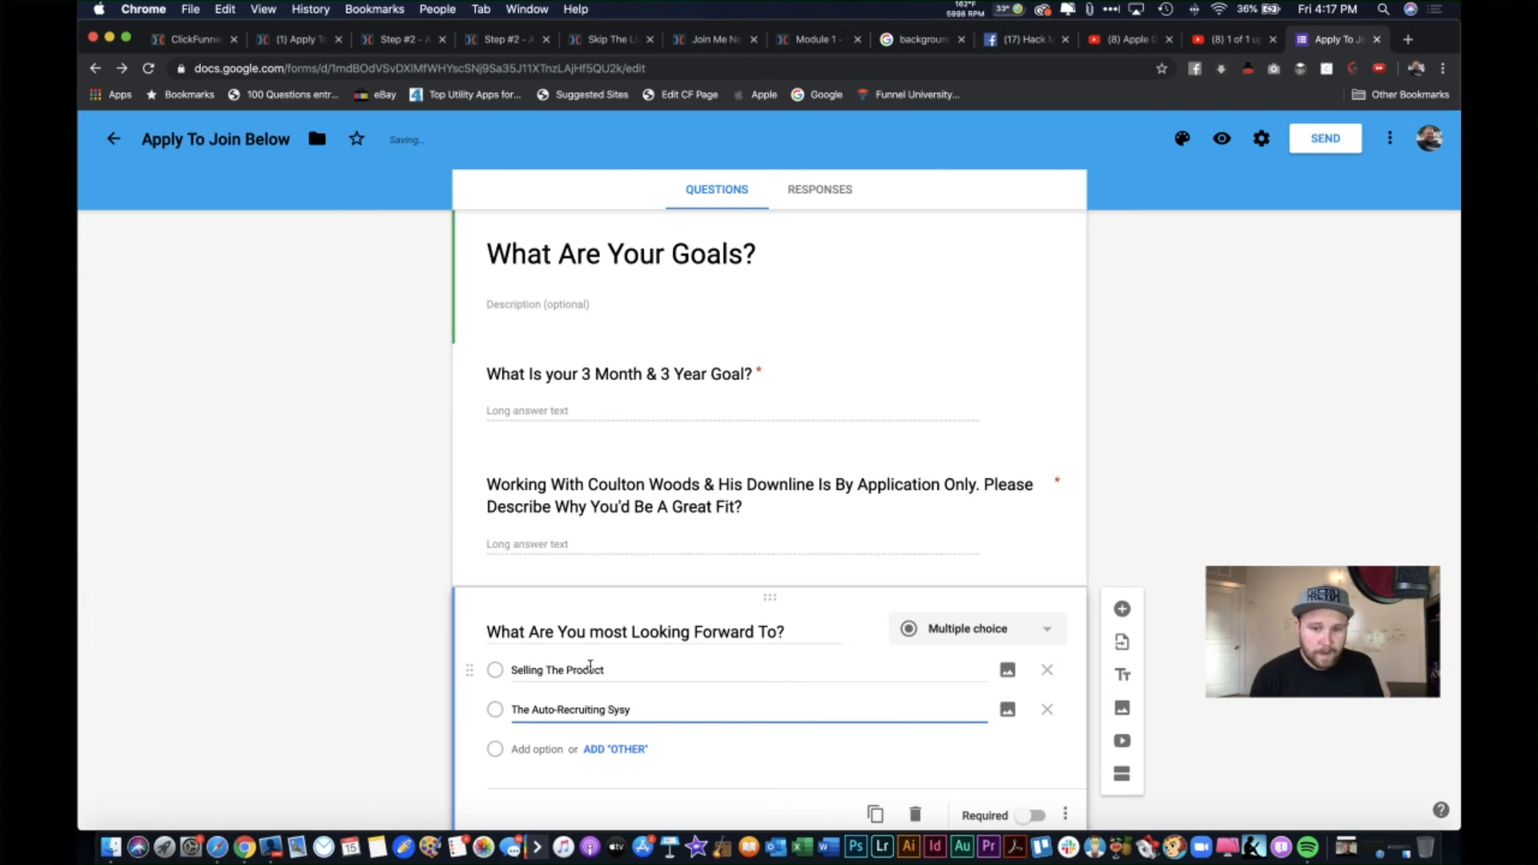
key("BackSpace")
type("tem")
key("Return")
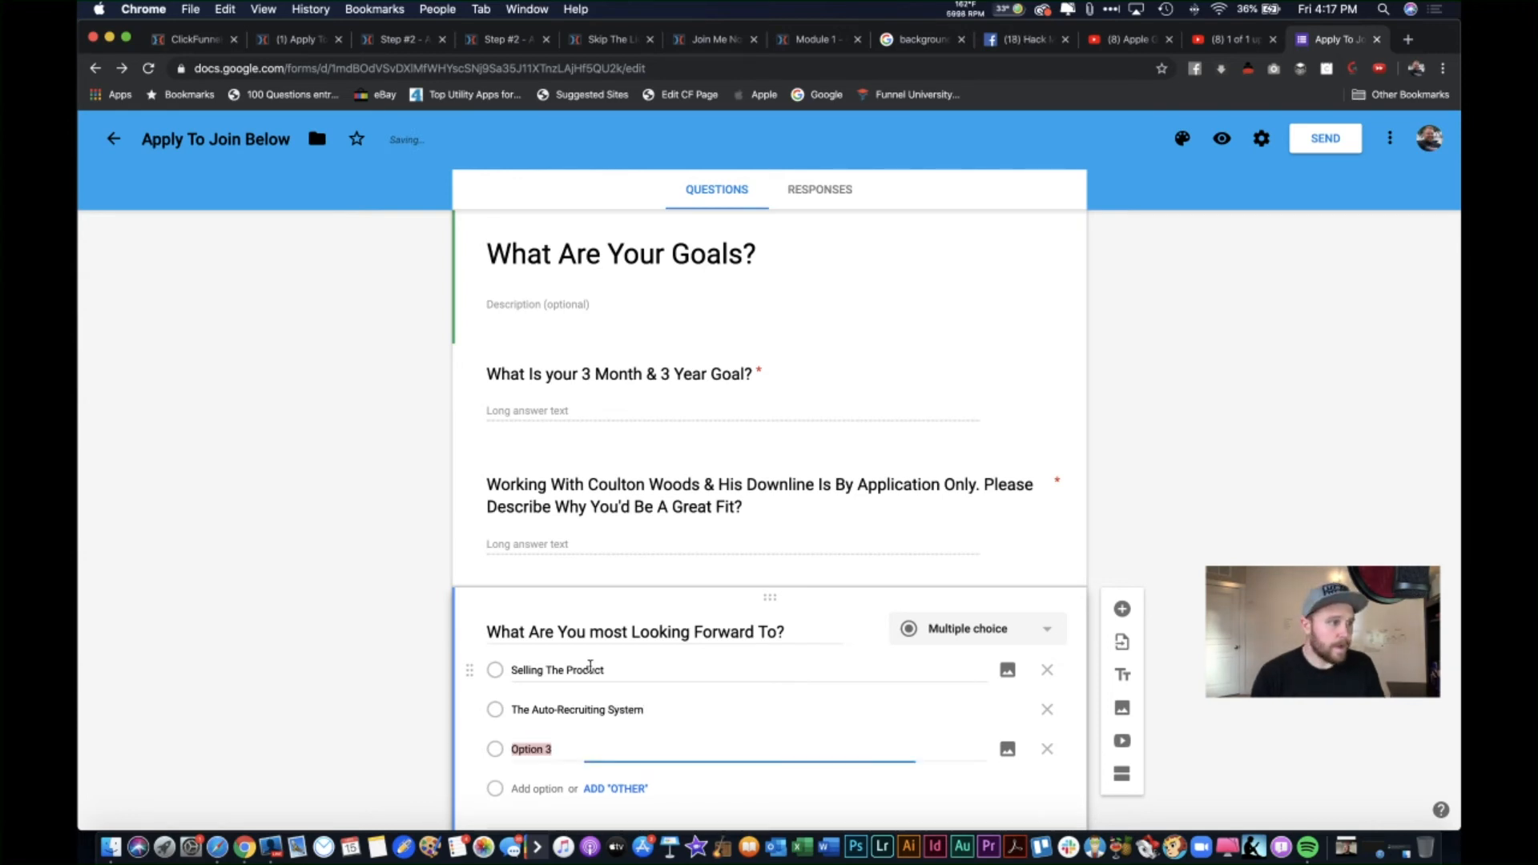
type("Growing")
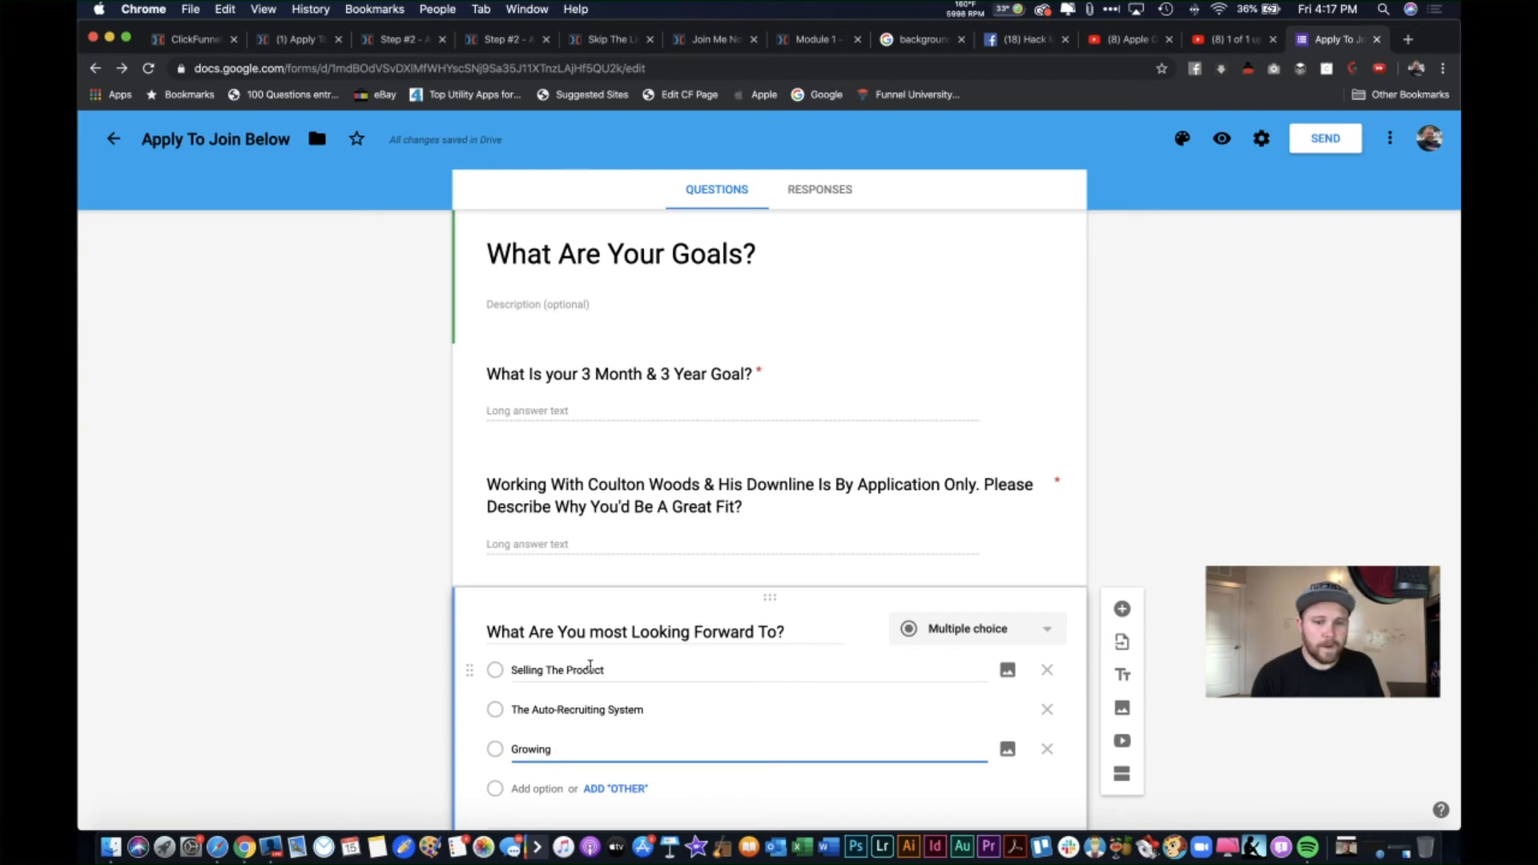
key("BackSpace")
key("BackSpace")
type("a")
key("BackSpace")
type("A SD")
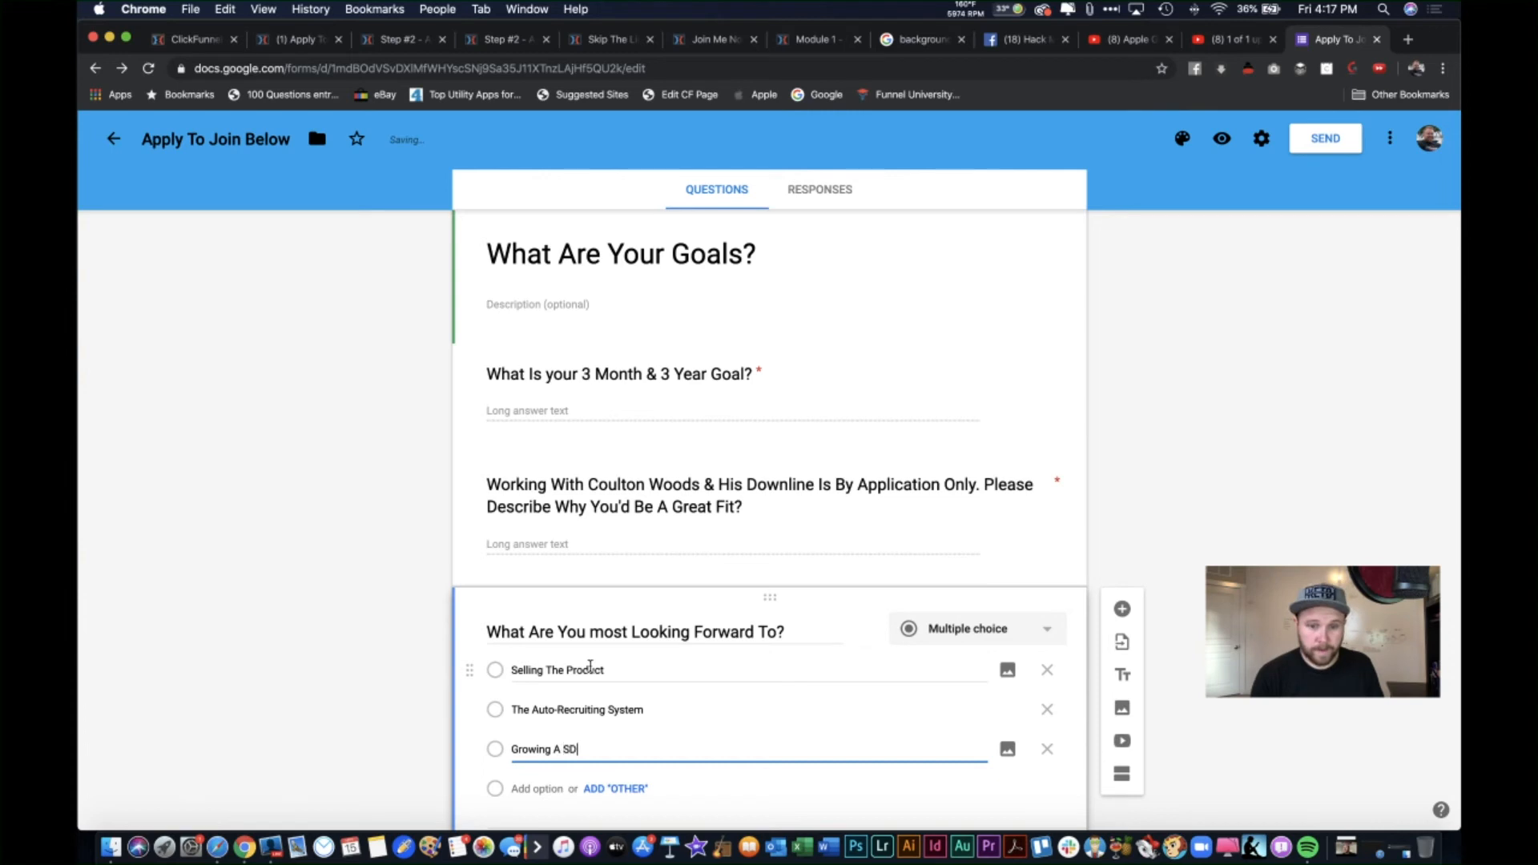
key("BackSpace")
type("ucce")
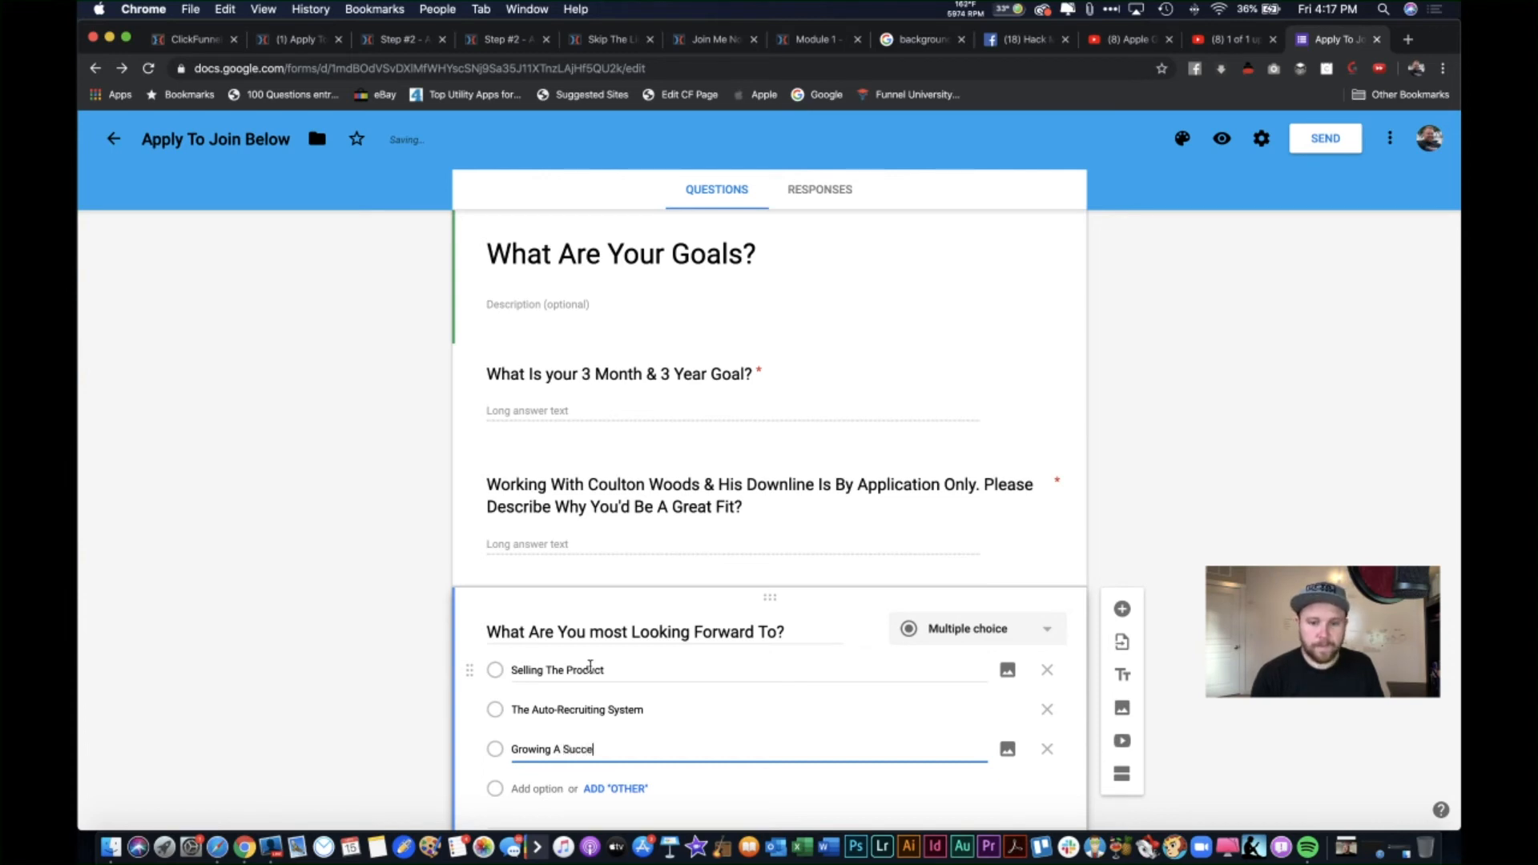
type("ssful Team")
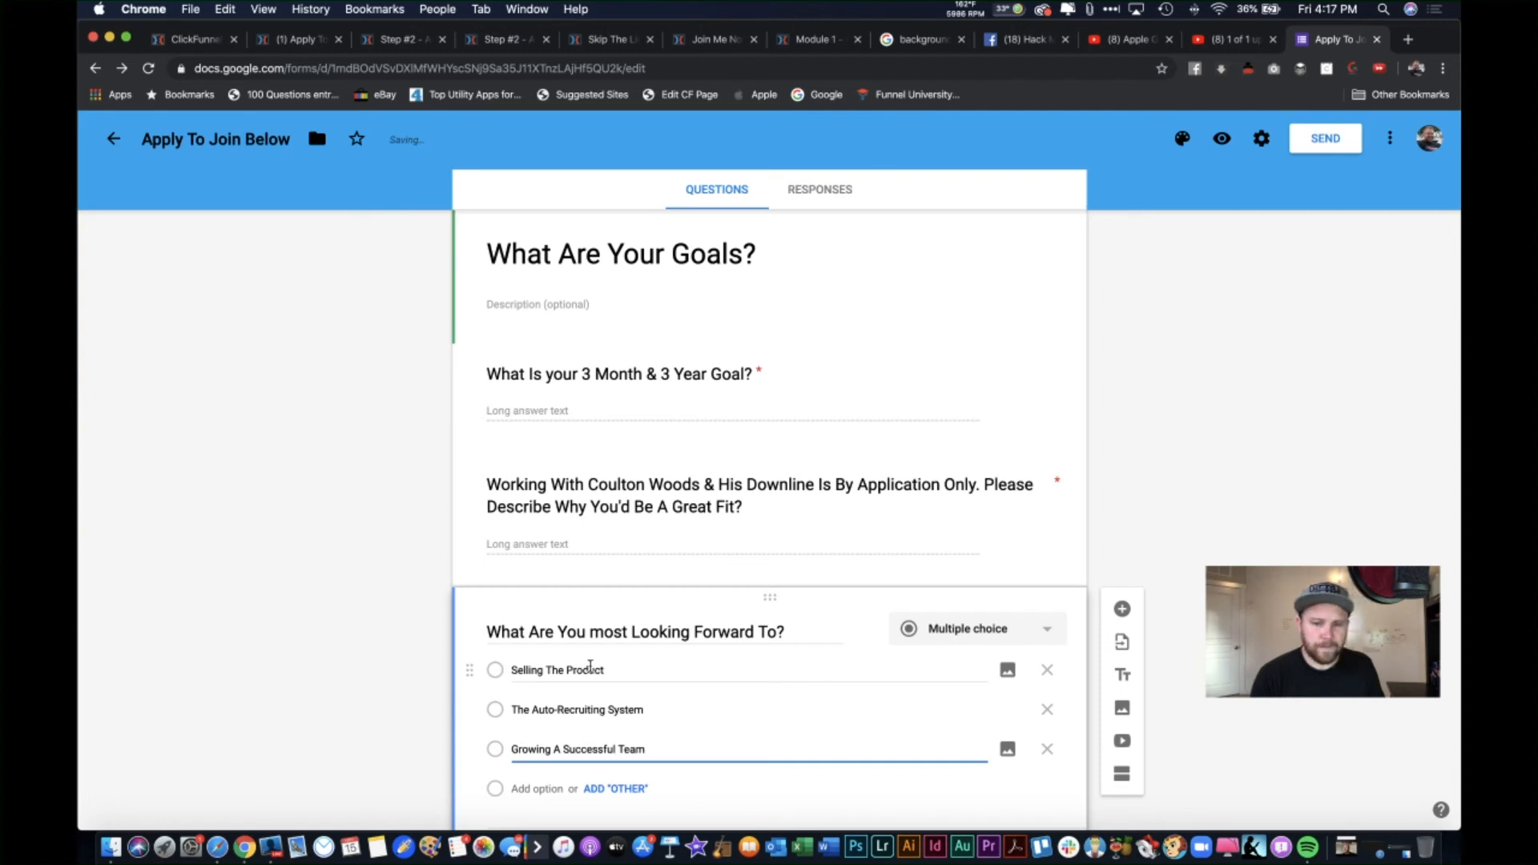
left_click(624, 788)
scroll(625, 783, "down", 2)
left_click(1031, 752)
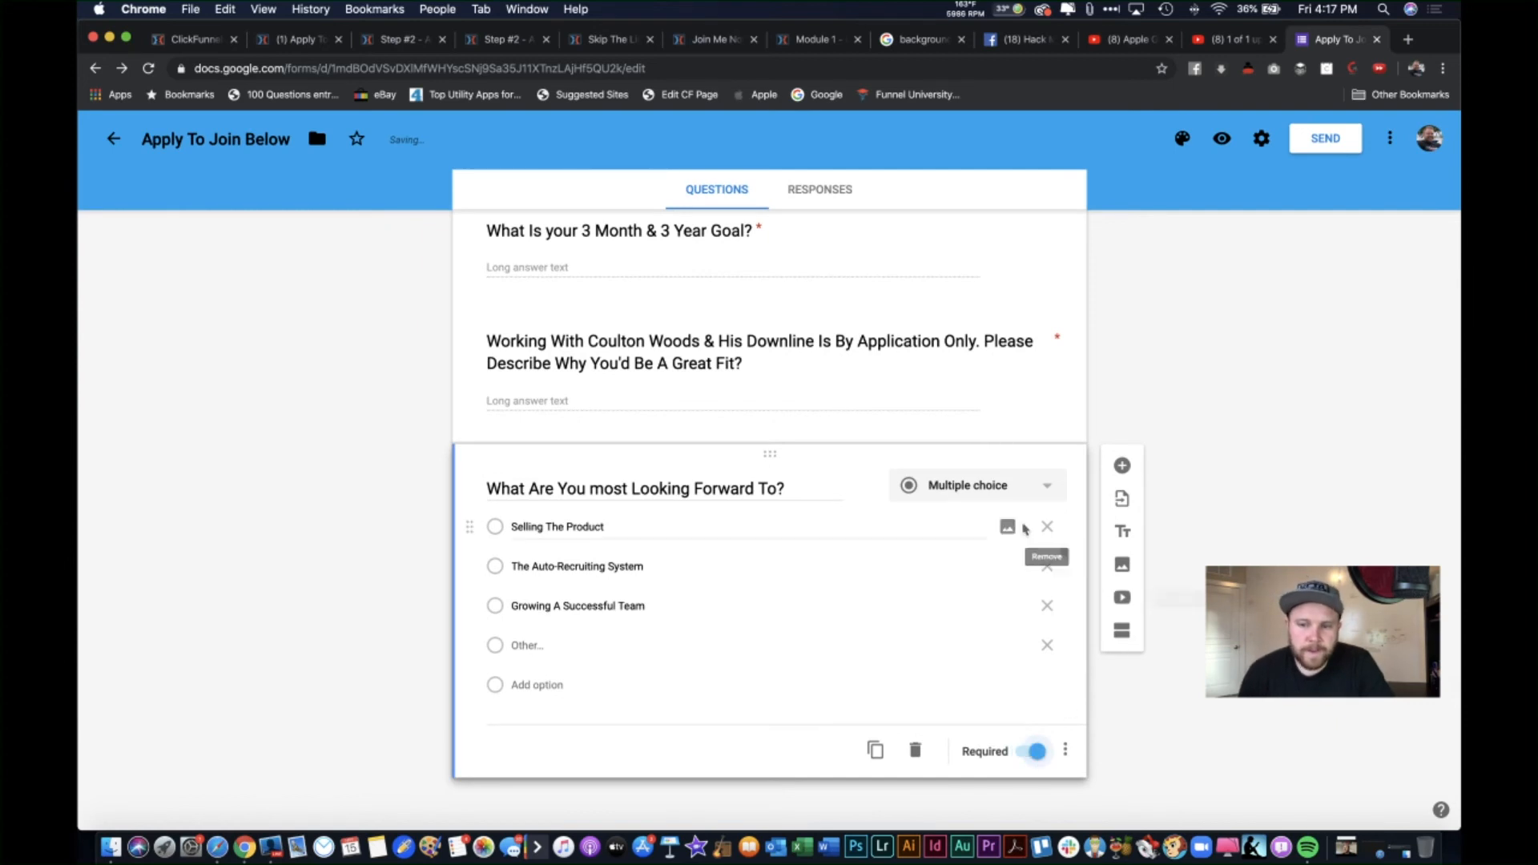
Step: Add a new question titled 'When Are You Planning On Taking Action?'
left_click(1122, 466)
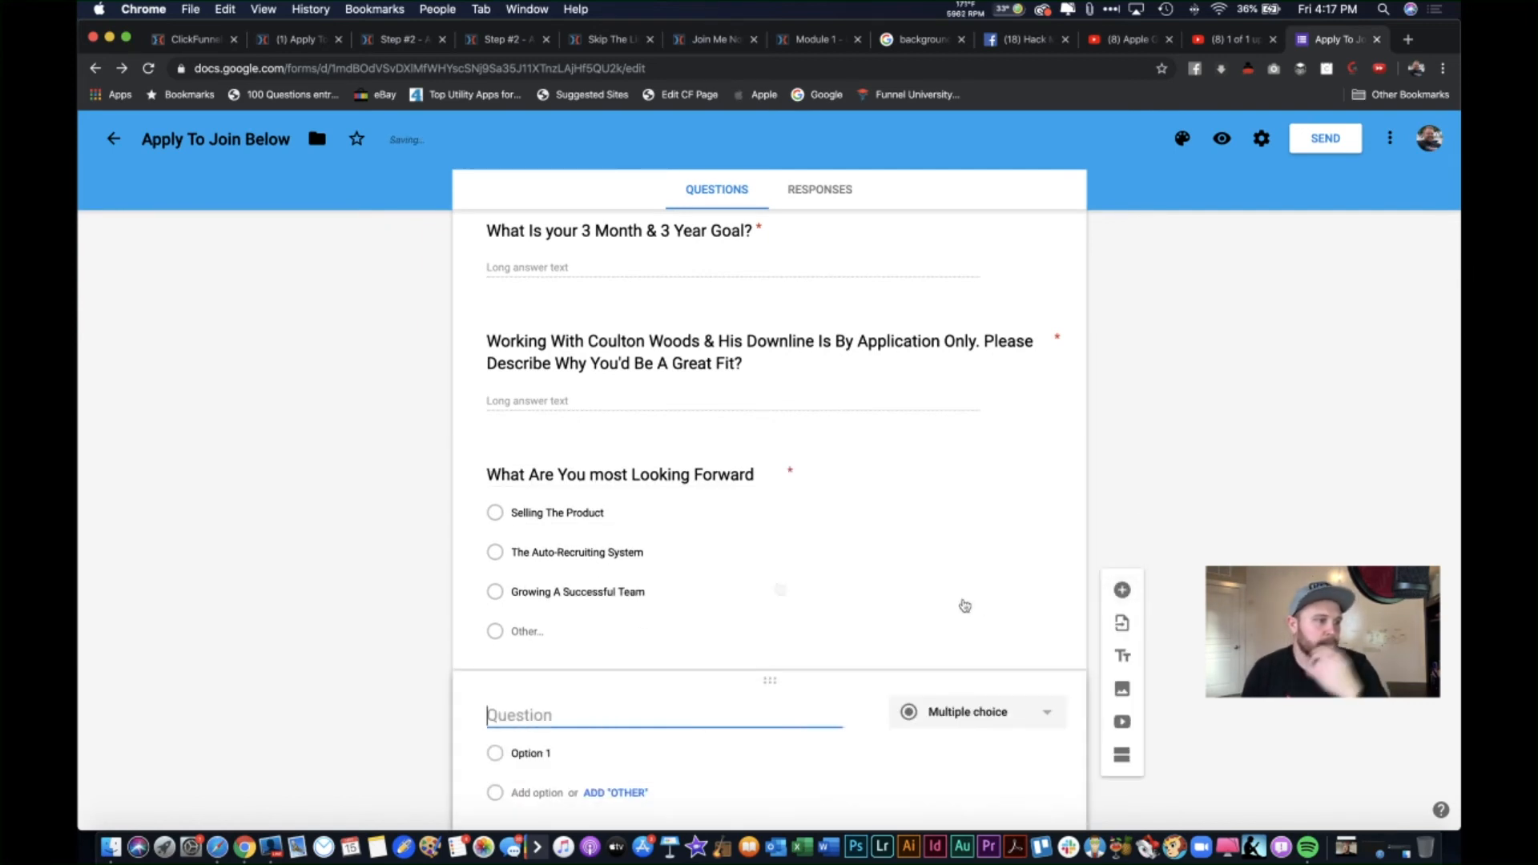
scroll(668, 689, "down", 2)
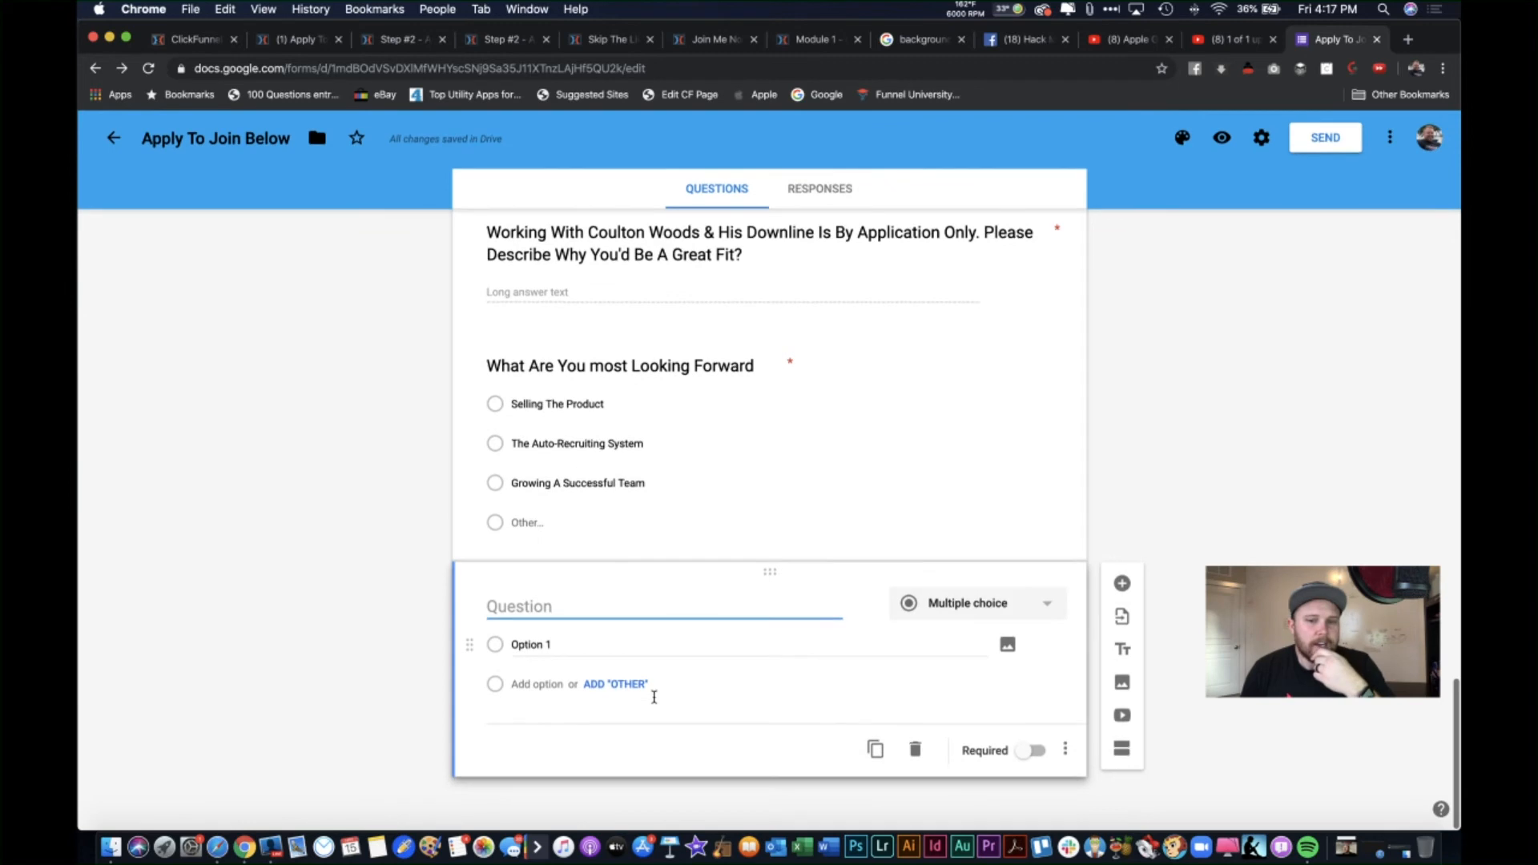
type("Whaen")
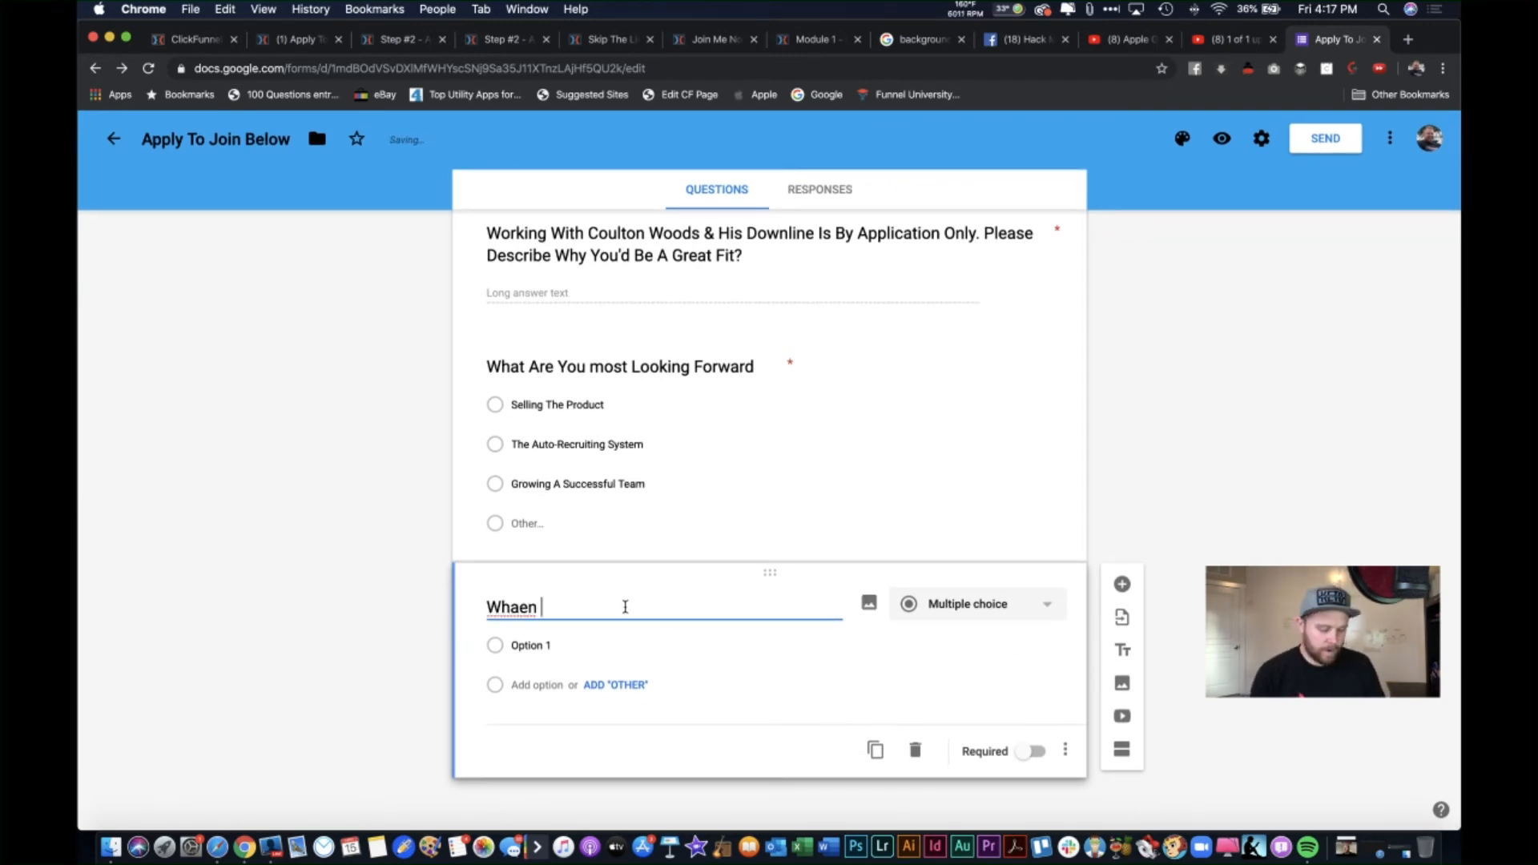
type(" A")
key("BackSpace")
key("BackSpace")
key("BackSpace")
key("BackSpace")
key("BackSpace")
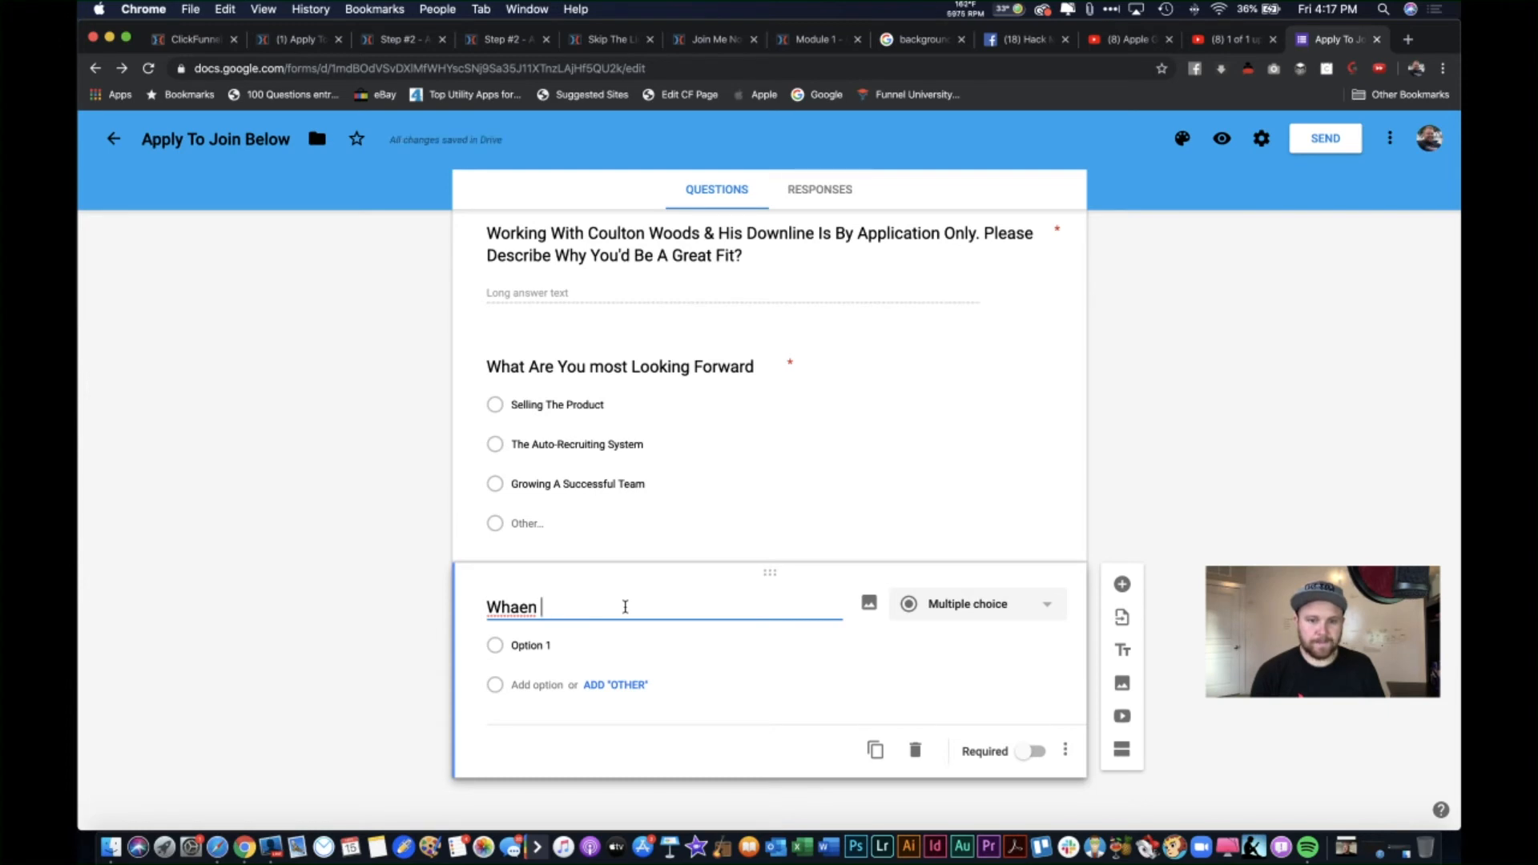
type("en Are y")
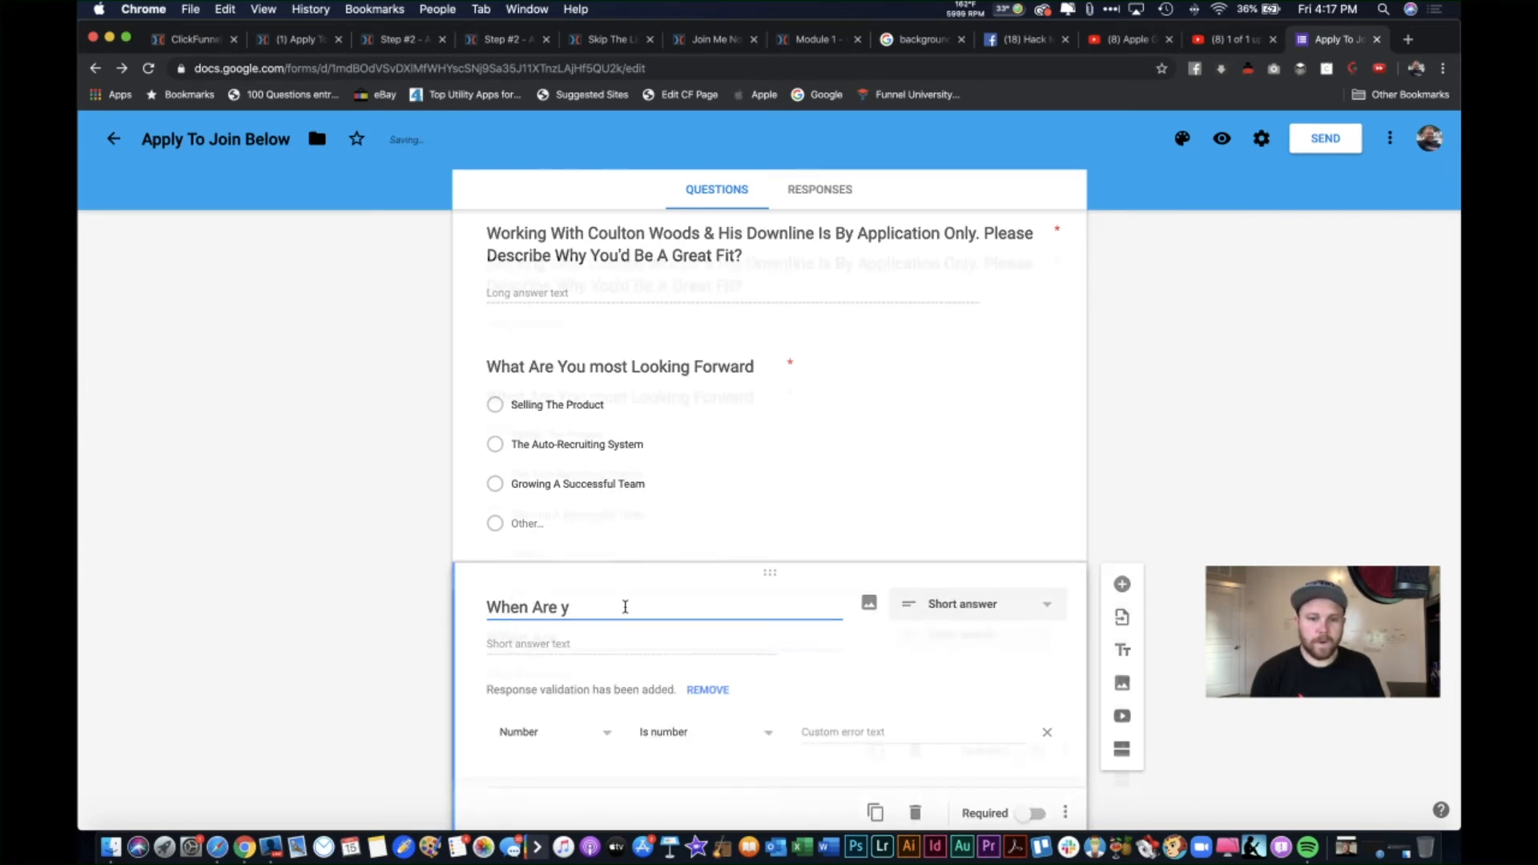
key("BackSpace")
type("You ")
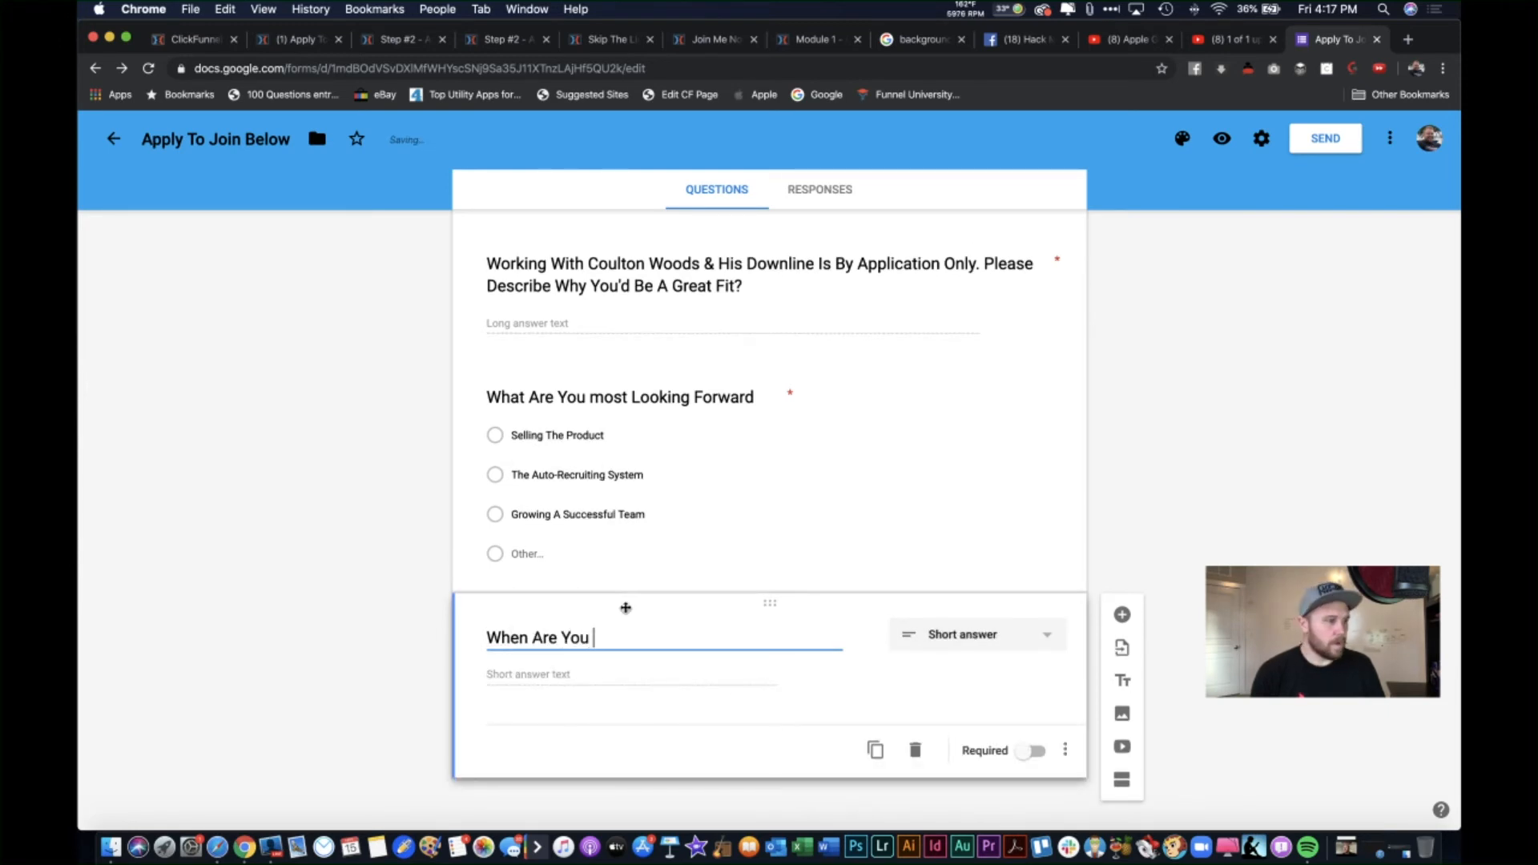
type("Planninfg")
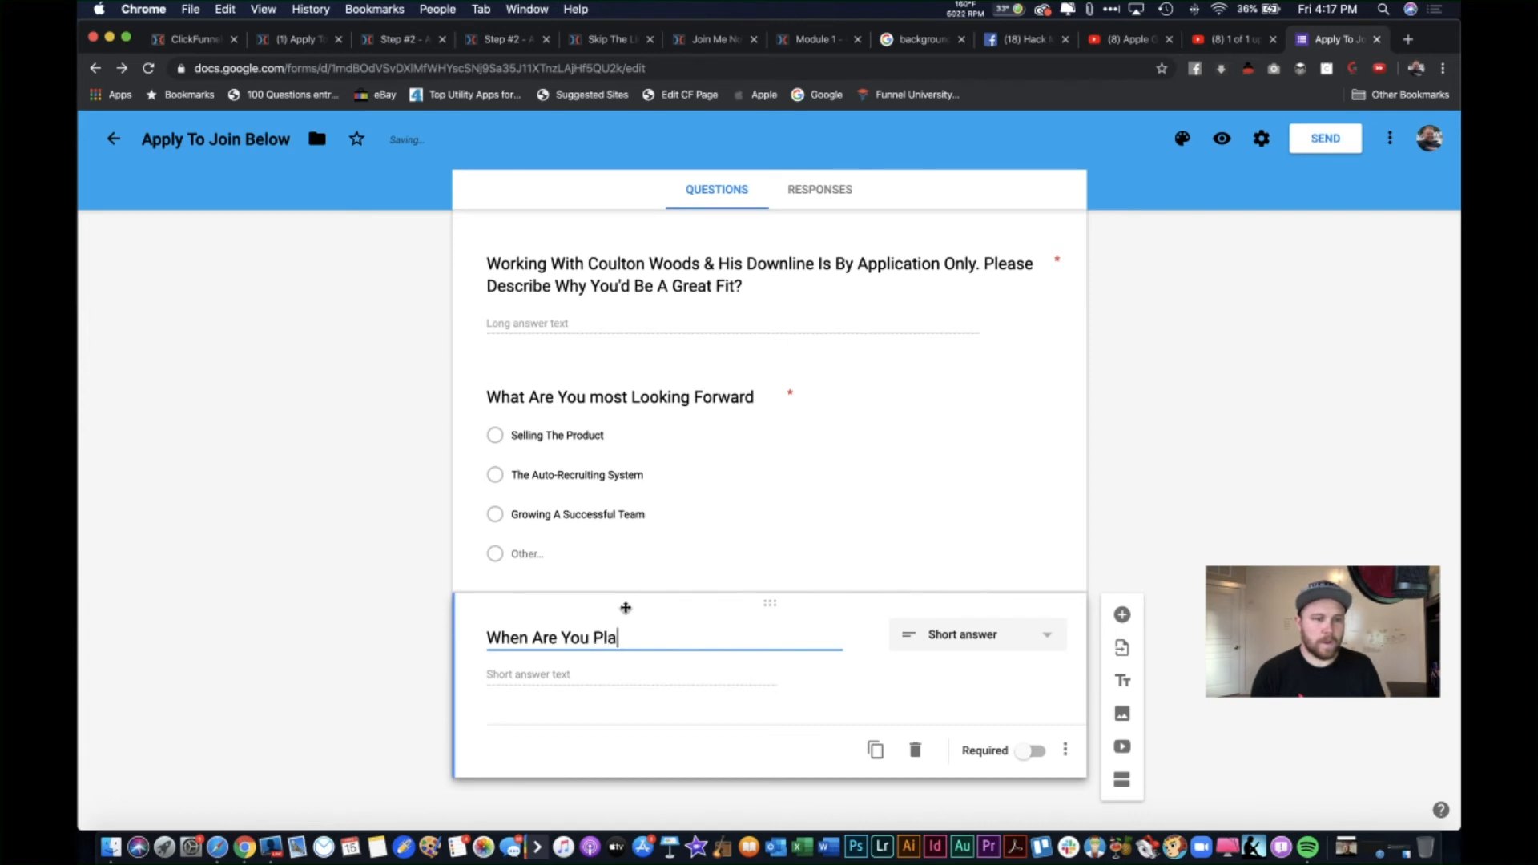
key("BackSpace")
key("BackSpace")
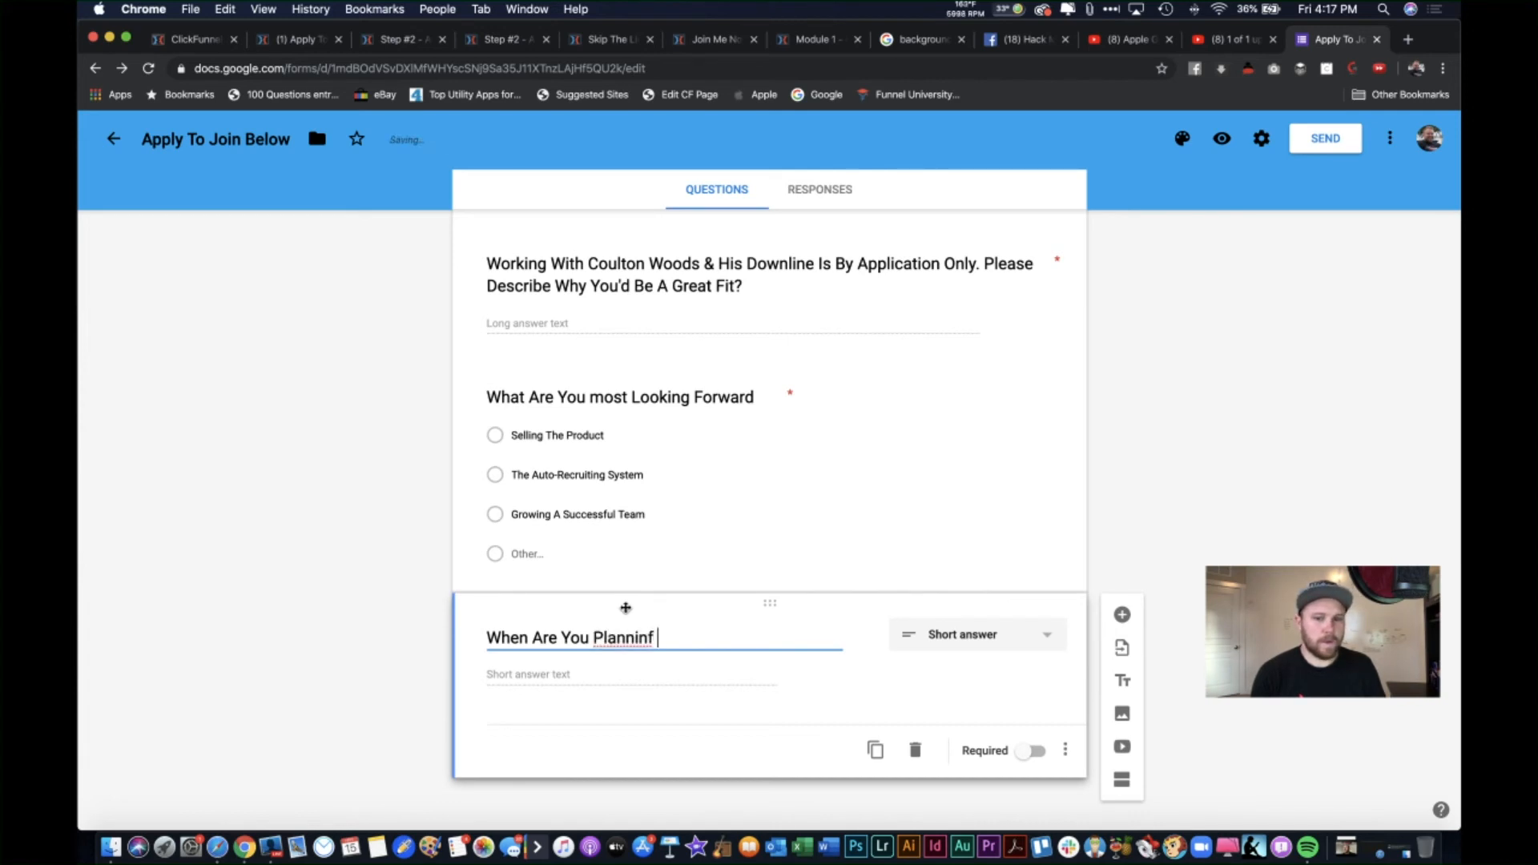
type("g On")
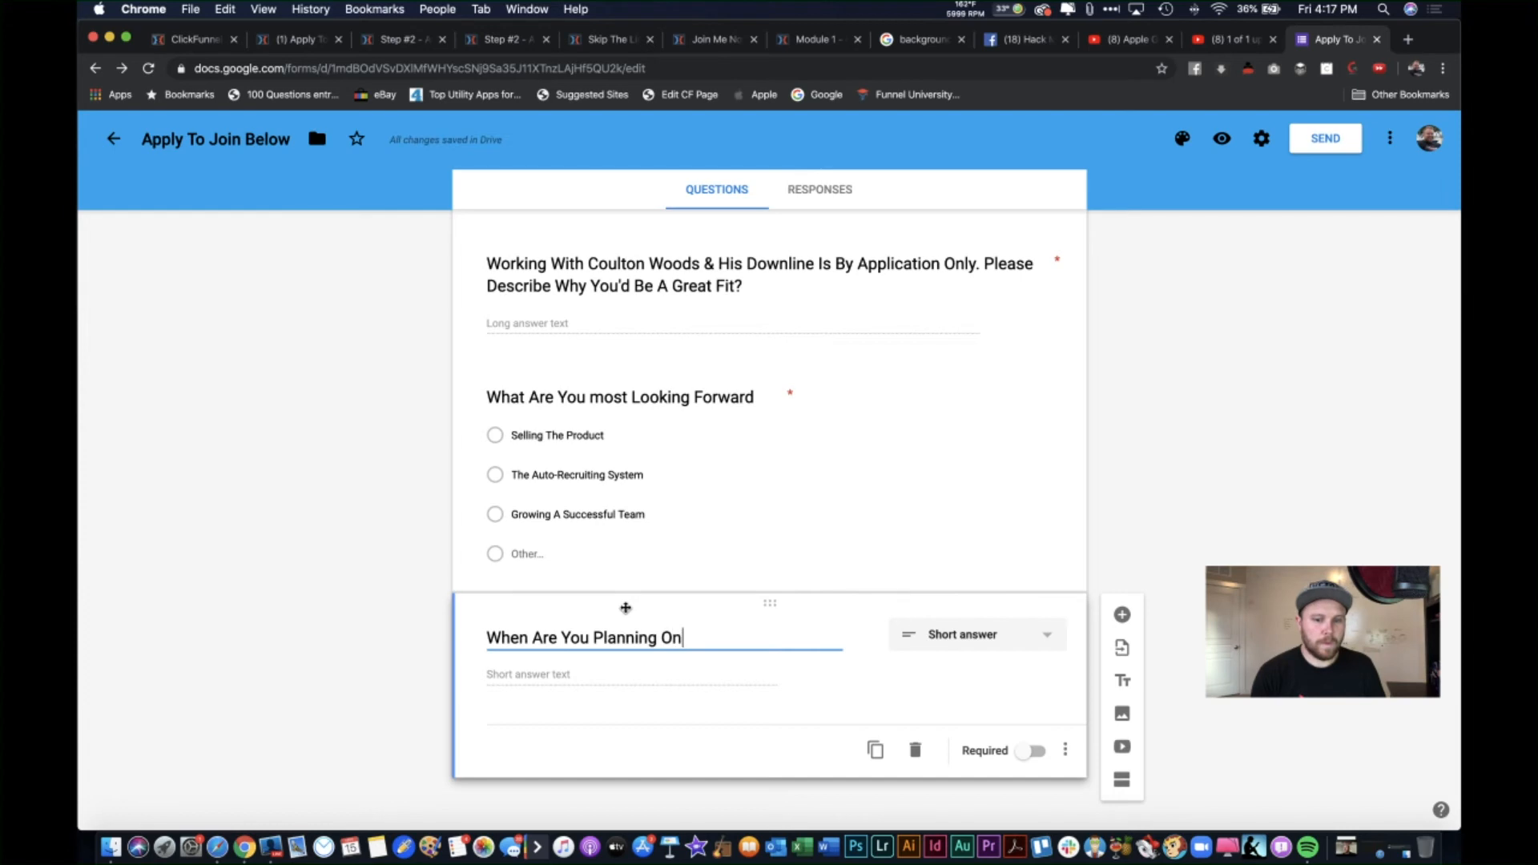
type(" Taking ")
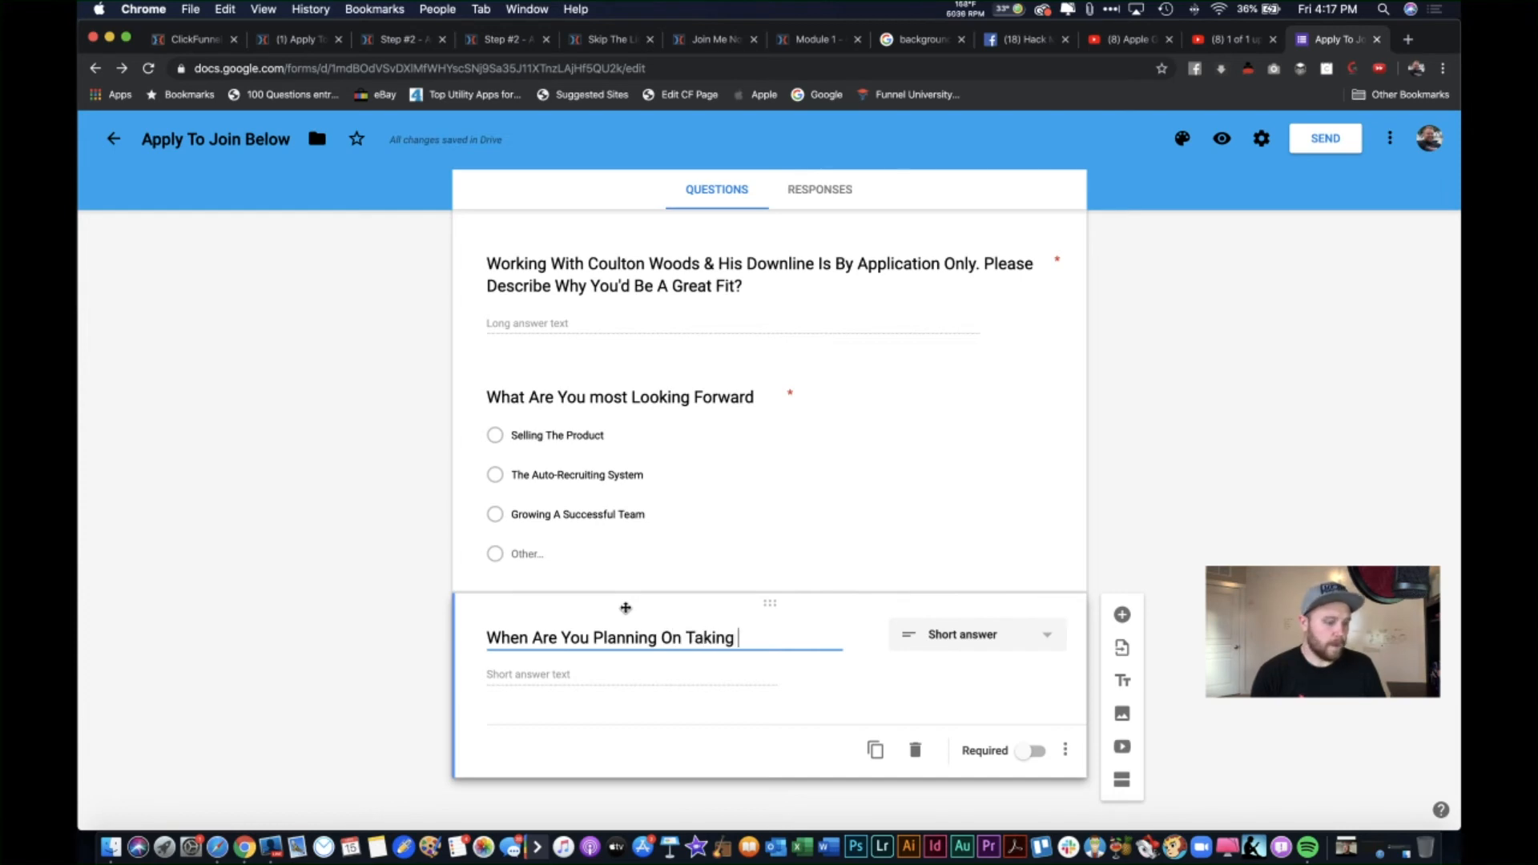
type("Action?")
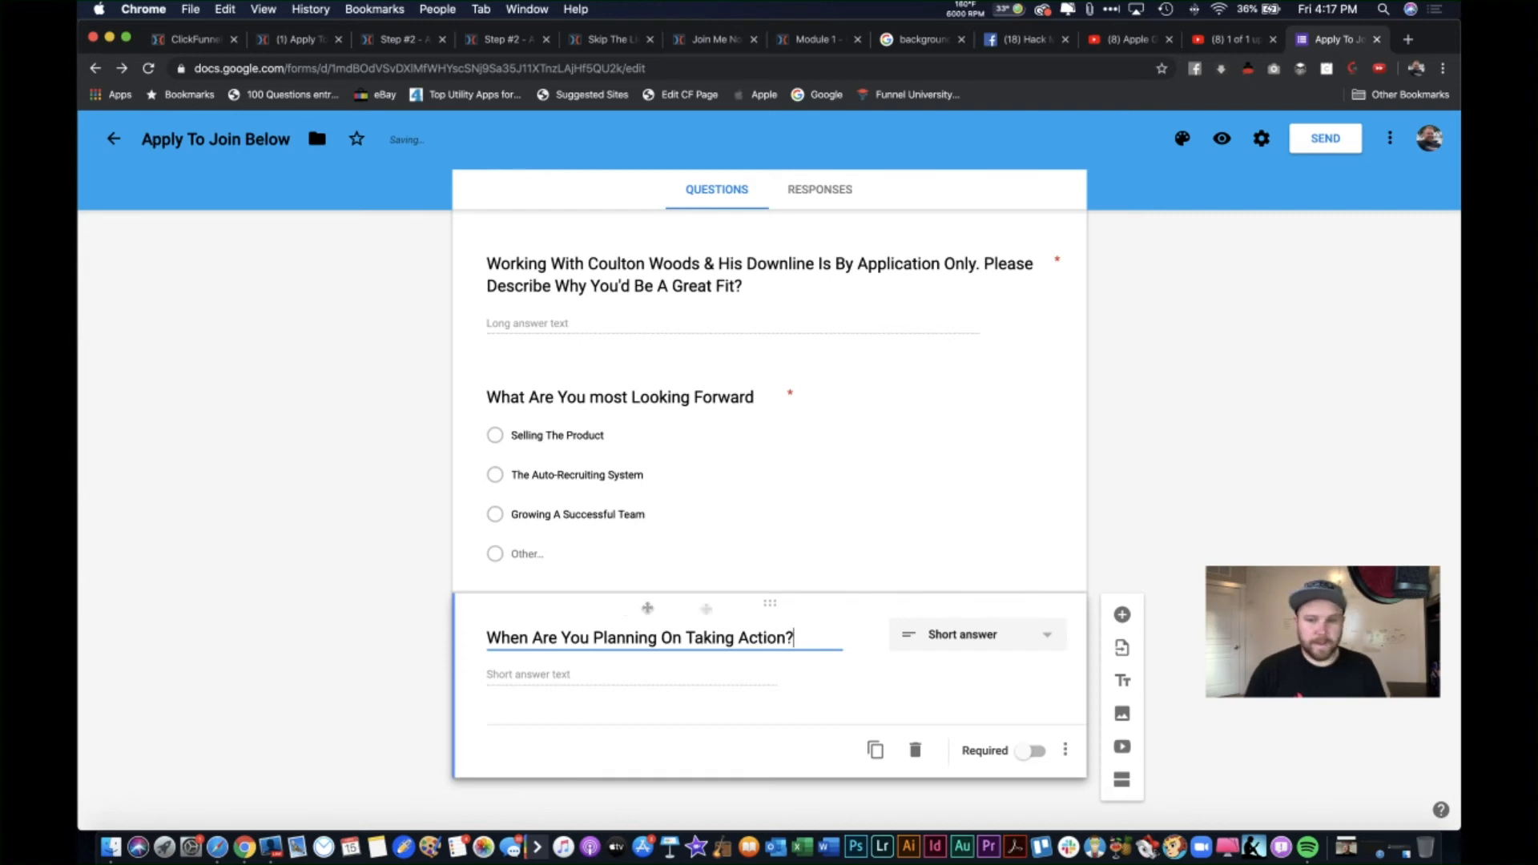
left_click(979, 637)
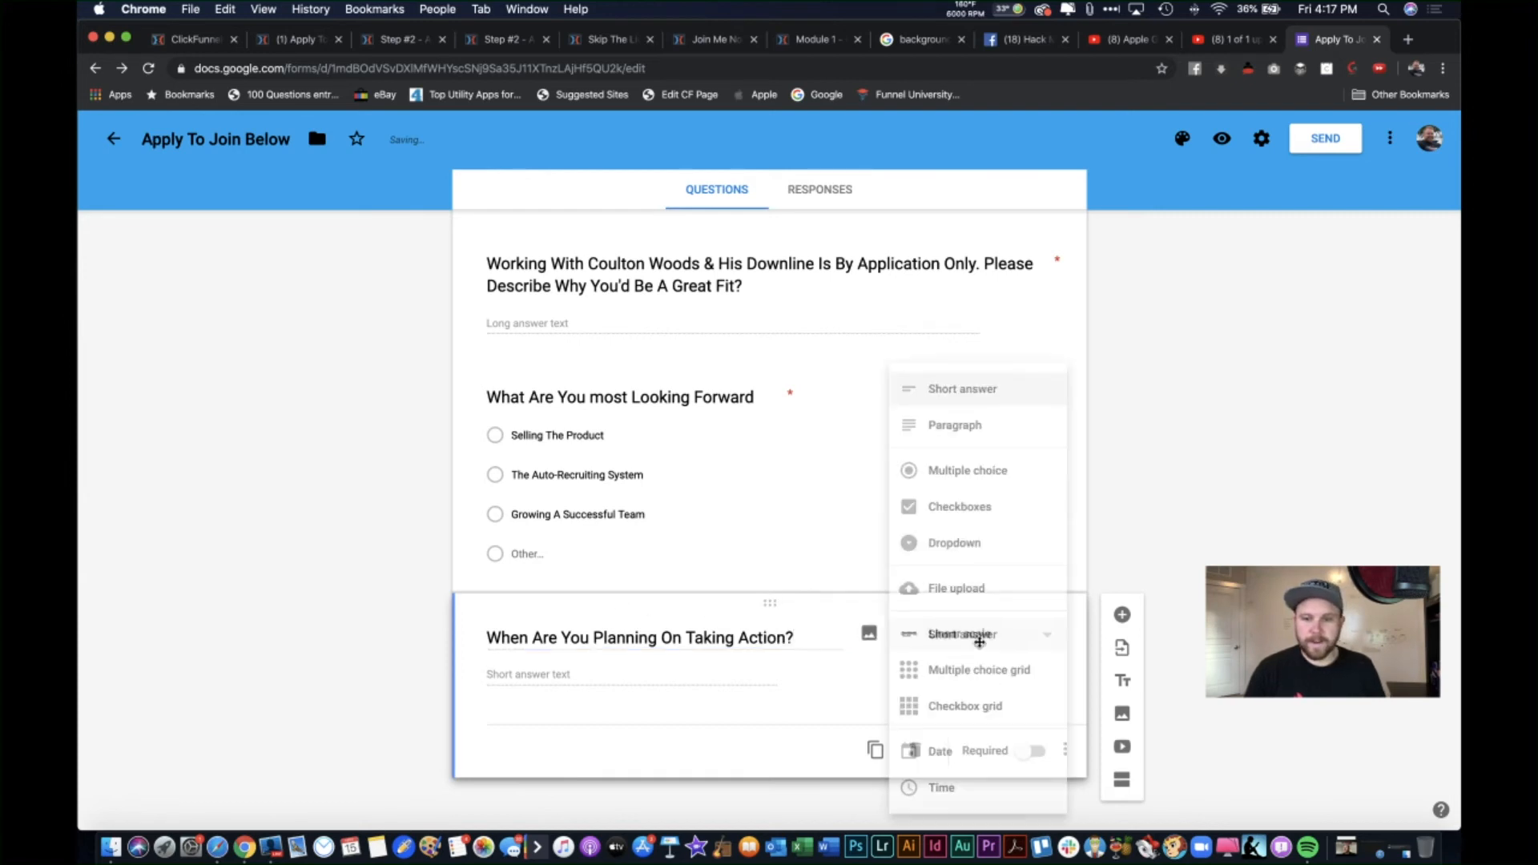
Step: Make the timing question multiple choice with Right NOW!, Soon, Someday and Not Really Sure
left_click(967, 472)
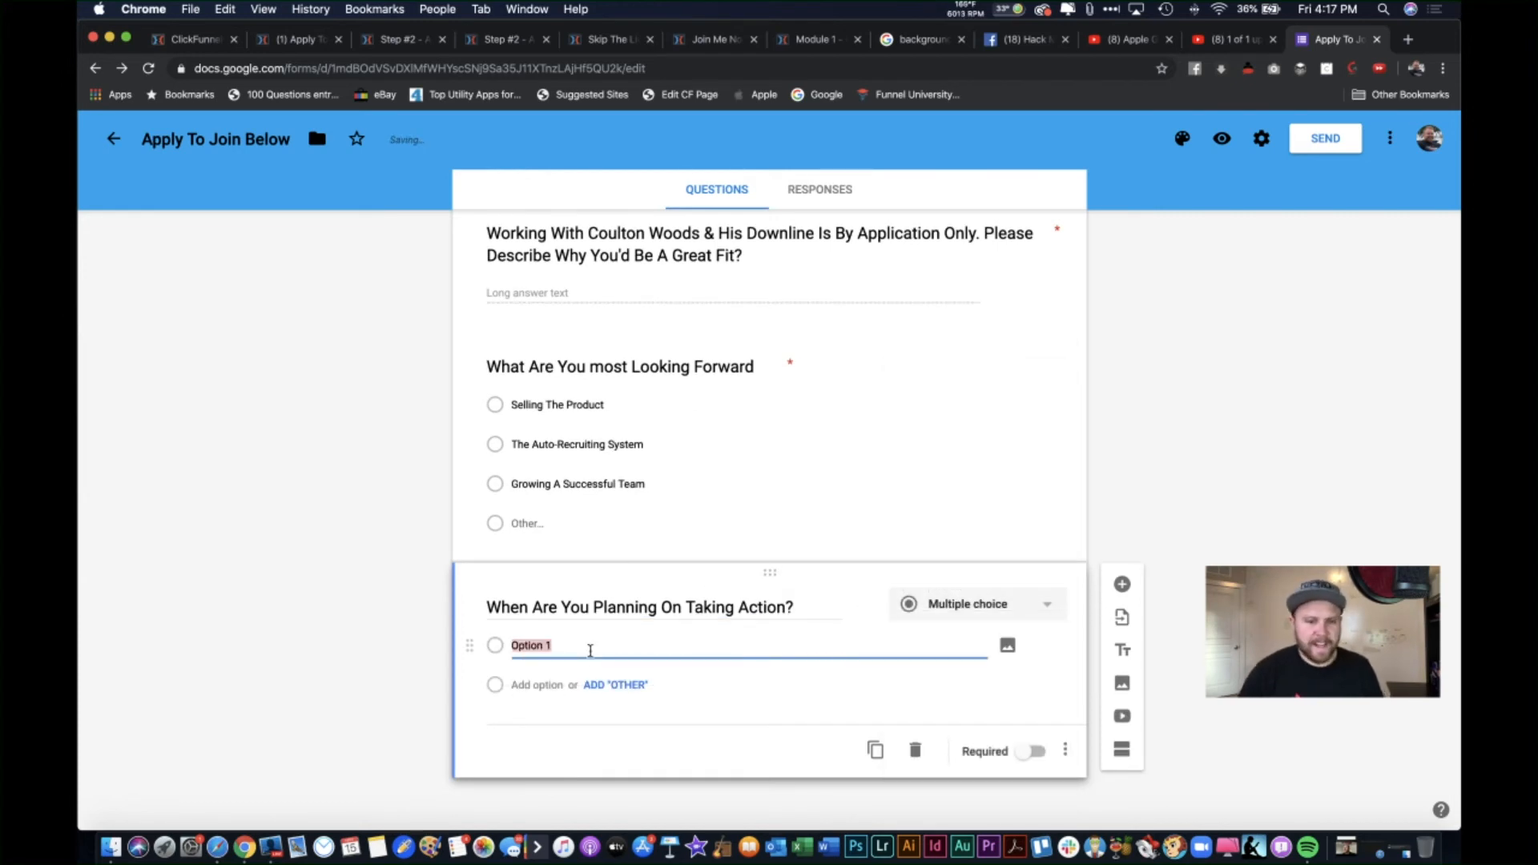
type("Now")
key("Return")
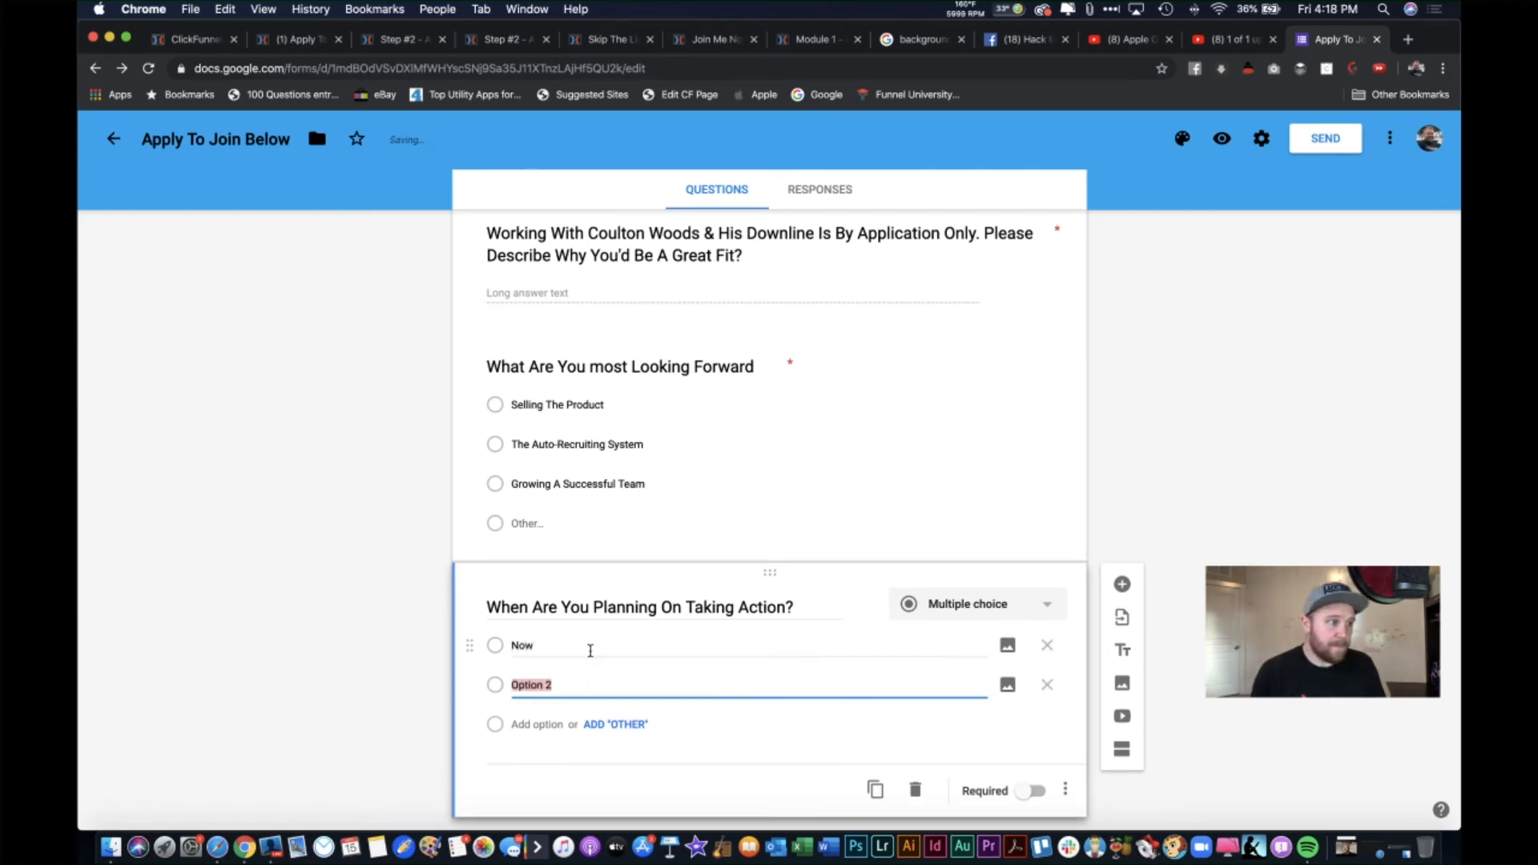
double_click(567, 642)
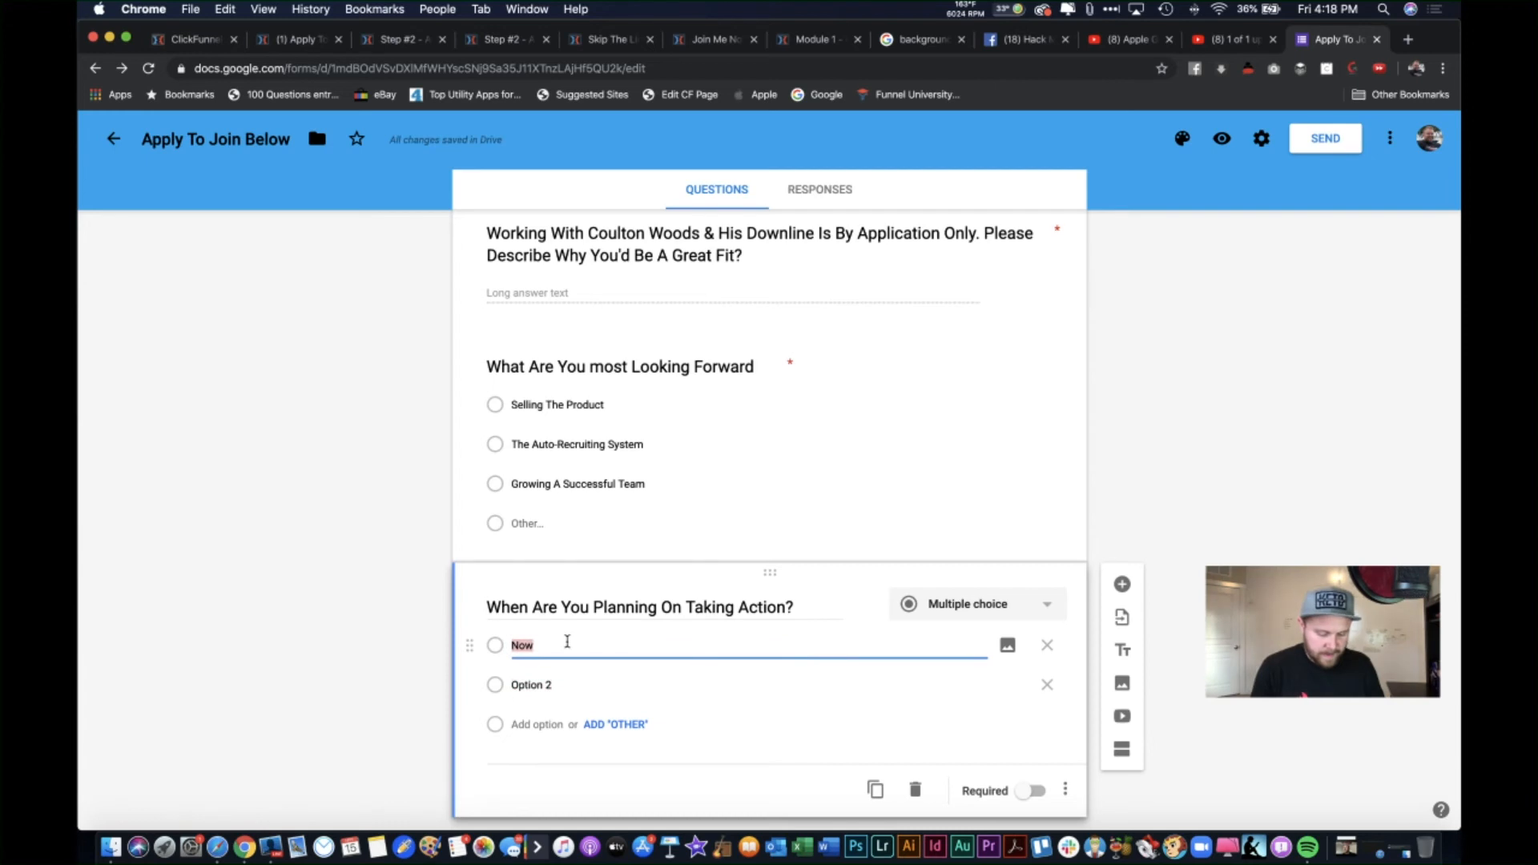
type("Right NOW!")
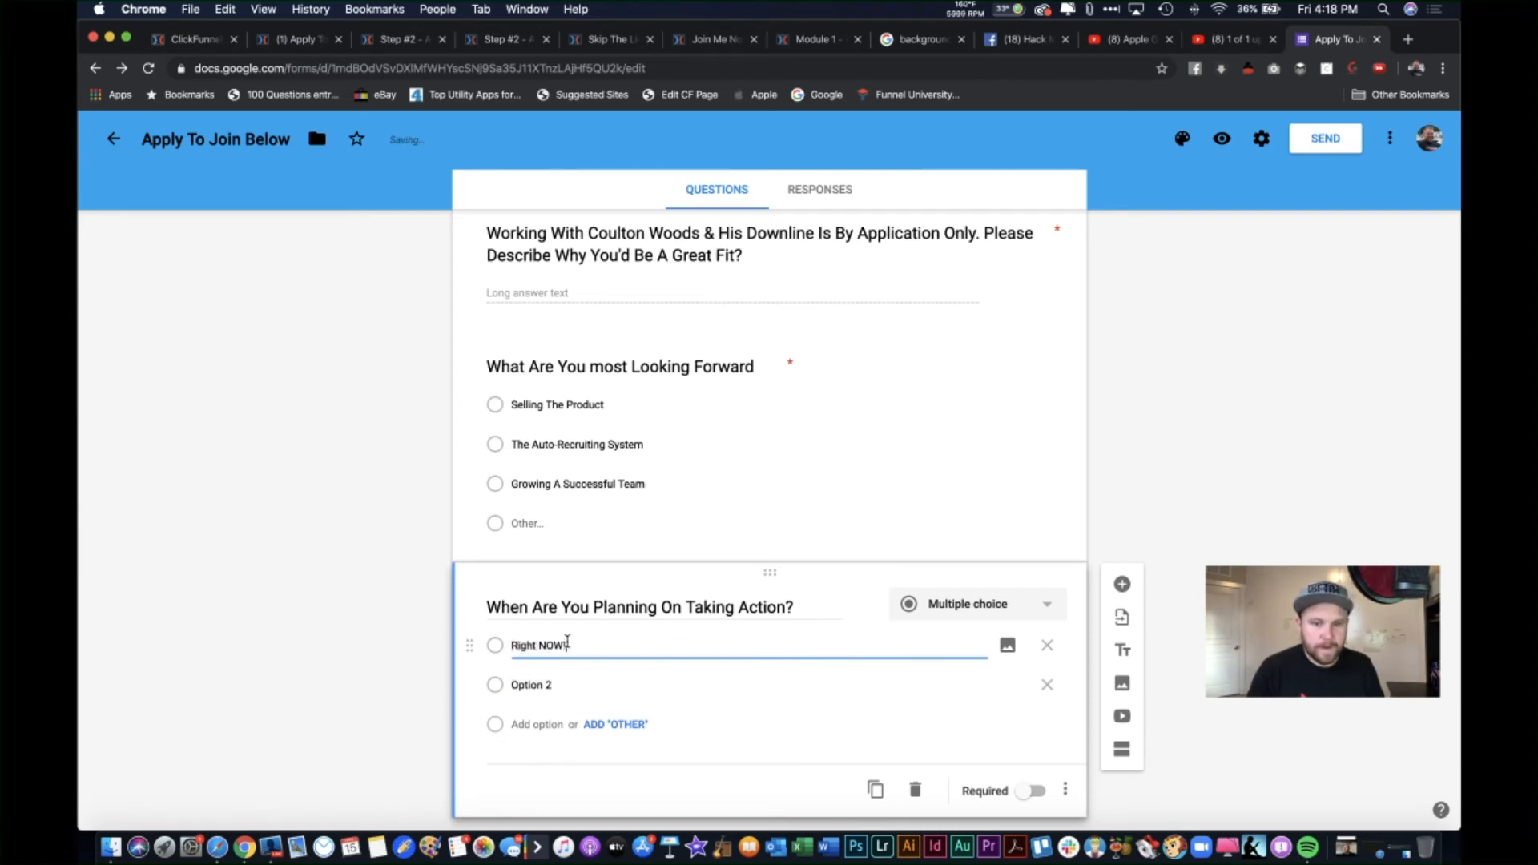
left_click(555, 685)
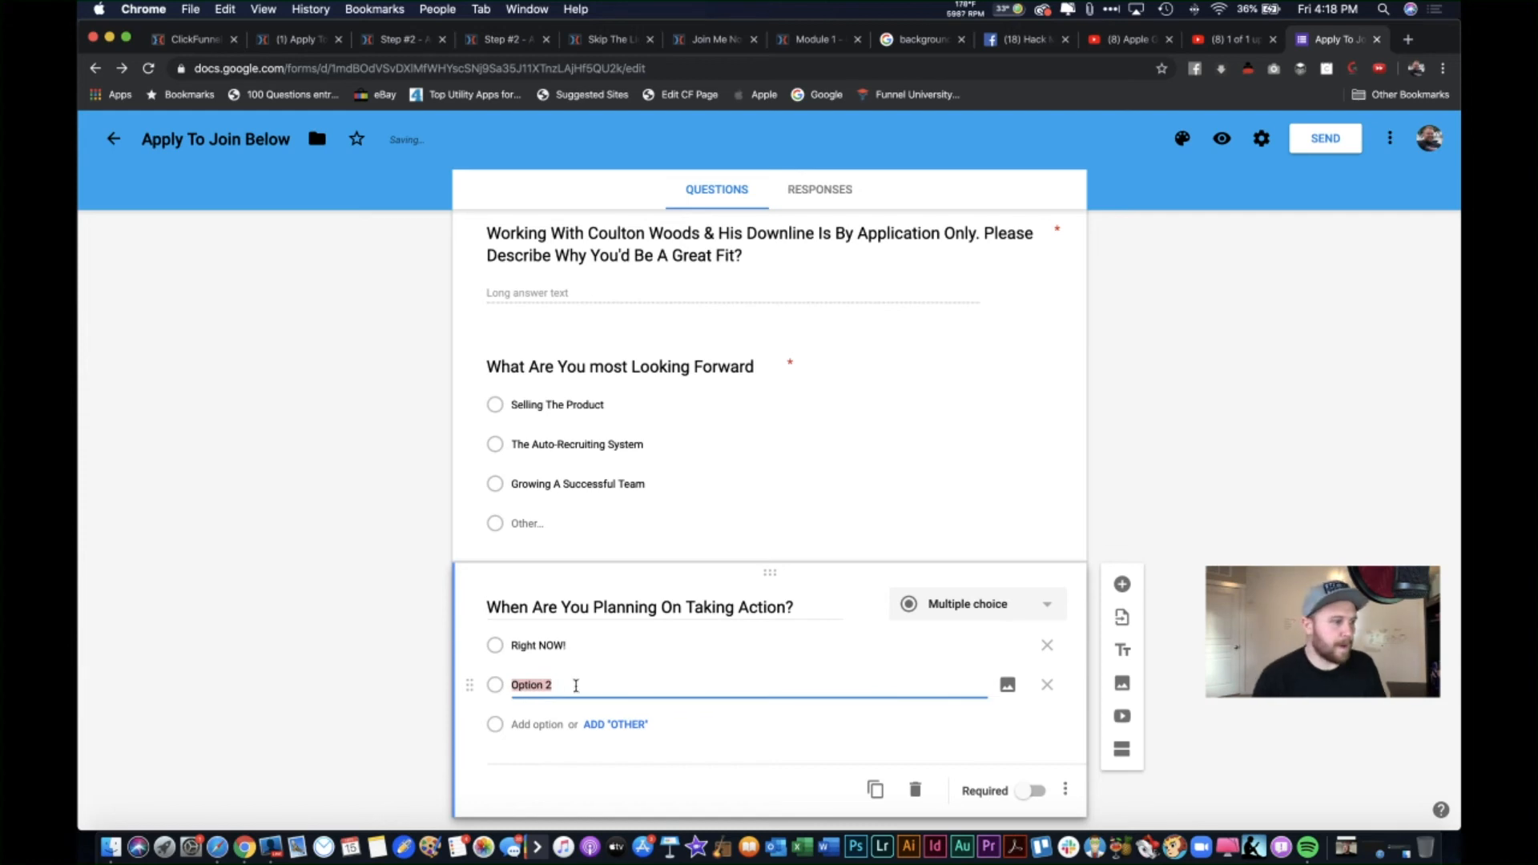
type("So")
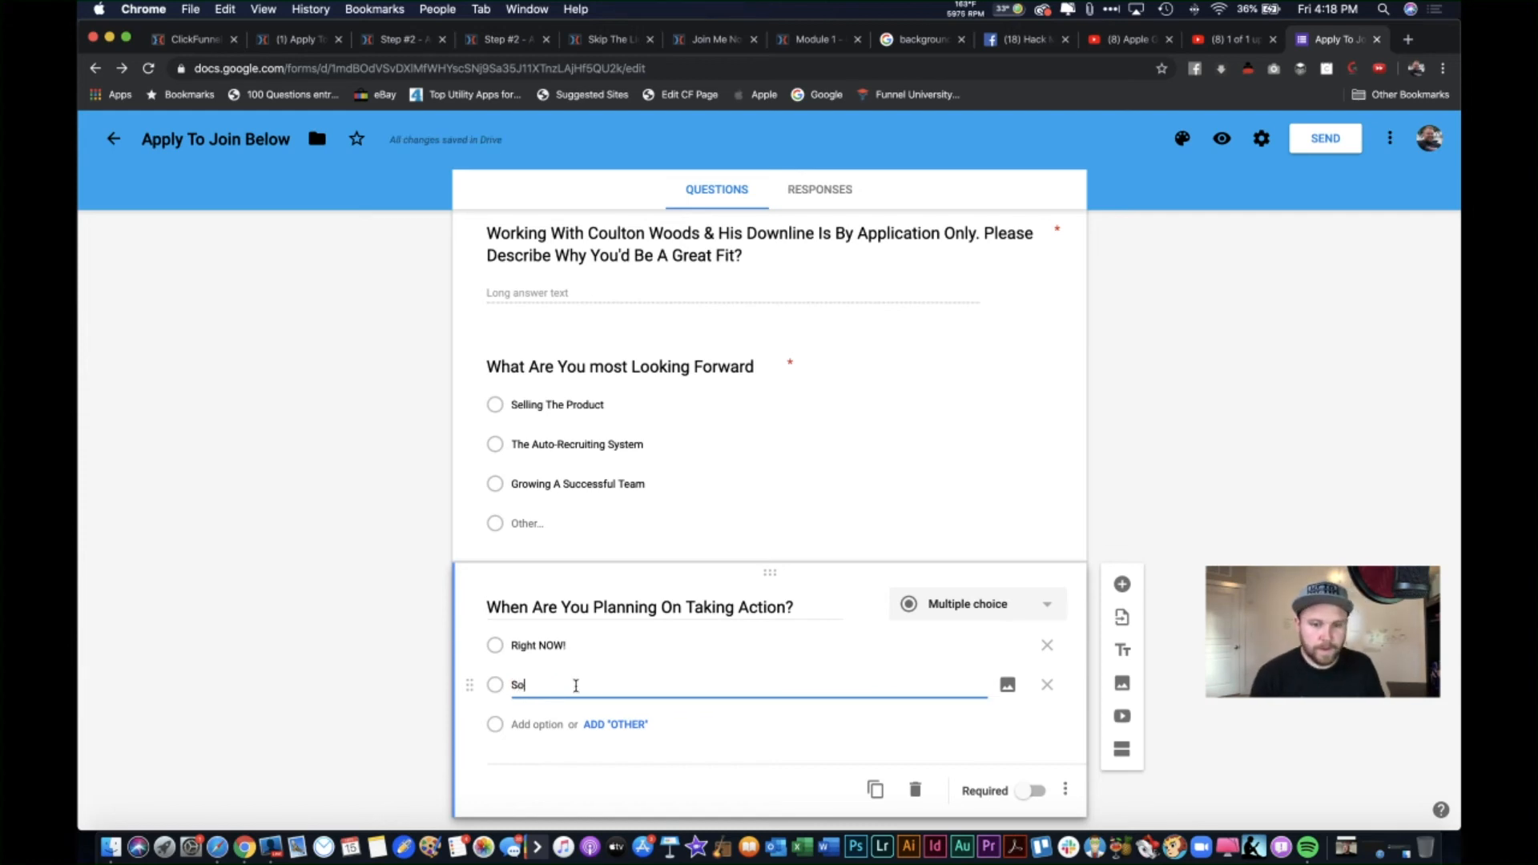
type("on")
key("Return")
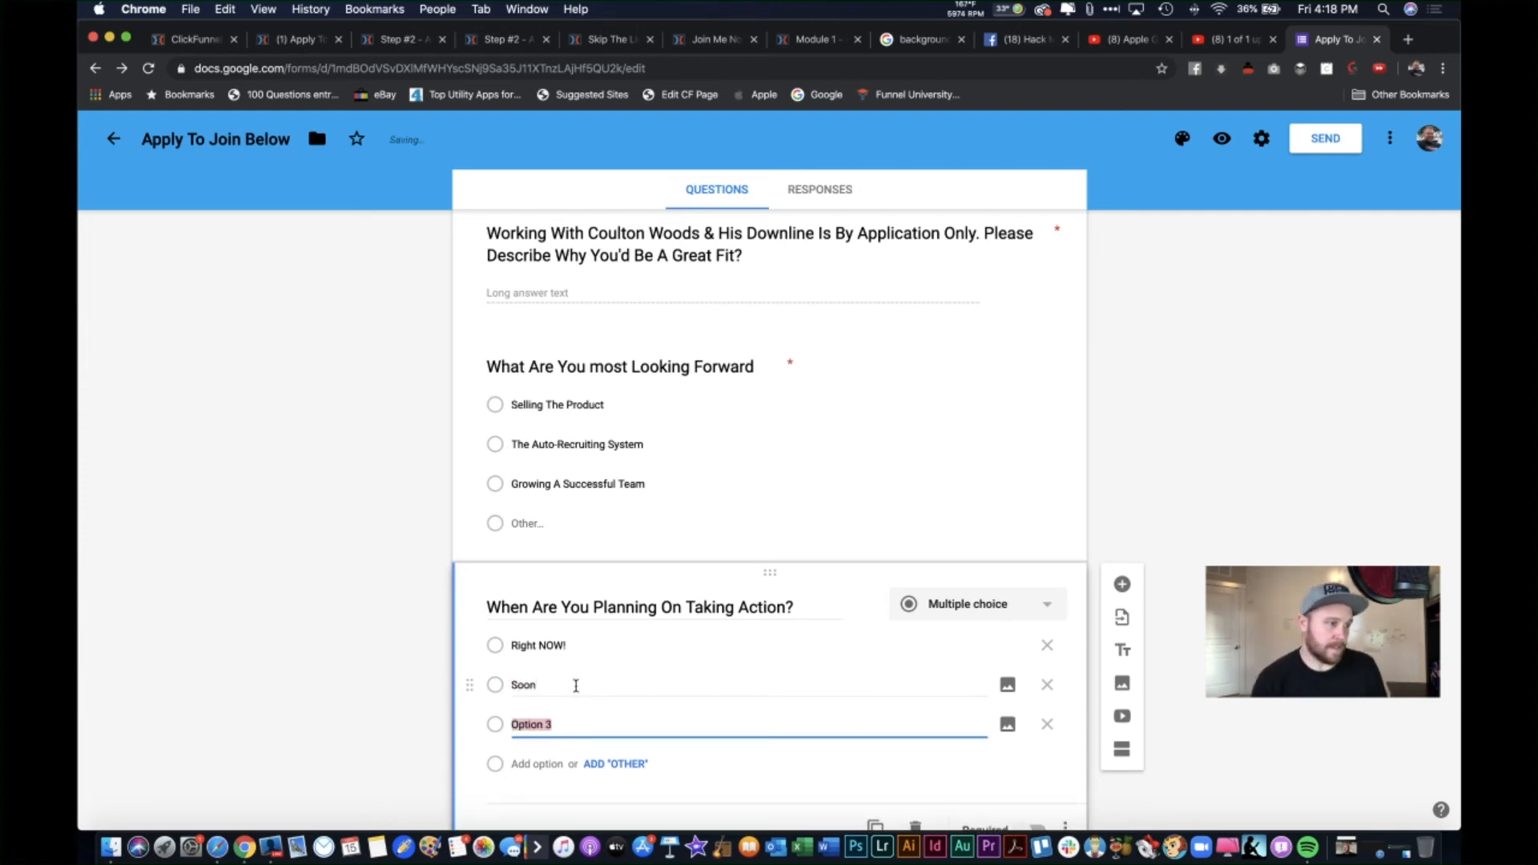
type("Somedo")
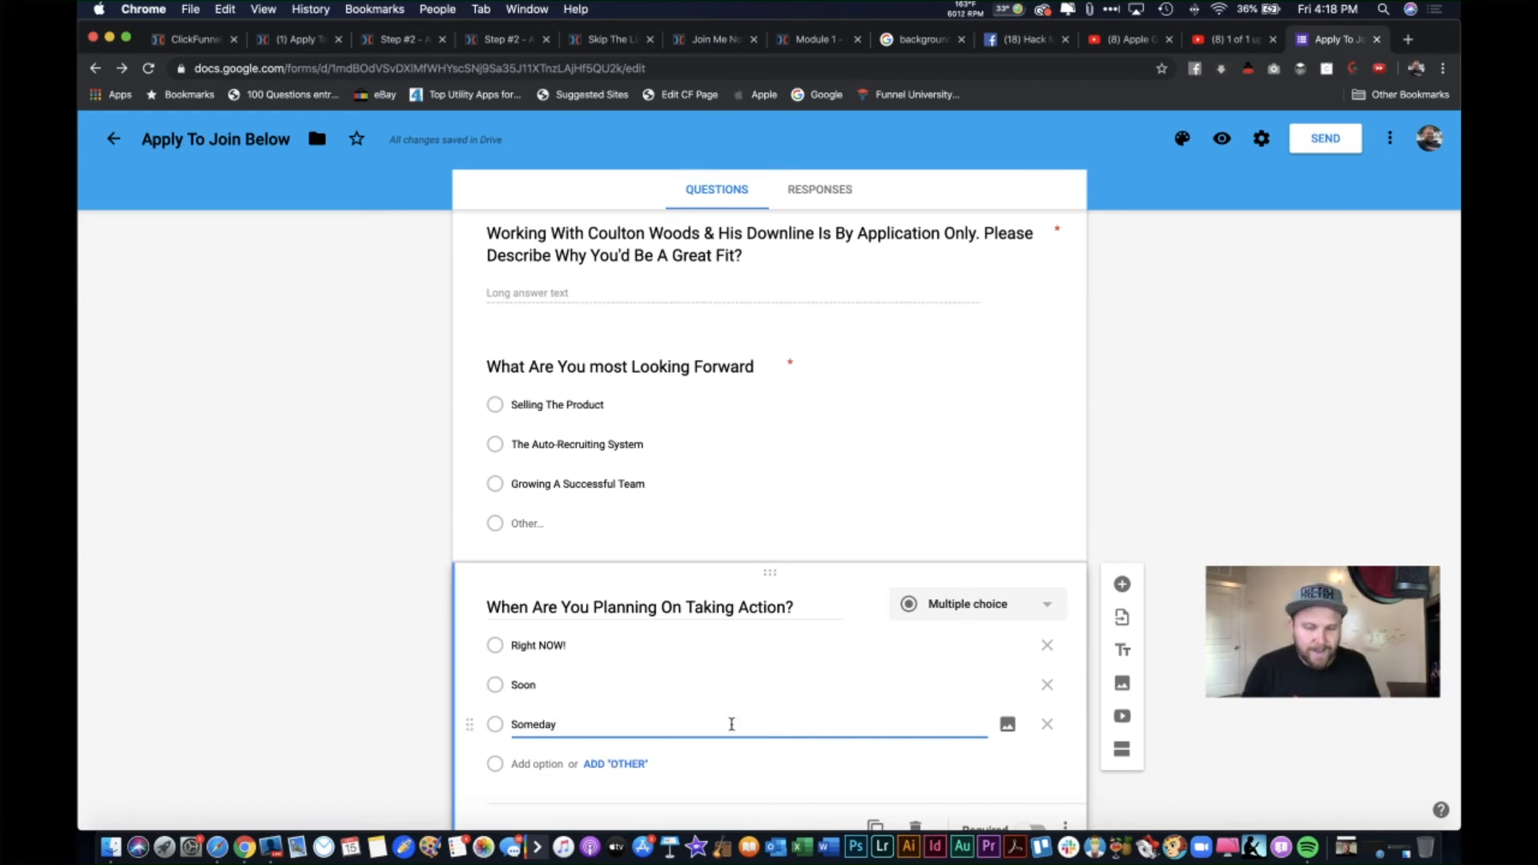
key("Return")
type("Not Reall")
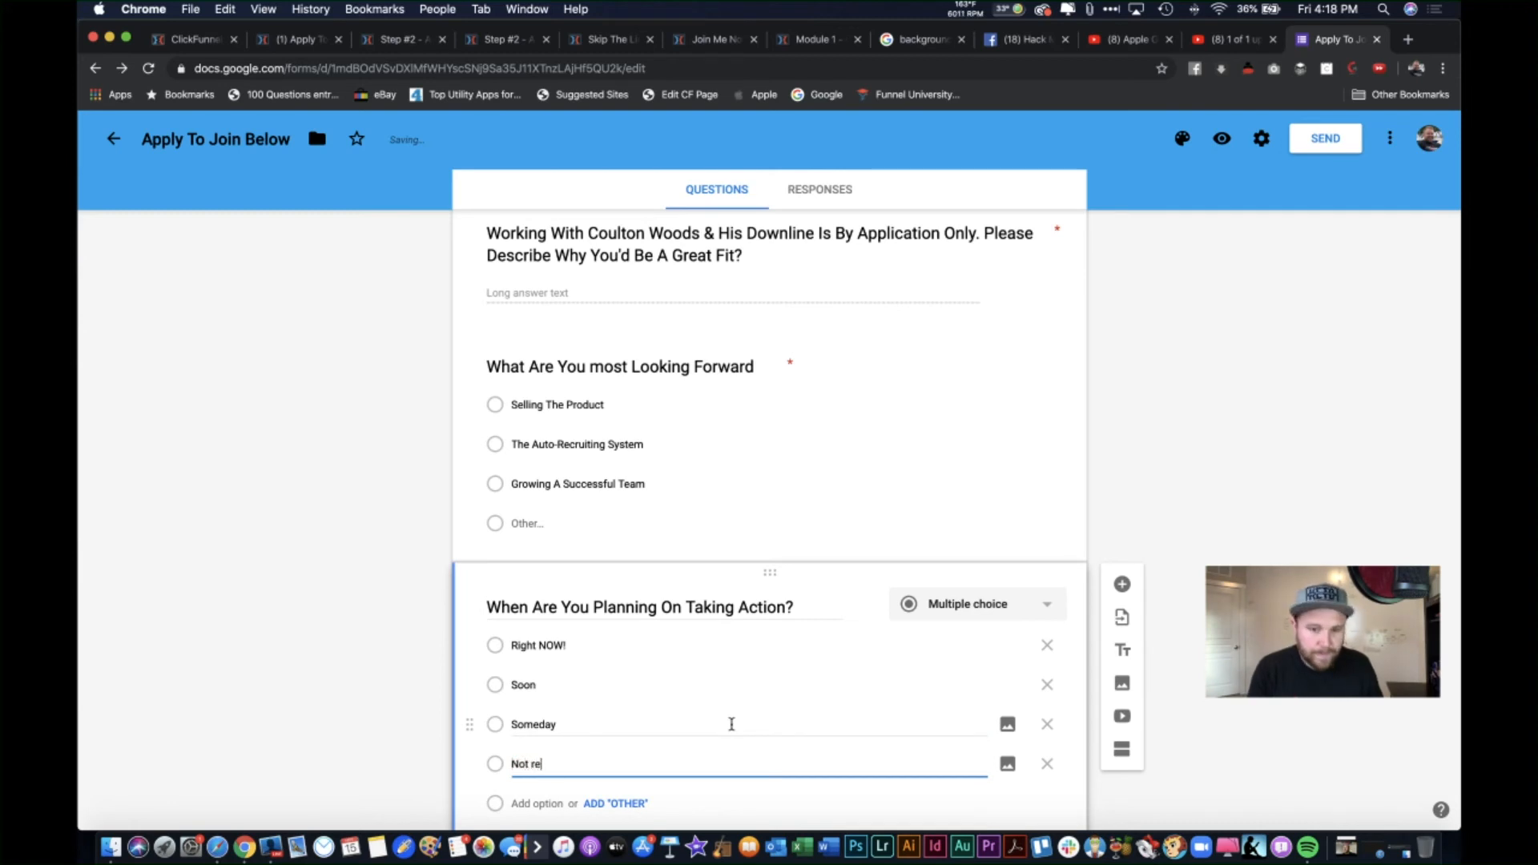
type("y Sure")
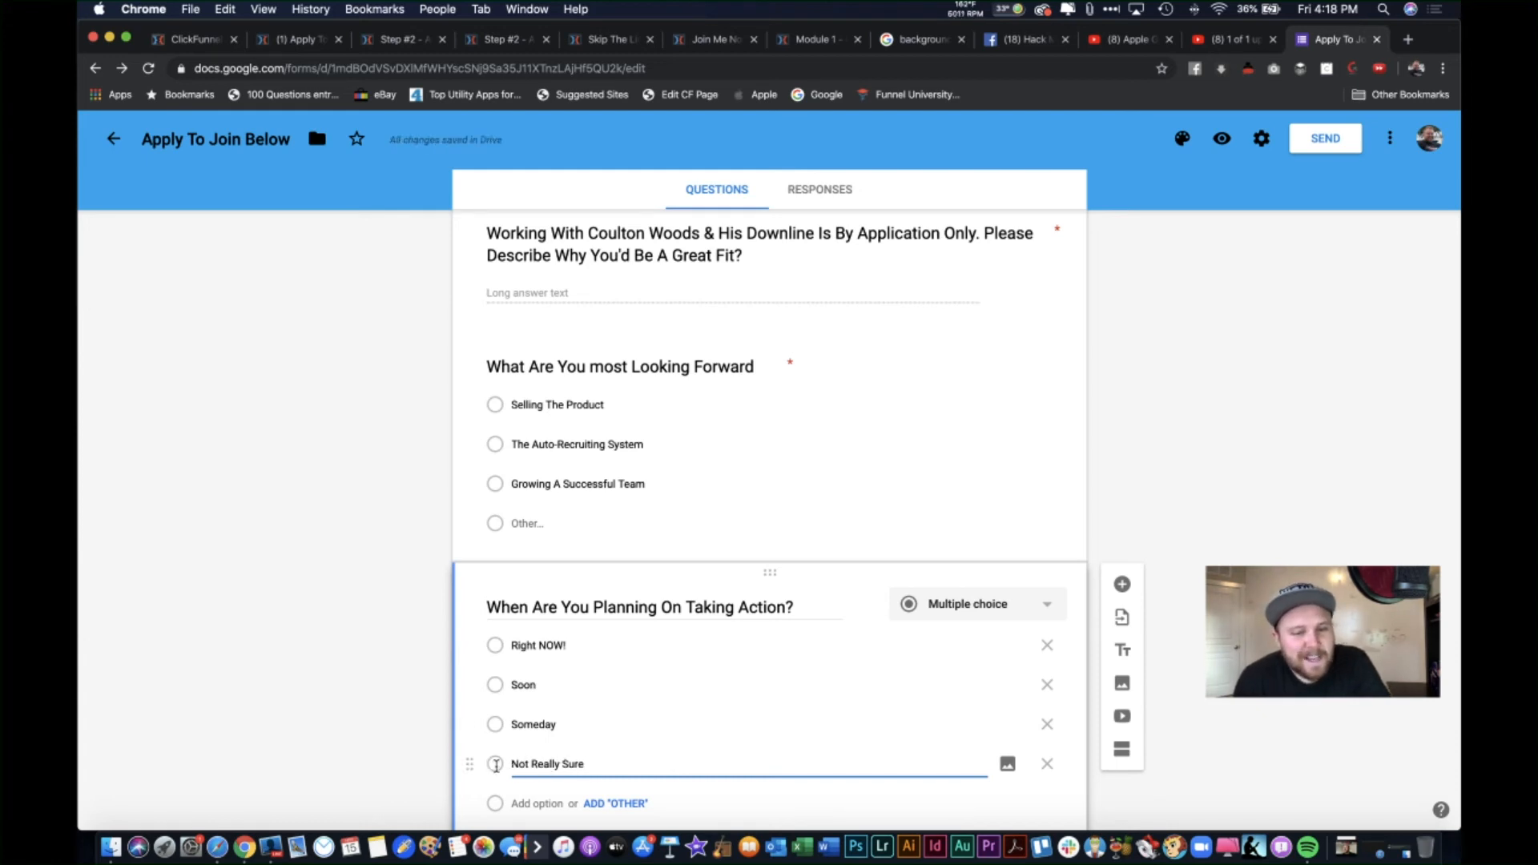
Step: Mark the timing question required and add a blank question below it
left_click(383, 688)
scroll(380, 688, "down", 2)
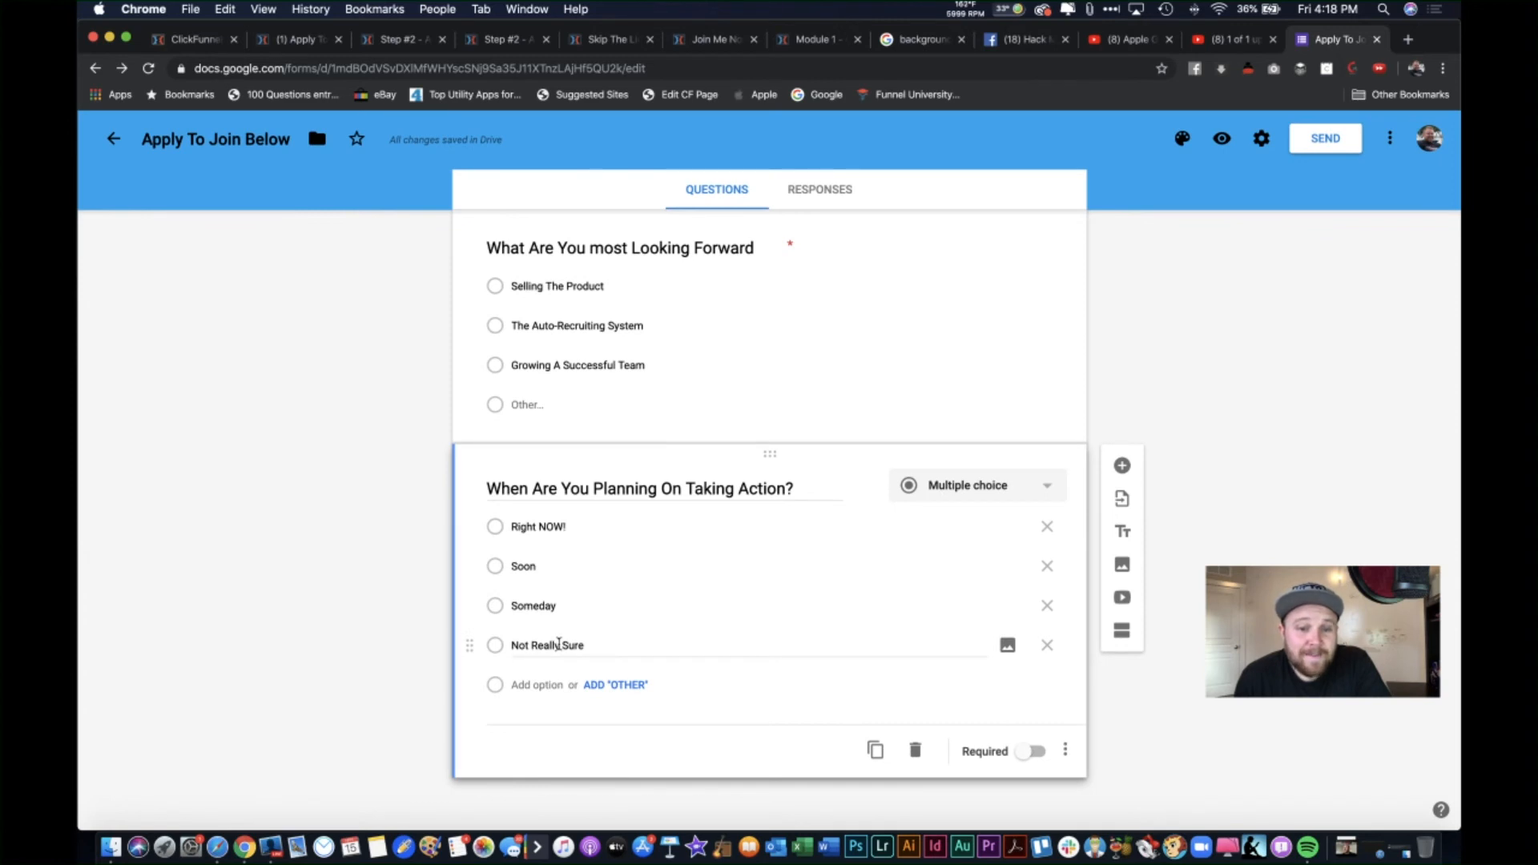
left_click(569, 528)
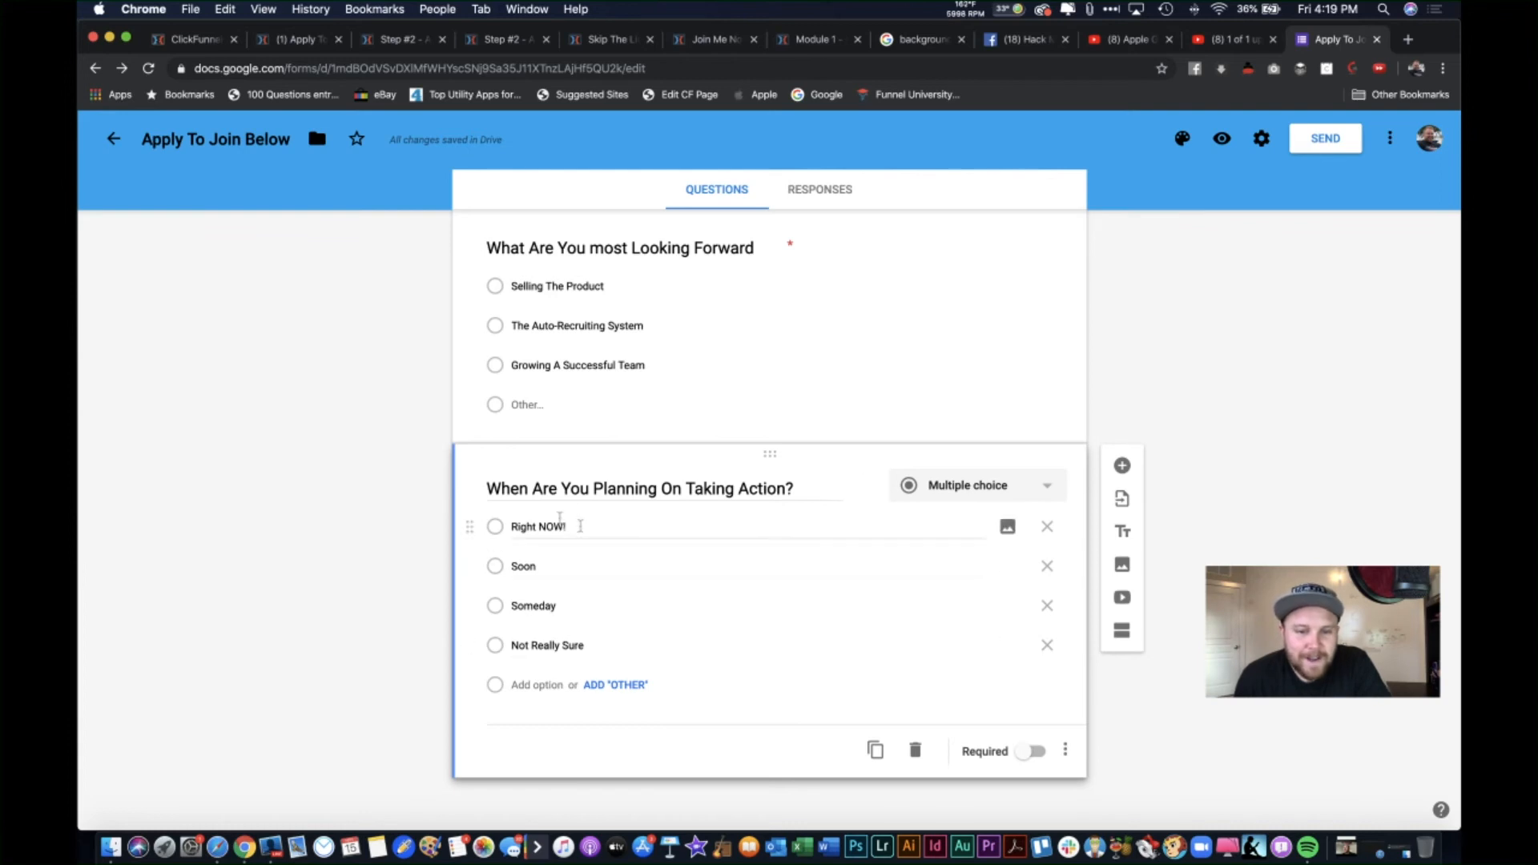
left_click(1032, 752)
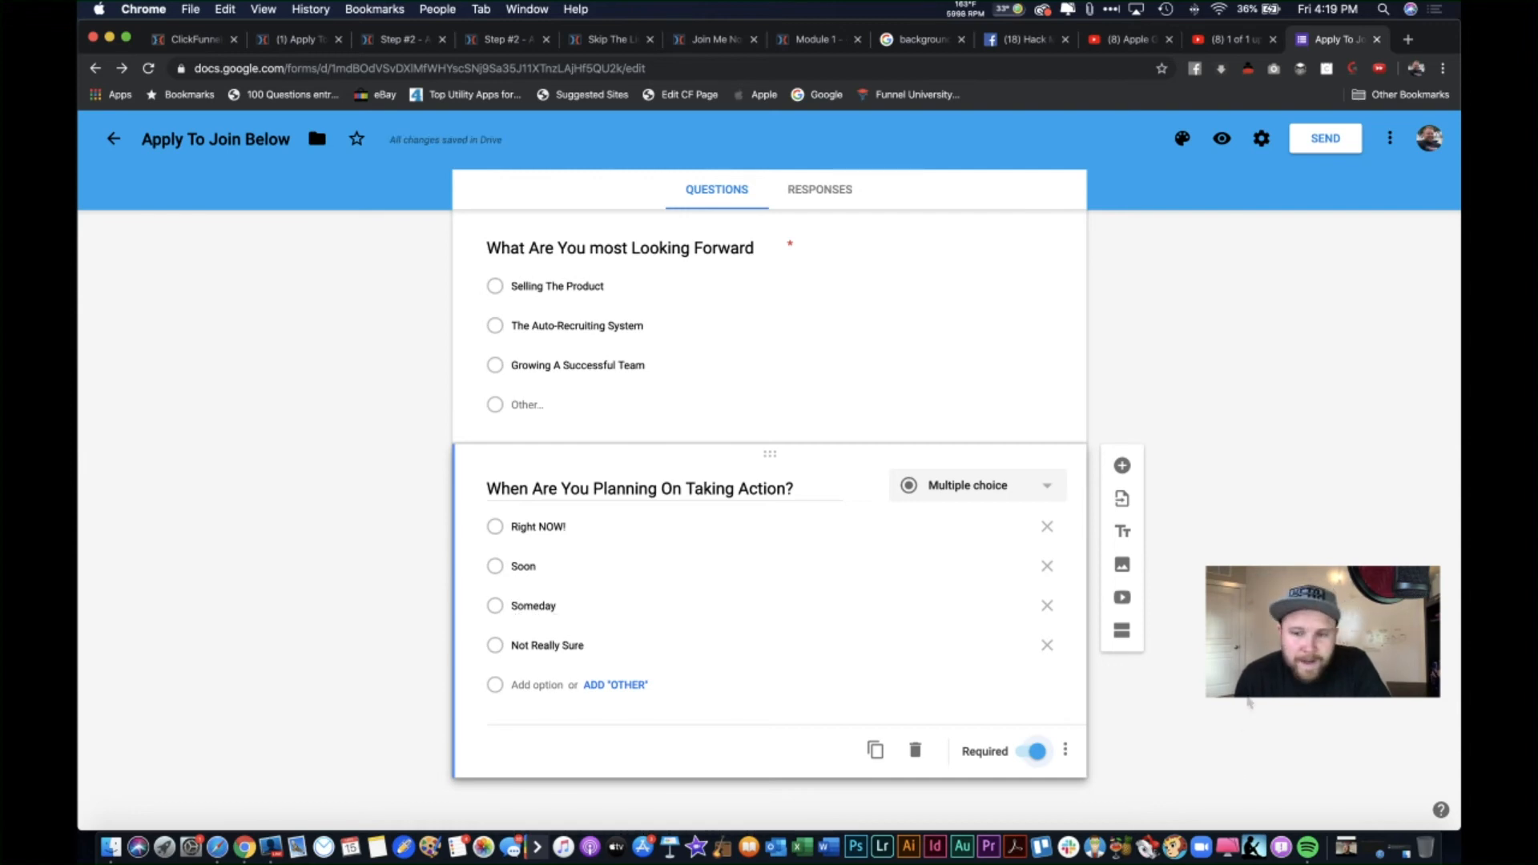
left_click(1122, 466)
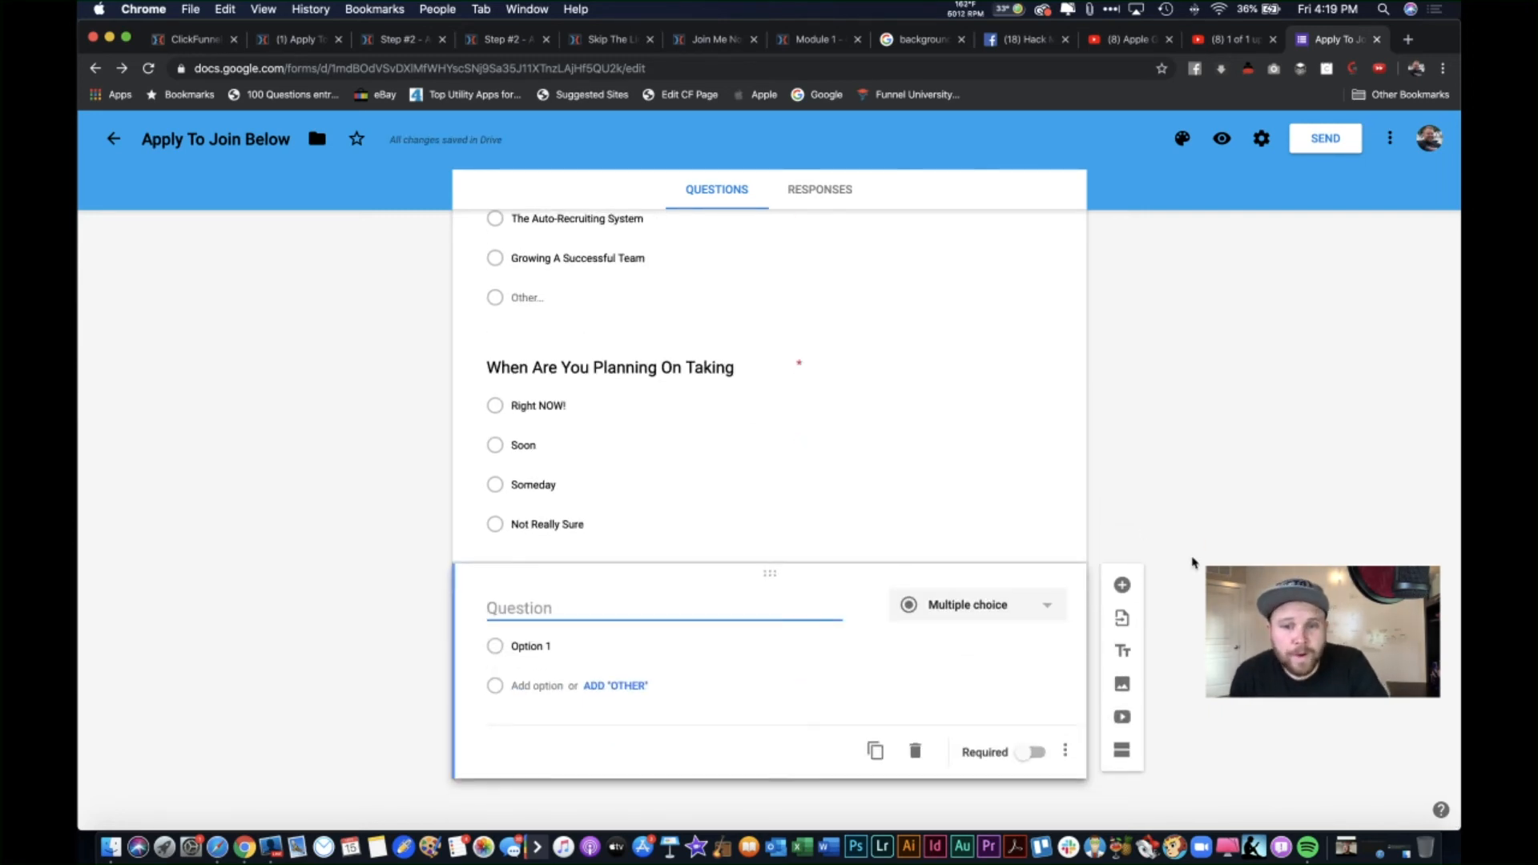
Step: Title the new question 'Fill In The Blank... "I Am..."' and make it multiple choice
scroll(1192, 562, "up", 2)
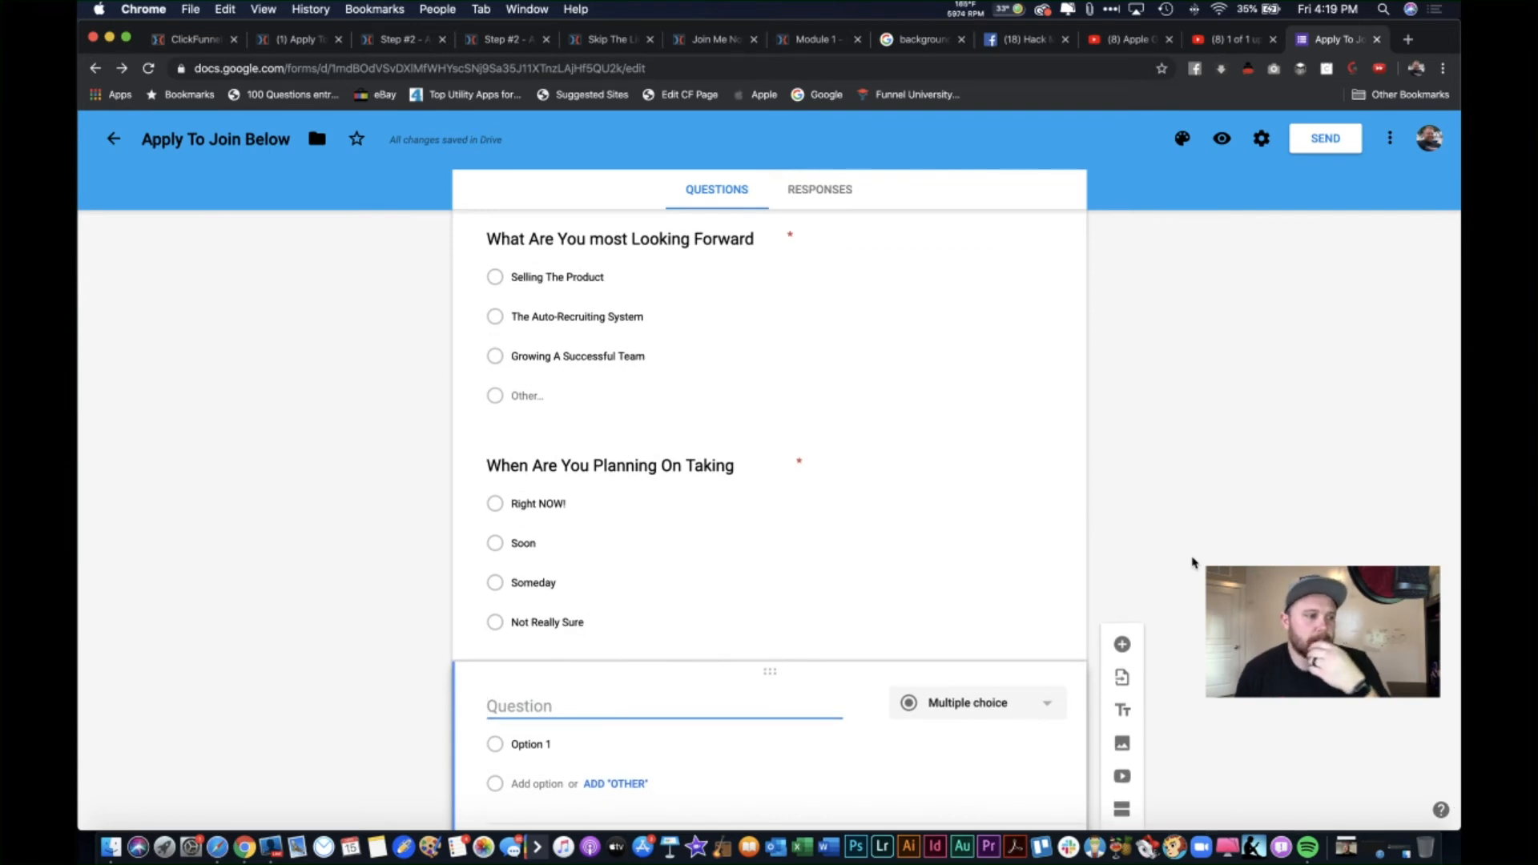
scroll(1126, 405, "down", 2)
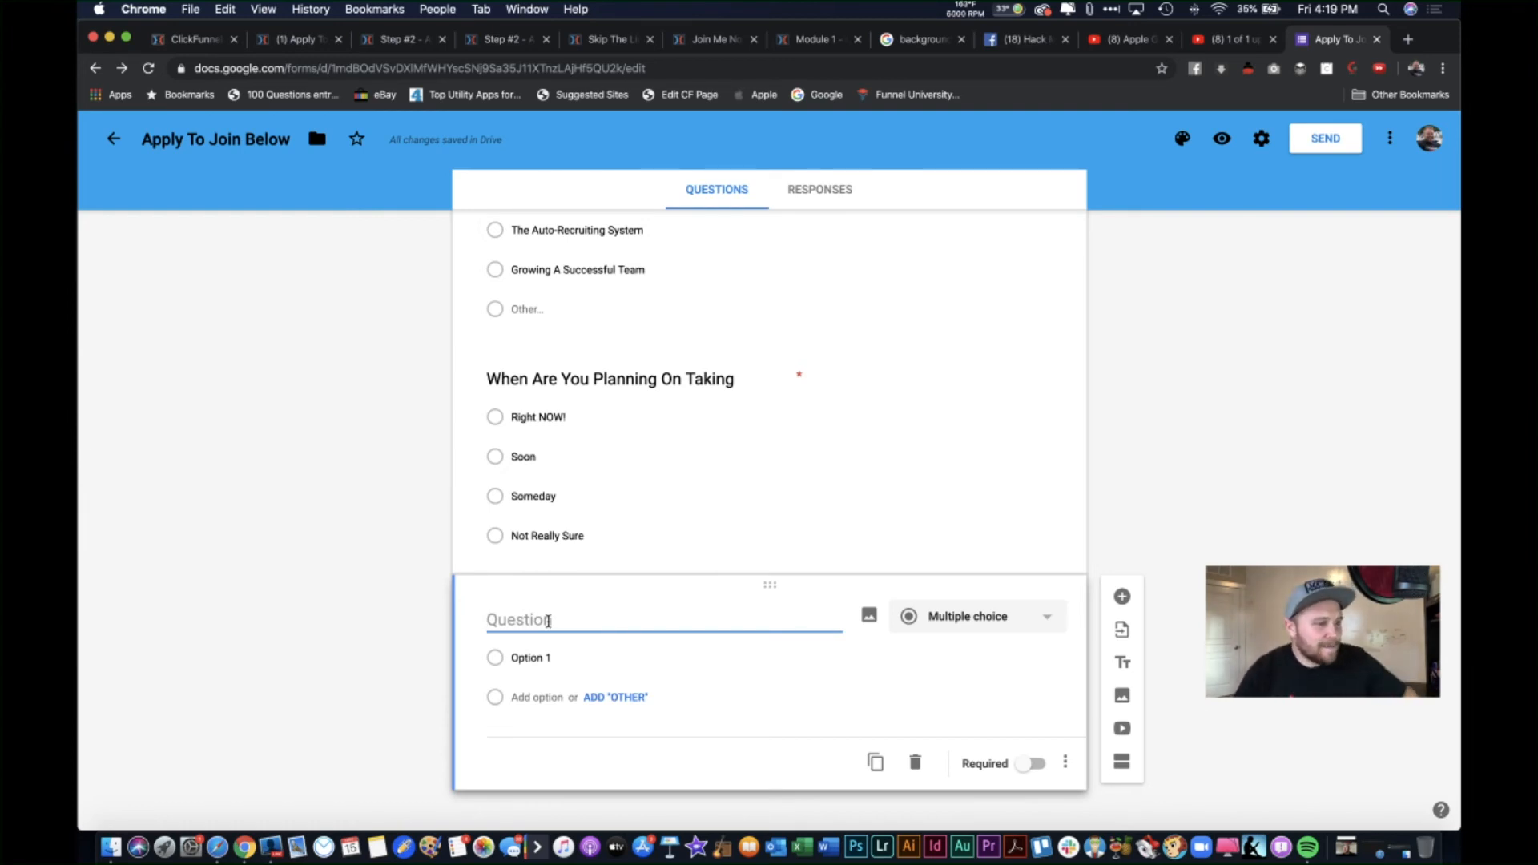
type("F")
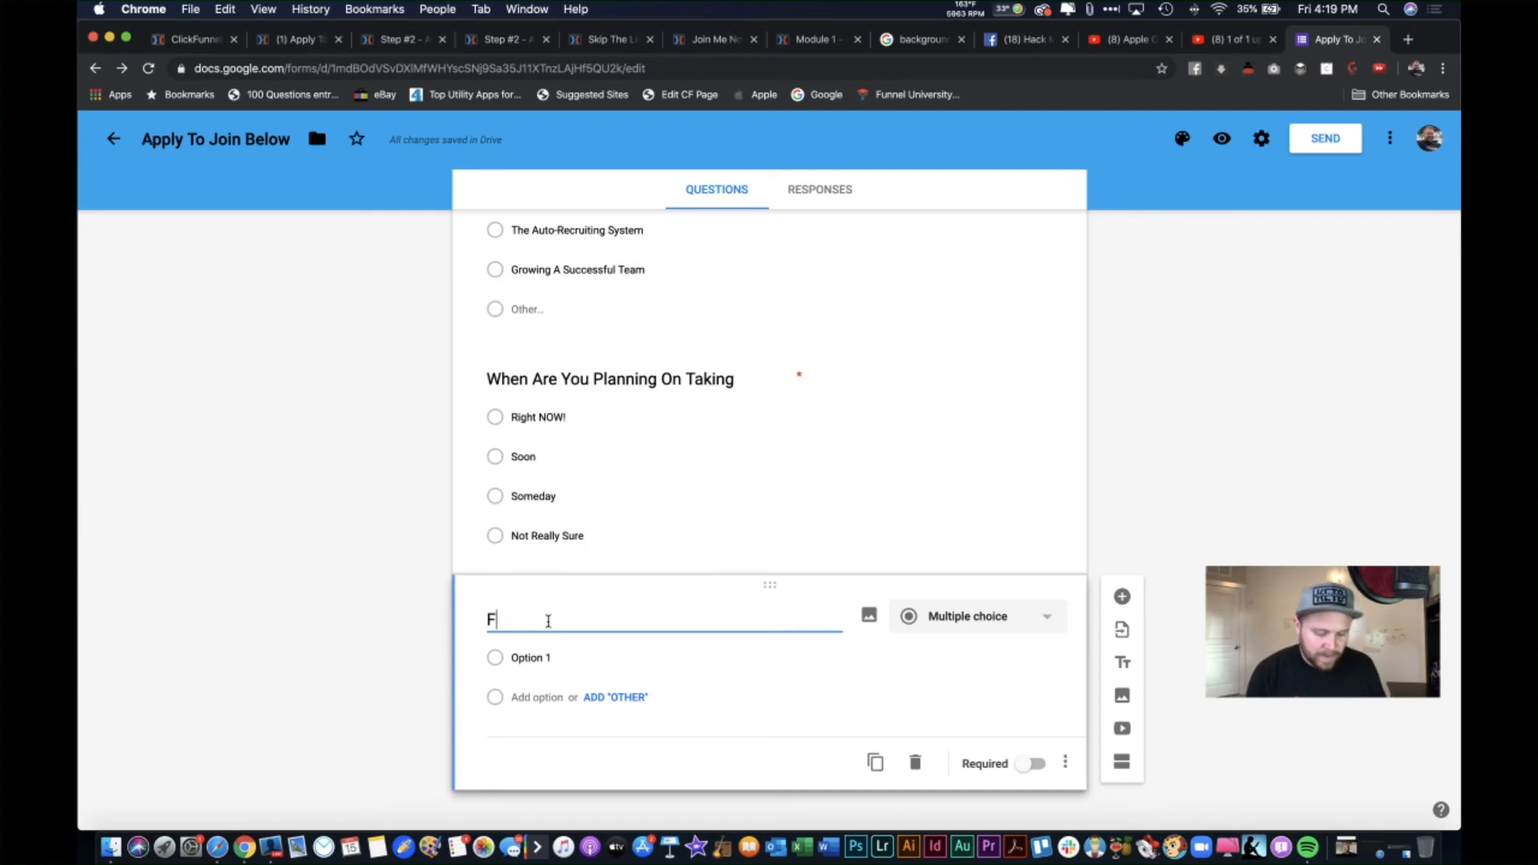
type("ill I")
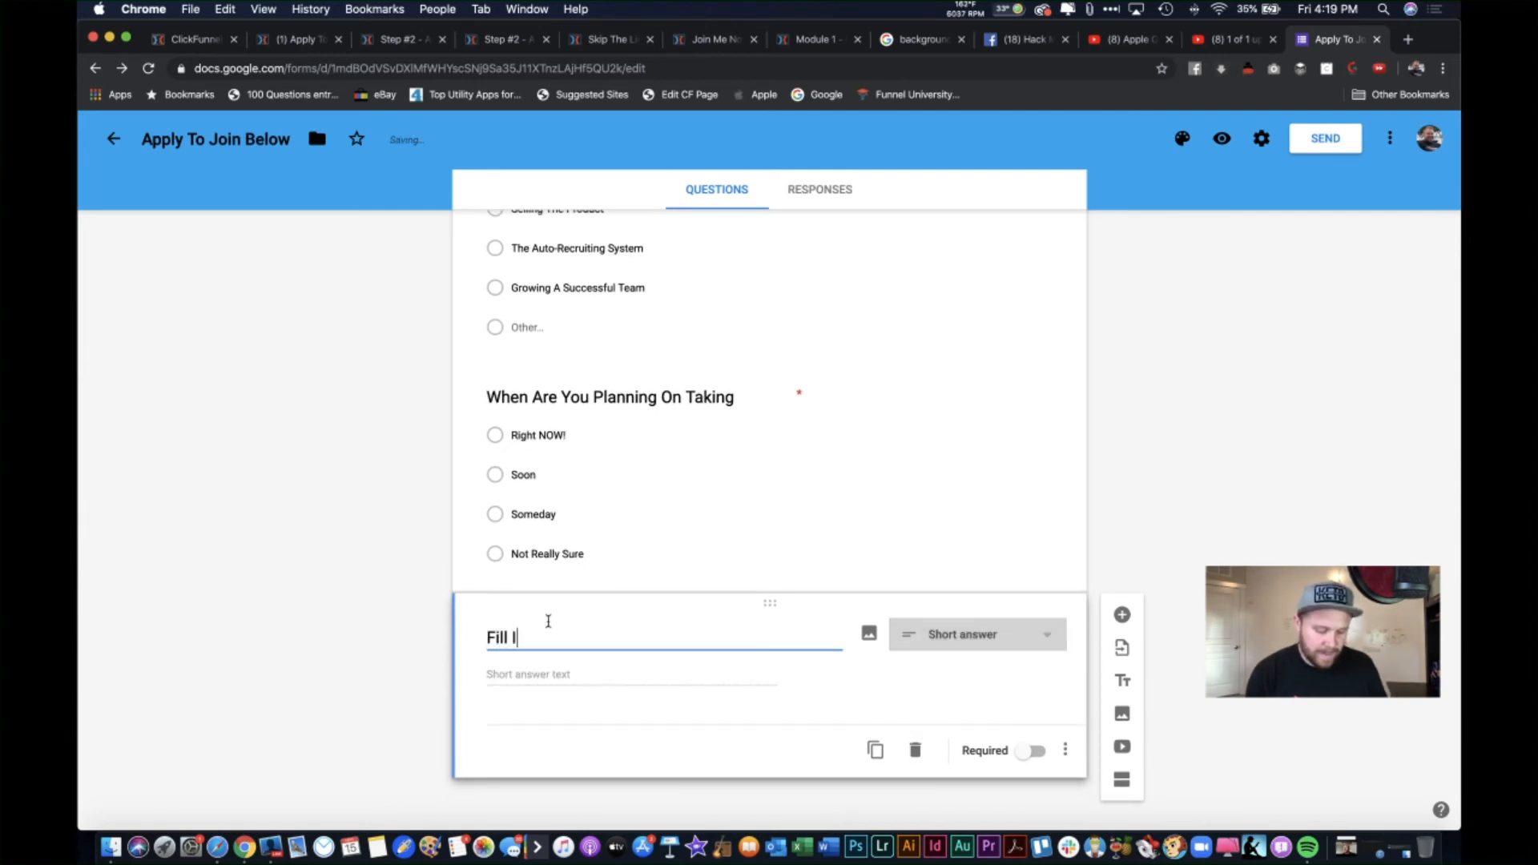
type("n The Blank")
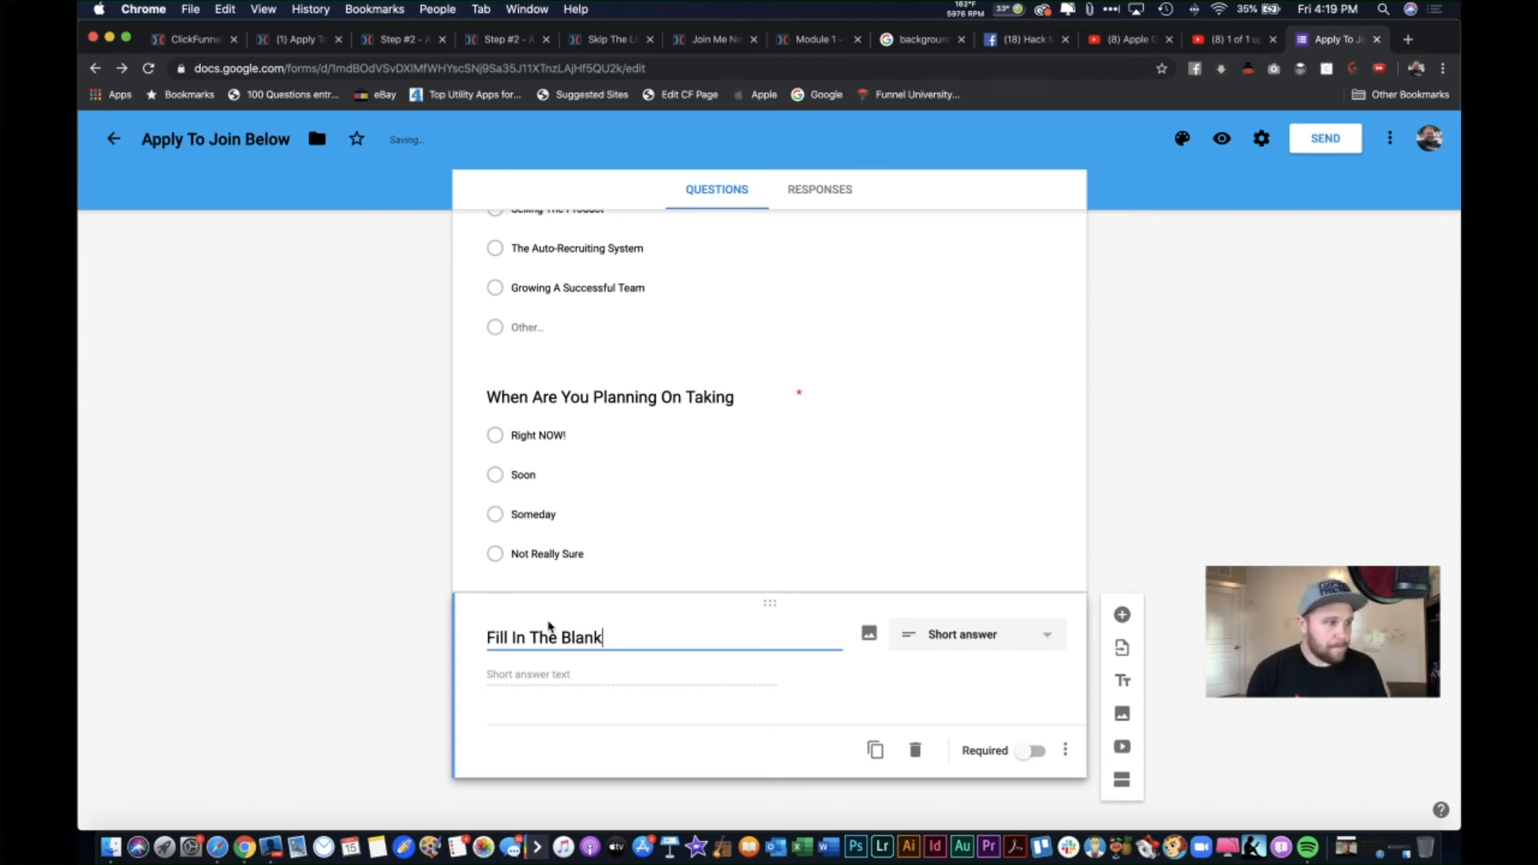
type("...")
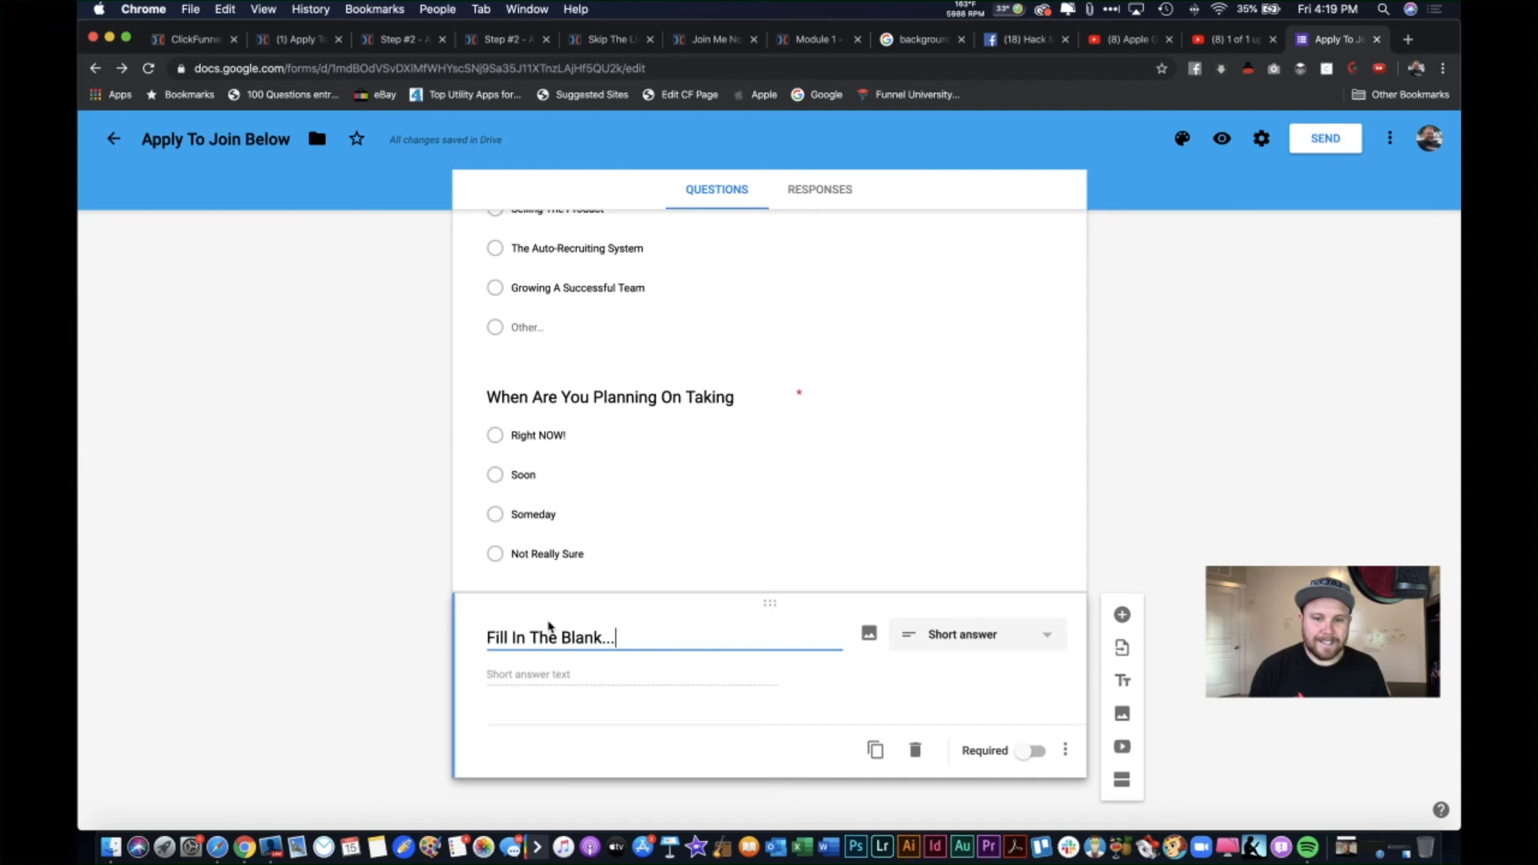
type(" \"I a")
key("BackSpace")
type("Sm")
key("BackSpace")
key("BackSpace")
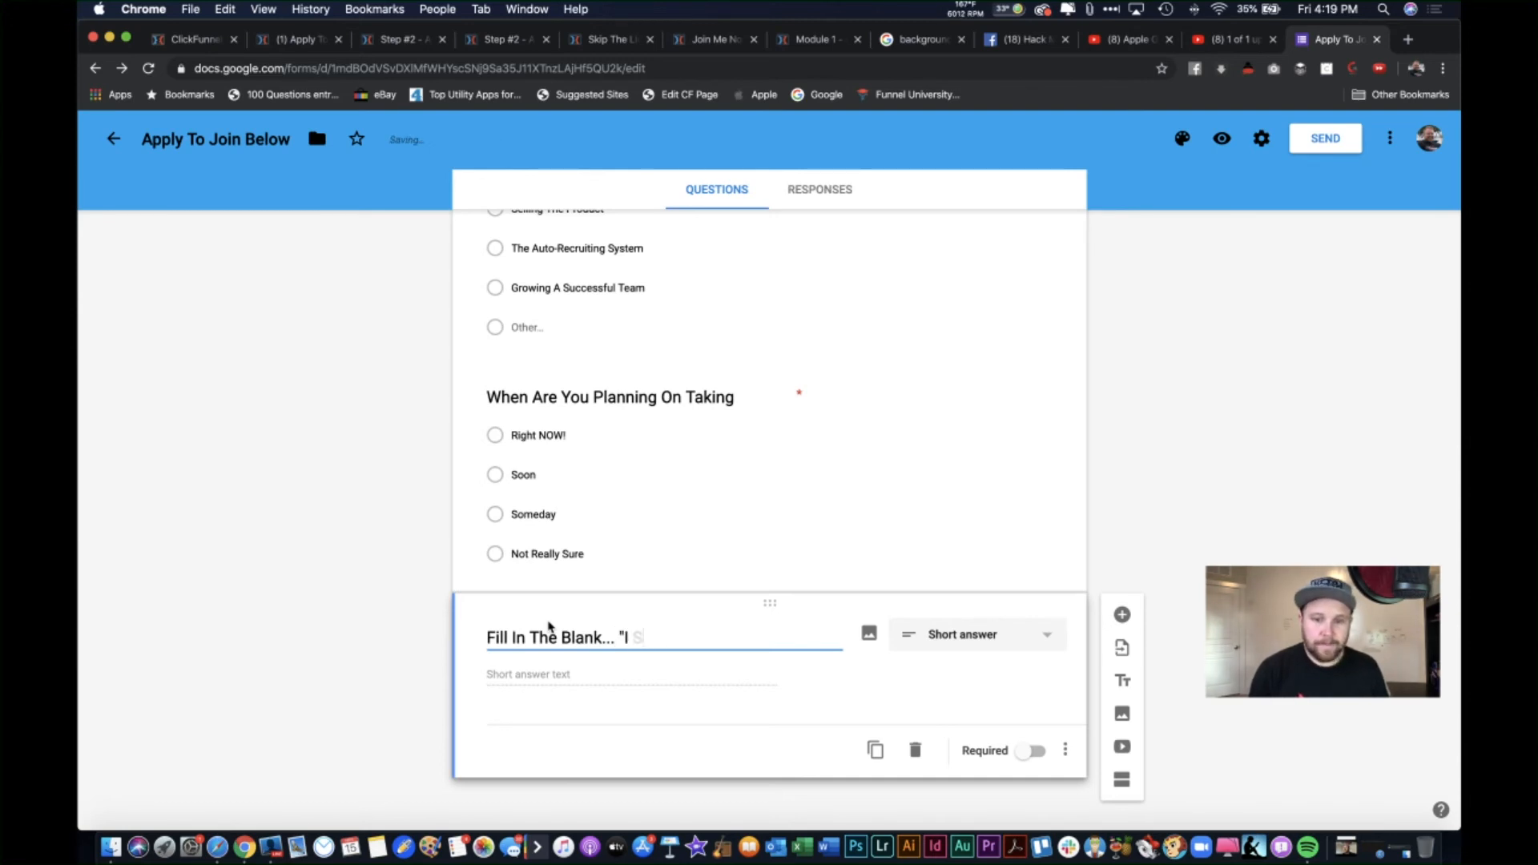
type("Am...")
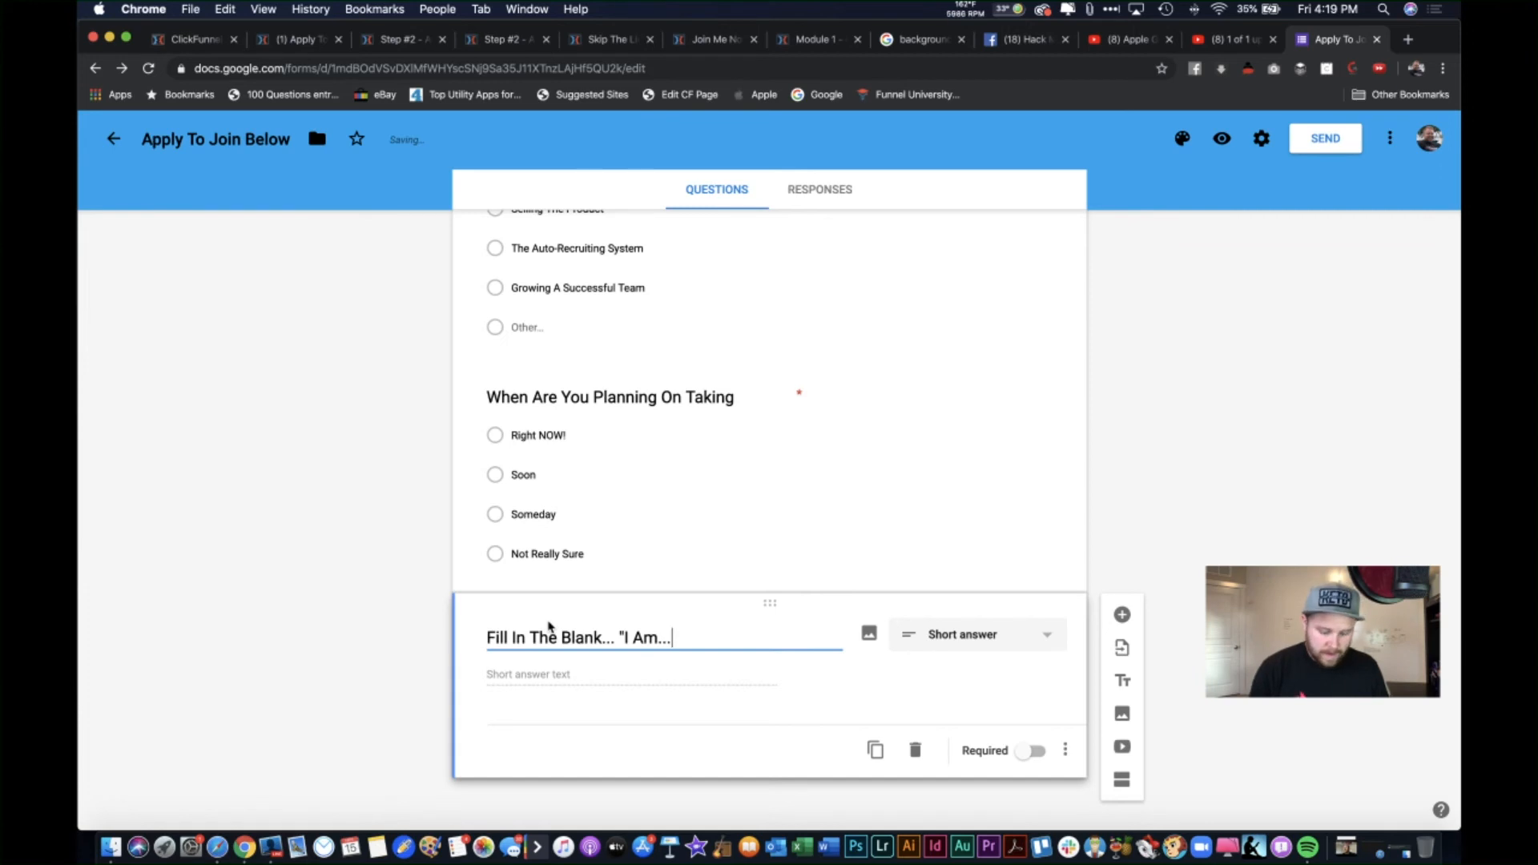
type("\"")
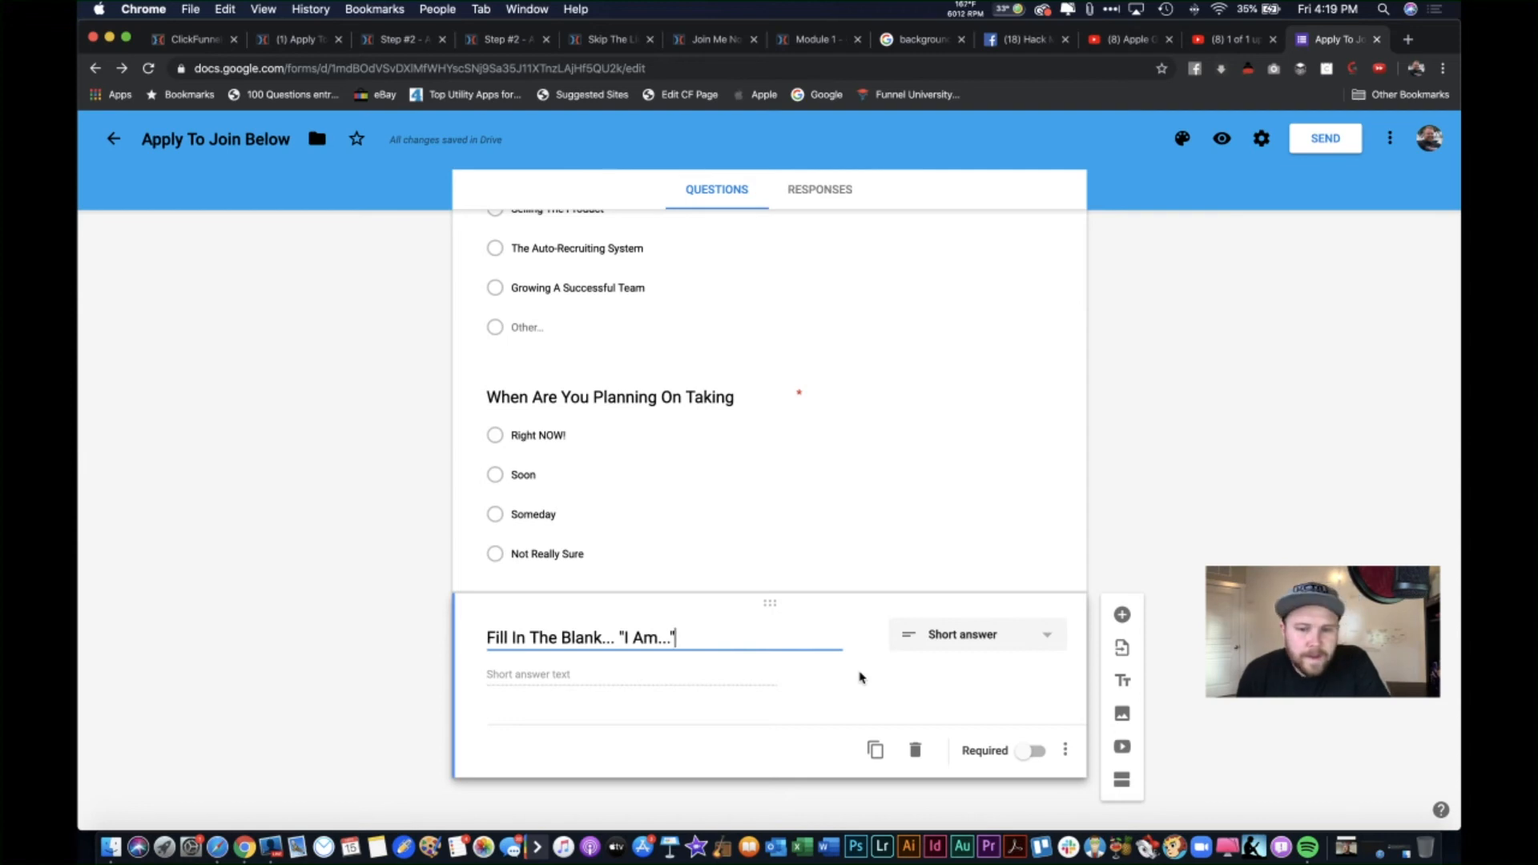
left_click(933, 645)
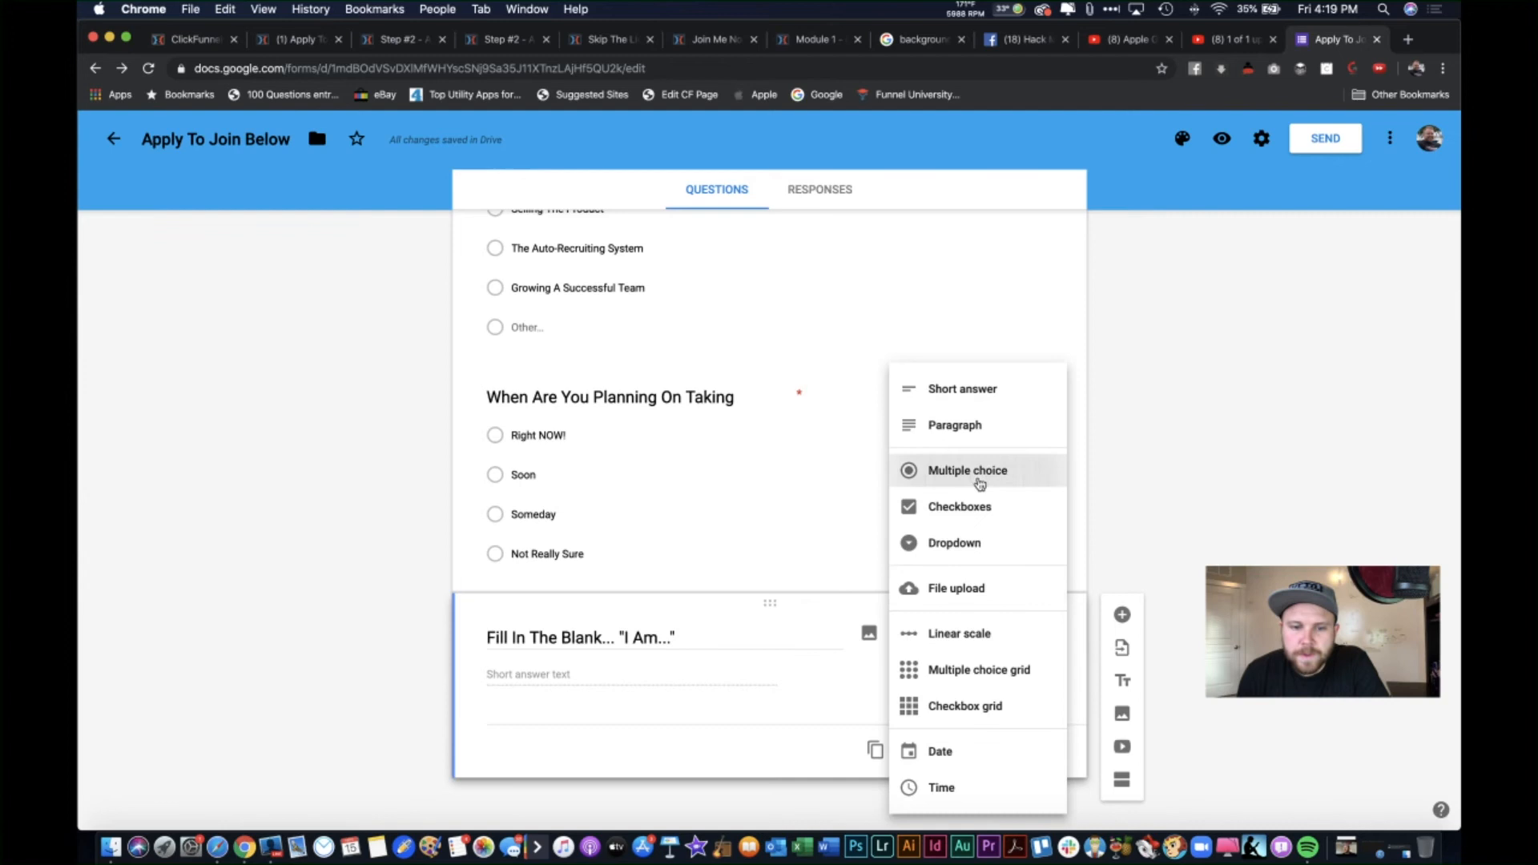
left_click(977, 476)
Step: Add the answer 'An "Excuse Maker" ... Who Looks for Opportunity But Then Finds Reasons Not To Take Advantage Of It' plus Other
left_click(571, 667)
type("An Excuse Maker ")
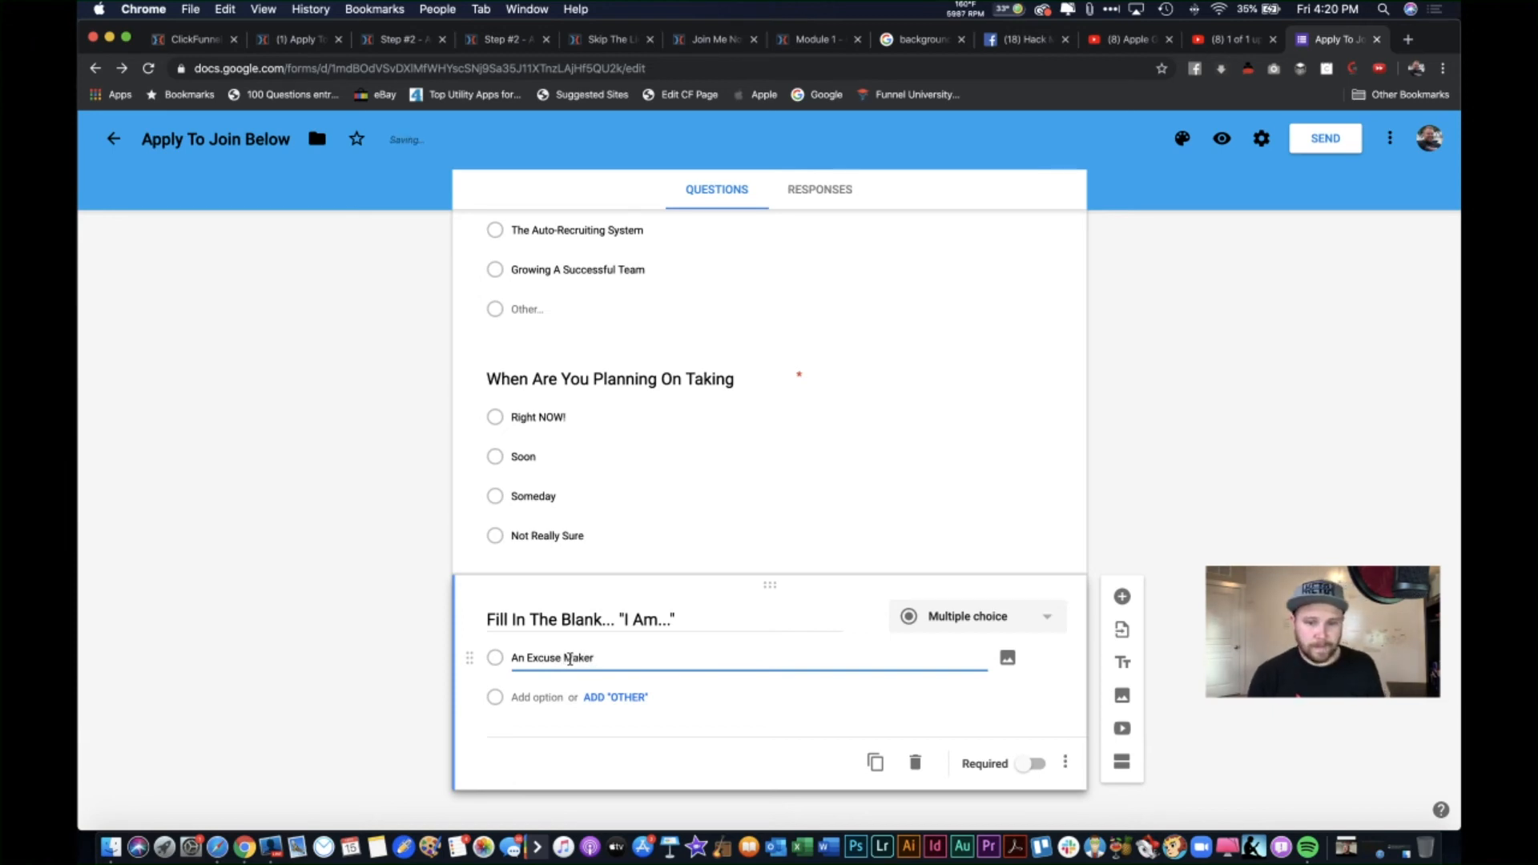
type("... Who Loo")
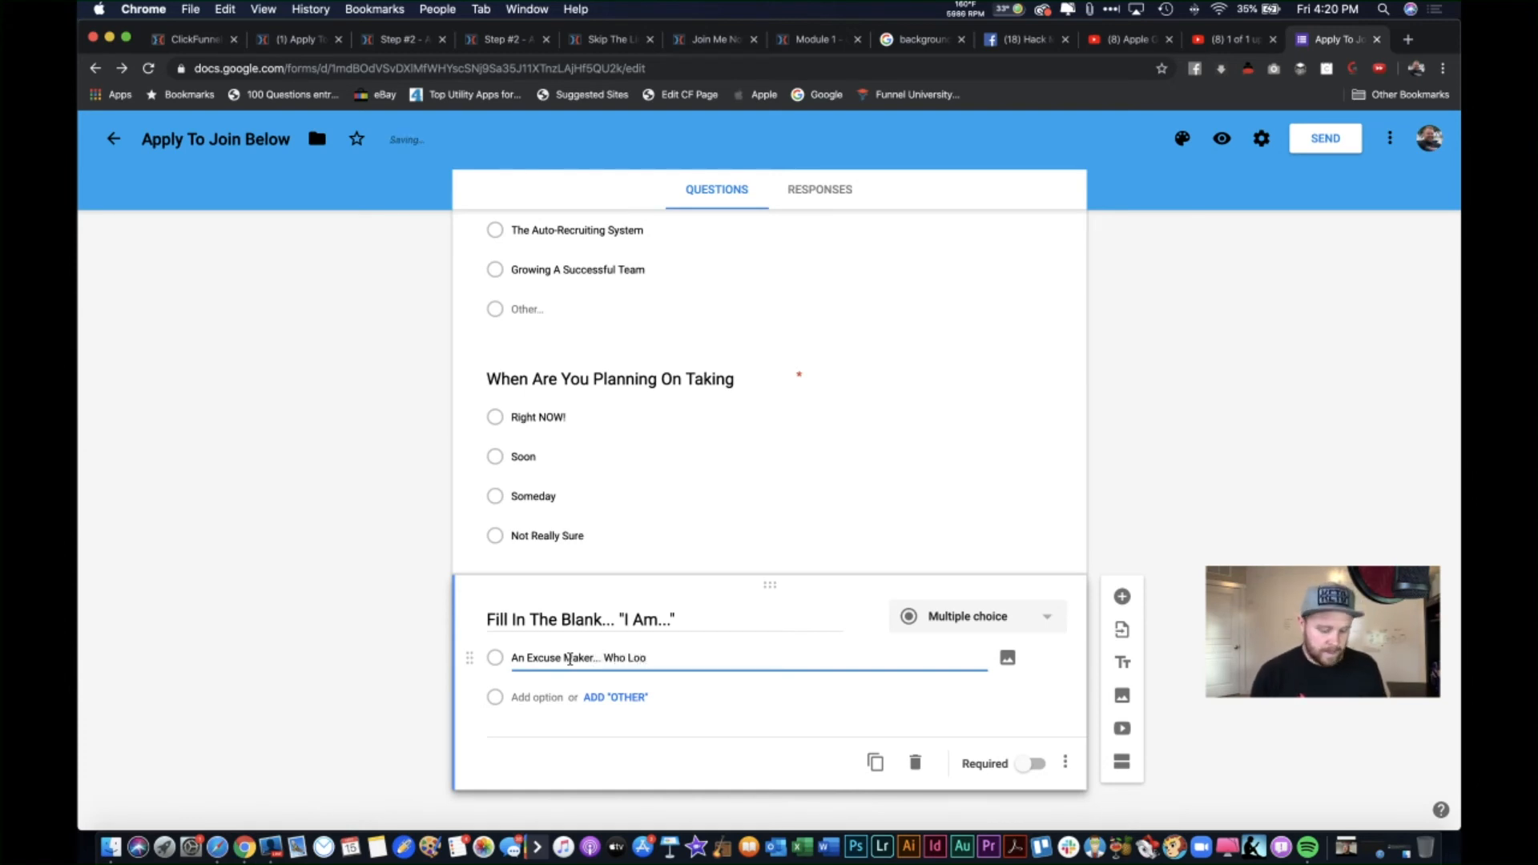
type("ks for ")
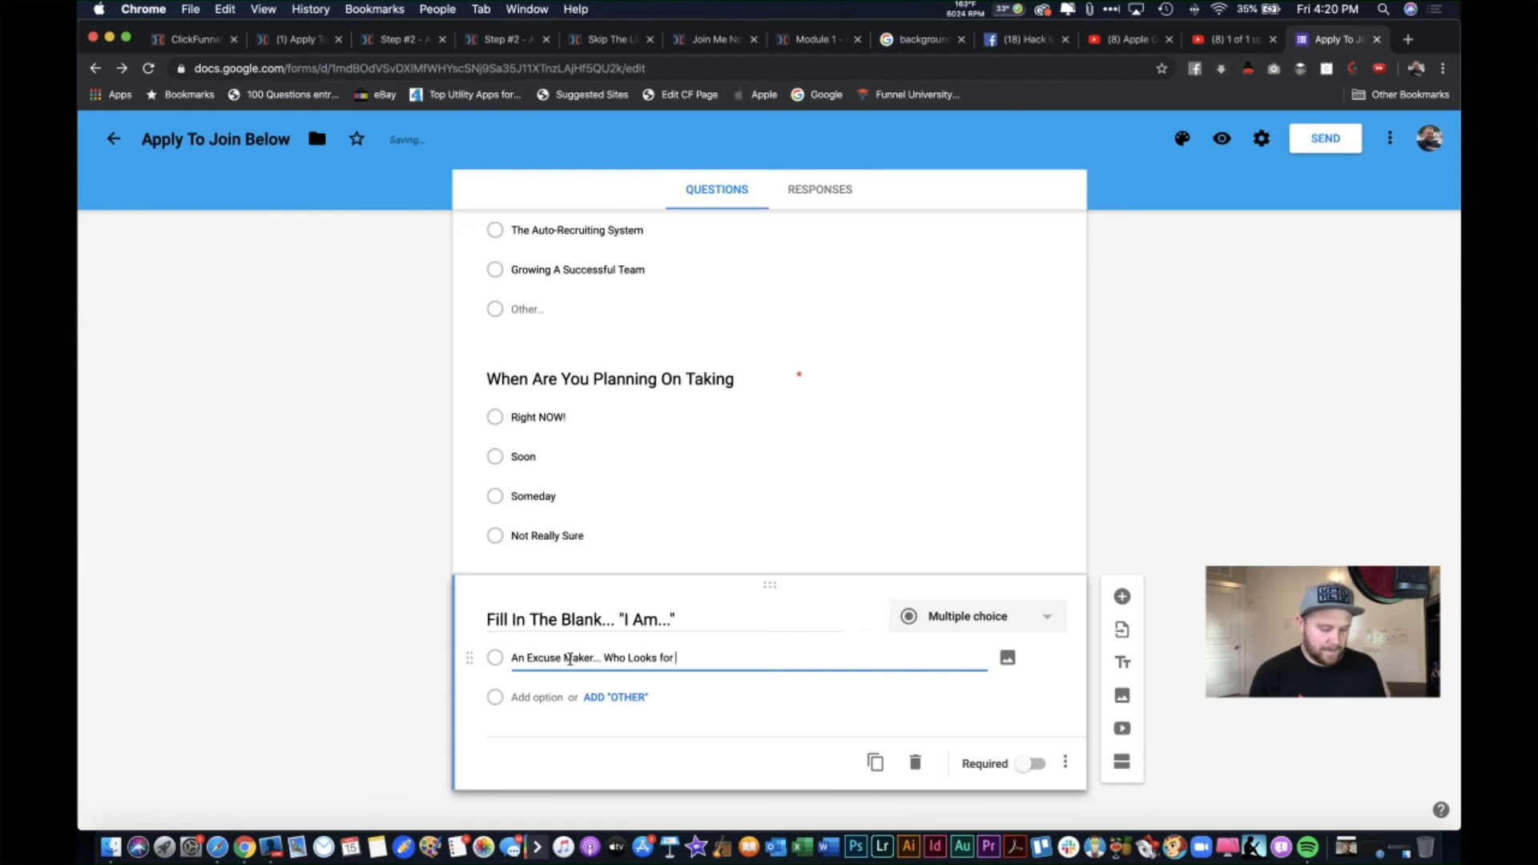
type("Opportuniy")
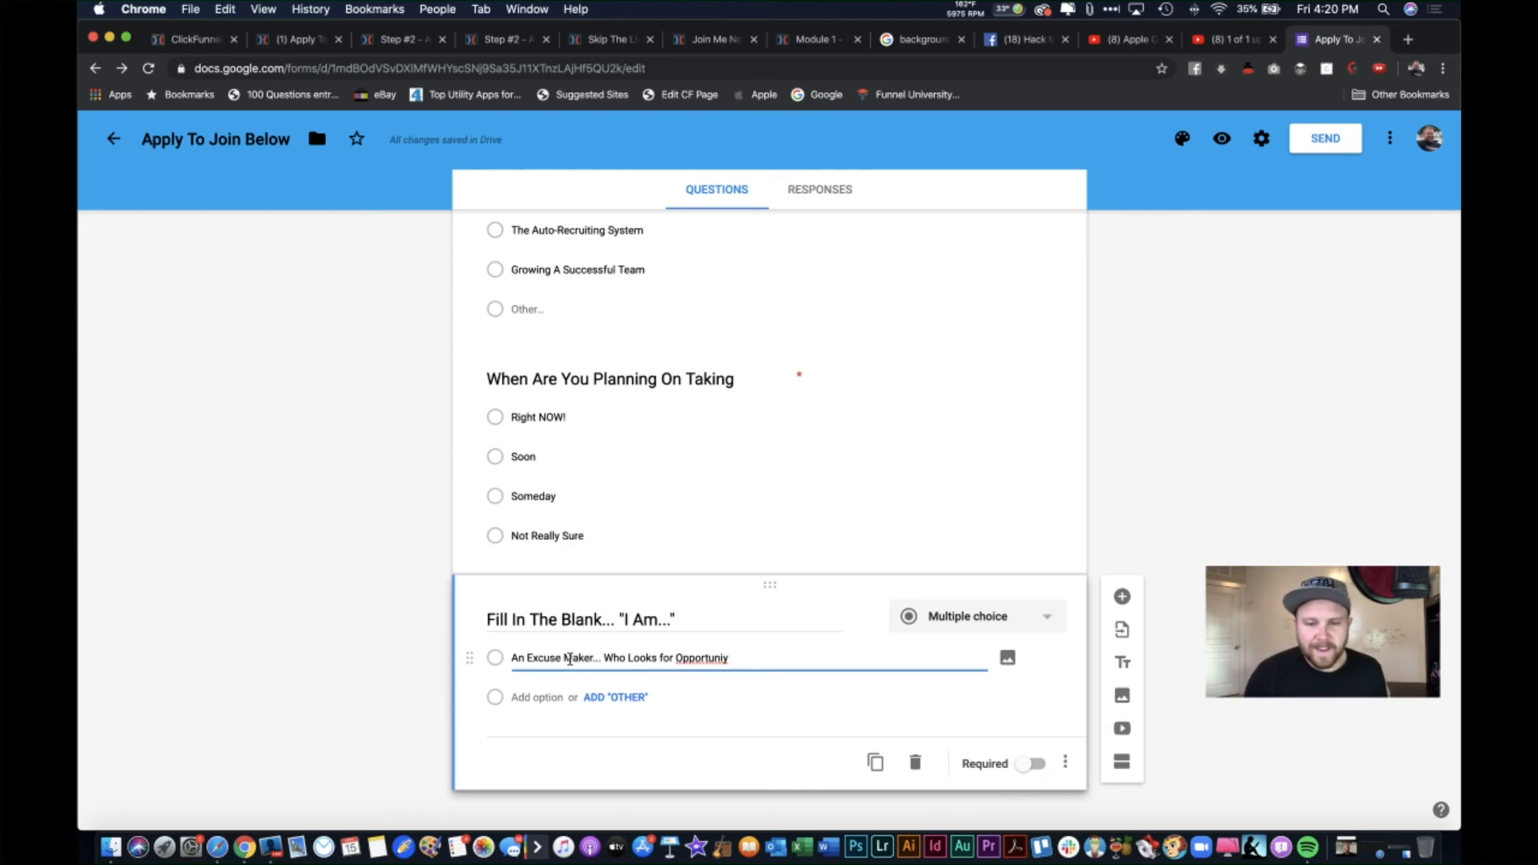
right_click(694, 659)
left_click(739, 572)
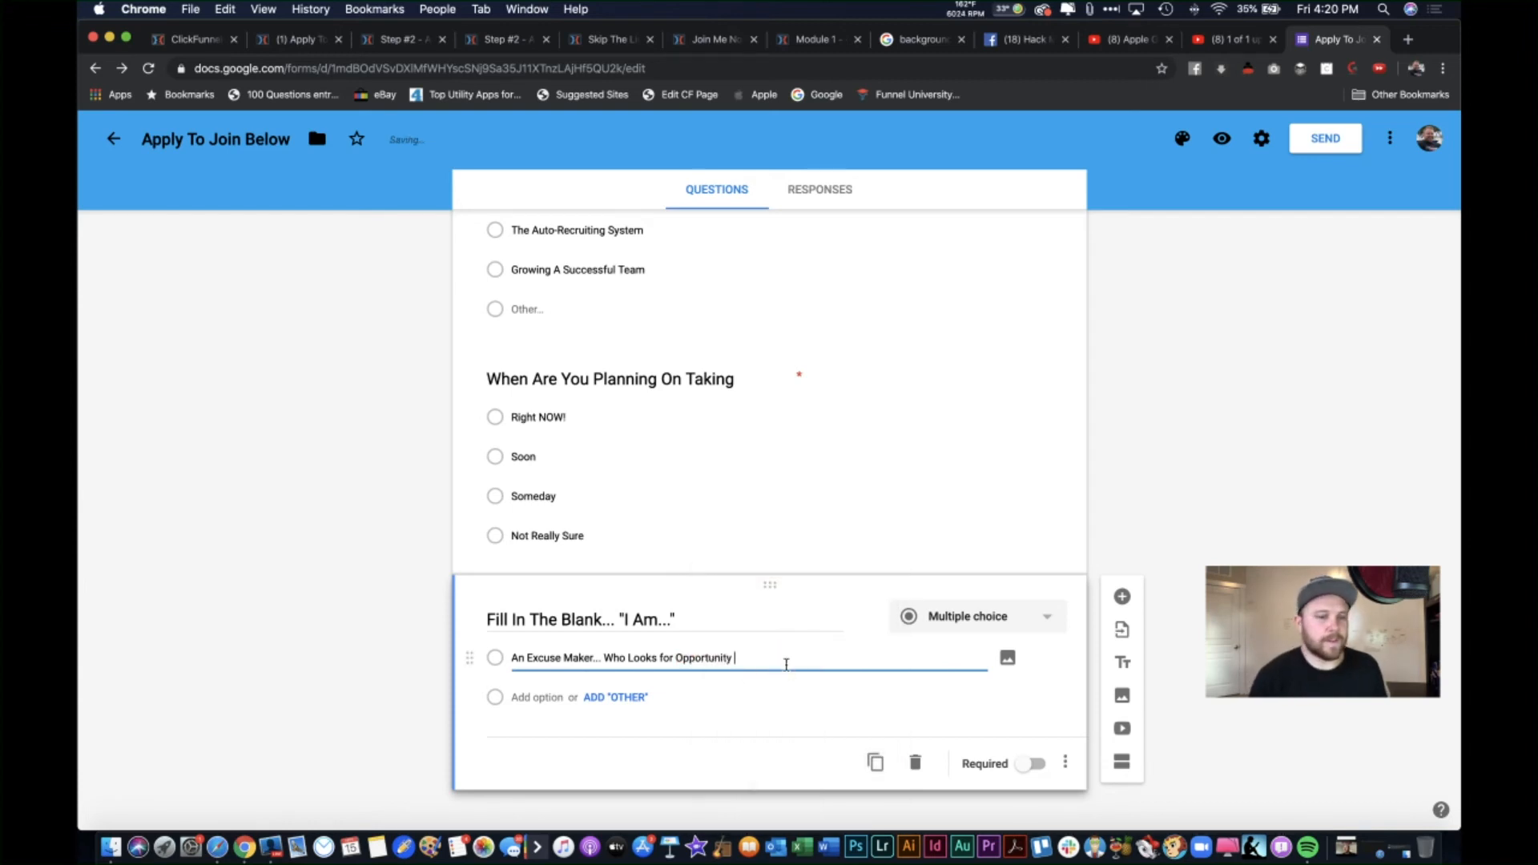
type("Bu")
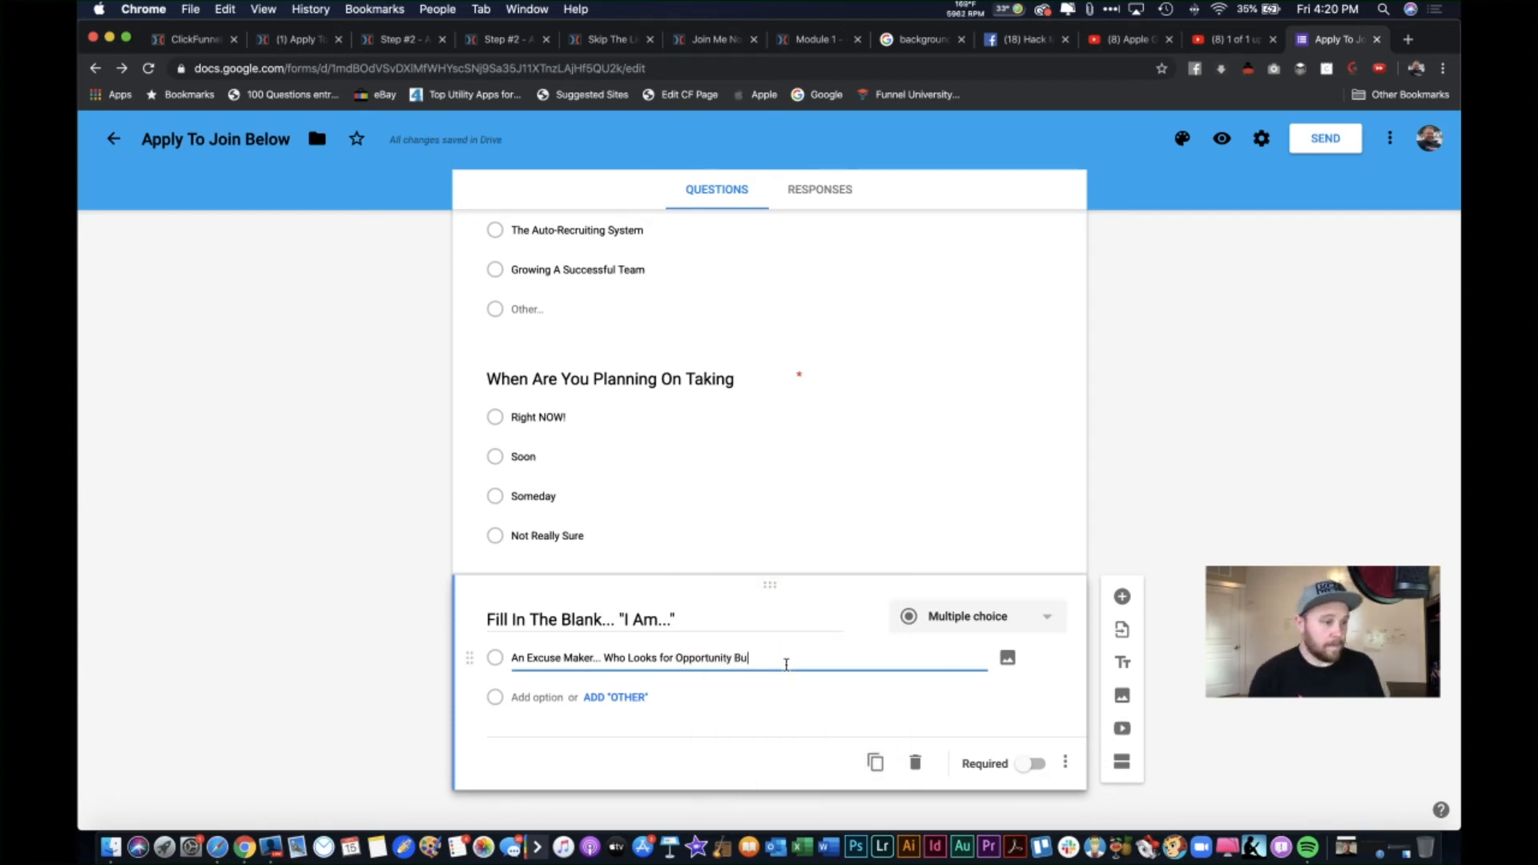
type("t Then ")
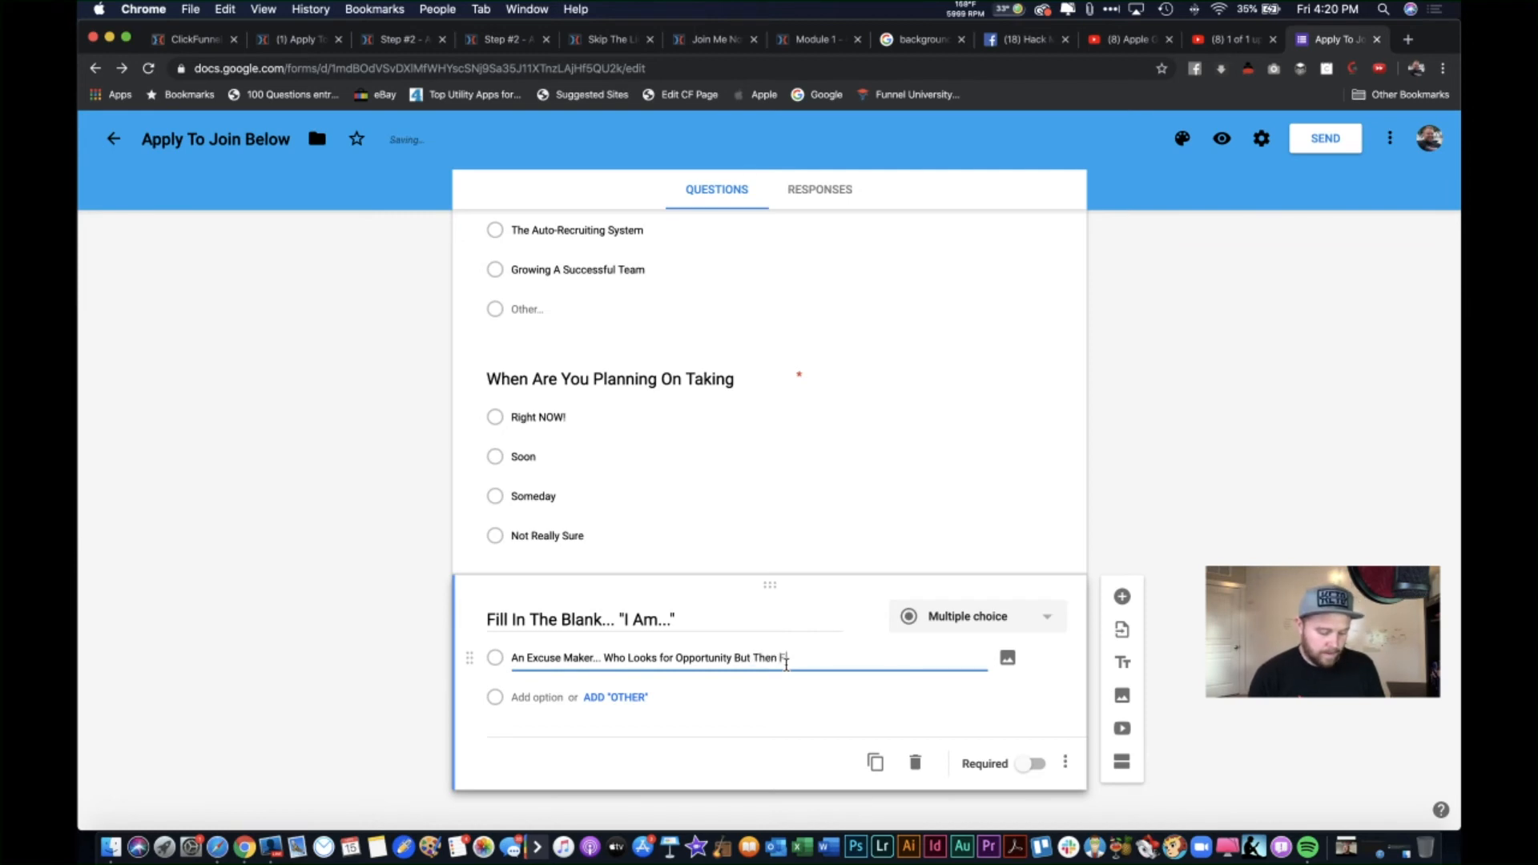
type("Finds Re")
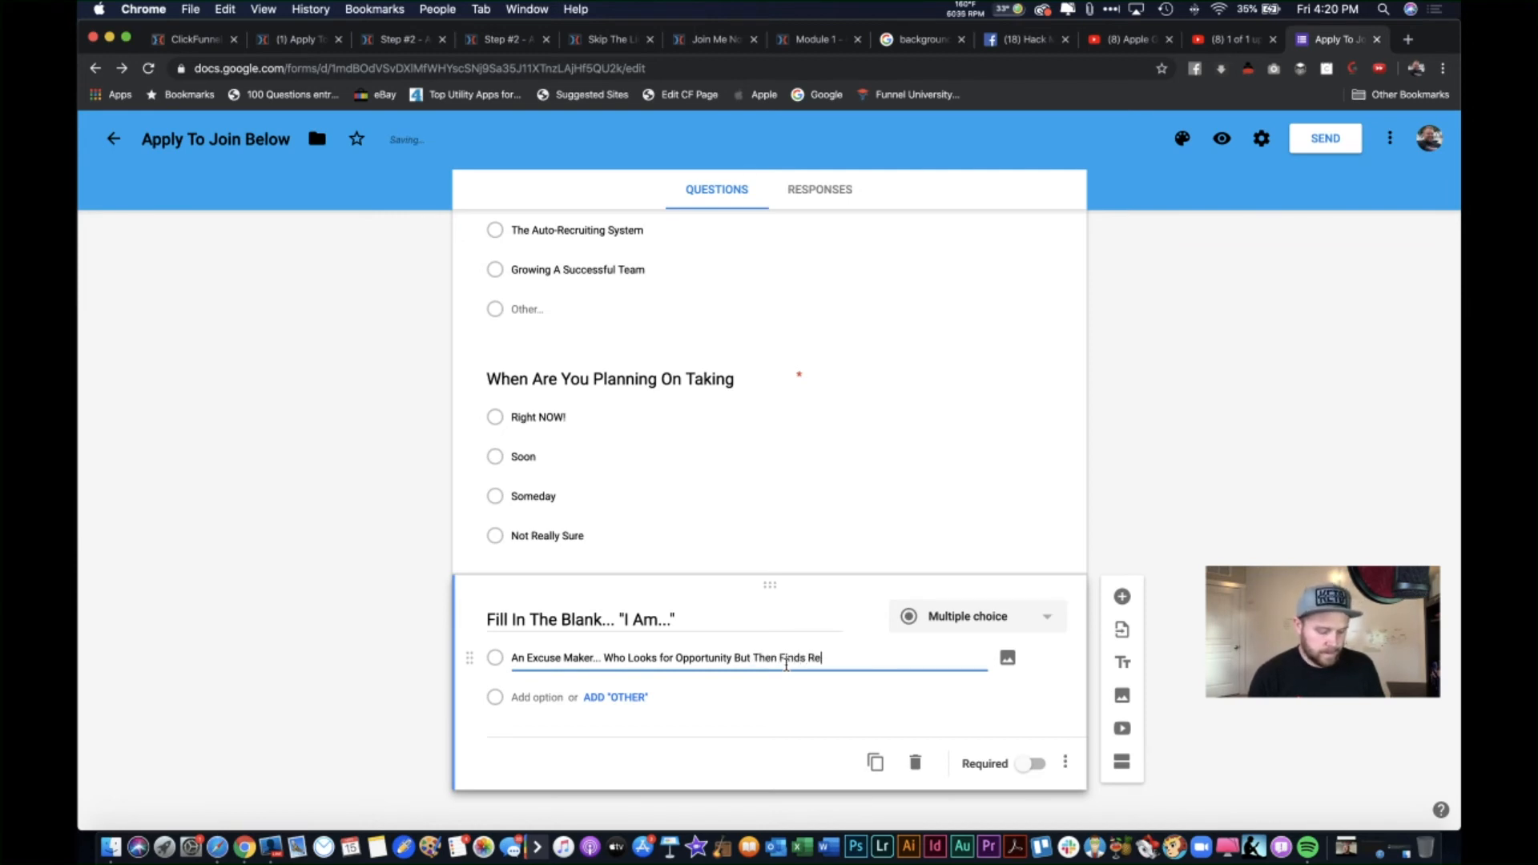
type("asons Not To")
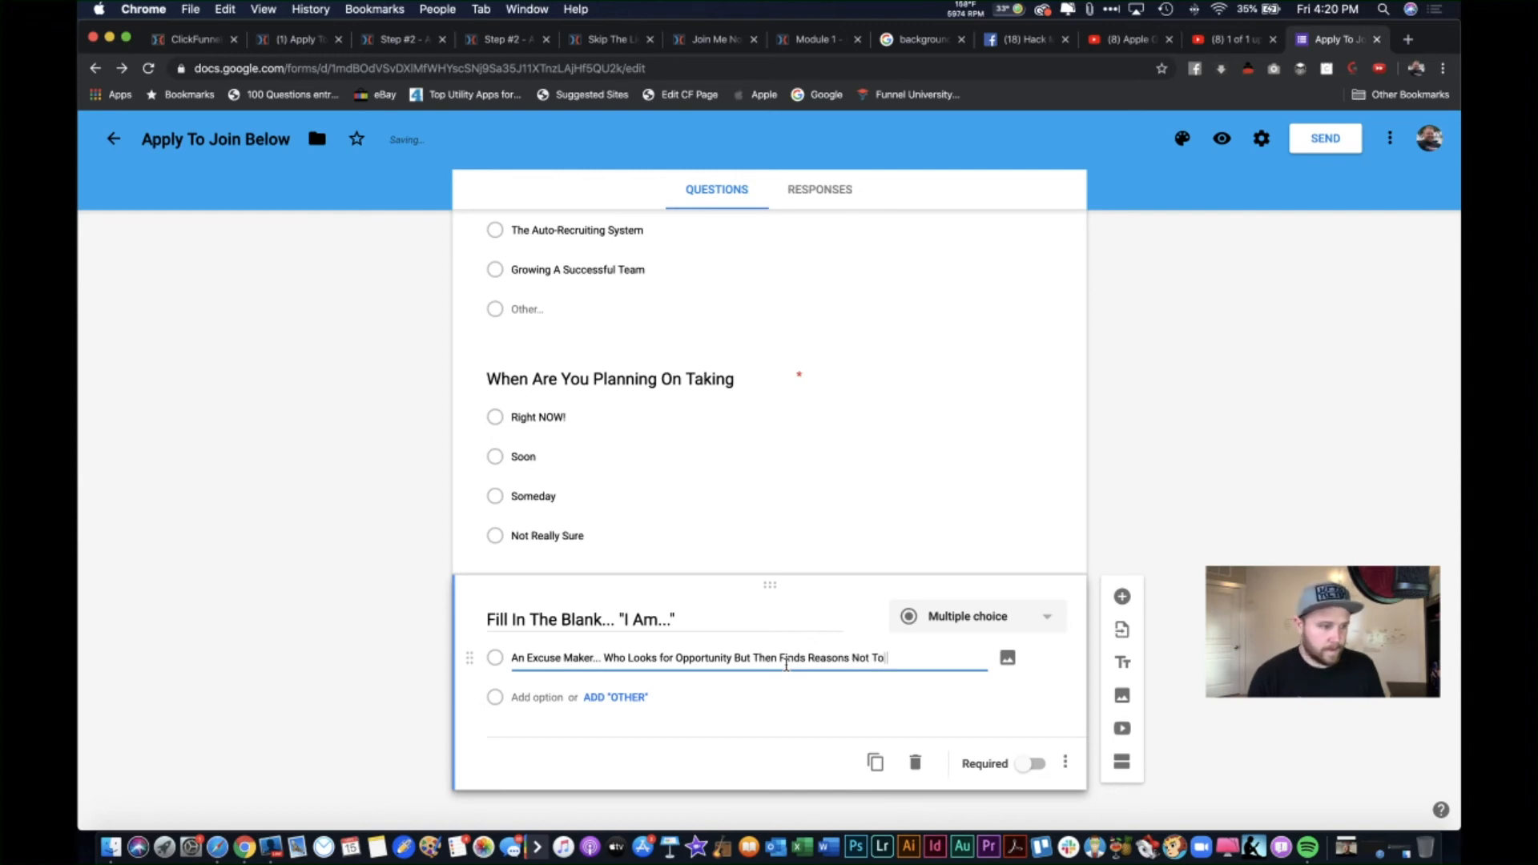
type(" Take Adva")
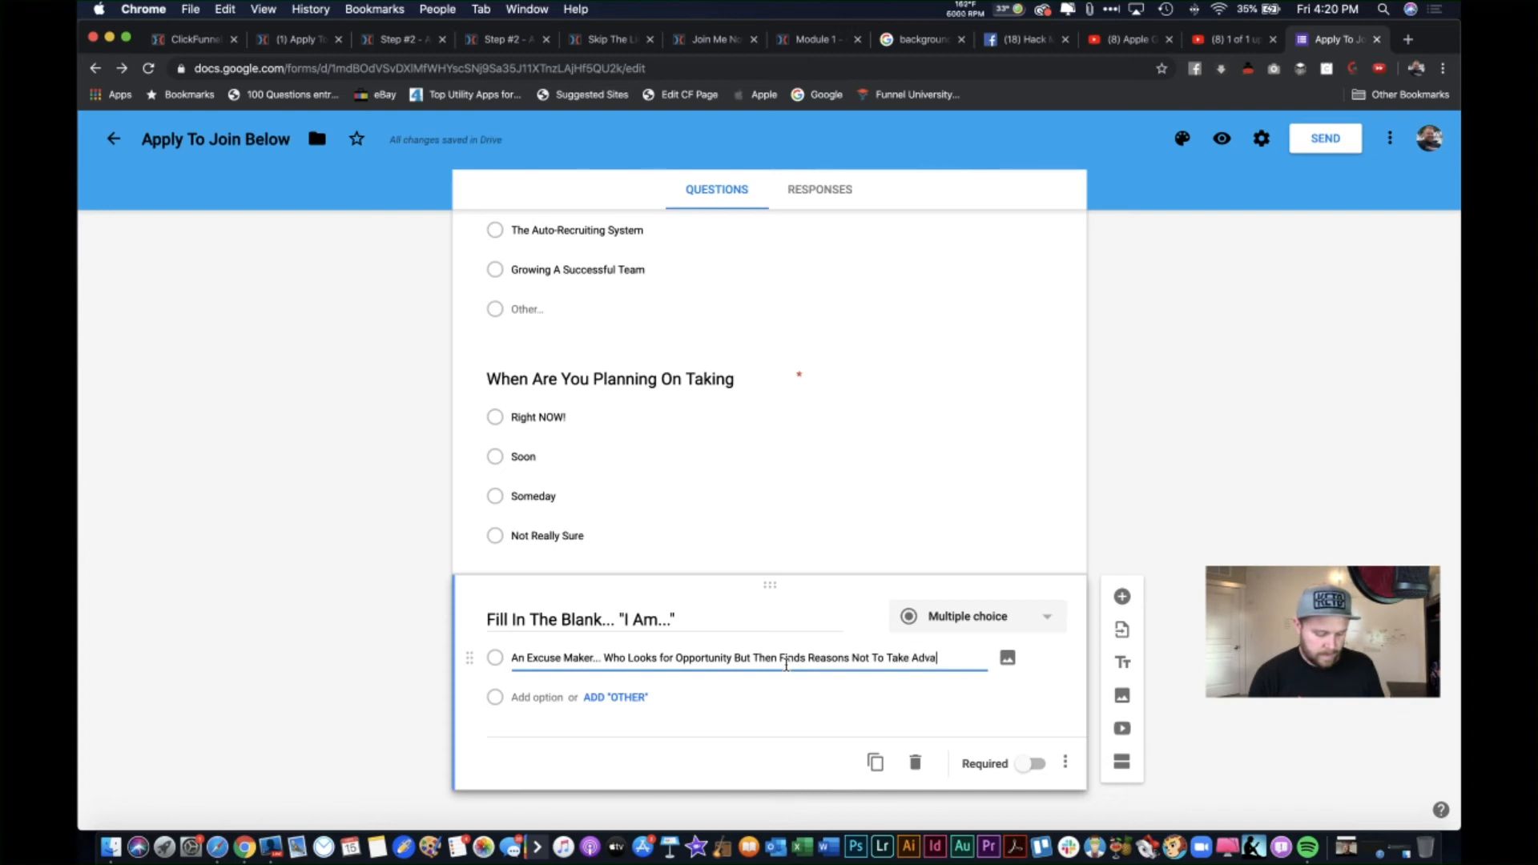
type("ntage")
type(" Of It.")
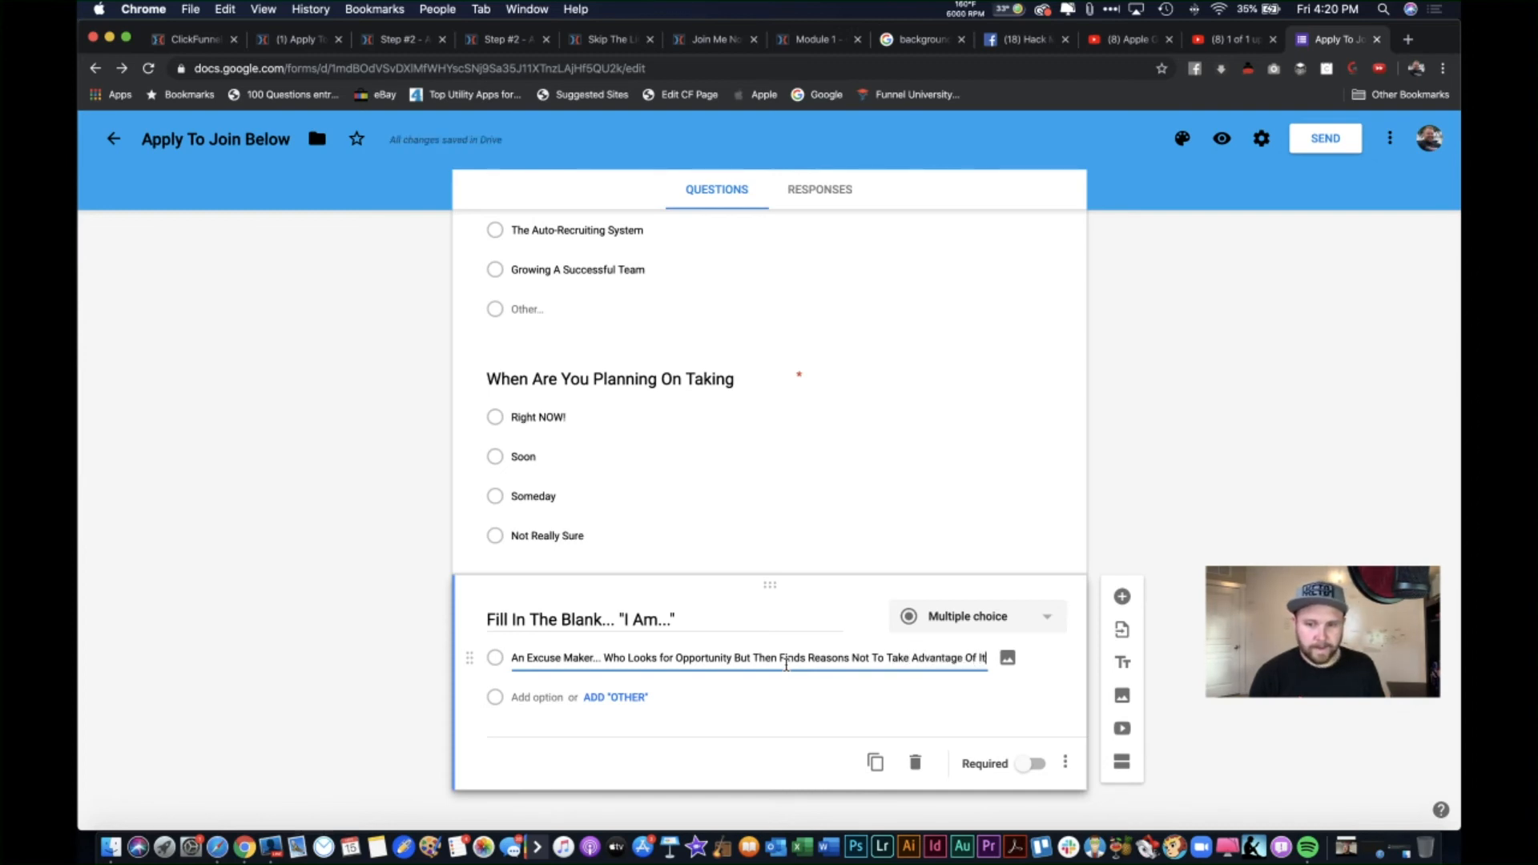
type("..")
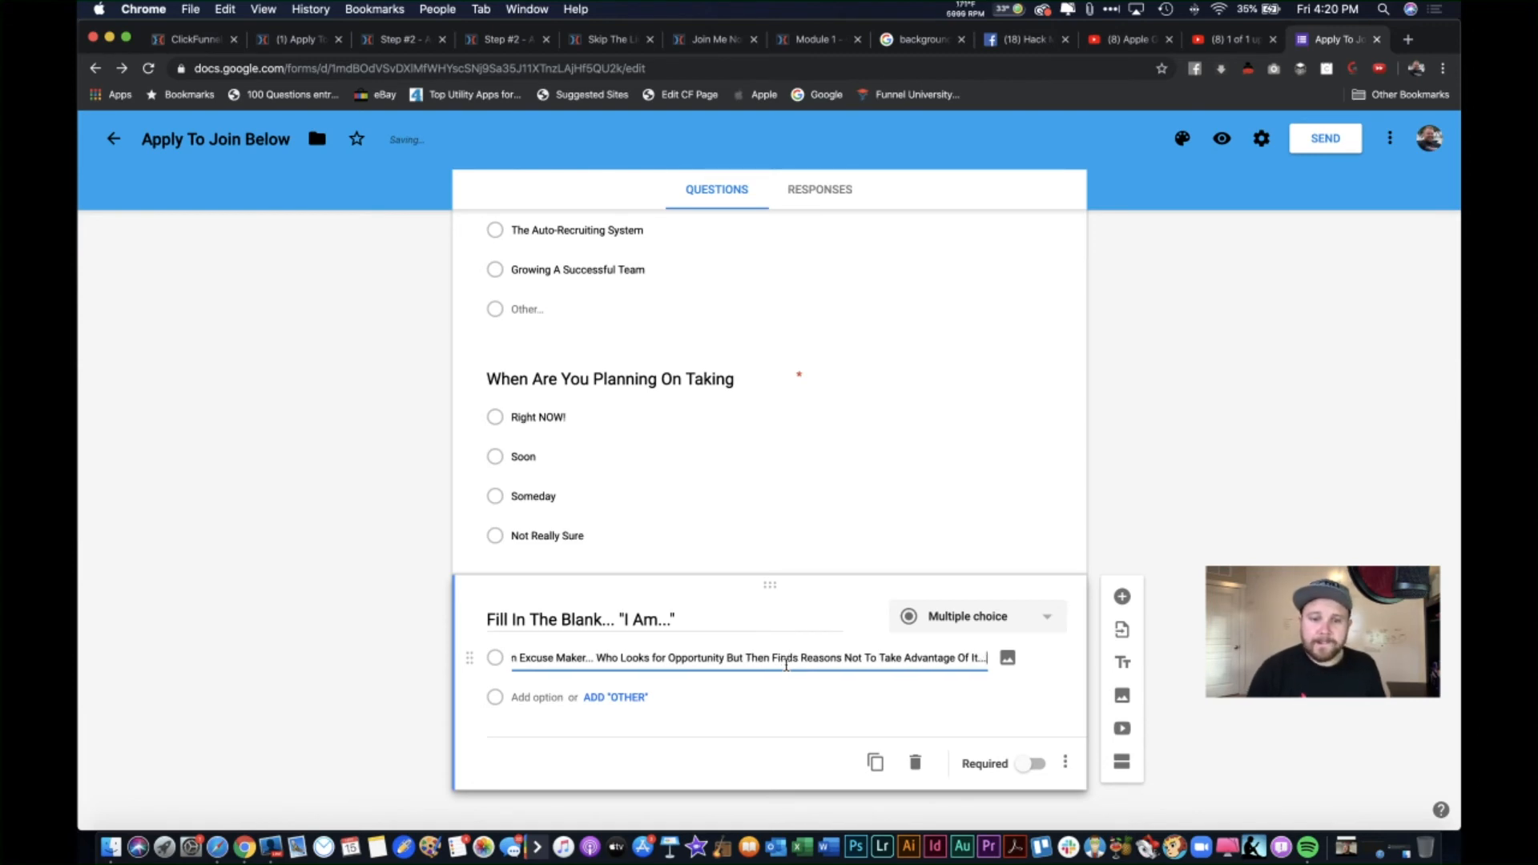
key("BackSpace")
key("BackSpace")
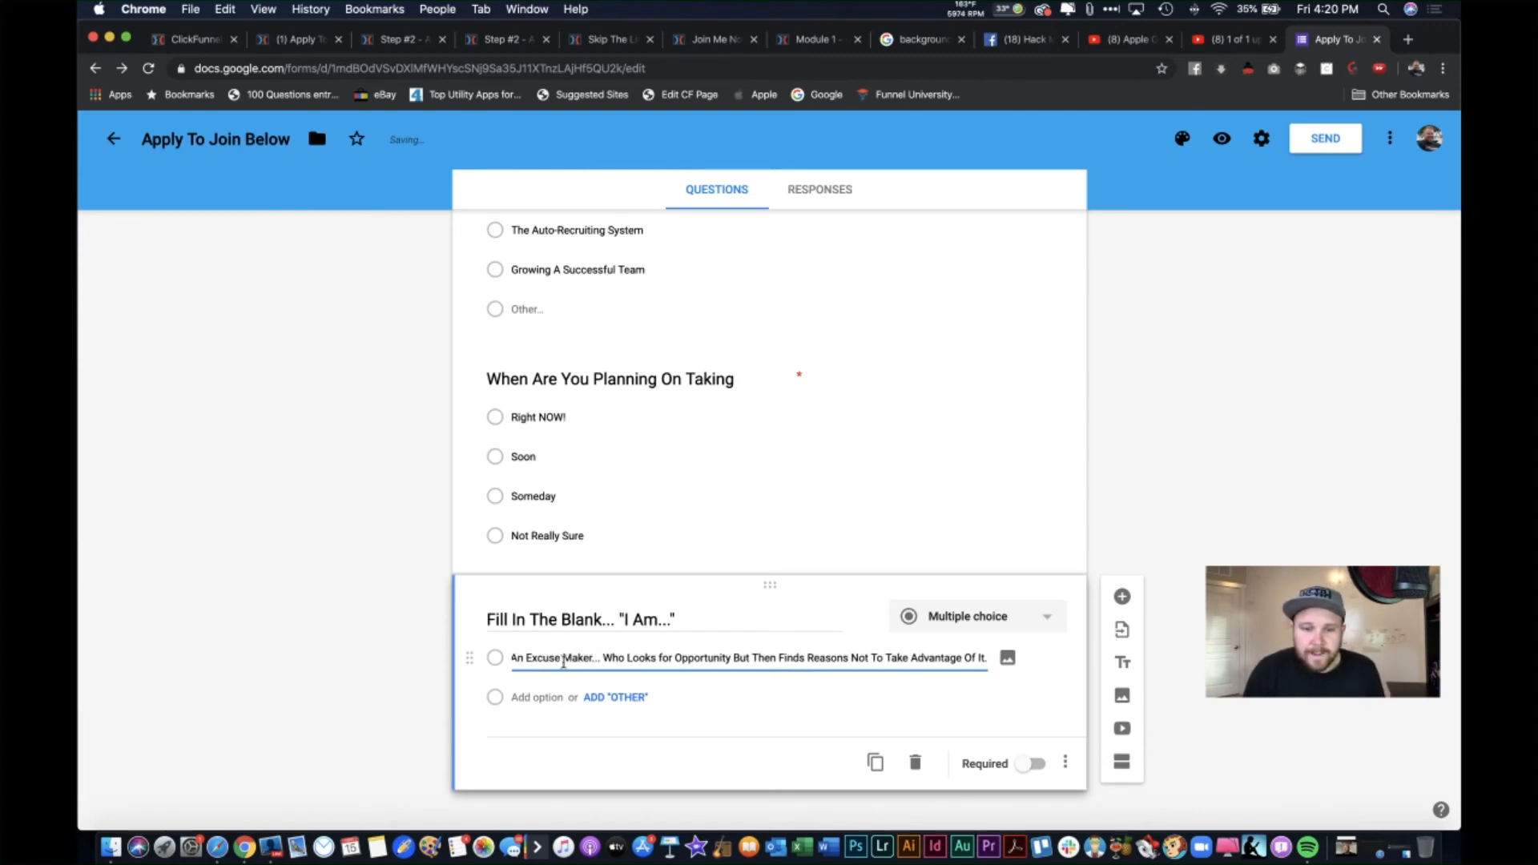
left_click(591, 657)
type("\"")
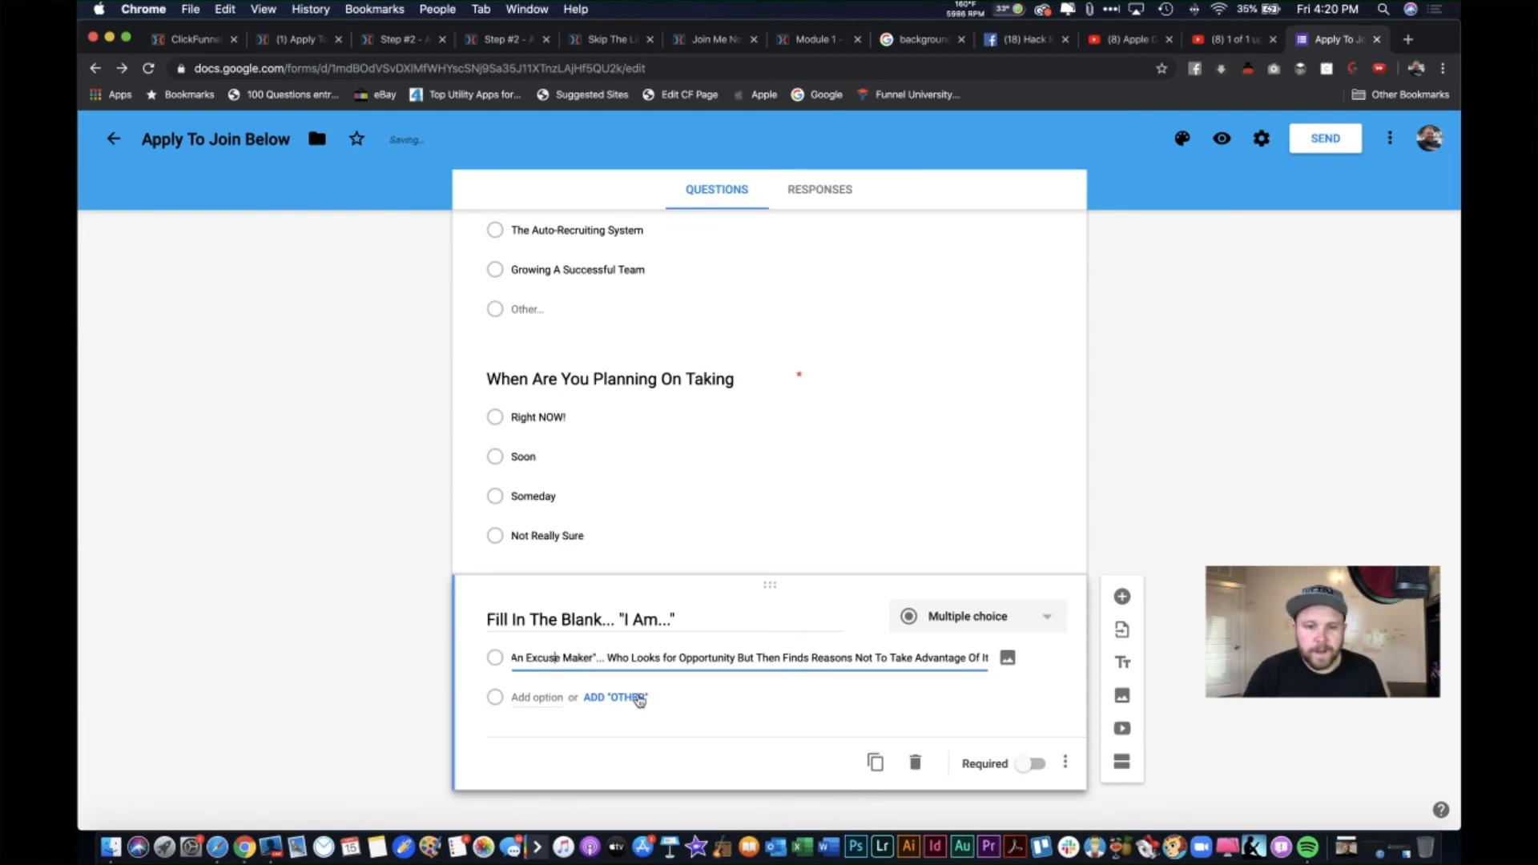
type("\"")
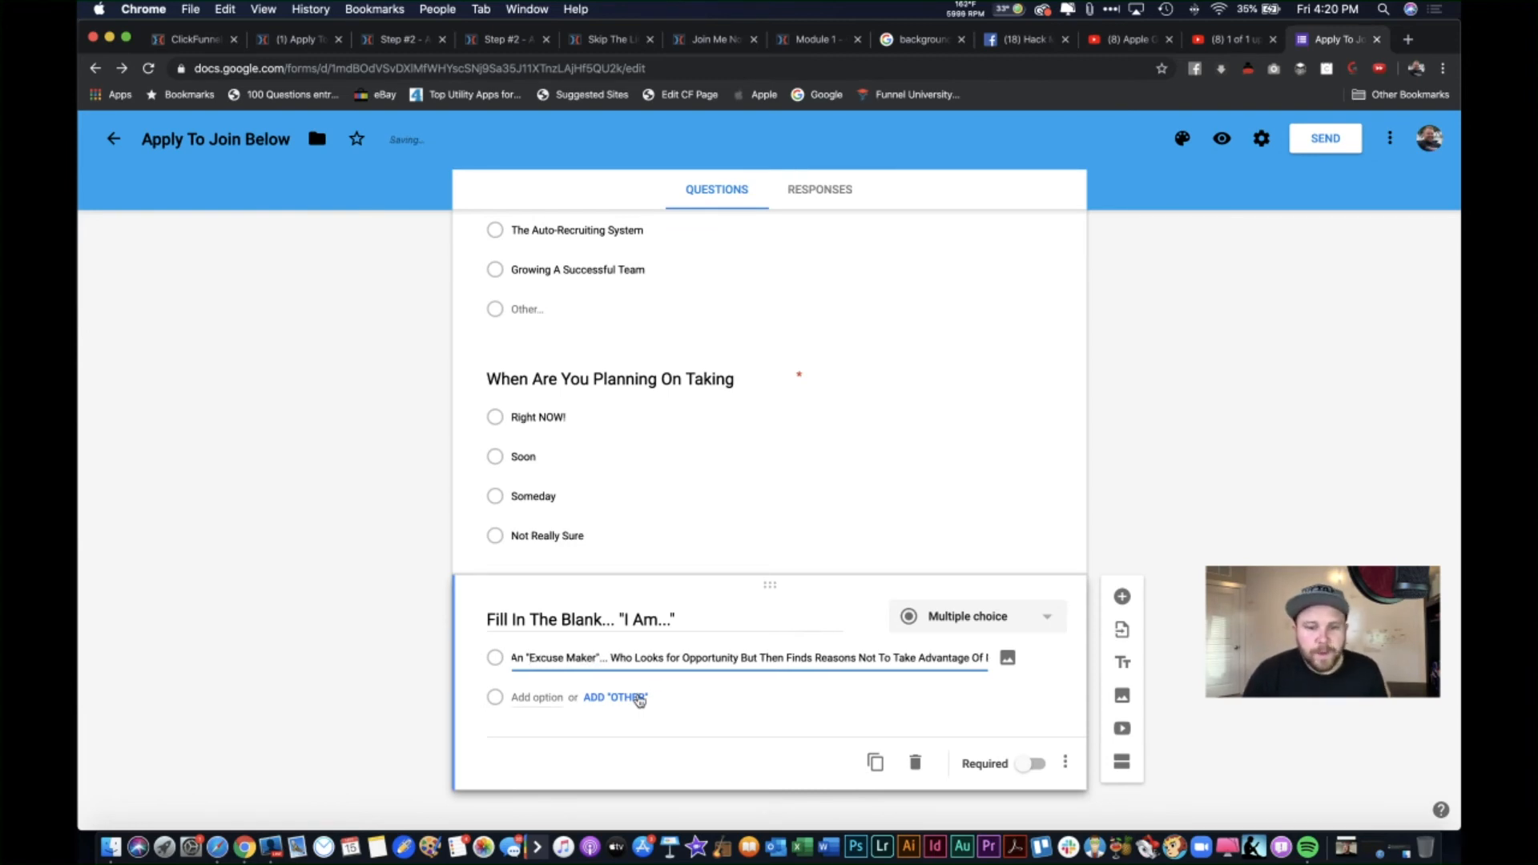
left_click(627, 697)
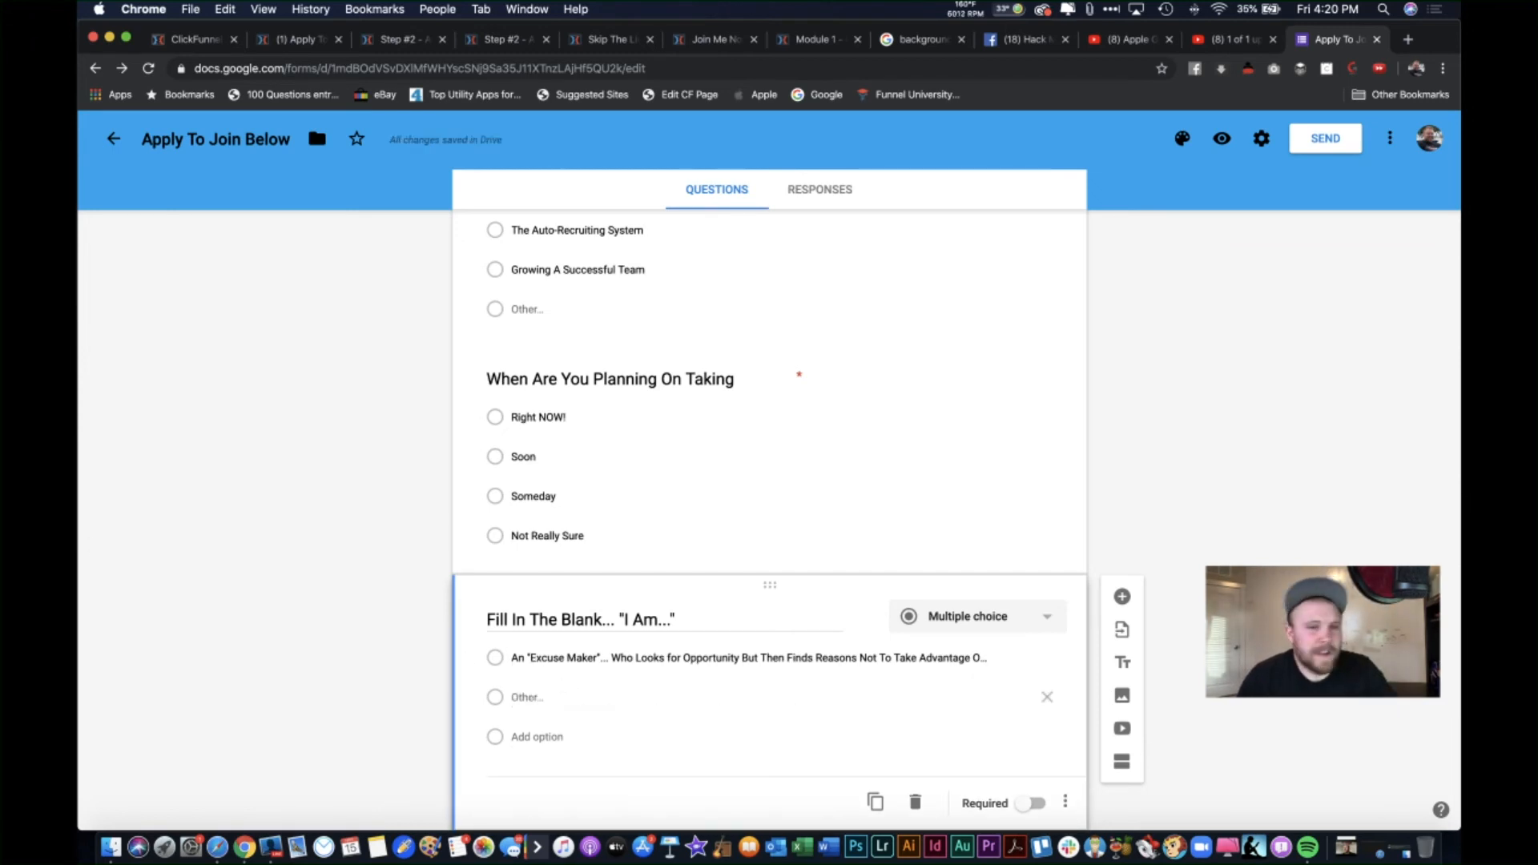
scroll(601, 474, "up", 5)
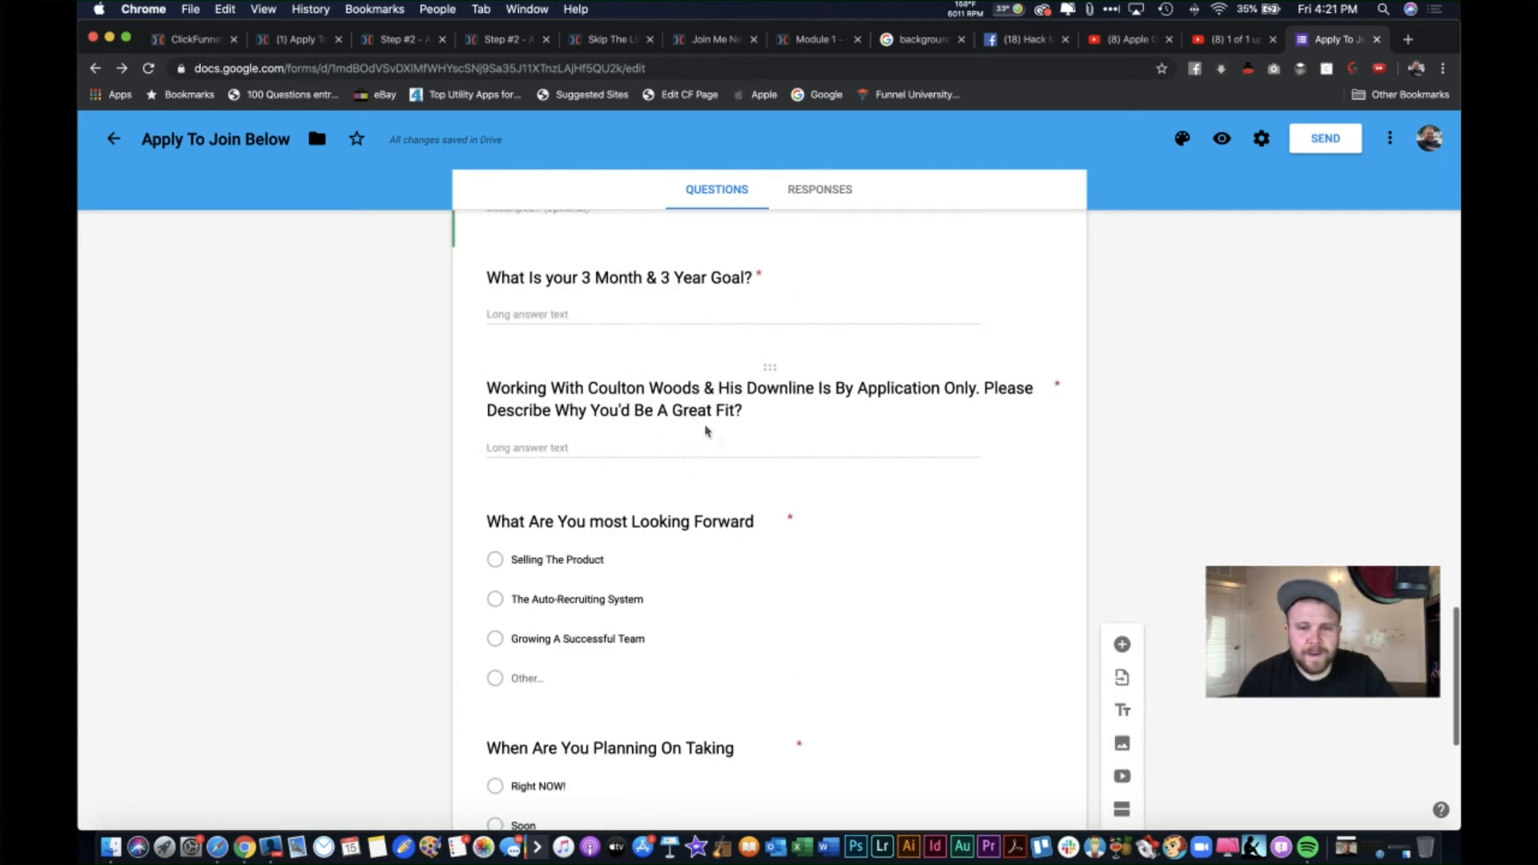
scroll(703, 428, "up", 1)
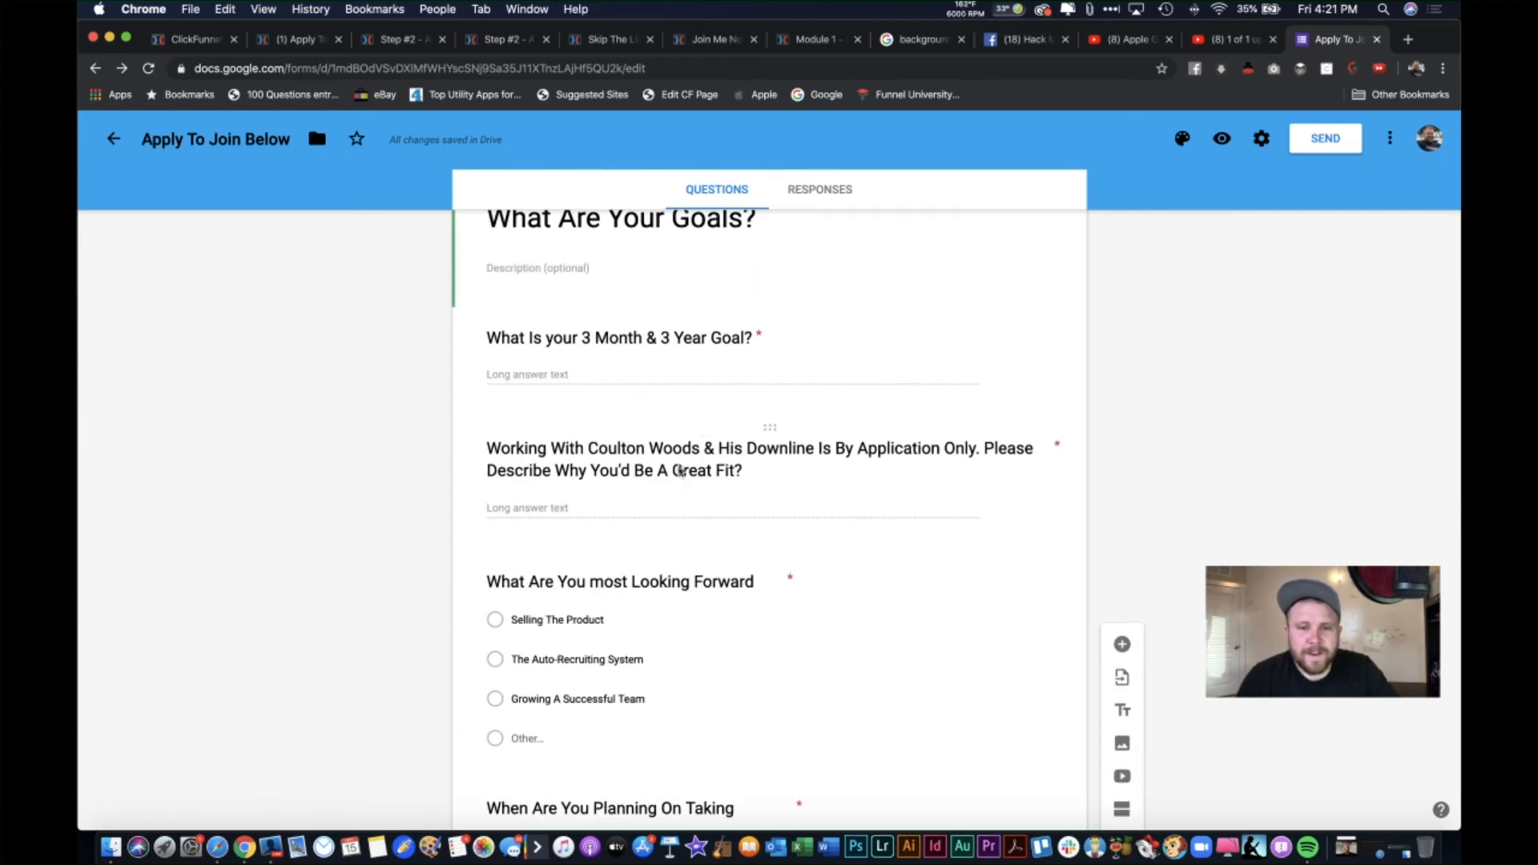
scroll(532, 532, "down", 8)
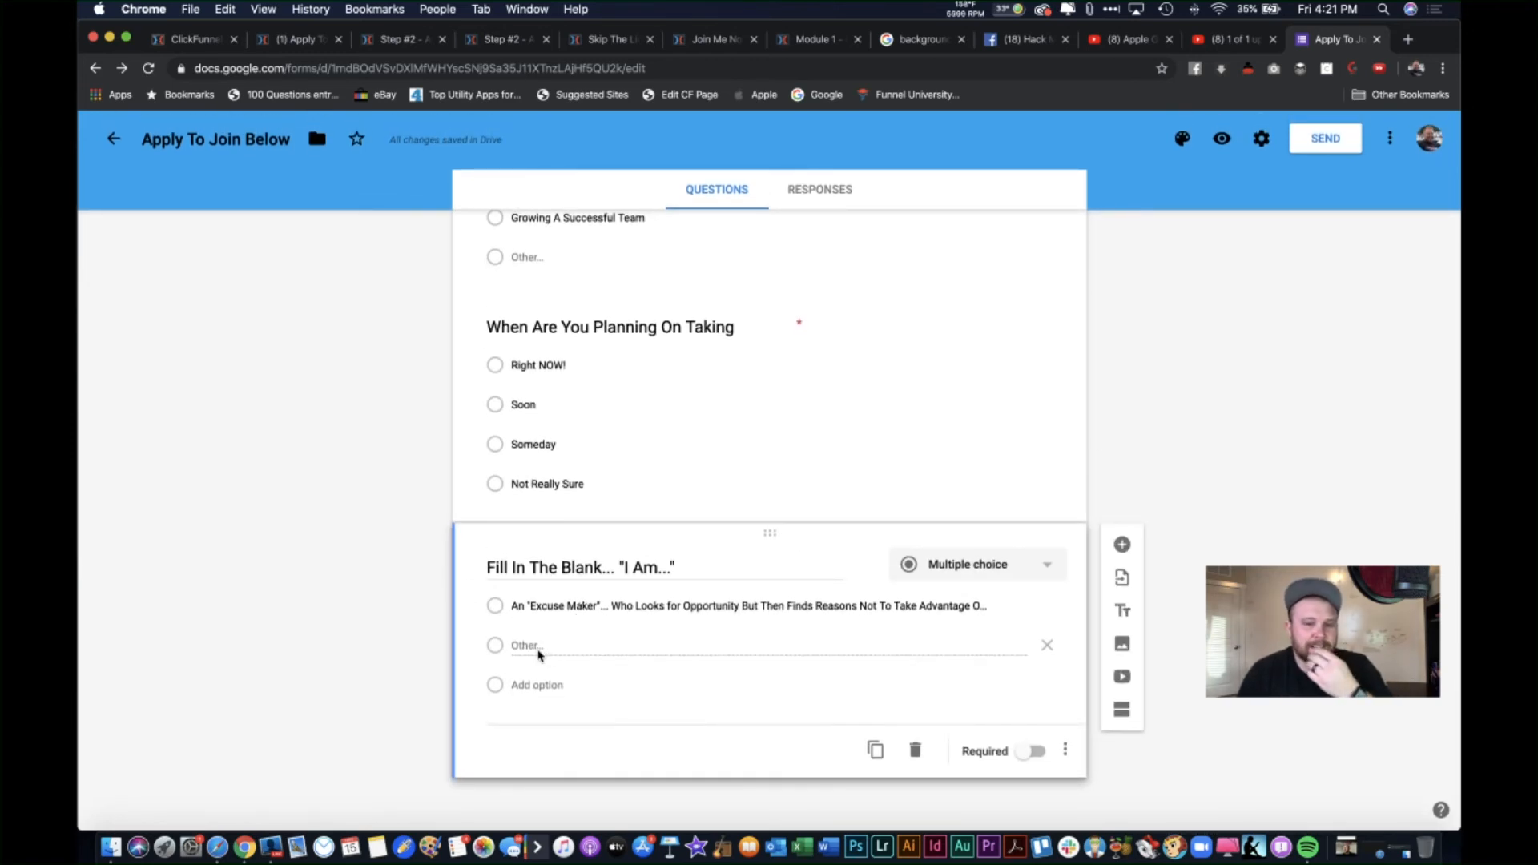
Step: Add the answer 'A "Procrastinator" Who See's The value But Never Pulls The Trigger...' and start a third option
left_click(551, 686)
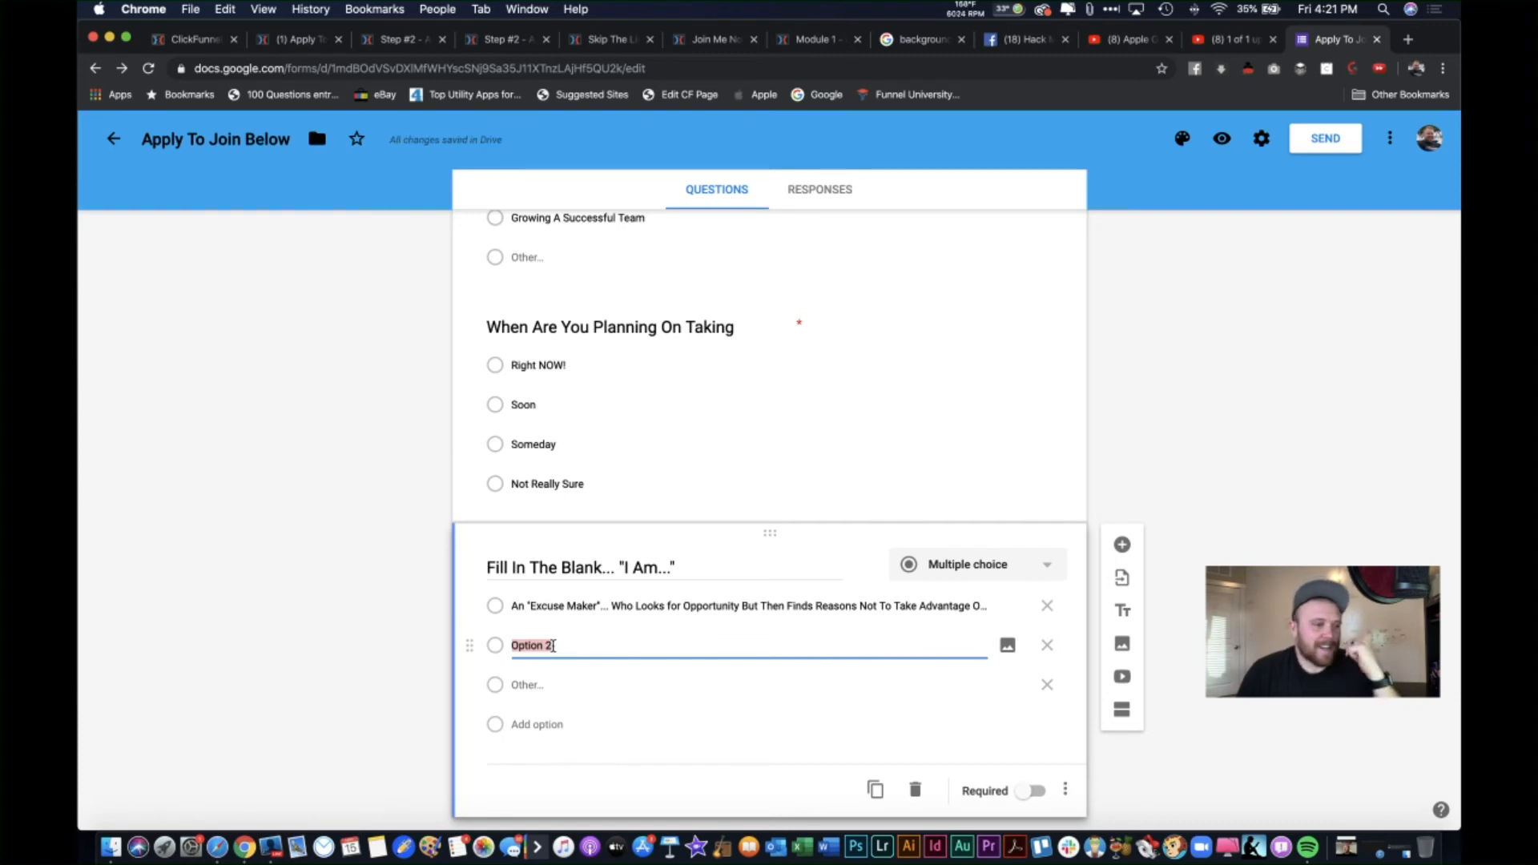
type("A \"Pro")
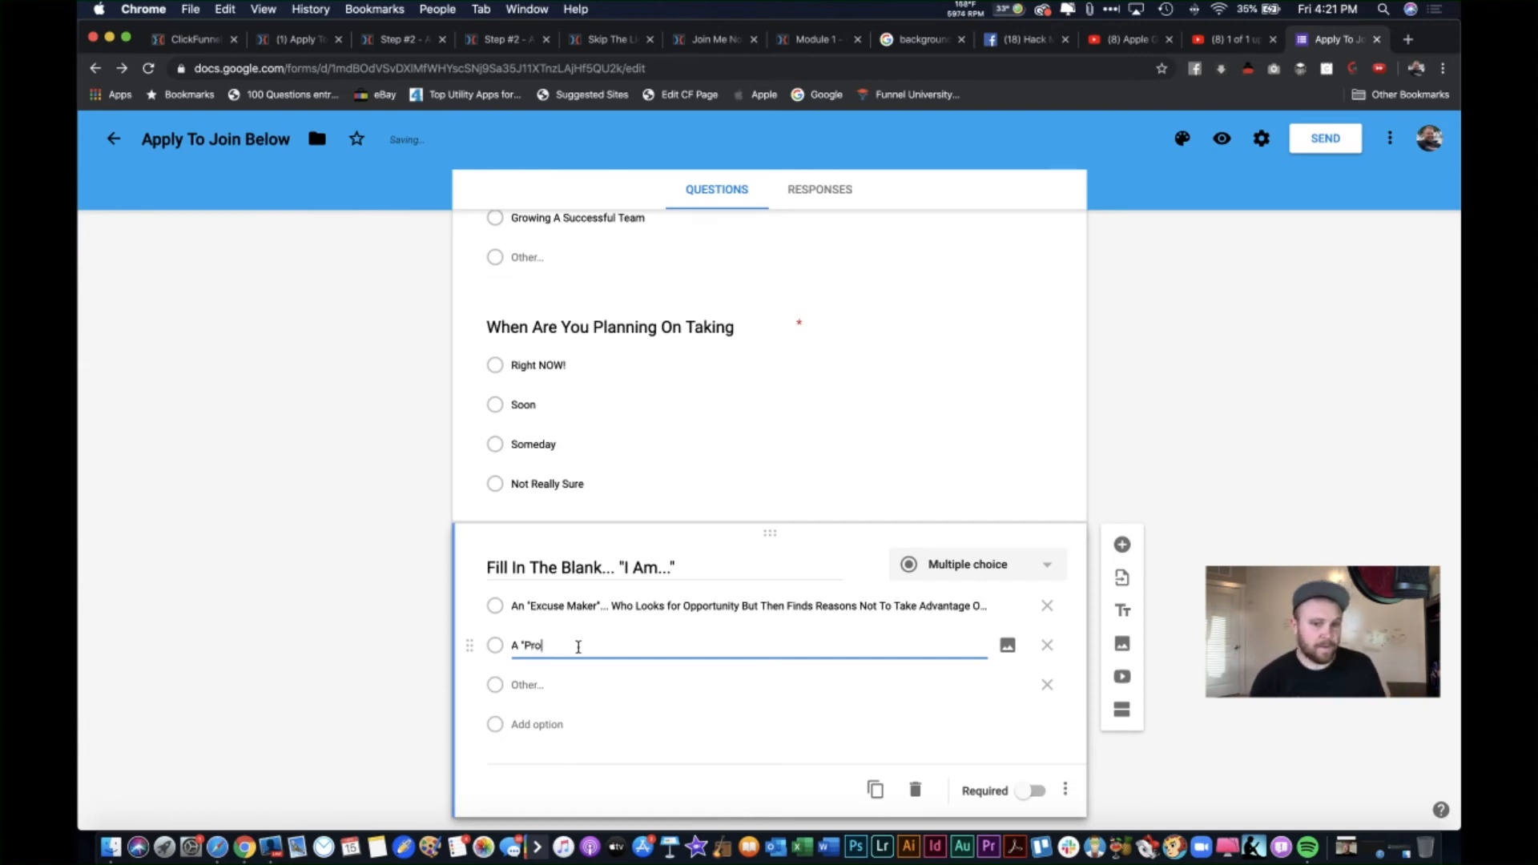
type("crasti")
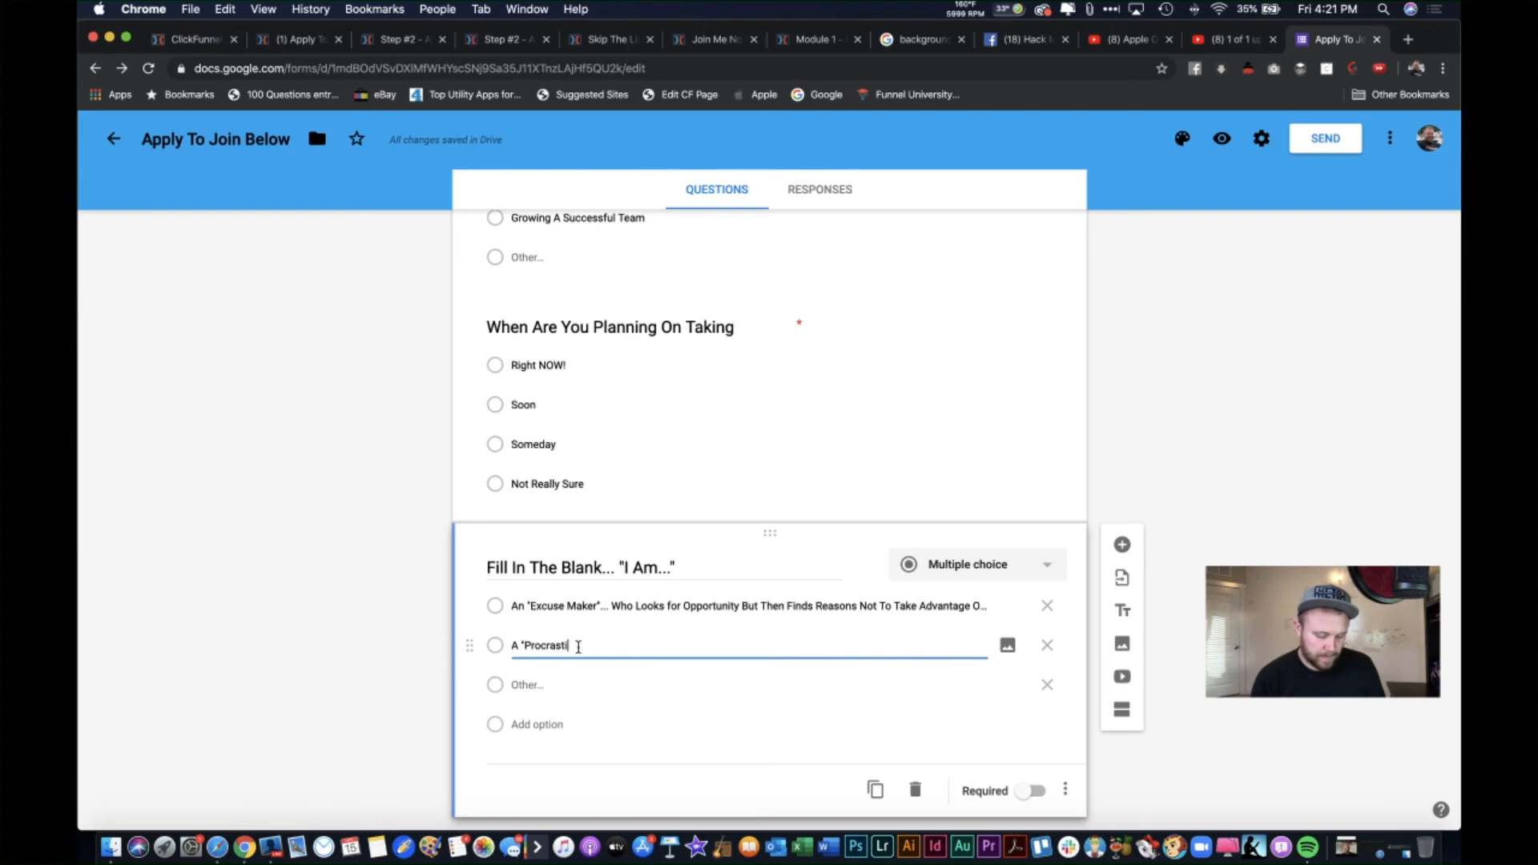
type("an")
key("BackSpace")
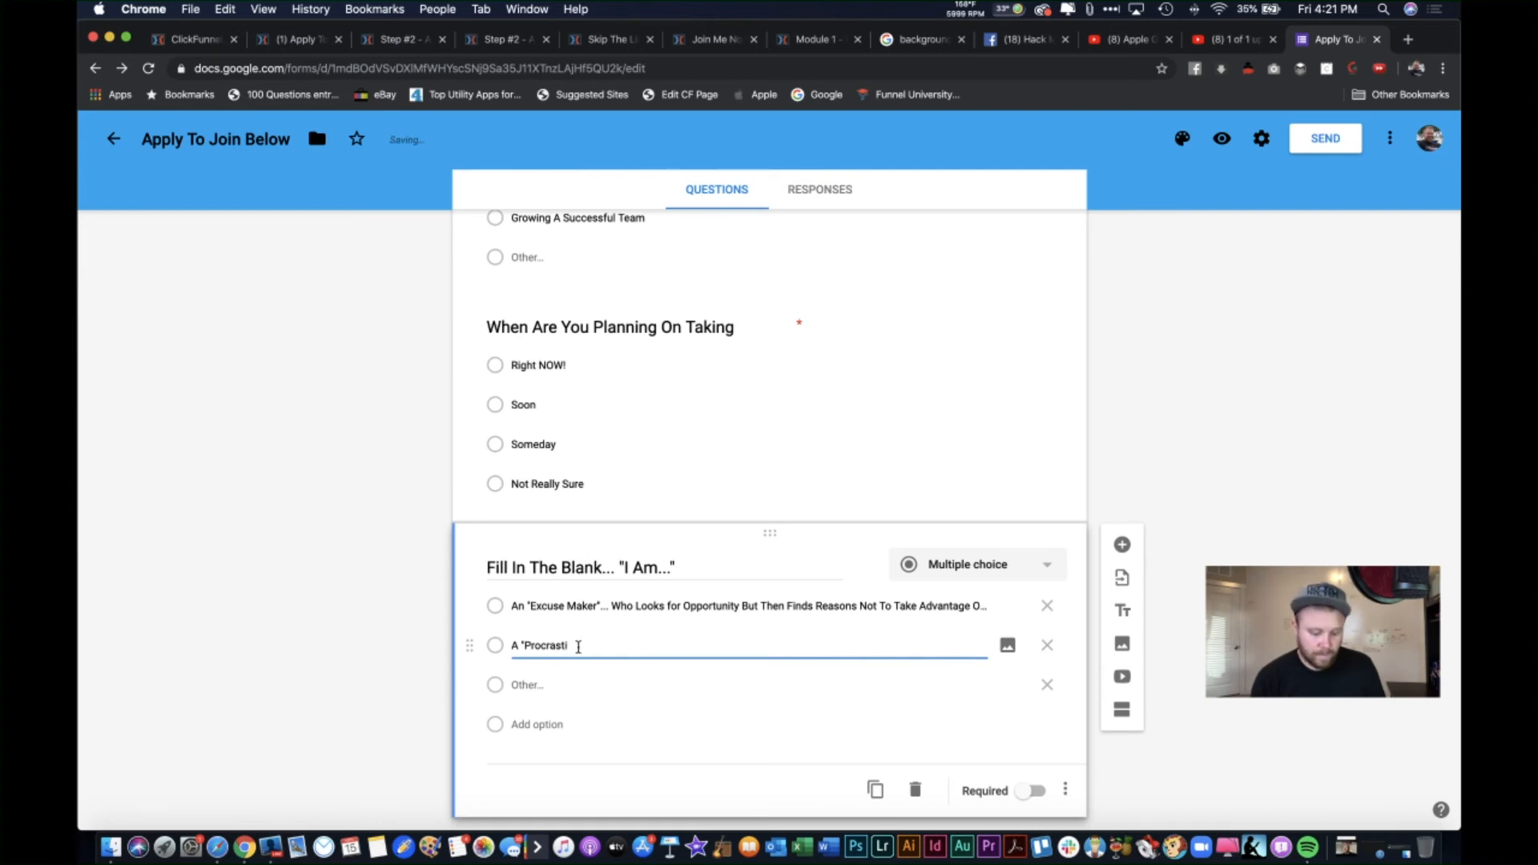
type("nator")
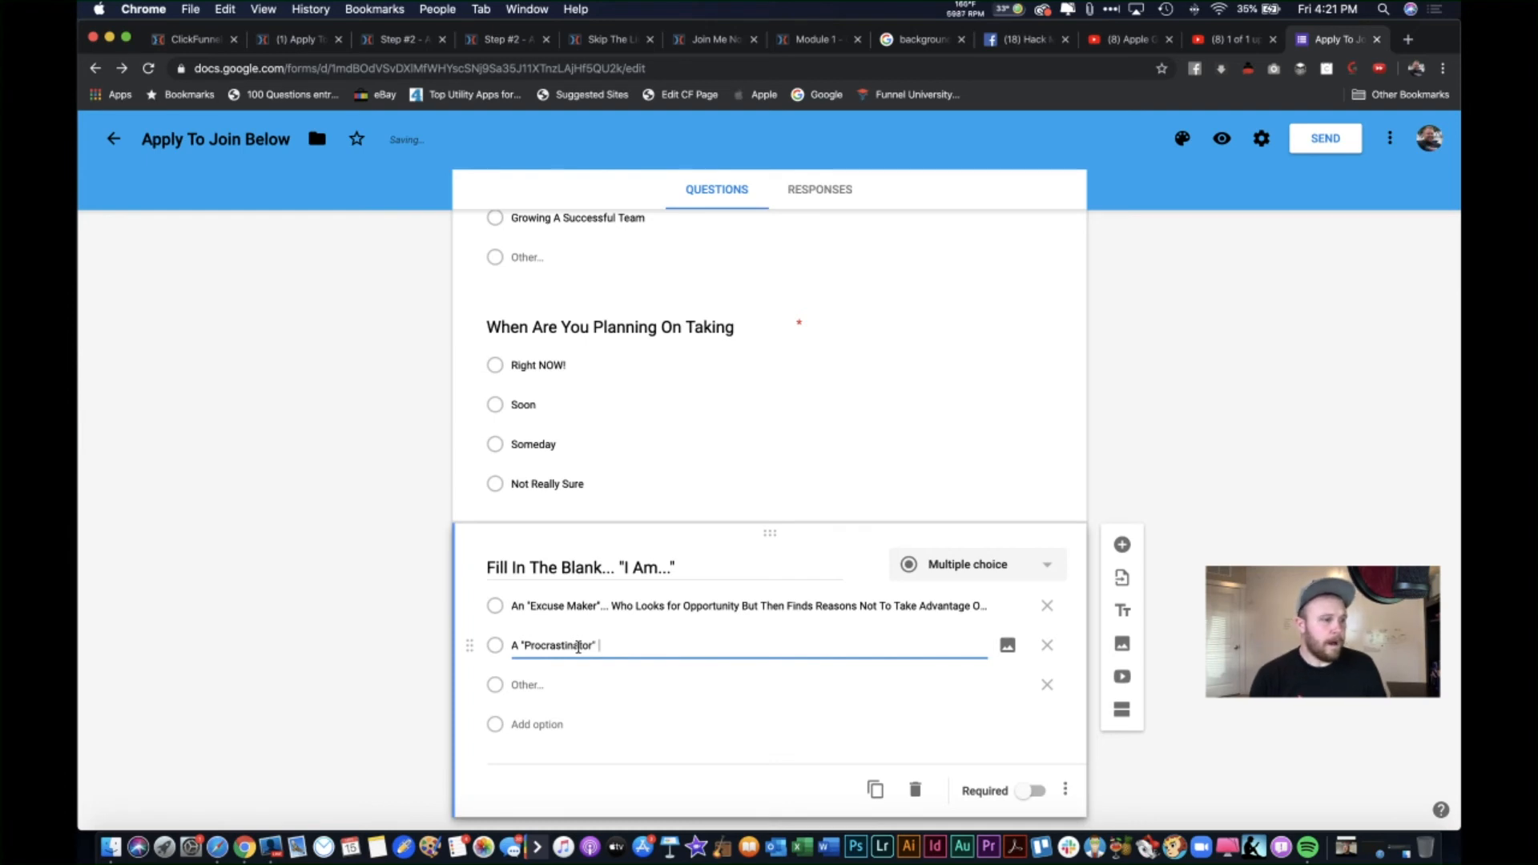
type("\" ")
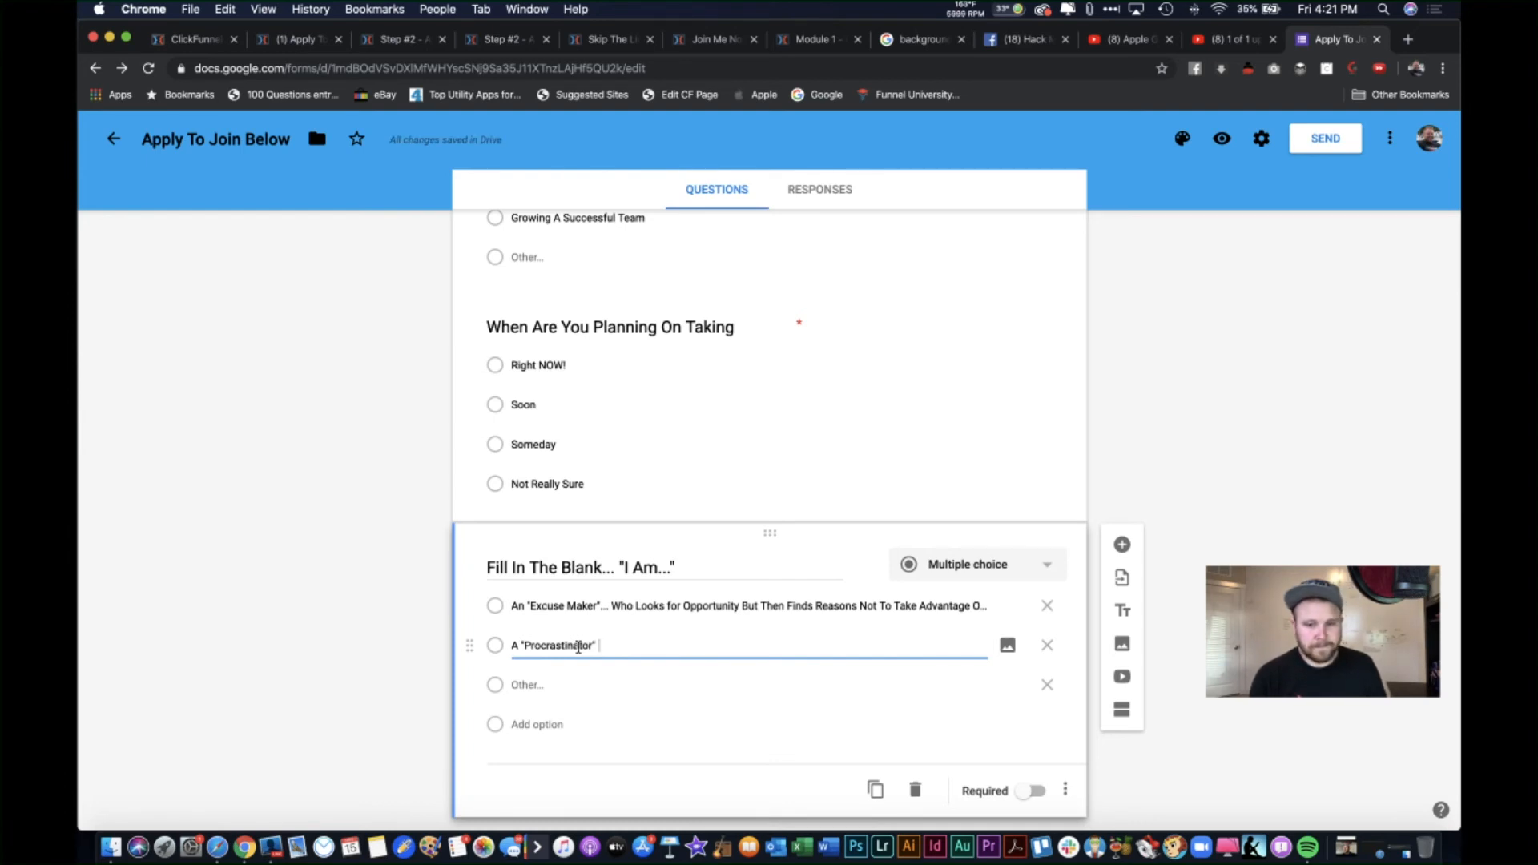
type("E")
key("BackSpace")
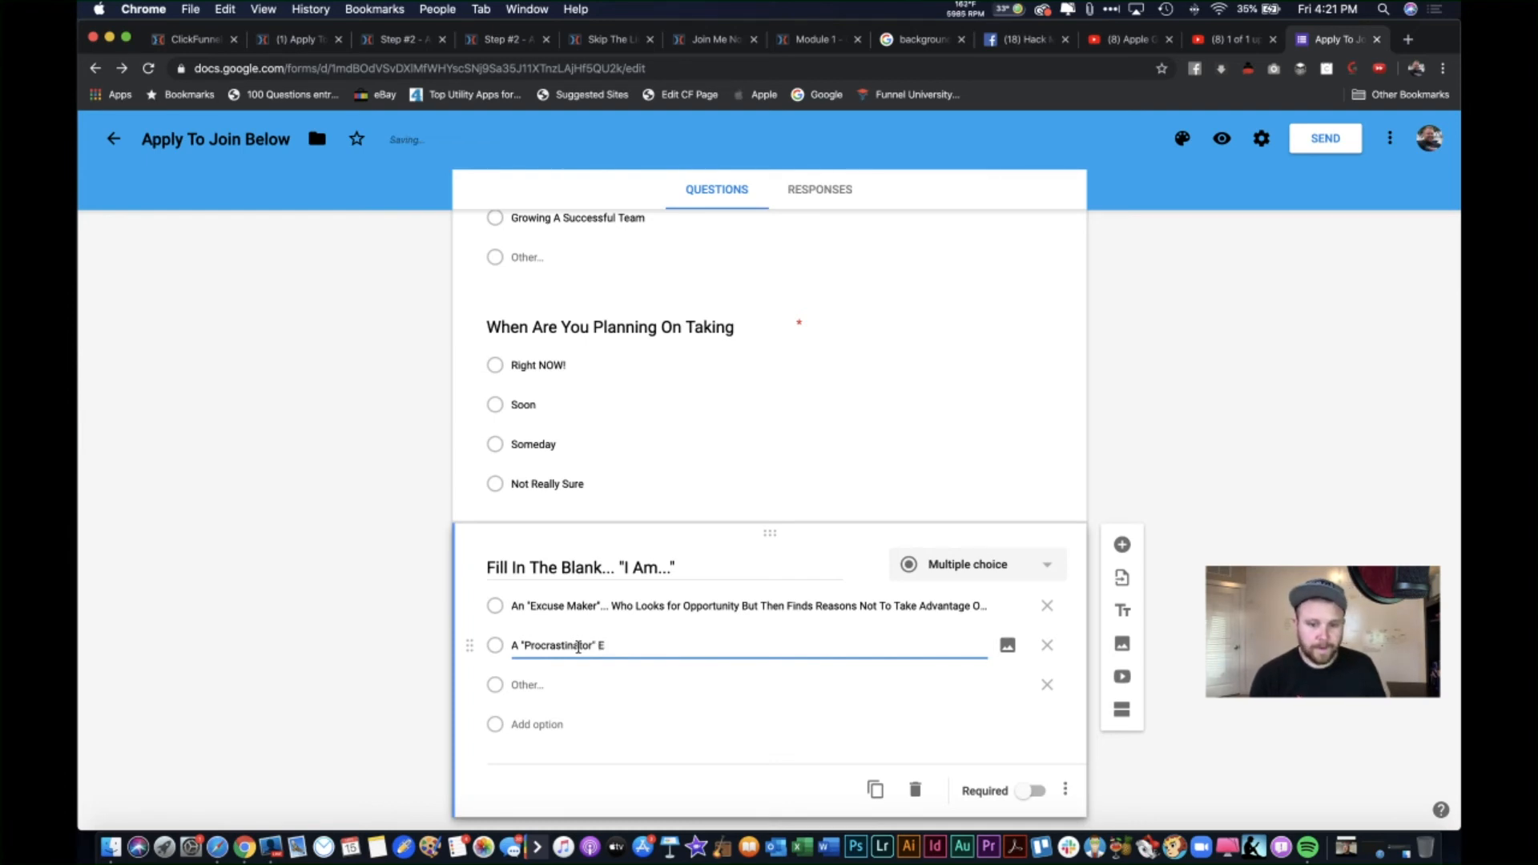
type("ho Se")
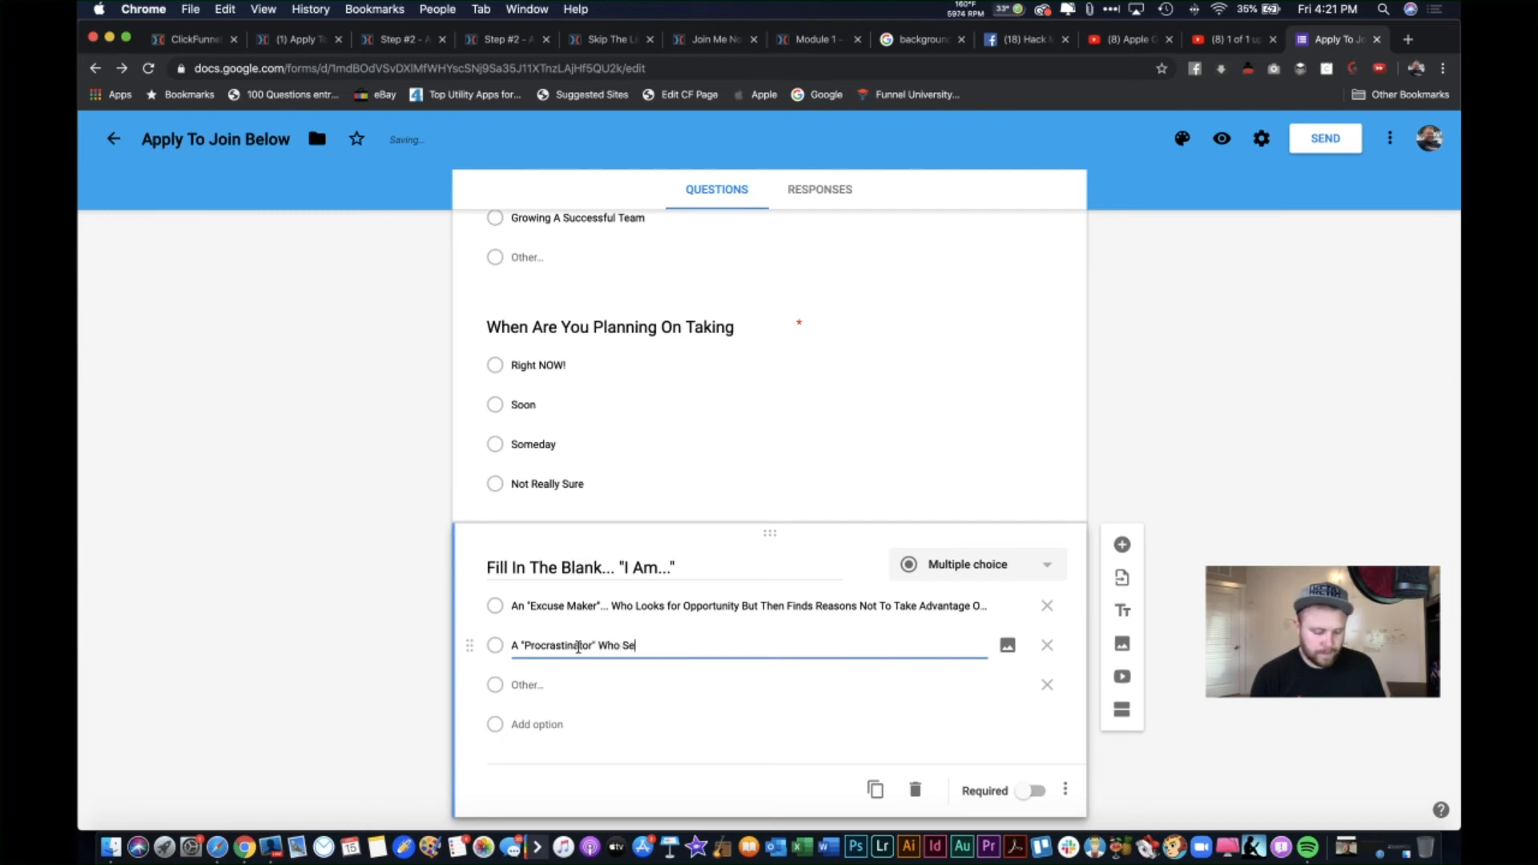
type("es The")
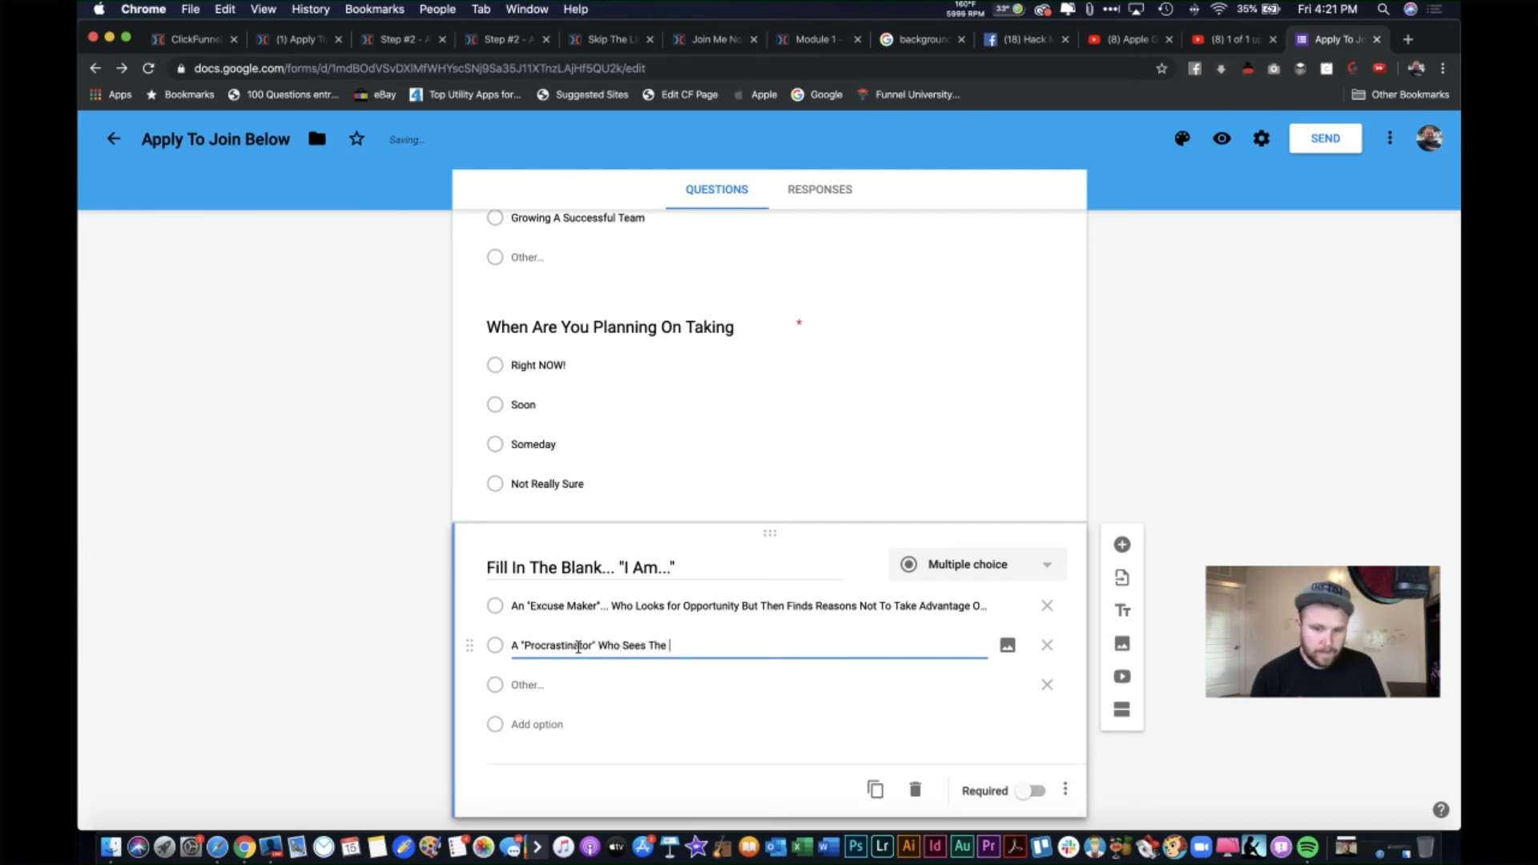
key("BackSpace")
key("BackSpace")
key("BackSpace")
key("BackSpace")
type("'s The B")
key("BackSpace")
type("v")
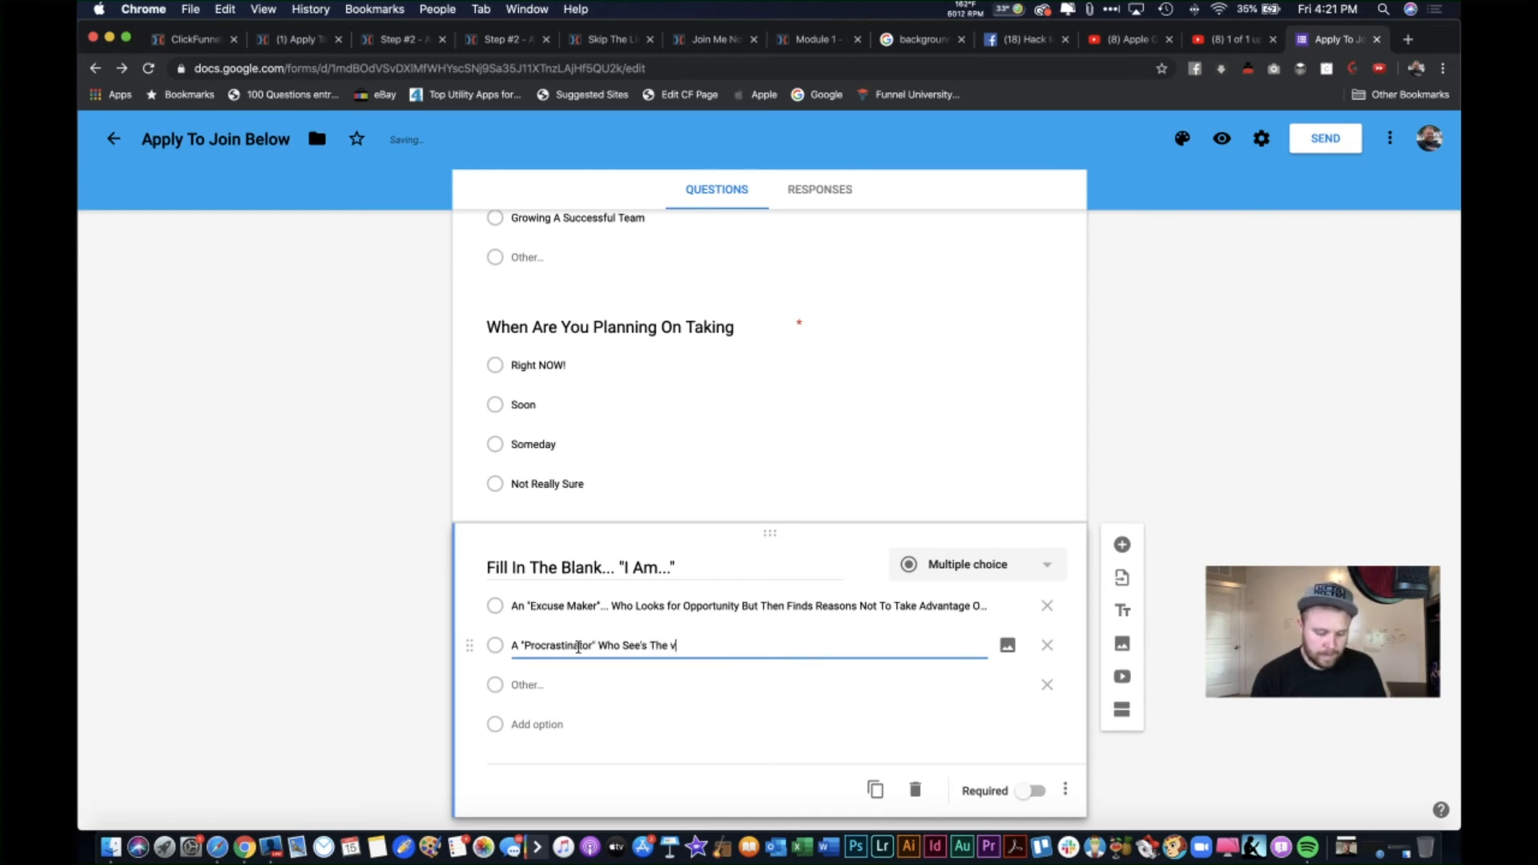
type("alue")
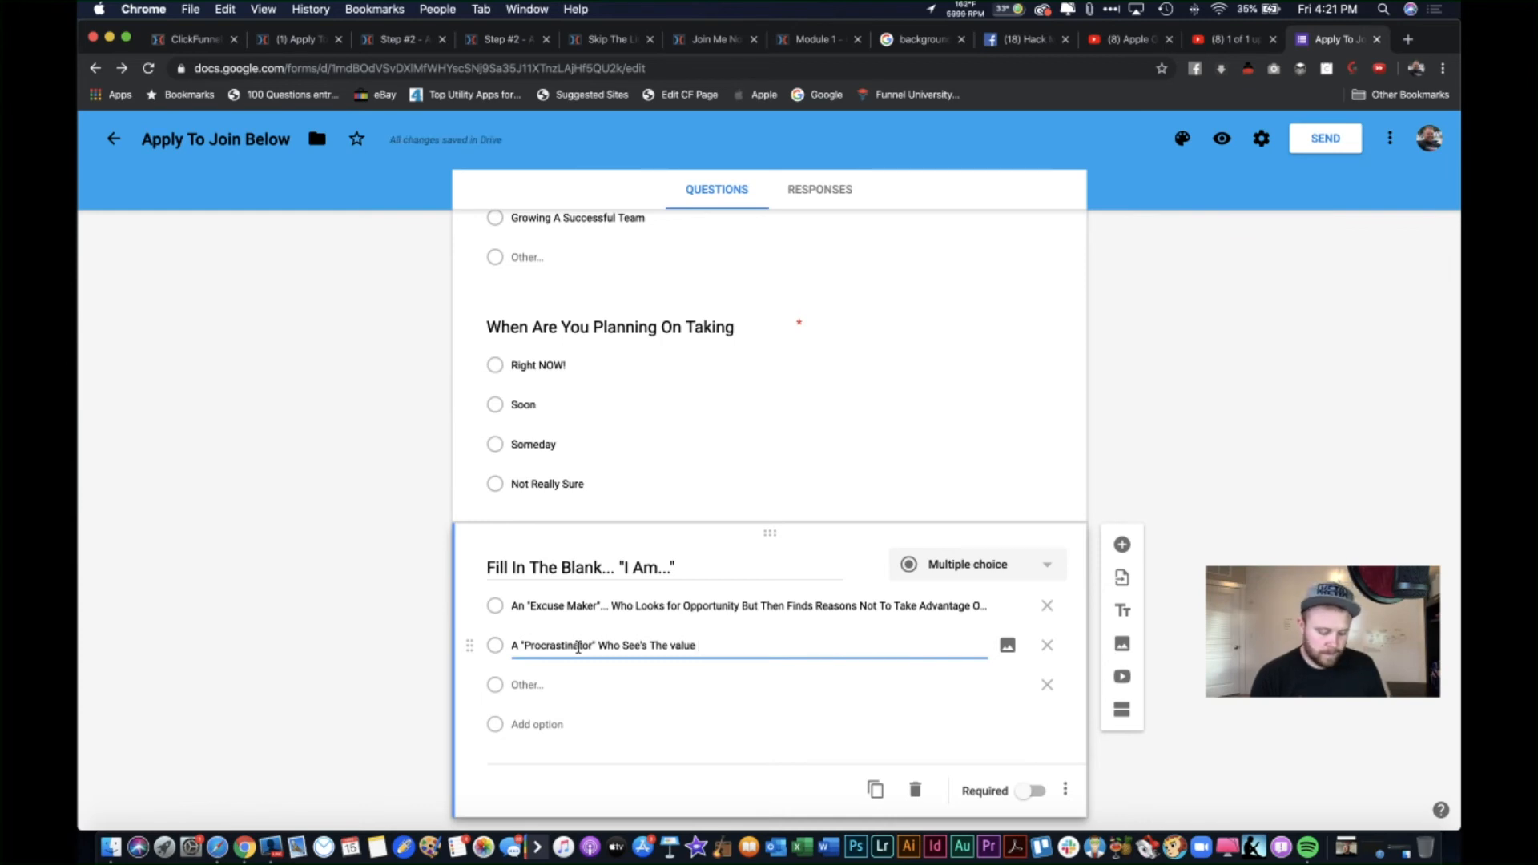
type(" But Never Pulls T")
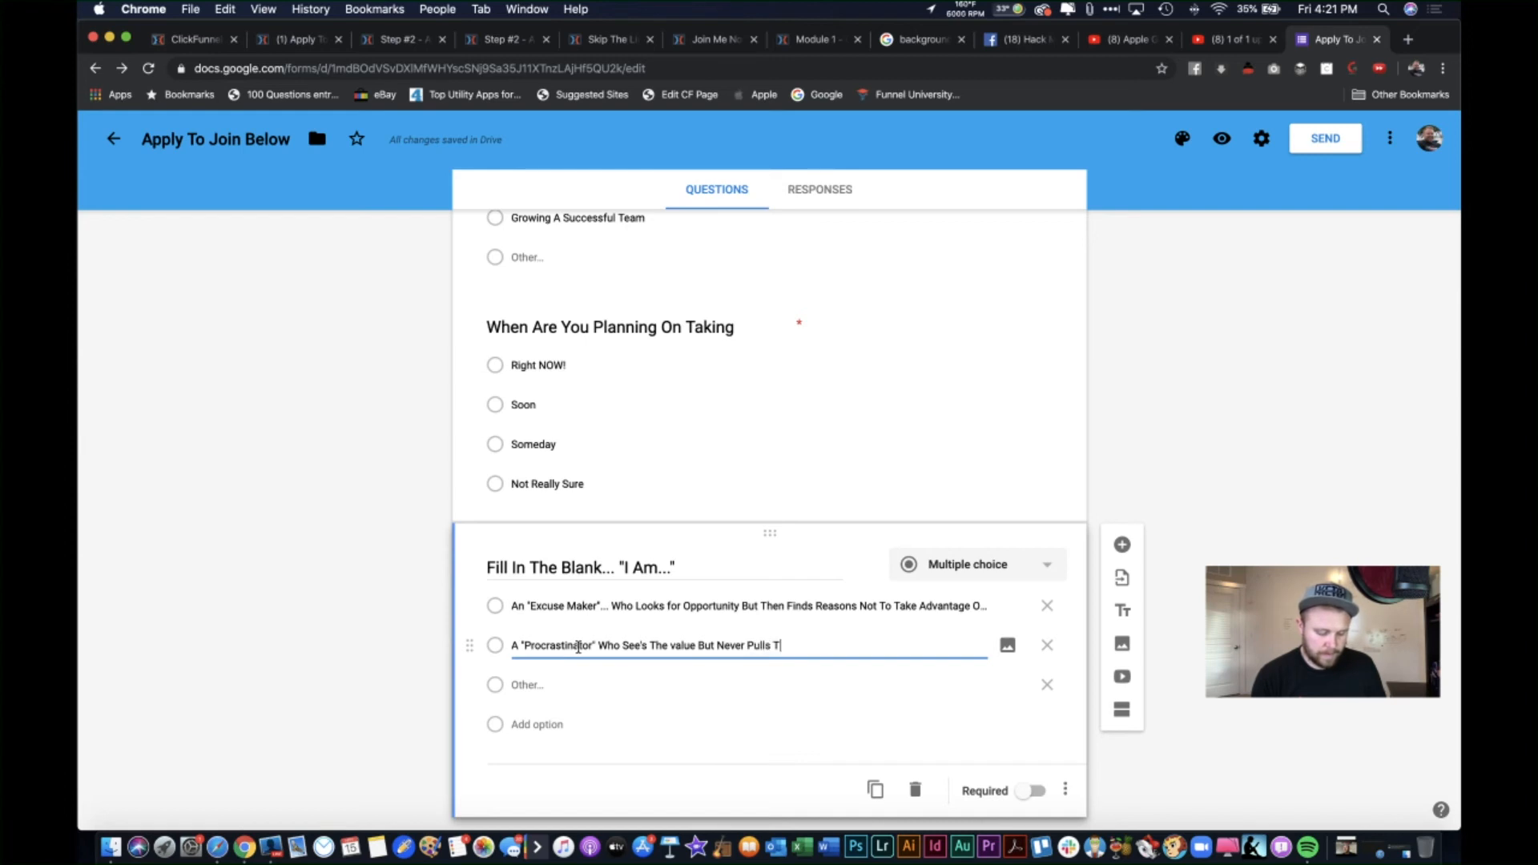
type("he Trigger...")
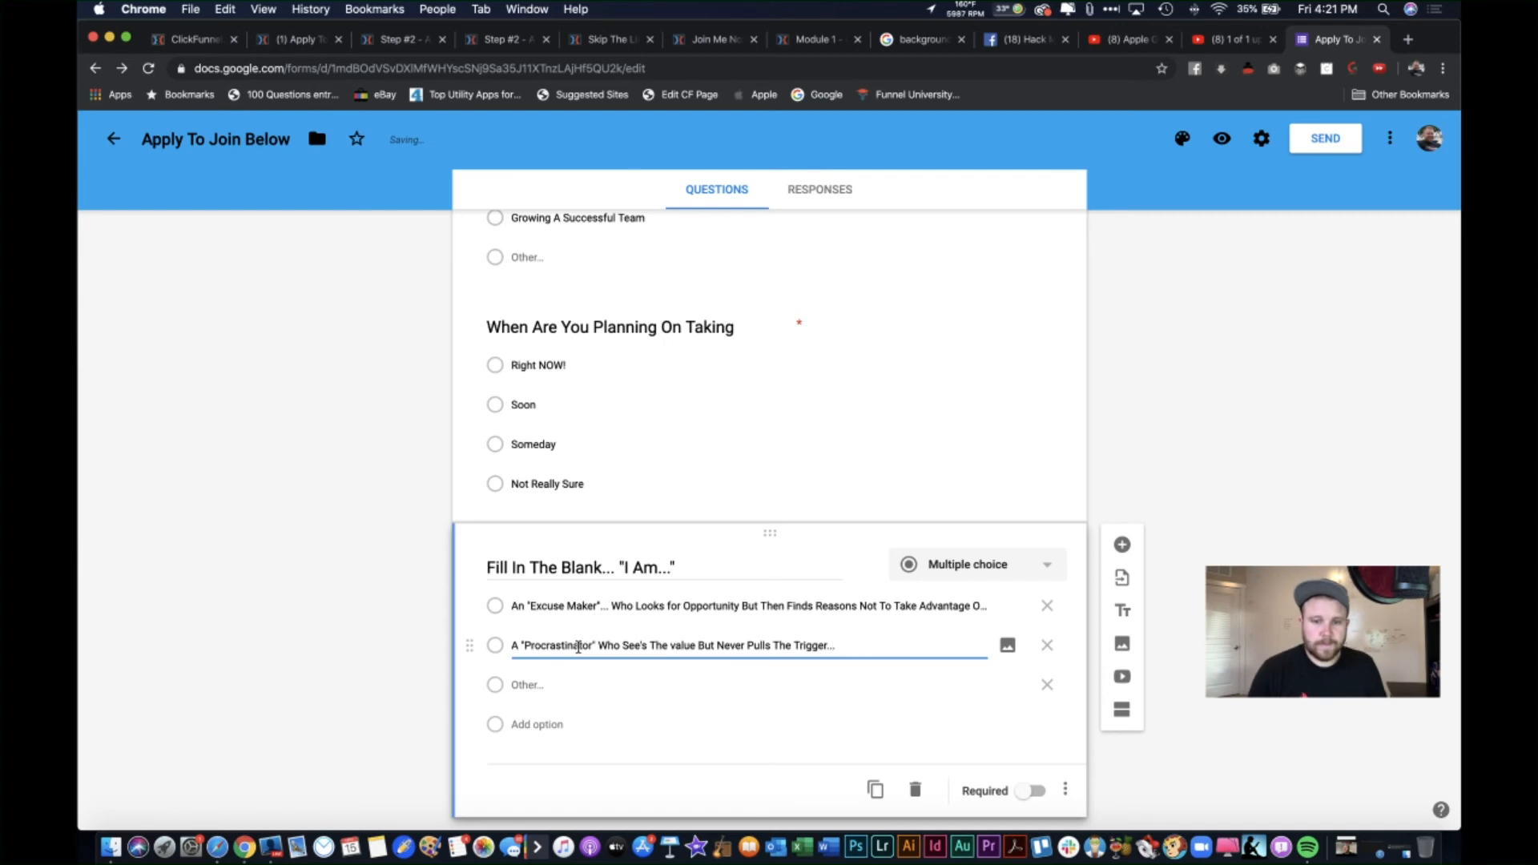
left_click(561, 685)
left_click(544, 730)
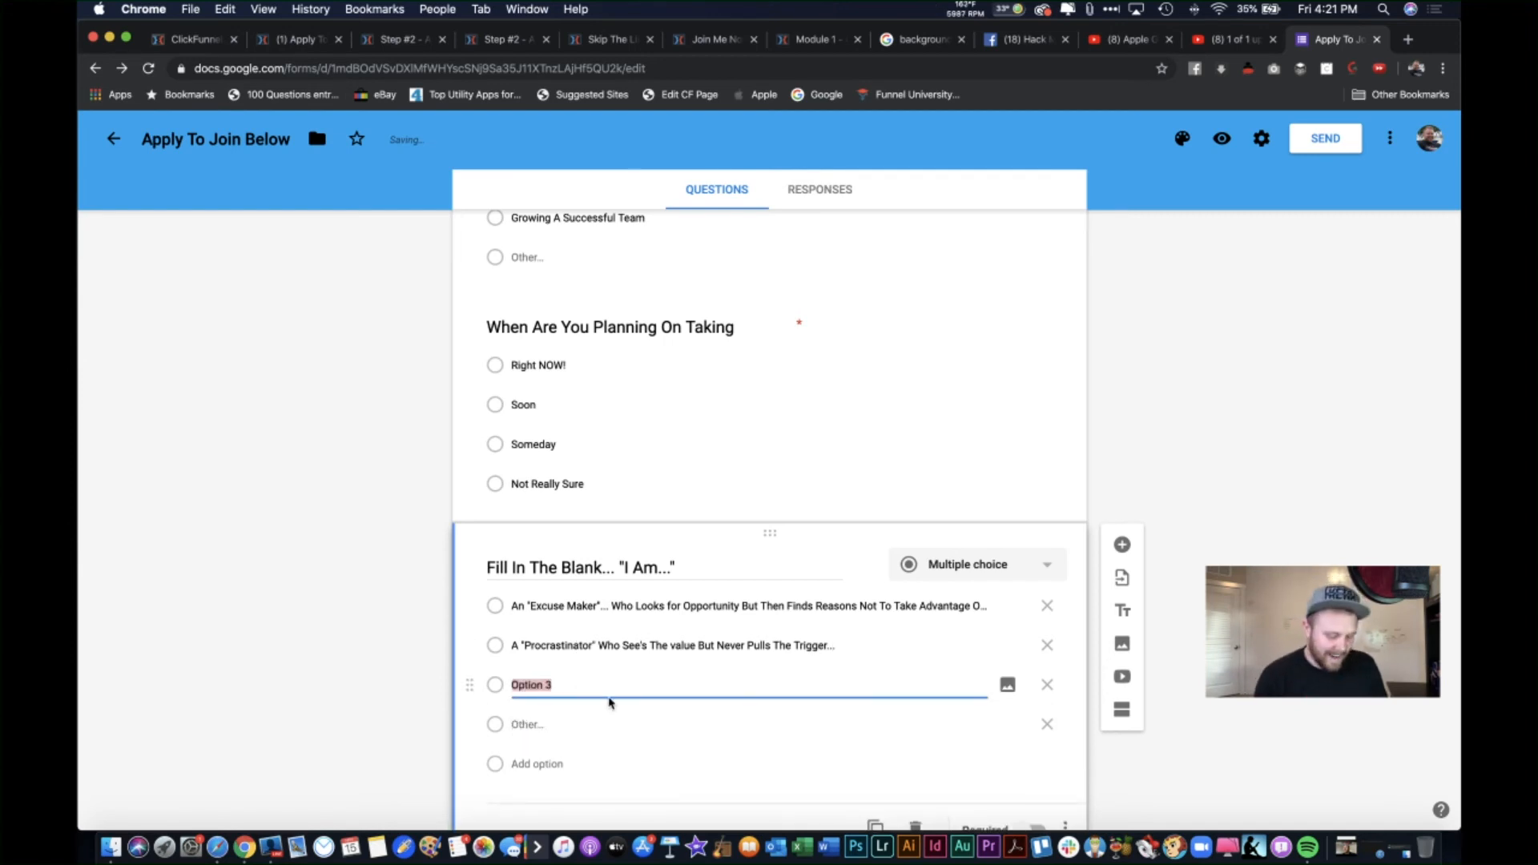
Step: Enter the third answer 'An "Action Taker" Who See's The Opportunity And Moves Forward Quickly...'
type("An \"Sction ")
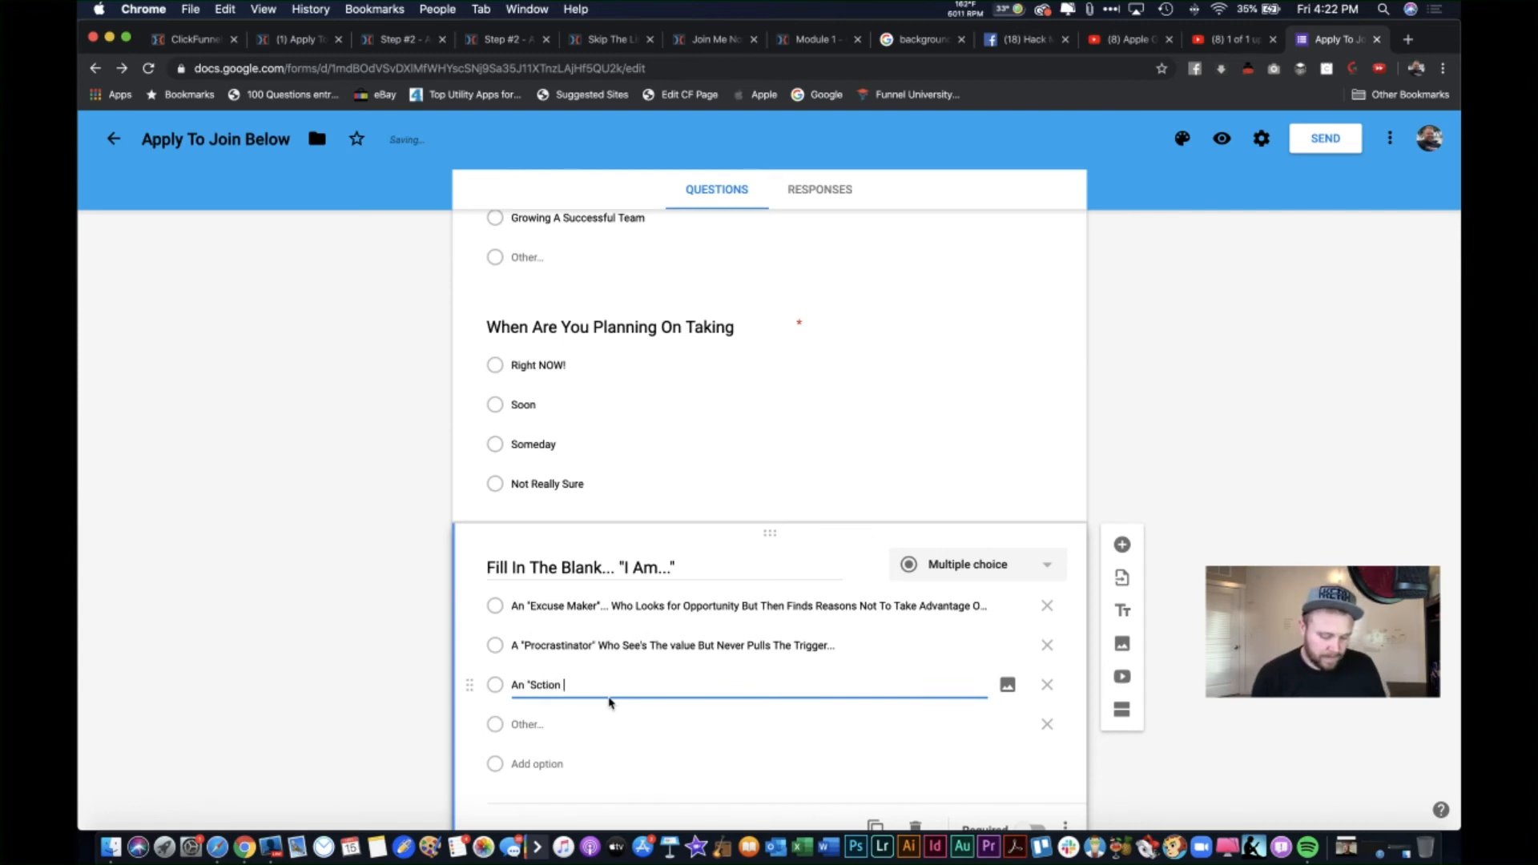
type("Taker")
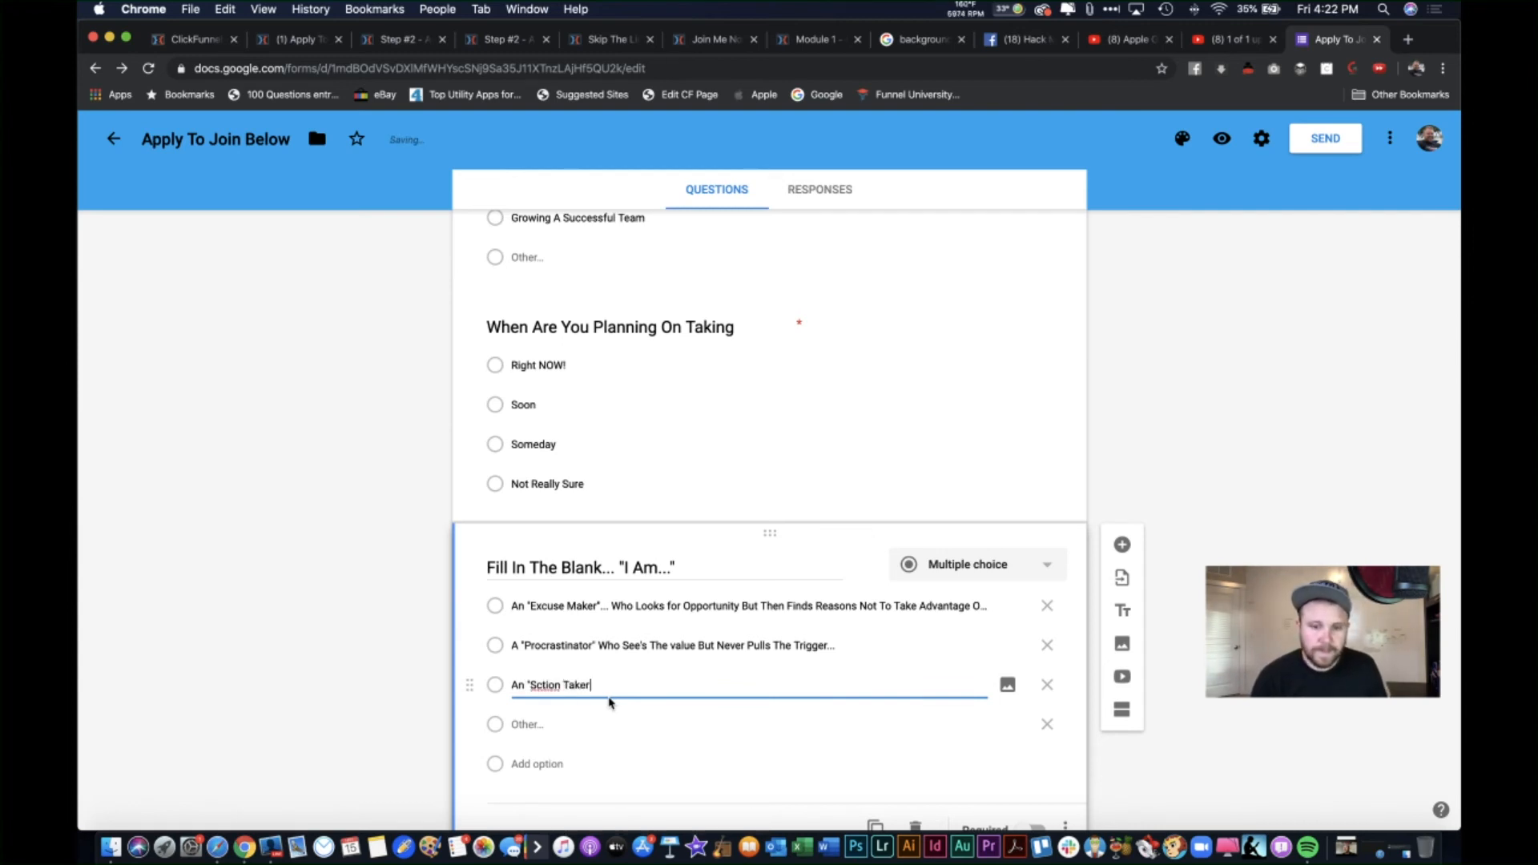
left_click(539, 688)
key("BackSpace")
type("A")
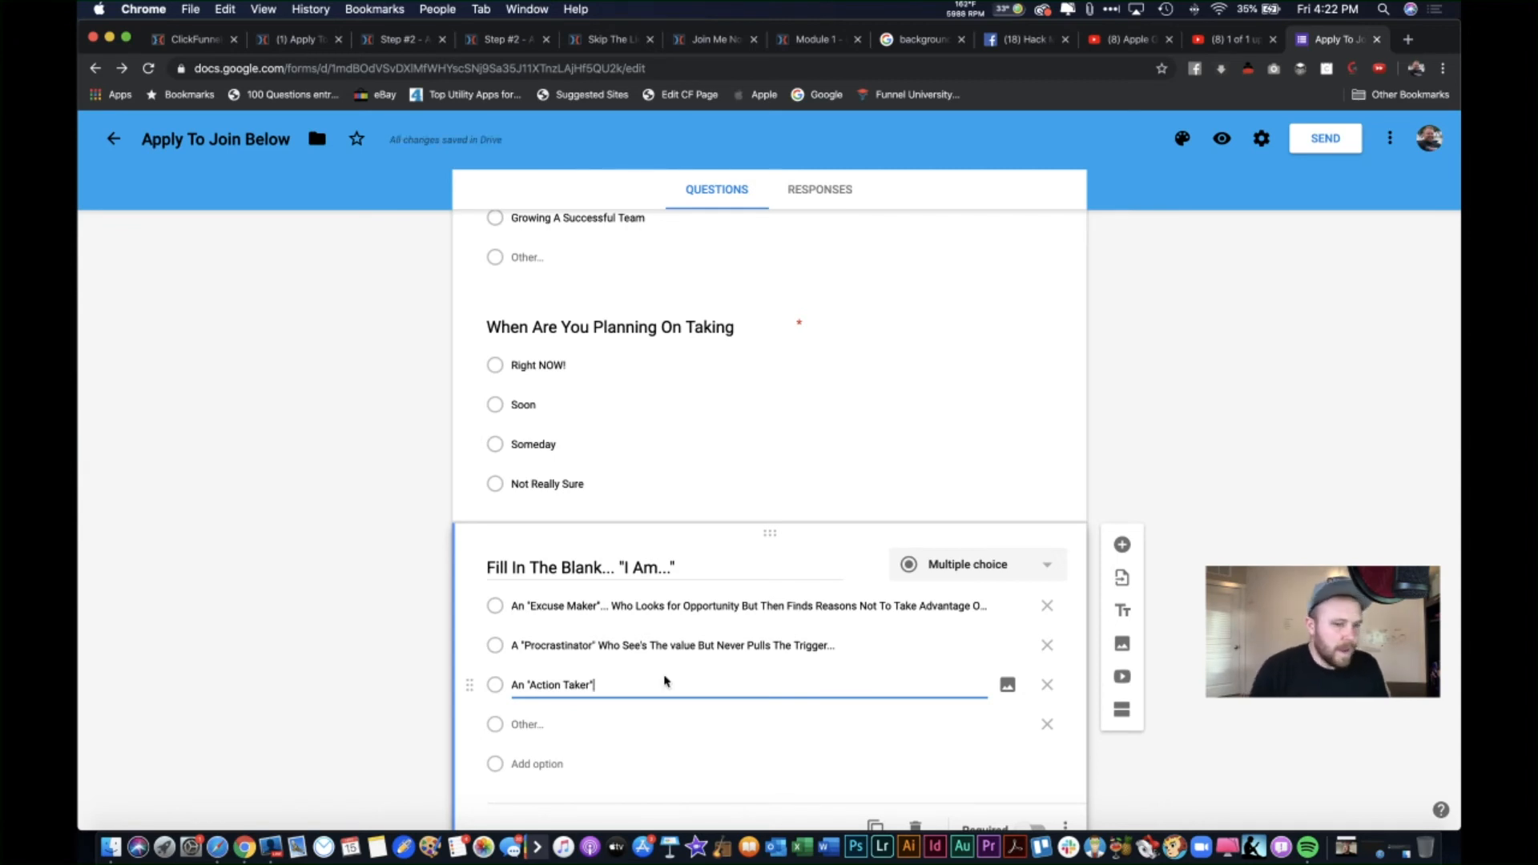
type("Who S")
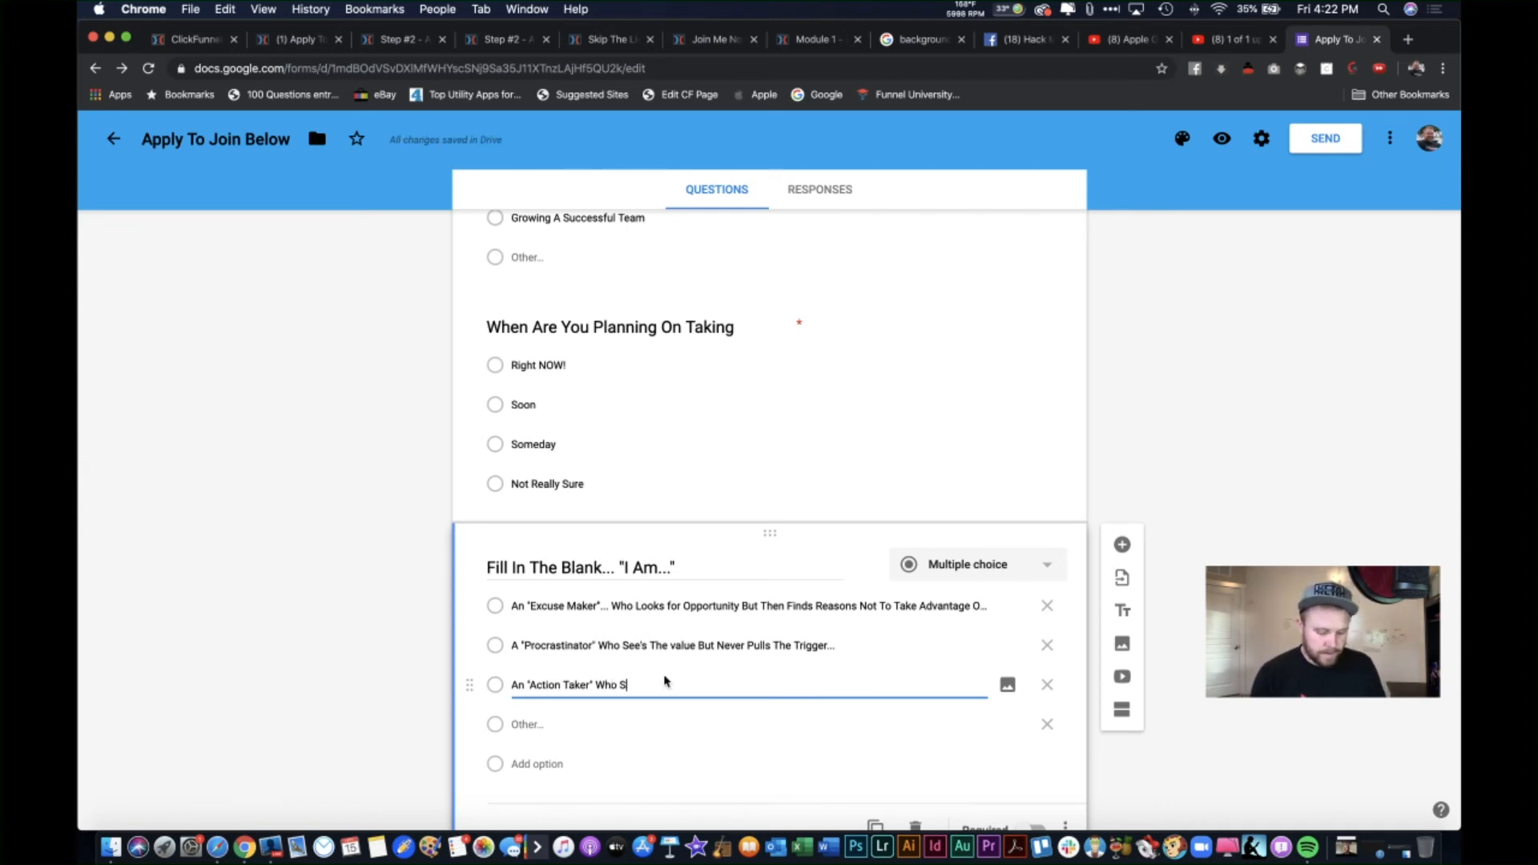
type("ee's The")
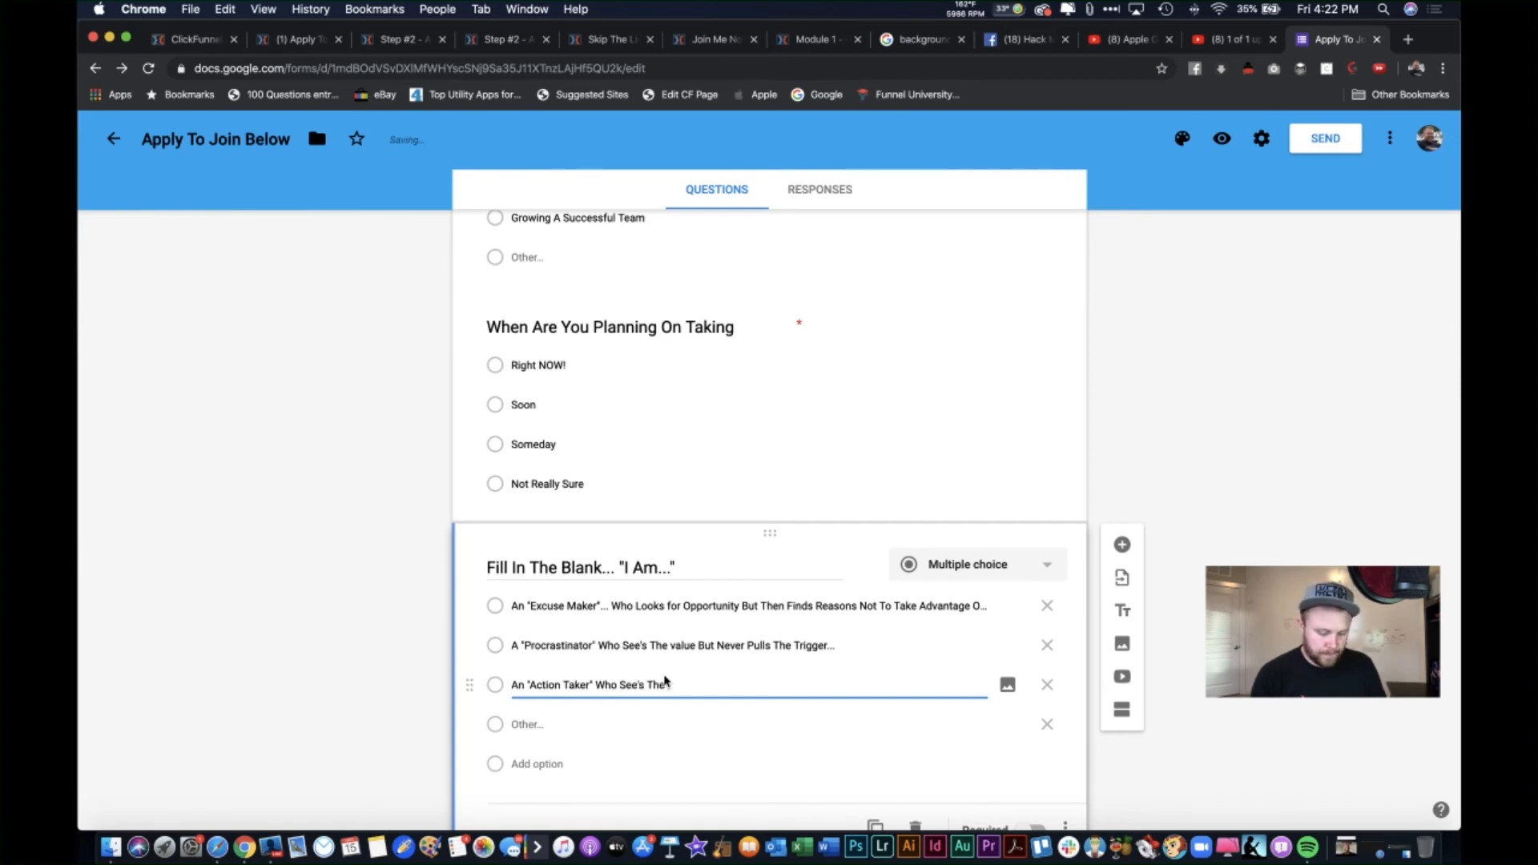
type(" Opportunity ")
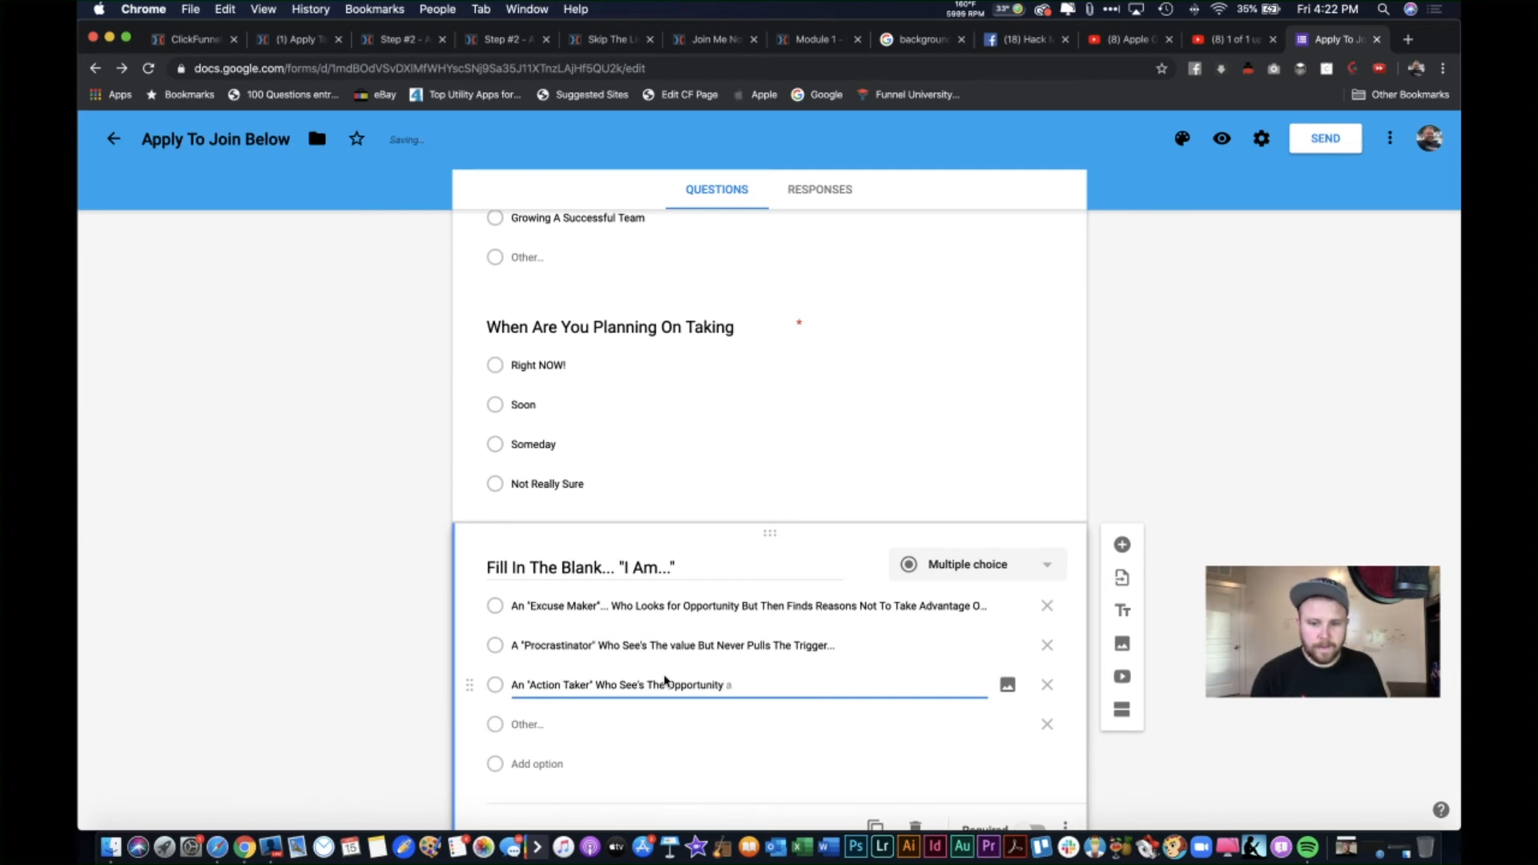
type("And")
key("BackSpace")
type("nd Moves")
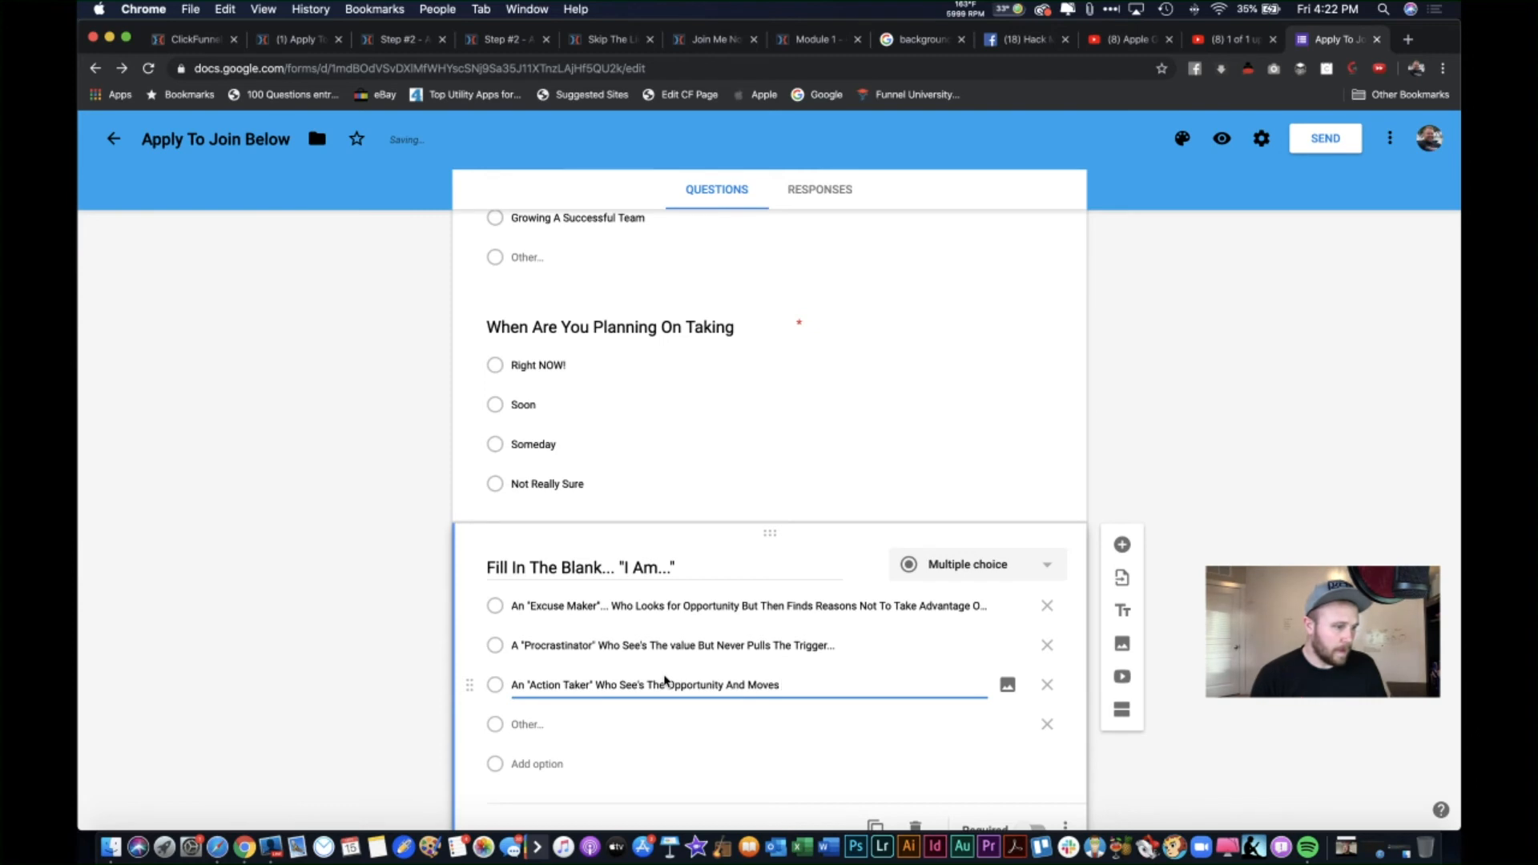
type(" Fo")
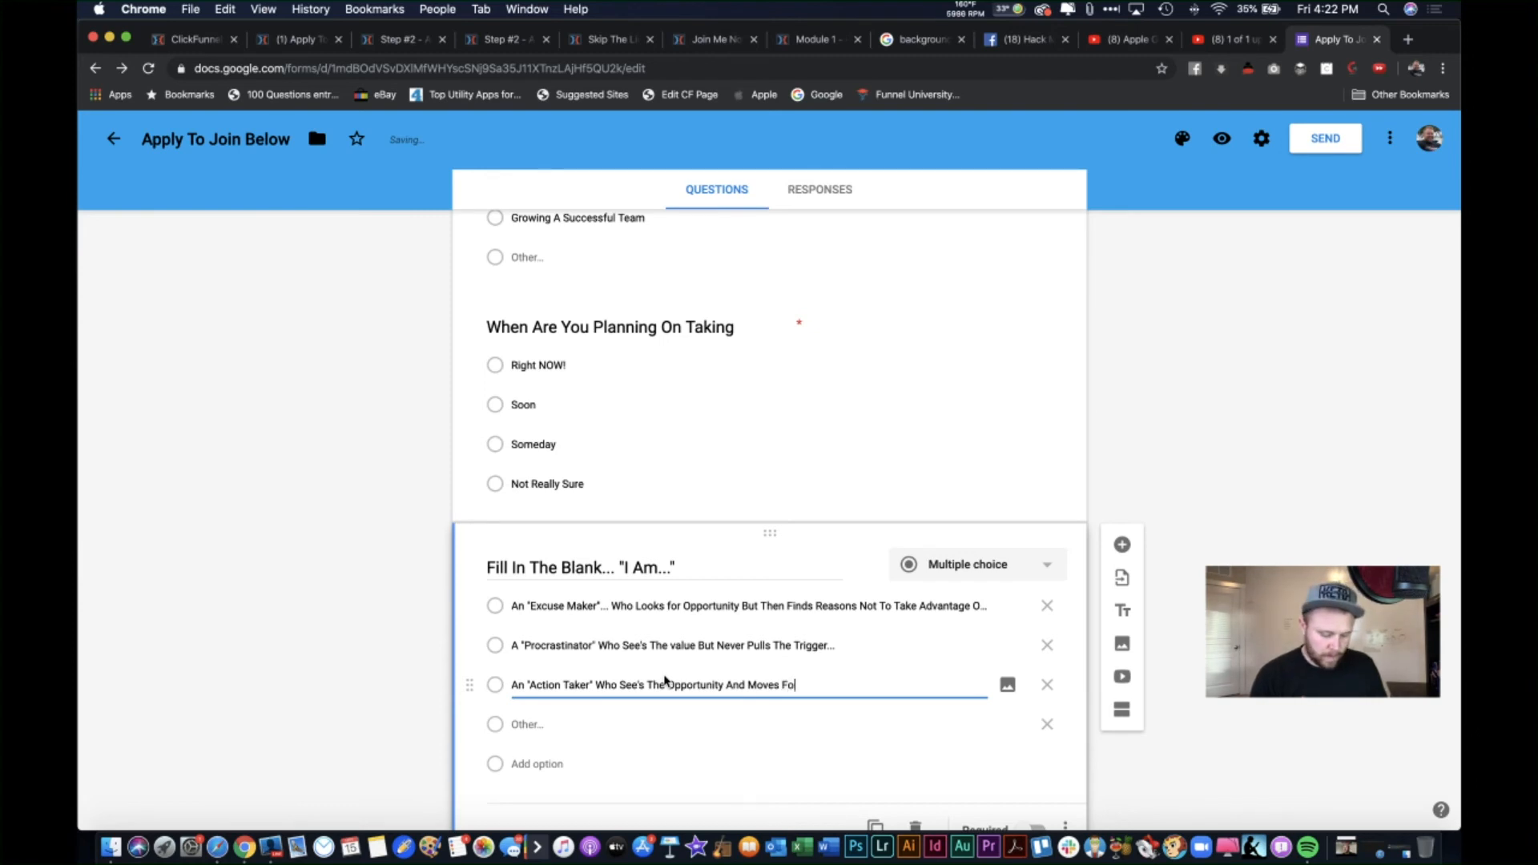
type("rward Quickluy")
key("BackSpace")
key("BackSpace")
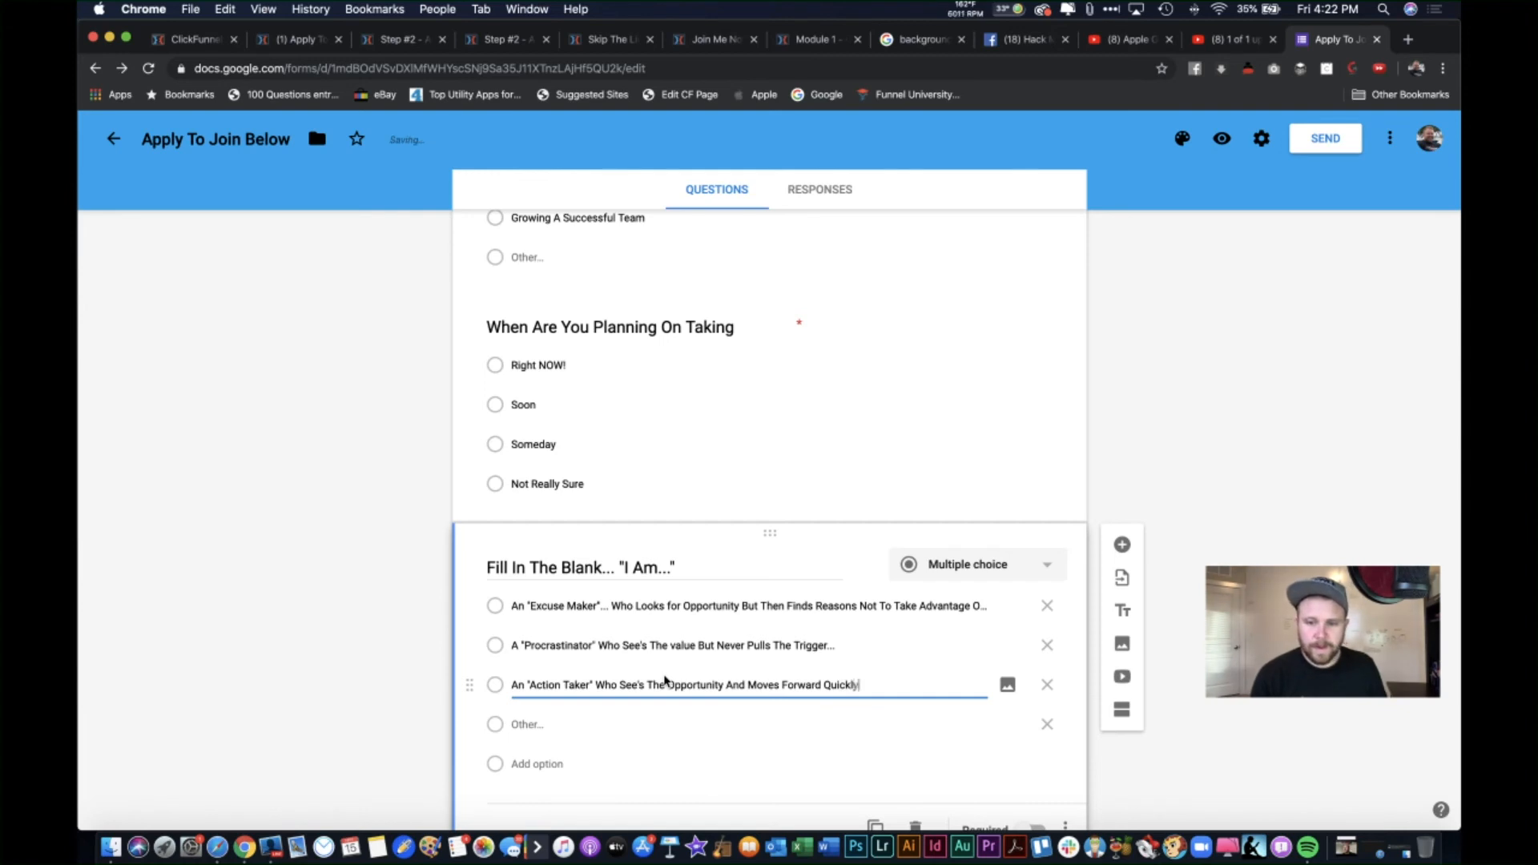
type("y...")
left_click(893, 725)
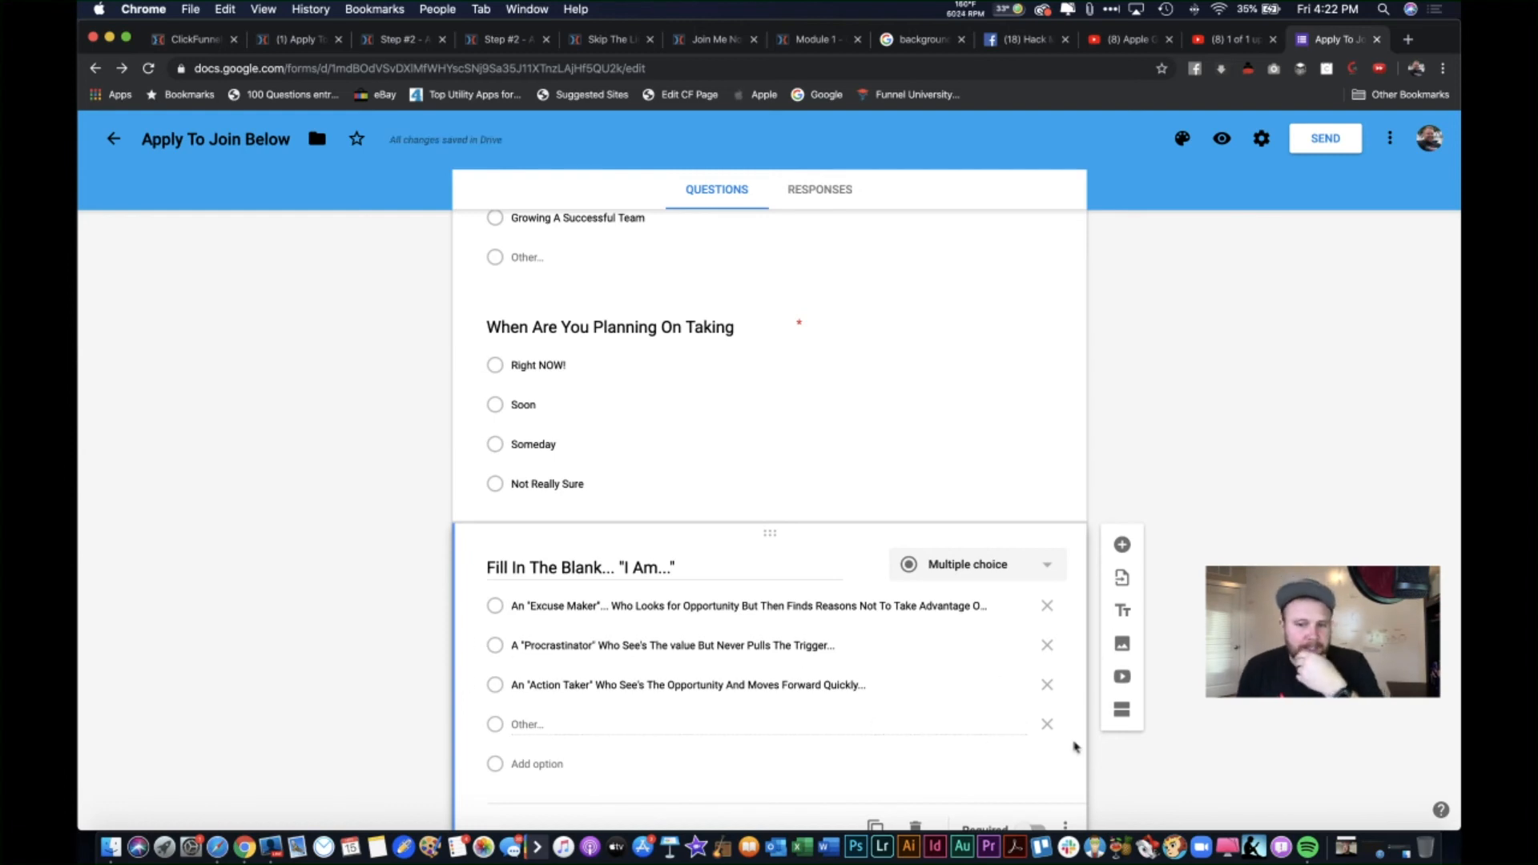
Step: Remove the Other option from 'Fill In The Blank... I Am...' and make that question required
left_click(1048, 725)
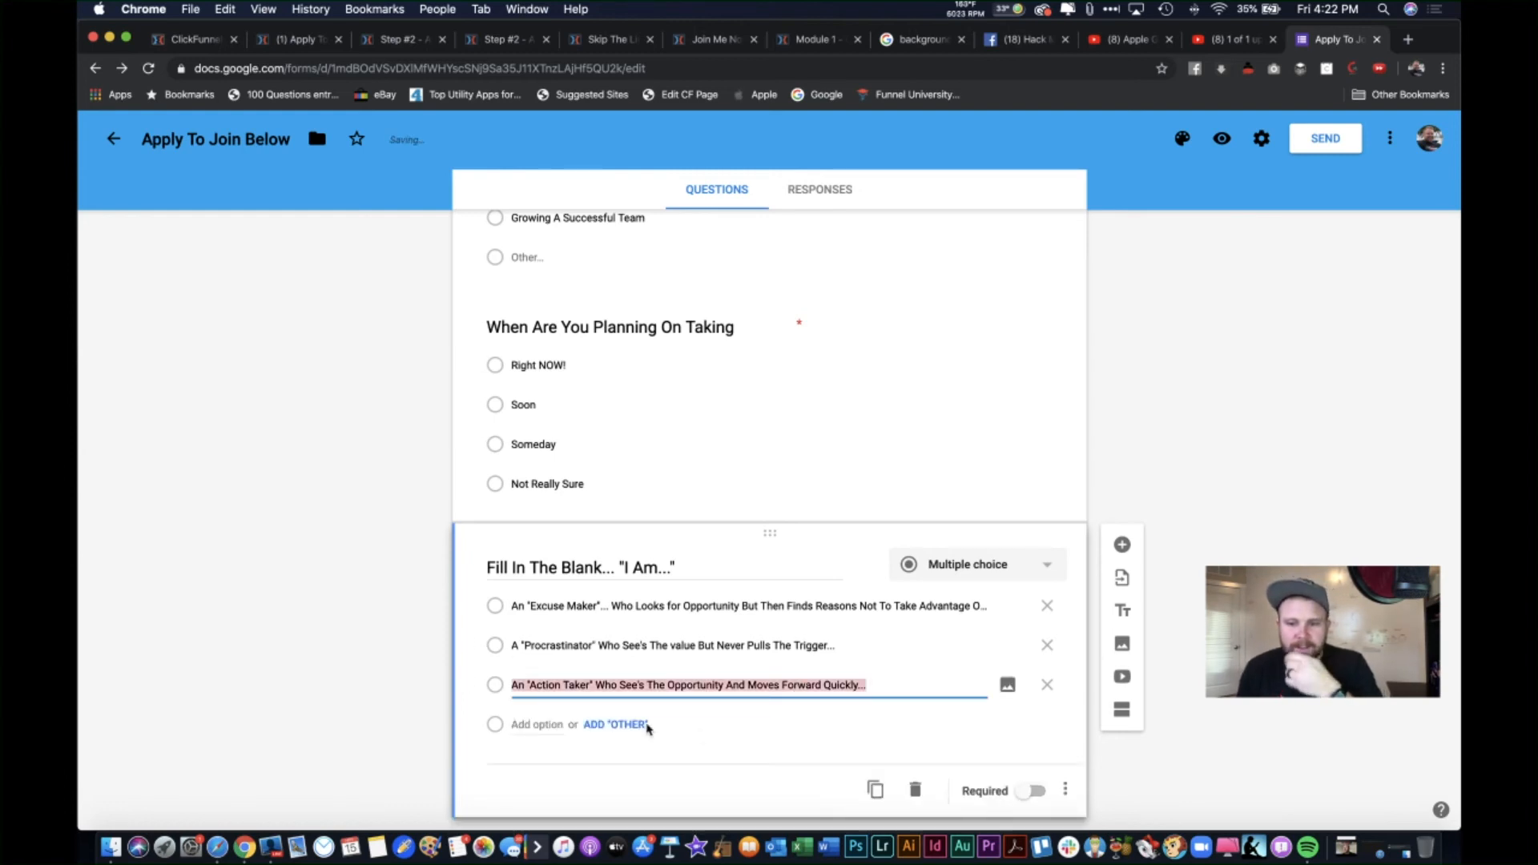
left_click(1036, 803)
left_click(1035, 794)
scroll(769, 521, "down", 1)
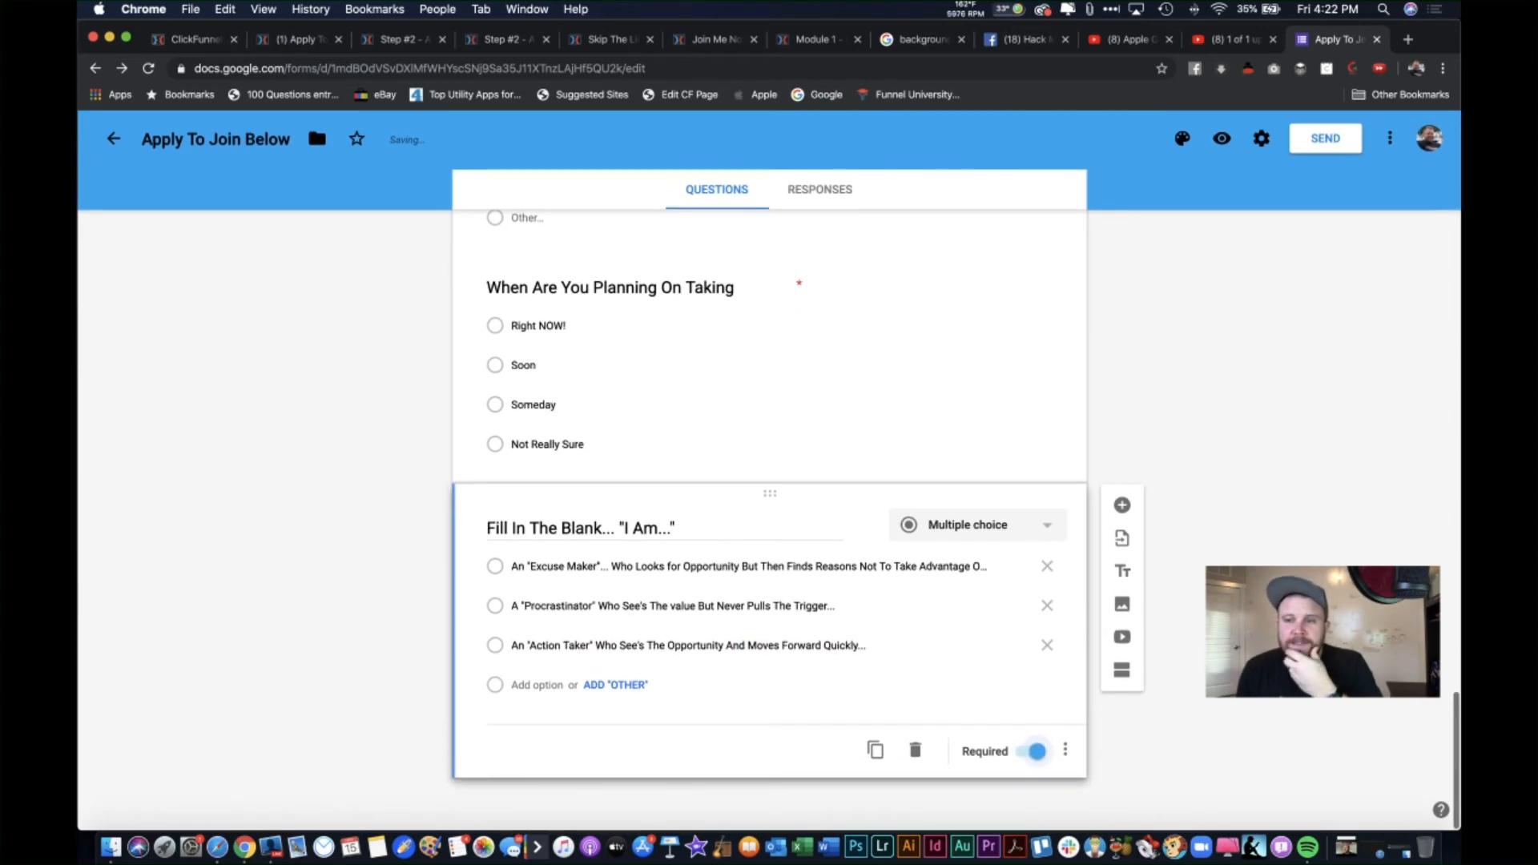
scroll(1118, 344, "up", 20)
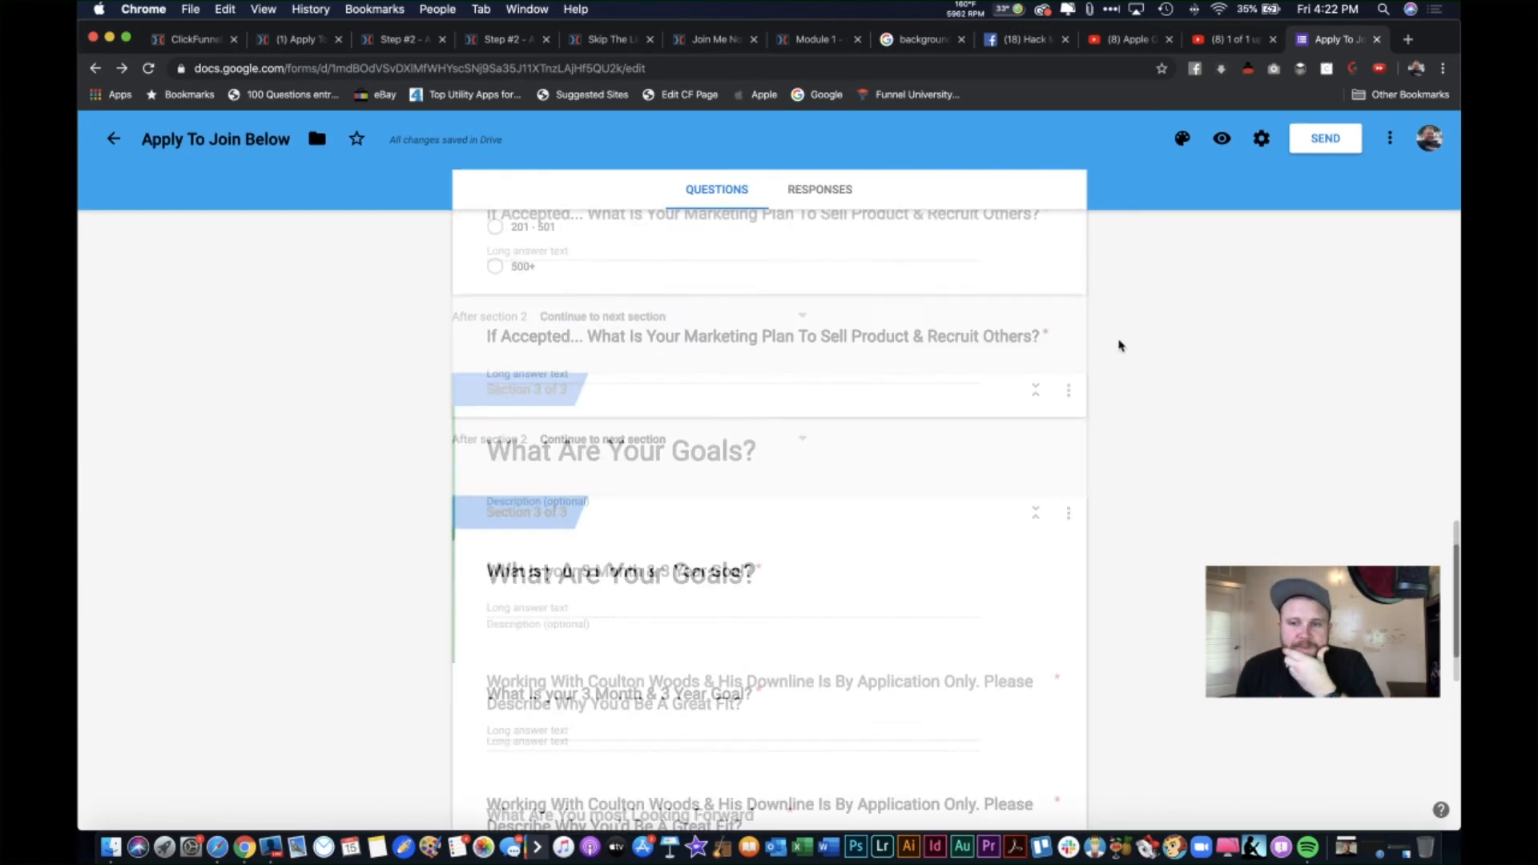
scroll(1121, 407, "down", 15)
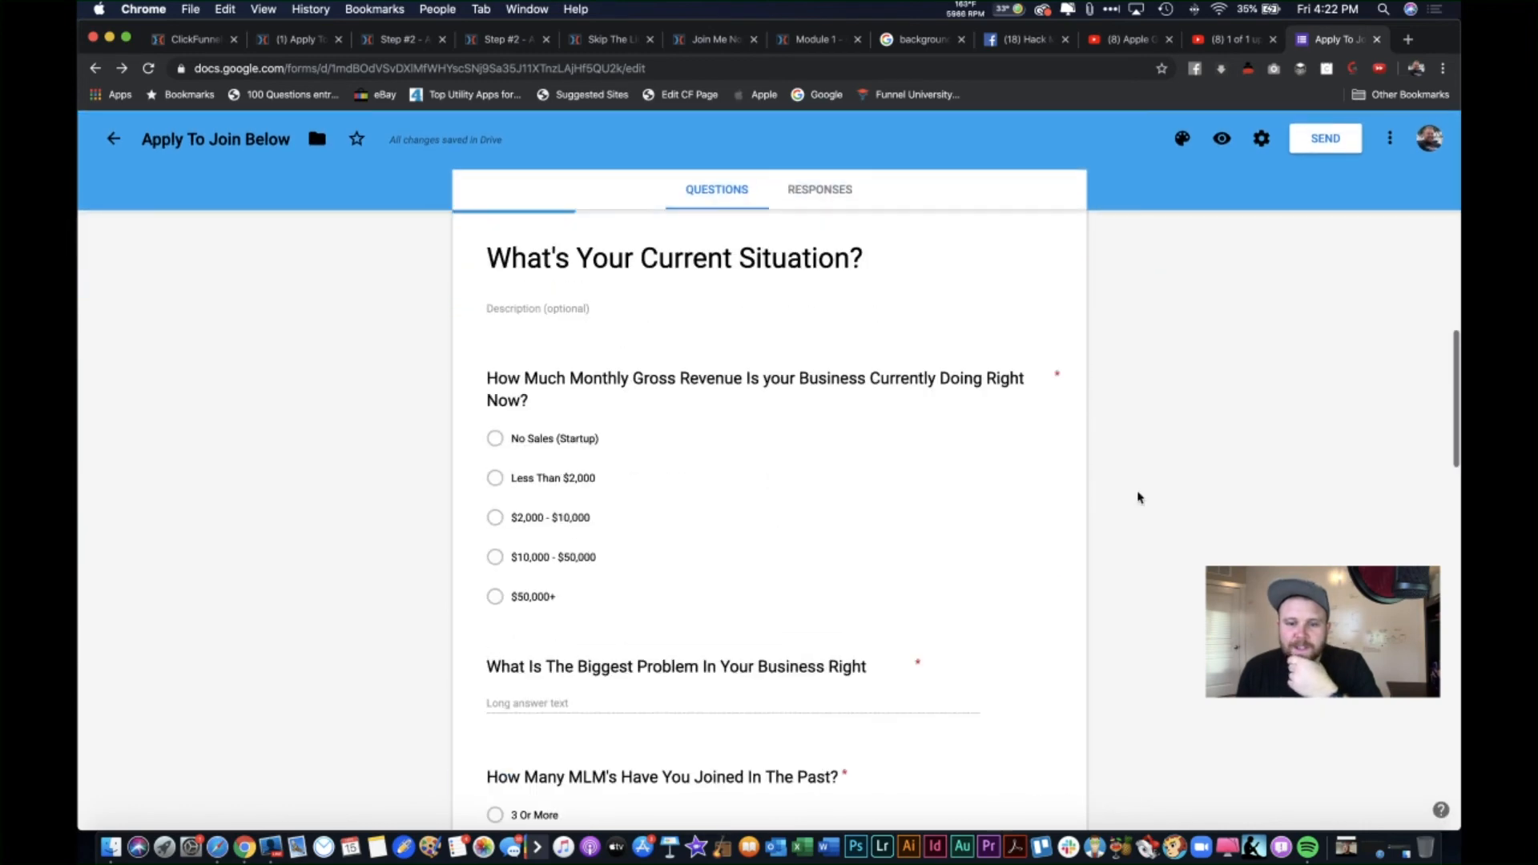
scroll(1186, 649, "down", 3)
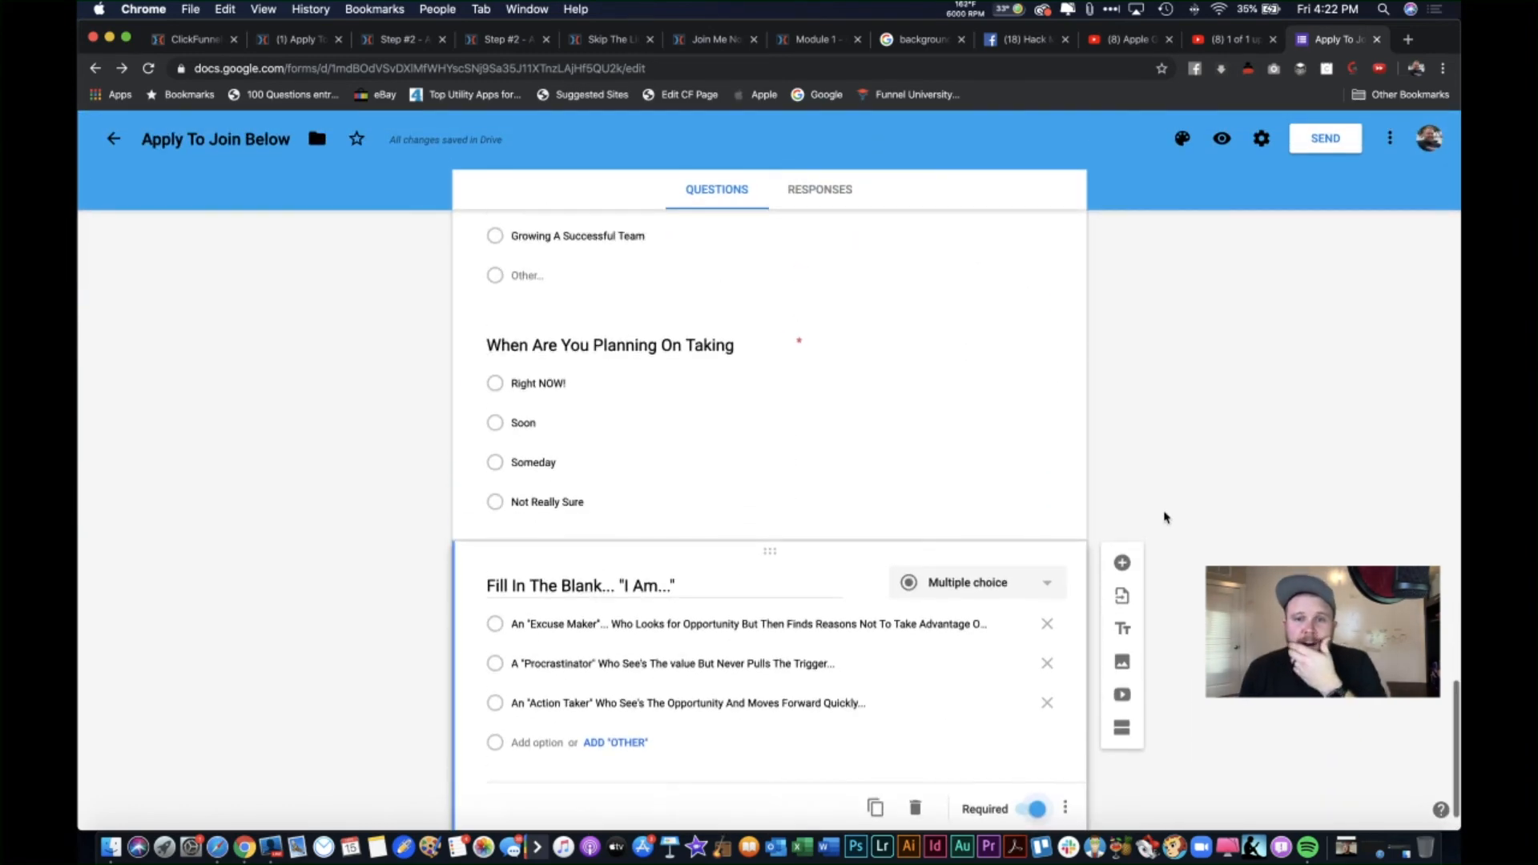
left_click(818, 194)
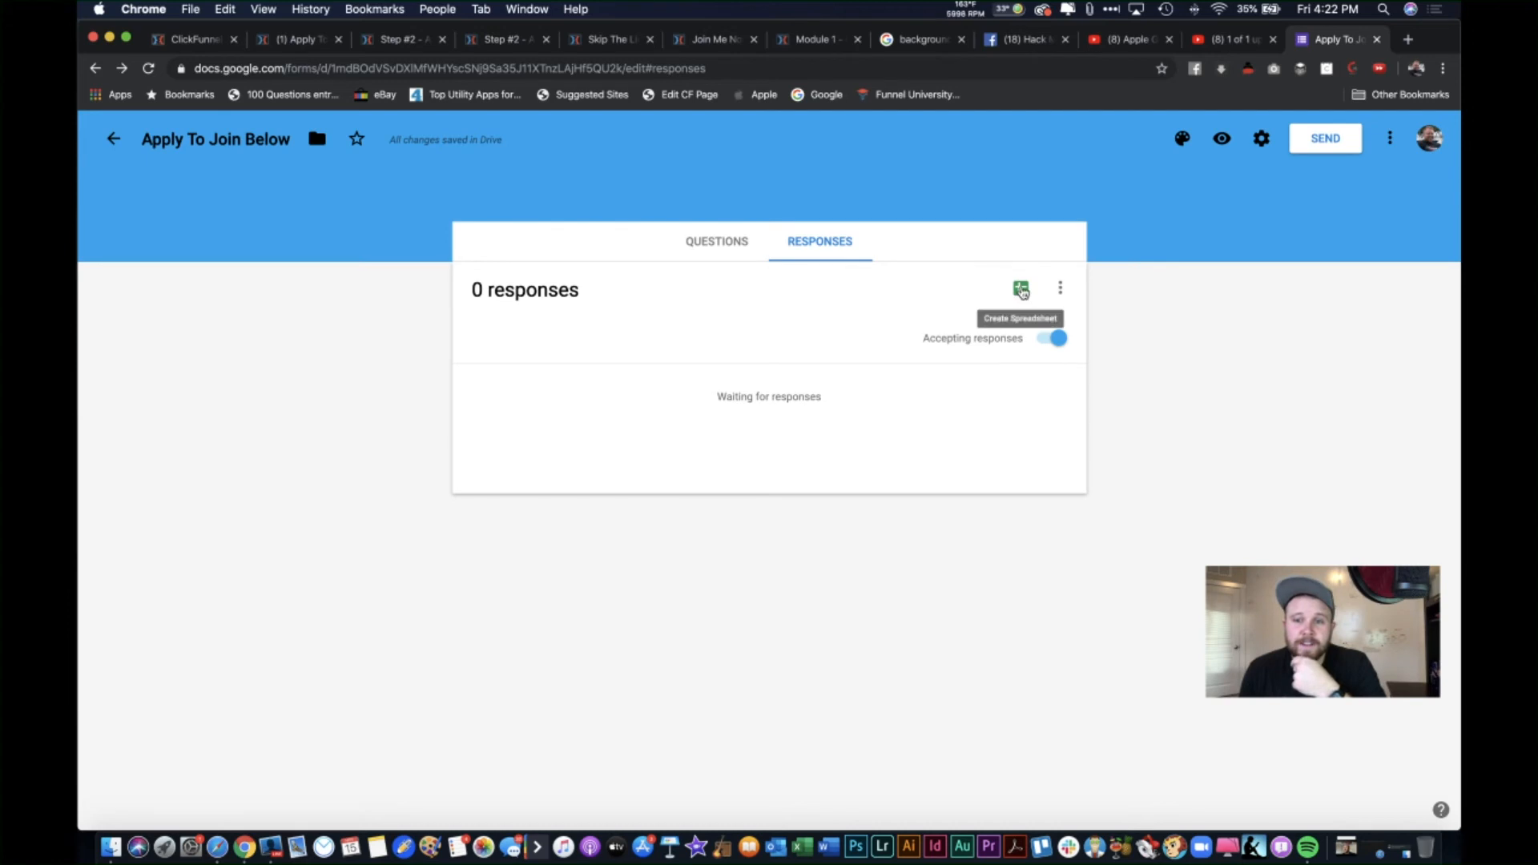
Step: Link the form's responses to a new spreadsheet, 'Apply To Join Below (Responses)'
left_click(1021, 290)
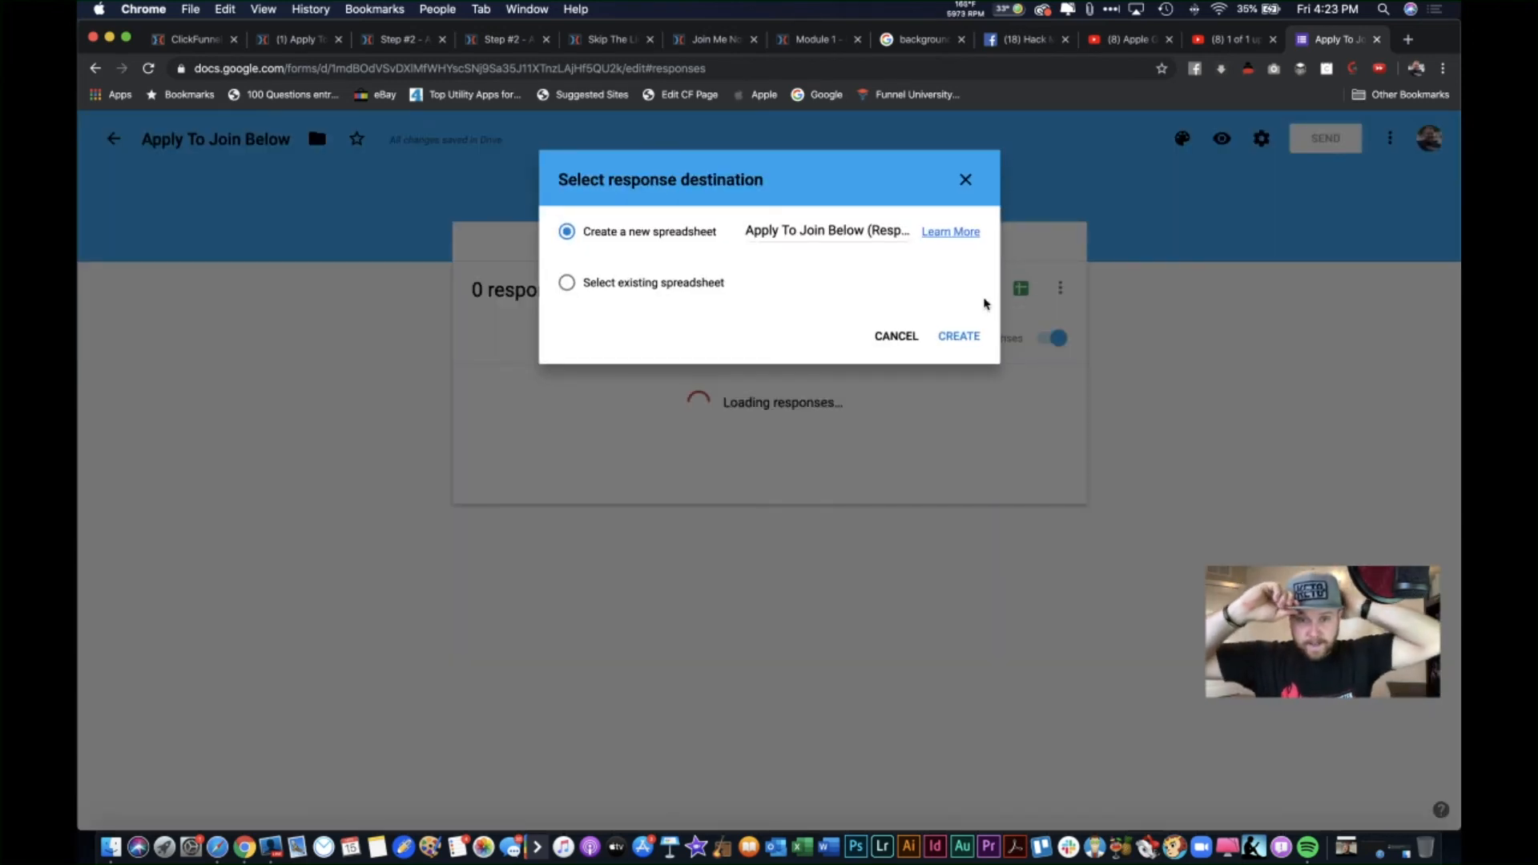
left_click(945, 338)
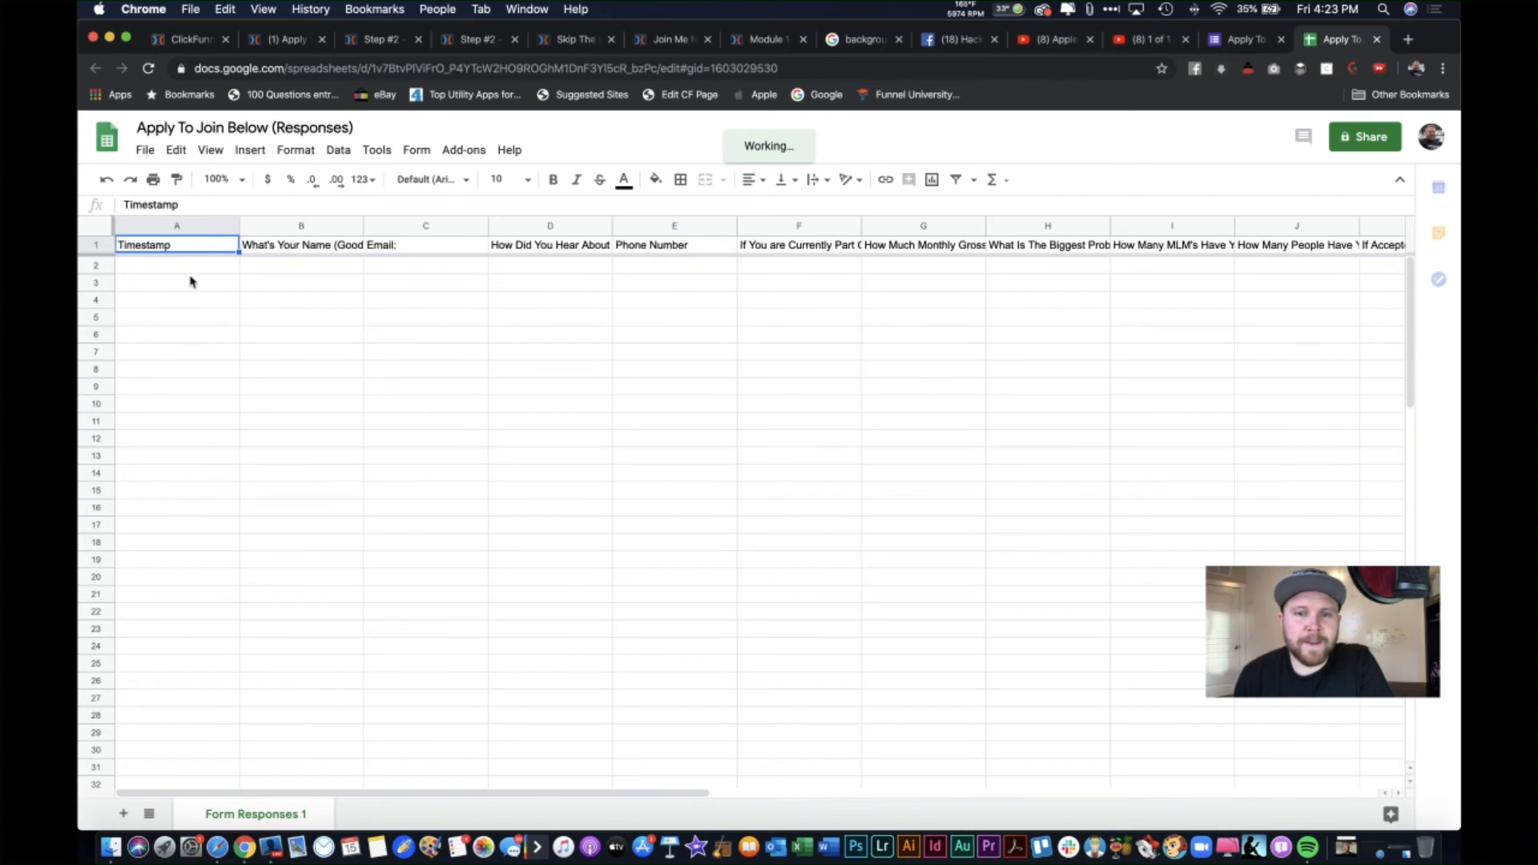
Step: Auto-fit every column of the responses sheet so all question headers, Timestamp through goals, are readable
scroll(495, 347, "right", 2)
scroll(526, 347, "right", 1)
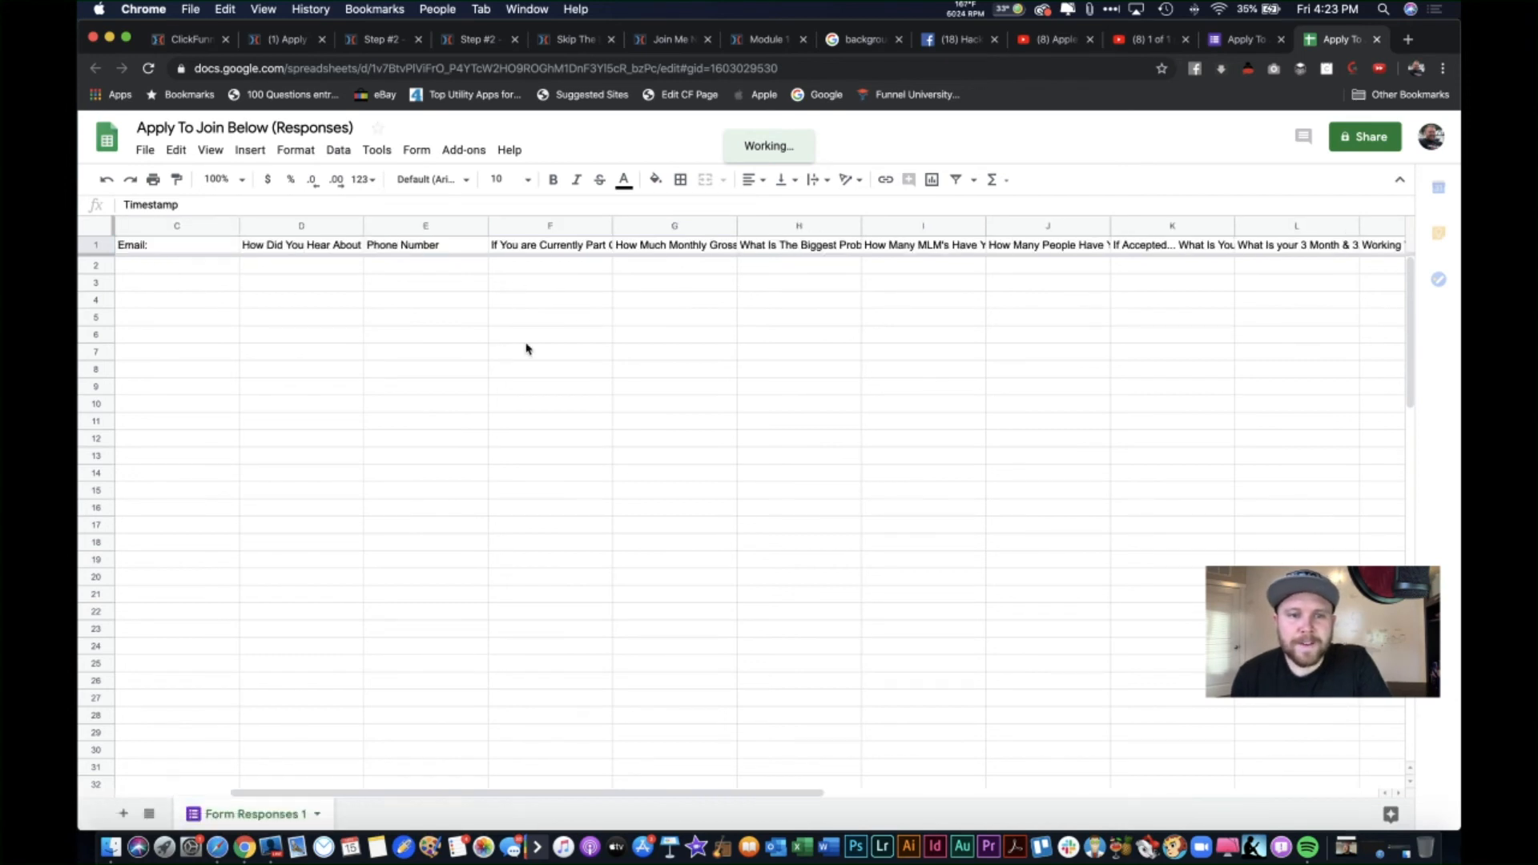
scroll(526, 347, "left", 3)
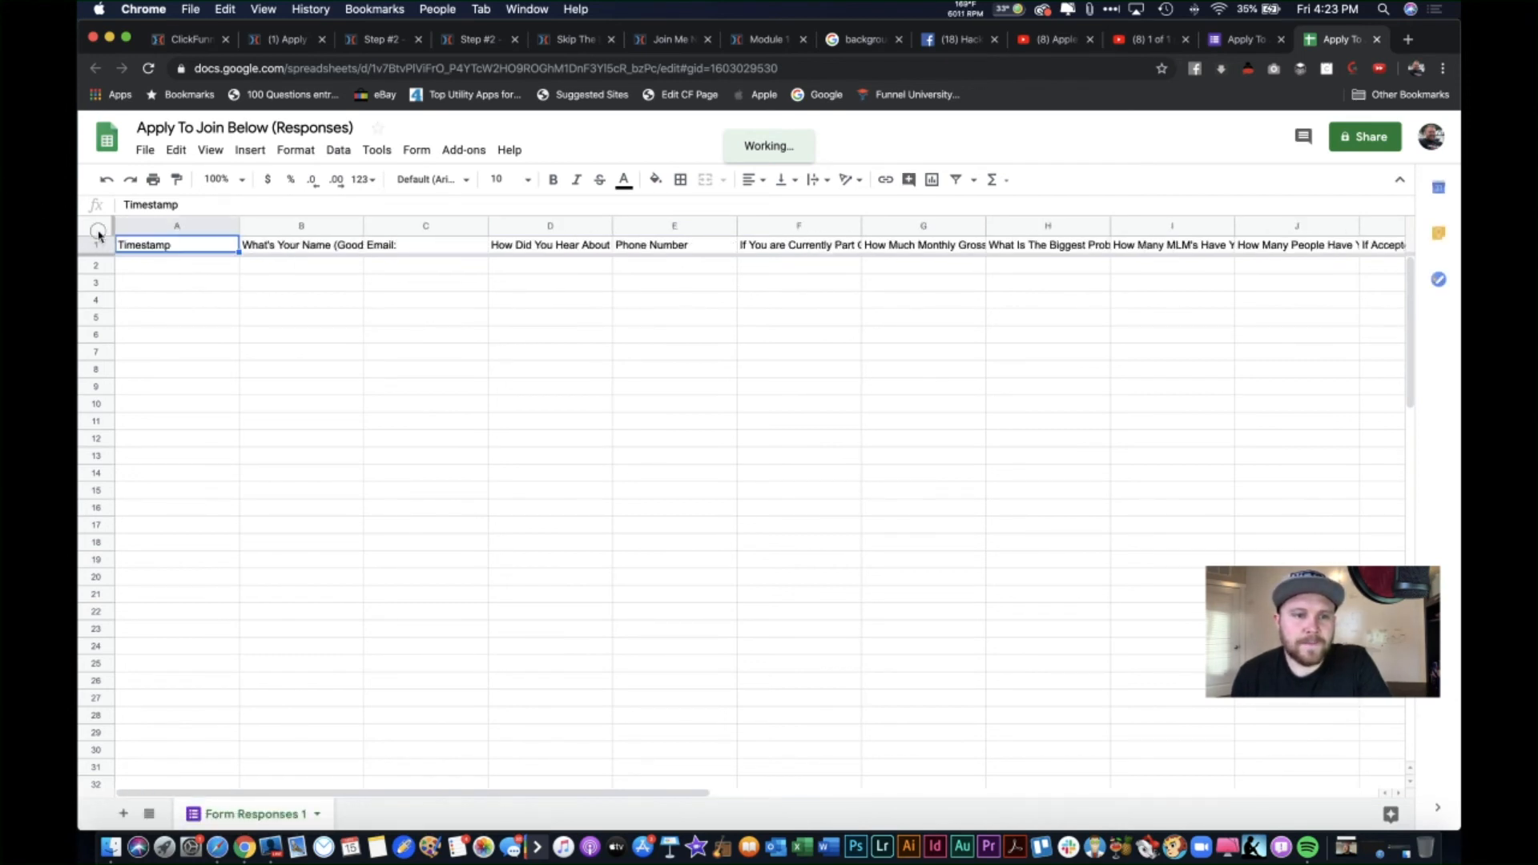
left_click(97, 227)
double_click(238, 226)
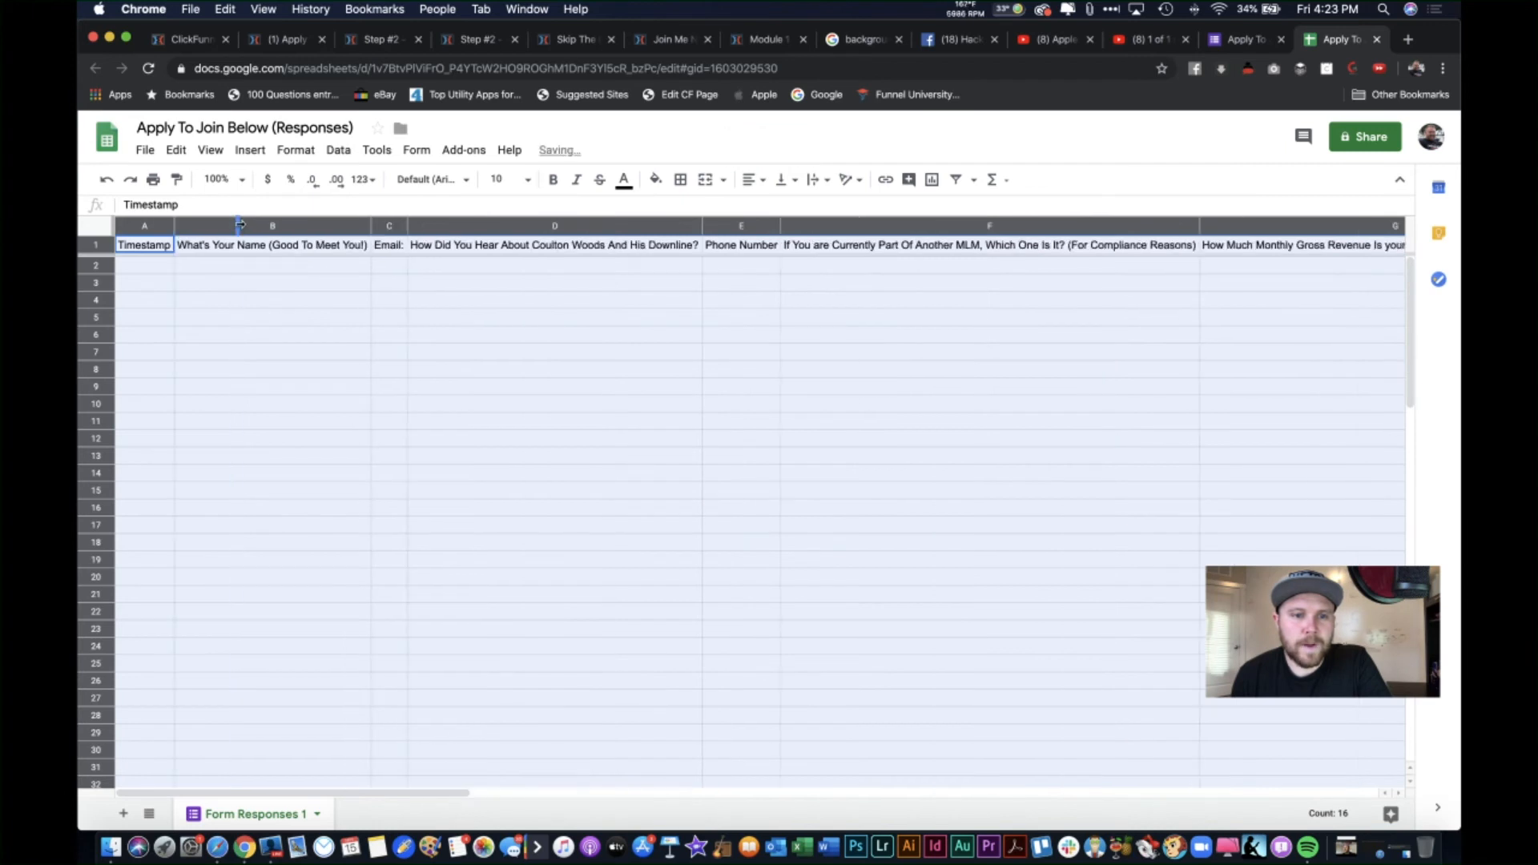
left_click(481, 351)
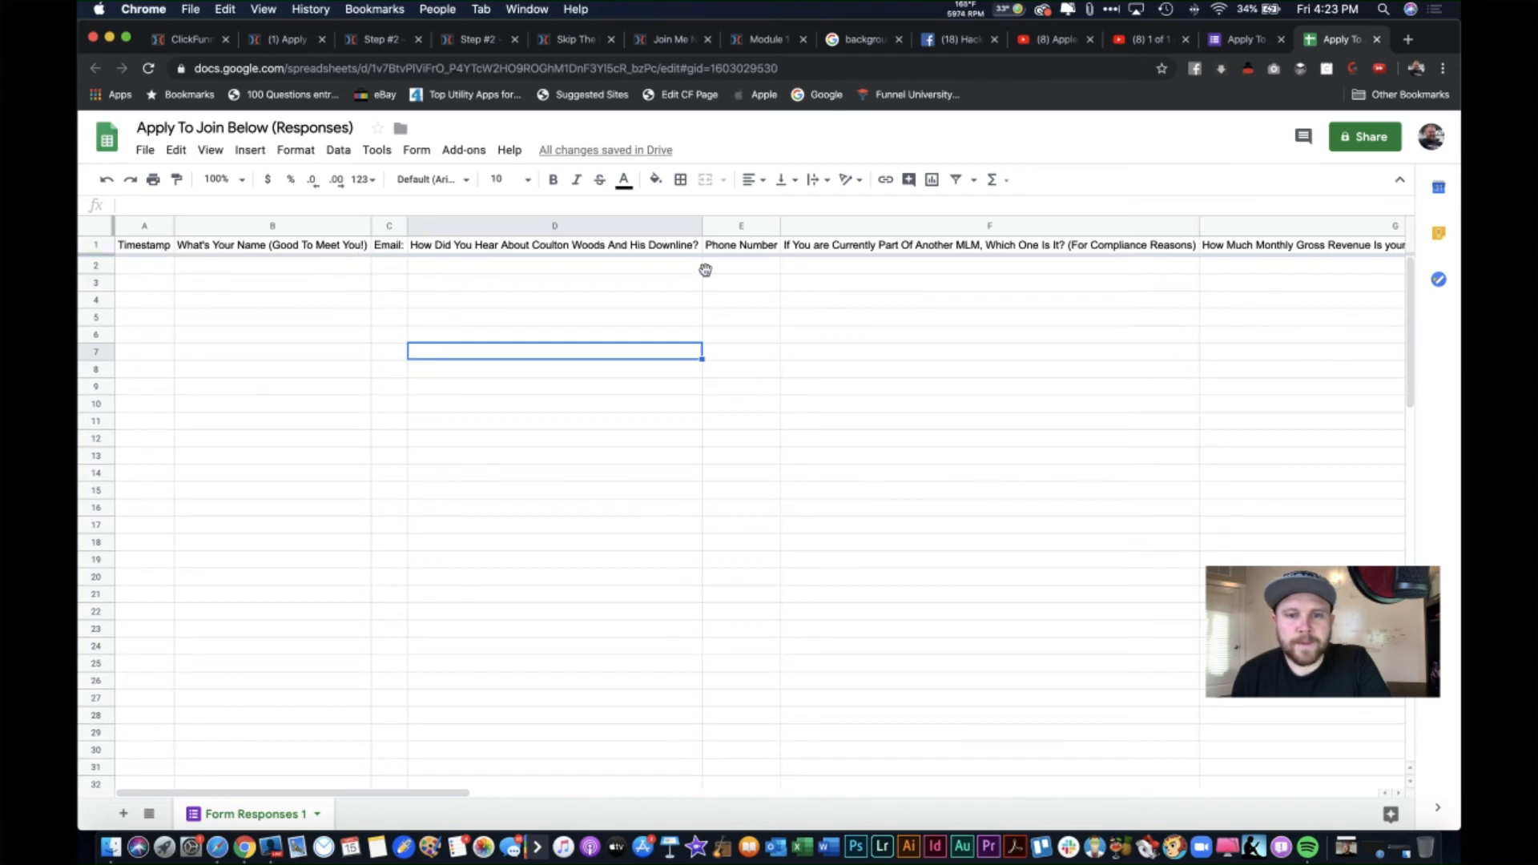
scroll(705, 275, "right", 10)
scroll(706, 275, "right", 15)
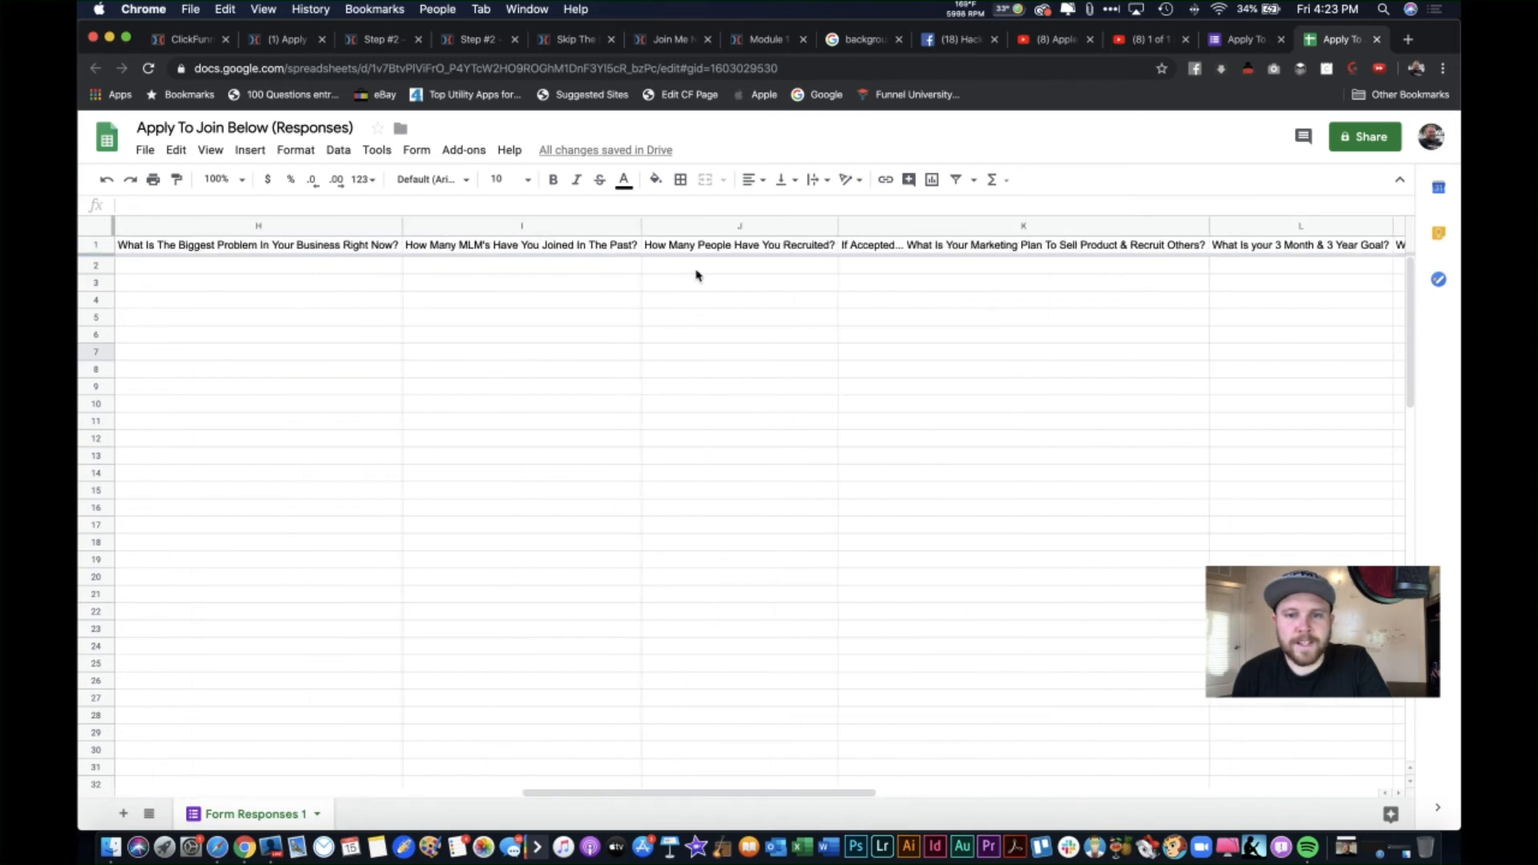
scroll(696, 275, "left", 20)
scroll(695, 275, "left", 5)
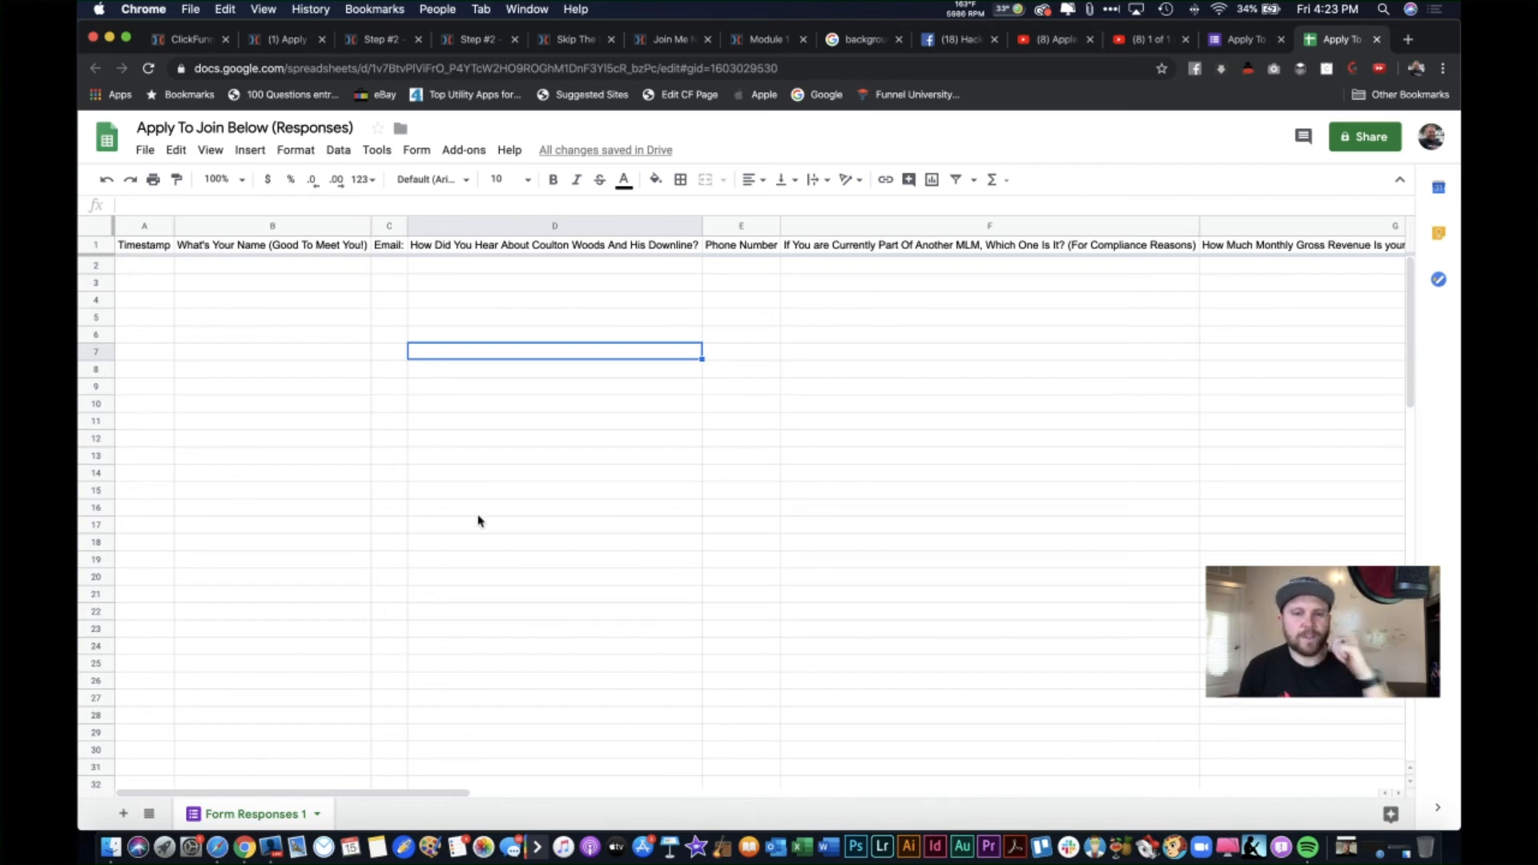
left_click(1410, 40)
Step: Search Google for 'zapier' and open the official zapier.com website
type("zapier")
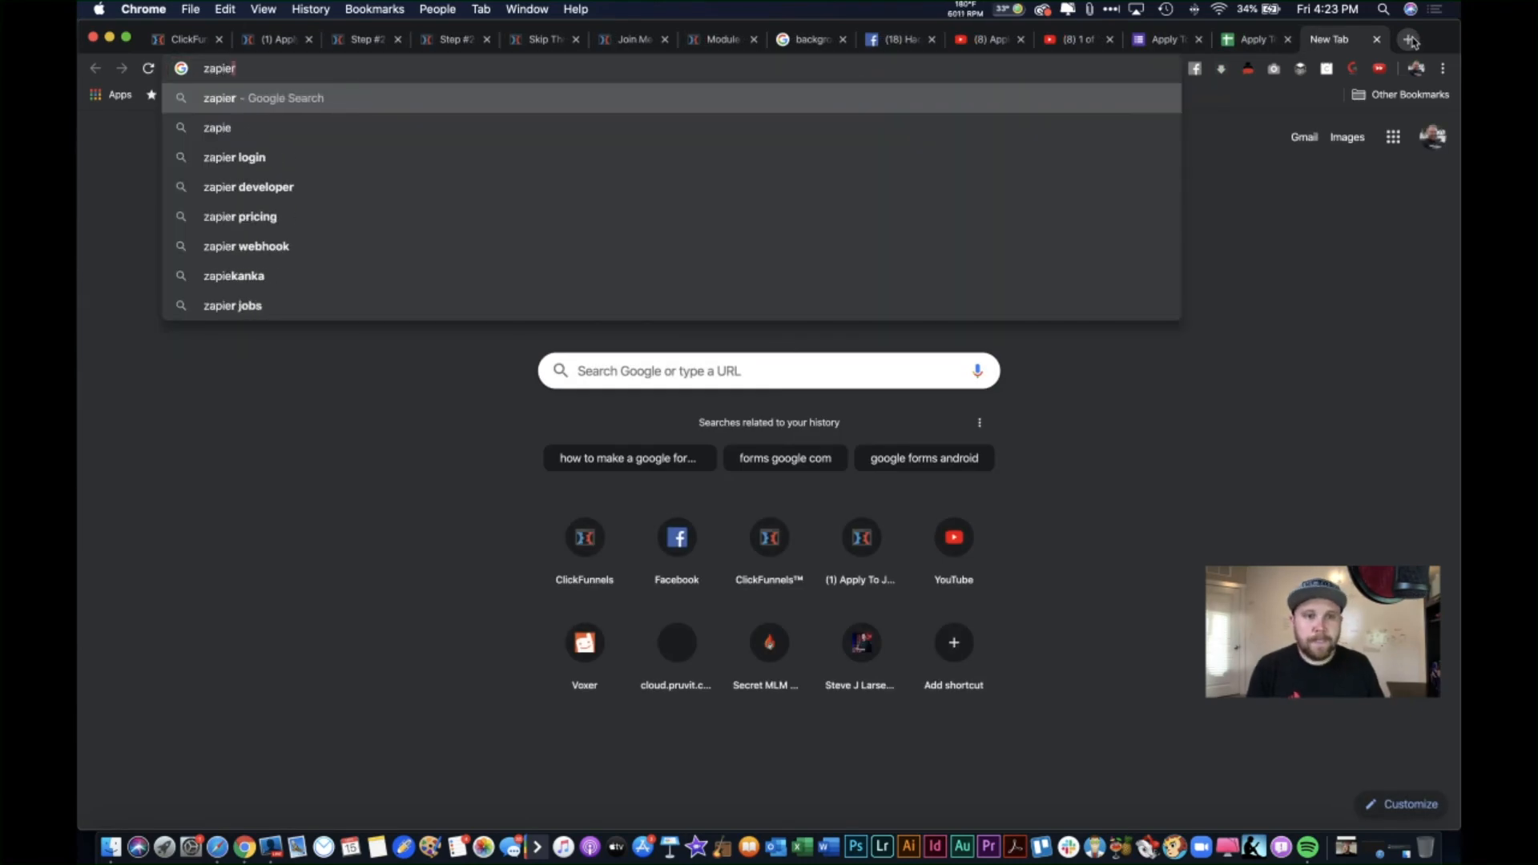
key("Return")
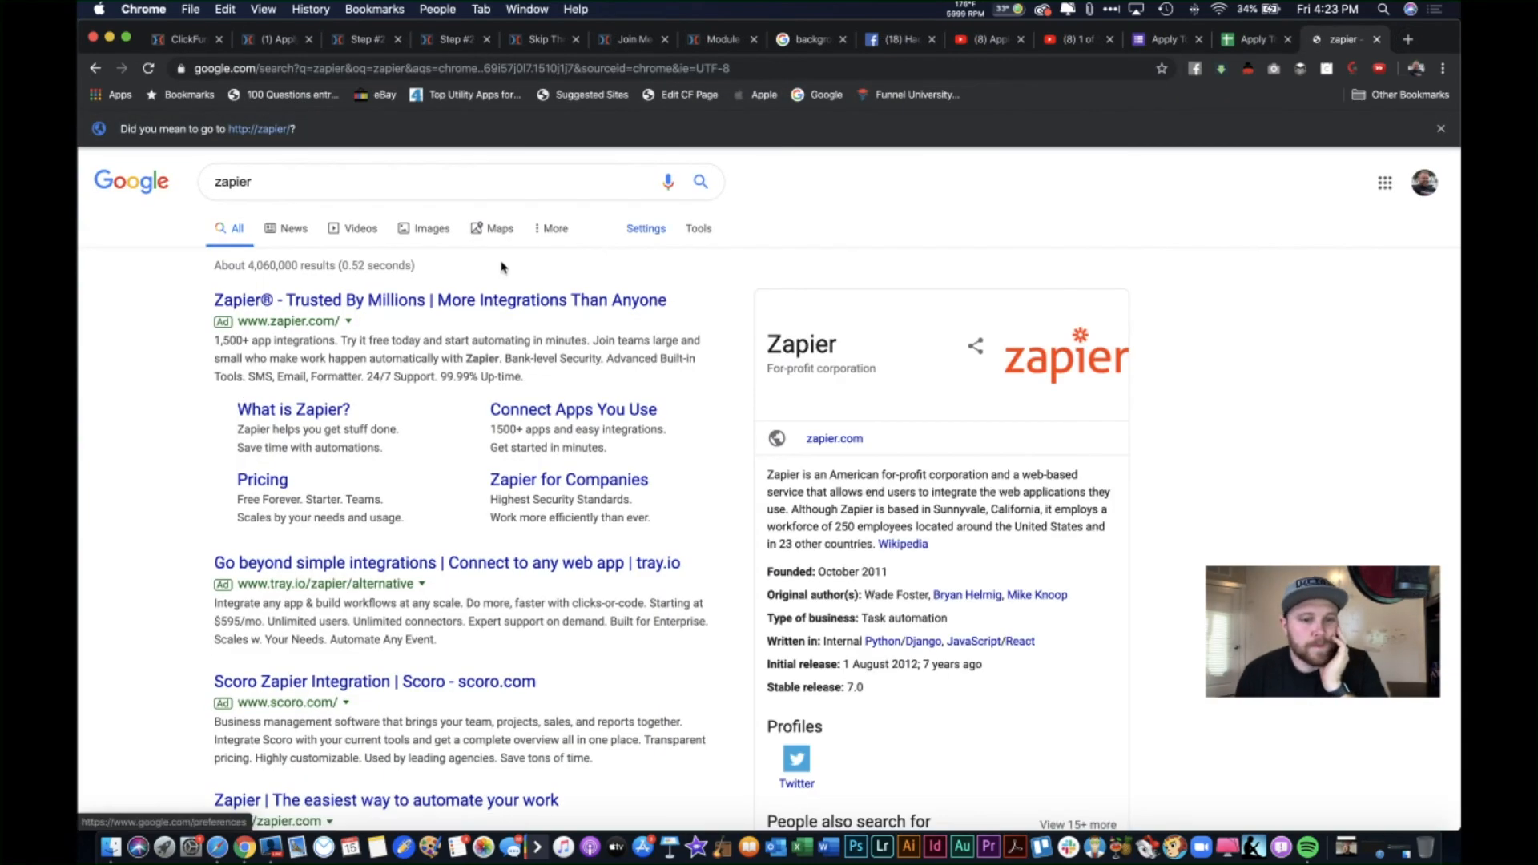
scroll(434, 636, "down", 1)
scroll(434, 636, "up", 2)
scroll(434, 635, "down", 3)
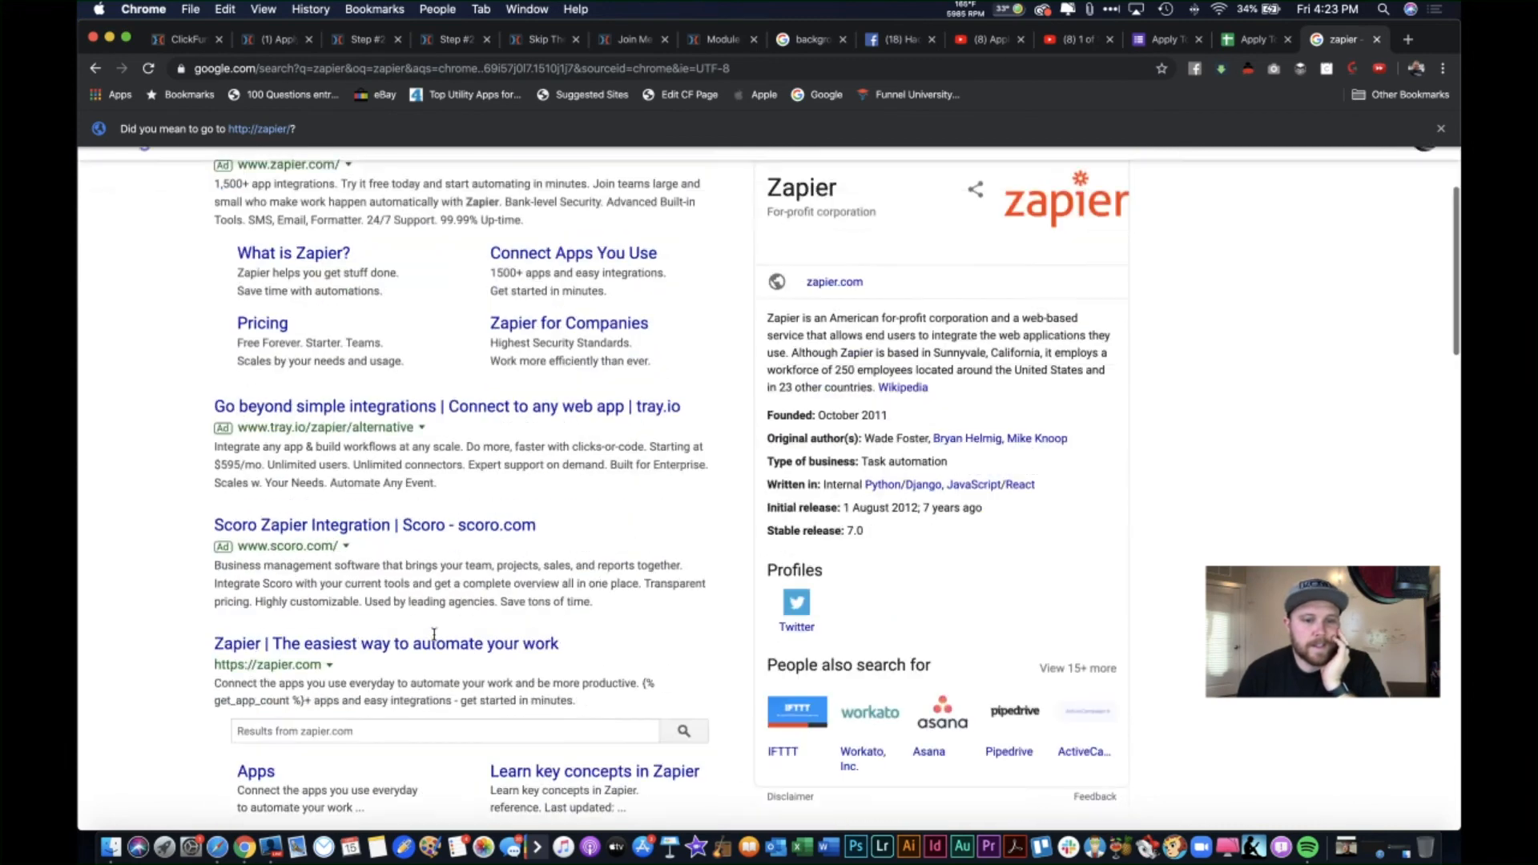
left_click(367, 612)
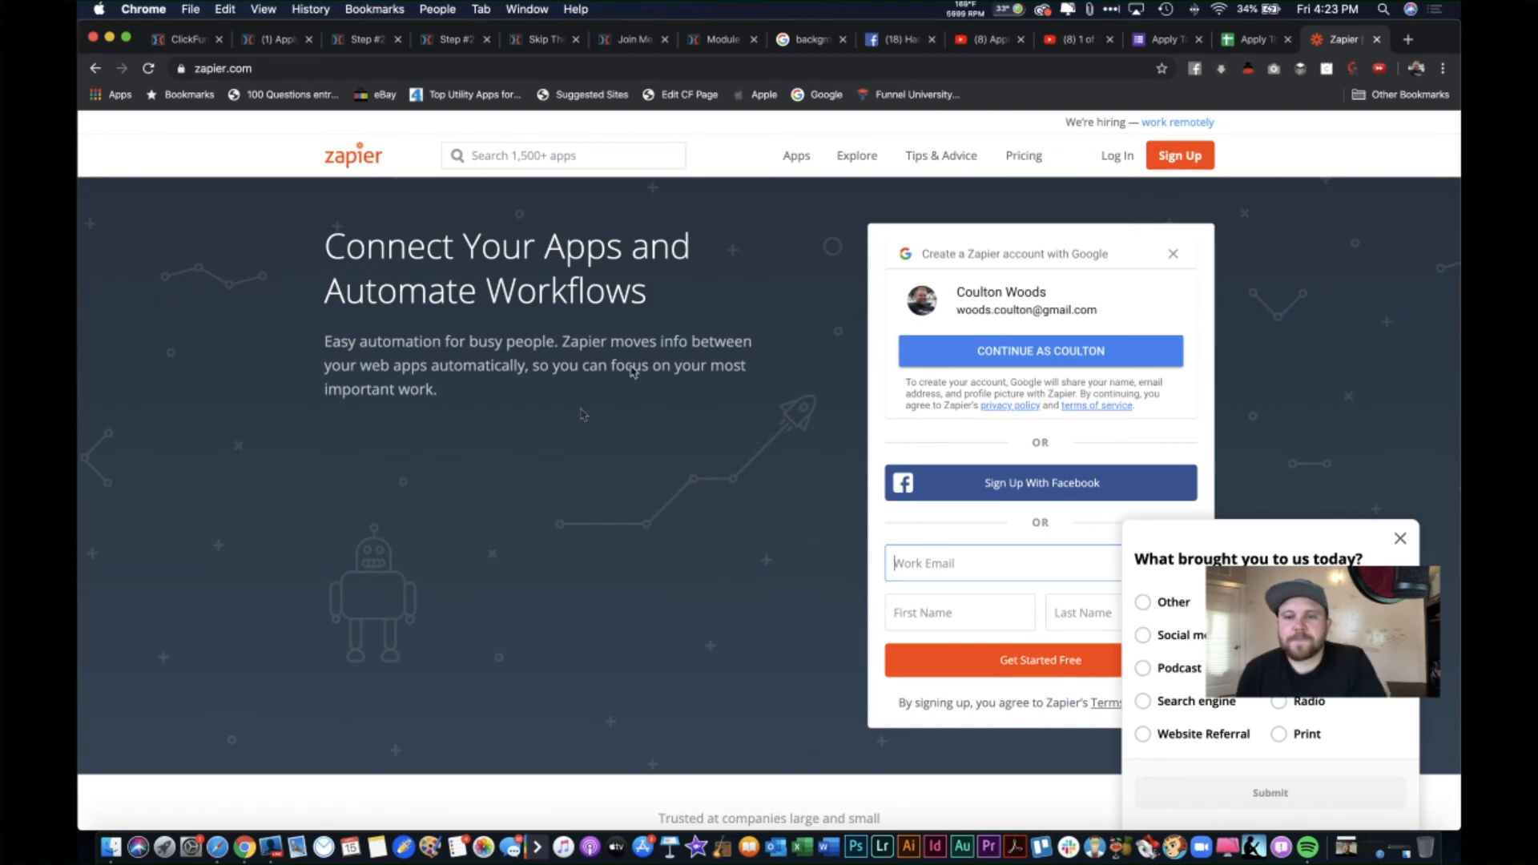
Step: Scroll the Zapier home page down to its section on connecting over 1,500 apps
scroll(582, 414, "down", 5)
scroll(582, 415, "down", 5)
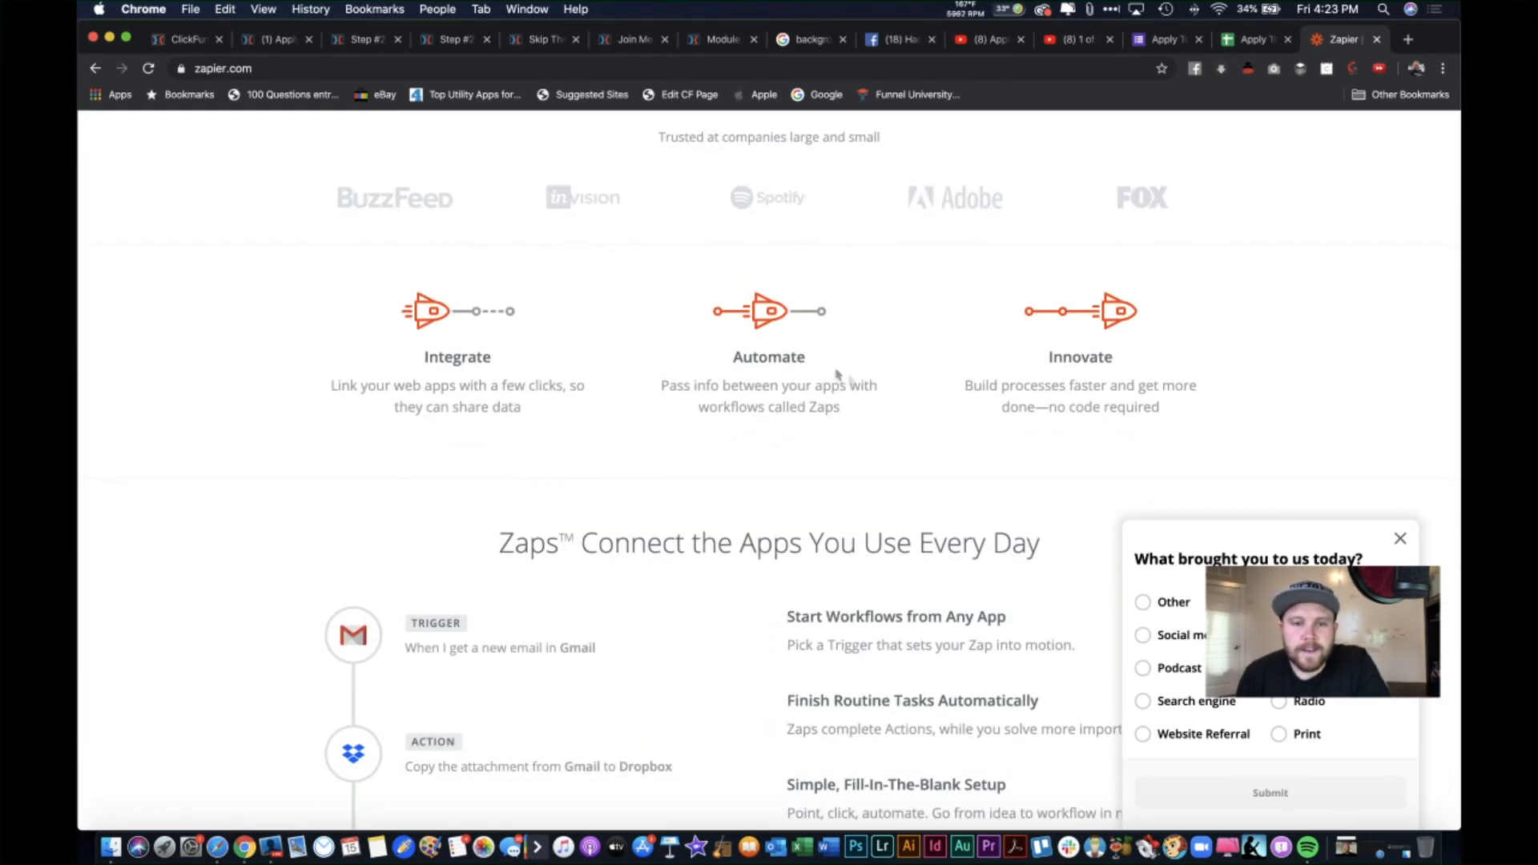
scroll(444, 358, "down", 1)
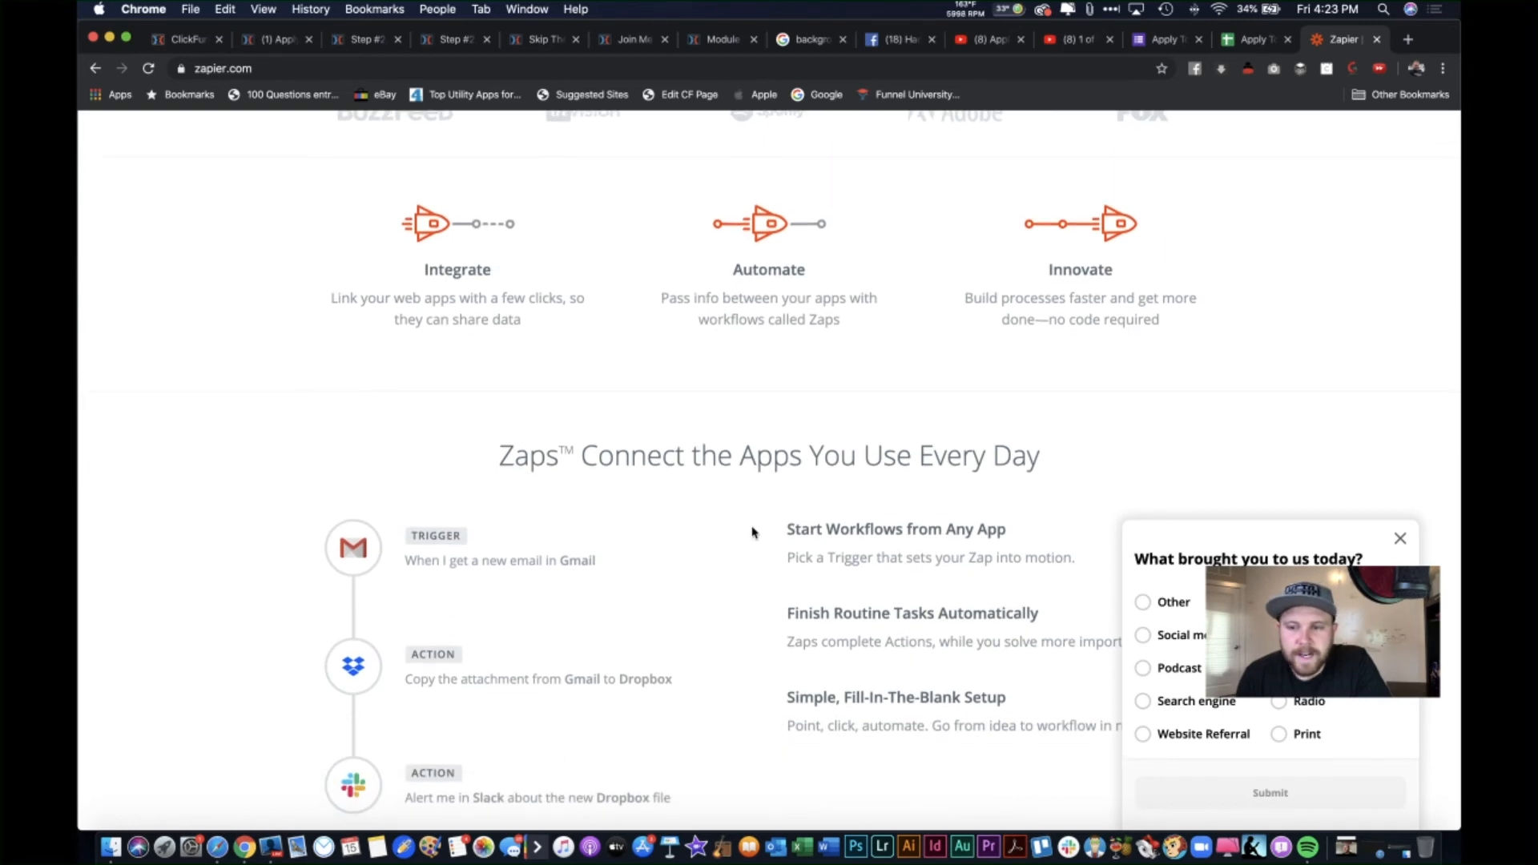
scroll(755, 531, "down", 1)
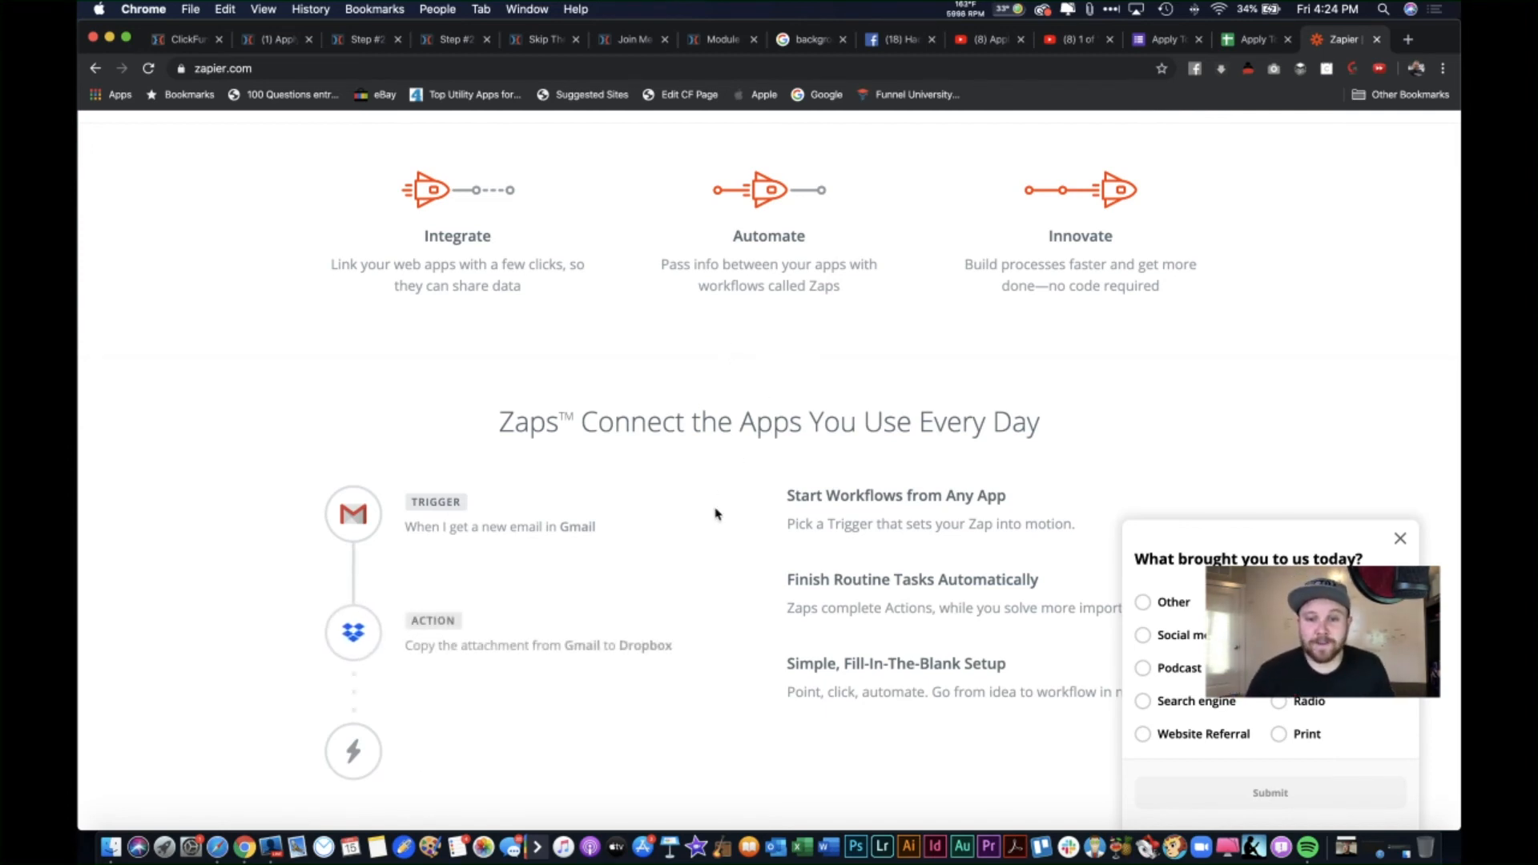
scroll(715, 513, "down", 4)
scroll(717, 513, "down", 4)
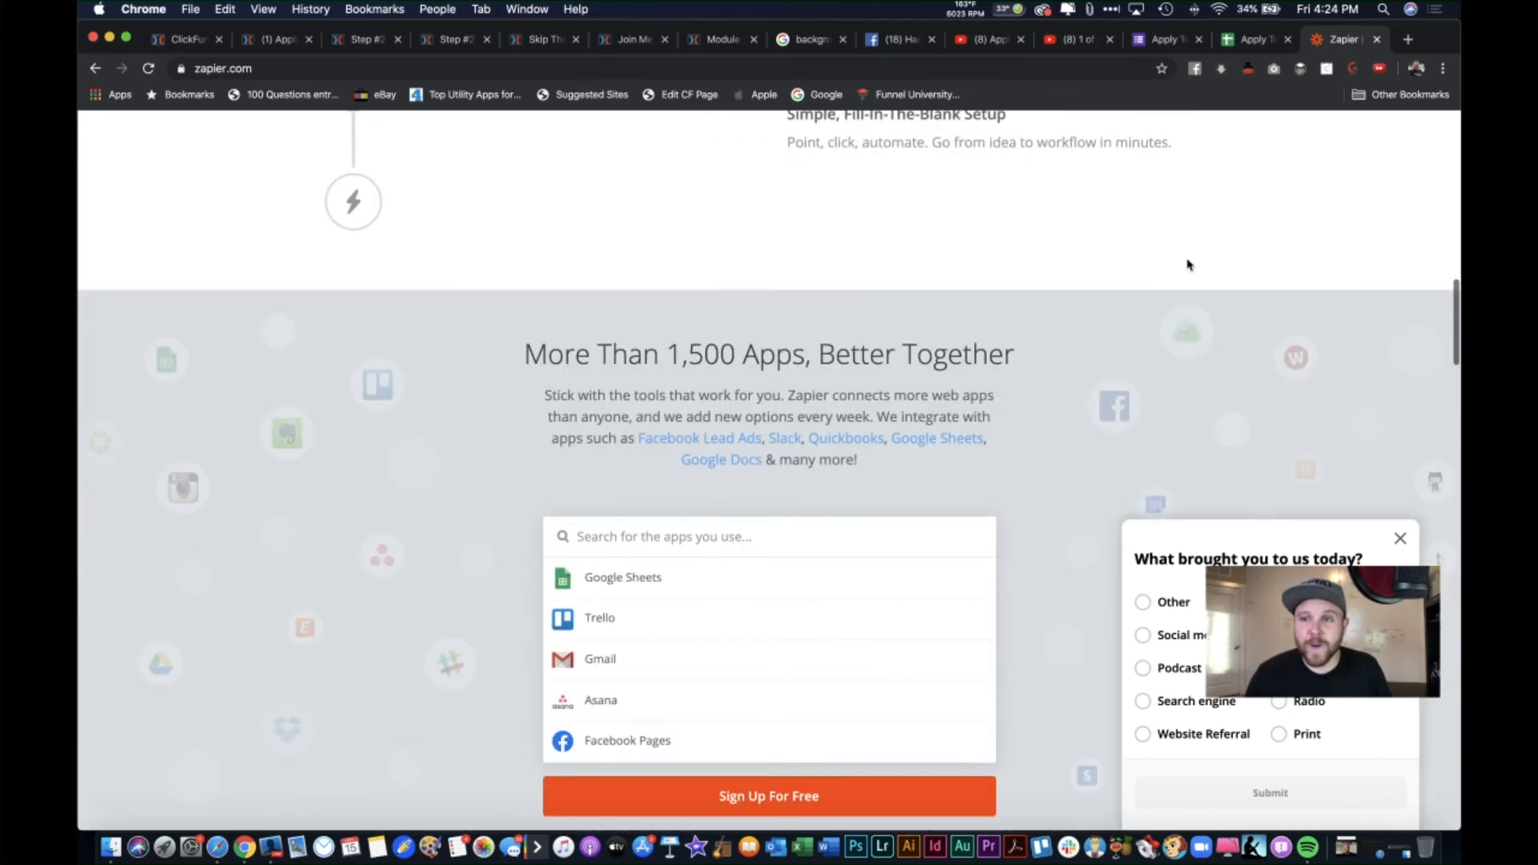
left_click(1251, 39)
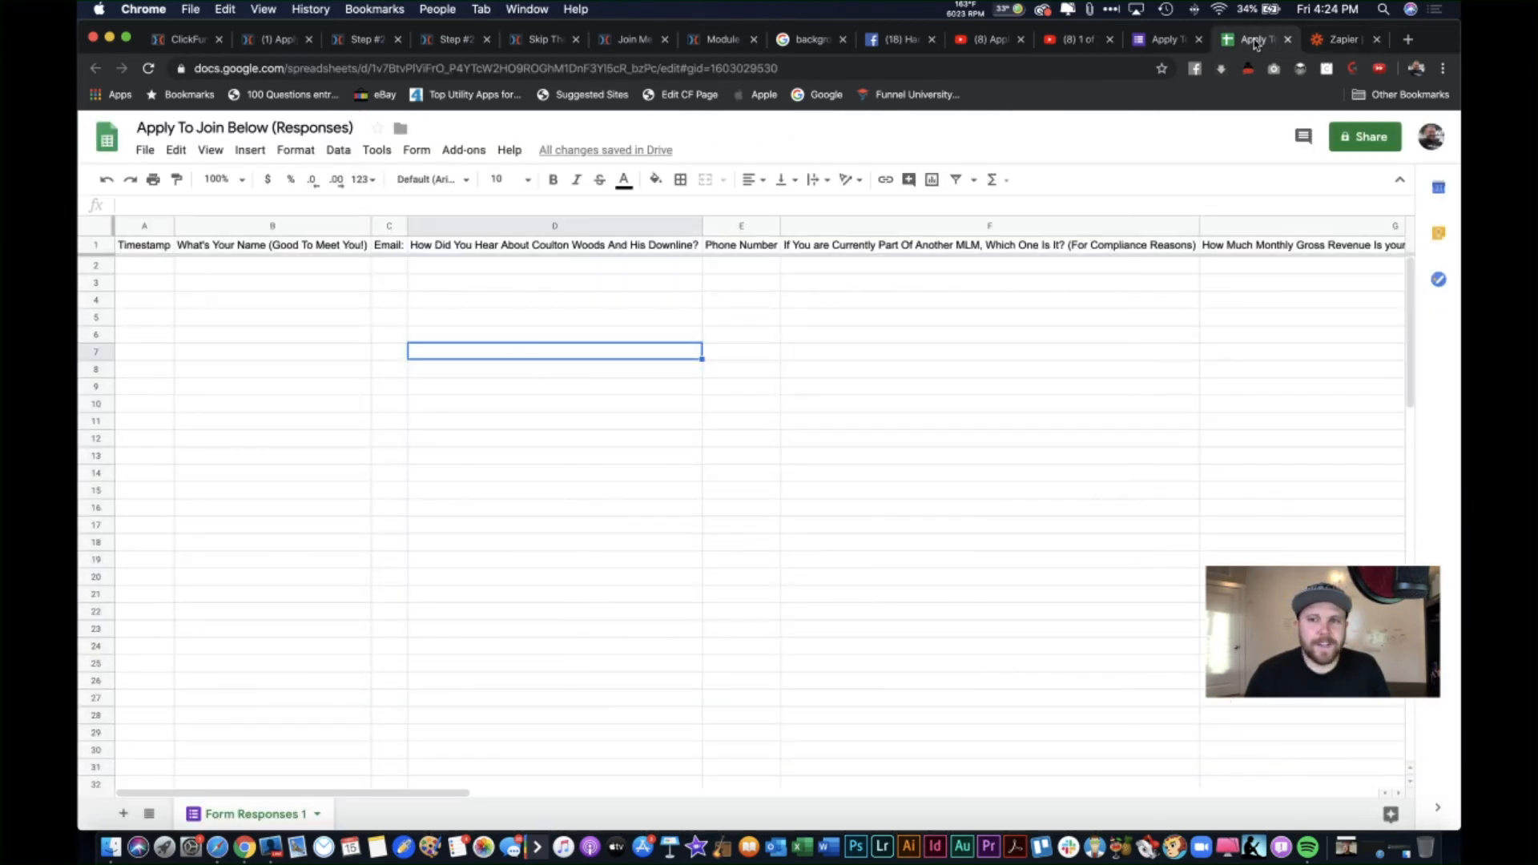
Step: Return to the application form editor and bring up its embed HTML sharing option
left_click(1179, 43)
left_click(717, 241)
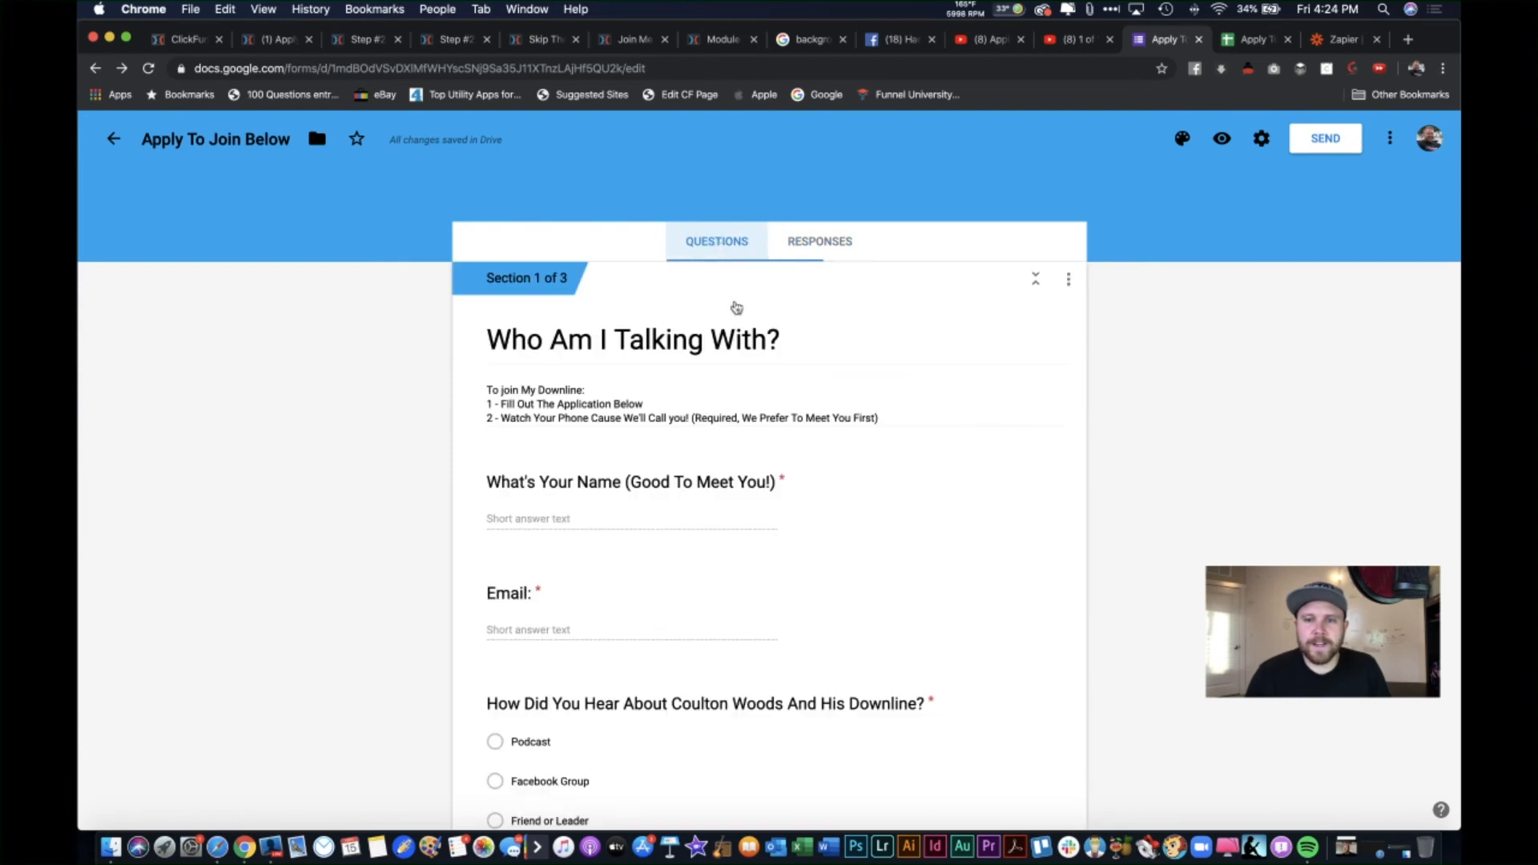
left_click(1254, 39)
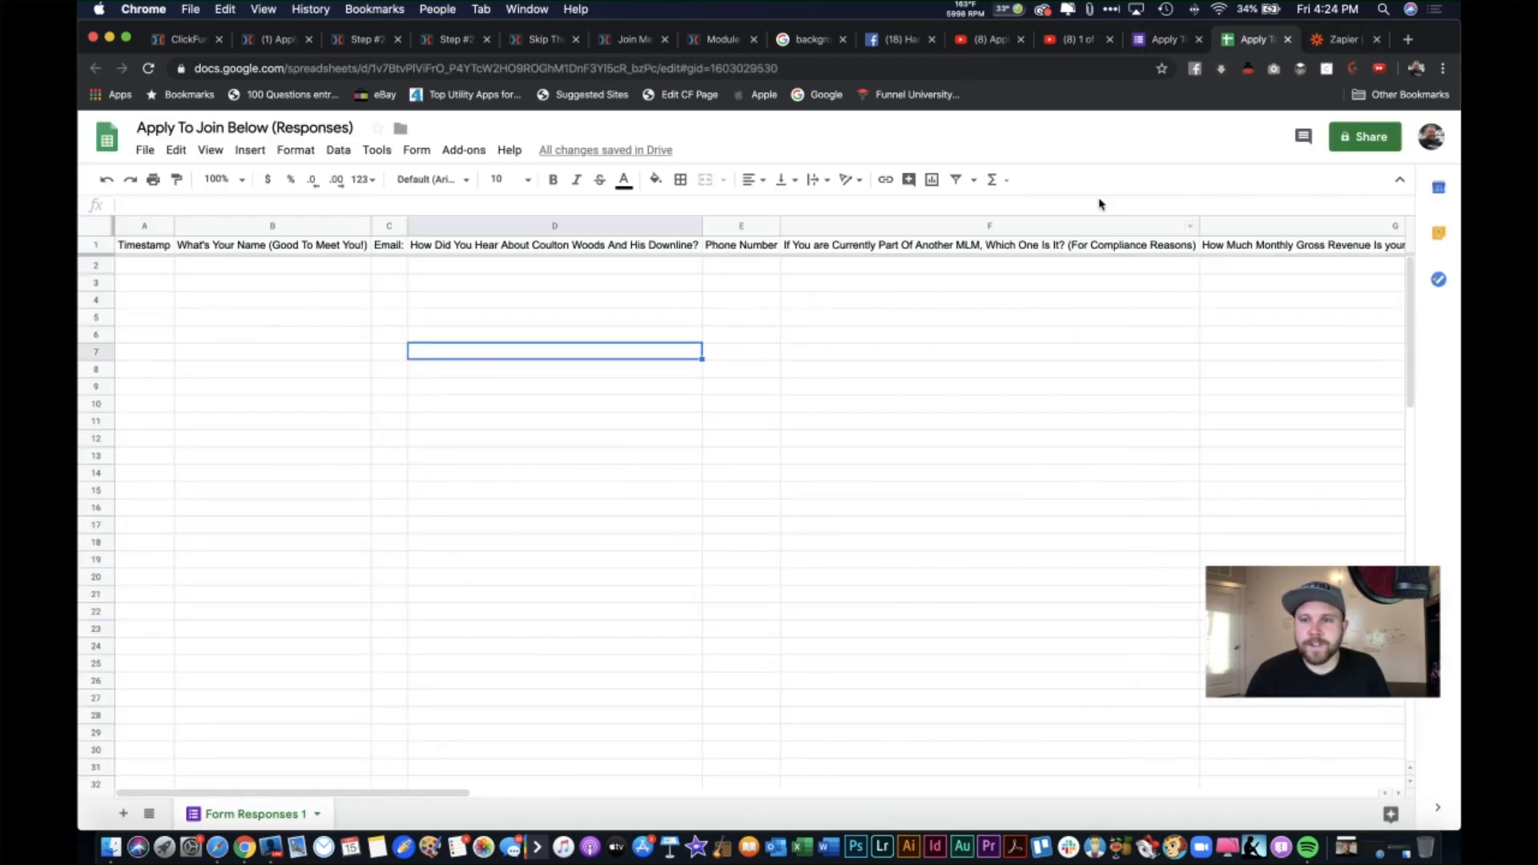
left_click(1168, 40)
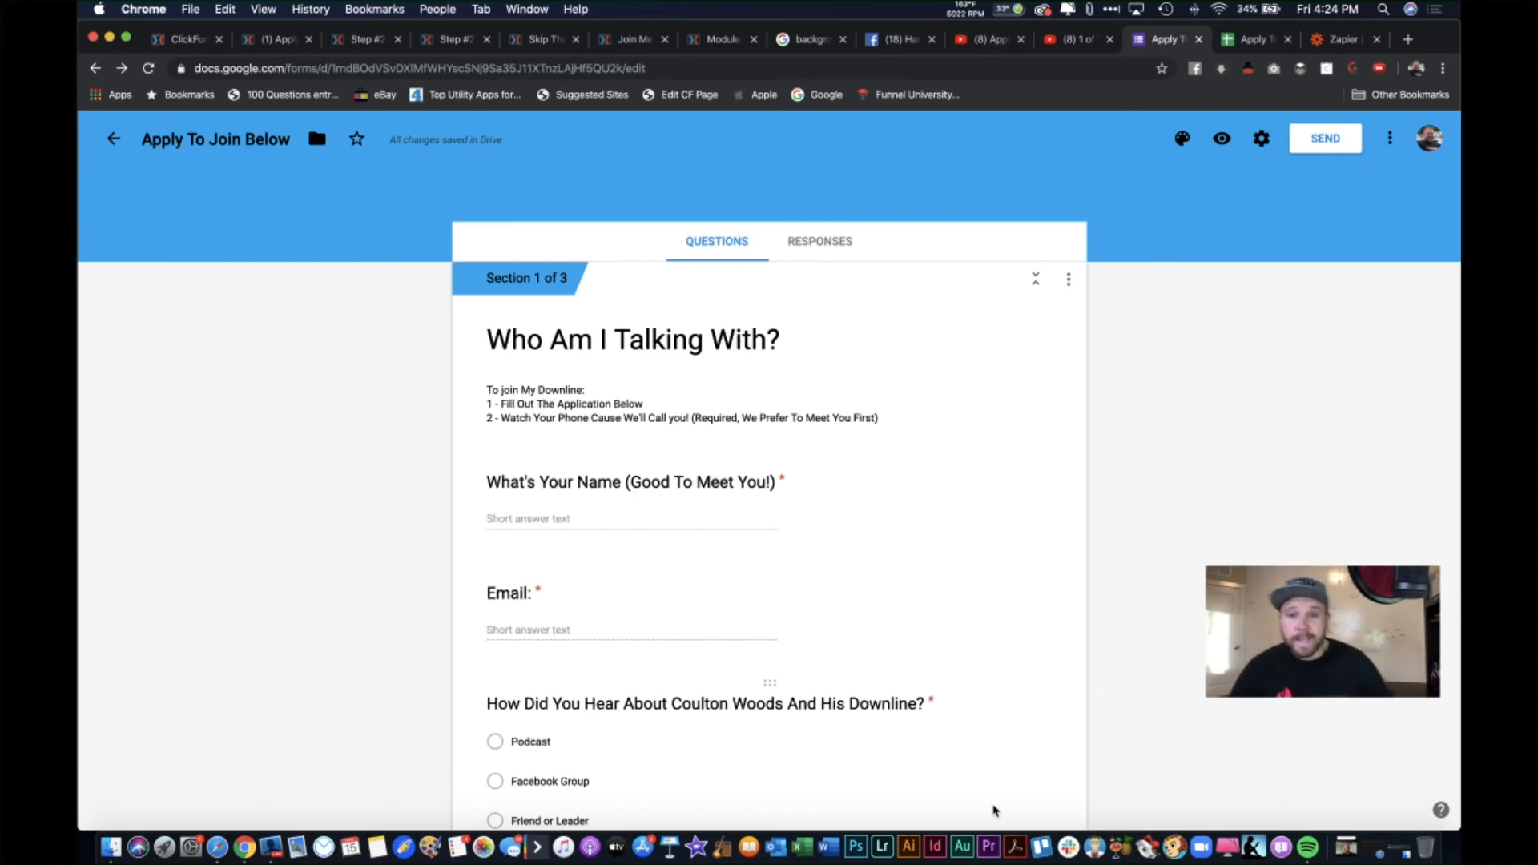
scroll(972, 550, "down", 15)
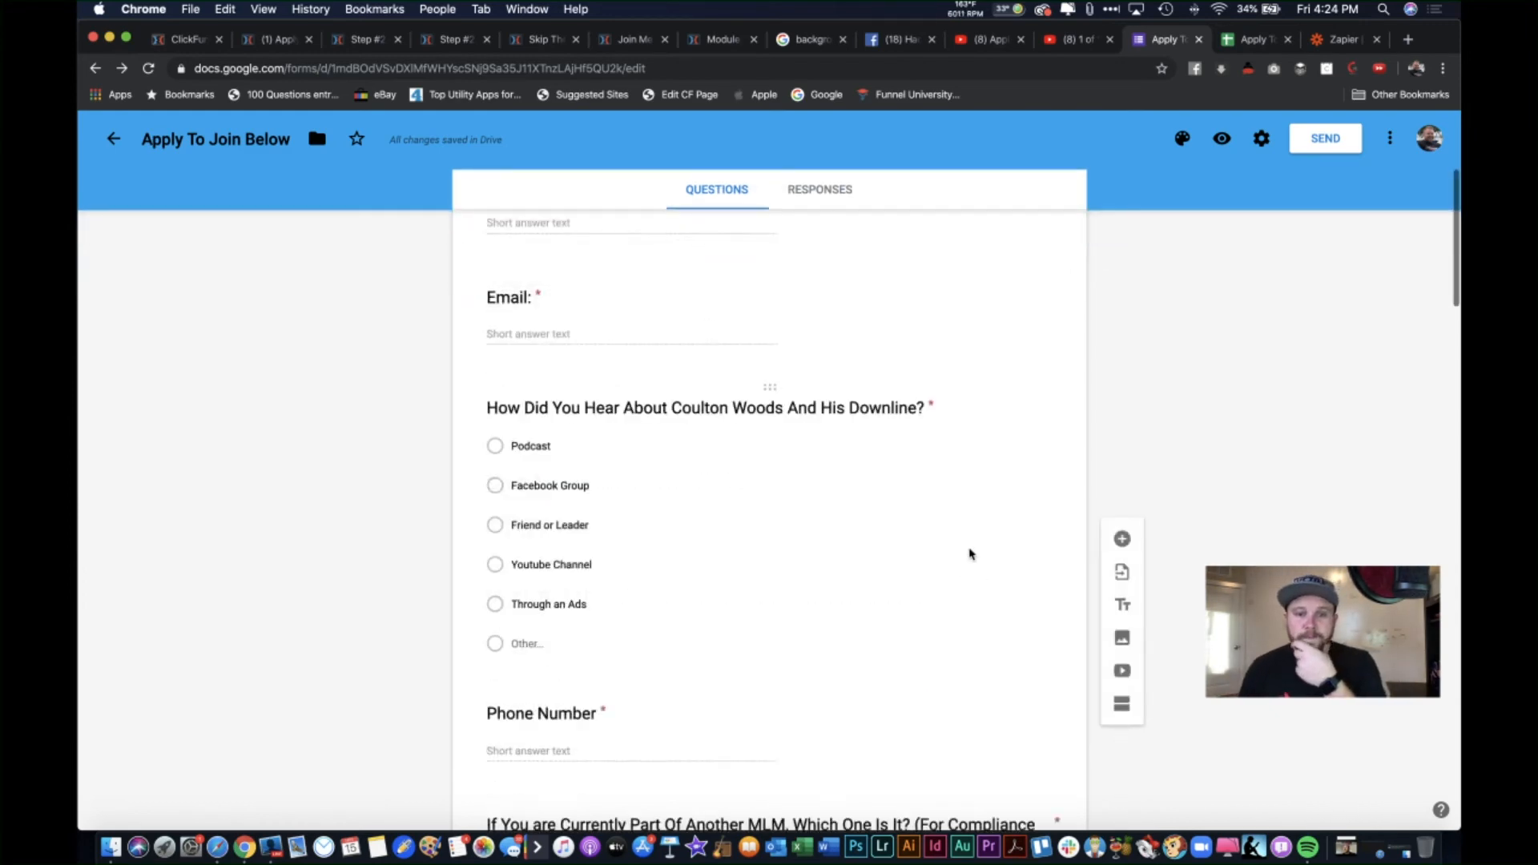
scroll(970, 553, "down", 5)
scroll(969, 550, "up", 20)
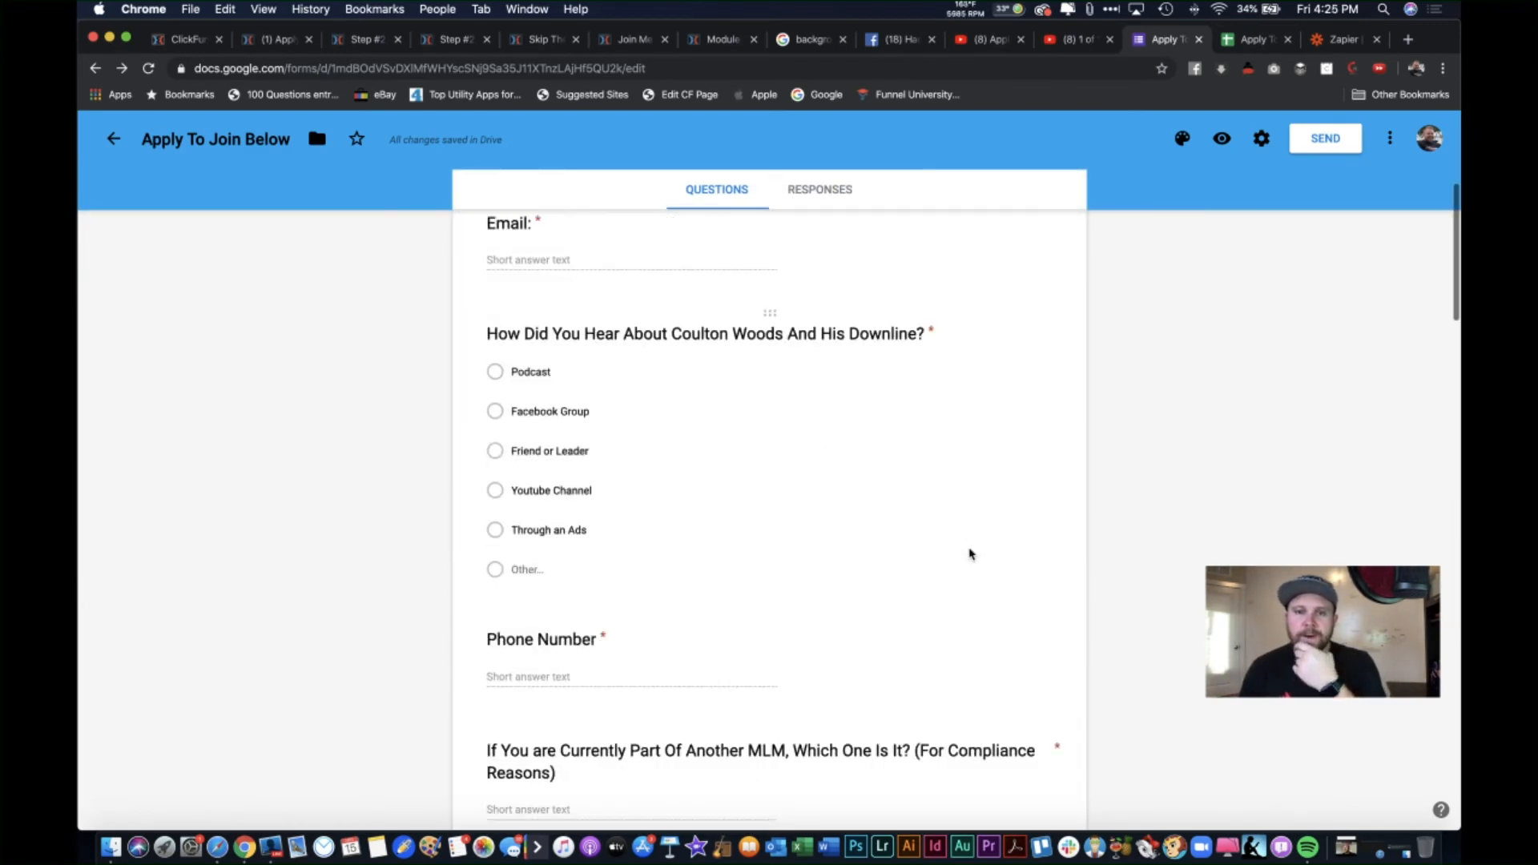
left_click(1299, 141)
left_click(819, 270)
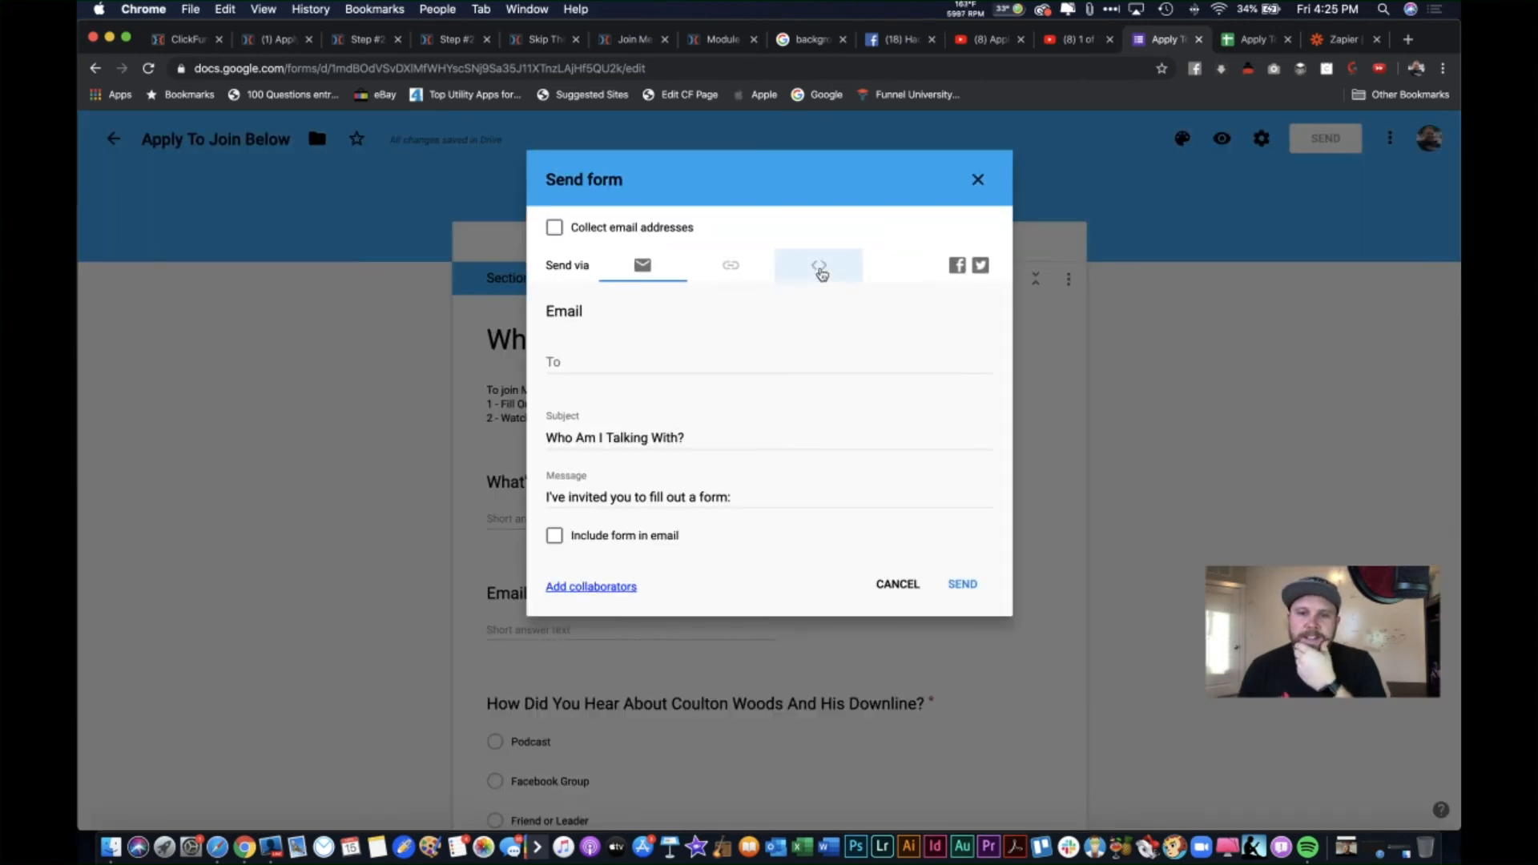
left_click(710, 342)
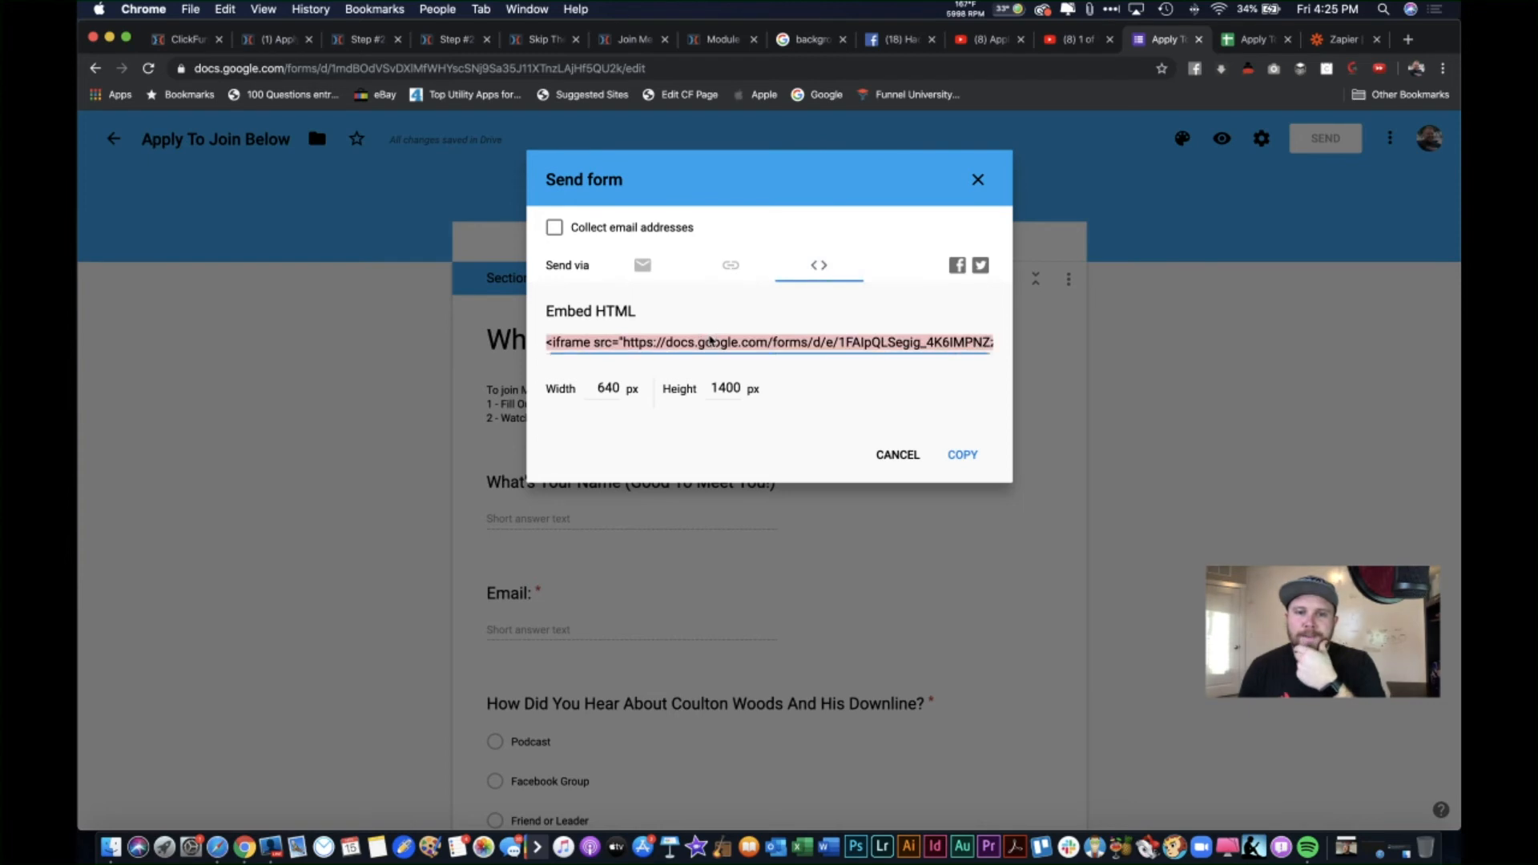
Step: Size the form's embed code to width 425 and height 700 pixels, and copy it
left_click(636, 388)
double_click(607, 384)
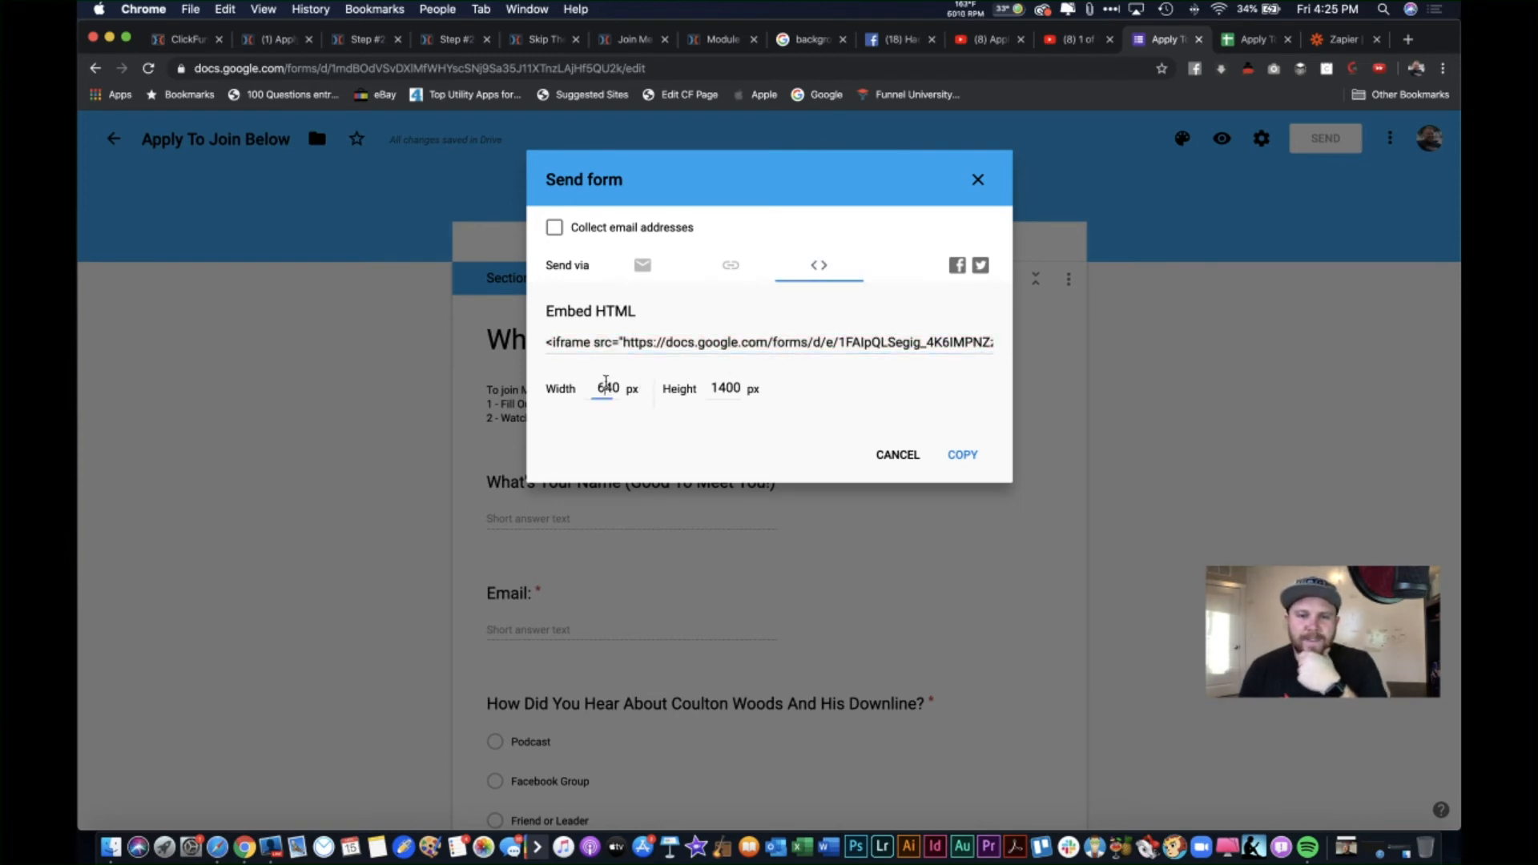
type("420")
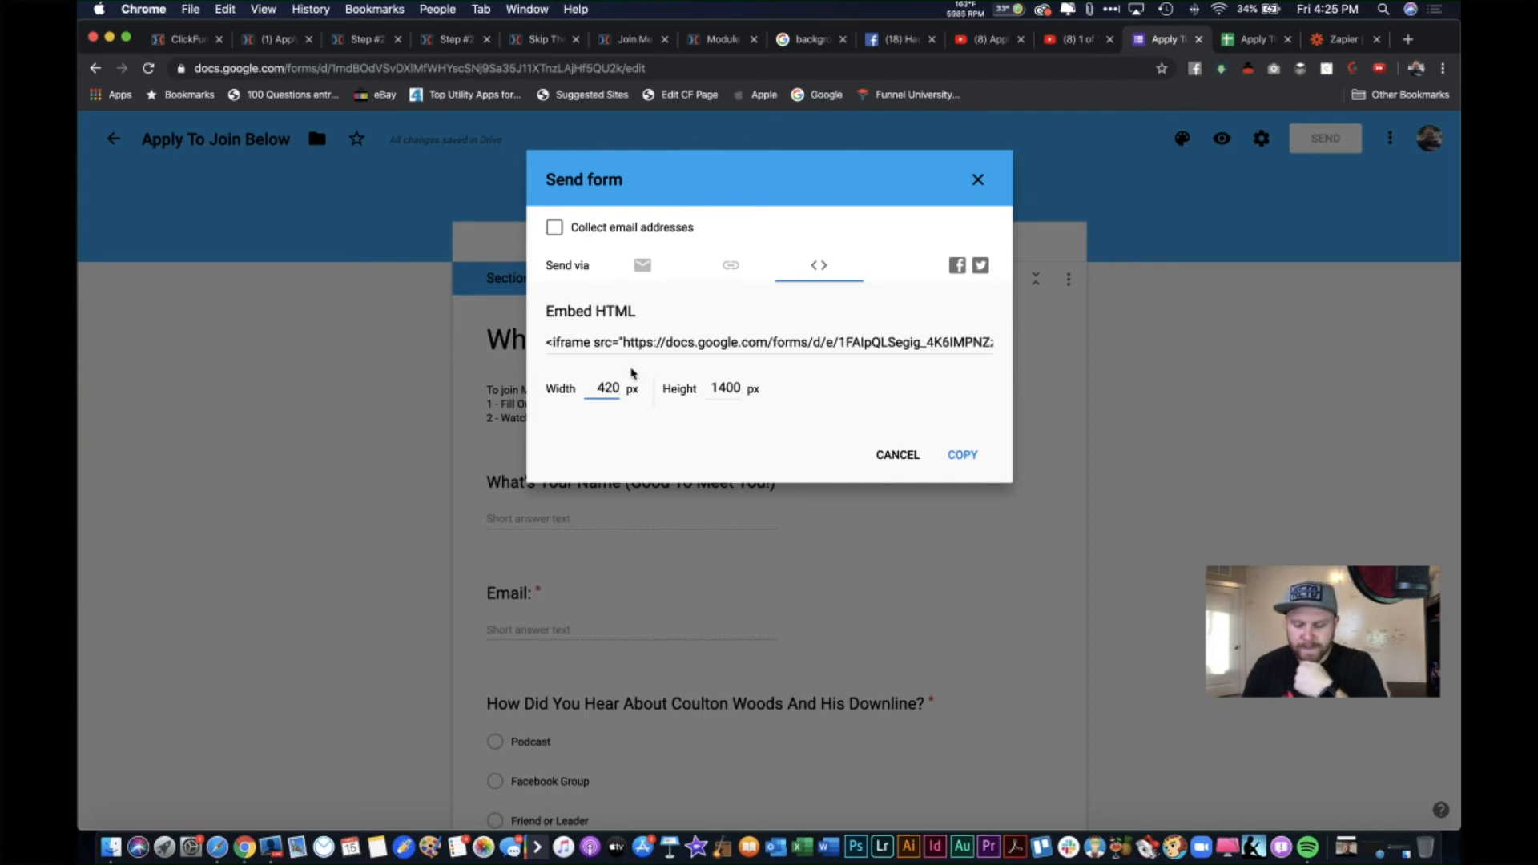
key("BackSpace")
type("5")
left_click(650, 358)
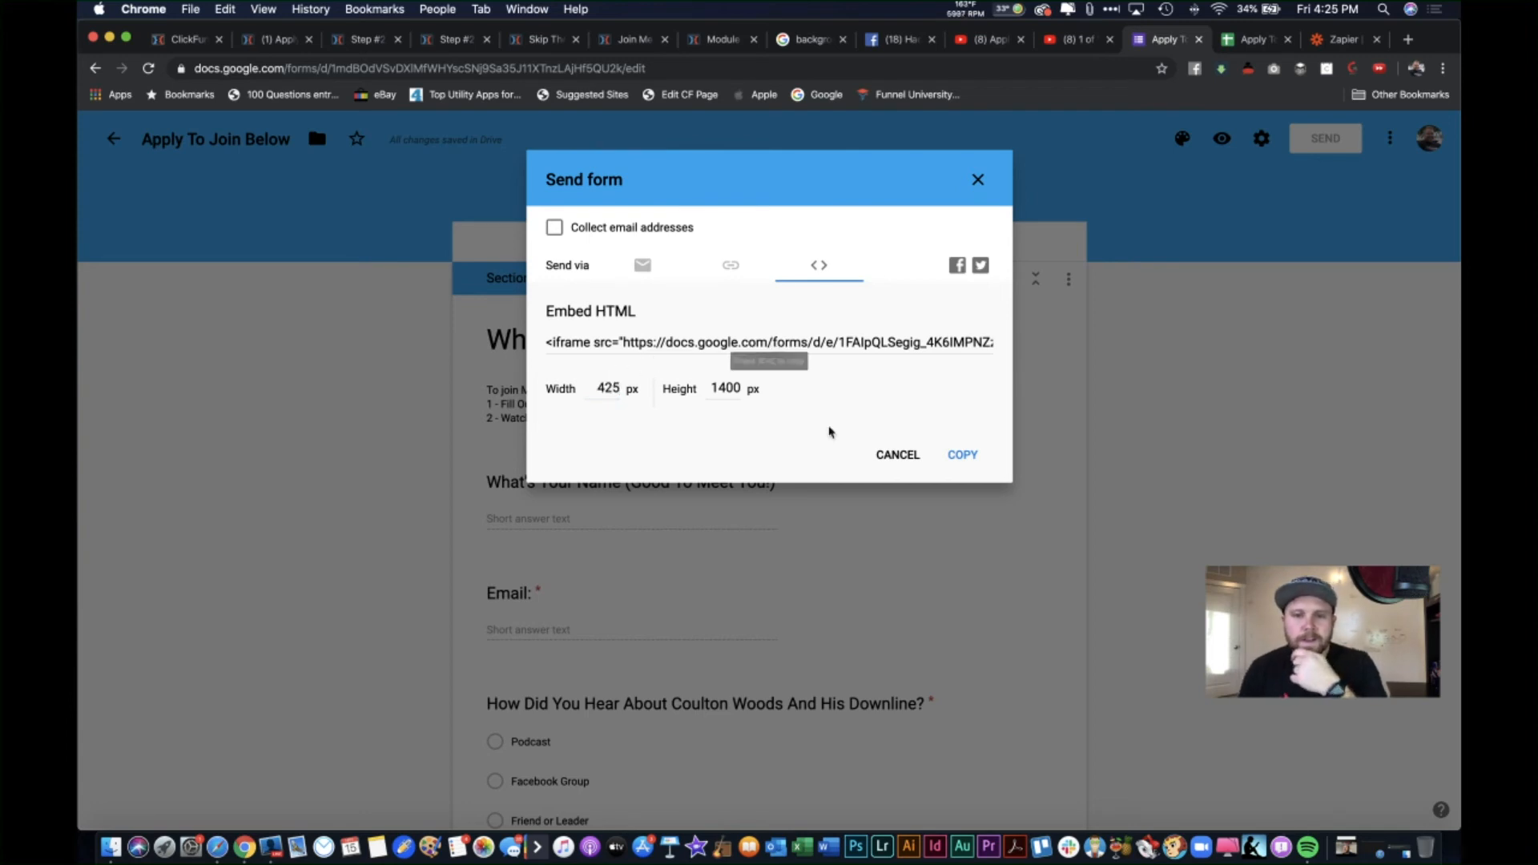
double_click(733, 387)
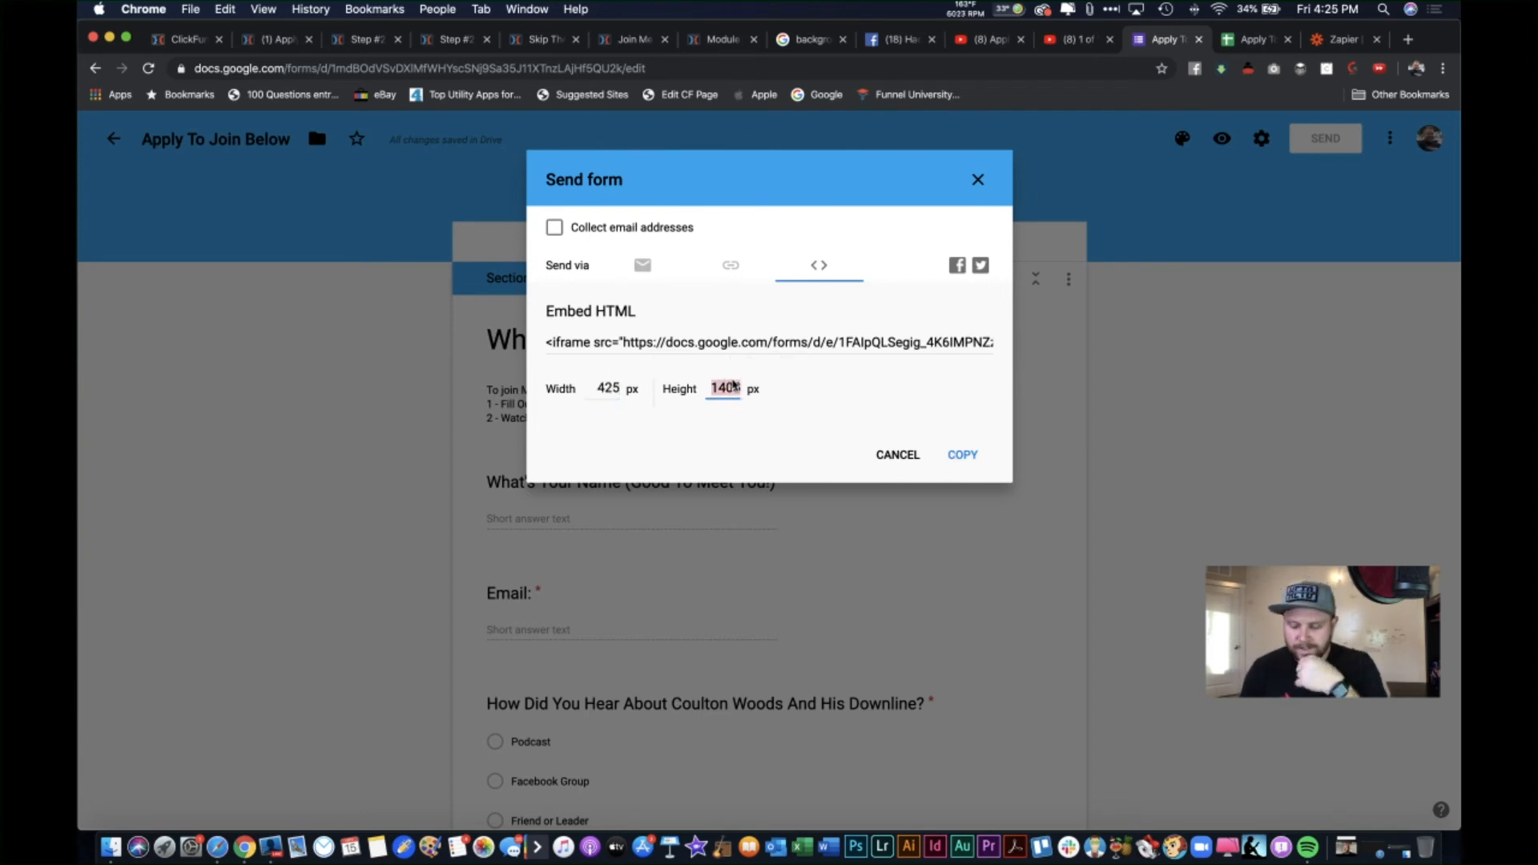
type("650")
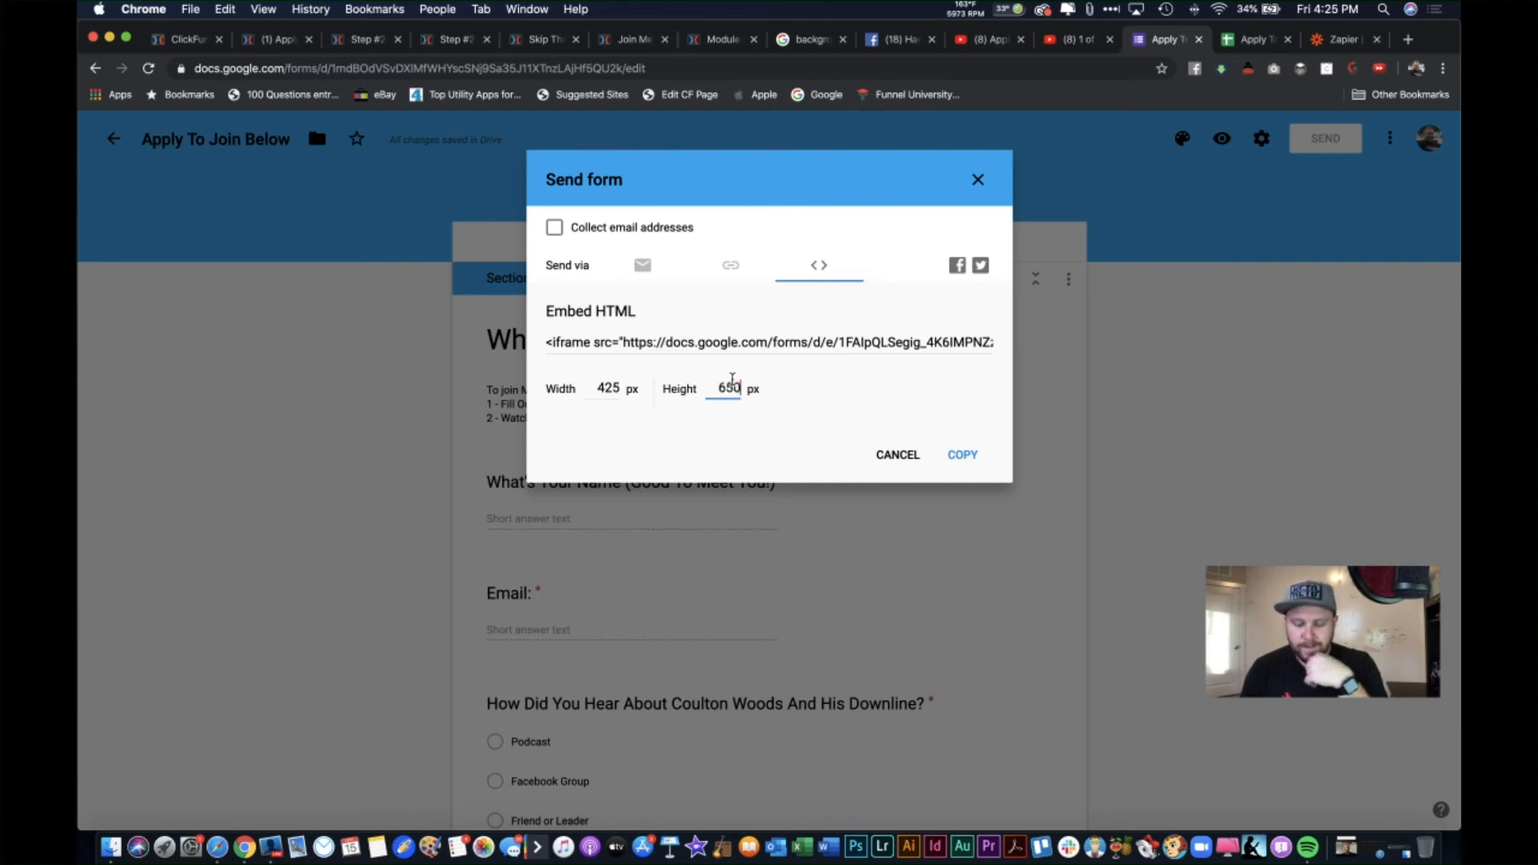
key("BackSpace")
key("BackSpace")
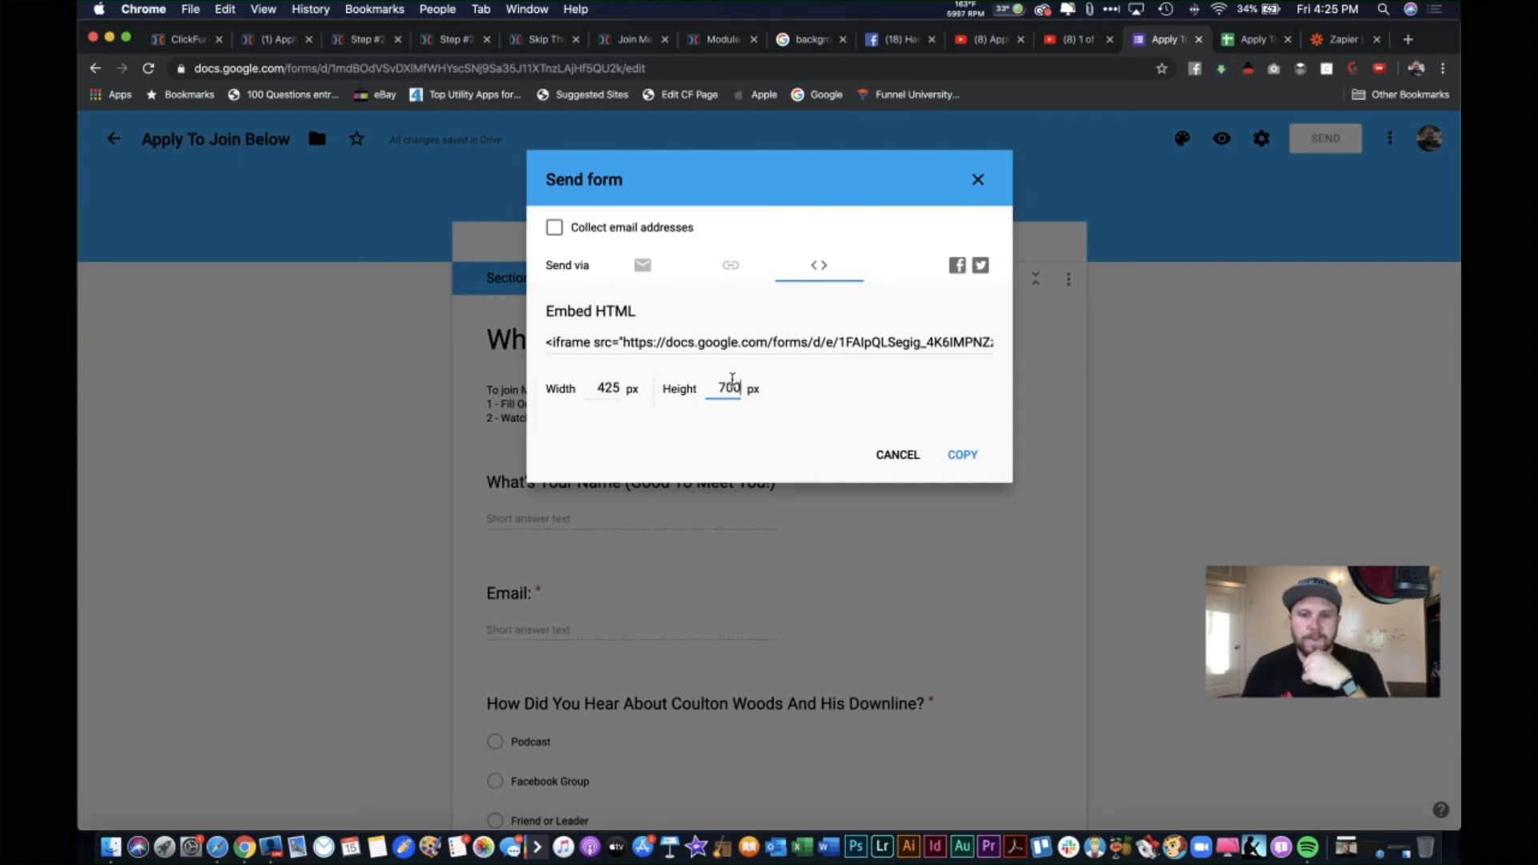
left_click(809, 387)
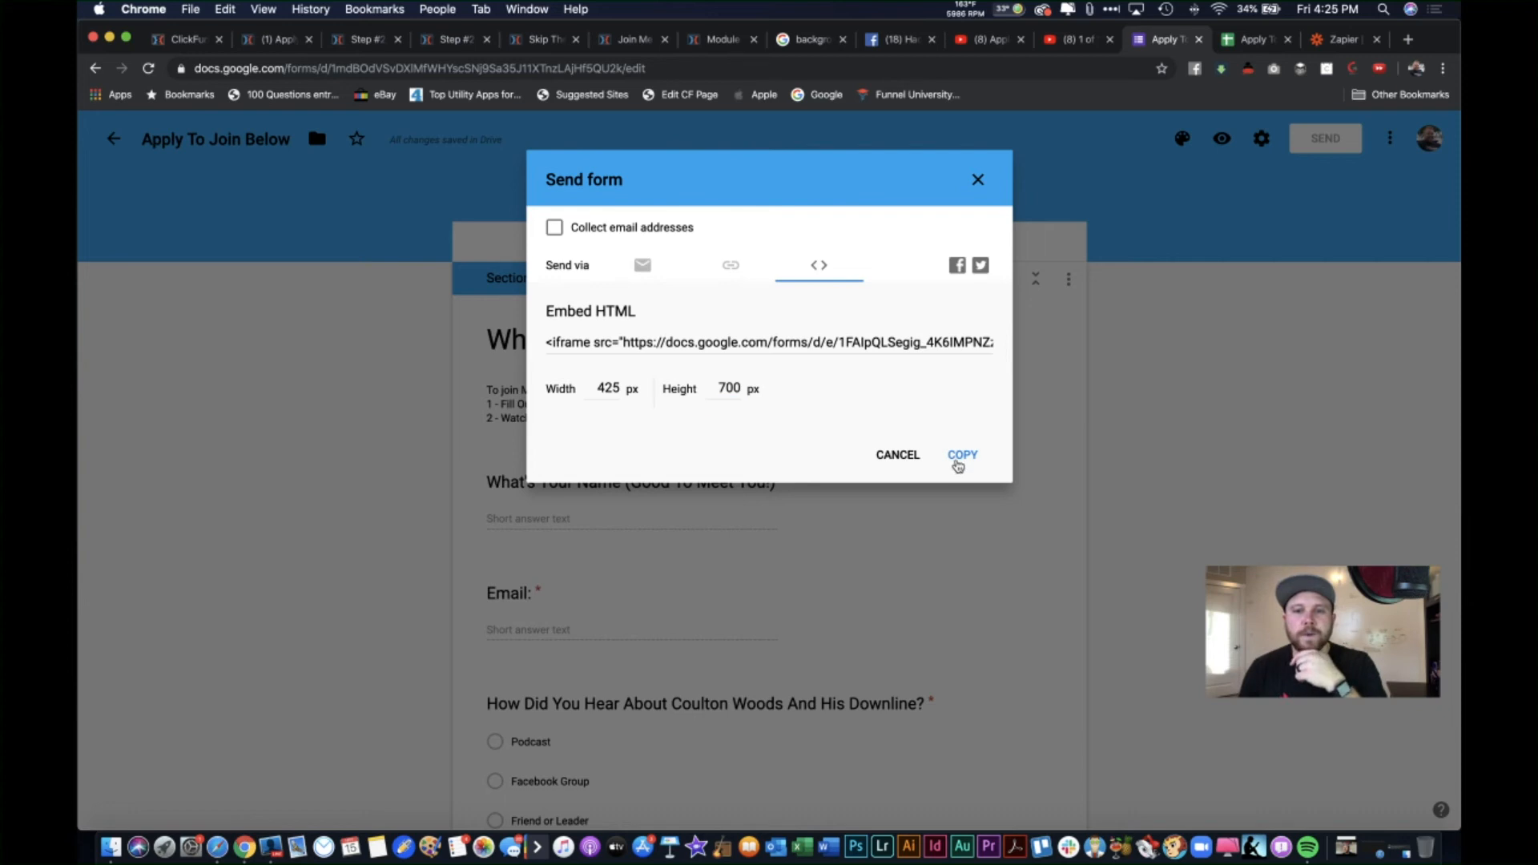
left_click(960, 457)
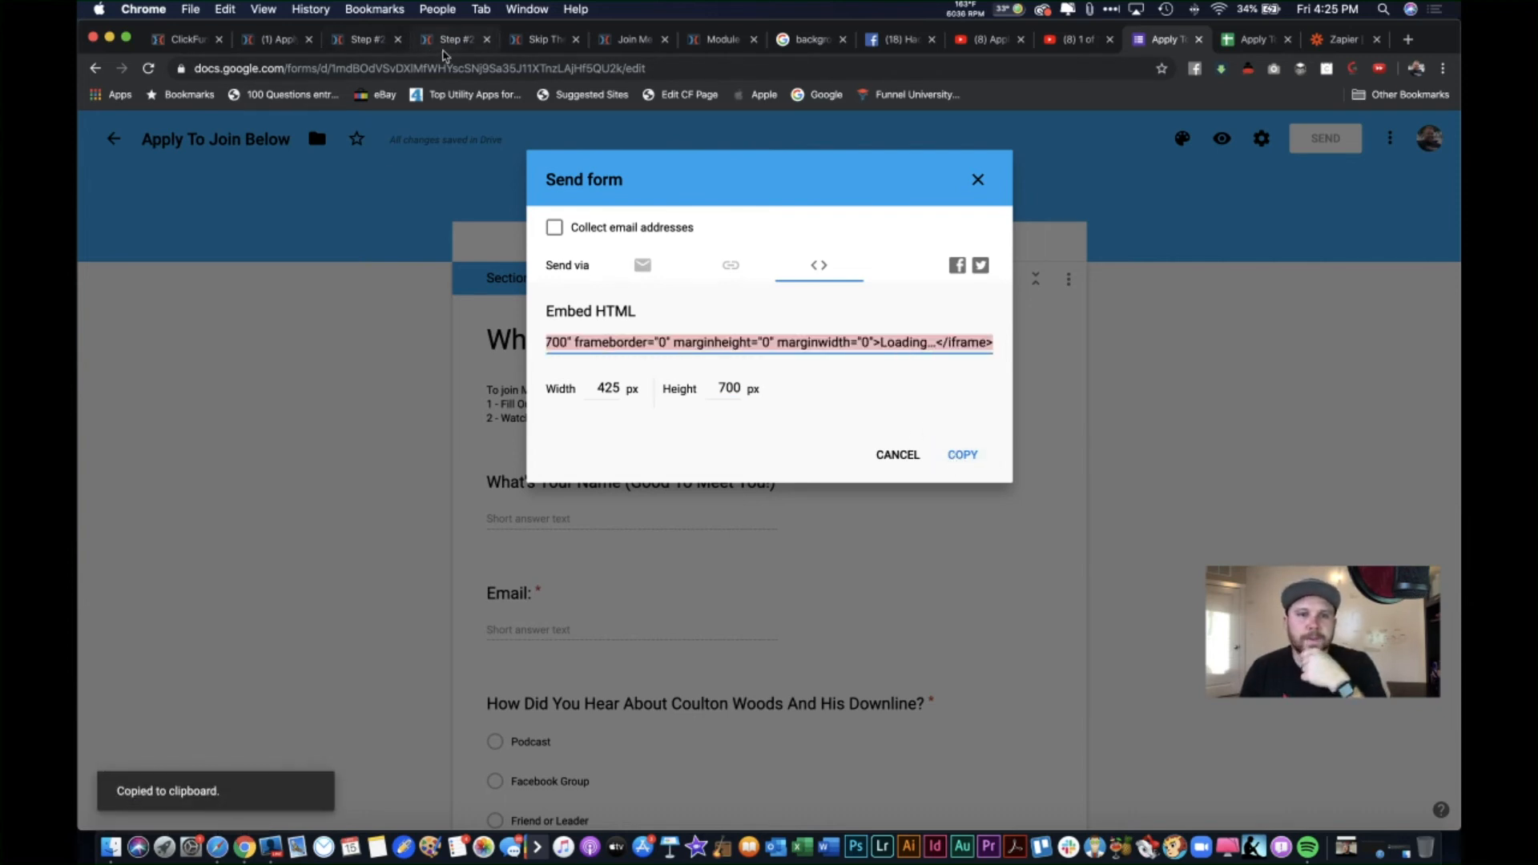
left_click(470, 41)
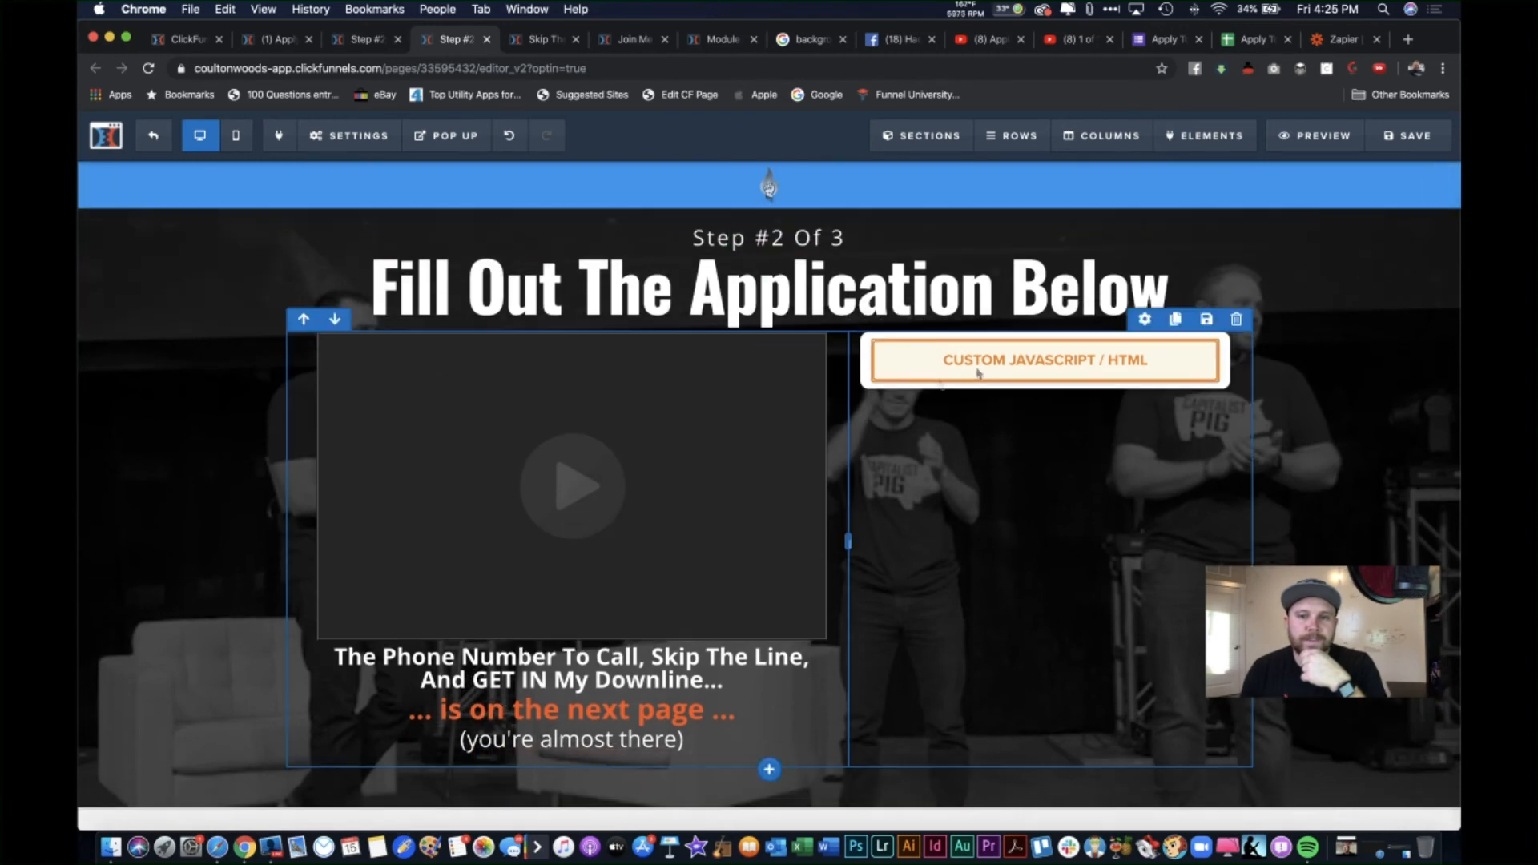
Step: Paste the Google Form iframe code into the Step #2 custom JavaScript/HTML element
left_click(1063, 374)
left_click(1290, 317)
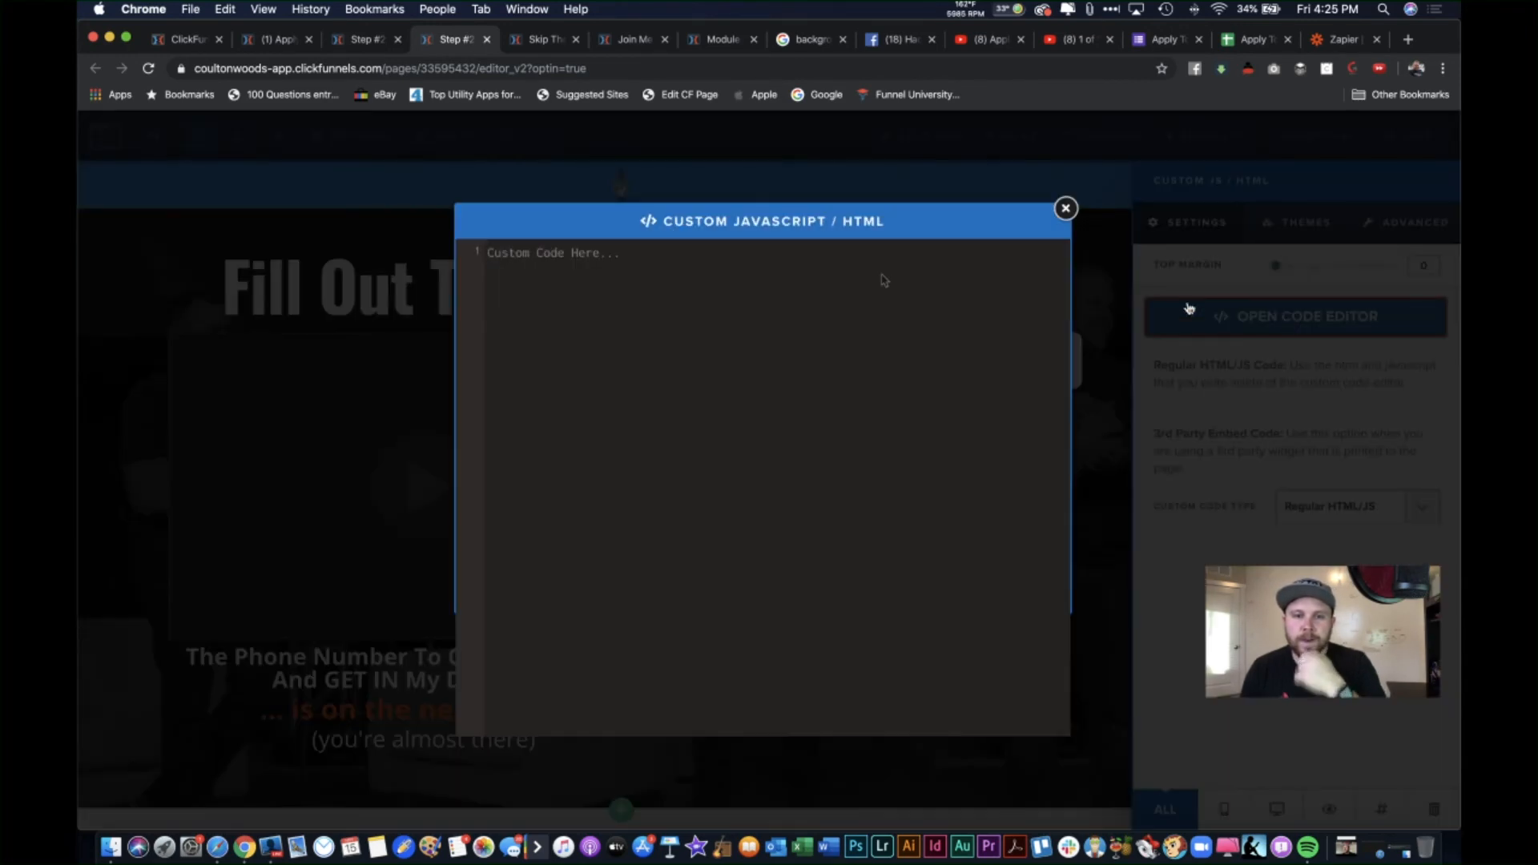
key("super+v")
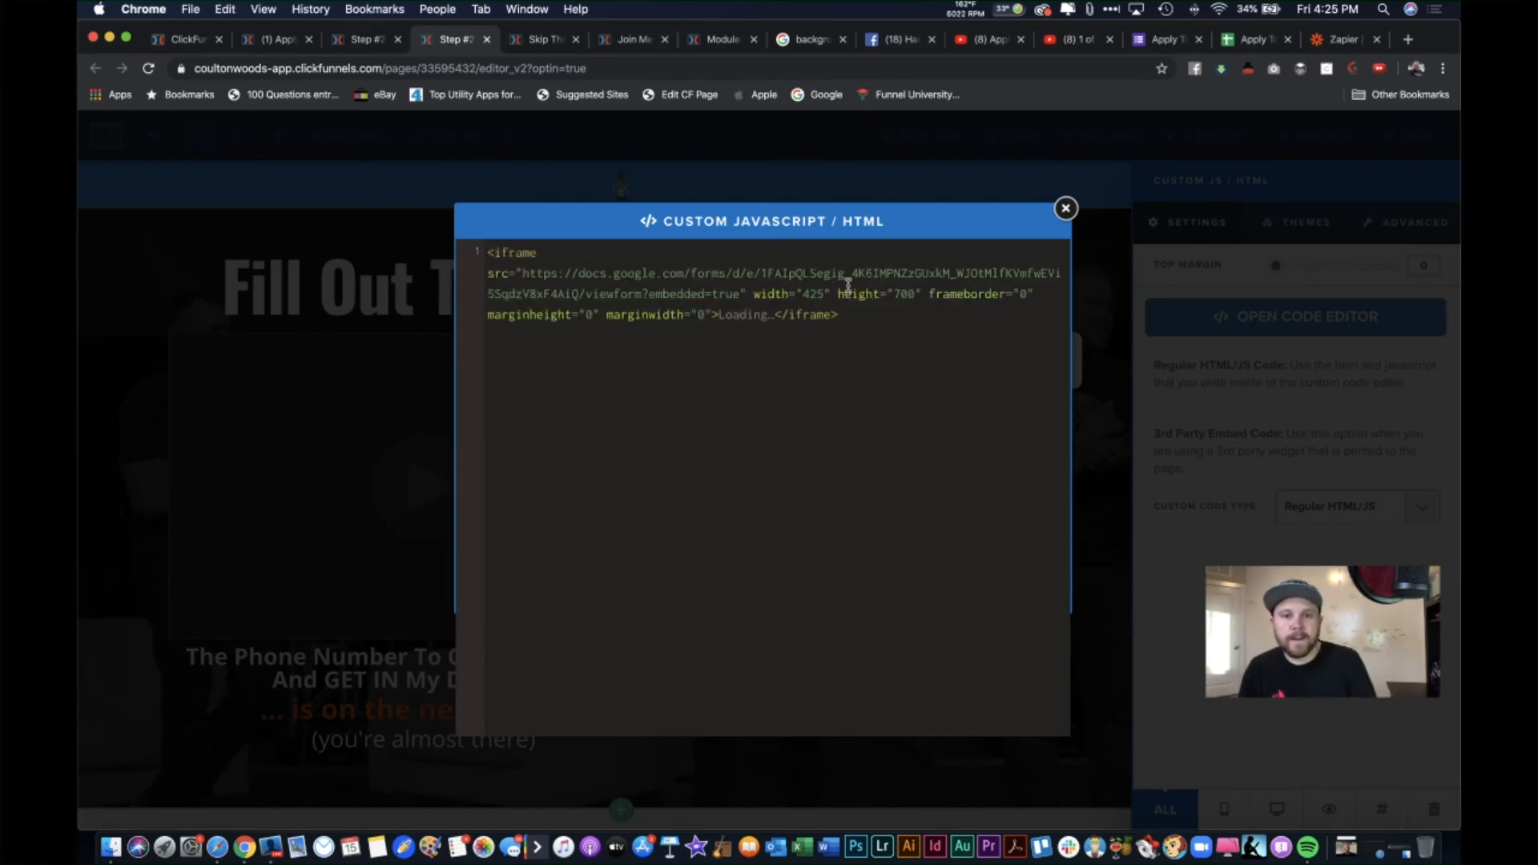
left_click(1066, 208)
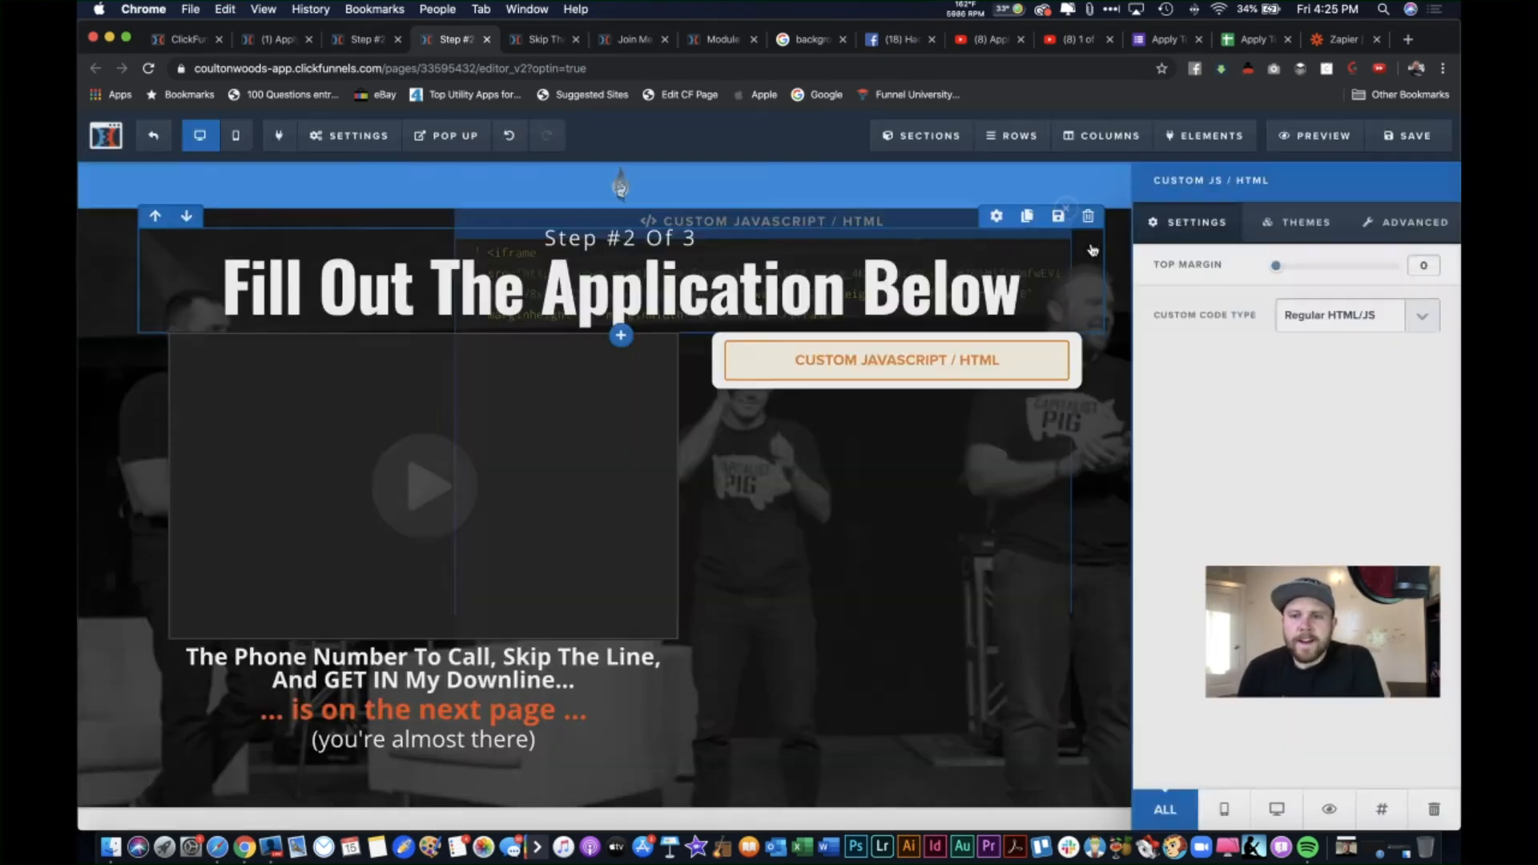
Step: Save the Step #2 page and open its preview
left_click(1391, 142)
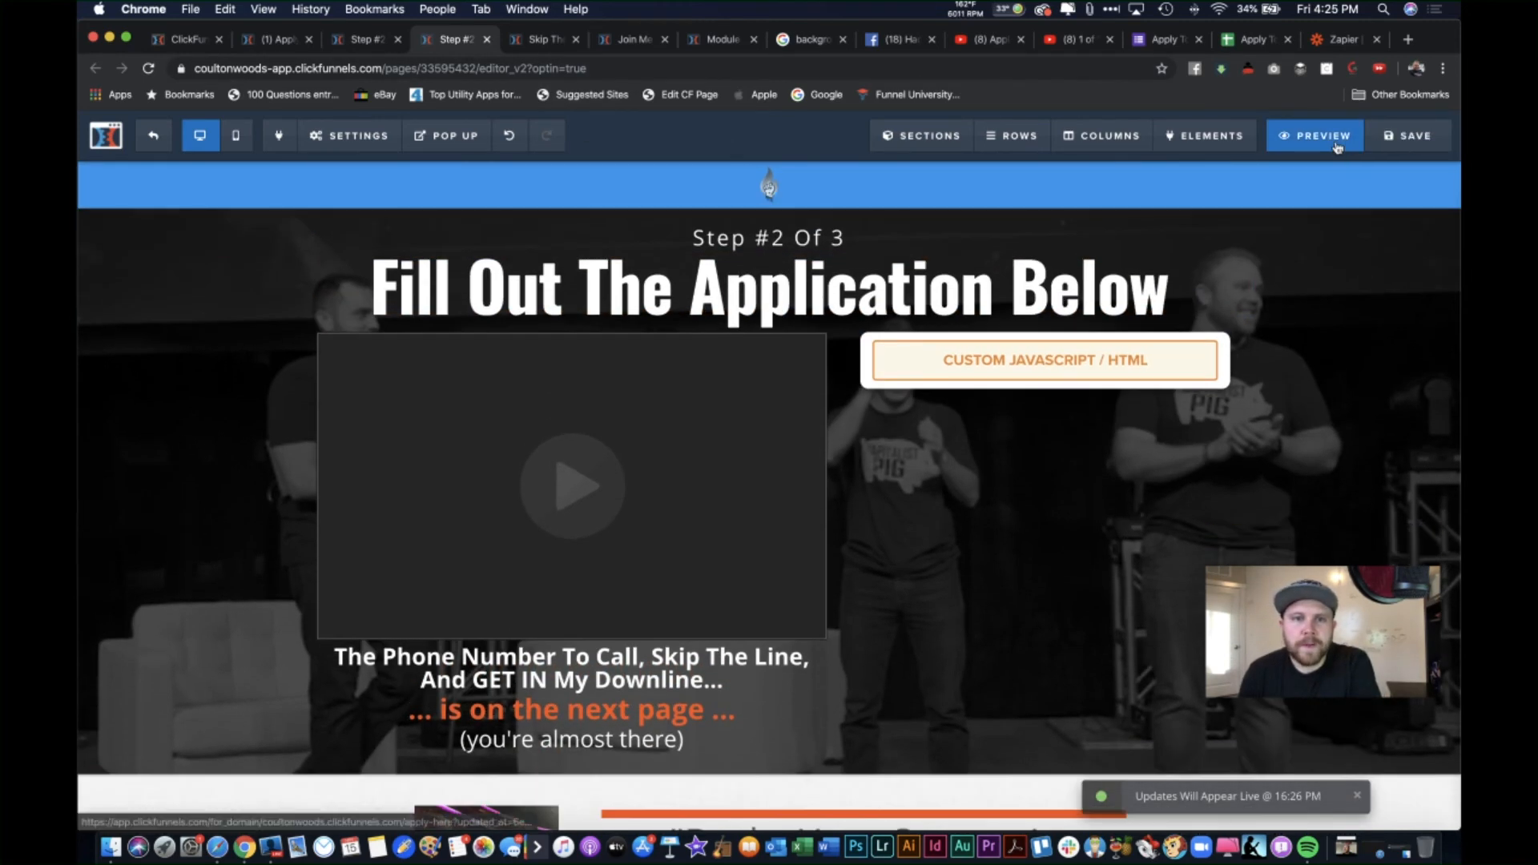
left_click(1315, 136)
left_click(598, 36)
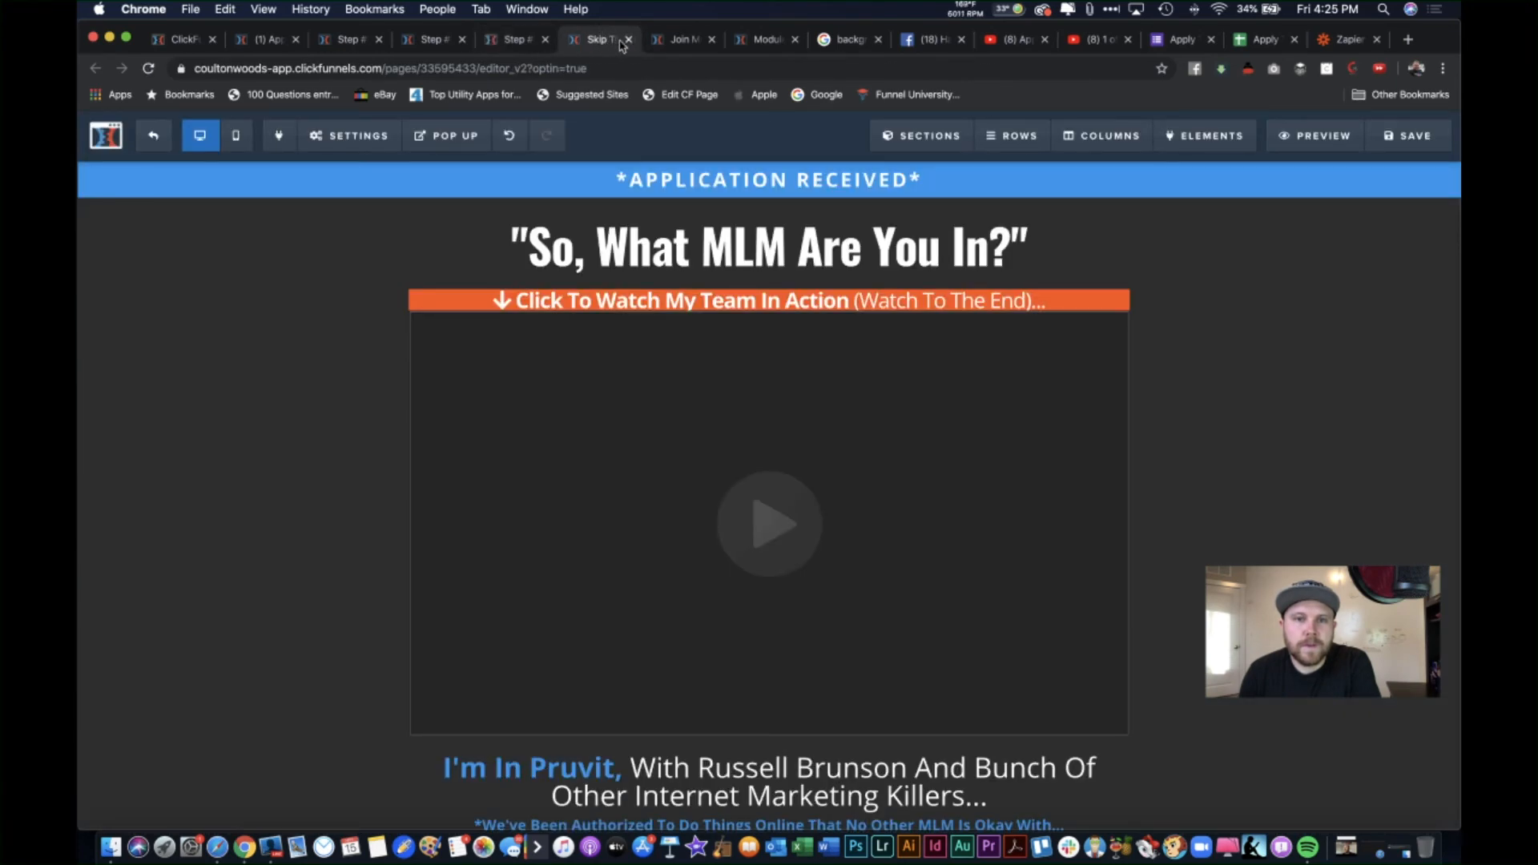
Step: Scroll through the Step #2 preview to check the embedded application form beside the video
left_click(629, 39)
left_click(517, 39)
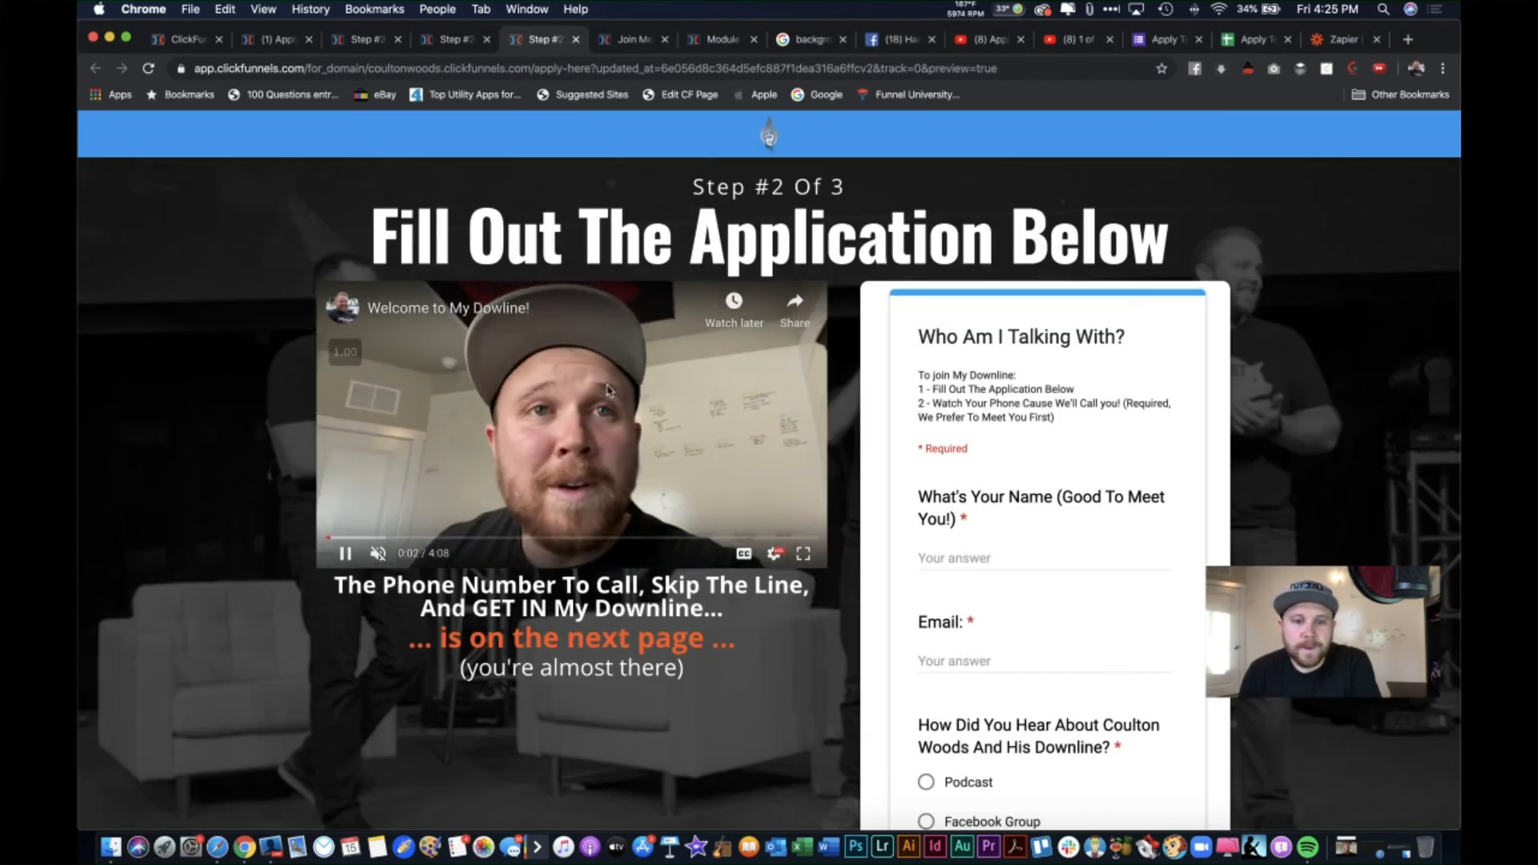
scroll(498, 424, "down", 3)
scroll(1054, 540, "up", 3)
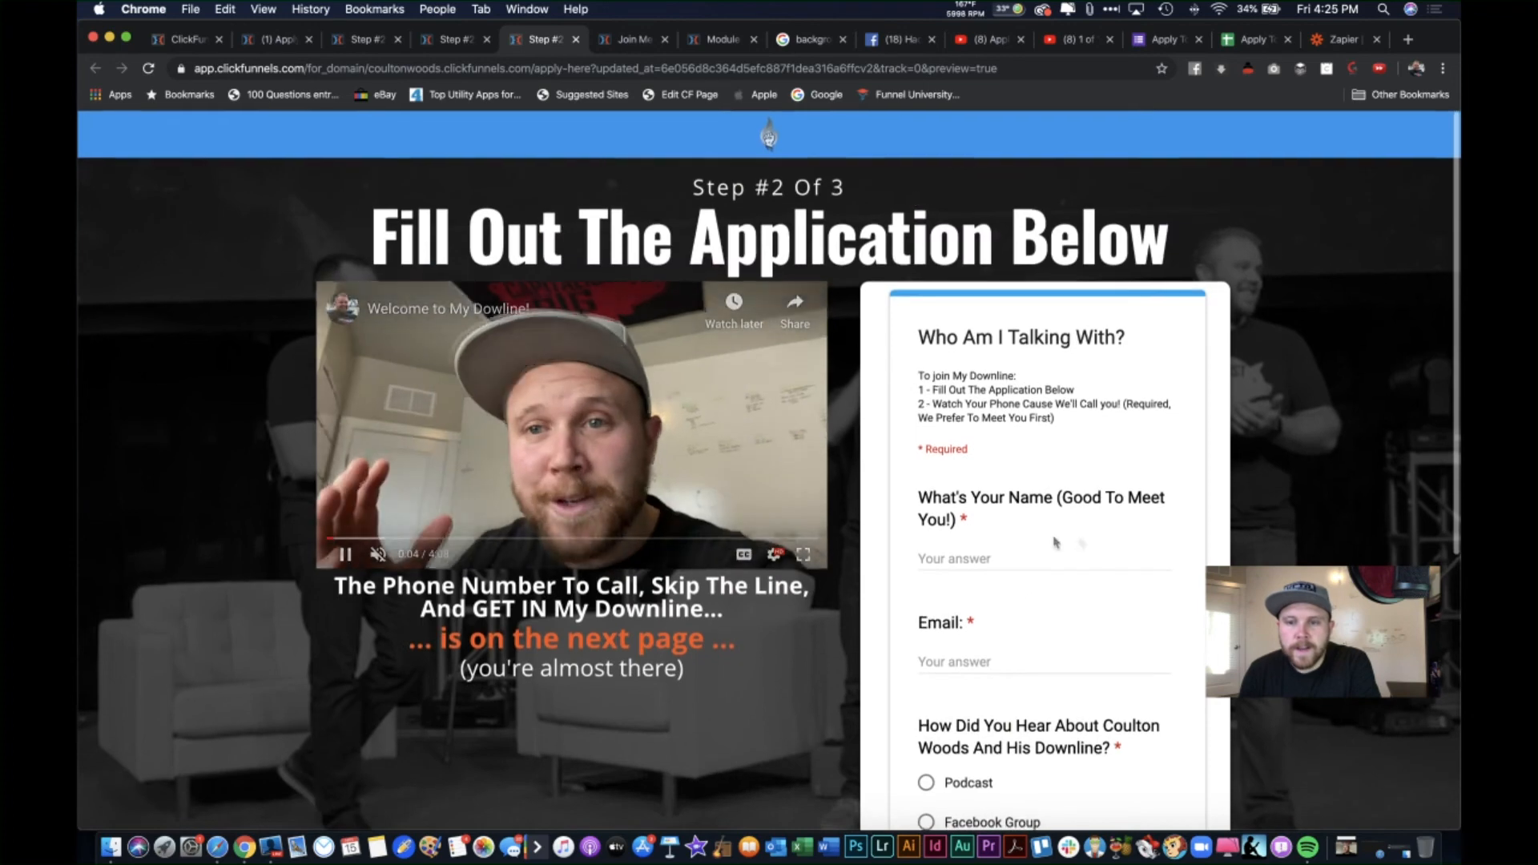
scroll(1046, 517, "down", 2)
scroll(1047, 517, "up", 2)
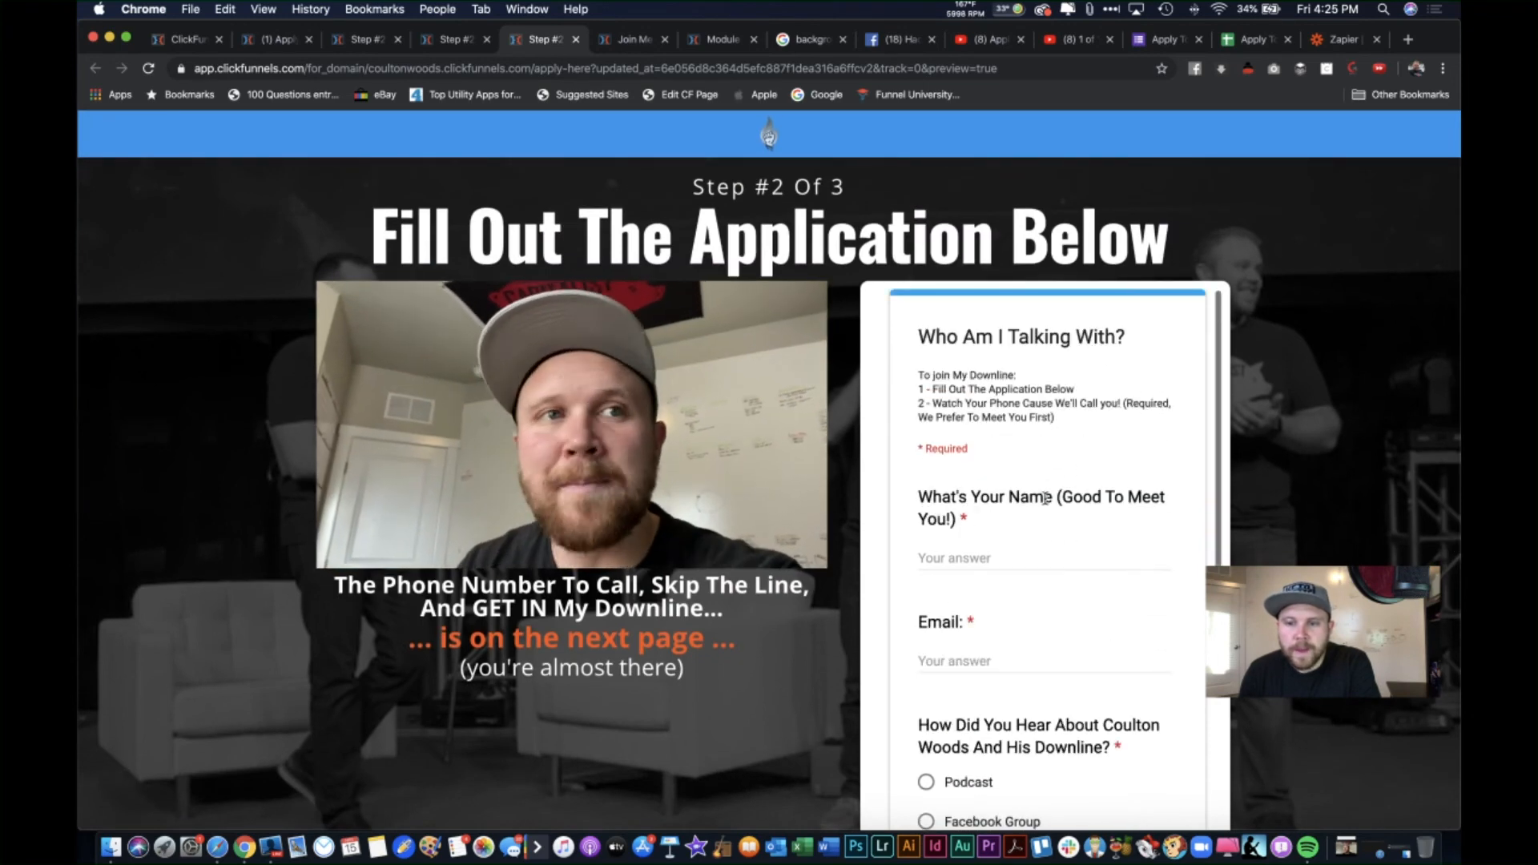
scroll(1046, 498, "down", 3)
scroll(1045, 499, "down", 10)
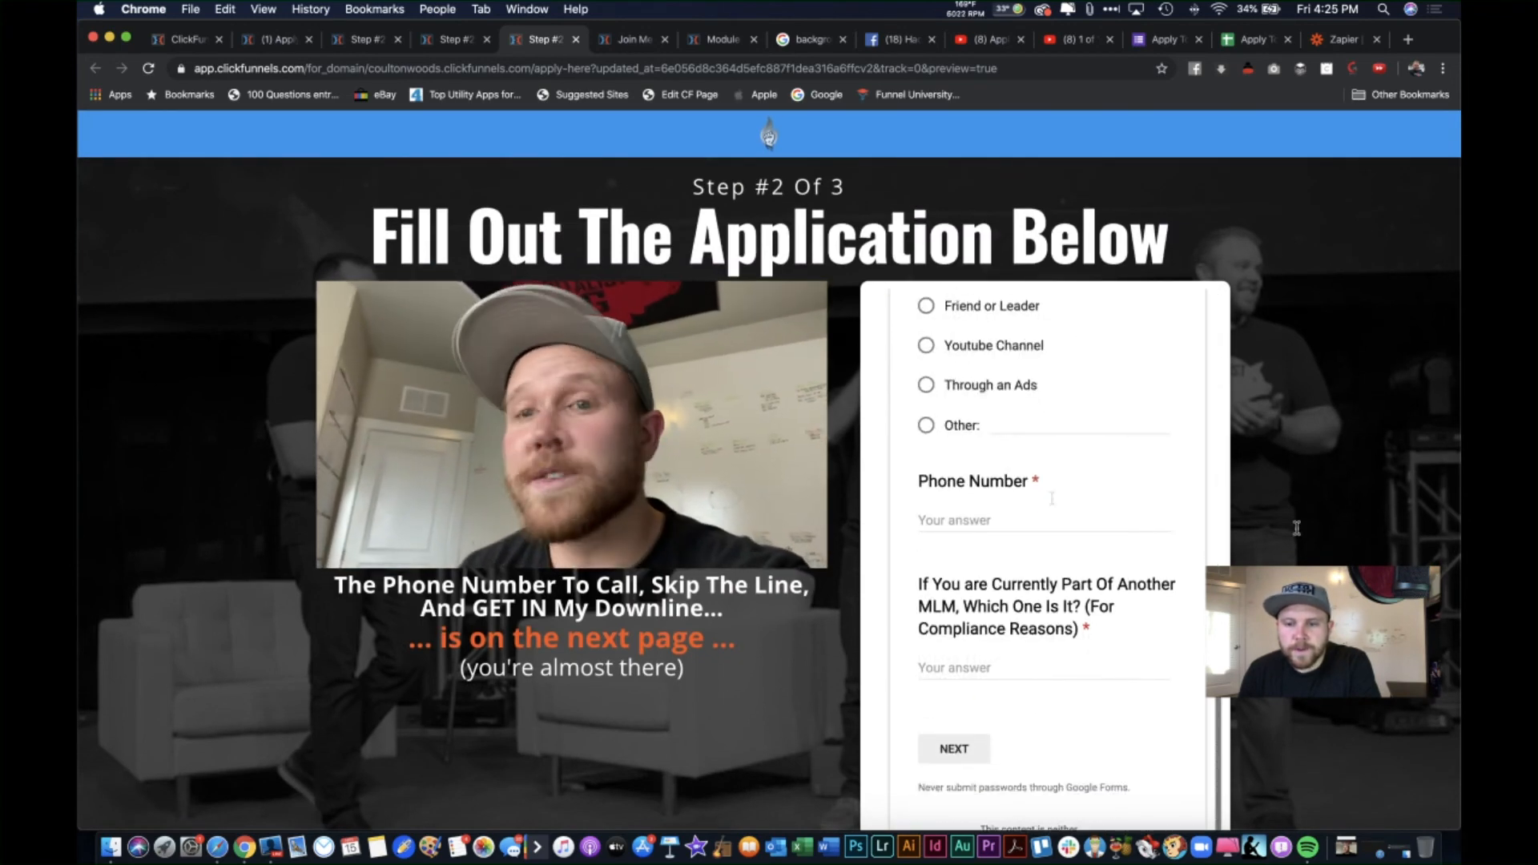
scroll(1052, 365, "up", 6)
scroll(1053, 366, "up", 2)
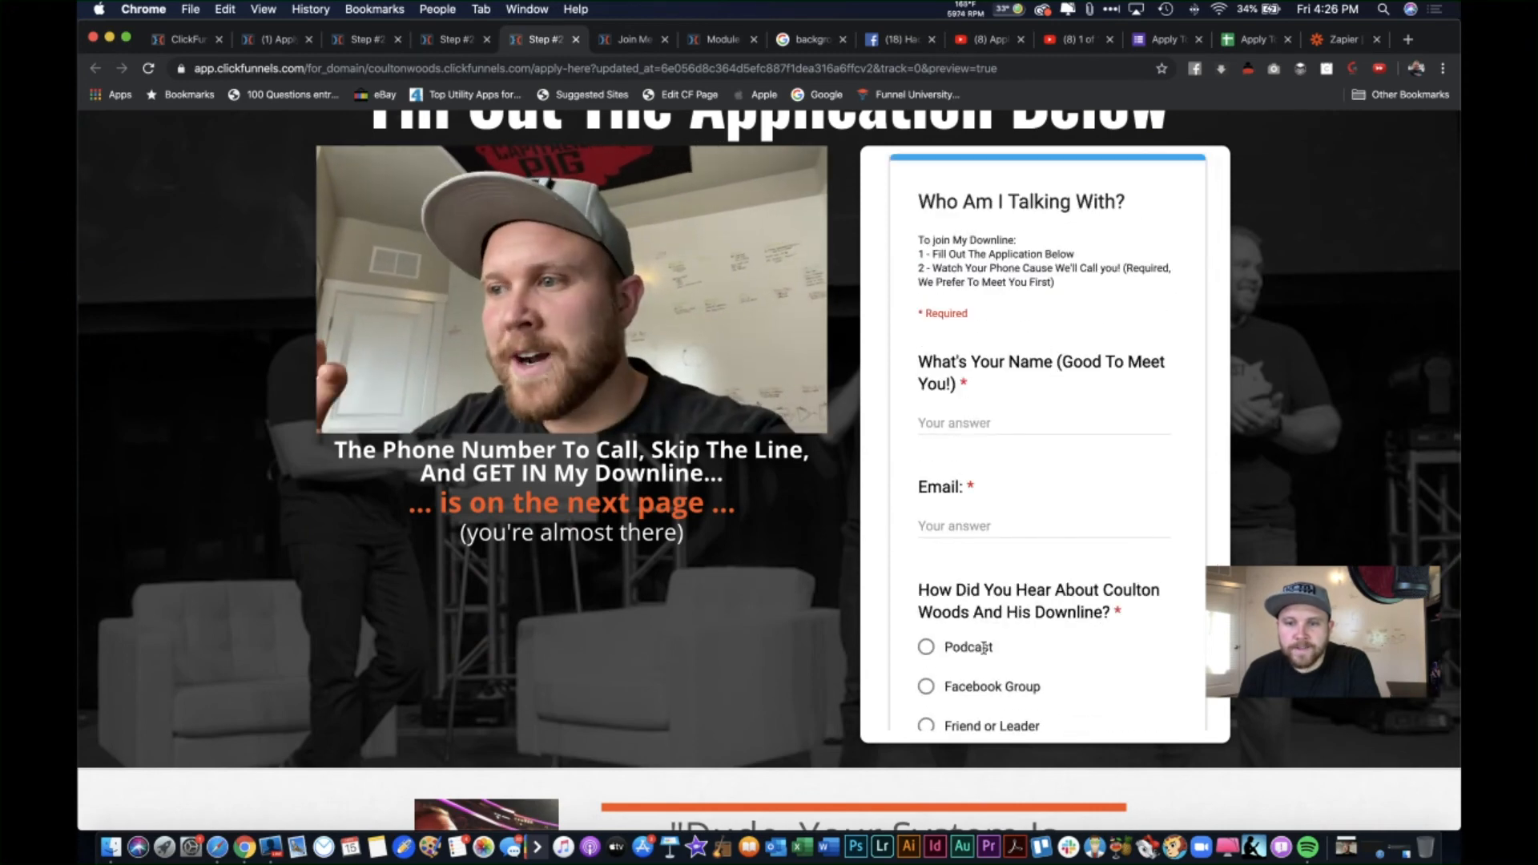
scroll(985, 654, "down", 4)
scroll(974, 641, "down", 4)
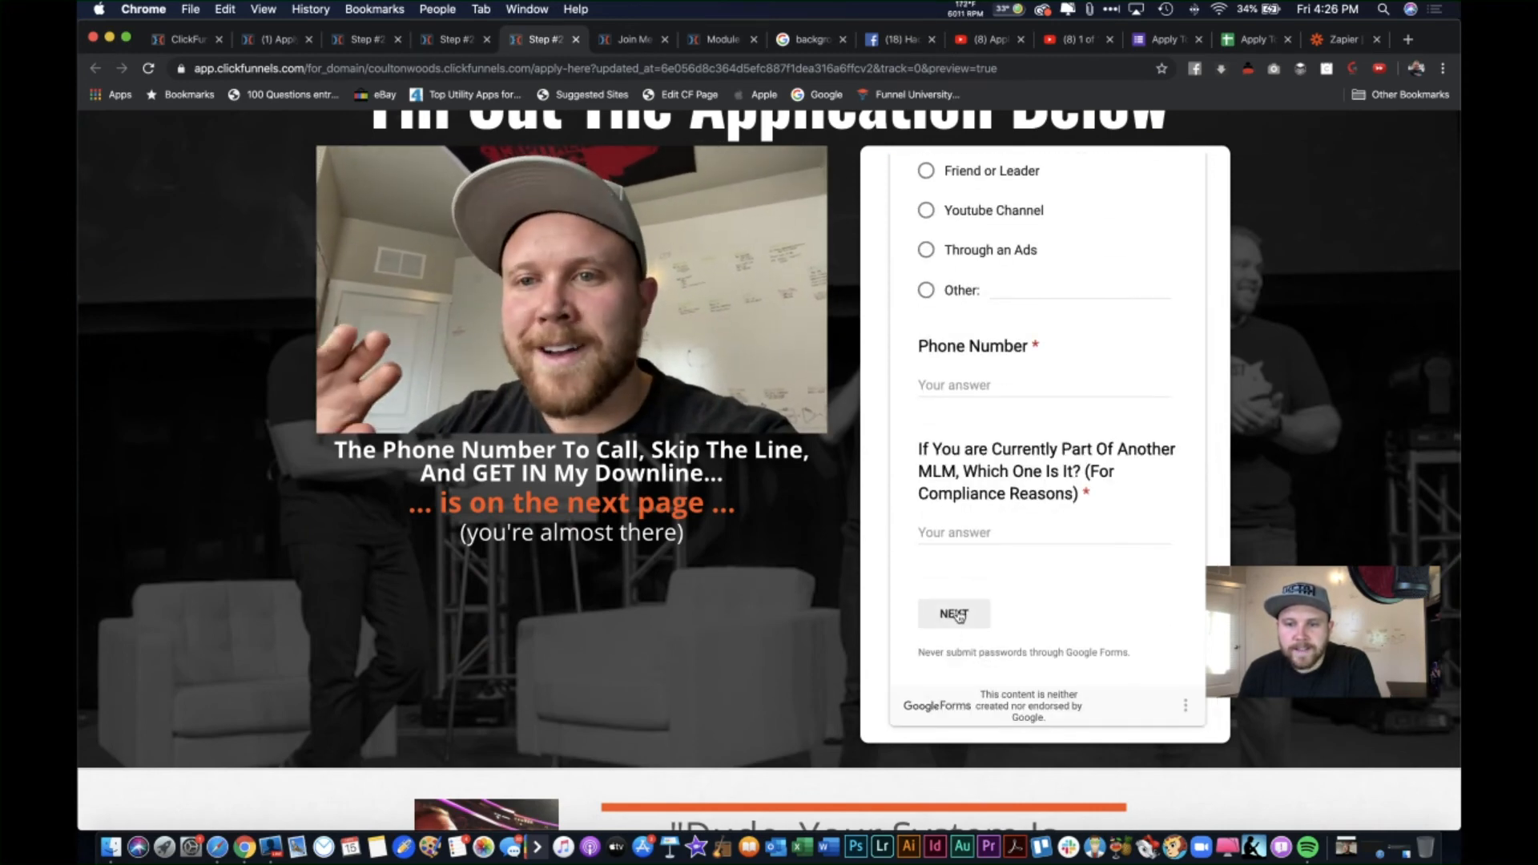
scroll(958, 613, "up", 6)
scroll(962, 615, "up", 2)
scroll(962, 616, "down", 3)
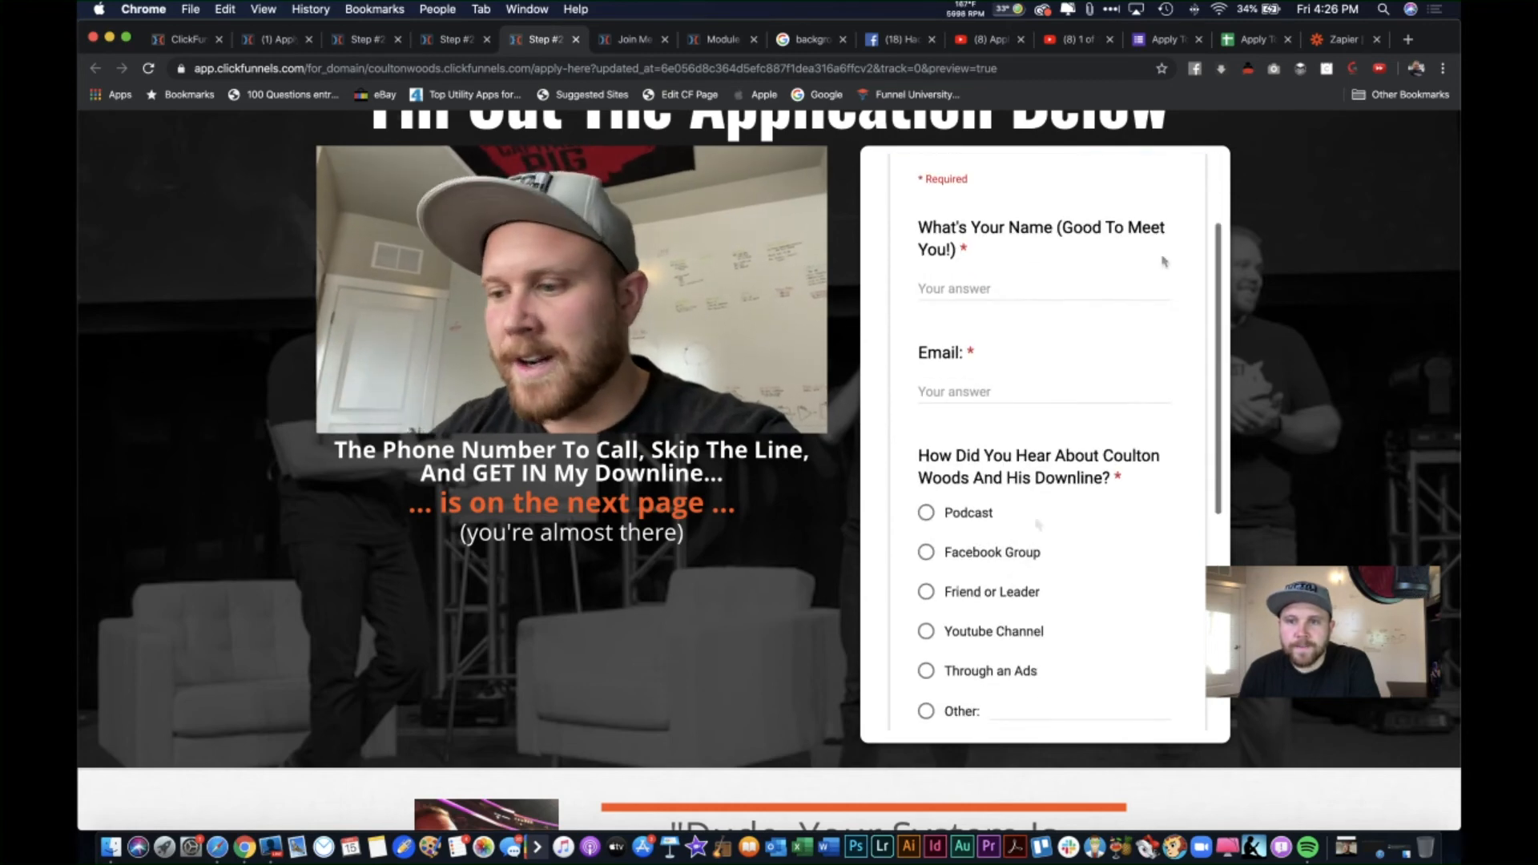
left_click(1163, 39)
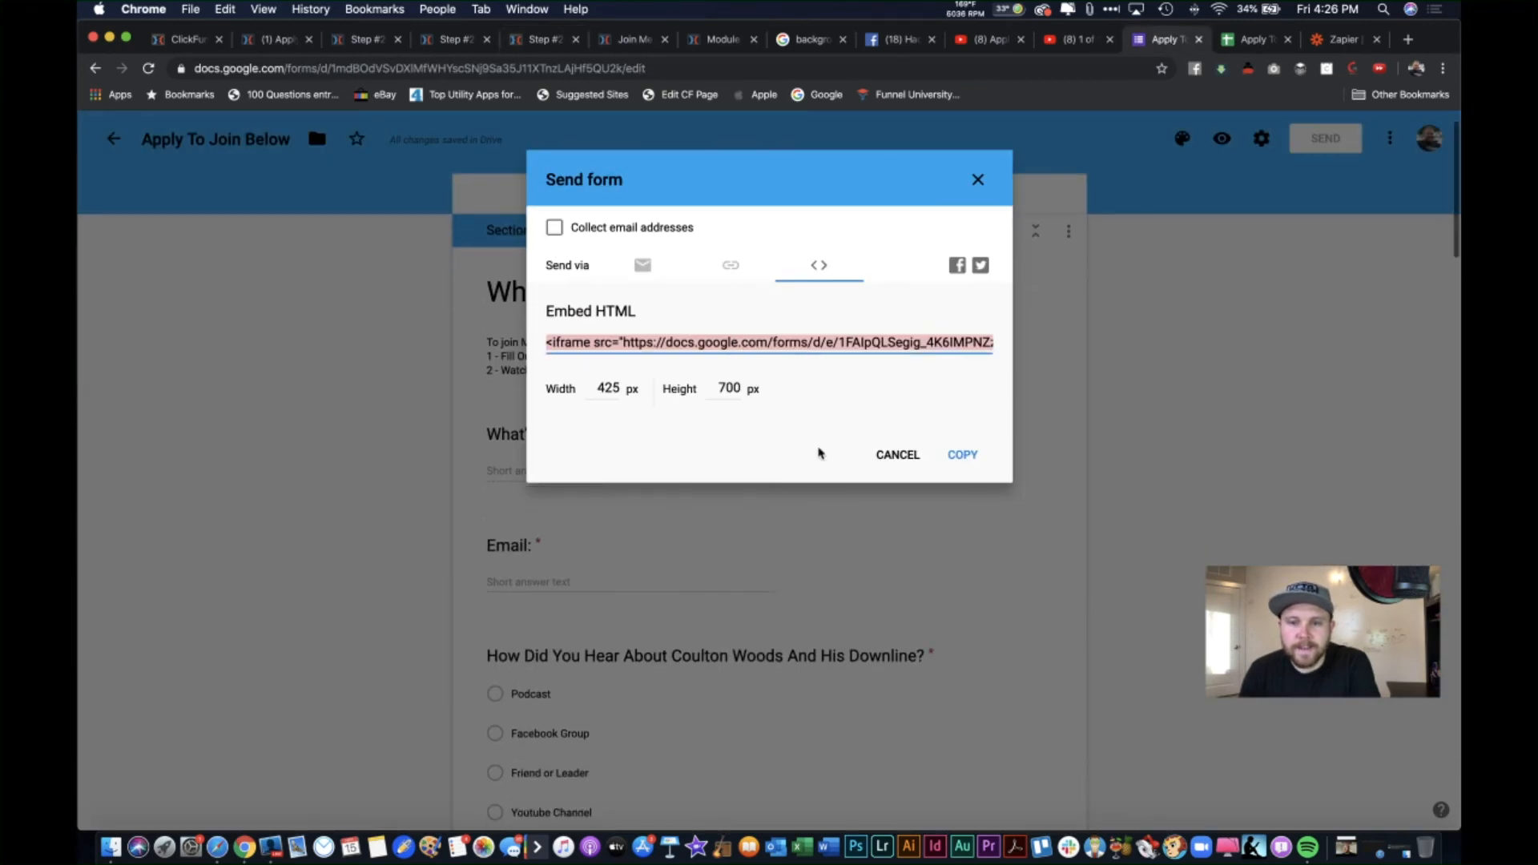
Step: Close the Send dialog, scroll through the form questions, then return to the Step #2 editor
left_click(885, 454)
scroll(594, 616, "down", 6)
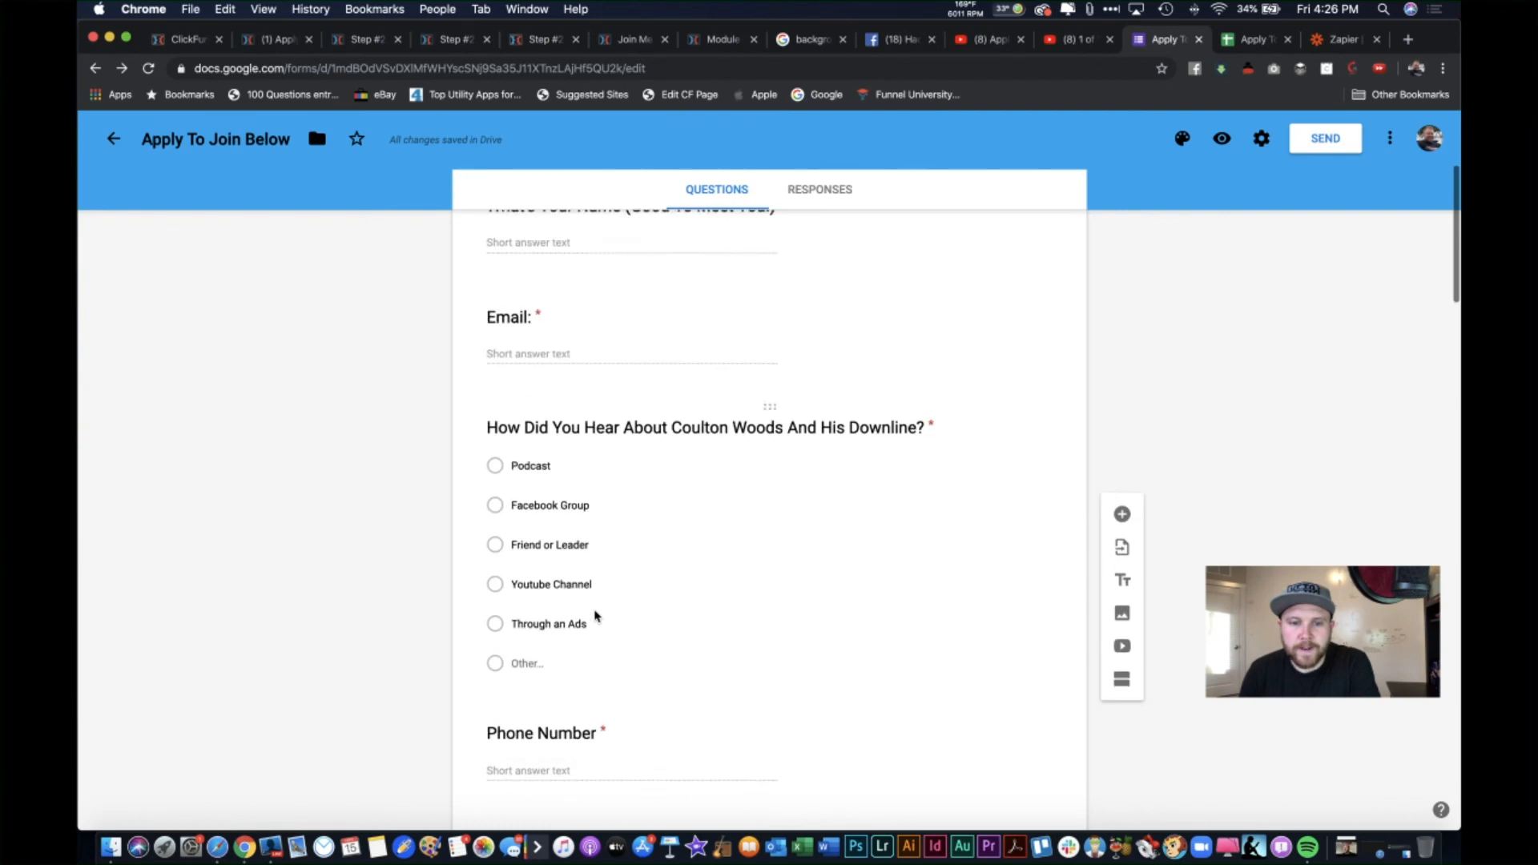
scroll(628, 521, "down", 12)
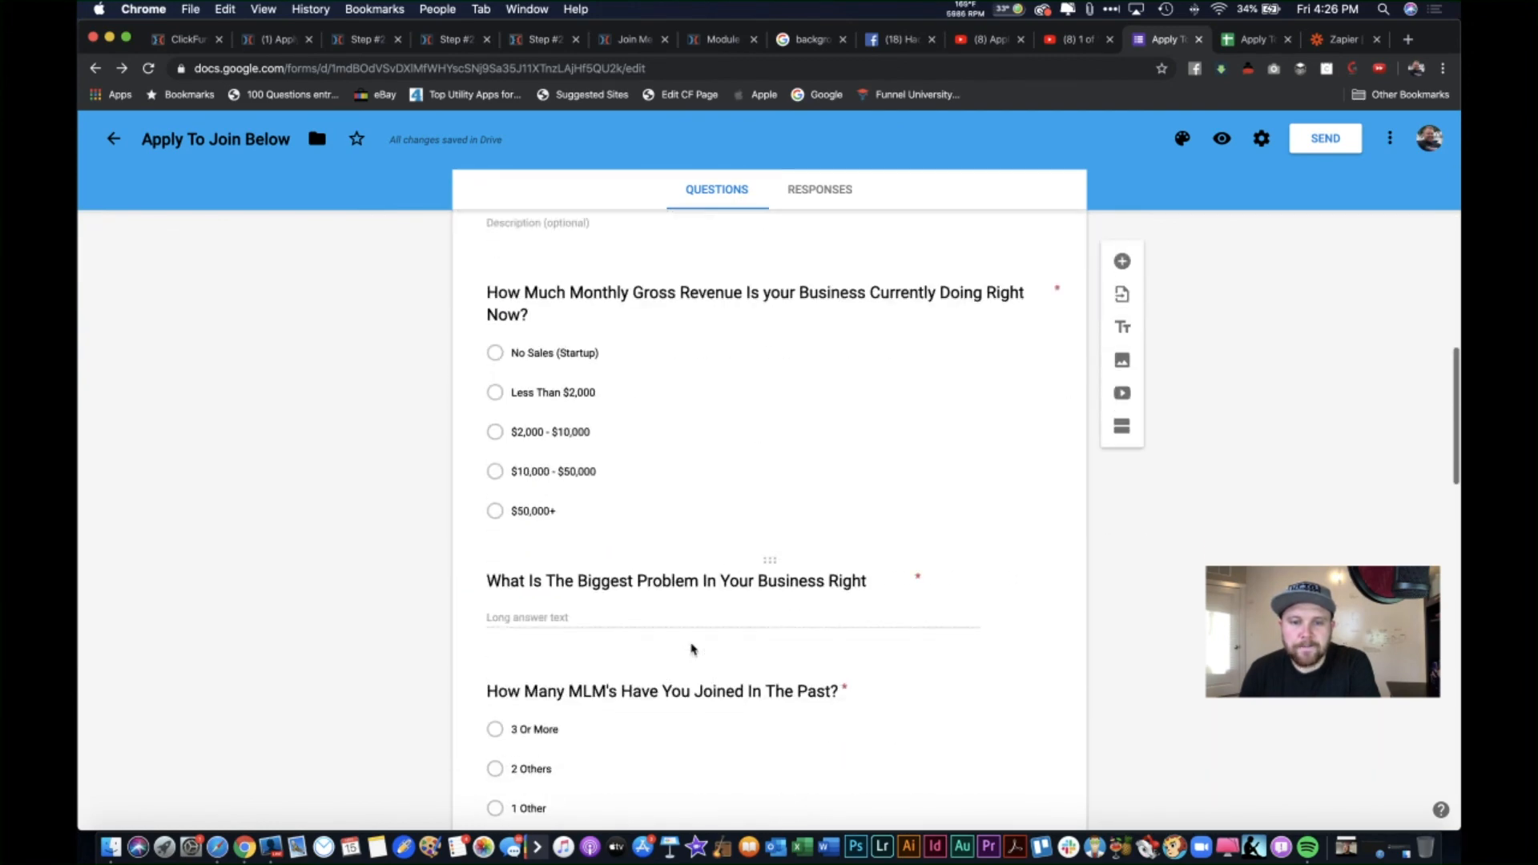
scroll(693, 649, "down", 20)
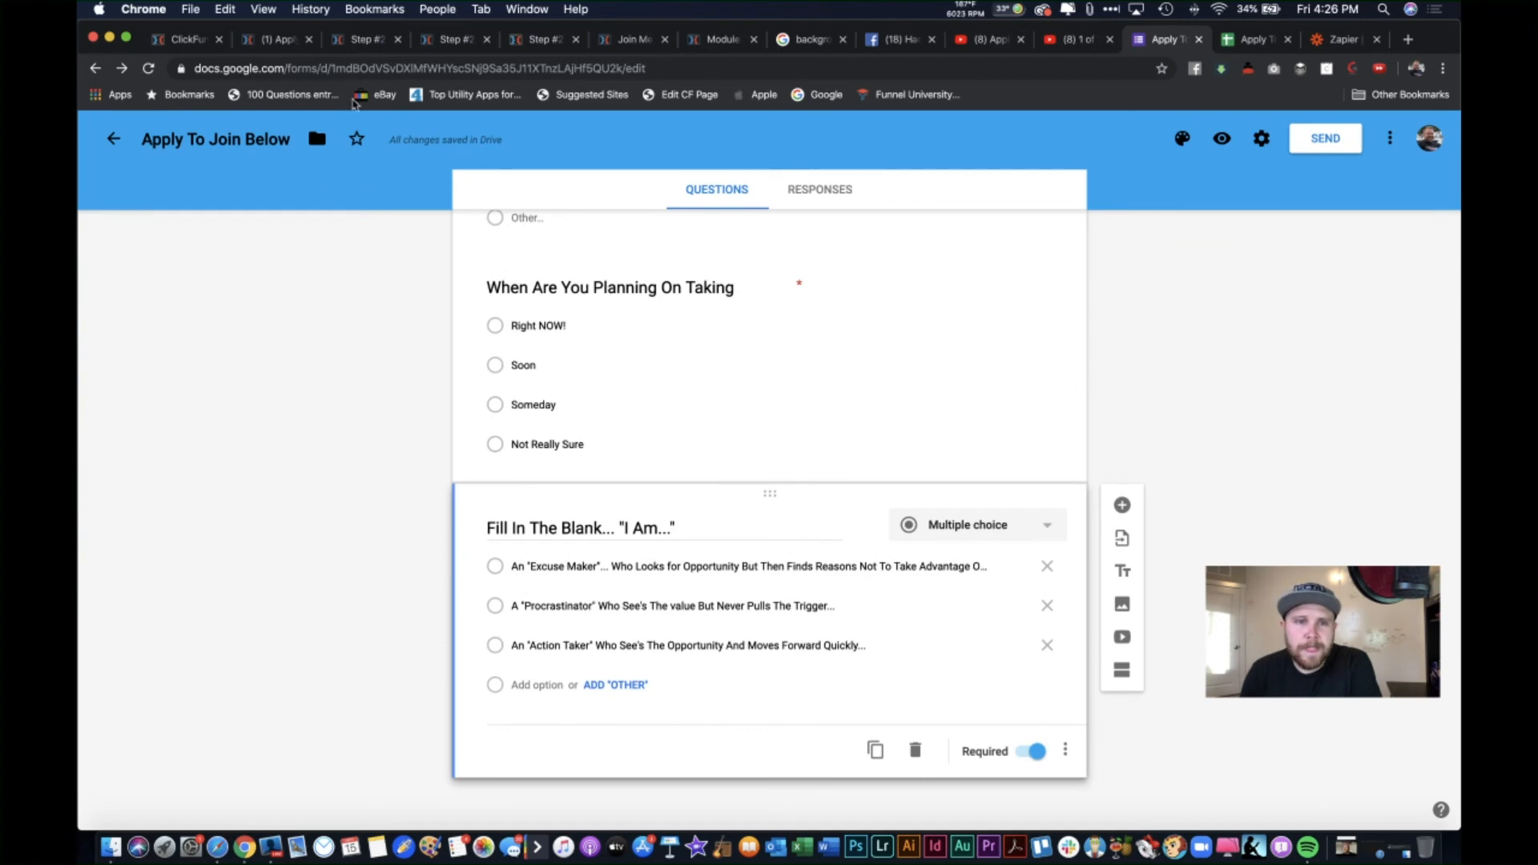
left_click(368, 42)
left_click(446, 44)
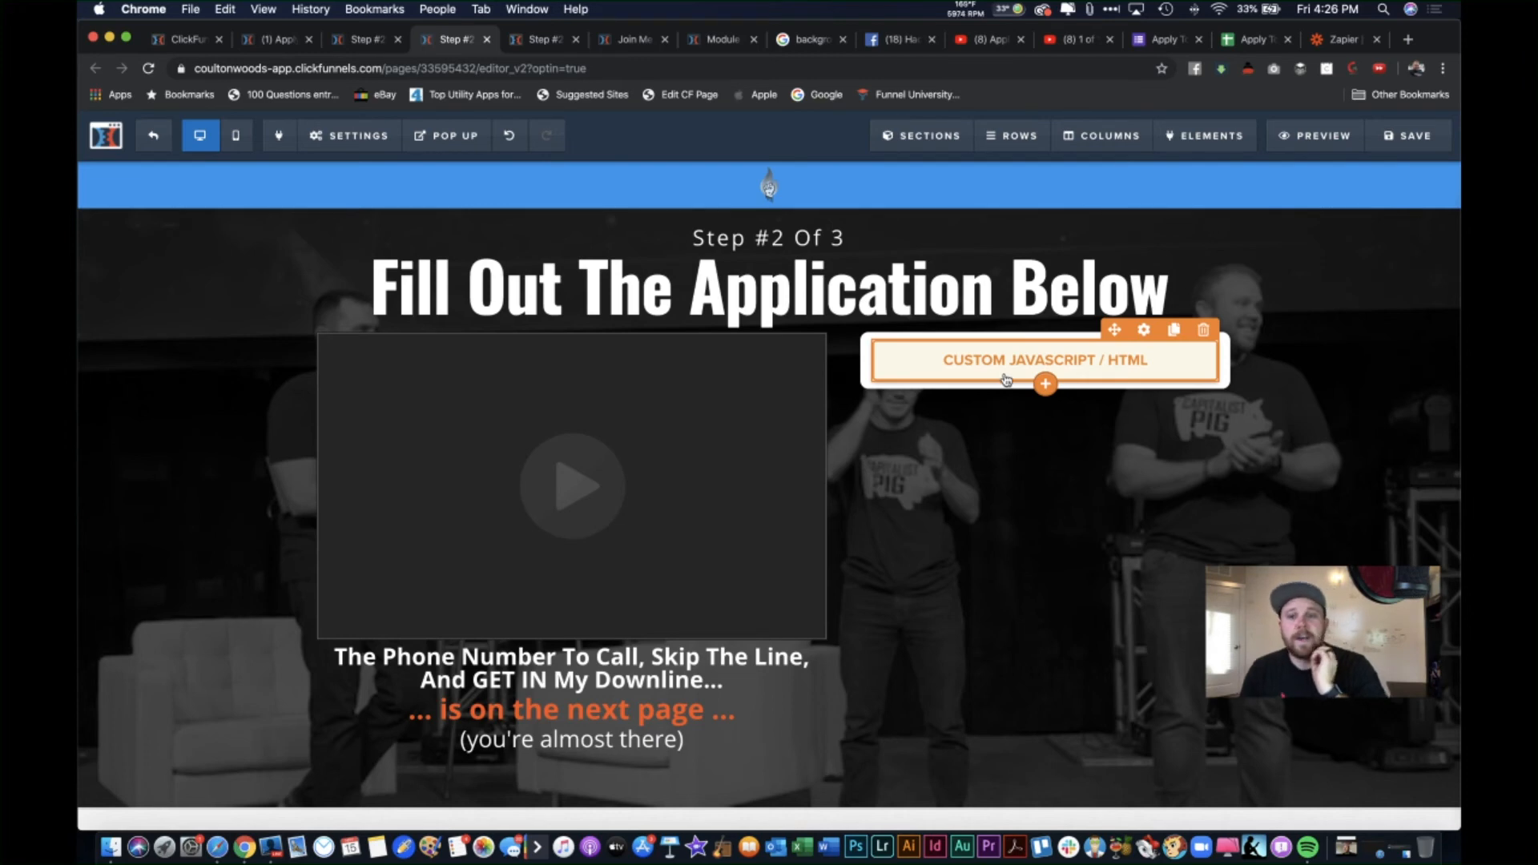
Step: Select the custom JavaScript/HTML element and open its code holding the 425×700 form iframe
left_click(1065, 382)
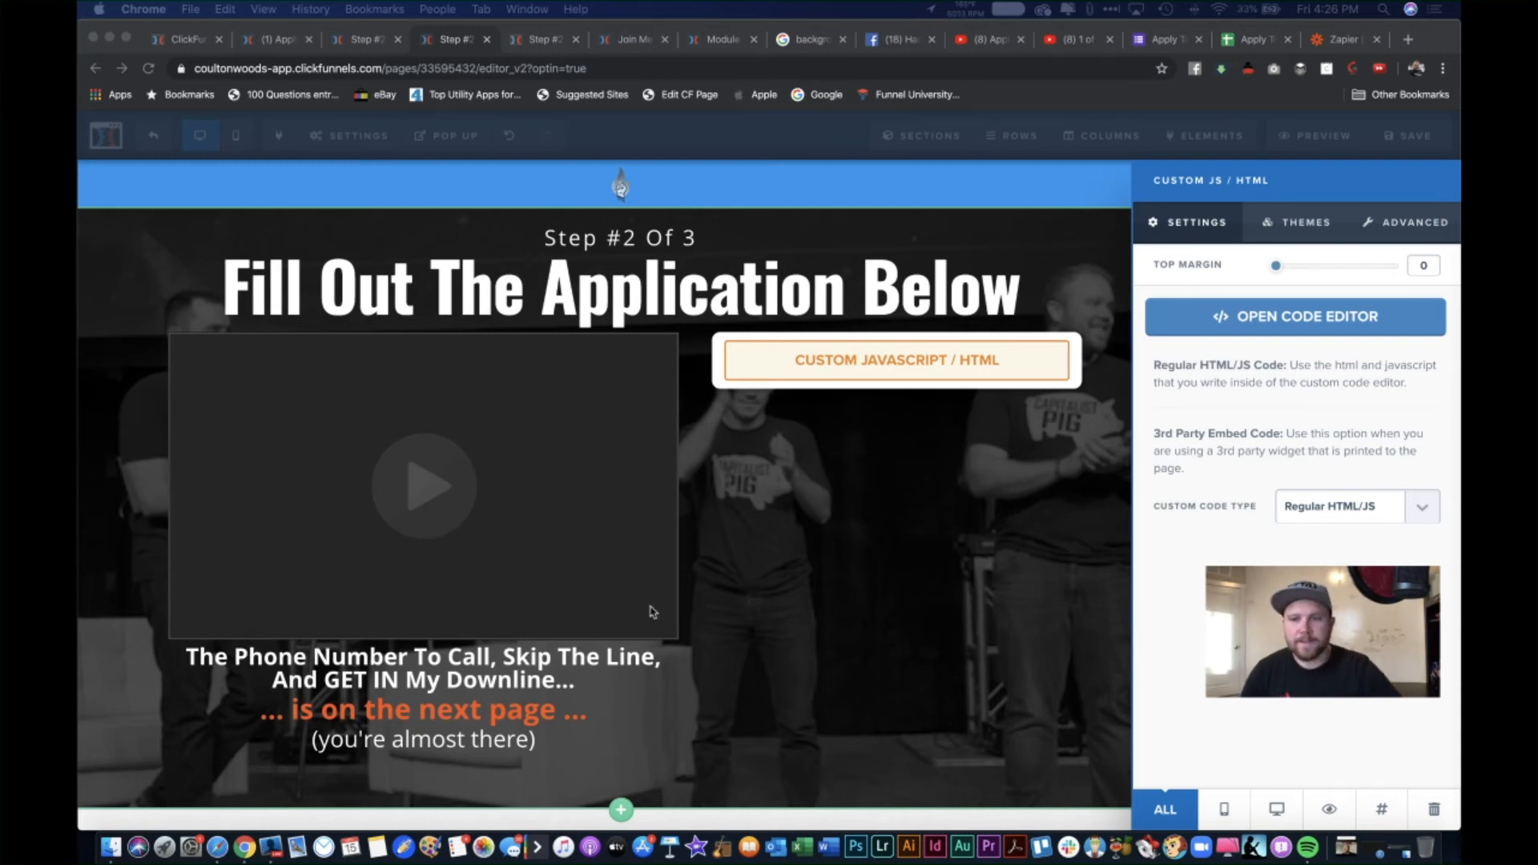
left_click(1234, 316)
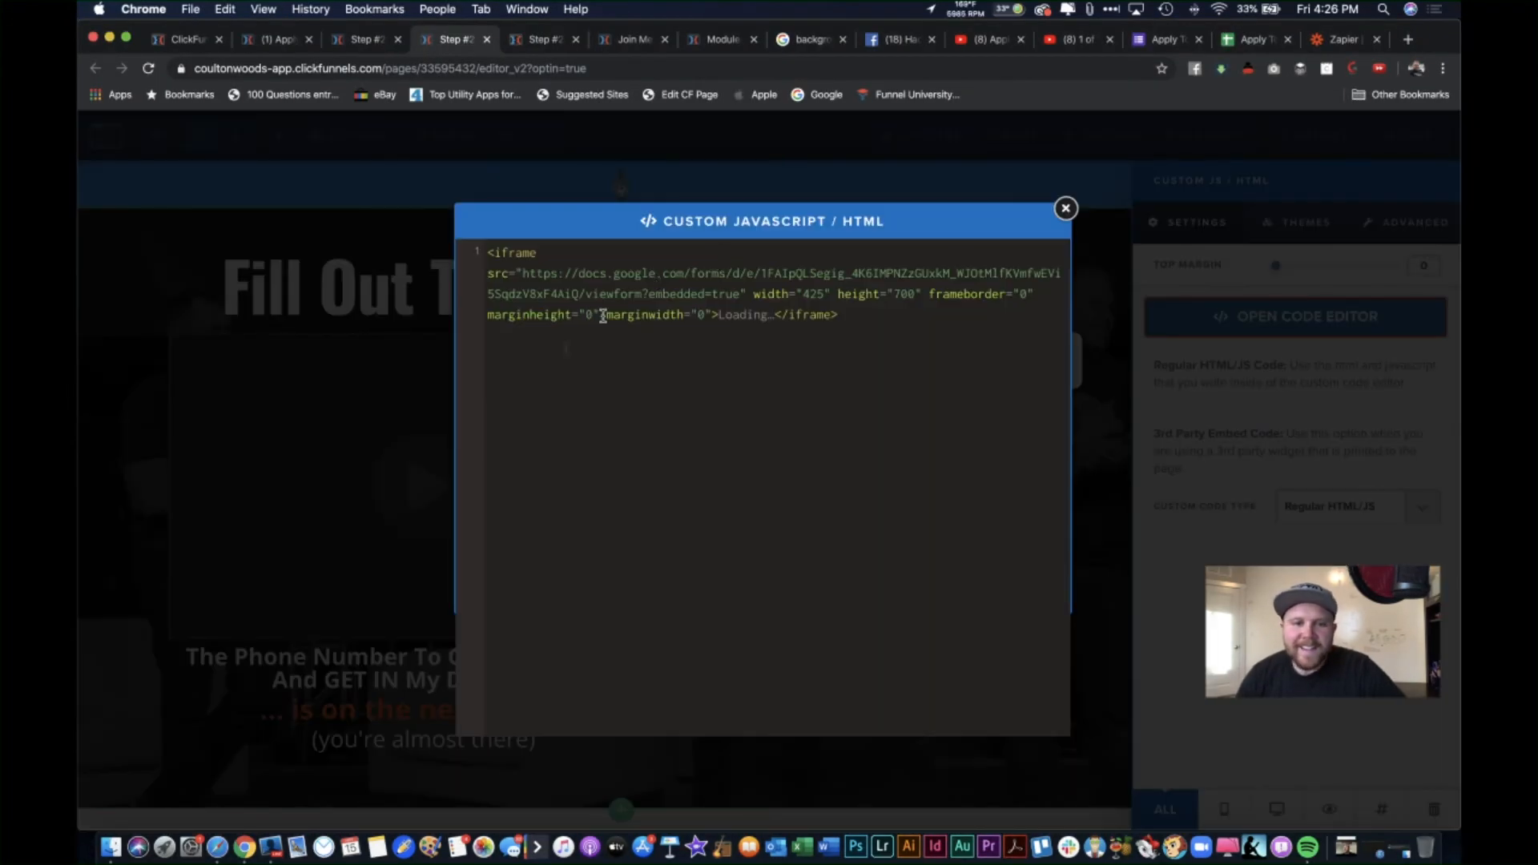
Step: Paste the redirect script below the iframe code, separated from it by a blank line
type("<script>   var page = 0   $('#redirect').load(function() {     page++;     if ( page > 3 ) {  // Replace with Number Of Pages In Survey       document.location = \"enter Link Here\";     }   }); </script>")
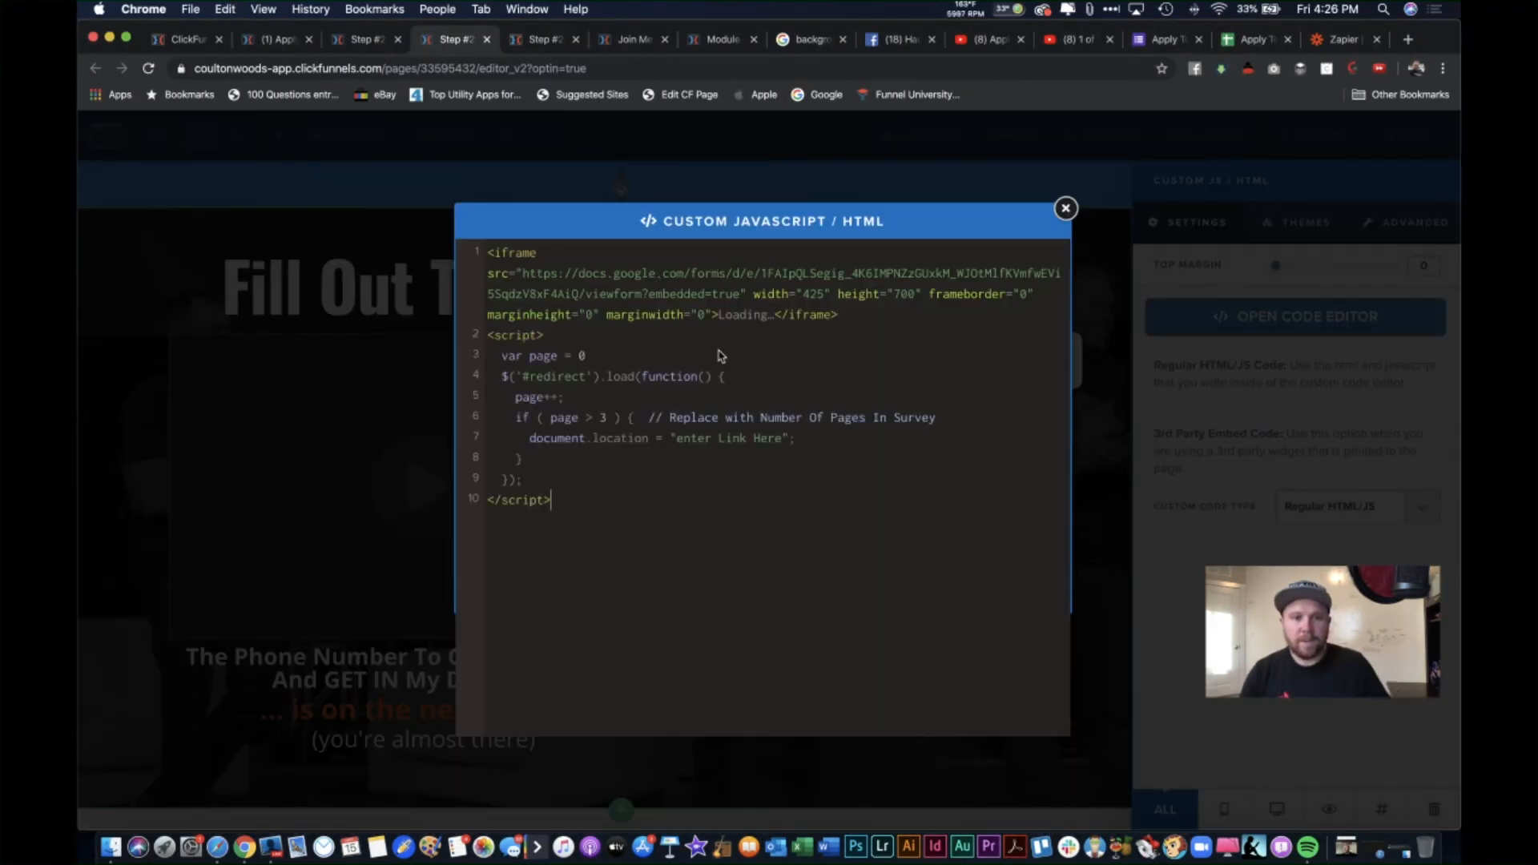
left_click(860, 314)
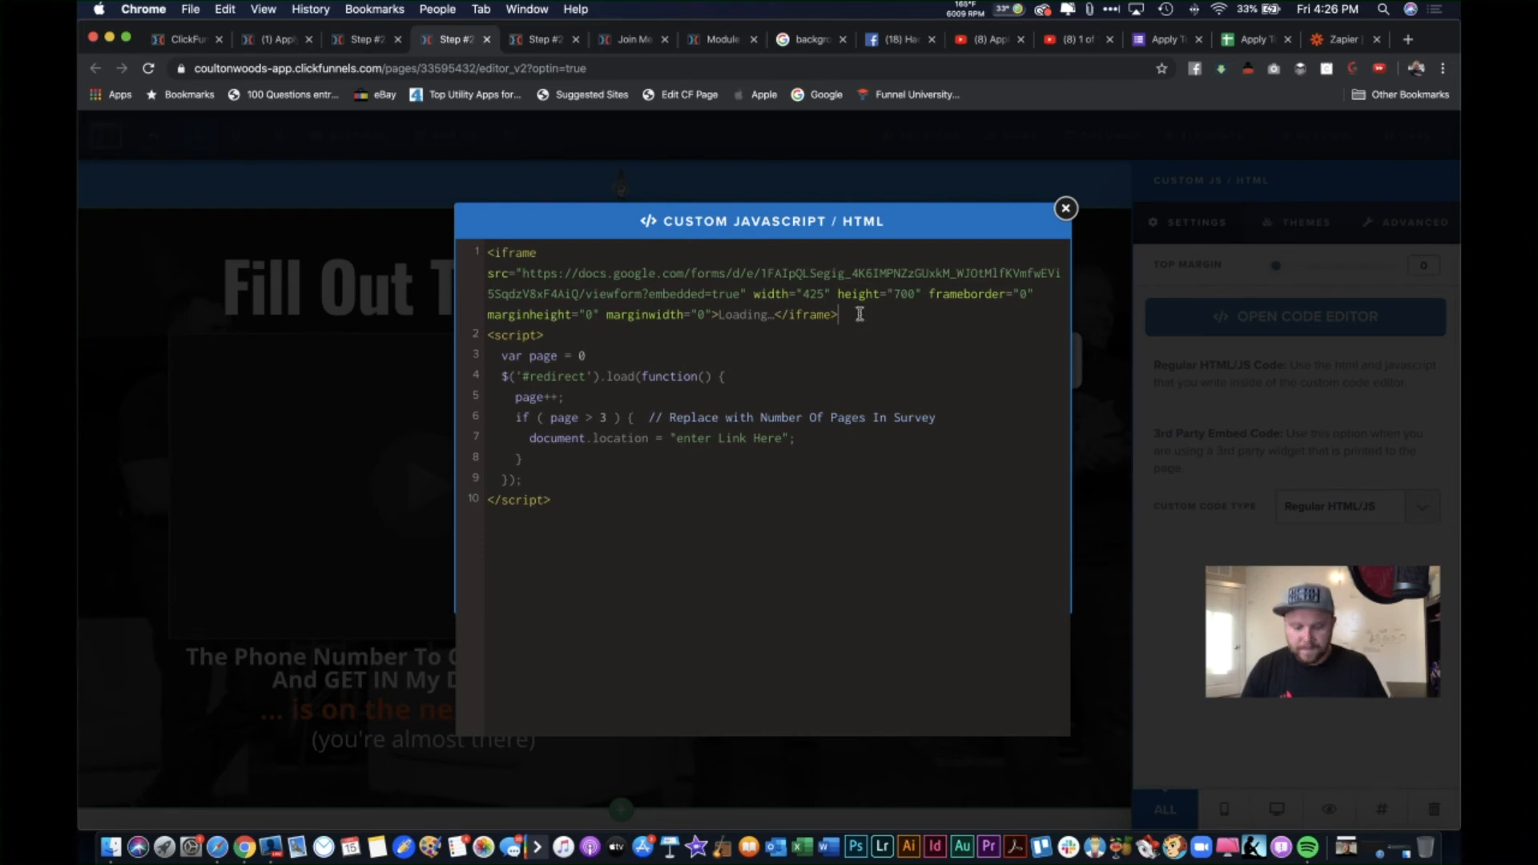
key("Return")
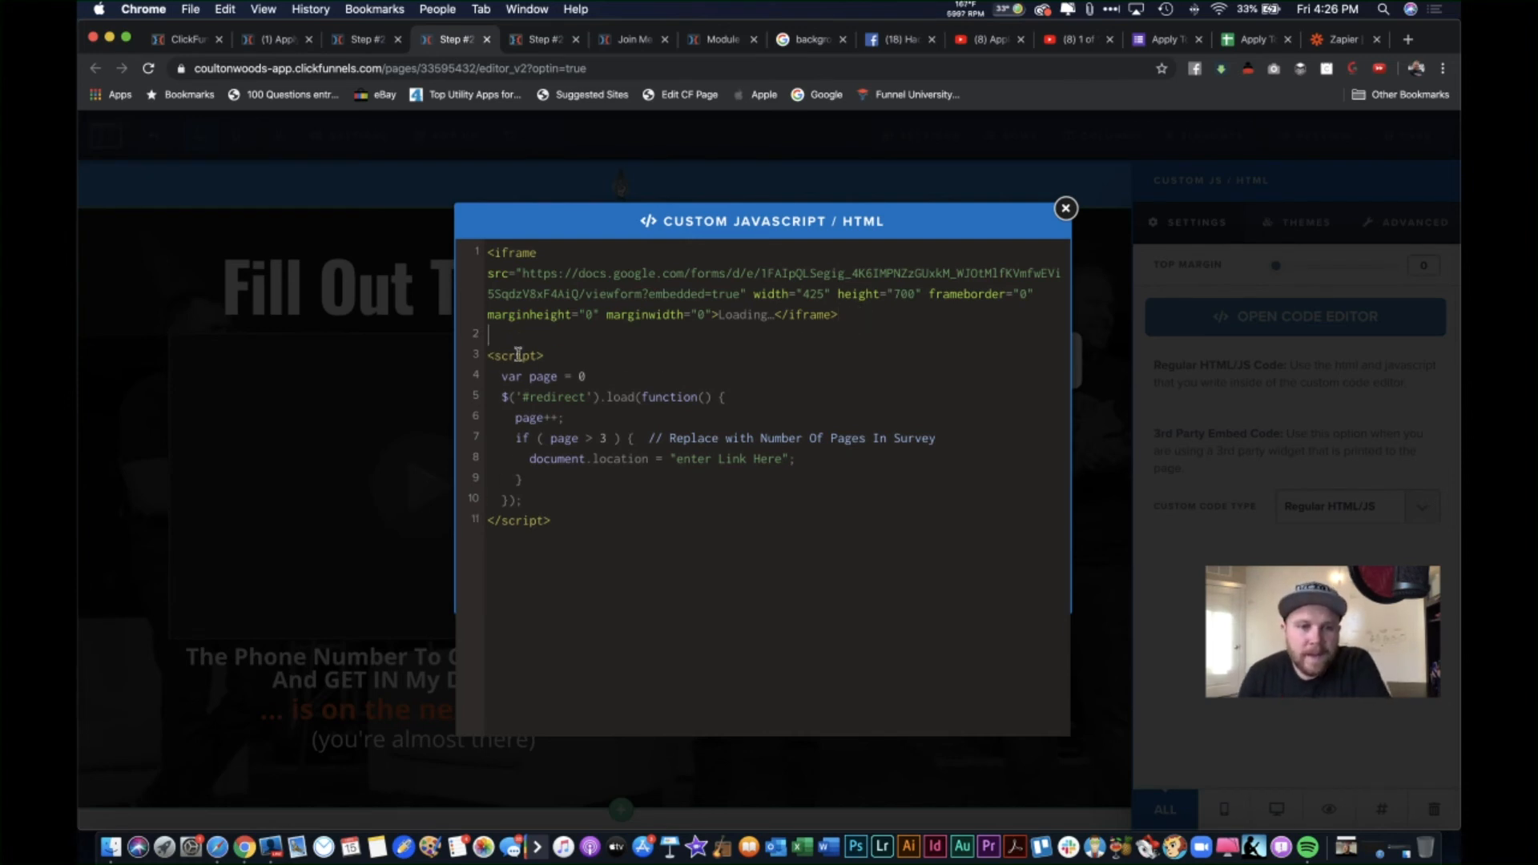
Step: Review the pasted script, highlighting its page-count of 3 and its redirect link line
left_click_drag(492, 356, 576, 520)
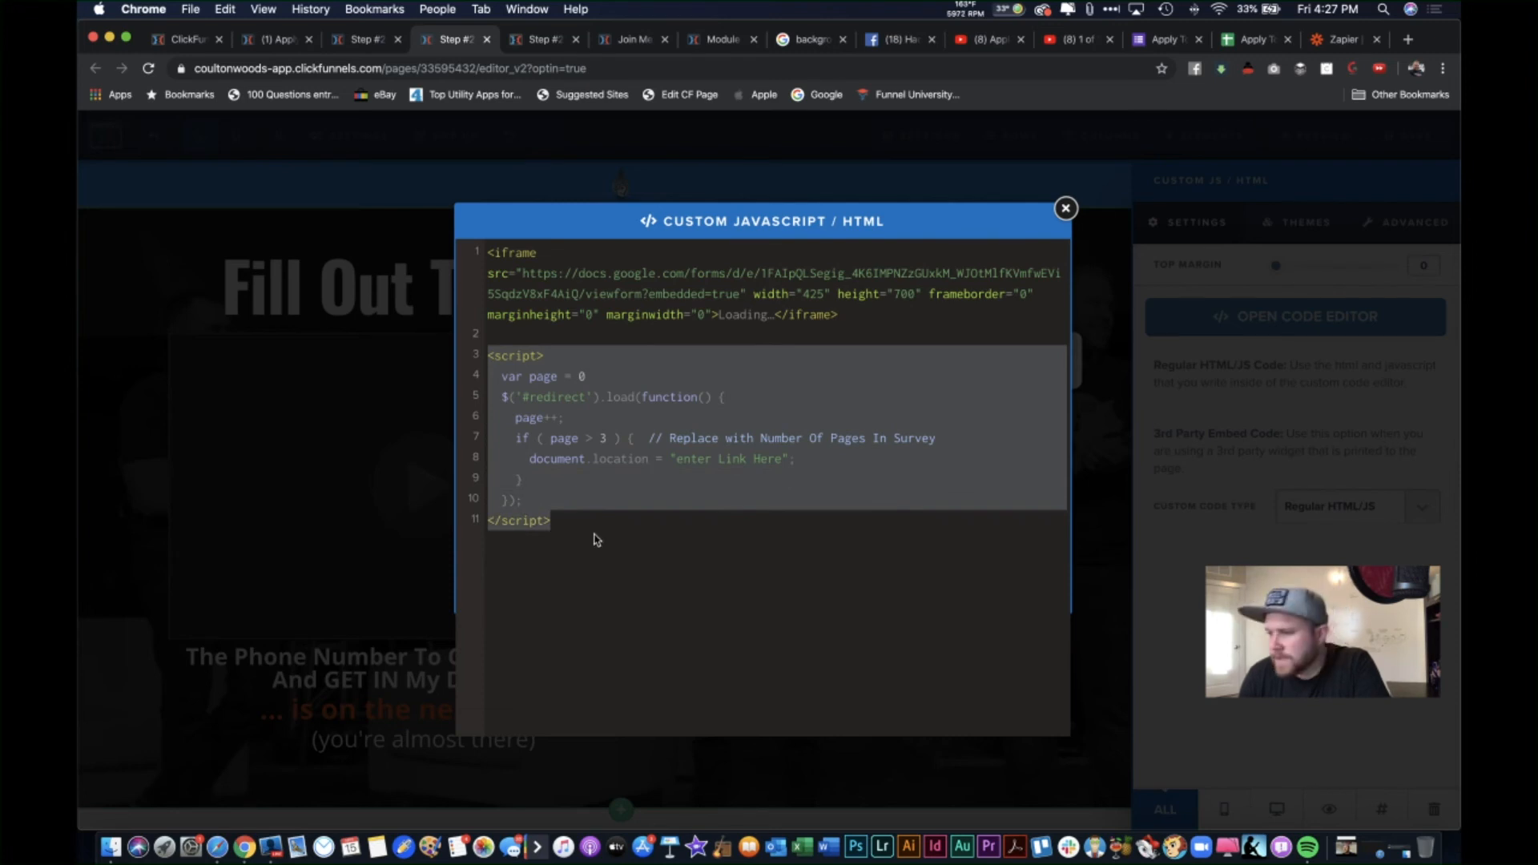
left_click(645, 524)
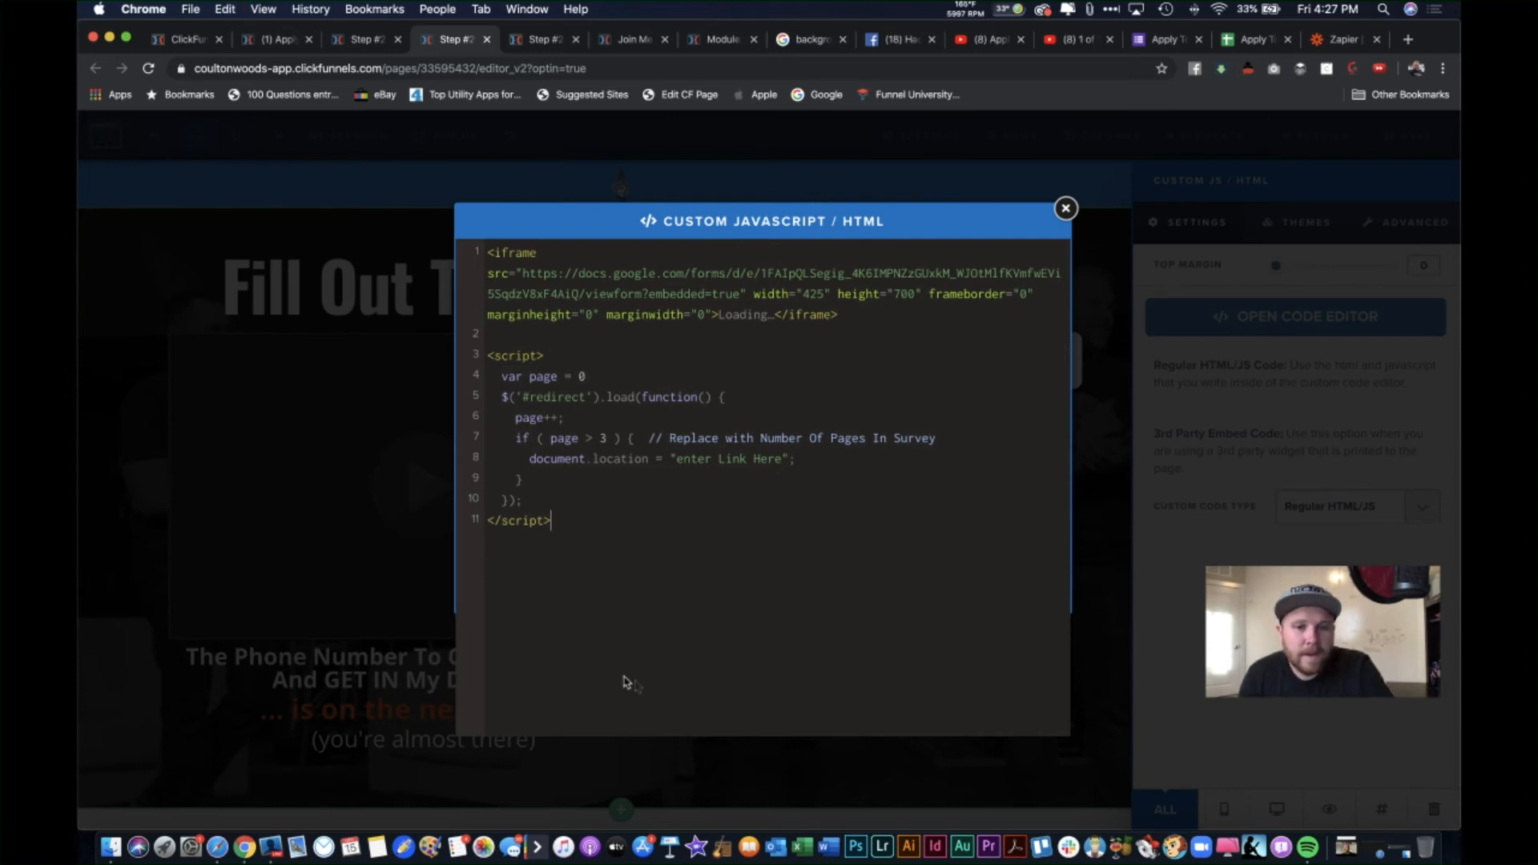
left_click_drag(571, 524, 484, 366)
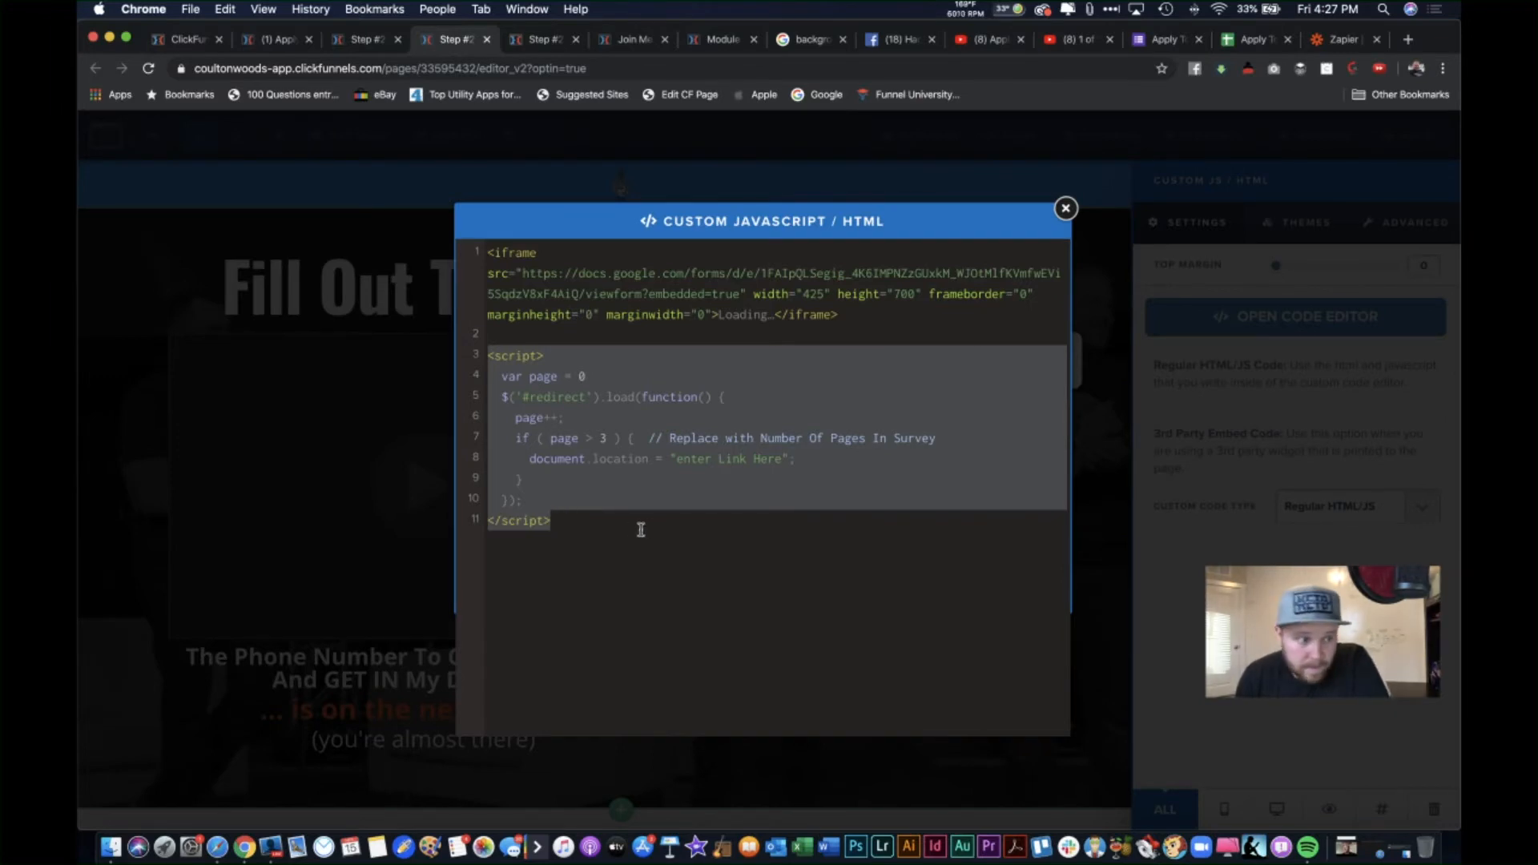
left_click(564, 540)
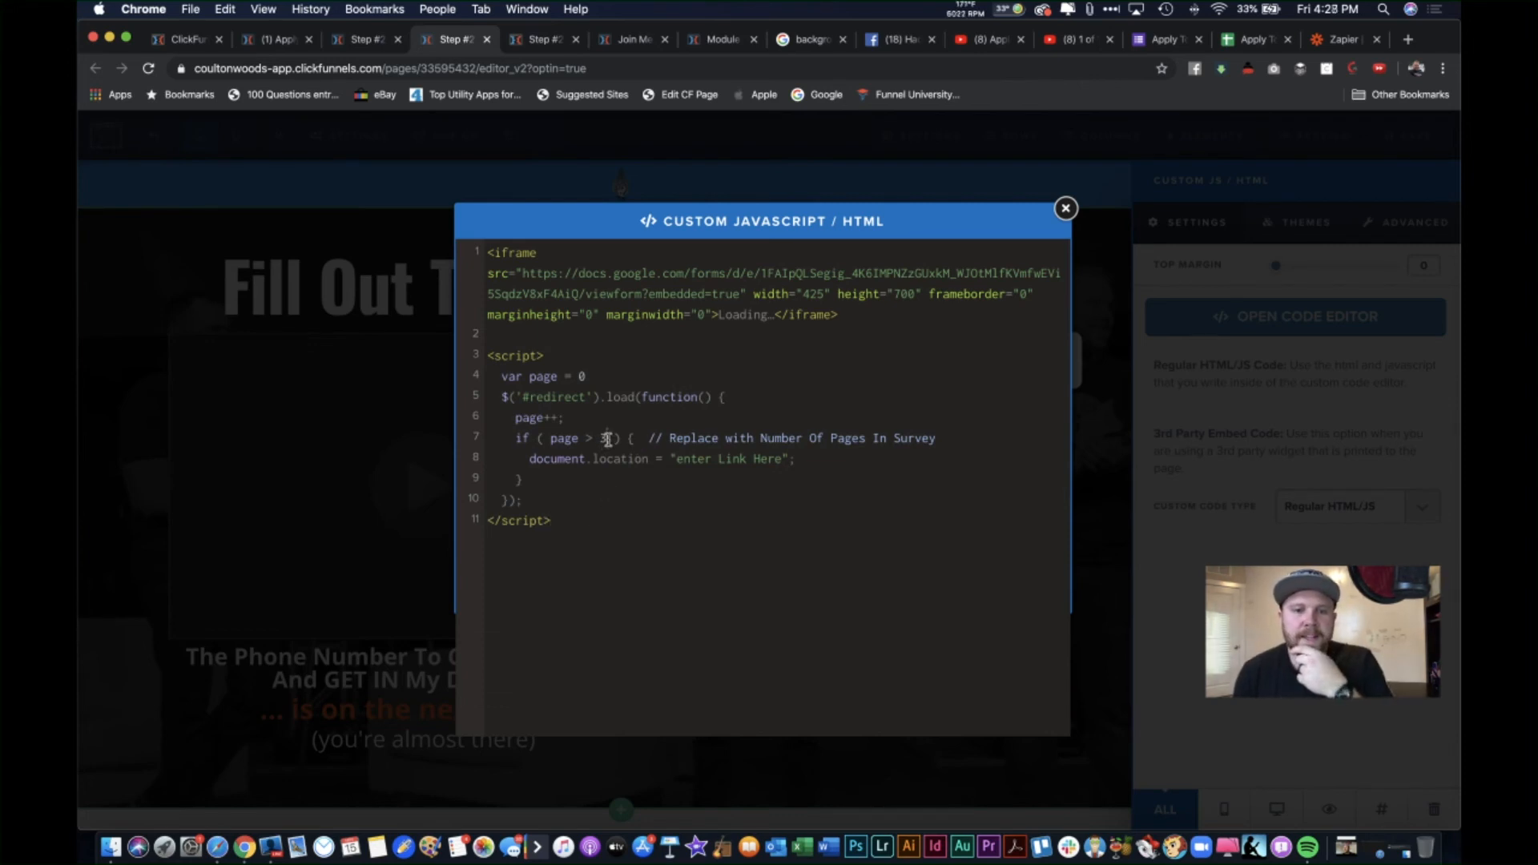
left_click_drag(670, 439, 927, 440)
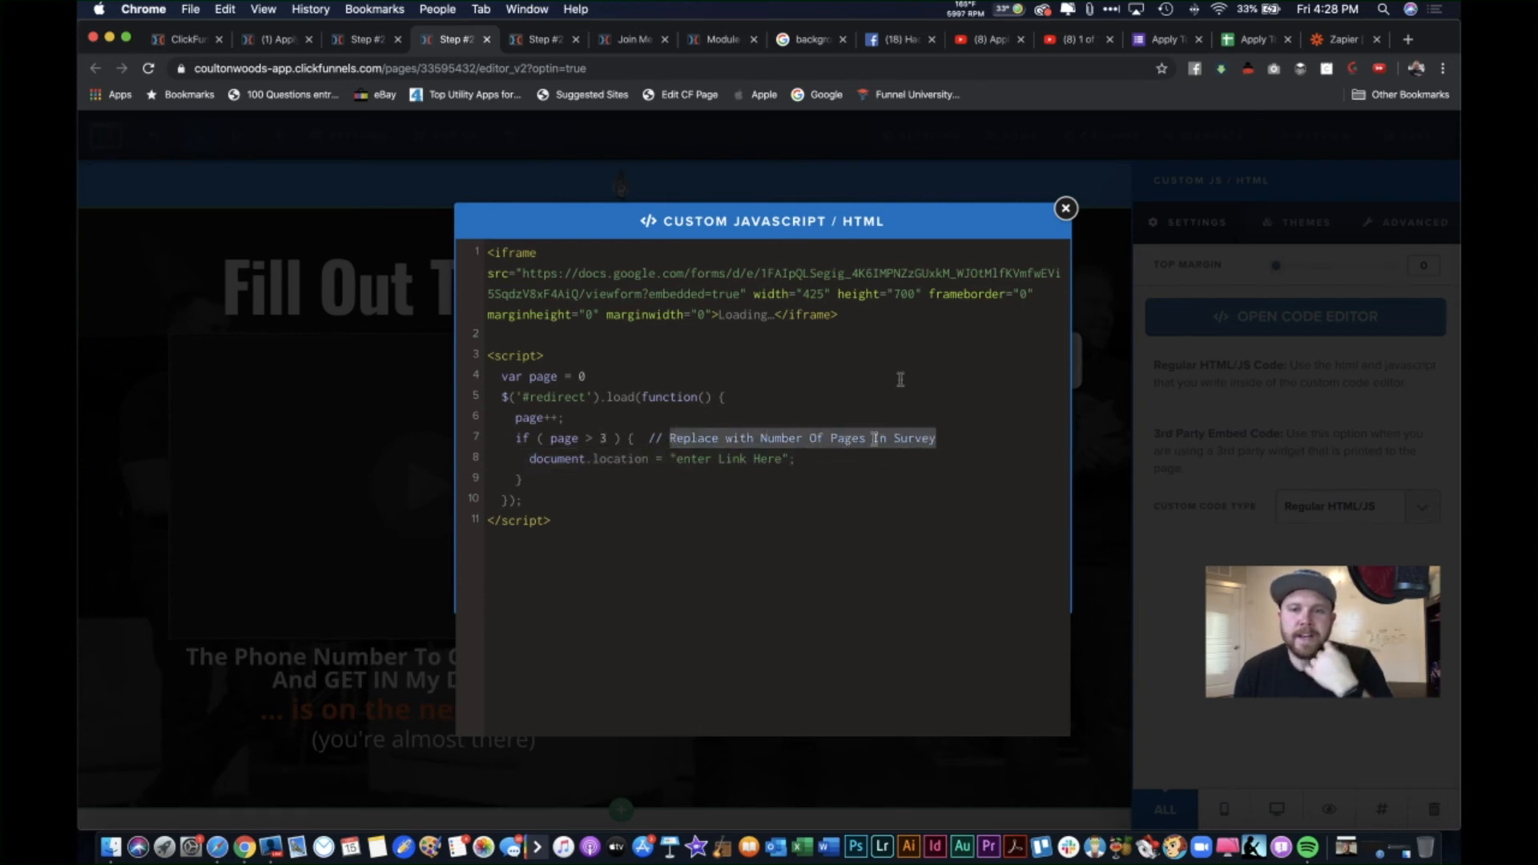
left_click(603, 437)
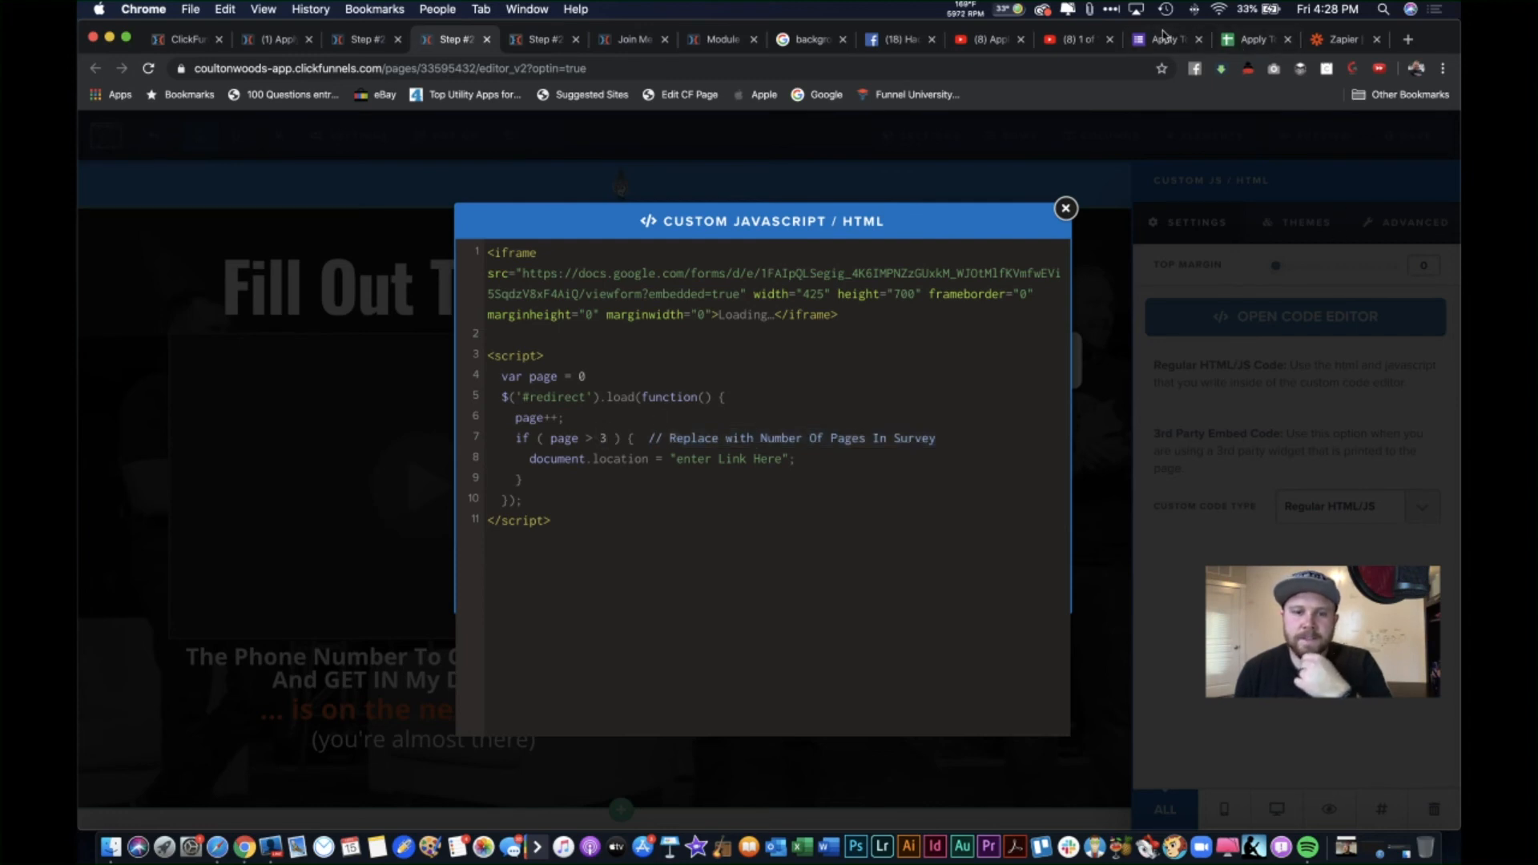
left_click(1204, 48)
Step: Scroll through the Google Form to confirm it has 3 sections
scroll(709, 388, "down", 5)
scroll(707, 389, "up", 3)
scroll(708, 388, "up", 1)
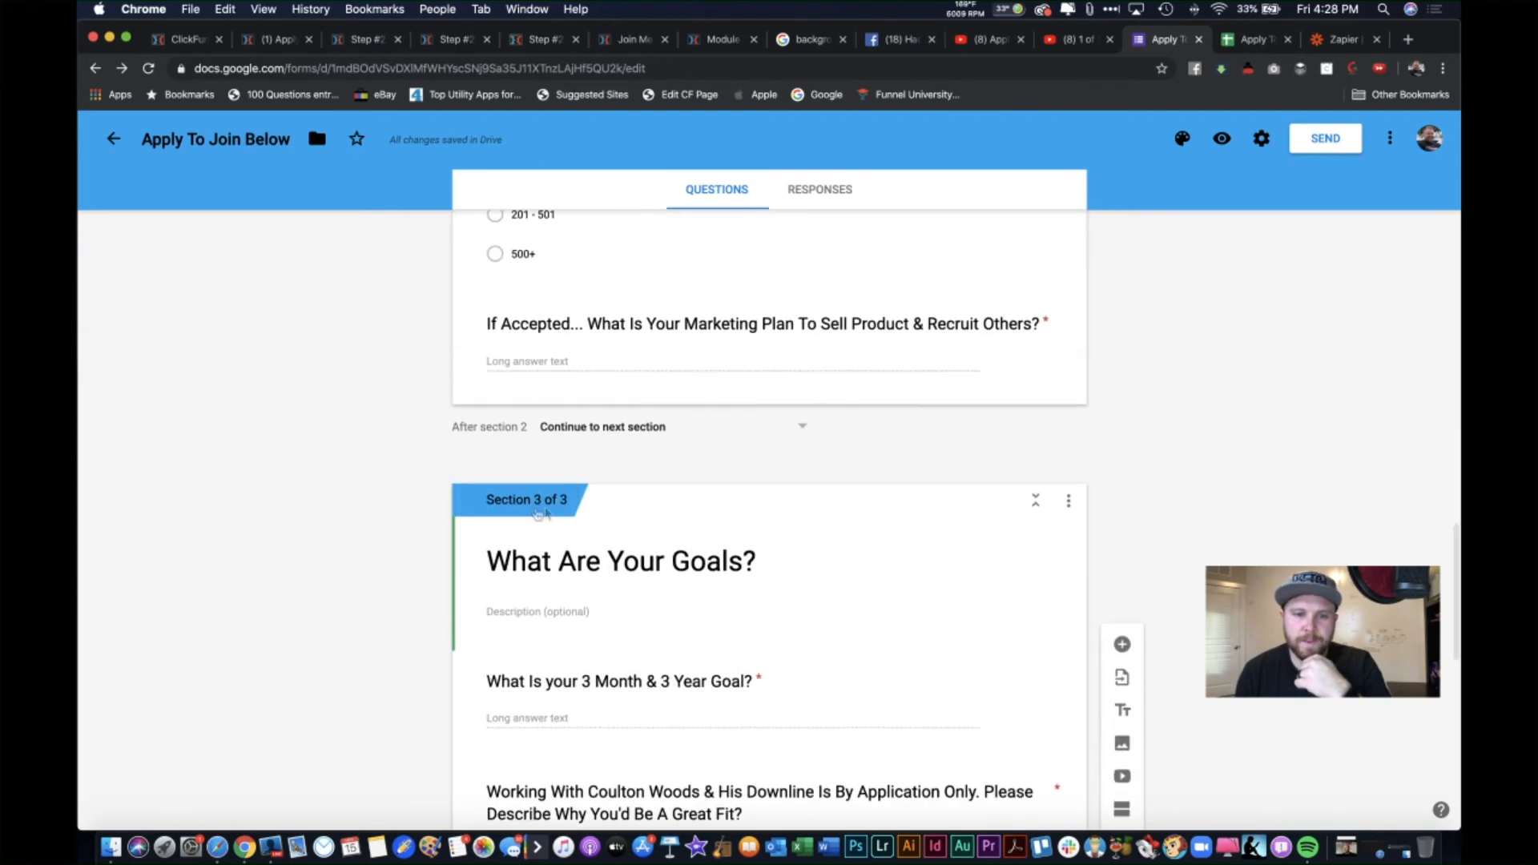
scroll(595, 582, "up", 15)
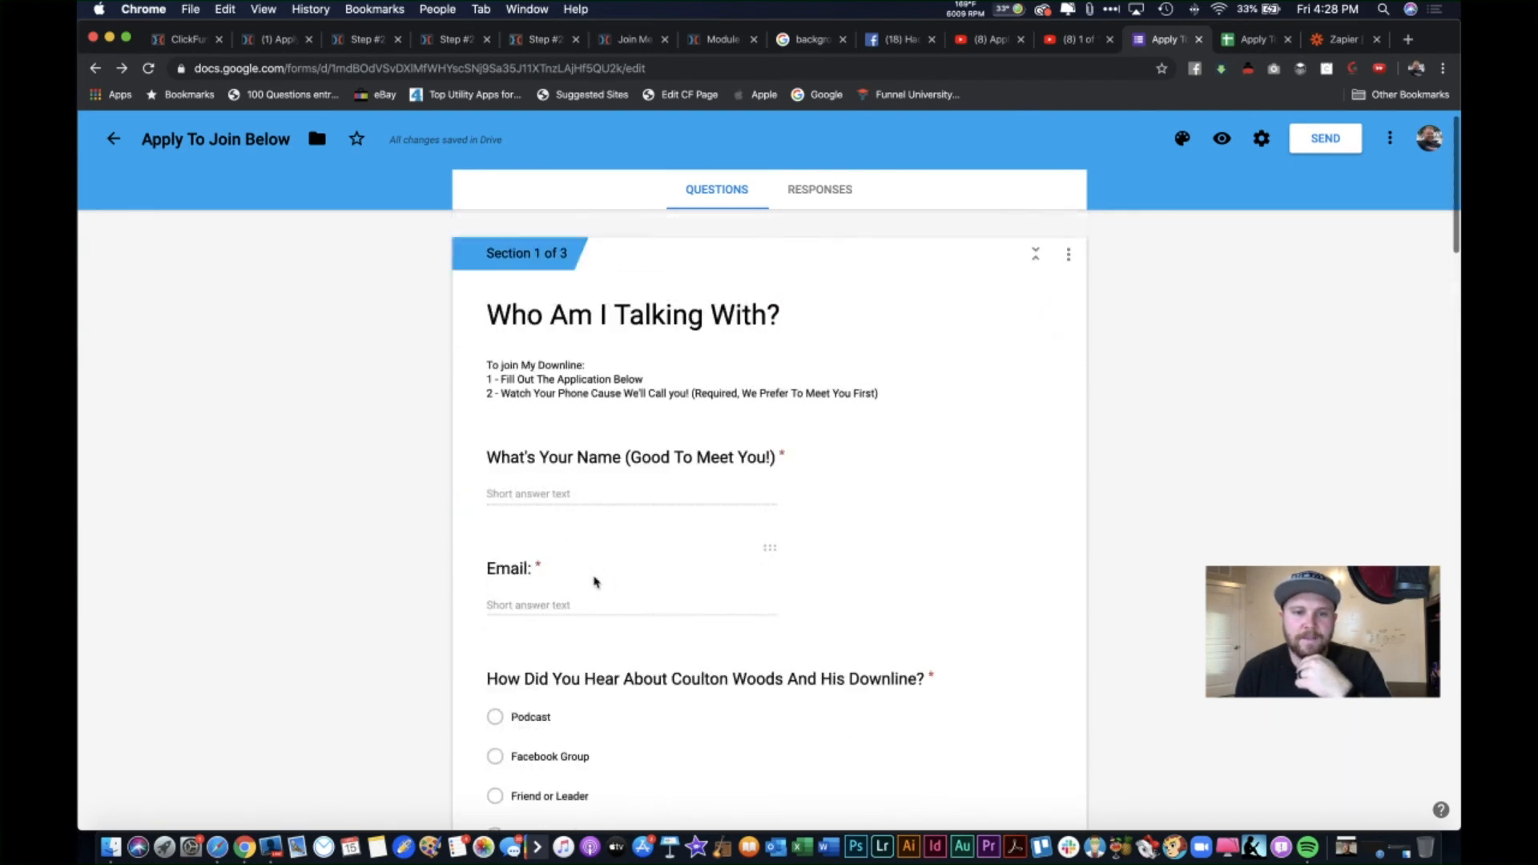
scroll(797, 601, "down", 6)
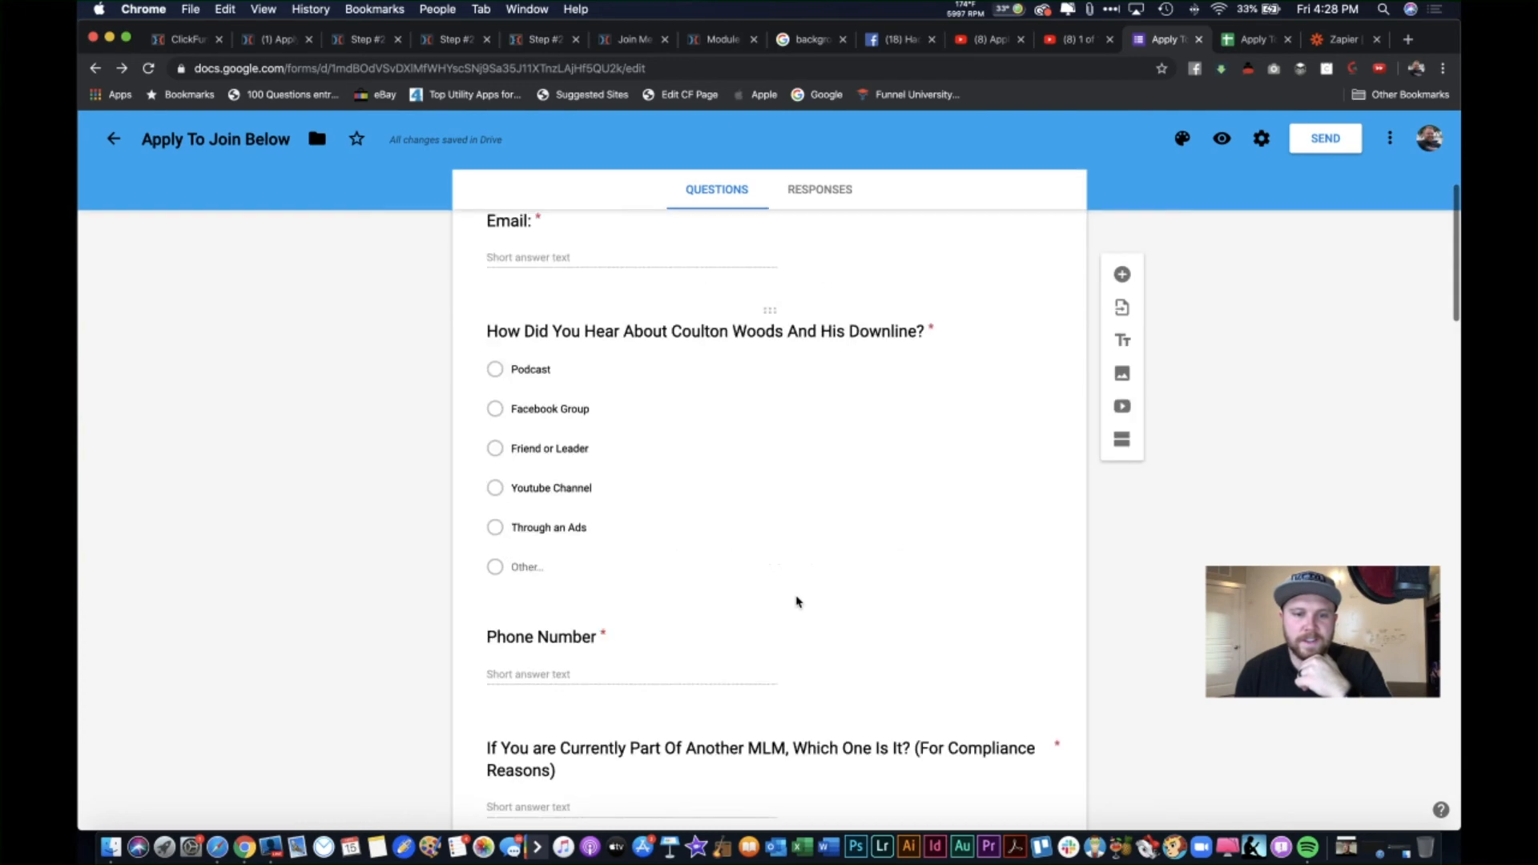
Step: Close the extra application preview tab and go back to the ClickFunnels code editor
left_click(513, 42)
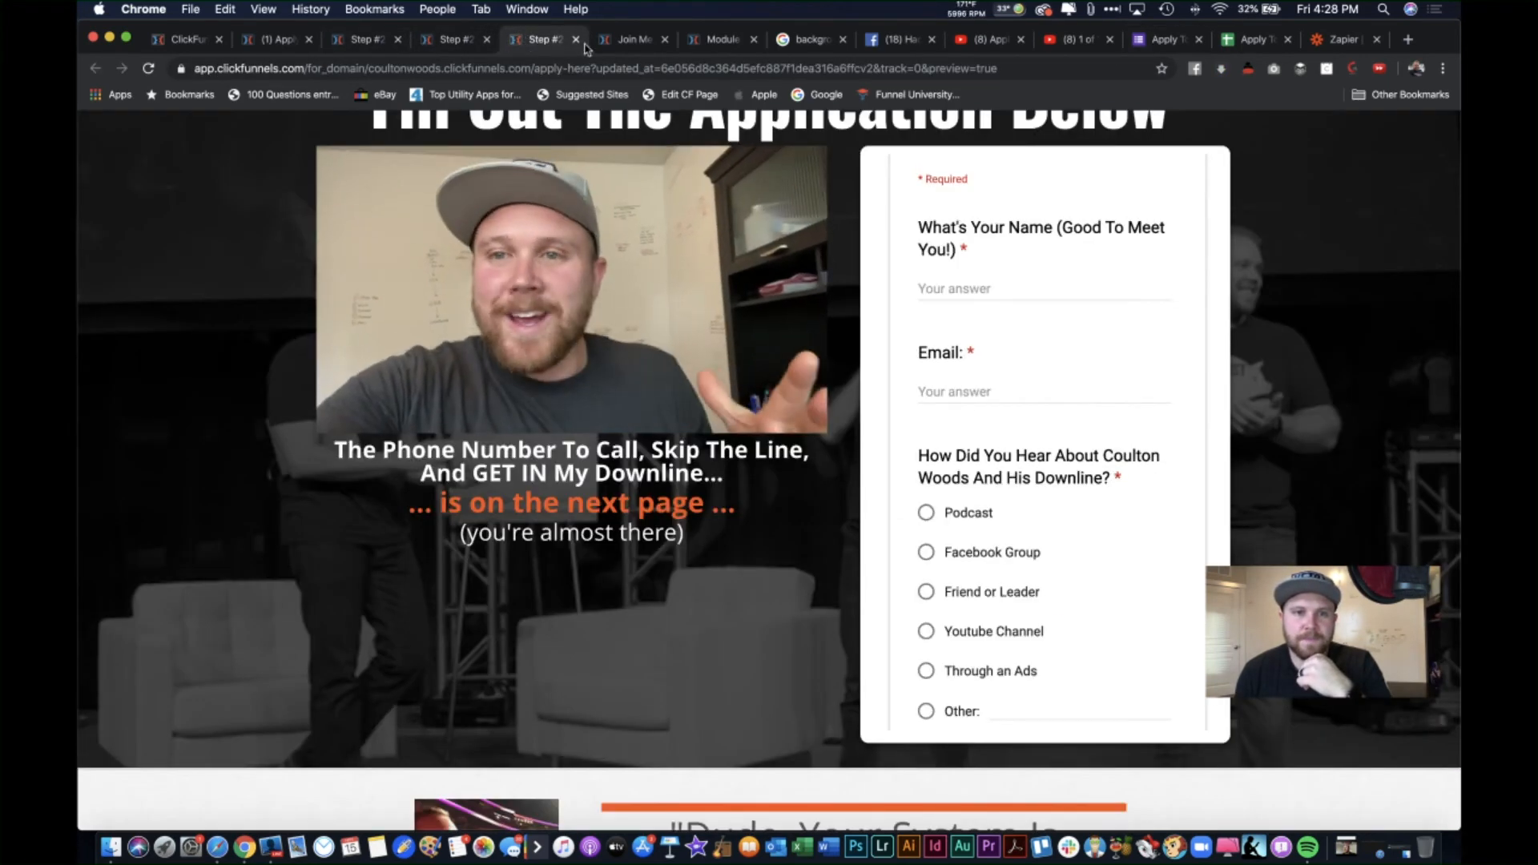
key("super+w")
left_click(468, 42)
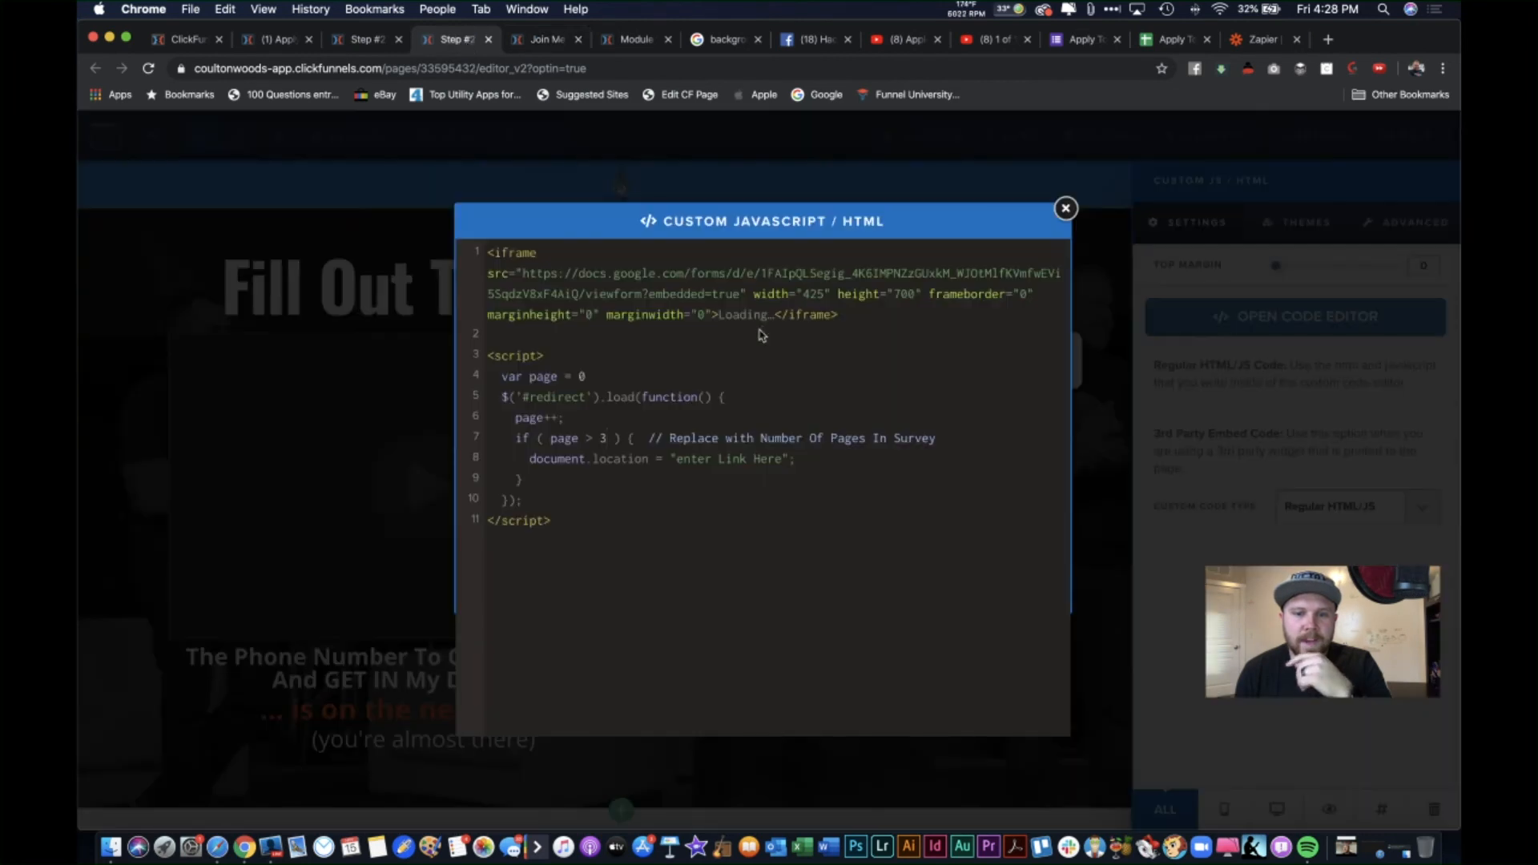
Step: Confirm the script's page count of 3 and select the 'enter Link Here' placeholder on line 8
left_click(611, 437)
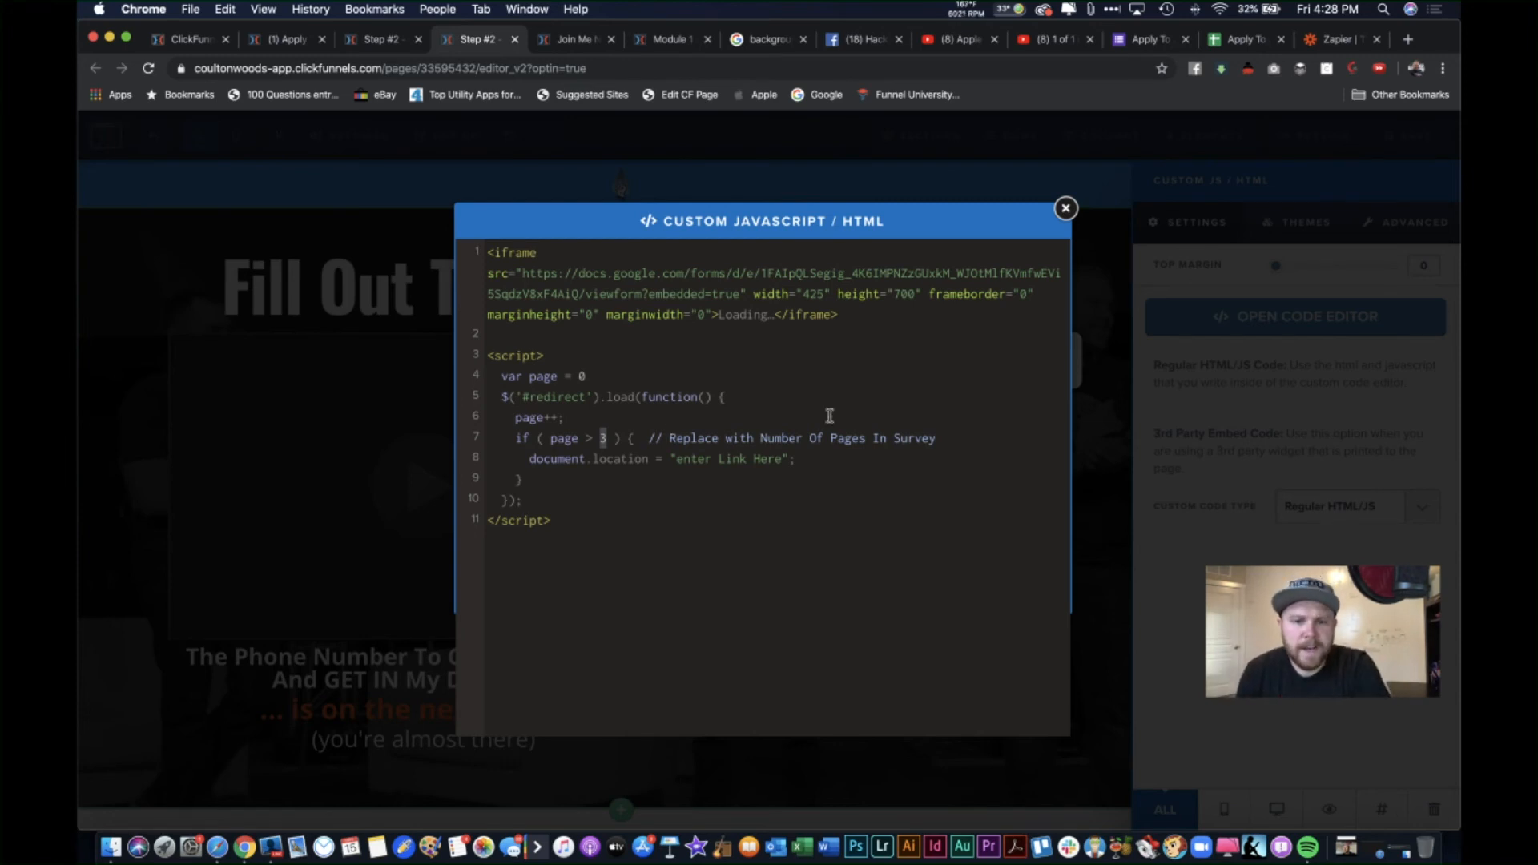
left_click_drag(678, 462, 785, 466)
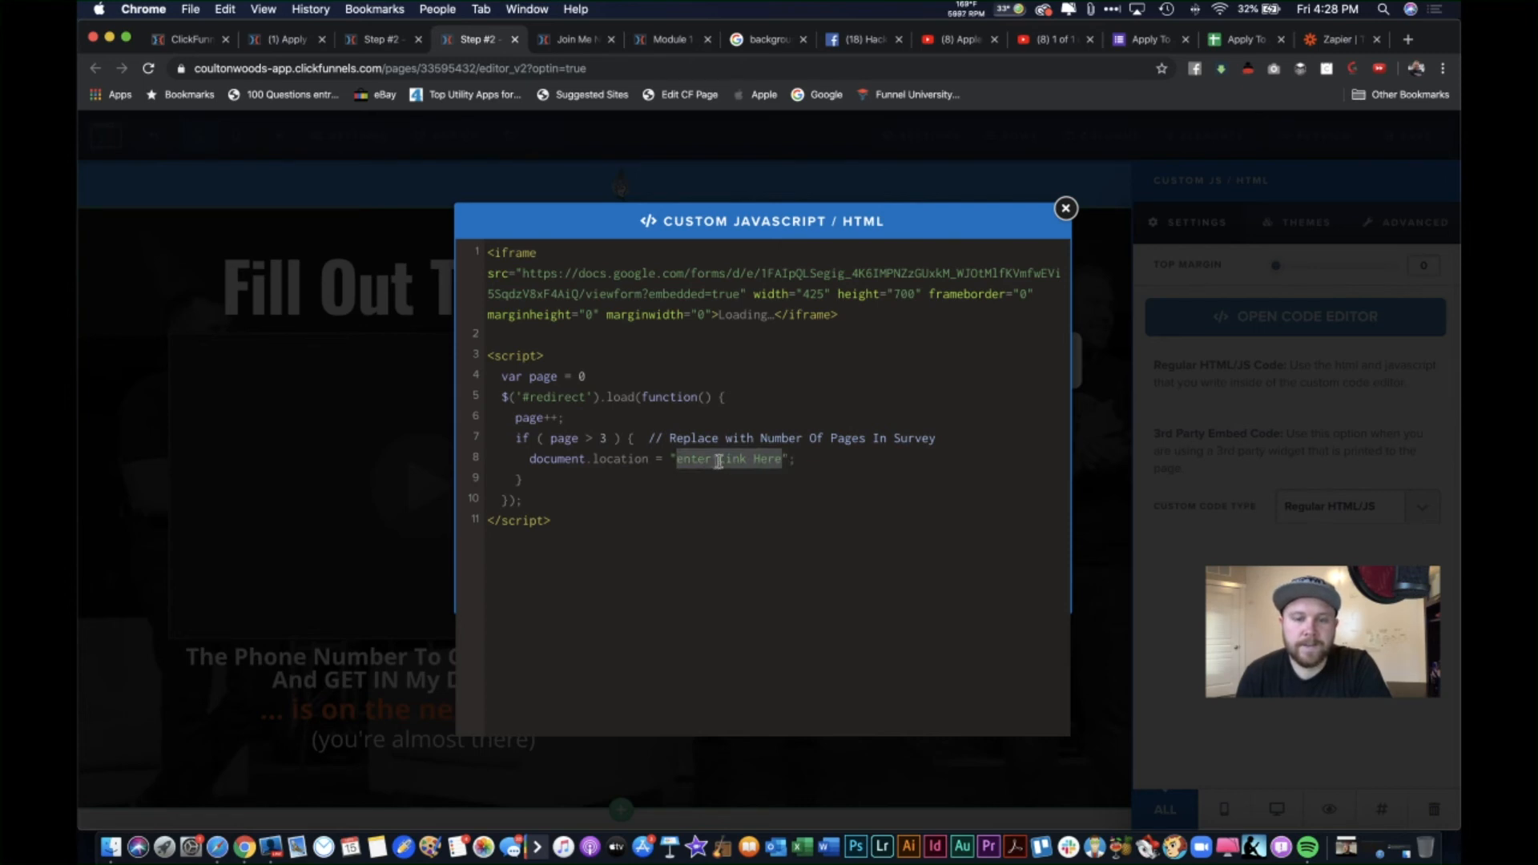
left_click(190, 39)
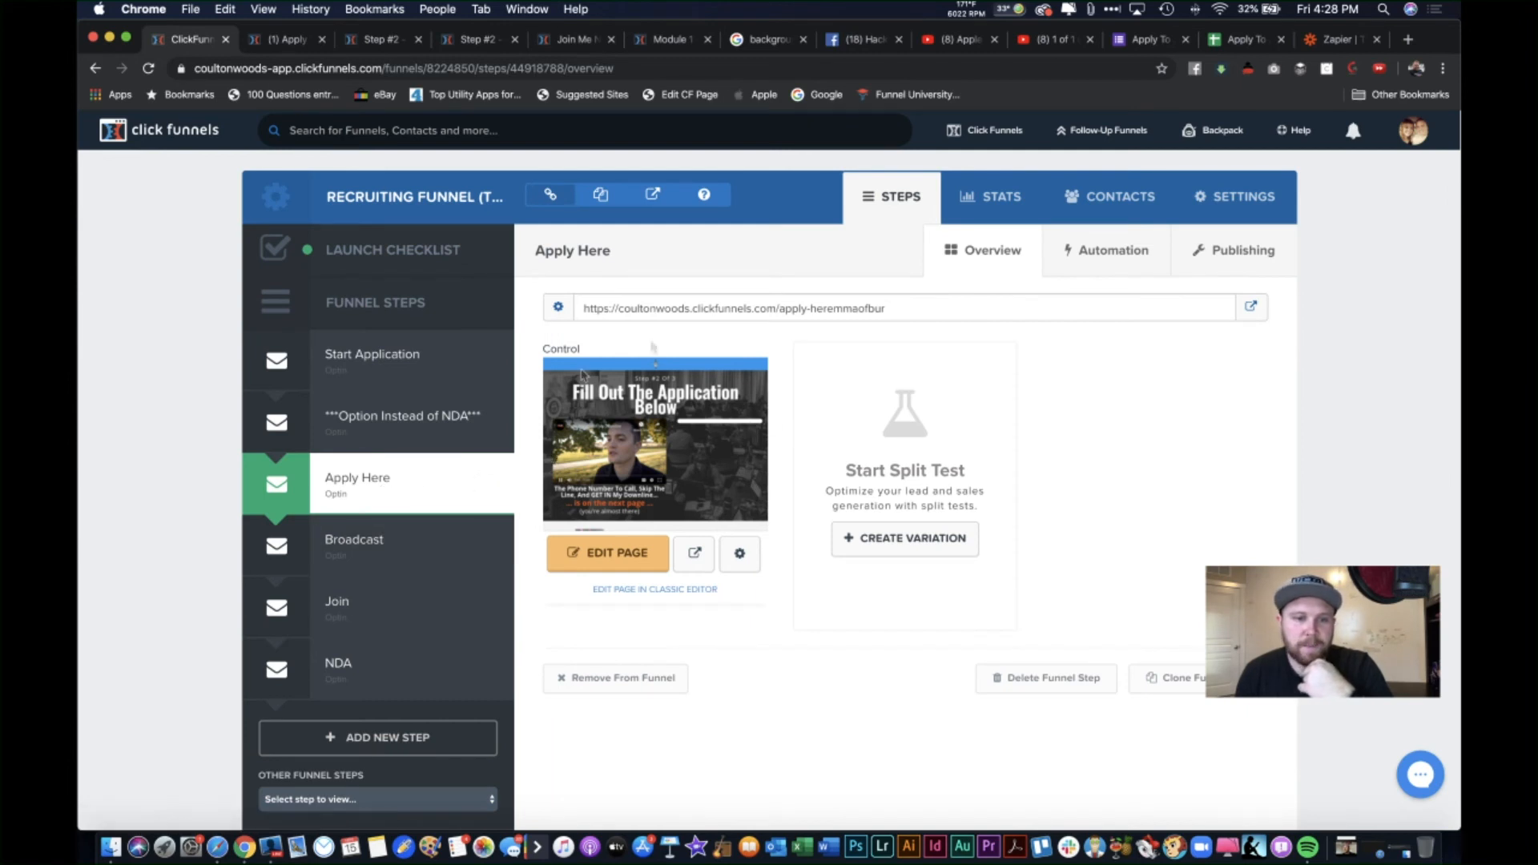
Step: Select and copy the Broadcast step's page URL, then go back to the Step #2 code editor
left_click(378, 536)
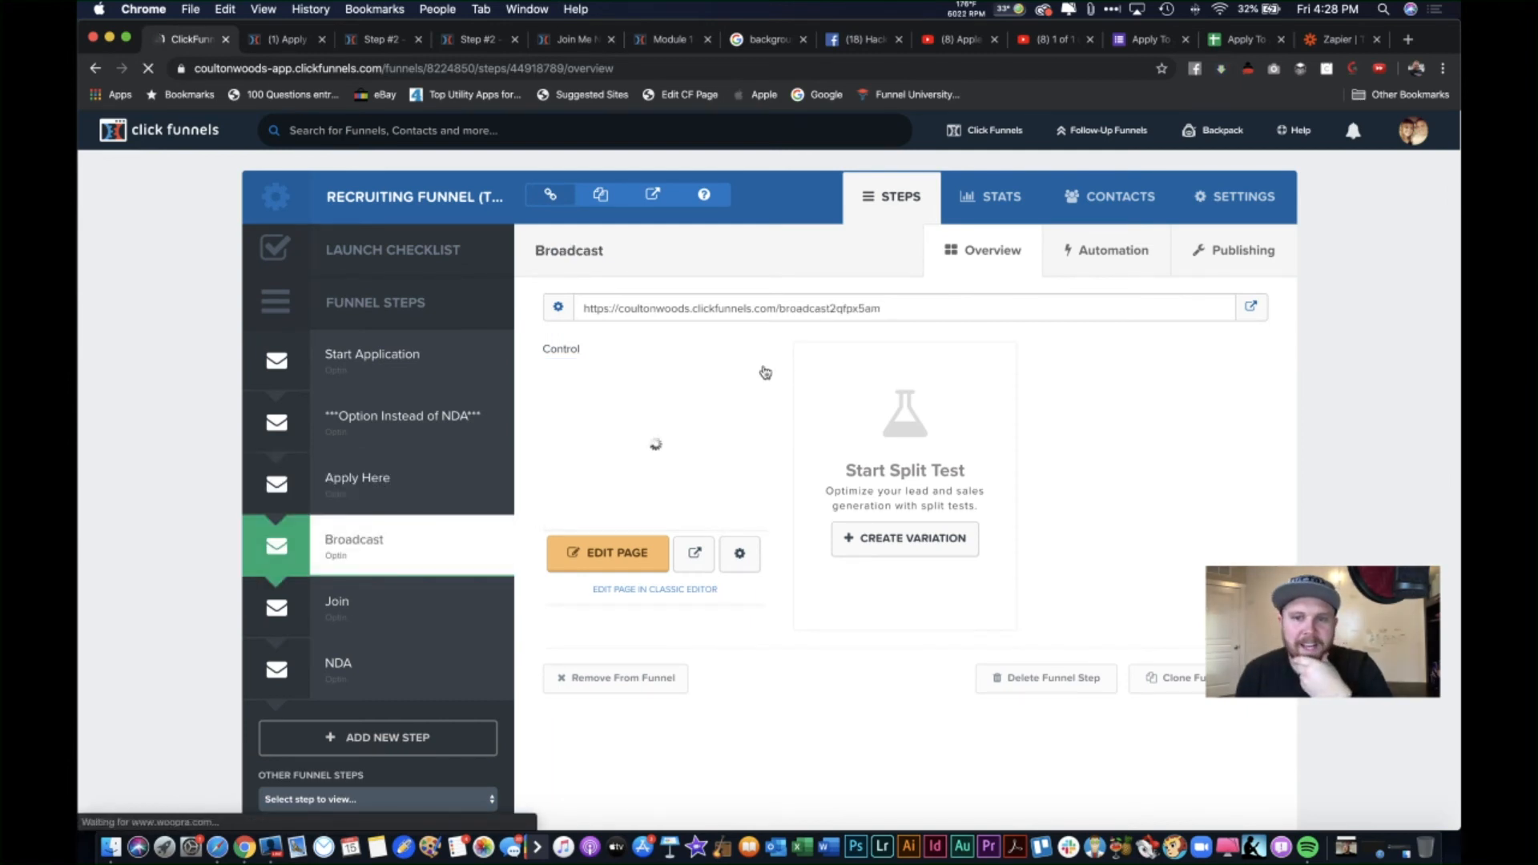
left_click_drag(883, 309, 583, 304)
key("super+c")
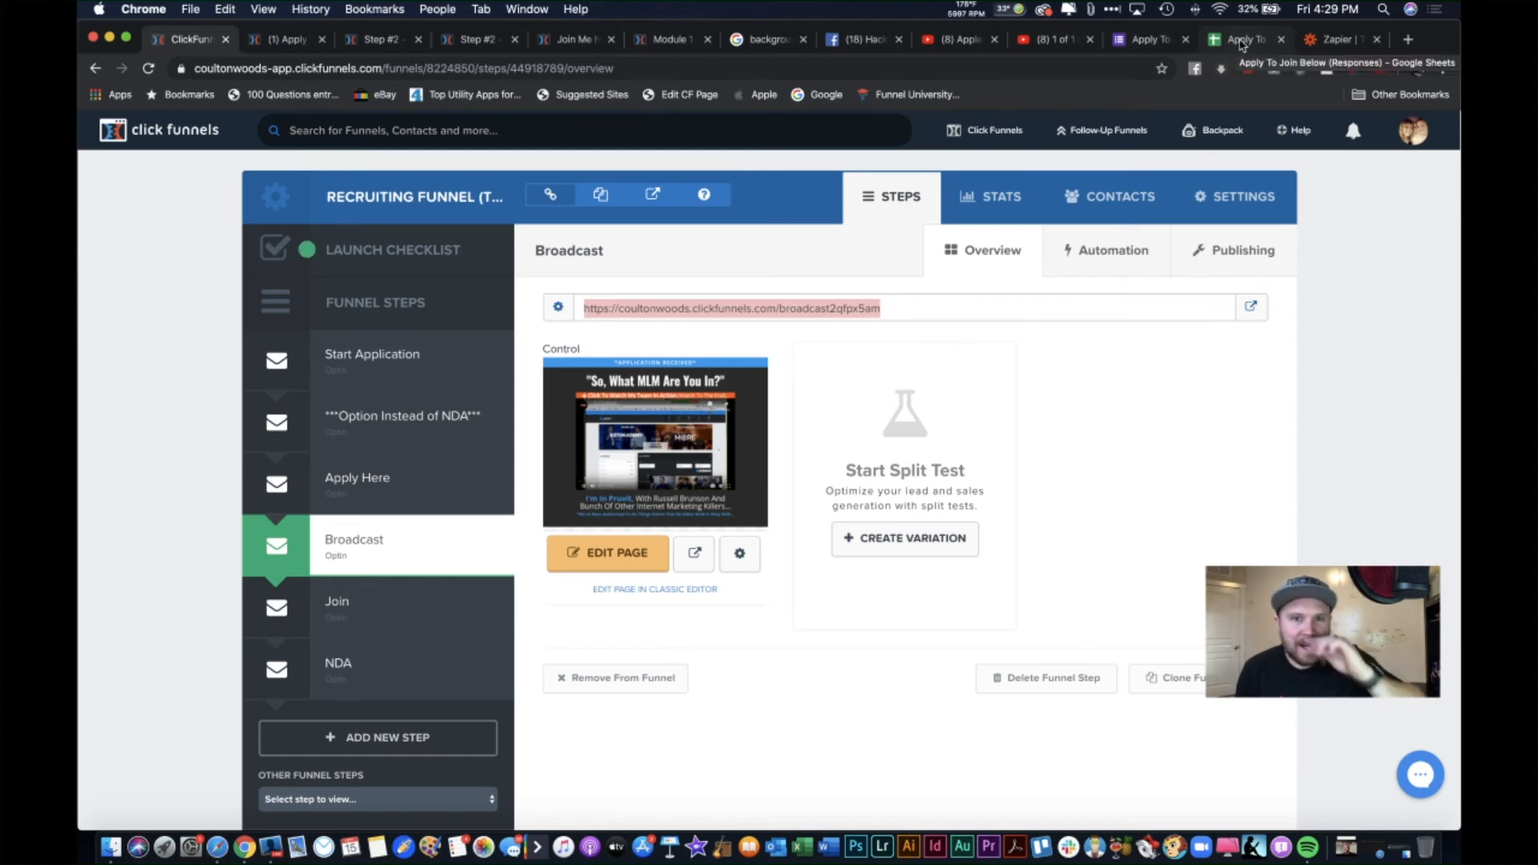
left_click(478, 40)
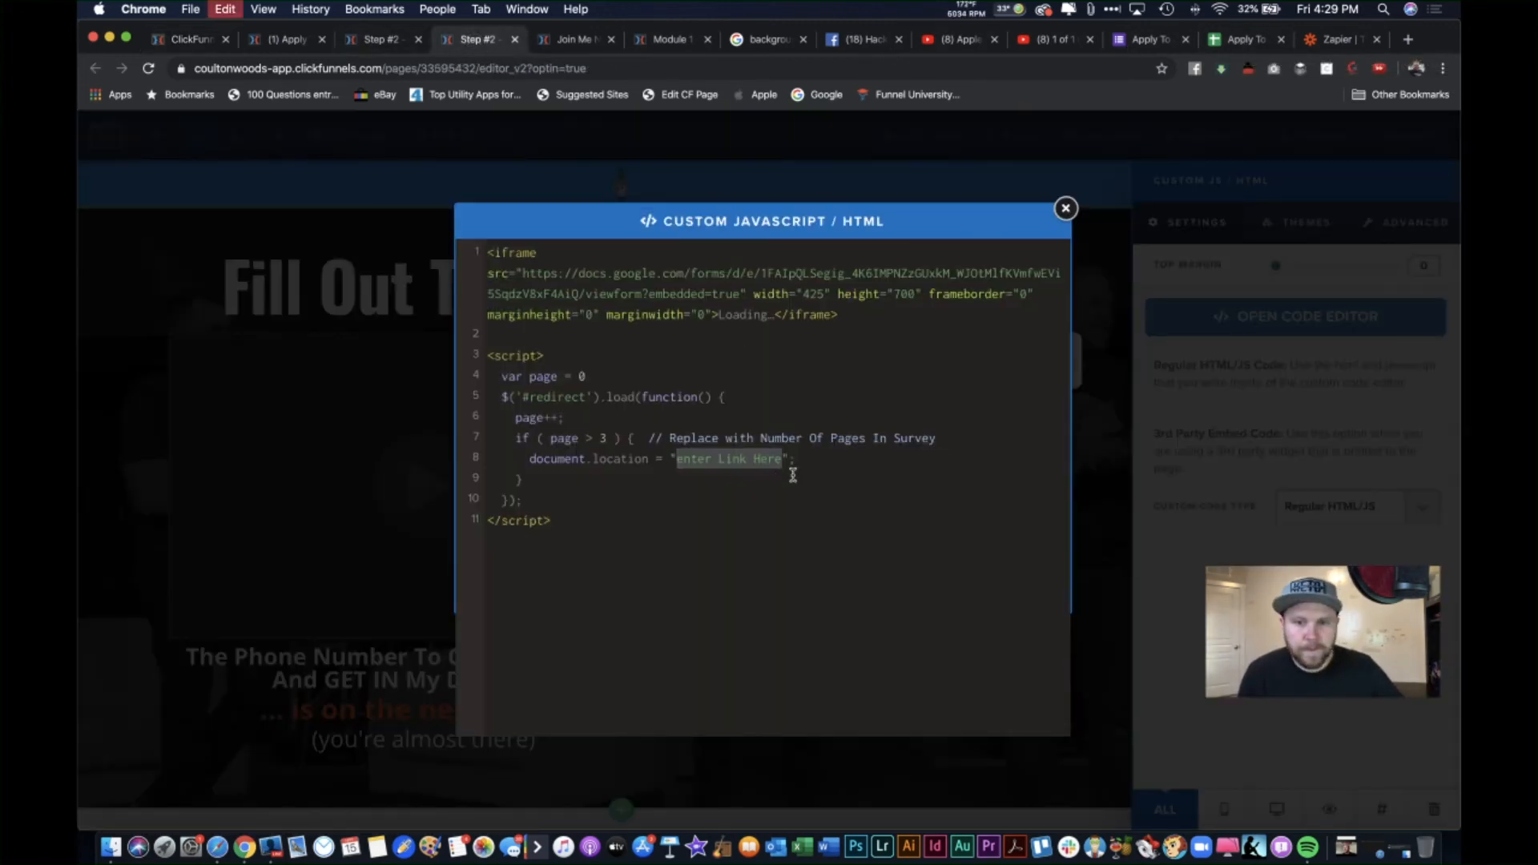
Step: Paste the Broadcast URL over 'enter Link Here' and save the application page
key("super+v")
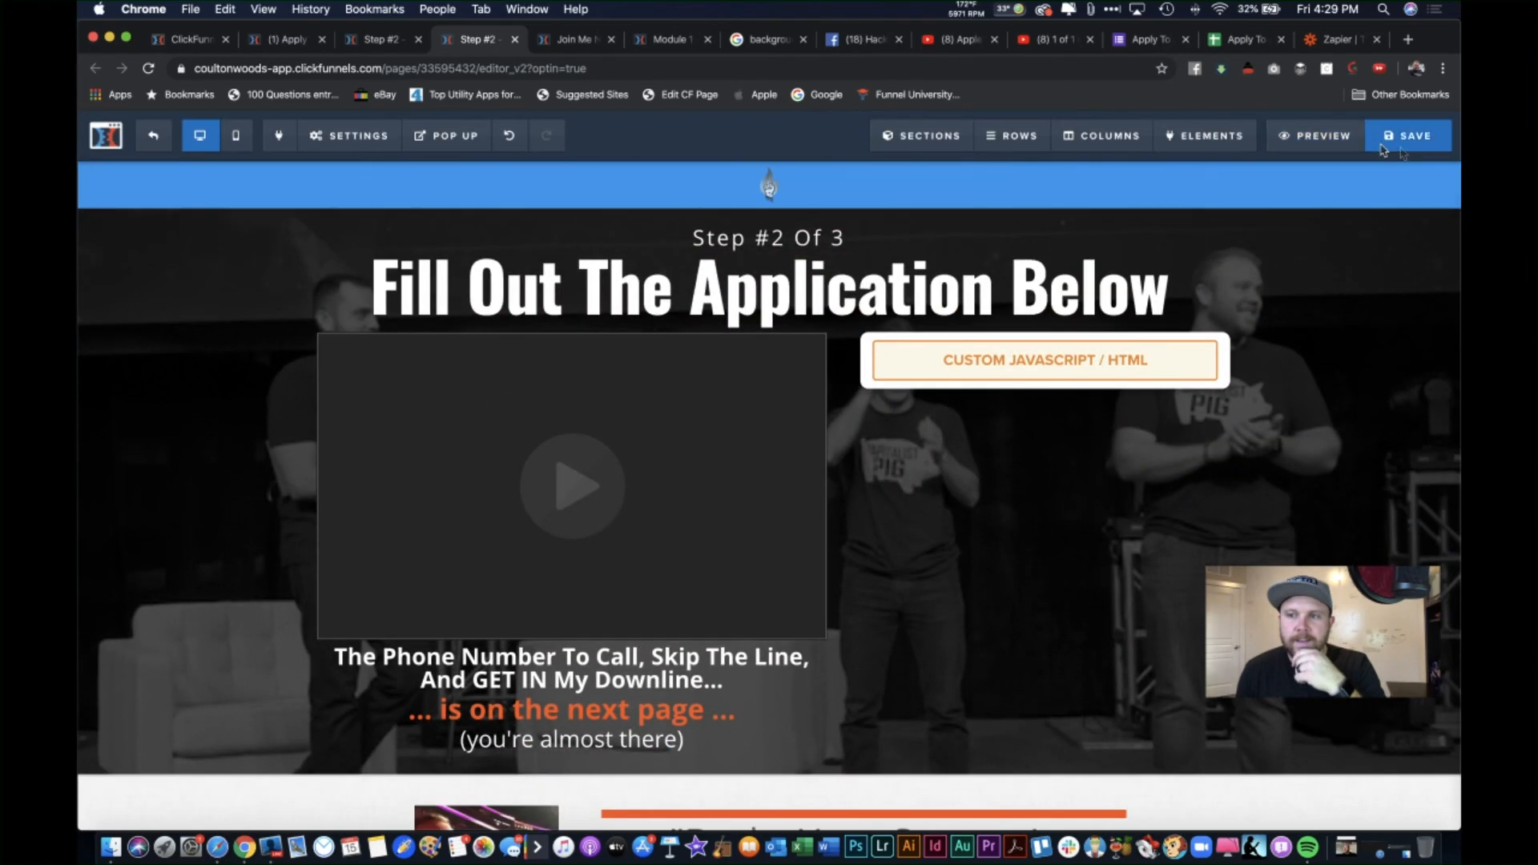
left_click(1404, 151)
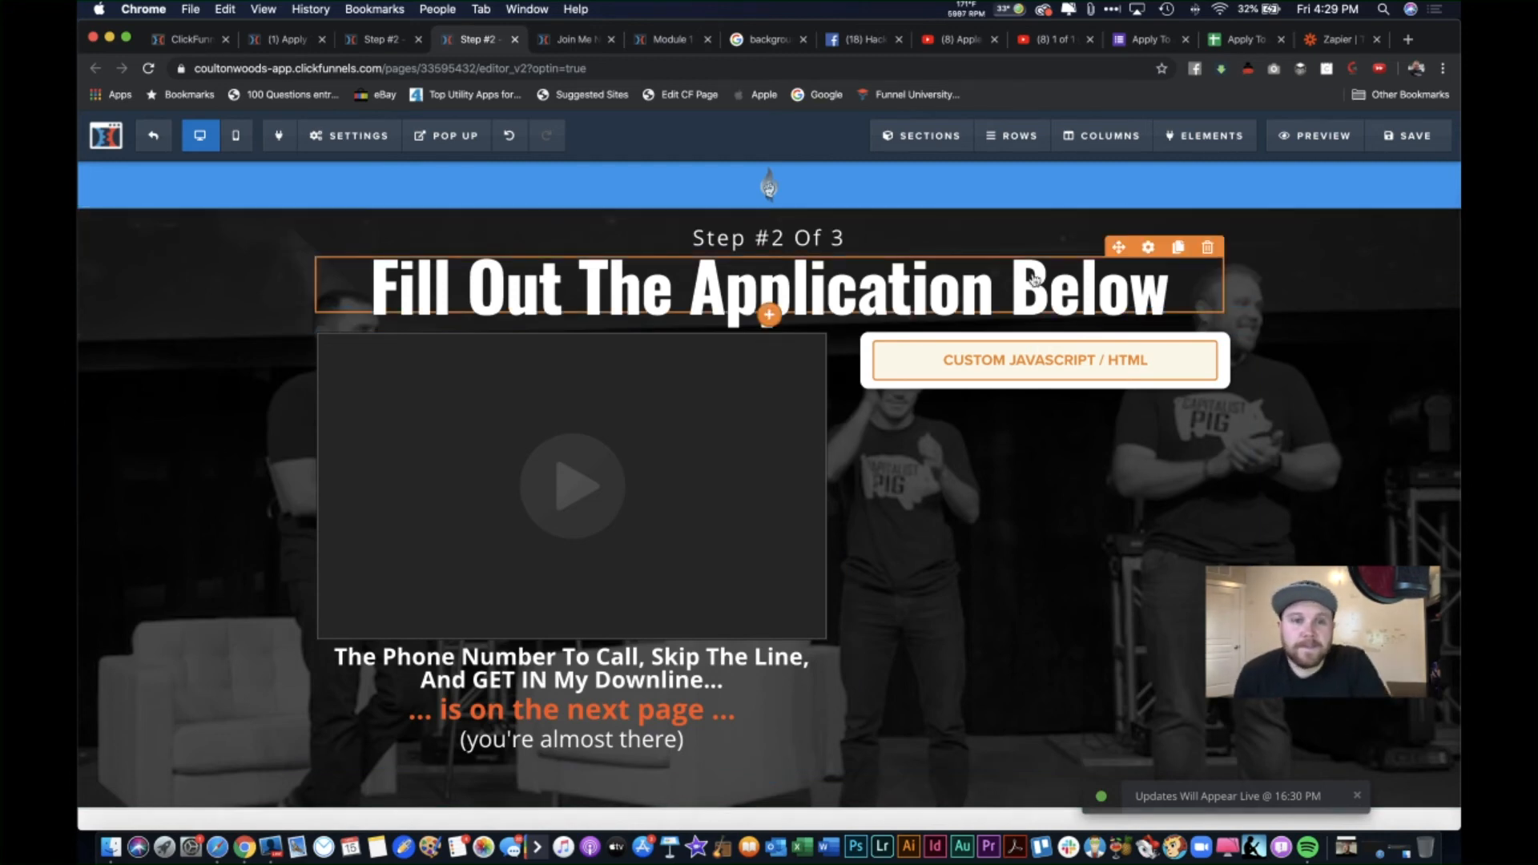
scroll(561, 273, "up", 1)
scroll(543, 175, "down", 1)
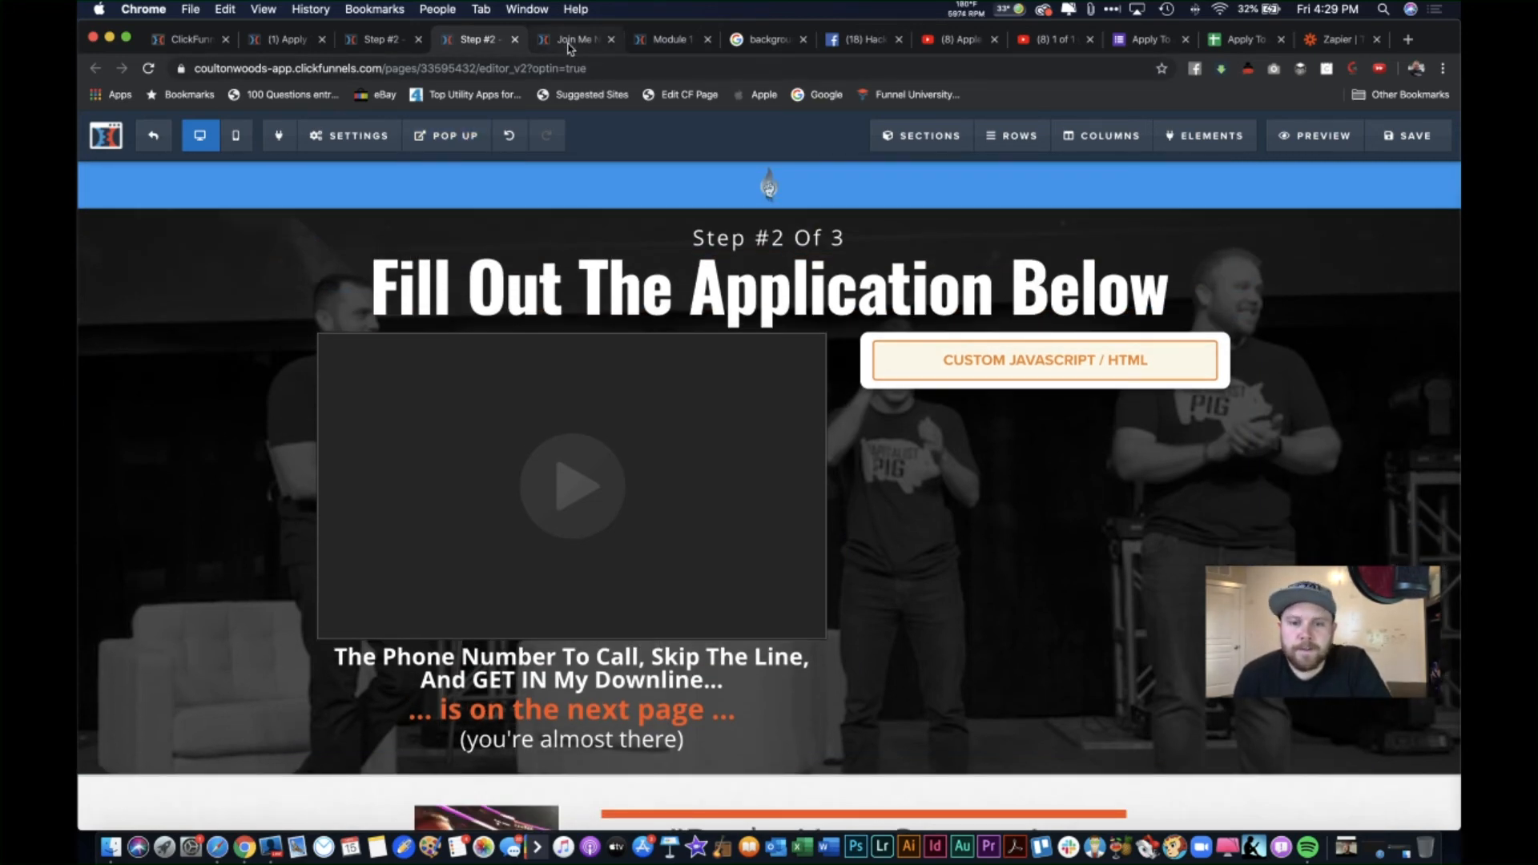
Step: Open a preview of the Step #2 application page
left_click(570, 40)
left_click(480, 40)
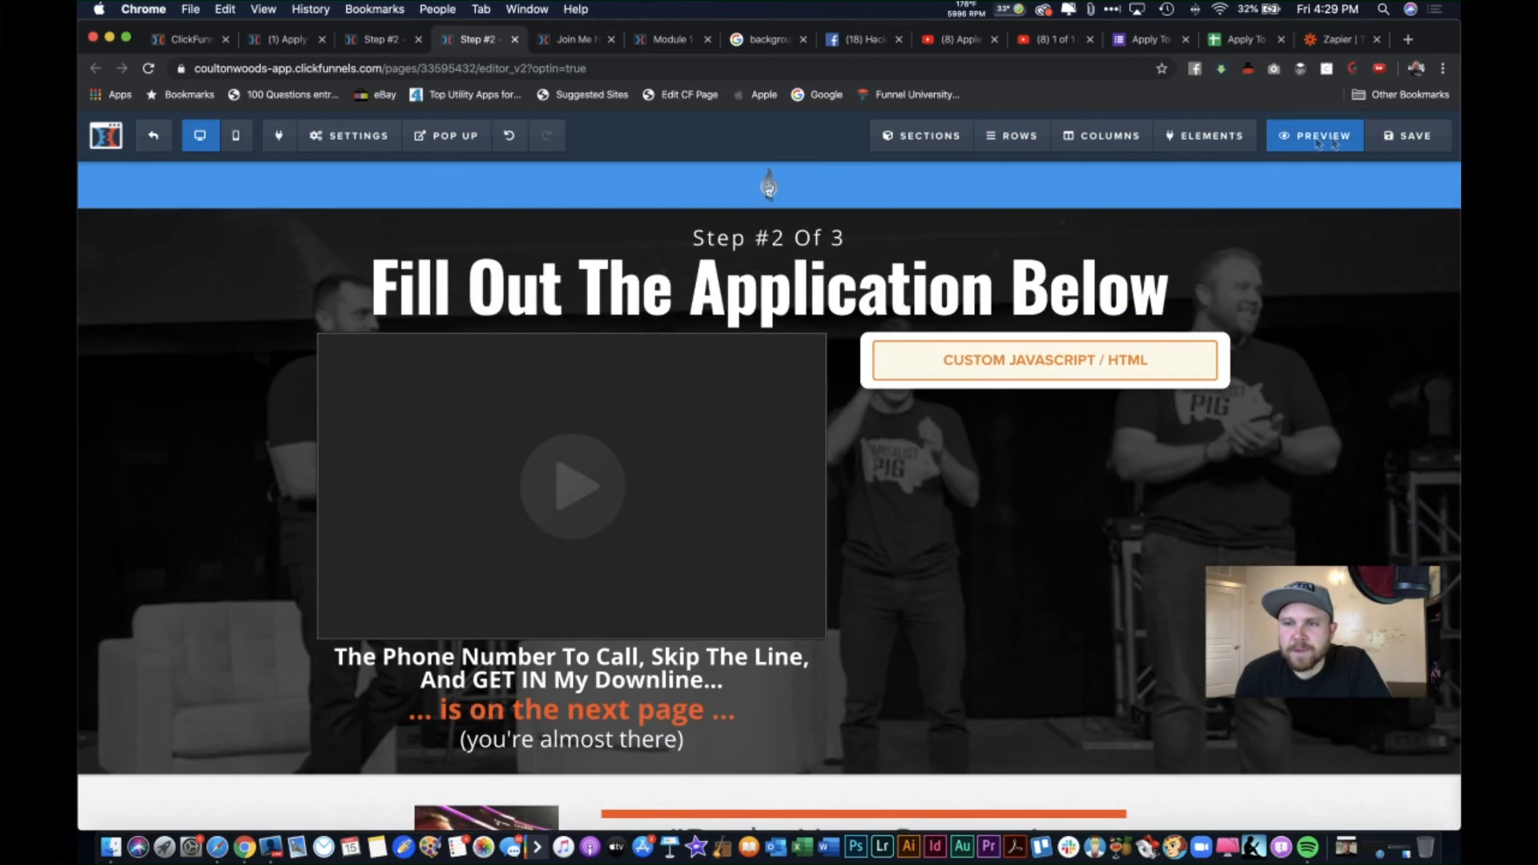
left_click(1314, 136)
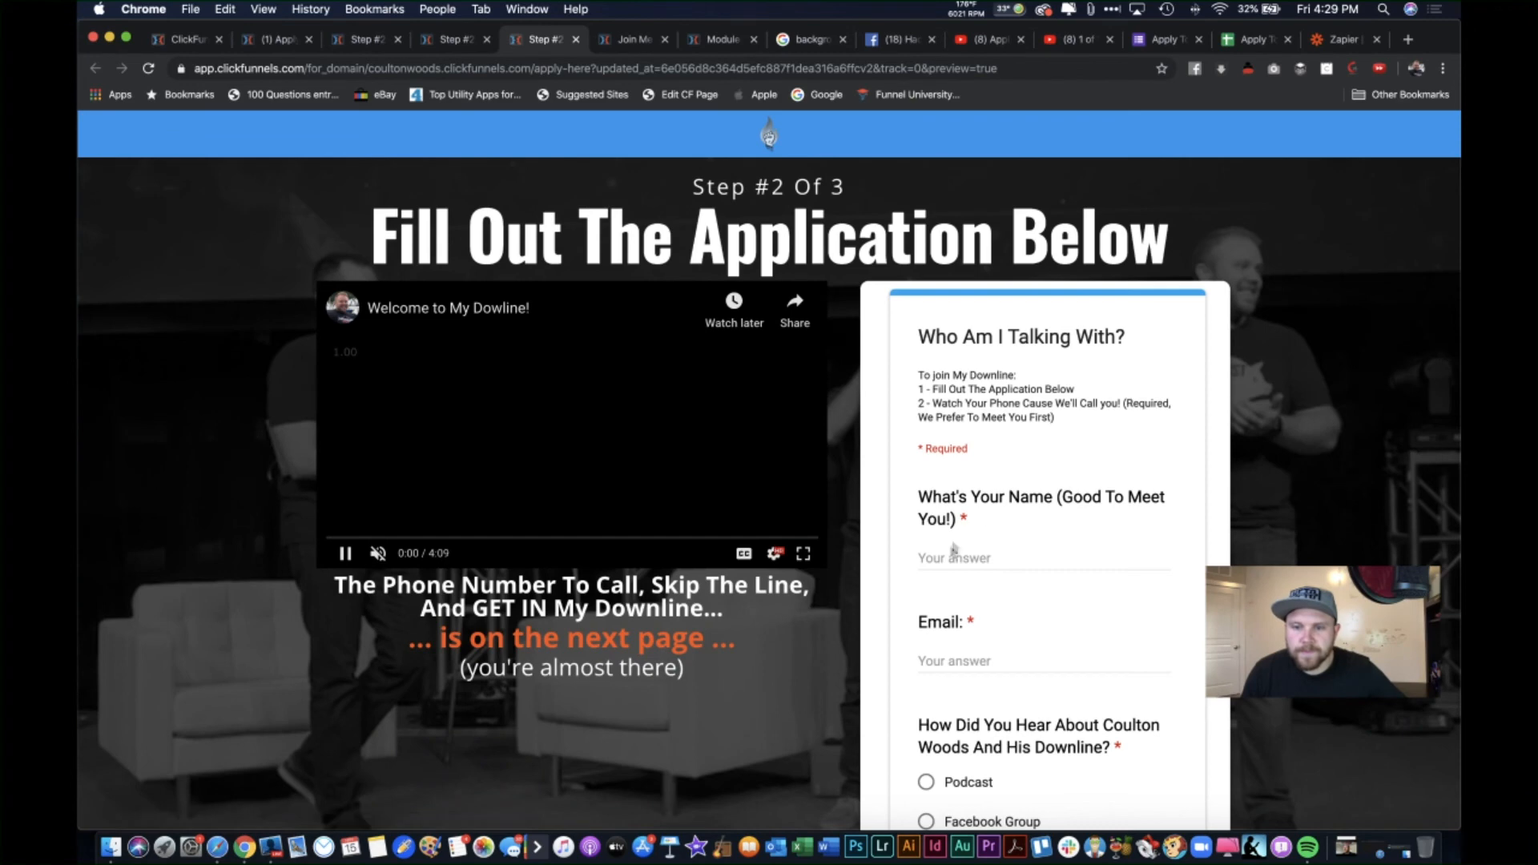
Step: Test-fill the first form section with dummy name, email, phone and MLM answers and Facebook Group referral
left_click(954, 553)
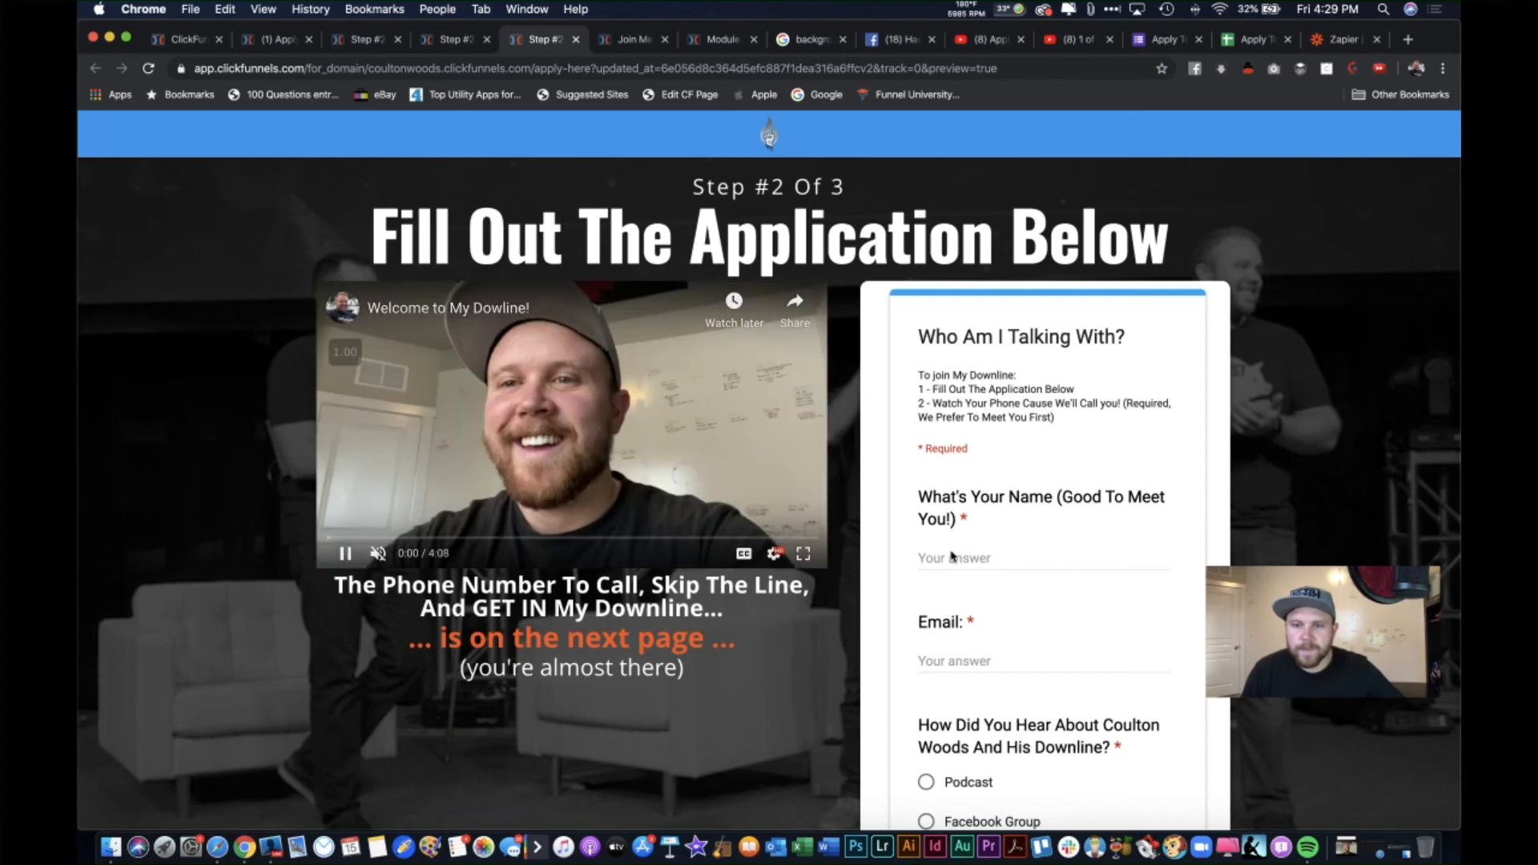
type("dsfdfsdf")
left_click(969, 658)
type("sdf")
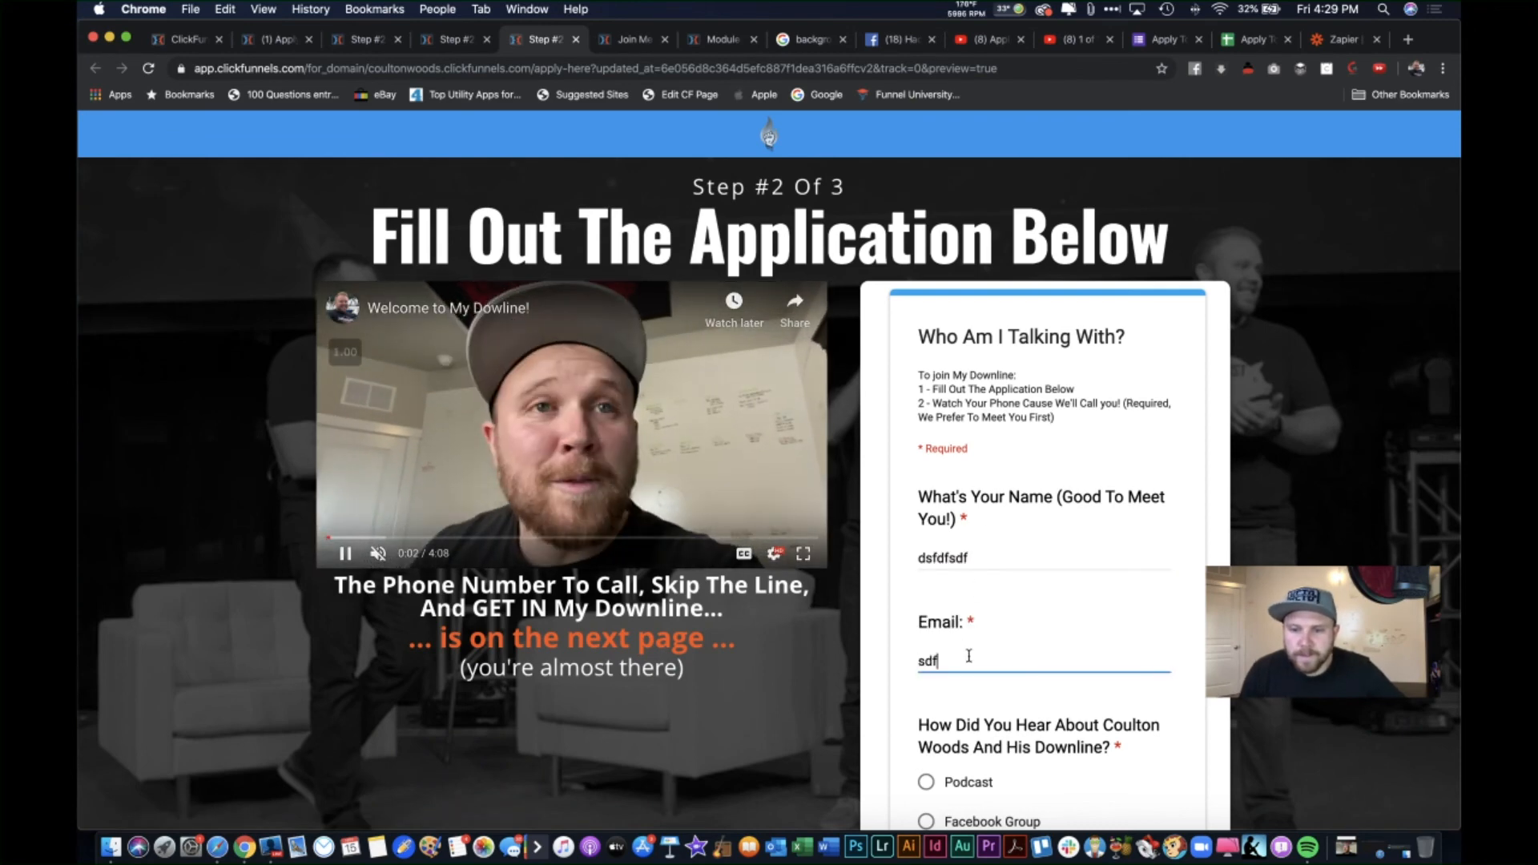
type("dsfsd")
scroll(969, 641, "down", 4)
left_click(926, 594)
scroll(926, 601, "down", 2)
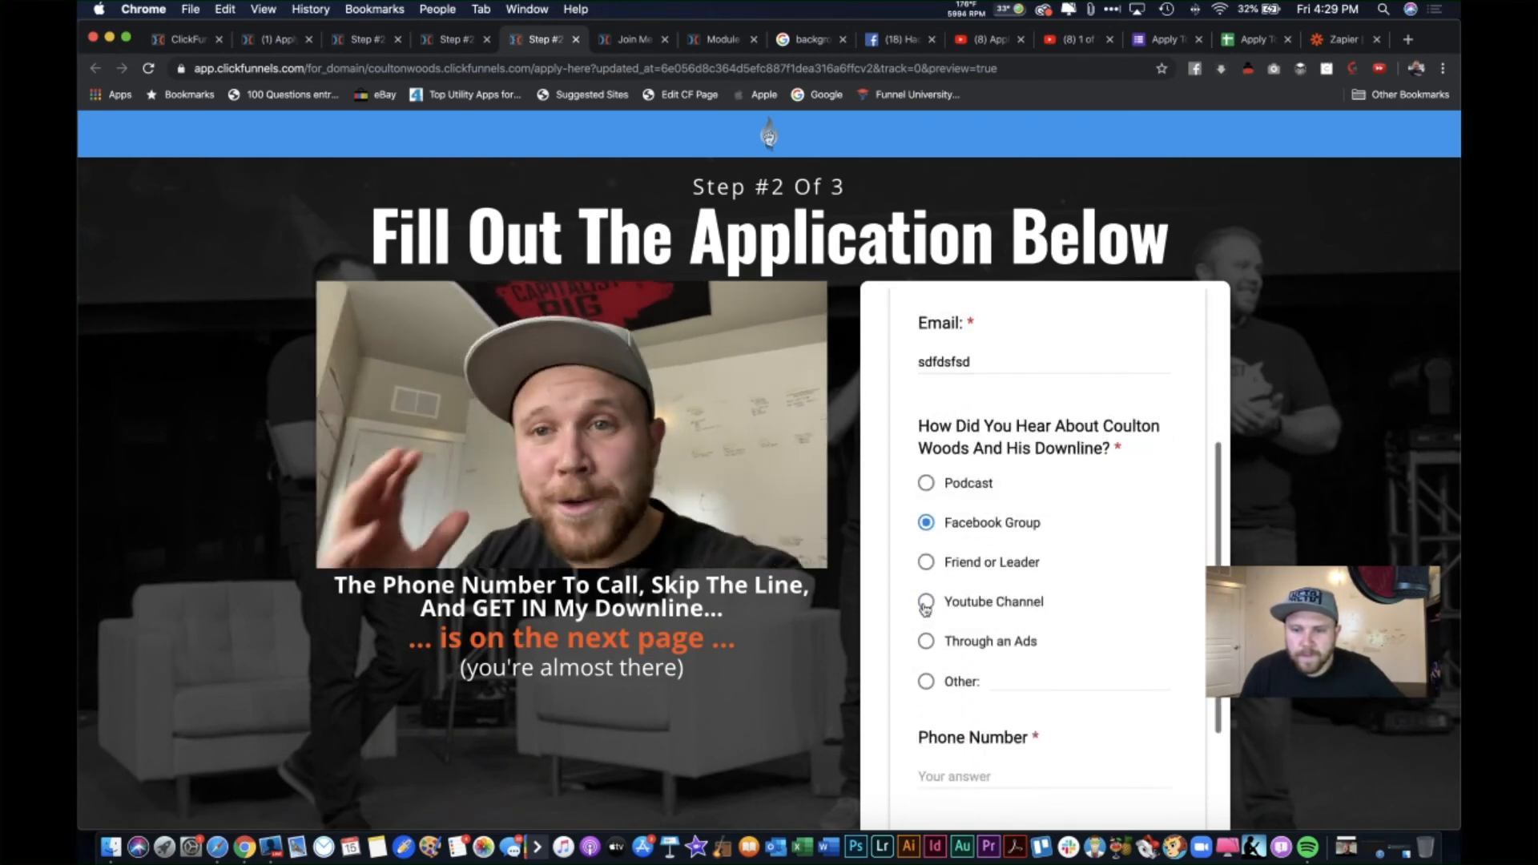
left_click(958, 615)
type("sdfdsfsdfsd")
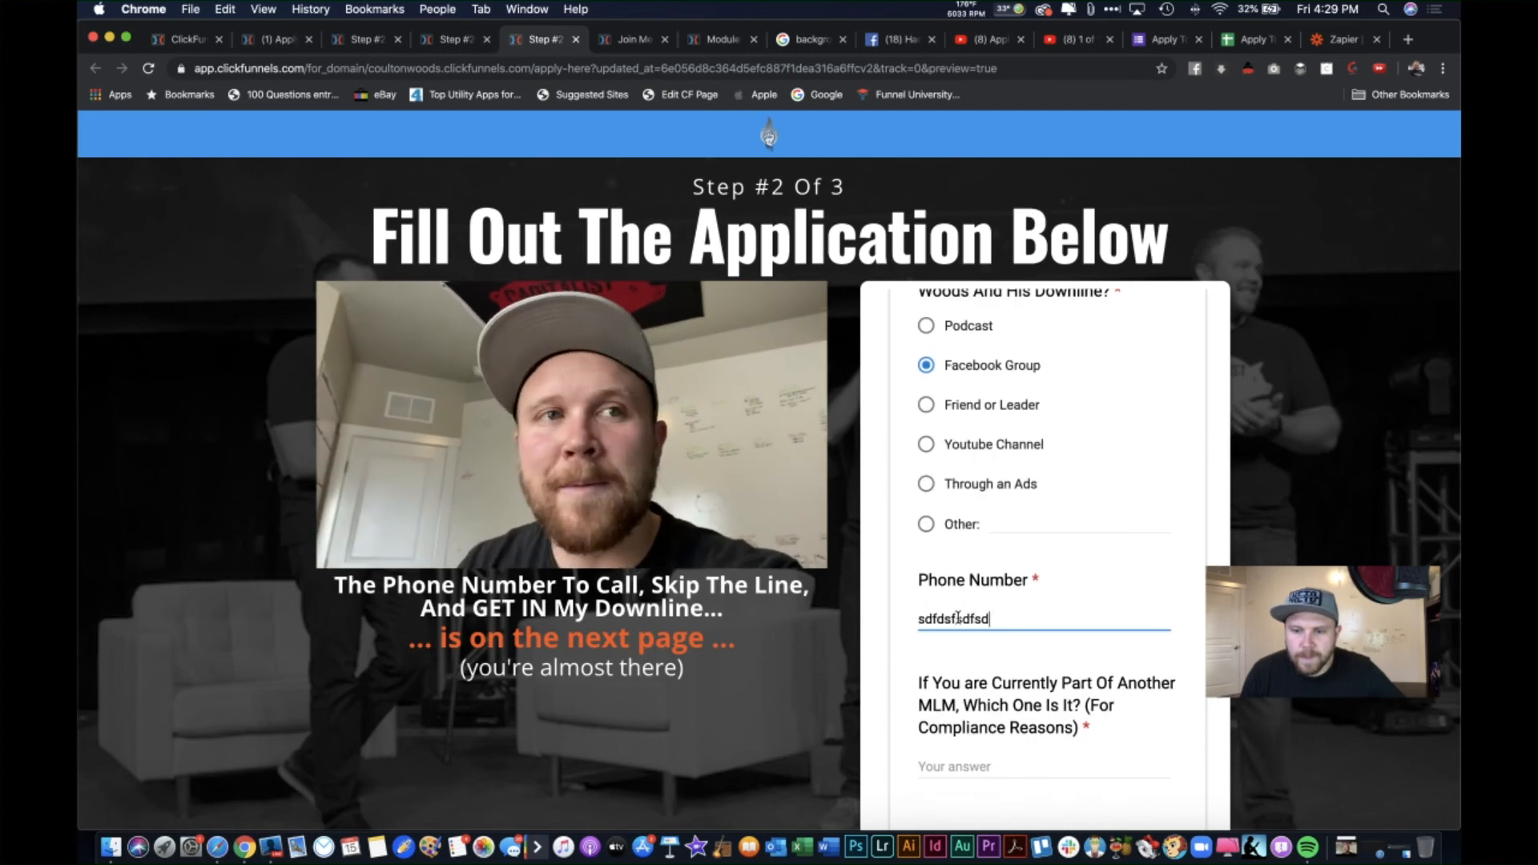
scroll(958, 618, "down", 2)
left_click(962, 671)
type("sdfsdf")
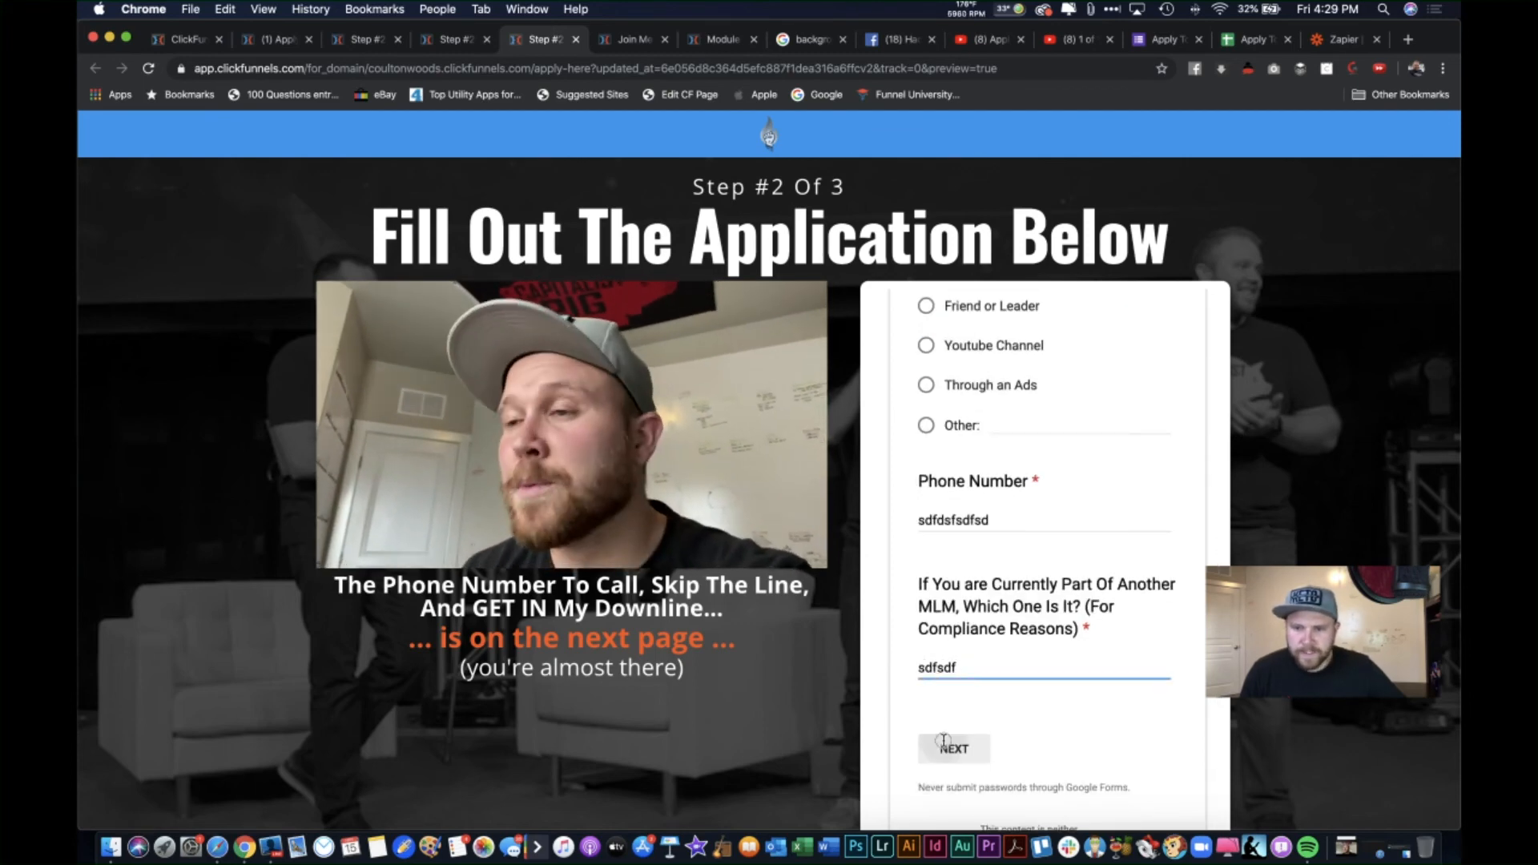
left_click(945, 741)
Step: Answer the second section: No Sales (Startup), 3 Or More past MLMs, Brand New (None Yet), plus dummy text
left_click(925, 550)
scroll(926, 551, "down", 2)
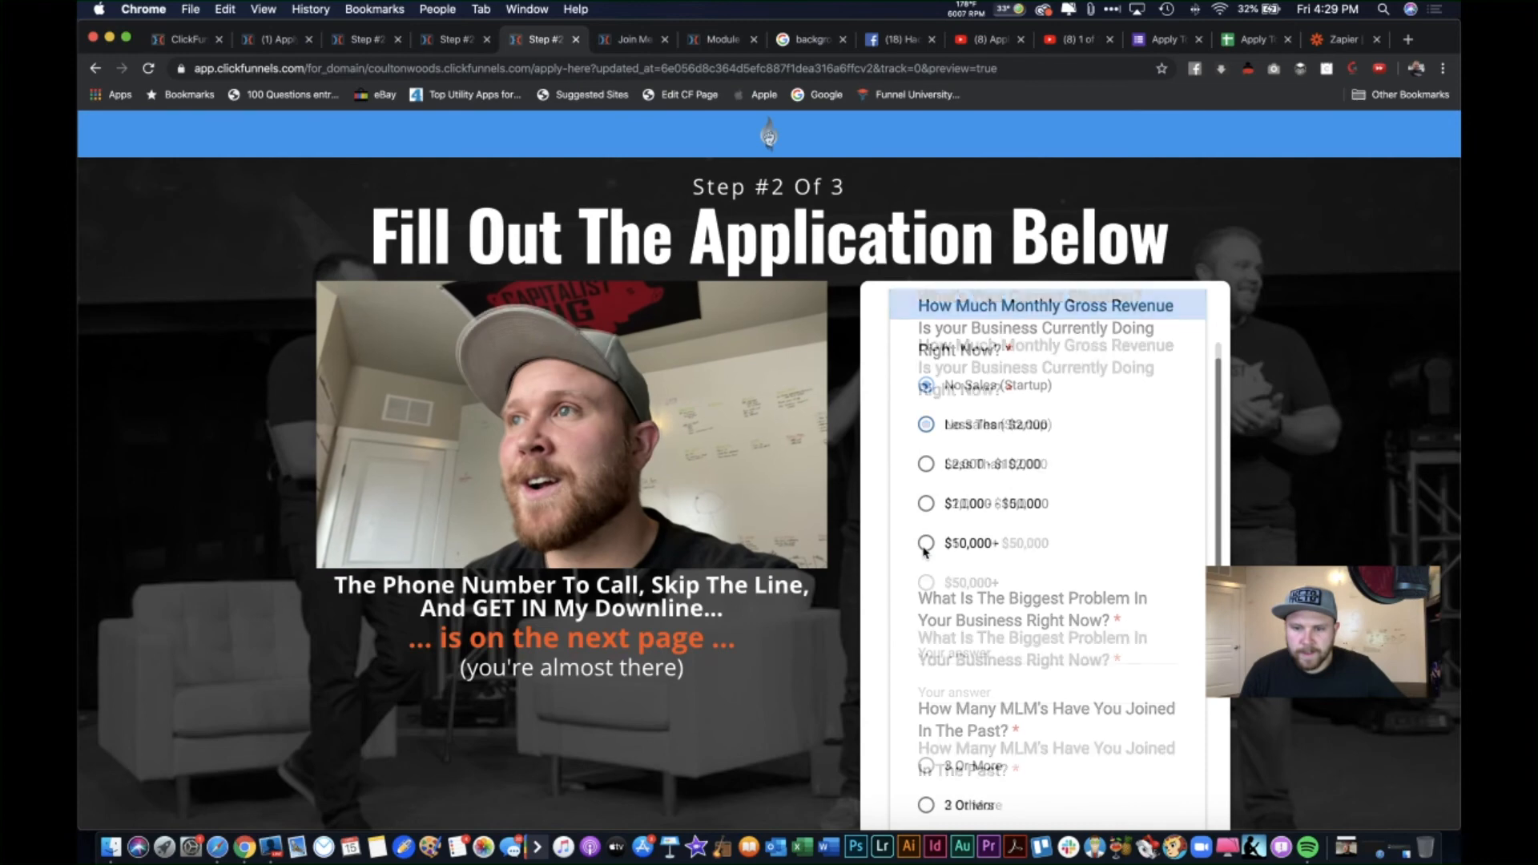
scroll(925, 550, "down", 1)
left_click(956, 636)
type("sdfds")
scroll(956, 636, "down", 2)
left_click(927, 640)
scroll(962, 625, "down", 3)
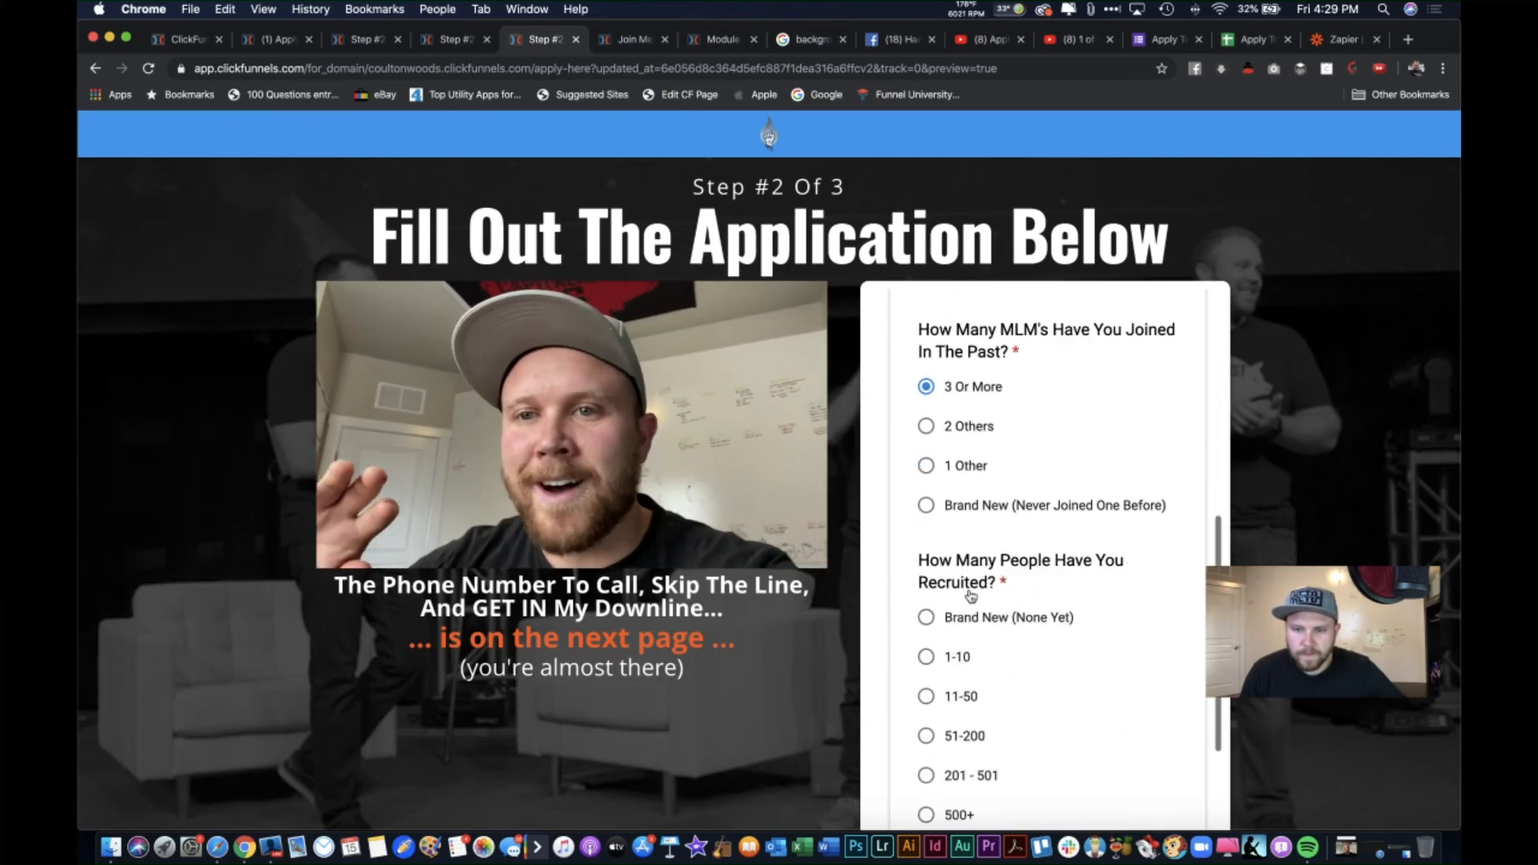
left_click(928, 621)
scroll(929, 633, "down", 3)
left_click(958, 718)
type("sffsdfds")
left_click(1039, 789)
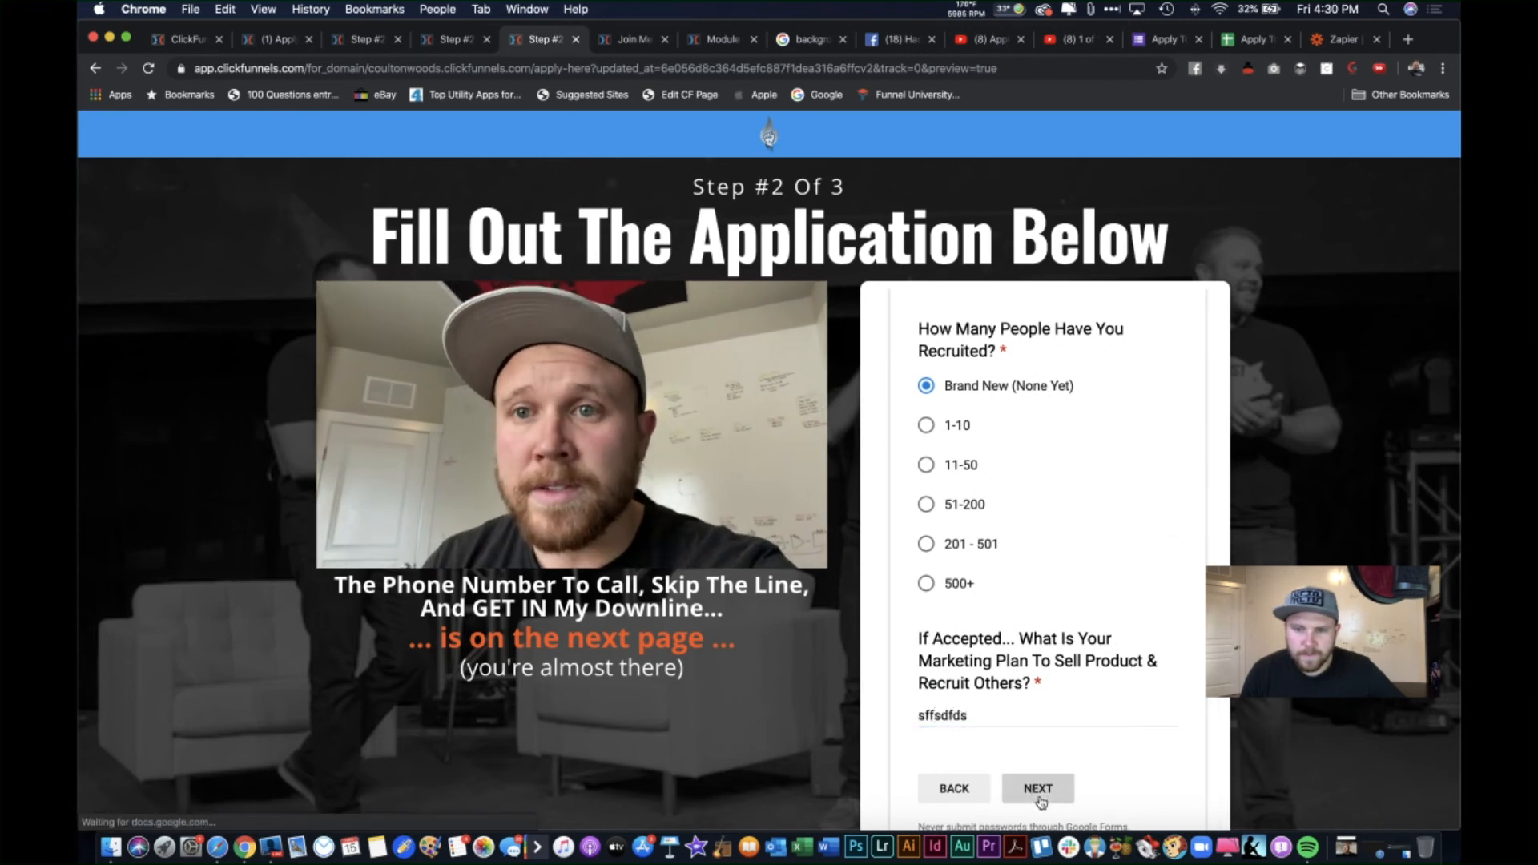
Step: Fill the goals questions with dummy text, then return to the Step #2 page editor
left_click(978, 521)
type("sdfsdf")
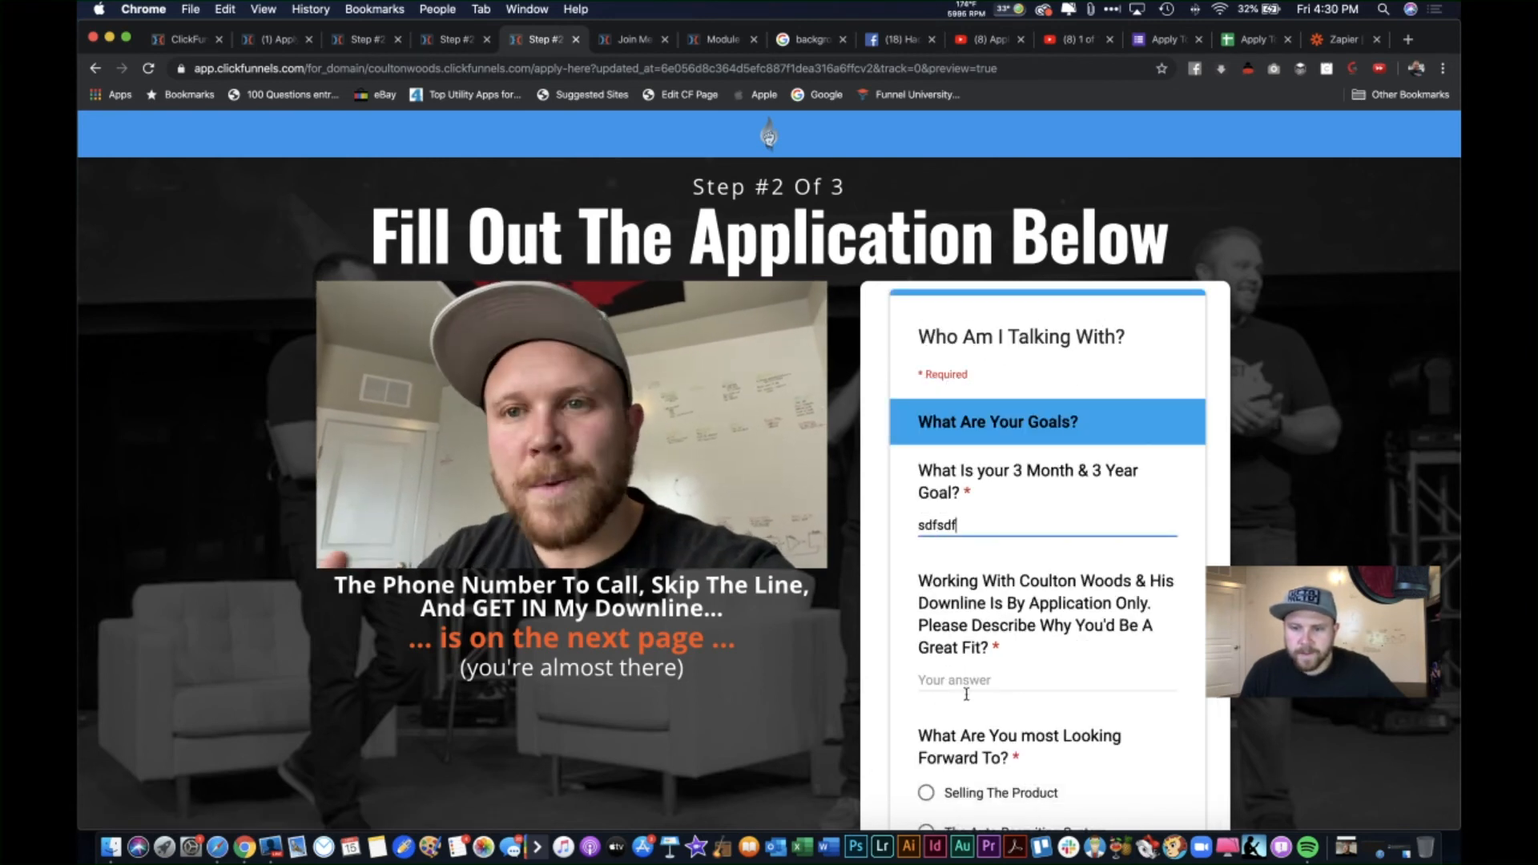
left_click(966, 694)
type("sdfdsf")
scroll(968, 685, "down", 3)
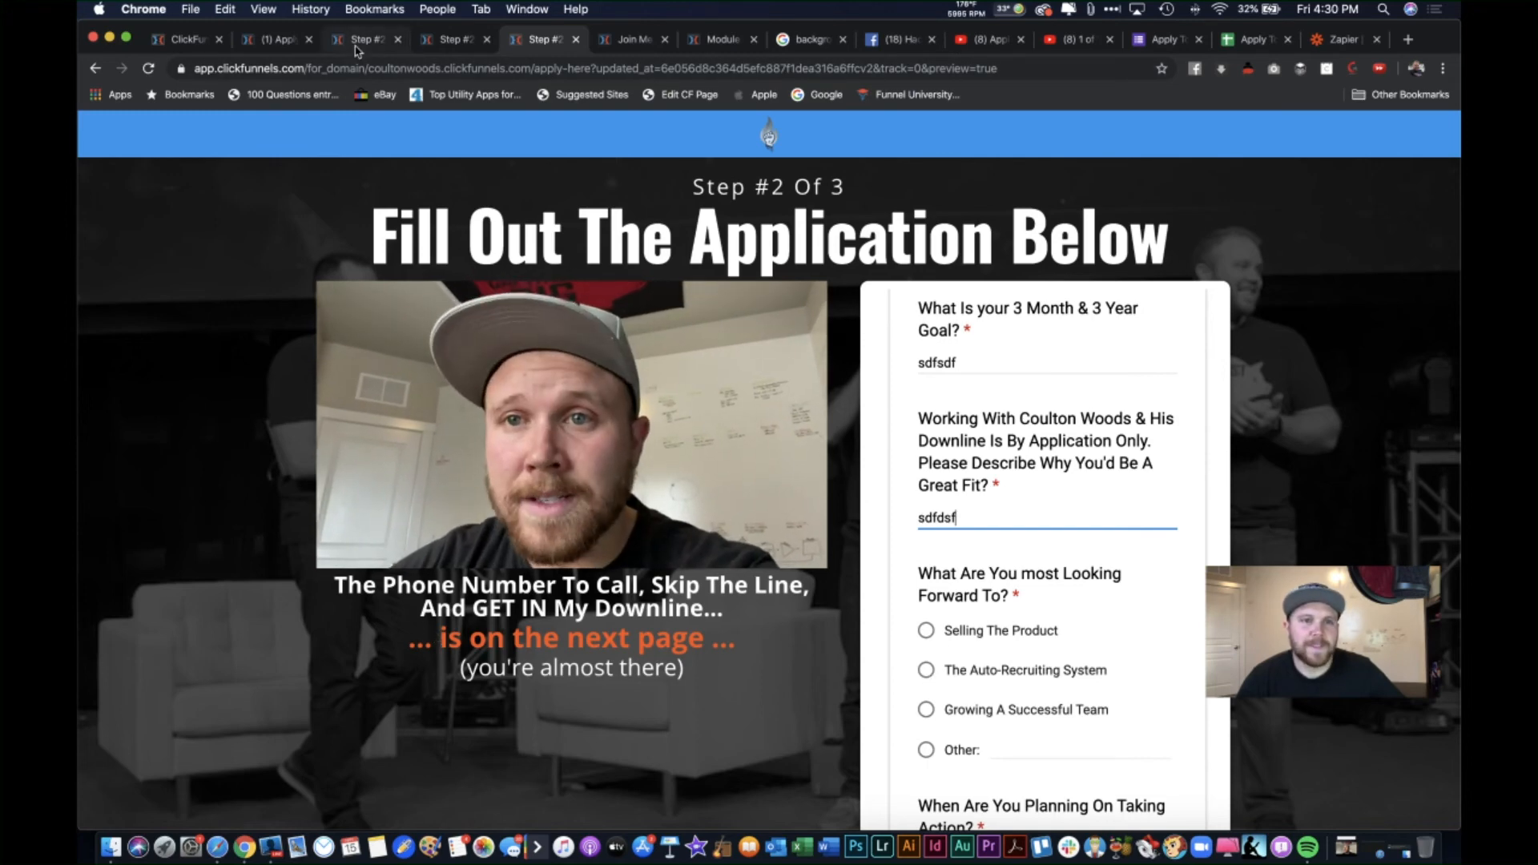
left_click(280, 39)
left_click(451, 42)
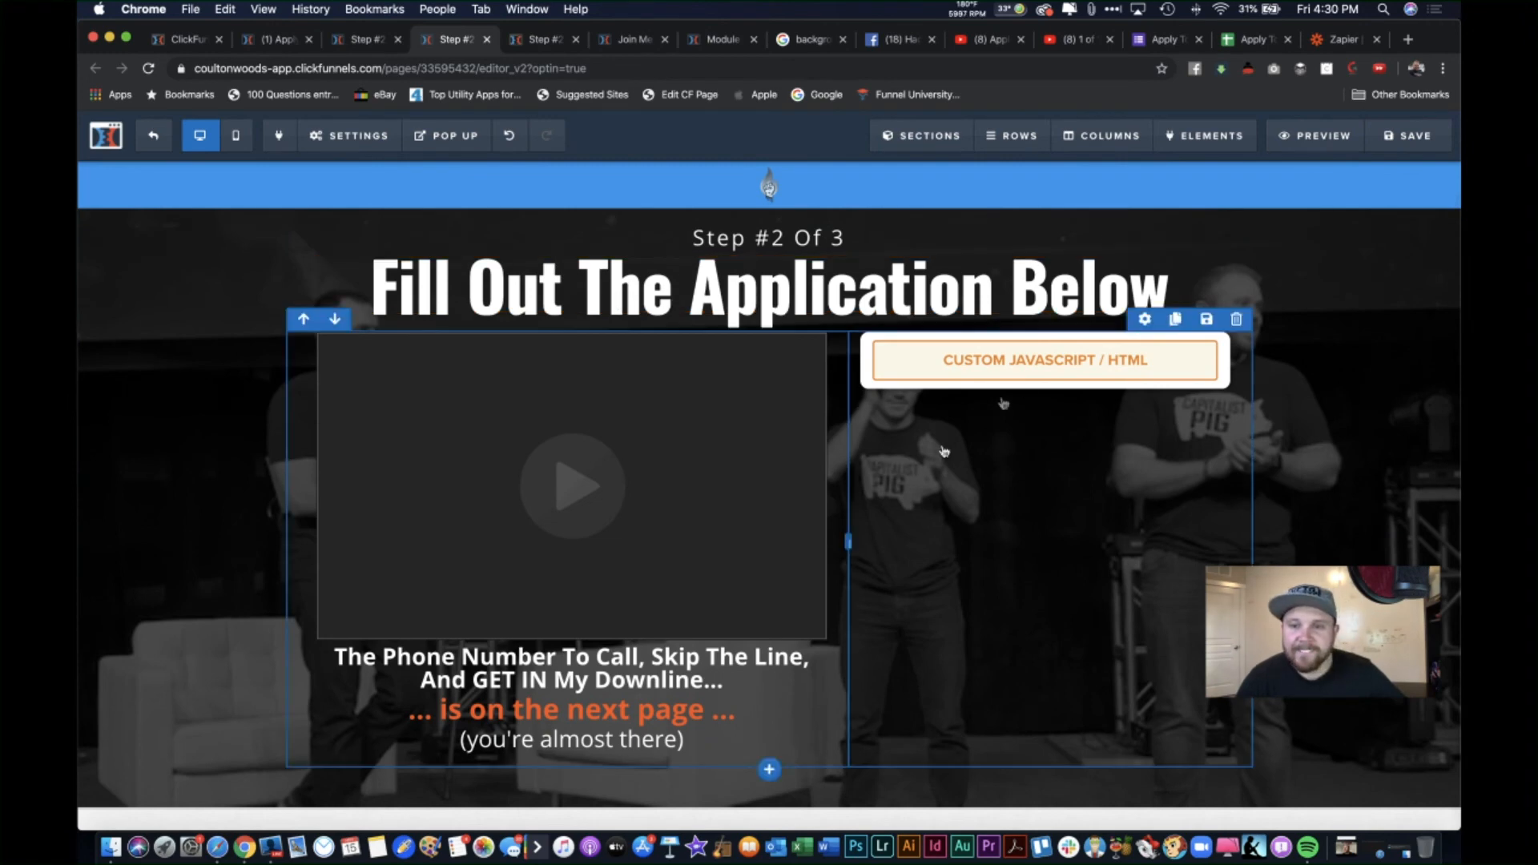
Step: Add id="redirect" to the form iframe in the Custom JavaScript/HTML element and save the page
left_click(1032, 375)
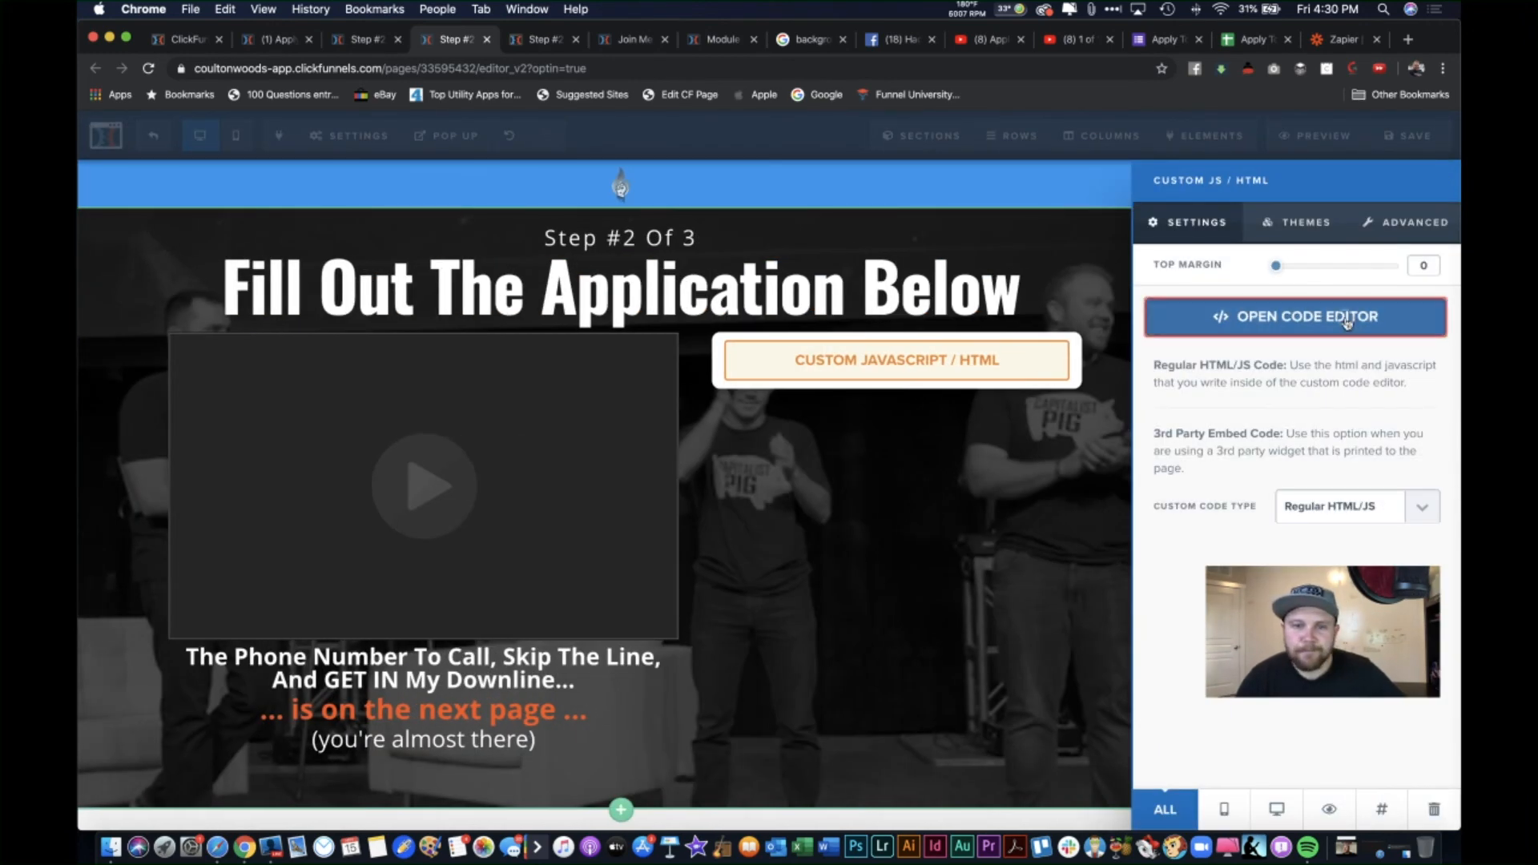
left_click(1295, 316)
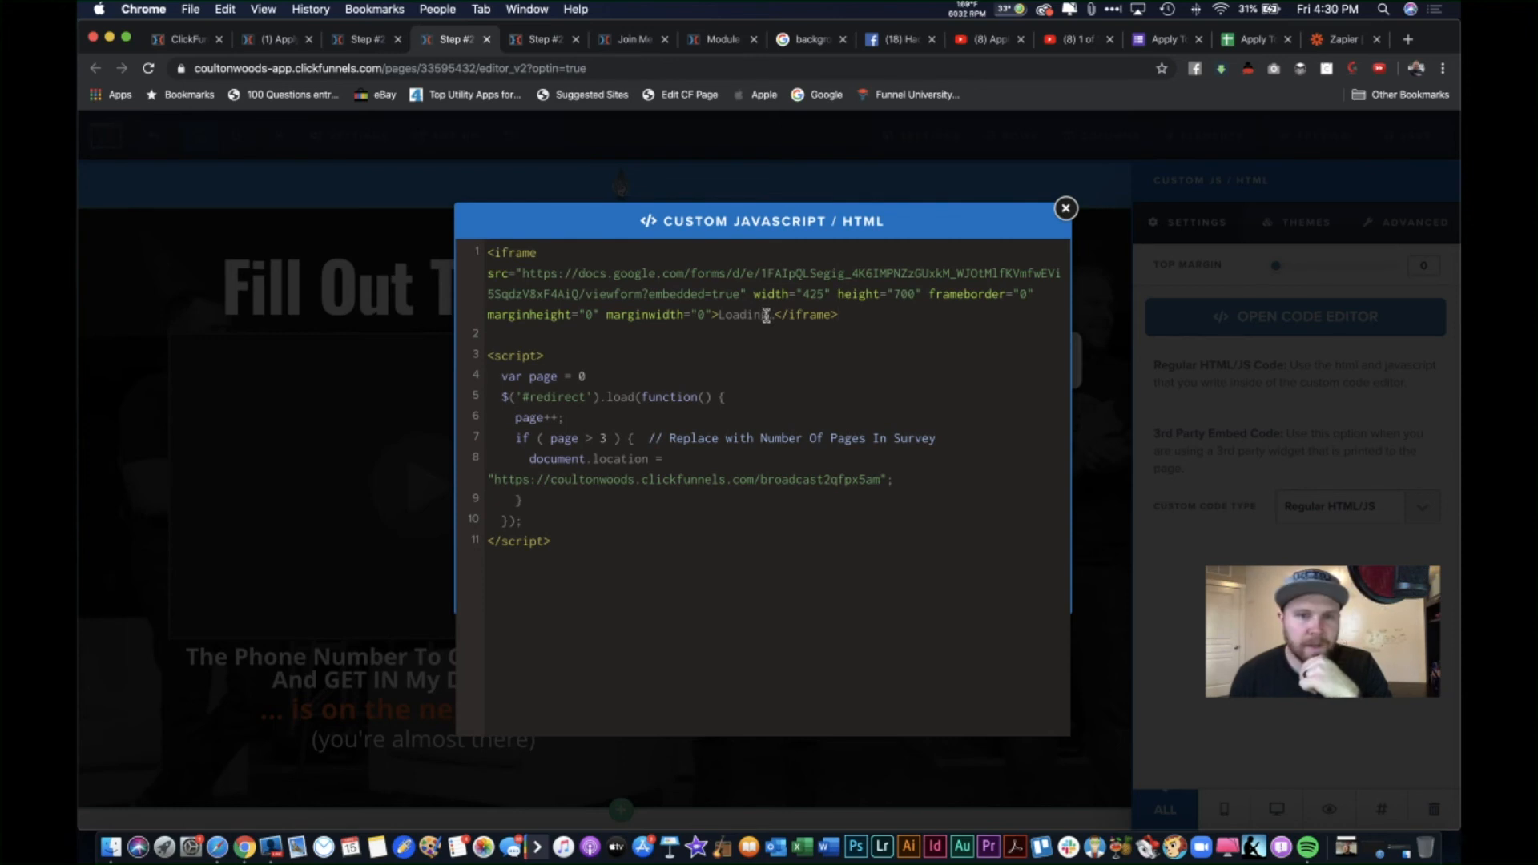
left_click(580, 255)
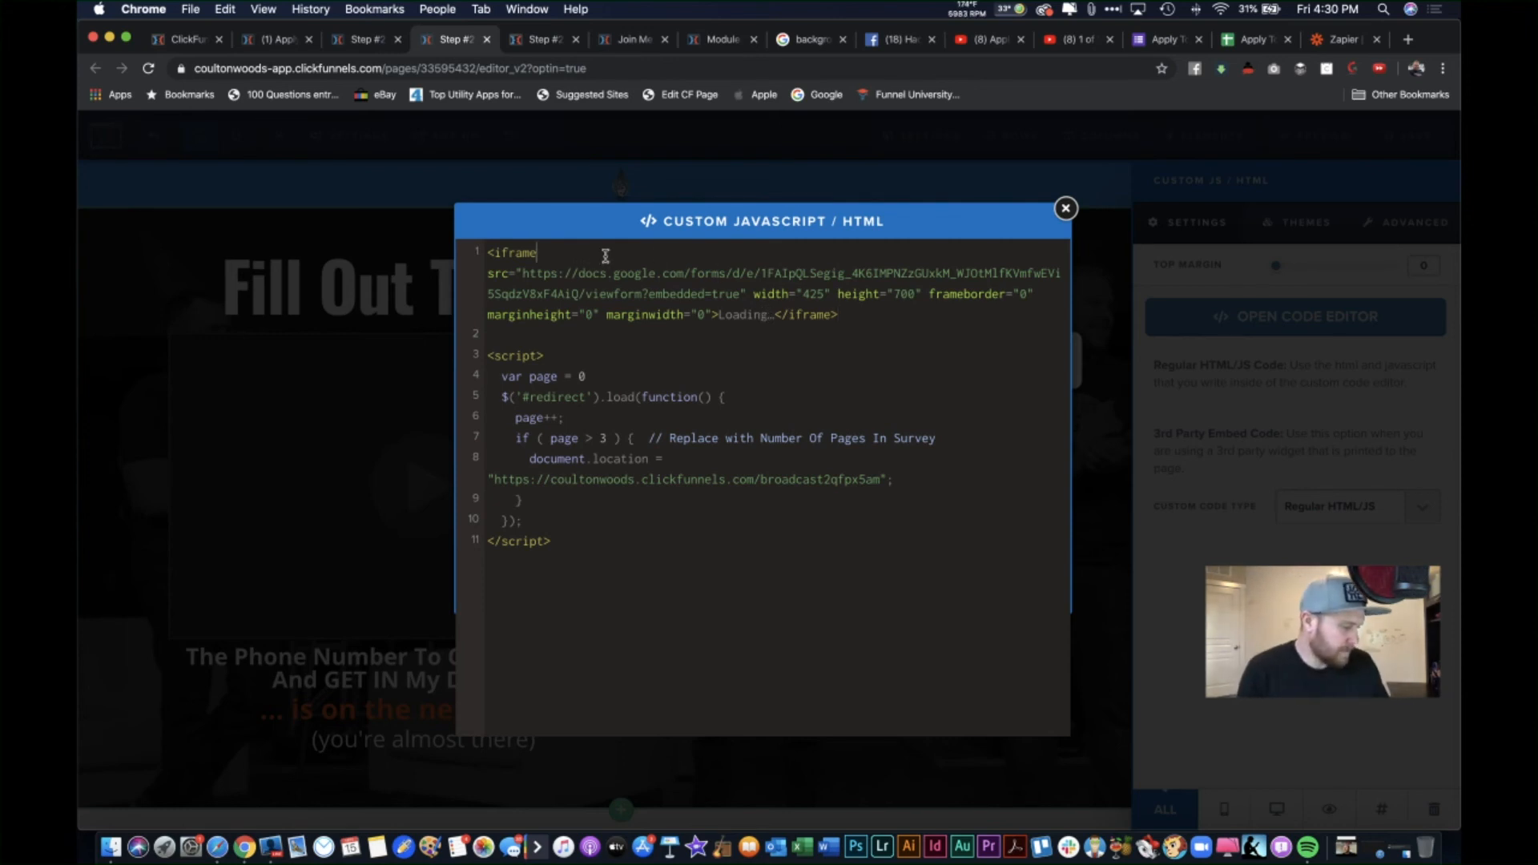
type("id")
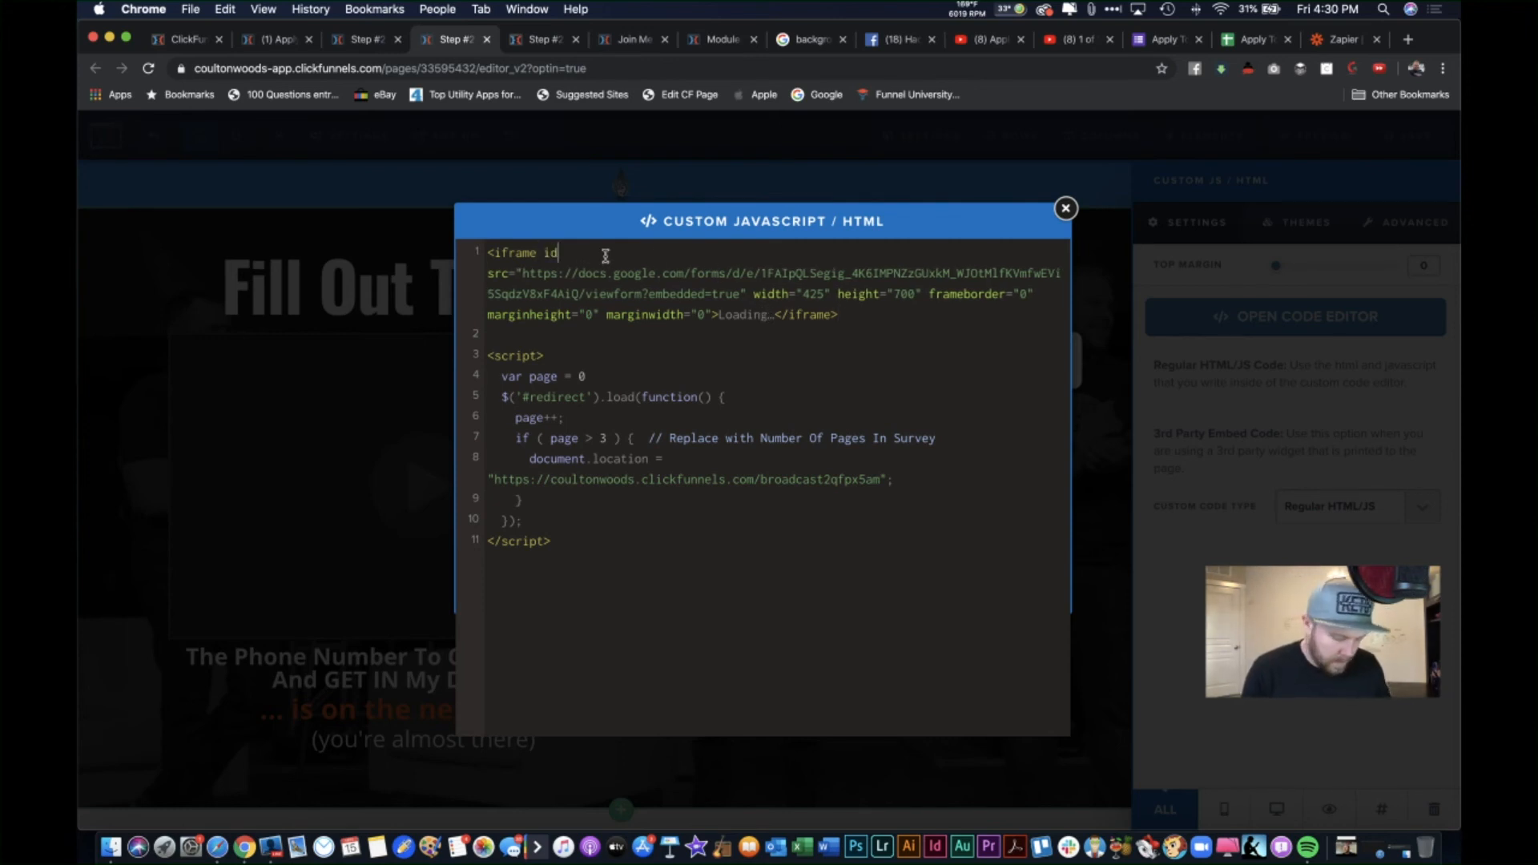
type("=\"r")
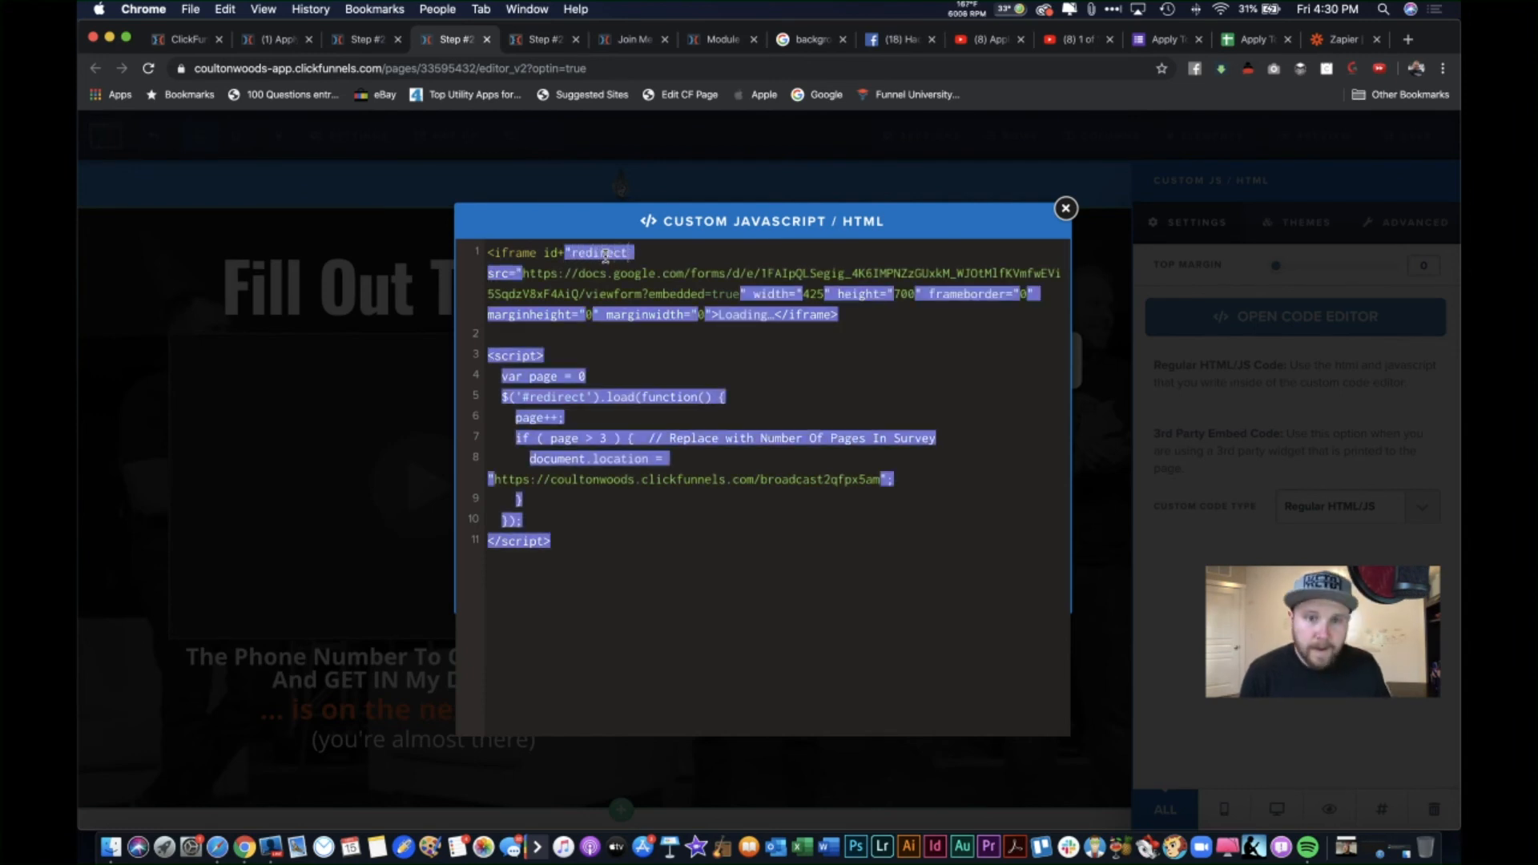
type("edirect")
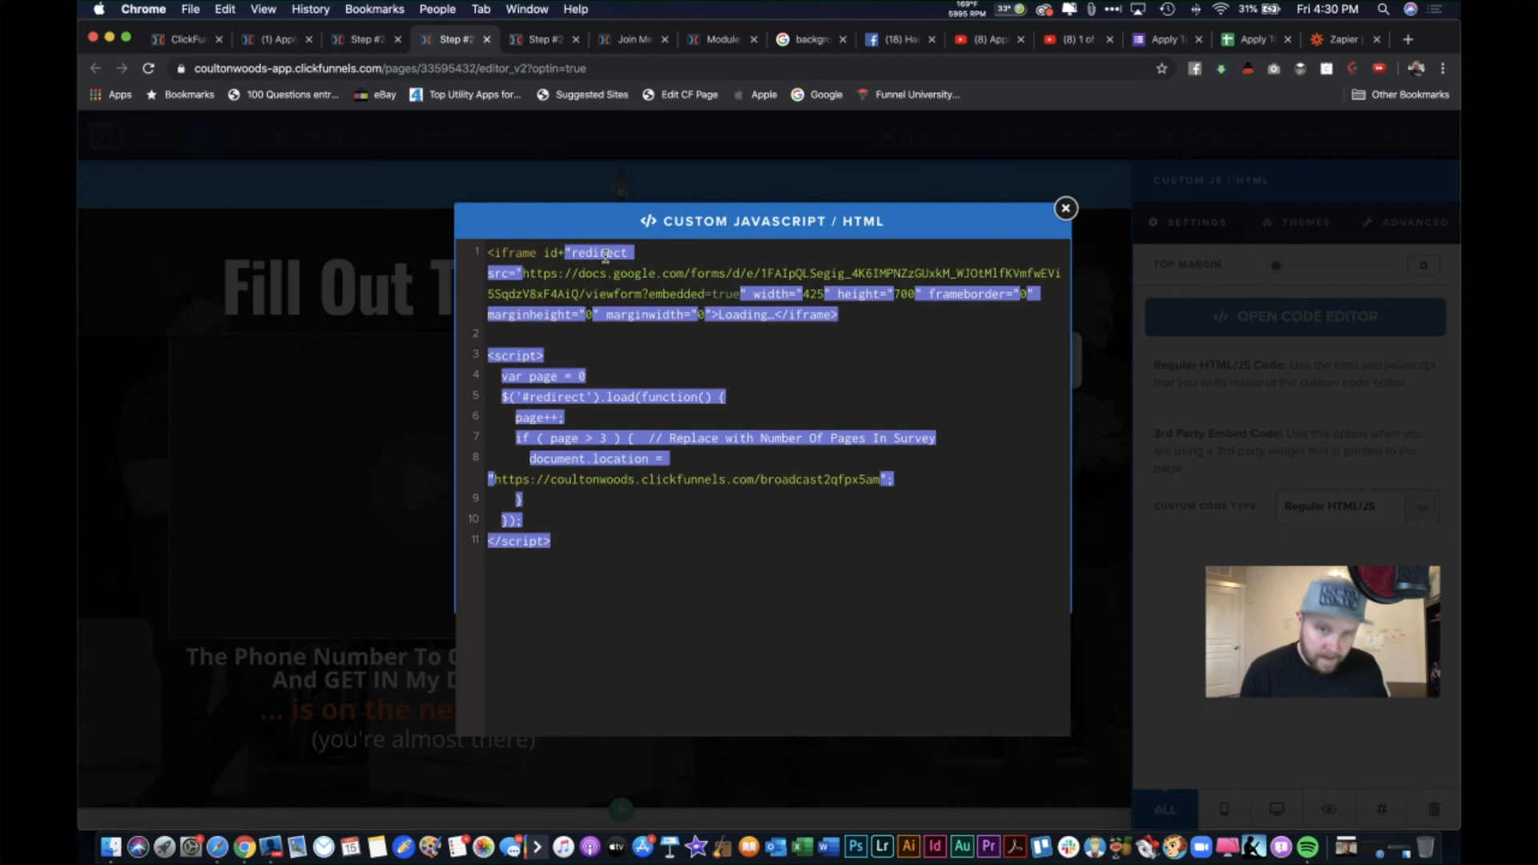
type("\"")
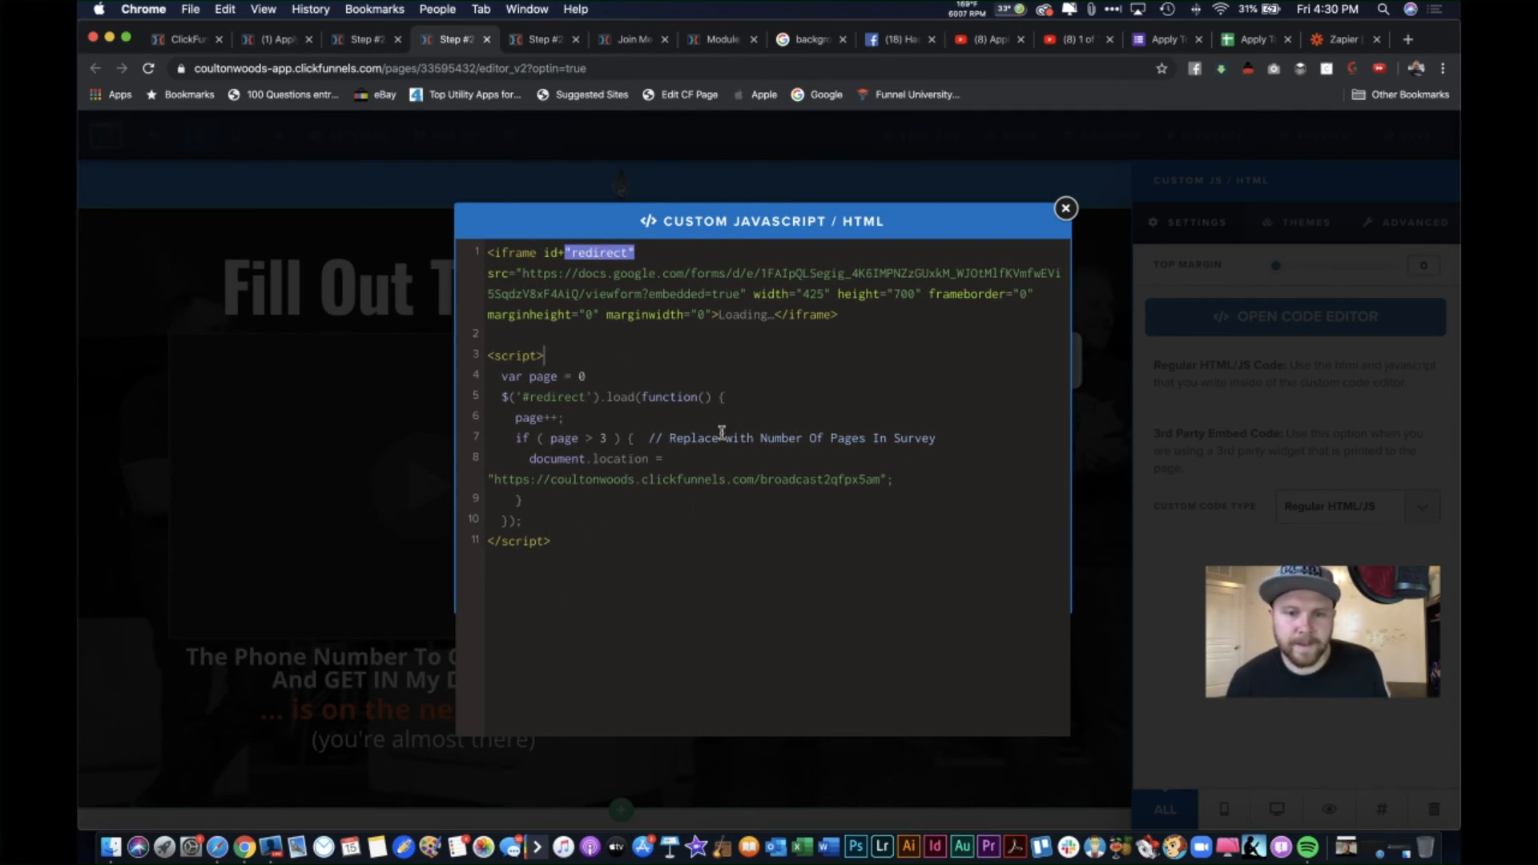
left_click(1121, 255)
left_click(1398, 138)
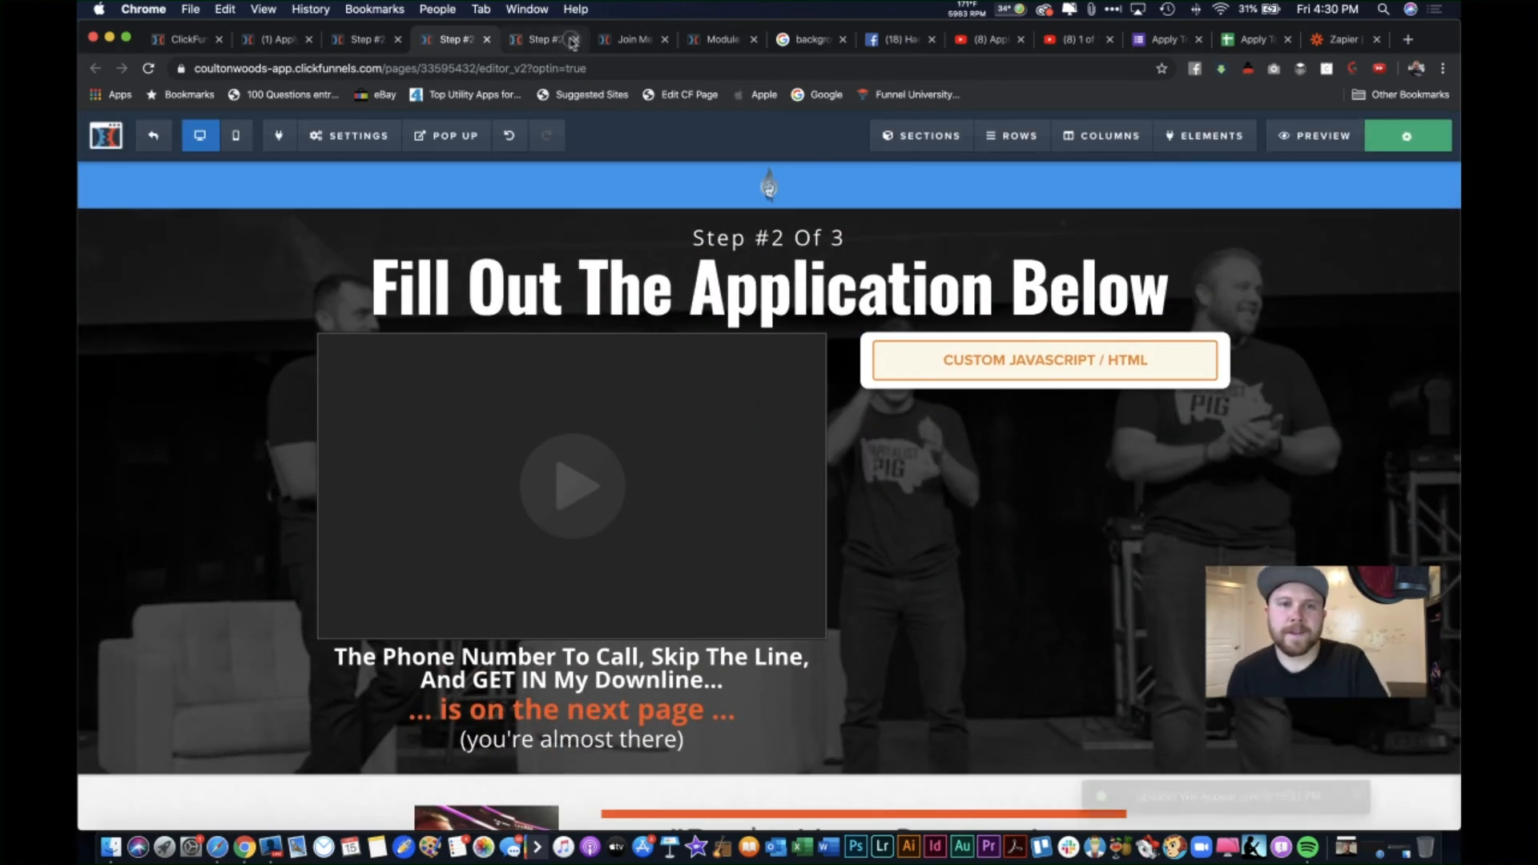
Step: Close the outdated preview and open a fresh preview of the Step #2 page
left_click(545, 39)
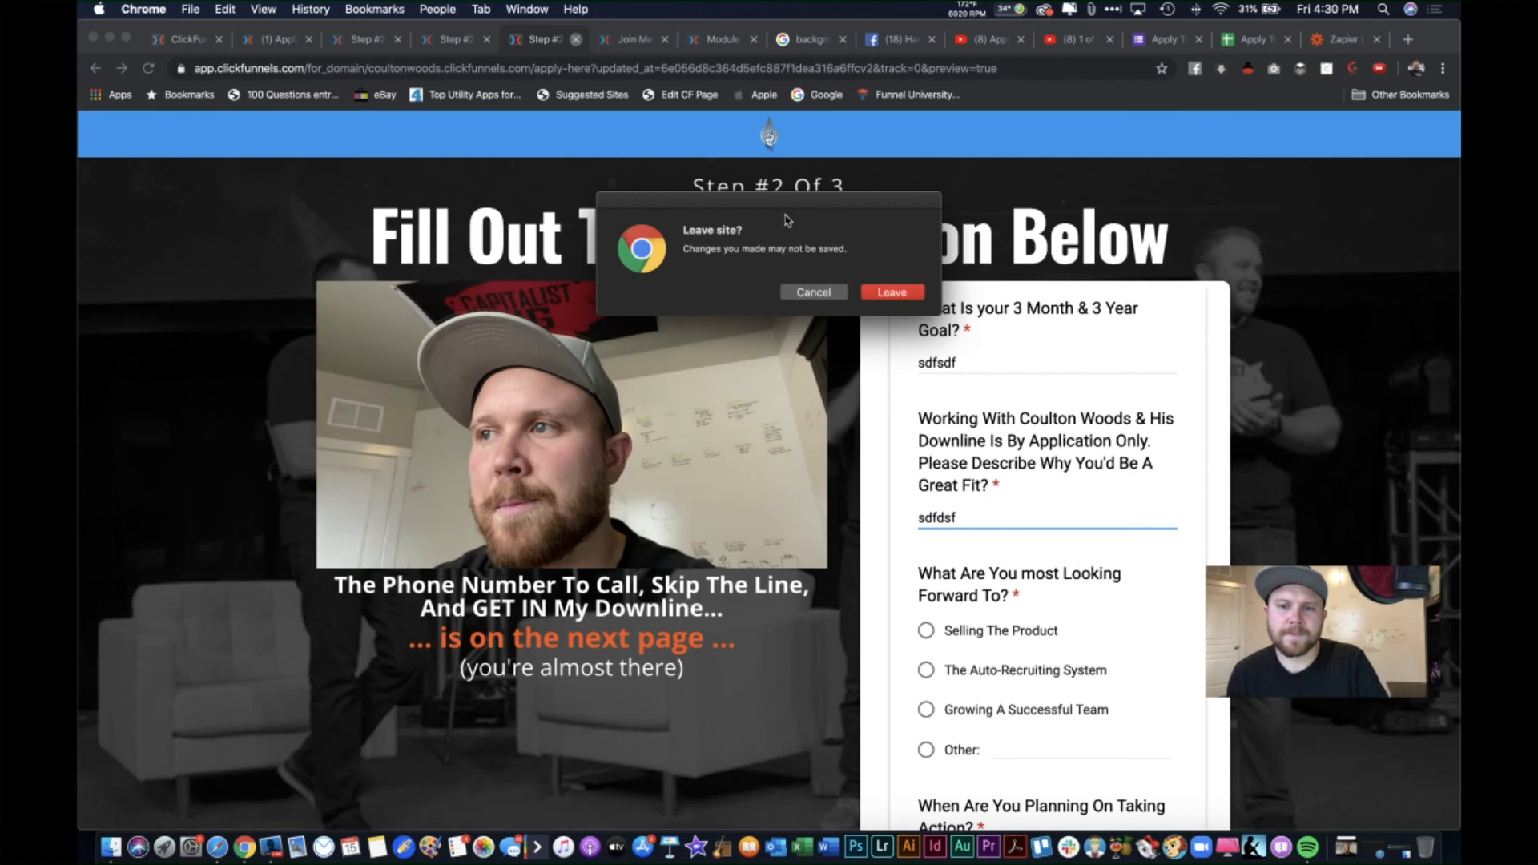
key("Return")
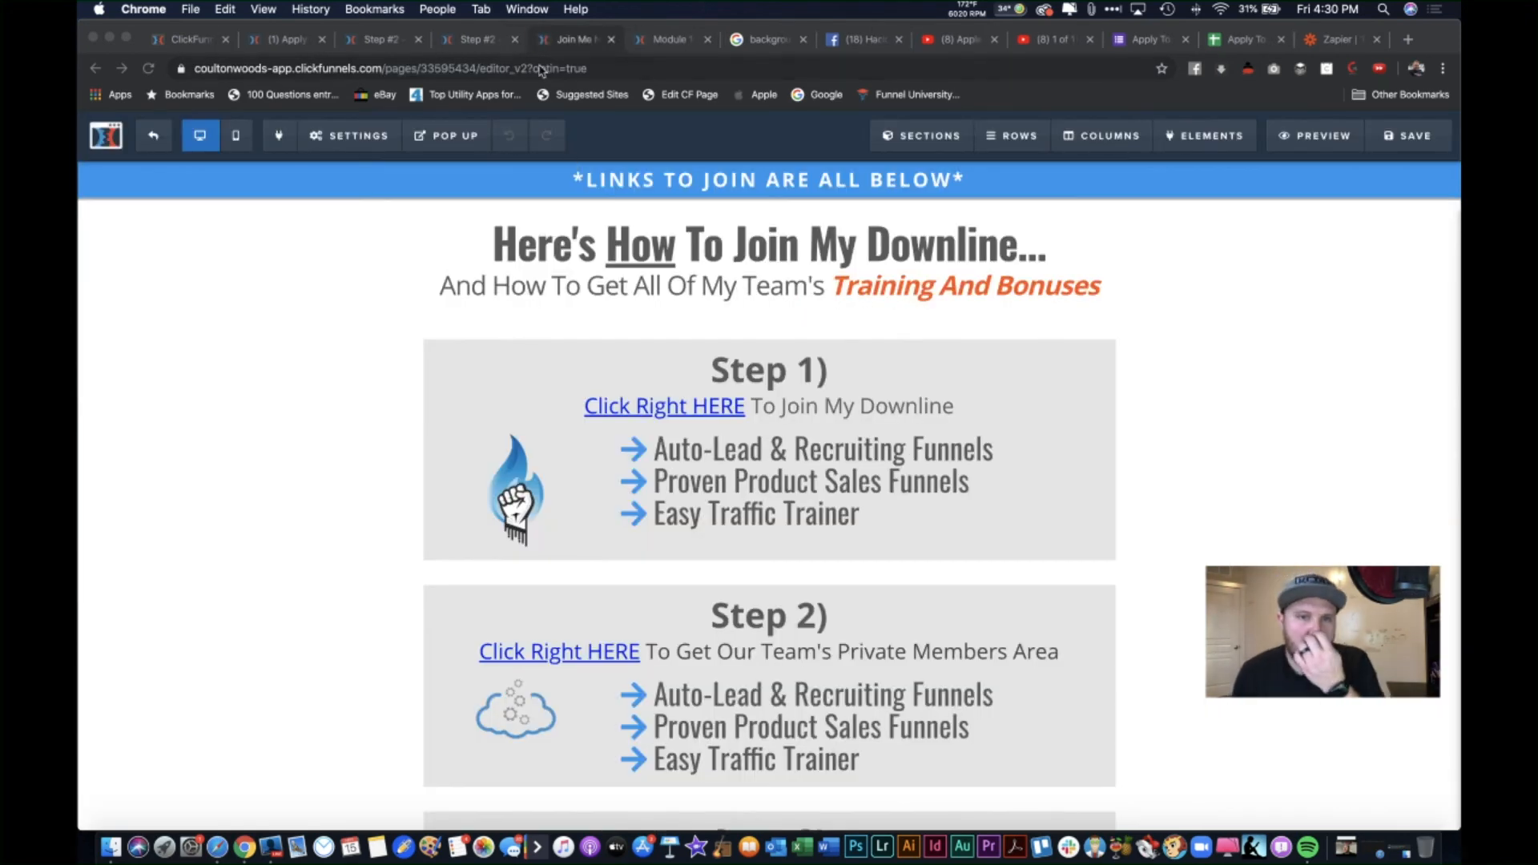
left_click(478, 39)
left_click(1315, 135)
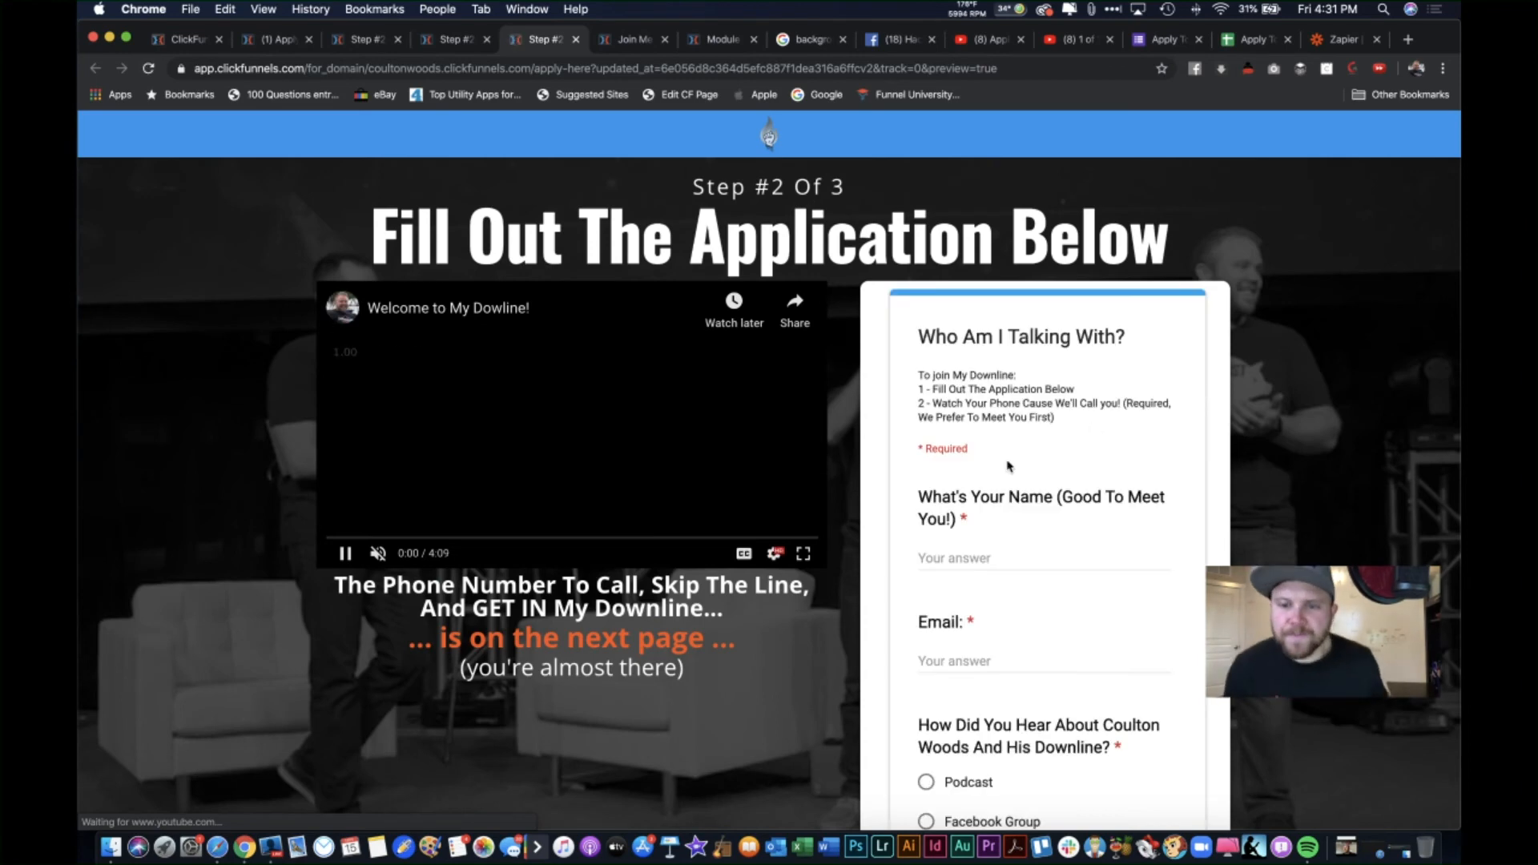
Step: Fill the first form section with test text, choosing Friend or Leader as the referral source
left_click(993, 579)
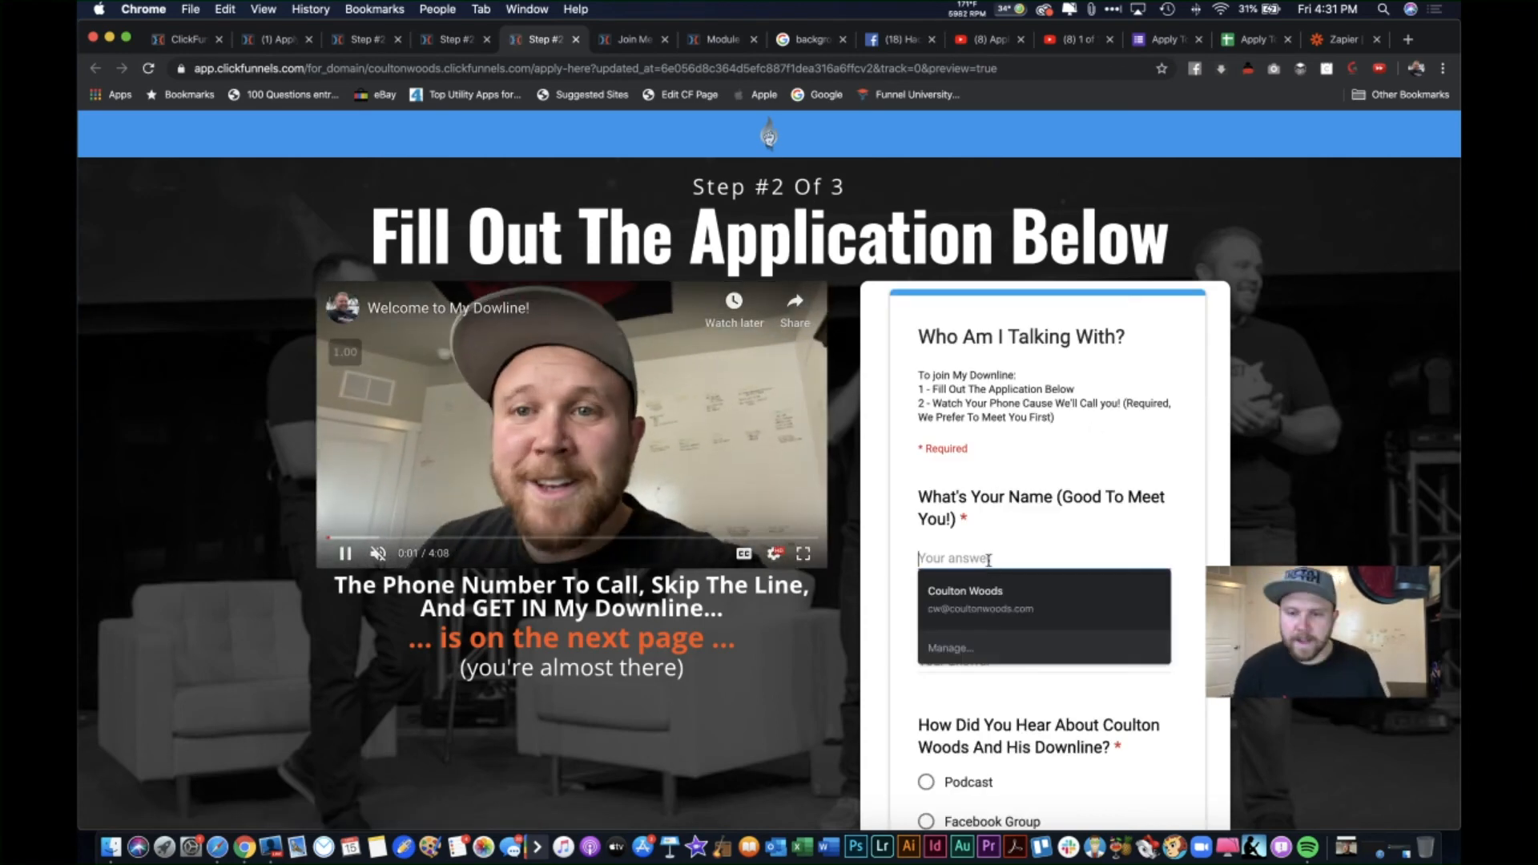
type("dsfasdfasd")
scroll(1002, 625, "down", 1)
left_click(997, 623)
type("asdfasdf")
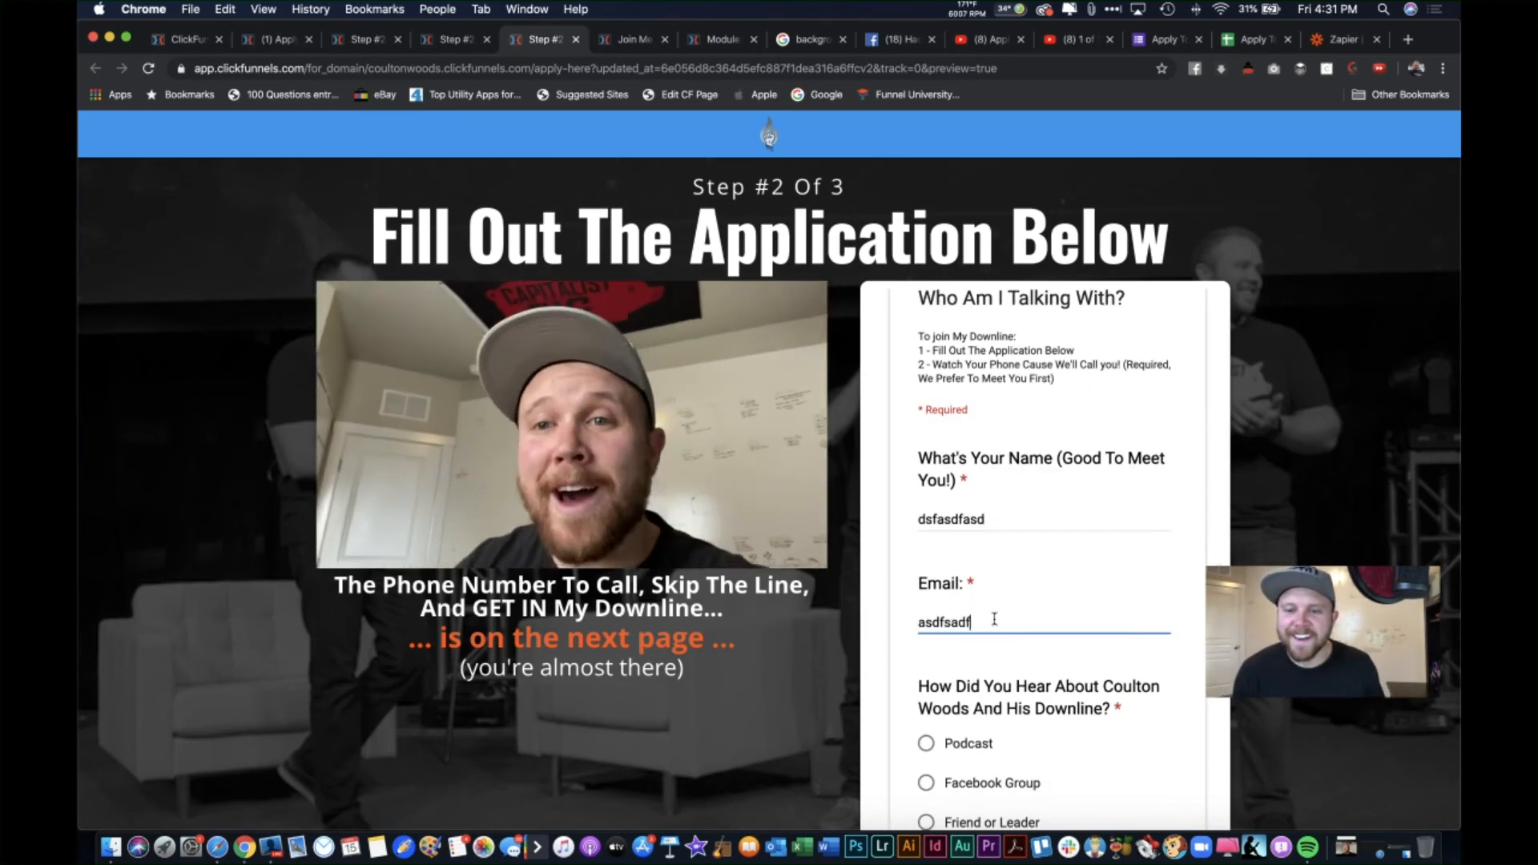
scroll(962, 681, "down", 4)
left_click(926, 773)
scroll(929, 593, "down", 5)
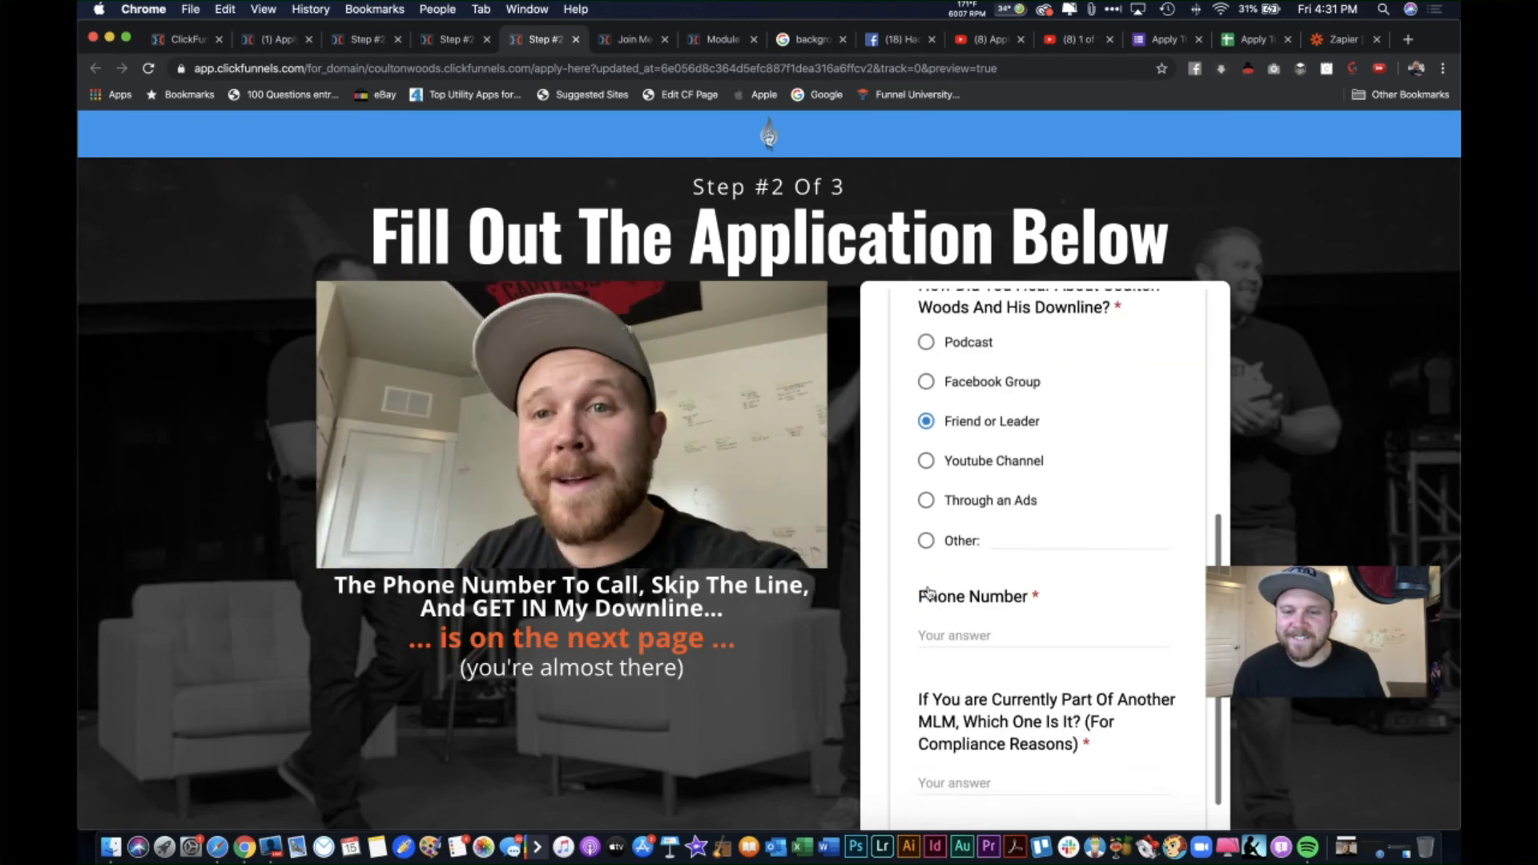
left_click(986, 633)
type("asdfadsf")
scroll(986, 633, "down", 3)
left_click(965, 665)
type("asdf")
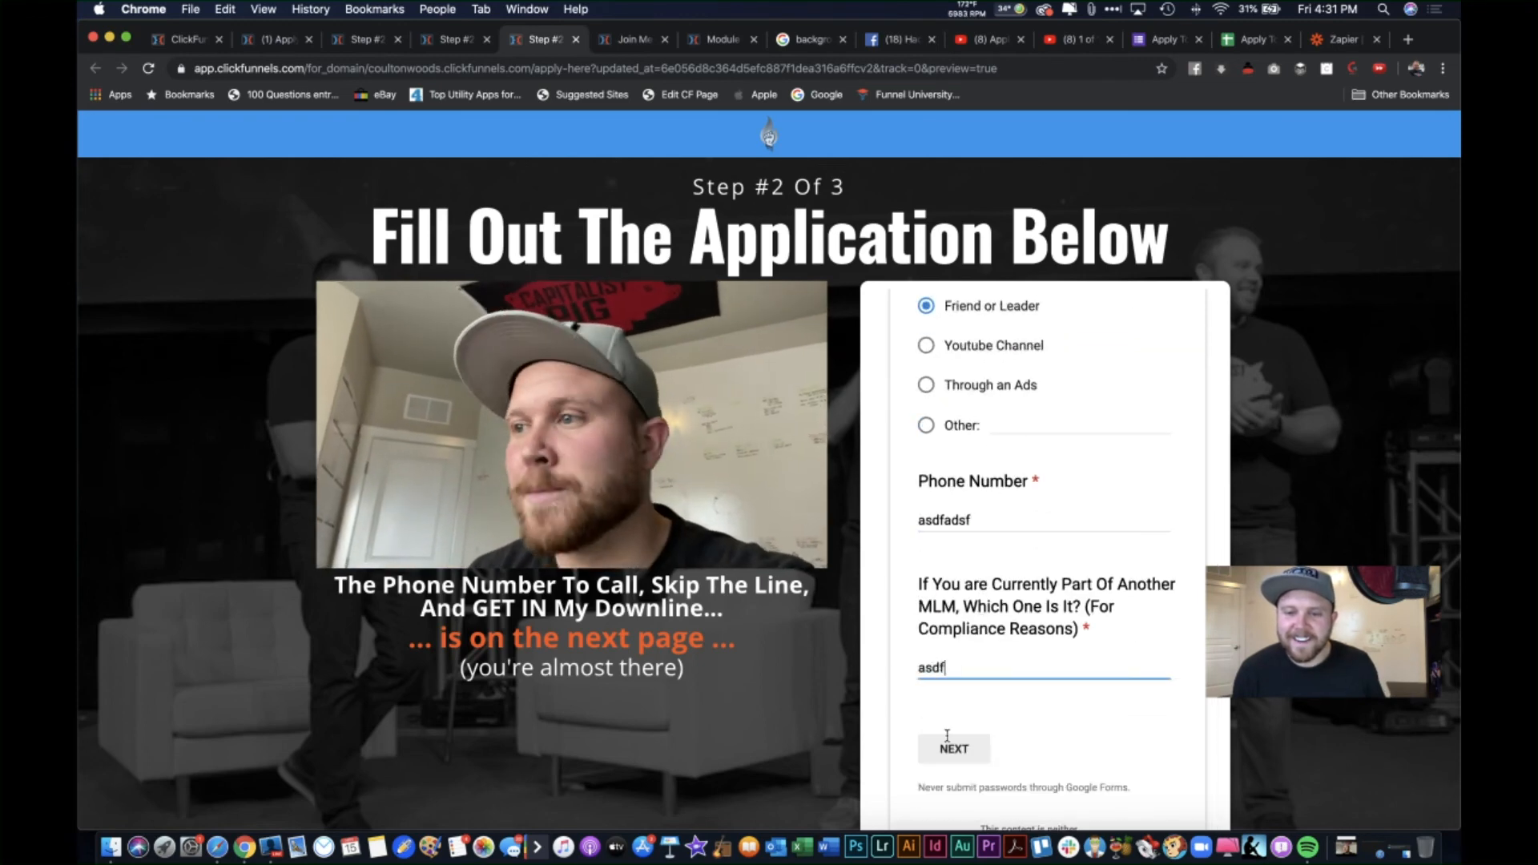
left_click(954, 749)
Step: Answer the situation section: Less Than $2,000 revenue, 11-50 recruited, plus test text
left_click(926, 589)
scroll(955, 647, "down", 2)
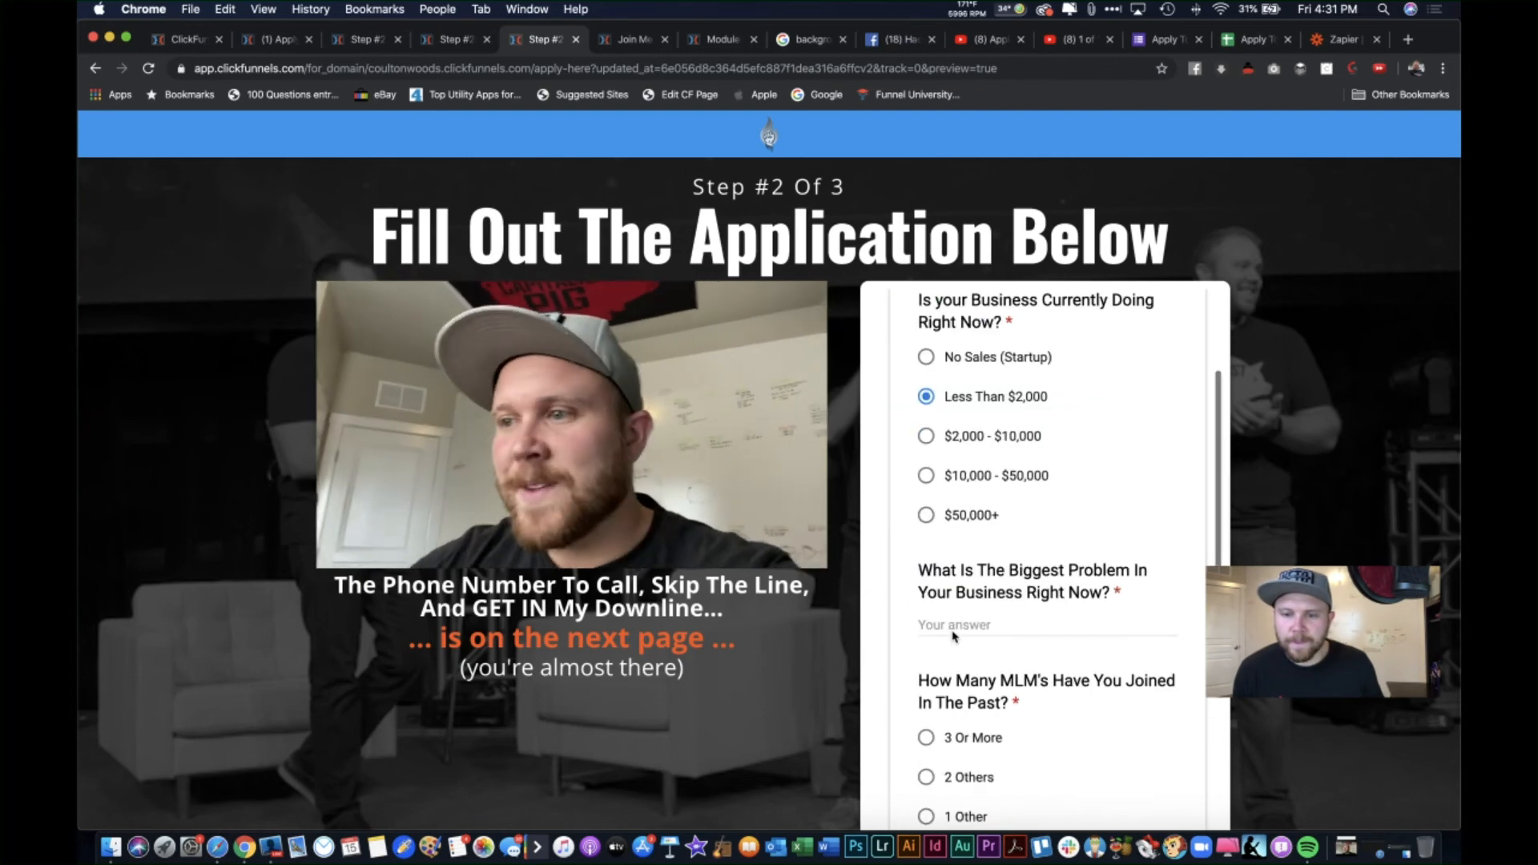
left_click(953, 629)
type("asdf")
scroll(929, 736, "down", 3)
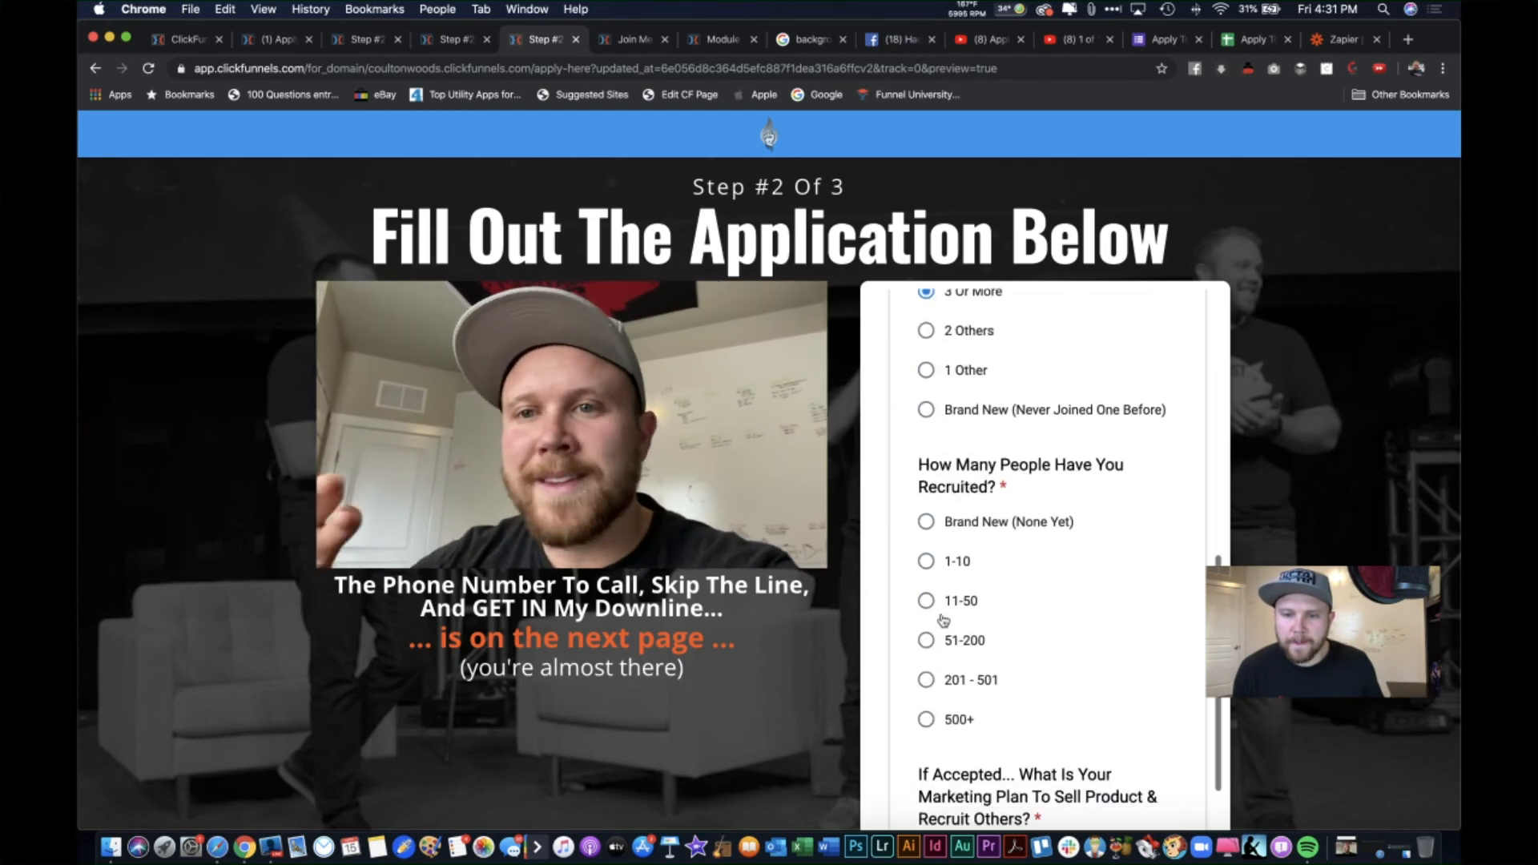
left_click(927, 594)
scroll(928, 594, "down", 2)
left_click(963, 677)
type("a")
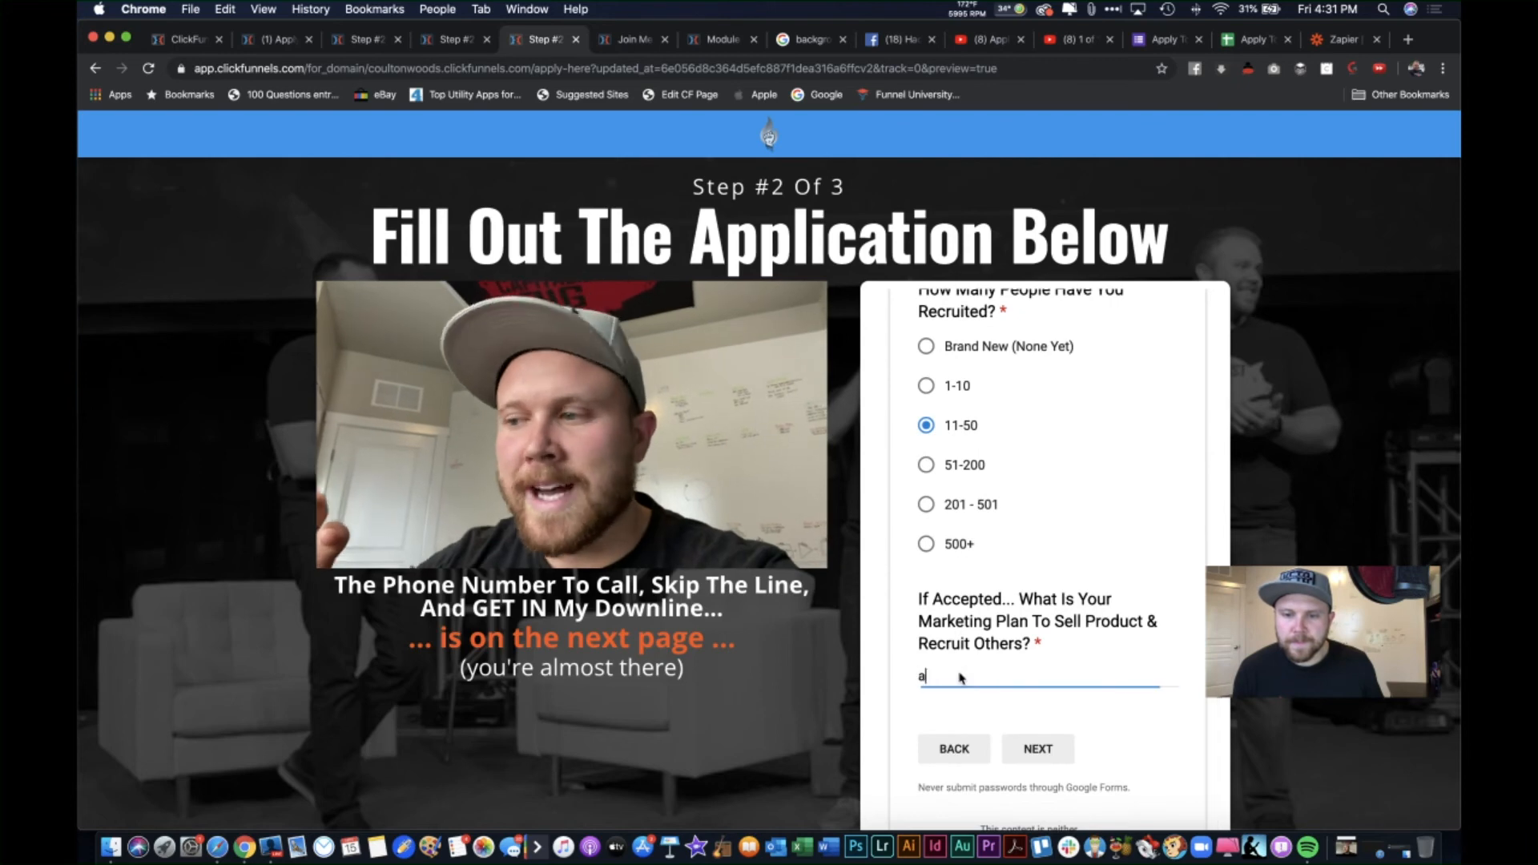
type("dsf")
left_click(1032, 751)
Step: Complete the goals section with Growing A Successful Team, Right NOW! and Excuse Maker, then submit
left_click(979, 525)
type("asd")
left_click(960, 678)
type("asdf")
scroll(960, 678, "down", 3)
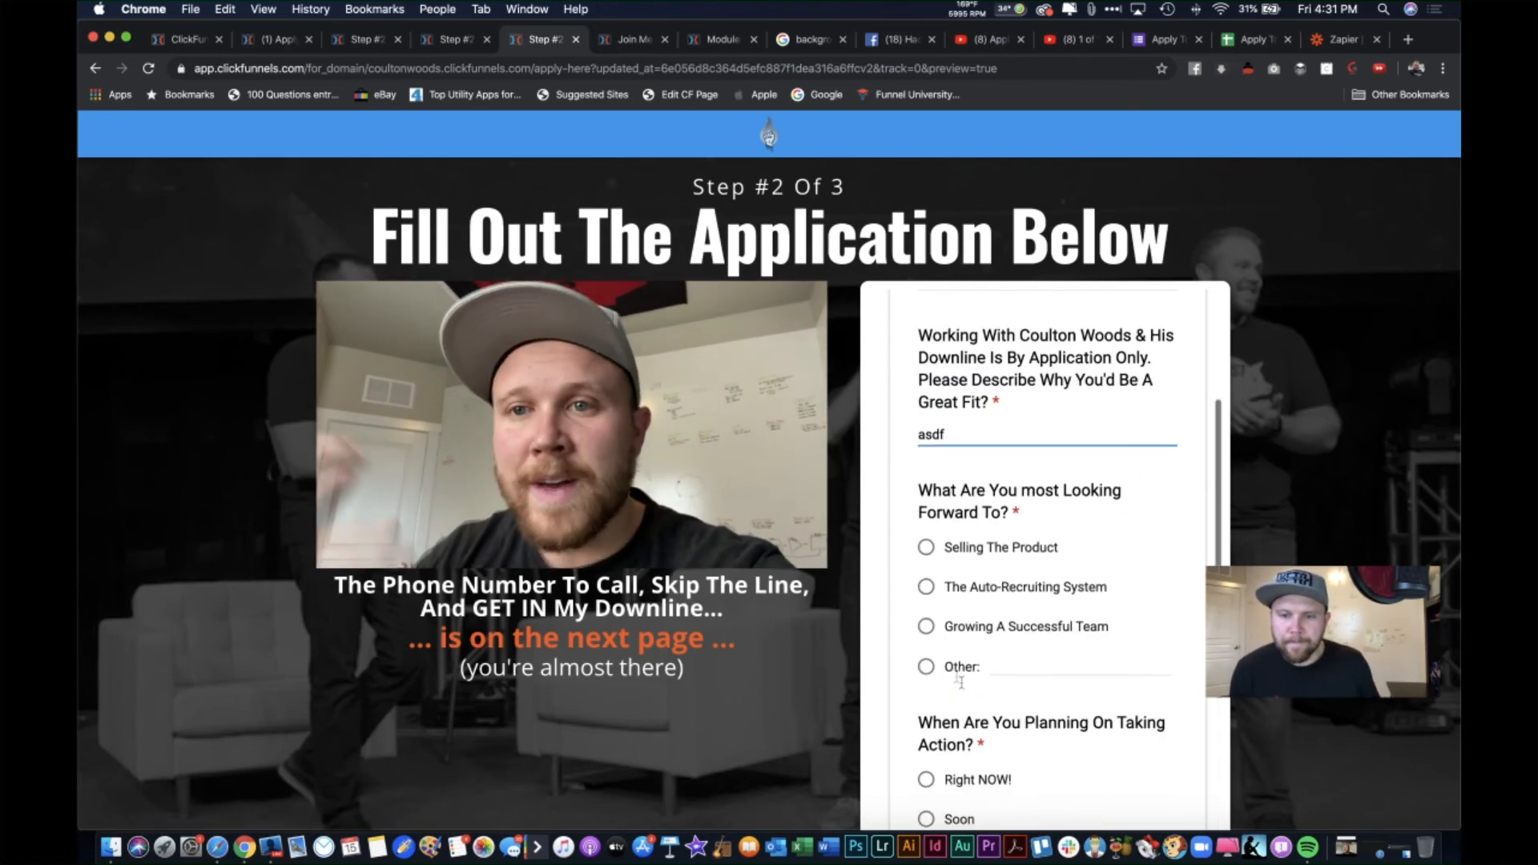
left_click(918, 626)
scroll(923, 637, "down", 2)
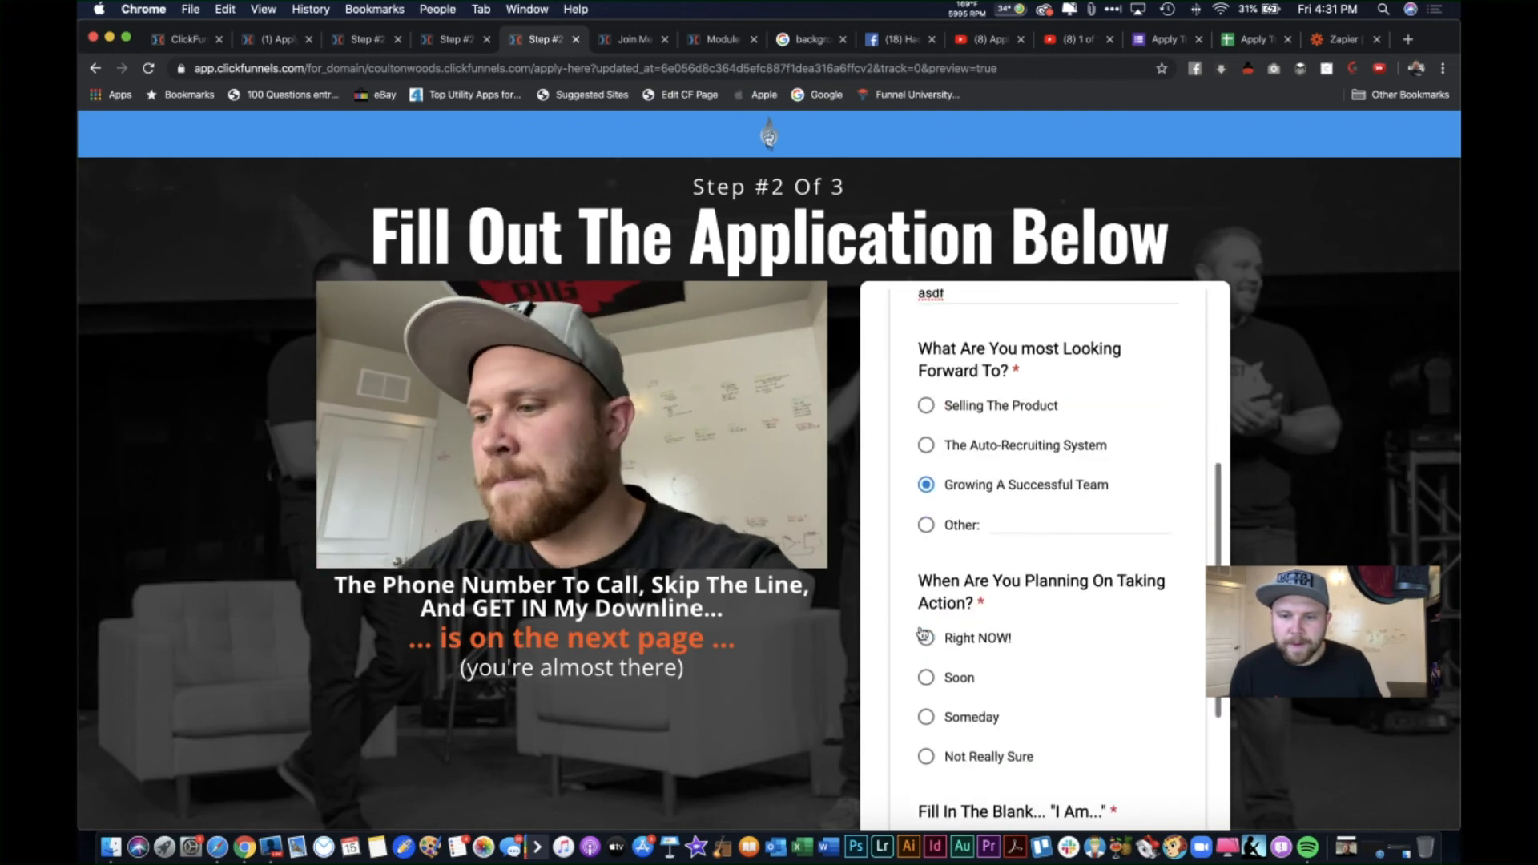
left_click(927, 638)
scroll(929, 641, "down", 3)
left_click(928, 612)
scroll(983, 731, "down", 1)
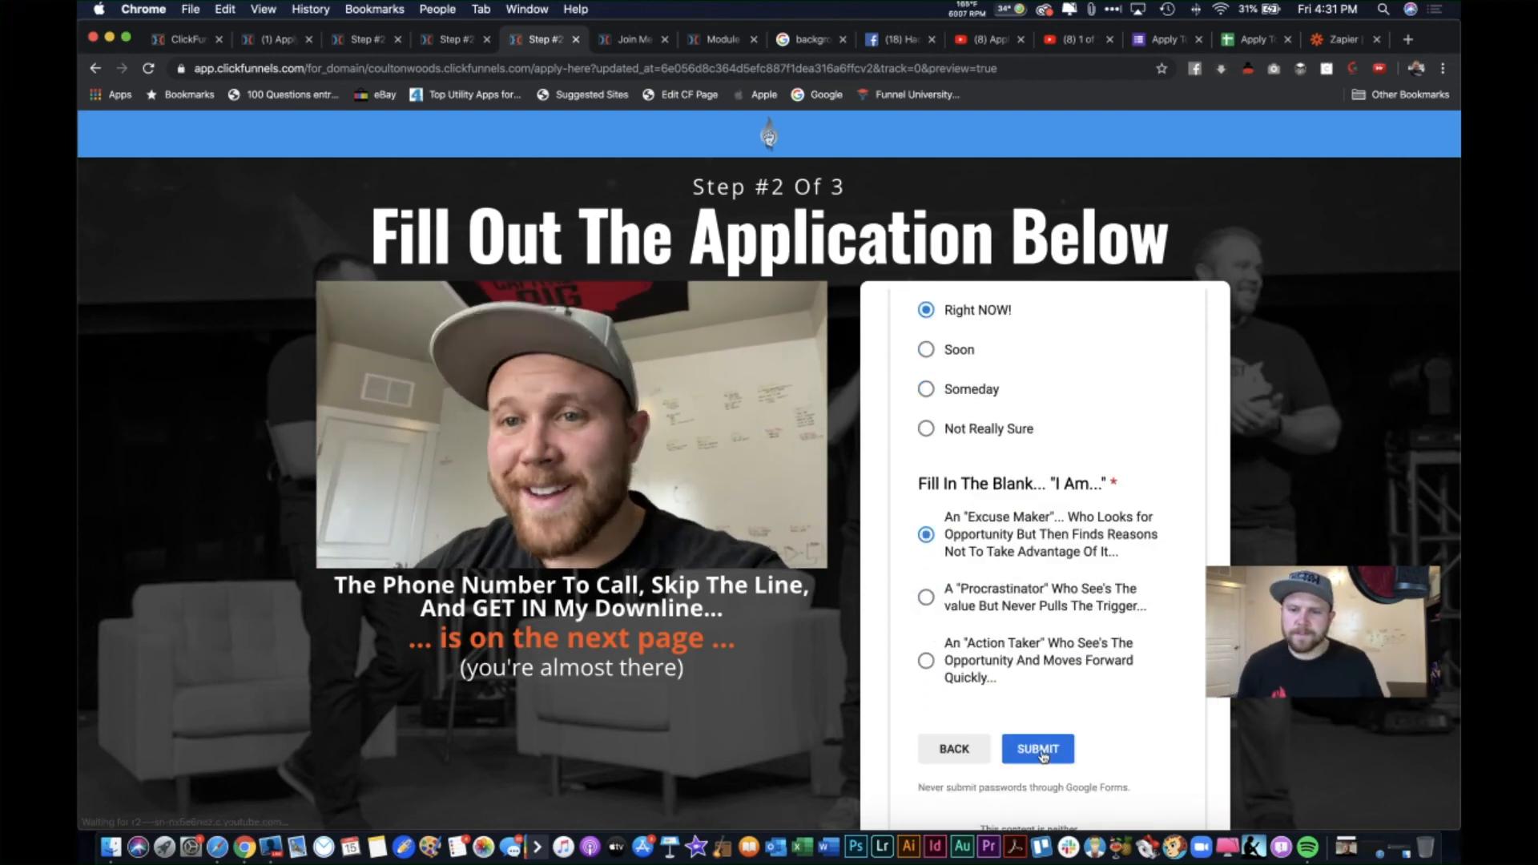
left_click(1039, 750)
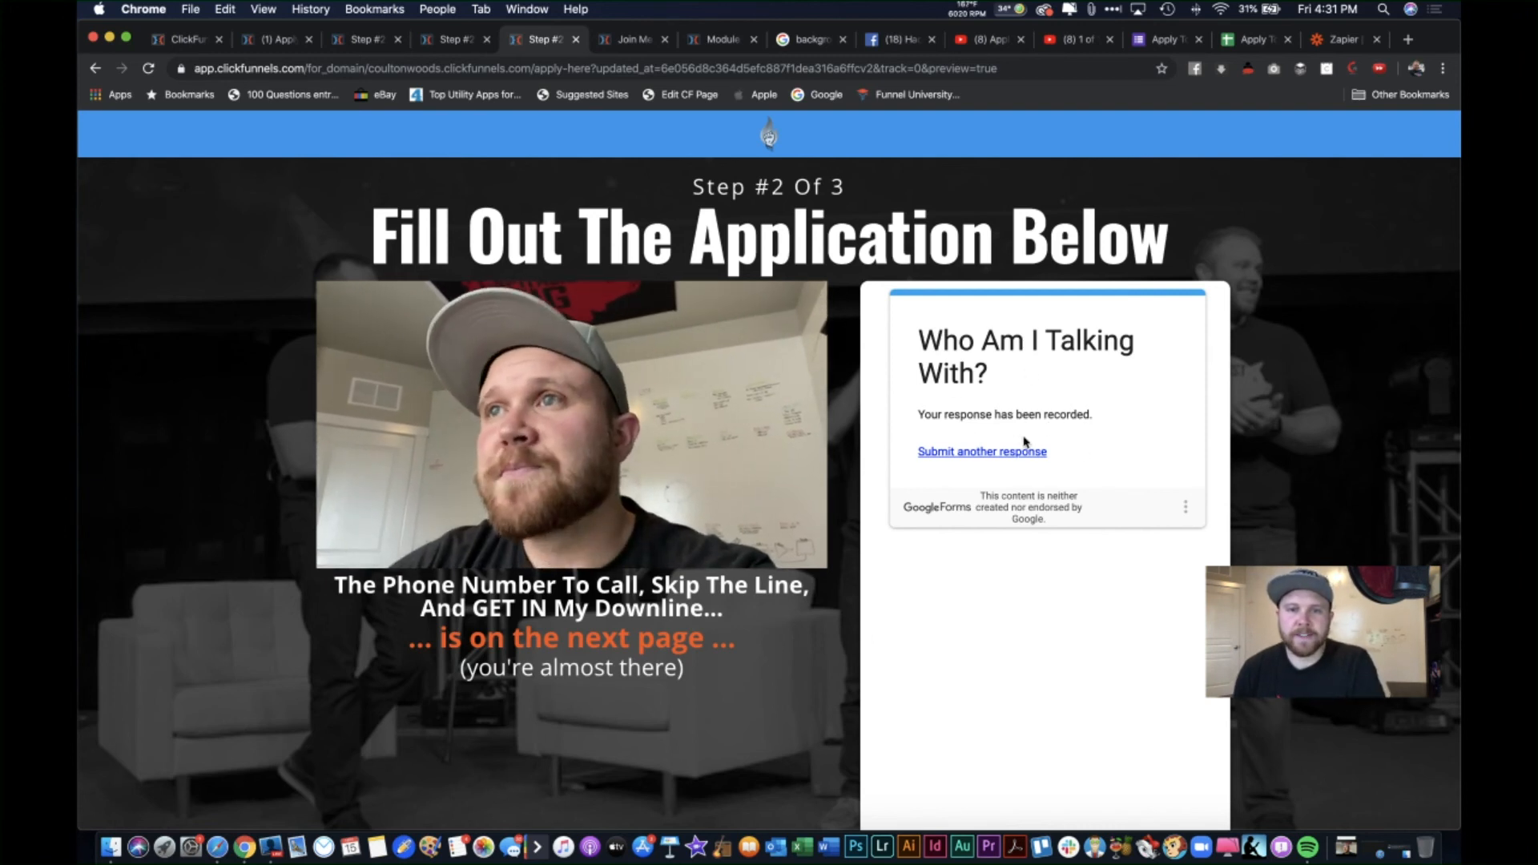
Step: Check the 'Your response has been recorded' confirmation and return to the page editor
scroll(1105, 600, "down", 5)
scroll(1105, 598, "up", 5)
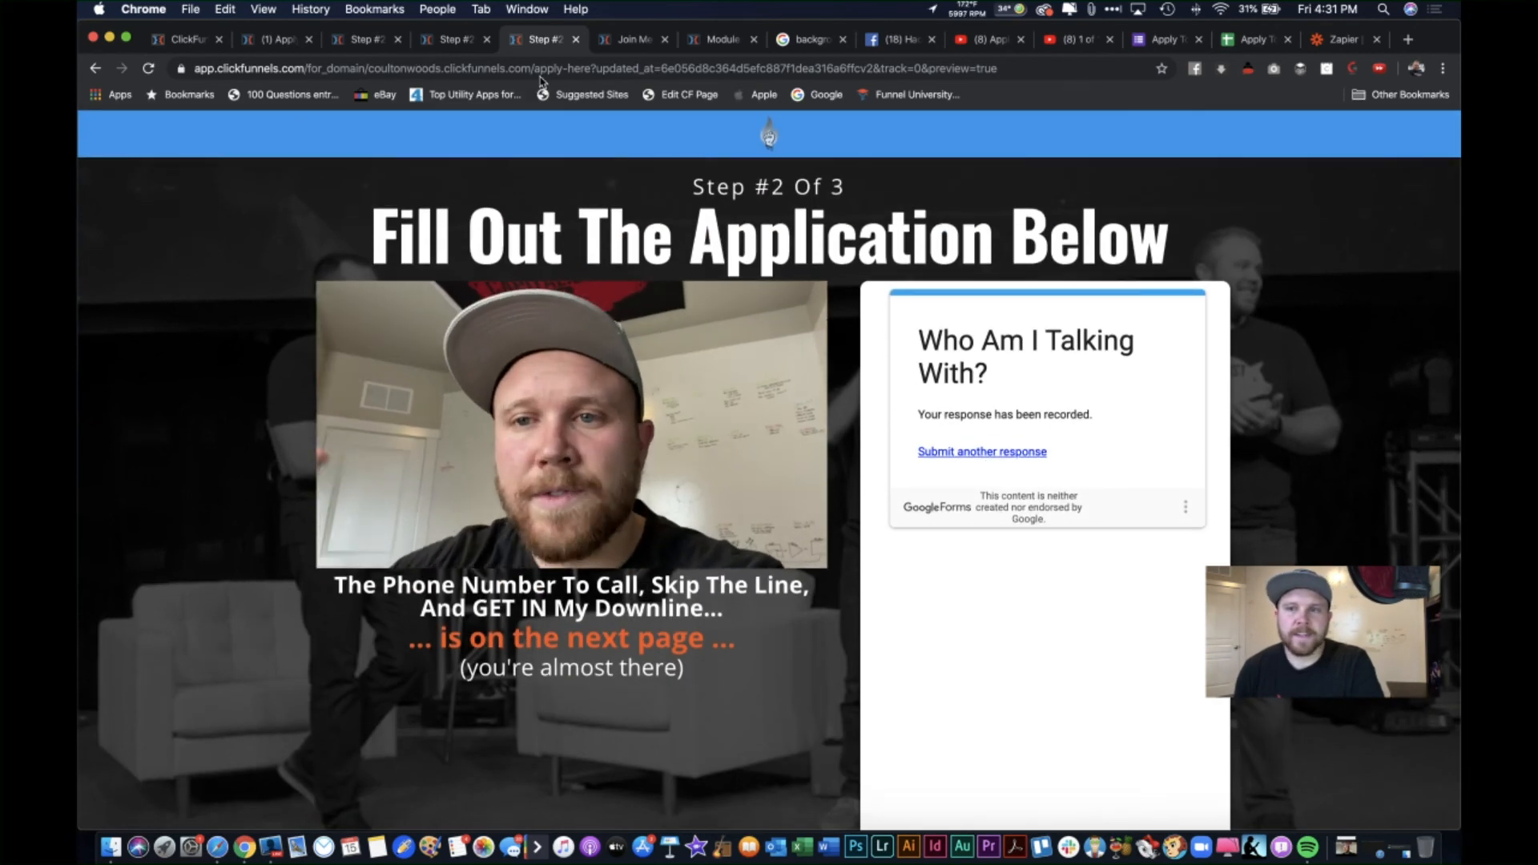
left_click(461, 38)
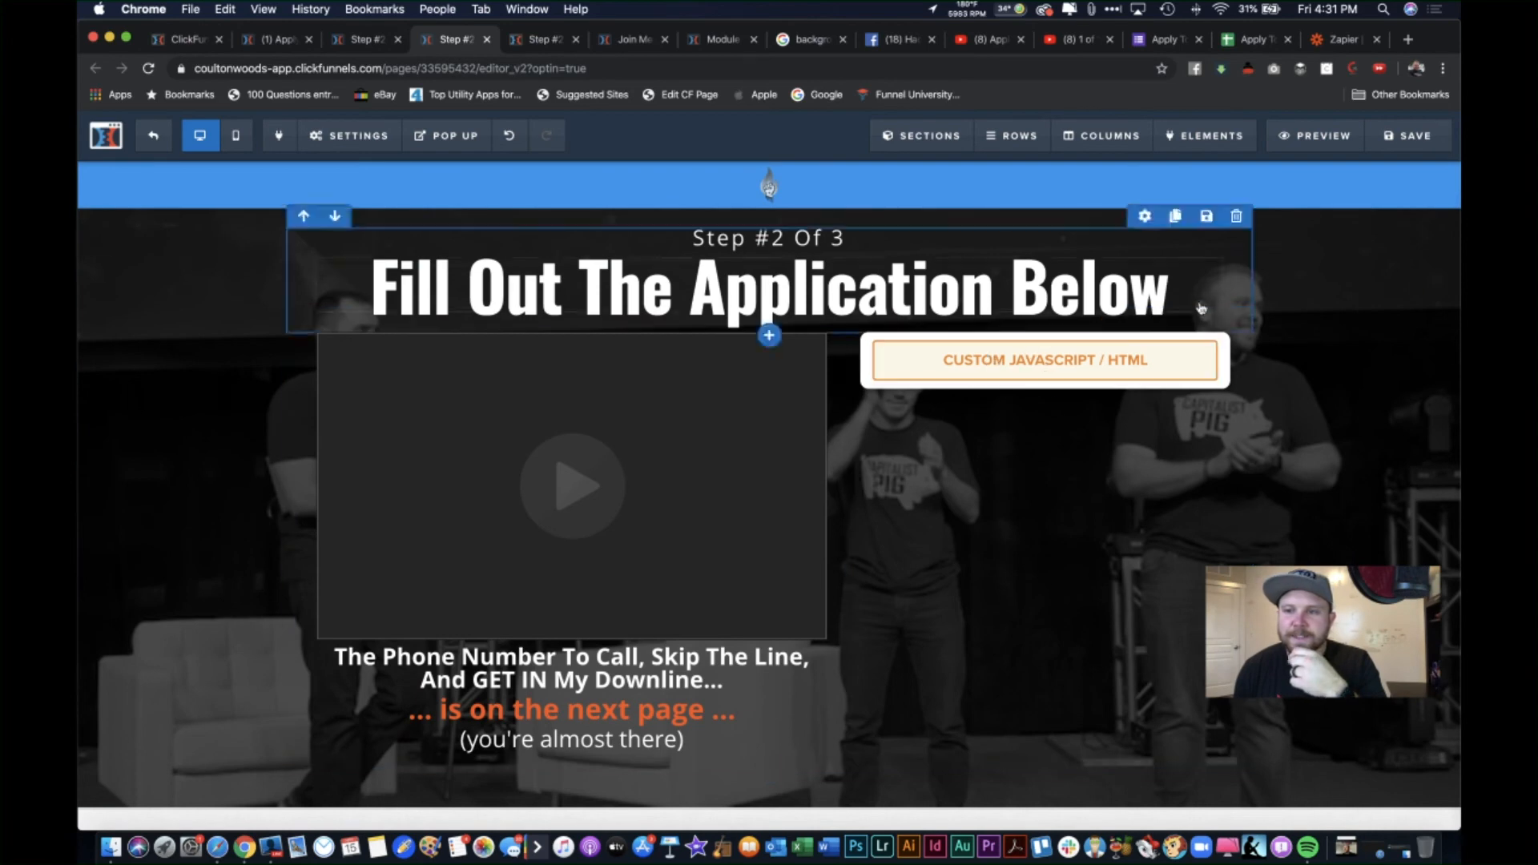
Step: Review the iframe's redirect id and the script's form load handler in the code editor
left_click(1029, 357)
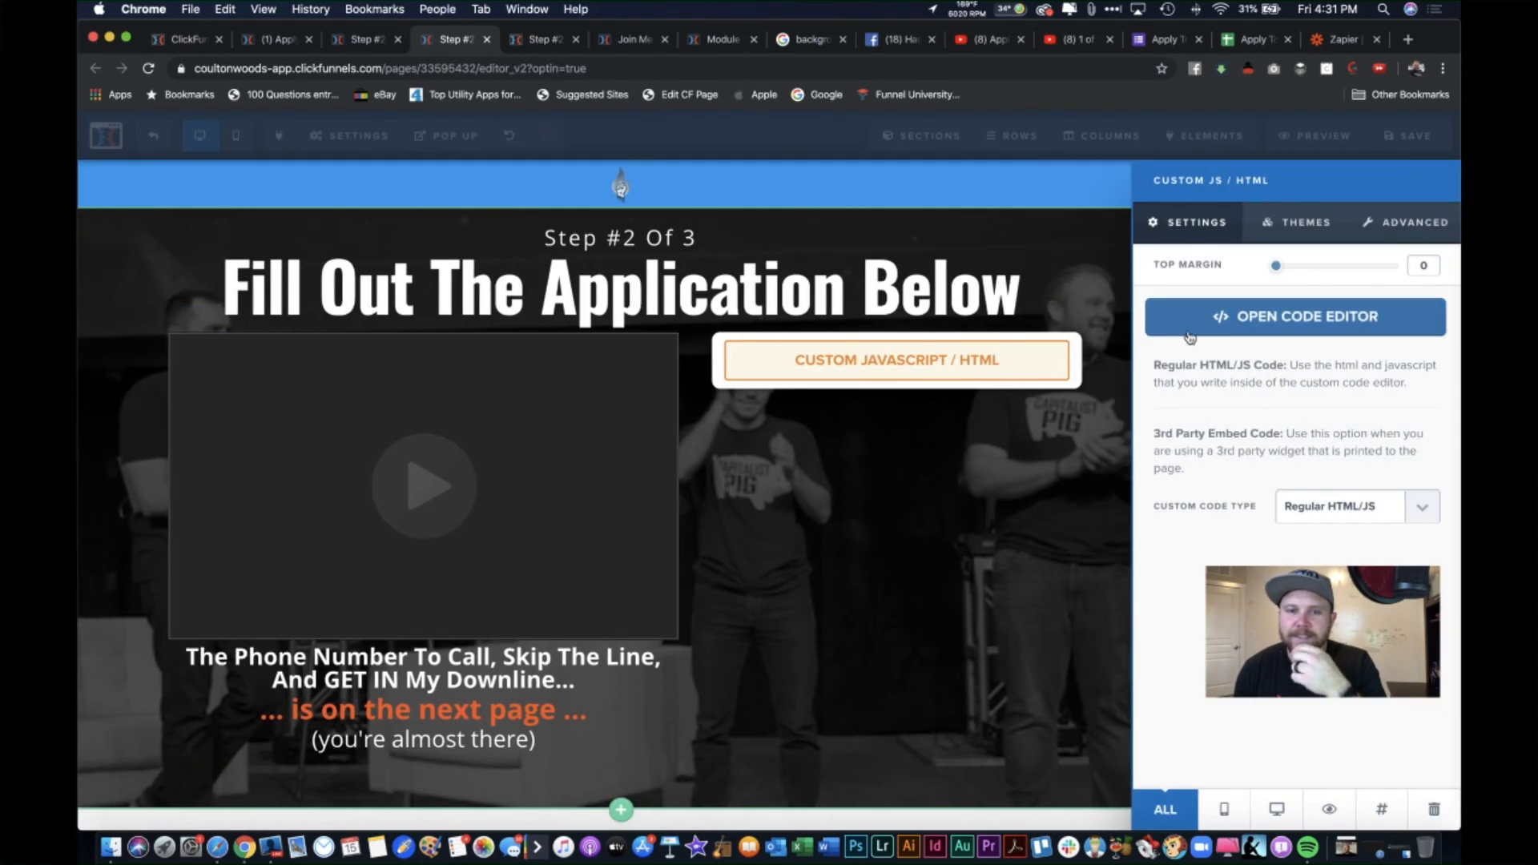
left_click(1189, 330)
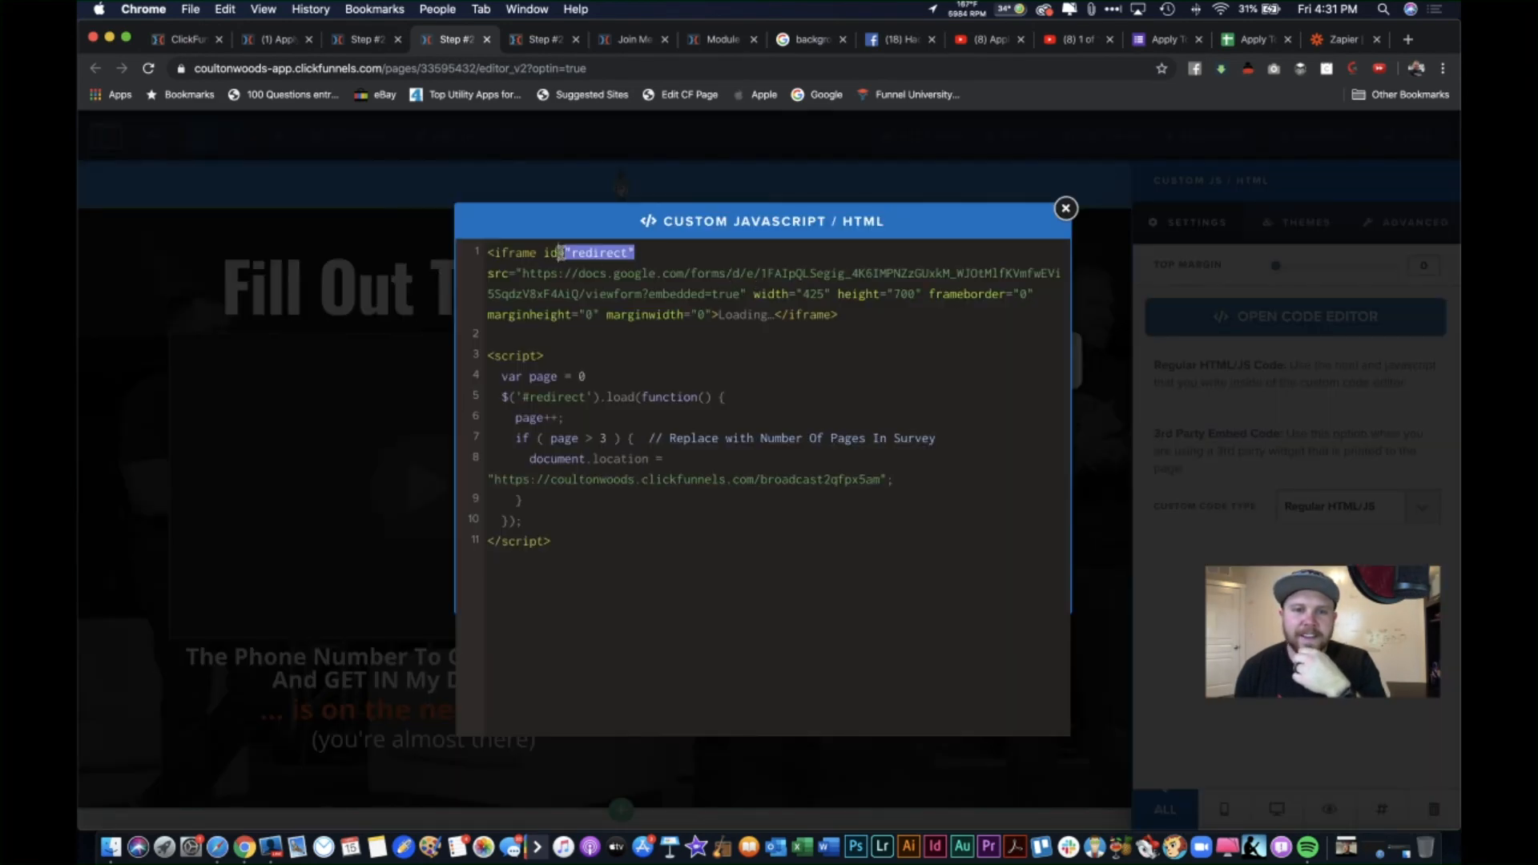
left_click(567, 262)
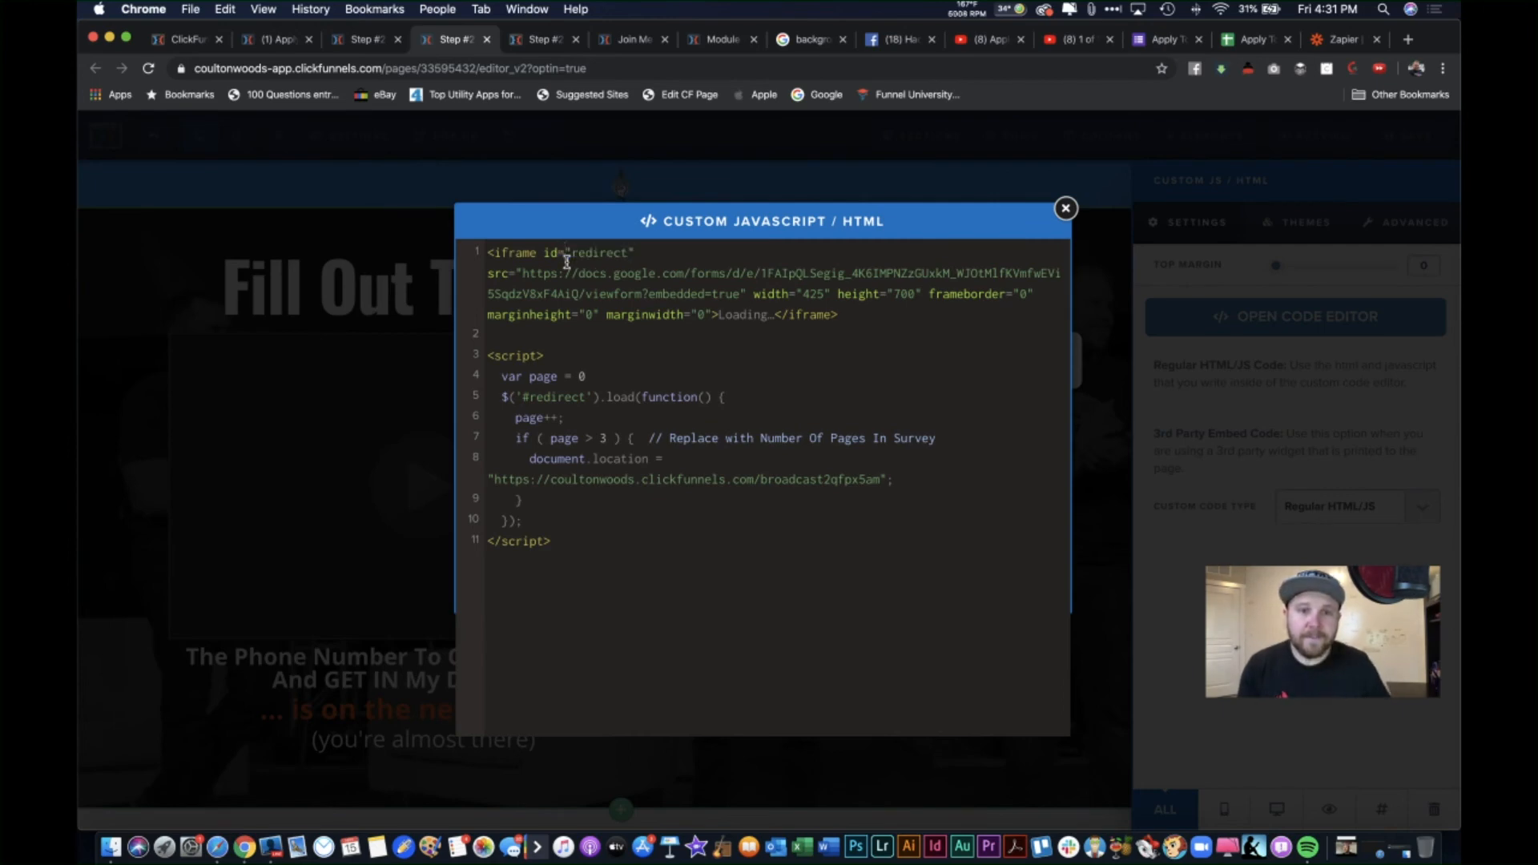
left_click_drag(801, 377, 809, 387)
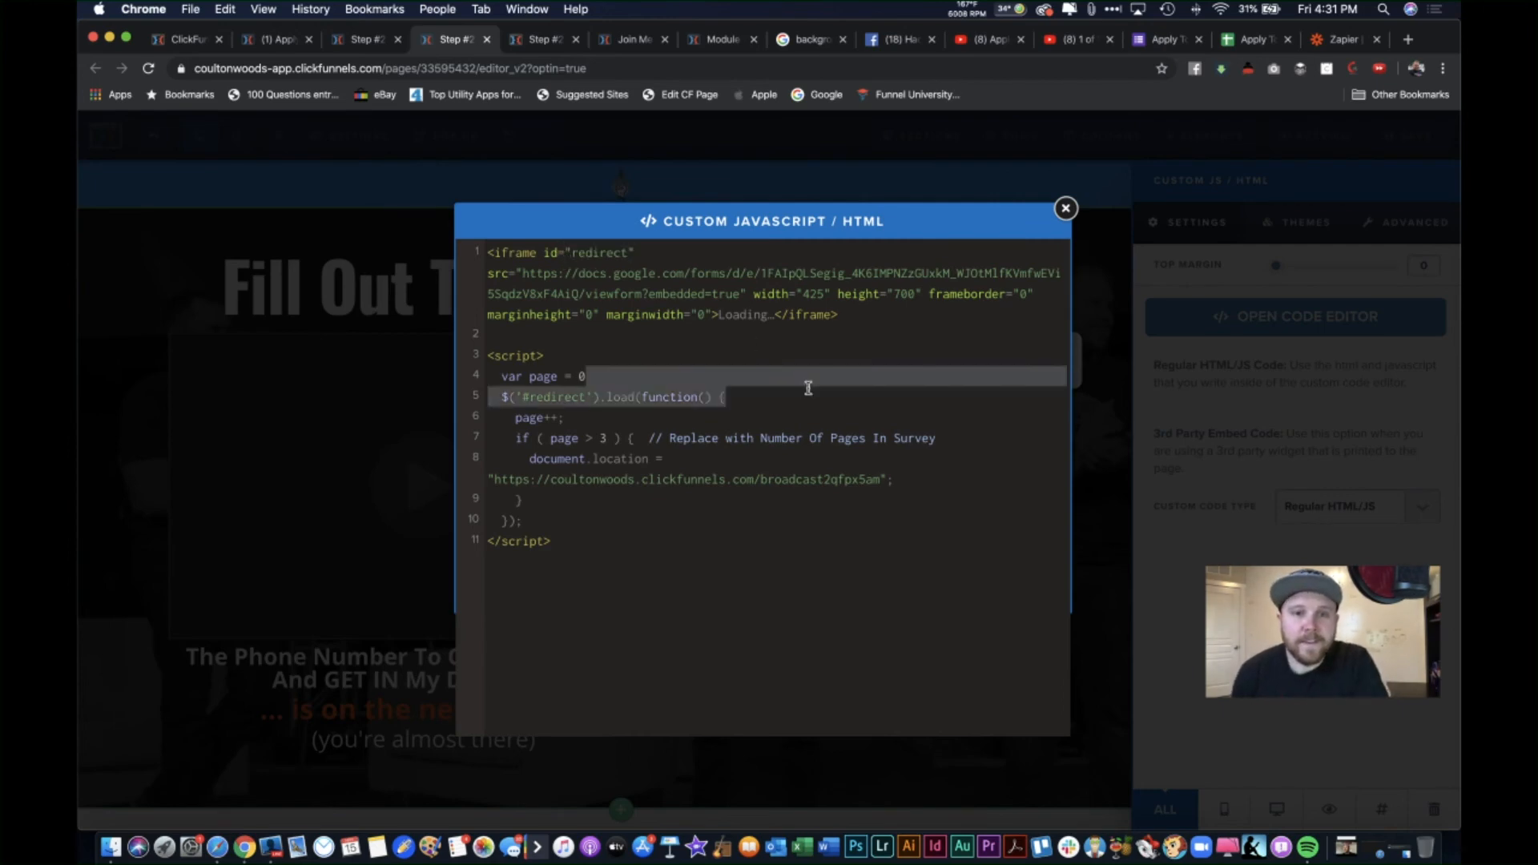
left_click(887, 321)
left_click(1066, 210)
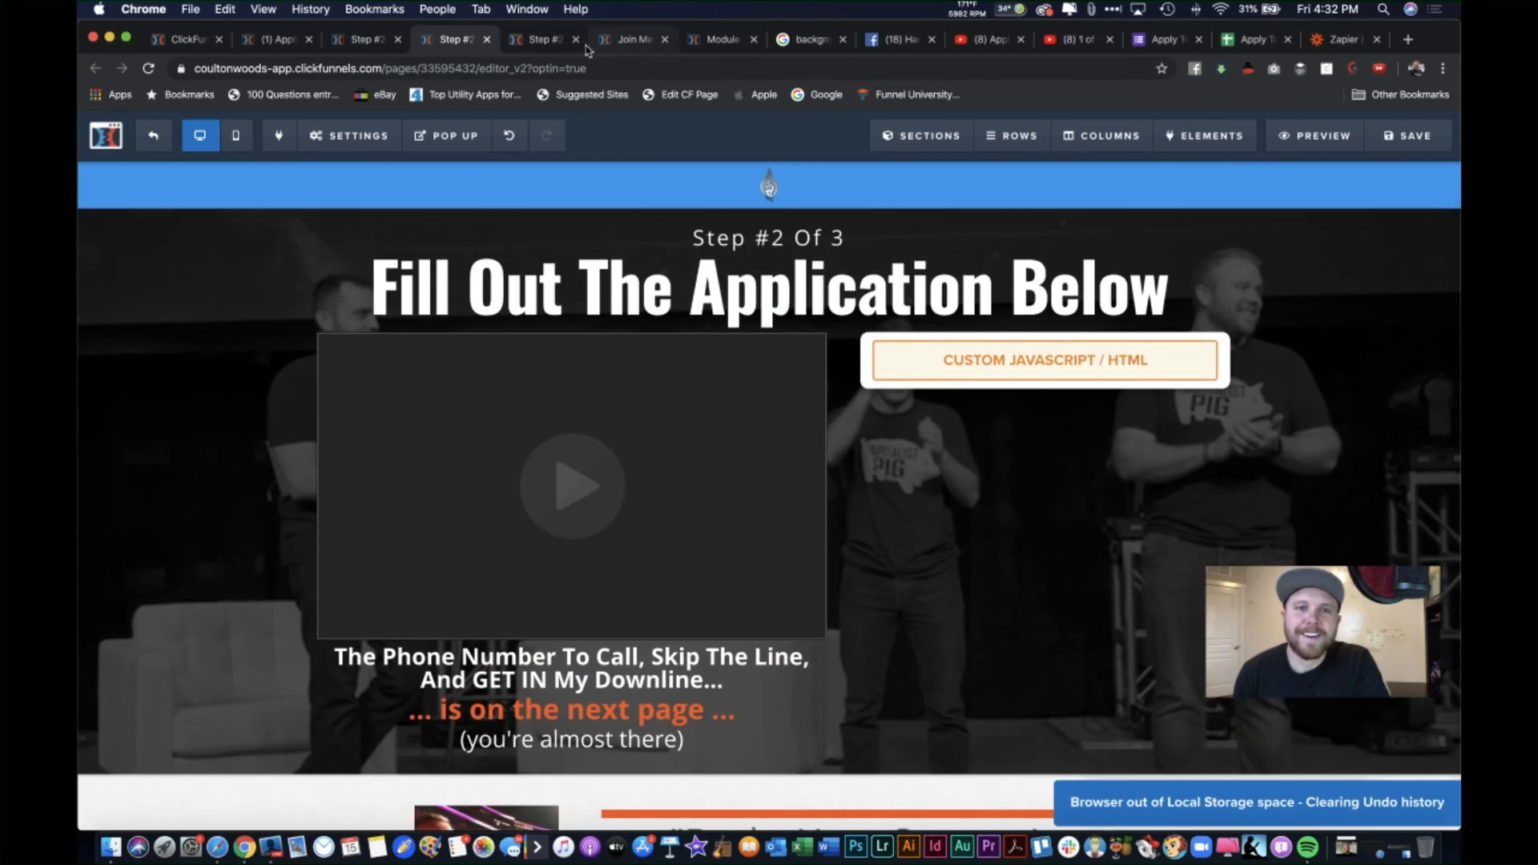
Step: Close the outdated preview, save the page, and open a fresh preview
left_click(588, 47)
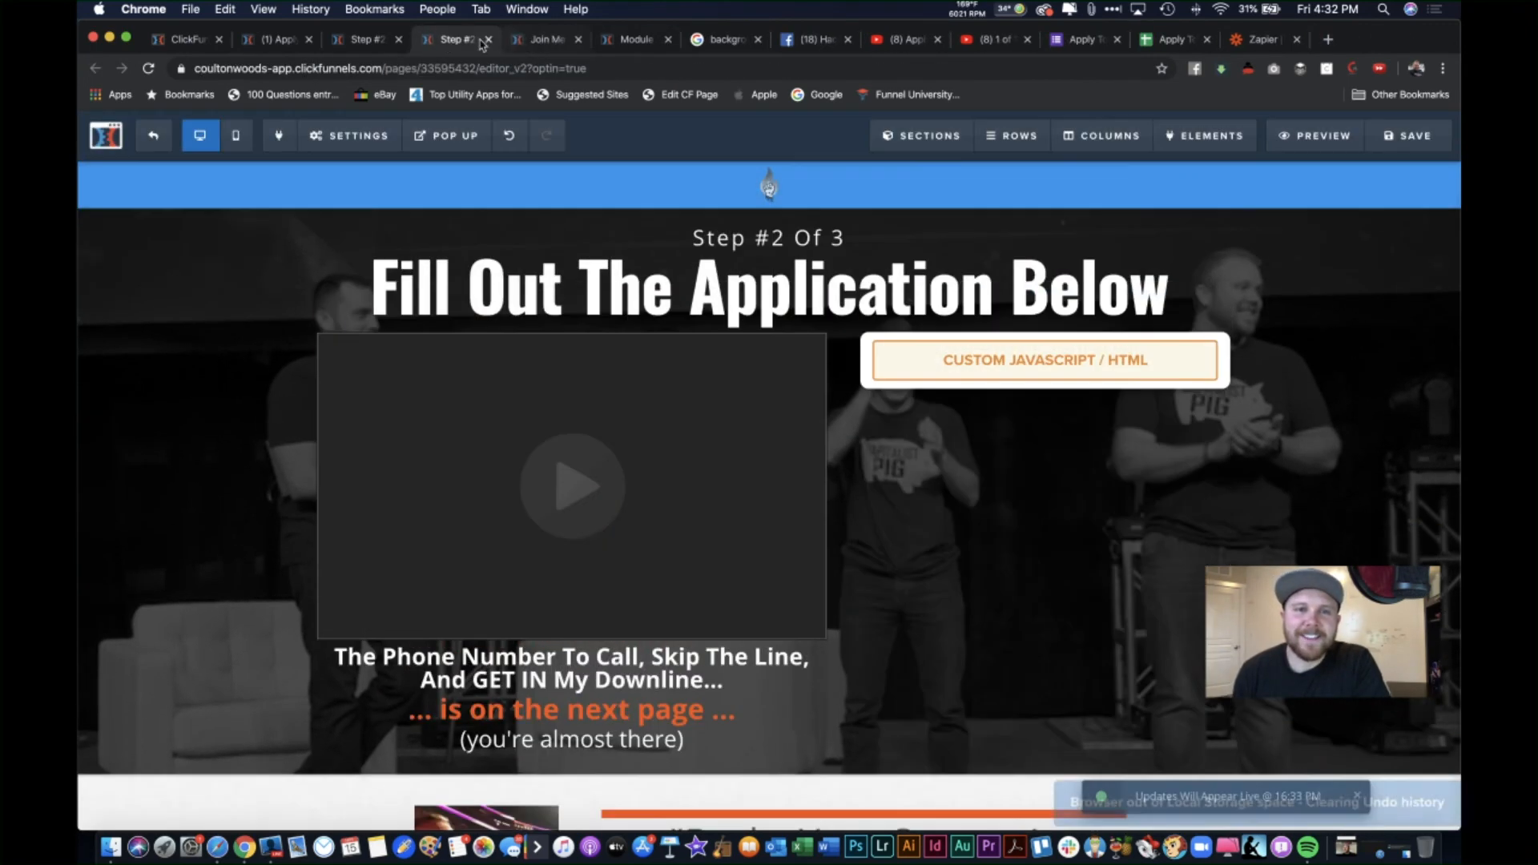
scroll(913, 499, "down", 2)
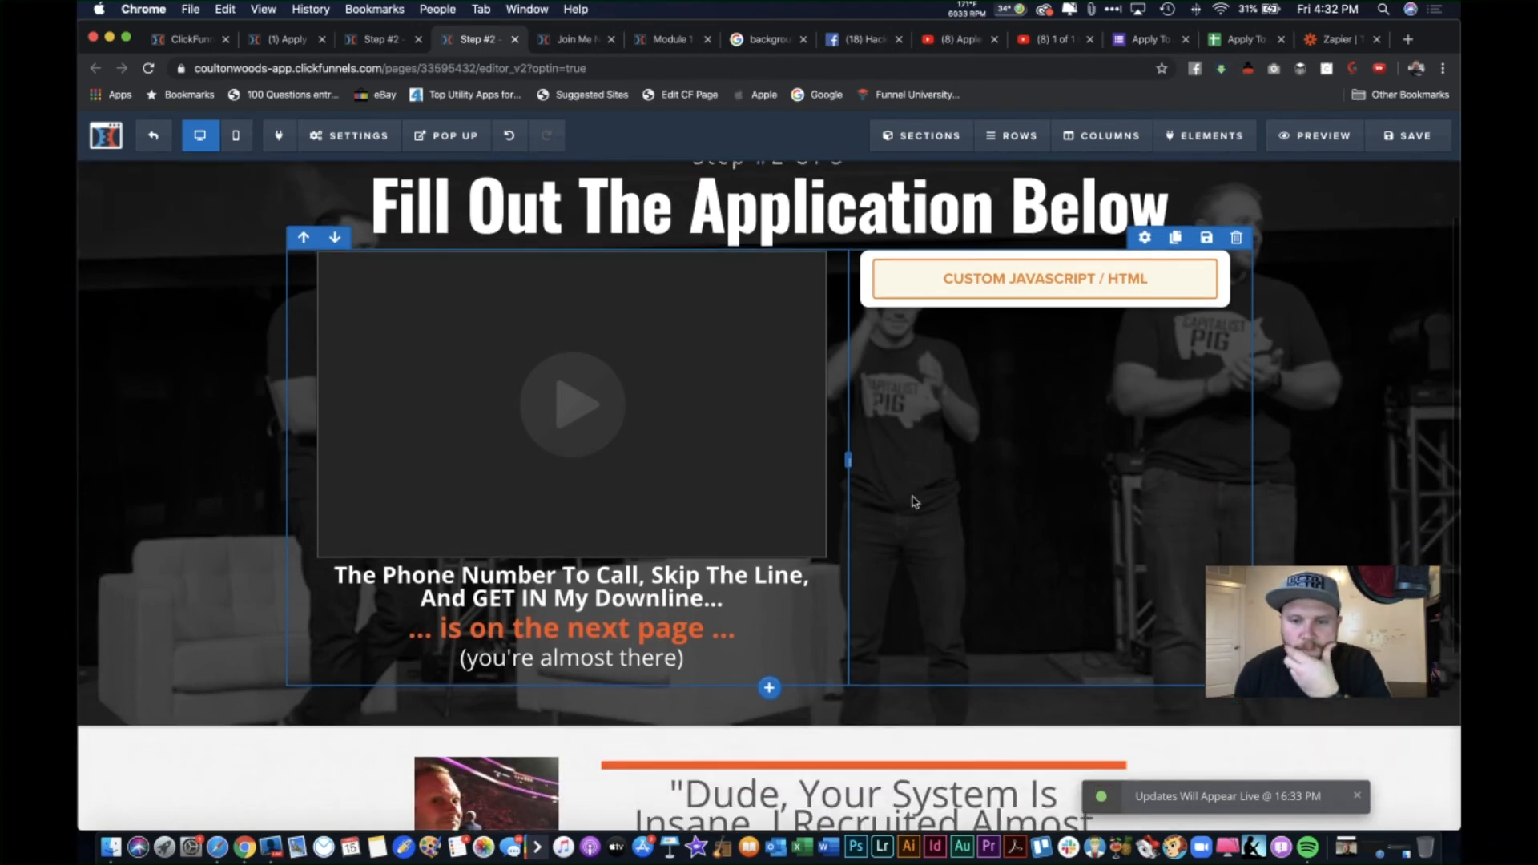
scroll(913, 499, "up", 2)
key("super+s")
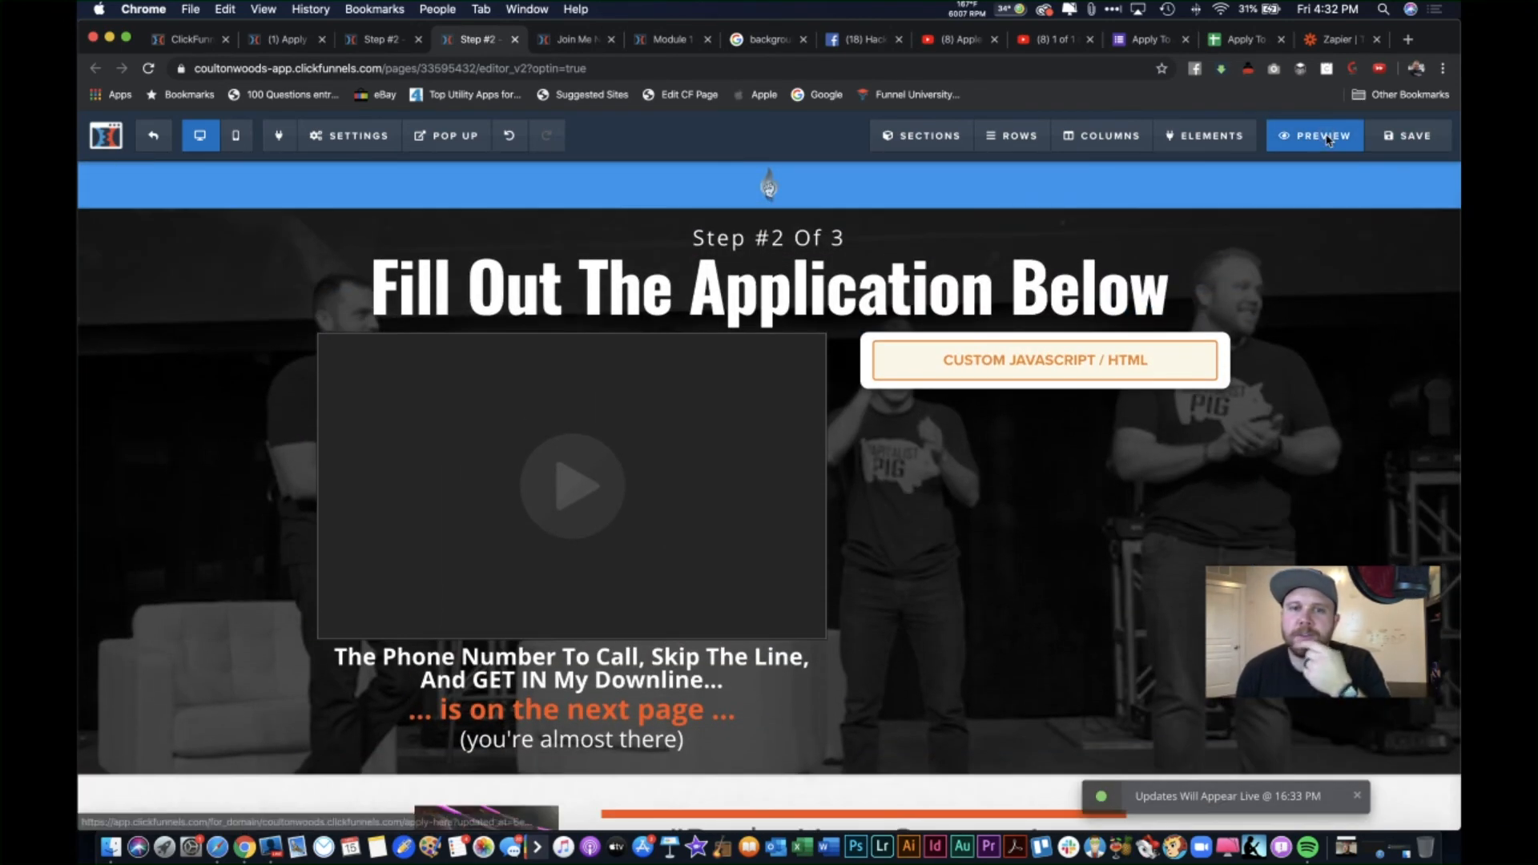
left_click(1315, 136)
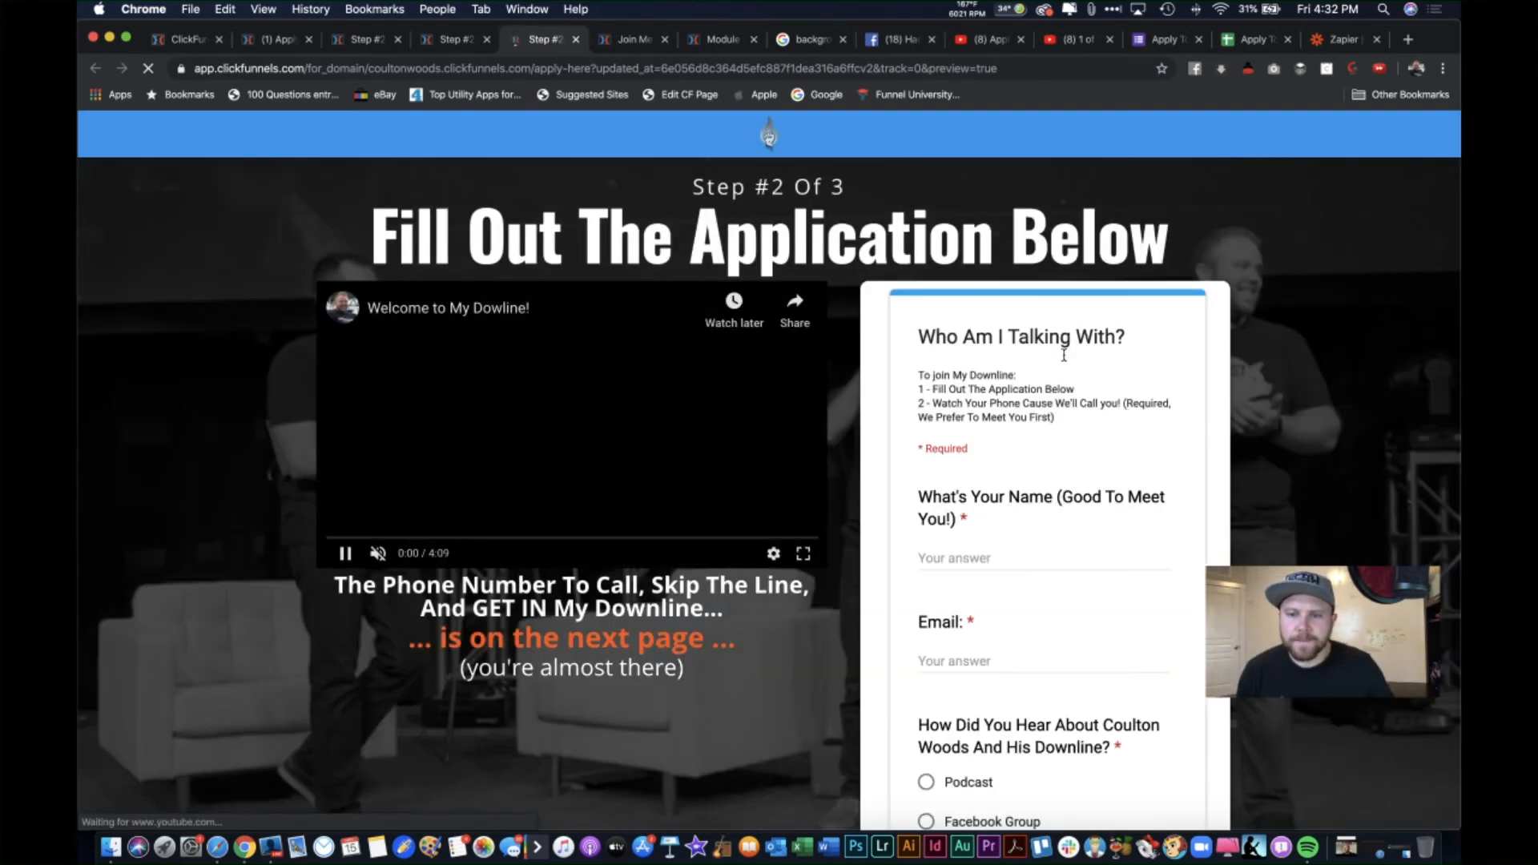
Step: Enter placeholder name and e-mail answers and pick Podcast for how they heard
left_click(991, 556)
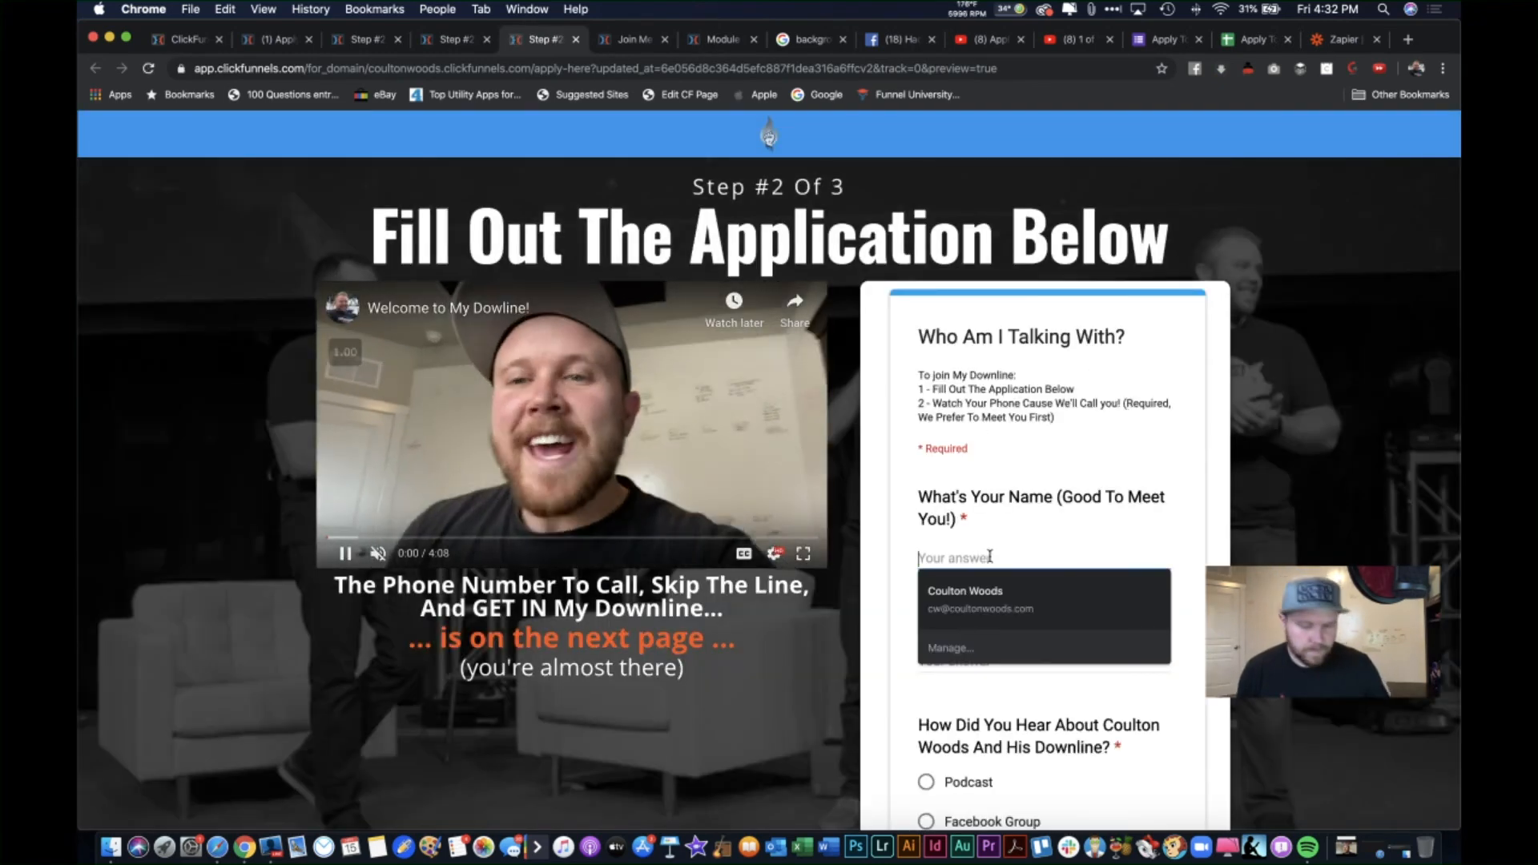
type("sfasd")
scroll(990, 556, "down", 3)
left_click(971, 520)
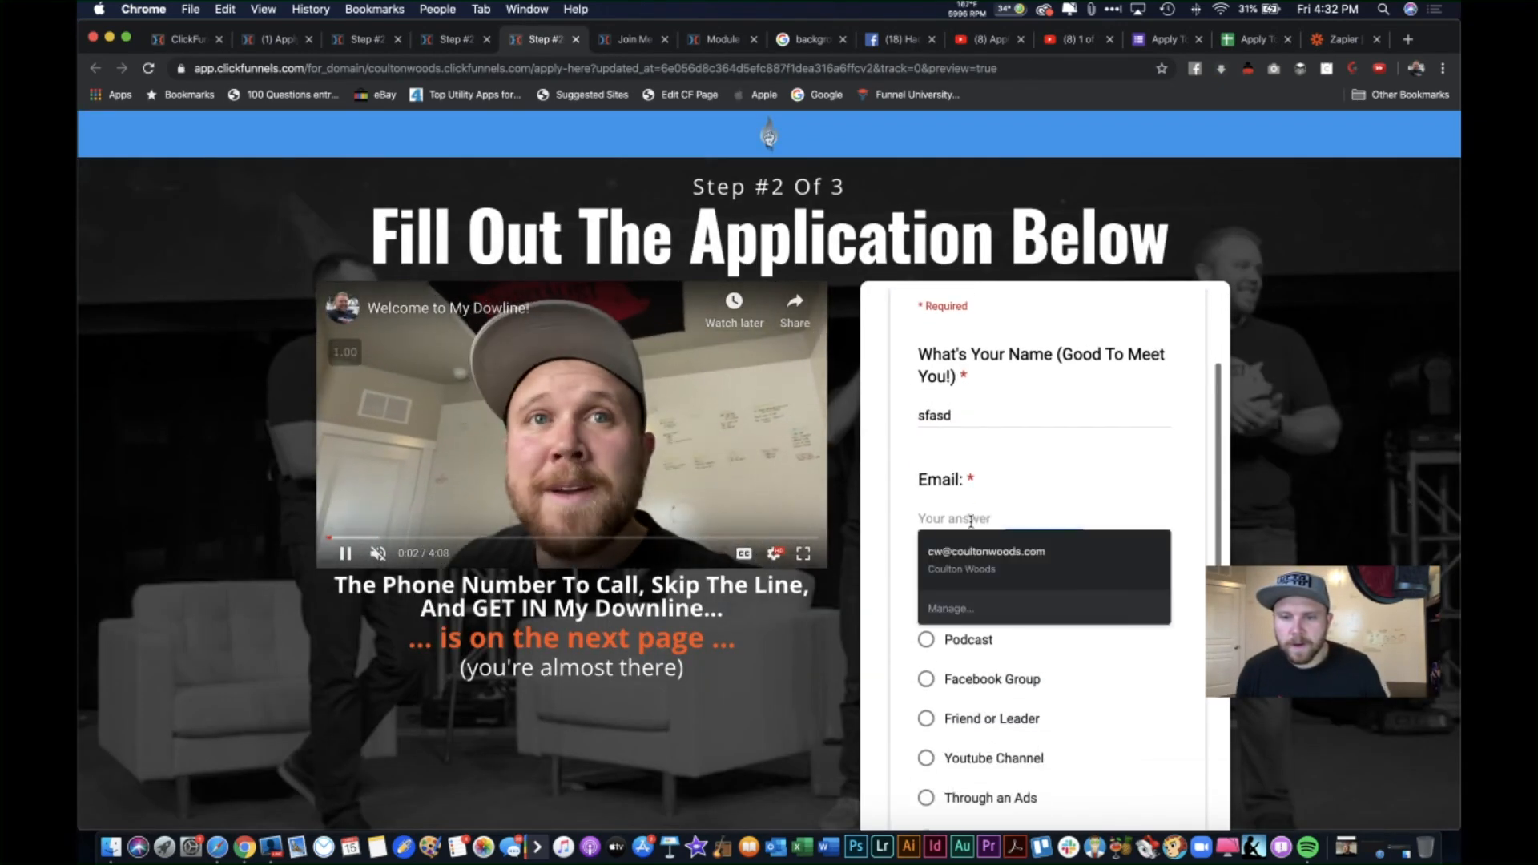
type("asdf")
scroll(971, 521, "down", 2)
left_click(955, 560)
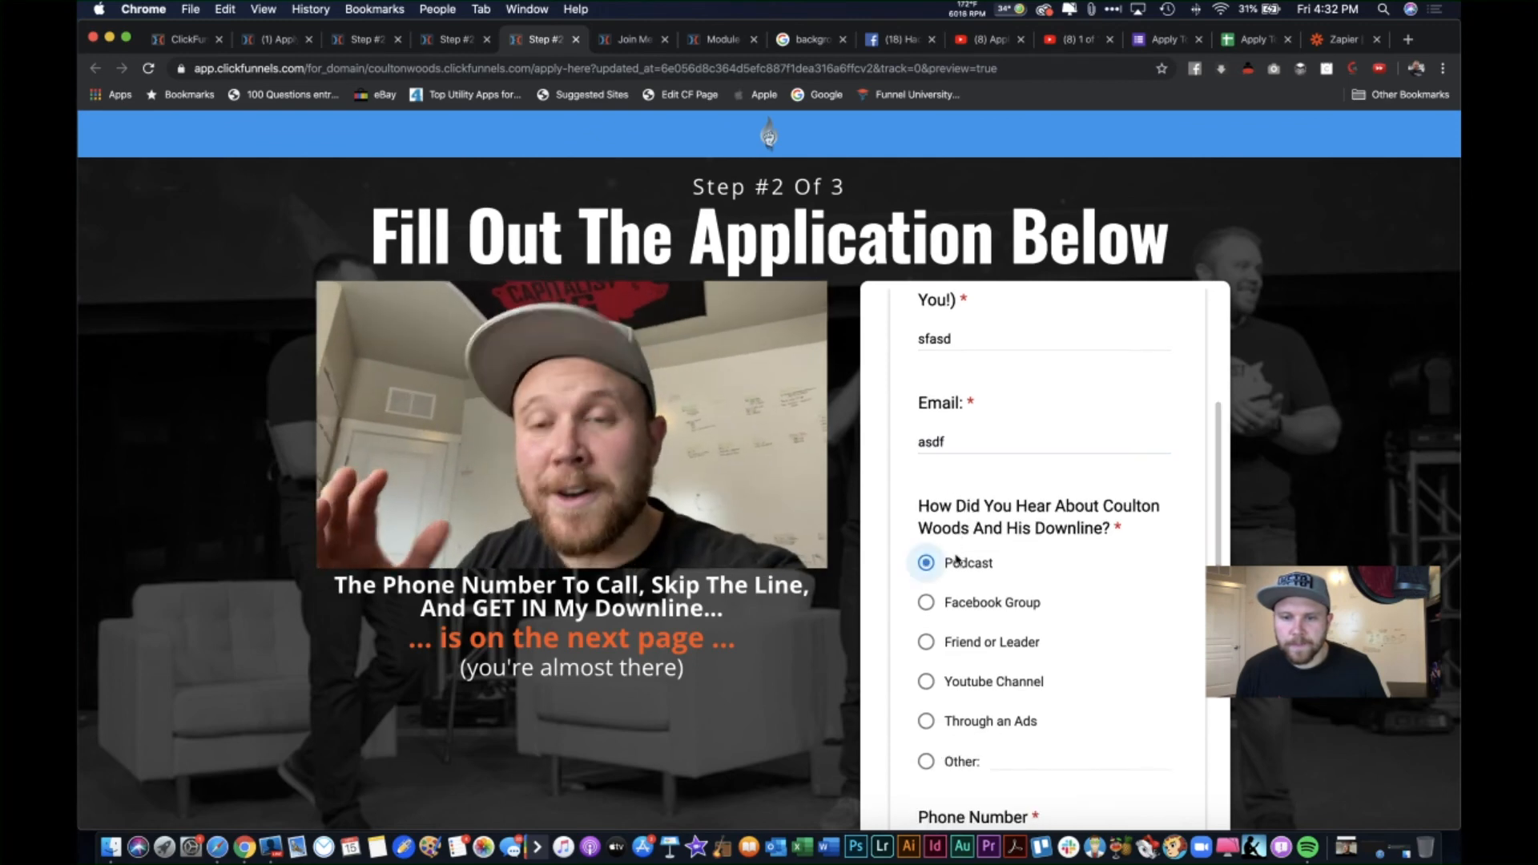
Step: Fill the phone number and other-MLM questions with placeholder text to finish the first section
scroll(956, 561, "down", 4)
left_click(961, 652)
type("asdf")
scroll(954, 641, "down", 3)
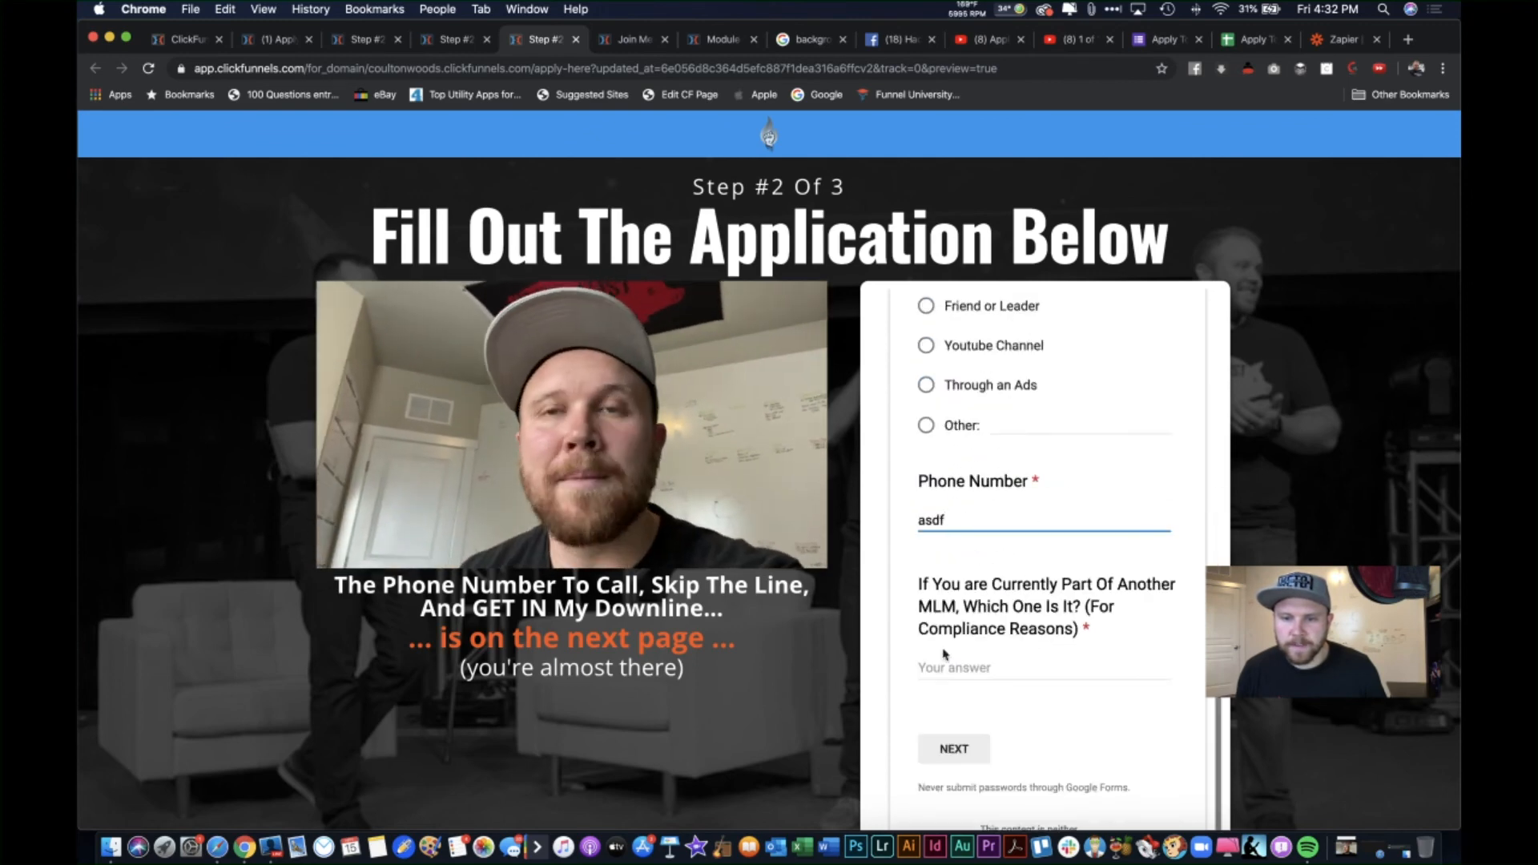
left_click(950, 673)
type("asdf")
left_click(947, 753)
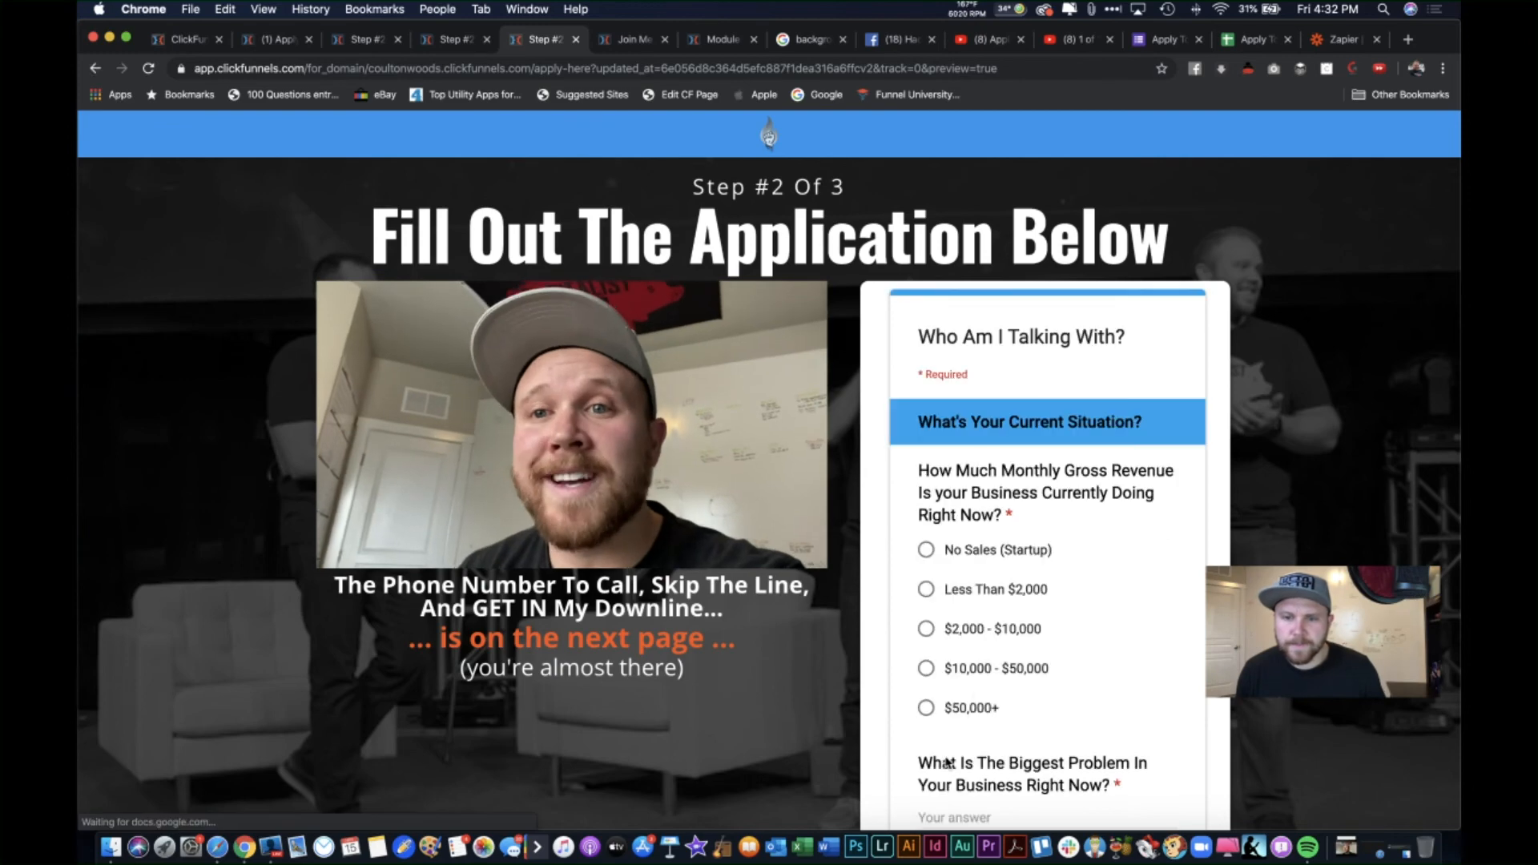
Step: Answer Current Situation with No Sales (Startup), 3 Or More MLMs, Brand New (None Yet), and placeholder text
left_click(946, 565)
scroll(945, 569, "down", 3)
left_click(945, 569)
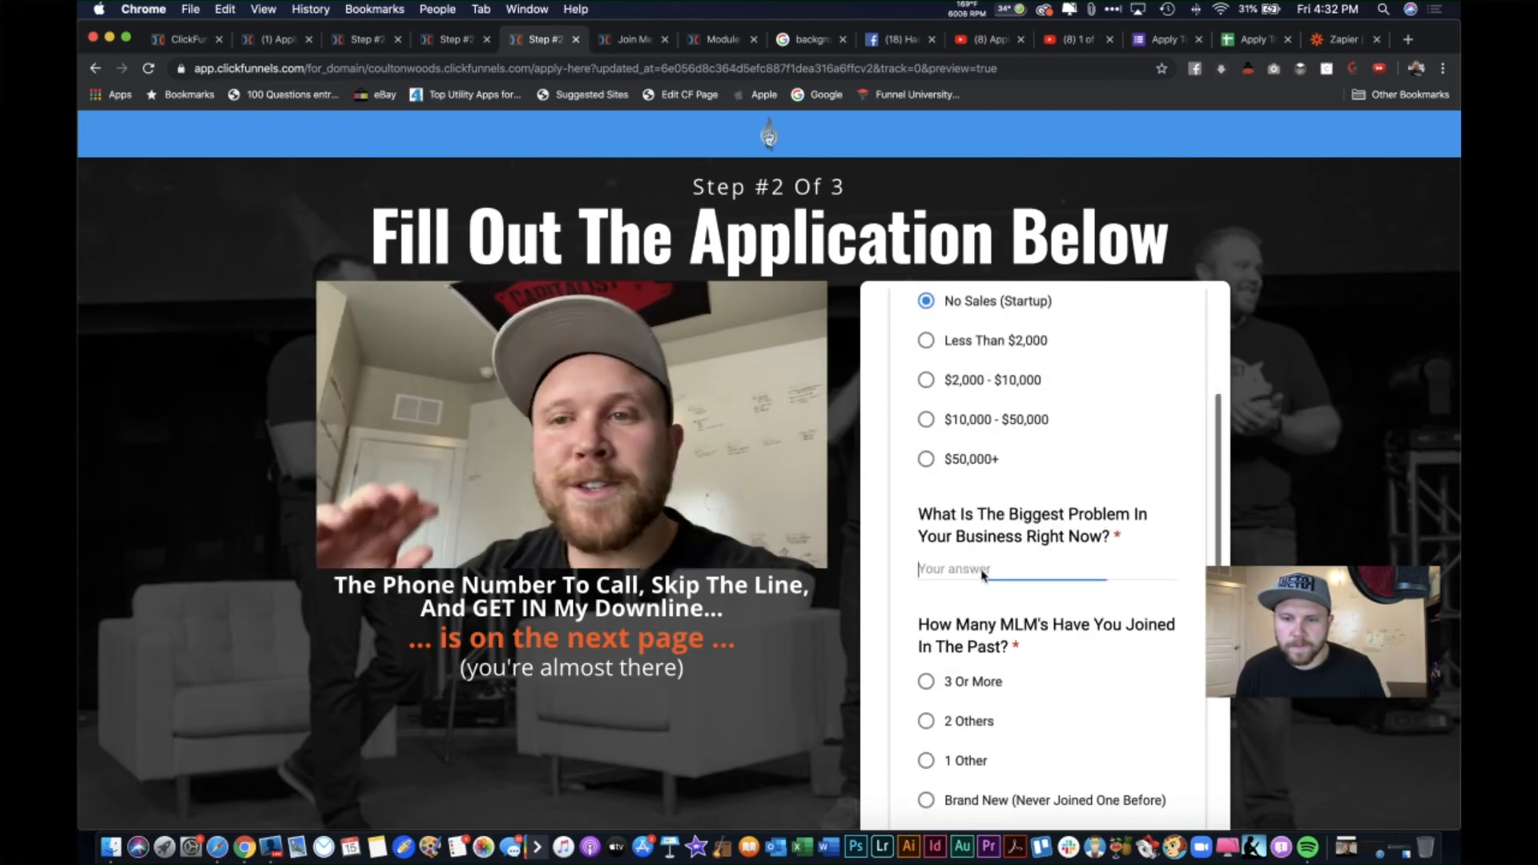
type("asdf")
left_click(946, 675)
scroll(947, 669, "down", 3)
left_click(946, 664)
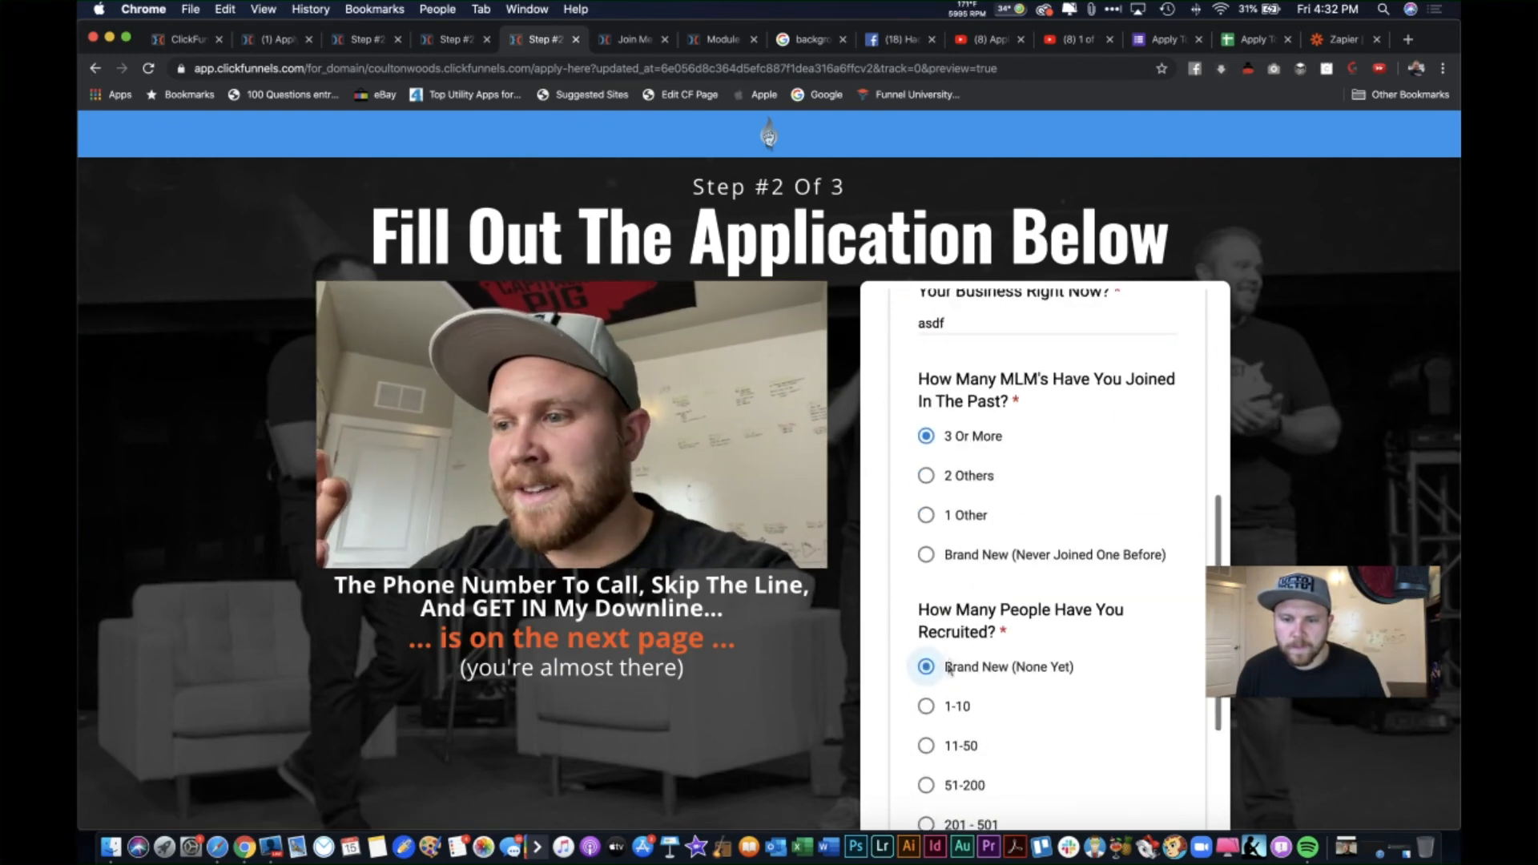
scroll(954, 690, "down", 3)
left_click(982, 733)
type("asdf")
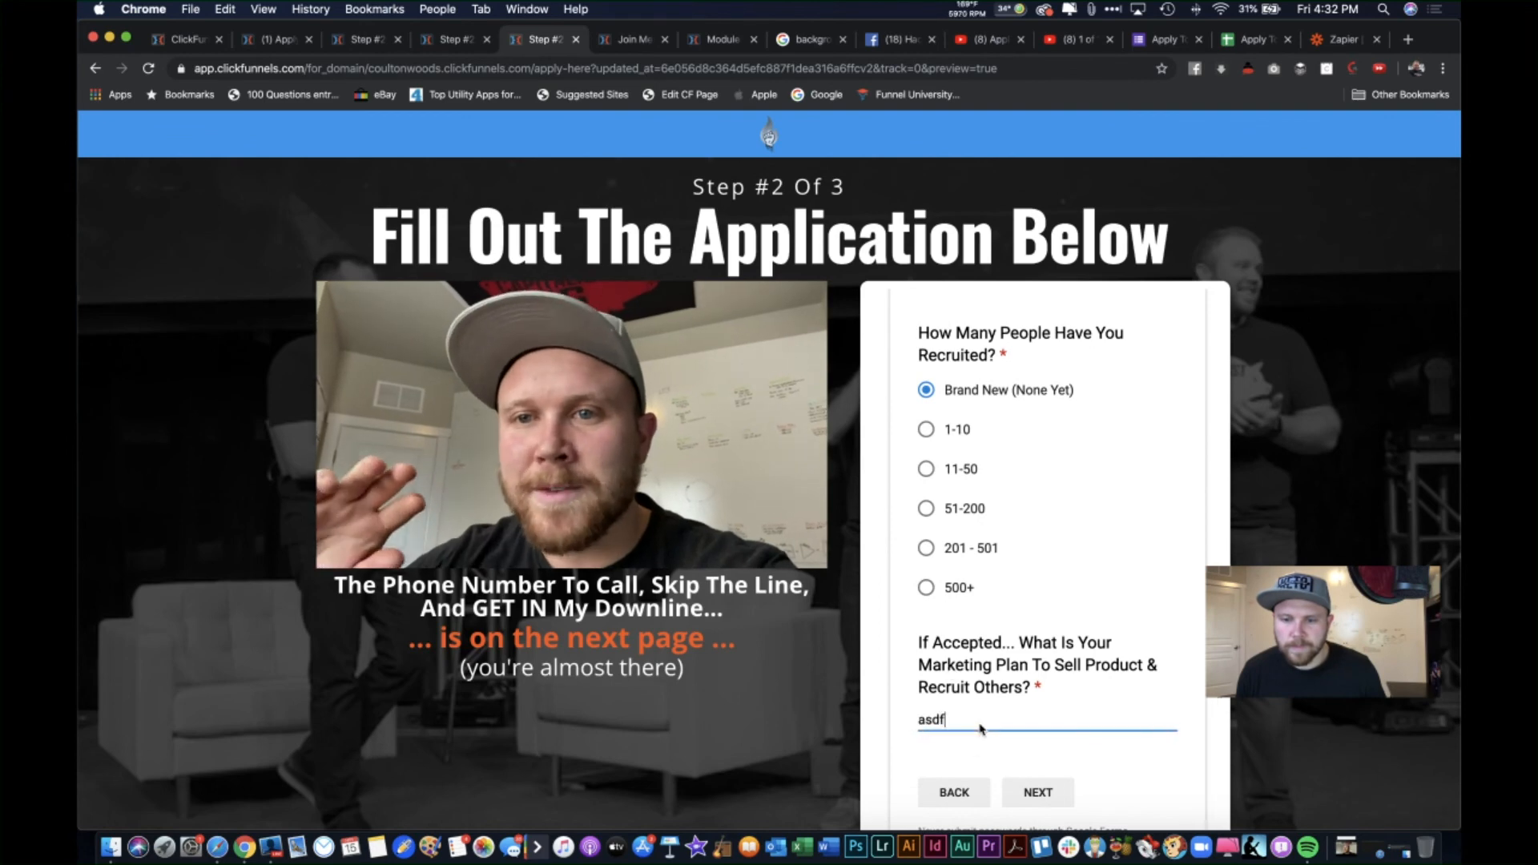
left_click(1033, 791)
Step: Complete the goals section with placeholder text, Selling The Product and Procrastinator, then submit
left_click(972, 526)
type("asdf")
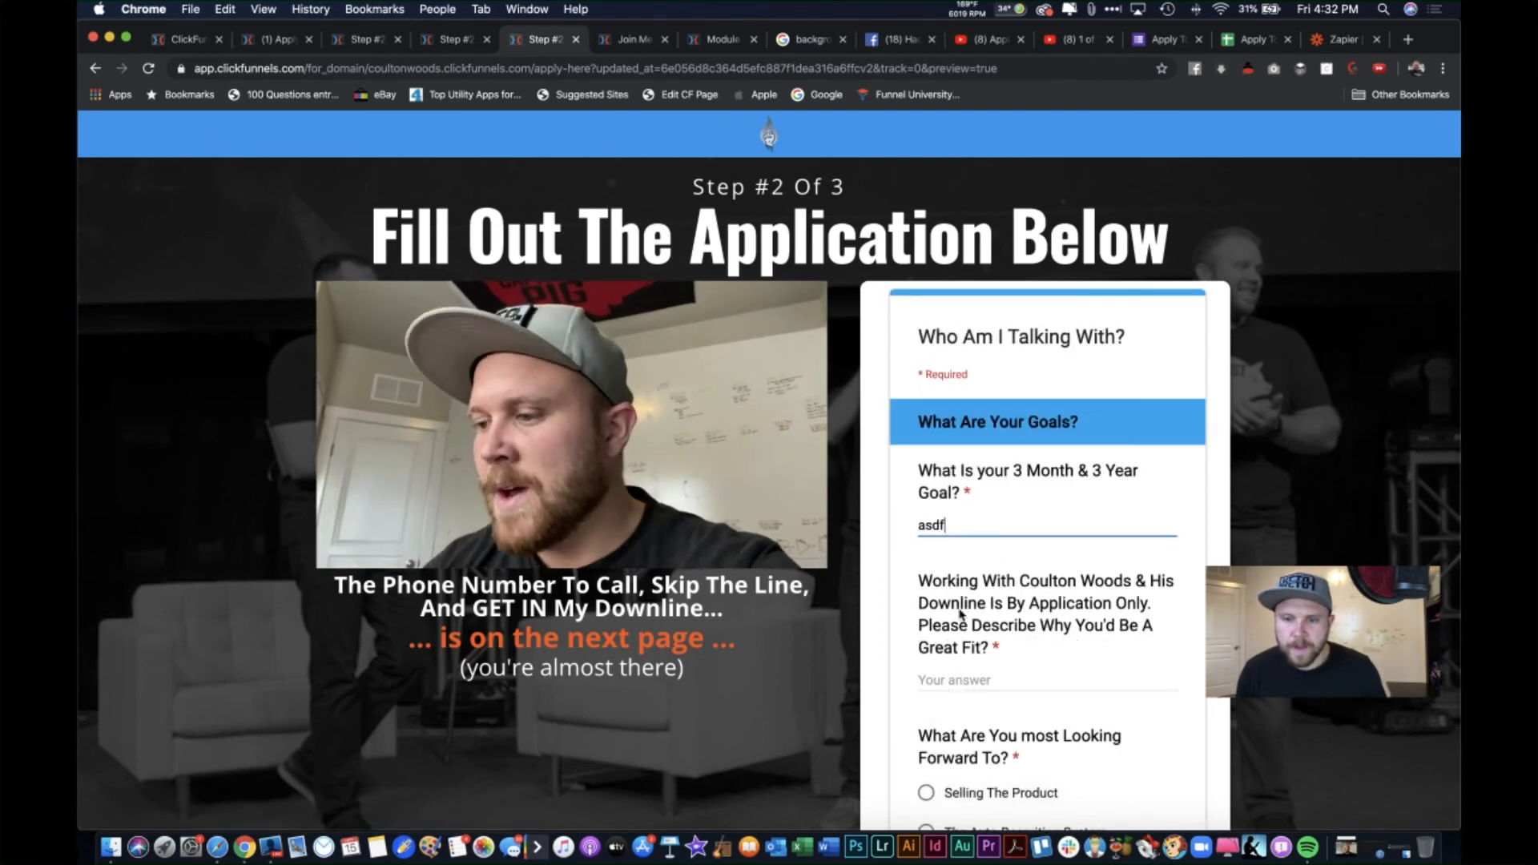
left_click(968, 681)
type("asdf")
scroll(972, 687, "down", 2)
left_click(972, 644)
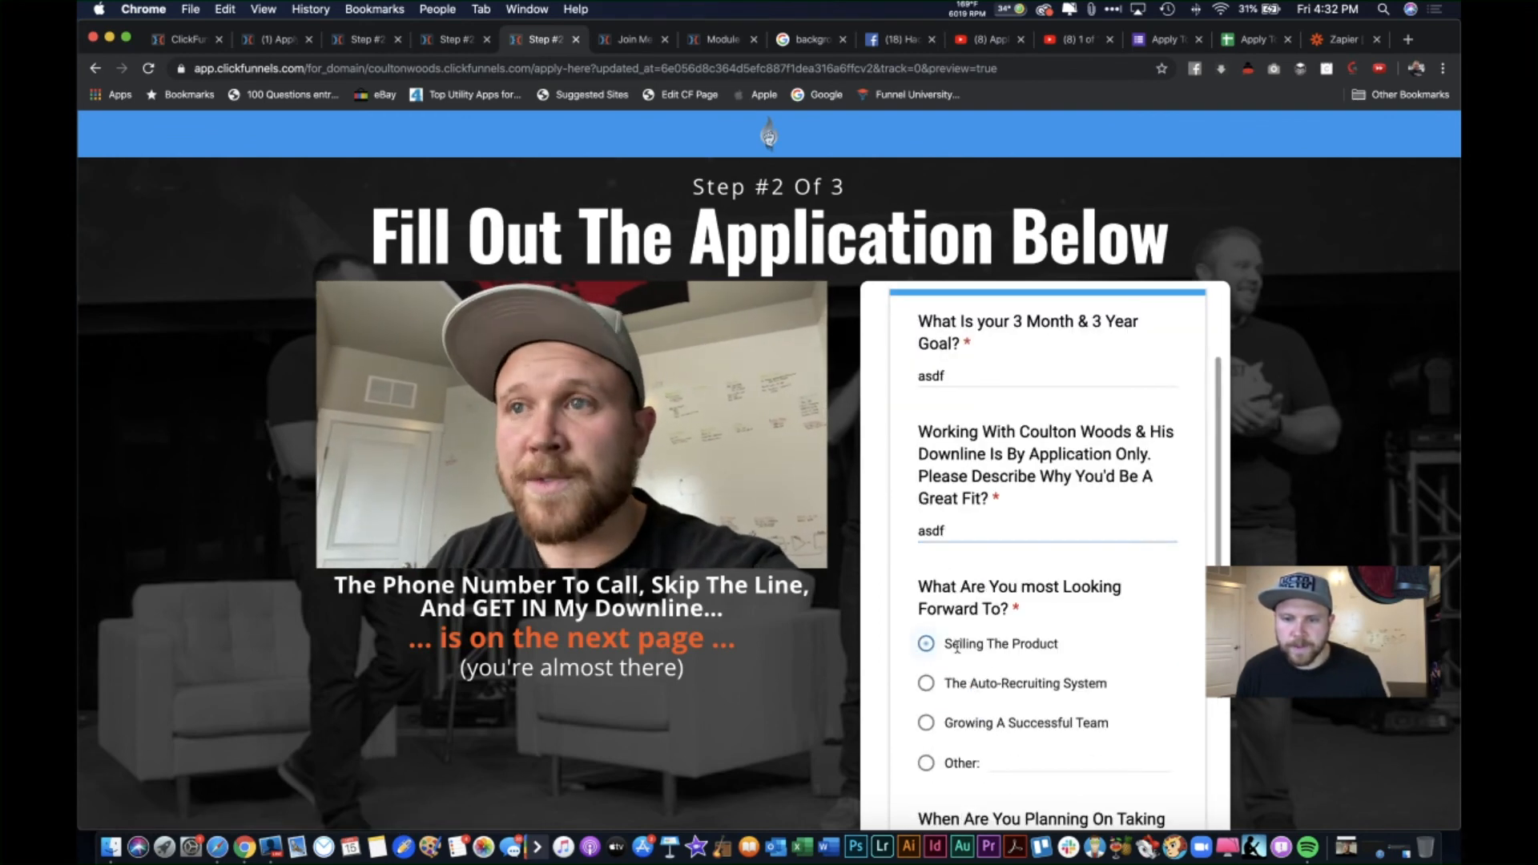
scroll(994, 705, "down", 4)
scroll(972, 641, "down", 4)
left_click(975, 704)
scroll(978, 713, "down", 2)
left_click(1038, 748)
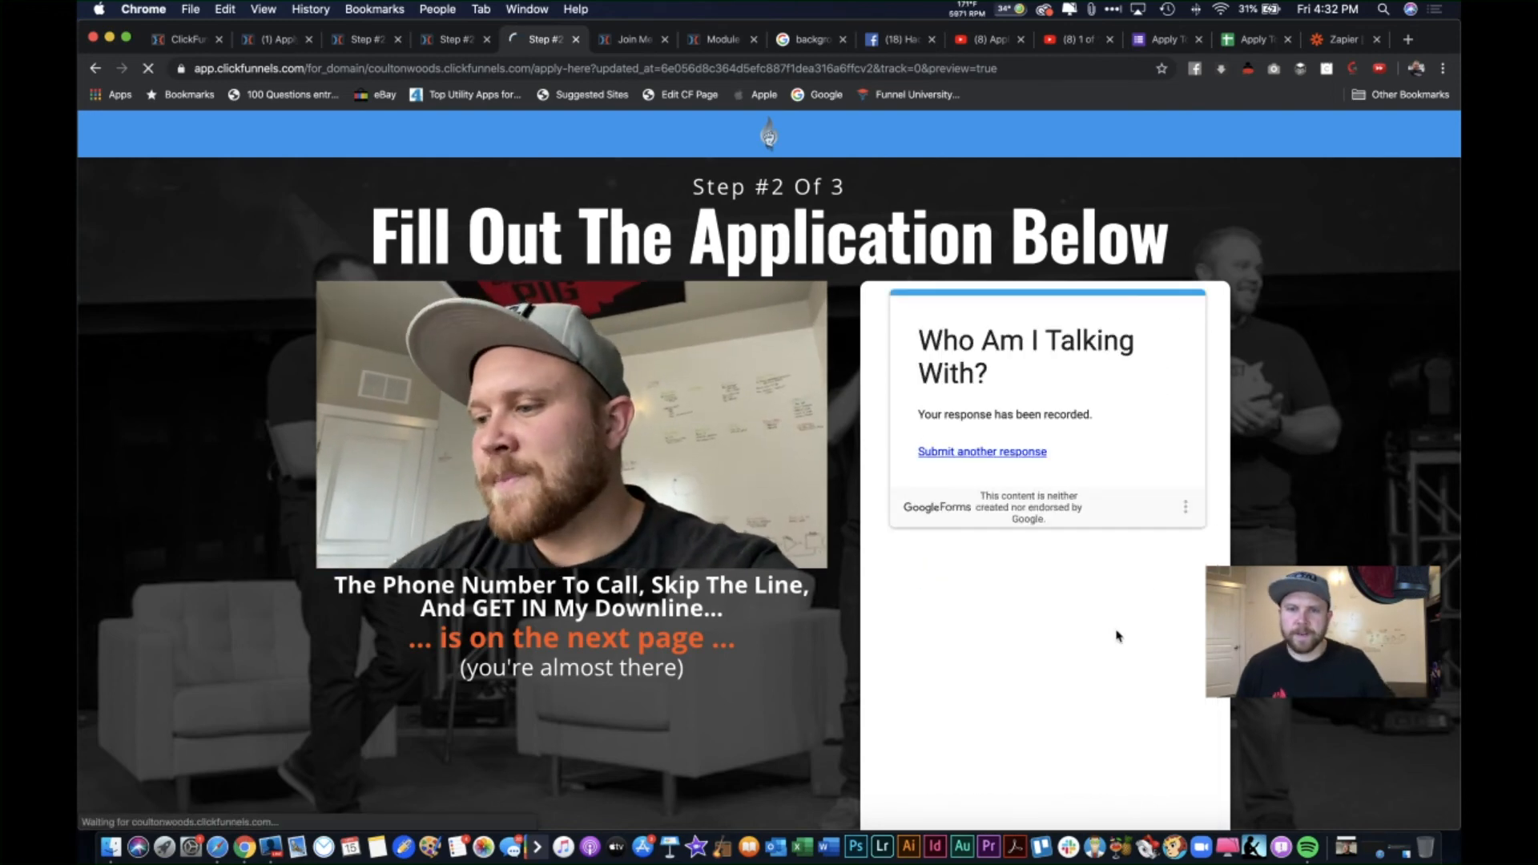
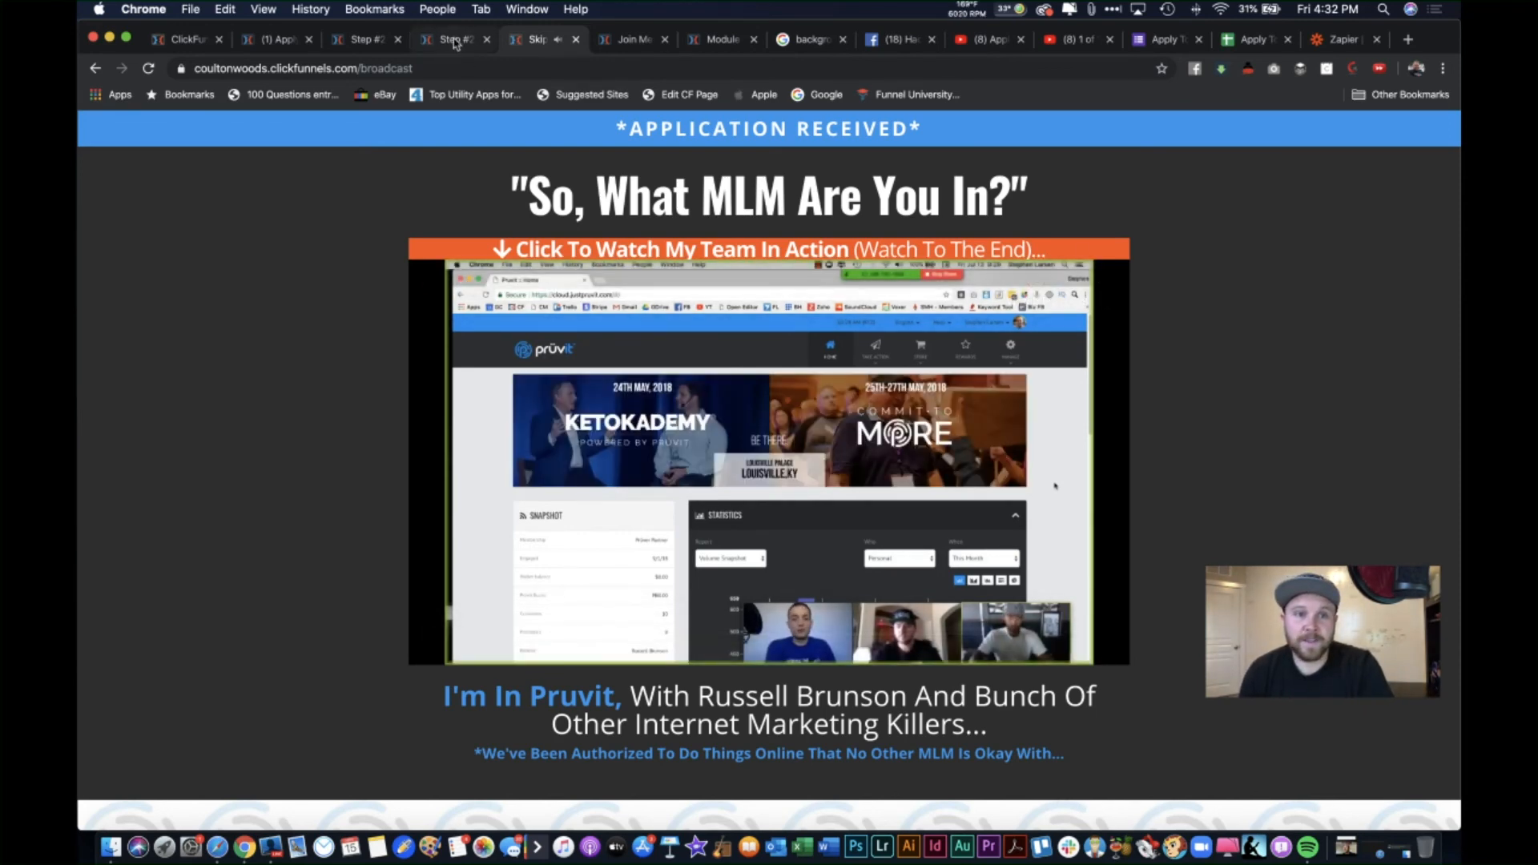
Step: Switch to the application page's editor and close the extra Skip page tab
left_click(389, 42)
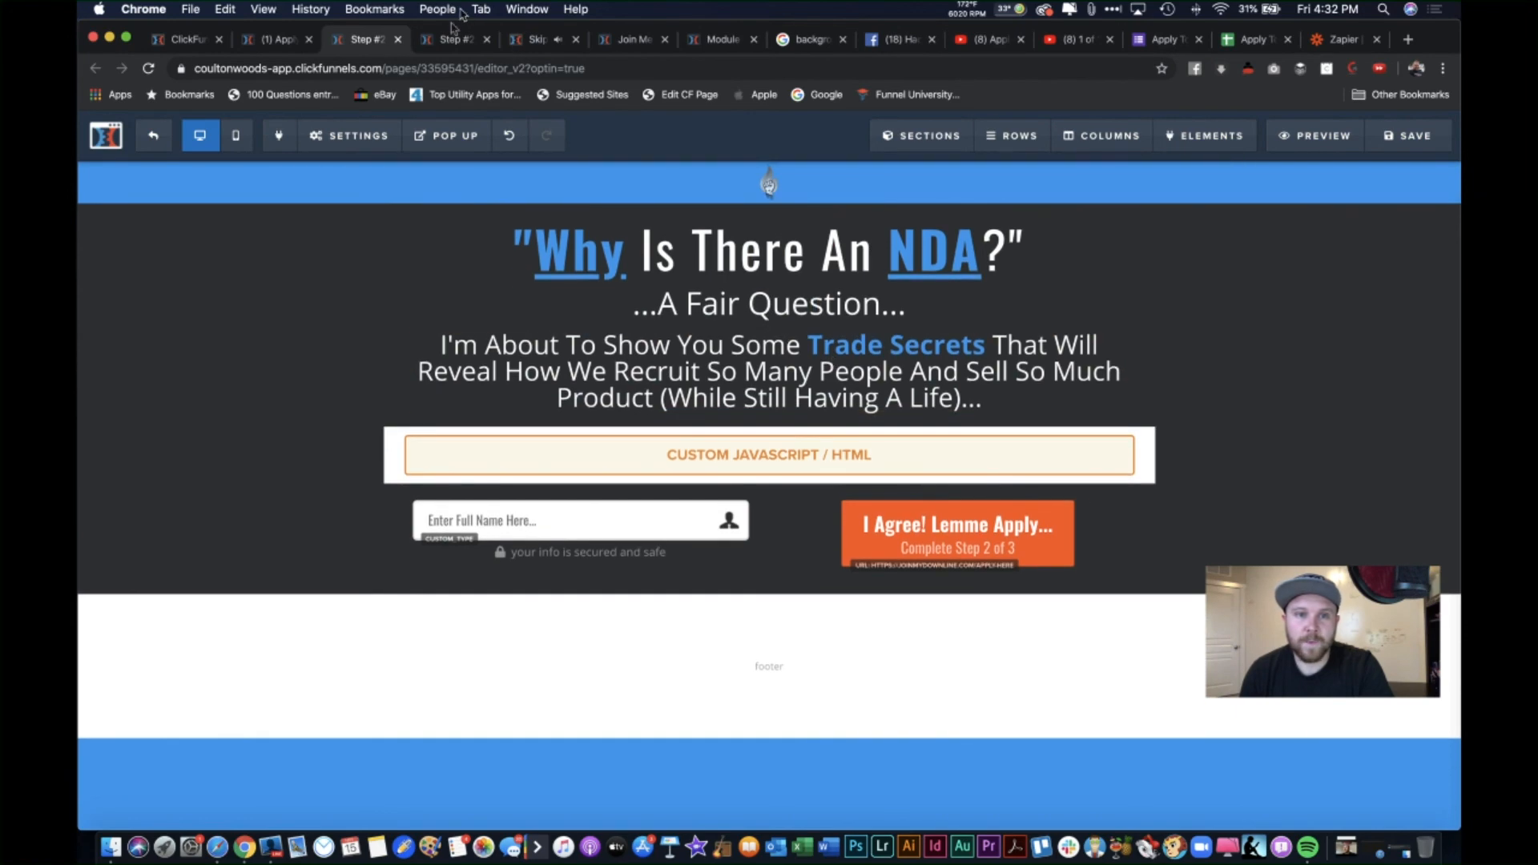
left_click(449, 39)
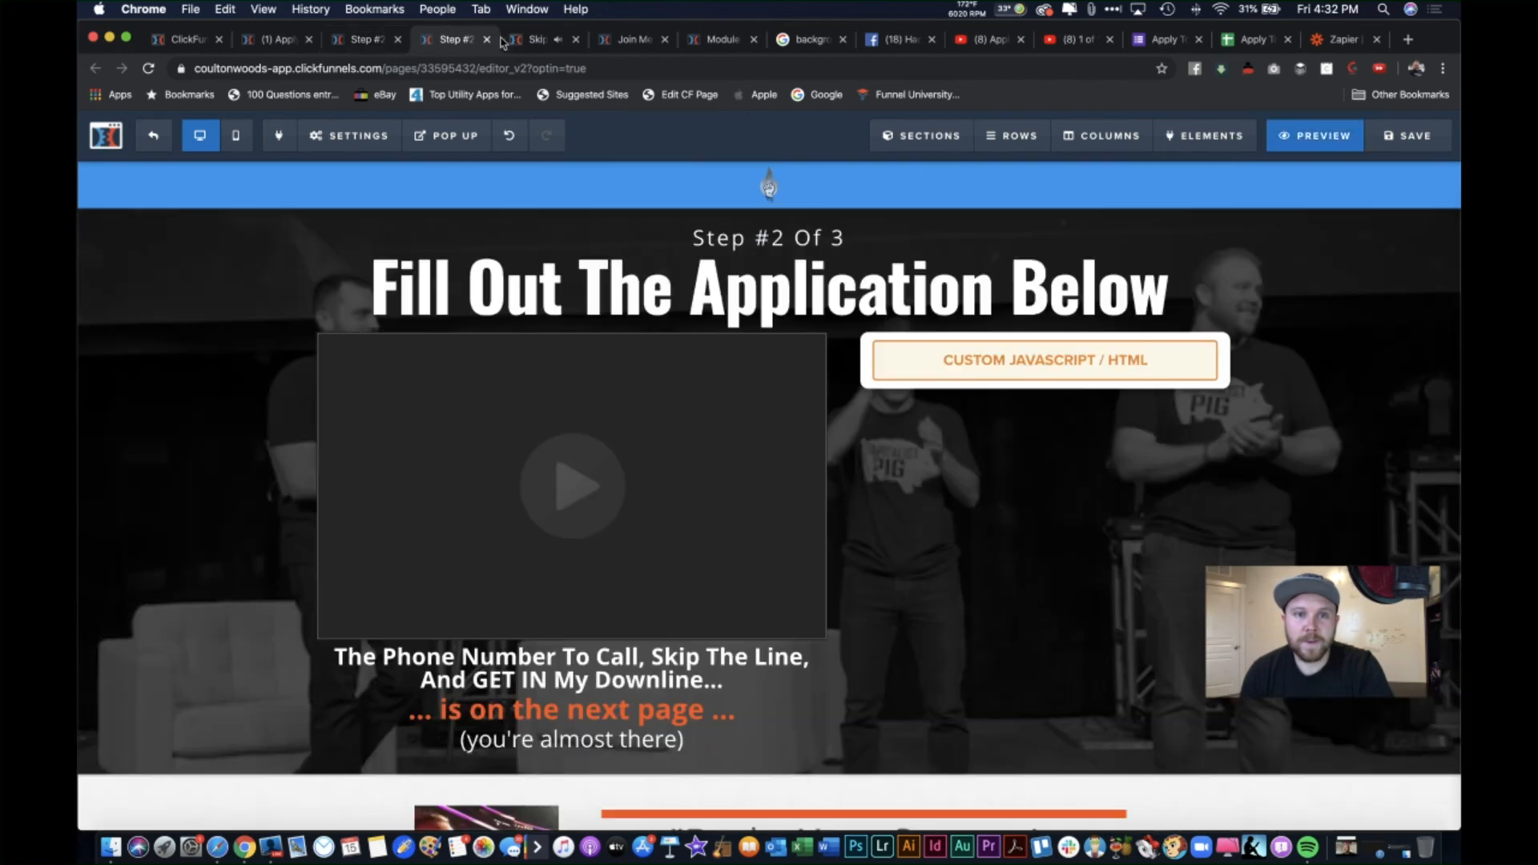
left_click(577, 39)
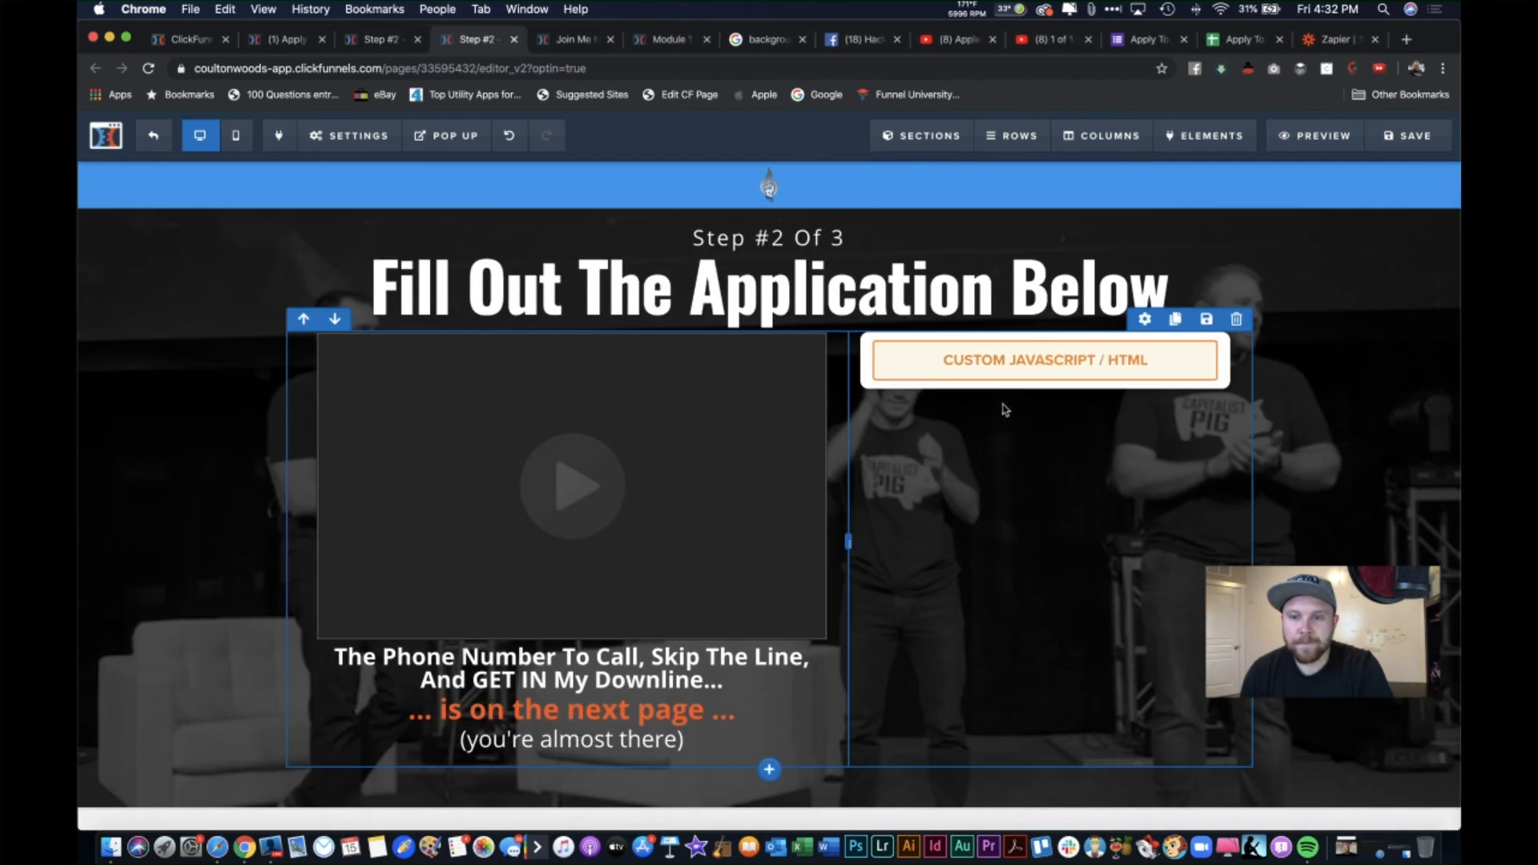
Step: Review the Custom JS/HTML element's embedded Google Form iframe, redirect id and page-count redirect script
left_click(1092, 358)
left_click(1296, 316)
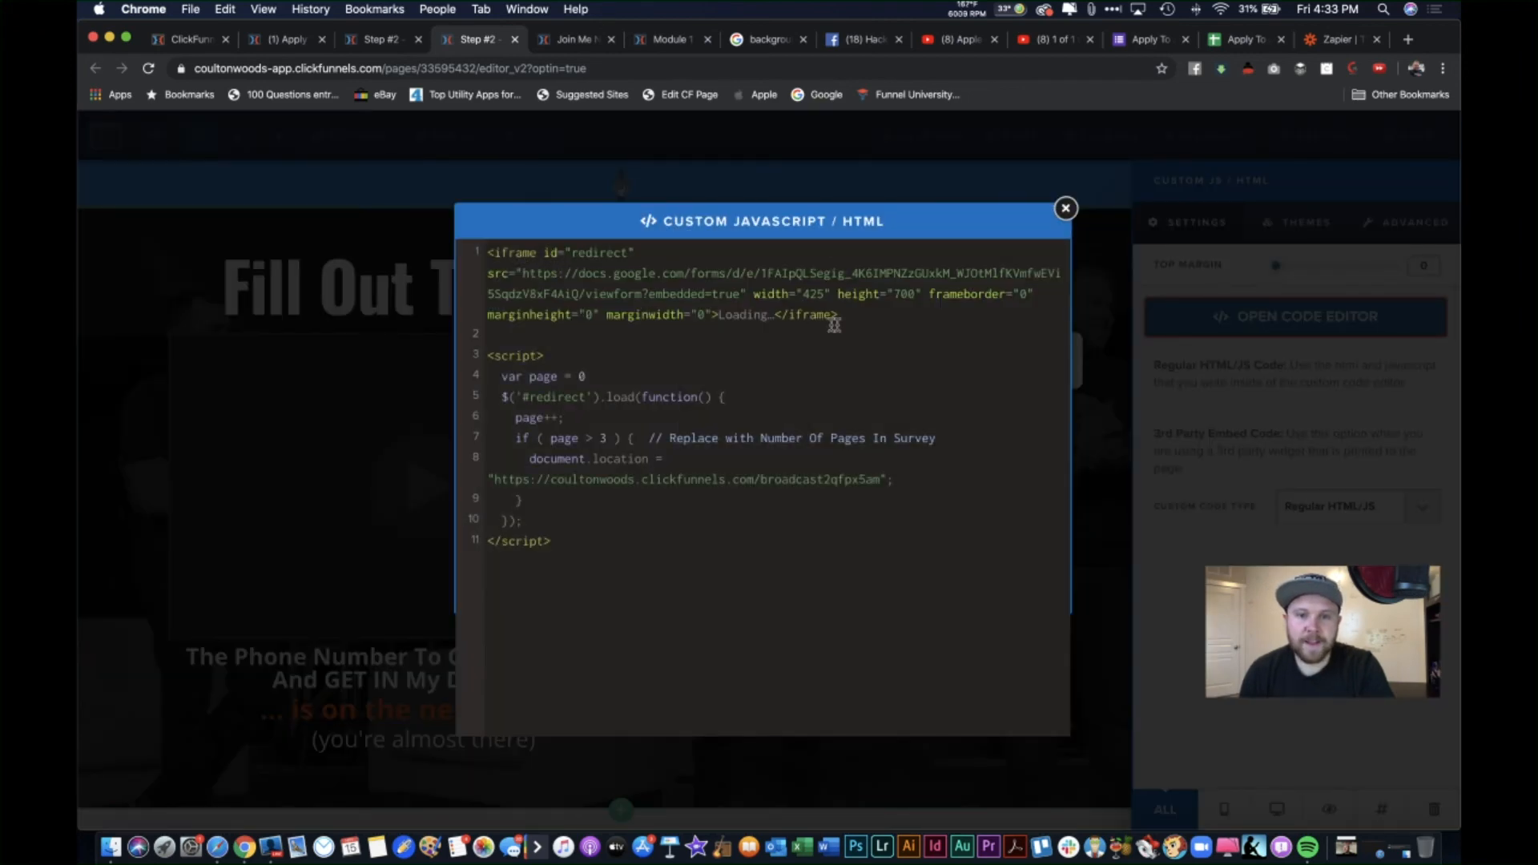
left_click_drag(847, 318, 486, 254)
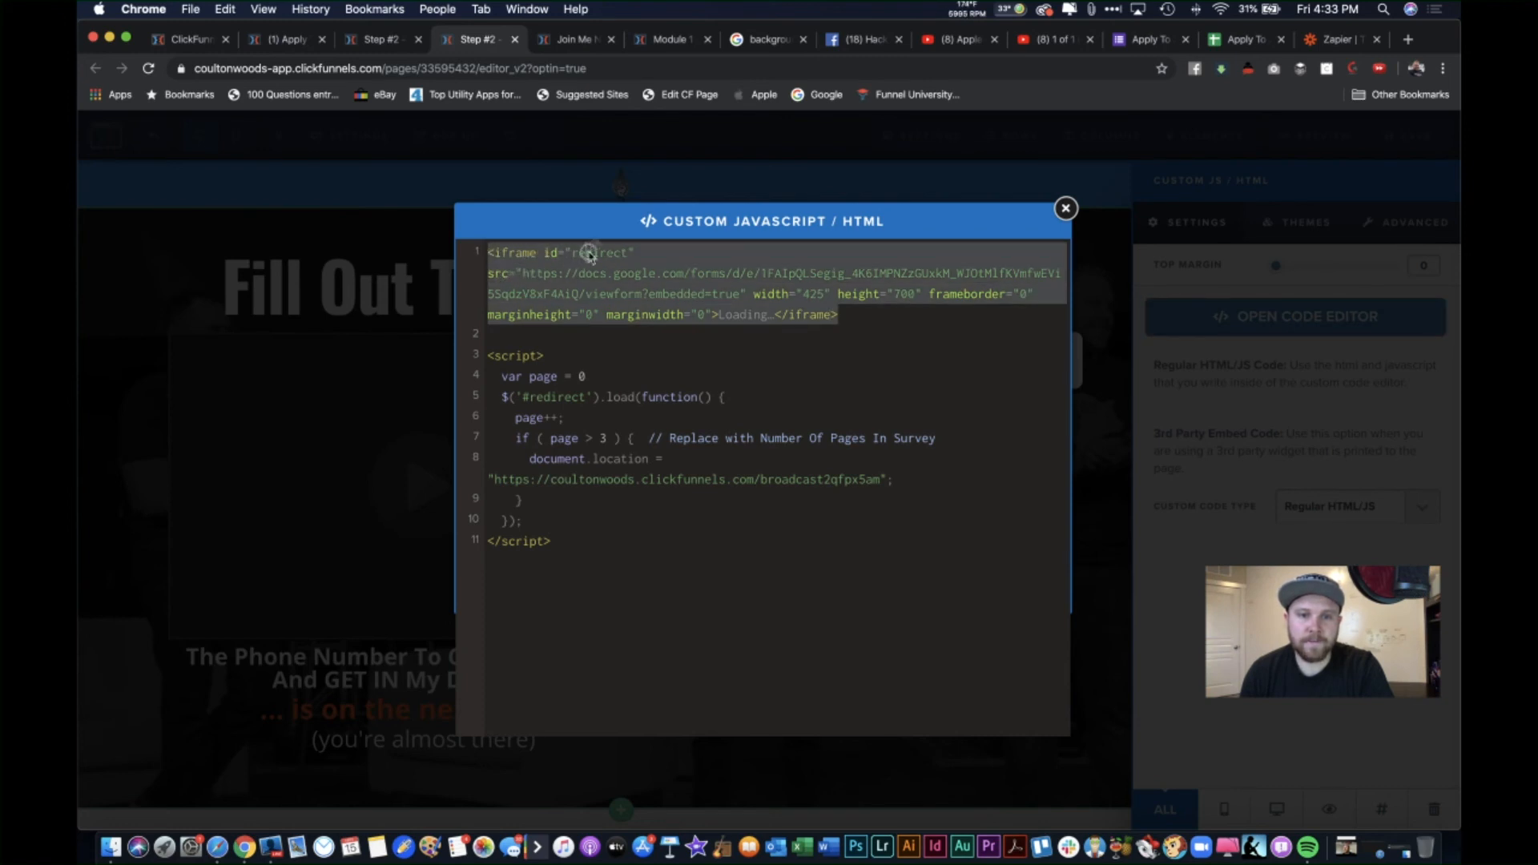
left_click_drag(635, 253, 539, 252)
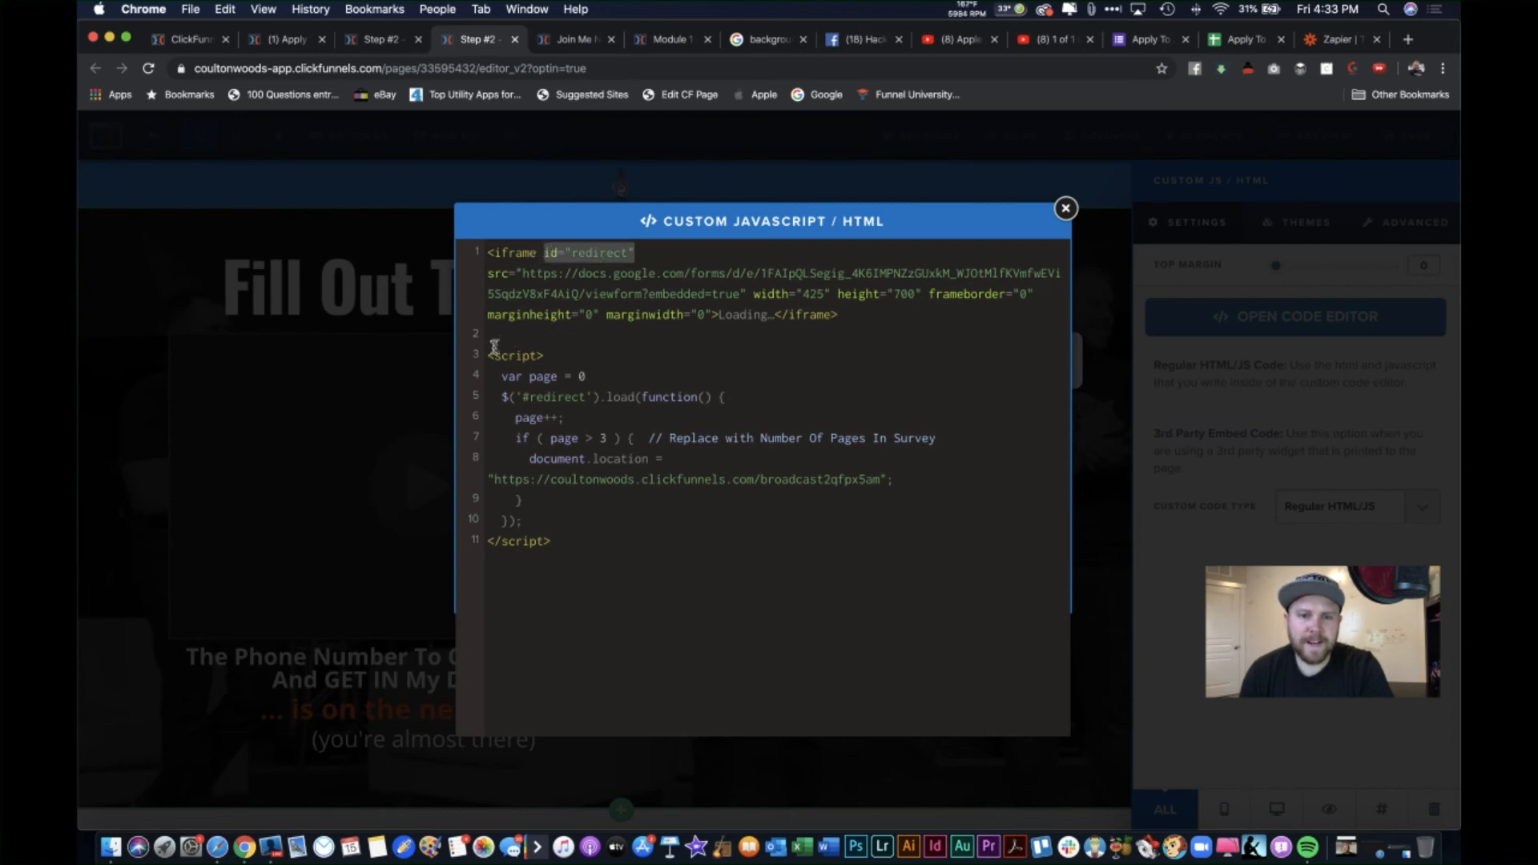
left_click_drag(490, 351, 621, 533)
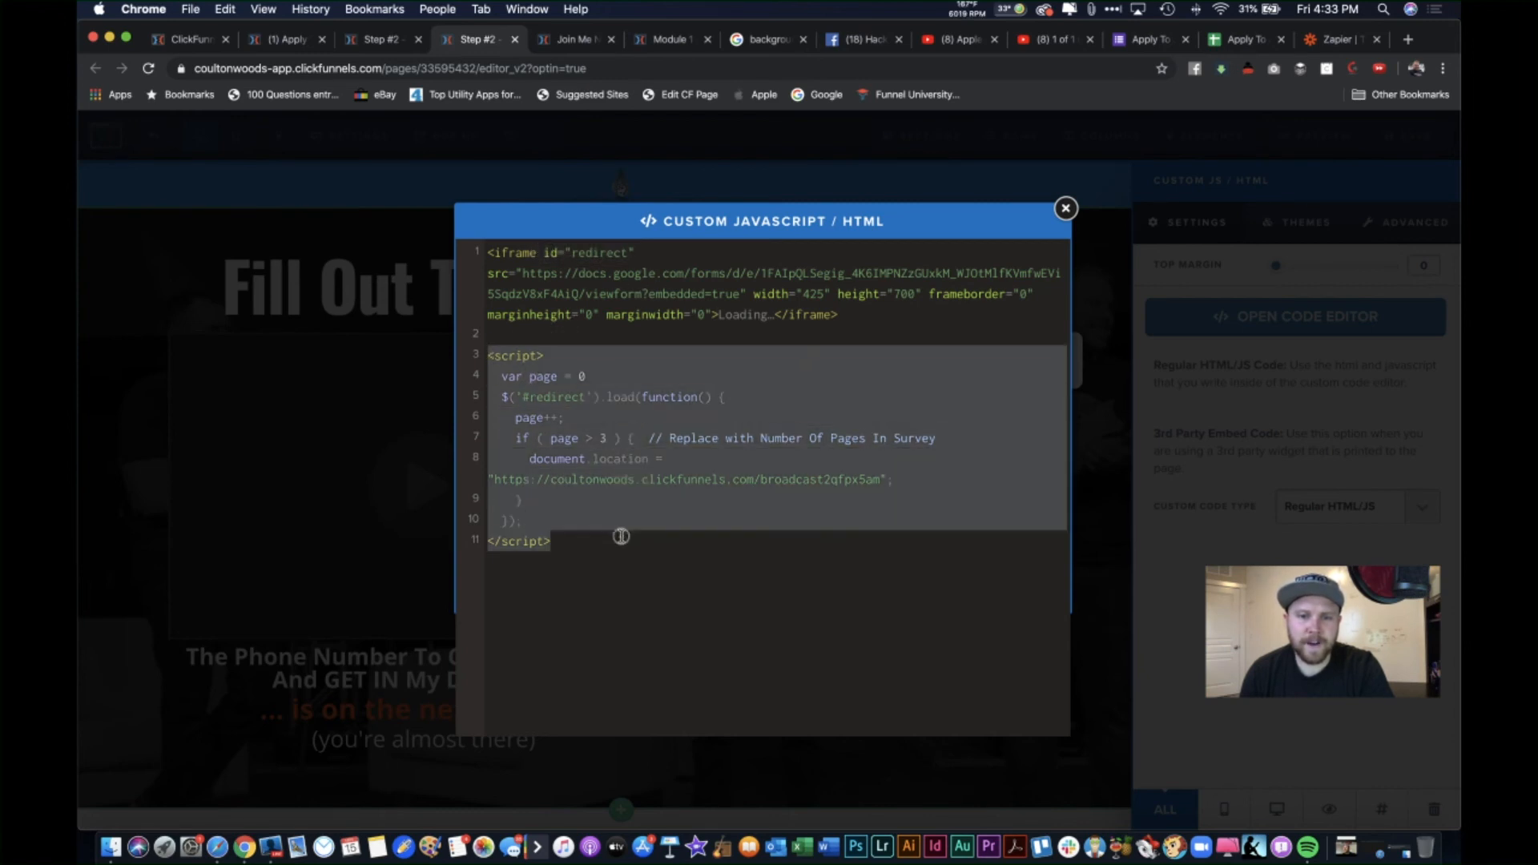
left_click(597, 533)
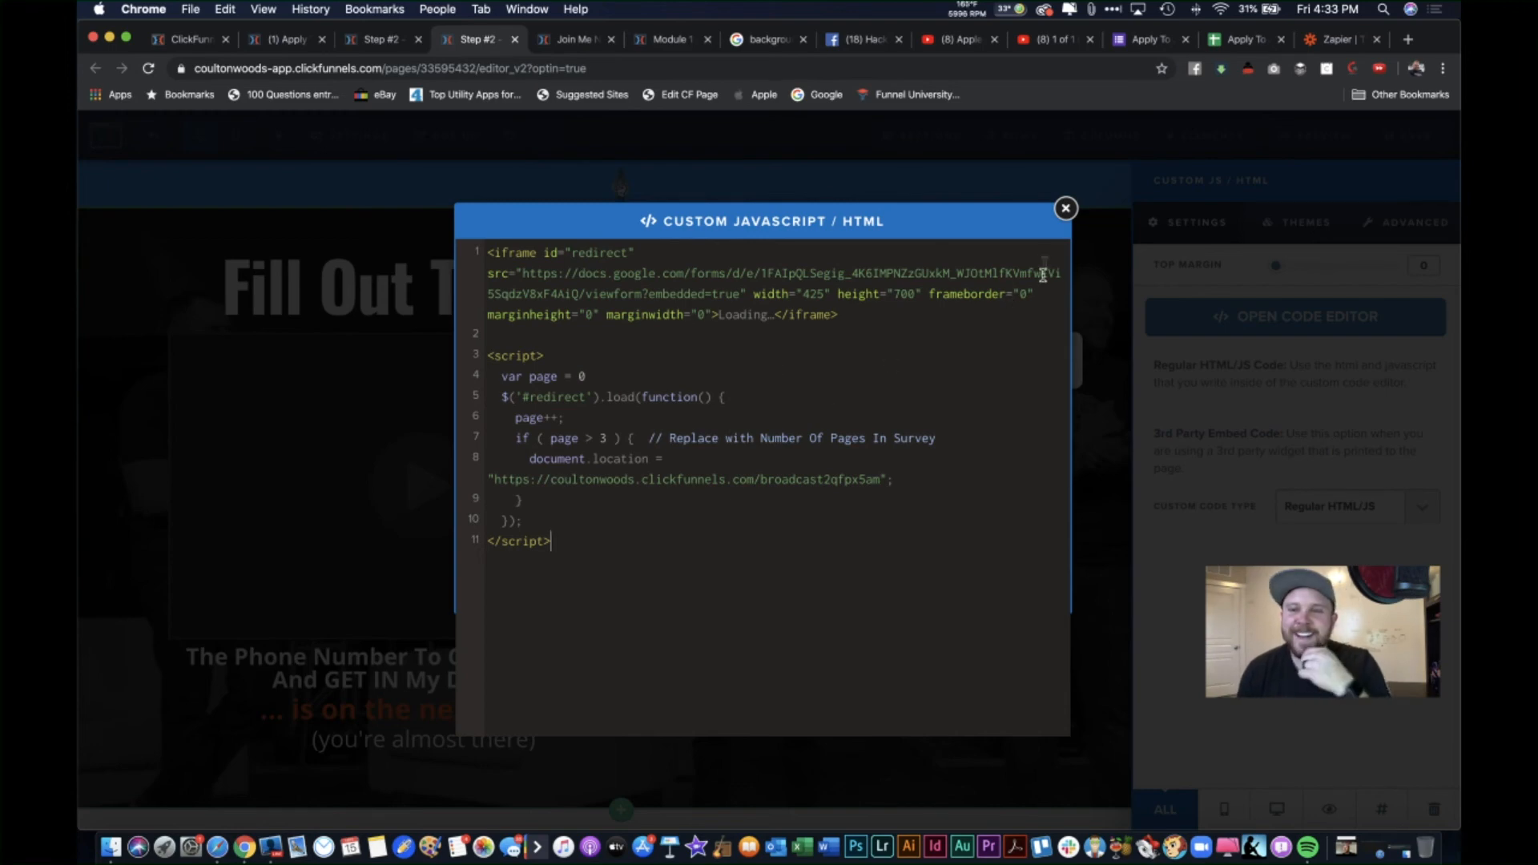
left_click(1065, 210)
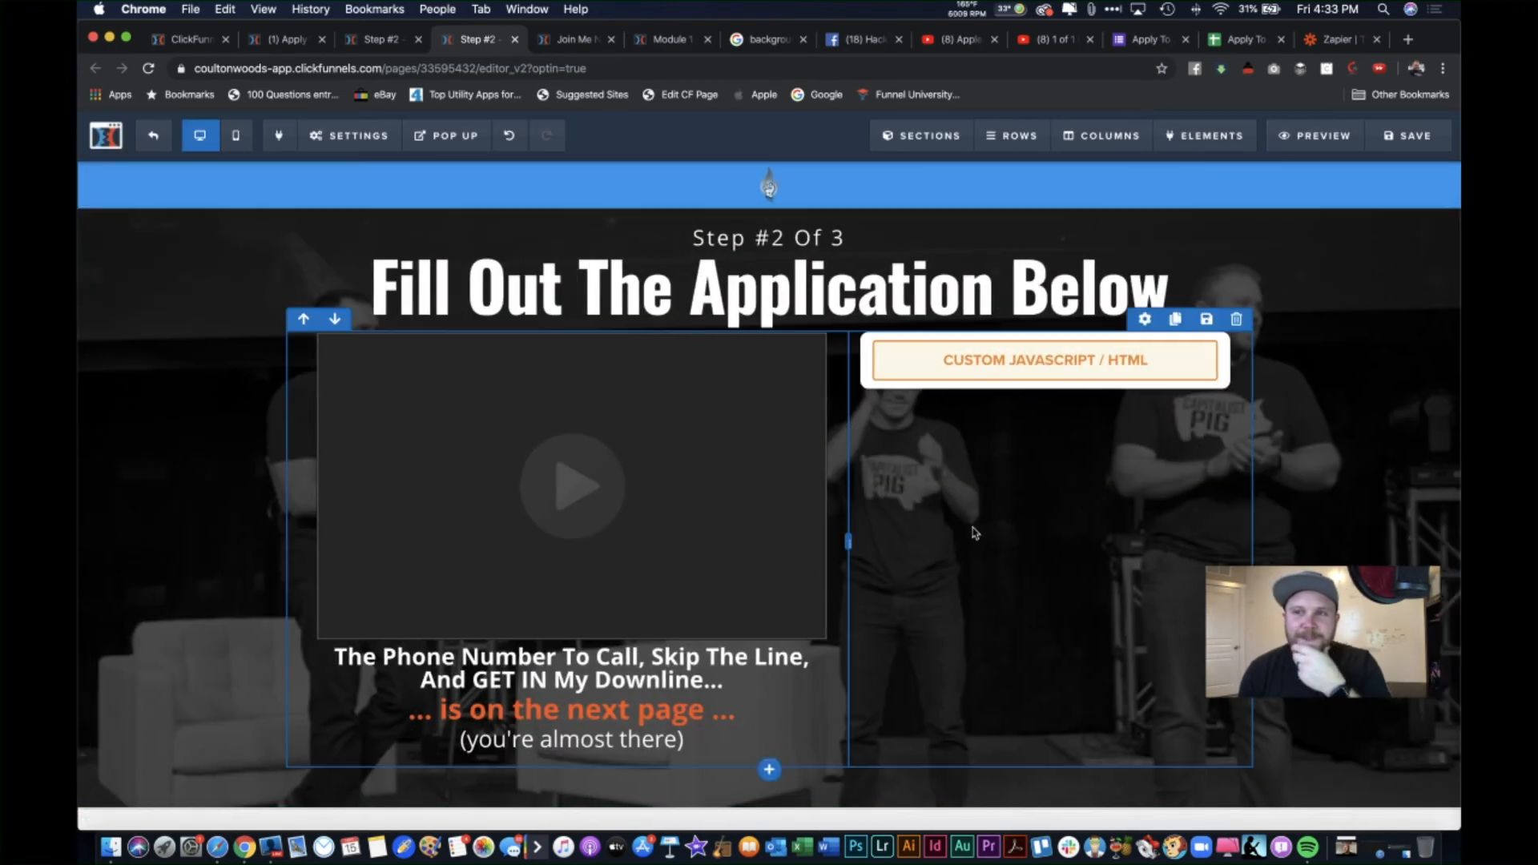
scroll(975, 533, "down", 5)
scroll(974, 533, "up", 5)
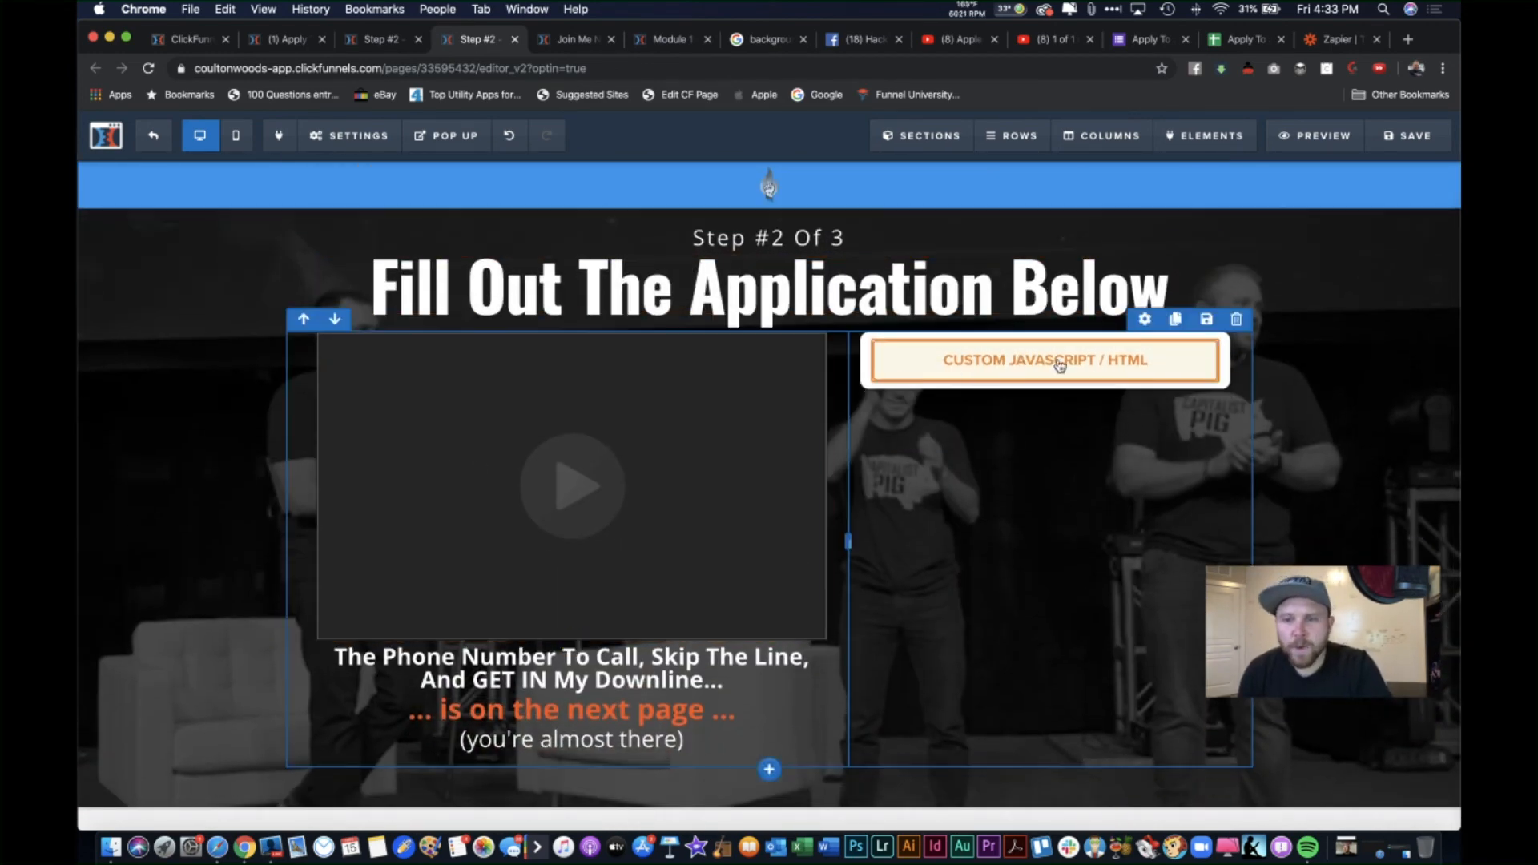
Step: Check both test responses' names and referral answers in the Apply To responses sheet
left_click(1246, 40)
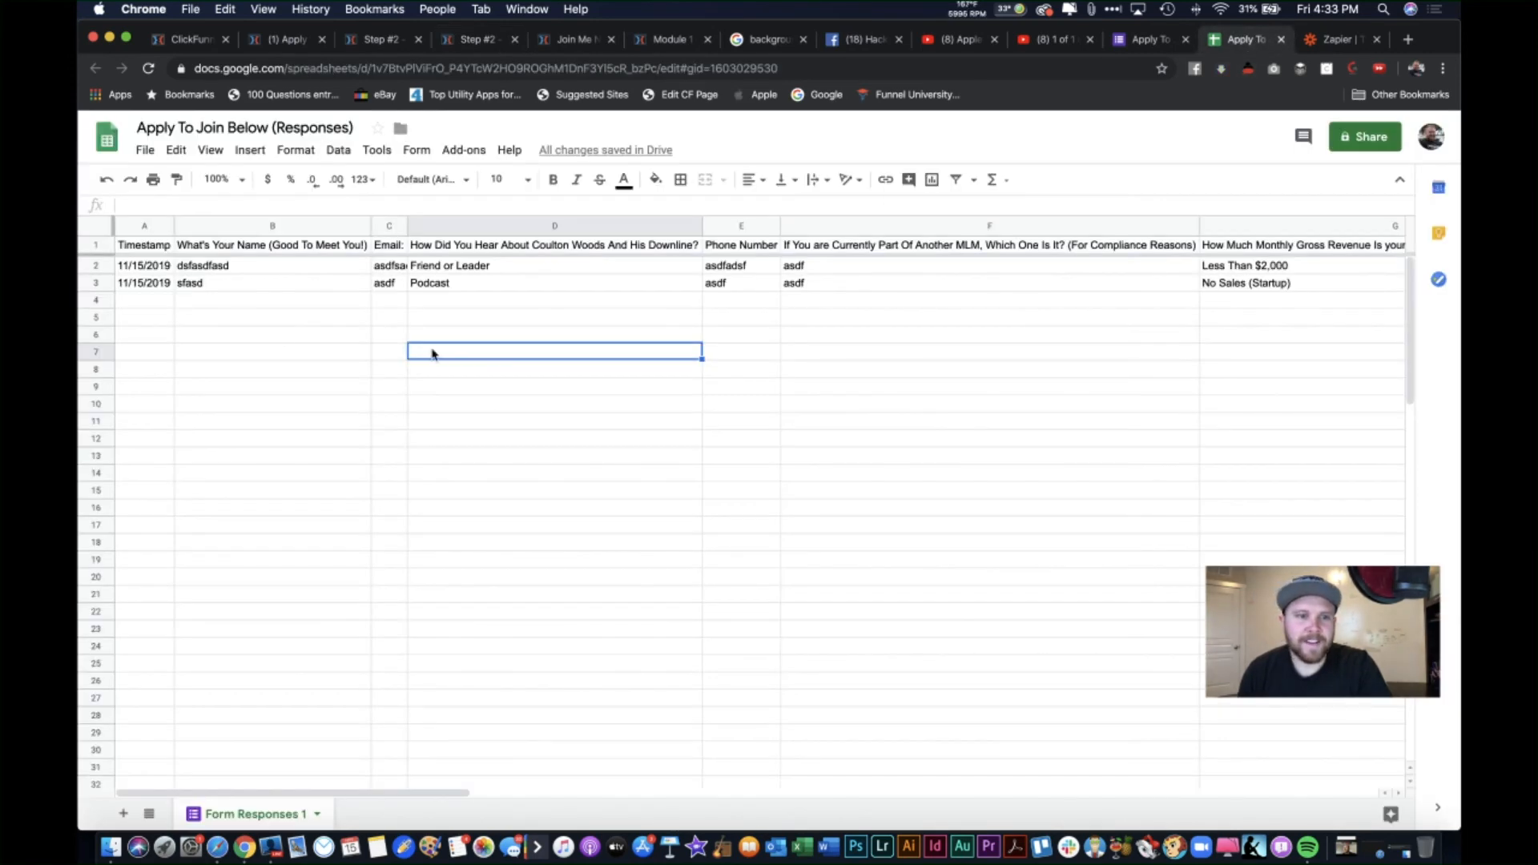
left_click(222, 268)
left_click_drag(228, 285, 221, 277)
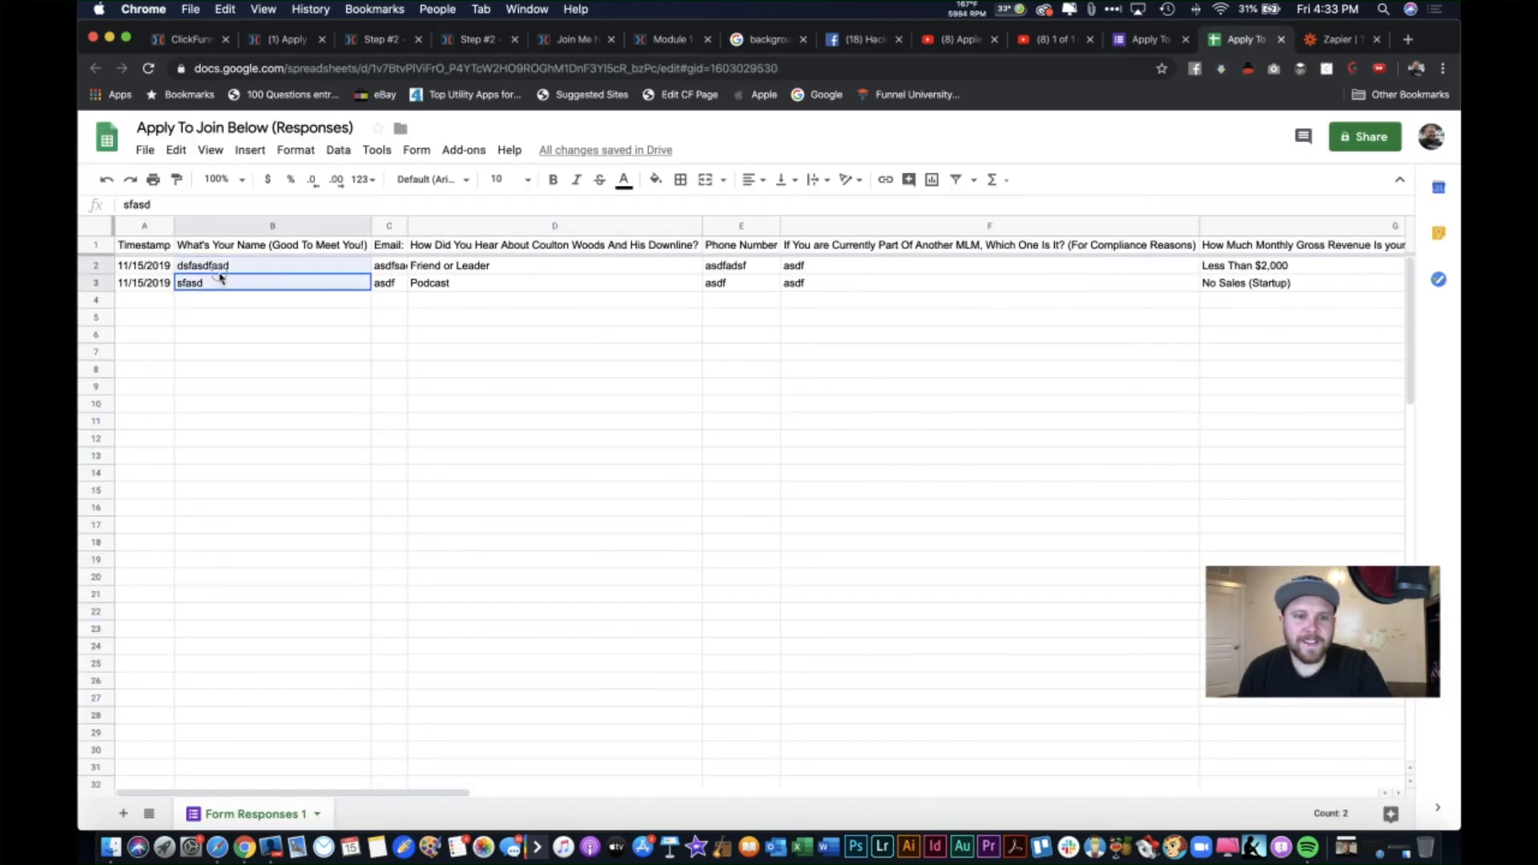
left_click(452, 268)
left_click(471, 286, "shift")
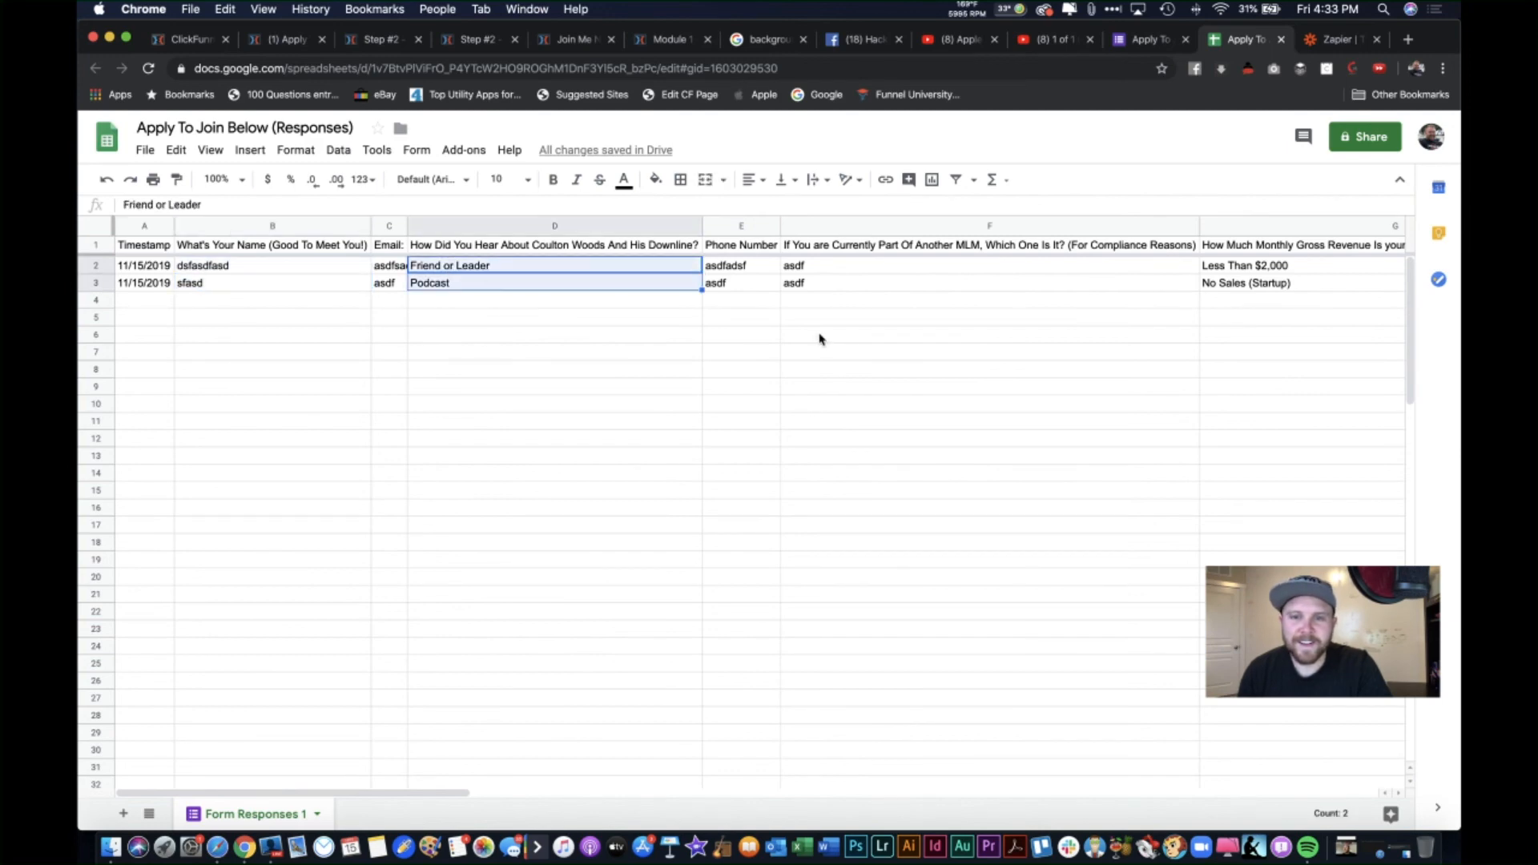
scroll(817, 336, "right", 15)
scroll(817, 336, "left", 15)
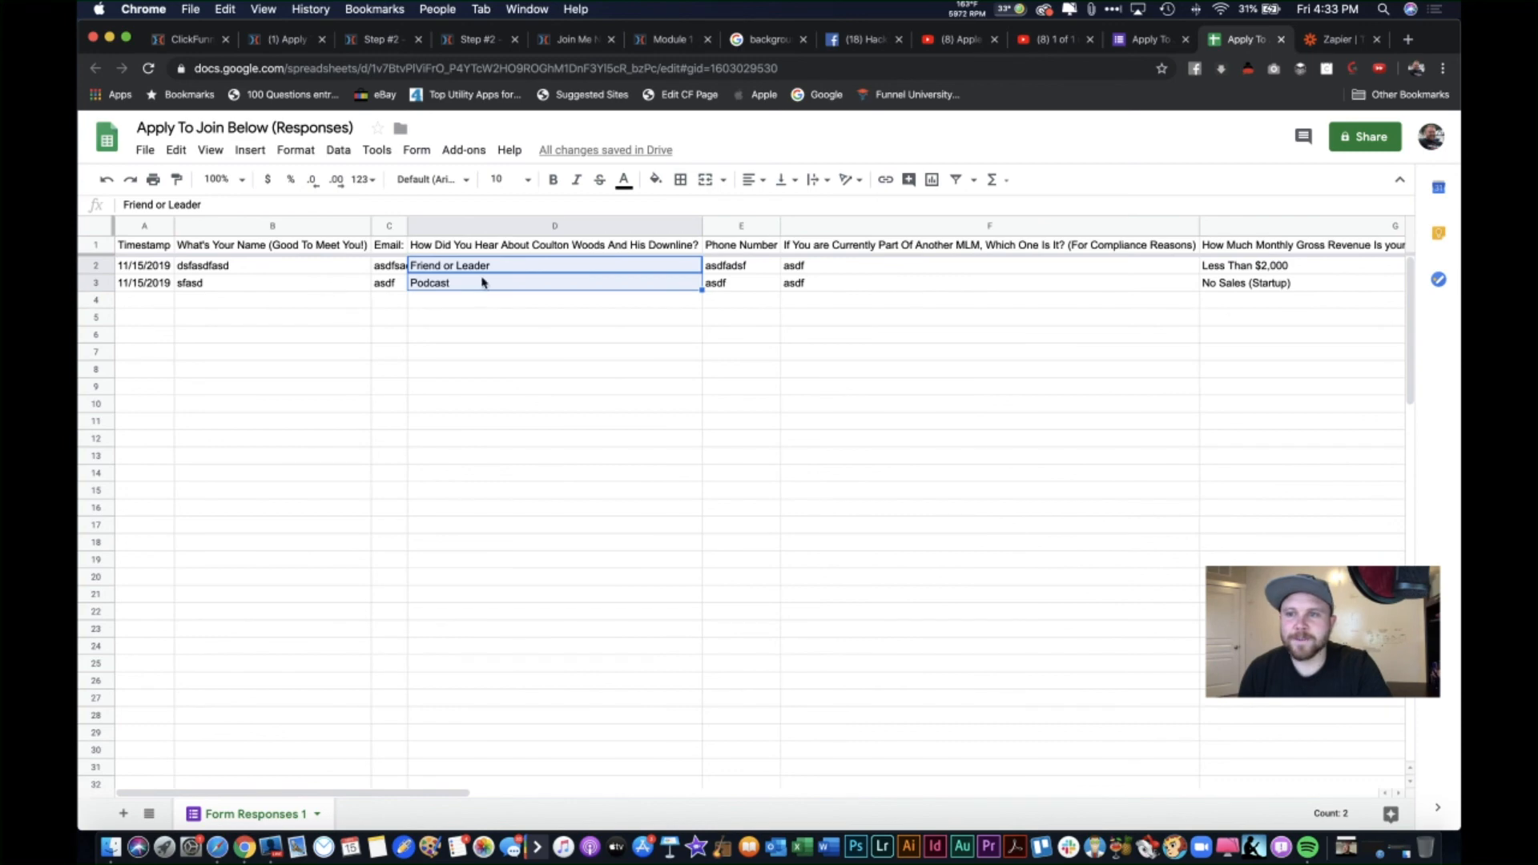
Step: Glance over Zapier, the Google Form and the page editors, then return to the funnel's step overview
left_click(1332, 39)
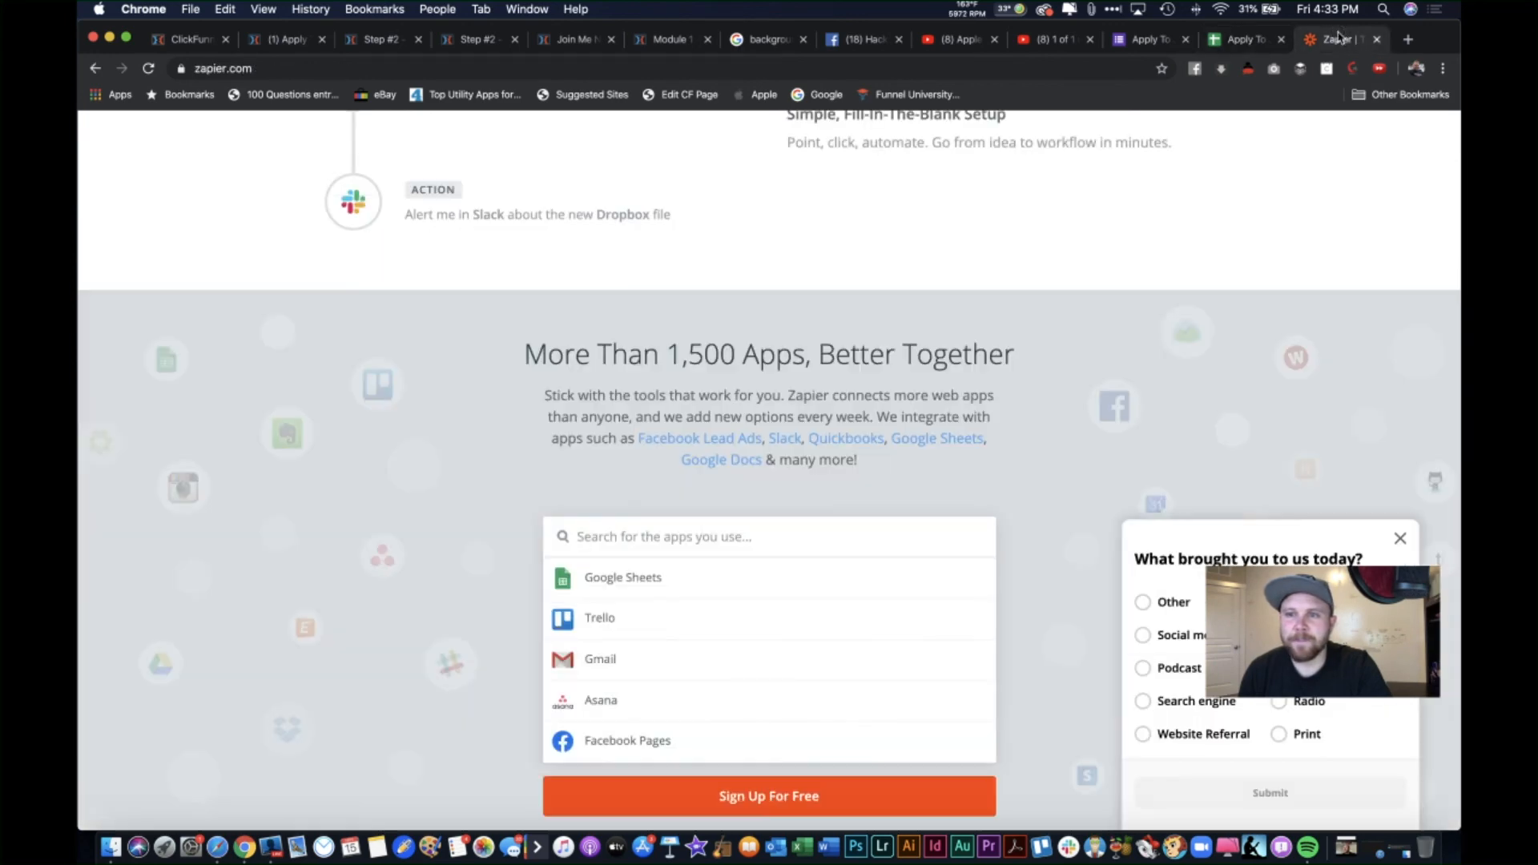
left_click(1142, 40)
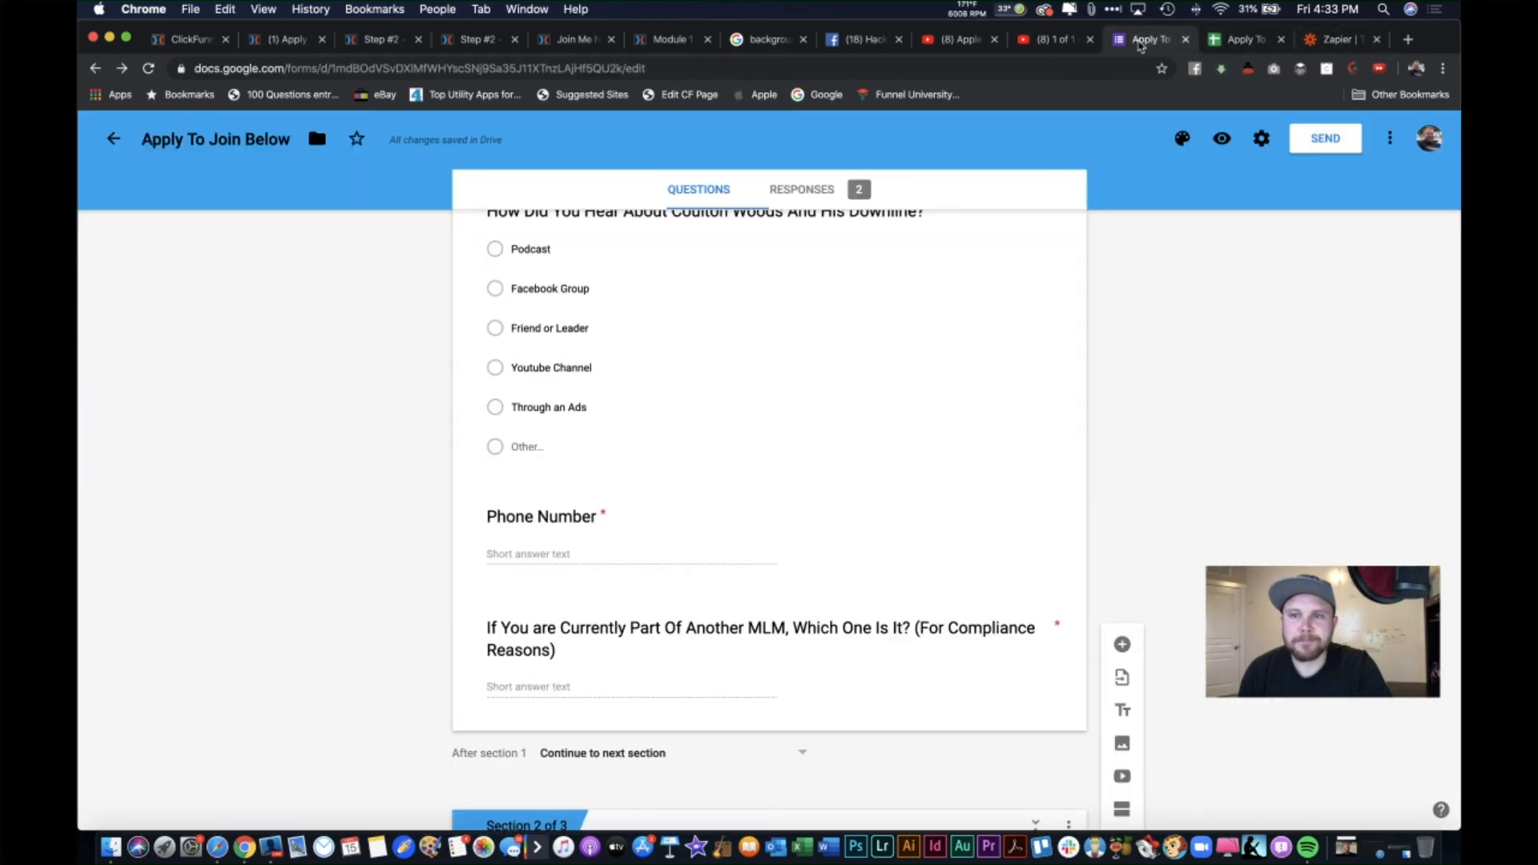
left_click(394, 39)
left_click(457, 40)
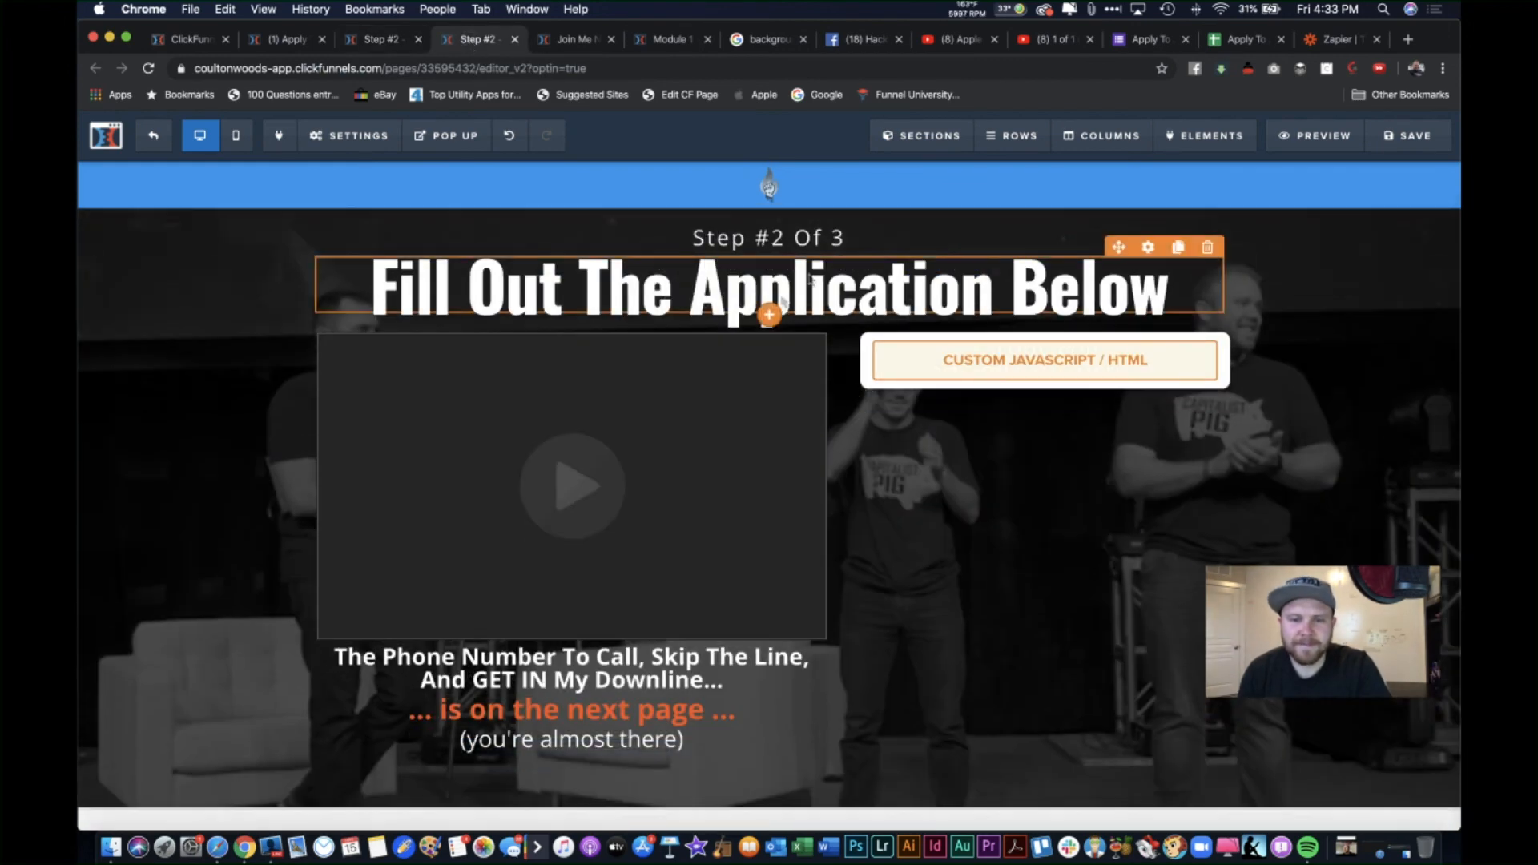
scroll(787, 316, "down", 3)
scroll(787, 315, "down", 2)
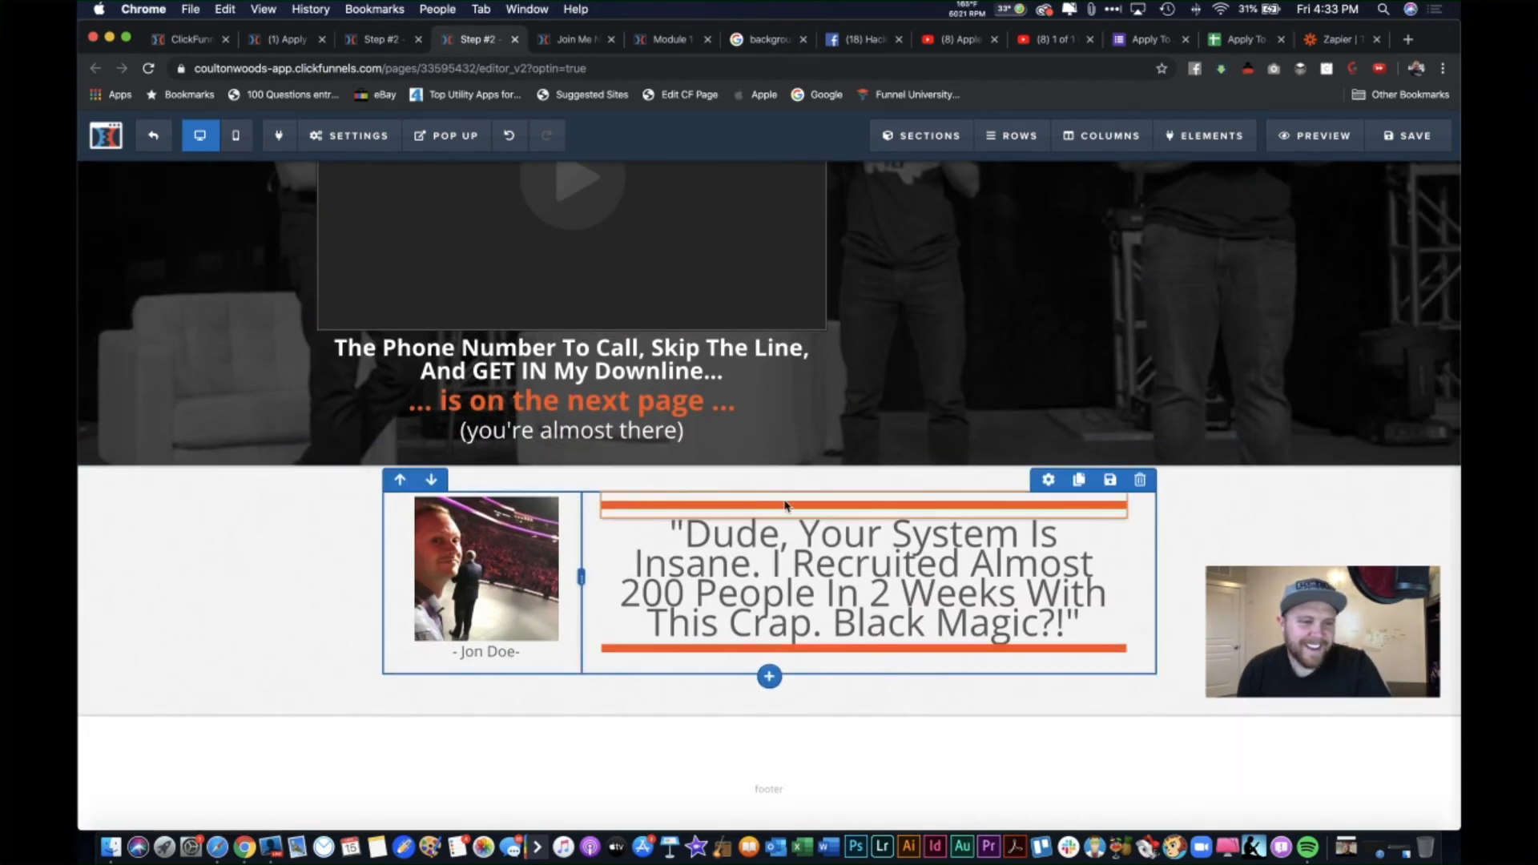
scroll(858, 328, "up", 5)
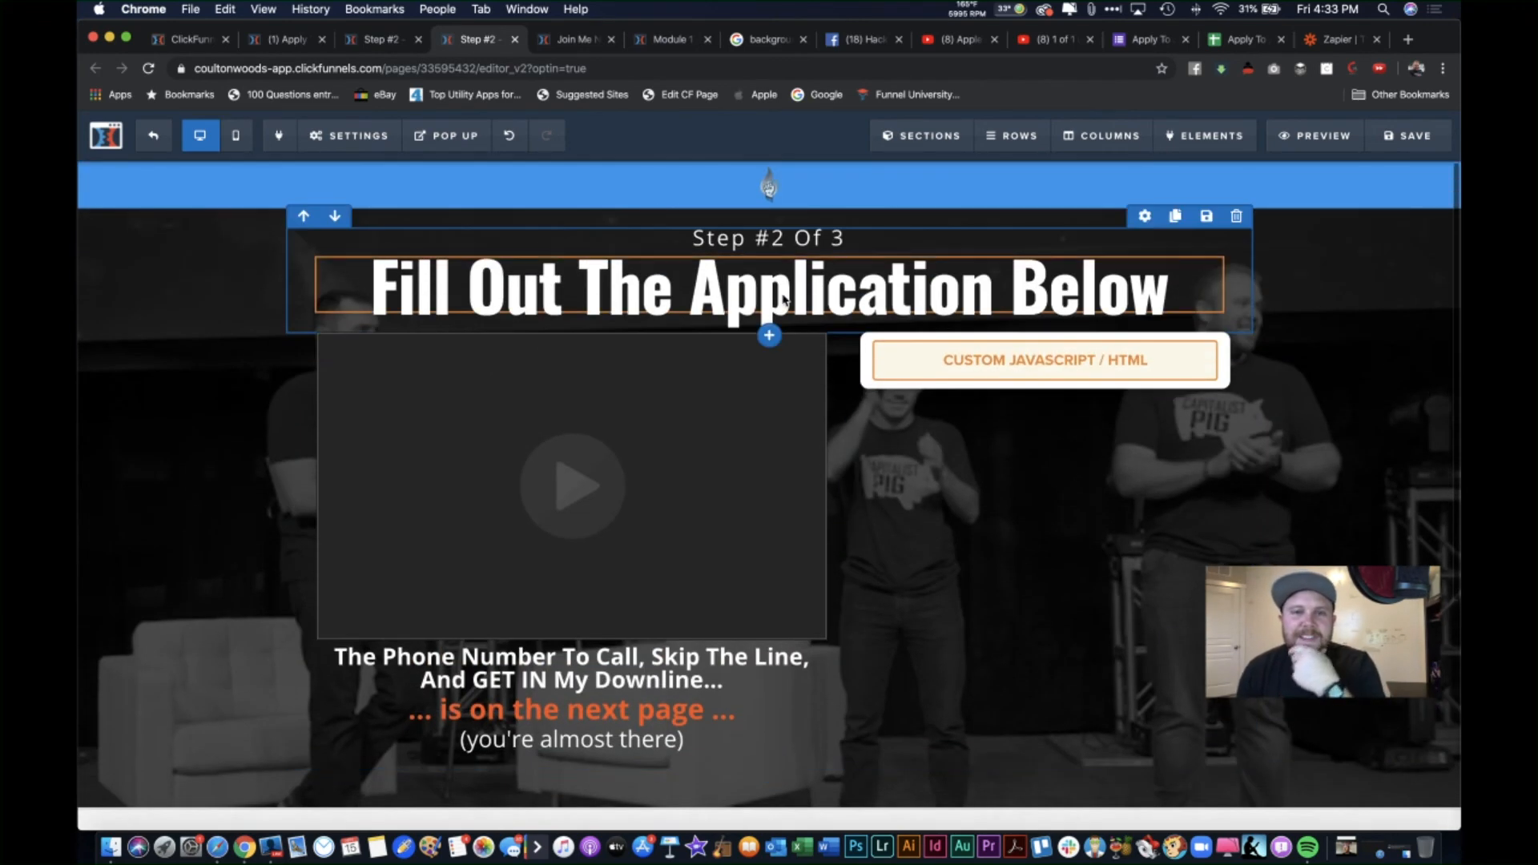
left_click(583, 40)
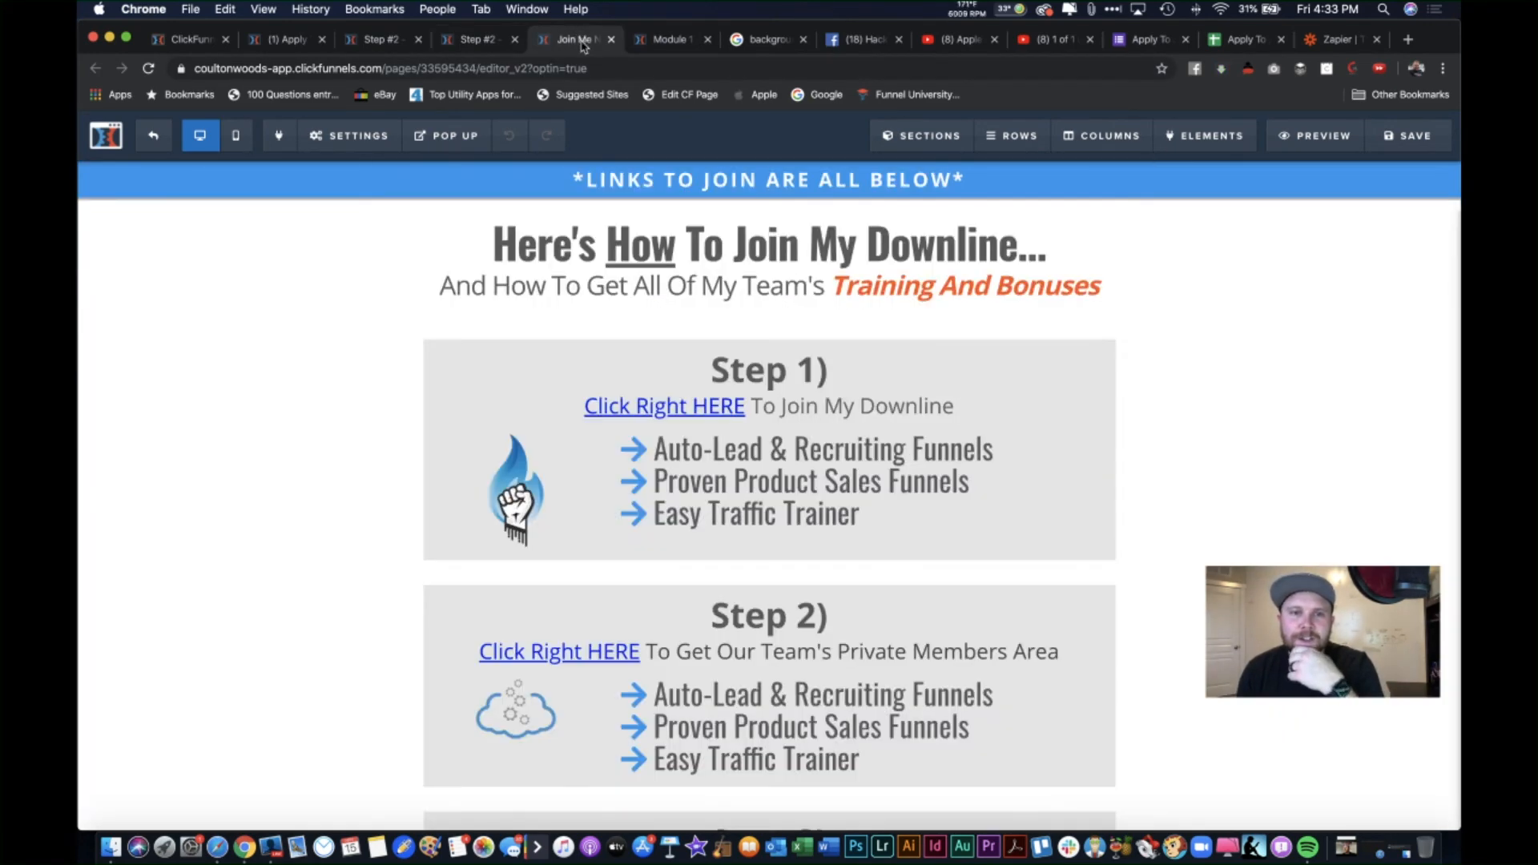
left_click(672, 40)
left_click(587, 42)
left_click(485, 40)
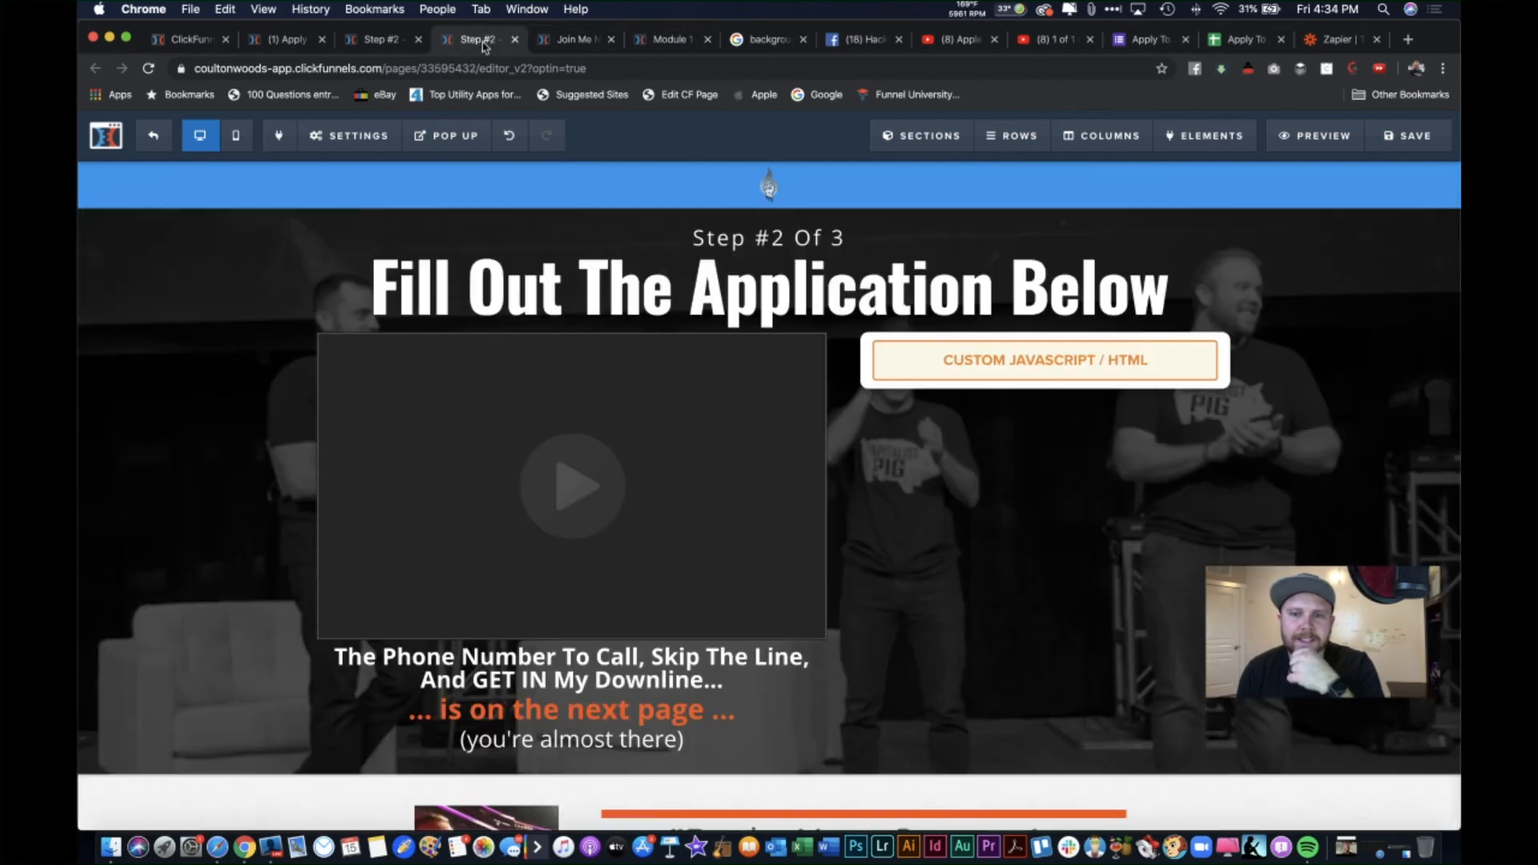
left_click(190, 39)
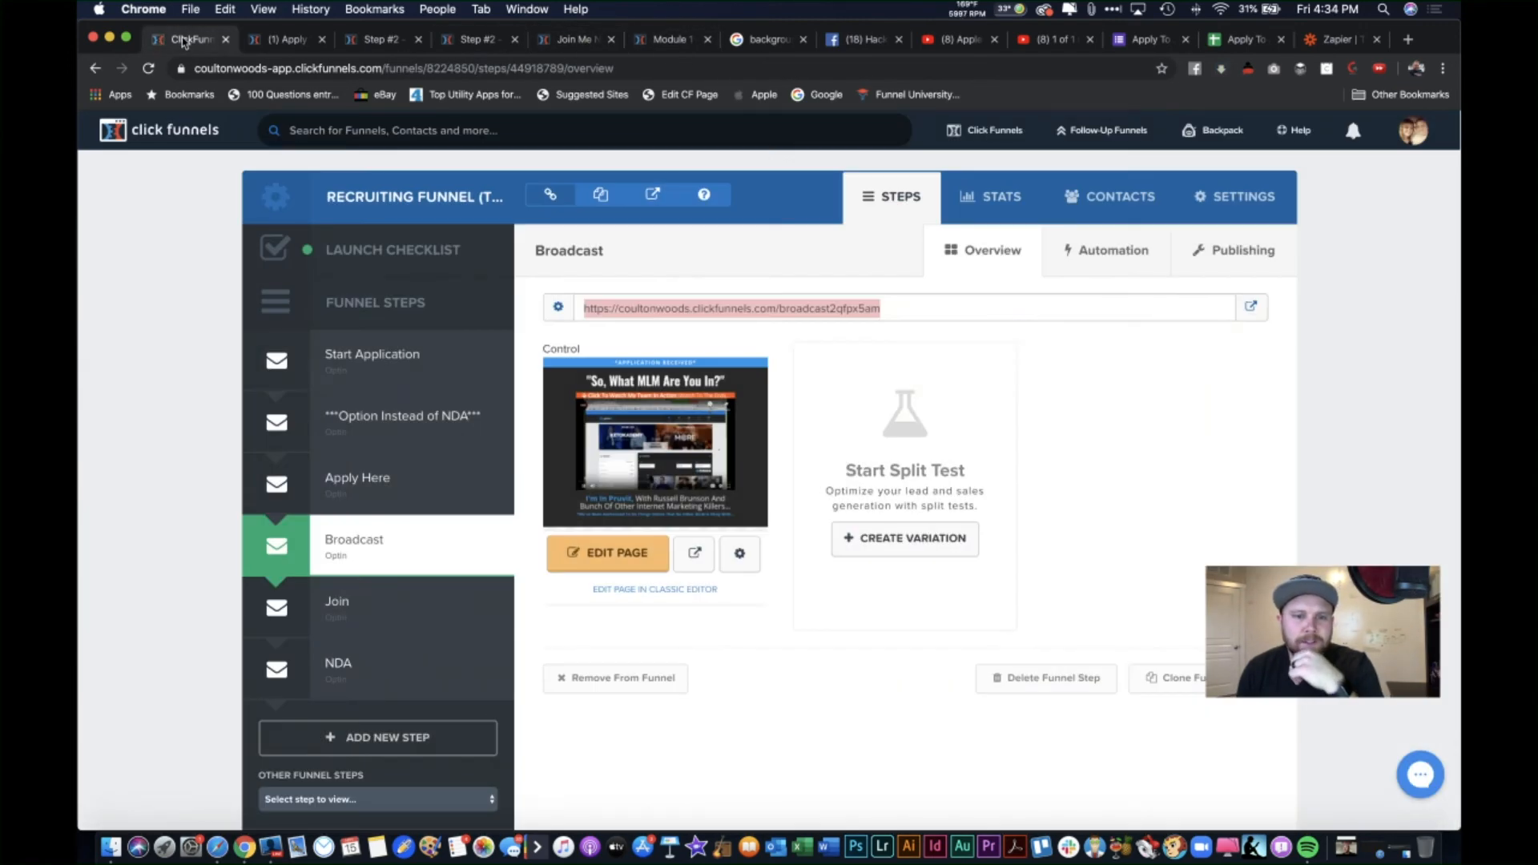
Step: Open the Broadcast page editor and place its tab beside the Step tabs
left_click(588, 560)
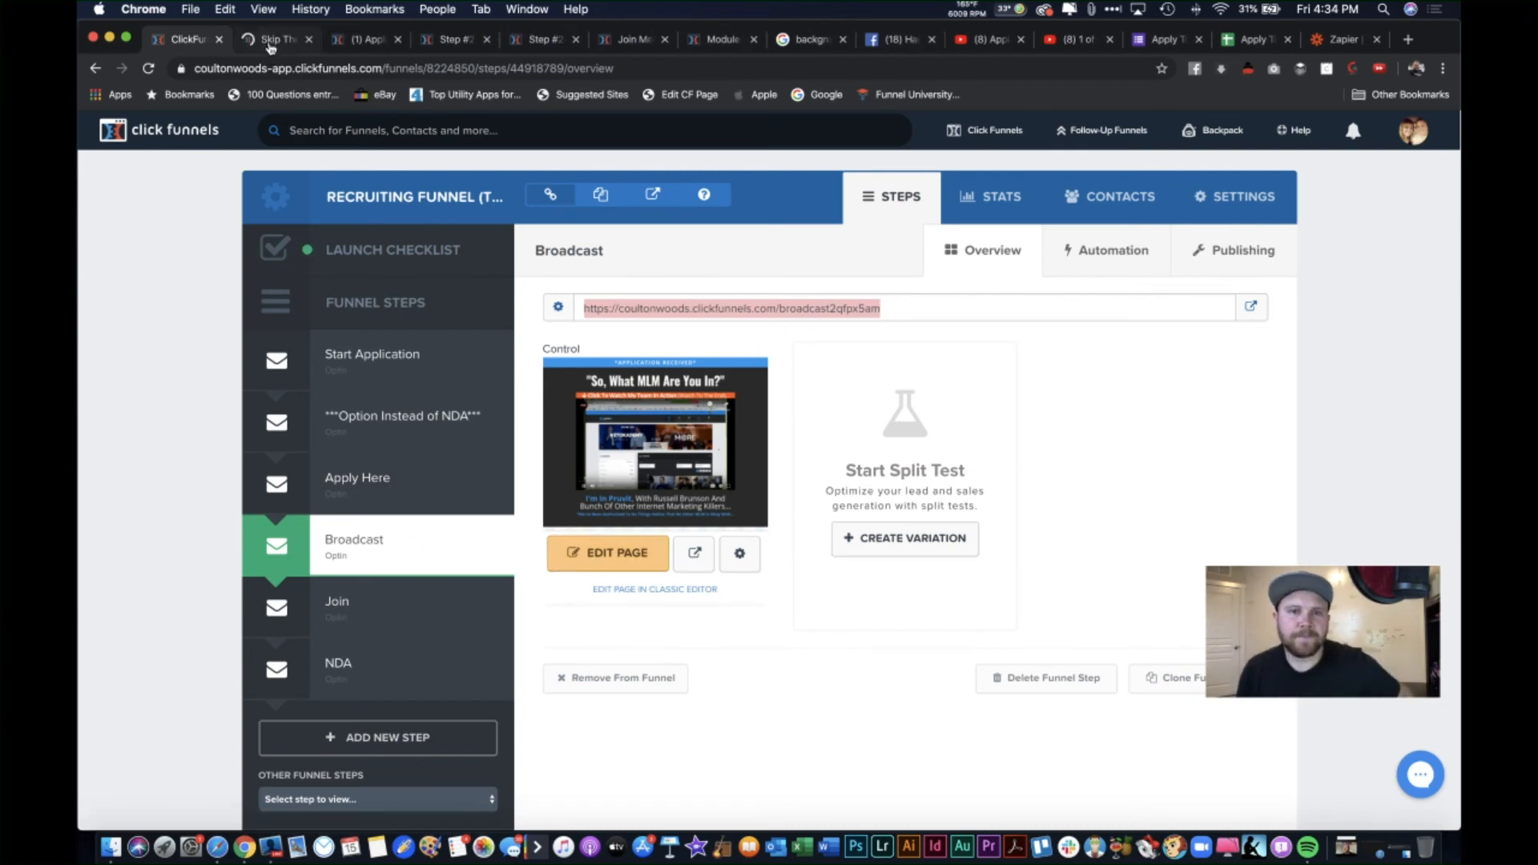
left_click(501, 42)
left_click_drag(502, 48, 553, 42)
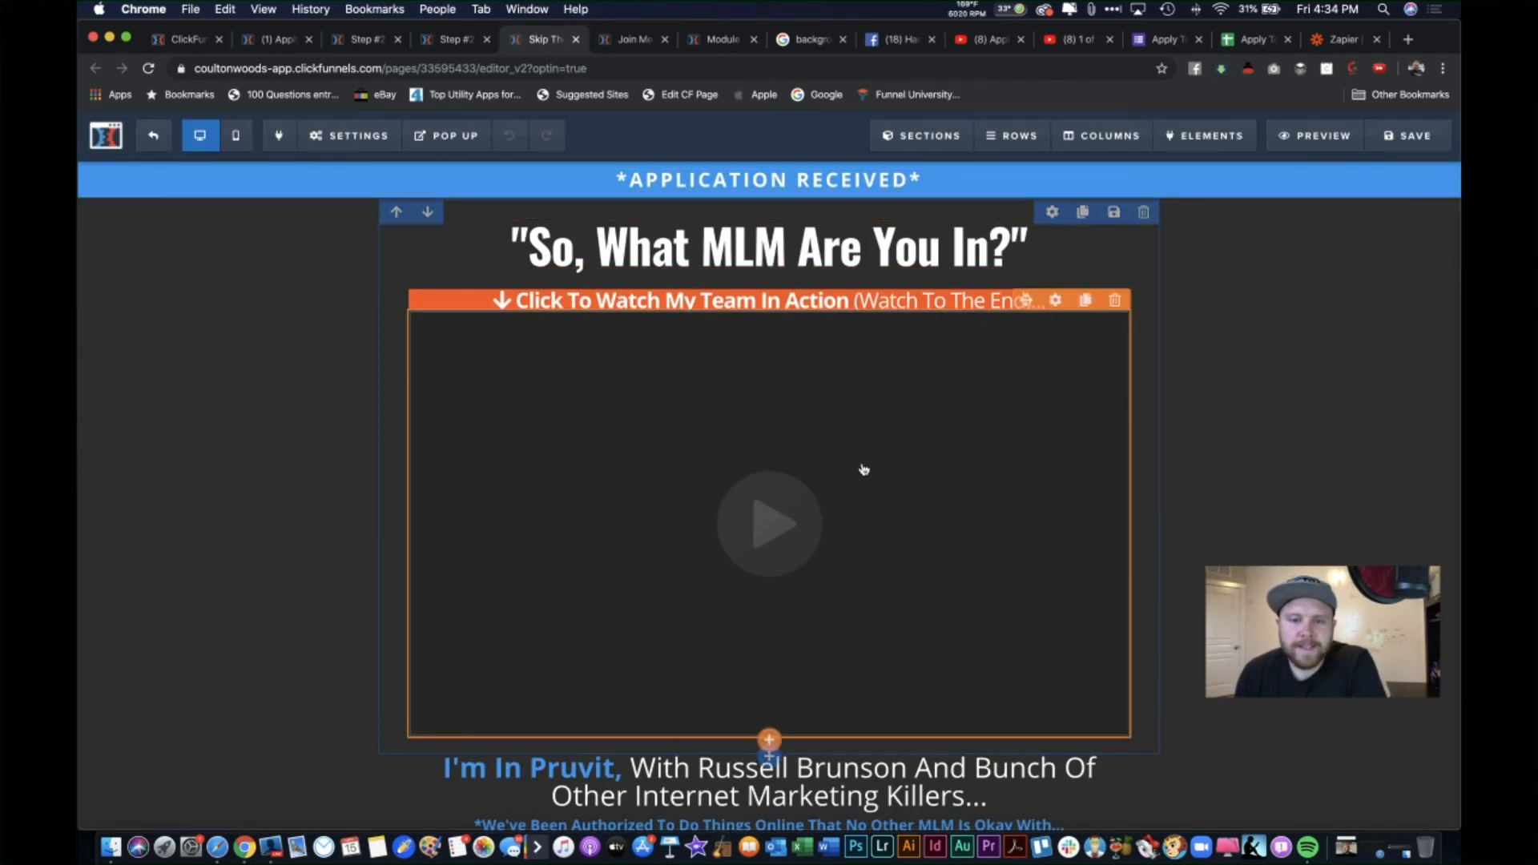
scroll(561, 625, "down", 3)
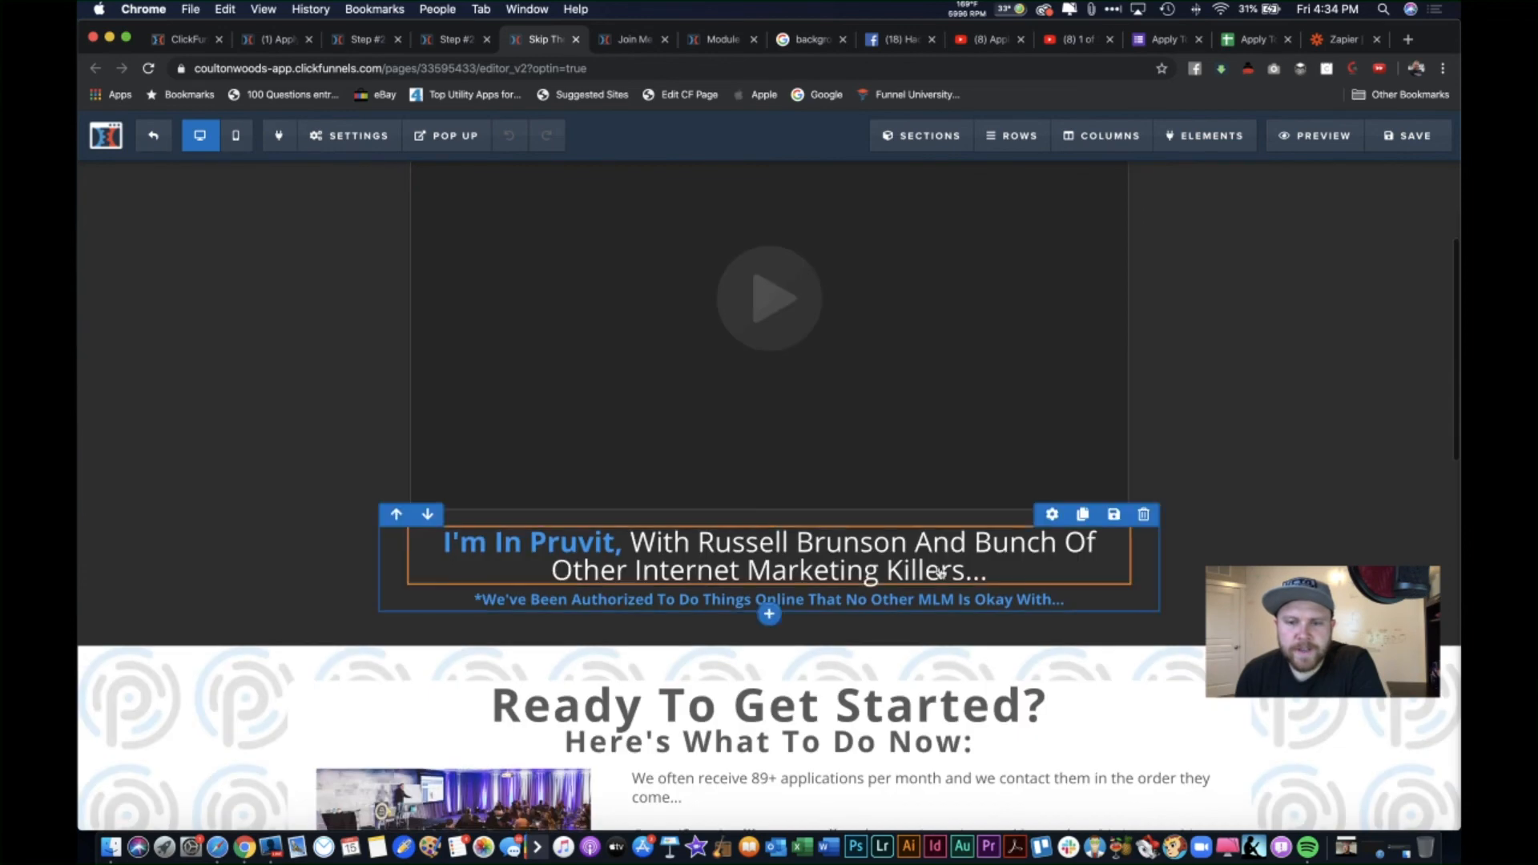
scroll(369, 569, "up", 3)
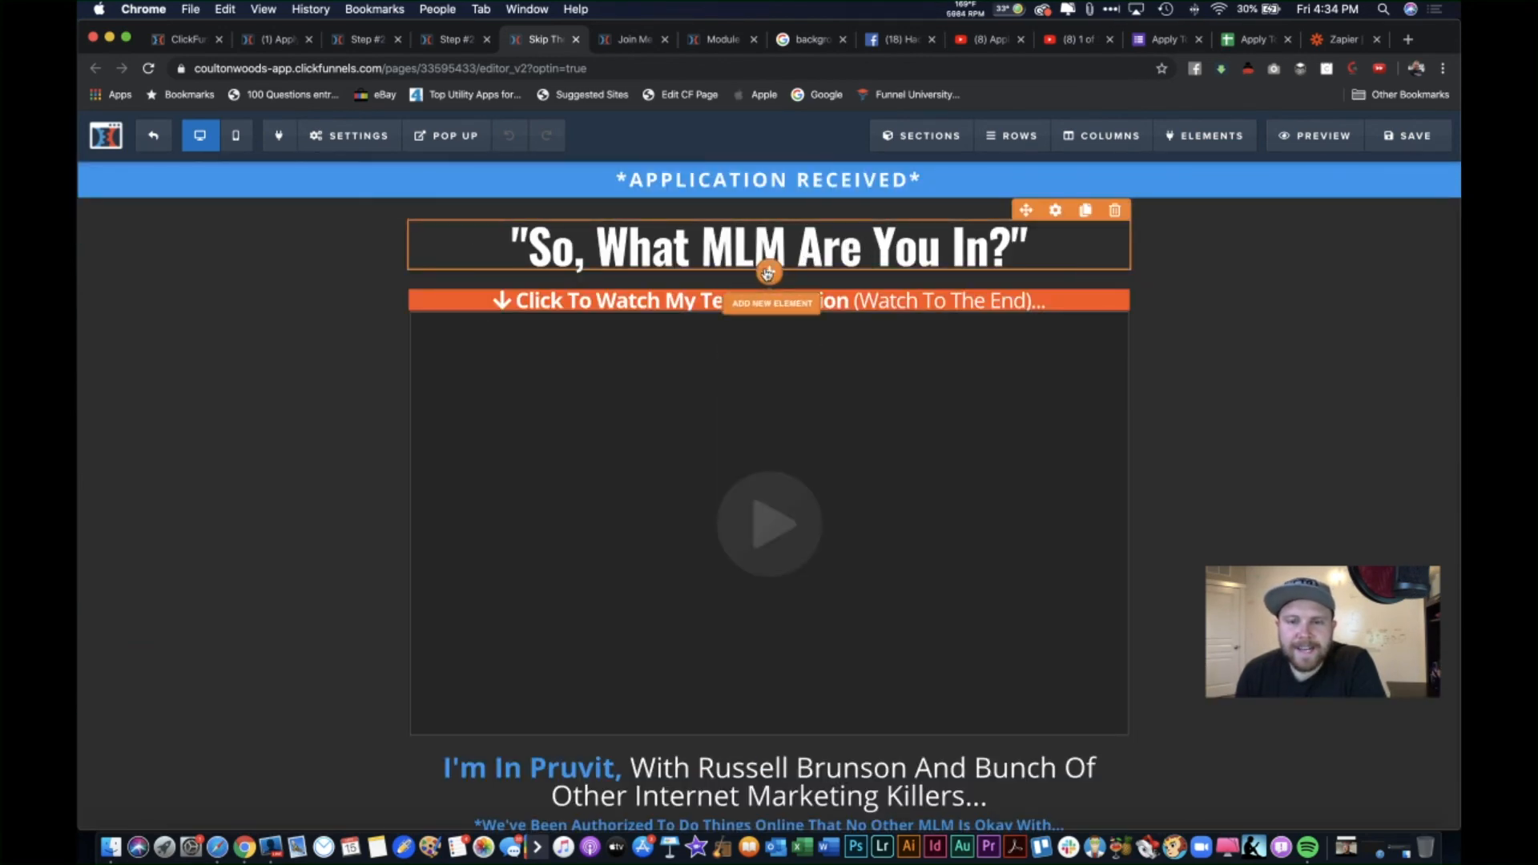
Step: Add a white sub-headline above the orange video bar
left_click(772, 319)
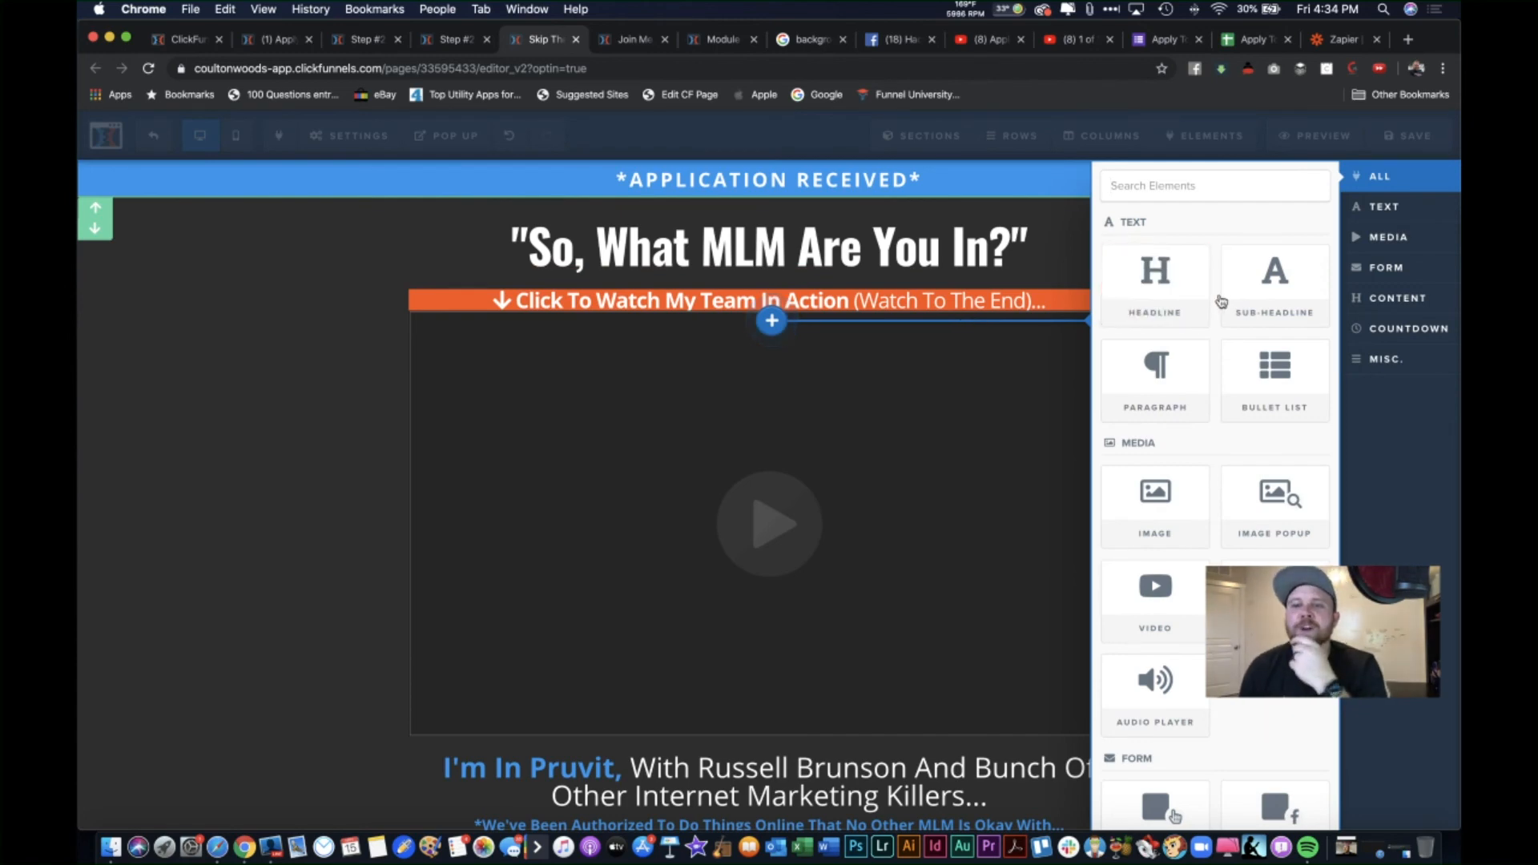
left_click(1275, 289)
left_click(796, 301)
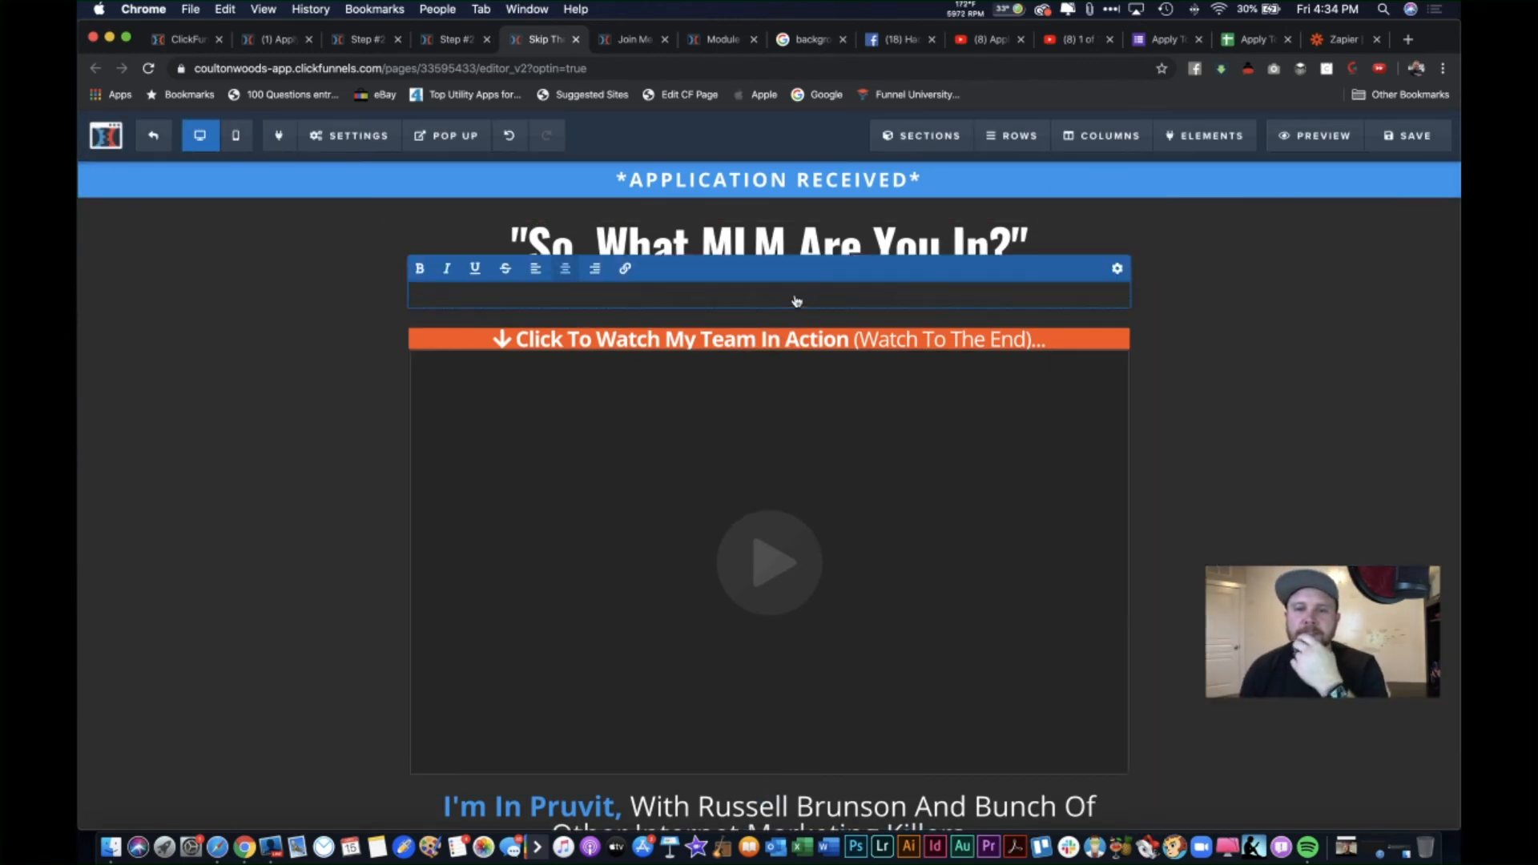
left_click(1118, 269)
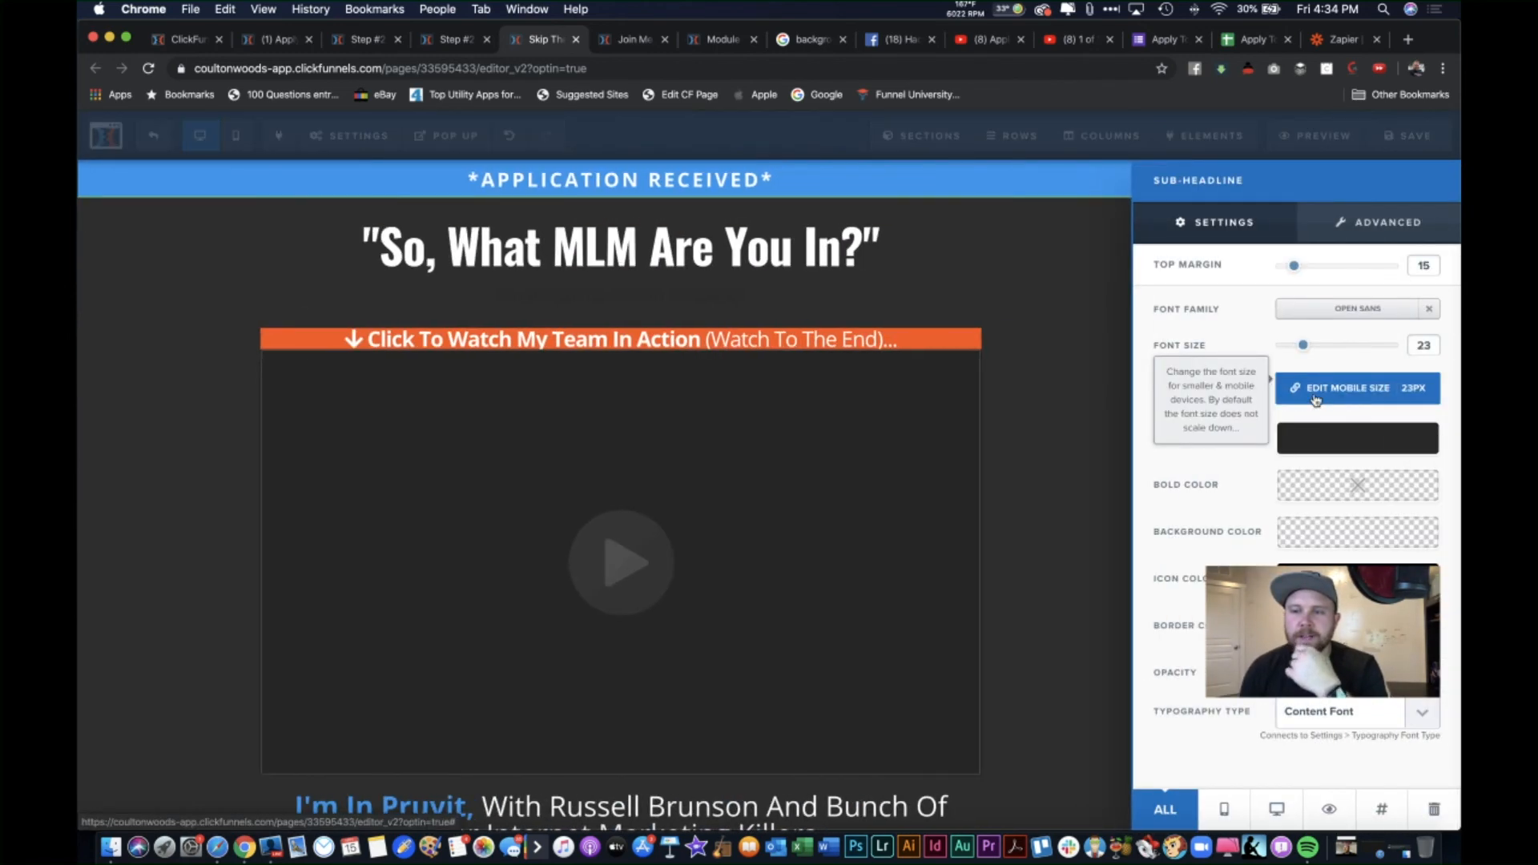
left_click(1332, 430)
left_click(1264, 497)
left_click(934, 275)
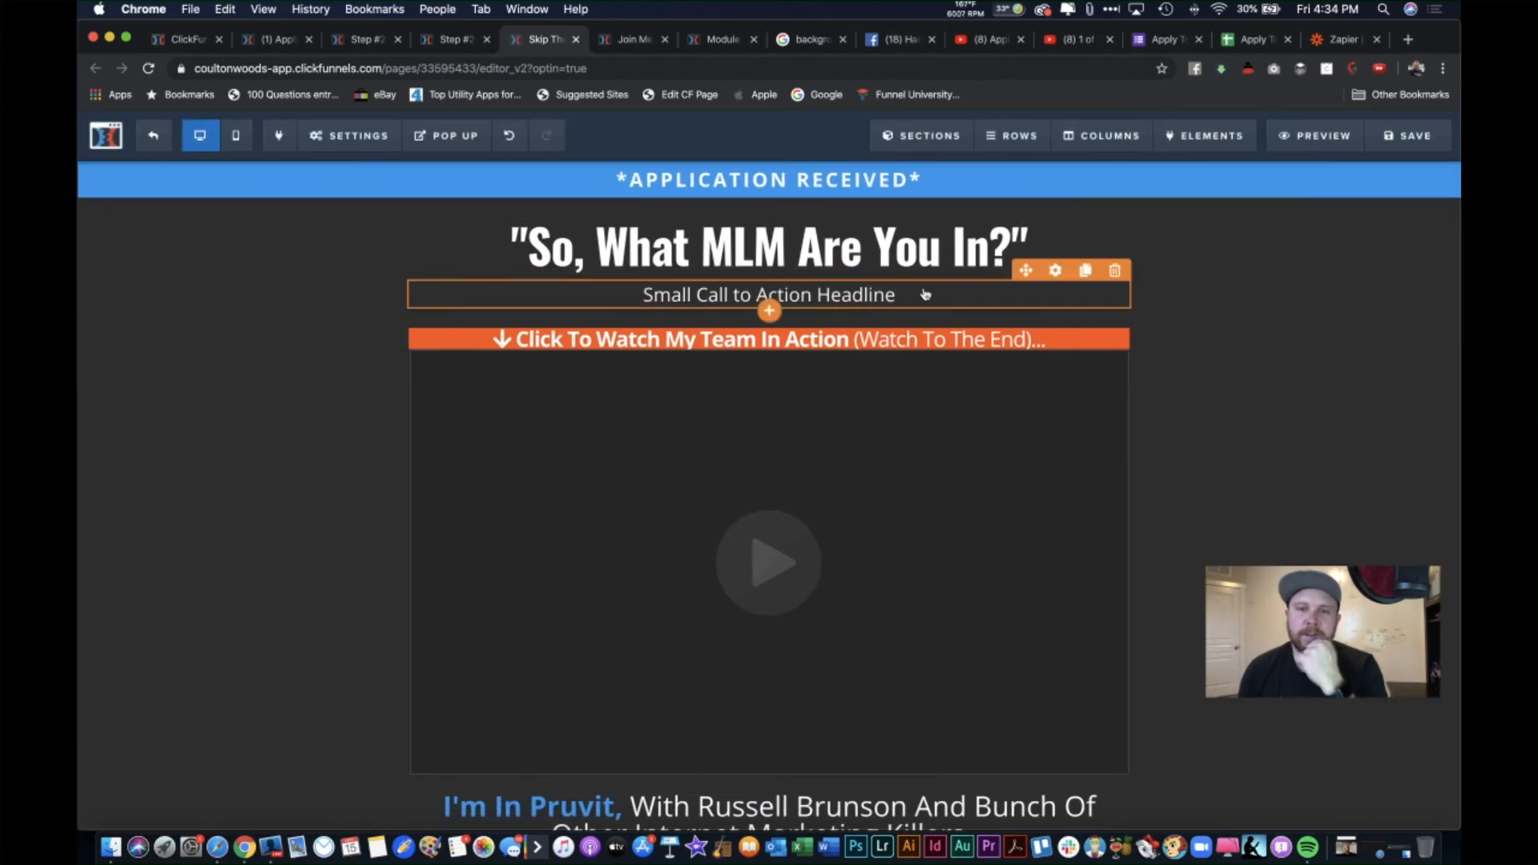
Step: Write the sub-headline introducing the presenter's video about the MLM, with Text Transform set to Capitalize
left_click(901, 293)
key("super+a")
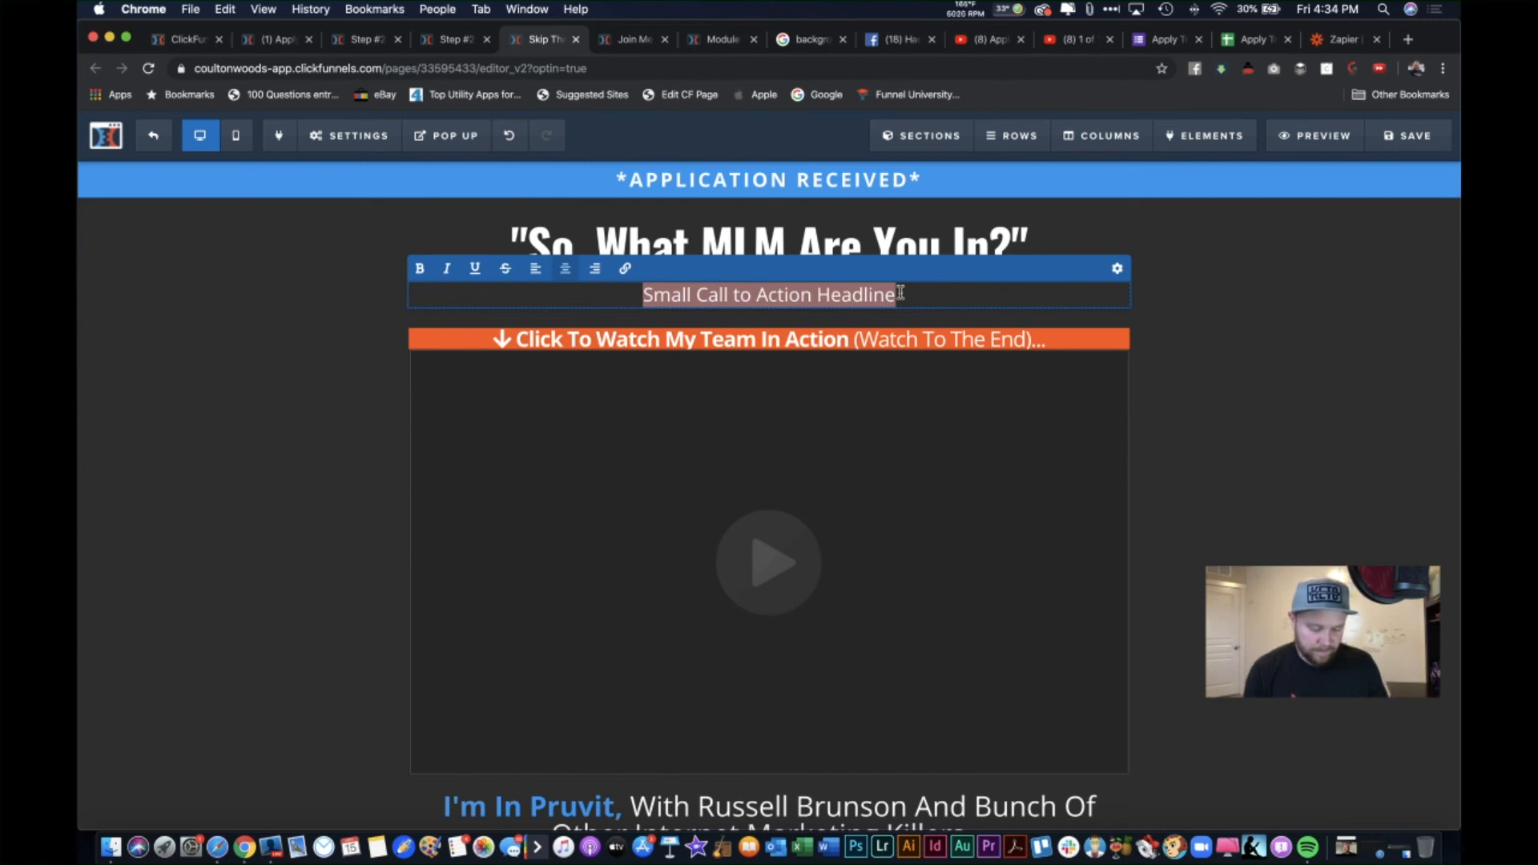
type("Here is")
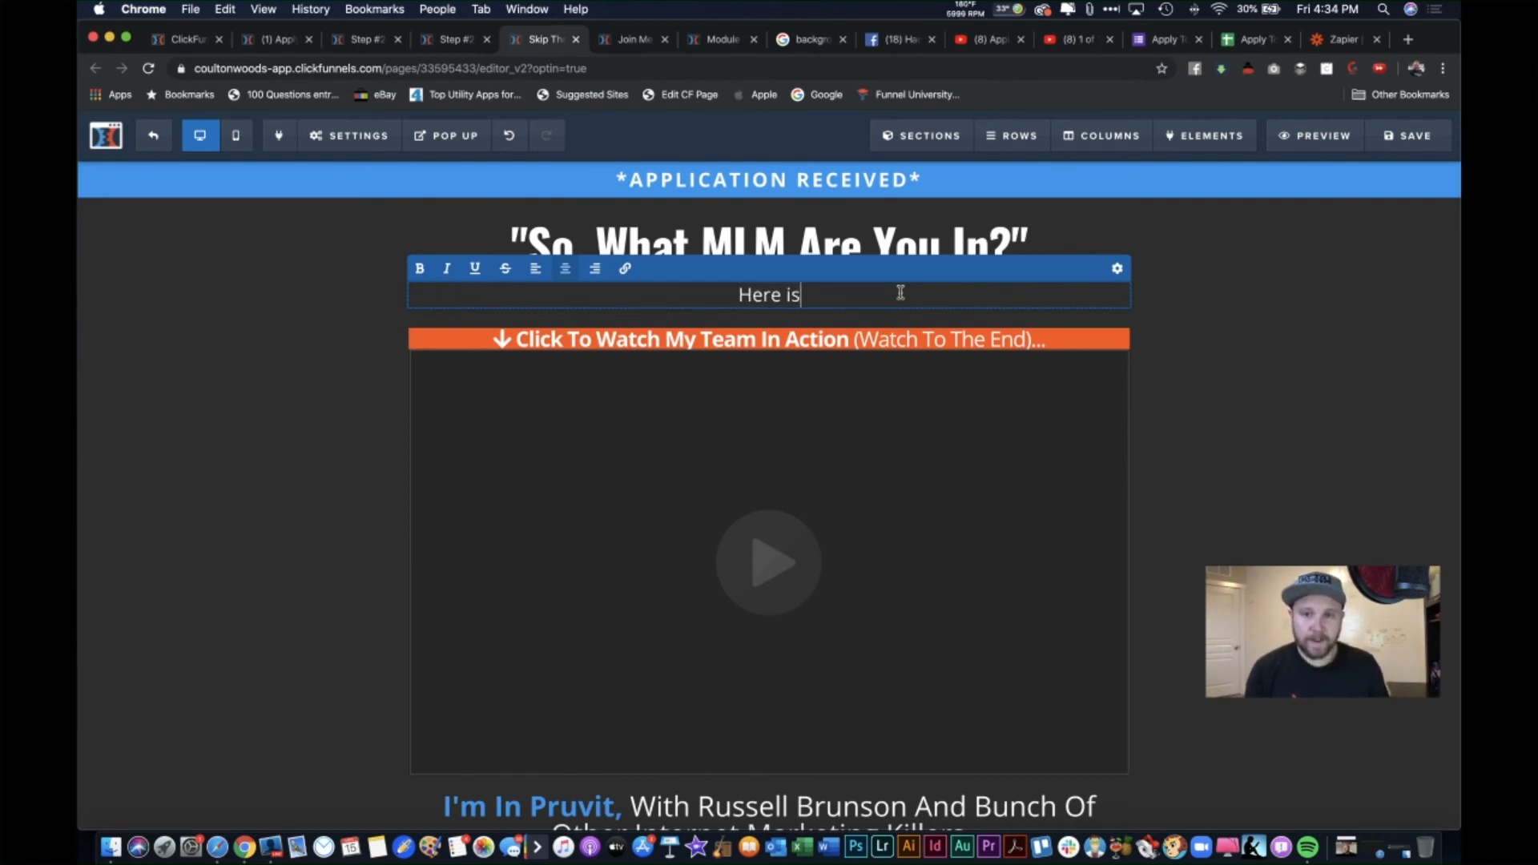
type(" a vi")
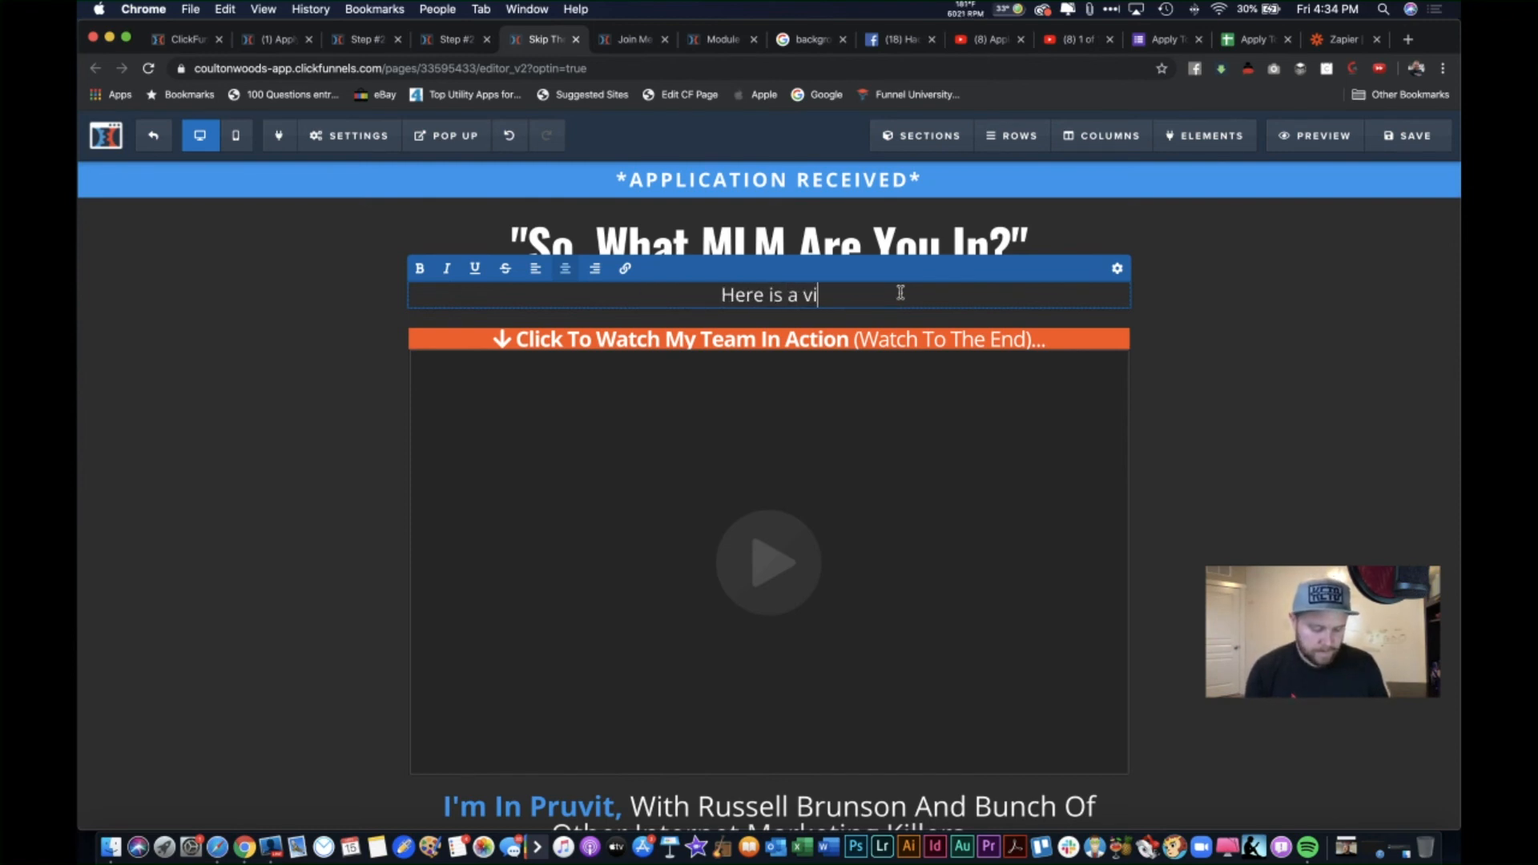
type("deo from Steve")
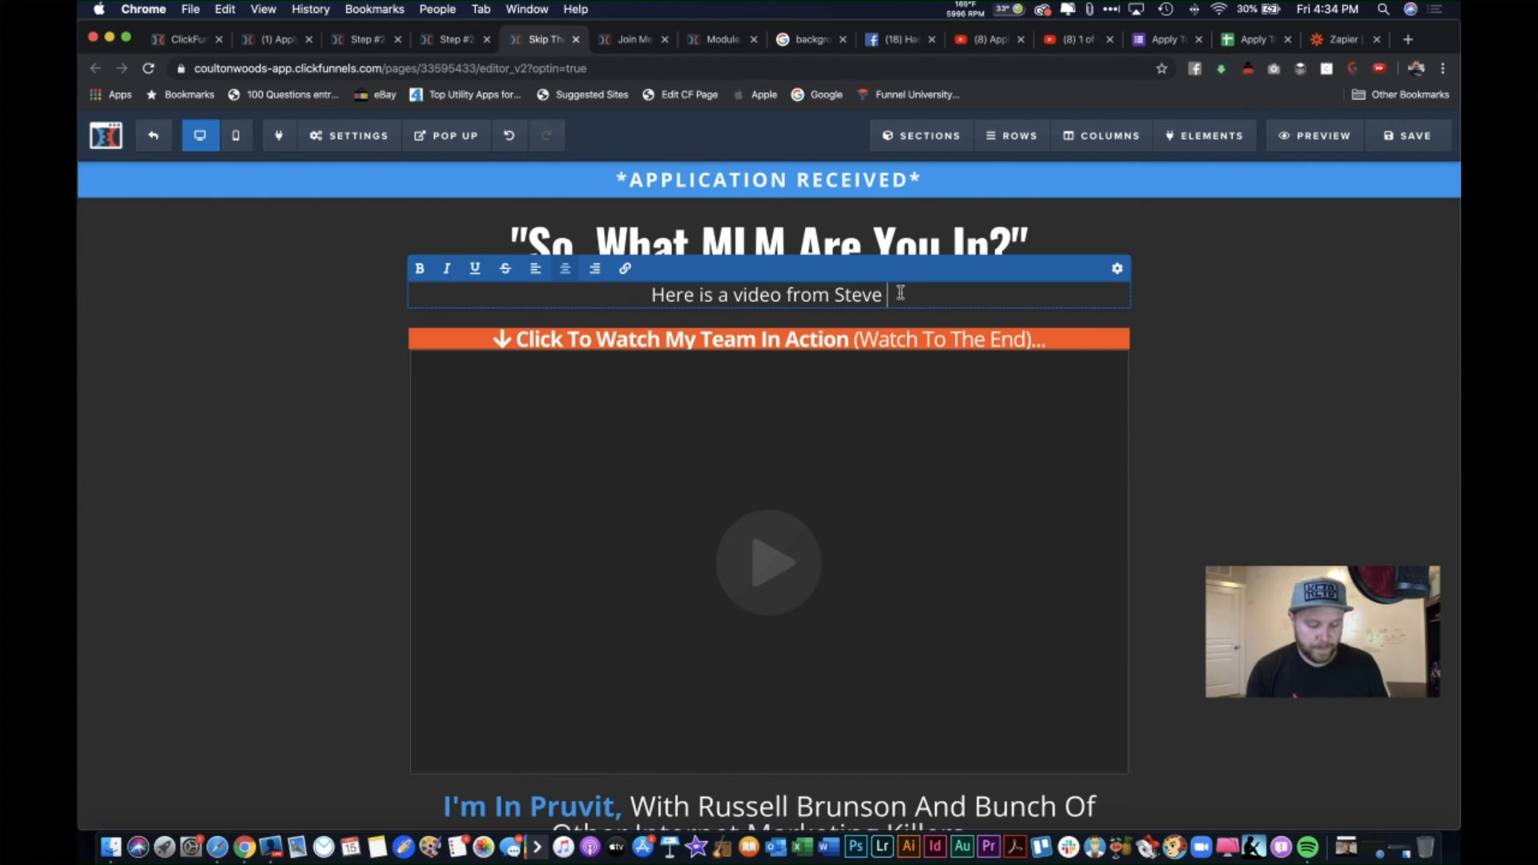
type(" where he t")
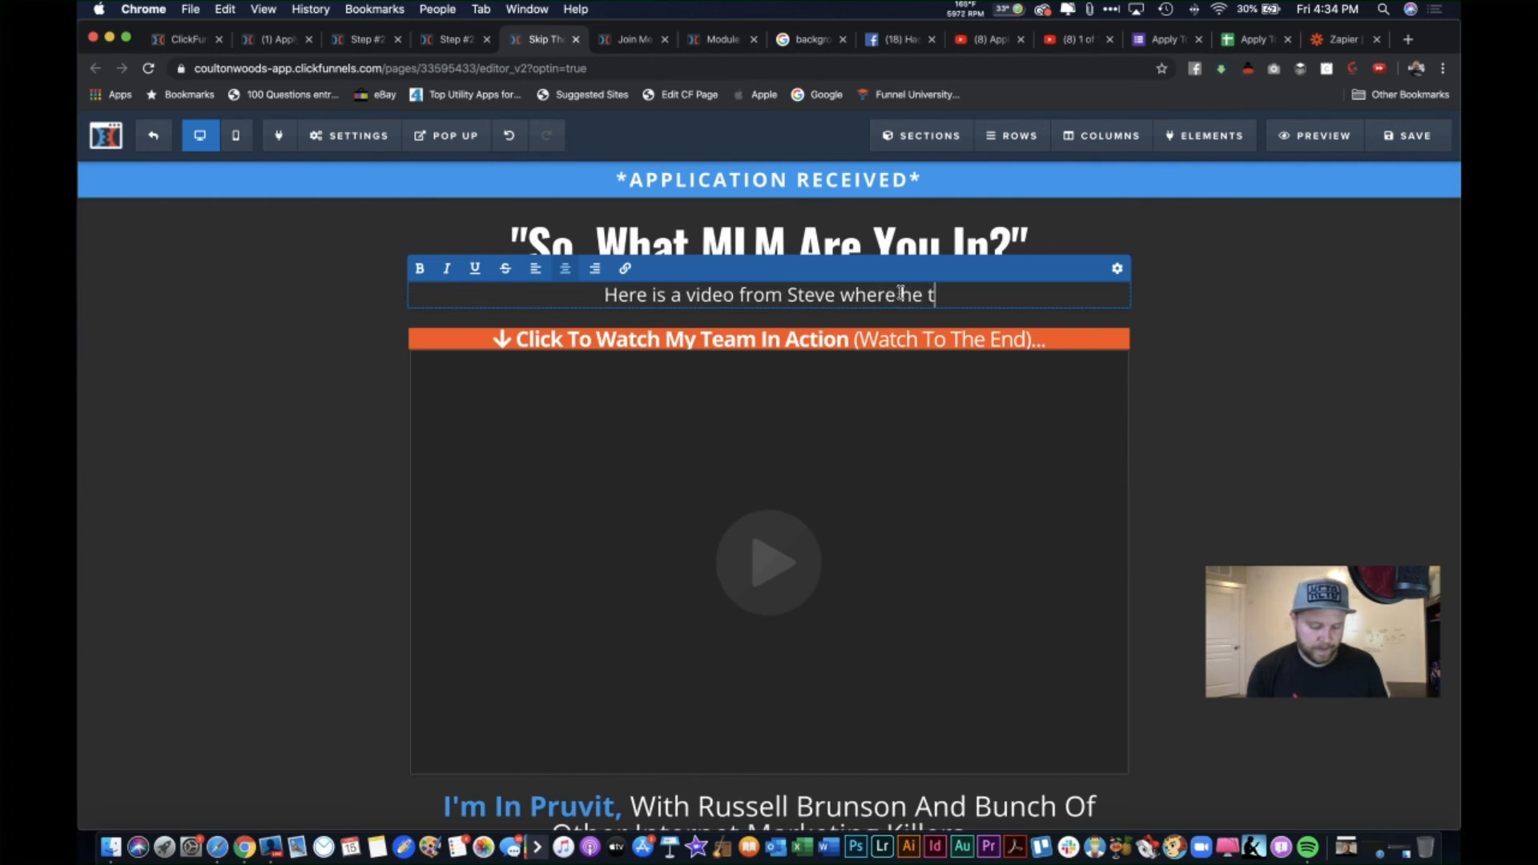
type("alks about t")
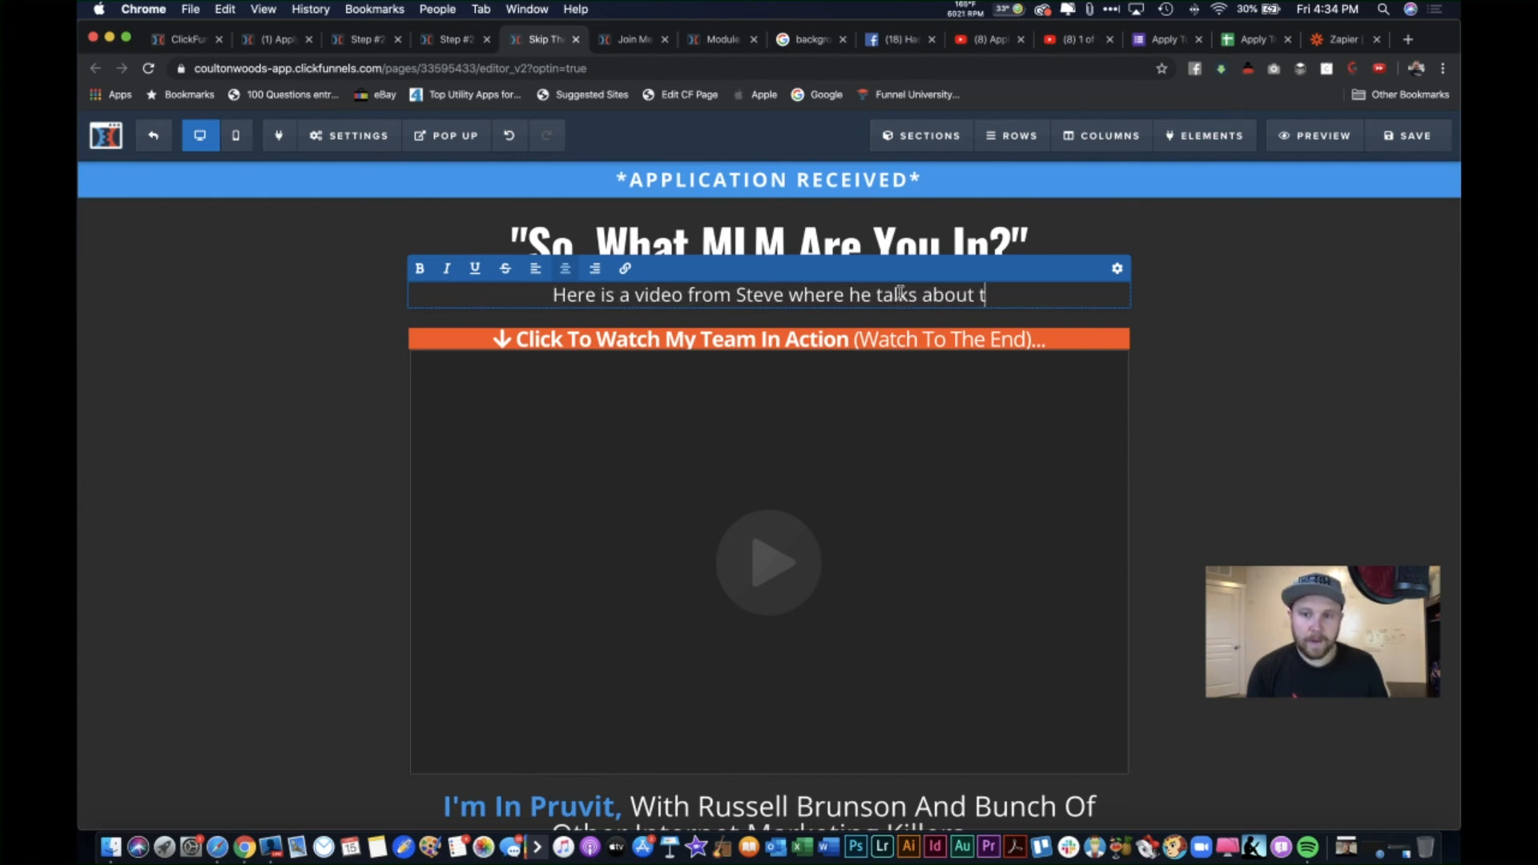
type("he mlm we ")
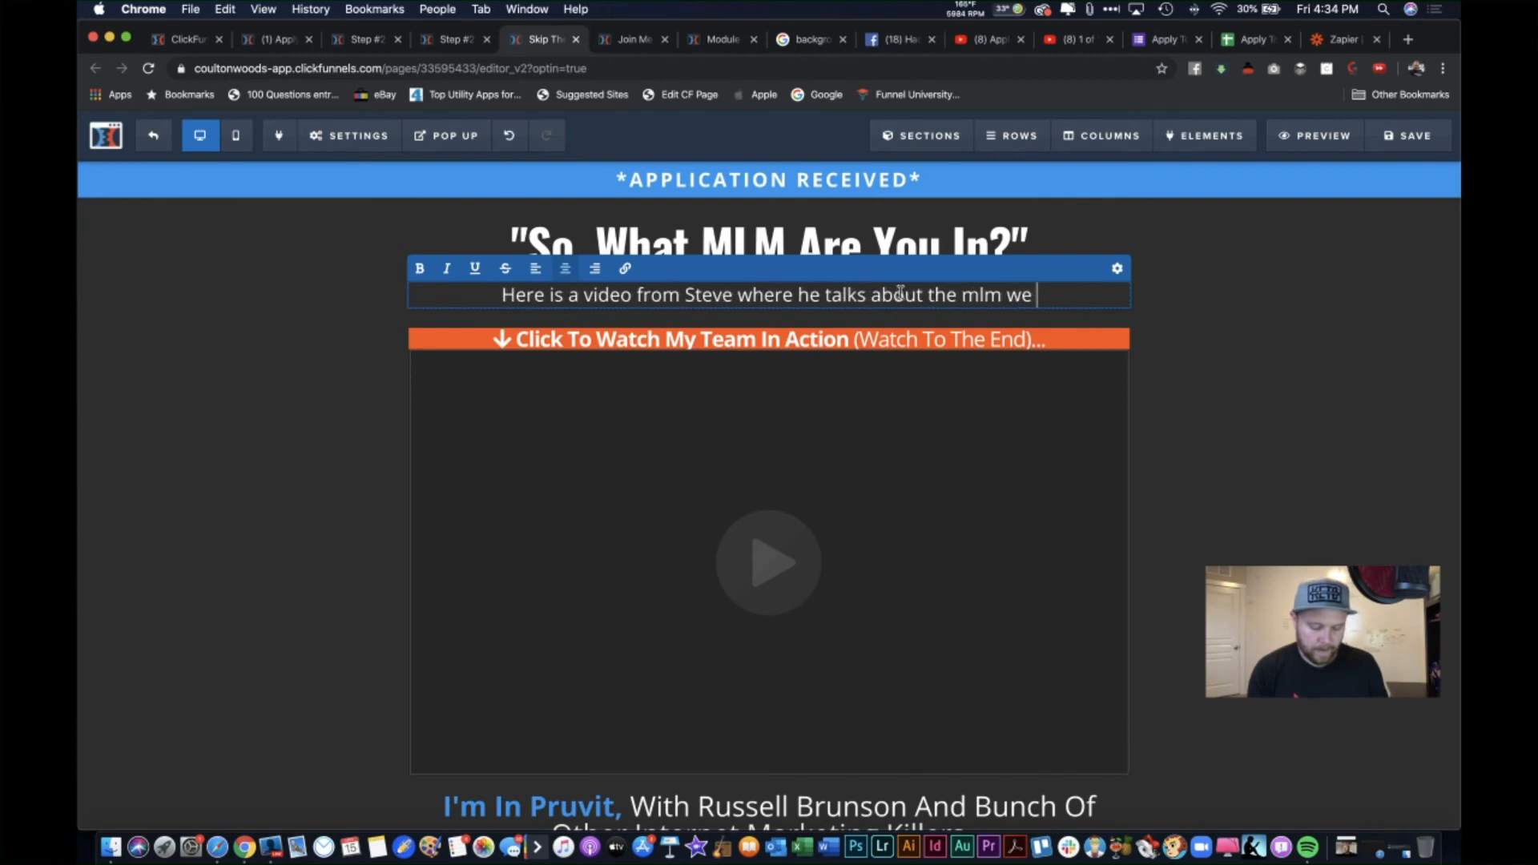
type("are in...")
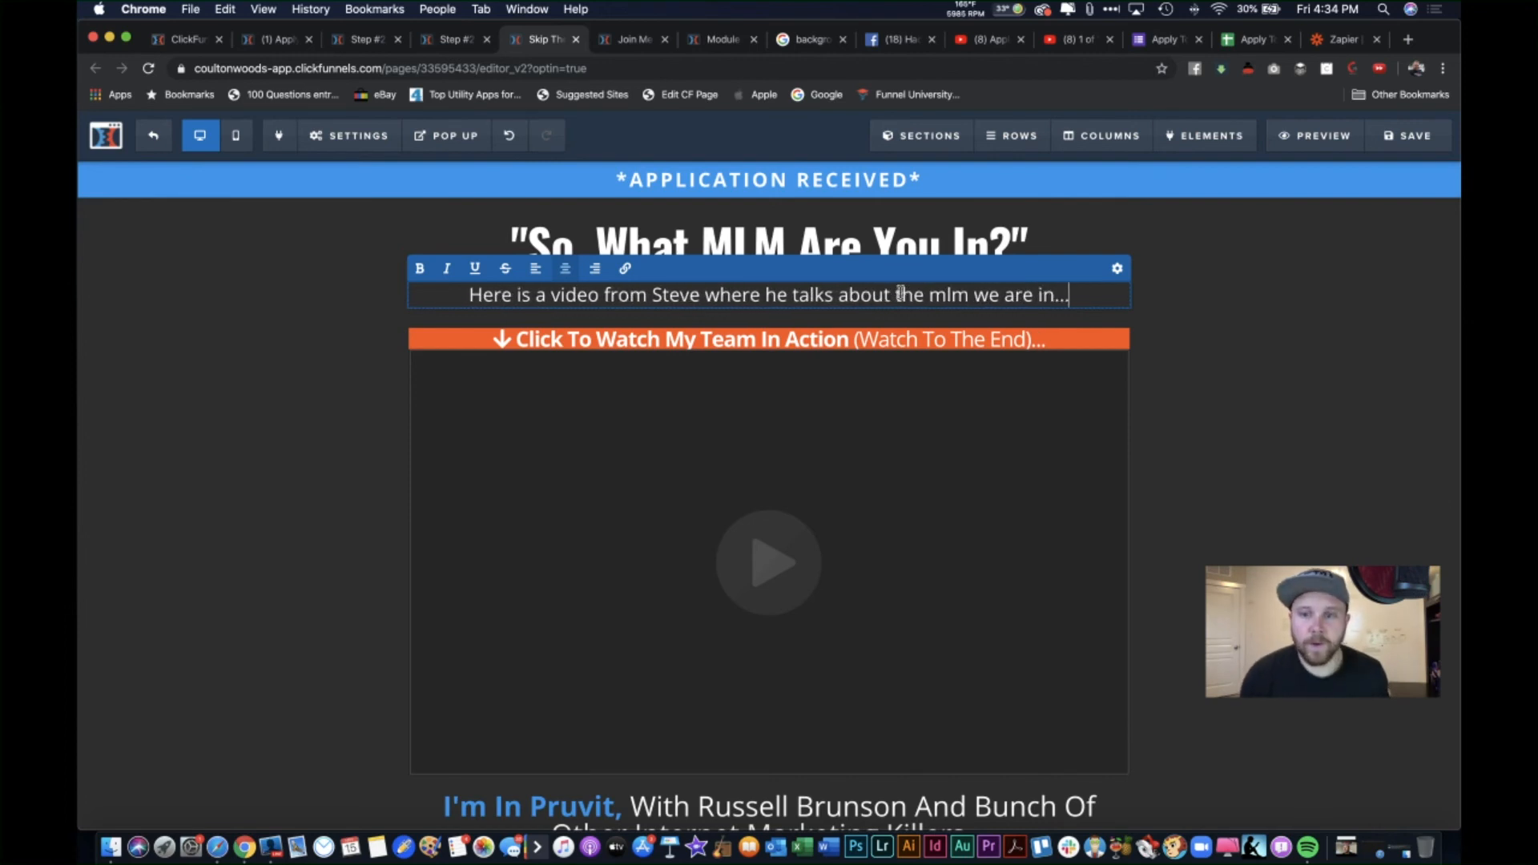
left_click(1117, 269)
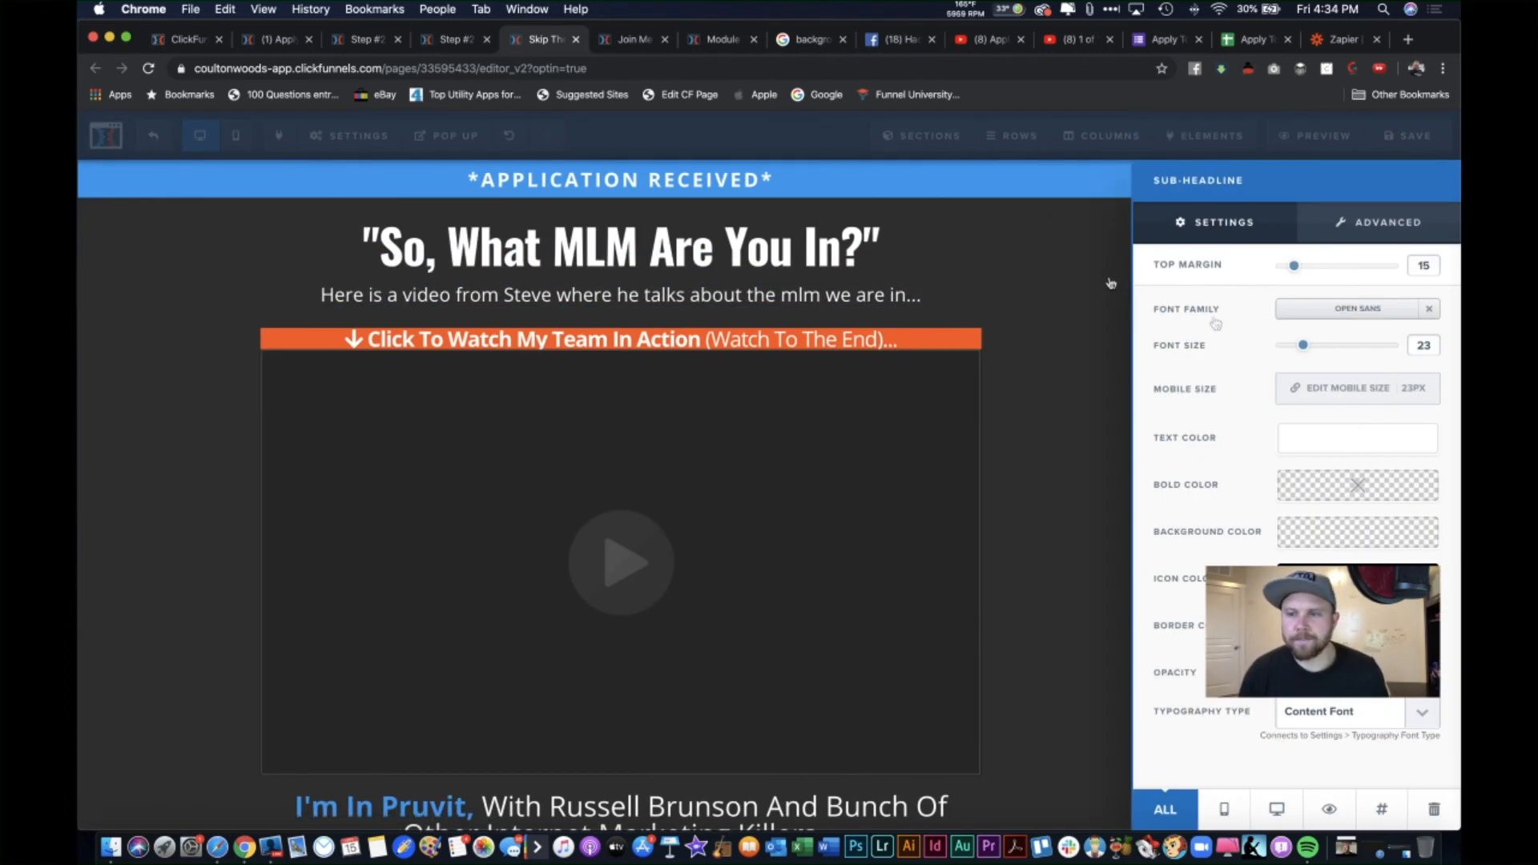
left_click(1383, 222)
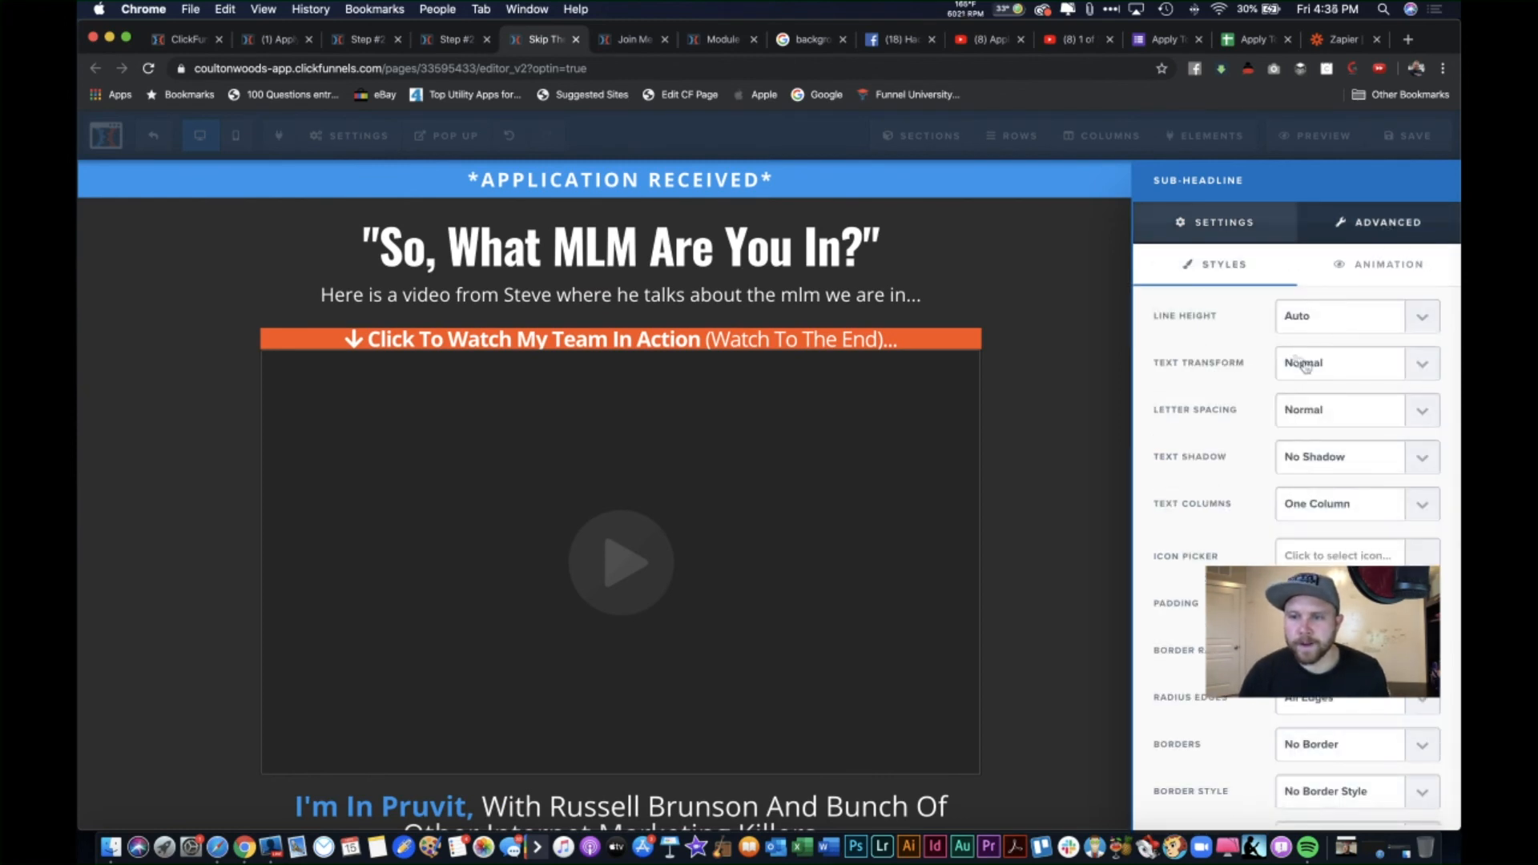
left_click(1347, 374)
left_click(1360, 414)
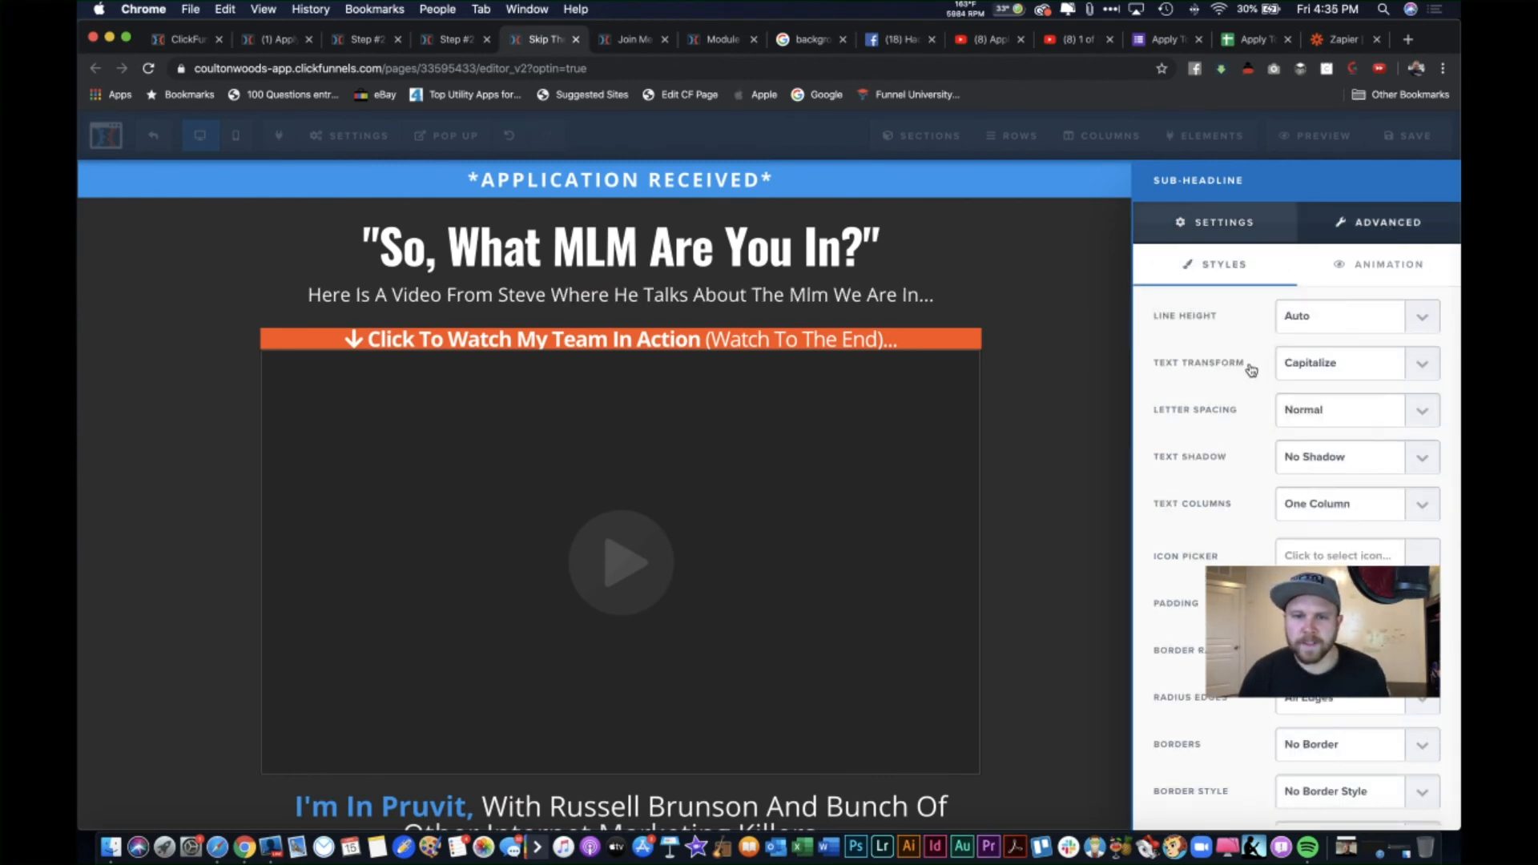
left_click(1232, 232)
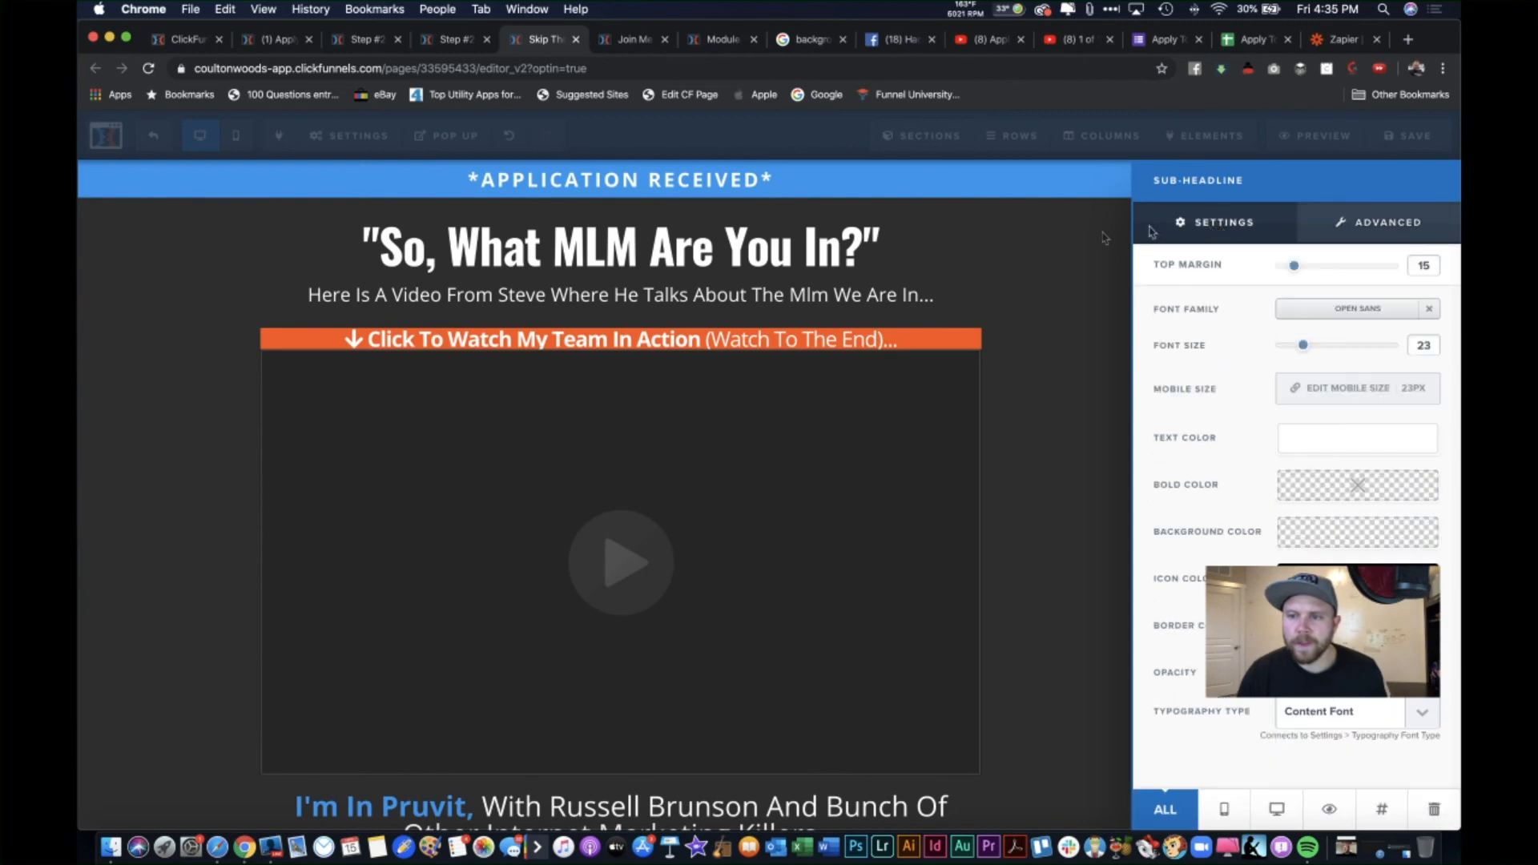
left_click(997, 296)
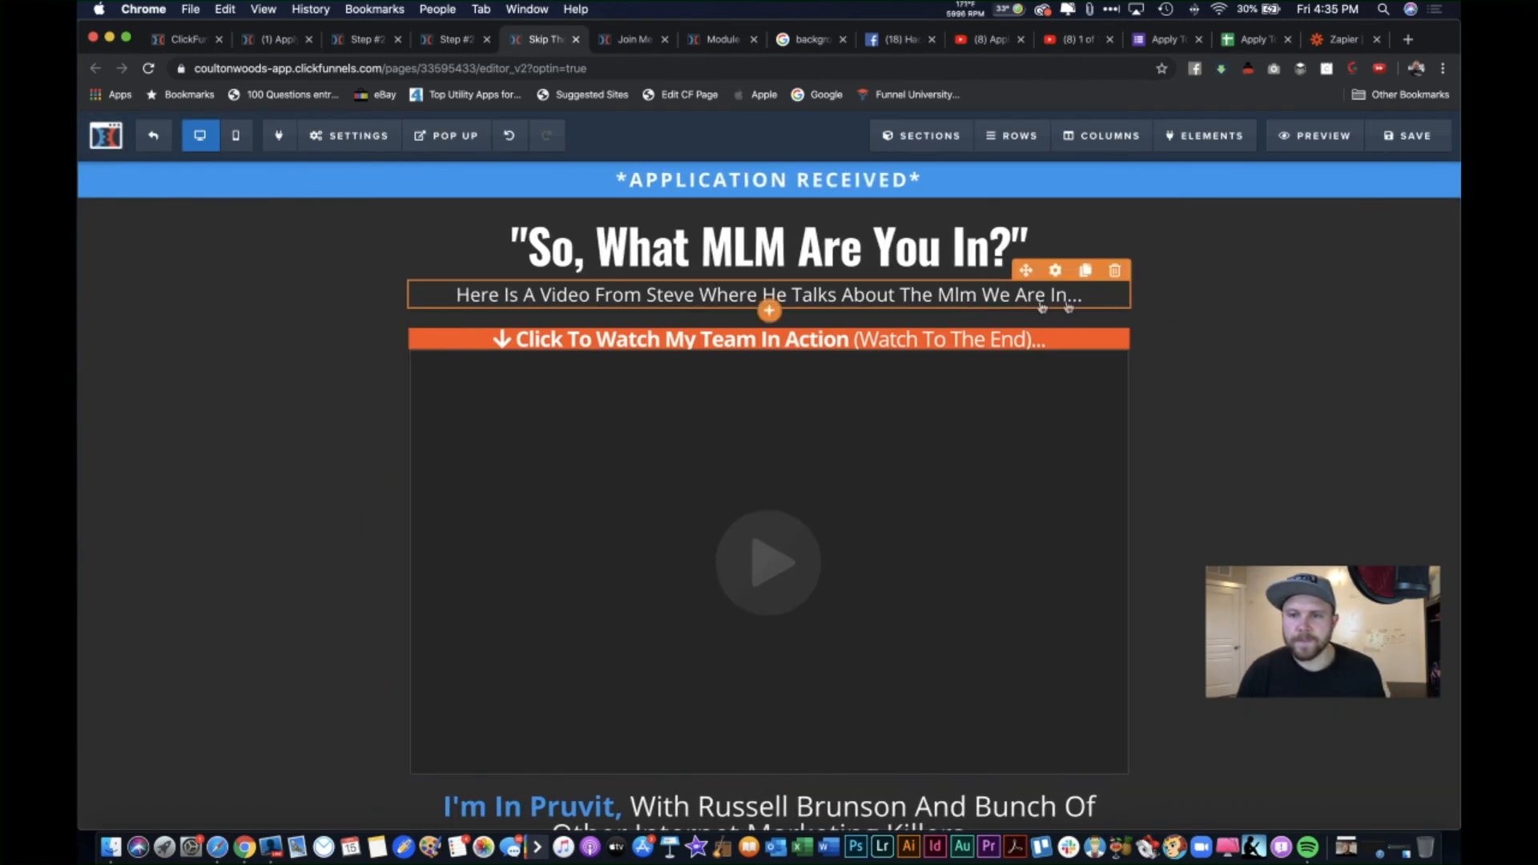
Step: Put a 👇 pointing-hand emoji at both the start and end of the sub-headline
left_click(1095, 298)
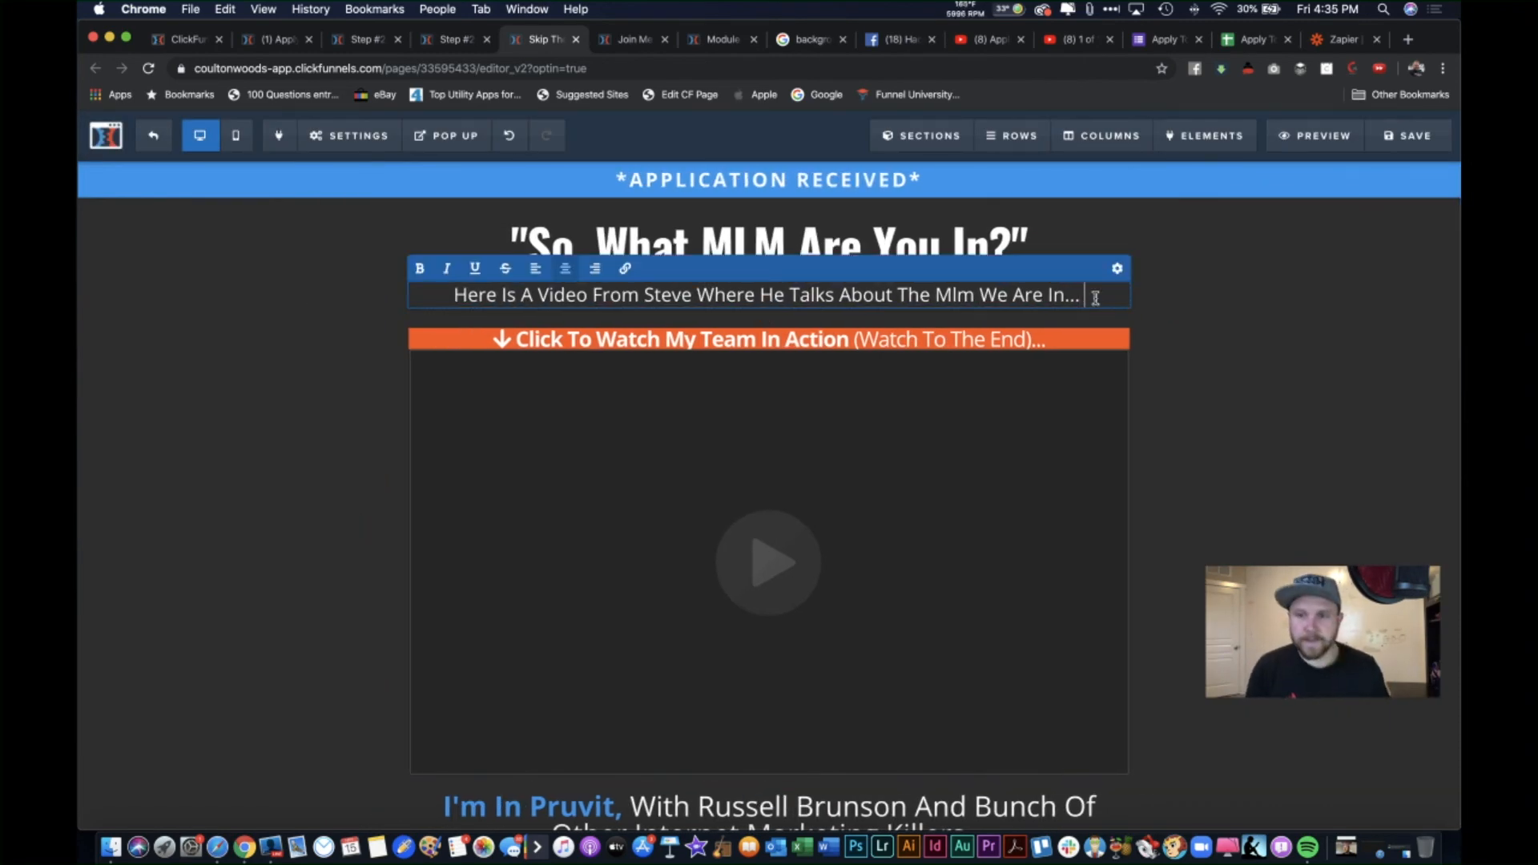
key("ctrl+super+space")
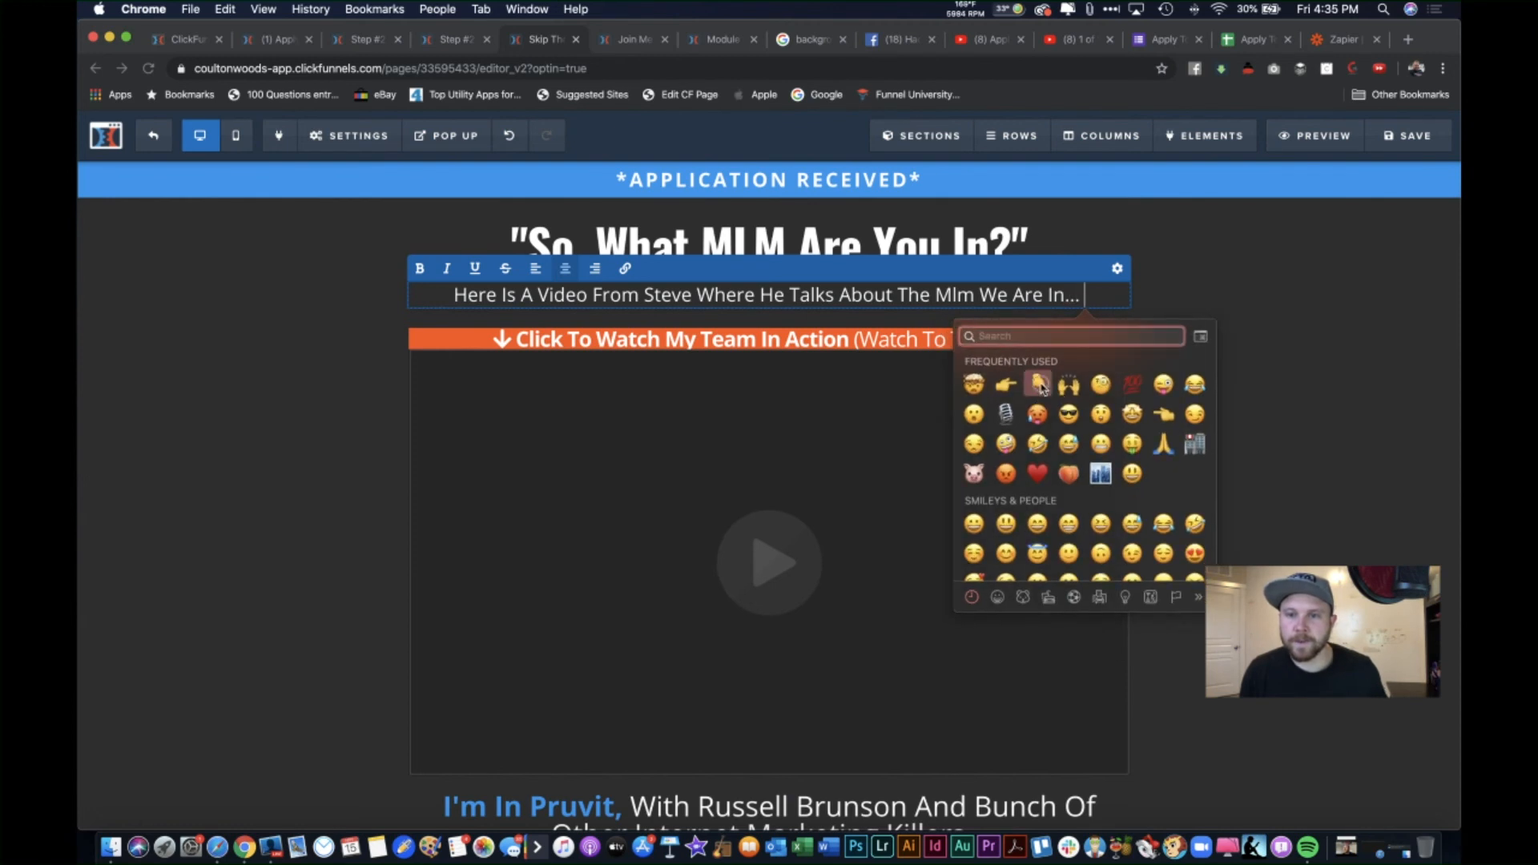
left_click(1038, 385)
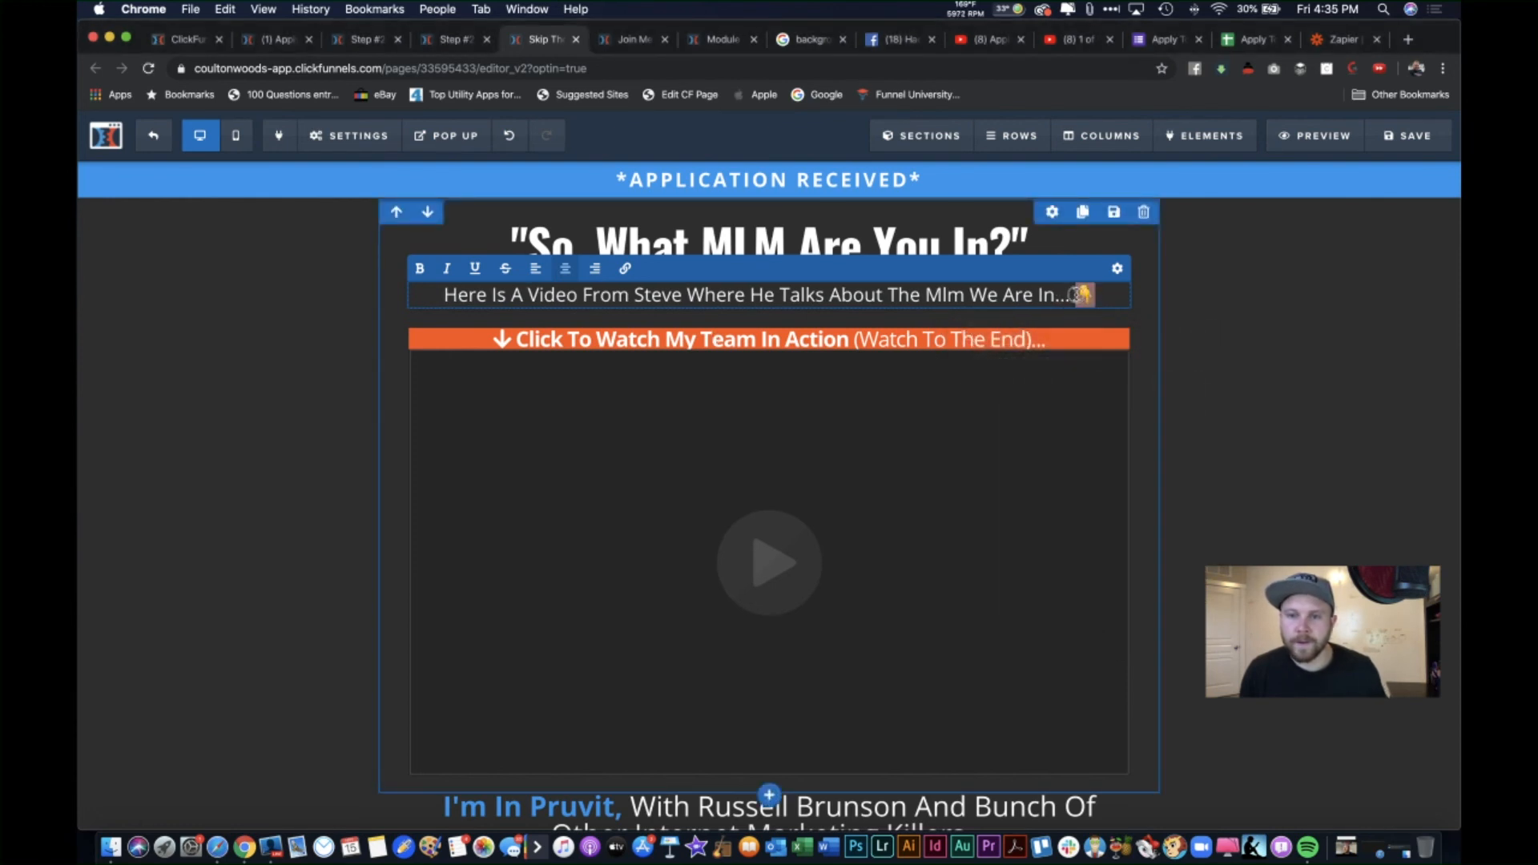
double_click(459, 296)
left_click(447, 296)
type("👇")
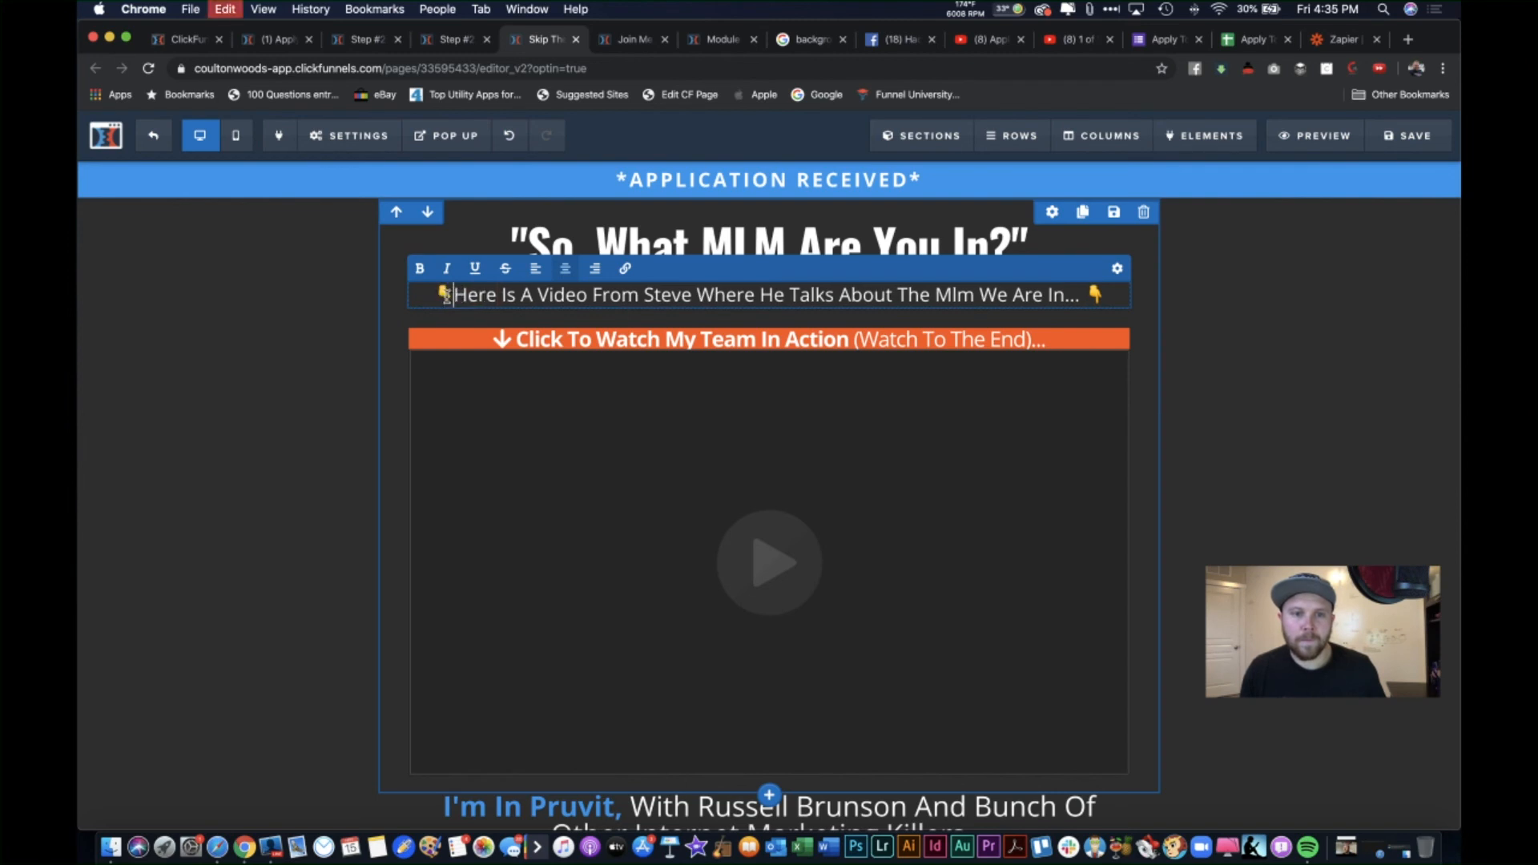
left_click(1307, 433)
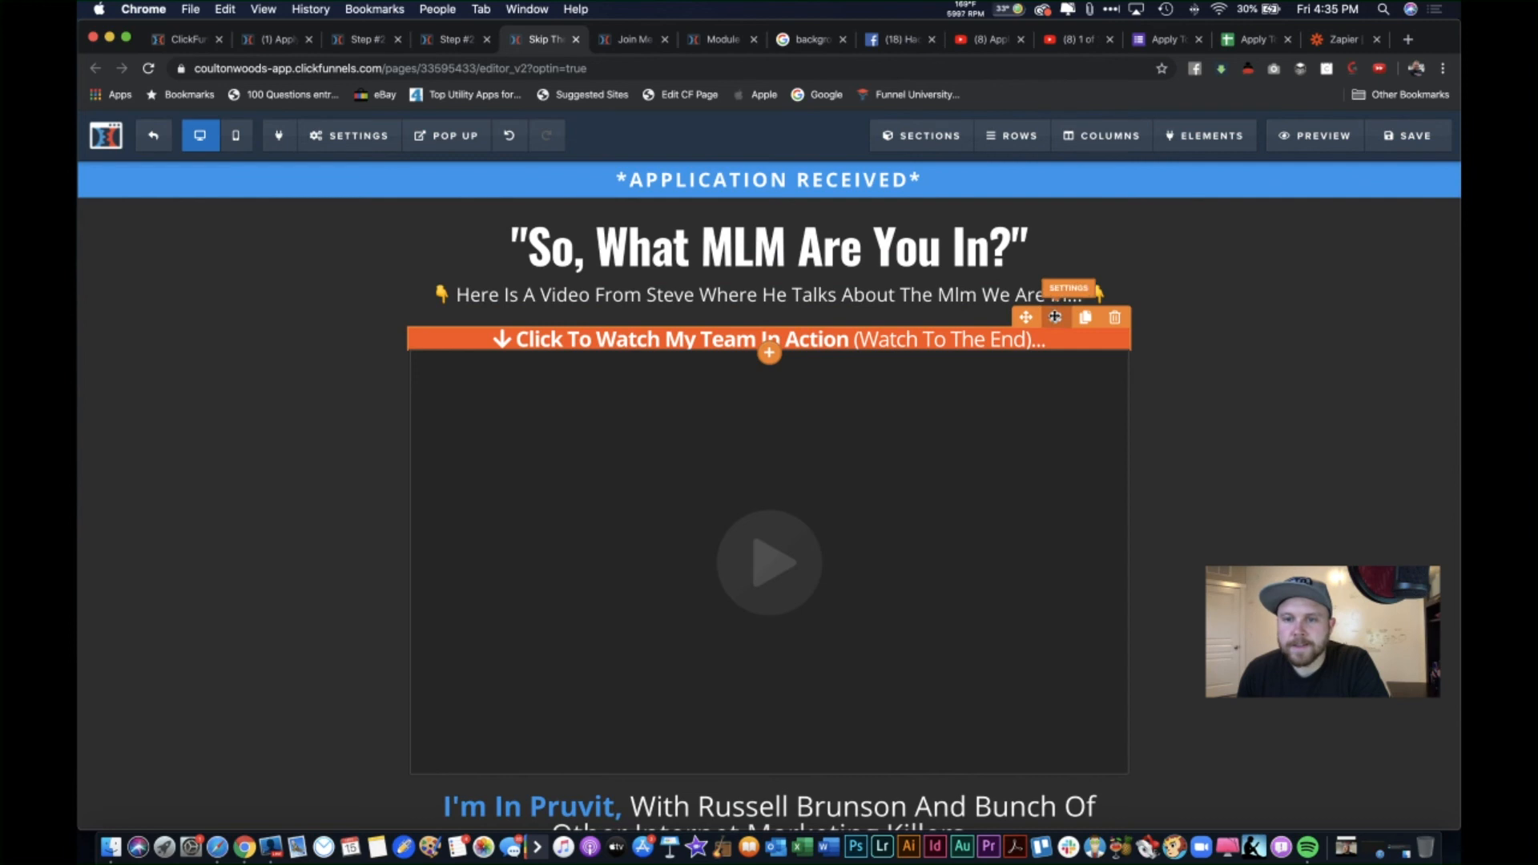
Step: Set the orange bar's top margin to 0 and the sub-headline's top margin to 20
left_click(1056, 316)
left_click_drag(1306, 266, 1264, 267)
left_click(998, 292)
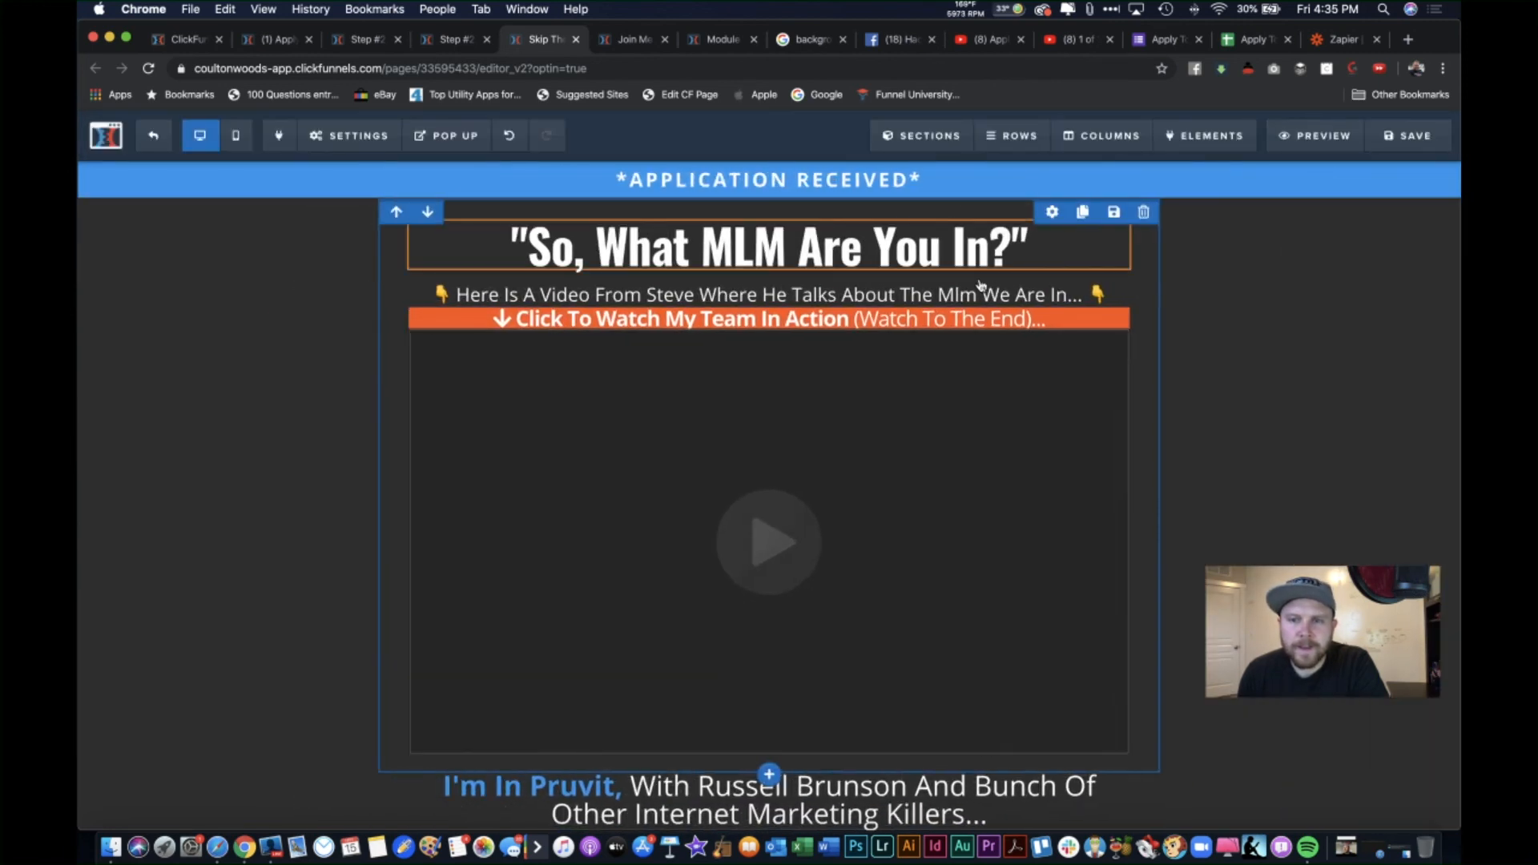
left_click(1055, 271)
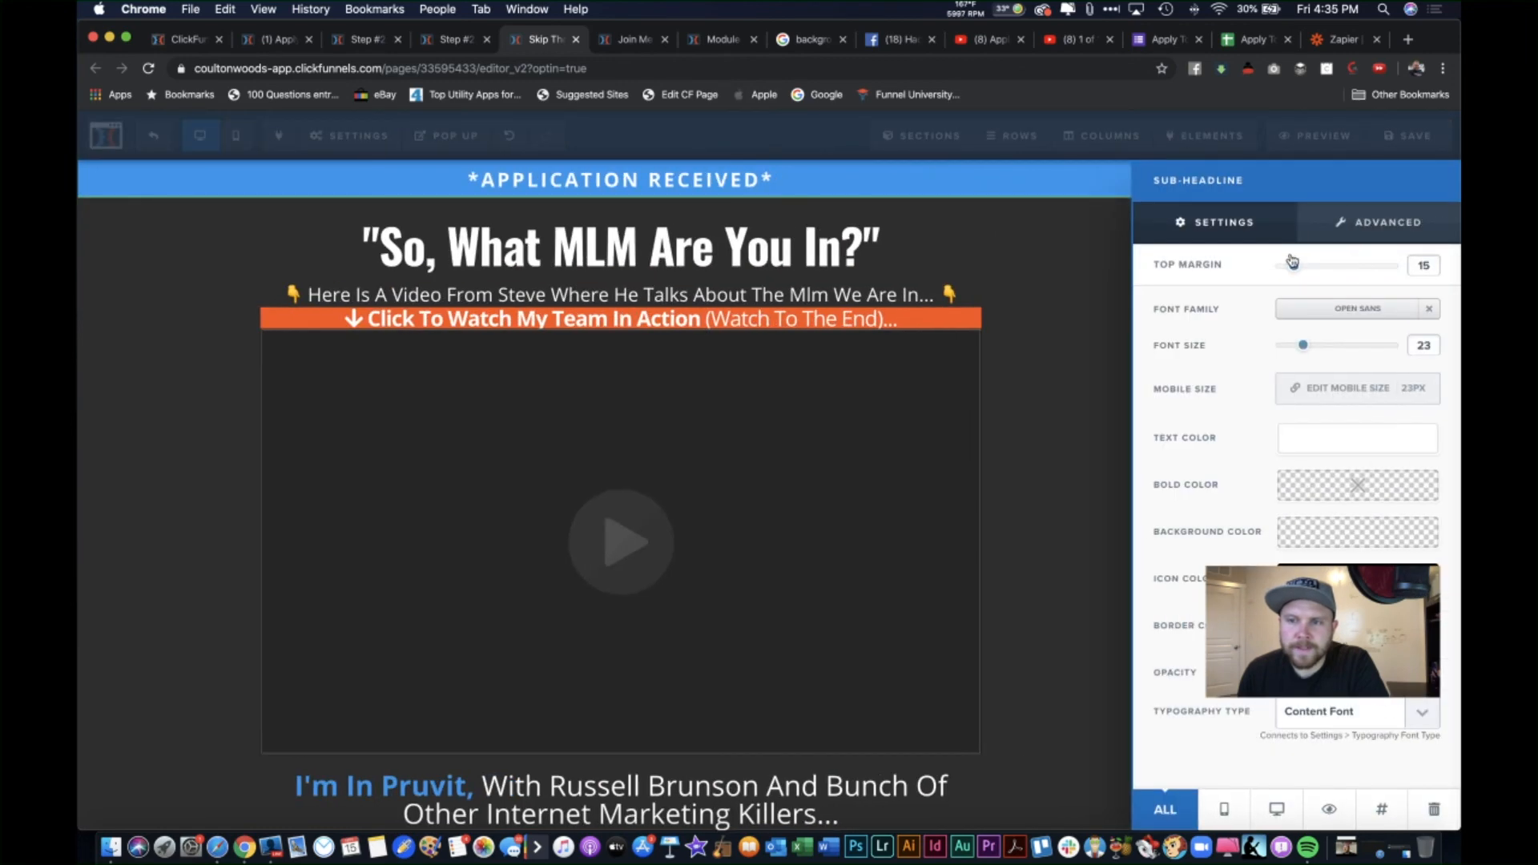
left_click_drag(1295, 266, 1303, 268)
left_click(1061, 261)
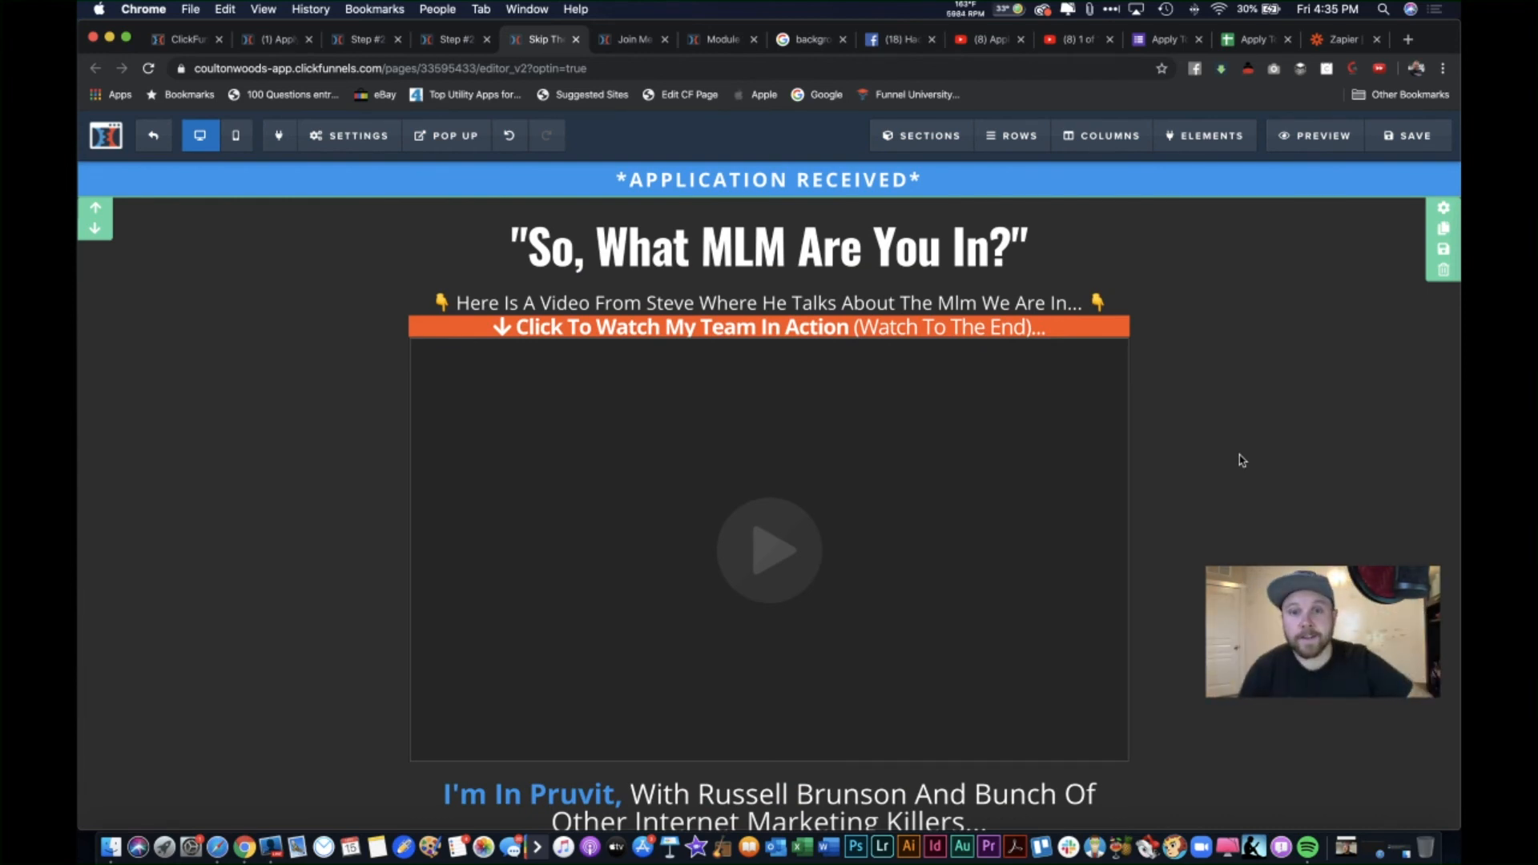
scroll(1195, 358, "down", 3)
scroll(1195, 355, "down", 2)
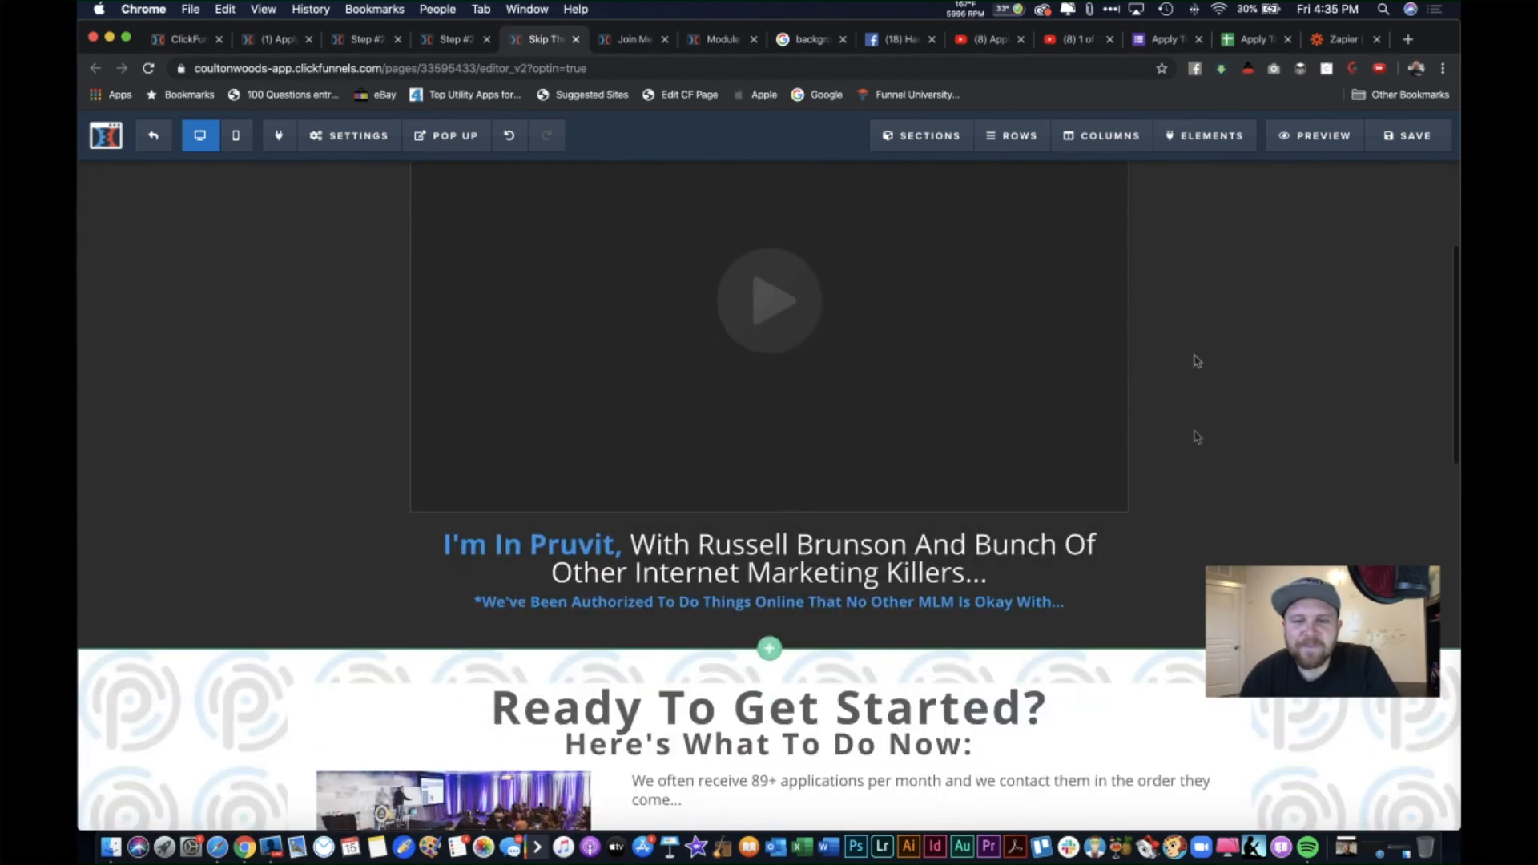
scroll(1285, 524, "up", 4)
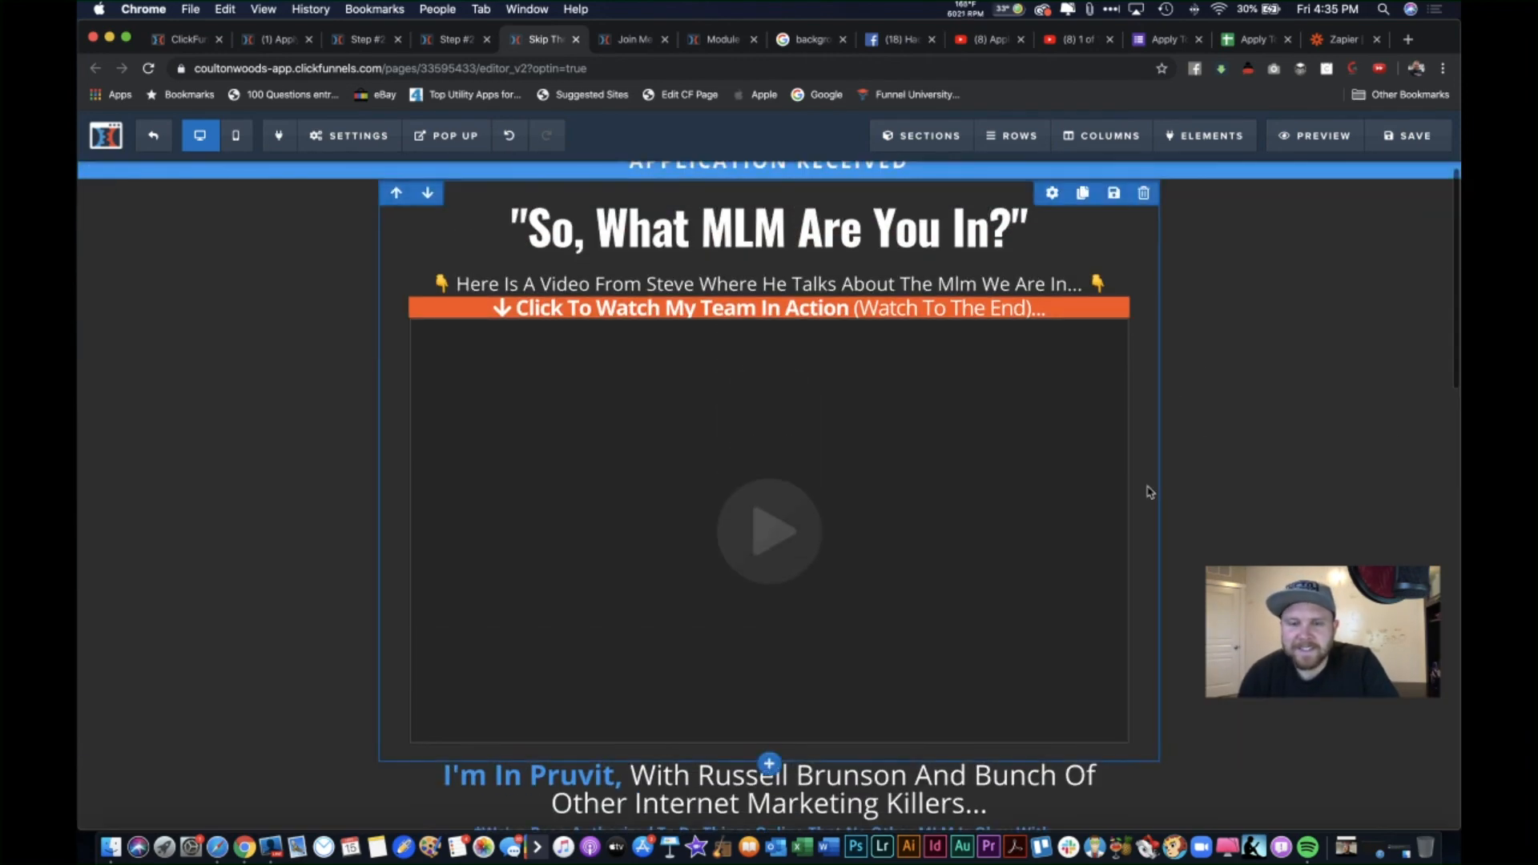
scroll(1147, 491, "down", 3)
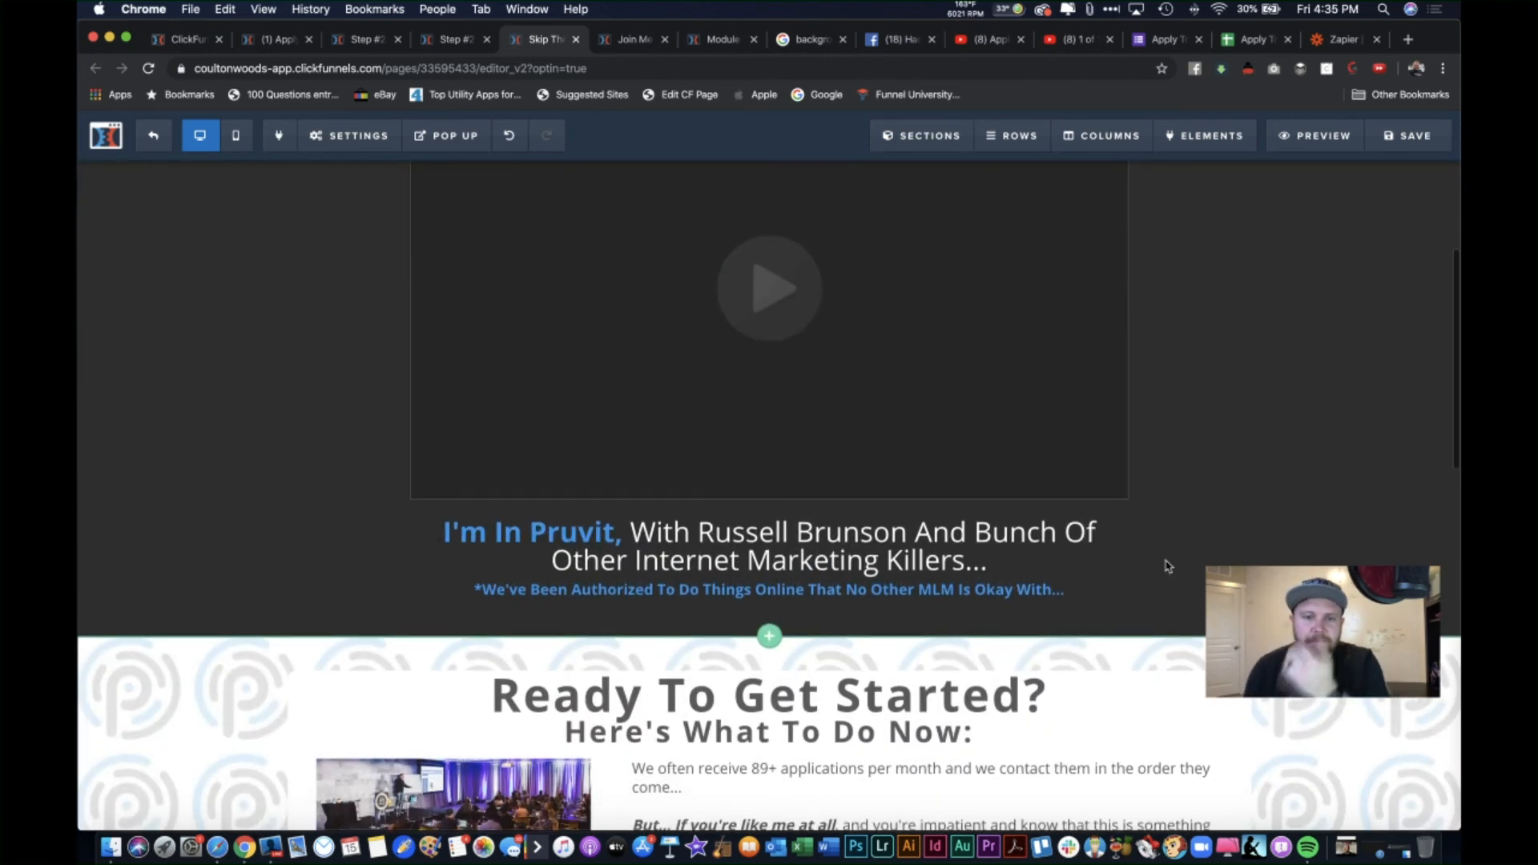
Step: Keep the text block under the video and replace its name with the presenter's full name
left_click(1144, 504)
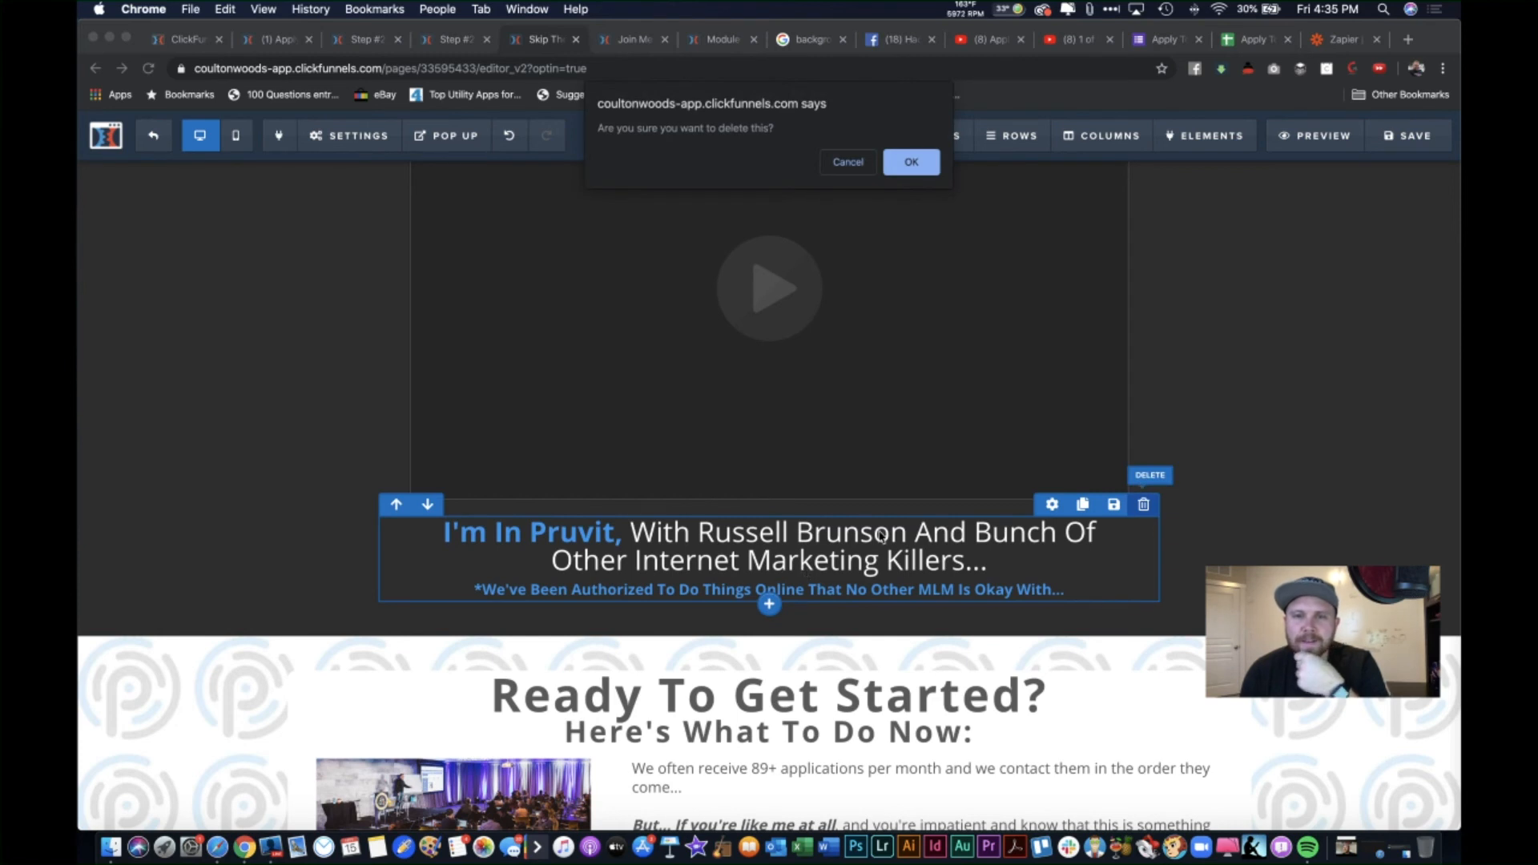
left_click(850, 163)
left_click(835, 553)
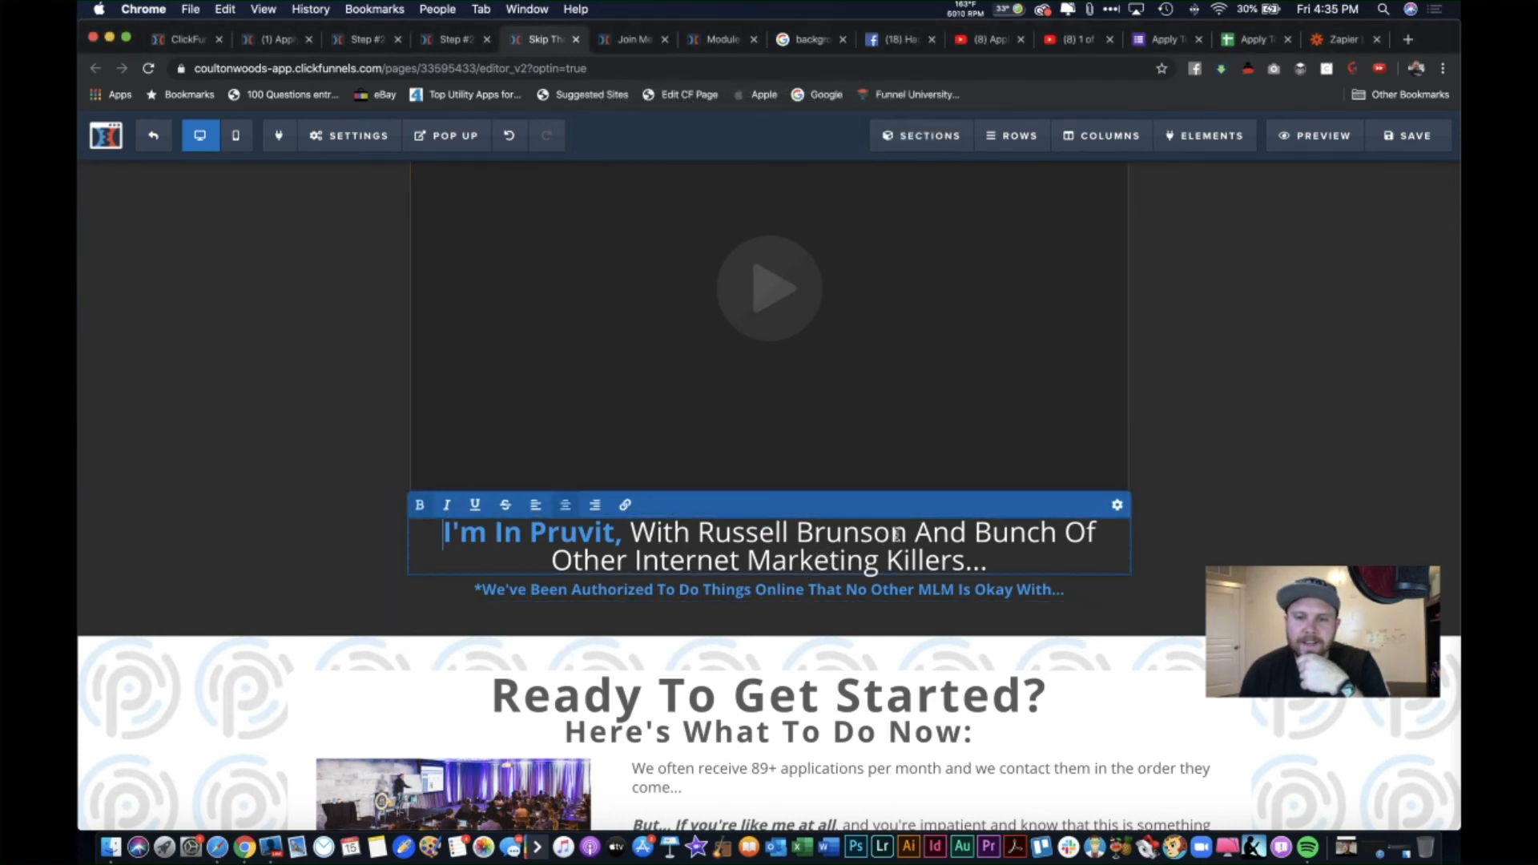
left_click_drag(908, 533, 704, 530)
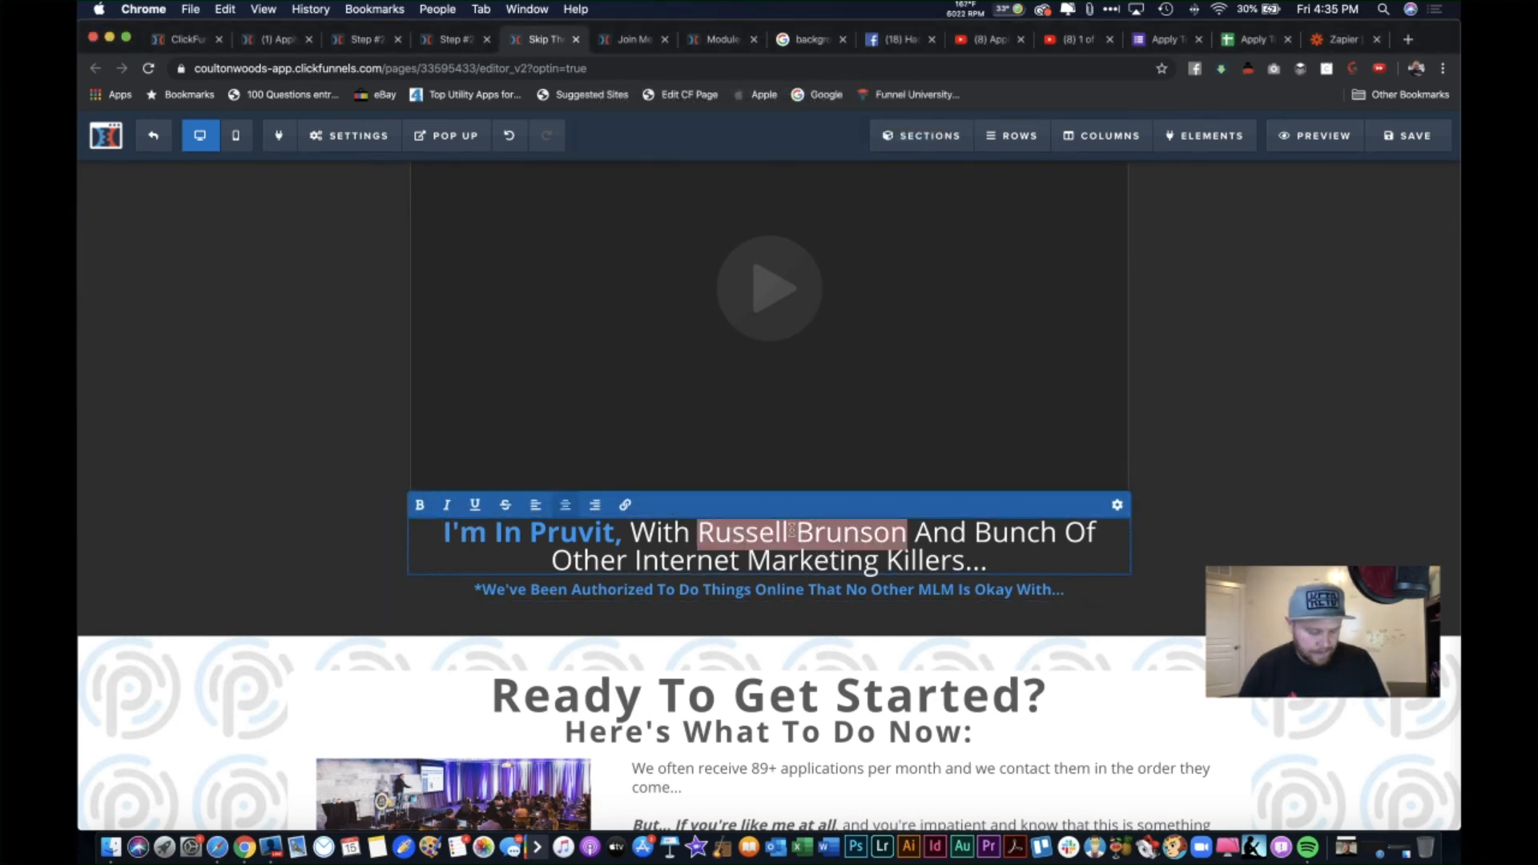
type("Steve Lar")
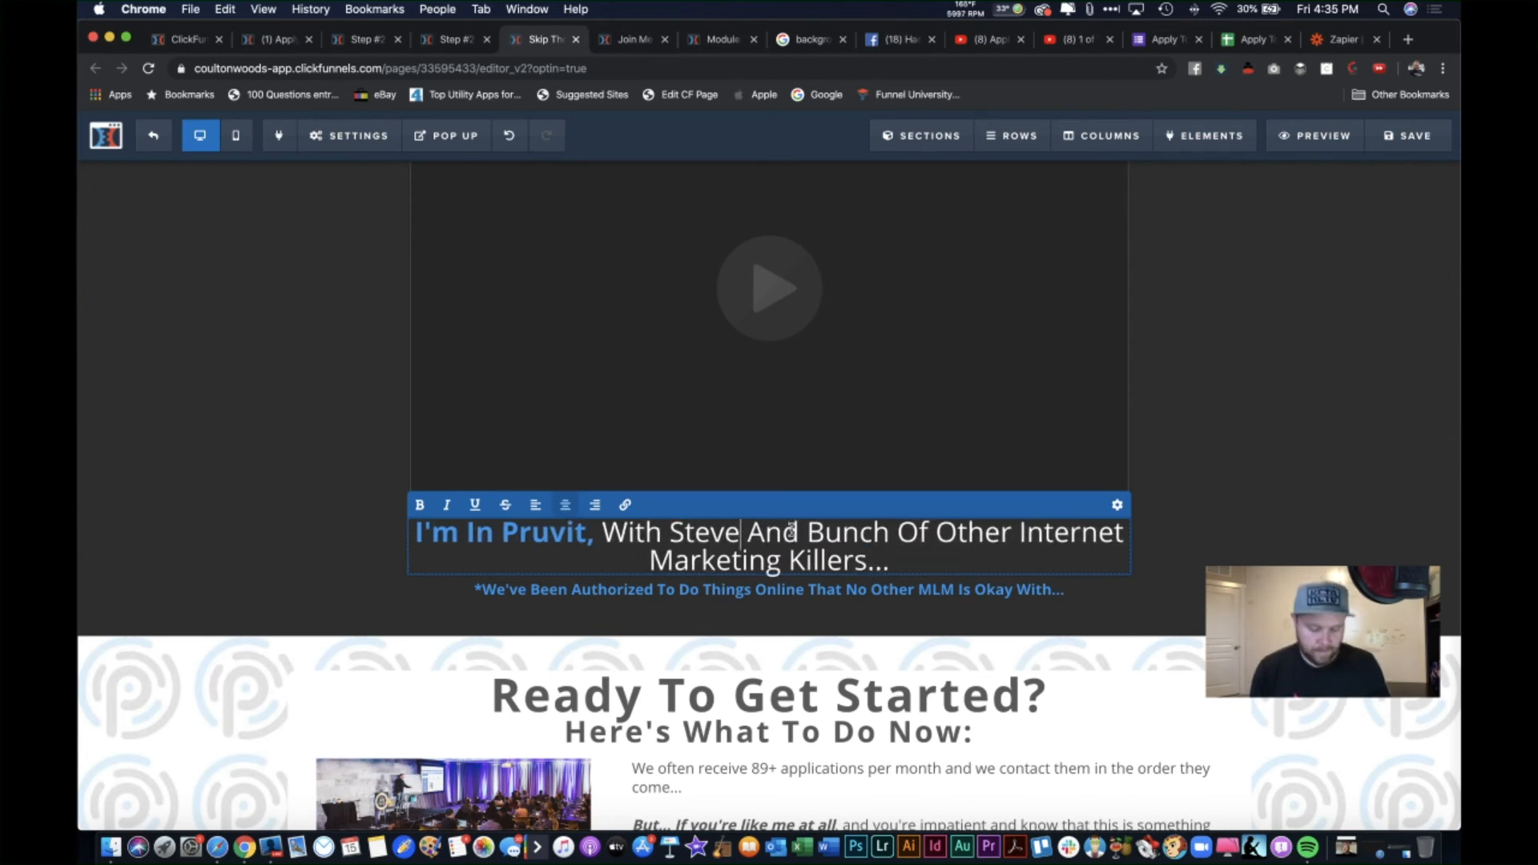
type("sen")
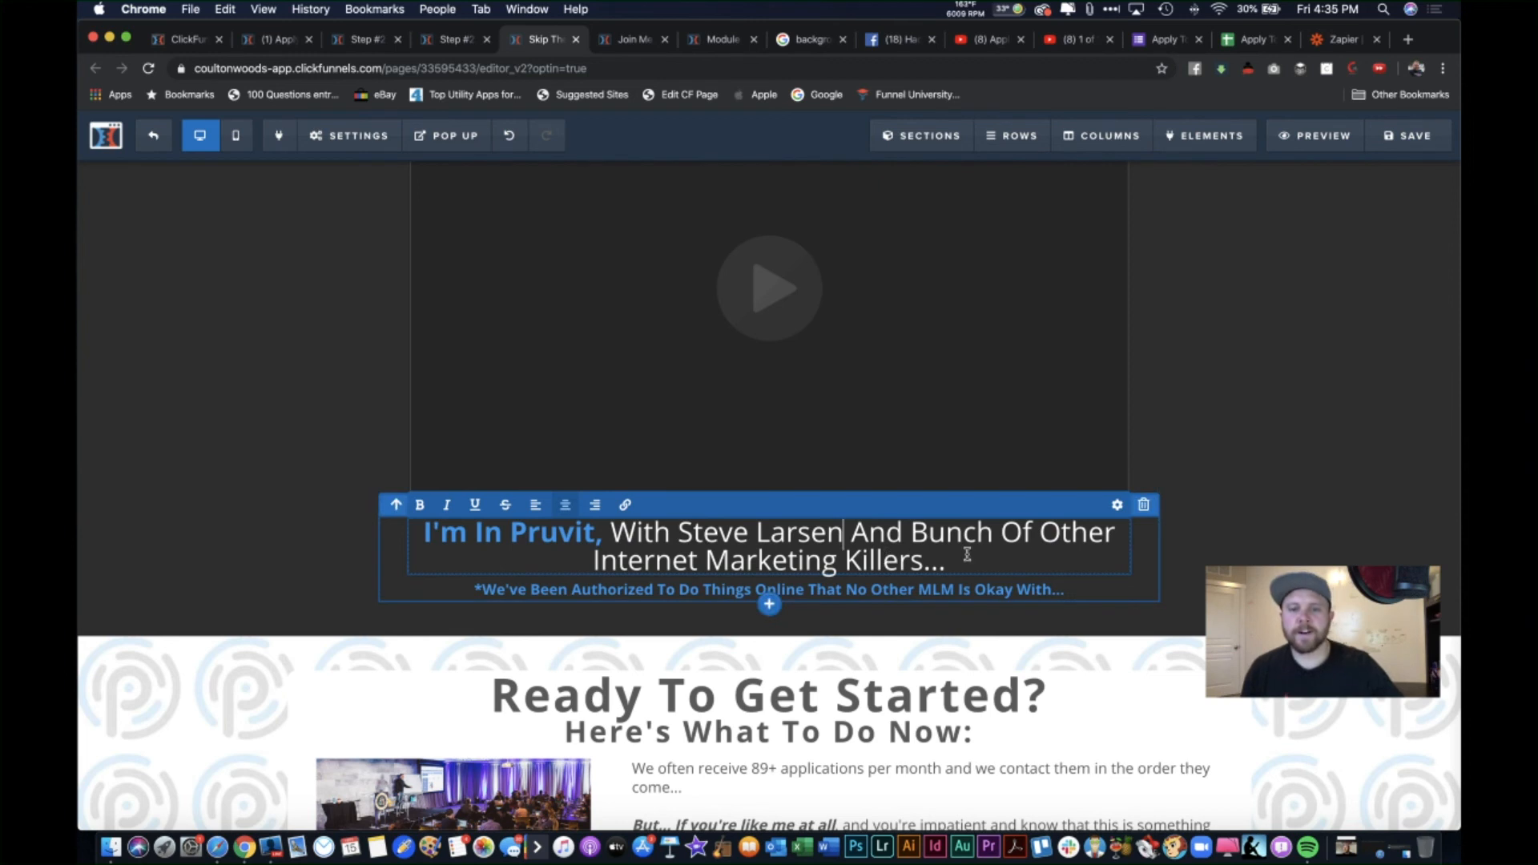
left_click(1202, 571)
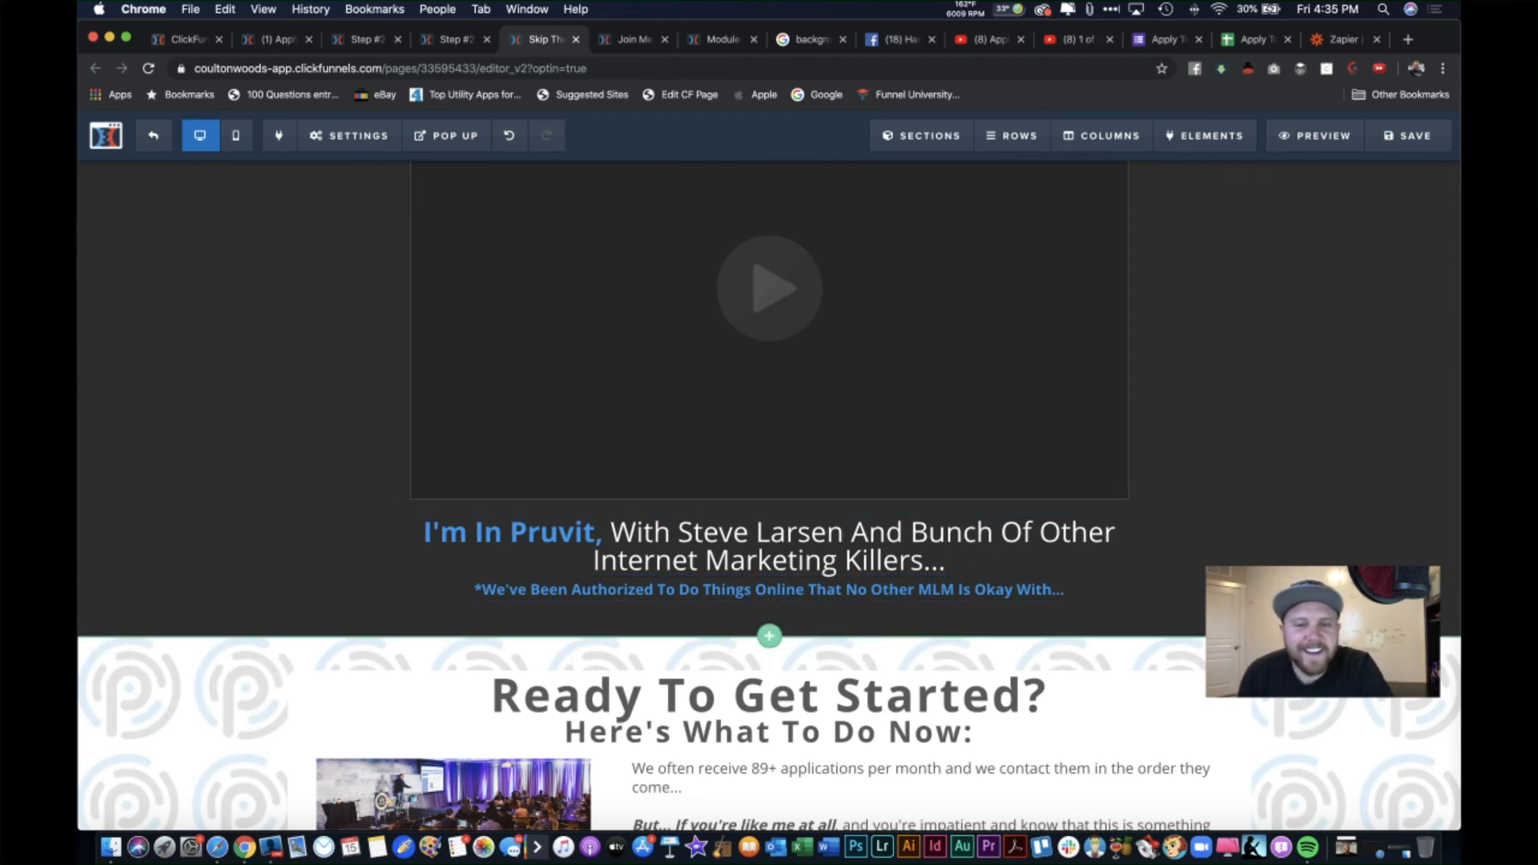
Step: Change the headline's ending from "Killers" to "Killa's"
left_click(920, 561)
key("BackSpace")
key("BackSpace")
key("BackSpace")
type("a's")
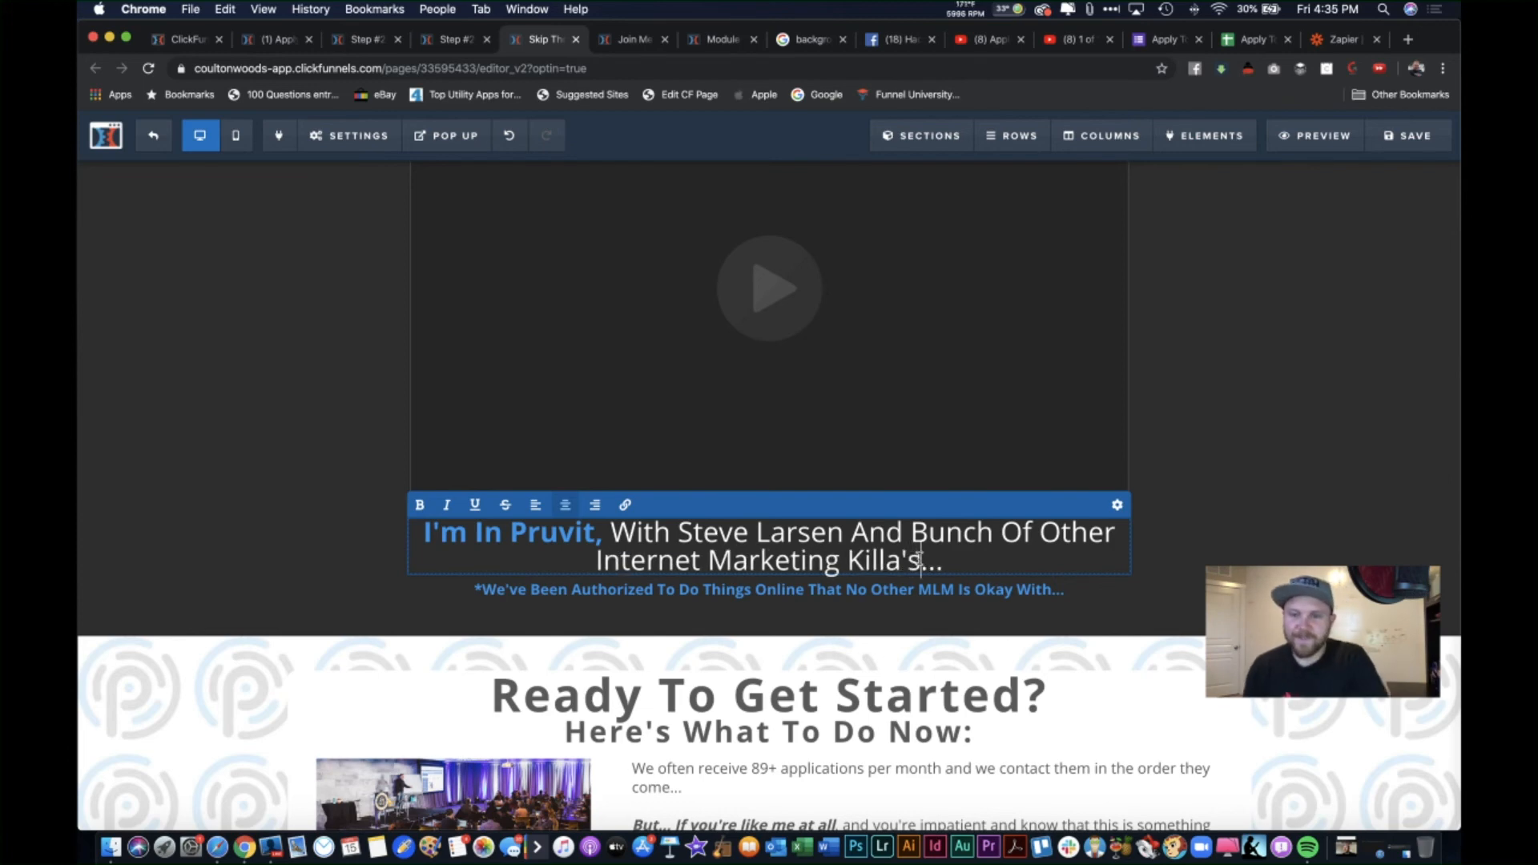
left_click(1194, 505)
scroll(1195, 508, "down", 2)
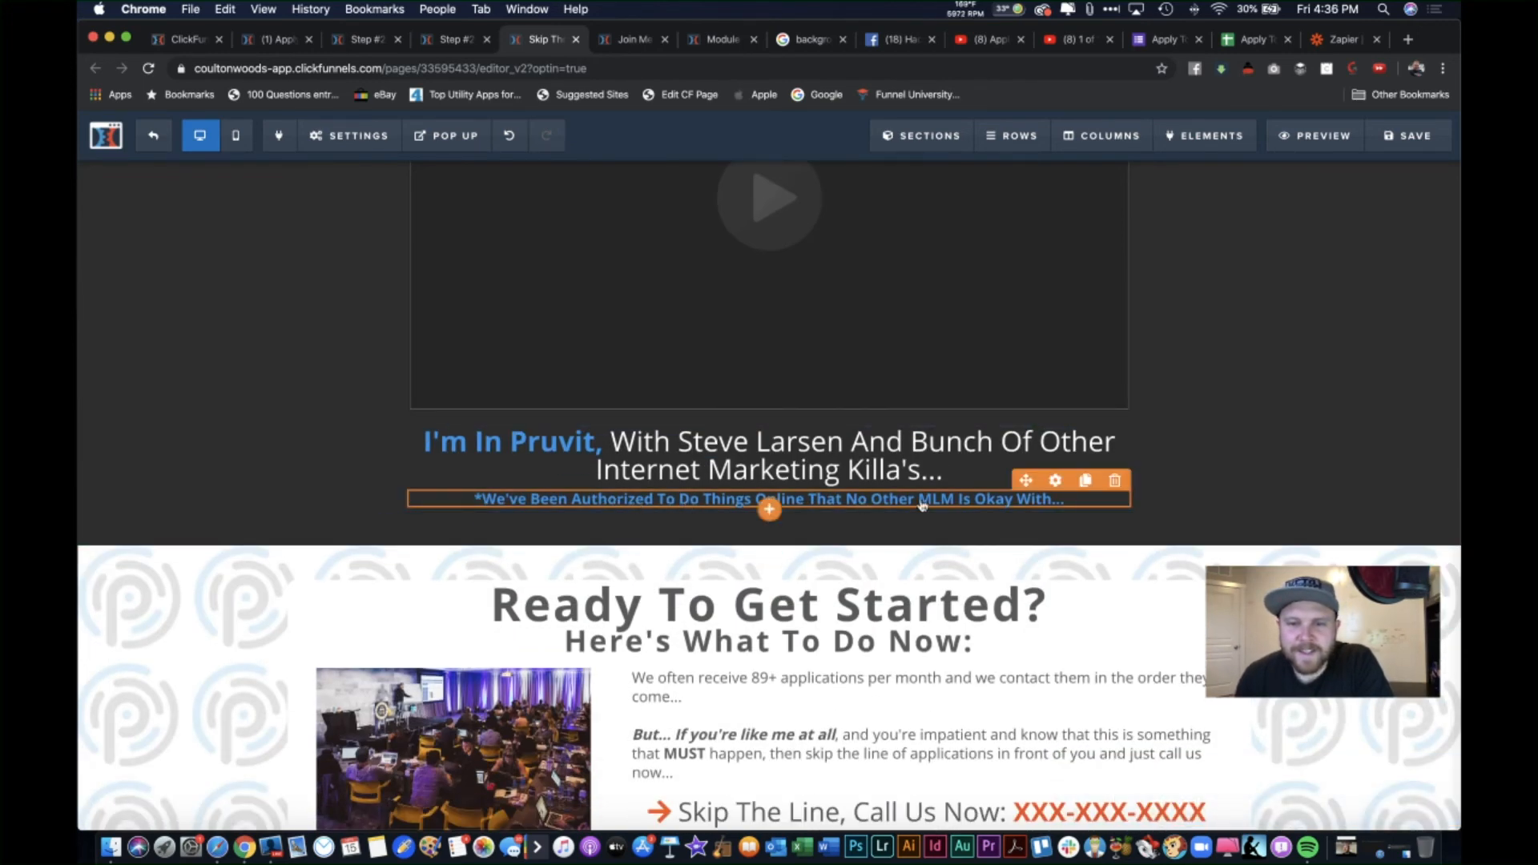
scroll(914, 545, "down", 1)
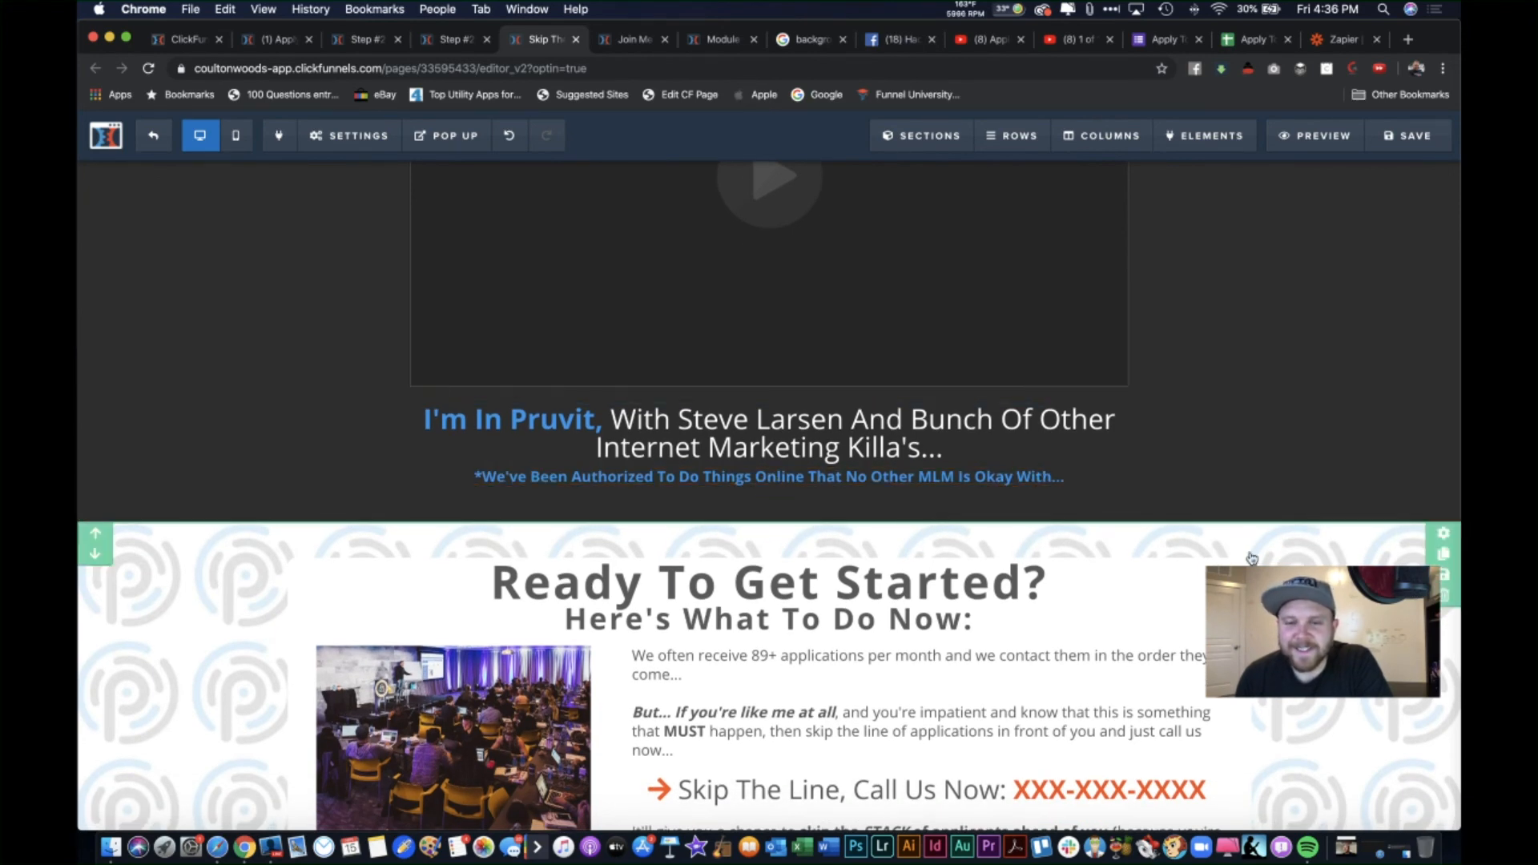
scroll(1284, 563, "down", 5)
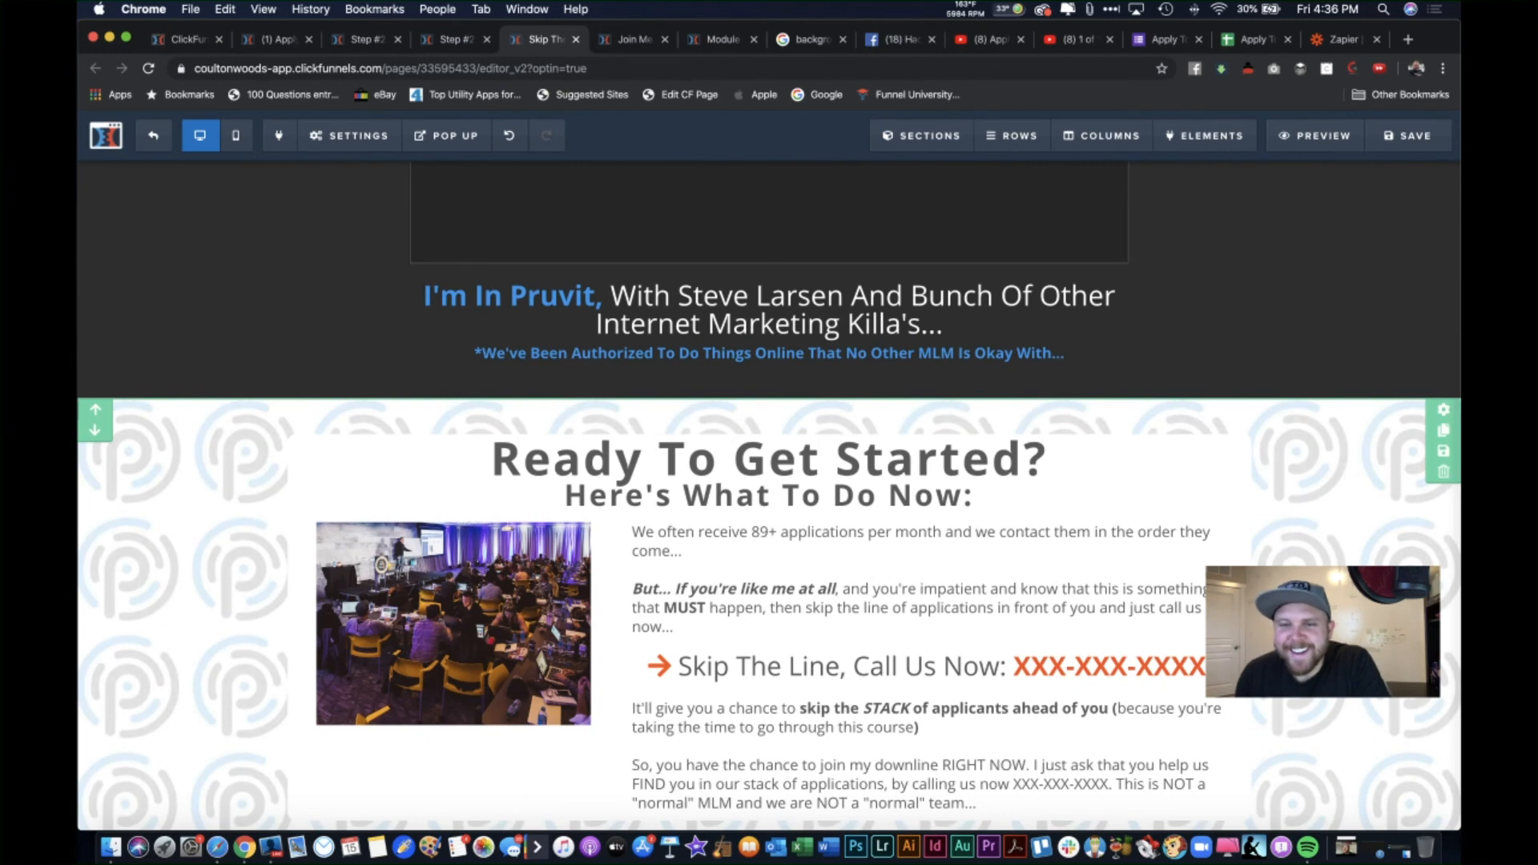
Step: Insert "Practically" after "That" in the authorization subheadline
left_click(840, 332)
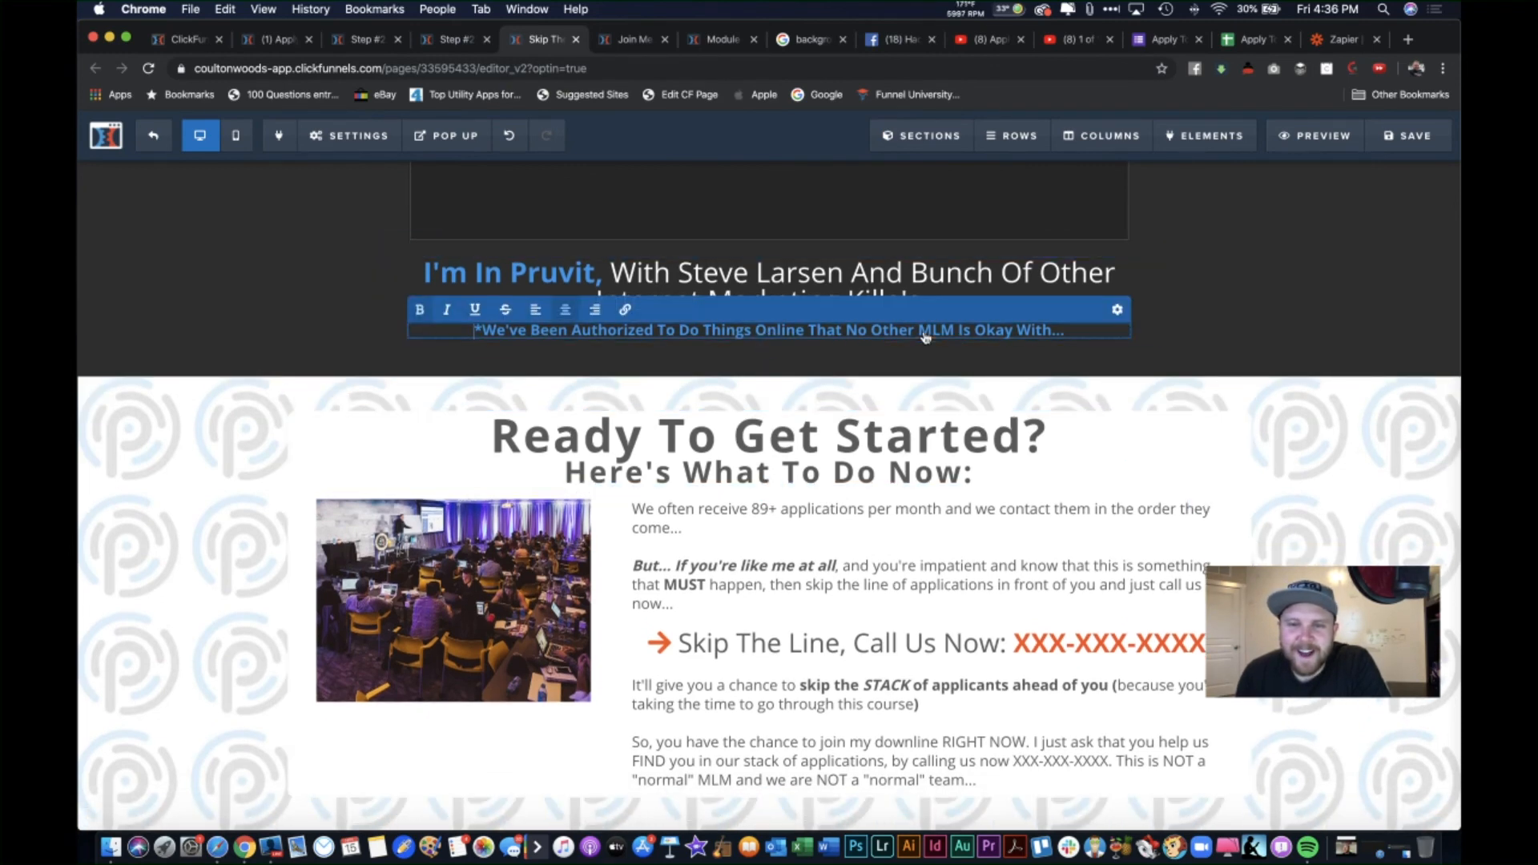
type("Pra ")
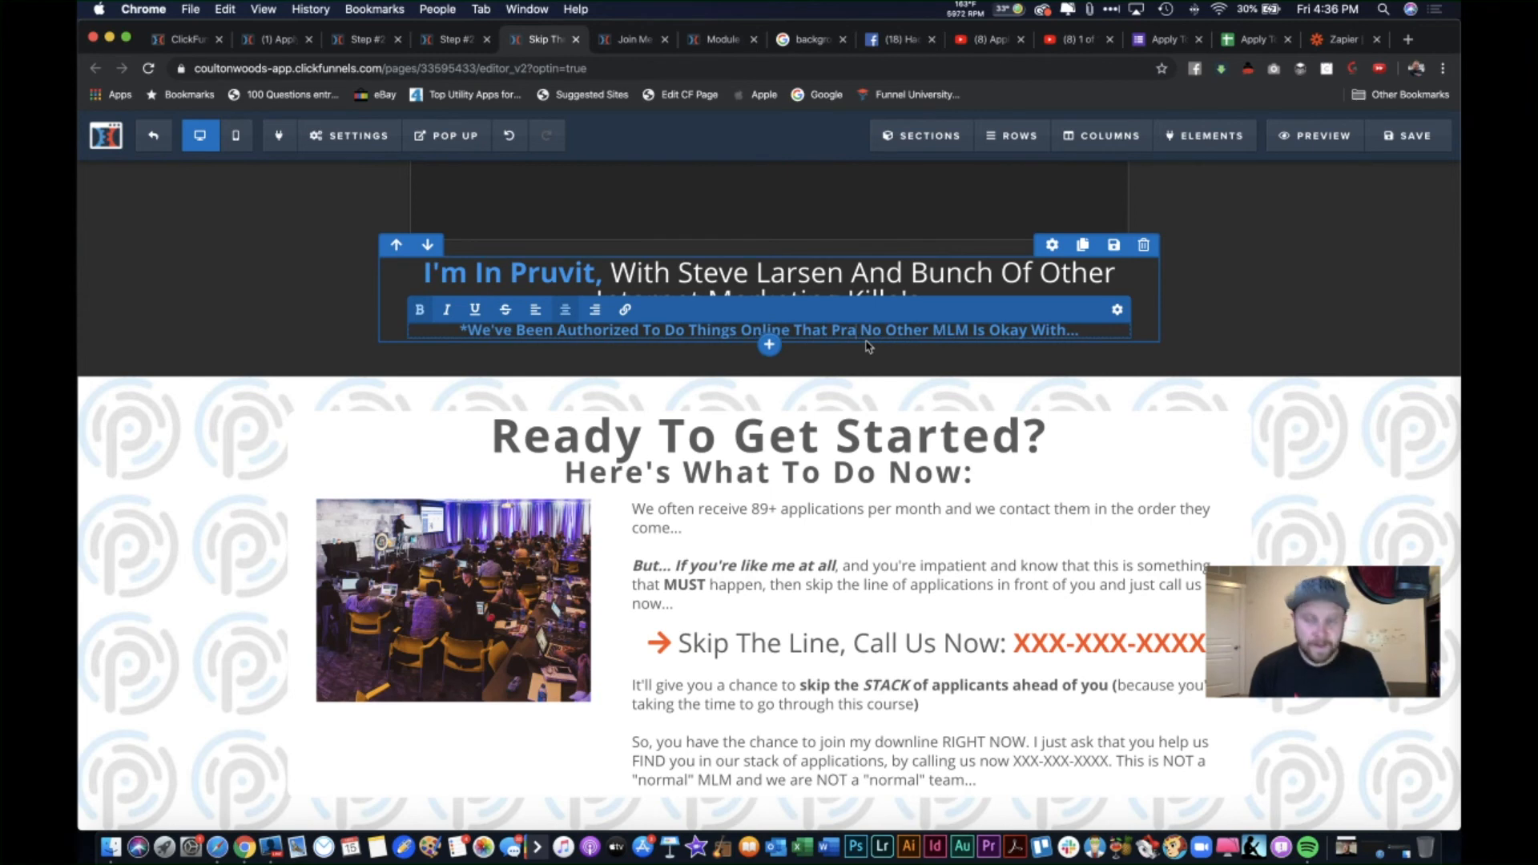
type("ctically")
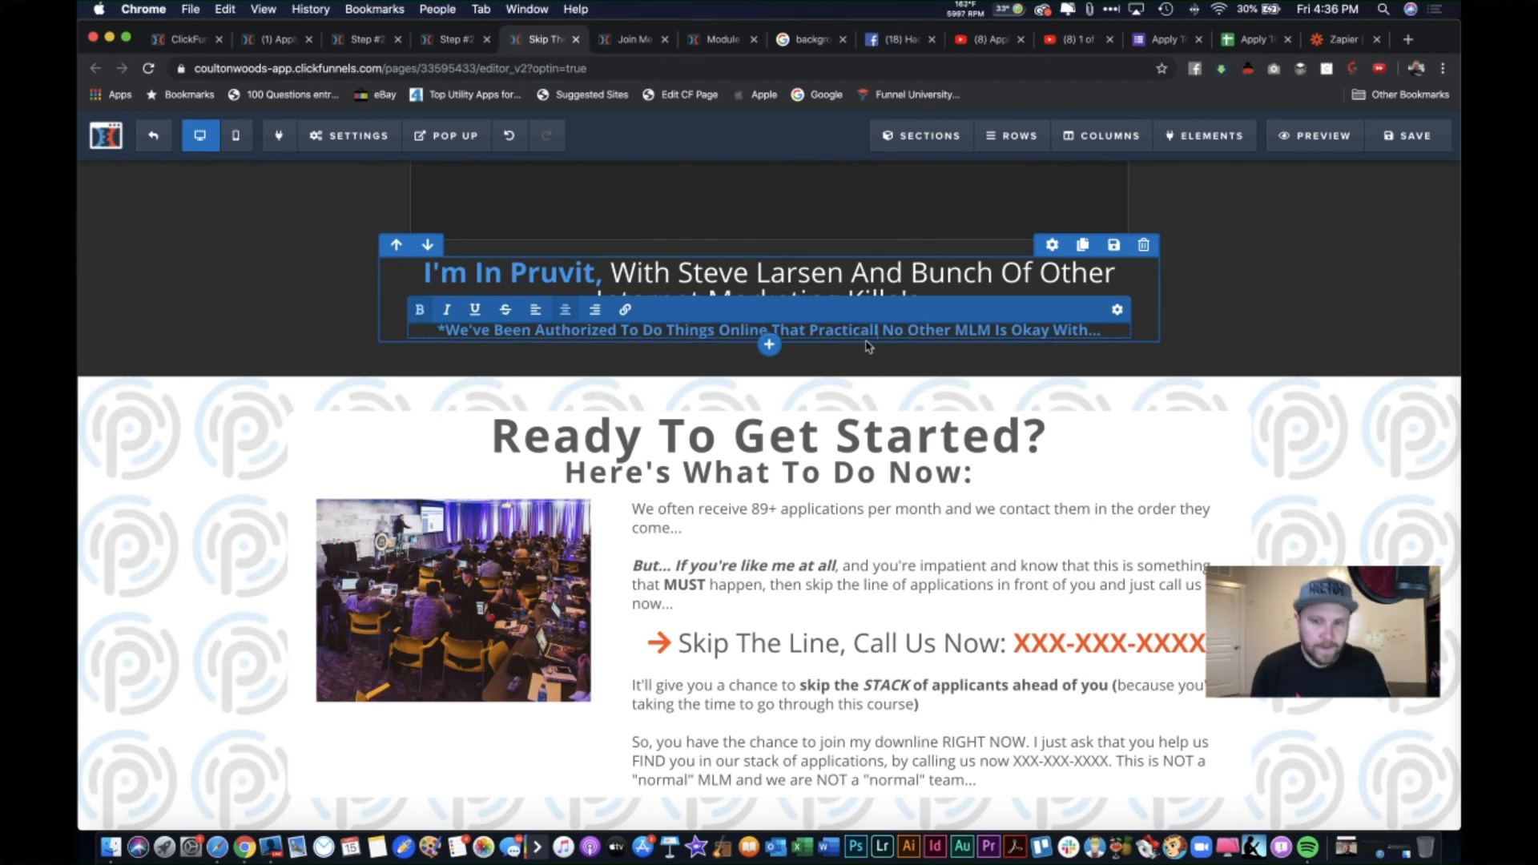
left_click(870, 346)
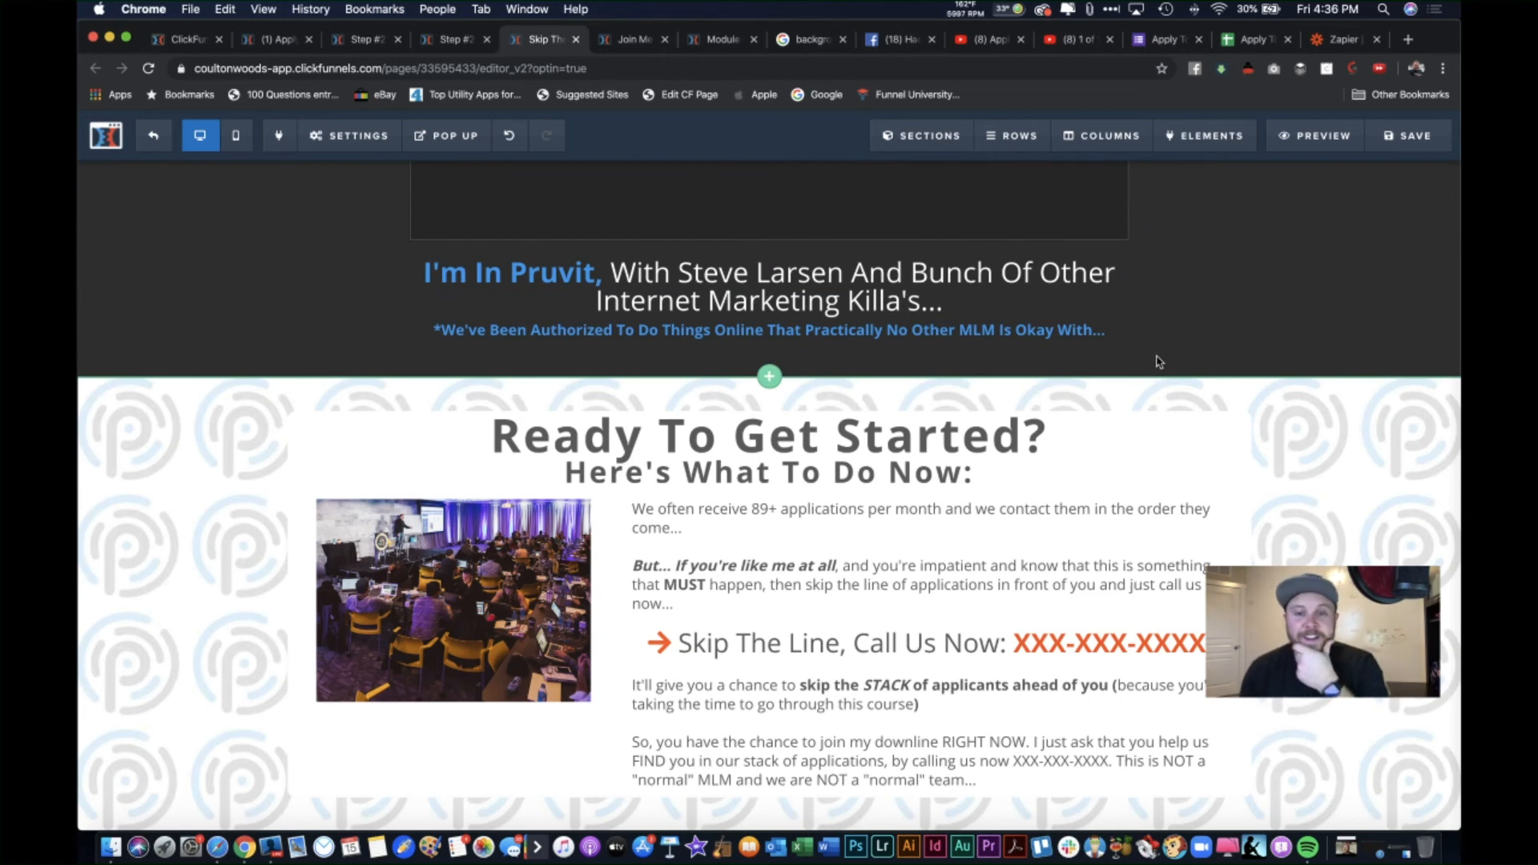
scroll(1122, 480, "down", 1)
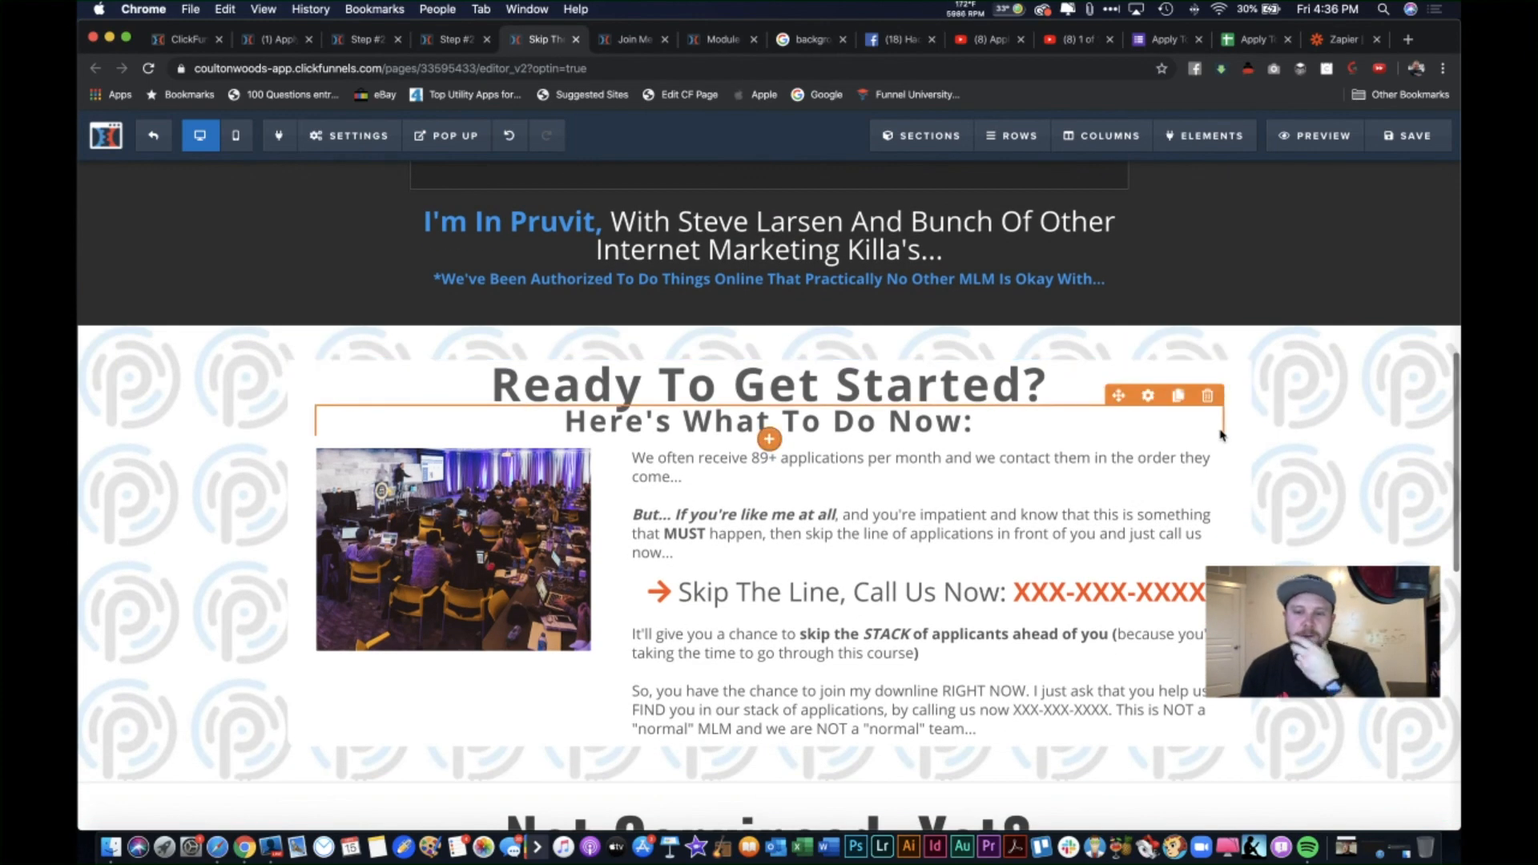
Step: Select part of the call-us headline's placeholder phone number, then leave it unedited
left_click(1102, 601)
double_click(1049, 593)
left_click_drag(1092, 593, 1110, 593)
left_click(1109, 540)
scroll(888, 546, "down", 1)
scroll(888, 545, "down", 1)
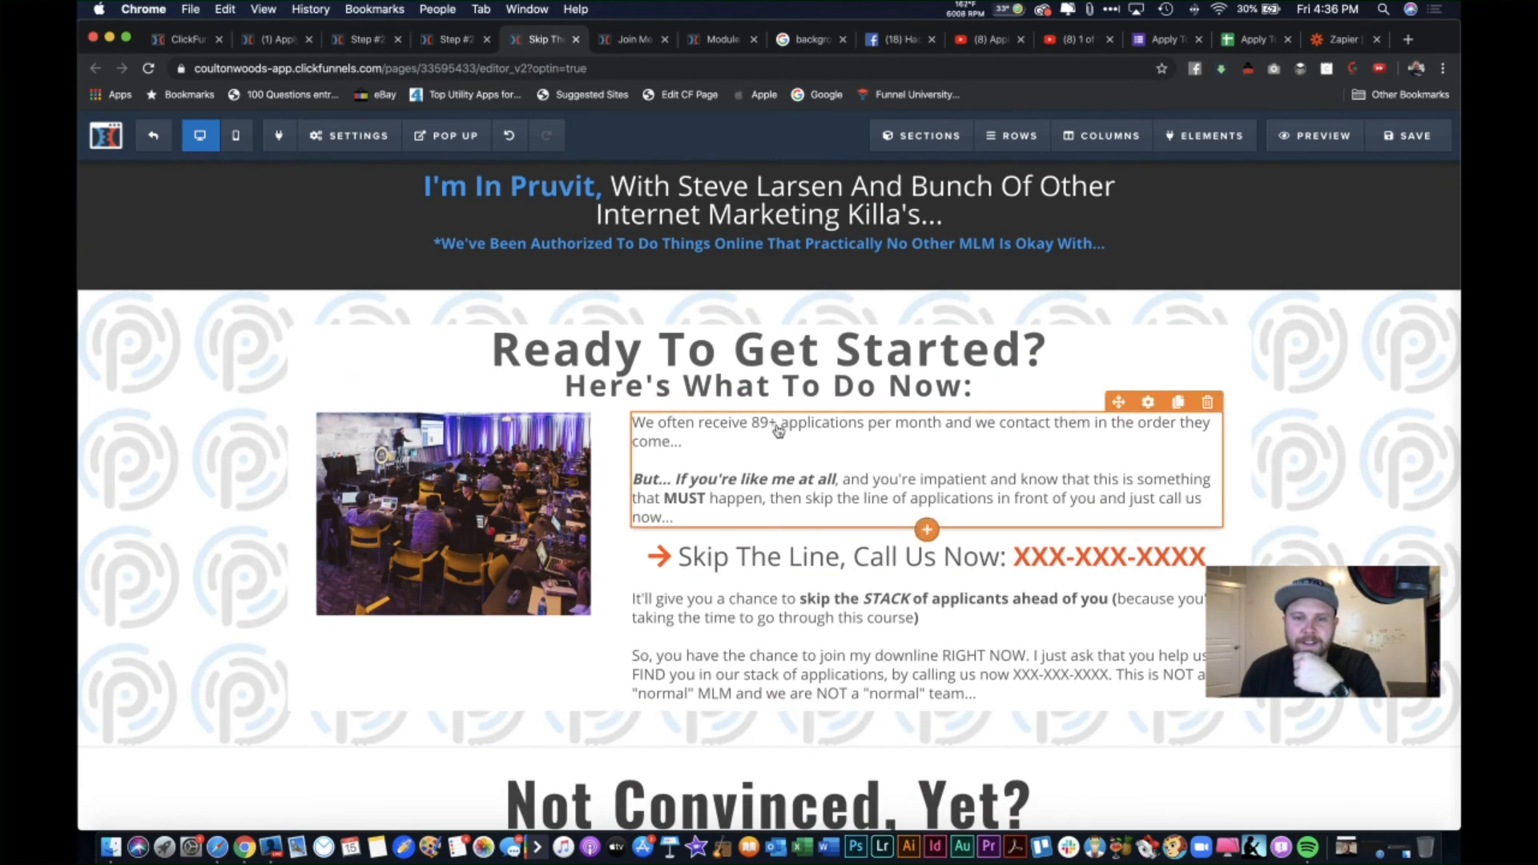
Step: Replace "89+" with "TONs of" in the applications-received paragraph
left_click(767, 426)
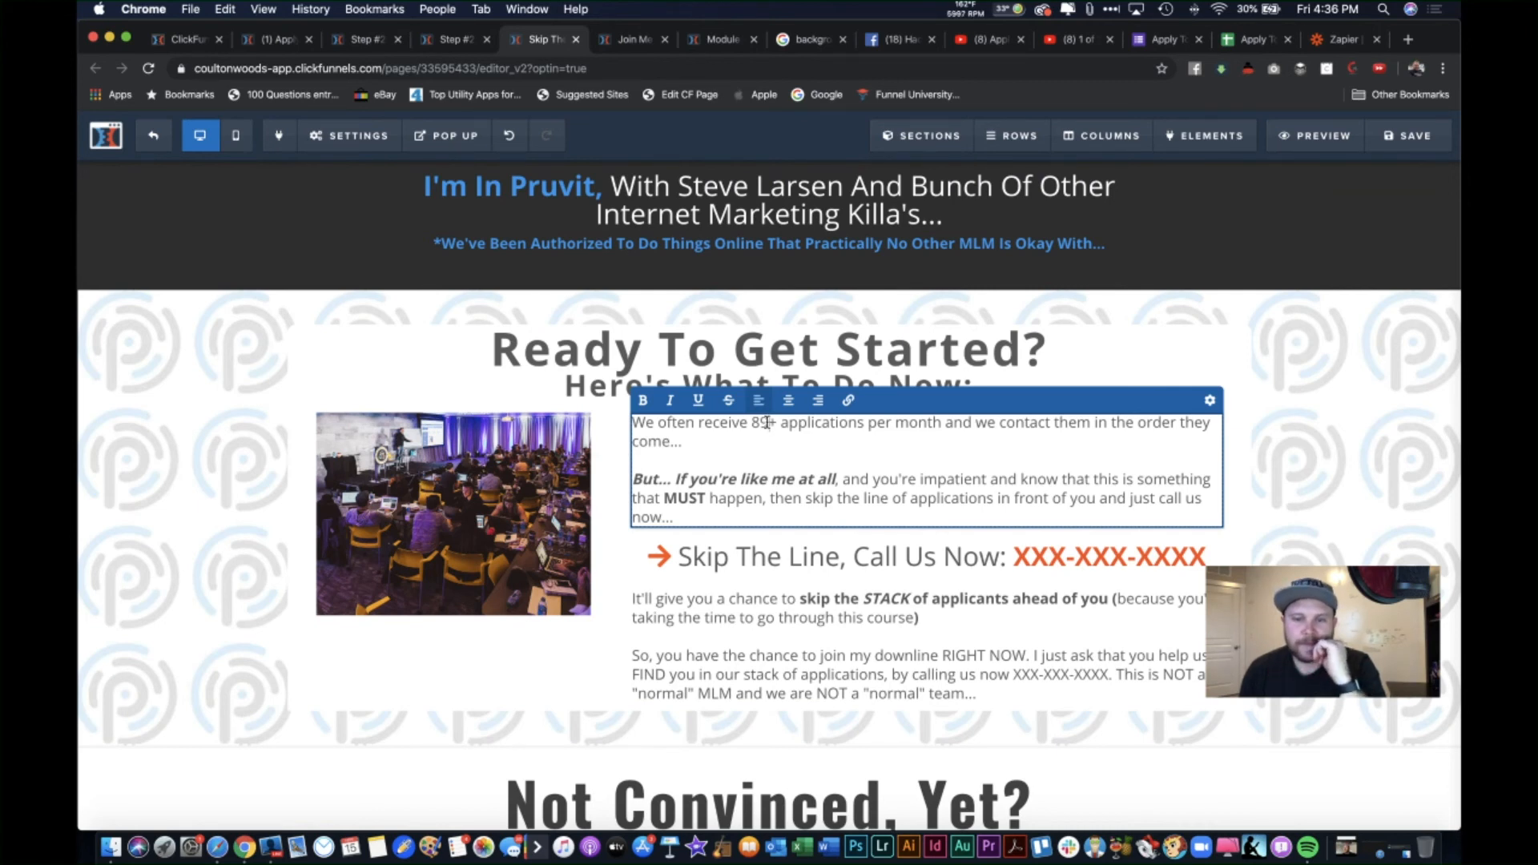
left_click_drag(767, 422, 754, 426)
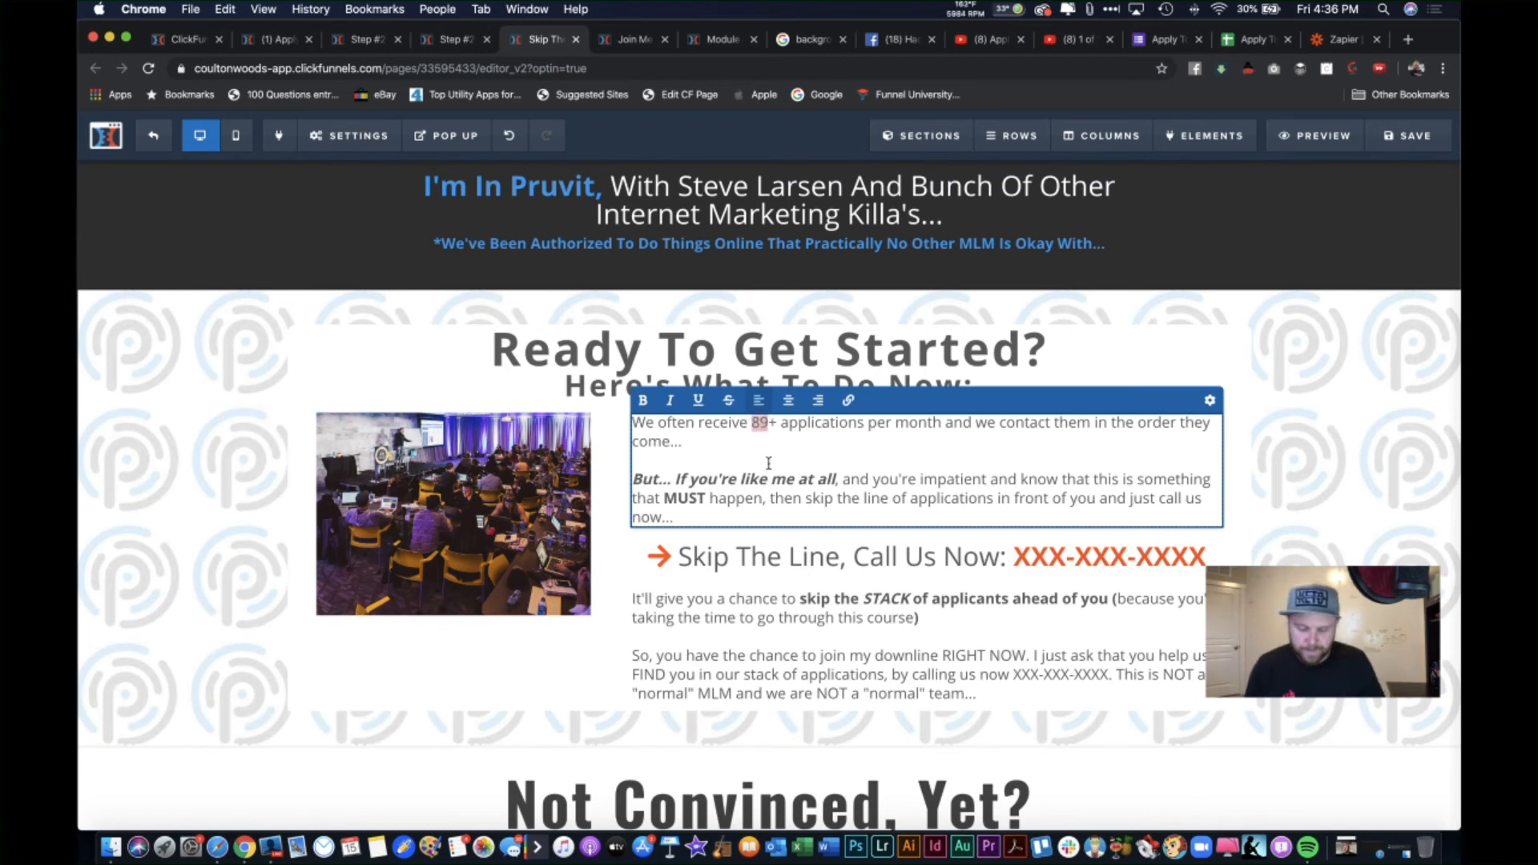
key("BackSpace")
key("BackSpace")
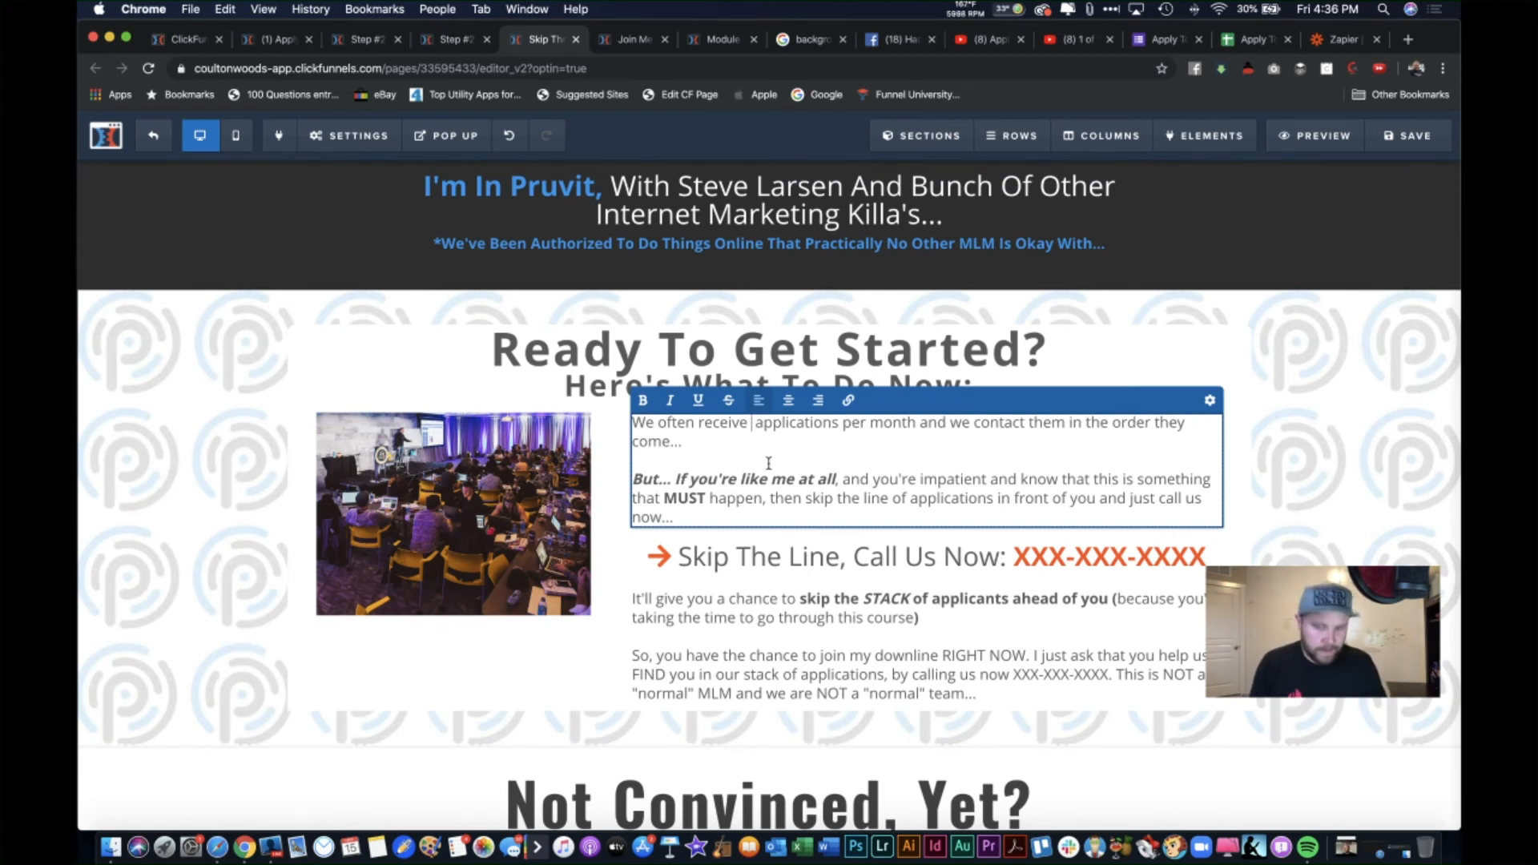
type("T")
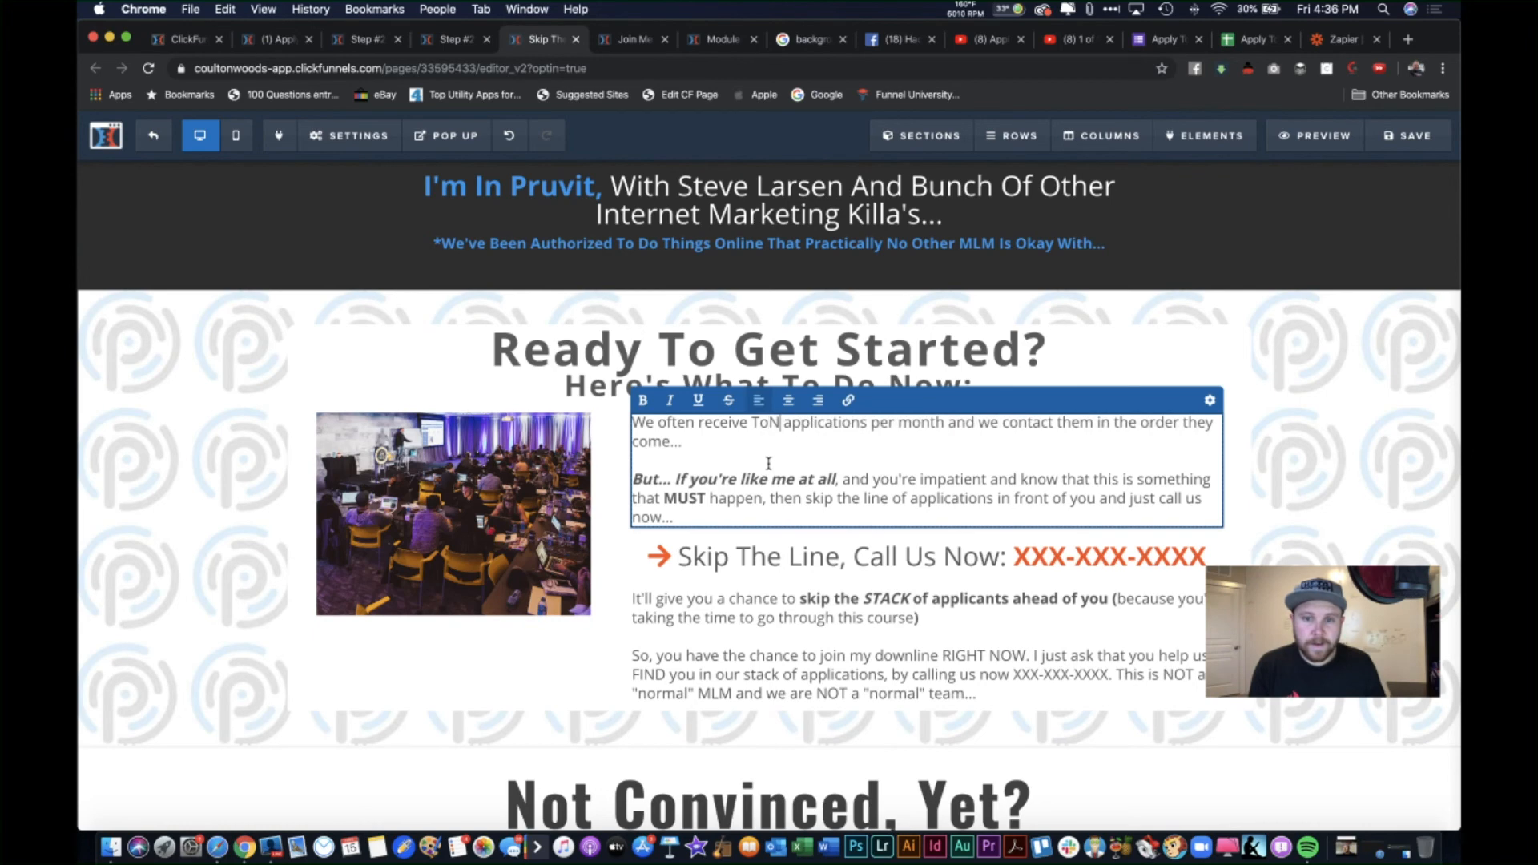
type("ONs")
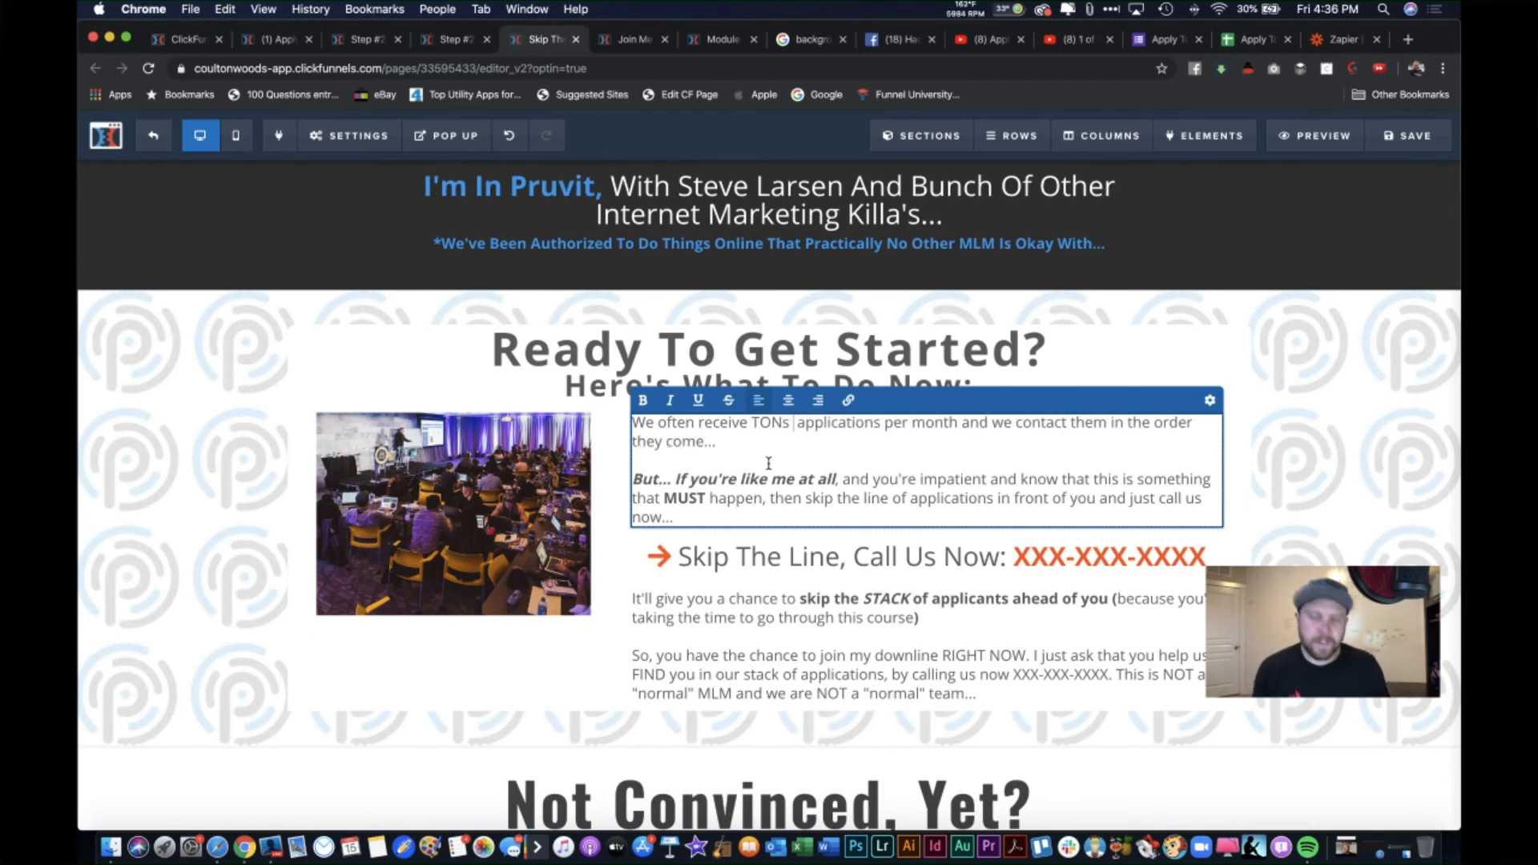
type(" Of")
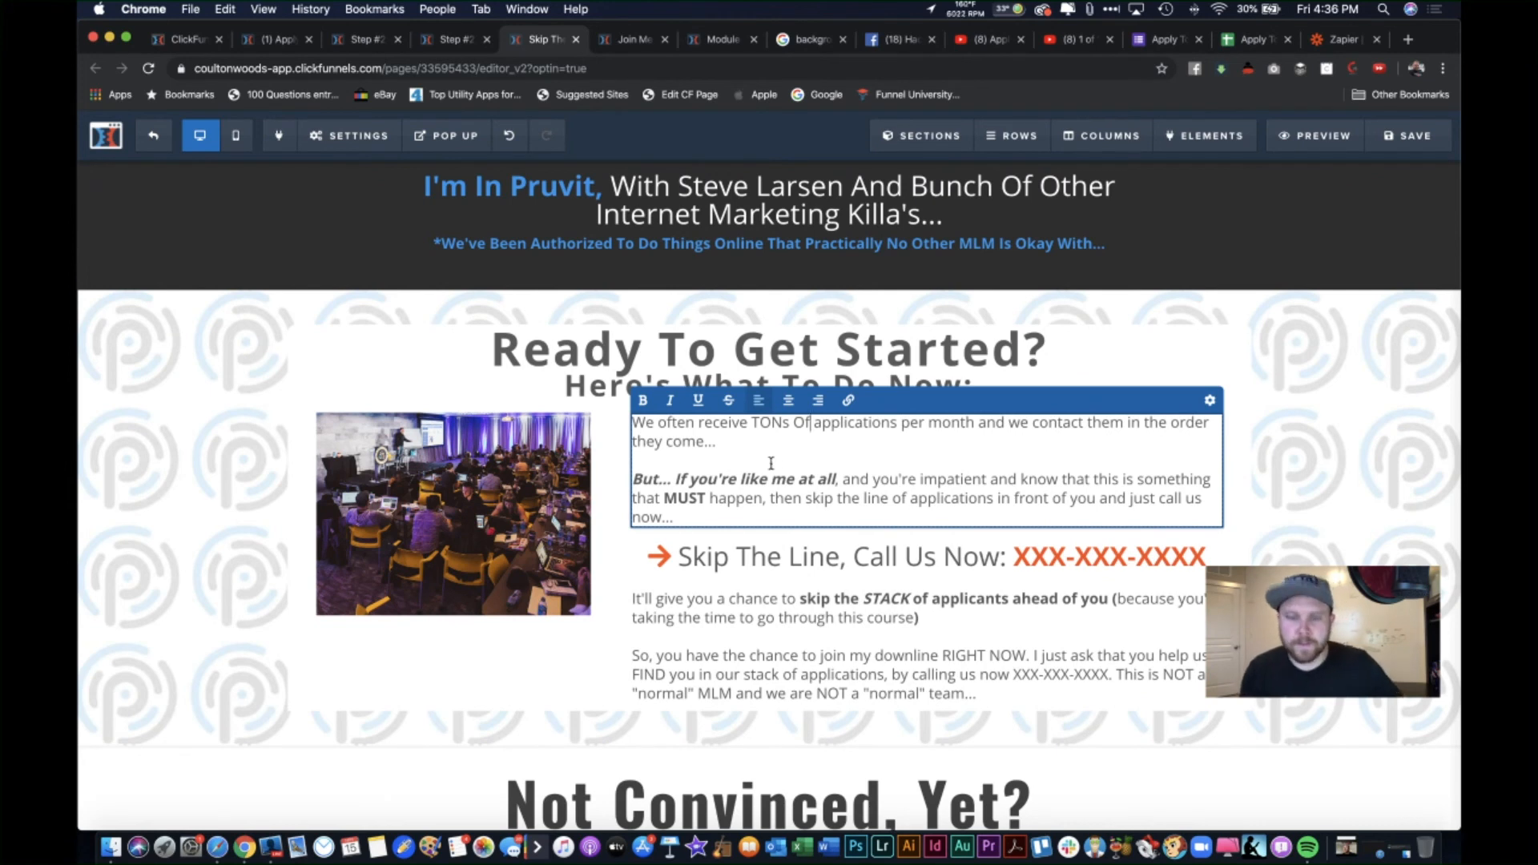
key("BackSpace")
key("BackSpace")
type("of")
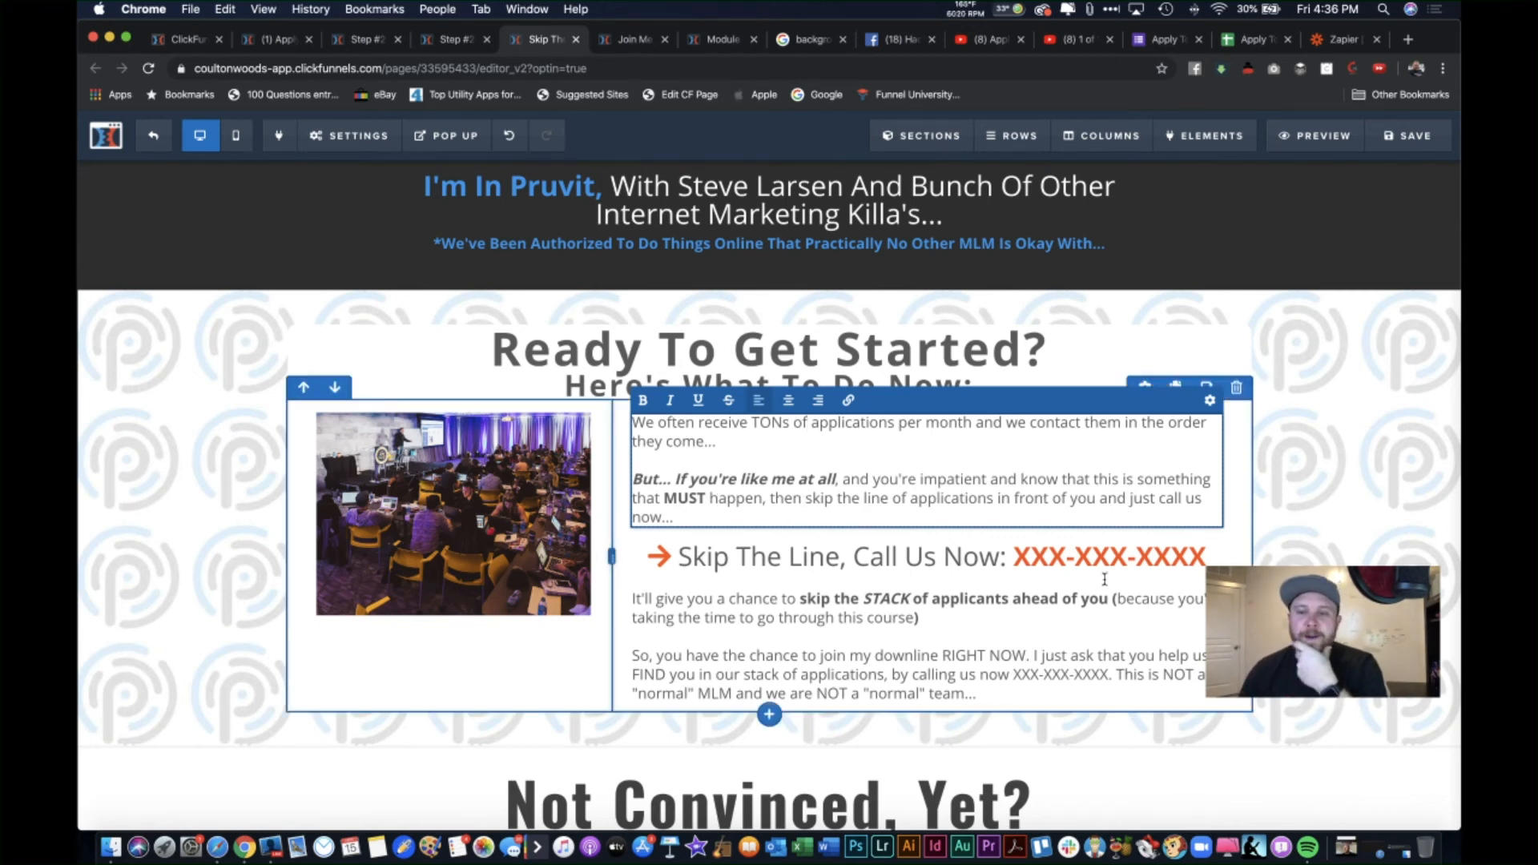
left_click(615, 553)
Step: Review the XXX-XXX-XXXX placeholder phone number in the call-us headline, keeping it unchanged
left_click(1016, 553)
left_click_drag(1016, 553, 1195, 551)
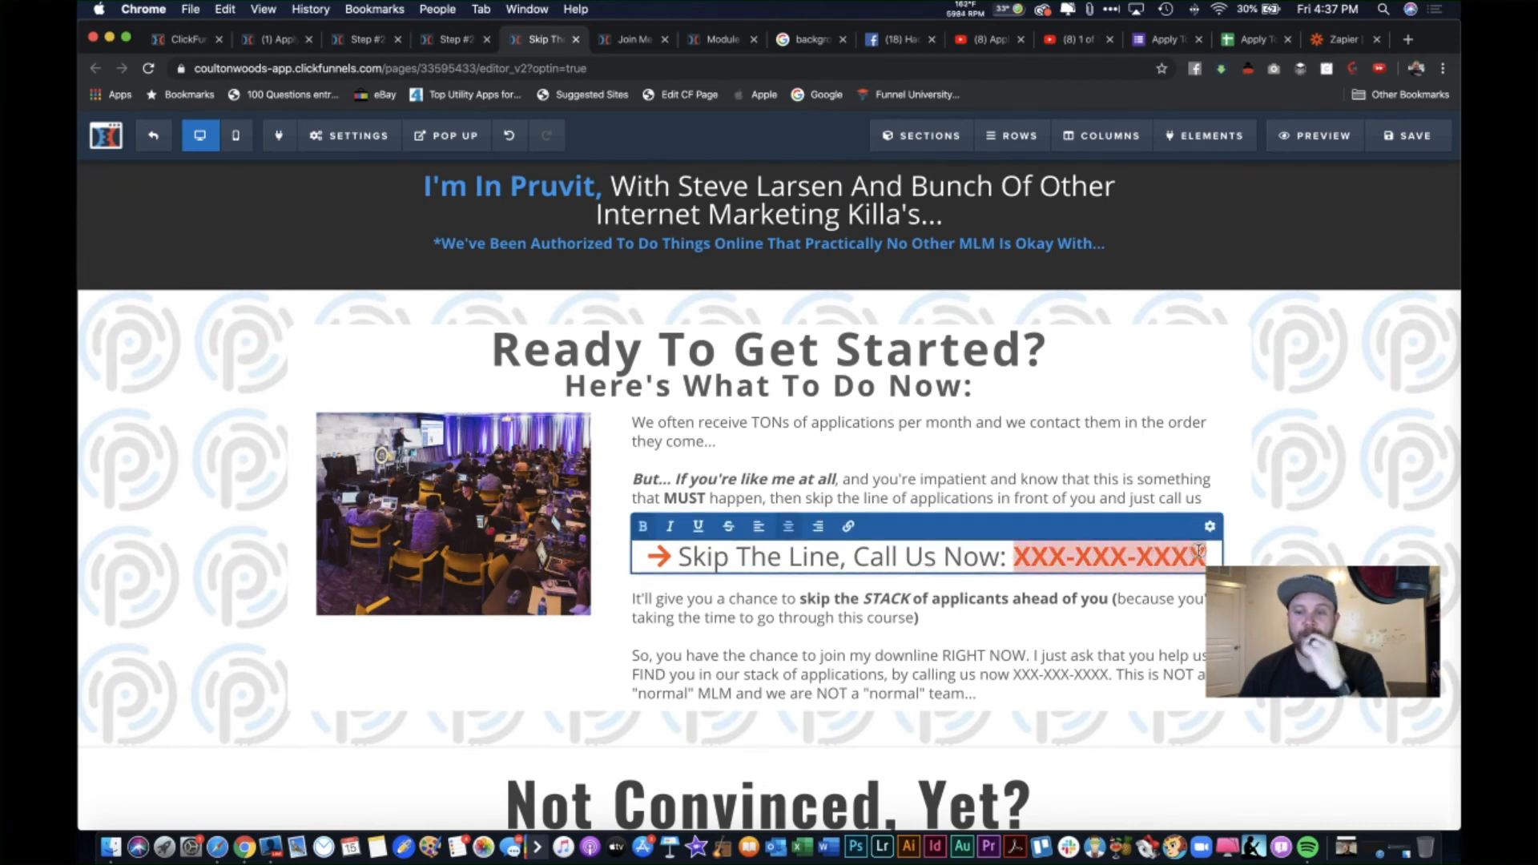
left_click(1236, 553)
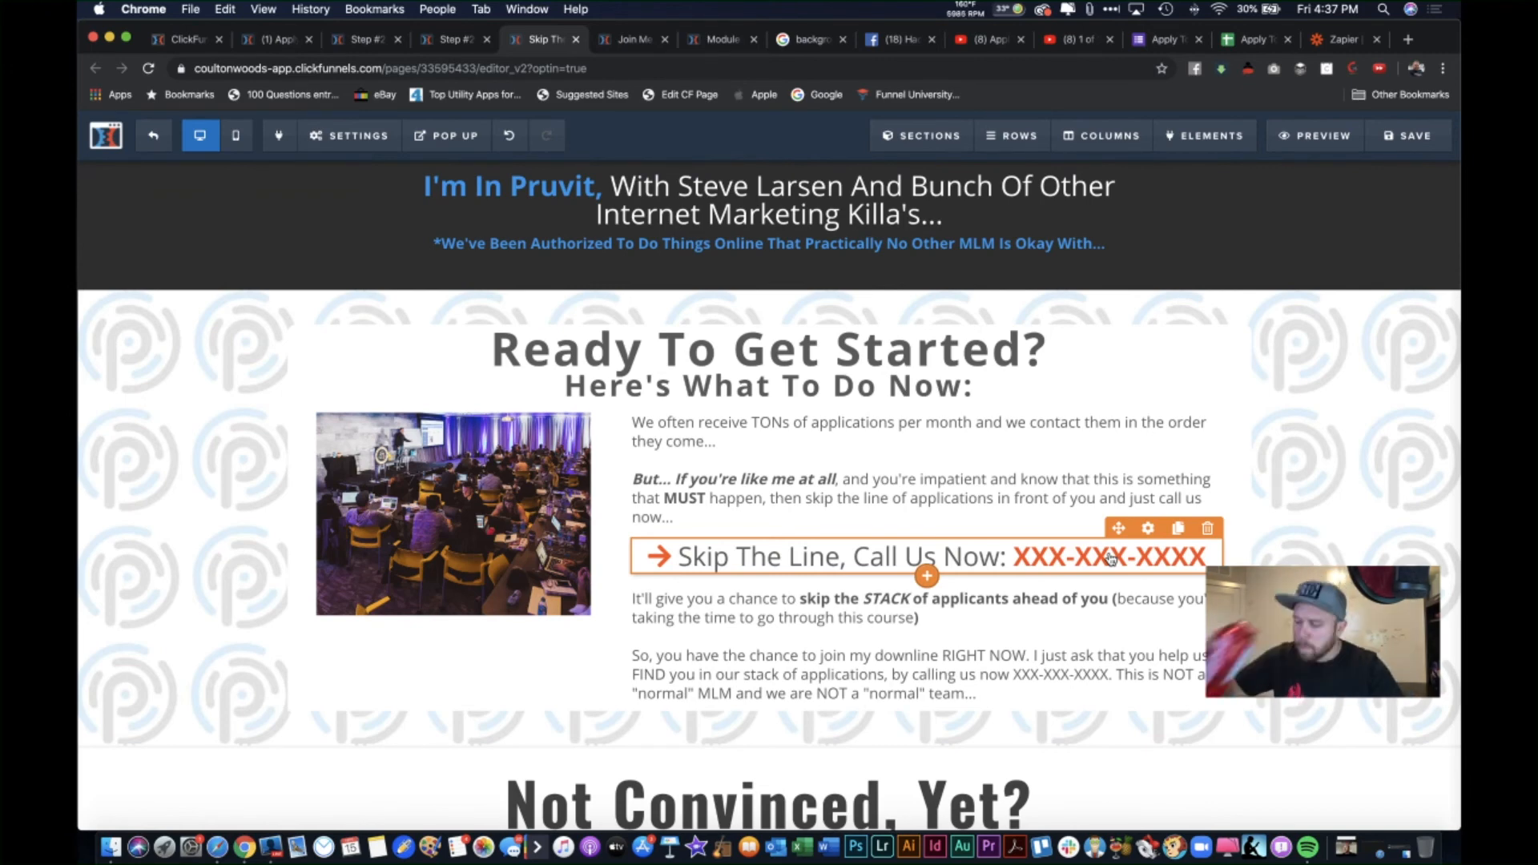
scroll(1110, 559, "down", 2)
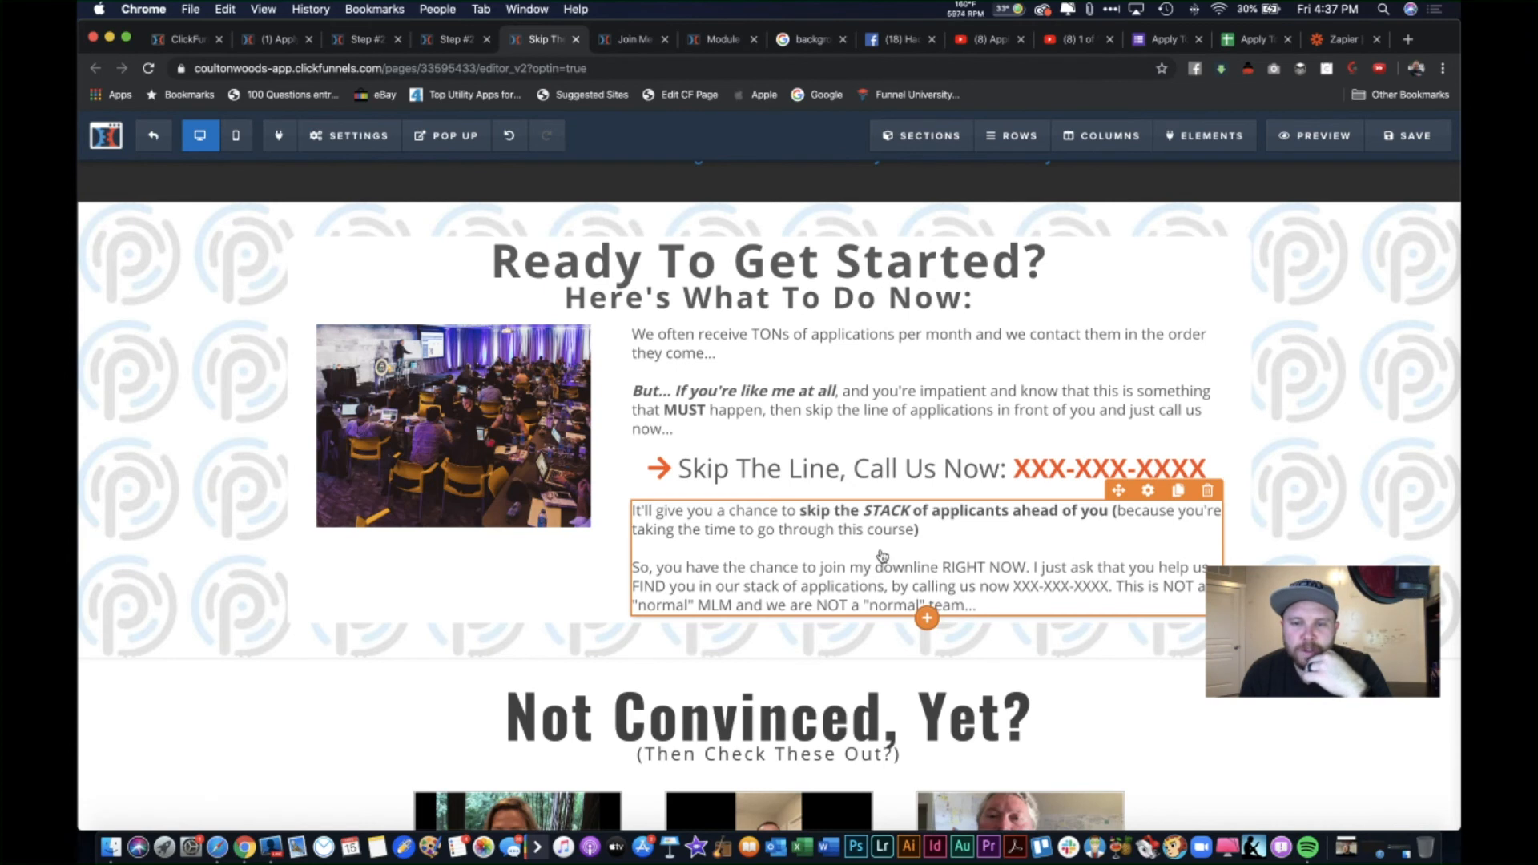
scroll(882, 556, "down", 1)
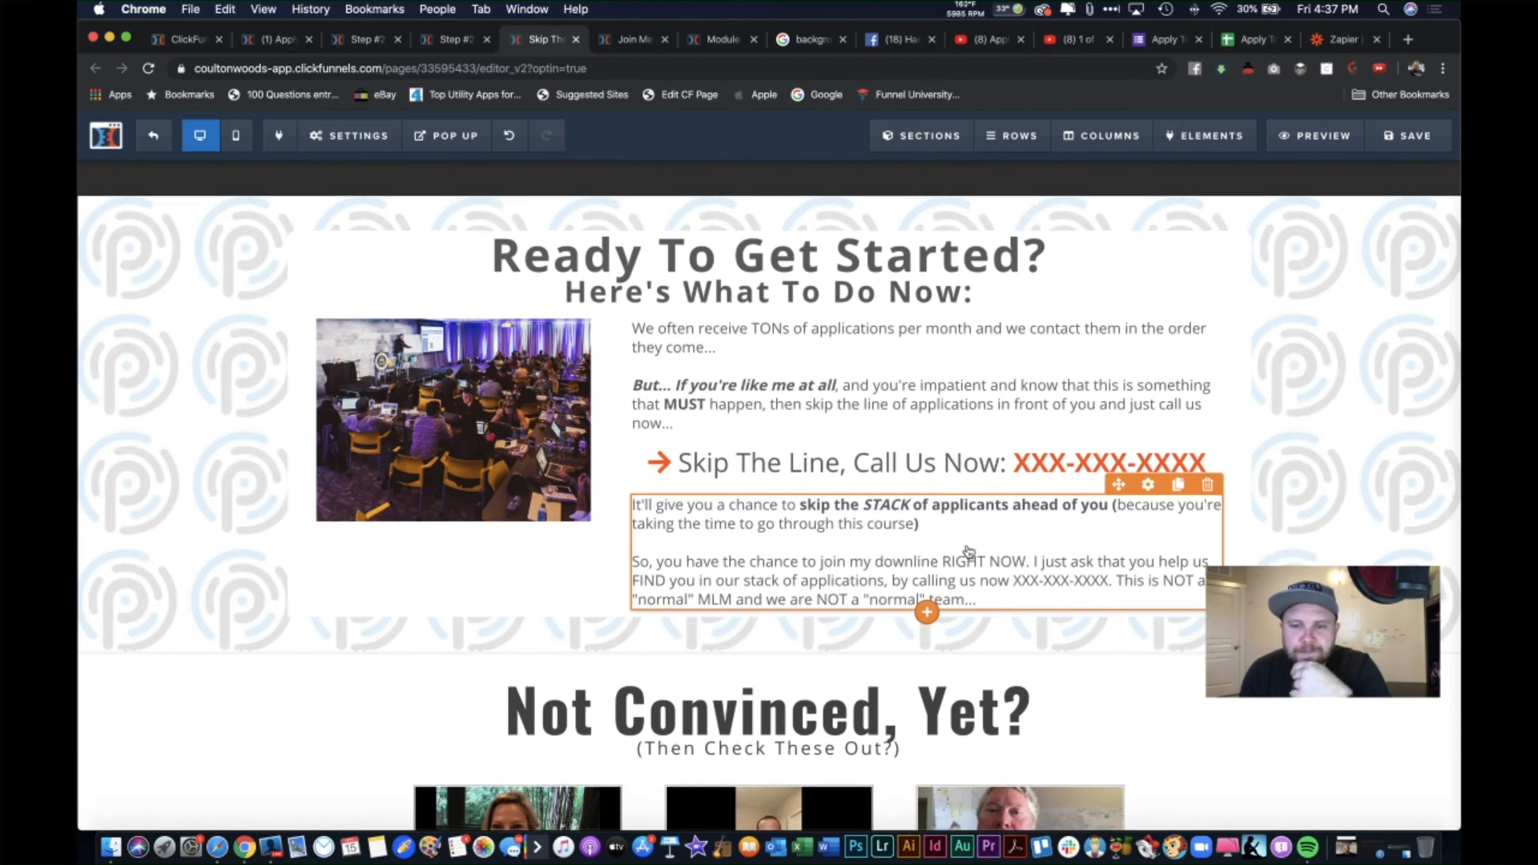
Step: Replace "course" with "Application" in the skip-the-stack paragraph
left_click(917, 528)
left_click_drag(915, 525, 870, 522)
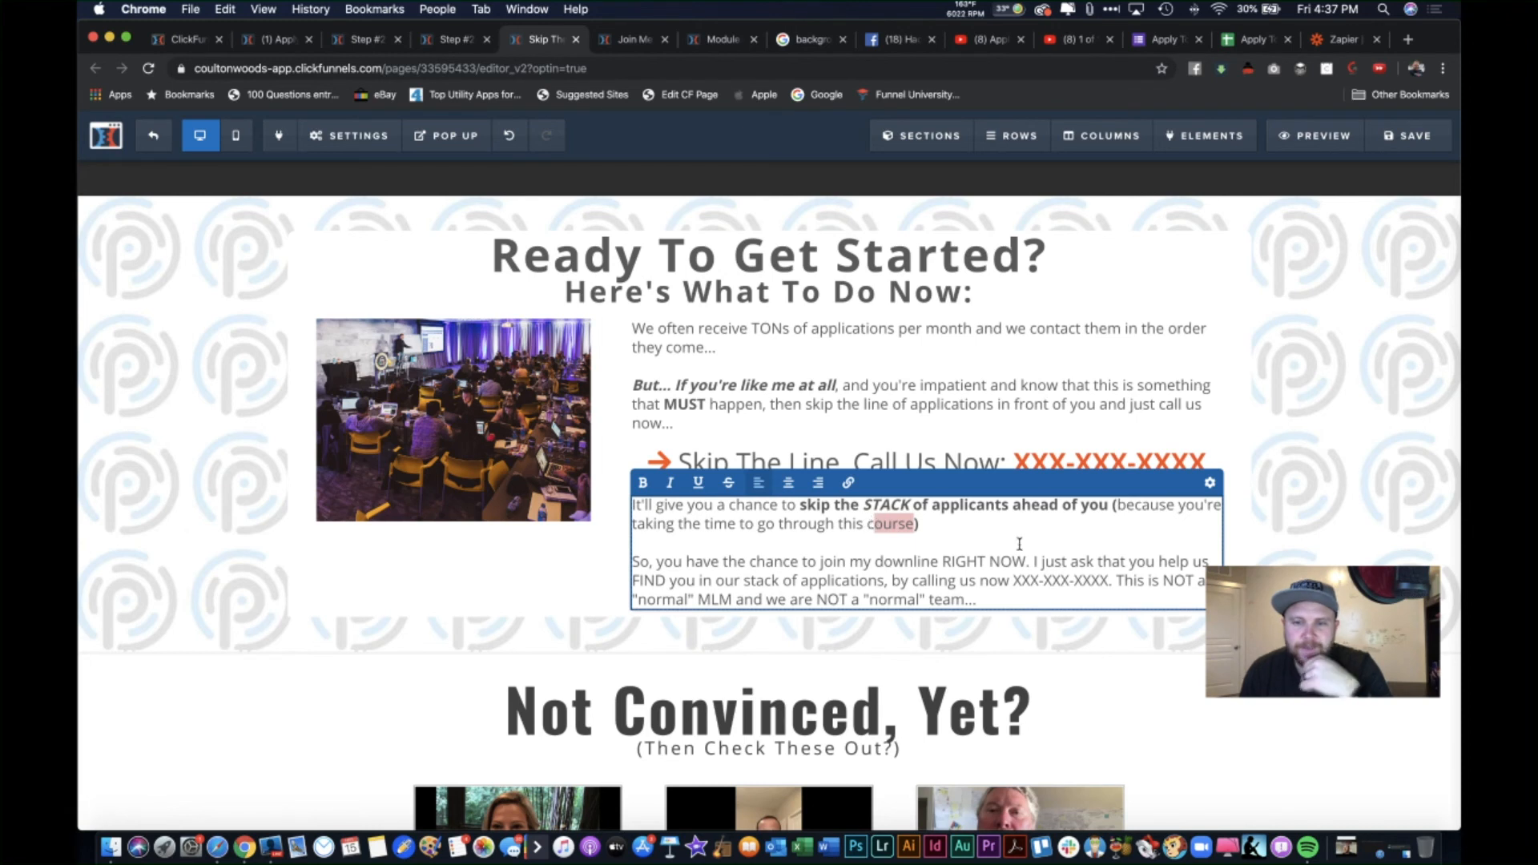
key("BackSpace")
type("Applica")
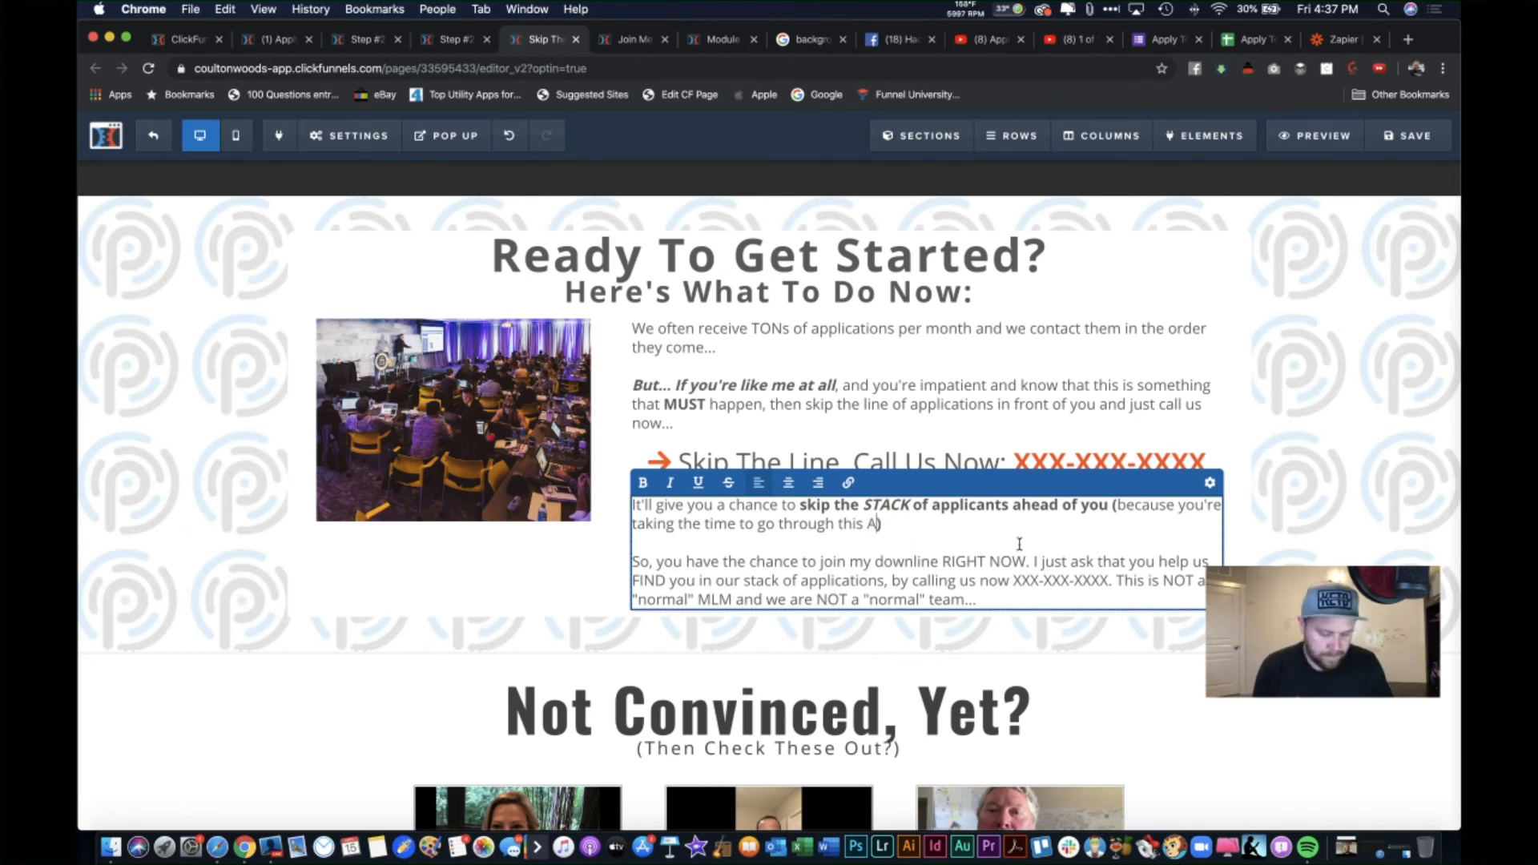
type("tion")
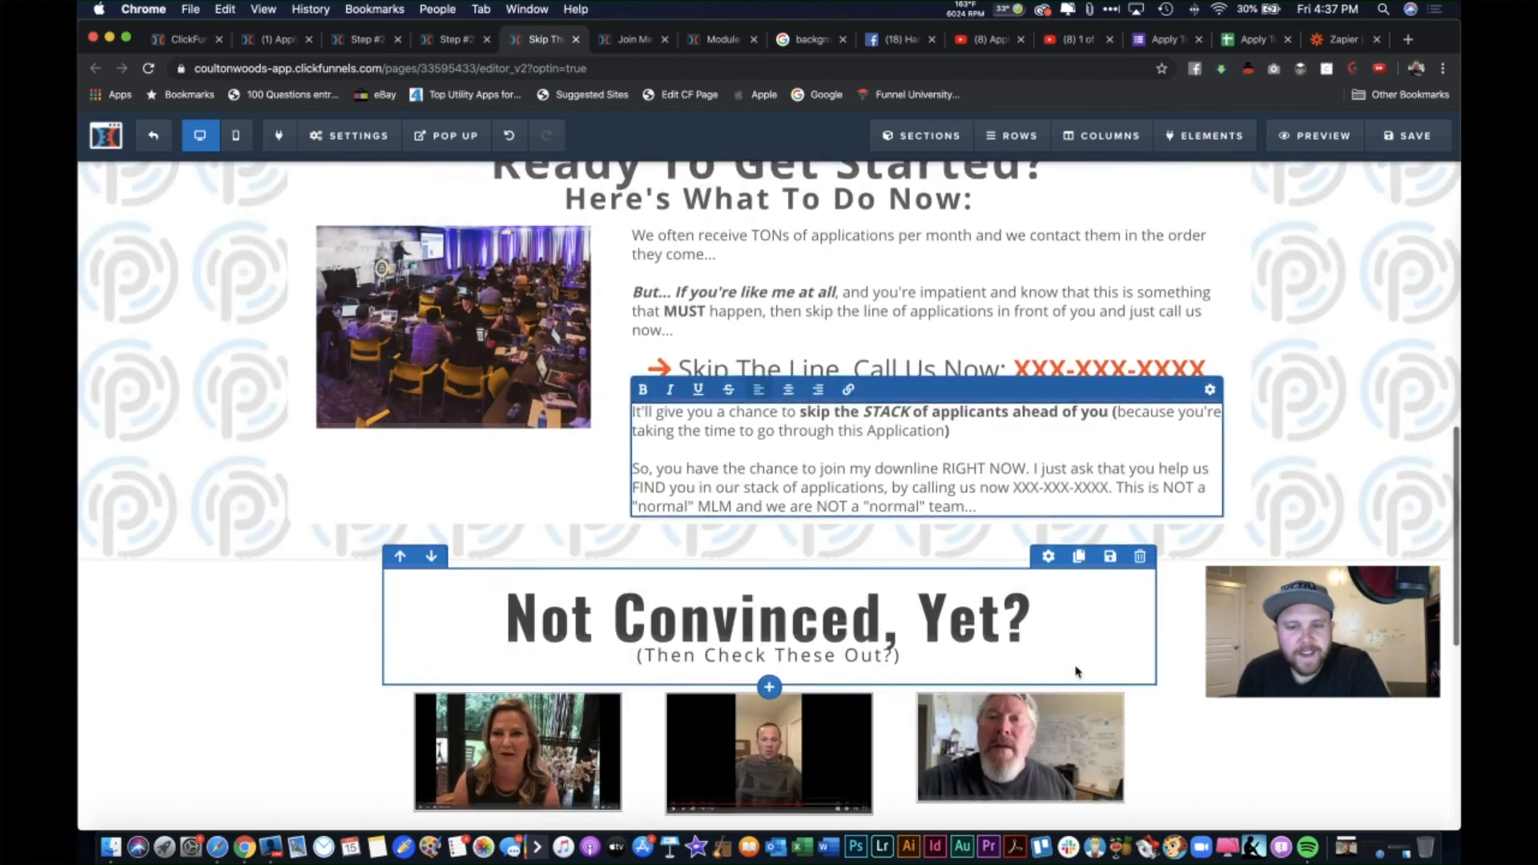
left_click(1078, 673)
scroll(1058, 641, "down", 3)
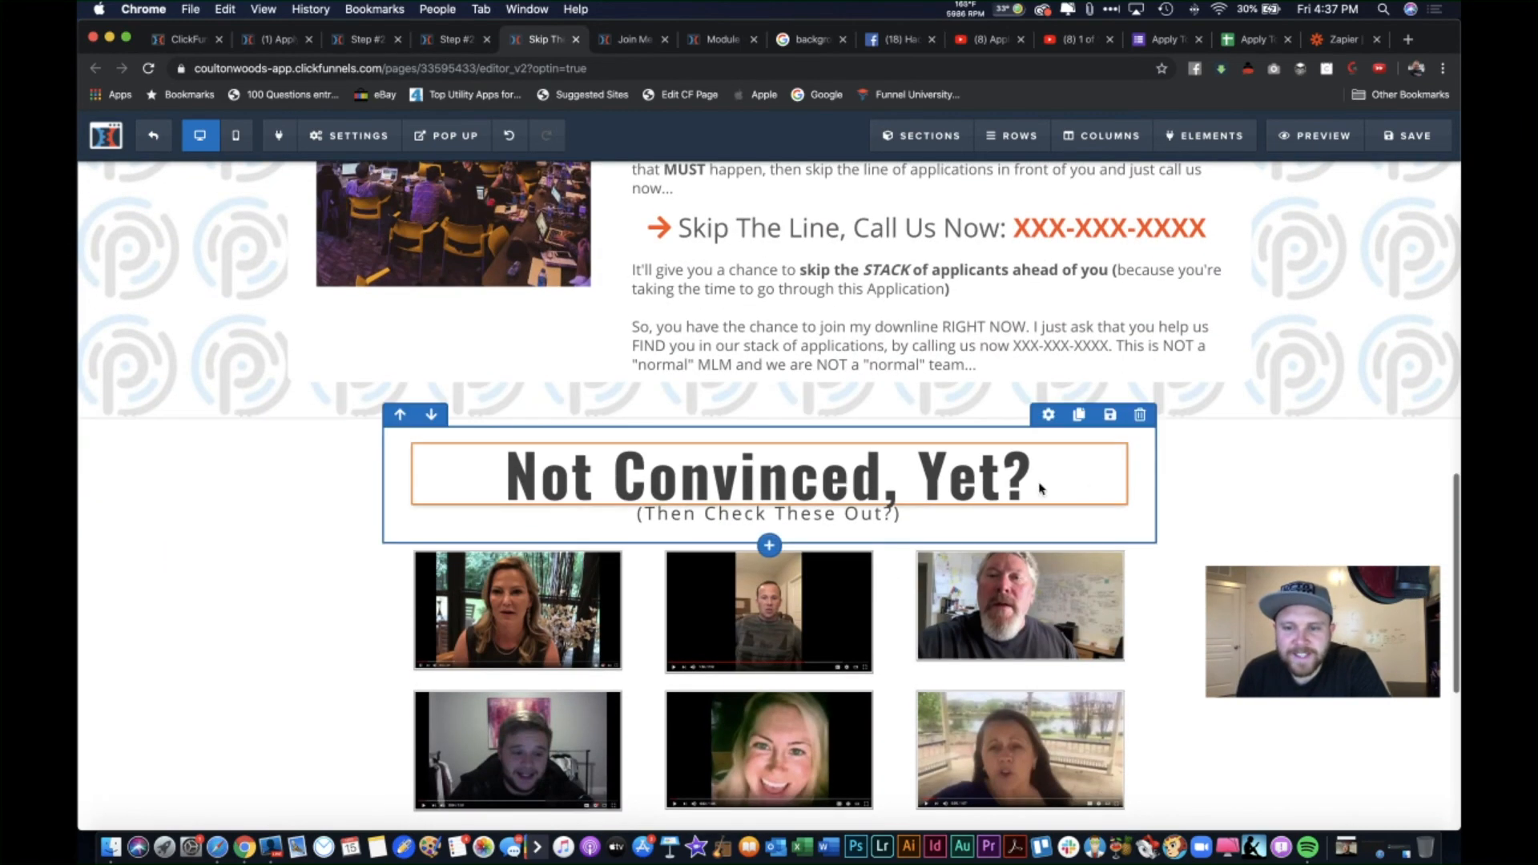
Step: Delete the second row of testimonial videos under Not Convinced, Yet?
scroll(1122, 560, "down", 2)
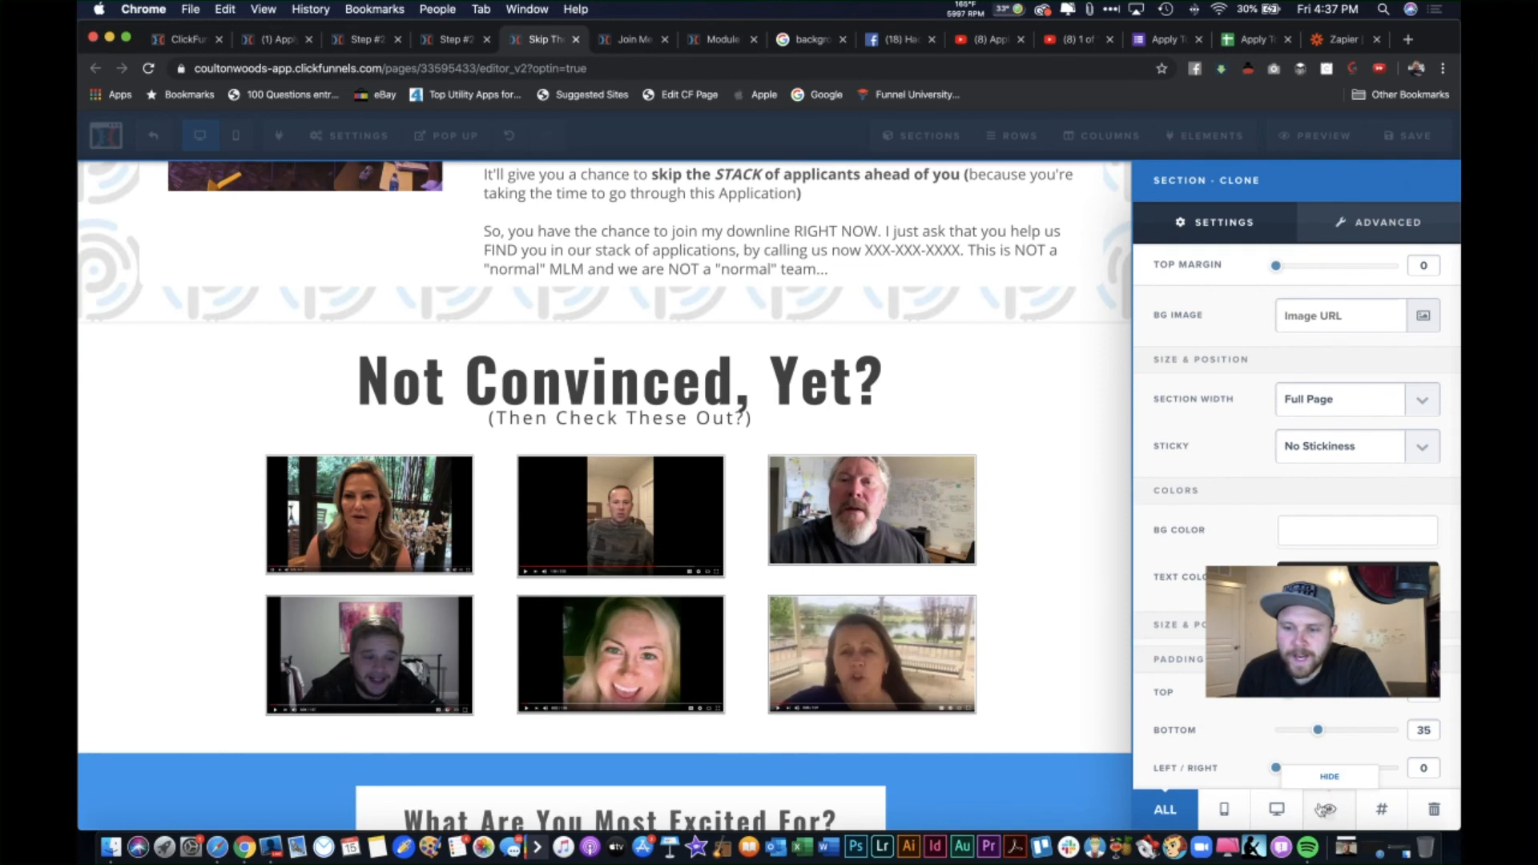
left_click(1055, 491)
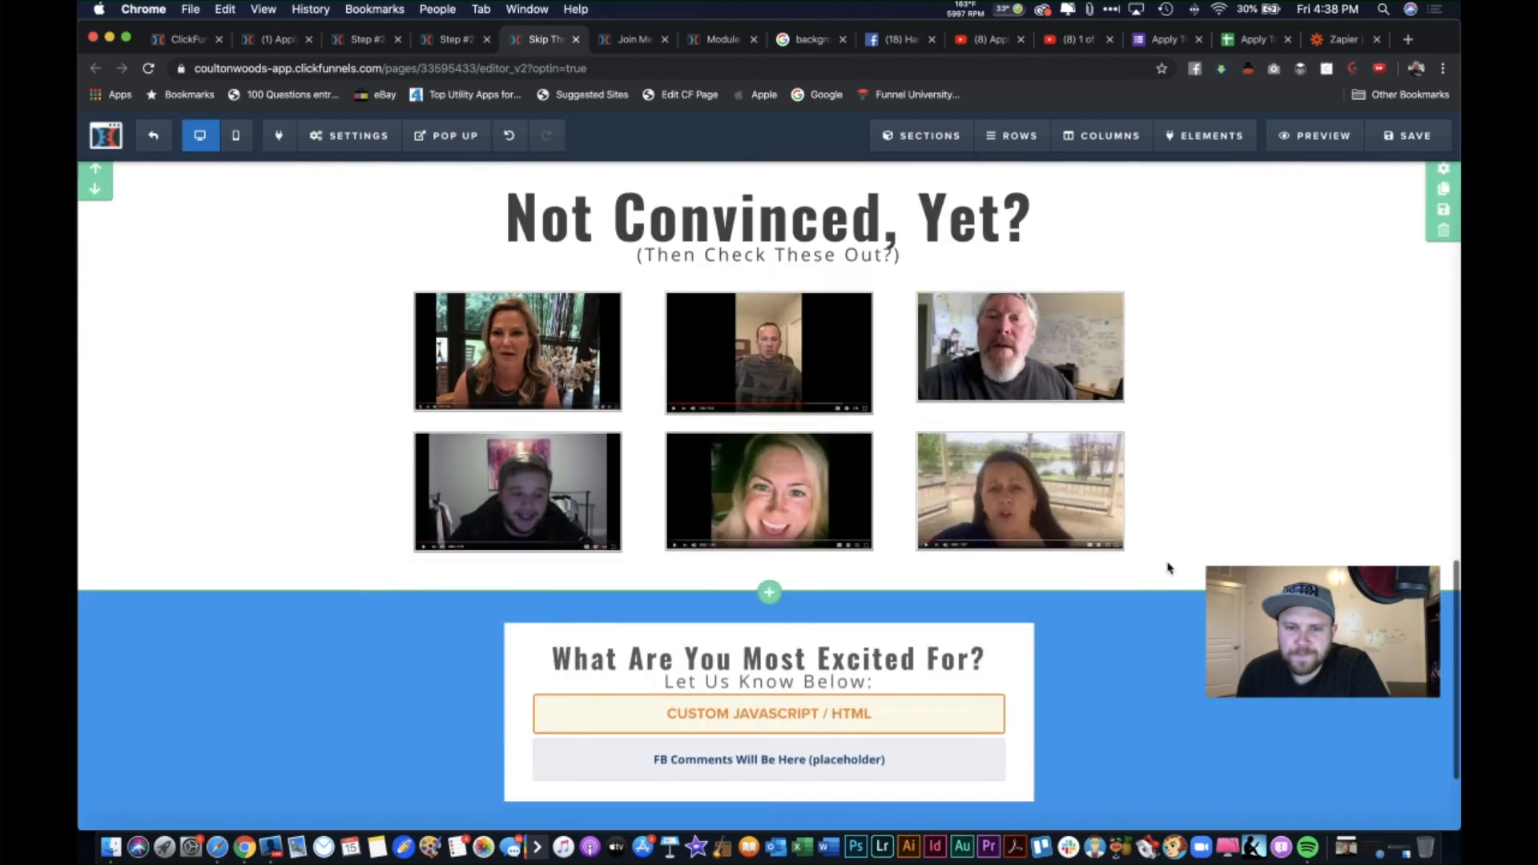
scroll(1167, 567, "down", 2)
scroll(1066, 265, "up", 3)
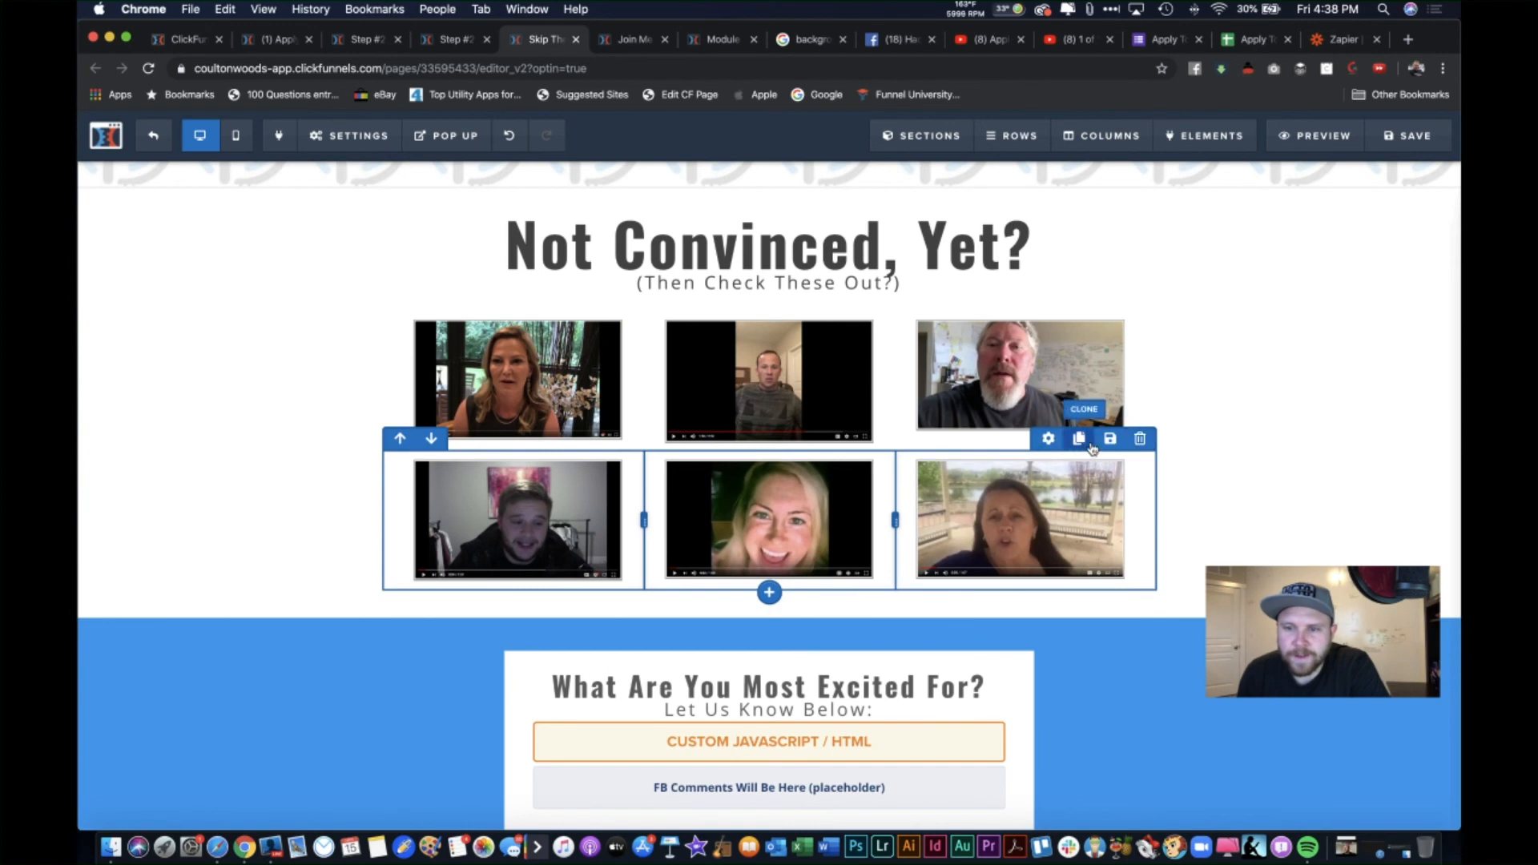
left_click(1140, 439)
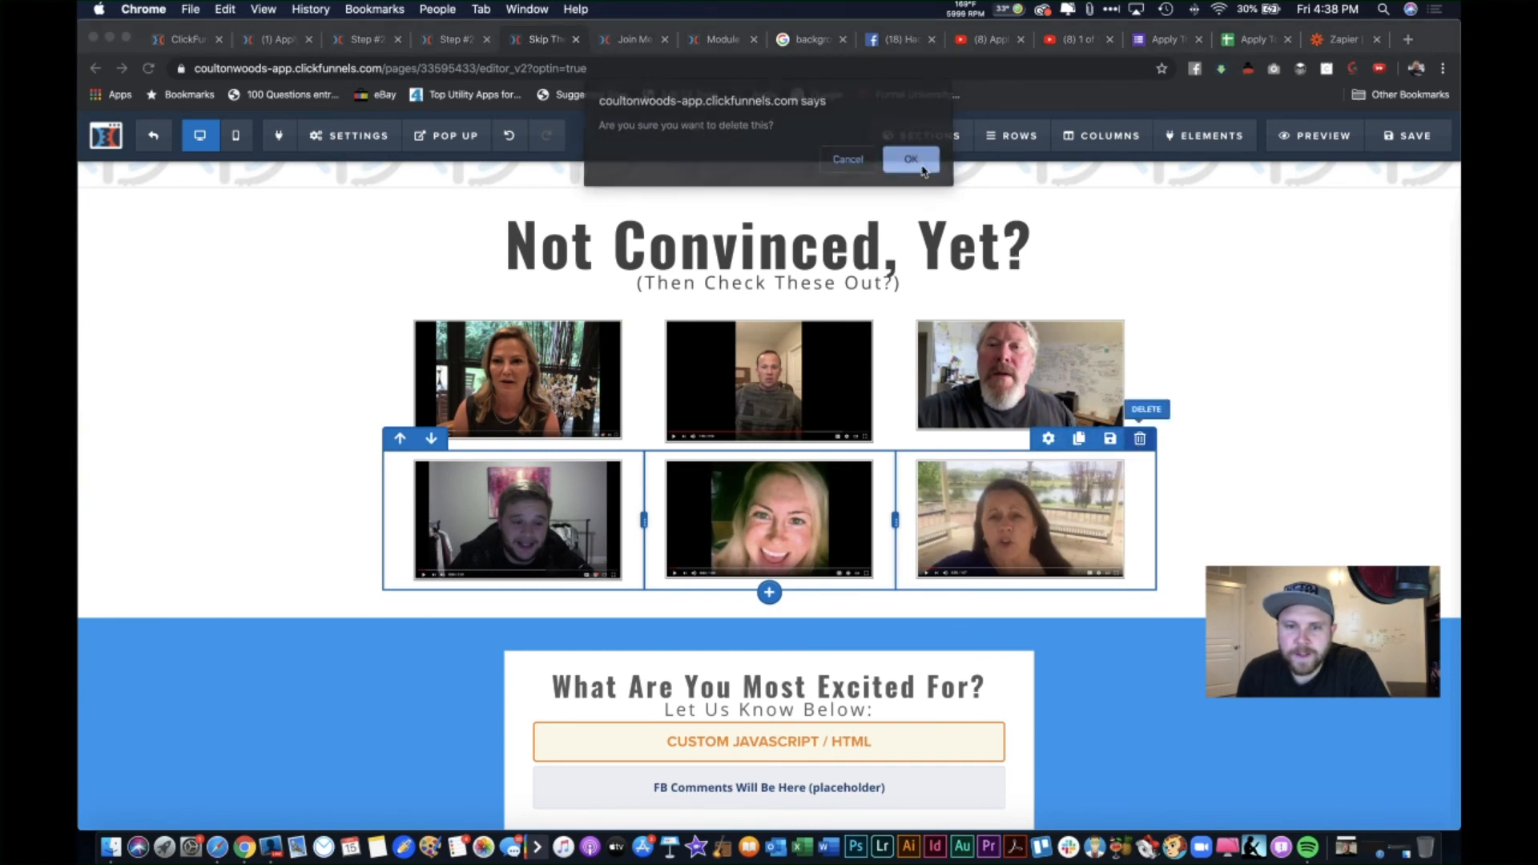
left_click(911, 161)
scroll(1150, 532, "up", 2)
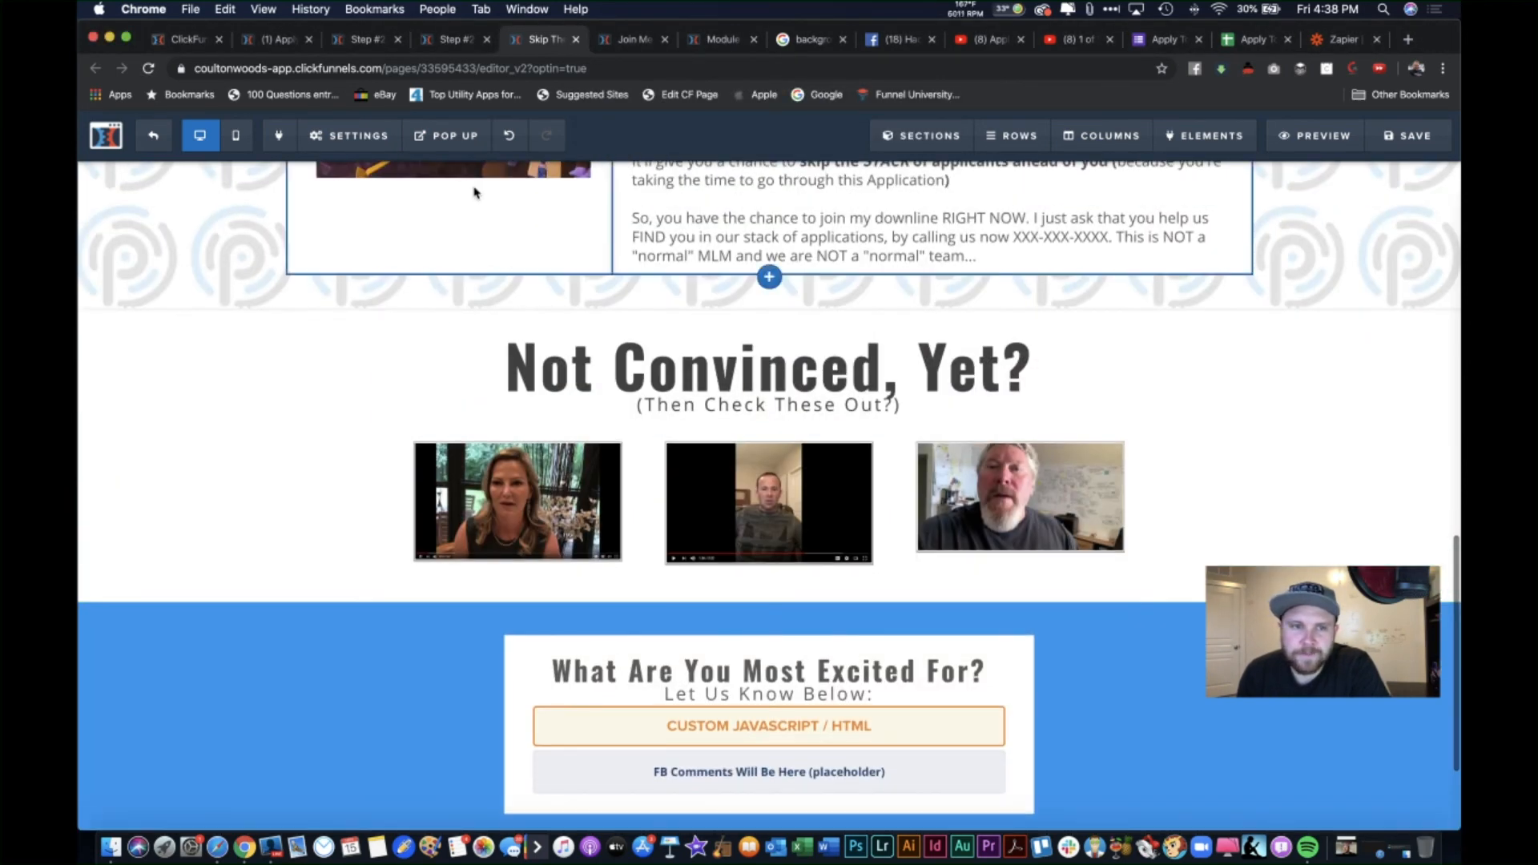
Step: Undo twice to restore the six testimonial videos in two rows of three
left_click(510, 138)
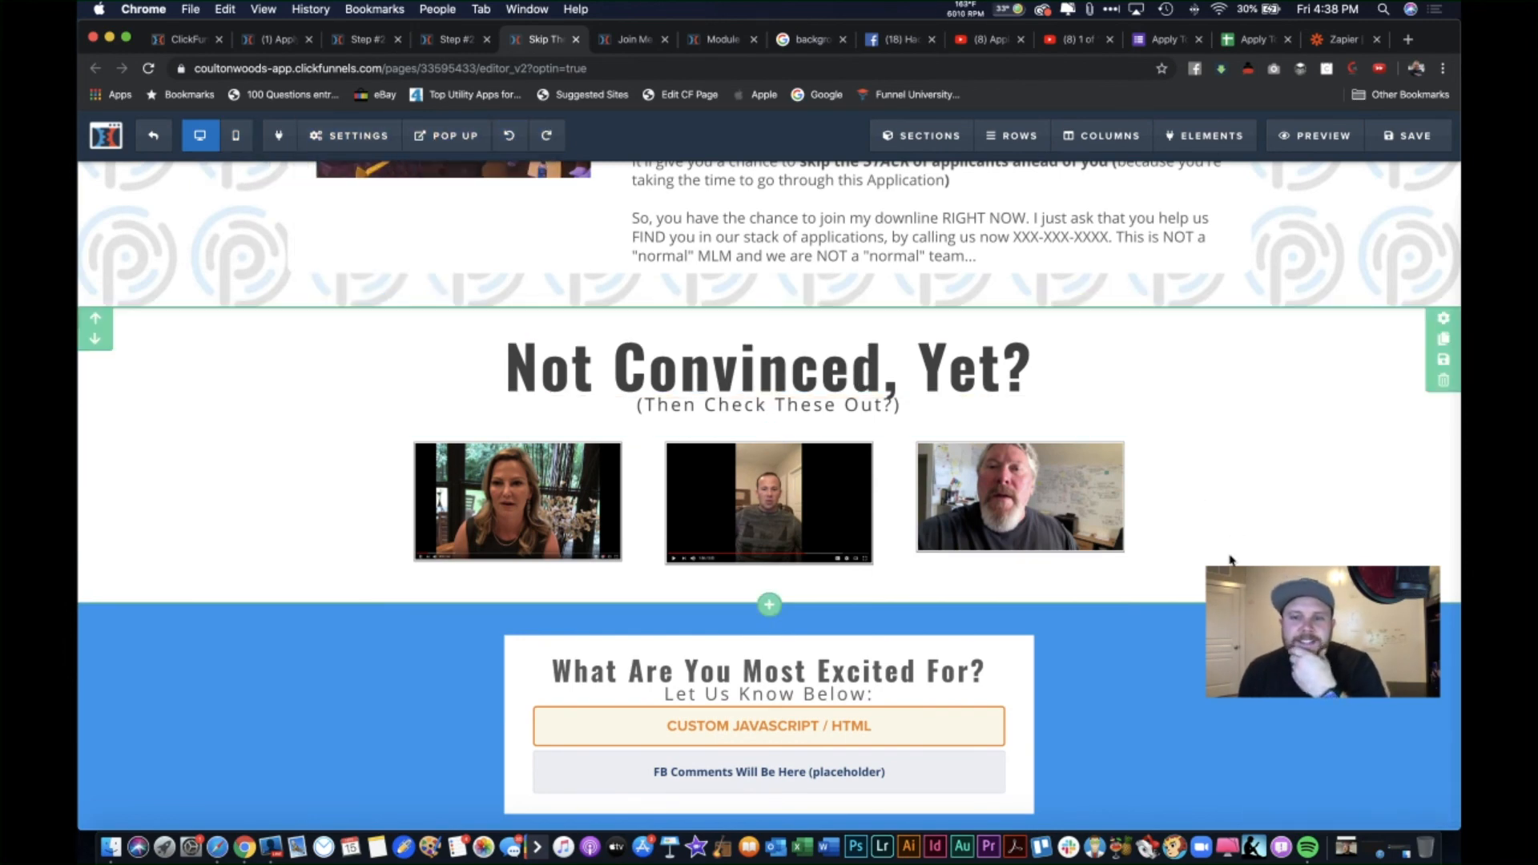
scroll(1230, 561, "down", 4)
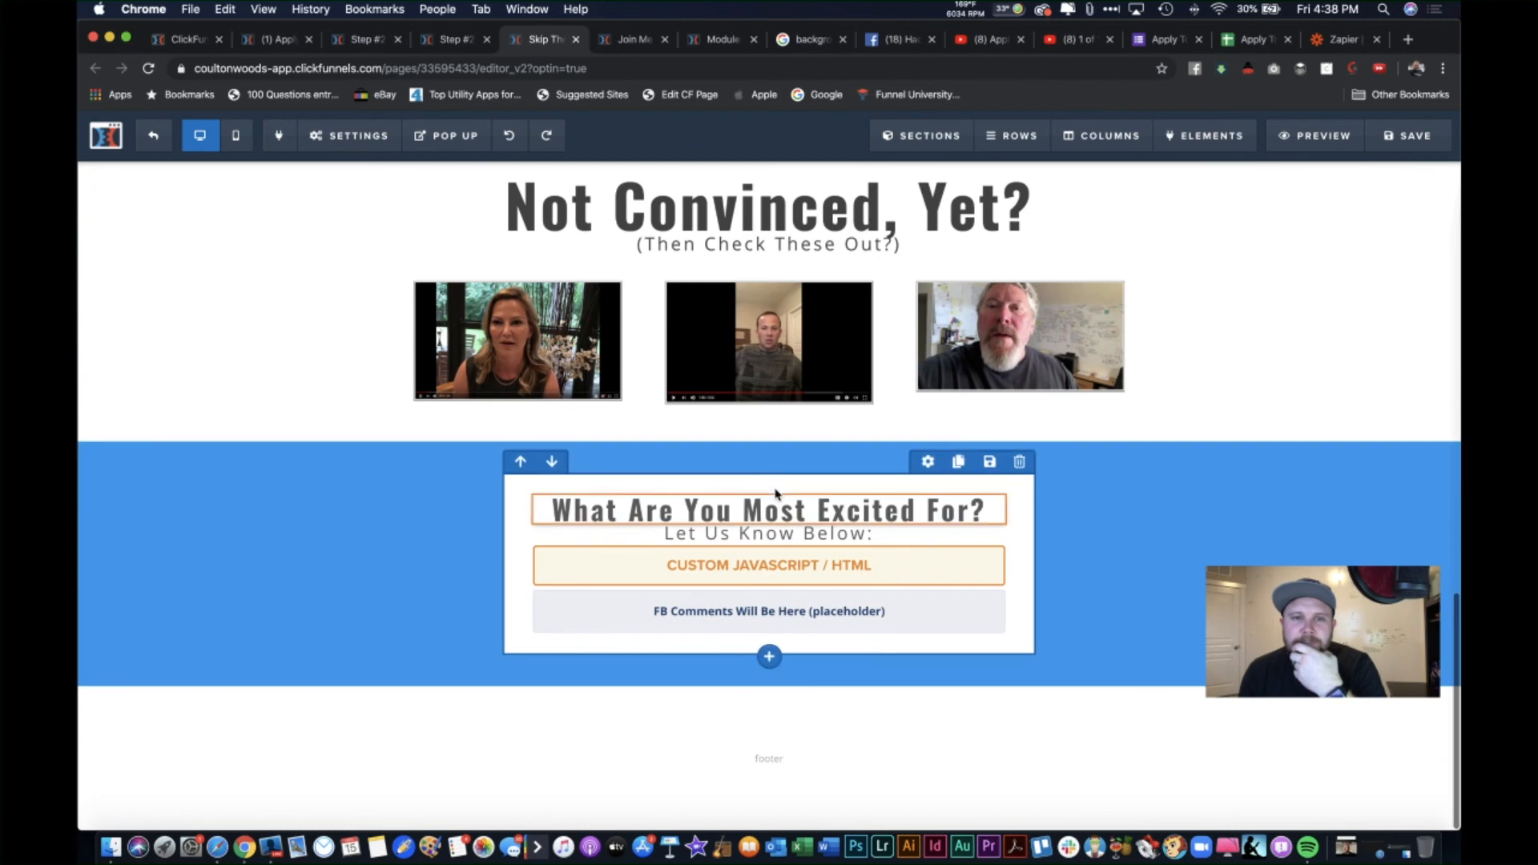
left_click(508, 135)
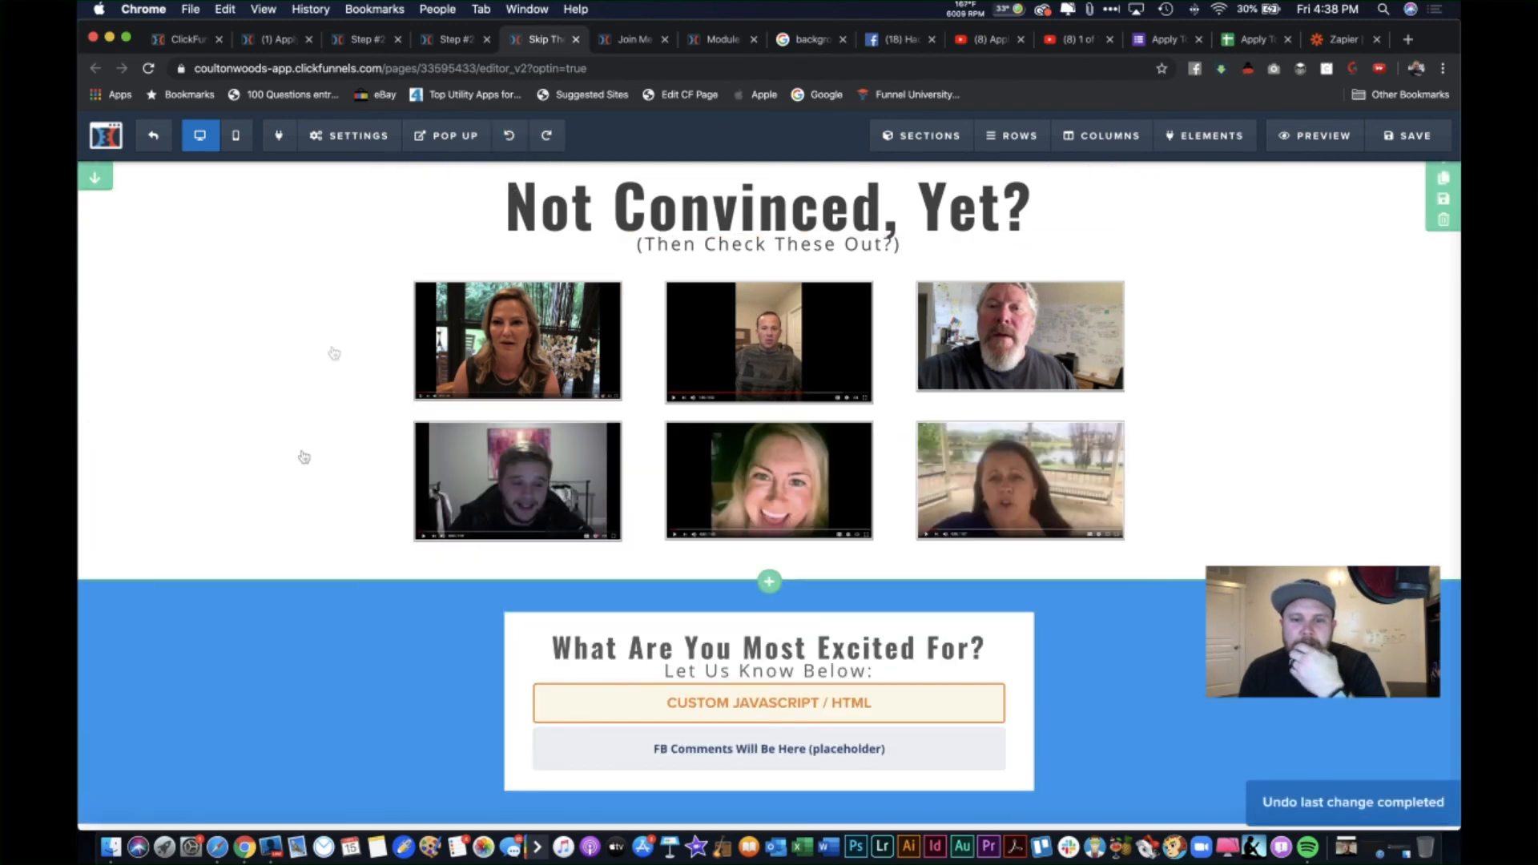
scroll(334, 353, "down", 3)
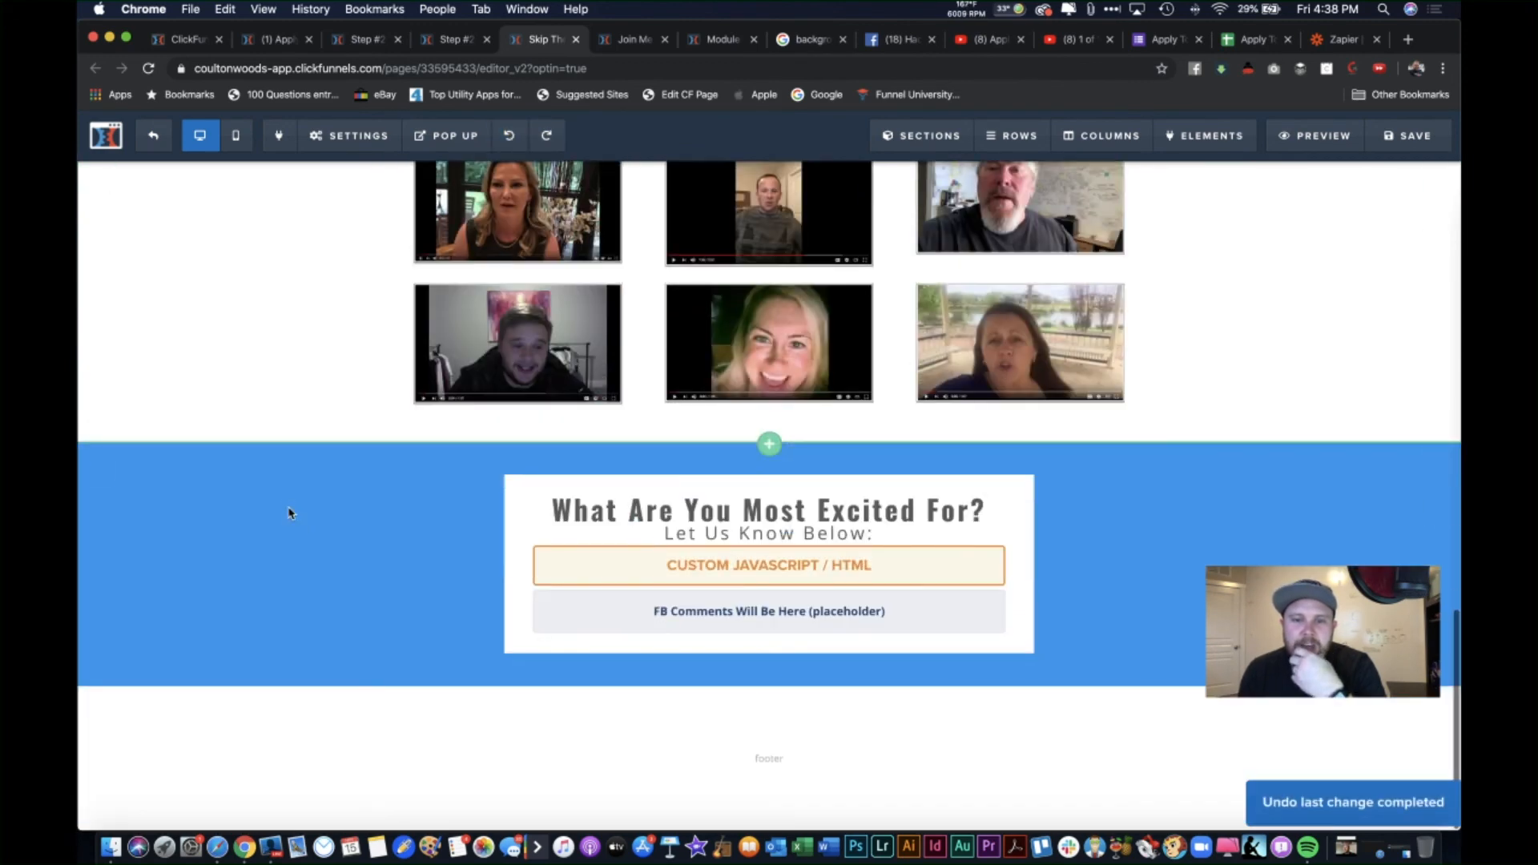
Step: Replace the testimonial page's custom HTML code with the application page's LearningFromTheExperts code
left_click(833, 571)
left_click(1281, 325)
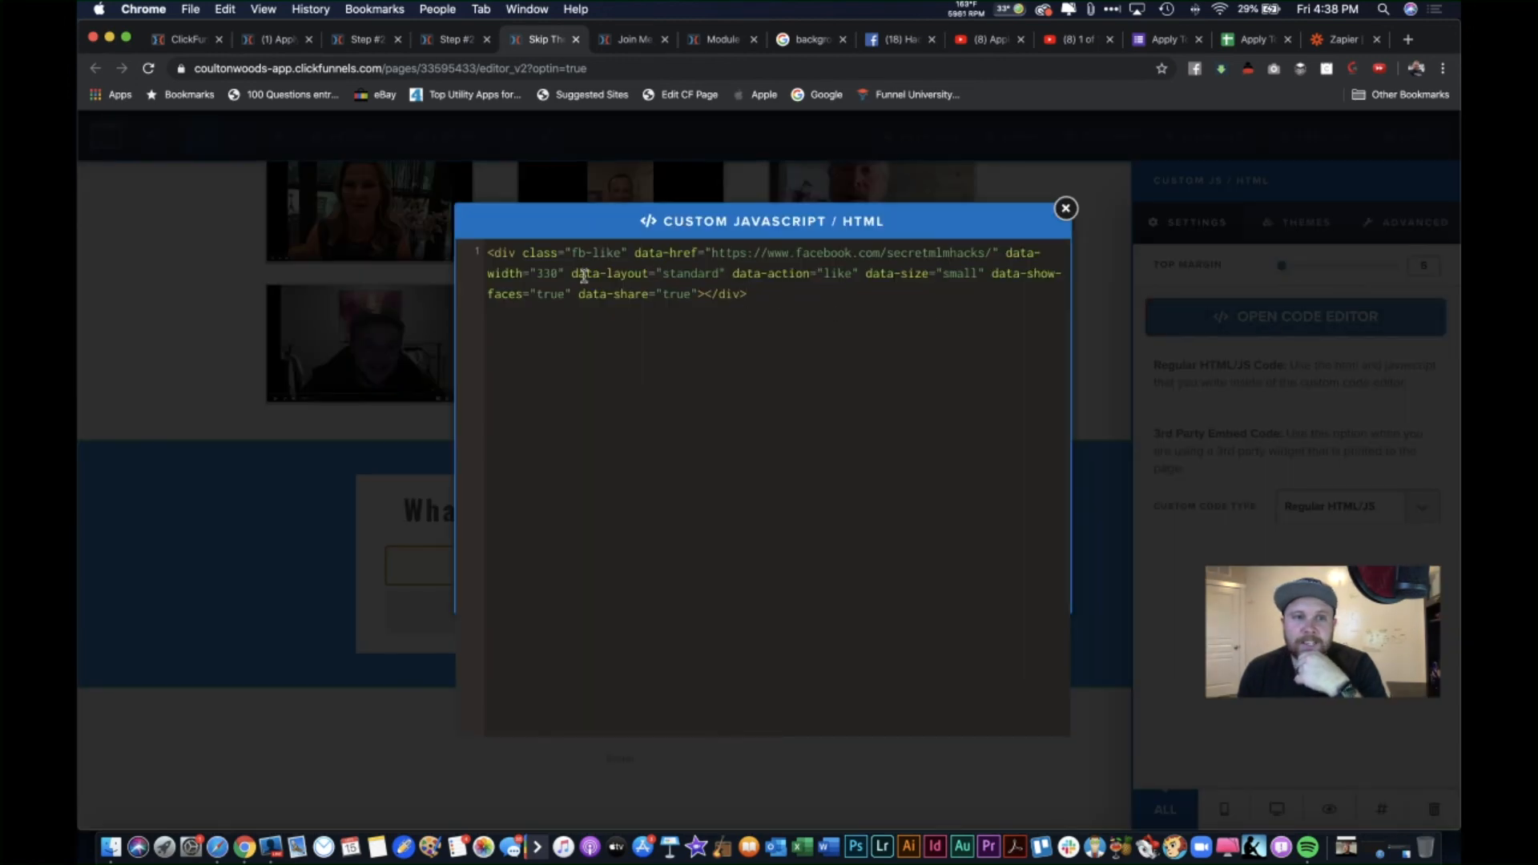
left_click(276, 39)
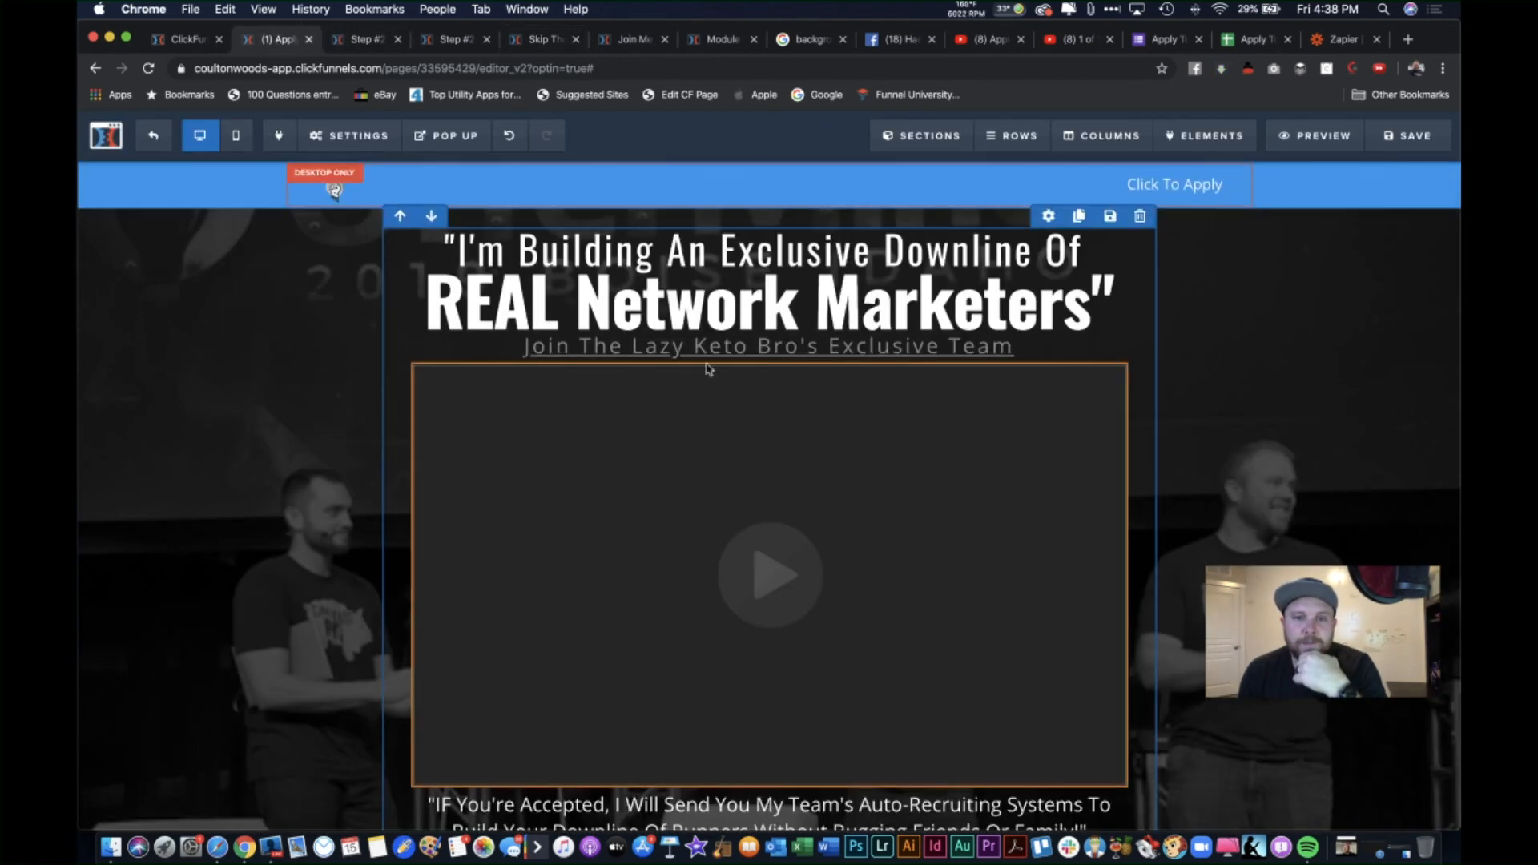
scroll(471, 264, "down", 20)
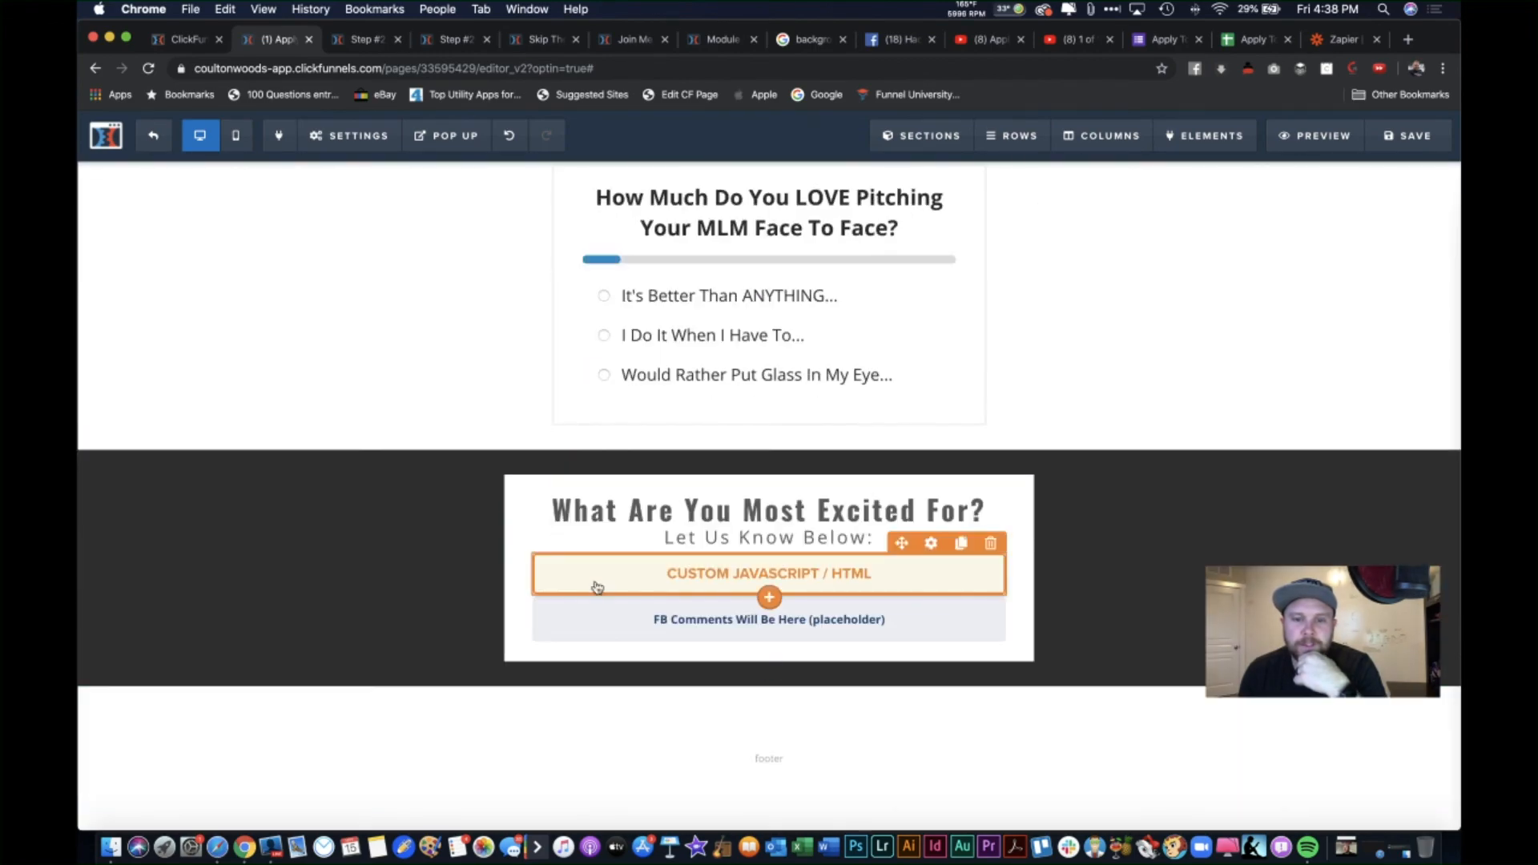
left_click(709, 590)
left_click(1275, 321)
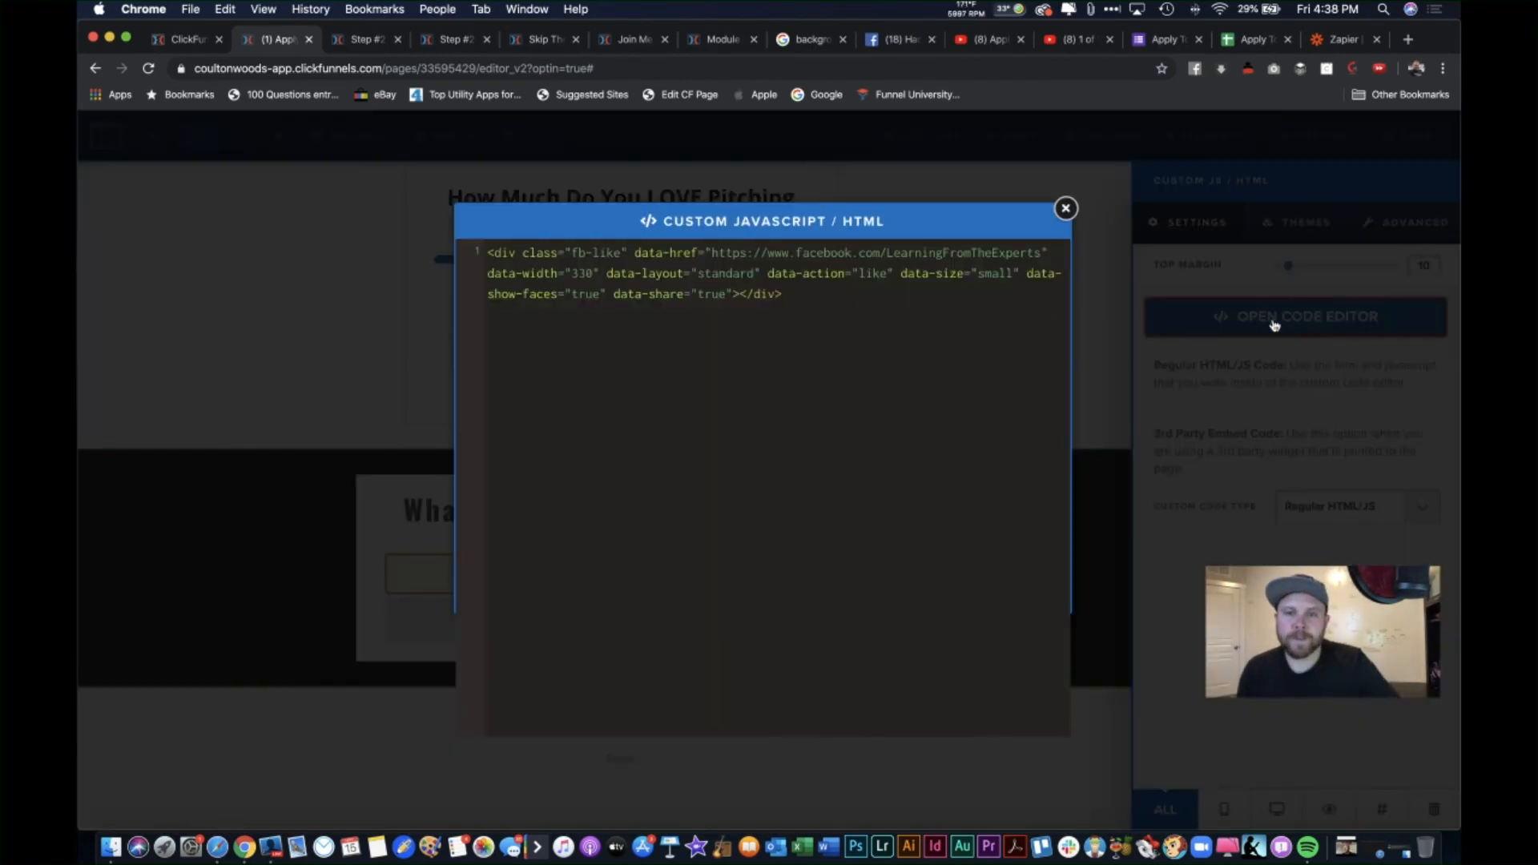
key("super+a")
key("super+c")
left_click(545, 39)
key("super+a")
key("super+v")
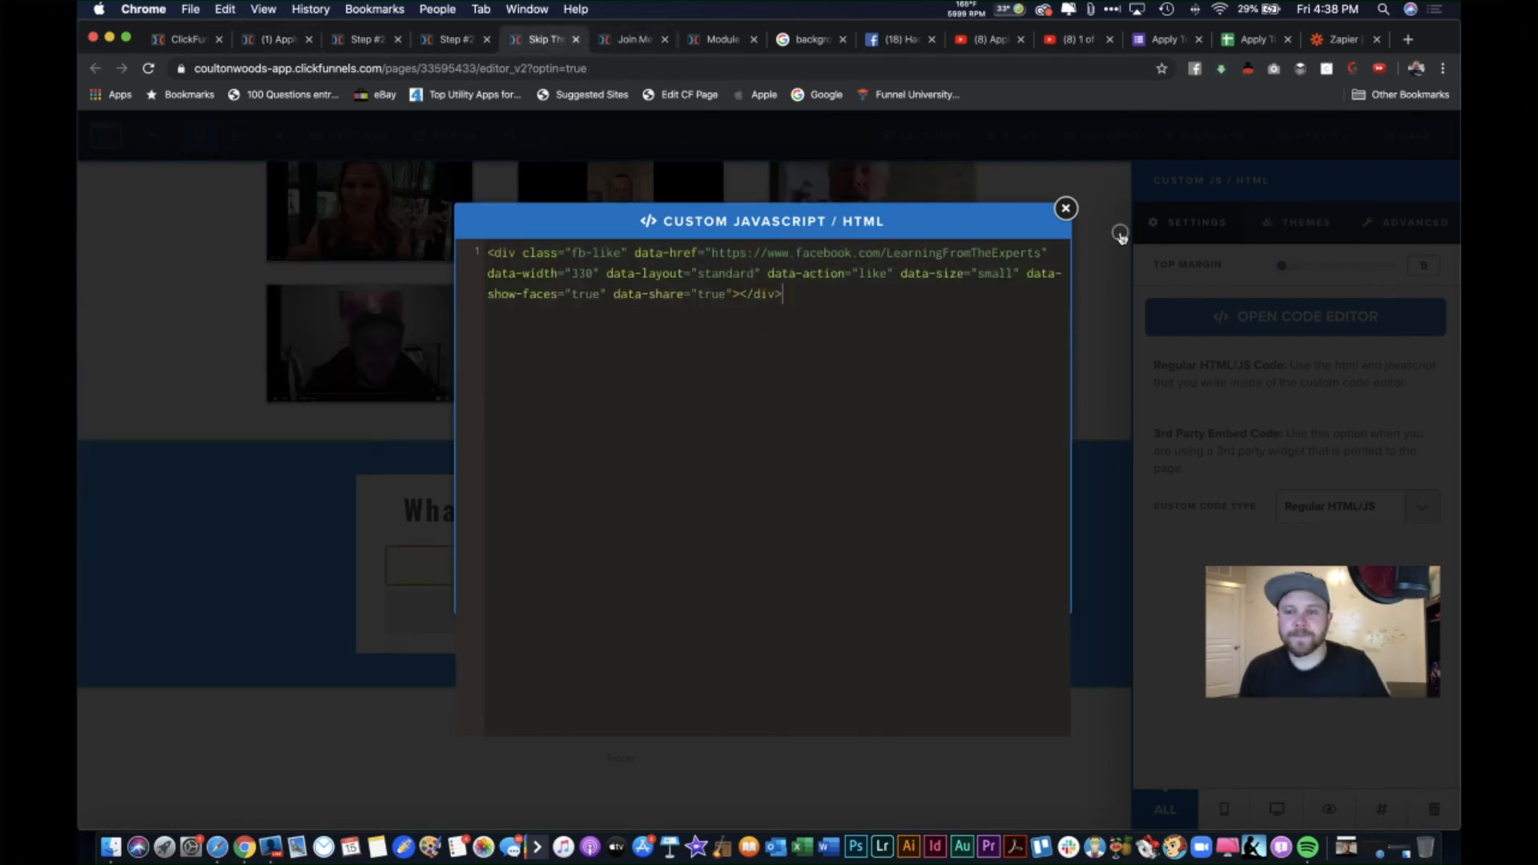
left_click(1066, 208)
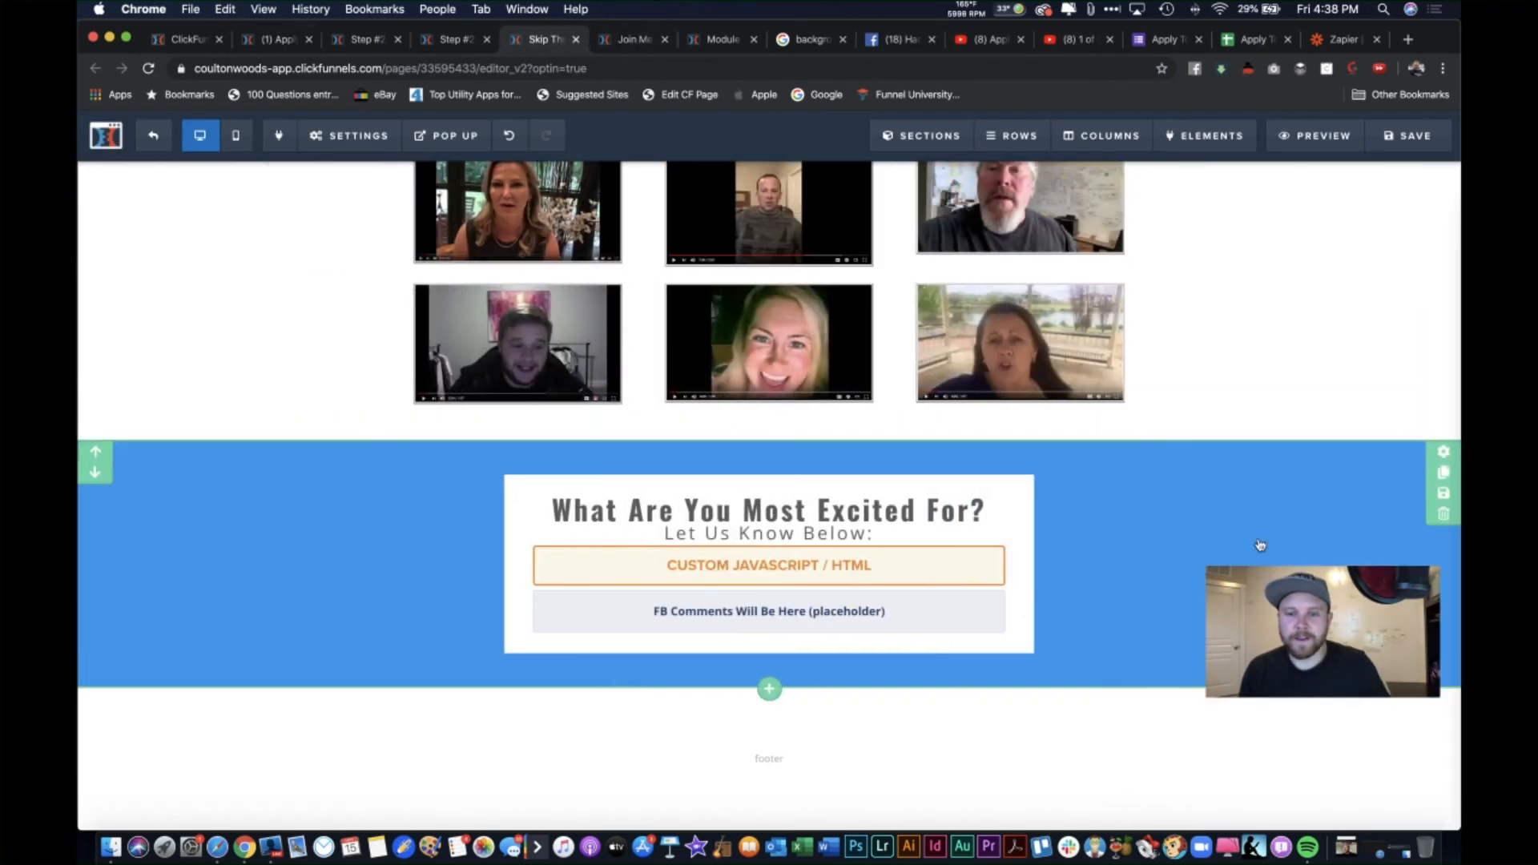
Step: Copy the application page's Facebook comments URL into this page's comments element and save
left_click(842, 627)
triple_click(1377, 305)
key("BackSpace")
left_click(252, 42)
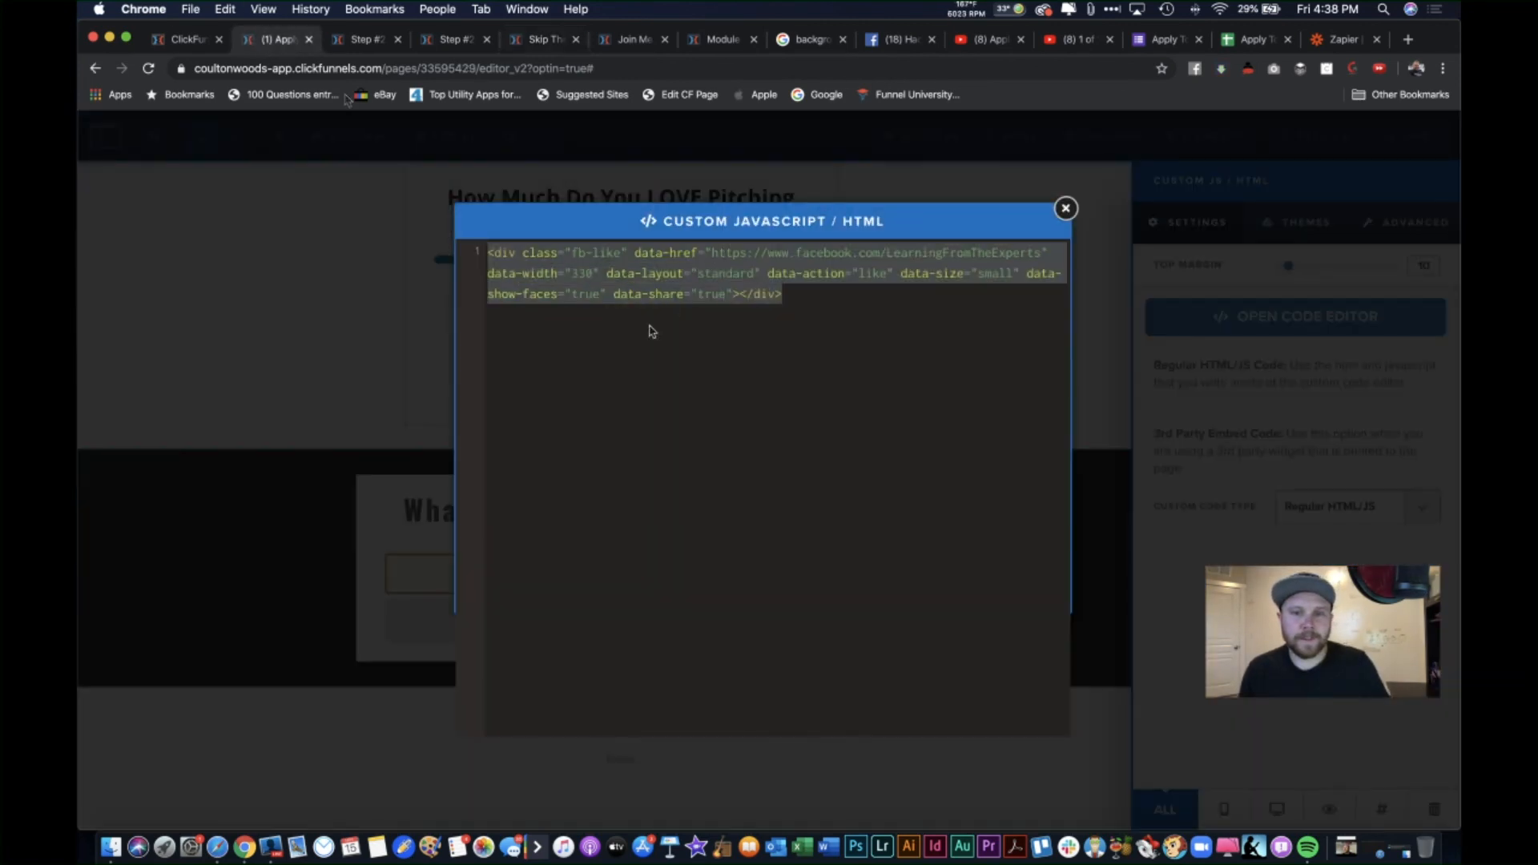
left_click(1097, 274)
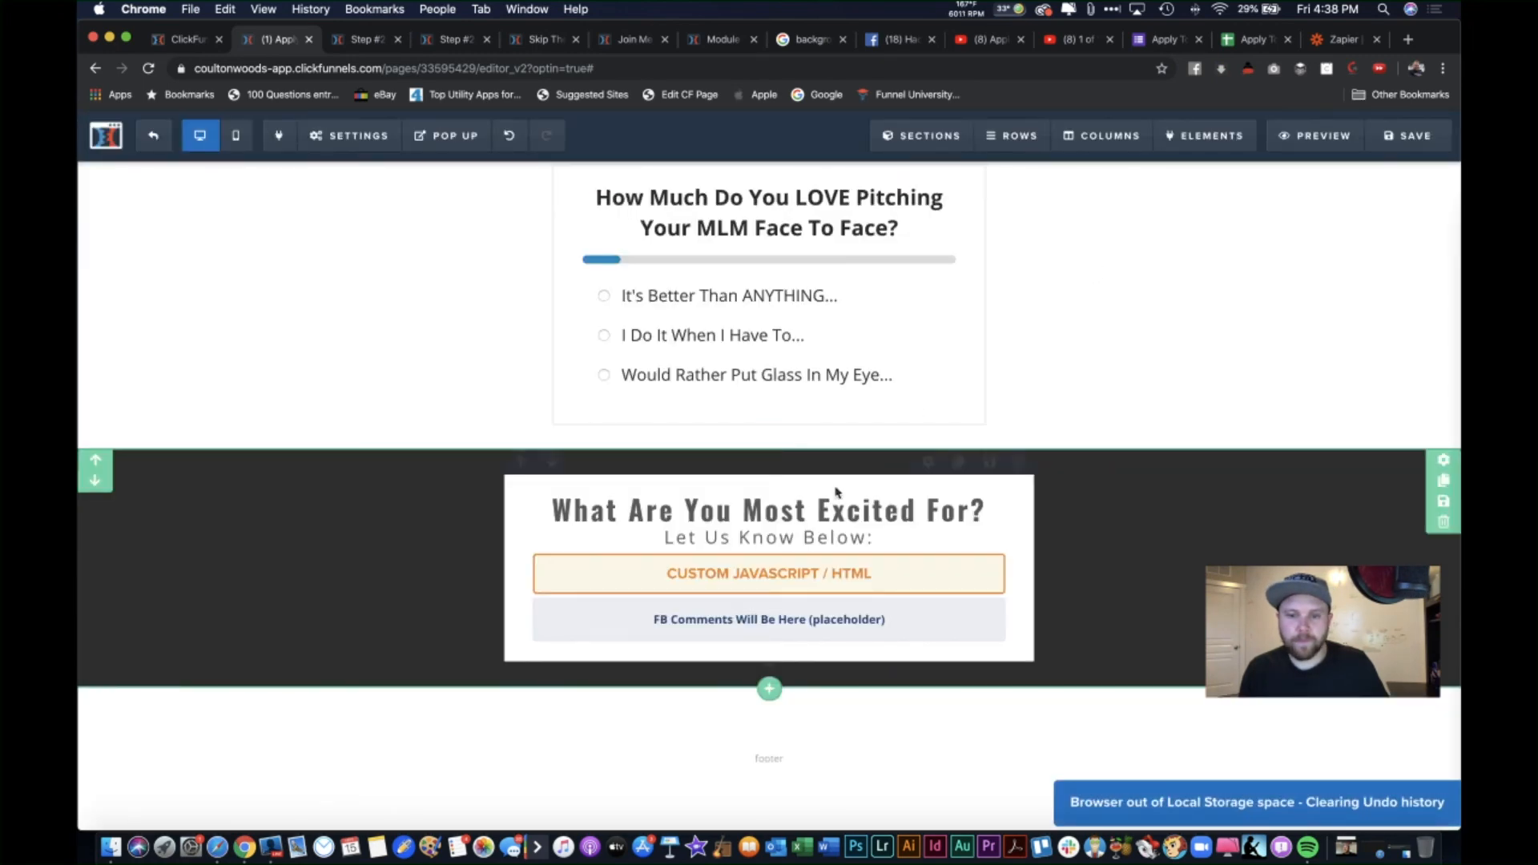
left_click(891, 628)
triple_click(1327, 317)
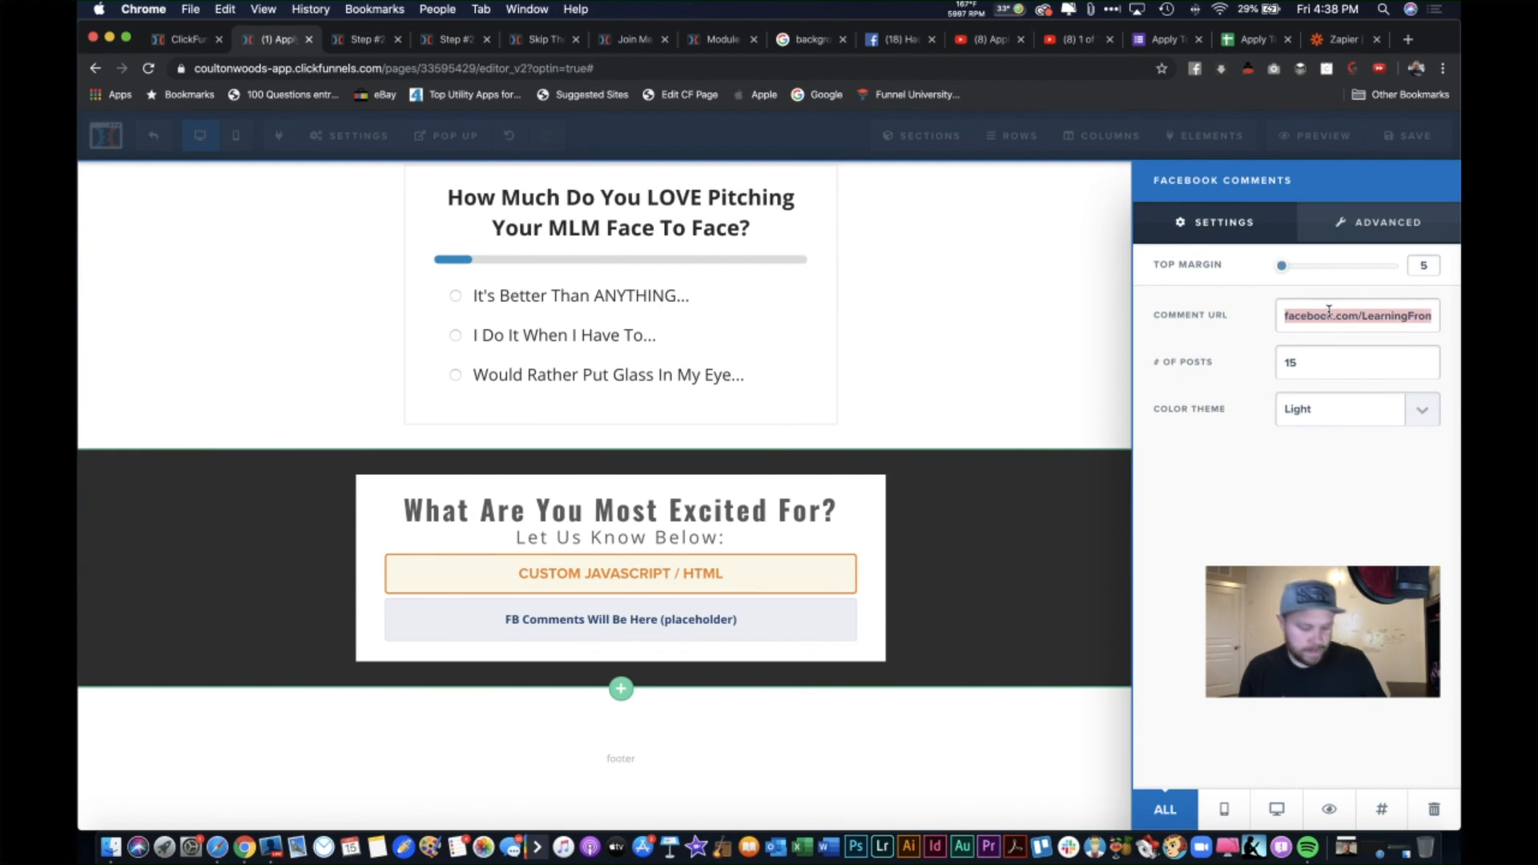
left_click(1008, 210)
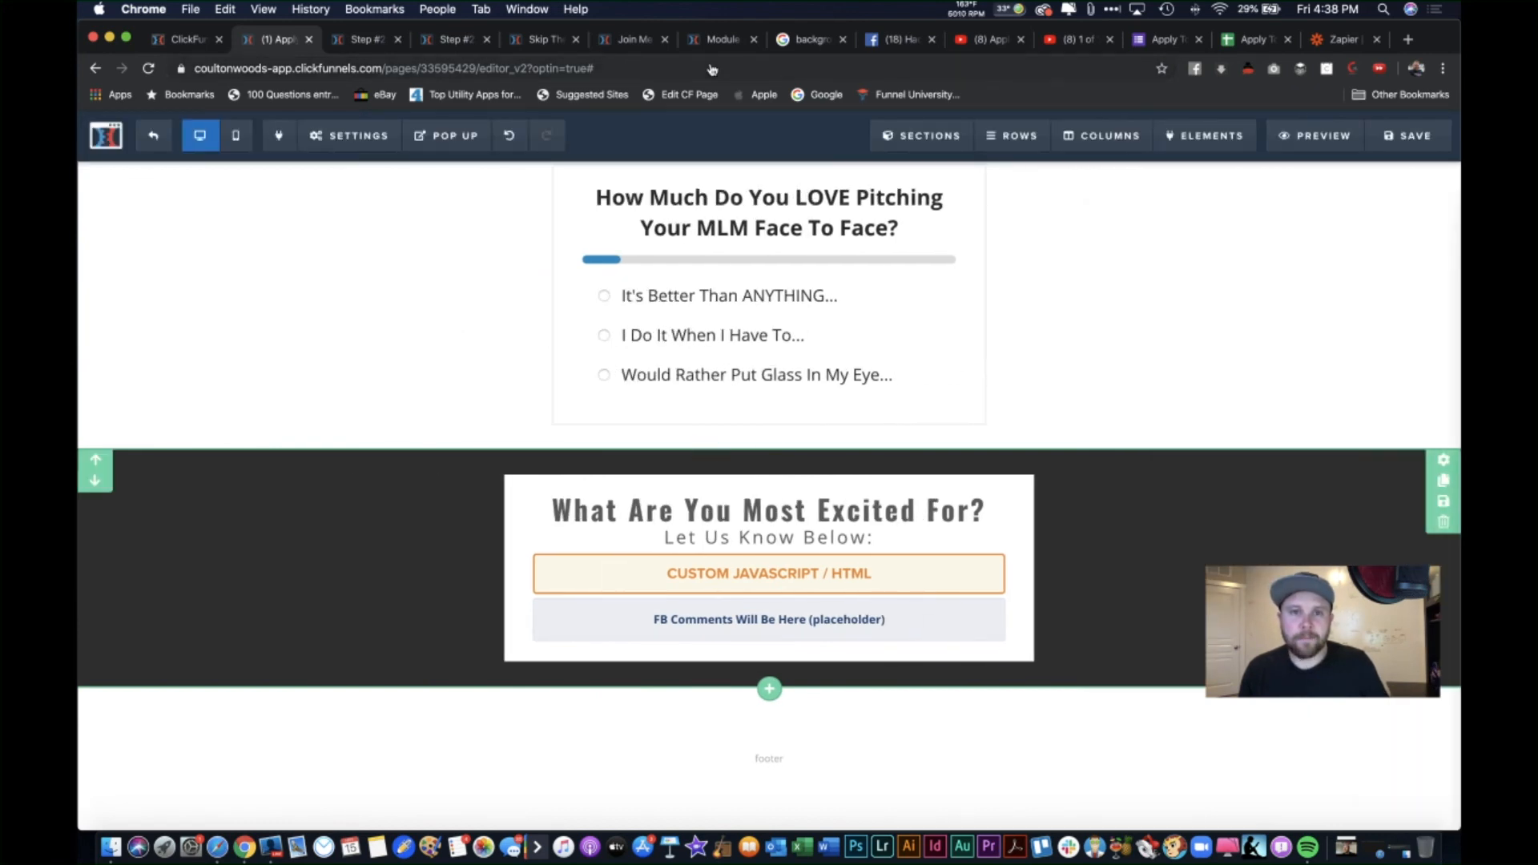
left_click(533, 39)
left_click(1308, 319)
key("super+v")
left_click(972, 341)
left_click(1408, 141)
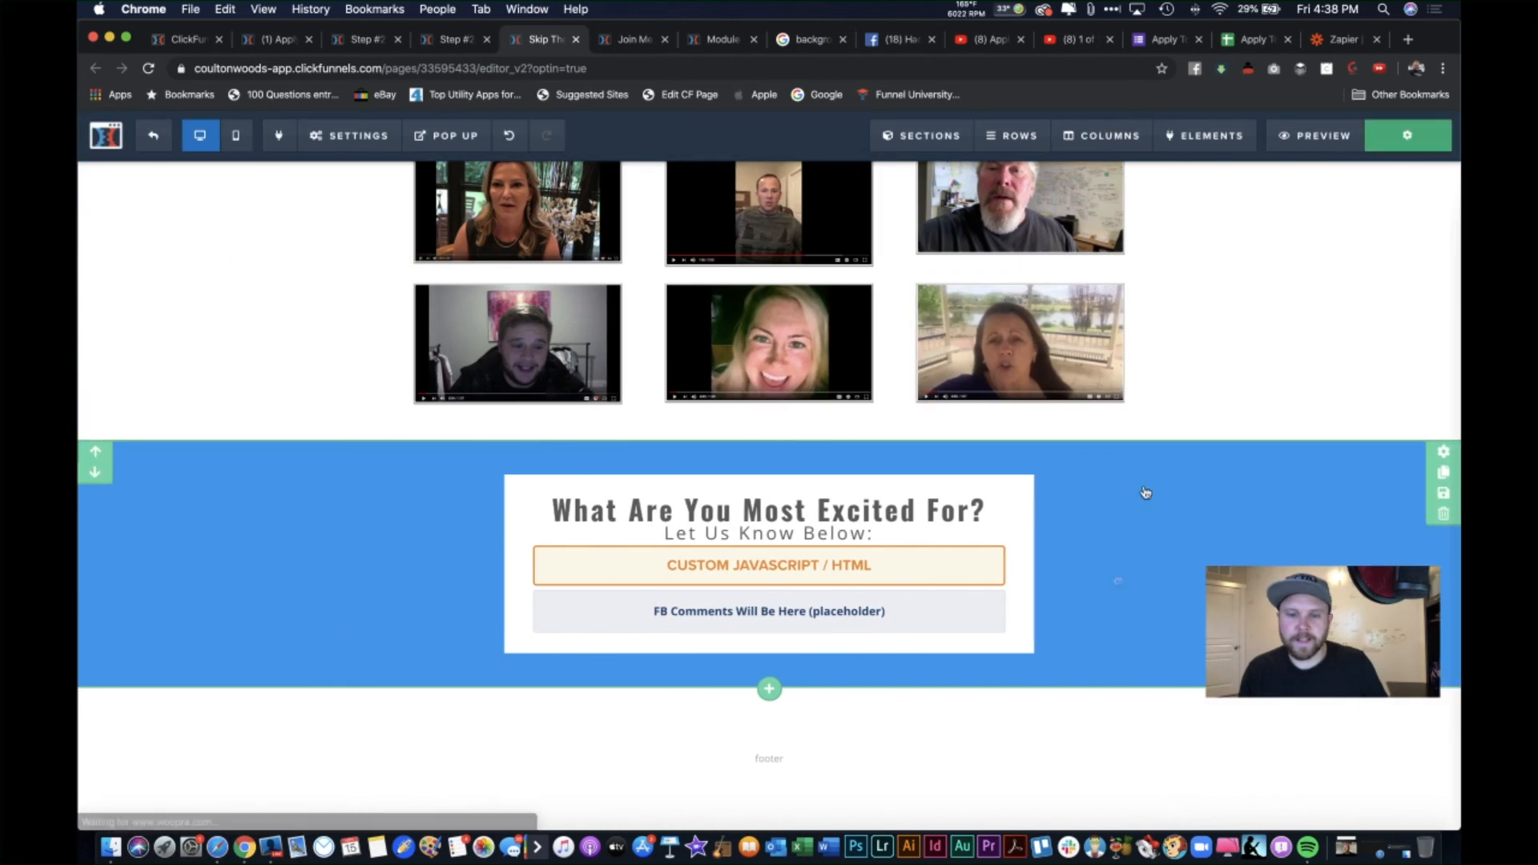
Step: Replace the footer placeholder word with 'Lazy Keto Bro's' and open a blank browser tab
left_click(776, 761)
double_click(819, 762)
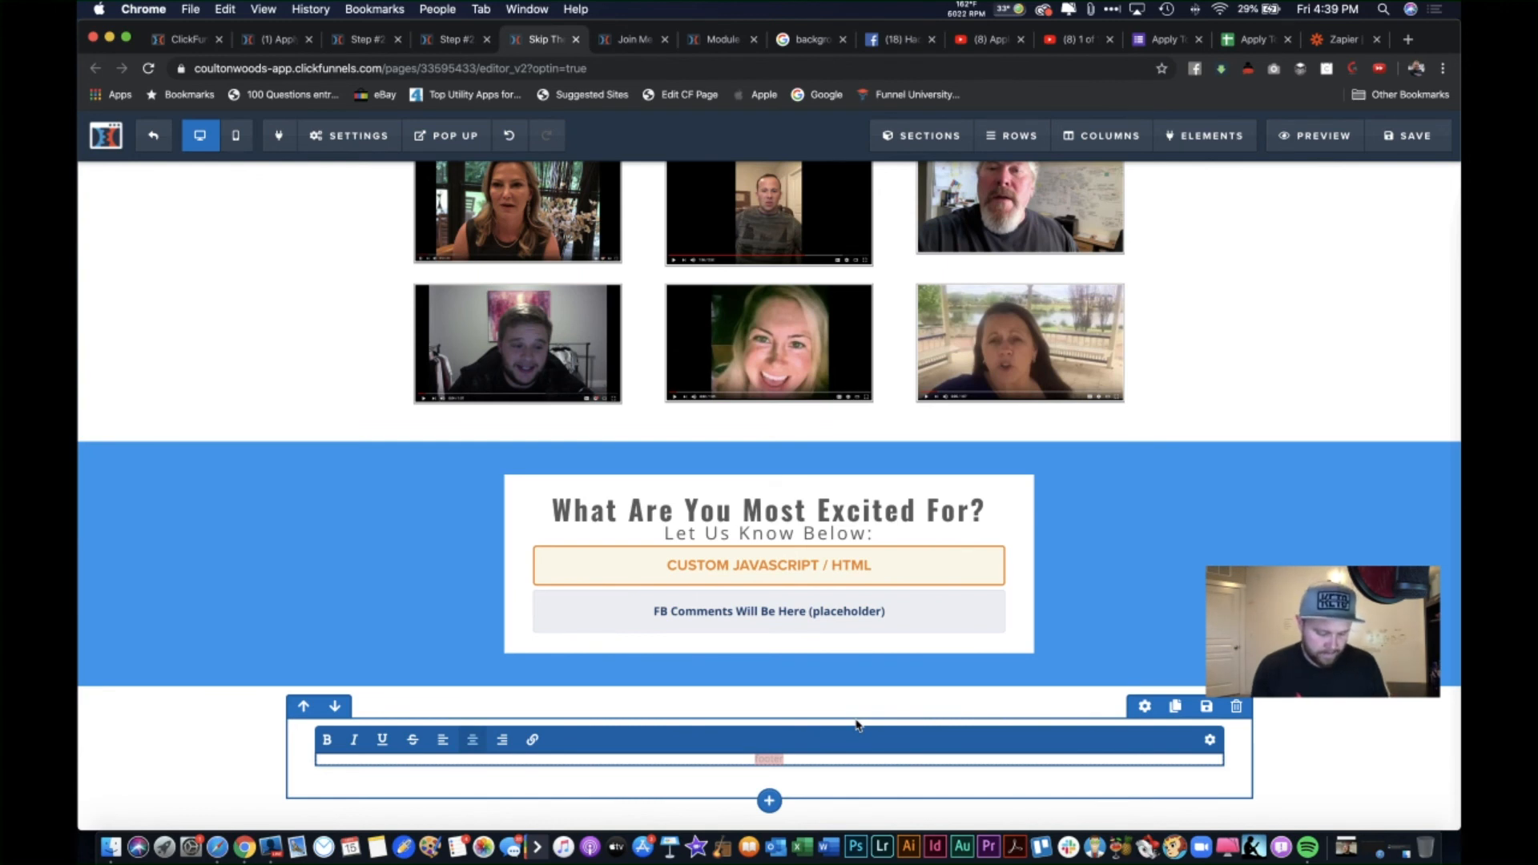
type("Le")
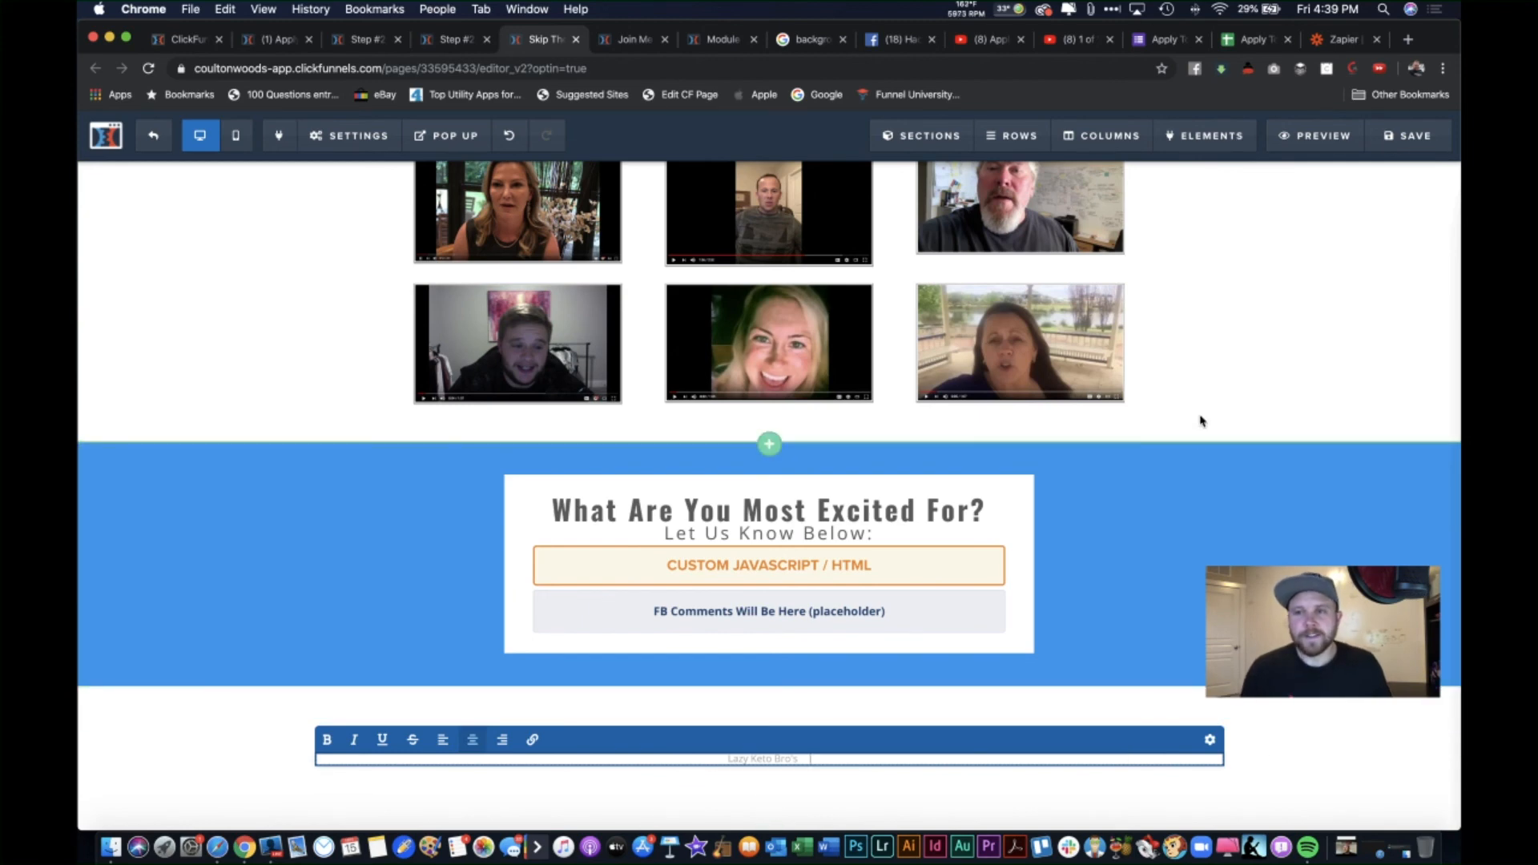
left_click(1408, 39)
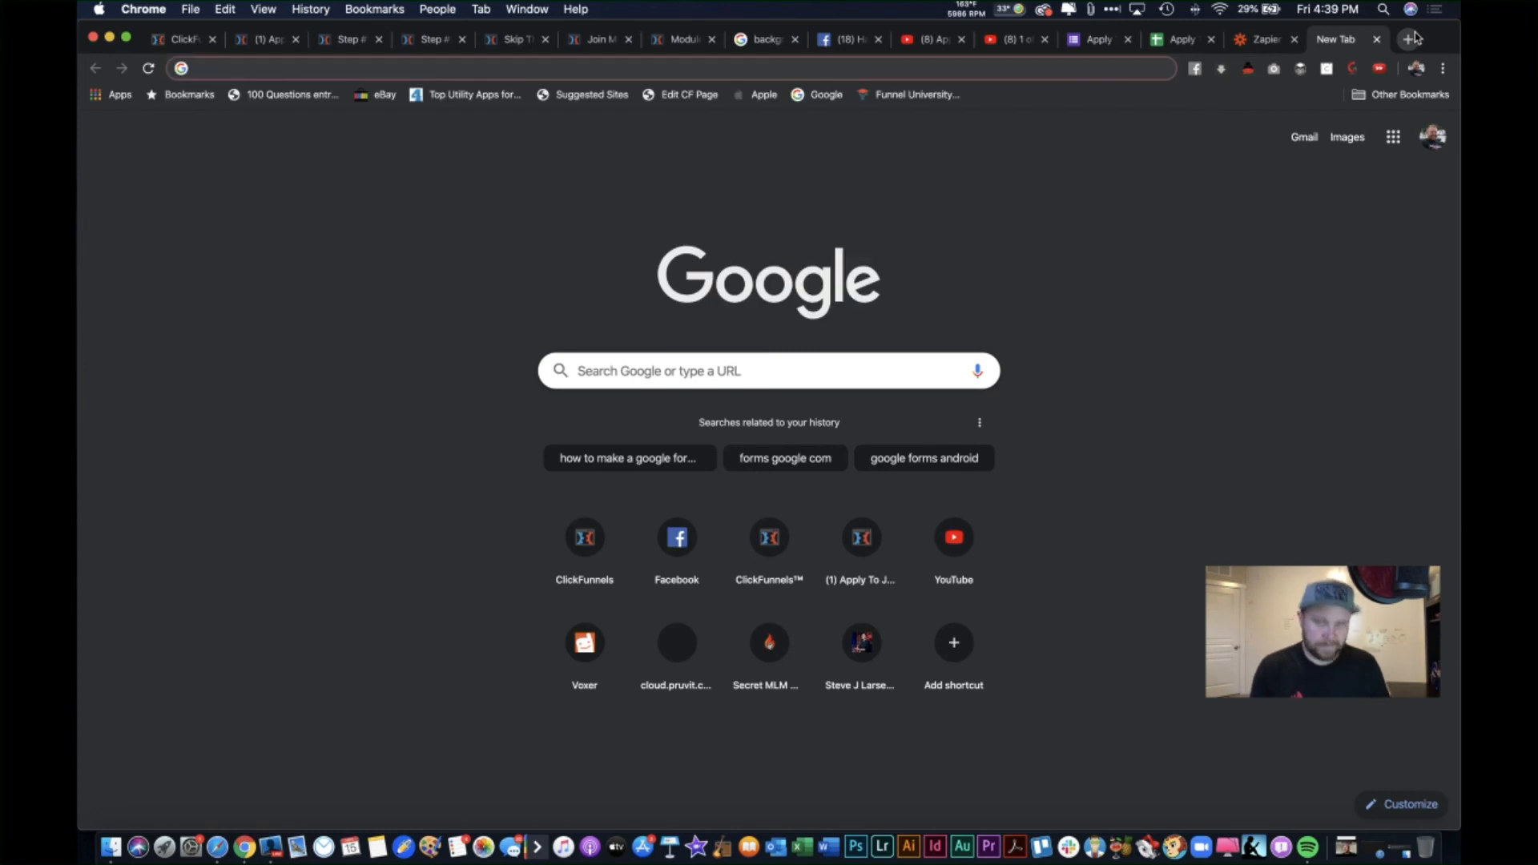
Step: Search Google for 'basic terms & Conditions'
type("basi")
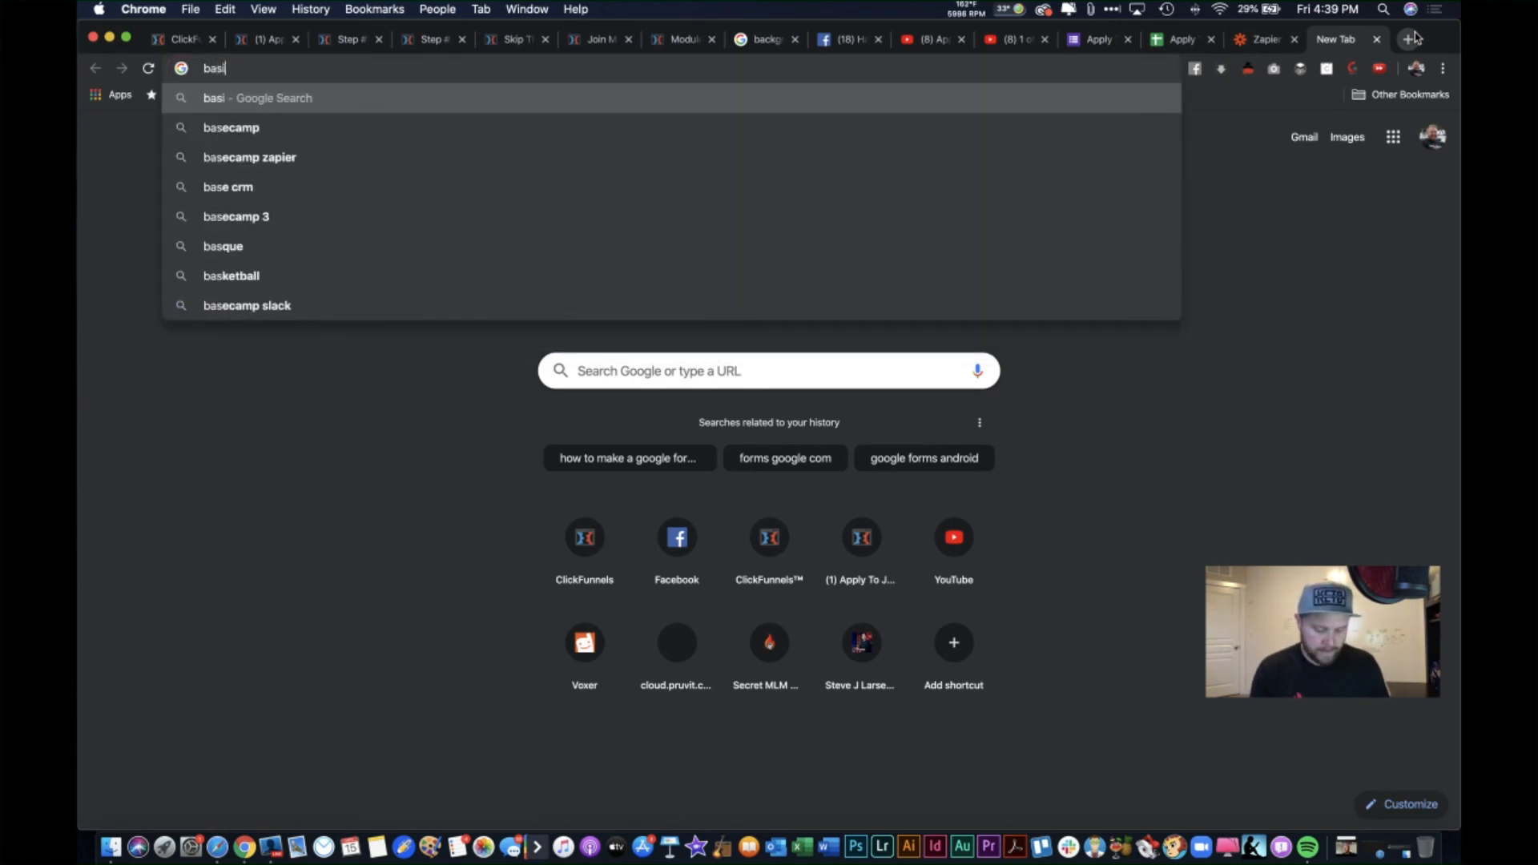
type("c ters and")
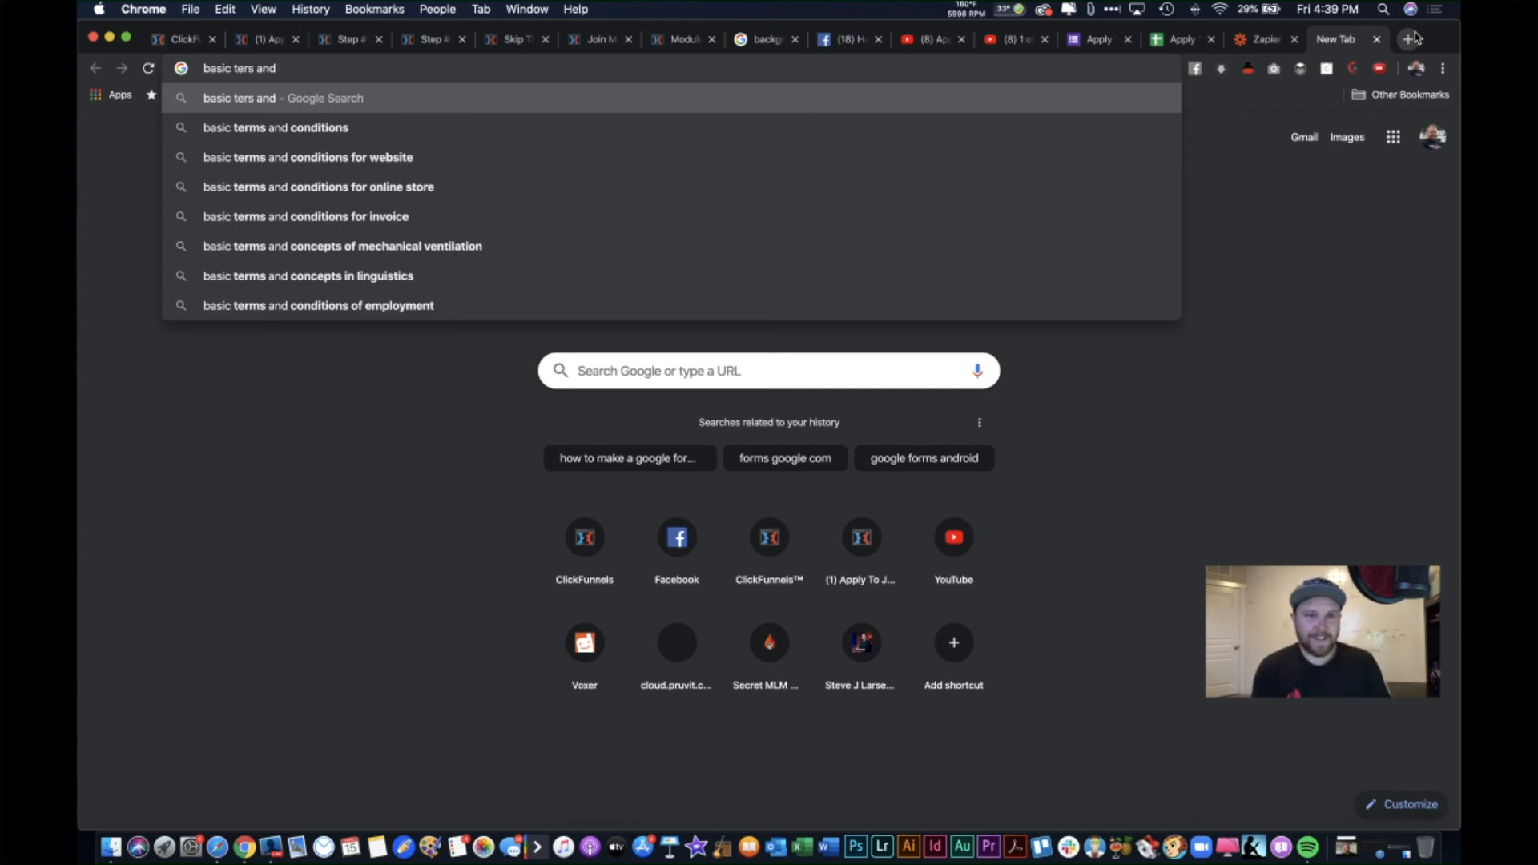
key("BackSpace")
key("BackSpace")
key("BackSpace")
key("BackSpace")
key("BackSpace")
type("ms")
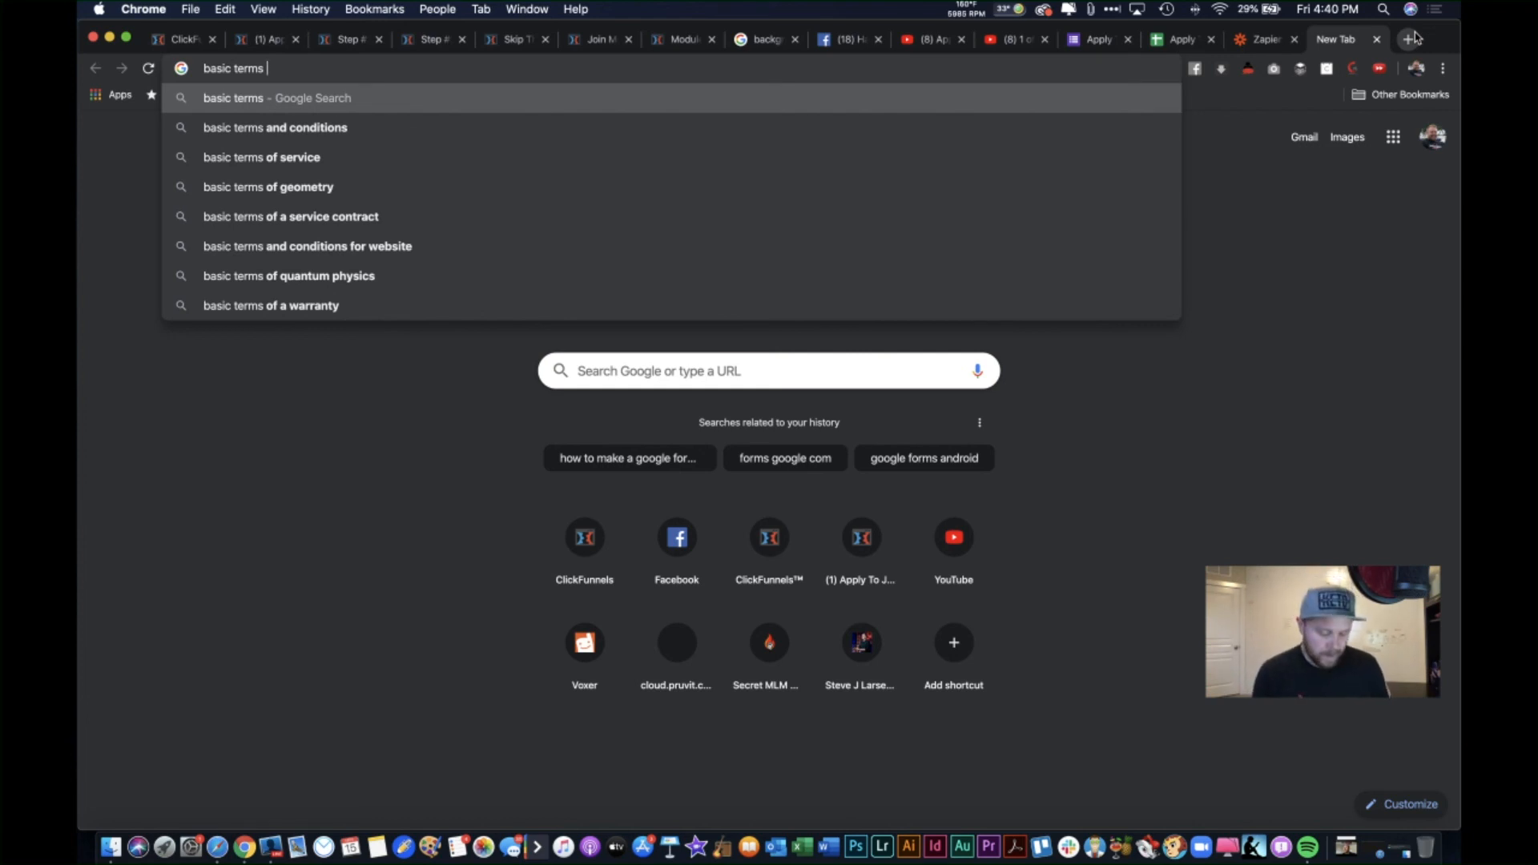
type("ter")
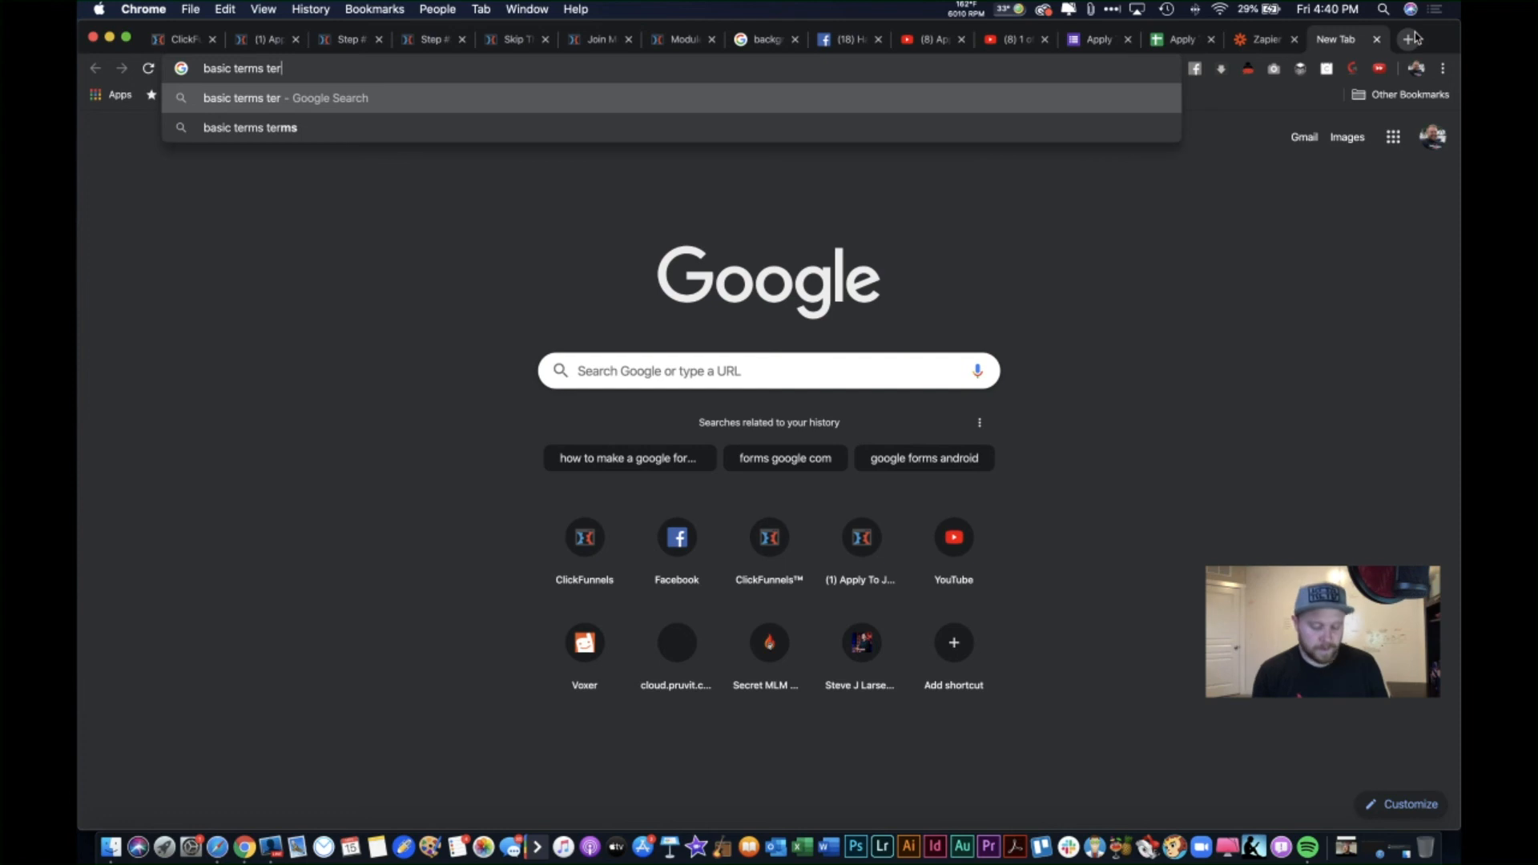
type("ms")
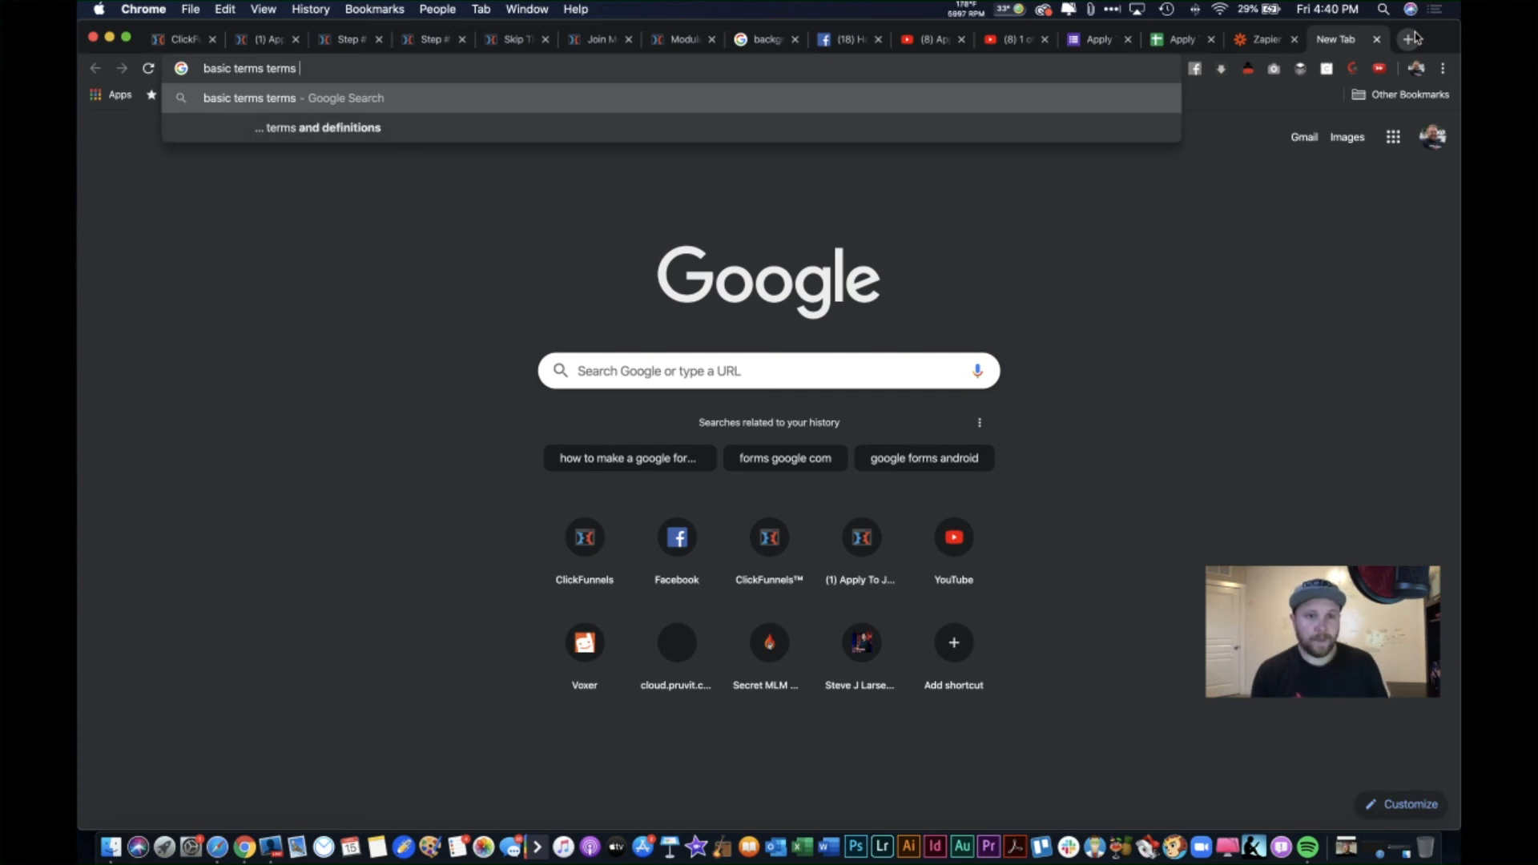
type(" &")
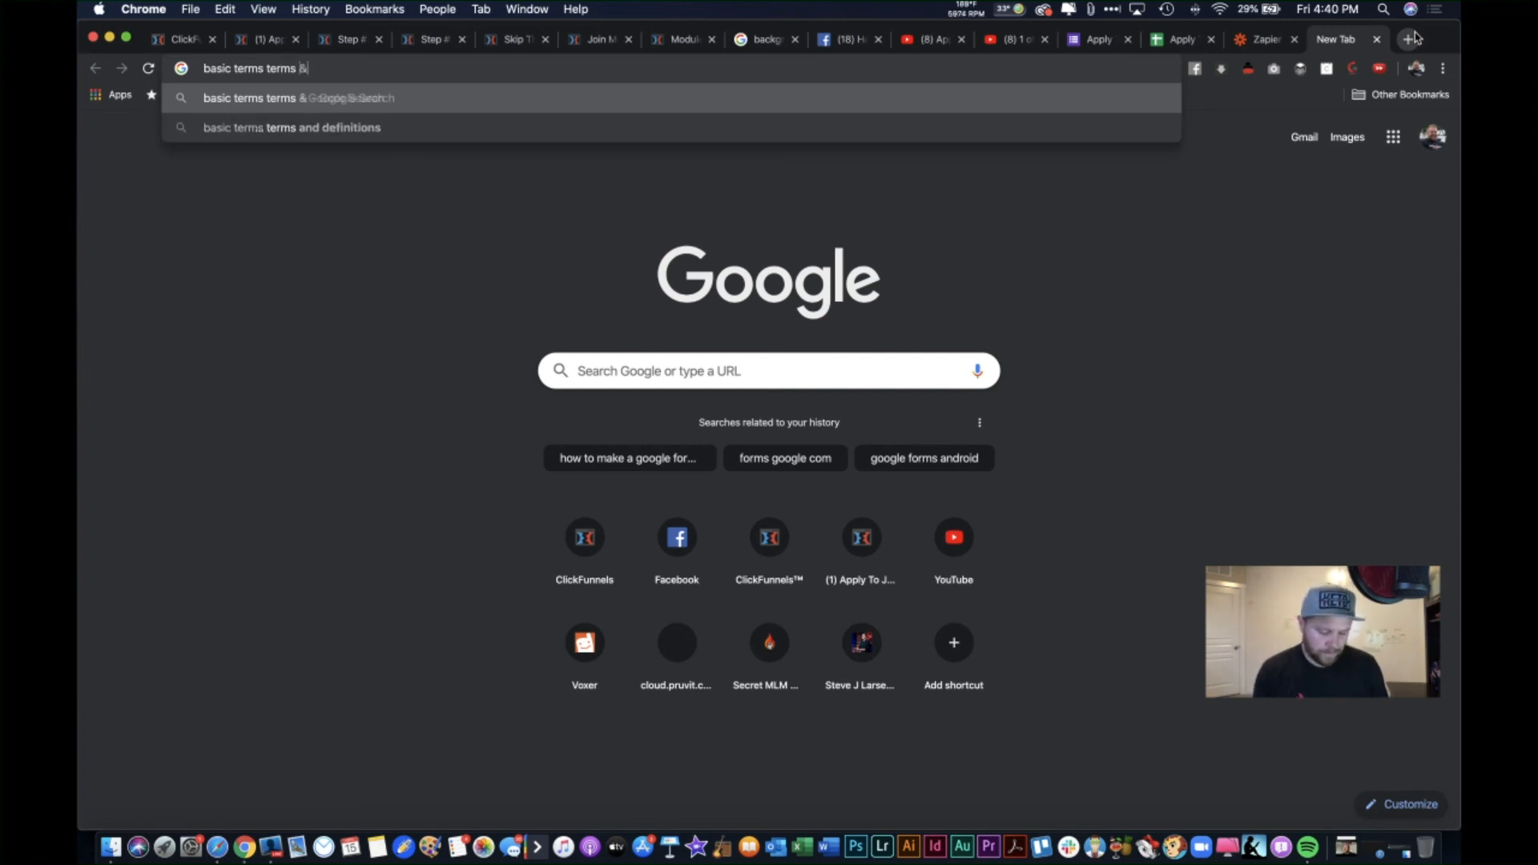
type(" Conditions")
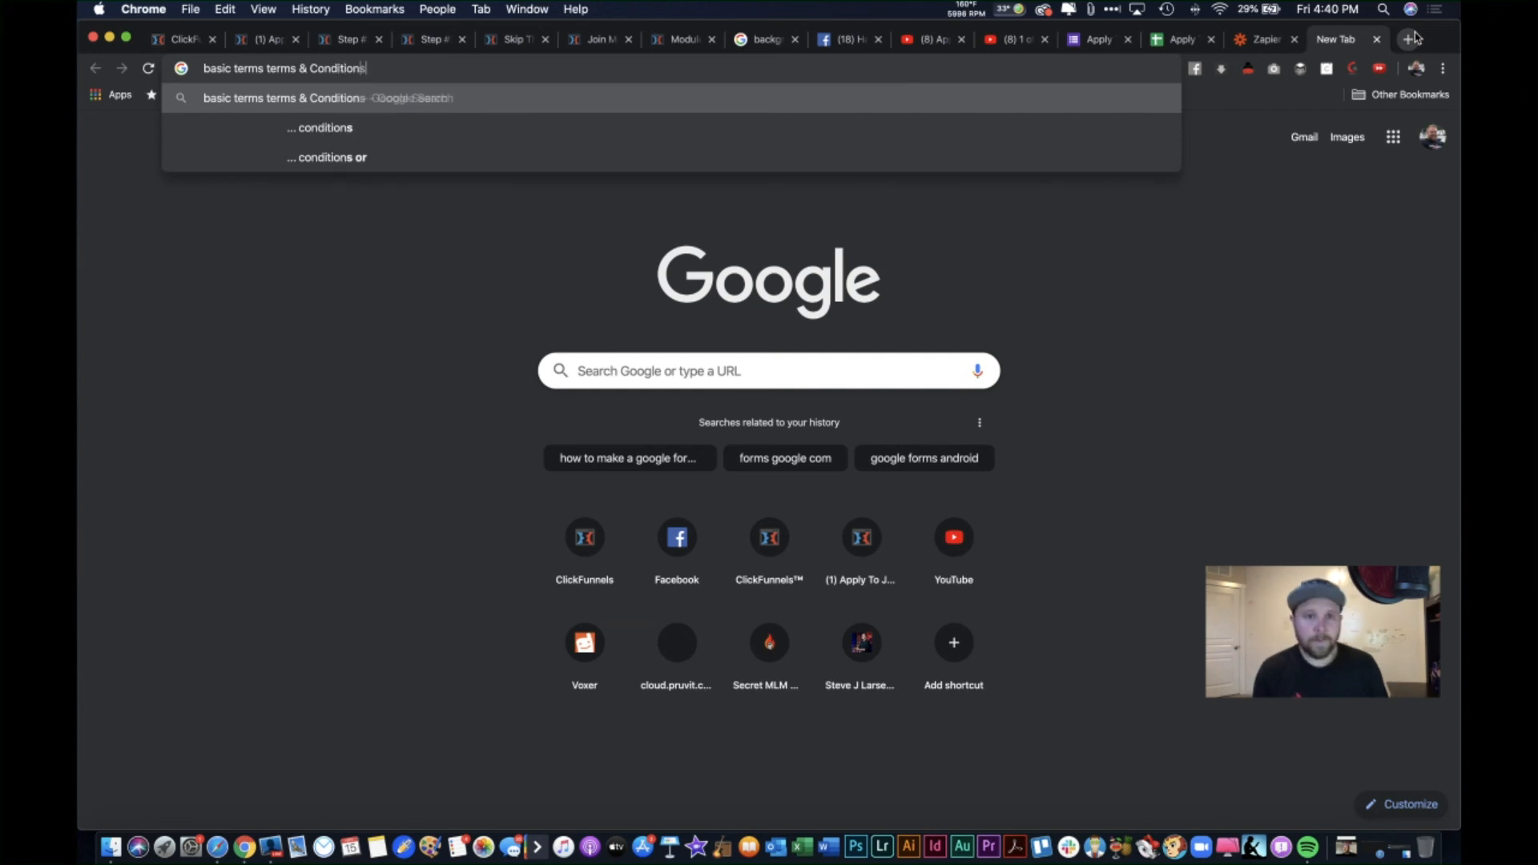
key("Return")
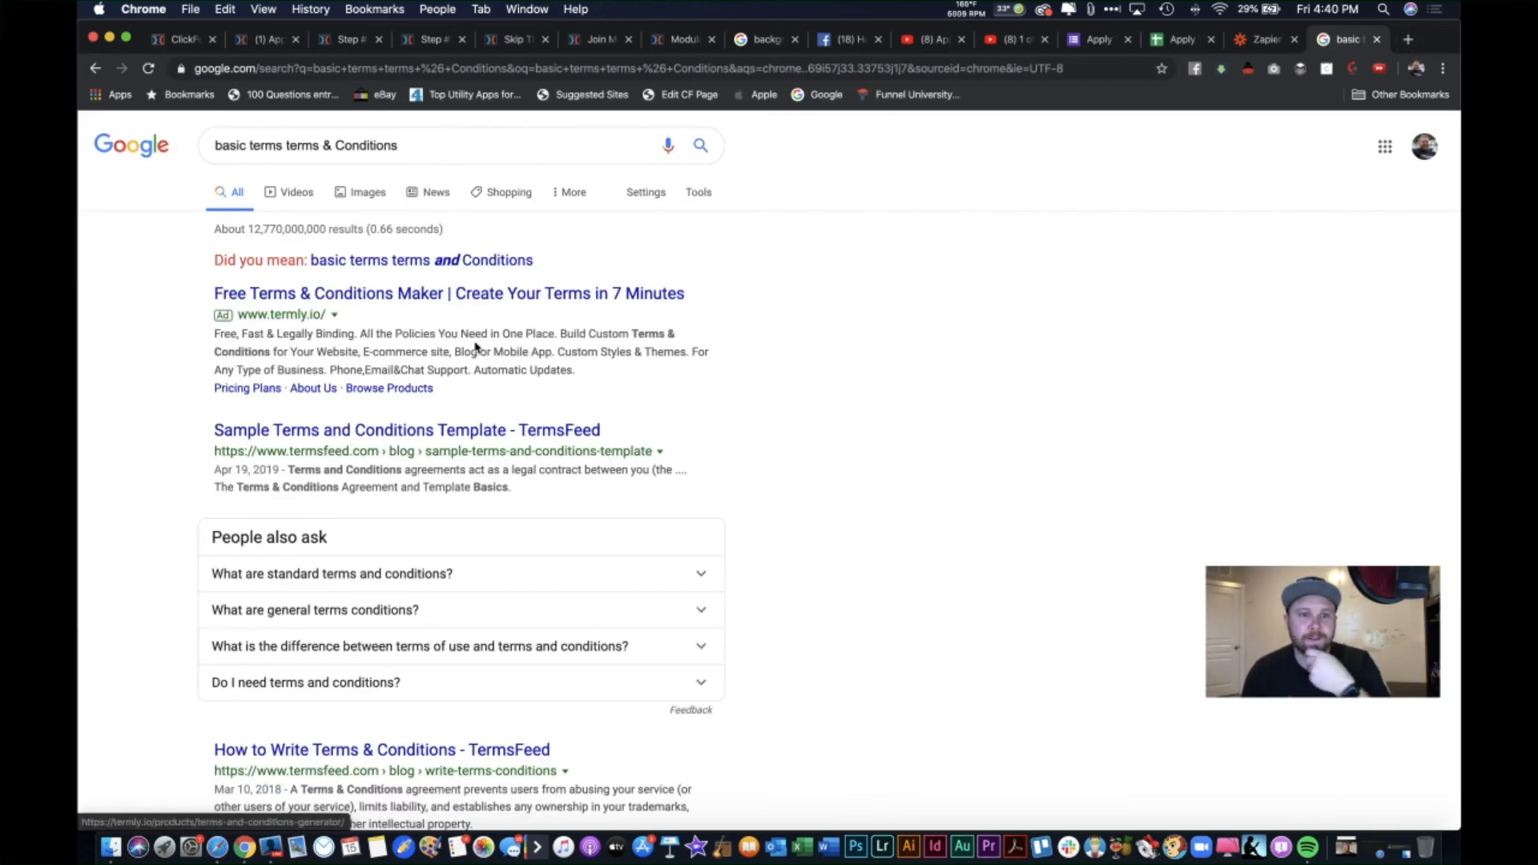
Step: Look over TermsFeed's sample terms template, then return to the downline page editor
left_click(402, 433)
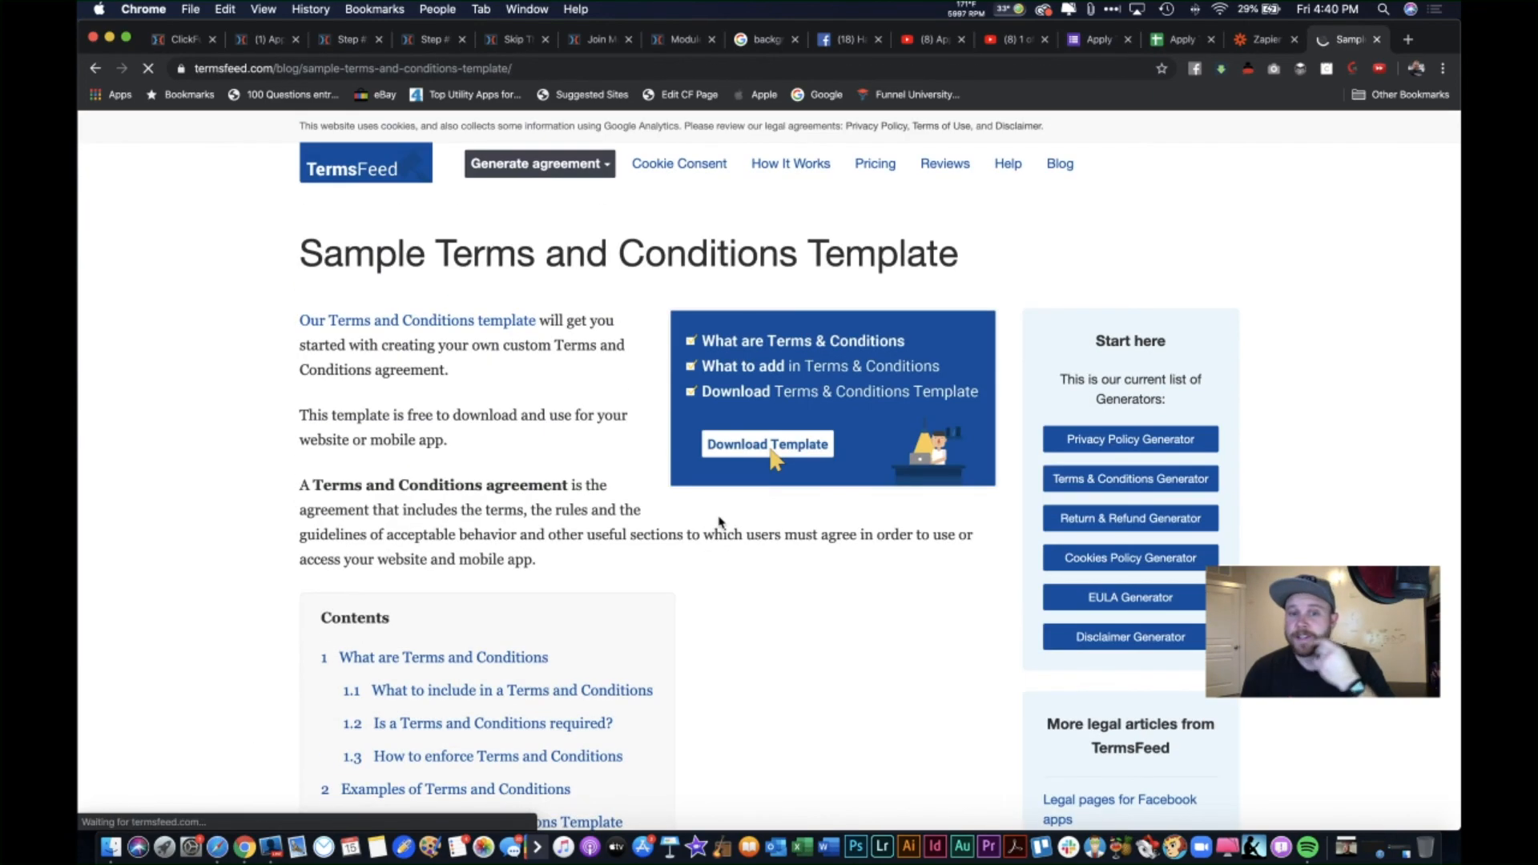
scroll(292, 577, "down", 5)
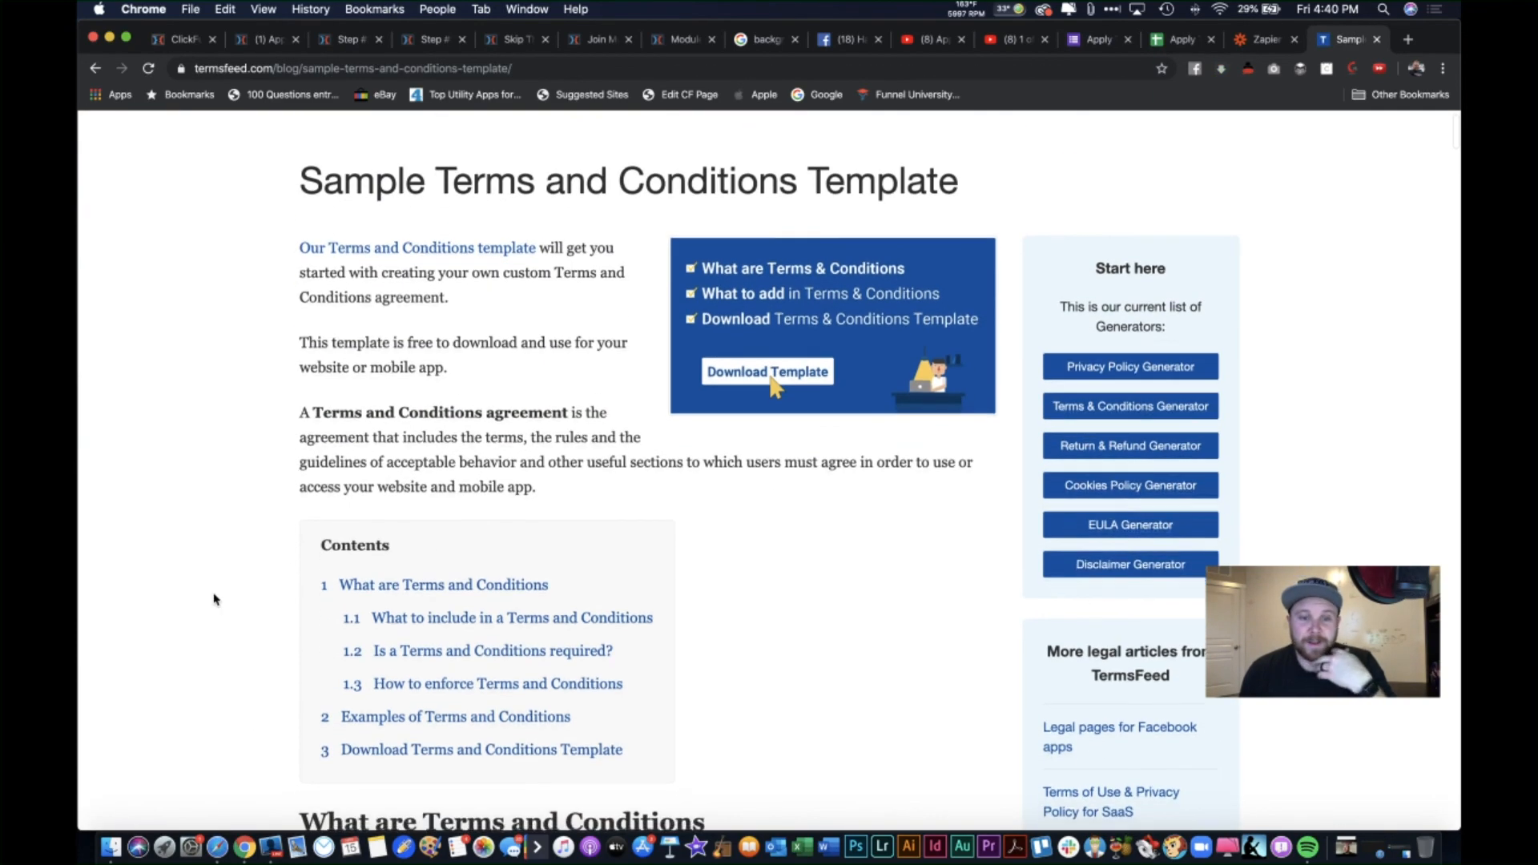
scroll(214, 599, "down", 10)
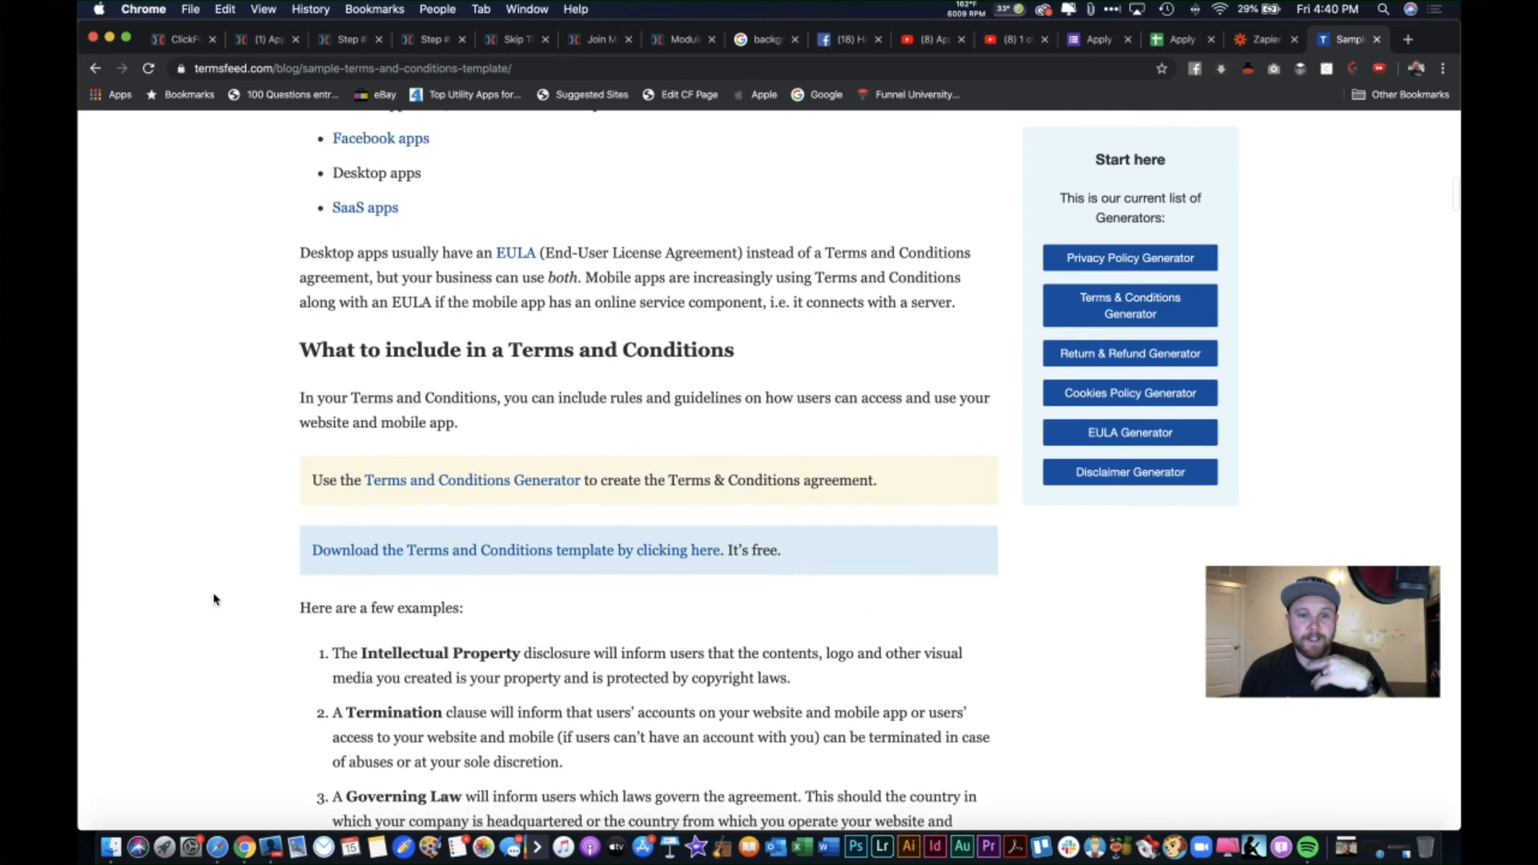
scroll(214, 600, "up", 11)
scroll(215, 599, "down", 1)
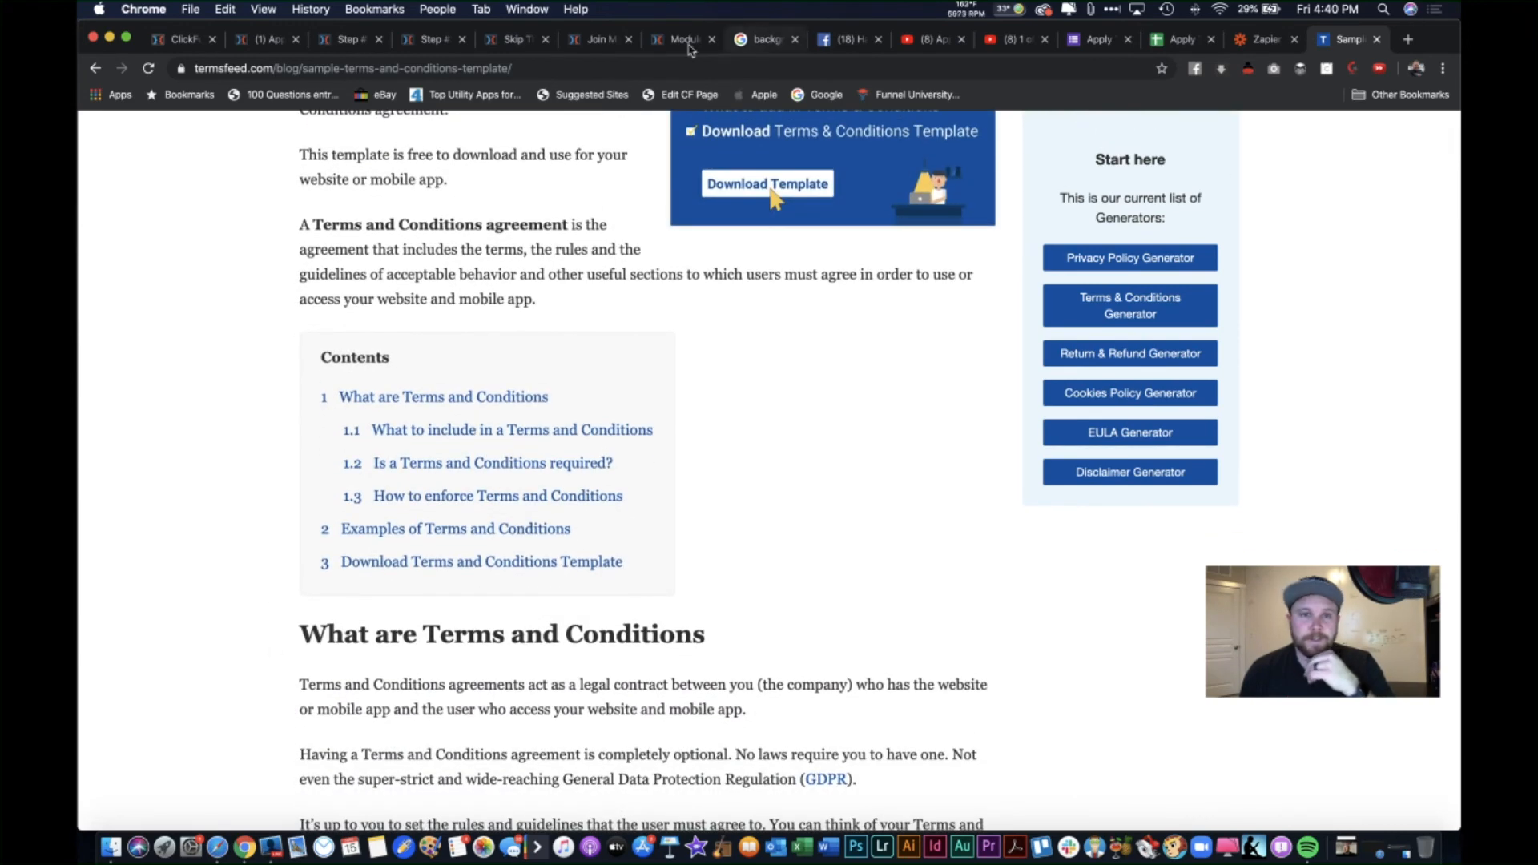
left_click(599, 39)
scroll(680, 560, "down", 5)
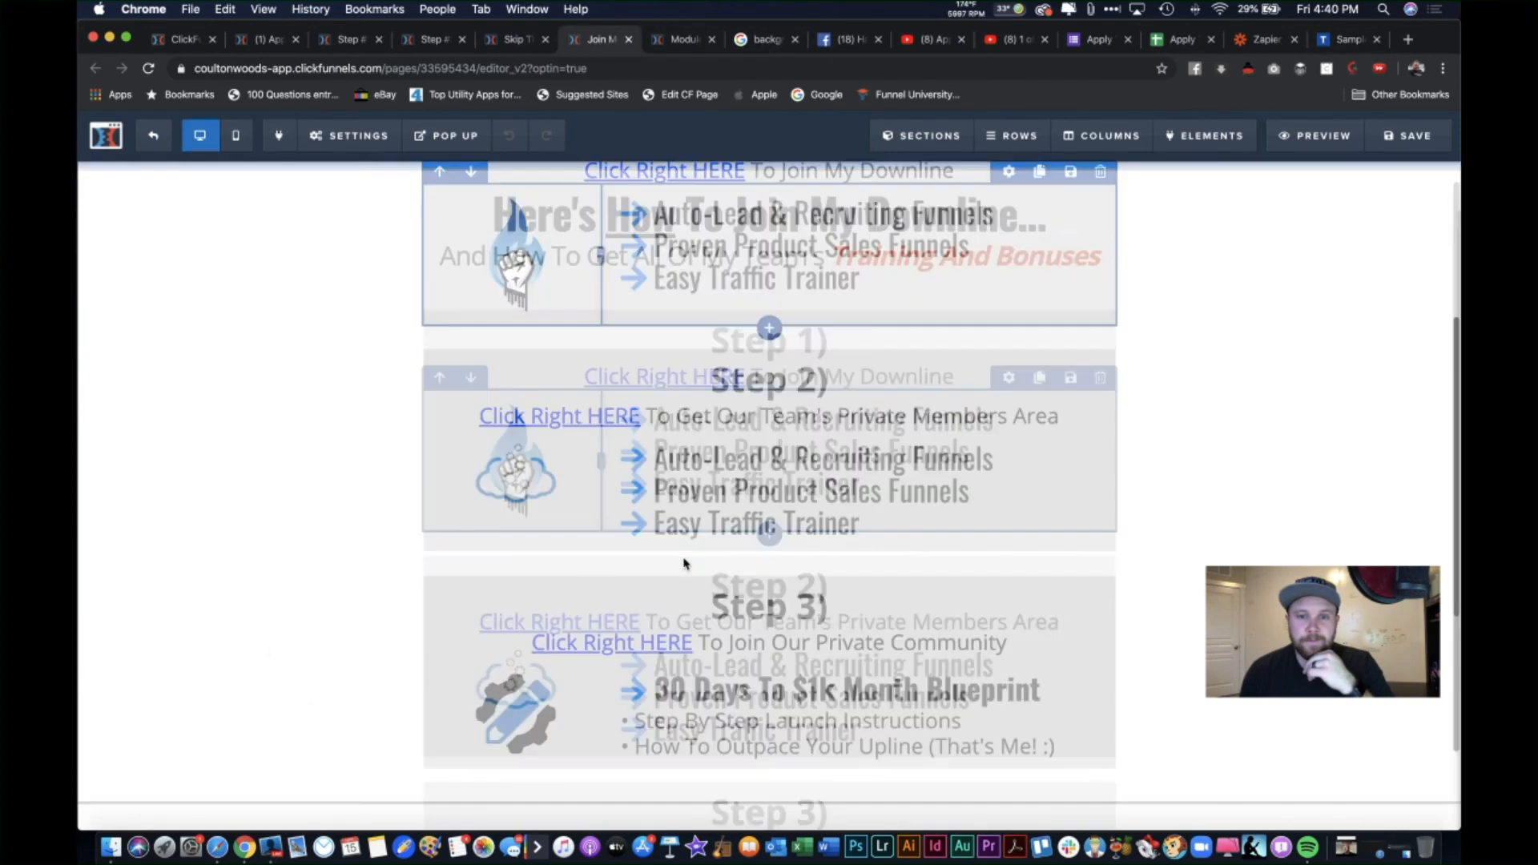
Step: Add 'TERMS' to the footer and link it to howtojoinmydownline.com/terms
left_click(516, 39)
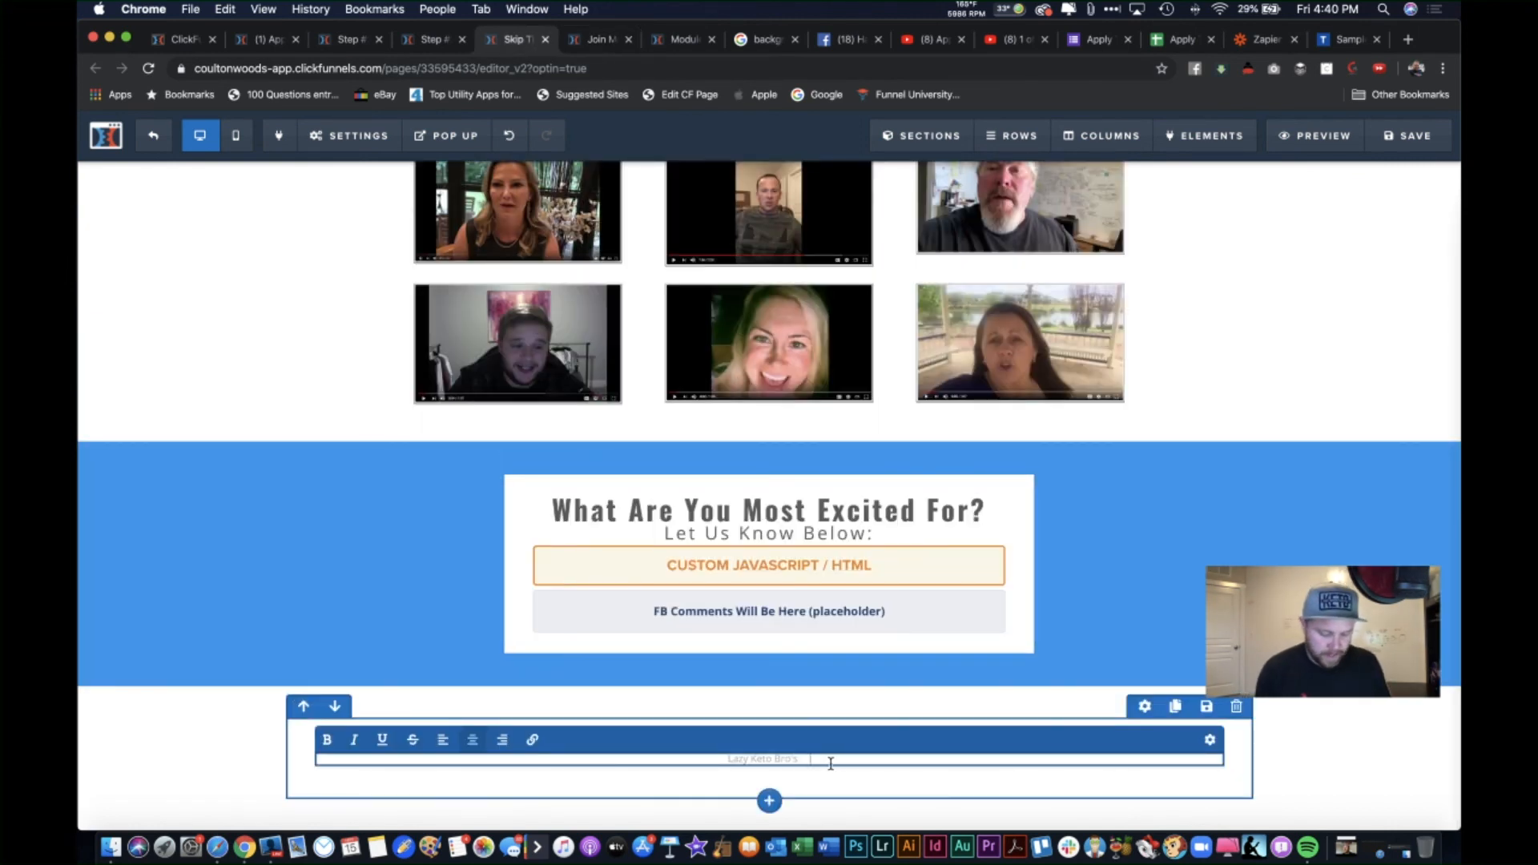
type("RMS")
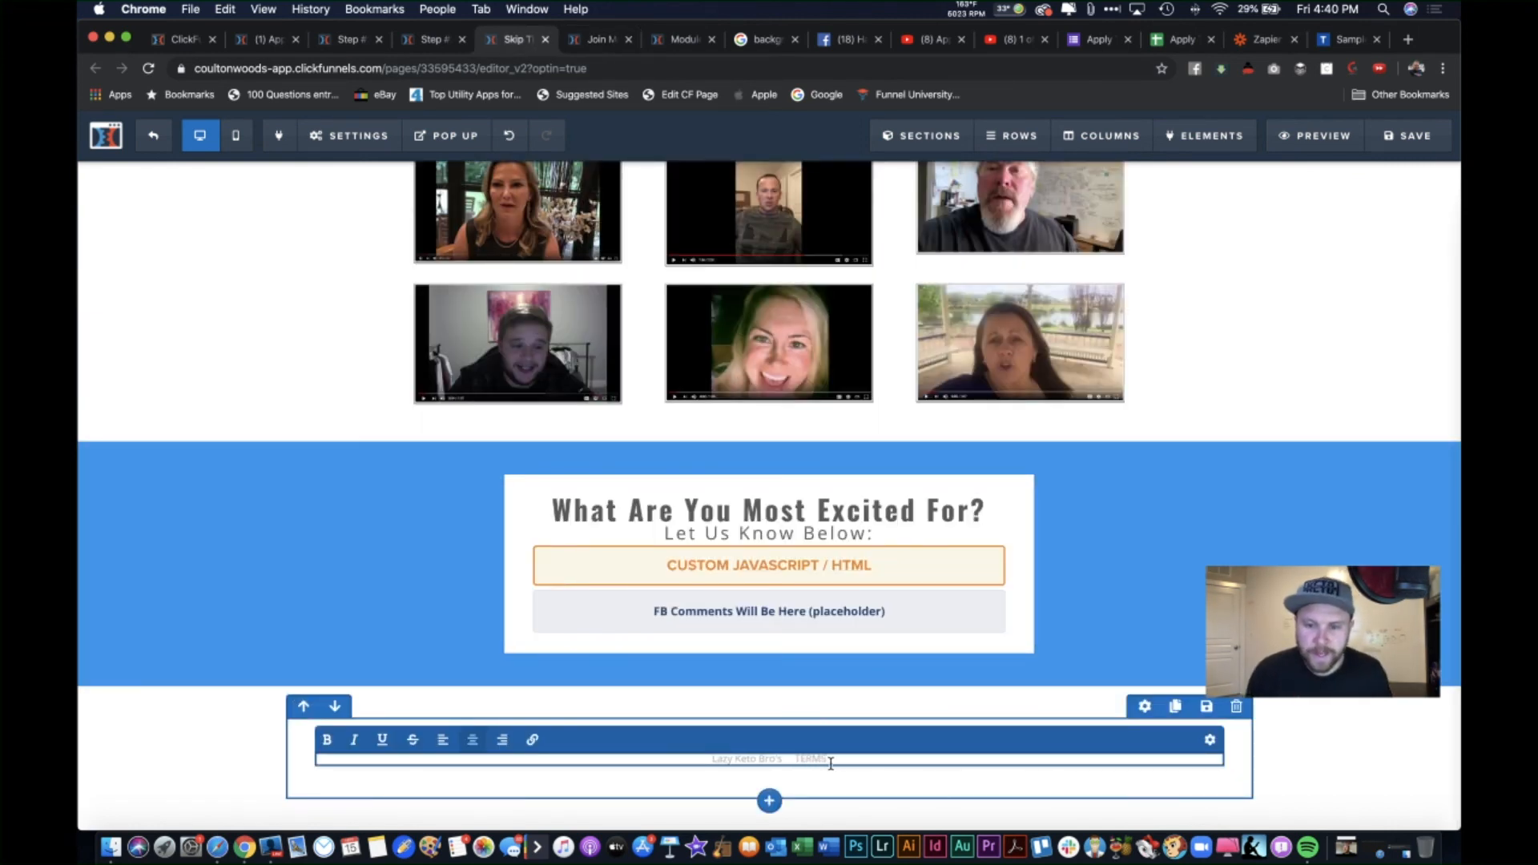
left_click_drag(828, 757, 799, 760)
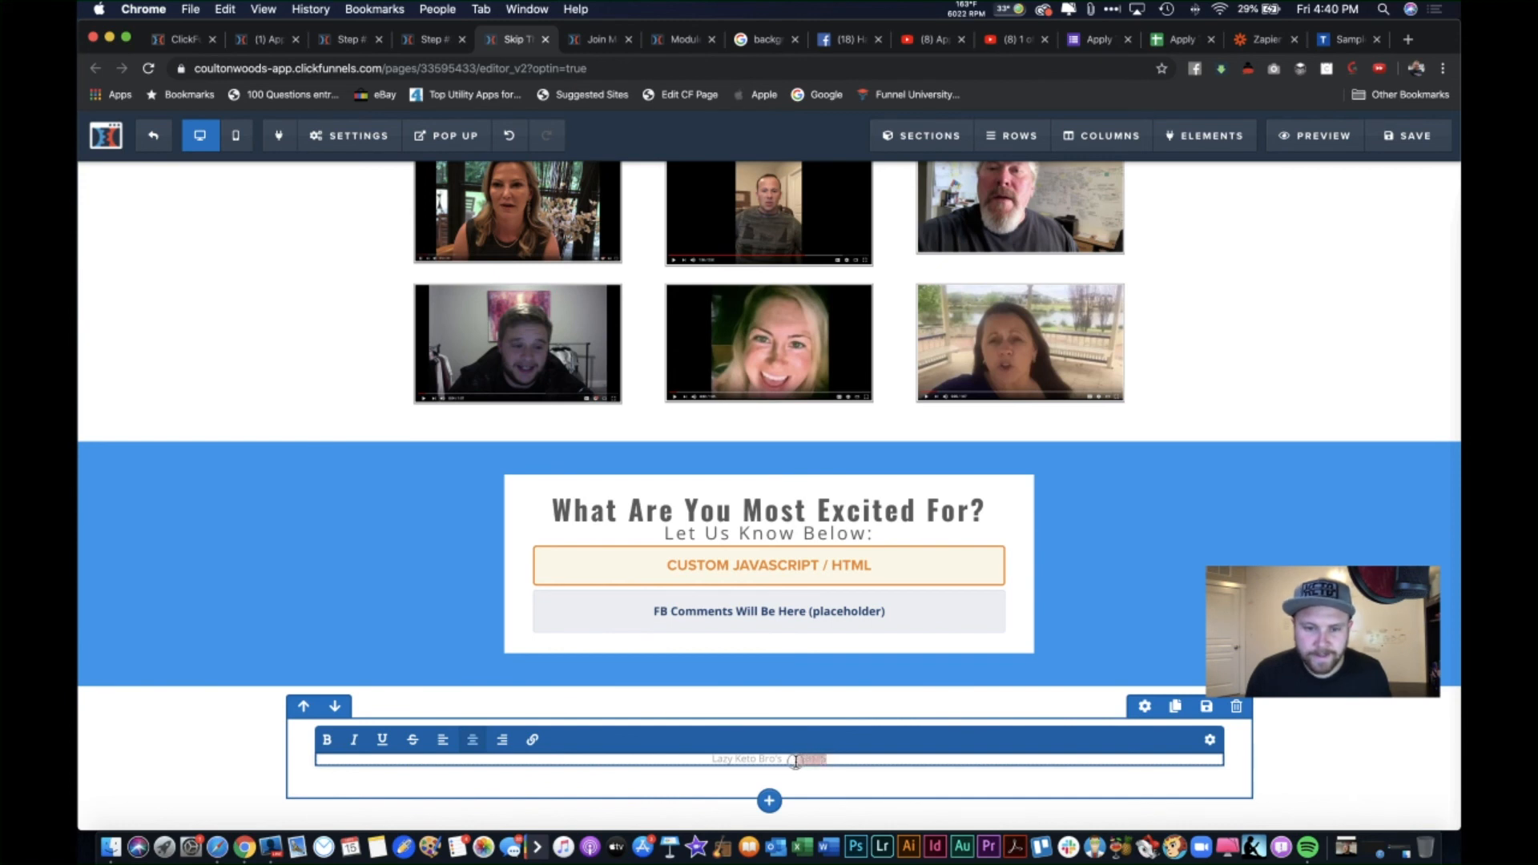
left_click(532, 739)
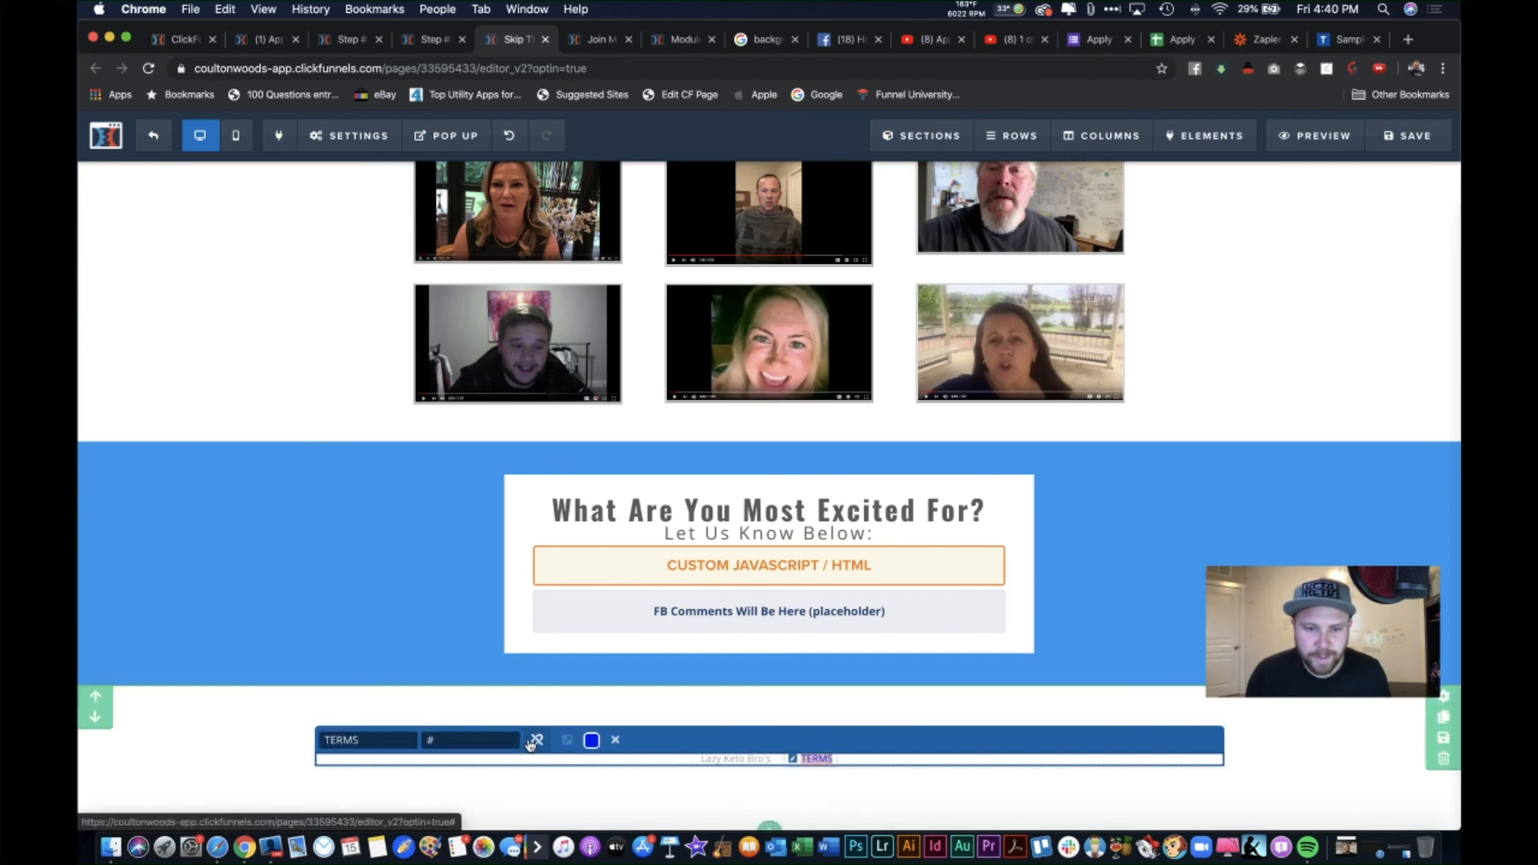
double_click(476, 744)
key("BackSpace")
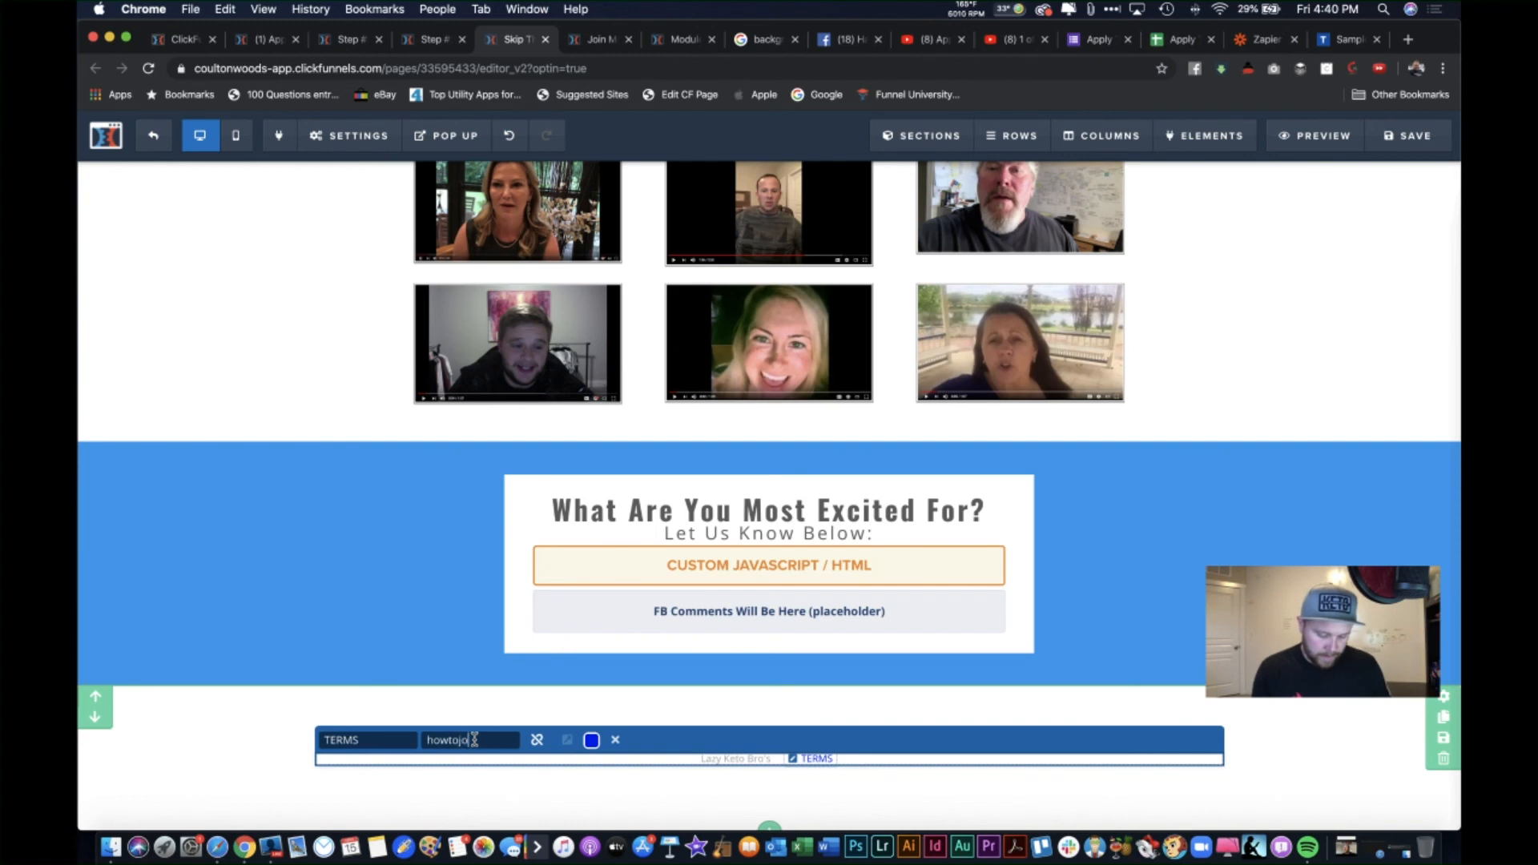
type("own")
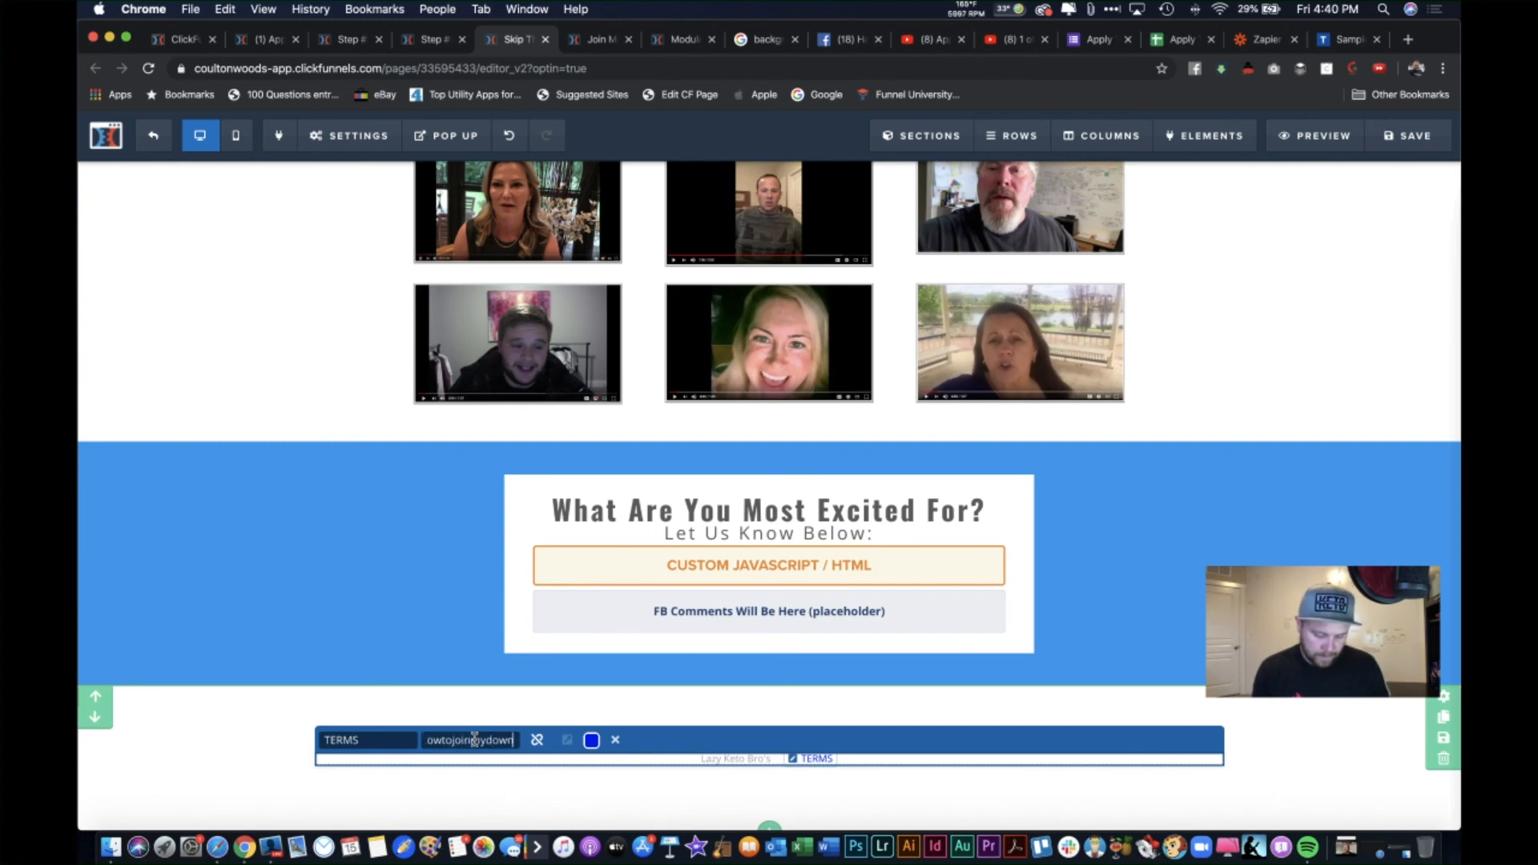
type("line.com")
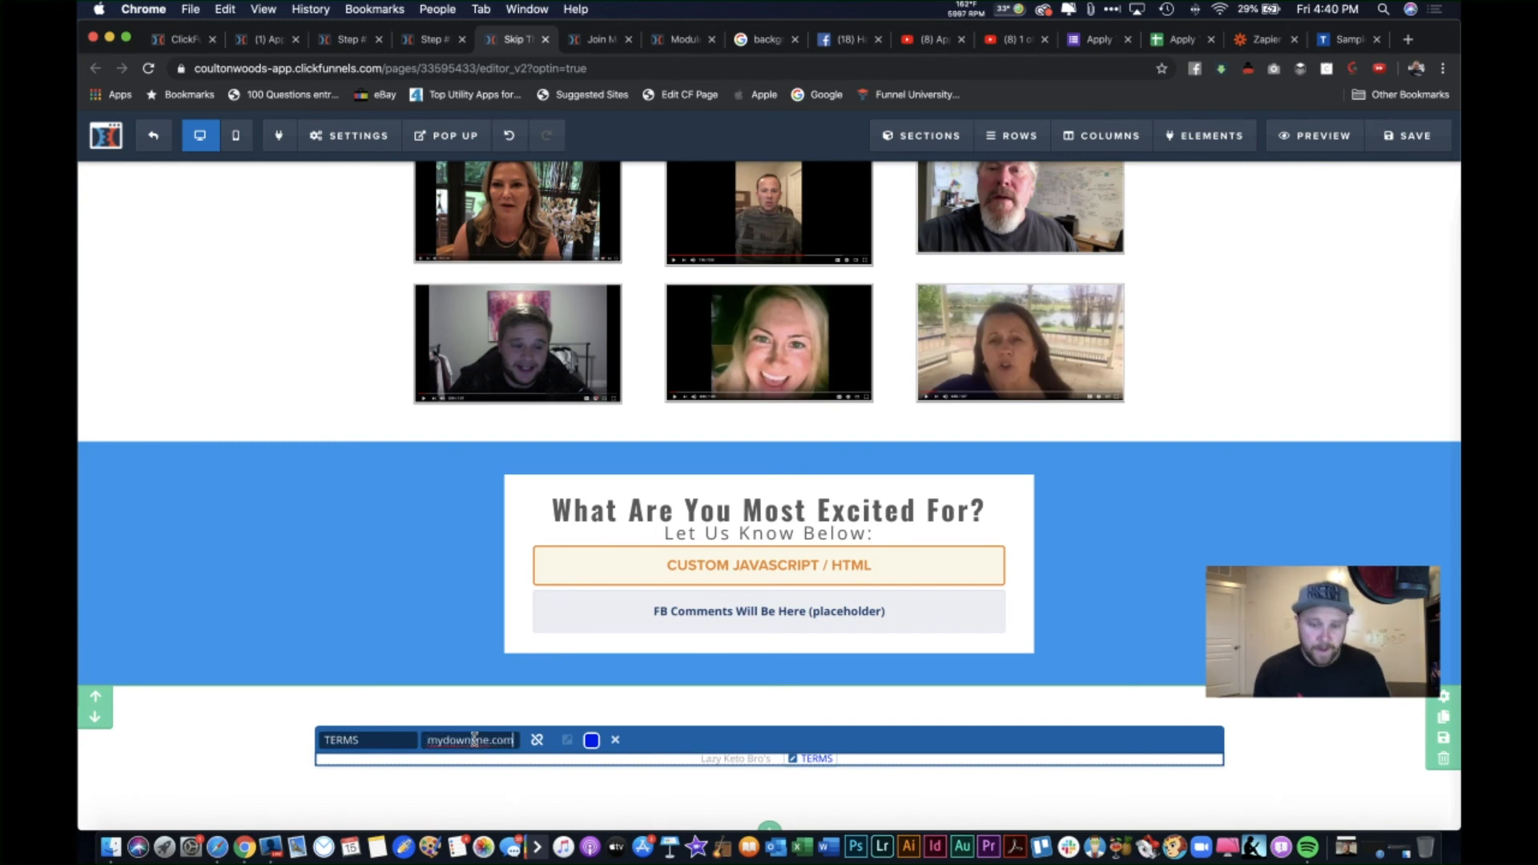
type("/terms")
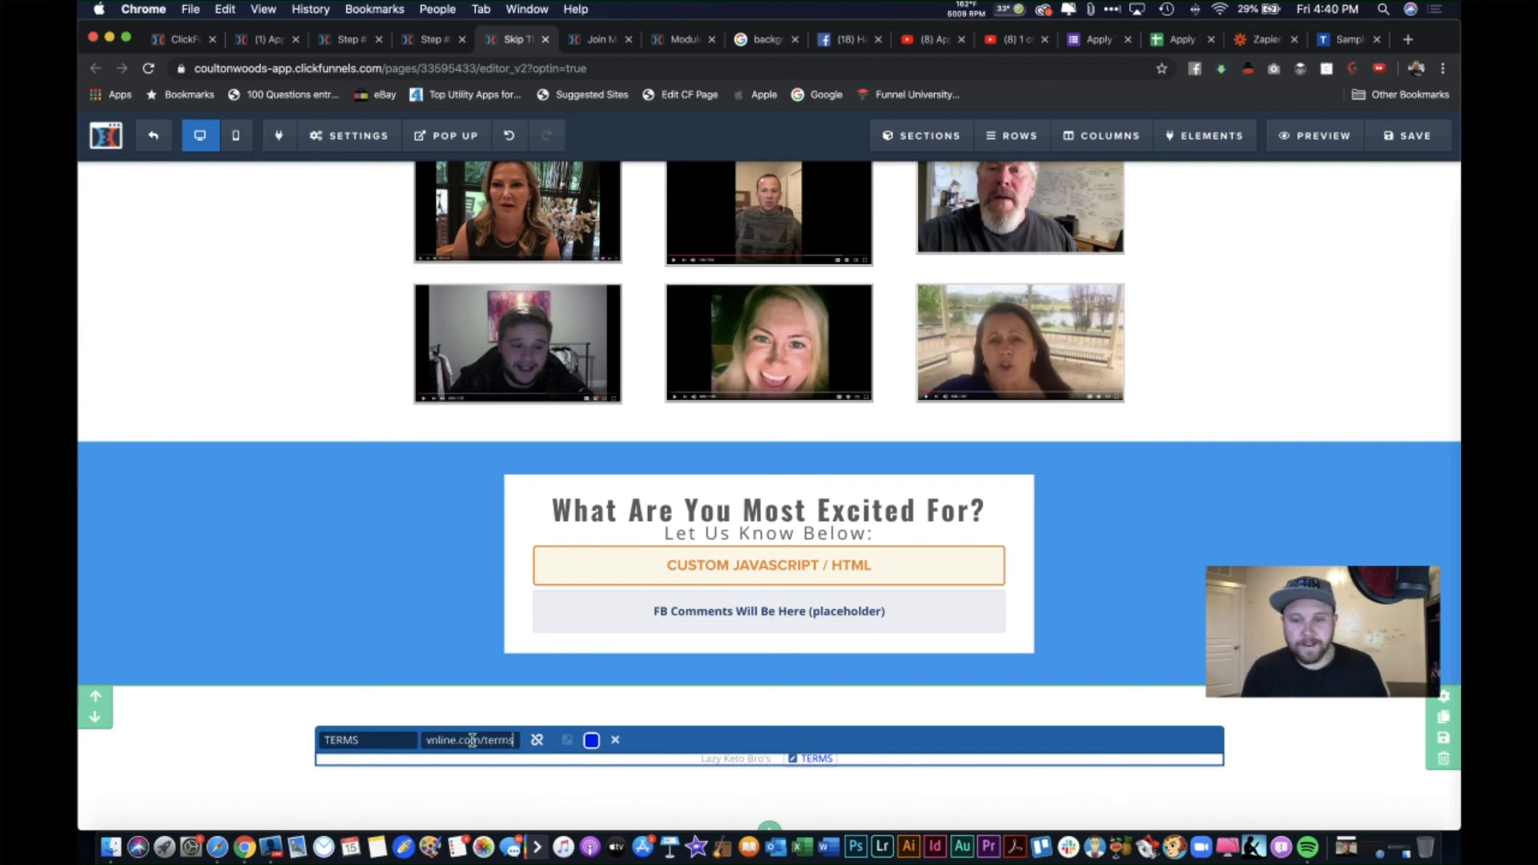
left_click(592, 739)
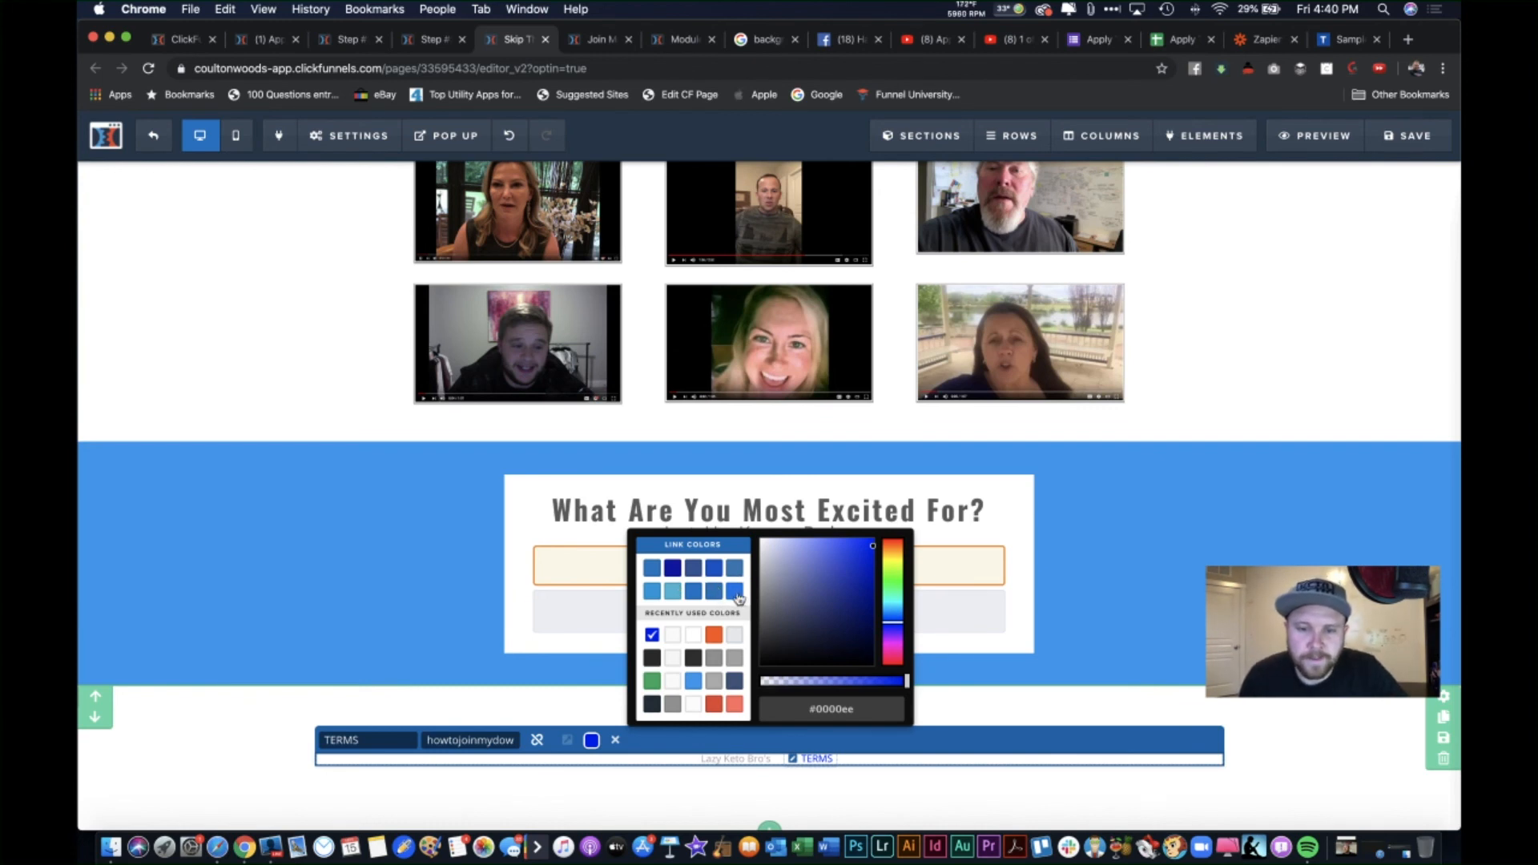
Step: Change the TERMS link colour from default blue to grey #5e5e5e
left_click(698, 680)
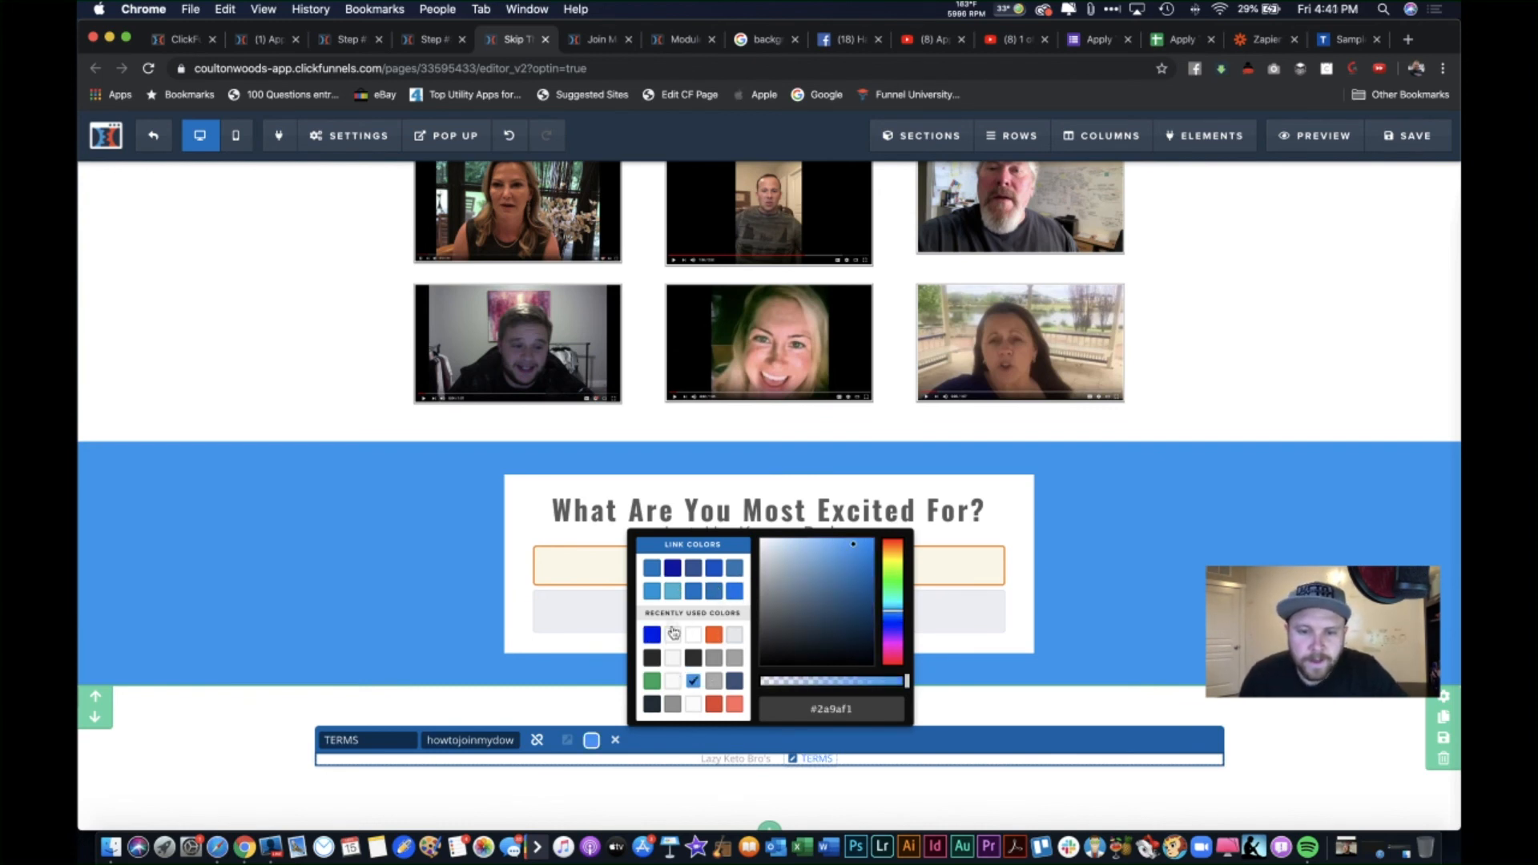
left_click(654, 658)
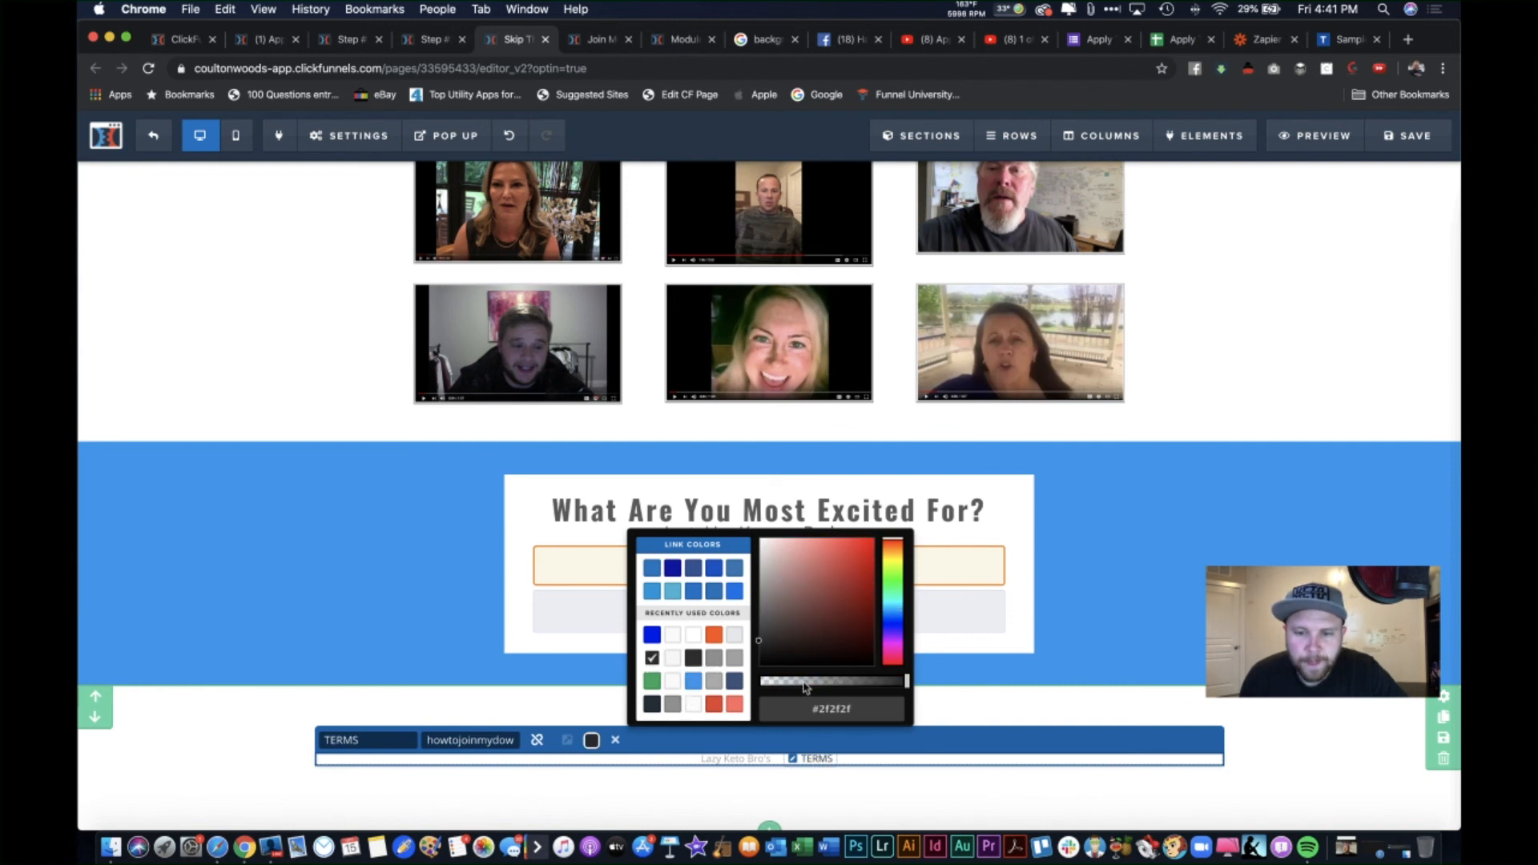
left_click_drag(775, 647, 757, 623)
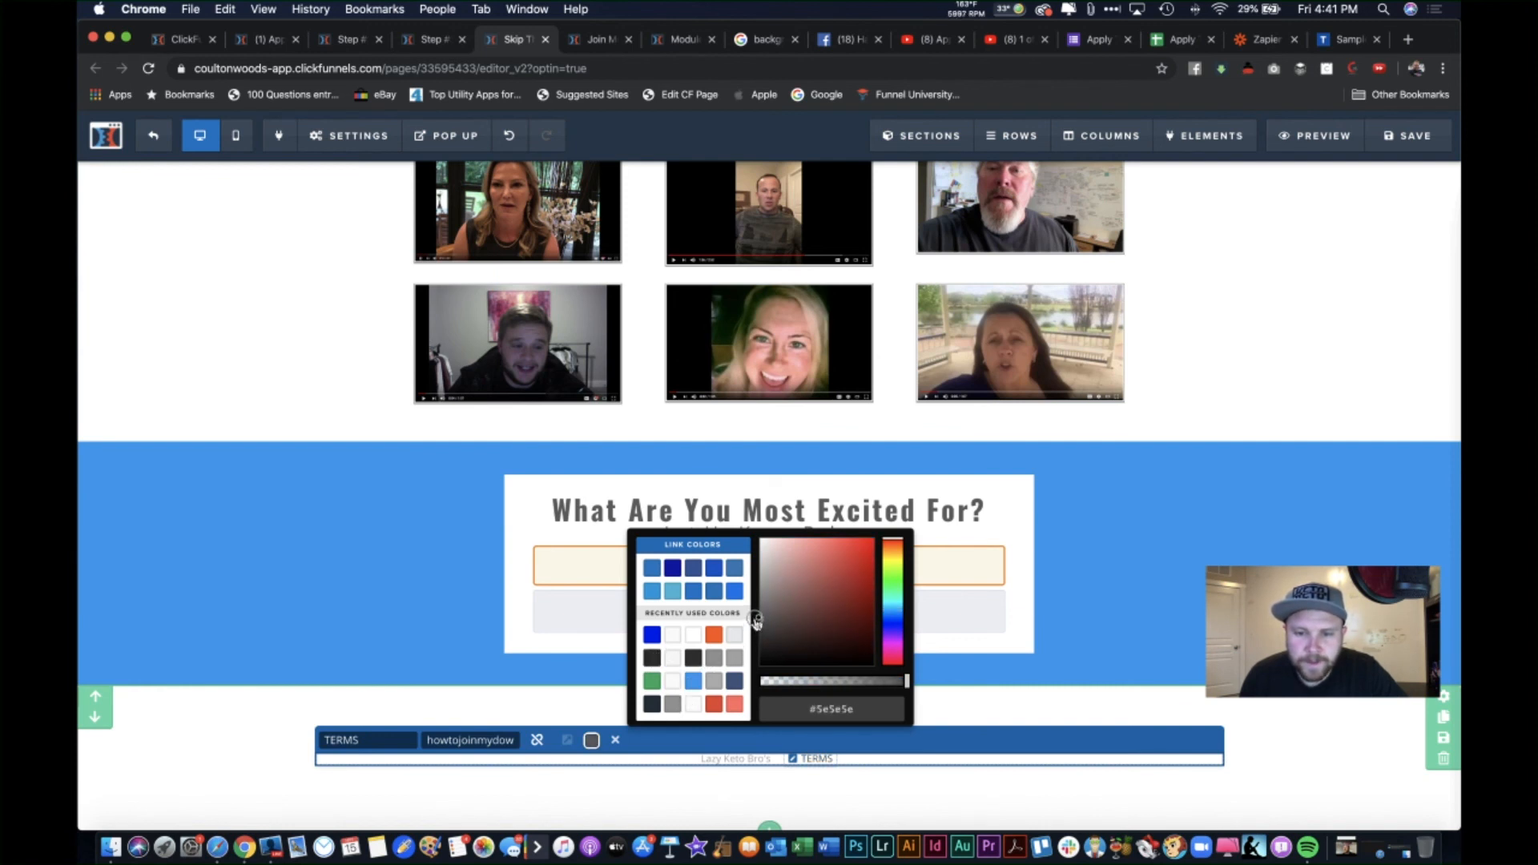
left_click(959, 734)
left_click(592, 741)
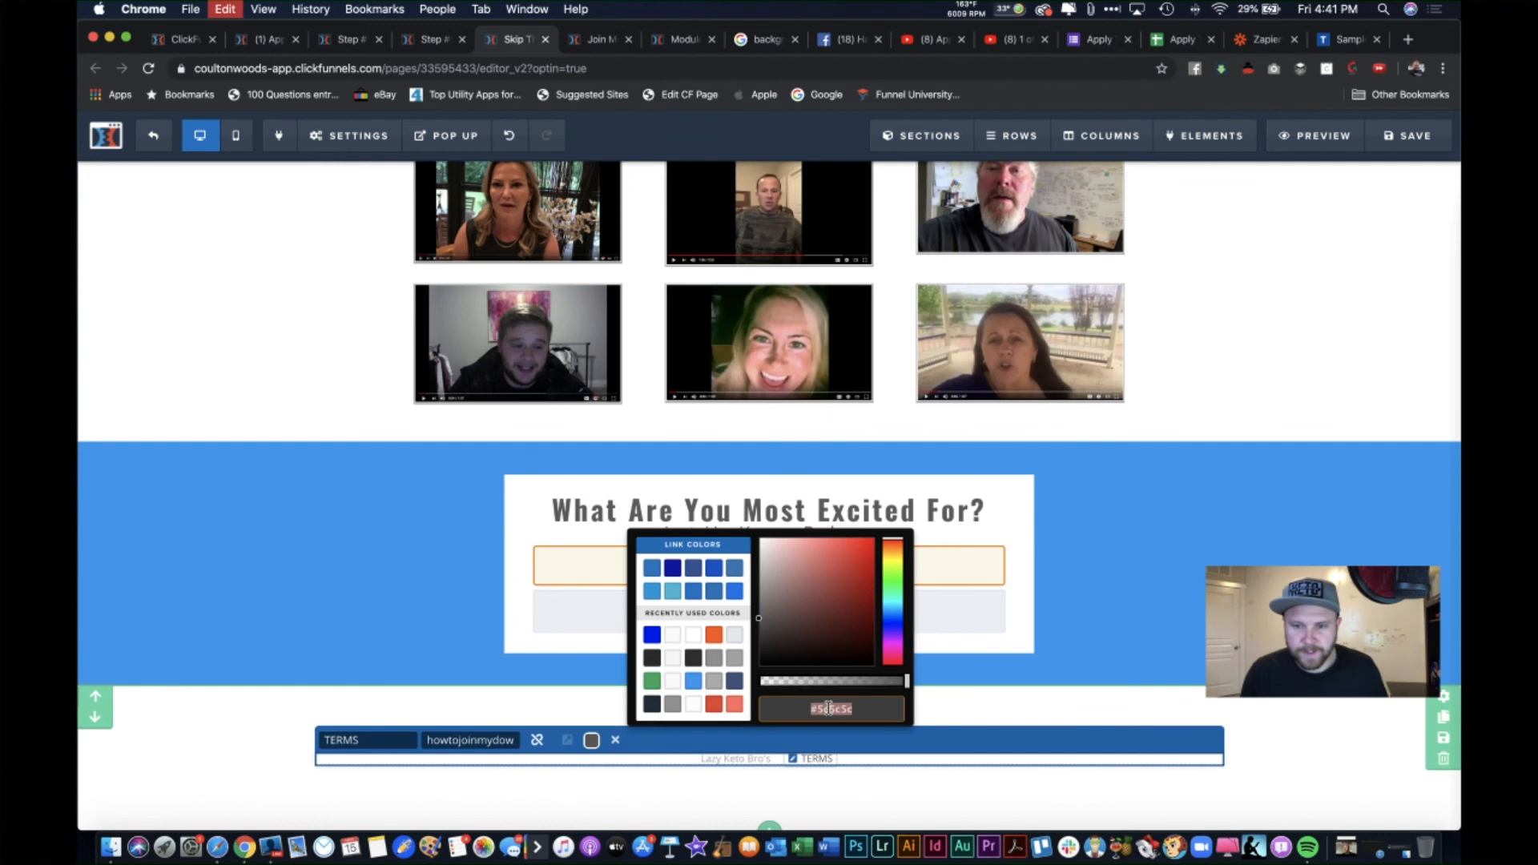
left_click(901, 741)
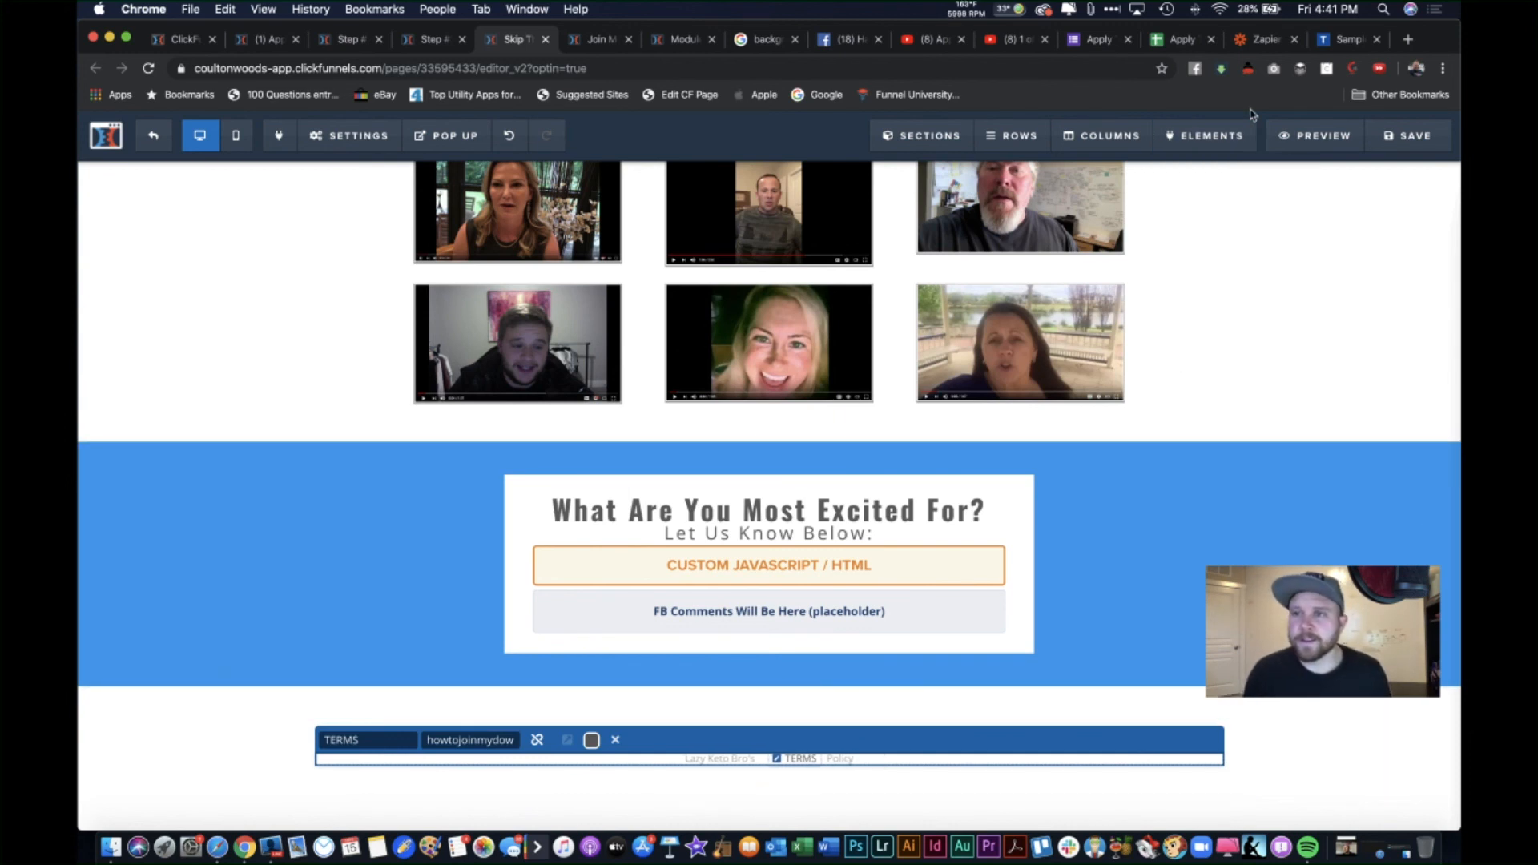
left_click(1408, 39)
type("joine")
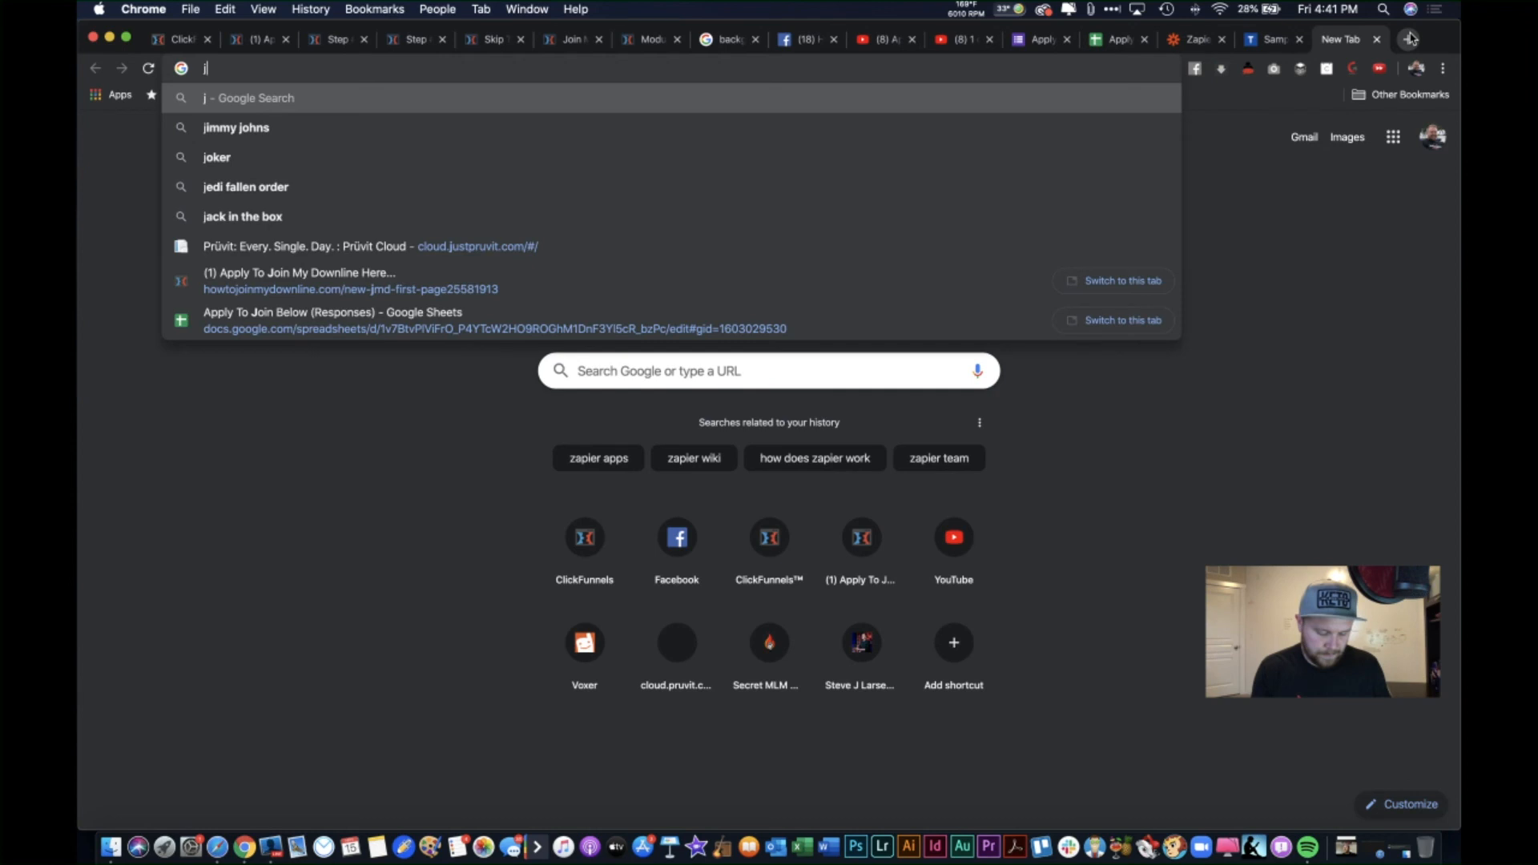
key("BackSpace")
key("BackSpace")
key("BackSpace")
key("BackSpace")
key("BackSpace")
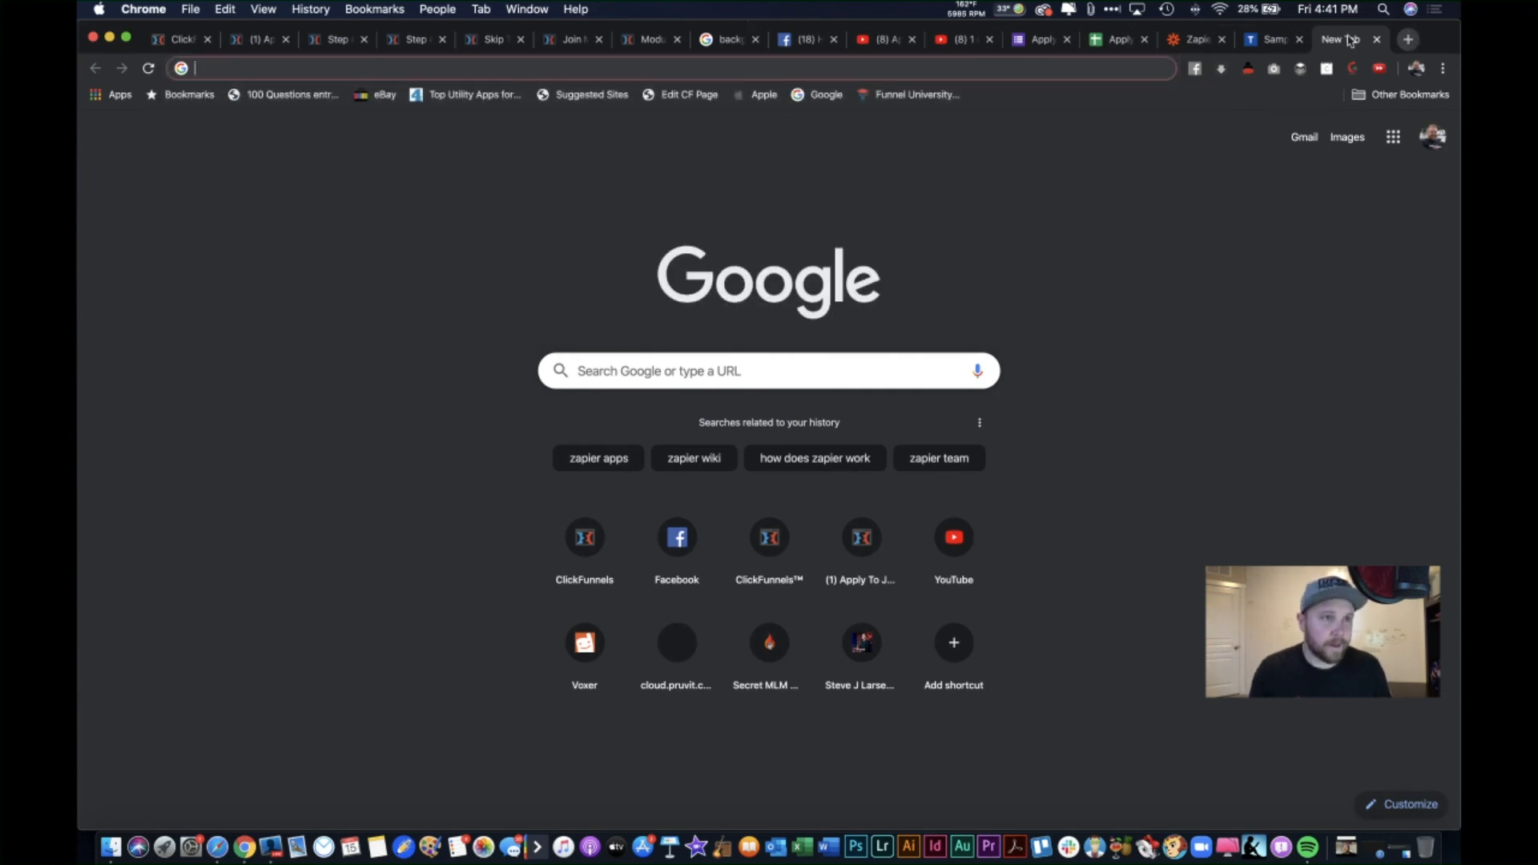
left_click(68, 52)
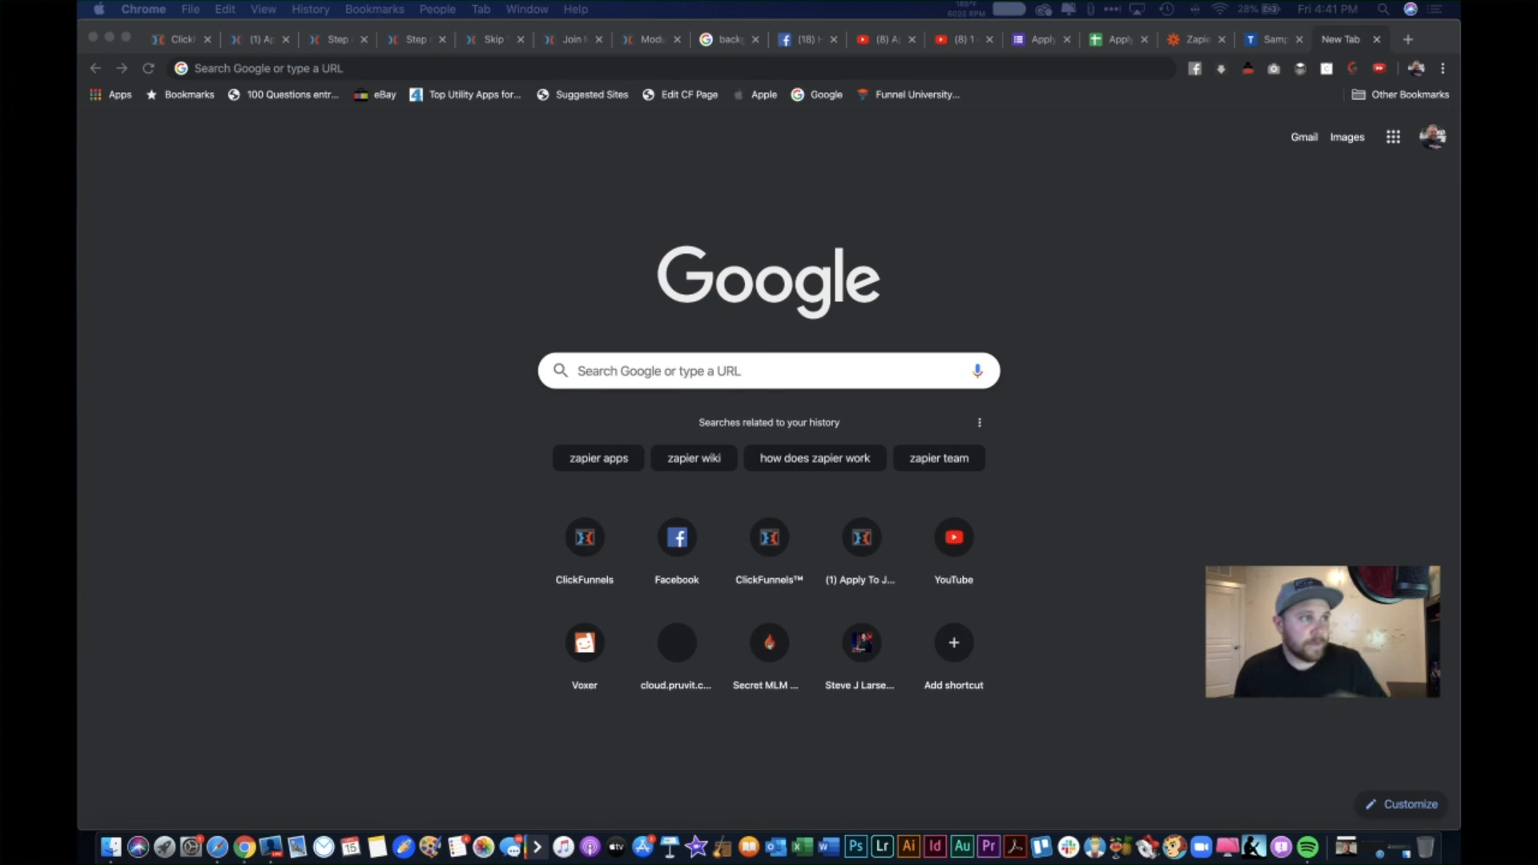
left_click(1059, 314)
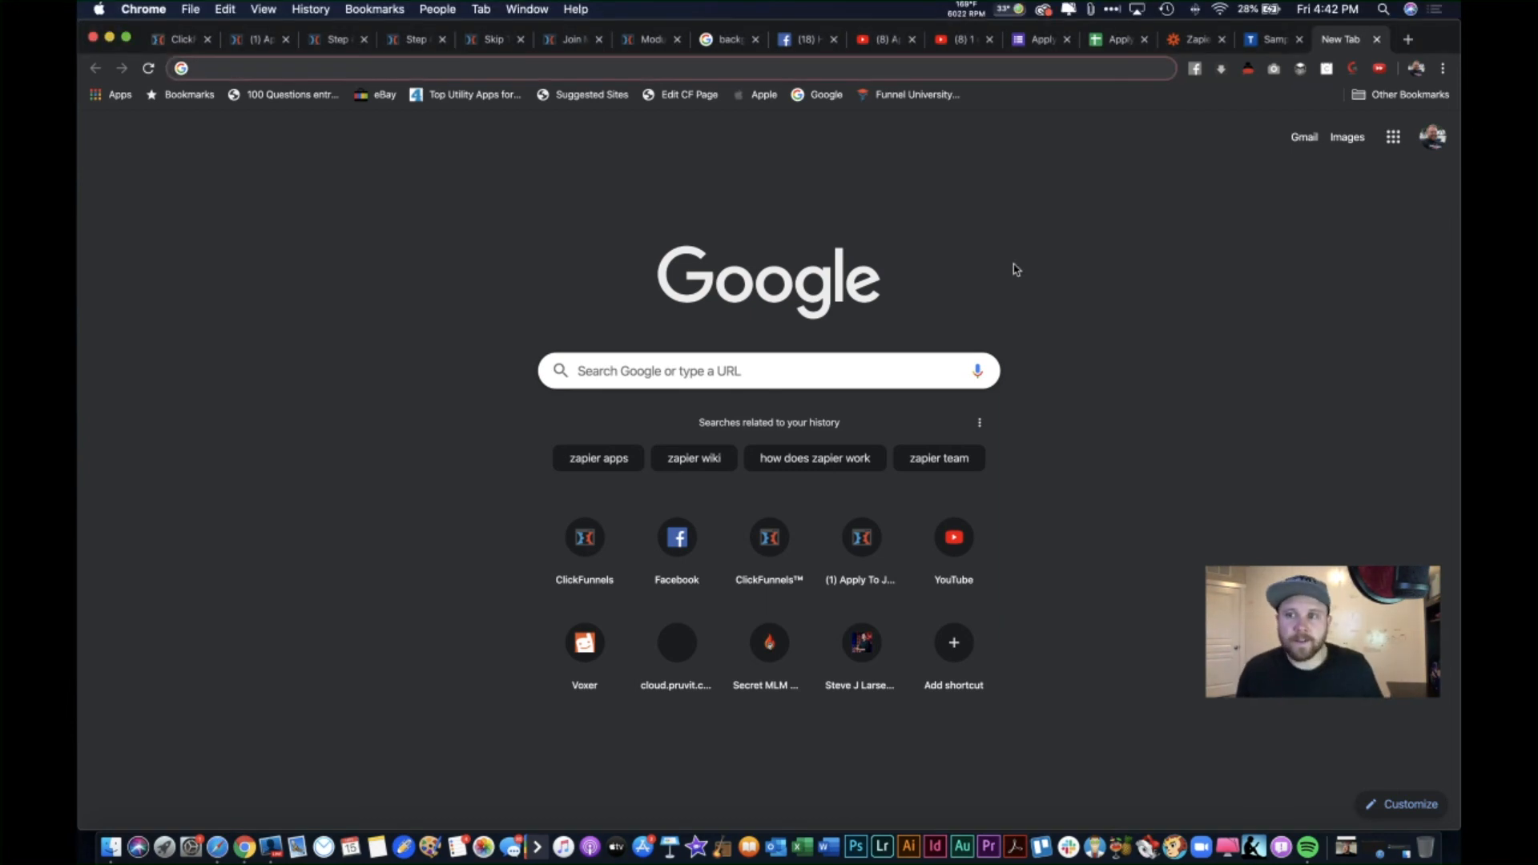
type("https://salesfunnelbroker.com/privacy")
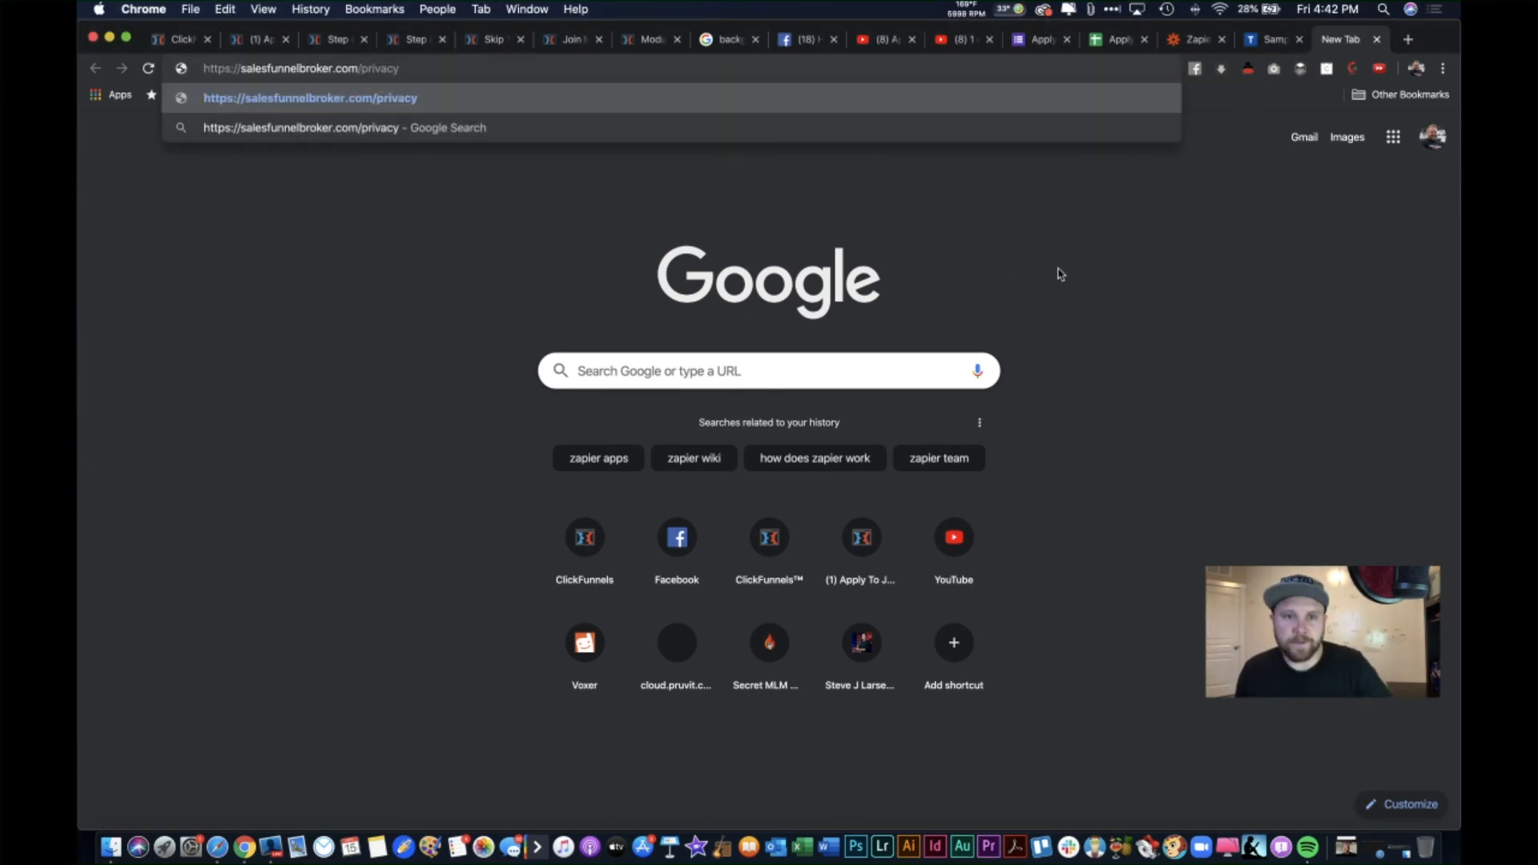
key("Return")
scroll(524, 411, "down", 6)
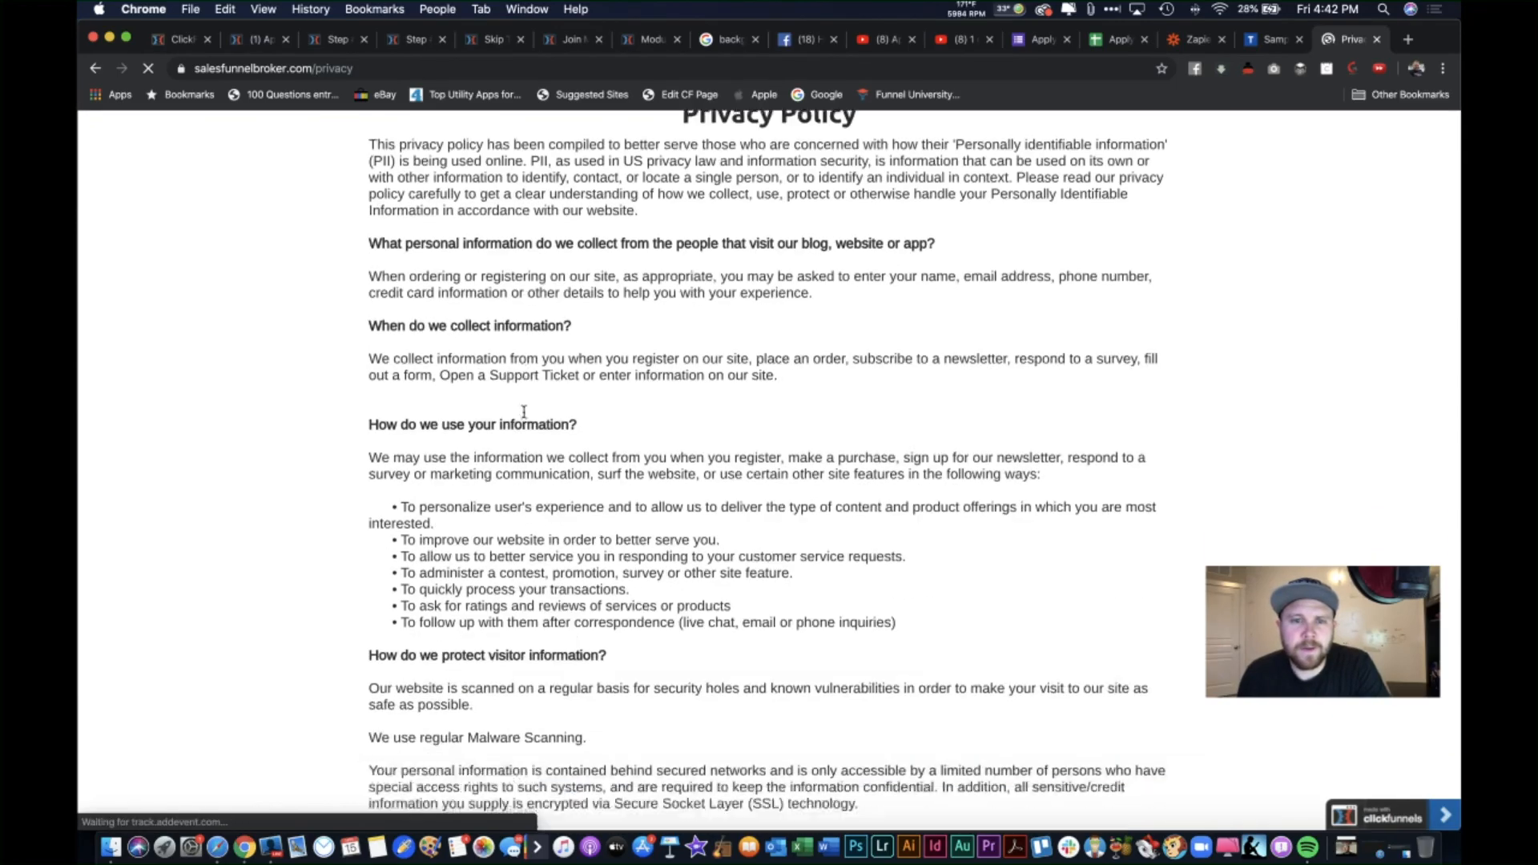
scroll(524, 412, "down", 20)
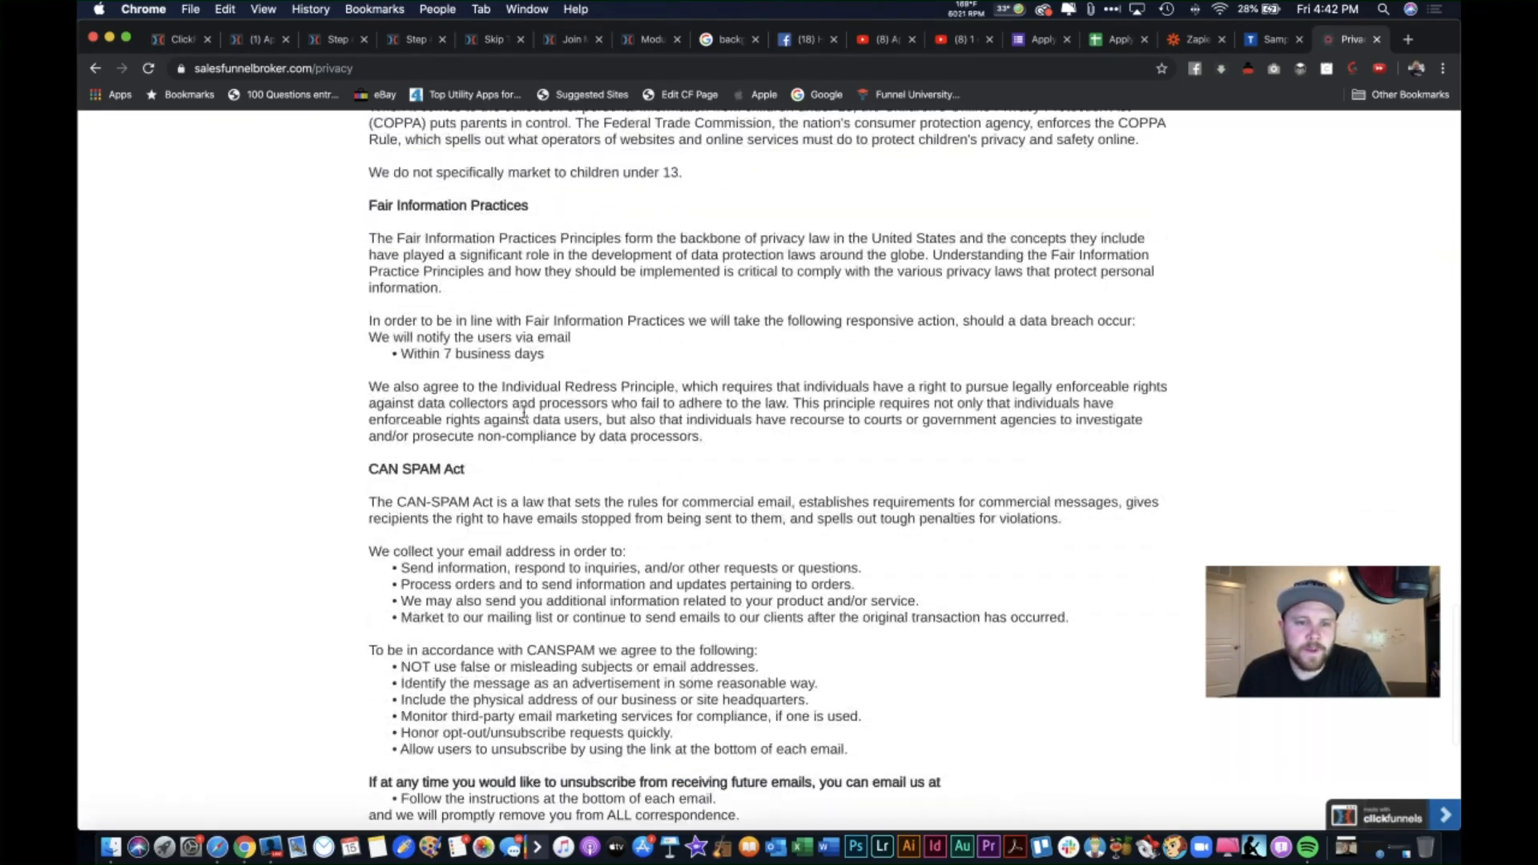
scroll(541, 481, "up", 20)
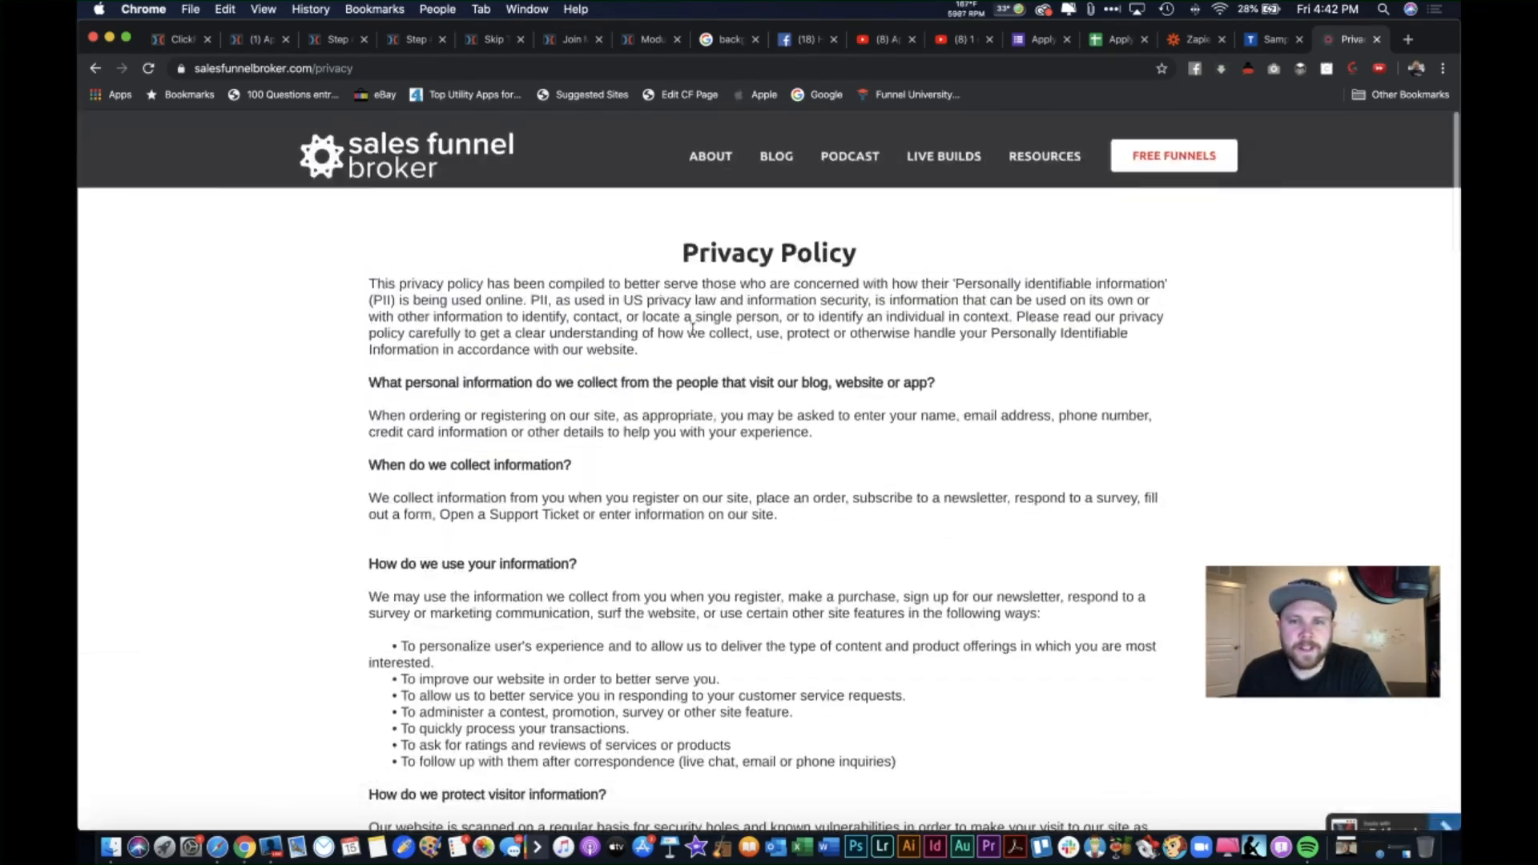
left_click(662, 70)
left_click(358, 74)
Step: Close the privacy policy tab, delete 'Policy' so the footer reads 'Lazy Keto Bro's | TERMS |'
left_click(1377, 39)
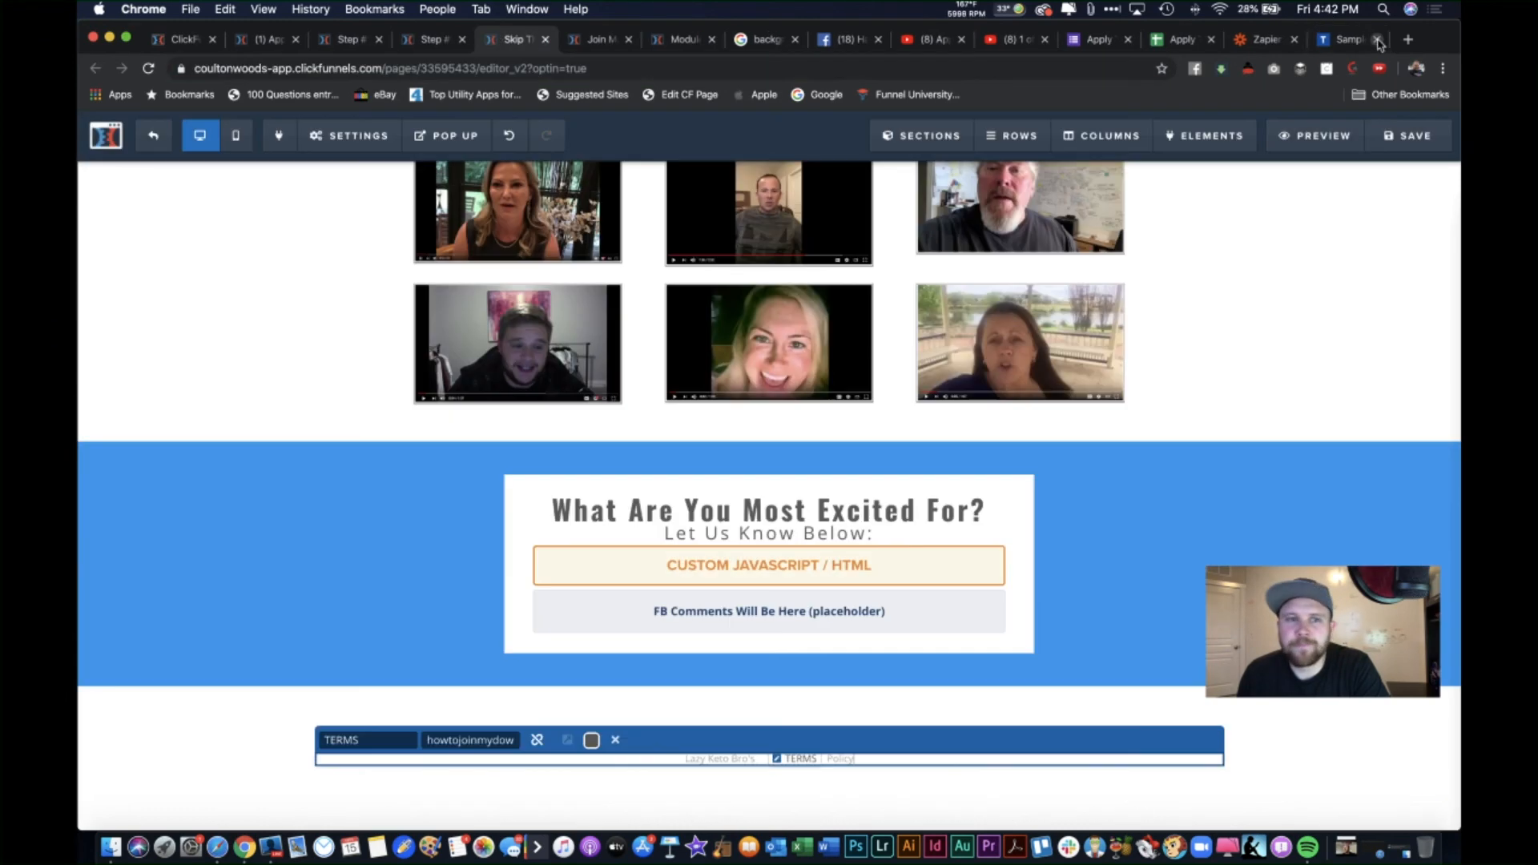
left_click(429, 39)
left_click(513, 40)
scroll(729, 699, "down", 1)
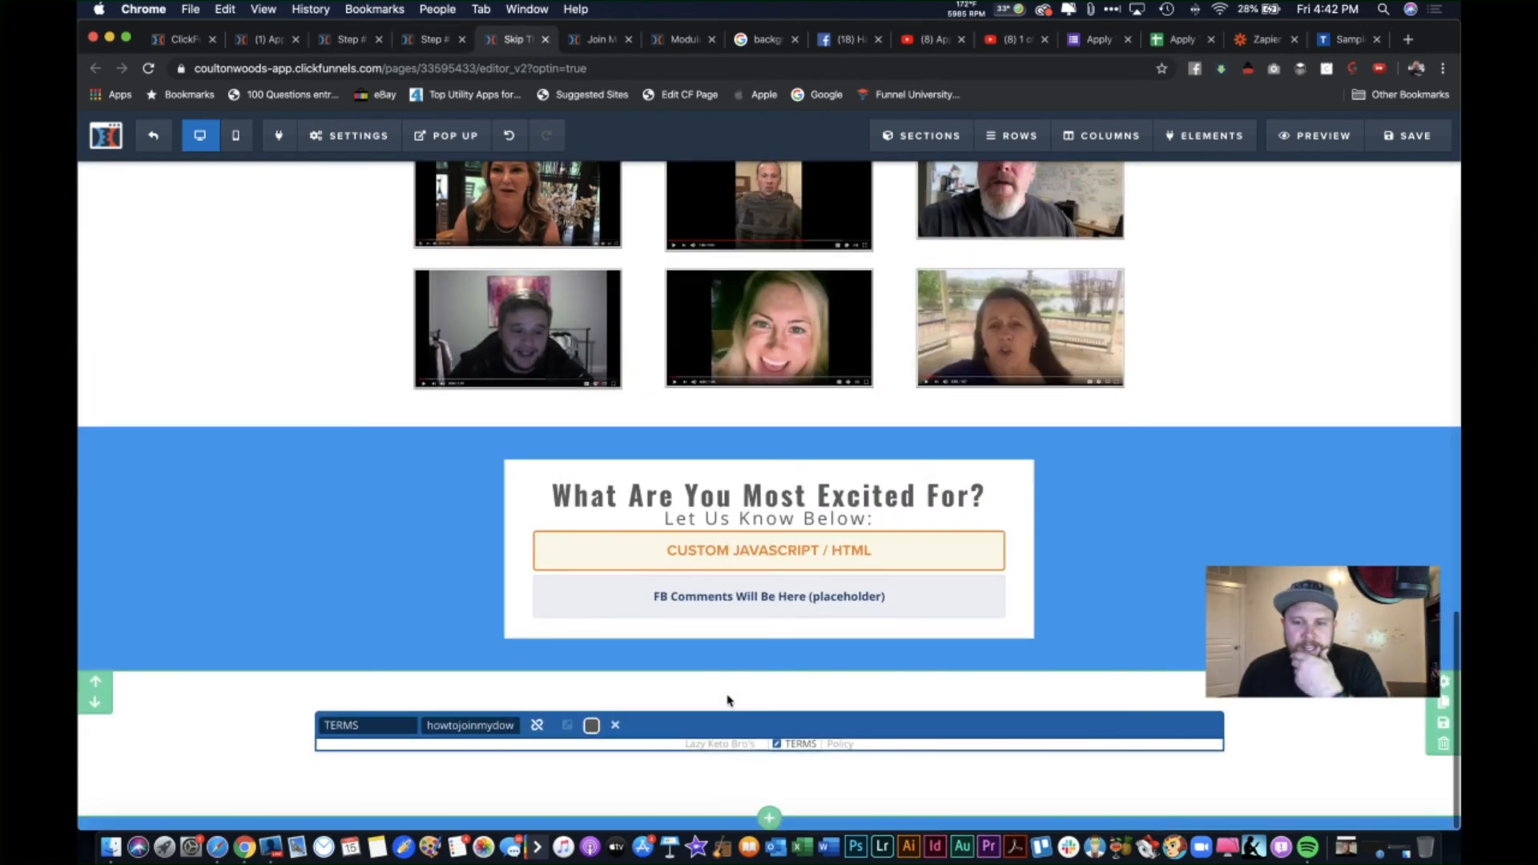
left_click(850, 747)
double_click(847, 746)
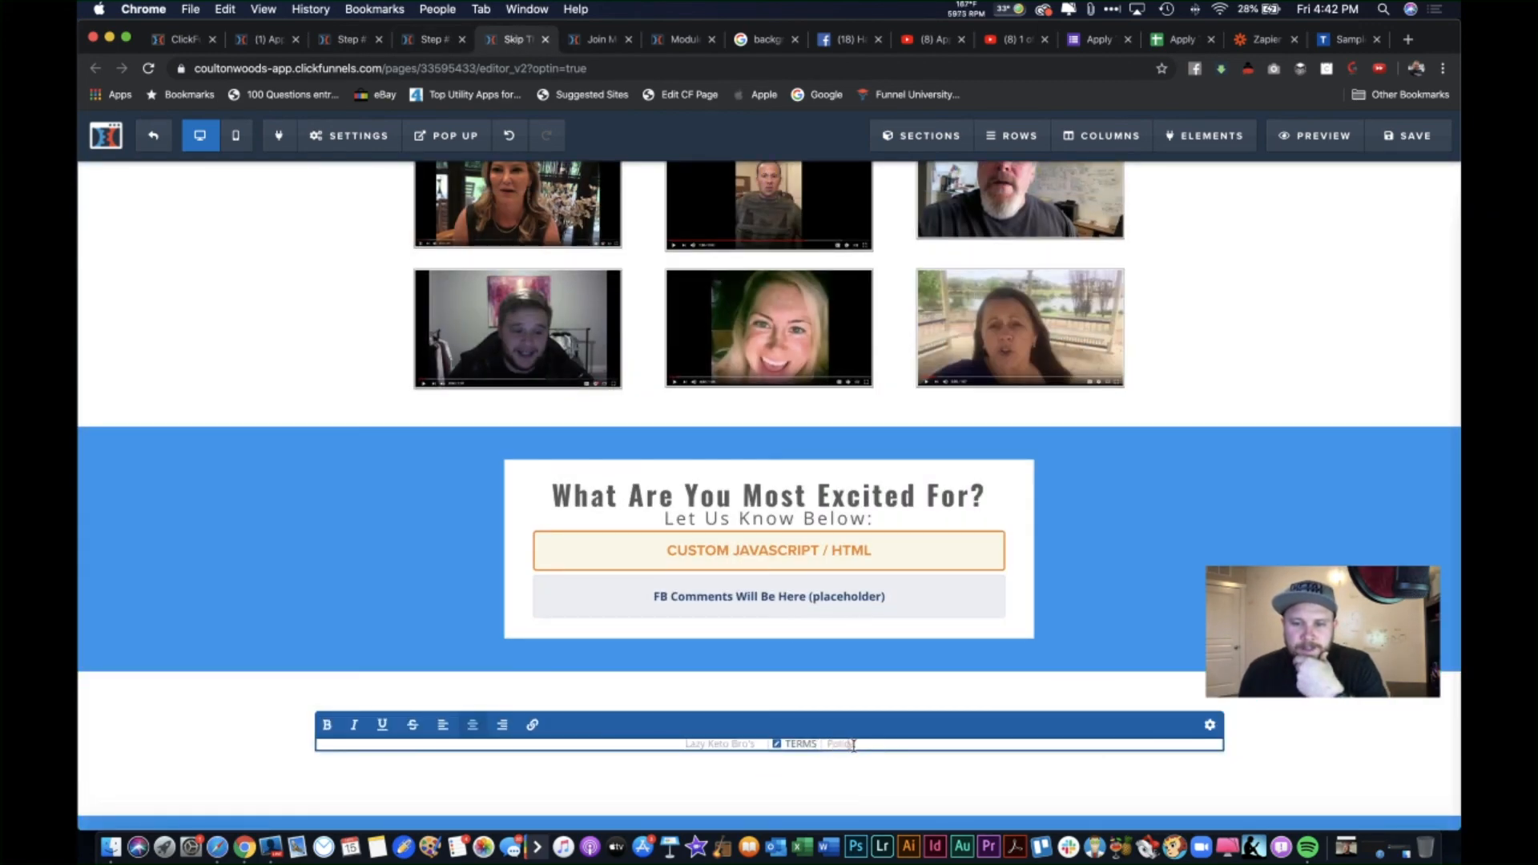
key("BackSpace")
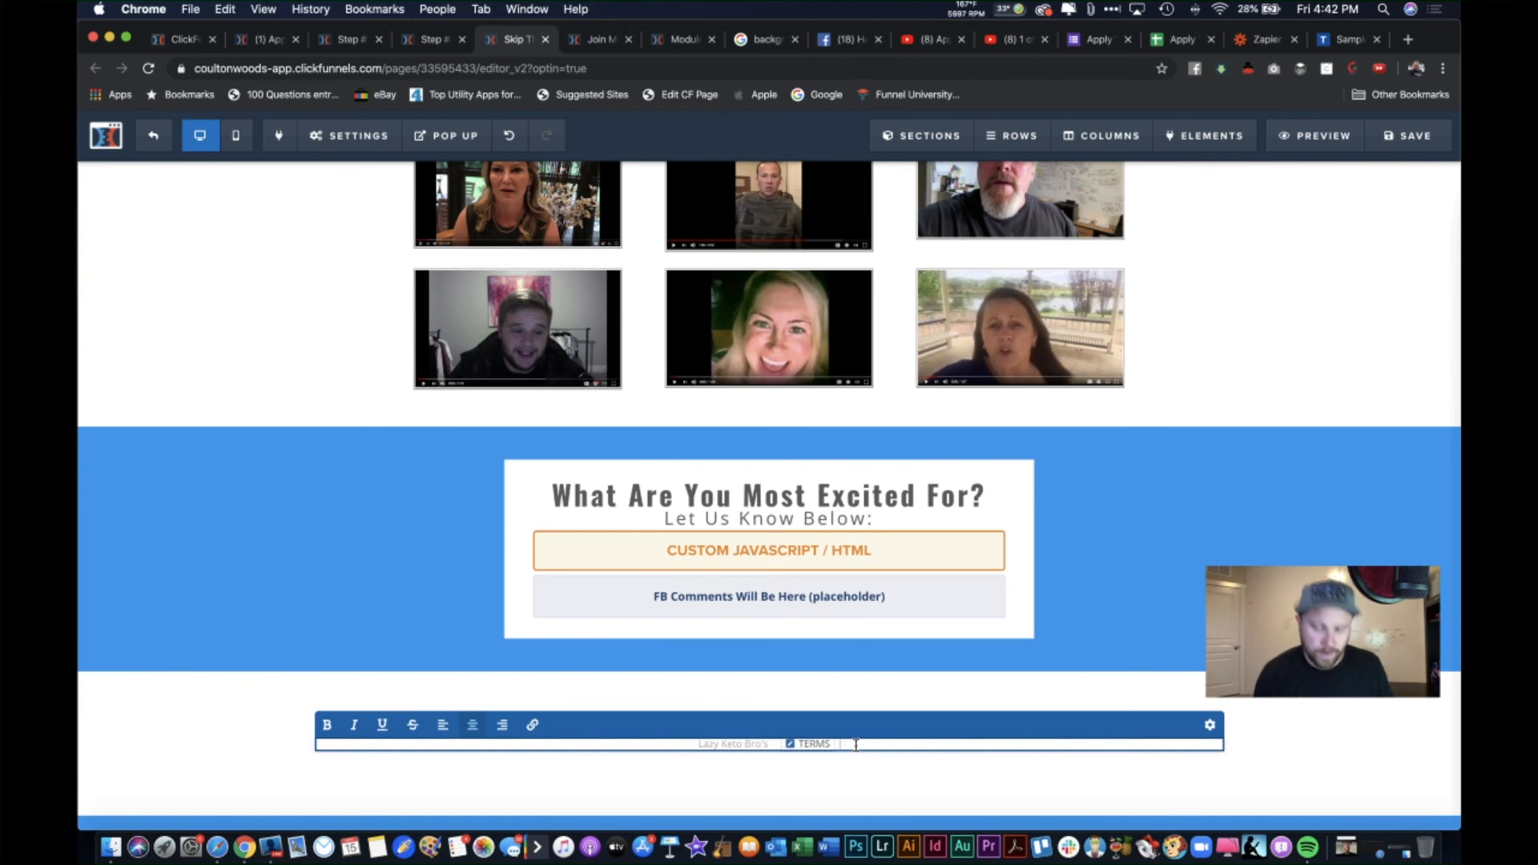
left_click(1408, 45)
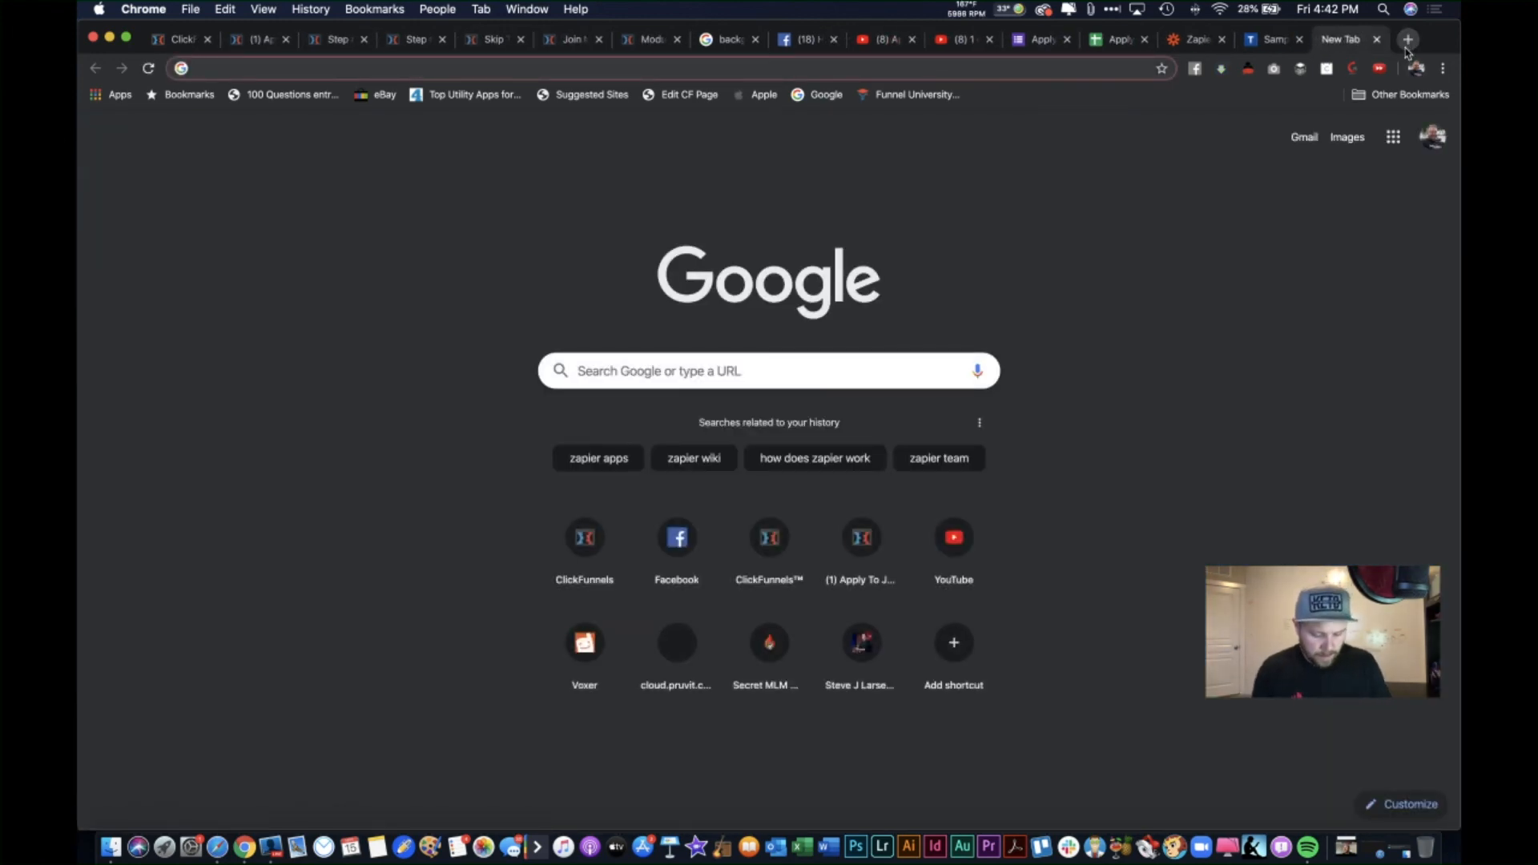
Step: Visit stevejlarsen.com and scroll through it
type("stev")
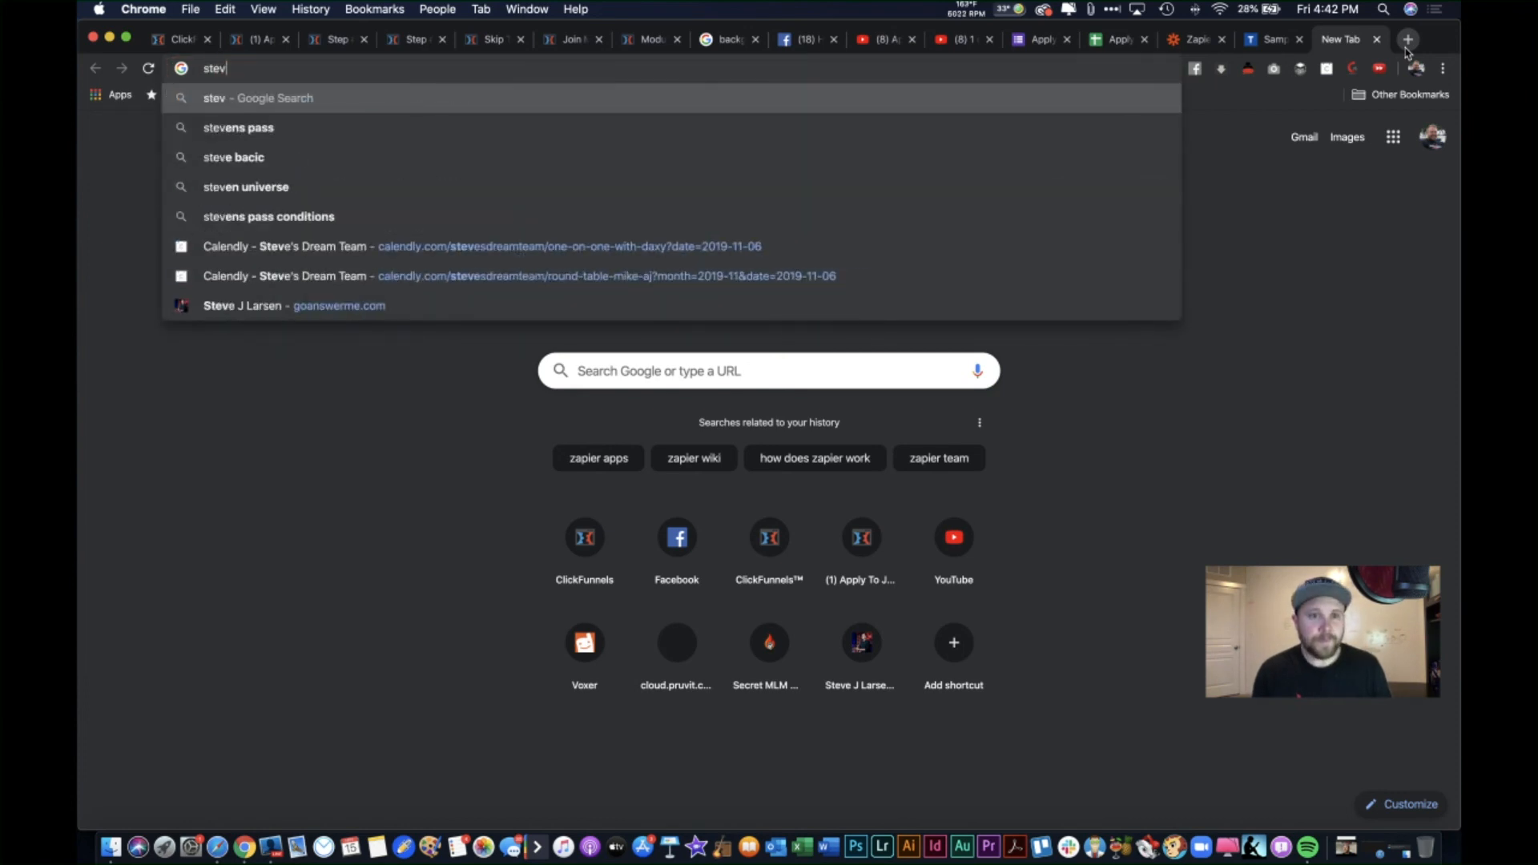
type("ejla")
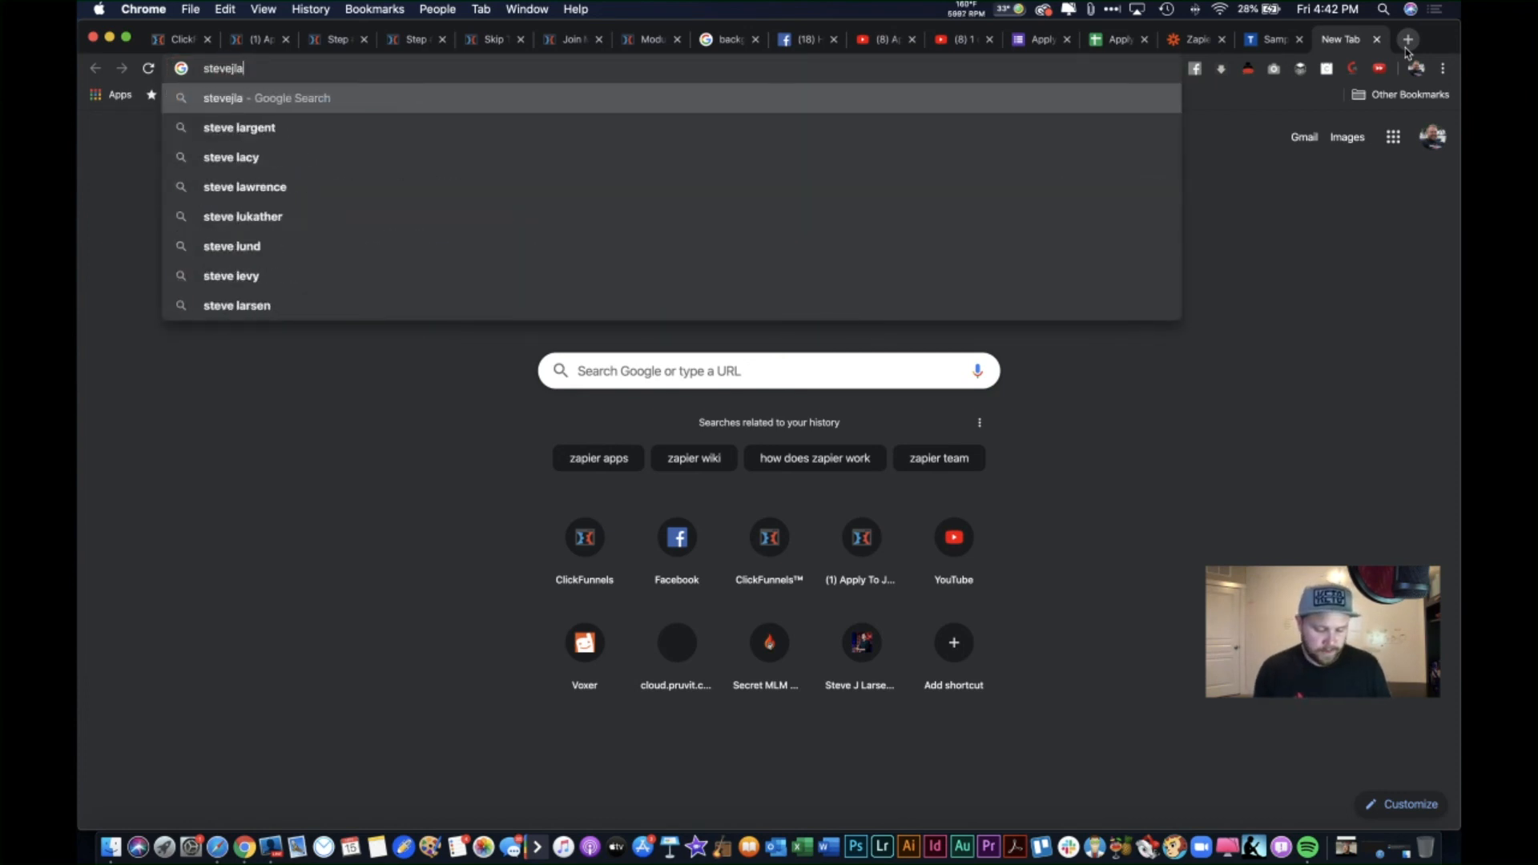
type("rsen.com")
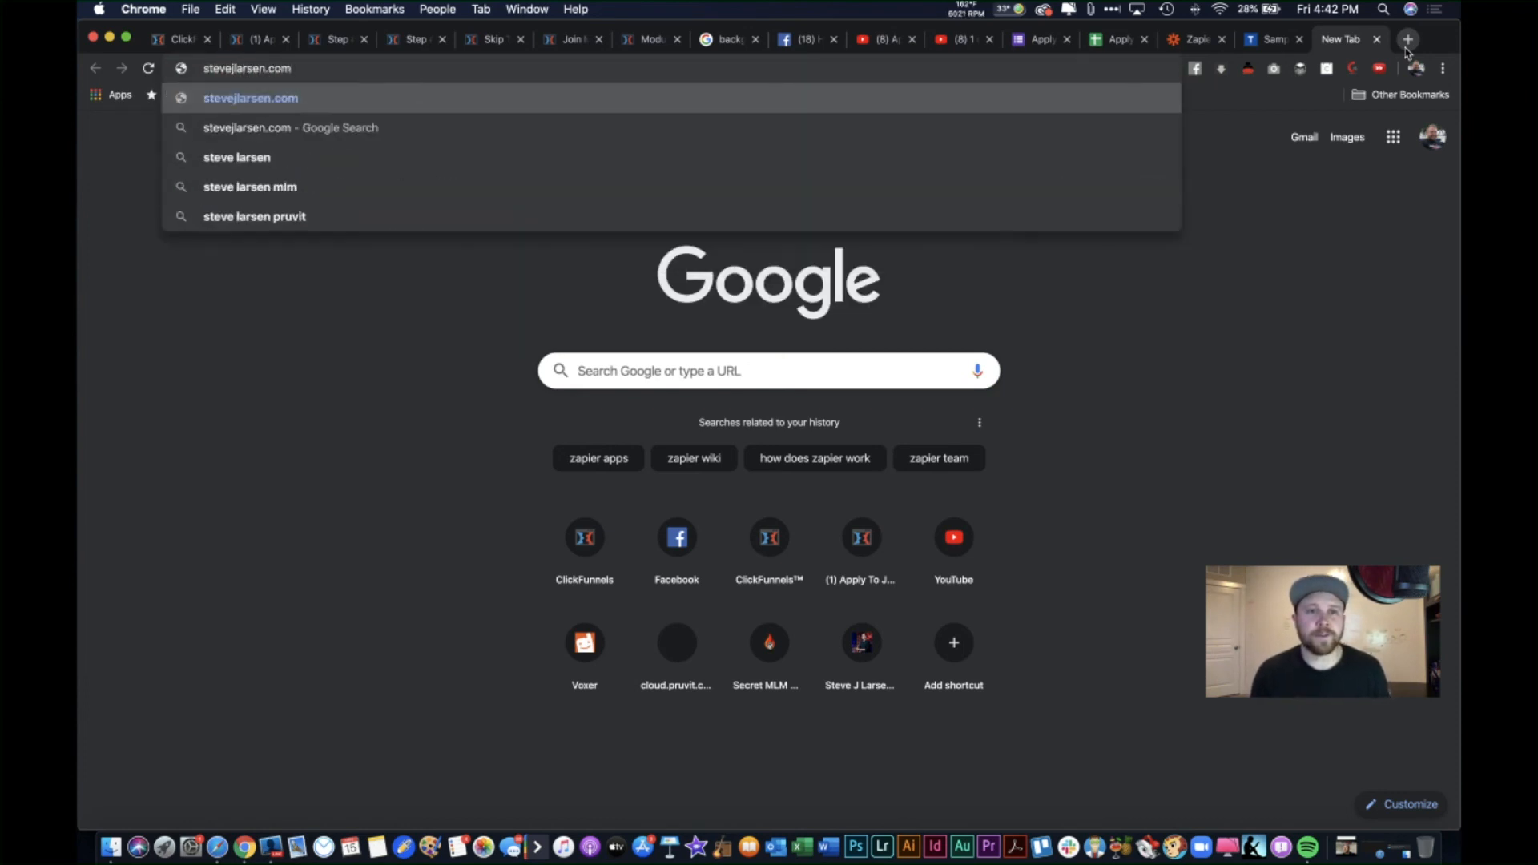
key("Return")
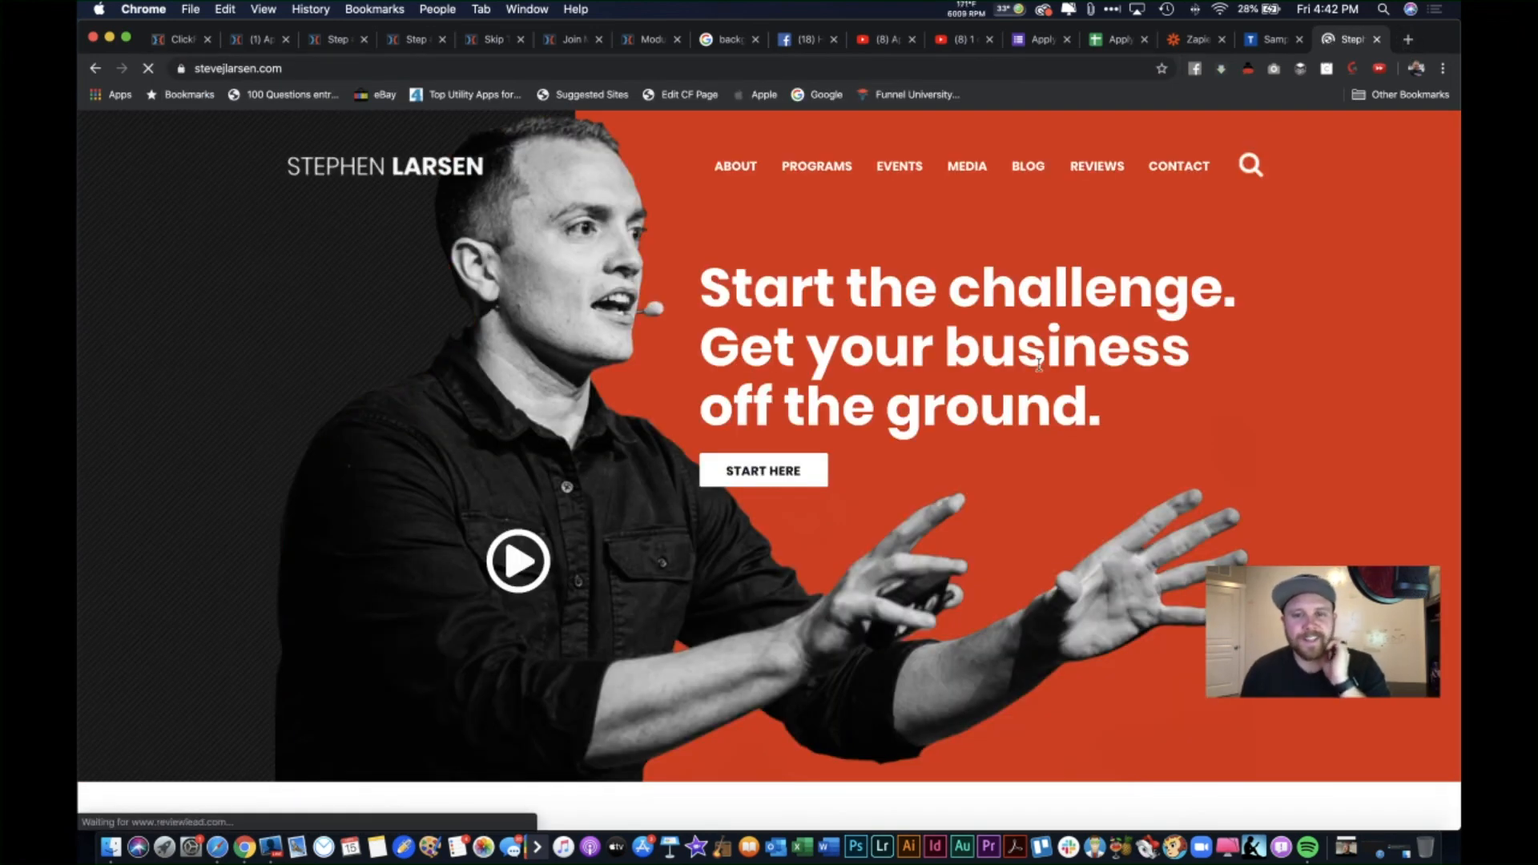
scroll(577, 522, "down", 20)
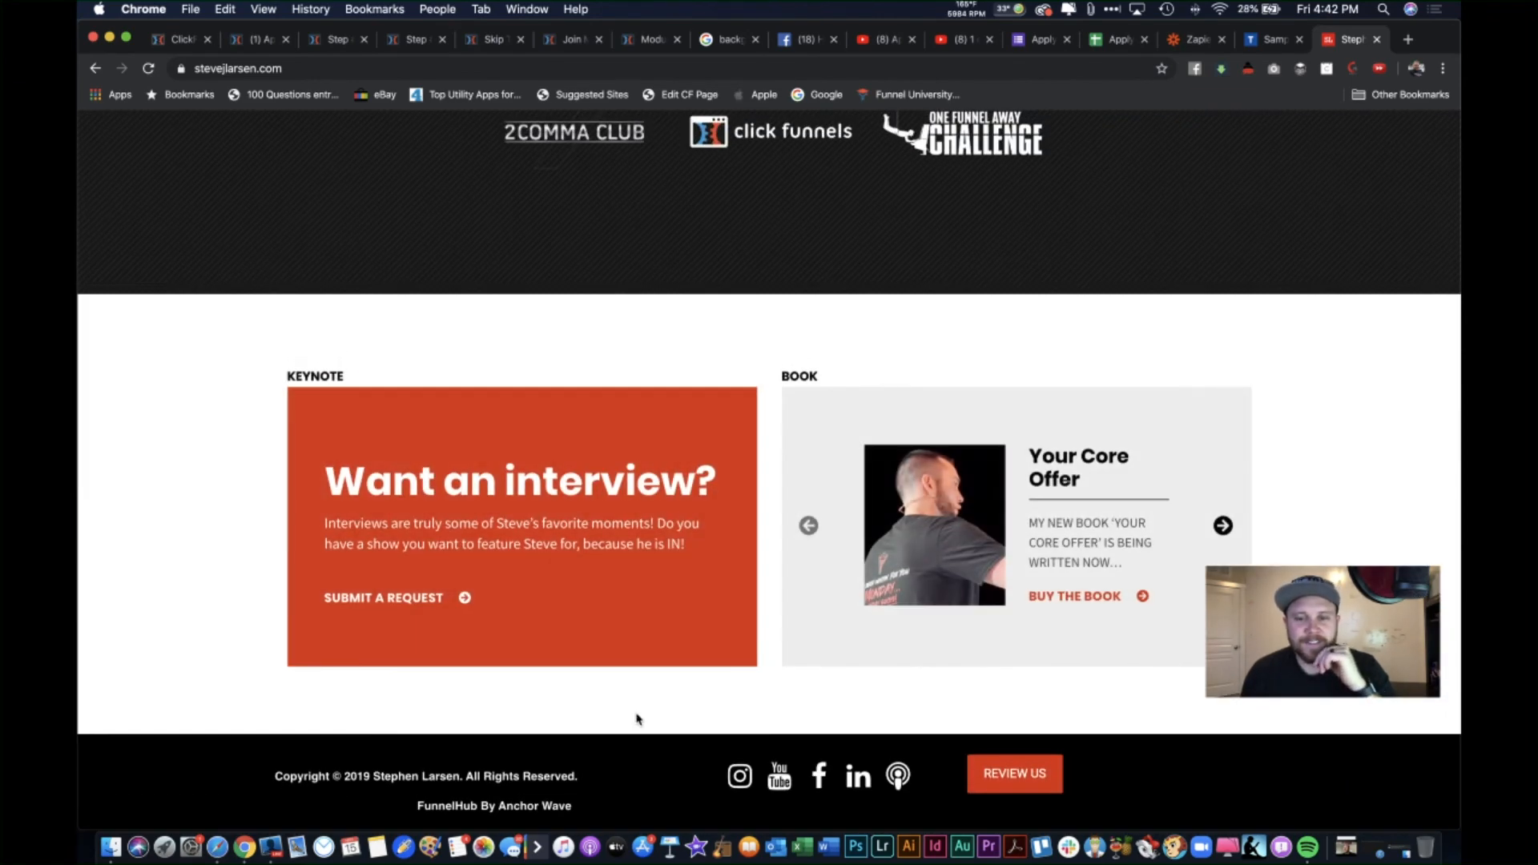
scroll(638, 719, "up", 20)
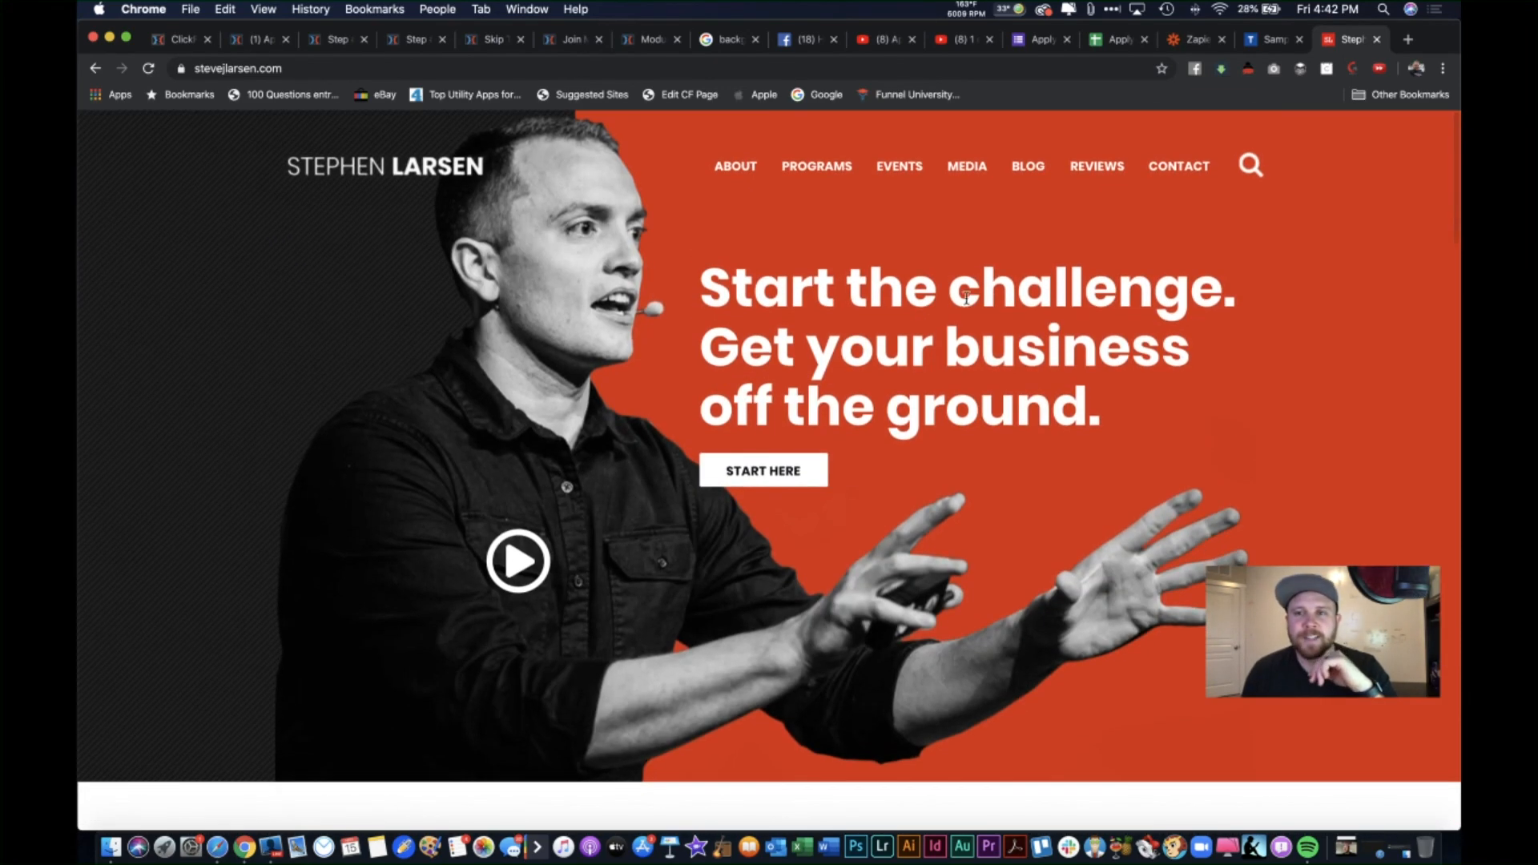
Step: Replace the address with capitalismswag.com and load the site
left_click(938, 64)
triple_click(938, 64)
left_click(939, 64)
triple_click(959, 67)
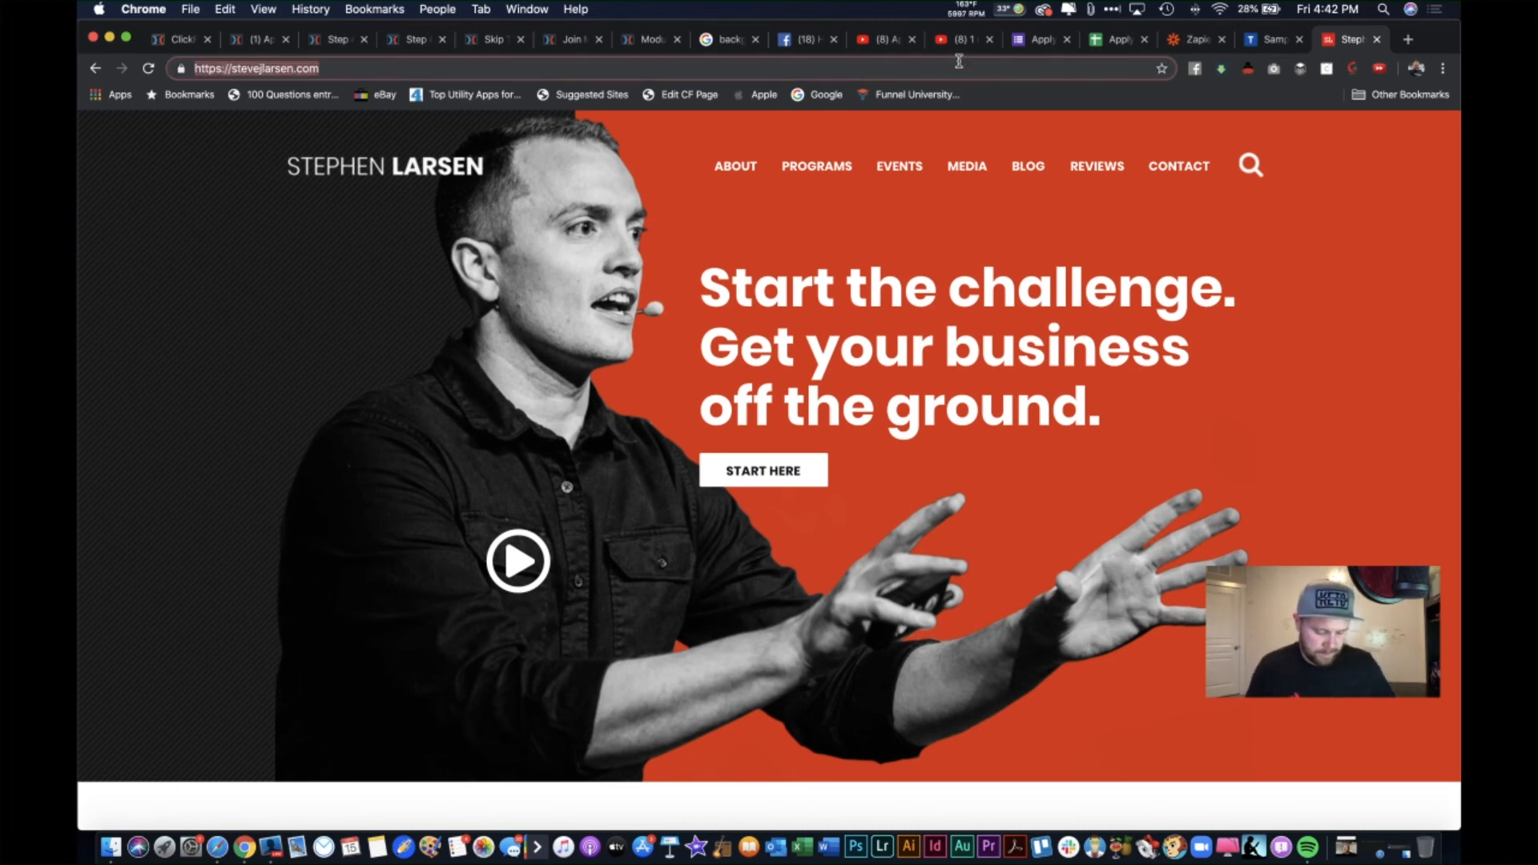
type("capi")
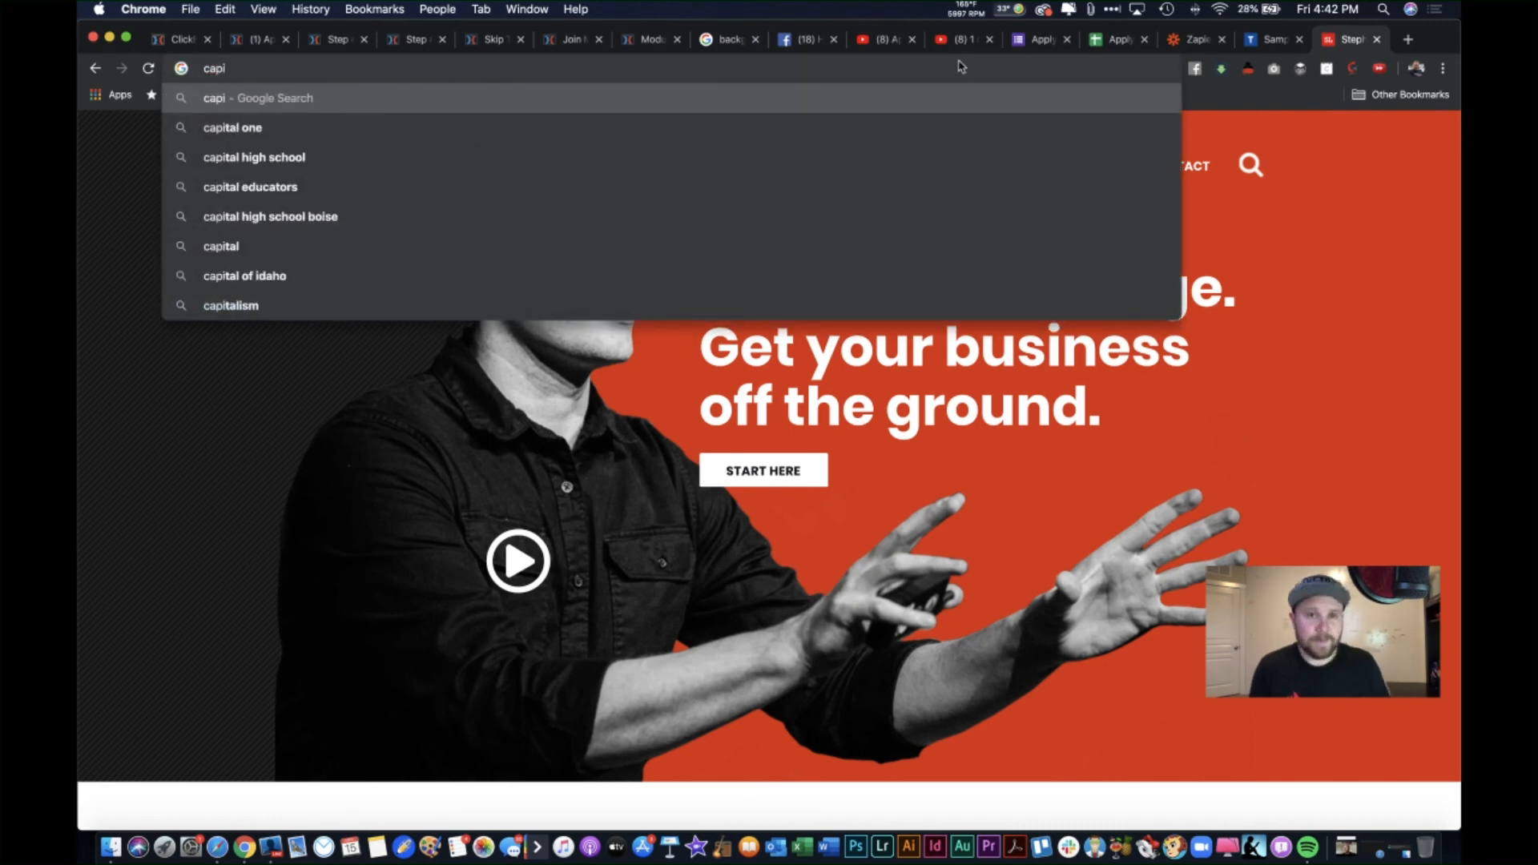
type("talismsw")
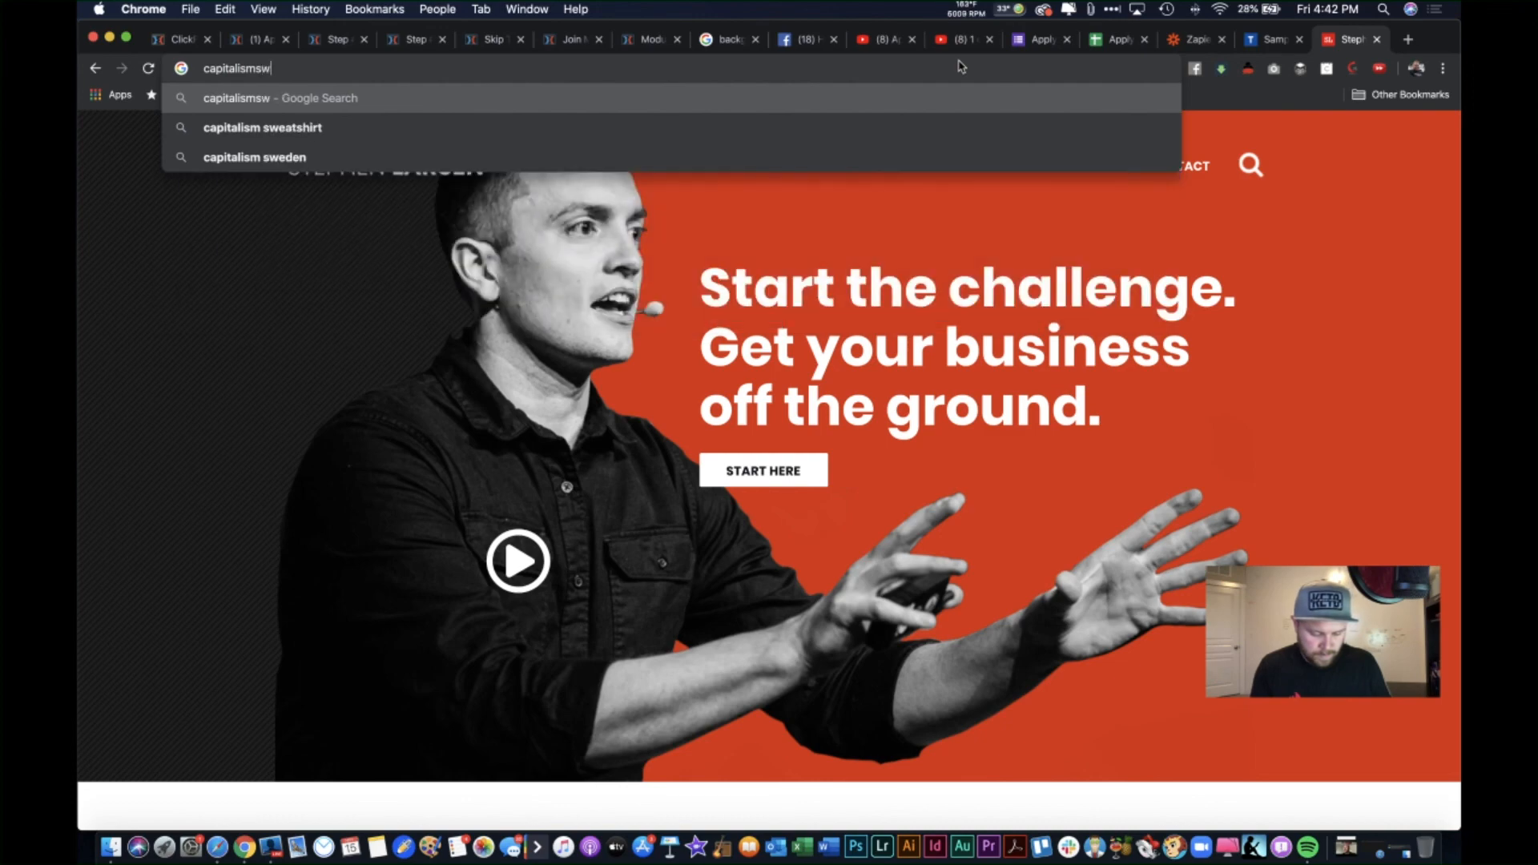
type("ag.com")
key("Return")
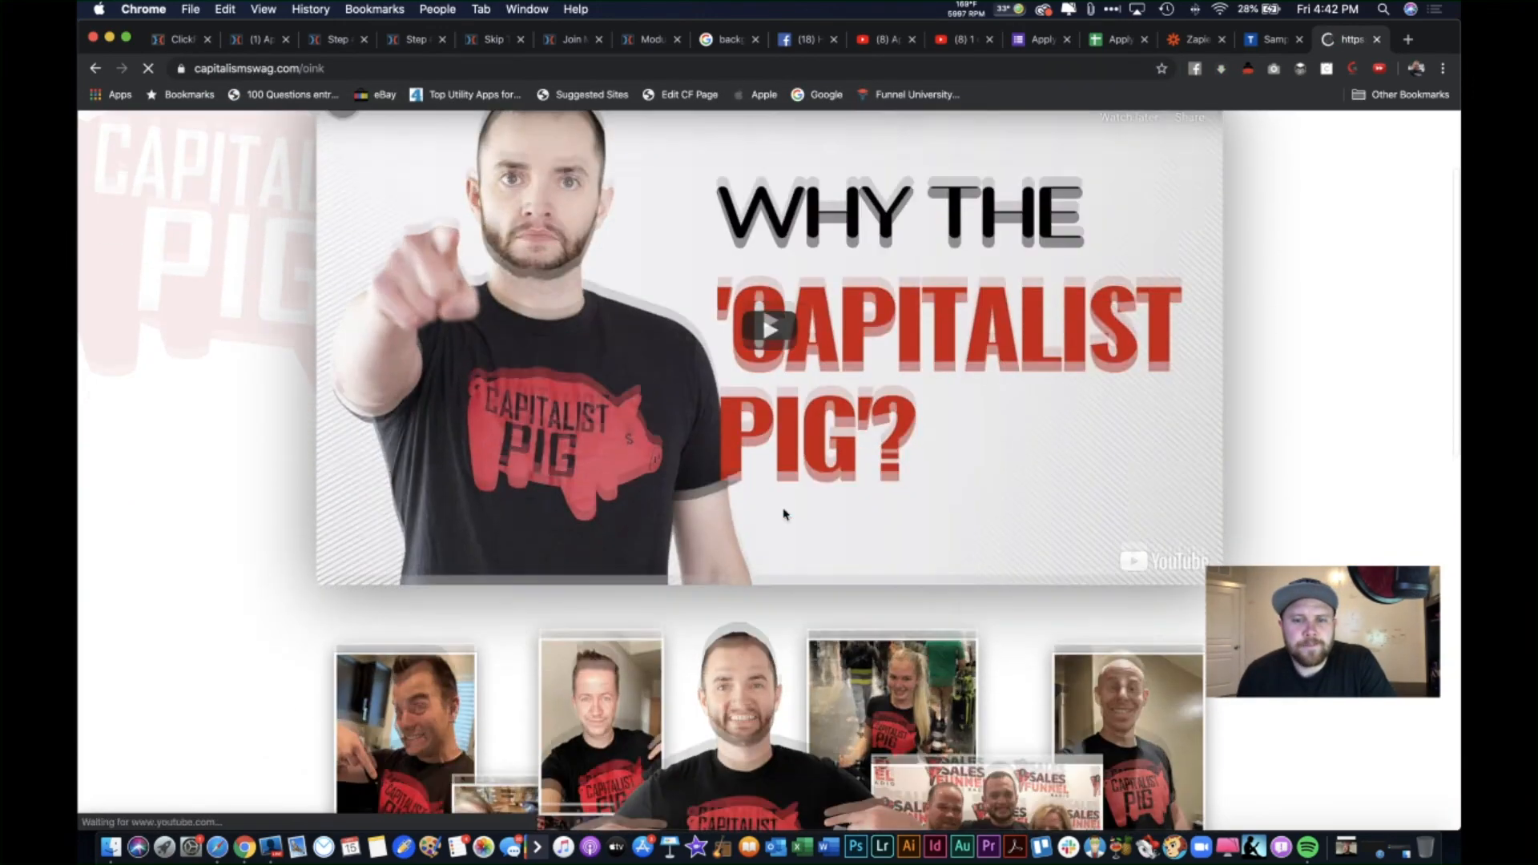
Step: Highlight the capitalismswag.com footer's bio paragraphs, offers quote and 'Join me on my journey' text
scroll(784, 514, "down", 15)
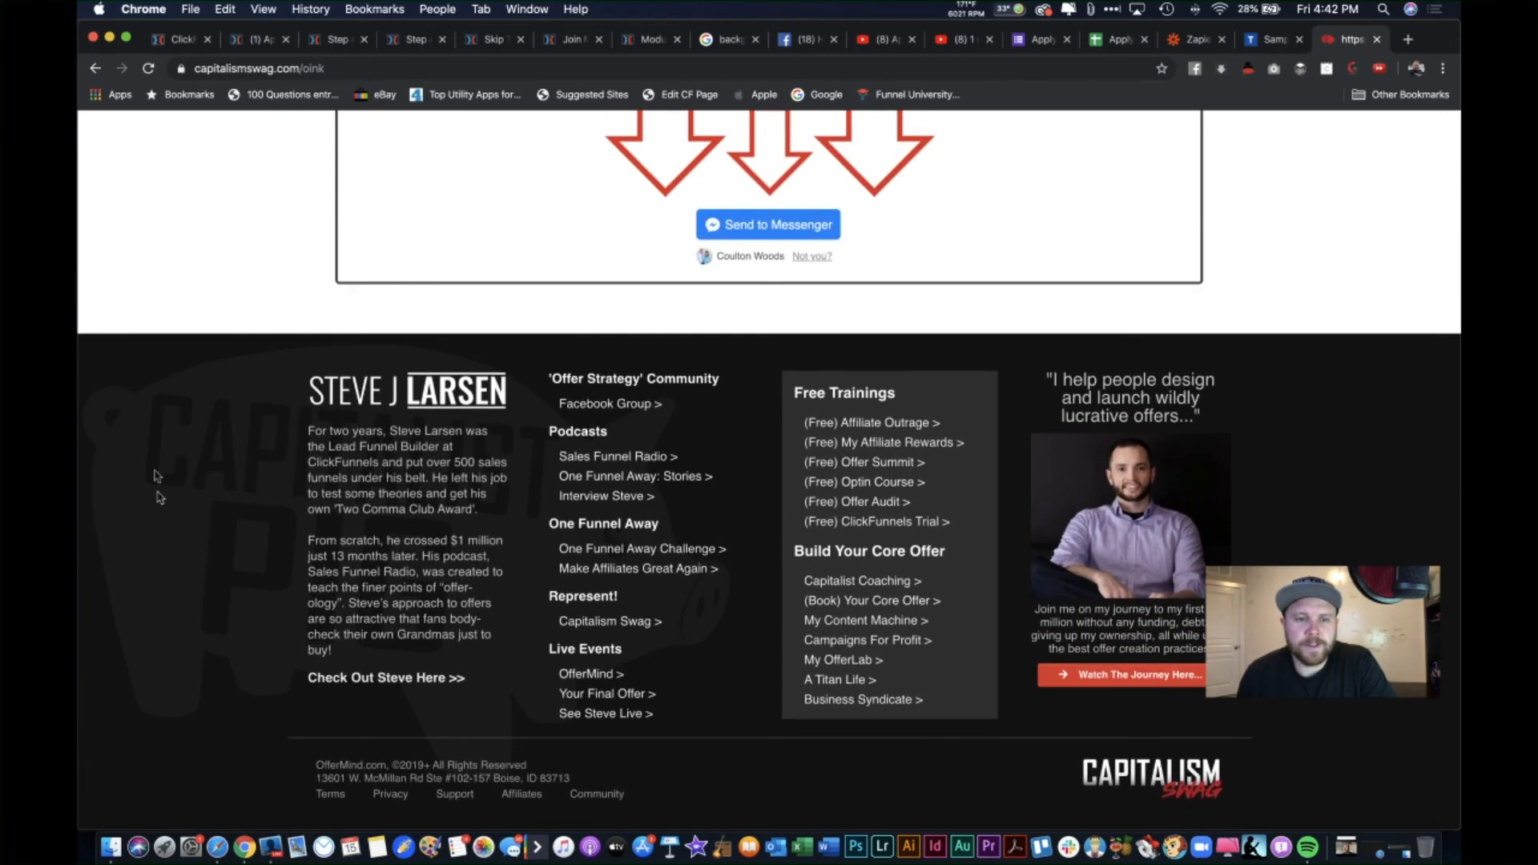
left_click_drag(180, 413, 1238, 766)
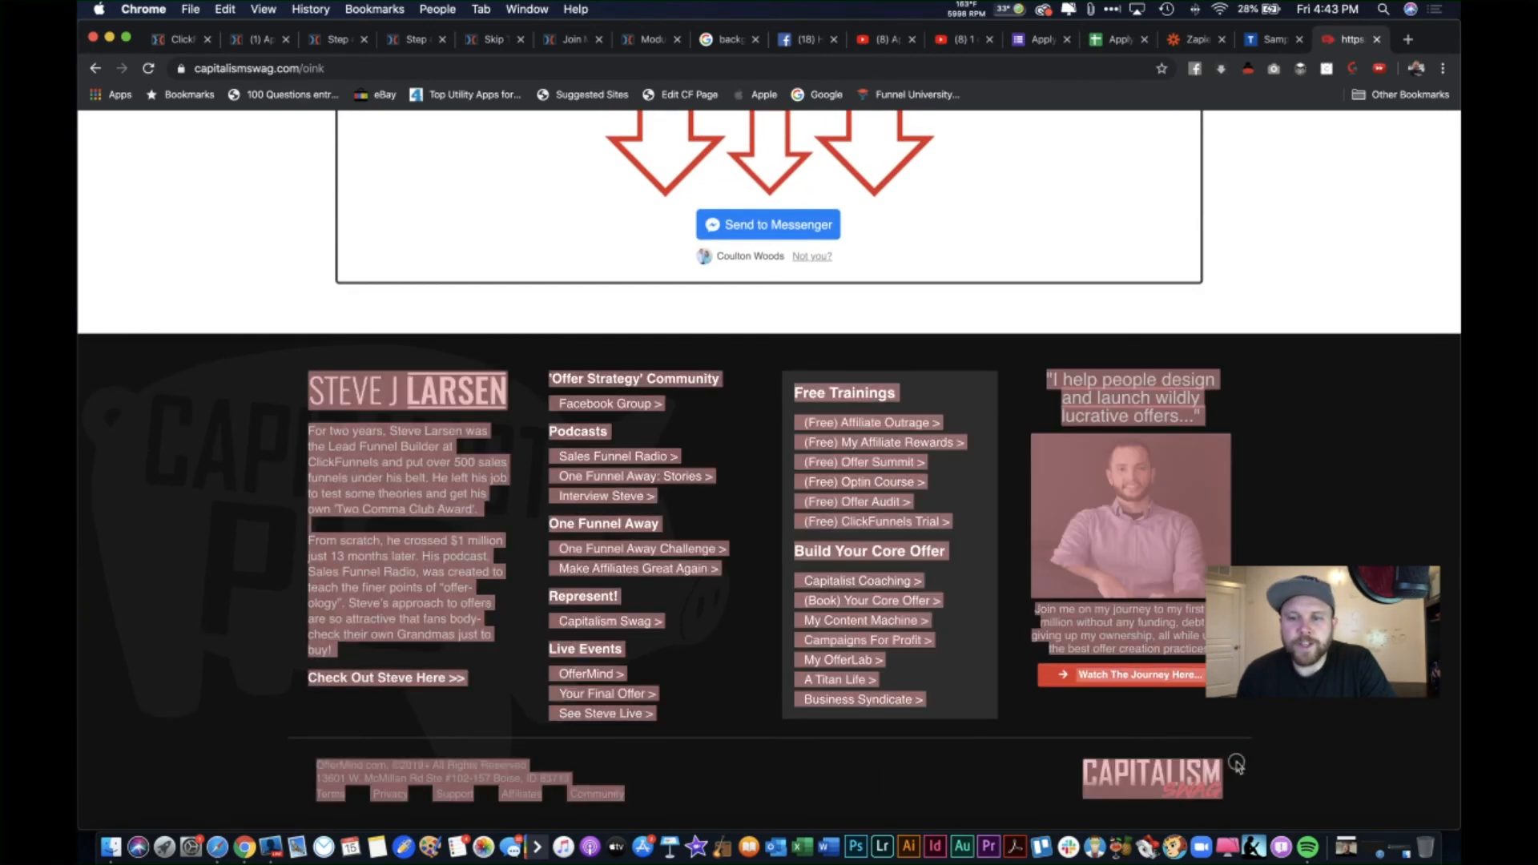
left_click(1276, 673)
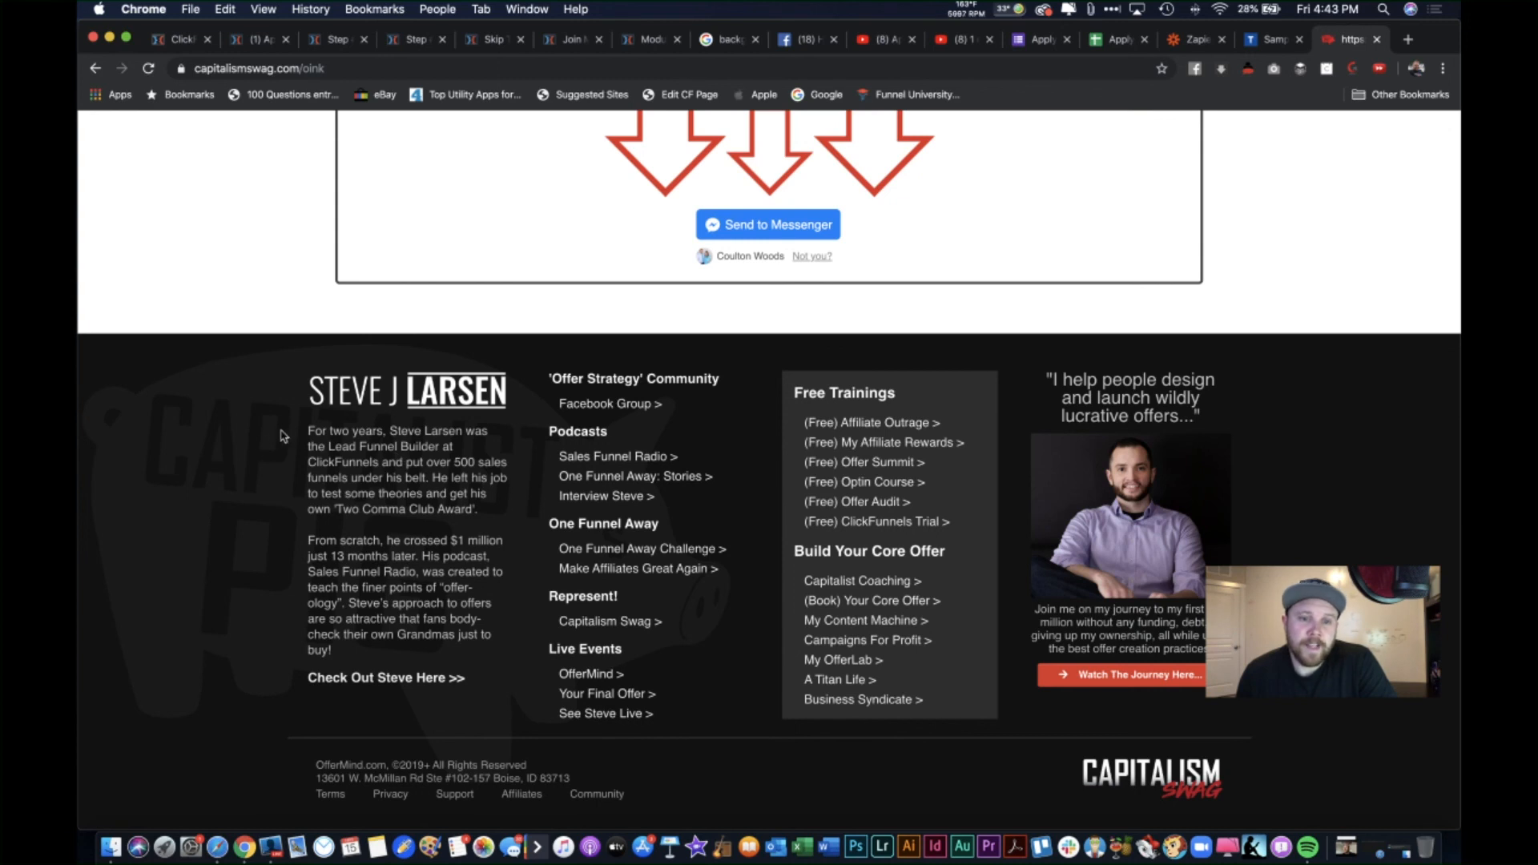
left_click_drag(284, 433, 471, 653)
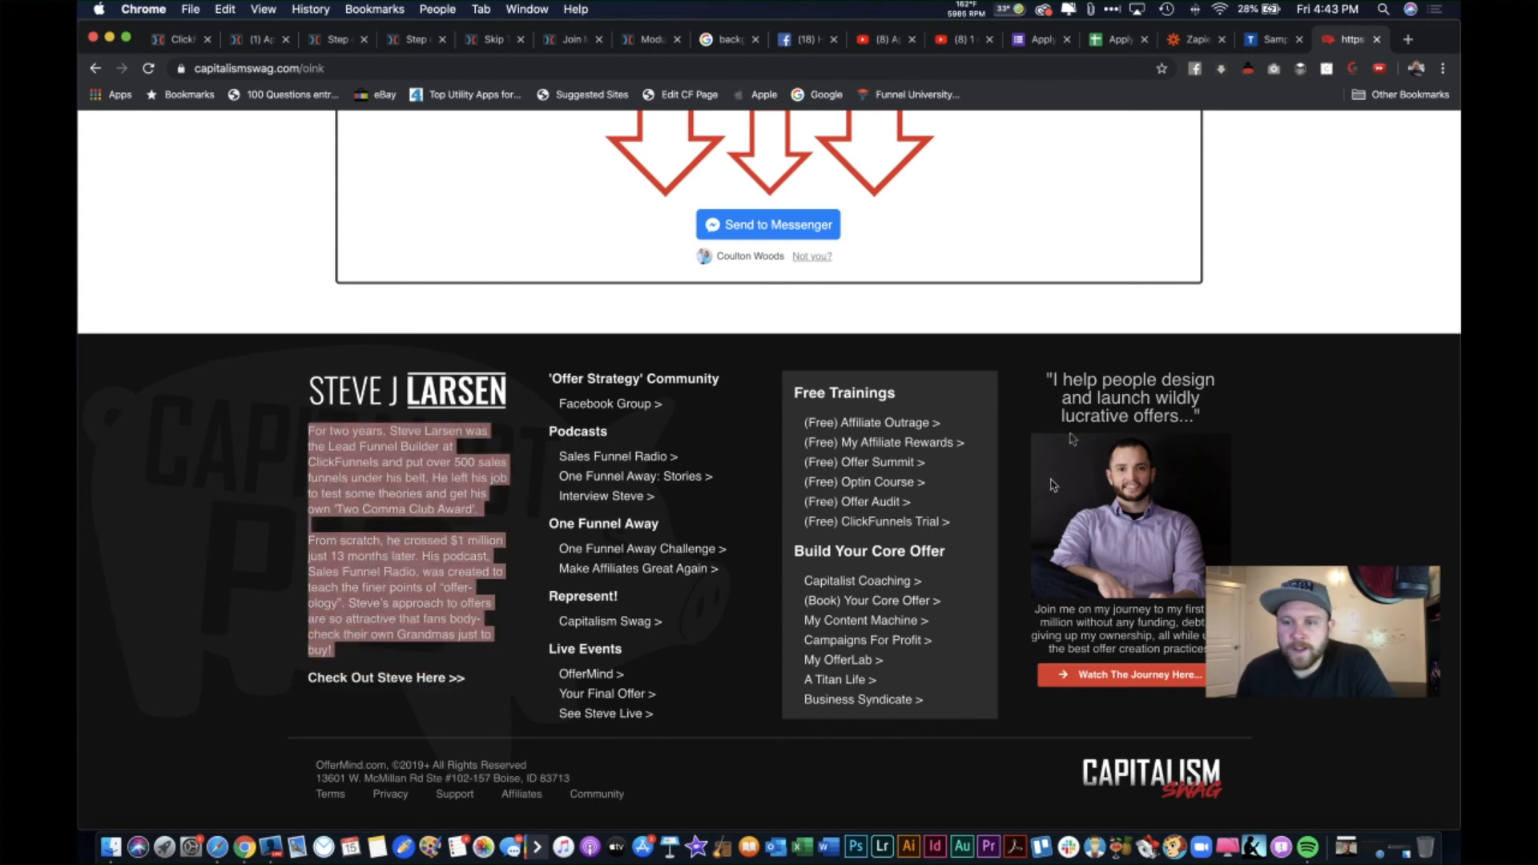
left_click_drag(1221, 411, 1038, 370)
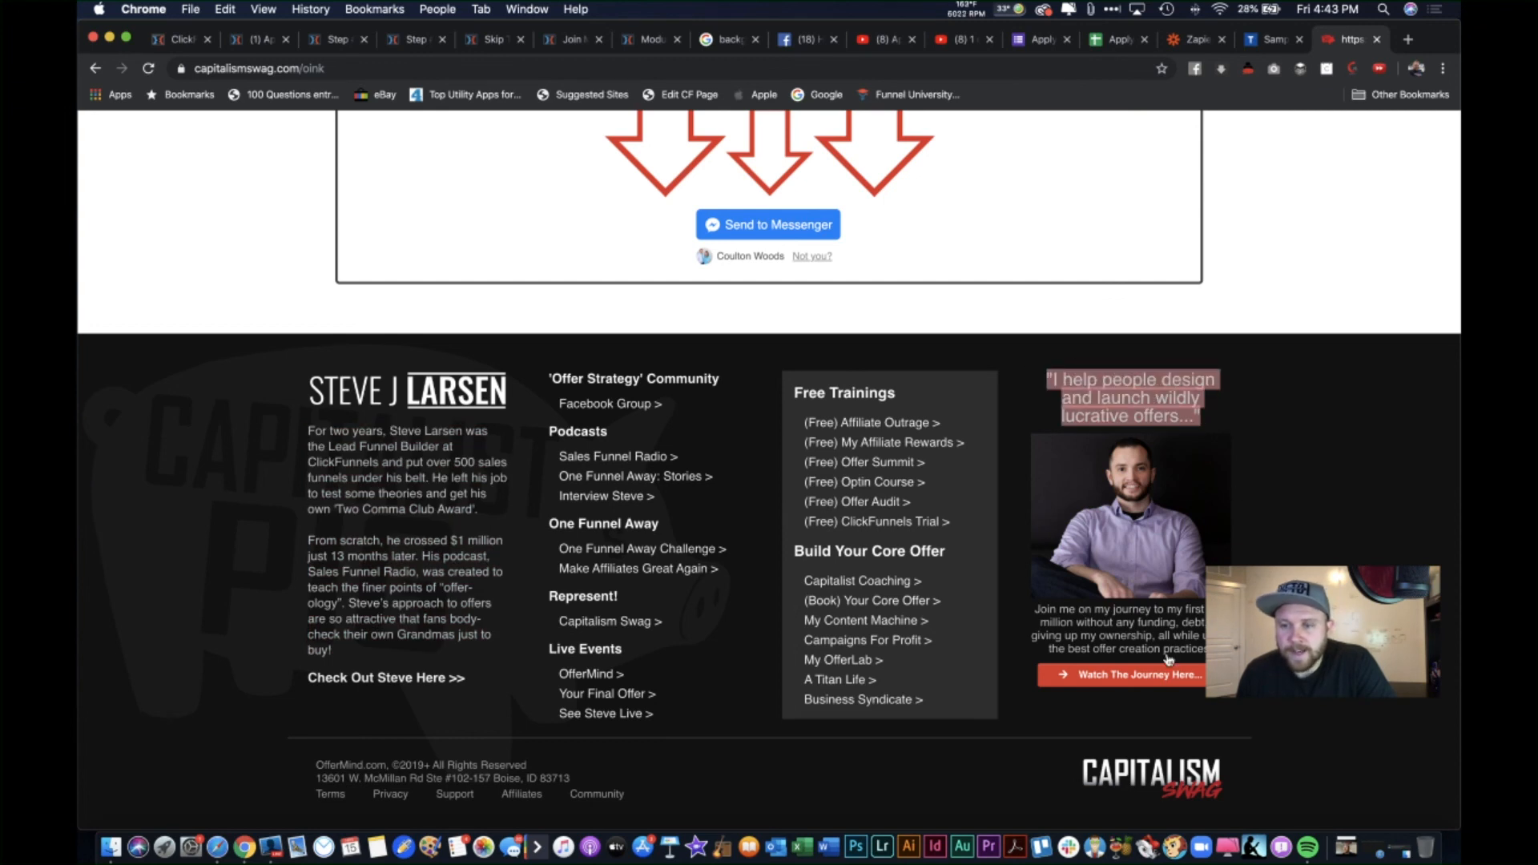
left_click_drag(1206, 650, 1034, 608)
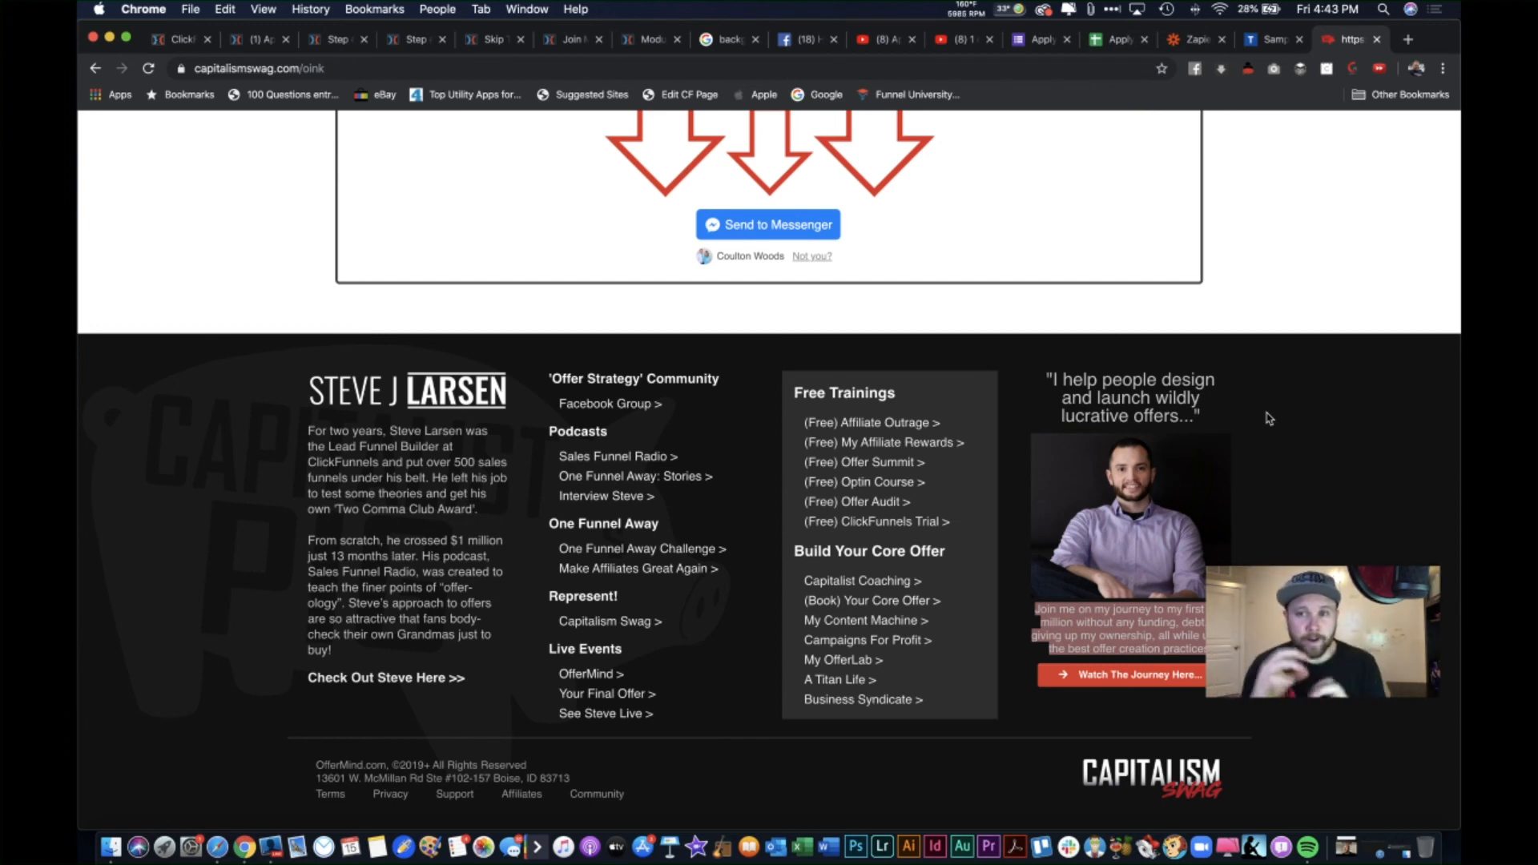
Step: Review the funnel's NDA, MLM, application and testimonial pages, then return to the Broadcast step overview
left_click(491, 39)
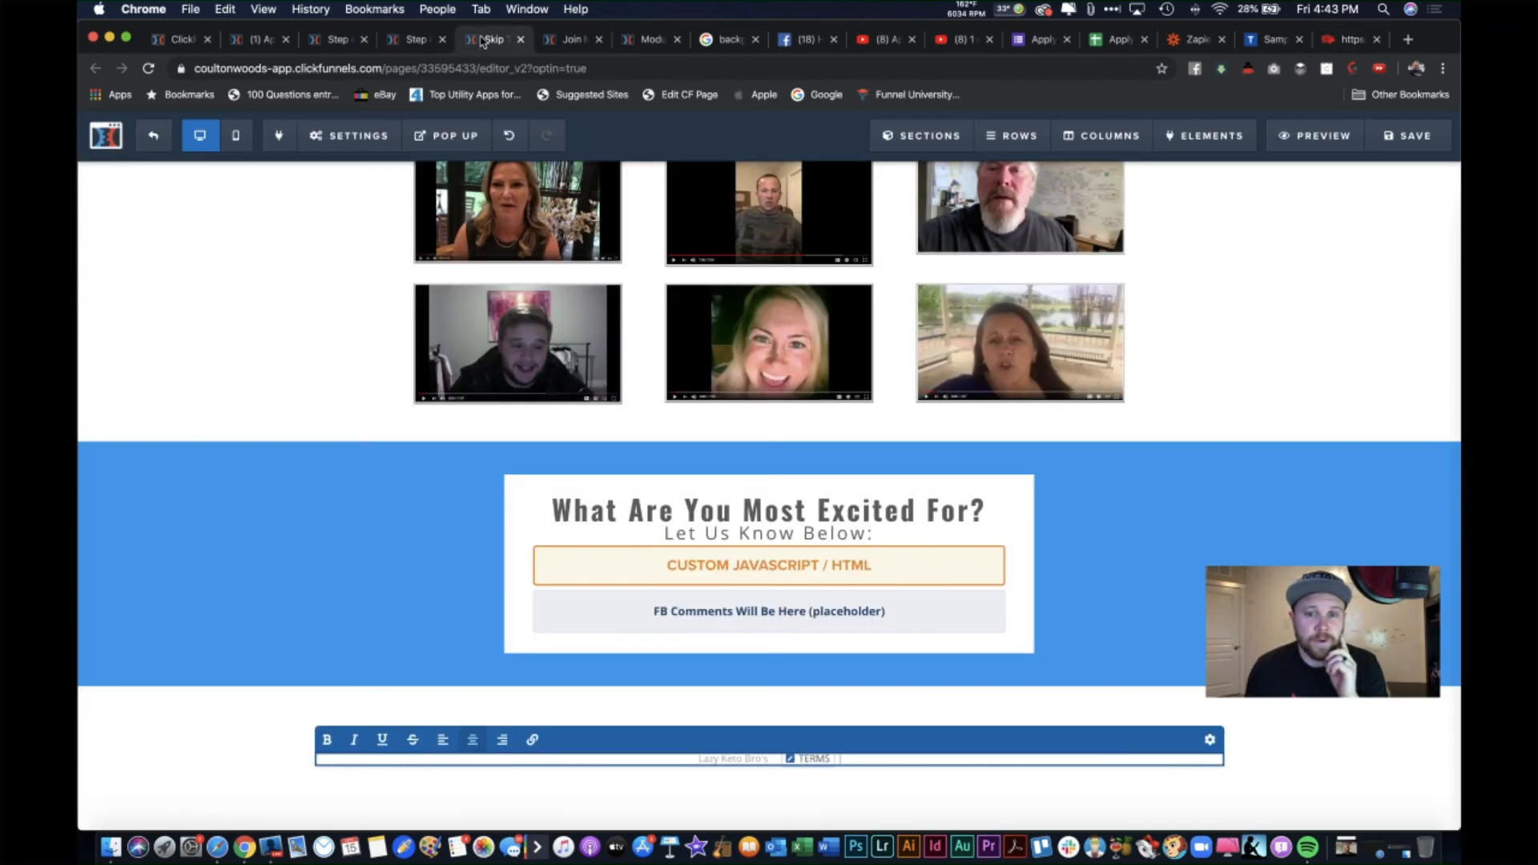
left_click(330, 39)
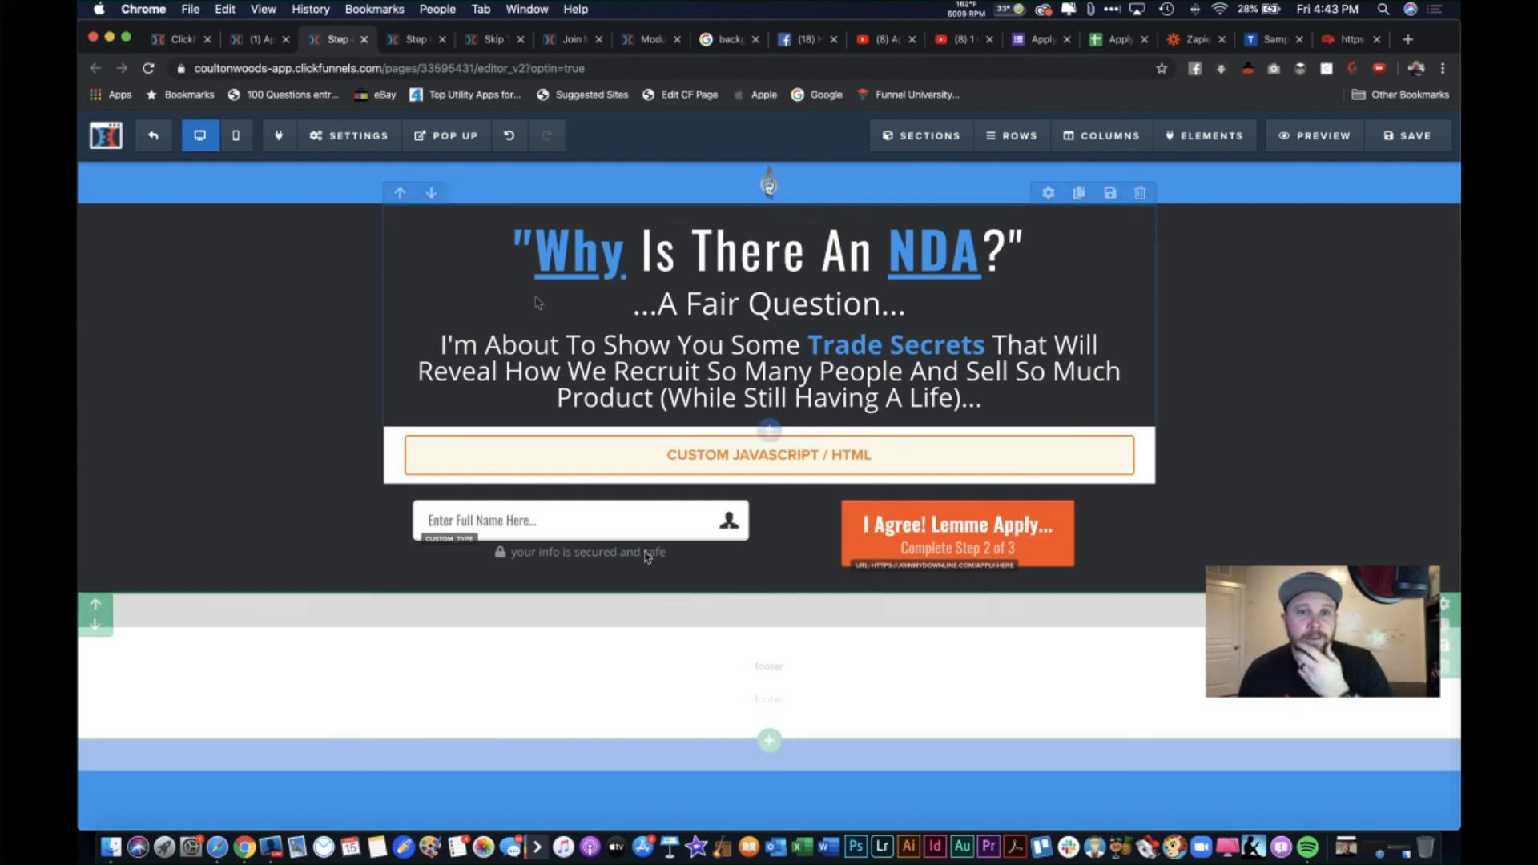
left_click(502, 45)
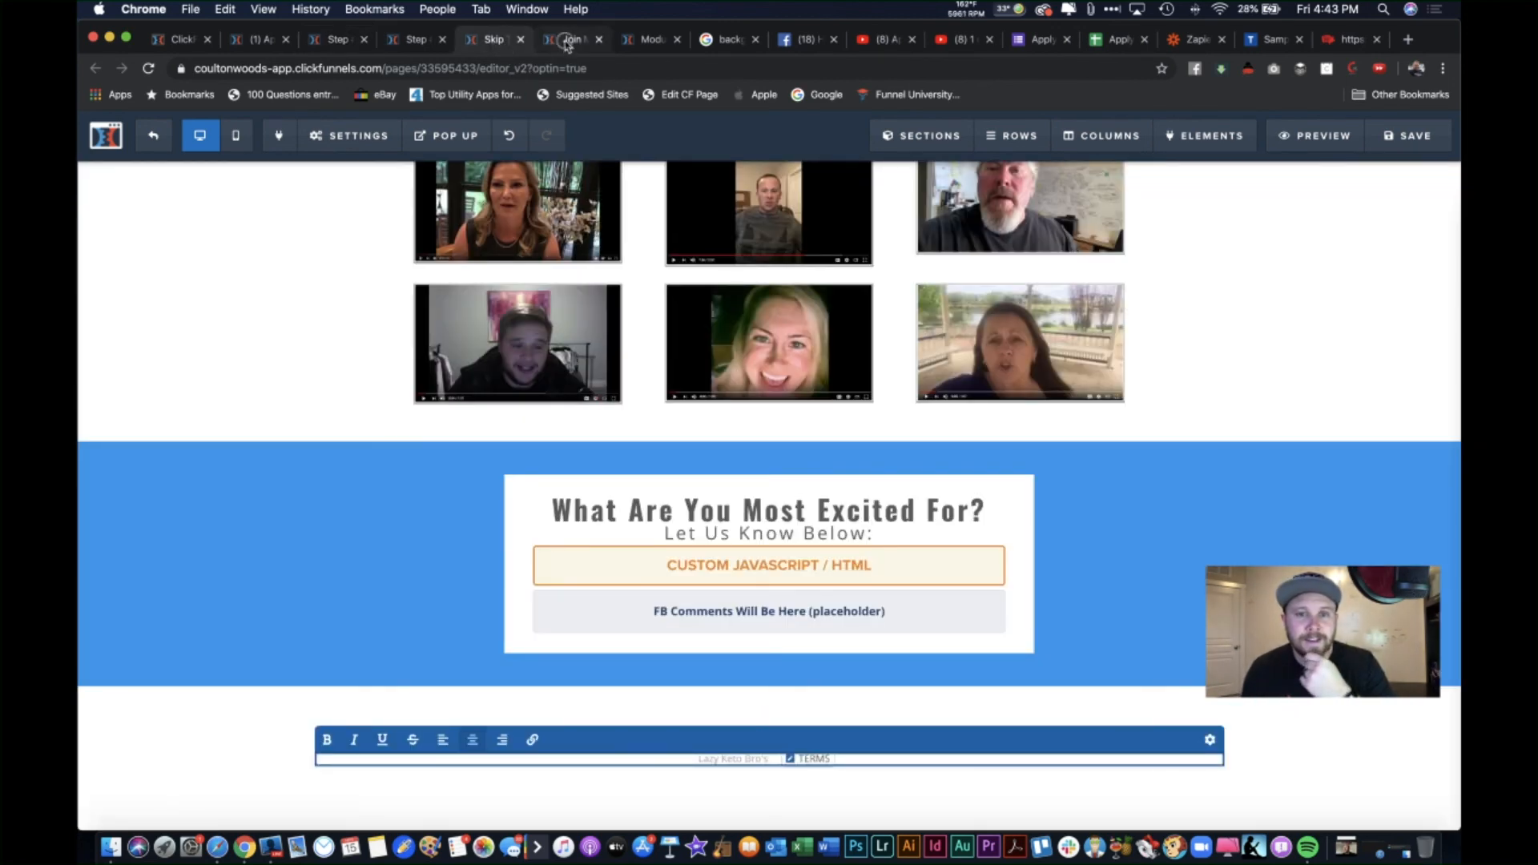
left_click(566, 43)
left_click(495, 39)
scroll(616, 272, "up", 10)
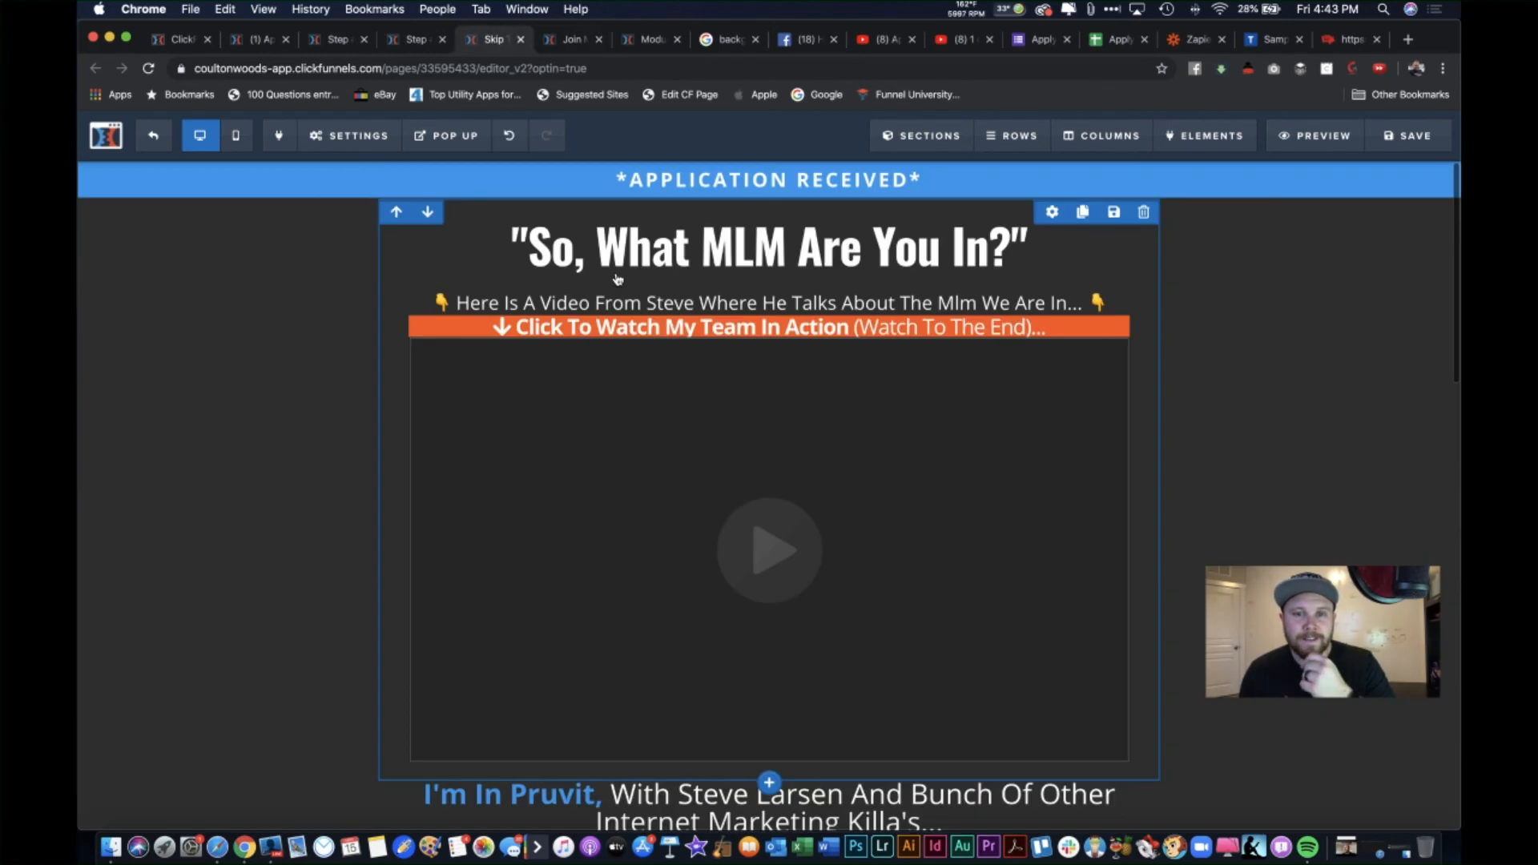
scroll(616, 272, "down", 15)
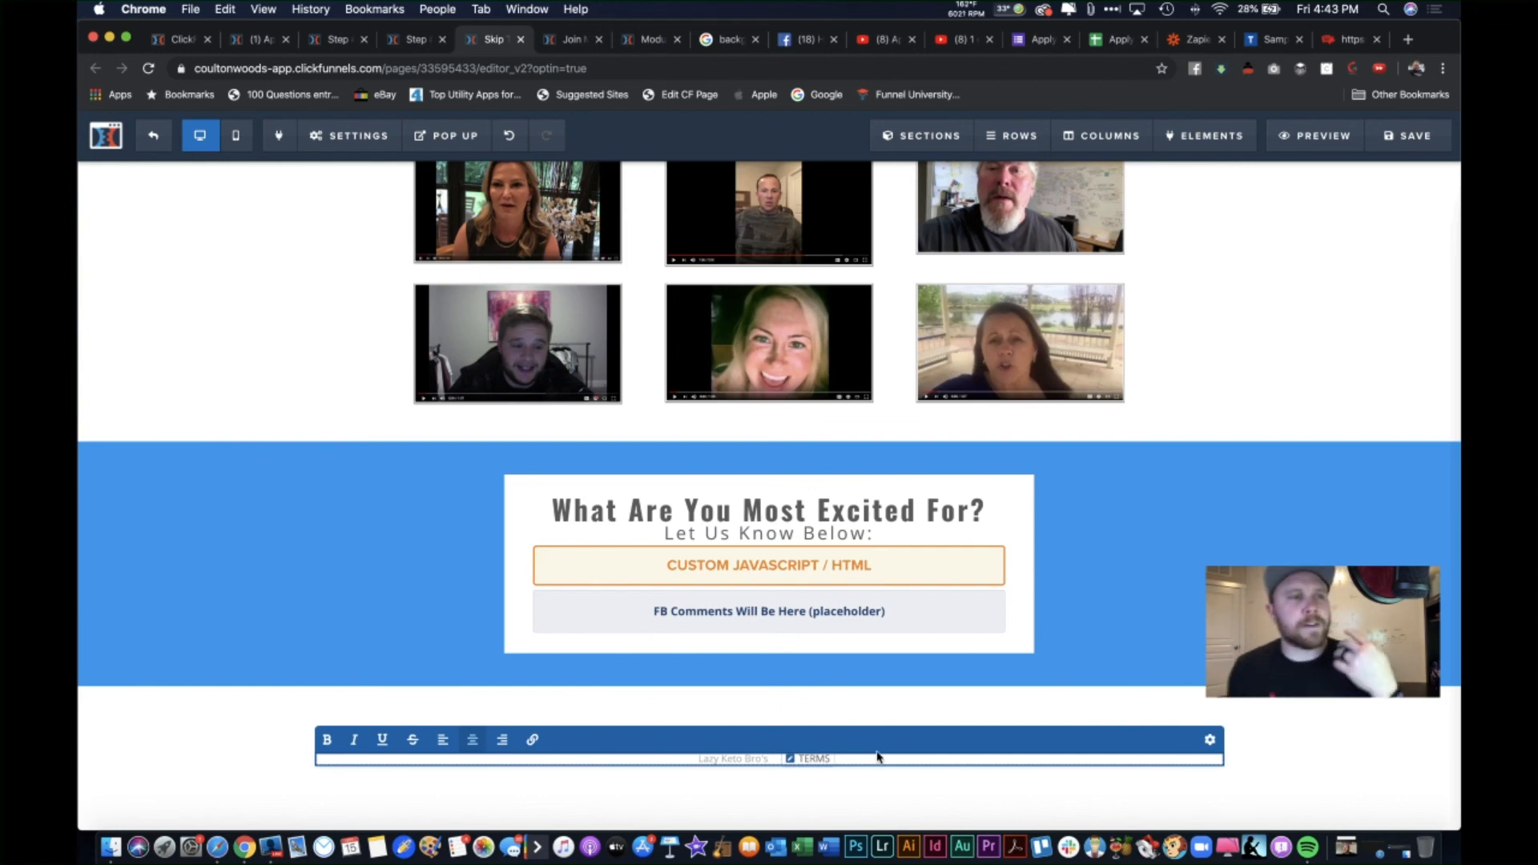
left_click(412, 39)
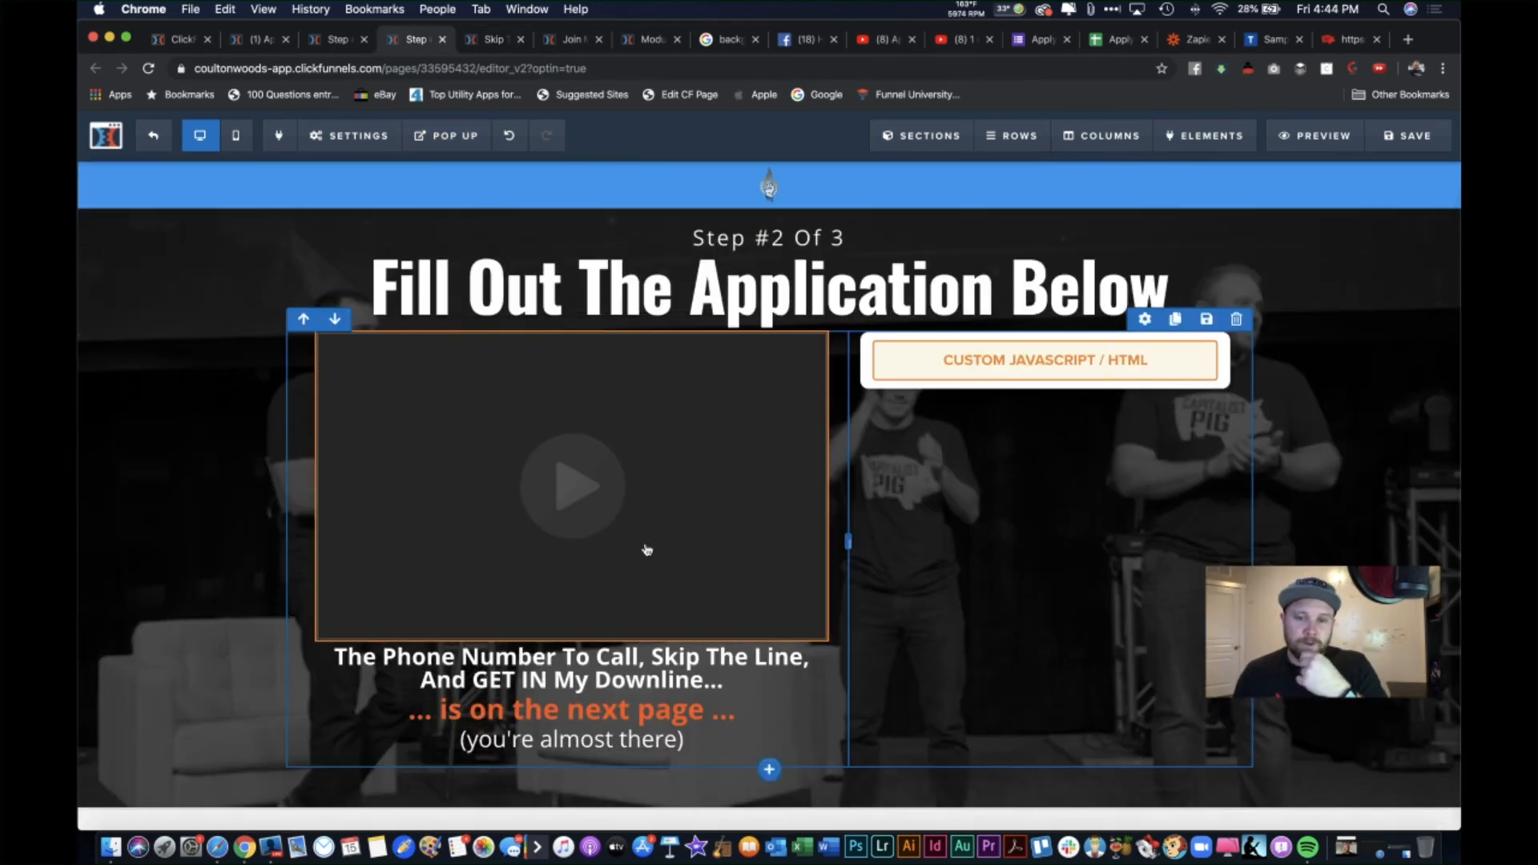
scroll(645, 549, "down", 5)
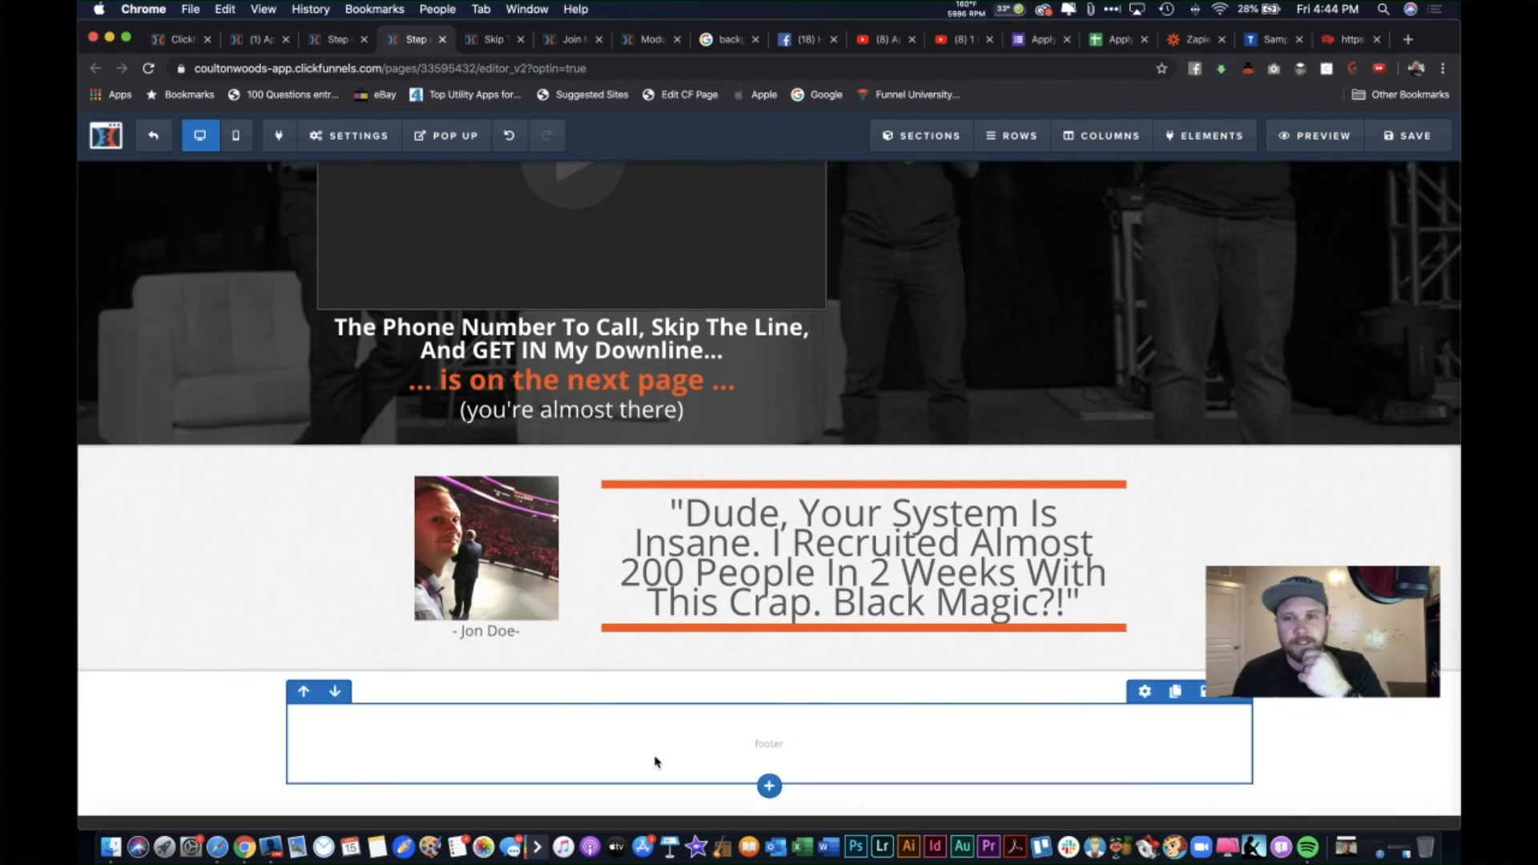
left_click(490, 40)
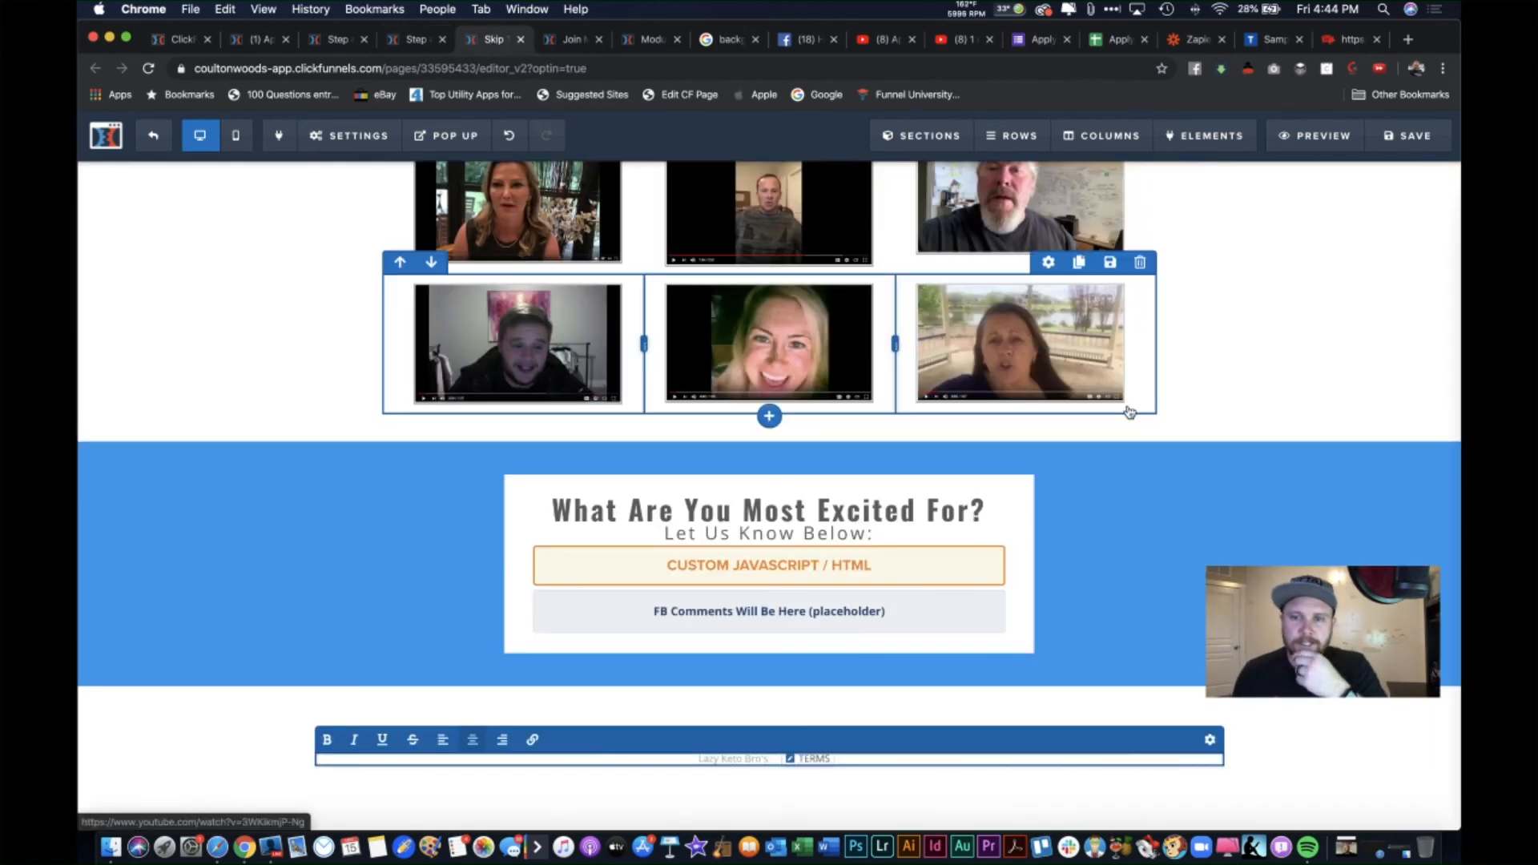
scroll(1129, 411, "up", 10)
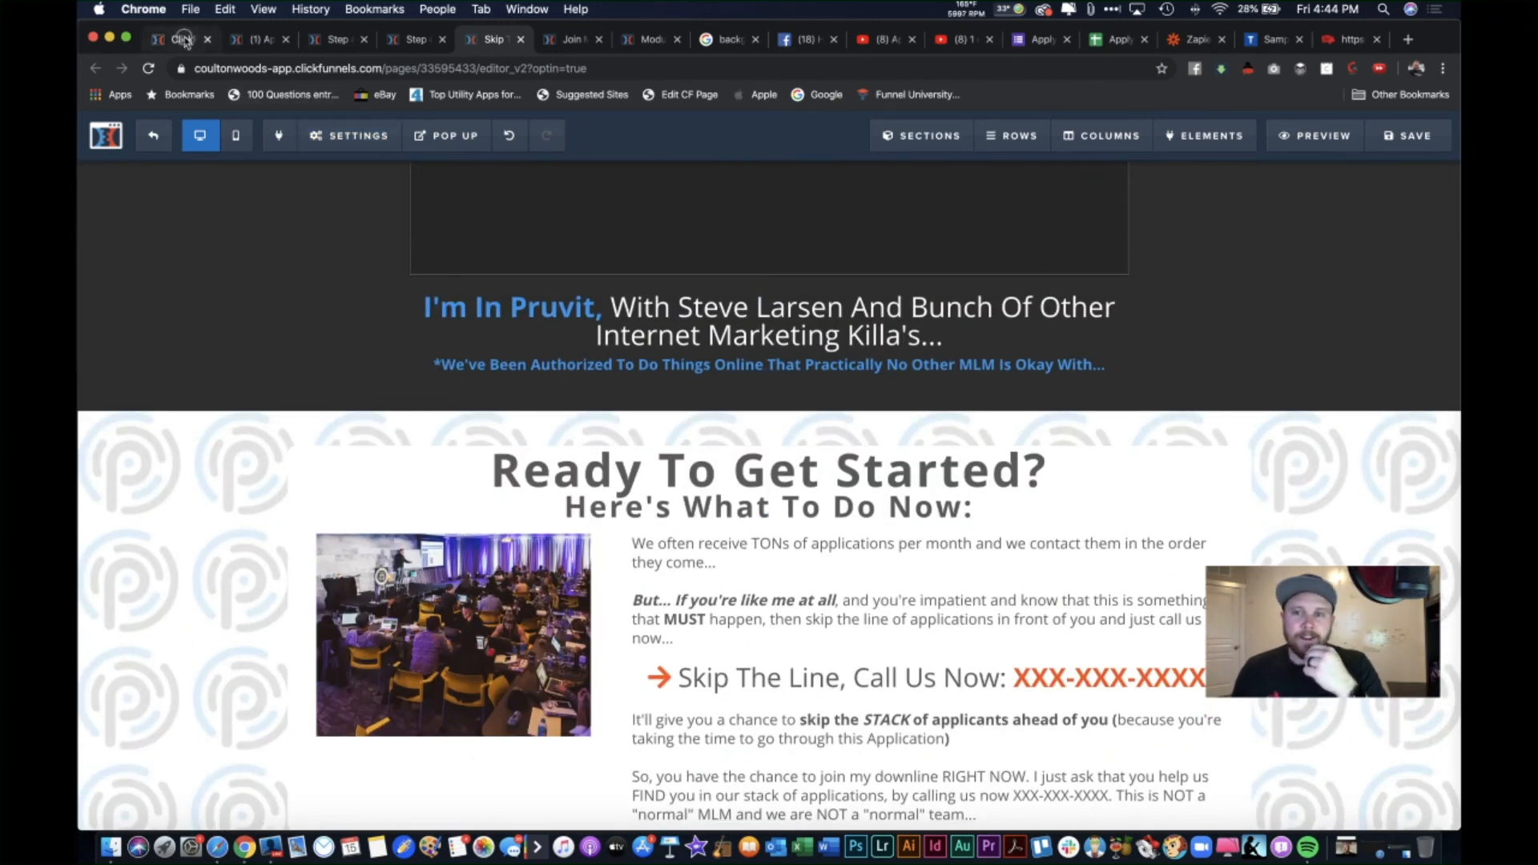
left_click(184, 40)
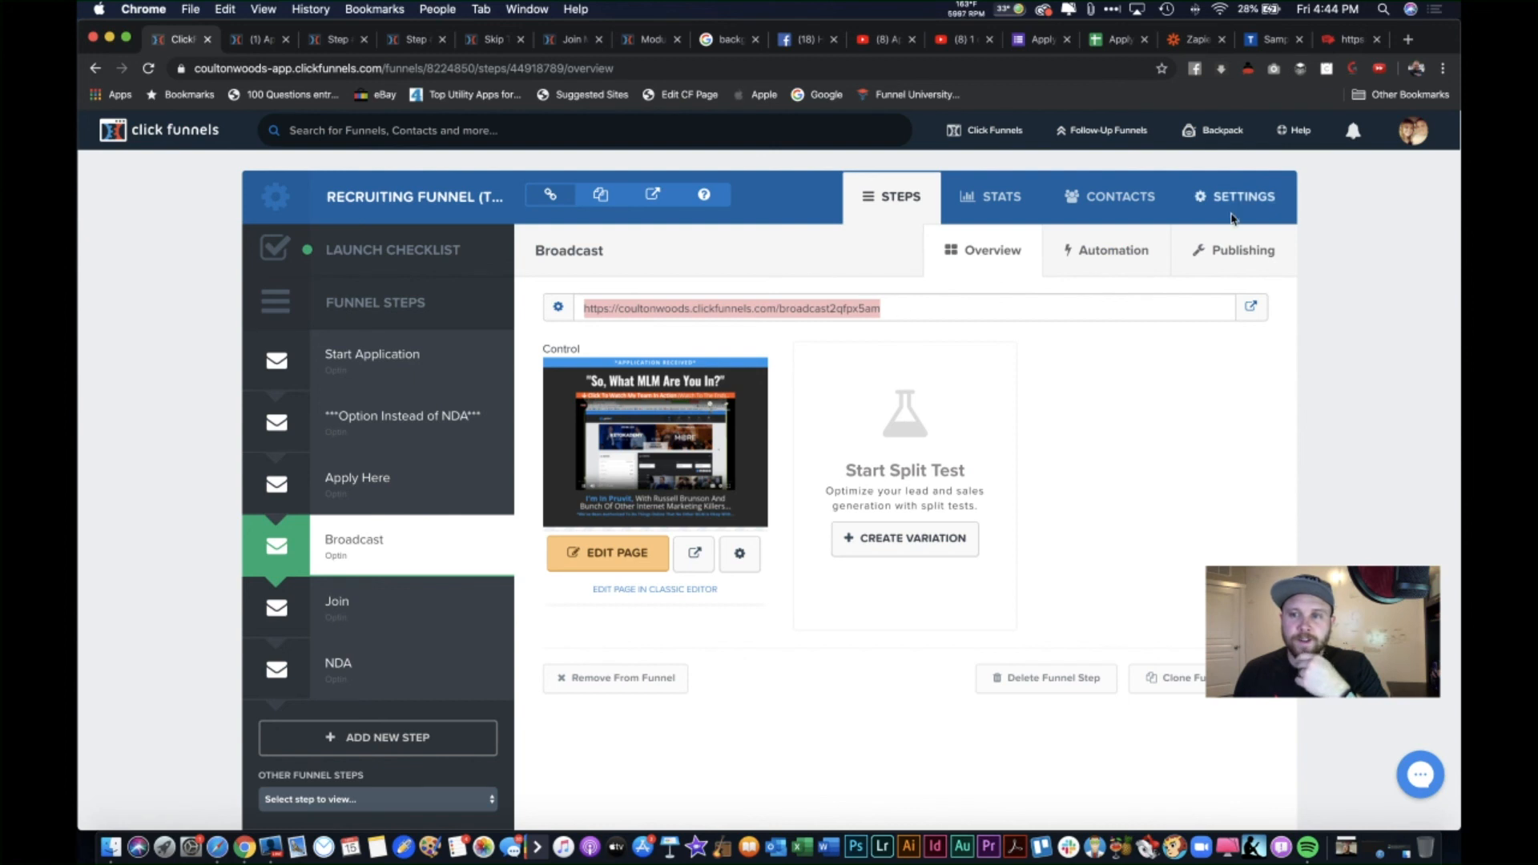
mouse_move(1412, 140)
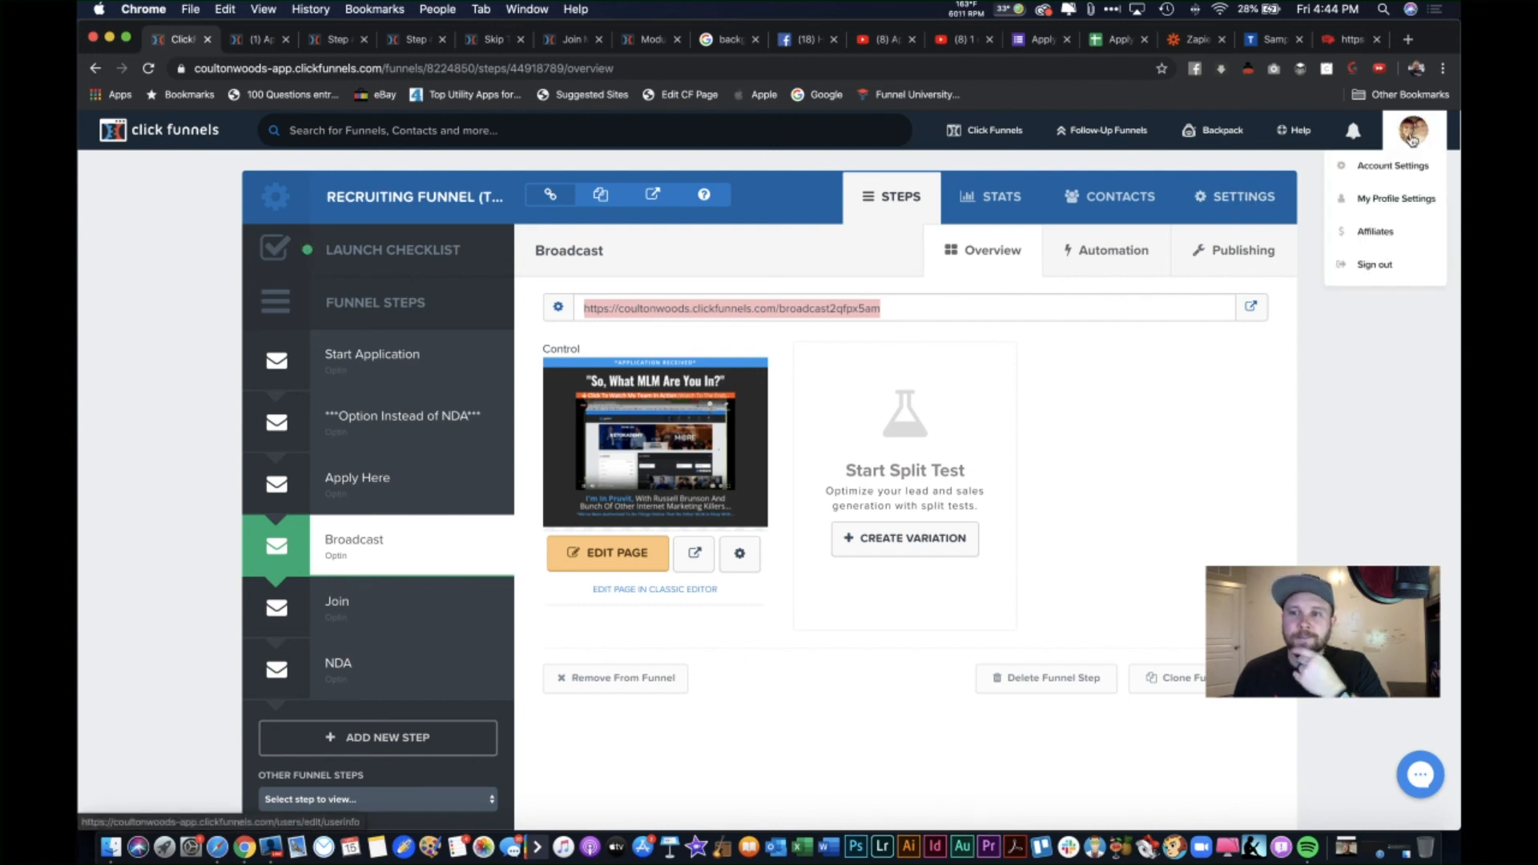
left_click(1239, 201)
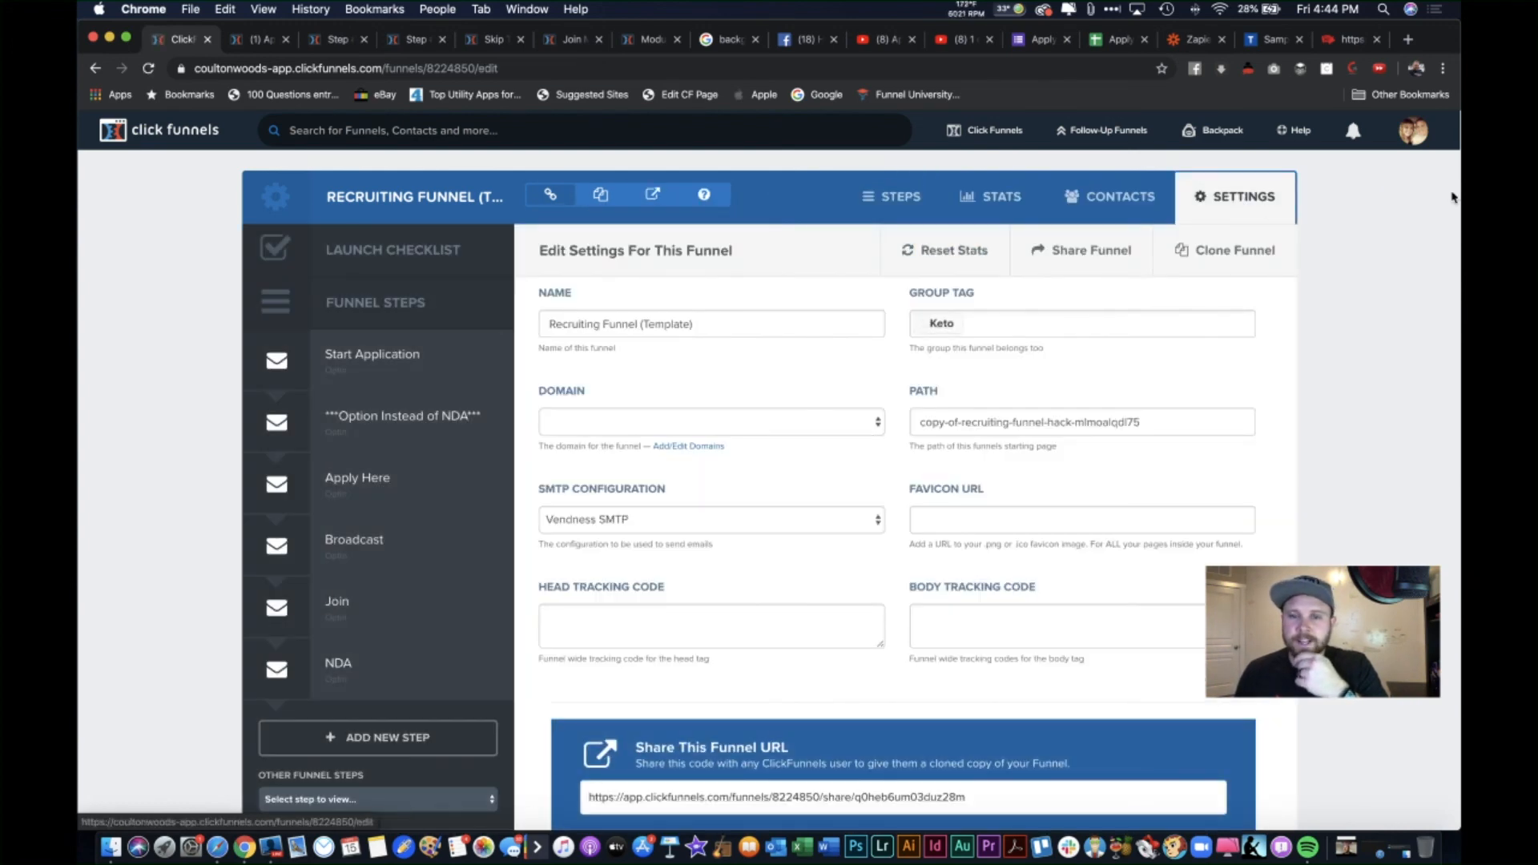
left_click(856, 424)
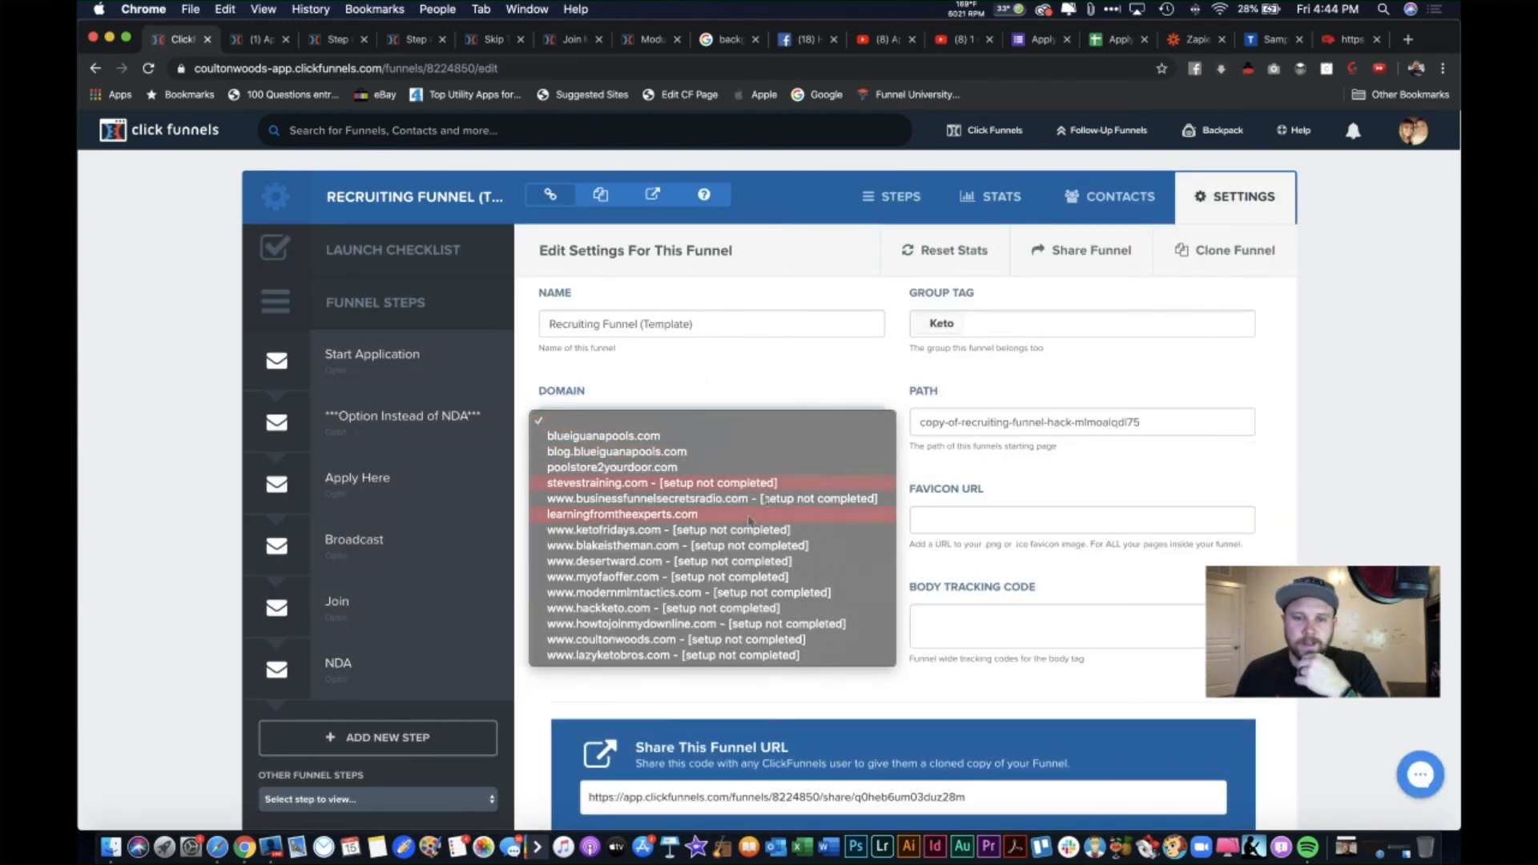
left_click(641, 655)
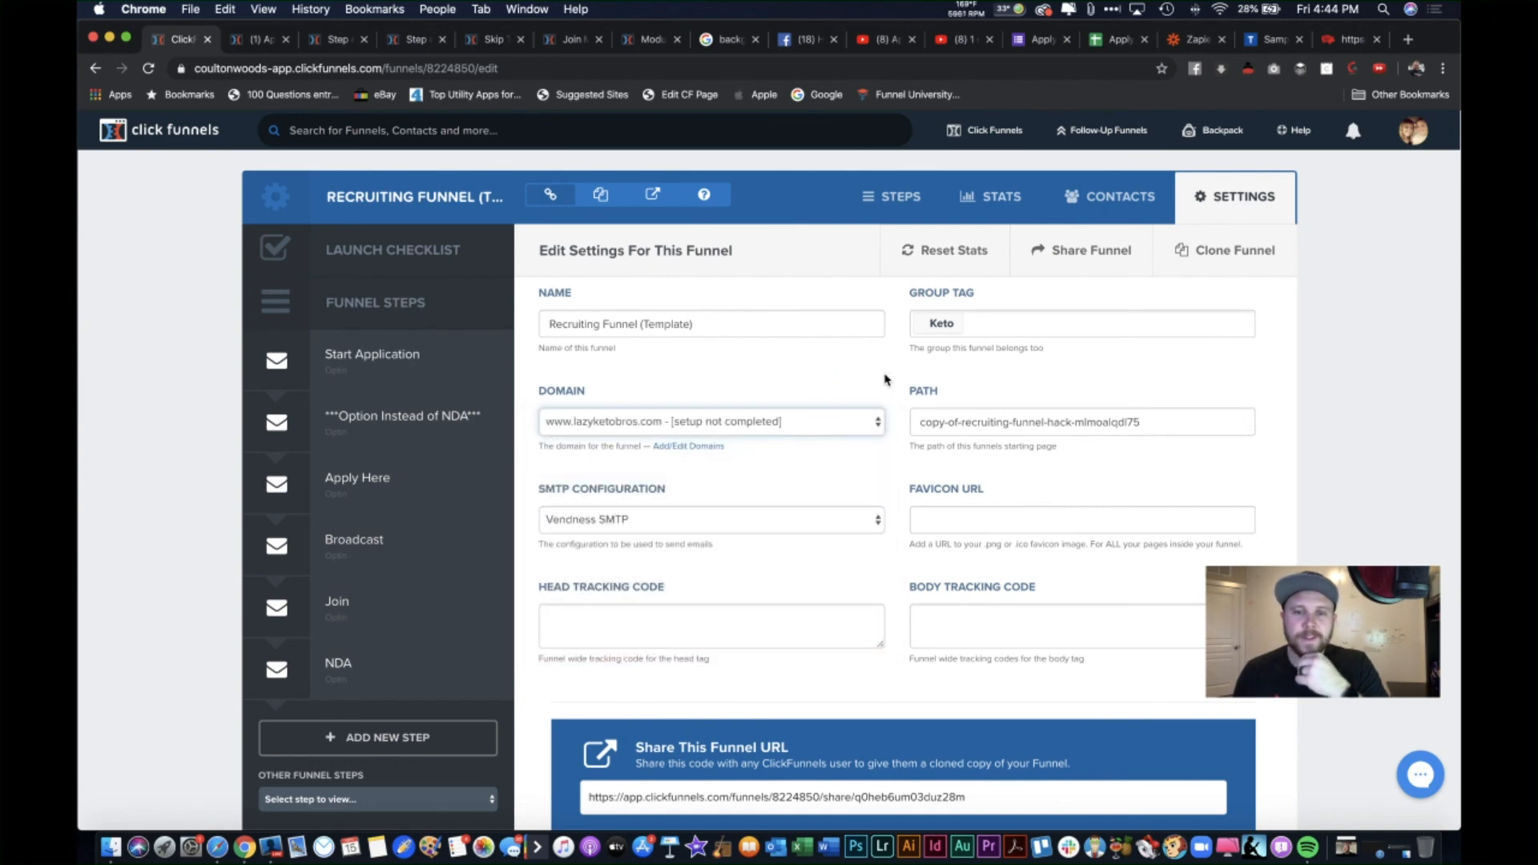
scroll(1150, 563, "down", 20)
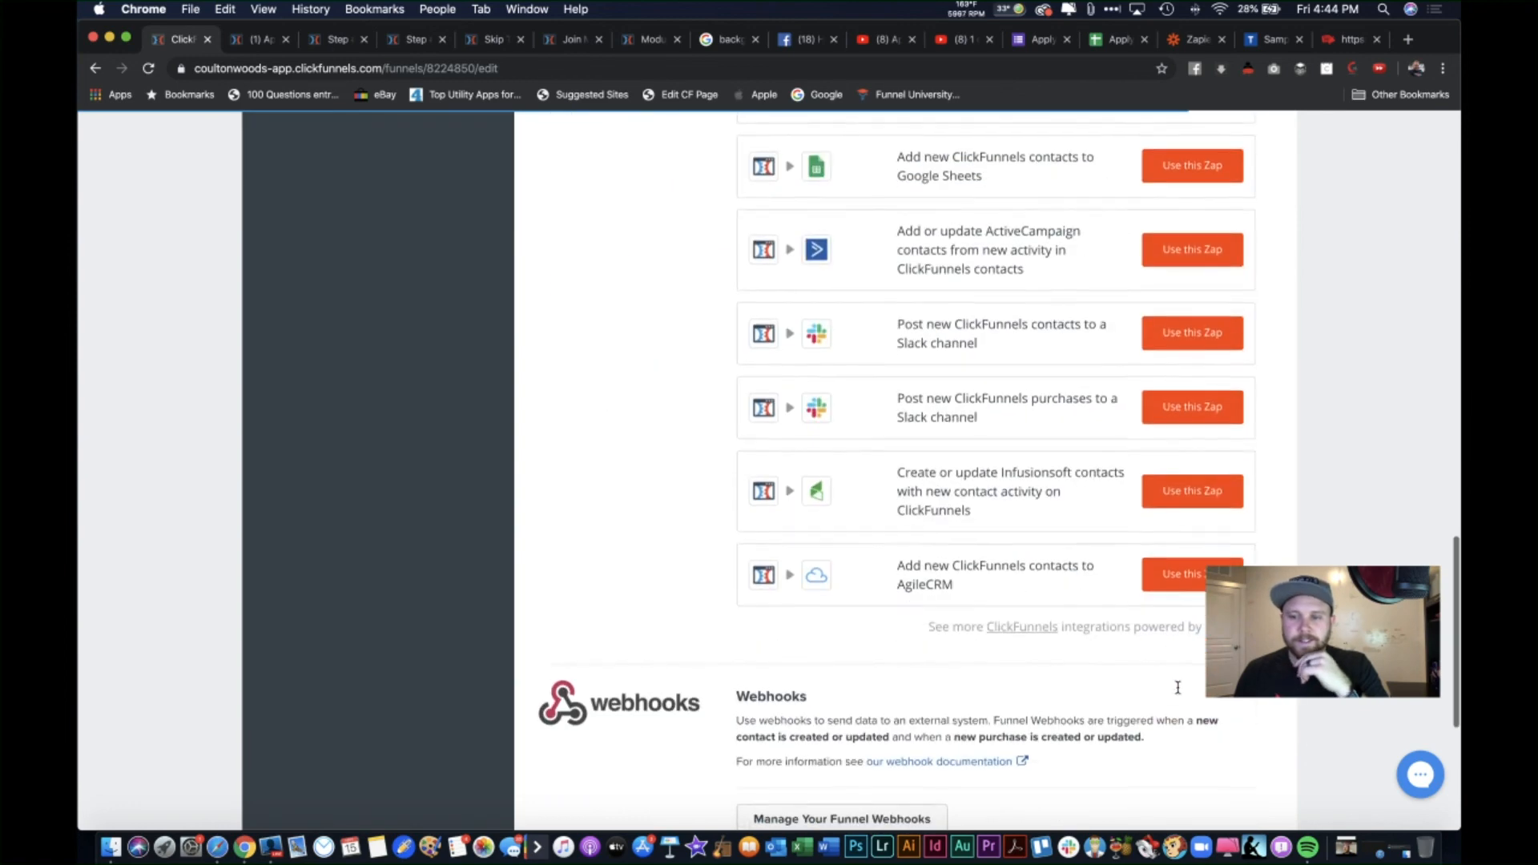
left_click(1151, 694)
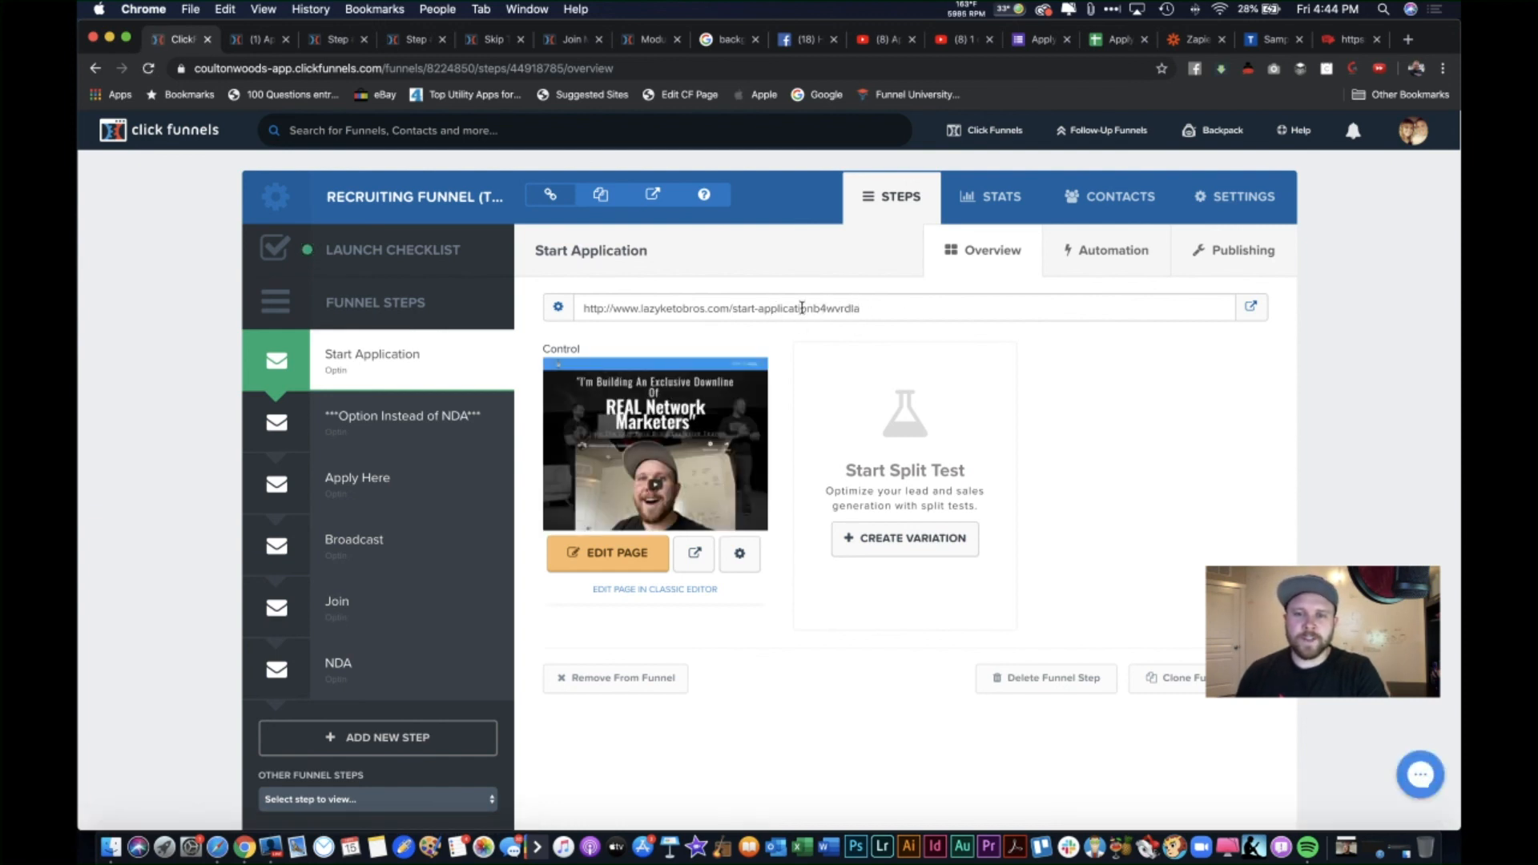
left_click(558, 307)
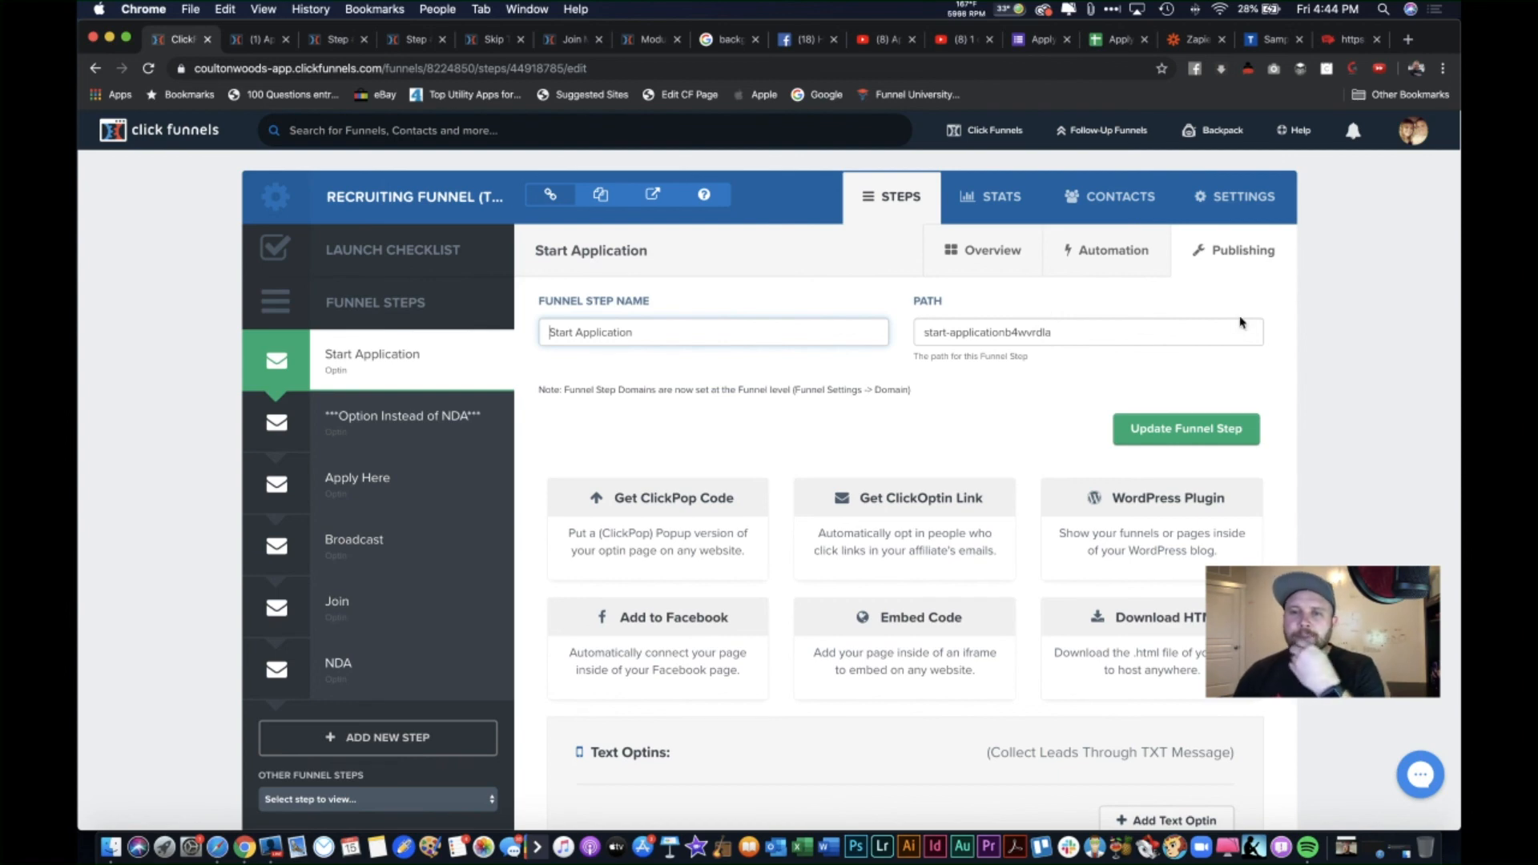
left_click(1407, 41)
type("how to ")
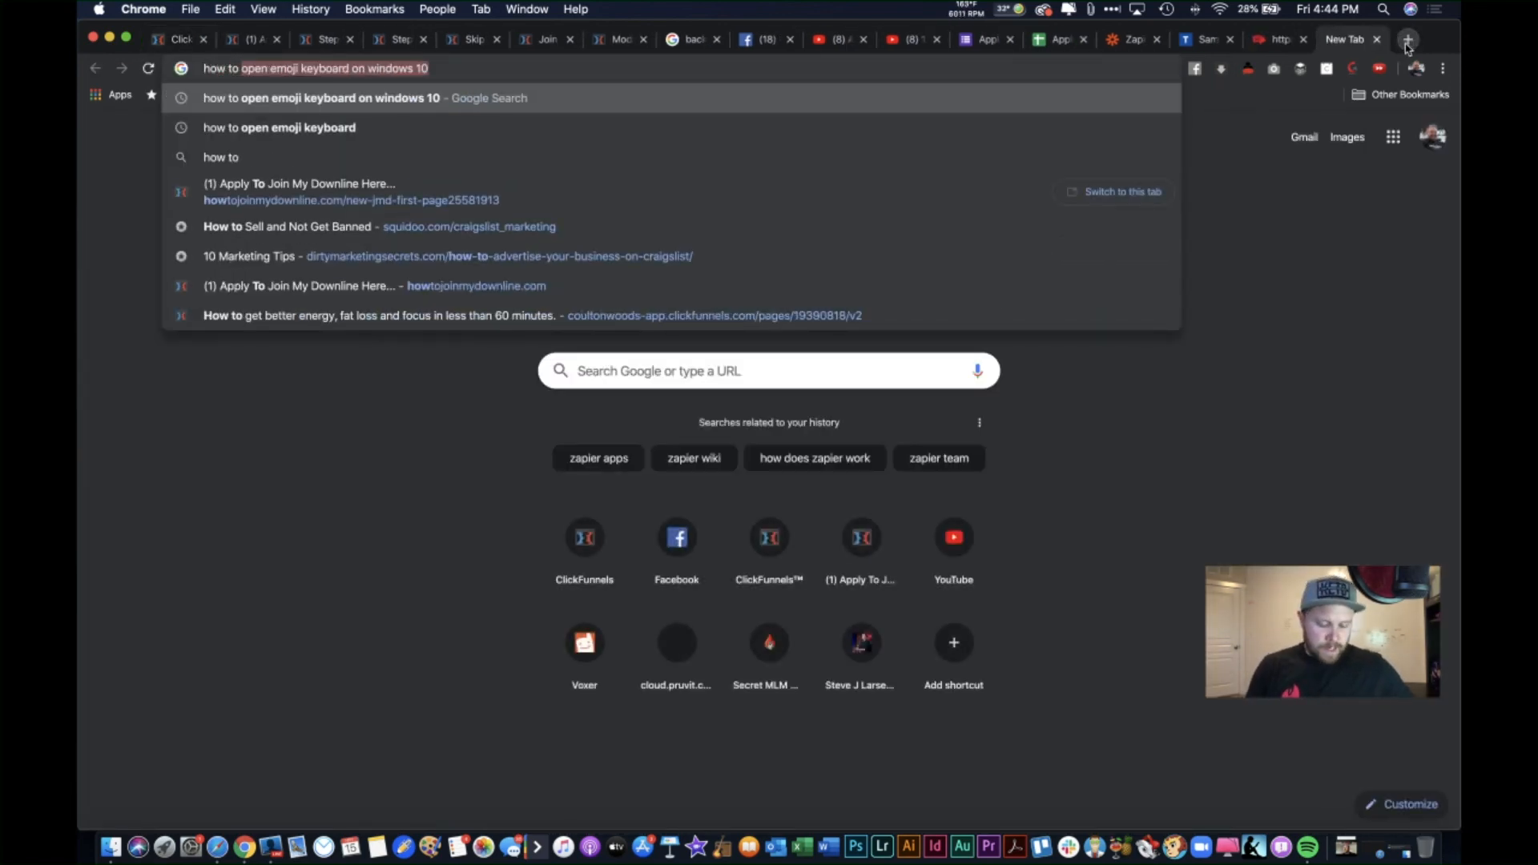
type("change")
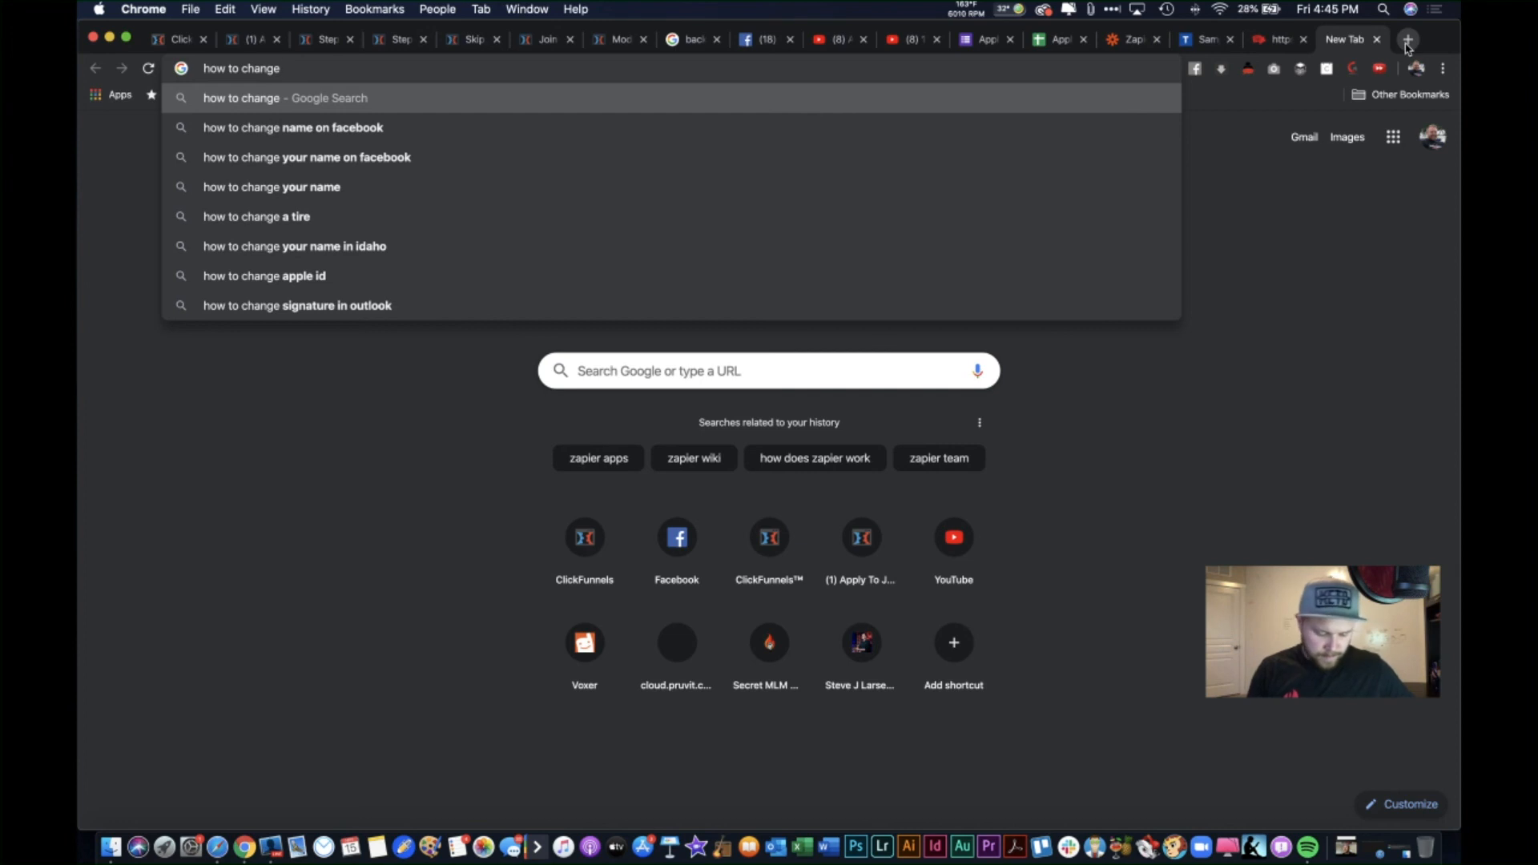
type("url in click")
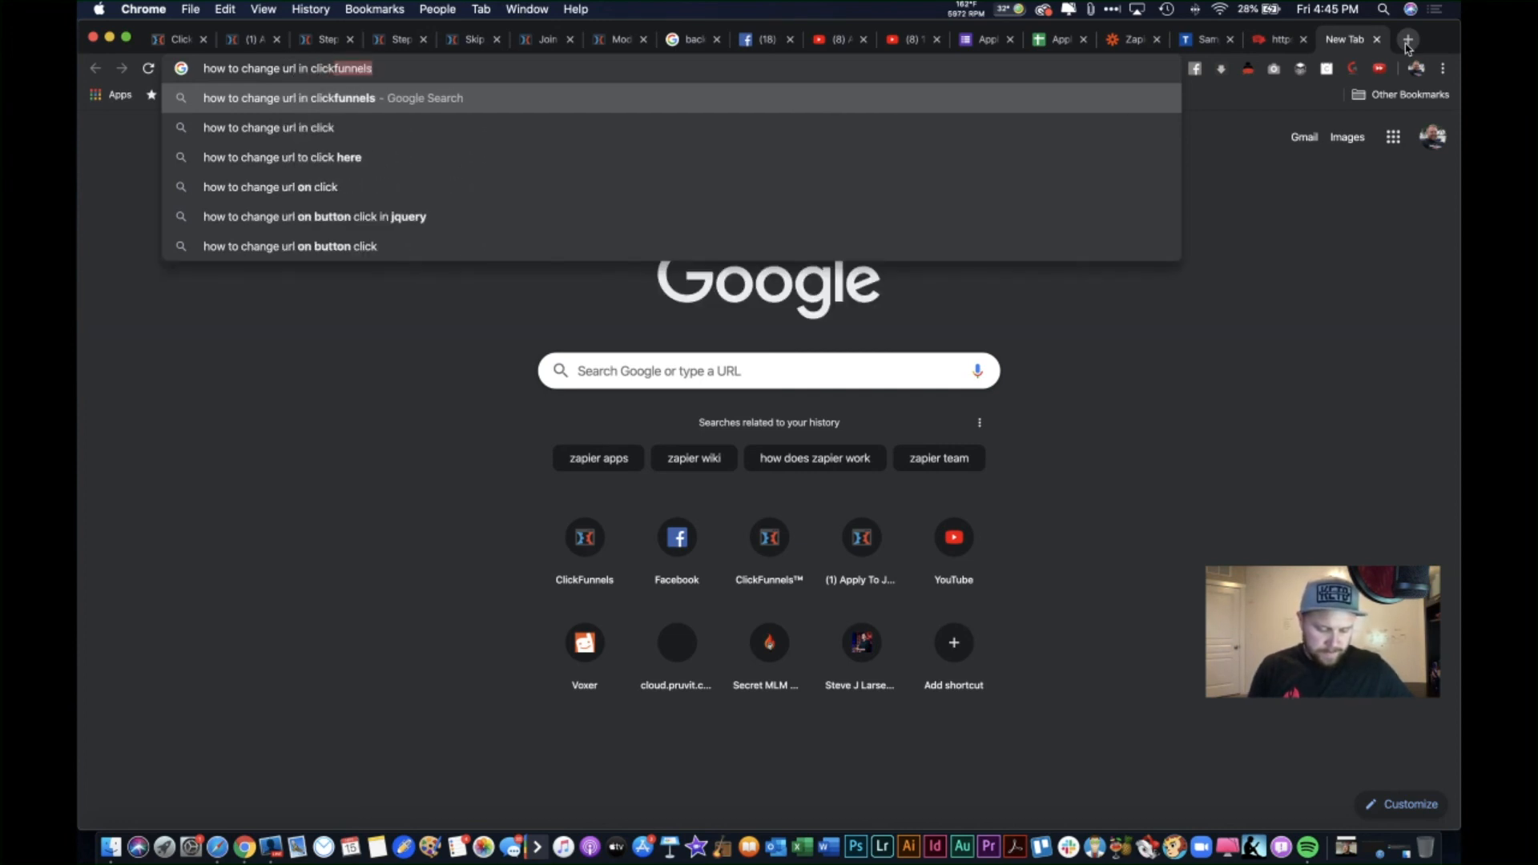
type("funnels")
key("Return")
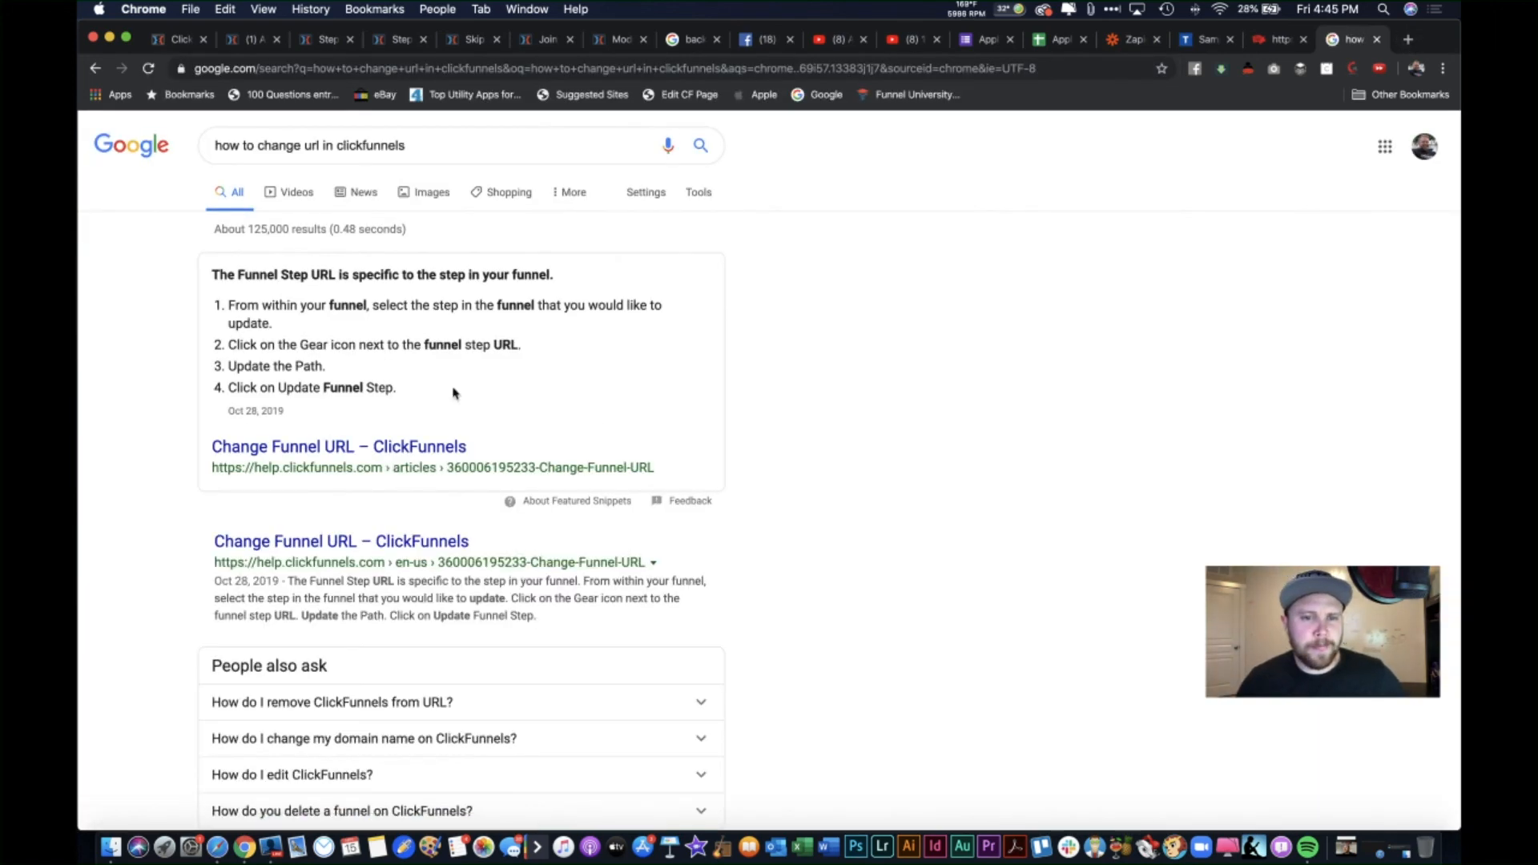
left_click(320, 147)
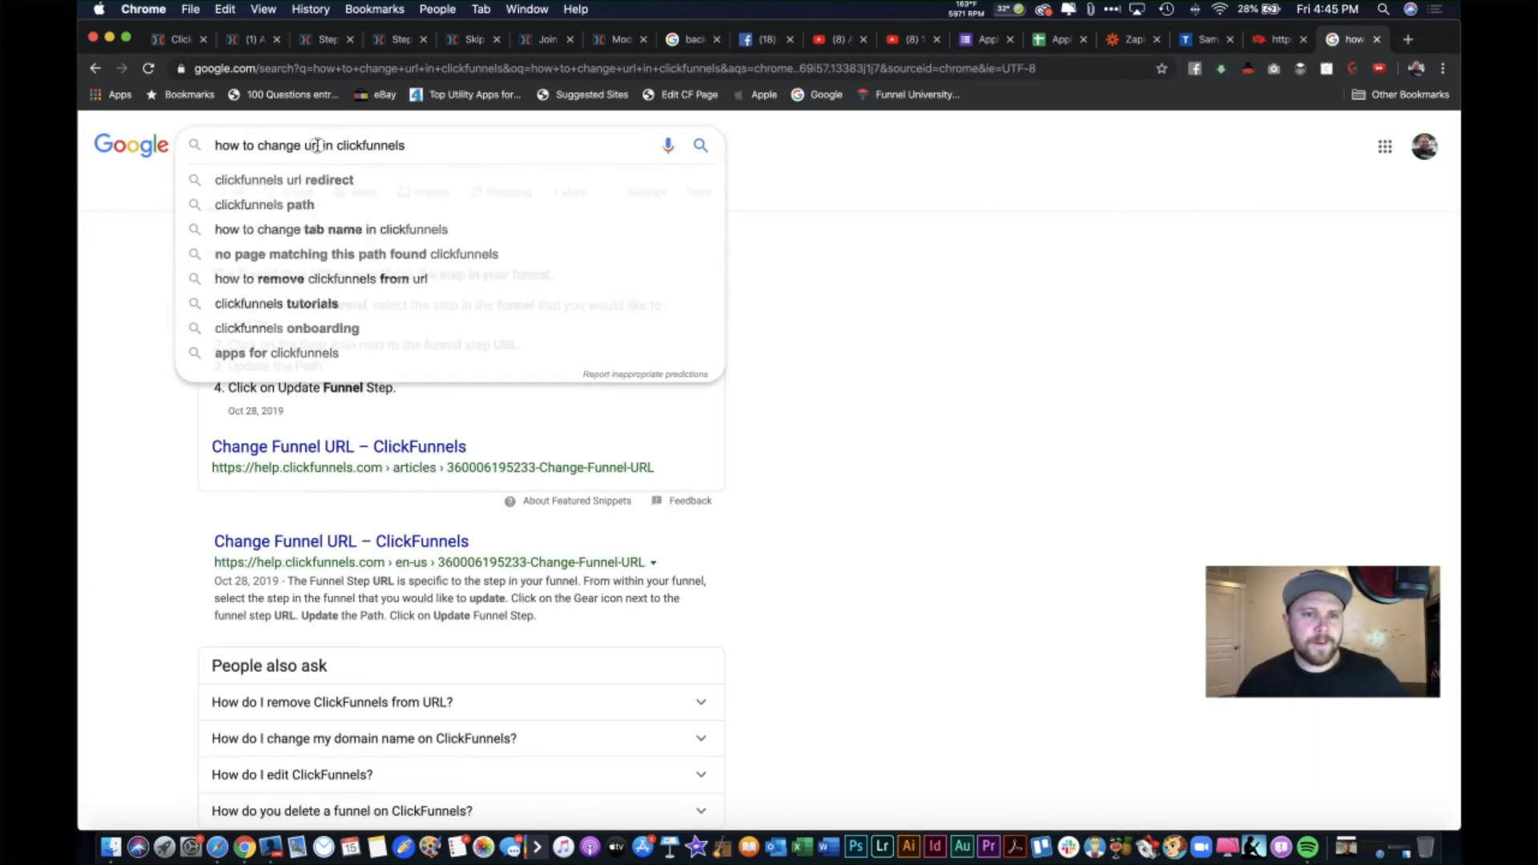
type("funnel step")
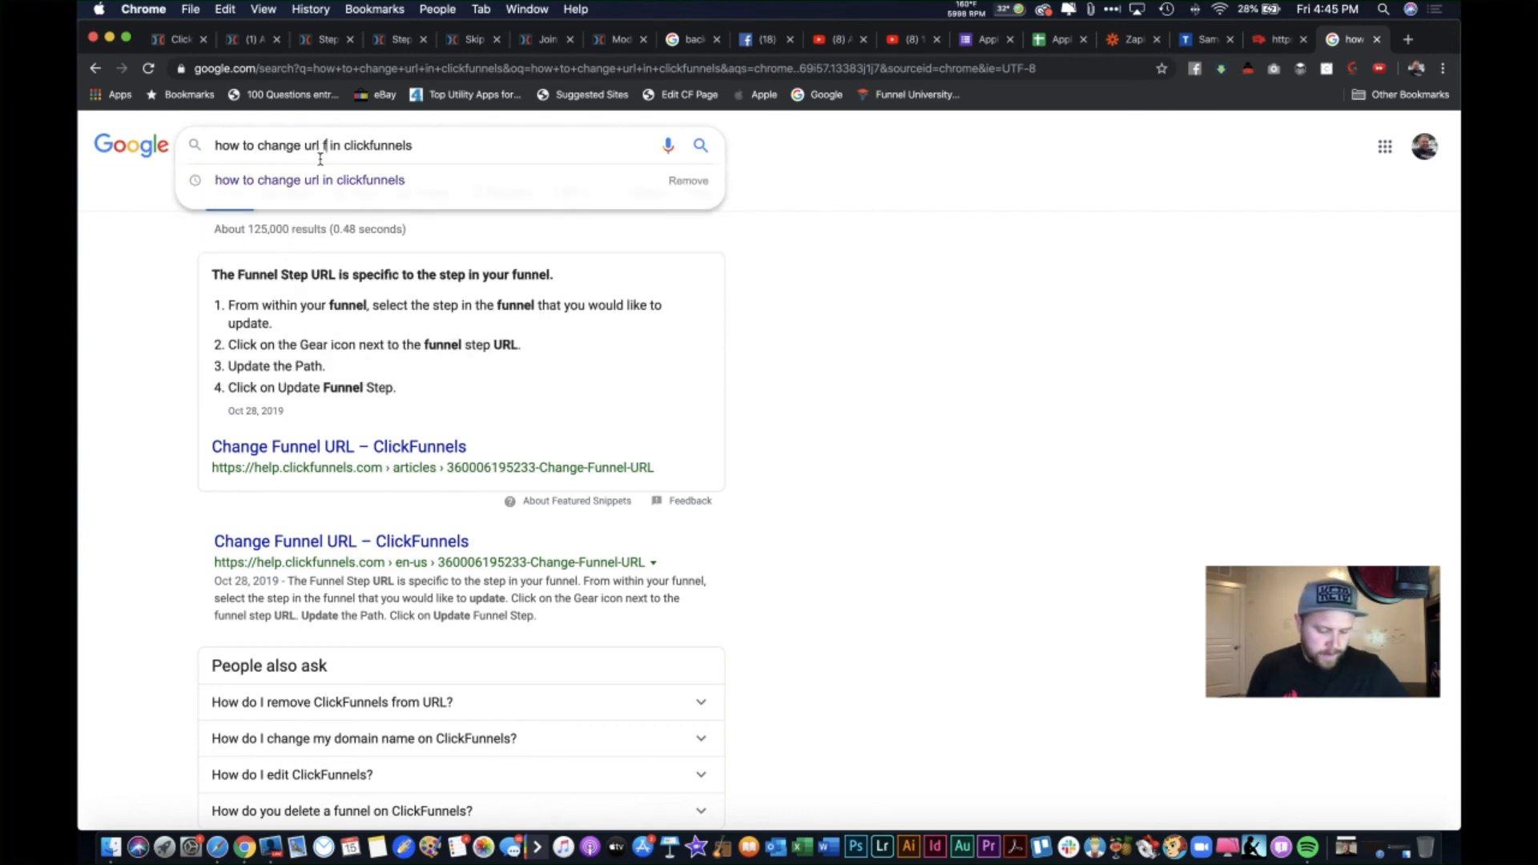
key("Return")
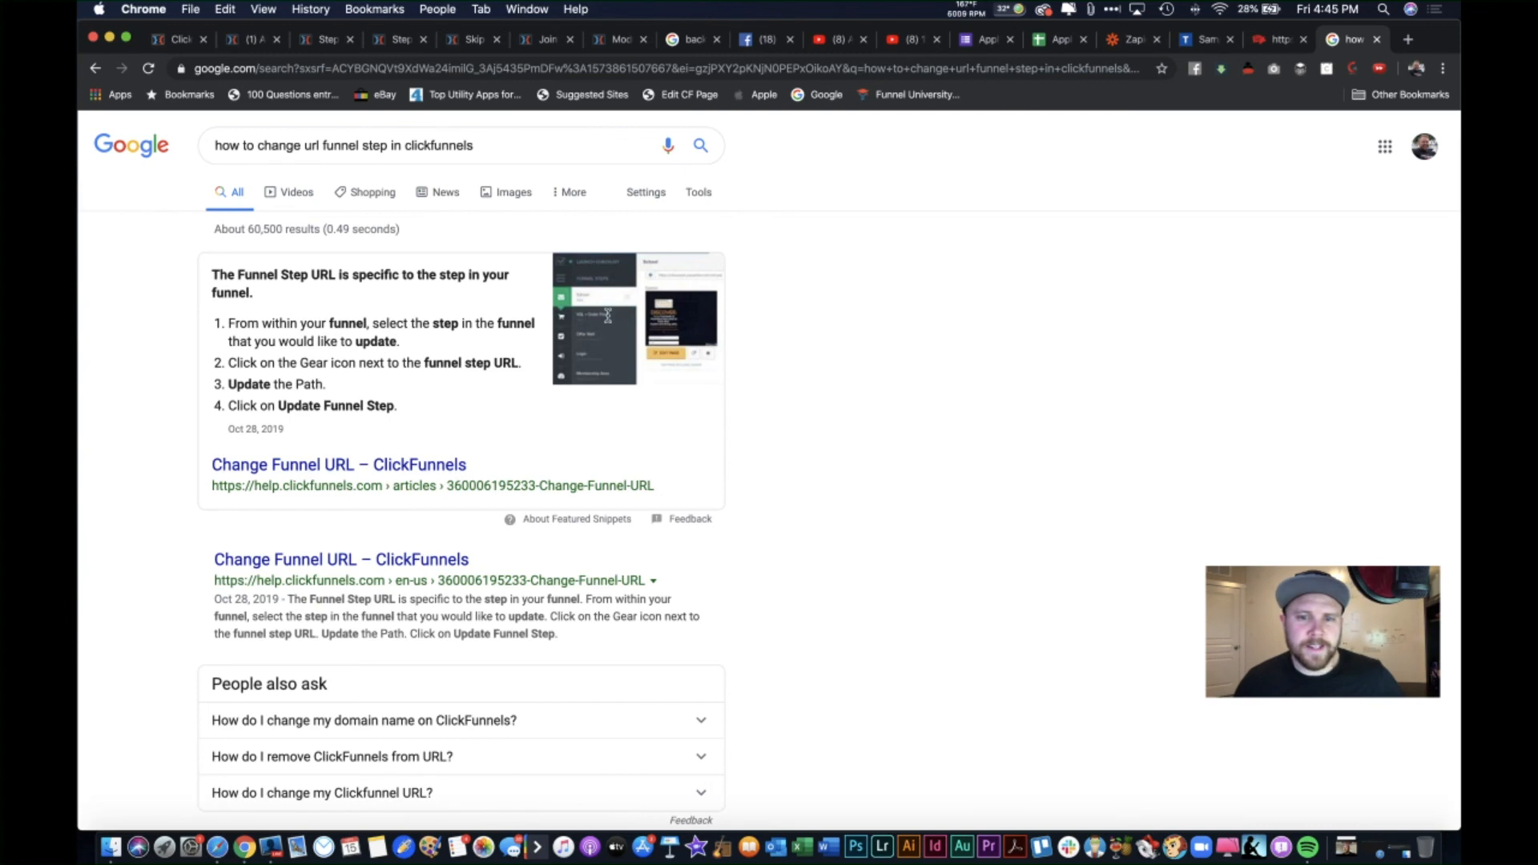
left_click(330, 466)
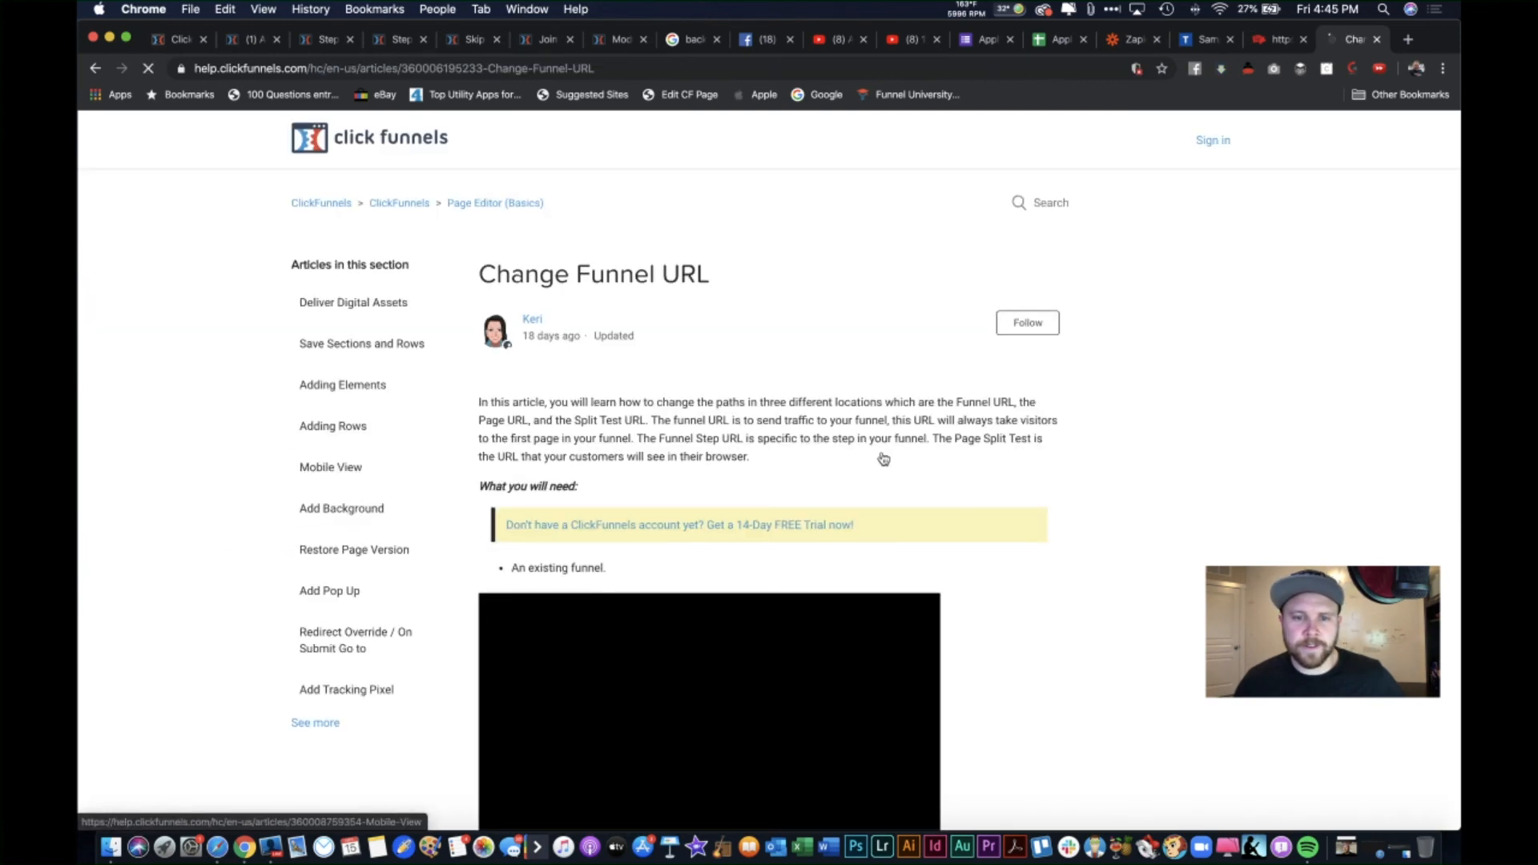
scroll(1001, 443, "down", 3)
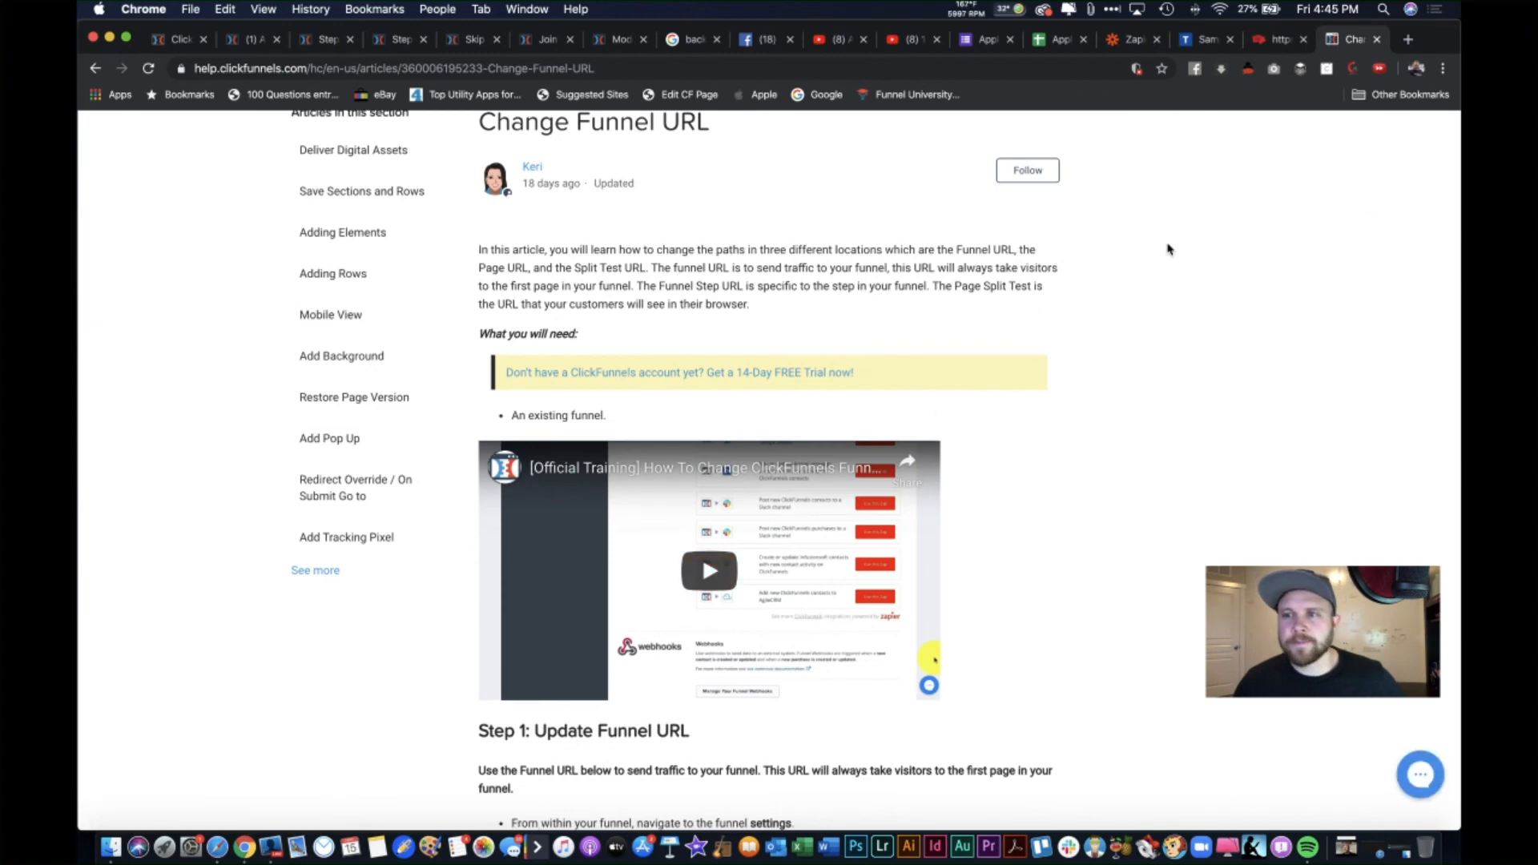
Step: Leave the help article, go to the funnel-wide settings and focus the empty Favicon URL field
left_click(1378, 42)
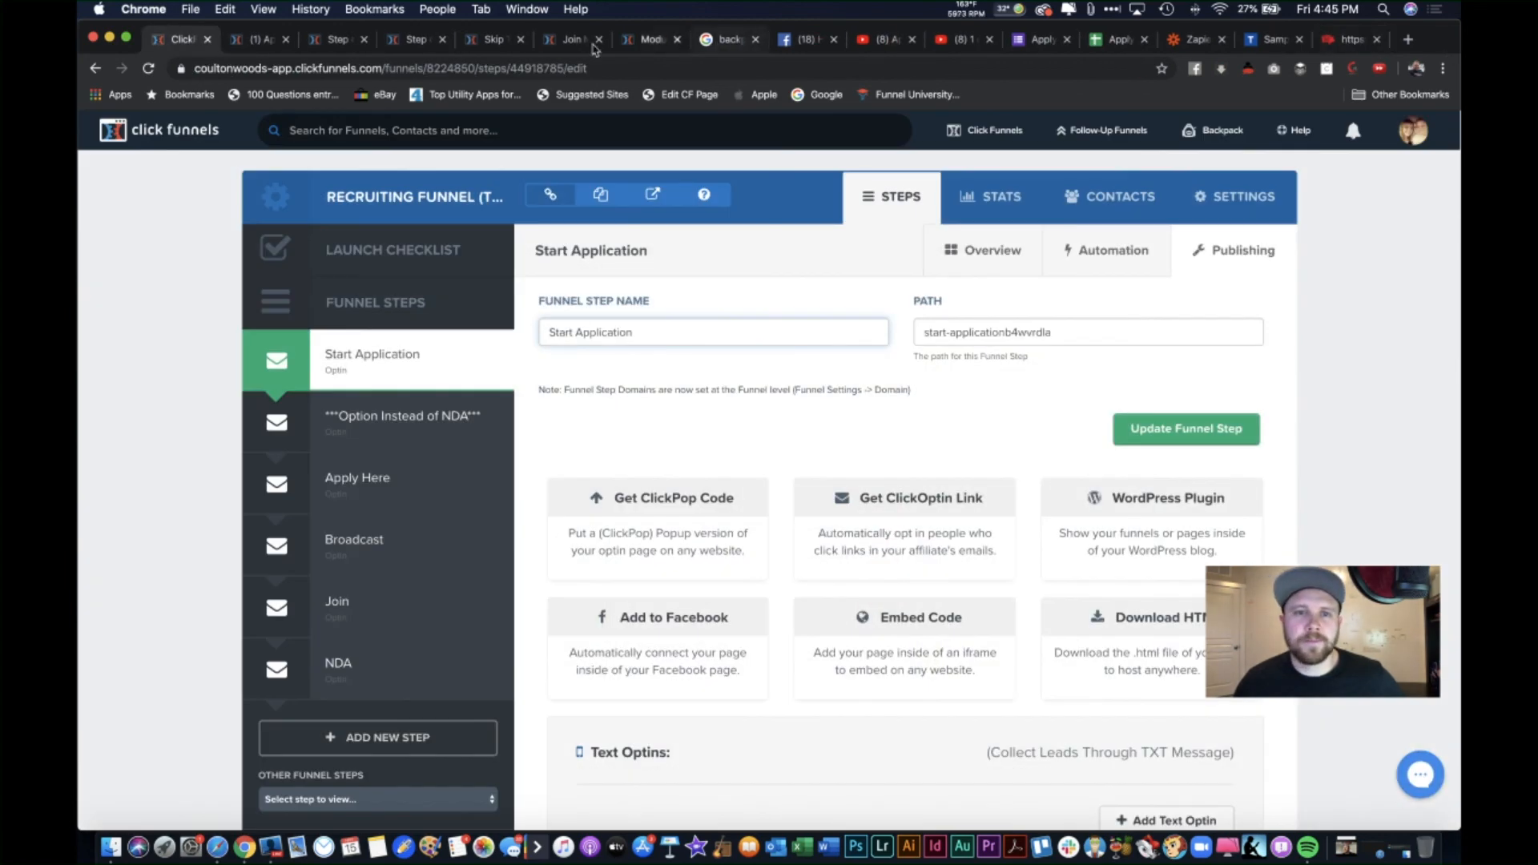
left_click(413, 42)
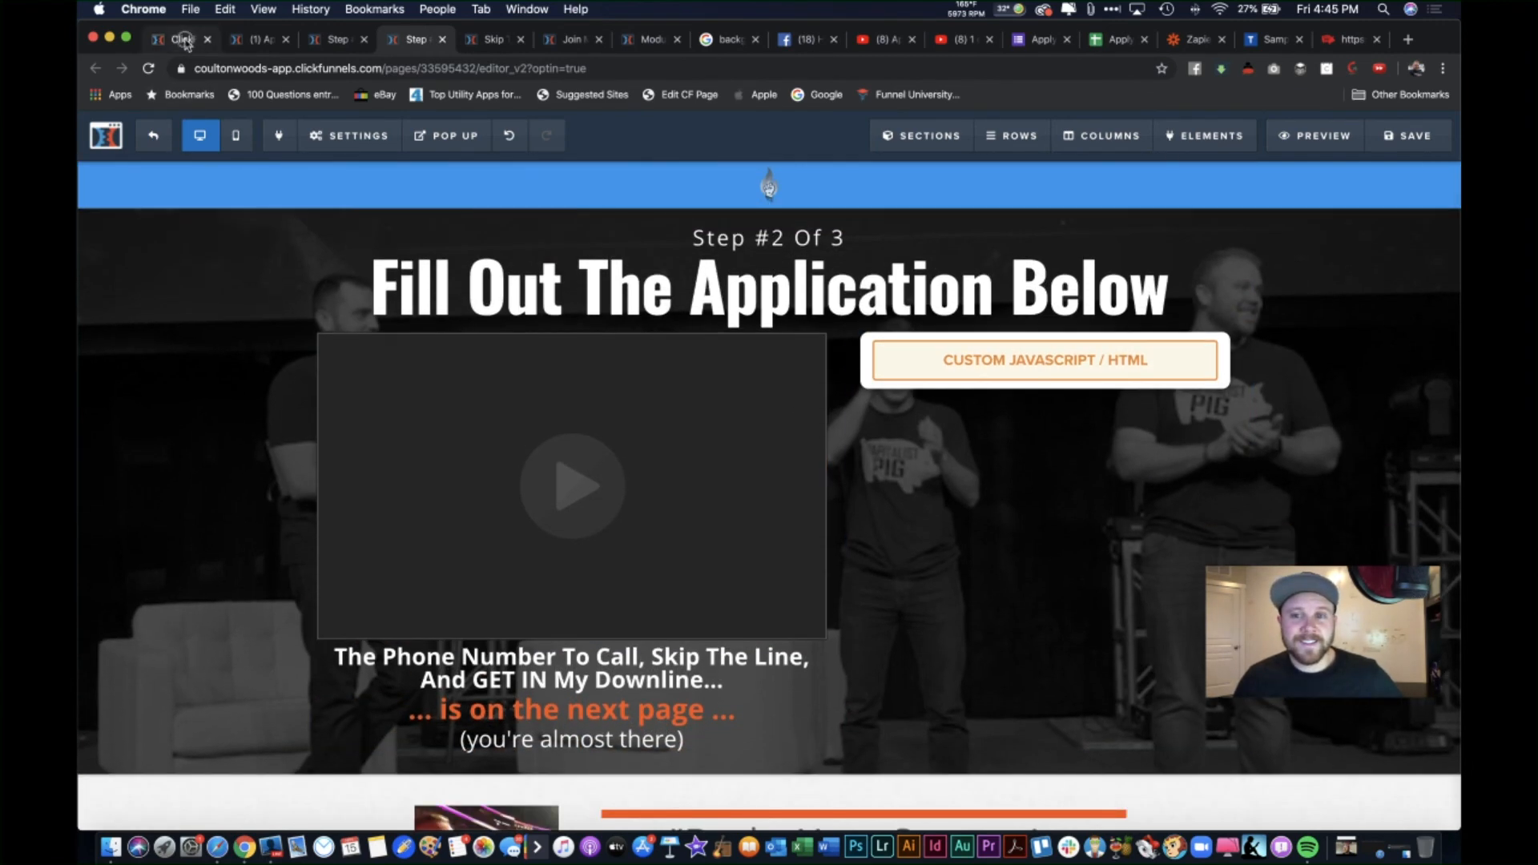
left_click(182, 39)
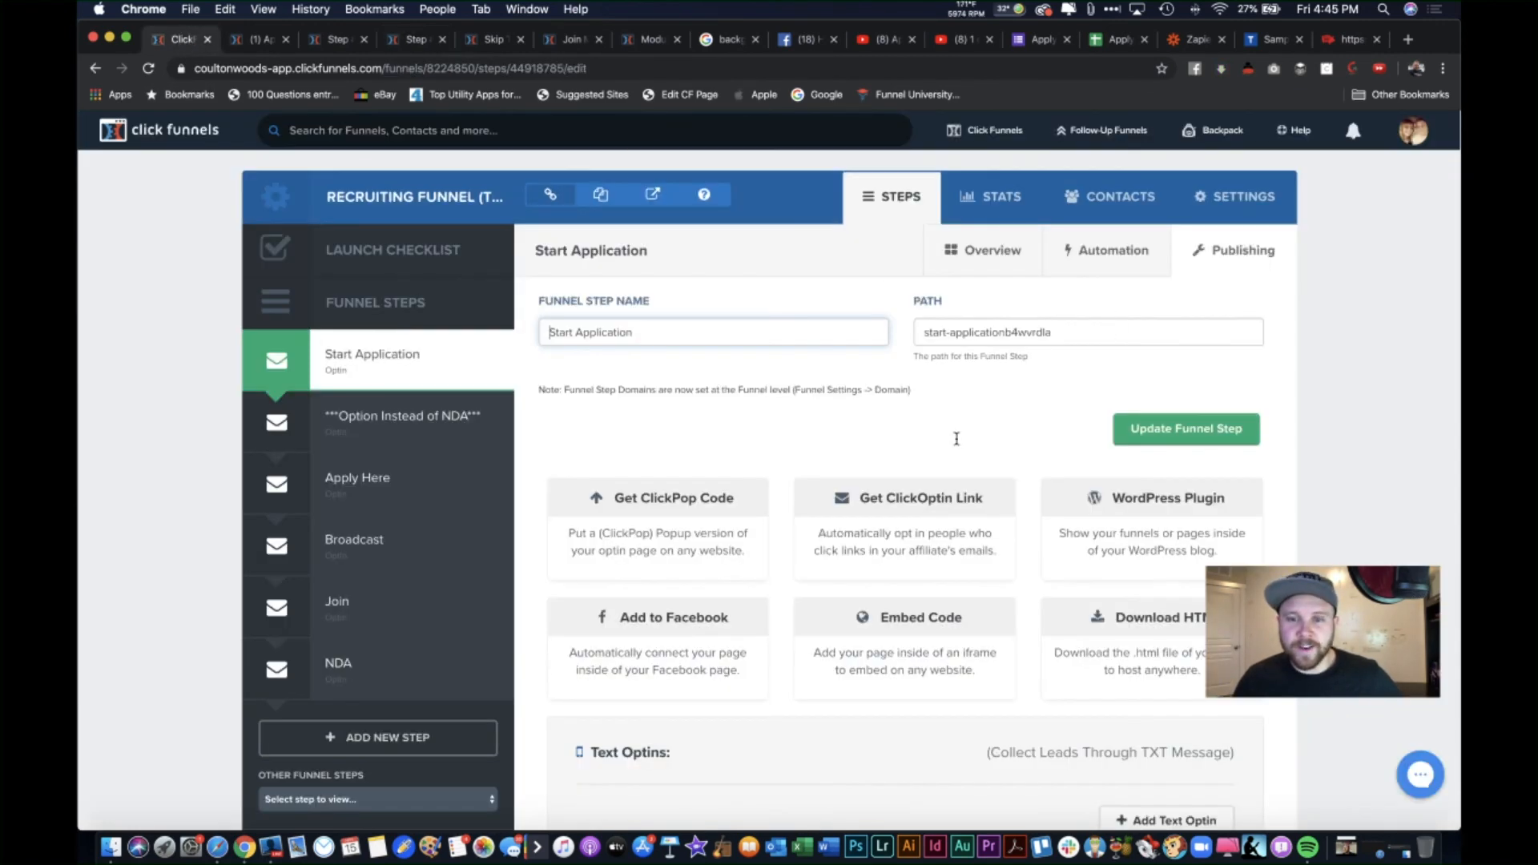
scroll(910, 505, "down", 1)
scroll(910, 504, "up", 1)
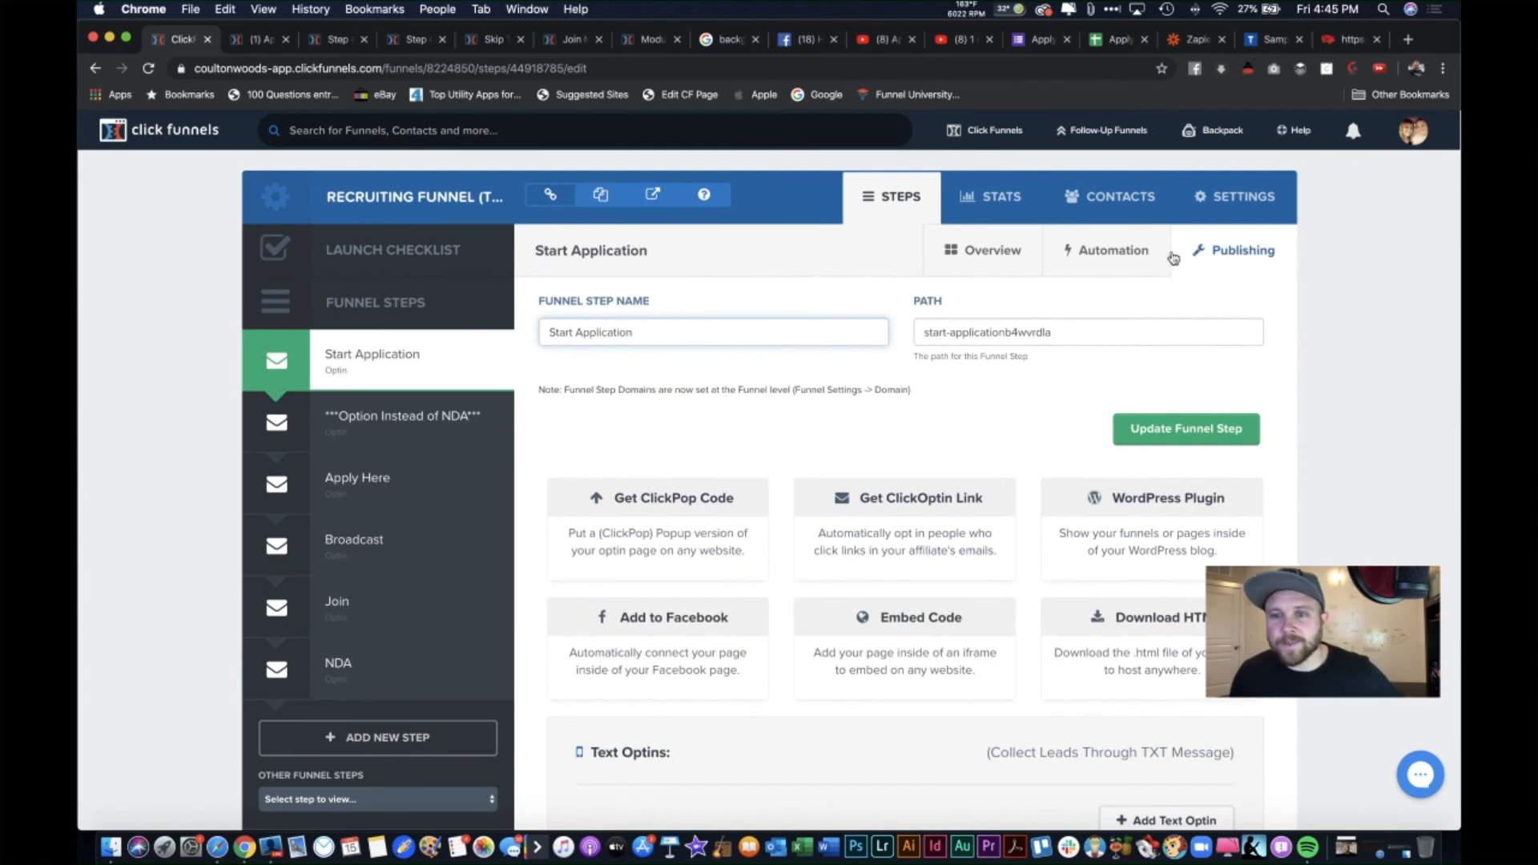
left_click(1117, 250)
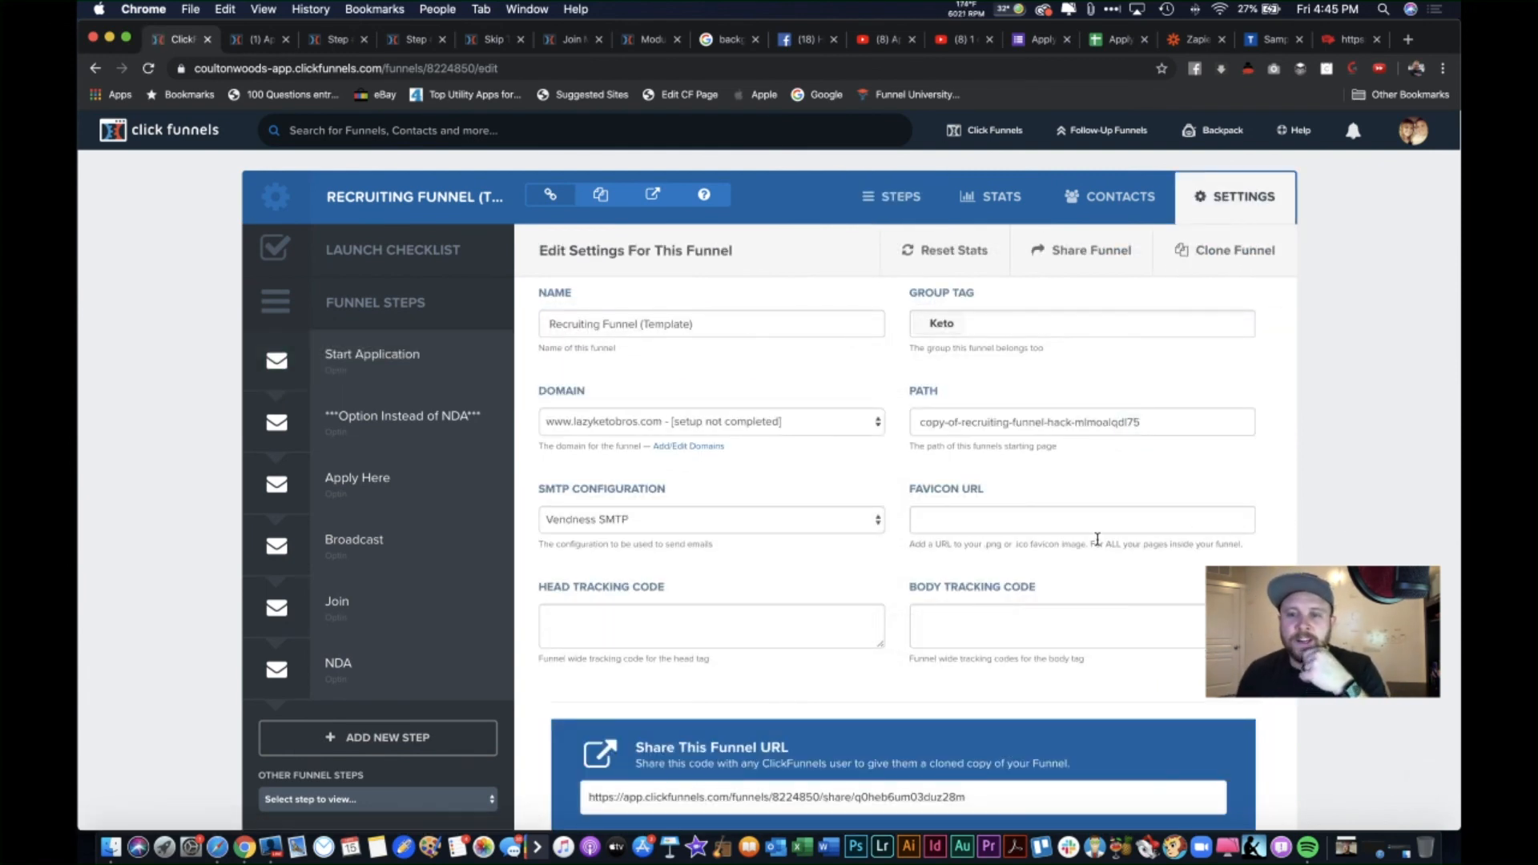
left_click(1012, 517)
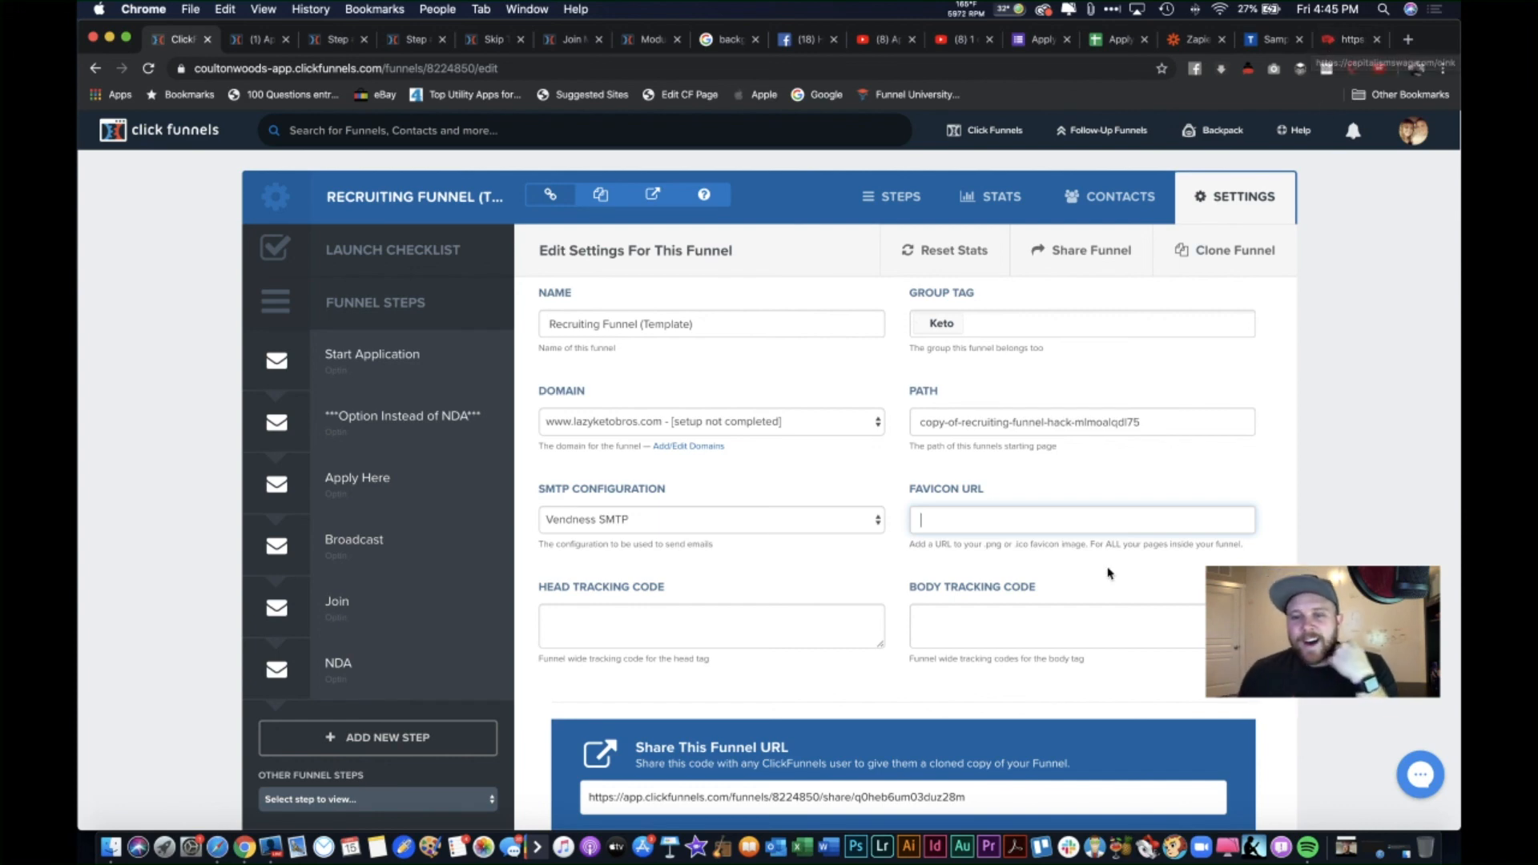
Step: Inspect the flask image and the Facebook LIVE library image on the opt-in page, changing nothing
left_click(253, 39)
scroll(842, 341, "up", 10)
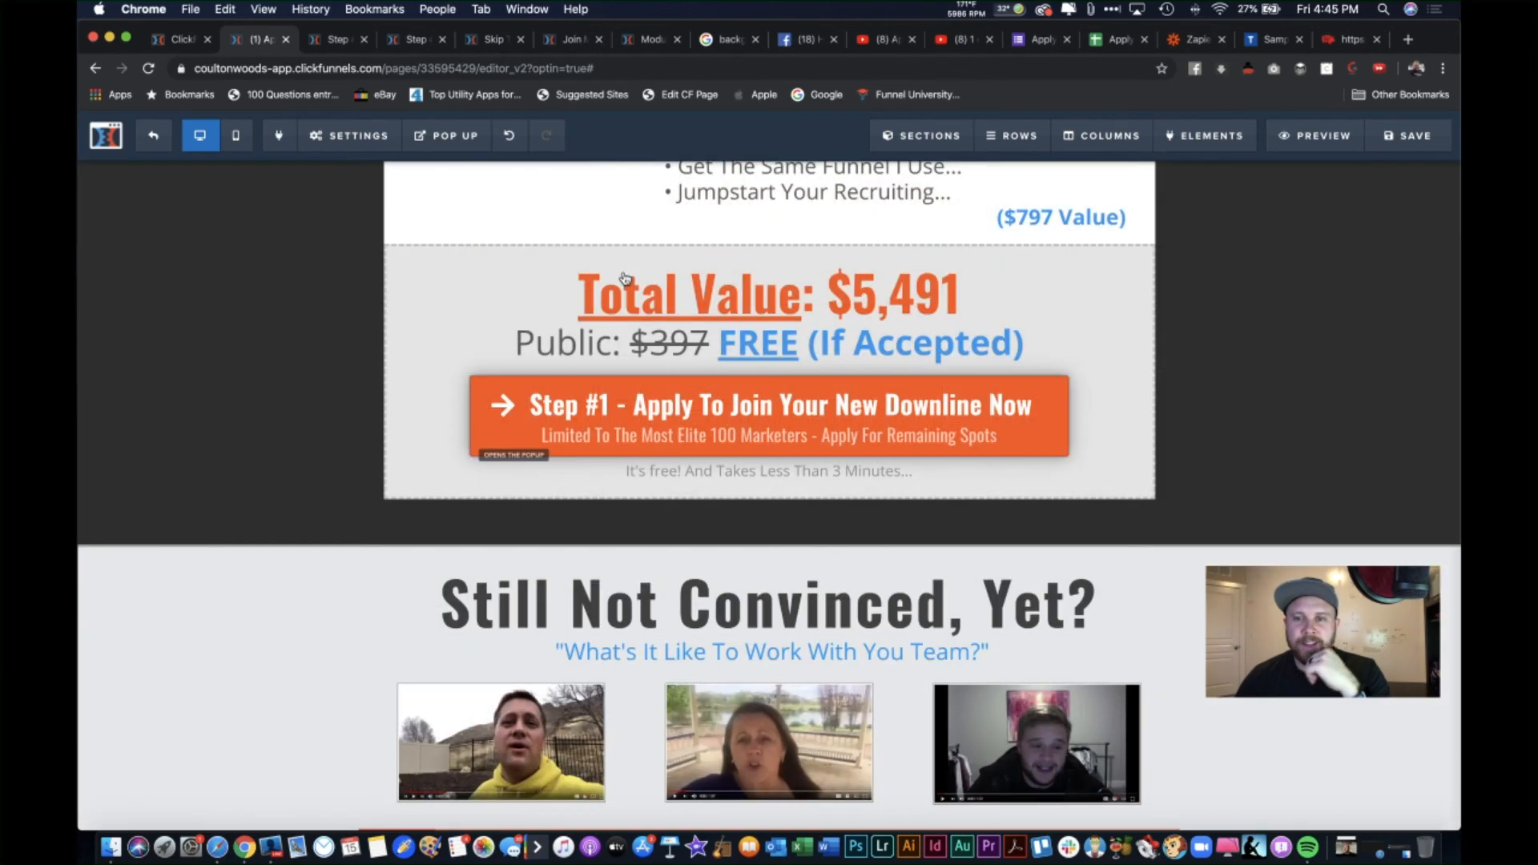
scroll(970, 426, "up", 10)
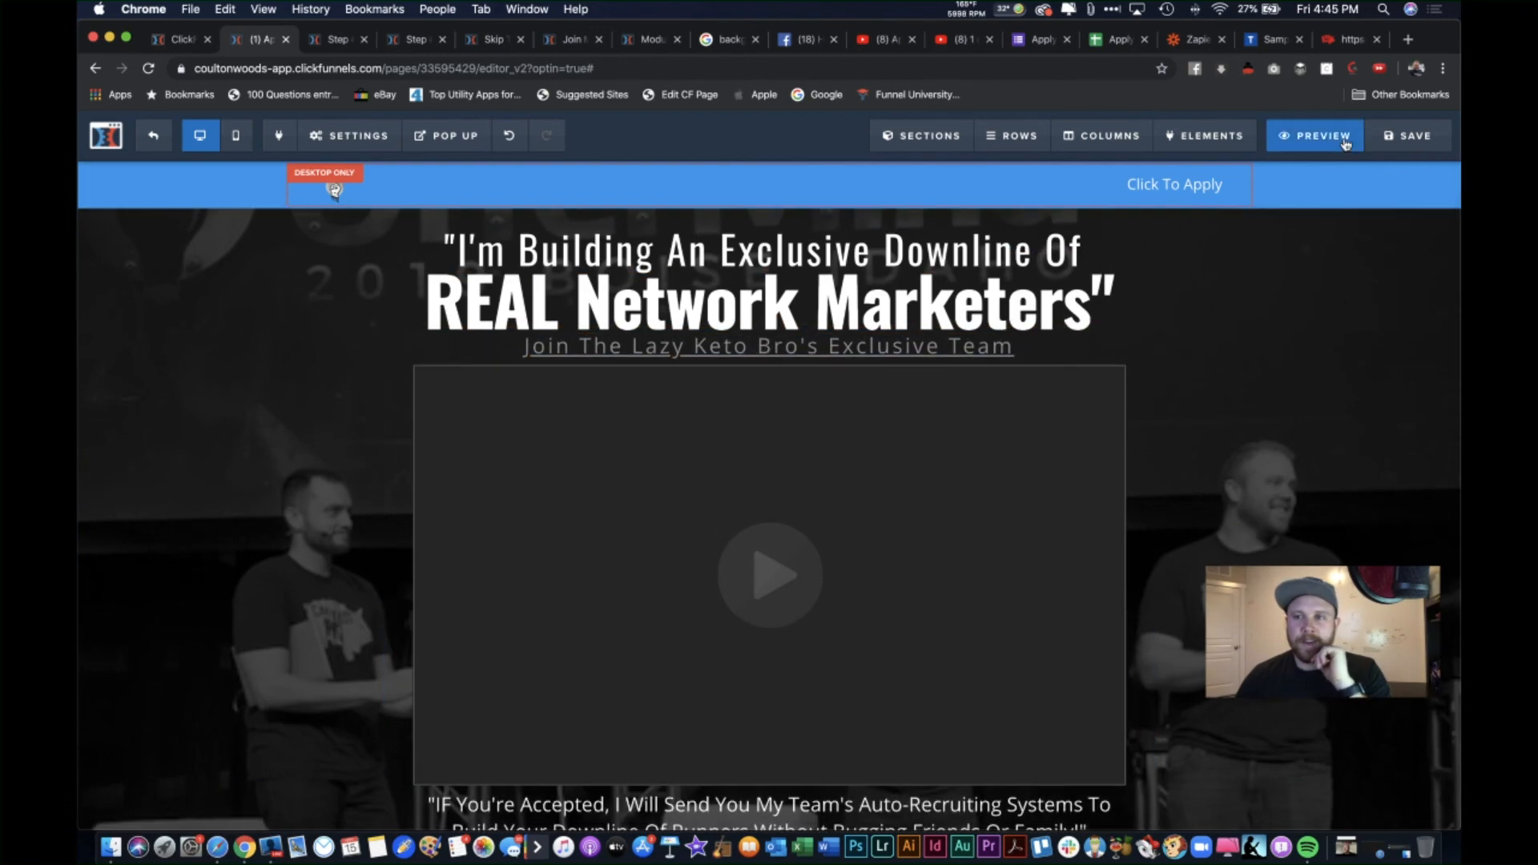
scroll(984, 407, "down", 1)
scroll(984, 407, "down", 15)
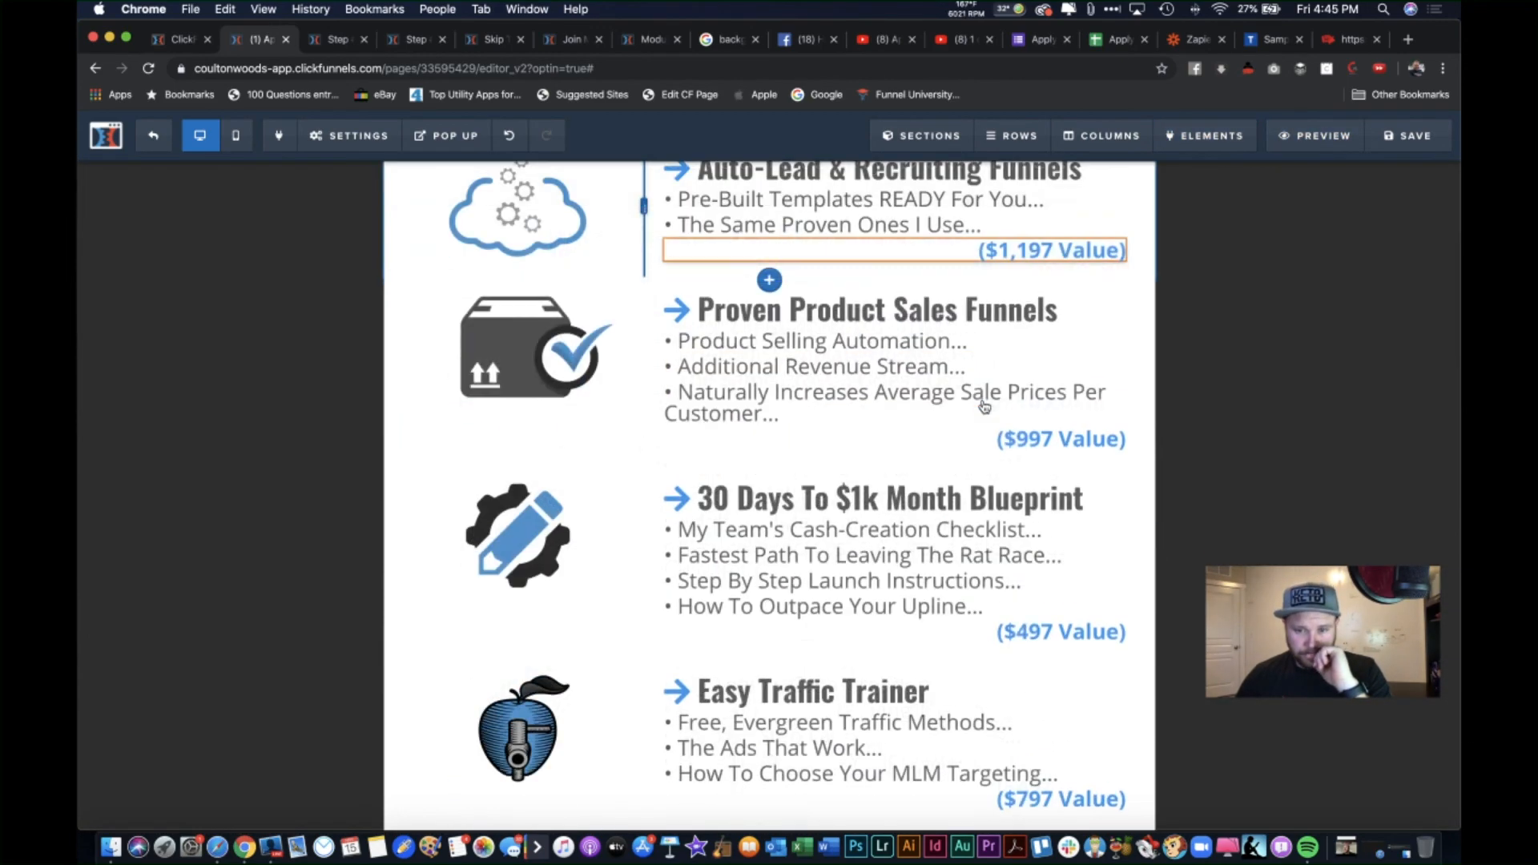
left_click(518, 383)
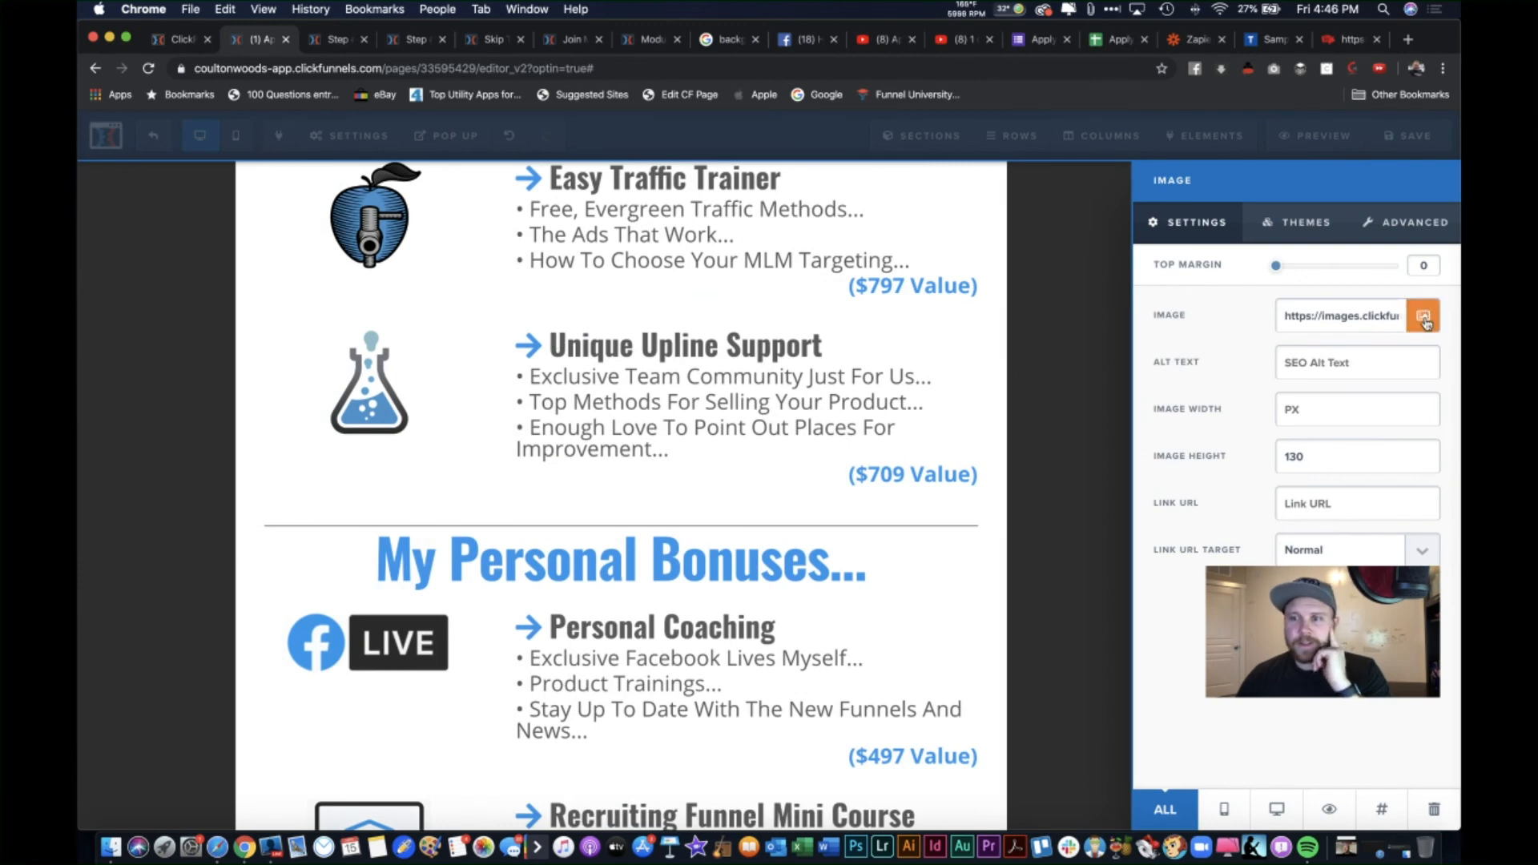
left_click(1426, 322)
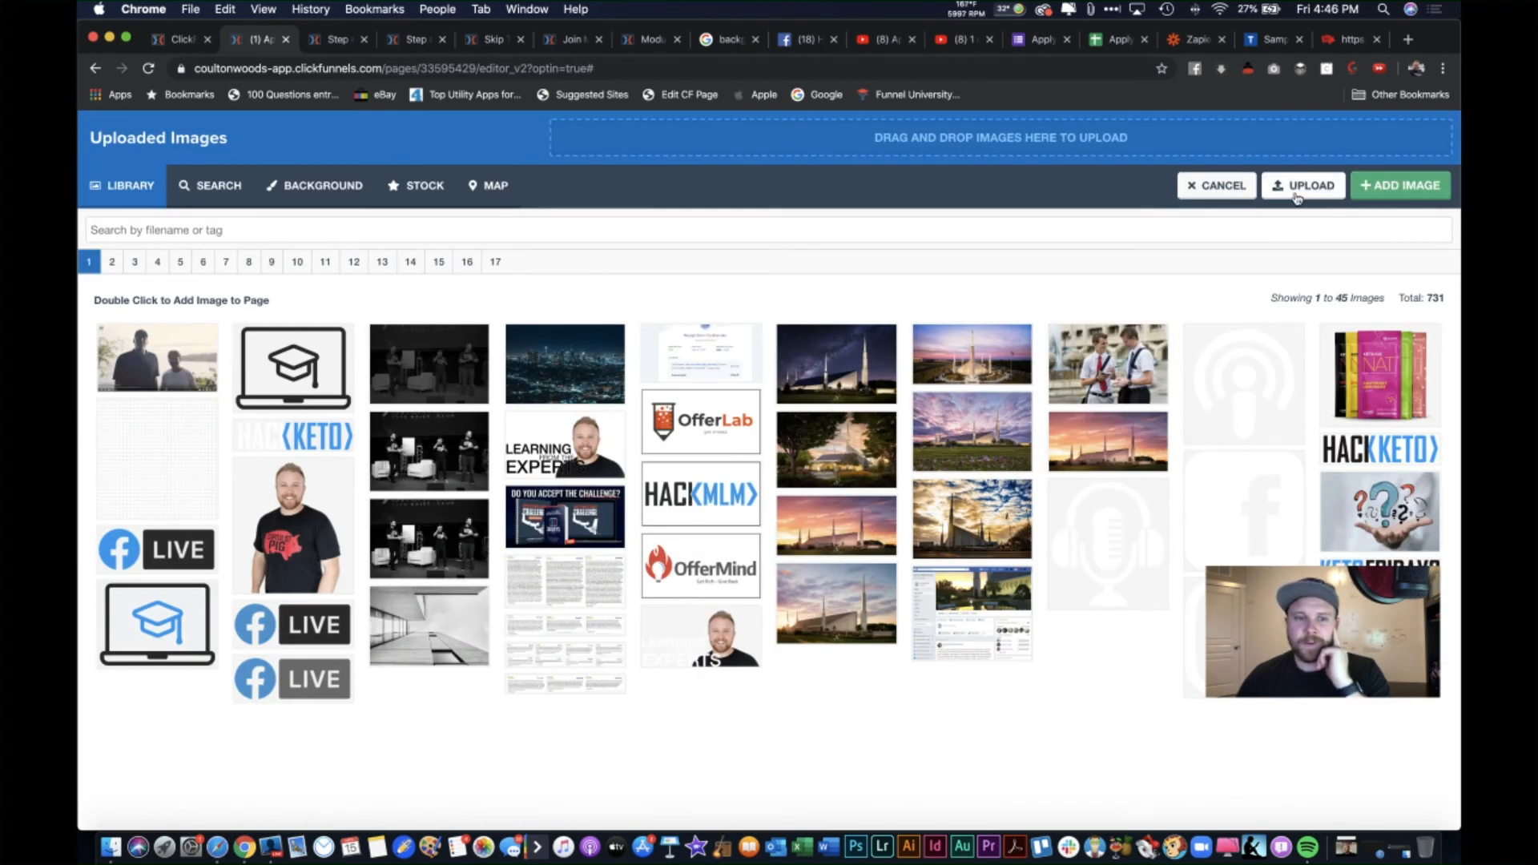
left_click(183, 553)
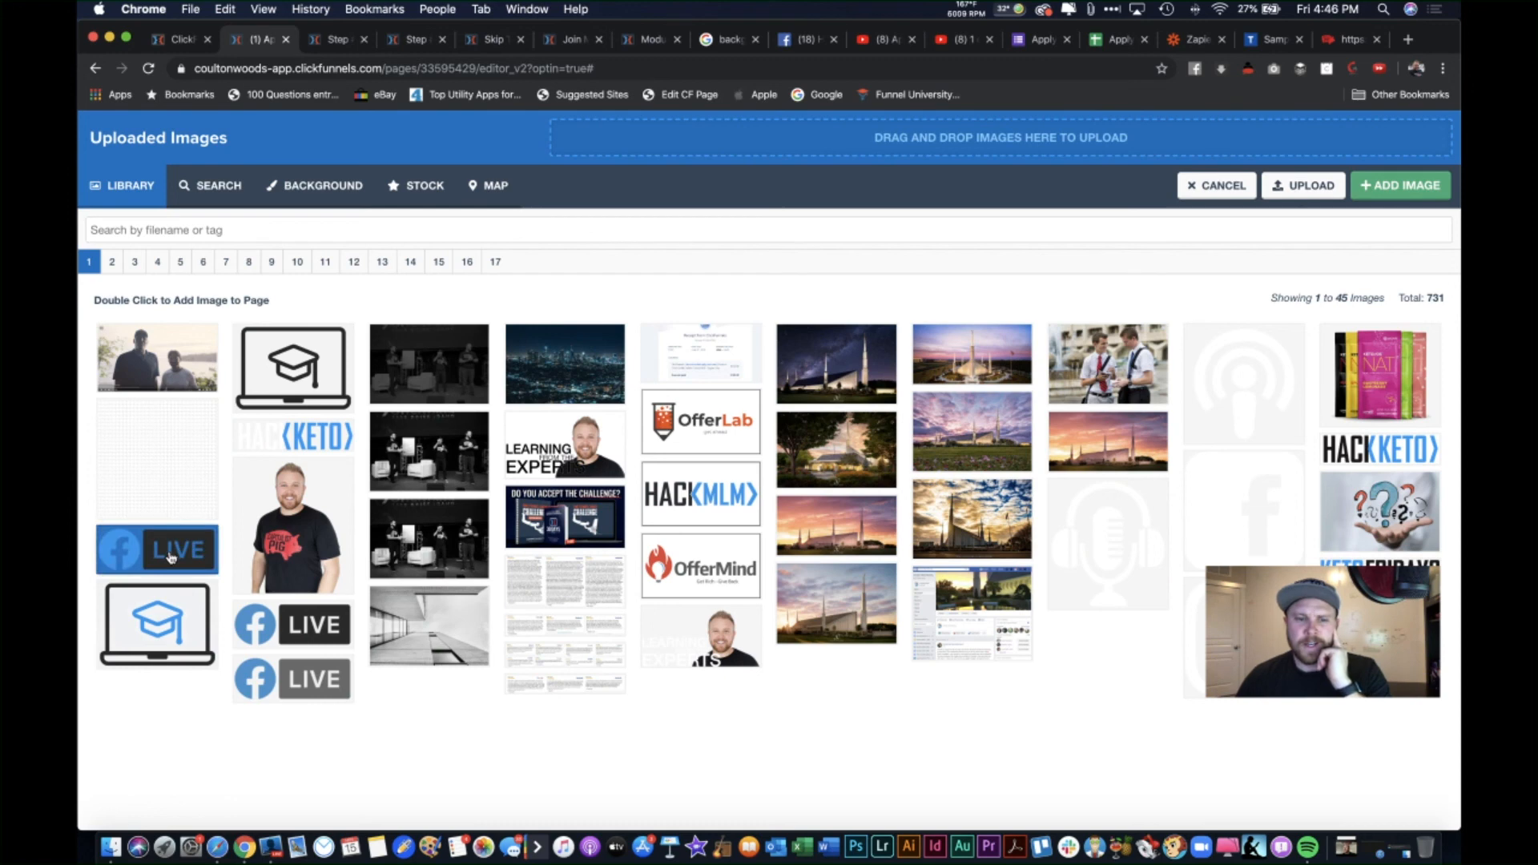
left_click(169, 556)
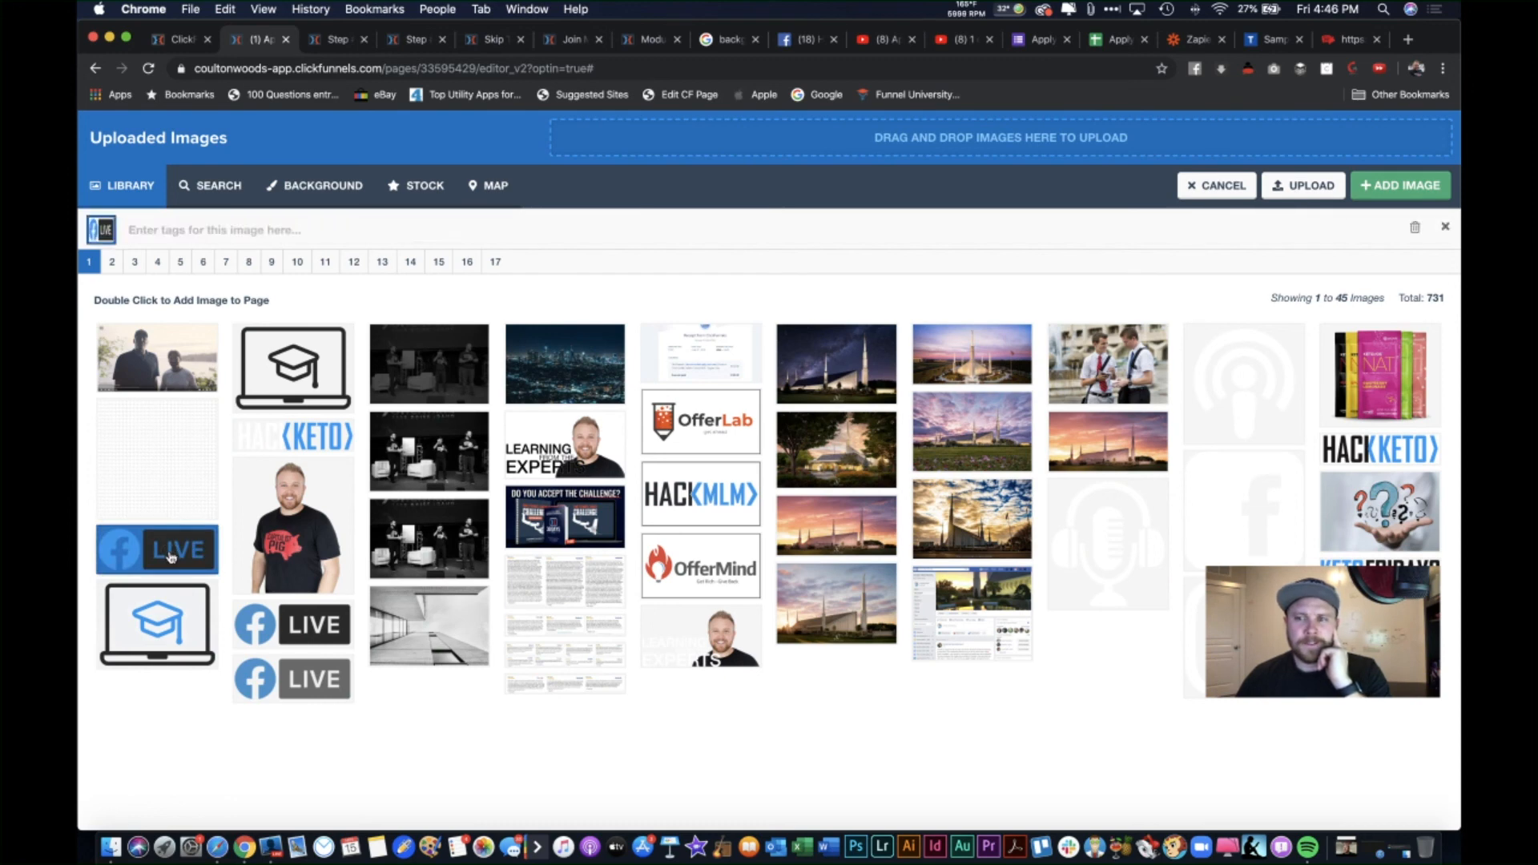
left_click(1214, 183)
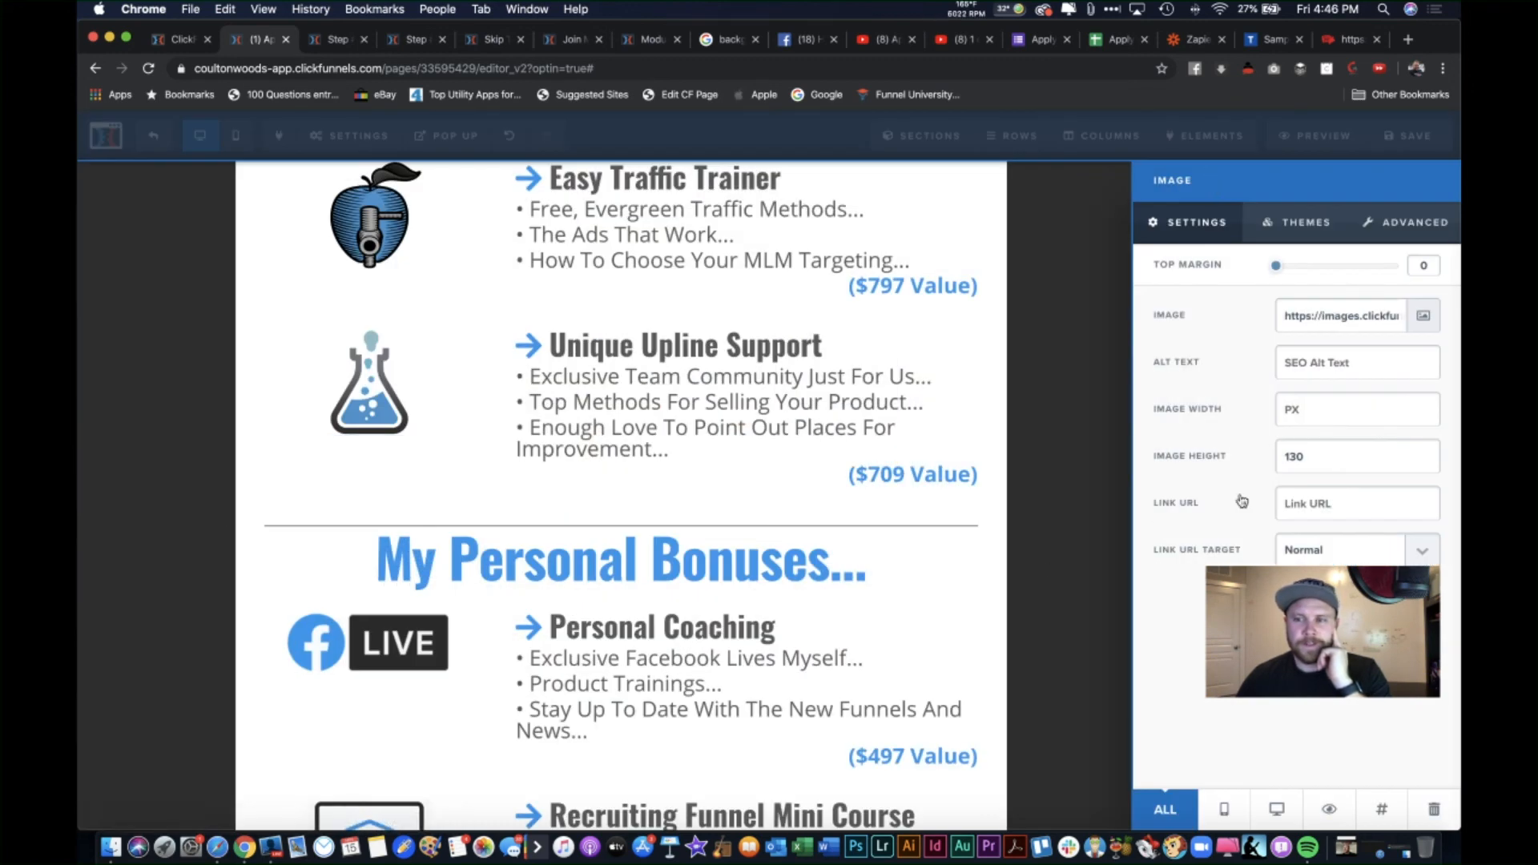
left_click(341, 621)
Step: Copy the laptop image's URL and paste it into the funnel's Favicon URL field
scroll(525, 662, "down", 2)
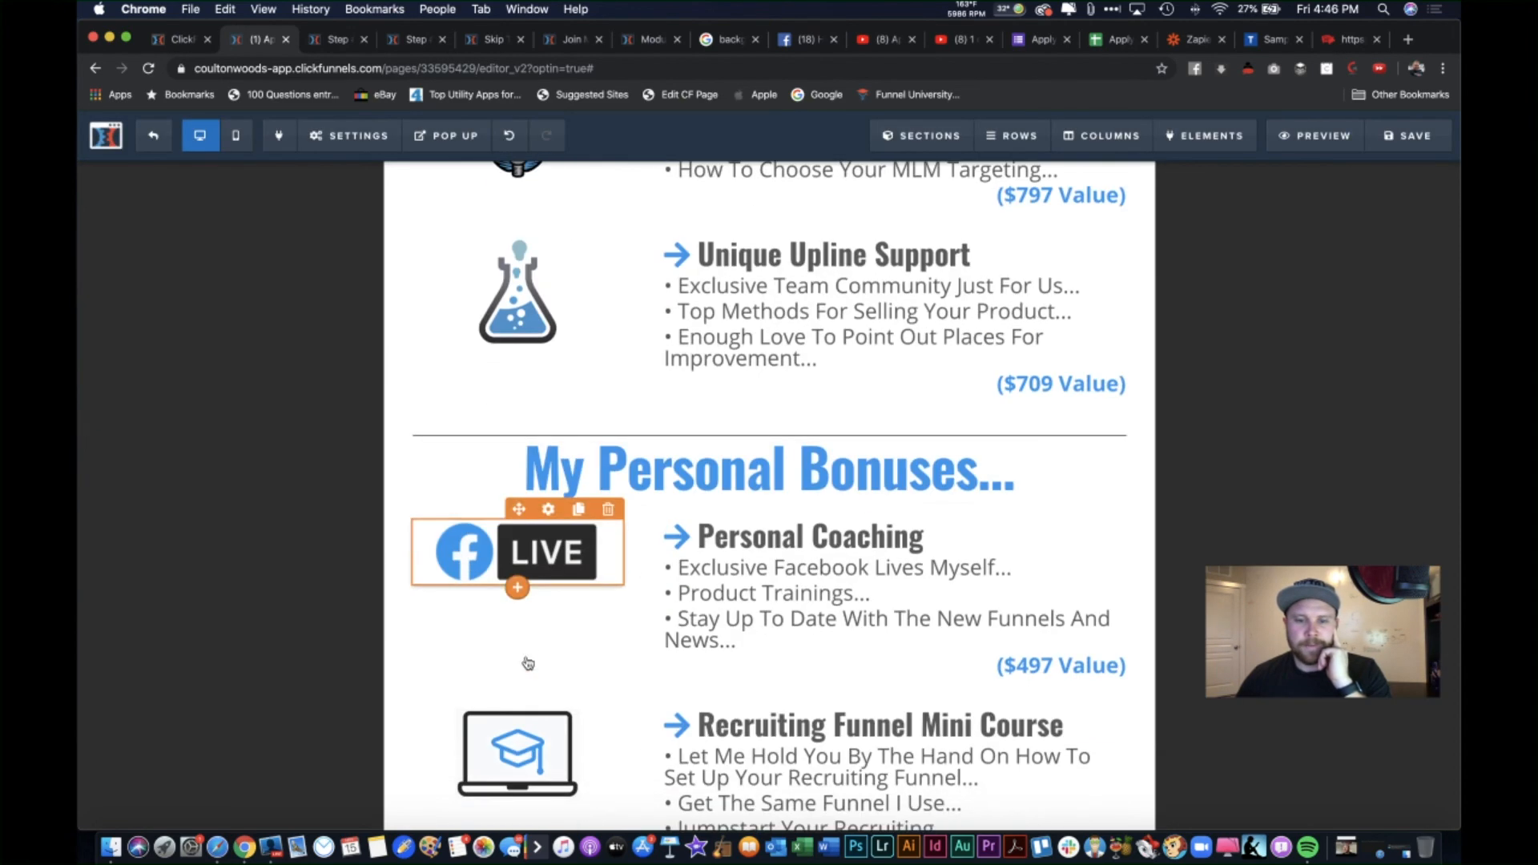
left_click(532, 768)
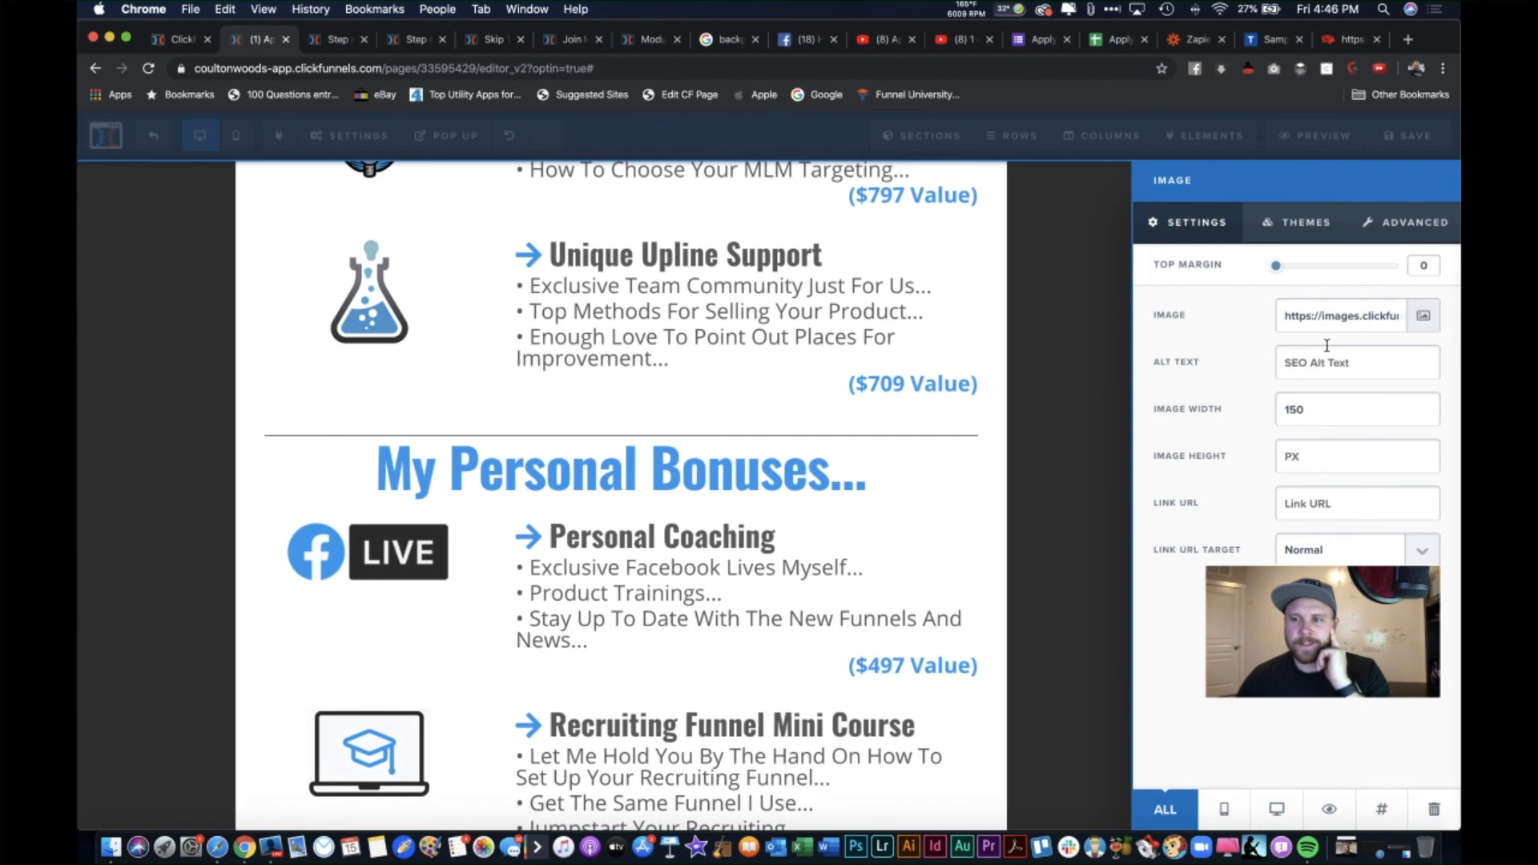
triple_click(1352, 320)
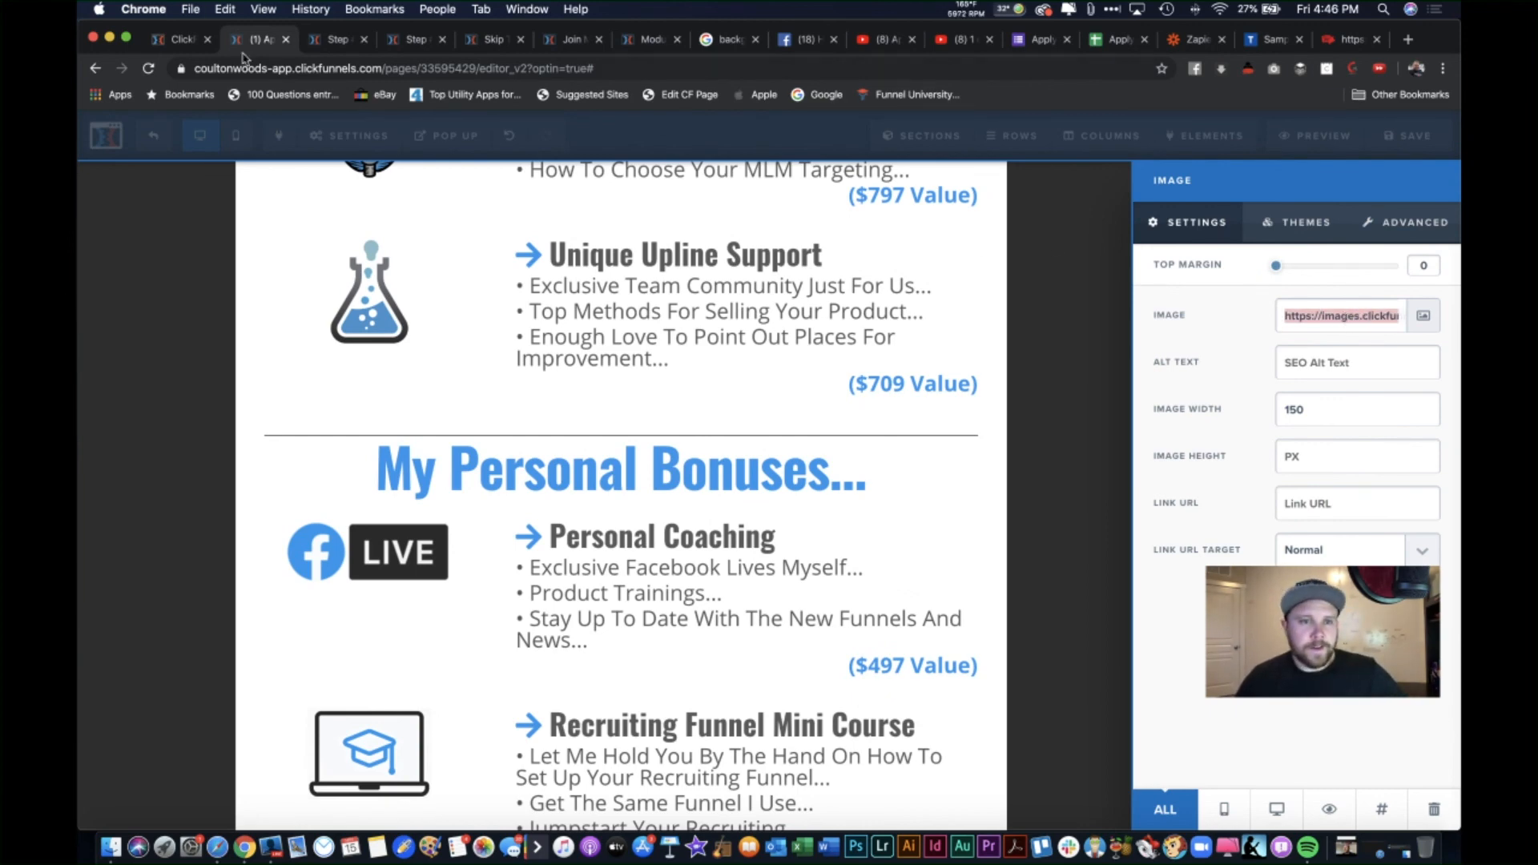
left_click(197, 42)
key("super+v")
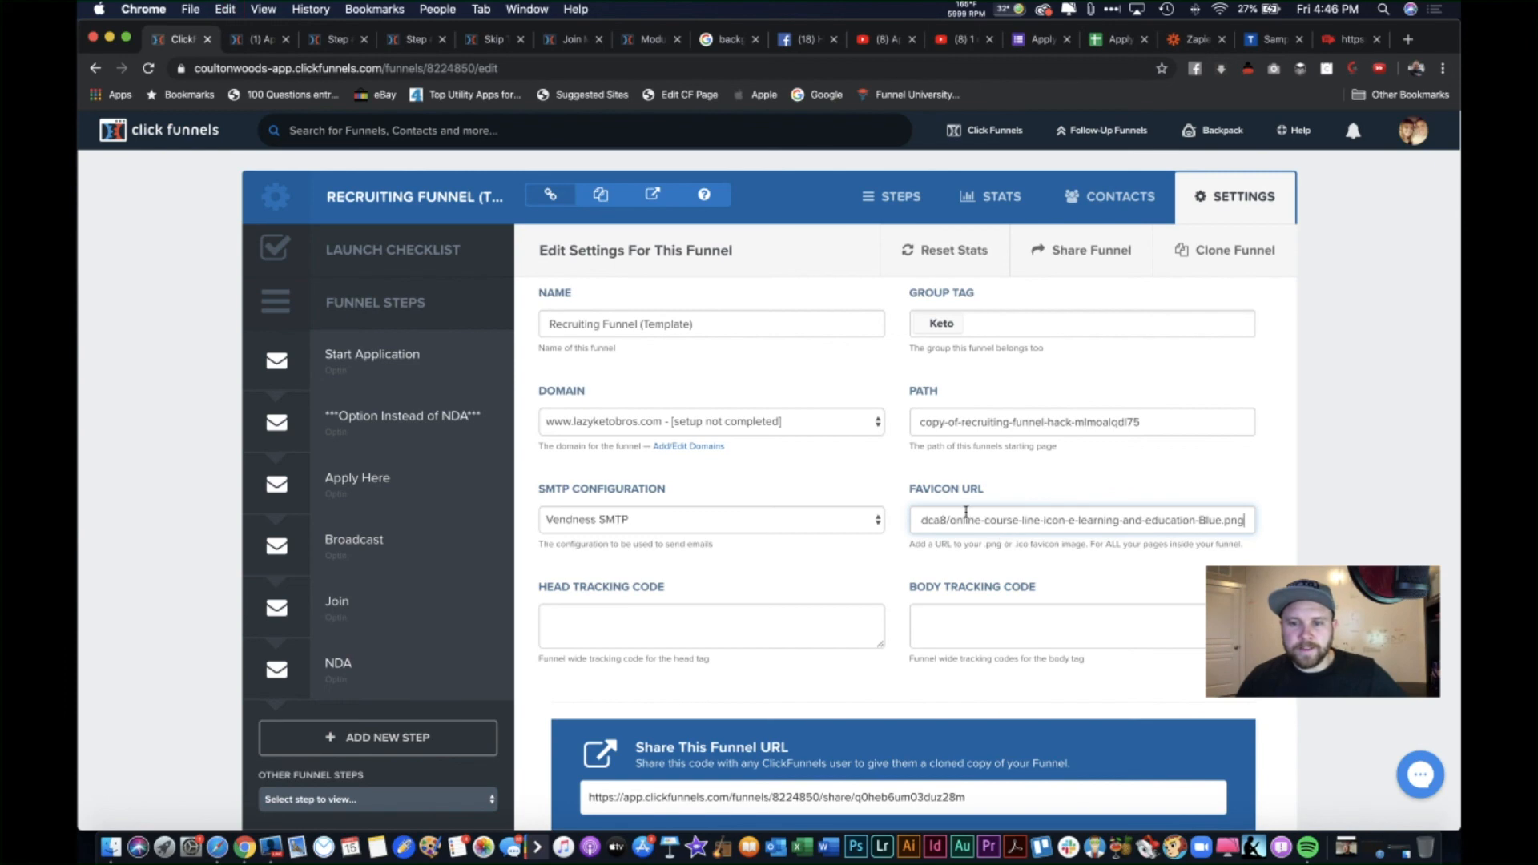
scroll(899, 534, "down", 20)
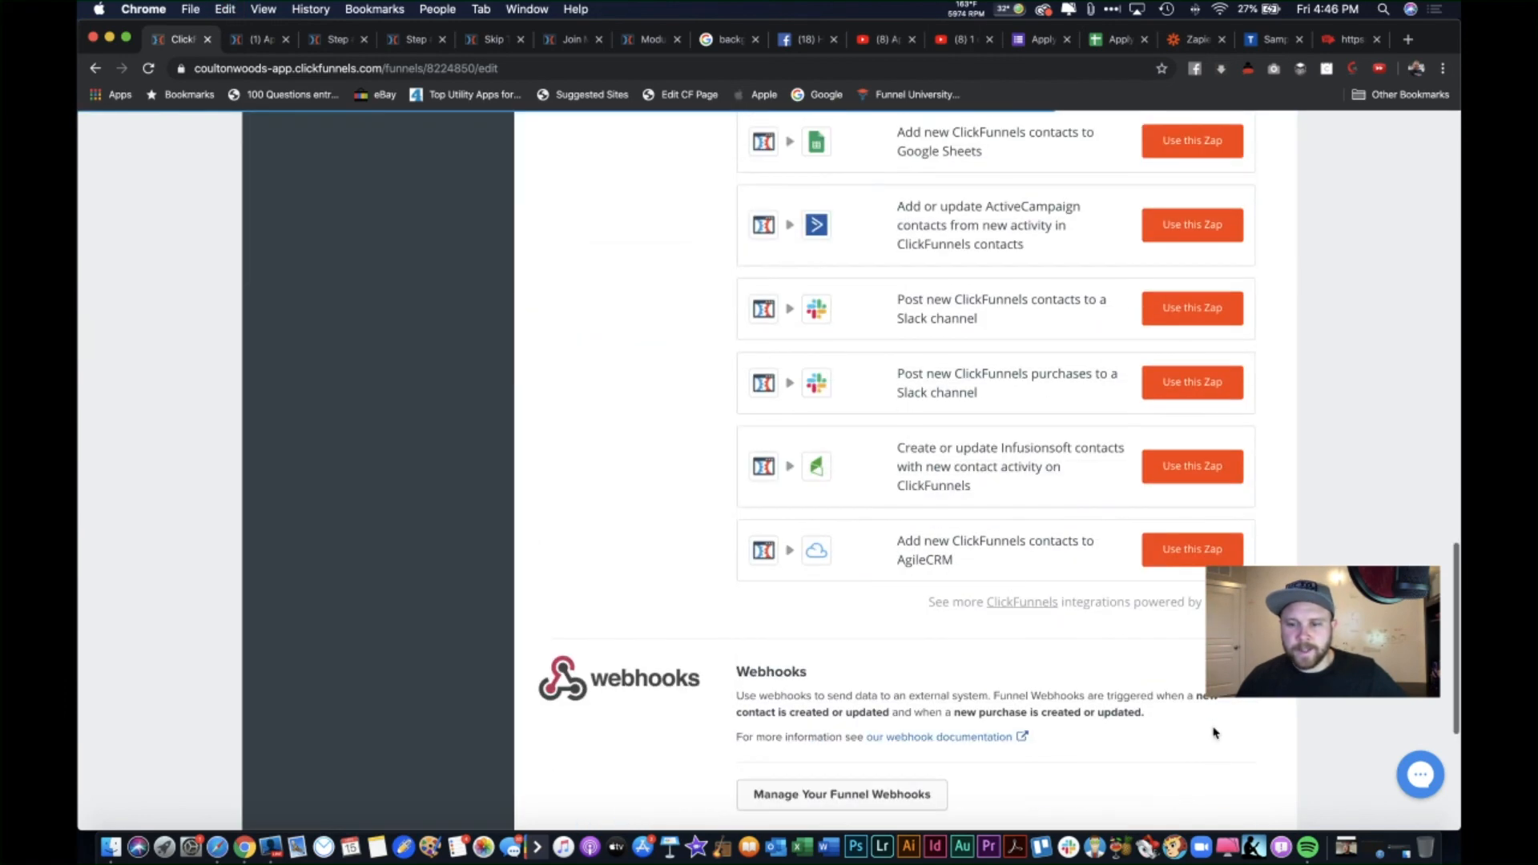
Step: Save the funnel settings with the new favicon URL
left_click(1165, 694)
scroll(1165, 694, "up", 20)
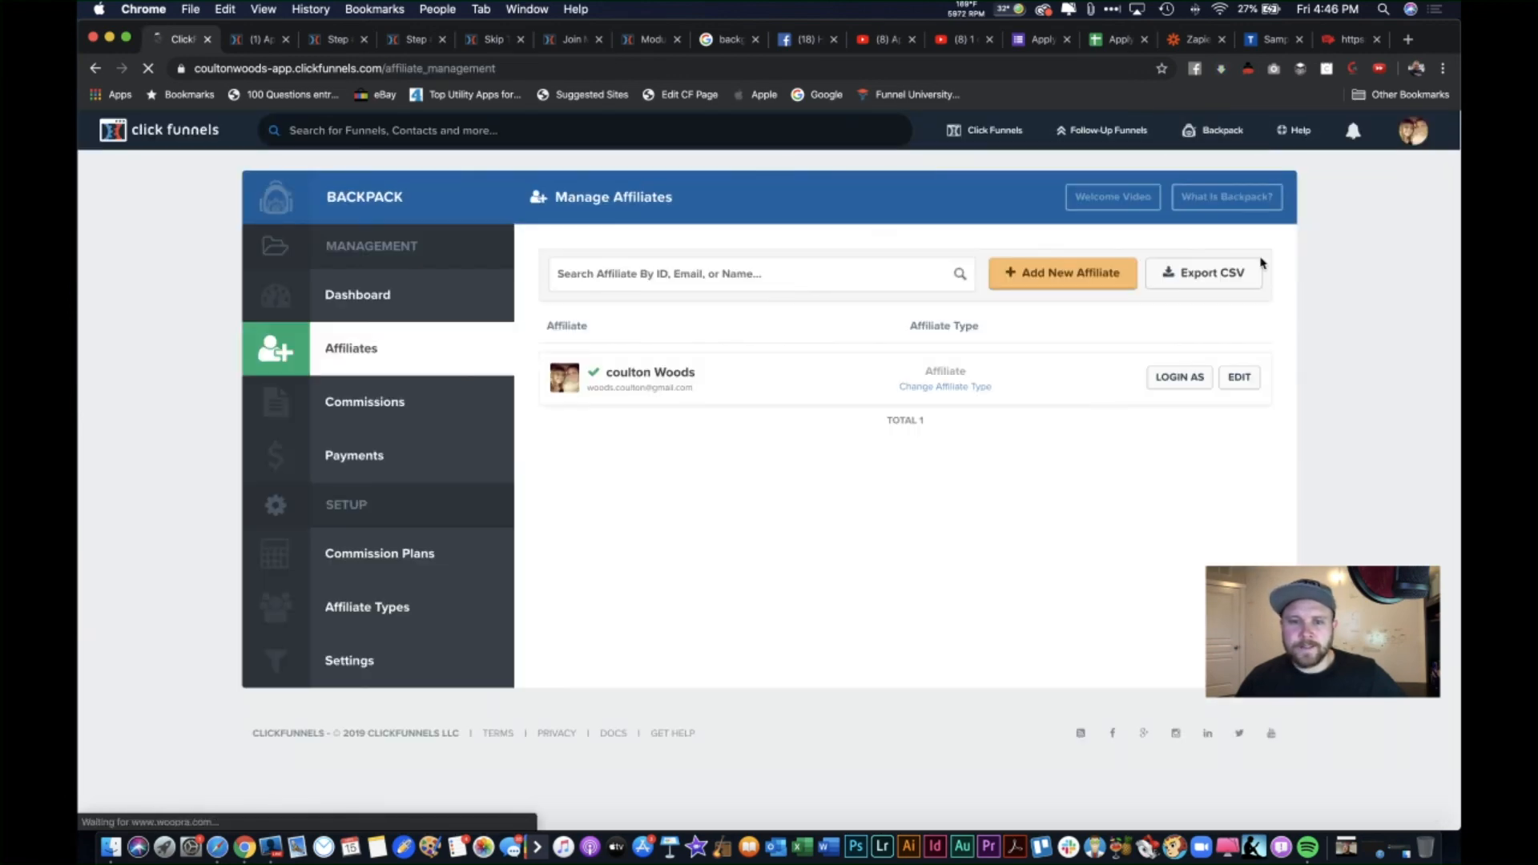
scroll(1102, 245, "left", 5)
scroll(1103, 245, "left", 3)
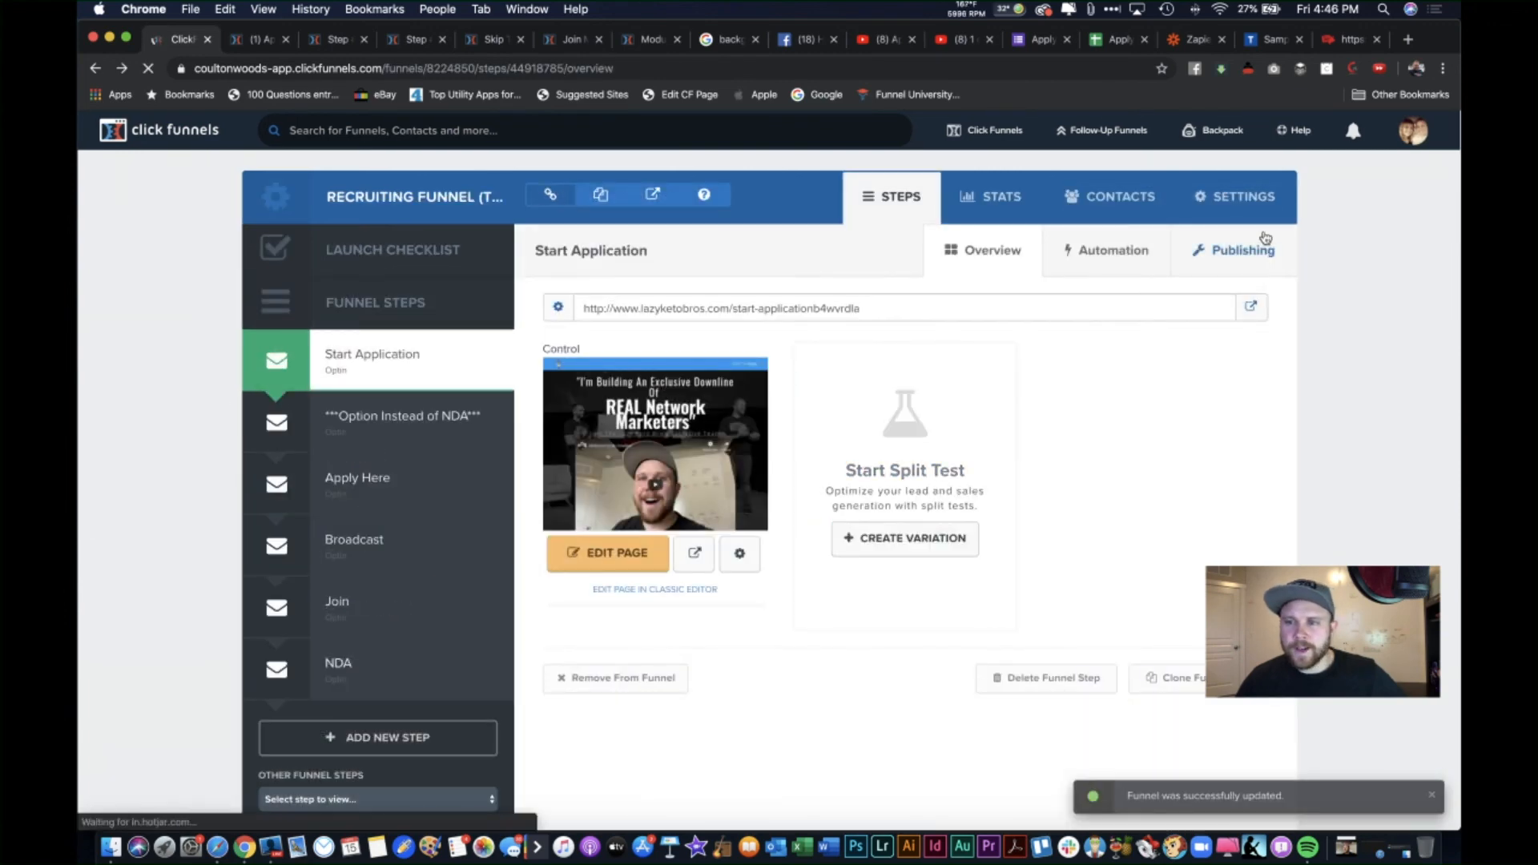
Step: Focus the funnel's Body Tracking Code, then return to the opt-in editor with the image panel closed
left_click(1238, 203)
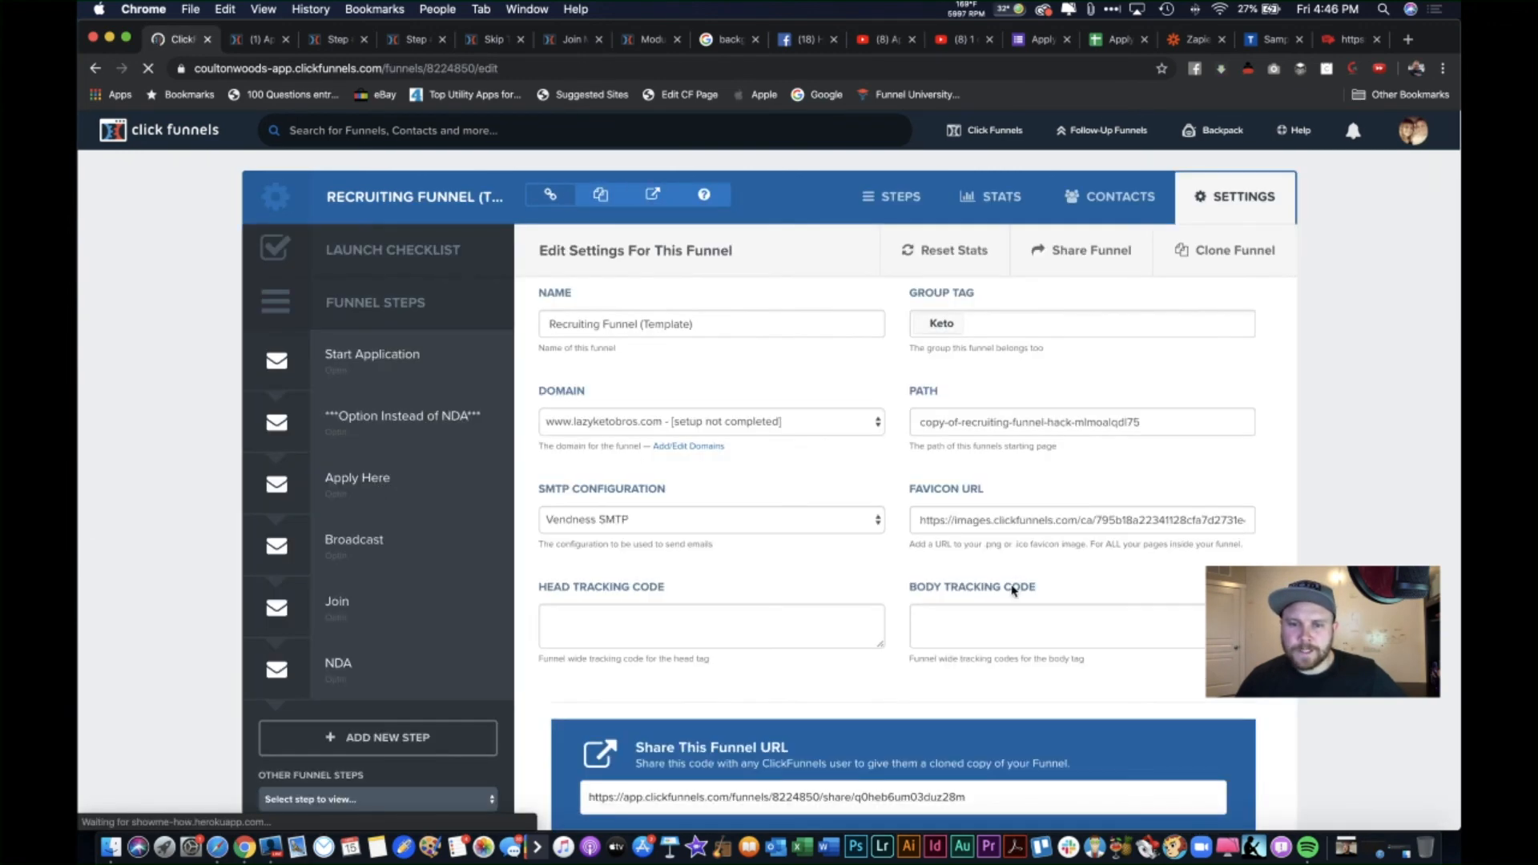
scroll(879, 561, "down", 2)
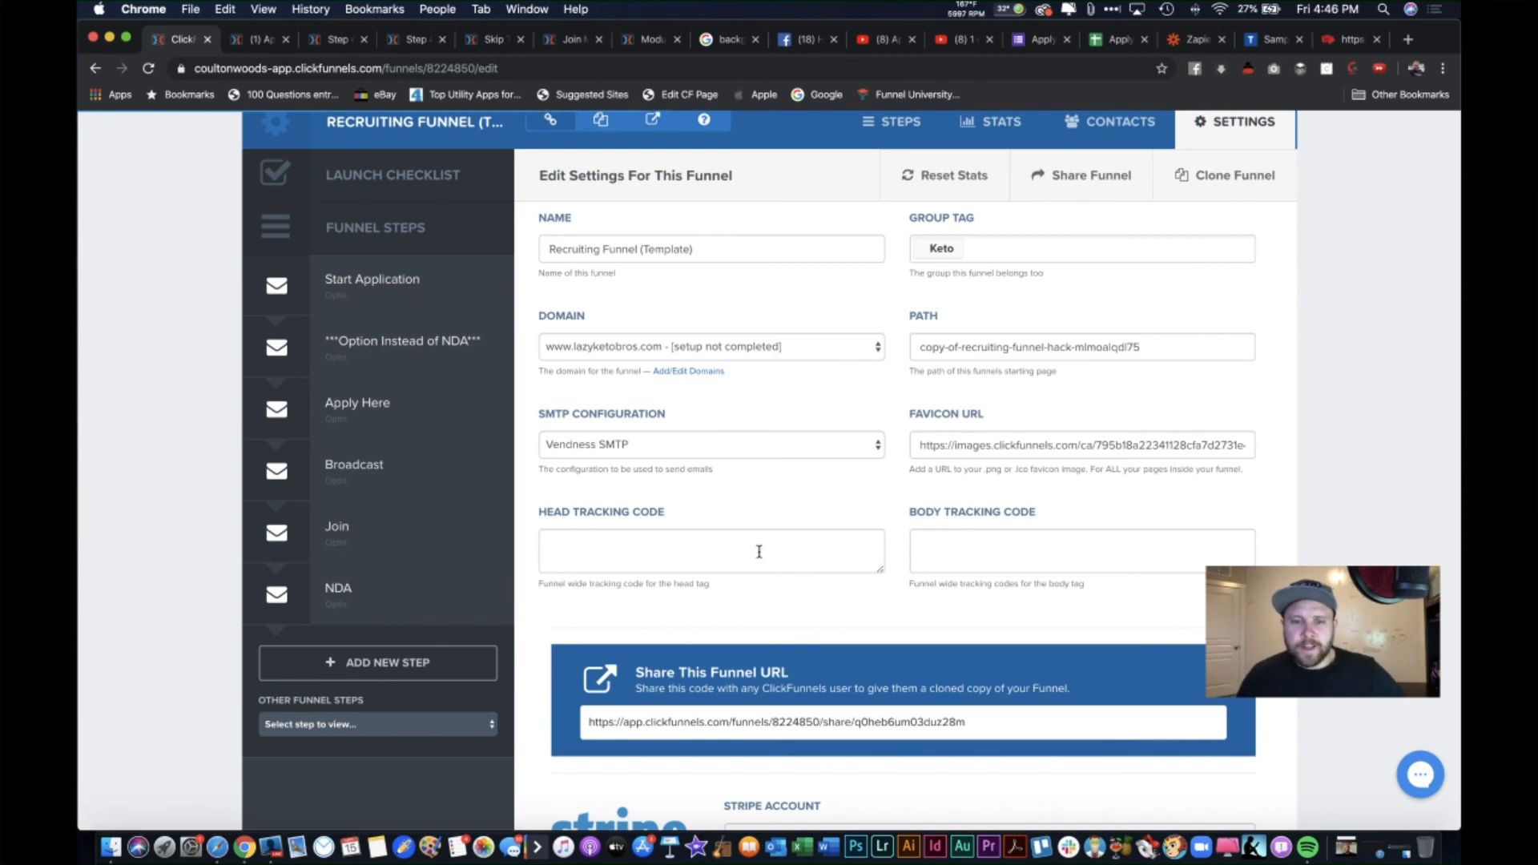
left_click(1042, 536)
scroll(887, 601, "down", 1)
scroll(721, 481, "up", 3)
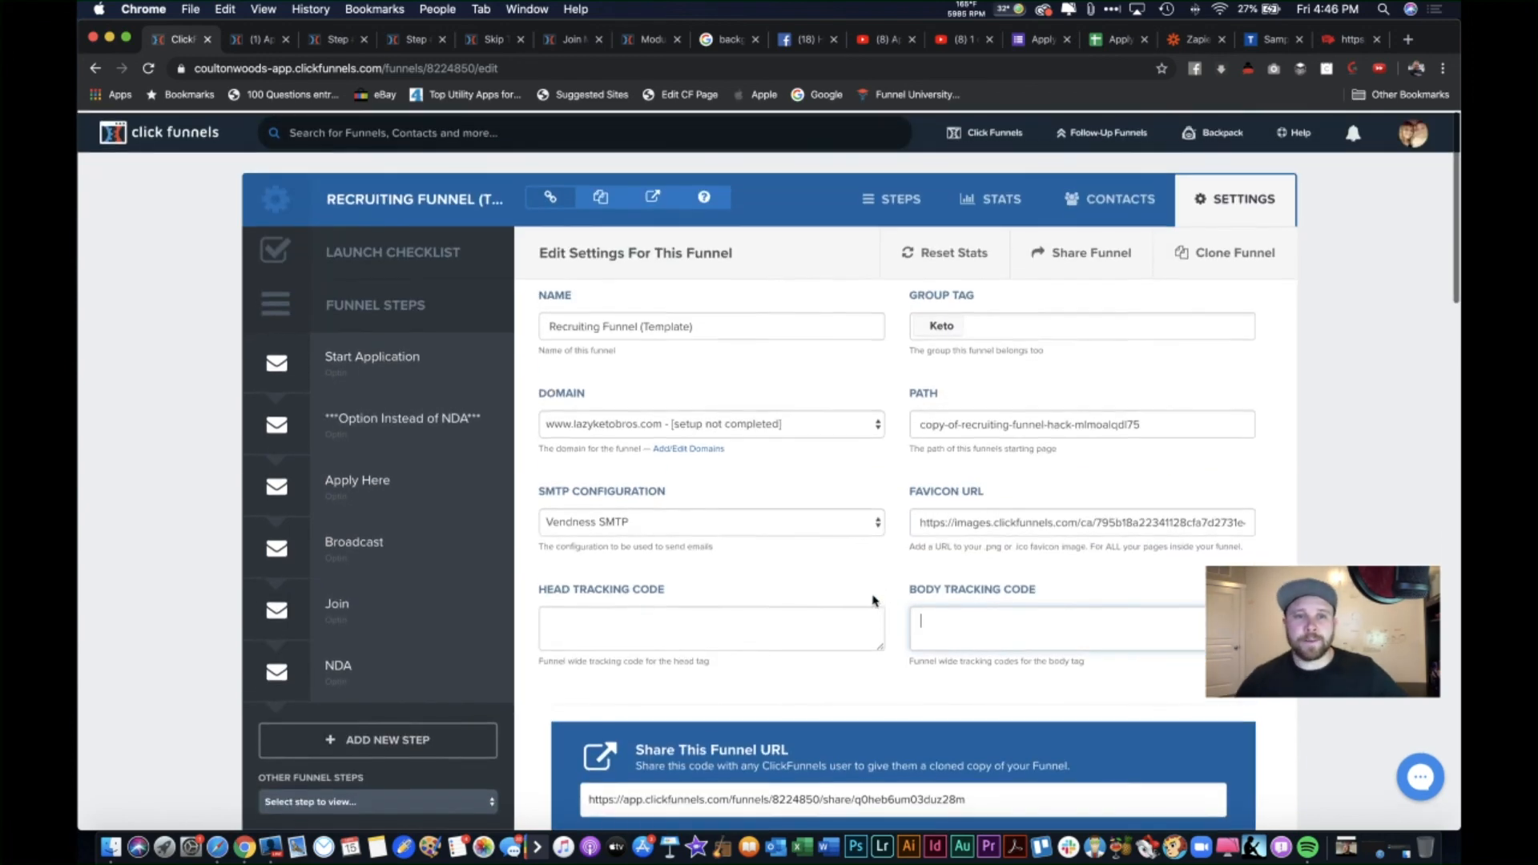
left_click(257, 40)
left_click(803, 210)
mouse_move(390, 142)
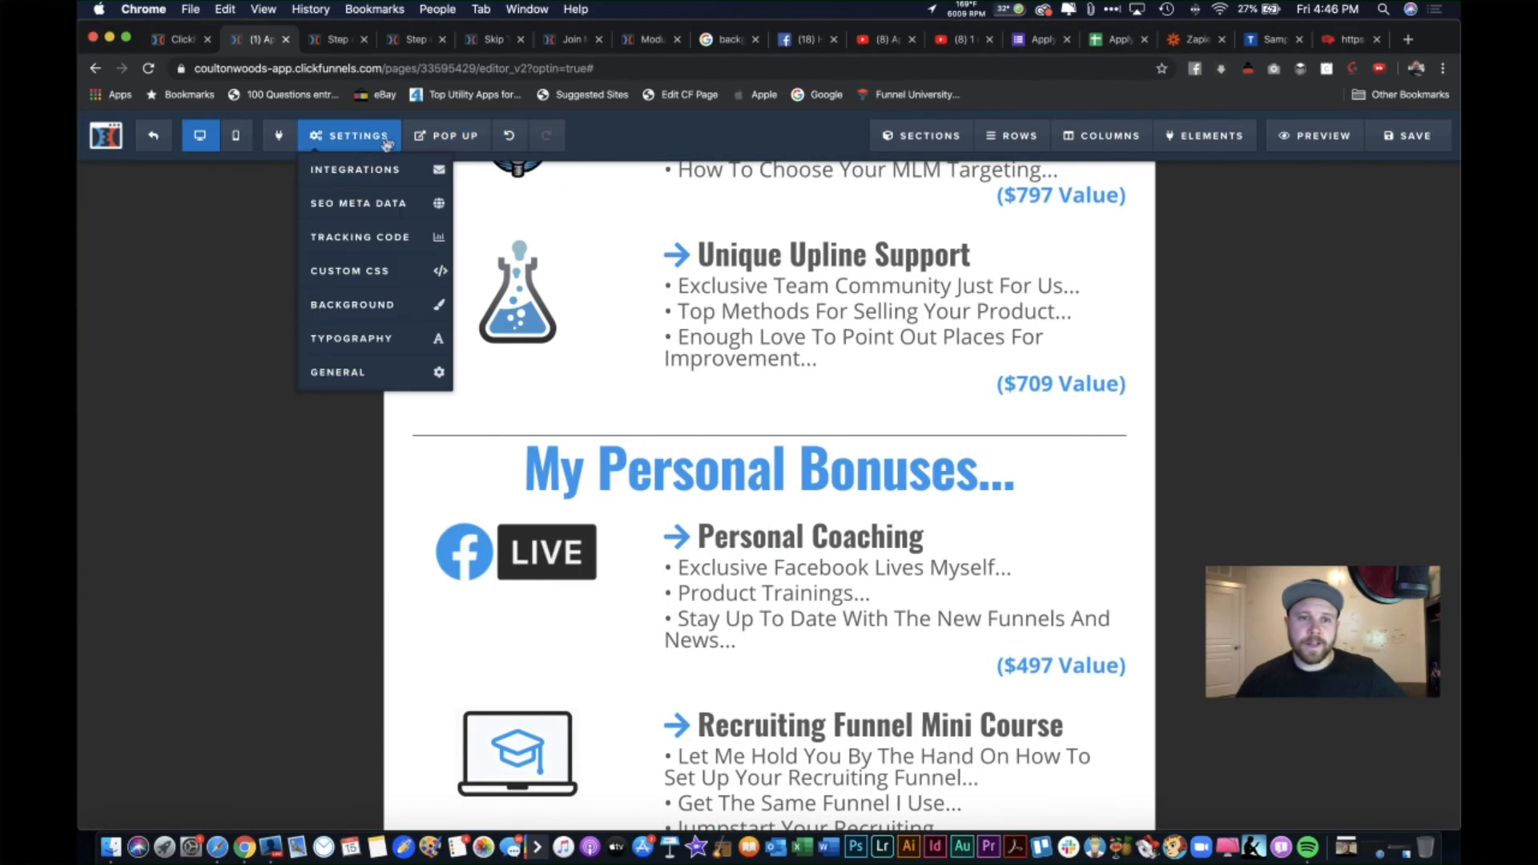
Step: Delete the Facebook SDK script from the opt-in page's header tracking code
left_click(374, 246)
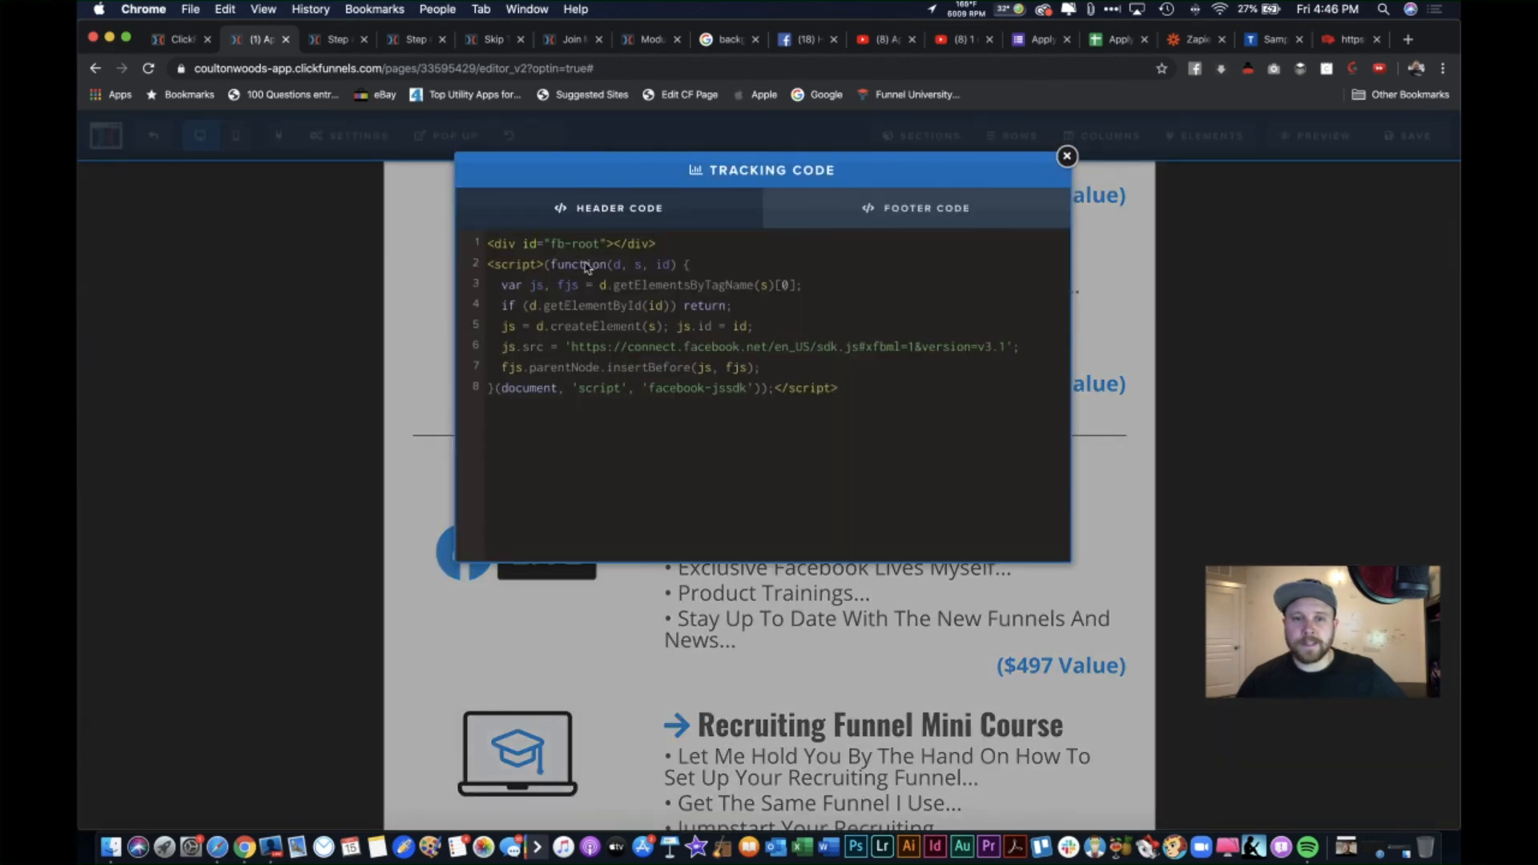
left_click(1067, 156)
scroll(439, 449, "down", 10)
scroll(439, 450, "down", 5)
scroll(385, 449, "up", 3)
scroll(332, 448, "down", 15)
scroll(332, 448, "up", 20)
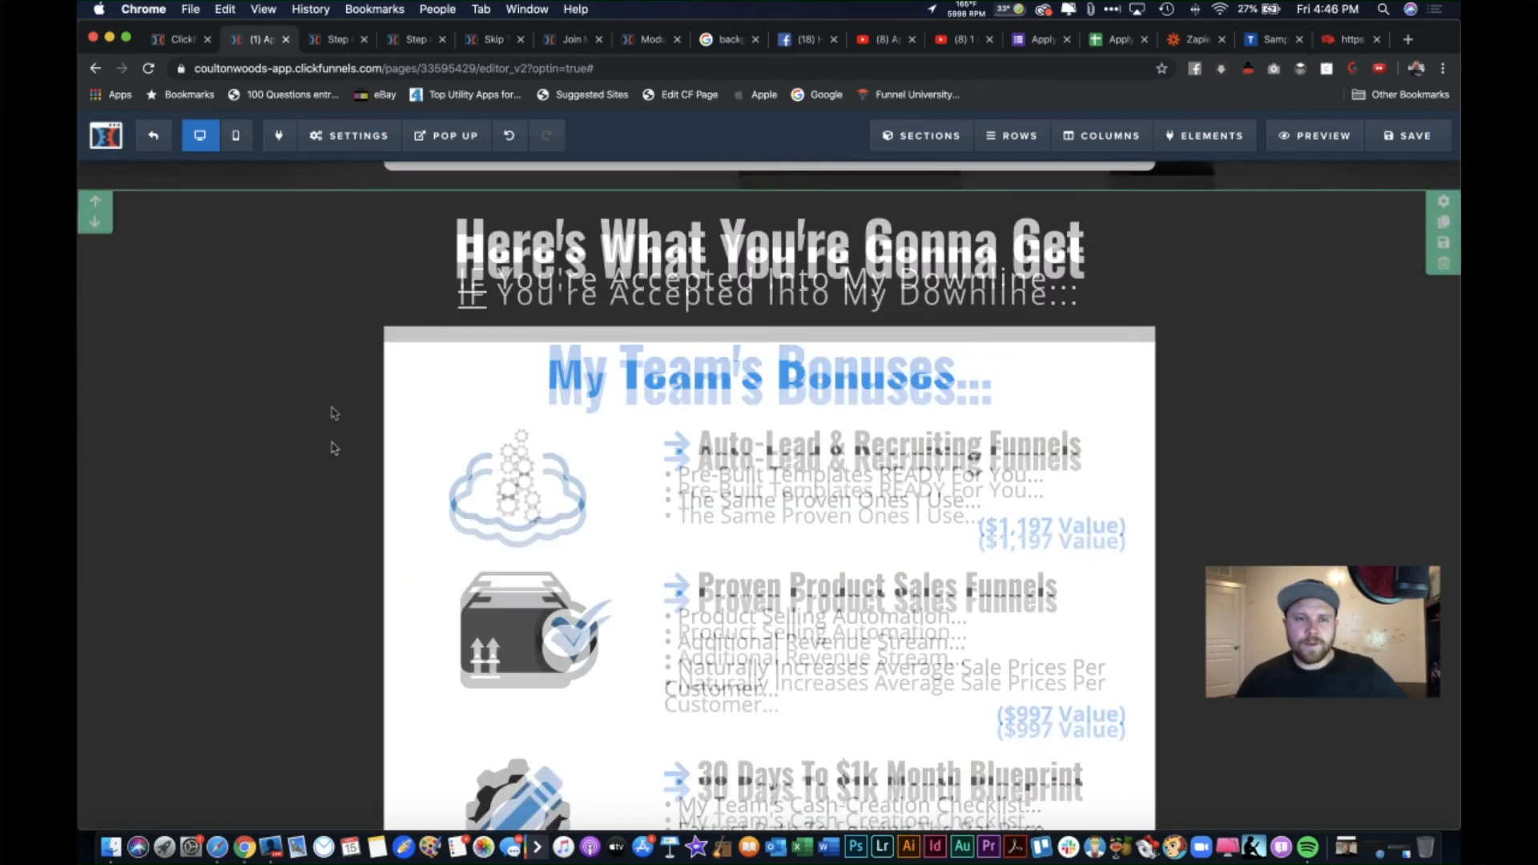
left_click(349, 136)
left_click(357, 237)
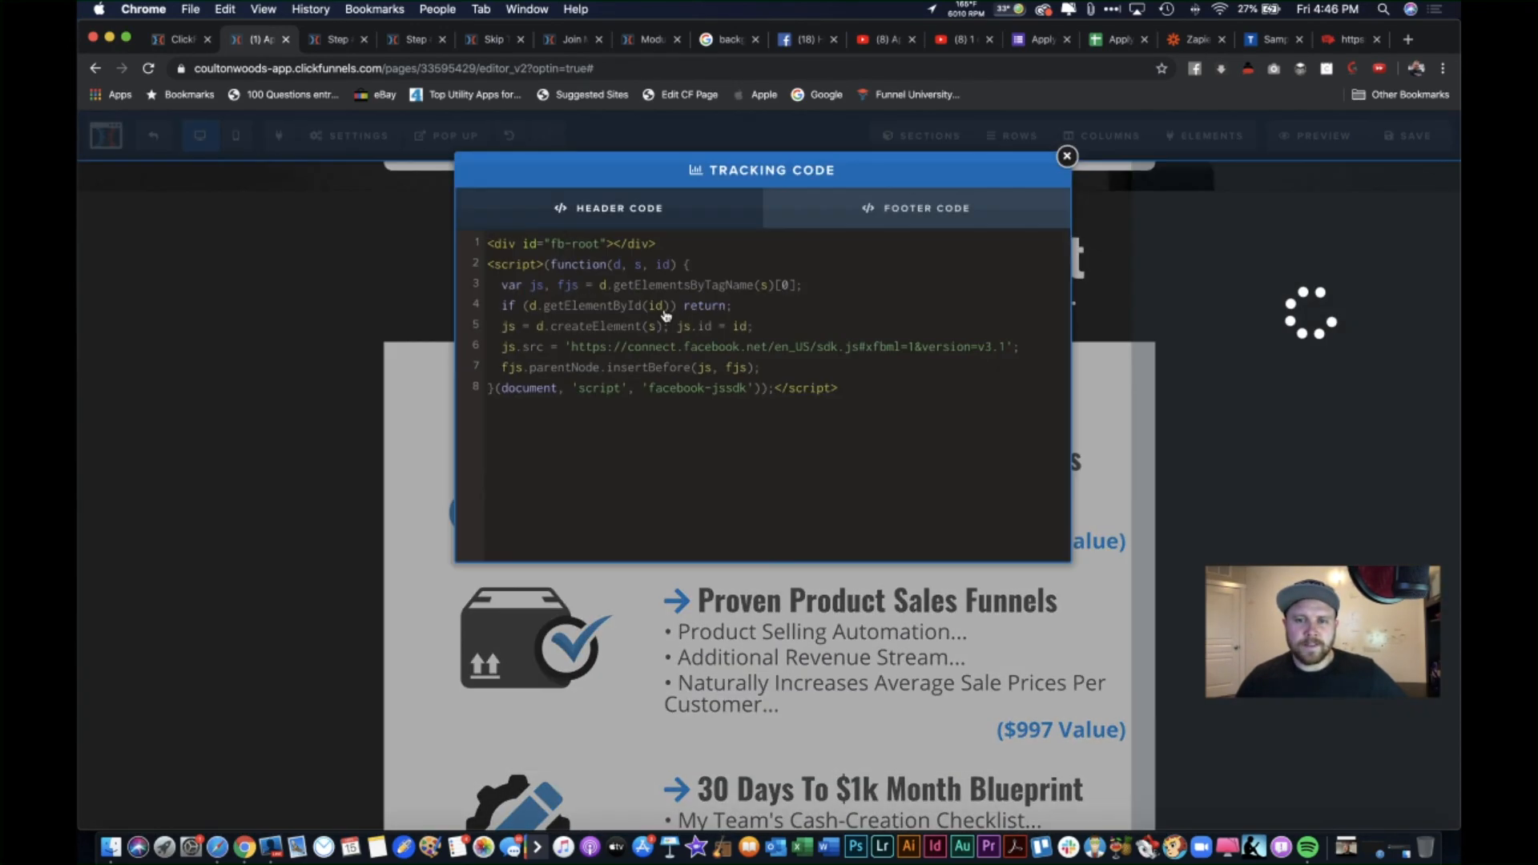
left_click_drag(878, 396, 479, 223)
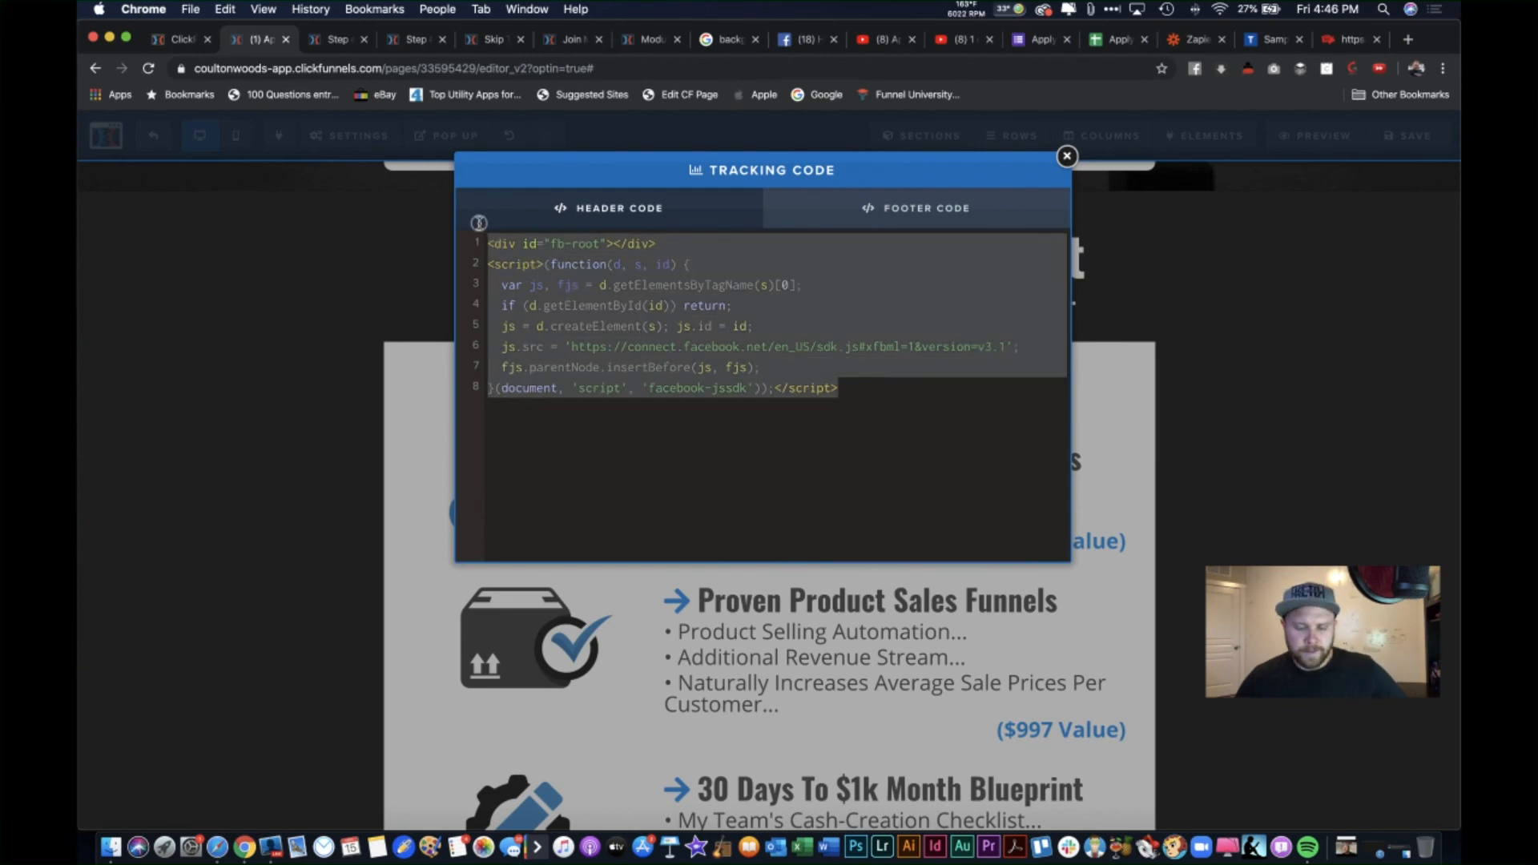
key("BackSpace")
left_click(1066, 157)
Step: Review Custom CSS and email integrations, confirm the tracking code is empty, and launch a live preview
left_click(368, 138)
left_click(371, 268)
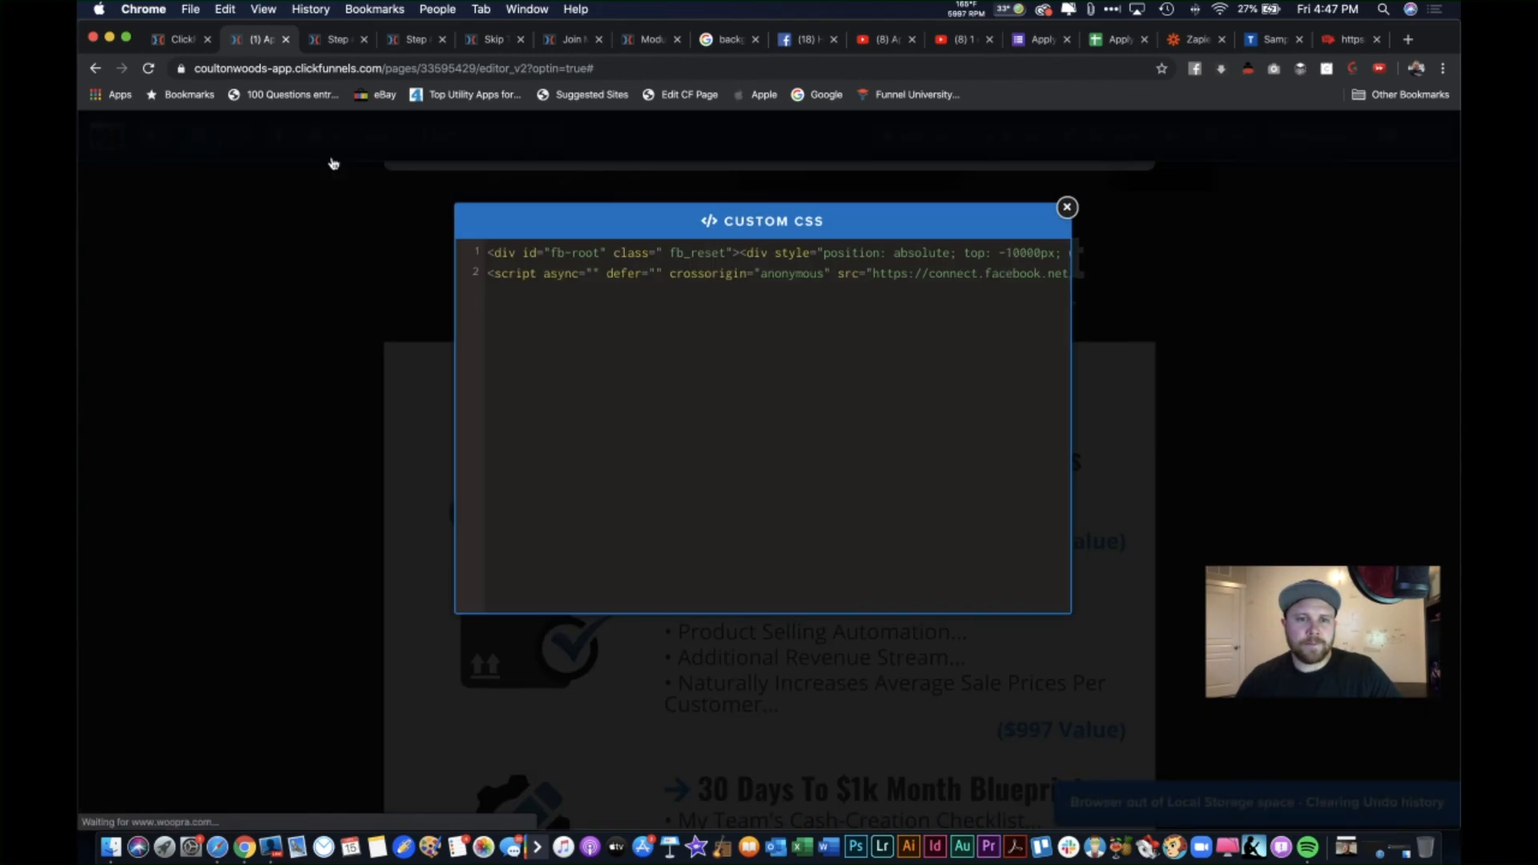
left_click(333, 159)
left_click(335, 184)
left_click(334, 192)
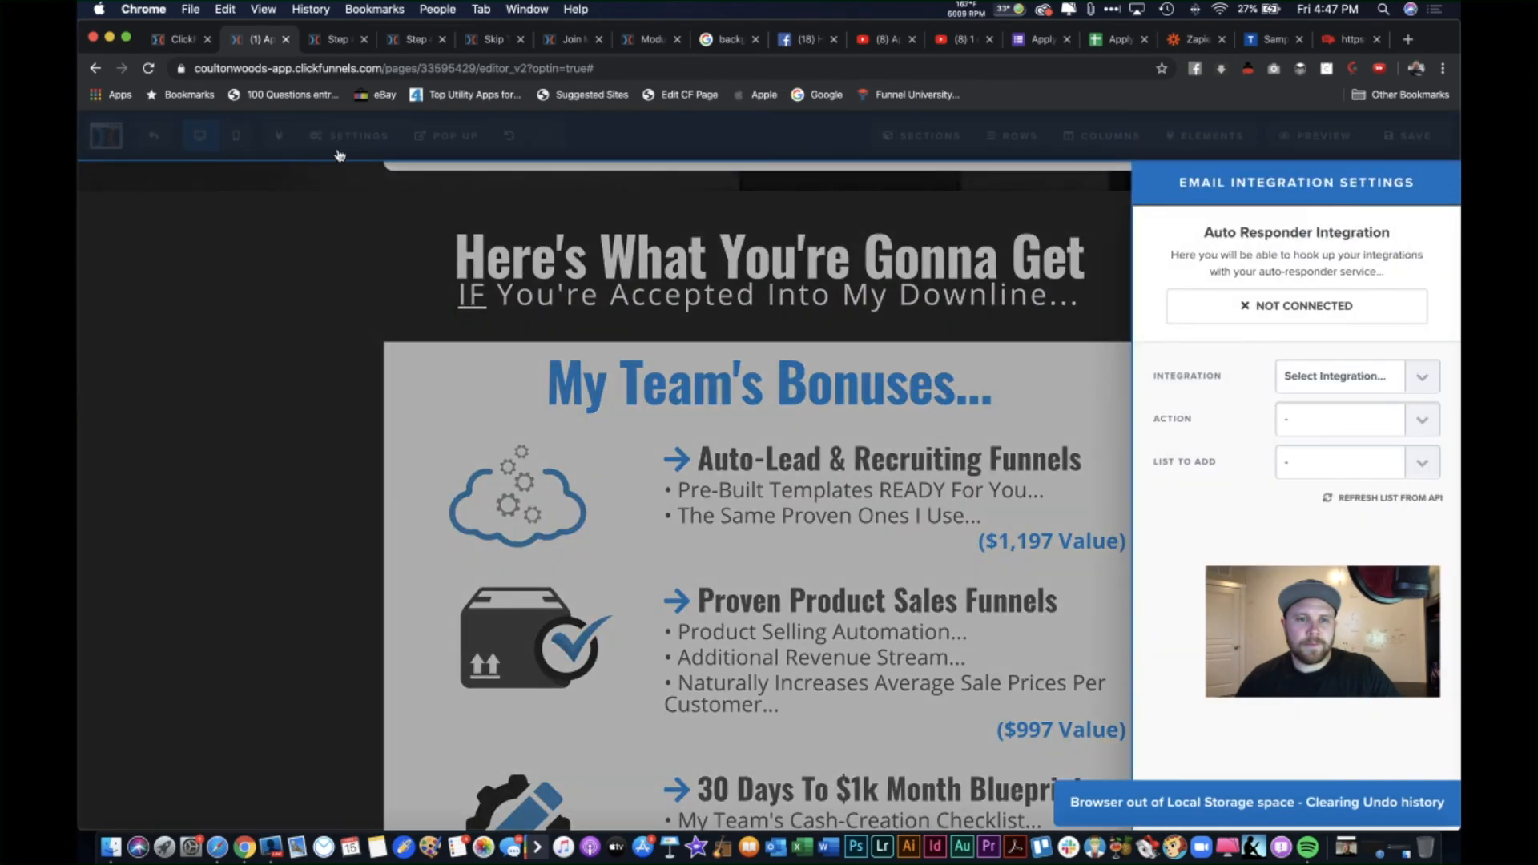
left_click(364, 138)
left_click(360, 239)
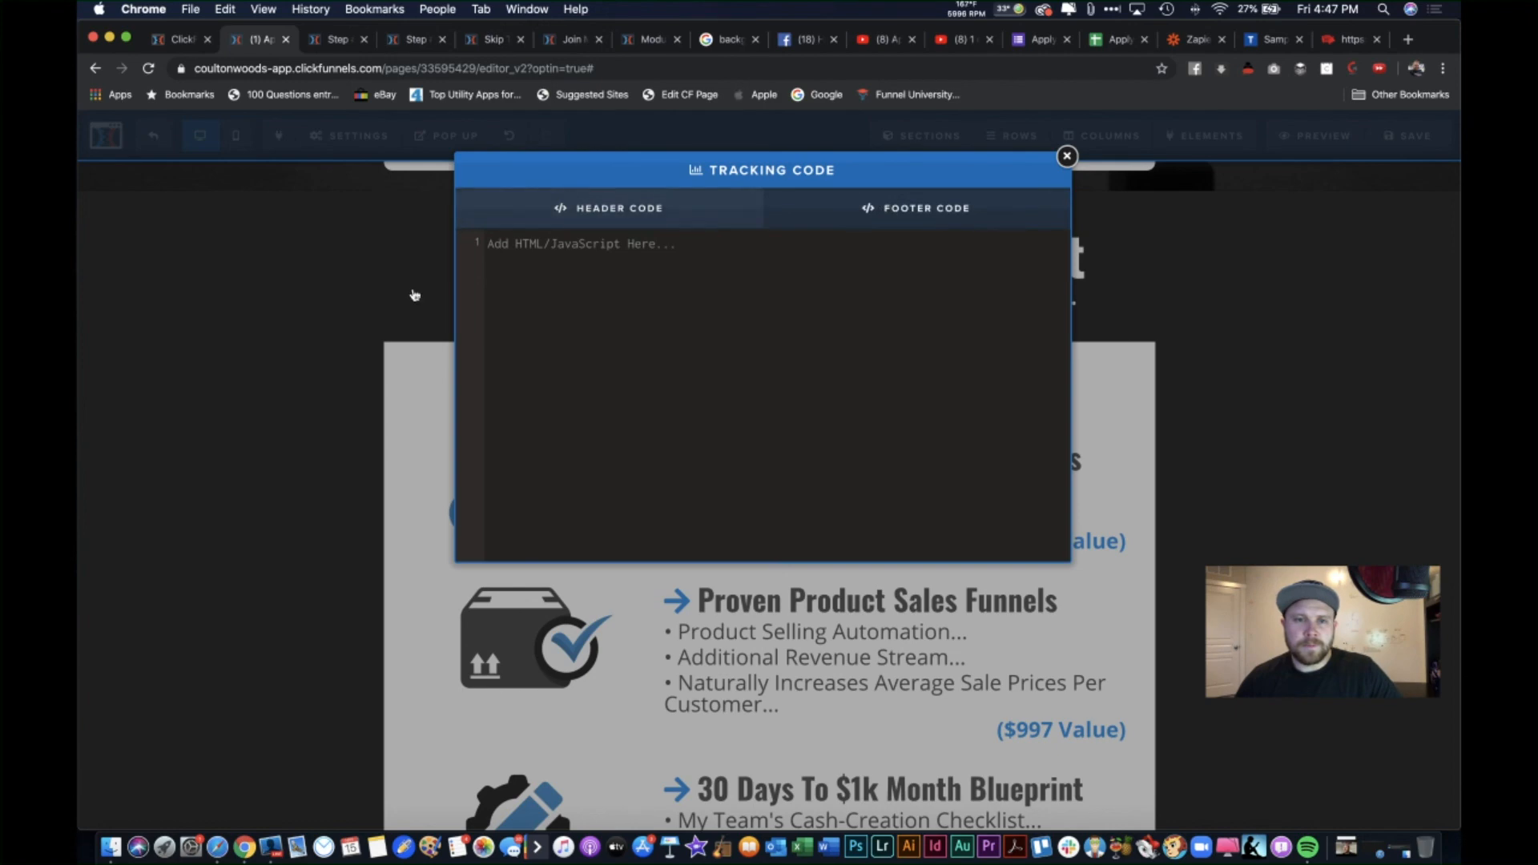
left_click(359, 136)
left_click(369, 170)
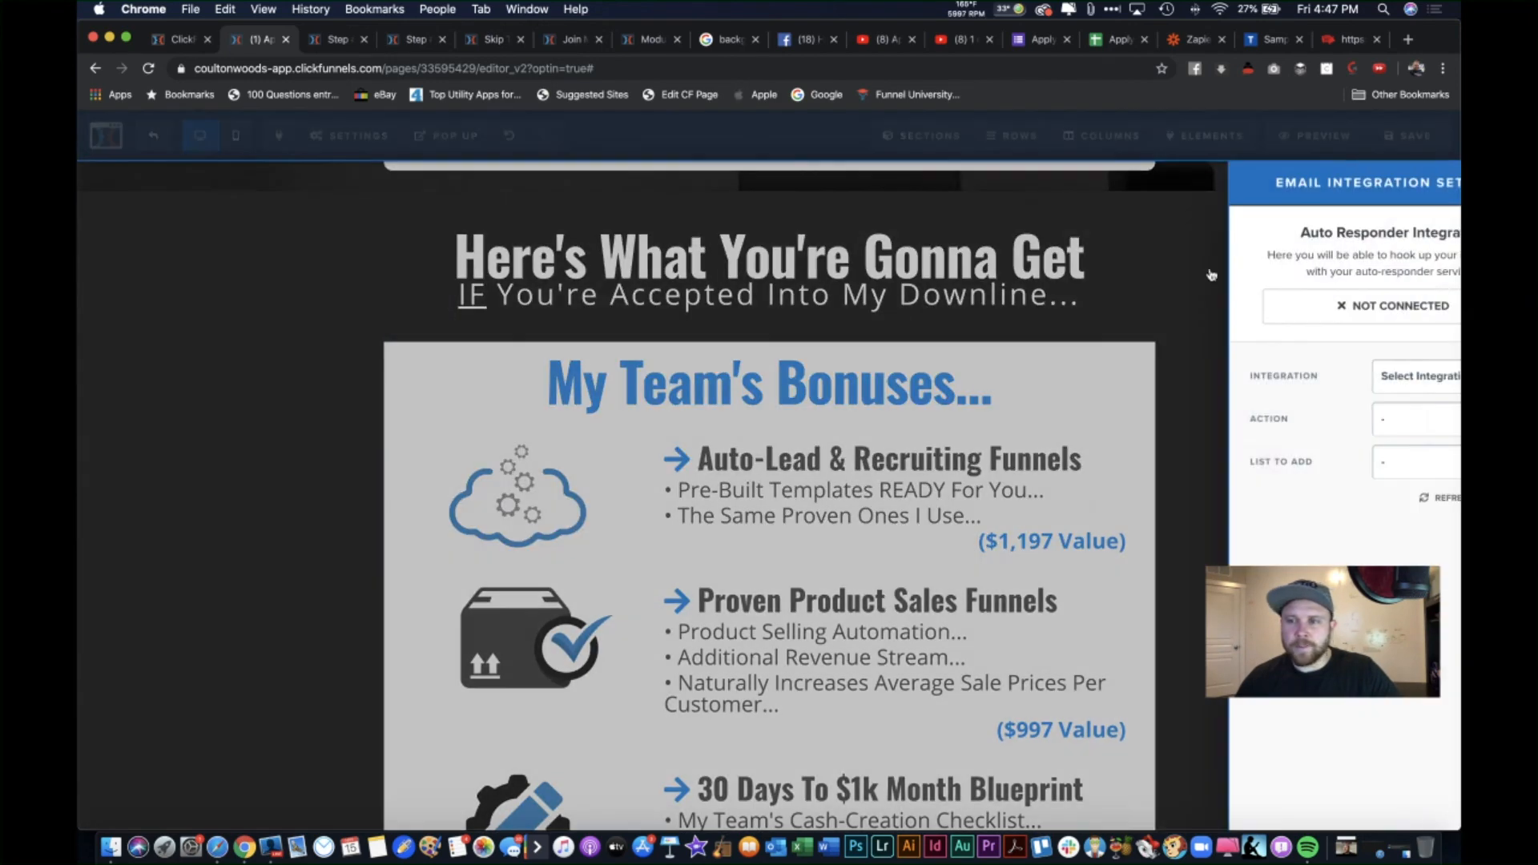
left_click(1041, 294)
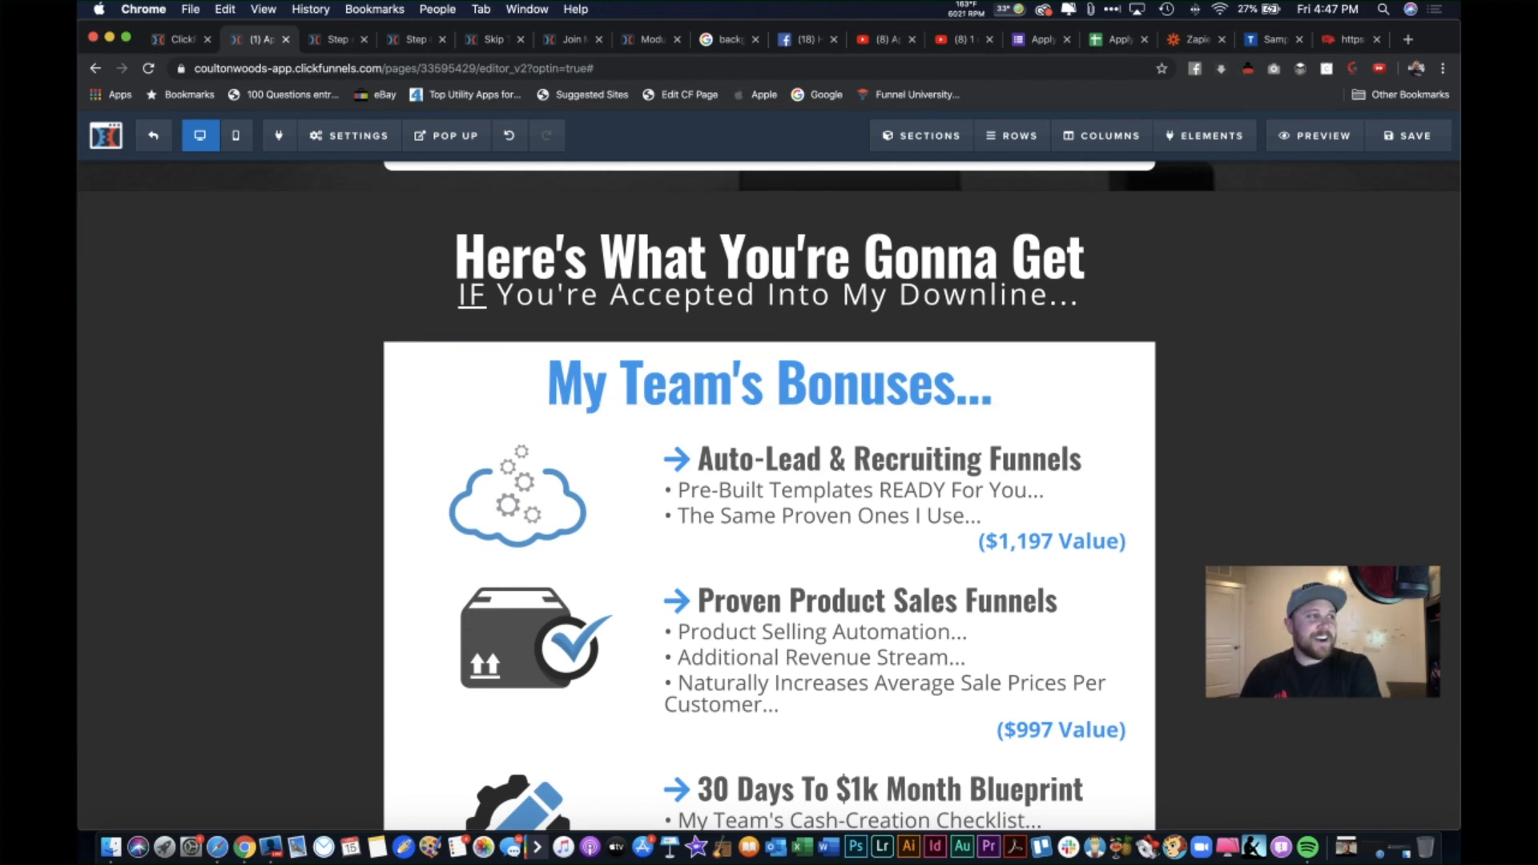
left_click(1314, 135)
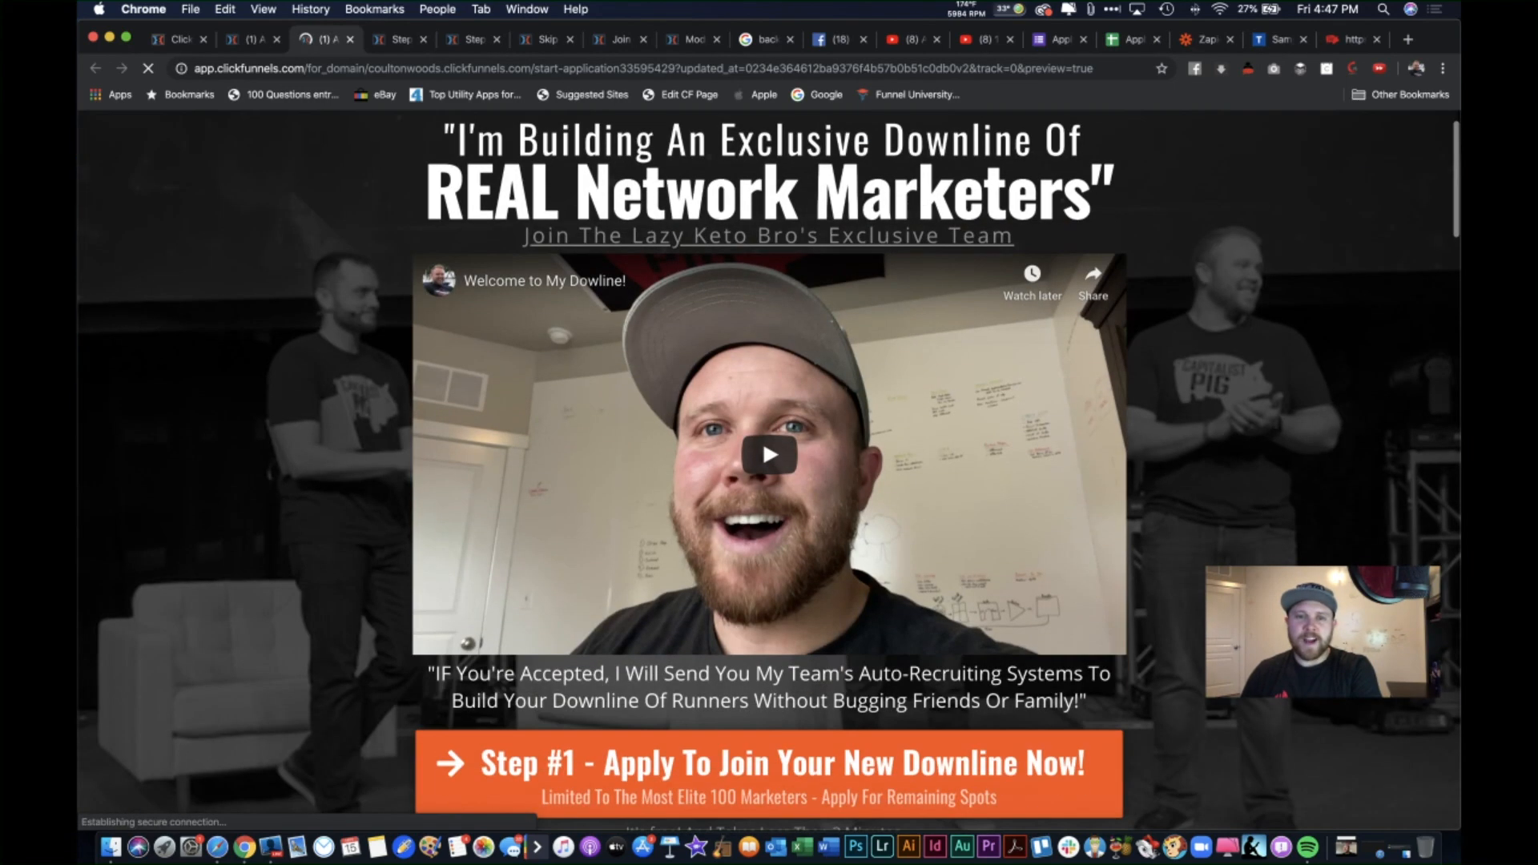
Step: Scroll through the Start Application preview, dismiss the application pop-up, and return to the top
scroll(769, 471, "down", 8)
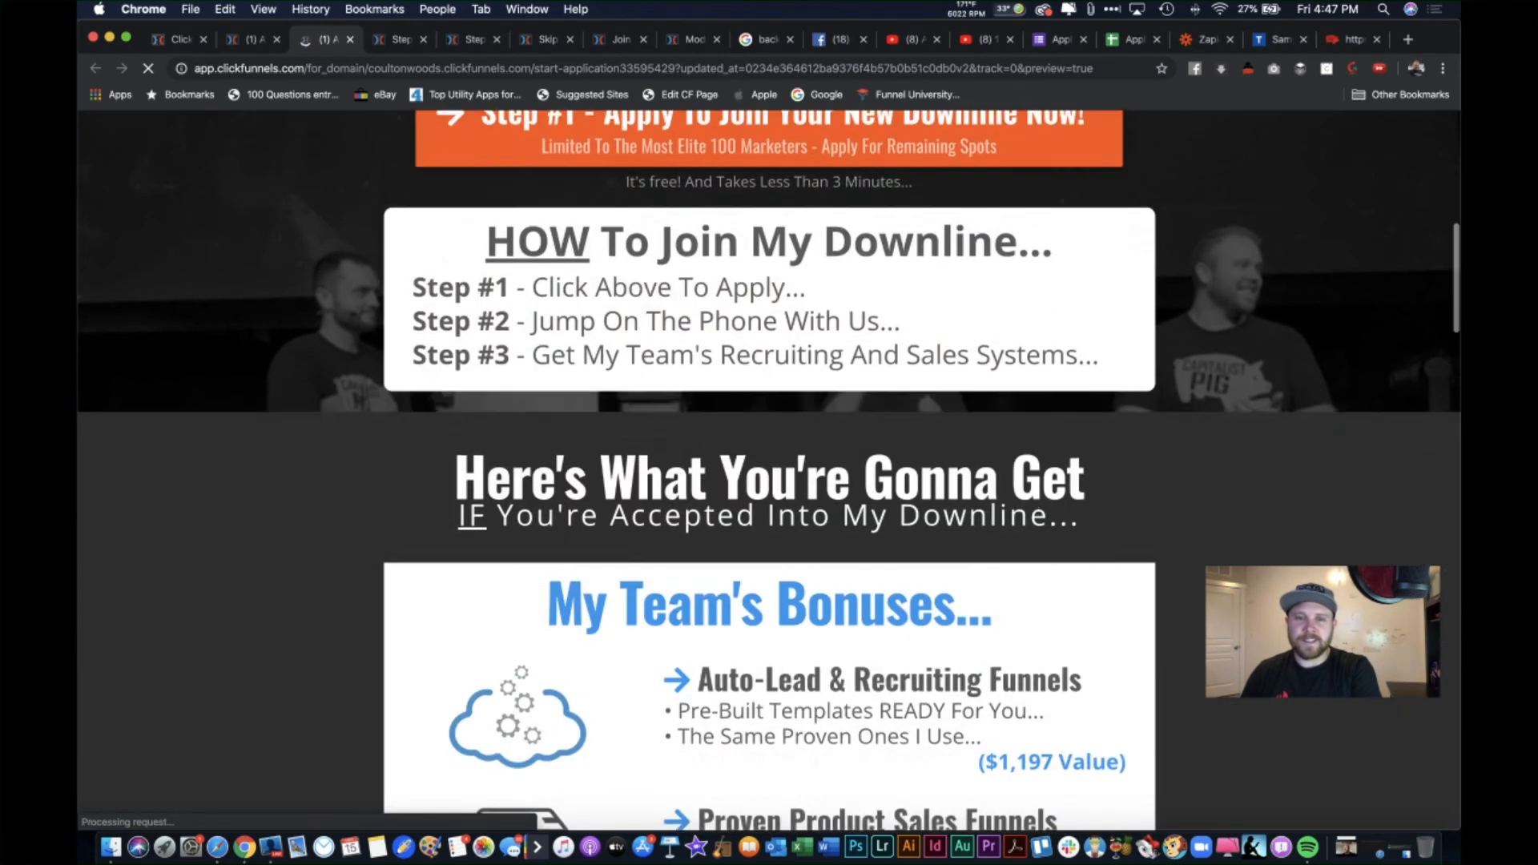
scroll(795, 413, "down", 15)
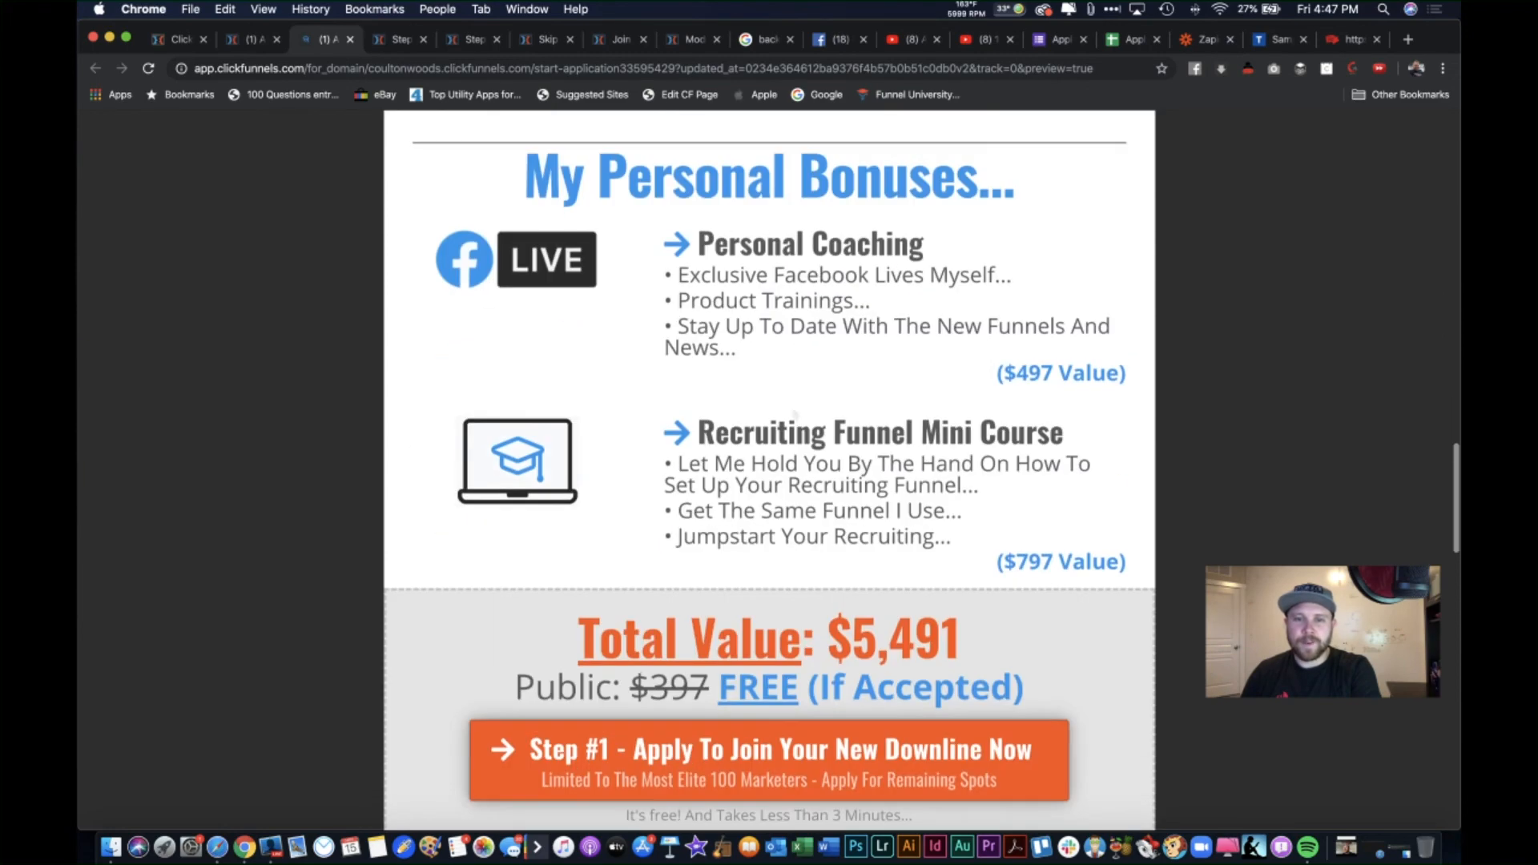
scroll(1095, 714, "down", 4)
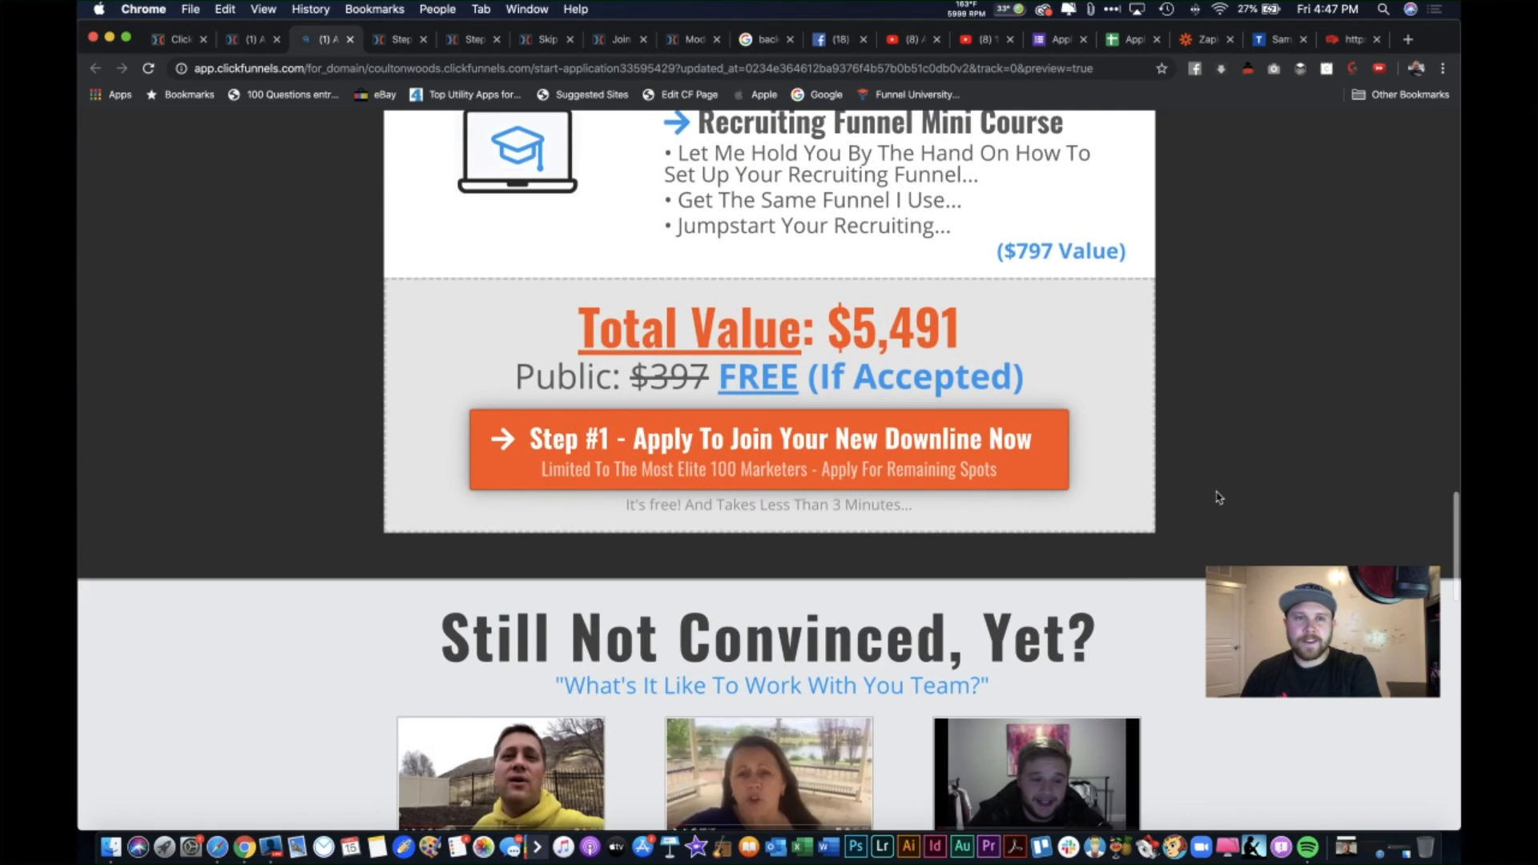
mouse_move(311, 48)
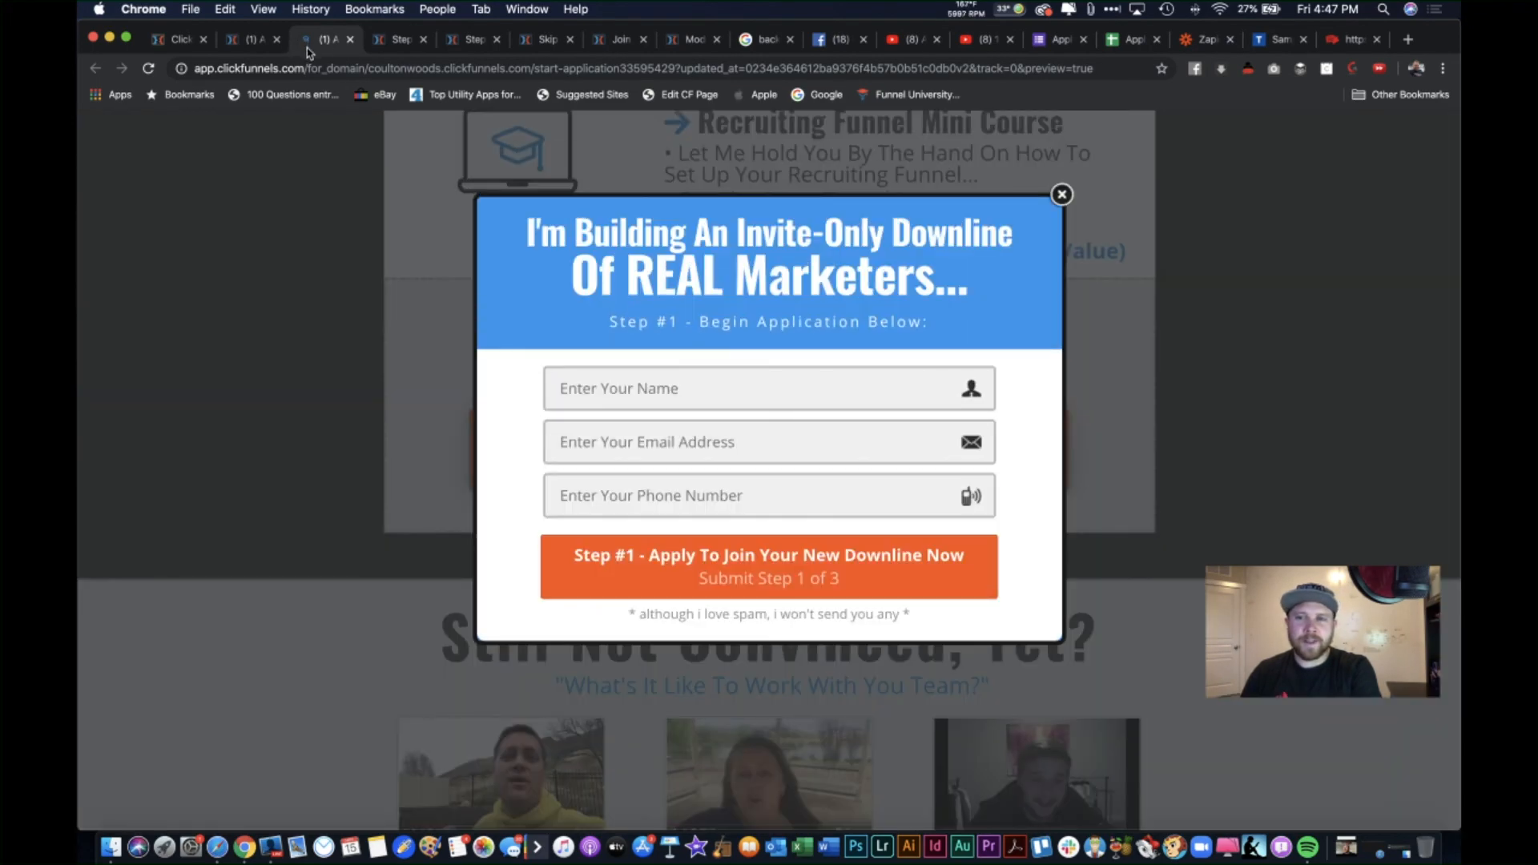
left_click(1062, 195)
scroll(1173, 473, "down", 10)
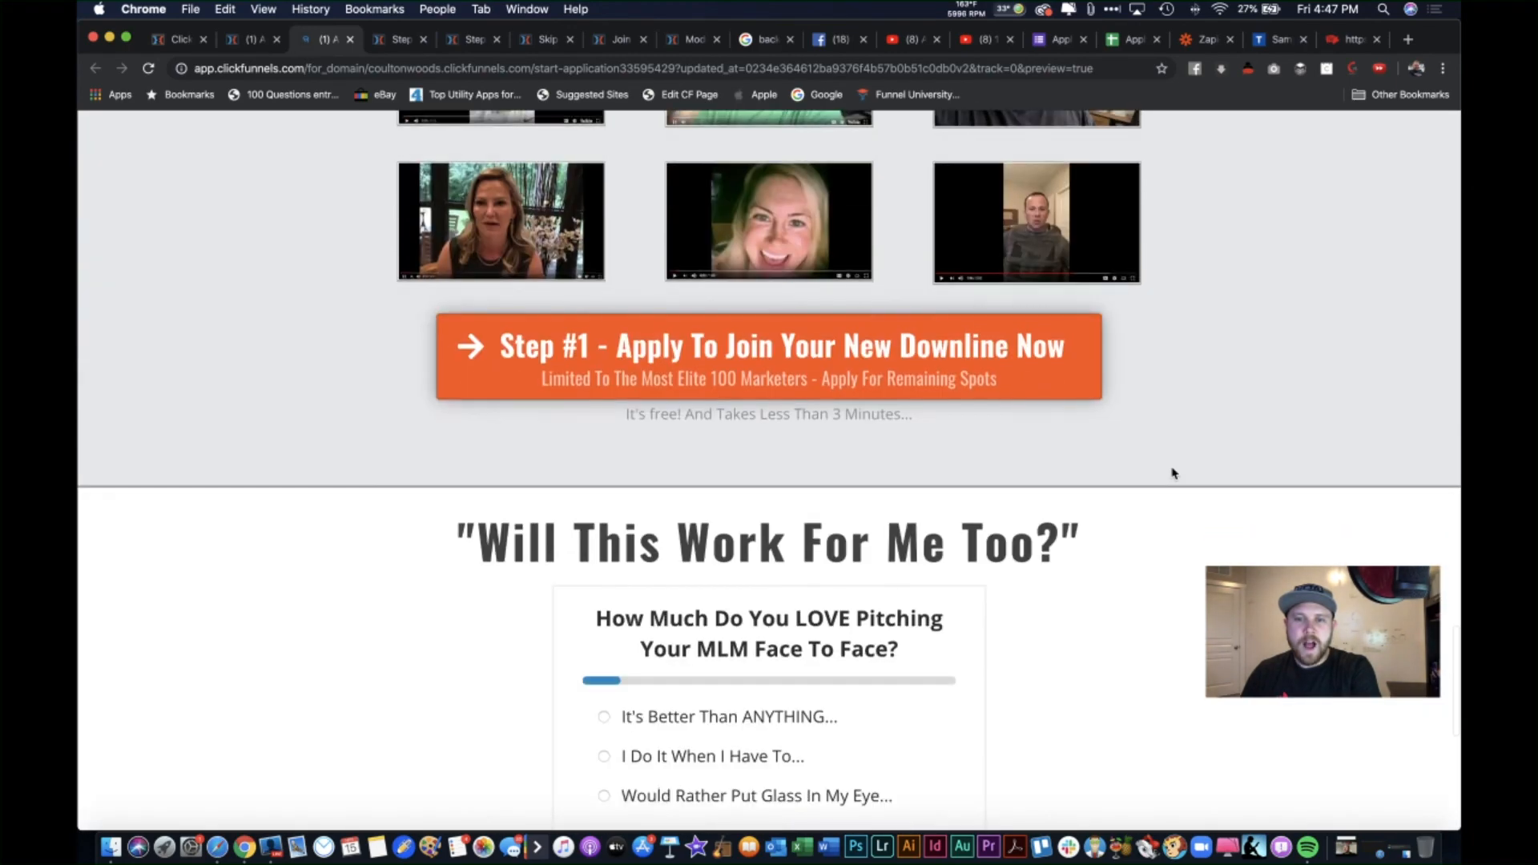
scroll(1172, 474, "down", 7)
scroll(1172, 472, "up", 1)
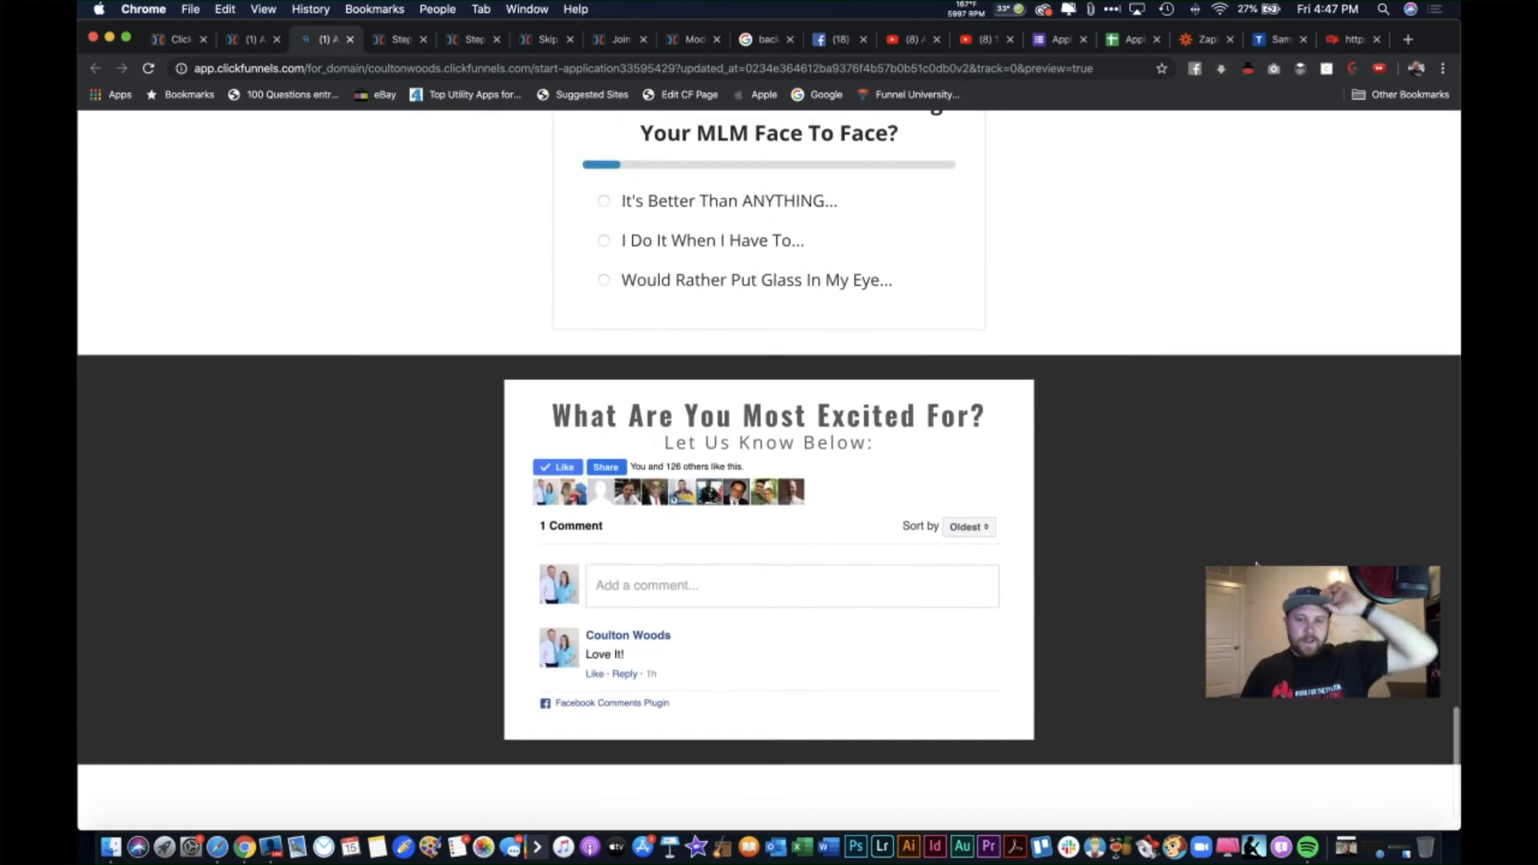
scroll(1256, 563, "up", 1)
scroll(1257, 563, "up", 15)
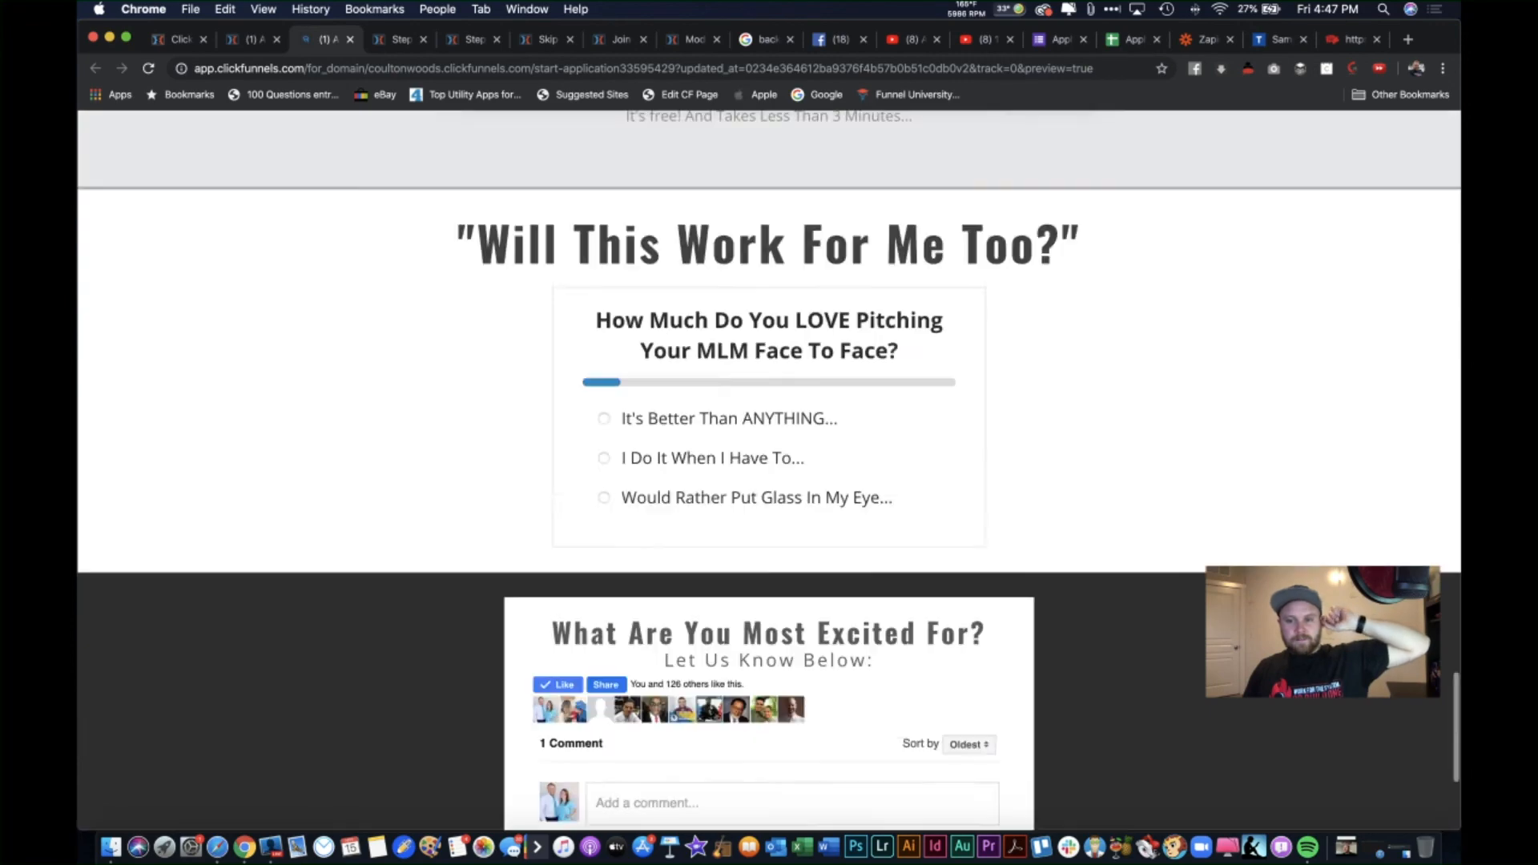
scroll(1257, 563, "up", 15)
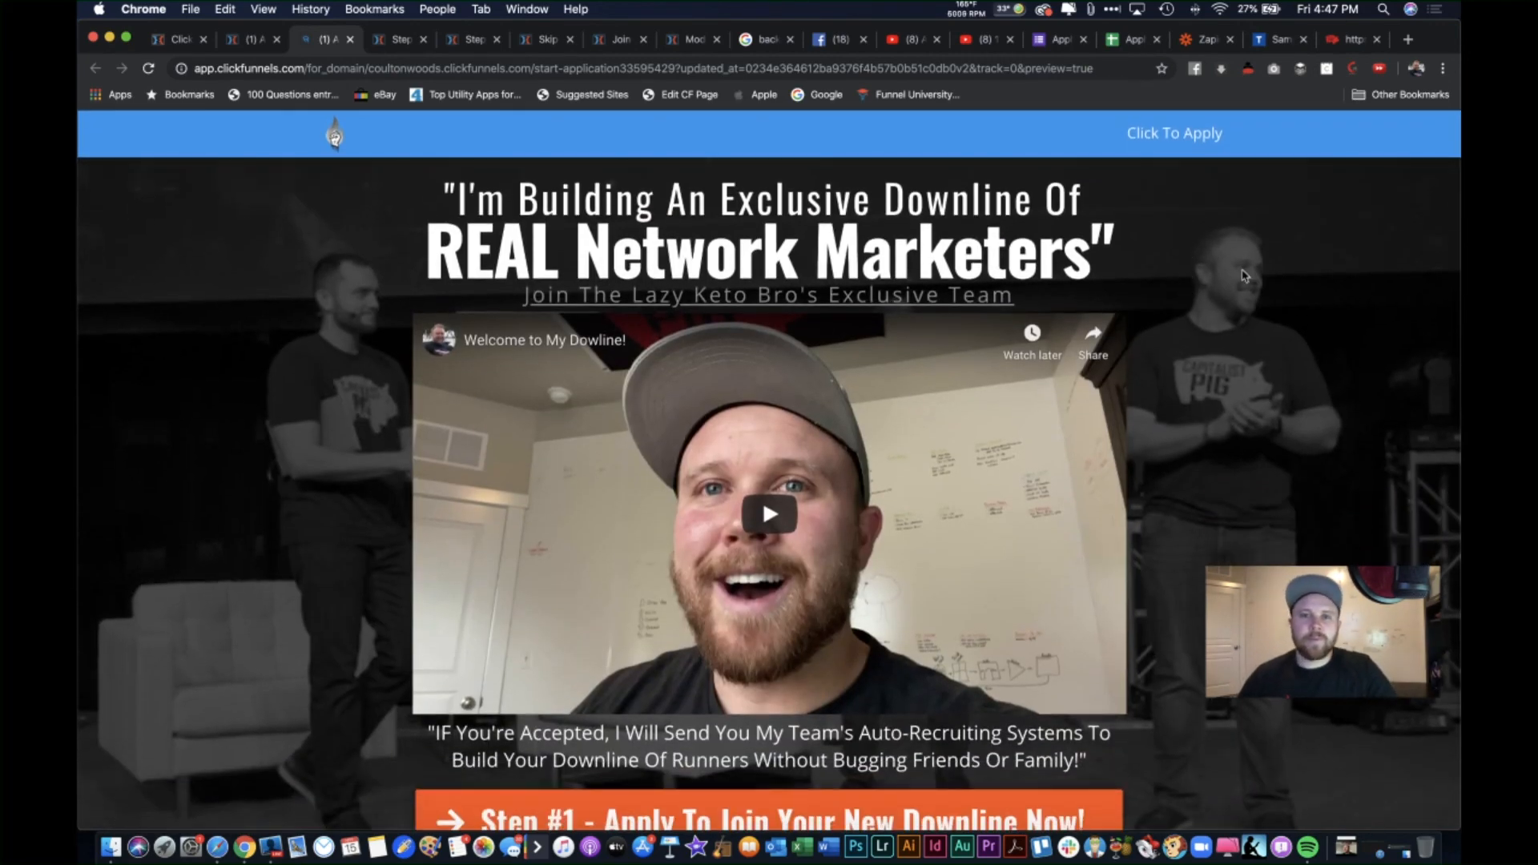
scroll(385, 335, "left", 2)
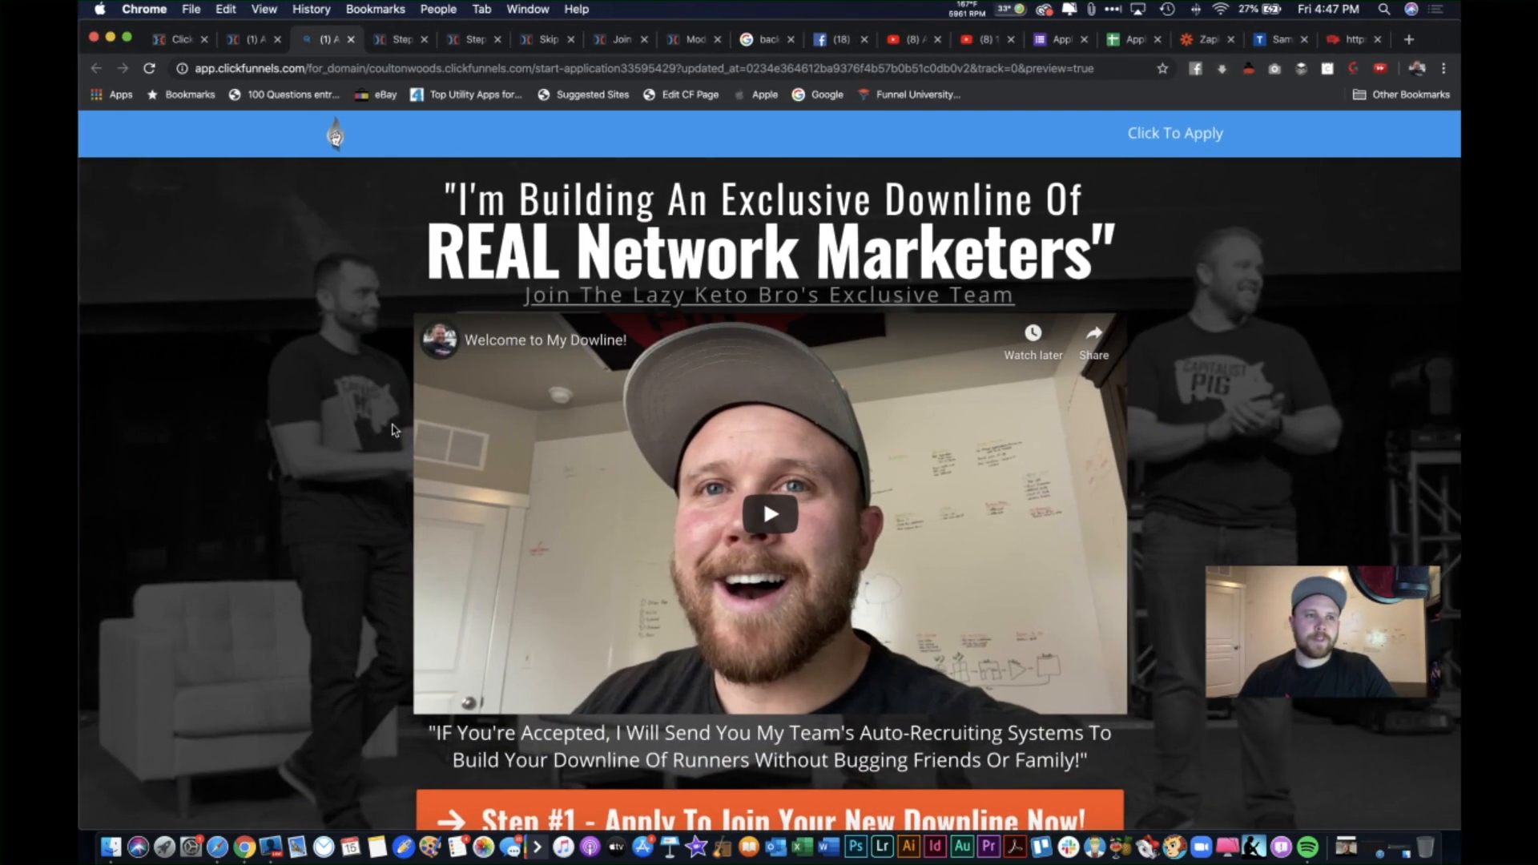